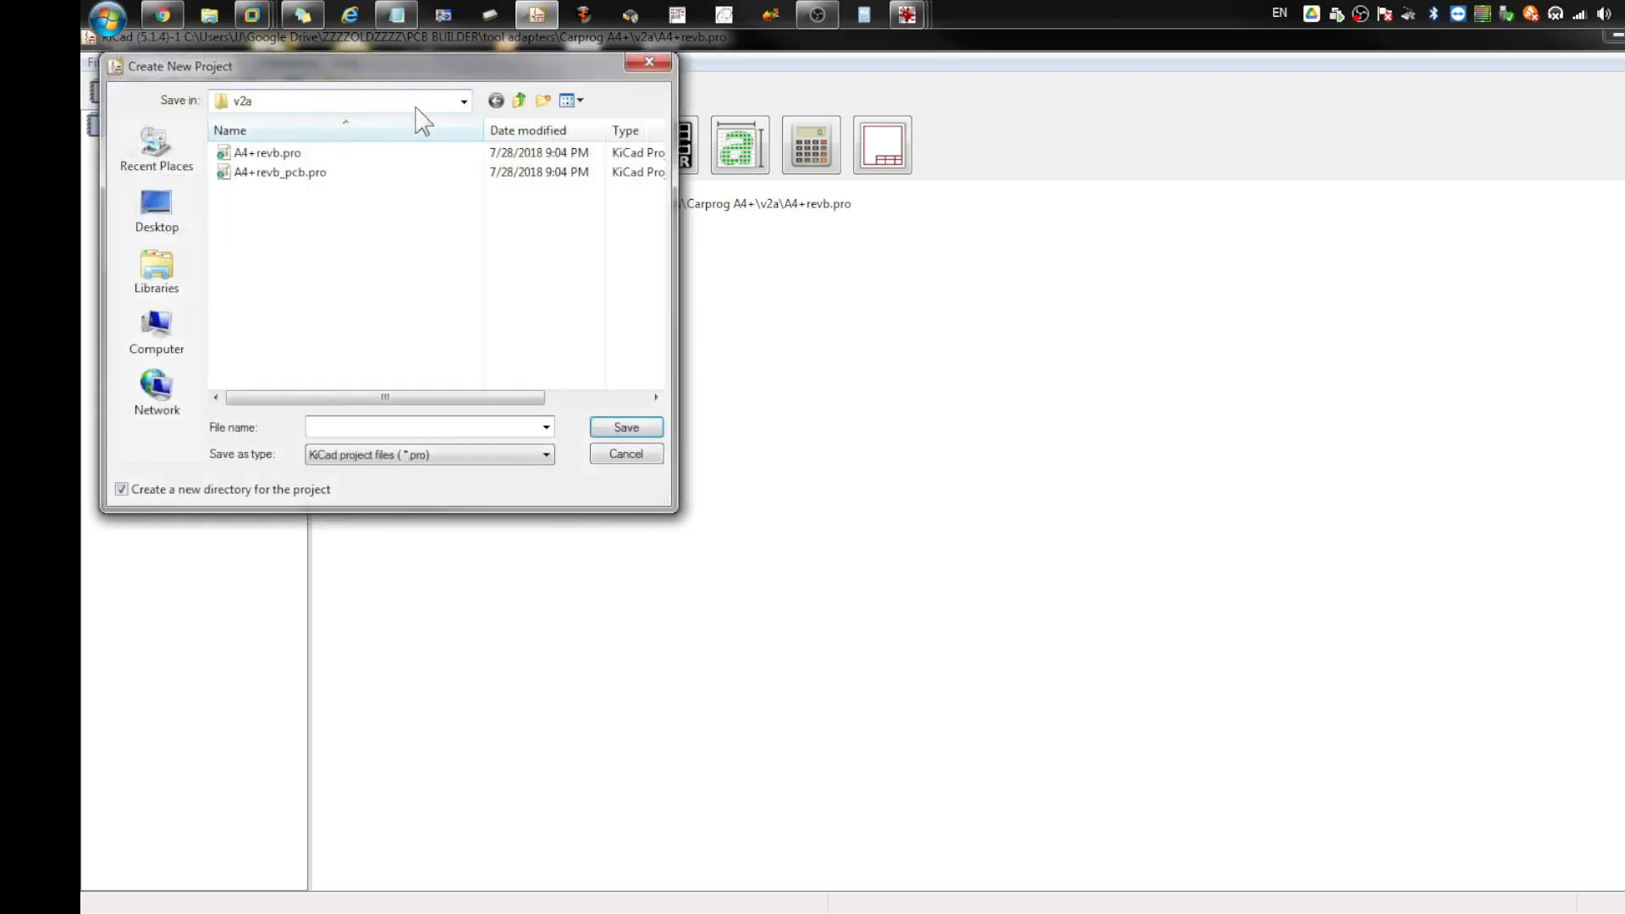
# Step: Create a folder named rns510 inside the tool adapters folder and open it as the save location
pyautogui.click(519, 100)
pyautogui.click(519, 100)
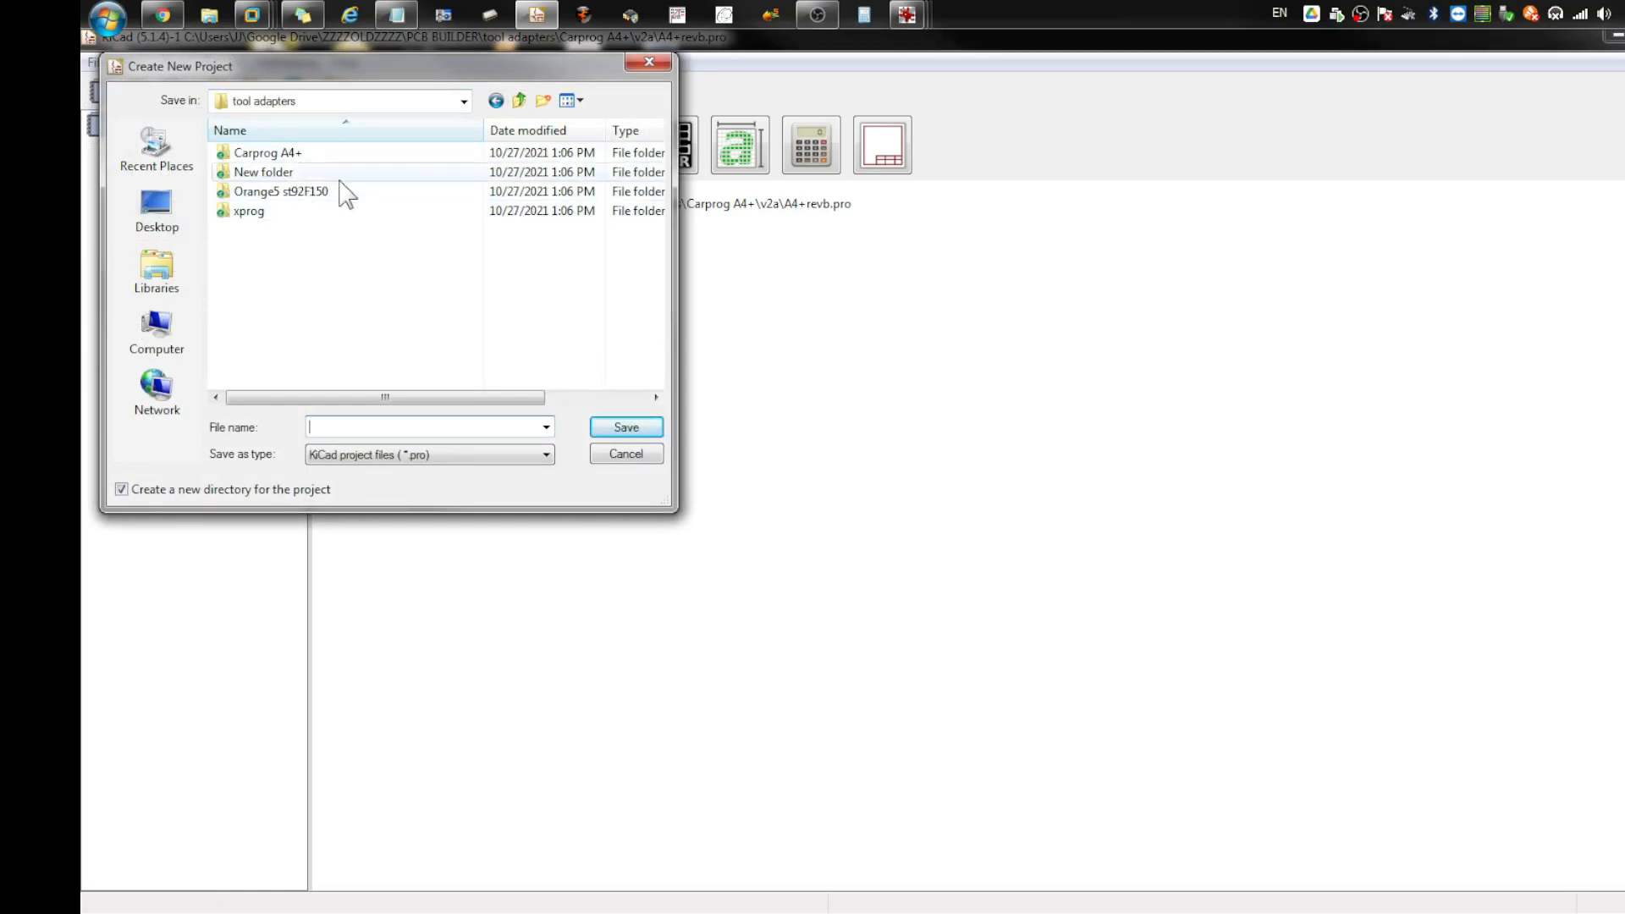
pyautogui.click(544, 100)
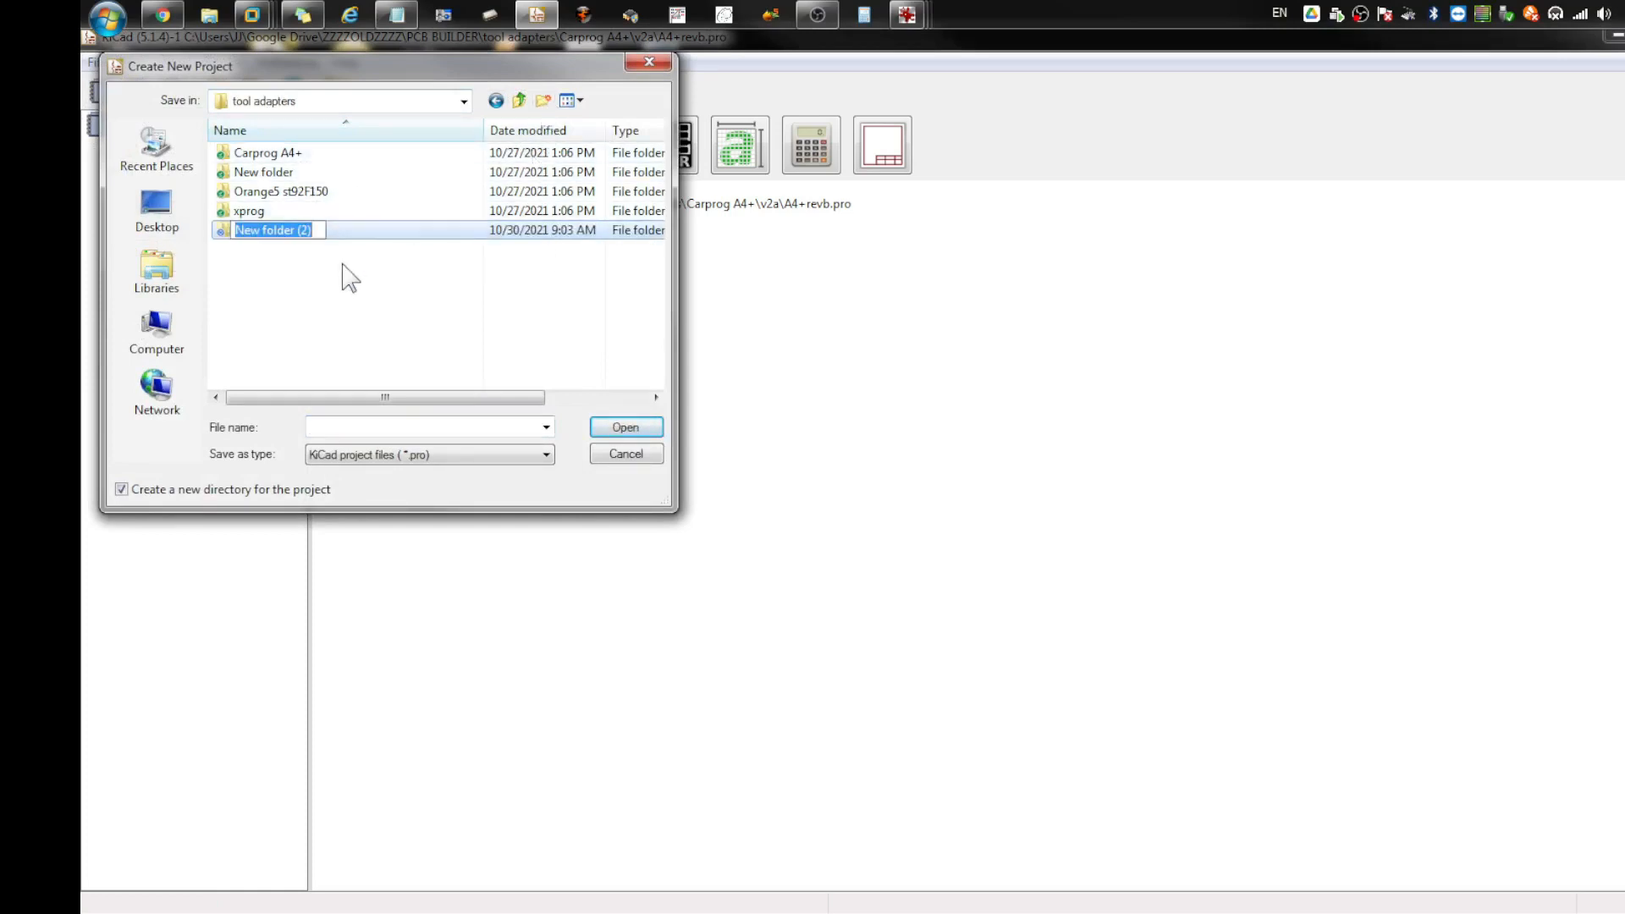
pyautogui.write('rns519')
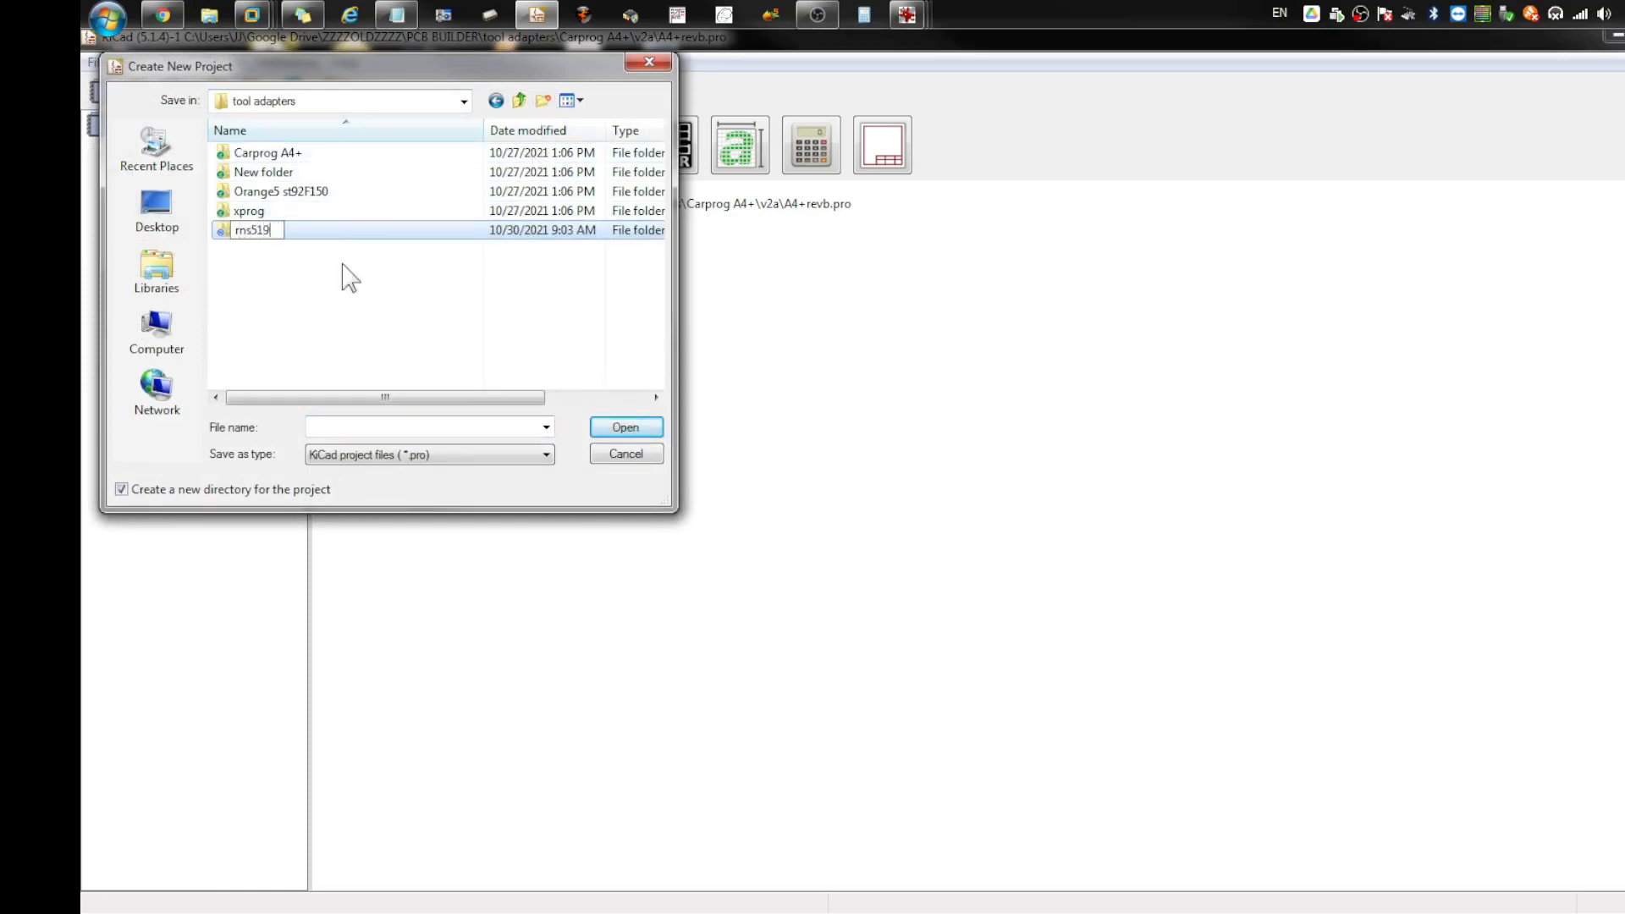
pyautogui.press('BackSpace')
pyautogui.write('0')
pyautogui.press('Return')
pyautogui.press('Return')
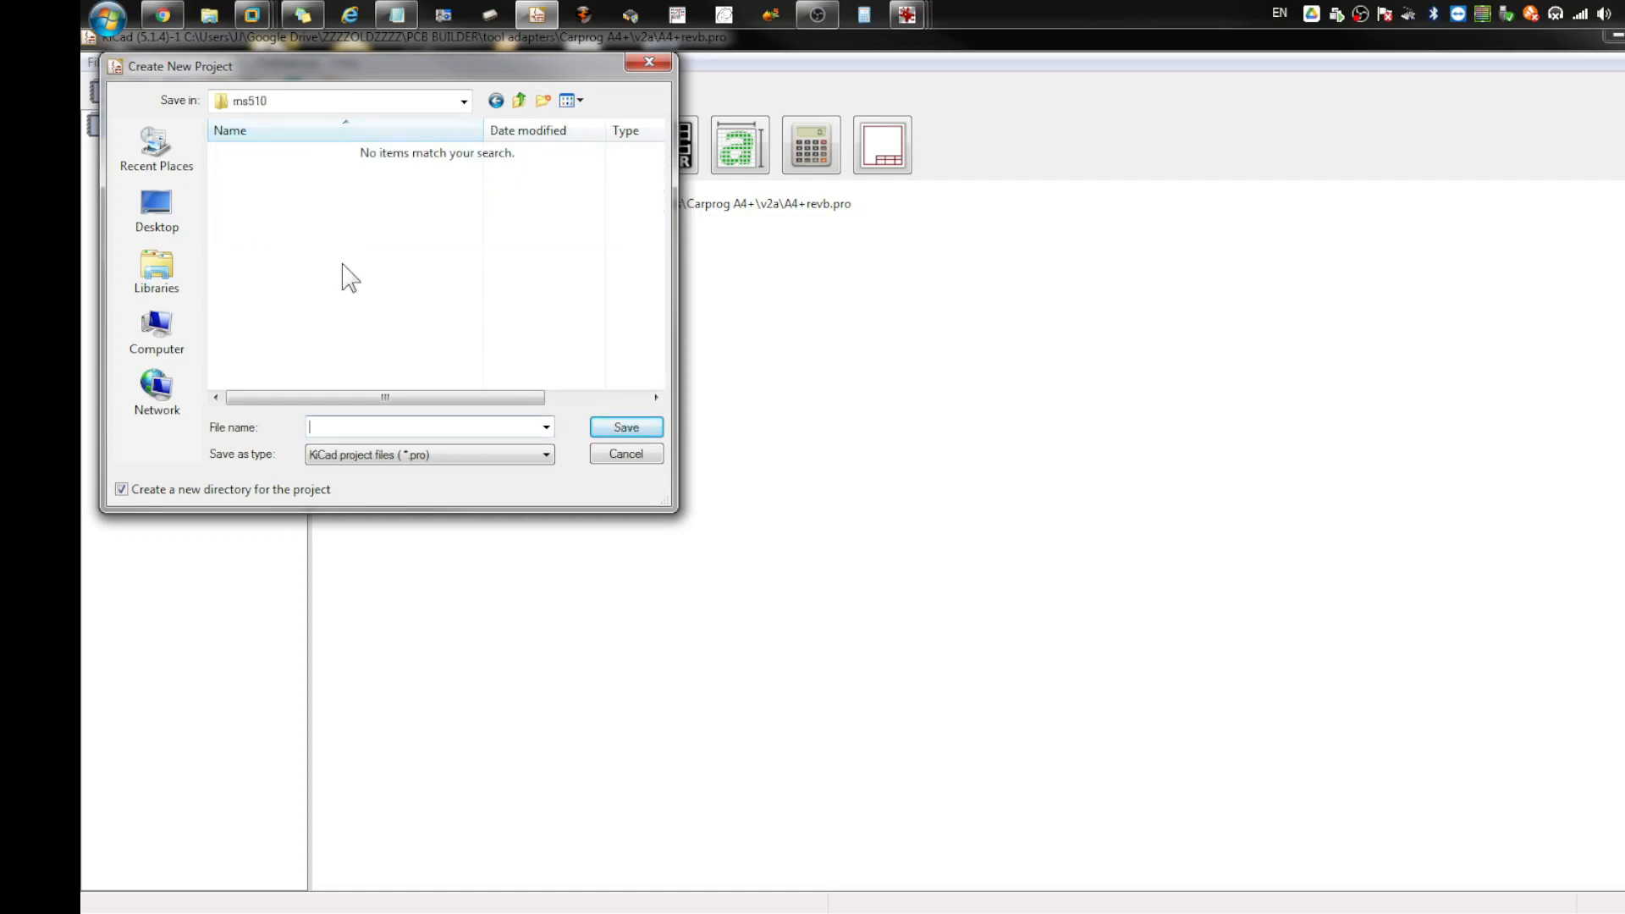
# Step: Create the new project under the name rns510 and open its schematic file
pyautogui.write('5')
pyautogui.press('BackSpace')
pyautogui.write('ms510')
pyautogui.press('Return')
pyautogui.doubleClick(171, 176)
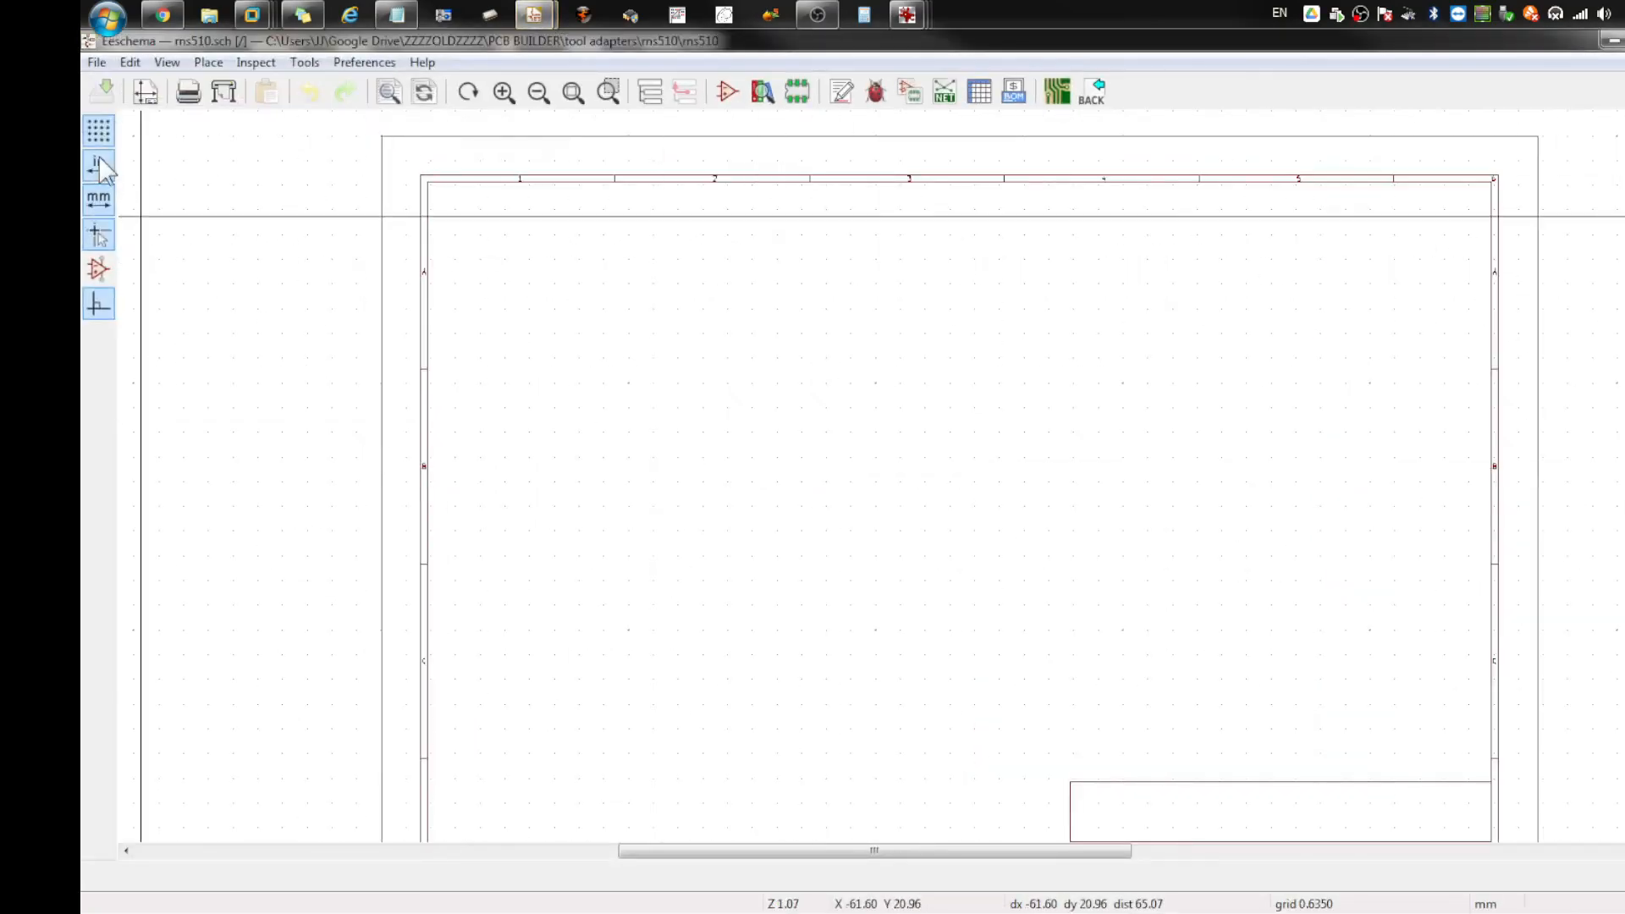
# Step: Start placing a symbol, dismiss the missing-library error, search for db25 and choose the DB25_Male connector
pyautogui.click(209, 62)
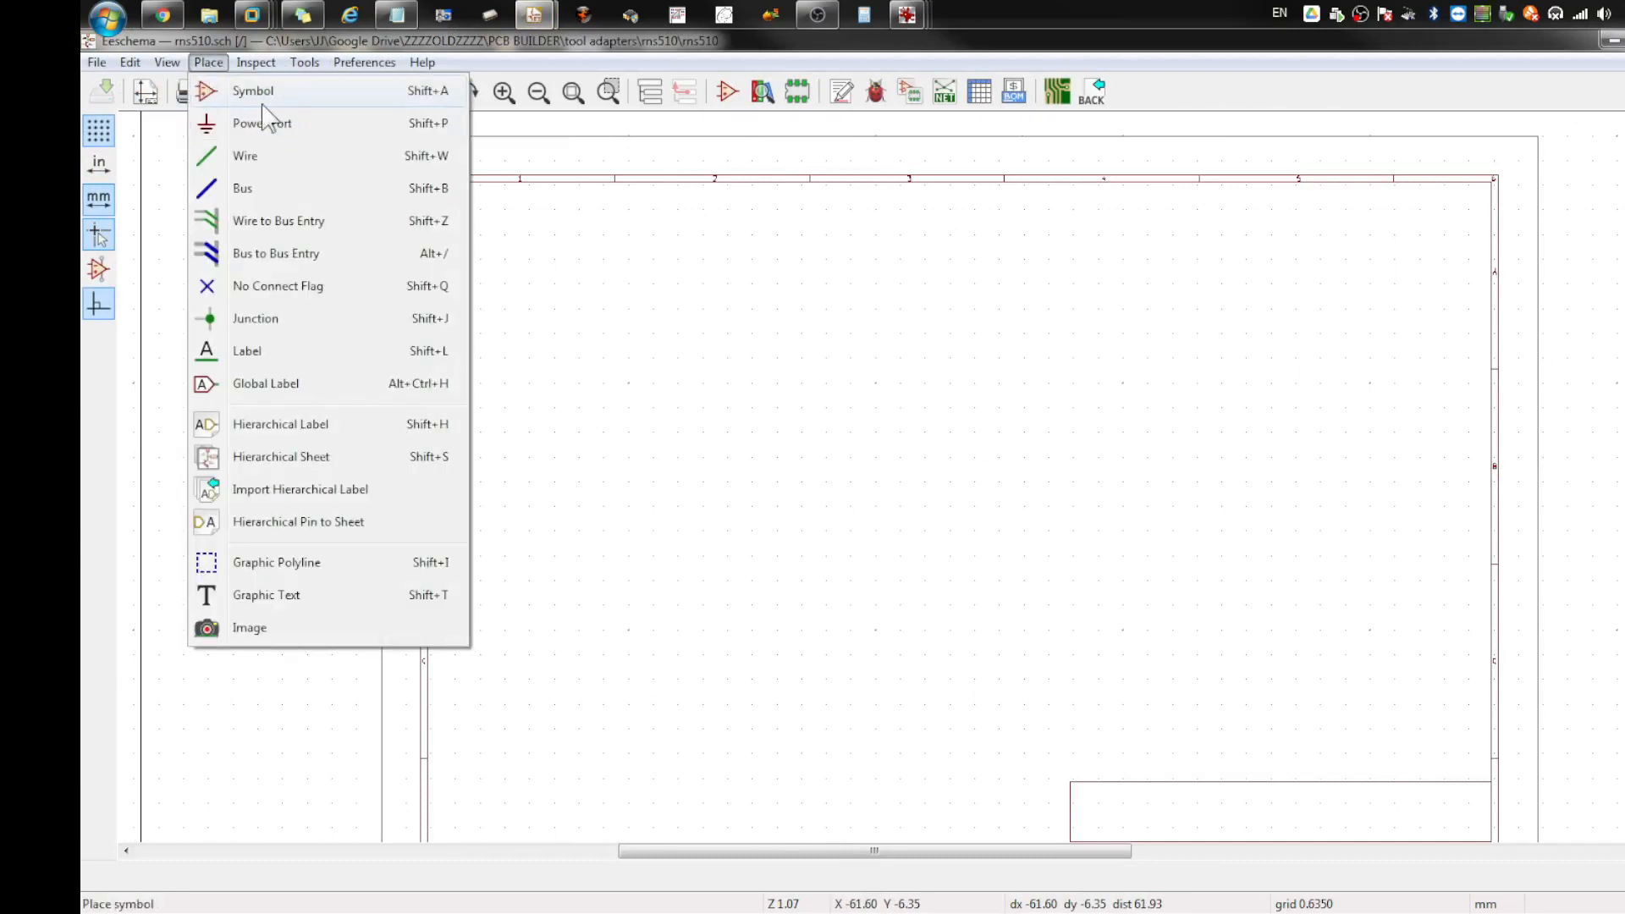
pyautogui.click(262, 100)
pyautogui.click(776, 354)
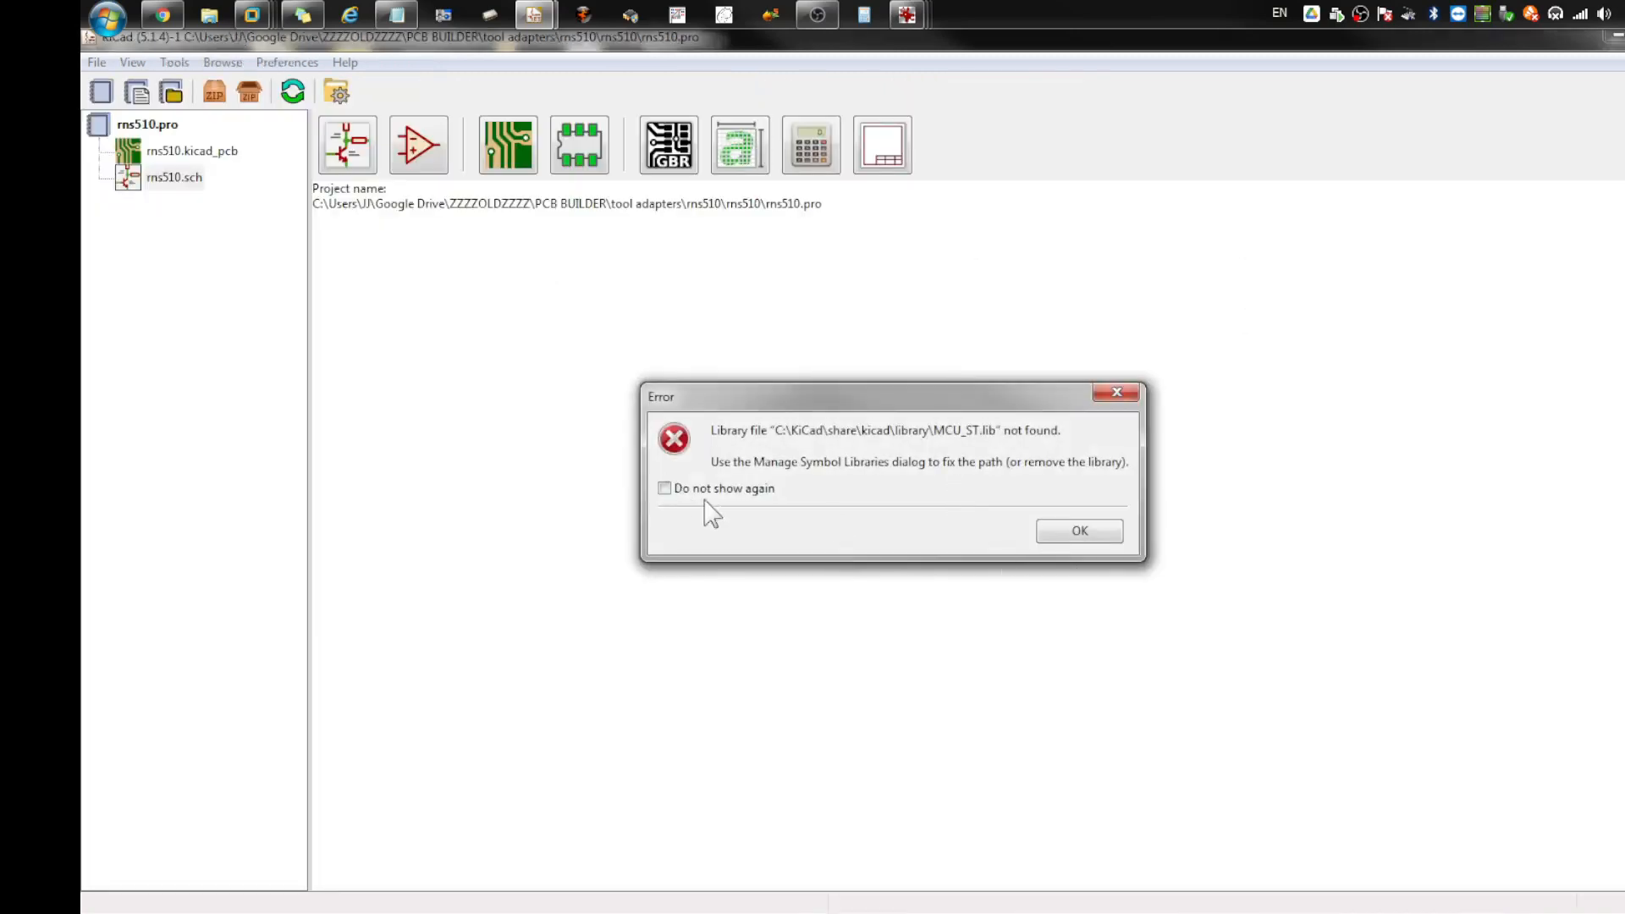
pyautogui.click(1101, 535)
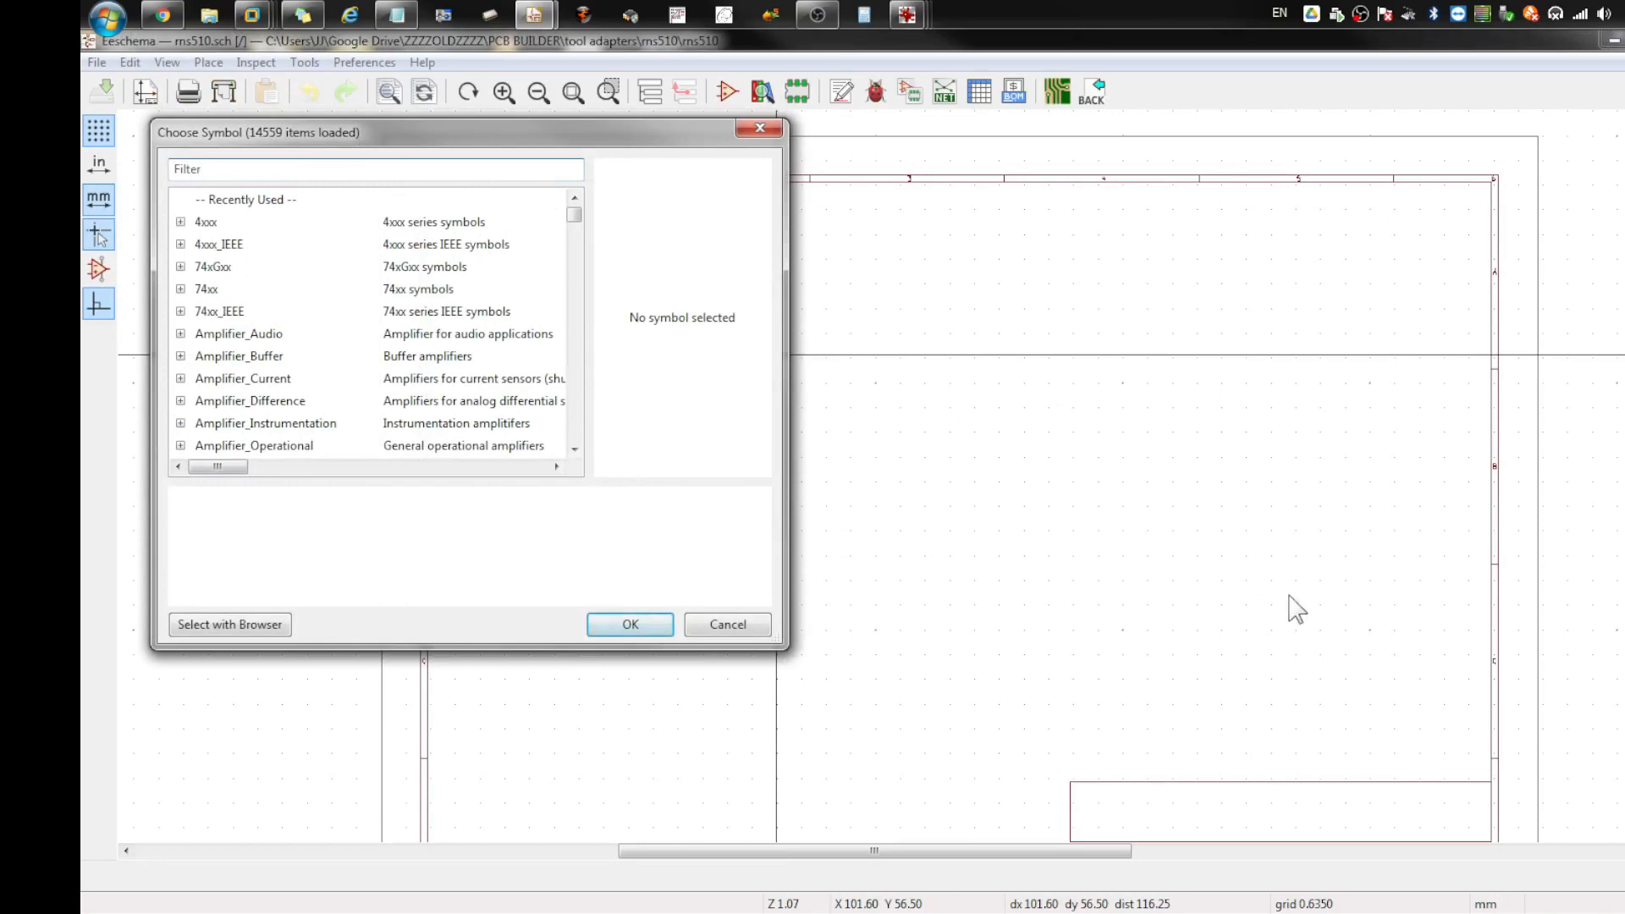
pyautogui.moveTo(449, 152); pyautogui.dragTo(756, 385)
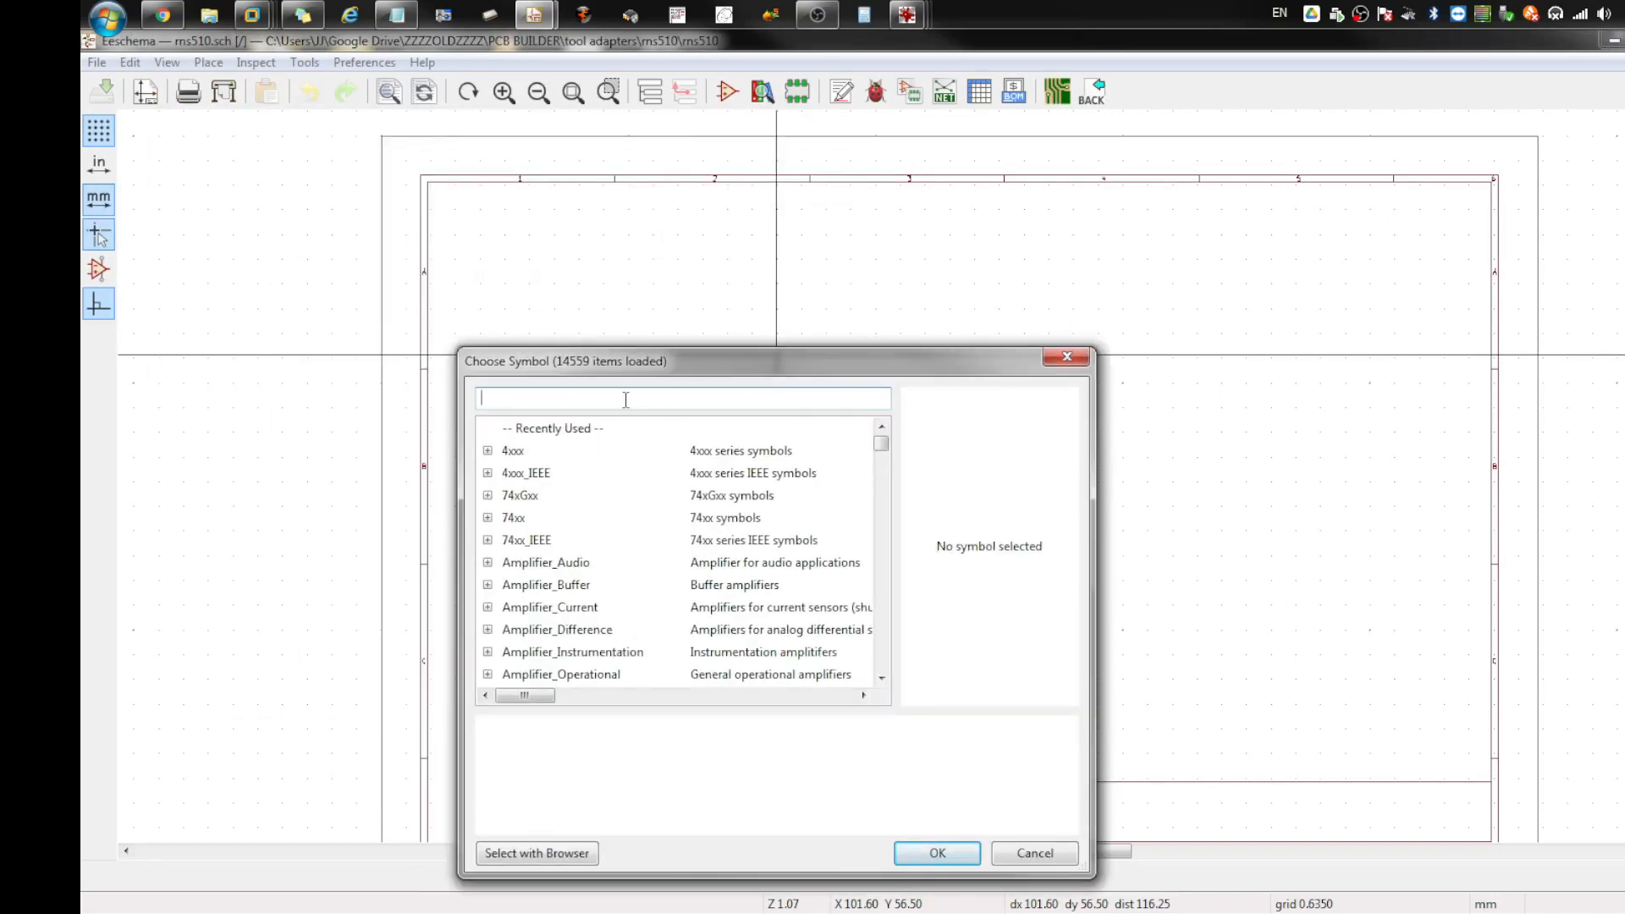
pyautogui.write('d')
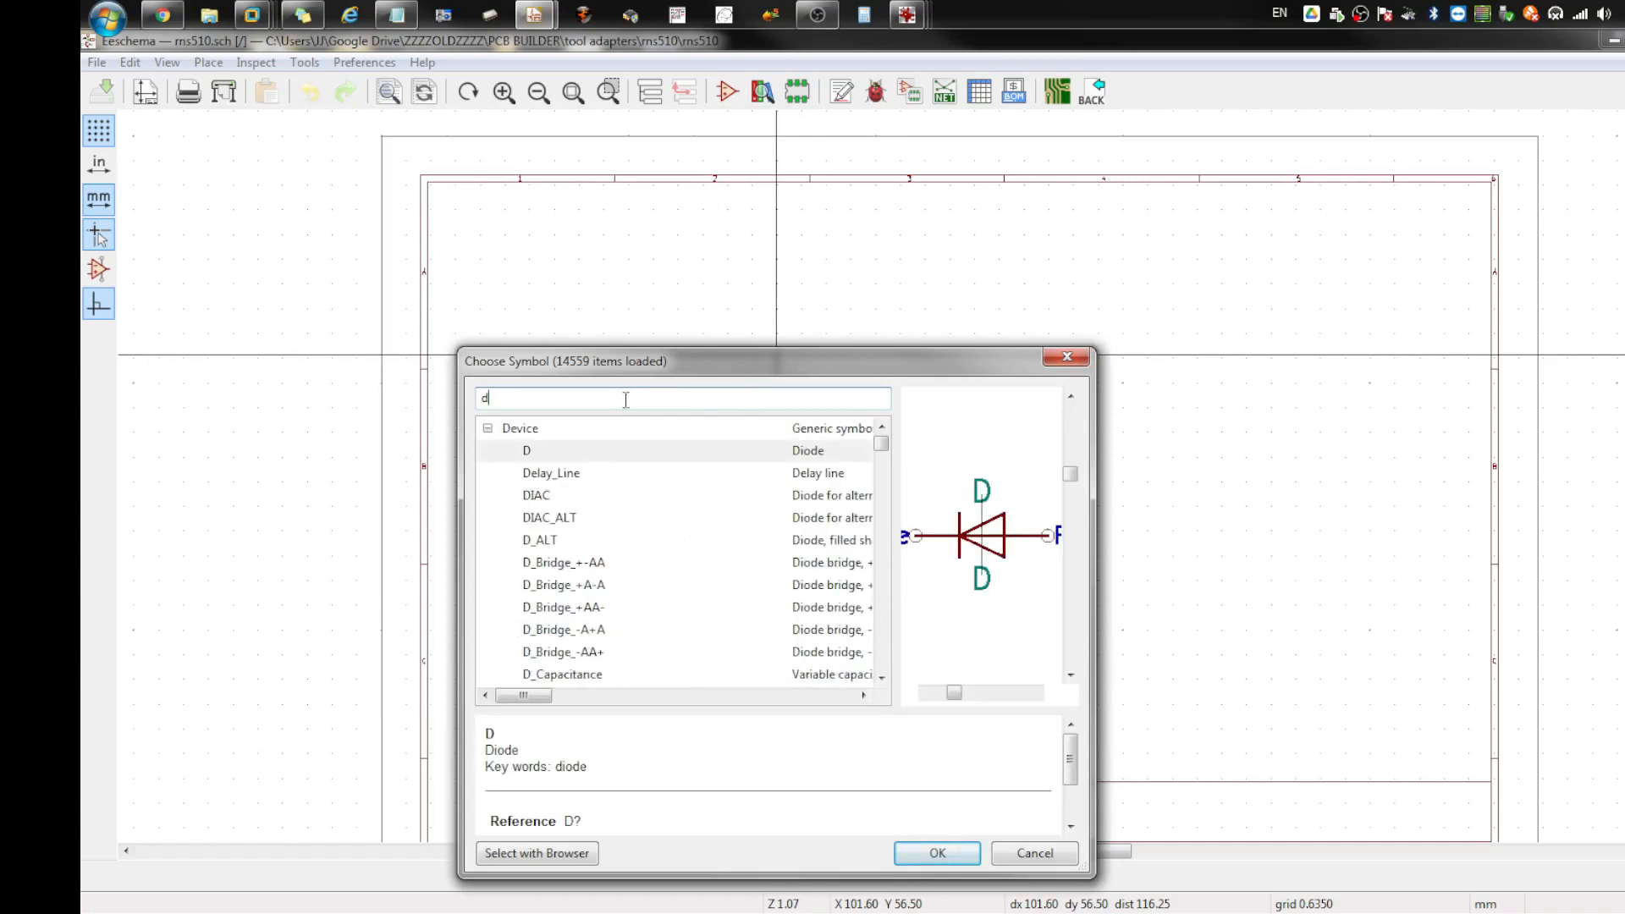
pyautogui.write('b')
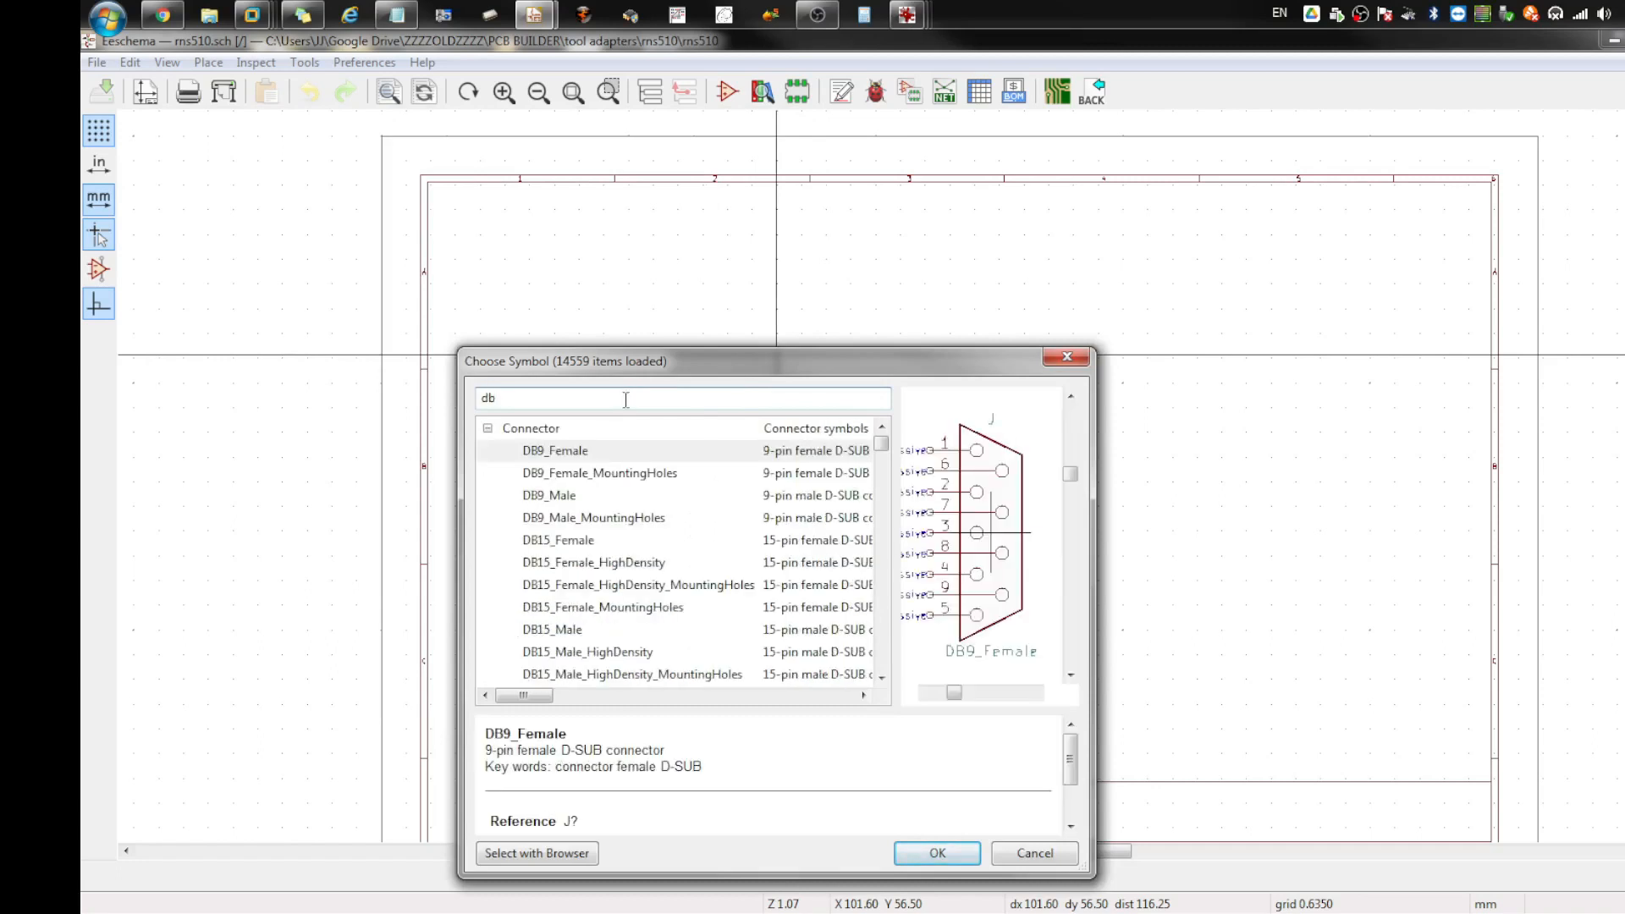
pyautogui.write('25')
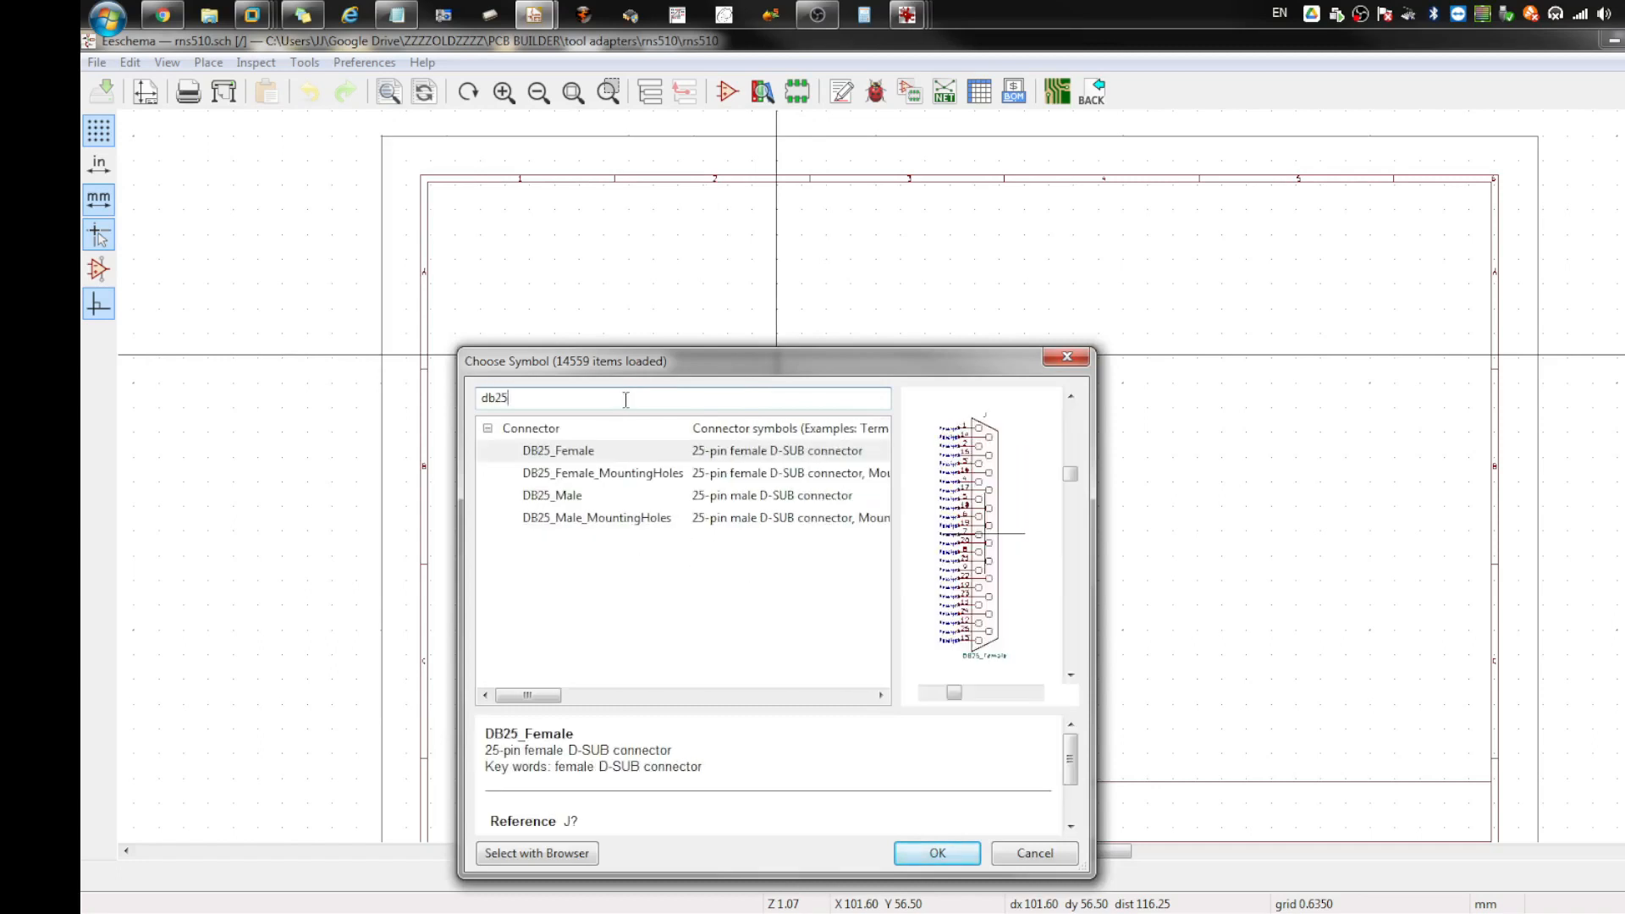
pyautogui.click(589, 493)
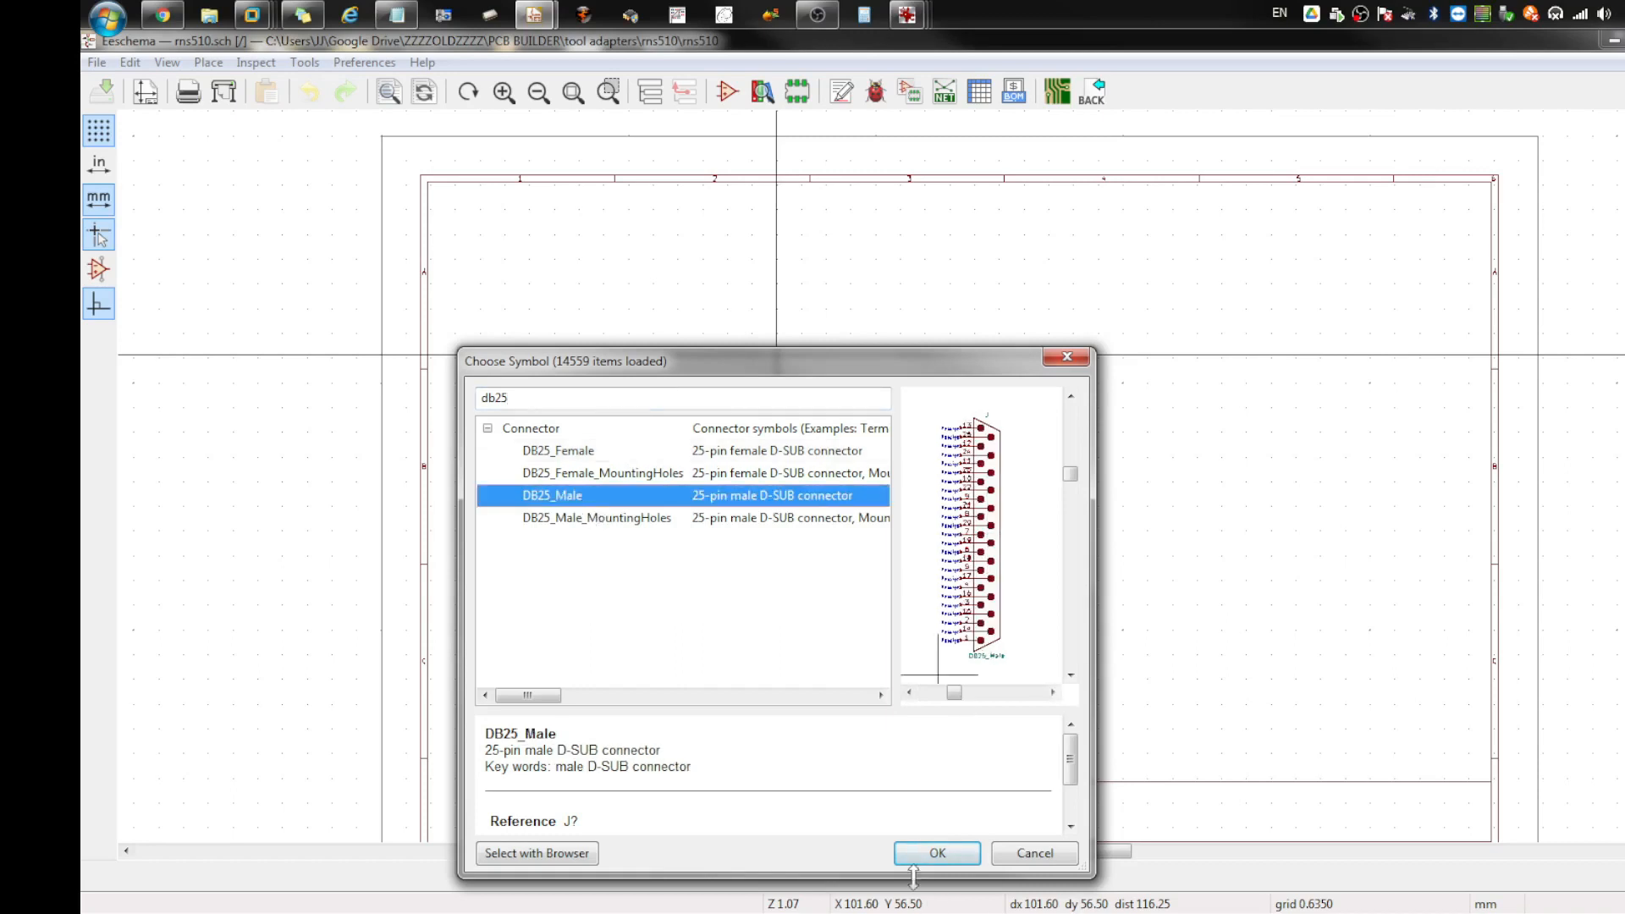
pyautogui.click(931, 853)
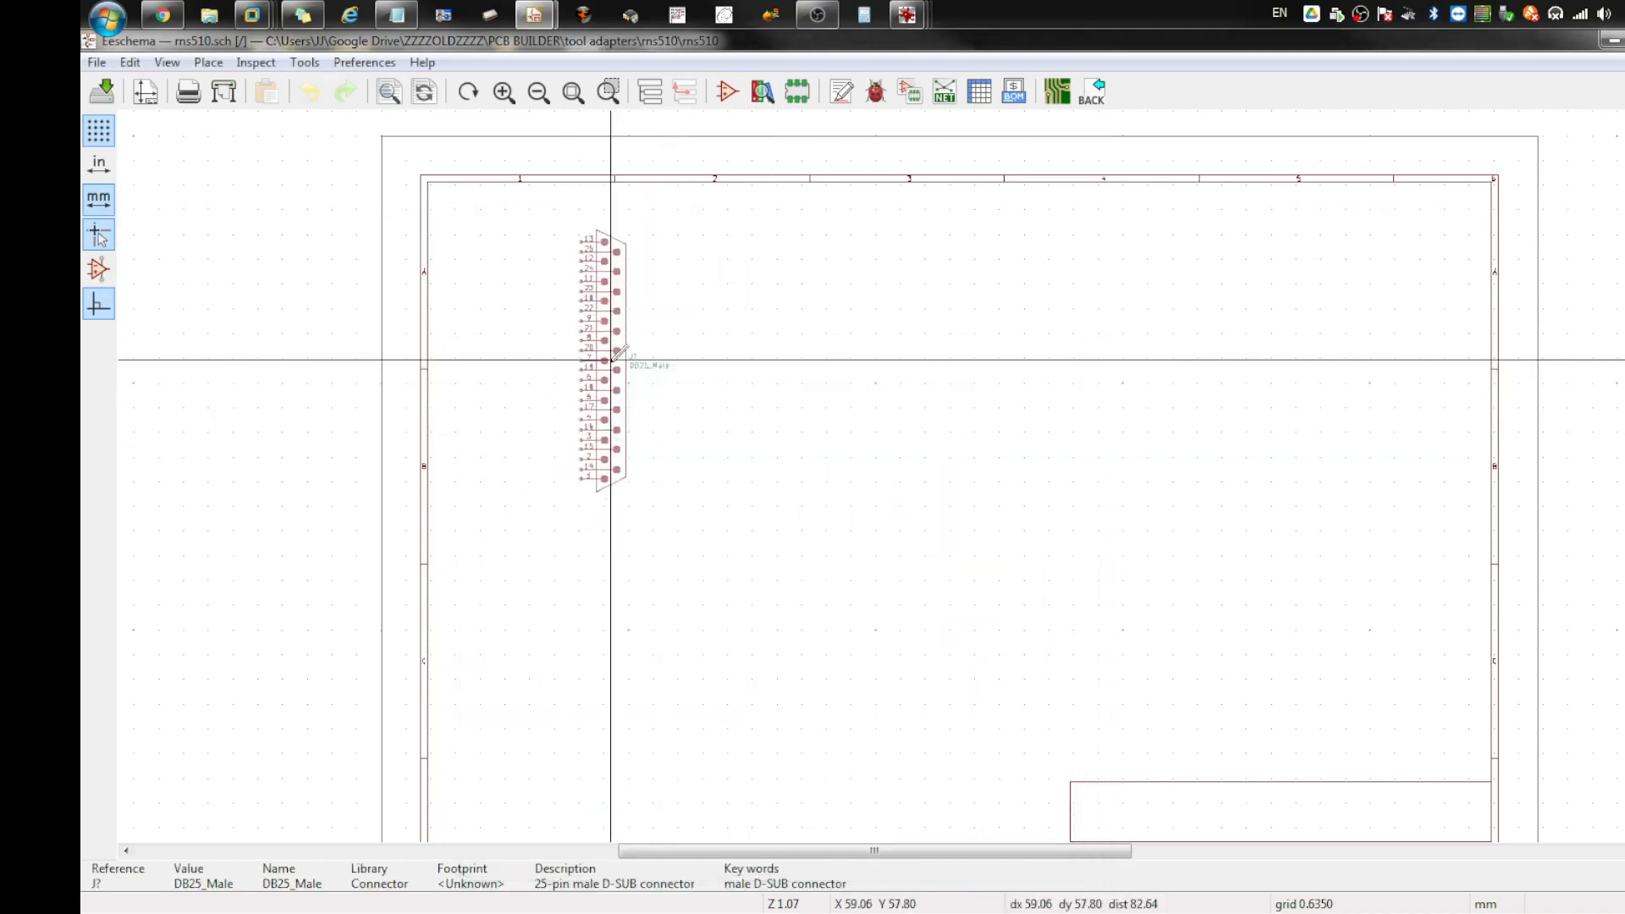
# Step: Rotate the DB25_Male connector 180 degrees and place it in the upper-left area of the sheet
pyautogui.press('r')
pyautogui.press('r')
pyautogui.click(625, 400)
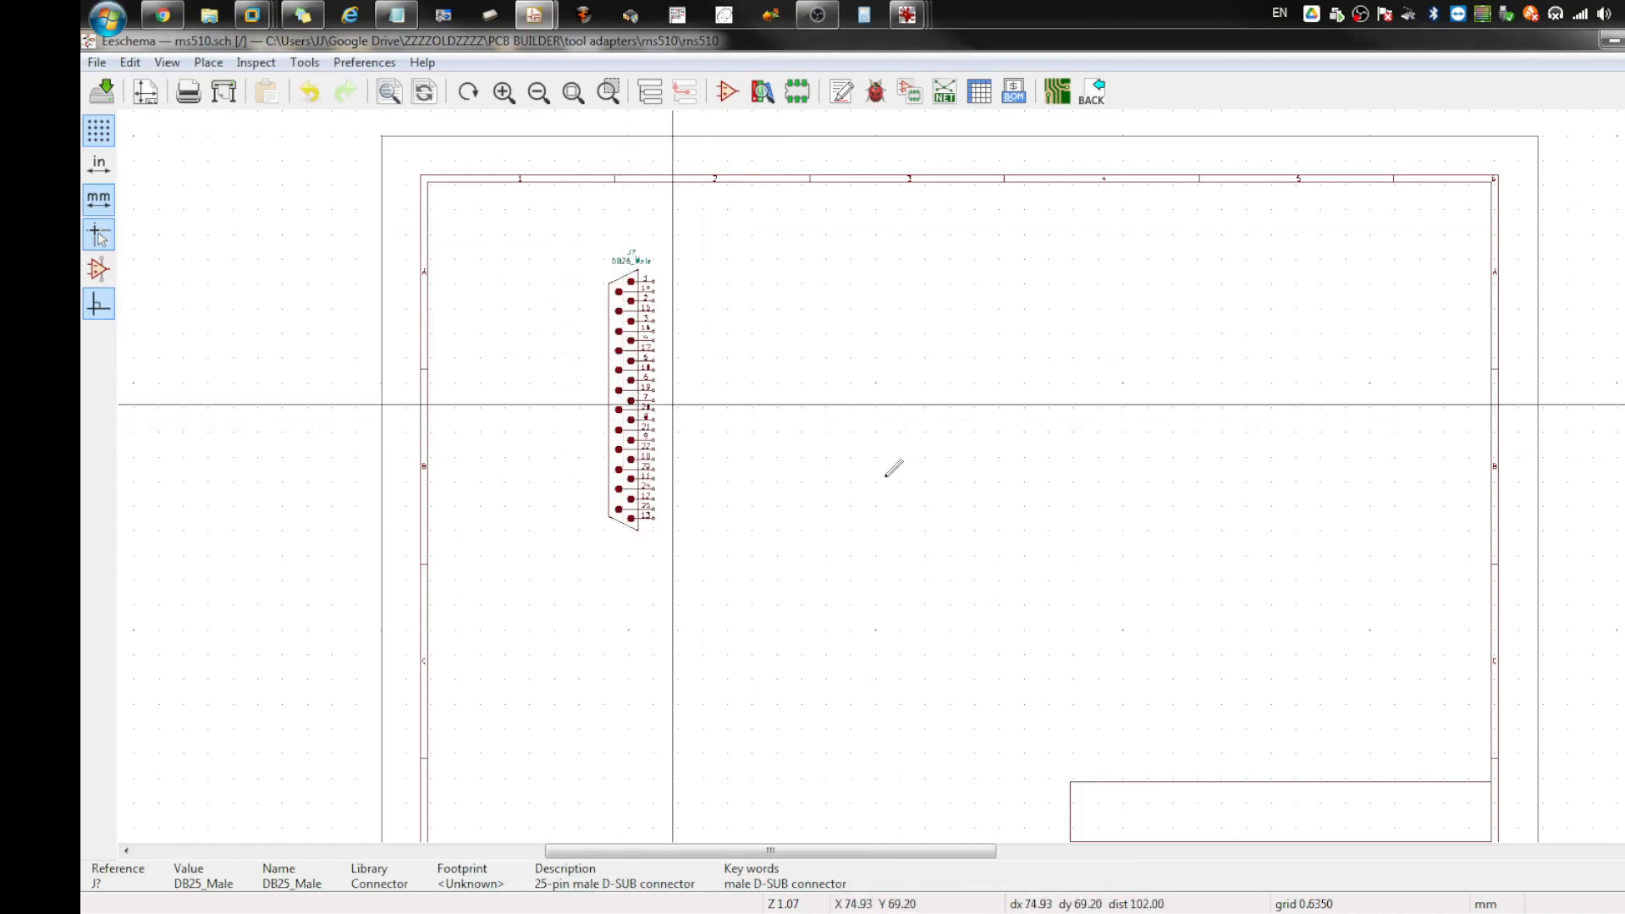
pyautogui.scroll(1, 887, 475)
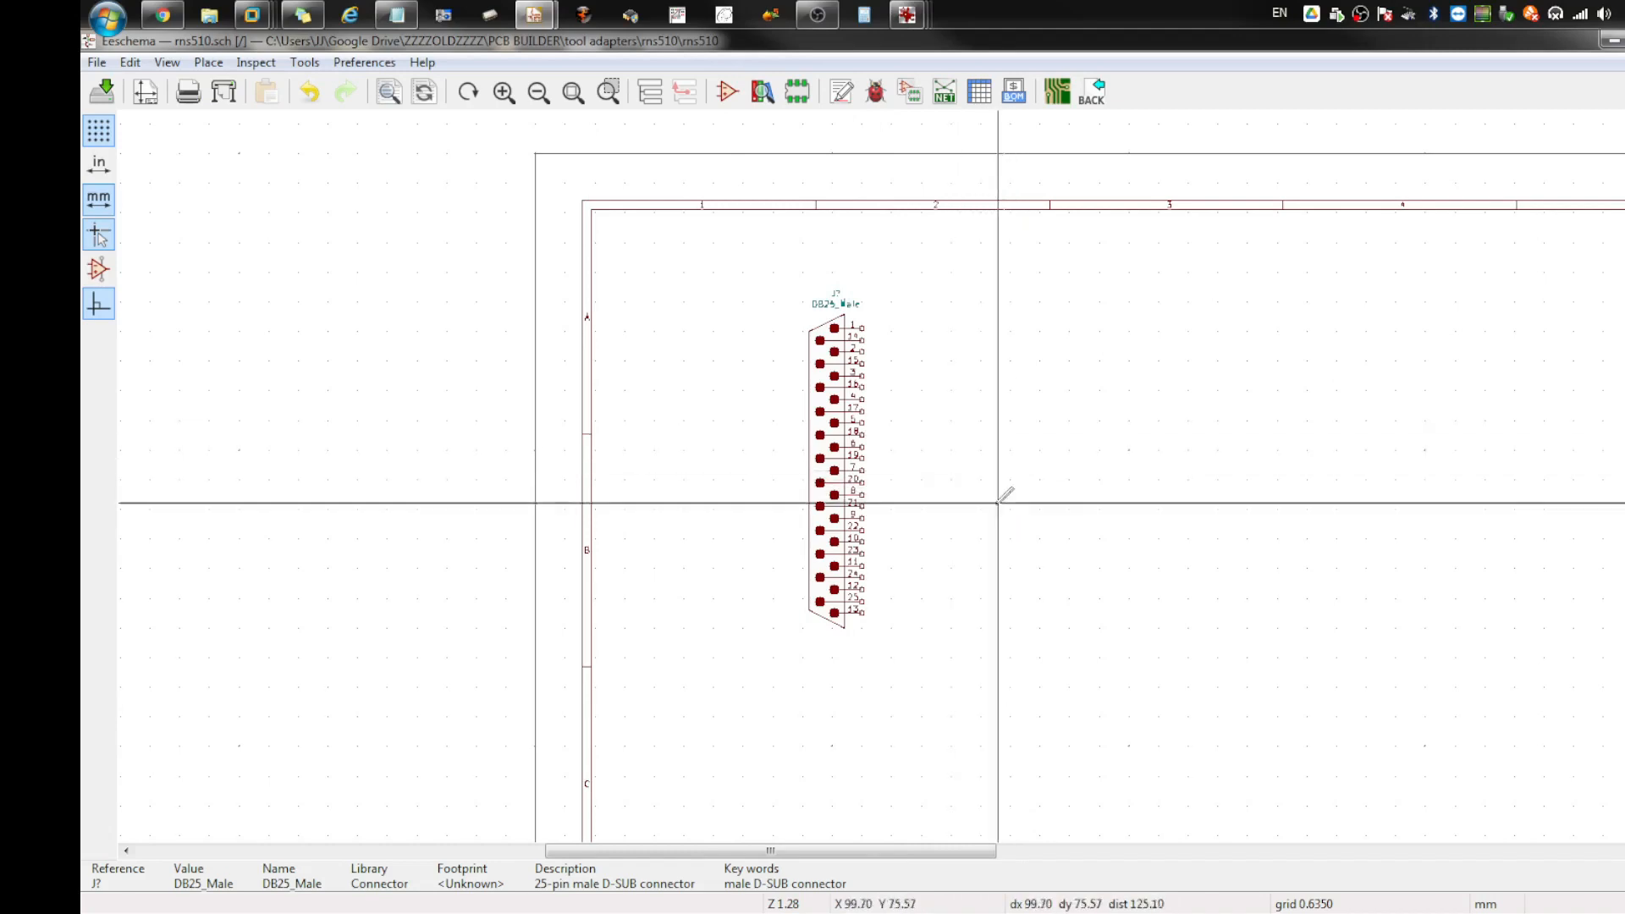
pyautogui.scroll(-1, 983, 477)
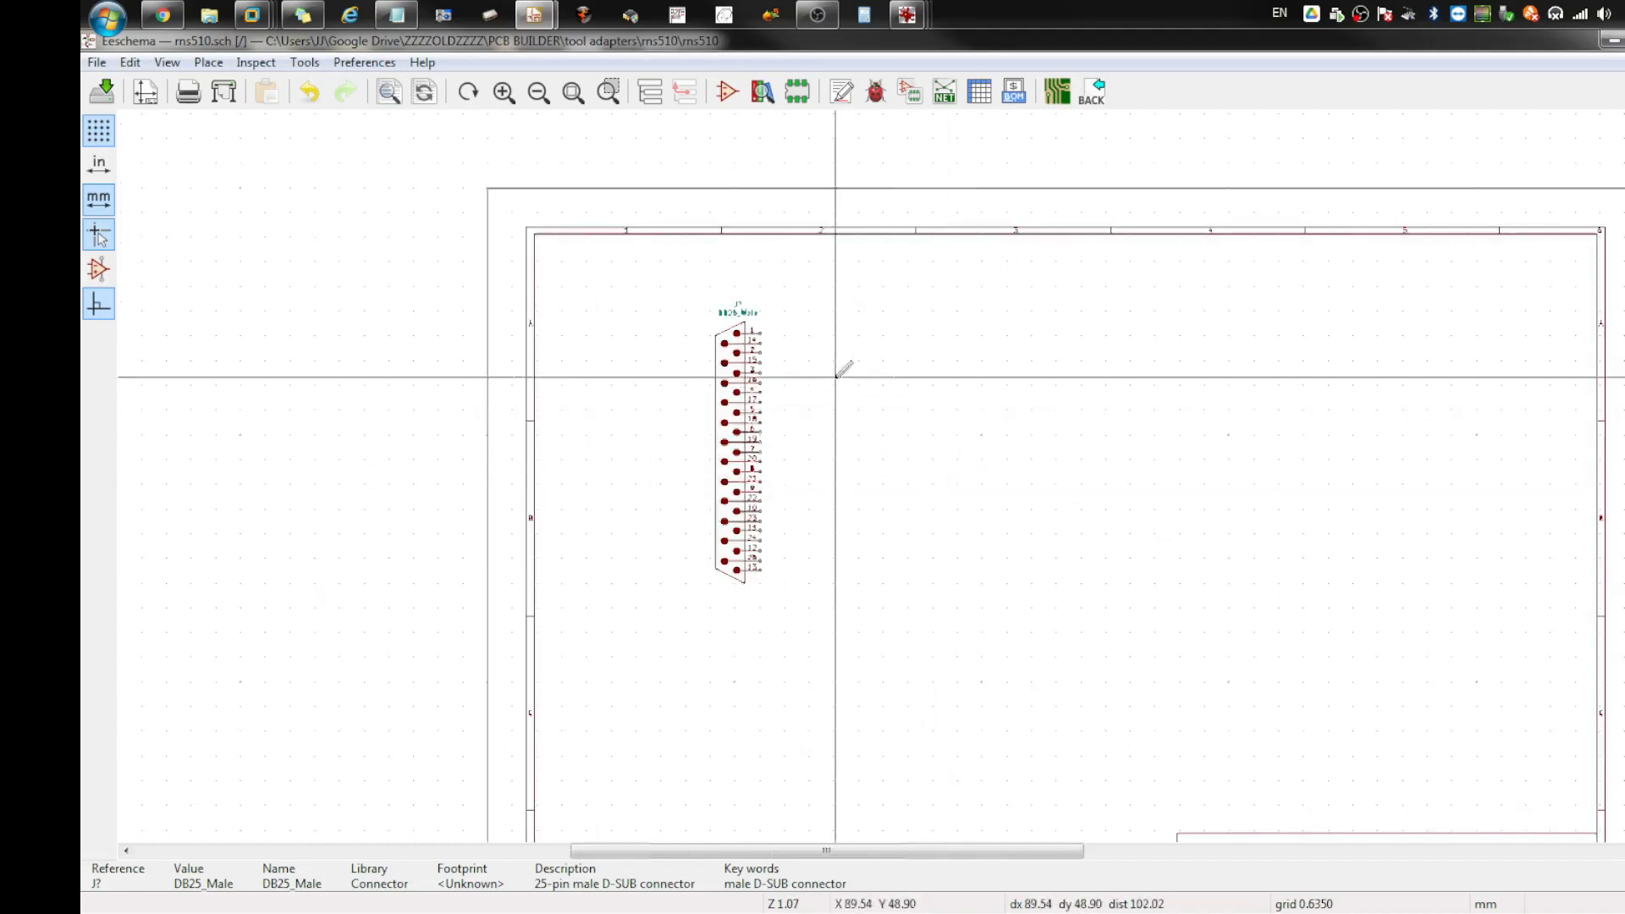
pyautogui.scroll(3, 841, 363)
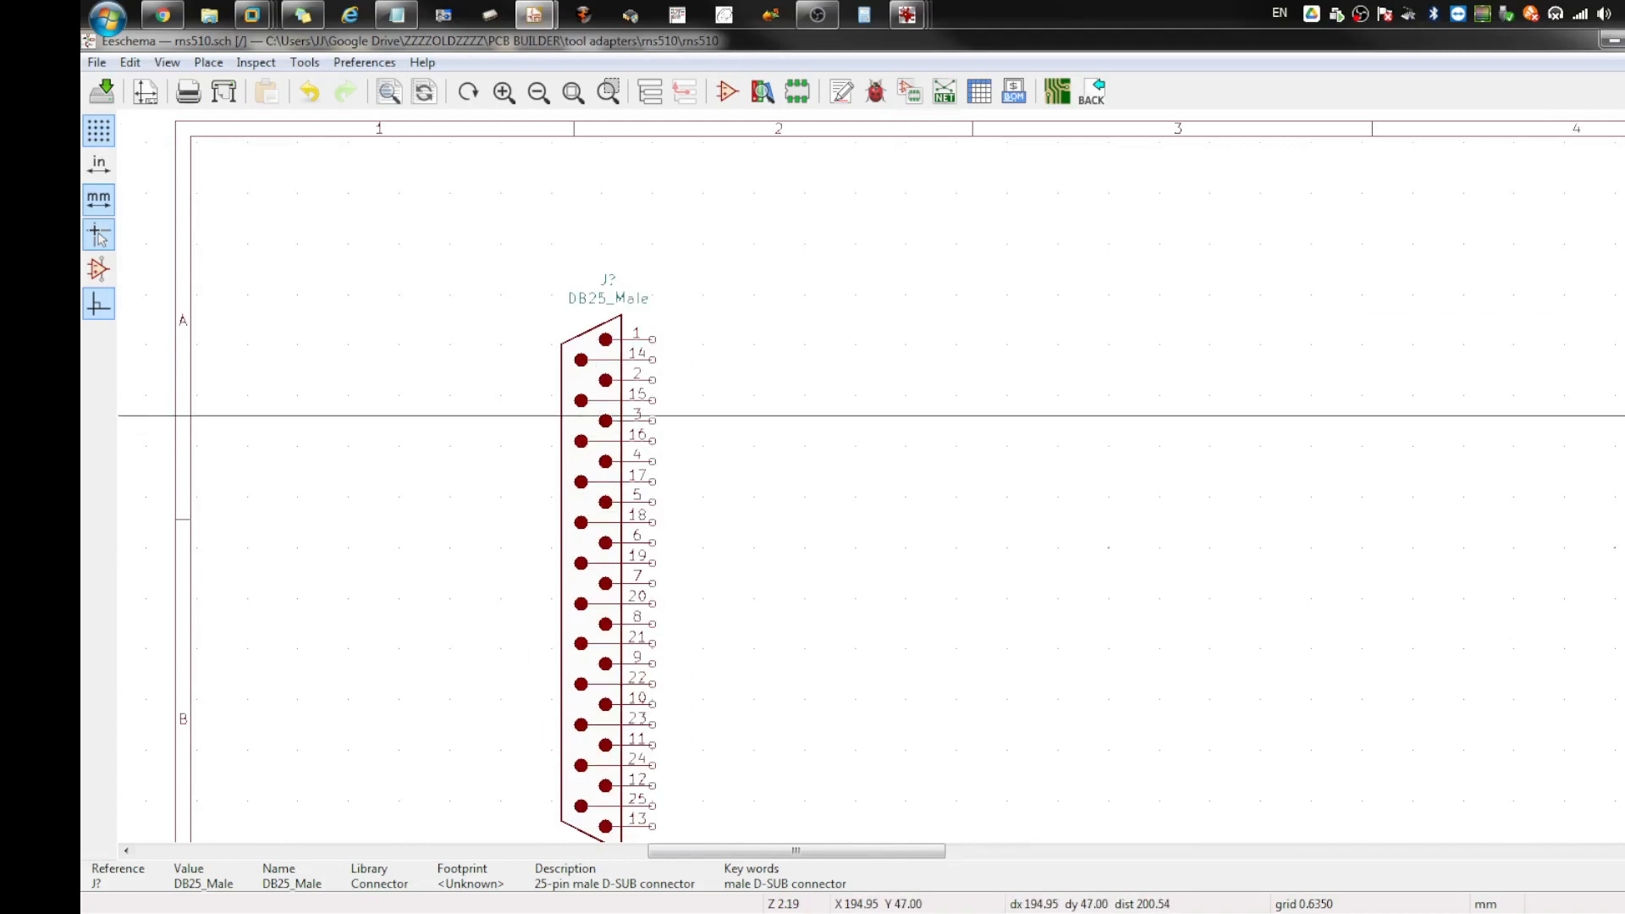
pyautogui.scroll(-2, 872, 476)
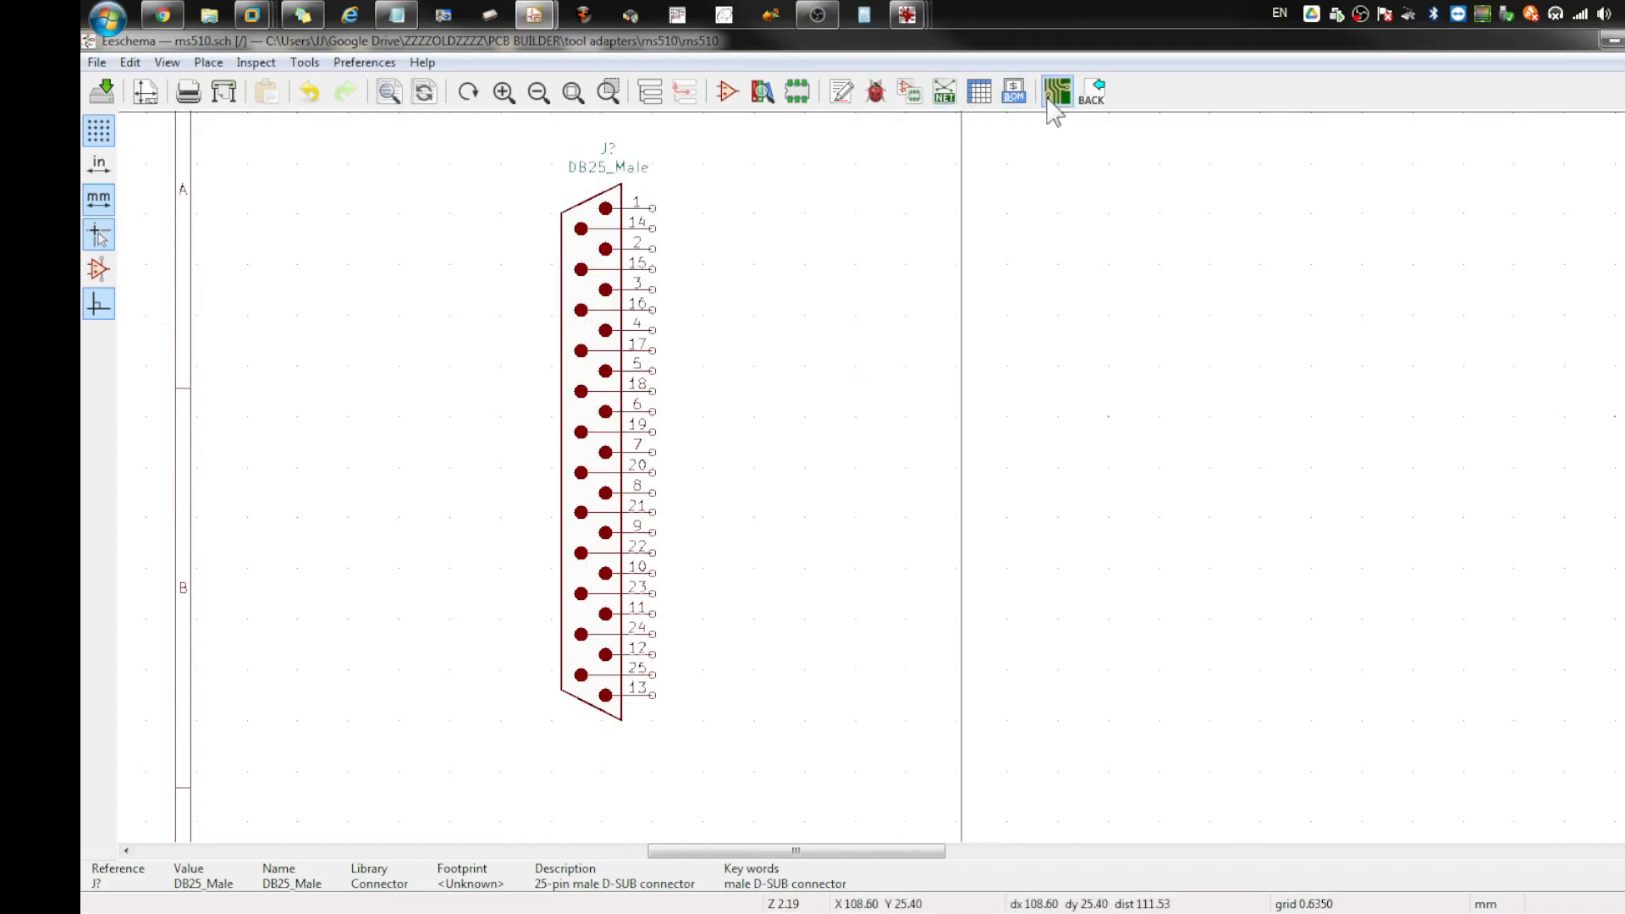
pyautogui.click(208, 62)
pyautogui.click(220, 97)
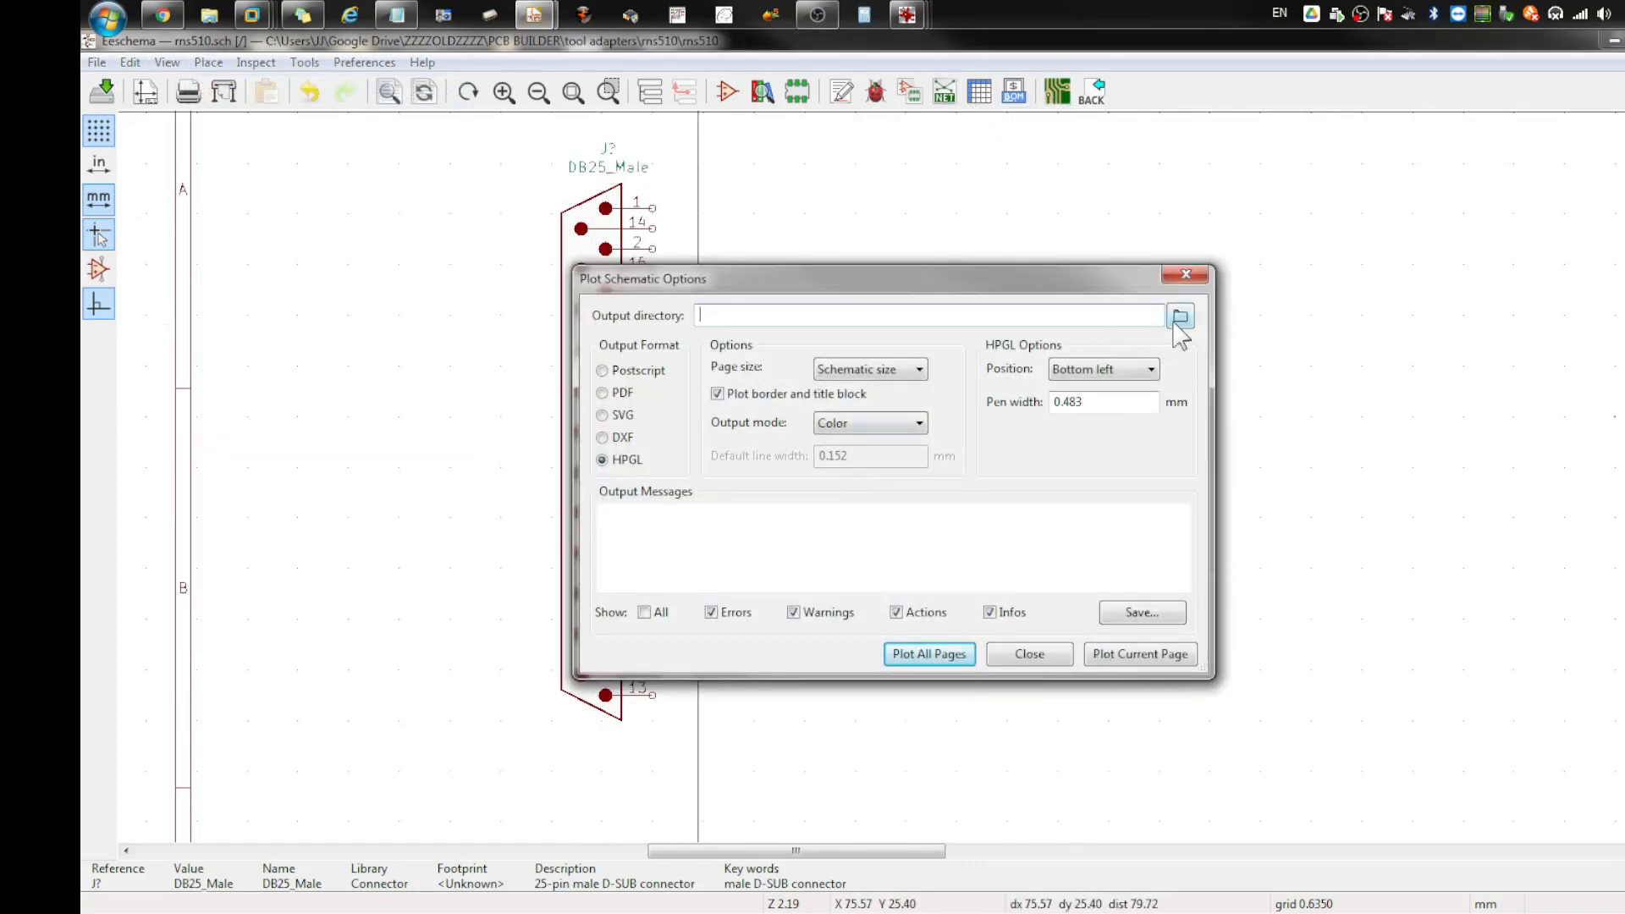
pyautogui.click(1067, 662)
# Step: Search the symbols for sys and place the MAX232CSE+ from SamacSys_Parts to the right of the DB25 connector
pyautogui.click(209, 61)
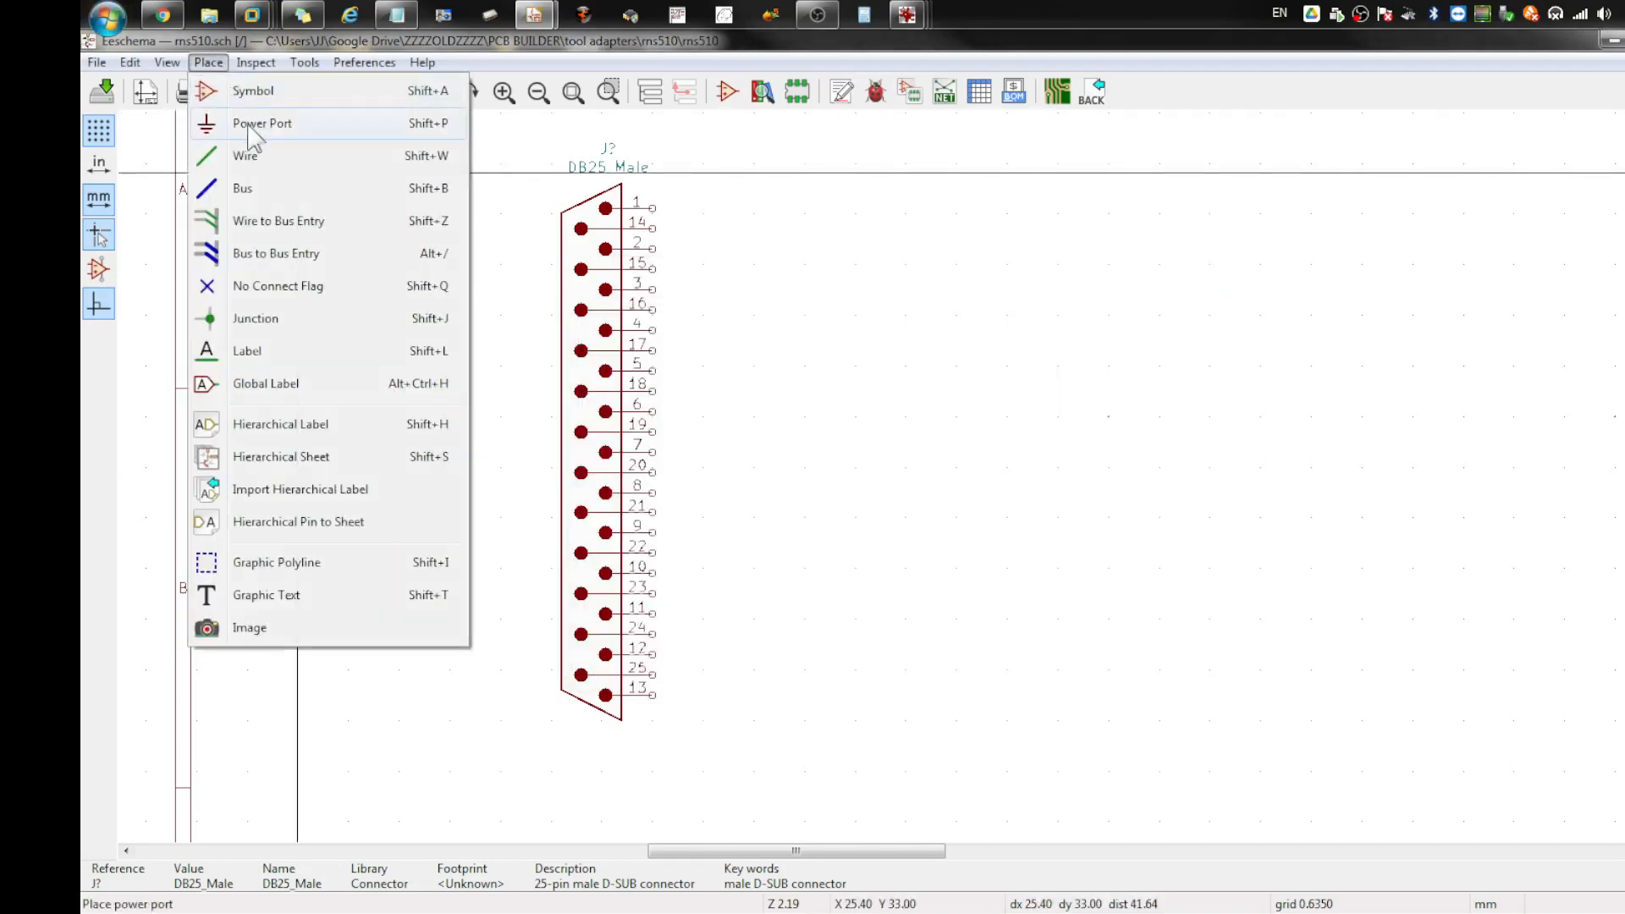
pyautogui.click(250, 100)
pyautogui.click(882, 425)
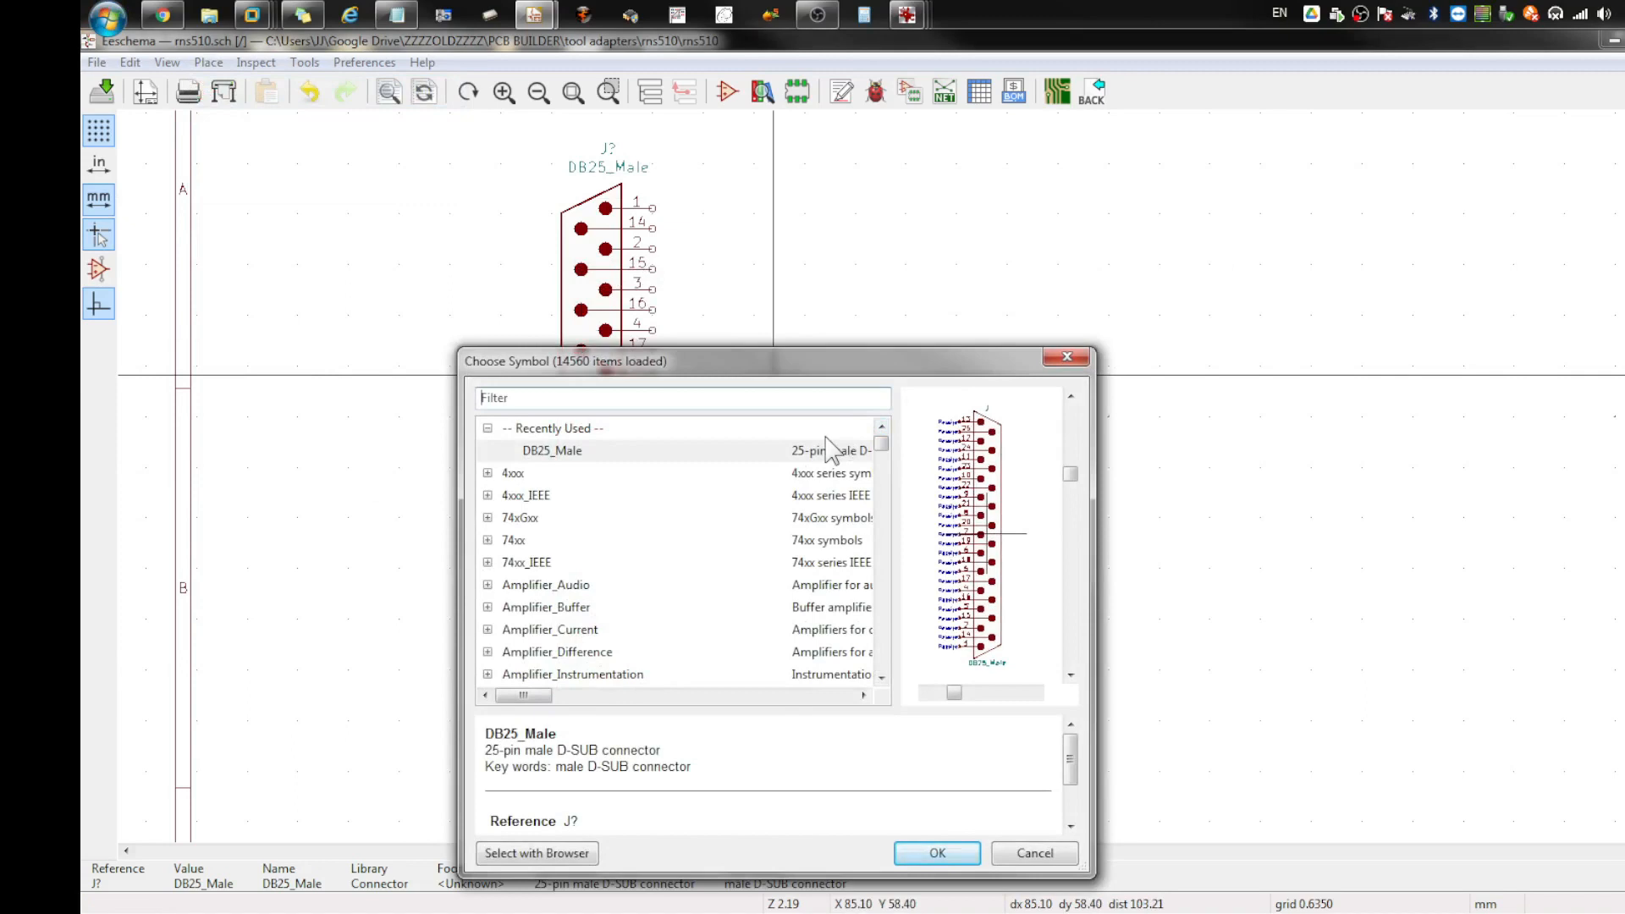
pyautogui.write('sys')
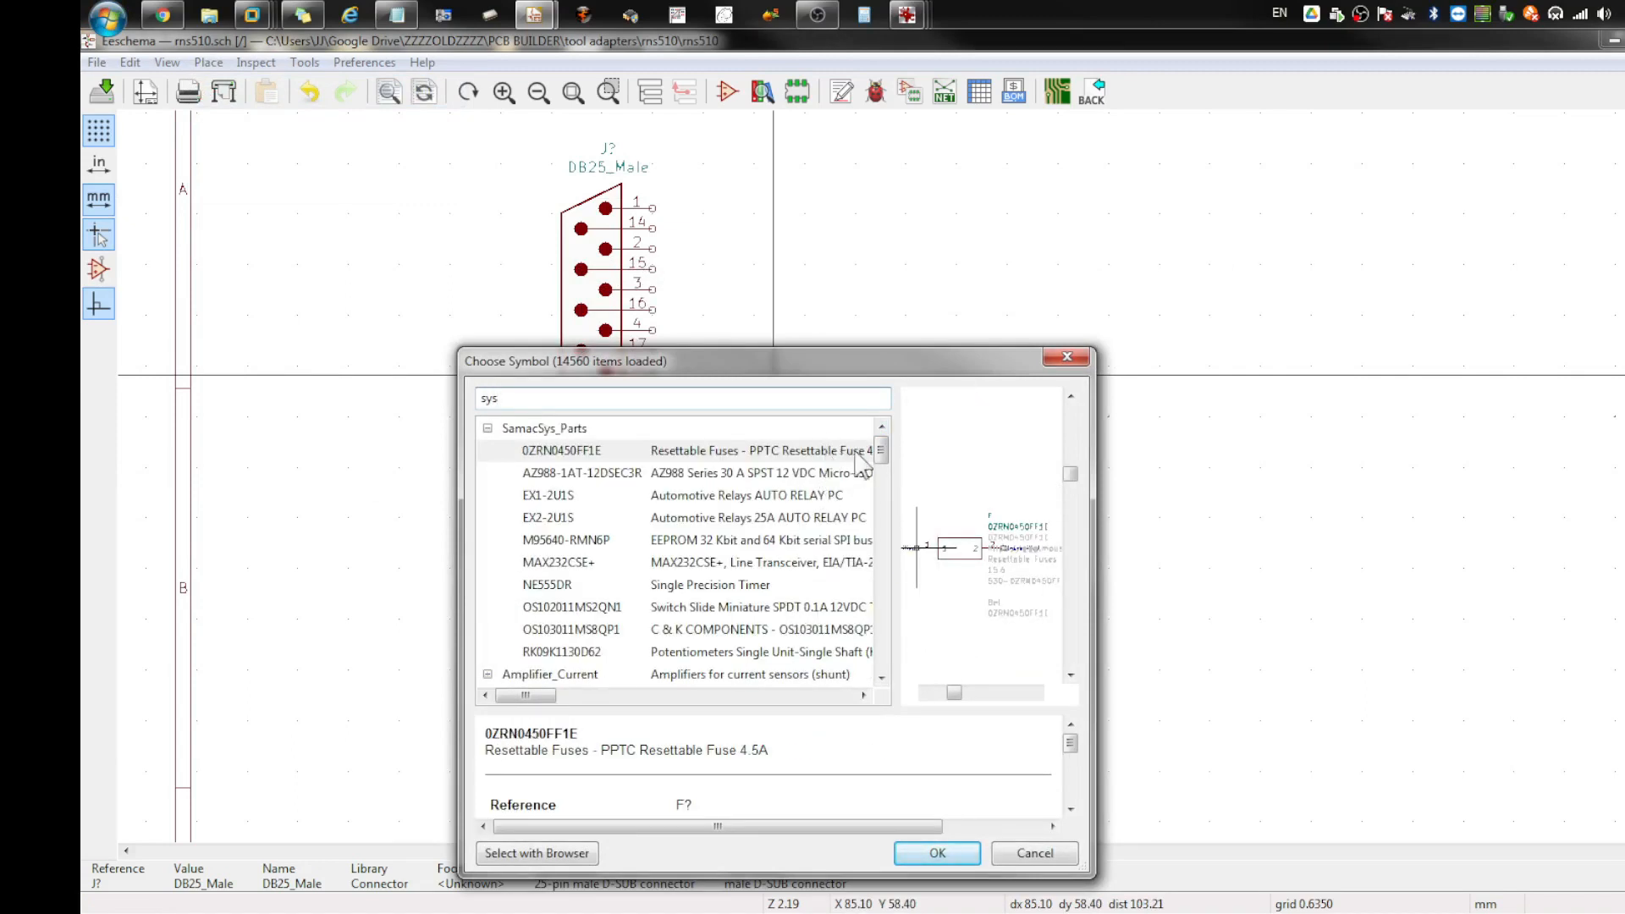
pyautogui.click(559, 562)
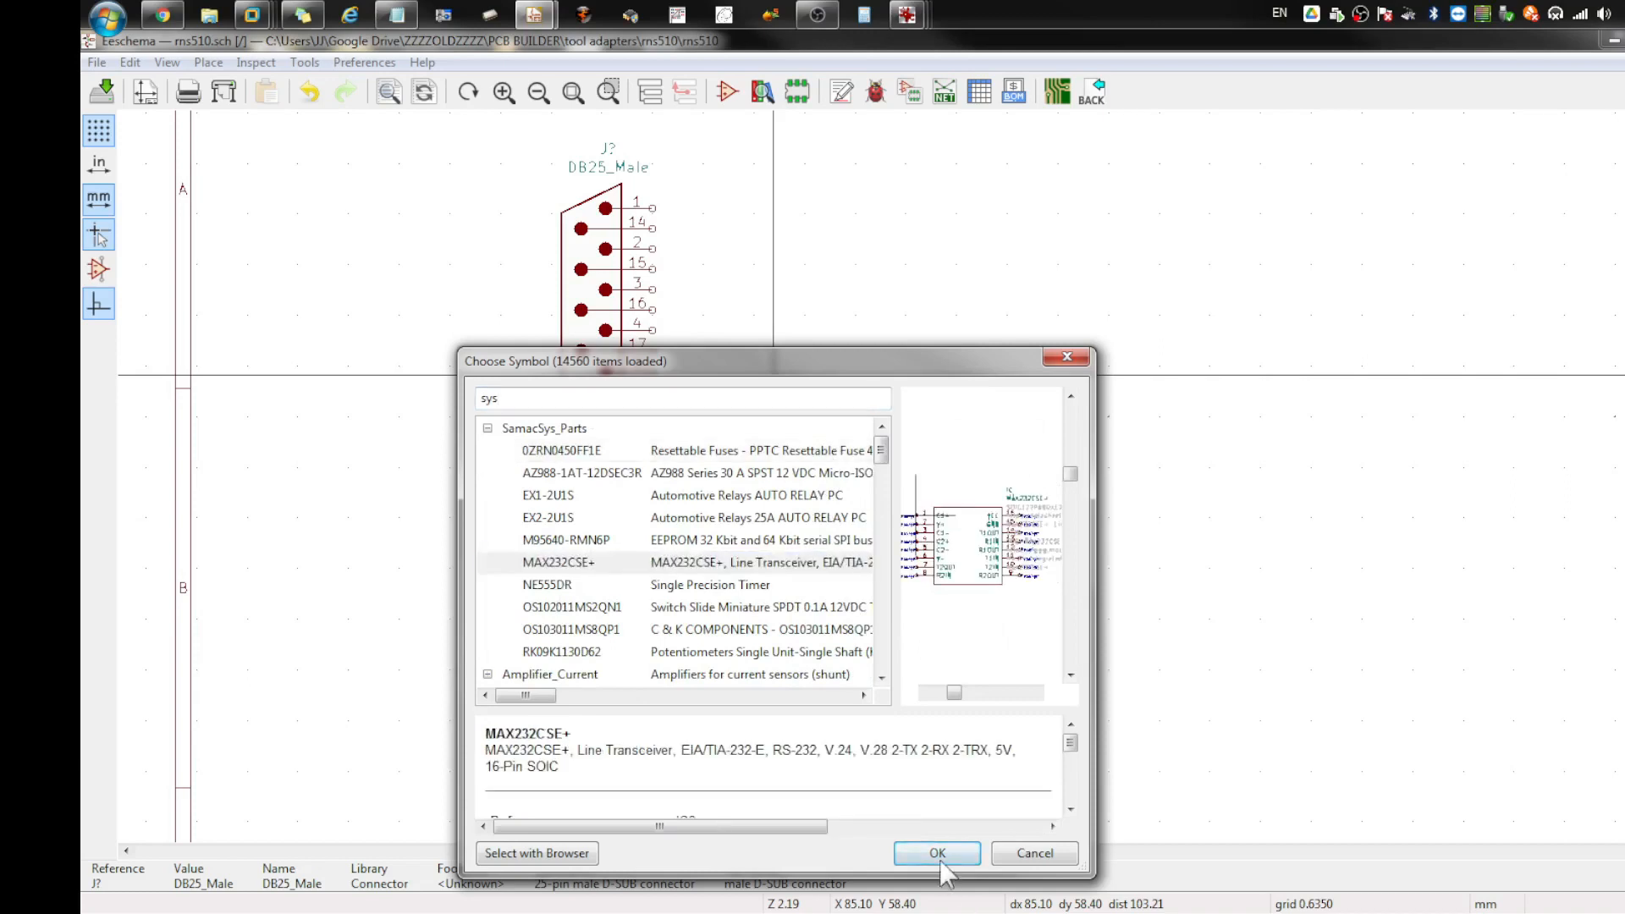
pyautogui.click(937, 853)
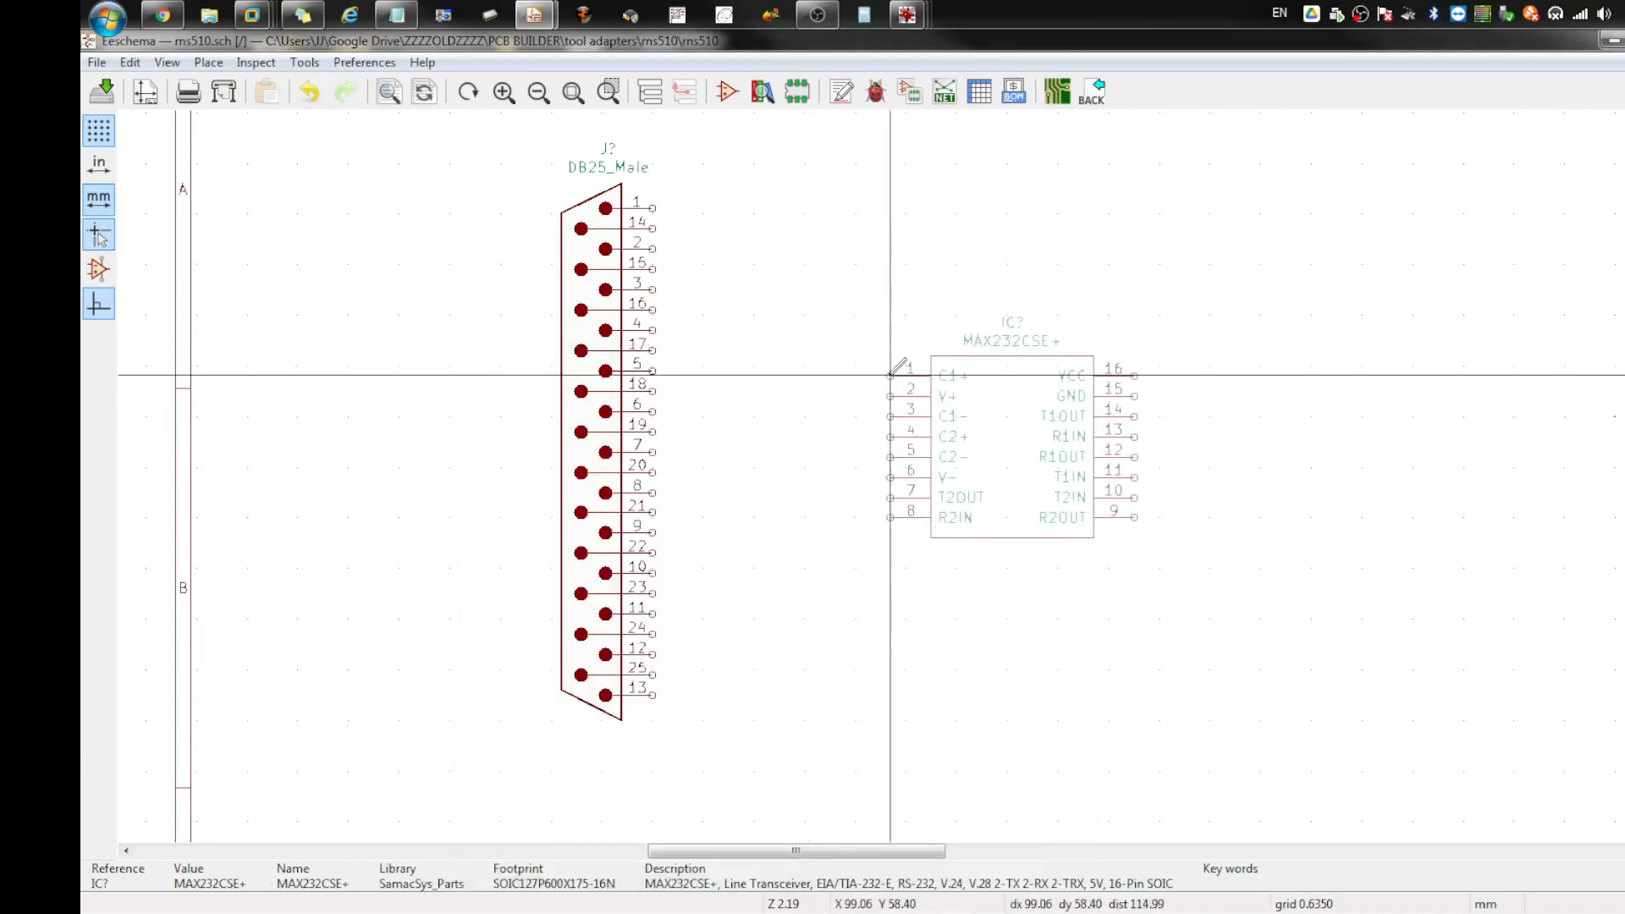
pyautogui.click(885, 375)
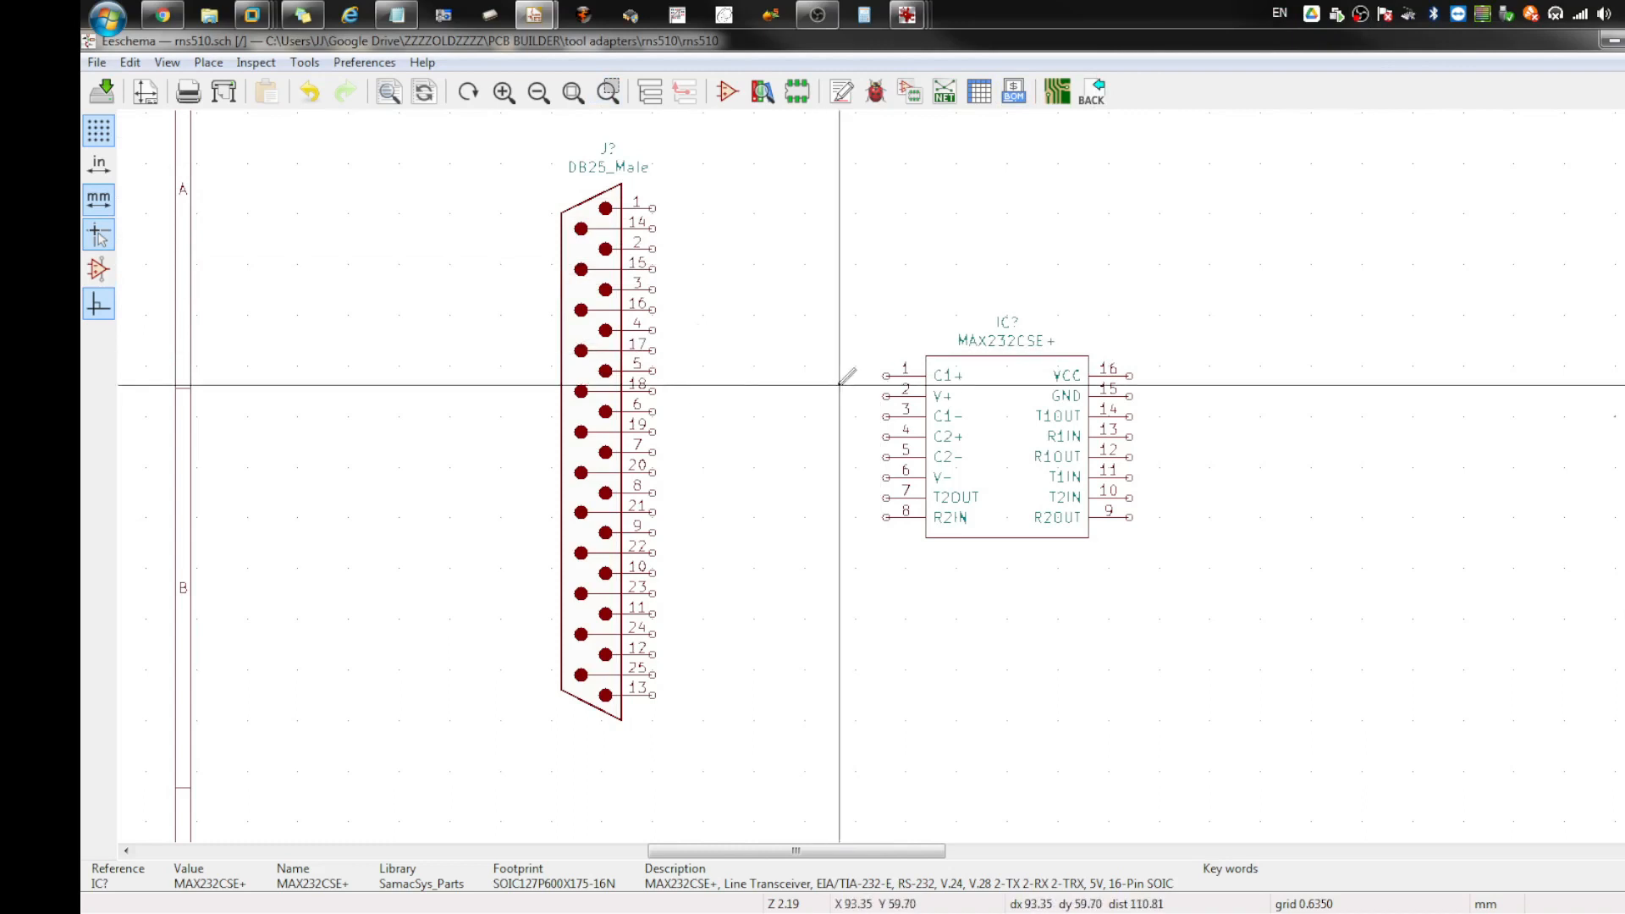
# Step: Search the symbols for c_sm and place a C_Small unpolarized capacitor above the MAX232CSE+
pyautogui.click(208, 62)
pyautogui.click(225, 91)
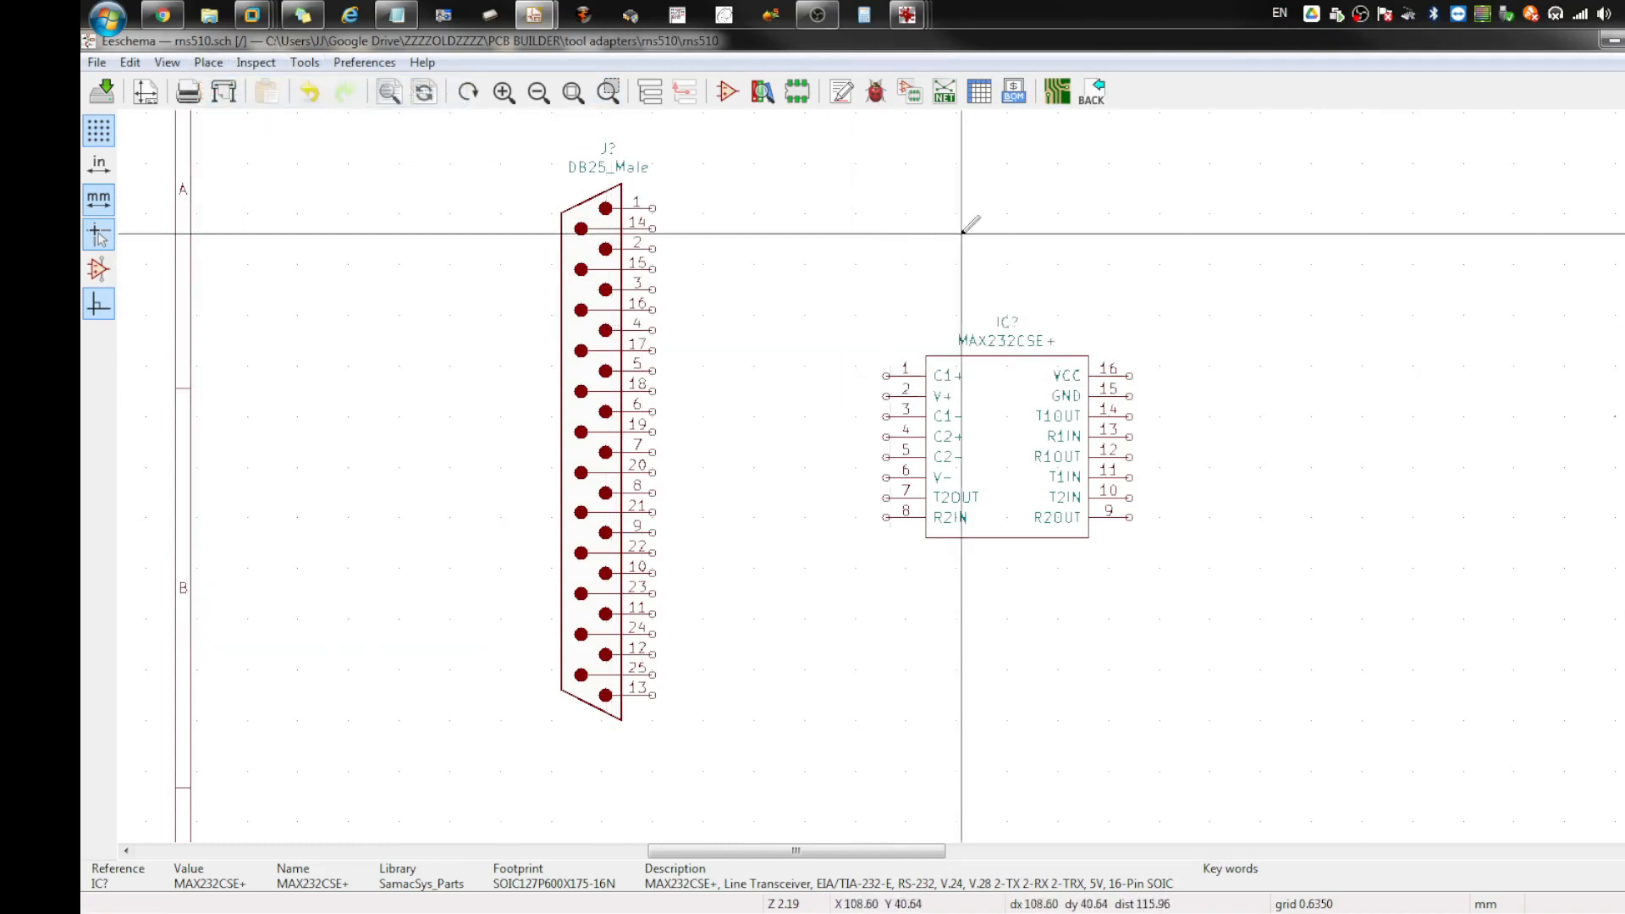
pyautogui.click(833, 198)
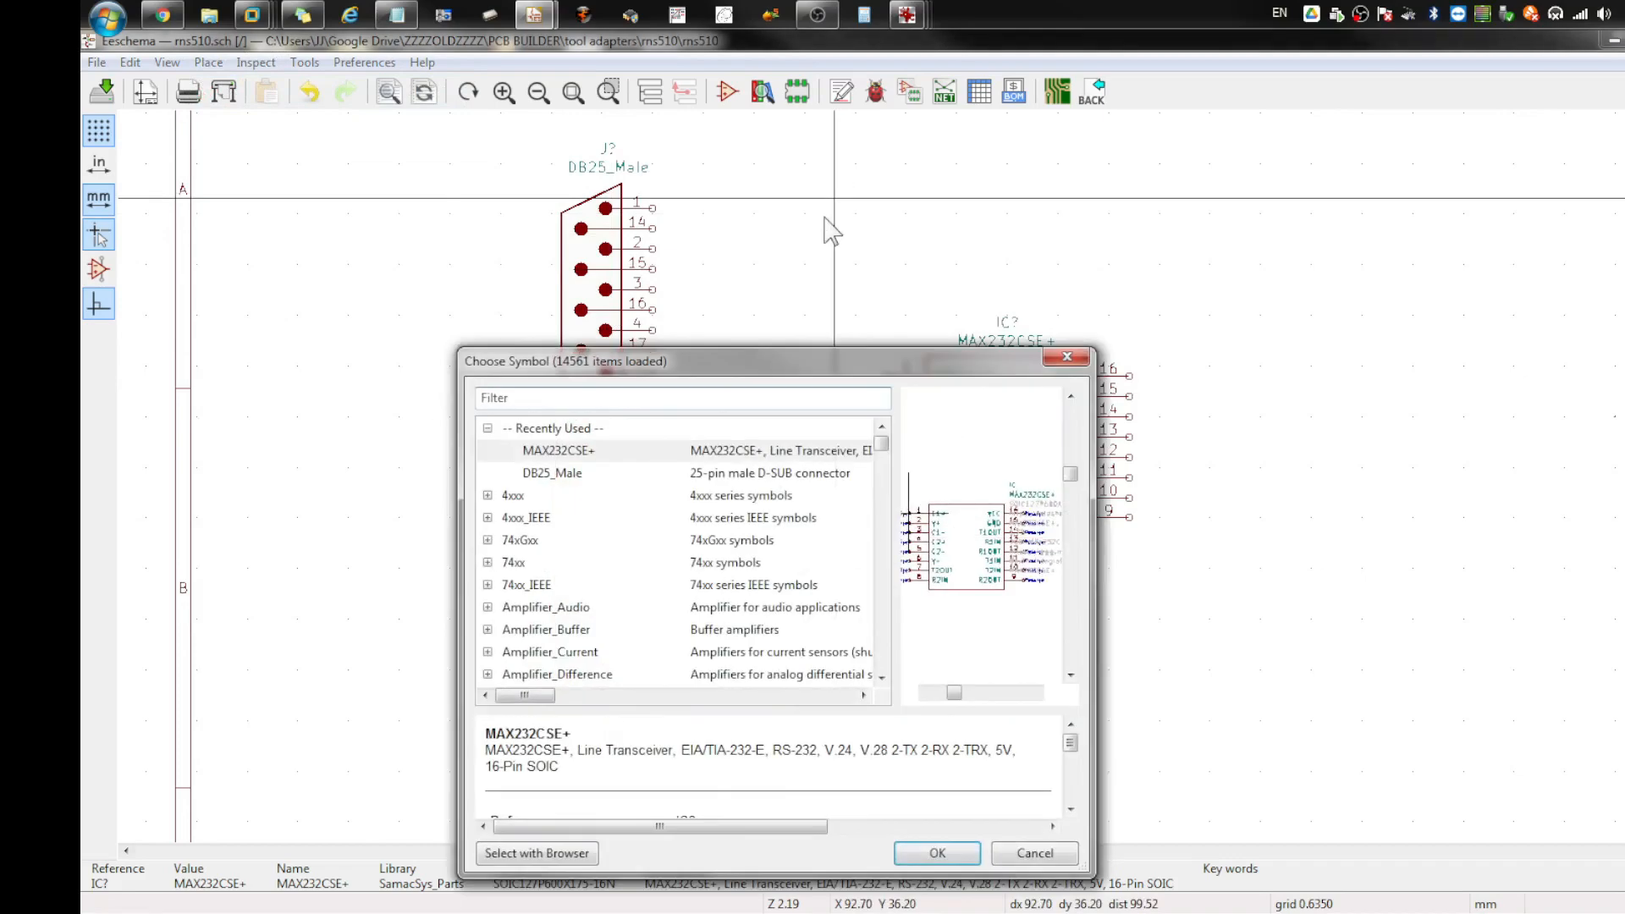
pyautogui.write('c')
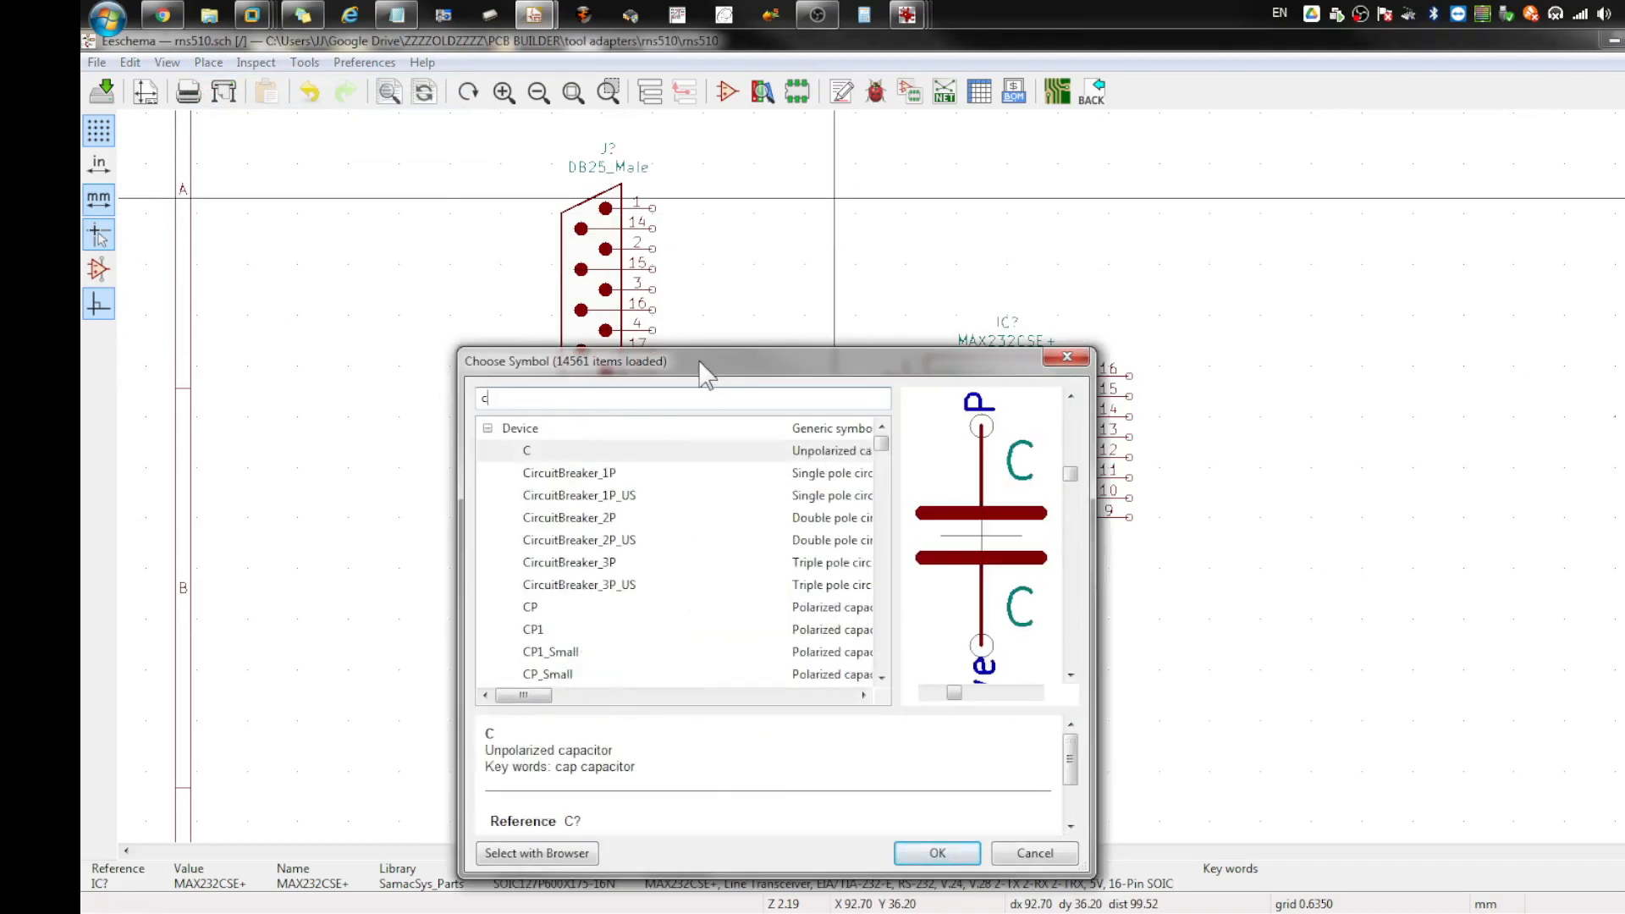
pyautogui.write('_sm')
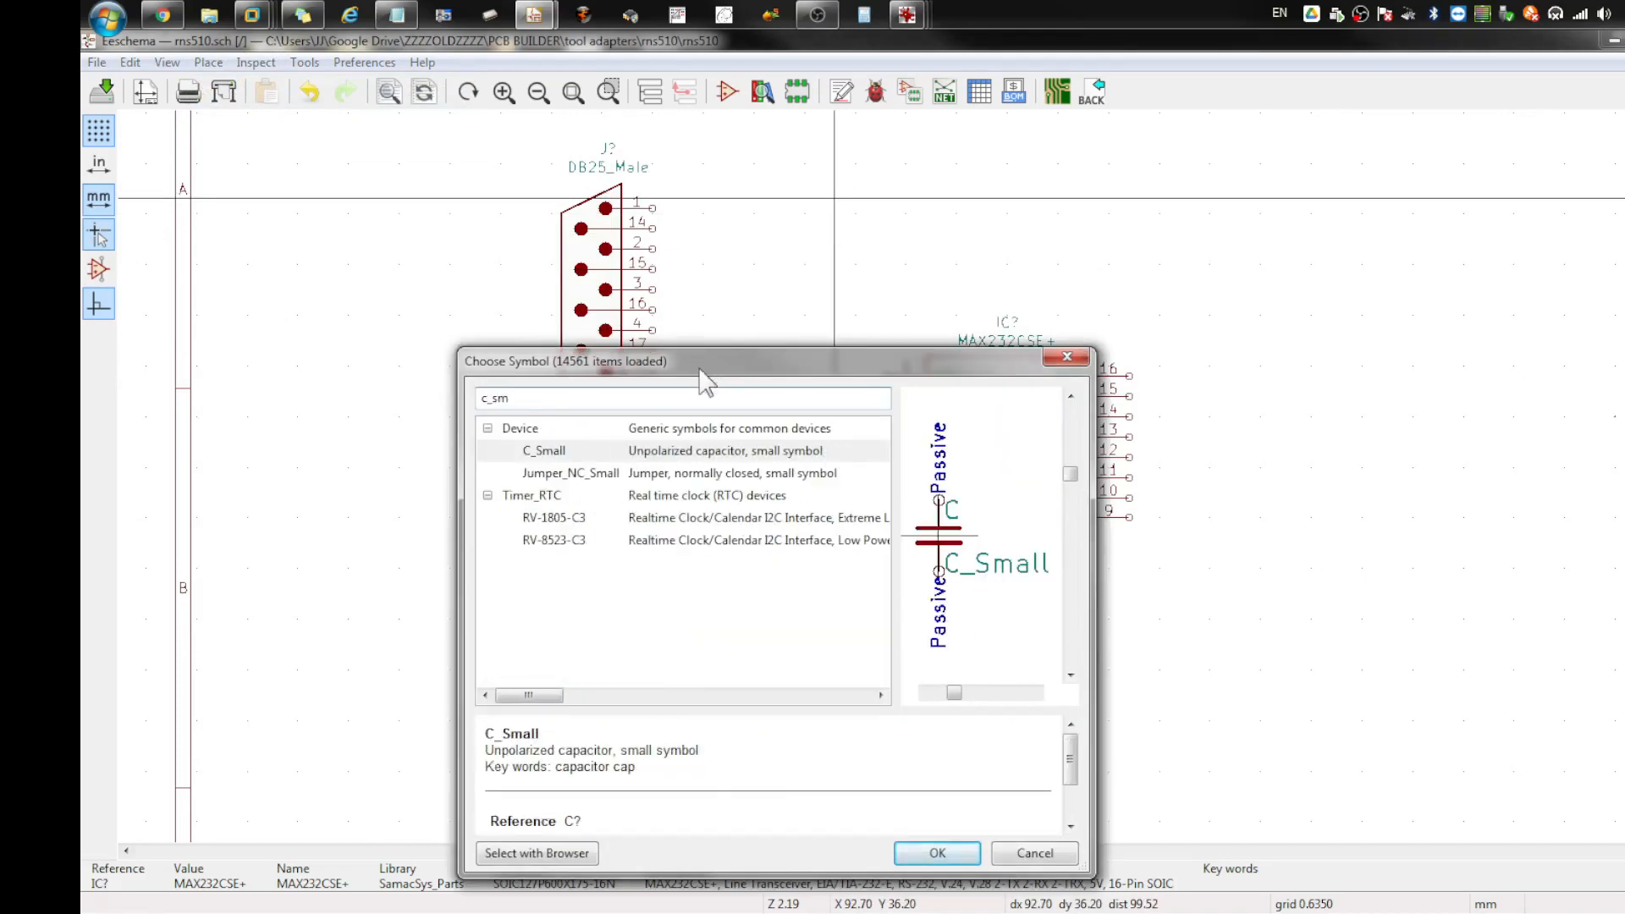
pyautogui.doubleClick(563, 450)
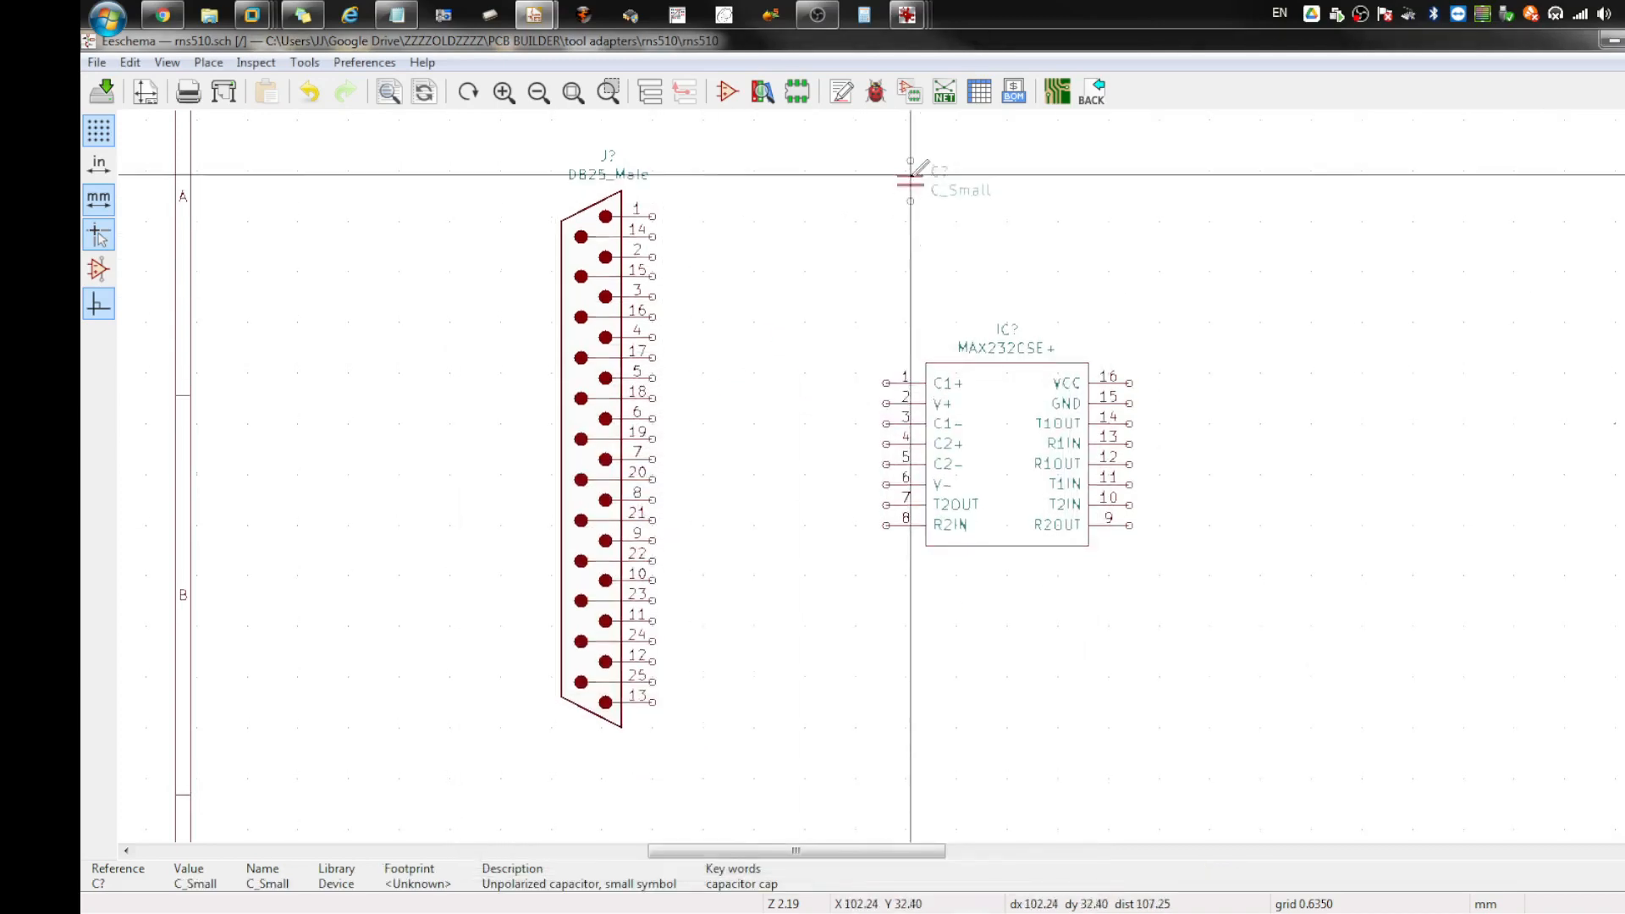
pyautogui.click(923, 198)
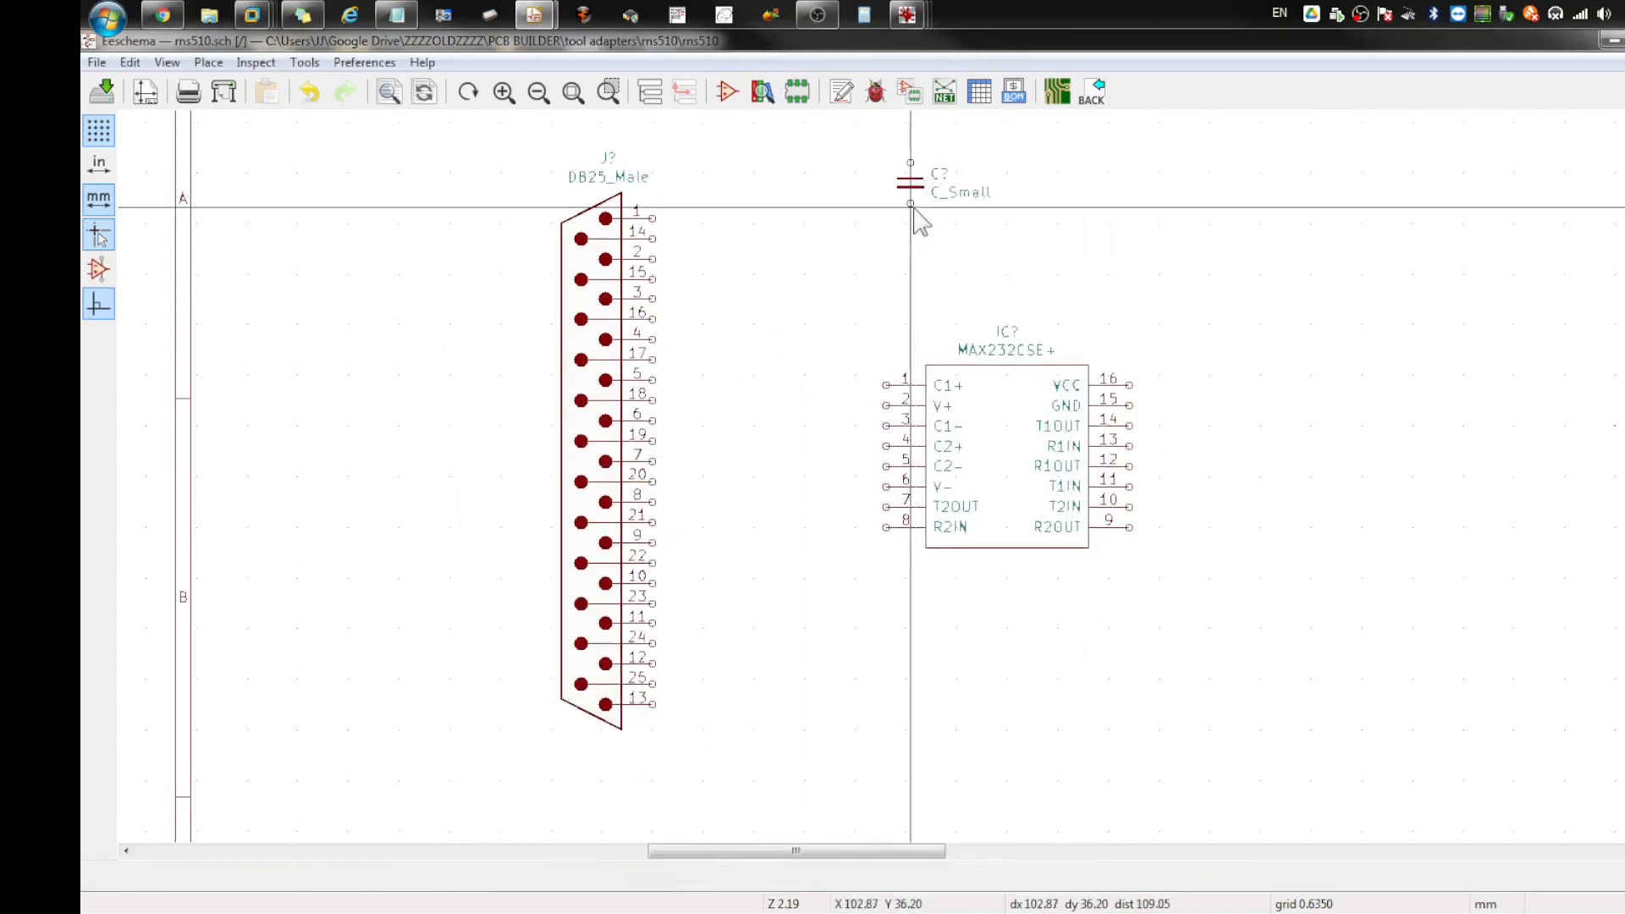
# Step: Set the C_Small capacitor's value to .1 and hide its reference and value texts
pyautogui.doubleClick(922, 197)
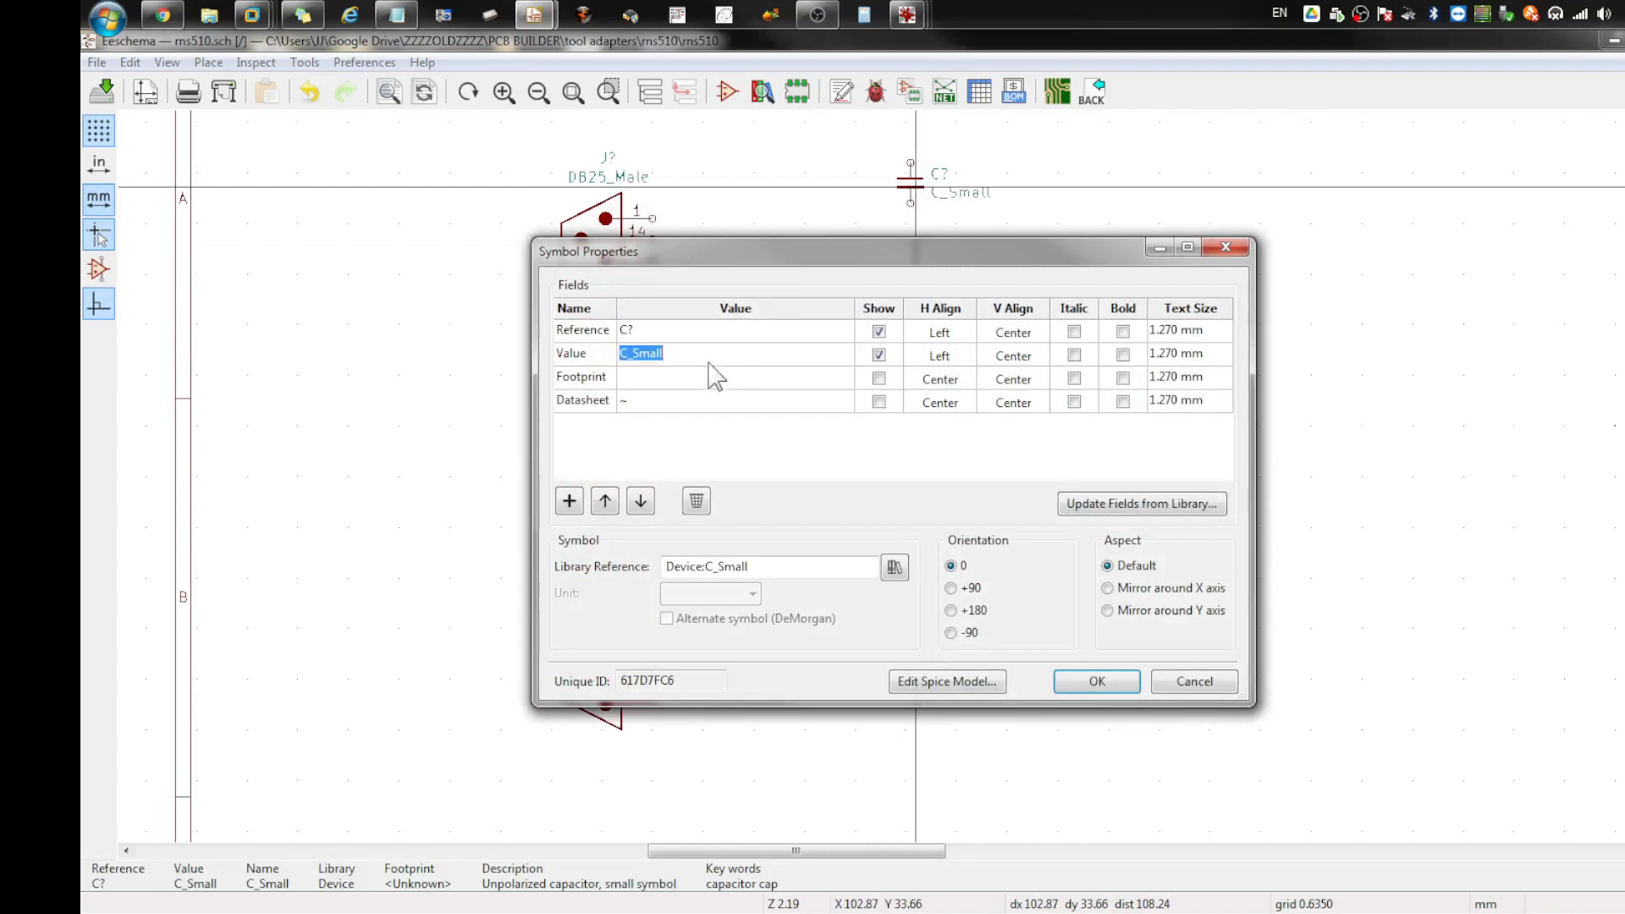
pyautogui.click(879, 332)
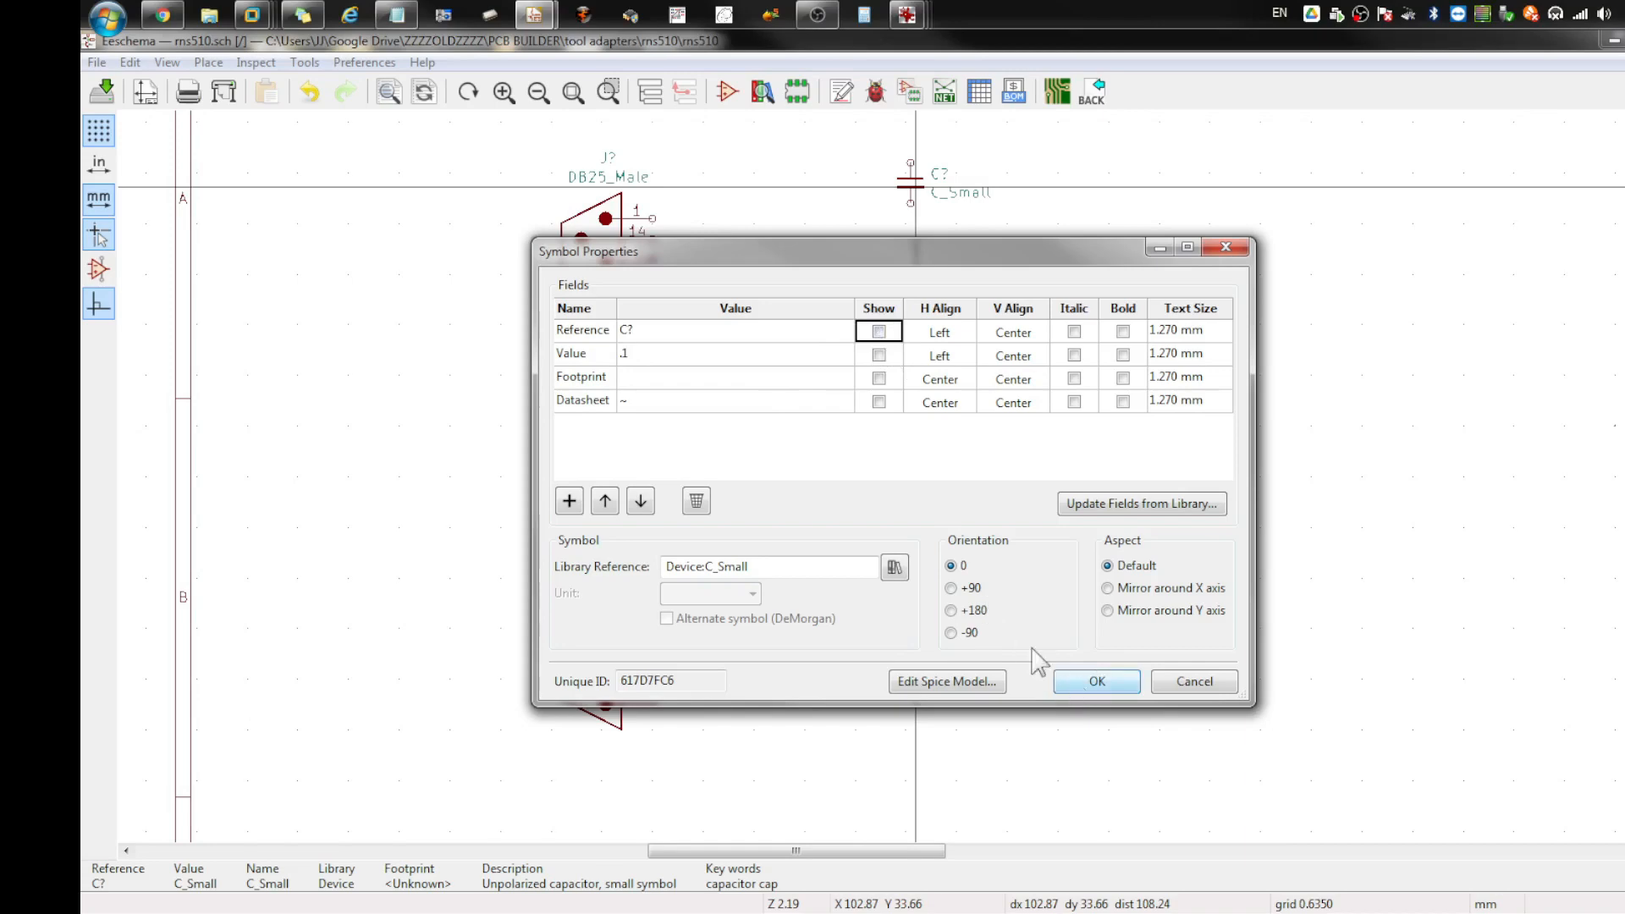
# Step: Assign the C_0603_1608Metric_Pad1.05x0.95mm_HandSolder footprint from Capacitor_SMD to the capacitor and accept its properties
pyautogui.click(840, 379)
pyautogui.click(842, 377)
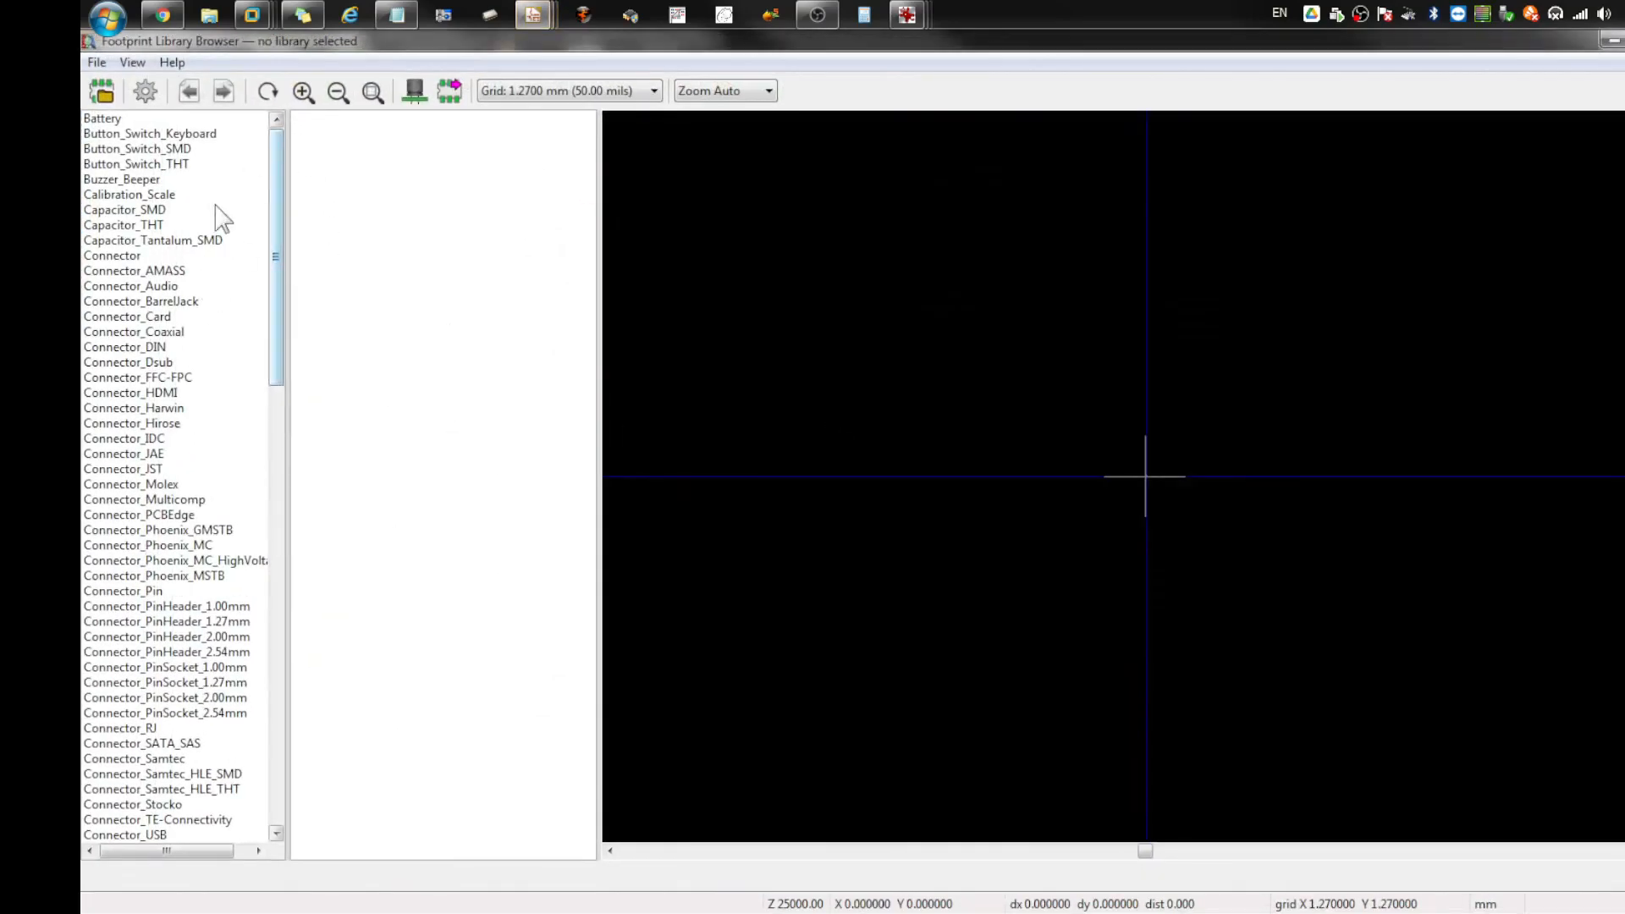
pyautogui.moveTo(281, 223)
pyautogui.mouseDown()
pyautogui.moveTo(300, 305)
pyautogui.moveTo(301, 199)
pyautogui.mouseUp()
pyautogui.click(142, 209)
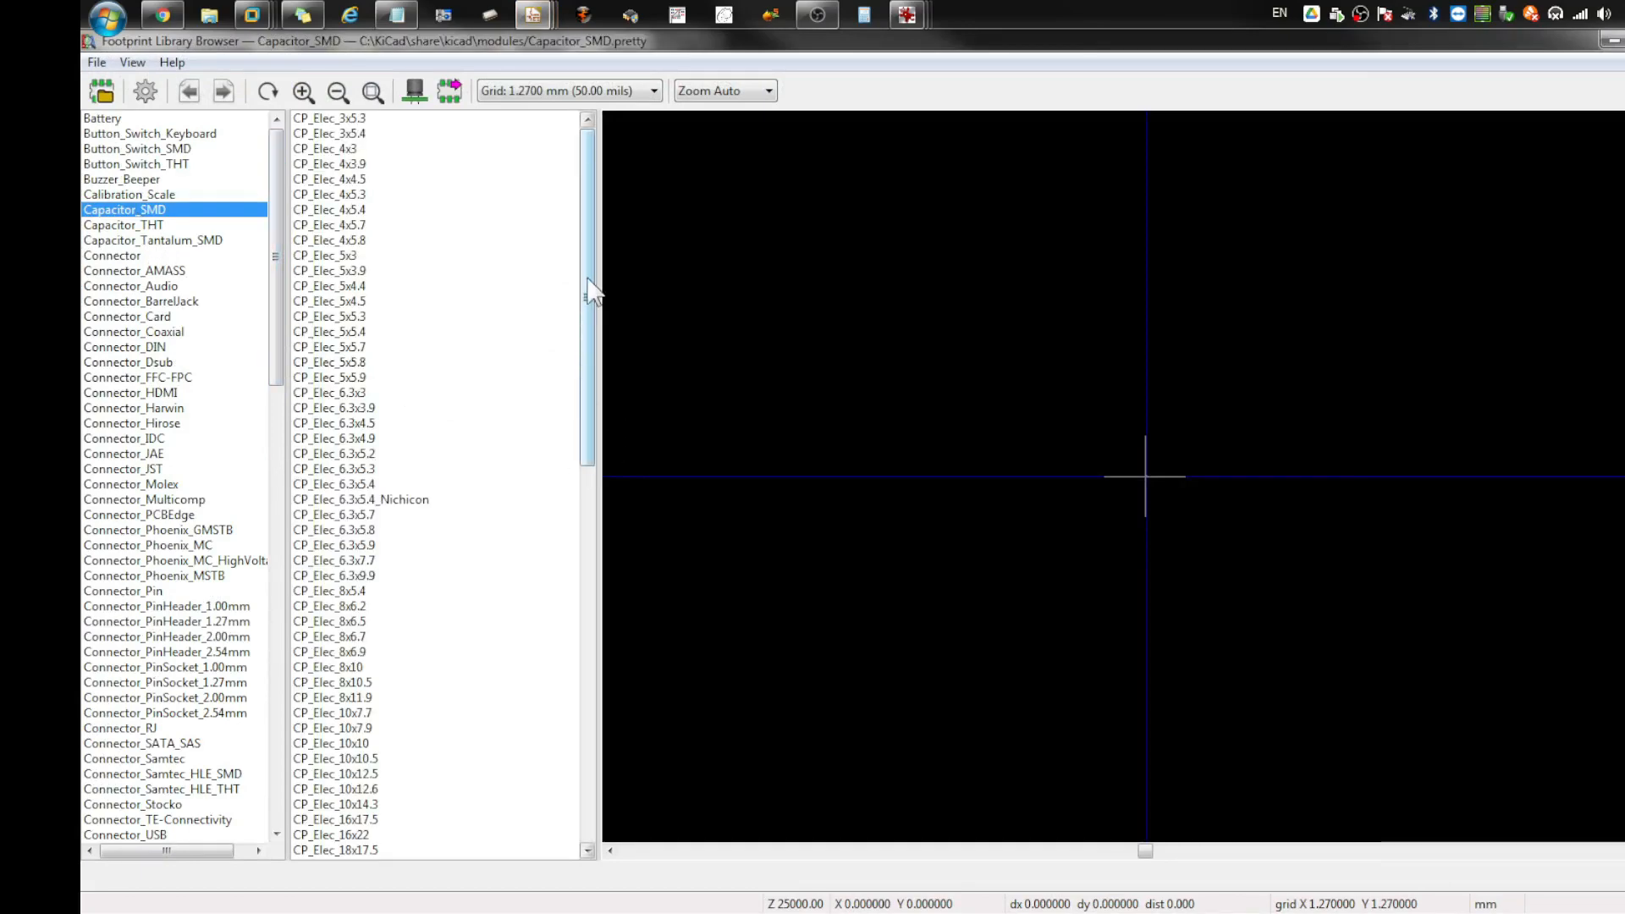
pyautogui.moveTo(592, 292); pyautogui.dragTo(525, 576)
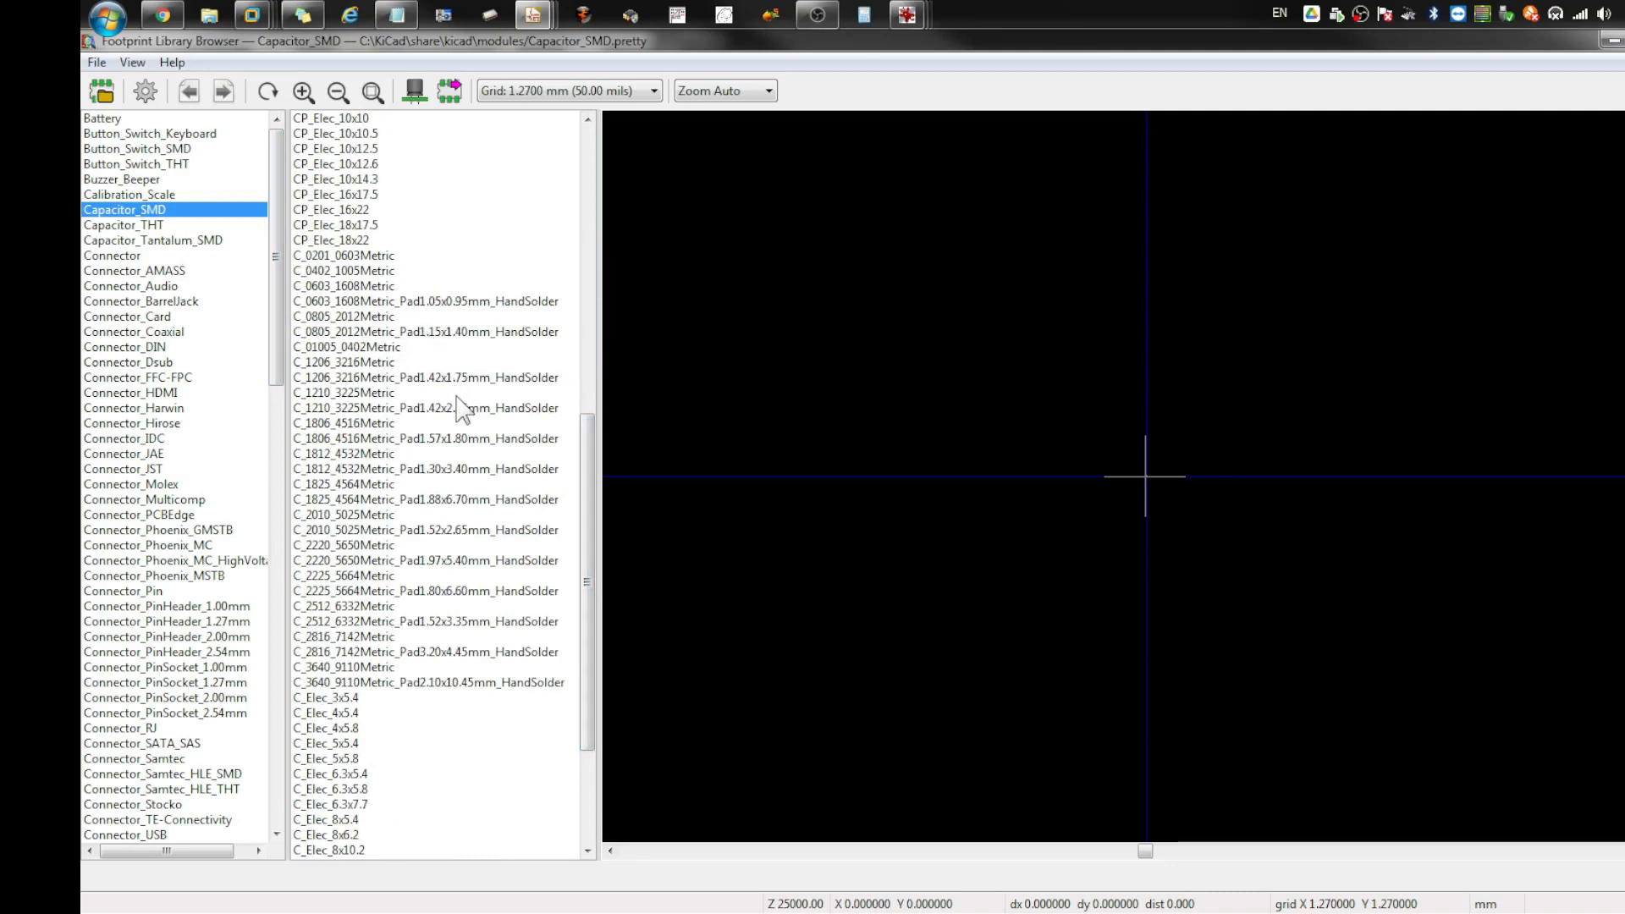
pyautogui.click(348, 256)
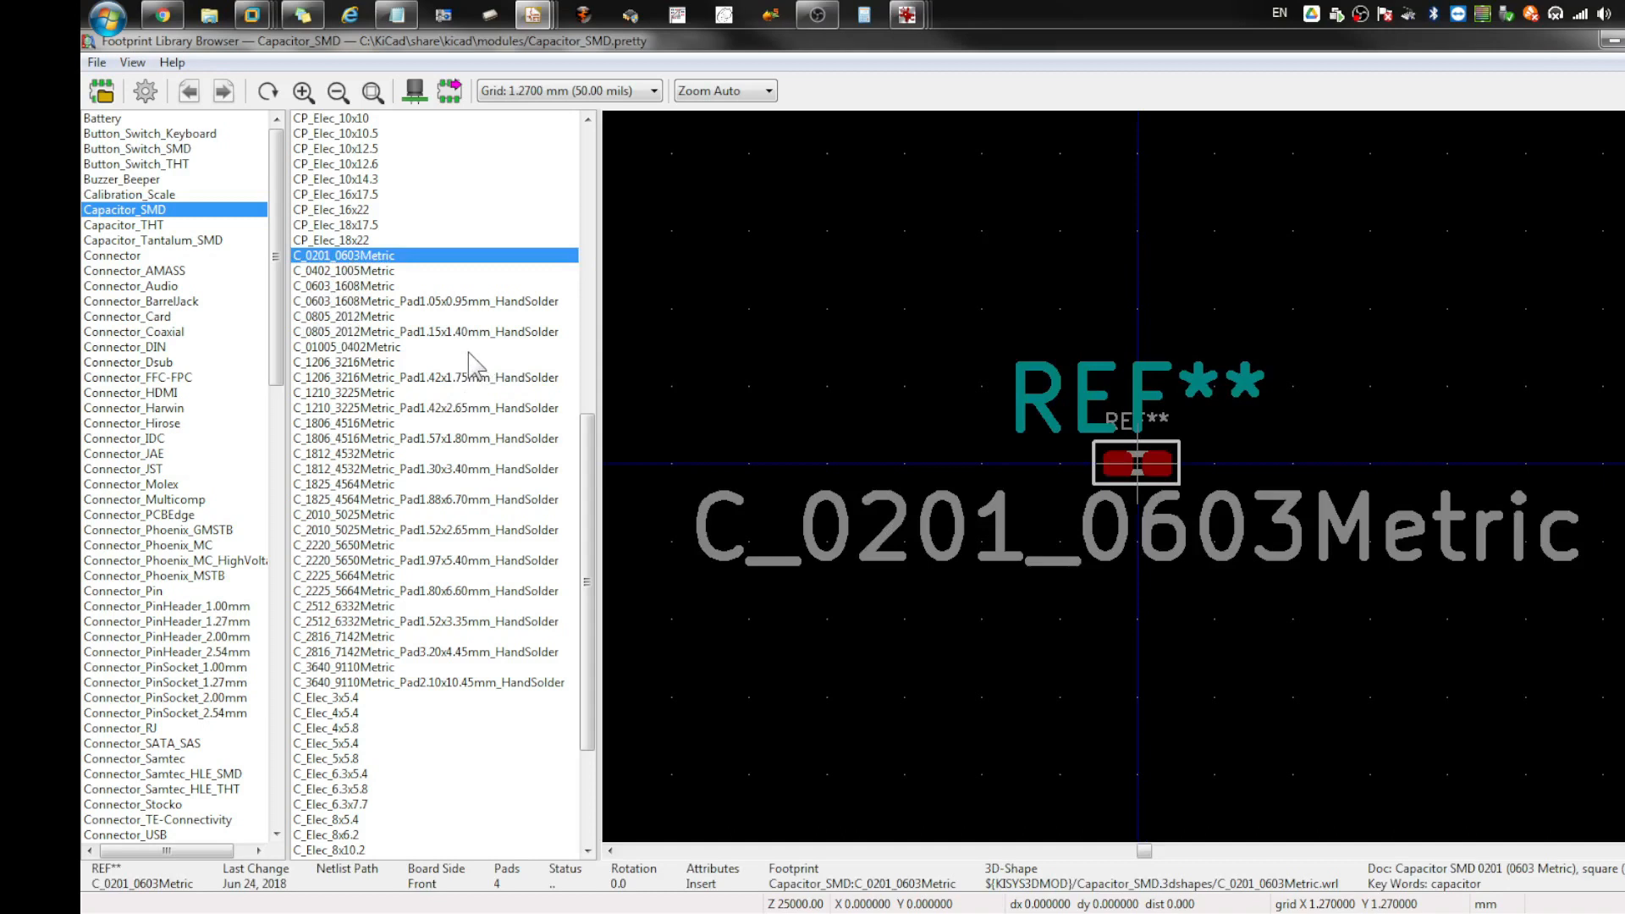
pyautogui.press('Down')
pyautogui.press('Down')
pyautogui.press('Down')
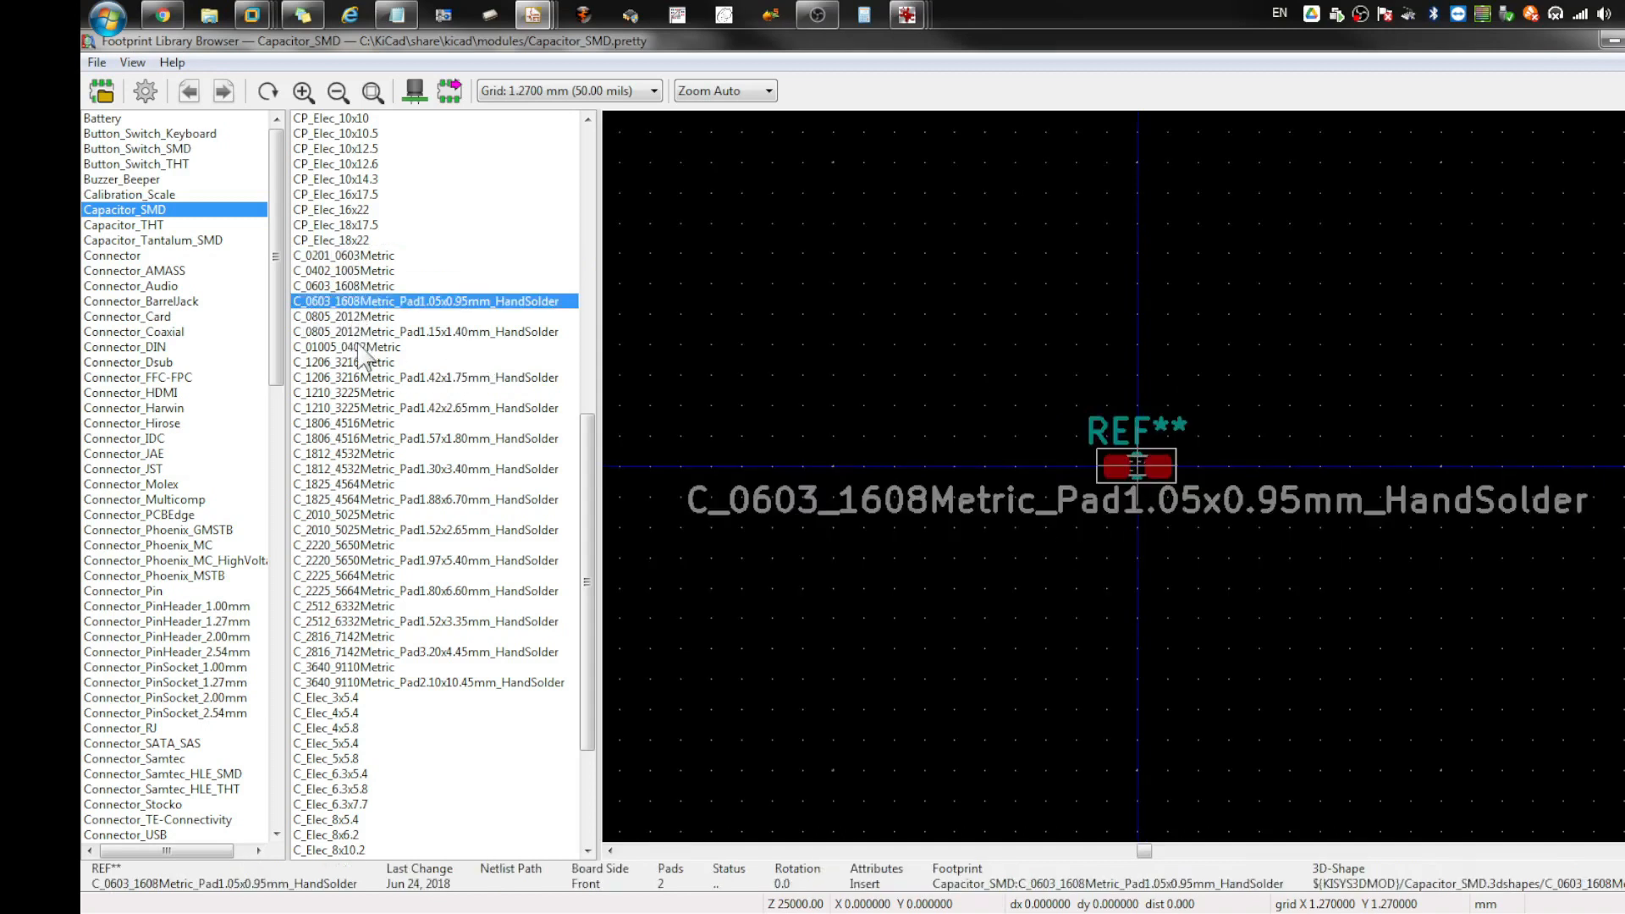
pyautogui.doubleClick(359, 303)
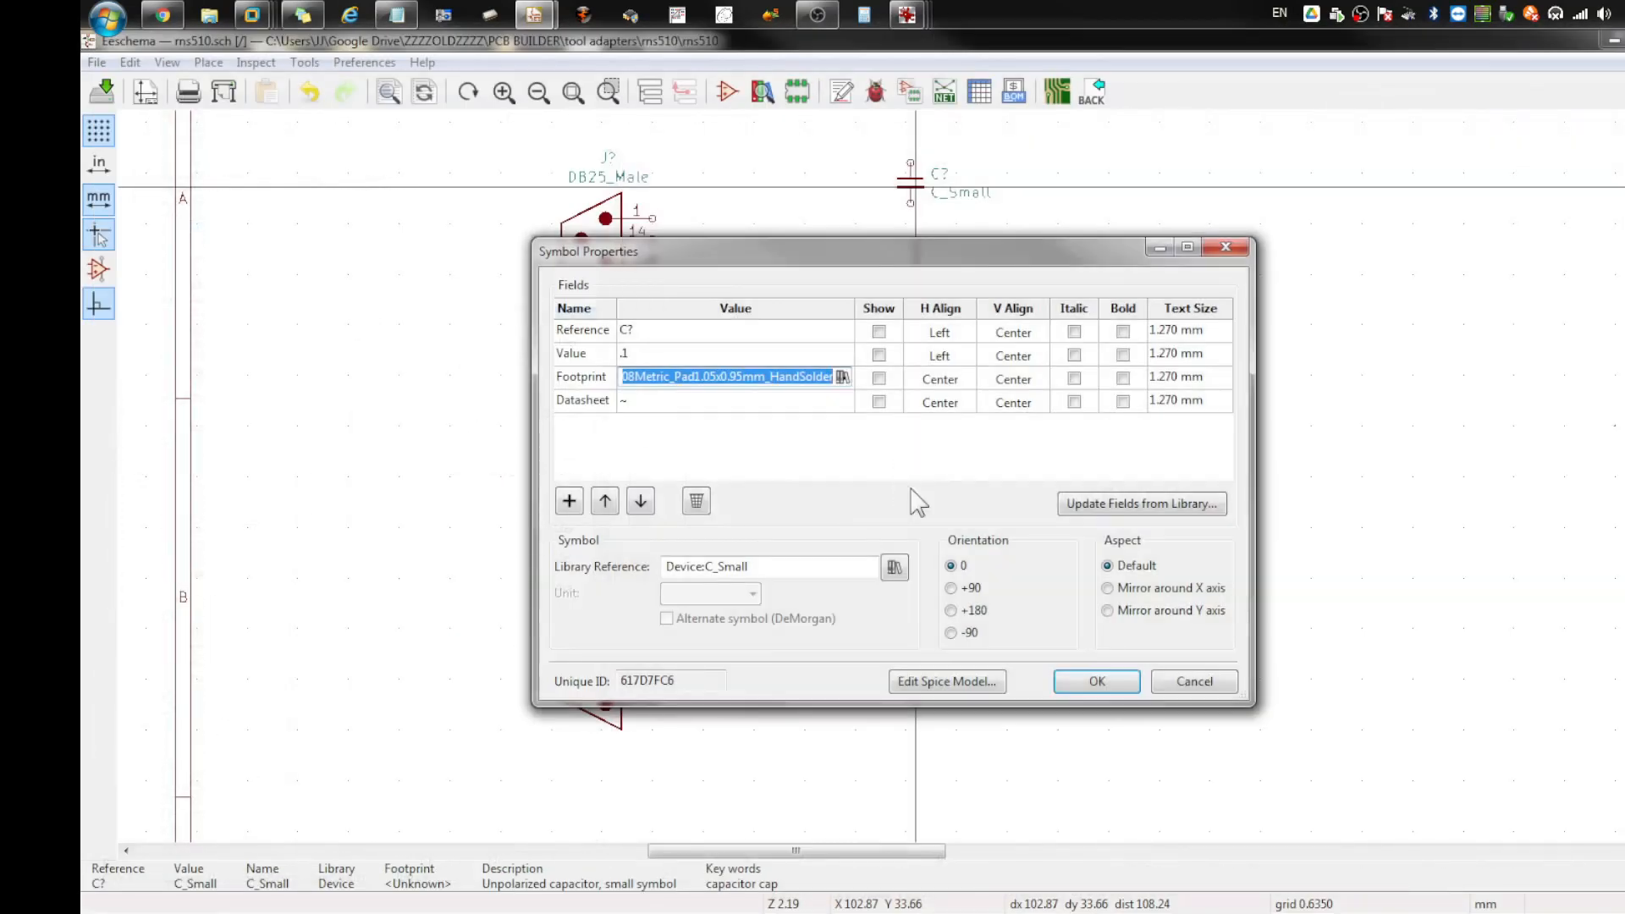
pyautogui.click(1094, 682)
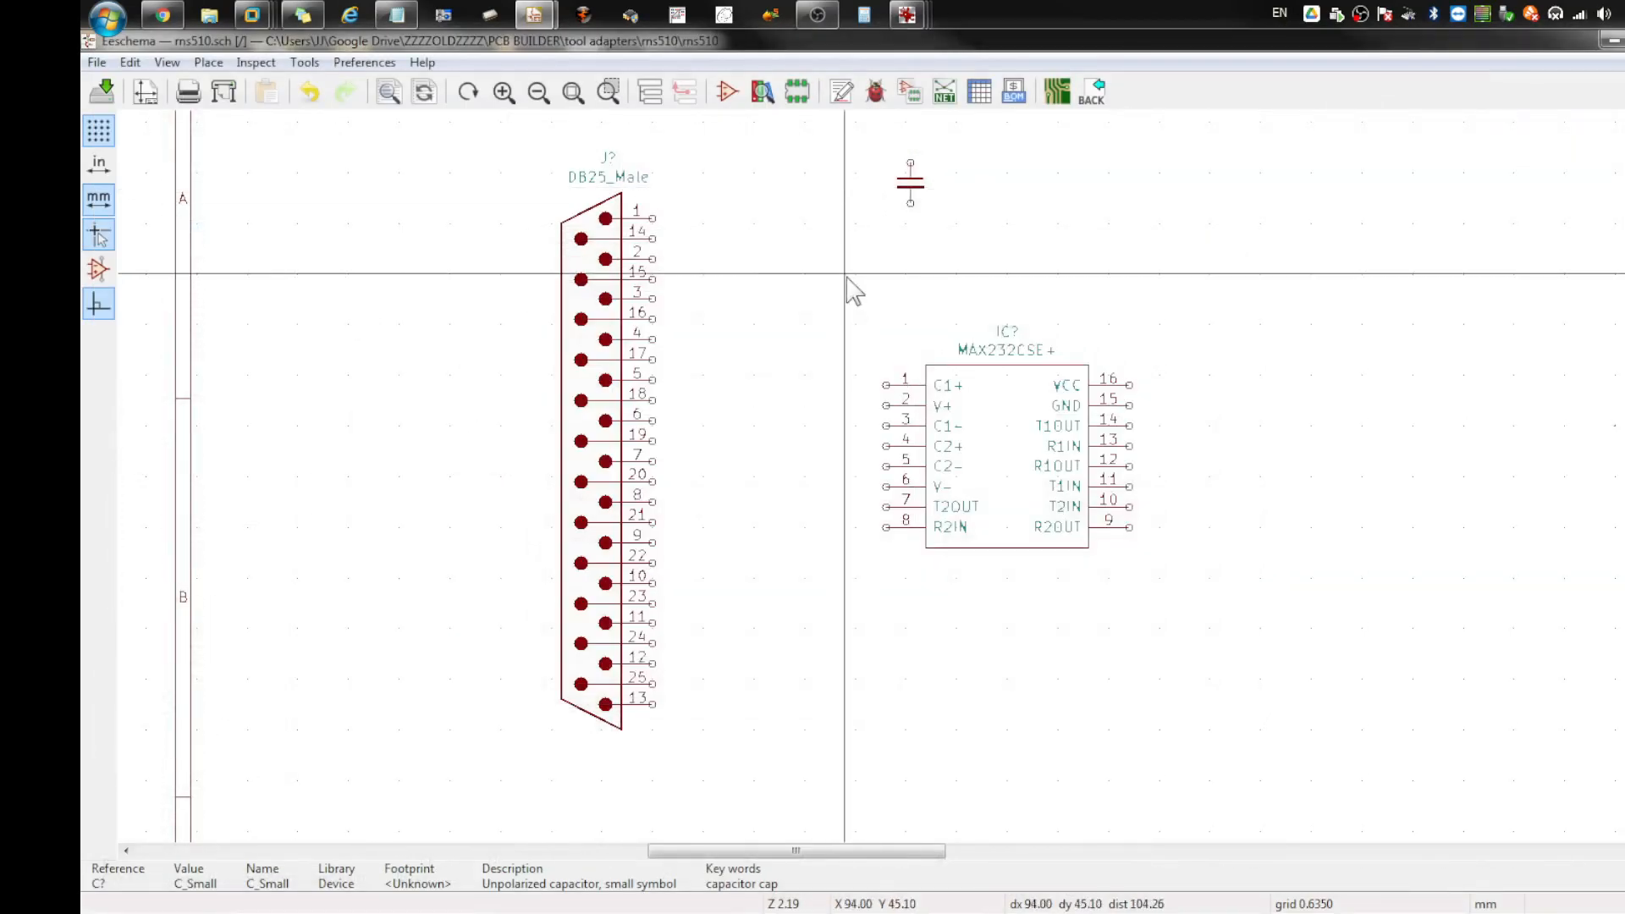
# Step: Copy the capacitor four times in a horizontal row to its right, above the MAX232CSE+
pyautogui.scroll(3, 961, 224)
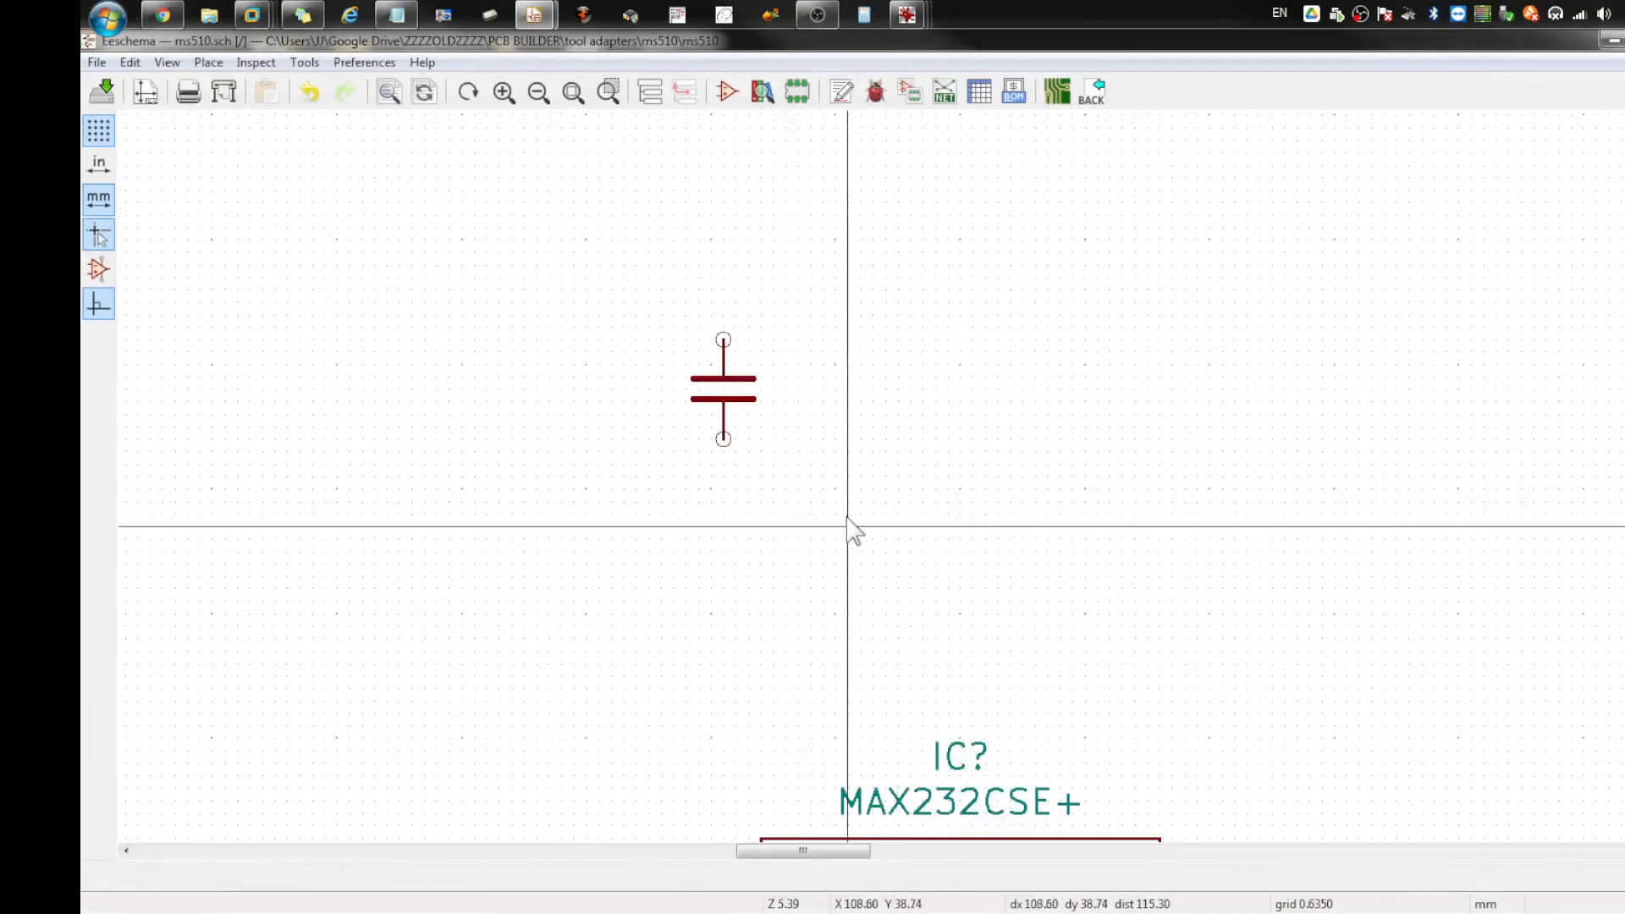
pyautogui.click(684, 387)
pyautogui.press('c')
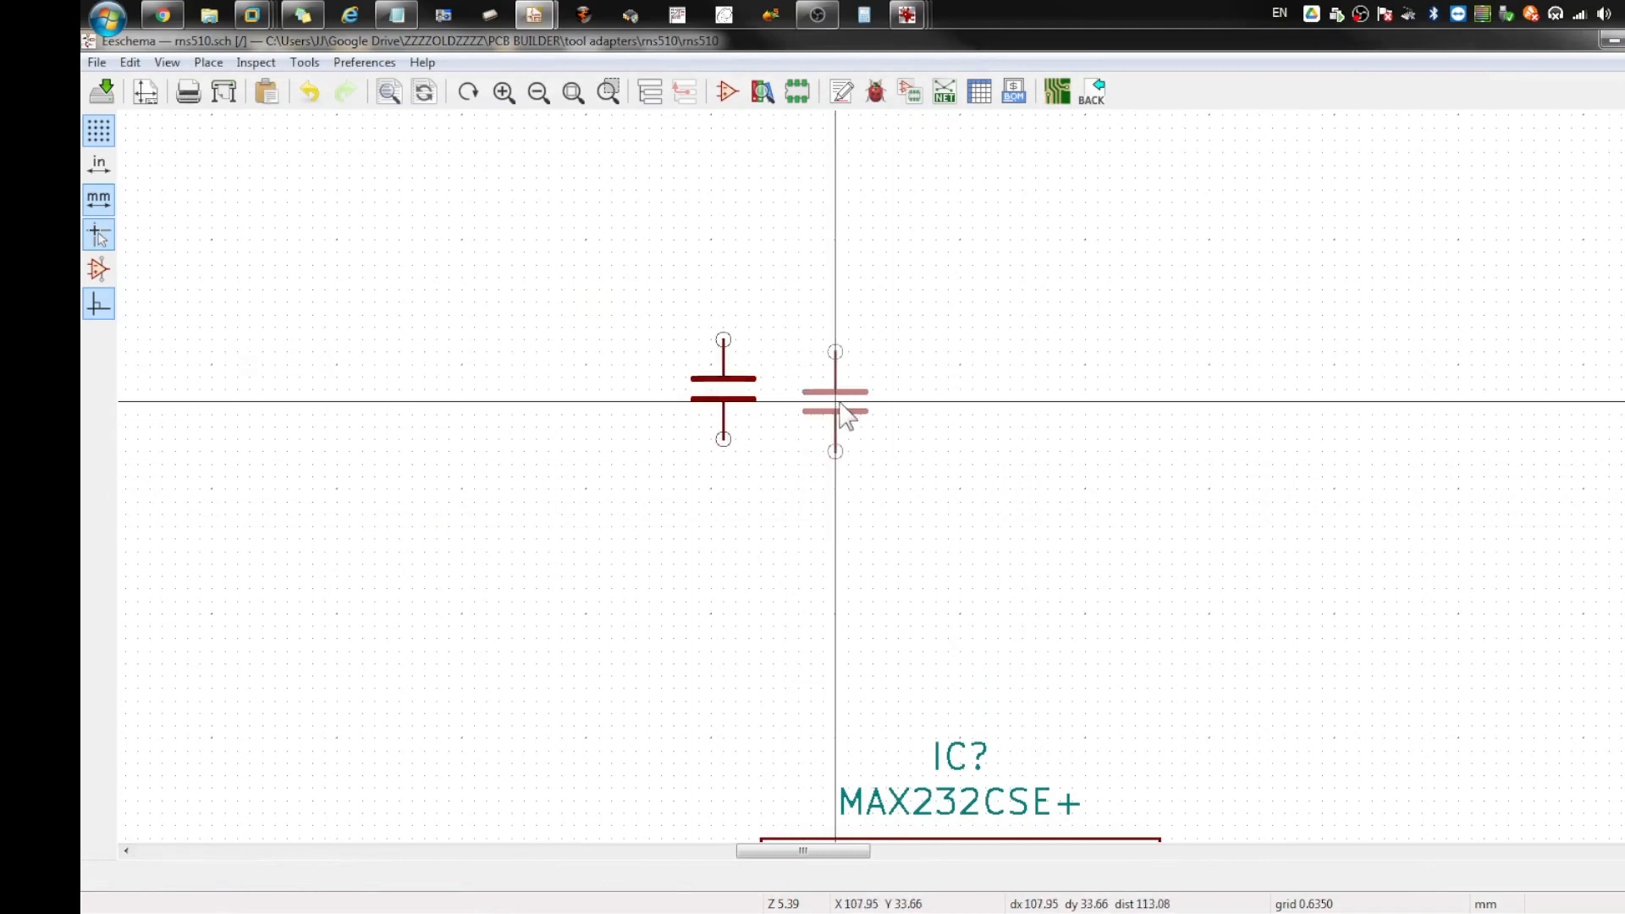
pyautogui.click(872, 407)
pyautogui.press('c')
pyautogui.click(985, 407)
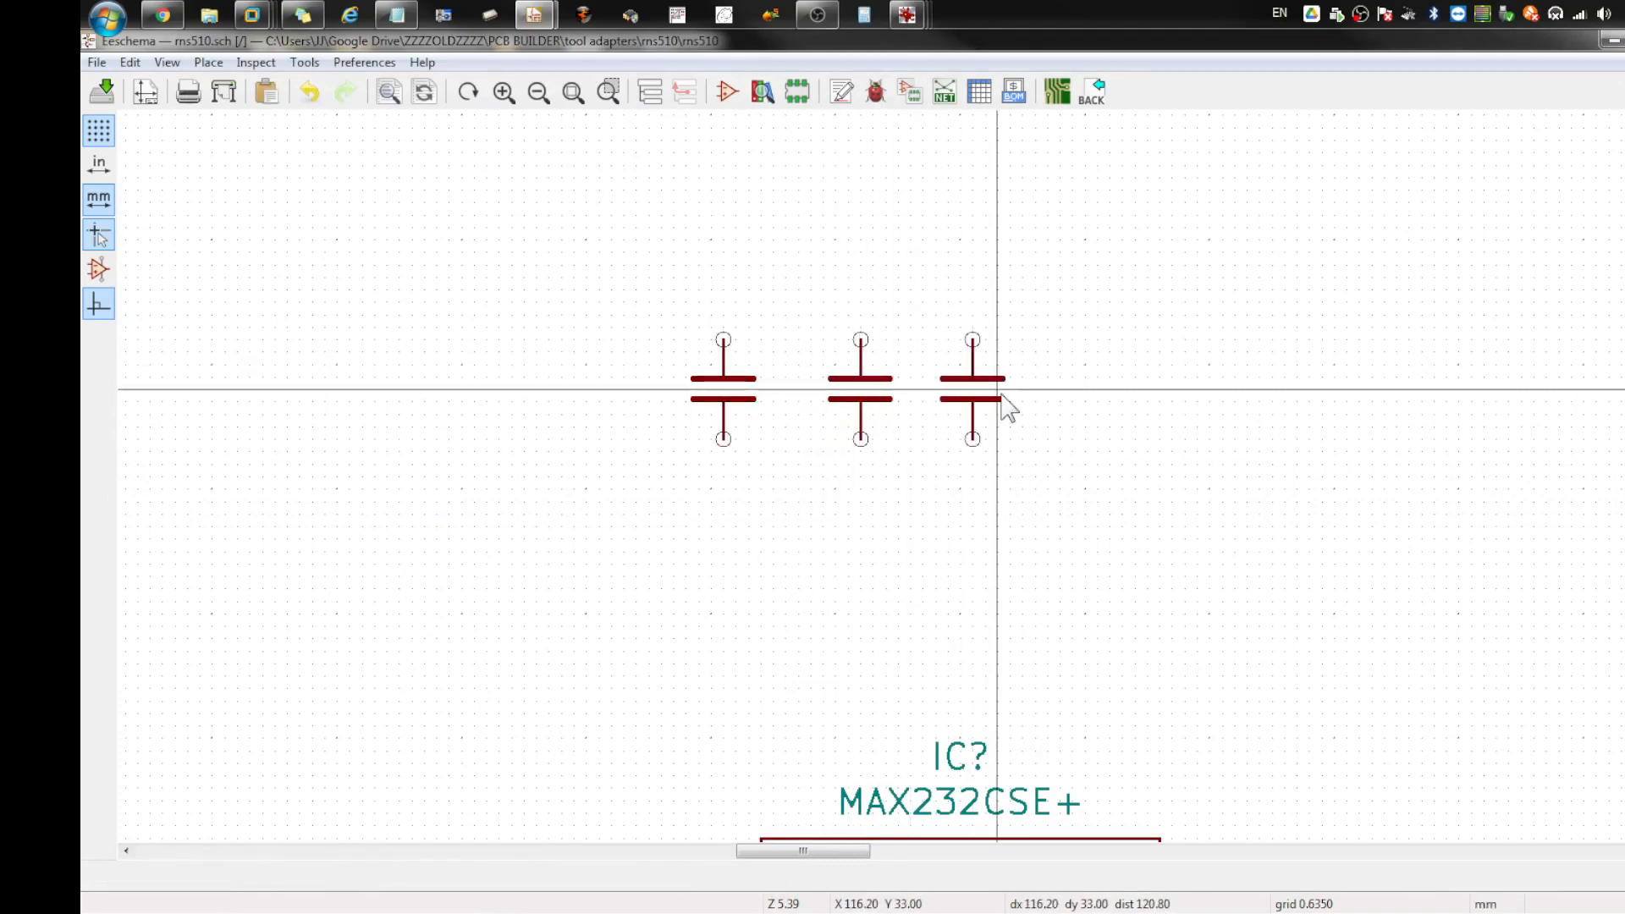
pyautogui.press('c')
pyautogui.click(1092, 415)
pyautogui.press('c')
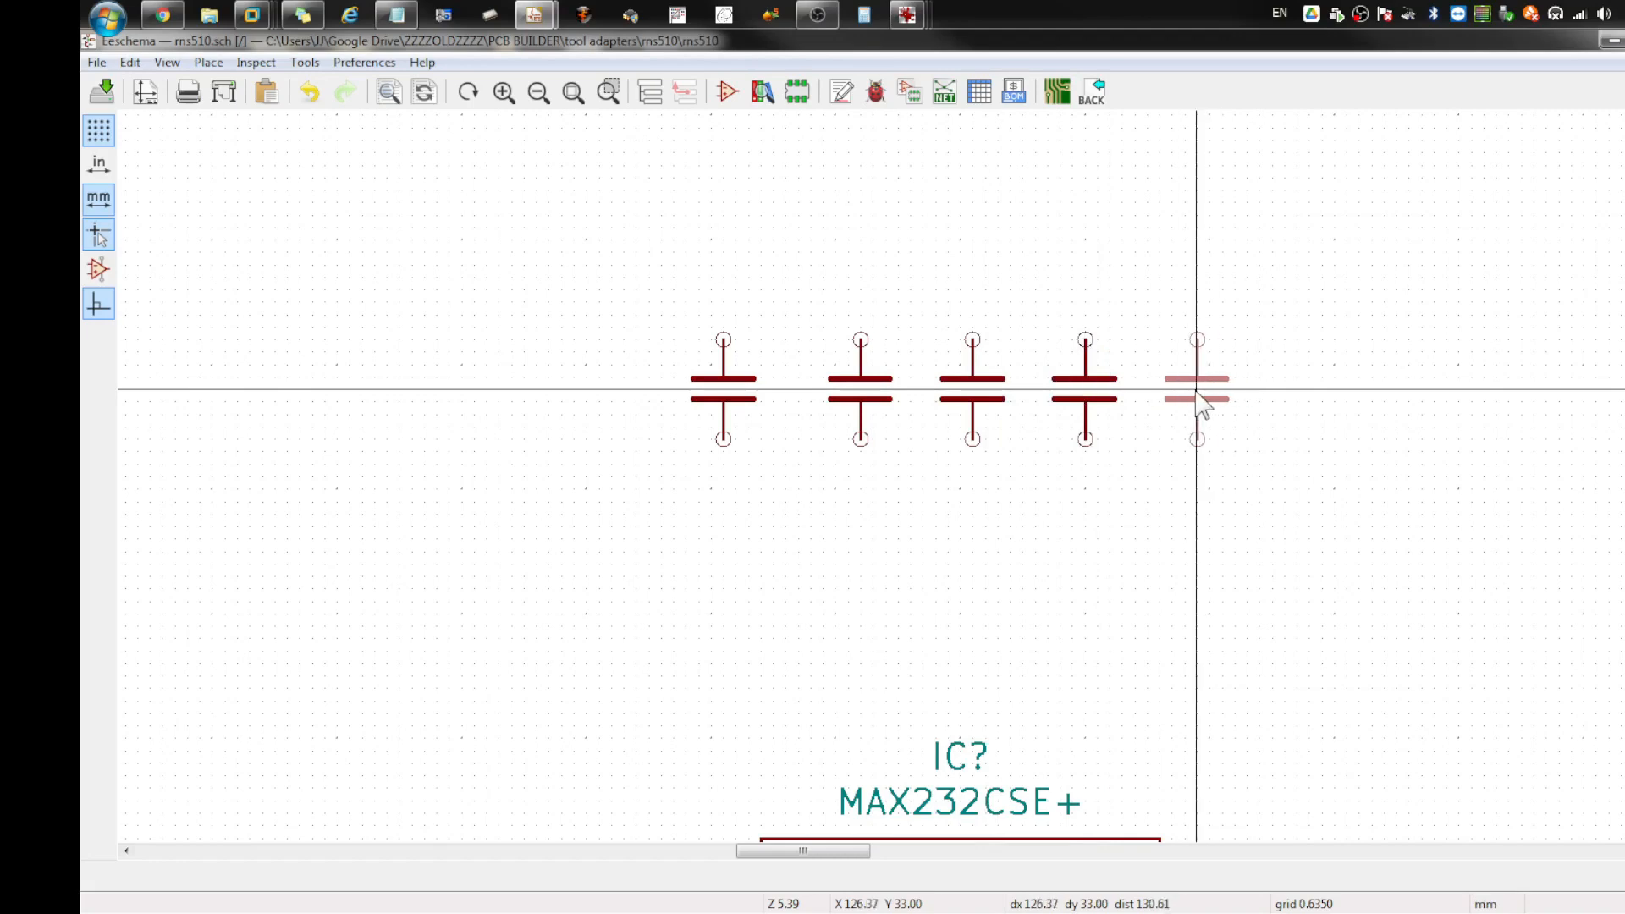
pyautogui.click(1194, 391)
# Step: Move the original capacitor down to the space between the DB25 connector and the MAX232CSE+, slightly above pin 1
pyautogui.scroll(1, 1016, 440)
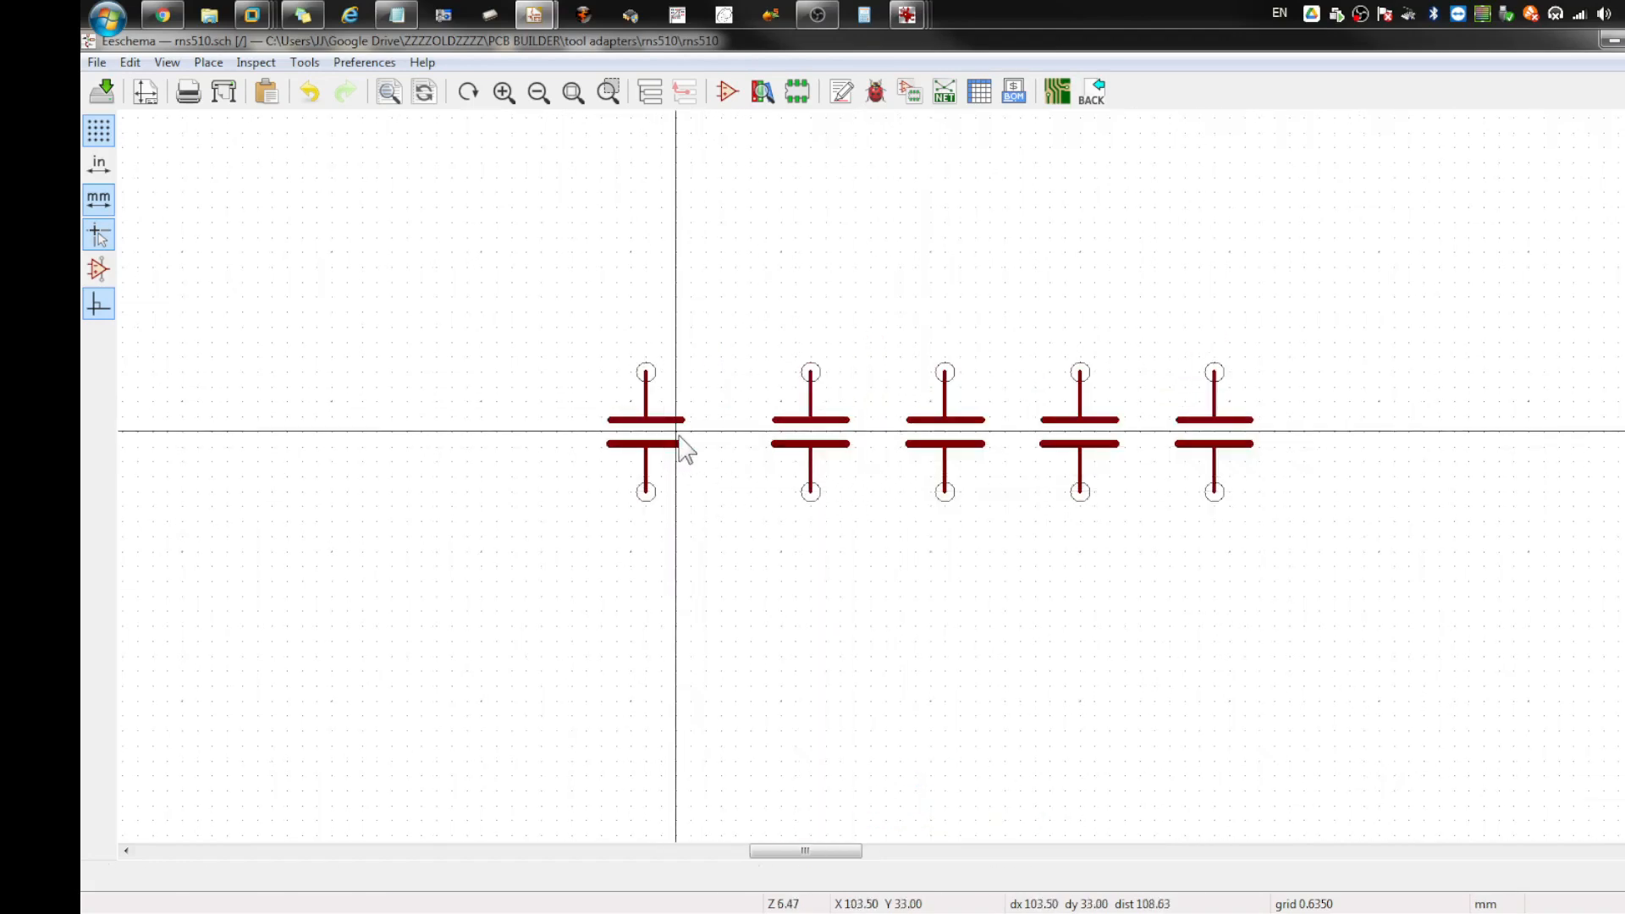
pyautogui.press('m')
pyautogui.scroll(-2, 624, 675)
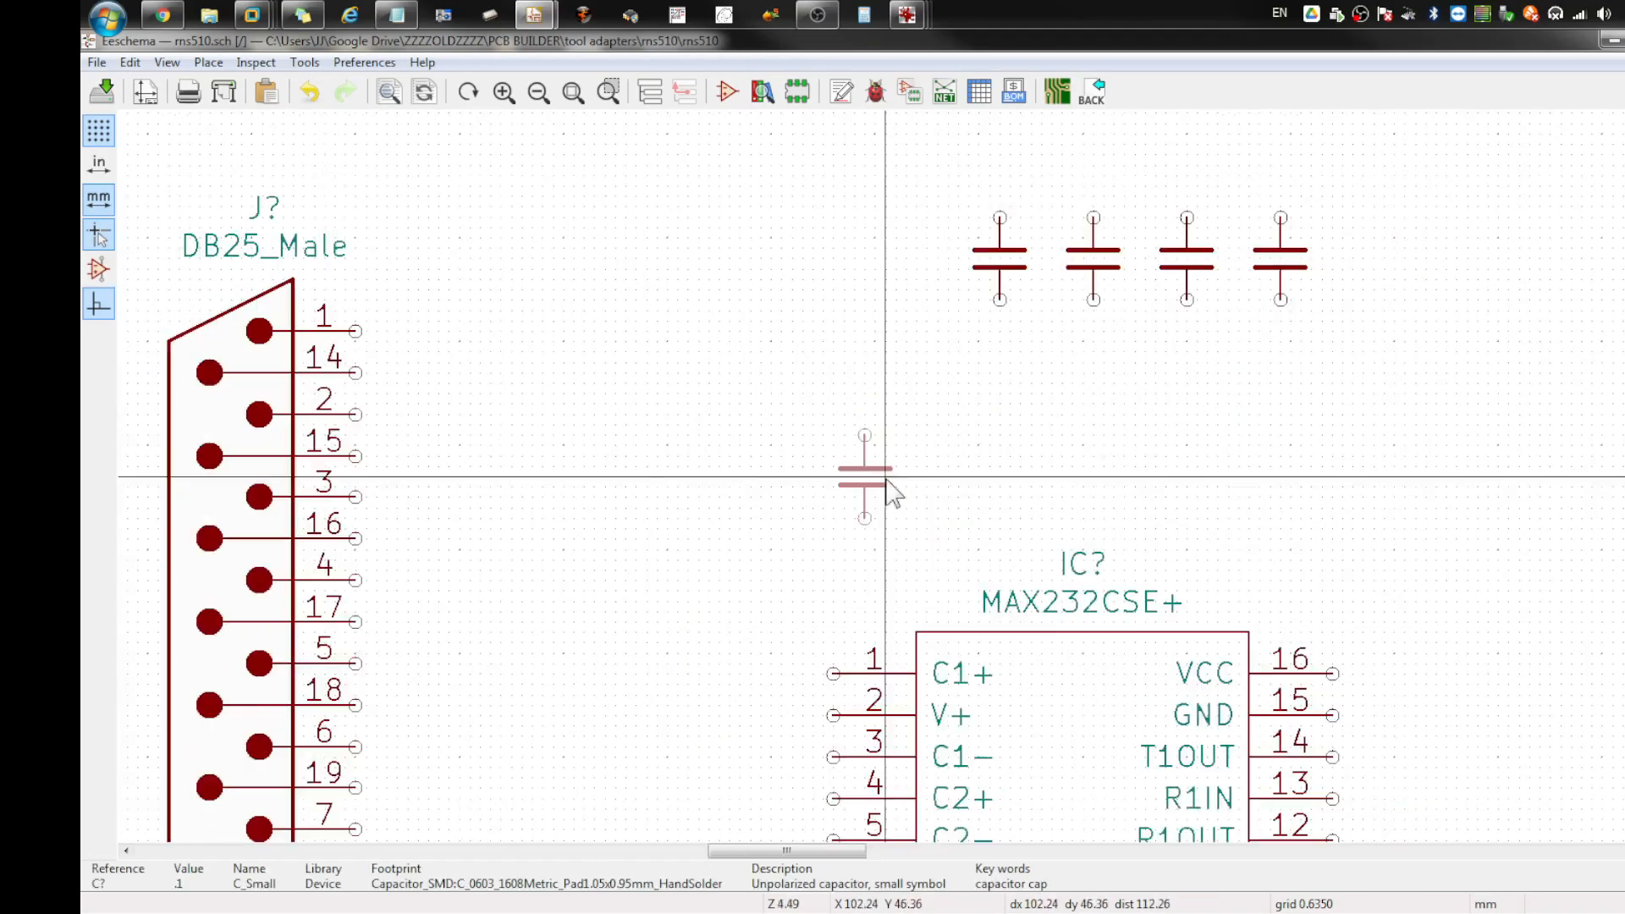
pyautogui.scroll(-1, 912, 464)
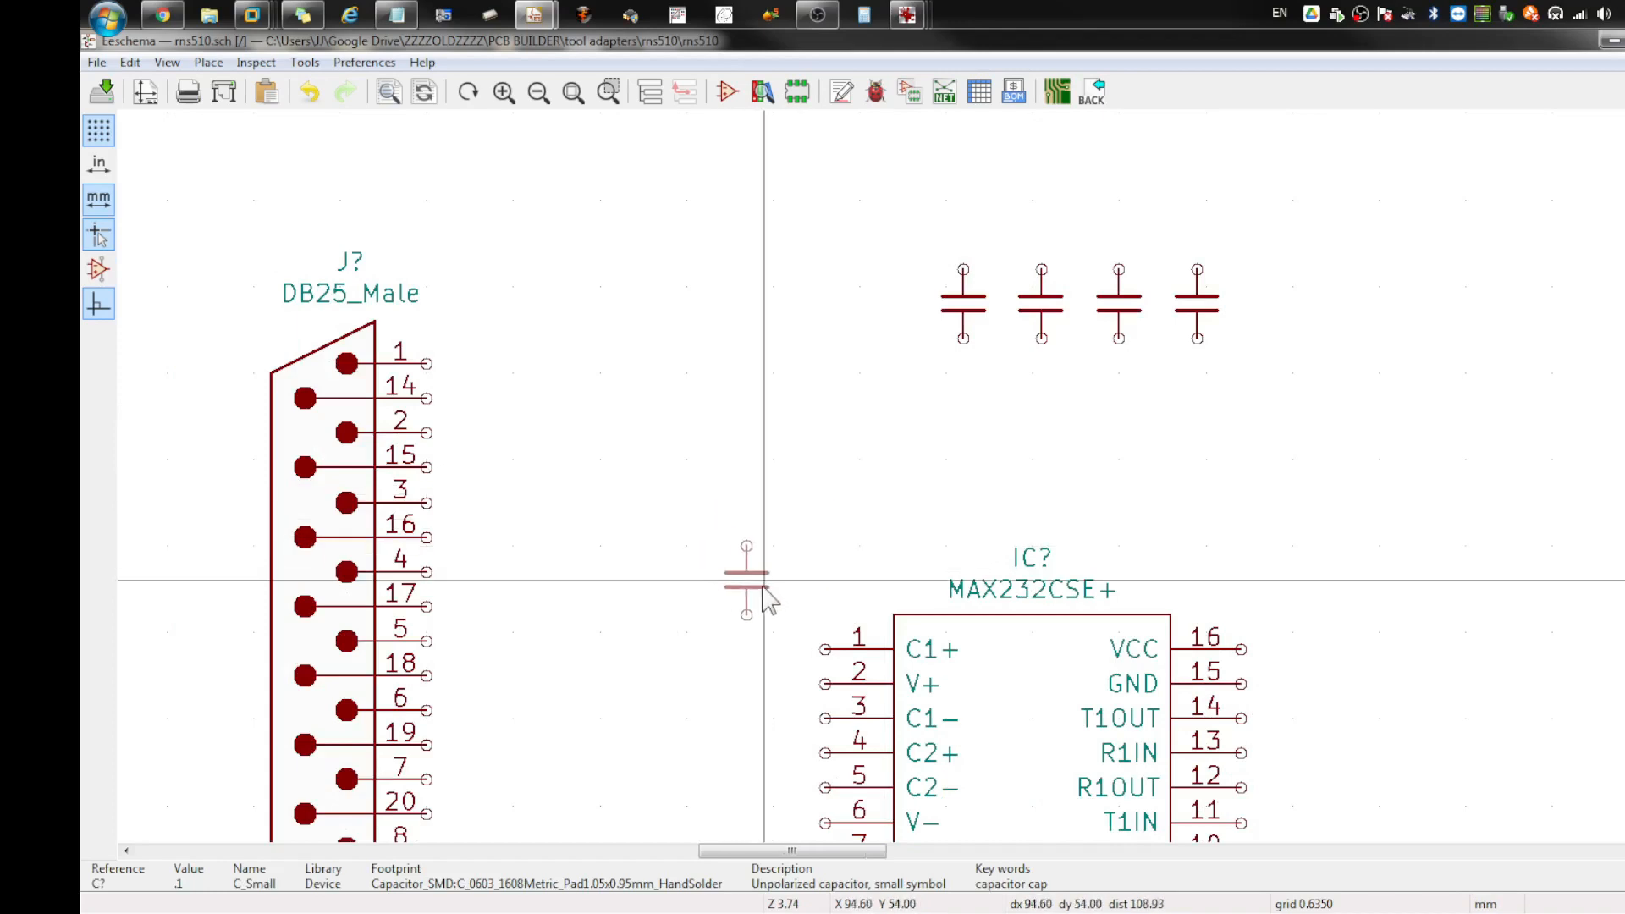
pyautogui.click(764, 581)
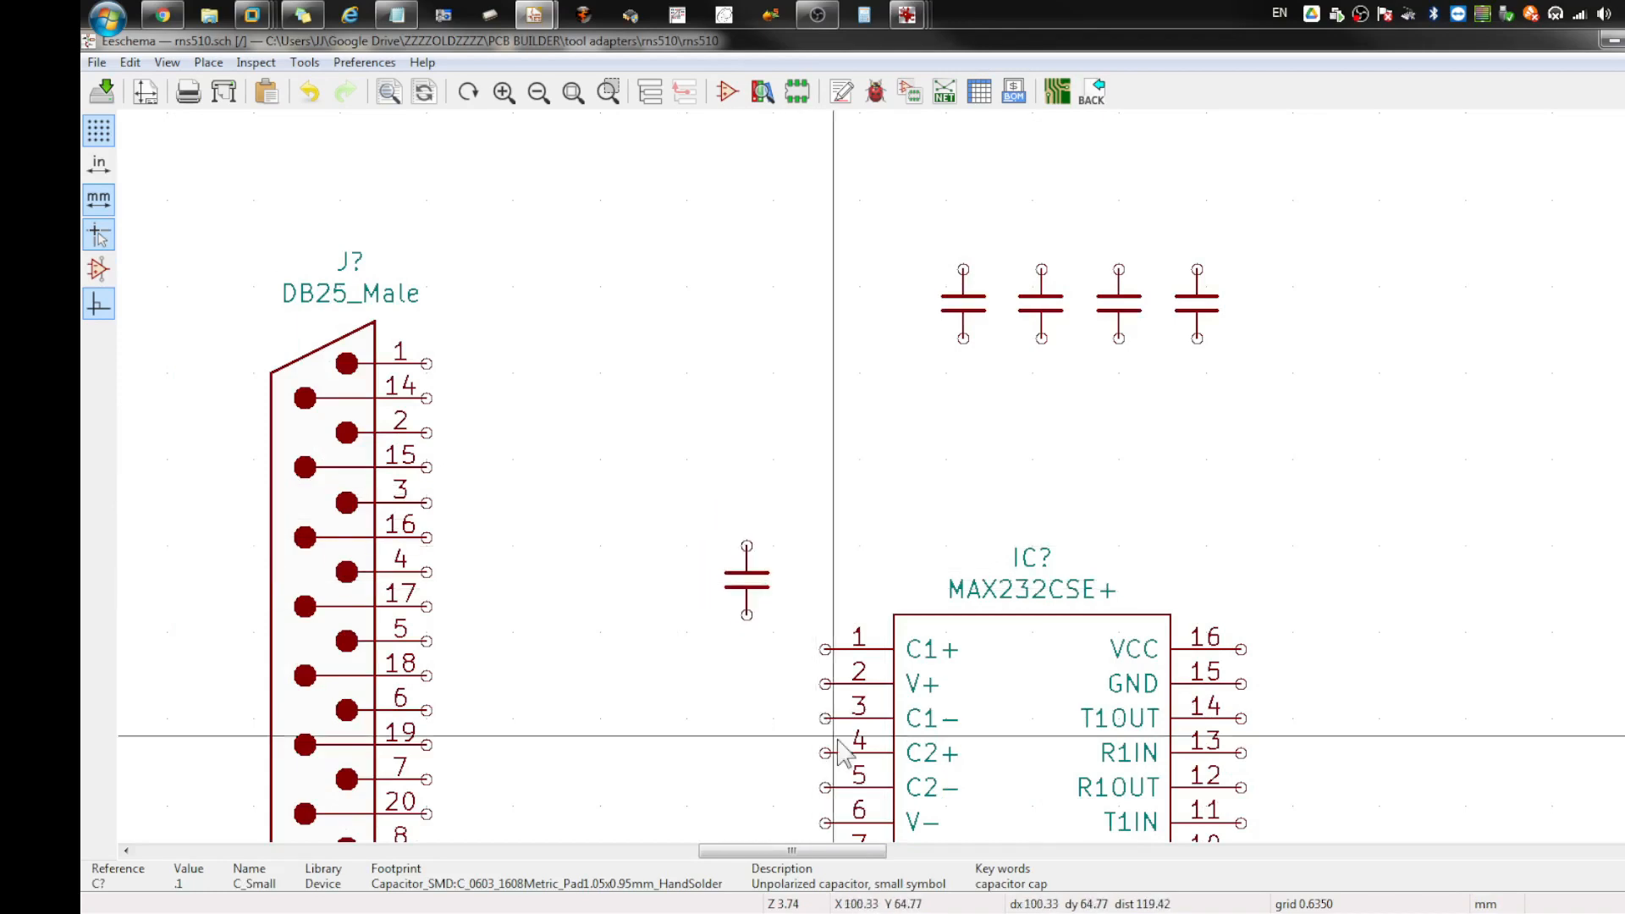
# Step: Wire the moved capacitor's lower end to V+ pin 2 and run a wire straight up from its upper end
pyautogui.click(826, 683)
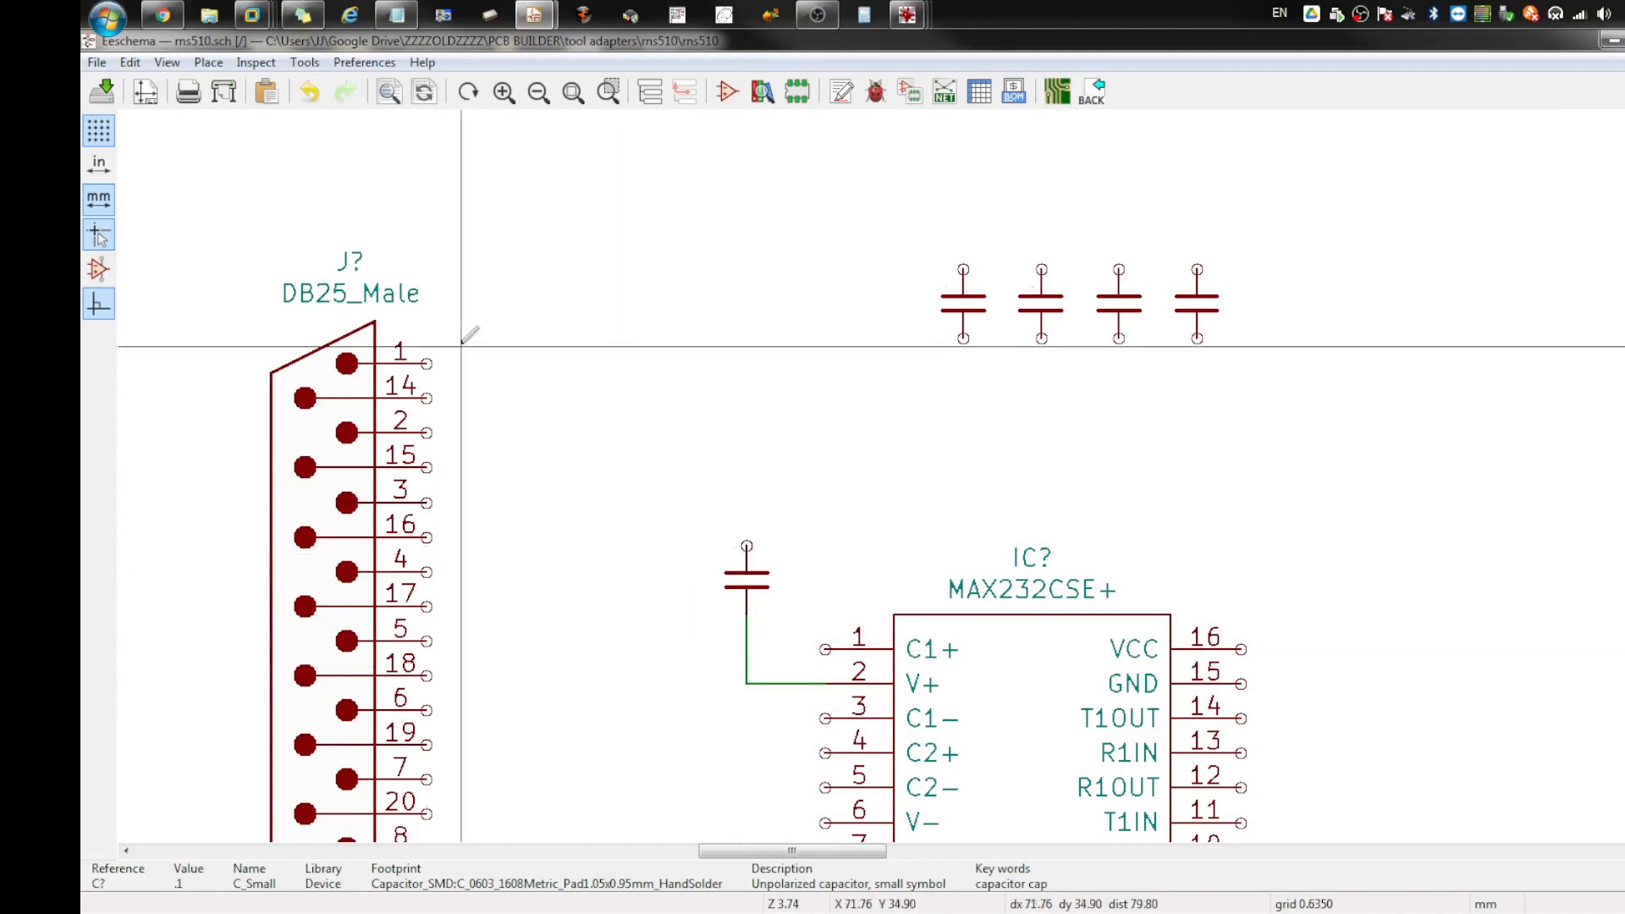
pyautogui.click(747, 546)
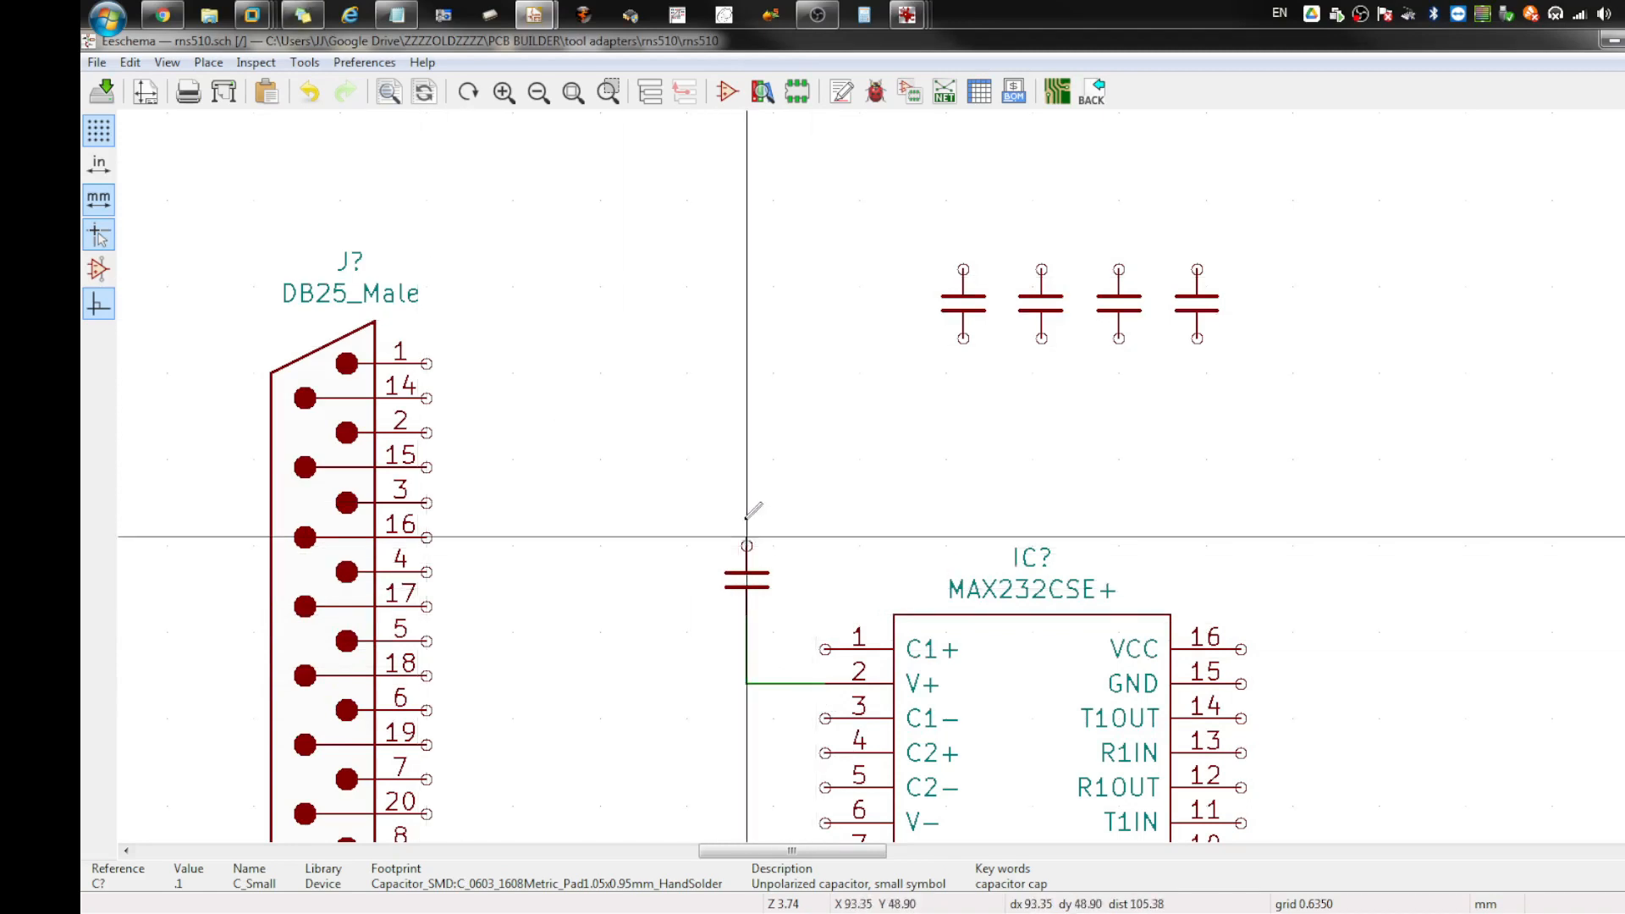
pyautogui.doubleClick(747, 424)
# Step: Search the power symbols for 5v and place a +5V port on the free end of the capacitor's upper wire
pyautogui.click(208, 63)
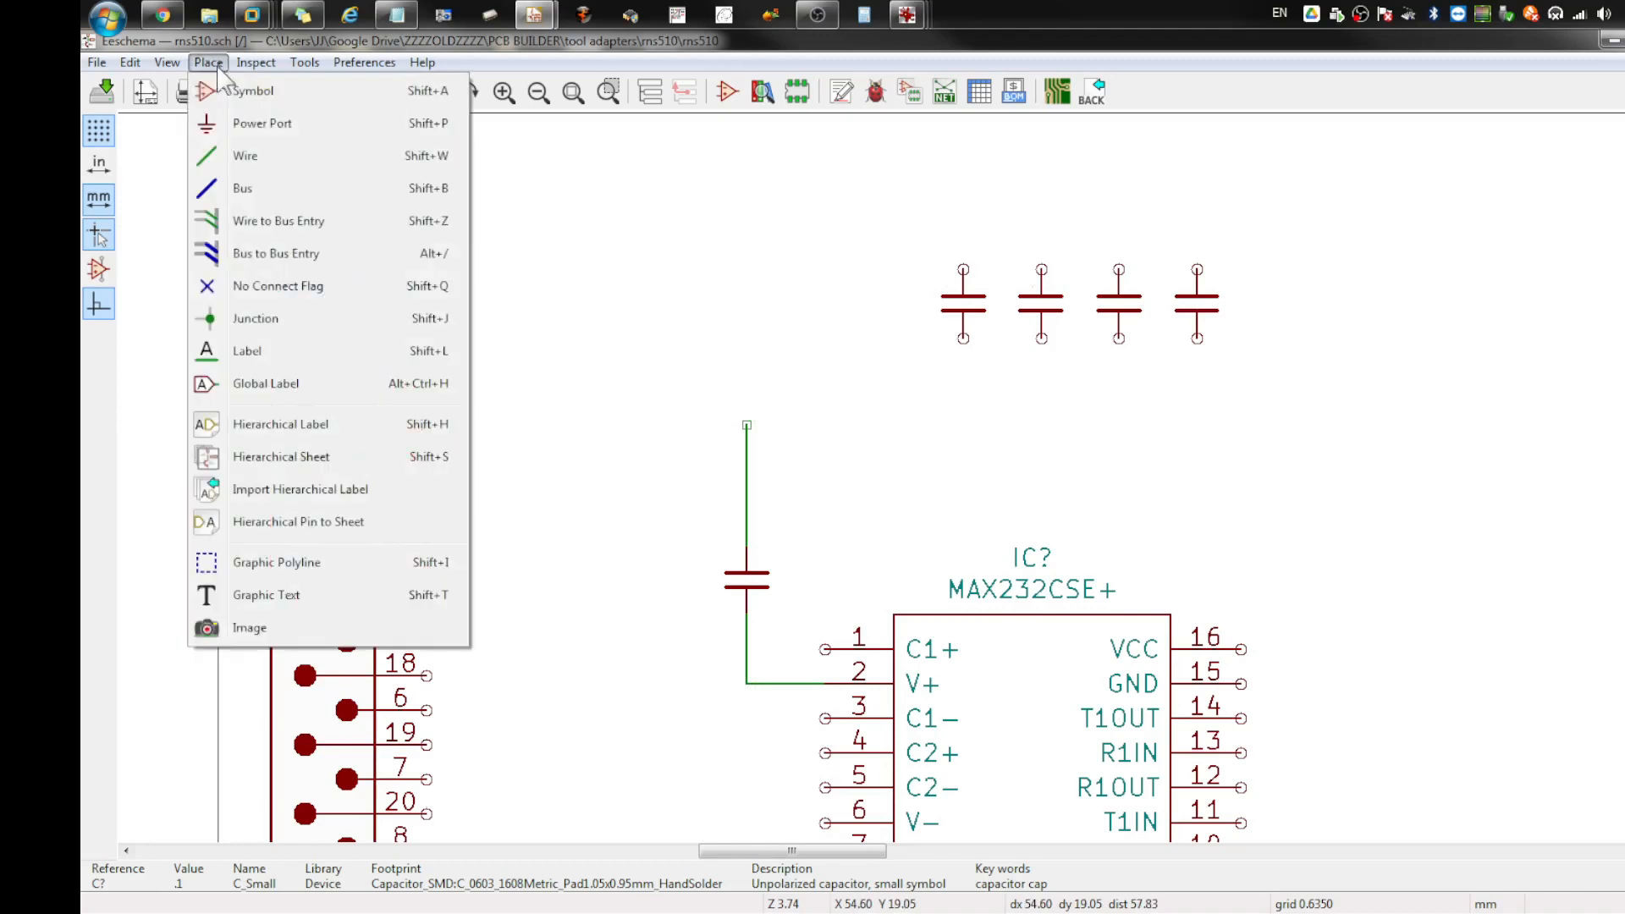
pyautogui.click(241, 91)
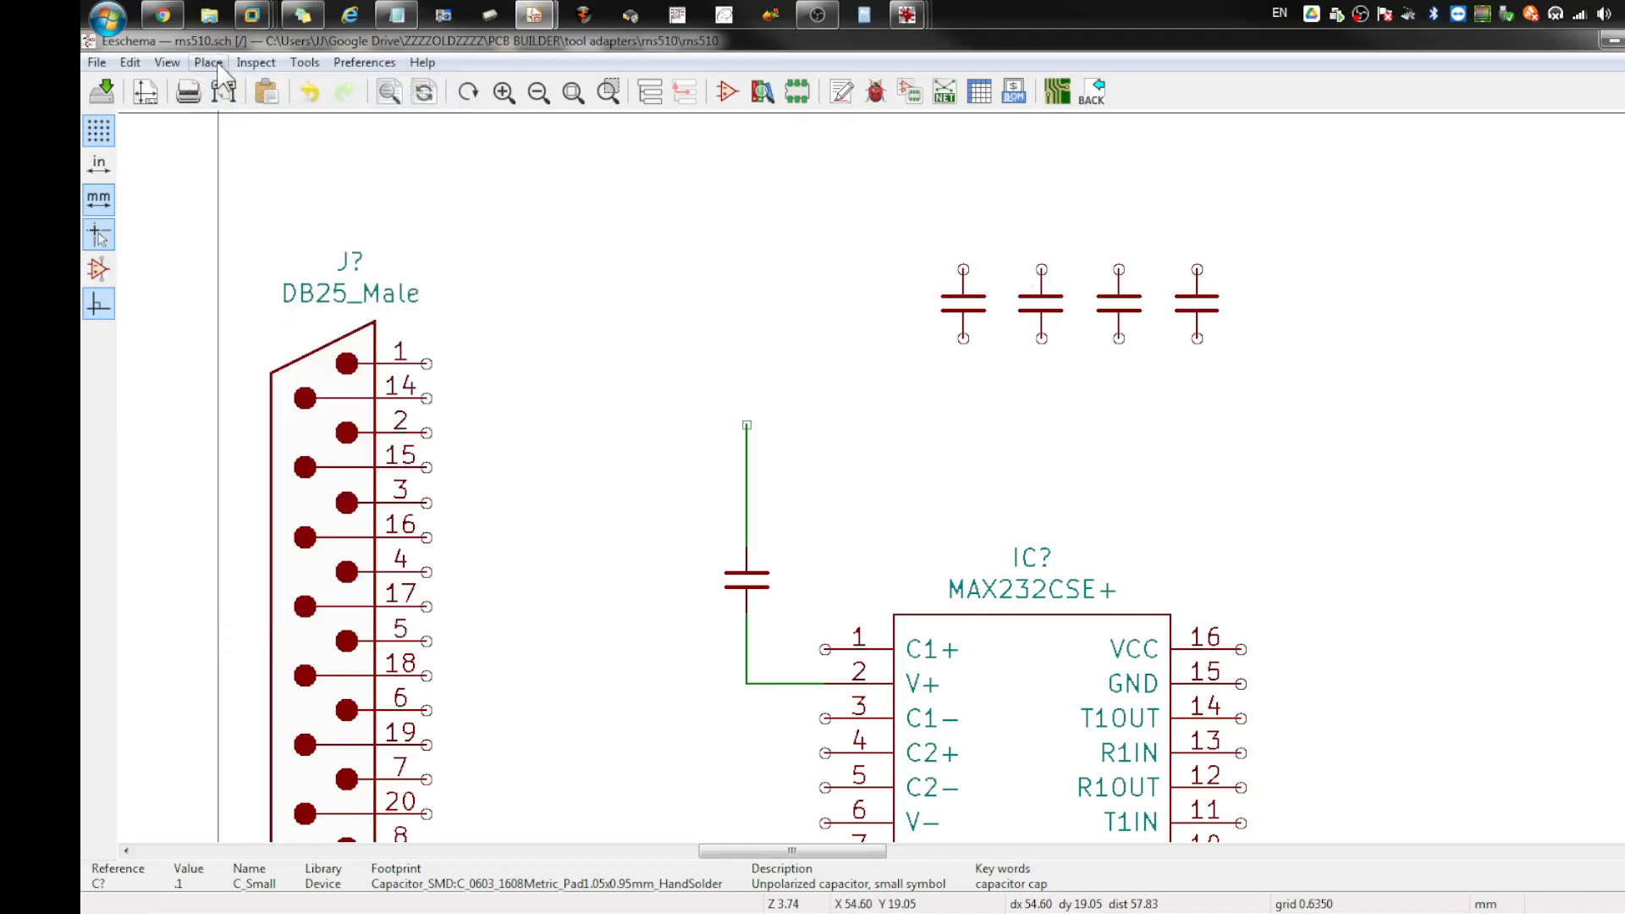
pyautogui.click(217, 65)
pyautogui.click(244, 123)
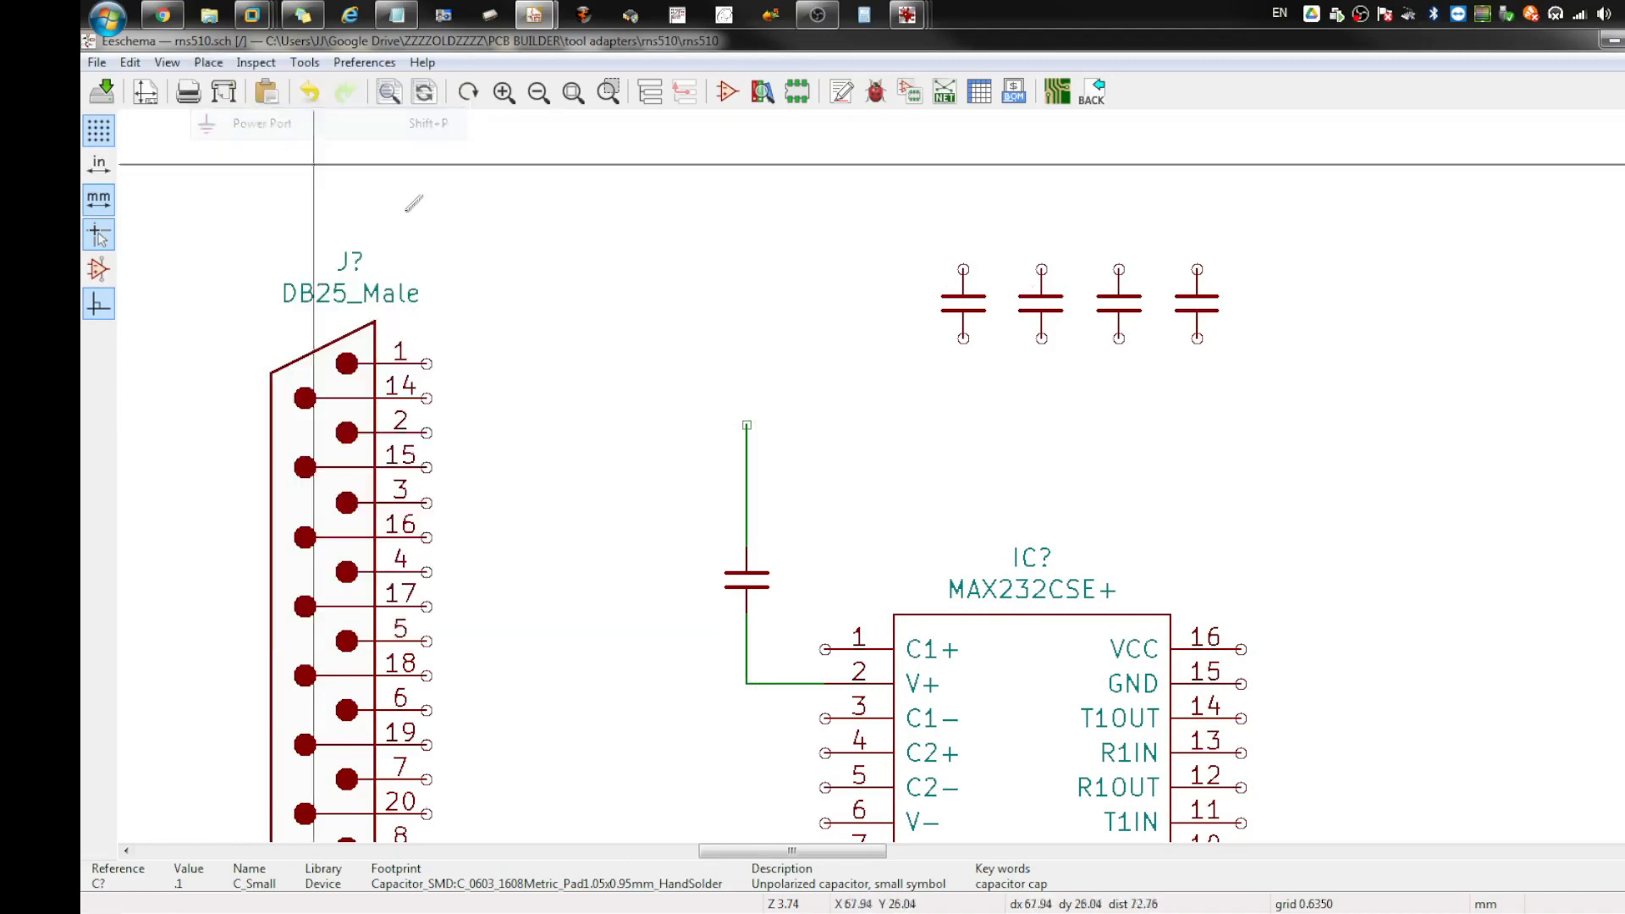
pyautogui.click(746, 424)
pyautogui.write('5v')
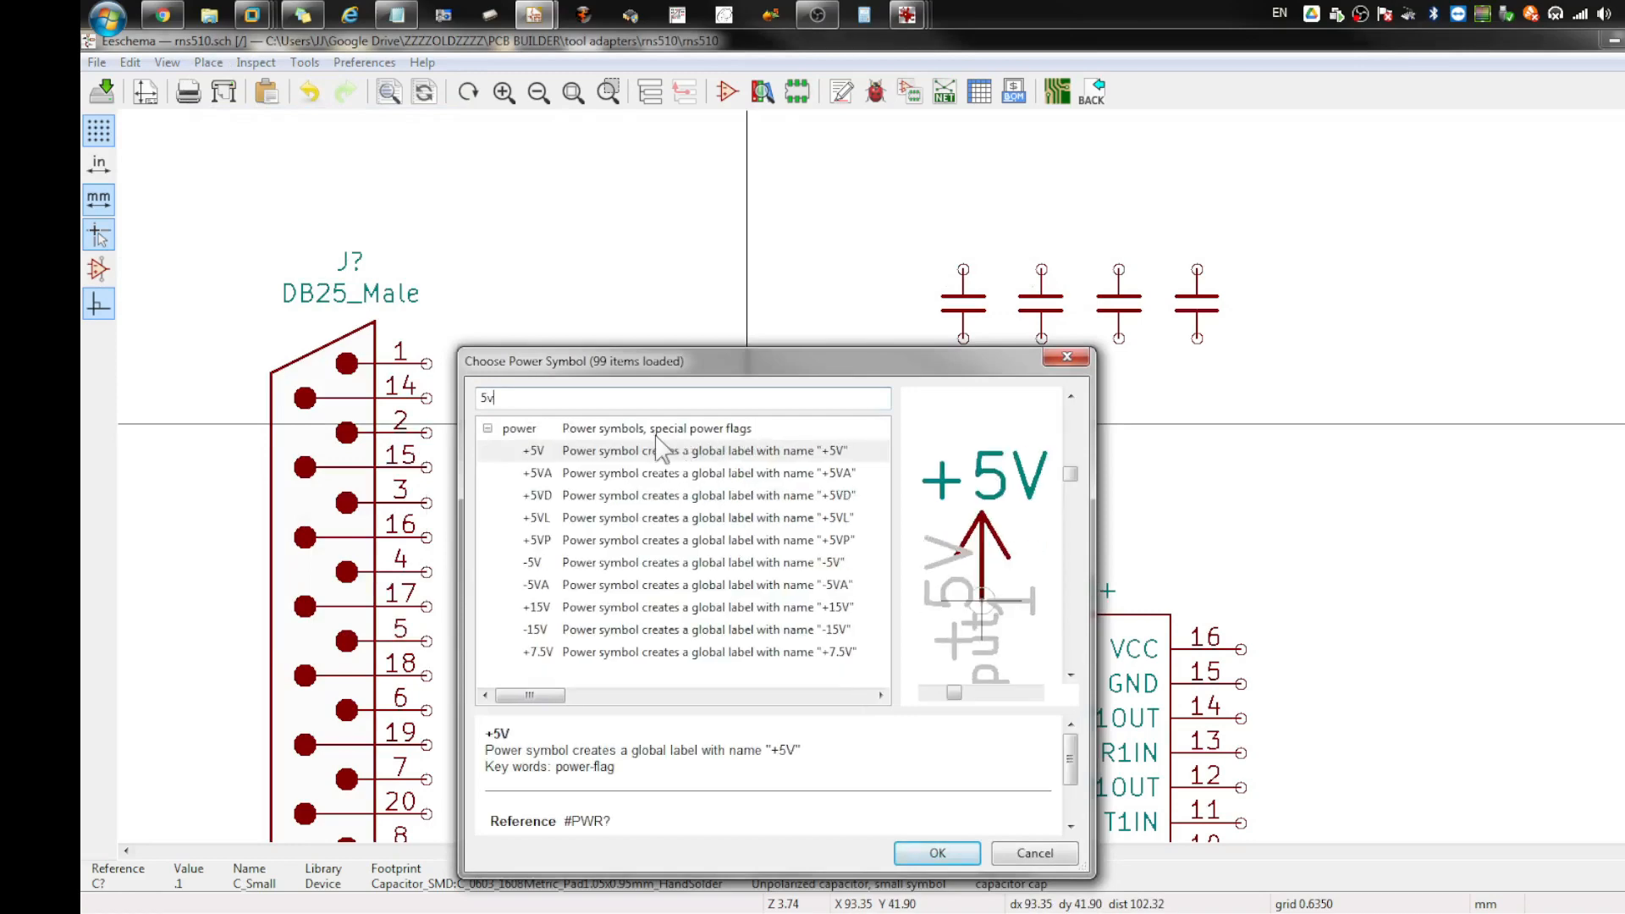
pyautogui.doubleClick(646, 453)
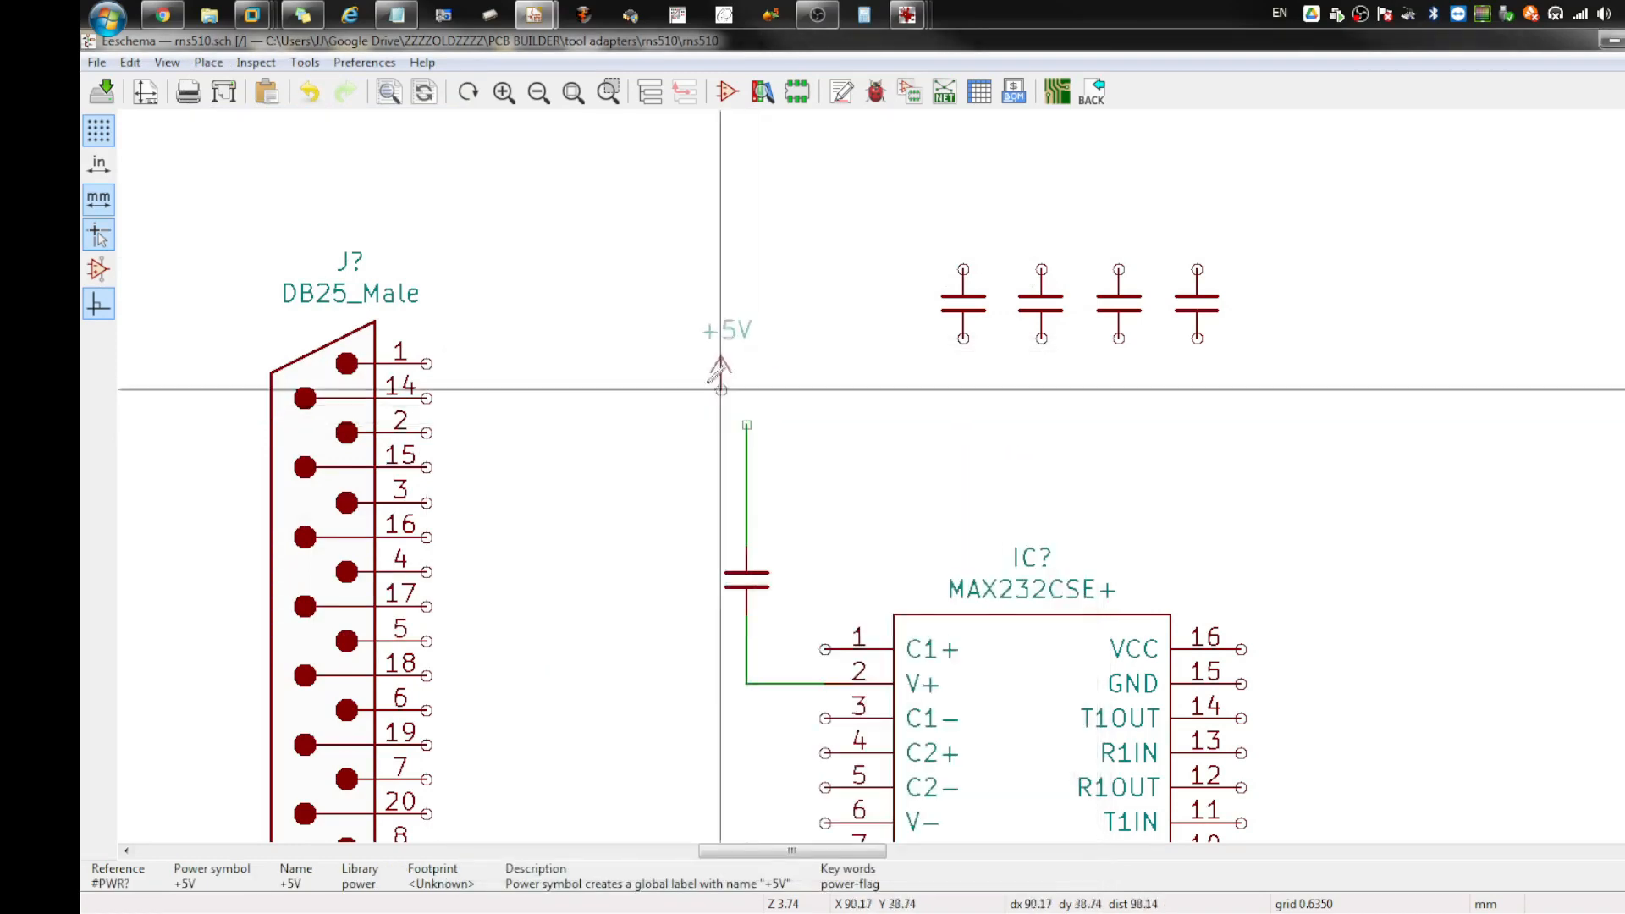
pyautogui.click(746, 428)
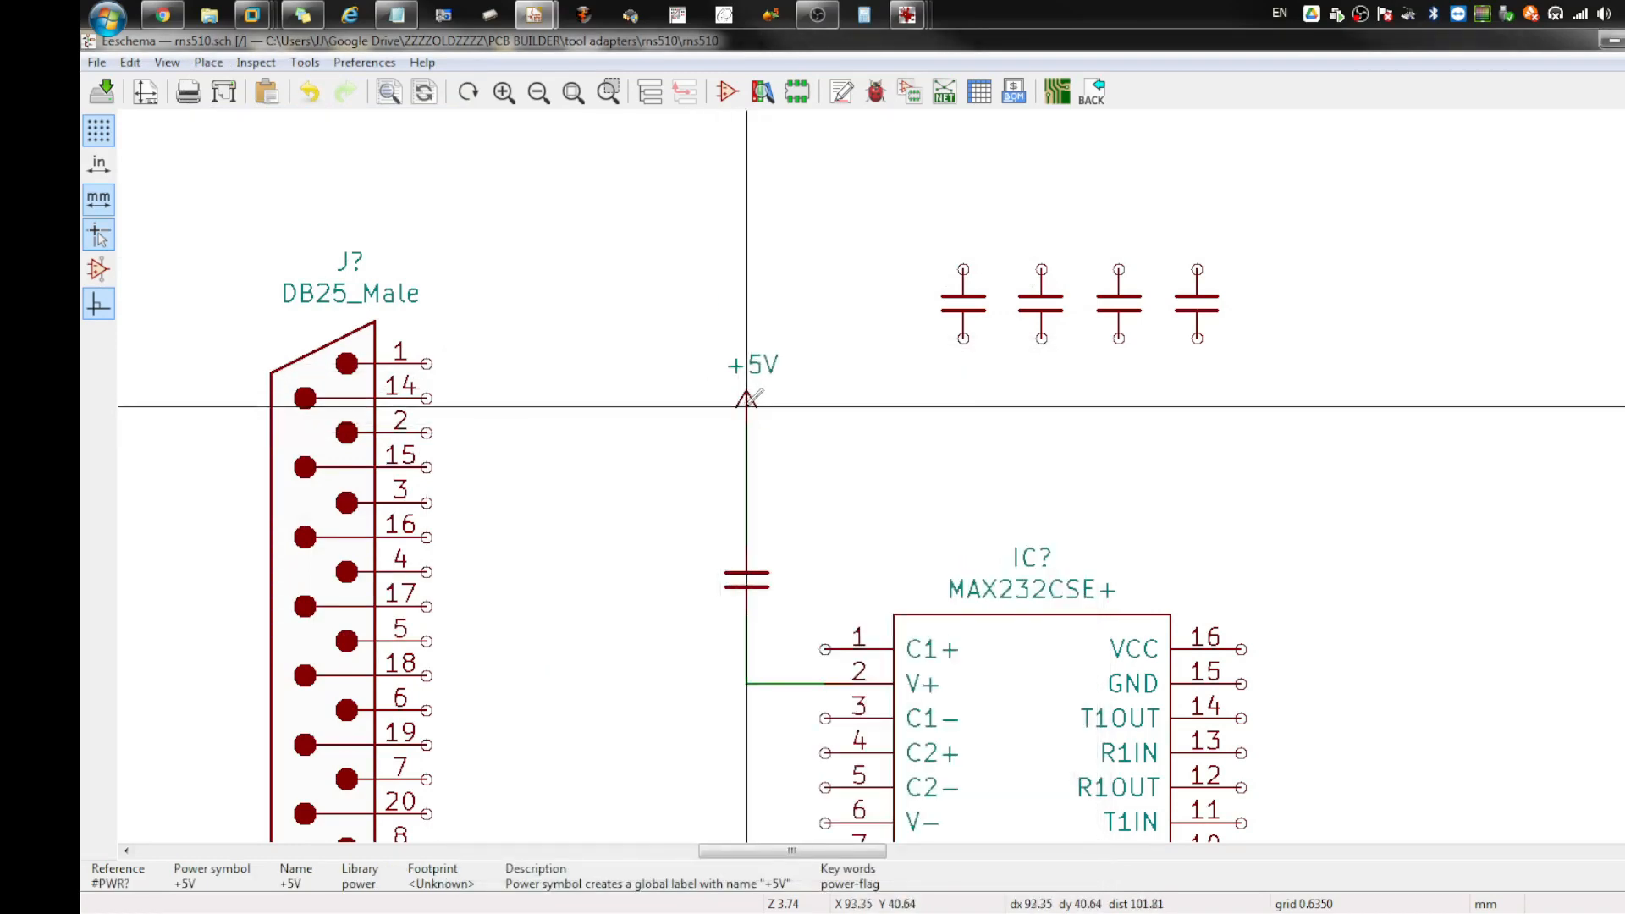
pyautogui.scroll(-2, 677, 518)
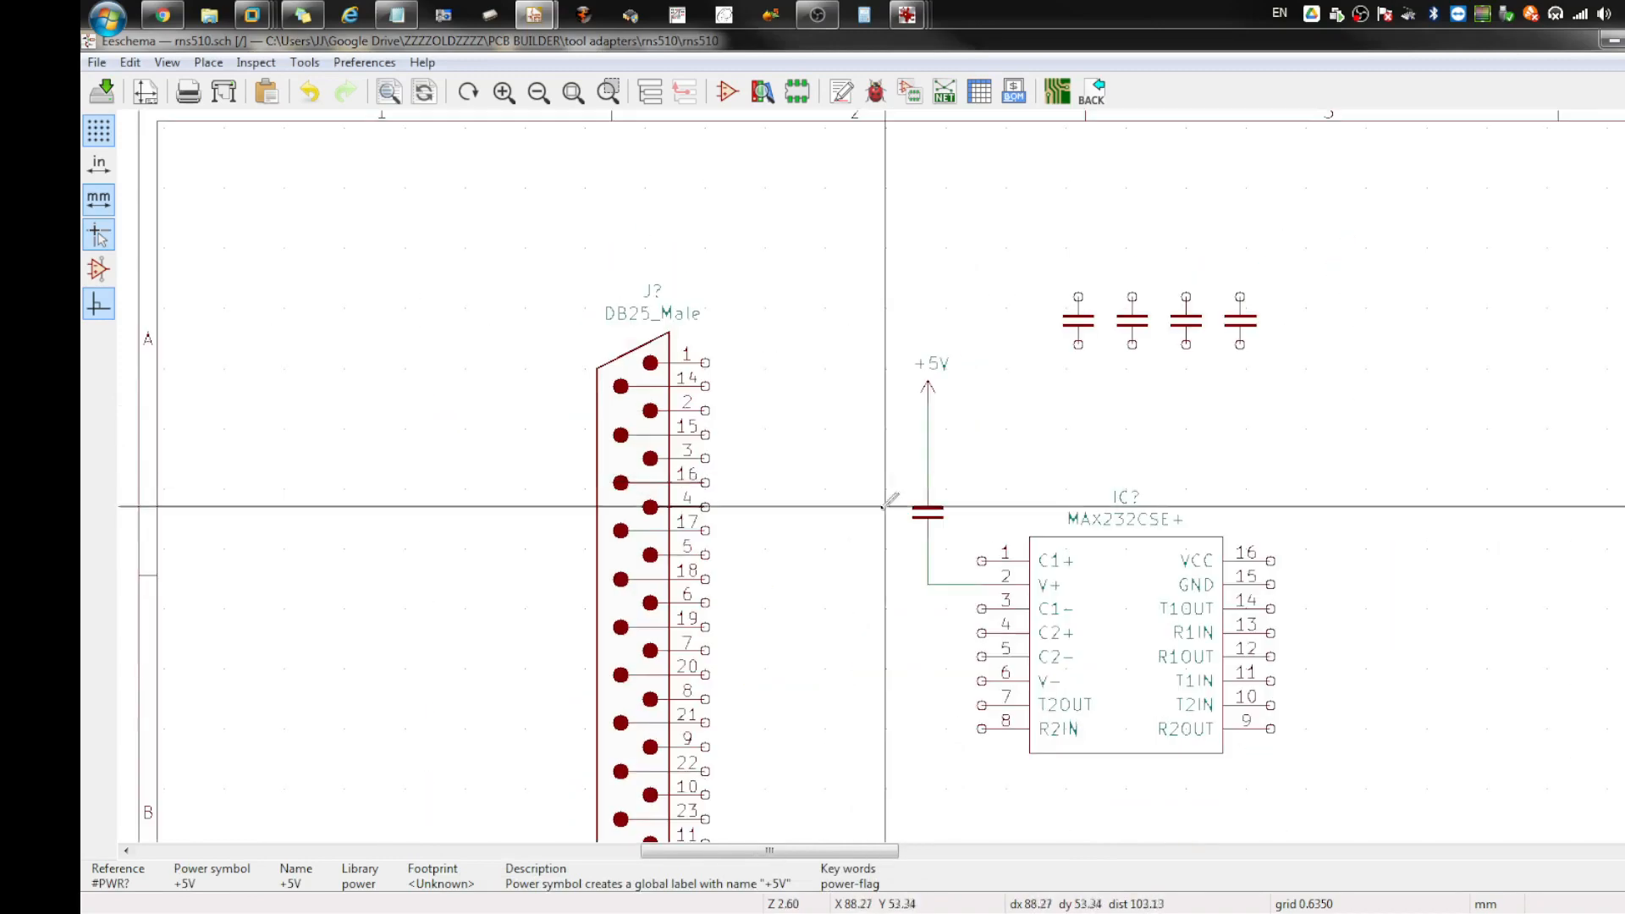
pyautogui.click(706, 747)
pyautogui.click(1034, 853)
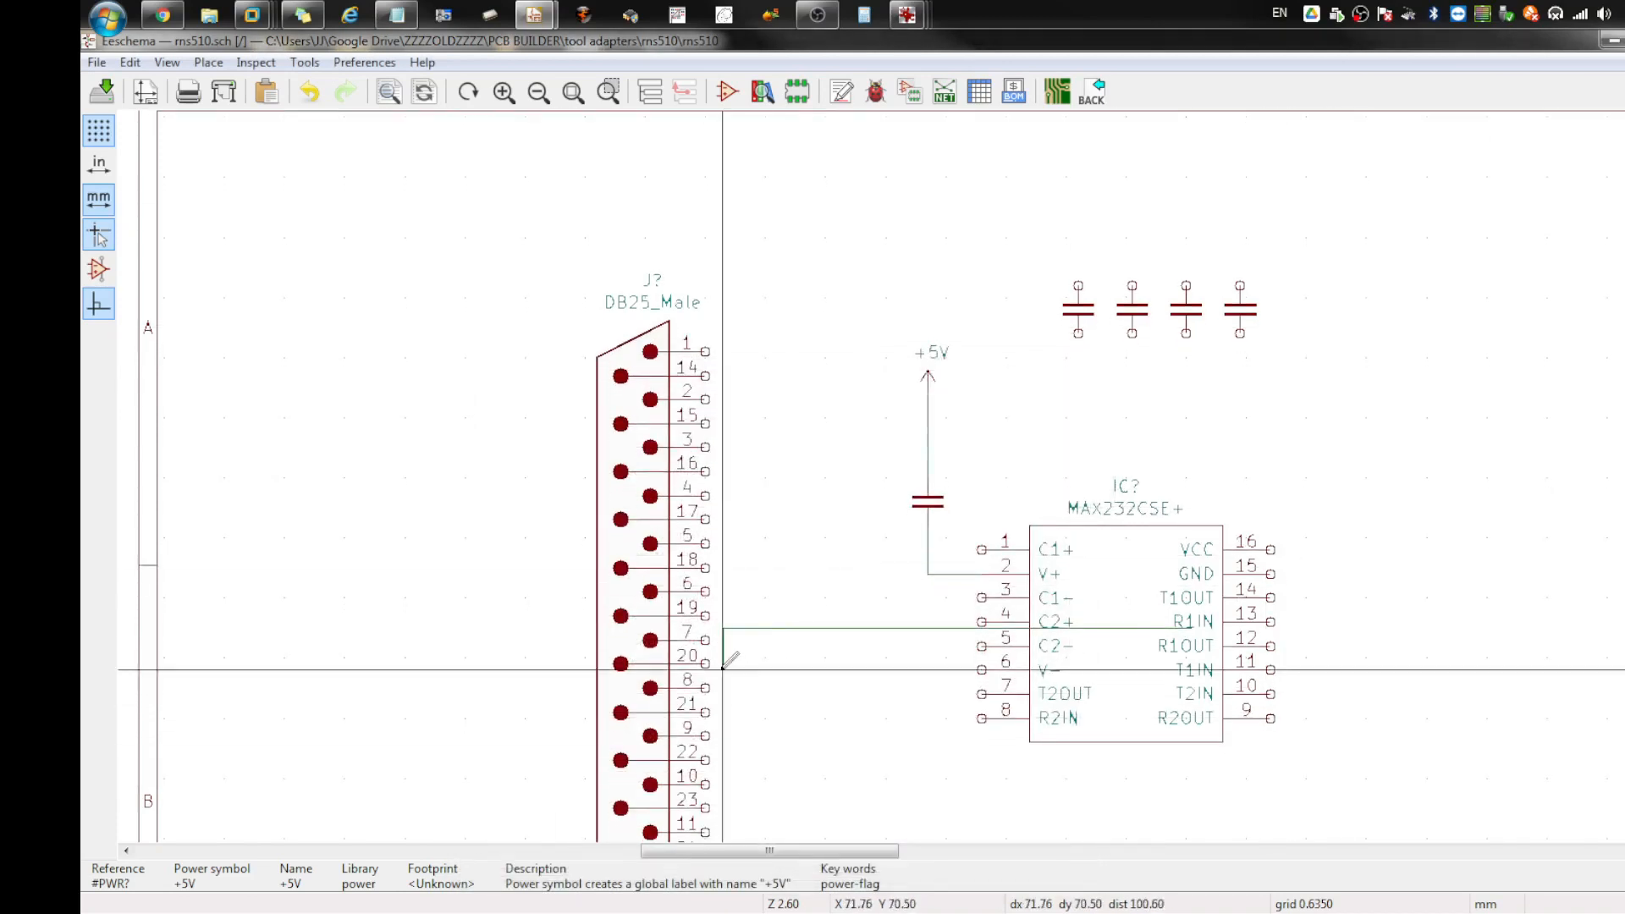
pyautogui.press('Escape')
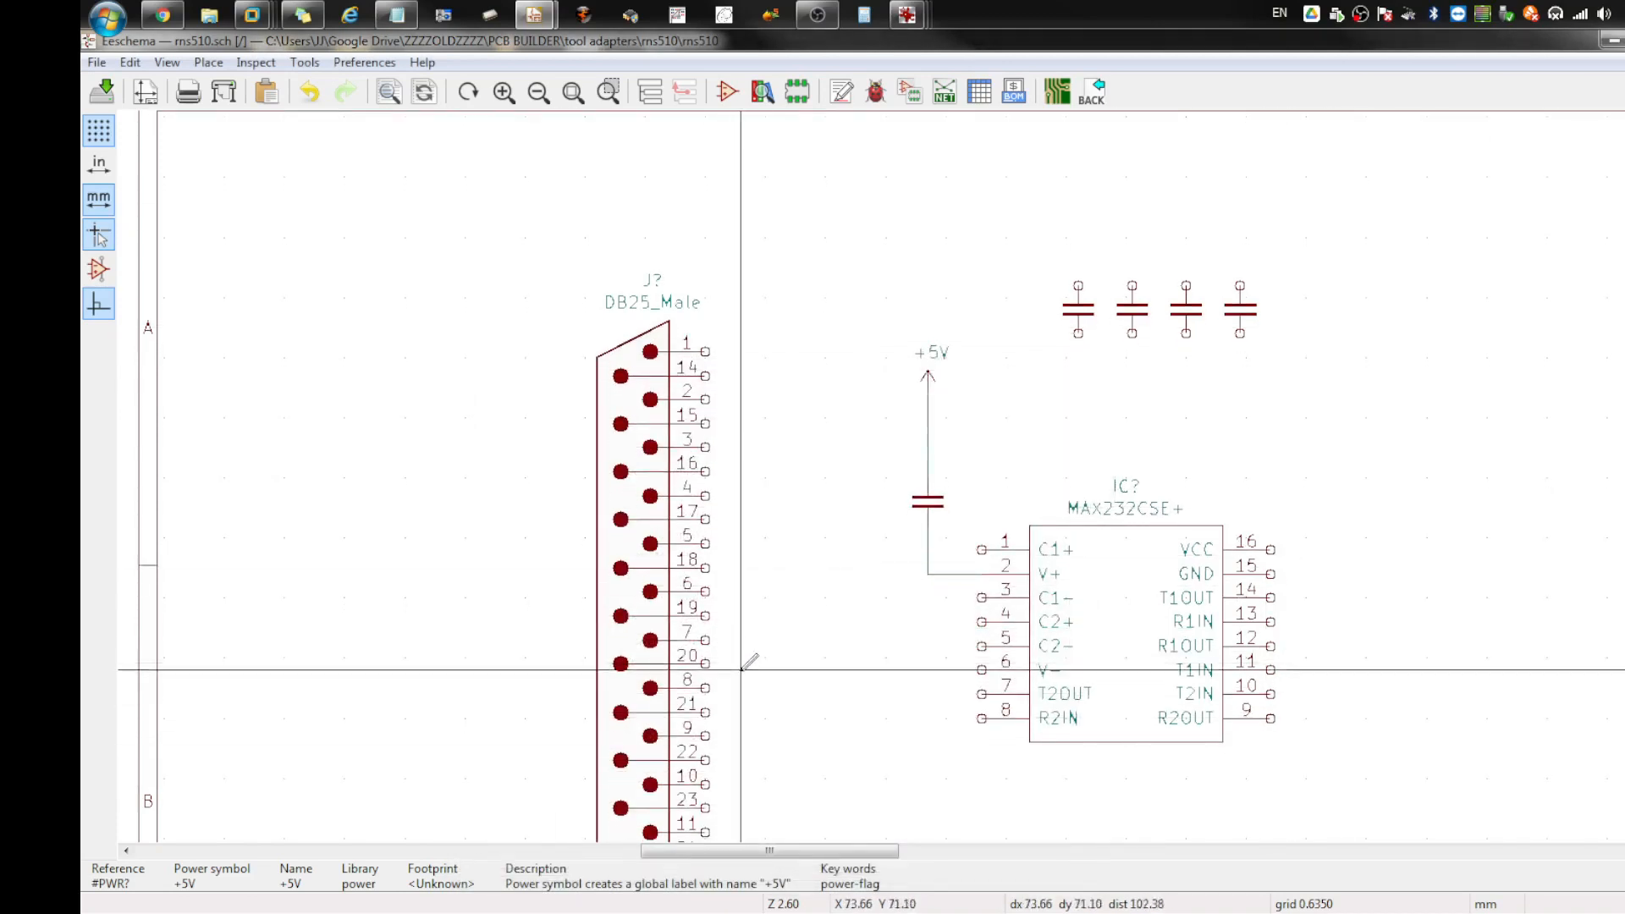
# Step: Wire DB25 pin 9 to the +5V line above the capacitor and continue from that junction to VCC pin 16
pyautogui.click(705, 735)
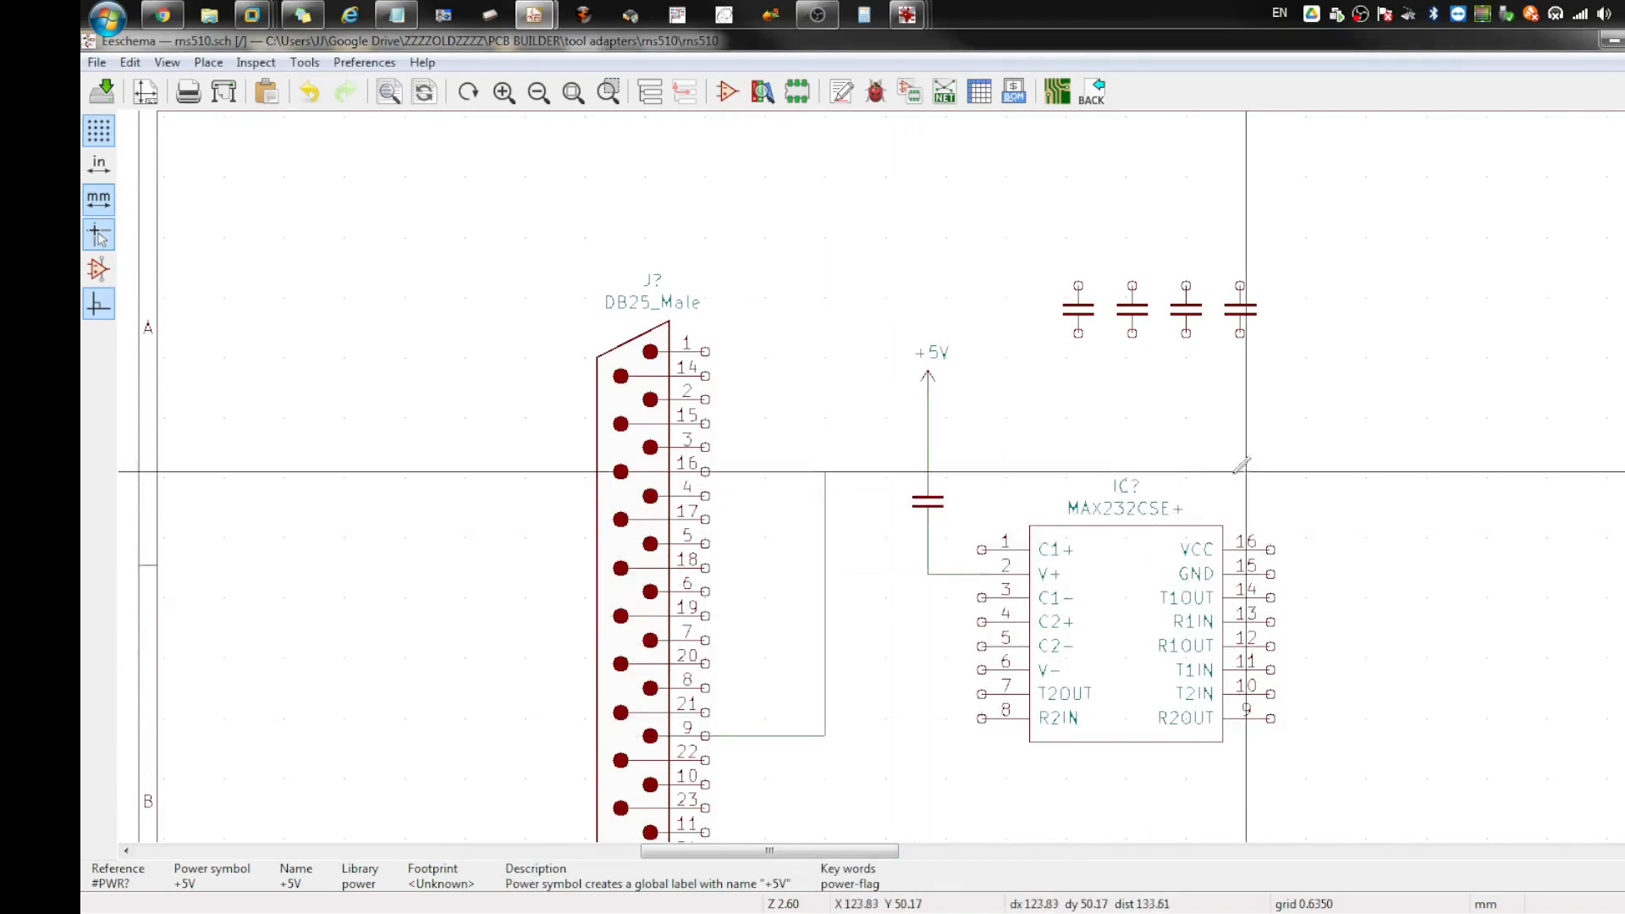
pyautogui.click(928, 477)
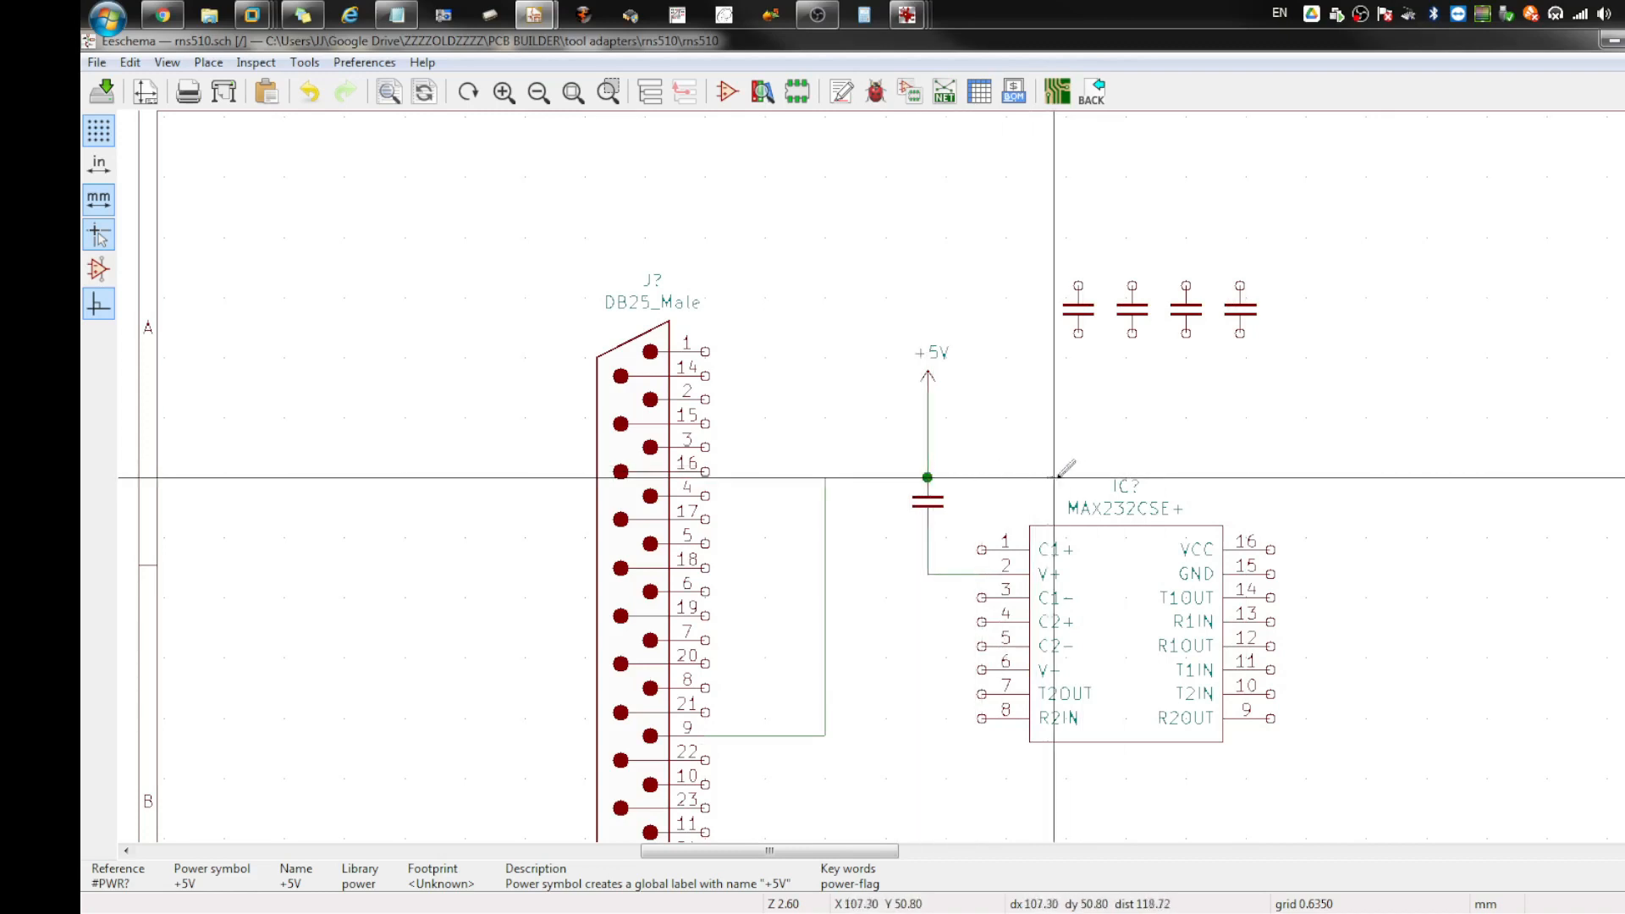
pyautogui.scroll(3, 928, 477)
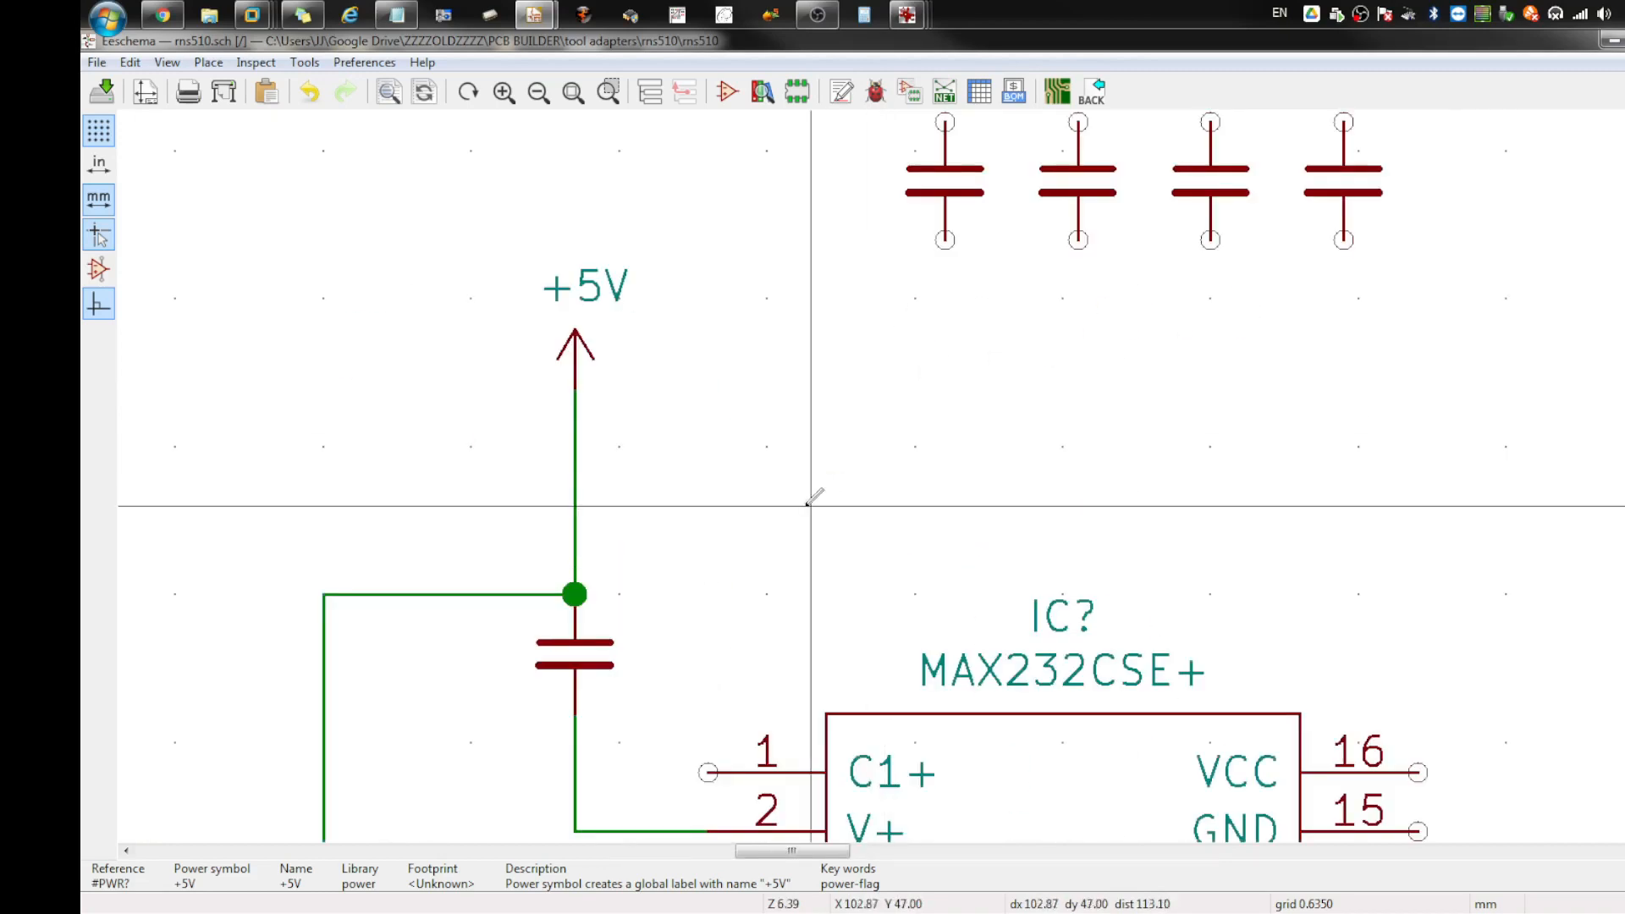
pyautogui.click(575, 595)
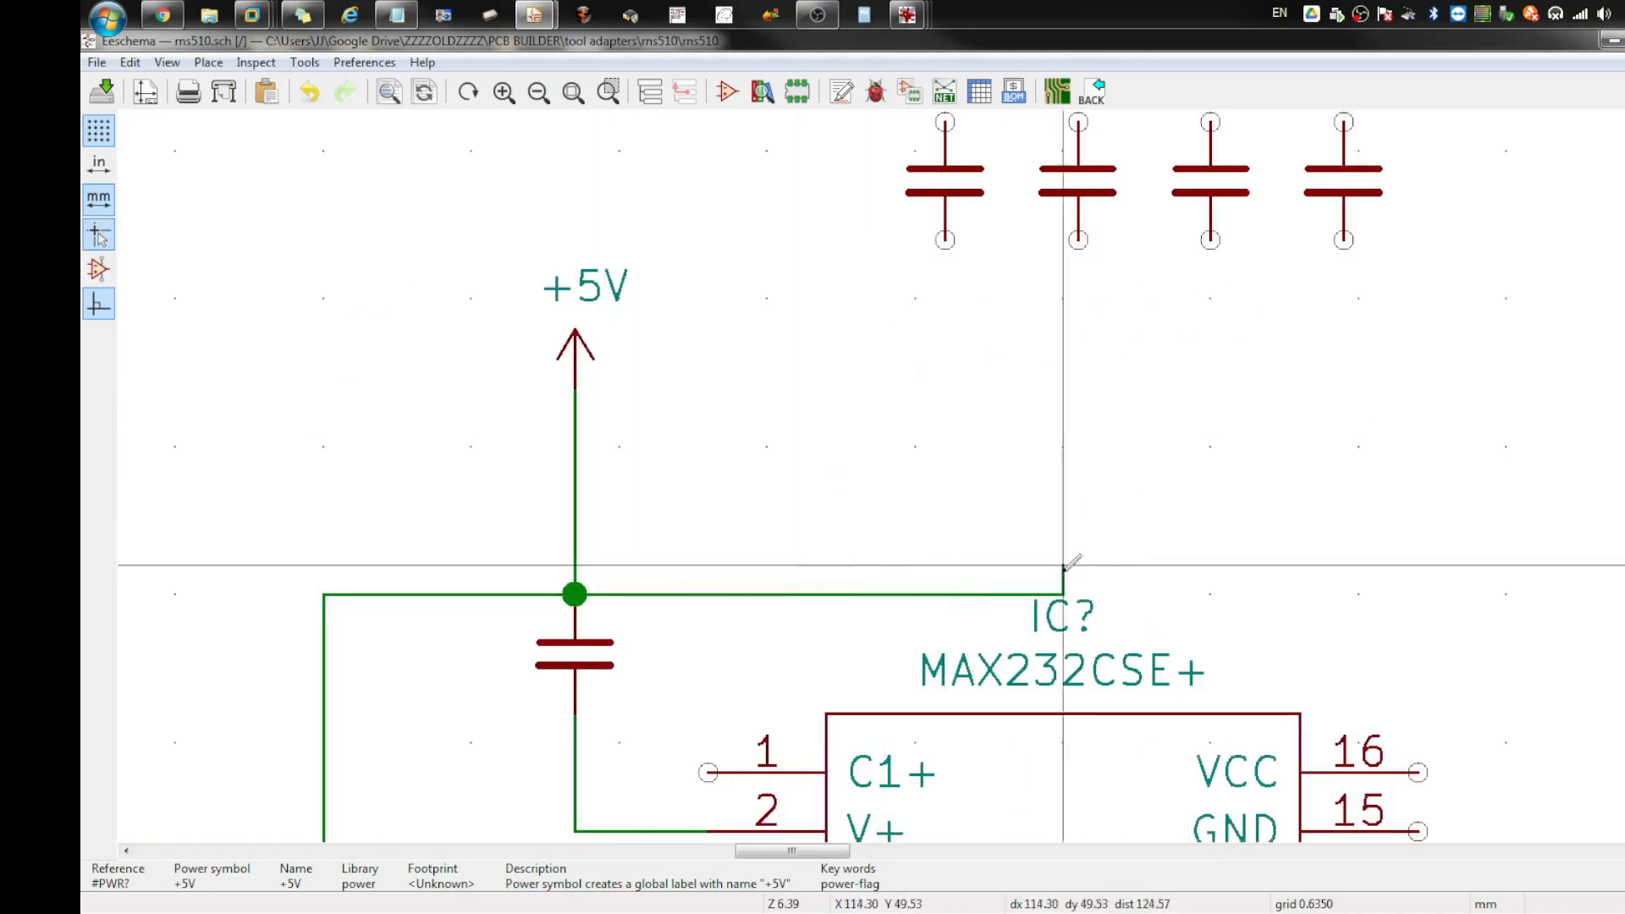
pyautogui.click(1419, 771)
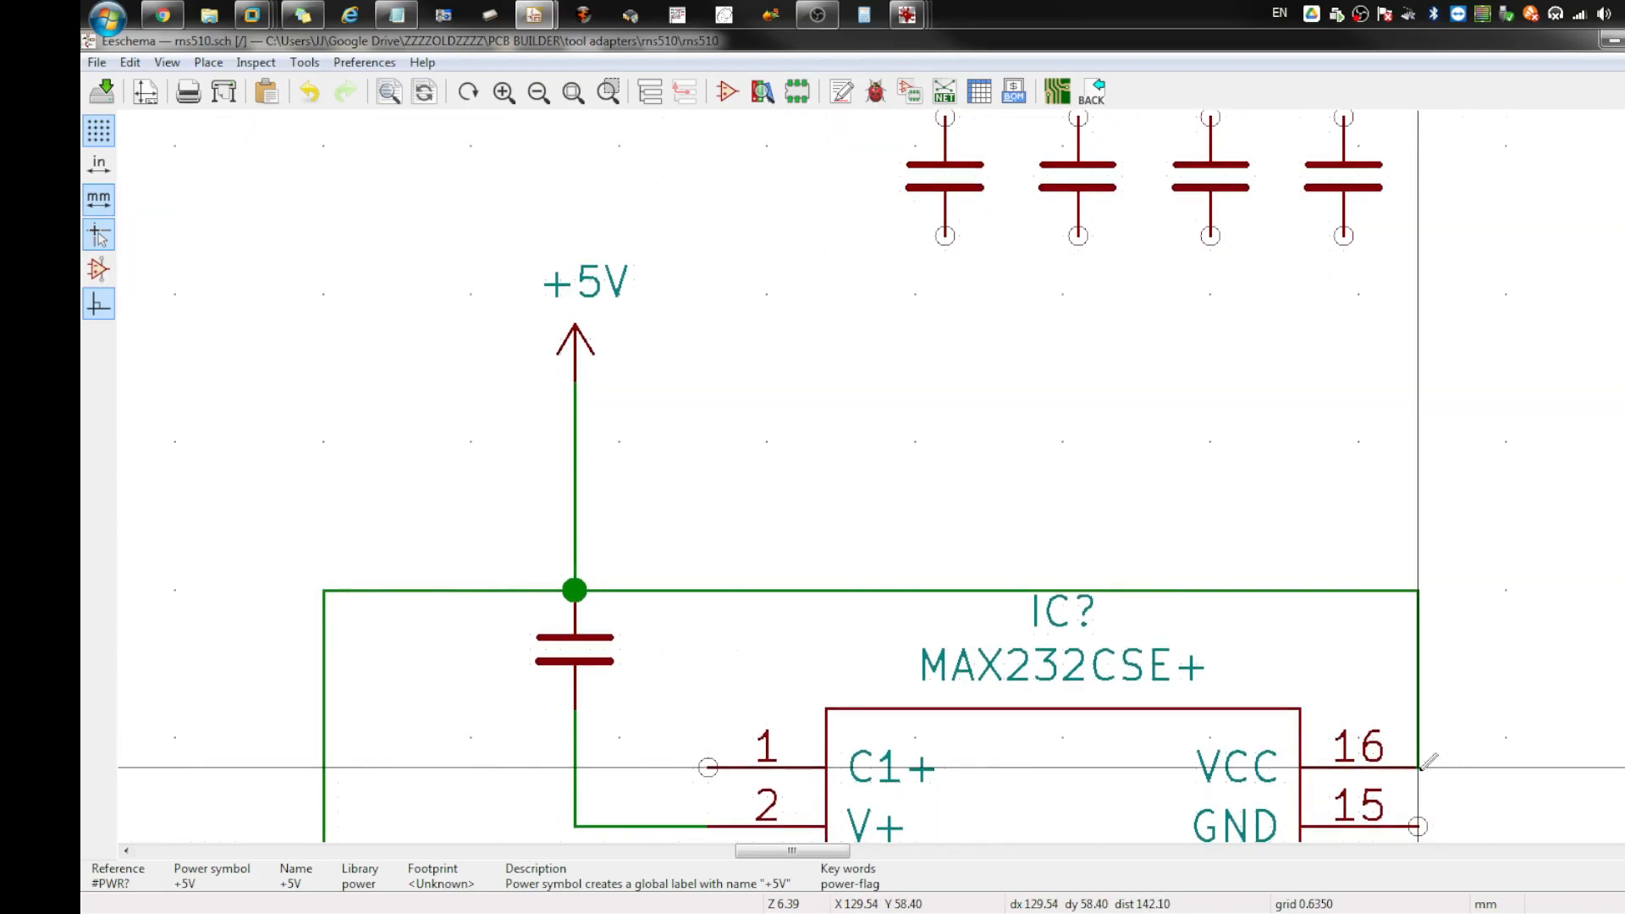
# Step: Draw a short horizontal wire stub outward from VCC pin 16 of the MAX232CSE+
pyautogui.scroll(-1, 1557, 767)
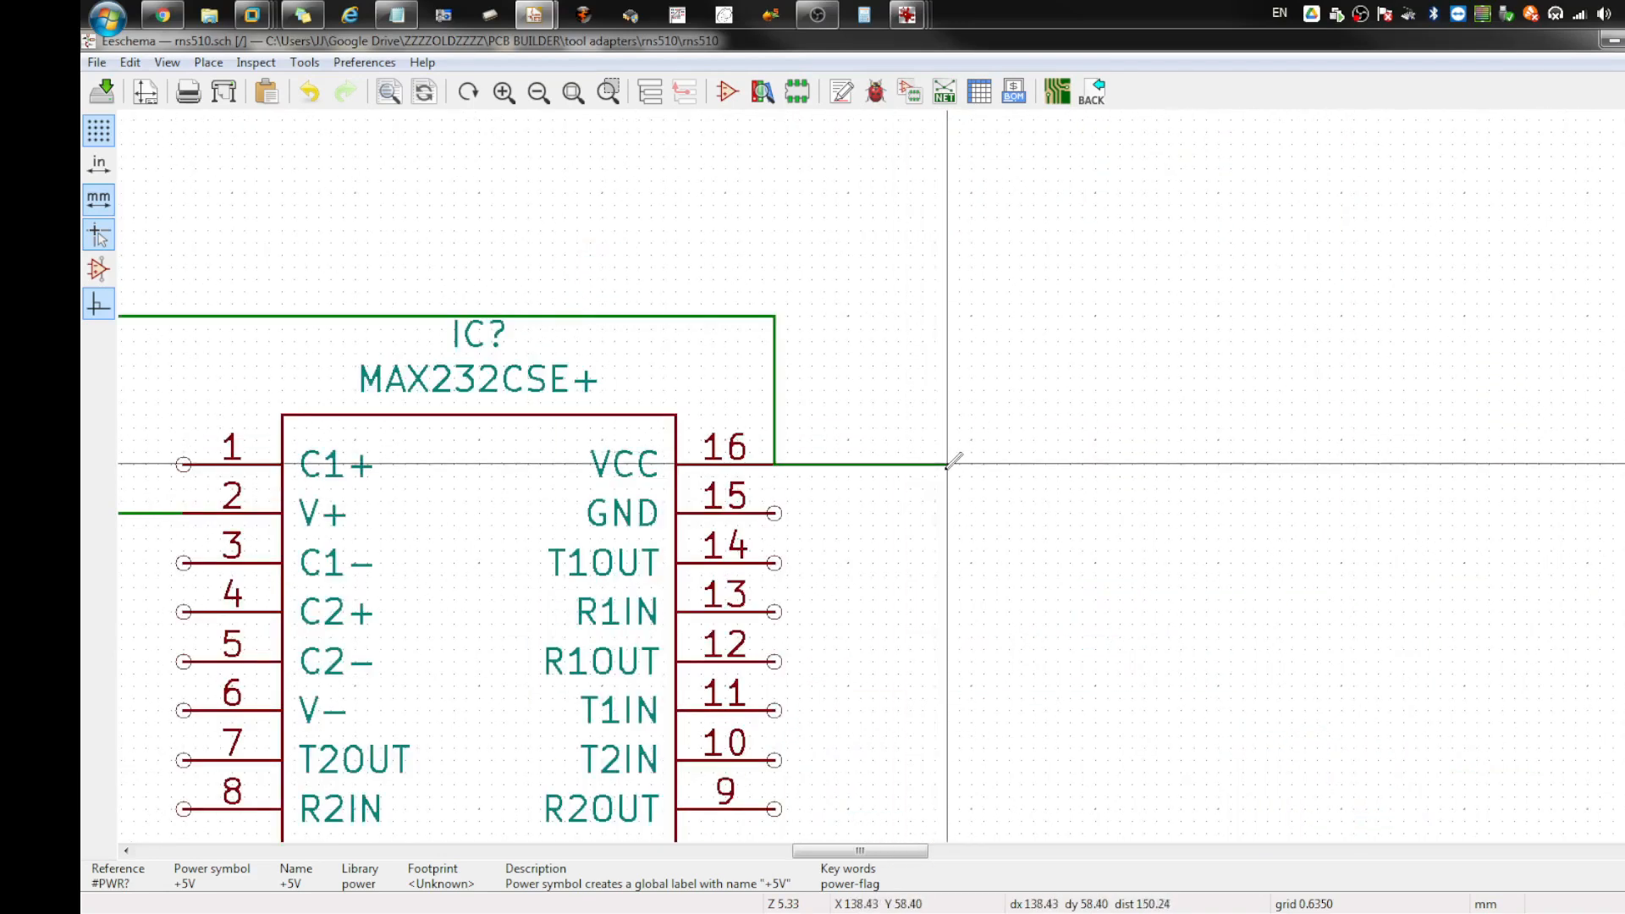
pyautogui.doubleClick(923, 464)
pyautogui.scroll(-3, 922, 465)
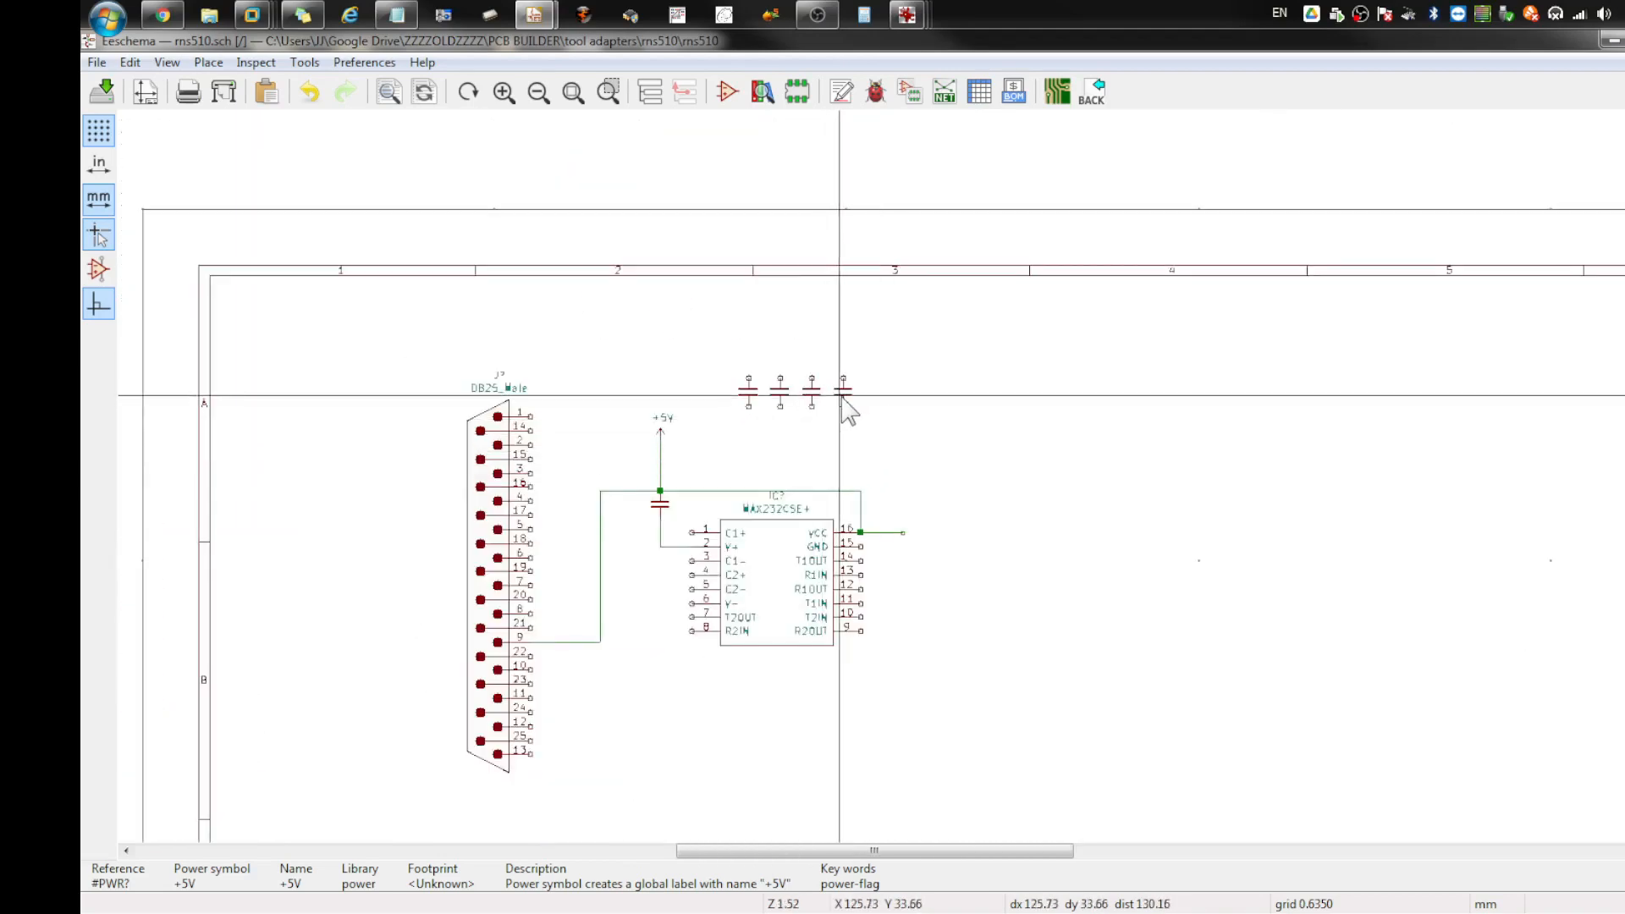
# Step: Copy one of the spare capacitors, rotate it horizontal and place it at the free end of the VCC pin 16 wire stub
pyautogui.press('c')
pyautogui.scroll(3, 931, 525)
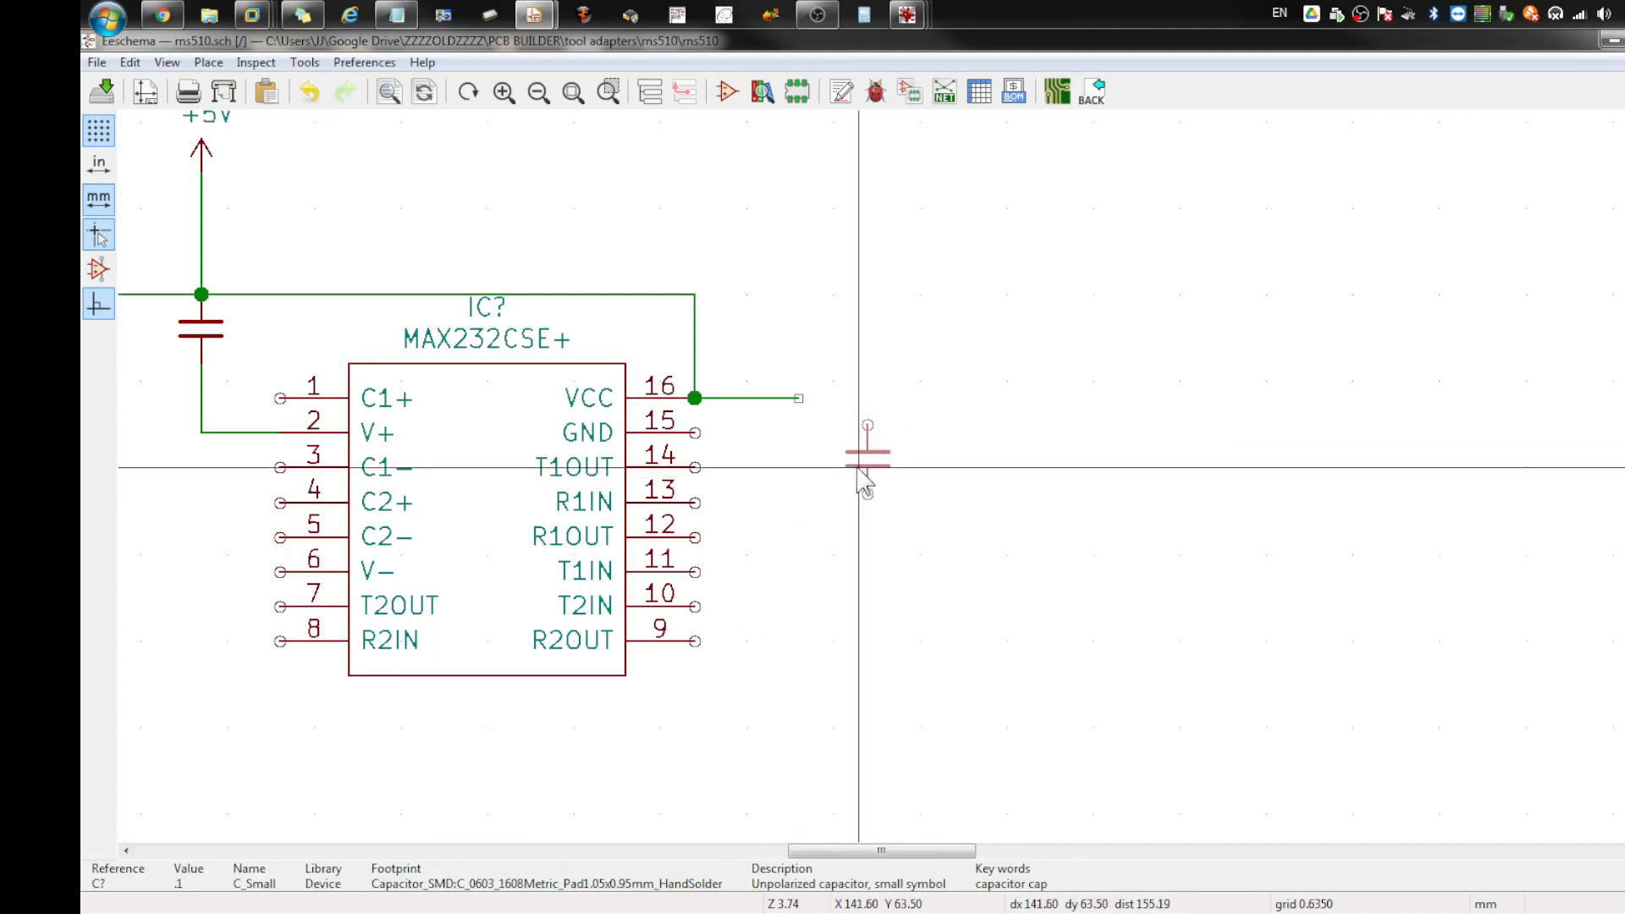
pyautogui.press('r')
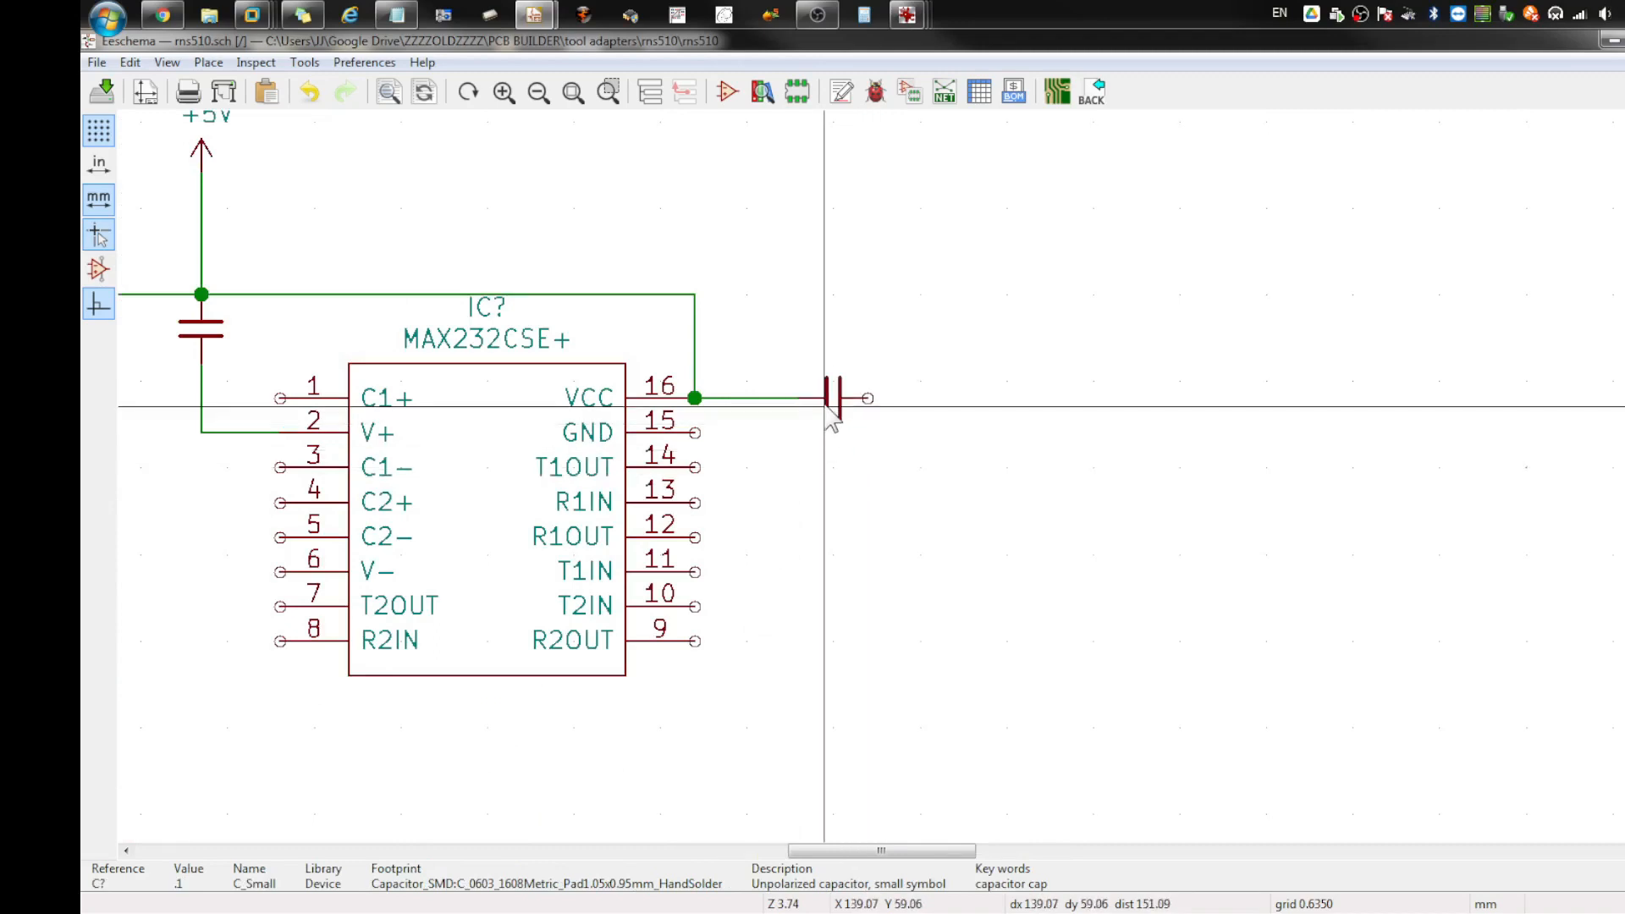
pyautogui.click(827, 408)
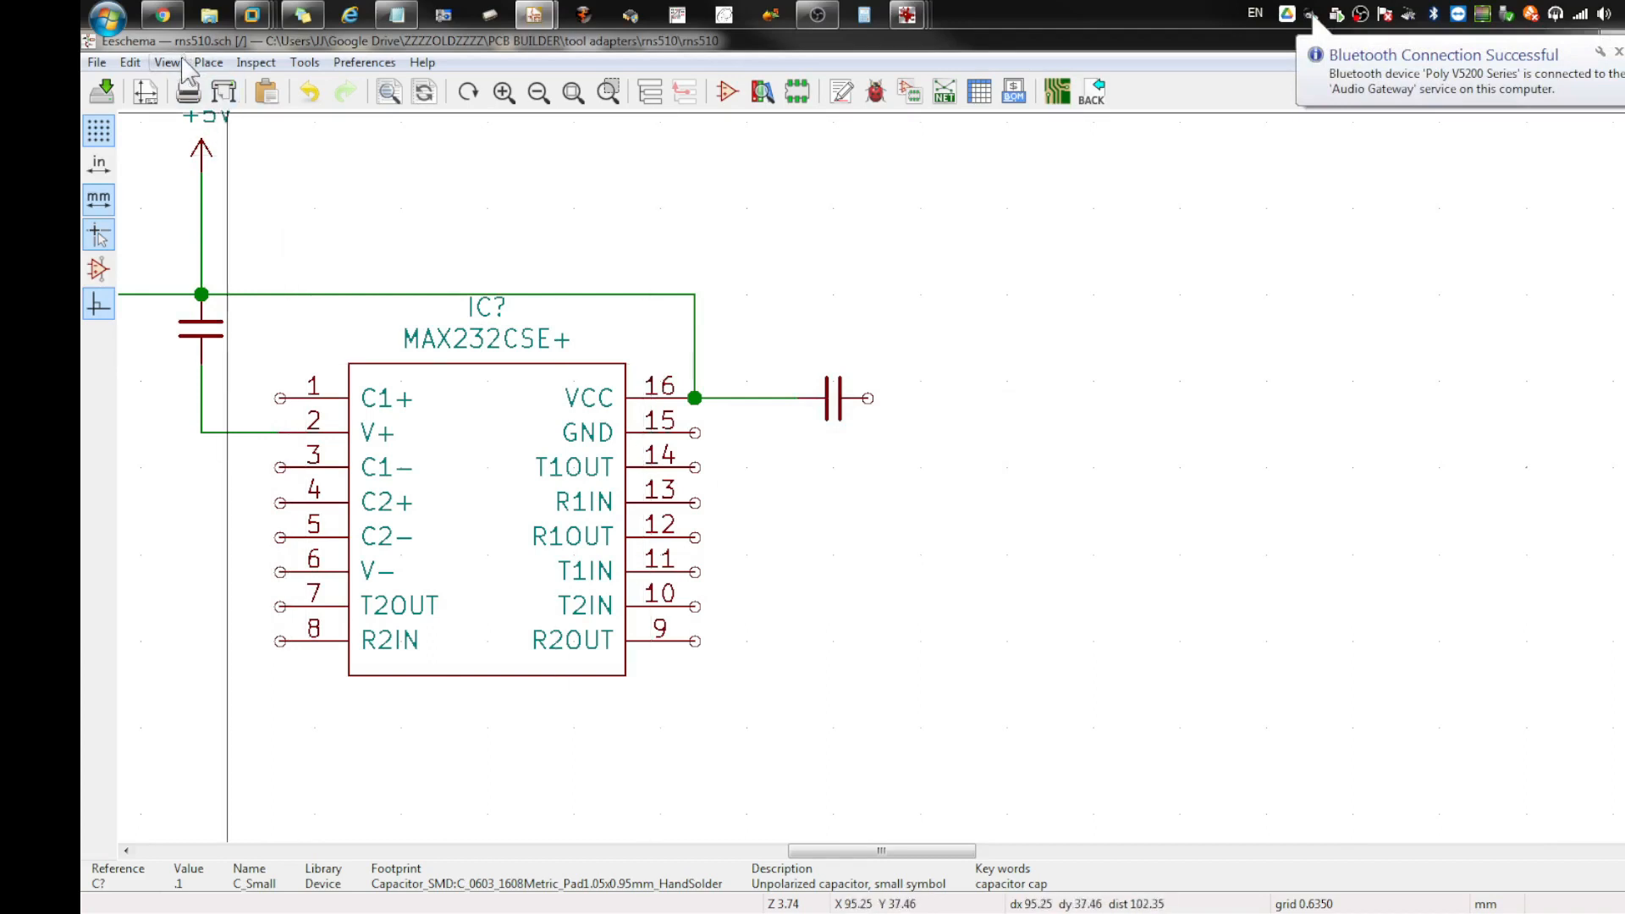
# Step: Search the power symbols for gnd and place a GND symbol just beyond the horizontal capacitor's free end
pyautogui.click(204, 63)
pyautogui.click(229, 123)
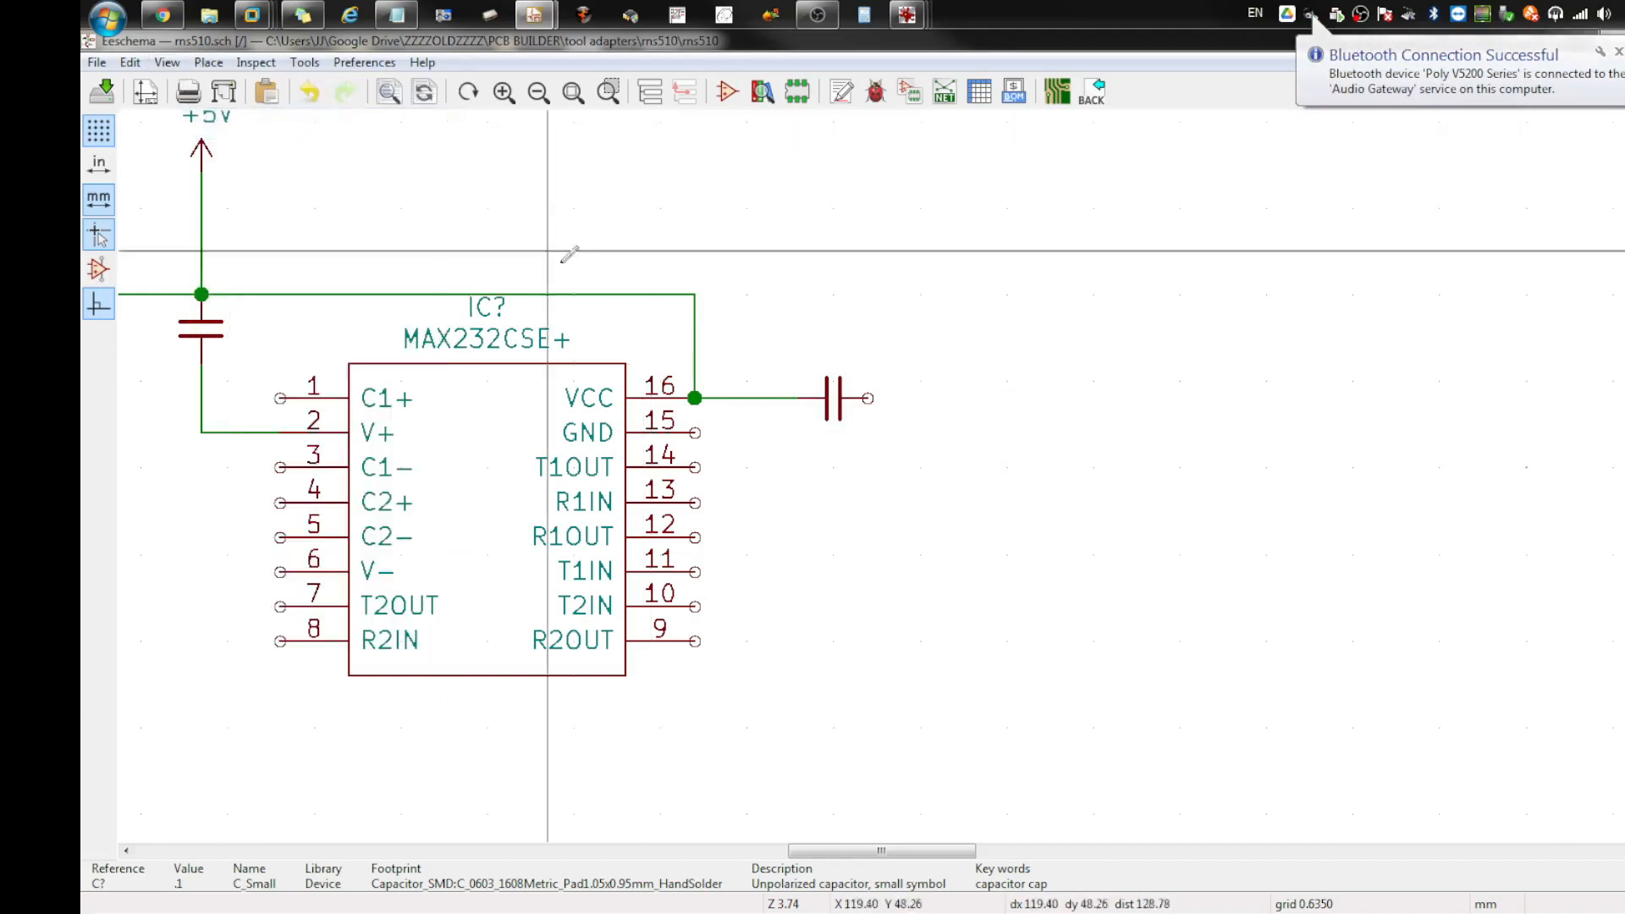
pyautogui.click(923, 396)
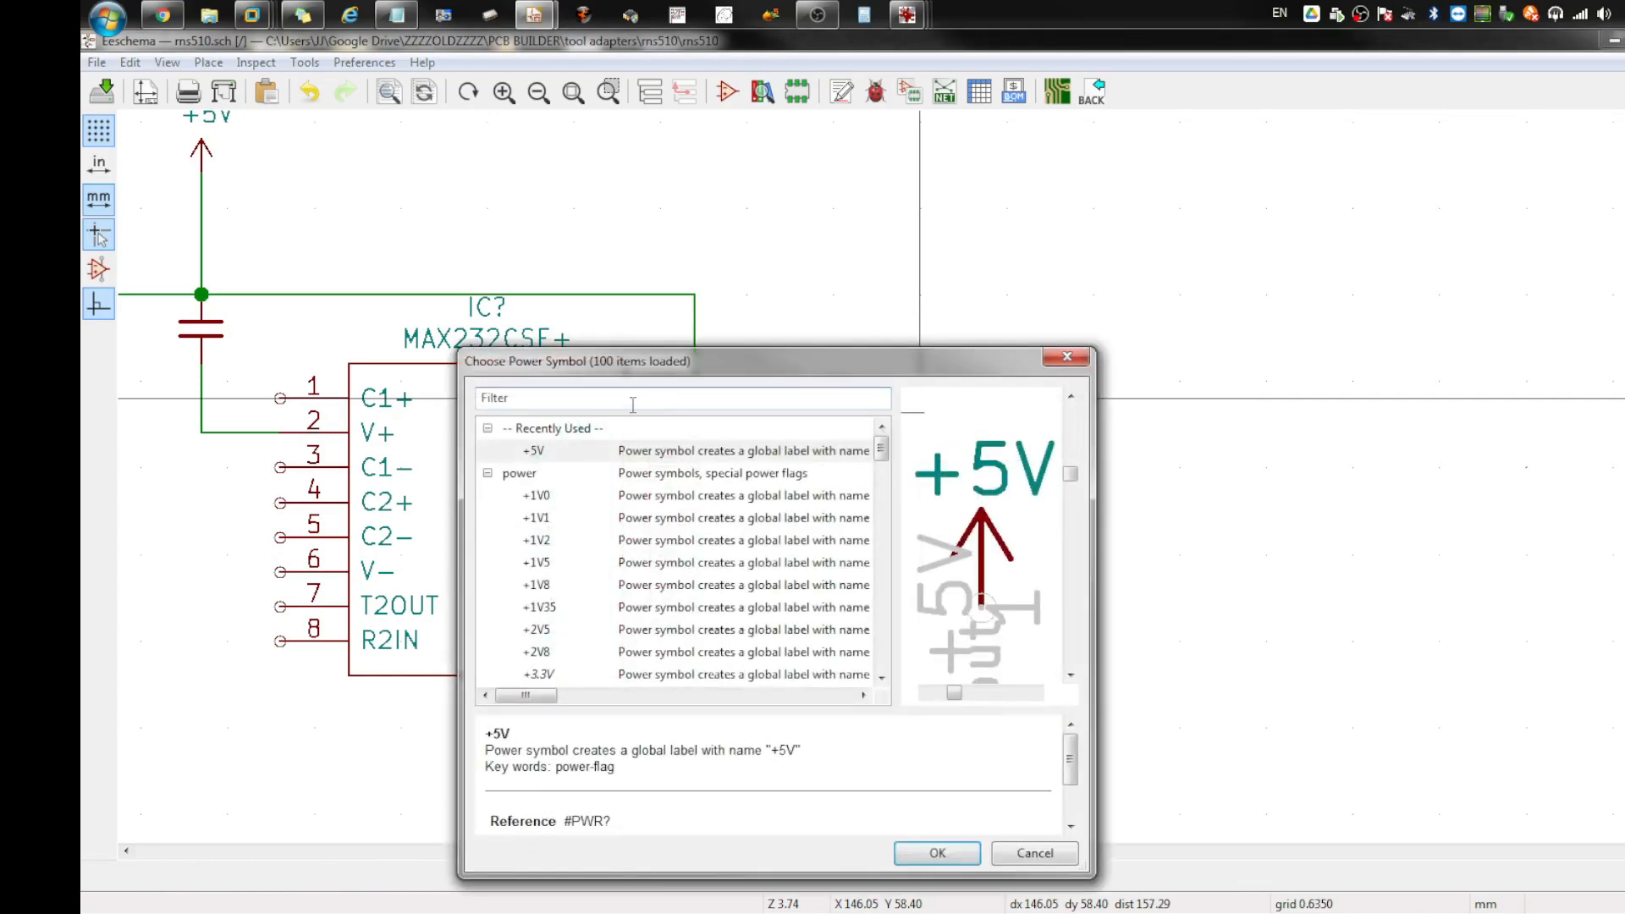
pyautogui.write('gnd')
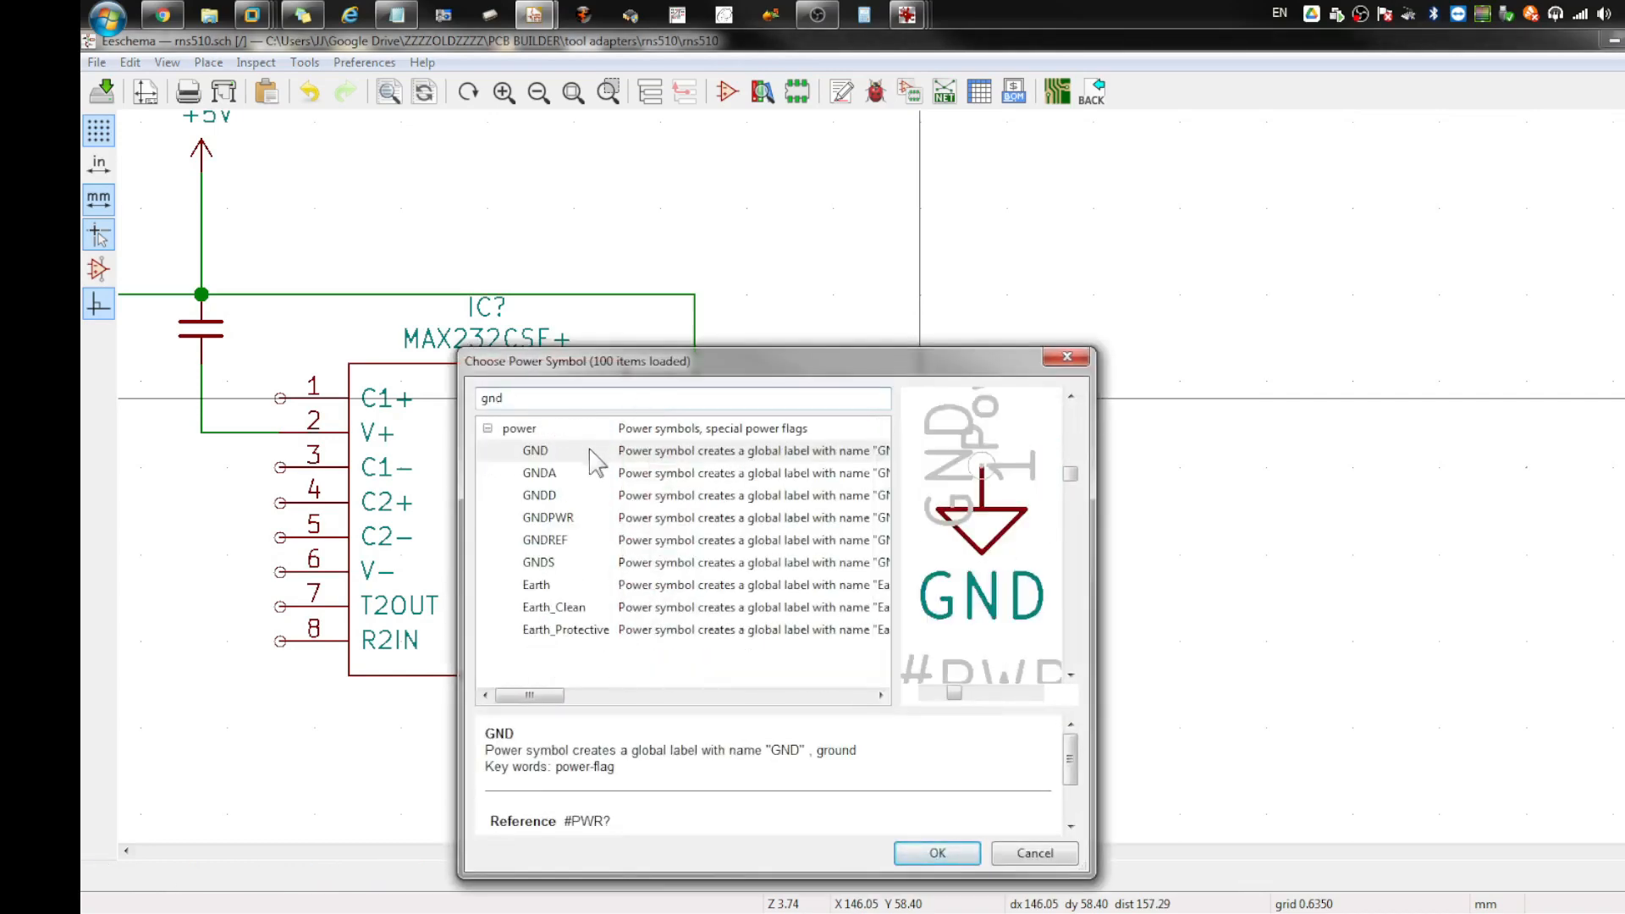
pyautogui.click(589, 449)
pyautogui.click(974, 857)
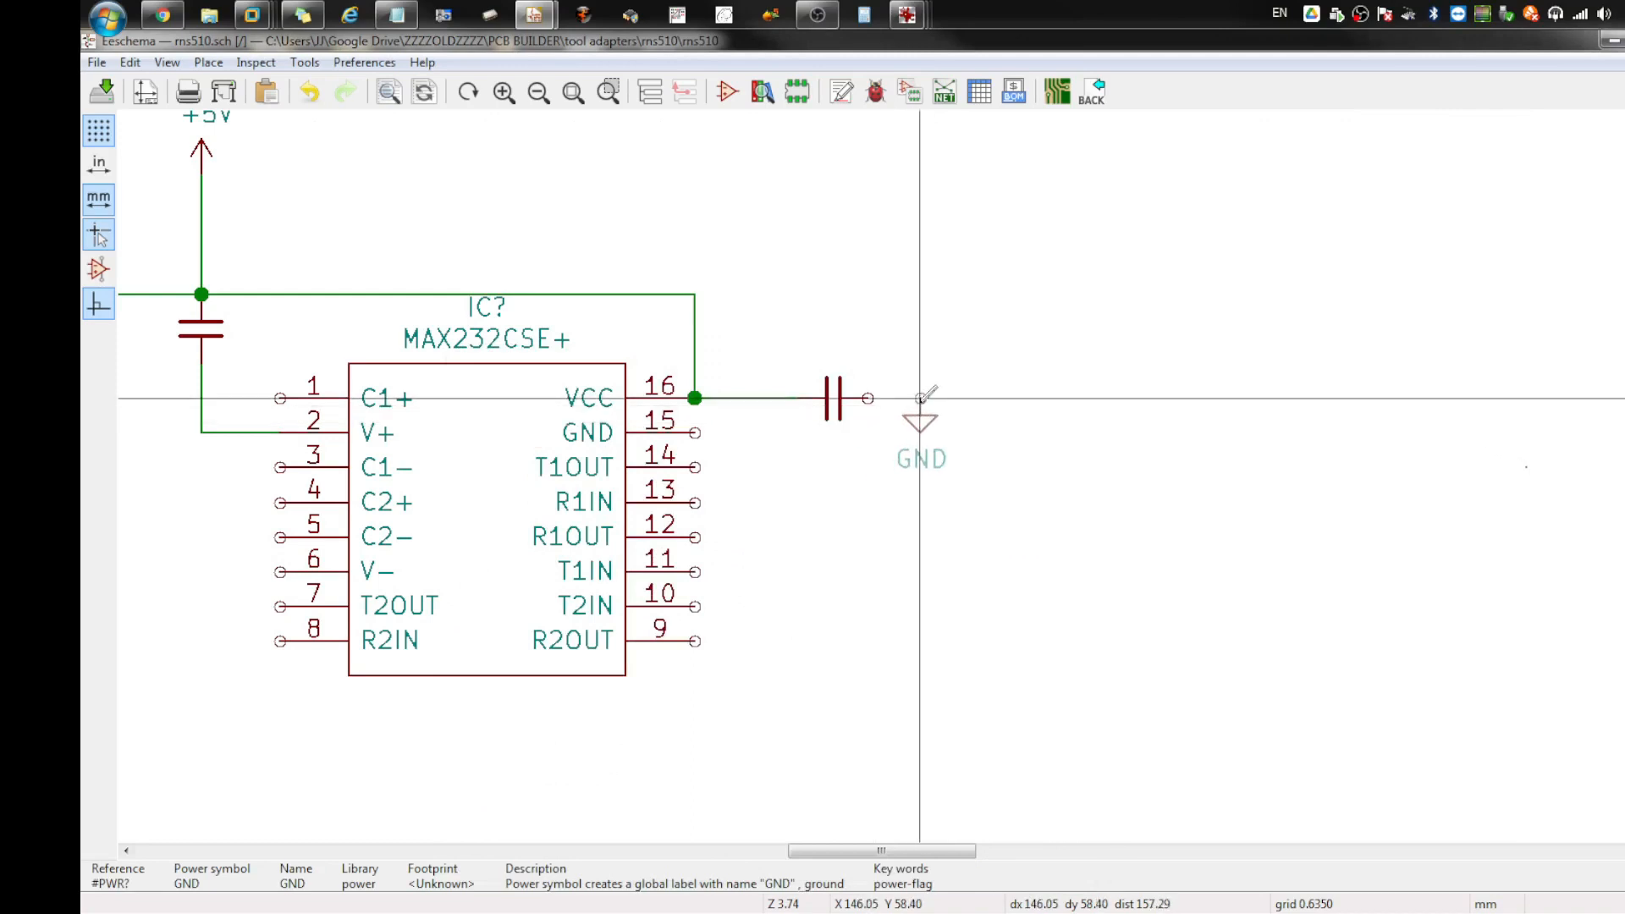
pyautogui.scroll(-1, 668, 453)
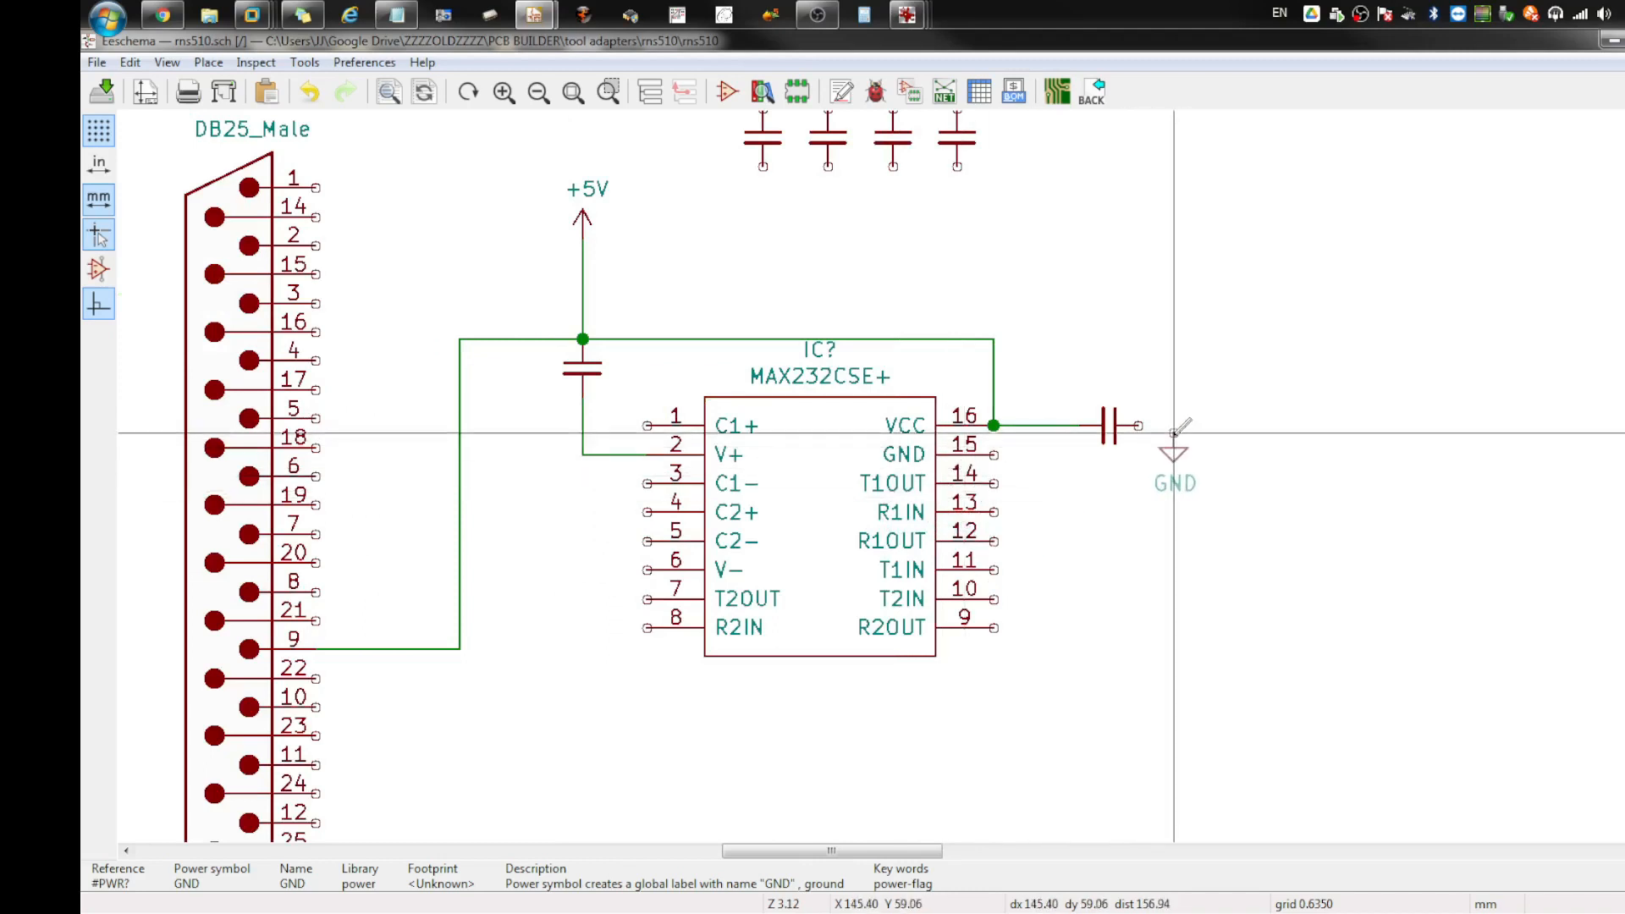
pyautogui.click(1173, 426)
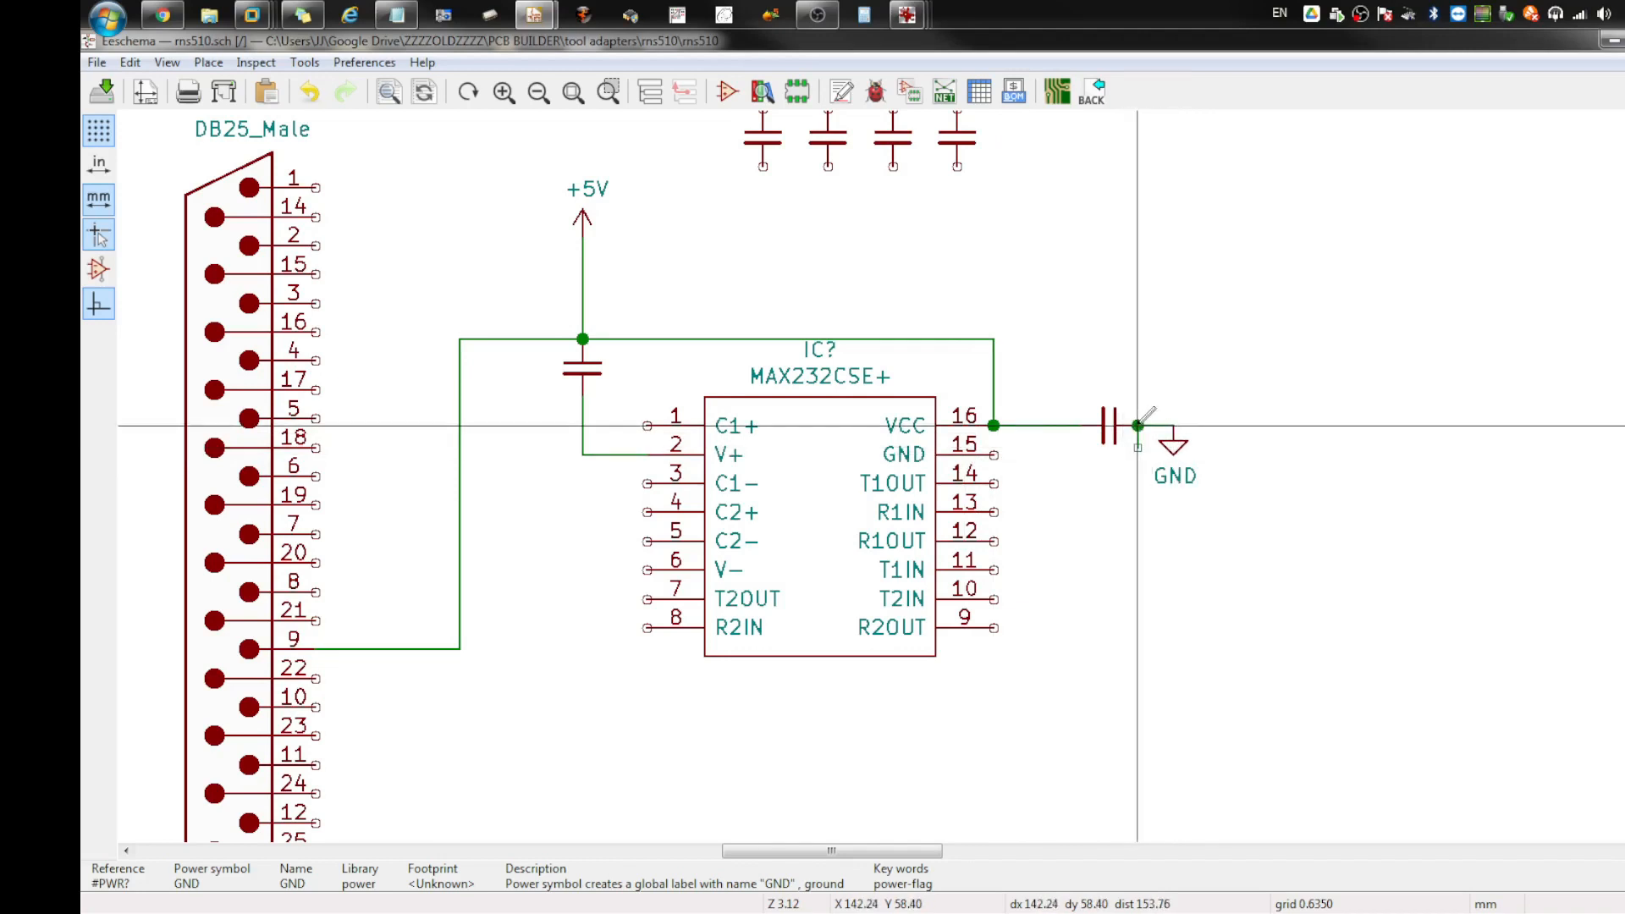
# Step: Wire GND pin 15 to the capacitor's ground end and run a straight horizontal wire outward from the GND symbol, without a stray end segment
pyautogui.click(995, 455)
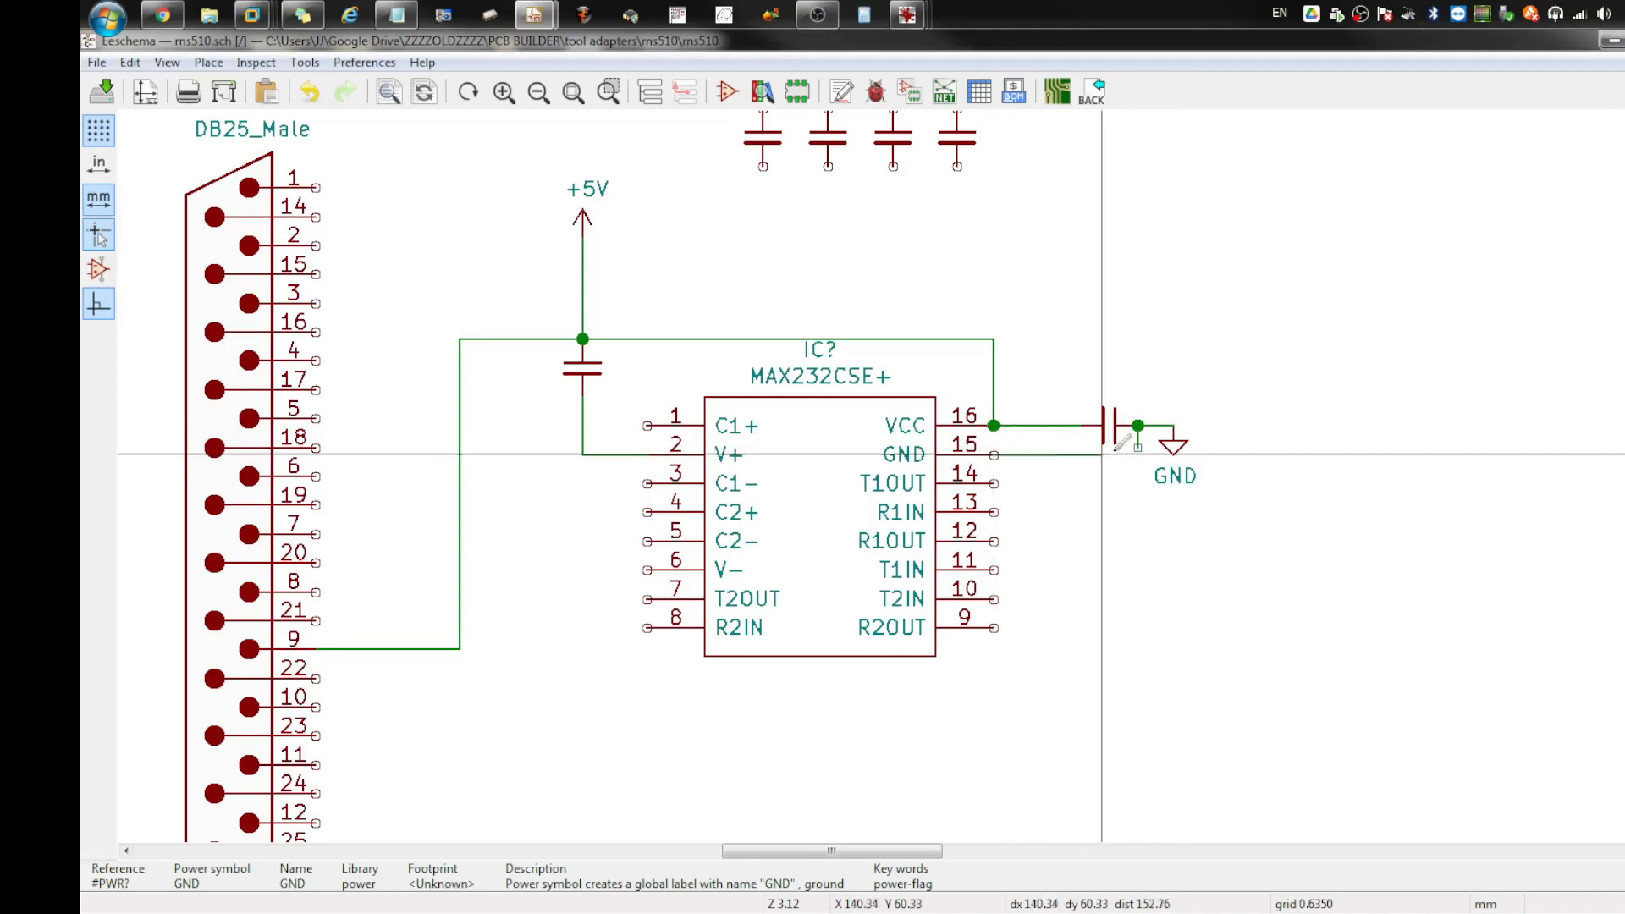
pyautogui.click(1137, 426)
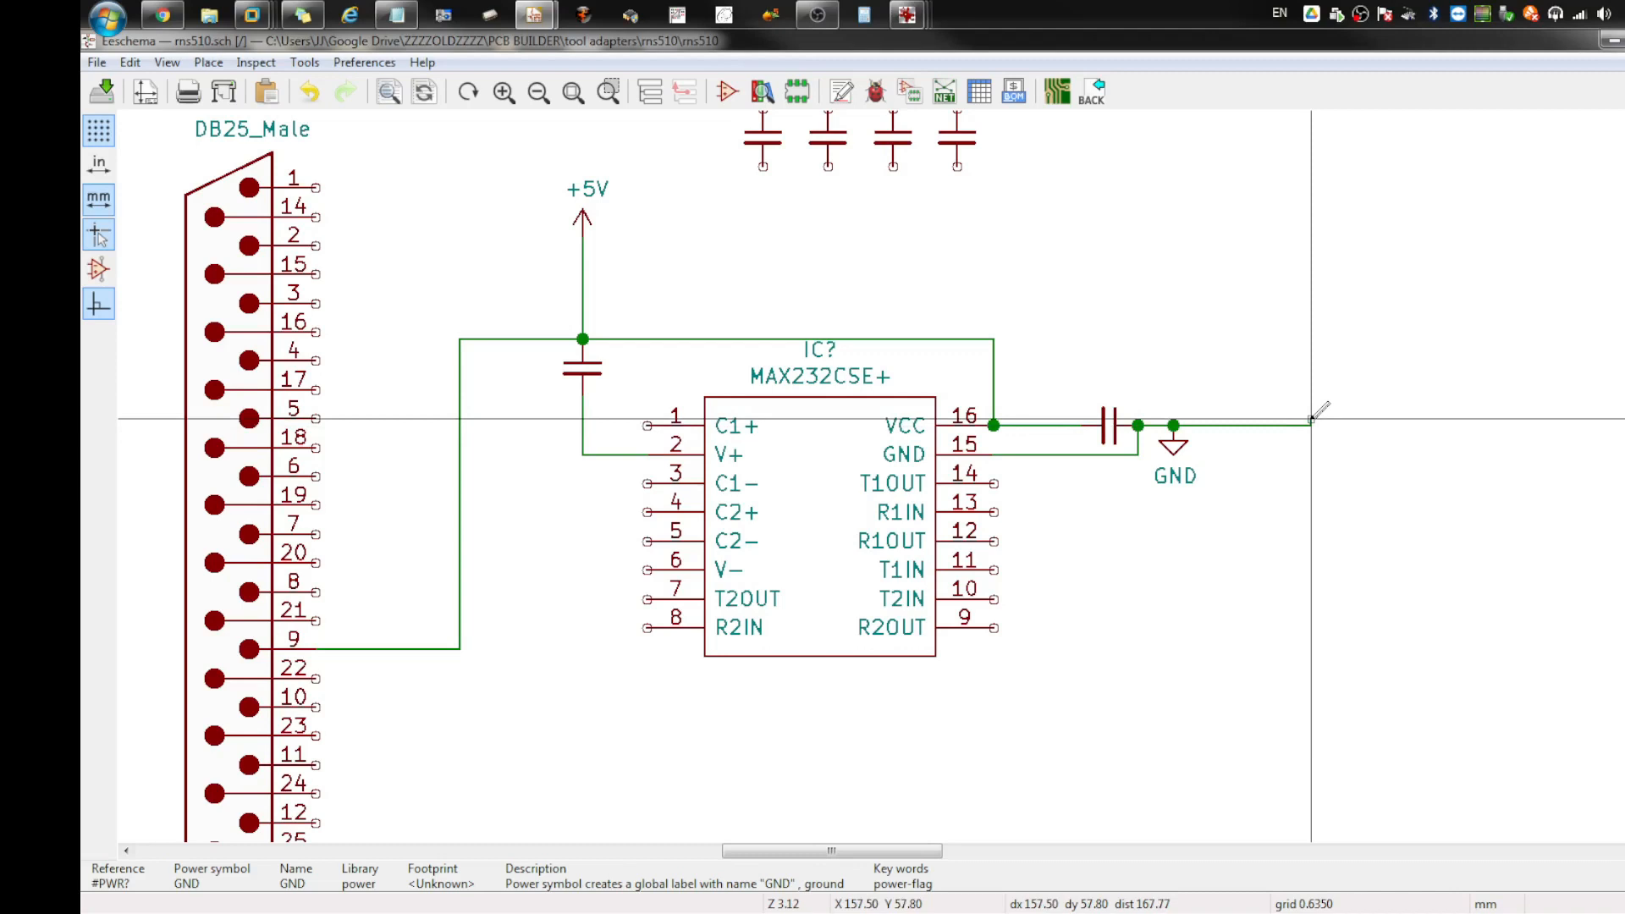
pyautogui.scroll(4, 1311, 419)
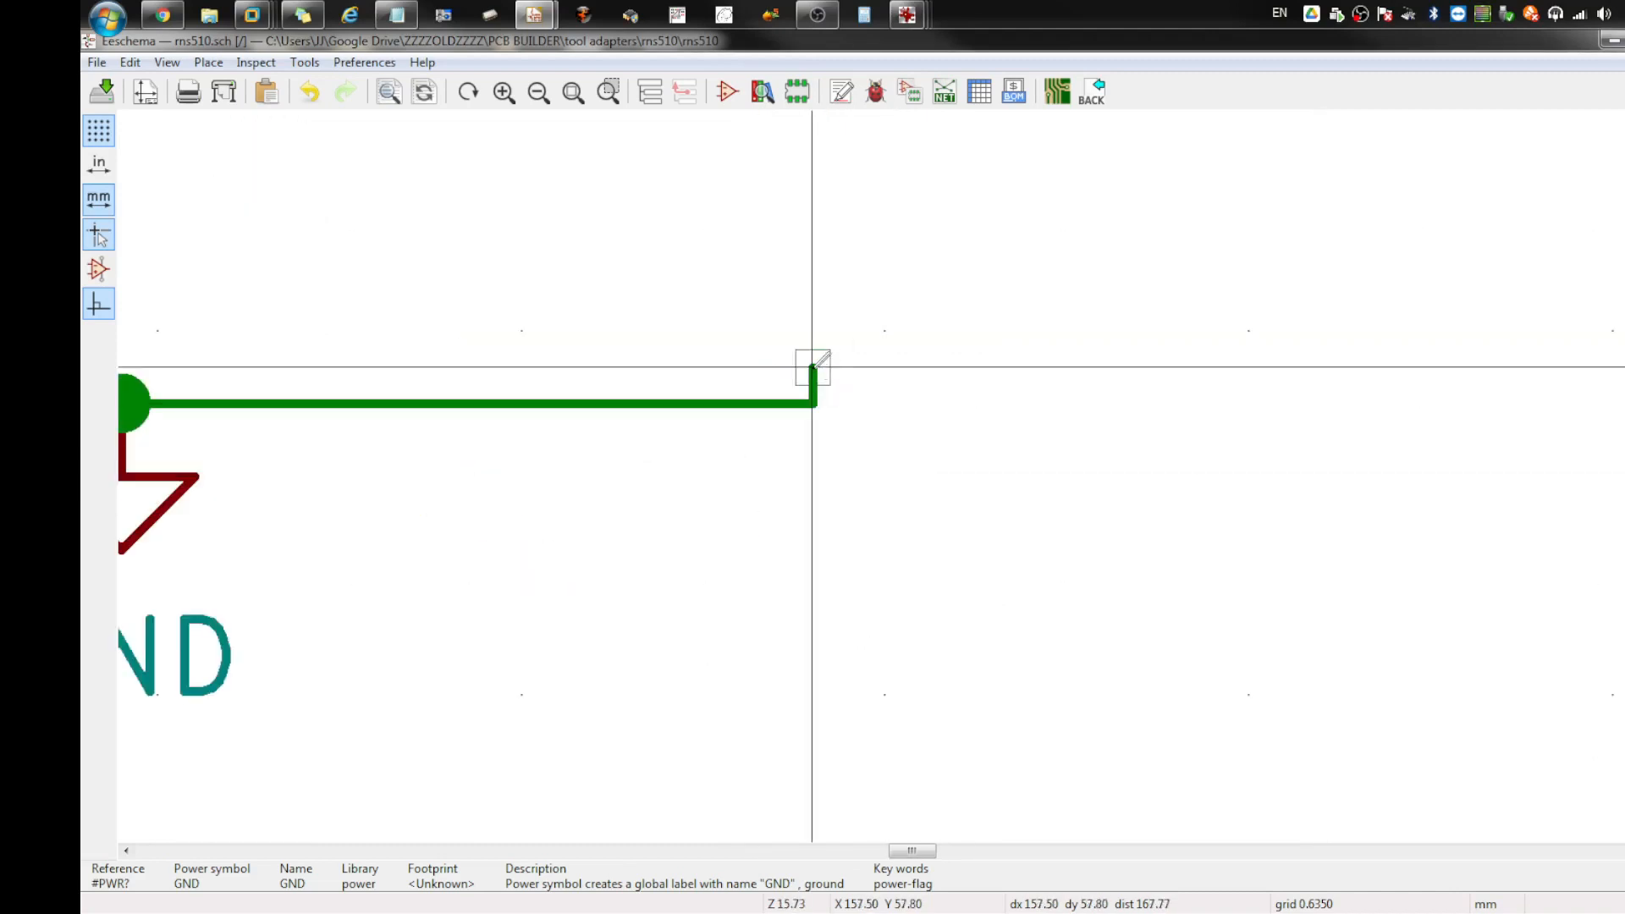
pyautogui.press('Delete')
pyautogui.scroll(-4, 819, 430)
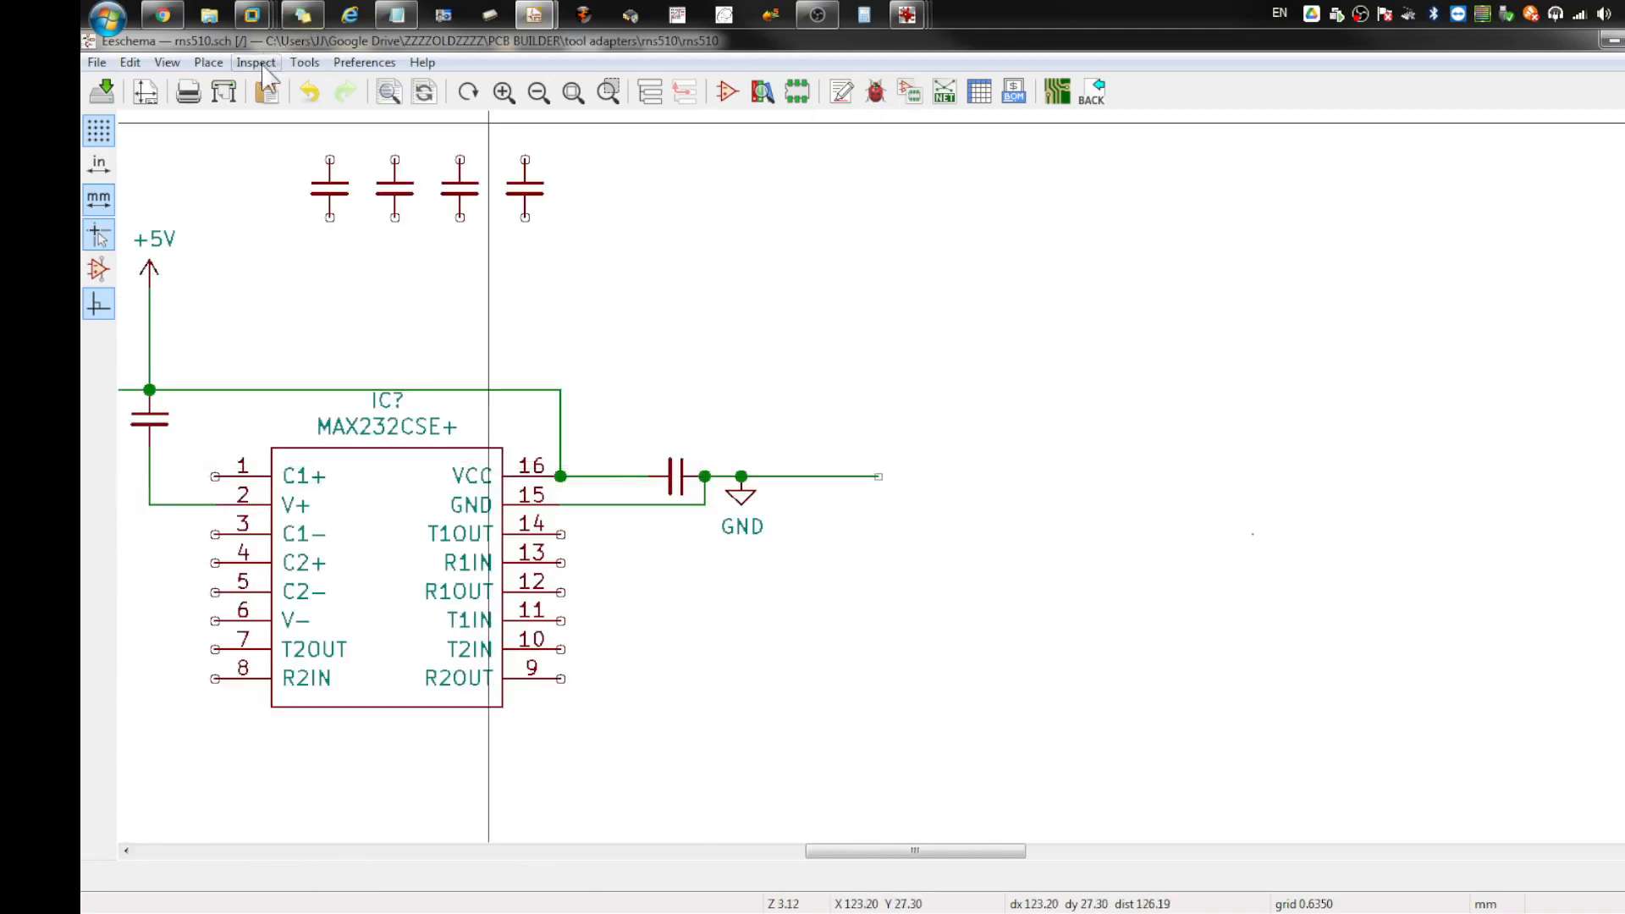
# Step: Start adding a symbol at the free end of the ground wire and look through the library matches for hole
pyautogui.click(208, 62)
pyautogui.click(245, 89)
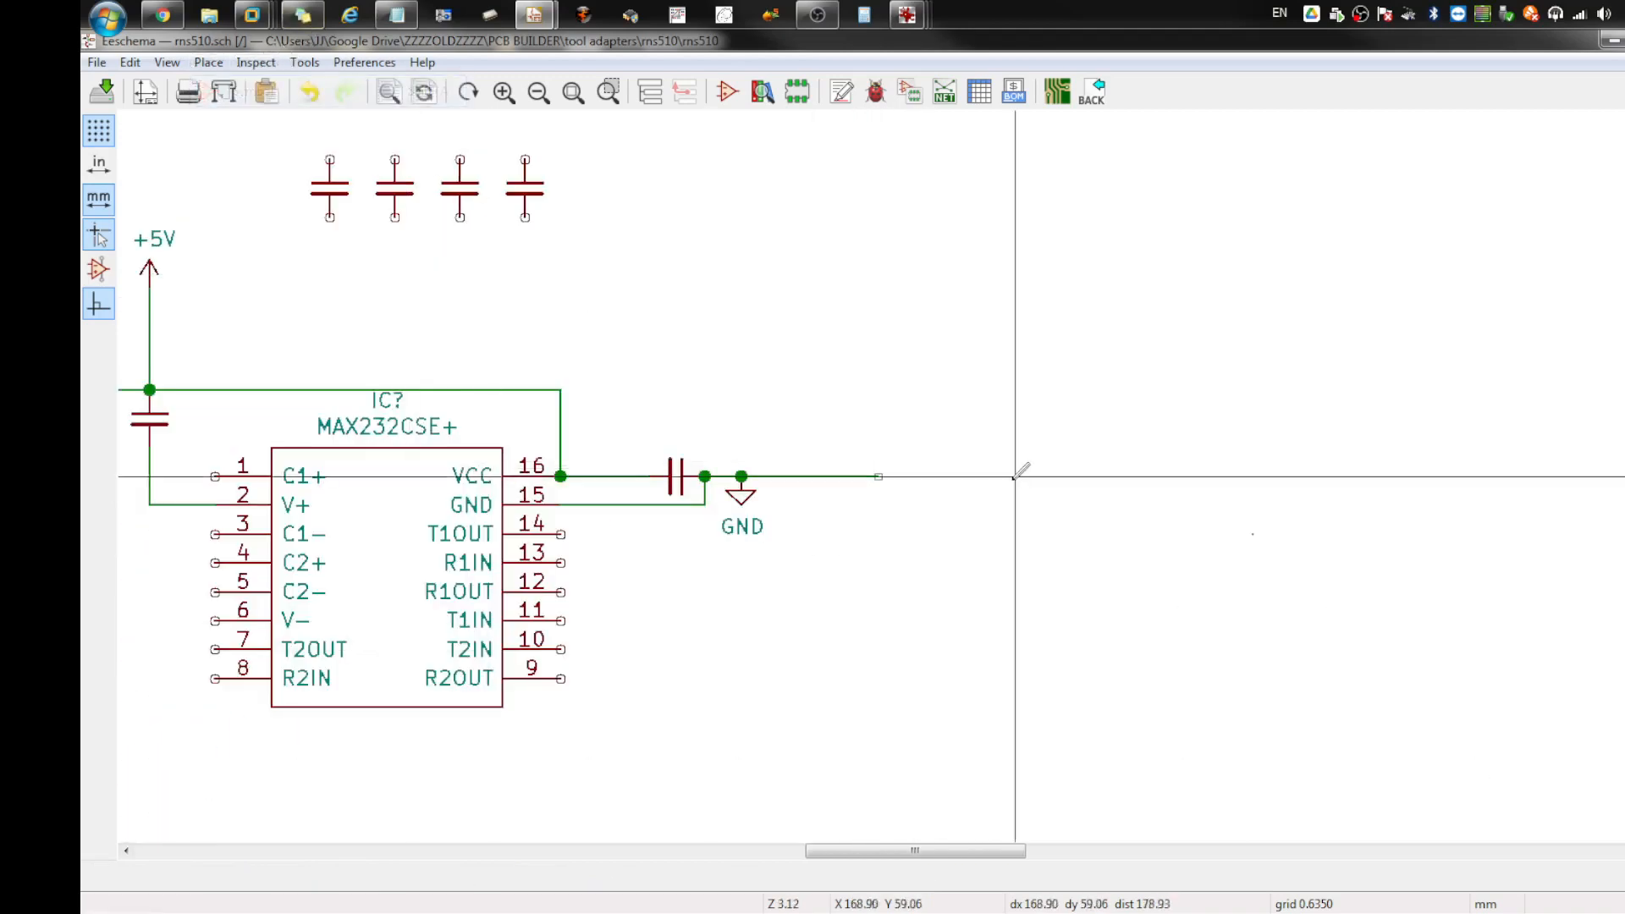
pyautogui.click(878, 476)
pyautogui.write('hole')
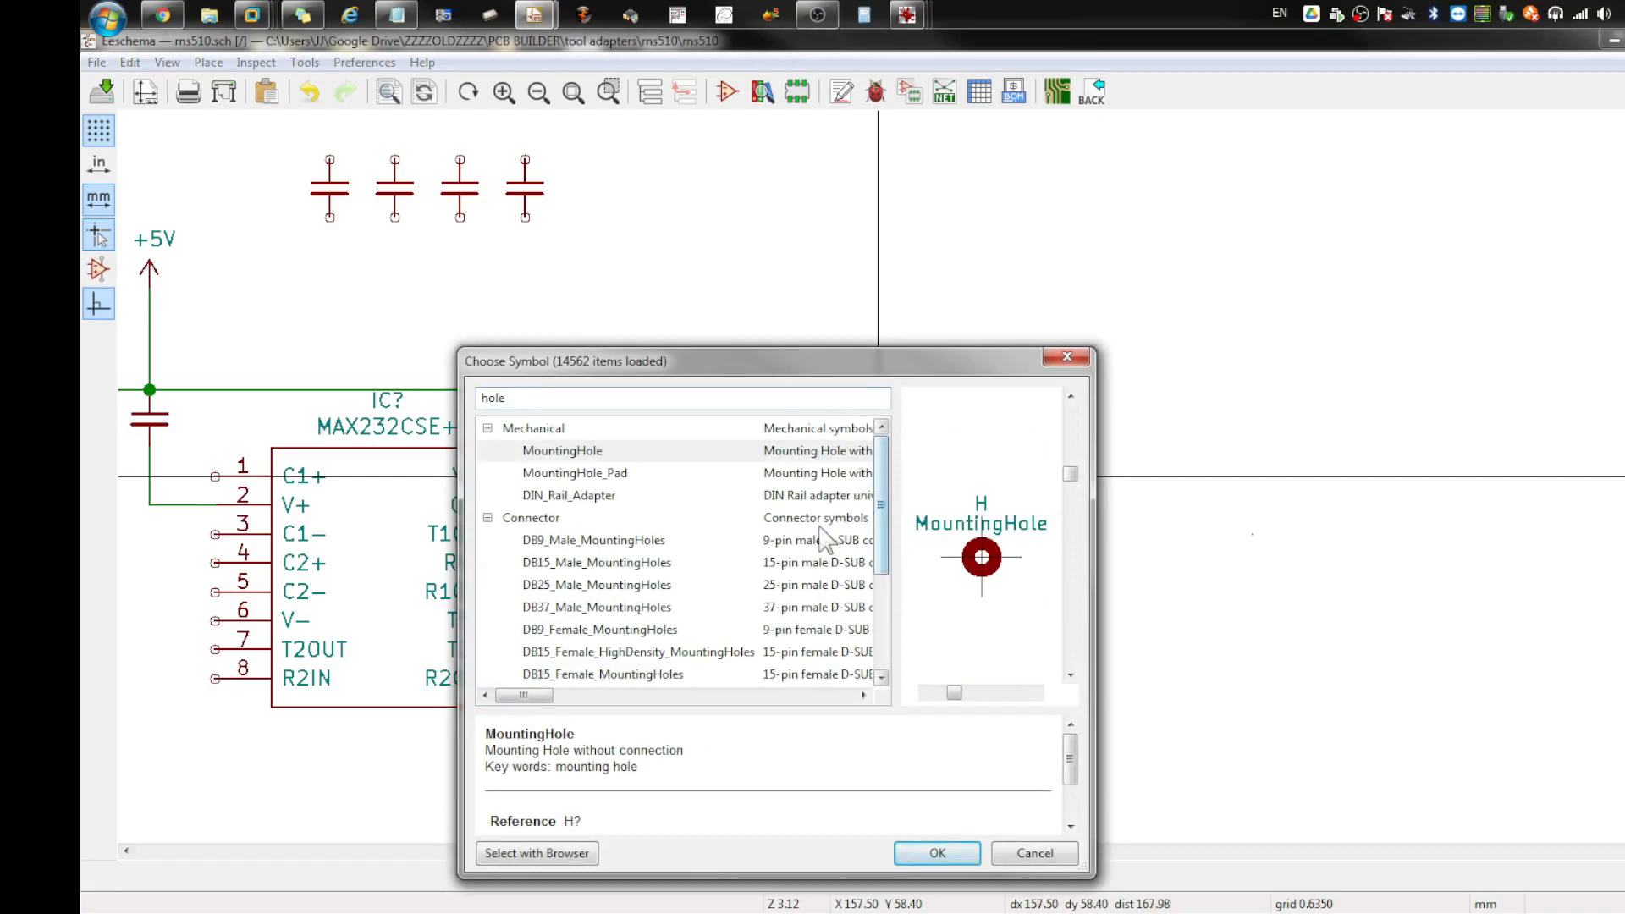
pyautogui.moveTo(881, 522); pyautogui.dragTo(904, 643)
pyautogui.scroll(3, 550, 507)
# Step: Search the symbols for conn and place a Conn_01x01_Female connector on the free end of the ground wire
pyautogui.write('conn')
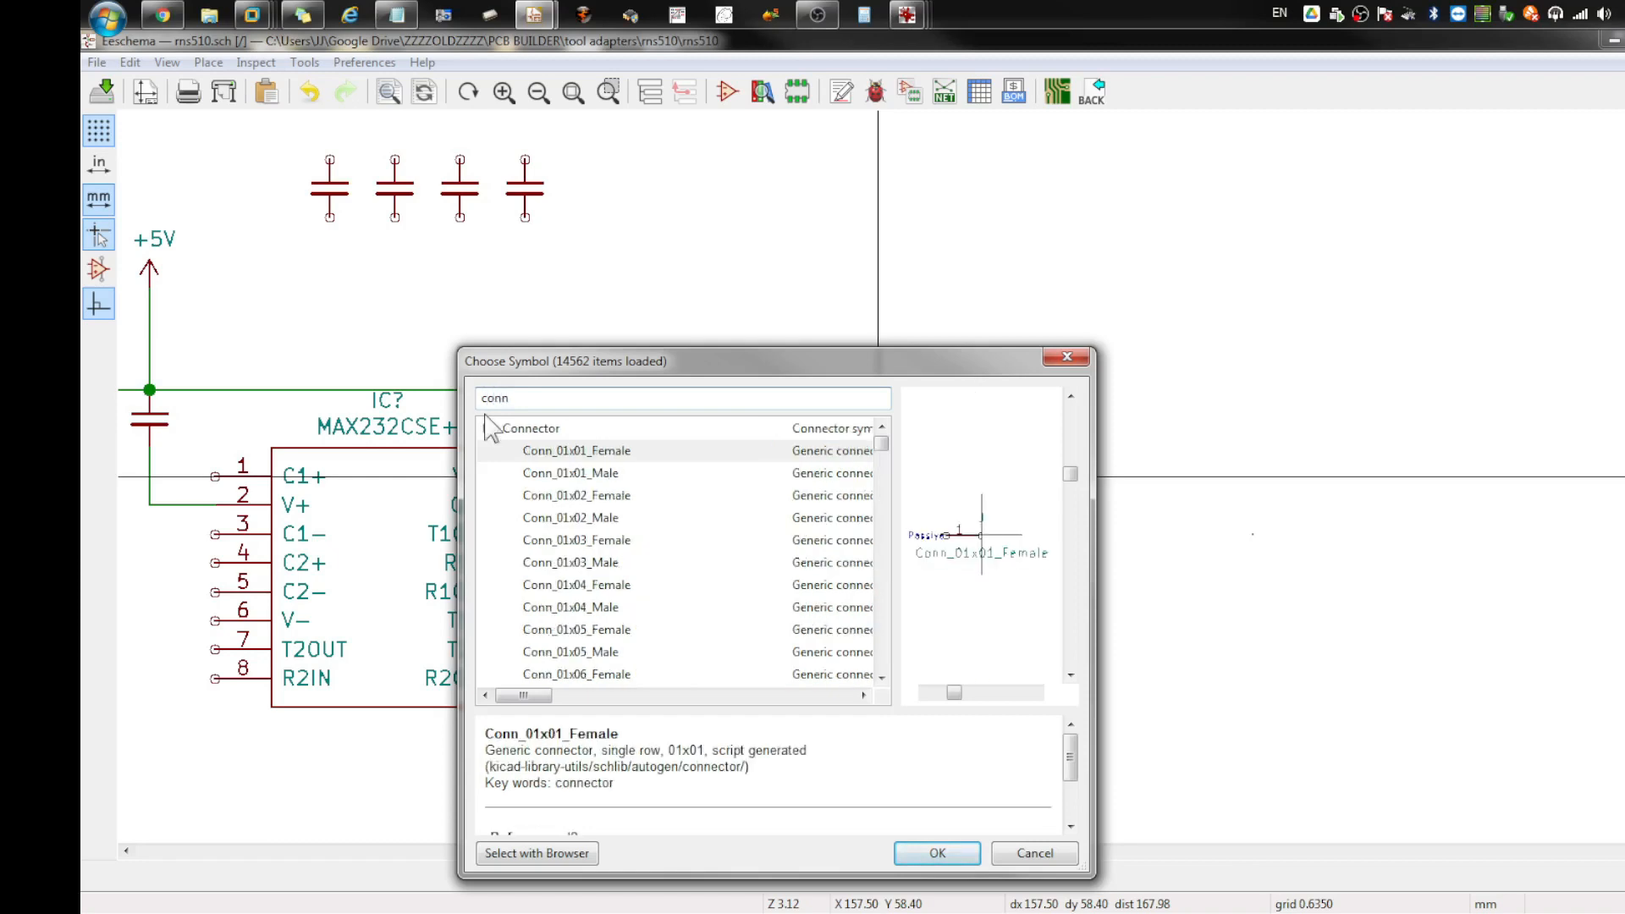
pyautogui.click(596, 474)
pyautogui.press('Up')
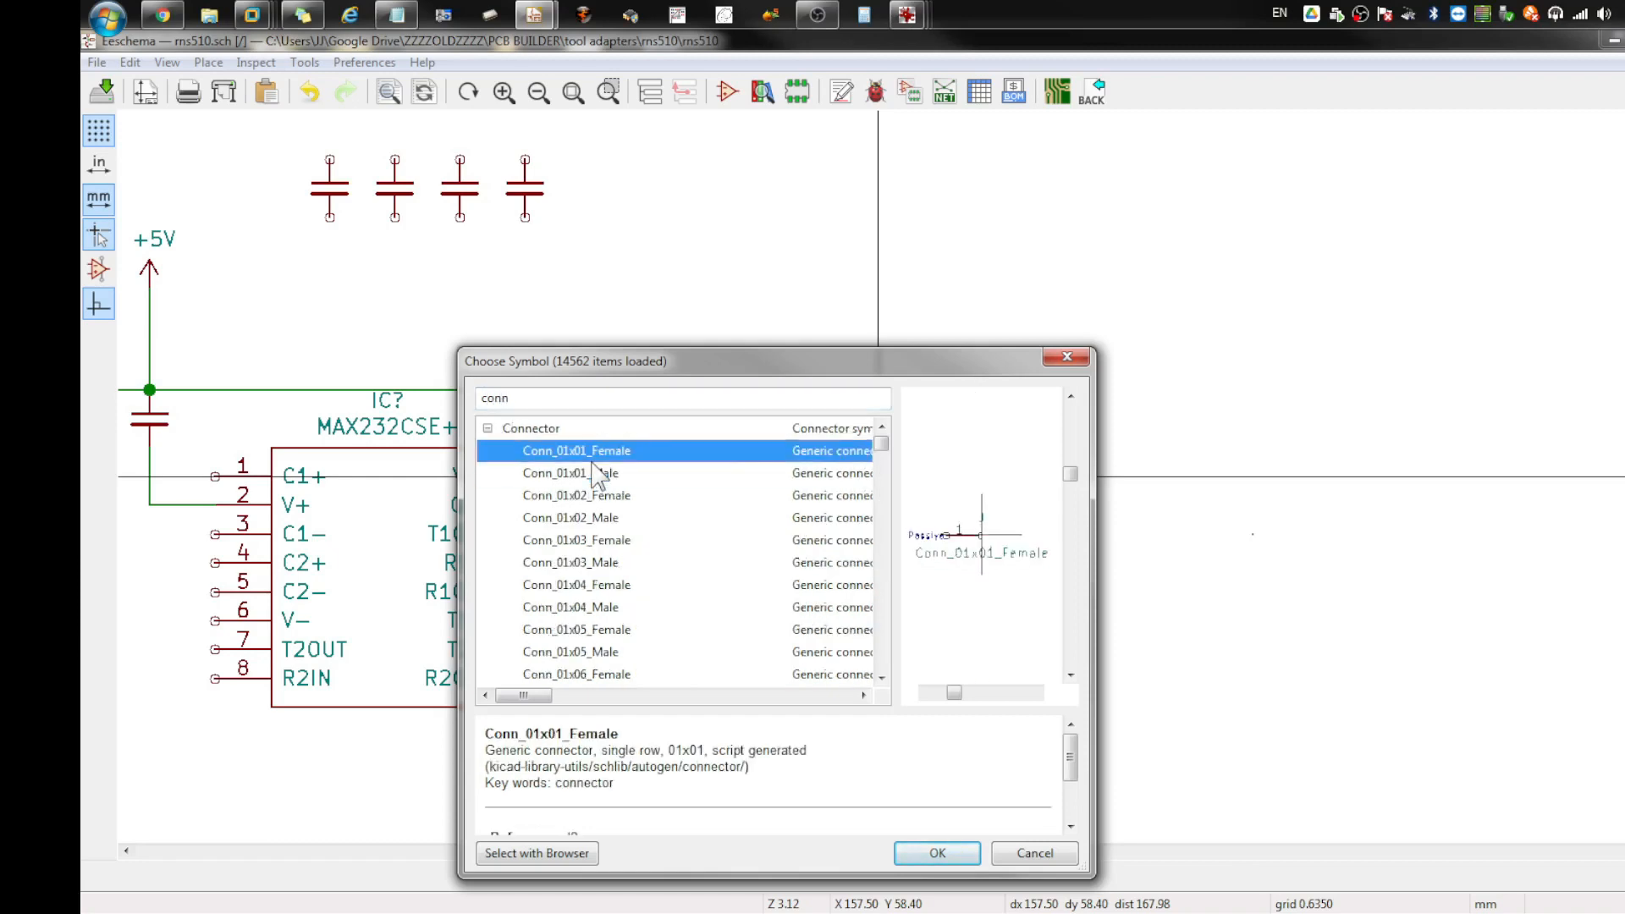
pyautogui.click(969, 851)
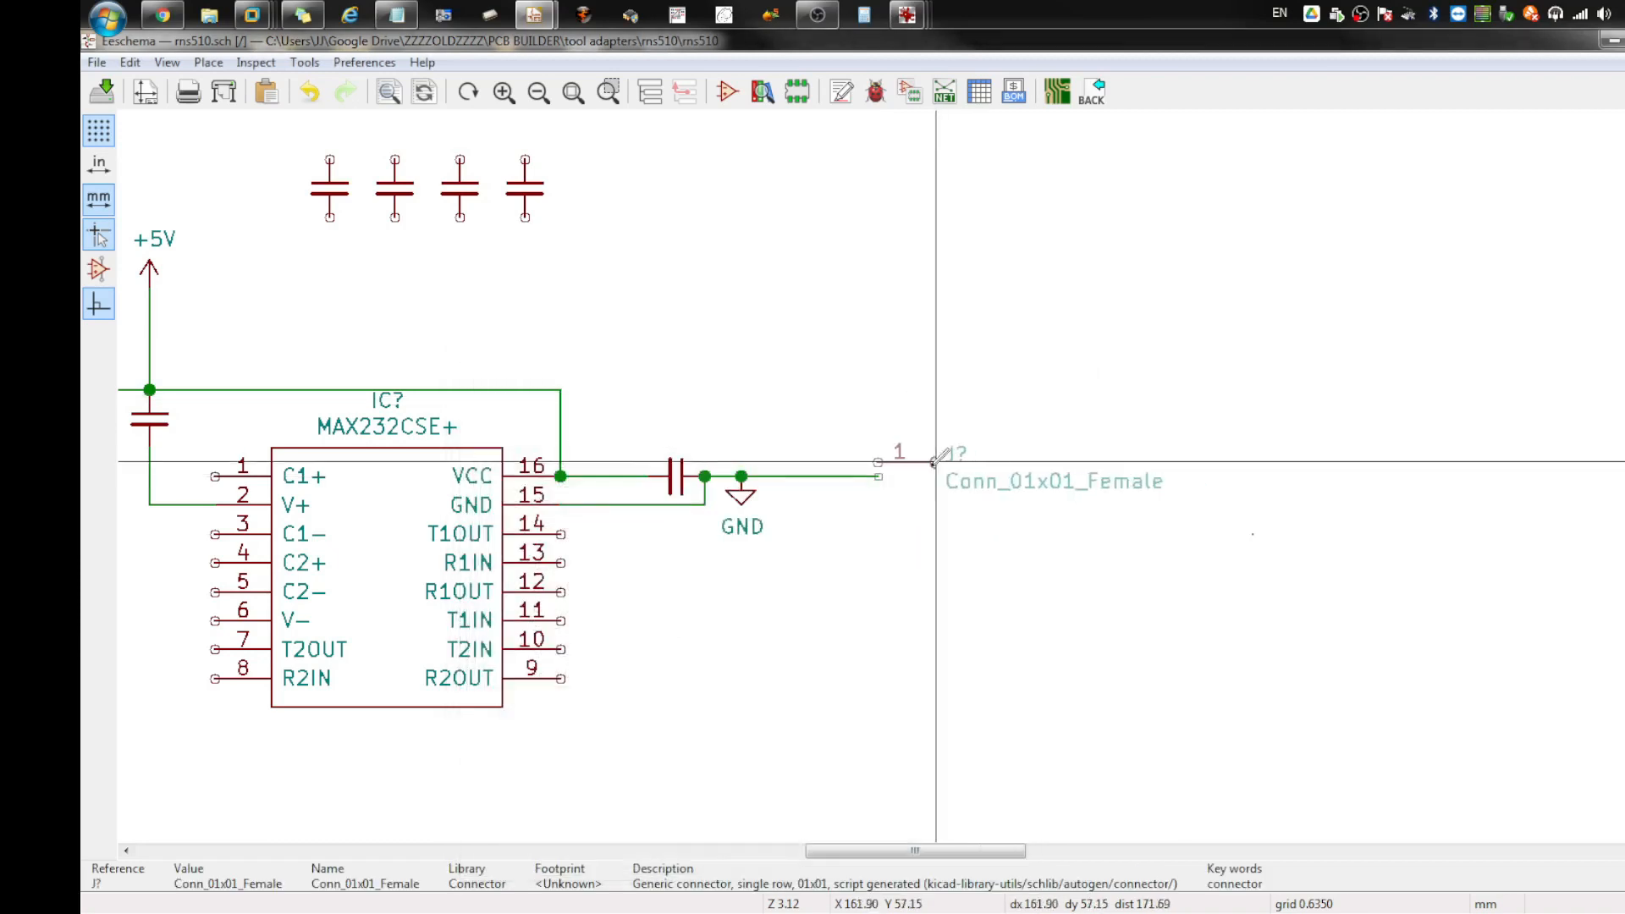
pyautogui.scroll(5, 926, 452)
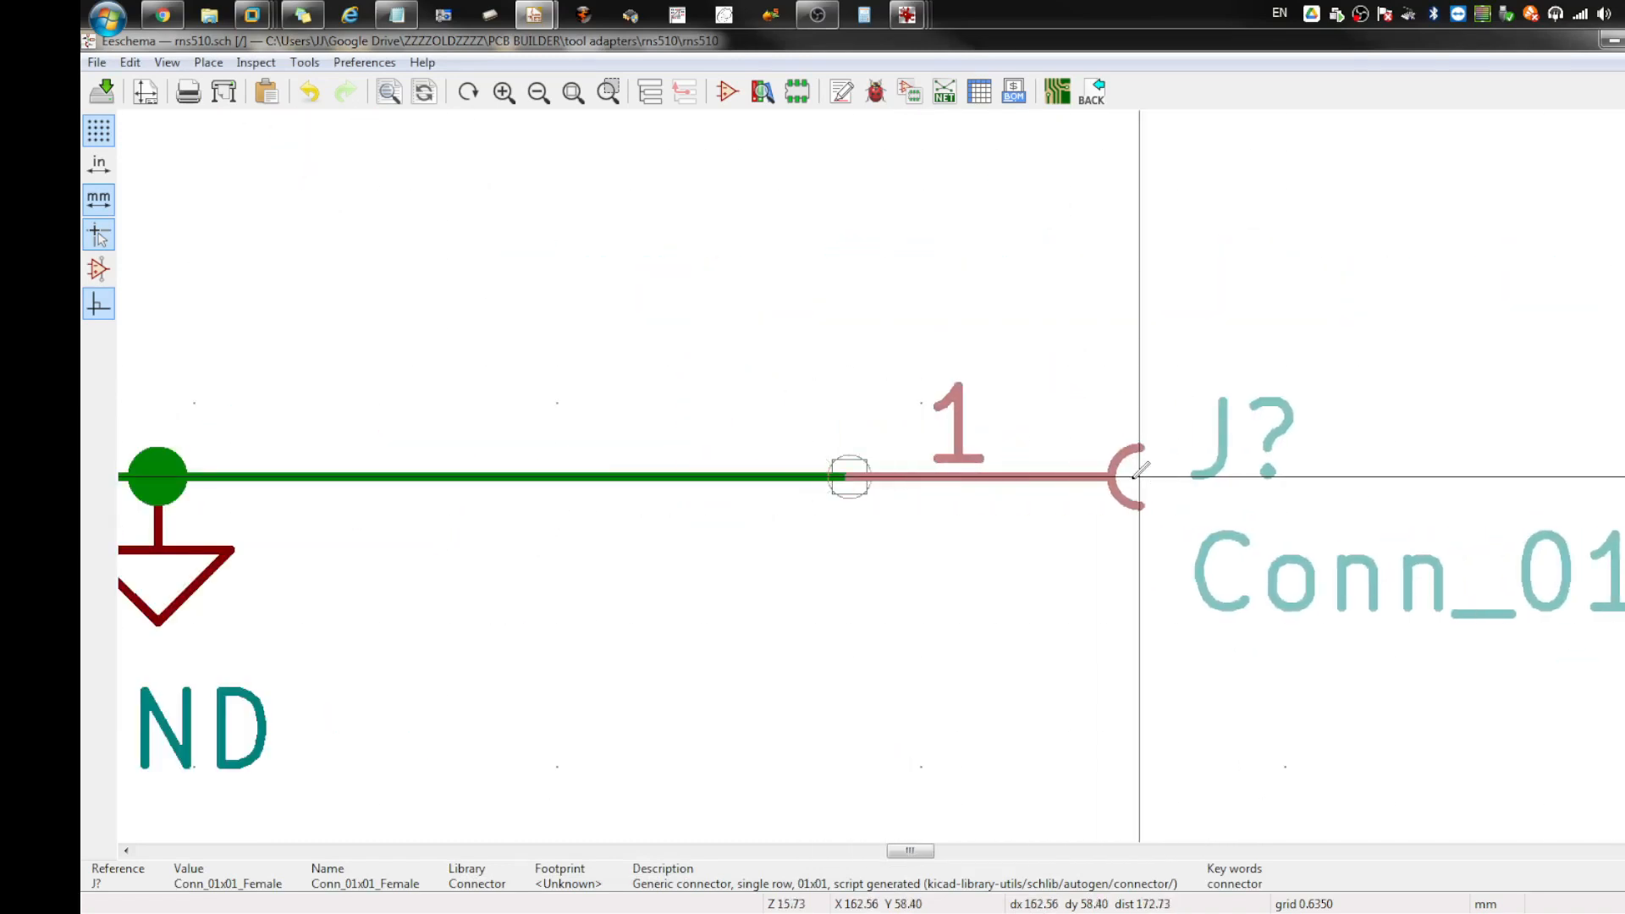
# Step: Hide the value and reference texts of the single-pin connector on the ground wire
pyautogui.scroll(-3, 1210, 508)
pyautogui.press('v')
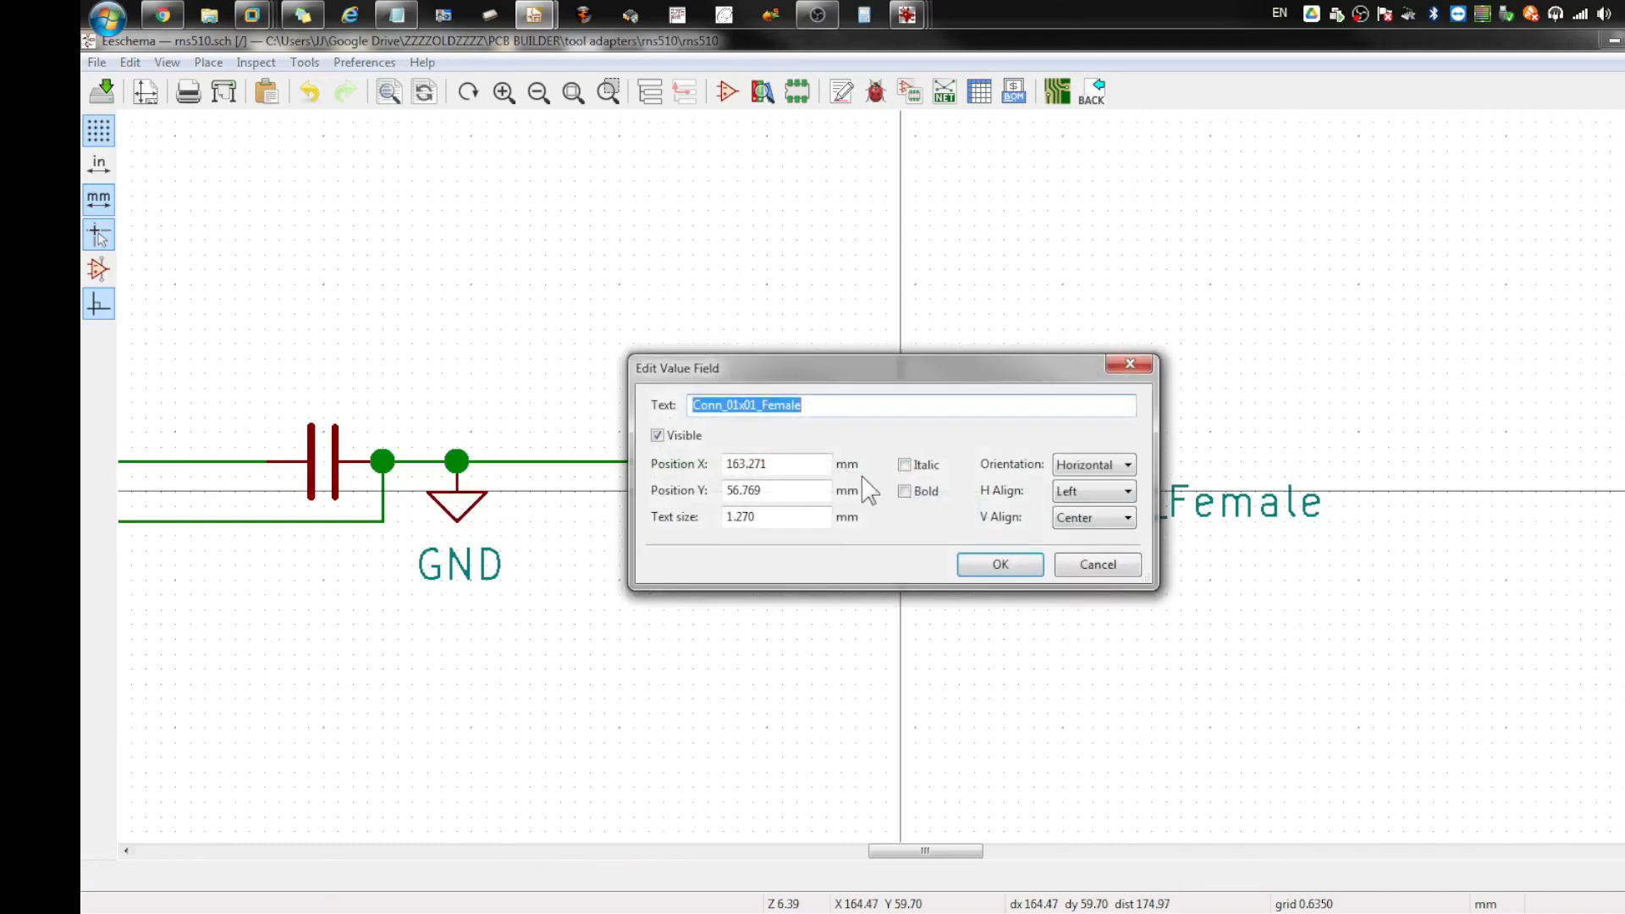
pyautogui.click(689, 440)
pyautogui.click(984, 573)
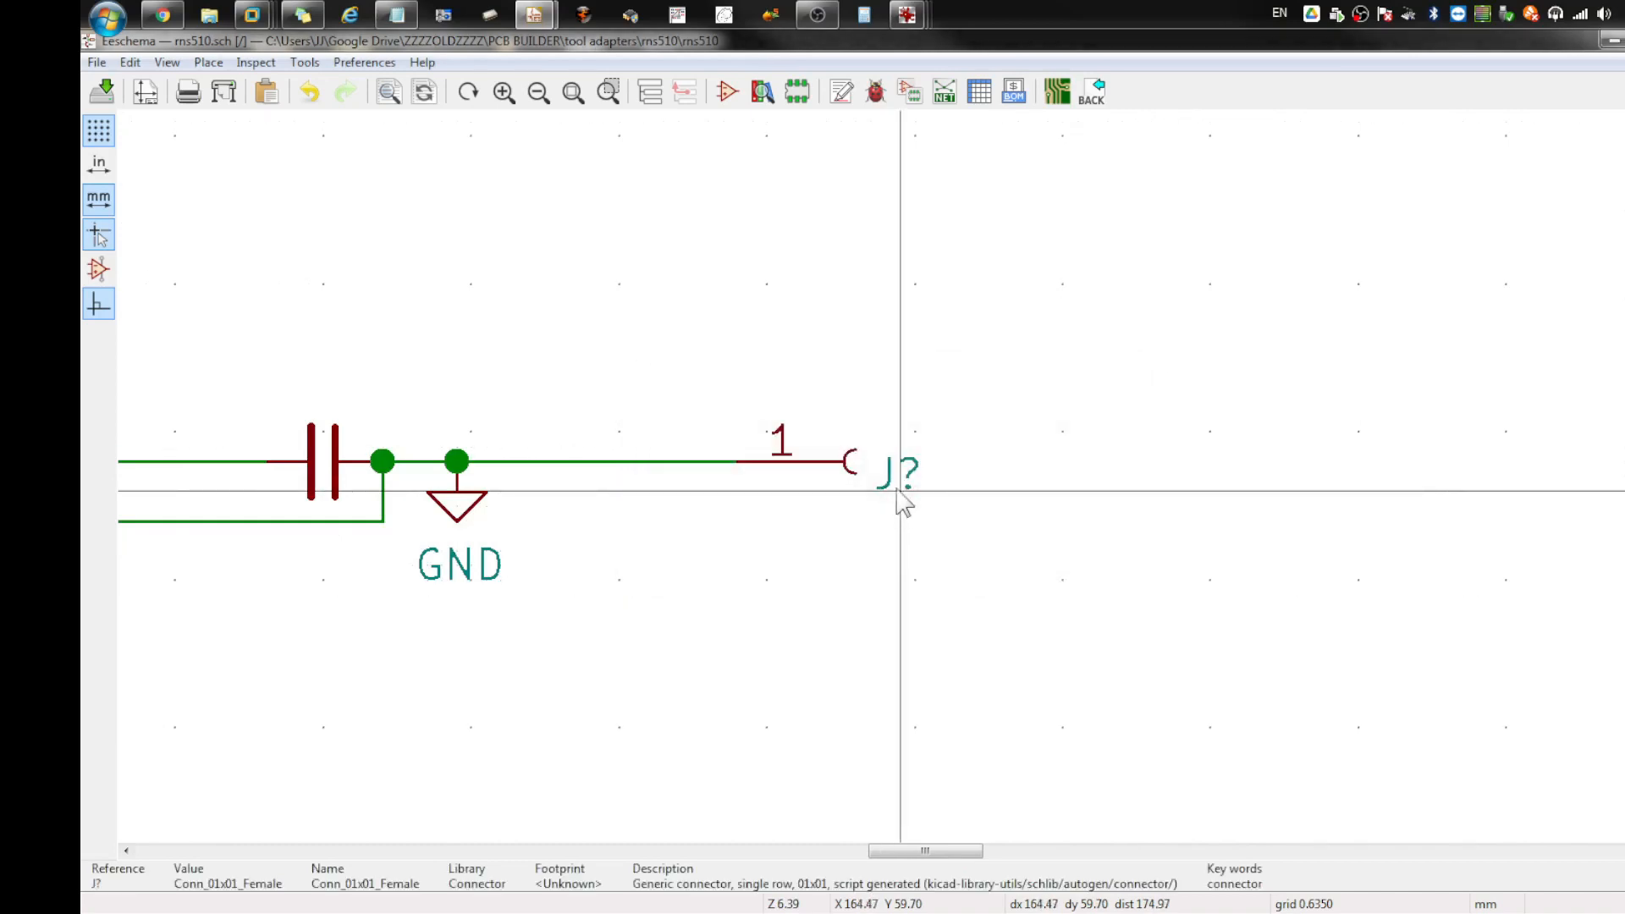
pyautogui.press('u')
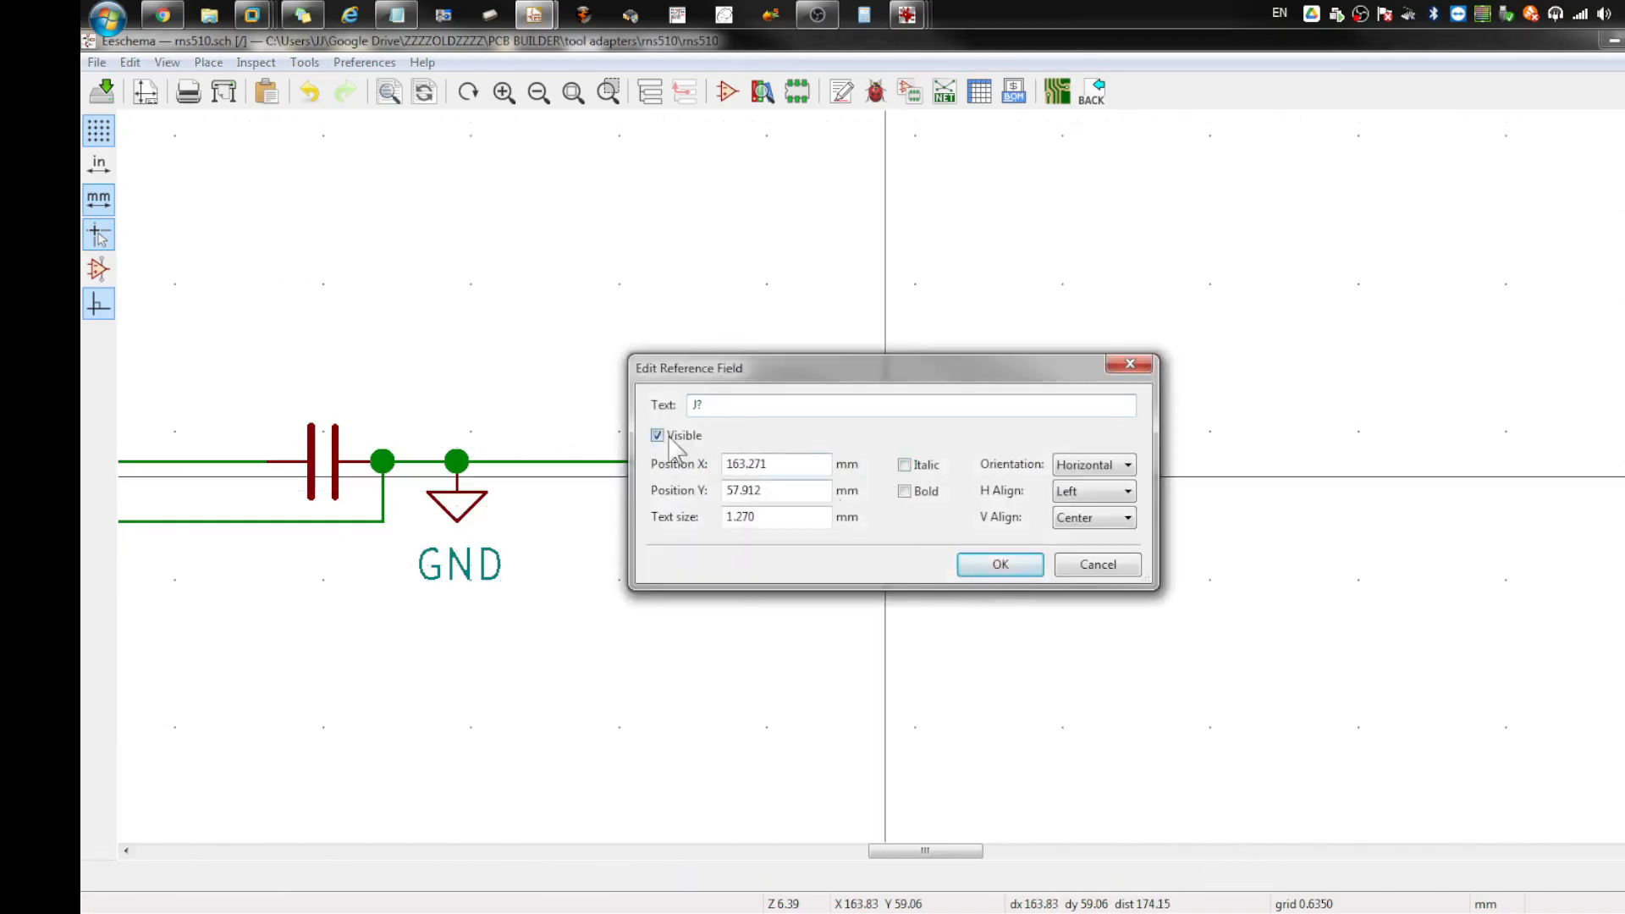
pyautogui.click(995, 565)
# Step: Change the single-pin connector's value to GND and make that value visible
pyautogui.press('e')
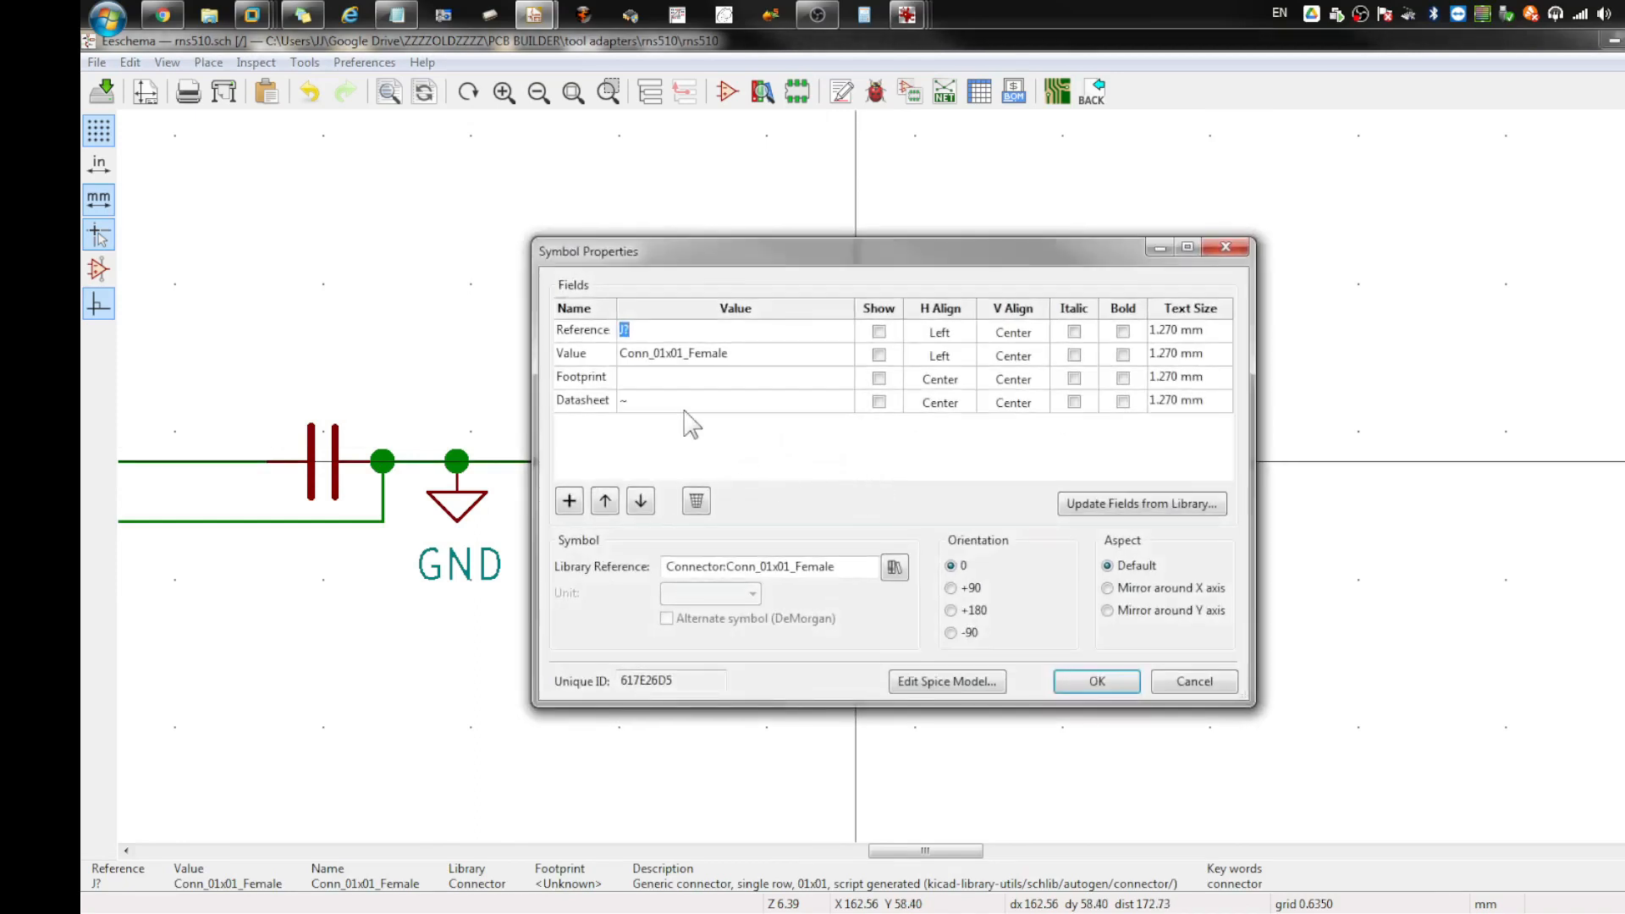
pyautogui.doubleClick(675, 362)
pyautogui.write('GND')
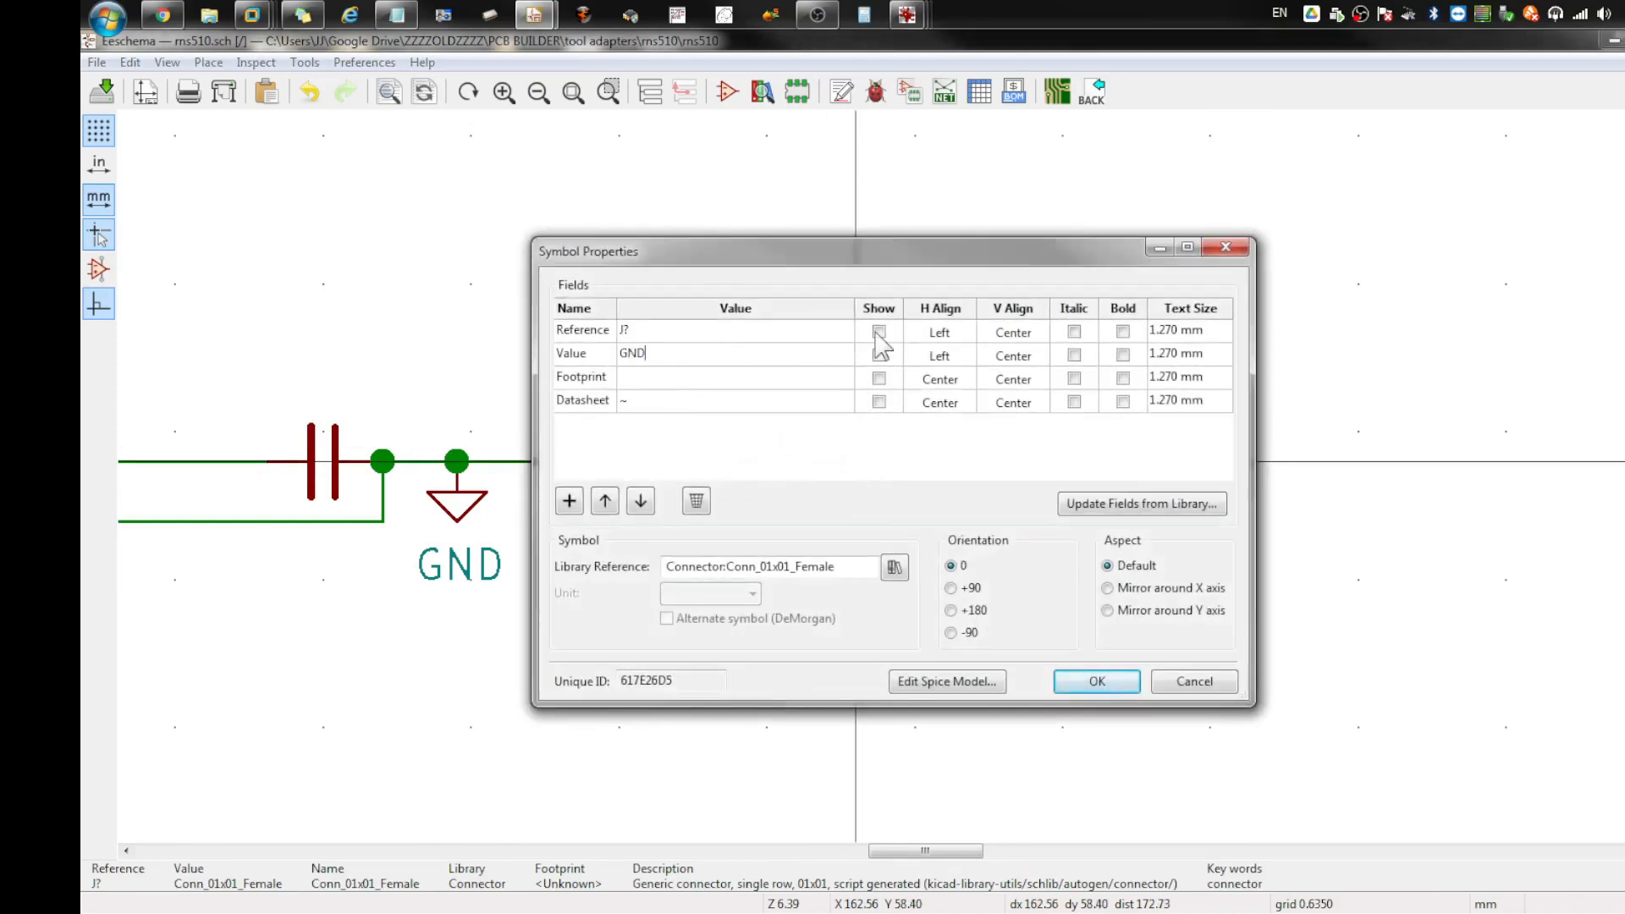
pyautogui.press('Return')
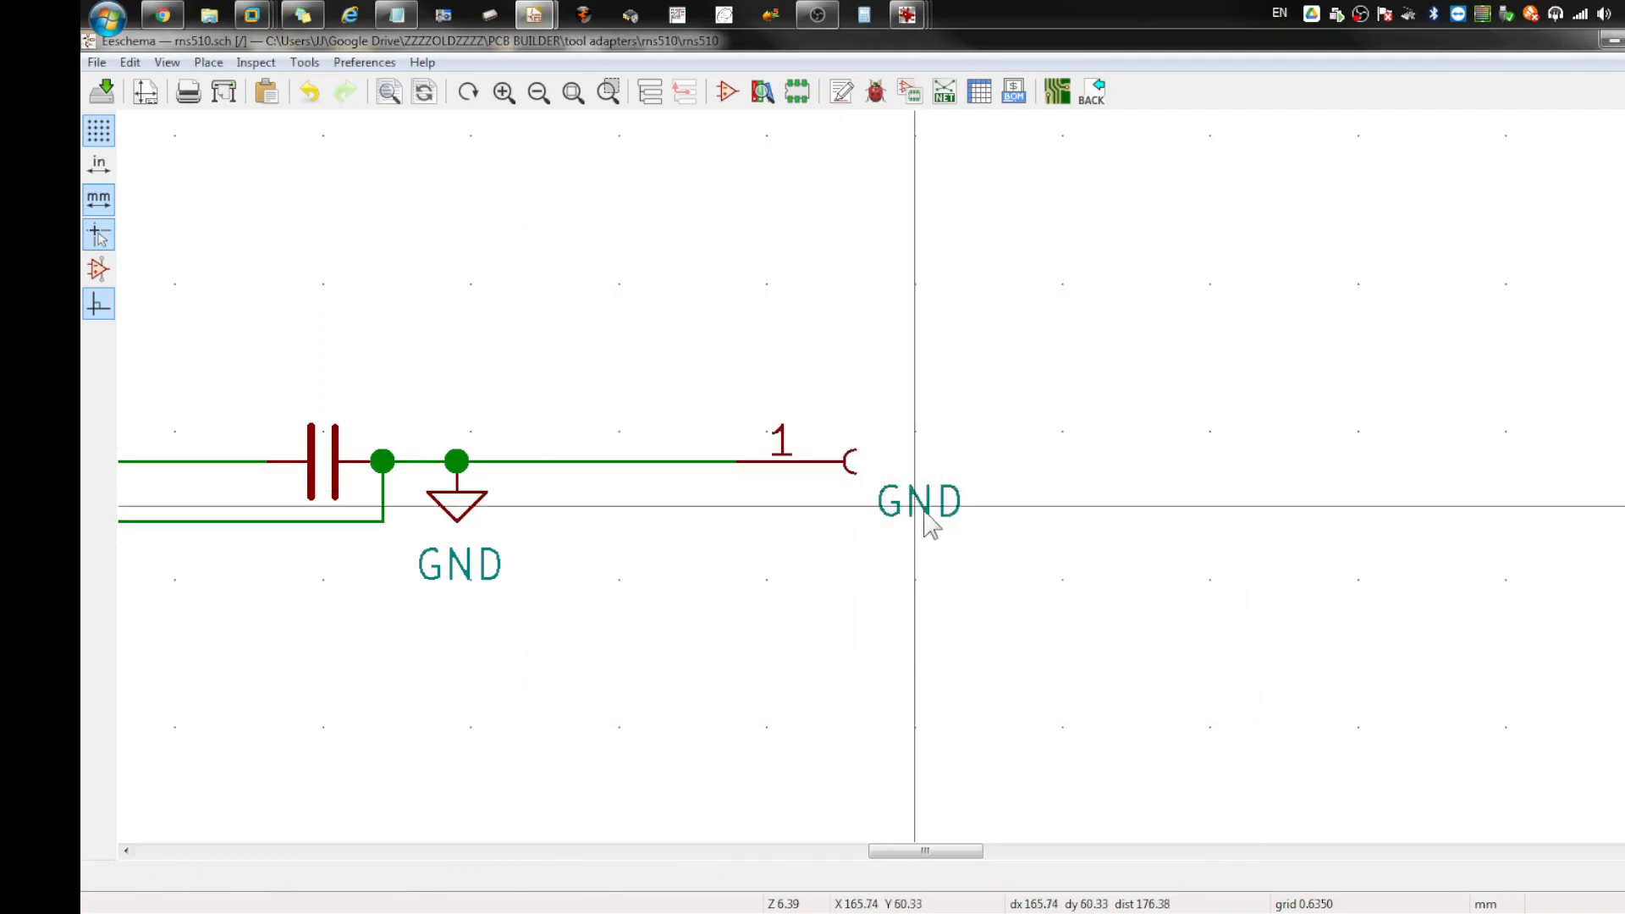
# Step: Autoplace the connector's fields and move its GND value text in line with the pin
pyautogui.press('o')
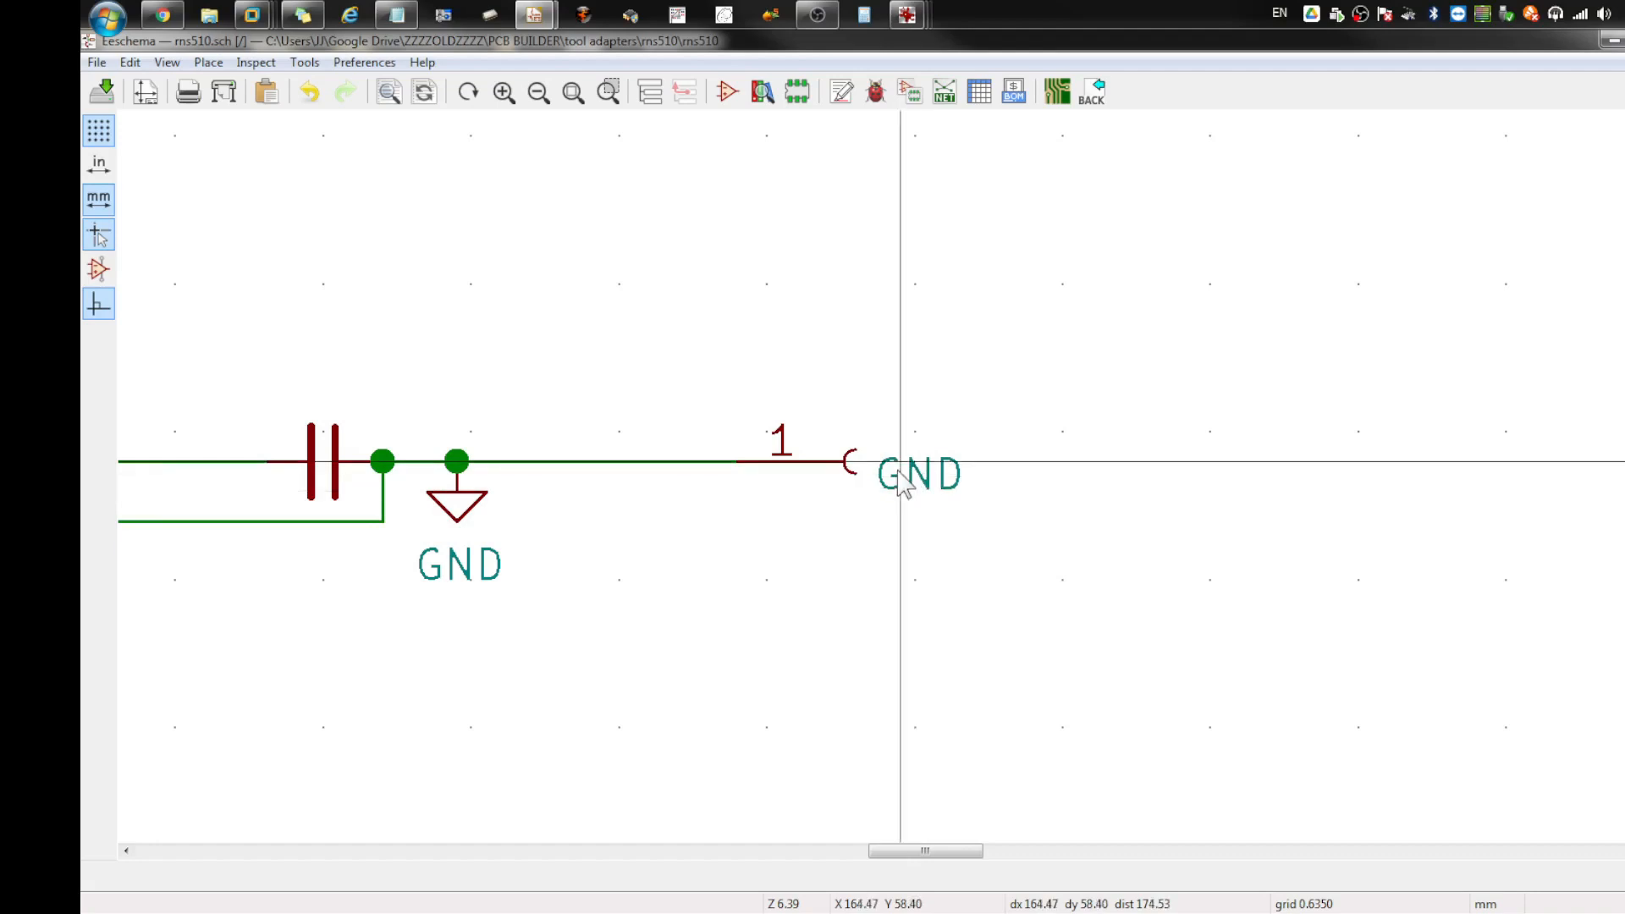
pyautogui.press('m')
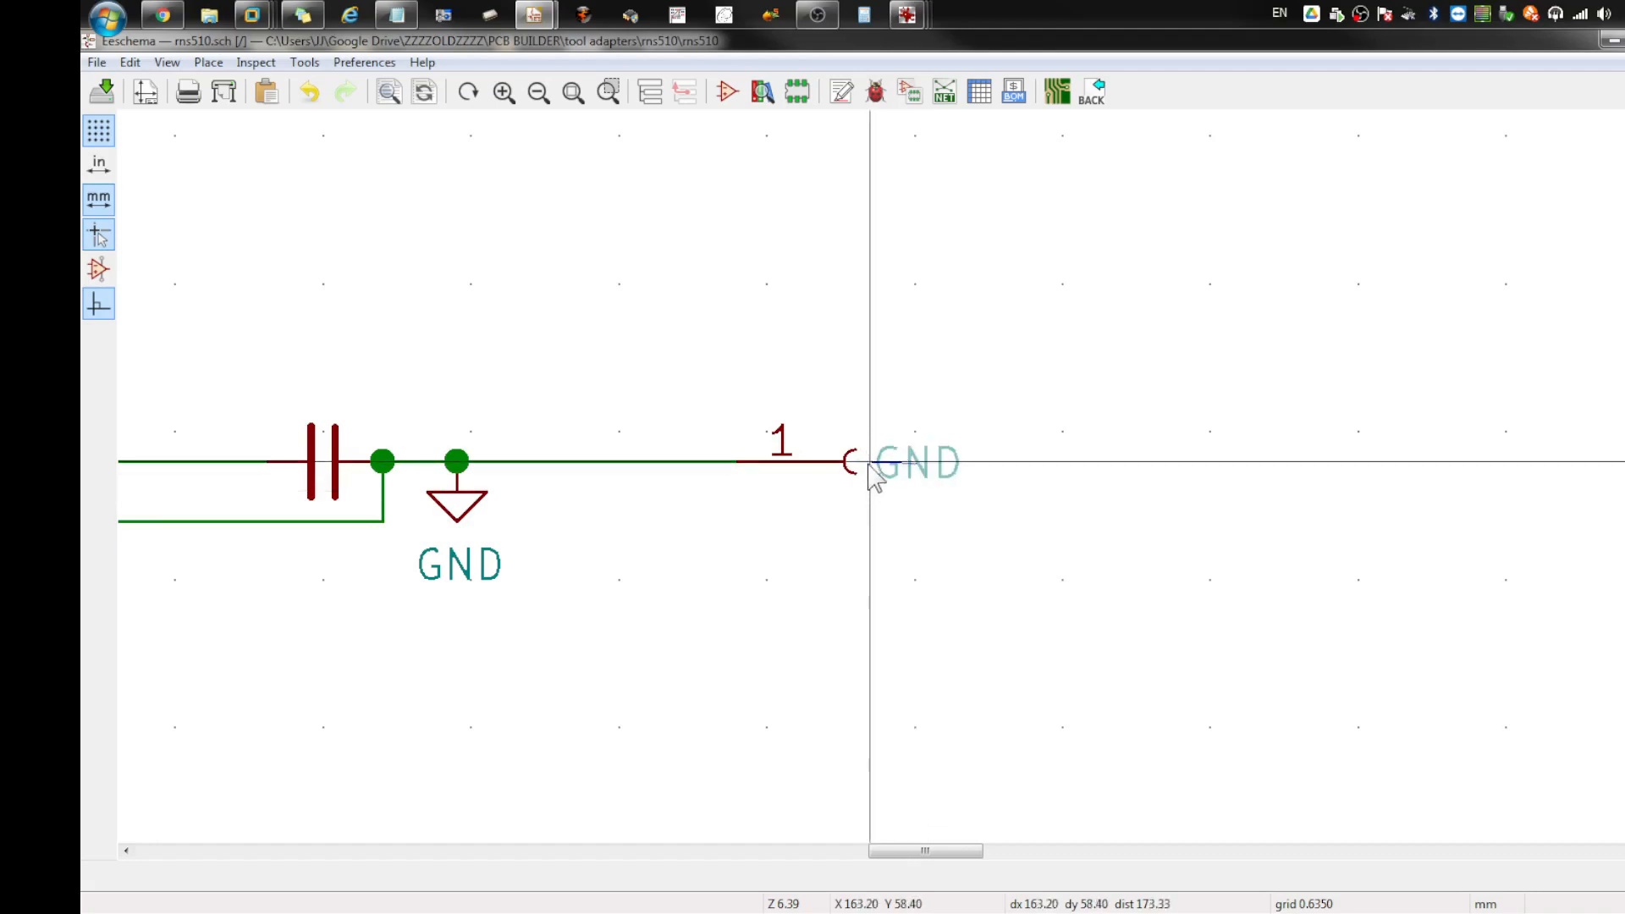
pyautogui.click(873, 476)
# Step: Place two copies of the GND connector one above the other below the original
pyautogui.press('c')
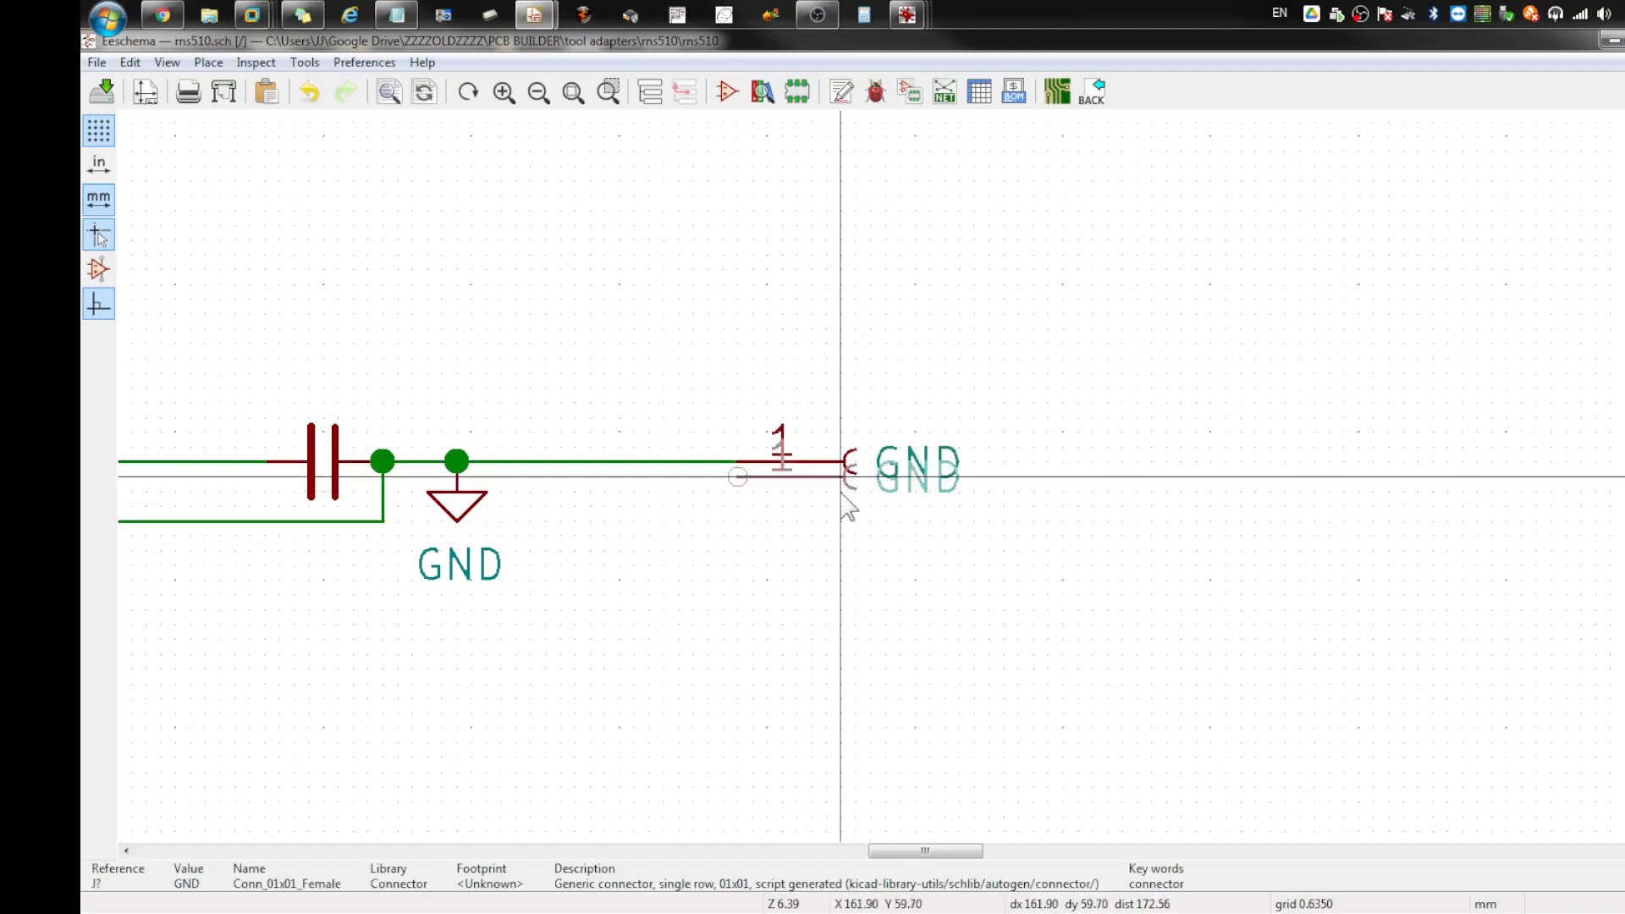
pyautogui.click(841, 698)
pyautogui.press('c')
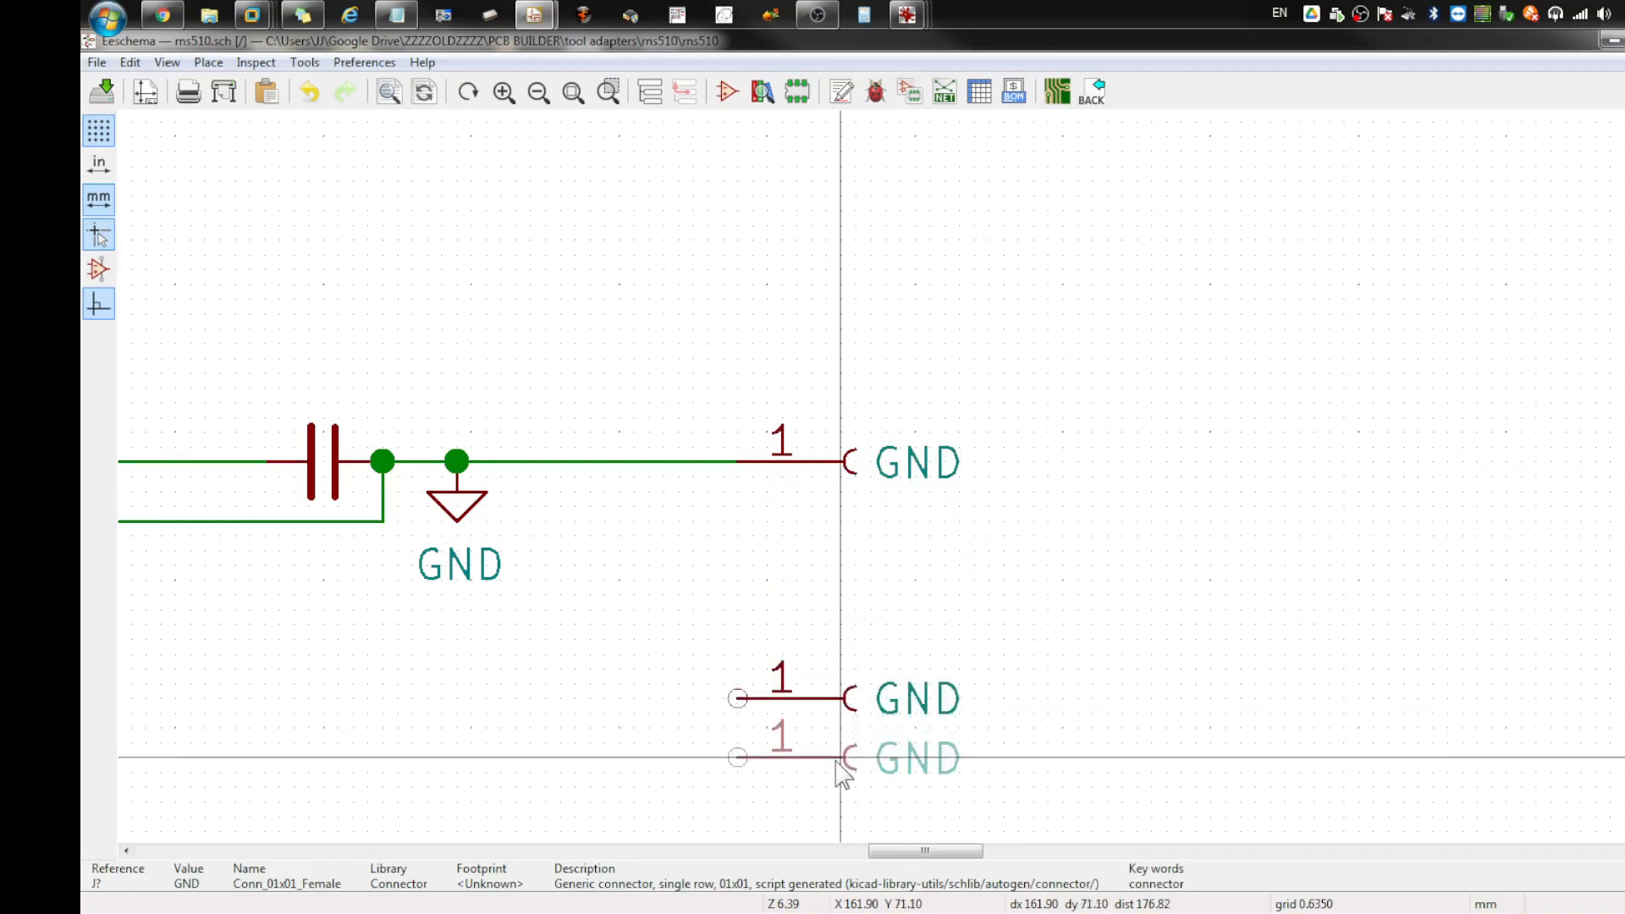
pyautogui.click(842, 772)
# Step: Set the upper copied connector's value to TX and the lower one's to RX
pyautogui.press('v')
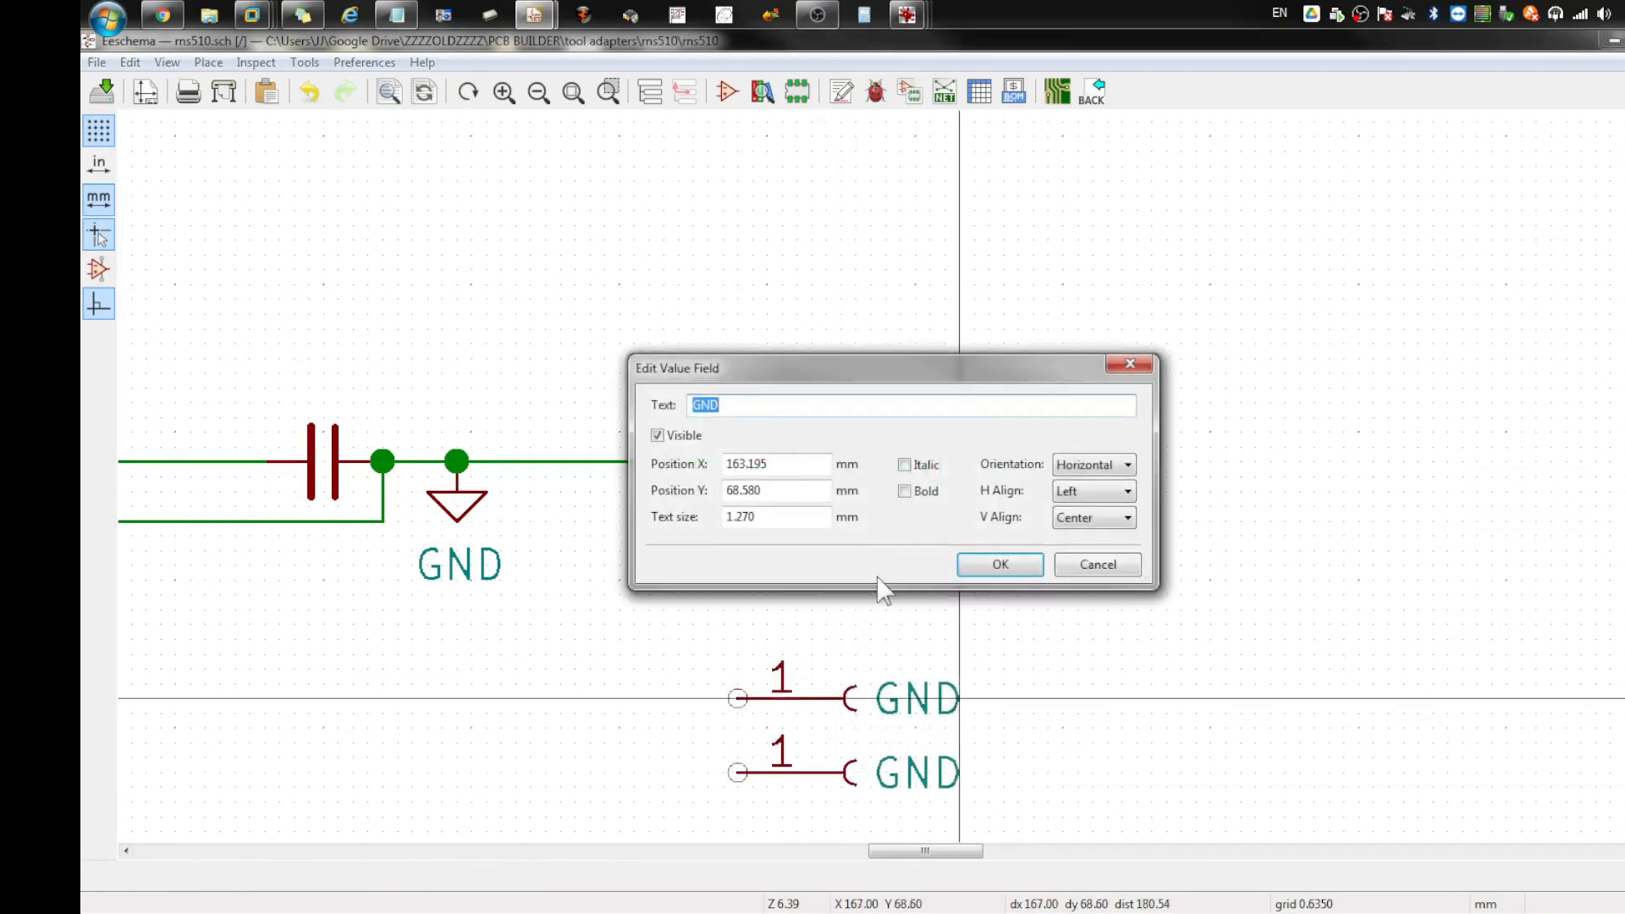
pyautogui.press('Return')
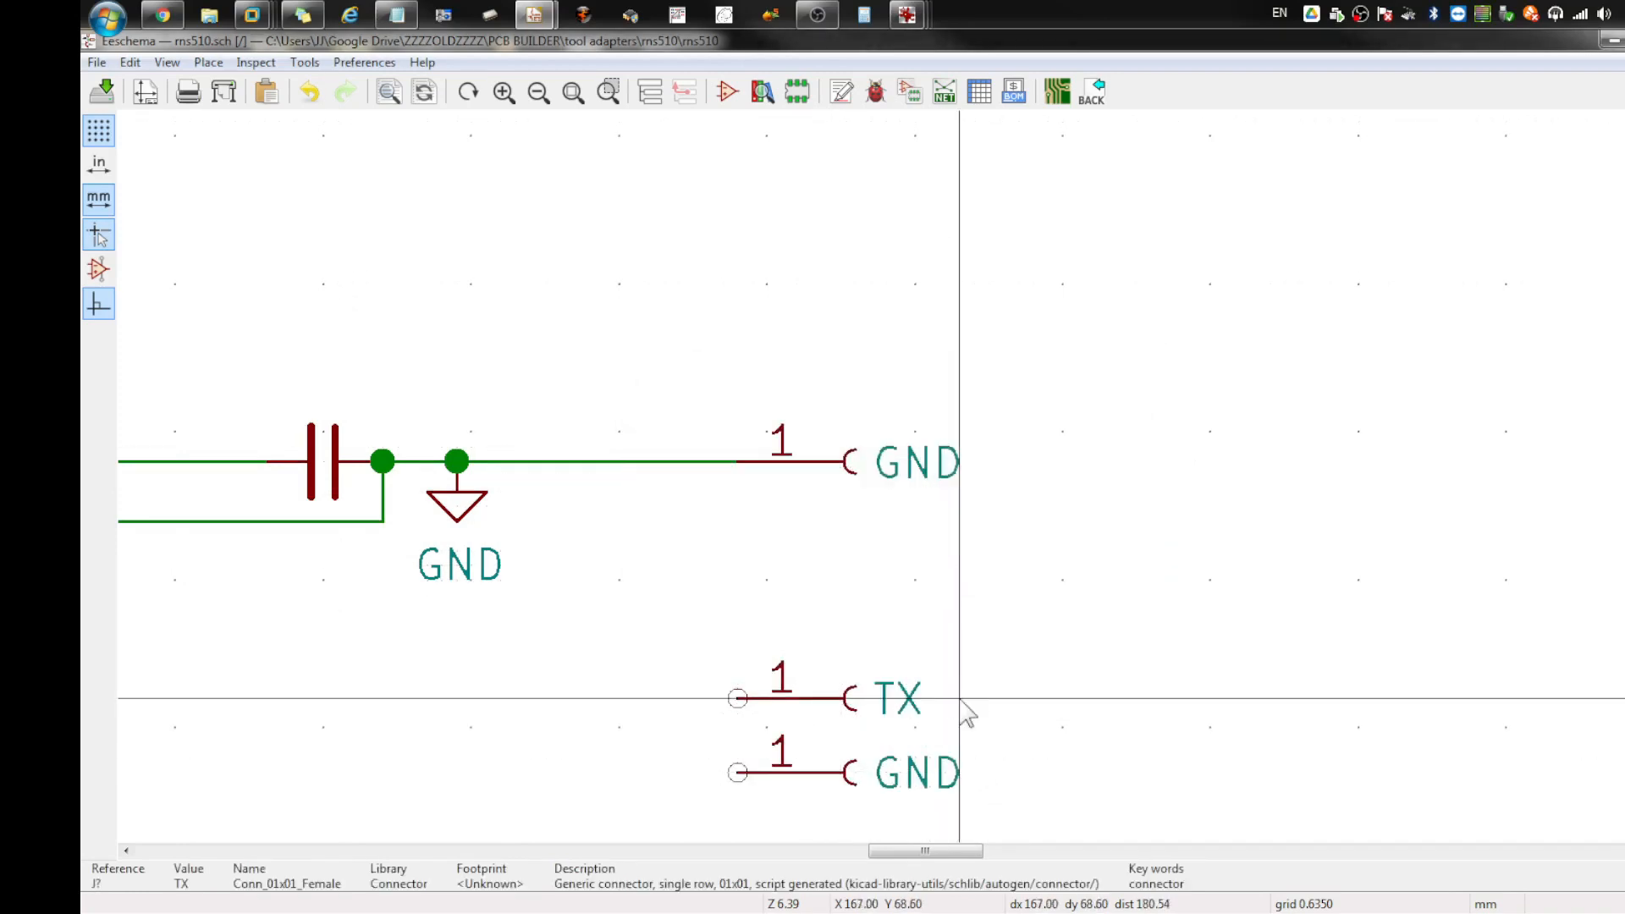
pyautogui.press('v')
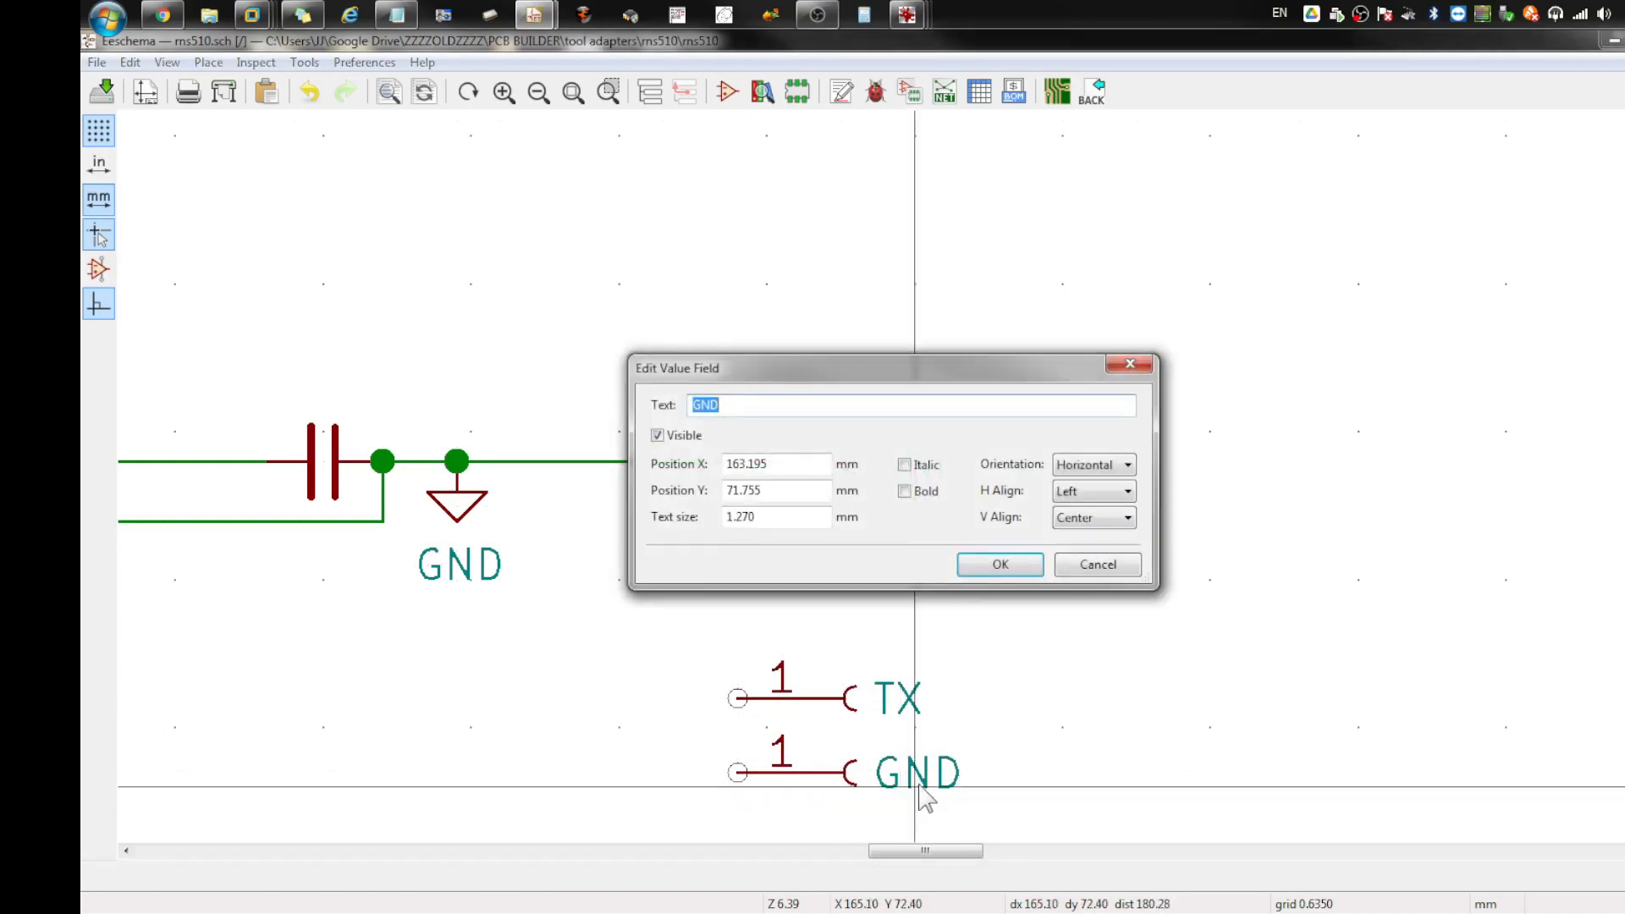
pyautogui.press('Return')
pyautogui.scroll(-5, 897, 634)
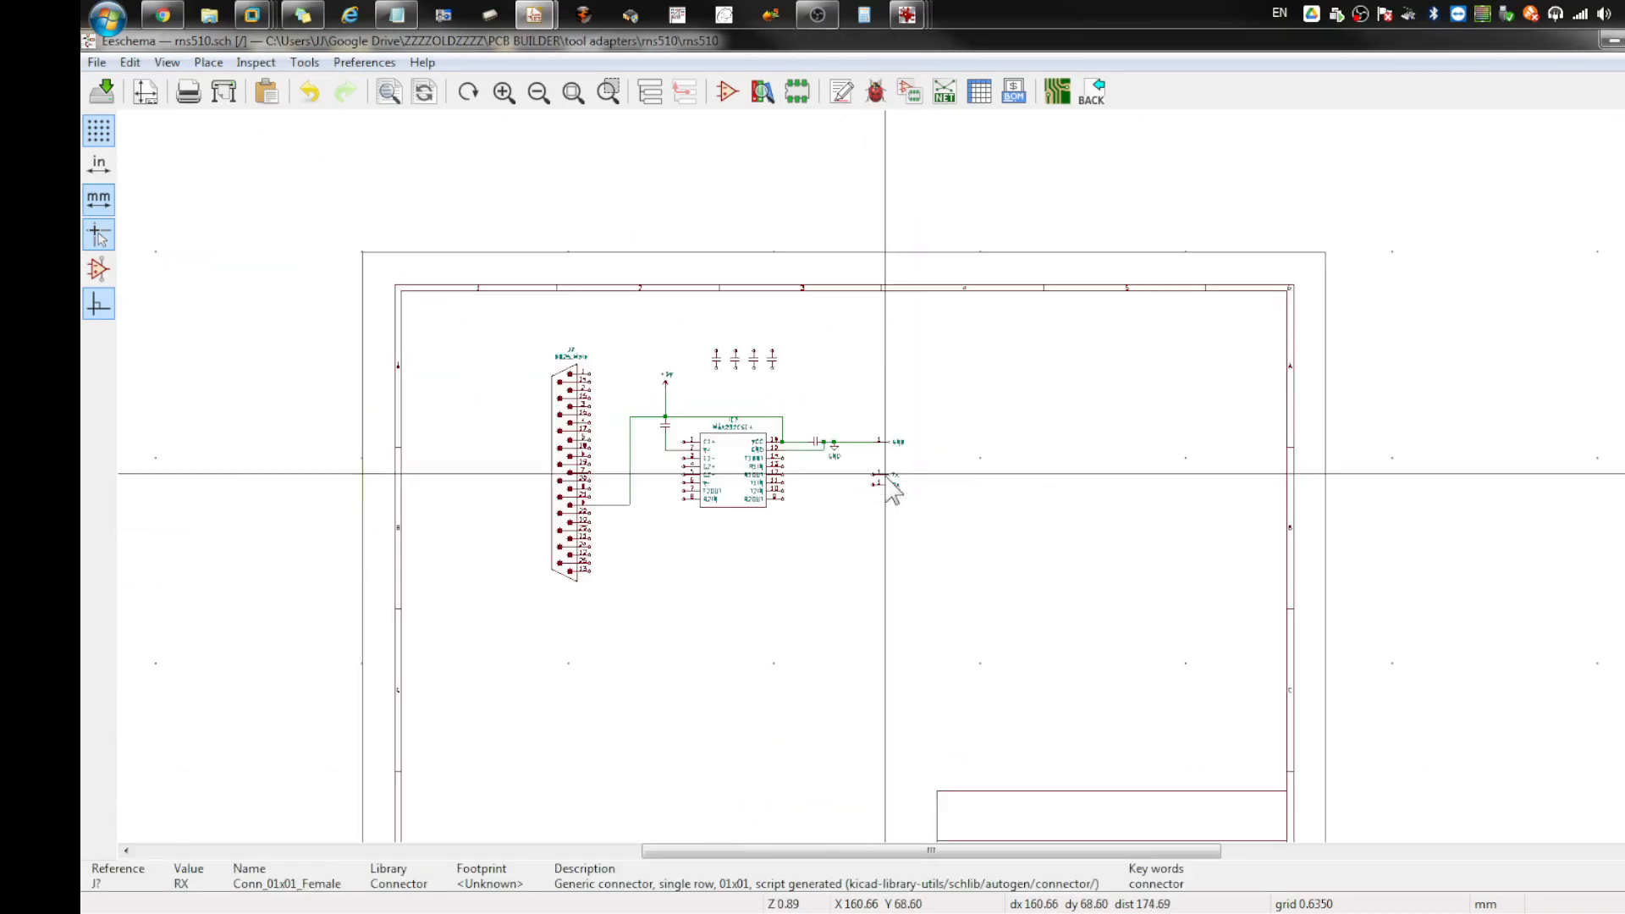
pyautogui.scroll(3, 940, 489)
pyautogui.scroll(3, 939, 489)
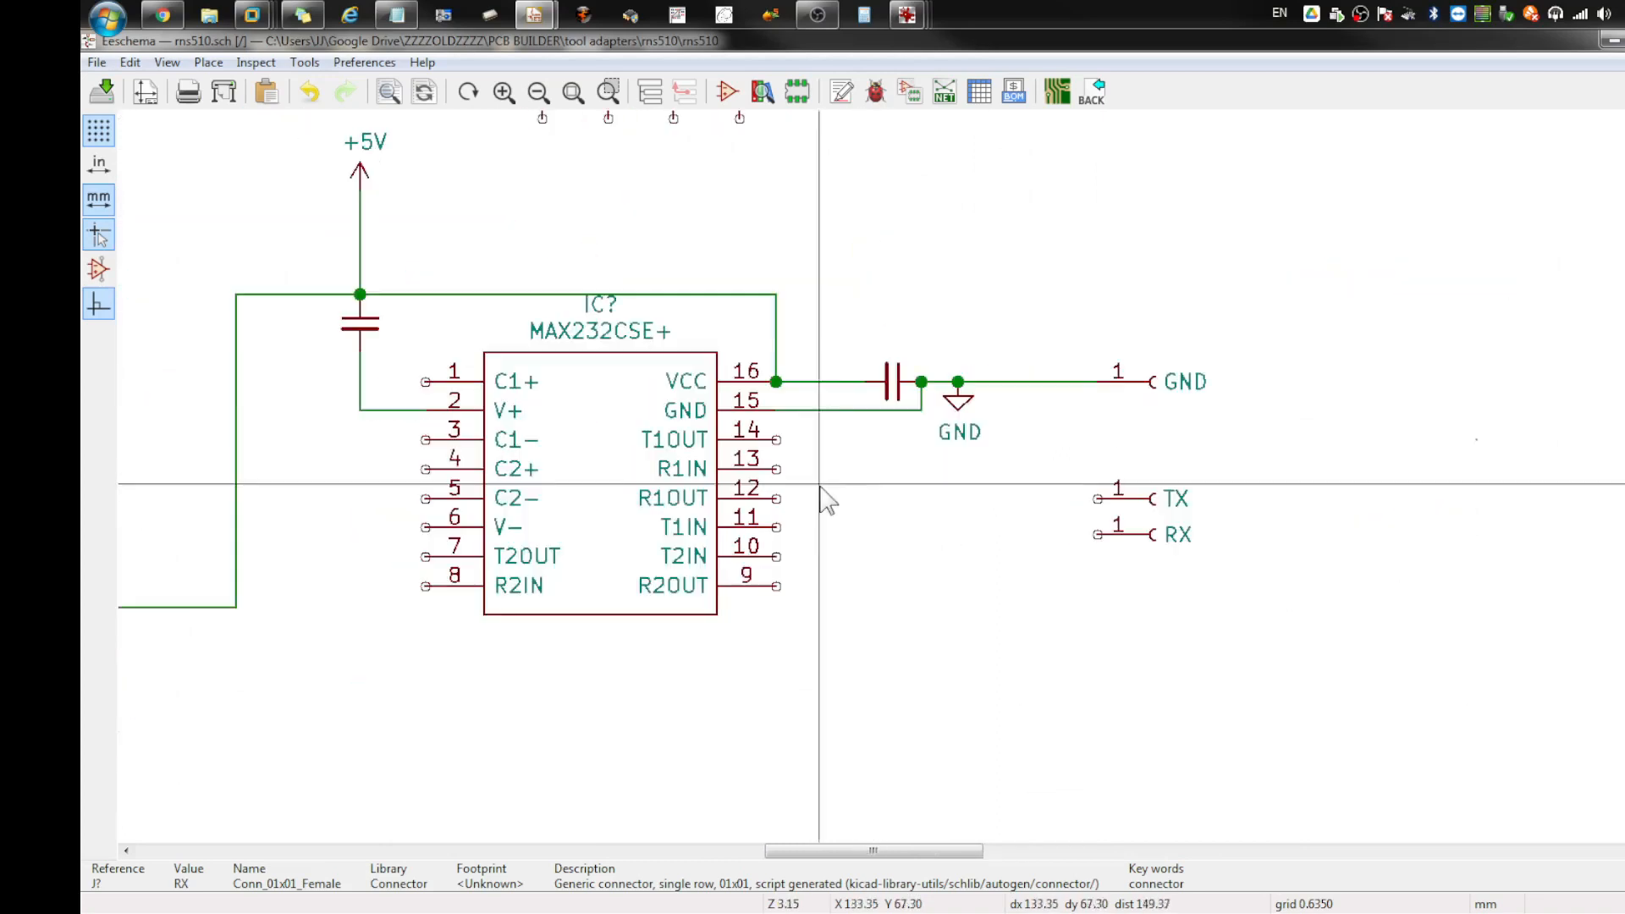
pyautogui.scroll(1, 749, 471)
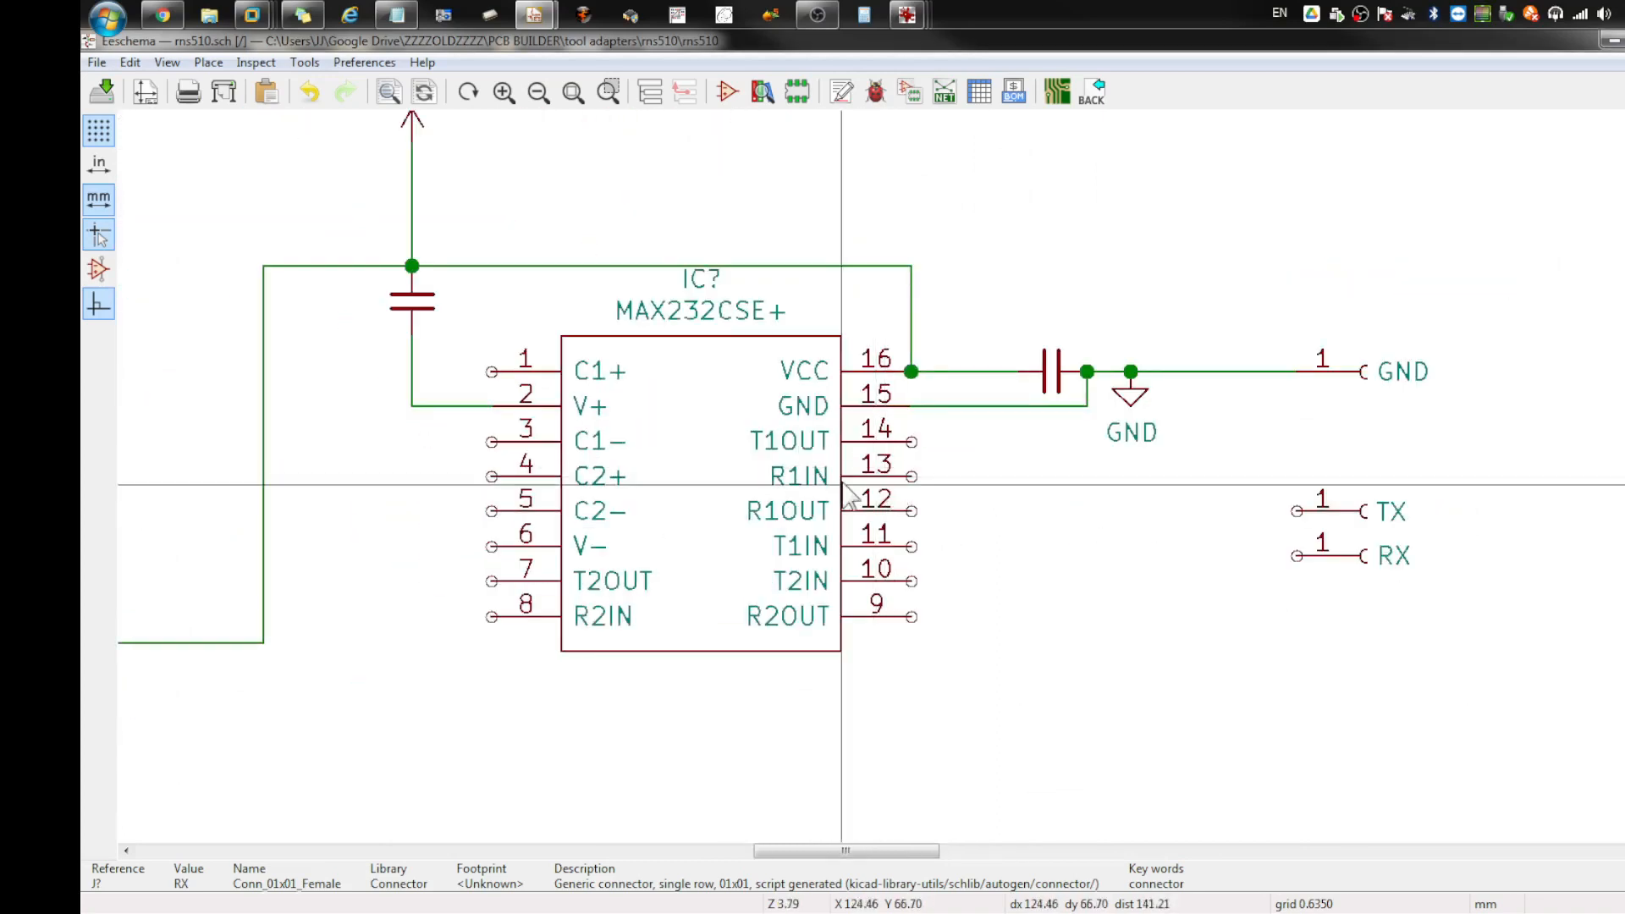
# Step: Move the GND power symbol straight down below the IC's level and wire it back up to the junction beside the capacitor
pyautogui.click(911, 441)
pyautogui.press('Escape')
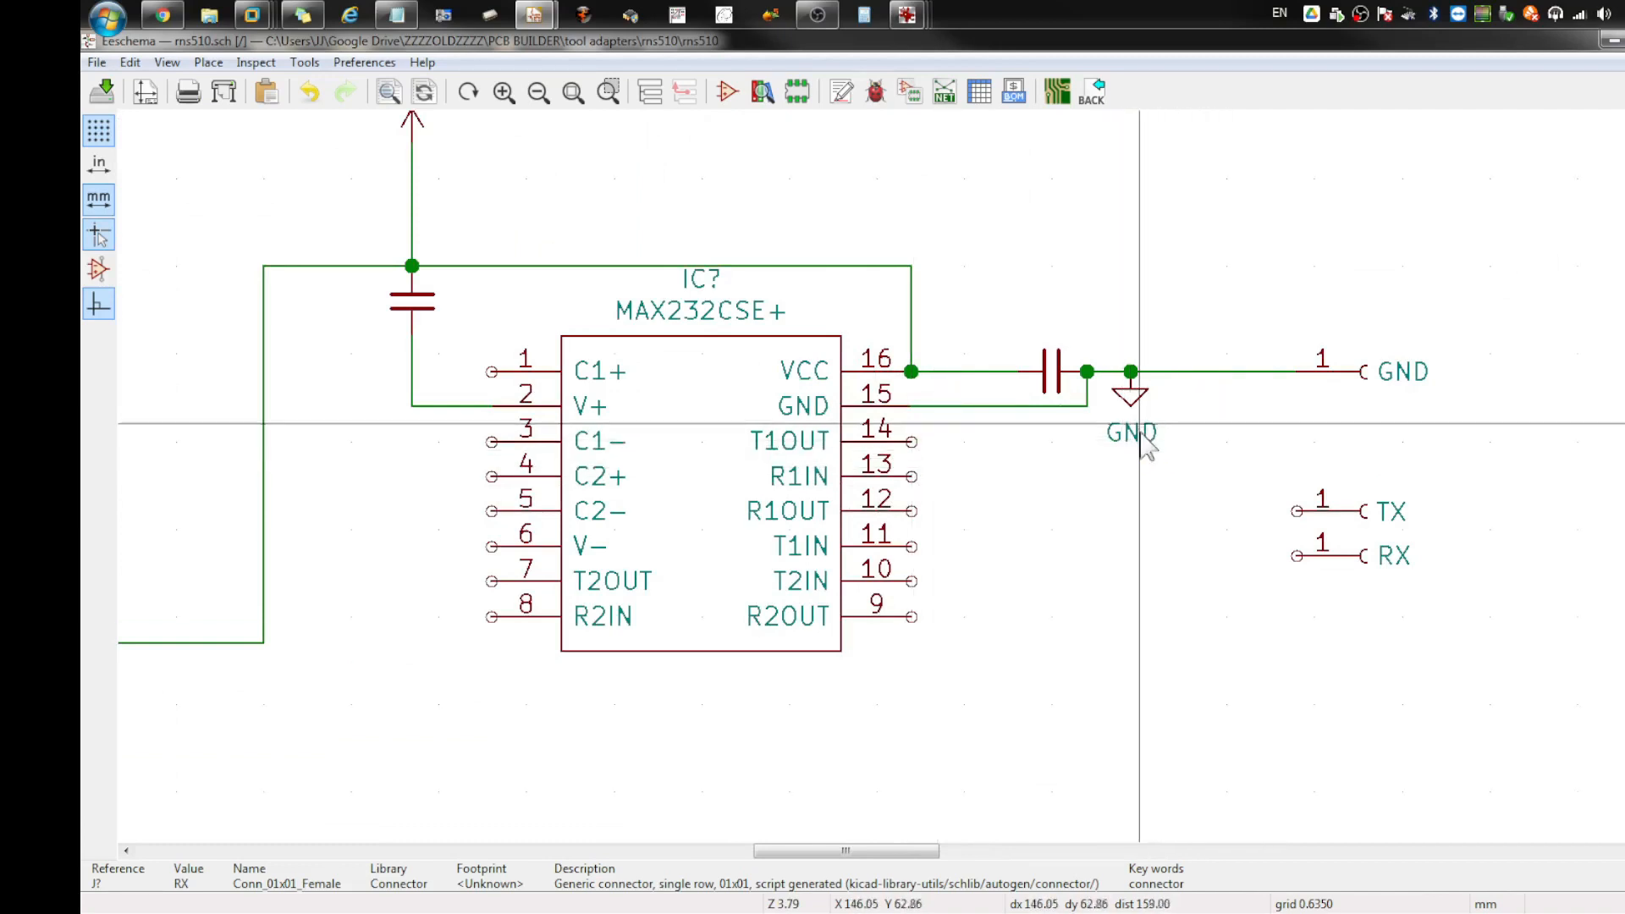
pyautogui.press('m')
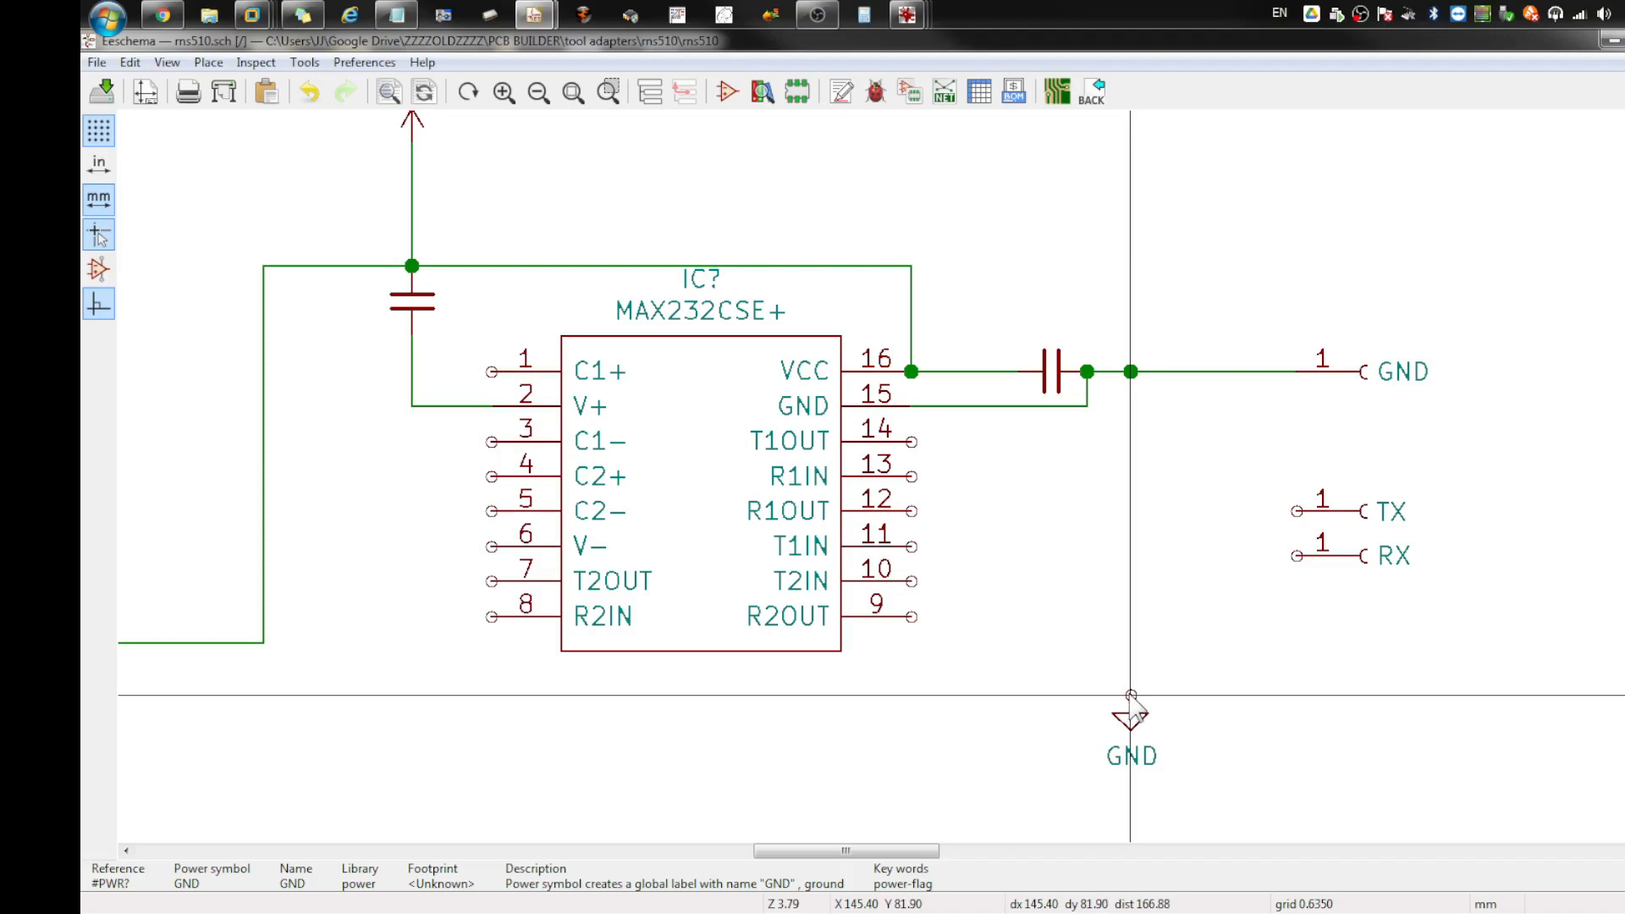
pyautogui.press('w')
pyautogui.click(1131, 372)
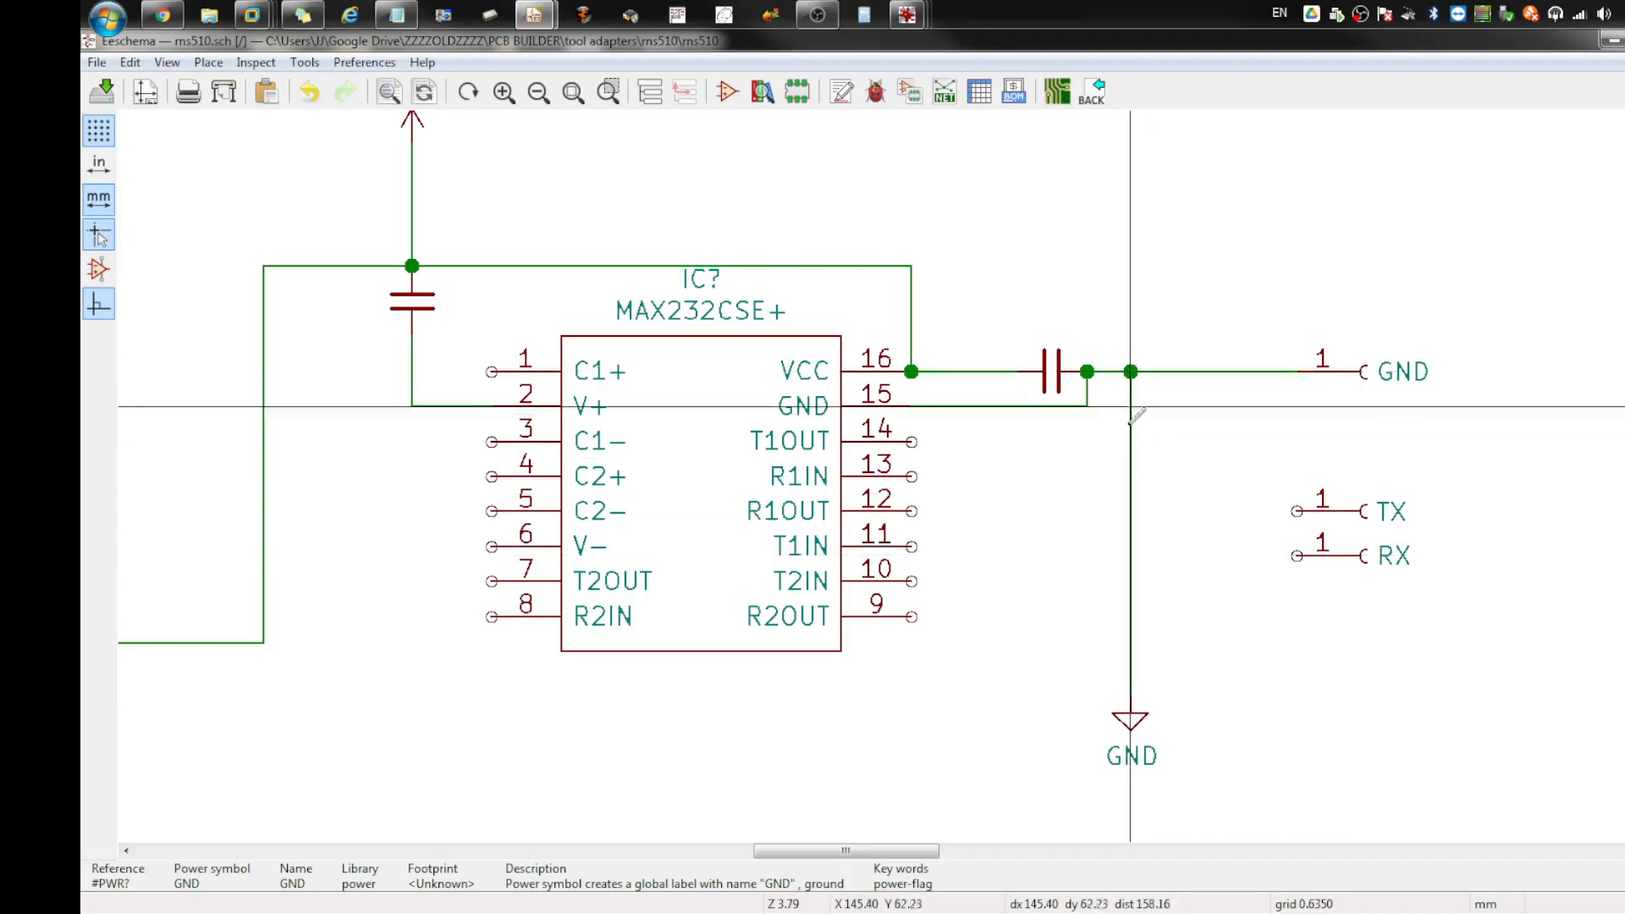
# Step: Draw a wire from the MAX232's T1OUT pin past the ground line and move the TX and RX connectors so TX meets its end
pyautogui.click(912, 441)
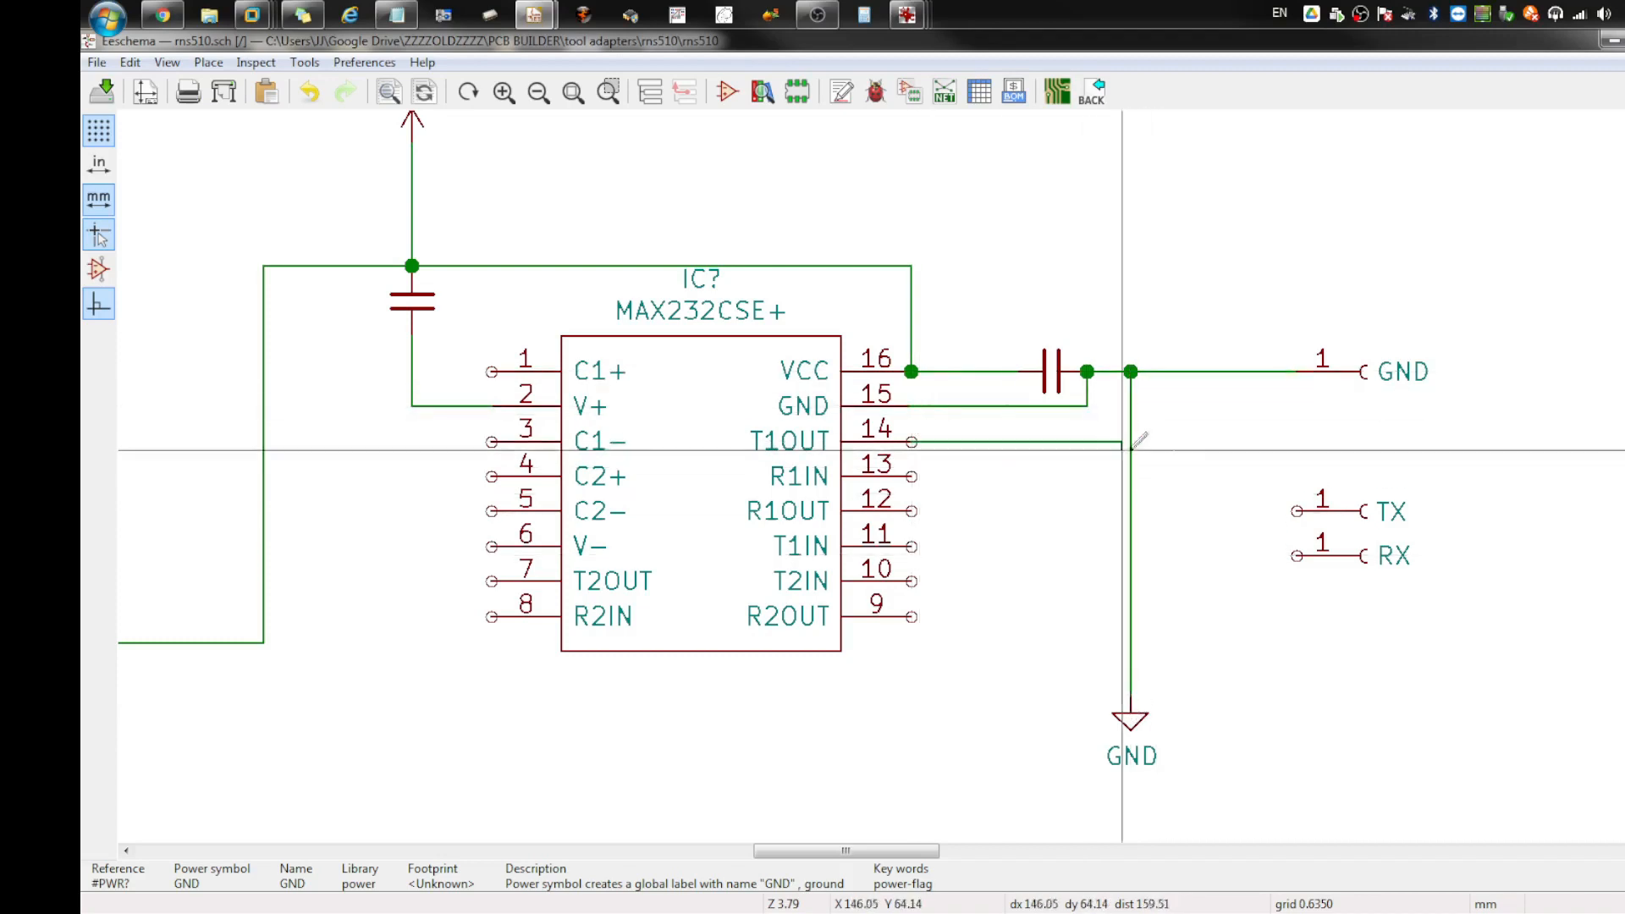
pyautogui.doubleClick(1210, 441)
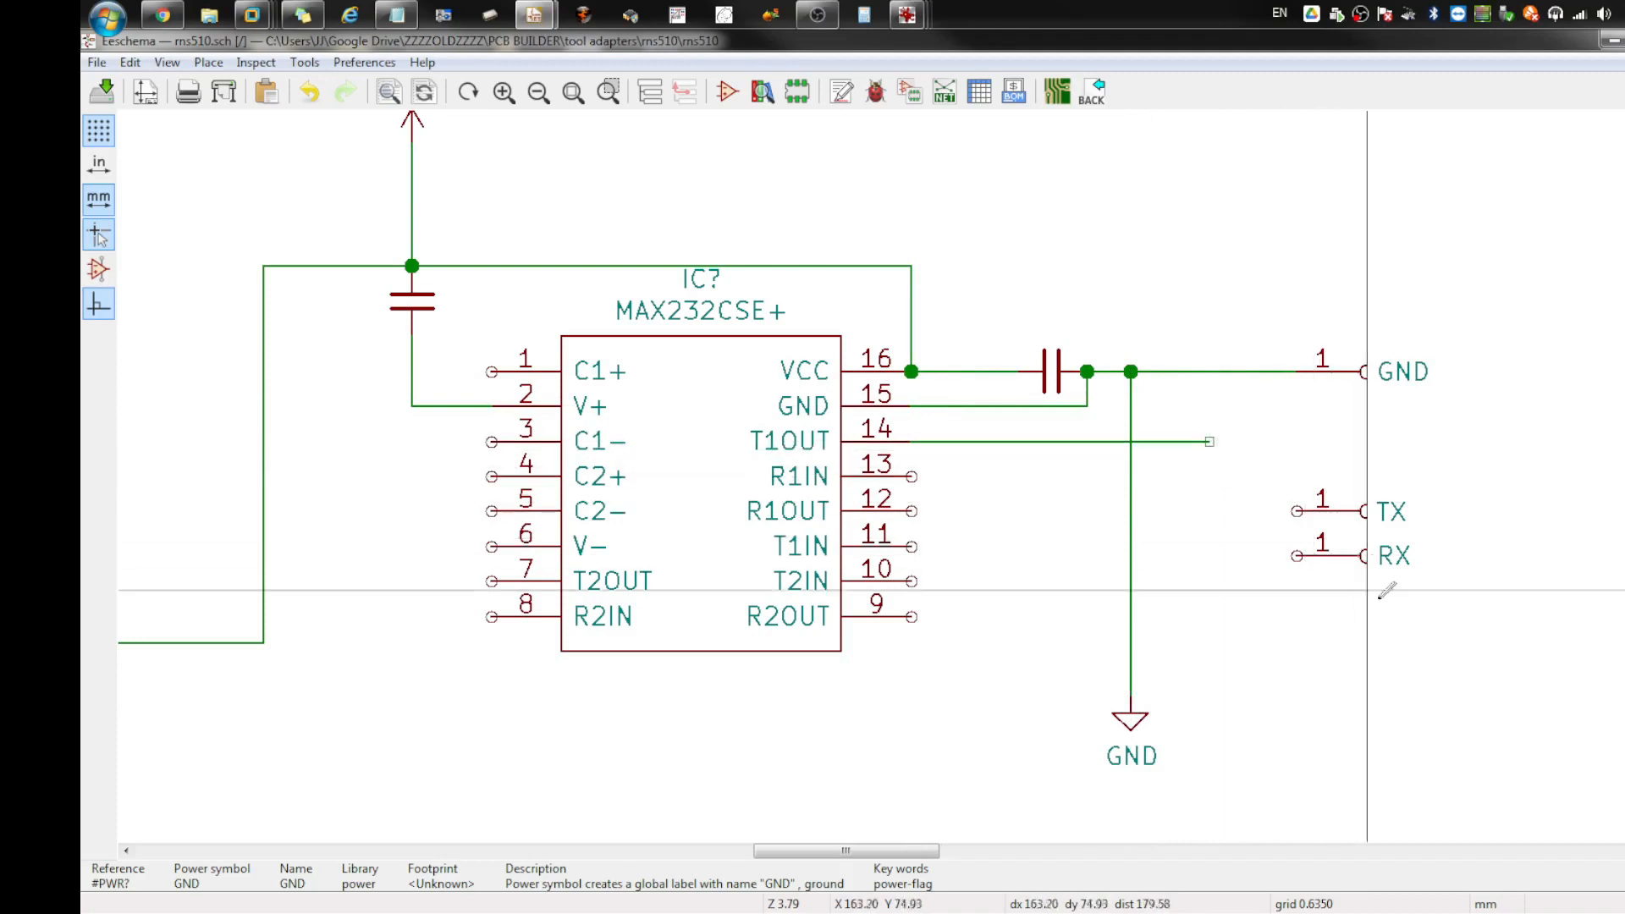
pyautogui.moveTo(1400, 617); pyautogui.dragTo(1278, 475)
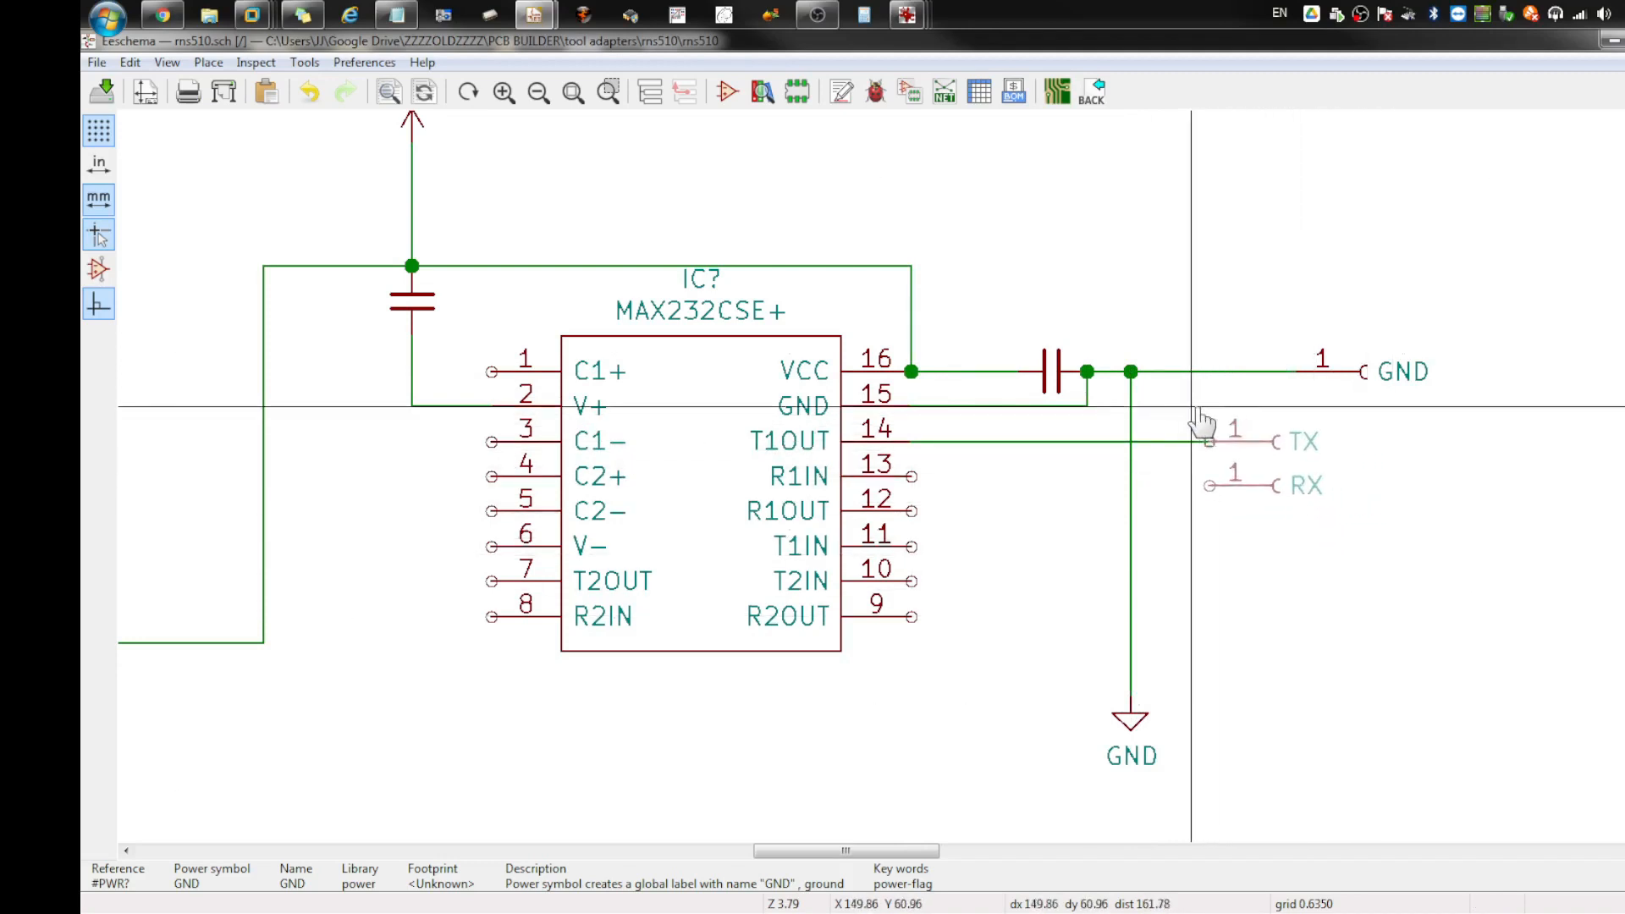
pyautogui.click(1202, 421)
# Step: Draw a wire from the MAX232's R1IN pin toward the RX connector and move RX onto the wire's end
pyautogui.click(912, 475)
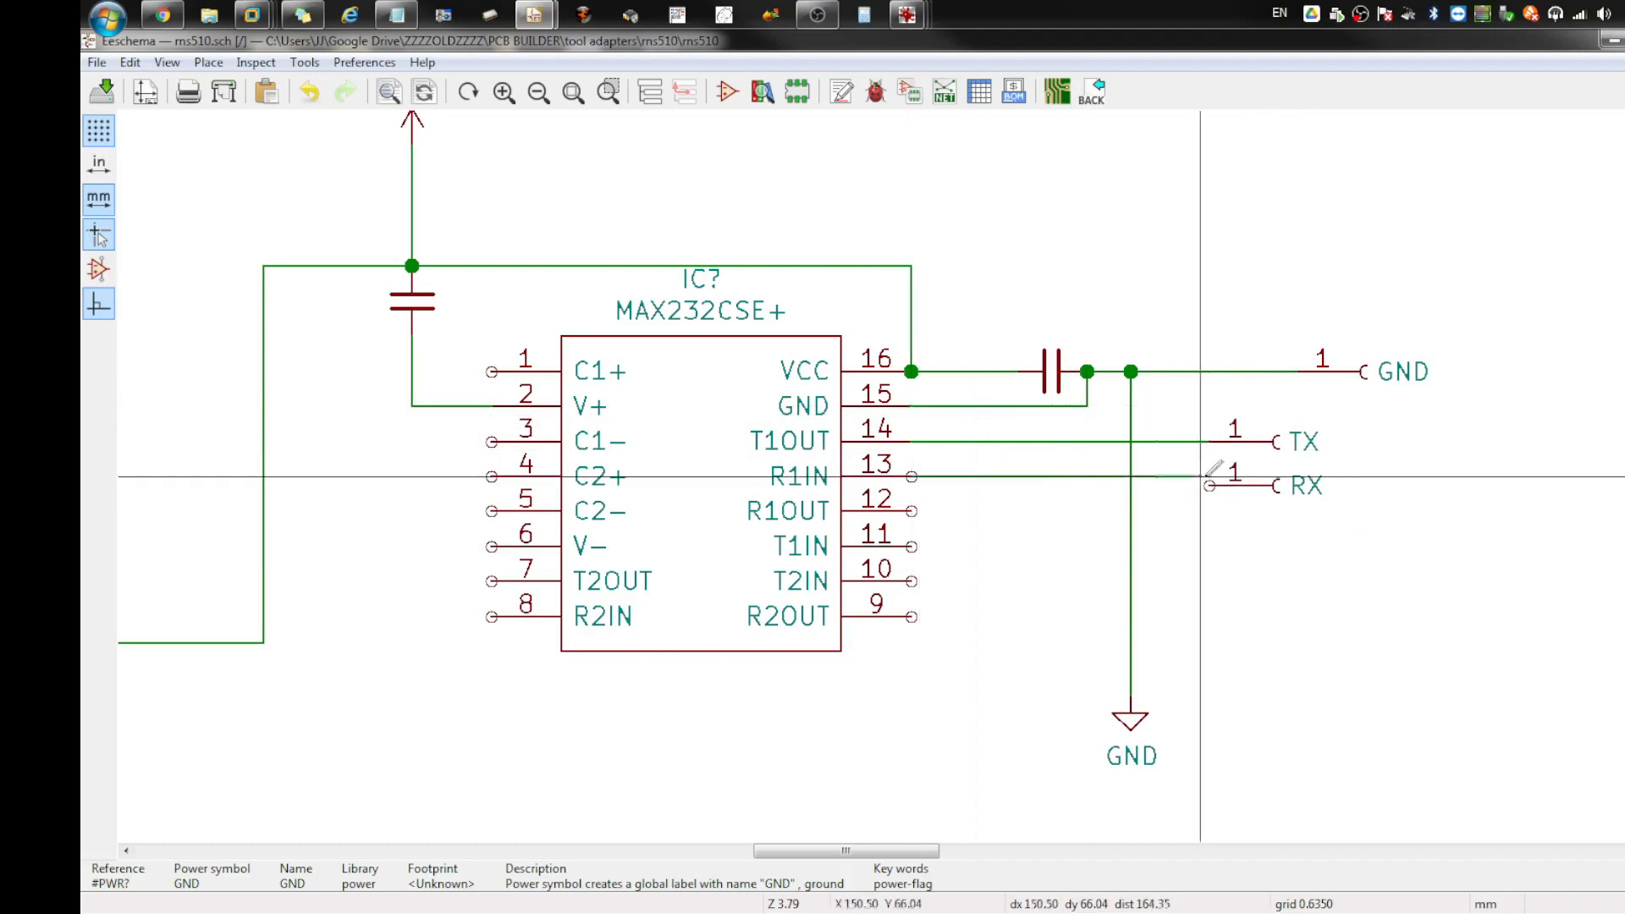
pyautogui.doubleClick(1210, 477)
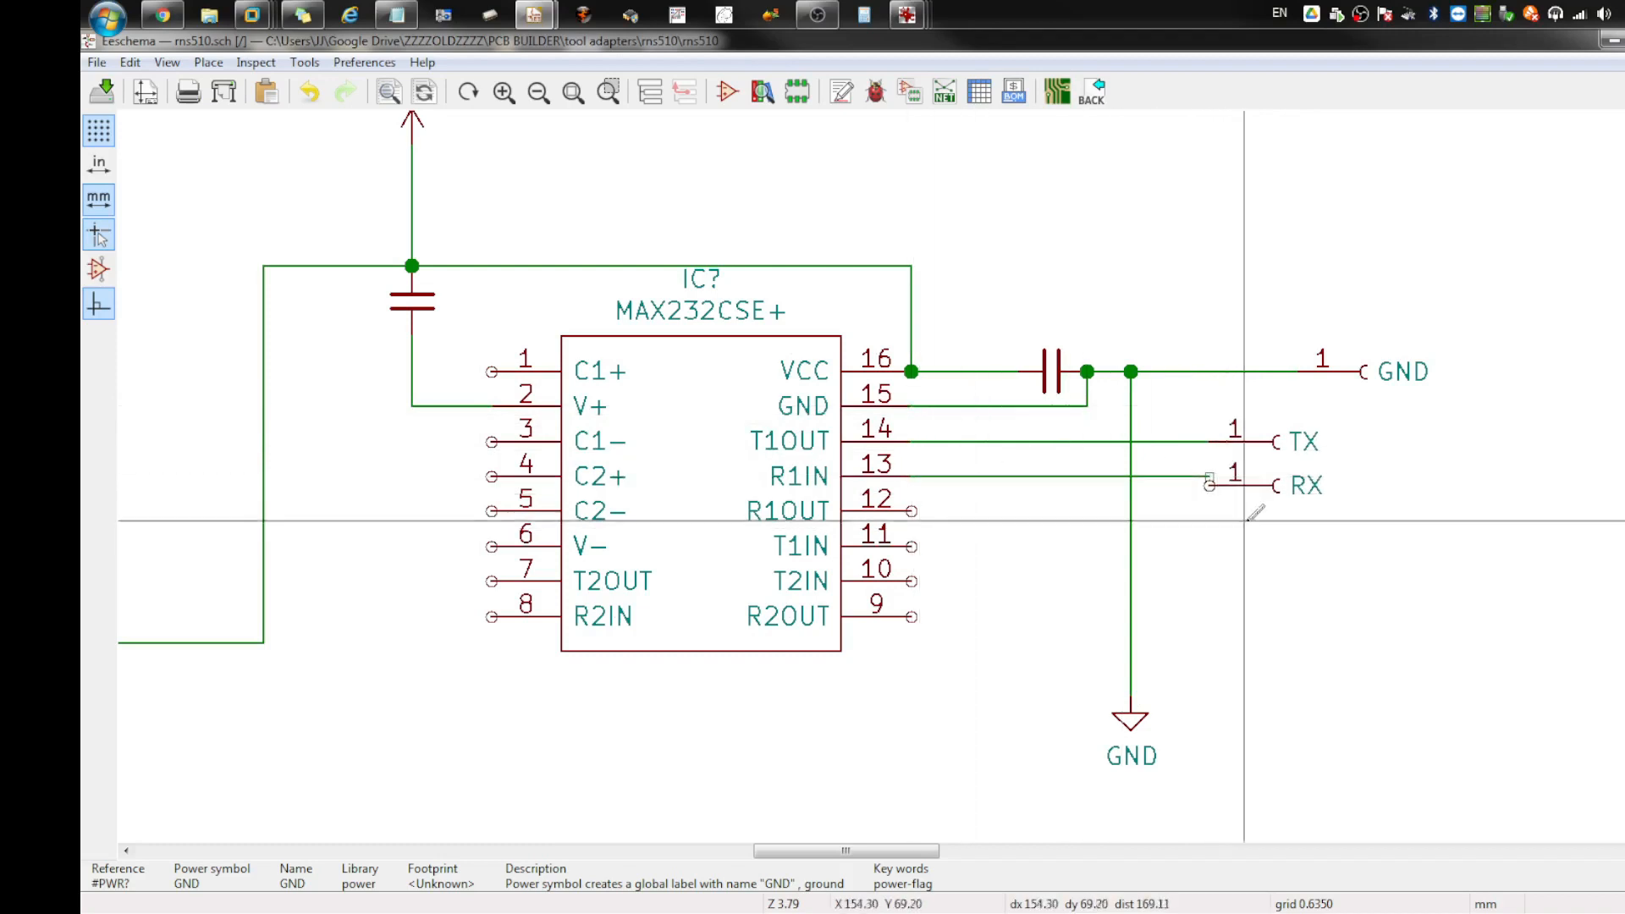
pyautogui.press('Escape')
pyautogui.press('m')
pyautogui.click(1235, 467)
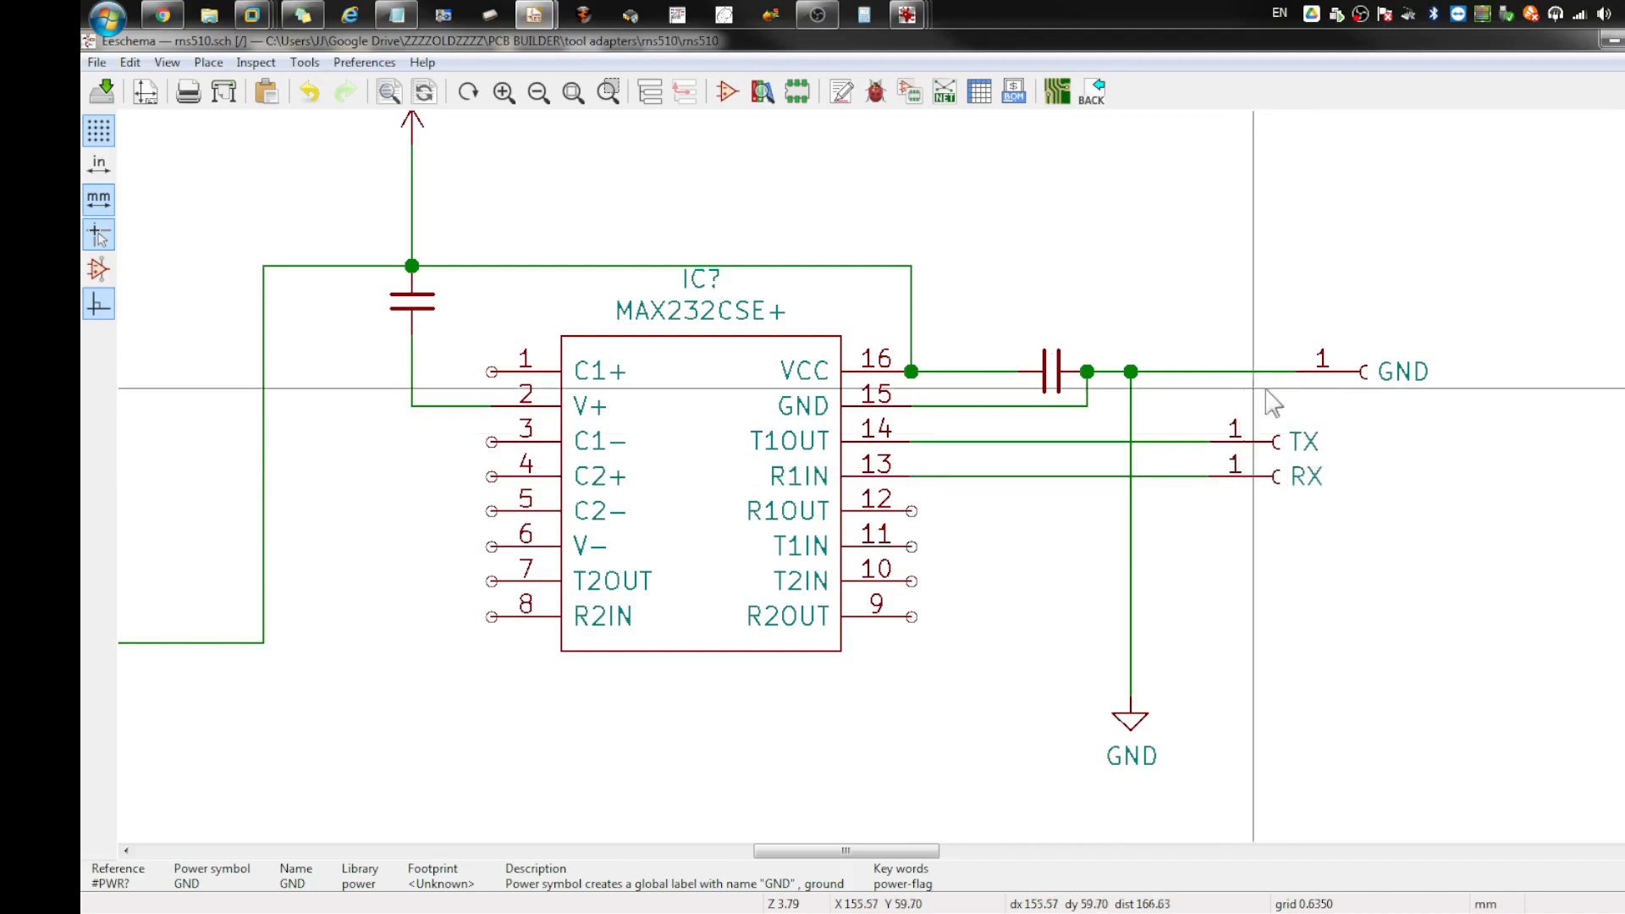
# Step: Delete the GND connector's wire, align the connector above TX and RX, and rewire it to the ground junction
pyautogui.press('Delete')
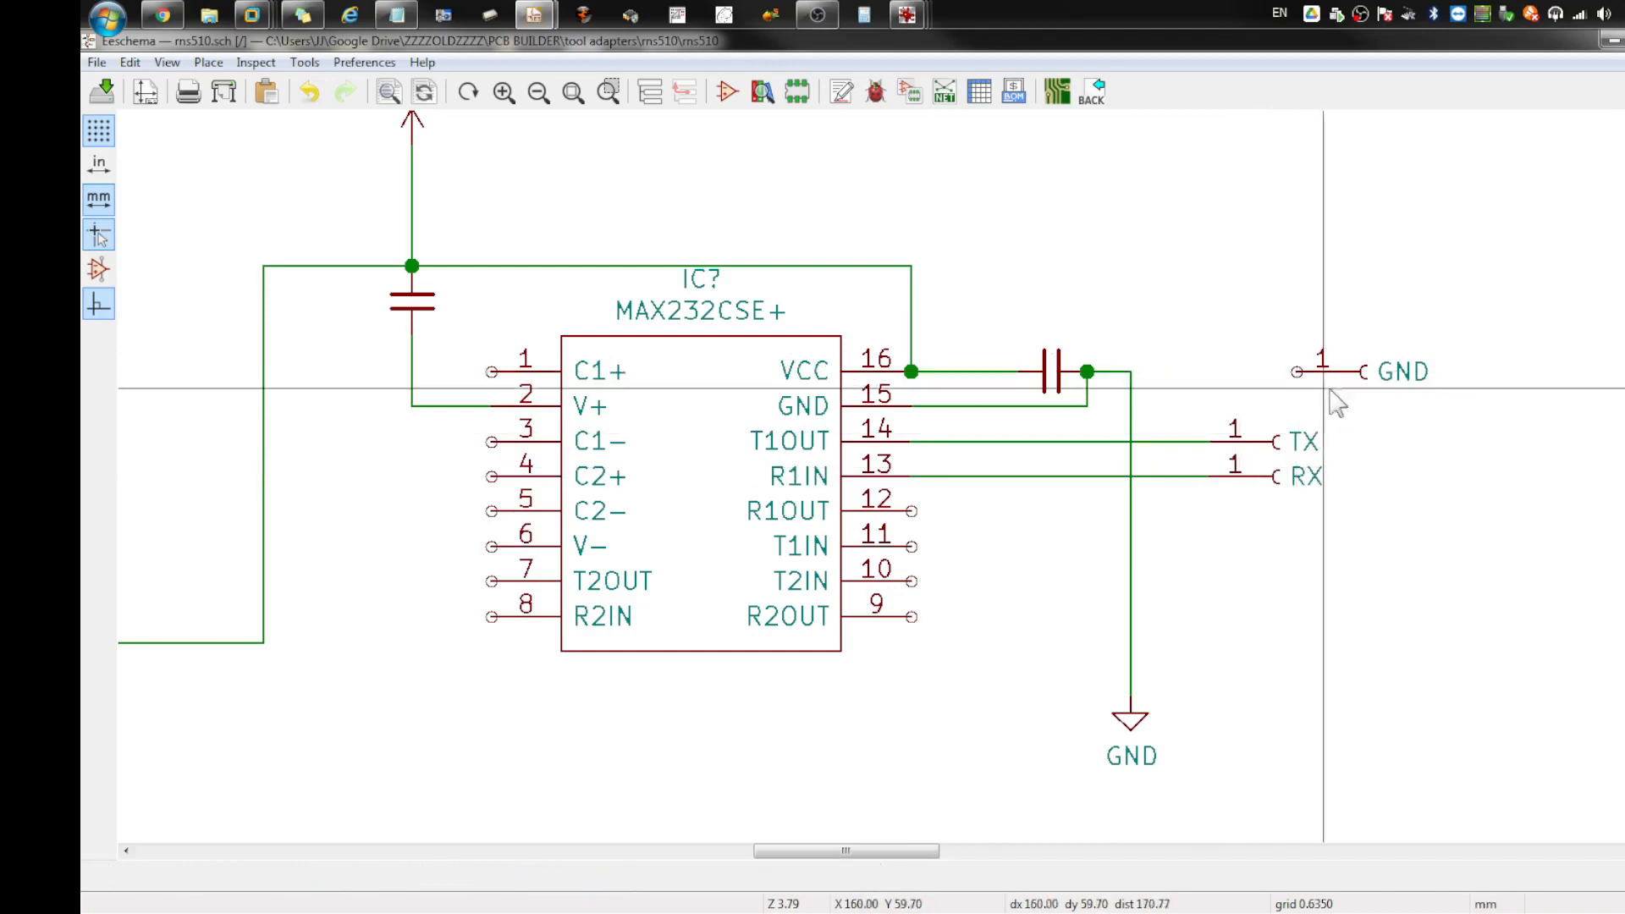
pyautogui.press('m')
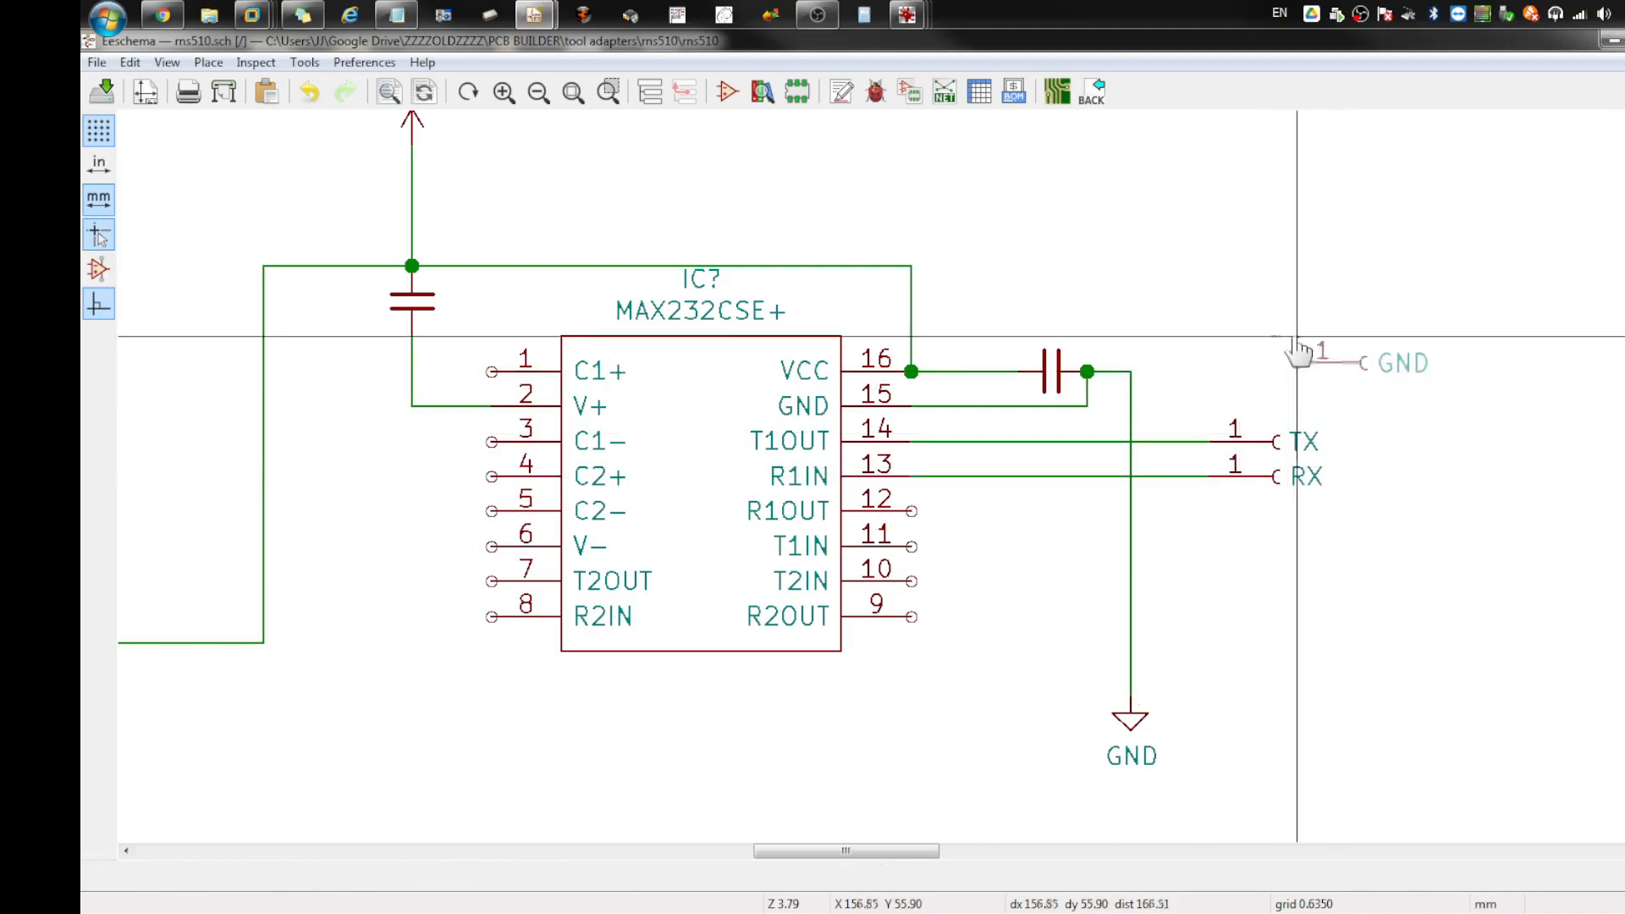
pyautogui.click(1213, 356)
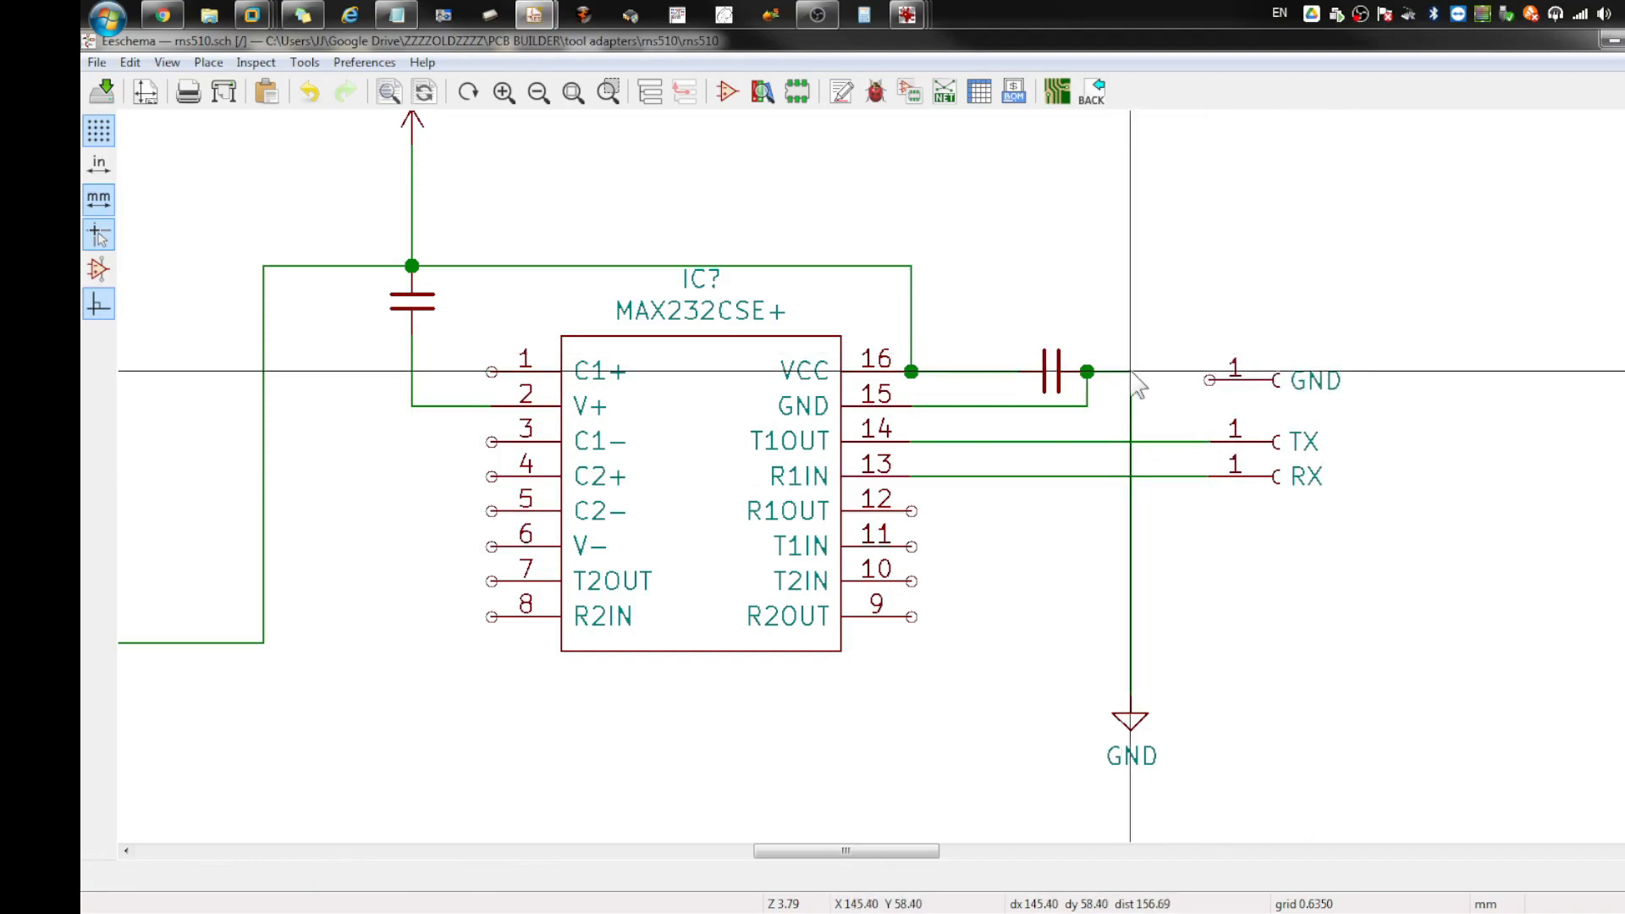
pyautogui.press('w')
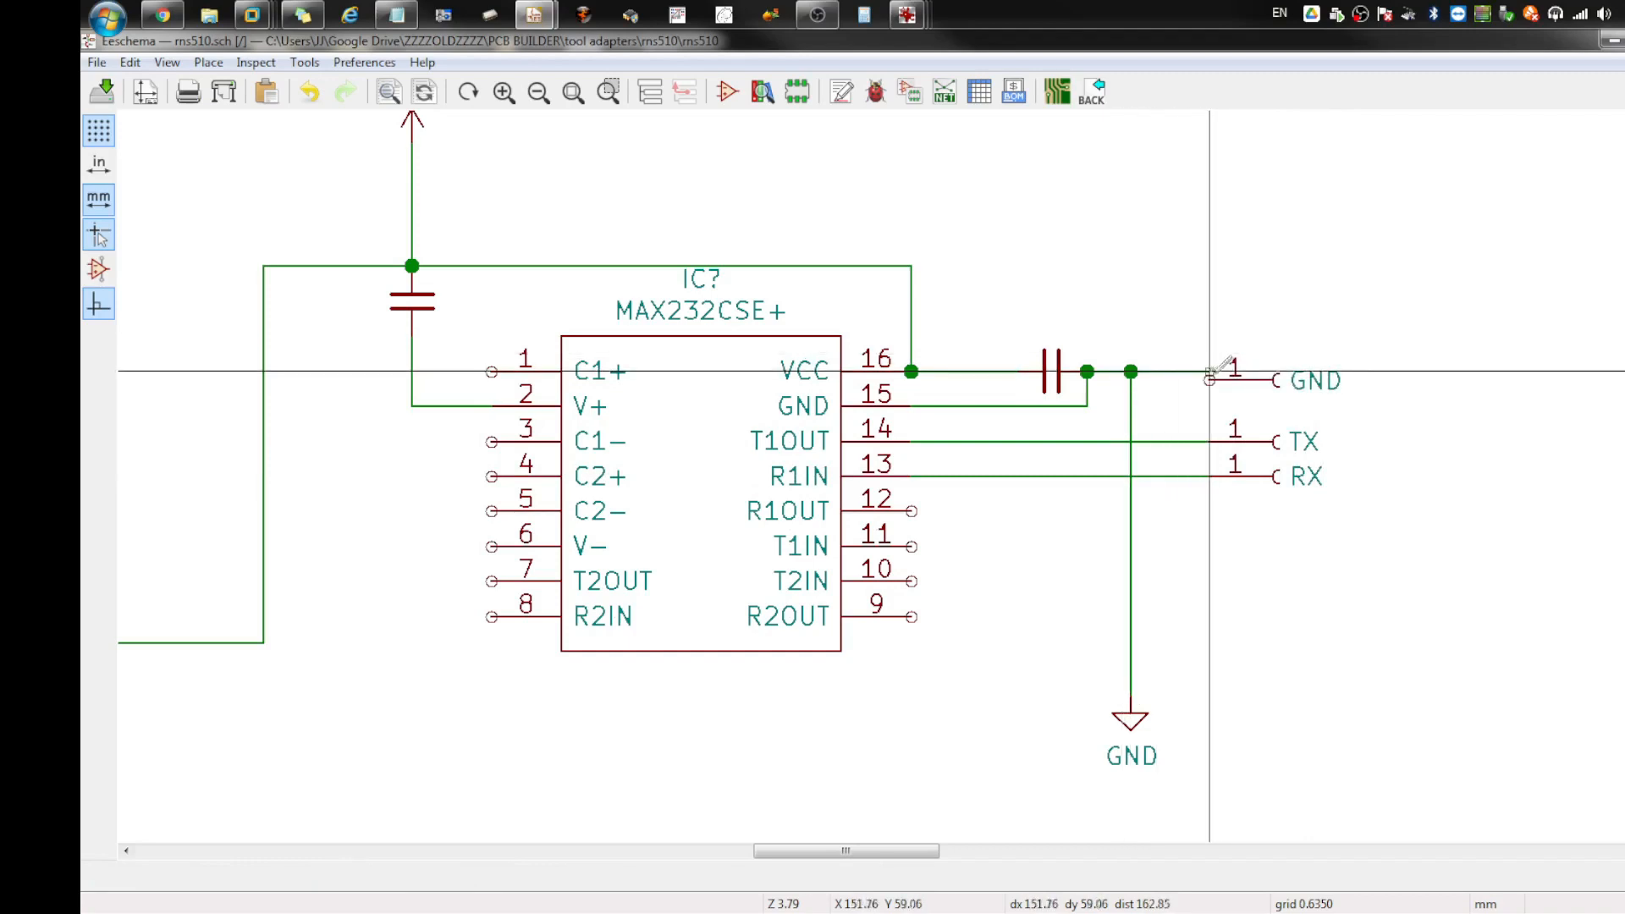
pyautogui.moveTo(1271, 390); pyautogui.dragTo(1245, 362)
pyautogui.click(1244, 354)
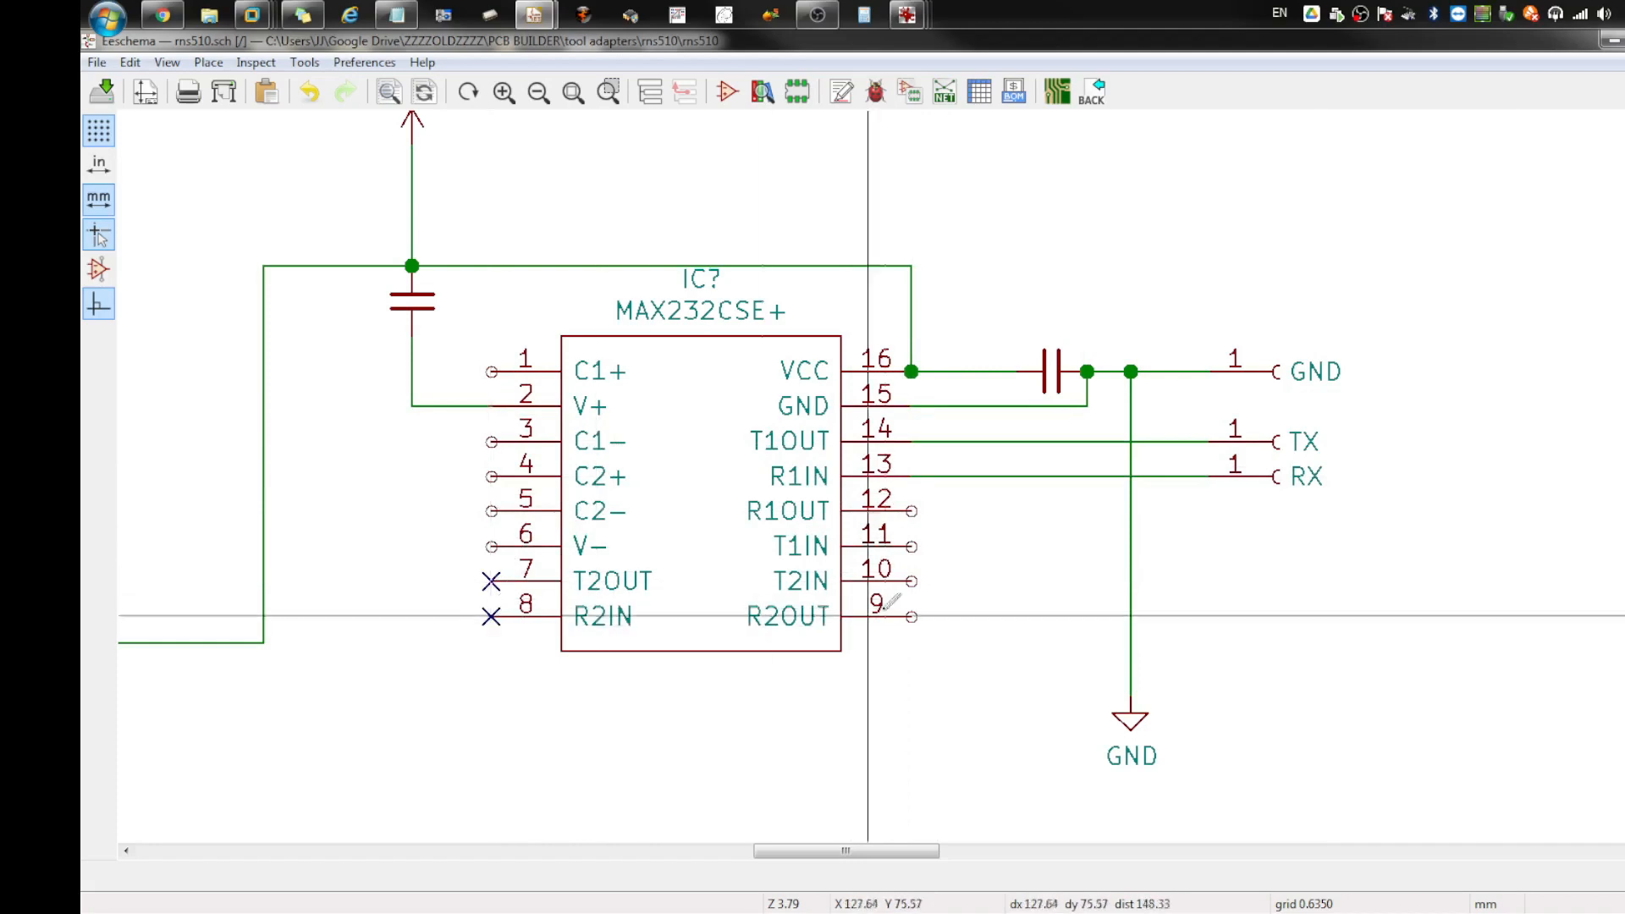
# Step: Place no-connect flags on the MAX232's T2IN and R2OUT pins, undoing the extra flag on R1OUT
pyautogui.click(912, 582)
pyautogui.click(911, 616)
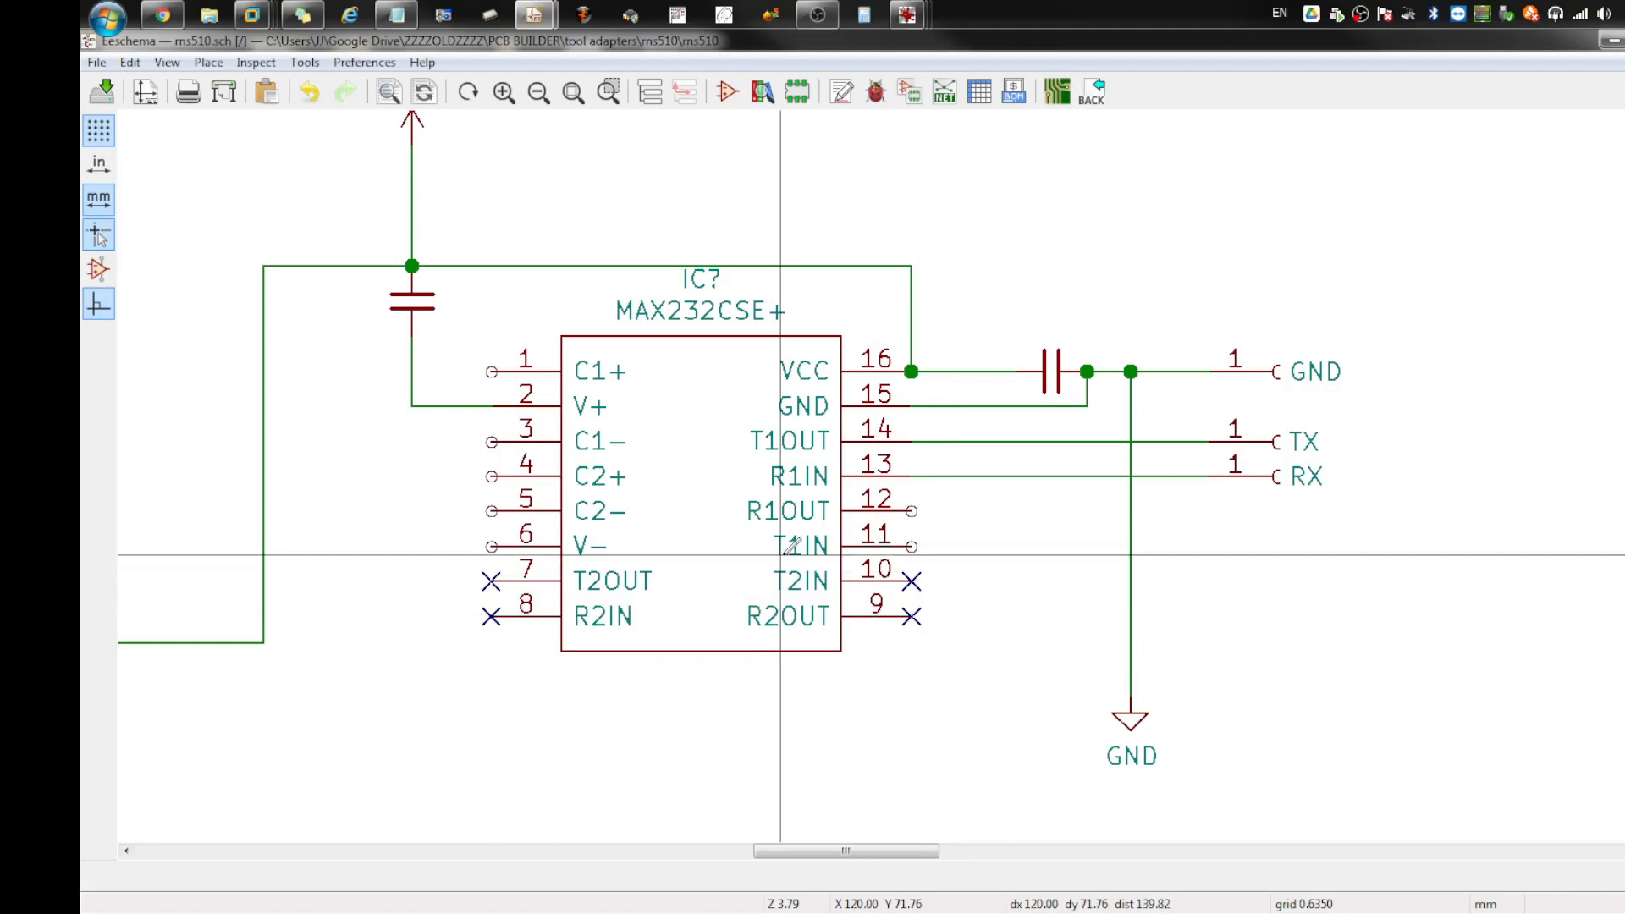
pyautogui.click(911, 511)
pyautogui.scroll(-1, 912, 511)
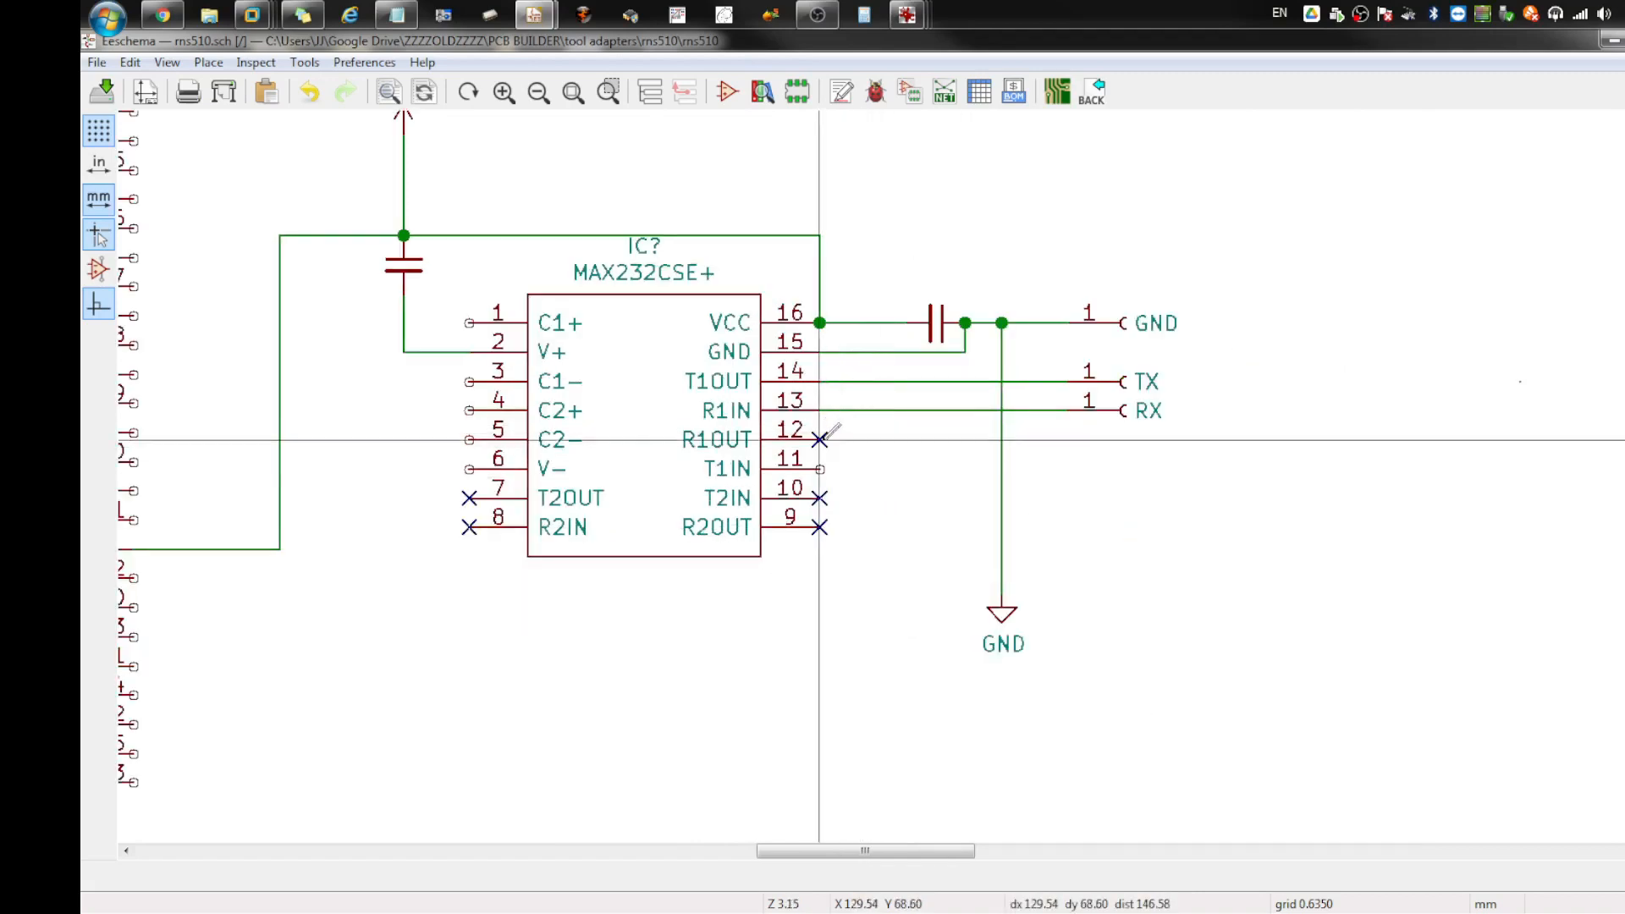
pyautogui.hotkey('ctrl', 'z')
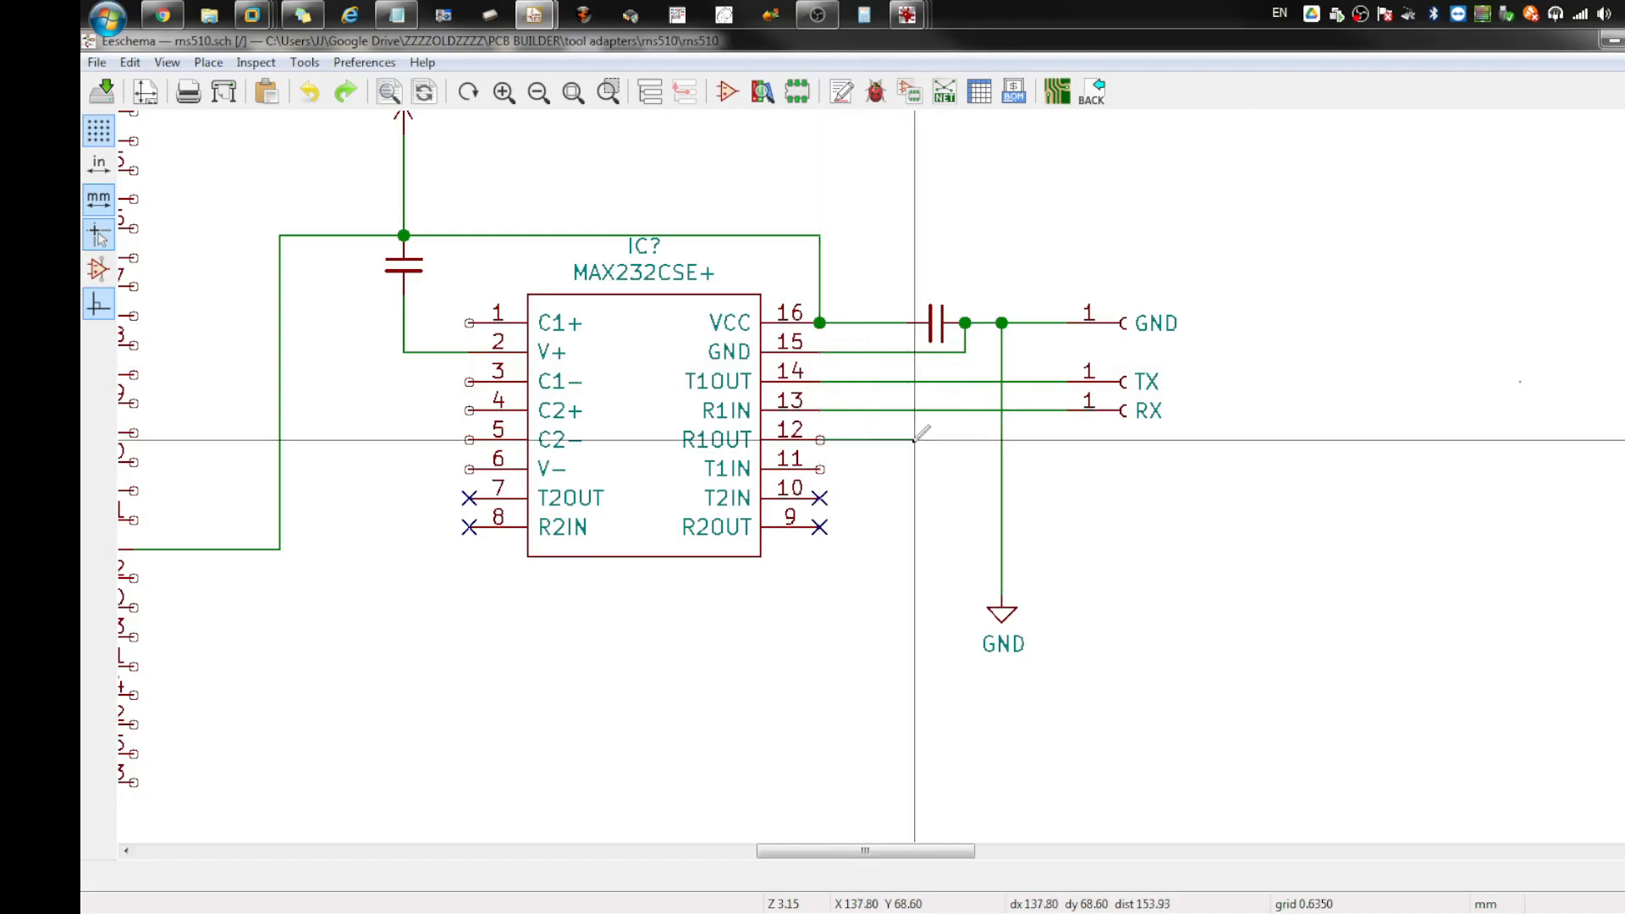
# Step: Wire the MAX232's R1OUT pin 12 down and around beneath the IC to pin 13 of the DB25 connector
pyautogui.scroll(-4, 914, 439)
pyautogui.scroll(4, 914, 439)
pyautogui.scroll(-5, 906, 474)
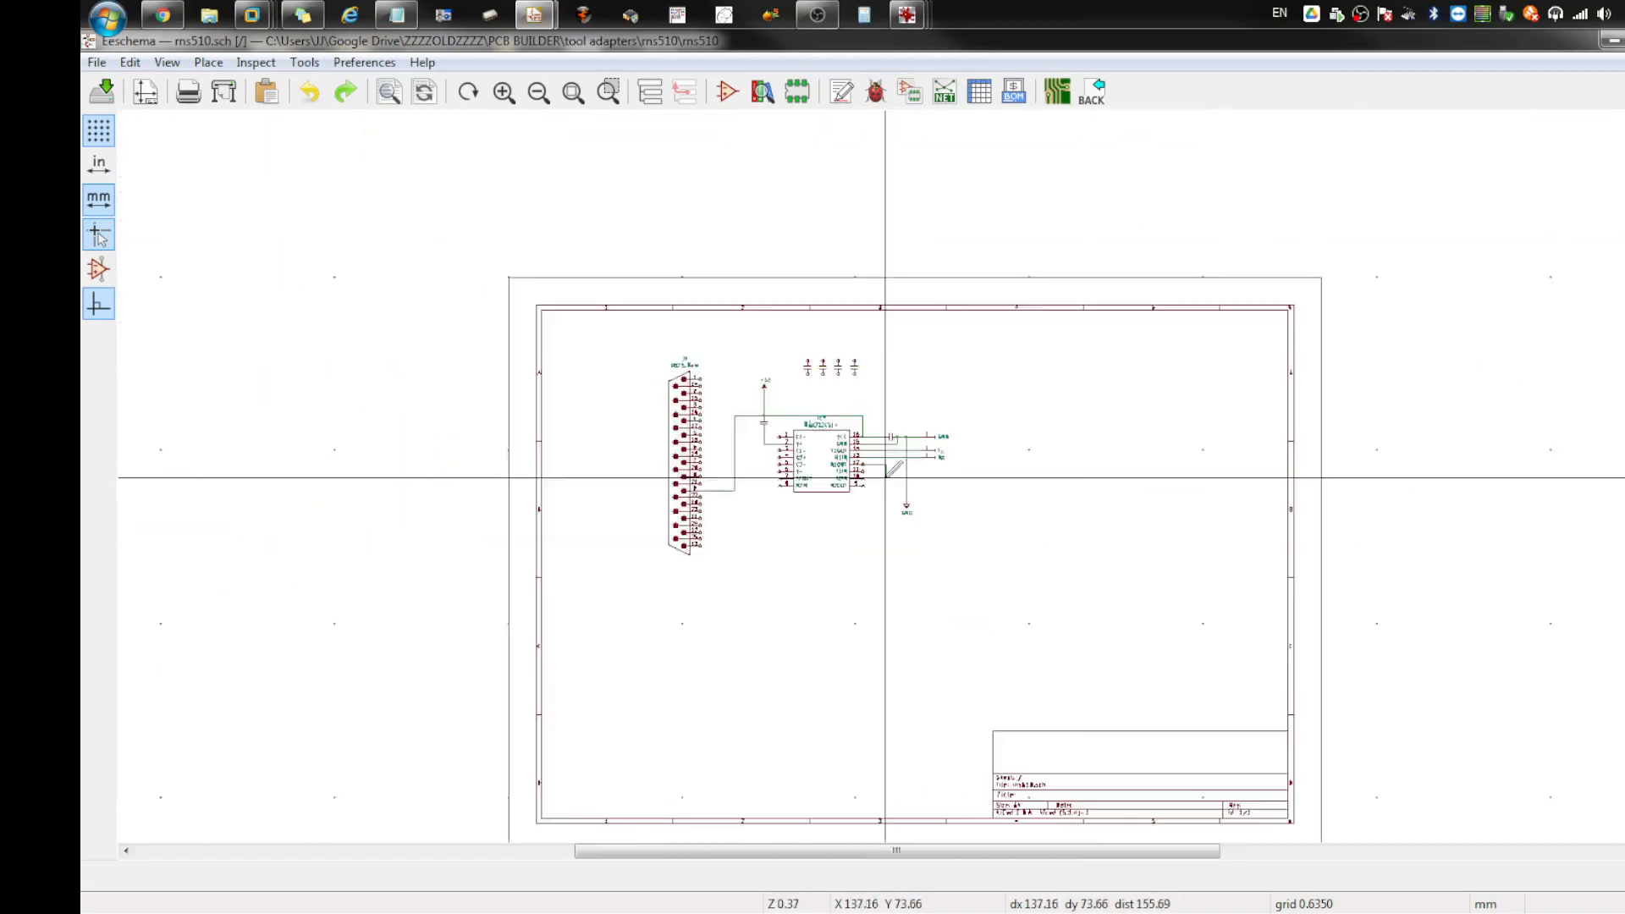
pyautogui.scroll(5, 902, 501)
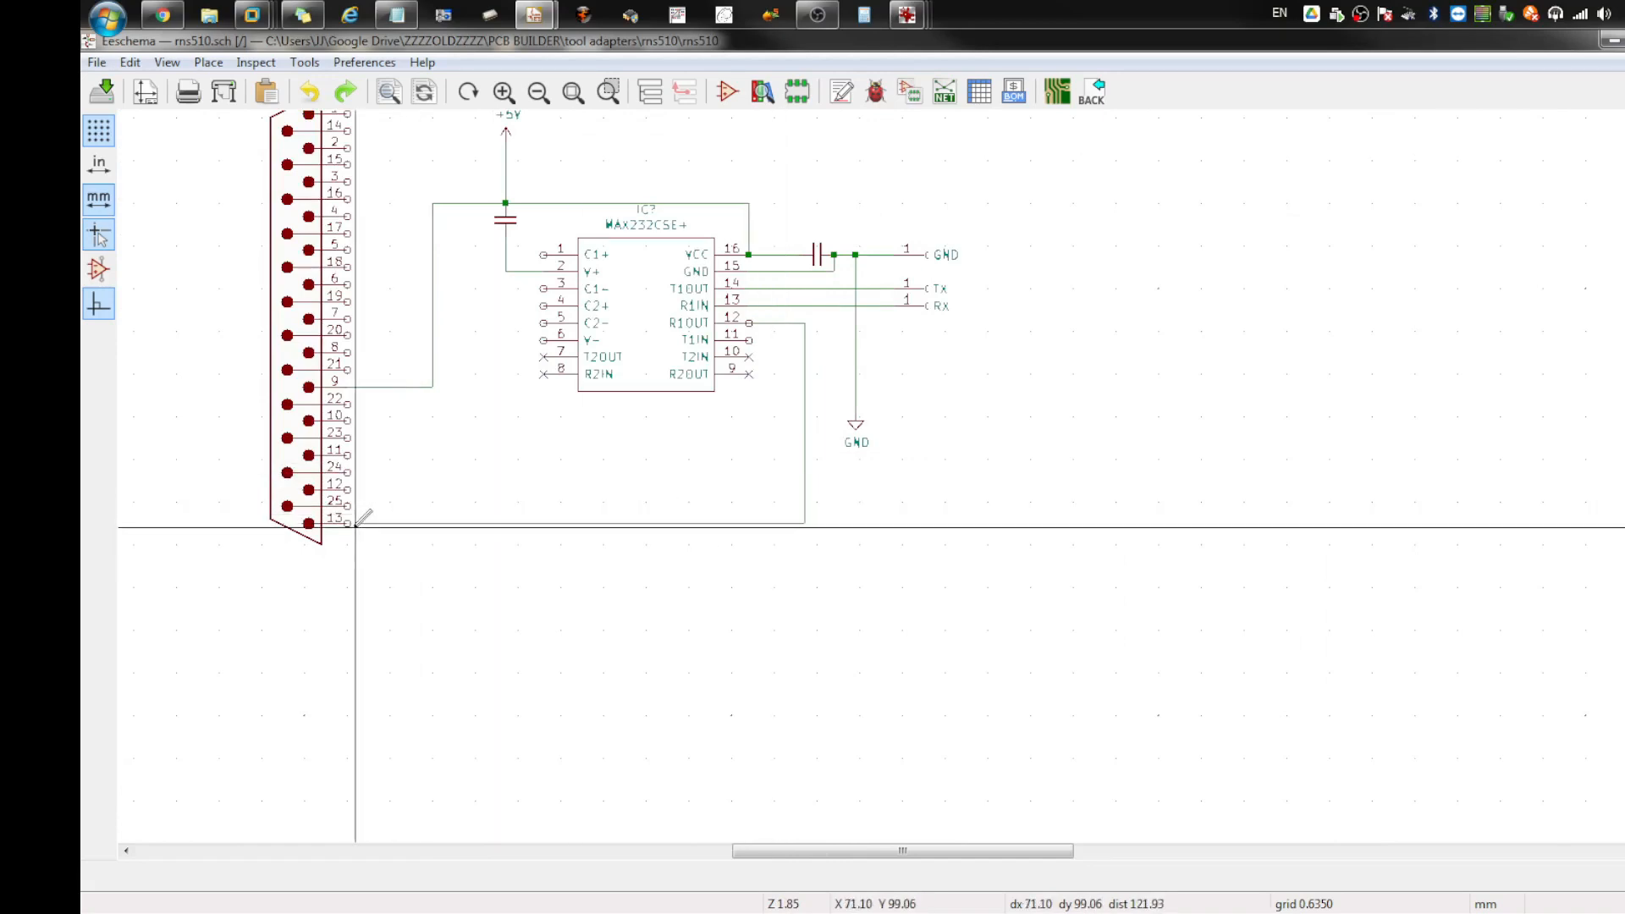
pyautogui.scroll(5, 348, 522)
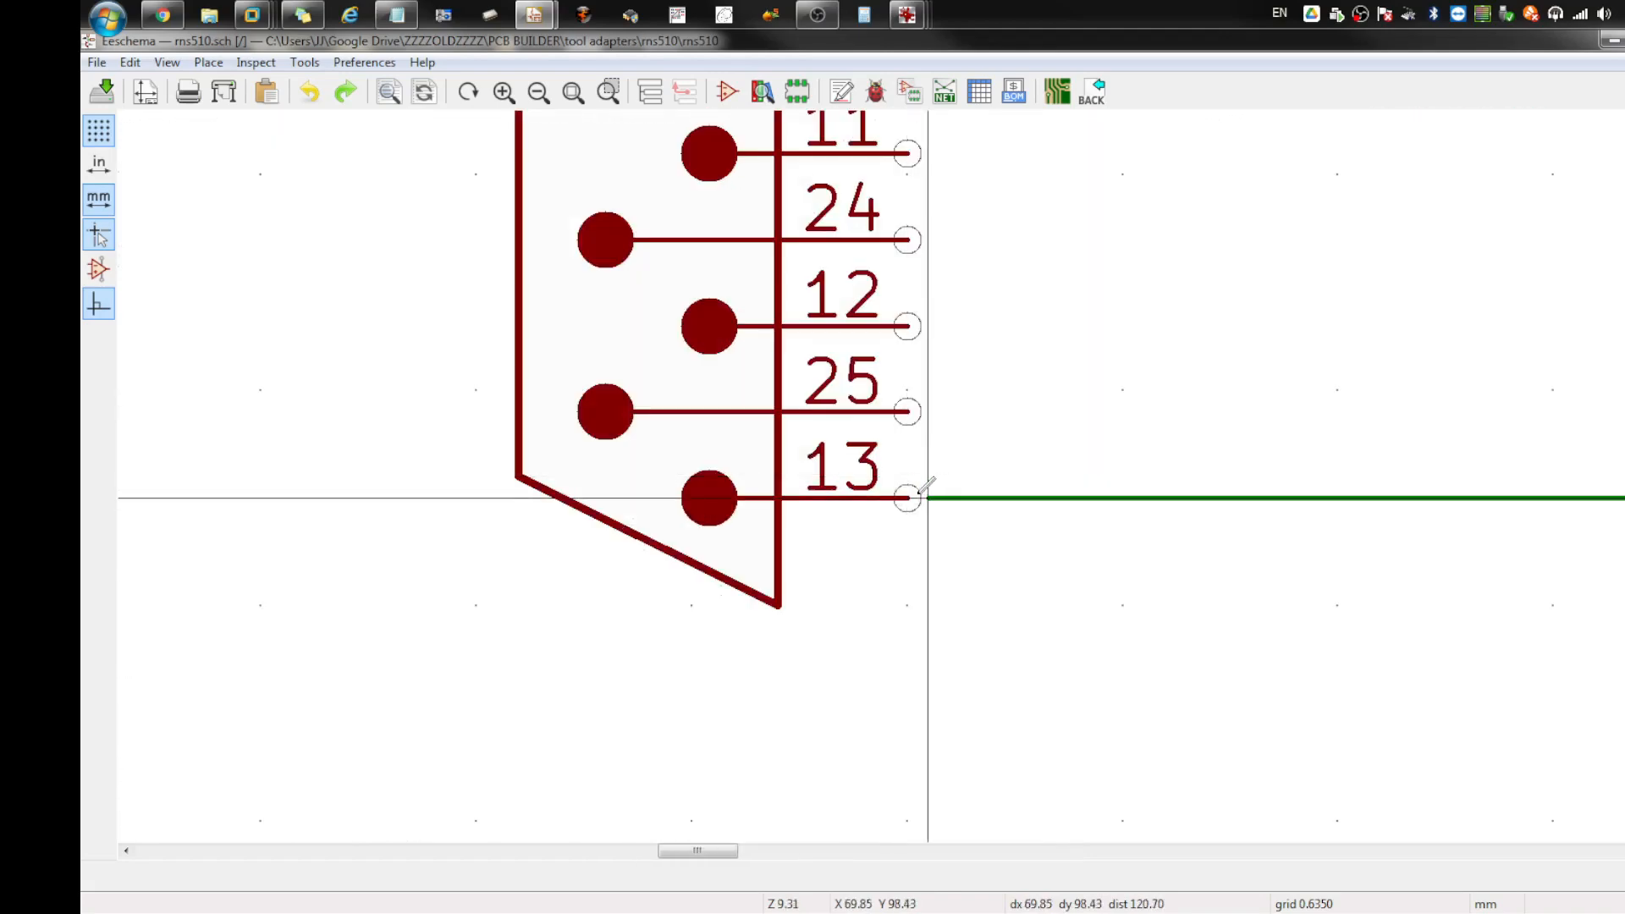
pyautogui.click(909, 497)
# Step: Wire the MAX232's T1IN pin 11 beneath the IC and up to pin 14 of the DB25 connector
pyautogui.scroll(-5, 914, 493)
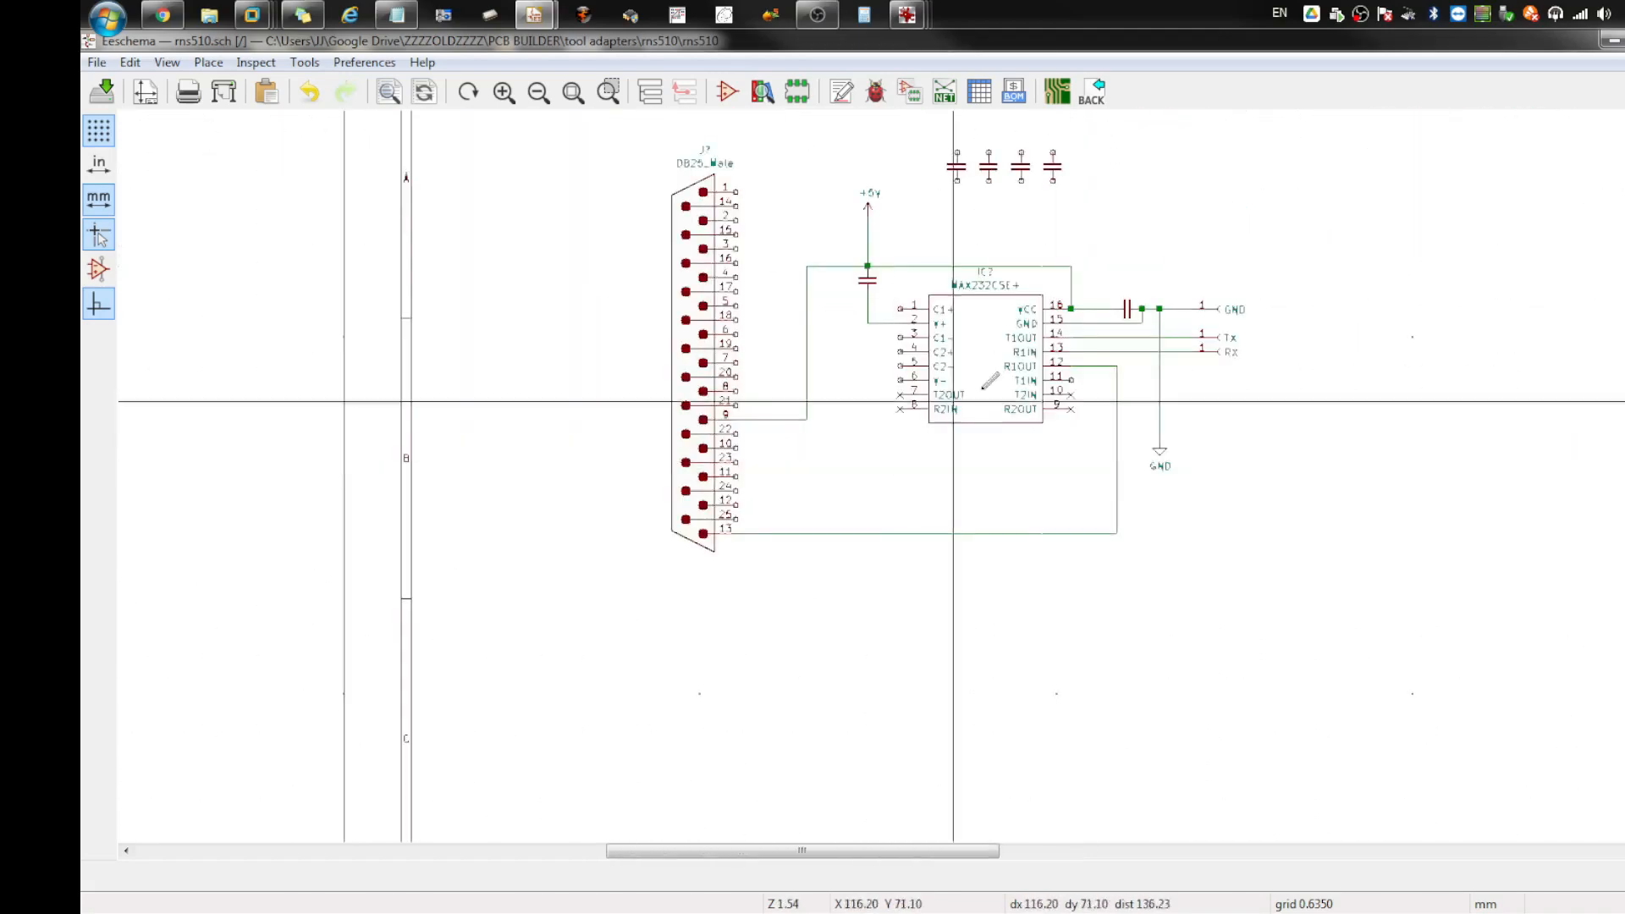
pyautogui.scroll(5, 1100, 343)
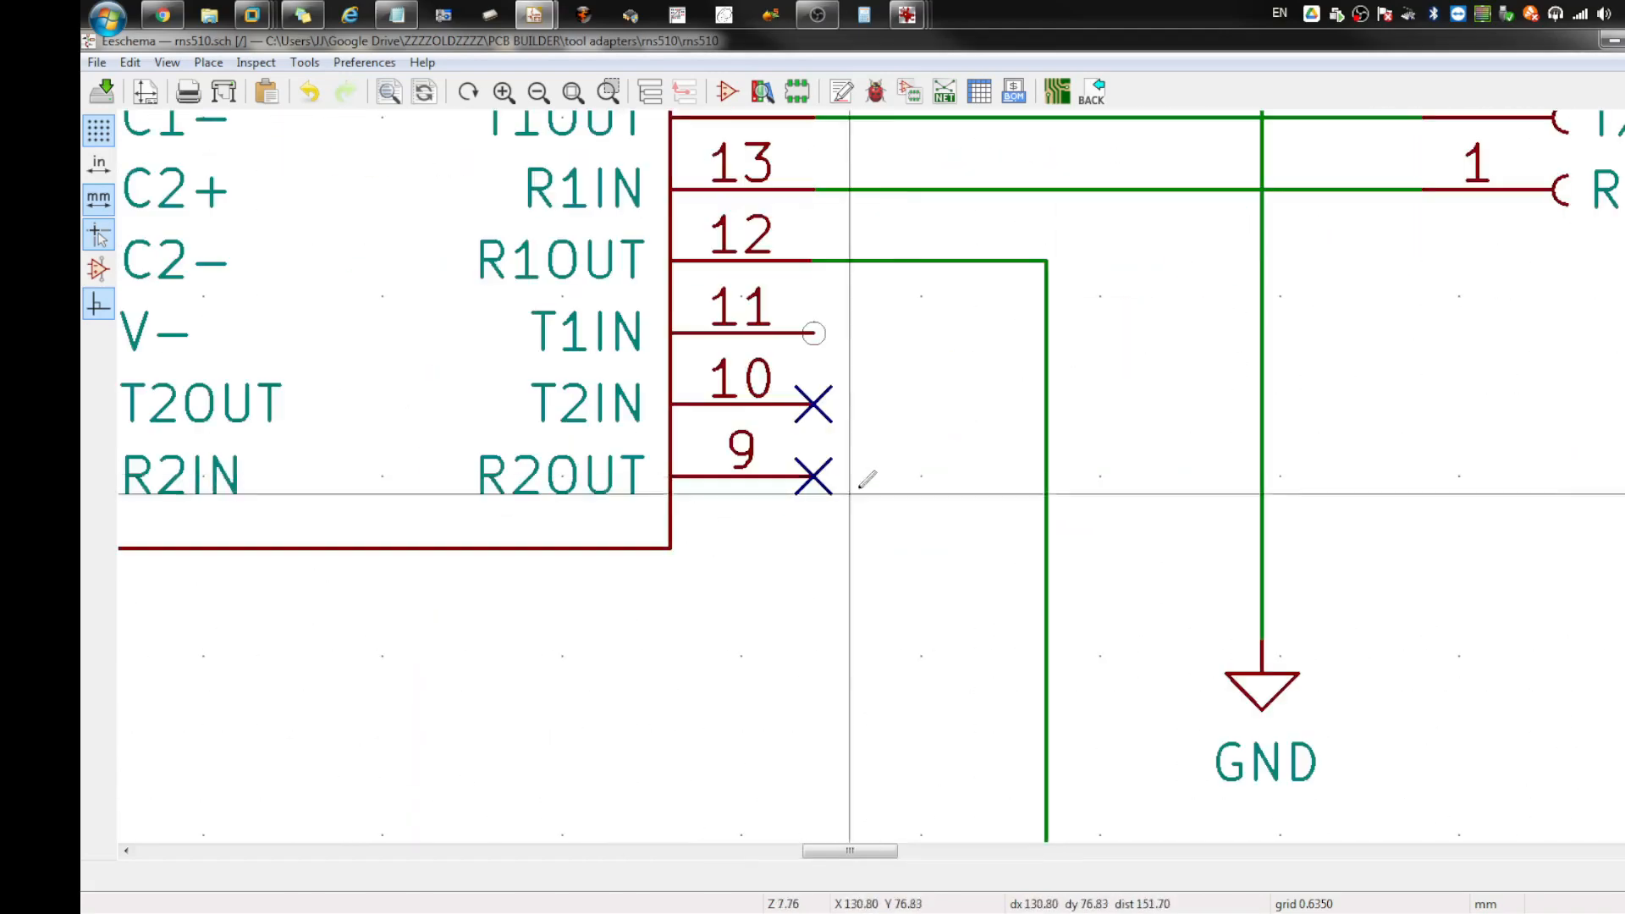
pyautogui.click(814, 331)
pyautogui.scroll(-2, 914, 448)
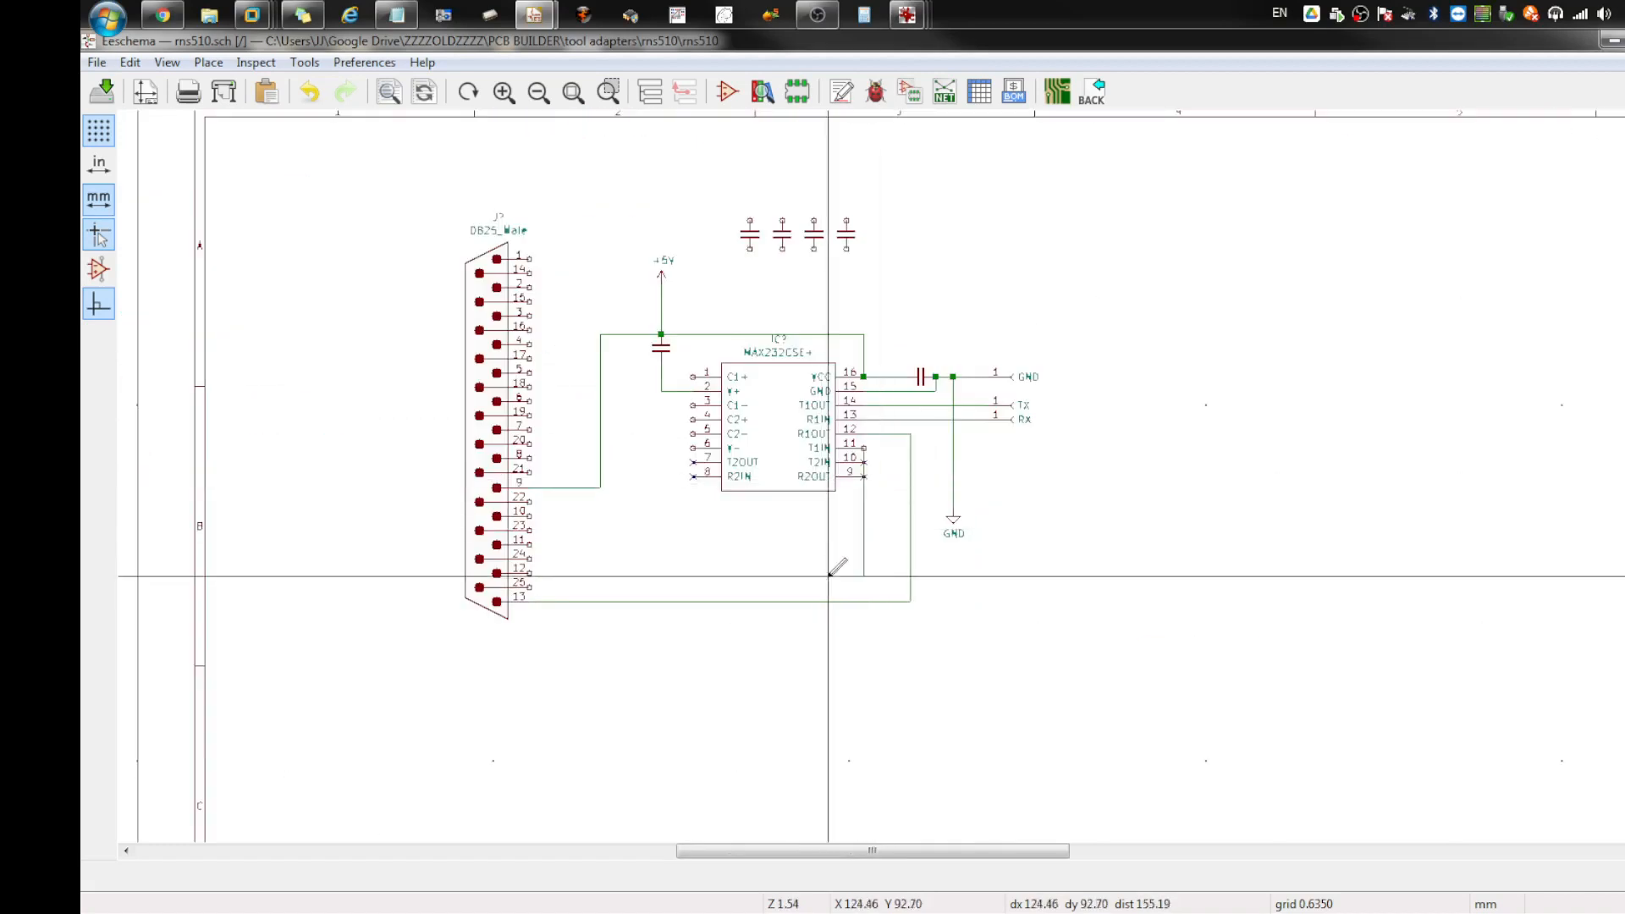
pyautogui.scroll(4, 887, 477)
pyautogui.scroll(-2, 863, 291)
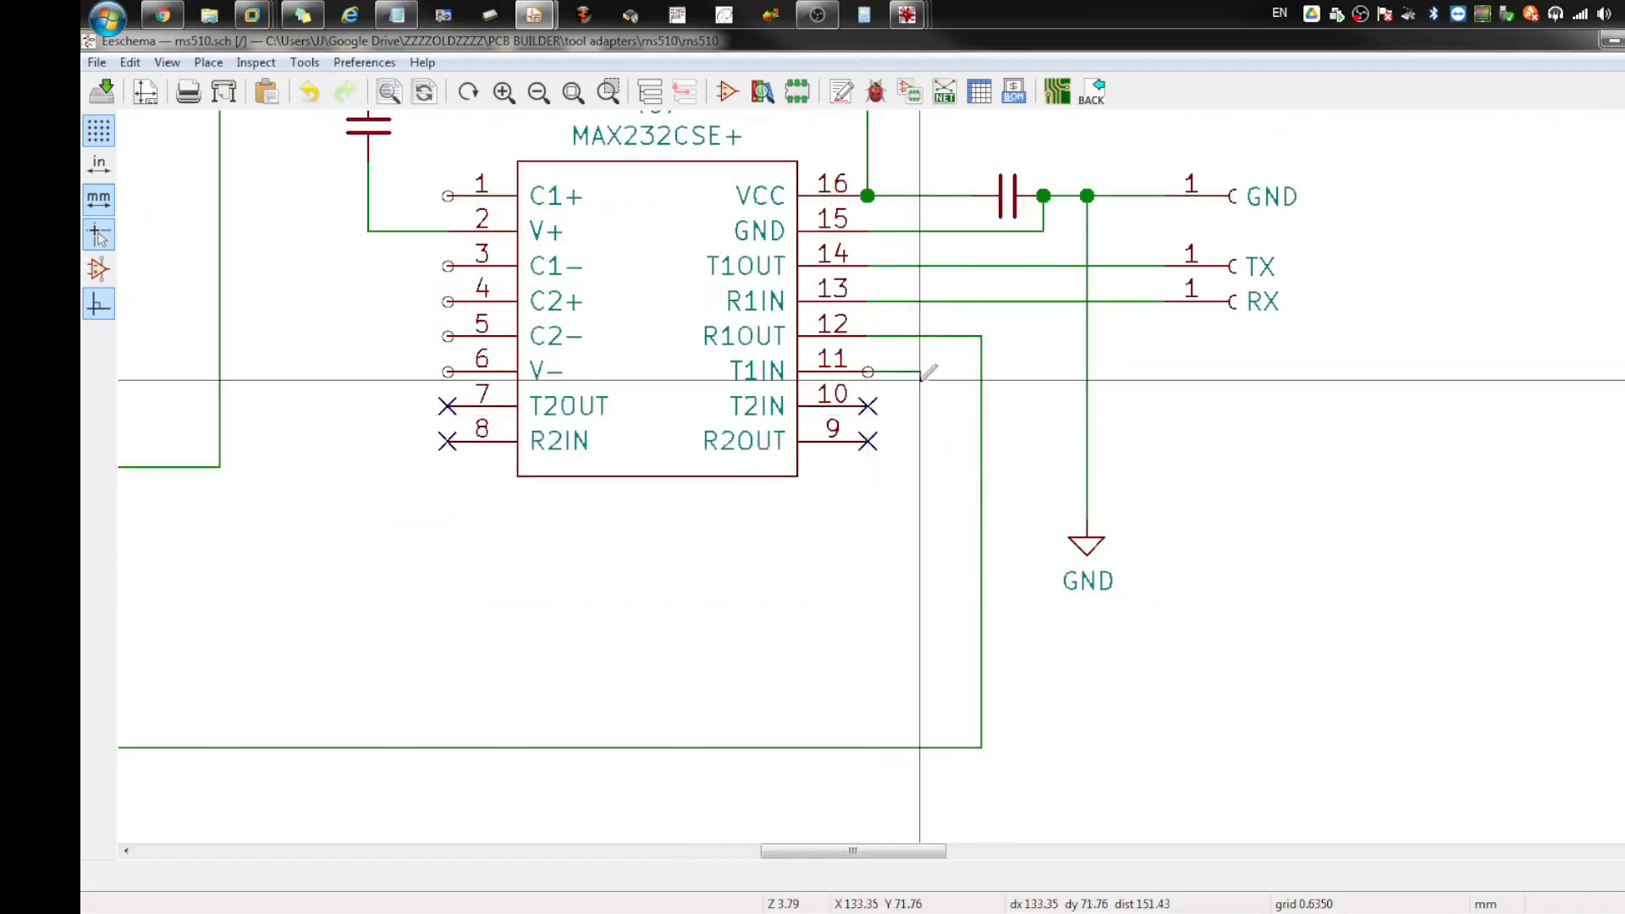
pyautogui.scroll(-2, 931, 378)
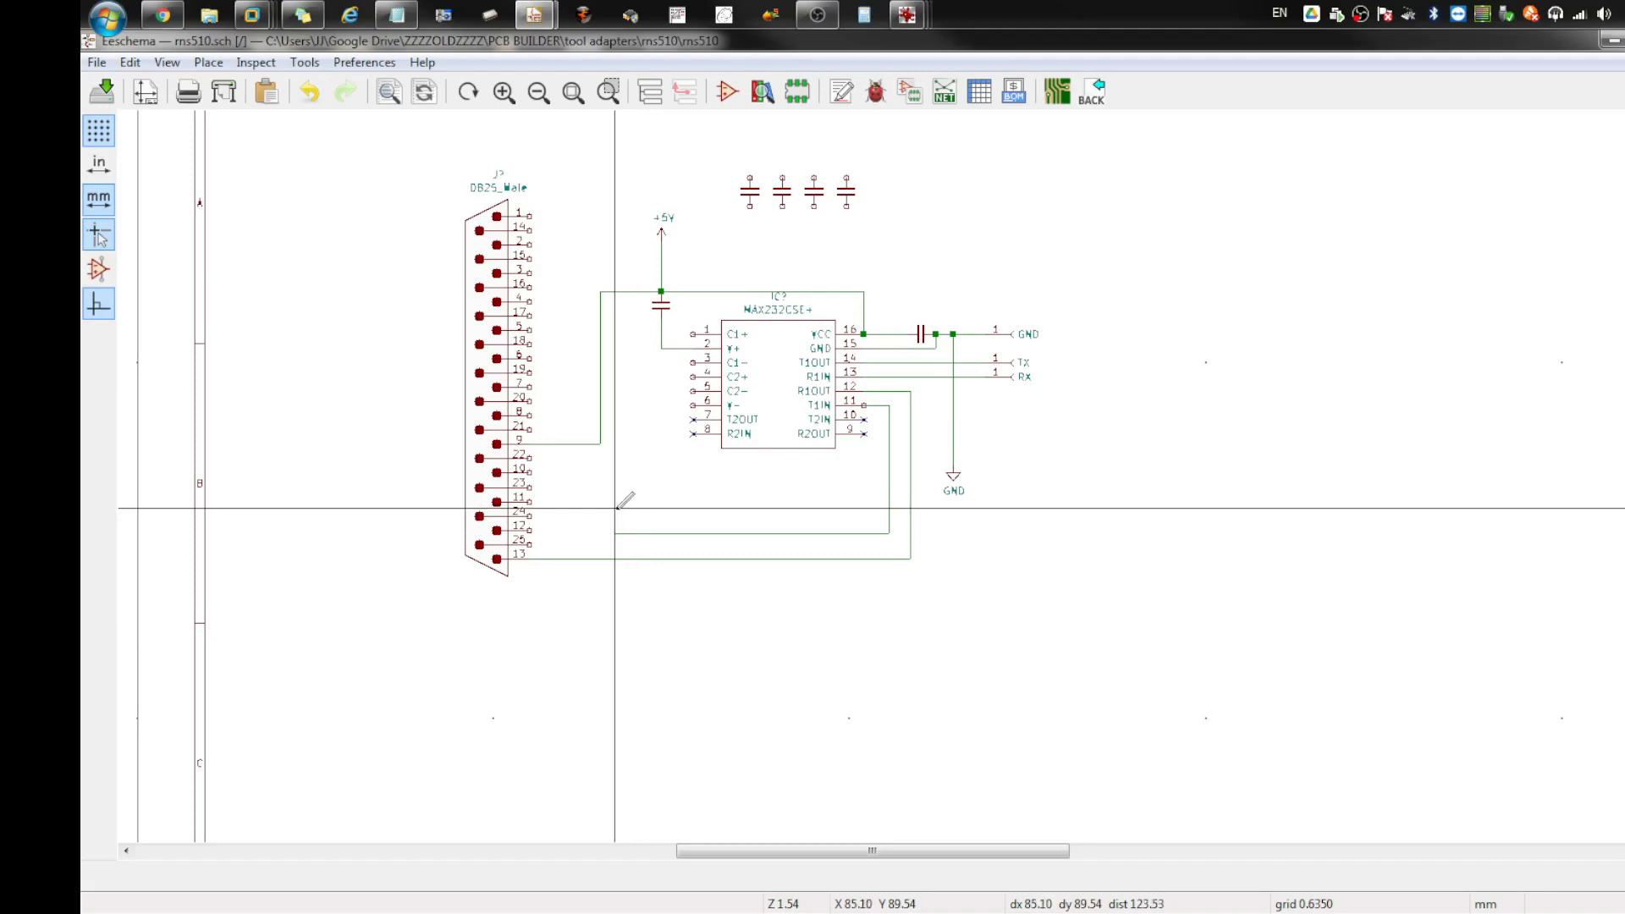
pyautogui.click(586, 508)
pyautogui.scroll(5, 582, 254)
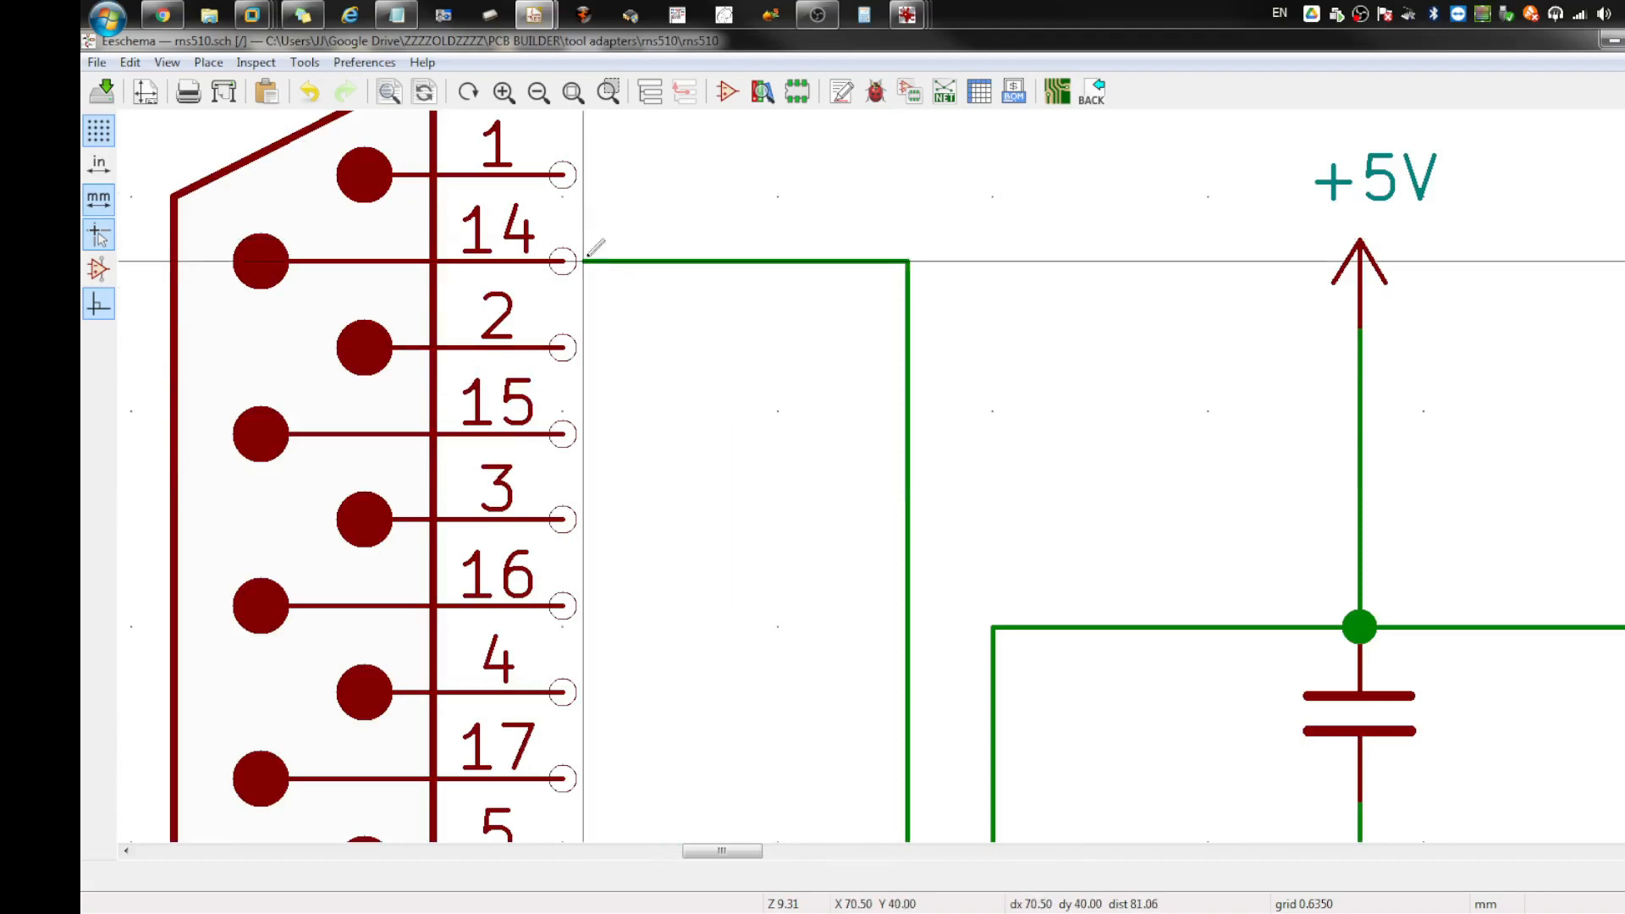
pyautogui.click(564, 260)
# Step: Join DB25 pins 23, 24 and 25 with a common vertical wire that ends freely below the connector
pyautogui.scroll(-7, 563, 260)
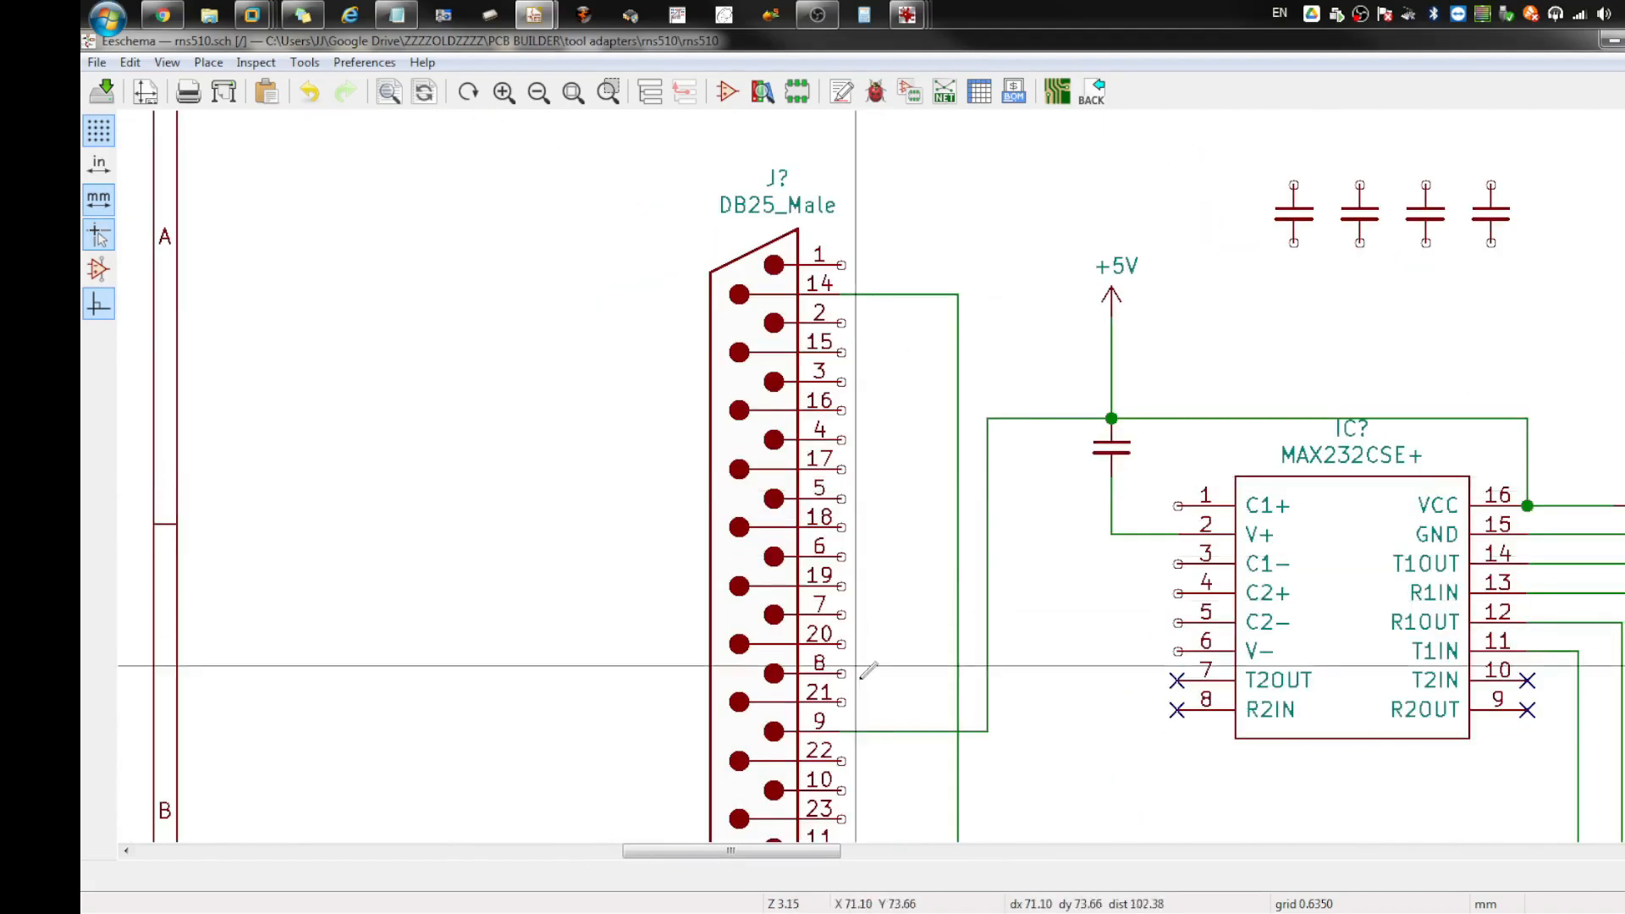
pyautogui.scroll(6, 892, 524)
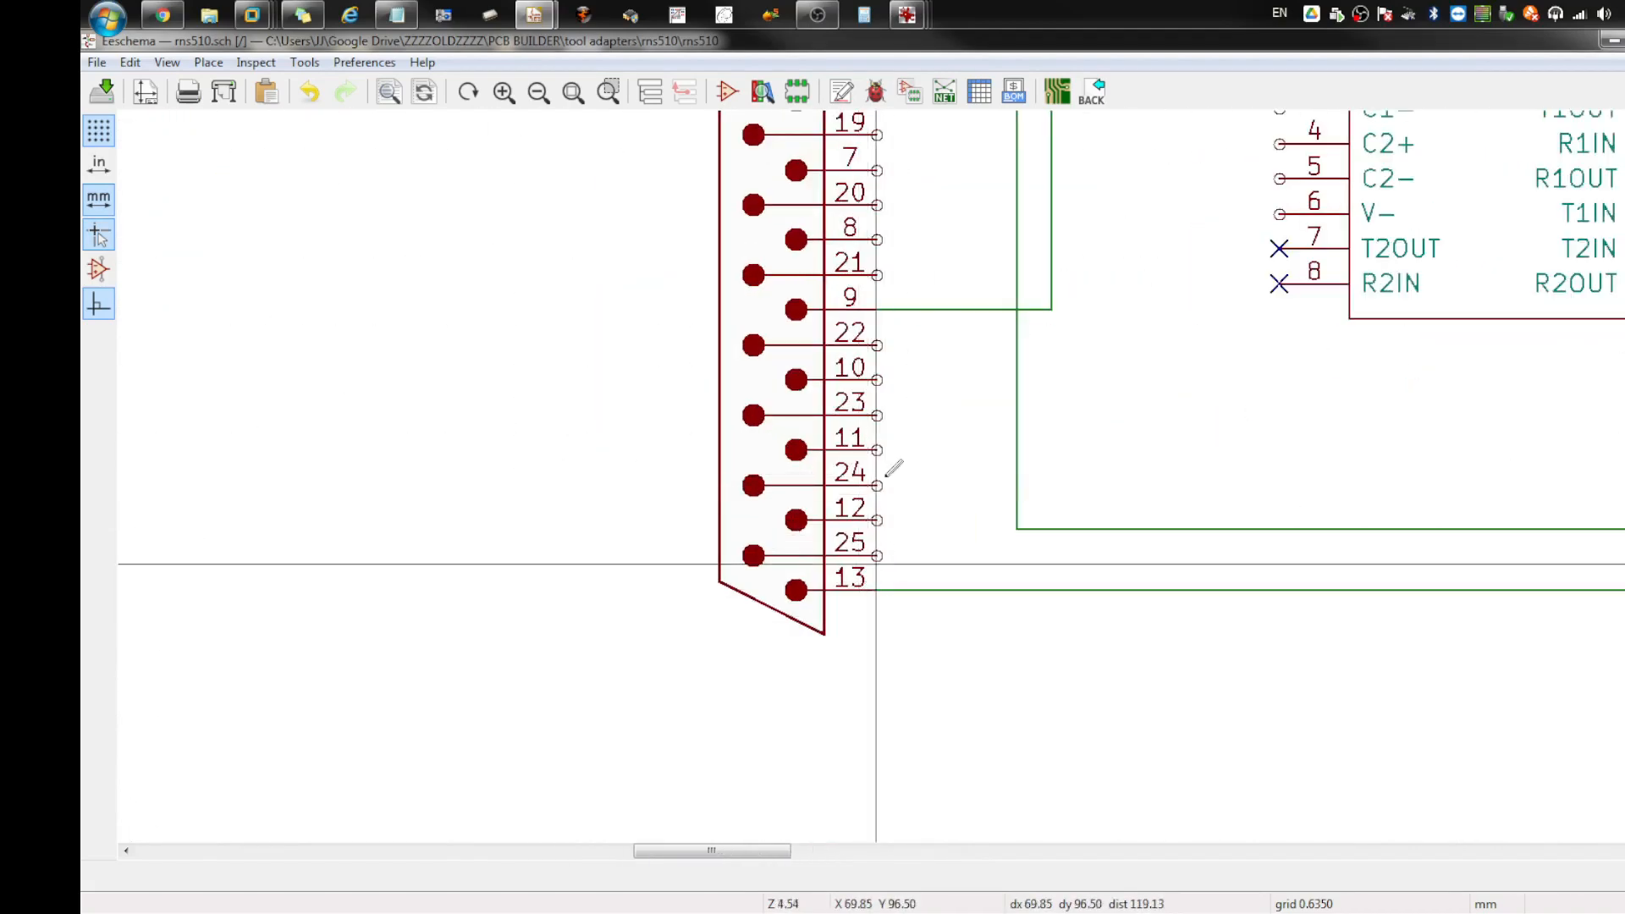
pyautogui.scroll(-1, 886, 342)
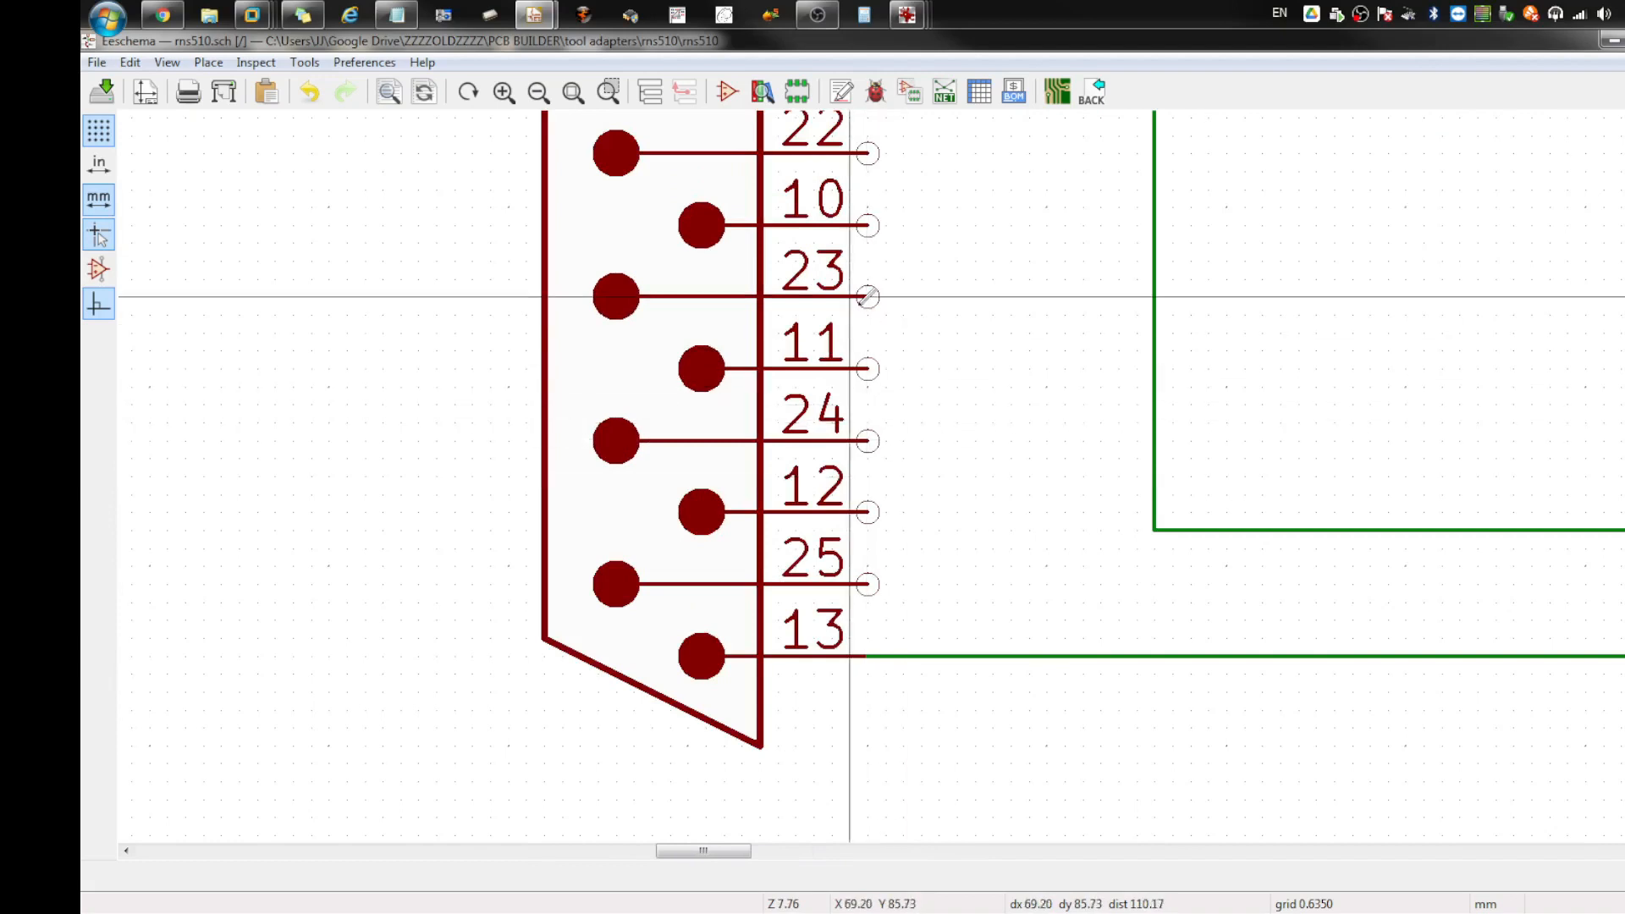
pyautogui.click(940, 297)
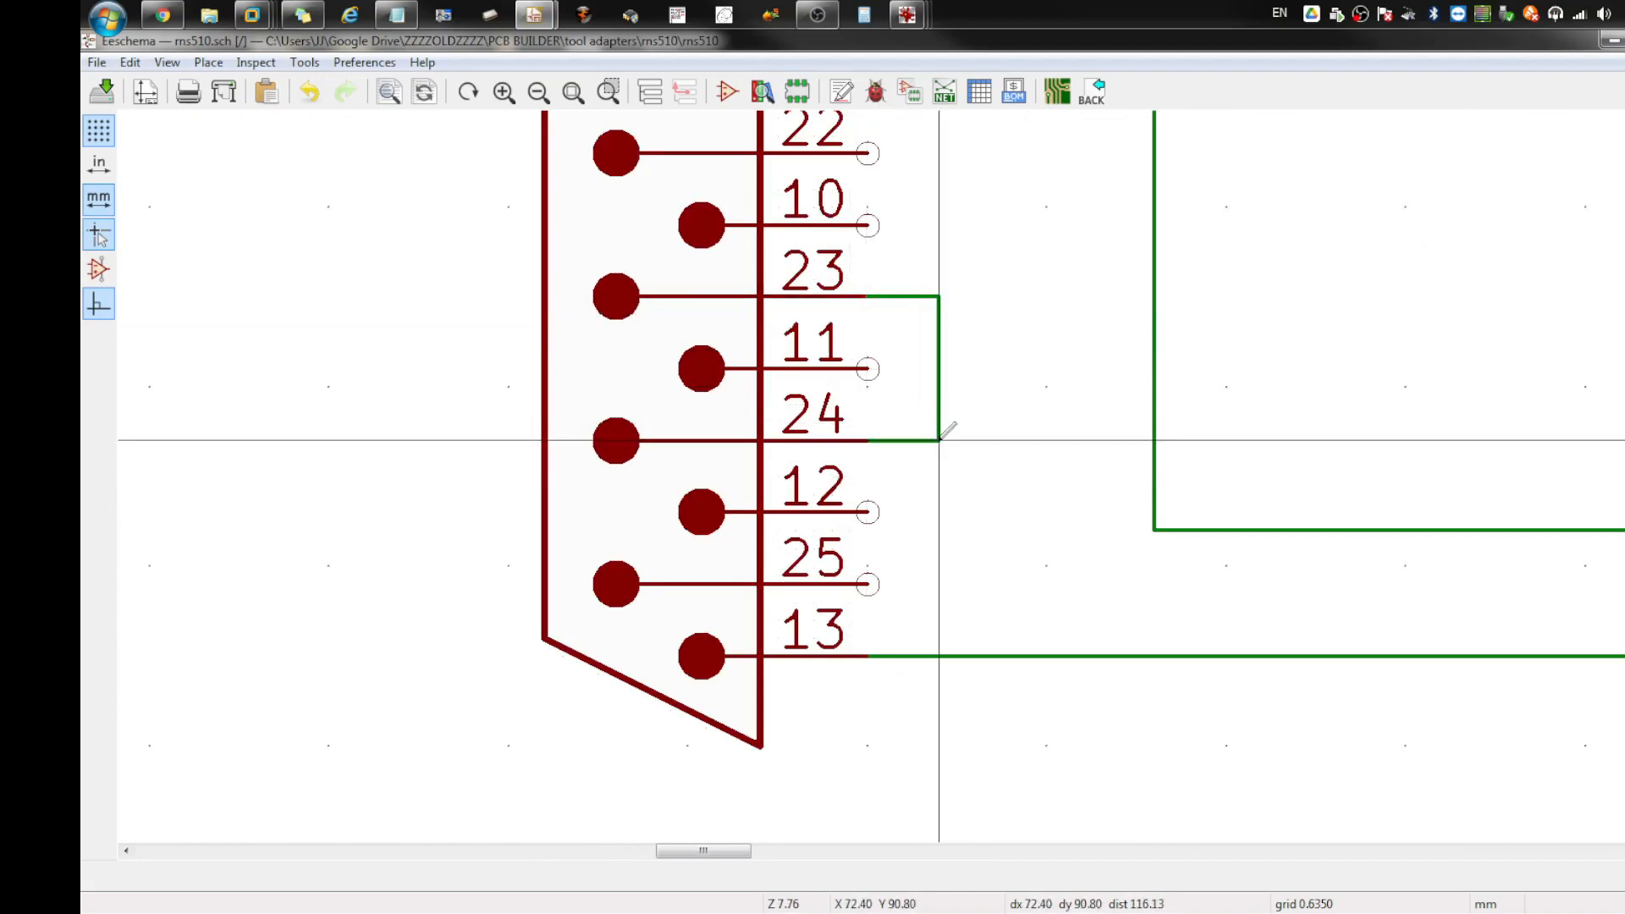
pyautogui.click(940, 440)
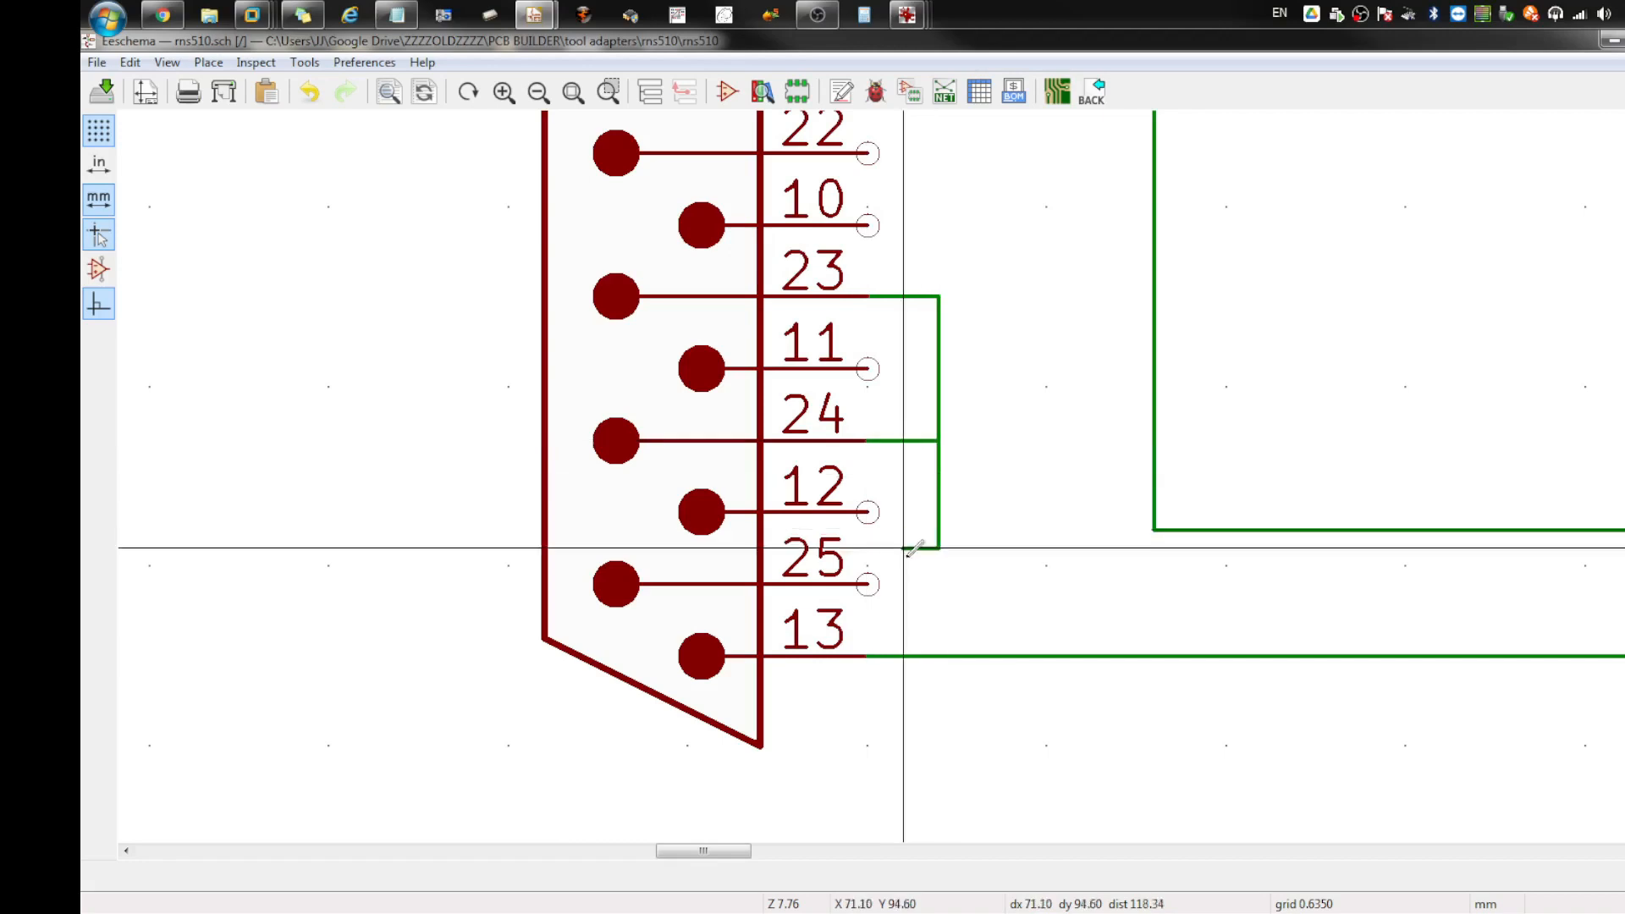
pyautogui.click(940, 584)
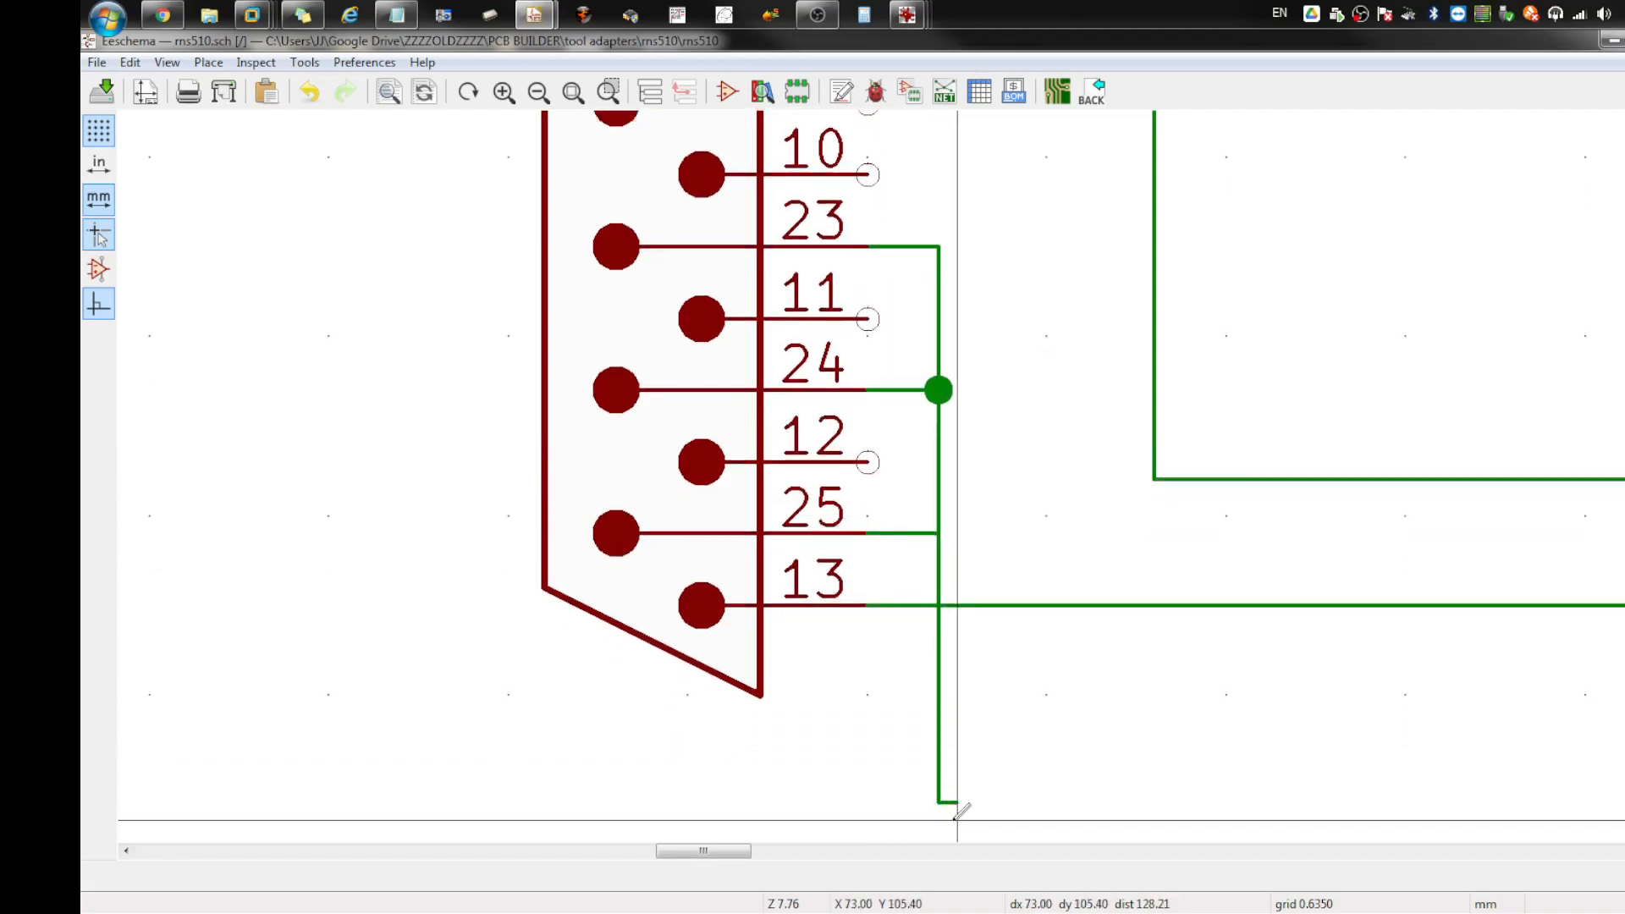
pyautogui.doubleClick(940, 690)
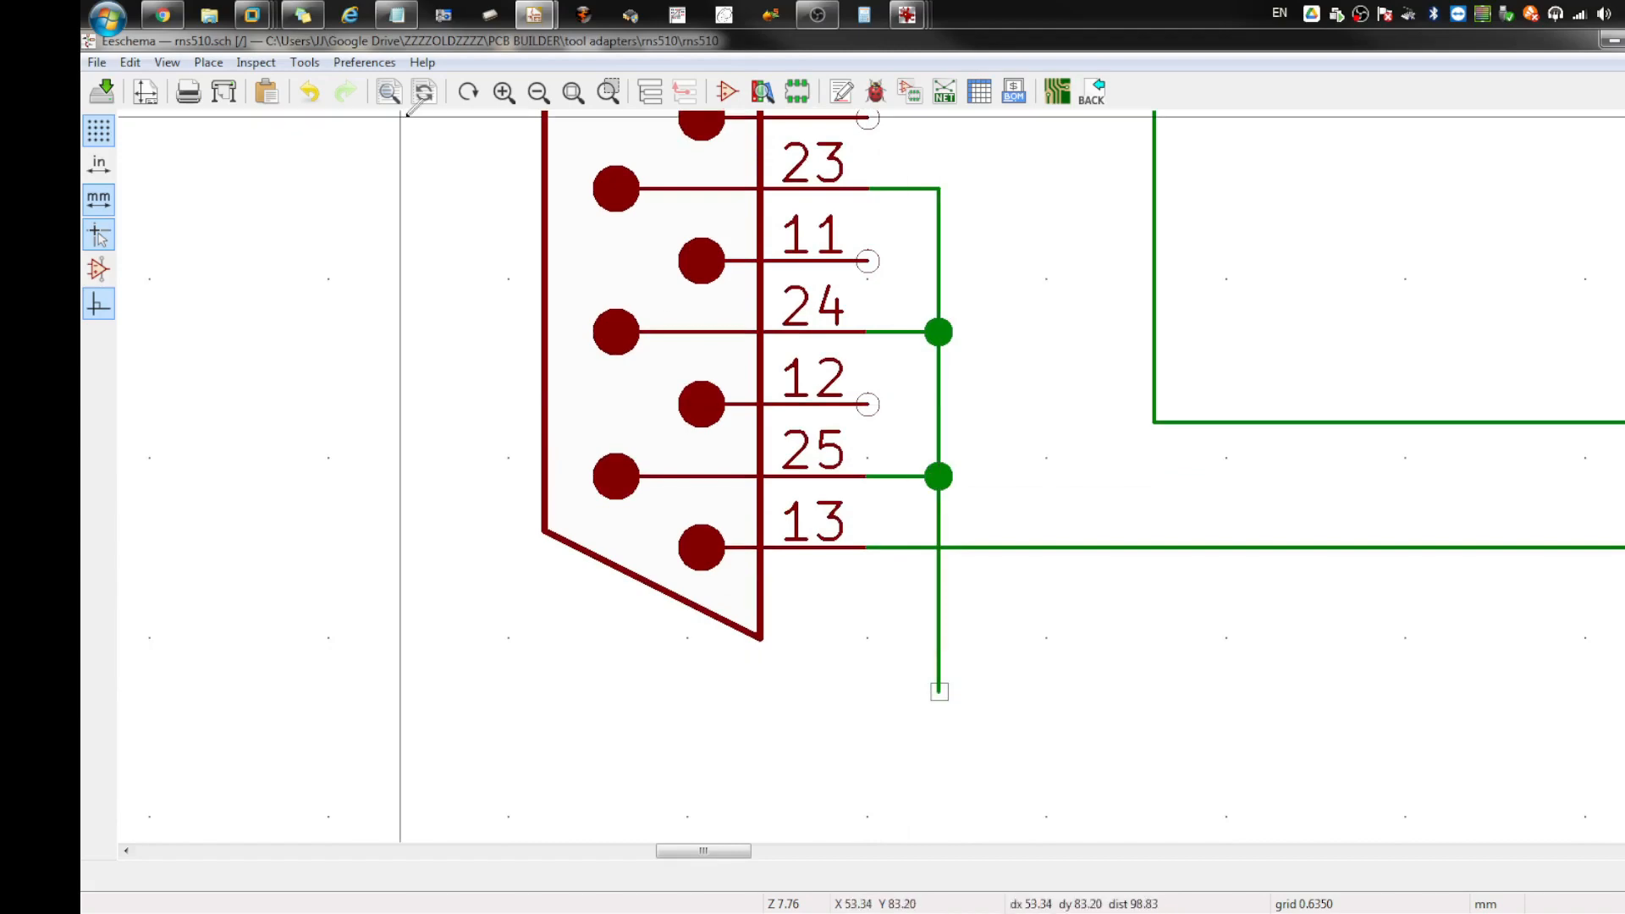
# Step: Place a GND power symbol at the free end of the common wire joining DB25 pins 23, 24 and 25
pyautogui.click(208, 63)
pyautogui.click(249, 126)
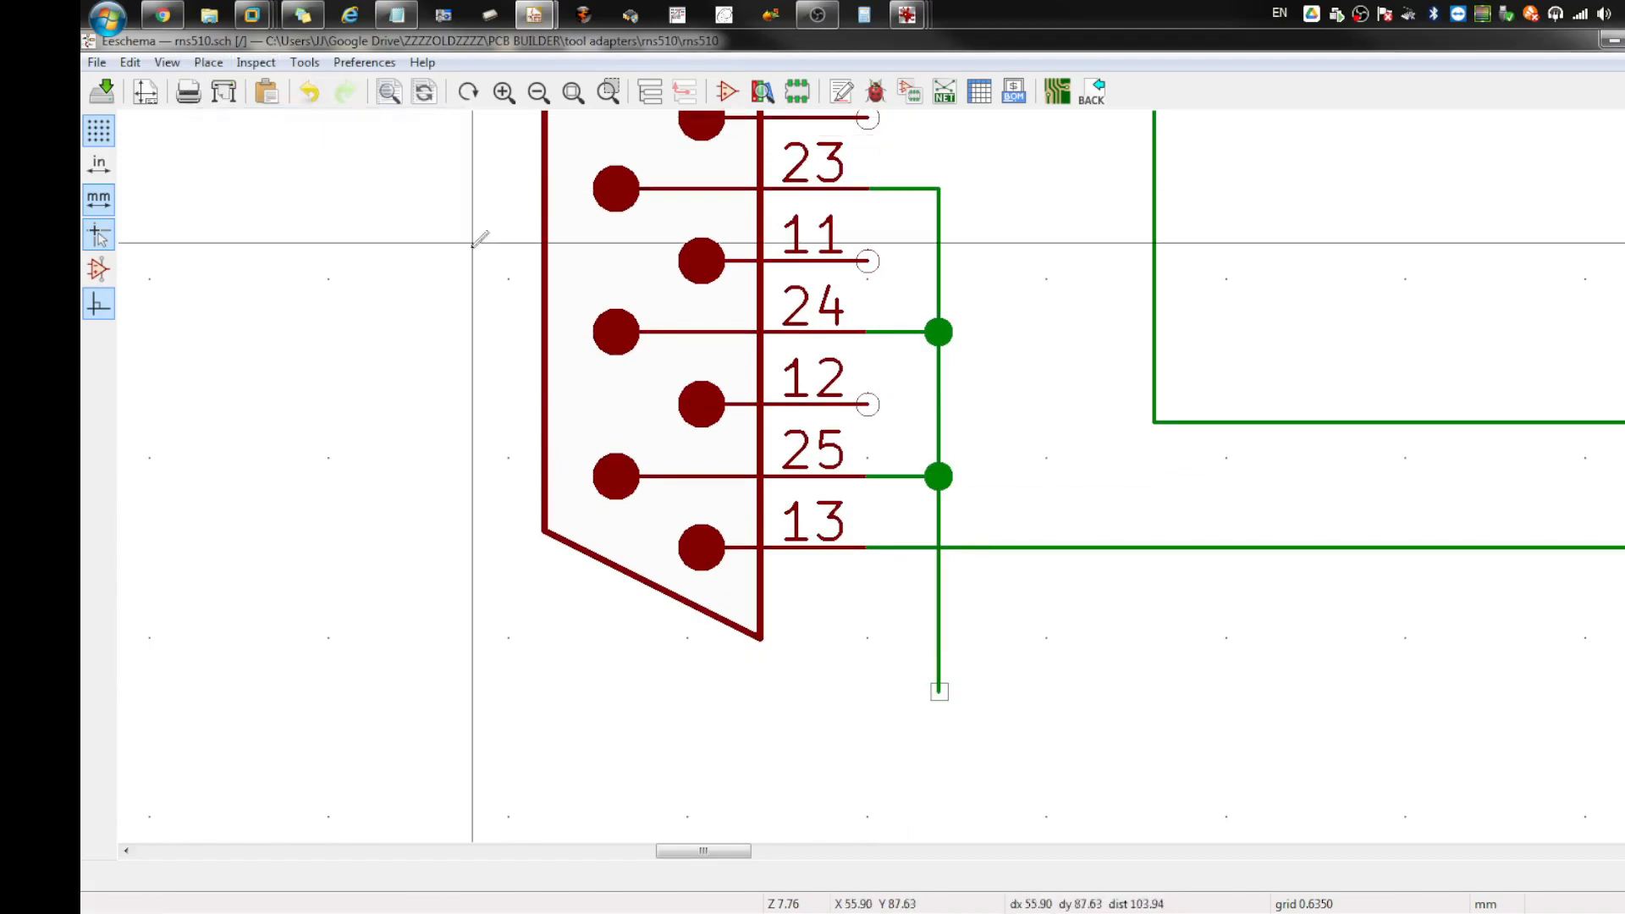
pyautogui.click(940, 686)
pyautogui.write('g')
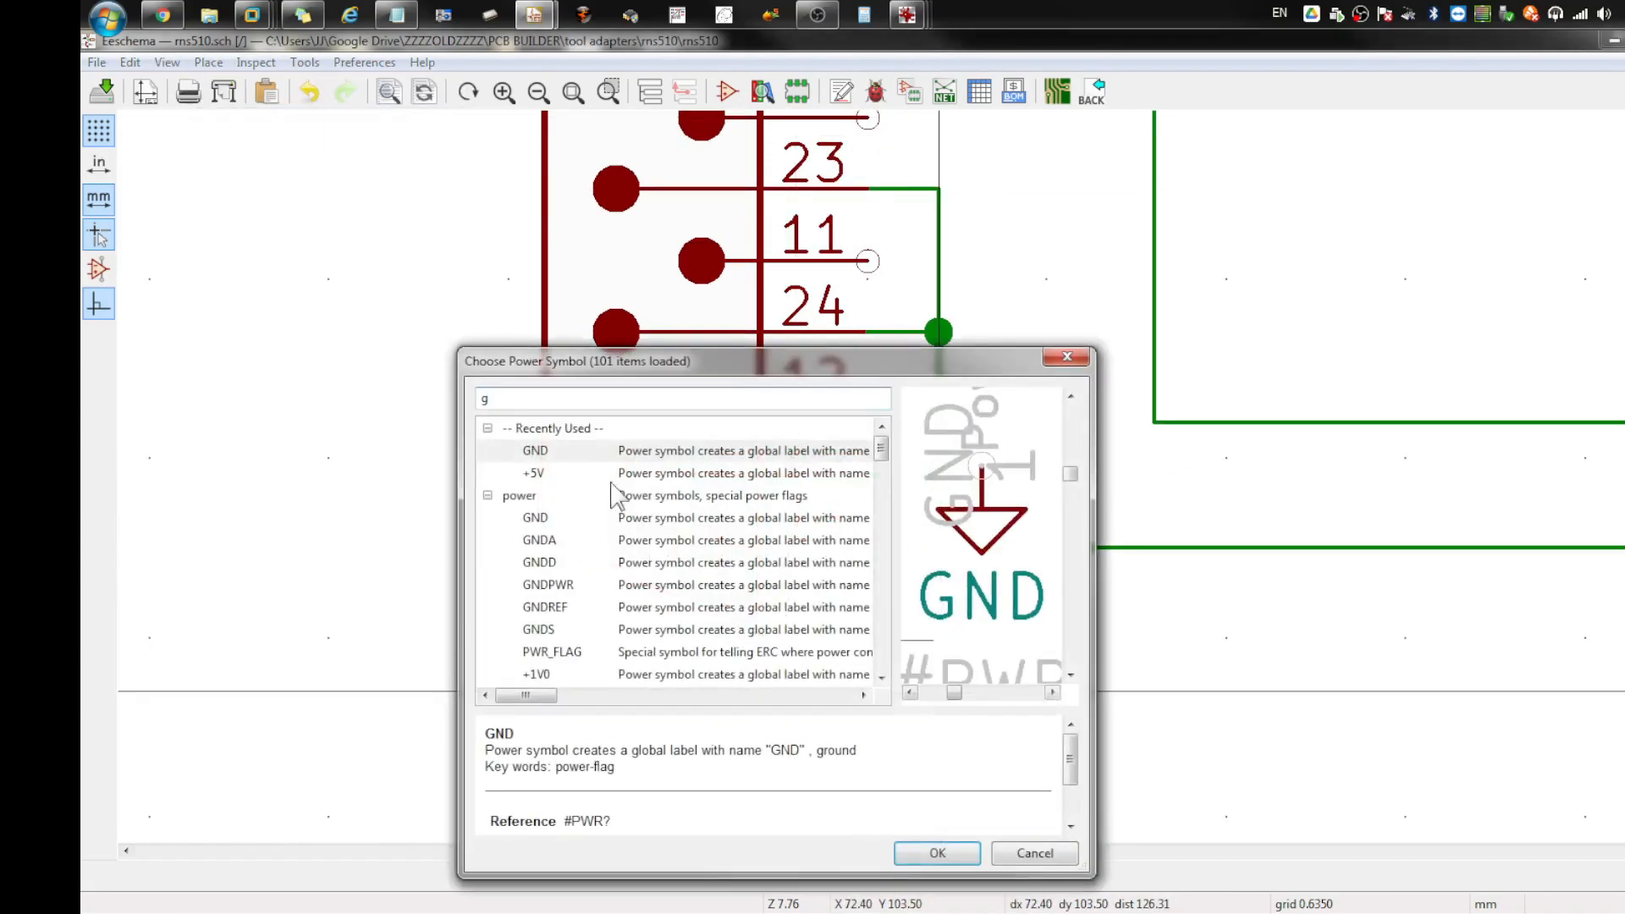
pyautogui.click(571, 454)
pyautogui.click(937, 851)
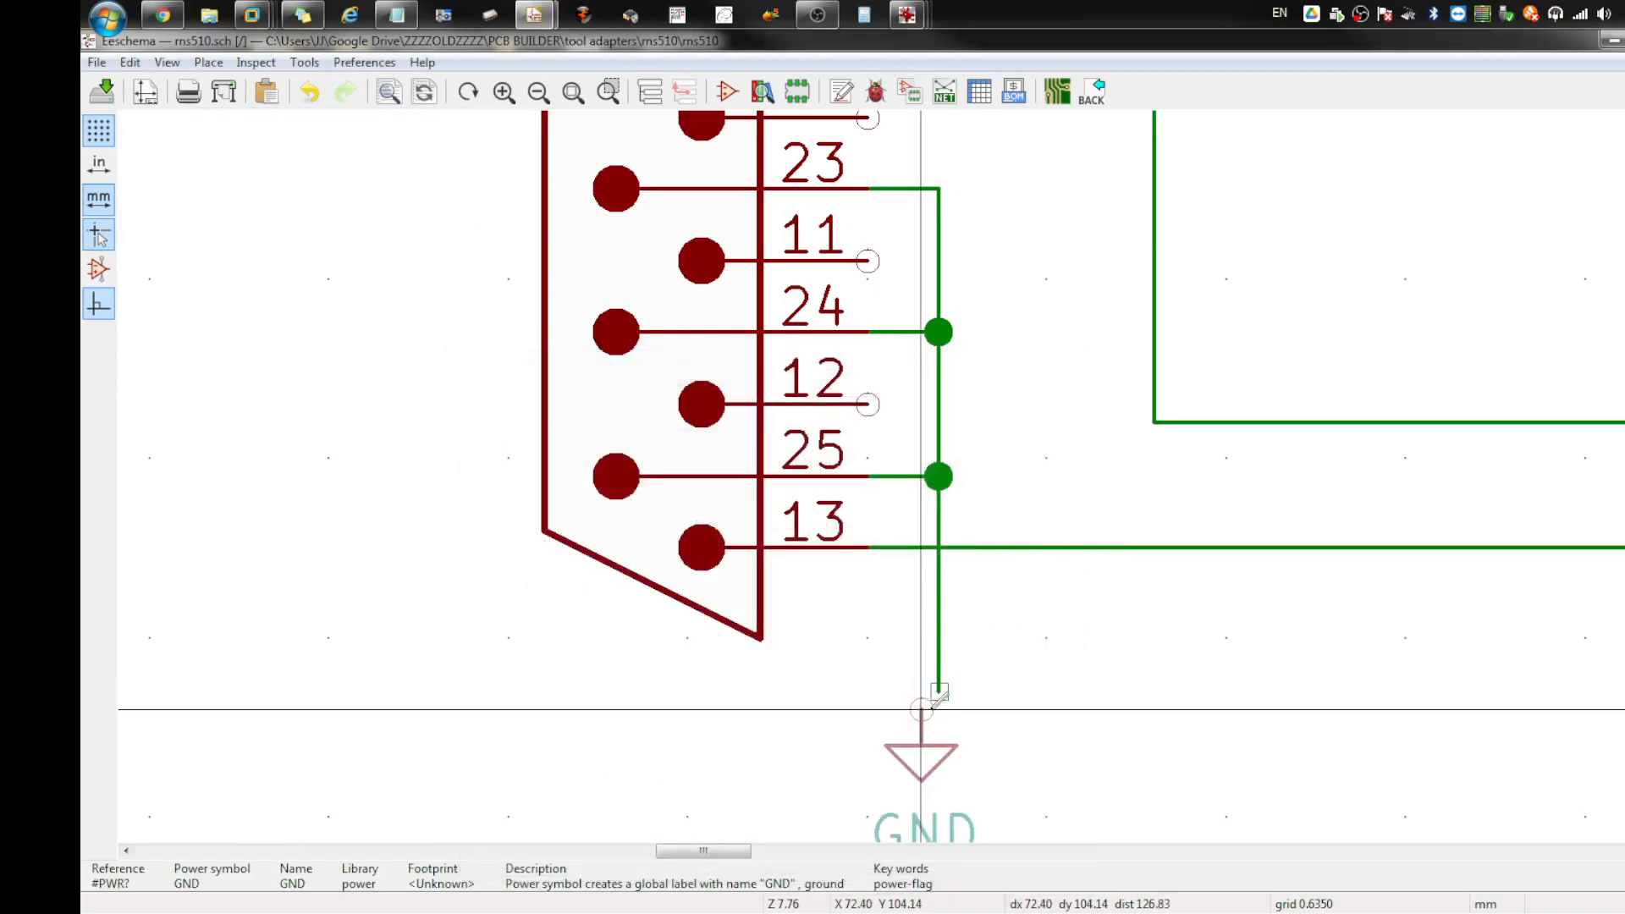
pyautogui.click(939, 691)
# Step: Move one spare capacitor from above the MAX232 into the space between the DB25 connector and the C1+ pin
pyautogui.scroll(-4, 900, 471)
pyautogui.scroll(-3, 901, 470)
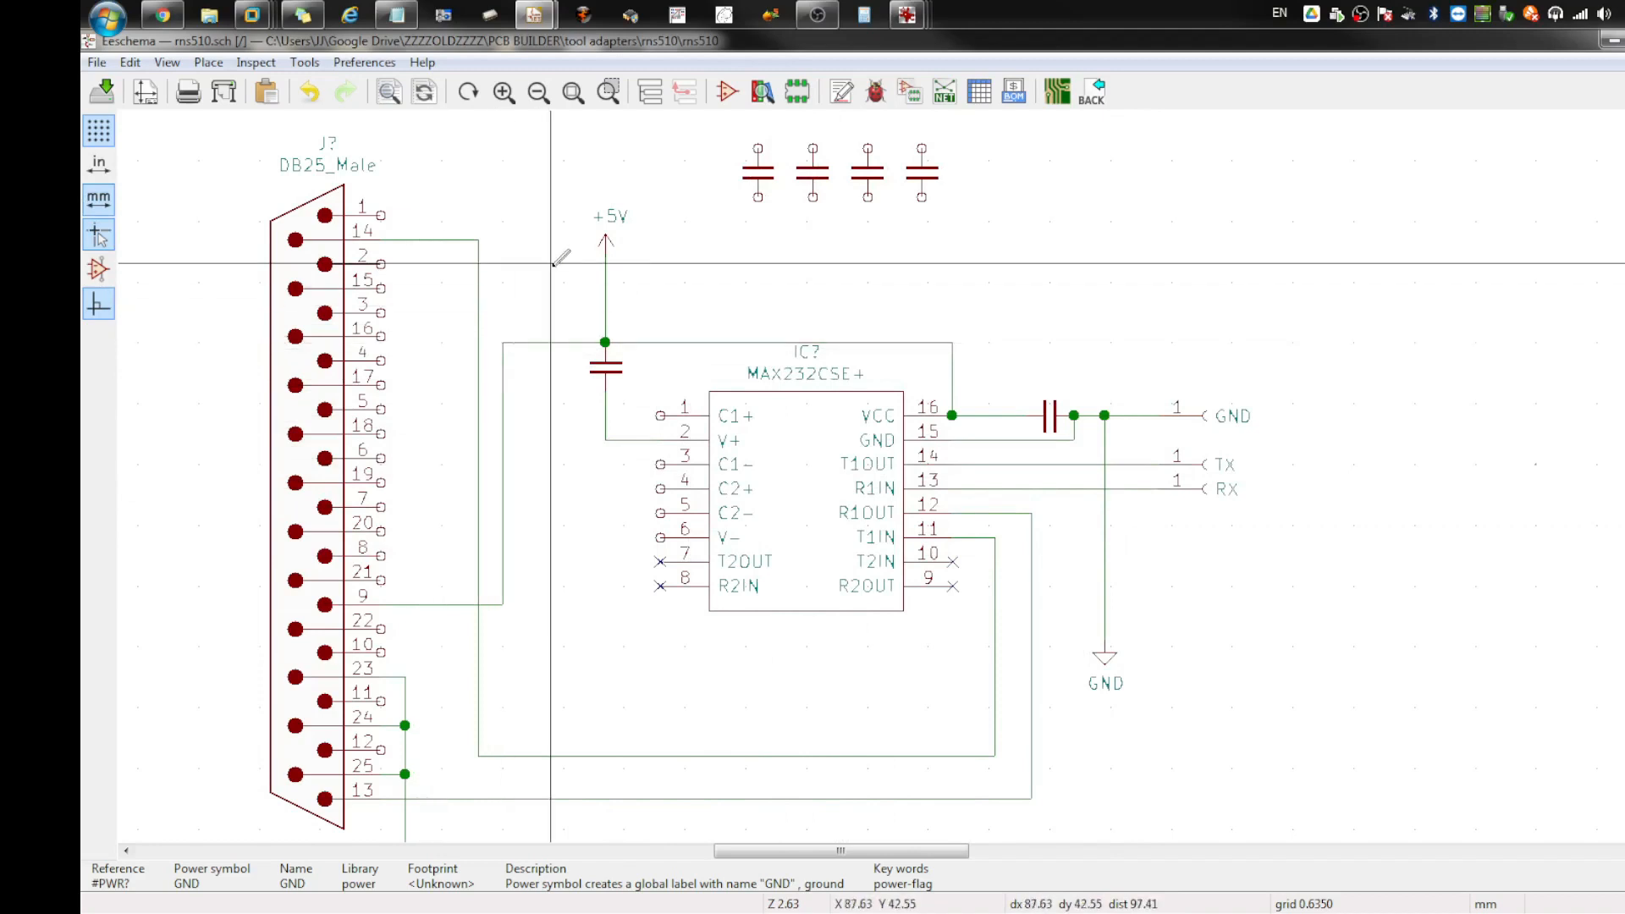
pyautogui.press('m')
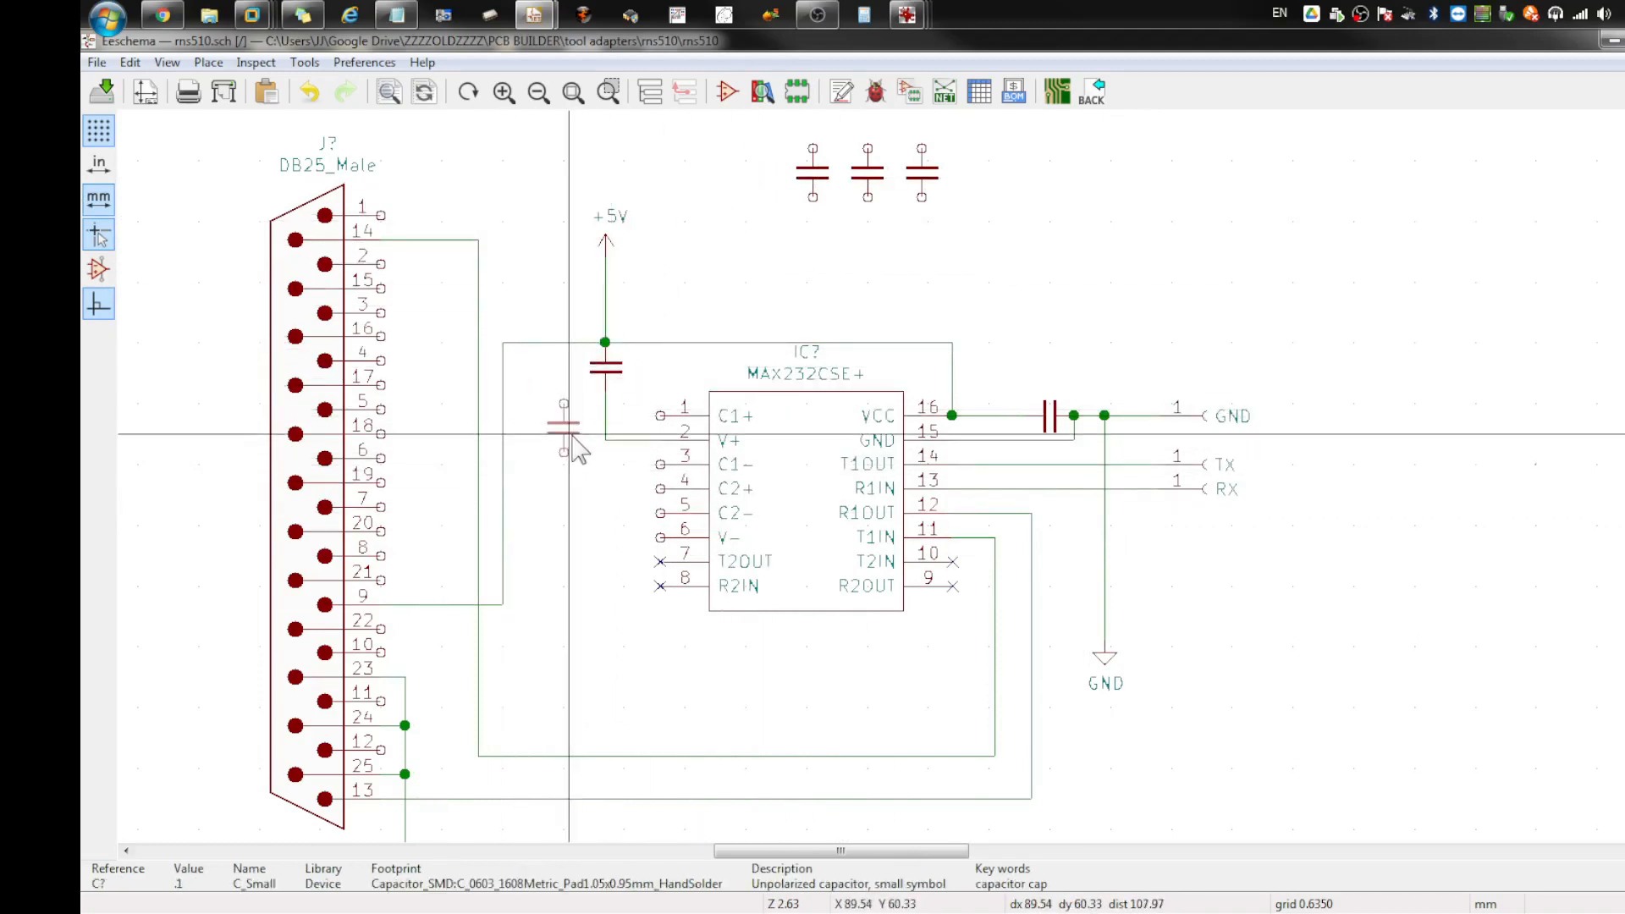
pyautogui.click(569, 439)
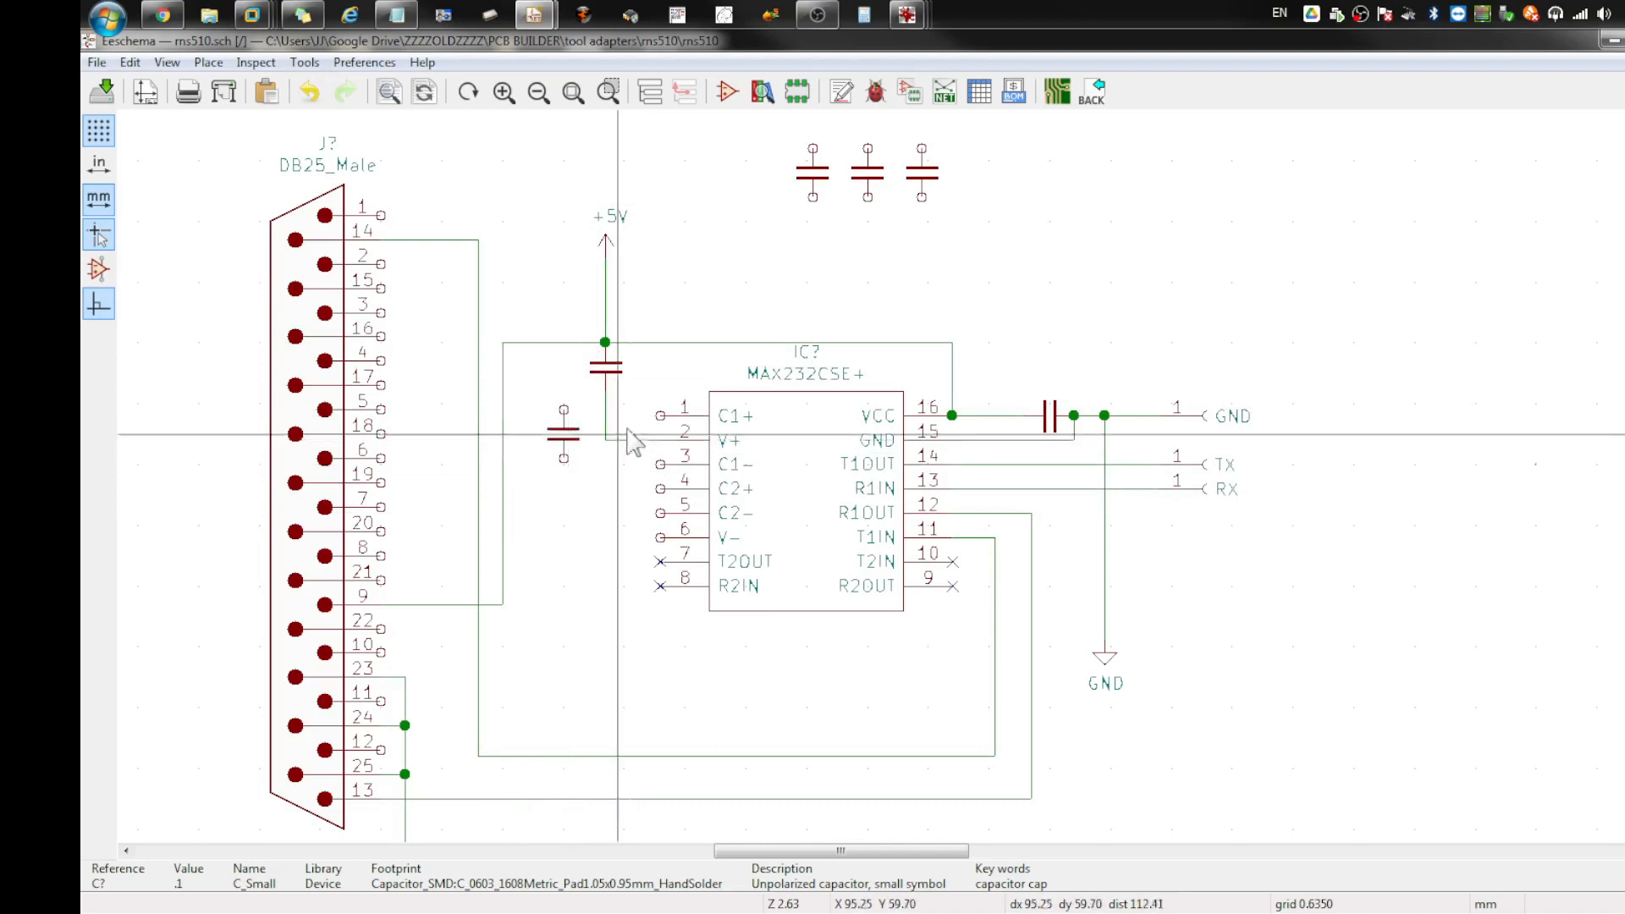
pyautogui.click(557, 439)
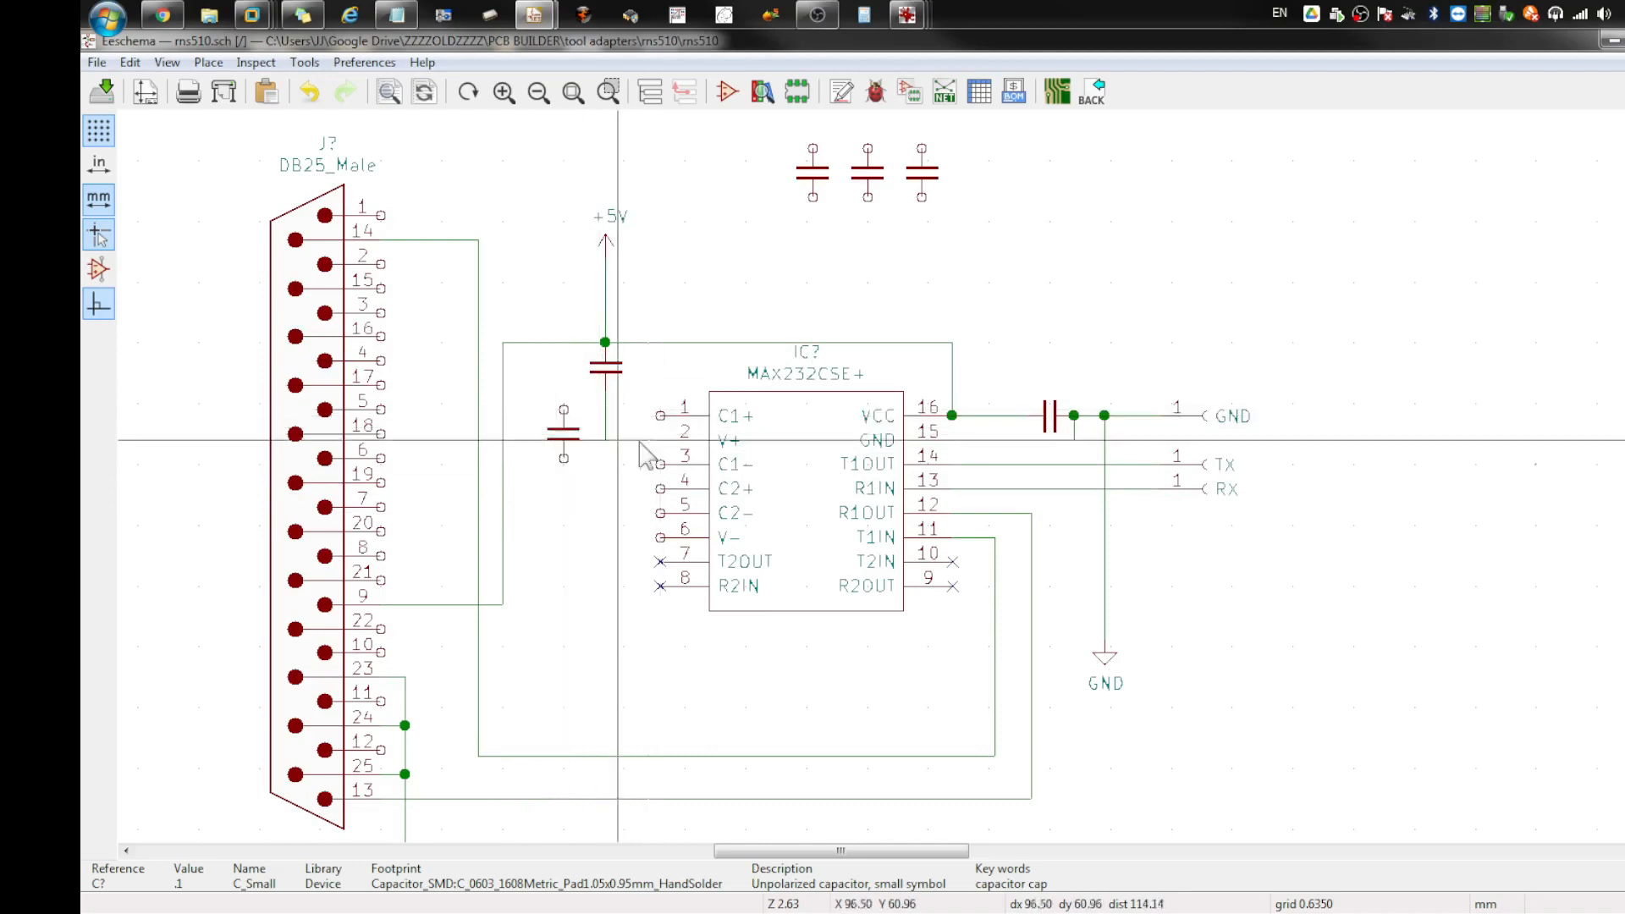
pyautogui.press('w')
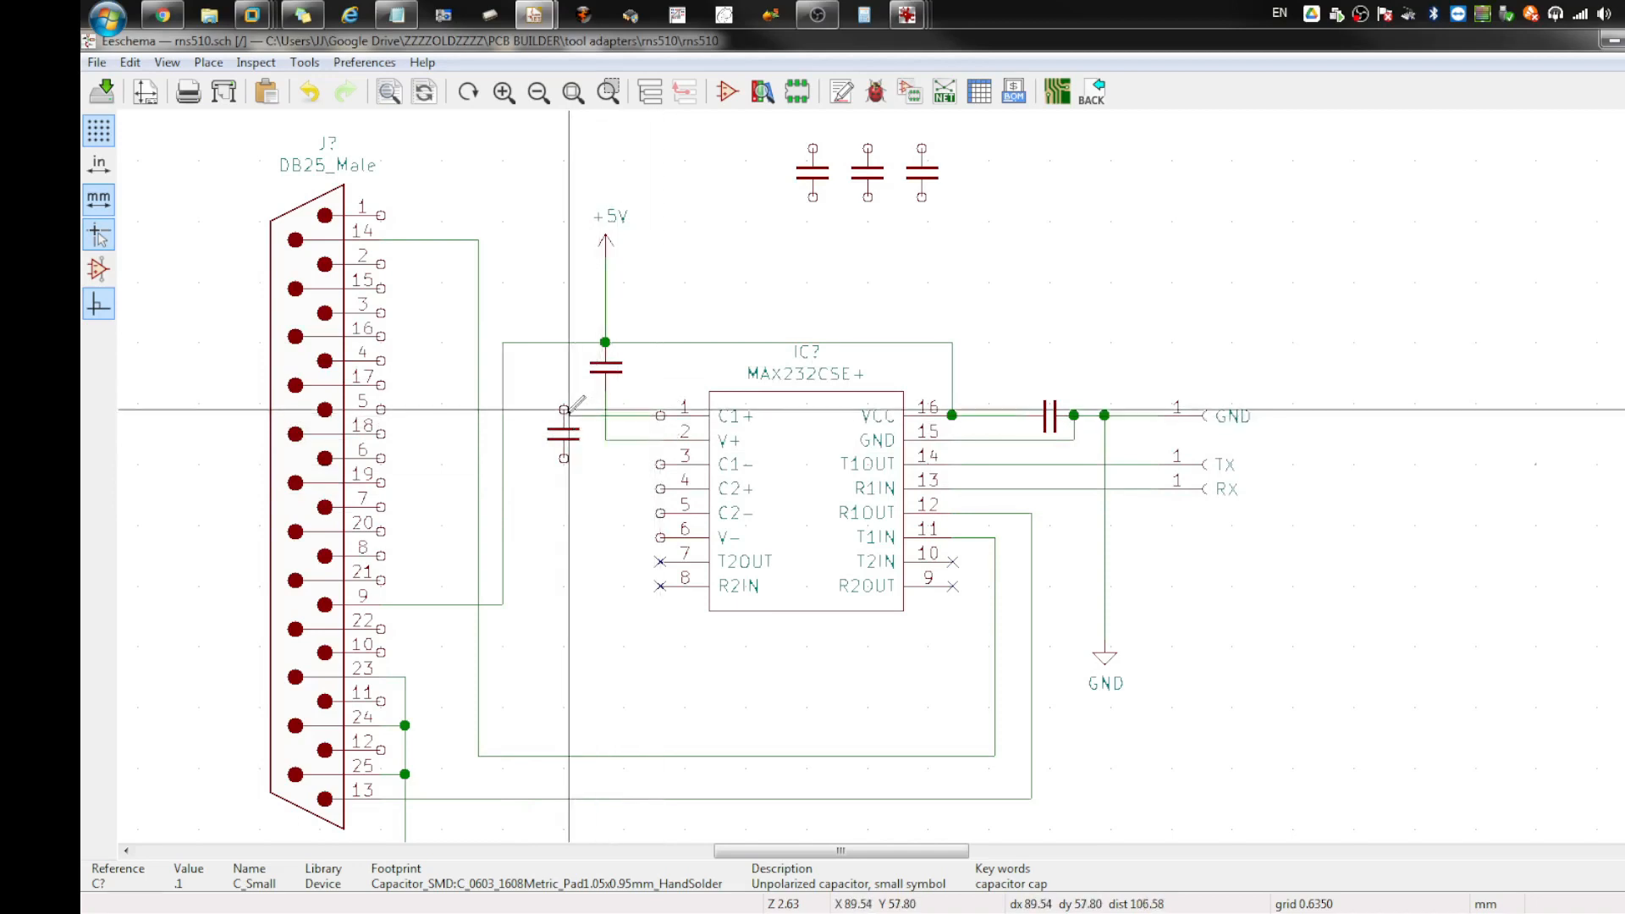
pyautogui.scroll(4, 569, 410)
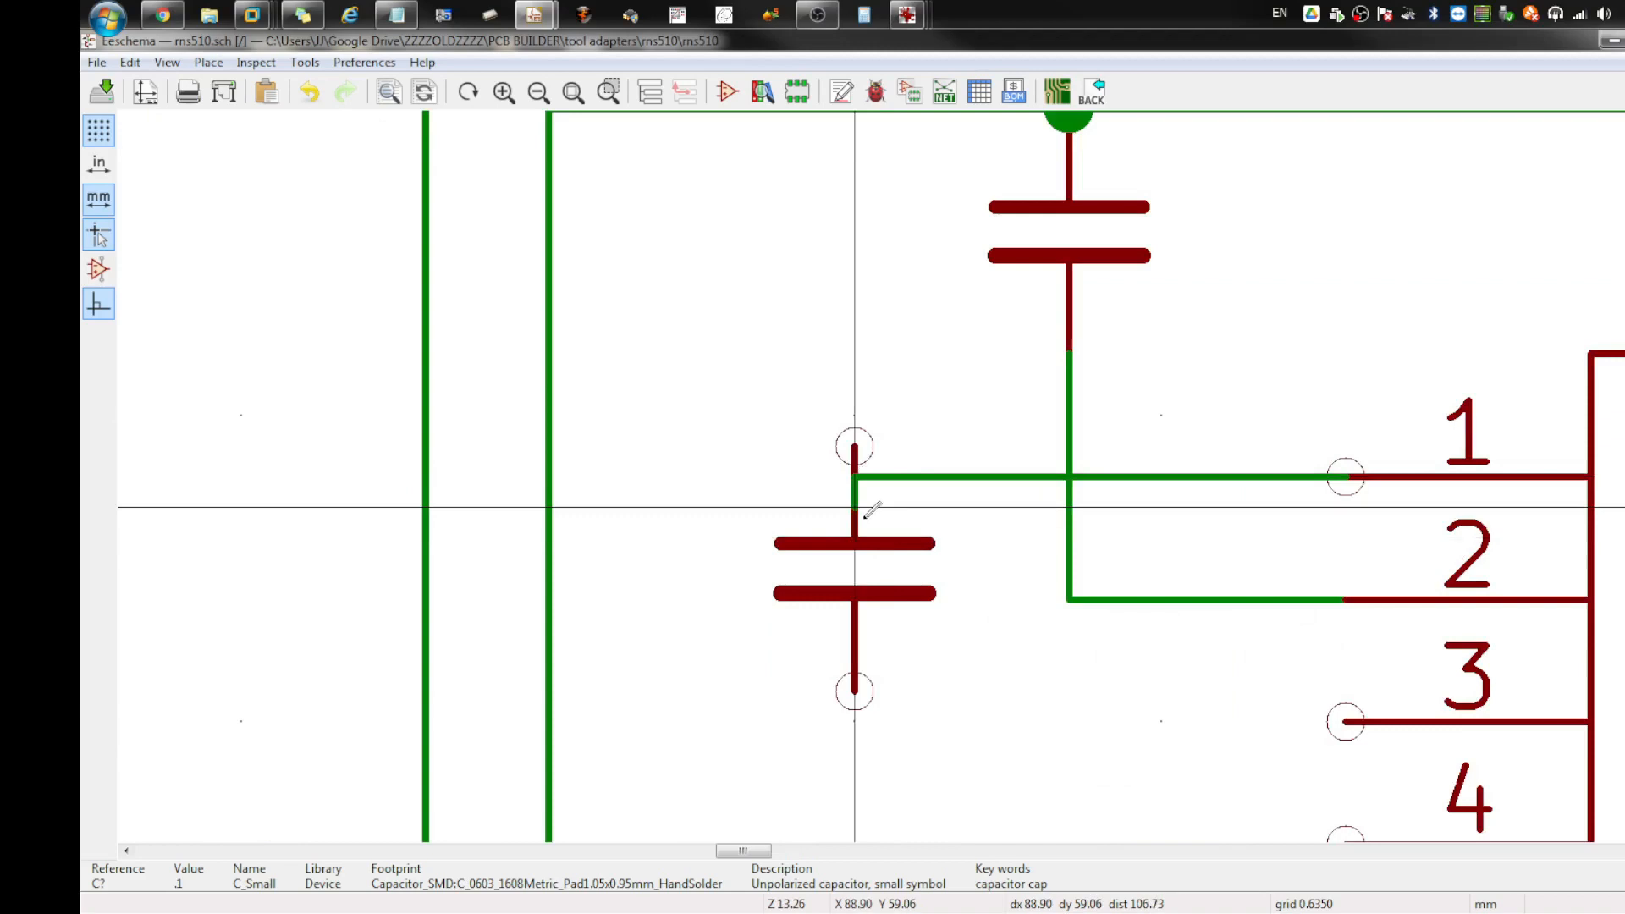
pyautogui.press('Escape')
pyautogui.press('m')
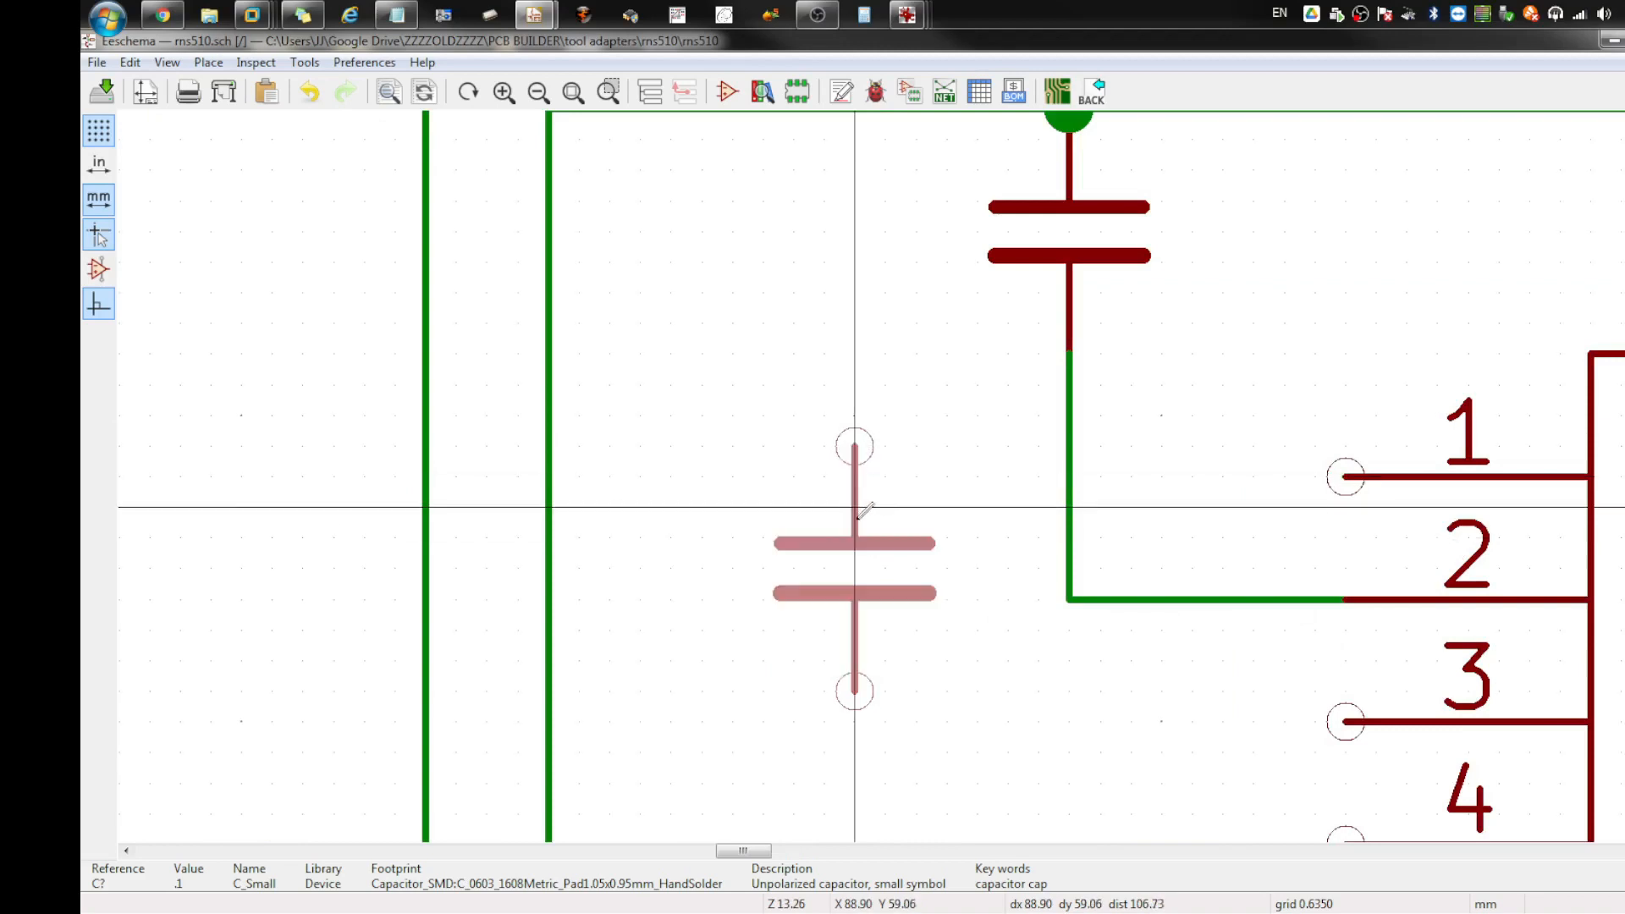
pyautogui.click(857, 535)
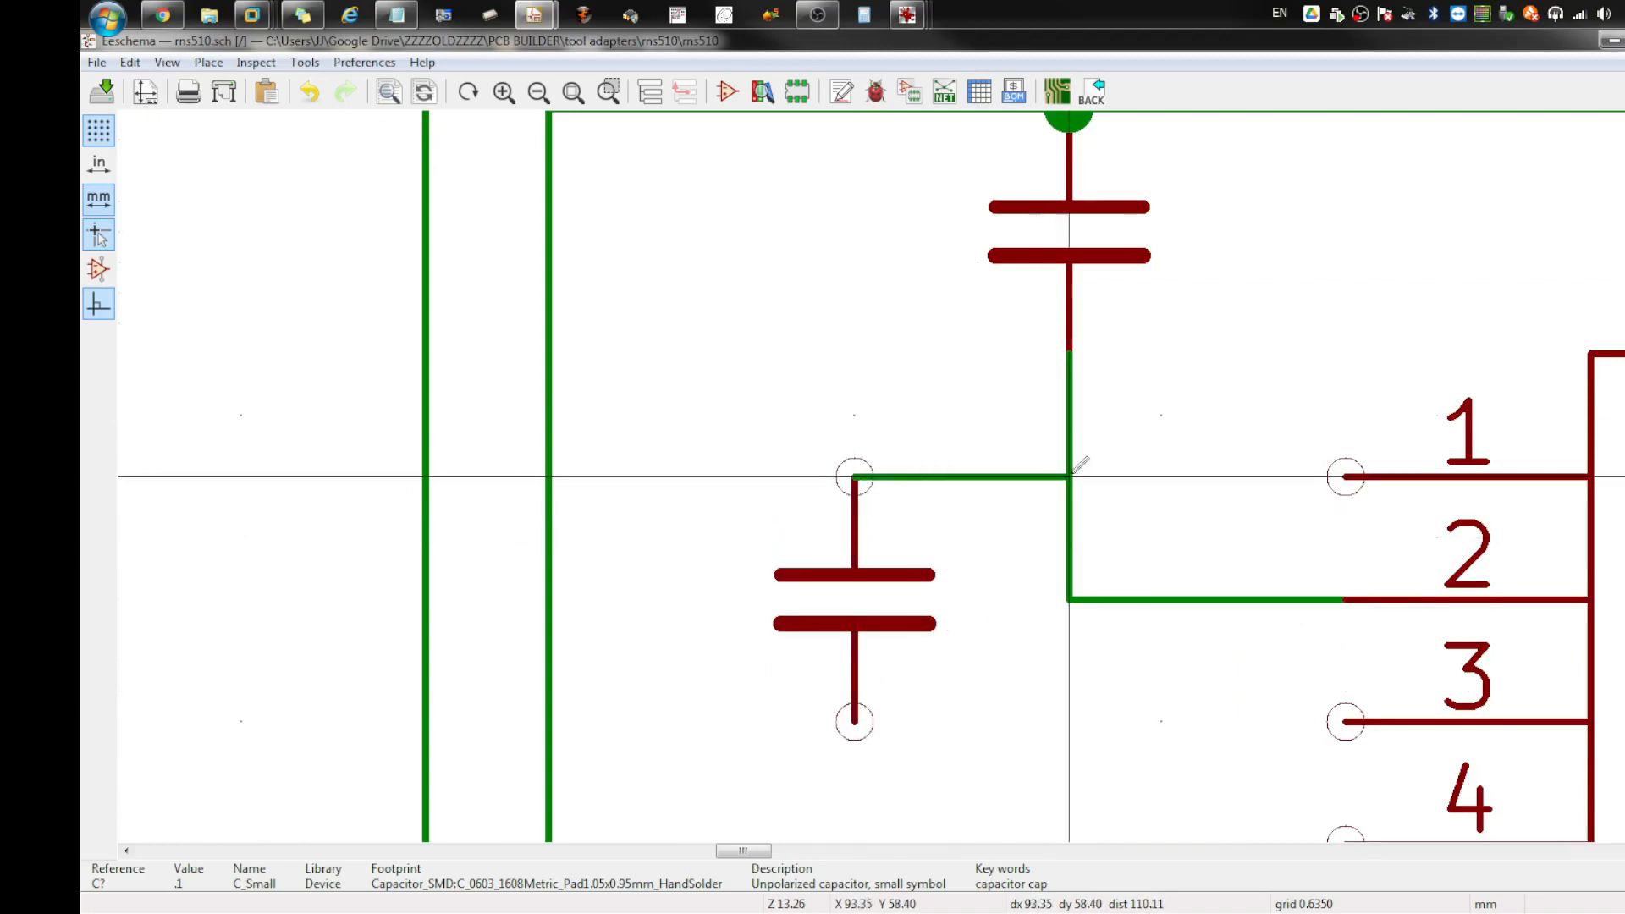
pyautogui.press('Escape')
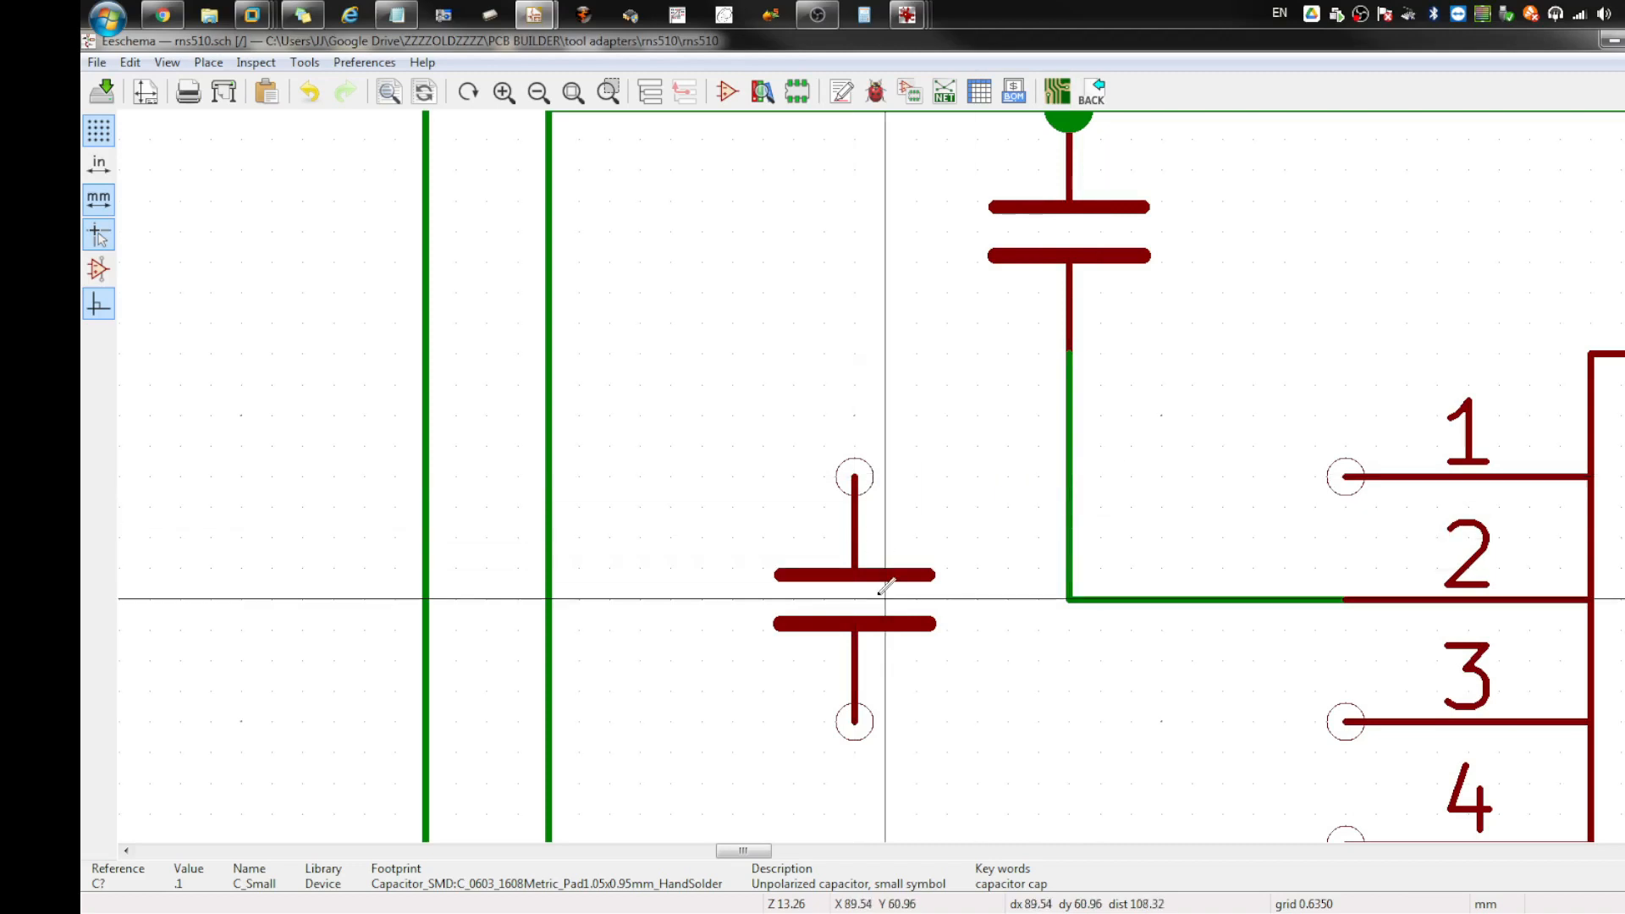
# Step: Rotate the moved capacitor to horizontal and align it with the MAX232's C1+ pin 1
pyautogui.press('r')
pyautogui.press('m')
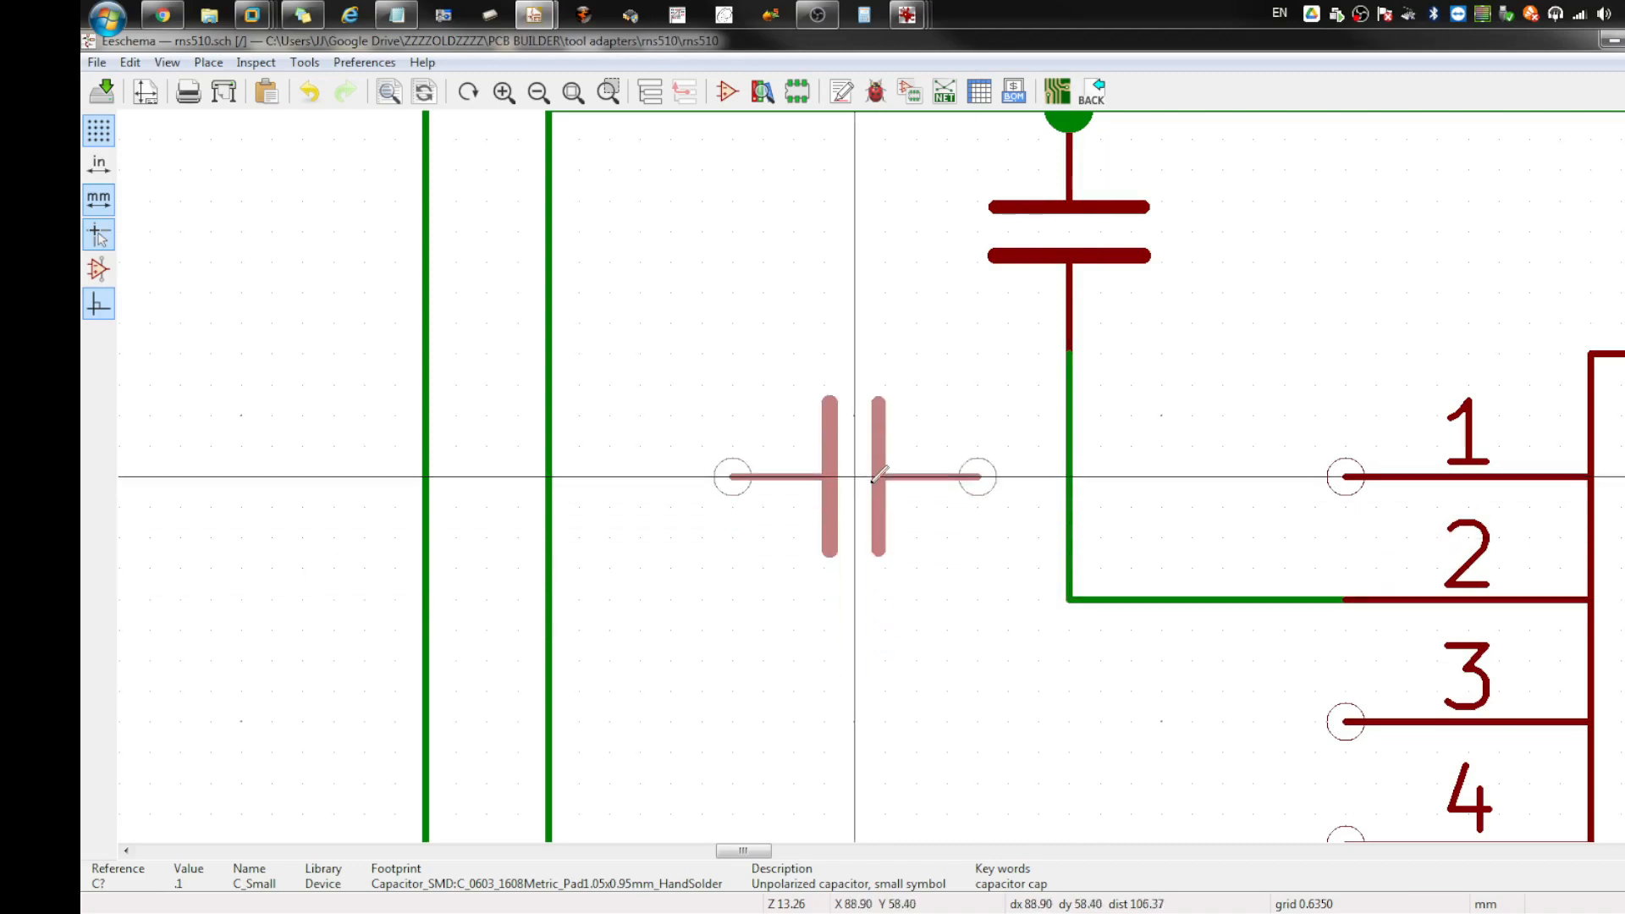
pyautogui.click(873, 477)
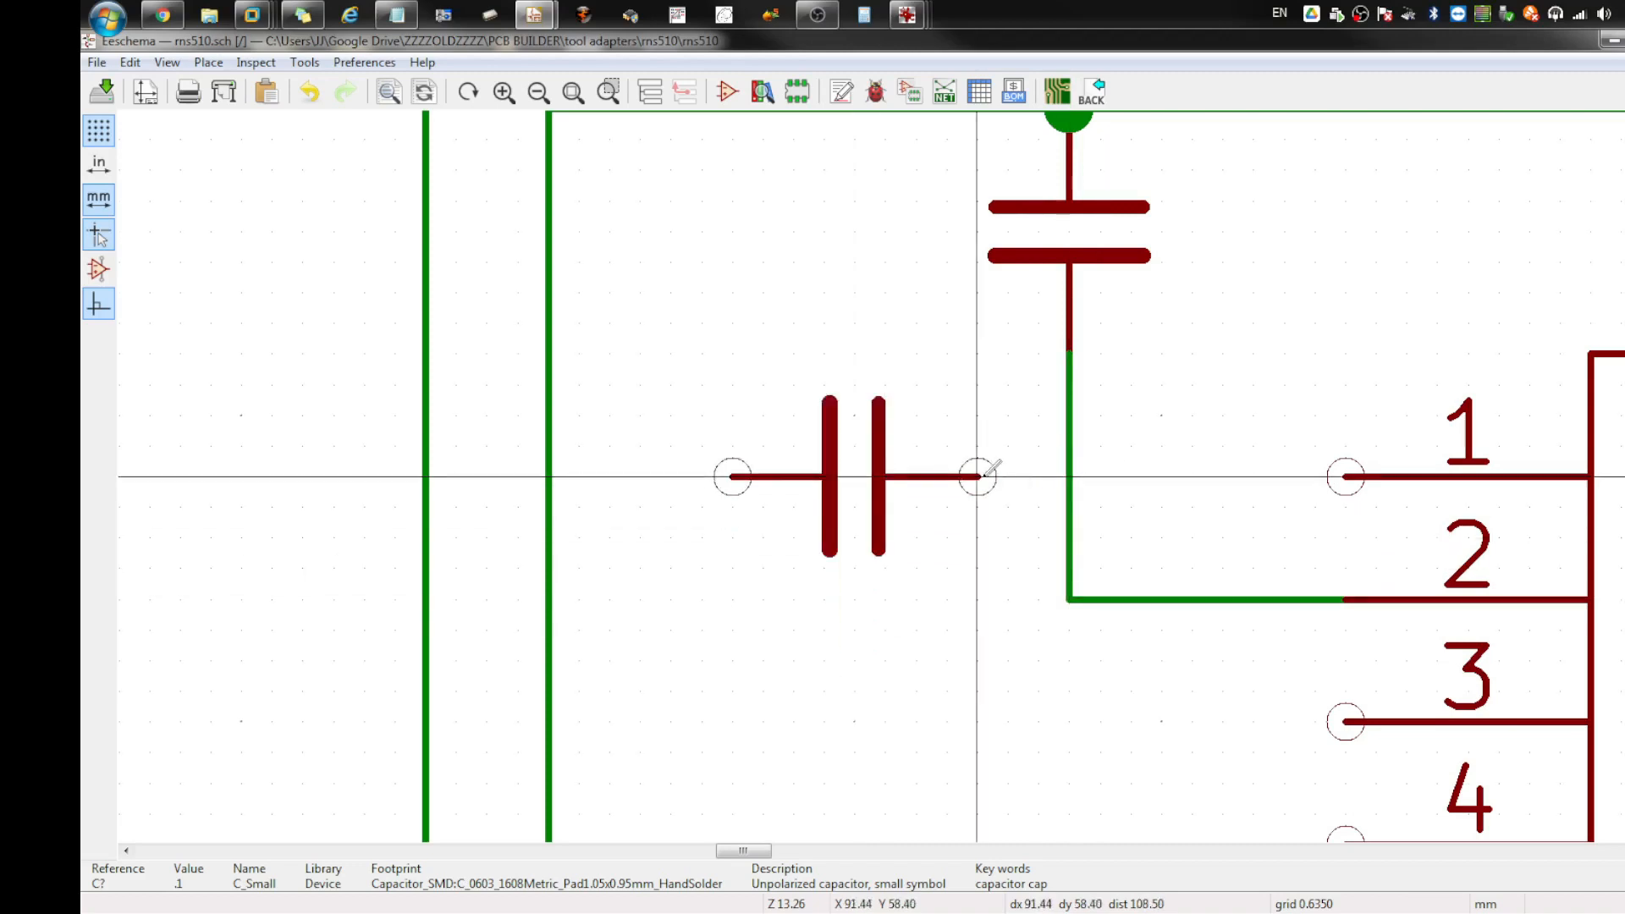
# Step: Wire the horizontal capacitor between the MAX232's C1+ pin 1 and C1- pin 3
pyautogui.click(977, 477)
pyautogui.click(1346, 476)
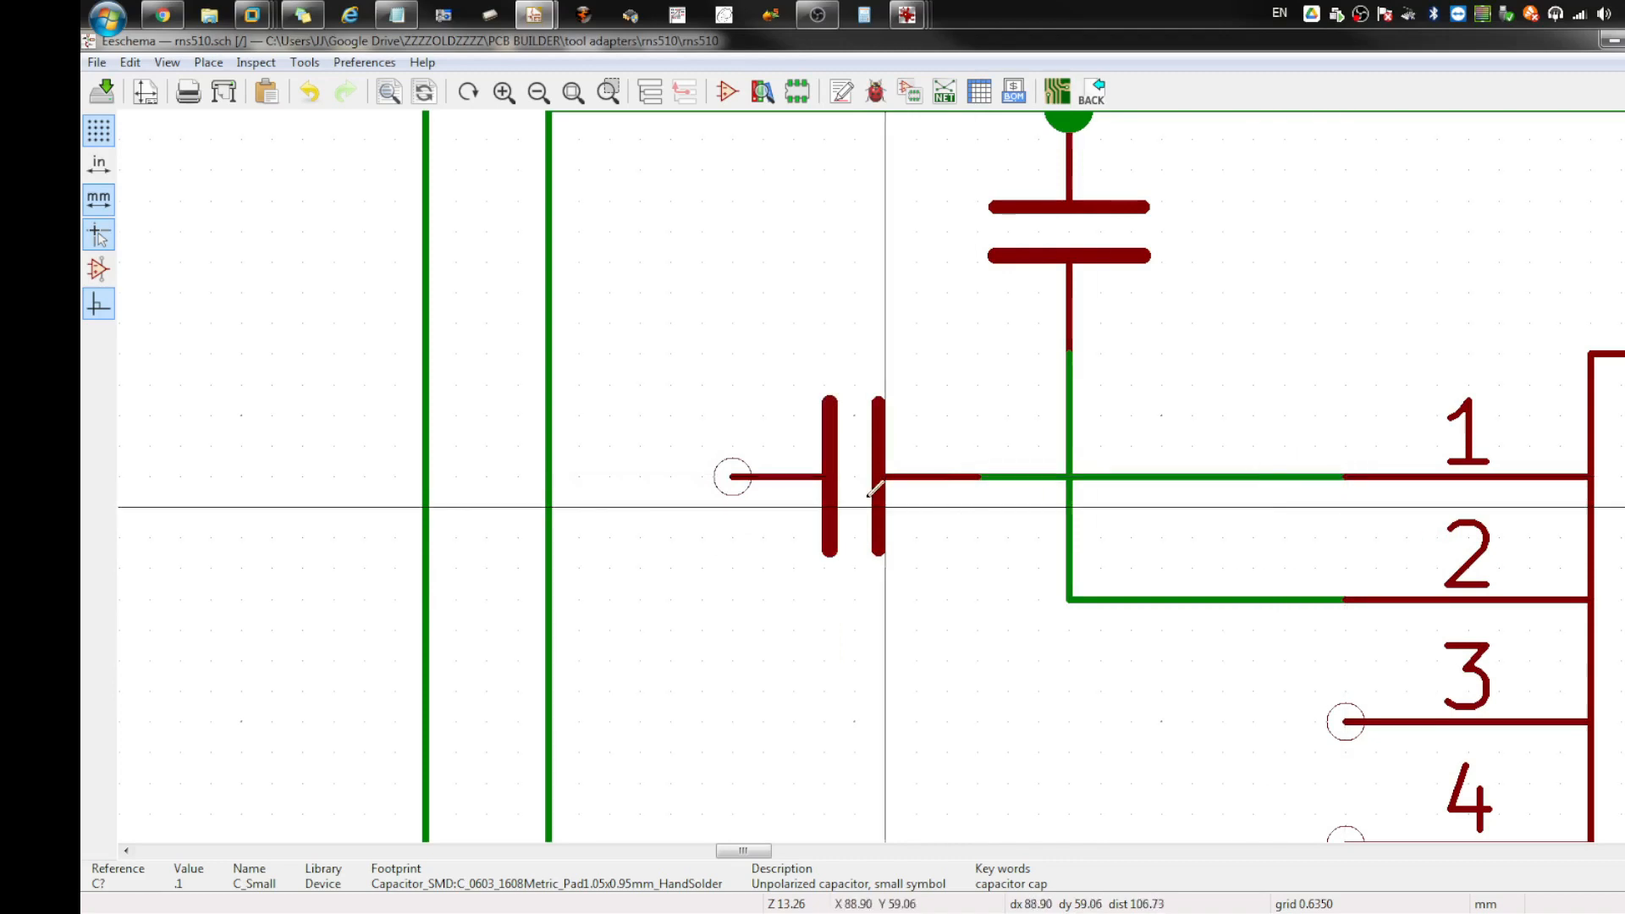
pyautogui.click(732, 477)
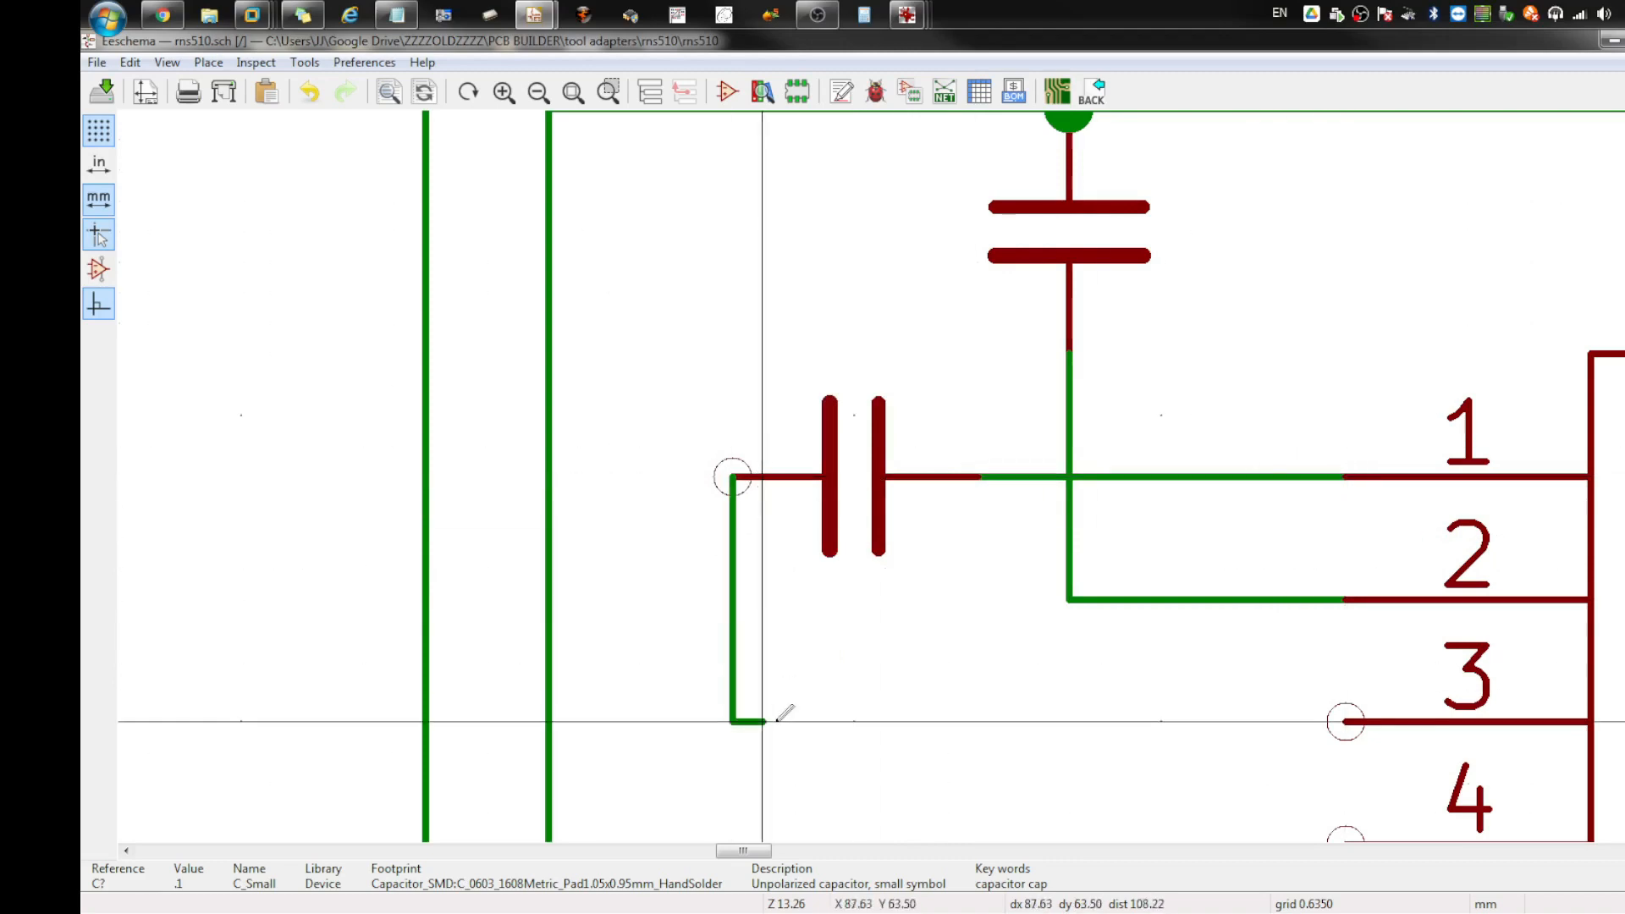
pyautogui.click(1346, 721)
# Step: Move a second spare capacitor beneath the C1 capacitor, rotated to horizontal and level with the MAX232's C2+ pin 4
pyautogui.scroll(-3, 1346, 721)
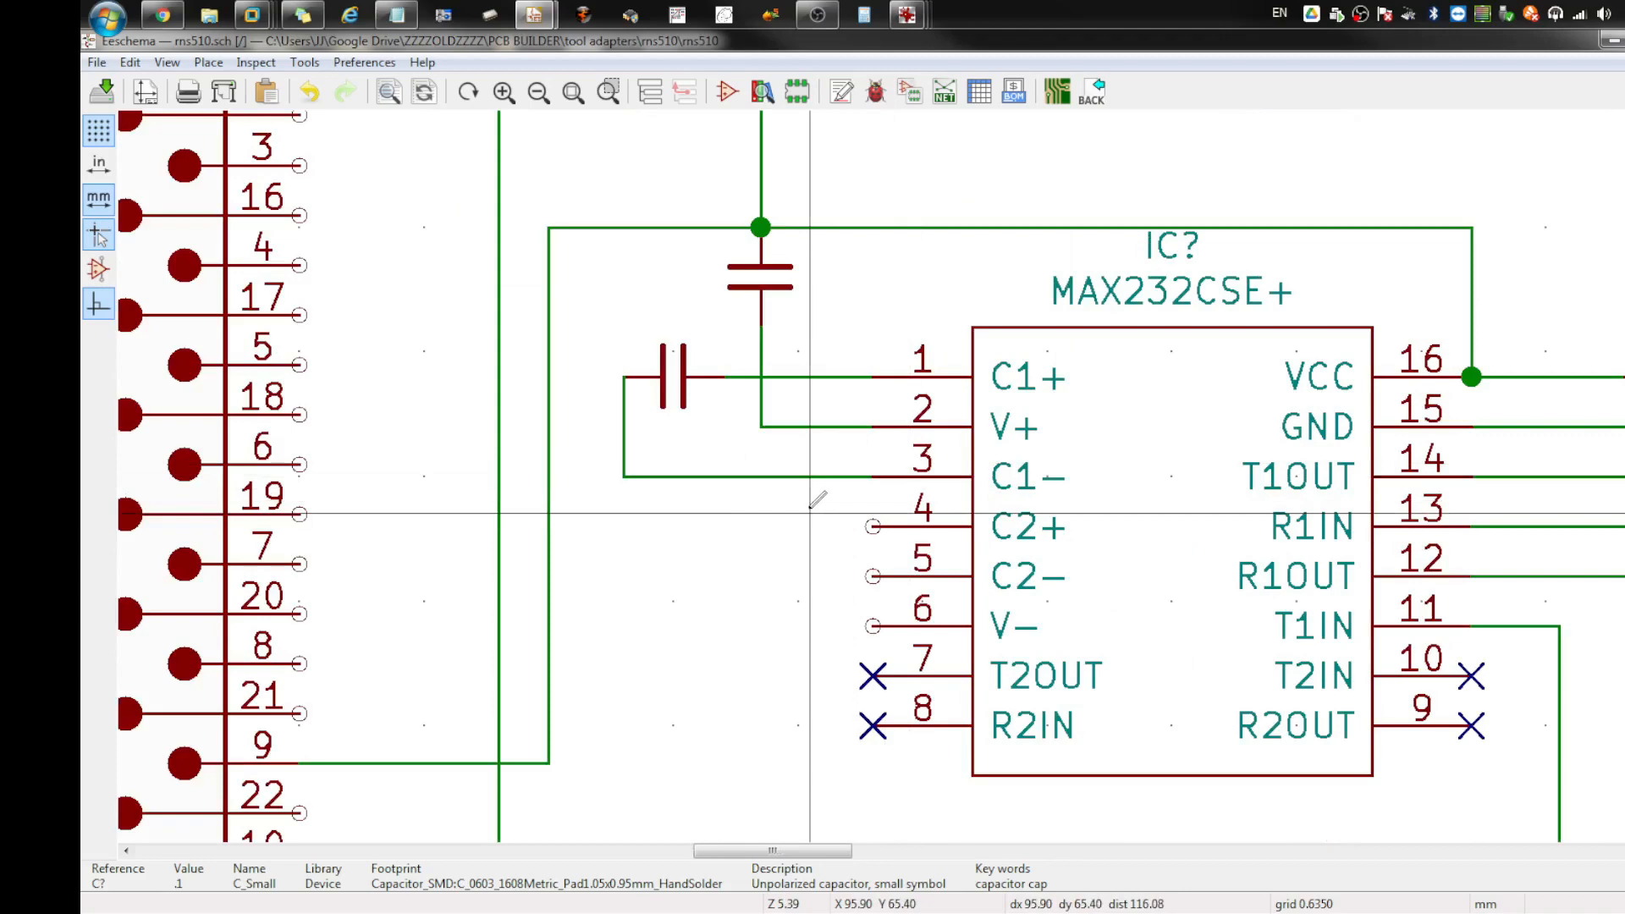
pyautogui.scroll(-4, 815, 500)
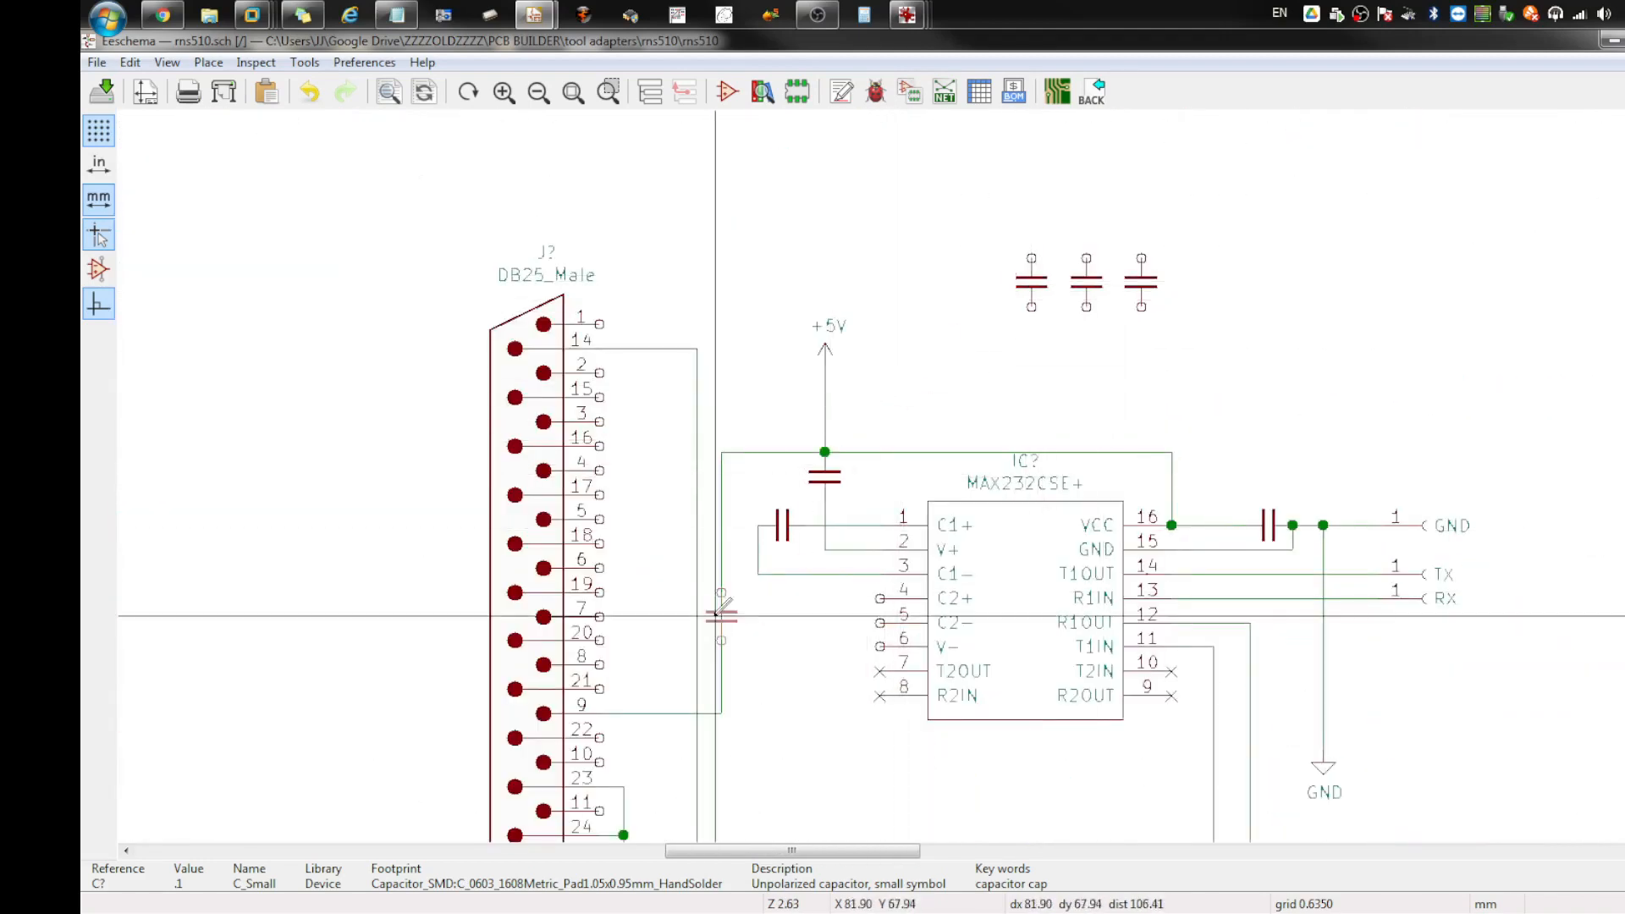
pyautogui.scroll(-1, 718, 608)
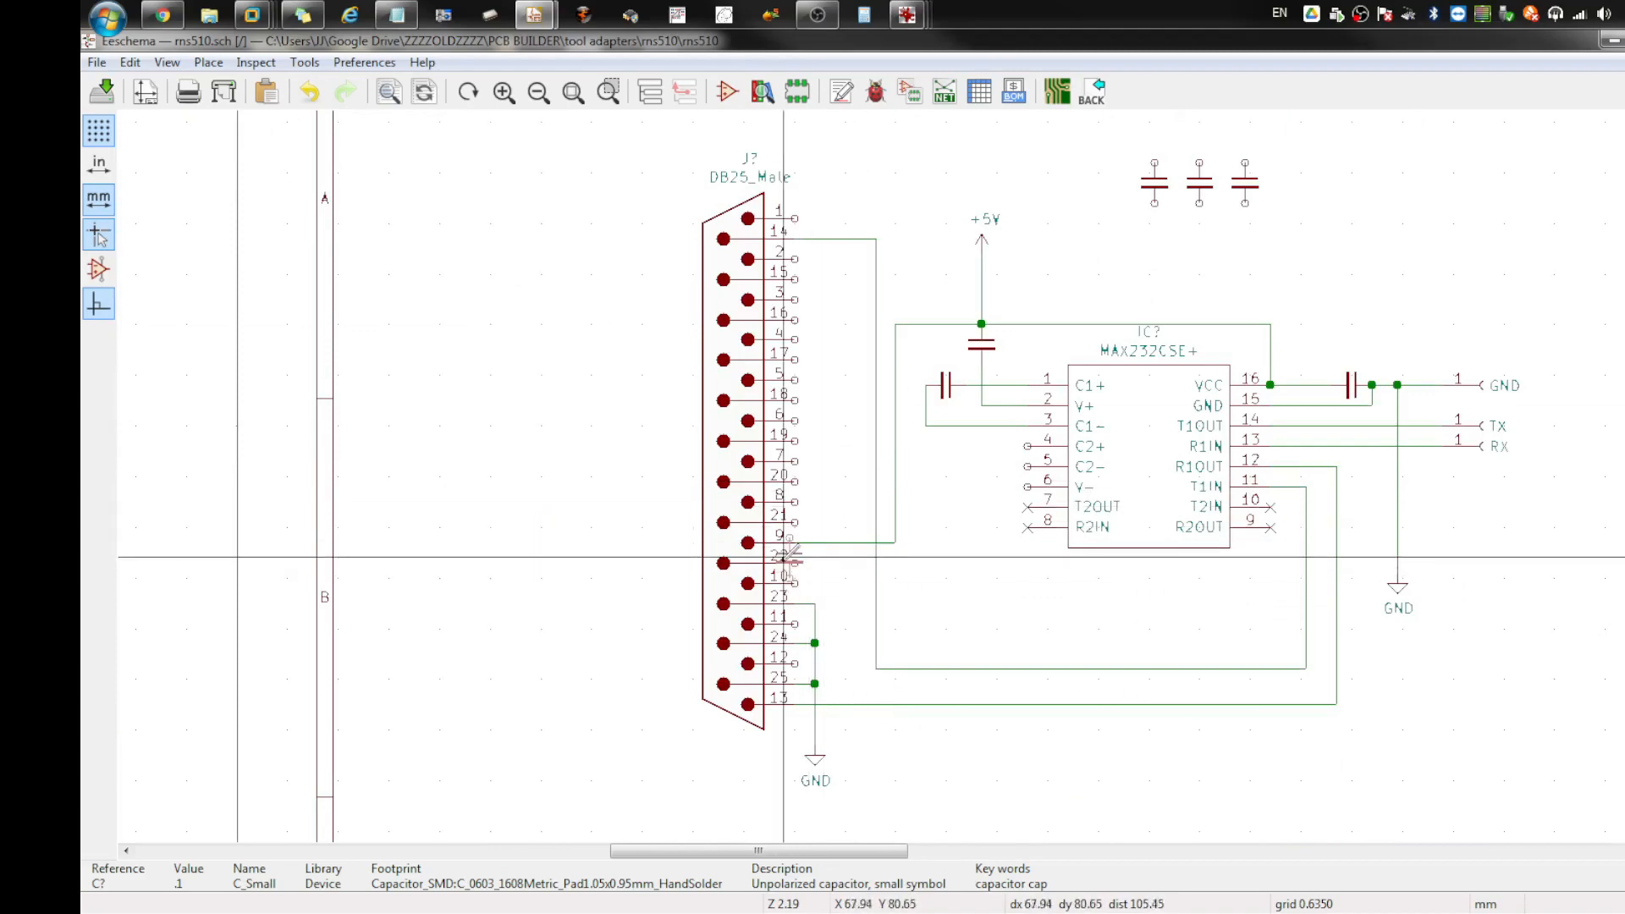
pyautogui.scroll(5, 946, 471)
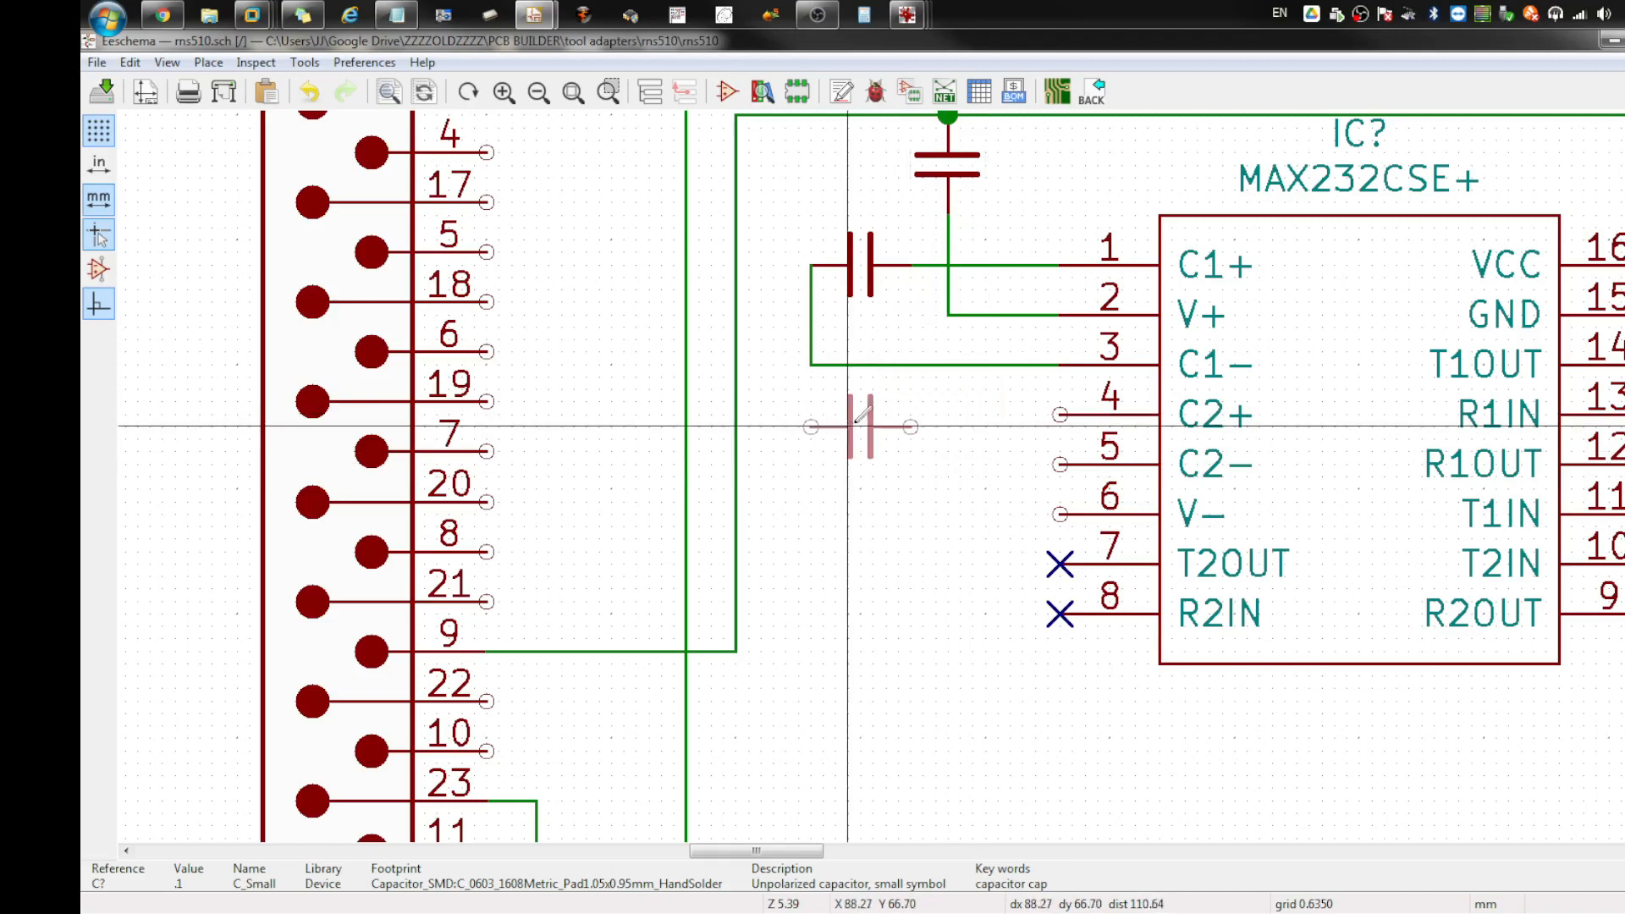
pyautogui.click(861, 415)
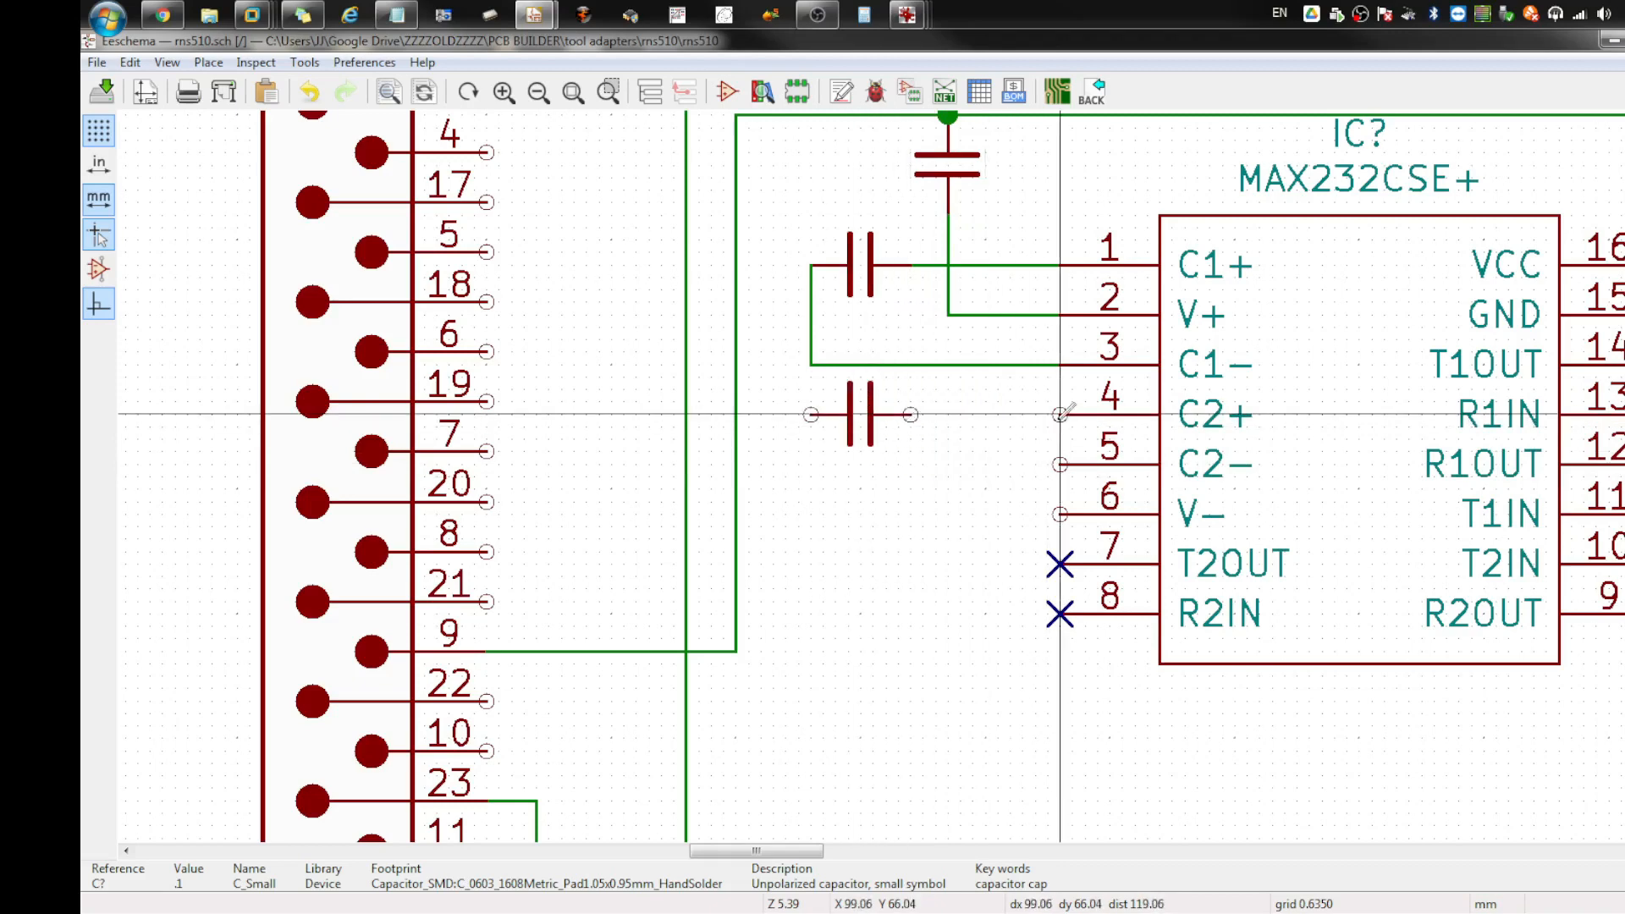
# Step: Wire the second capacitor between the MAX232's C2+ pin 4 and C2- pin 5
pyautogui.click(911, 414)
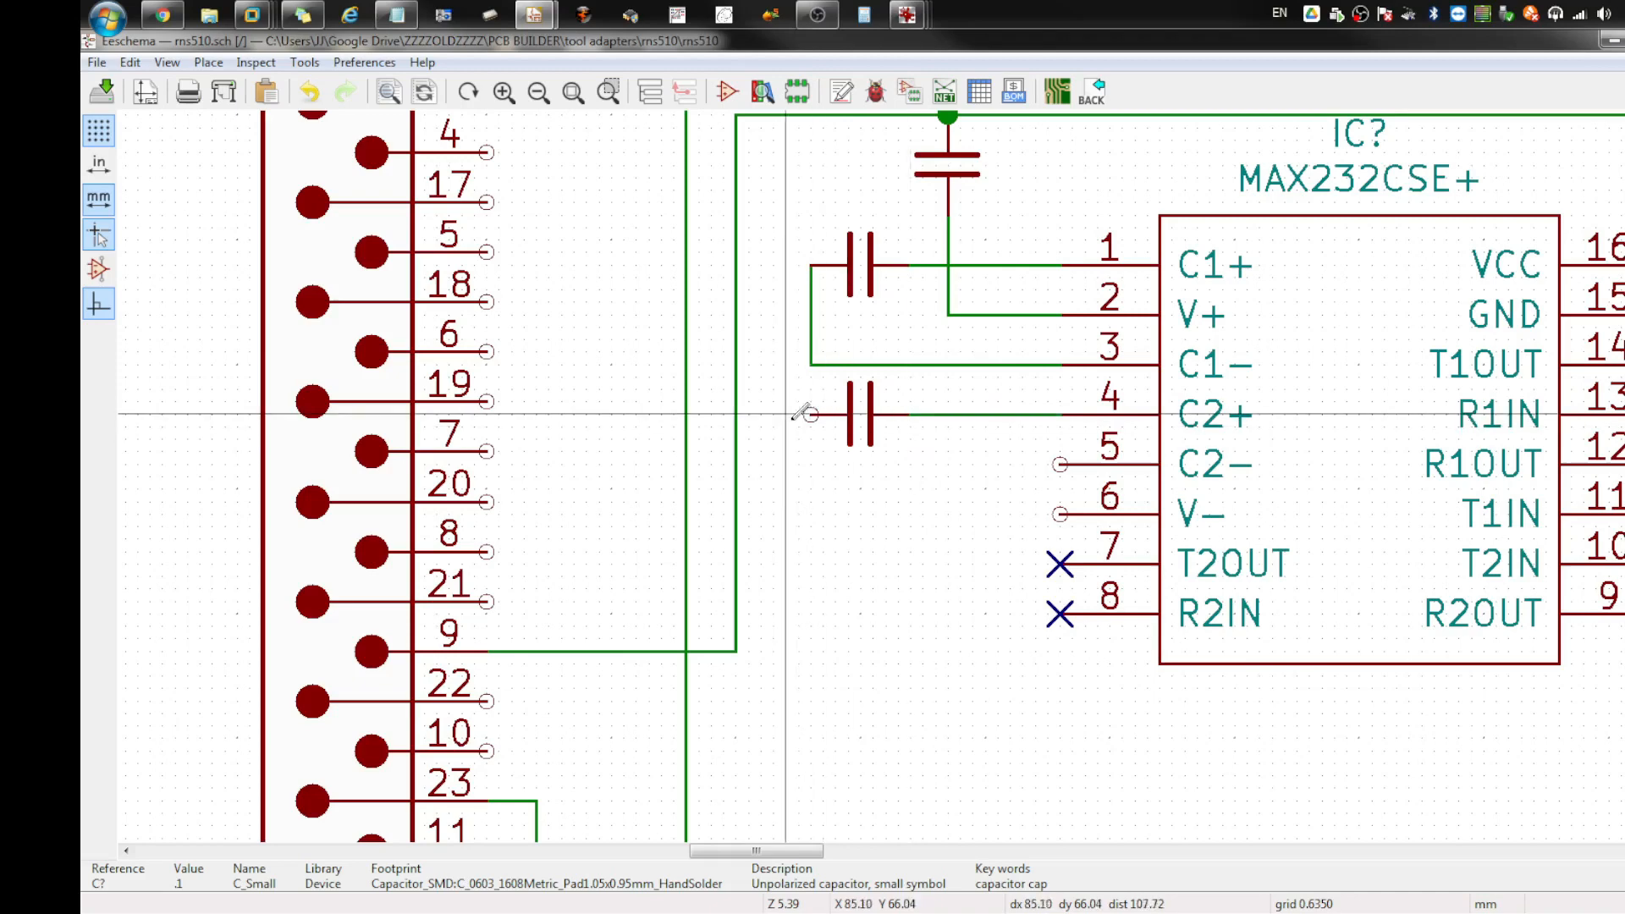
pyautogui.click(811, 414)
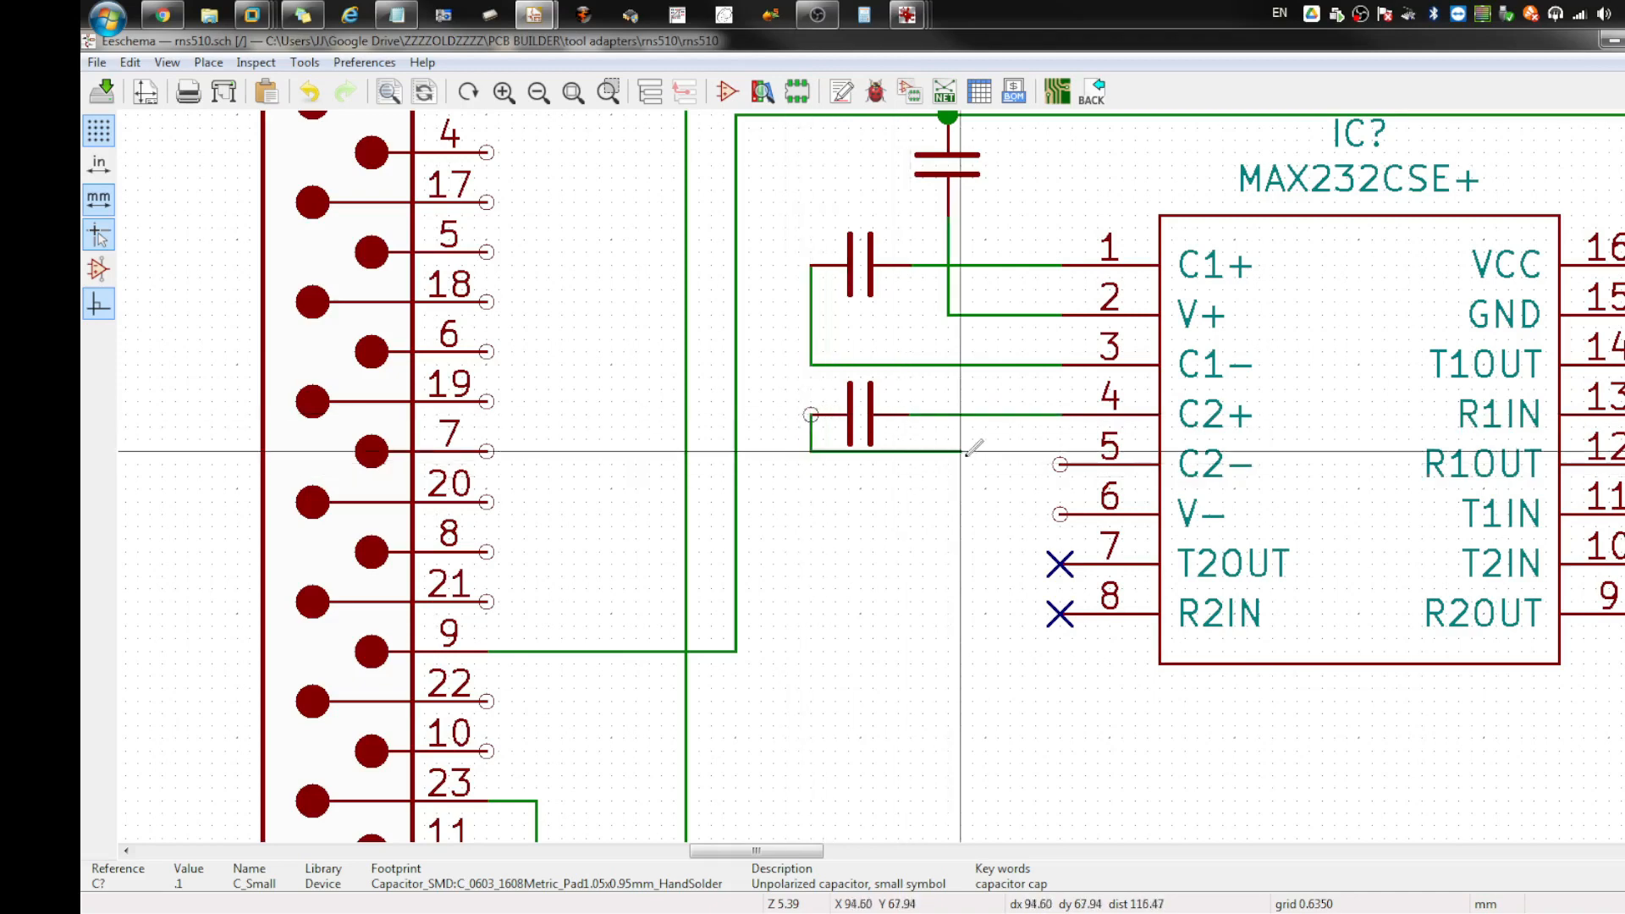
pyautogui.click(1060, 463)
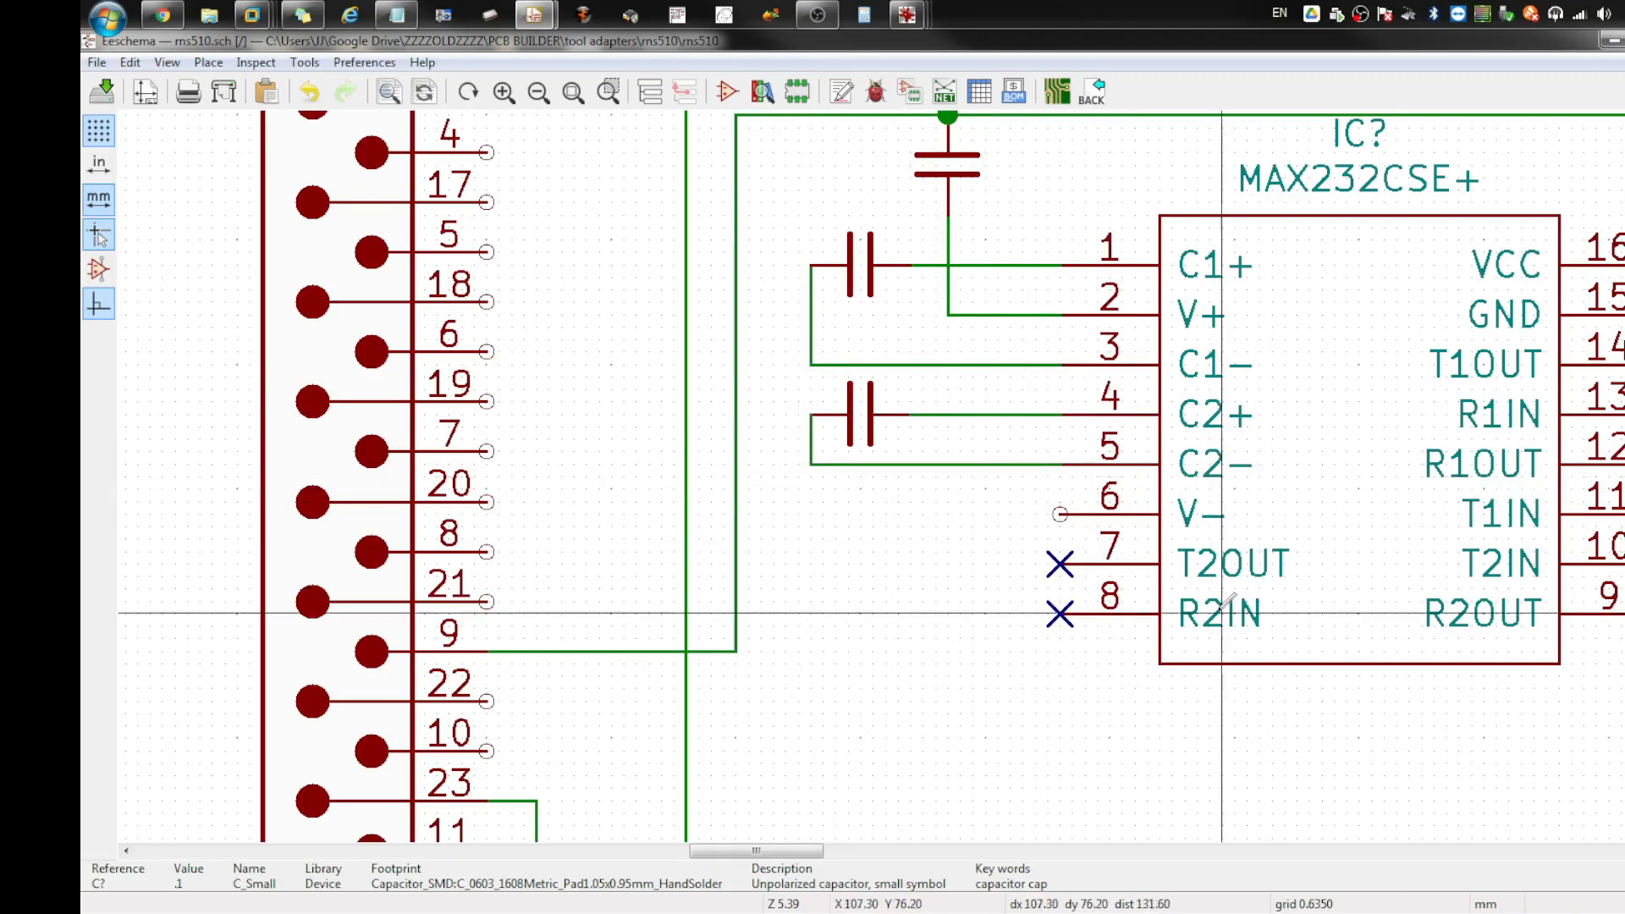
# Step: Move a third spare capacitor below the C2 capacitor, rotated to horizontal and level with the MAX232's V- pin 6
pyautogui.scroll(-5, 1136, 305)
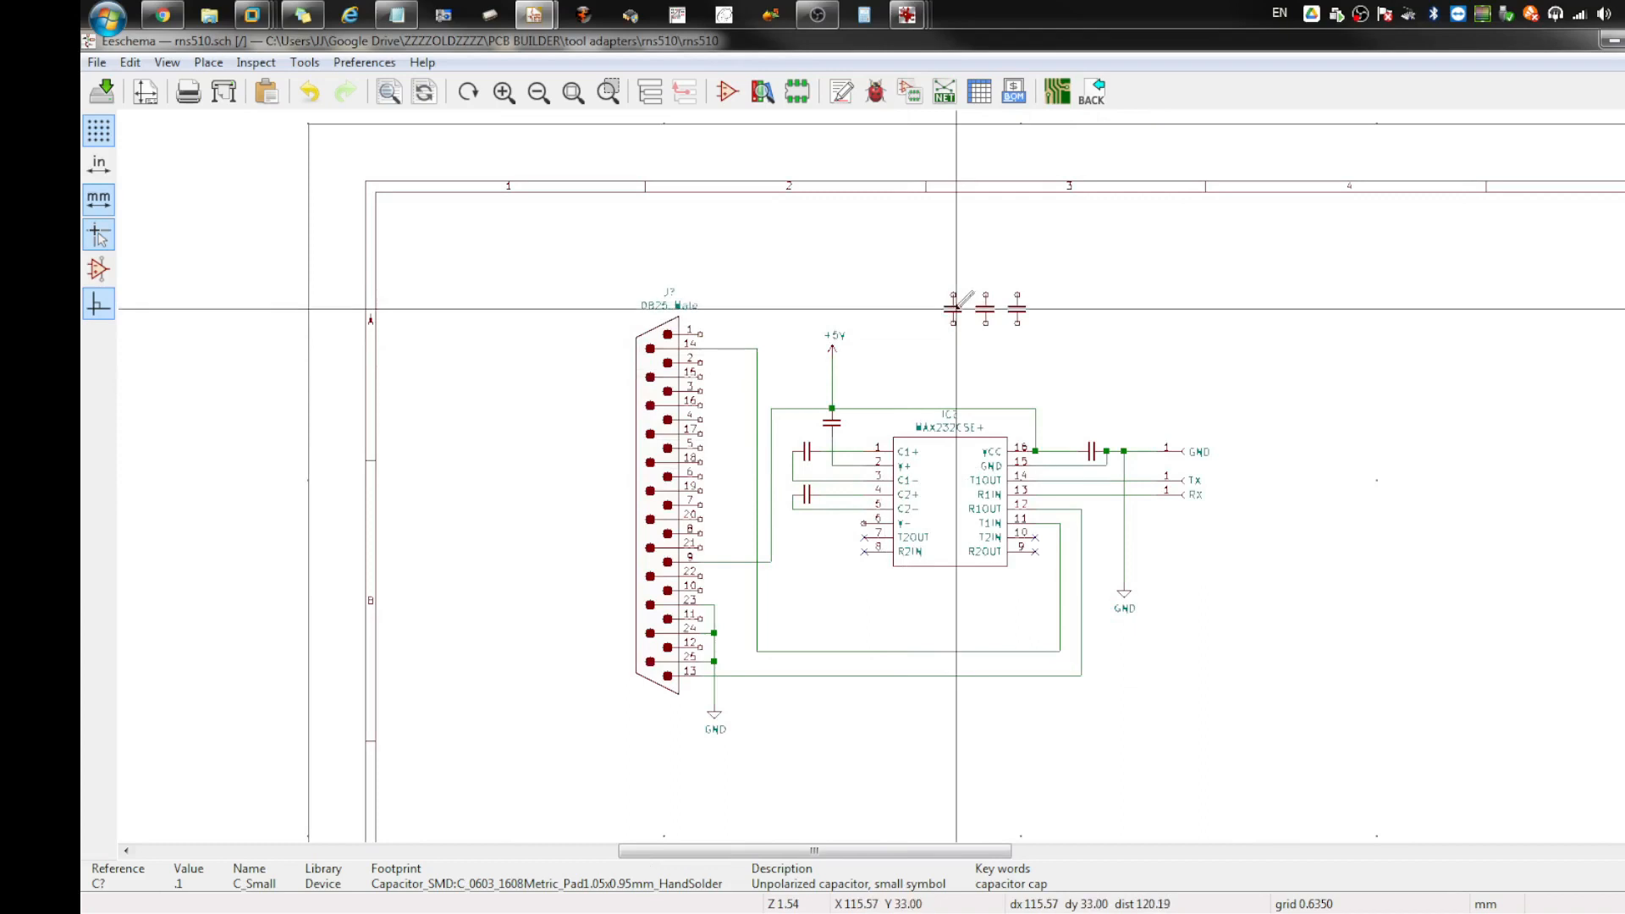
pyautogui.scroll(1, 780, 508)
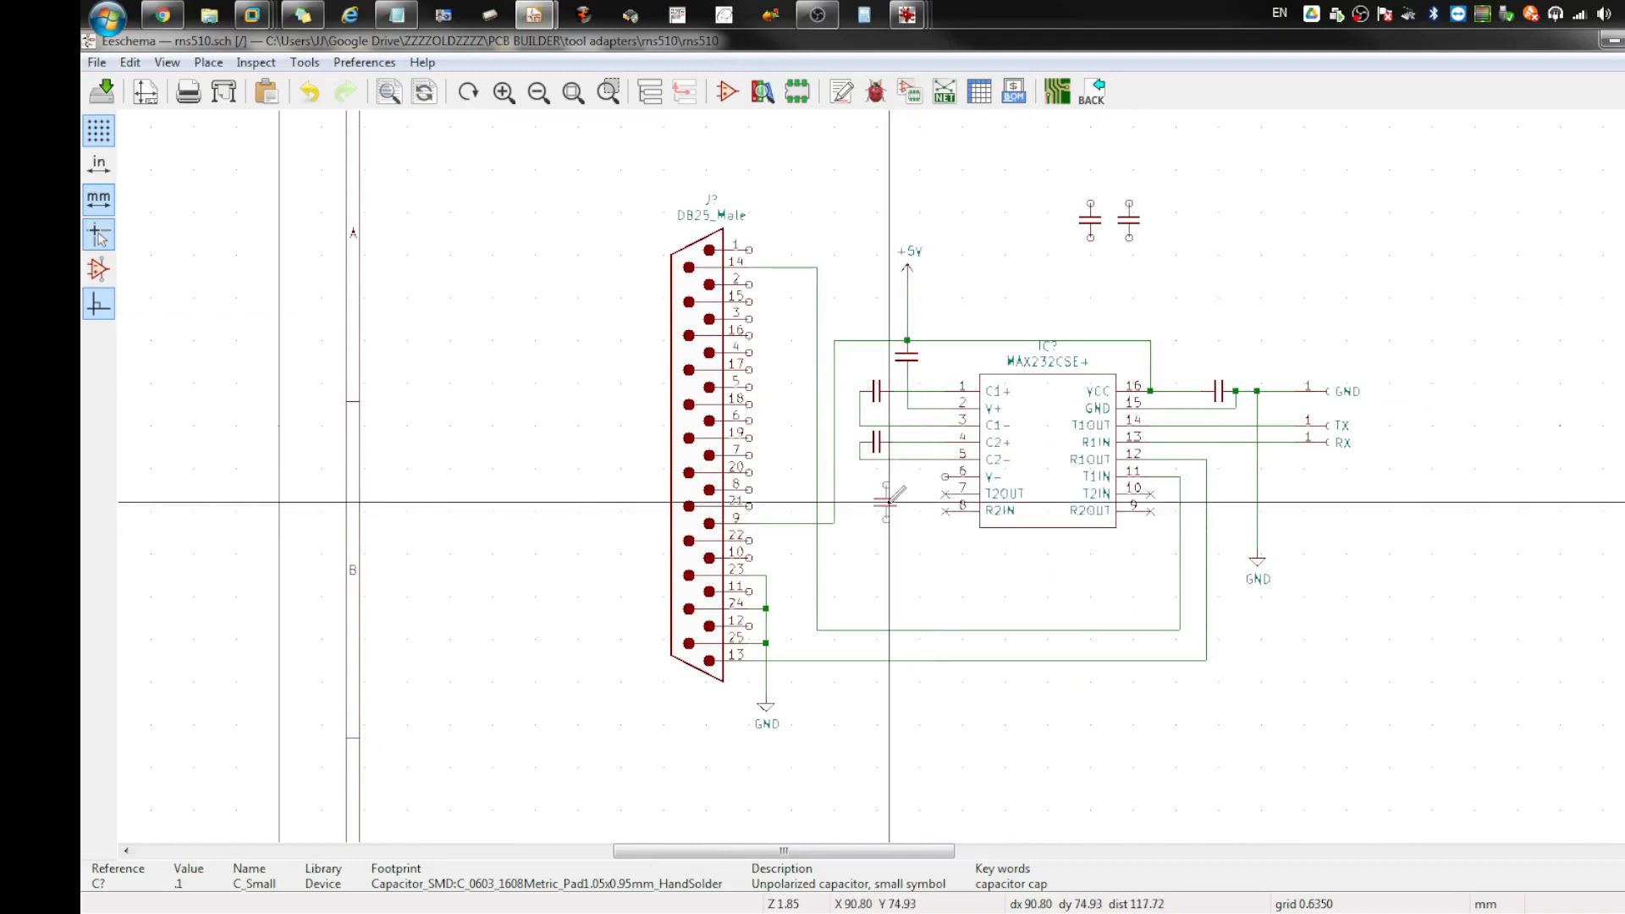
pyautogui.scroll(1, 888, 502)
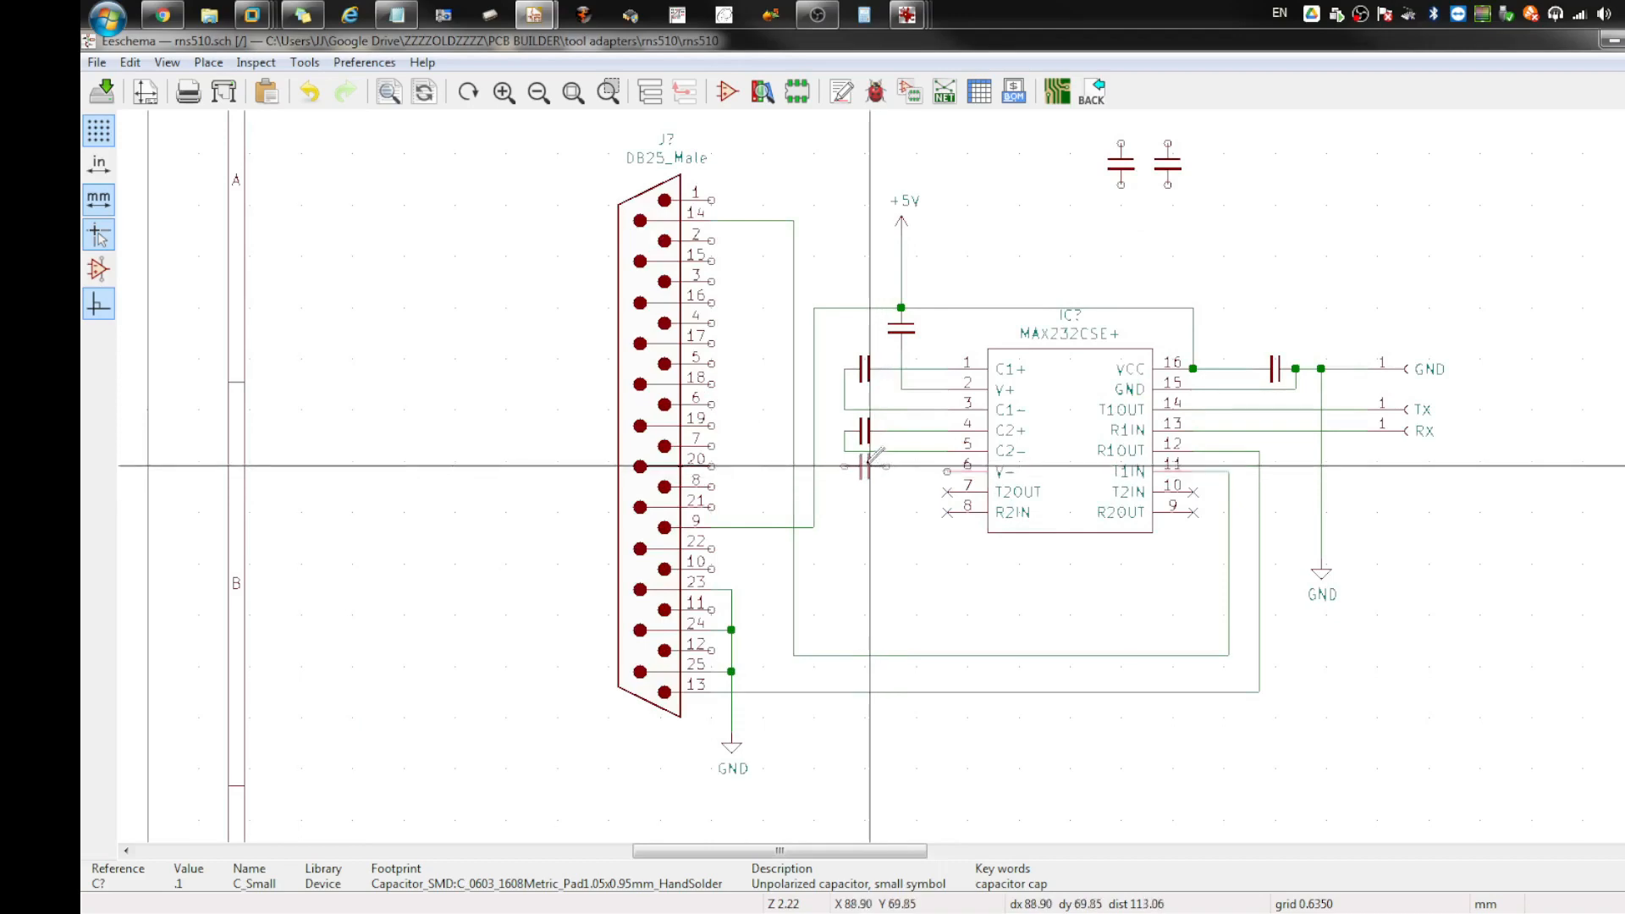
pyautogui.scroll(1, 880, 476)
pyautogui.scroll(4, 885, 476)
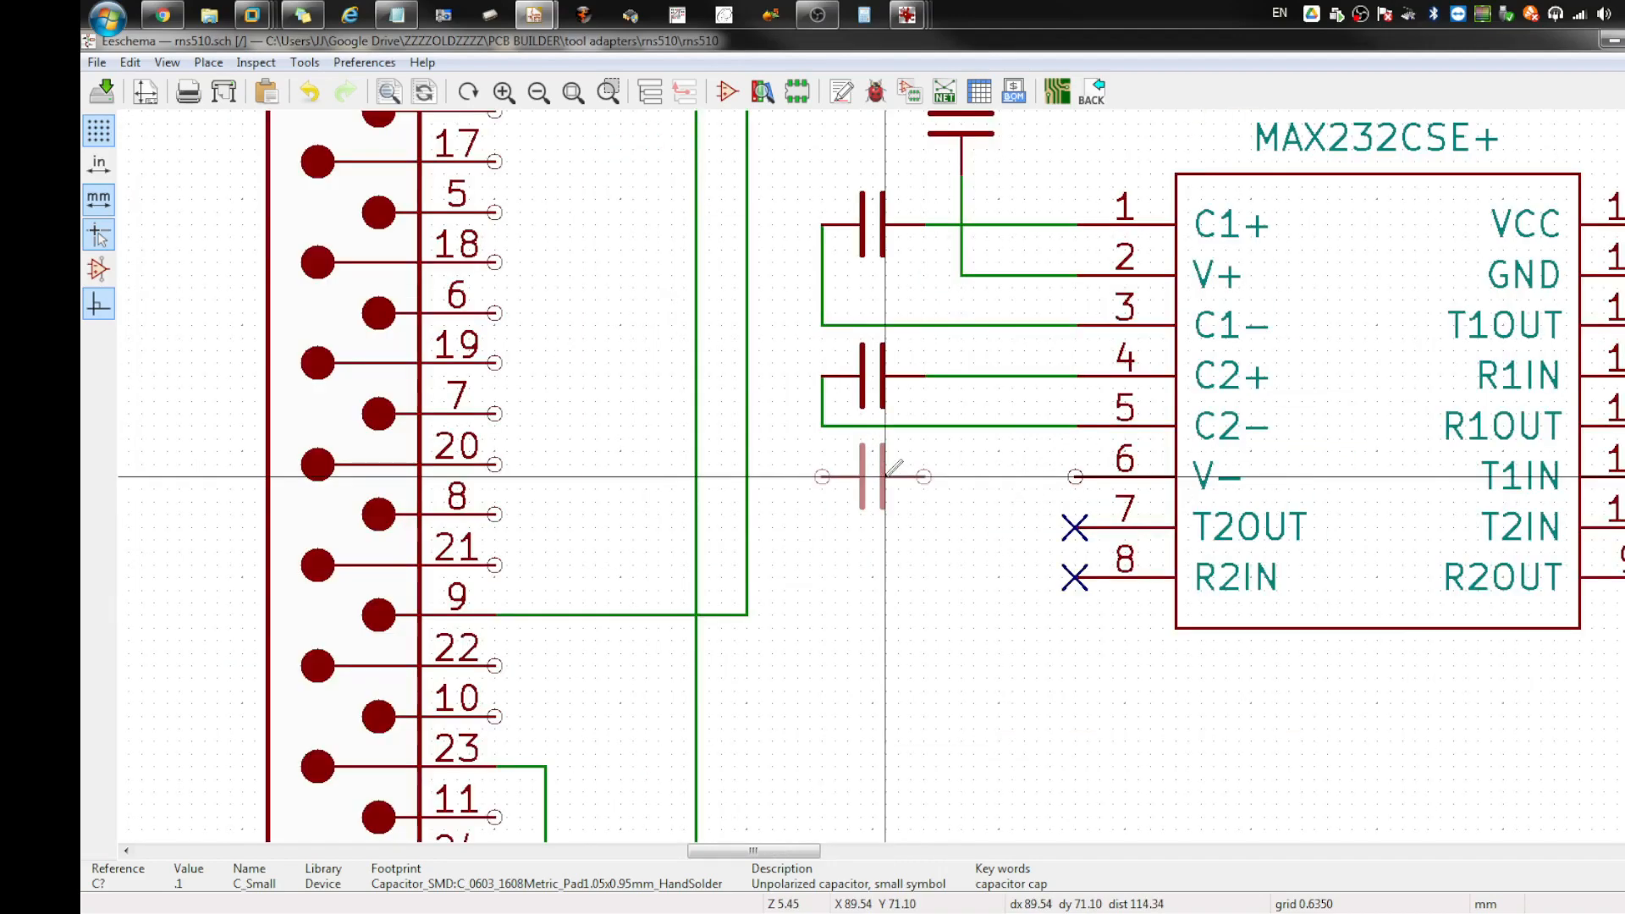
pyautogui.click(885, 476)
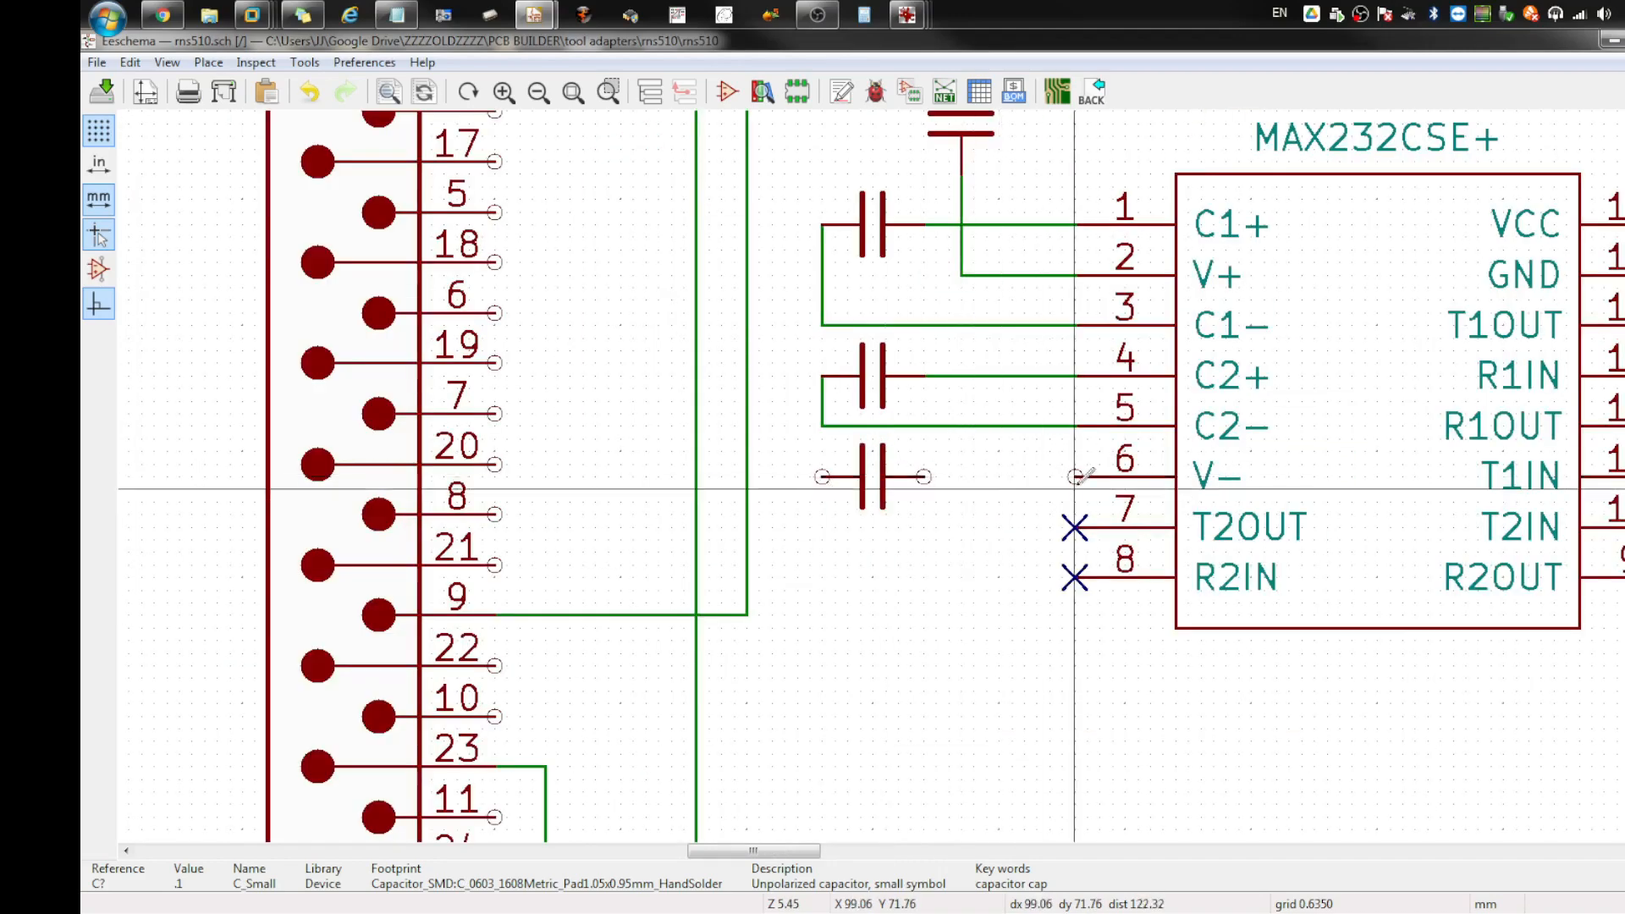
# Step: Wire the MAX232's V- pin 6 to the near terminal of the third capacitor
pyautogui.doubleClick(1077, 475)
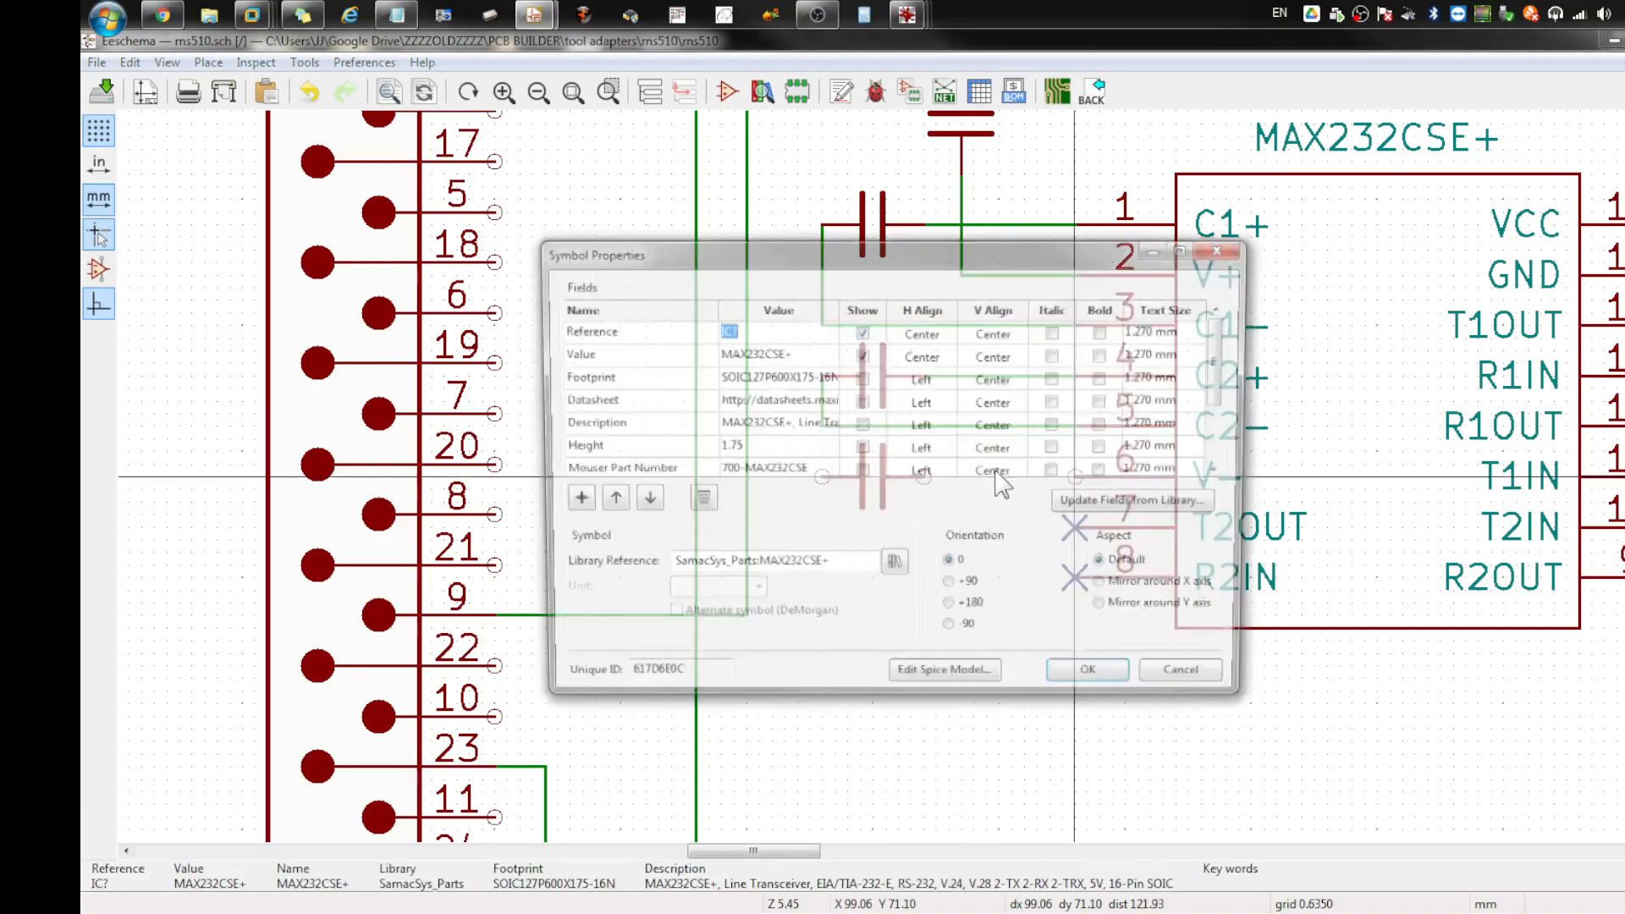
pyautogui.press('Escape')
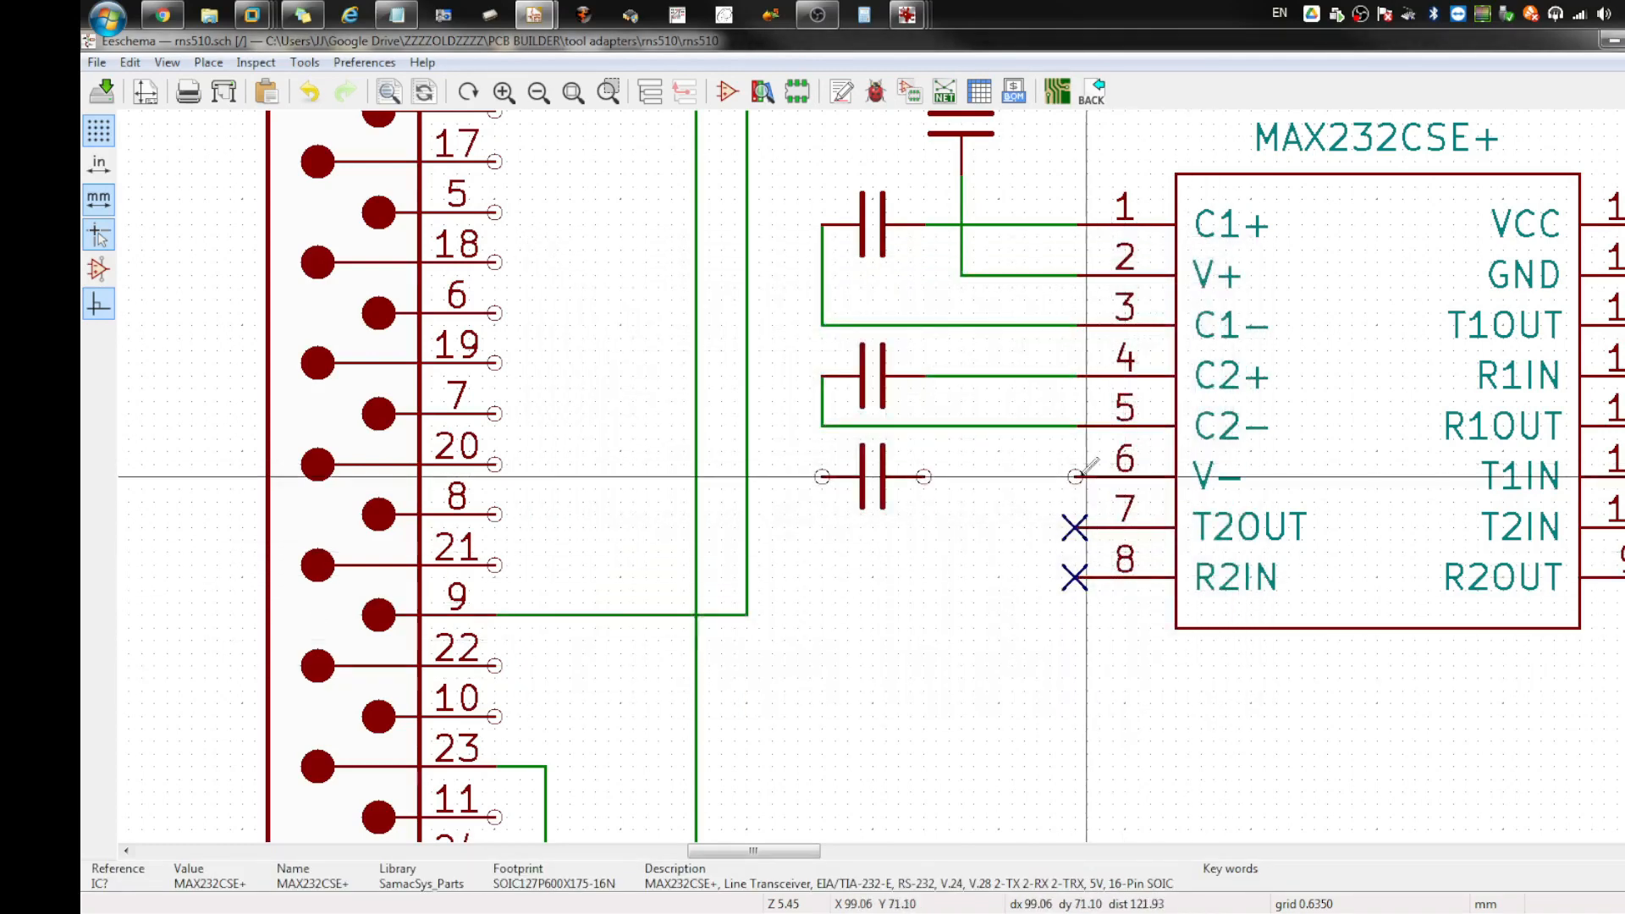
pyautogui.press('w')
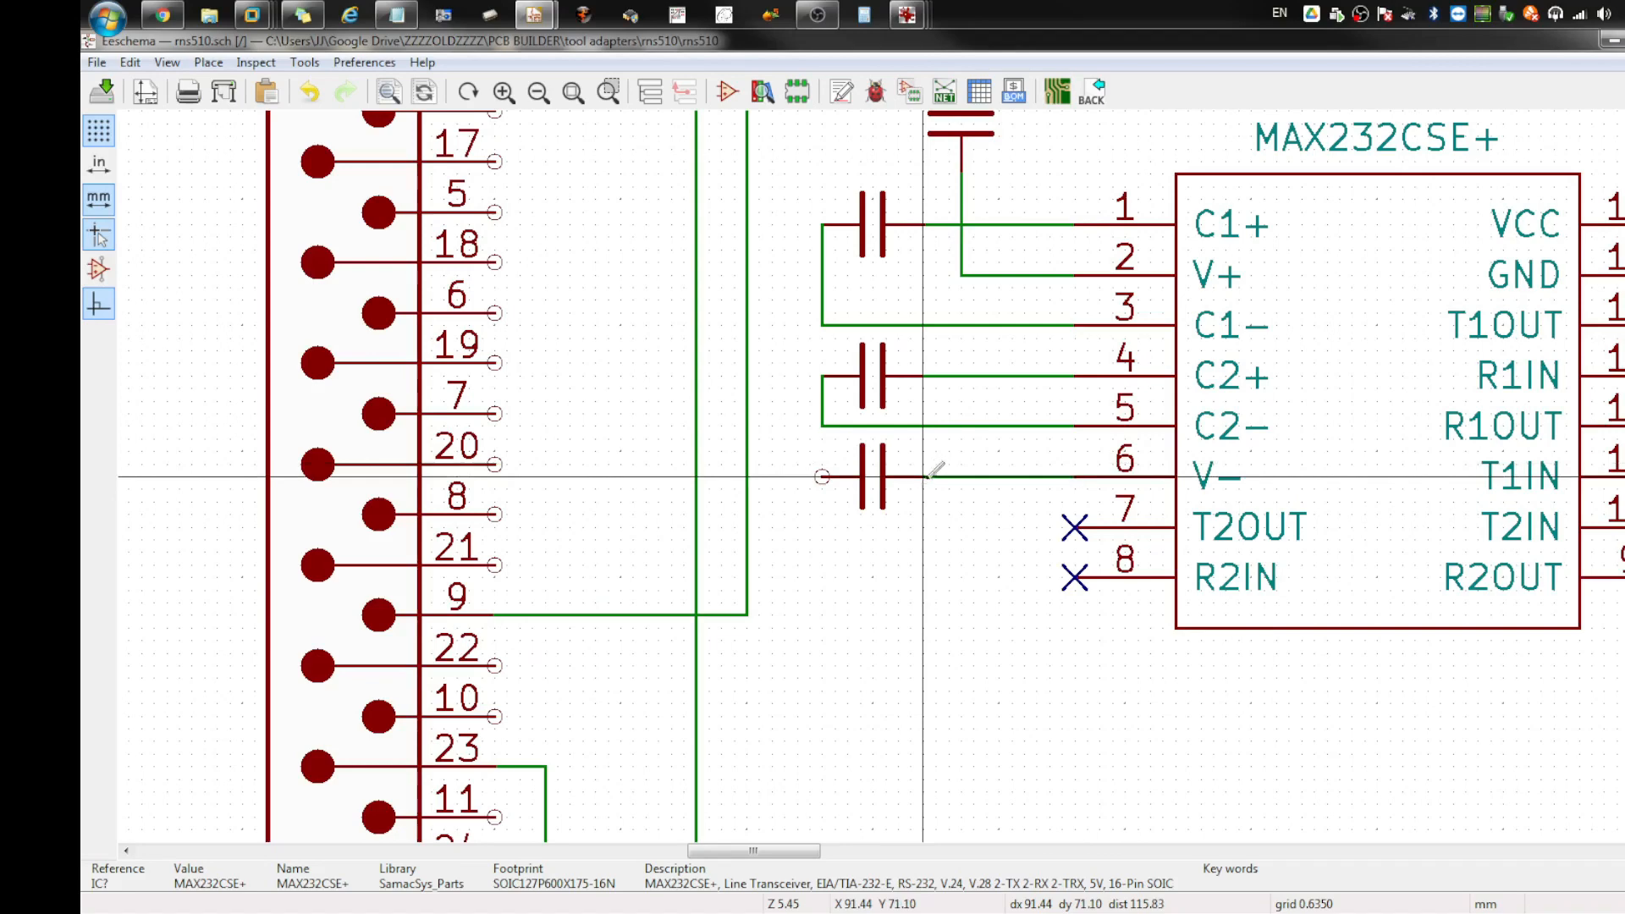
# Step: Wire the V- capacitor's free terminal down and across to the common ground wire at DB25 pin 23
pyautogui.click(825, 477)
pyautogui.scroll(-4, 838, 652)
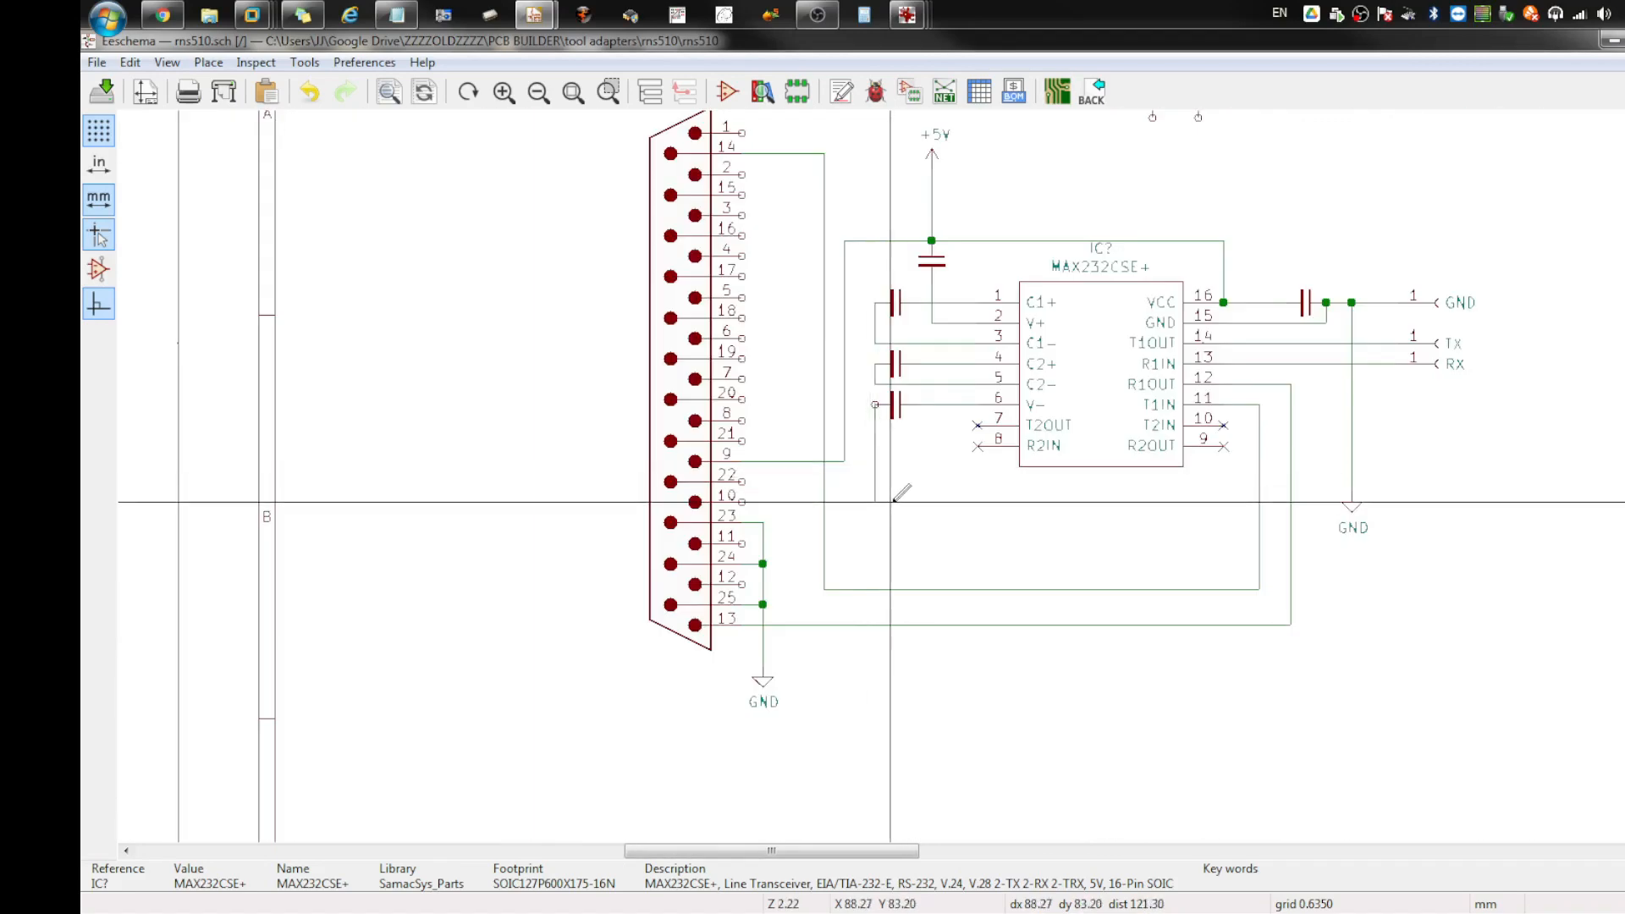
pyautogui.scroll(4, 876, 477)
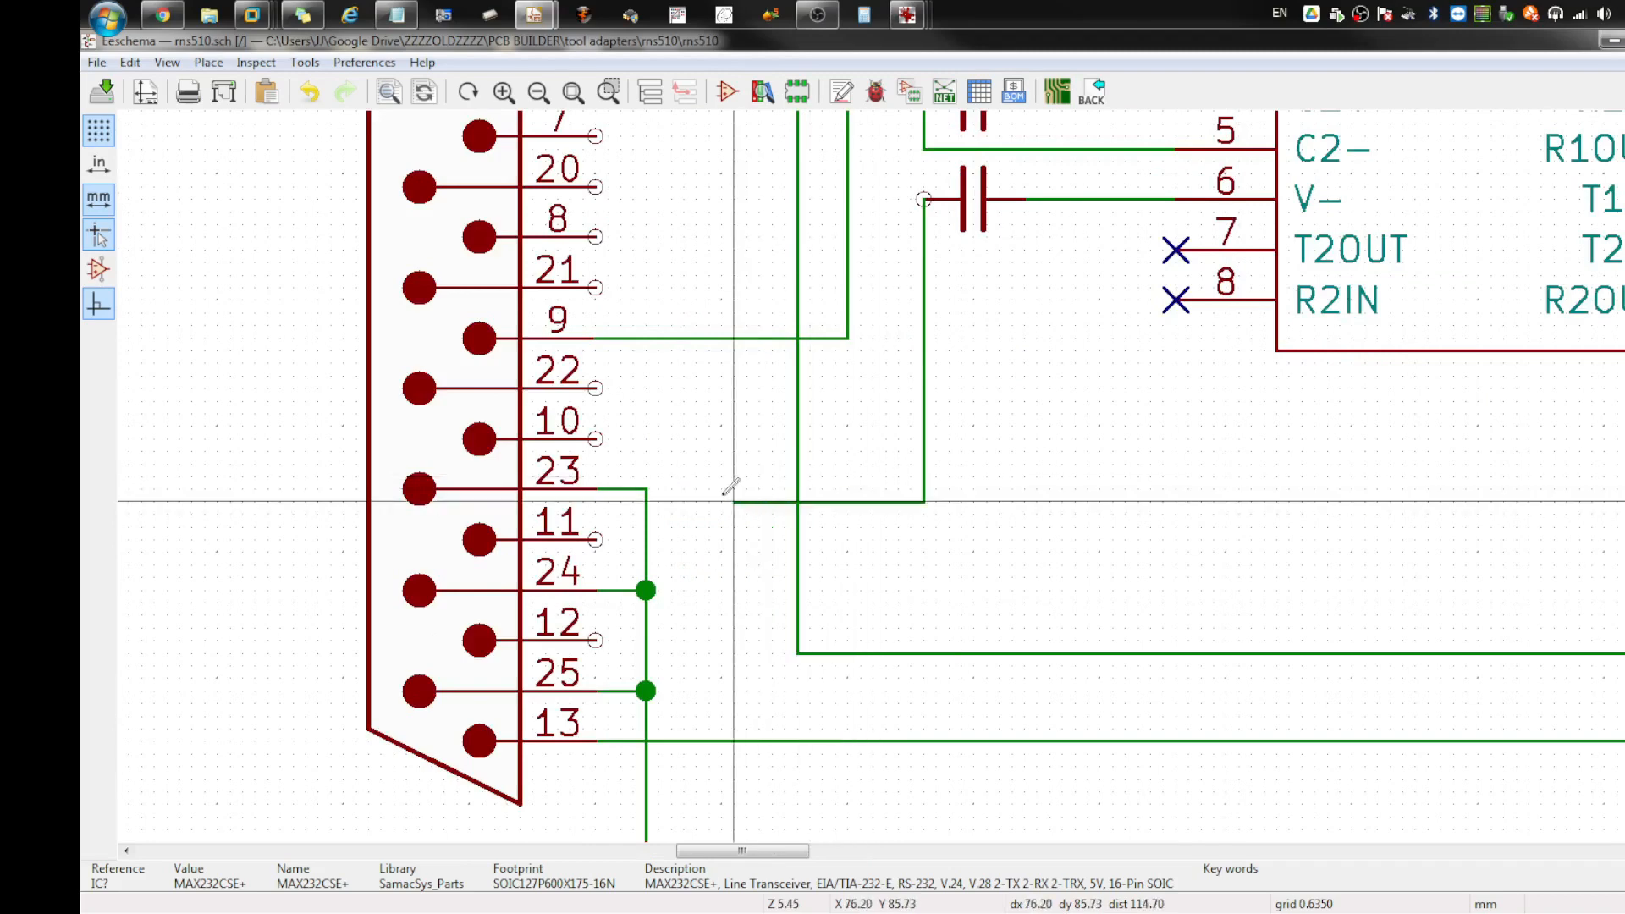
pyautogui.click(646, 488)
pyautogui.scroll(-5, 646, 489)
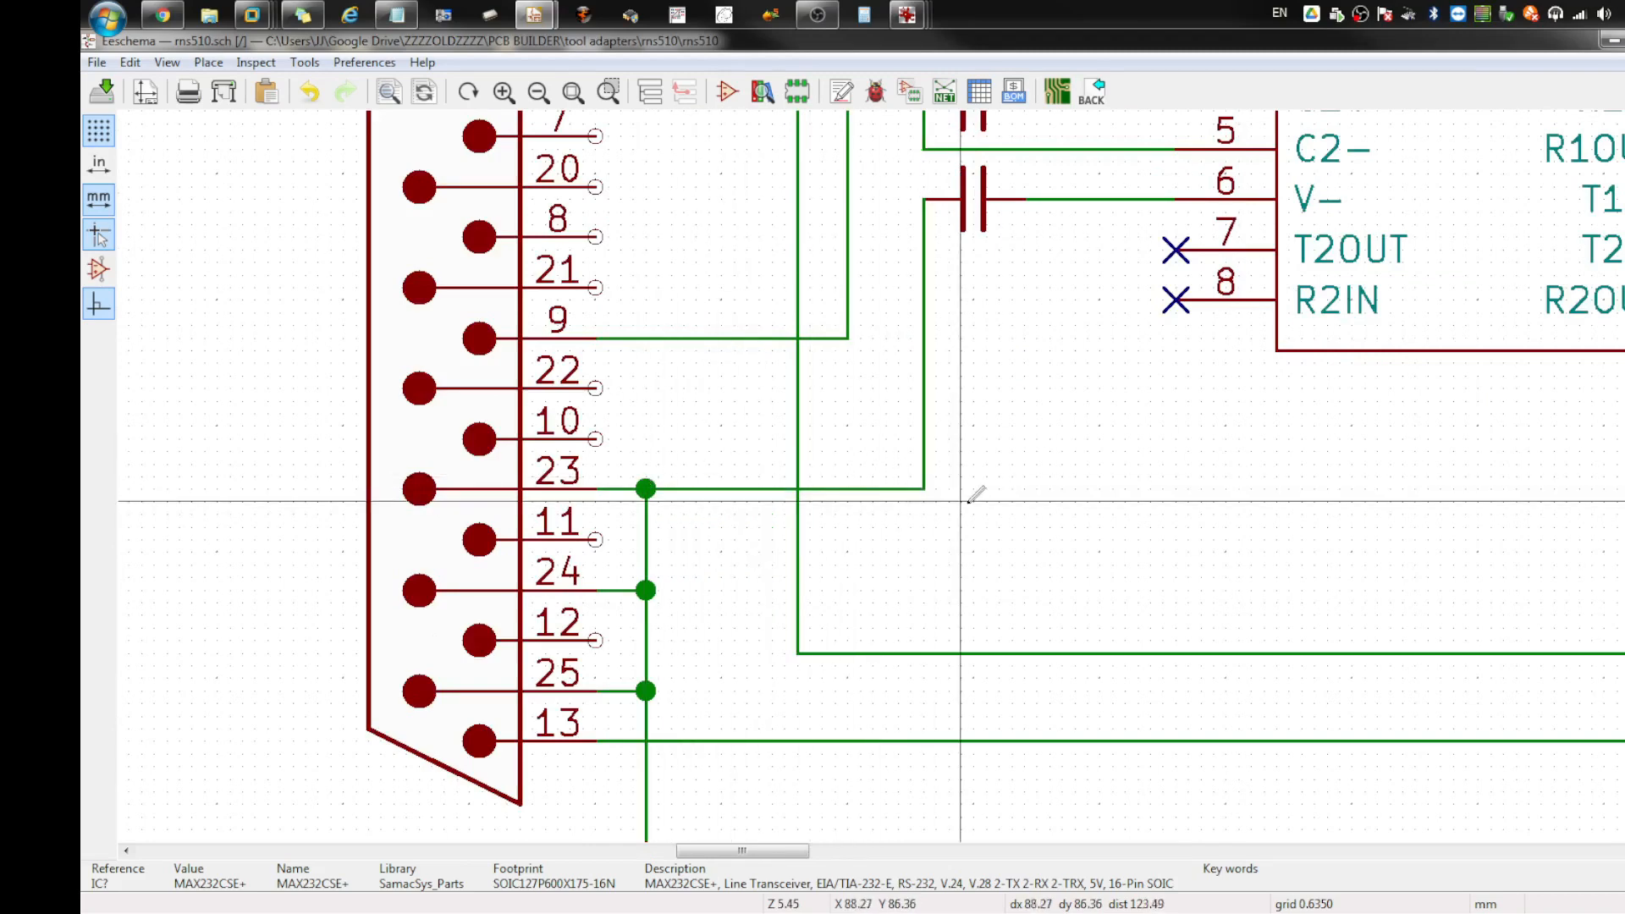
# Step: Delete the two unused spare capacitors above the MAX232
pyautogui.scroll(-2, 883, 468)
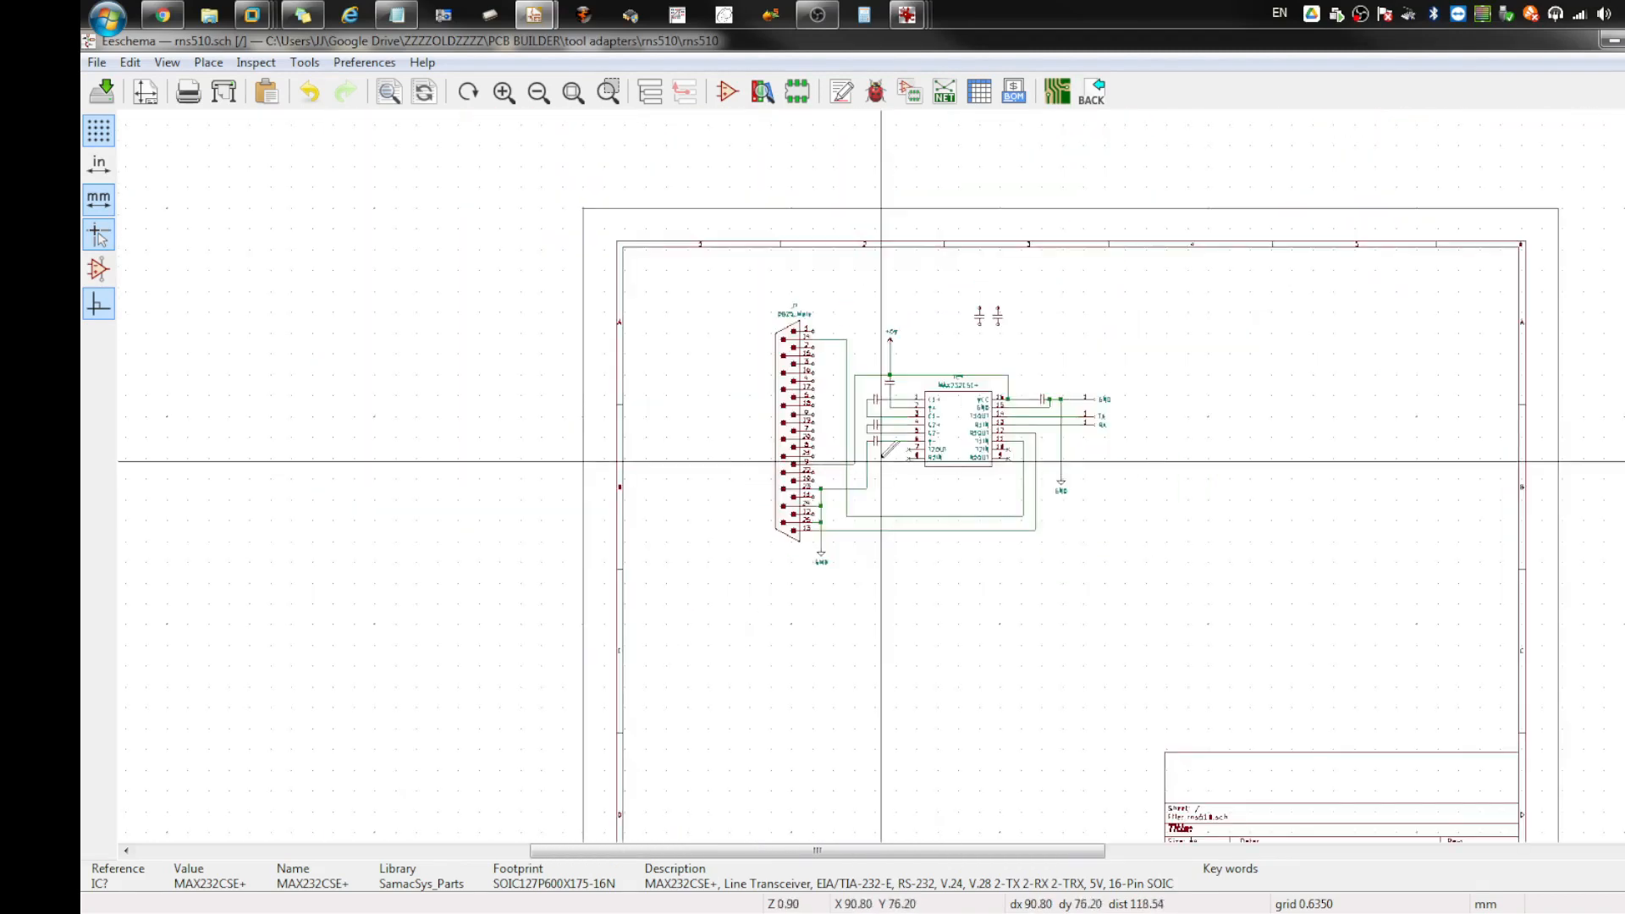
pyautogui.scroll(3, 882, 457)
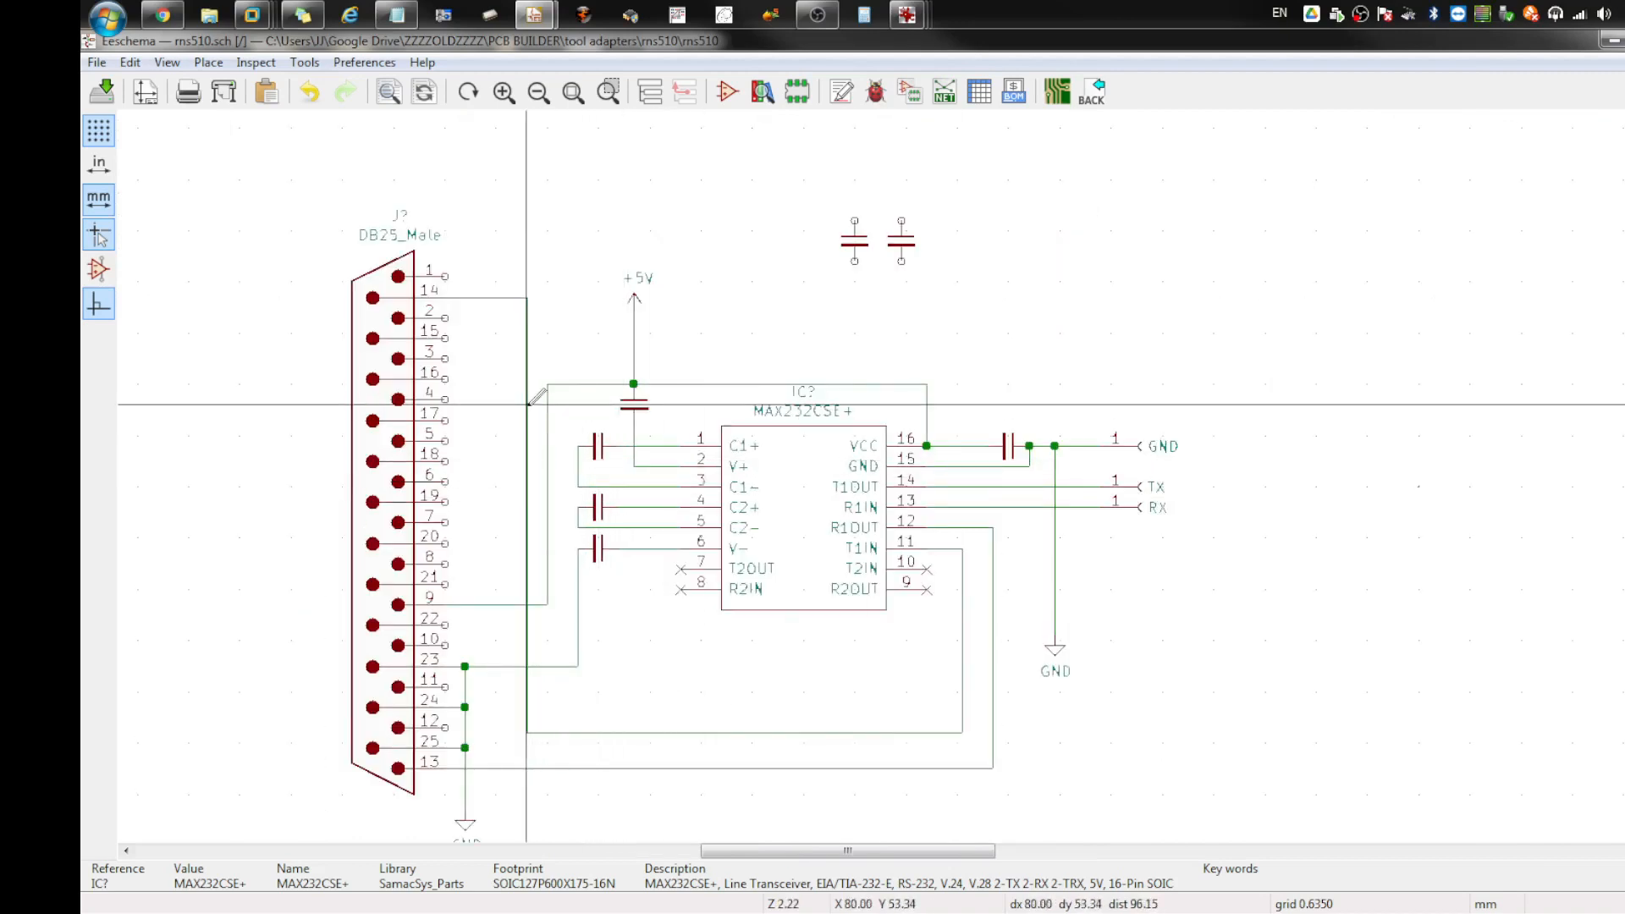
pyautogui.moveTo(1052, 290); pyautogui.dragTo(819, 204)
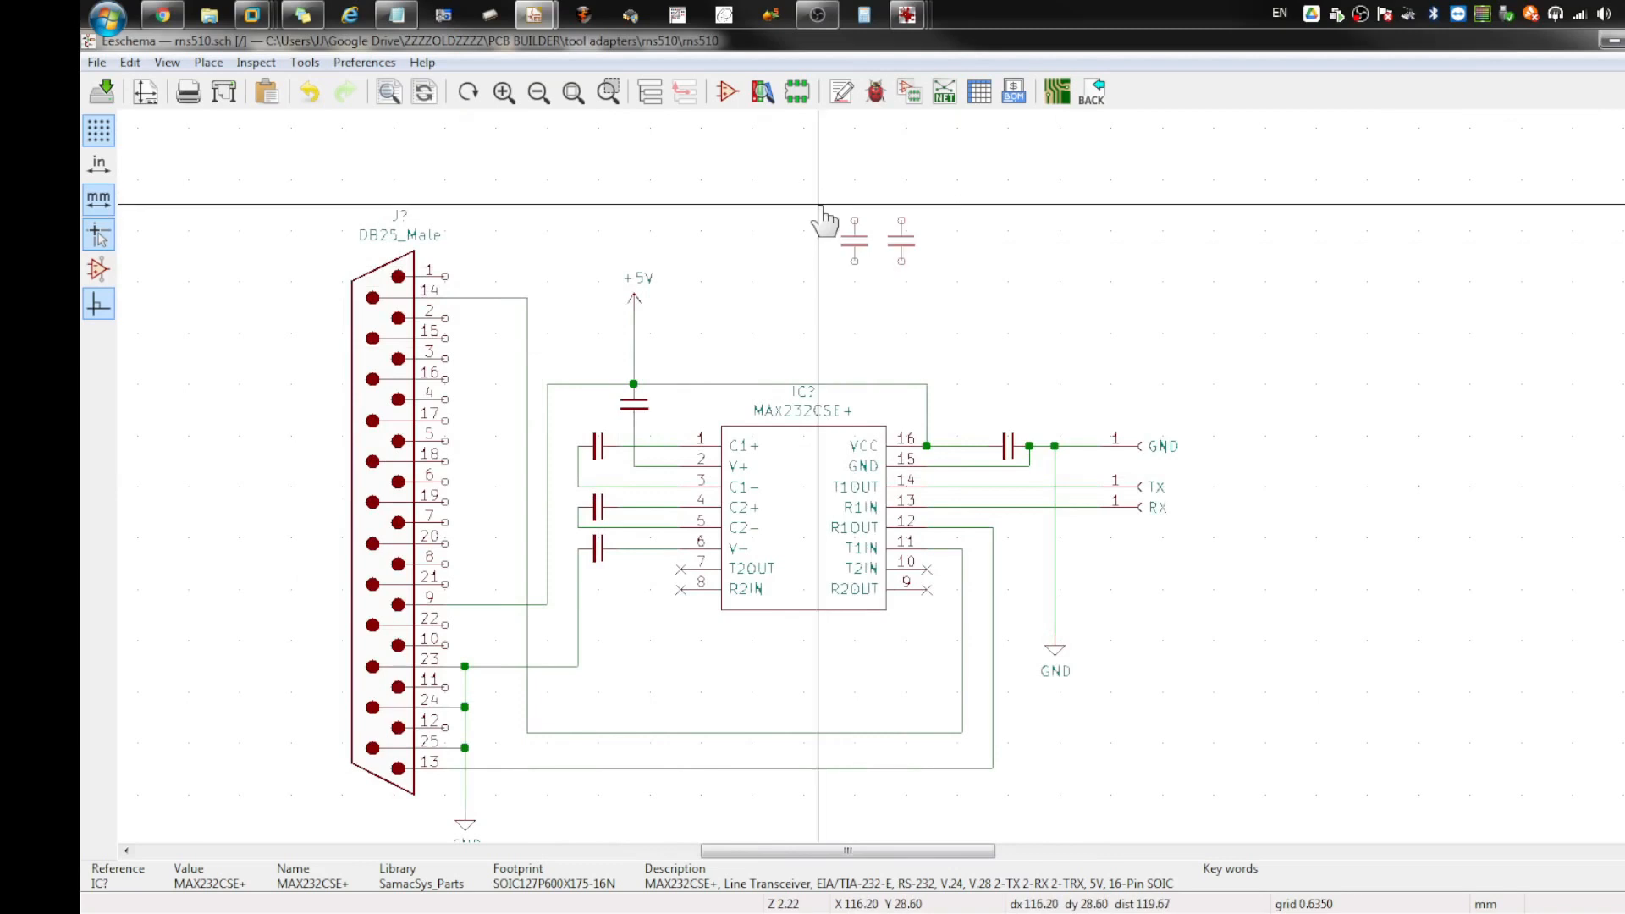
pyautogui.press('Delete')
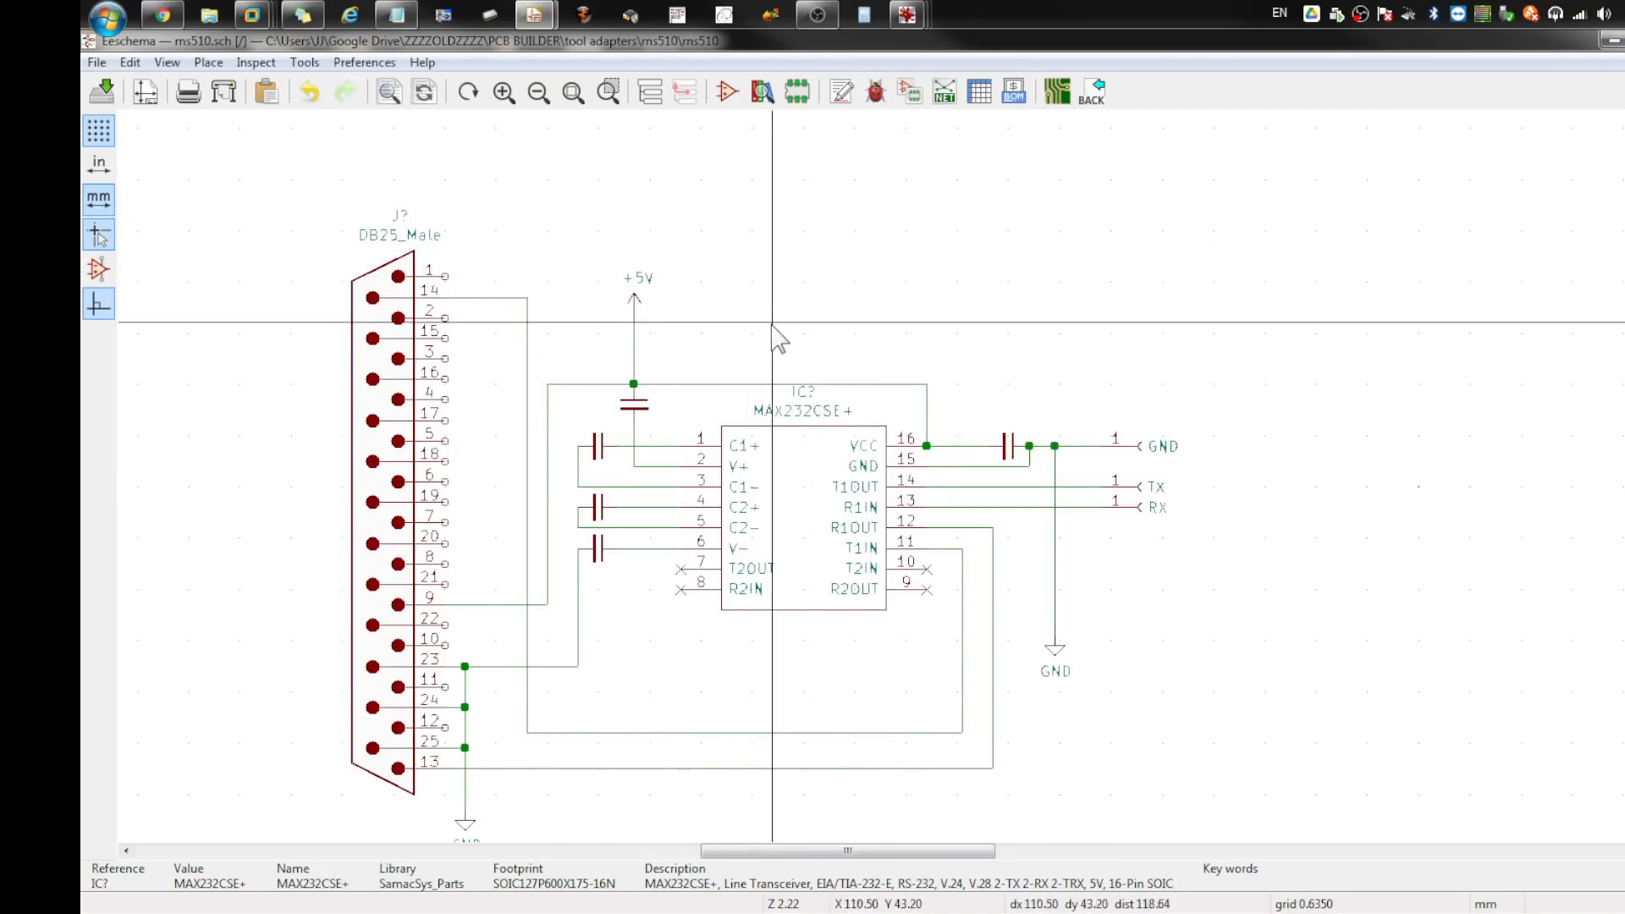
# Step: Place a MountingHole symbol from the Mechanical library beside the GND connector, level with its pin
pyautogui.scroll(-1, 774, 330)
pyautogui.scroll(-1, 886, 480)
pyautogui.scroll(1, 882, 508)
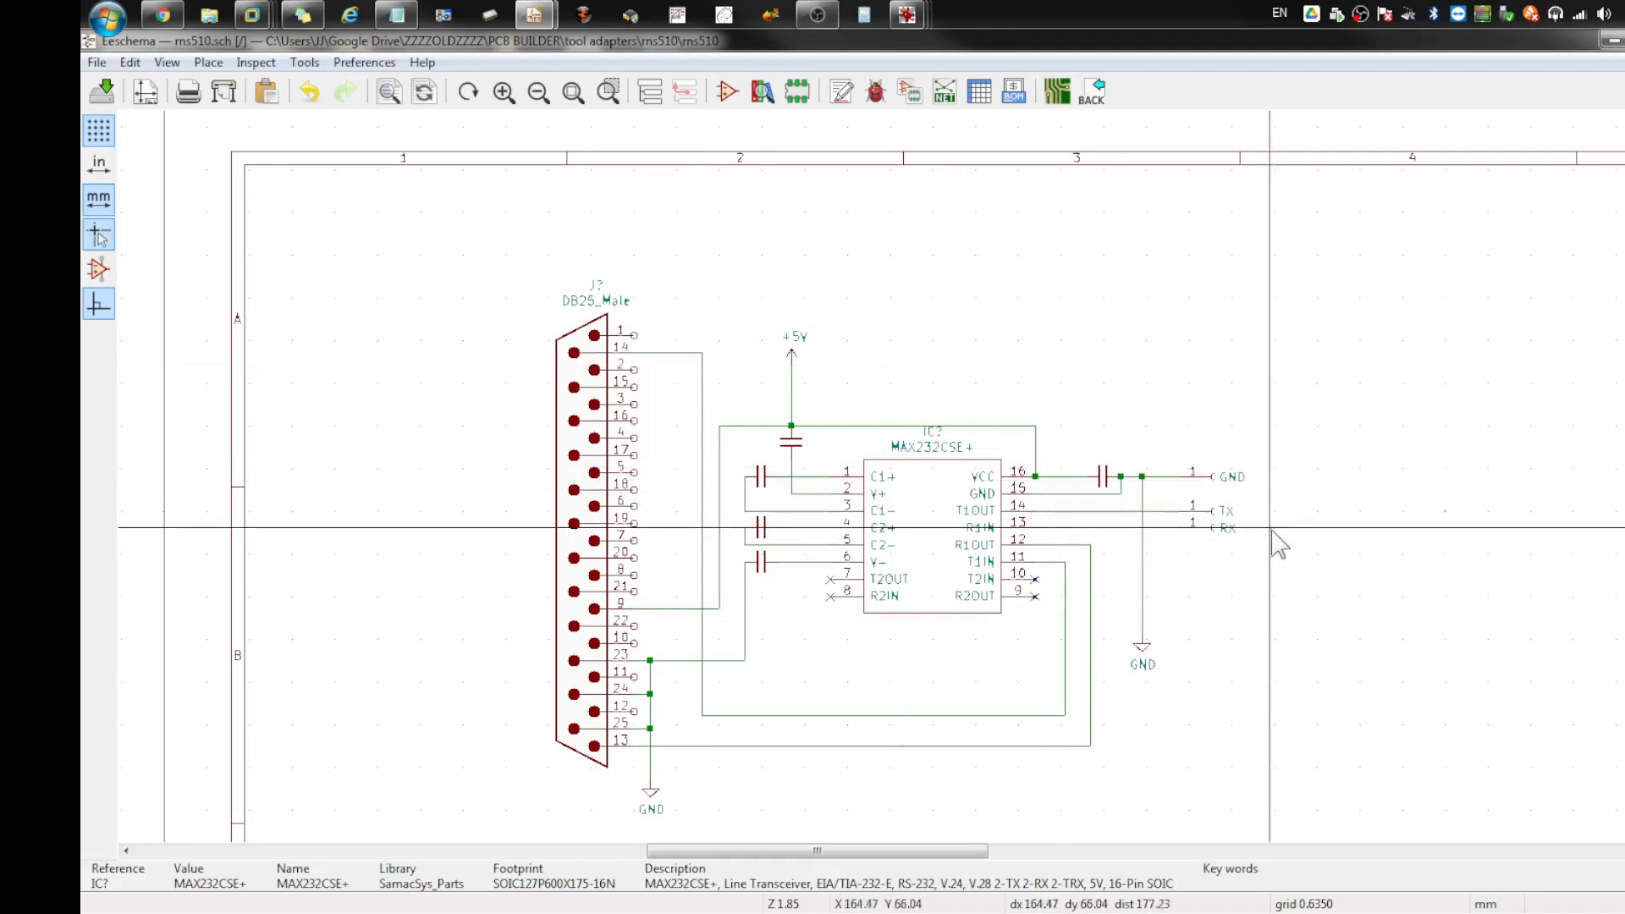
pyautogui.scroll(-1, 1321, 521)
pyautogui.scroll(7, 881, 489)
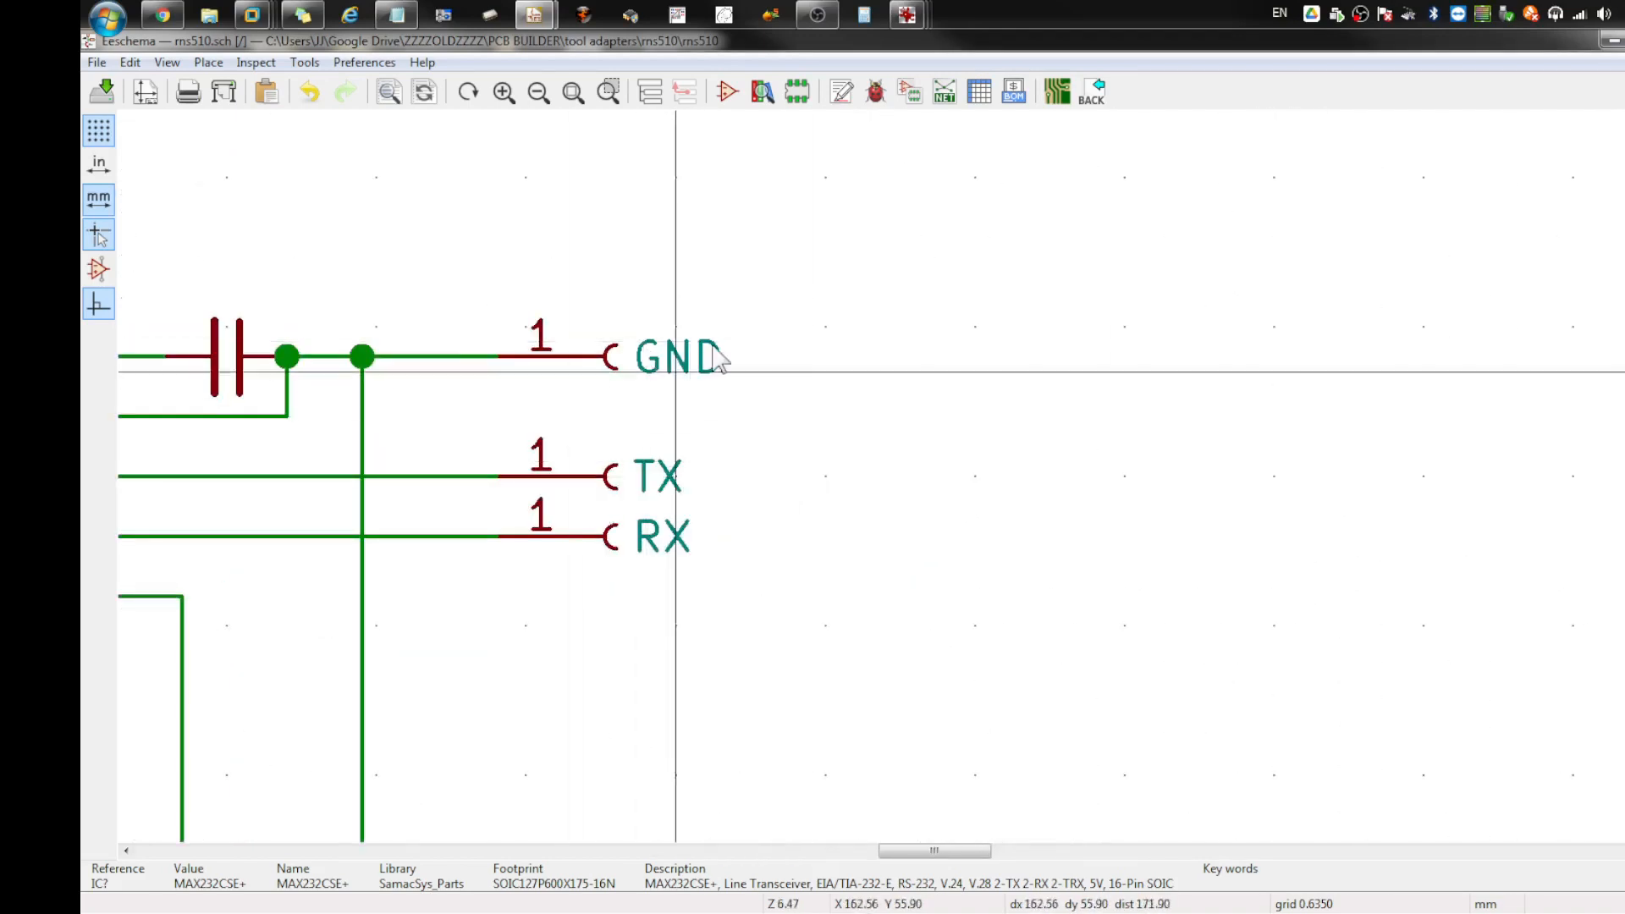
pyautogui.click(208, 62)
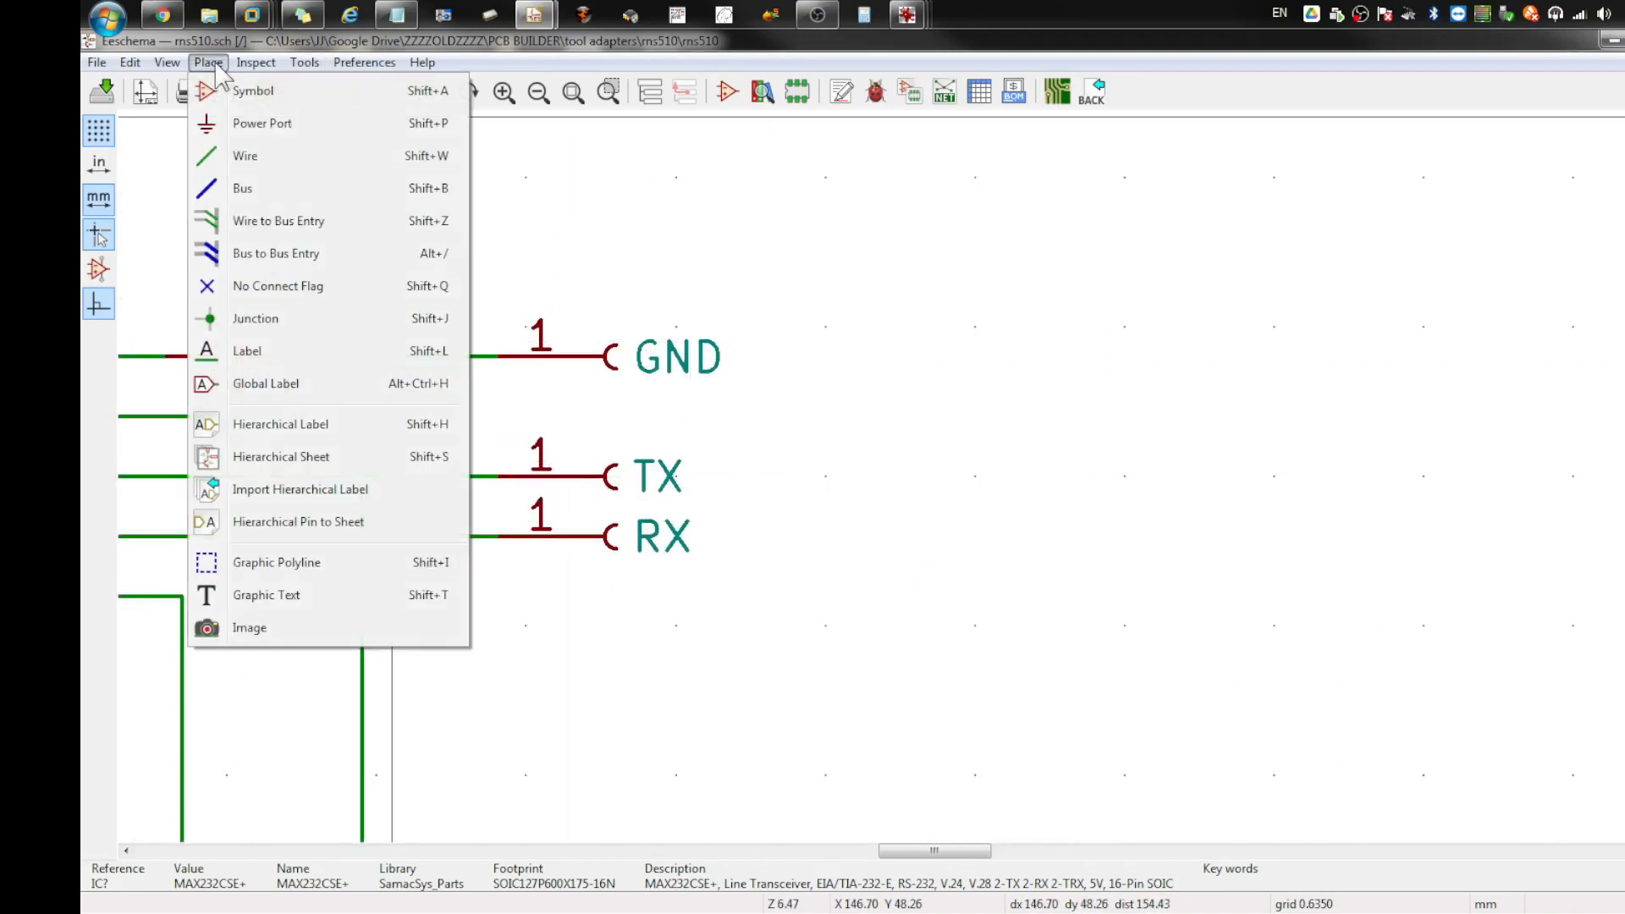
pyautogui.click(208, 63)
pyautogui.click(210, 64)
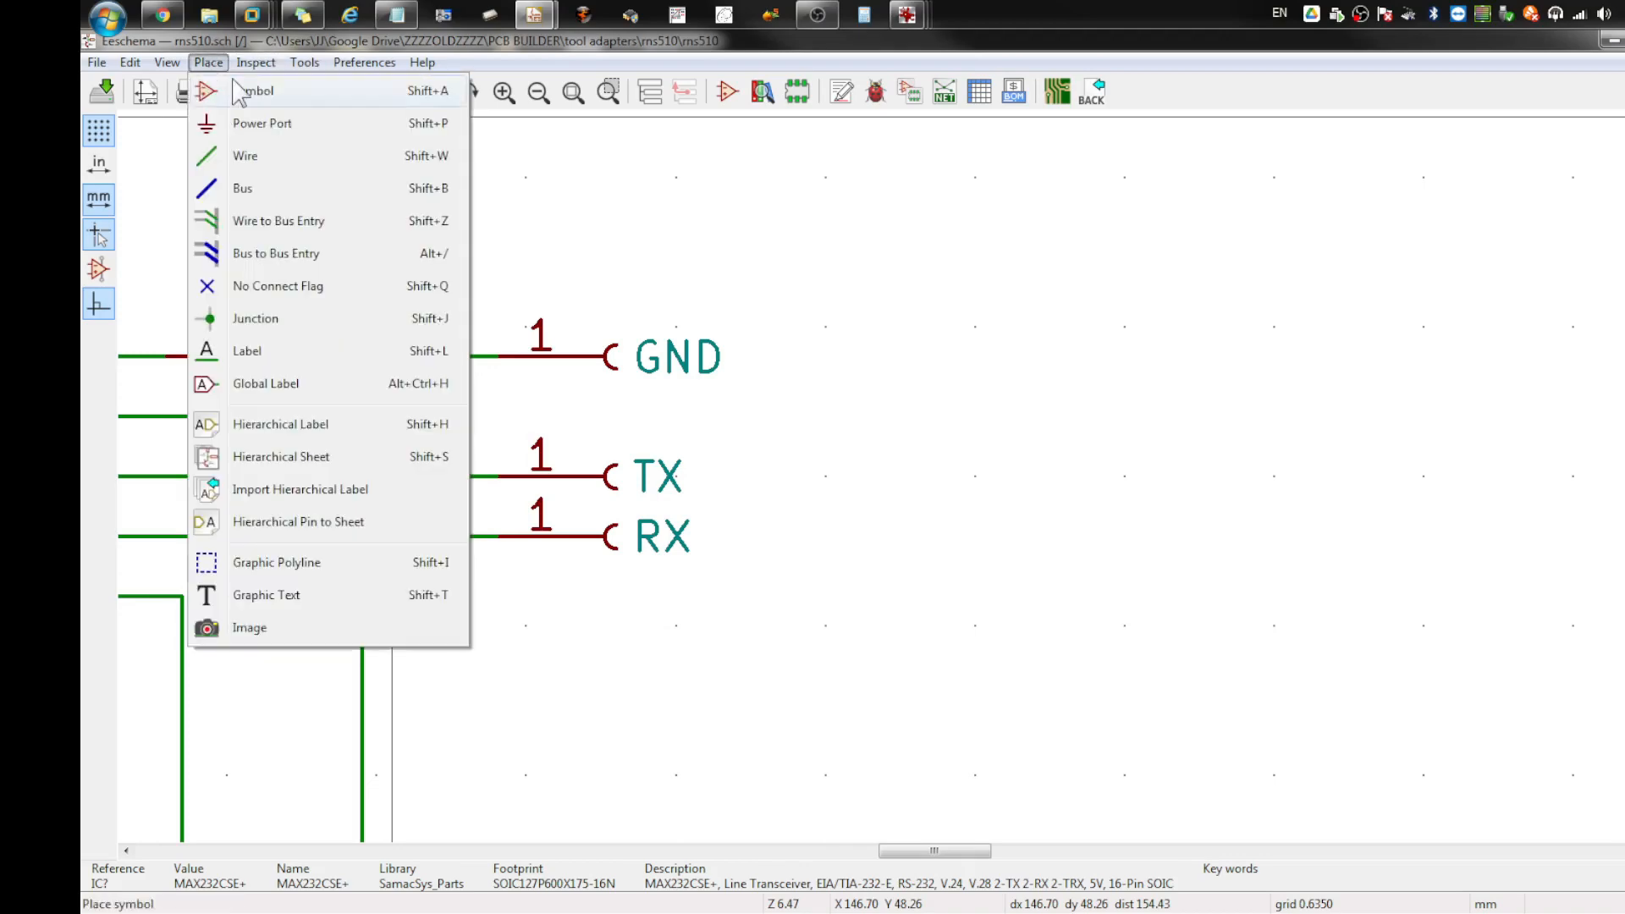
pyautogui.click(245, 91)
pyautogui.click(946, 361)
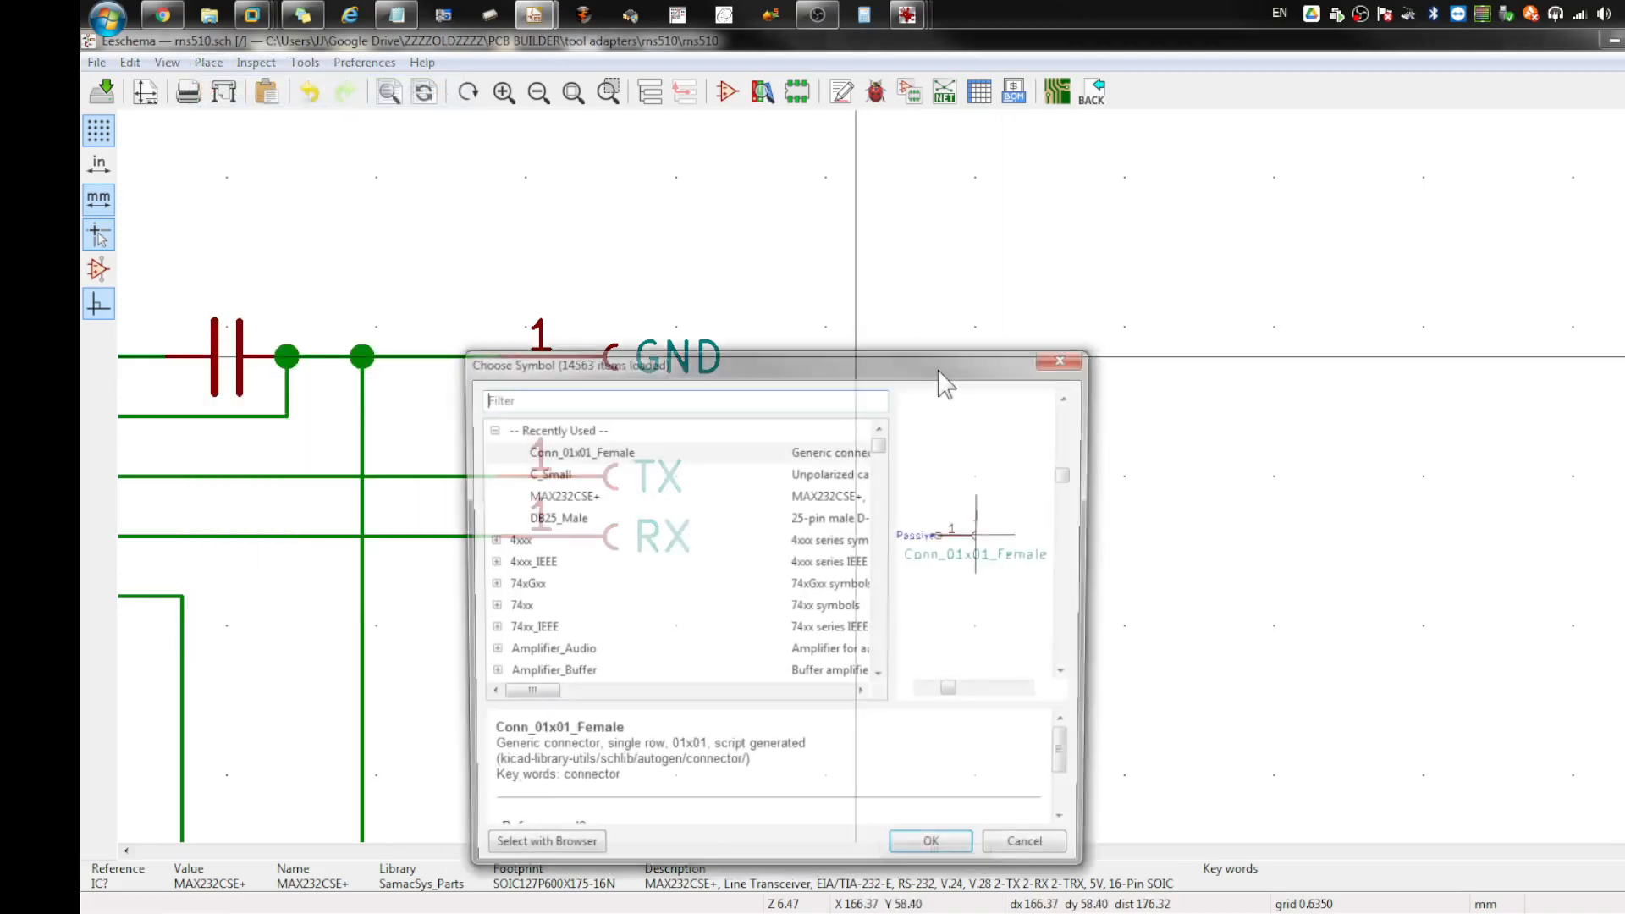
pyautogui.write('hole')
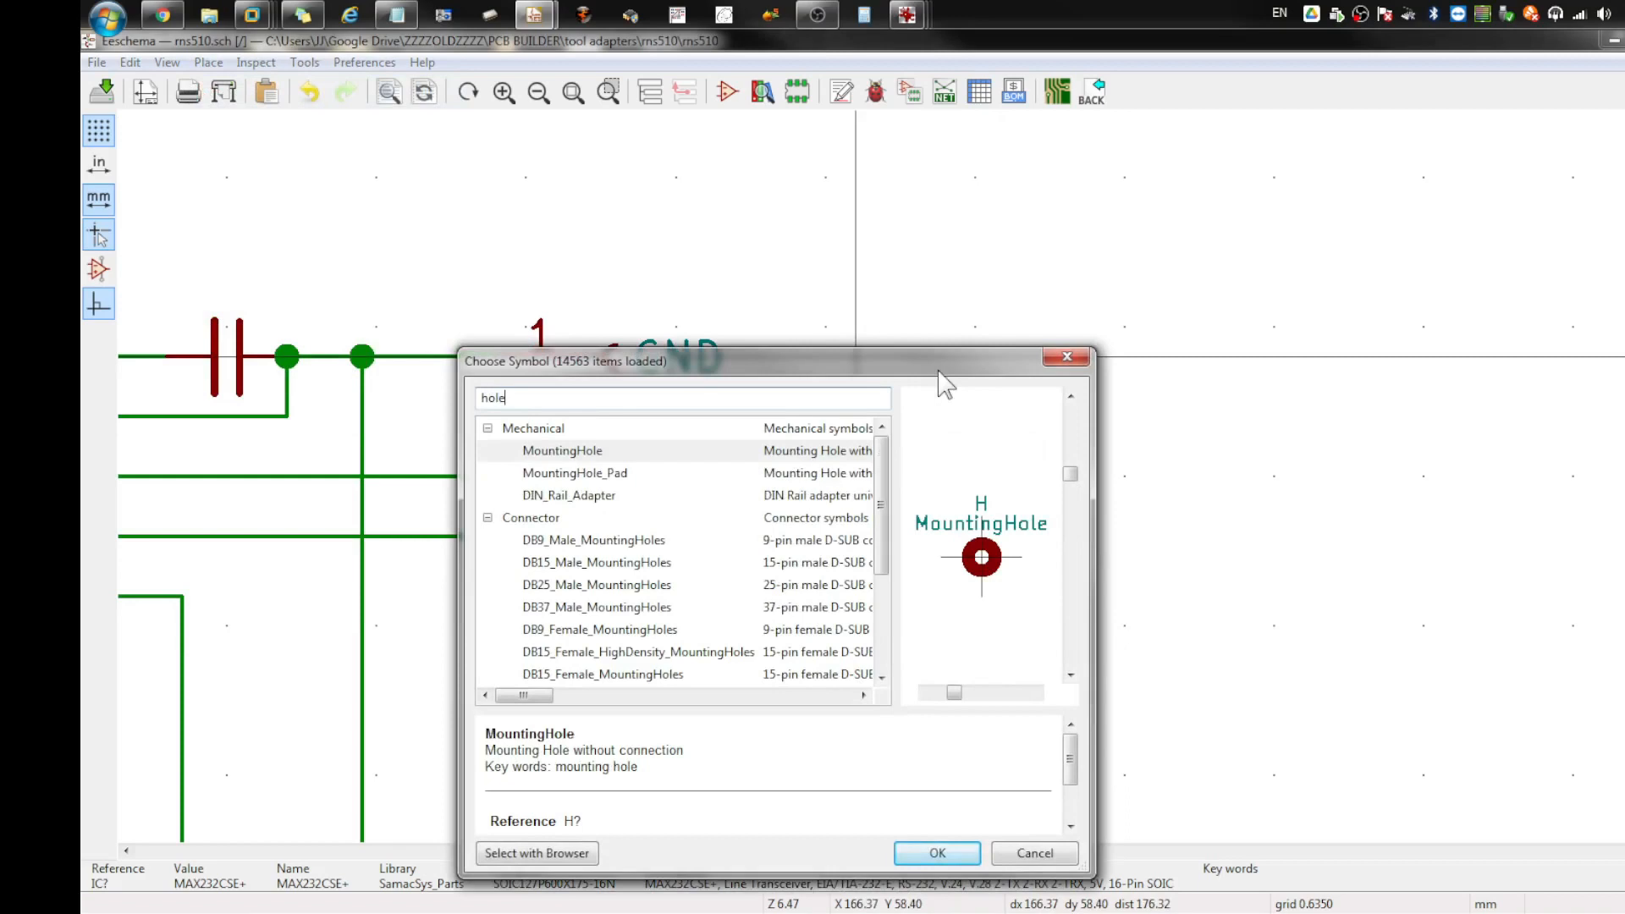
pyautogui.click(561, 455)
pyautogui.click(937, 852)
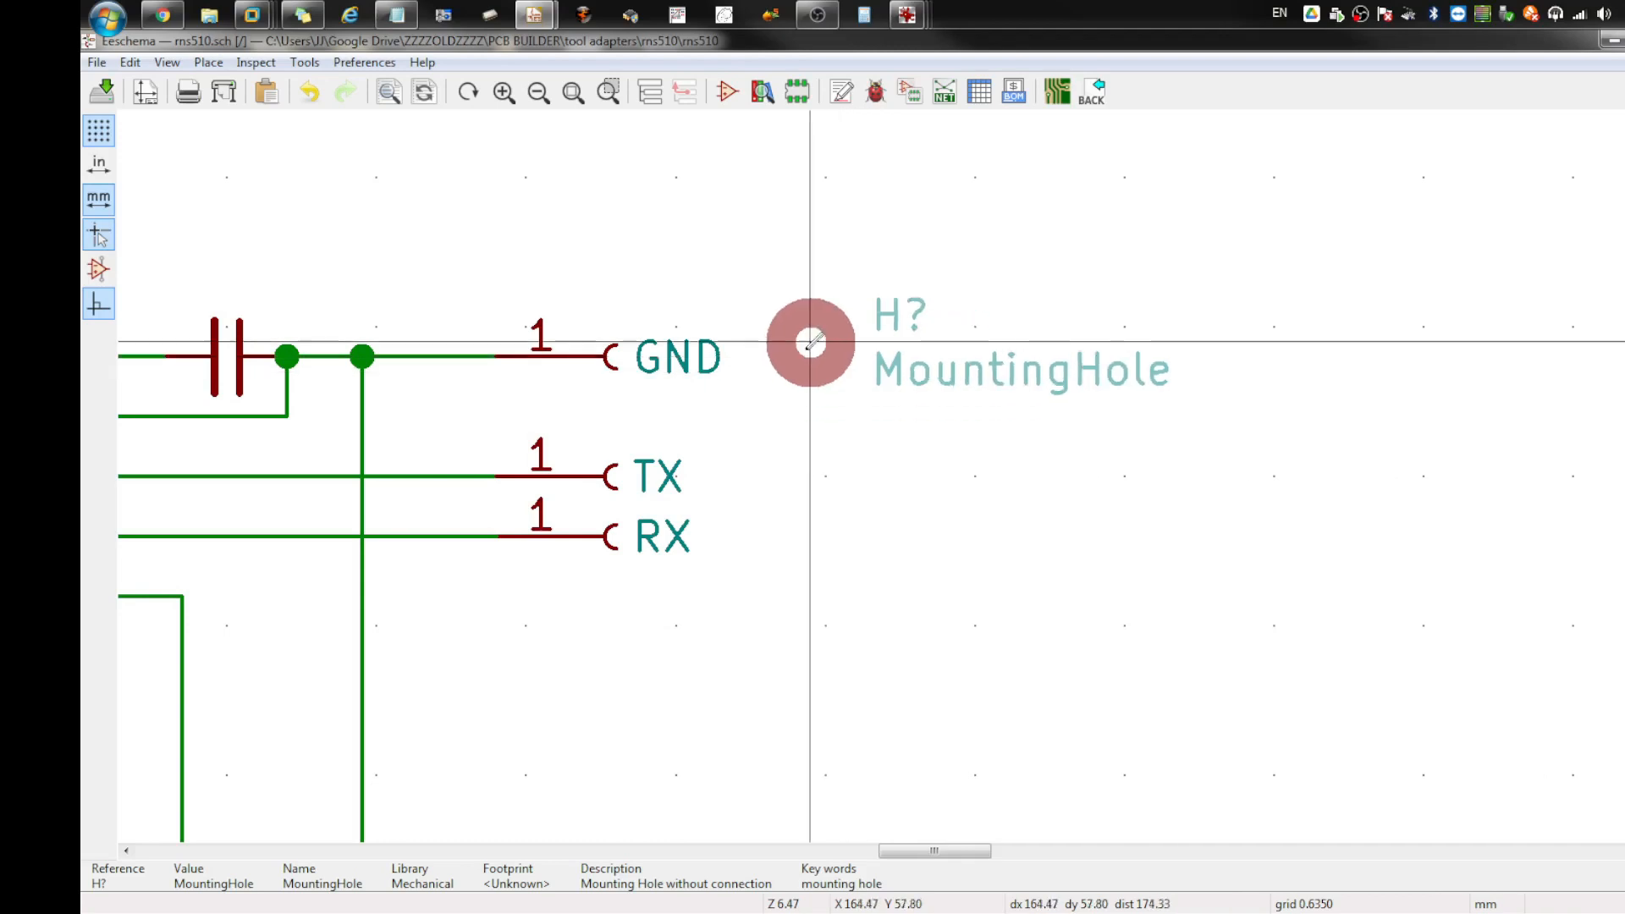
pyautogui.click(812, 356)
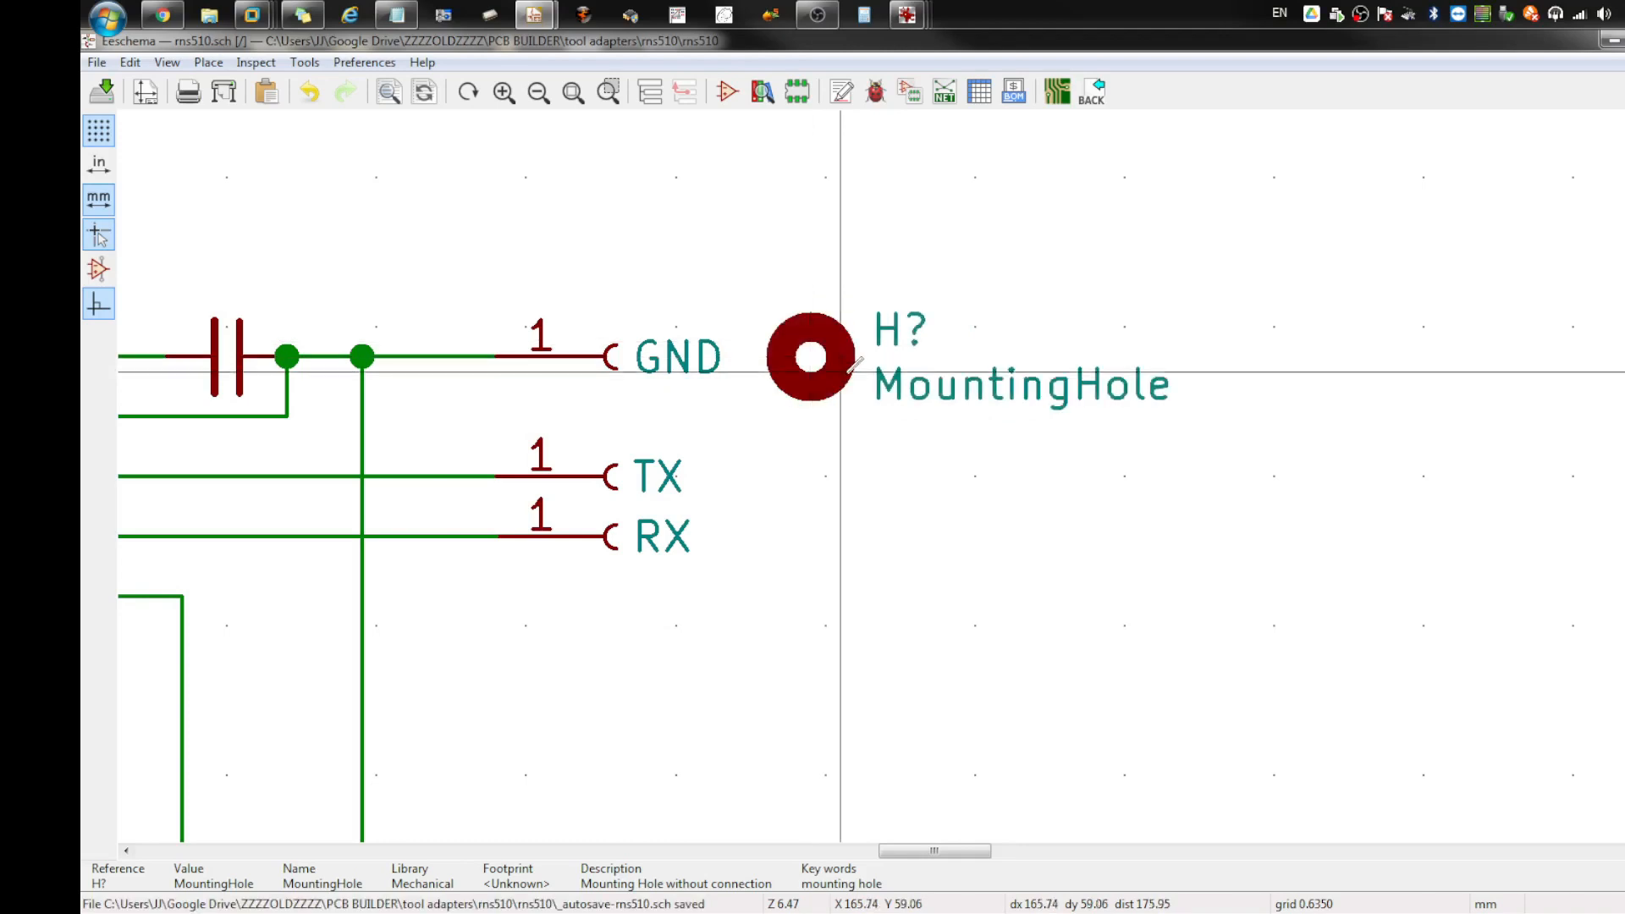
# Step: Hide both the value and the reference text of the mounting hole
pyautogui.doubleClick(885, 382)
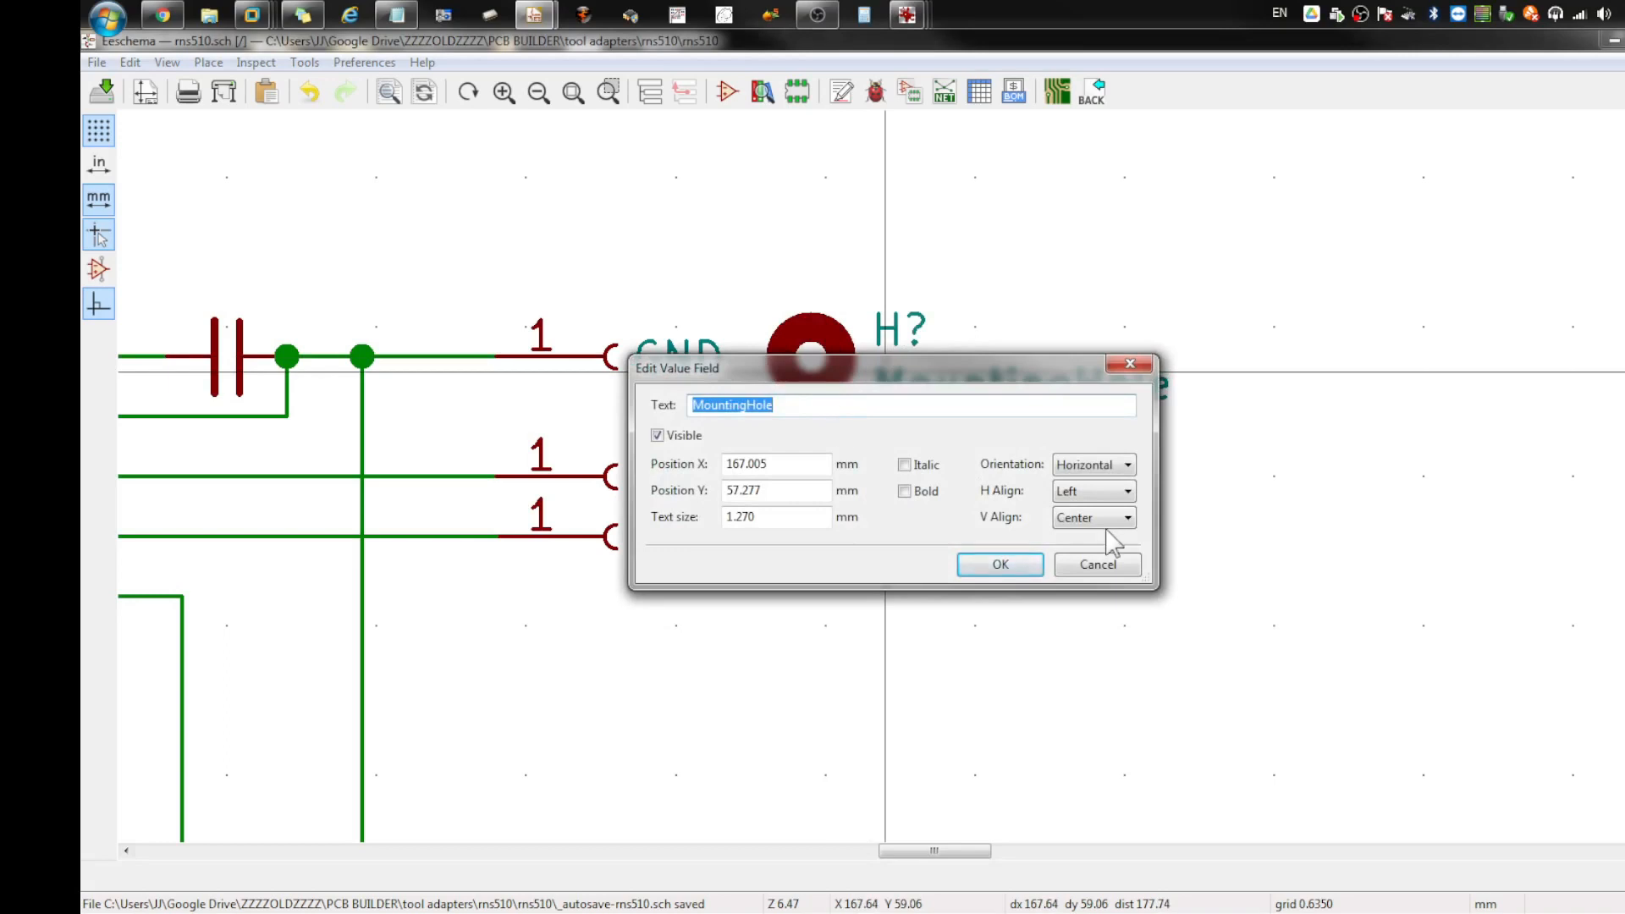
pyautogui.click(658, 435)
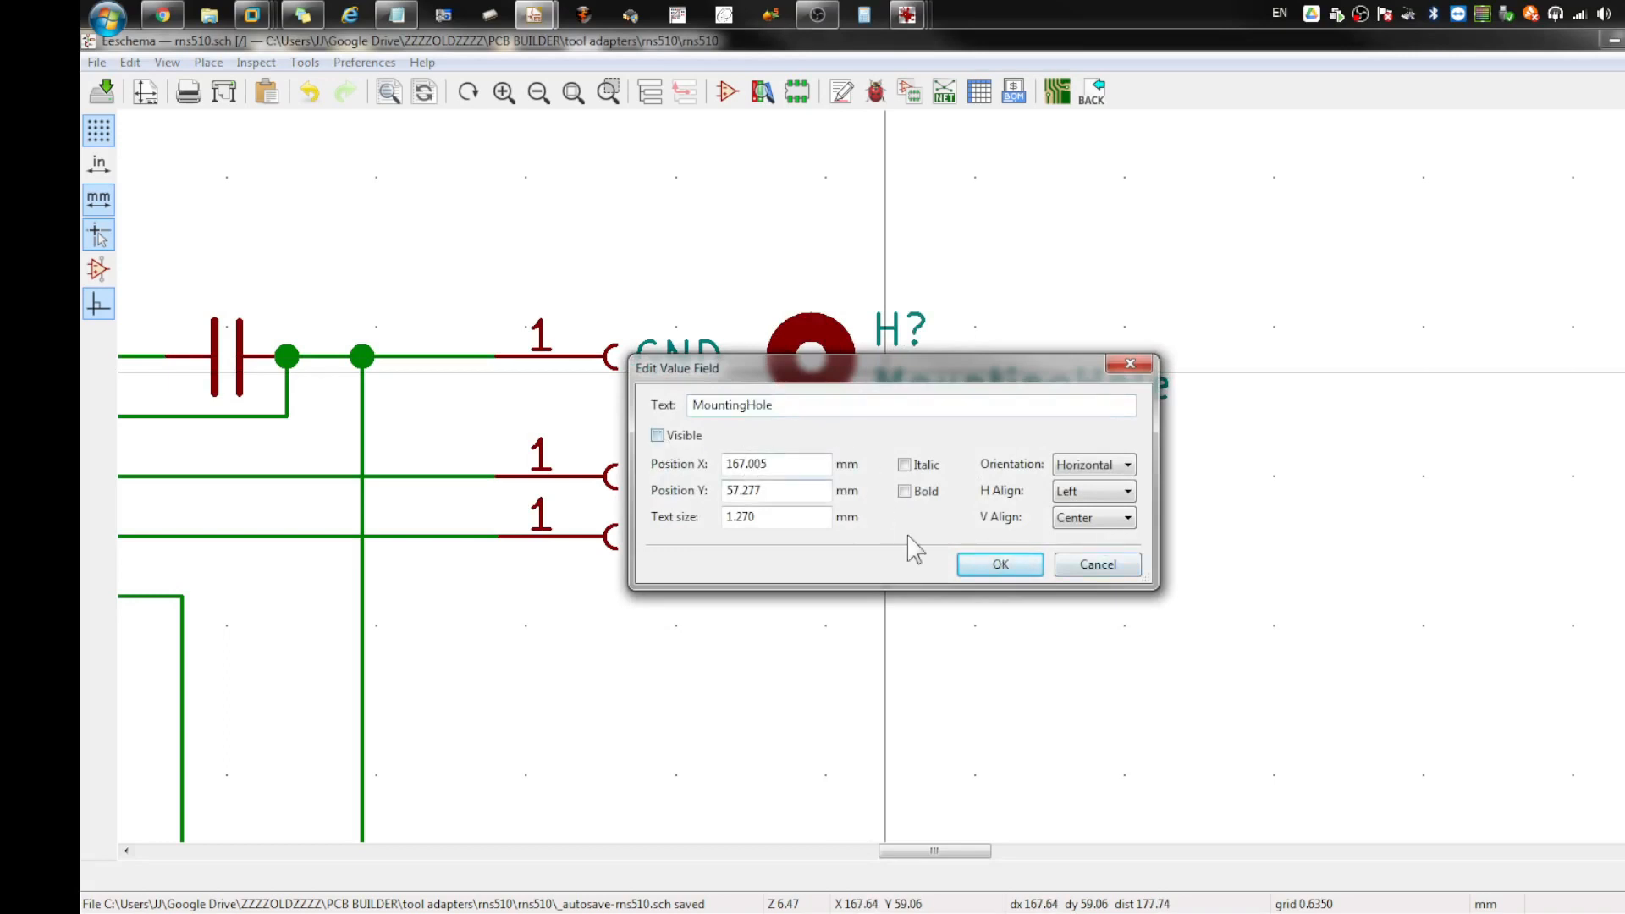
pyautogui.click(985, 574)
pyautogui.doubleClick(877, 358)
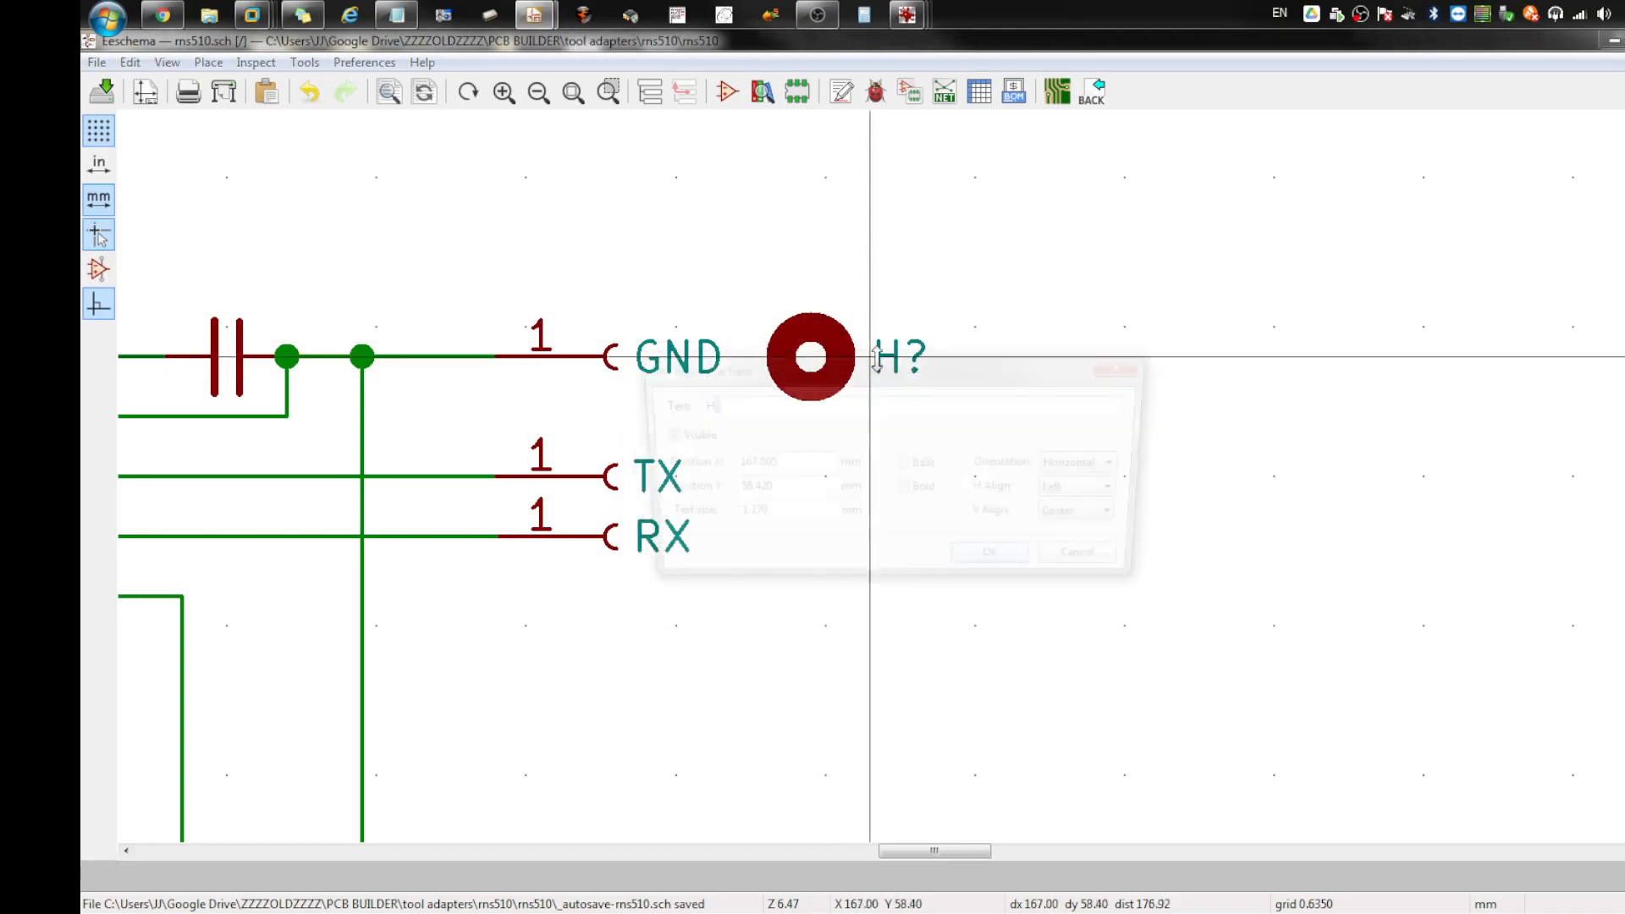
pyautogui.click(658, 435)
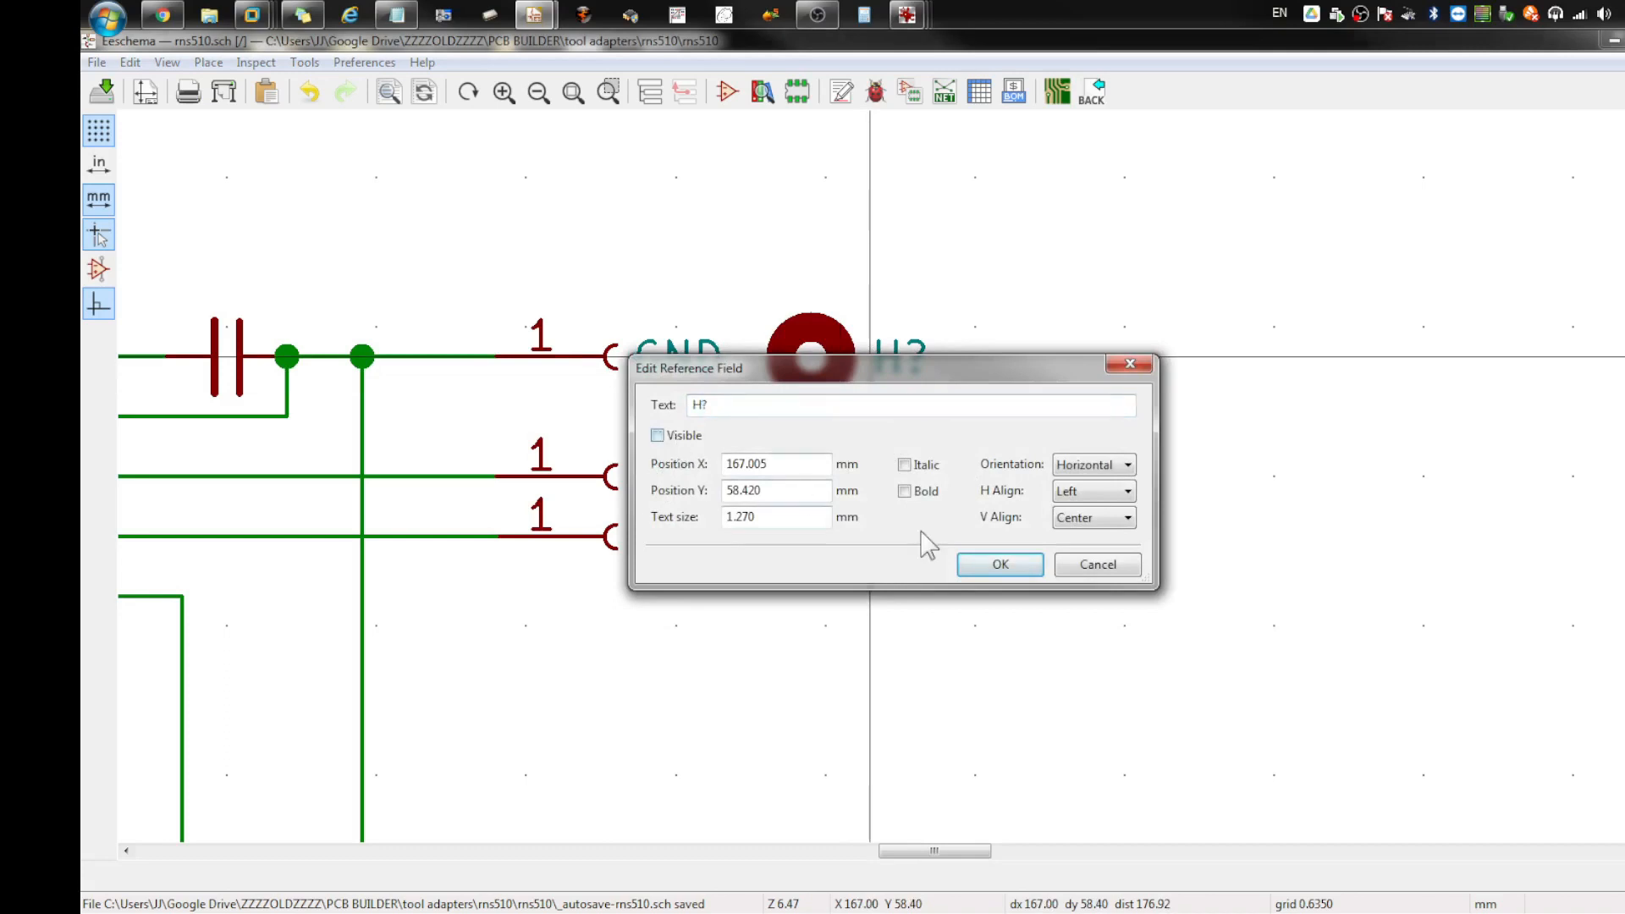
pyautogui.click(1042, 570)
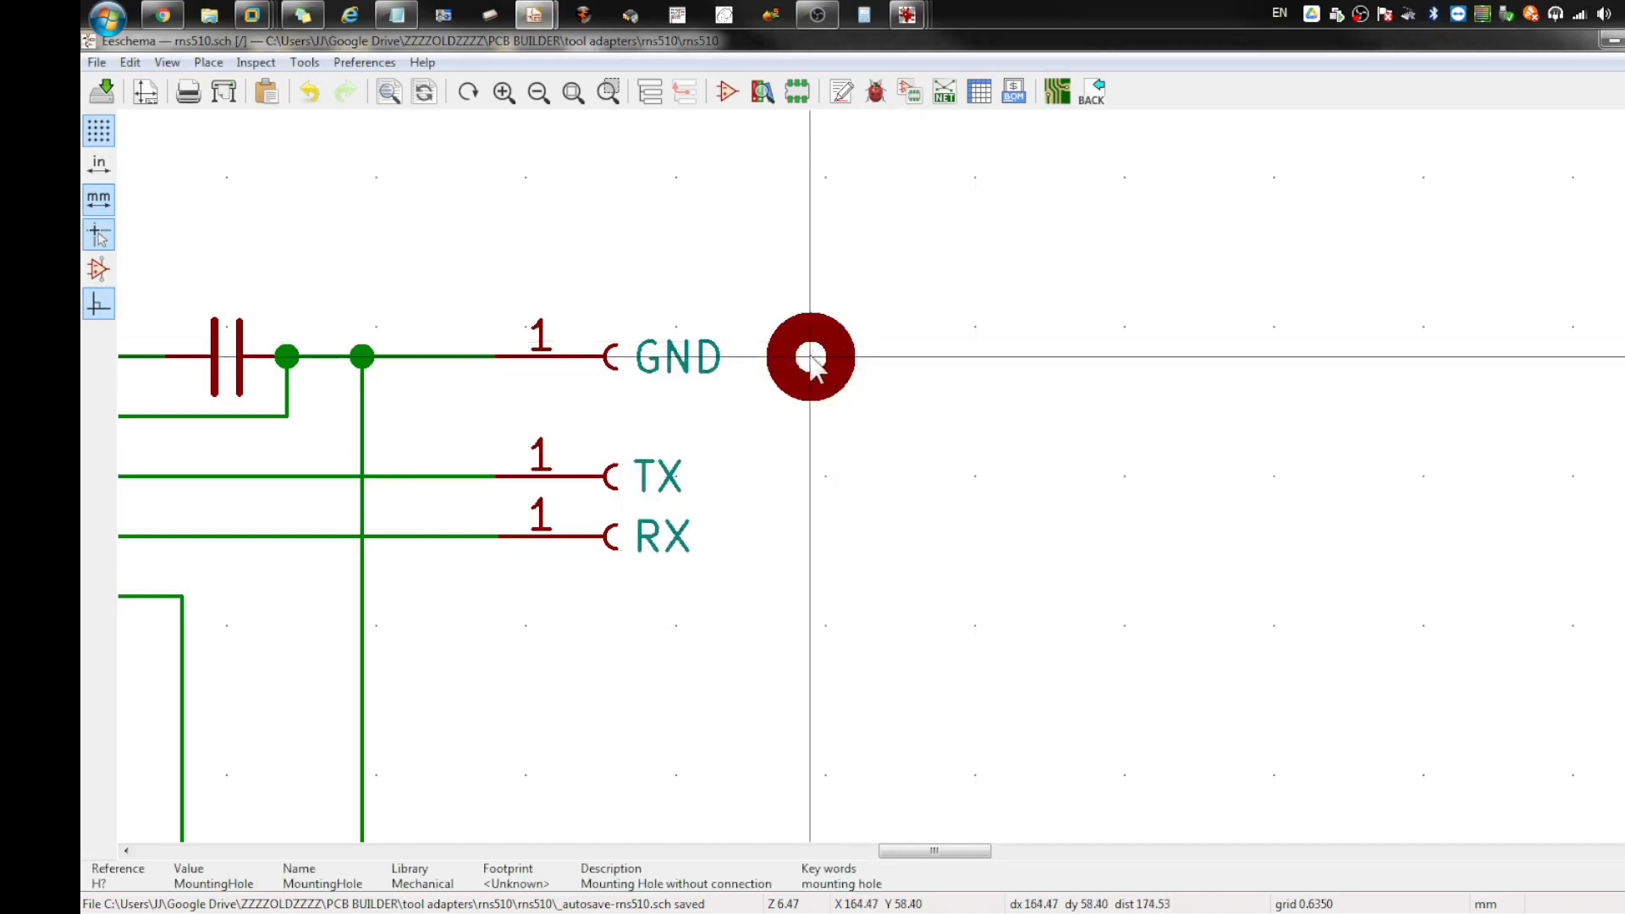
# Step: Copy the mounting hole twice directly below the original to form an evenly spaced column of three
pyautogui.press('c')
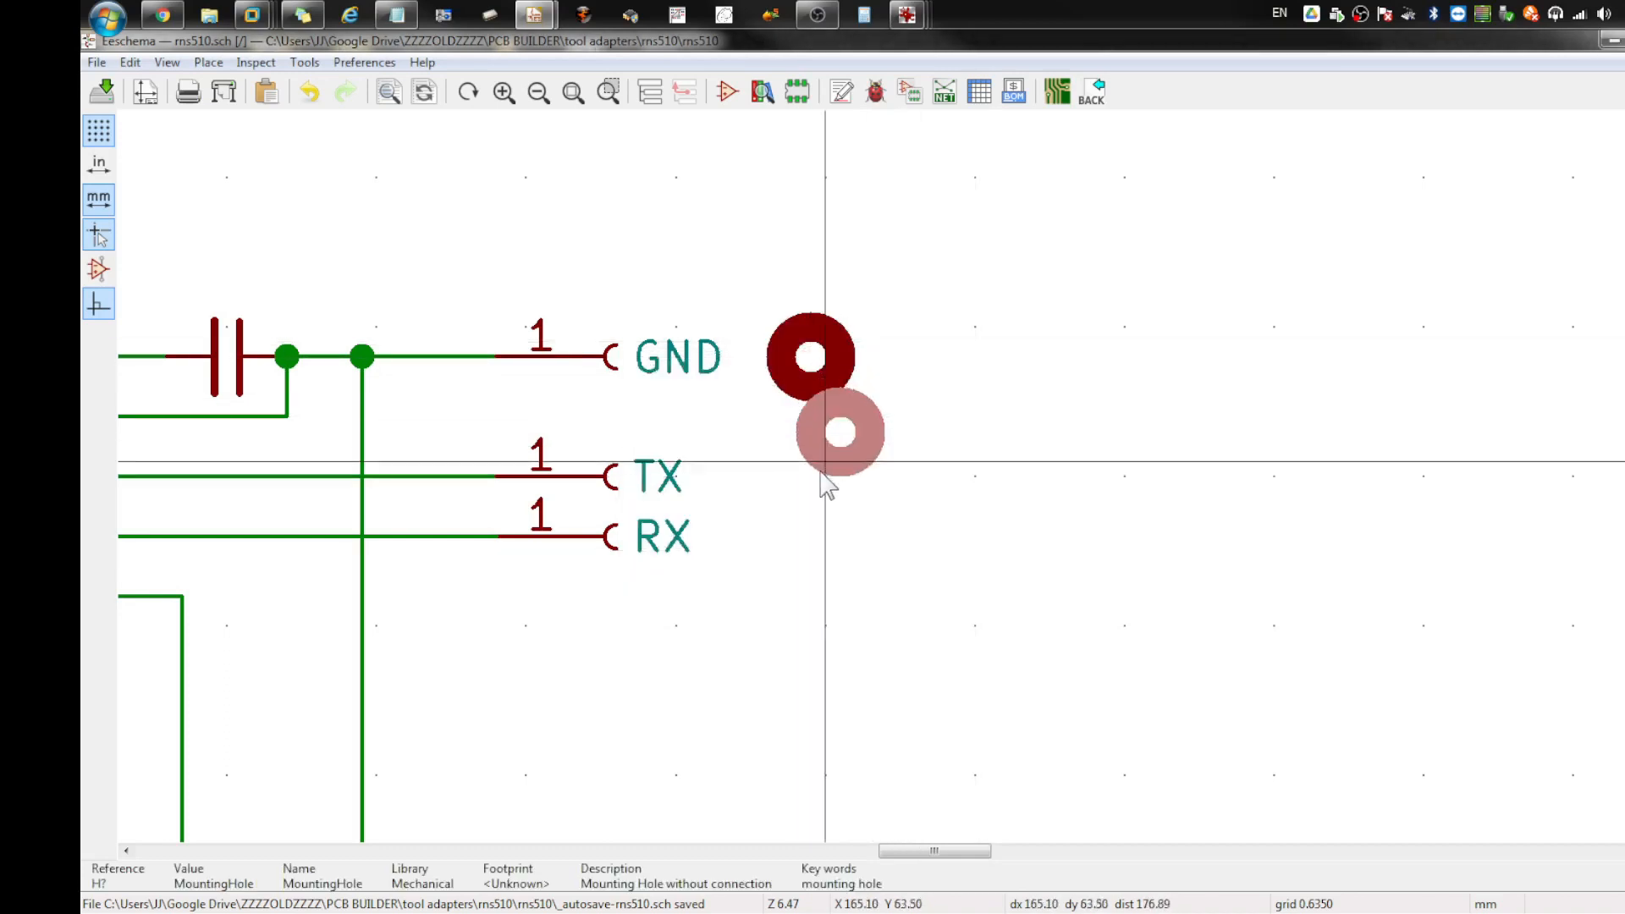
pyautogui.click(799, 513)
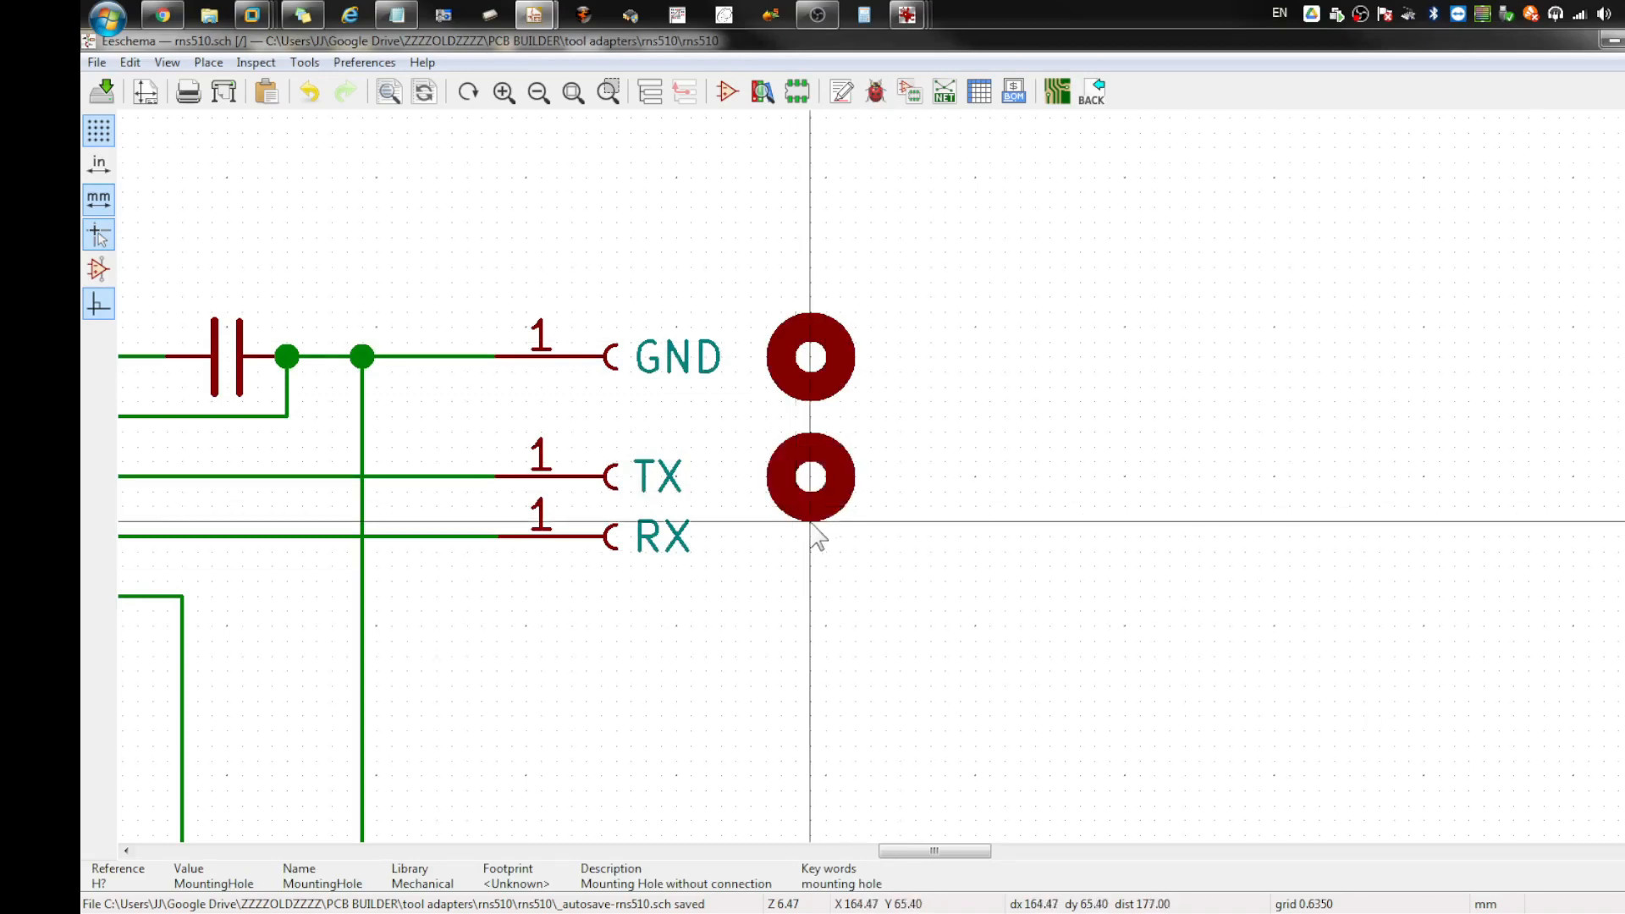
pyautogui.press('c')
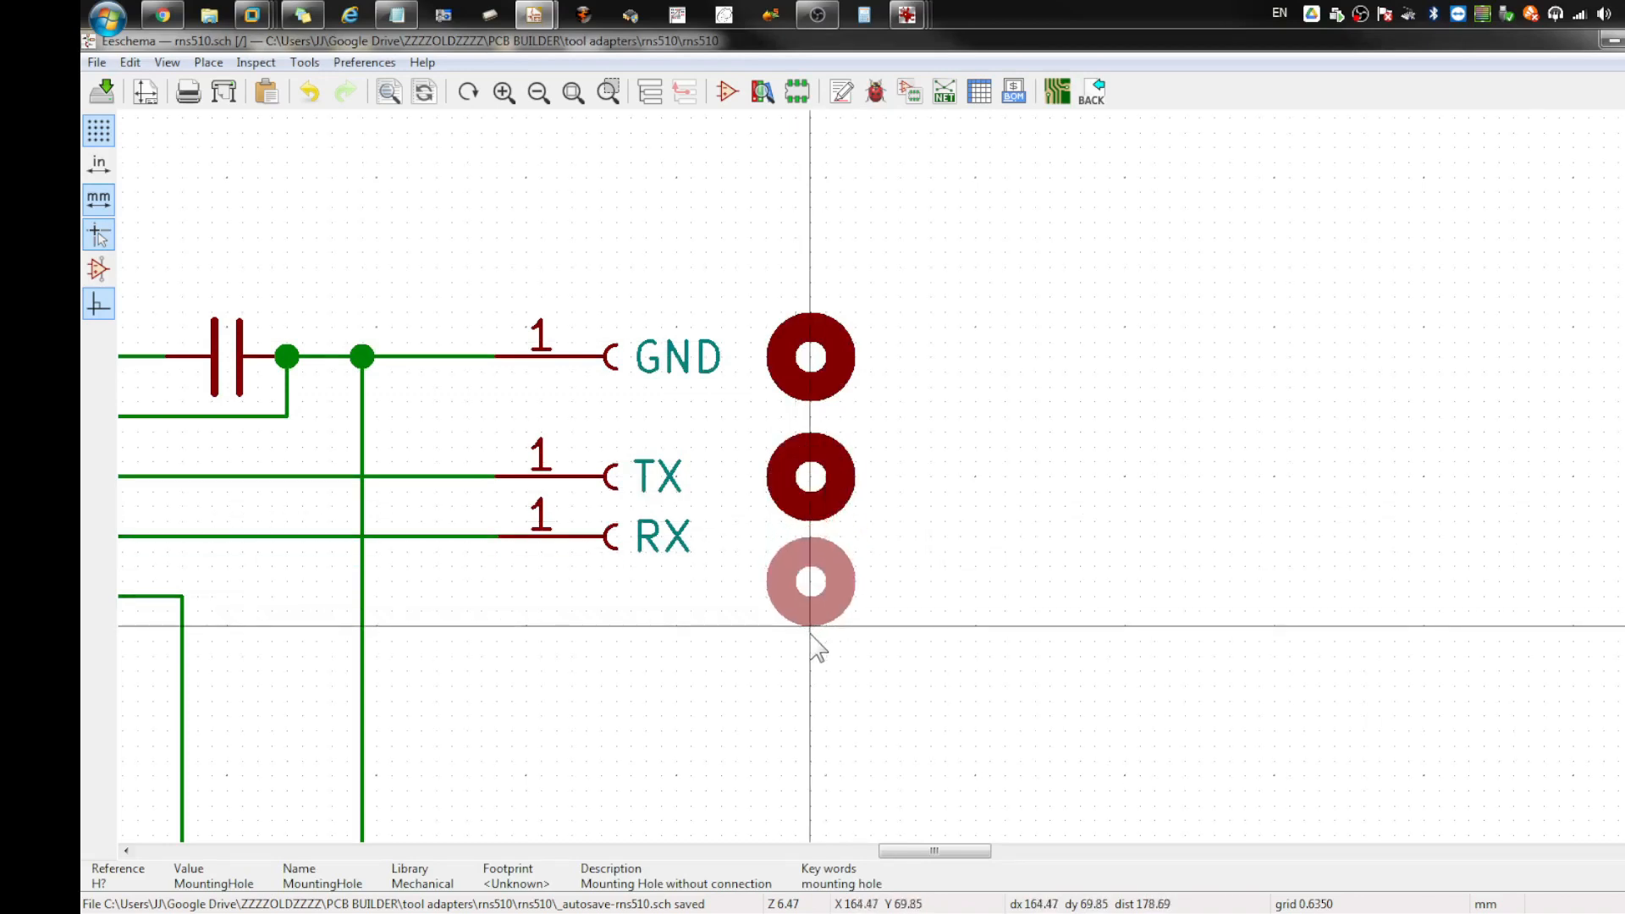
pyautogui.click(811, 636)
# Step: Duplicate the column of three mounting holes as a block and place the copy beside it, making two columns
pyautogui.moveTo(891, 650); pyautogui.dragTo(804, 360)
pyautogui.rightClick(804, 360)
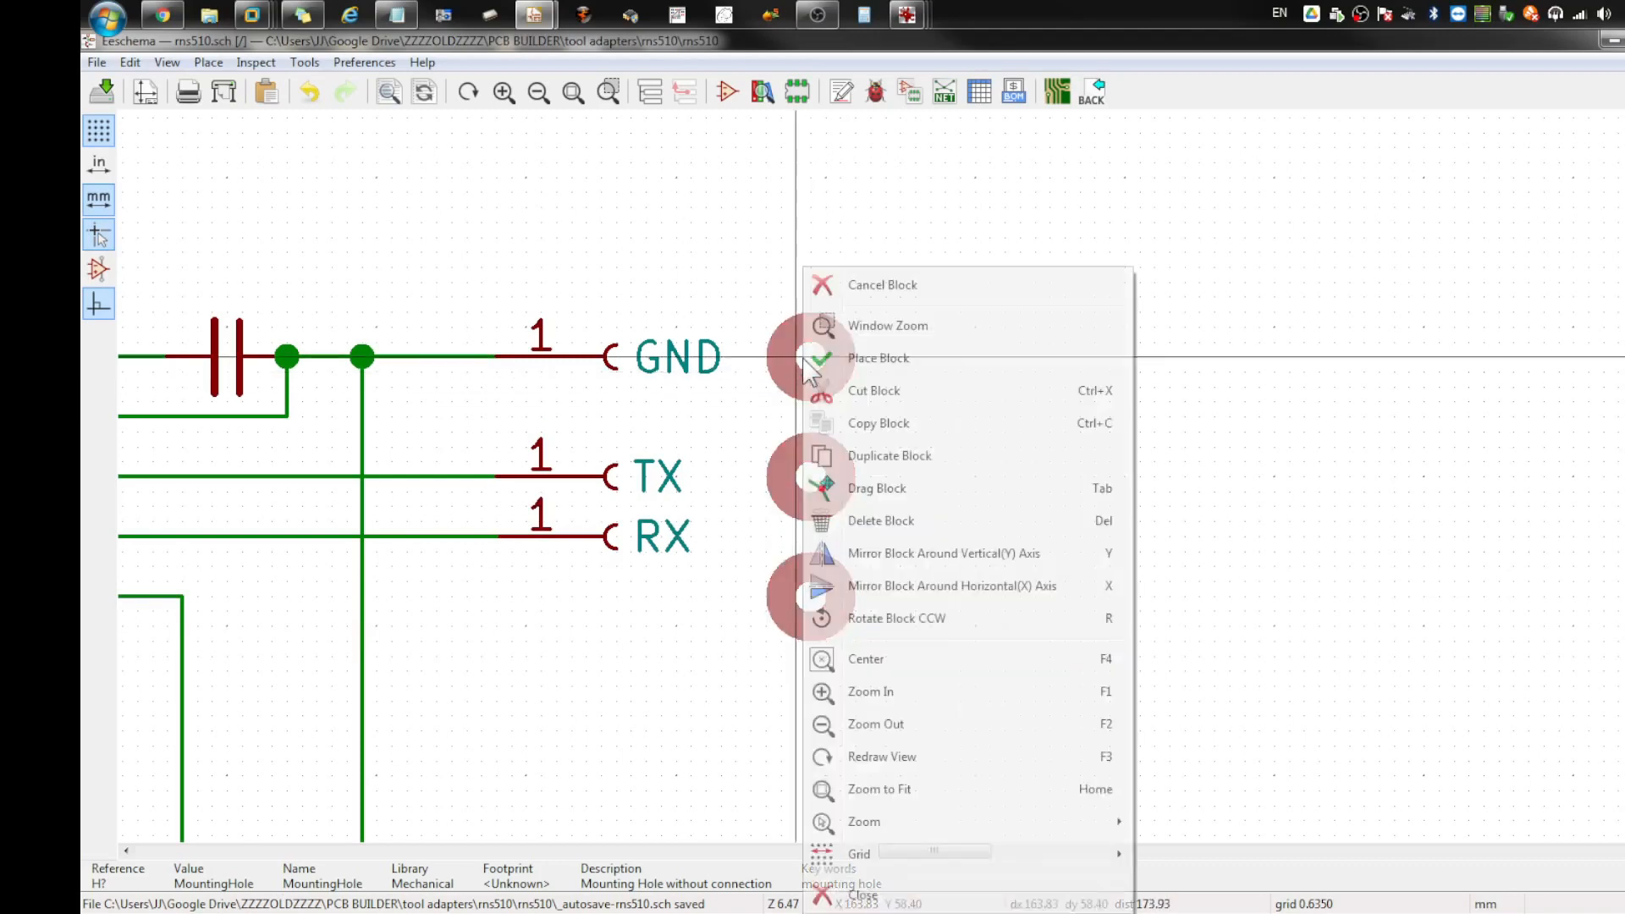
pyautogui.click(846, 458)
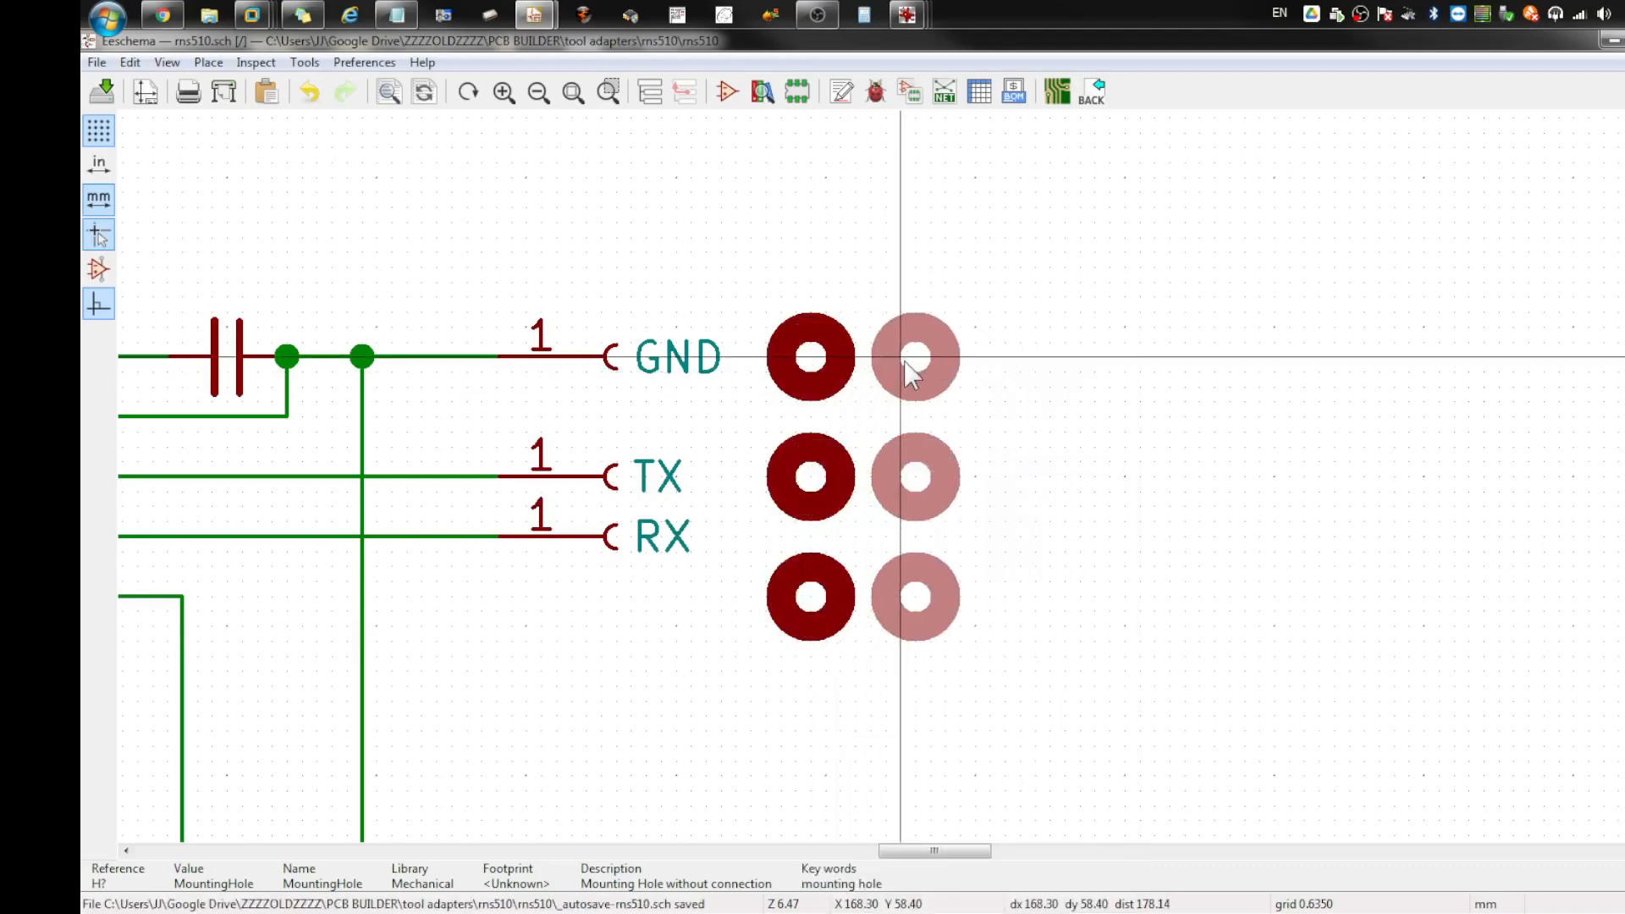
pyautogui.click(904, 360)
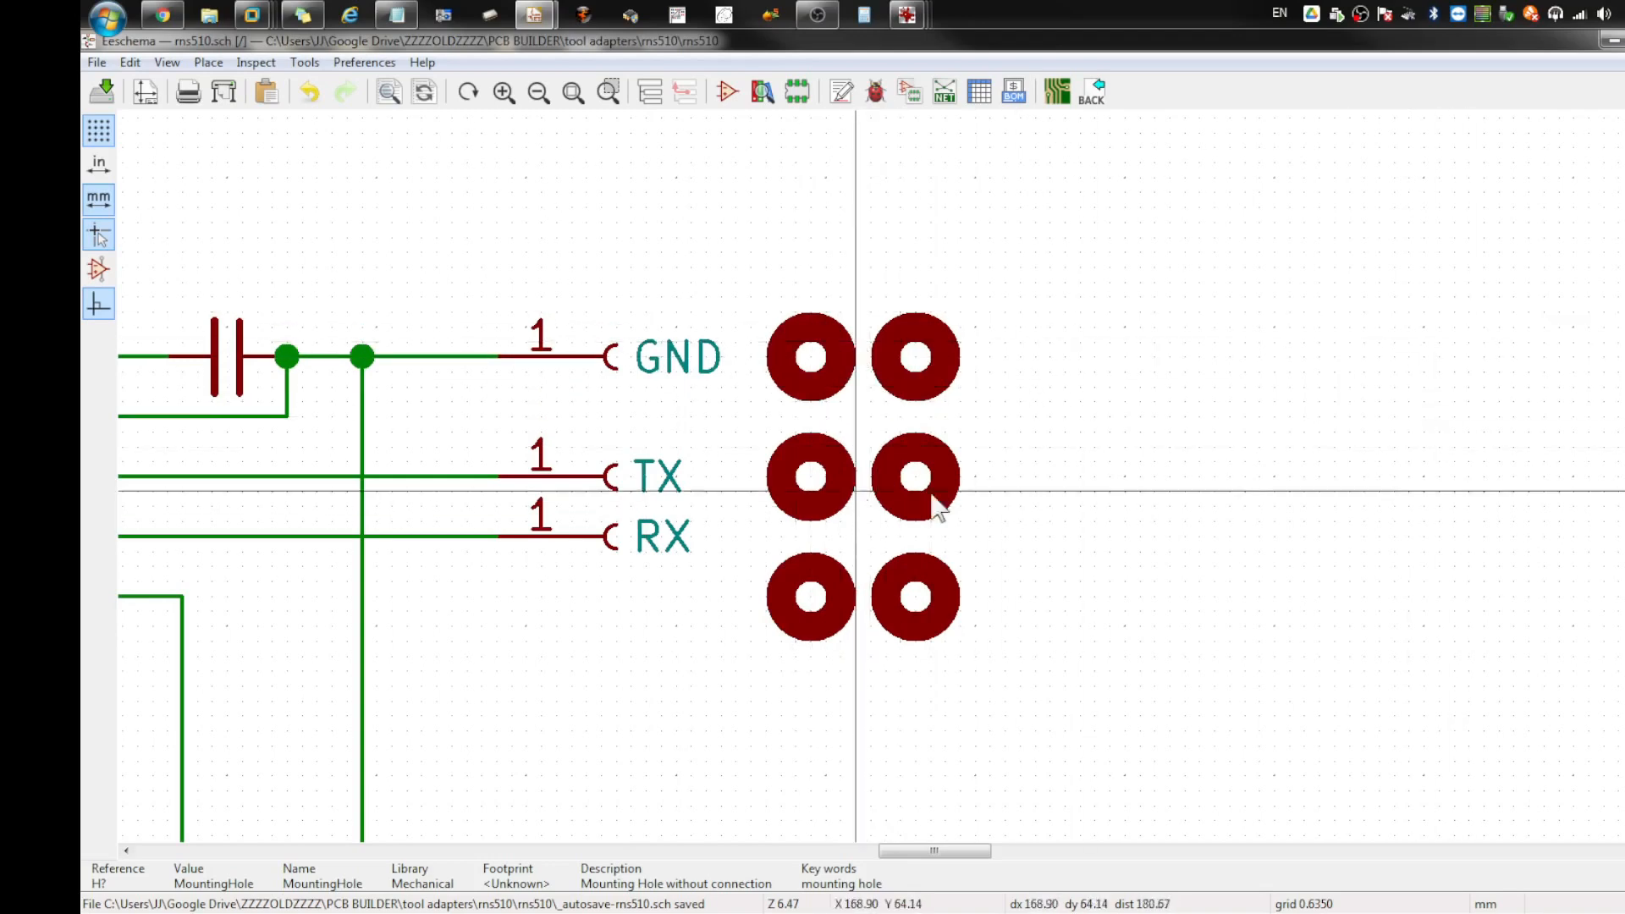
# Step: Check the whole circuit with its mounting holes and save the schematic
pyautogui.scroll(-3, 939, 506)
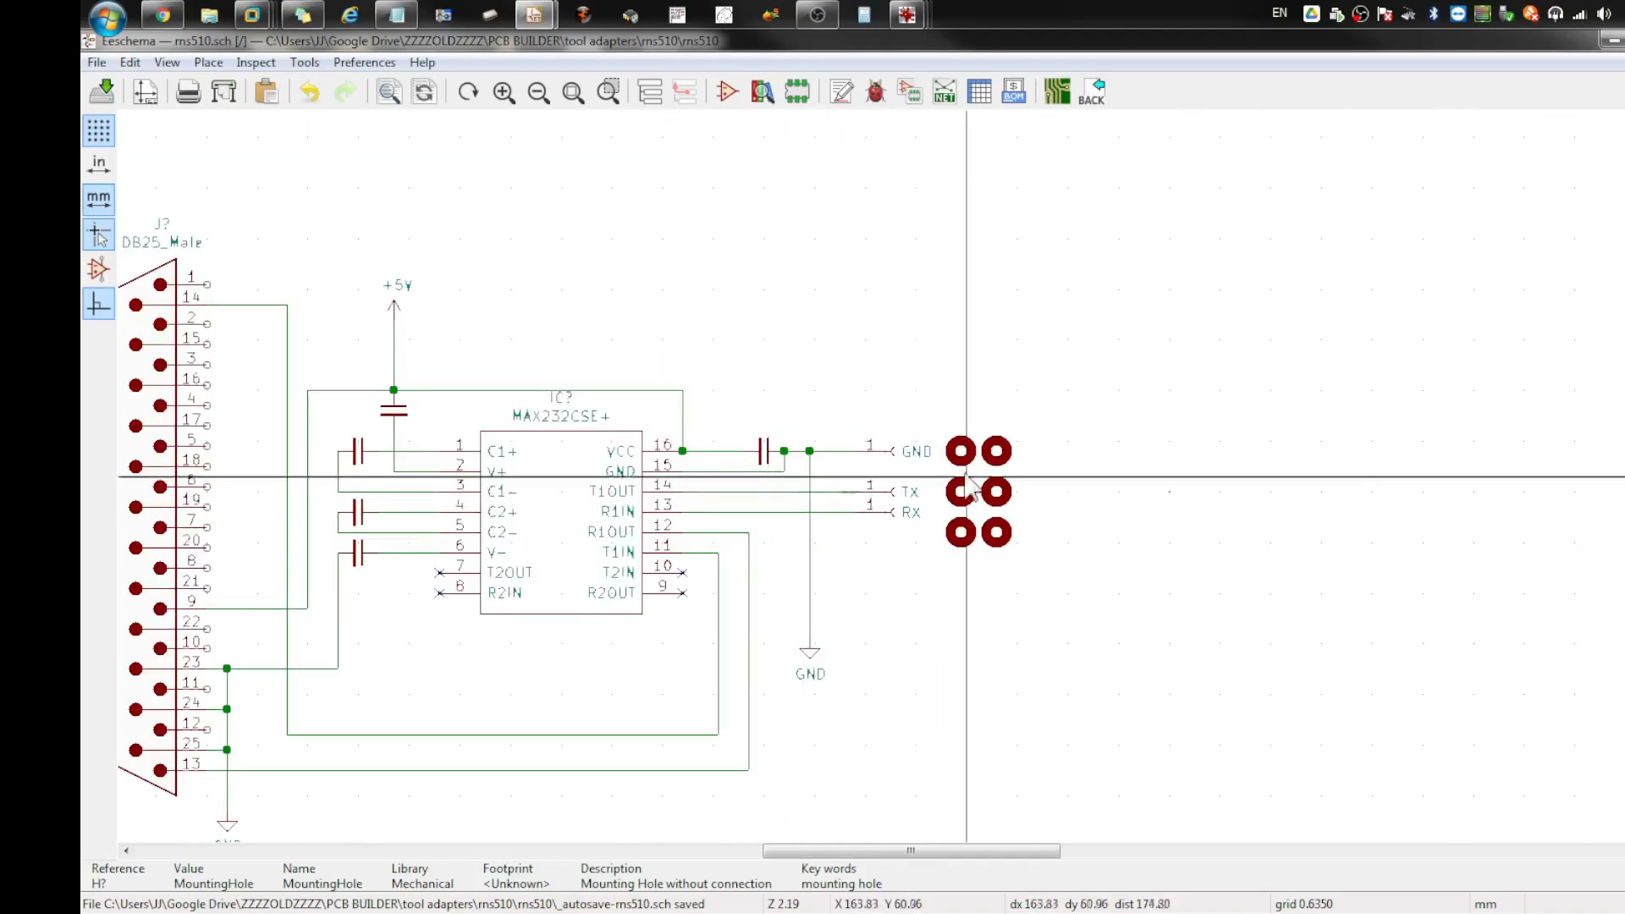
pyautogui.scroll(-1, 971, 487)
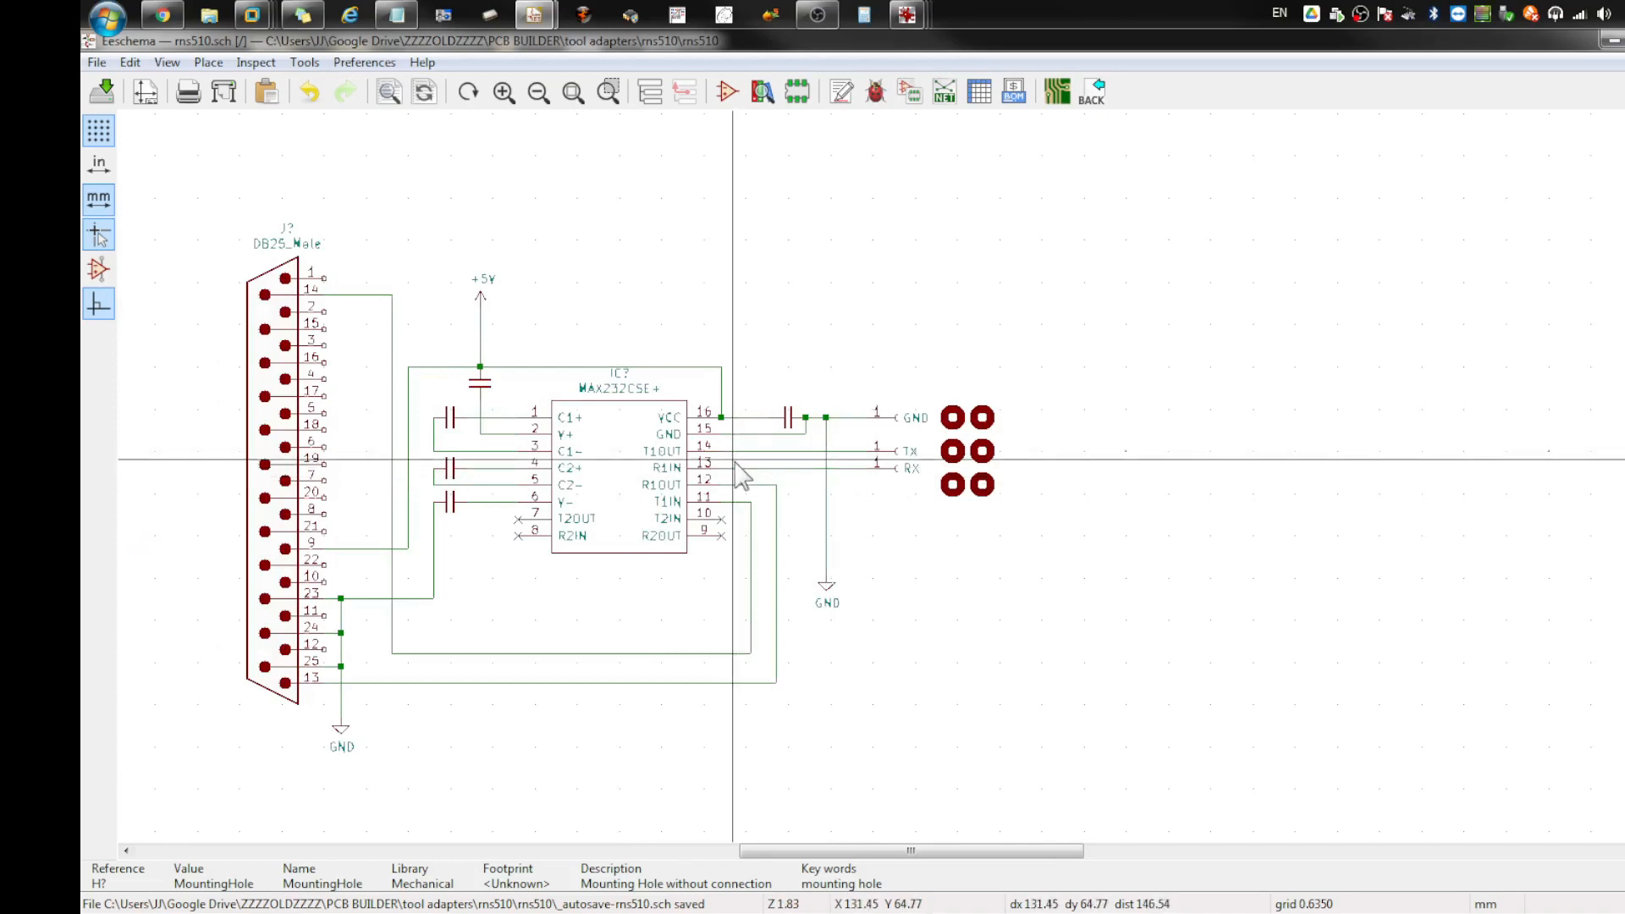
pyautogui.scroll(-1, 742, 477)
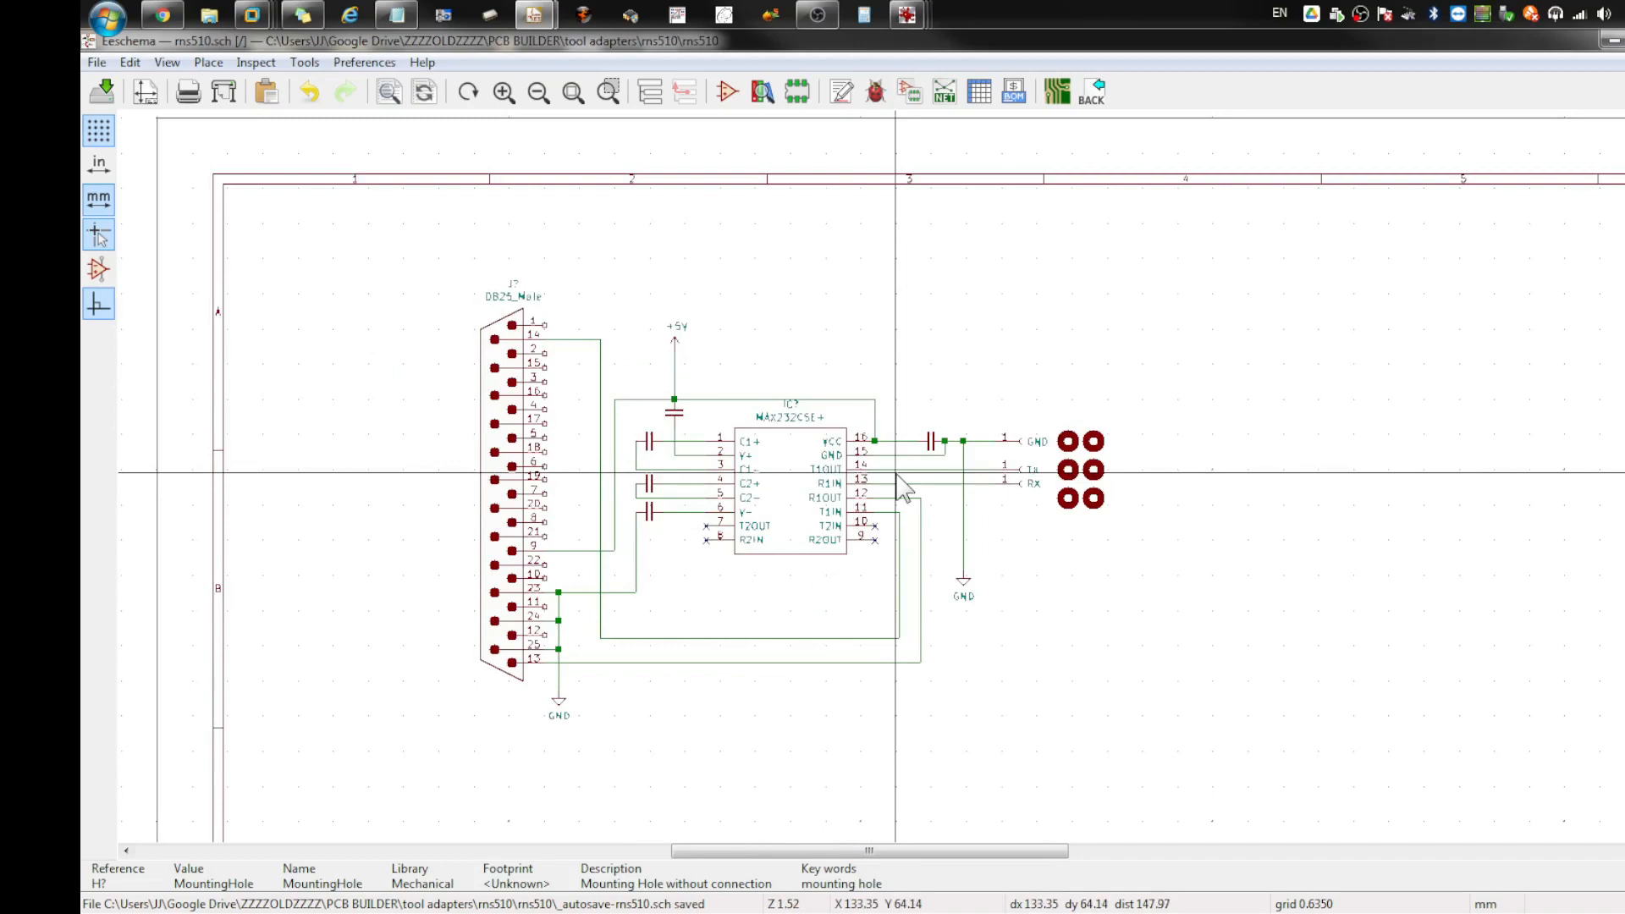
pyautogui.hotkey('ctrl', 's')
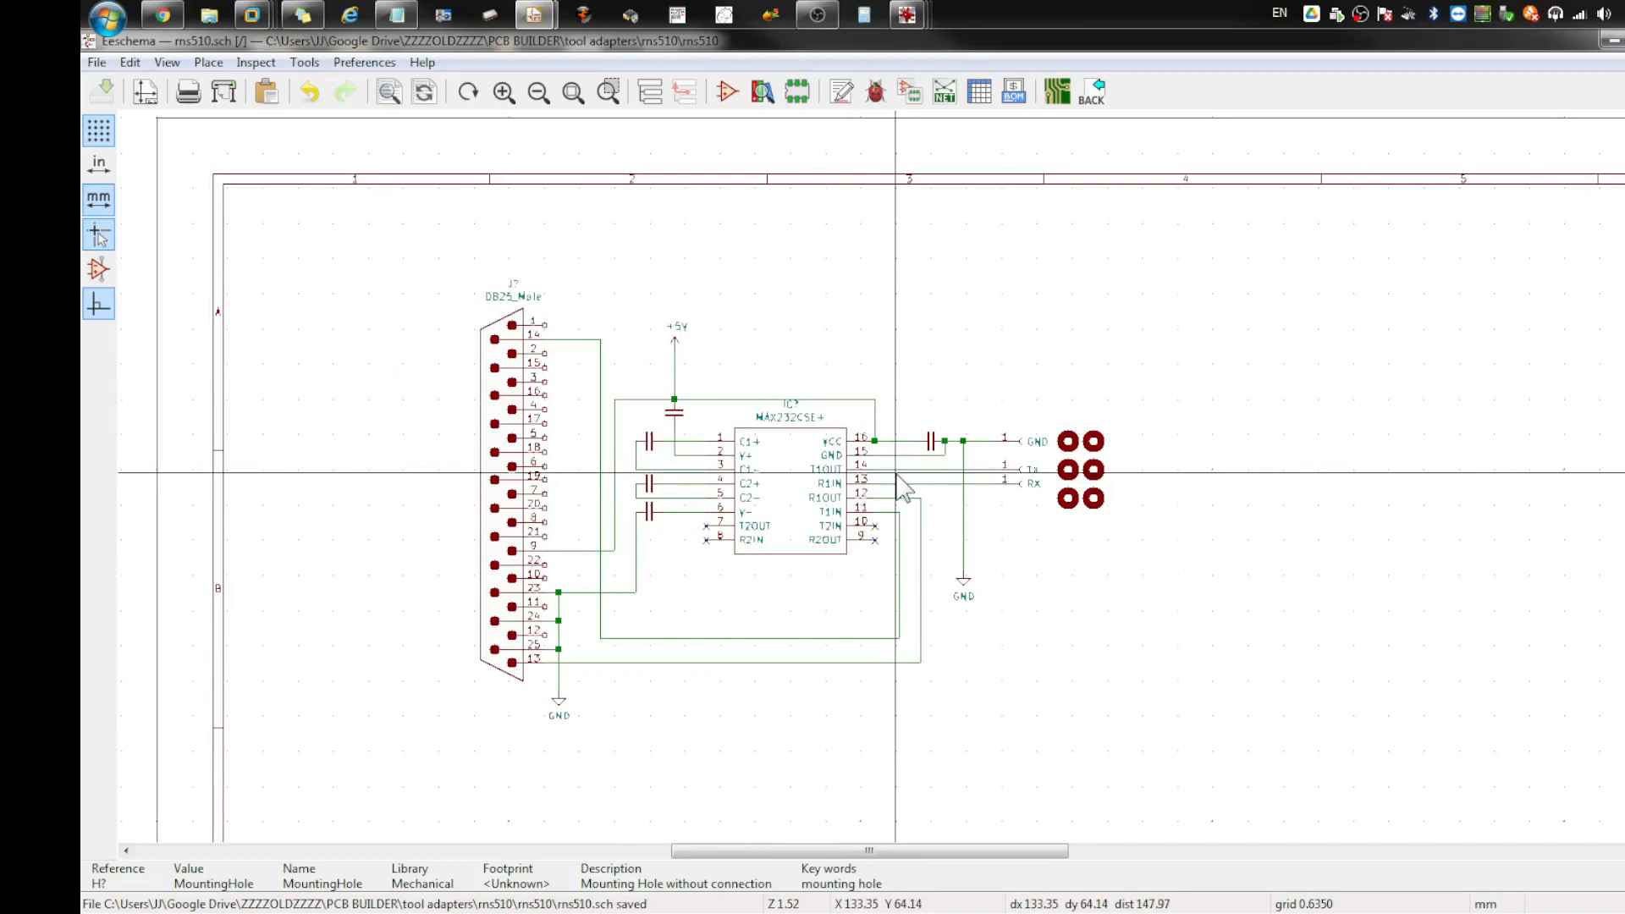
# Step: Open the Symbol Fields table listing all symbols of the schematic
pyautogui.doubleClick(1068, 449)
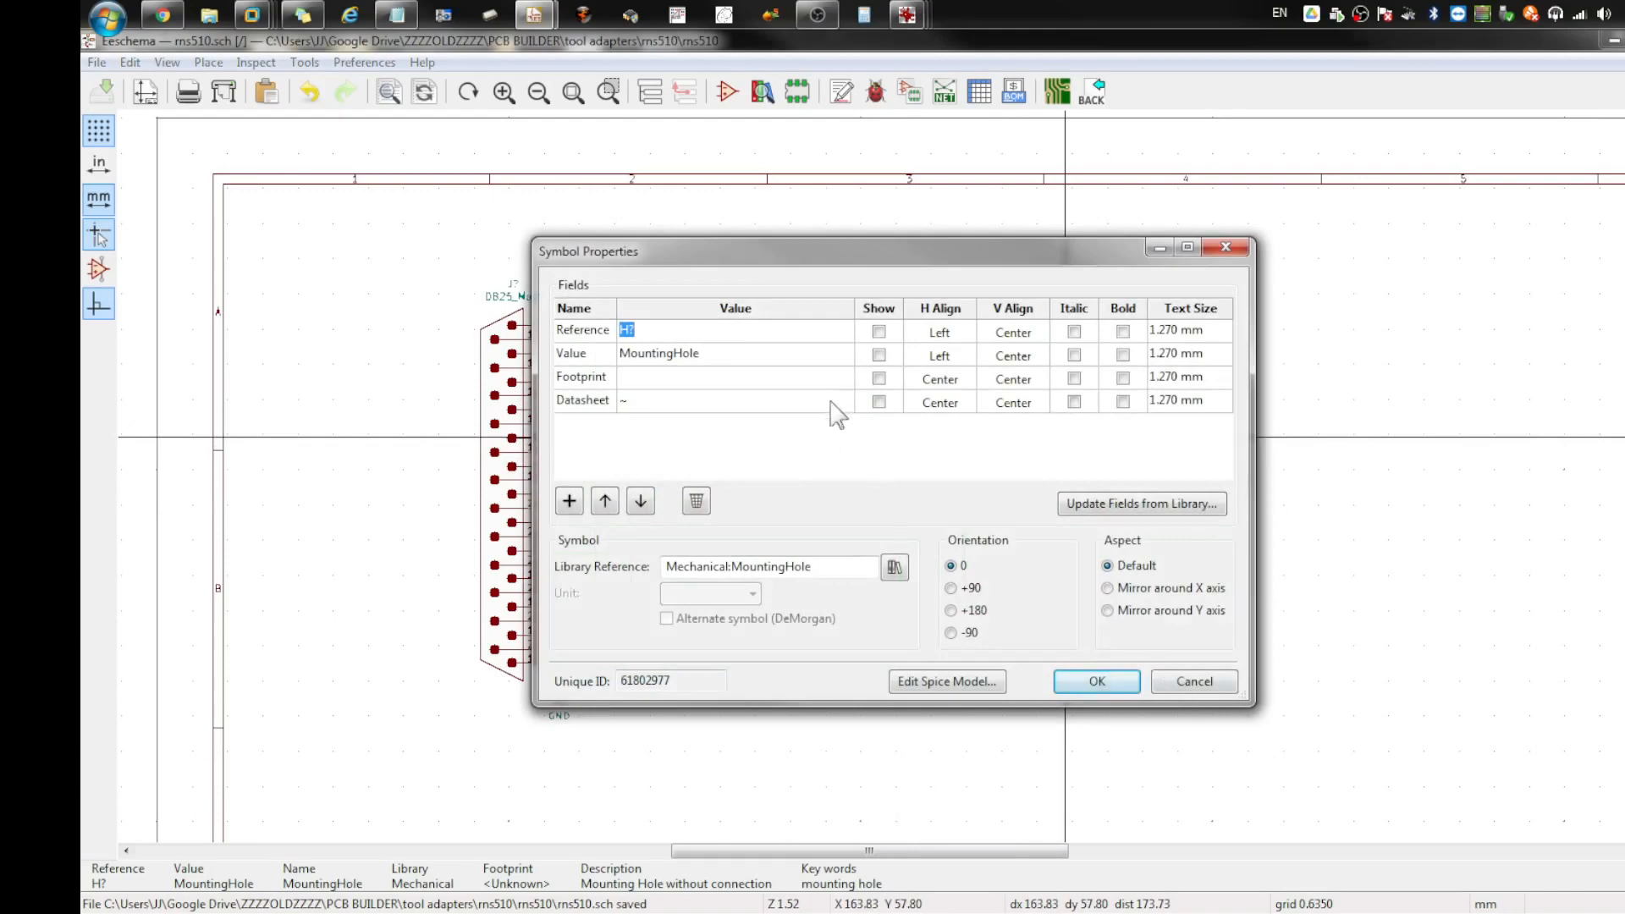
pyautogui.click(1197, 682)
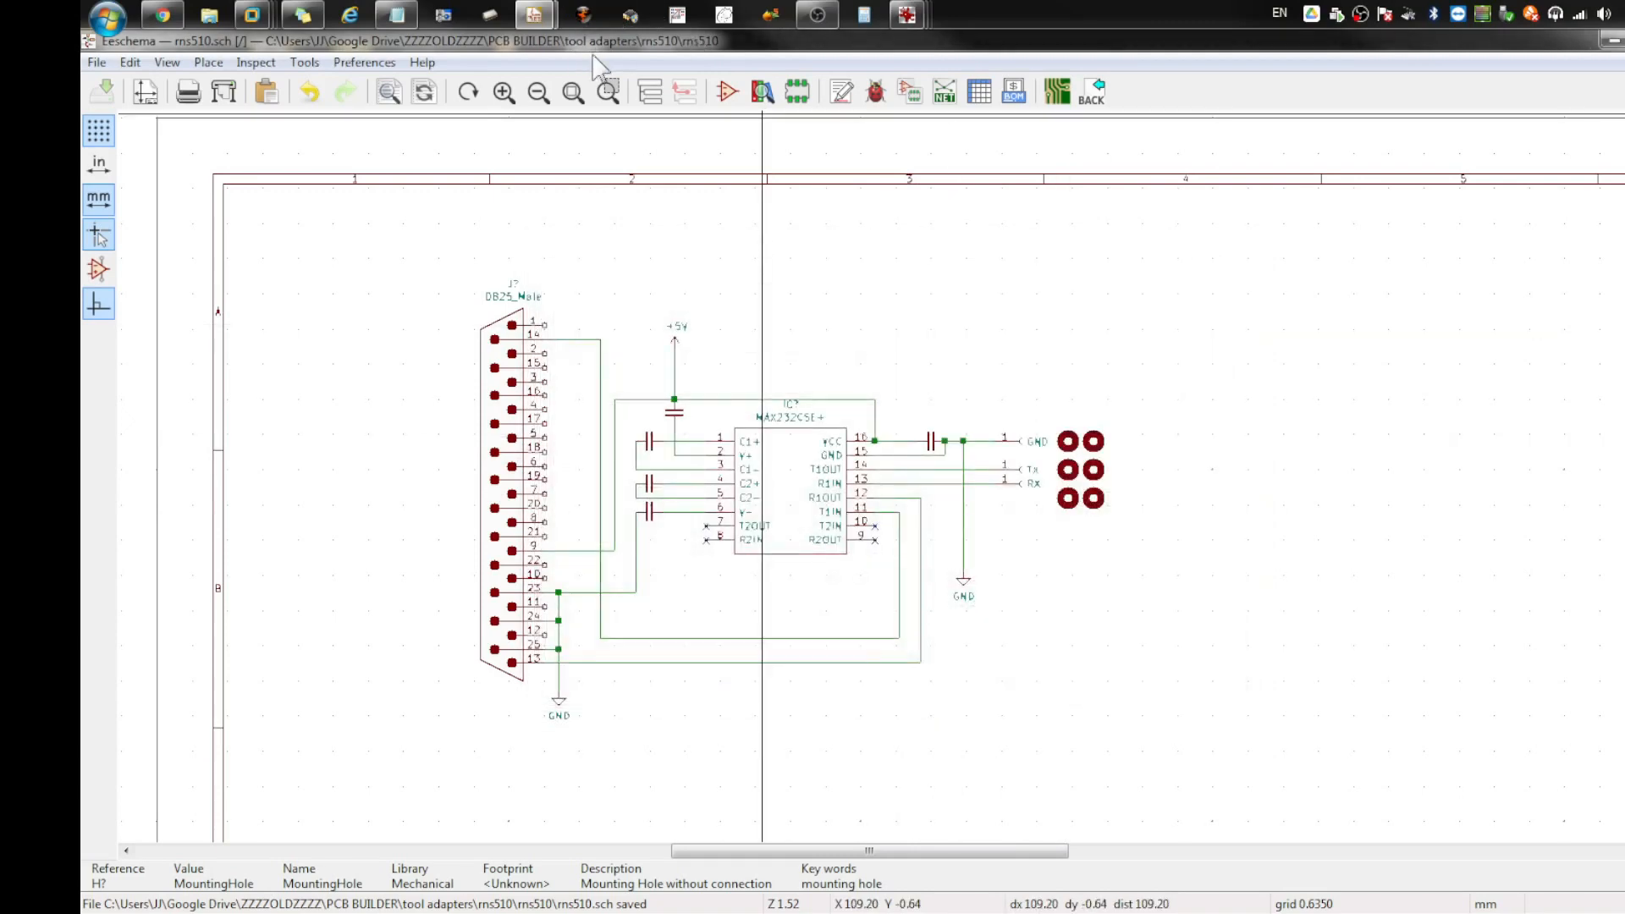
pyautogui.click(364, 62)
pyautogui.moveTo(305, 63)
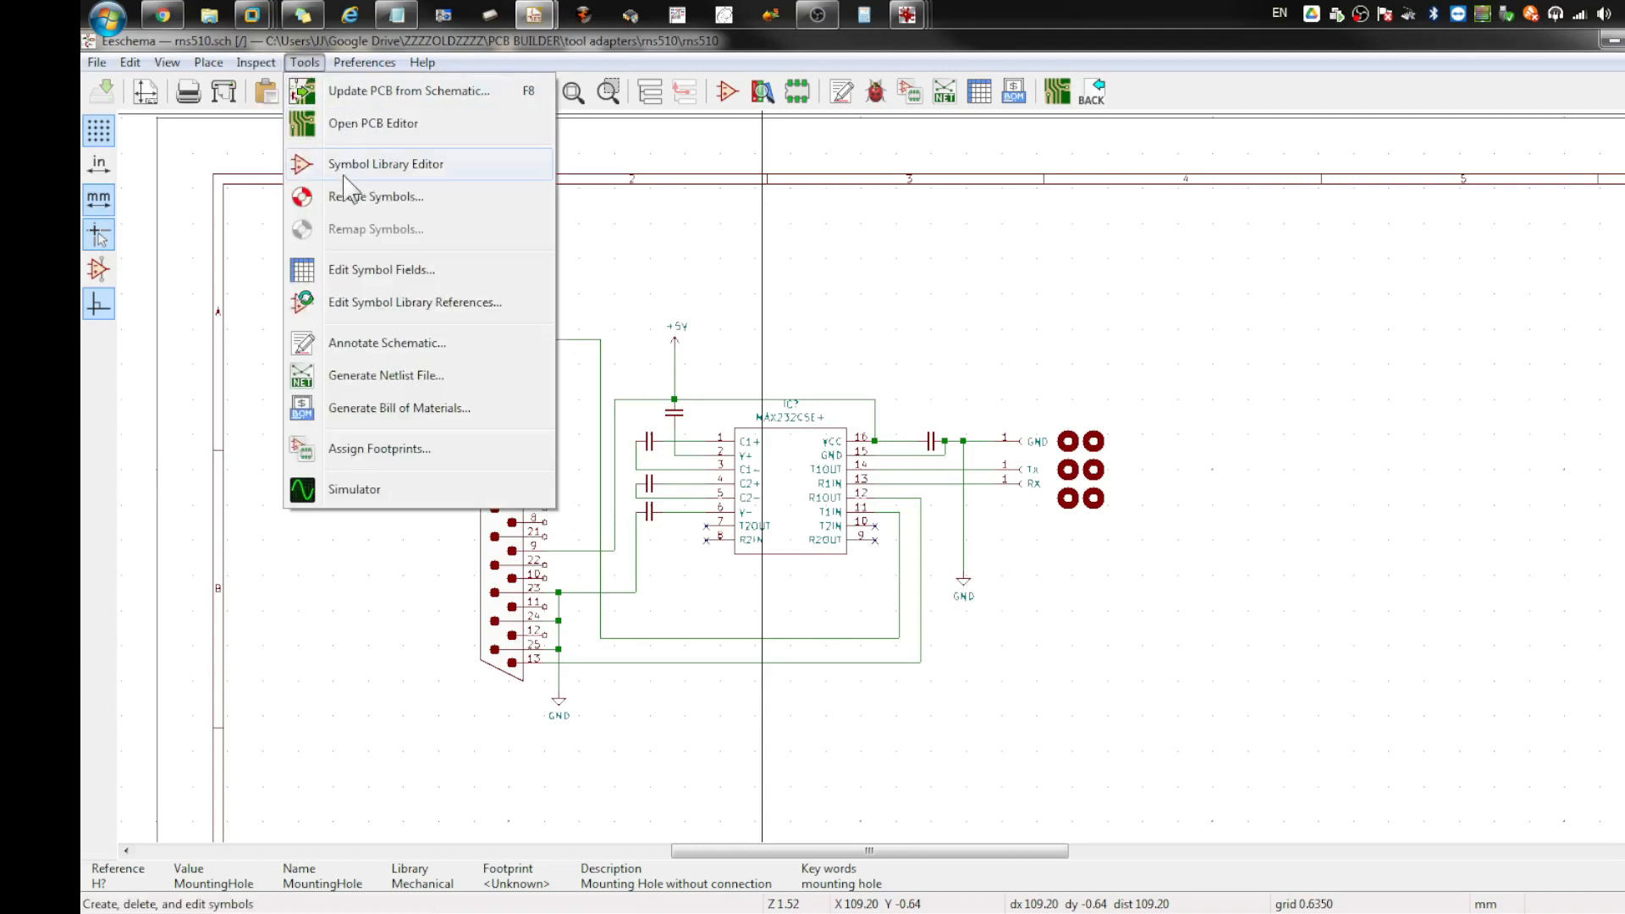
pyautogui.moveTo(208, 66)
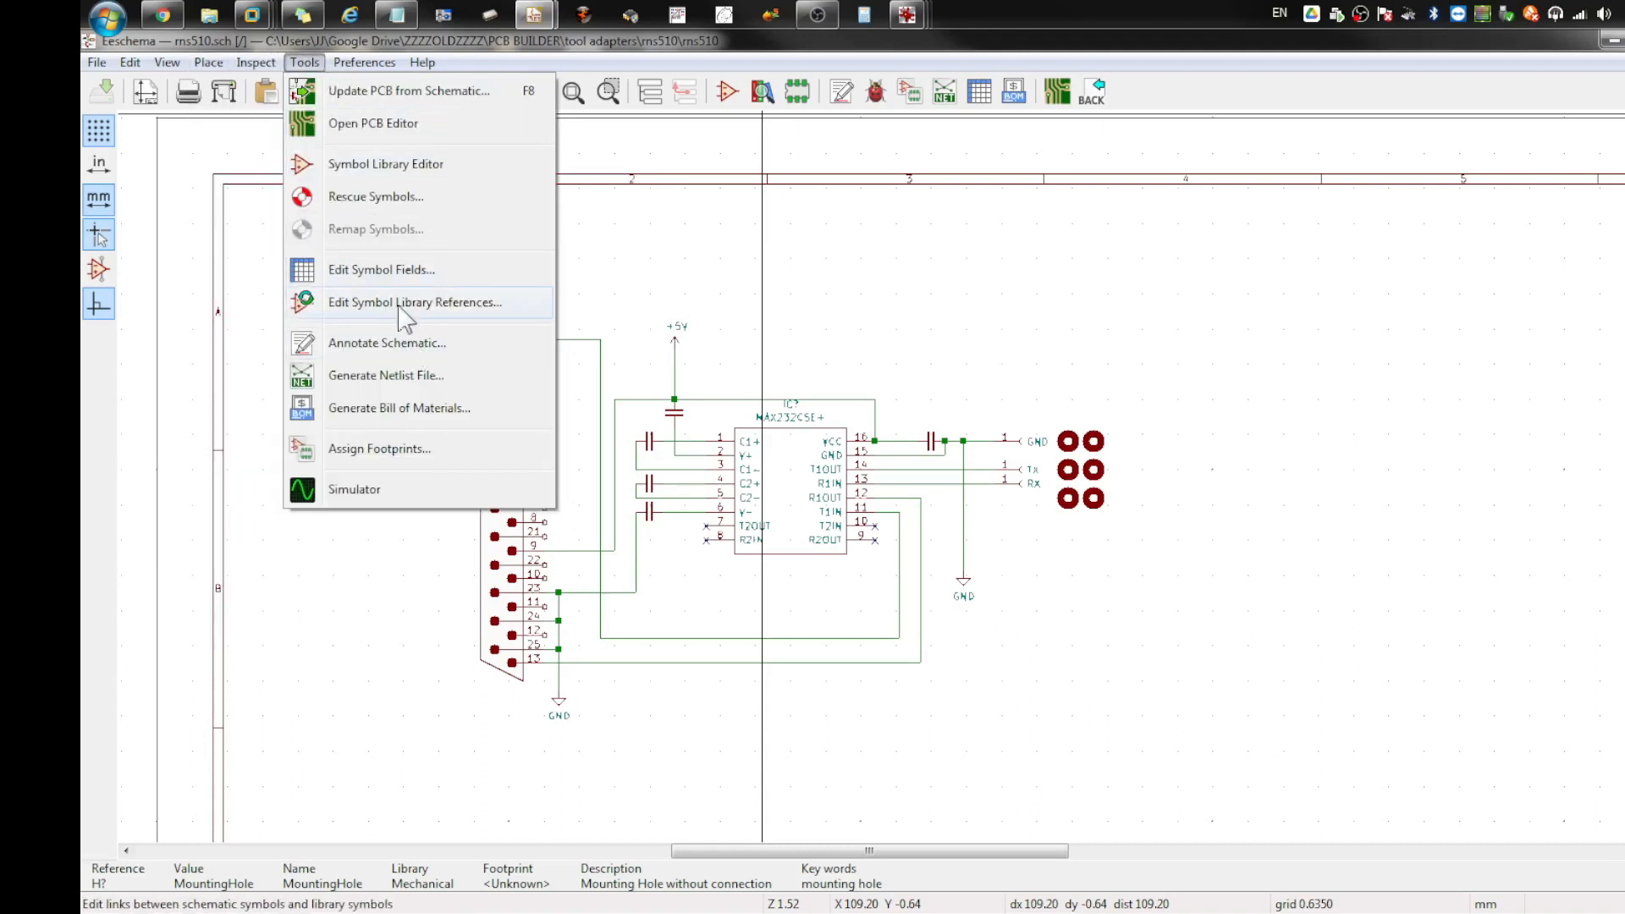
pyautogui.click(398, 270)
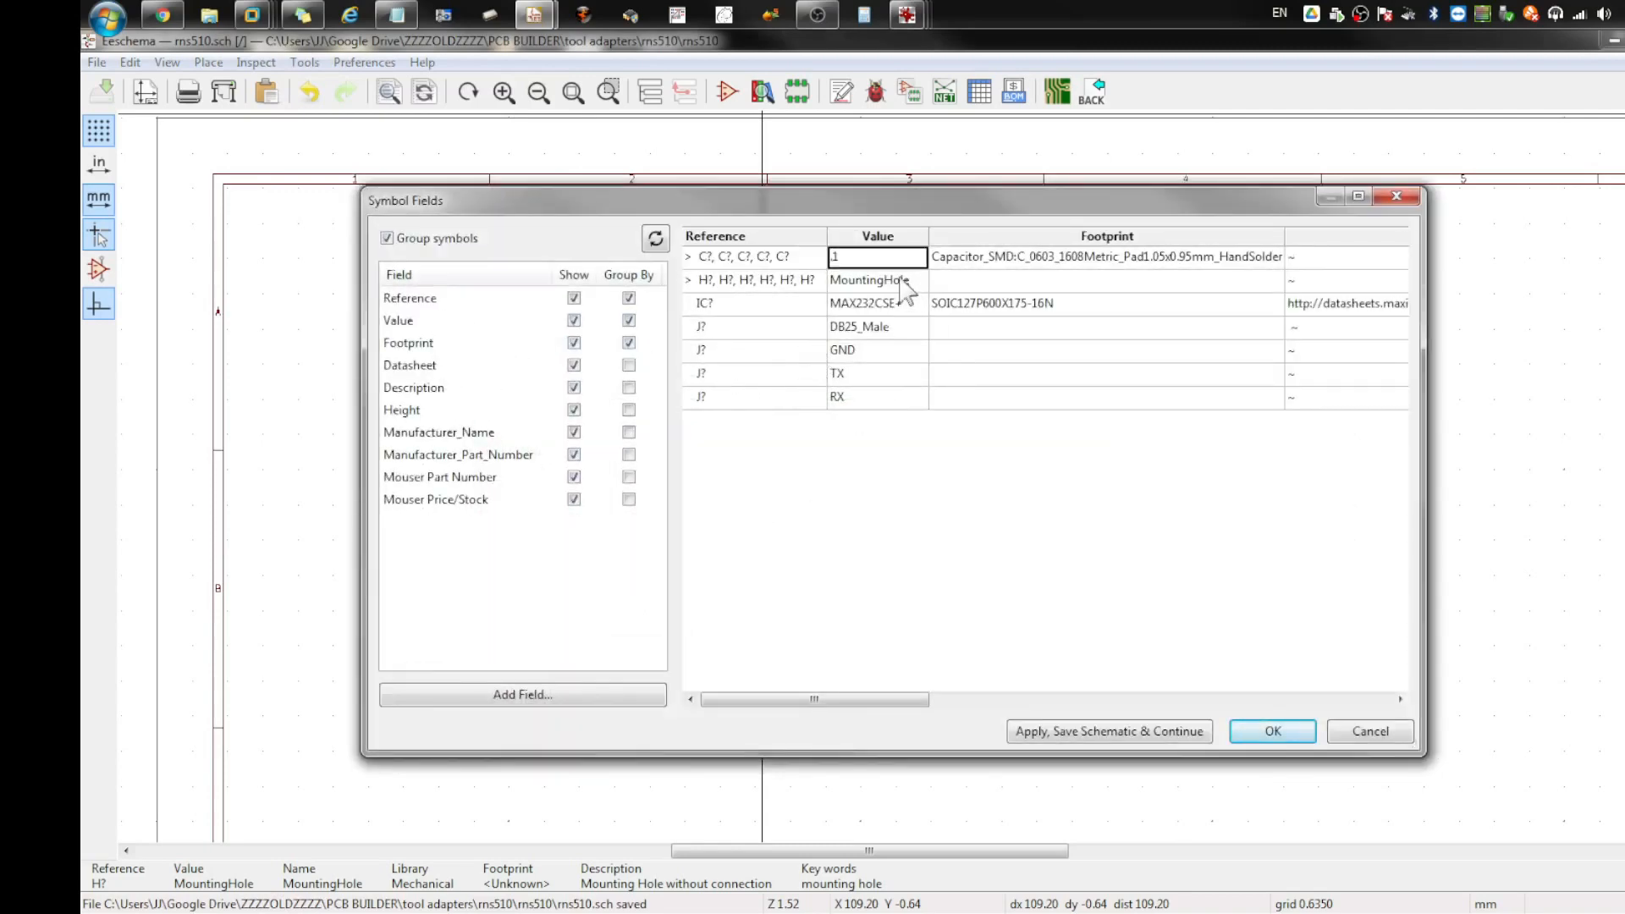
# Step: Assign the footprint MountingHole:MountingHole_2mm to the whole group of mounting holes and check it on the individual holes
pyautogui.click(725, 278)
pyautogui.click(952, 280)
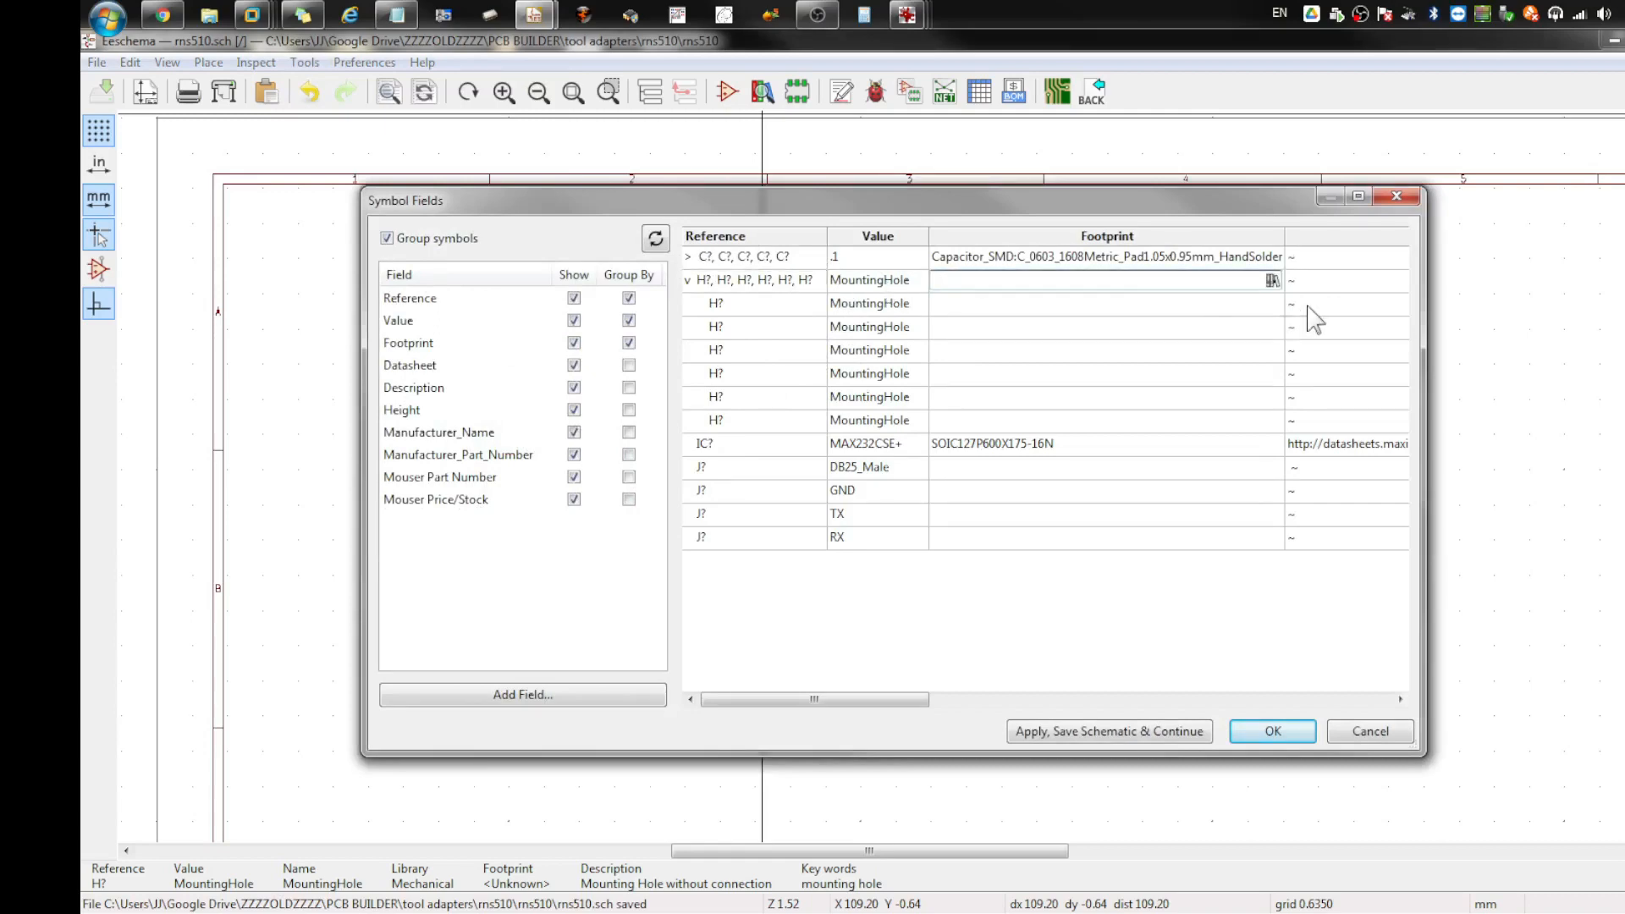
pyautogui.click(688, 279)
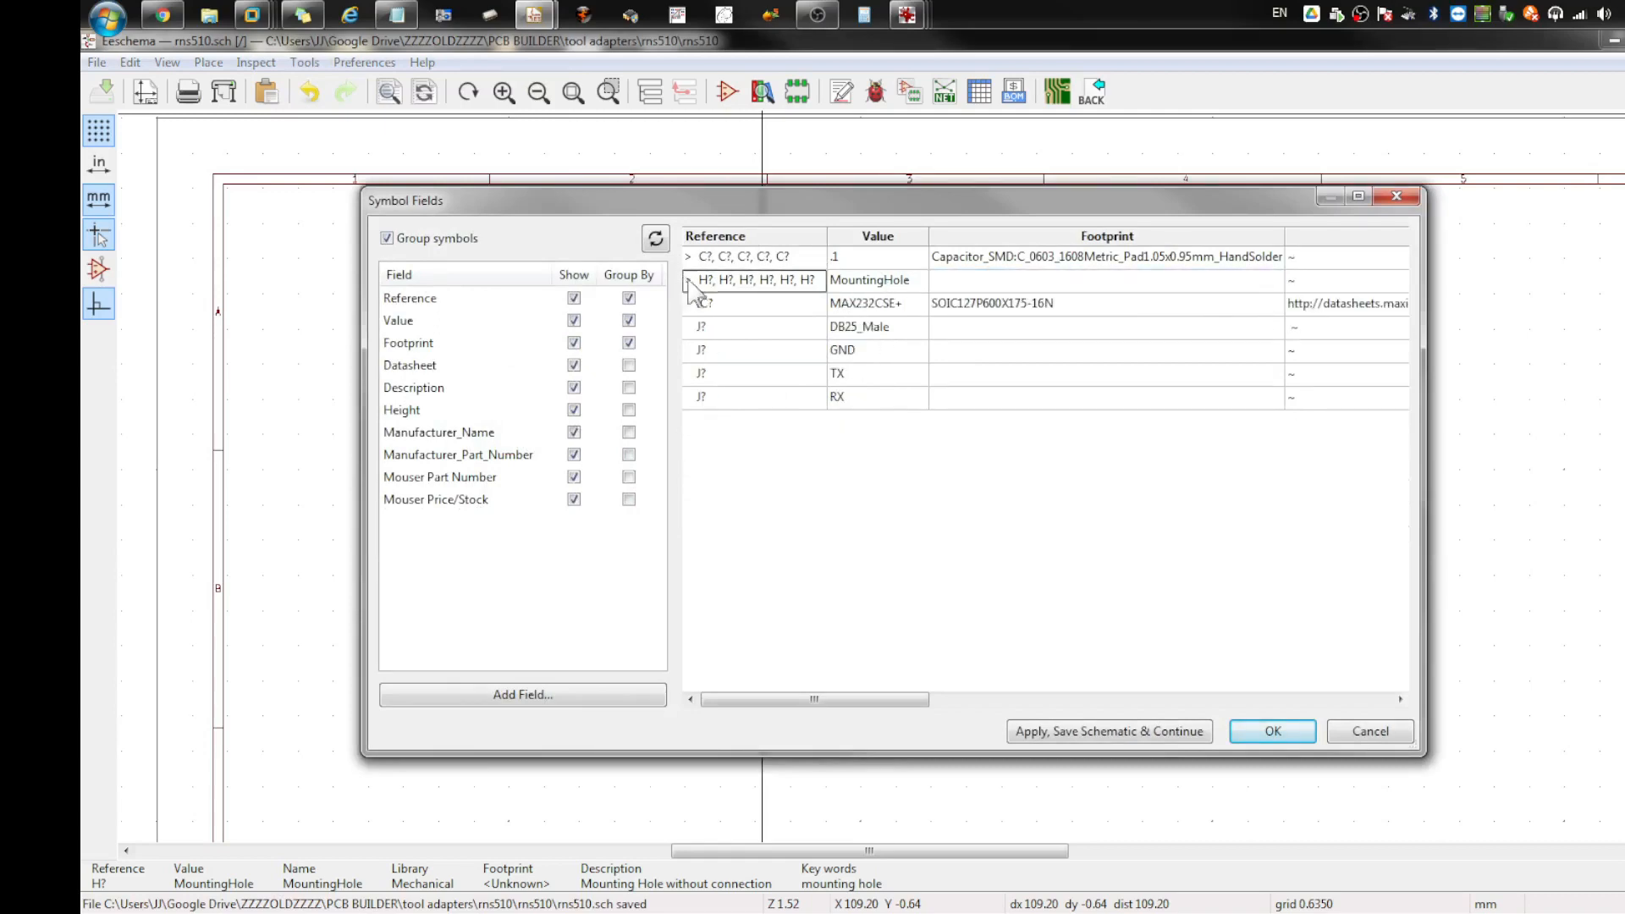
pyautogui.click(969, 280)
pyautogui.click(1272, 280)
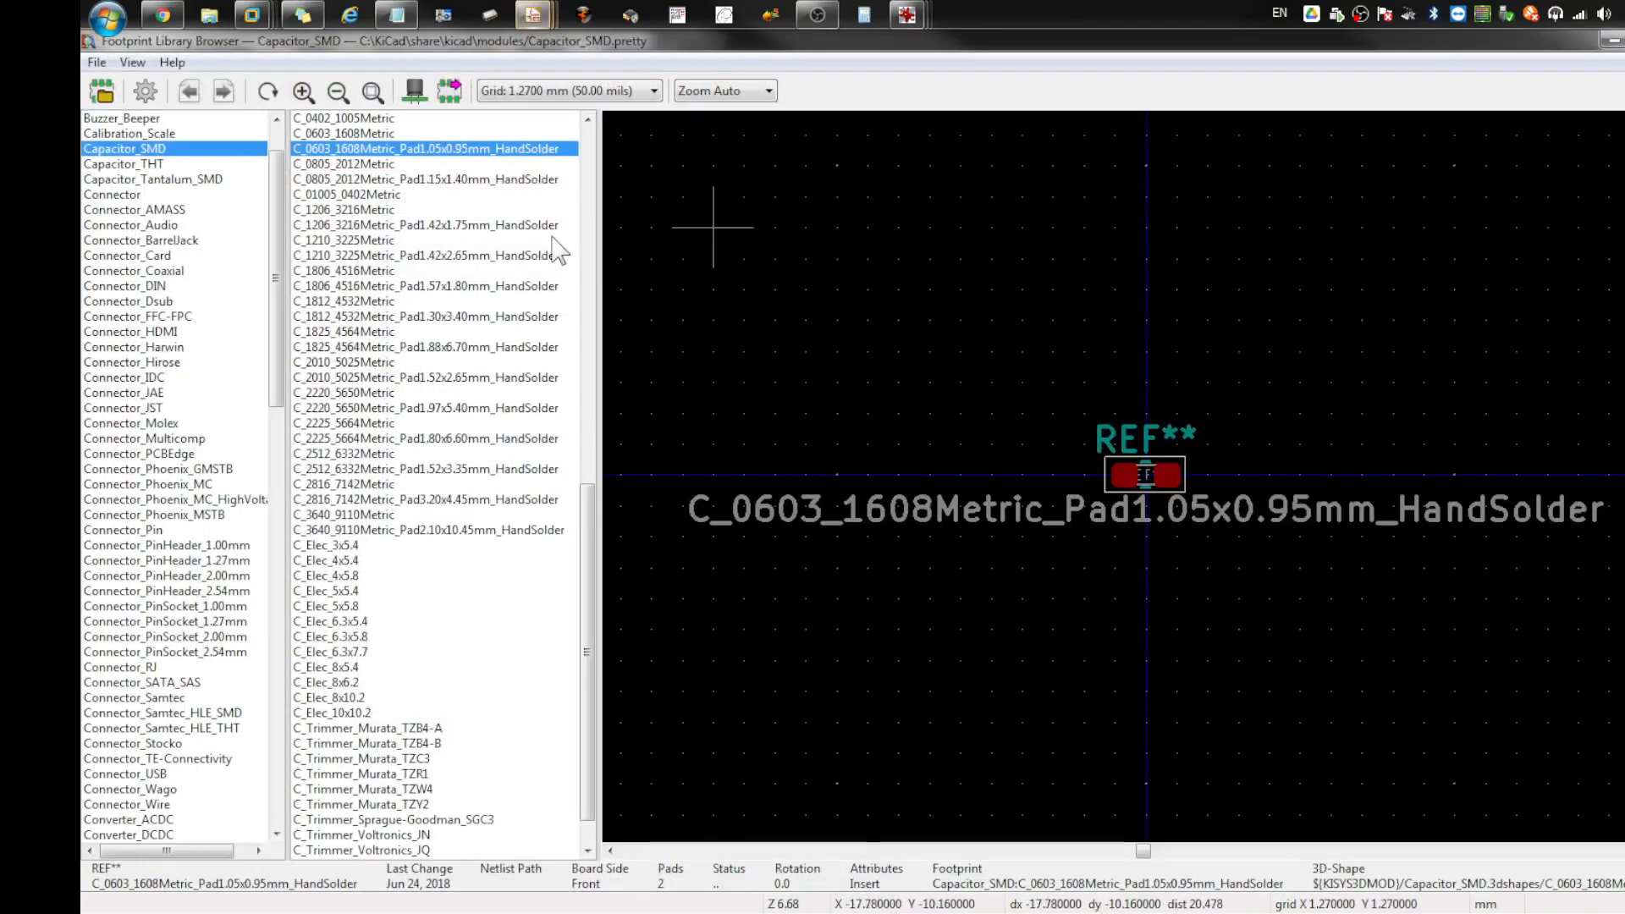
pyautogui.moveTo(284, 245); pyautogui.dragTo(277, 474)
pyautogui.click(135, 362)
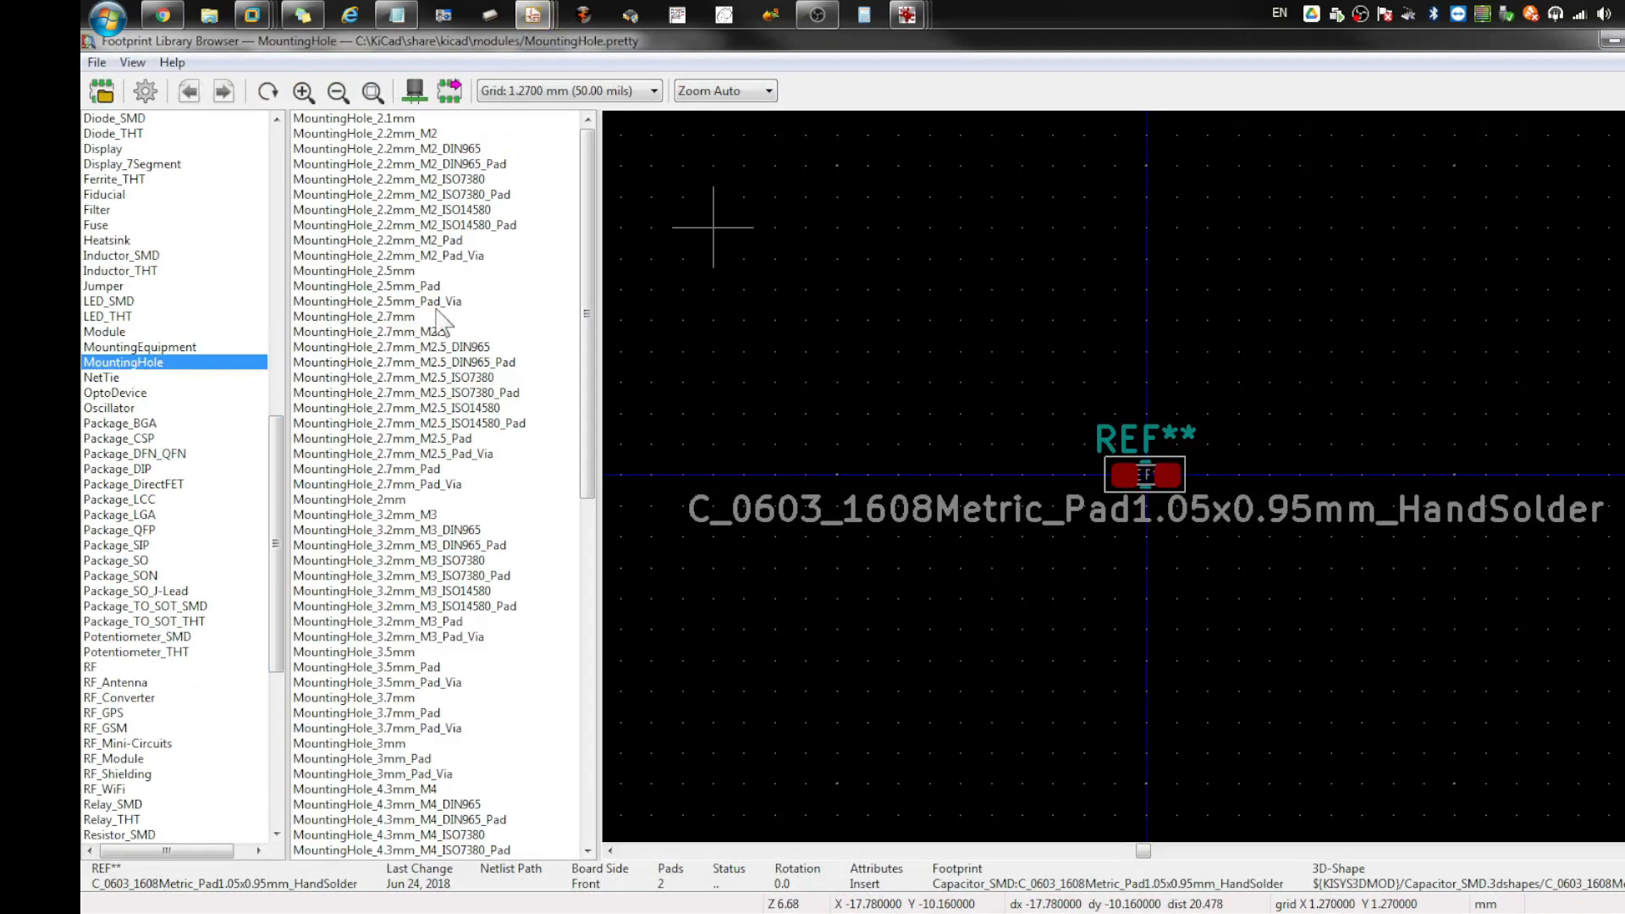
pyautogui.click(385, 499)
pyautogui.doubleClick(366, 499)
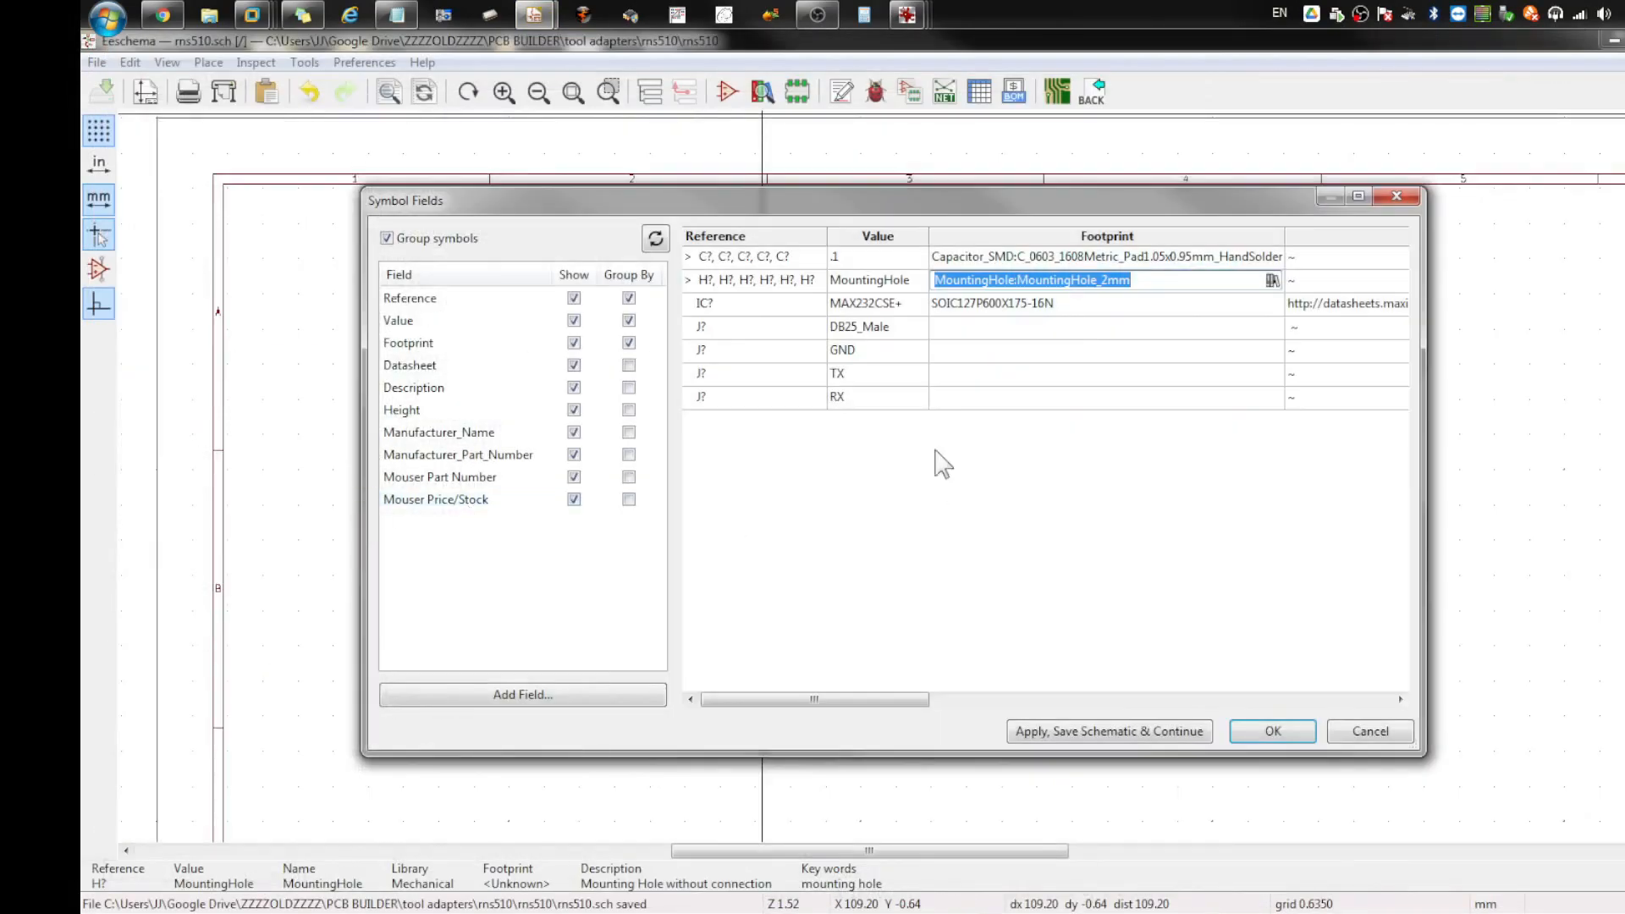
pyautogui.click(688, 280)
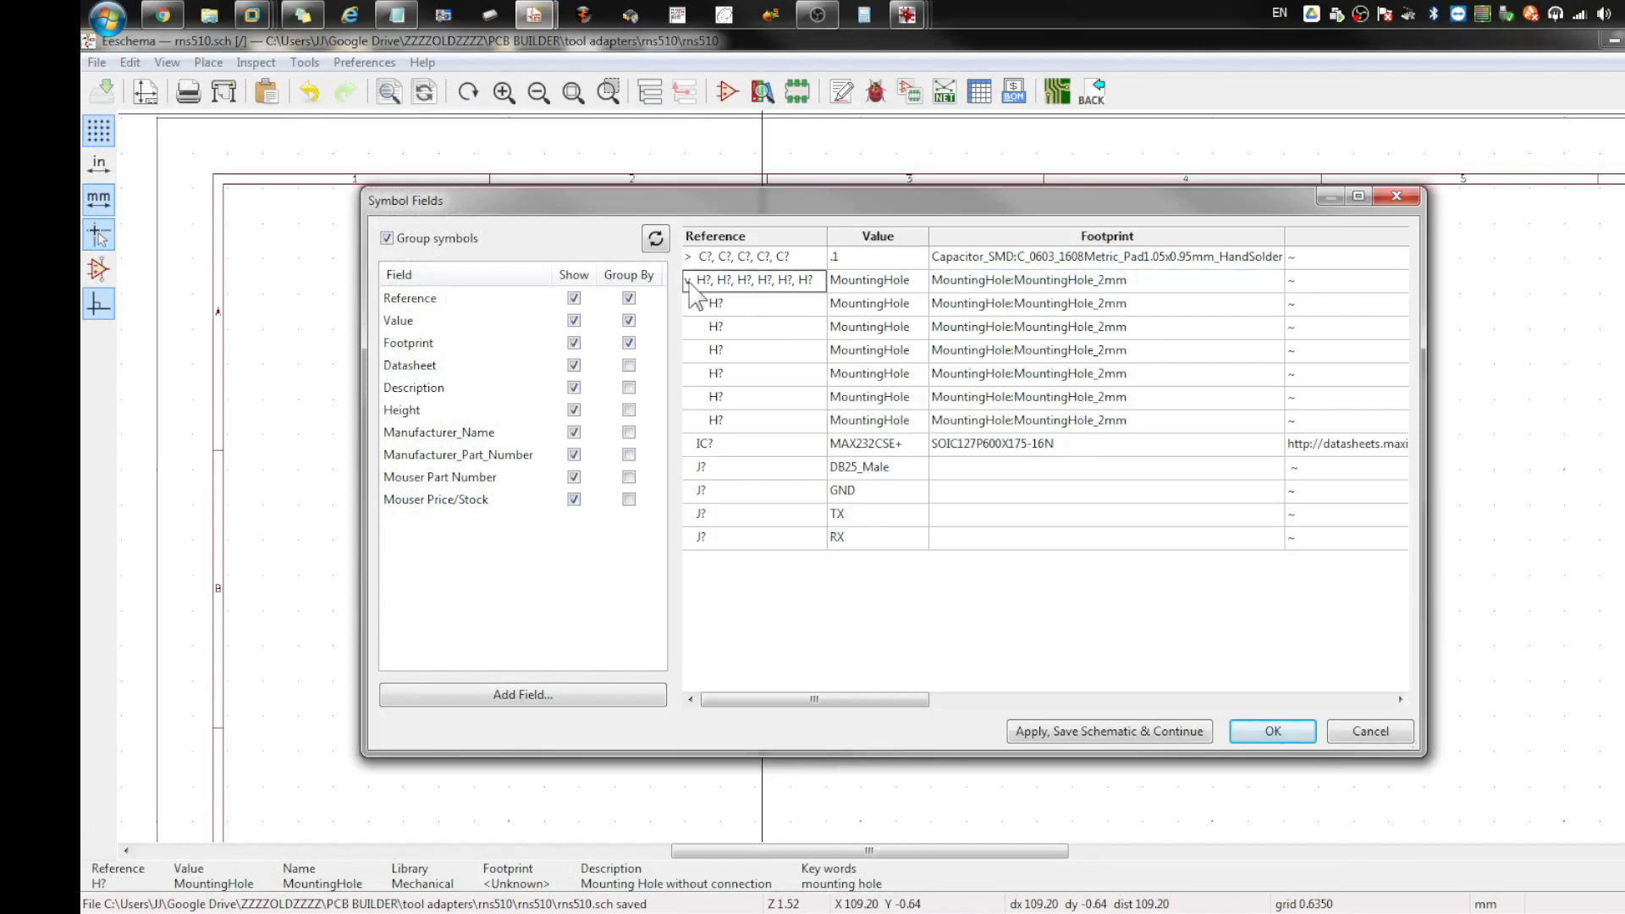
pyautogui.click(688, 280)
# Step: Assign the footprint DSUB-25_Male_EdgeMount_P2.77mm from the Connector_Dsub library to the DB25_Male connector
pyautogui.click(1001, 330)
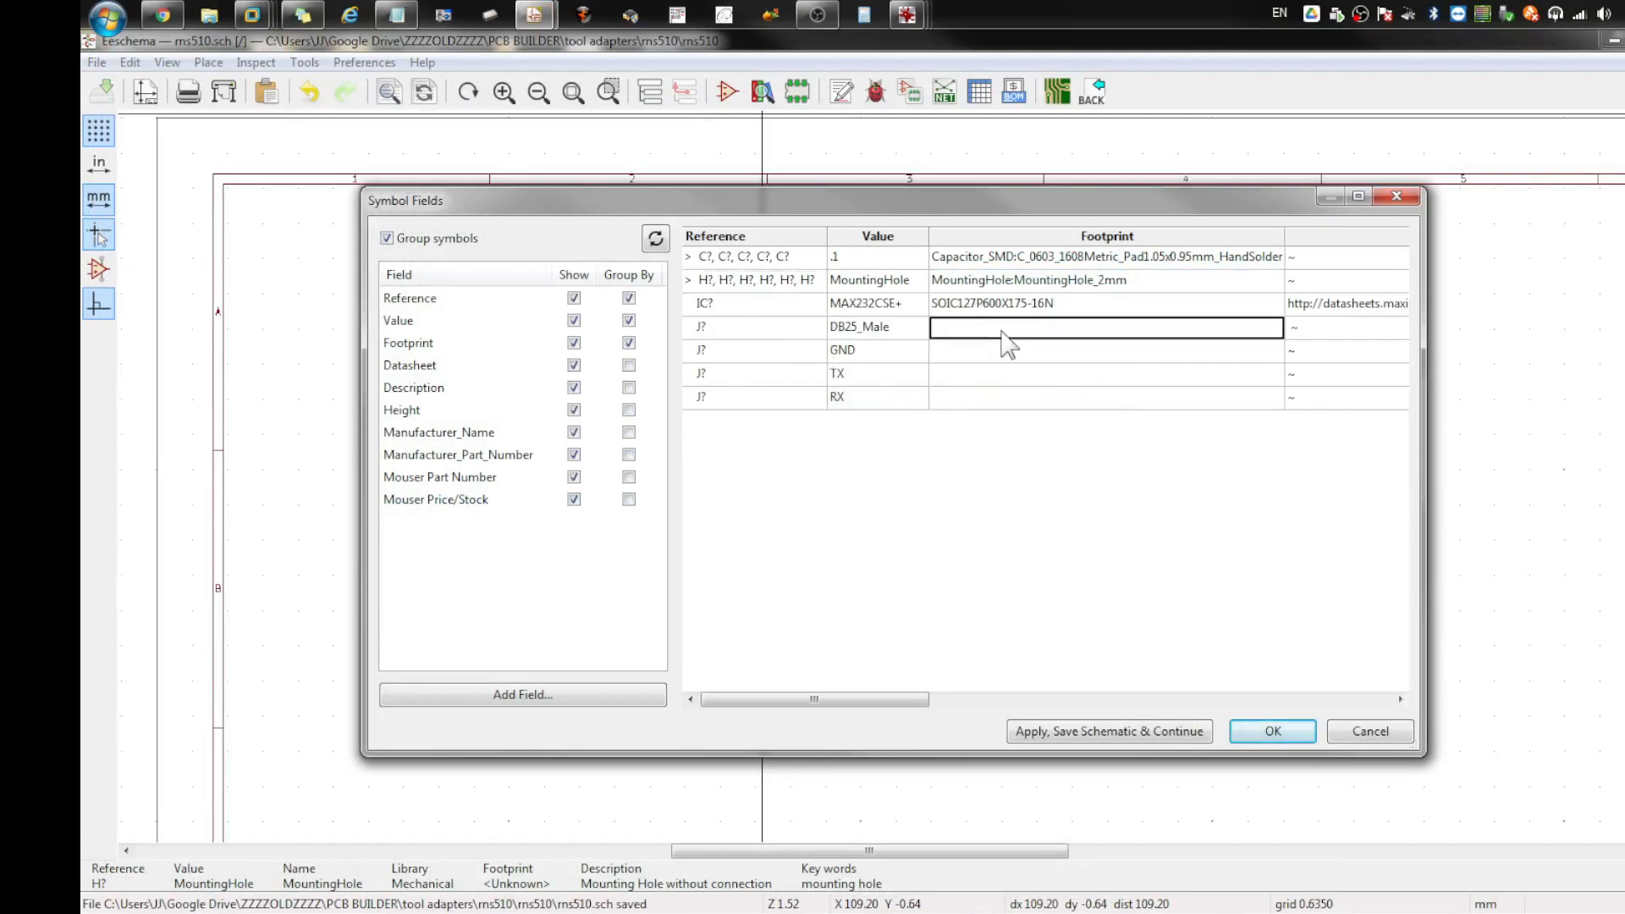
pyautogui.click(1270, 326)
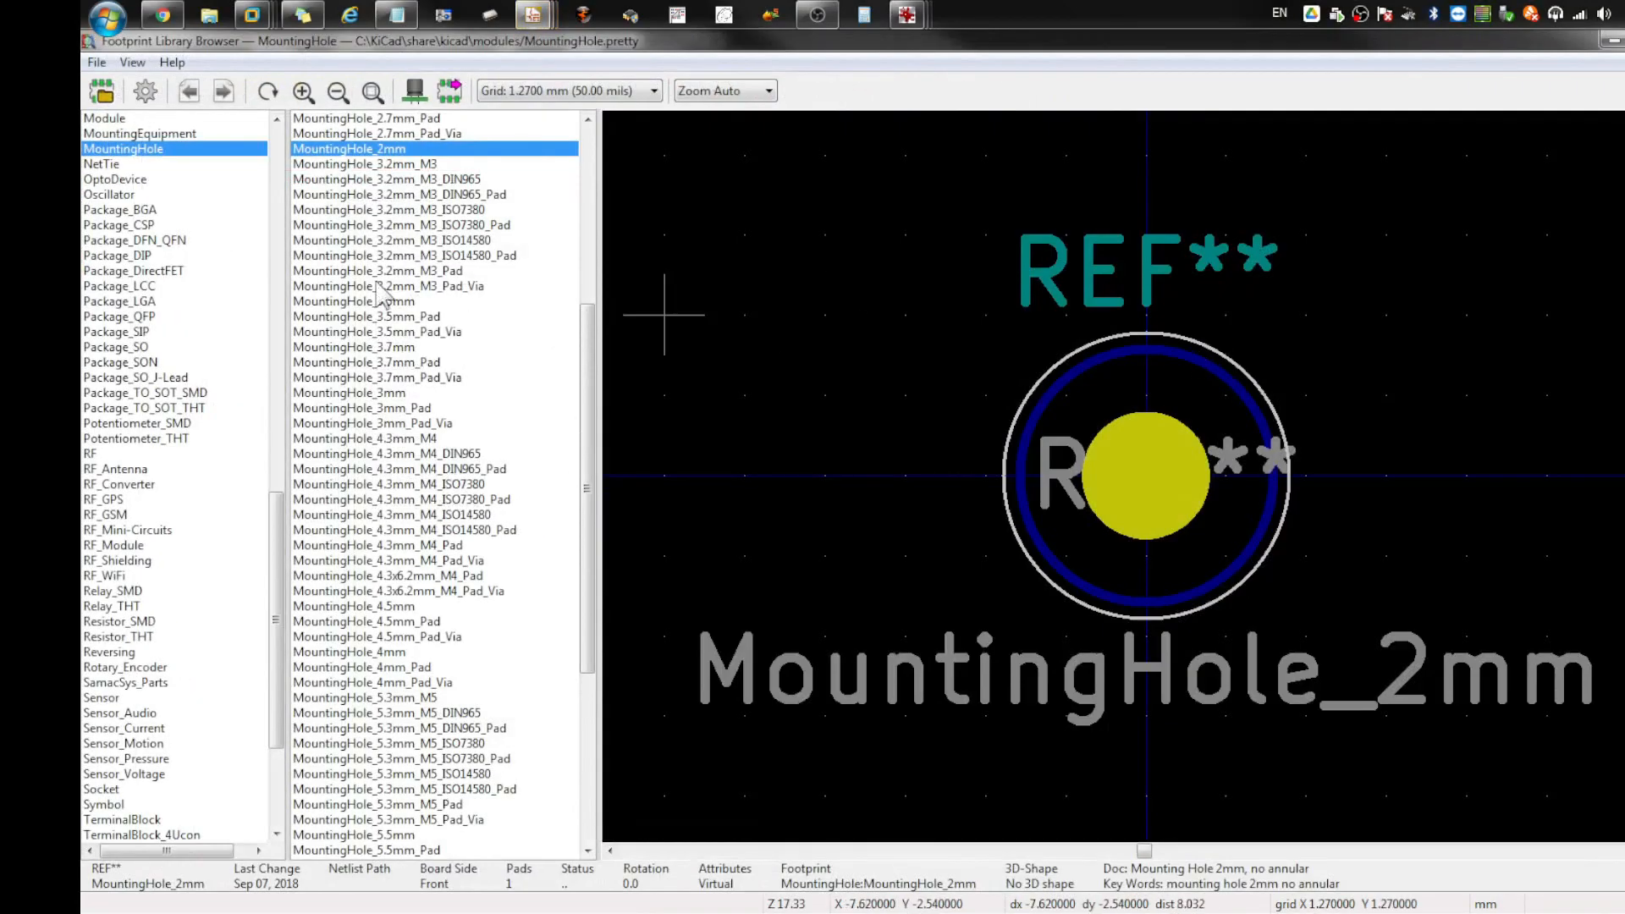
pyautogui.scroll(20, 281, 556)
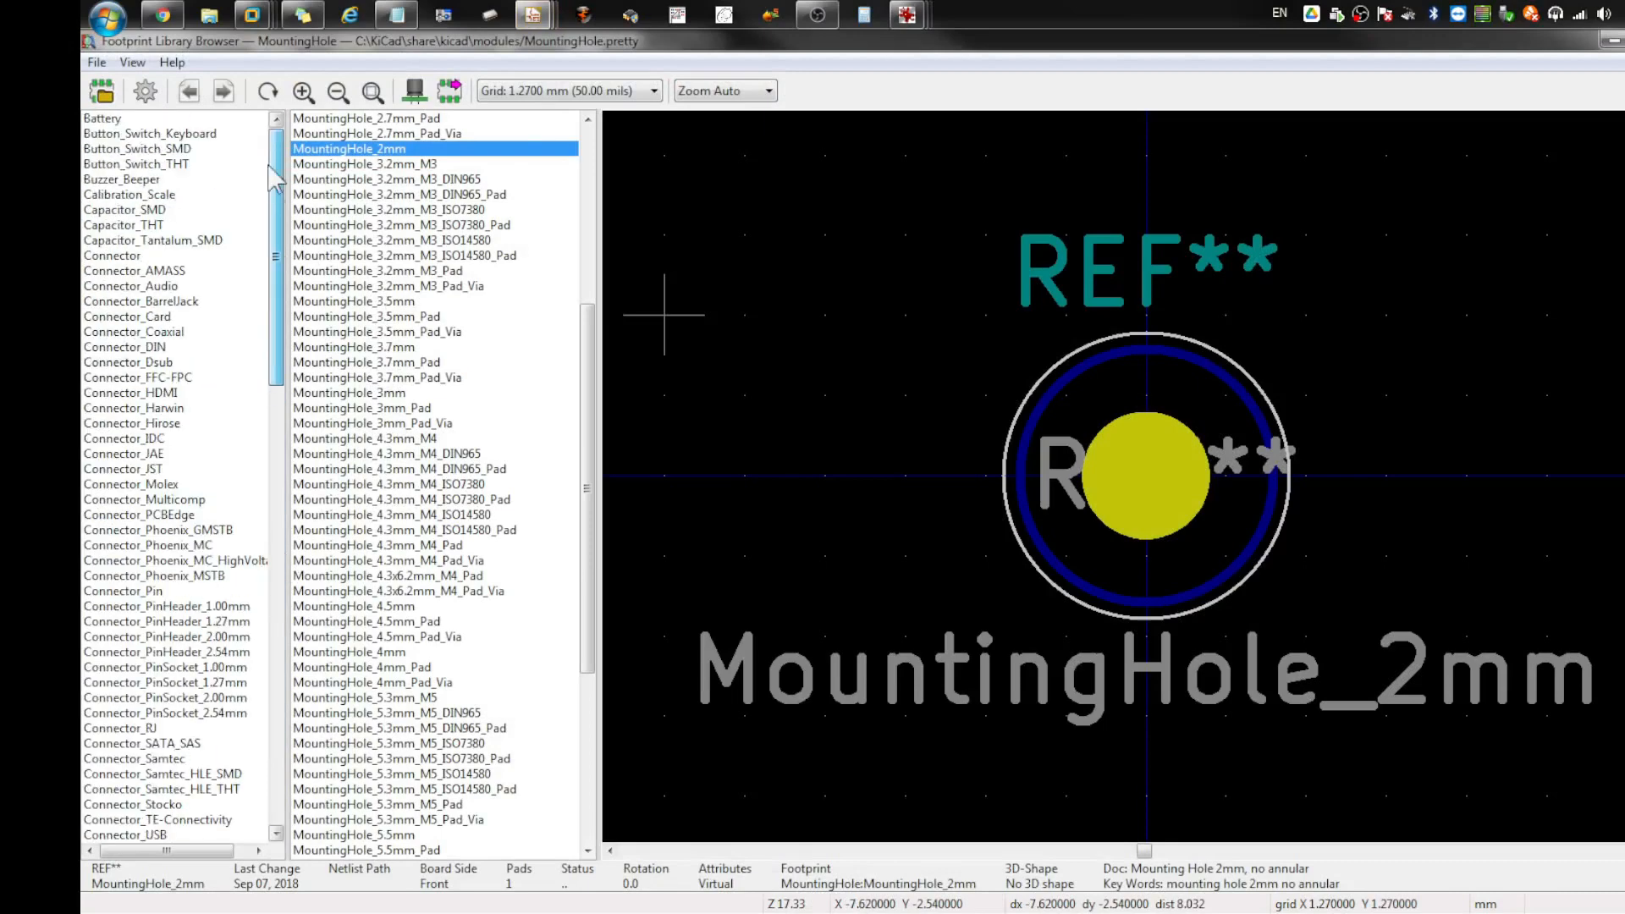
pyautogui.scroll(-9, 292, 253)
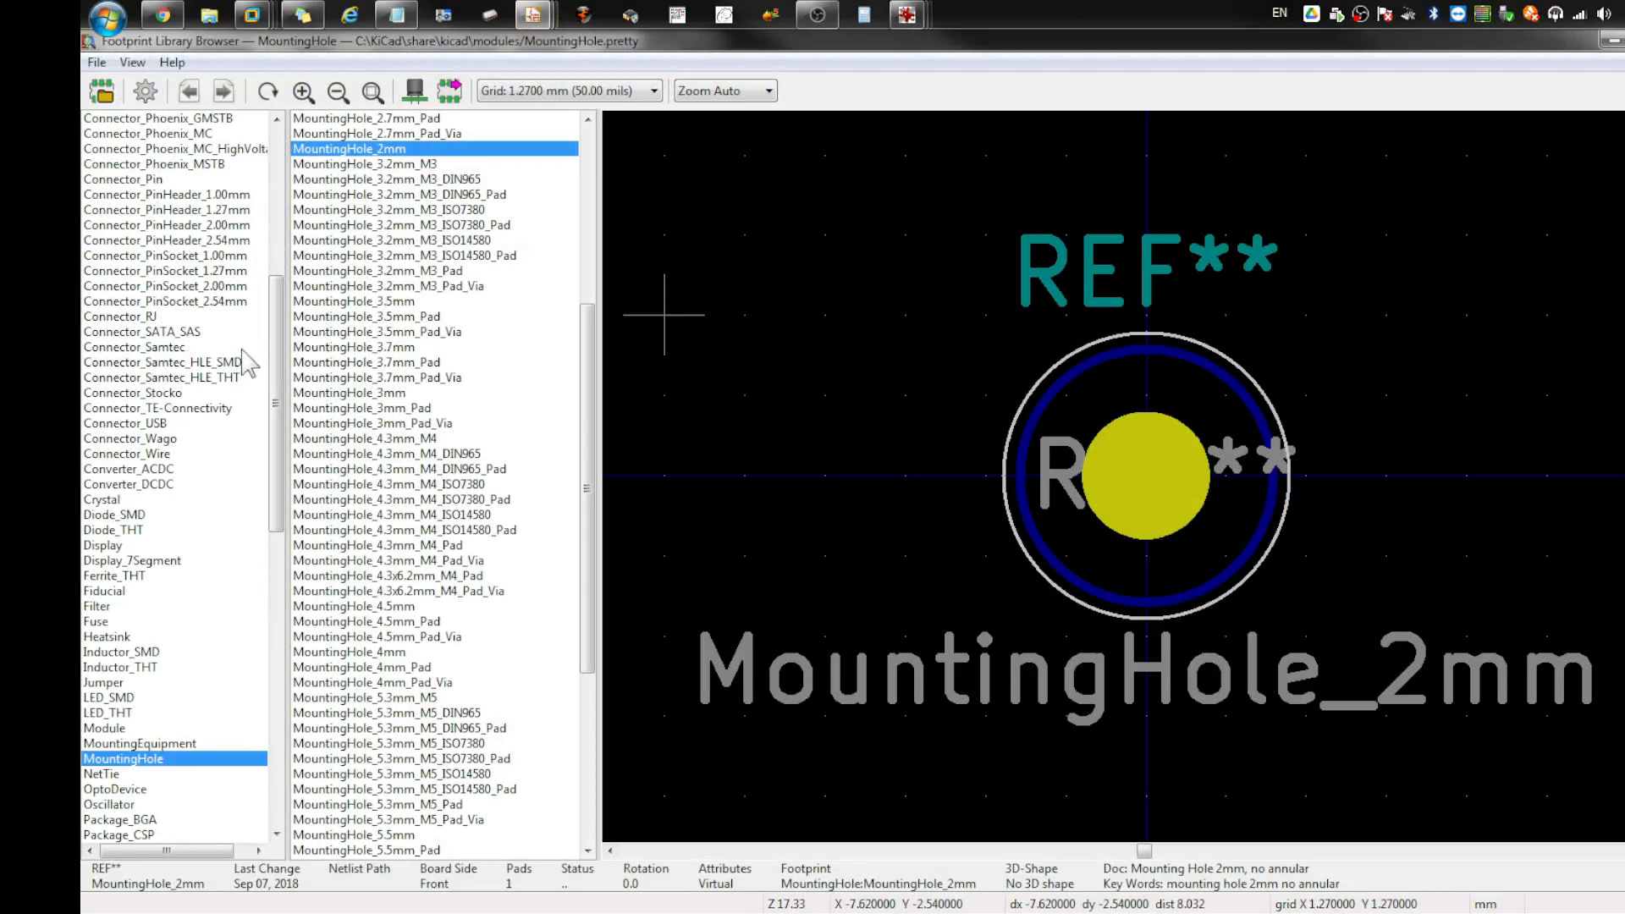
pyautogui.scroll(9, 174, 355)
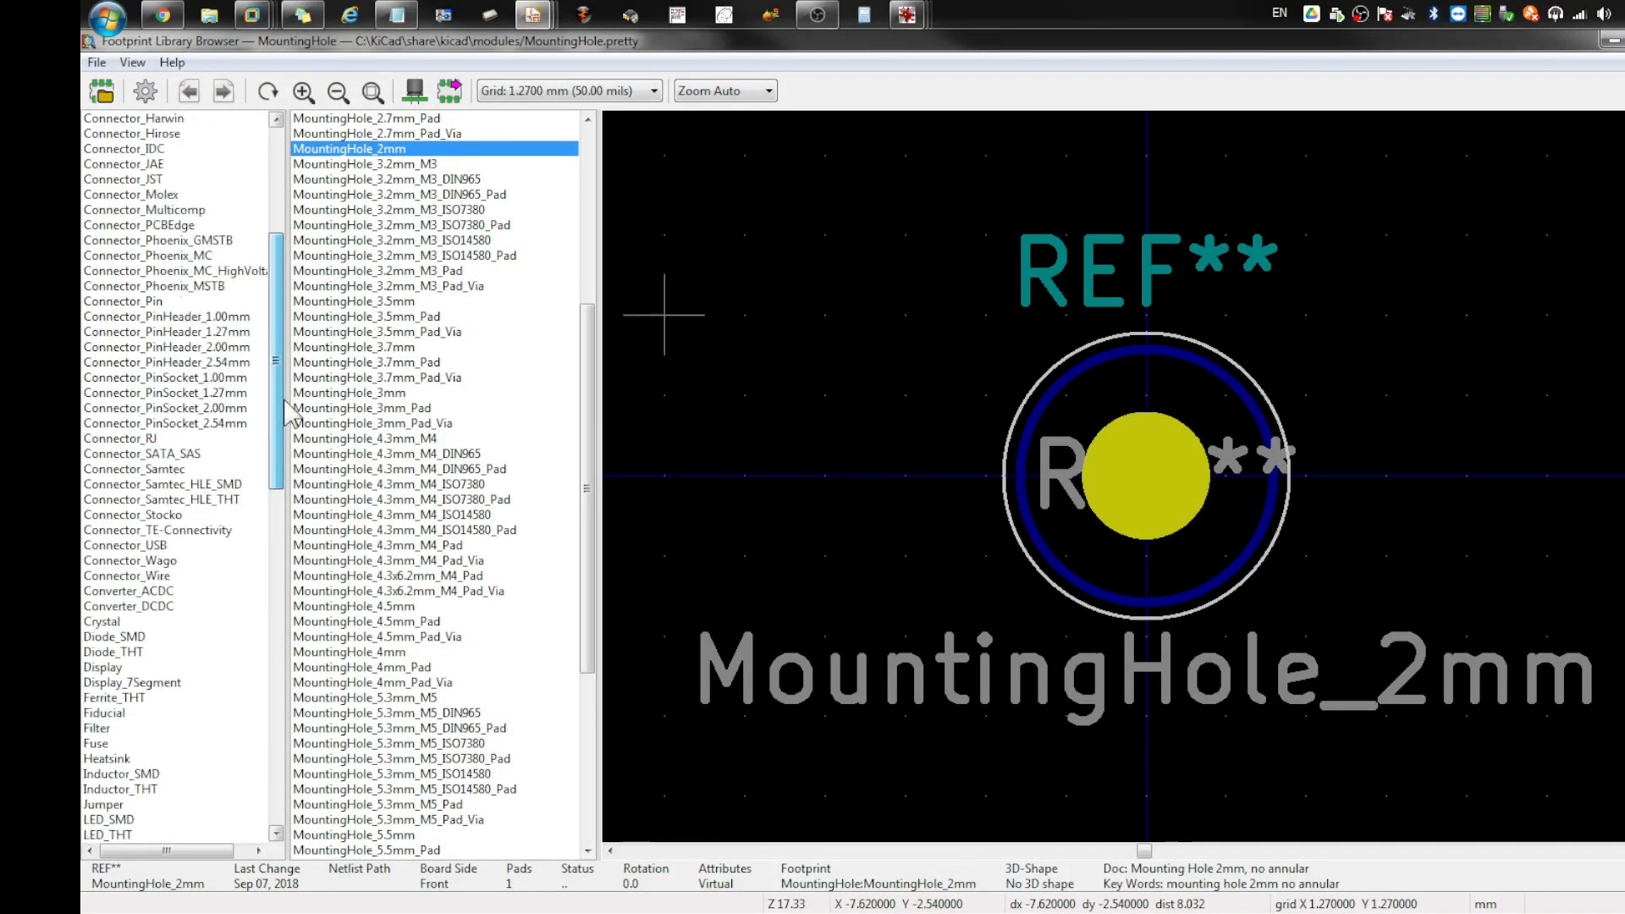
pyautogui.click(169, 362)
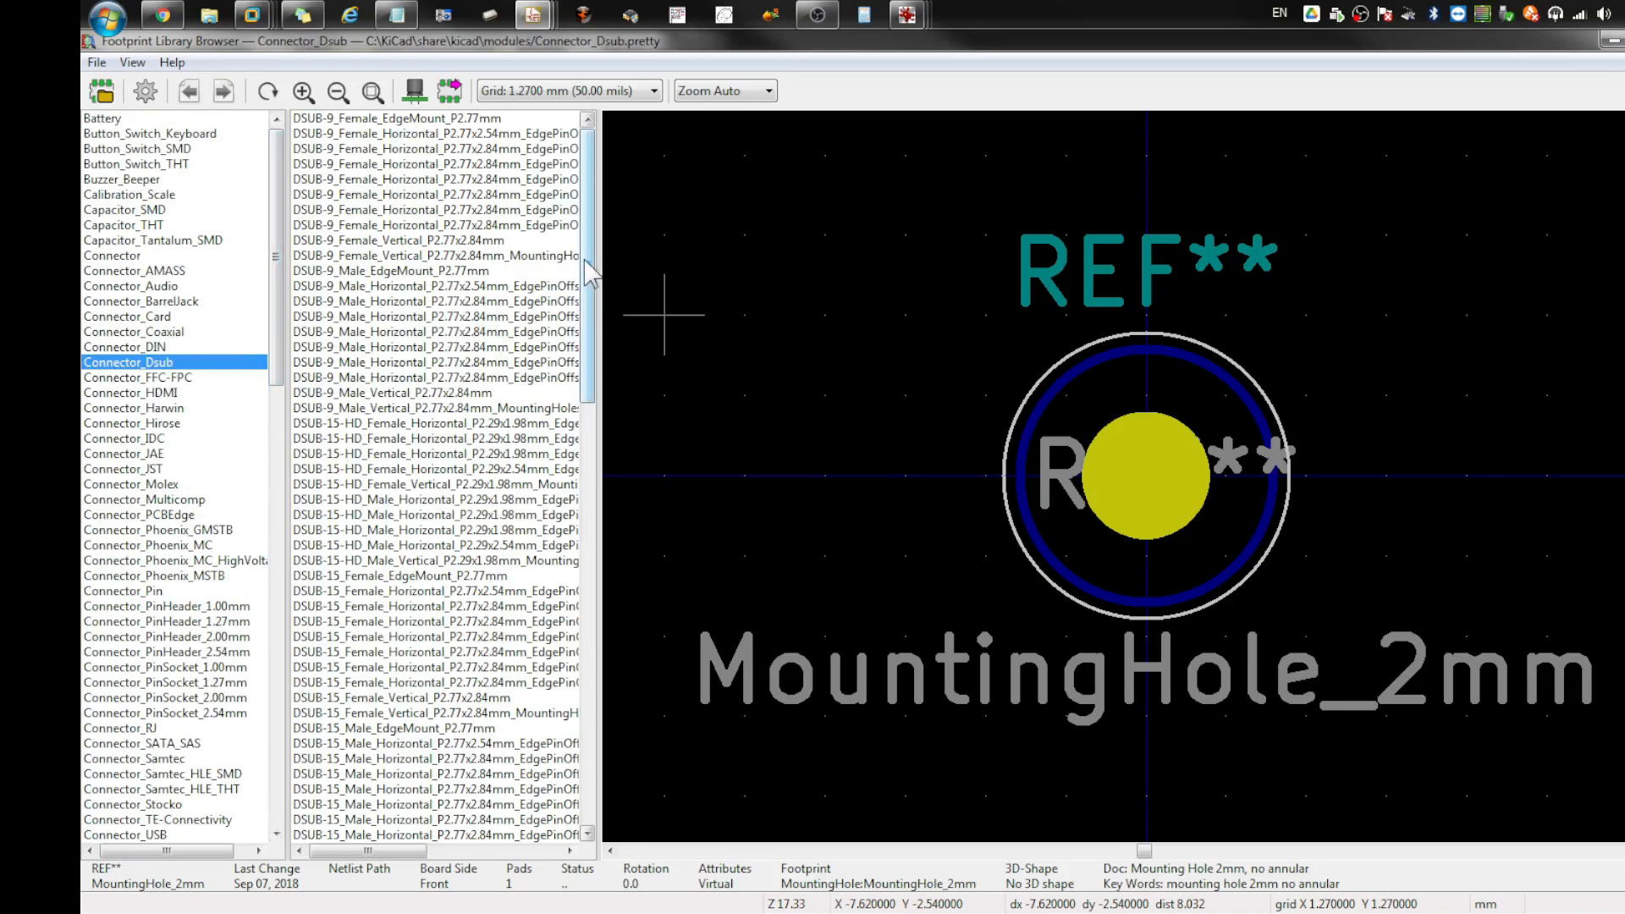
pyautogui.moveTo(588, 271); pyautogui.dragTo(555, 489)
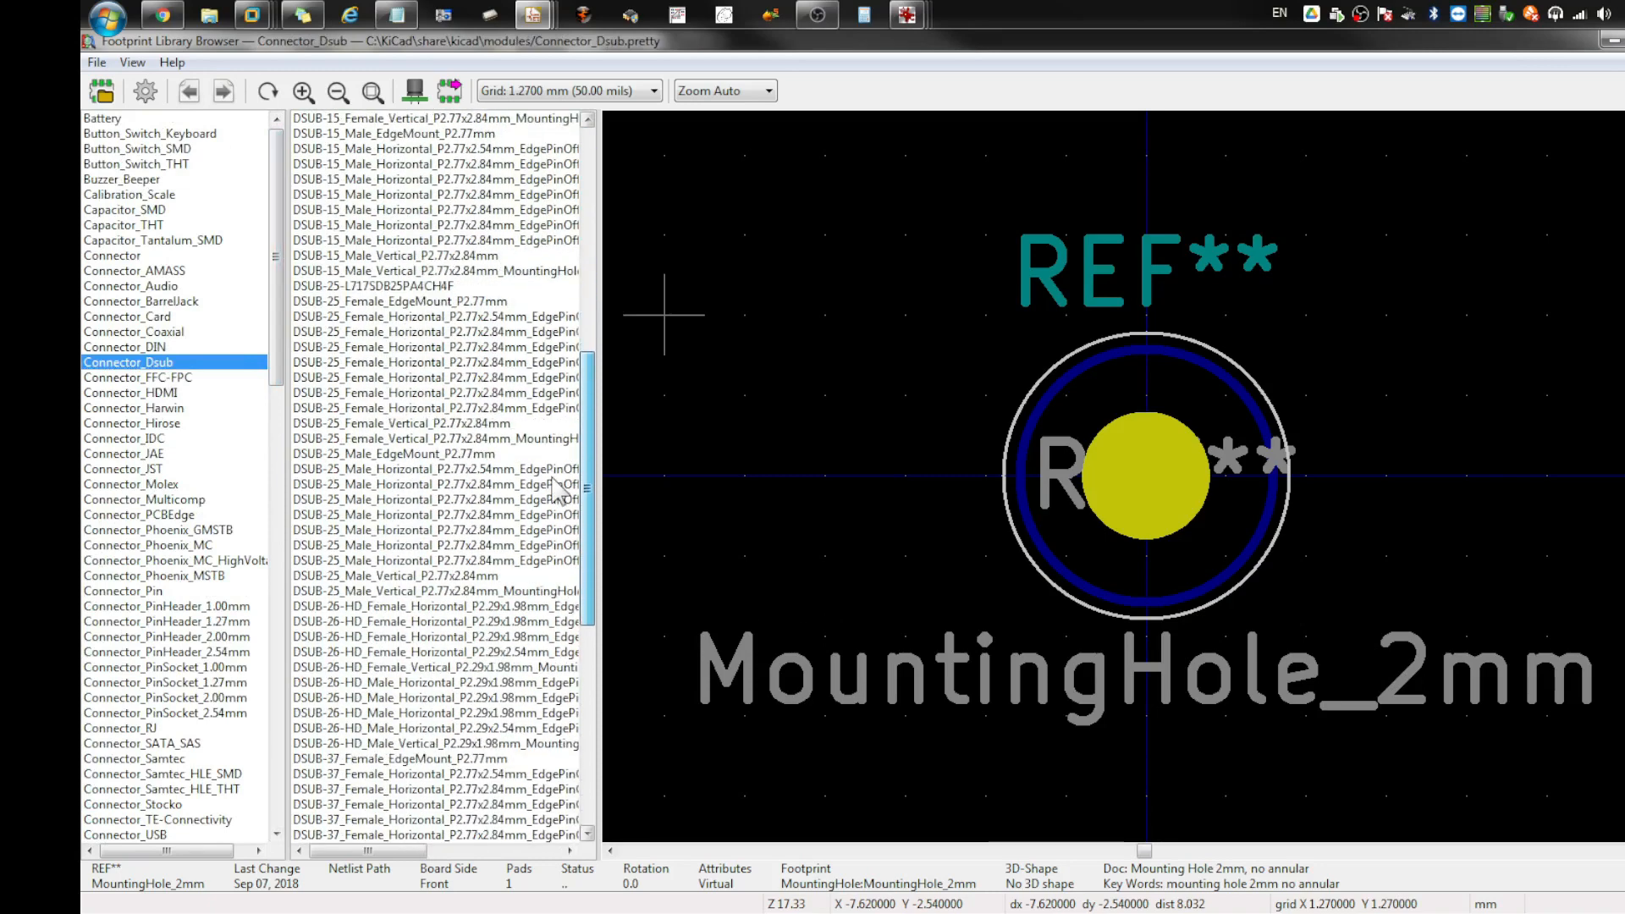
pyautogui.click(417, 456)
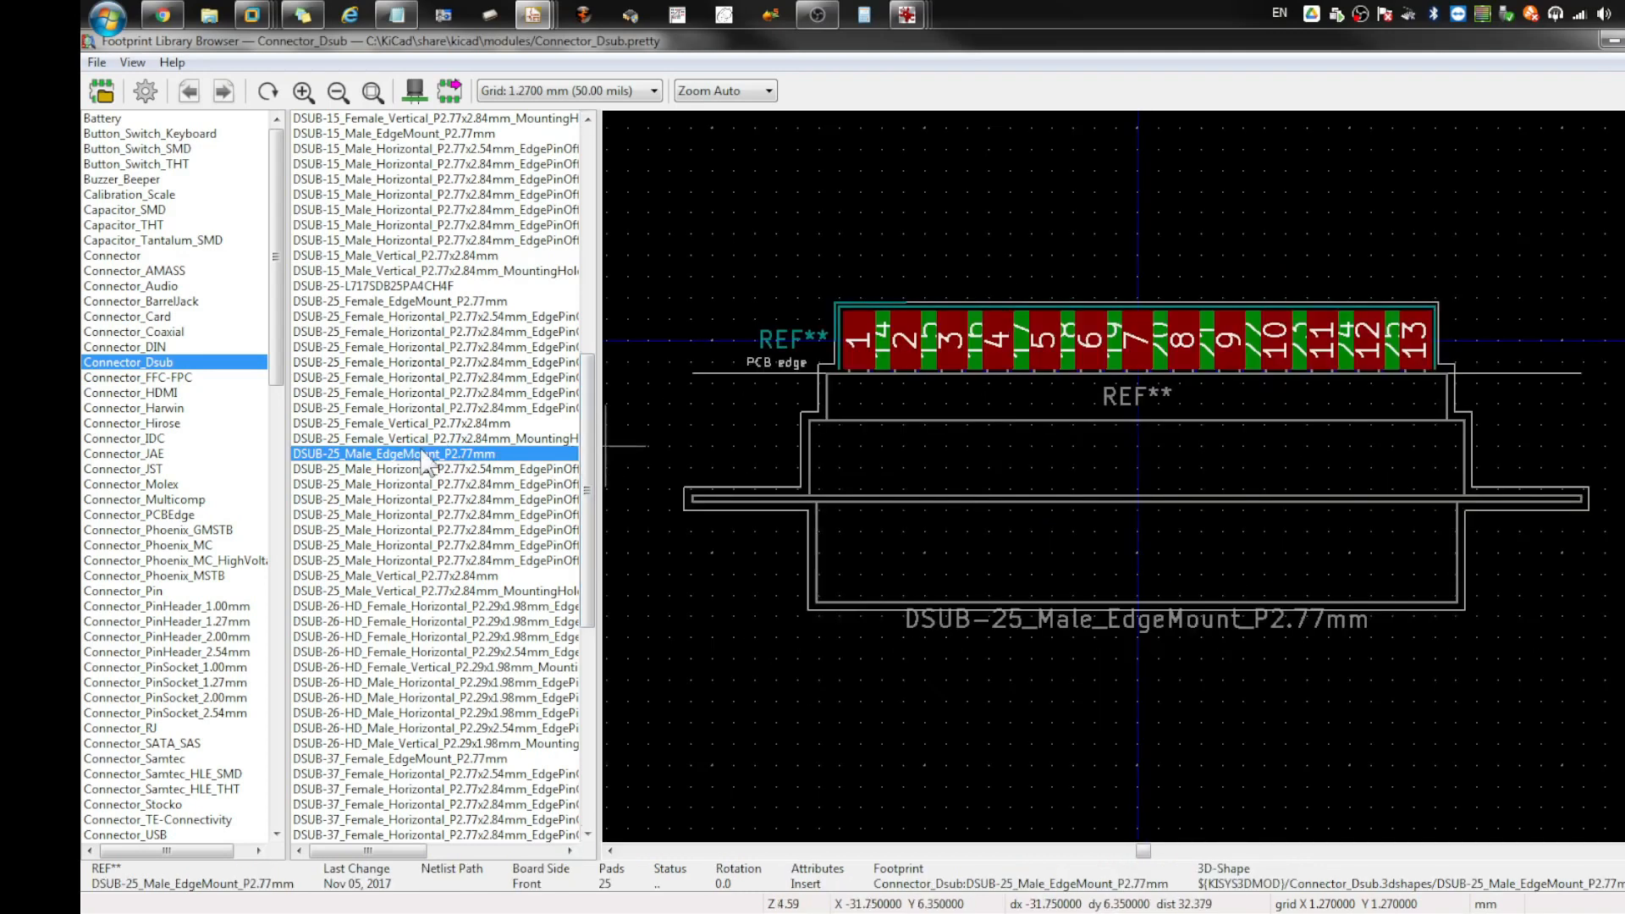
pyautogui.doubleClick(382, 455)
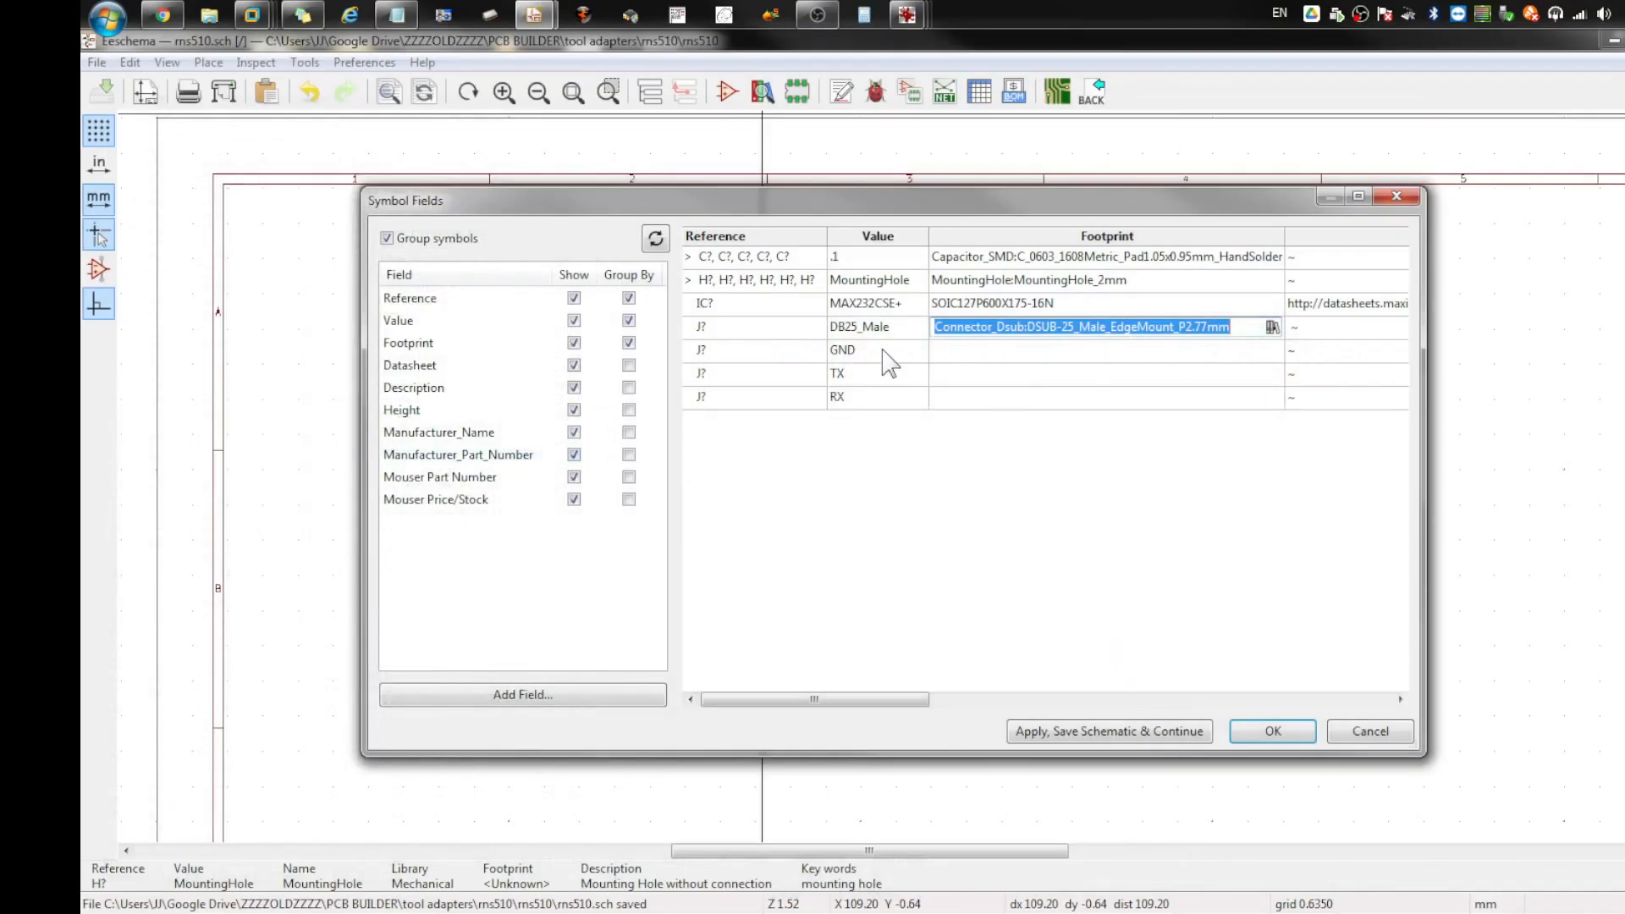
# Step: Browse footprints for the GND connector and open the Connector_Pin library
pyautogui.click(950, 352)
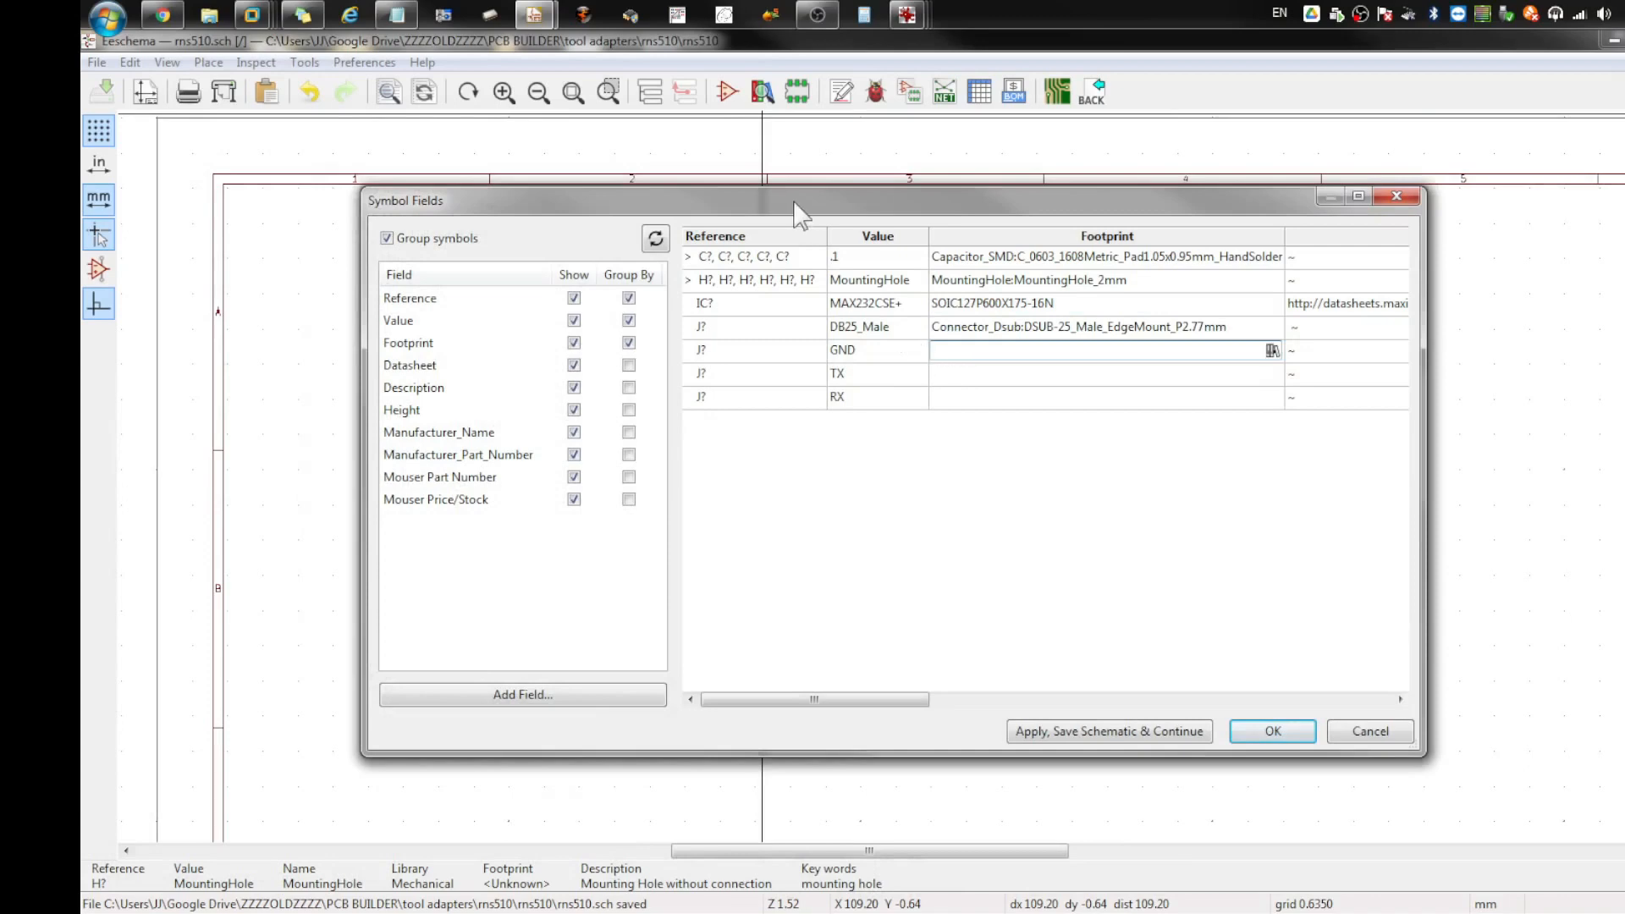
pyautogui.moveTo(800, 216); pyautogui.dragTo(697, 224)
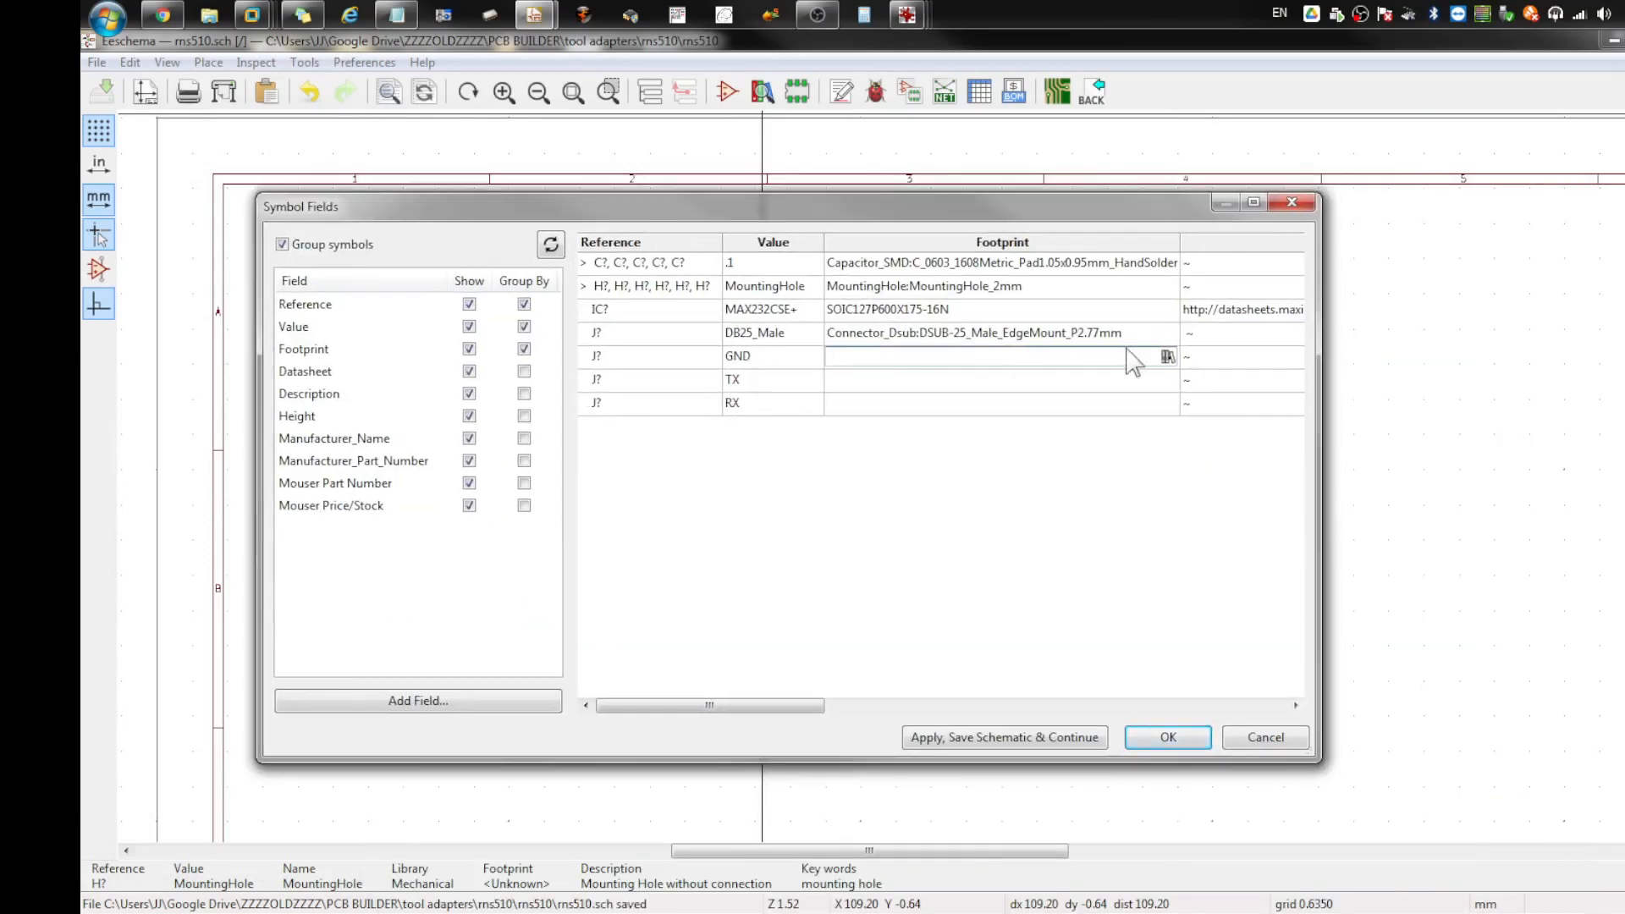
pyautogui.click(1168, 356)
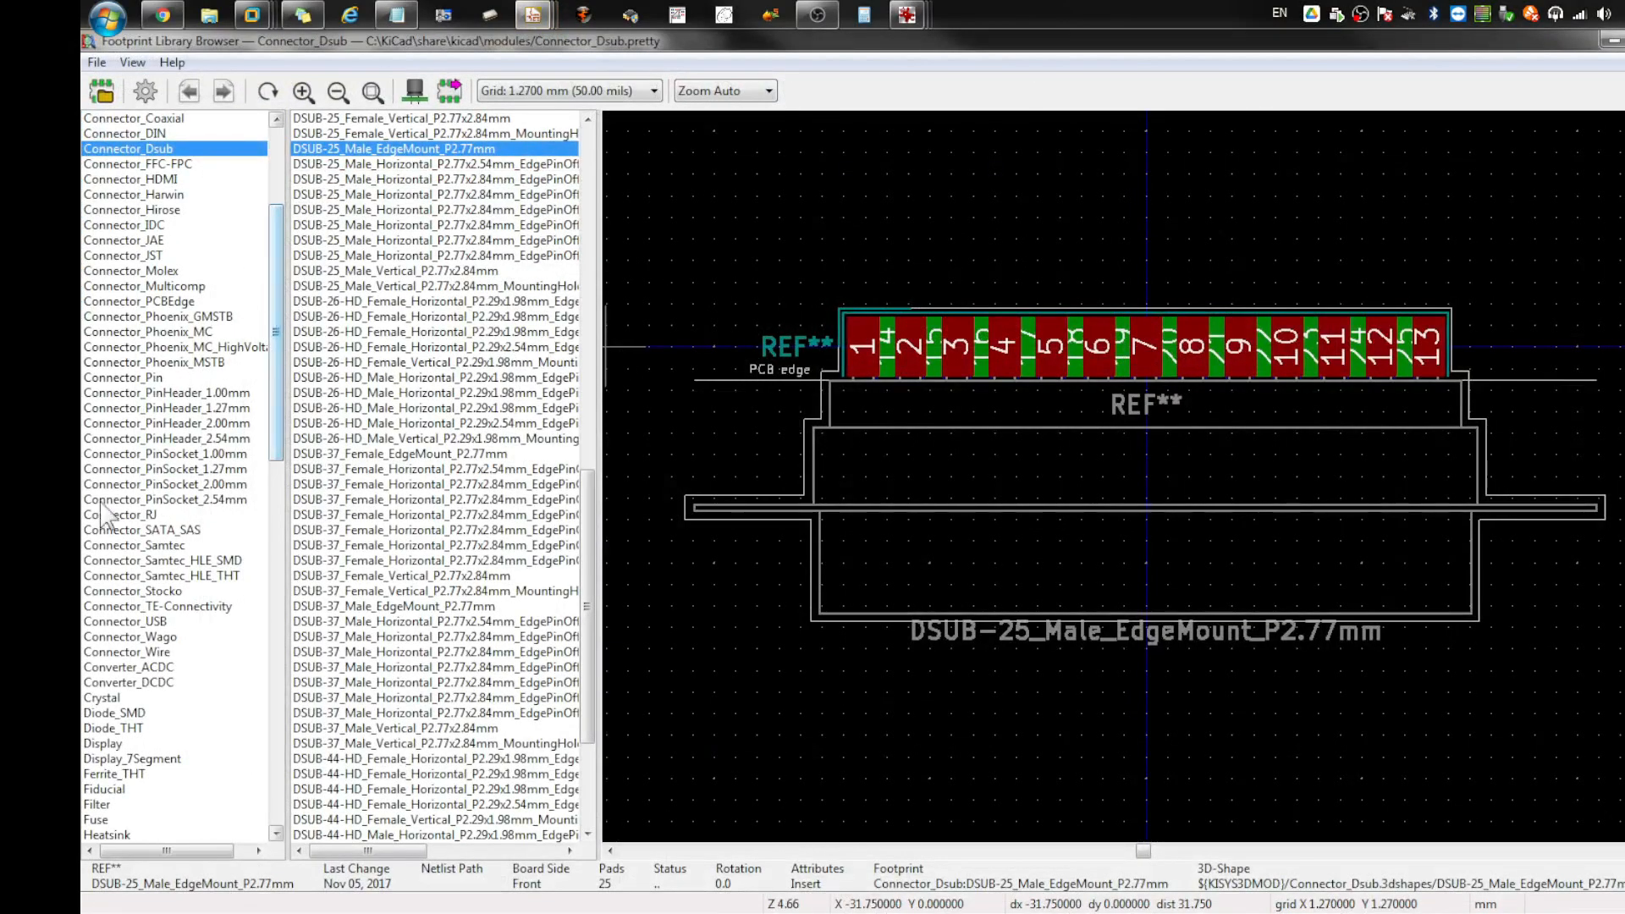
pyautogui.scroll(1, 275, 312)
pyautogui.scroll(3, 275, 312)
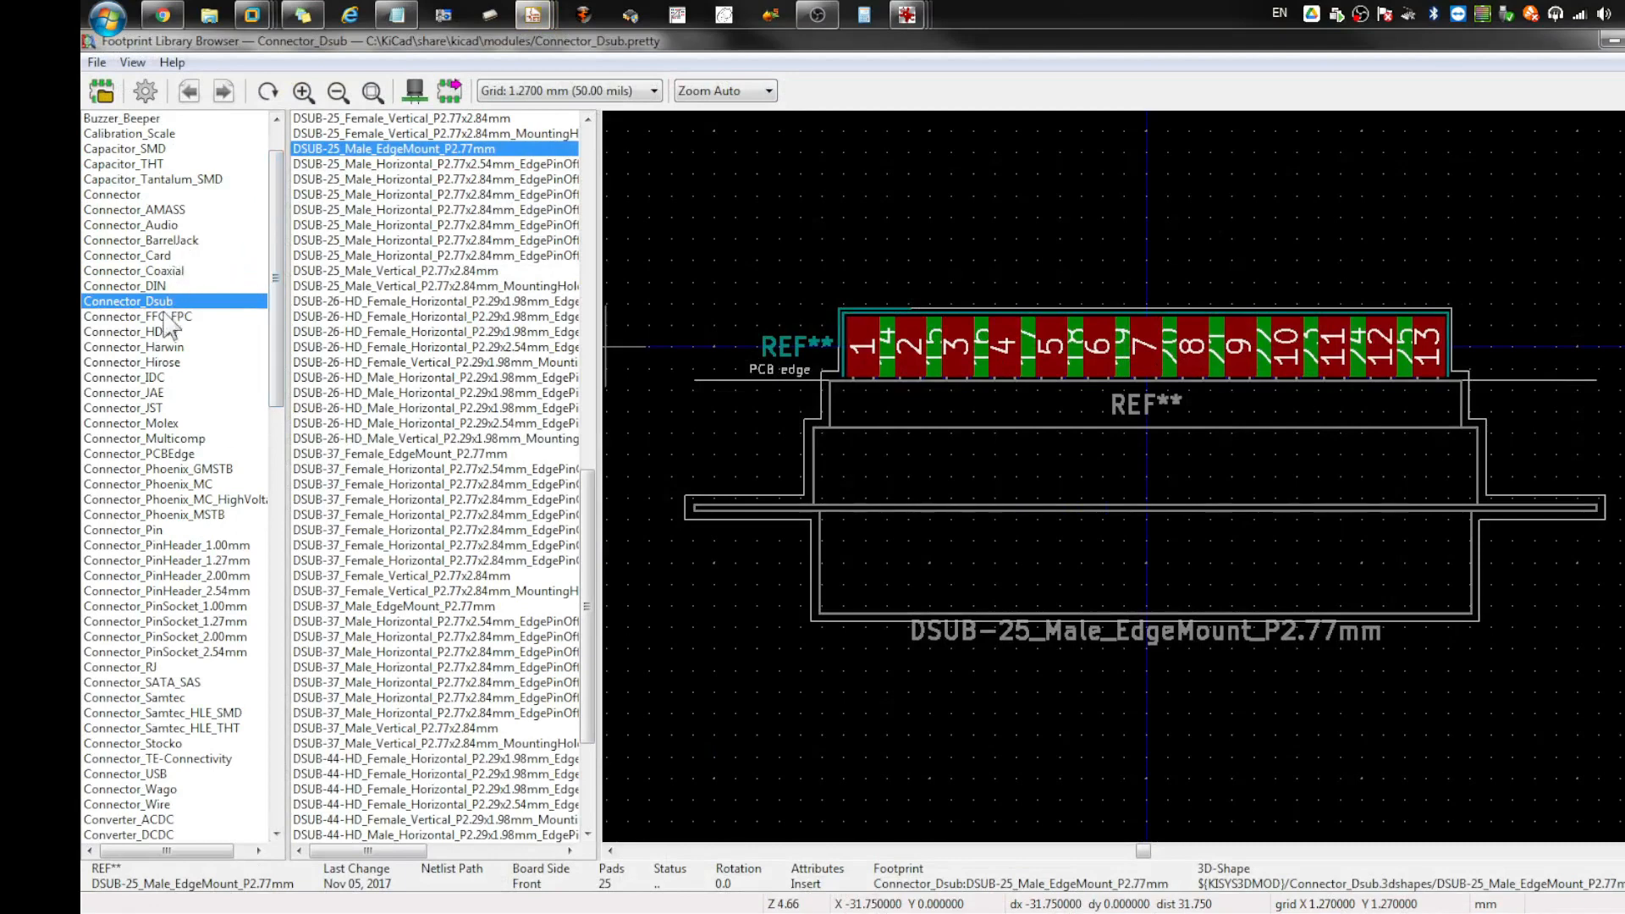
pyautogui.click(134, 531)
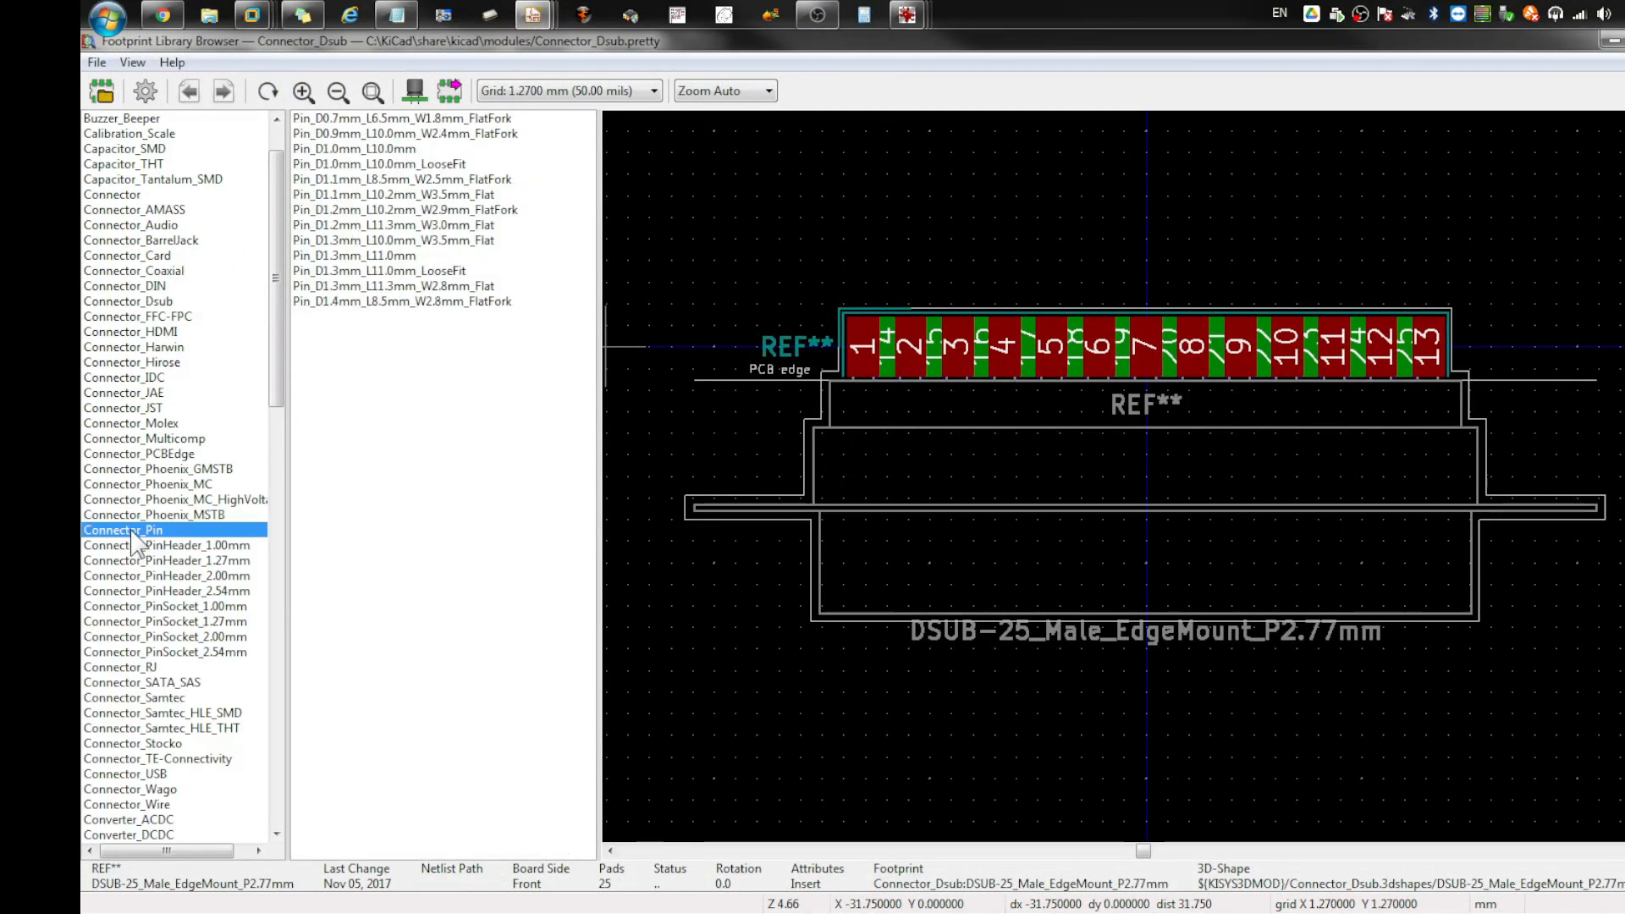
# Step: Compare the small round and flat-fork pin footprints and assign Pin_D1.0mm_L10.0mm to the GND connector
pyautogui.click(407, 149)
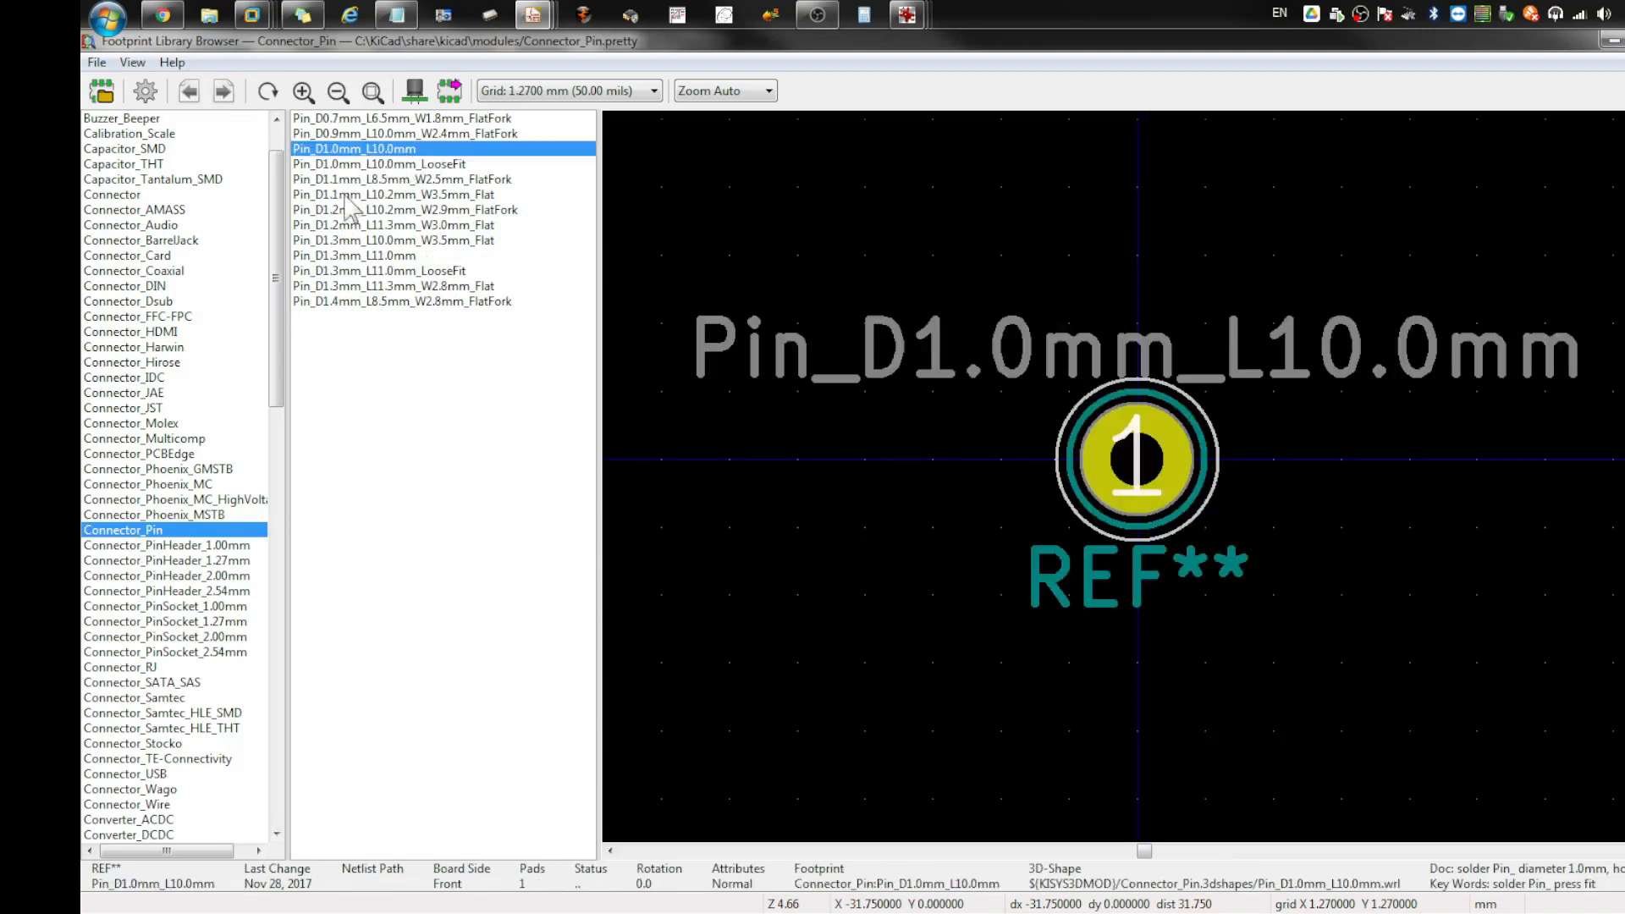
pyautogui.click(346, 134)
pyautogui.click(354, 163)
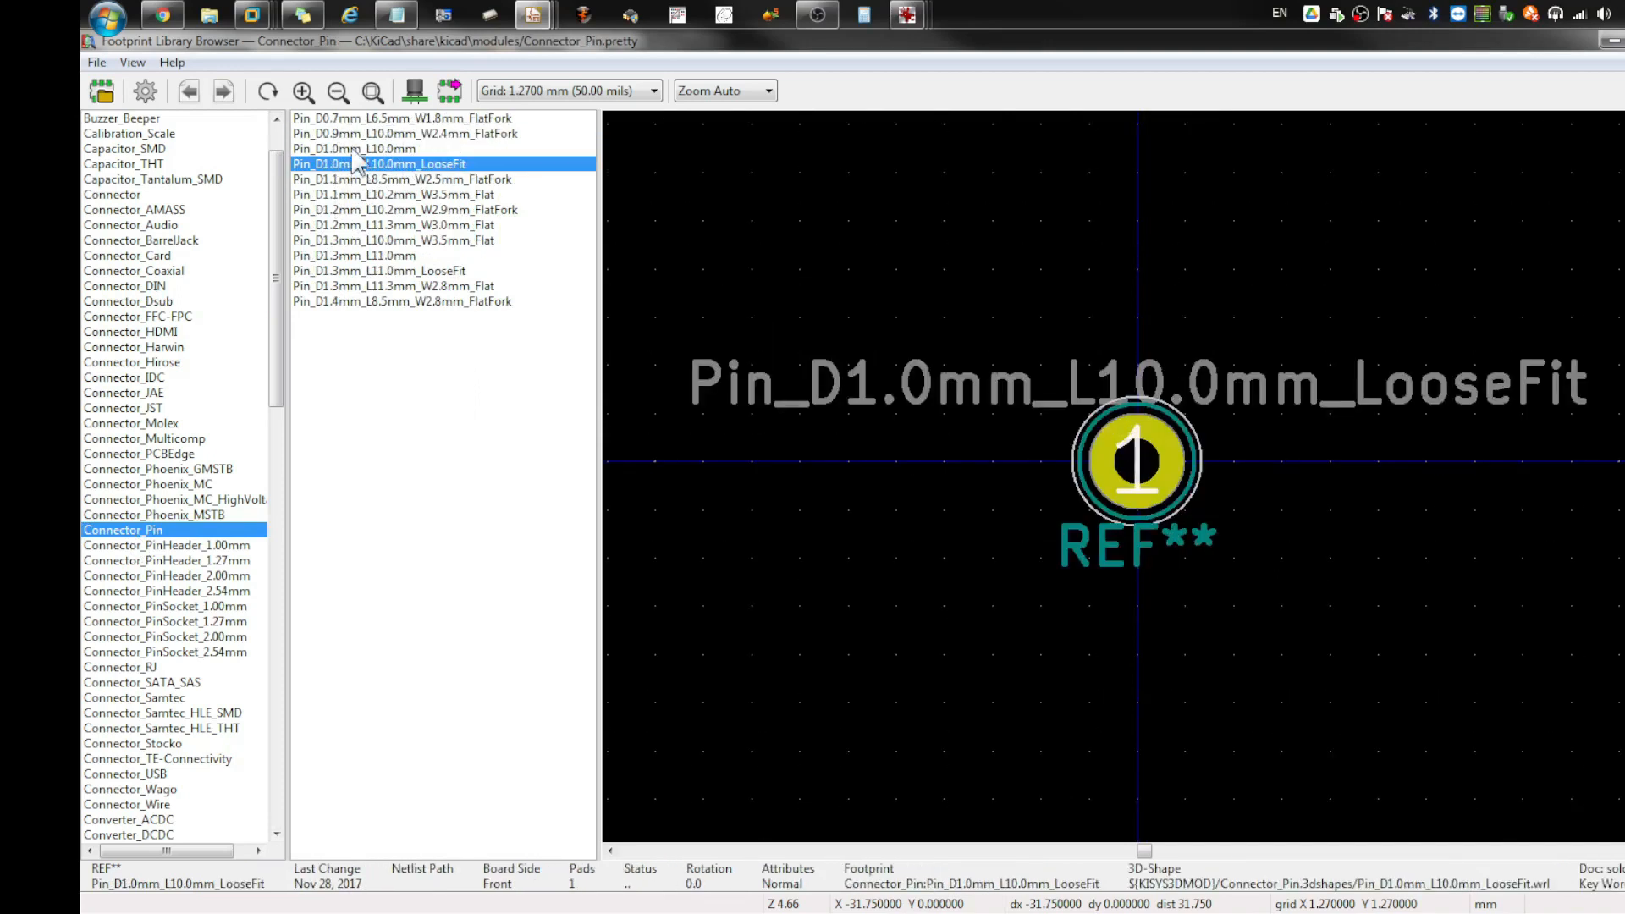
pyautogui.press('Up')
pyautogui.press('Up')
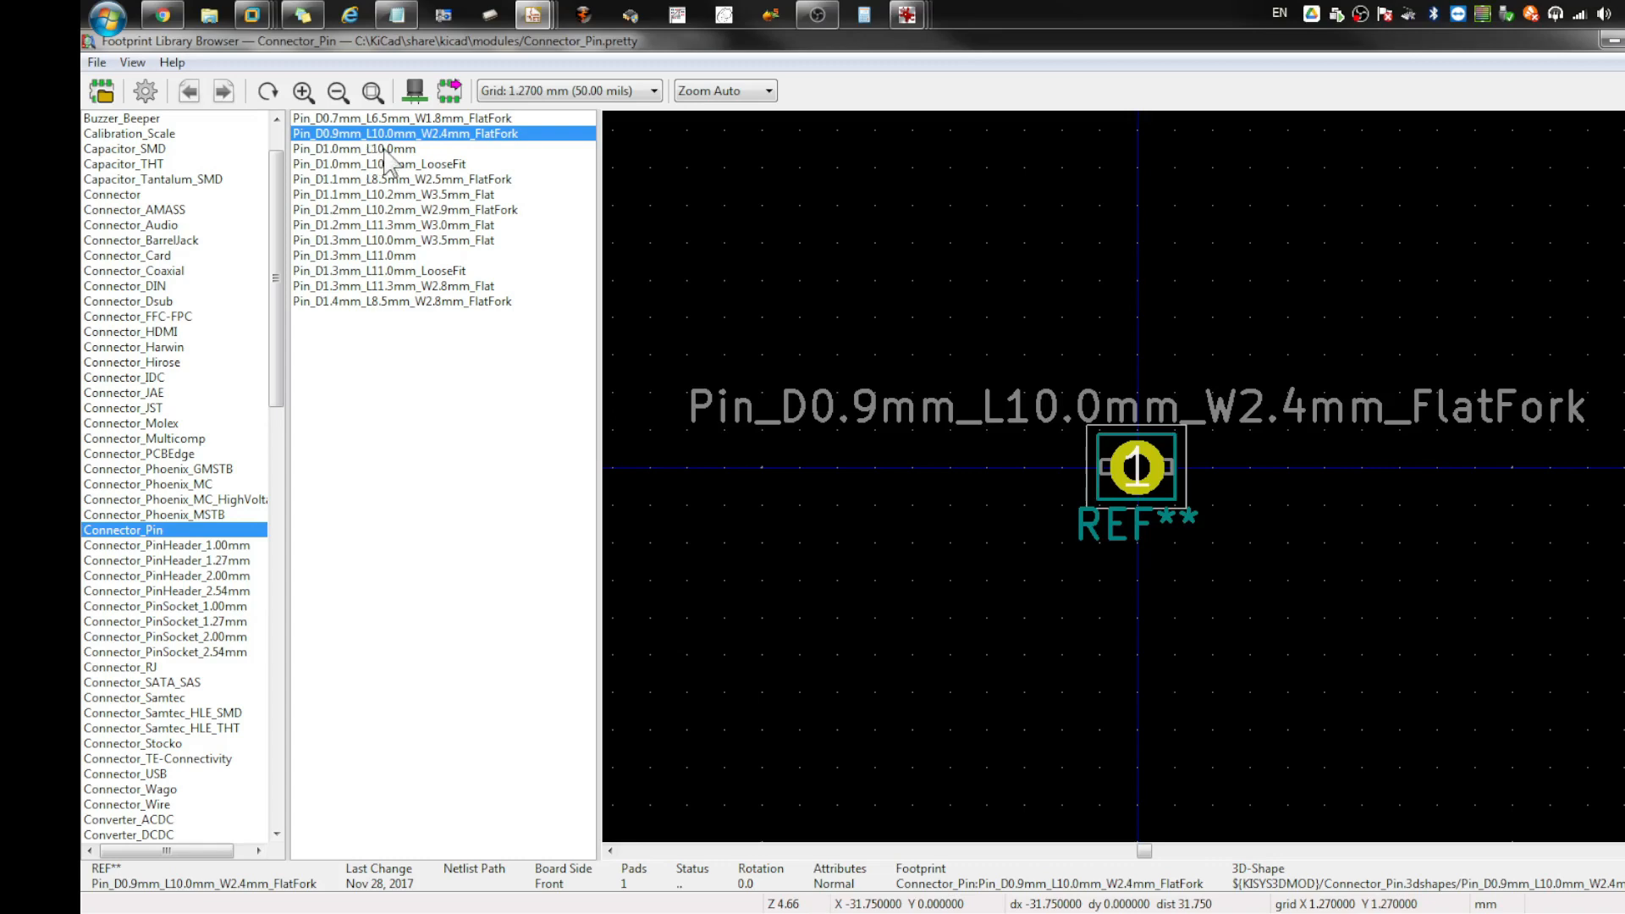
pyautogui.click(385, 150)
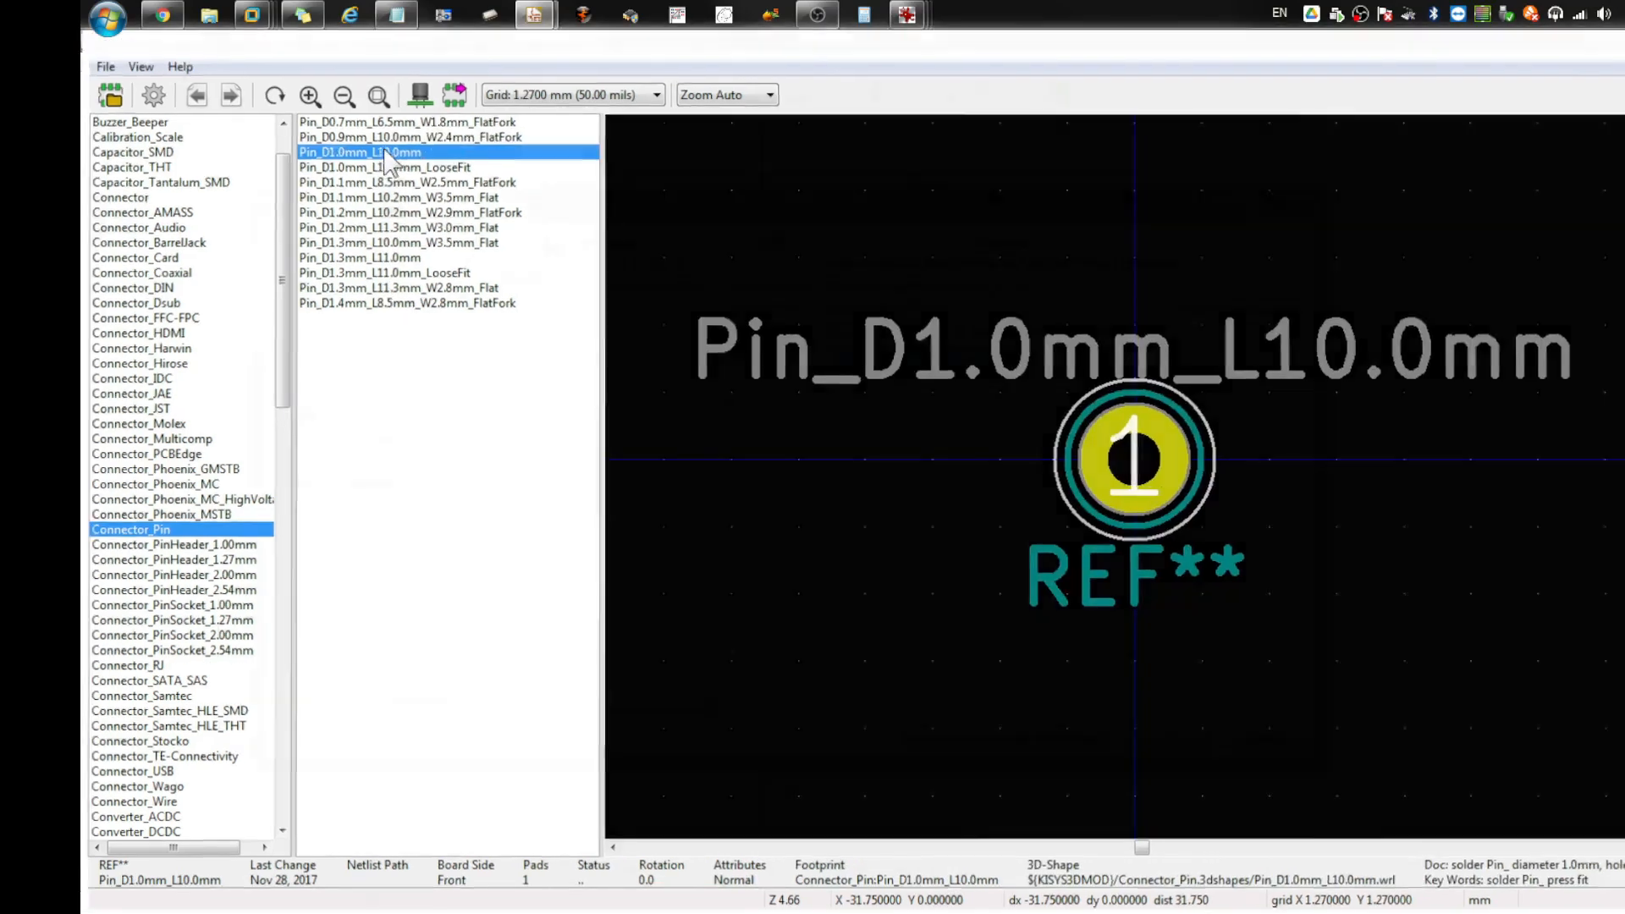
pyautogui.doubleClick(386, 149)
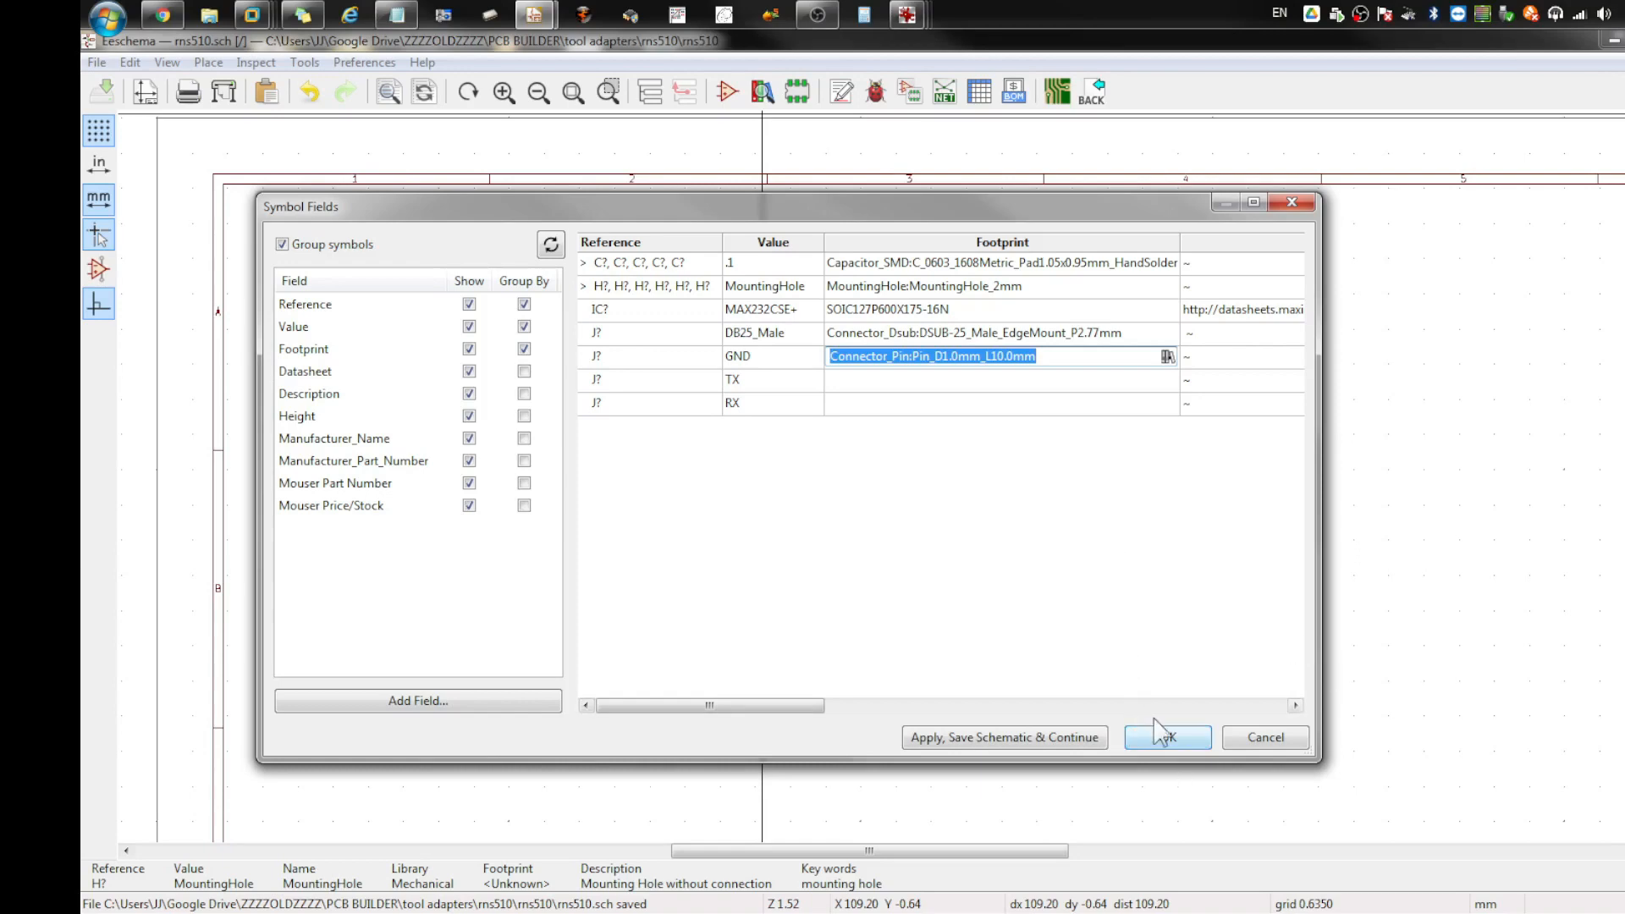
# Step: Assign the footprint Pin_D1.0mm_L10.0mm from the Connector_Pin library to the TX connector
pyautogui.click(1084, 383)
pyautogui.click(1168, 380)
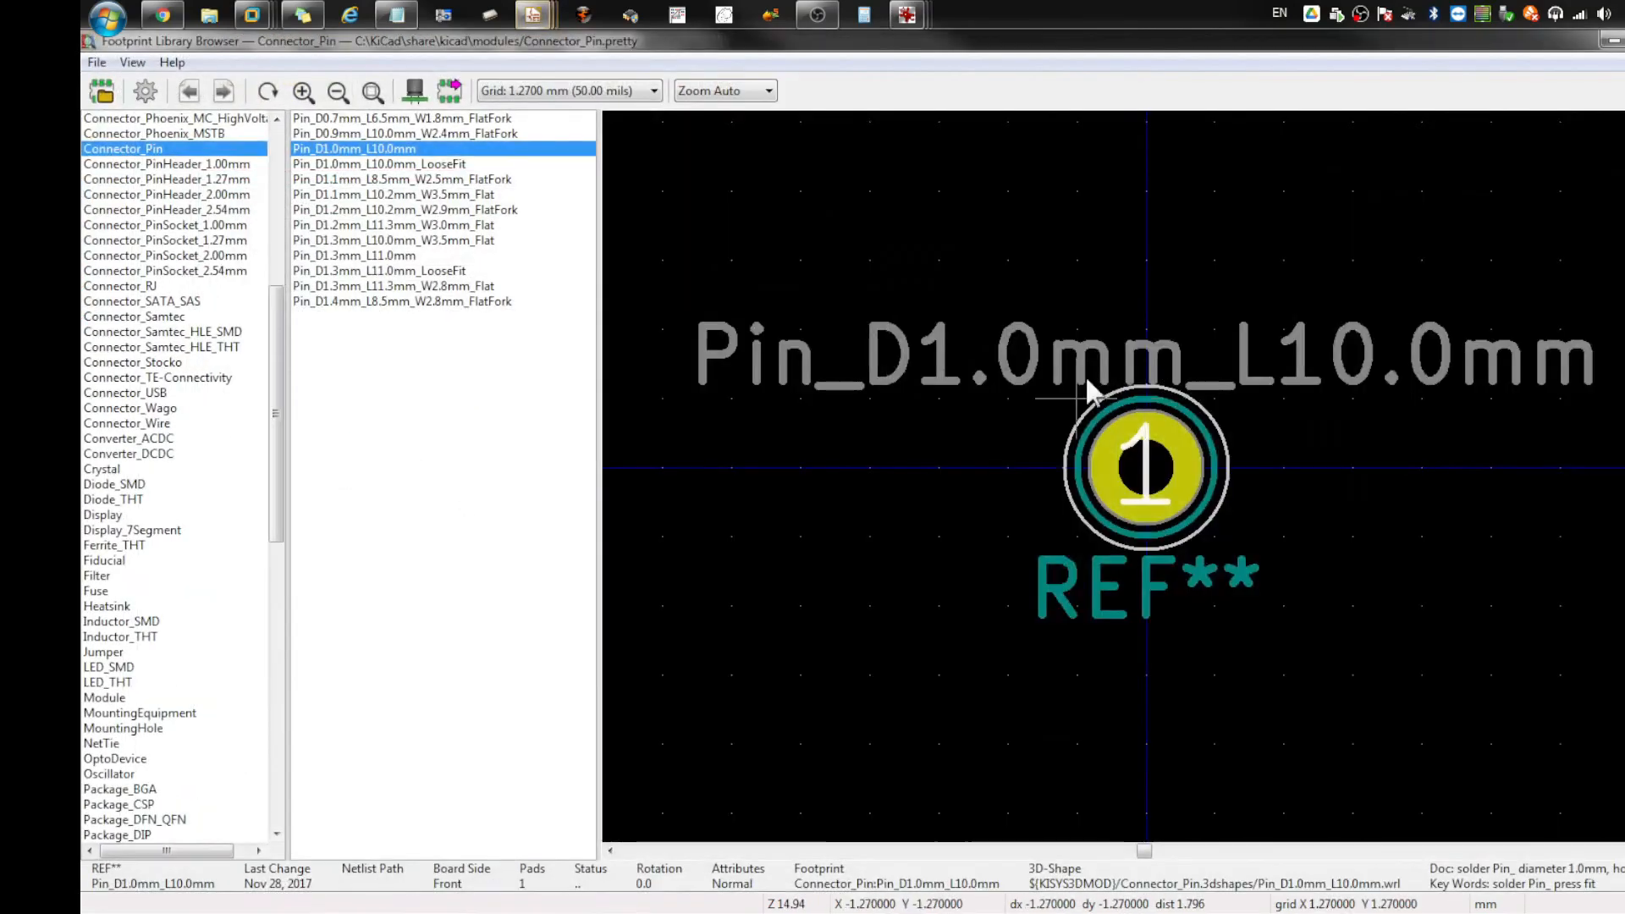
pyautogui.doubleClick(343, 158)
# Step: Copy the TX connector's footprint Connector_Pin:Pin_D1.0mm_L10.0mm into the RX connector's footprint field
pyautogui.click(1025, 403)
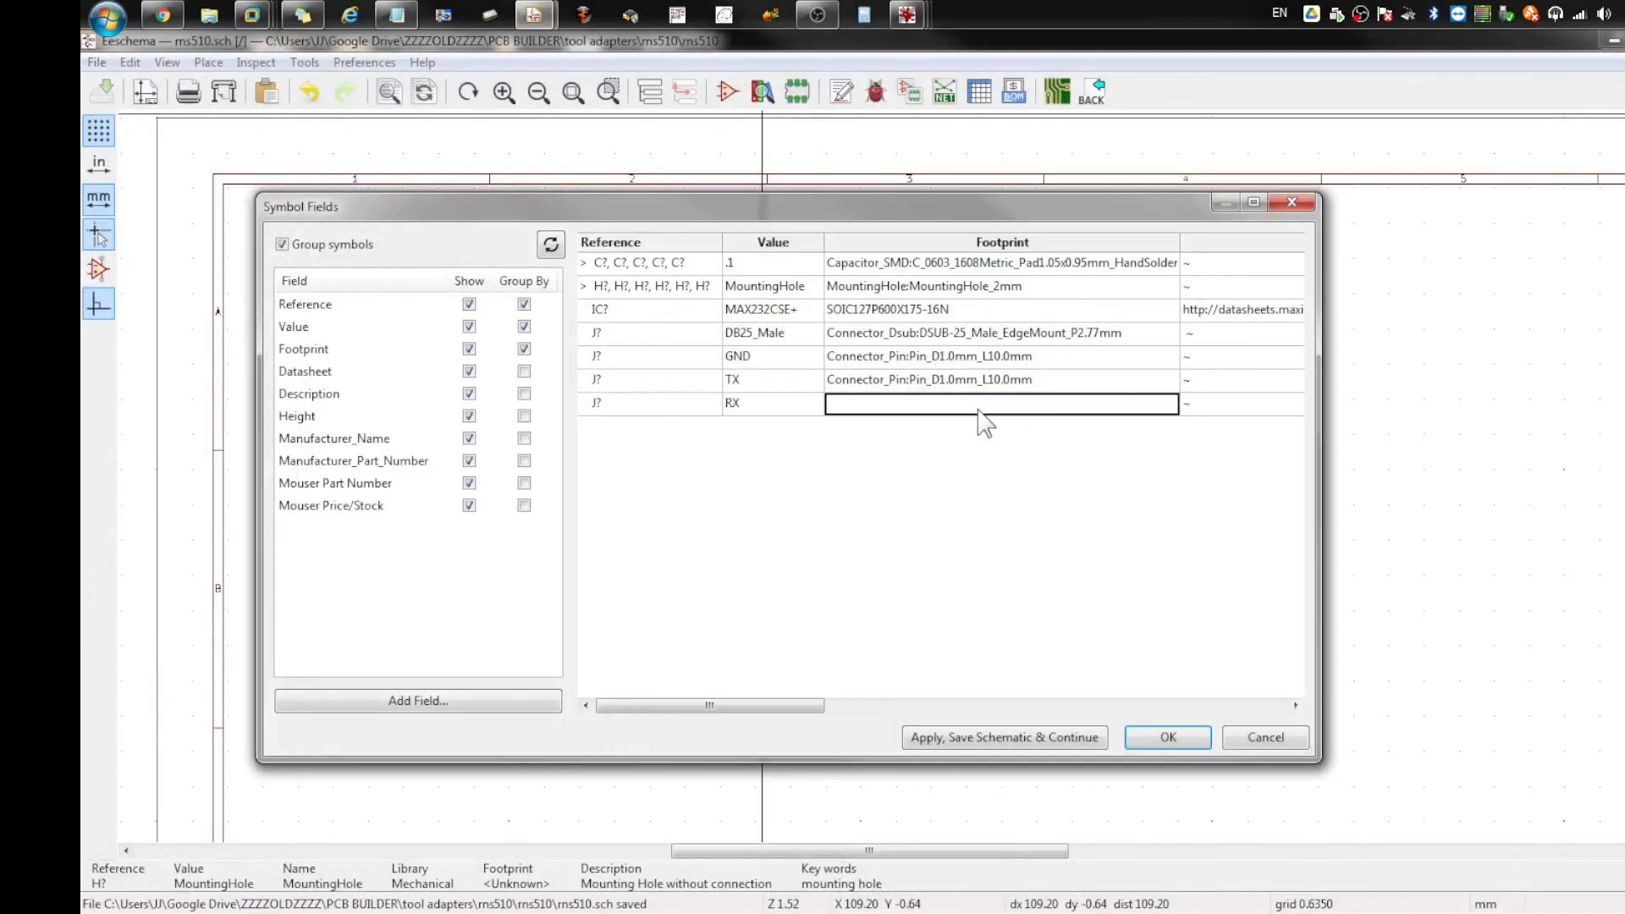
pyautogui.click(1077, 382)
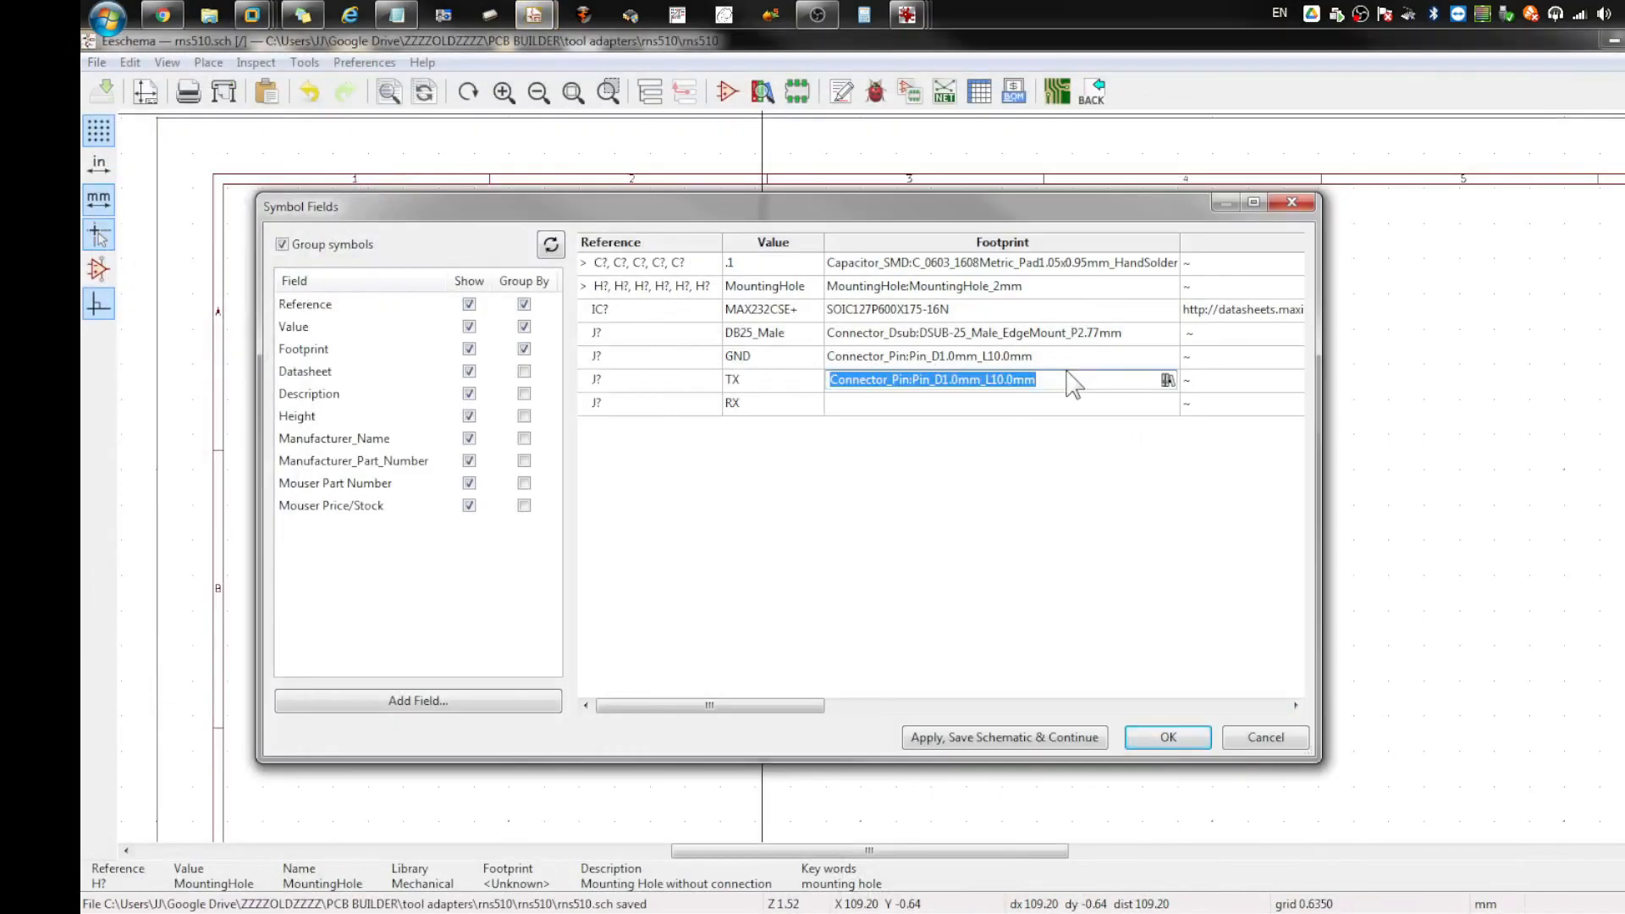
pyautogui.hotkey('ctrl', 'c')
pyautogui.click(986, 404)
pyautogui.click(972, 406)
pyautogui.hotkey('ctrl', 'v')
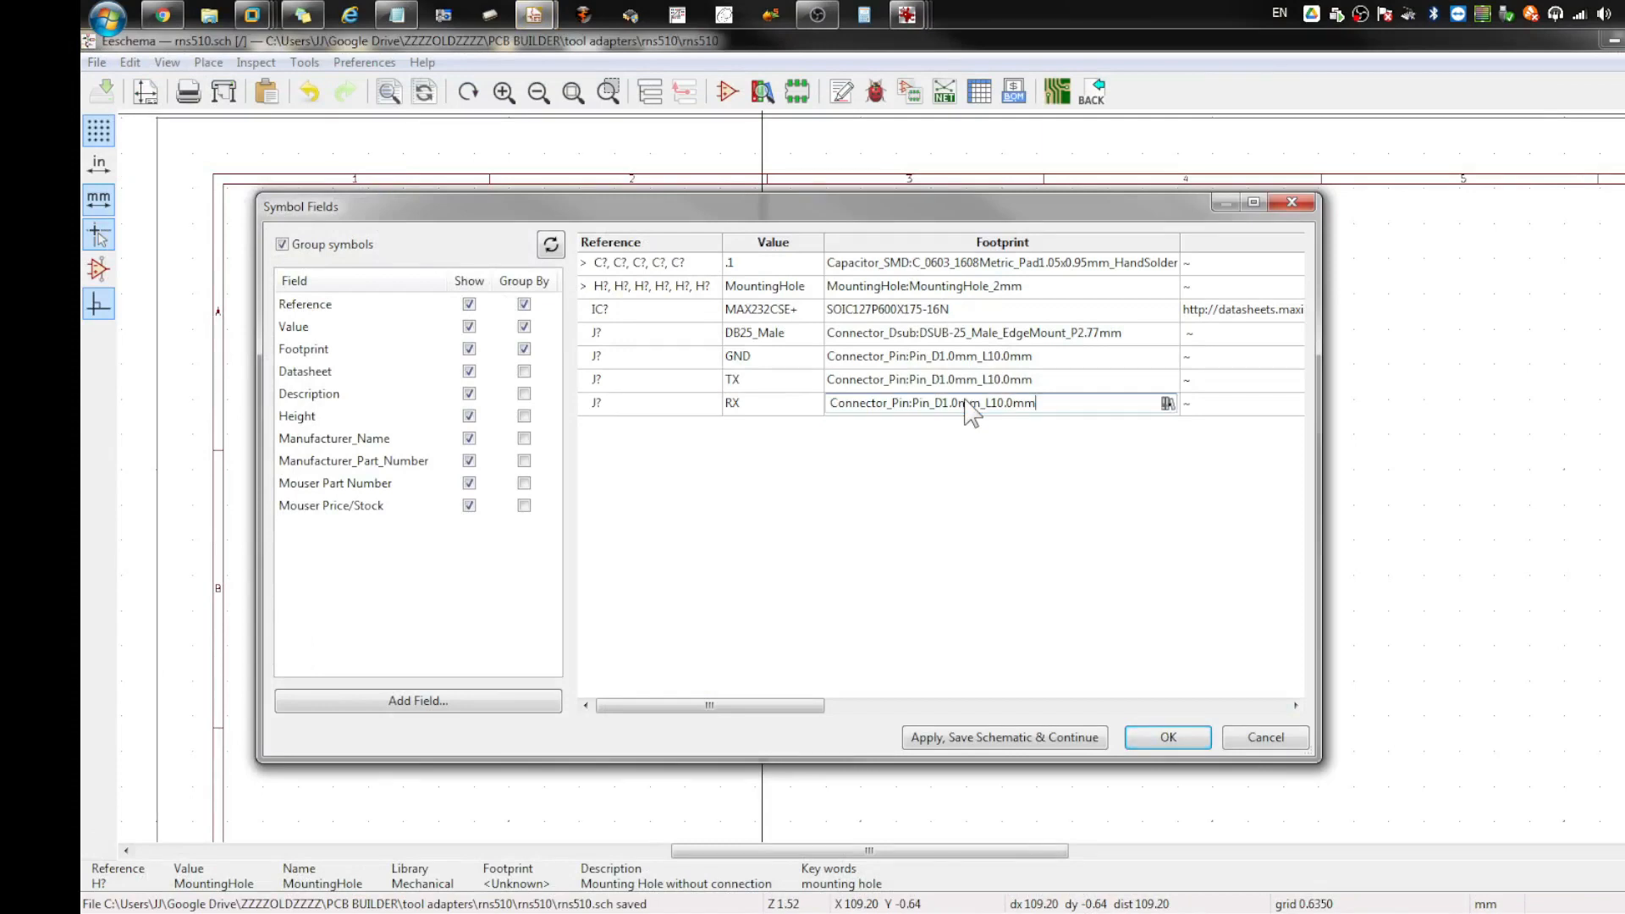
# Step: Expand the capacitor and mounting hole groups to check their footprints, and apply and save the assignments, closing the symbol table
pyautogui.click(583, 263)
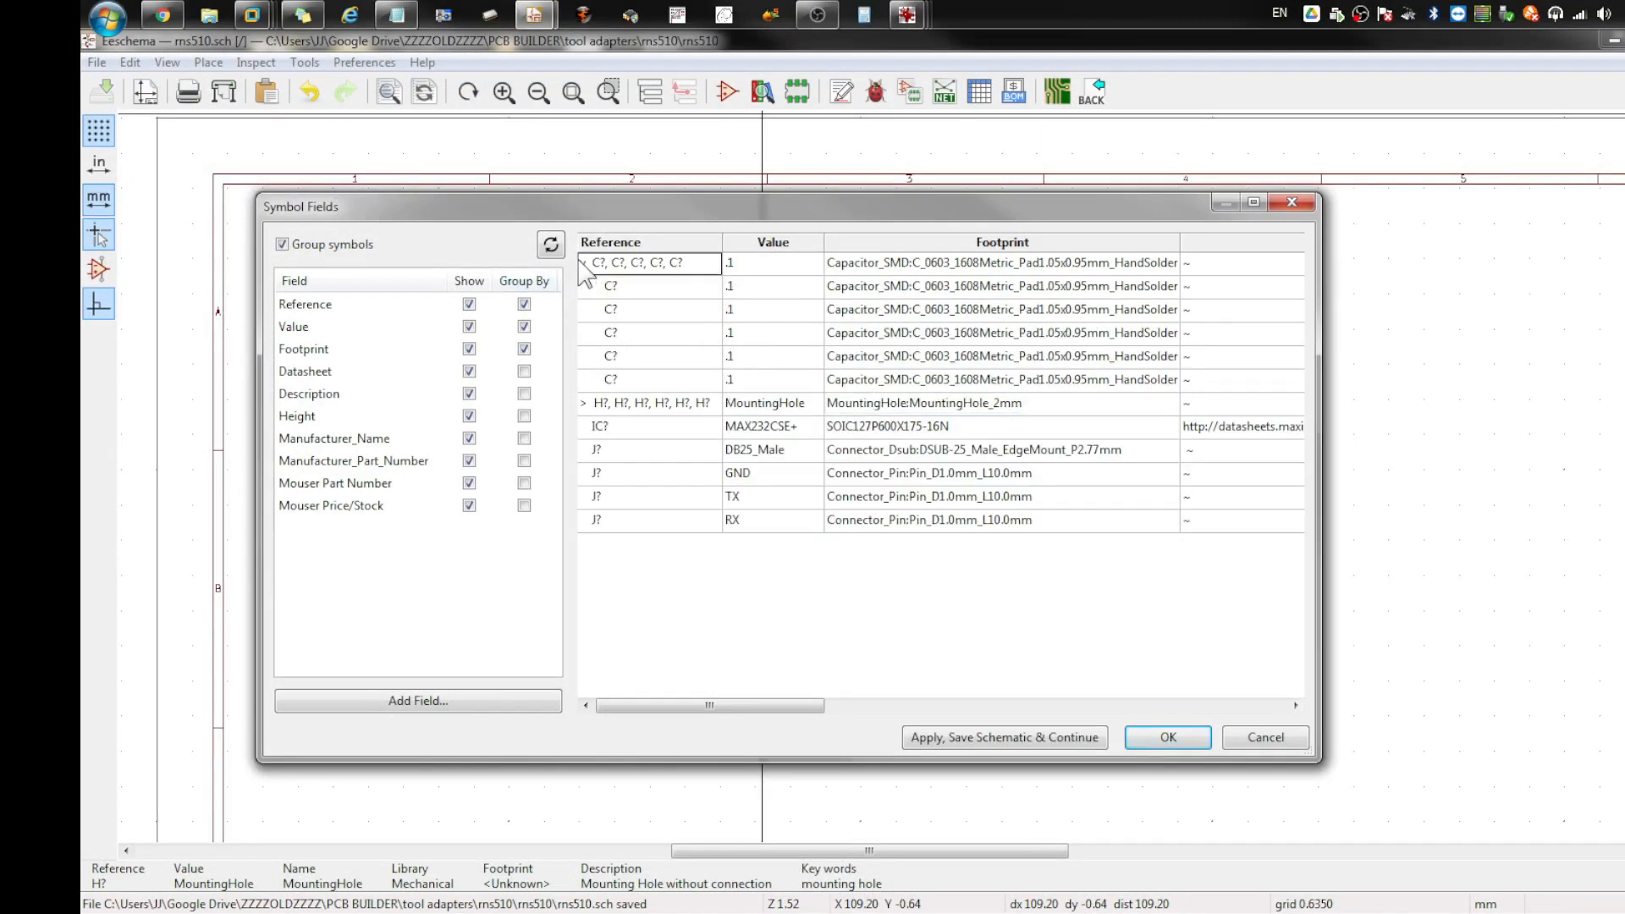
pyautogui.click(583, 403)
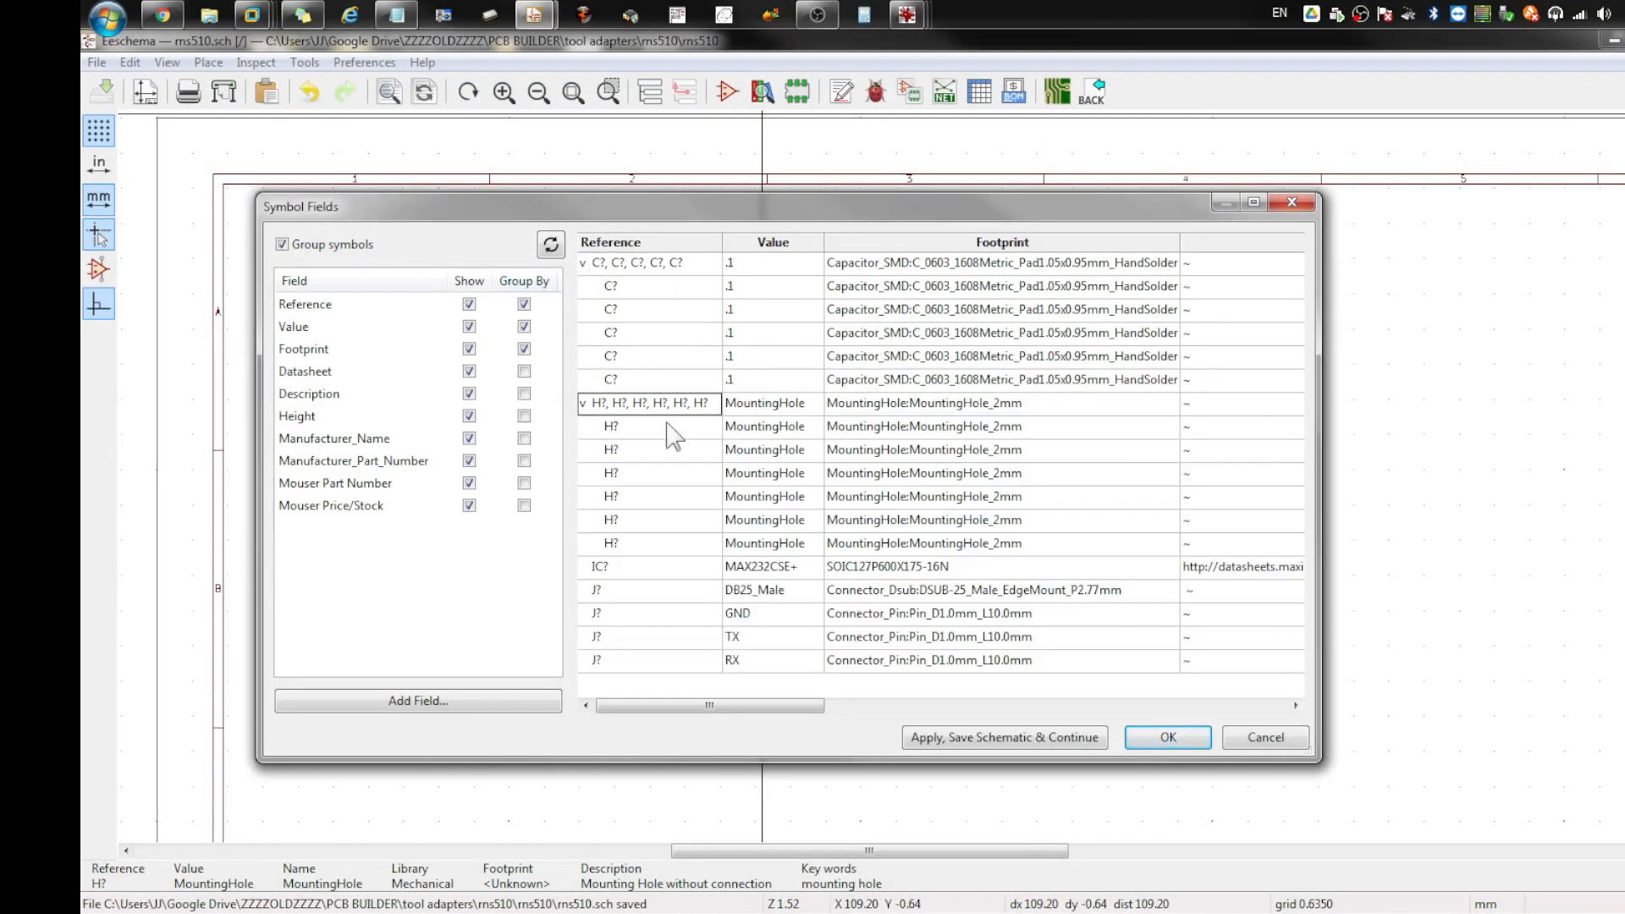
pyautogui.click(940, 737)
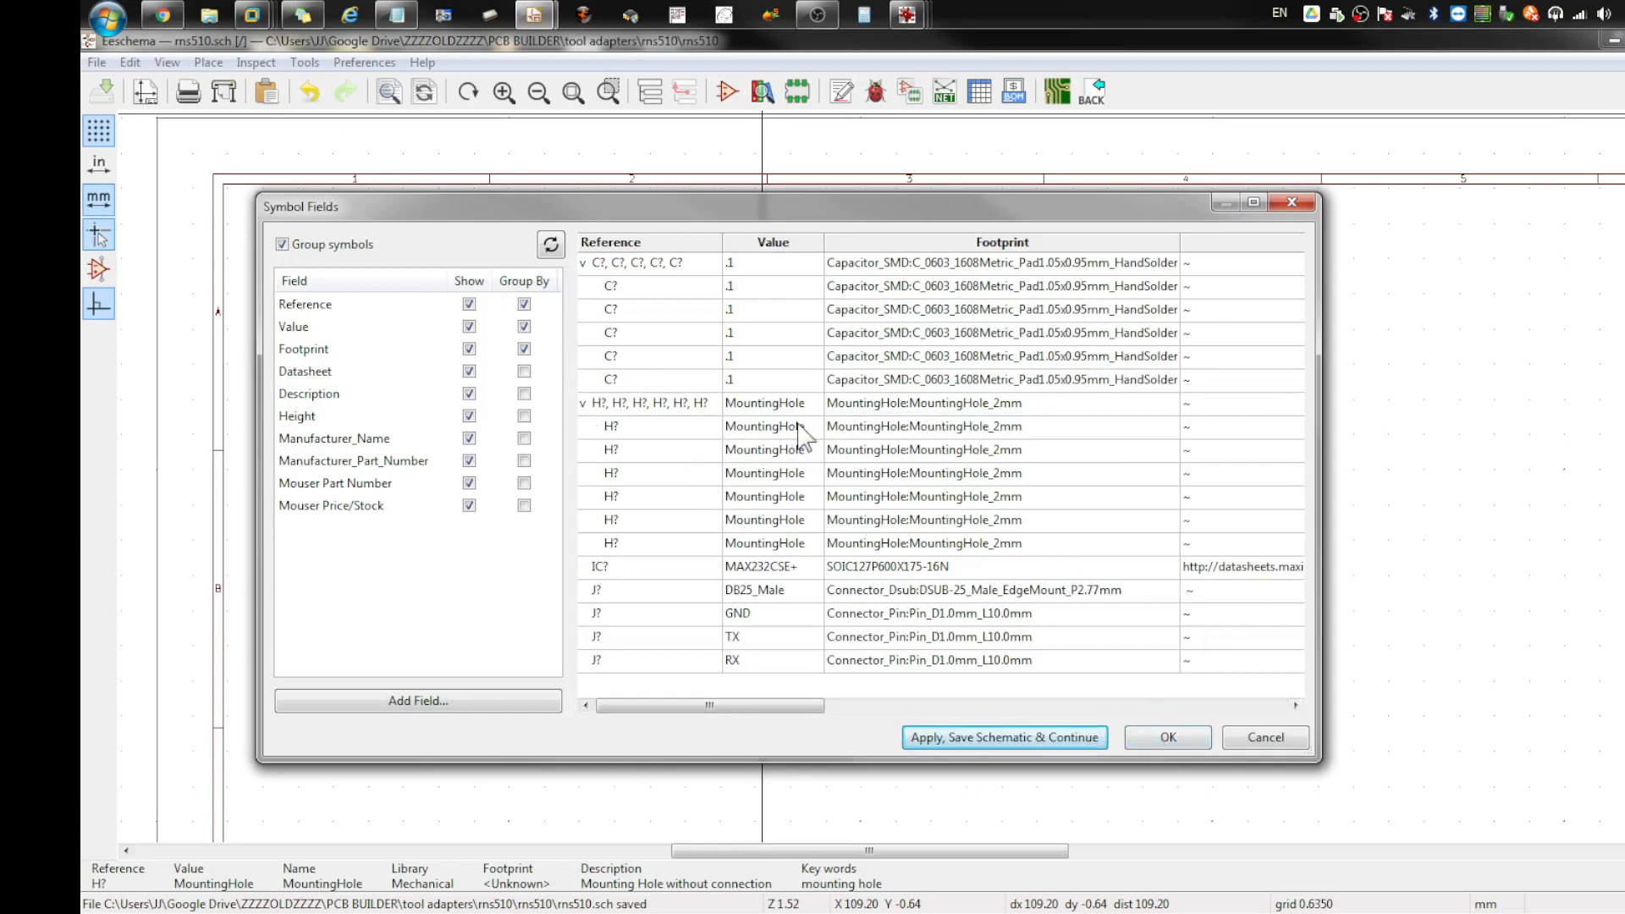
pyautogui.click(1167, 740)
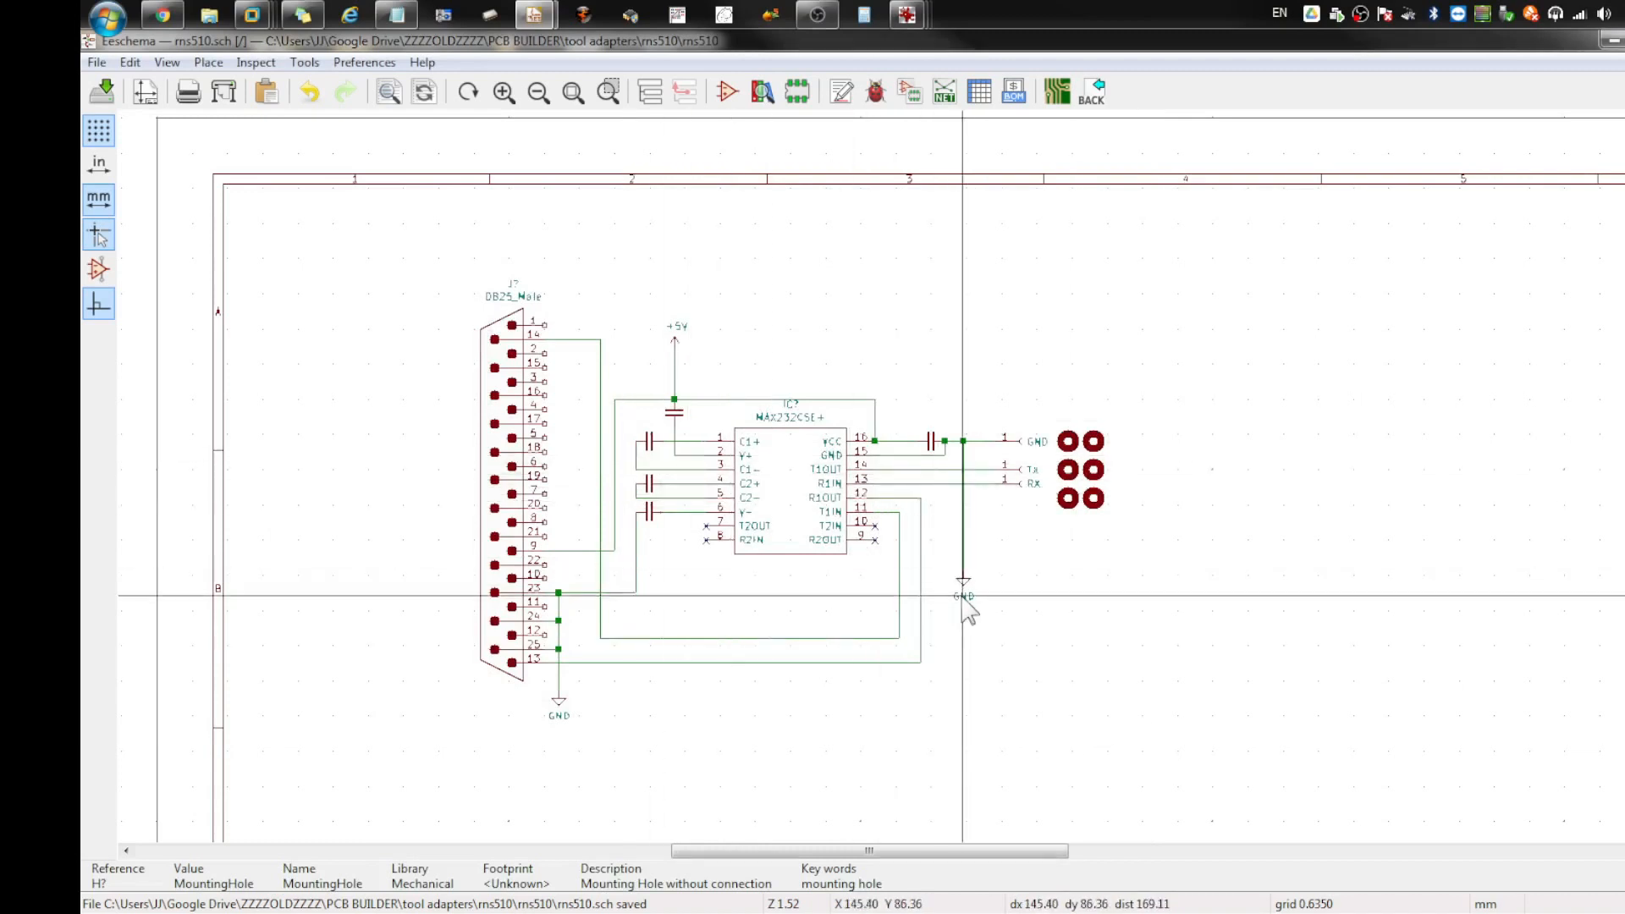
pyautogui.scroll(1, 961, 578)
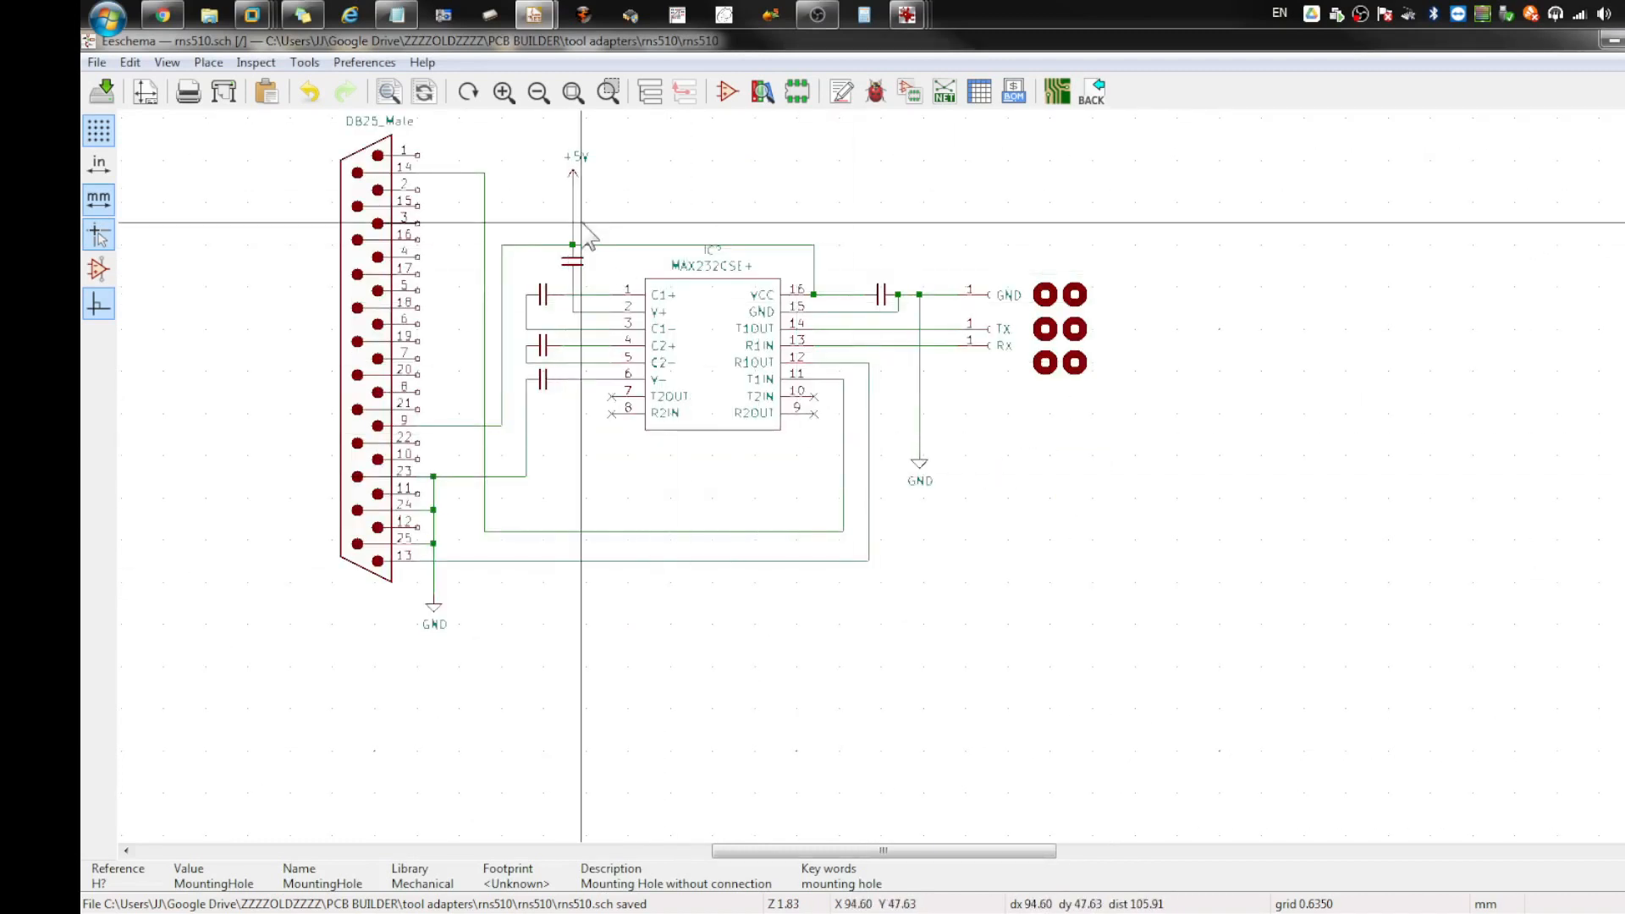
pyautogui.scroll(-1, 581, 223)
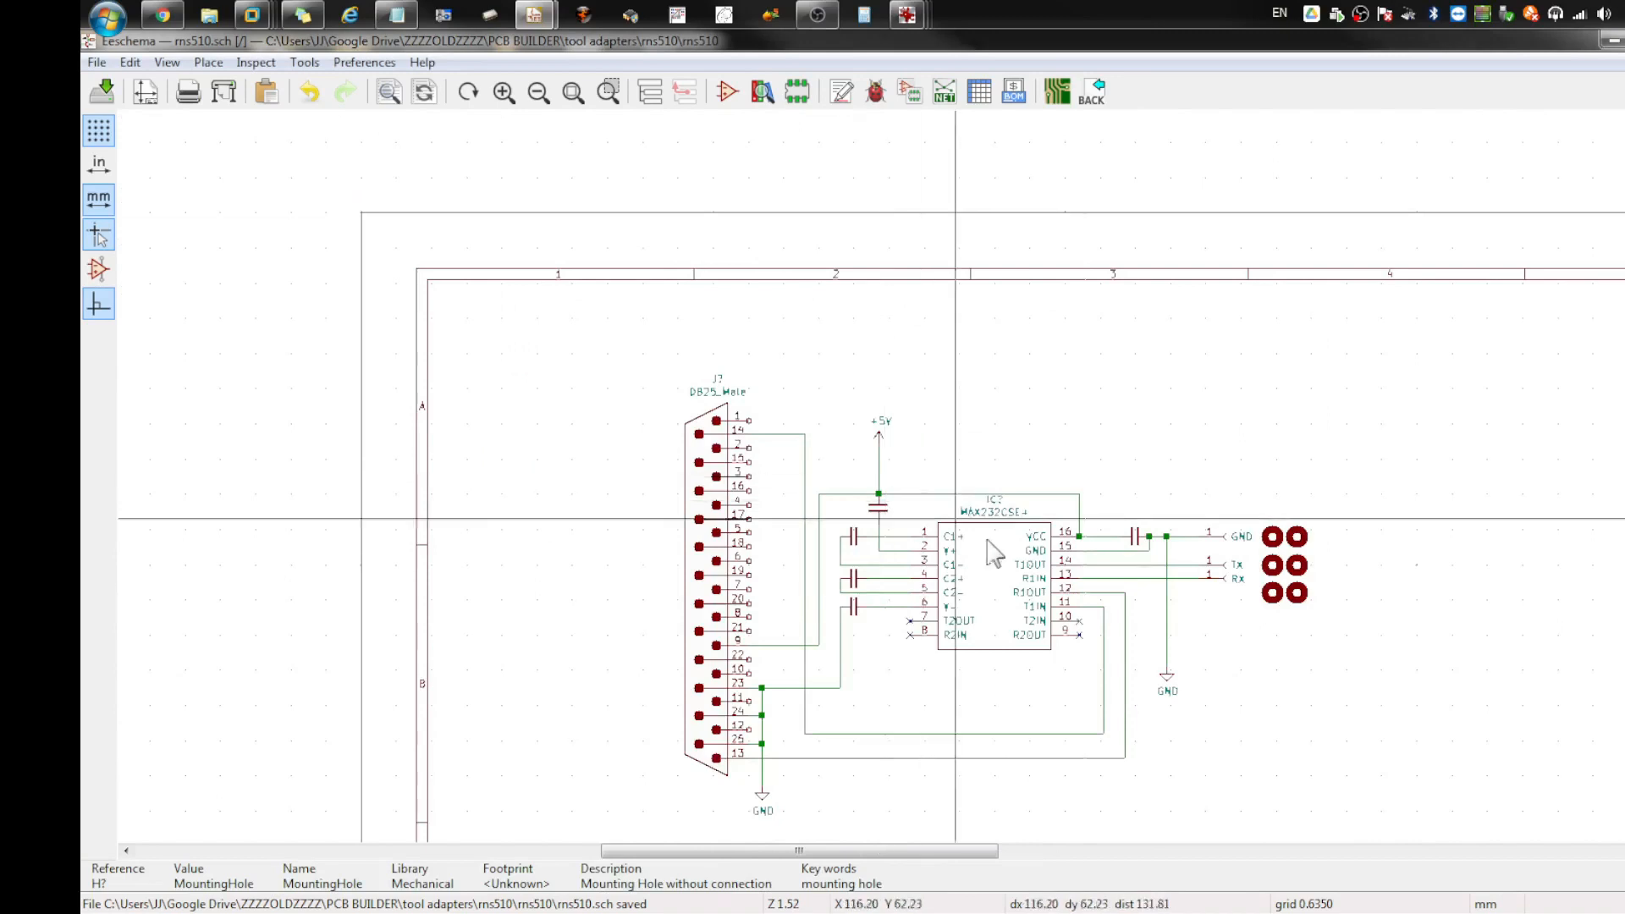
# Step: Annotate the symbols of the entire schematic, keeping existing annotations and sorting components by X position
pyautogui.scroll(1, 954, 483)
pyautogui.scroll(1, 1085, 421)
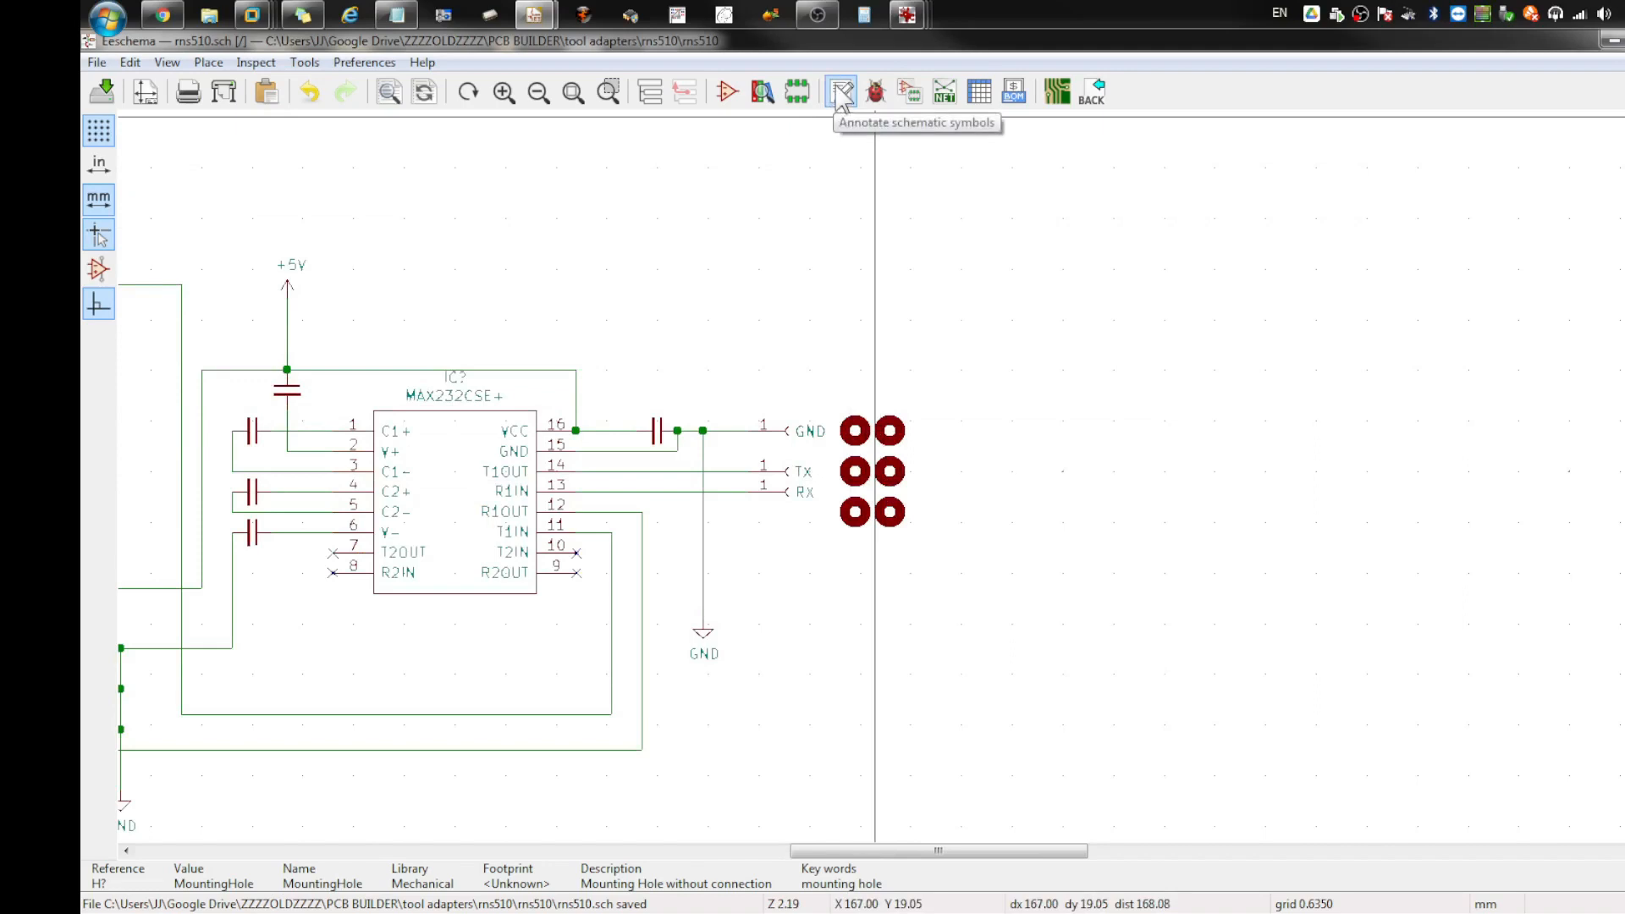
pyautogui.click(841, 93)
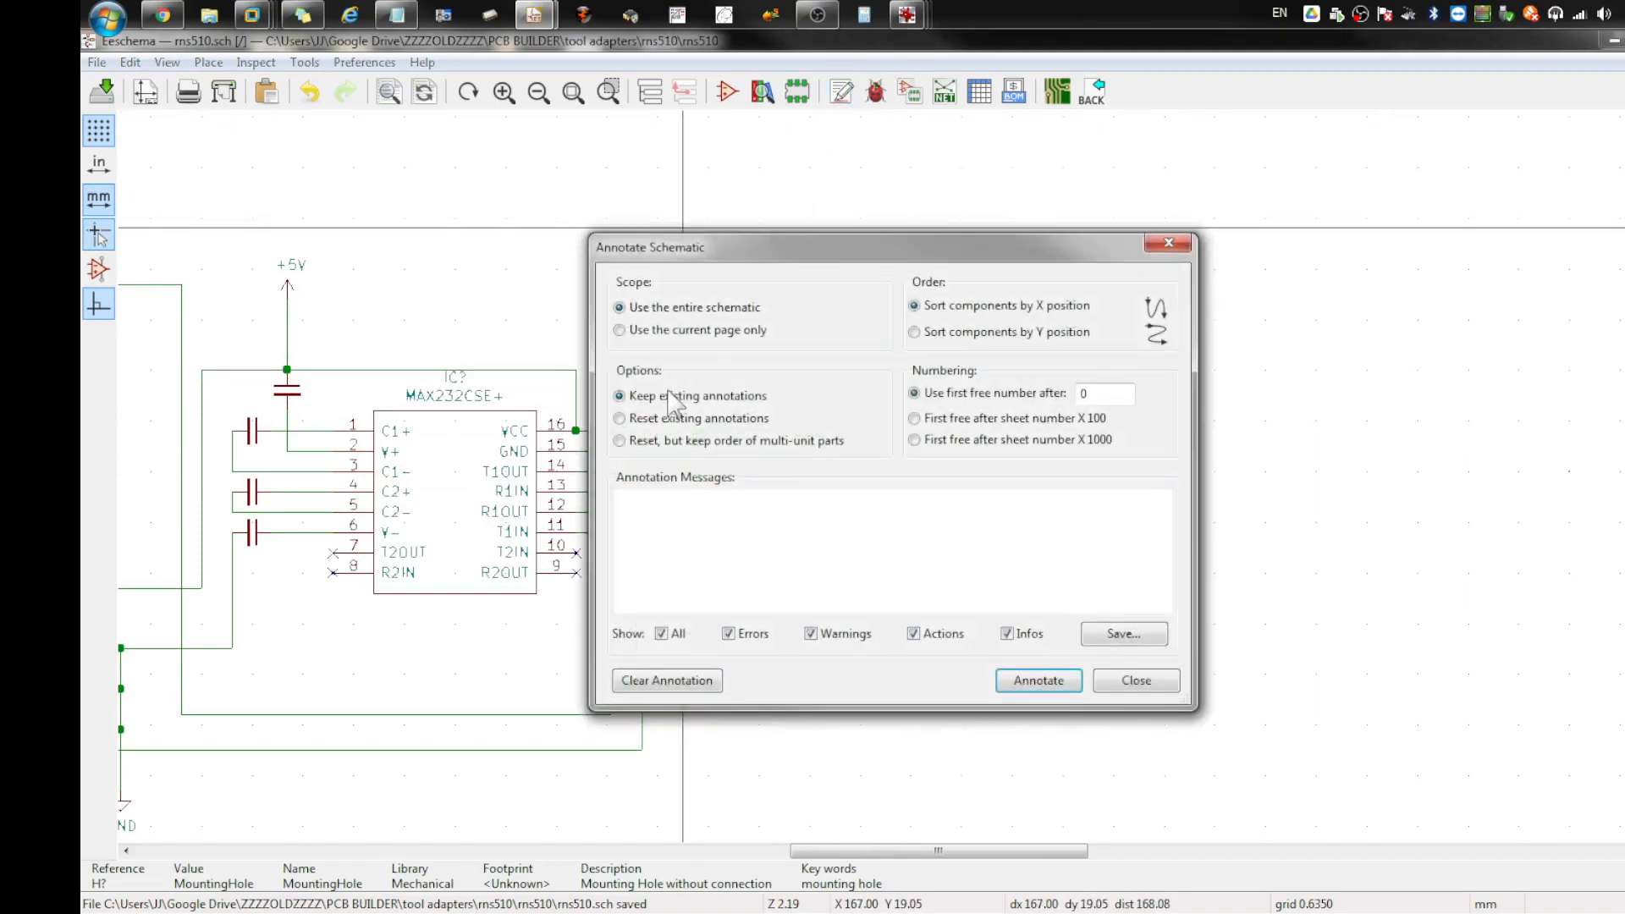
pyautogui.click(1044, 688)
pyautogui.click(1136, 682)
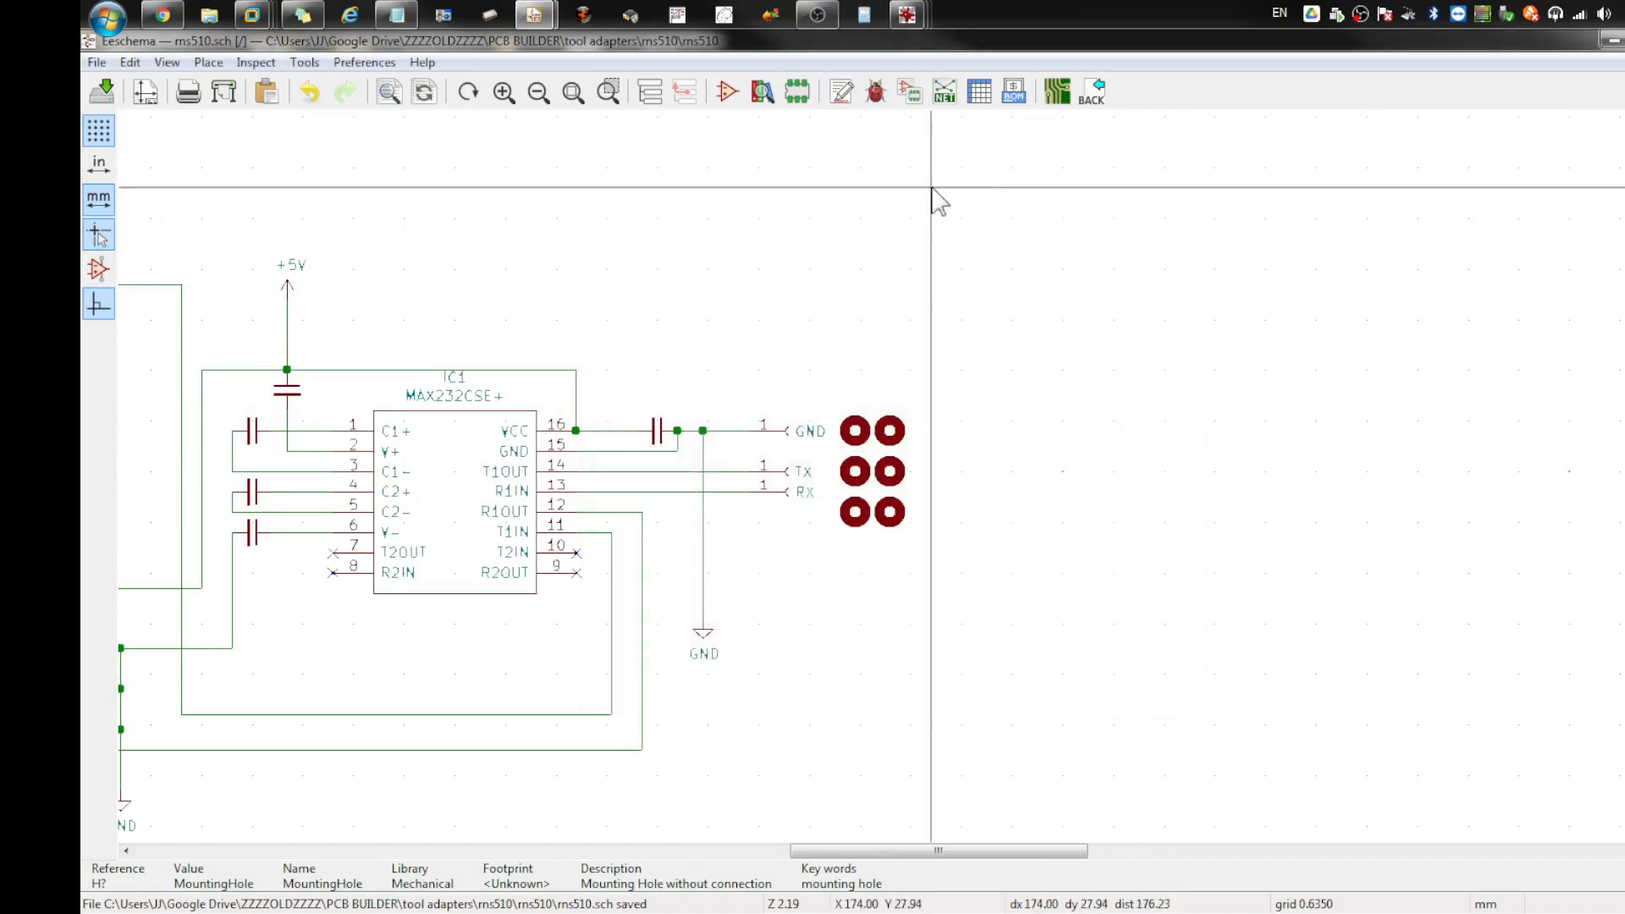
# Step: Generate the Pcbnew netlist in default format as rns510.net and save the schematic
pyautogui.click(944, 93)
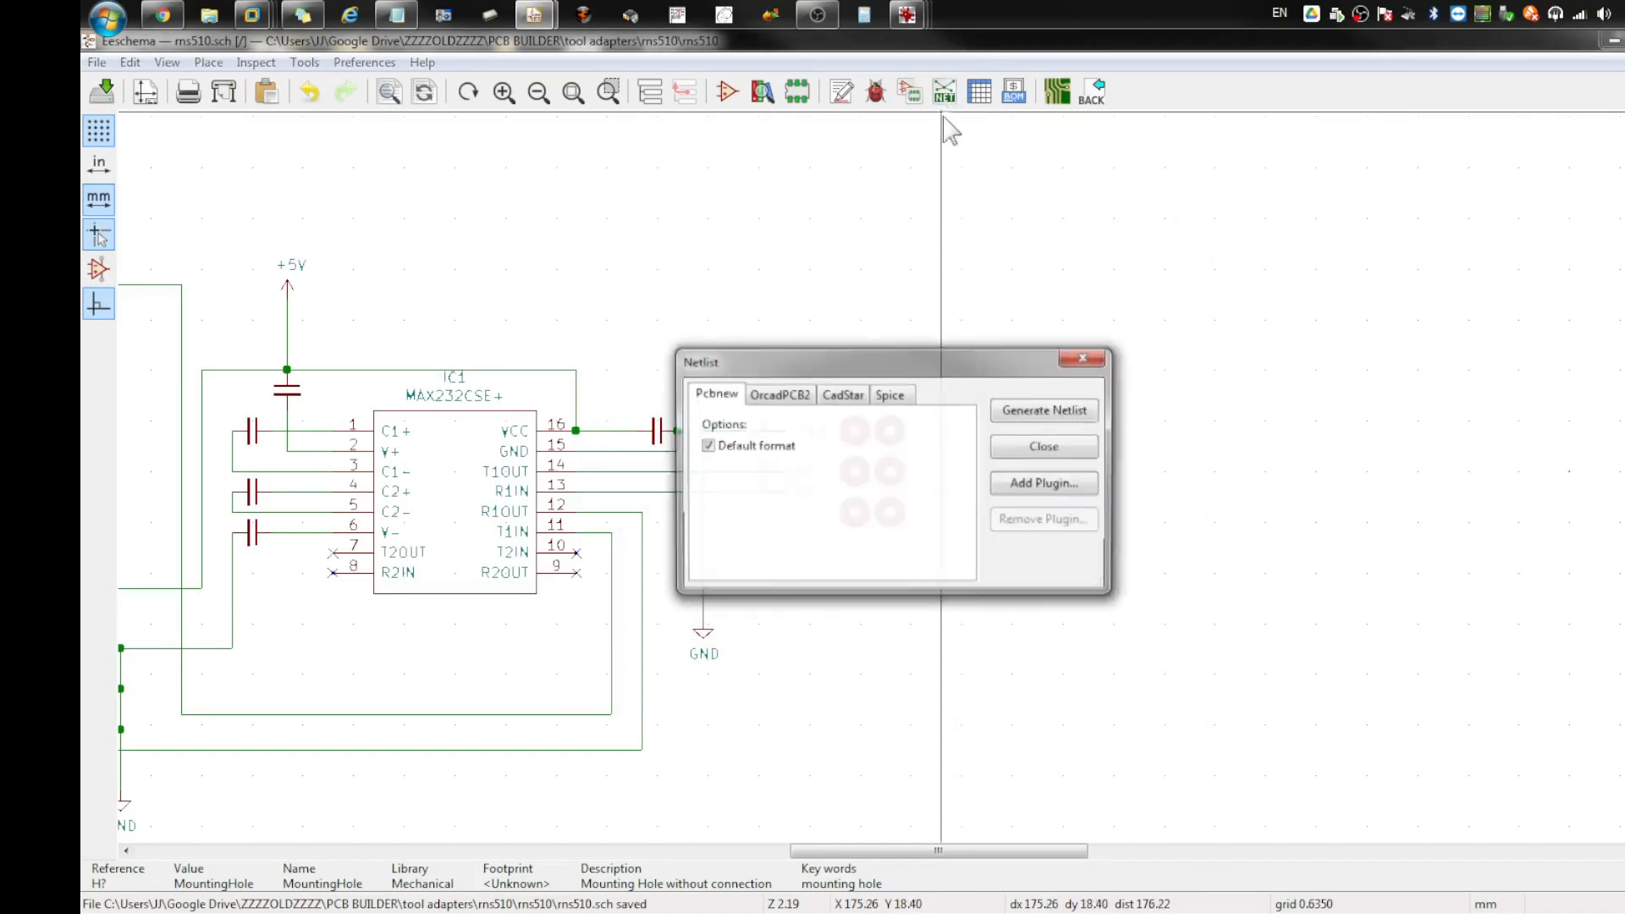
pyautogui.click(1040, 411)
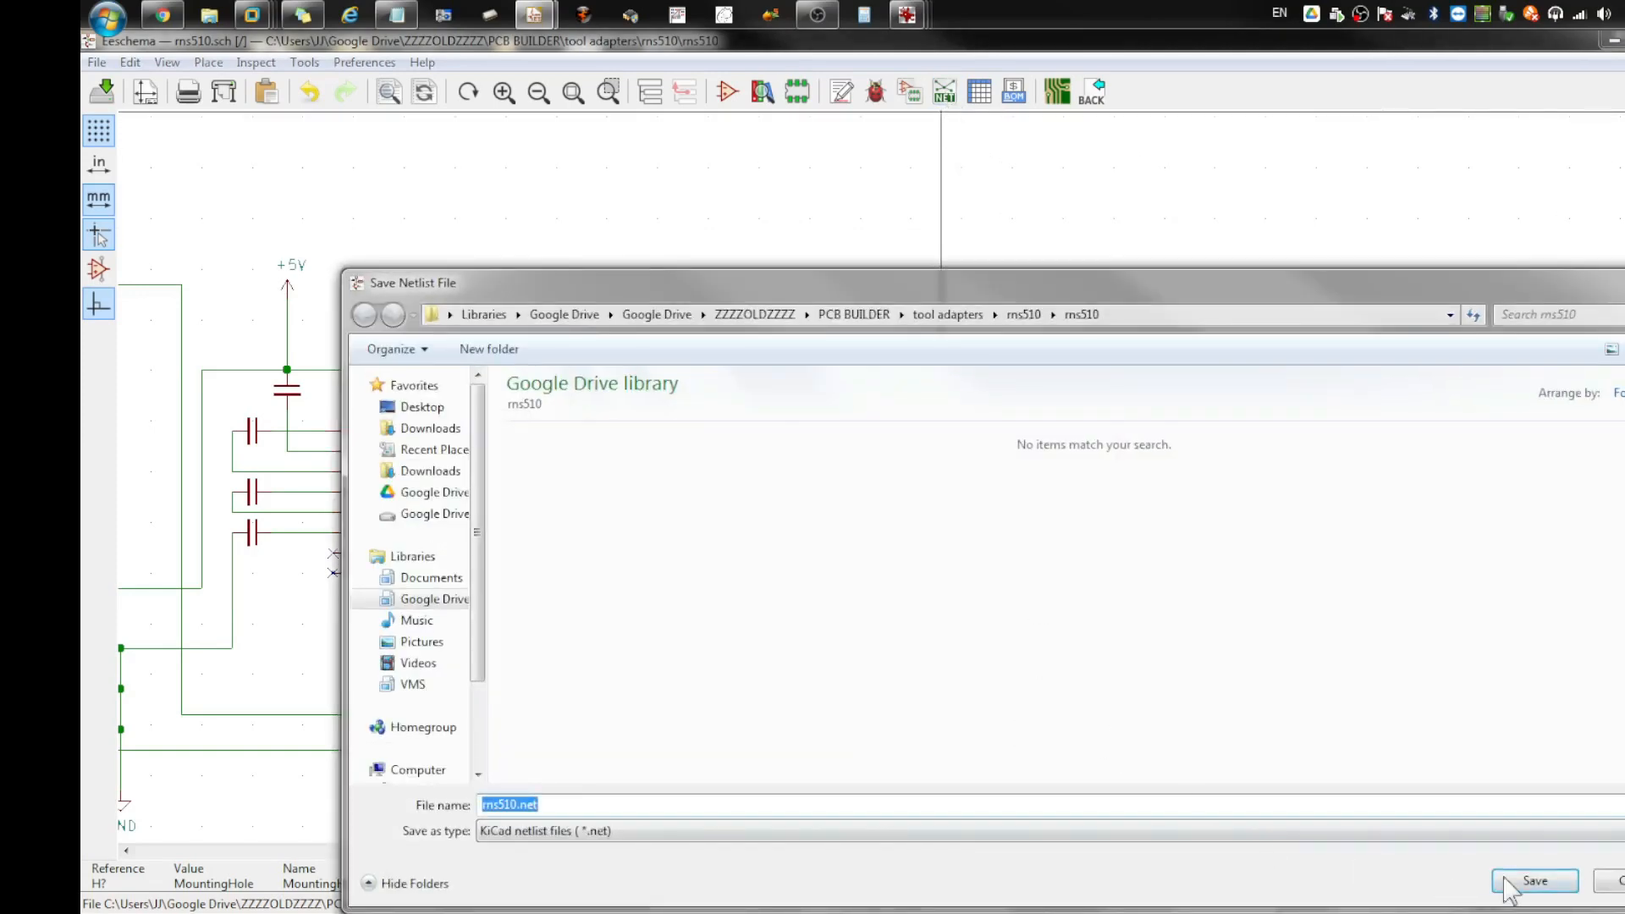
pyautogui.click(1527, 876)
pyautogui.click(1008, 438)
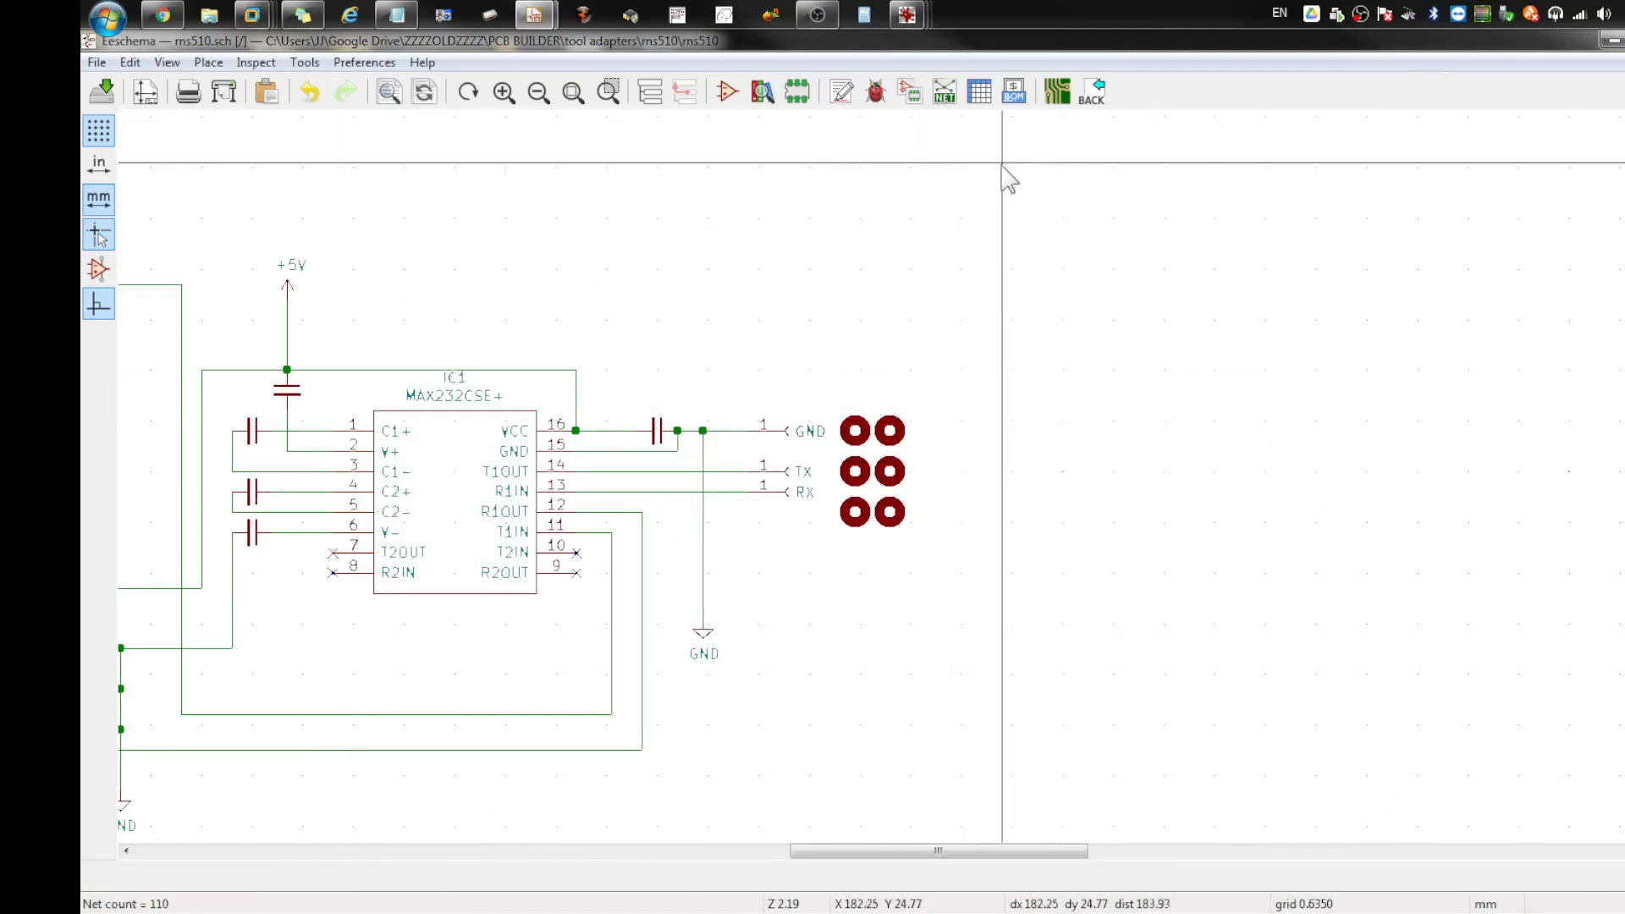
pyautogui.hotkey('ctrl', 's')
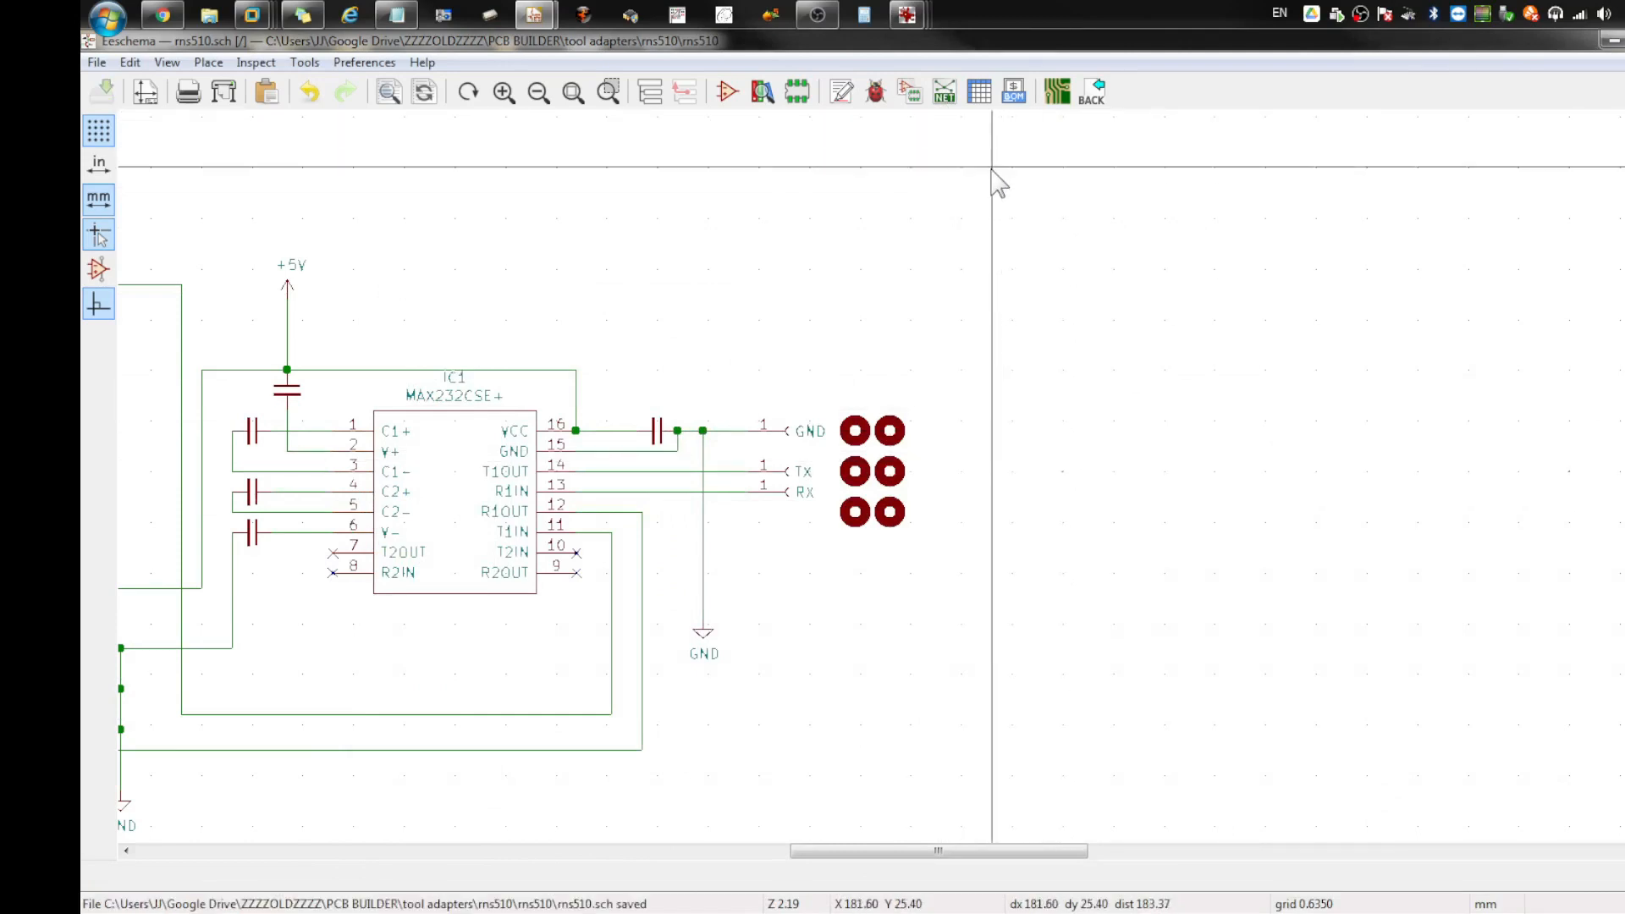
# Step: Update the empty PCB layout from the schematic and place the imported footprints in the upper-left part of the sheet
pyautogui.click(1050, 95)
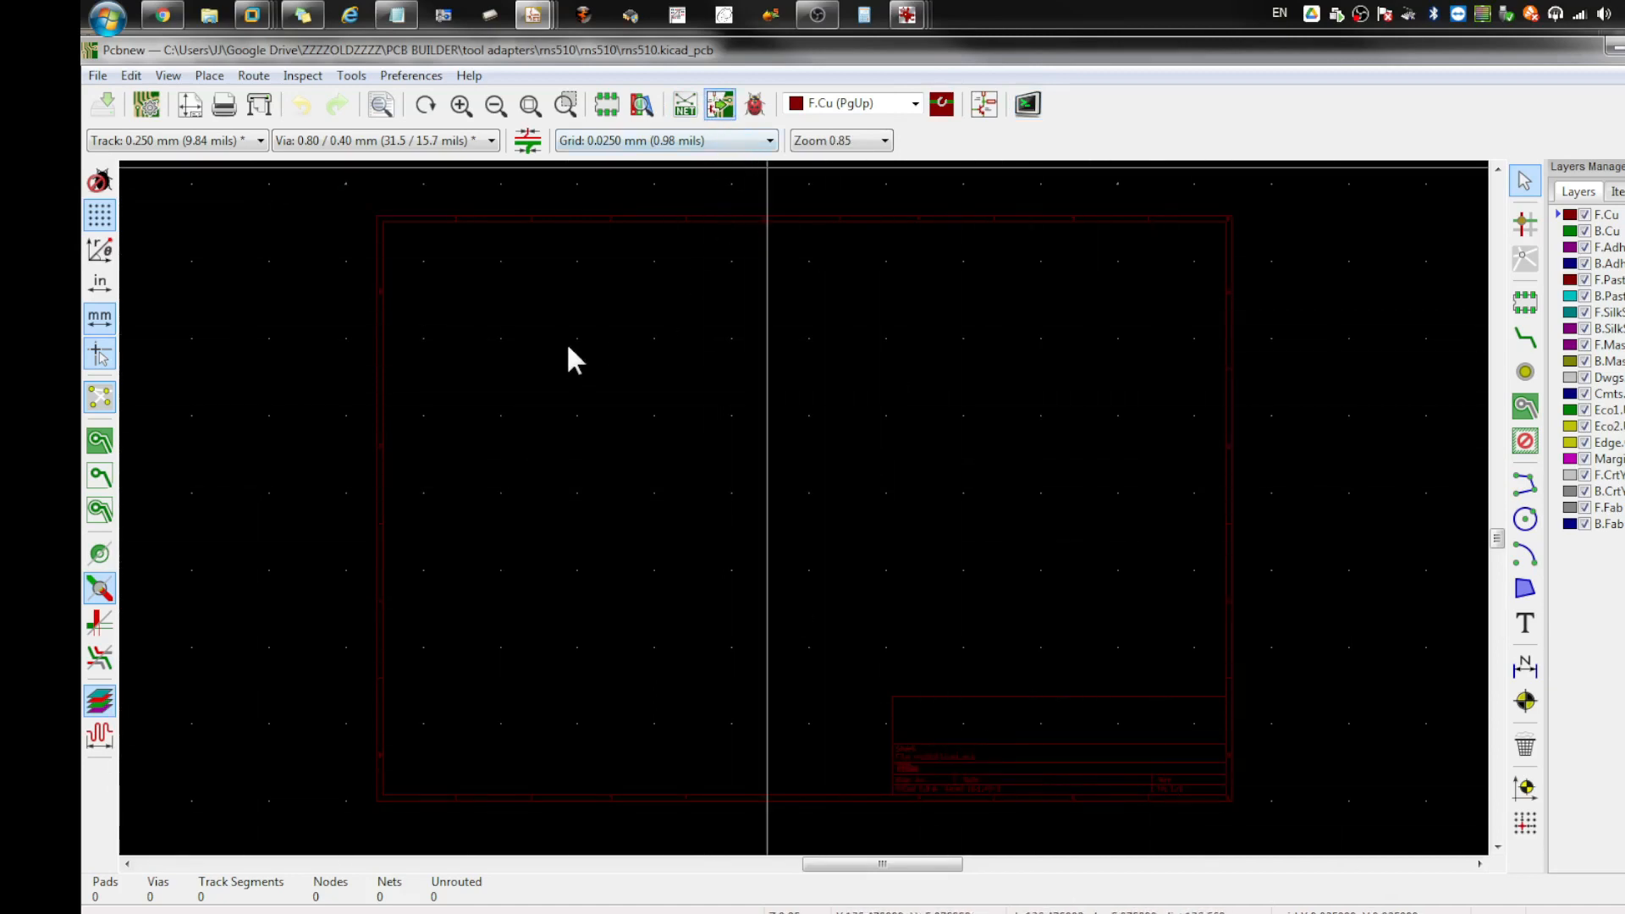
pyautogui.click(721, 106)
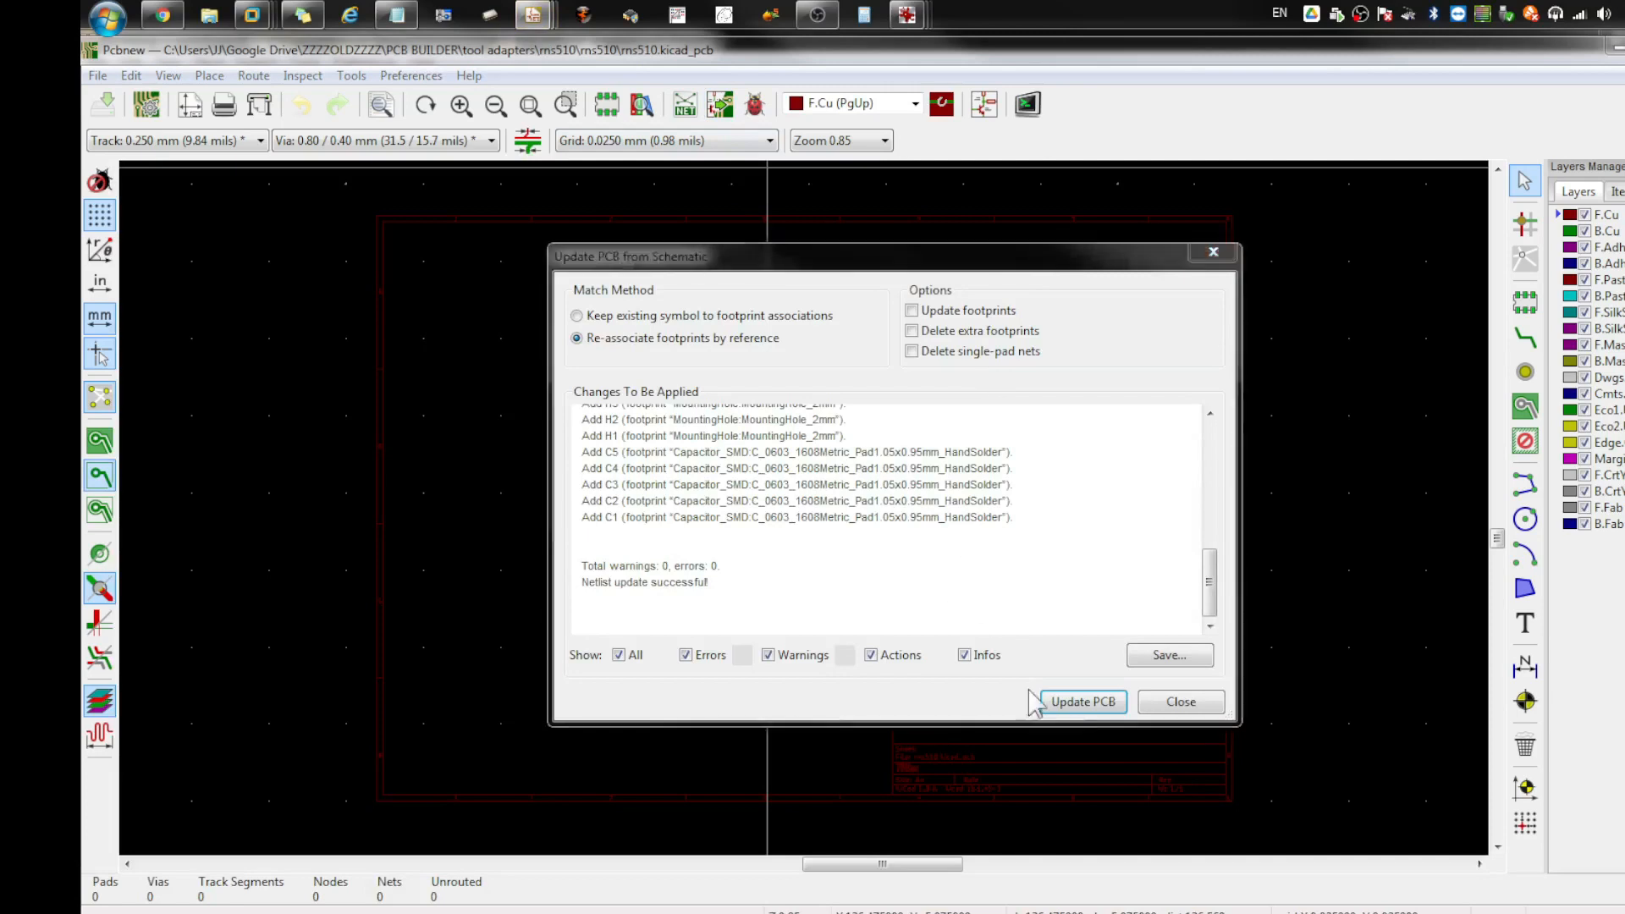
pyautogui.click(1086, 704)
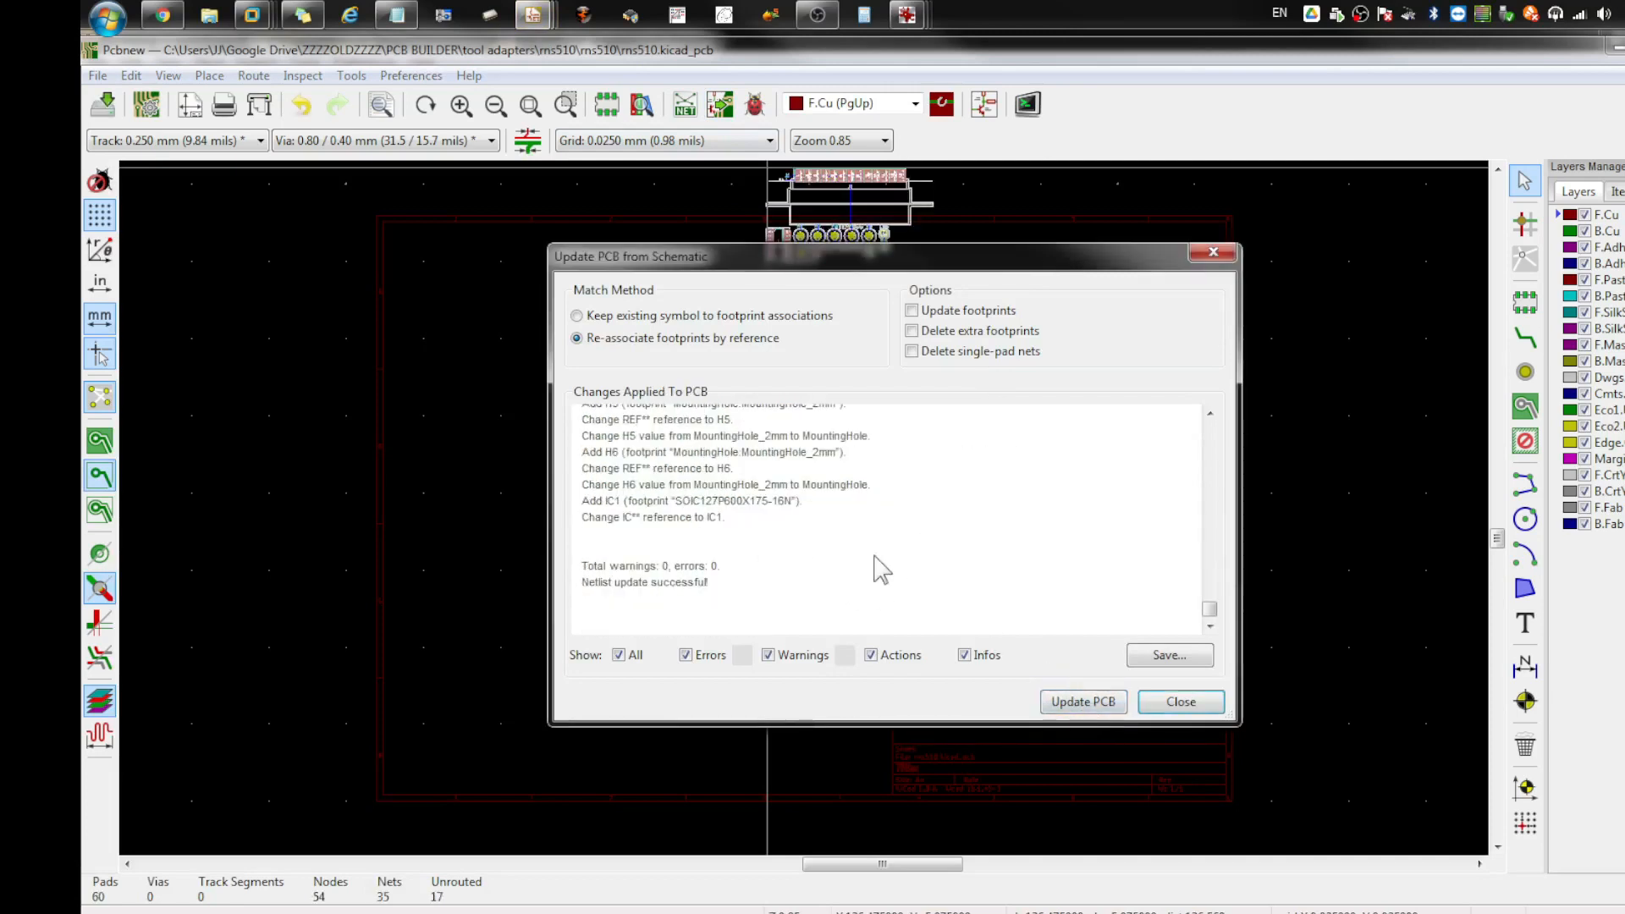
pyautogui.click(1199, 707)
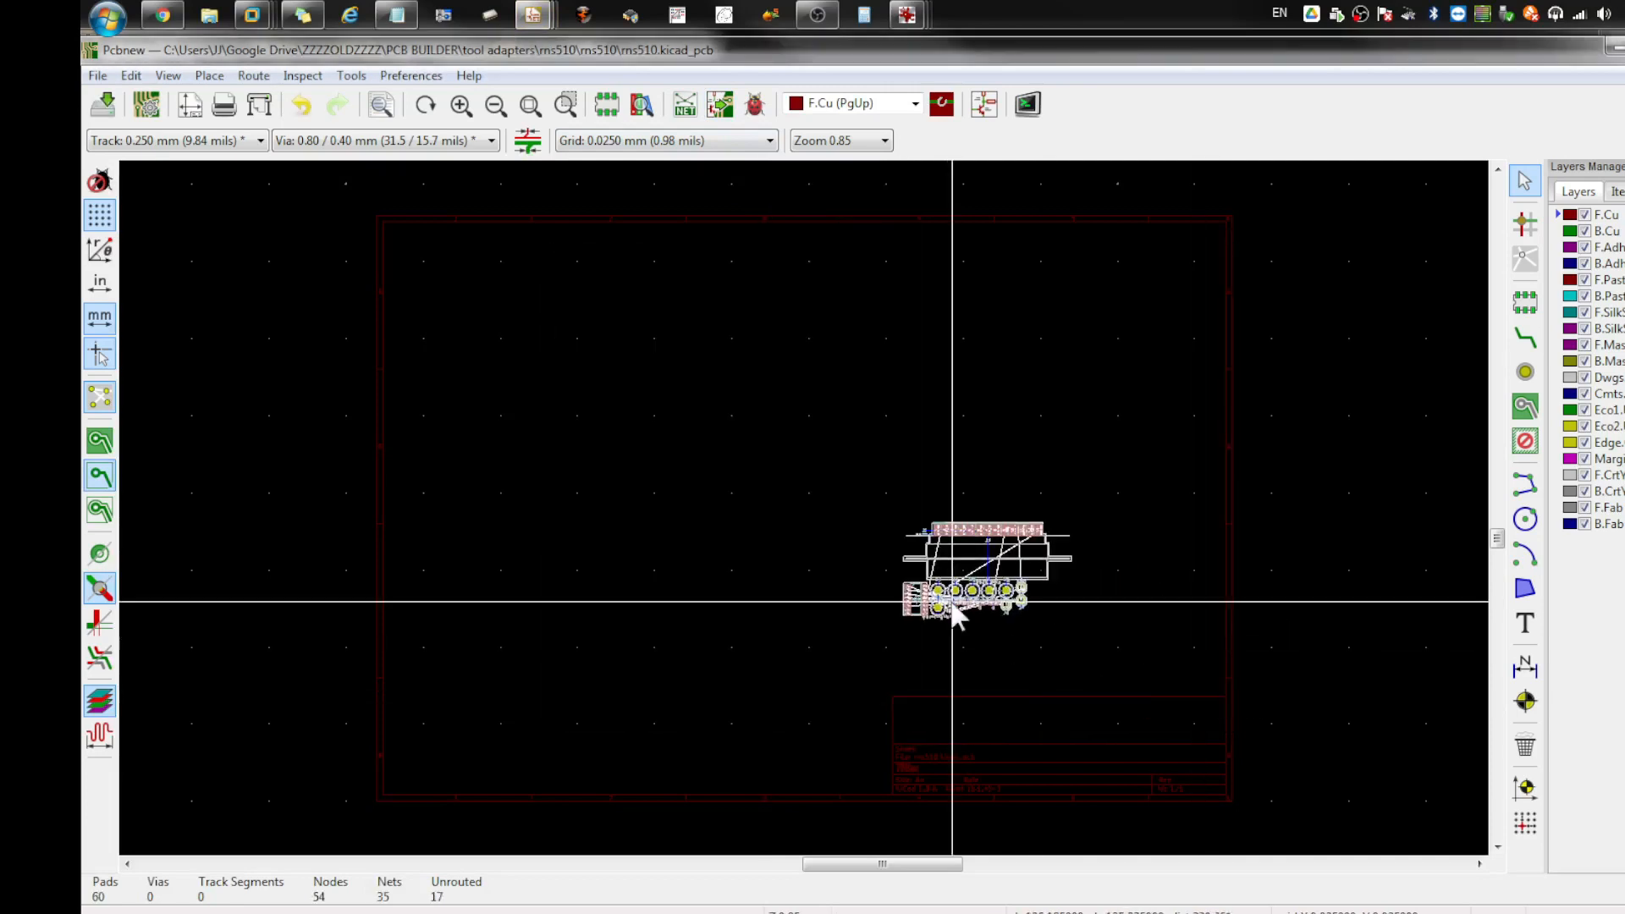
pyautogui.click(579, 383)
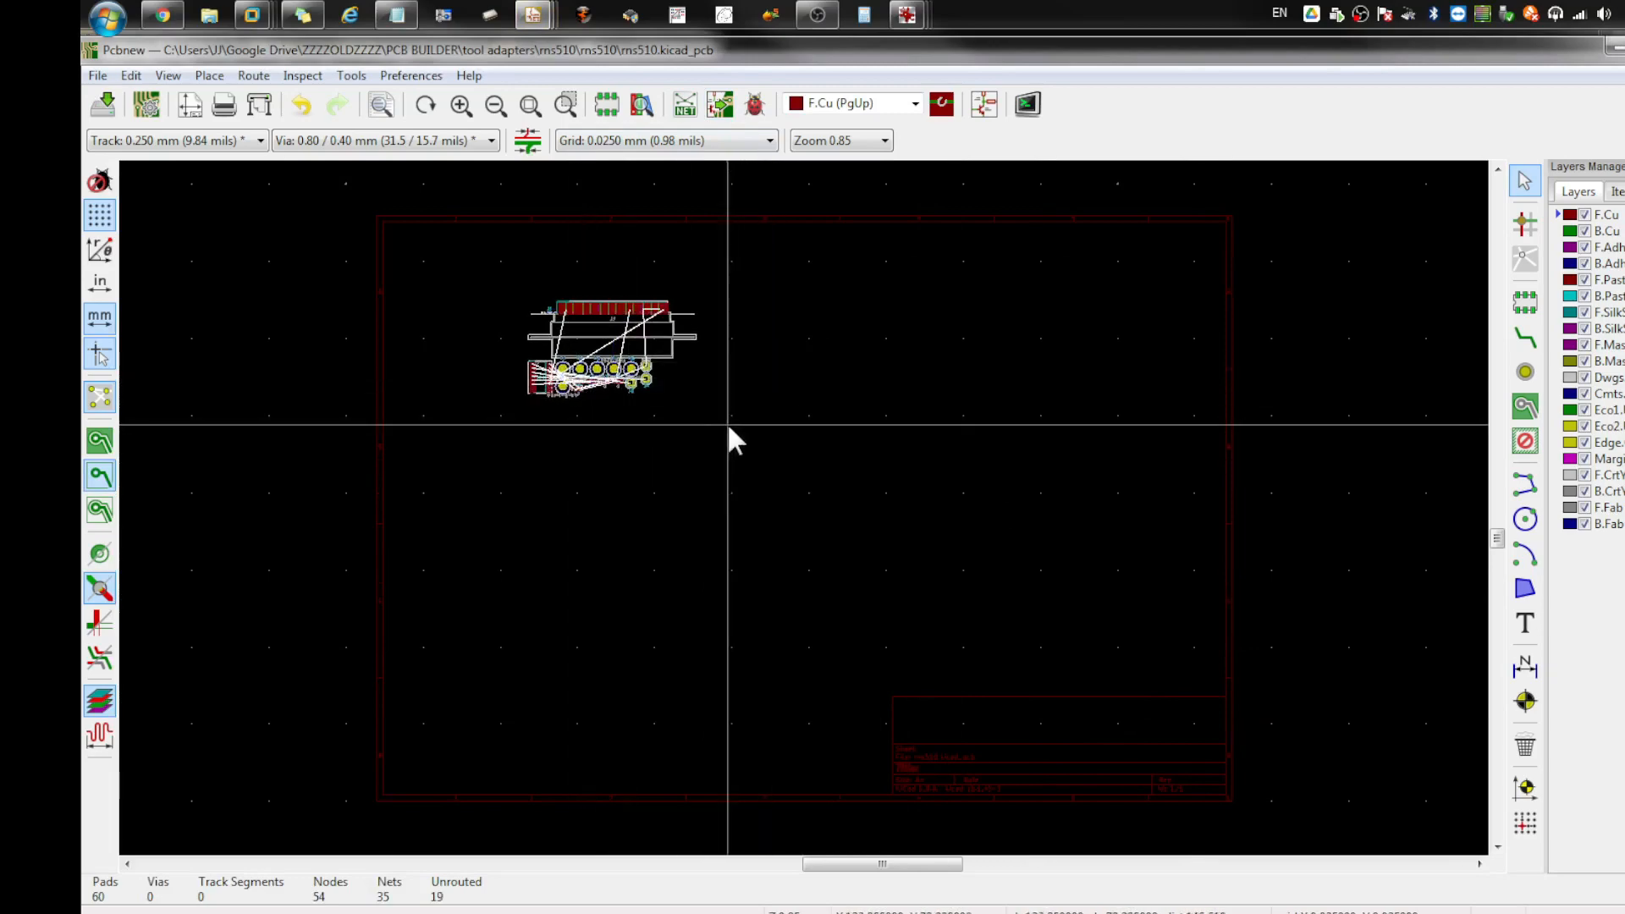
# Step: Rotate the DB25 connector J1 three times by 90 degrees and place it vertically below the other footprints
pyautogui.scroll(3, 727, 423)
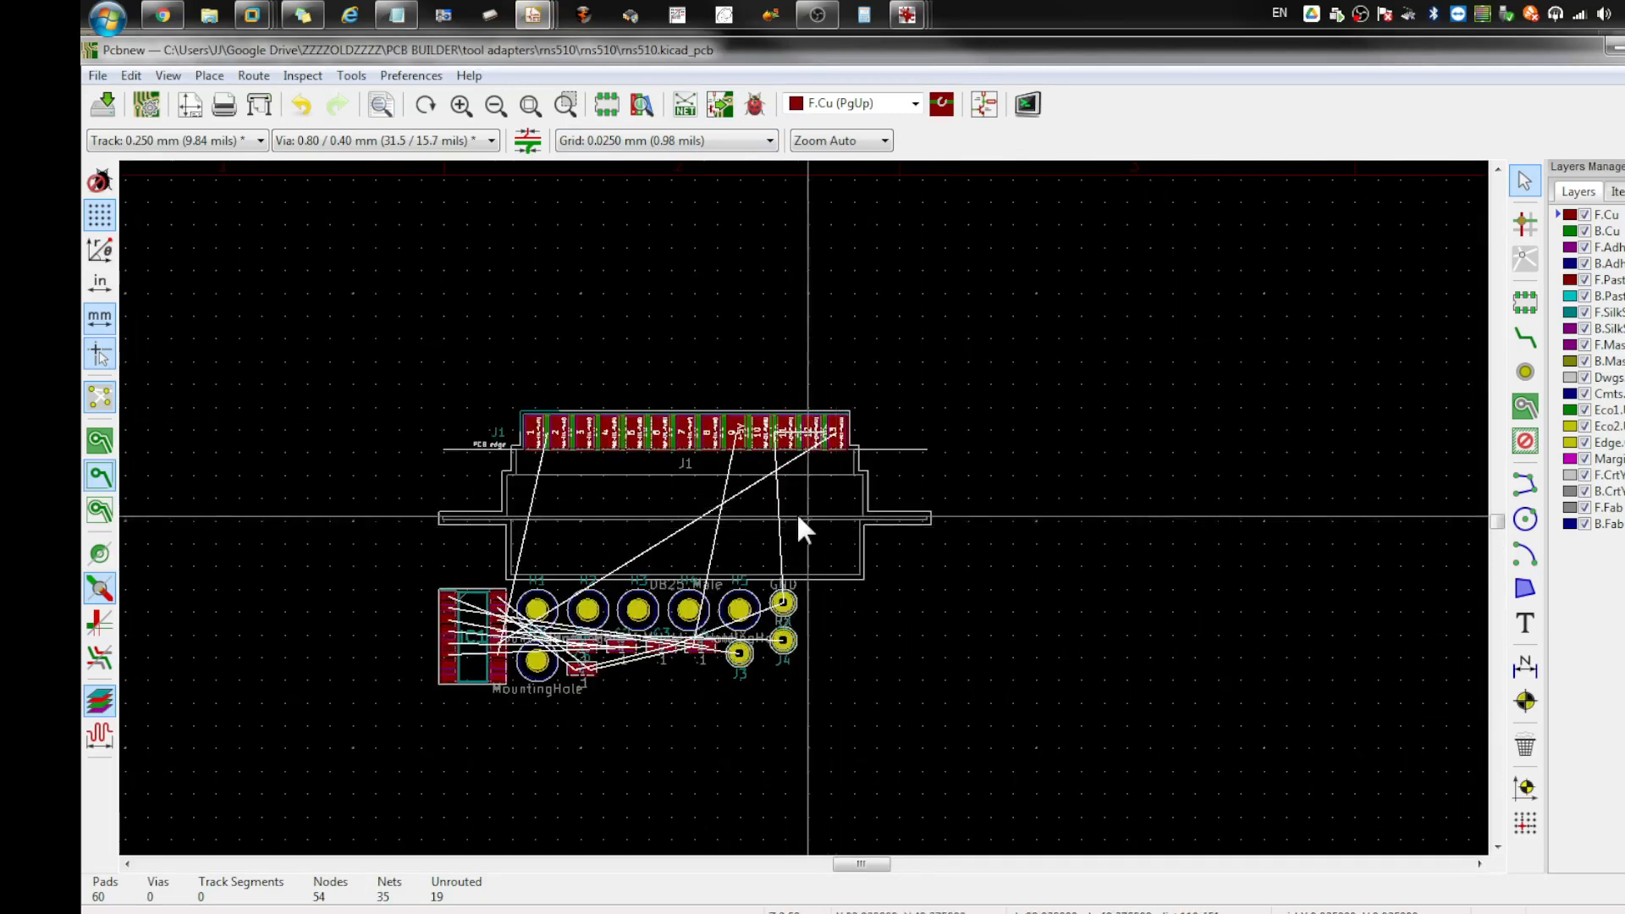
pyautogui.press('m')
pyautogui.scroll(1, 847, 524)
pyautogui.scroll(-1, 828, 804)
pyautogui.press('r')
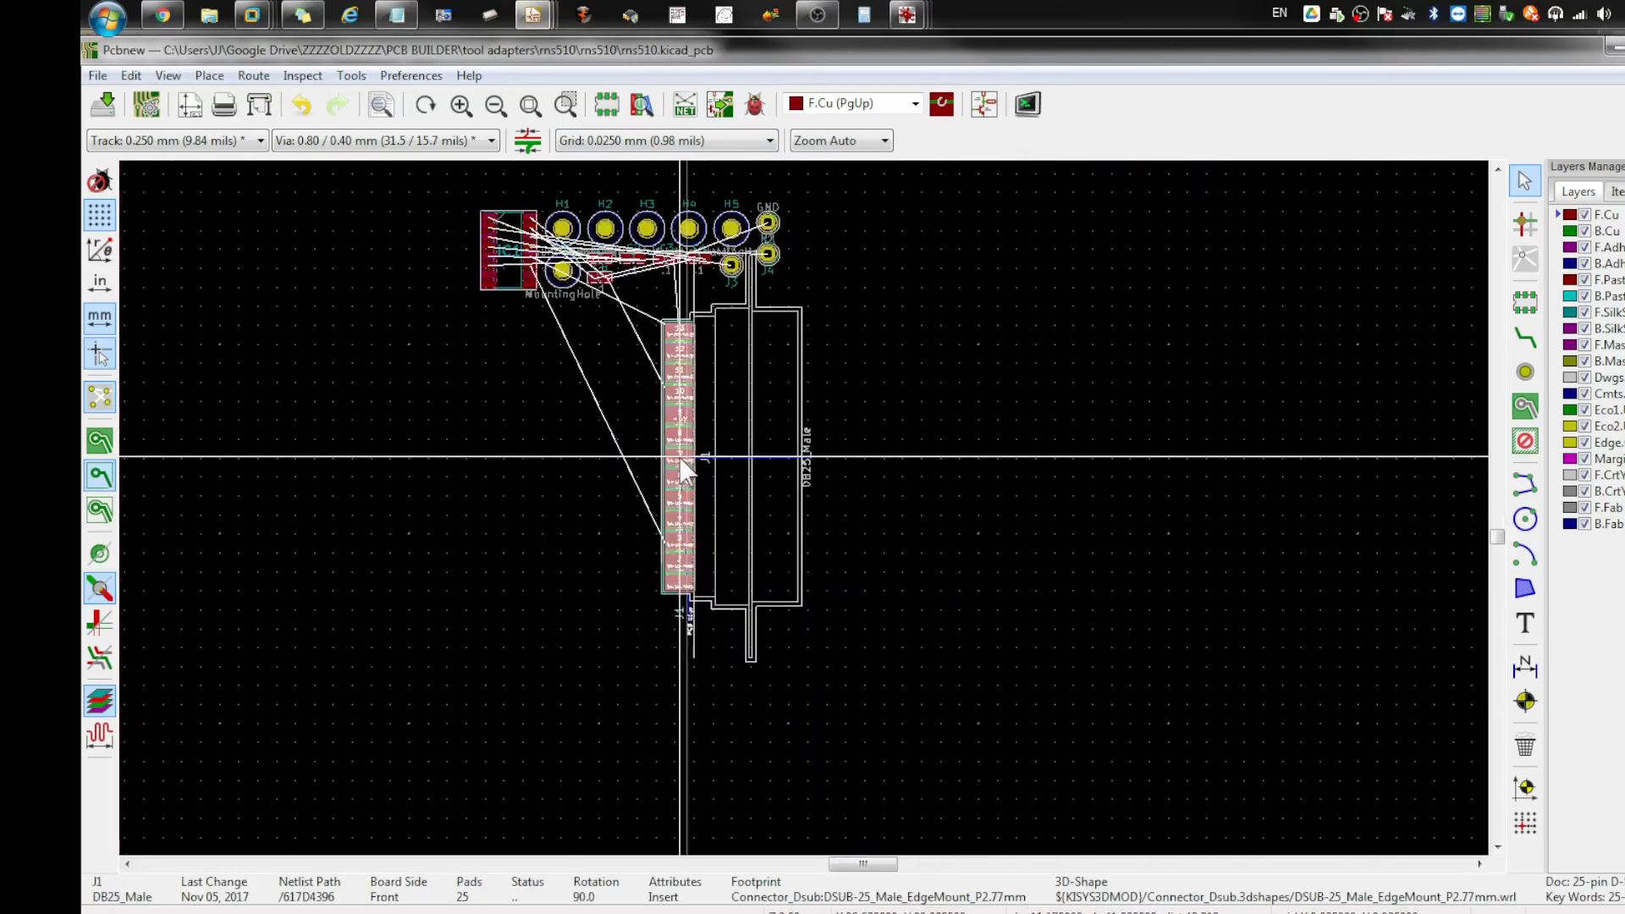
pyautogui.press('r')
pyautogui.press('r')
pyautogui.click(599, 544)
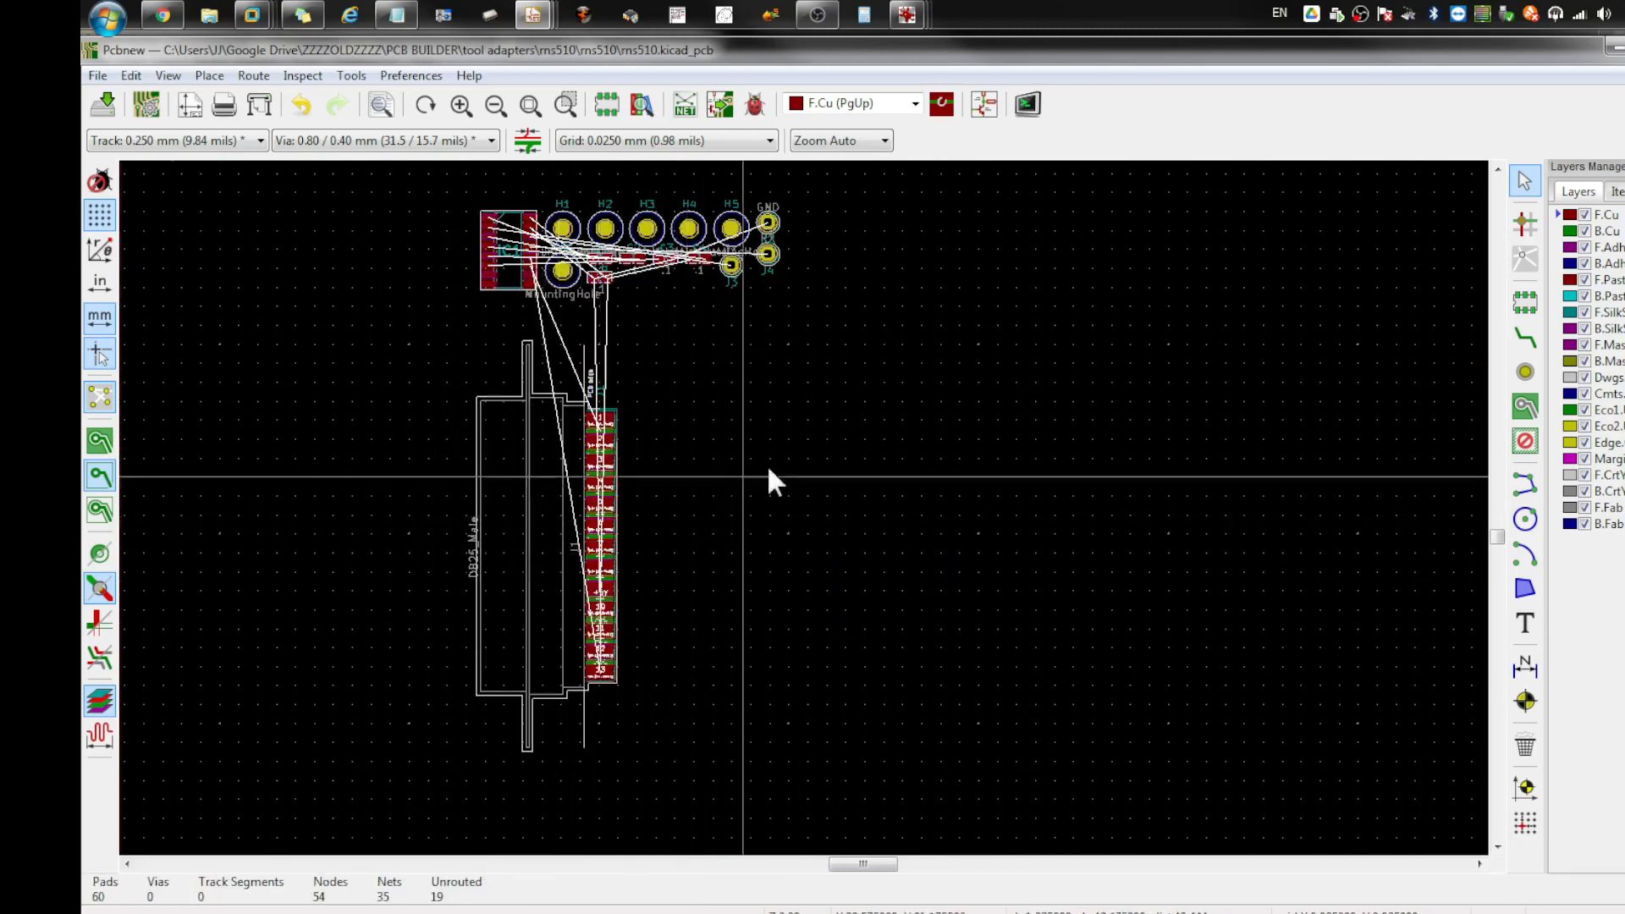
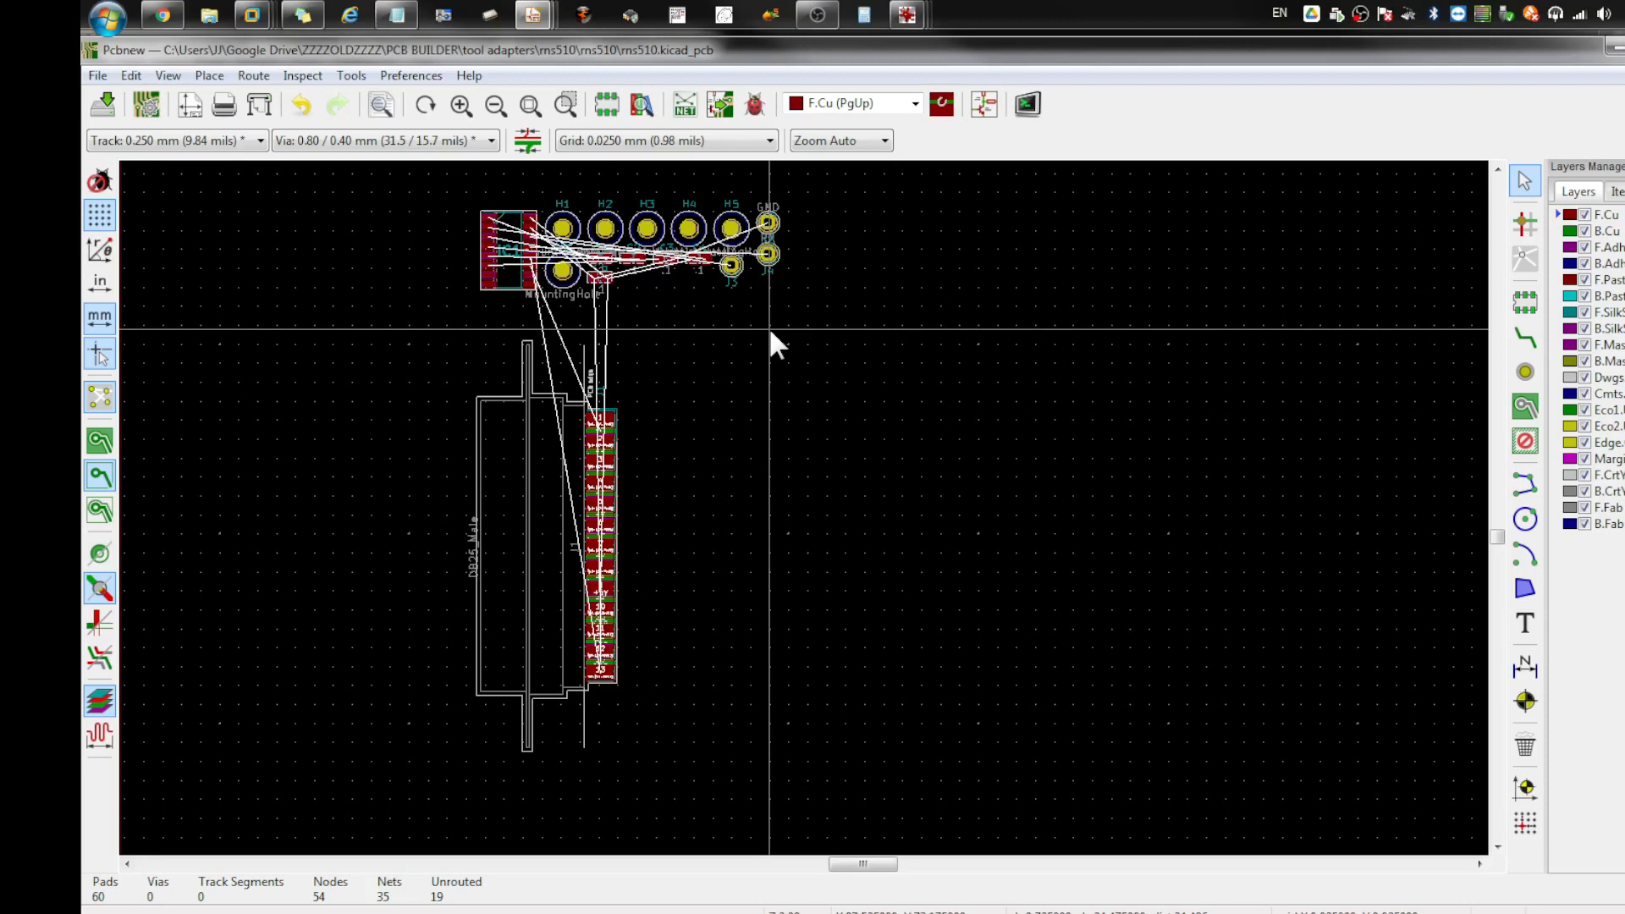
# Step: Set the PCB grid to 1.0000 mm (39.37 mils)
pyautogui.click(660, 143)
pyautogui.click(648, 367)
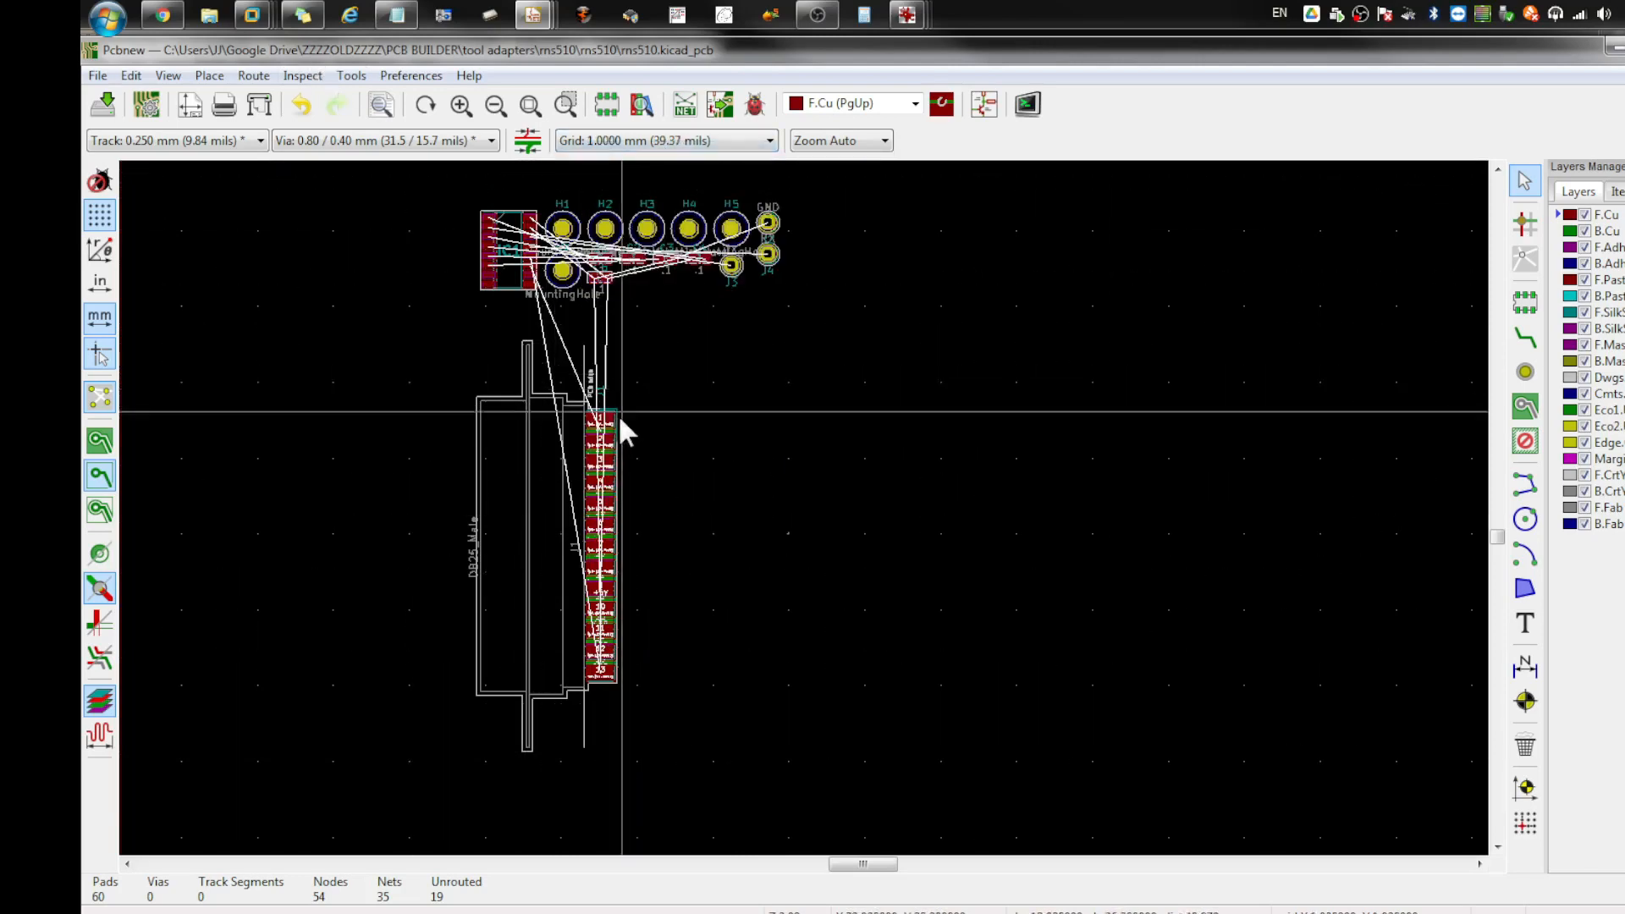
pyautogui.scroll(5, 618, 414)
pyautogui.scroll(-5, 787, 567)
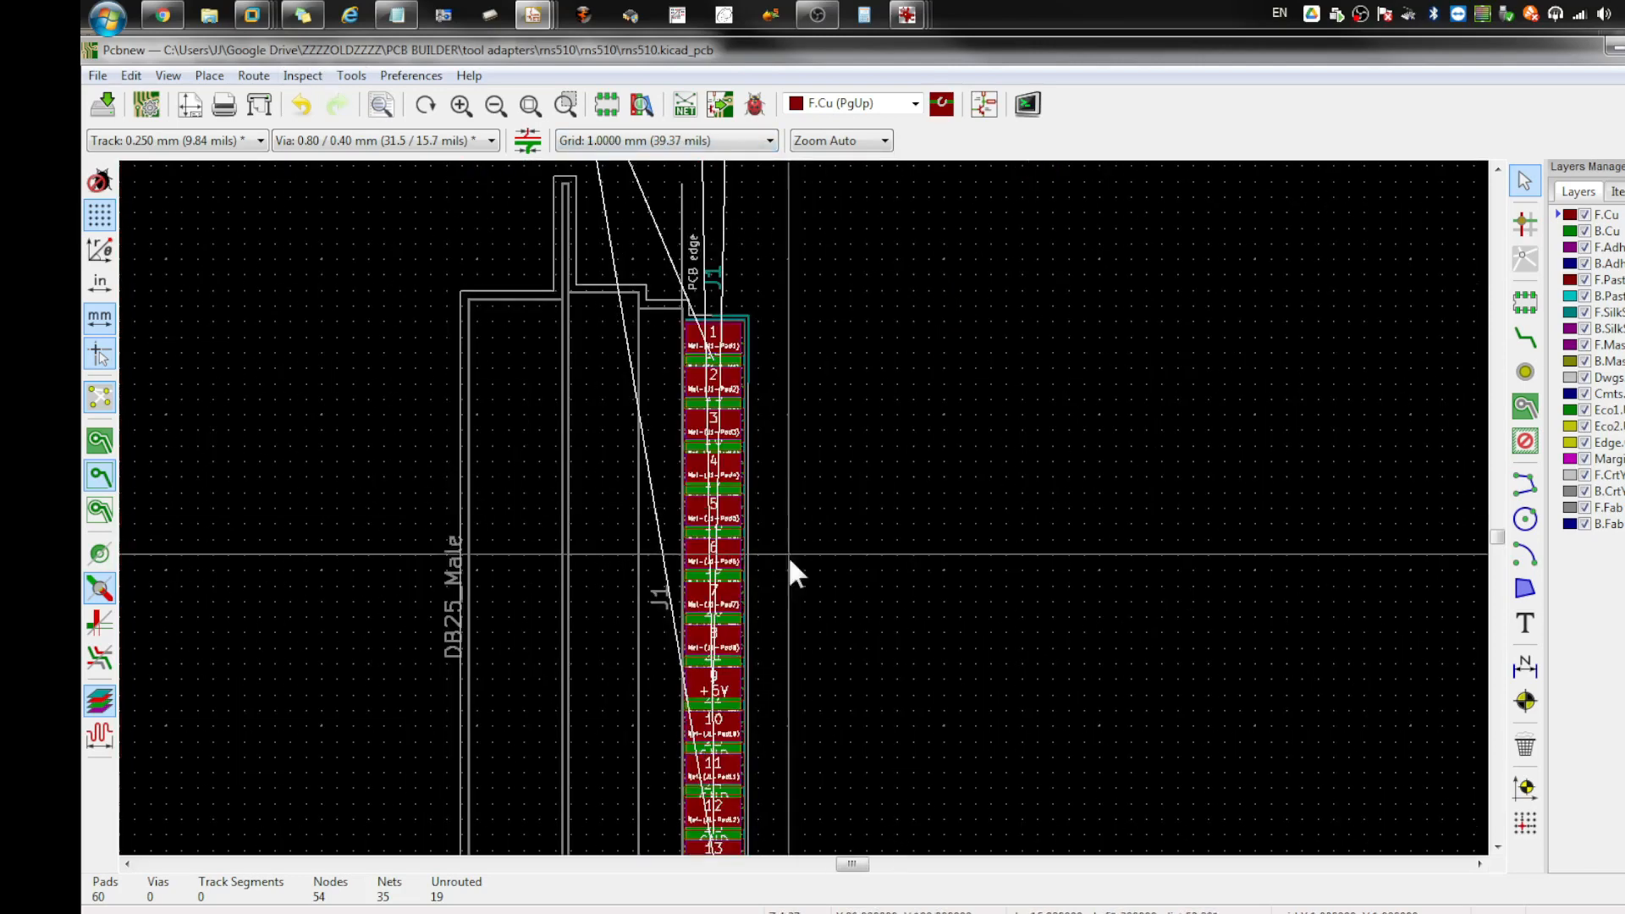
pyautogui.scroll(3, 813, 474)
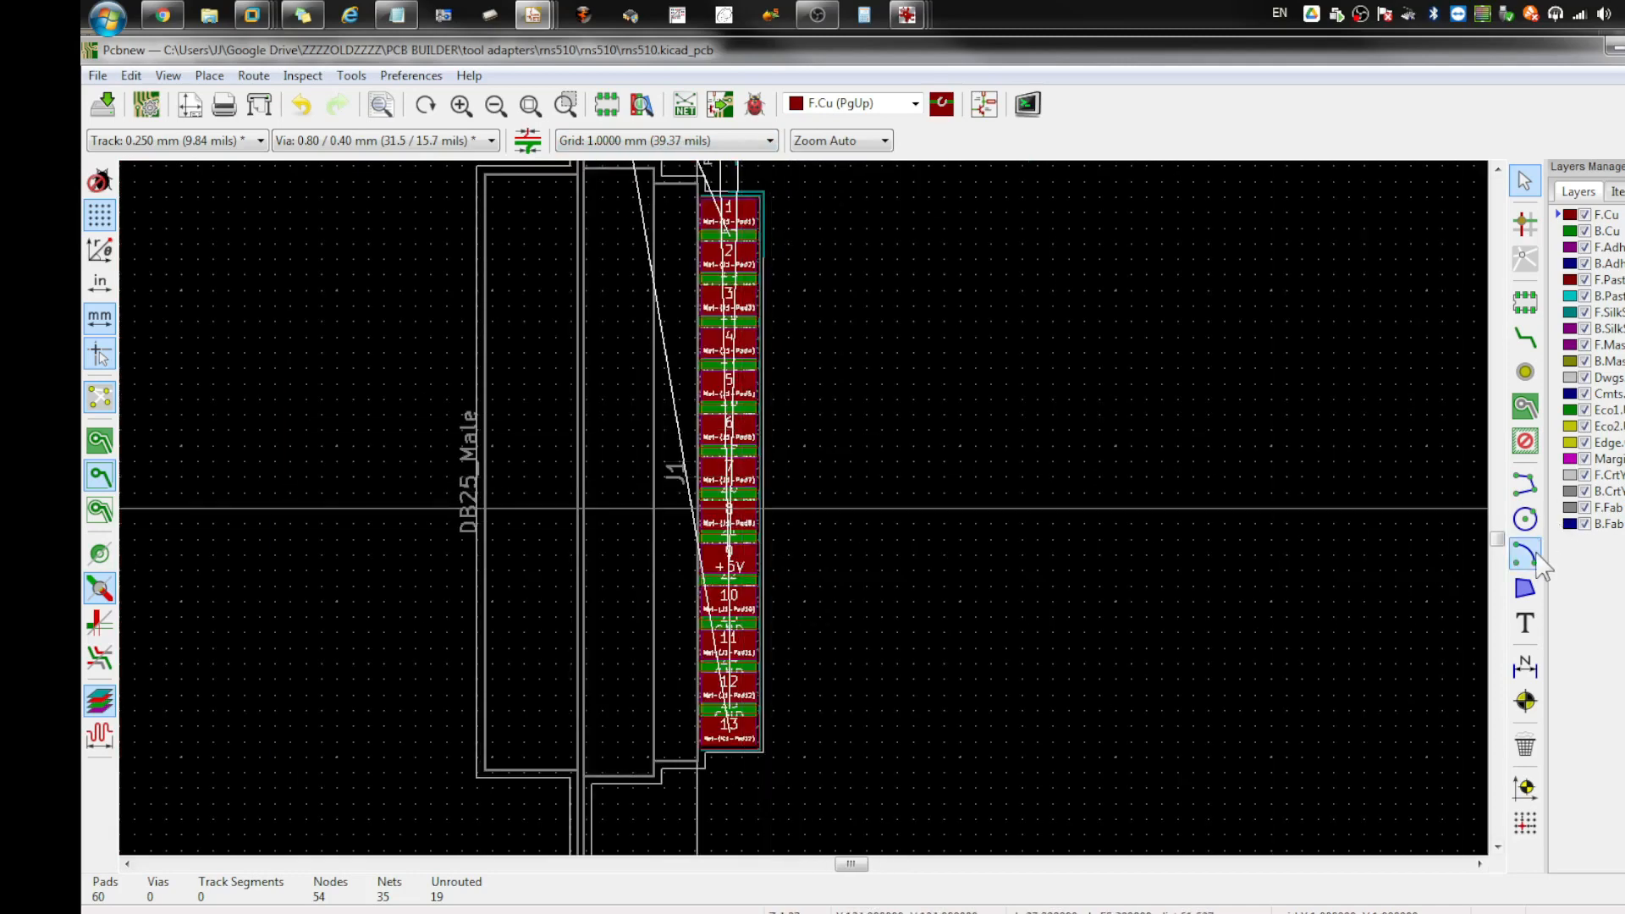
pyautogui.click(1526, 484)
pyautogui.scroll(1, 838, 441)
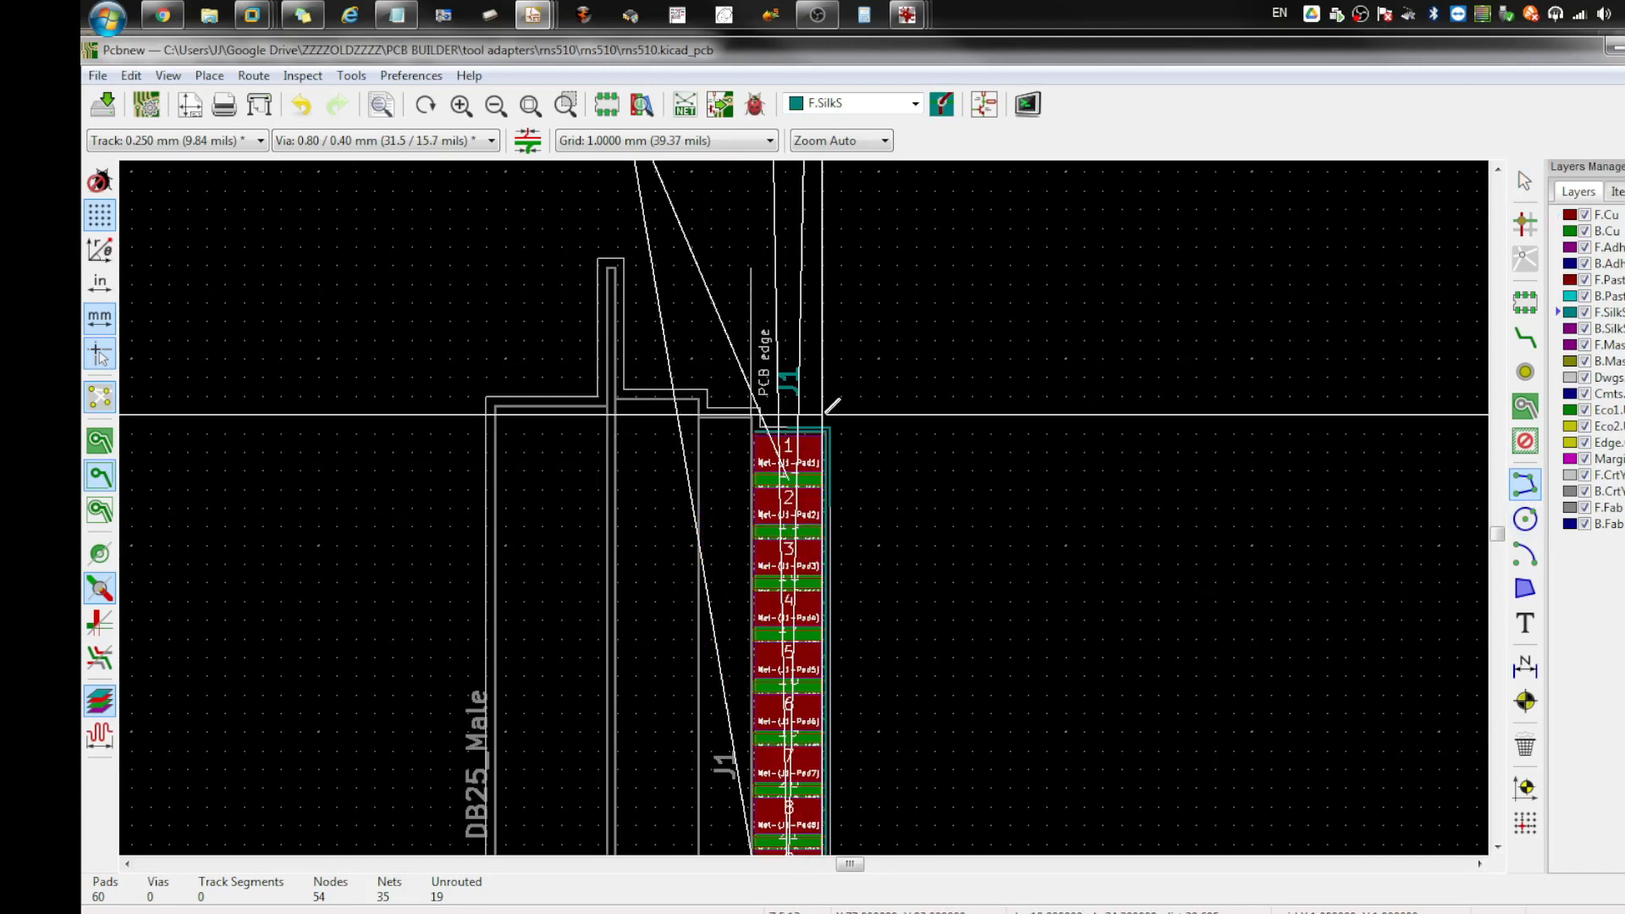
pyautogui.click(827, 427)
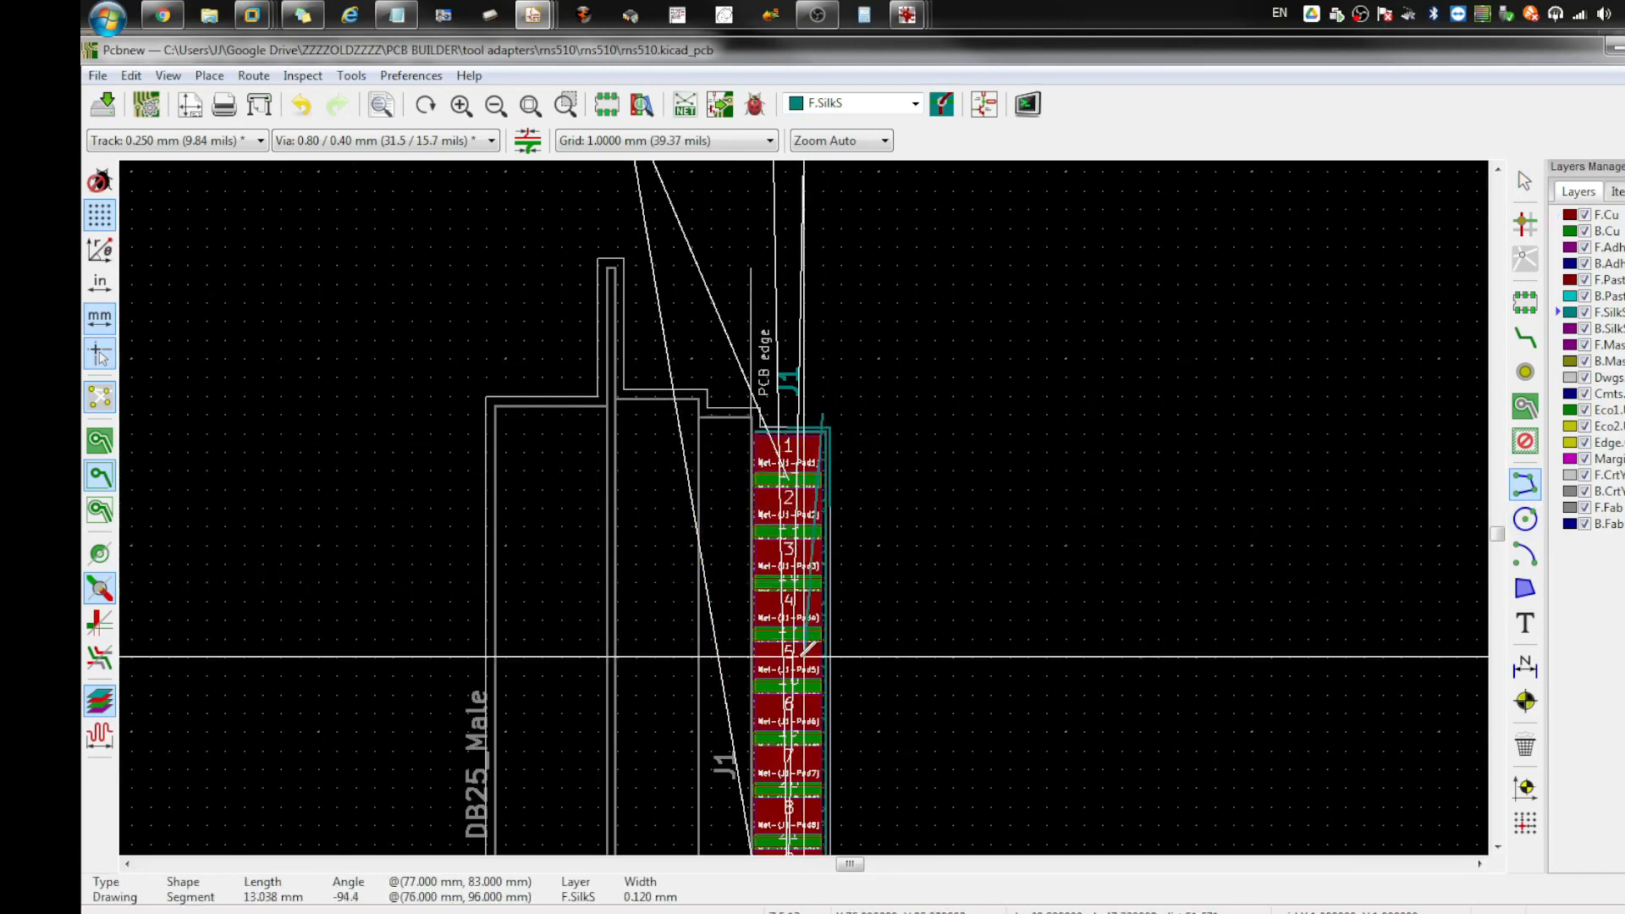
pyautogui.press('Escape')
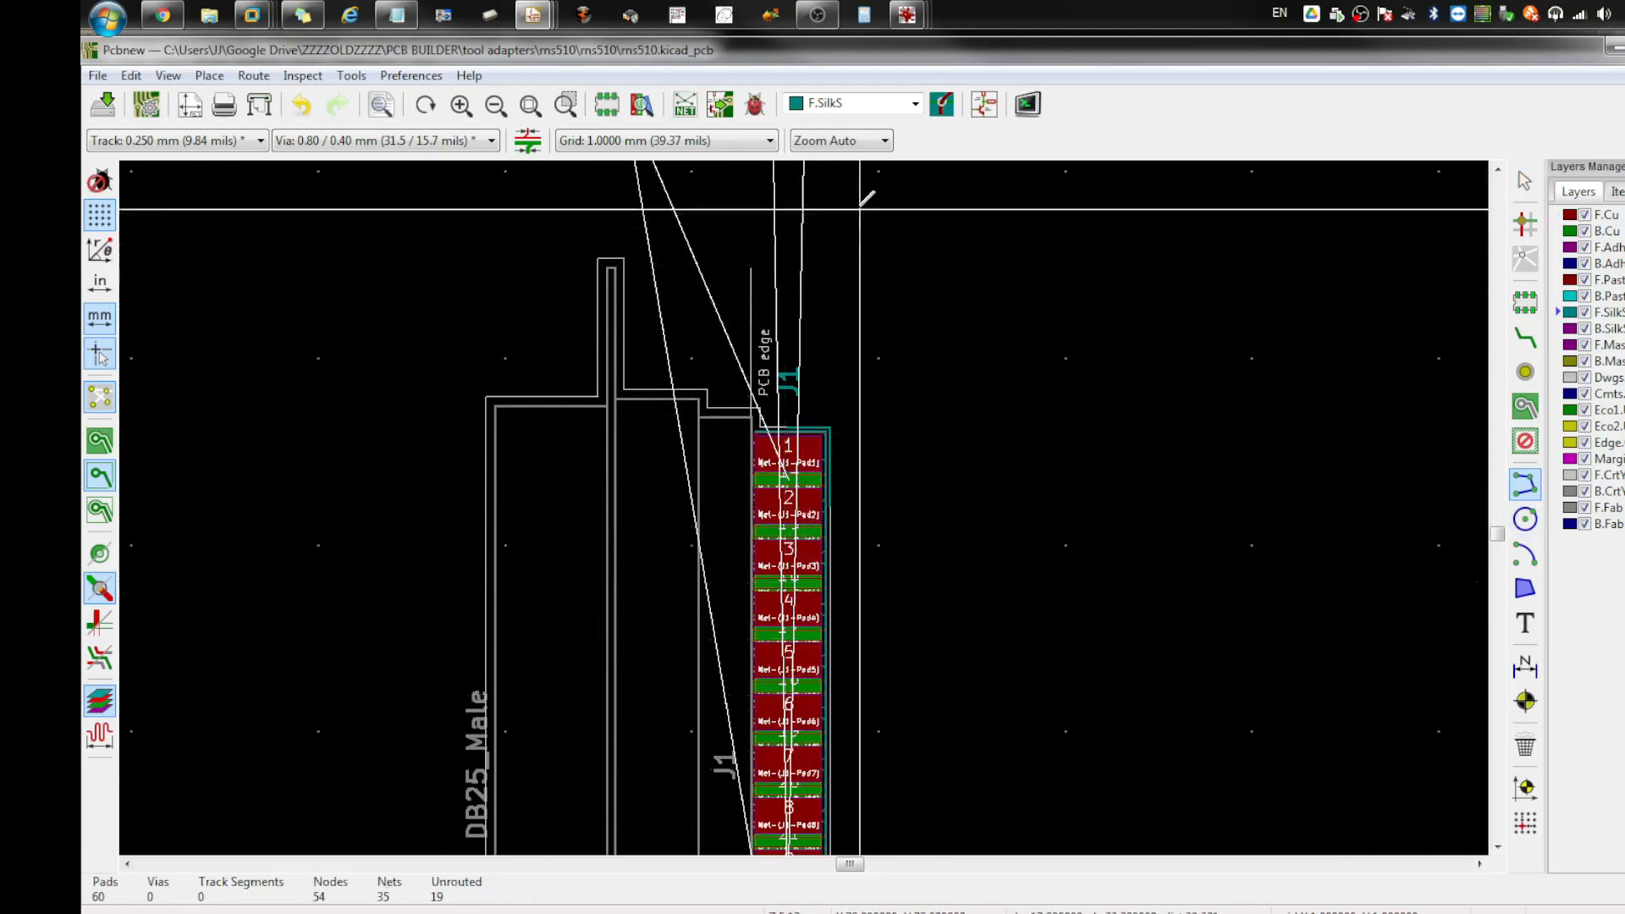
# Step: Make Edge.Cuts the active layer for drawing the board outline beside connector J1
pyautogui.click(915, 103)
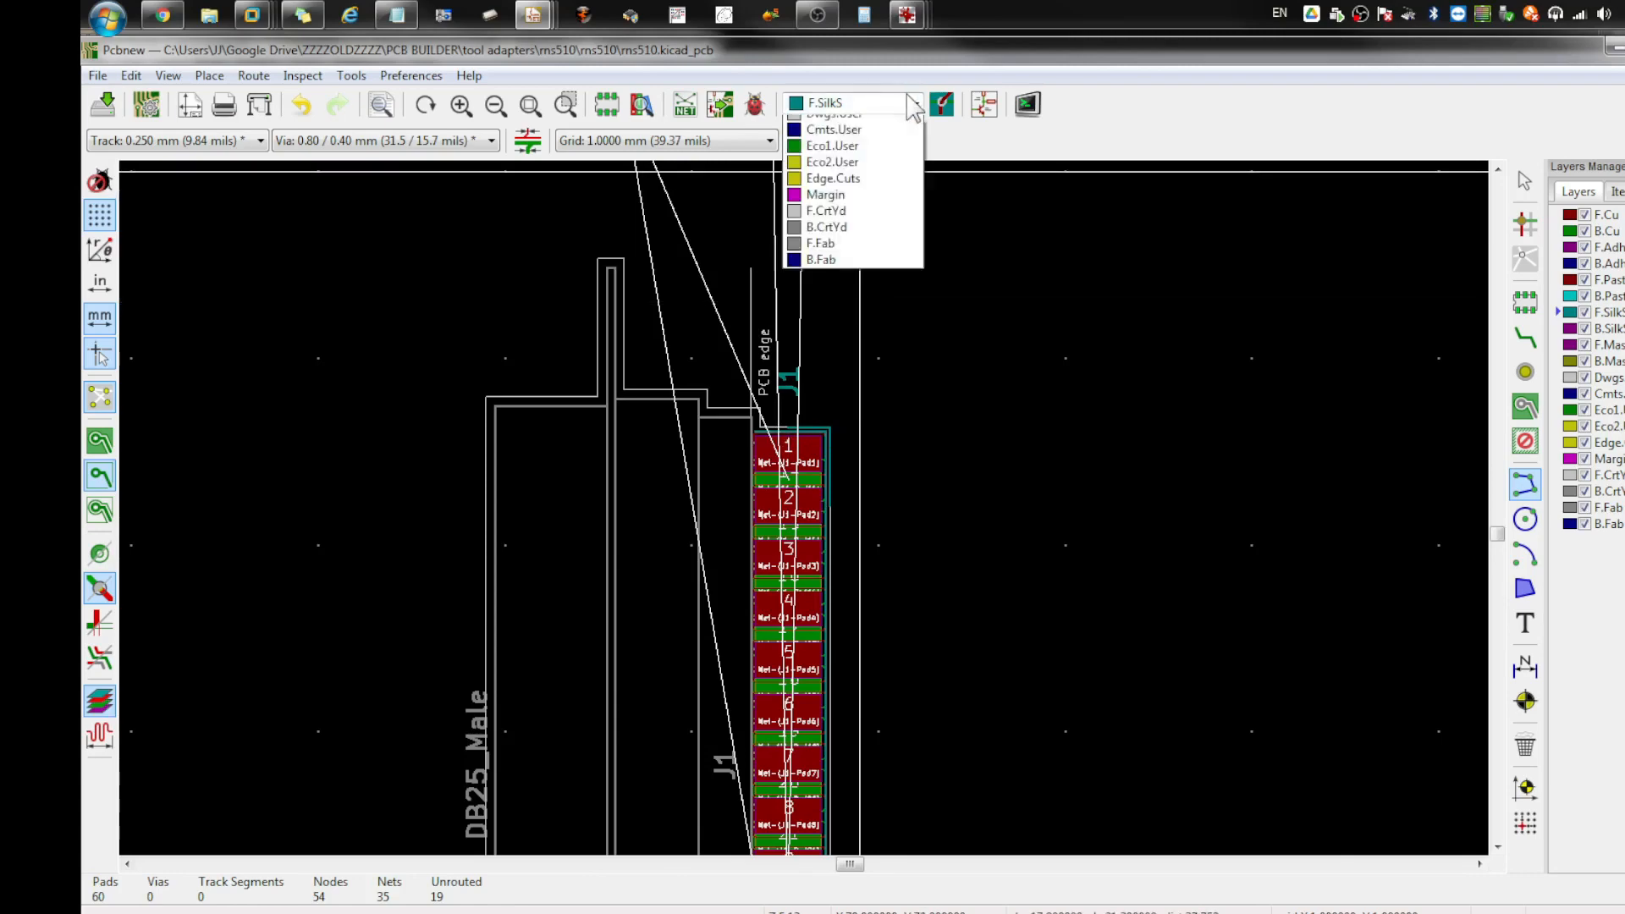
pyautogui.click(880, 351)
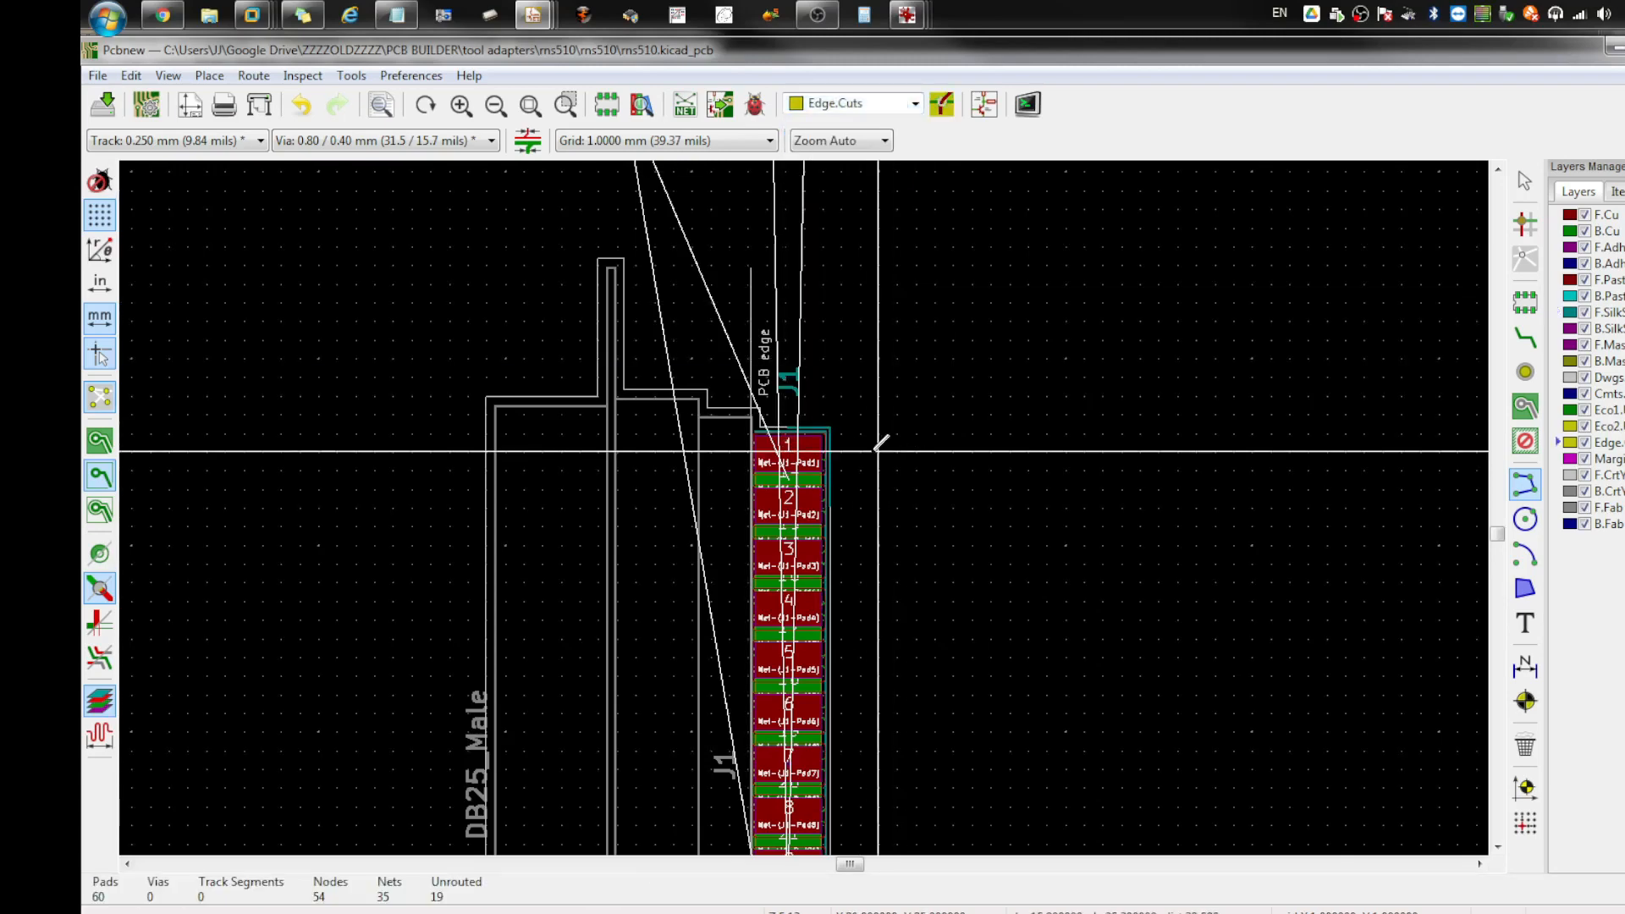
pyautogui.scroll(1, 880, 454)
pyautogui.scroll(-4, 959, 566)
pyautogui.scroll(3, 757, 660)
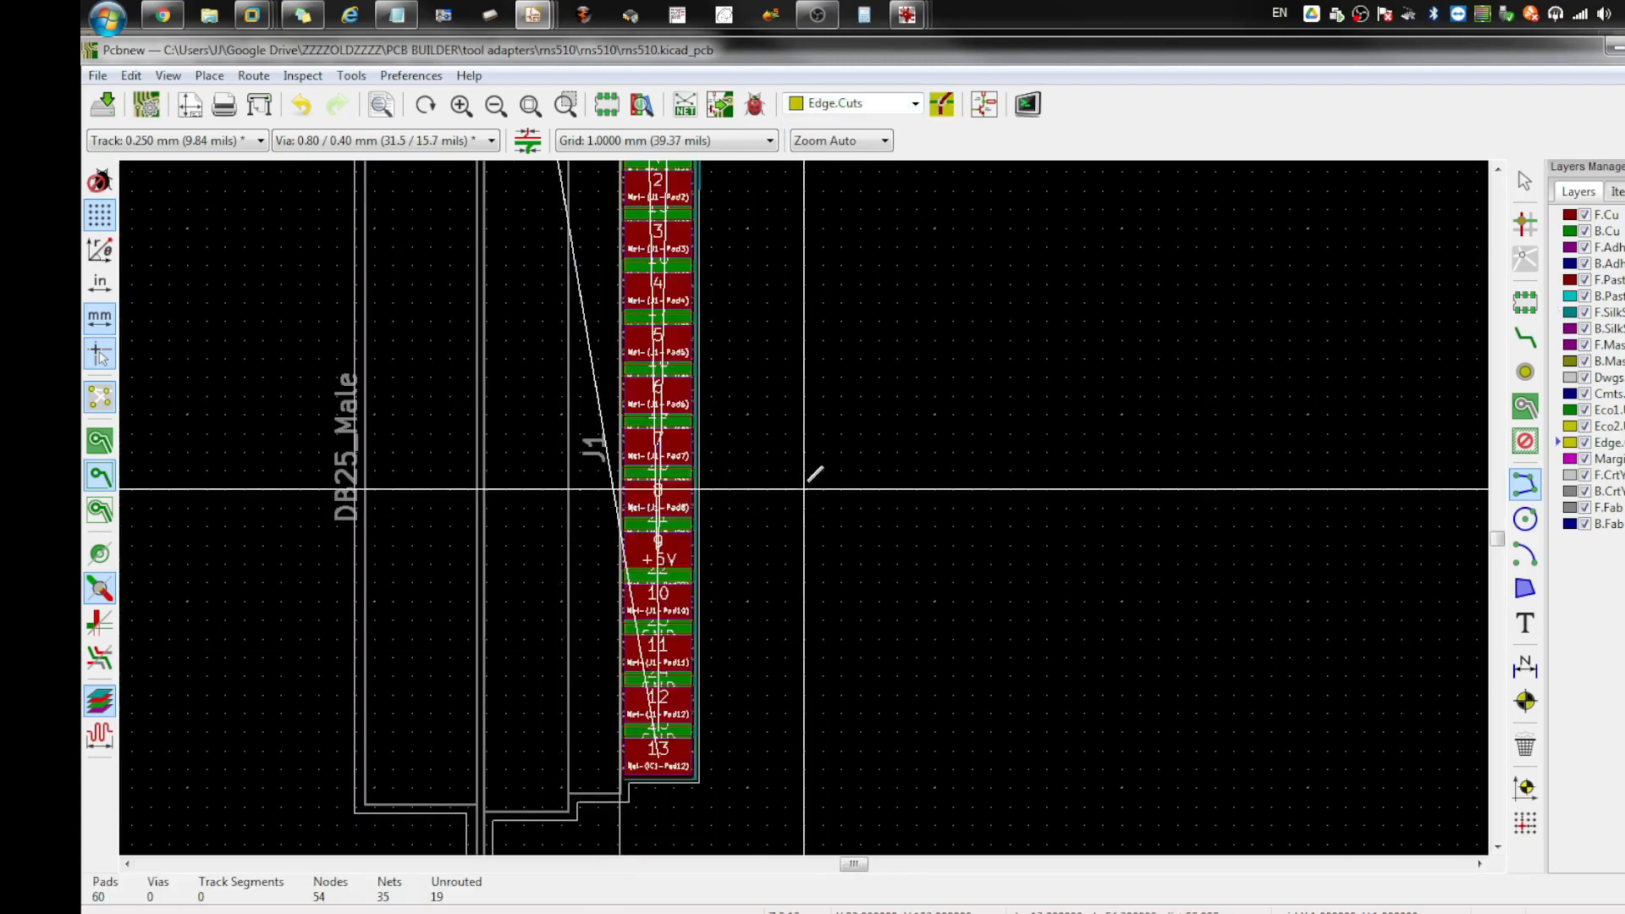
pyautogui.scroll(-2, 700, 197)
pyautogui.scroll(3, 804, 508)
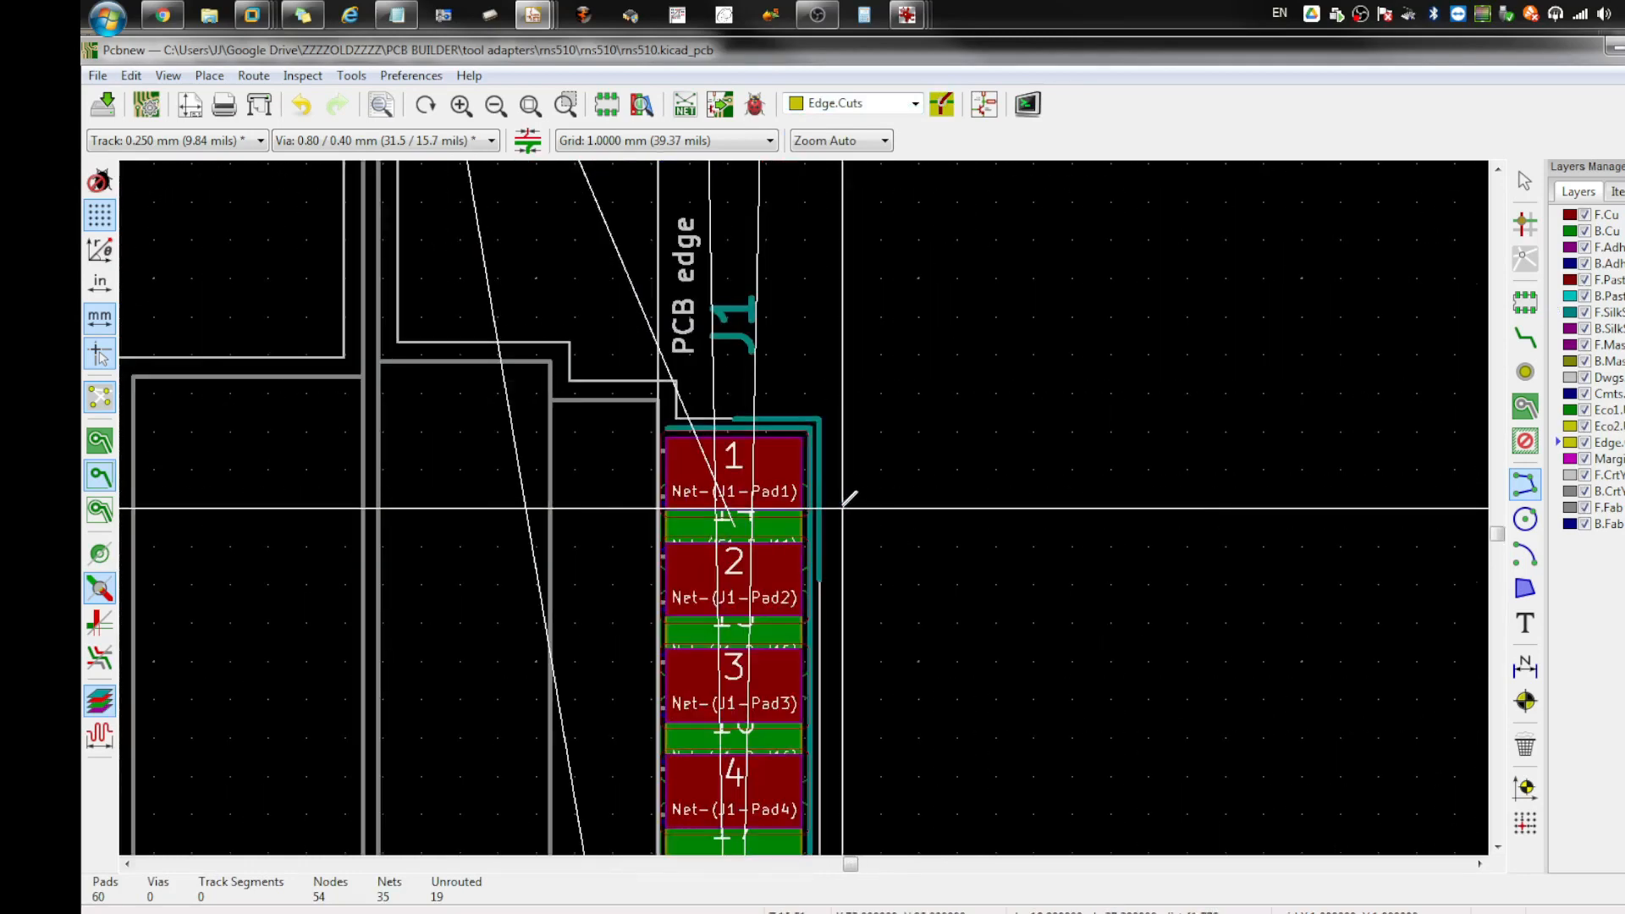
pyautogui.click(804, 392)
pyautogui.scroll(-4, 804, 406)
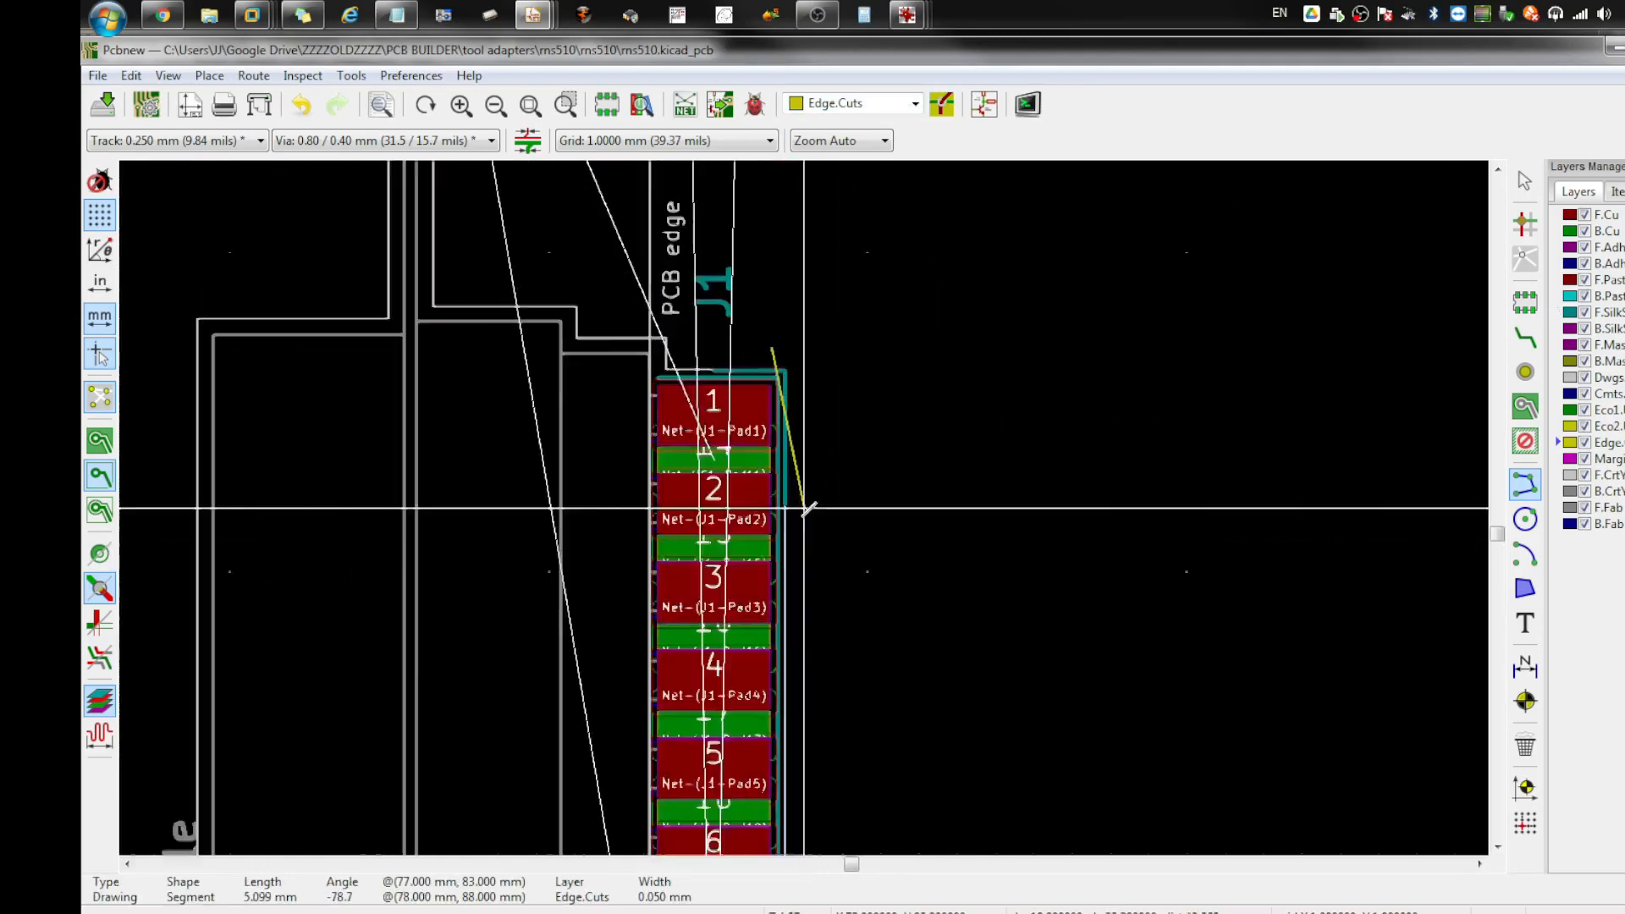
pyautogui.scroll(4, 804, 508)
pyautogui.scroll(-2, 805, 508)
pyautogui.scroll(2, 791, 519)
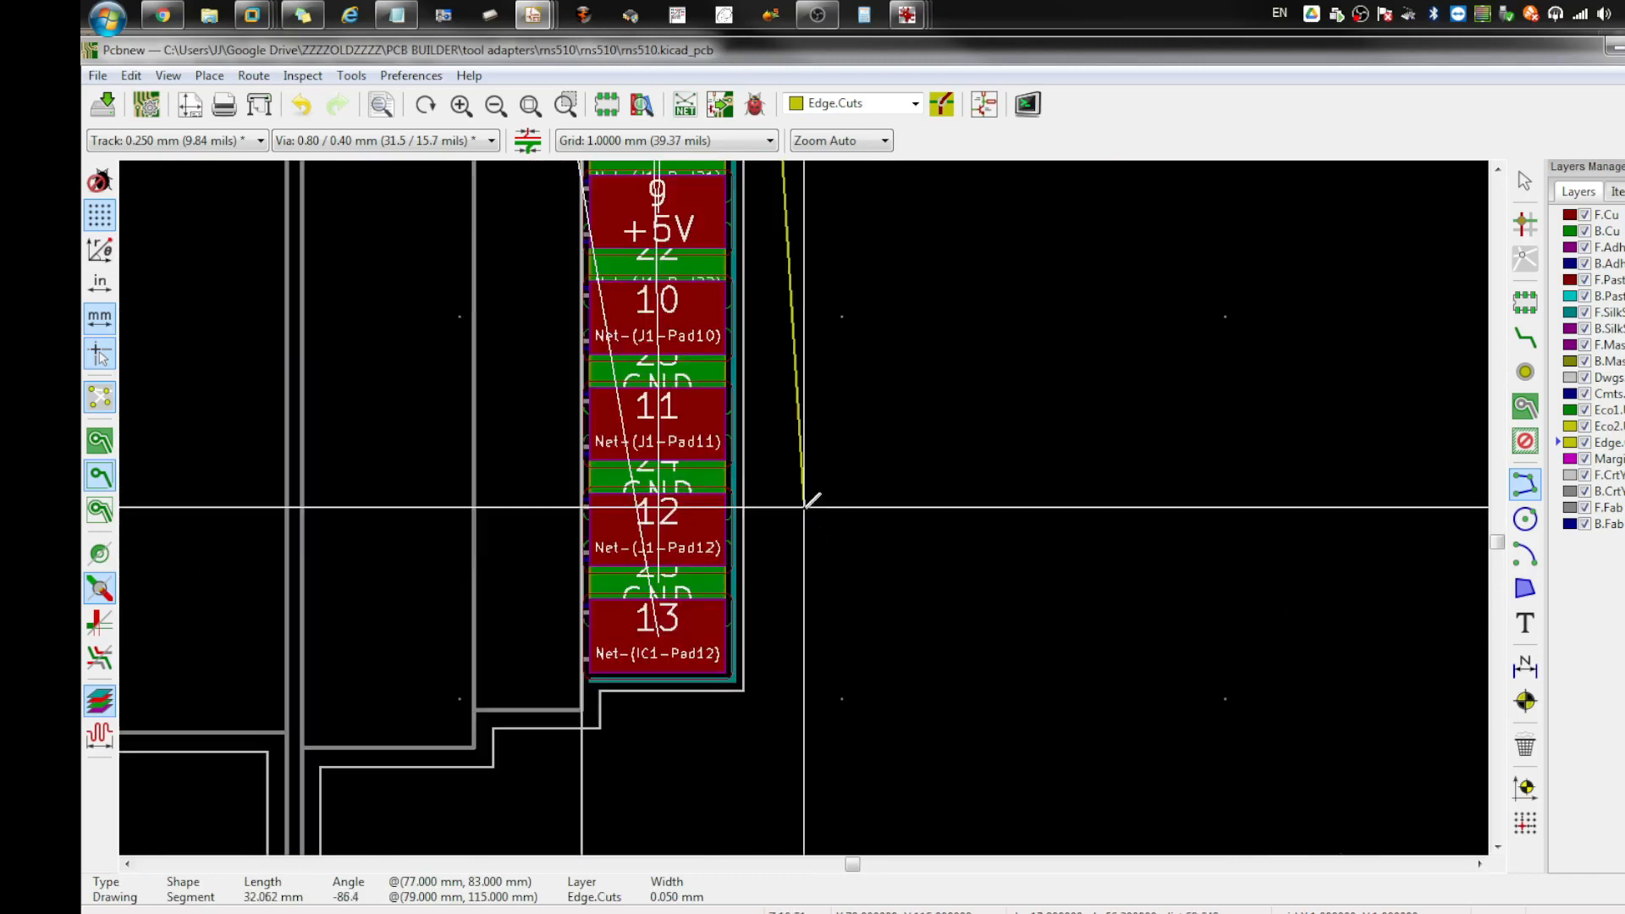
pyautogui.scroll(1, 745, 627)
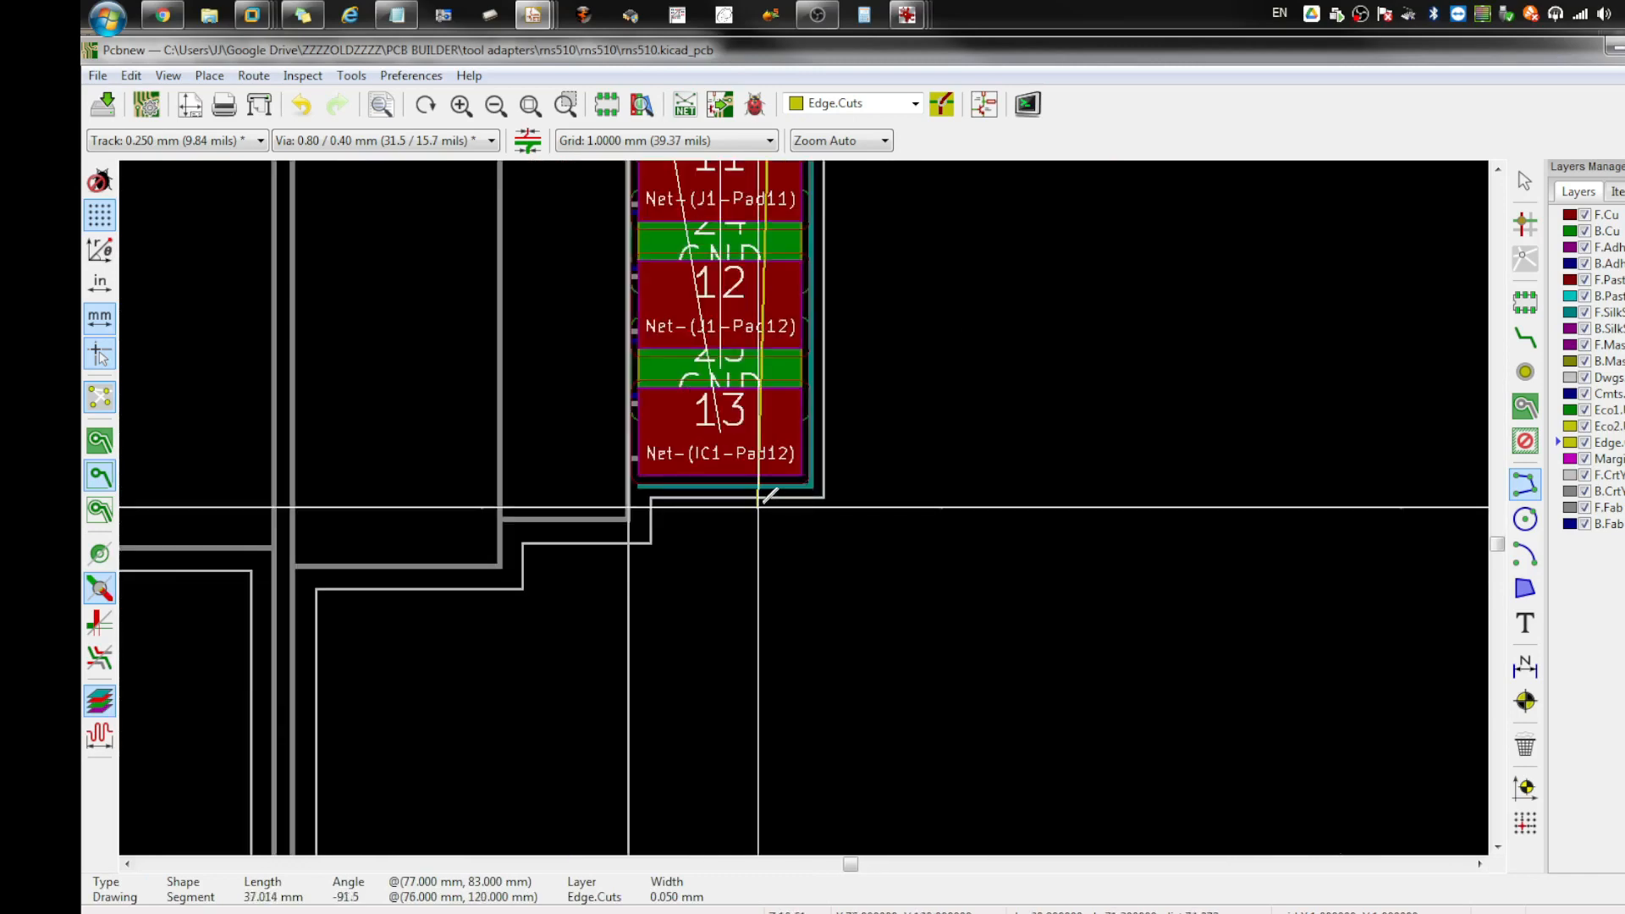
pyautogui.scroll(-5, 804, 508)
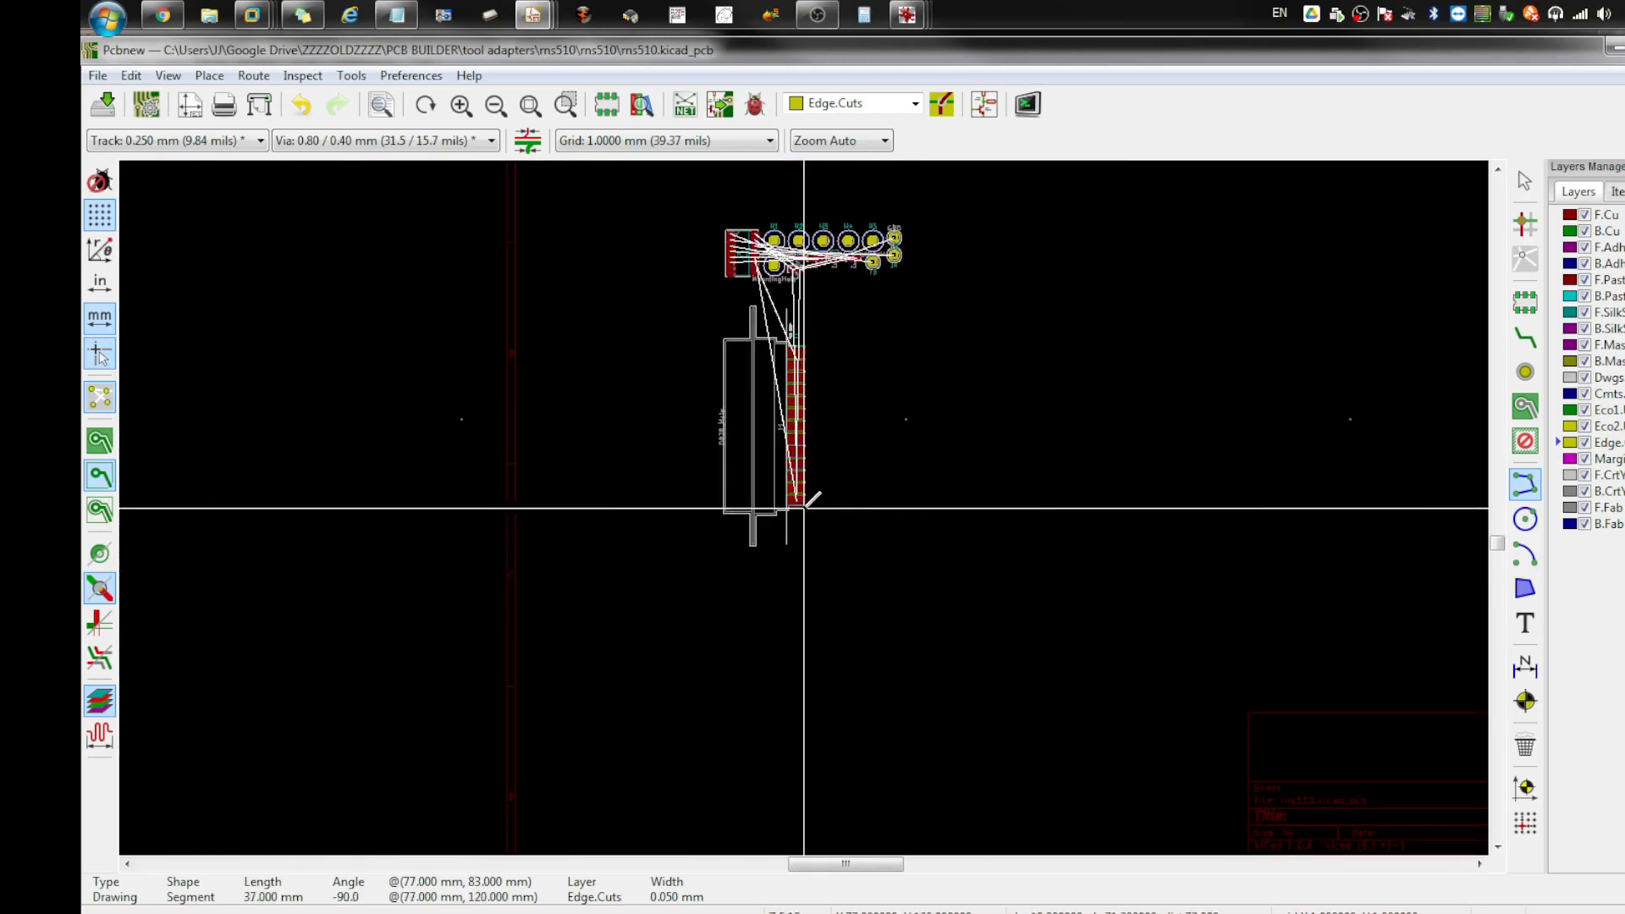
pyautogui.scroll(4, 815, 474)
pyautogui.scroll(-2, 814, 542)
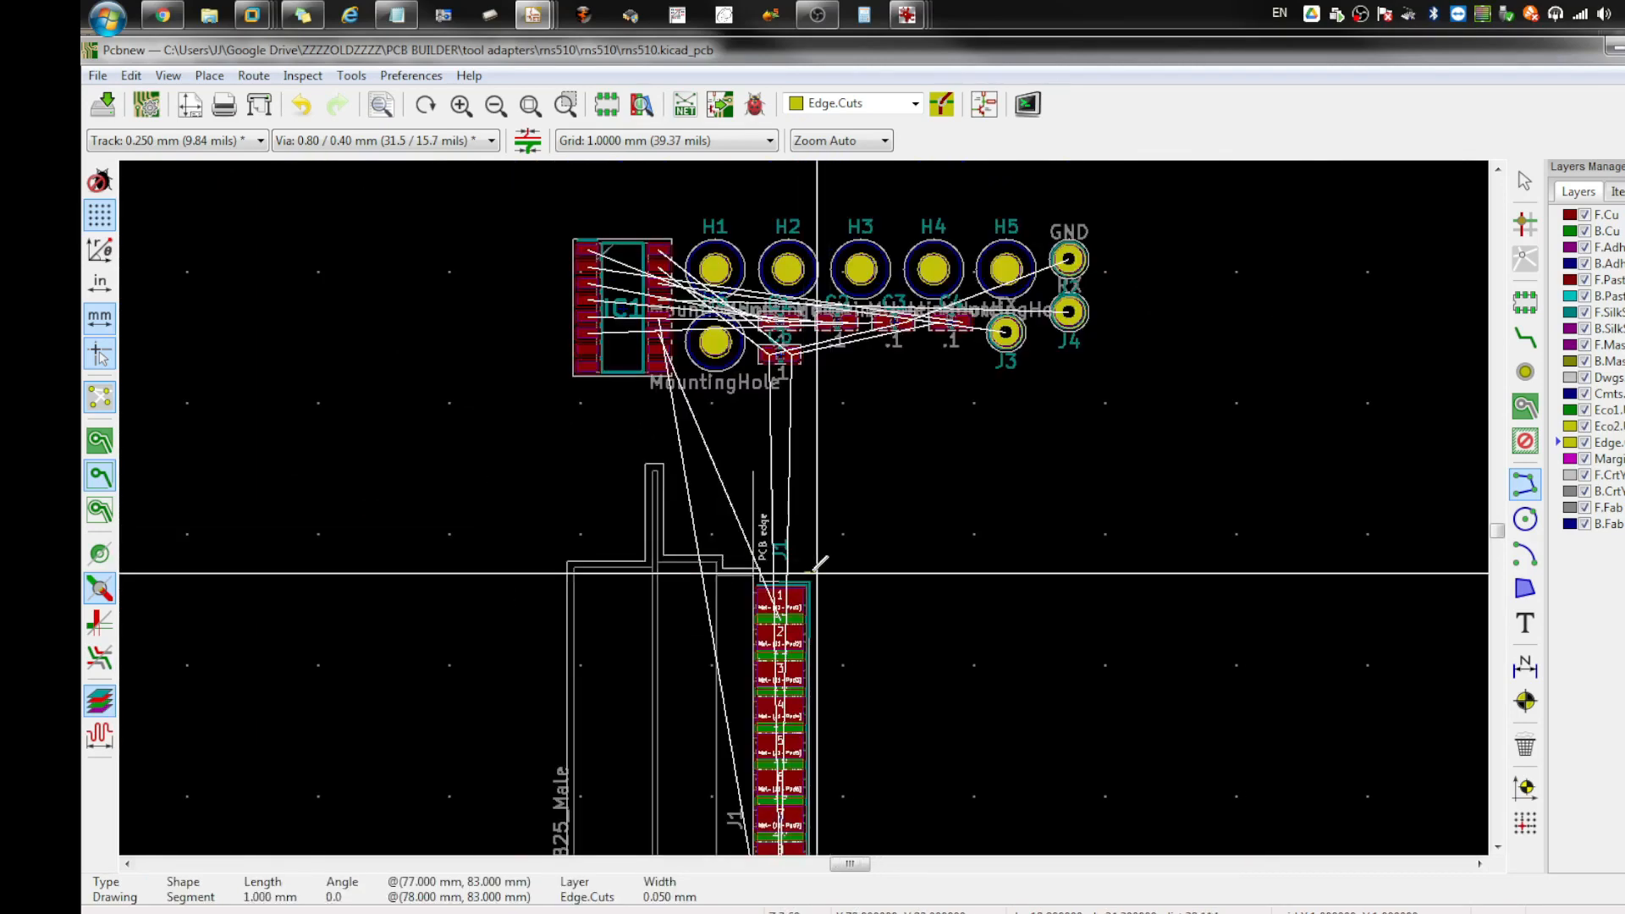
pyautogui.press('Escape')
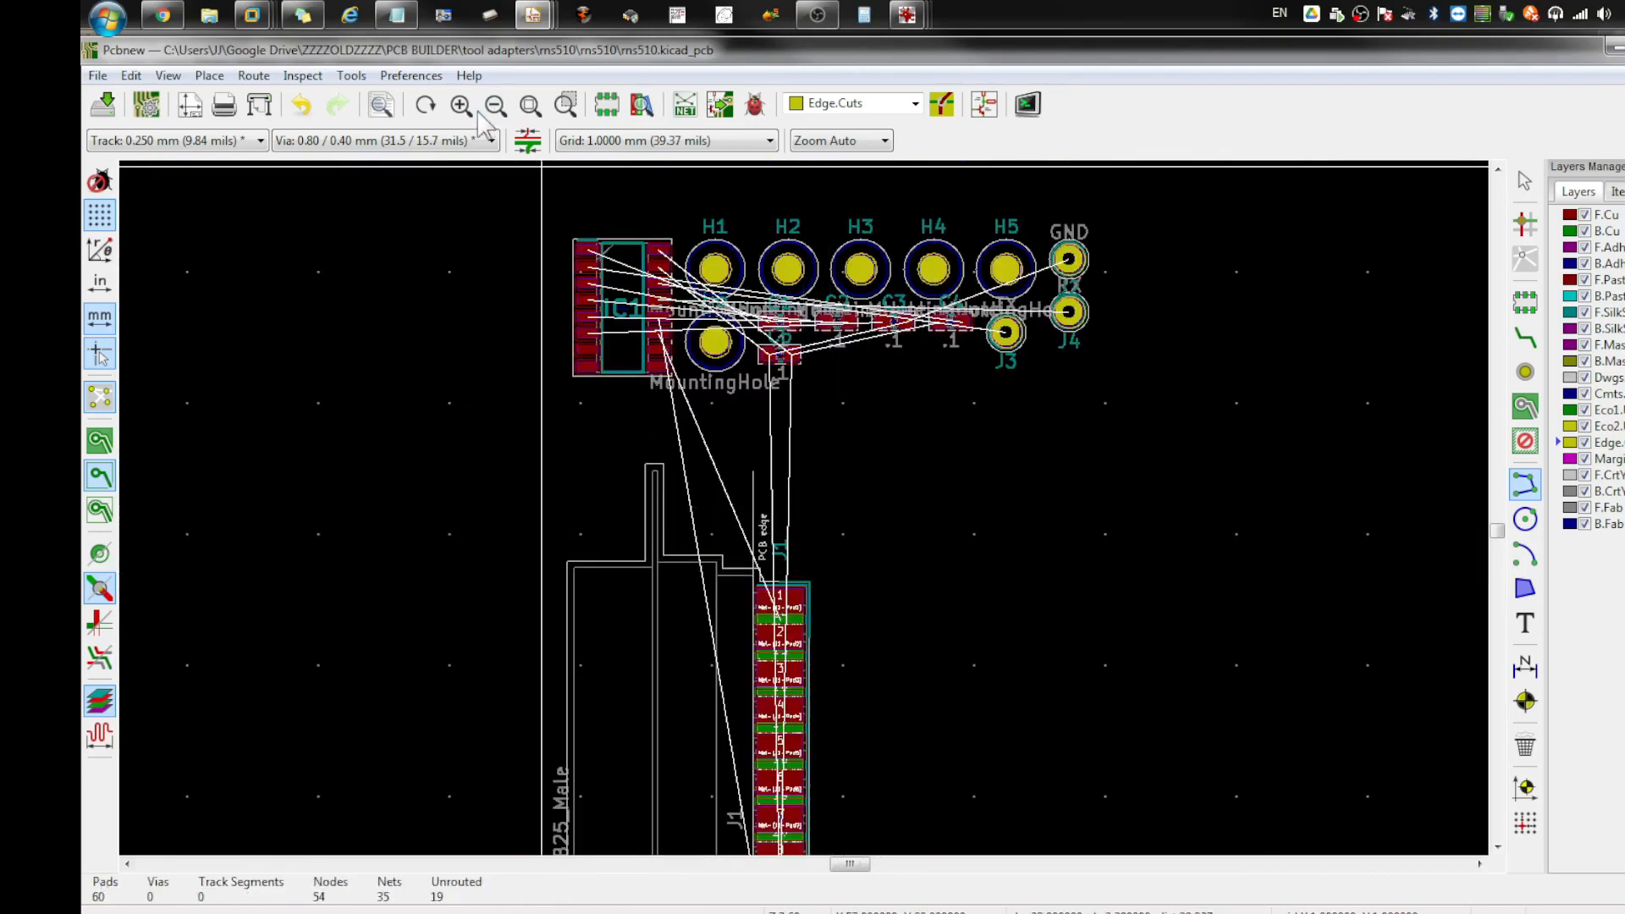
pyautogui.click(169, 75)
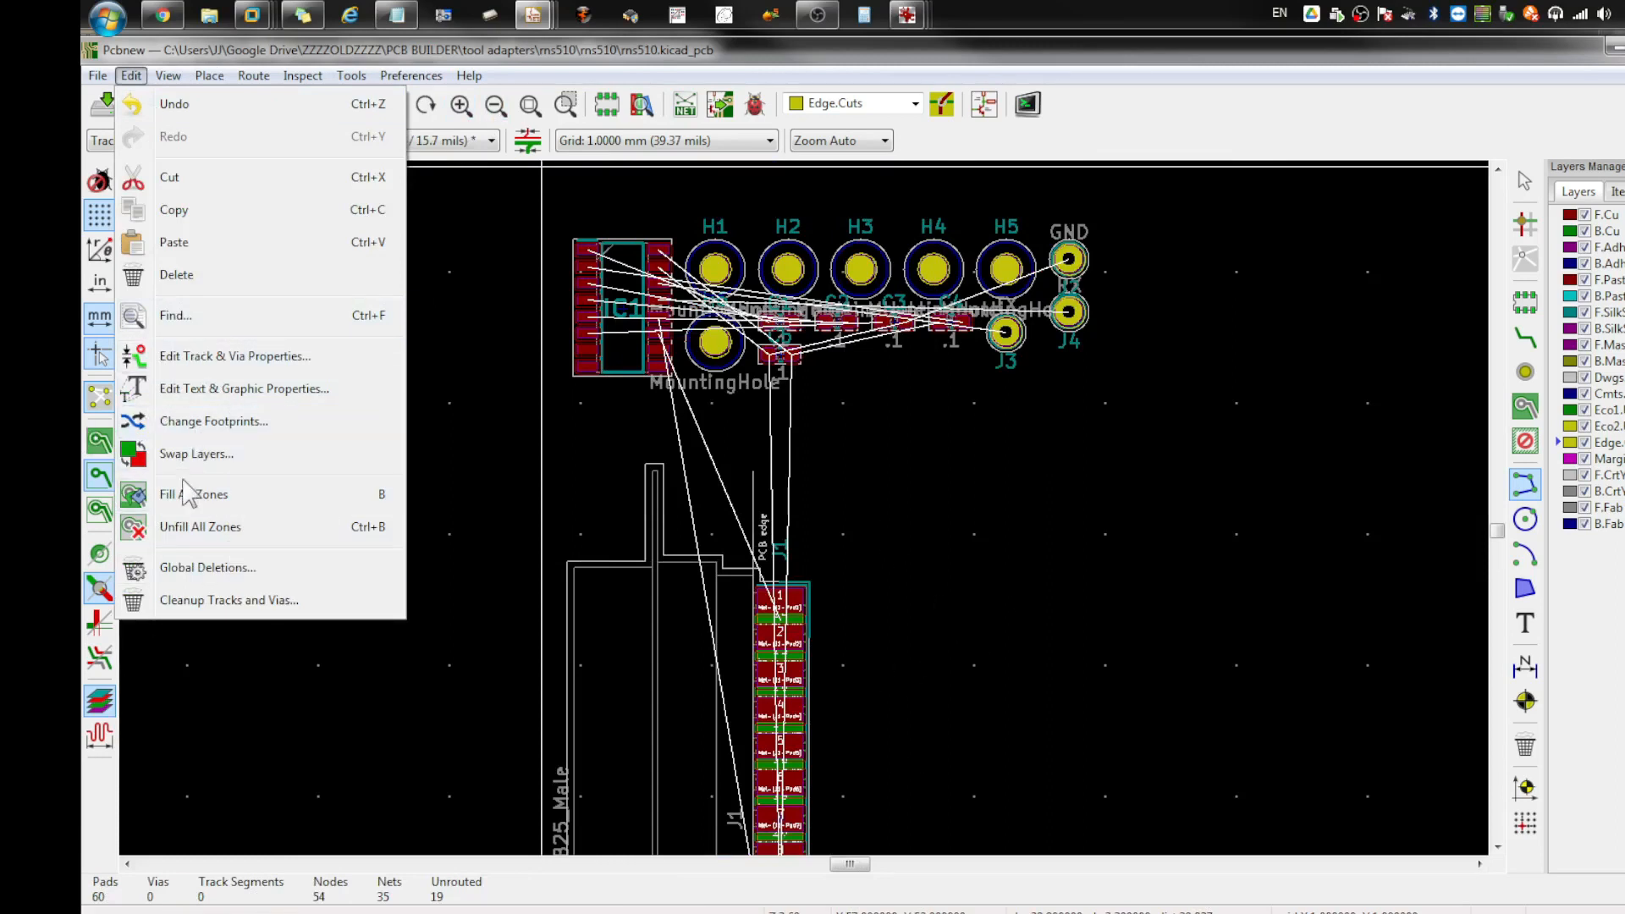
# Step: Set the user-defined grid size to 36 mm in both X and Y
pyautogui.moveTo(172, 77)
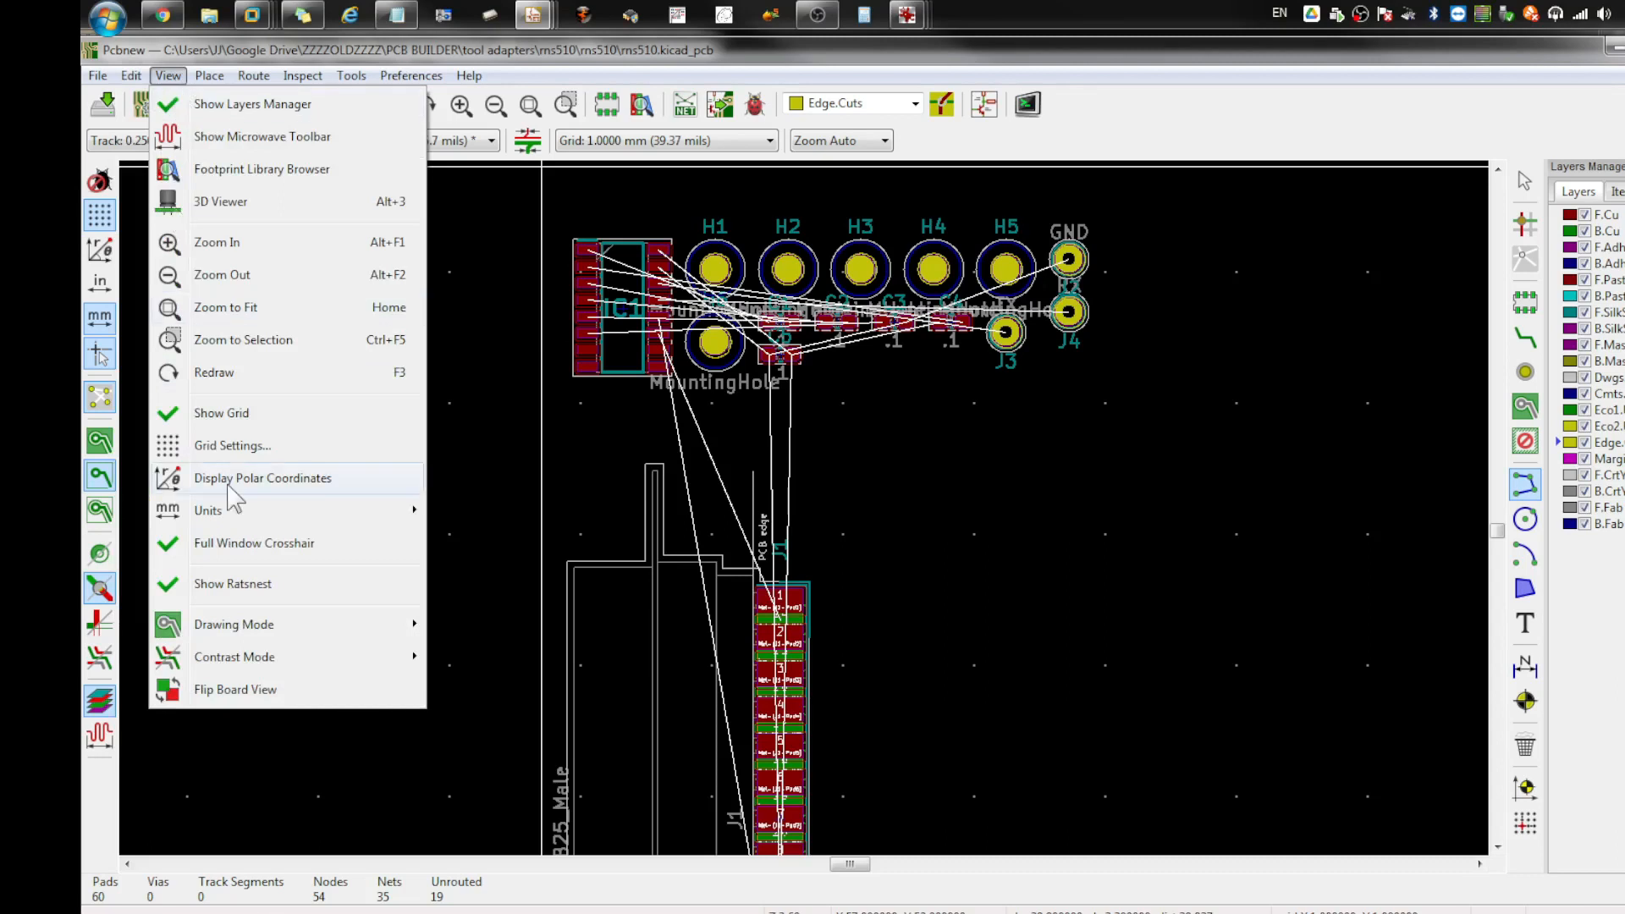
pyautogui.click(224, 451)
pyautogui.doubleClick(996, 411)
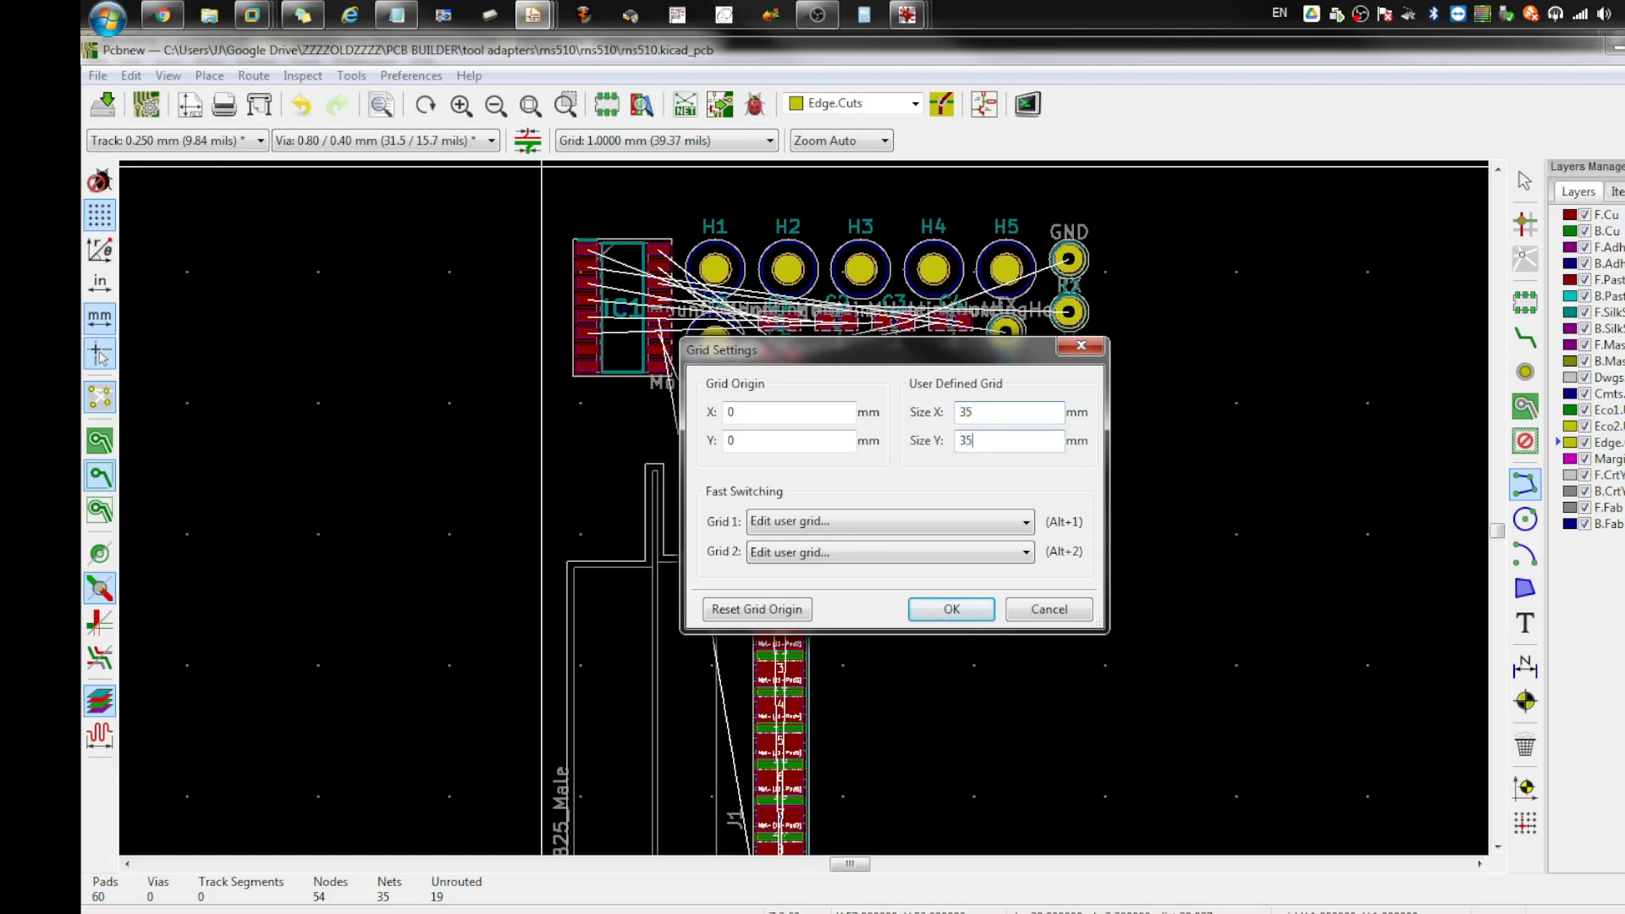
pyautogui.hotkey('shift', 'Tab')
pyautogui.write('36')
pyautogui.press('capslock')
pyautogui.click(951, 610)
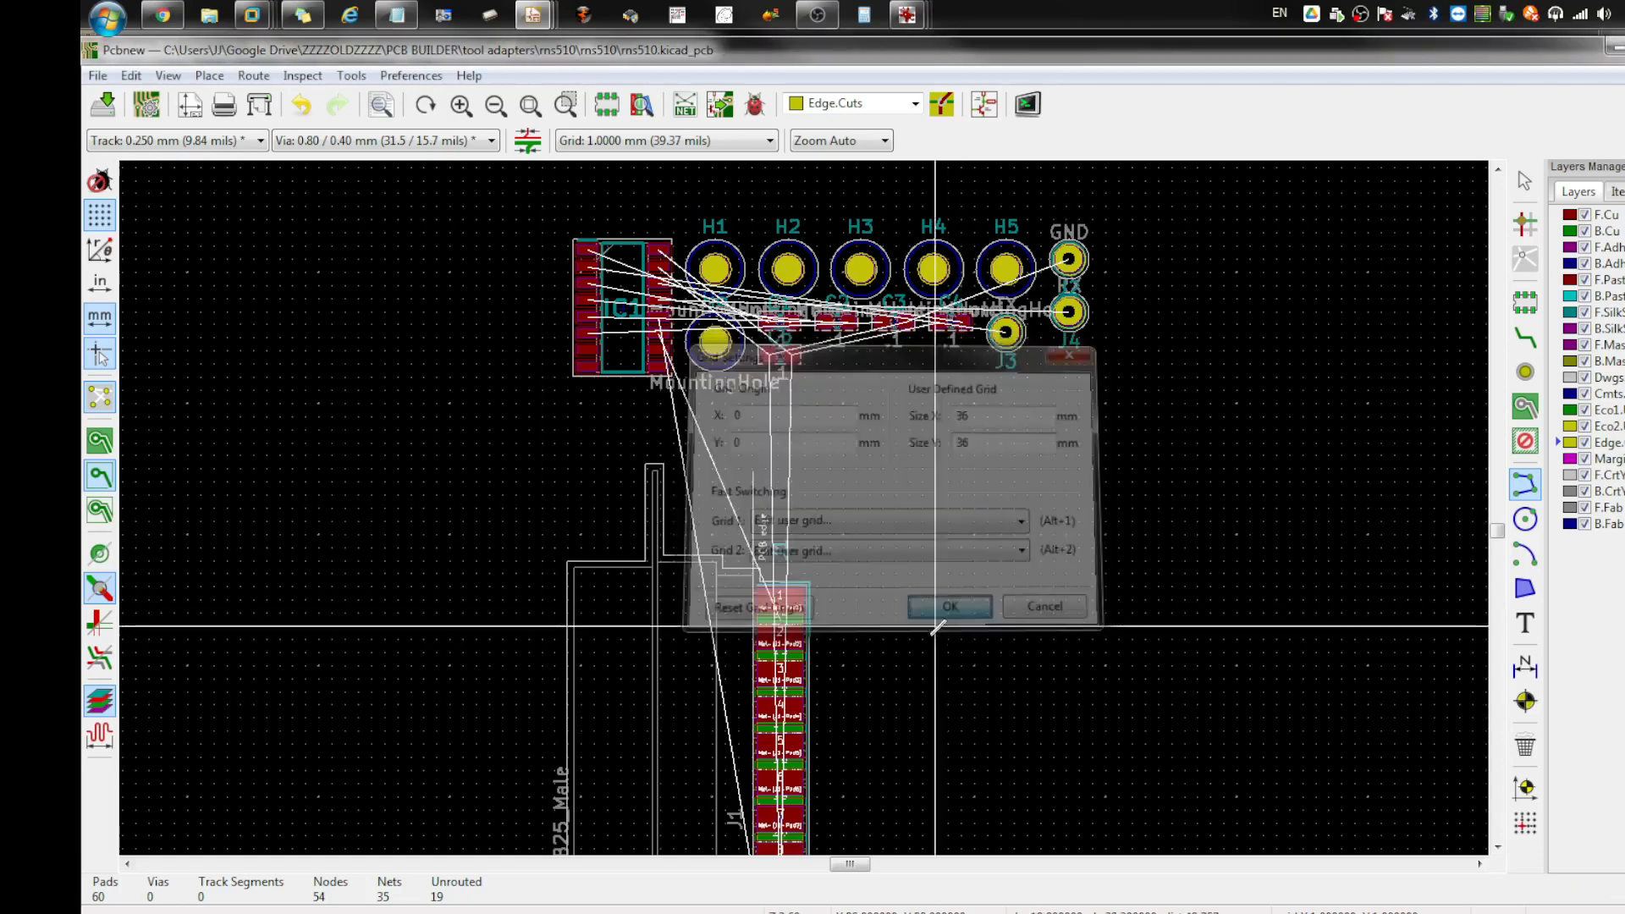
pyautogui.scroll(1, 765, 475)
pyautogui.scroll(3, 729, 416)
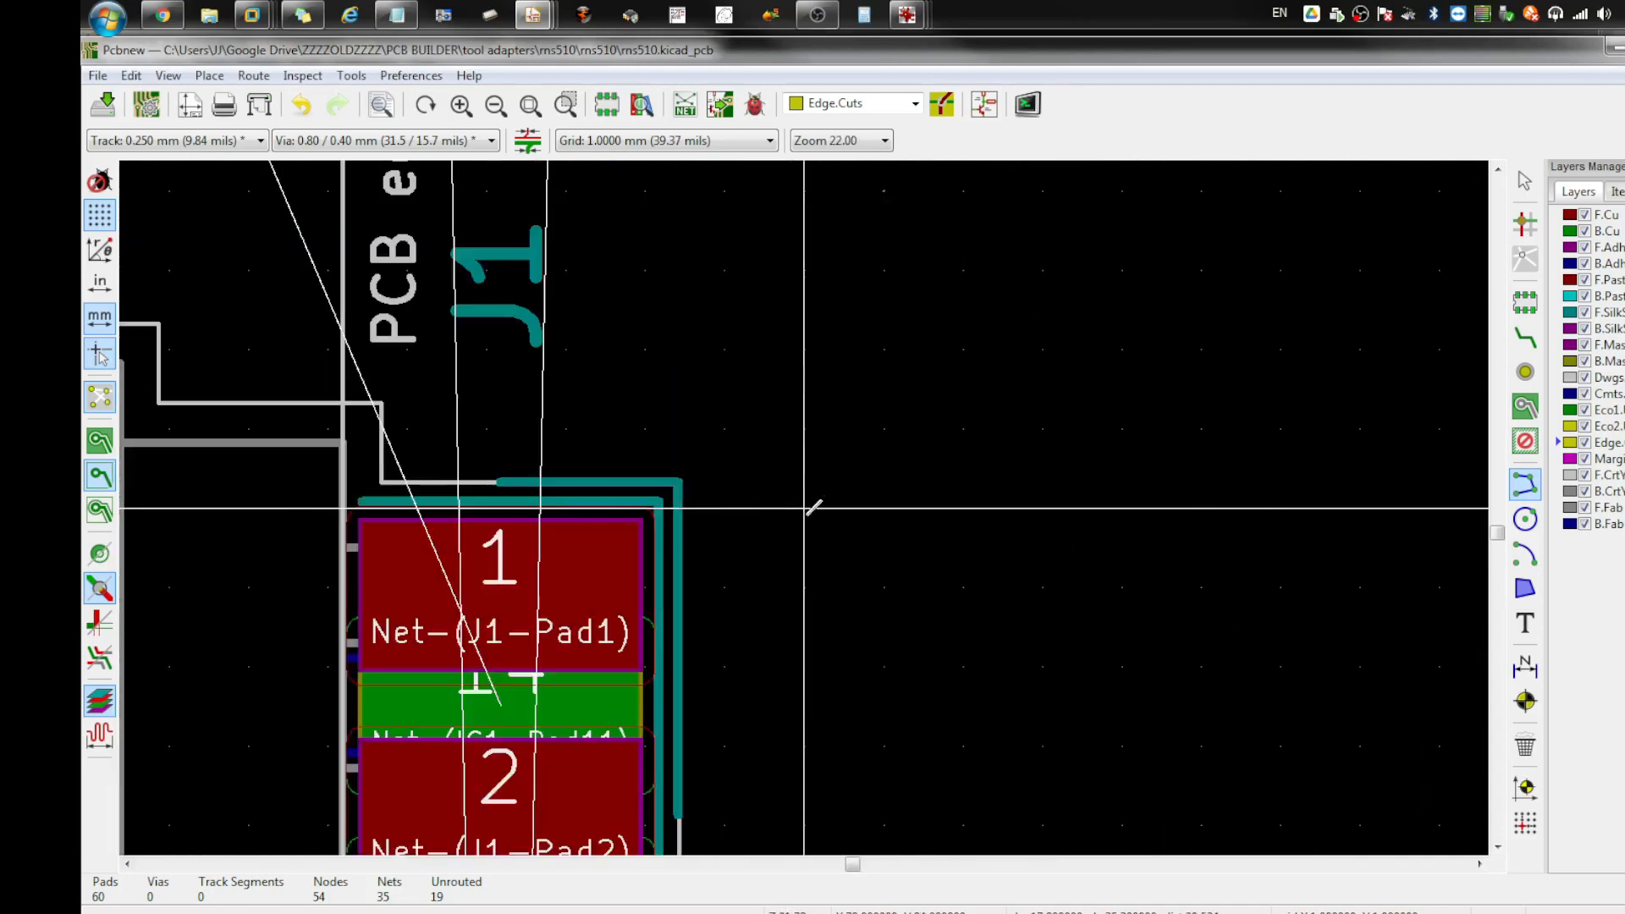
pyautogui.click(645, 428)
pyautogui.scroll(-5, 706, 556)
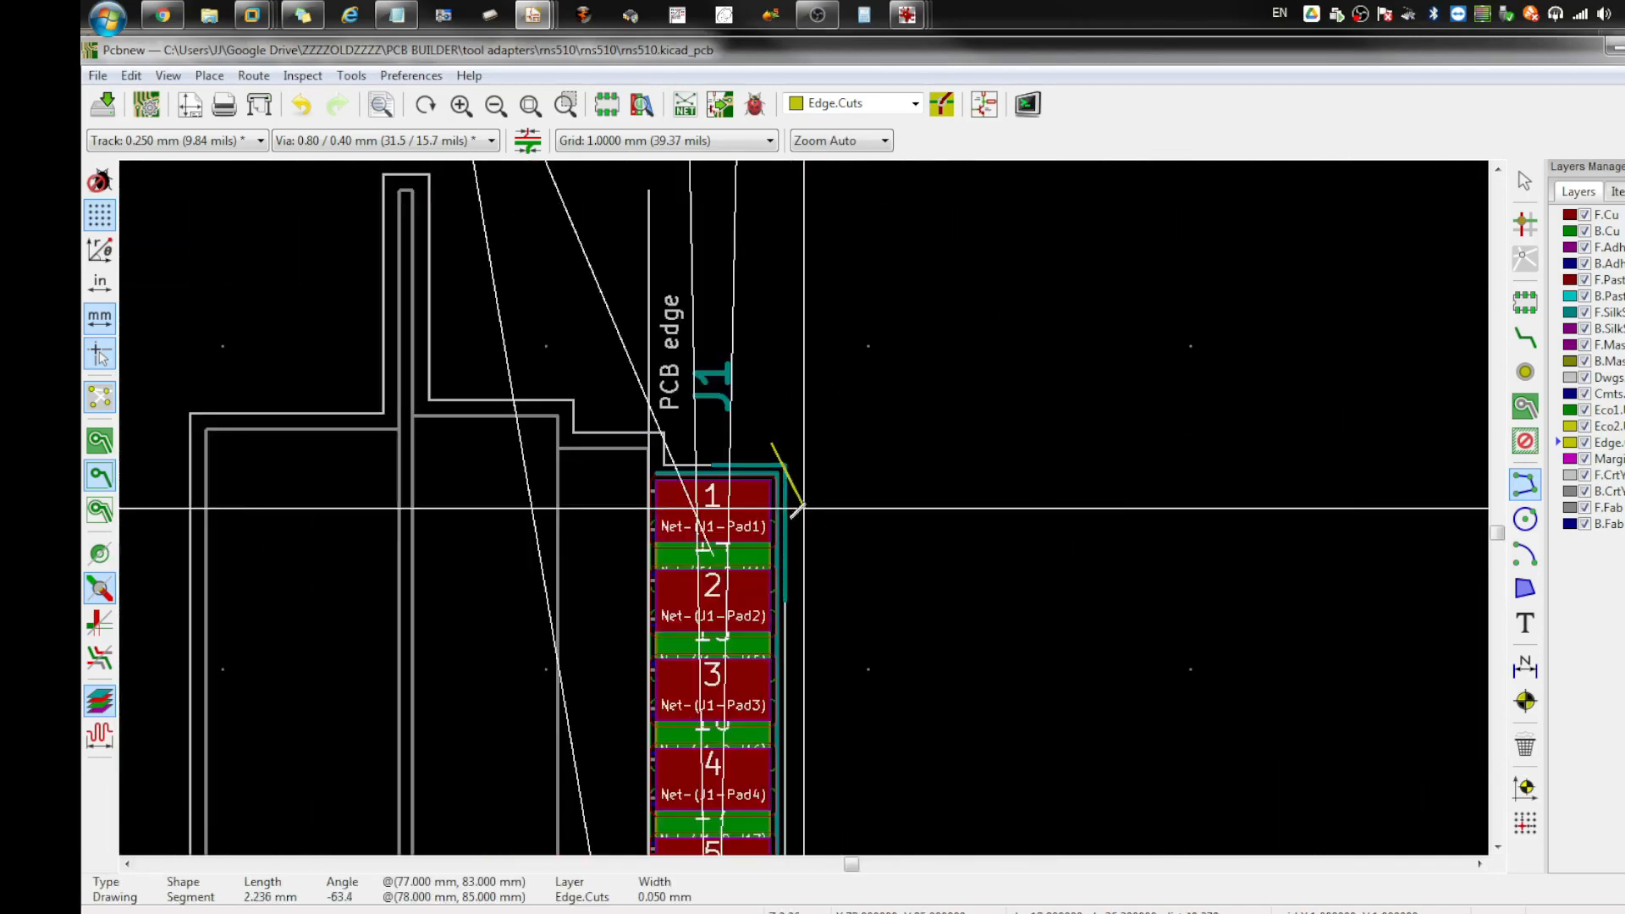
pyautogui.scroll(5, 811, 500)
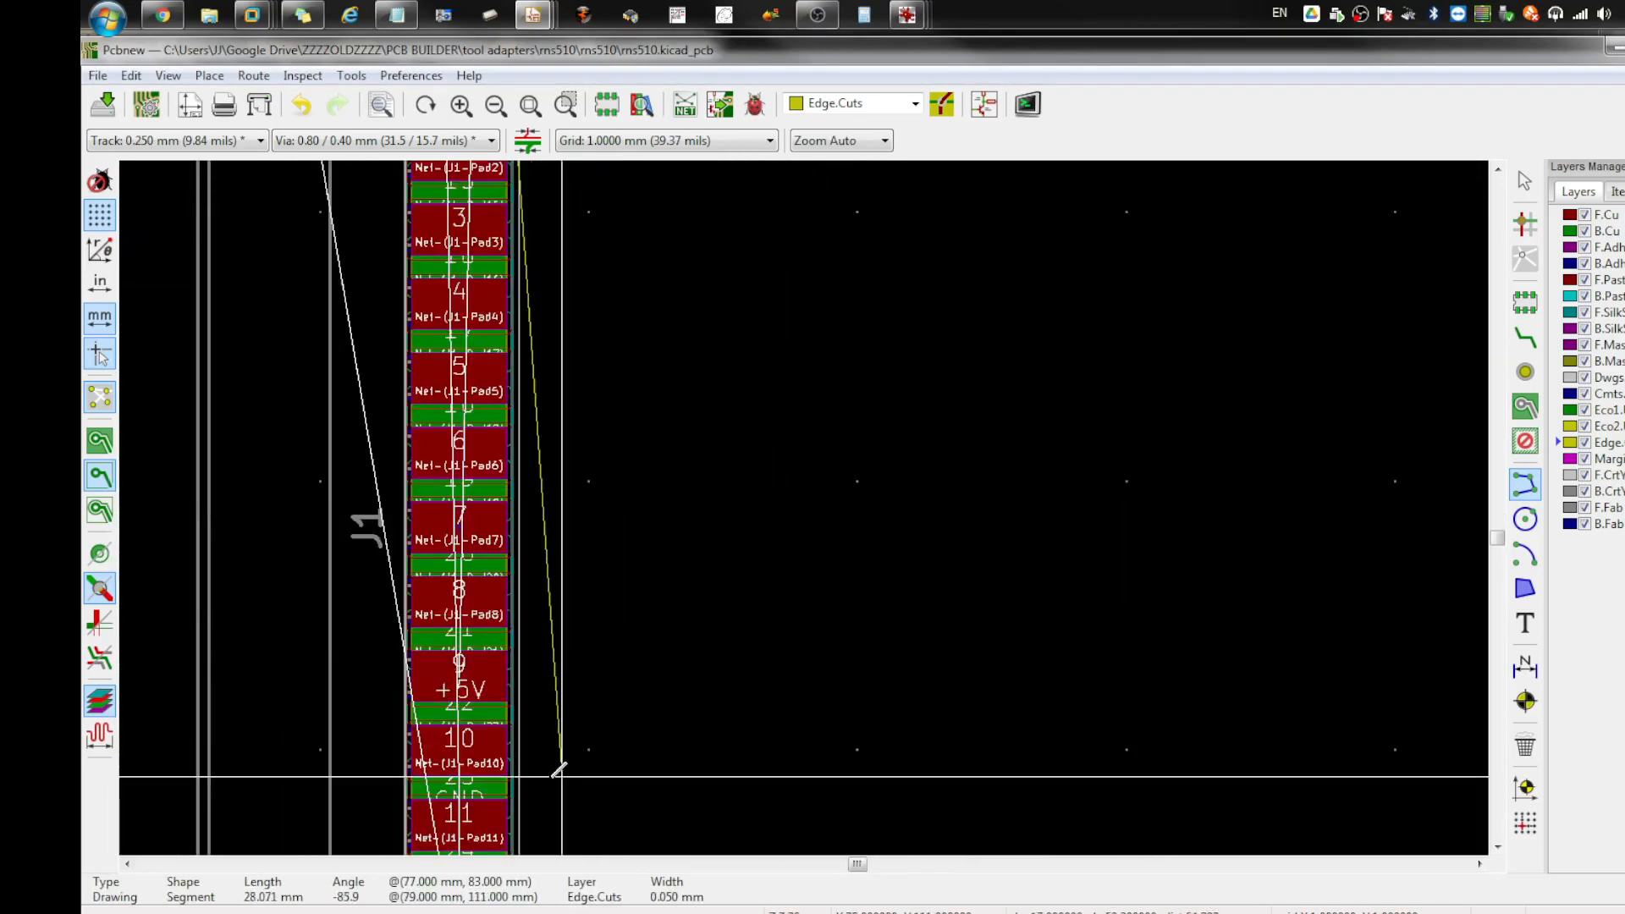
pyautogui.scroll(-1, 563, 770)
# Step: Switch the active grid to the 36 mm user grid
pyautogui.click(665, 140)
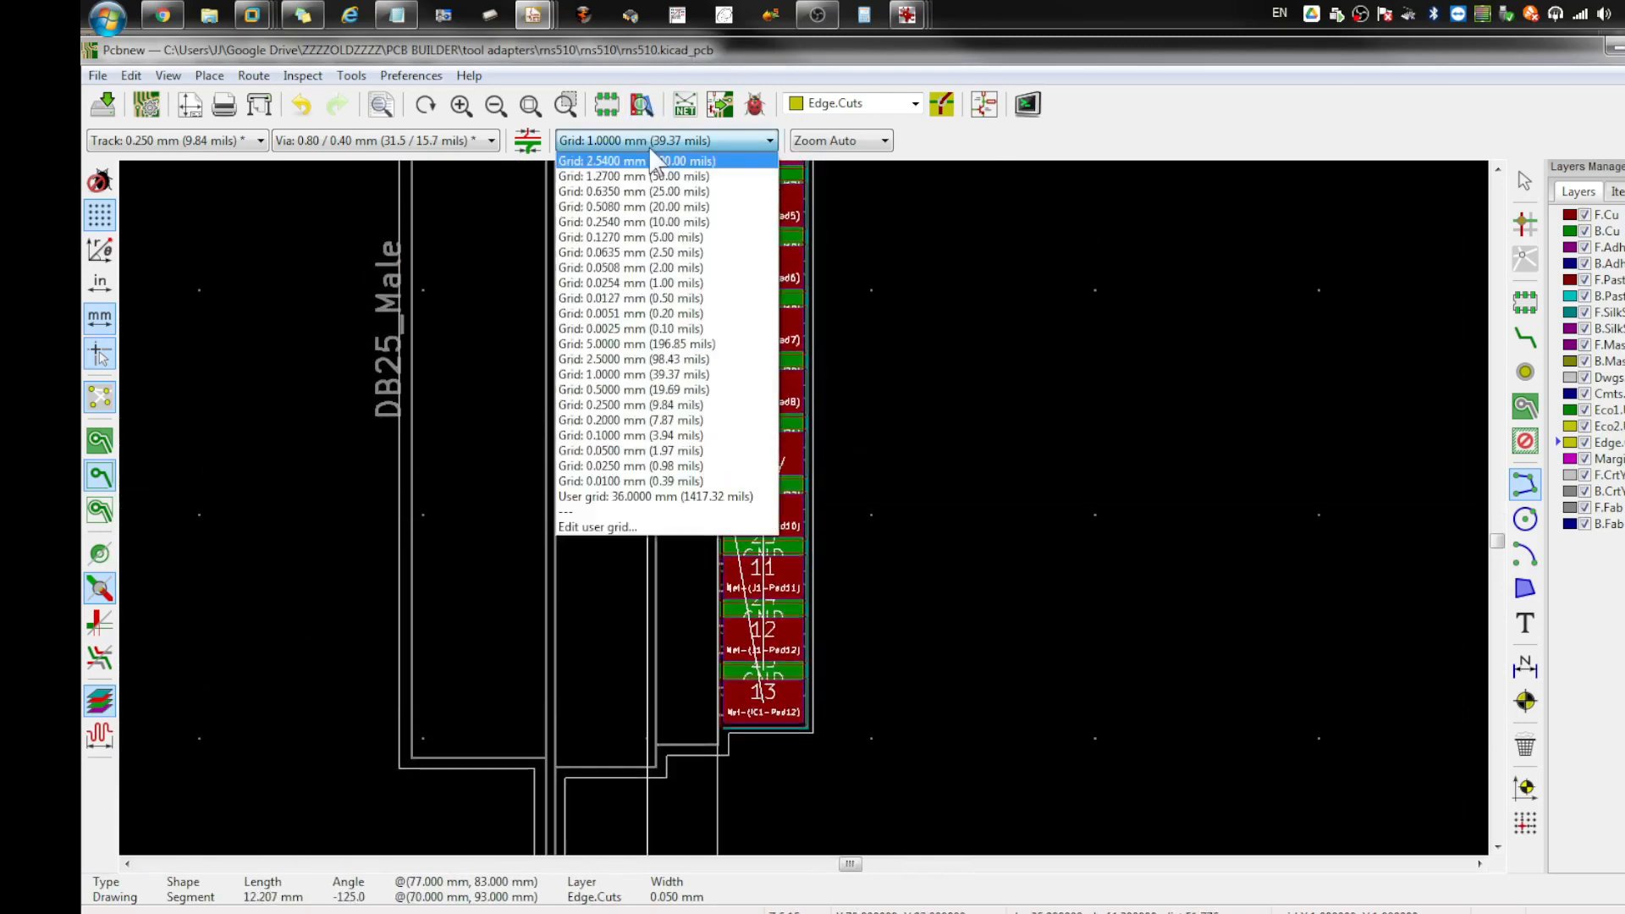
pyautogui.click(711, 497)
pyautogui.scroll(2, 806, 506)
pyautogui.scroll(1, 809, 501)
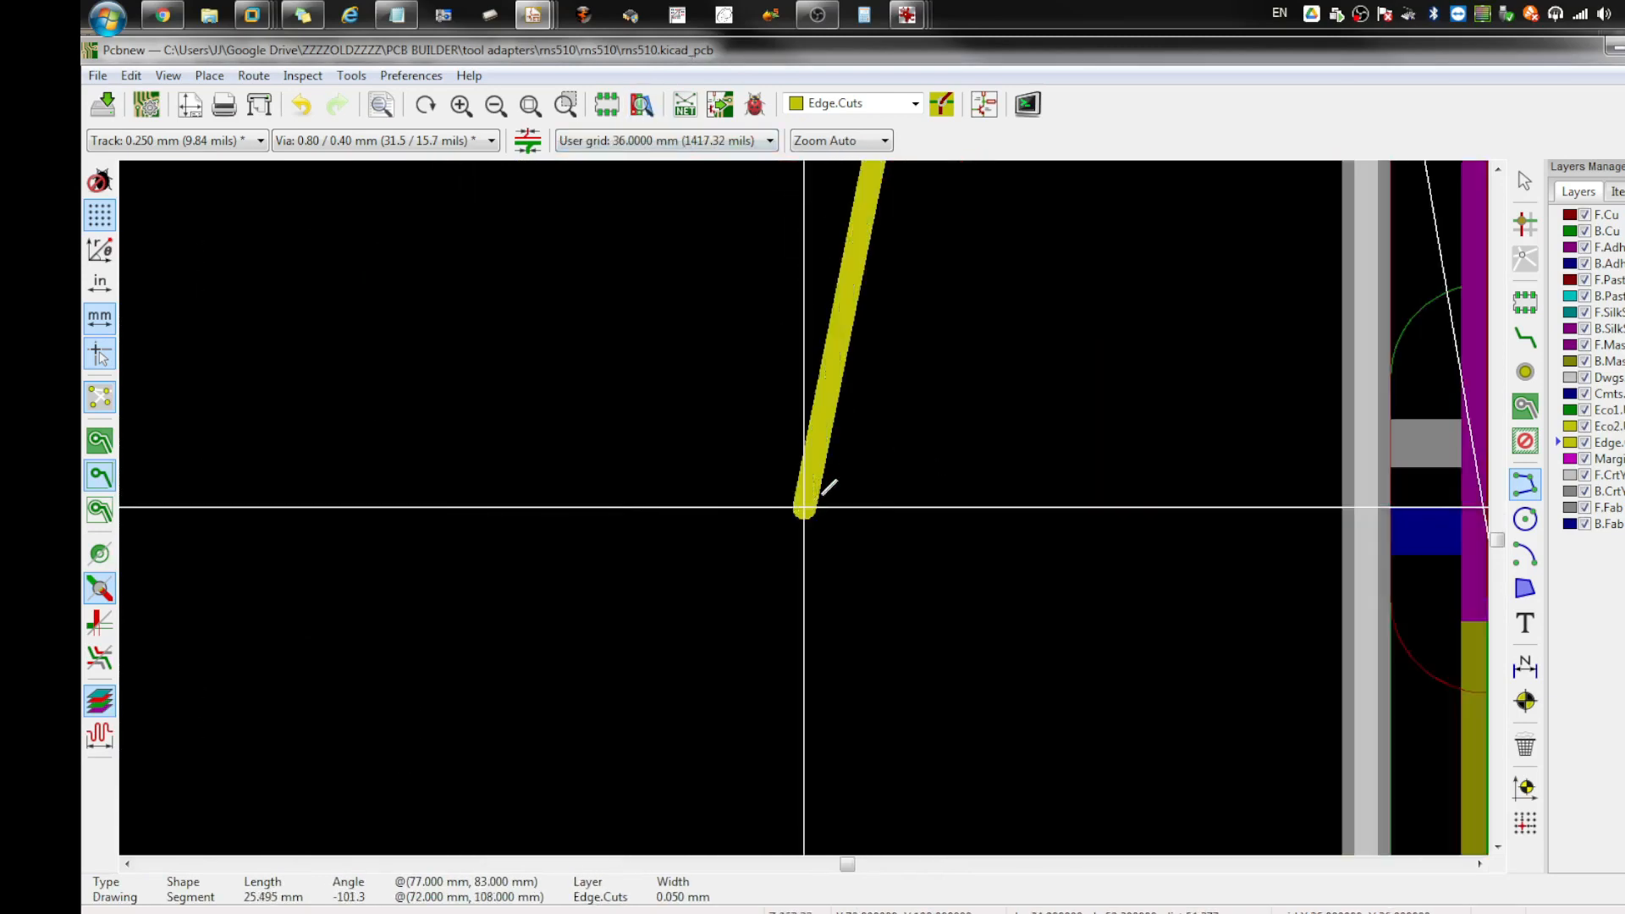
pyautogui.scroll(-4, 809, 502)
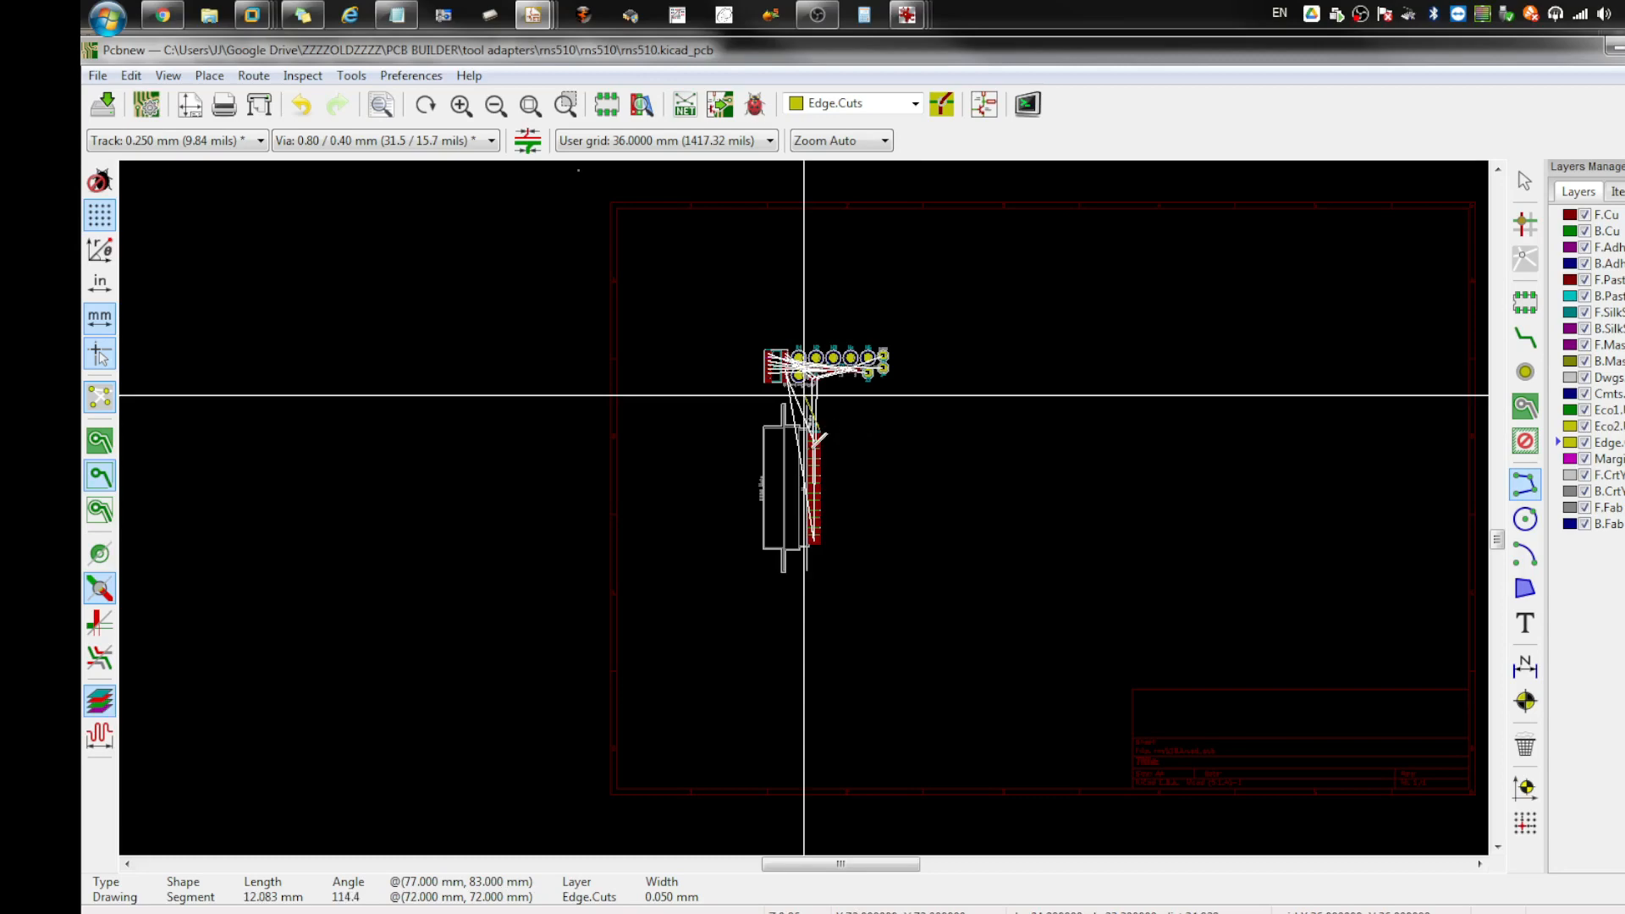
pyautogui.scroll(2, 805, 508)
pyautogui.scroll(-1, 804, 508)
pyautogui.scroll(2, 804, 234)
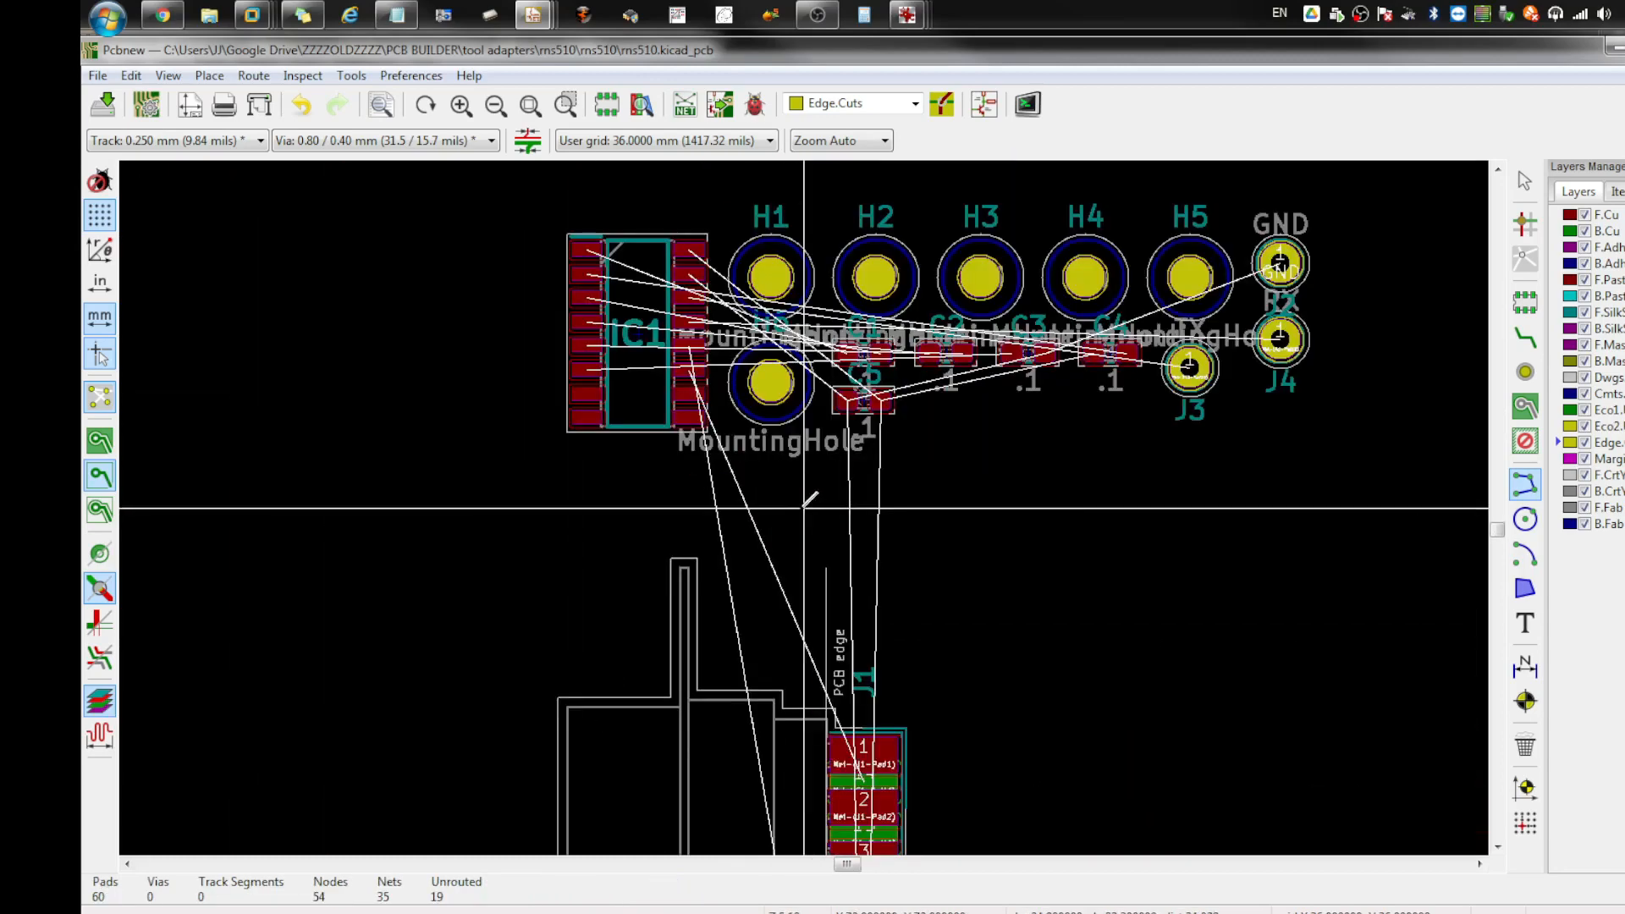
pyautogui.scroll(3, 910, 728)
pyautogui.scroll(-1, 808, 508)
pyautogui.scroll(-4, 847, 525)
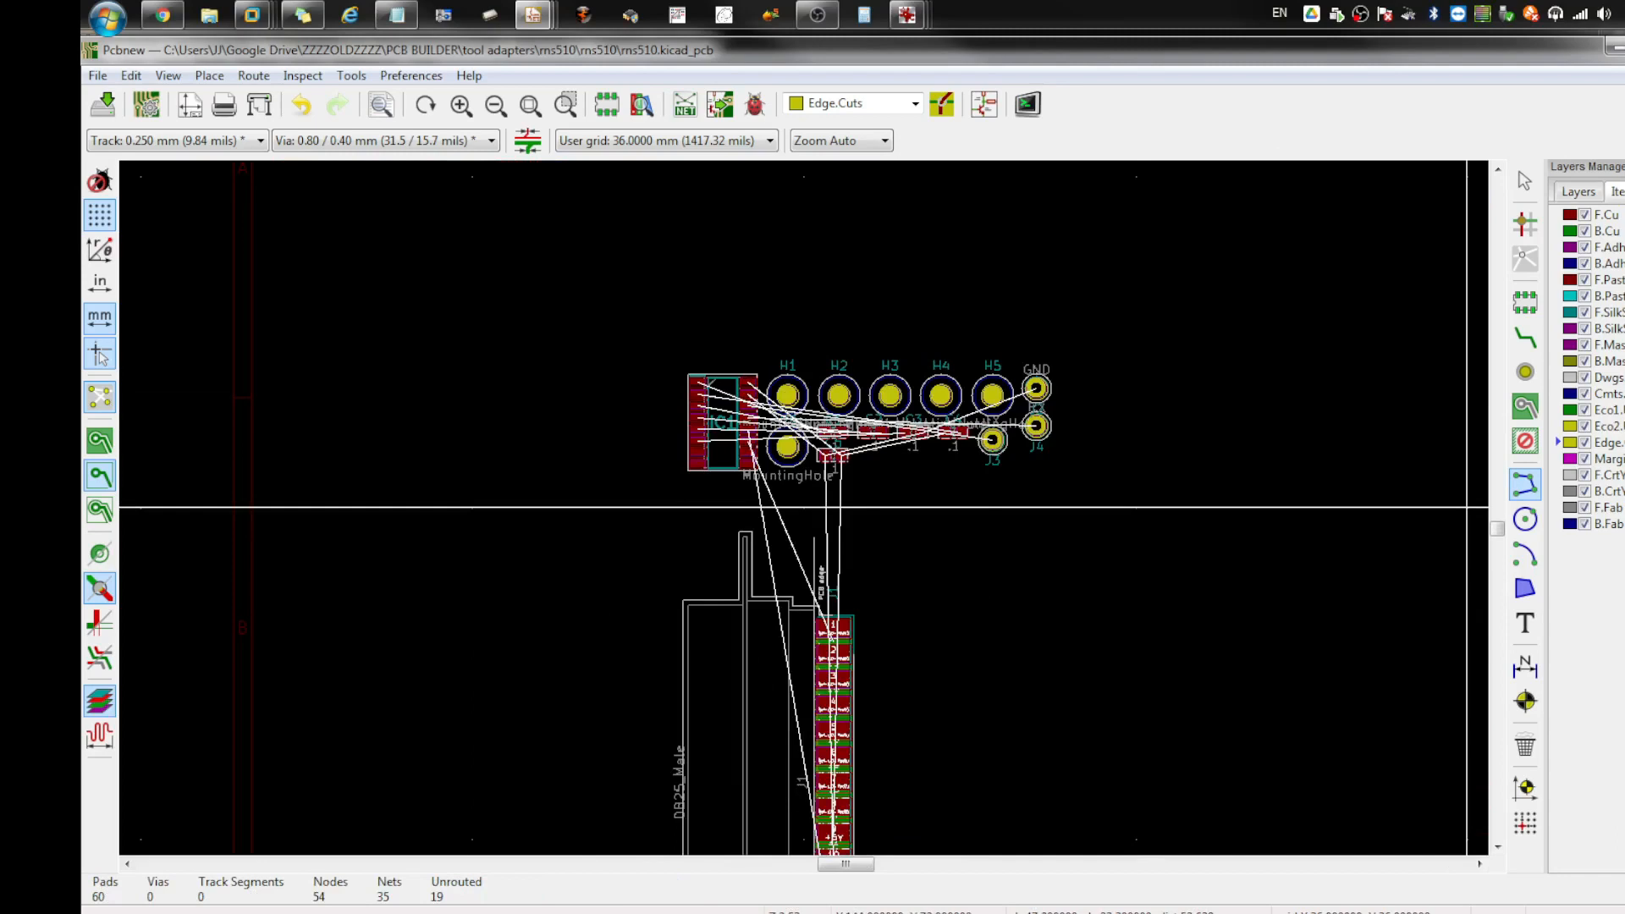
# Step: Hide the ratsnest in the board view
pyautogui.click(1617, 191)
pyautogui.click(1575, 446)
pyautogui.scroll(1, 804, 838)
pyautogui.scroll(1, 809, 503)
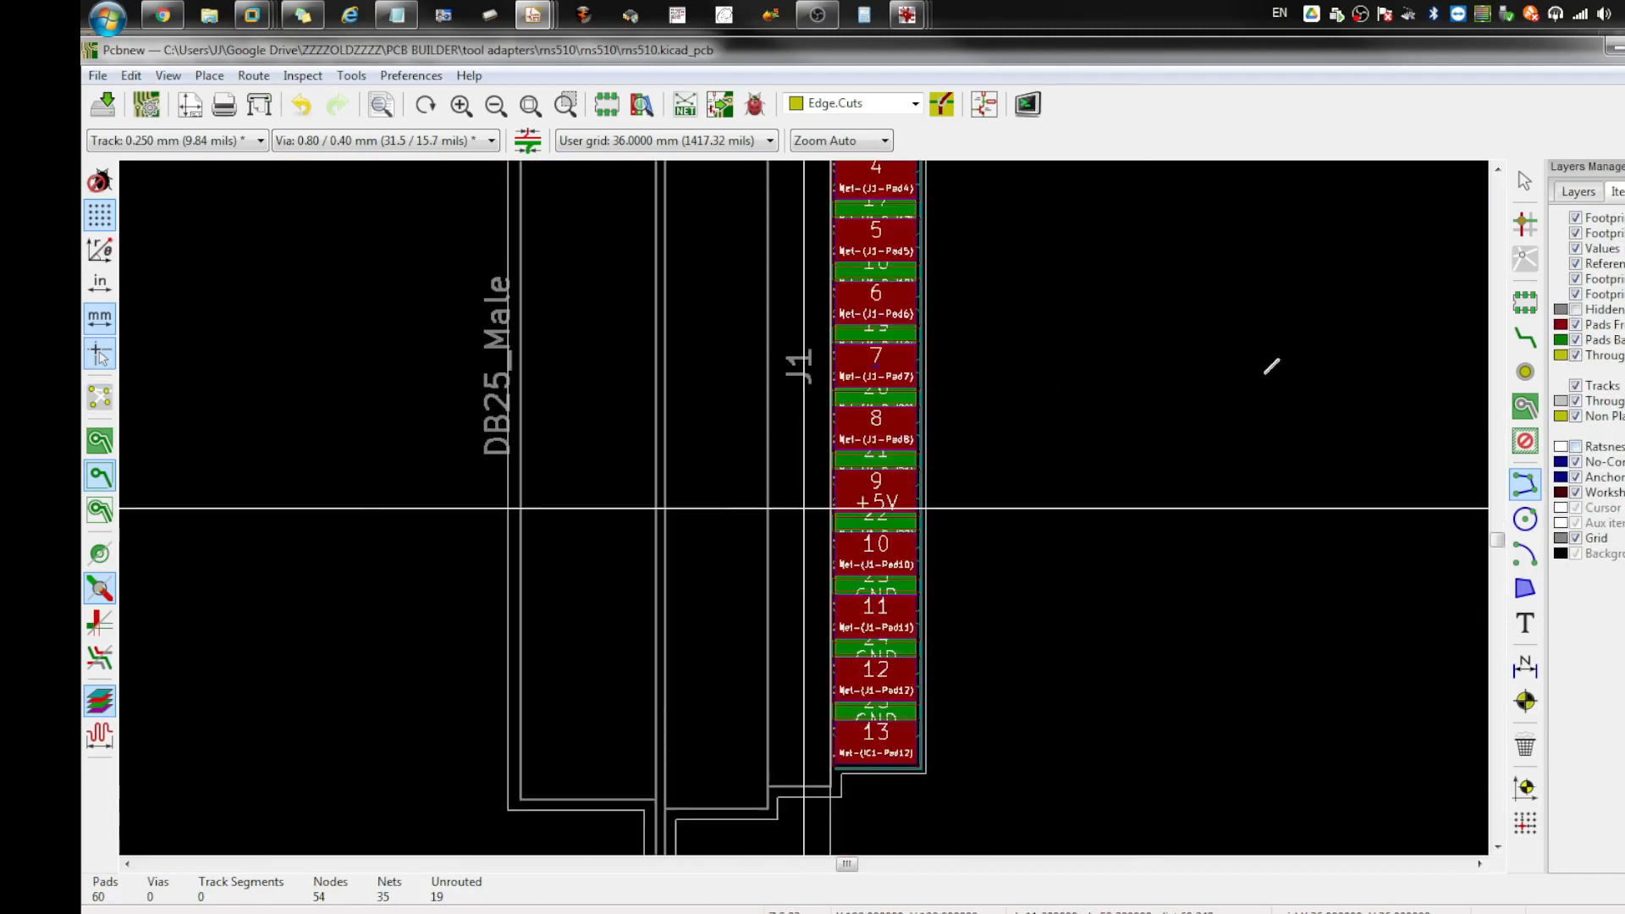
# Step: Draw a vertical 36 mm Edge.Cuts line in the empty area beside the footprints, from (144, 72) to (144, 108) mm
pyautogui.scroll(-3, 808, 500)
pyautogui.click(966, 345)
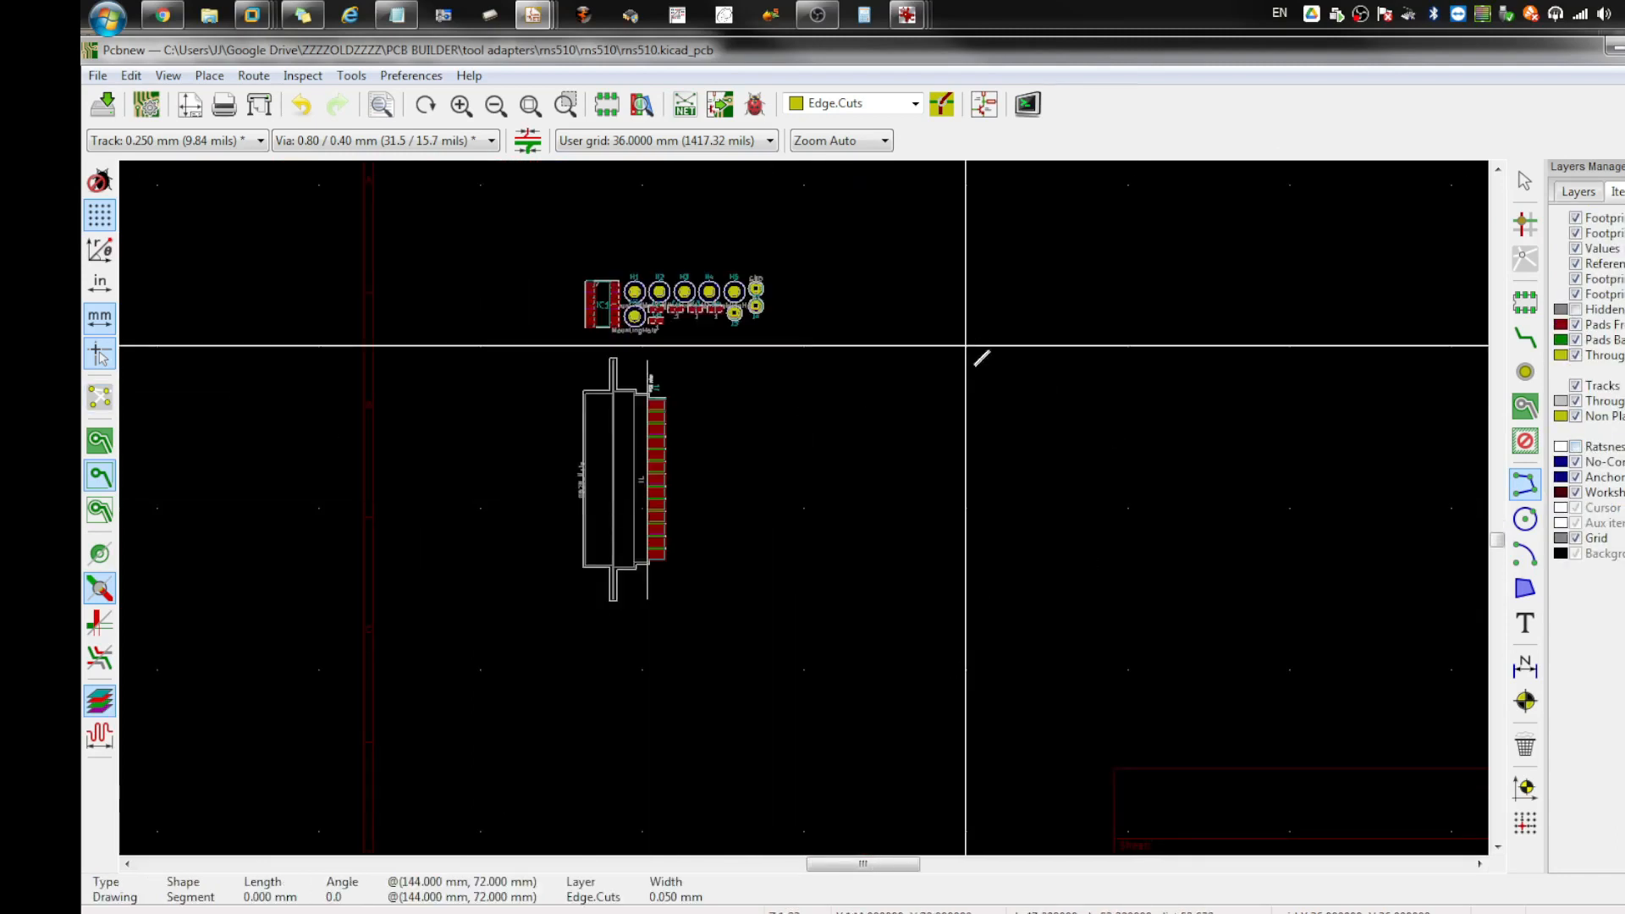
pyautogui.click(1048, 479)
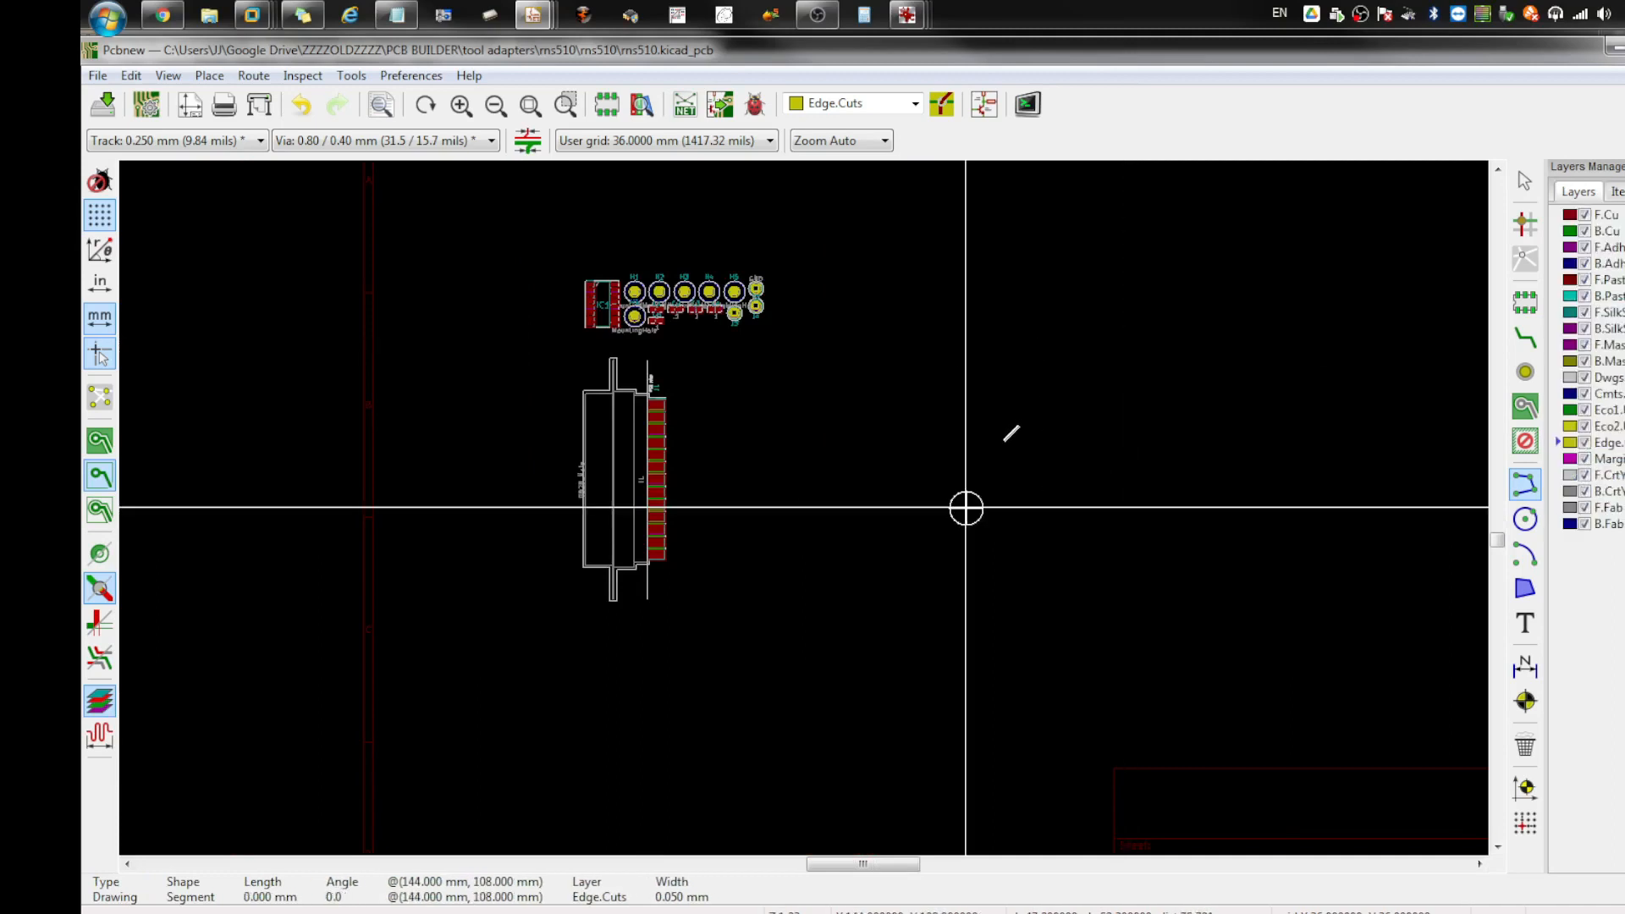
pyautogui.press('Escape')
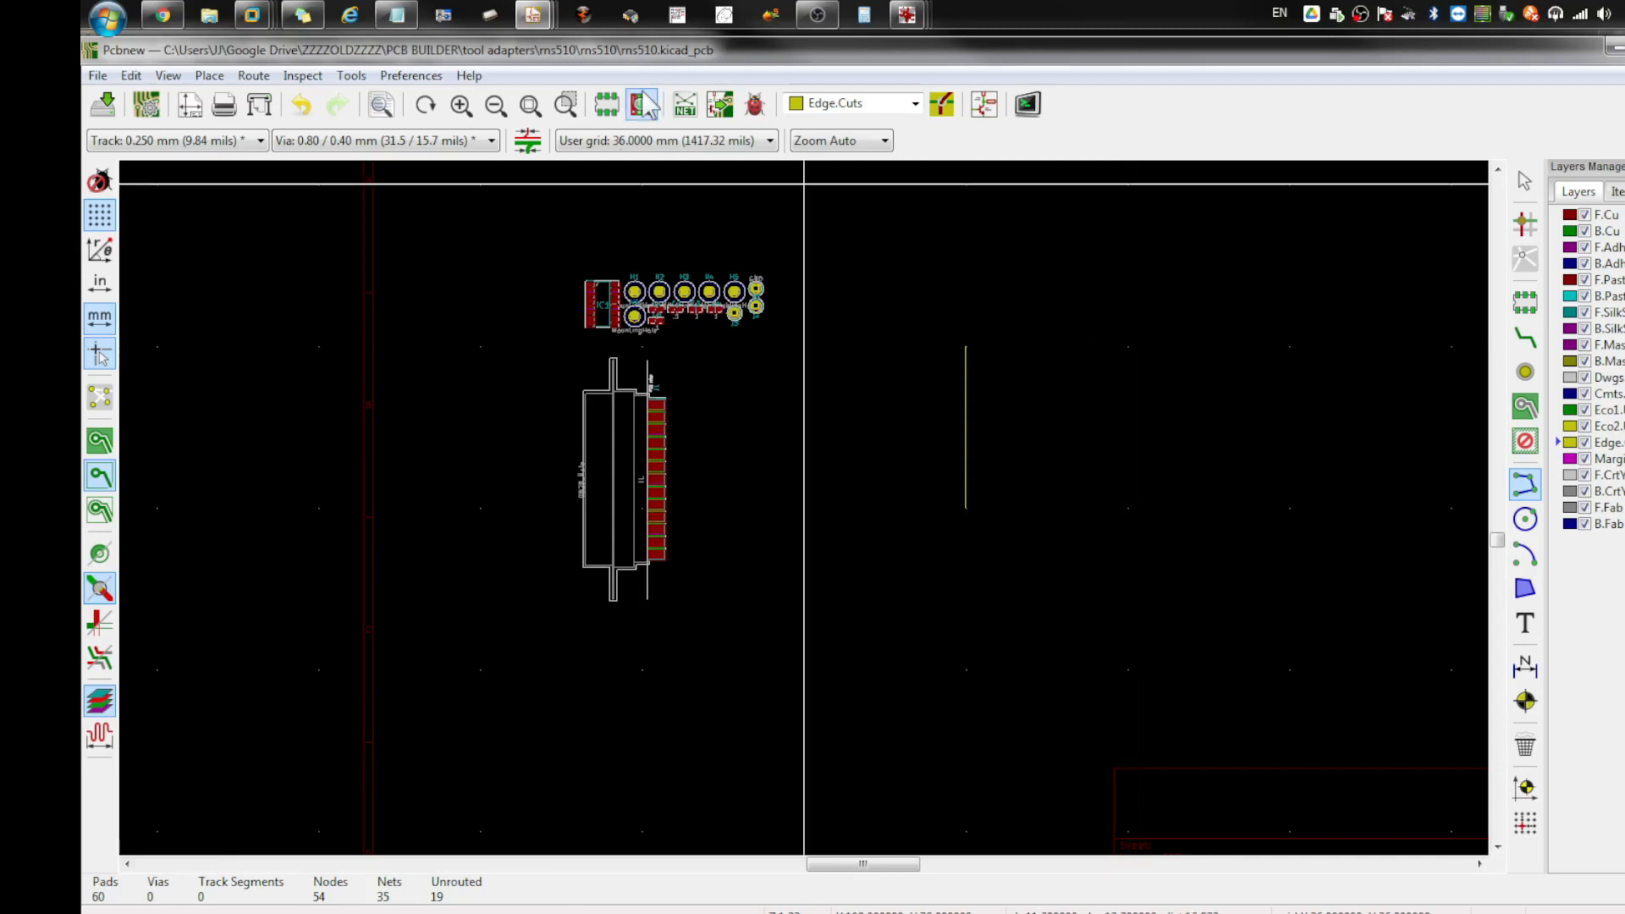
pyautogui.click(615, 141)
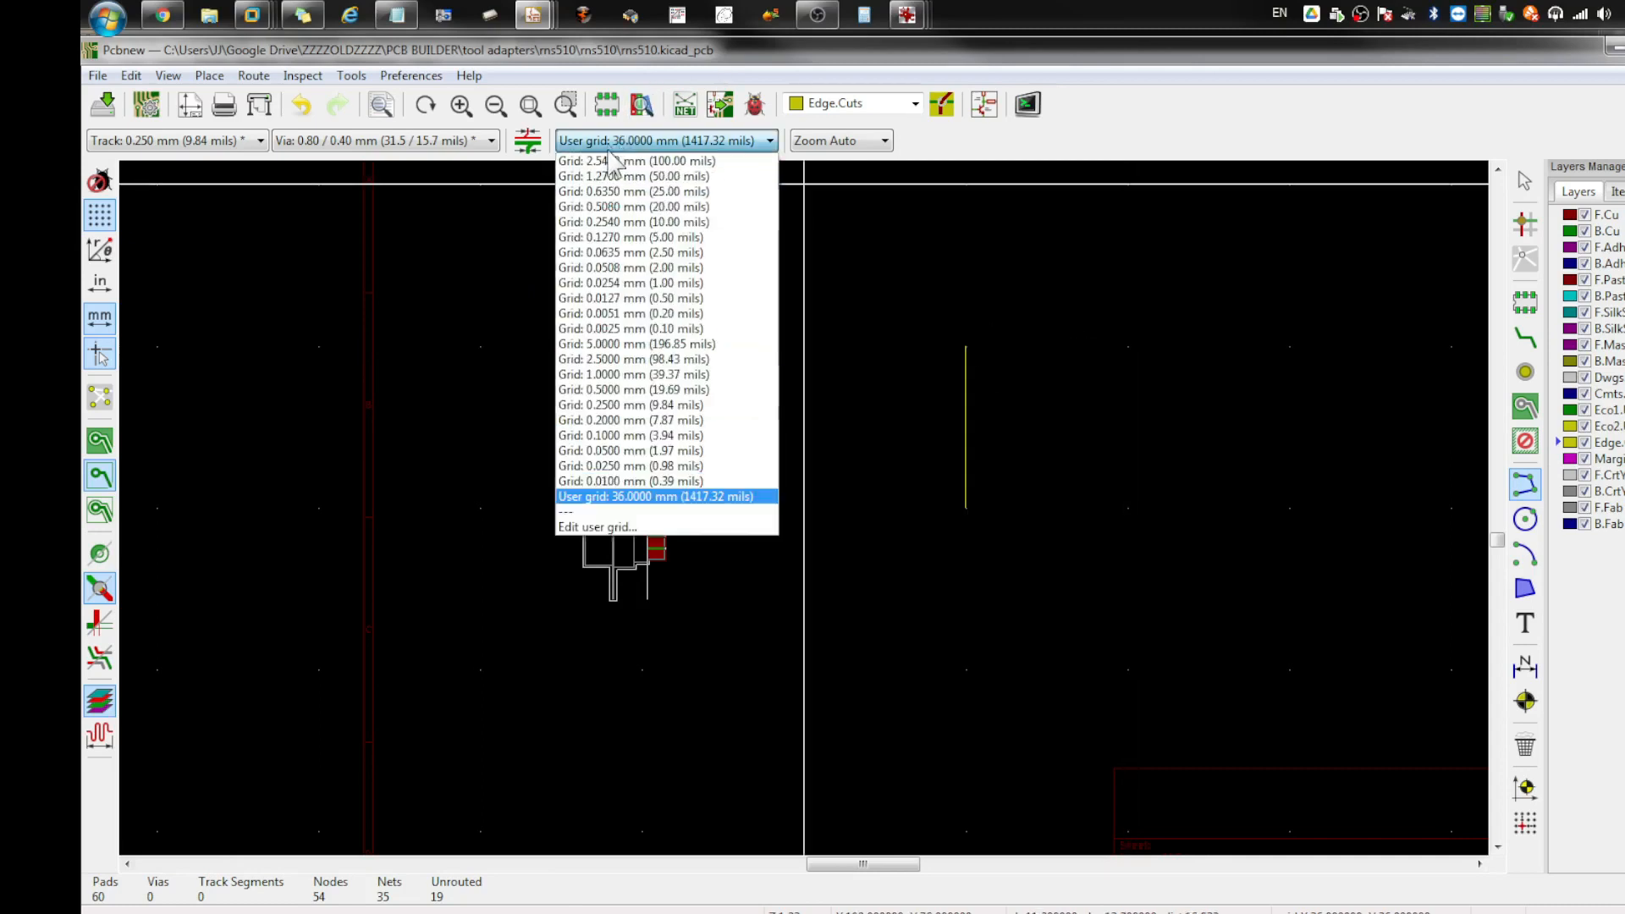
pyautogui.click(666, 344)
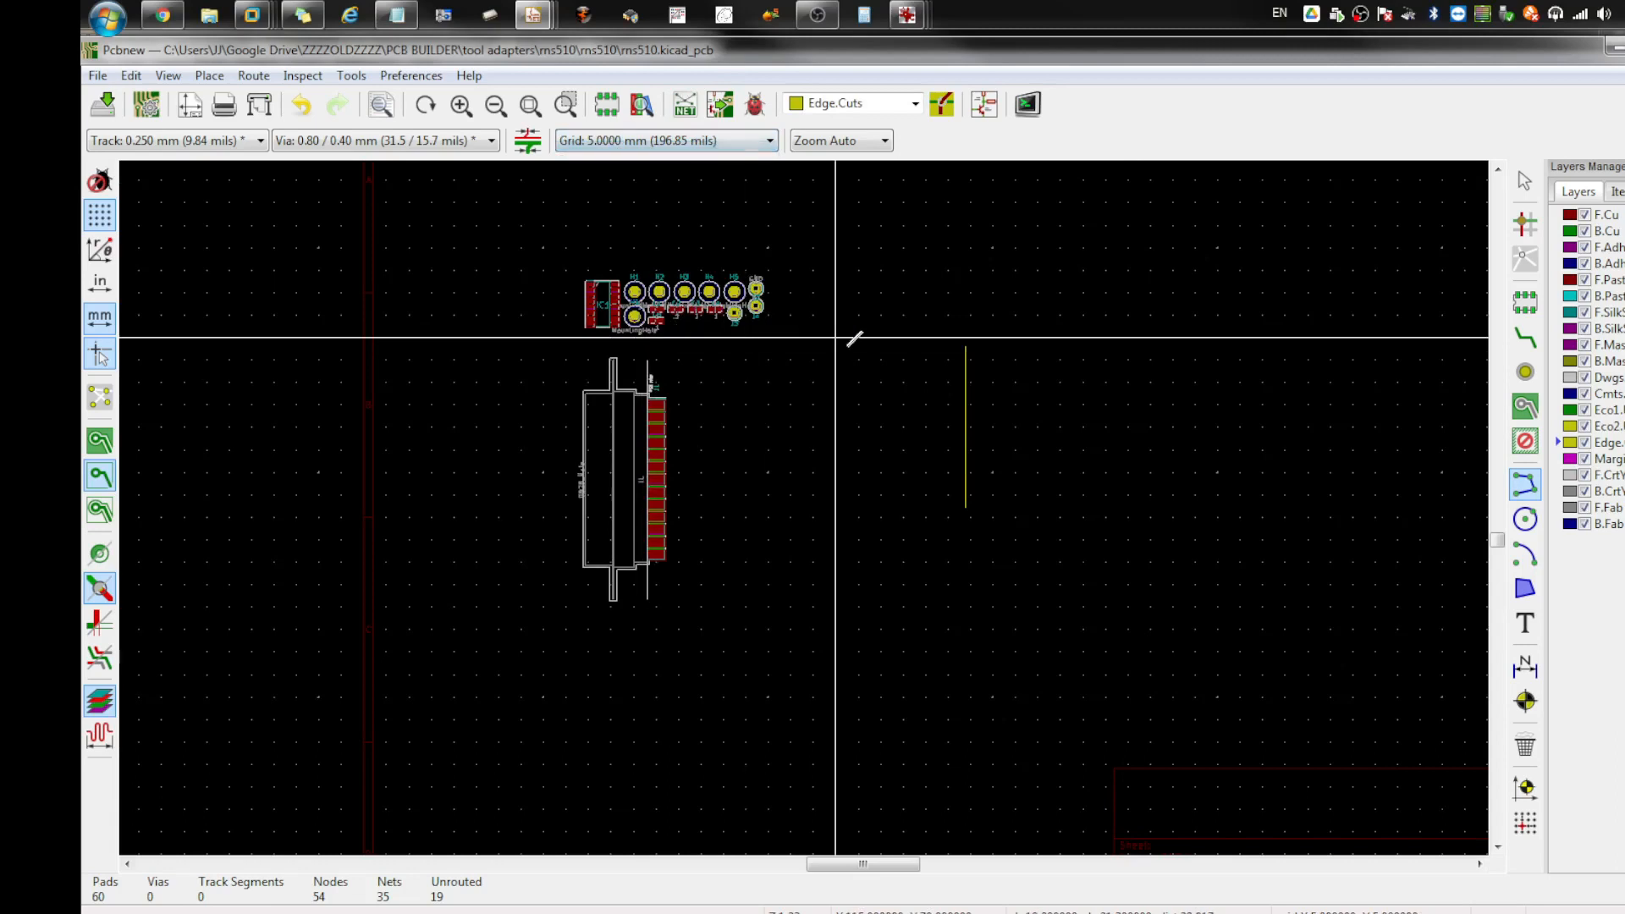
pyautogui.click(966, 345)
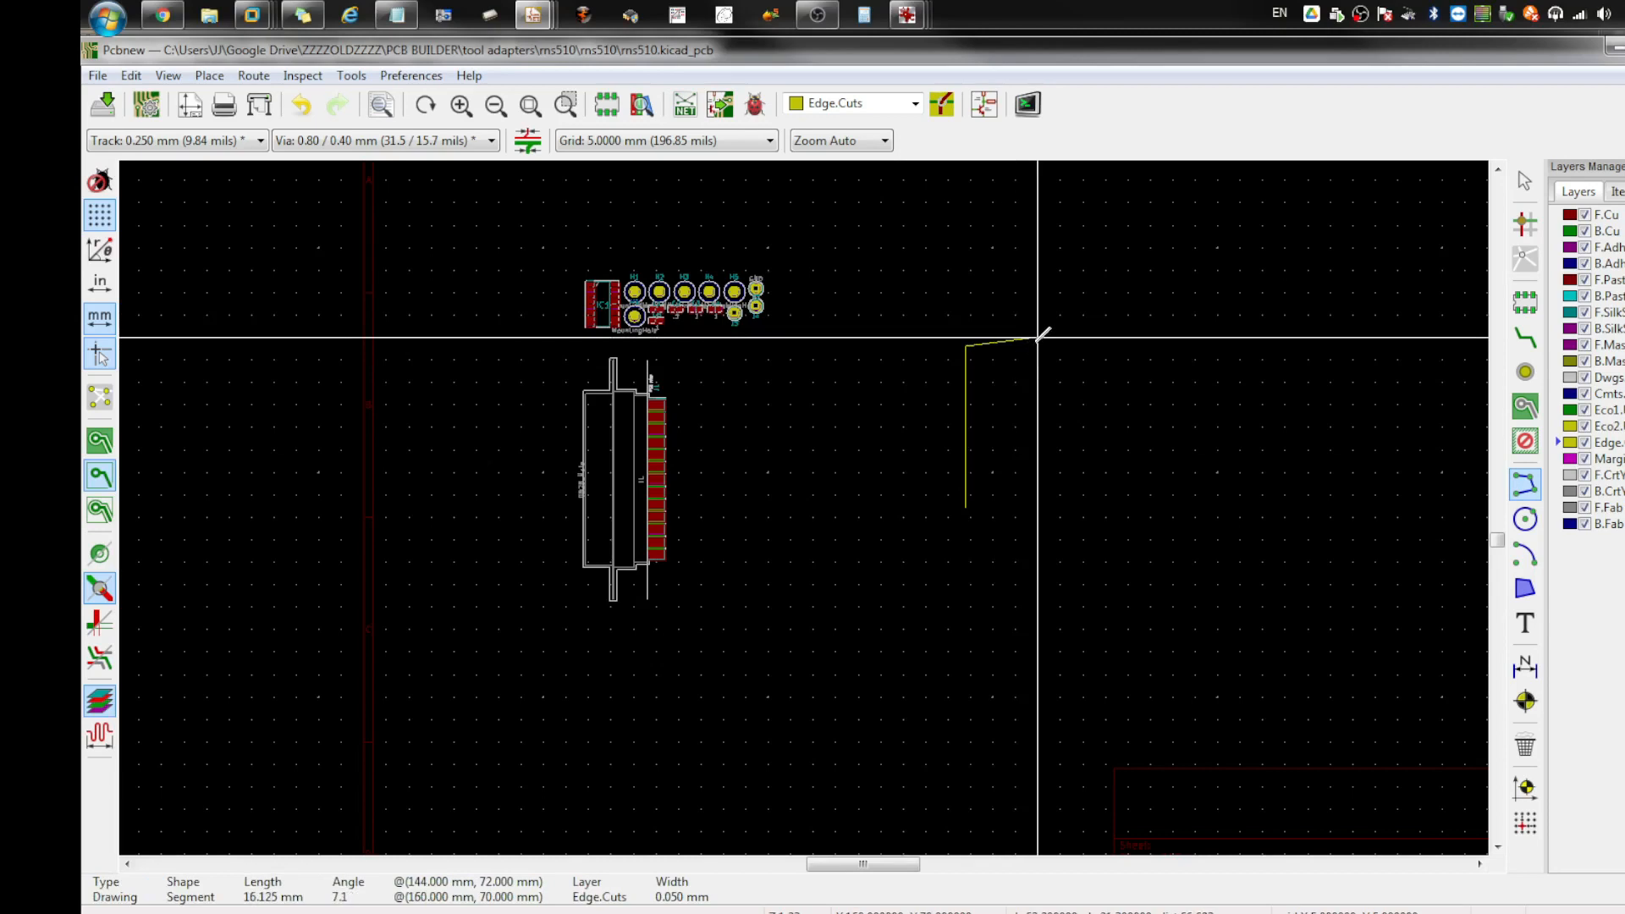
pyautogui.press('Escape')
# Step: Using a 0.1 mm grid, move the vertical edge line so its upper end sits at (144, 71.1) mm
pyautogui.click(644, 141)
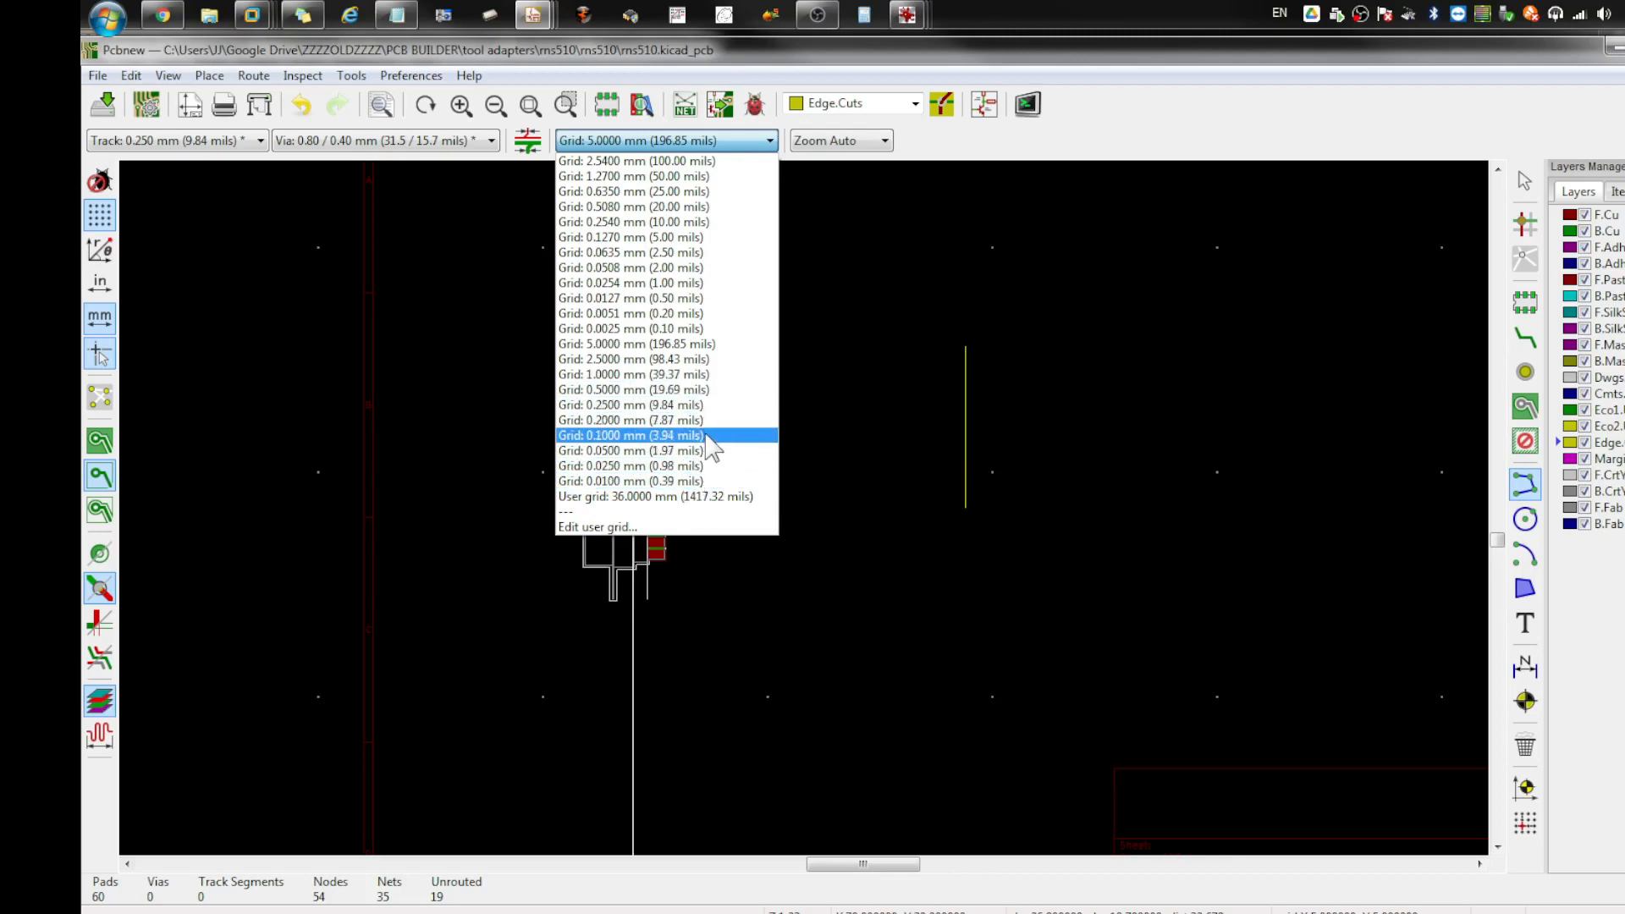
pyautogui.click(669, 435)
pyautogui.press('Escape')
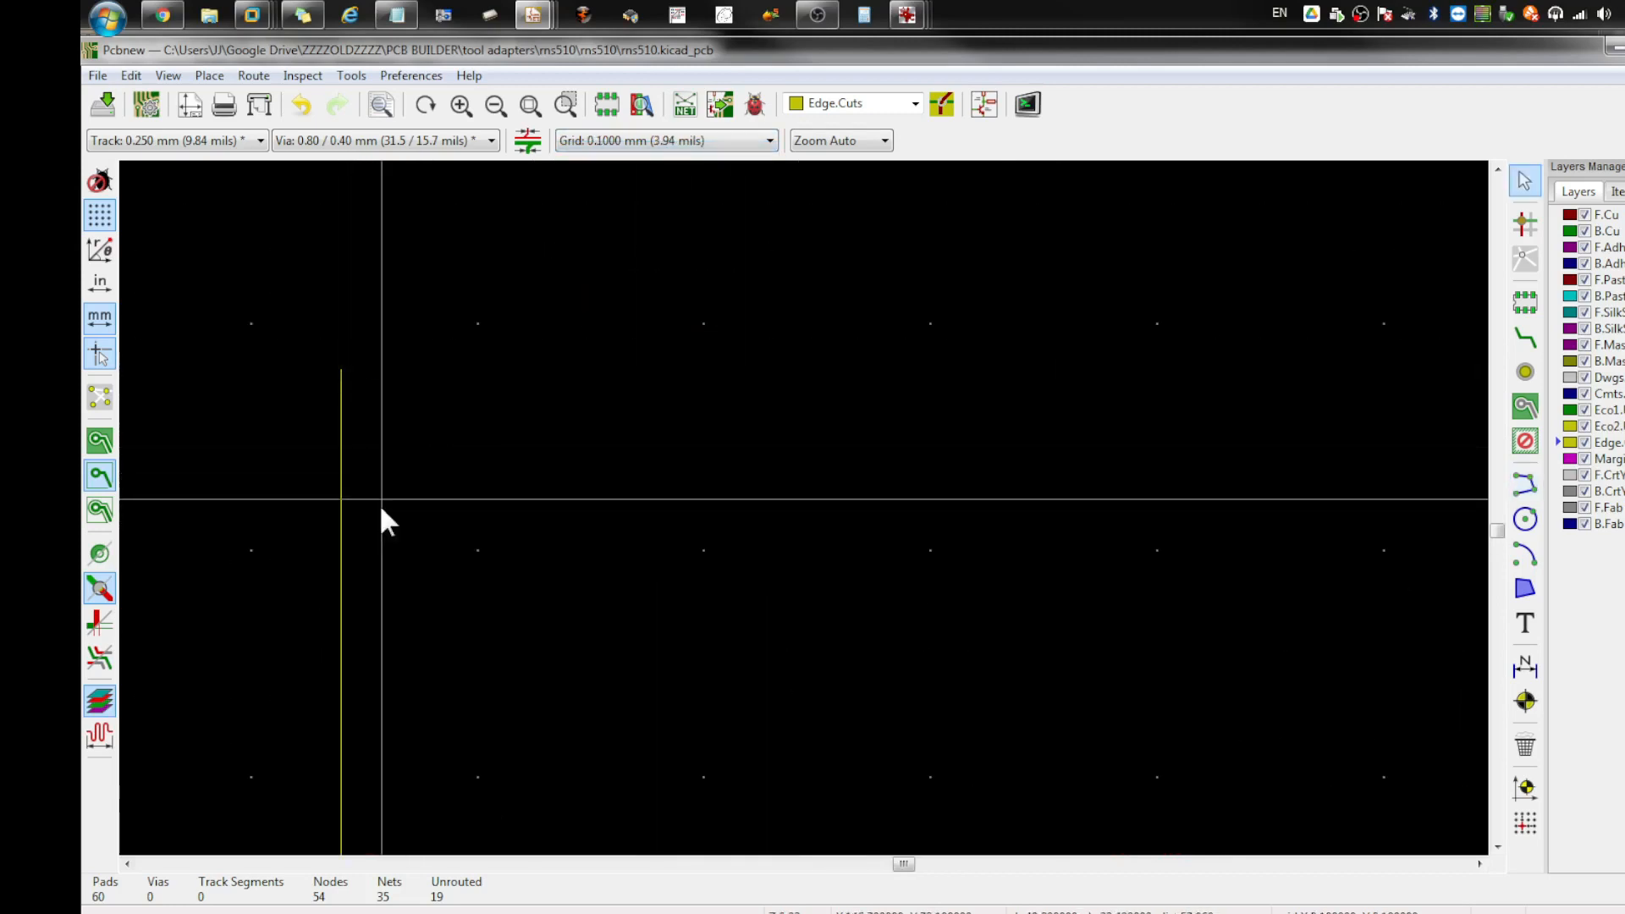
pyautogui.click(341, 512)
pyautogui.press('m')
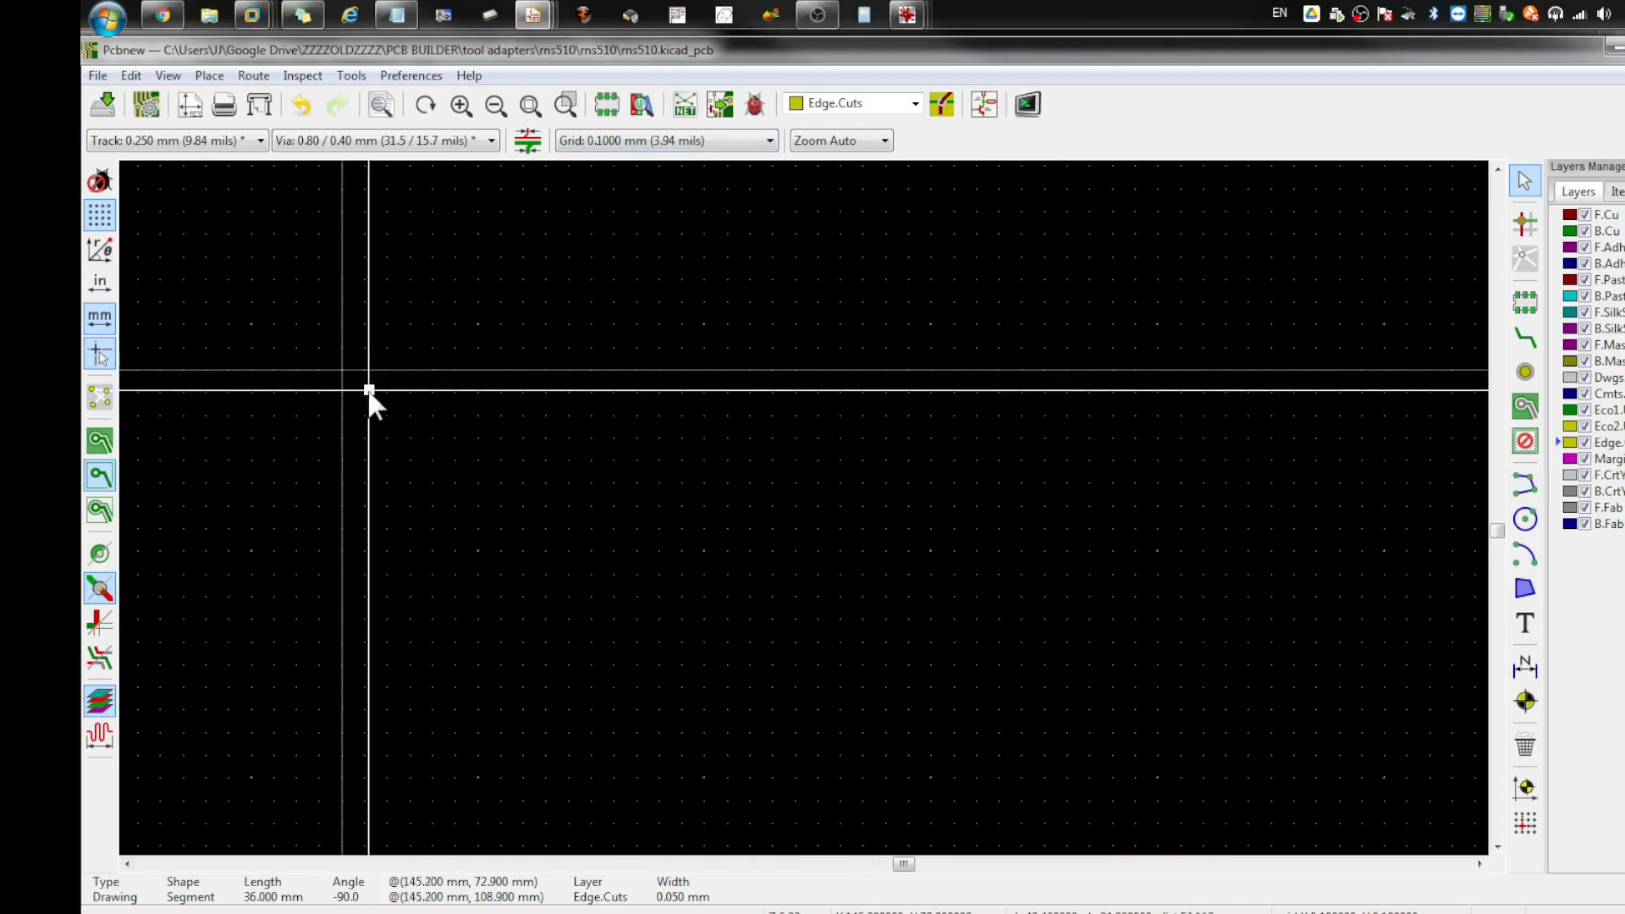
pyautogui.click(342, 348)
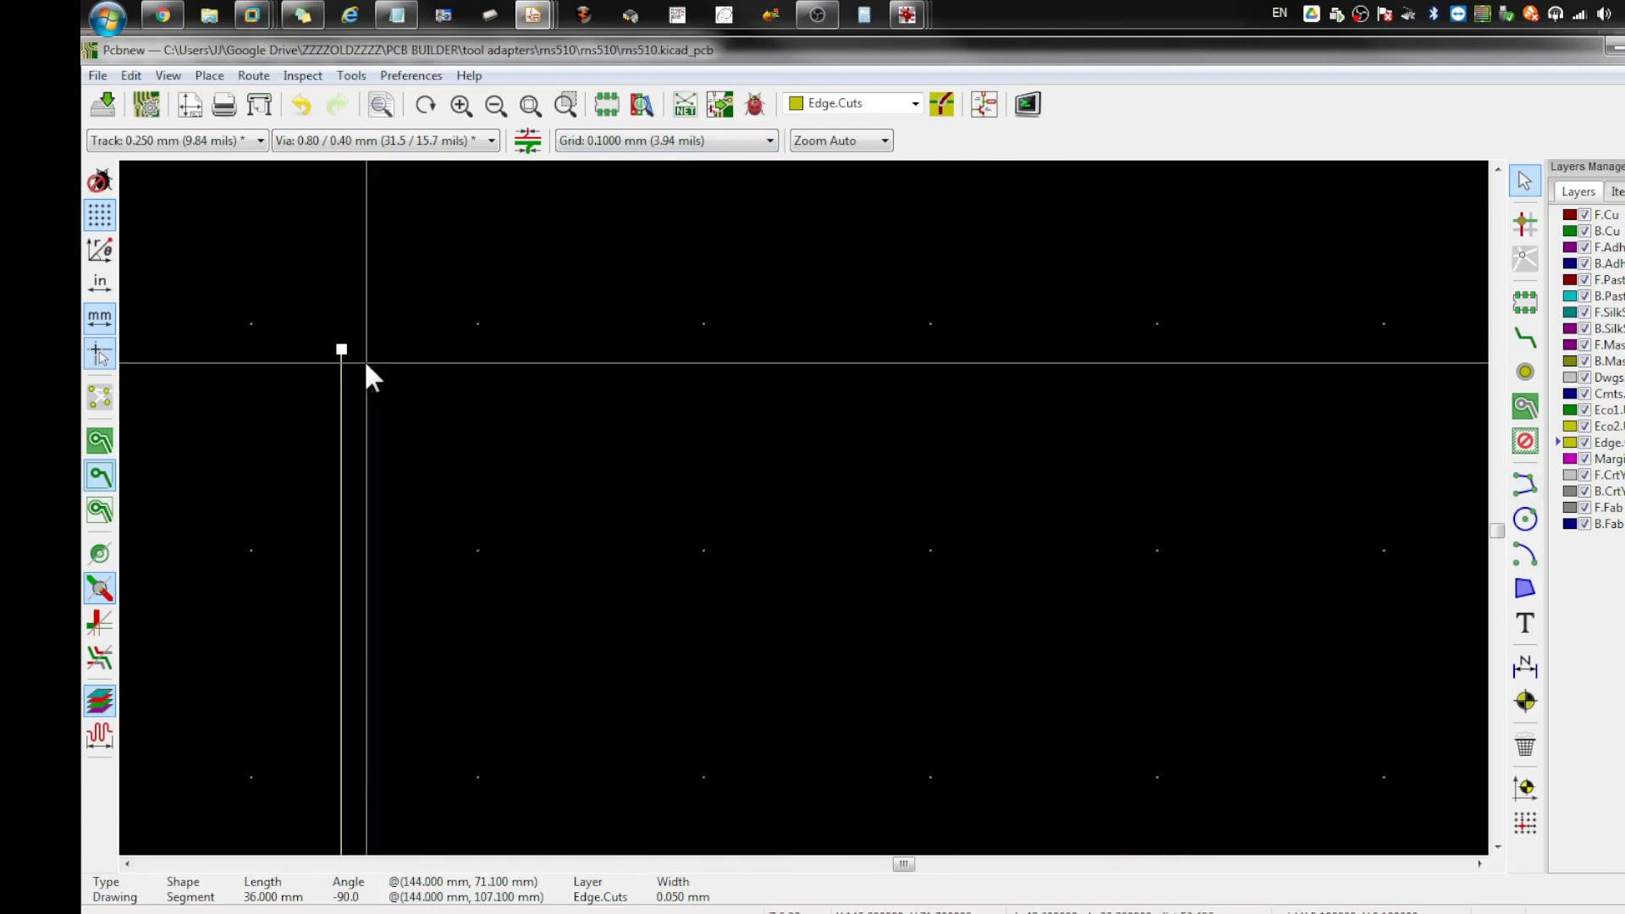
pyautogui.click(1526, 343)
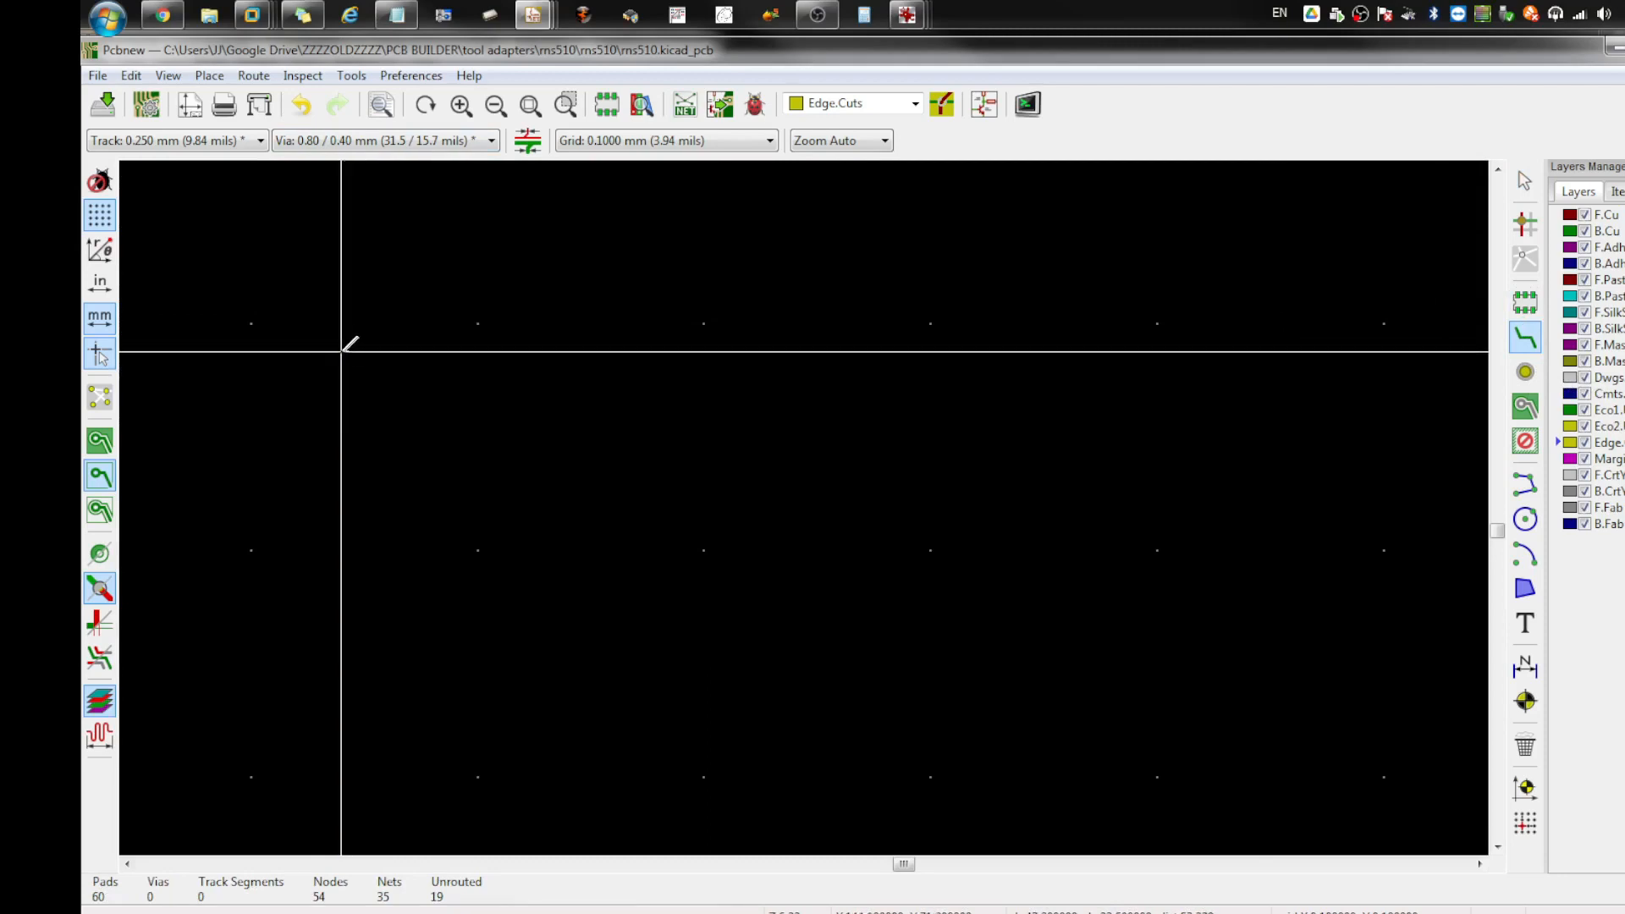
pyautogui.click(351, 343)
pyautogui.click(982, 556)
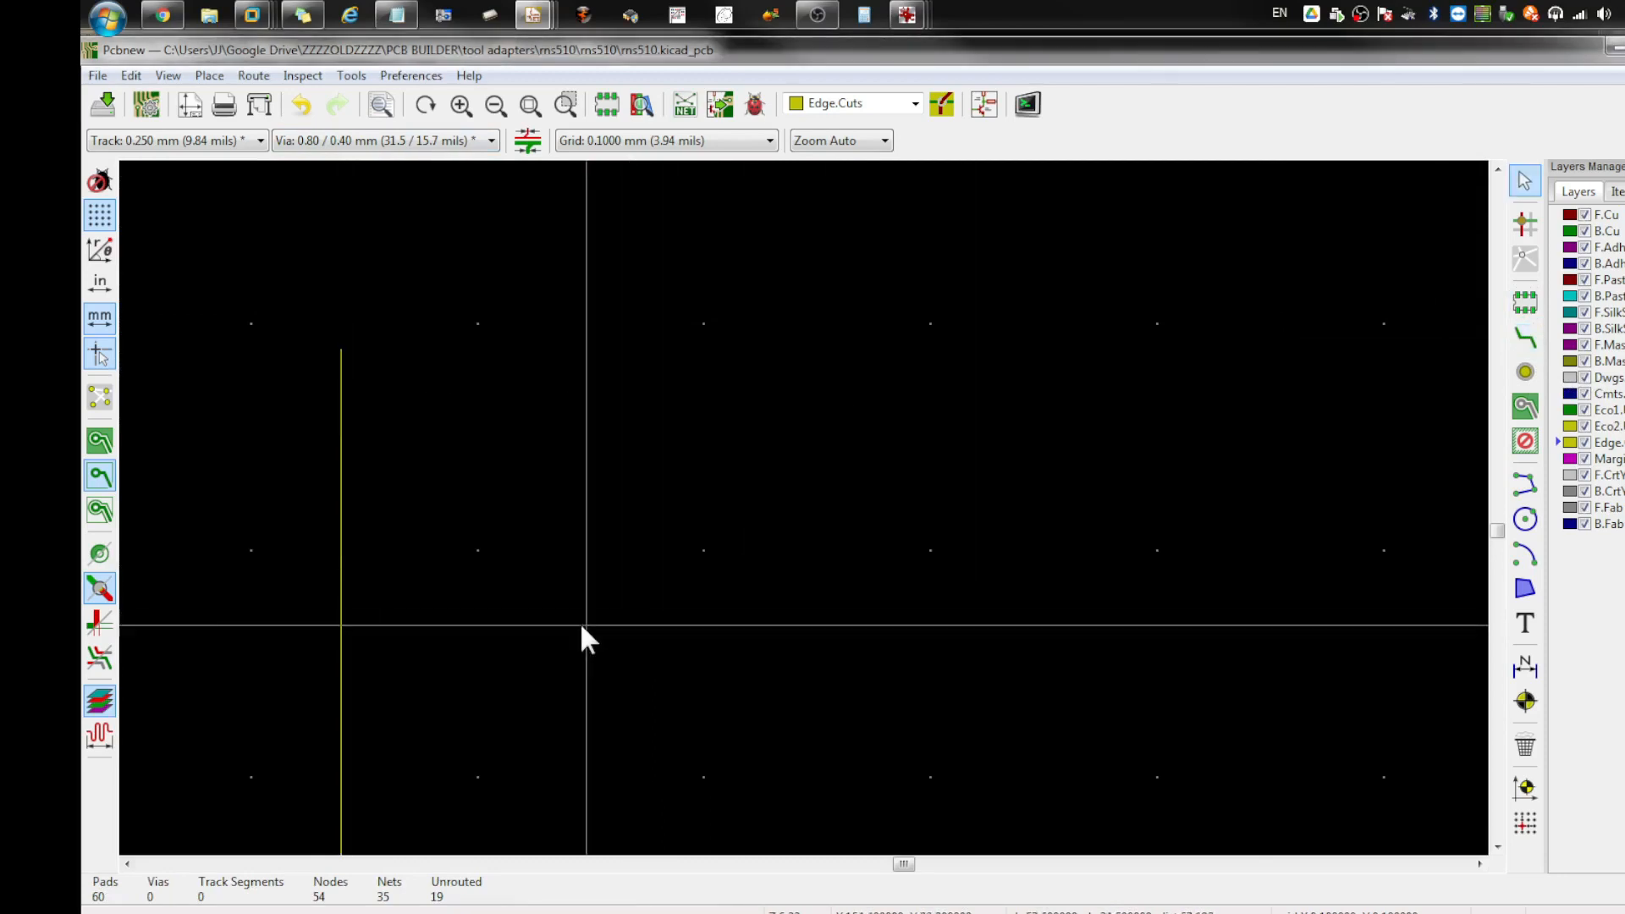
# Step: Activate the graphic line tool on Edge.Cuts and set the grid to 5 mm
pyautogui.scroll(-2, 1372, 478)
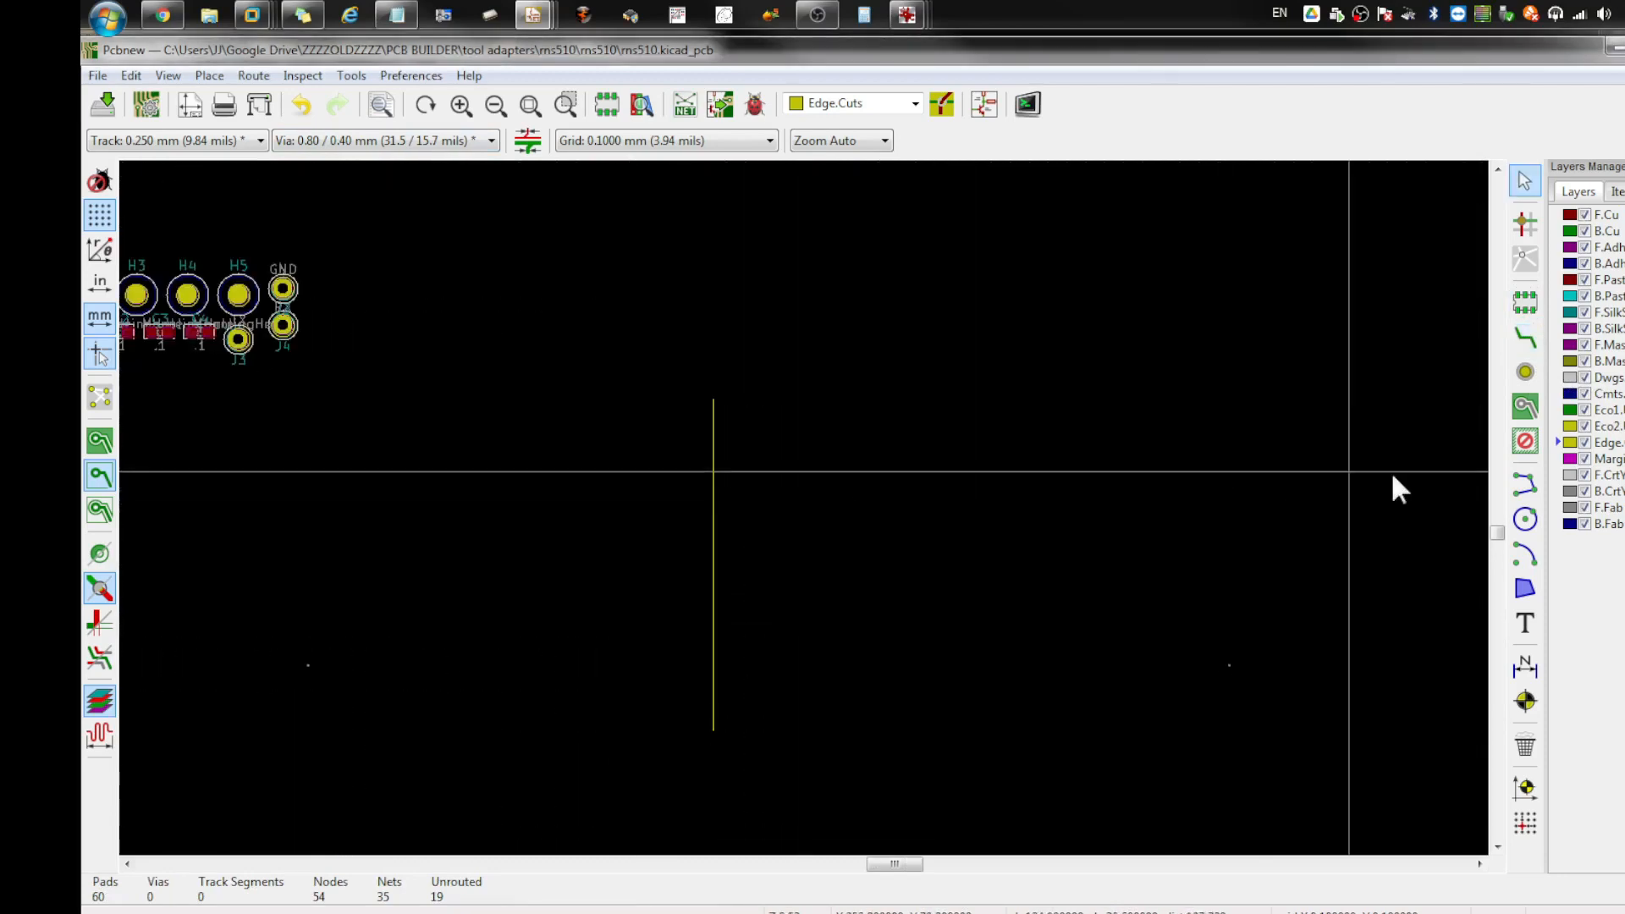
pyautogui.scroll(3, 871, 418)
pyautogui.click(1524, 484)
pyautogui.scroll(4, 734, 558)
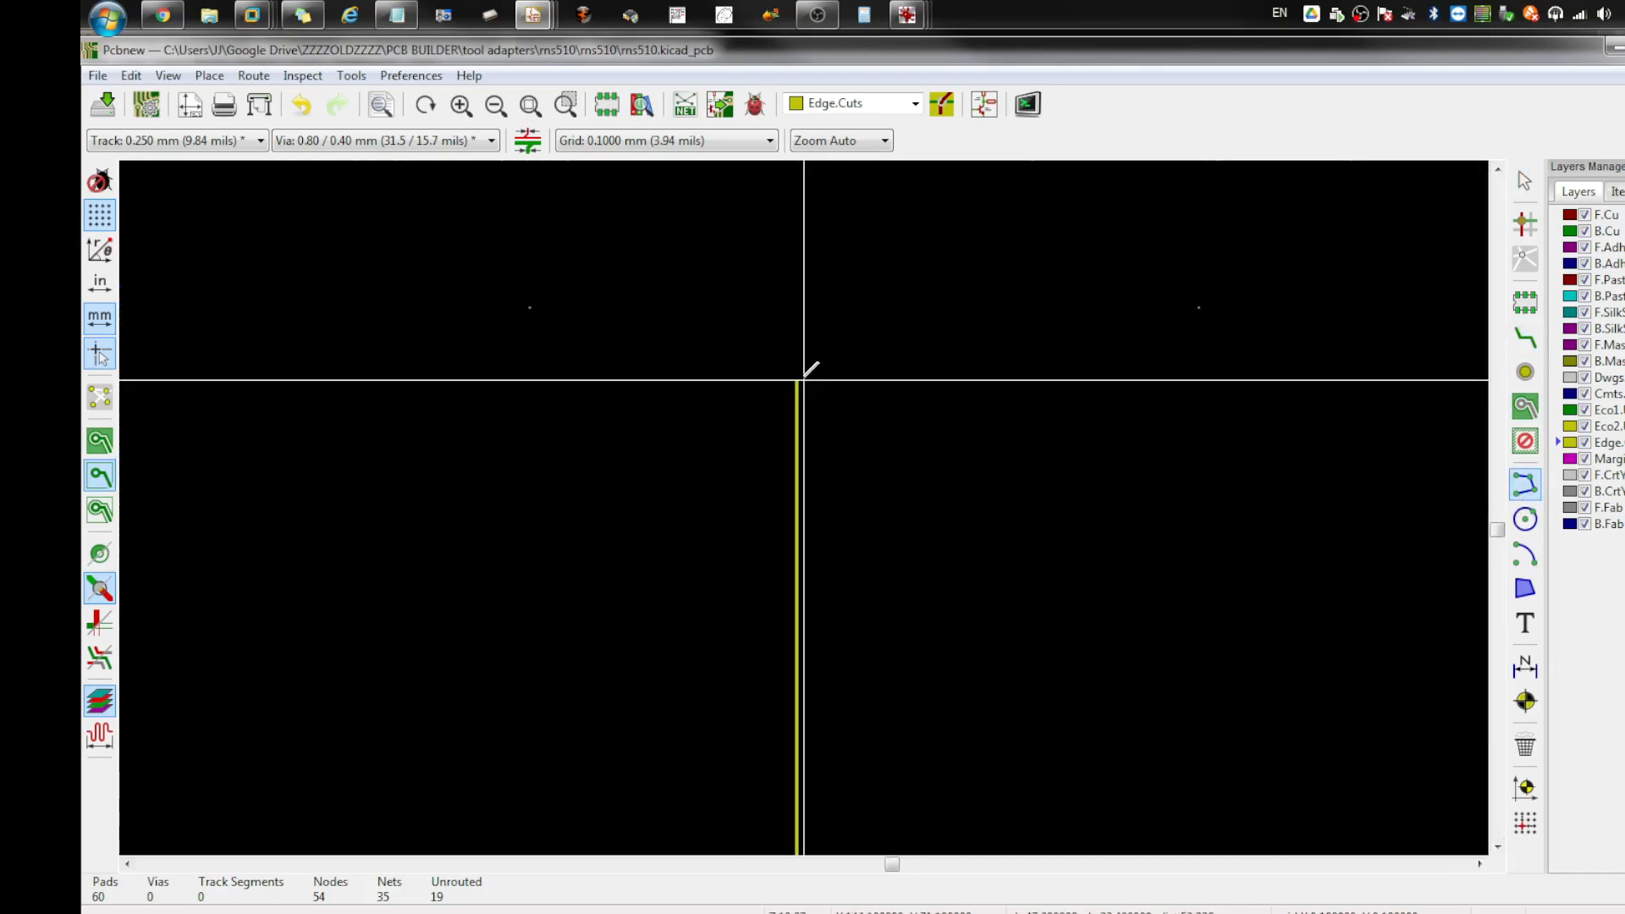
pyautogui.click(797, 381)
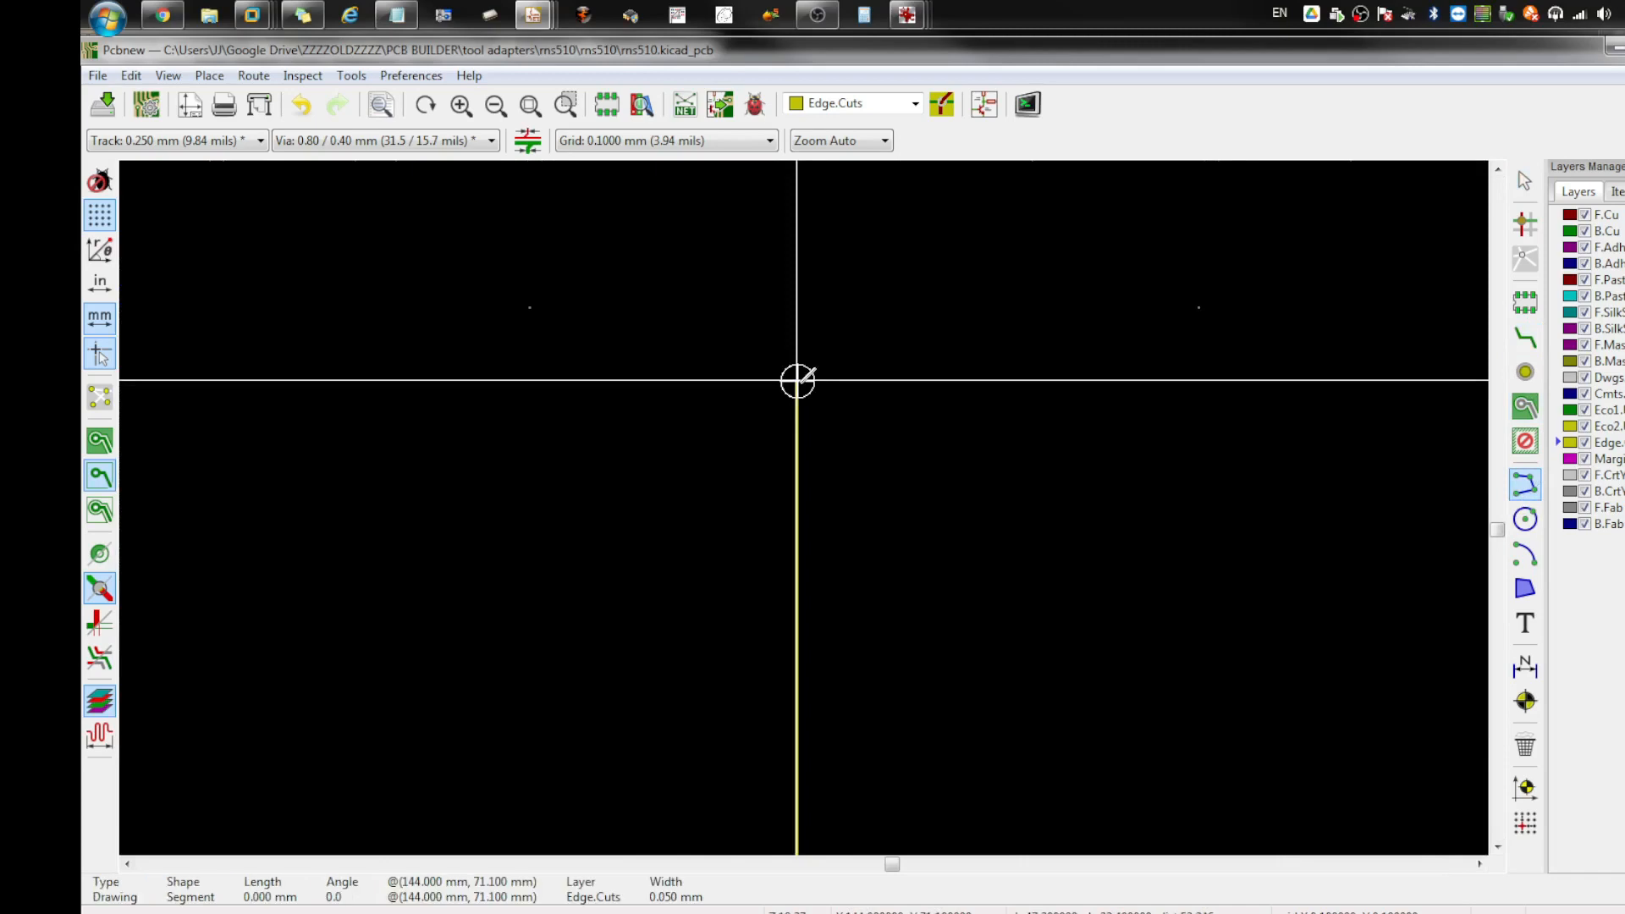
pyautogui.press('Escape')
pyautogui.click(653, 145)
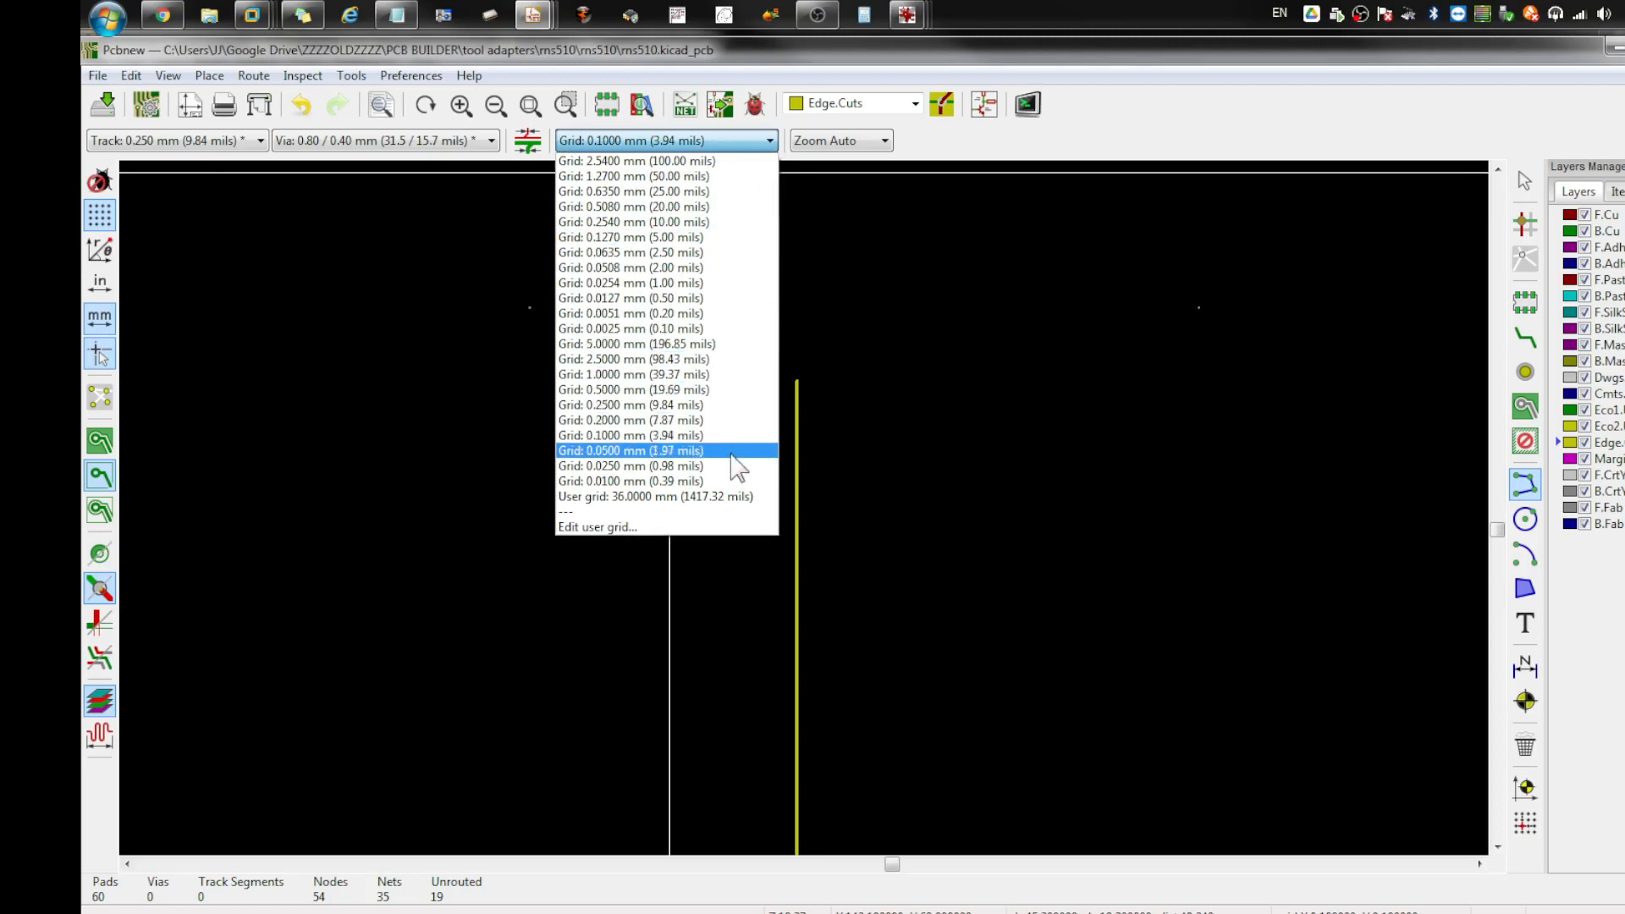
pyautogui.click(700, 345)
# Step: Draw Edge.Cuts segments from the vertical line's upper end to (150, 70) mm and horizontally on to (160, 70) mm
pyautogui.click(797, 379)
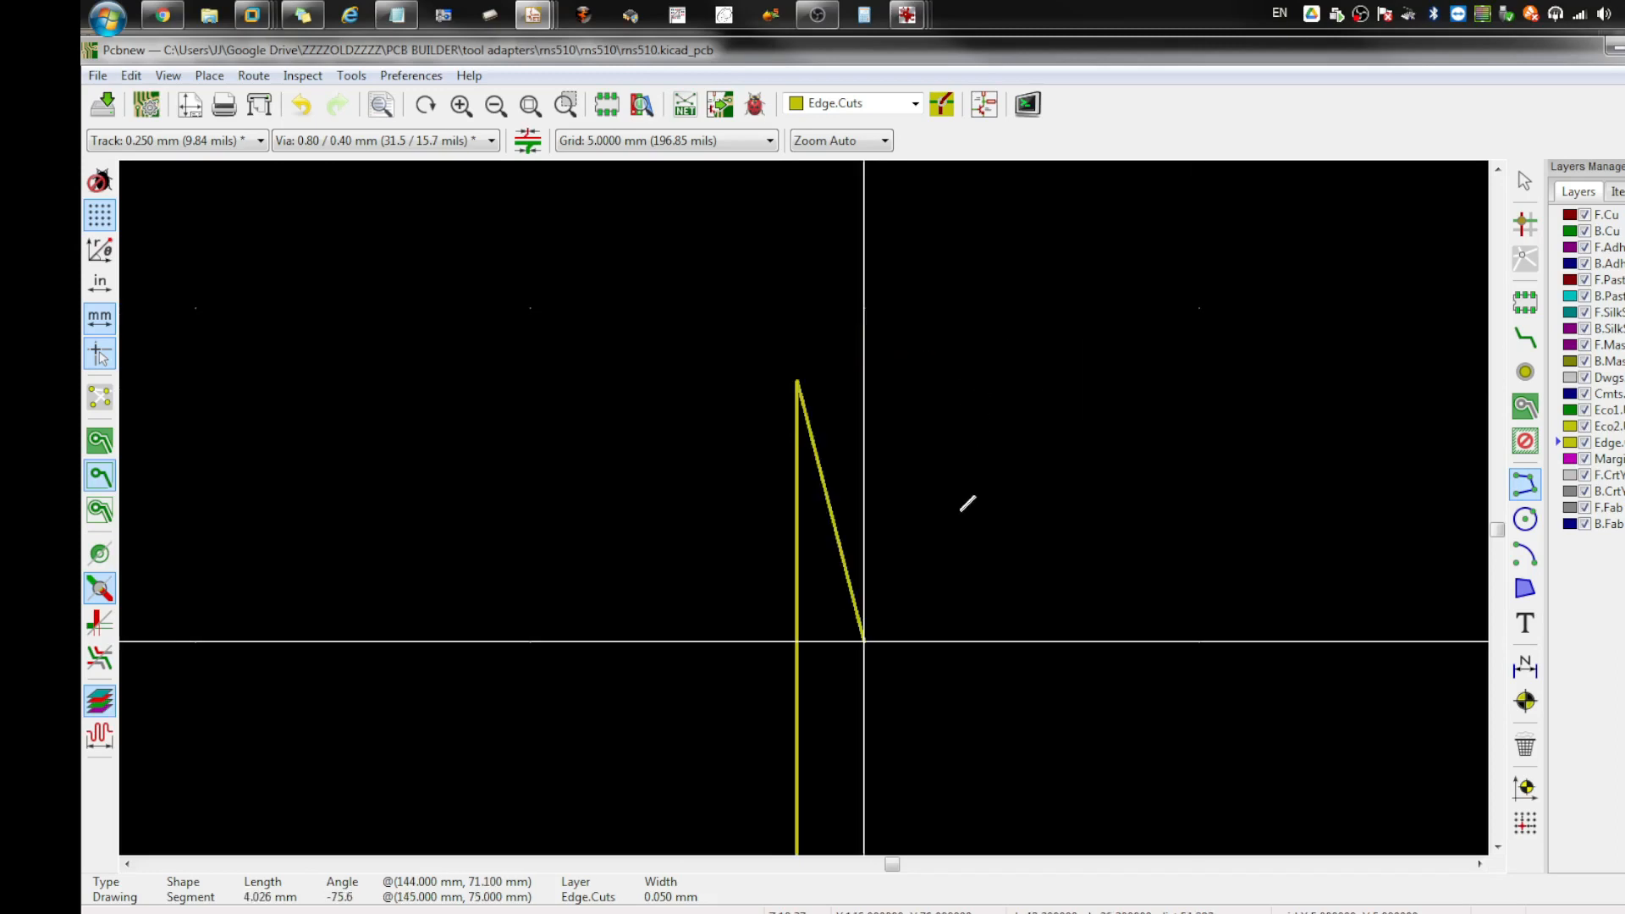
pyautogui.click(1205, 303)
pyautogui.scroll(-1, 1350, 303)
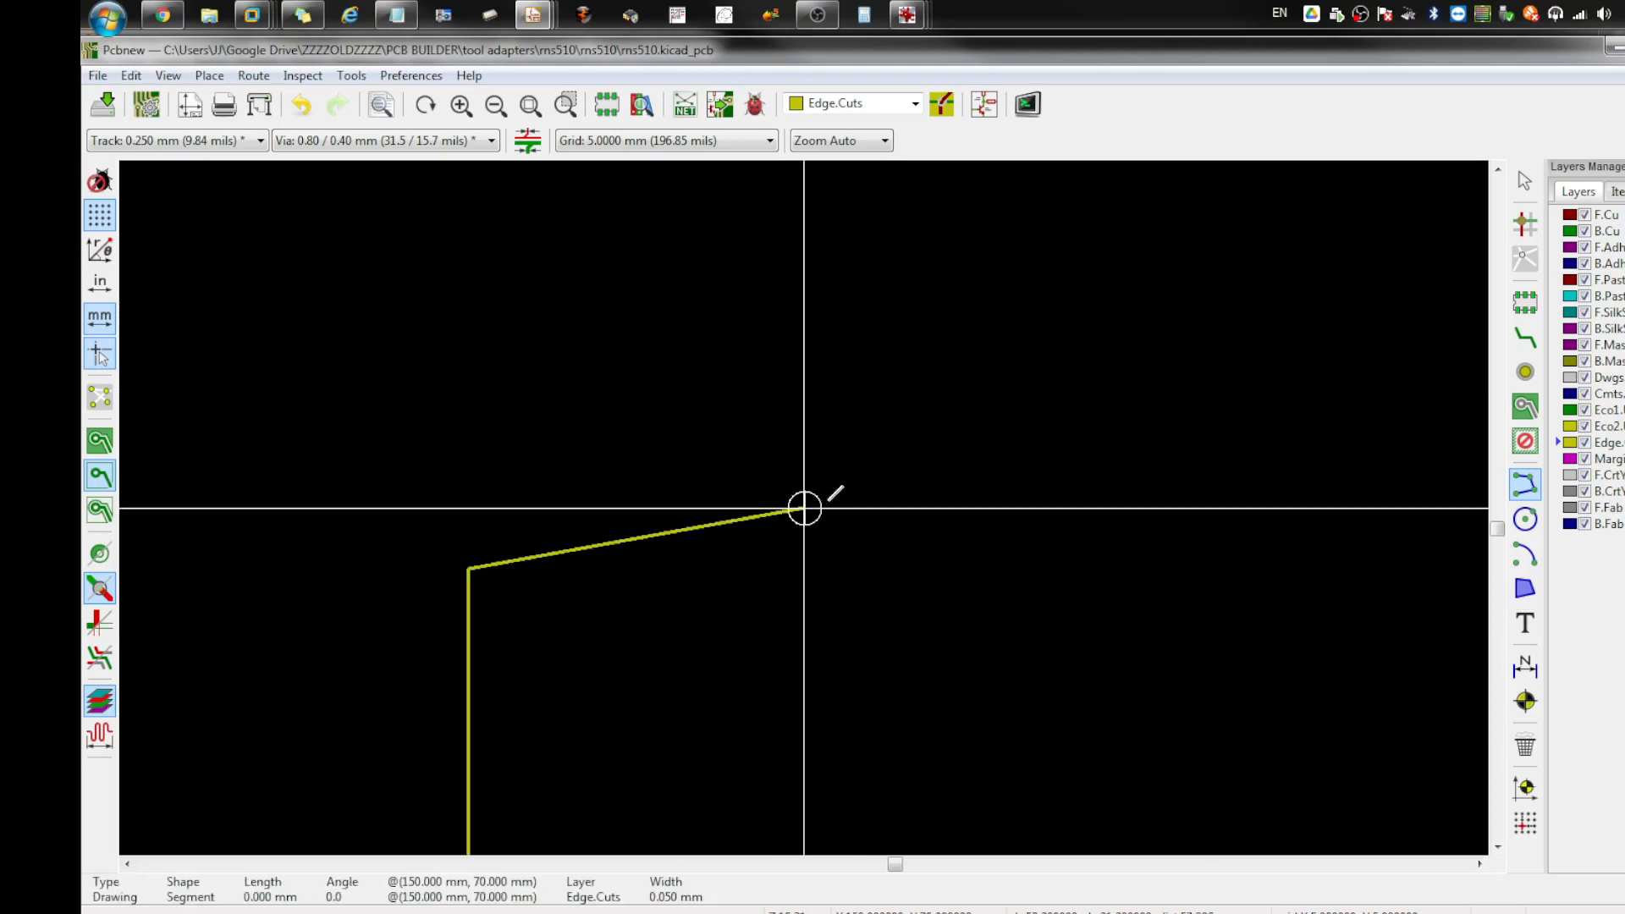
pyautogui.doubleClick(1084, 506)
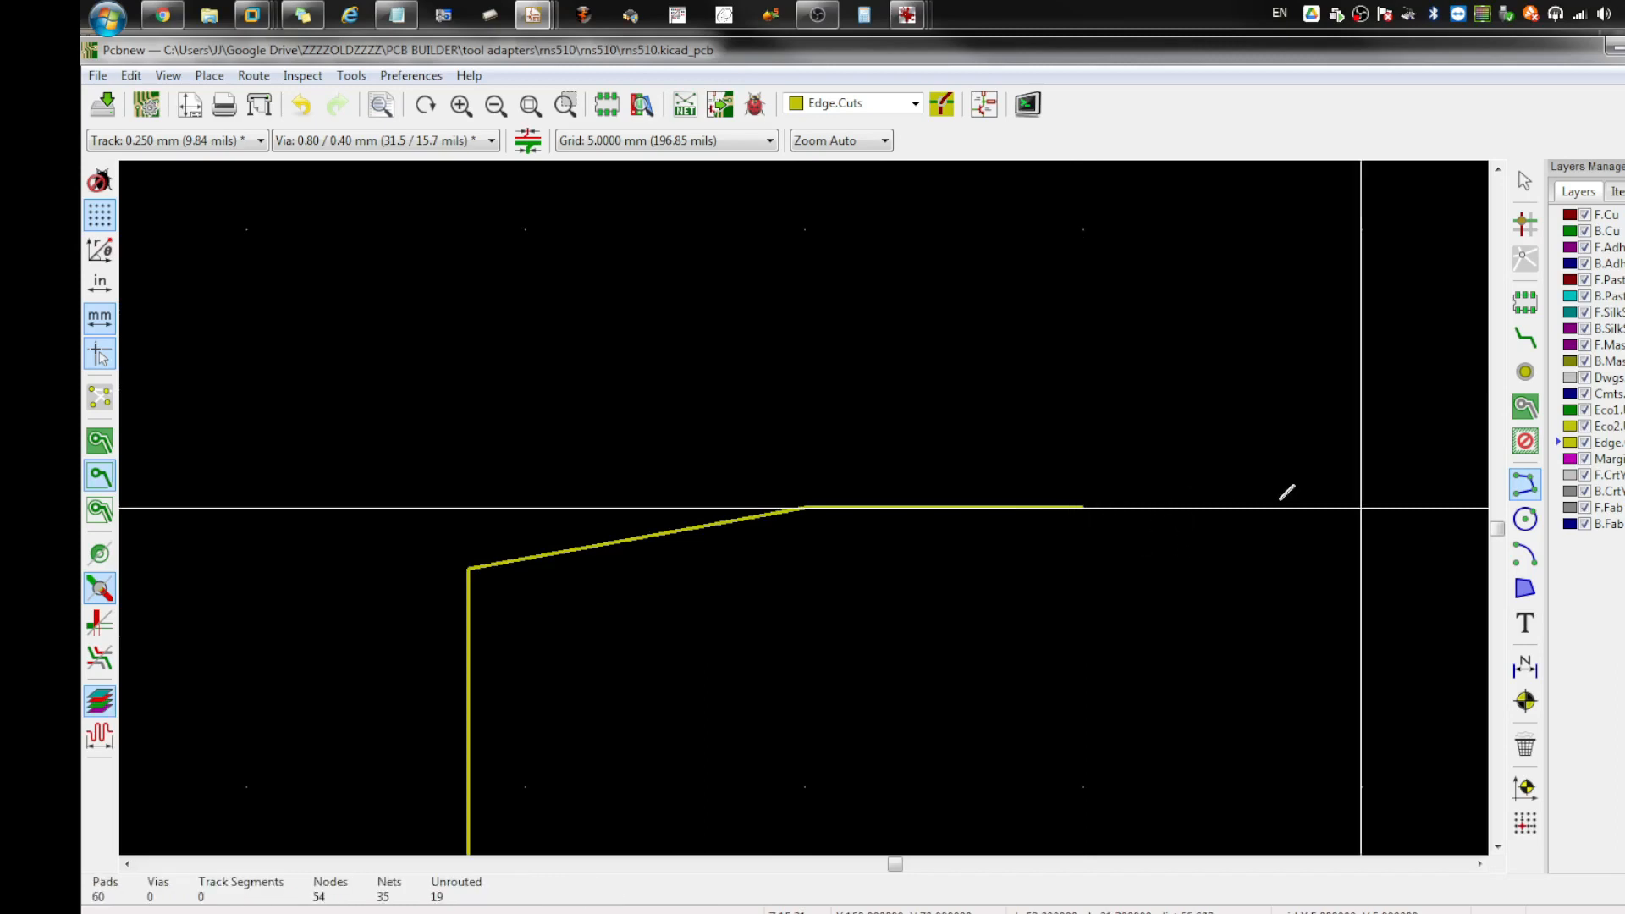
pyautogui.click(1357, 503)
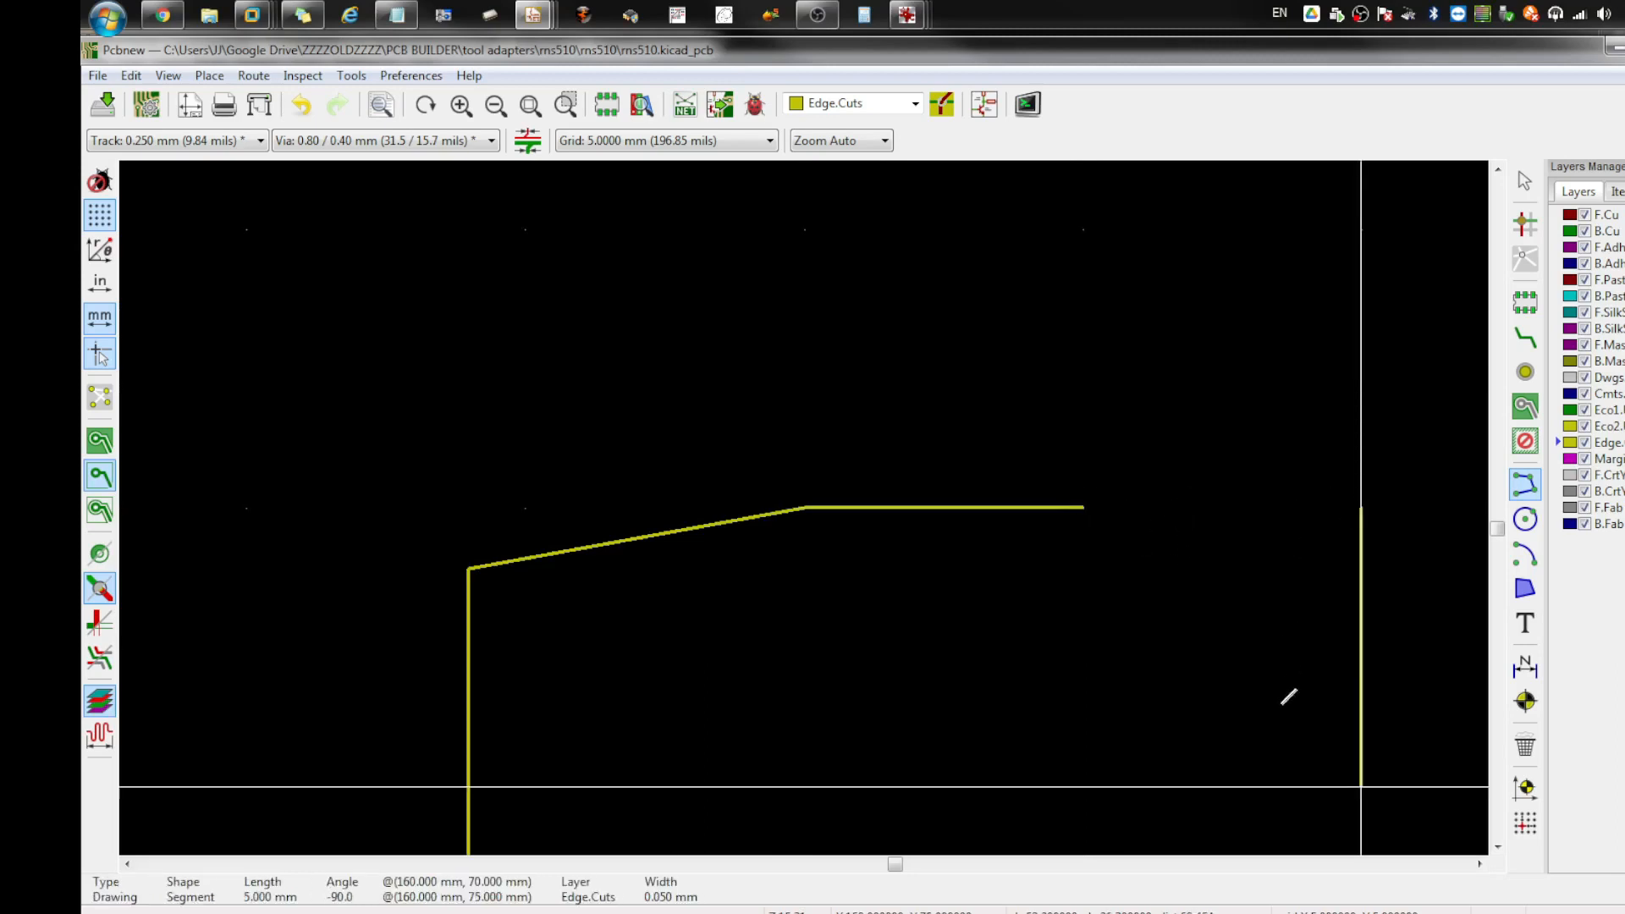
pyautogui.doubleClick(1087, 503)
# Step: Finish the line drawing and move the slanted segment's lower end to (144, 70) mm, level with the horizontal edge
pyautogui.scroll(-5, 1088, 503)
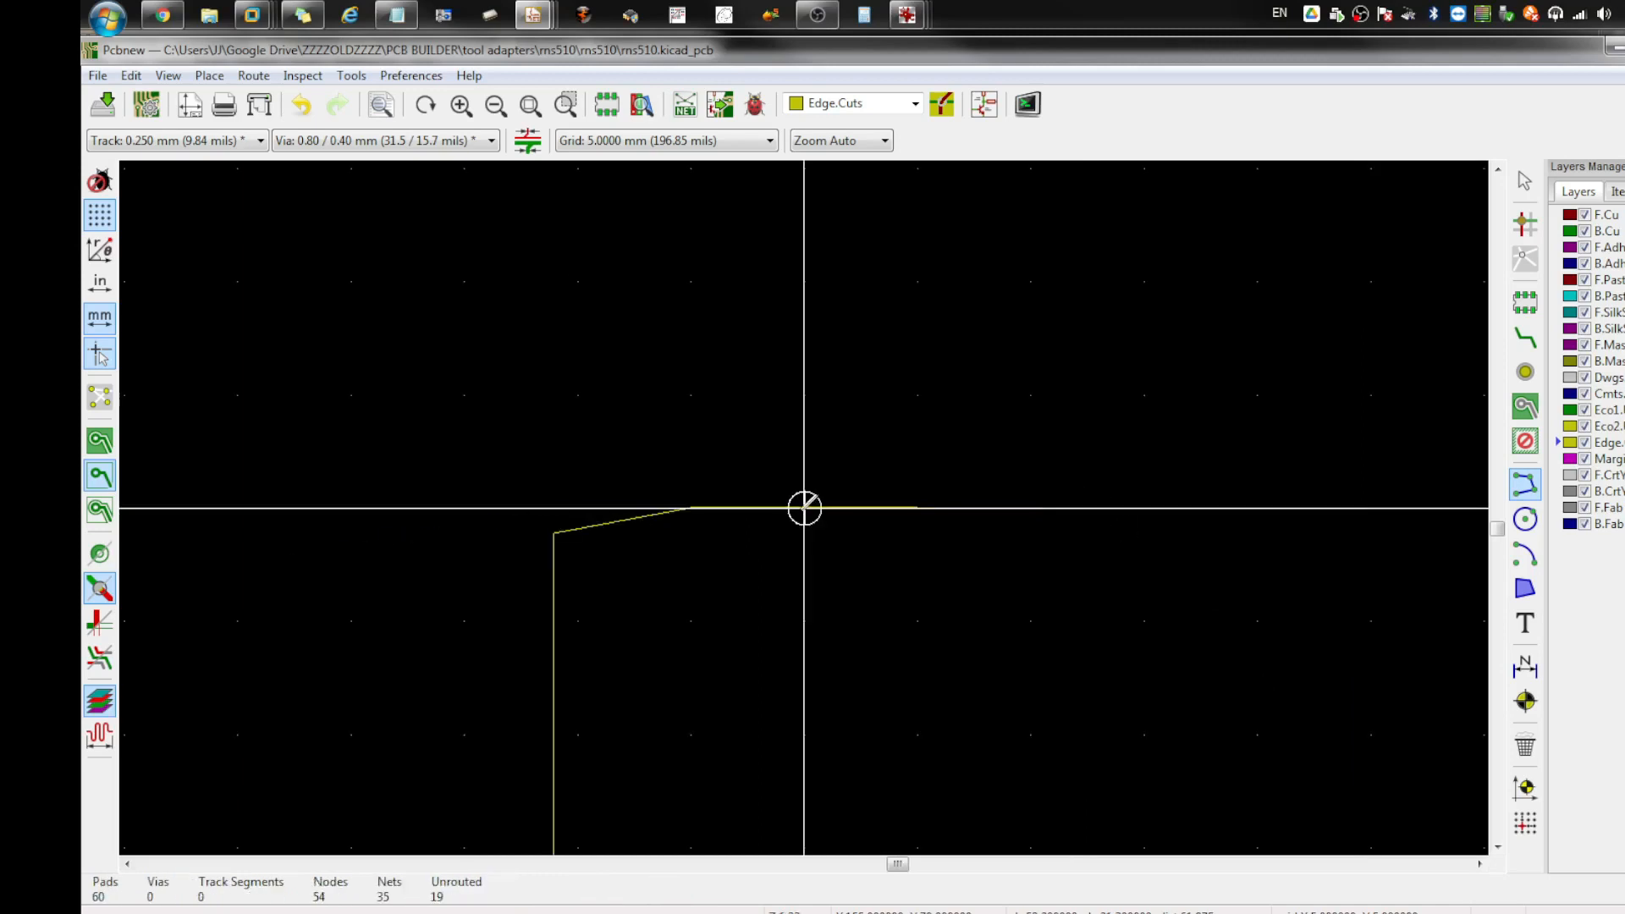
pyautogui.scroll(5, 802, 503)
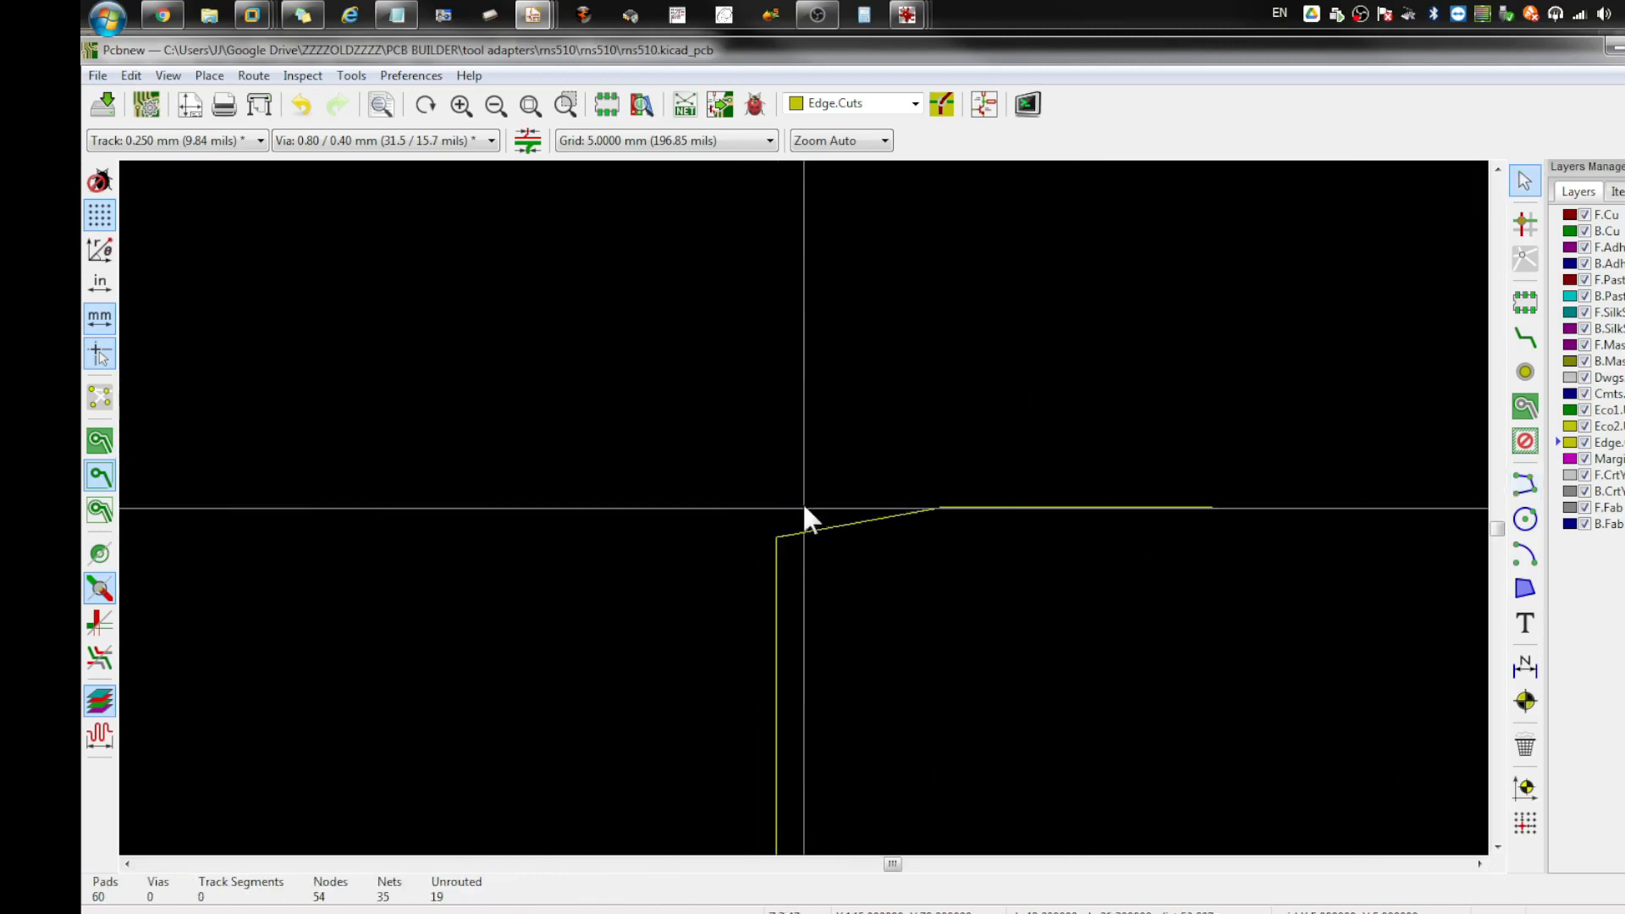
pyautogui.click(718, 628)
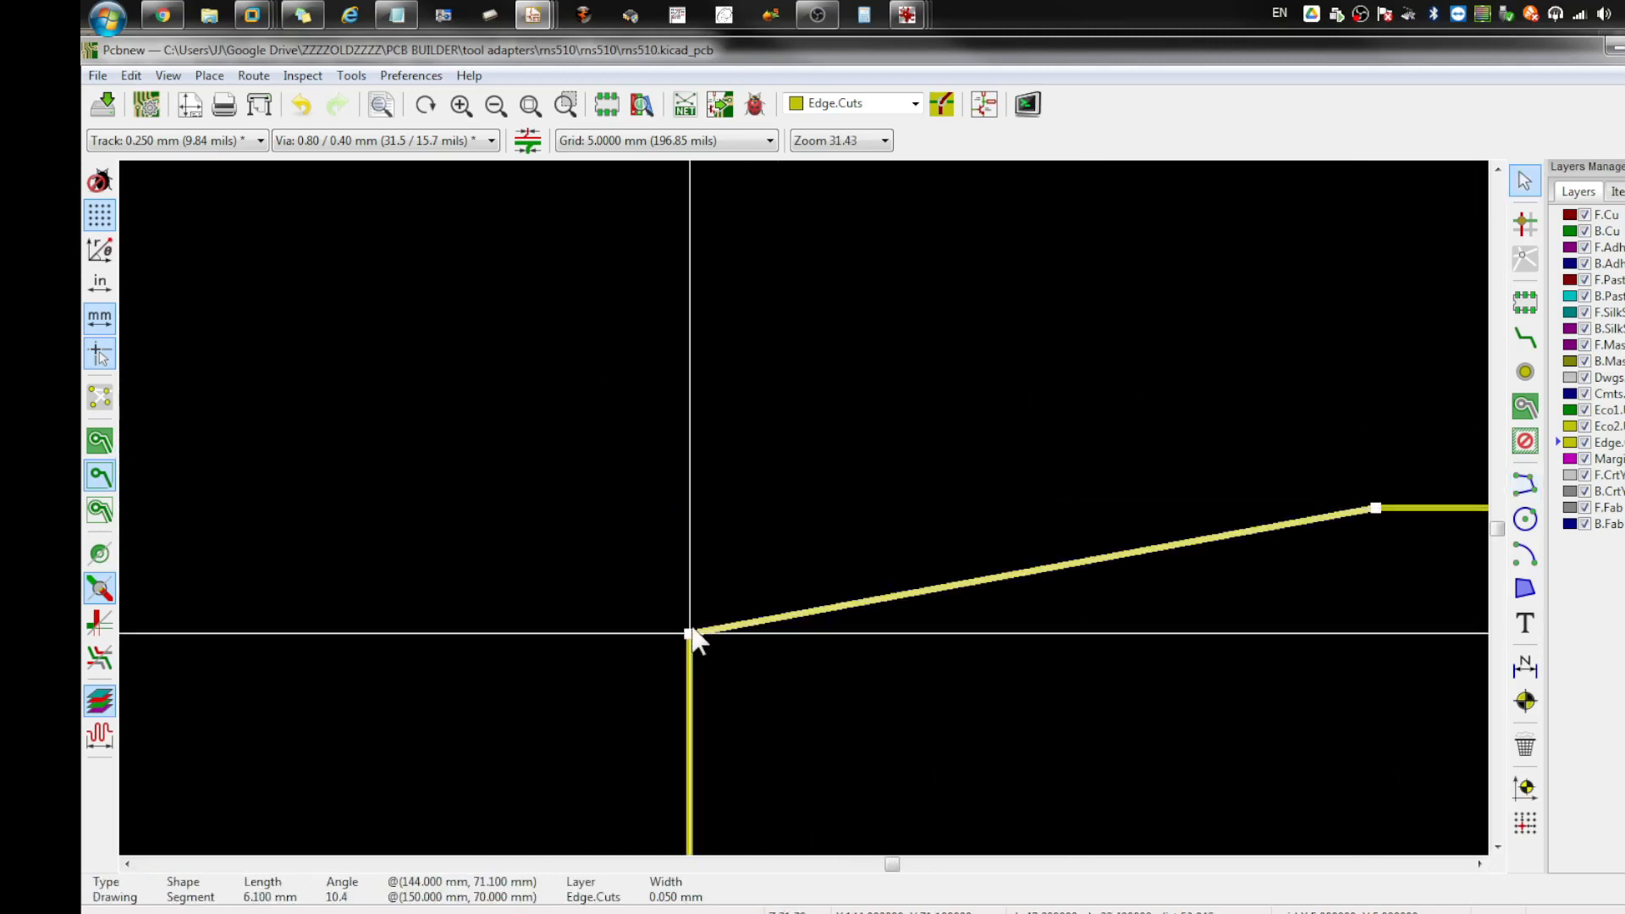
pyautogui.click(693, 628)
pyautogui.click(715, 625)
pyautogui.click(690, 634)
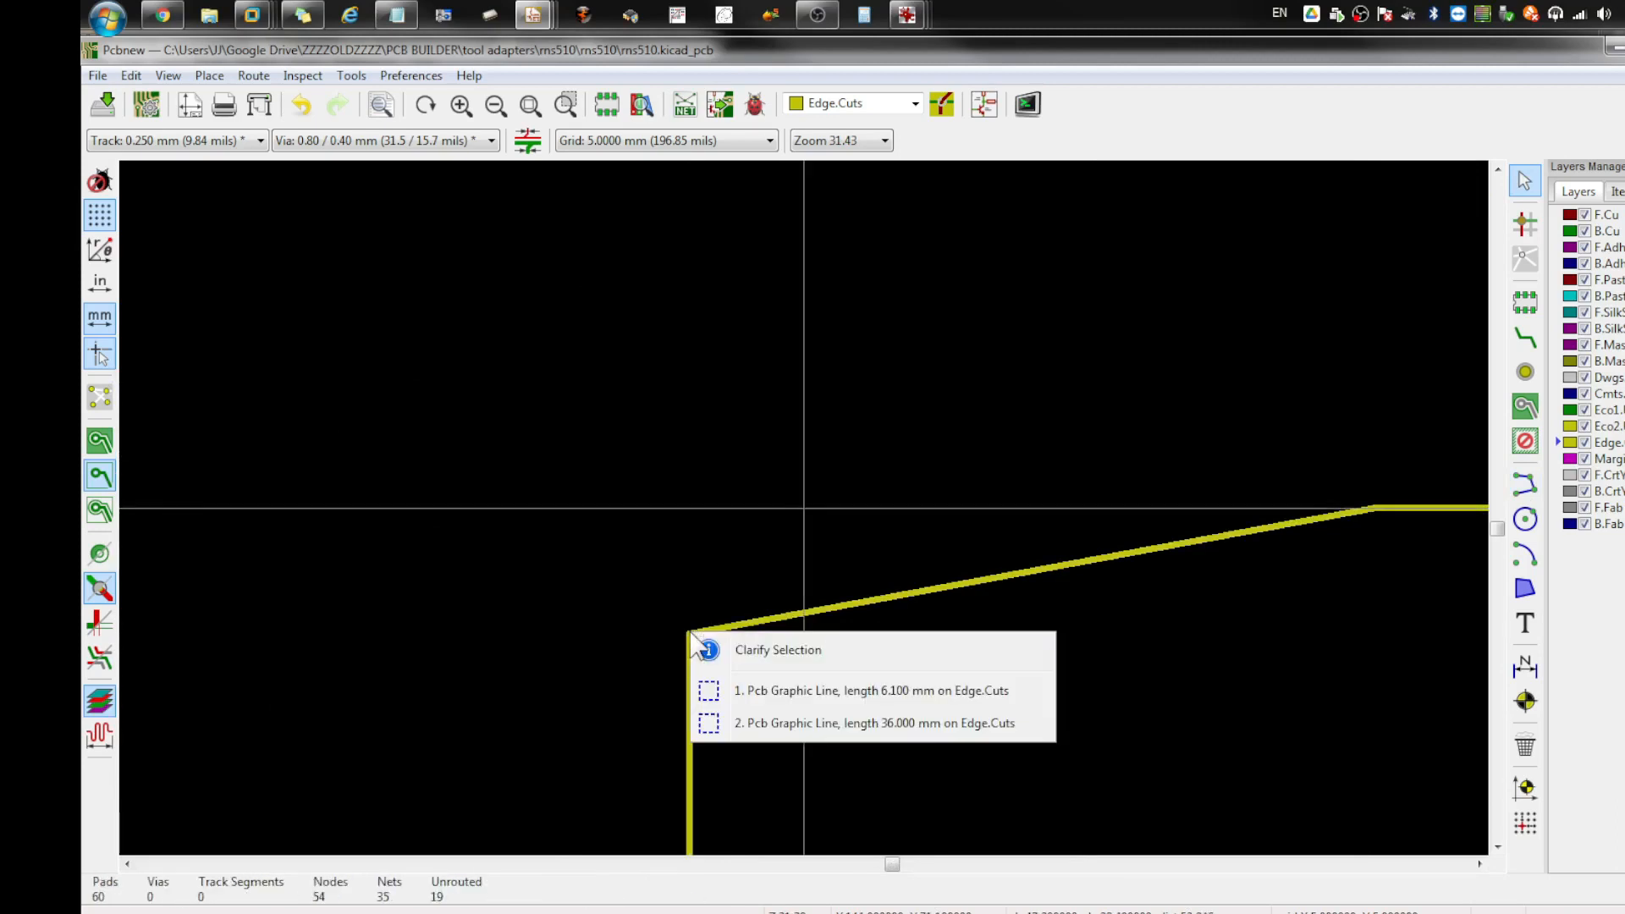
pyautogui.click(785, 691)
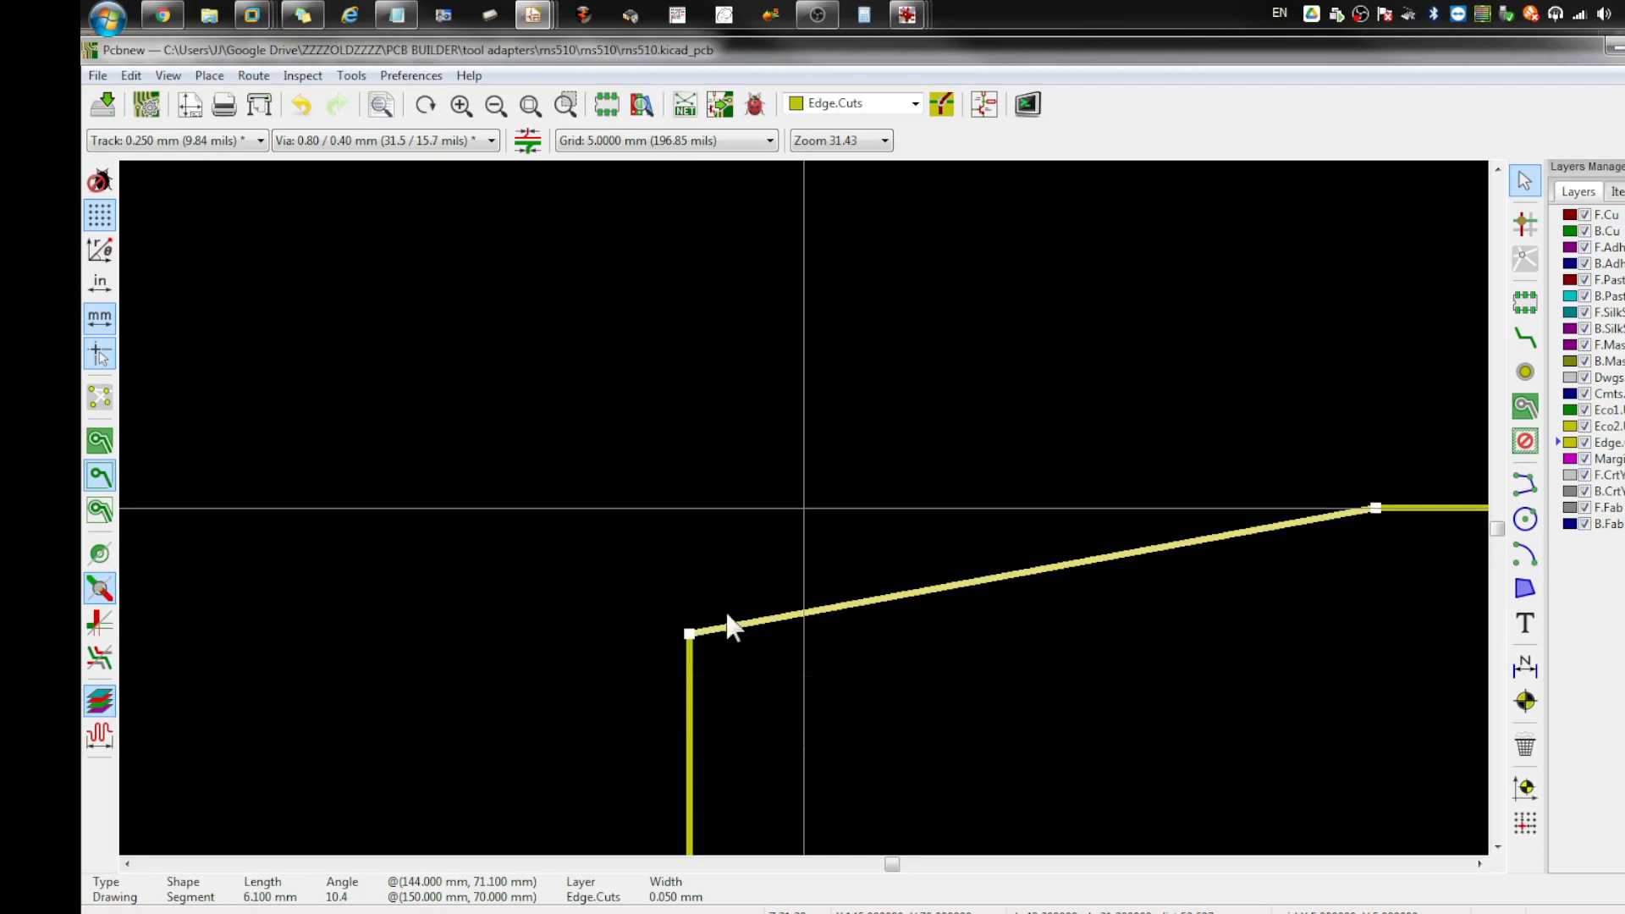
pyautogui.moveTo(688, 636); pyautogui.dragTo(686, 514)
pyautogui.click(745, 669)
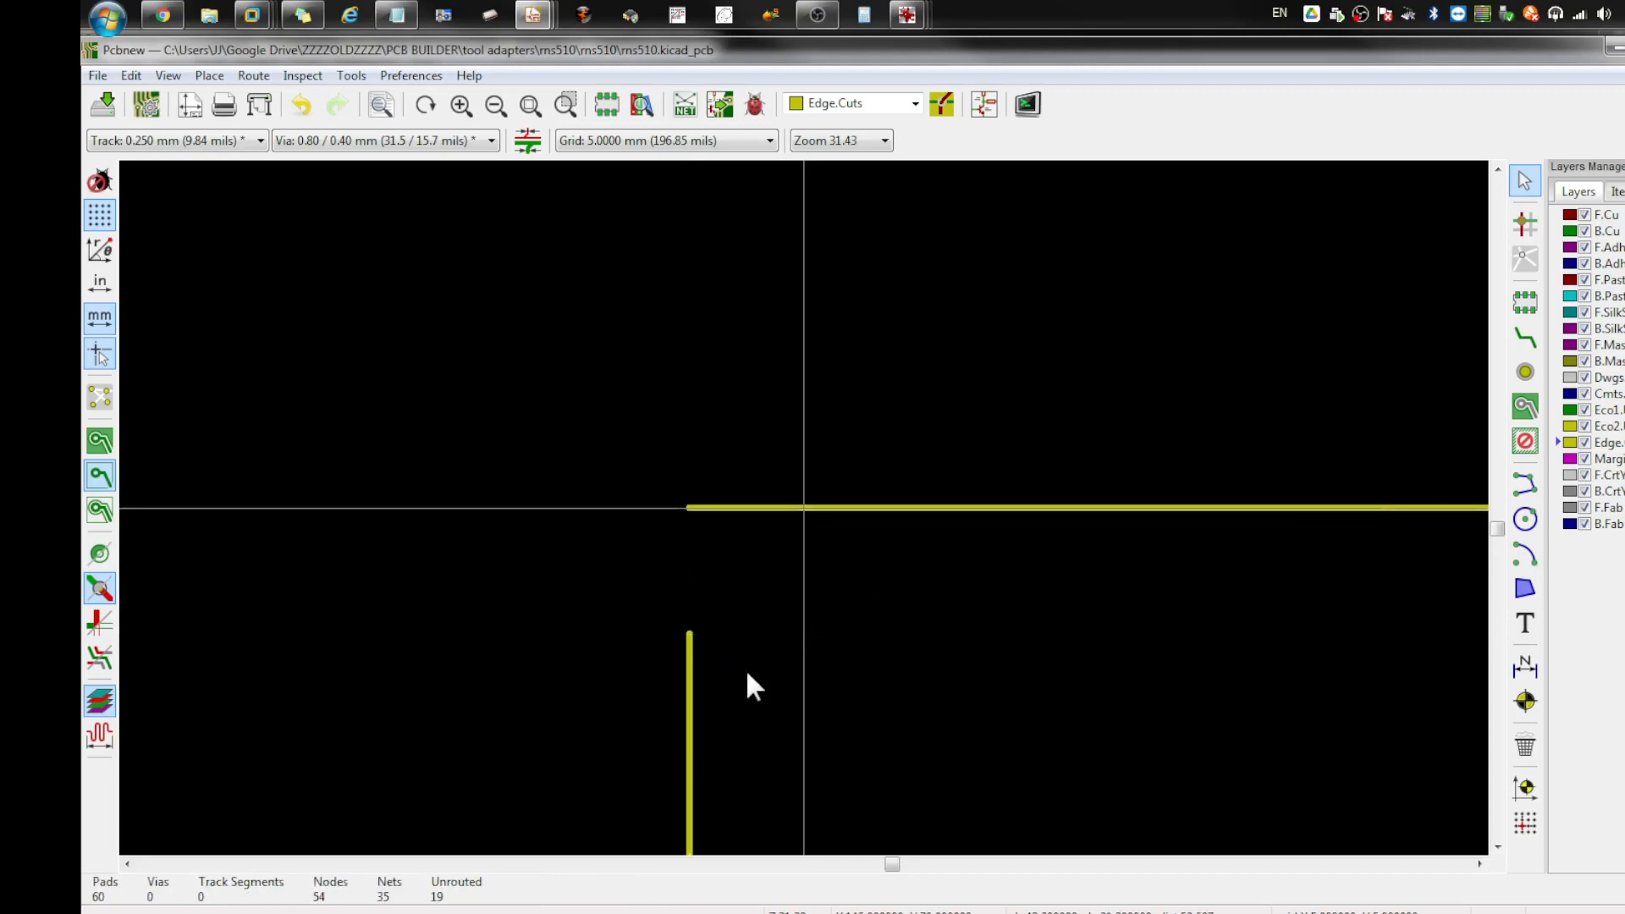
# Step: Move the vertical 36 mm edge so its upper end meets the horizontal edge at (144, 70) mm
pyautogui.click(690, 736)
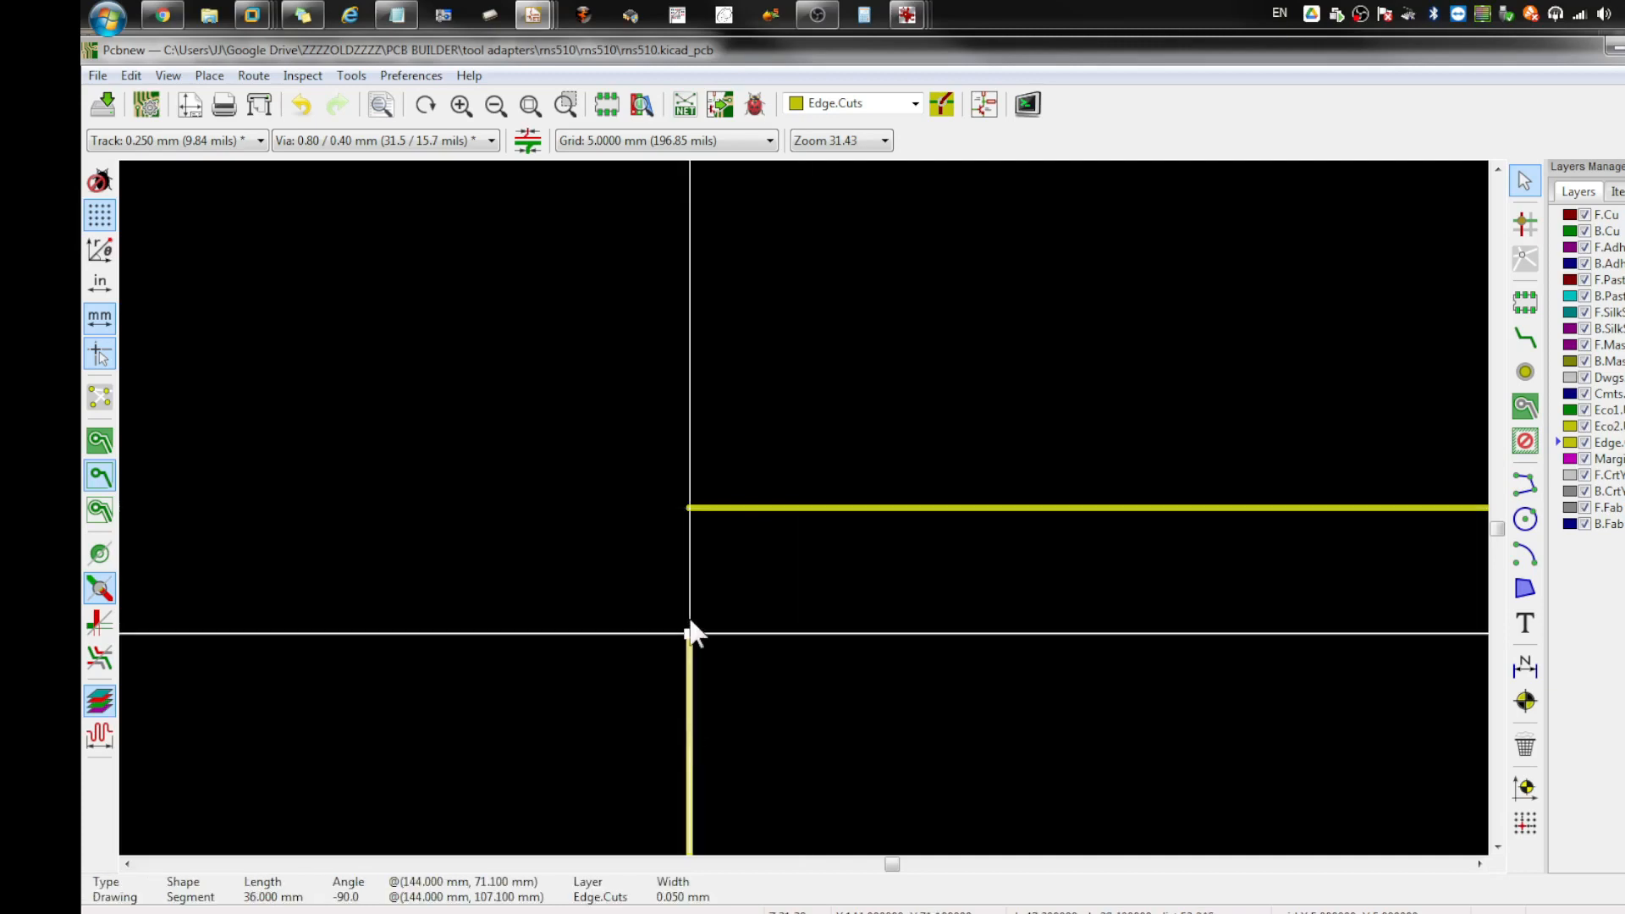
pyautogui.moveTo(689, 635); pyautogui.dragTo(687, 536)
pyautogui.click(880, 611)
# Step: Duplicate the horizontal top edge segments and place the copies across the lower end of the vertical edge
pyautogui.scroll(-5, 880, 611)
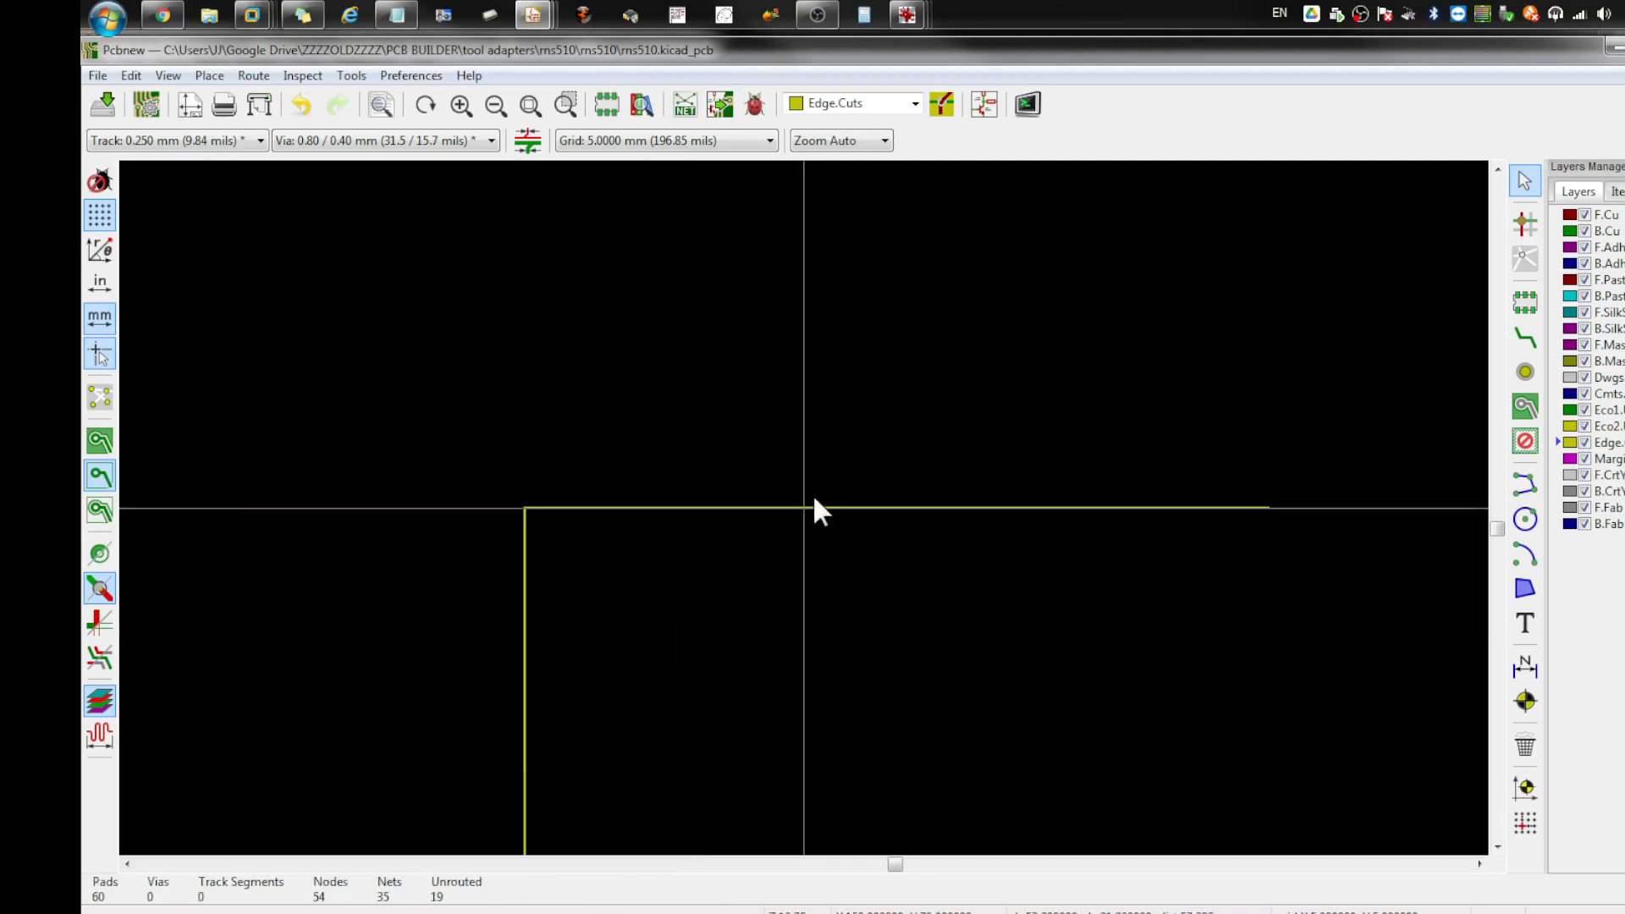
pyautogui.scroll(2, 806, 509)
pyautogui.scroll(-3, 813, 518)
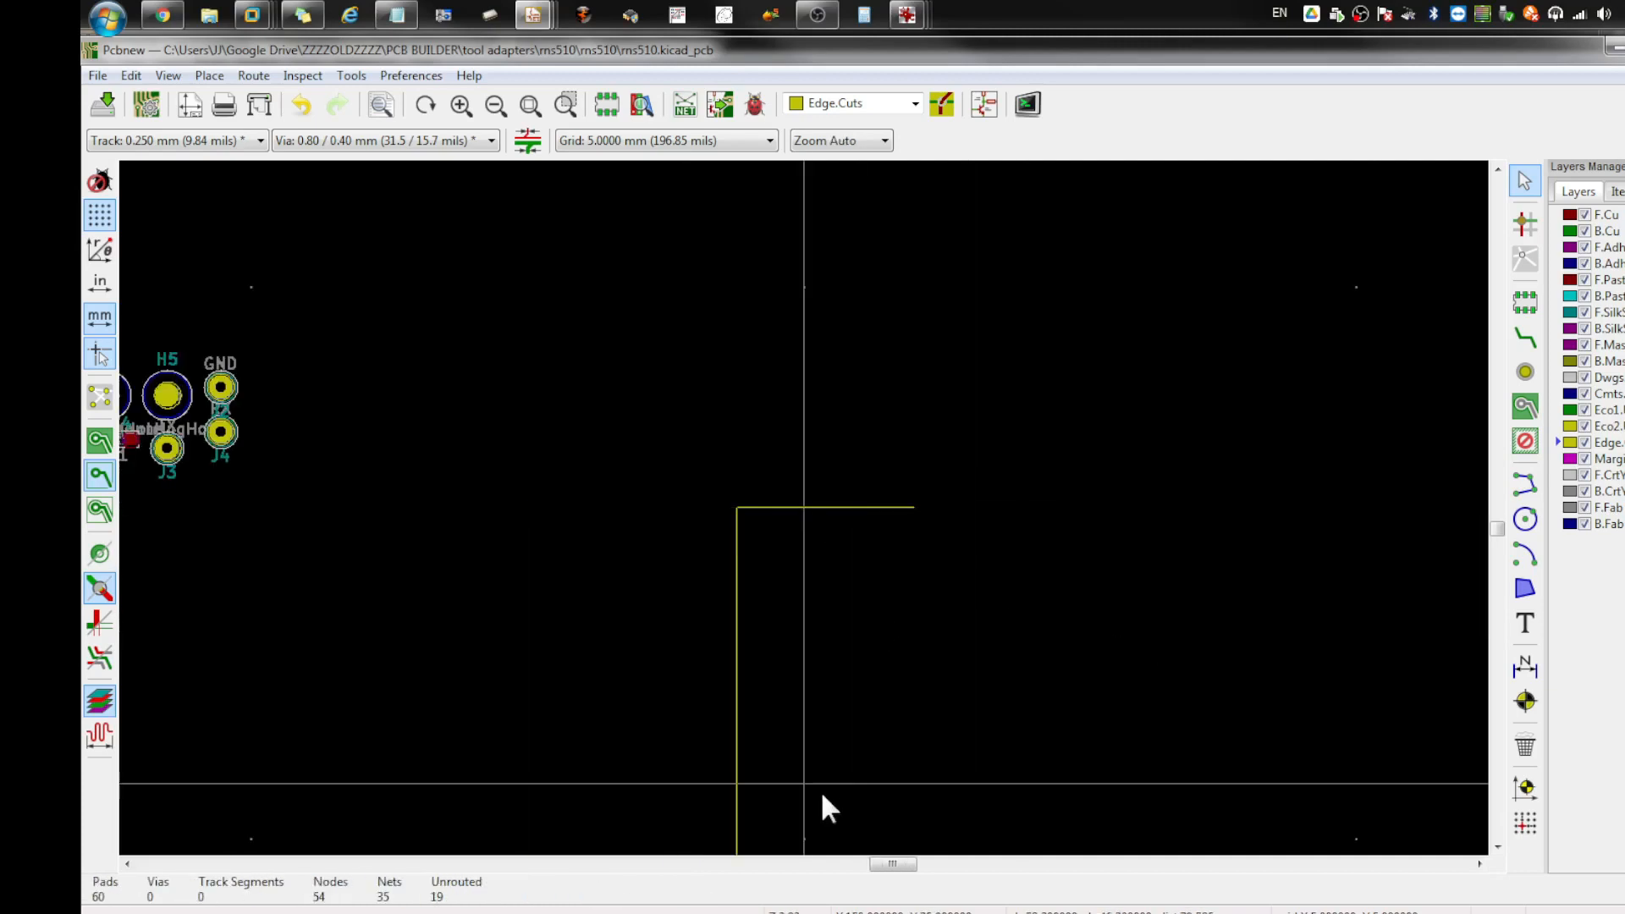
pyautogui.scroll(-1, 821, 792)
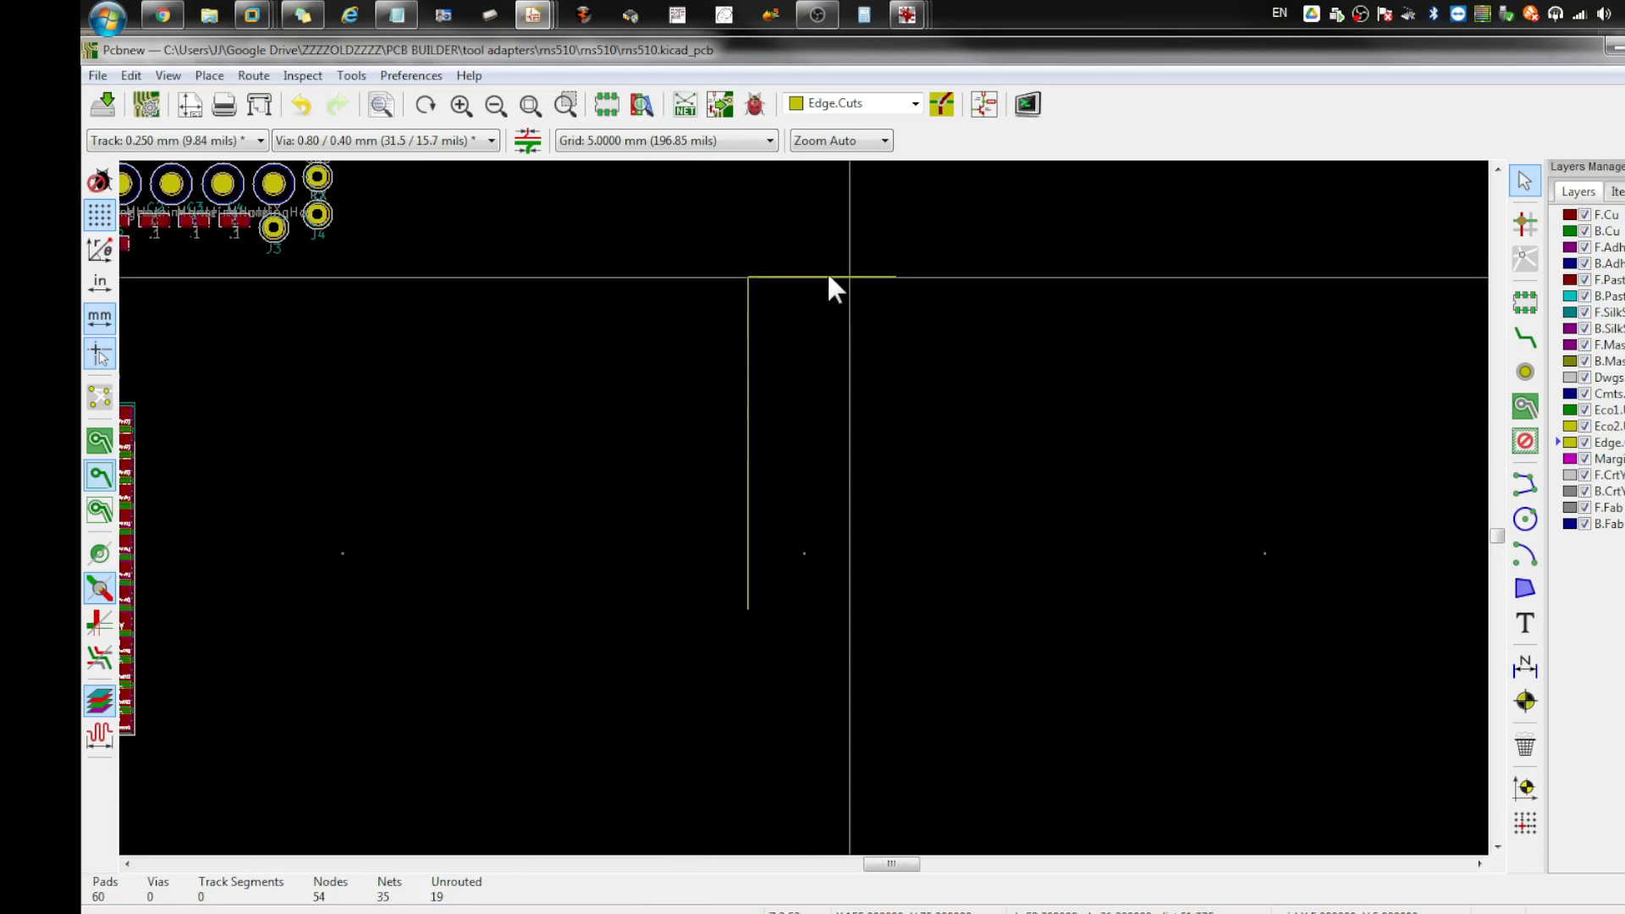
pyautogui.rightClick(828, 276)
pyautogui.click(806, 344)
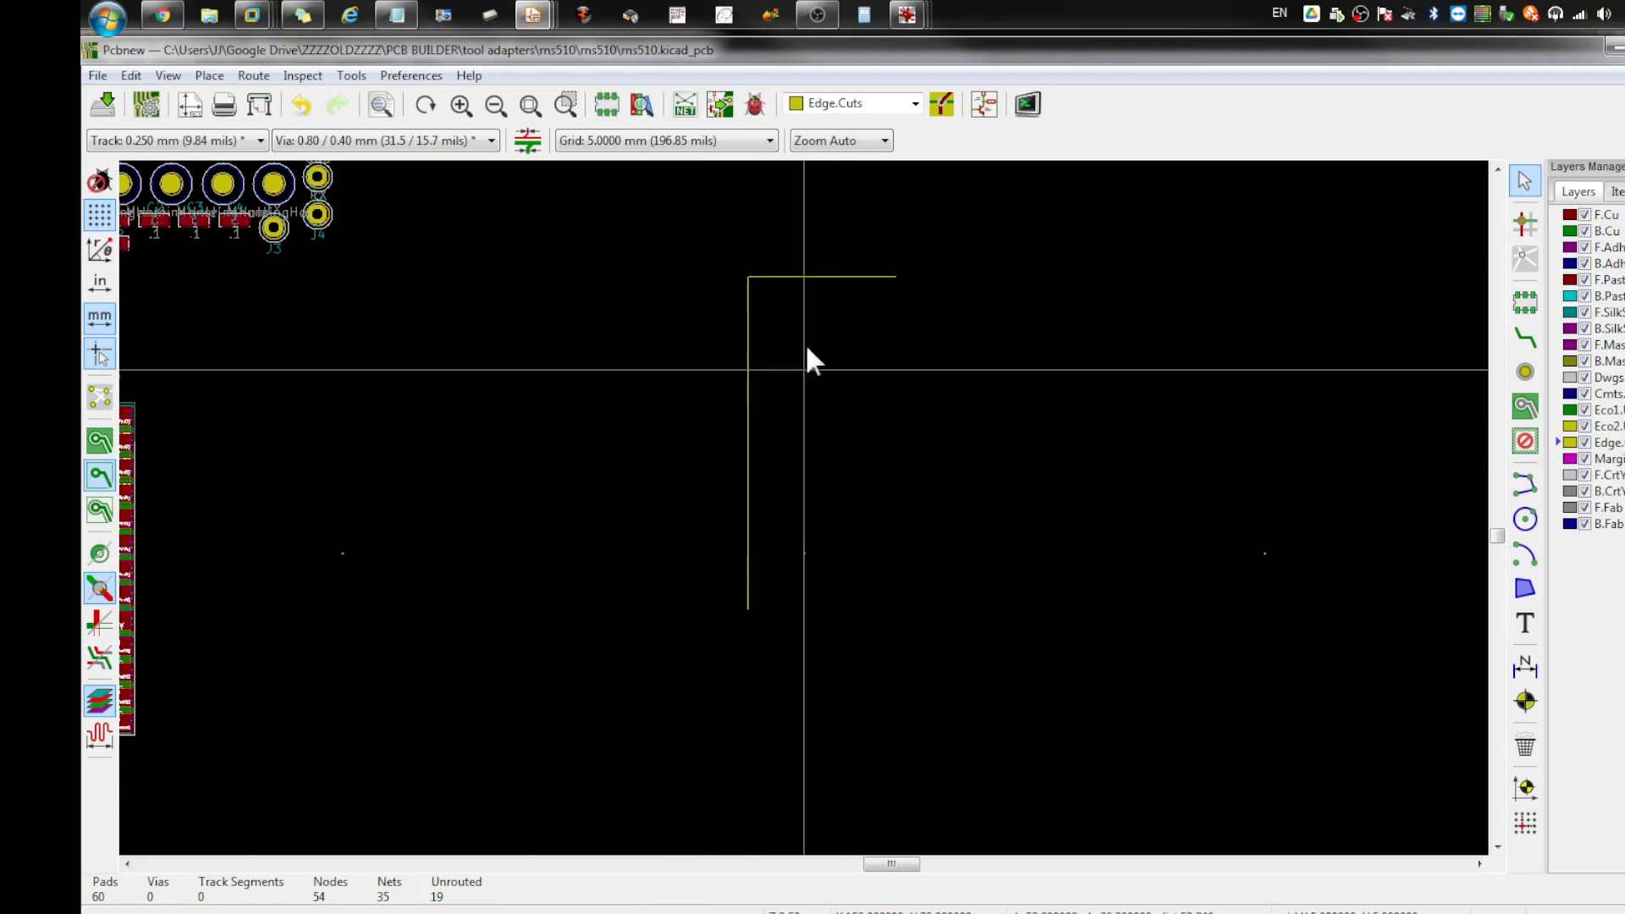
pyautogui.moveTo(922, 317); pyautogui.dragTo(773, 253)
pyautogui.rightClick(773, 252)
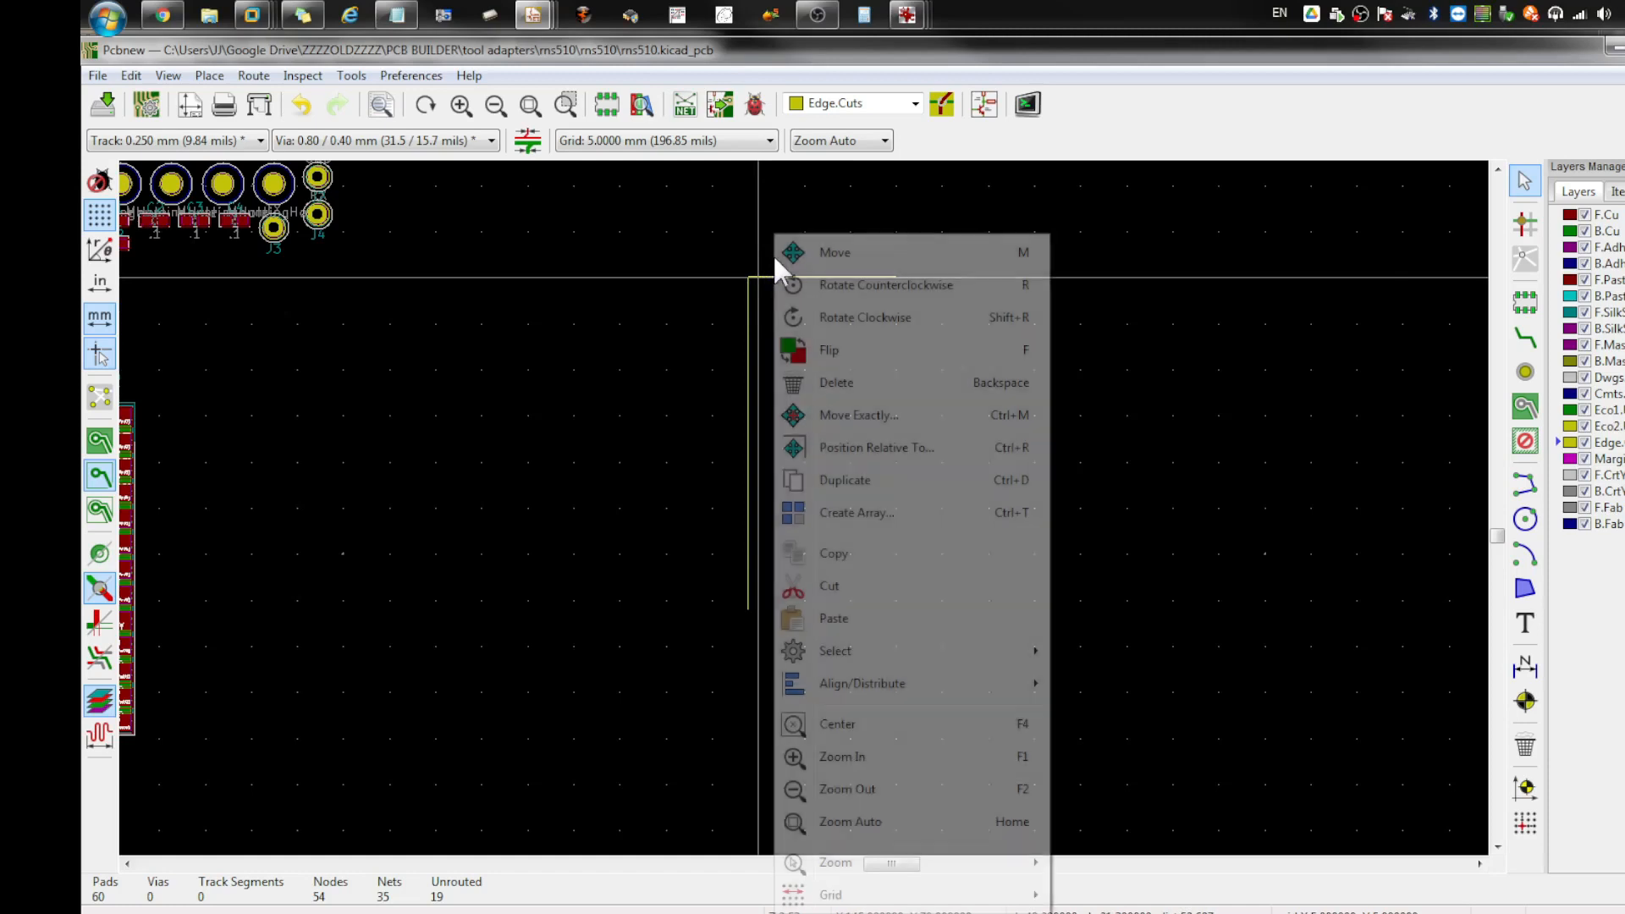
pyautogui.click(896, 481)
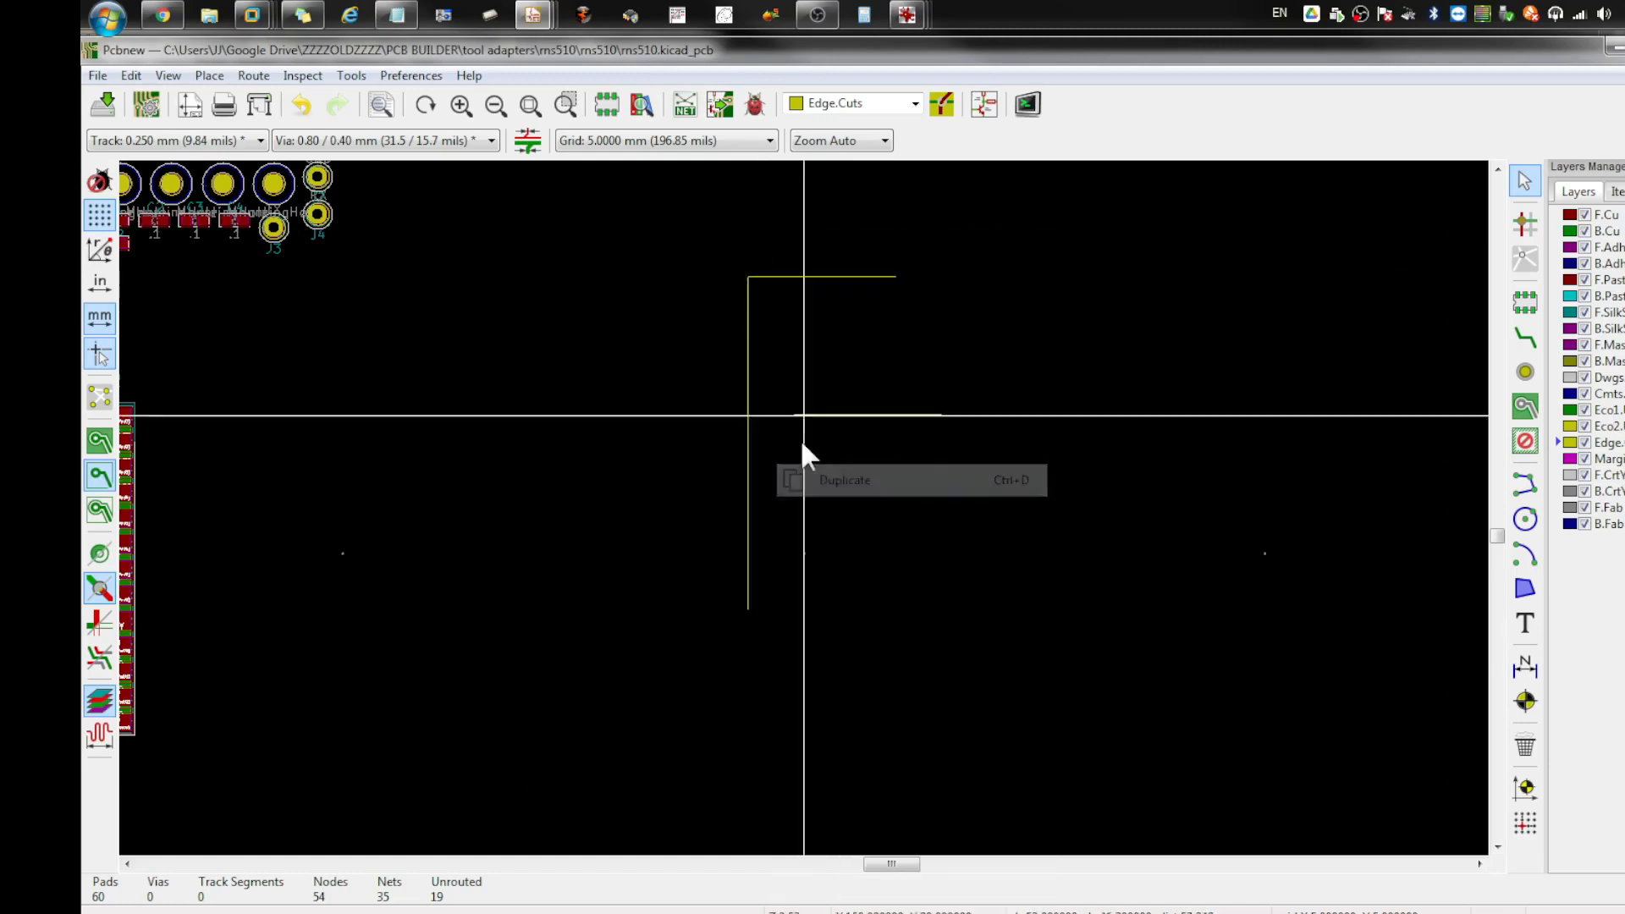
pyautogui.scroll(4, 800, 533)
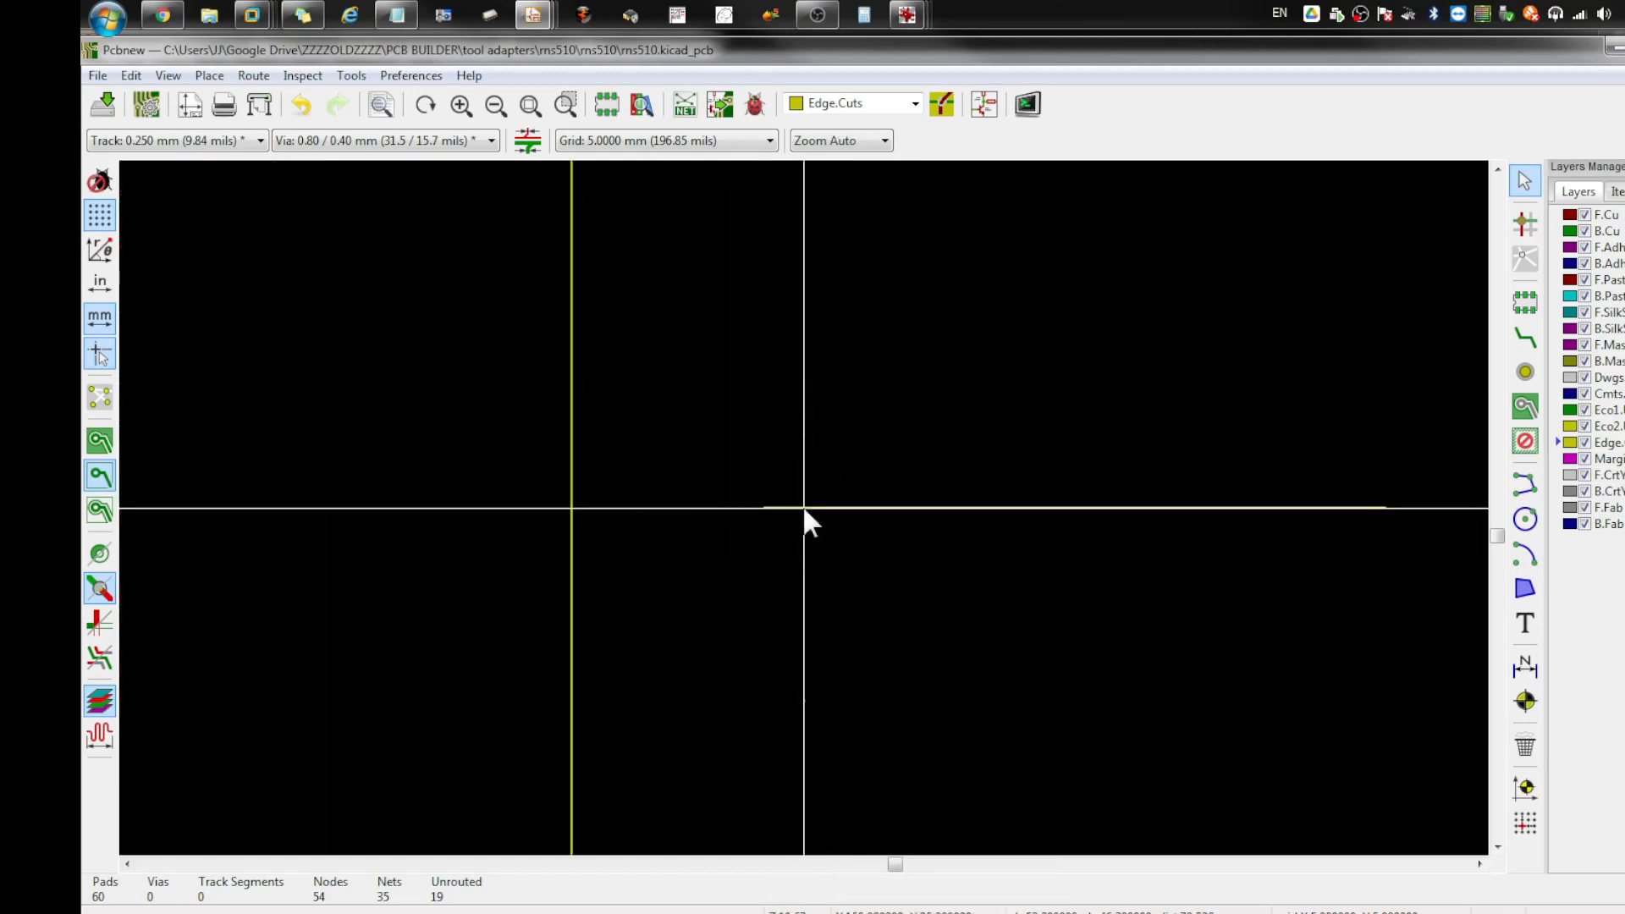
pyautogui.scroll(3, 774, 663)
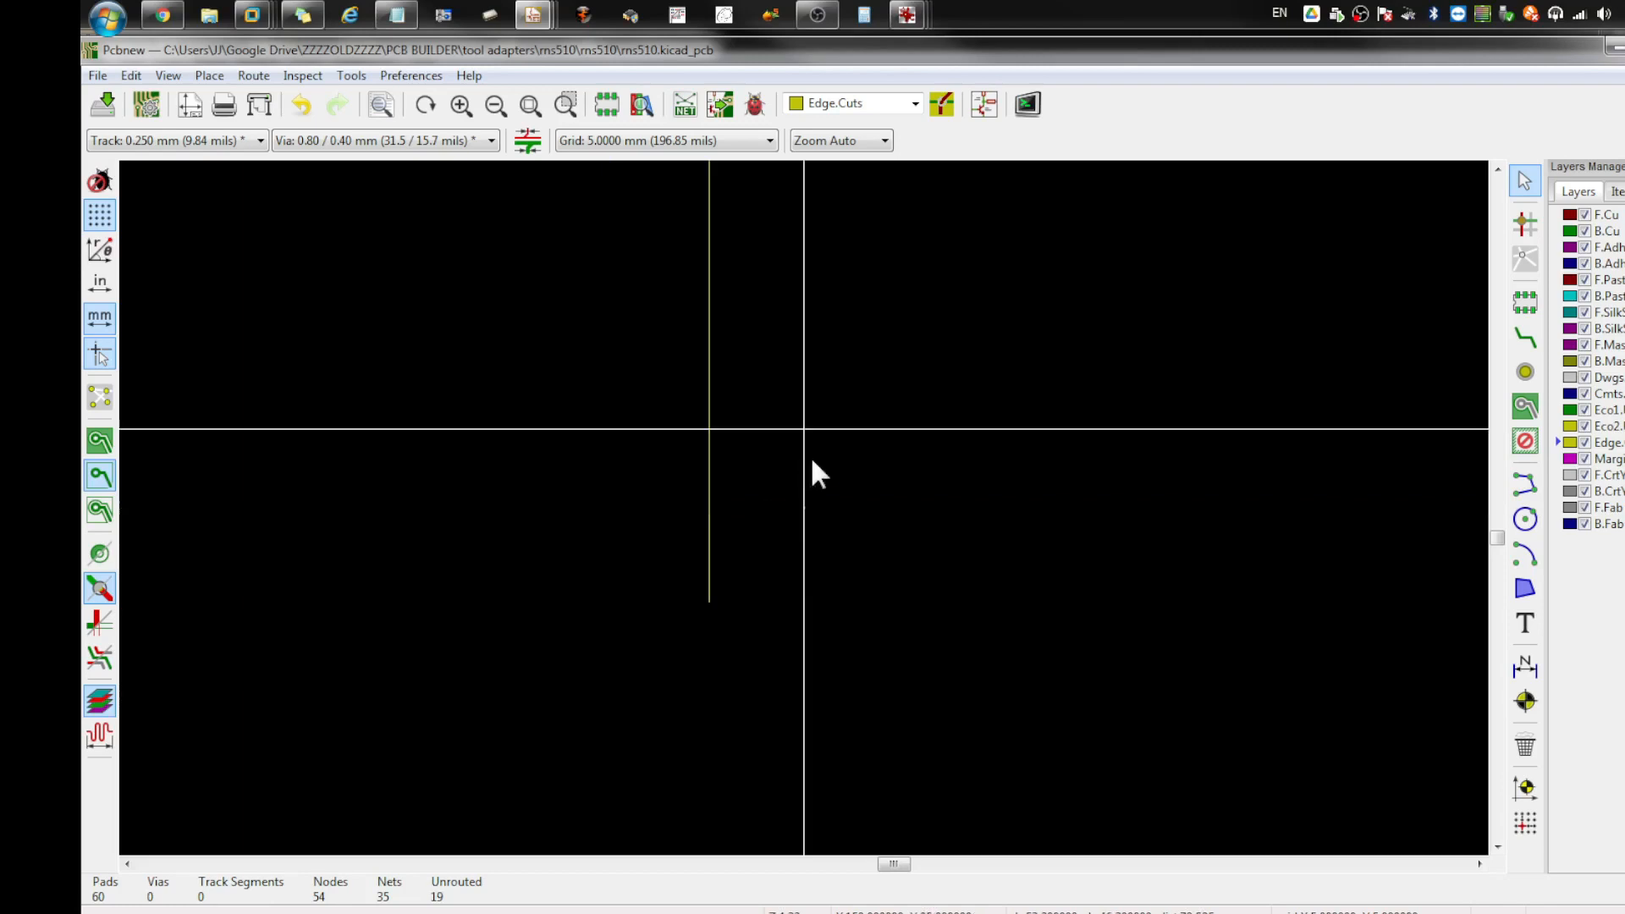
pyautogui.click(719, 604)
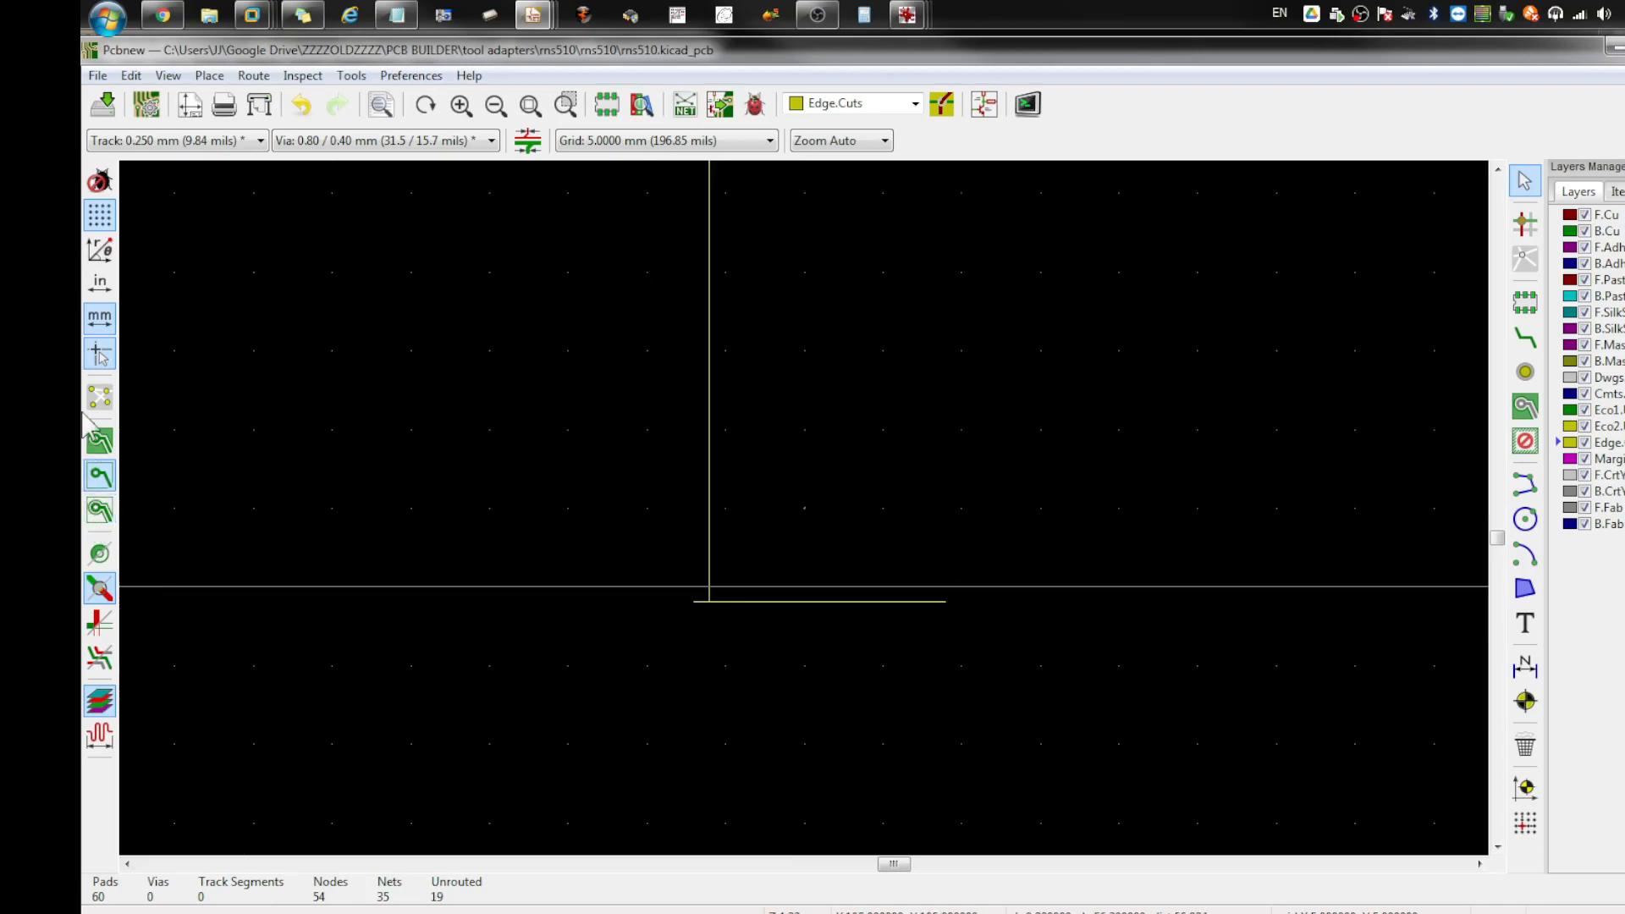
# Step: Switch from full-window crosshairs to the small cursor and undo the placement of the copied segments
pyautogui.click(100, 354)
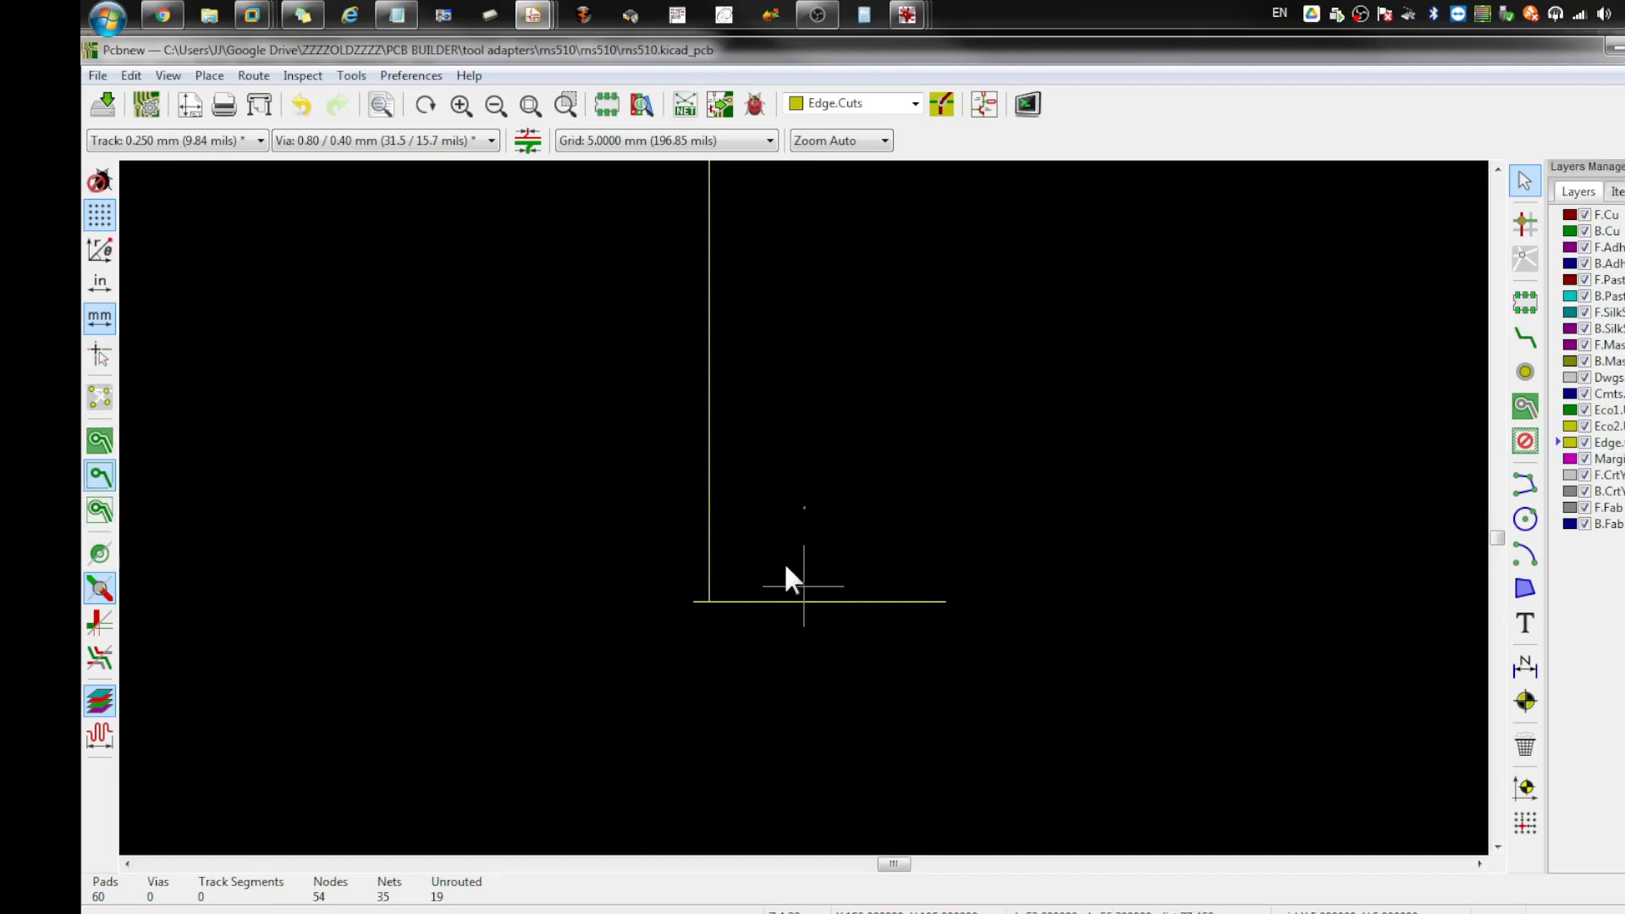
pyautogui.hotkey('ctrl', 'd')
pyautogui.hotkey('ctrl', 'z')
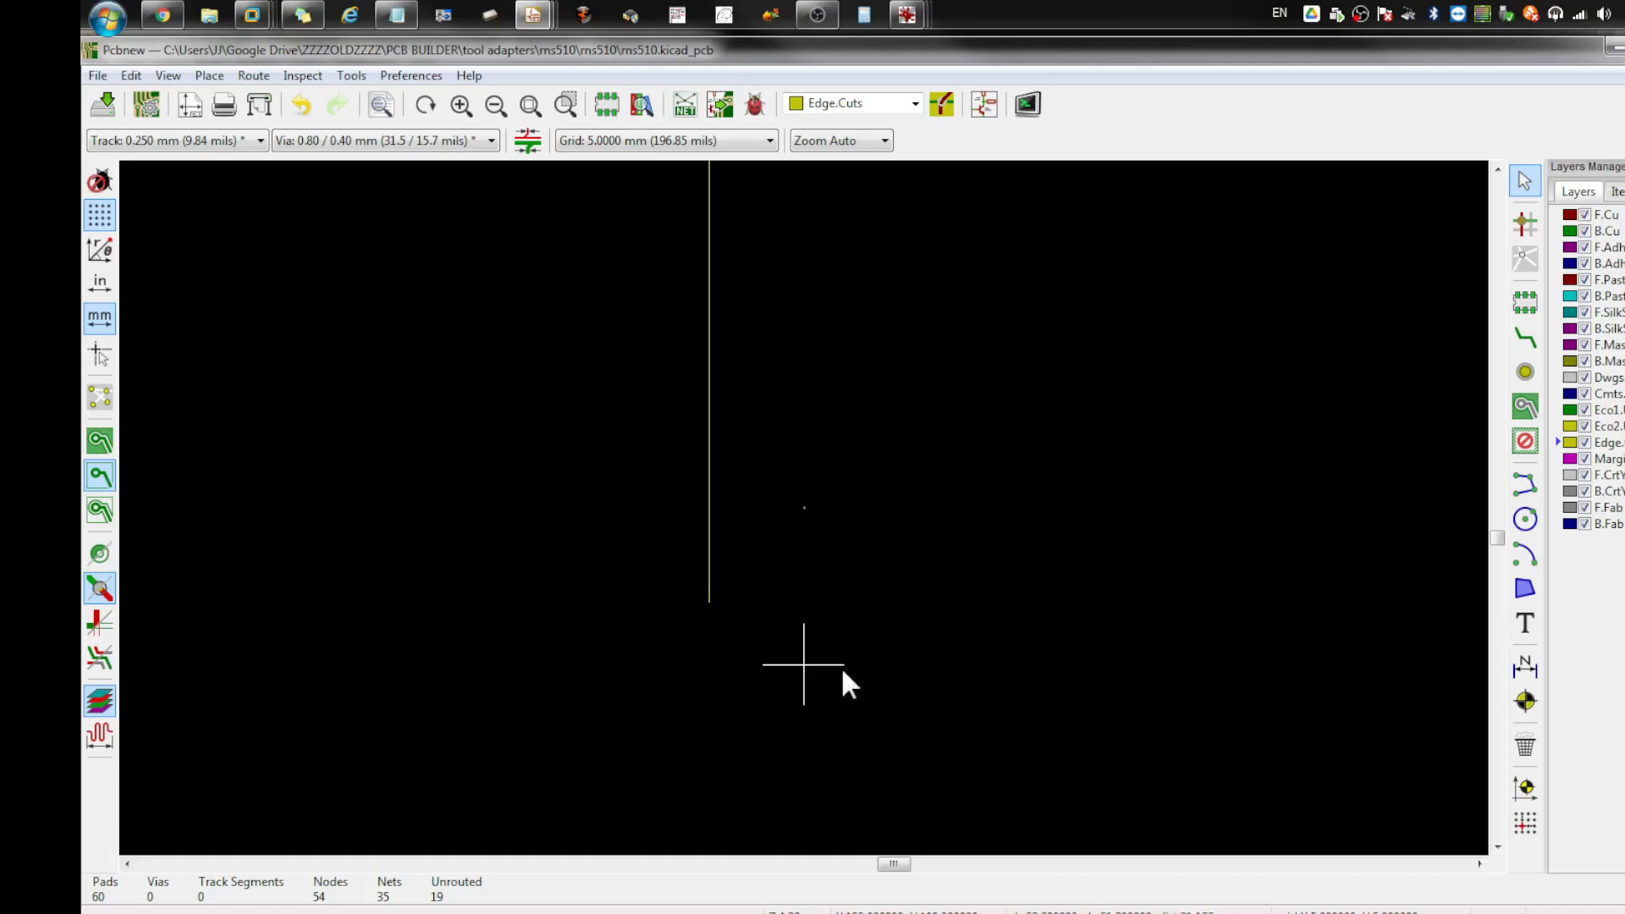
pyautogui.scroll(-4, 941, 622)
pyautogui.hotkey('ctrl', 'z')
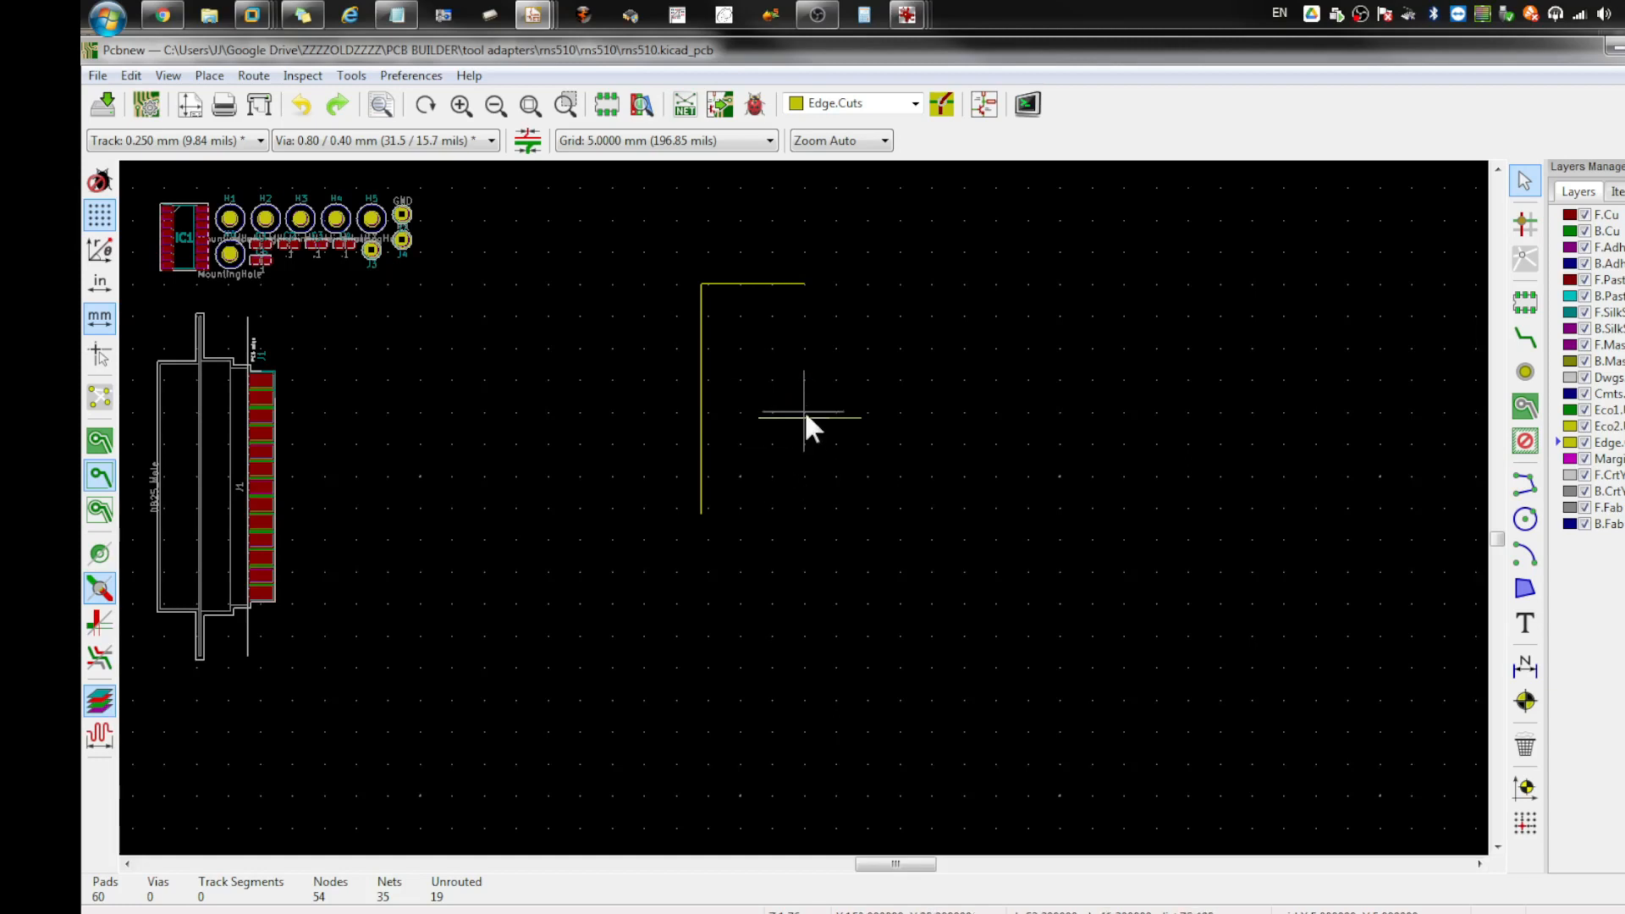
# Step: Using a 0.1 mm grid, move the two connected copied segments so they start at the vertical edge's lower end, (144, 106) mm
pyautogui.scroll(3, 738, 512)
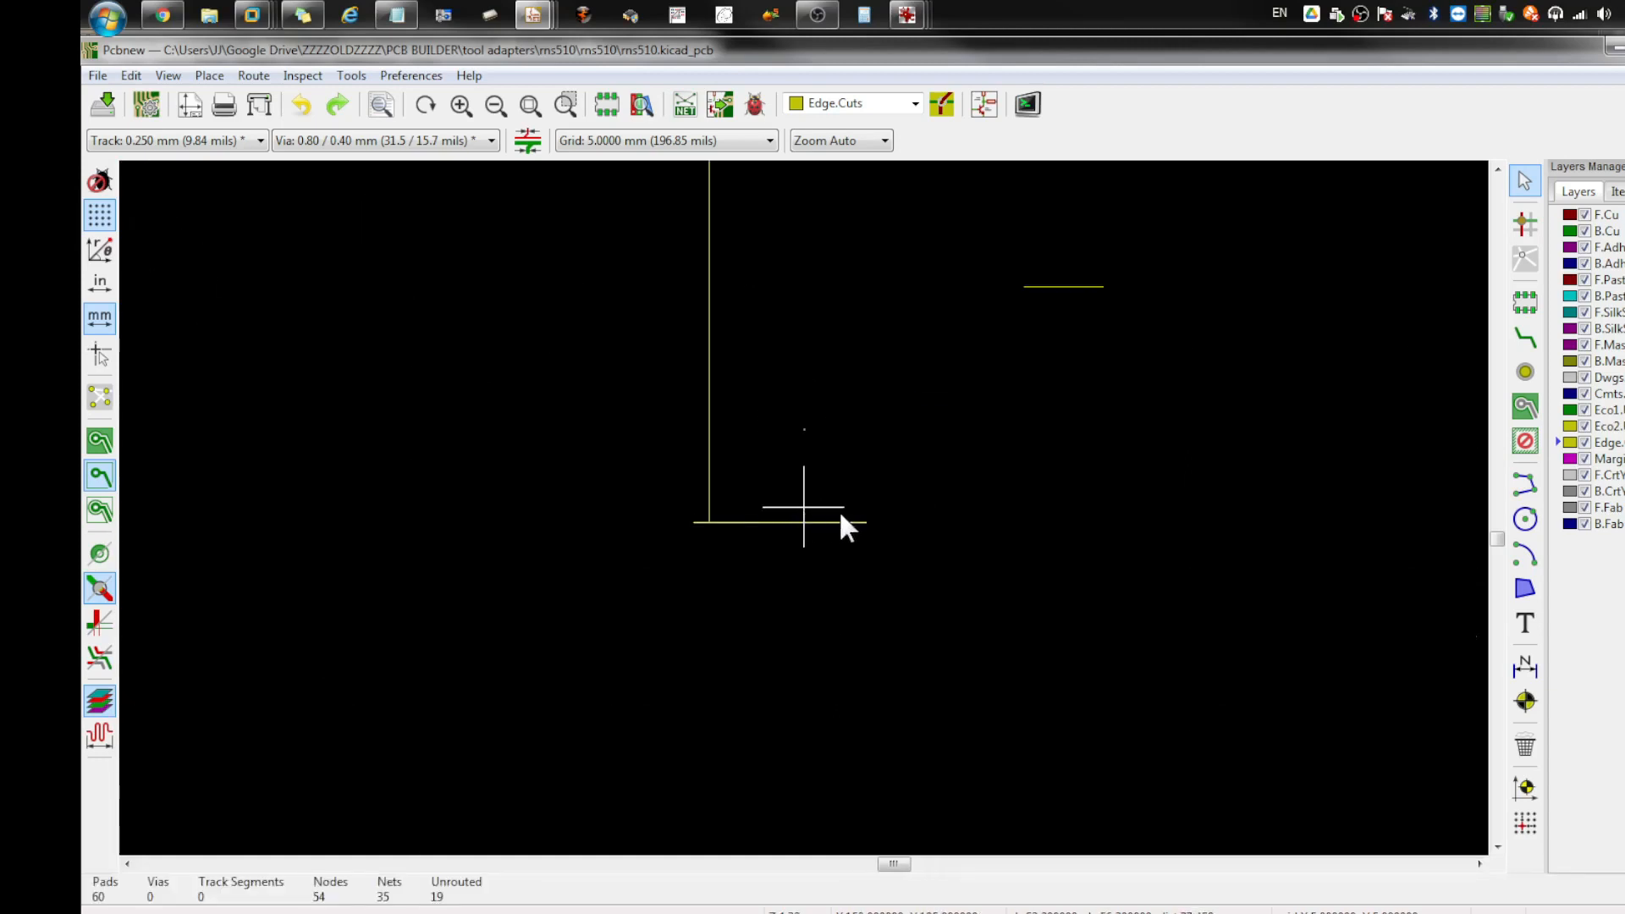
pyautogui.scroll(5, 846, 511)
pyautogui.scroll(-3, 562, 525)
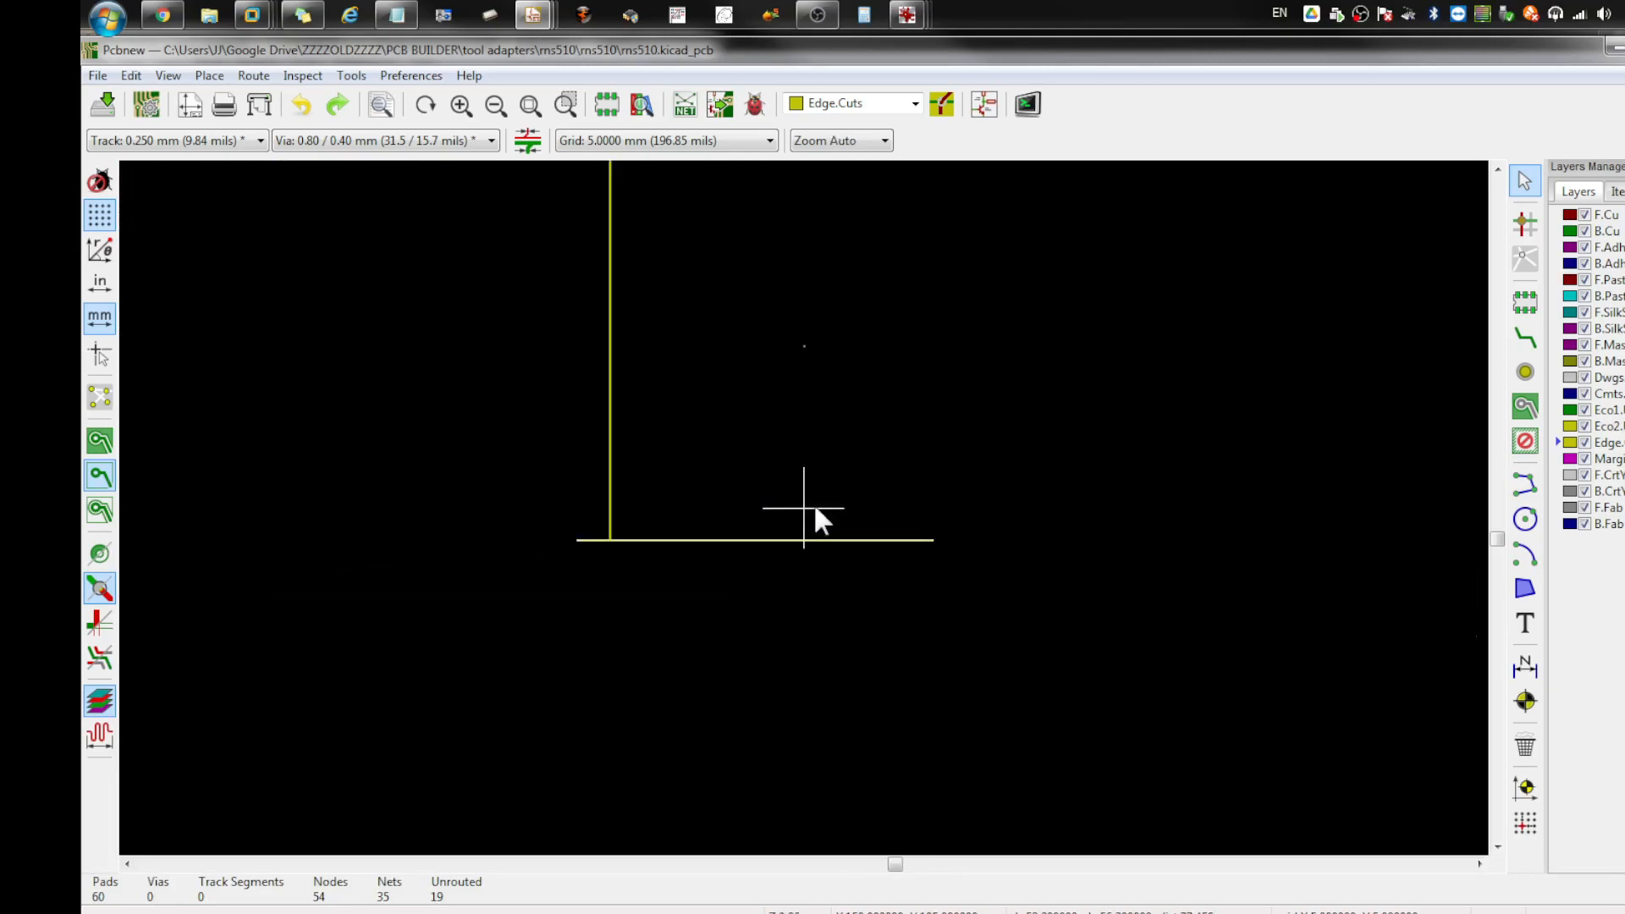
pyautogui.click(884, 508)
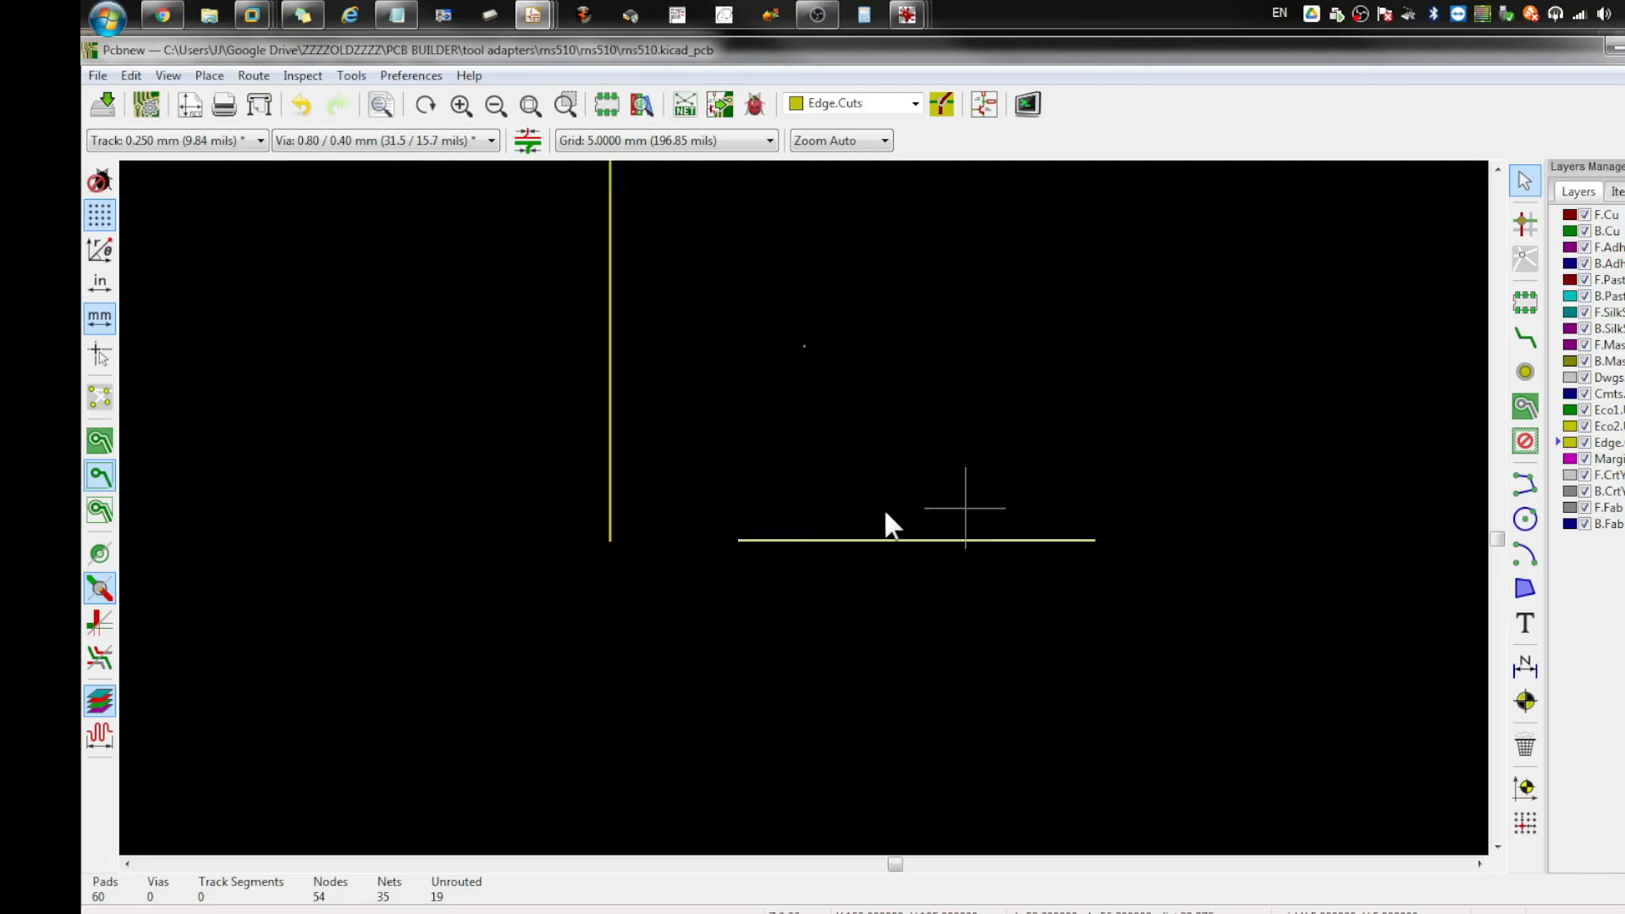
pyautogui.click(740, 154)
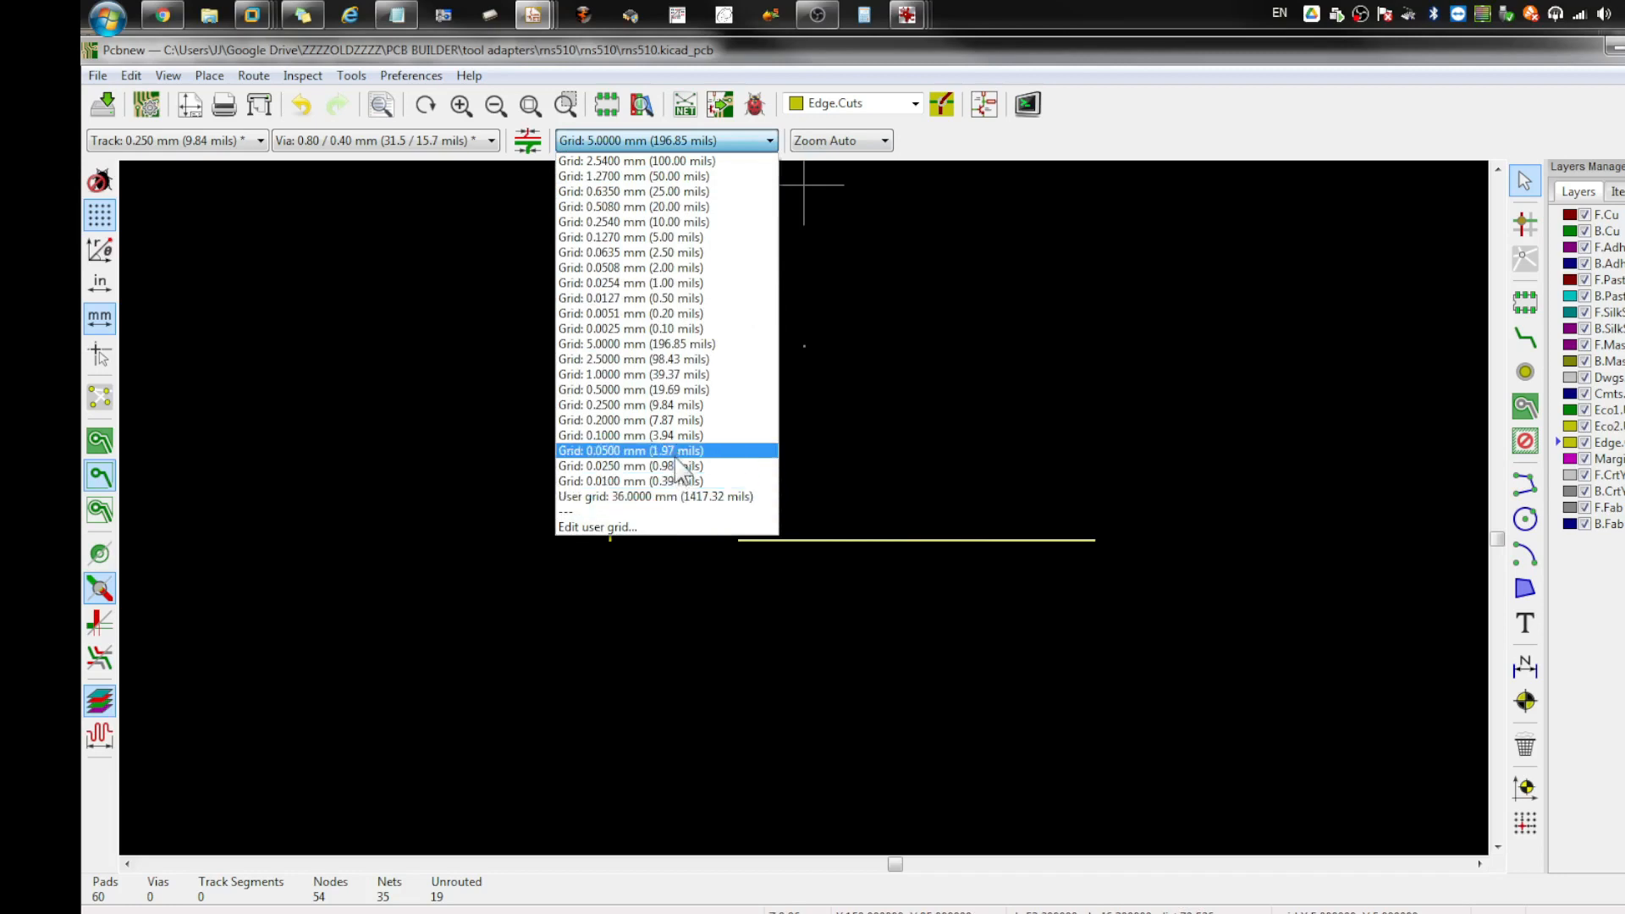
pyautogui.click(709, 497)
pyautogui.moveTo(757, 540); pyautogui.dragTo(747, 520)
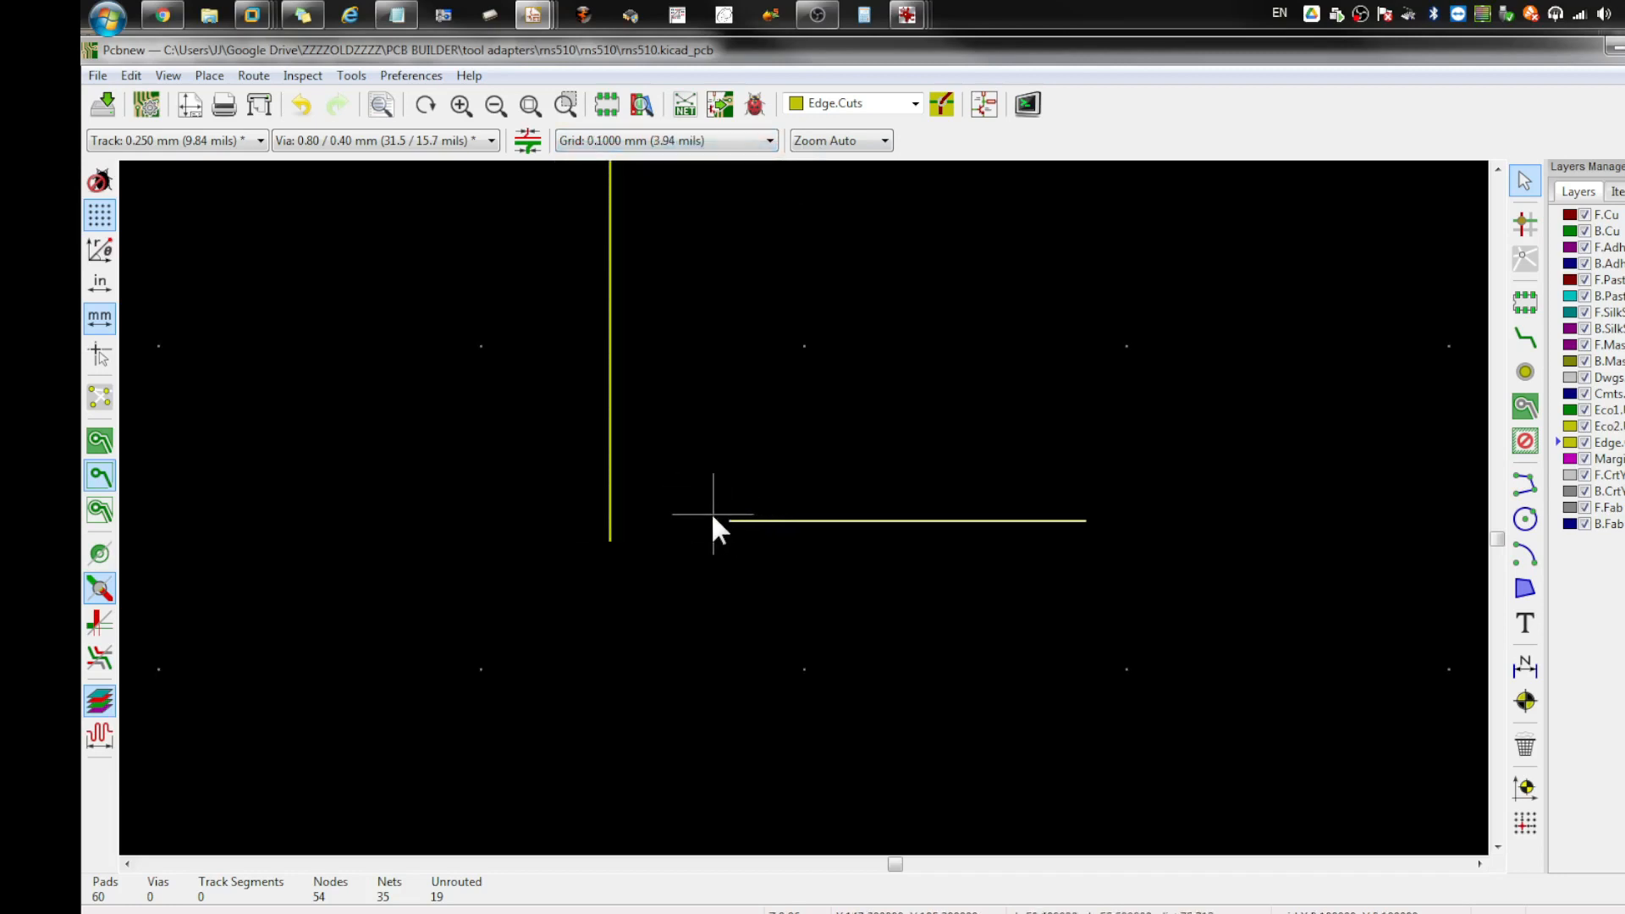
pyautogui.click(713, 514)
pyautogui.click(973, 520)
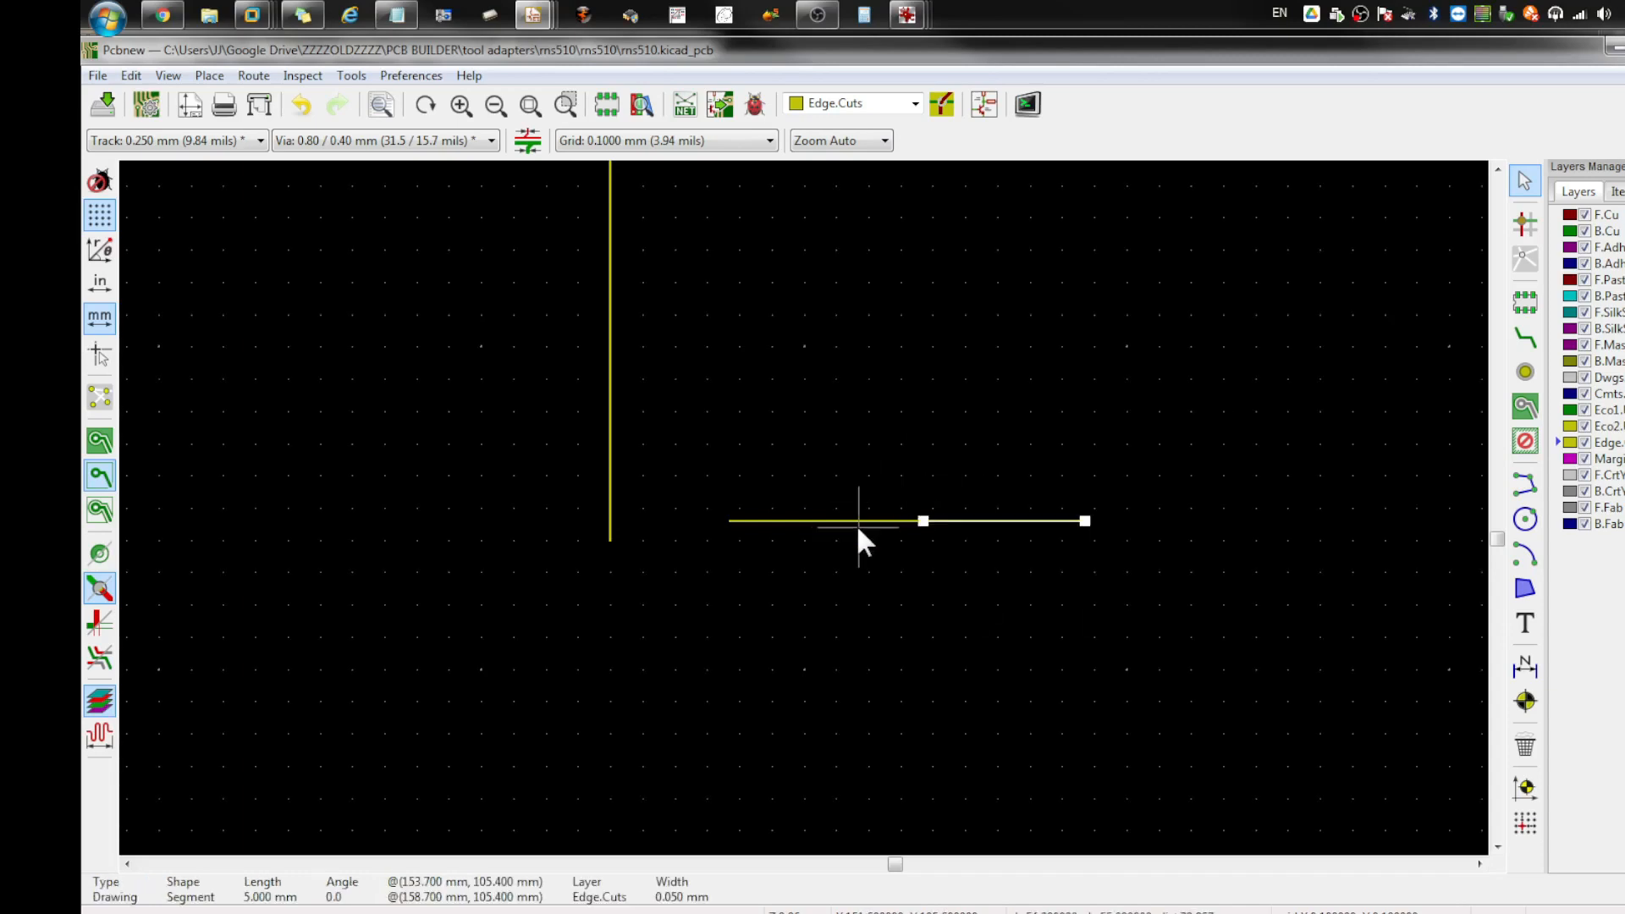
pyautogui.moveTo(855, 524); pyautogui.dragTo(733, 556)
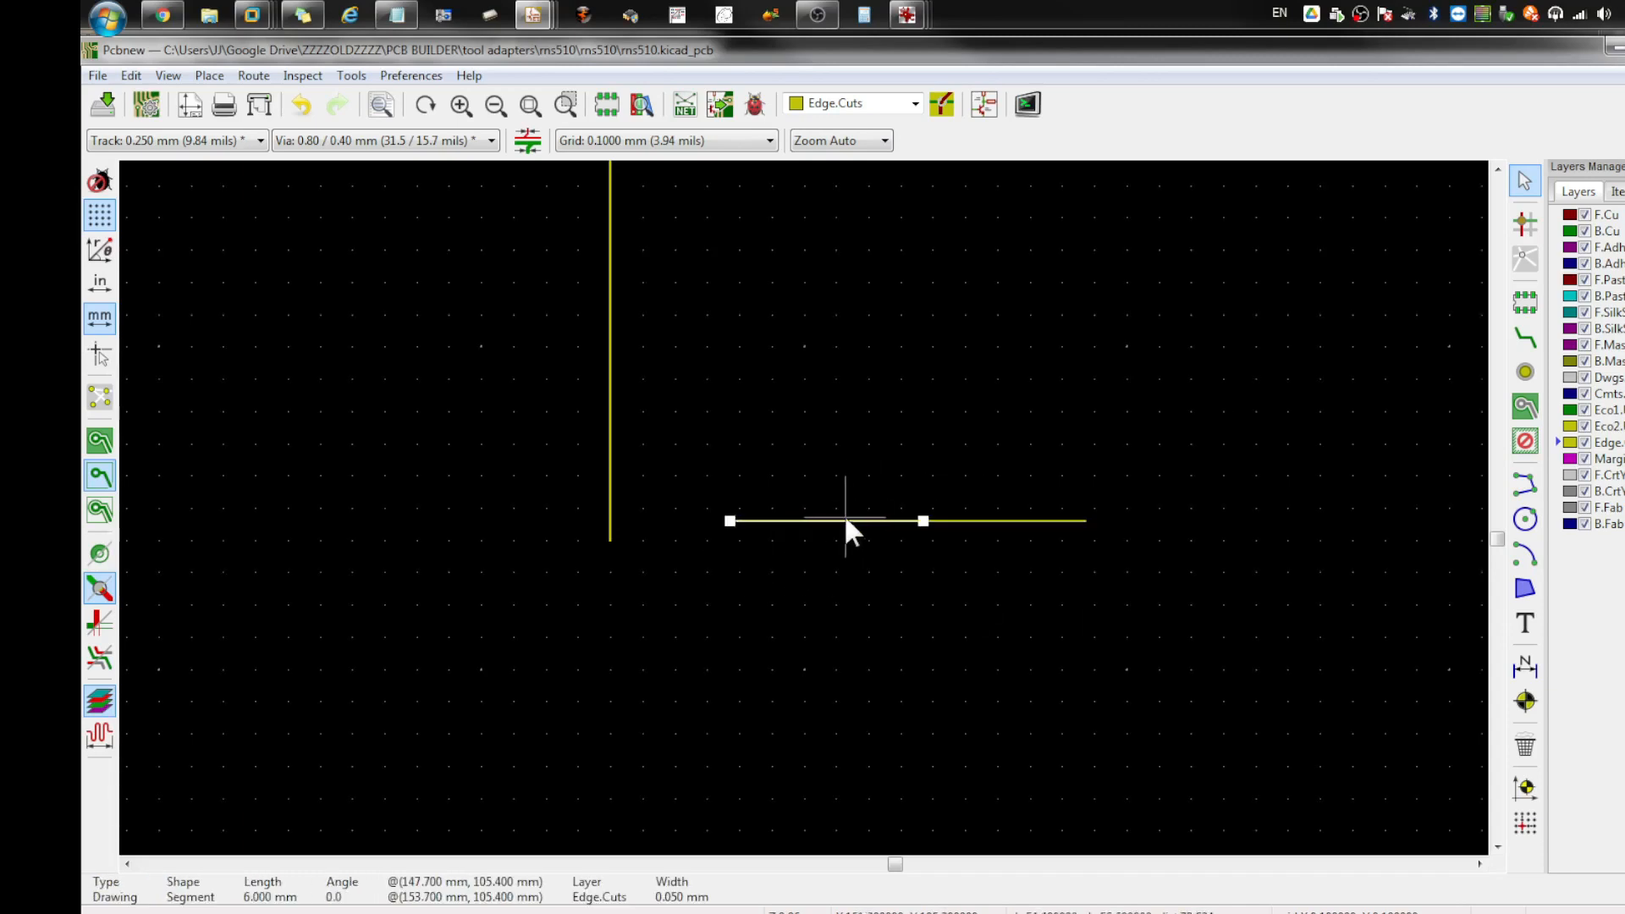
pyautogui.click(924, 597)
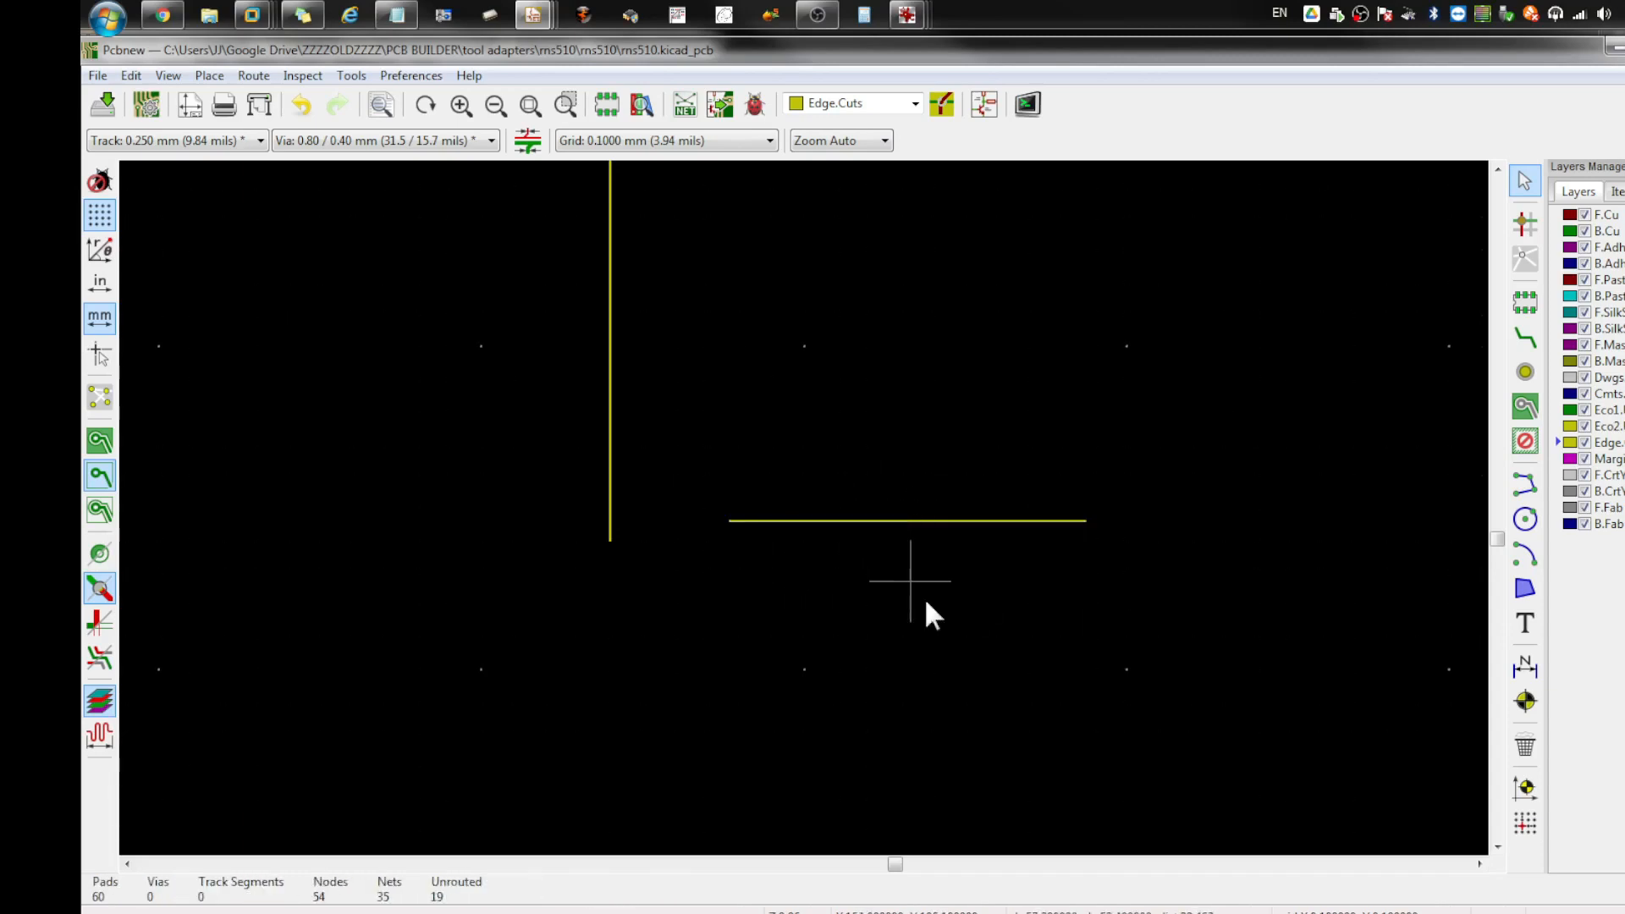
pyautogui.moveTo(1038, 542); pyautogui.dragTo(776, 391)
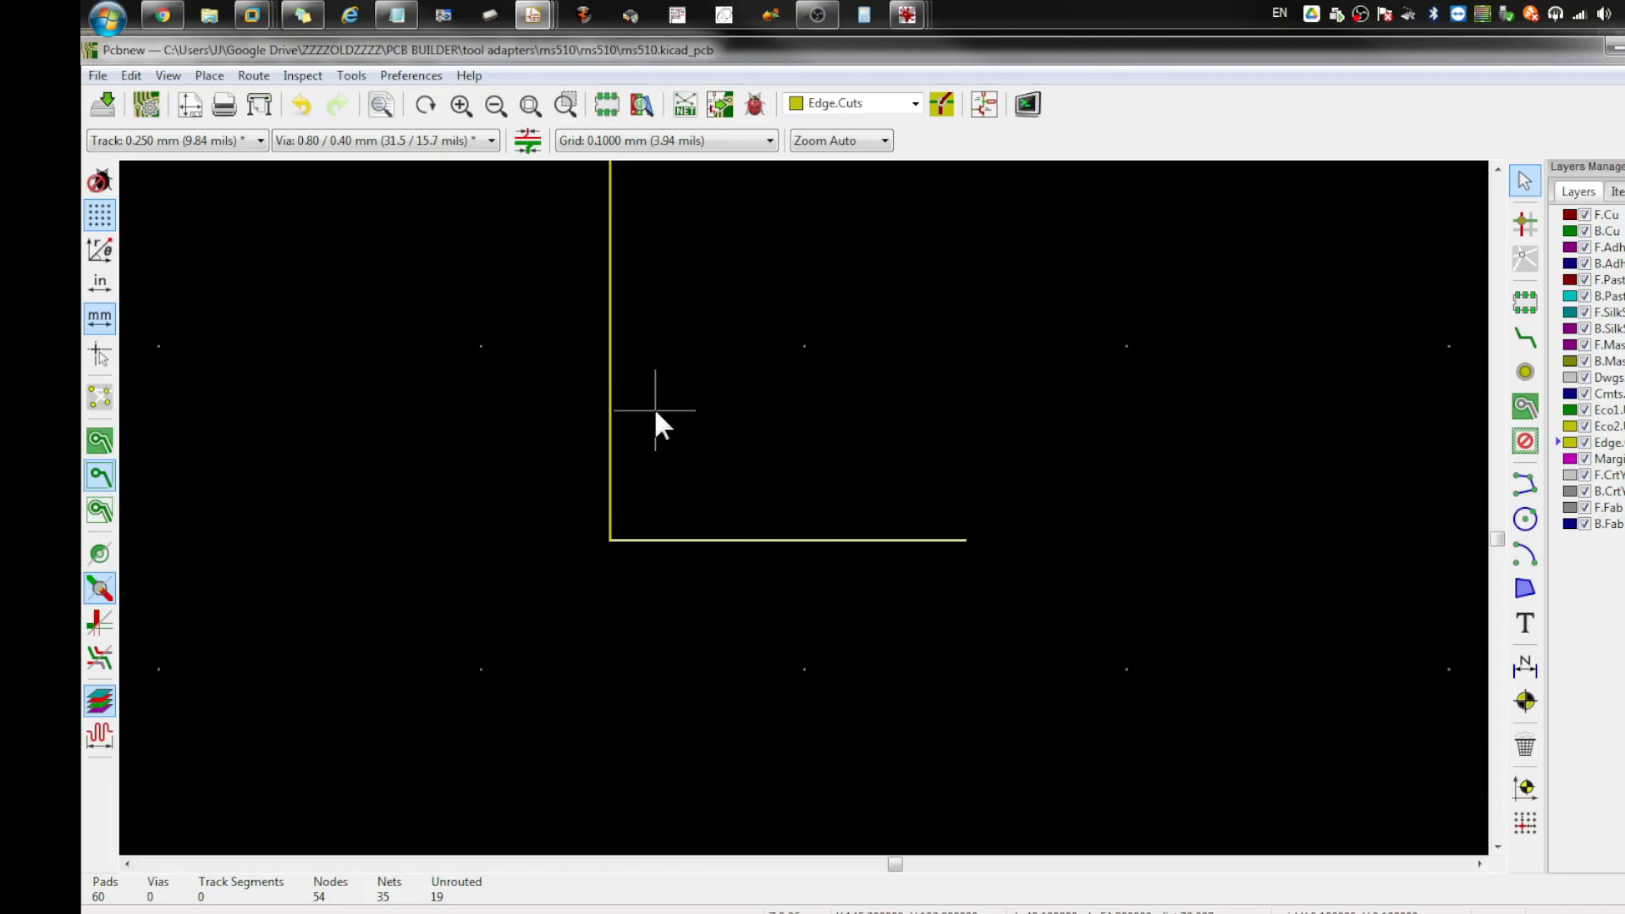
# Step: Move the stray 5 mm copied segment onto the end of the bottom edge, spanning (155, 106) to (160, 106) mm
pyautogui.scroll(-3, 654, 408)
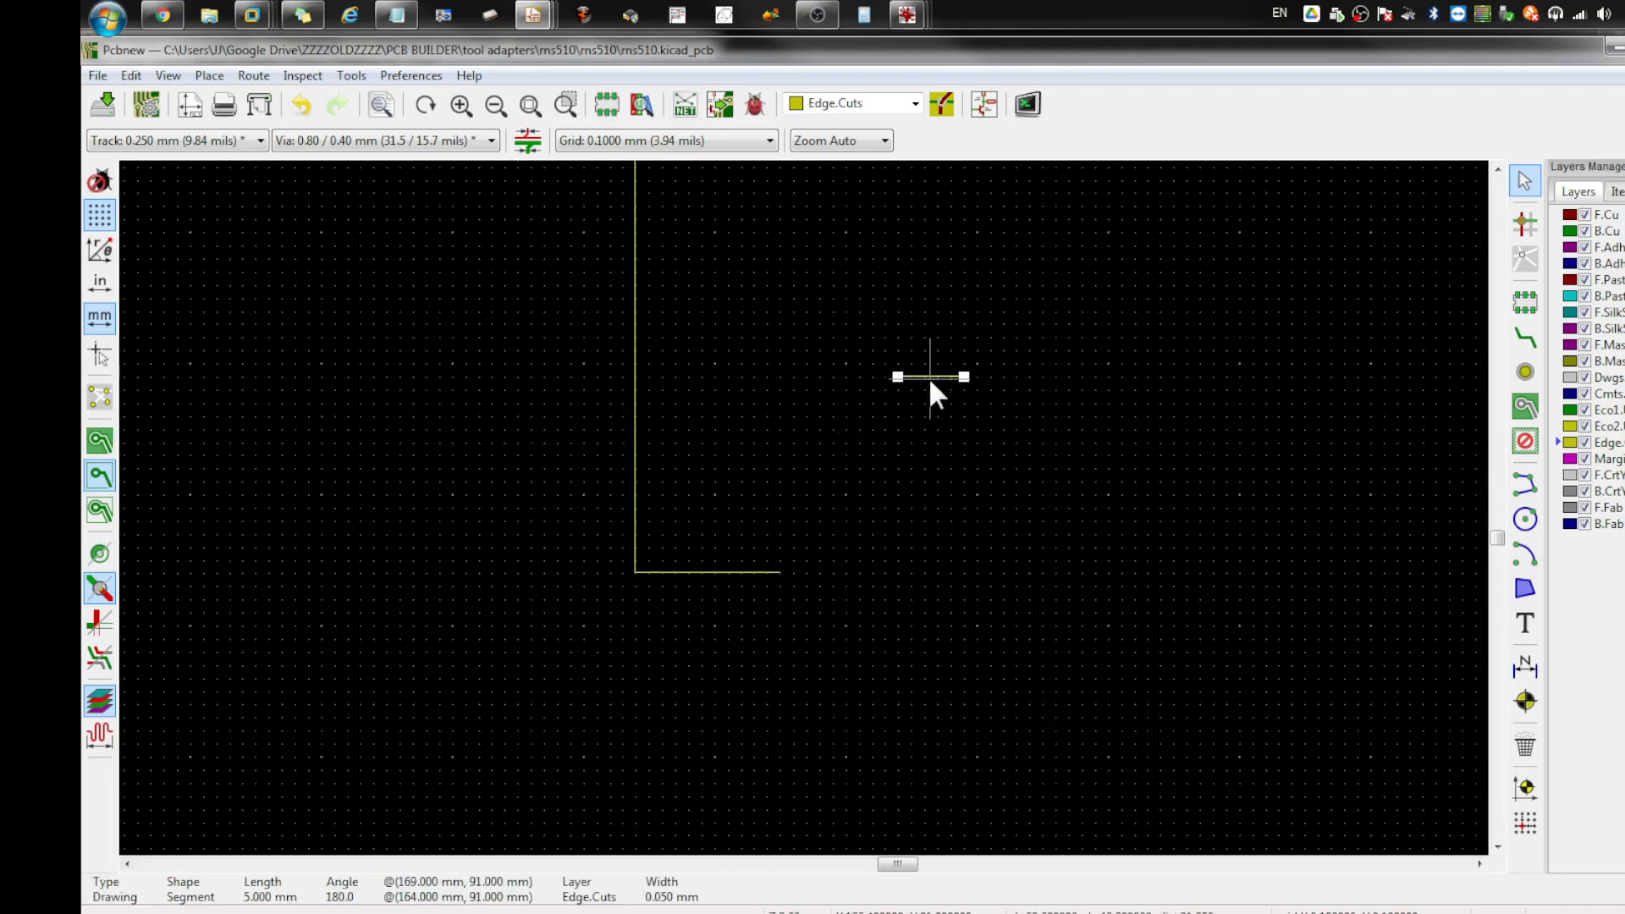
pyautogui.scroll(3, 816, 512)
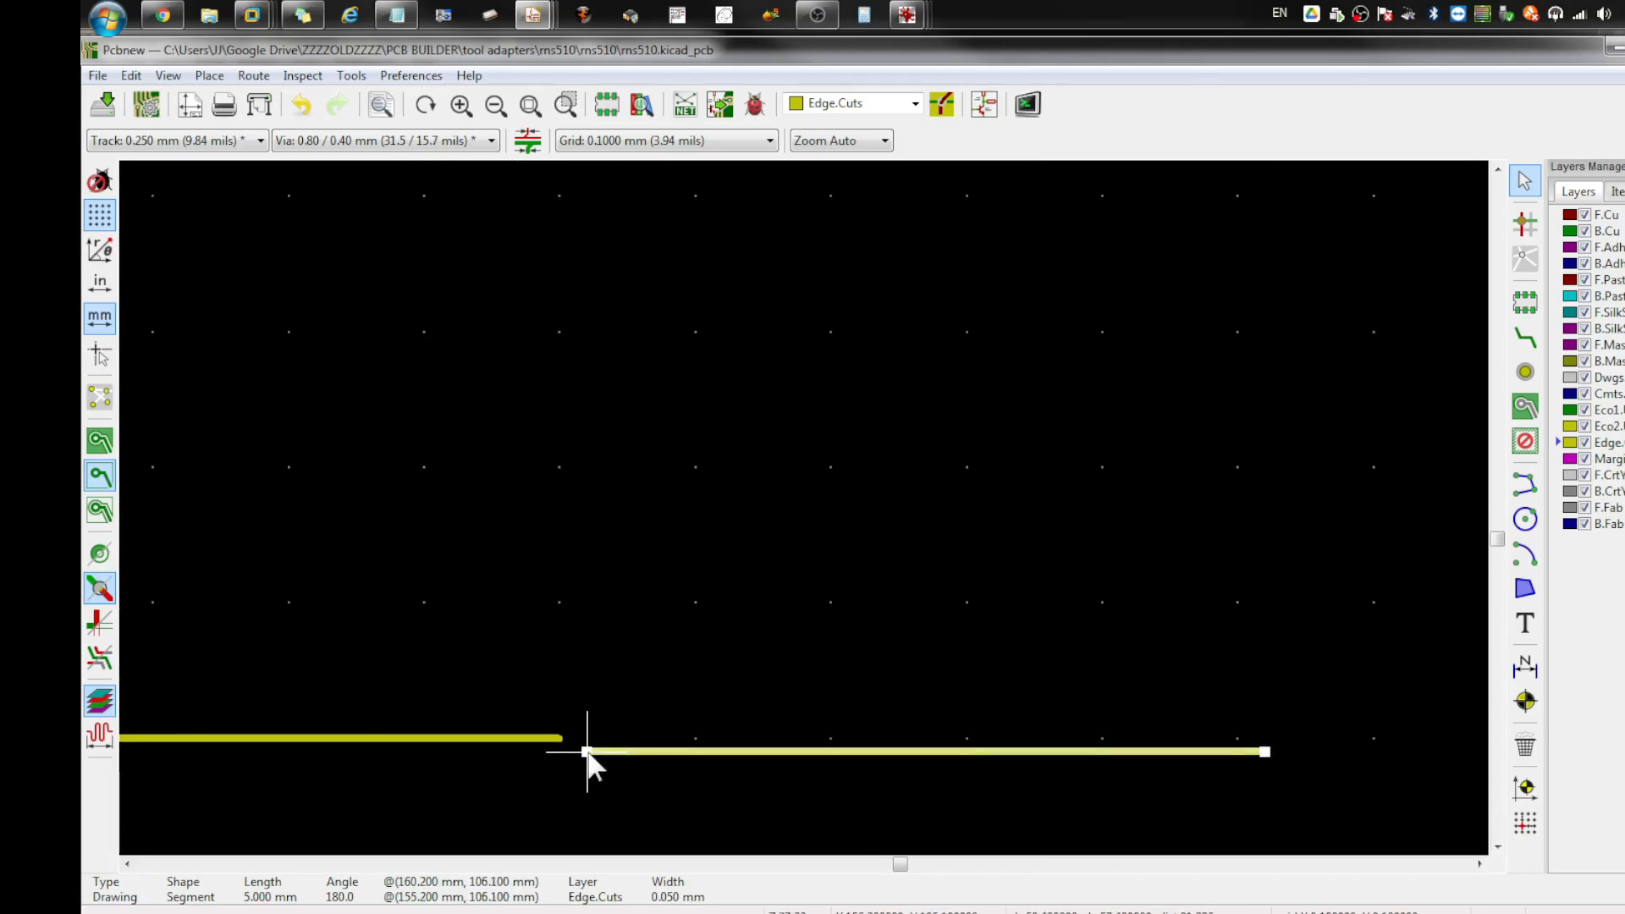
pyautogui.click(562, 738)
pyautogui.scroll(-3, 860, 454)
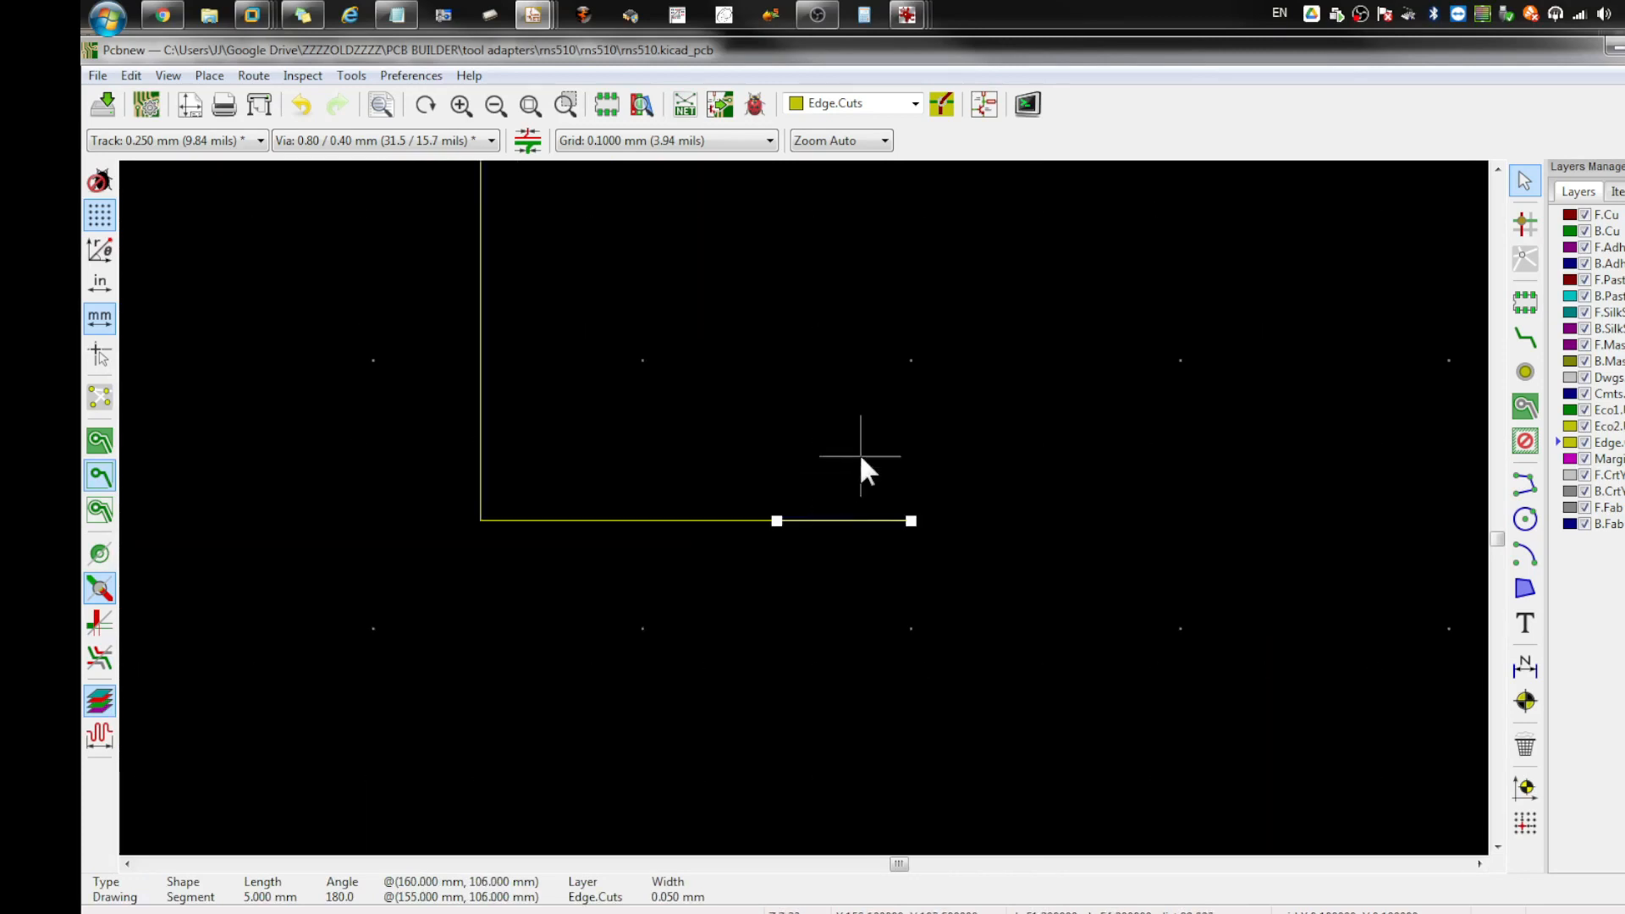
# Step: Duplicate the 36 mm vertical edge and place the copy as the opposite side, spanning (160, 70) to (160, 106) mm
pyautogui.scroll(-3, 658, 451)
pyautogui.click(713, 472)
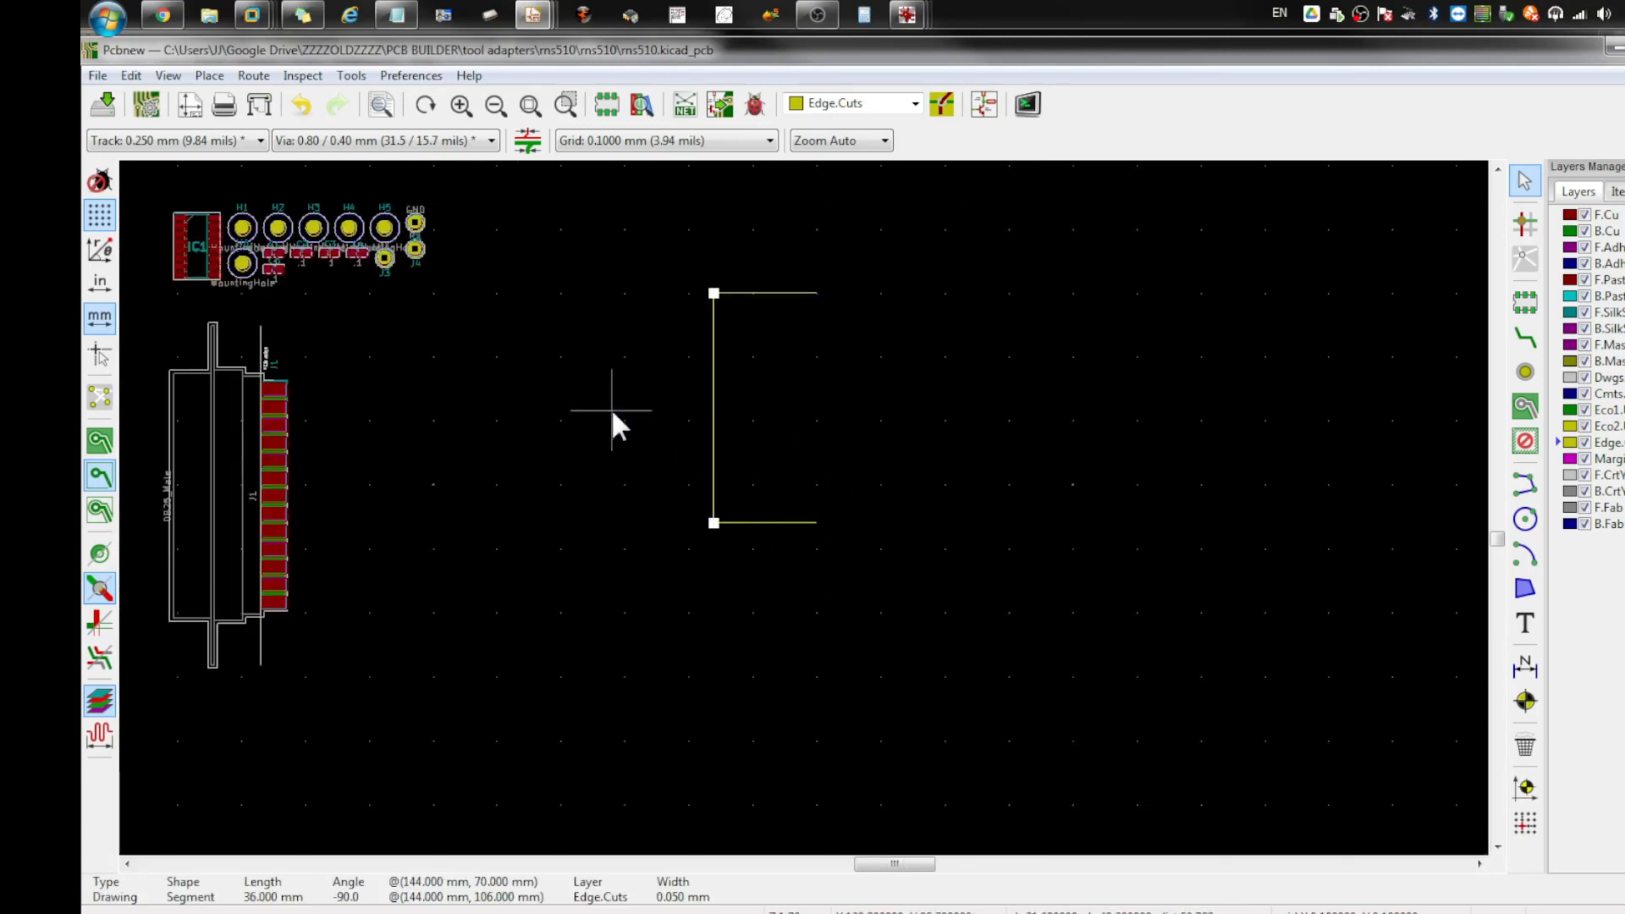
pyautogui.rightClick(675, 432)
pyautogui.click(738, 477)
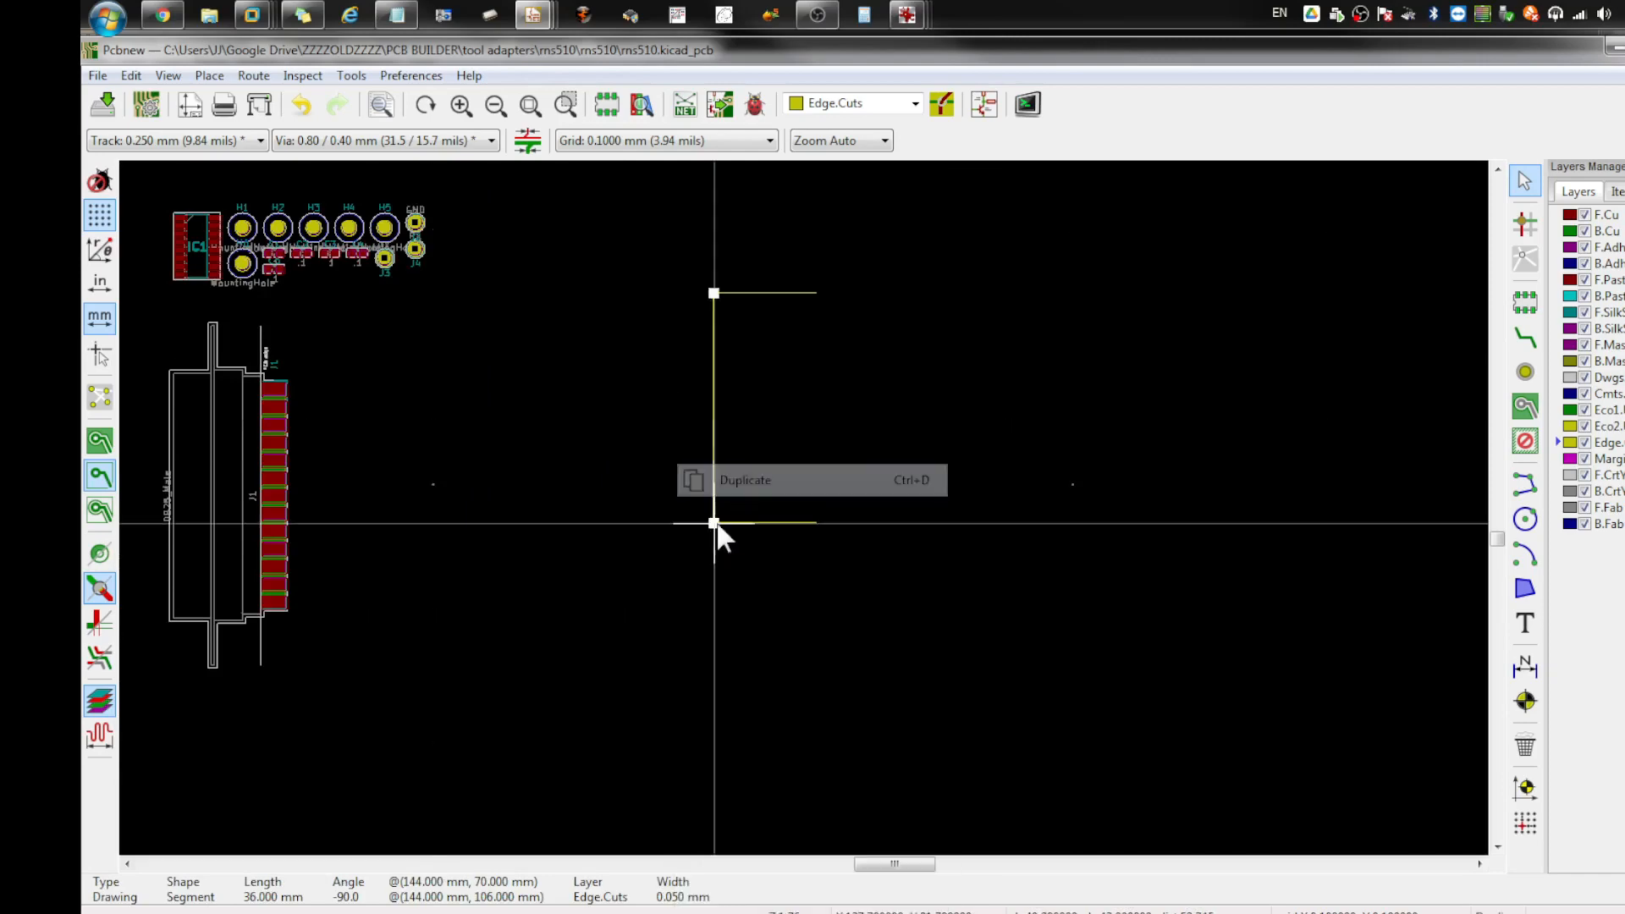
pyautogui.scroll(2, 813, 518)
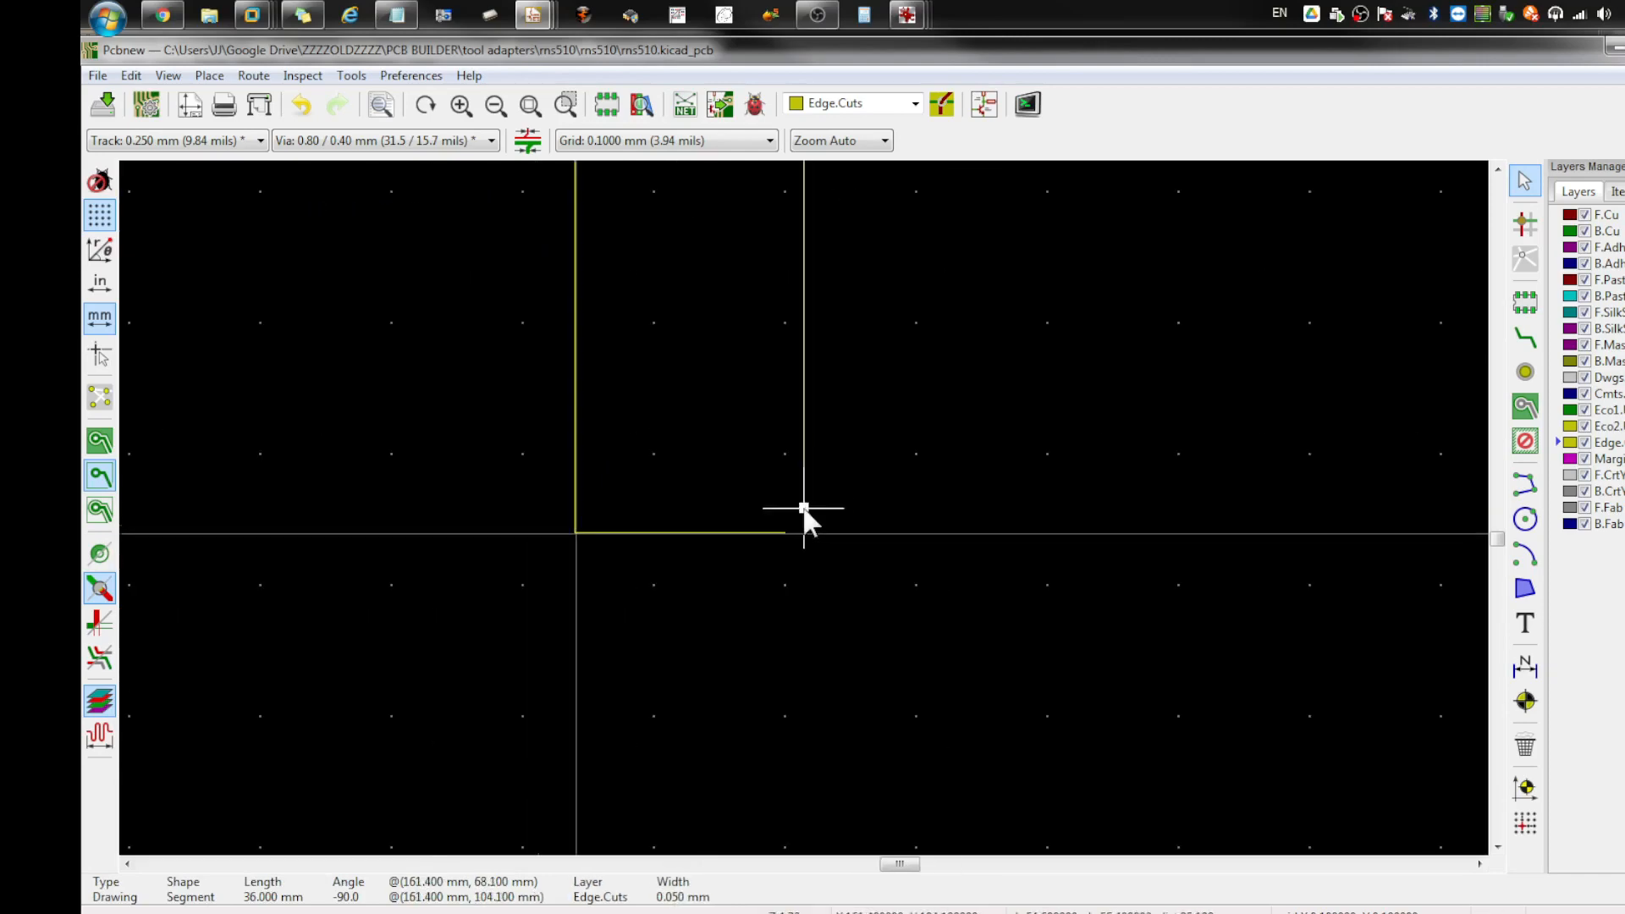
pyautogui.scroll(2, 791, 534)
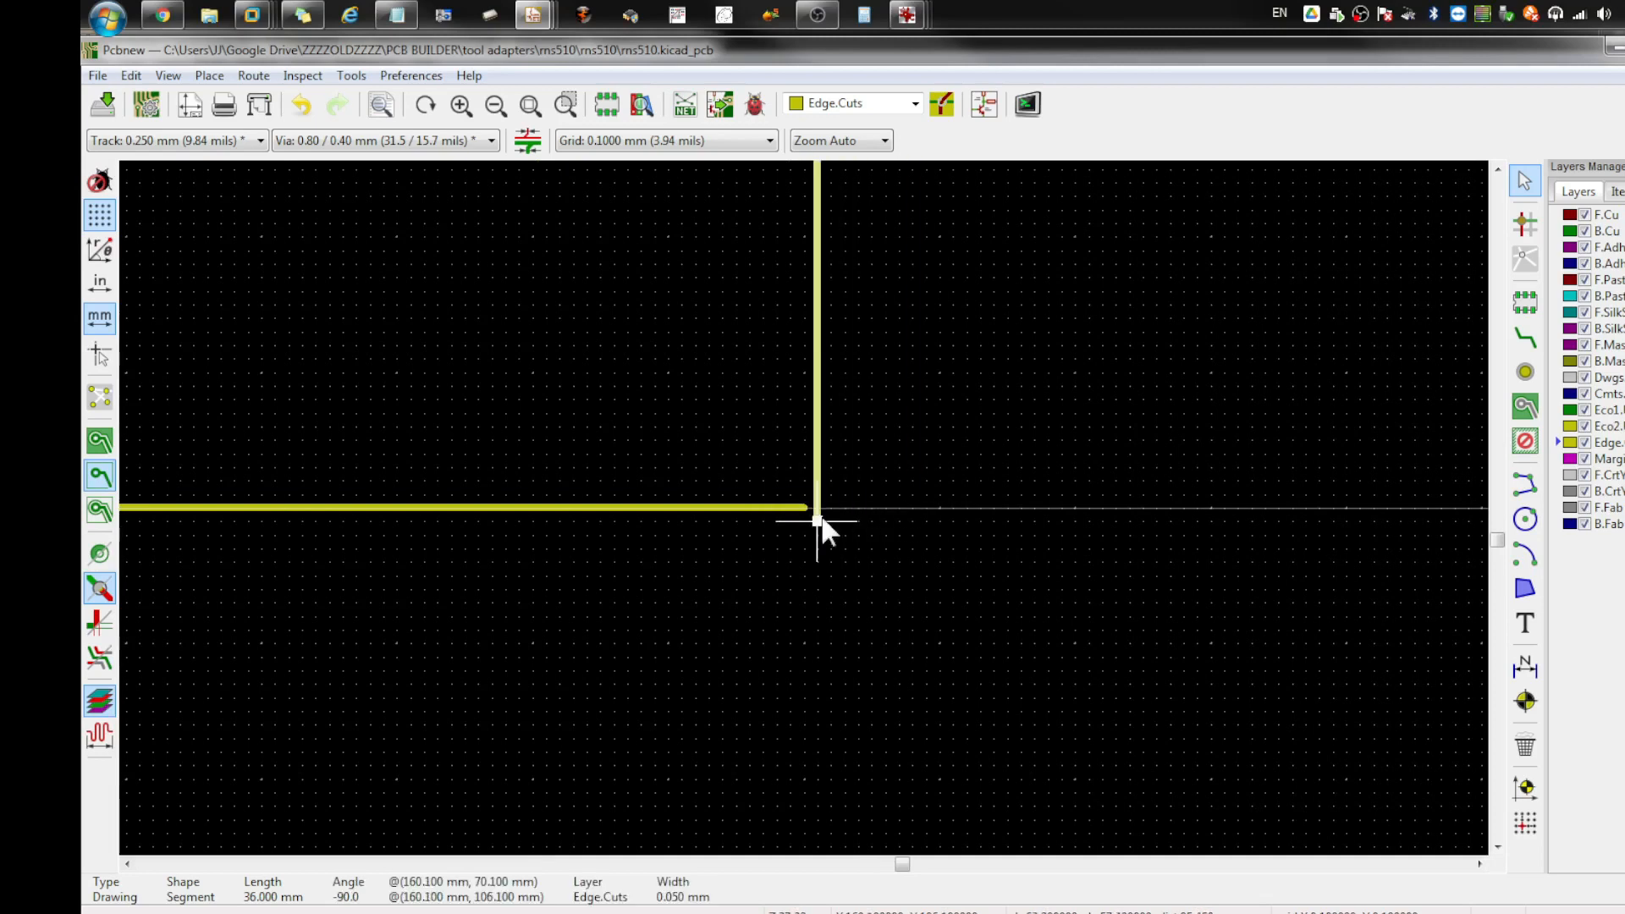
pyautogui.click(809, 510)
pyautogui.scroll(-3, 821, 491)
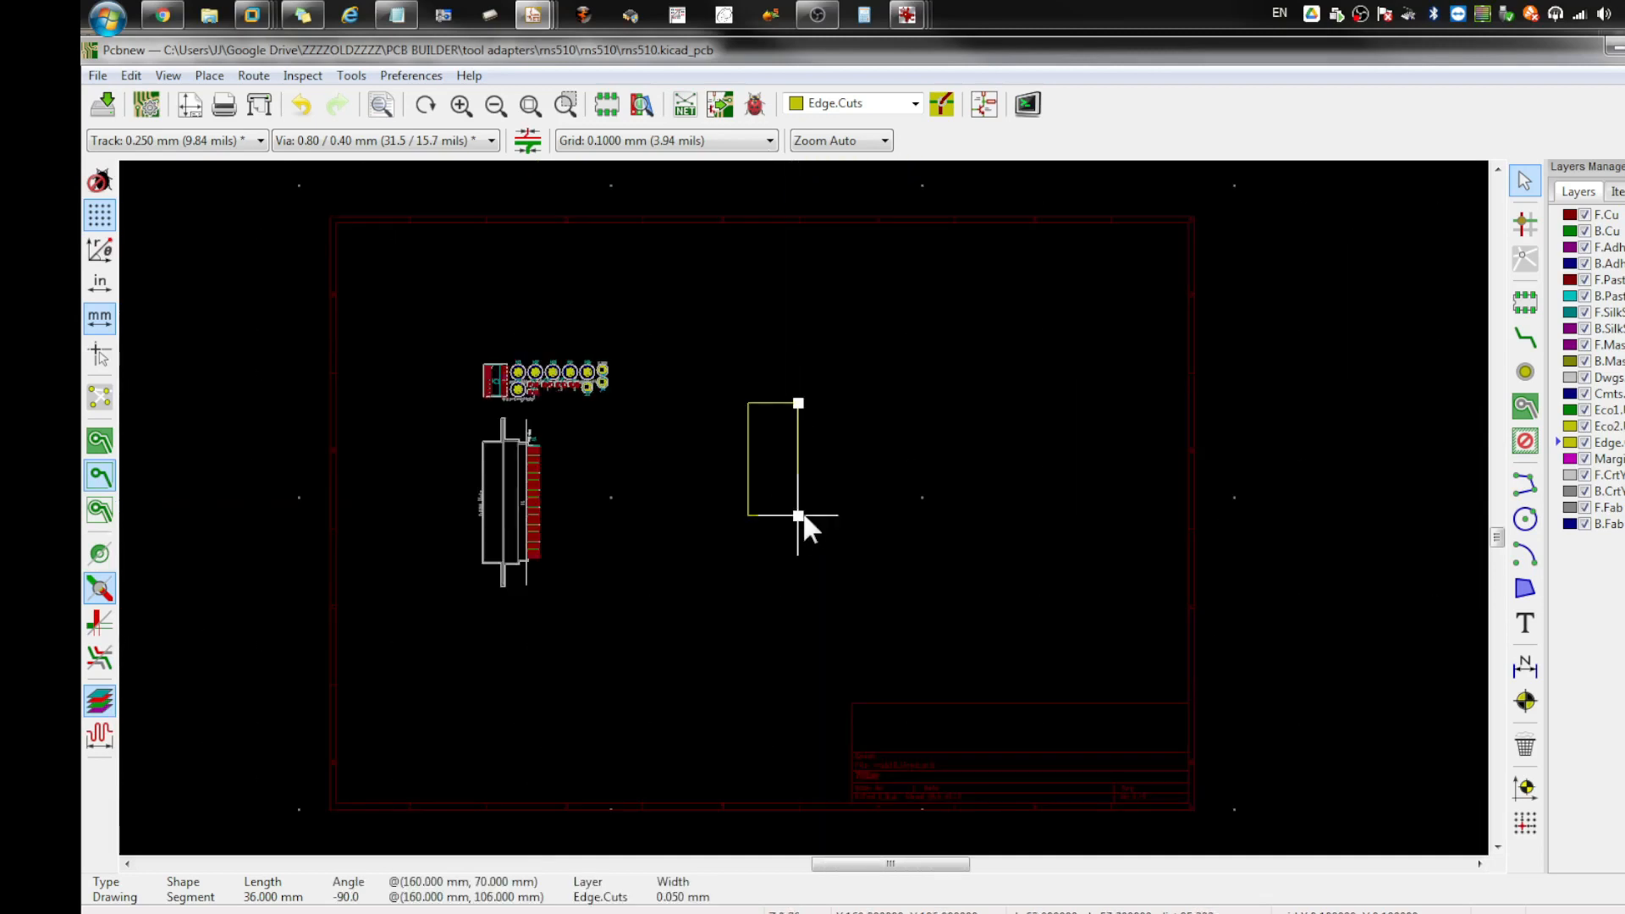
pyautogui.scroll(2, 803, 510)
pyautogui.scroll(-2, 799, 389)
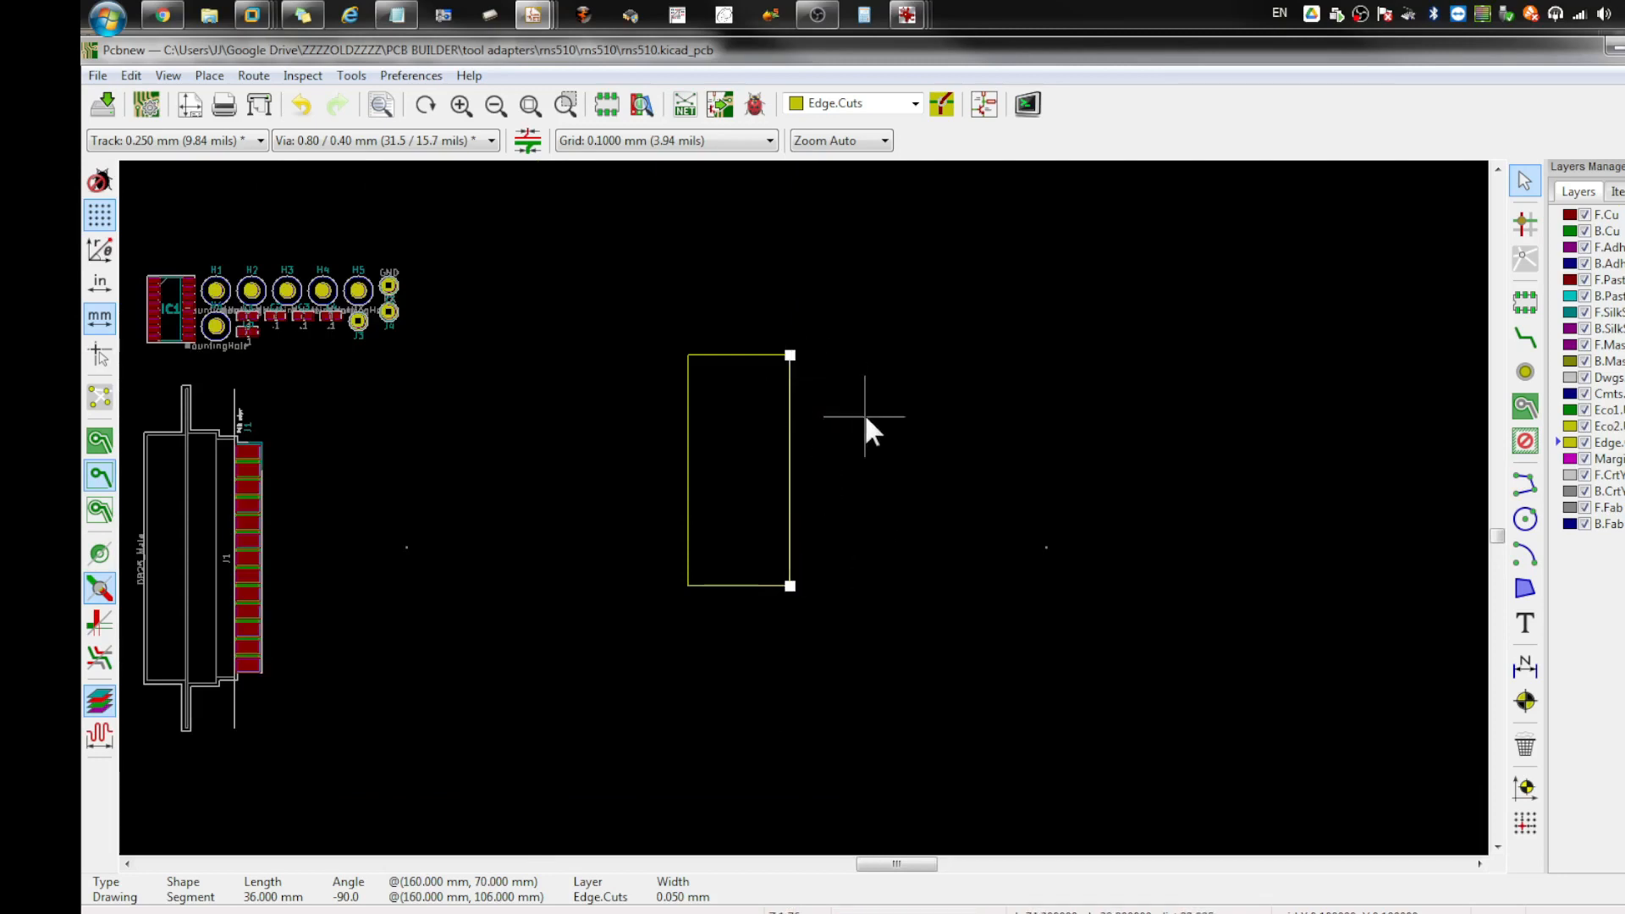
# Step: Delete the duplicated 36 mm vertical edge at x = 160 mm
pyautogui.scroll(2, 840, 465)
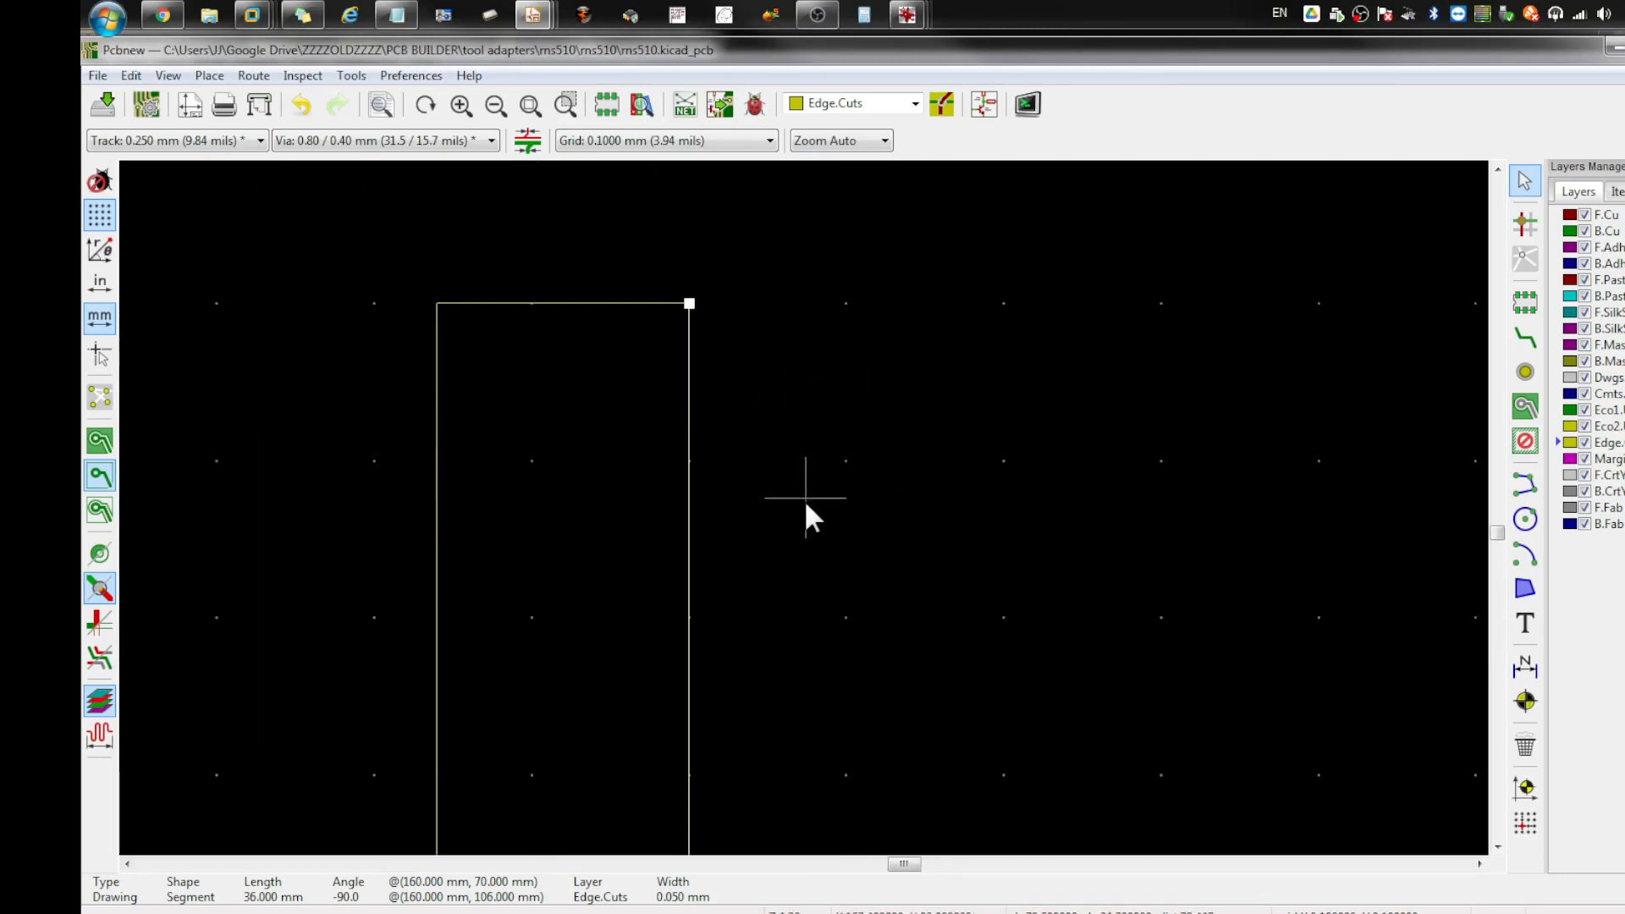
pyautogui.press('Escape')
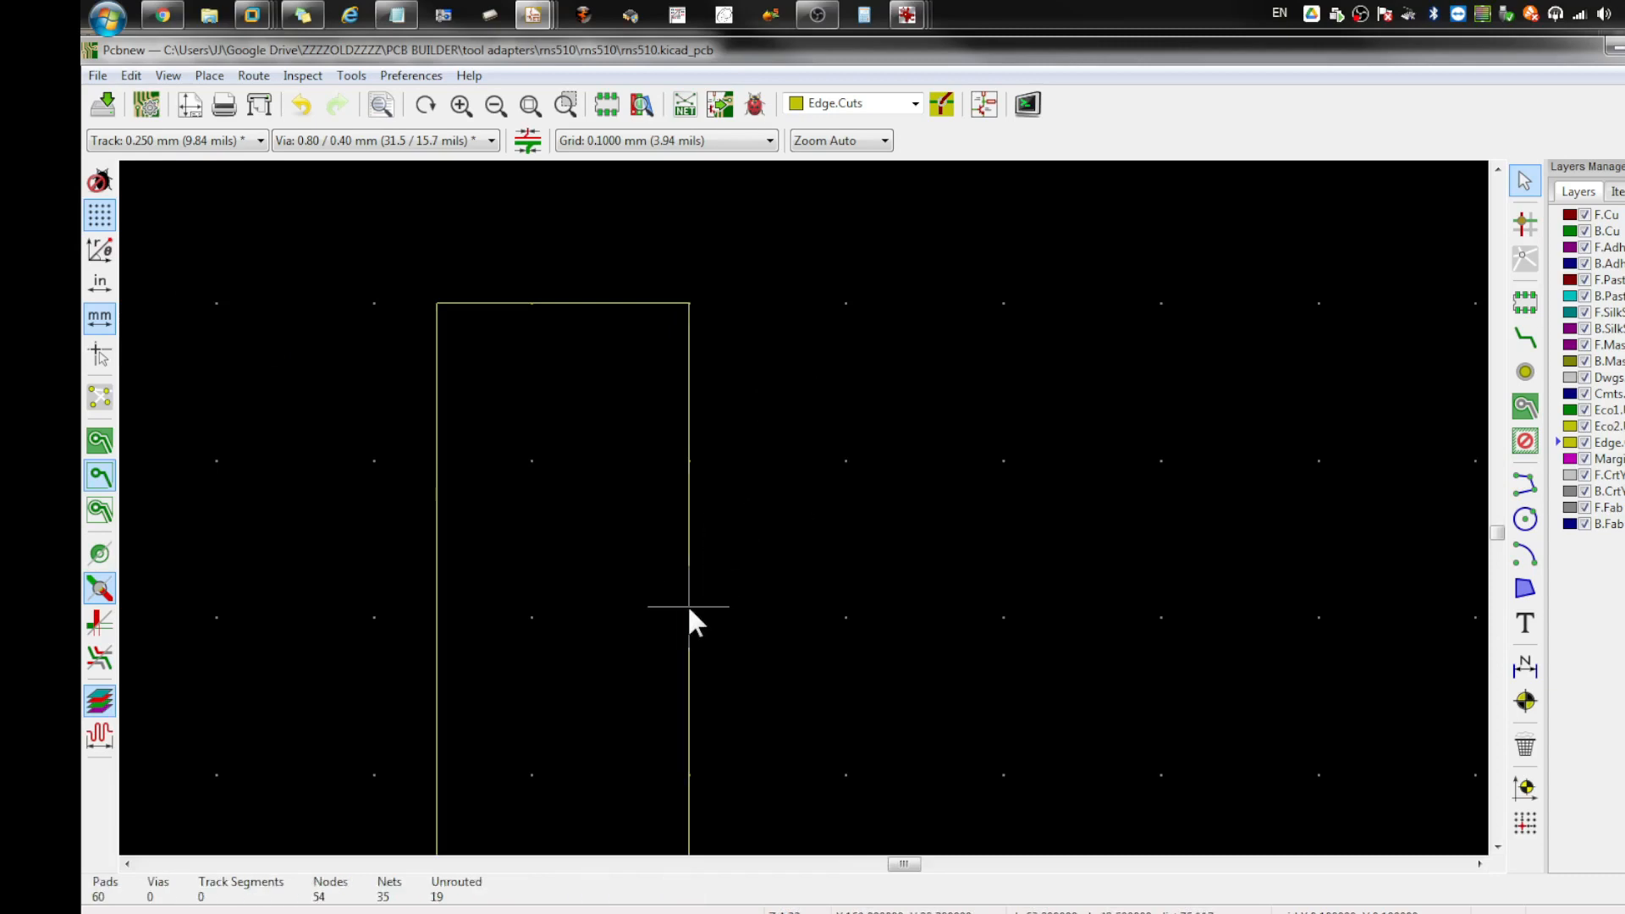
pyautogui.click(690, 610)
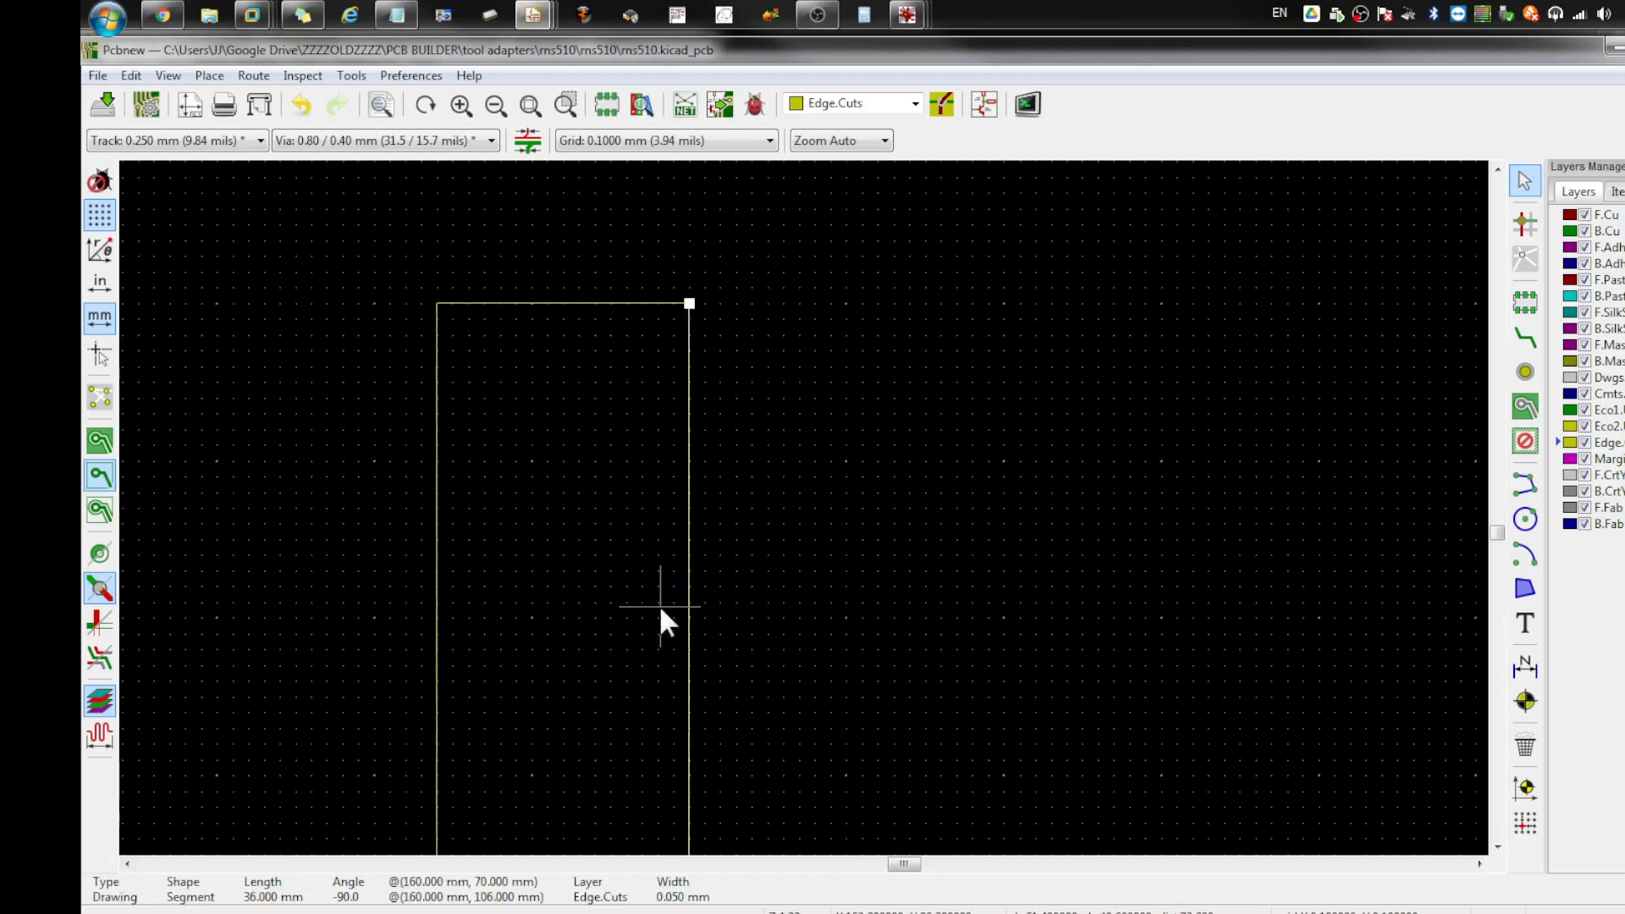
pyautogui.press('Delete')
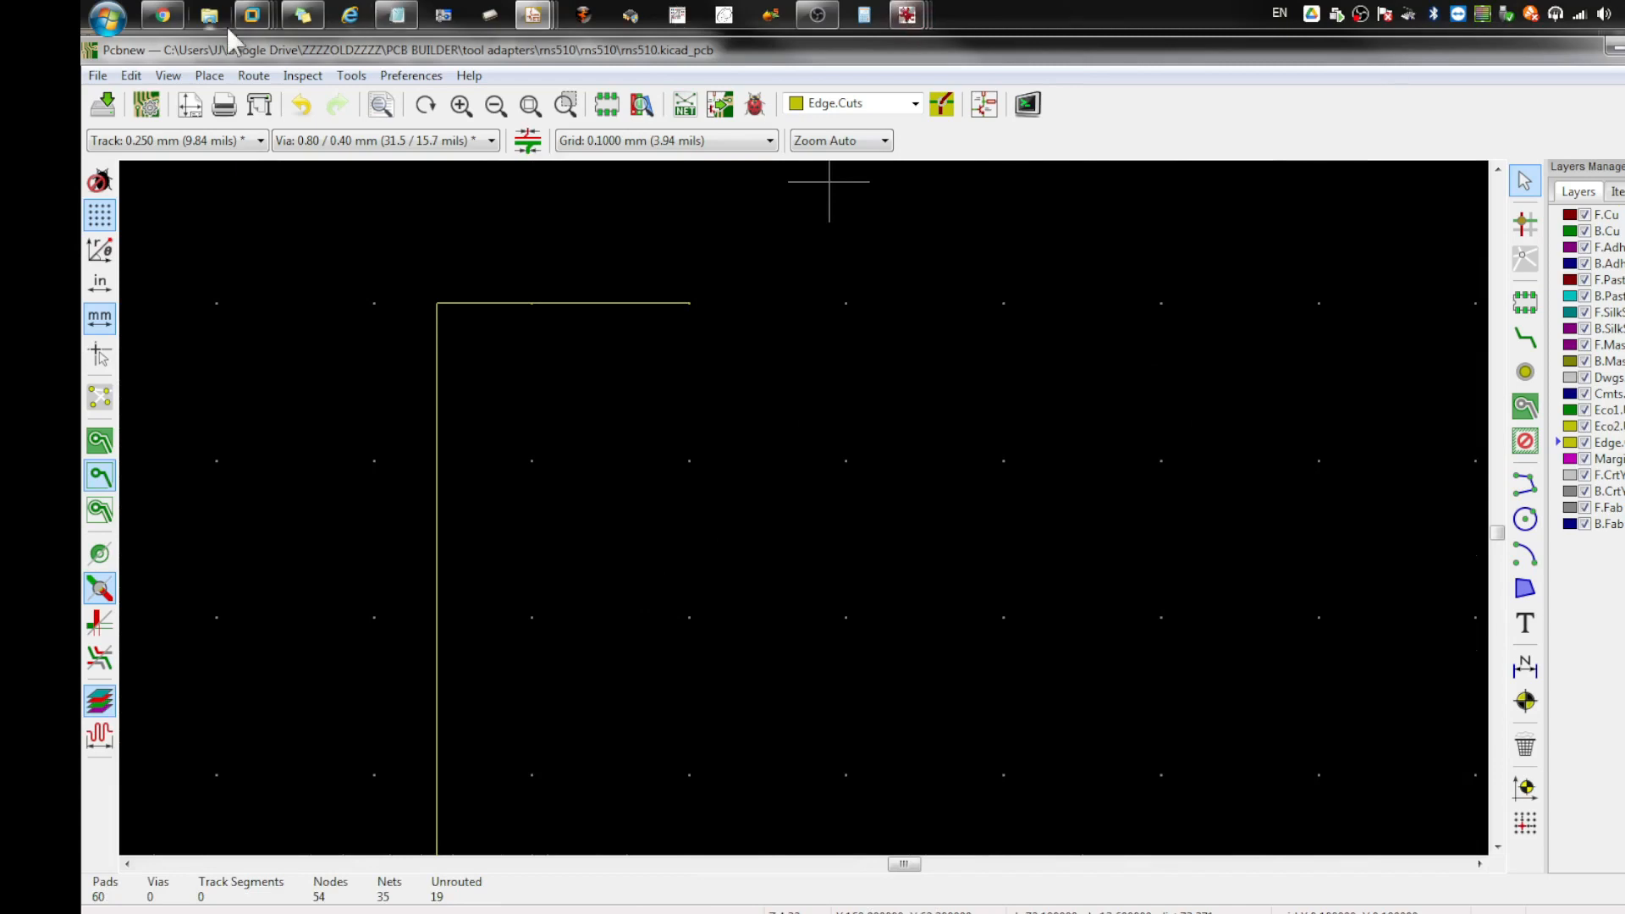
pyautogui.moveTo(904, 28)
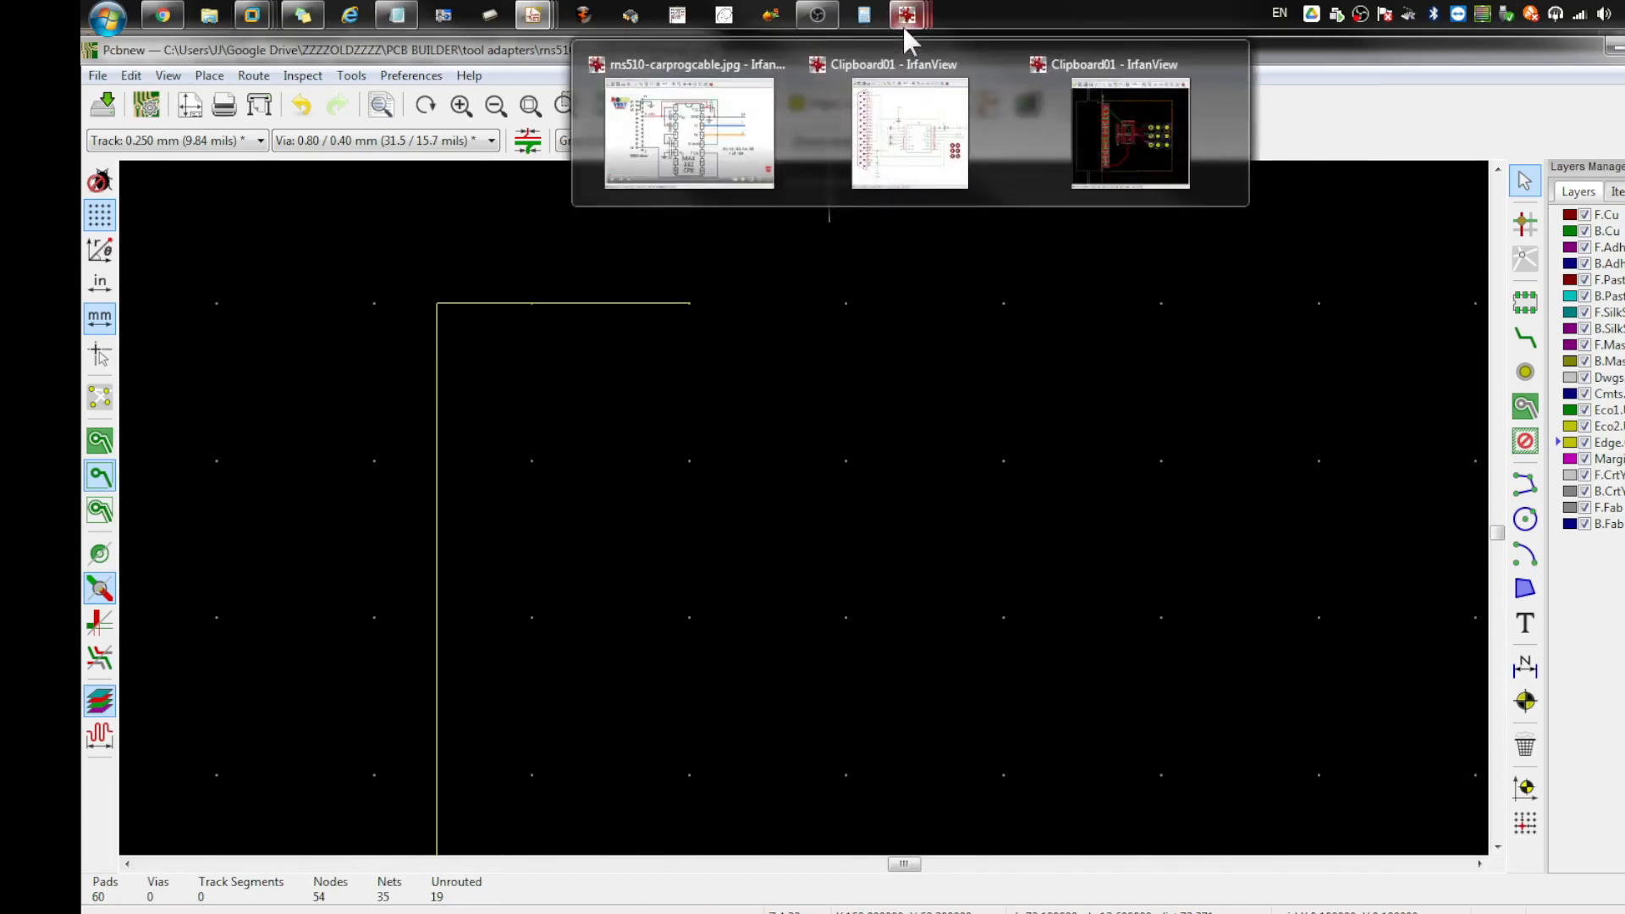
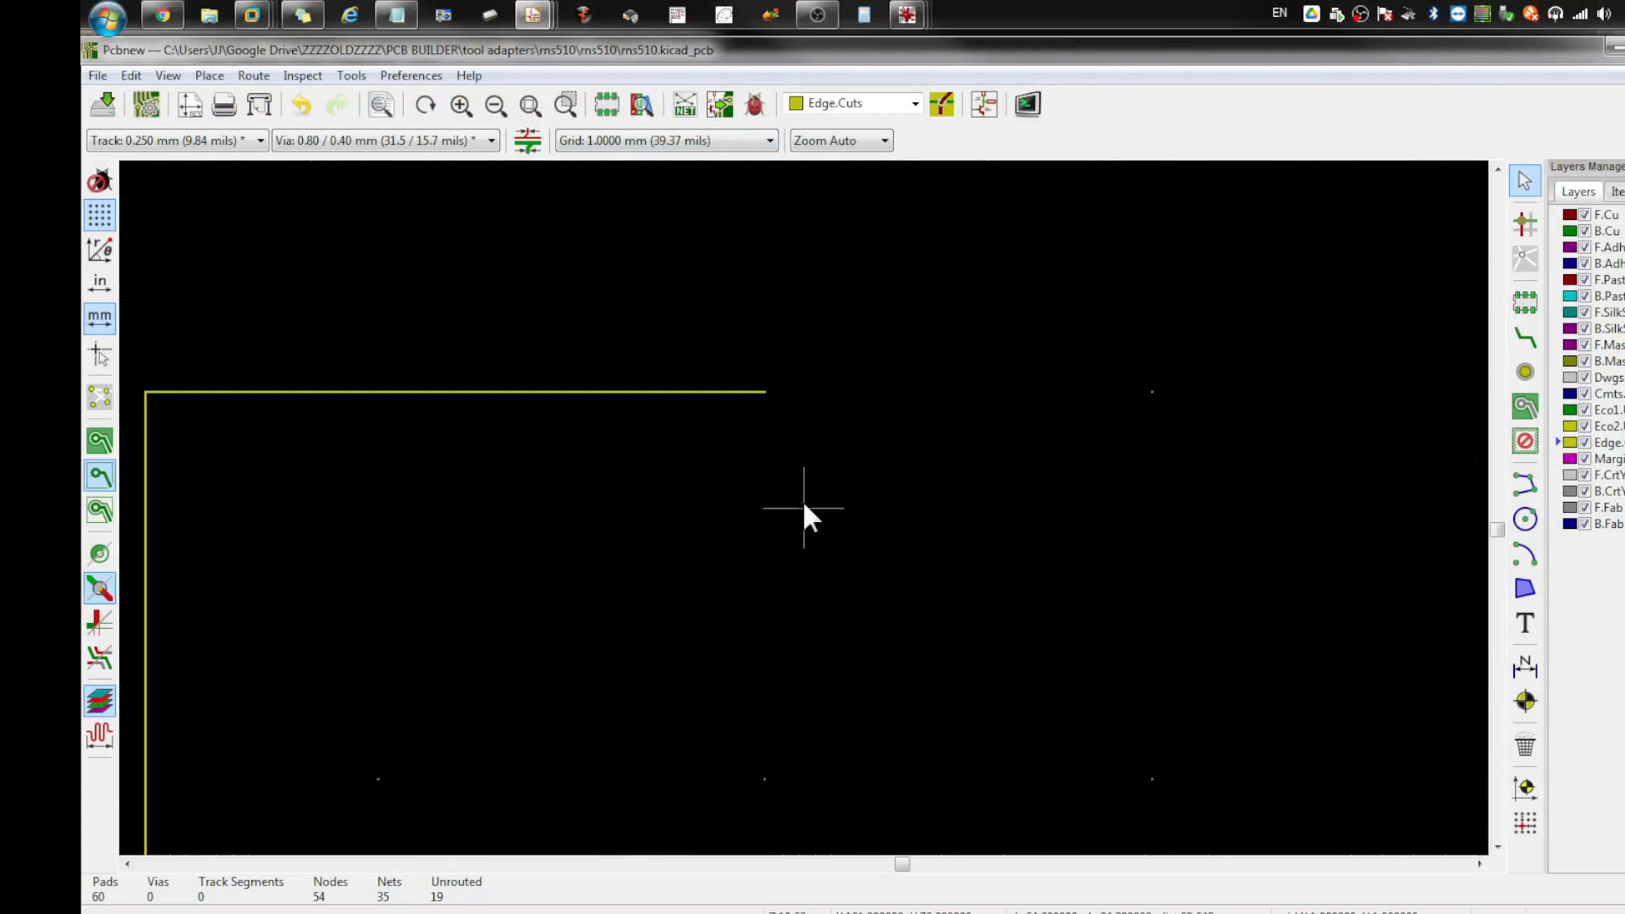
# Step: Draw connected vertical segments from the top edge's free end at (160, 70) mm down through (160, 75) to (160, 81) mm
pyautogui.click(765, 394)
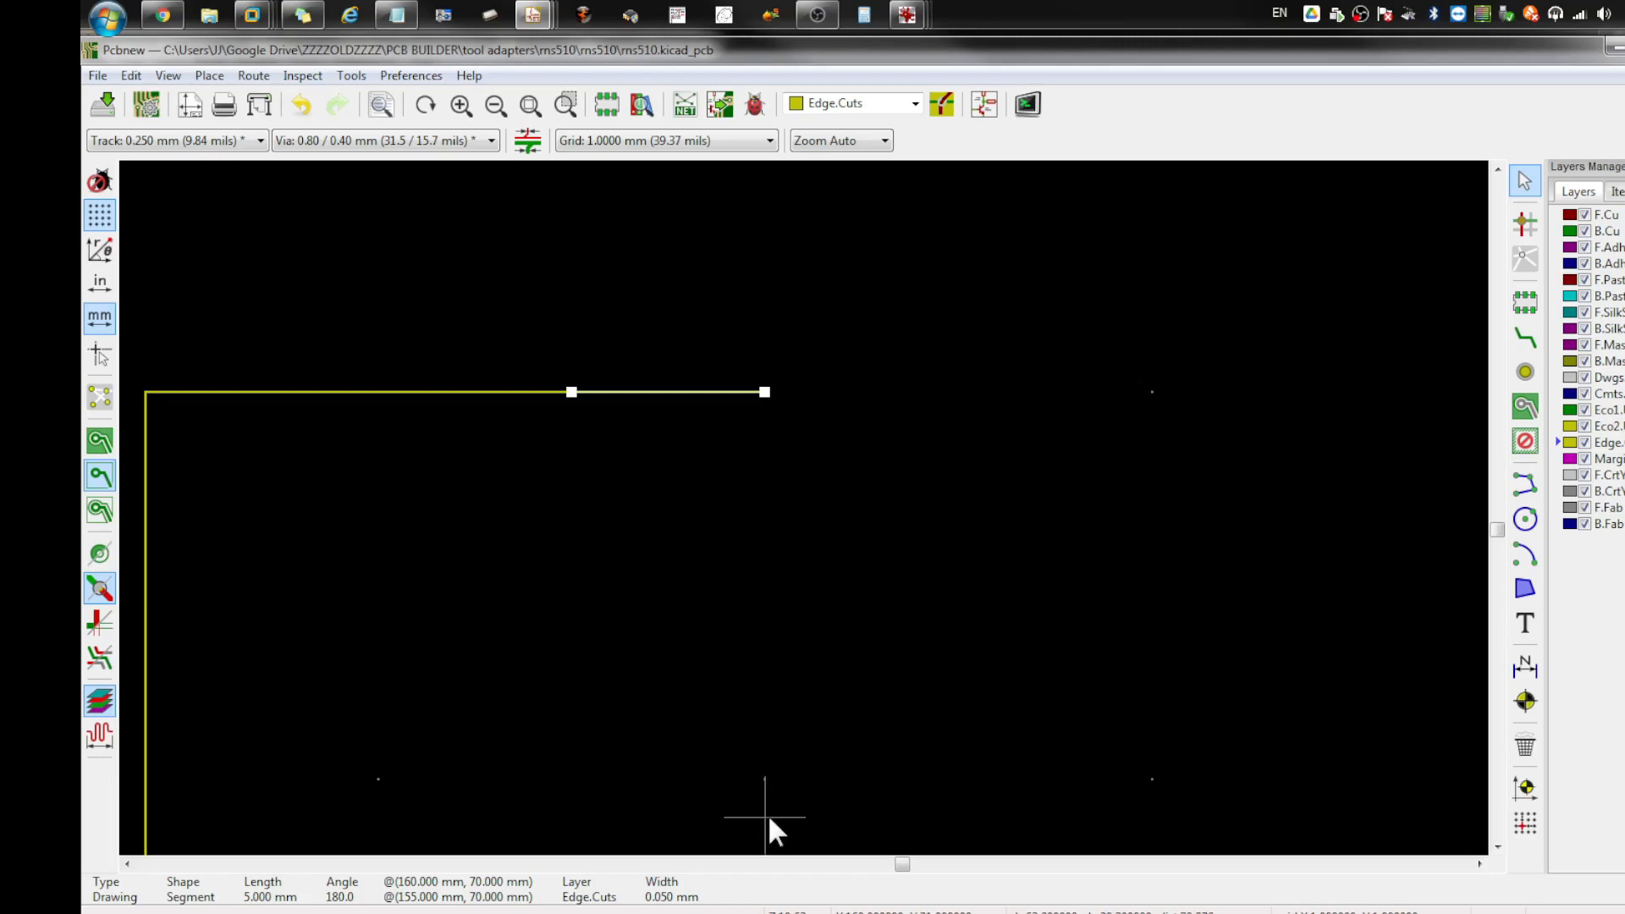
pyautogui.press('Escape')
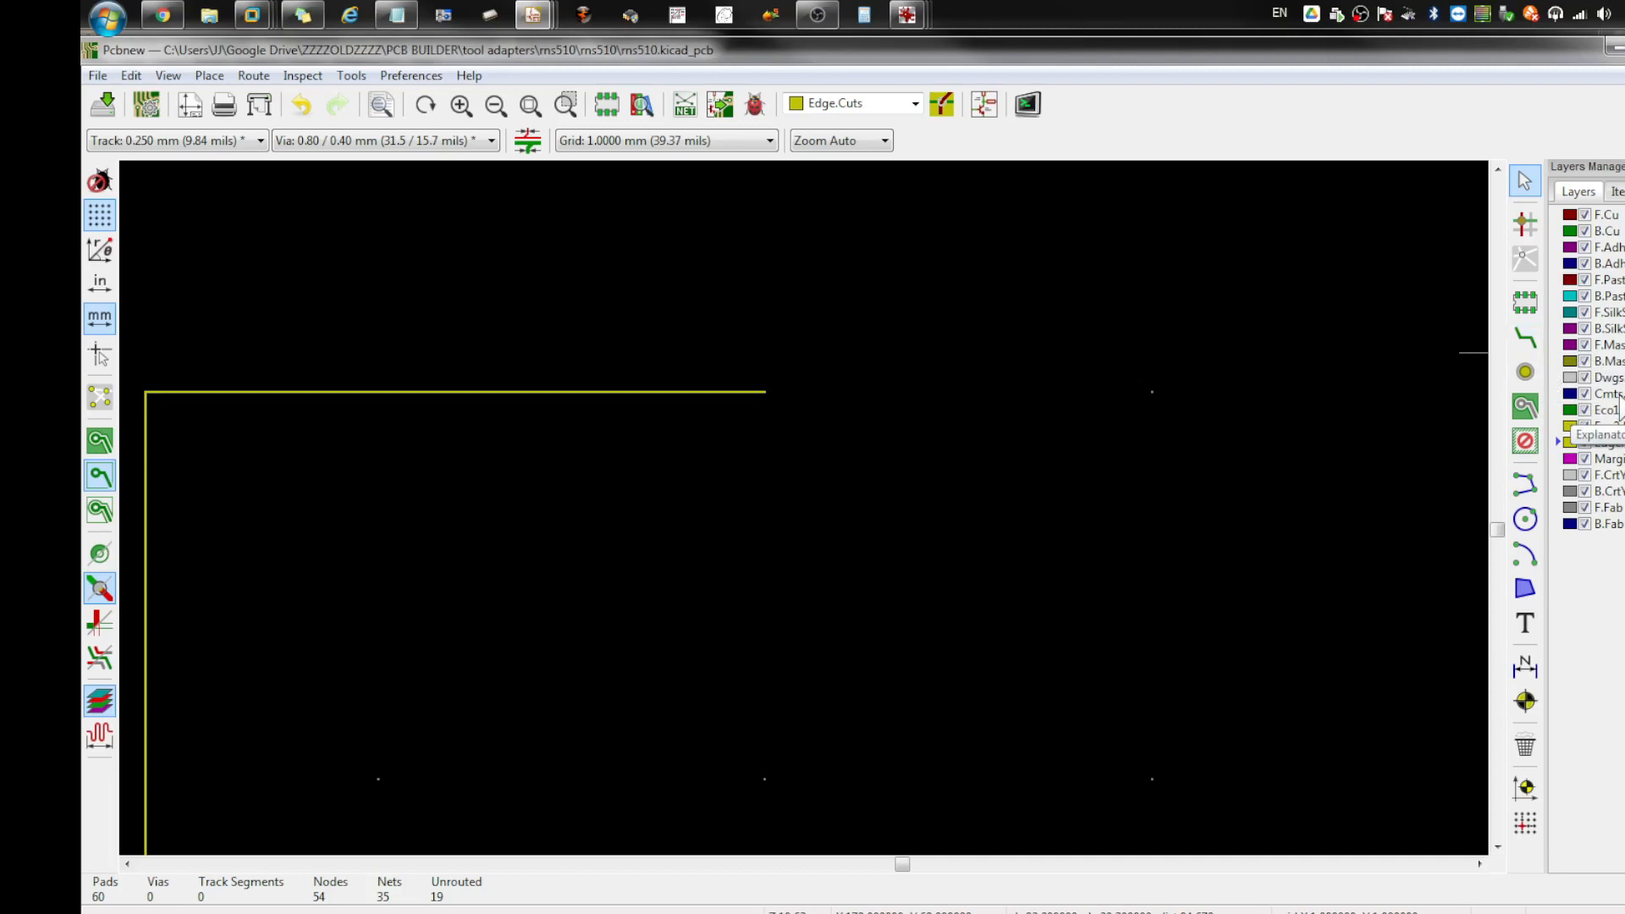
pyautogui.click(1525, 484)
pyautogui.scroll(3, 765, 398)
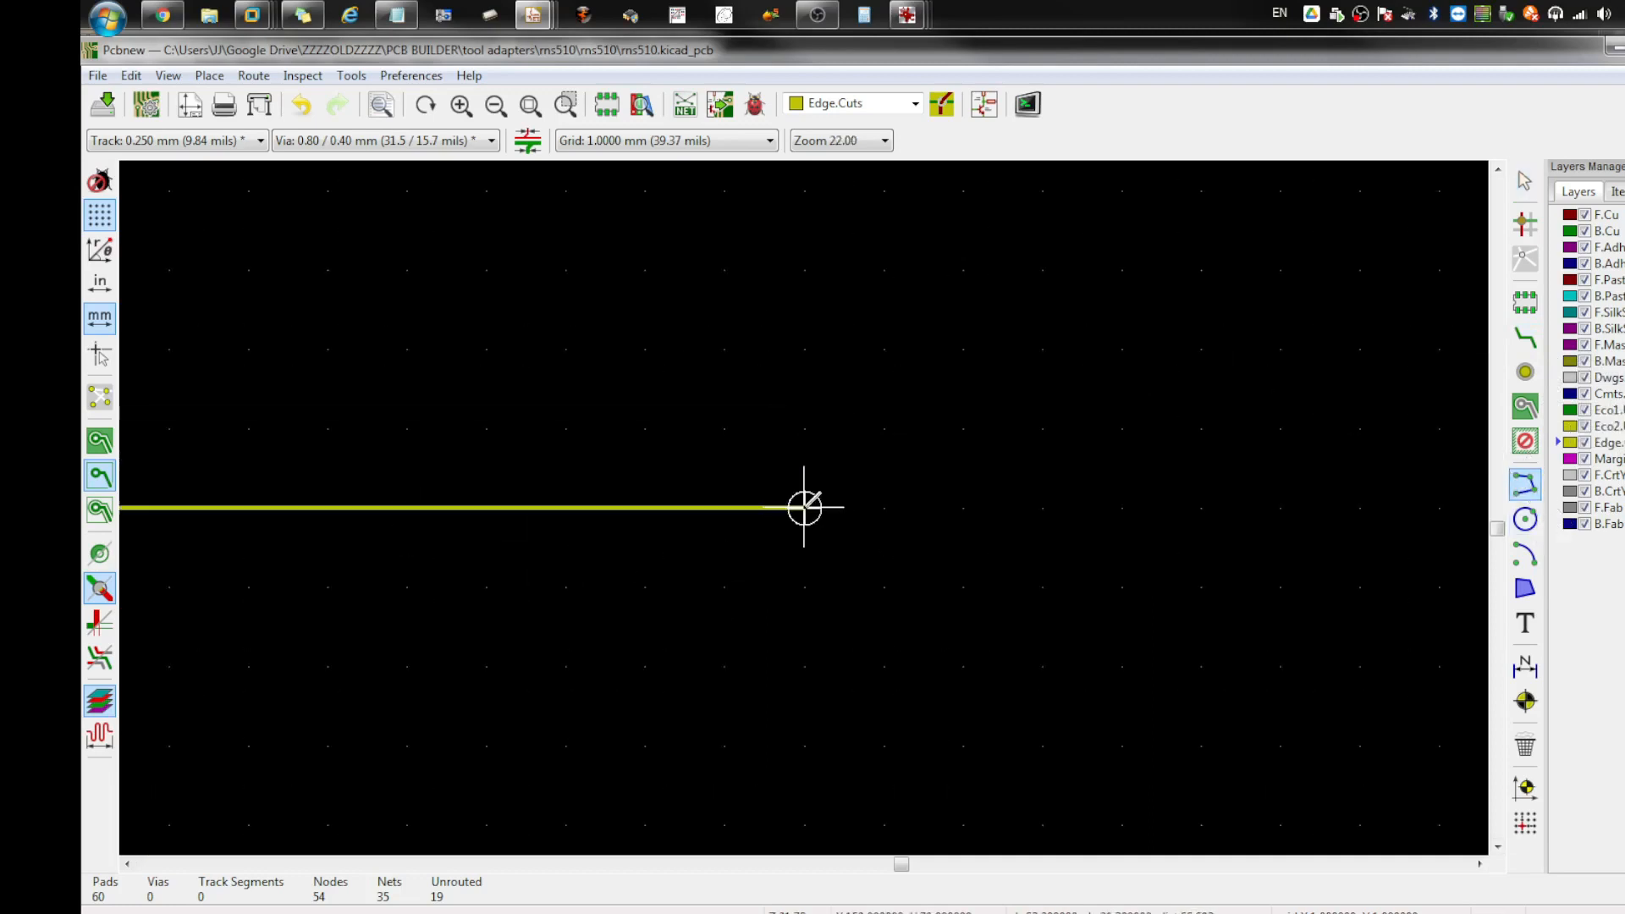
pyautogui.click(805, 508)
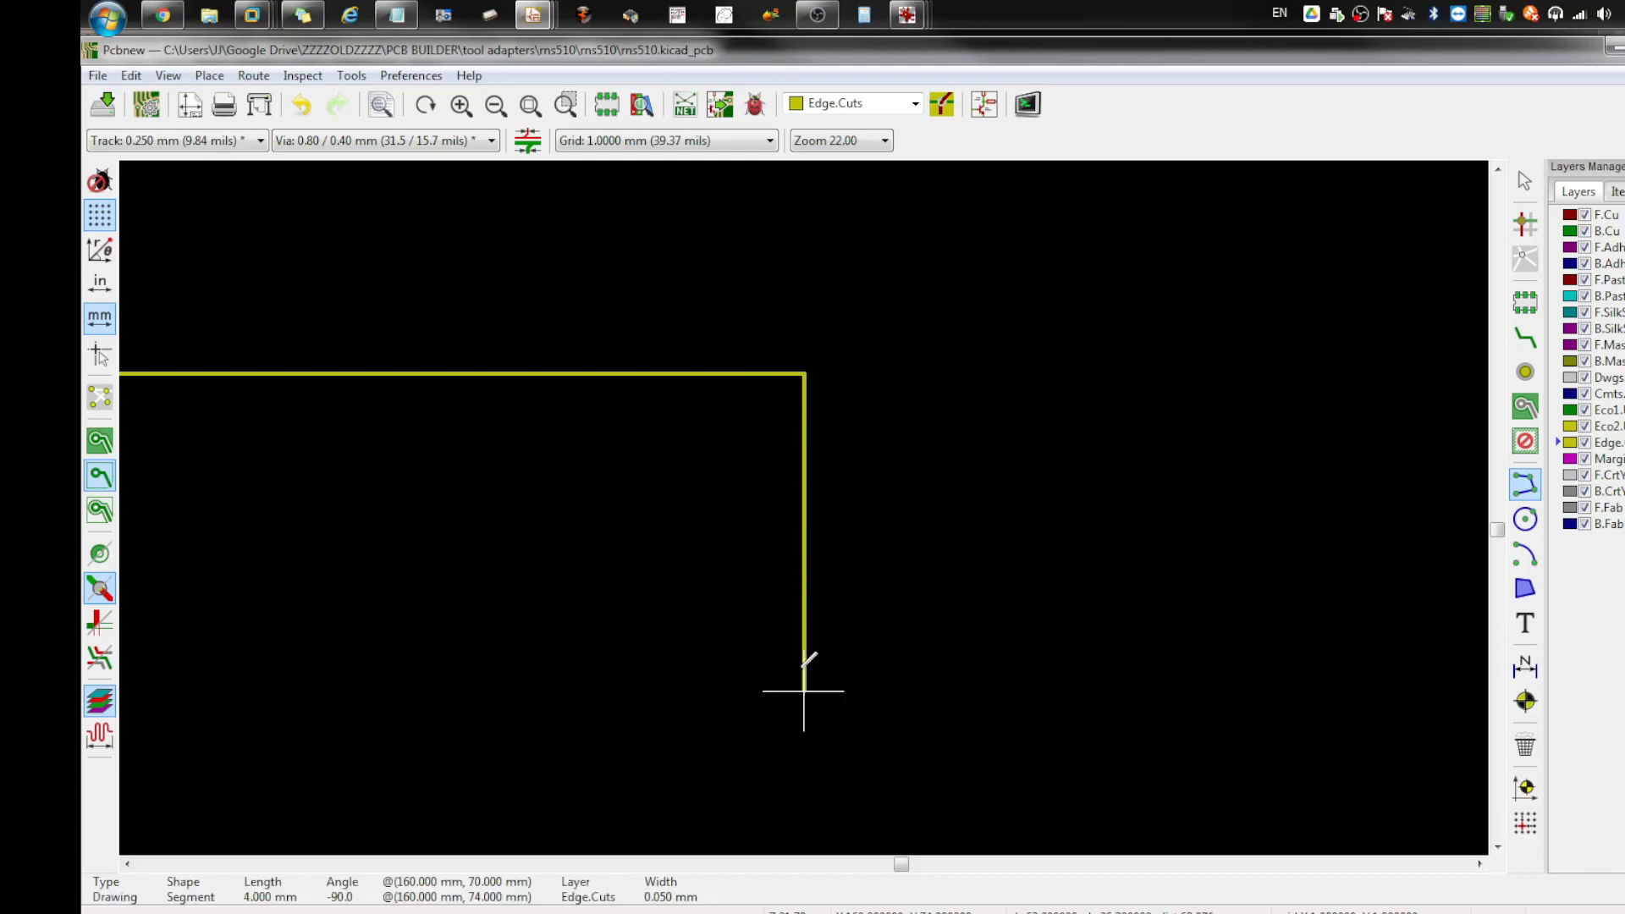
pyautogui.click(806, 737)
pyautogui.scroll(-2, 806, 735)
pyautogui.scroll(6, 804, 572)
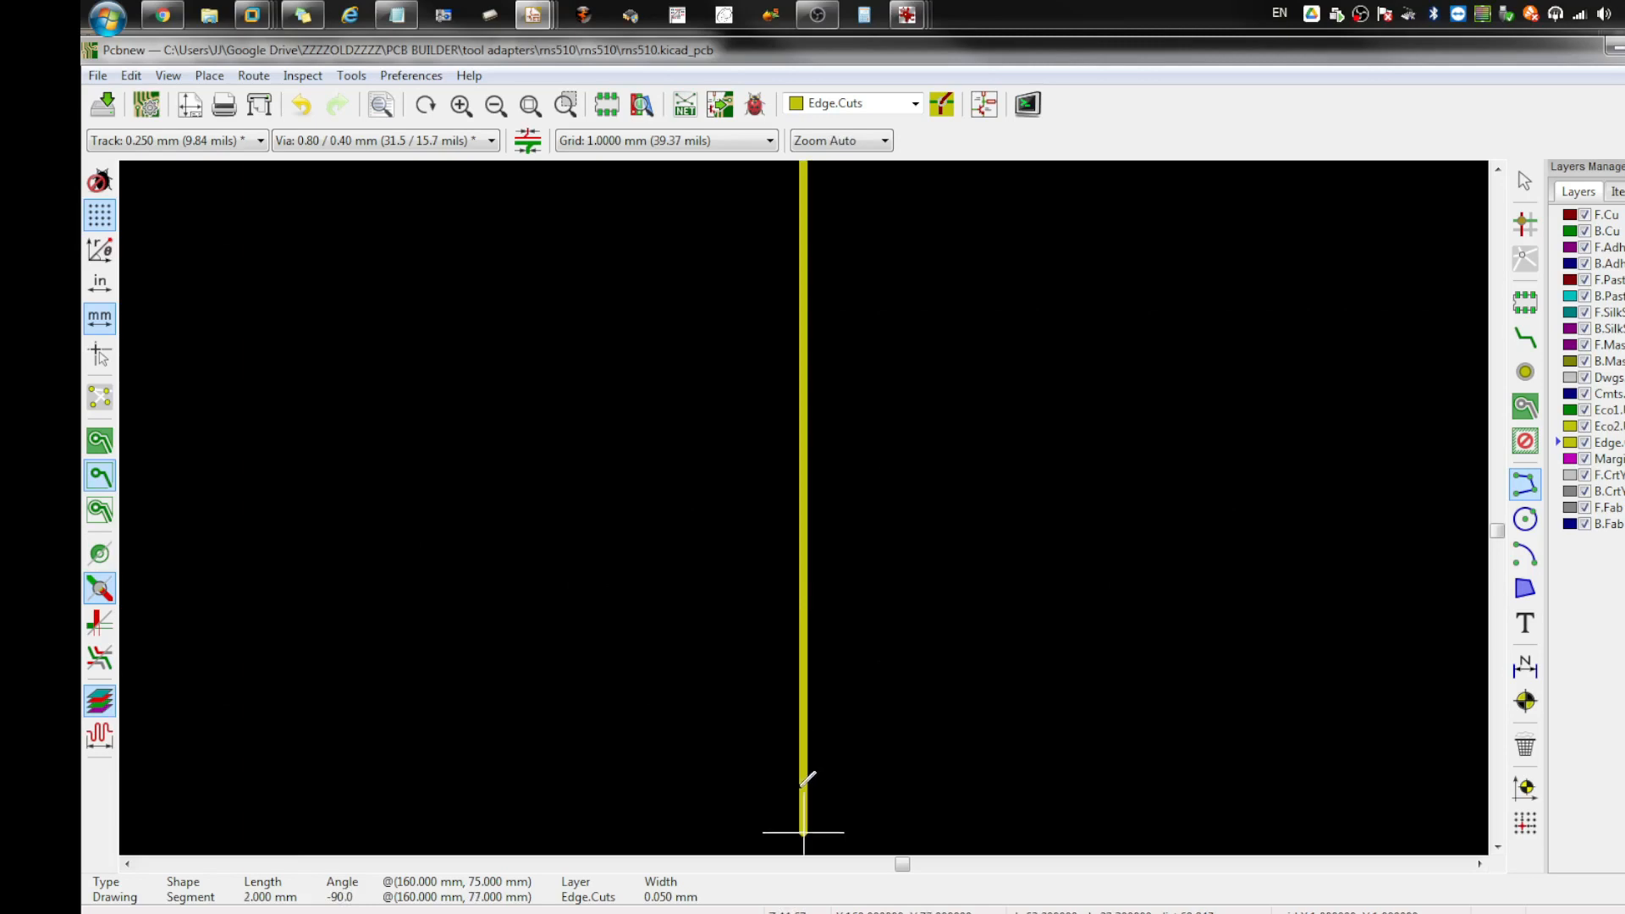
pyautogui.scroll(-1, 804, 782)
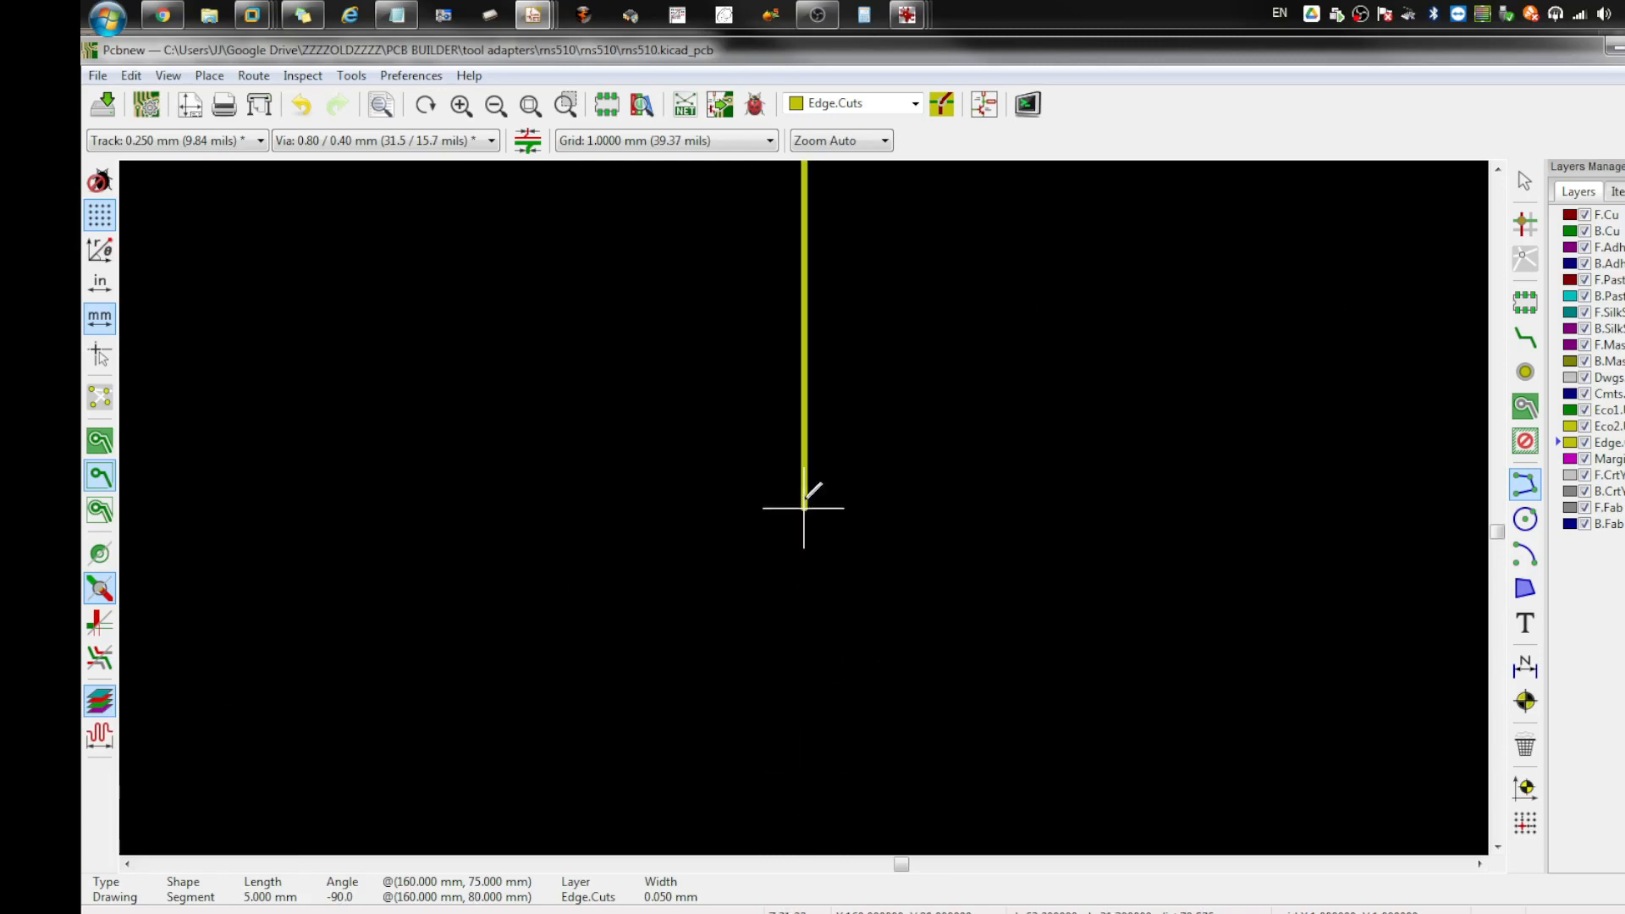
pyautogui.click(804, 620)
pyautogui.scroll(-3, 800, 542)
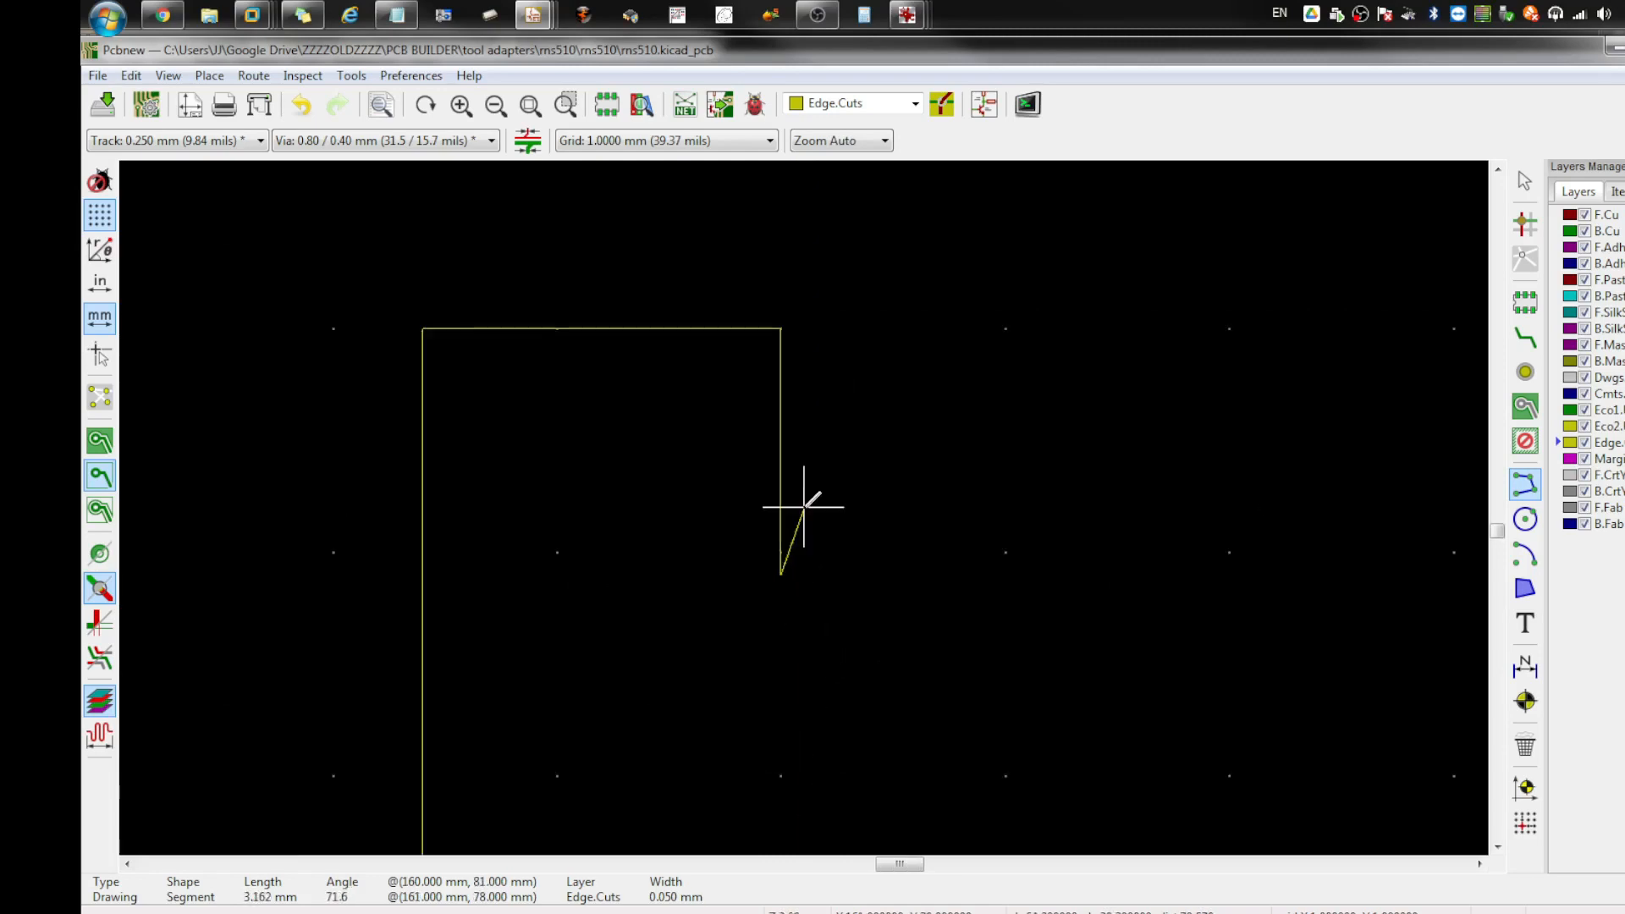
pyautogui.press('Escape')
pyautogui.scroll(3, 820, 555)
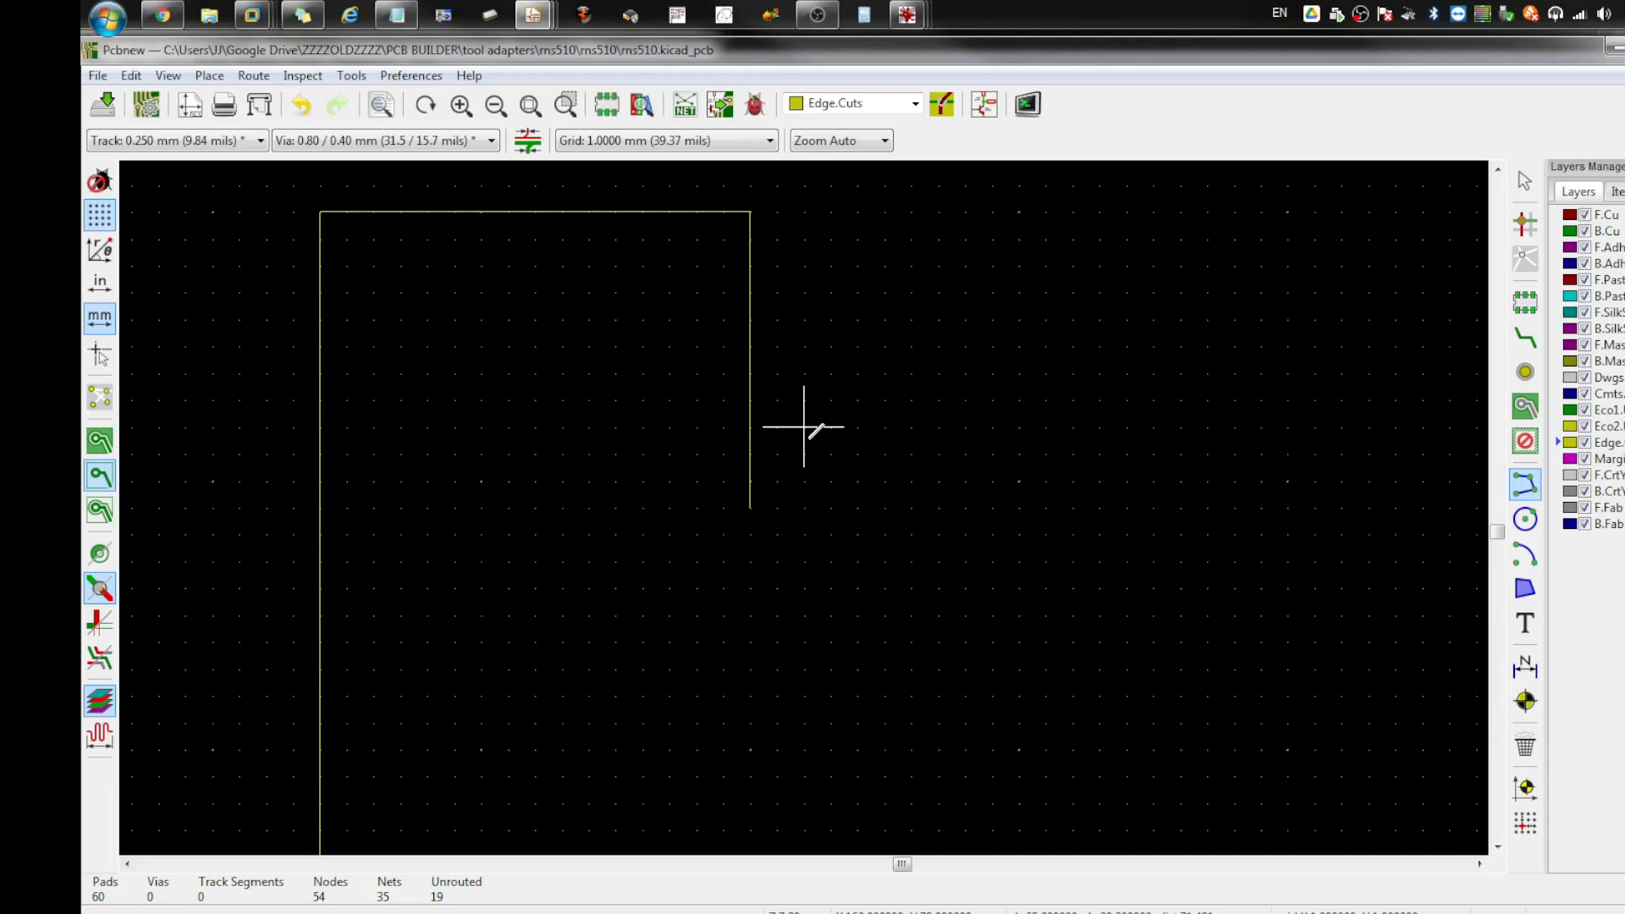
# Step: Delete the newly drawn vertical segments below the top edge's free end
pyautogui.press('Escape')
pyautogui.moveTo(875, 536); pyautogui.dragTo(694, 297)
pyautogui.press('Delete')
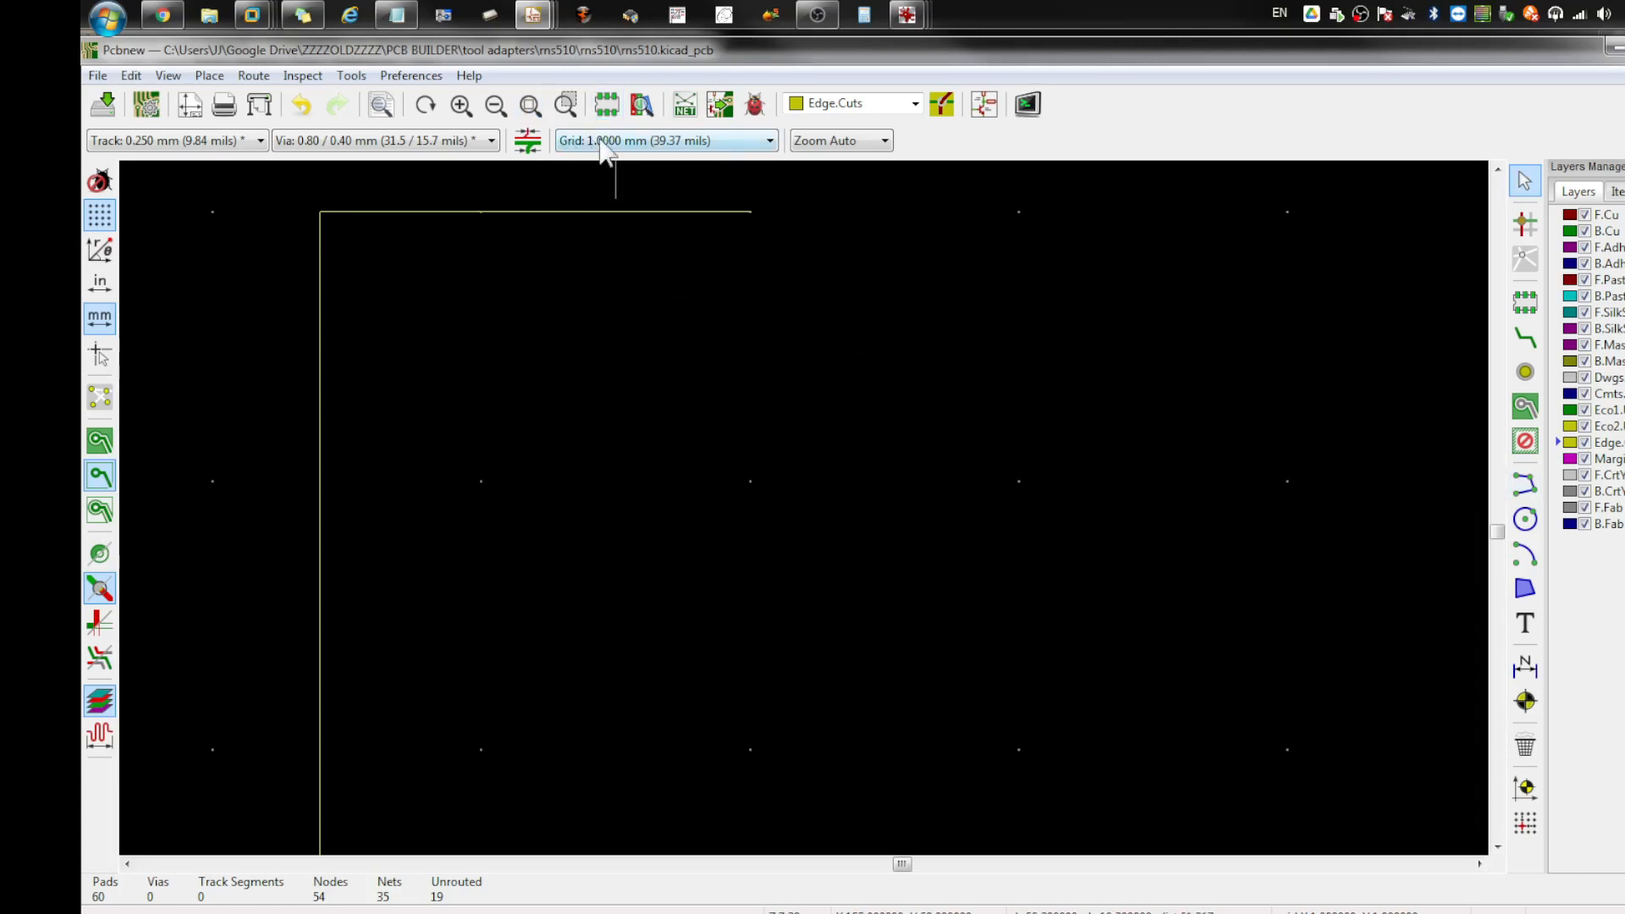
# Step: Draw a 7 mm vertical segment from the top edge's free end at (160, 70) mm down to (160, 77) mm
pyautogui.click(1524, 483)
pyautogui.scroll(1, 723, 239)
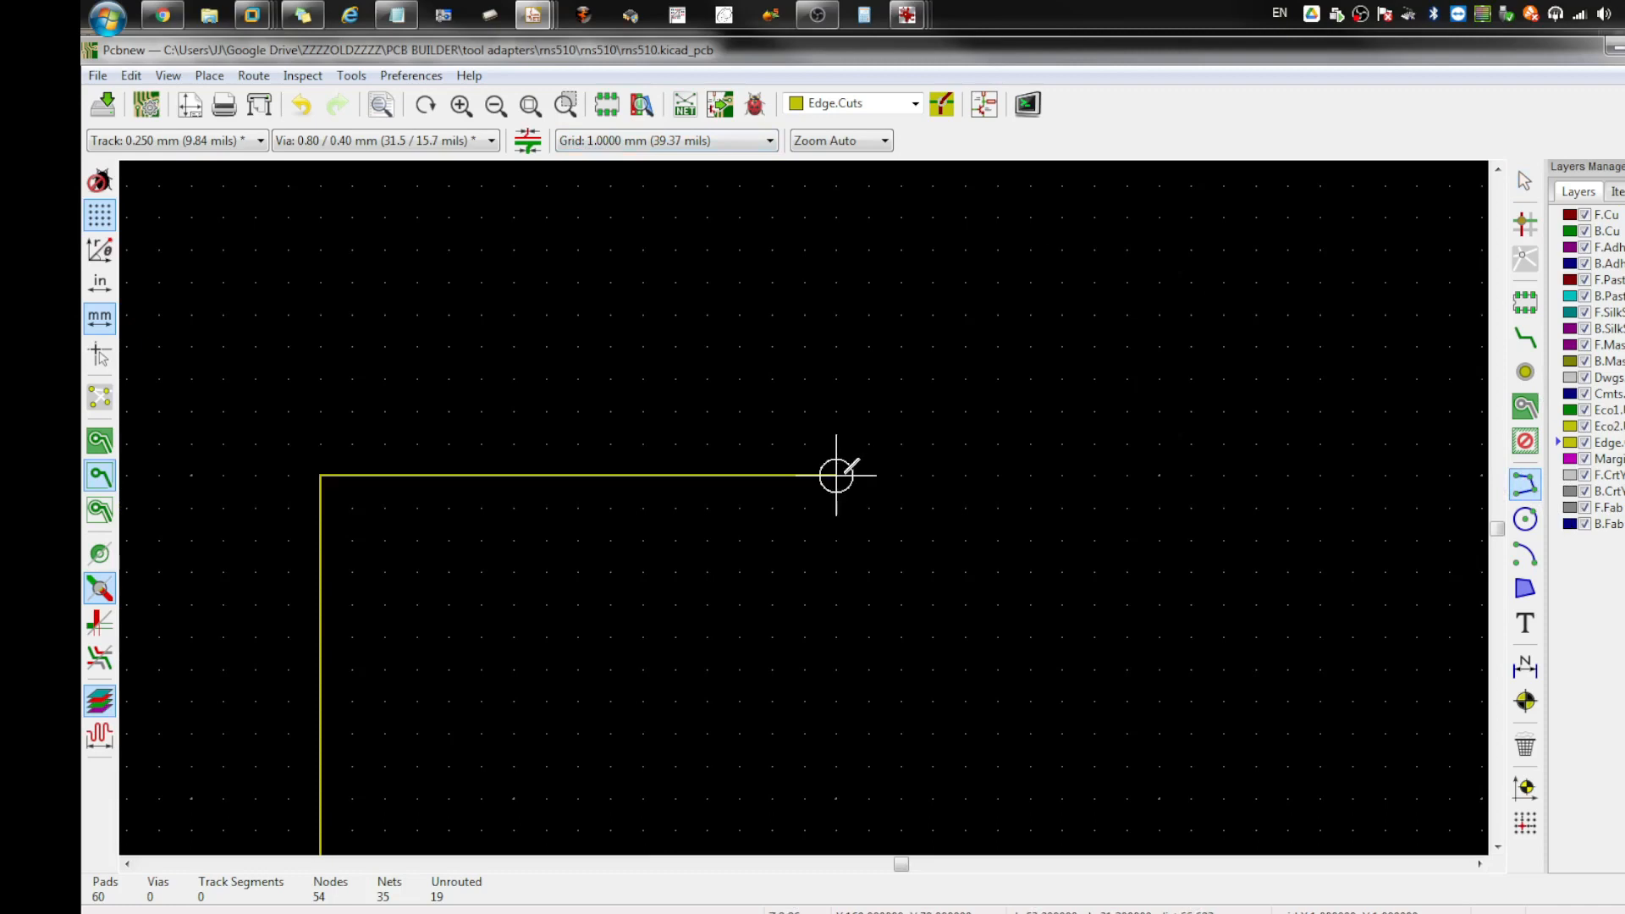
pyautogui.click(836, 476)
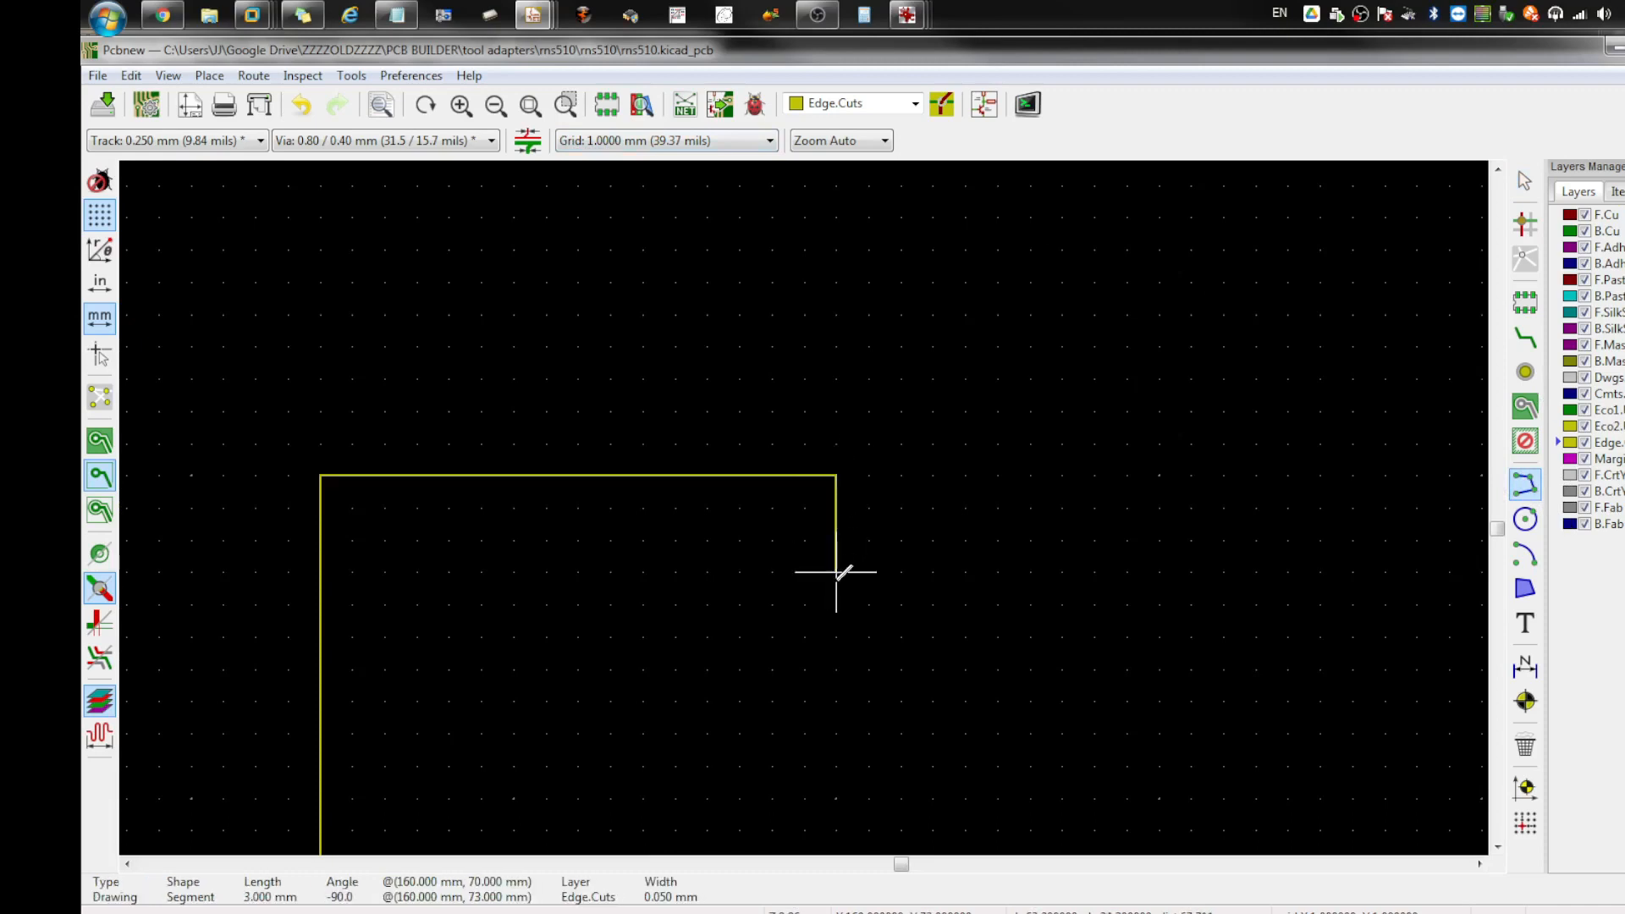
pyautogui.click(836, 698)
pyautogui.scroll(-1, 932, 762)
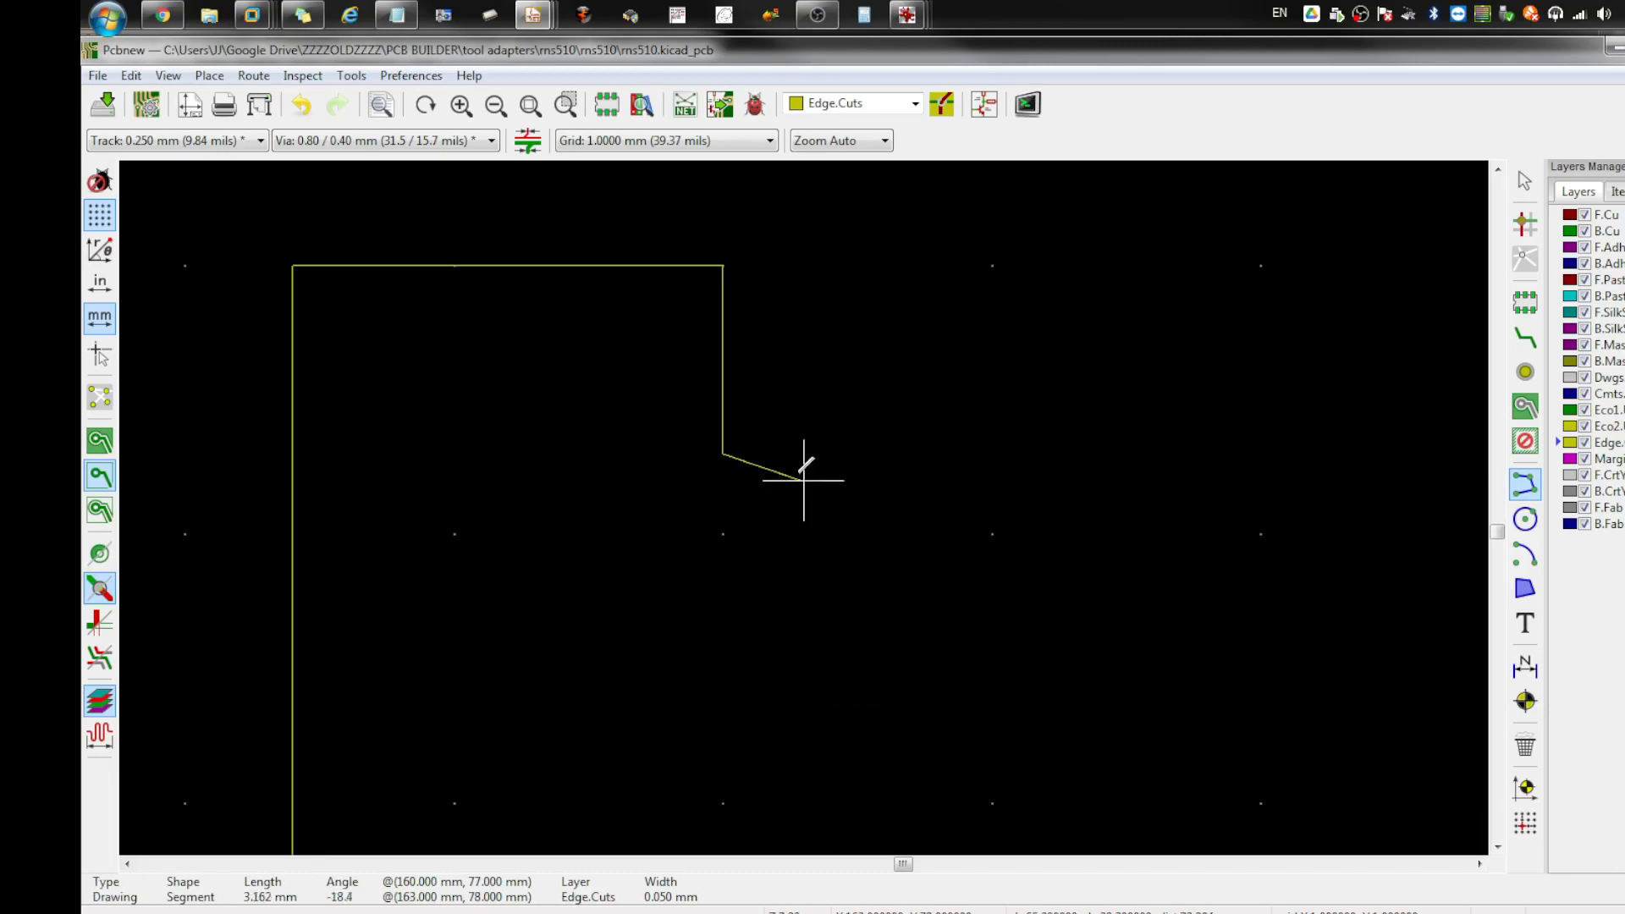
pyautogui.press('Escape')
# Step: Draw a 7 mm vertical segment from the bottom edge's free end at (160, 106) mm up to (160, 99) mm
pyautogui.scroll(-1, 750, 614)
pyautogui.scroll(-1, 802, 751)
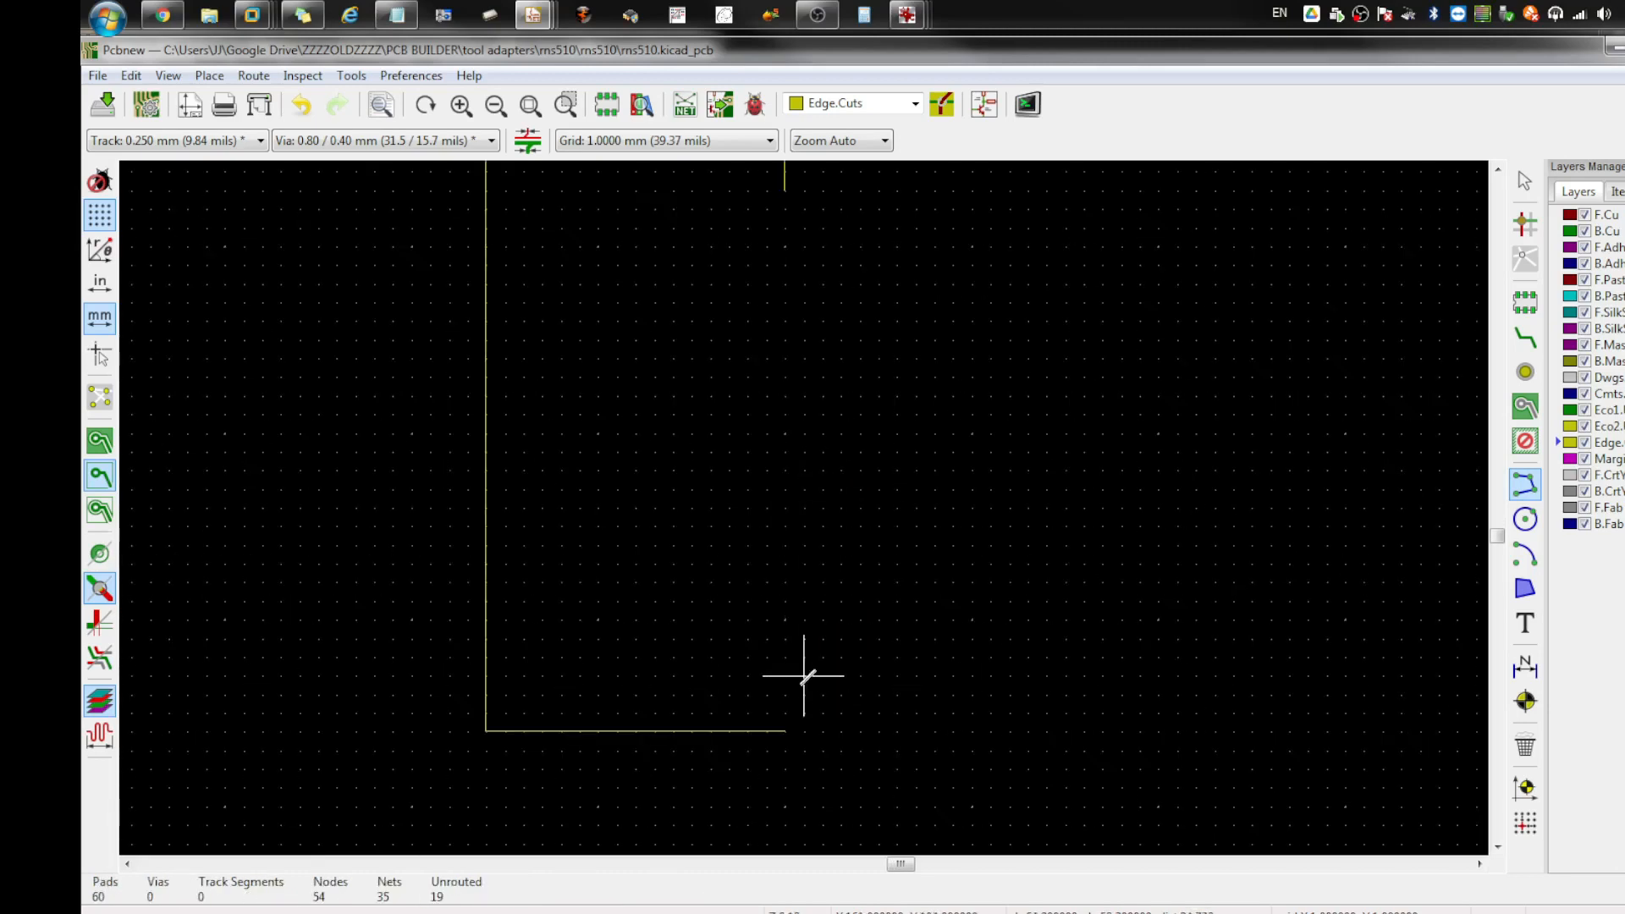
pyautogui.click(786, 730)
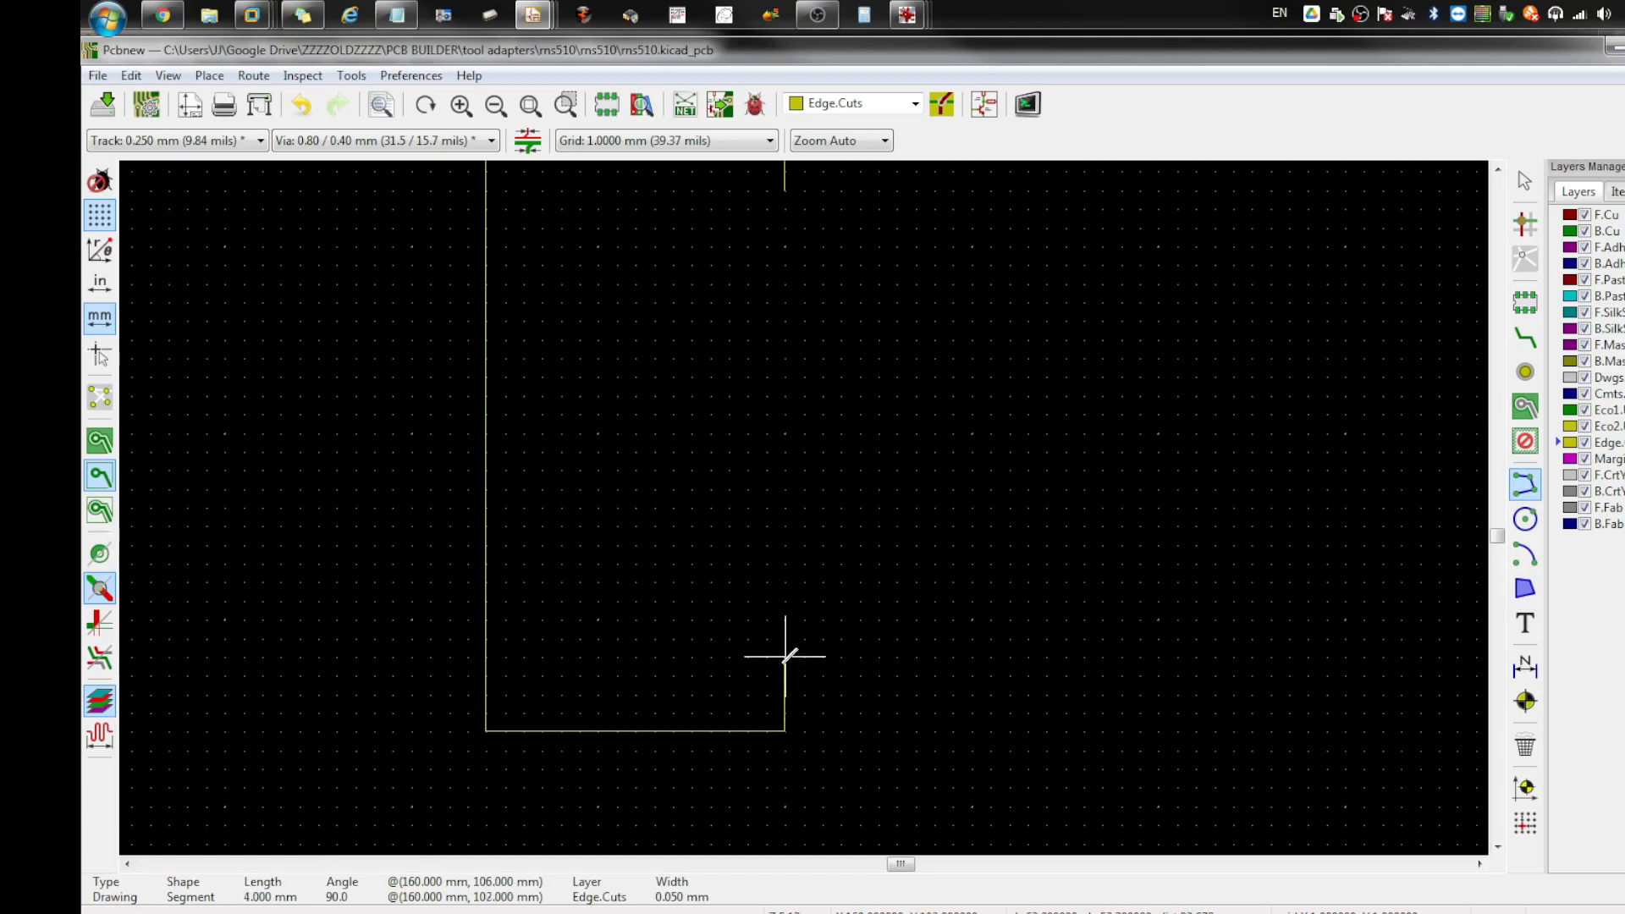
pyautogui.click(785, 600)
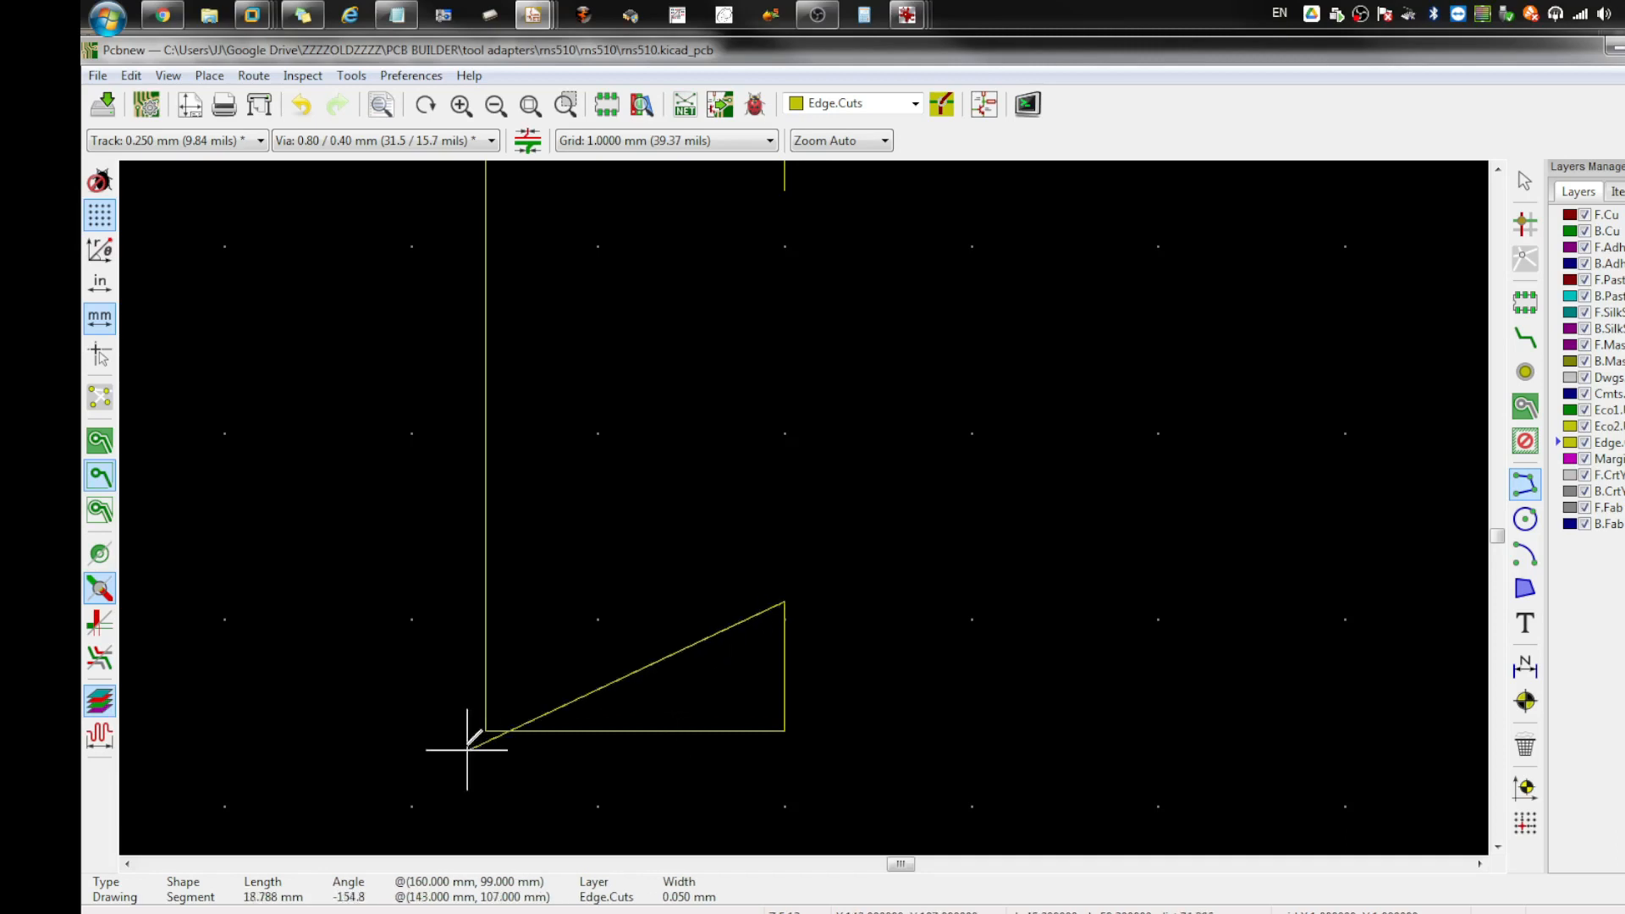
pyautogui.press('Escape')
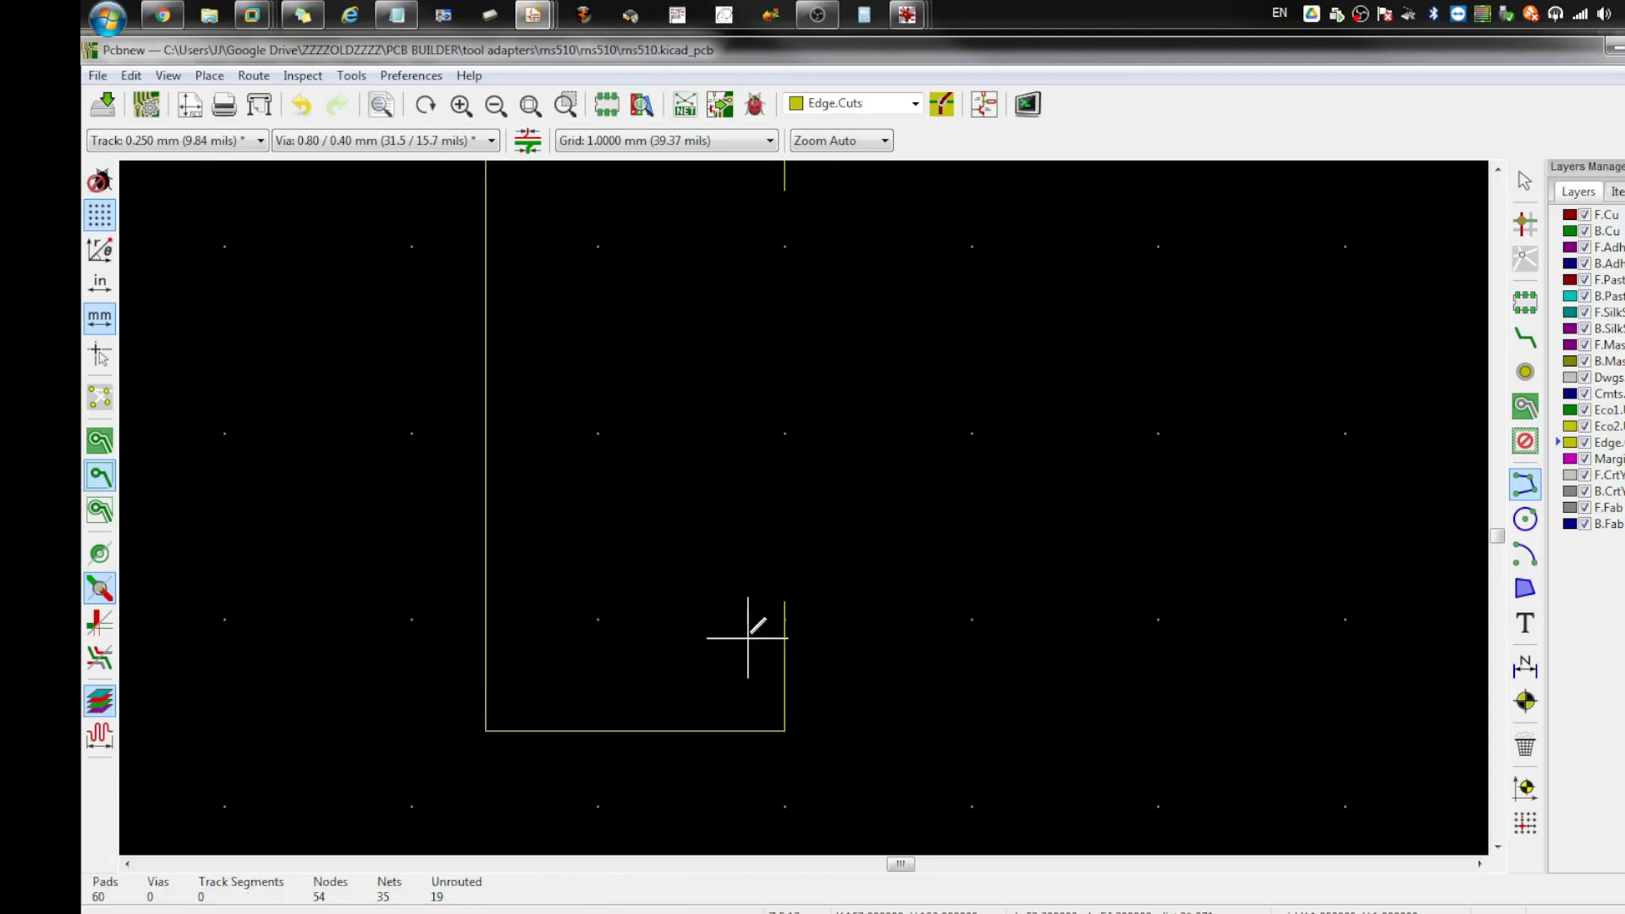
# Step: Measure horizontally from the outline's lower corner at (144, 106) mm to beyond the bottom edge's other end
pyautogui.click(349, 75)
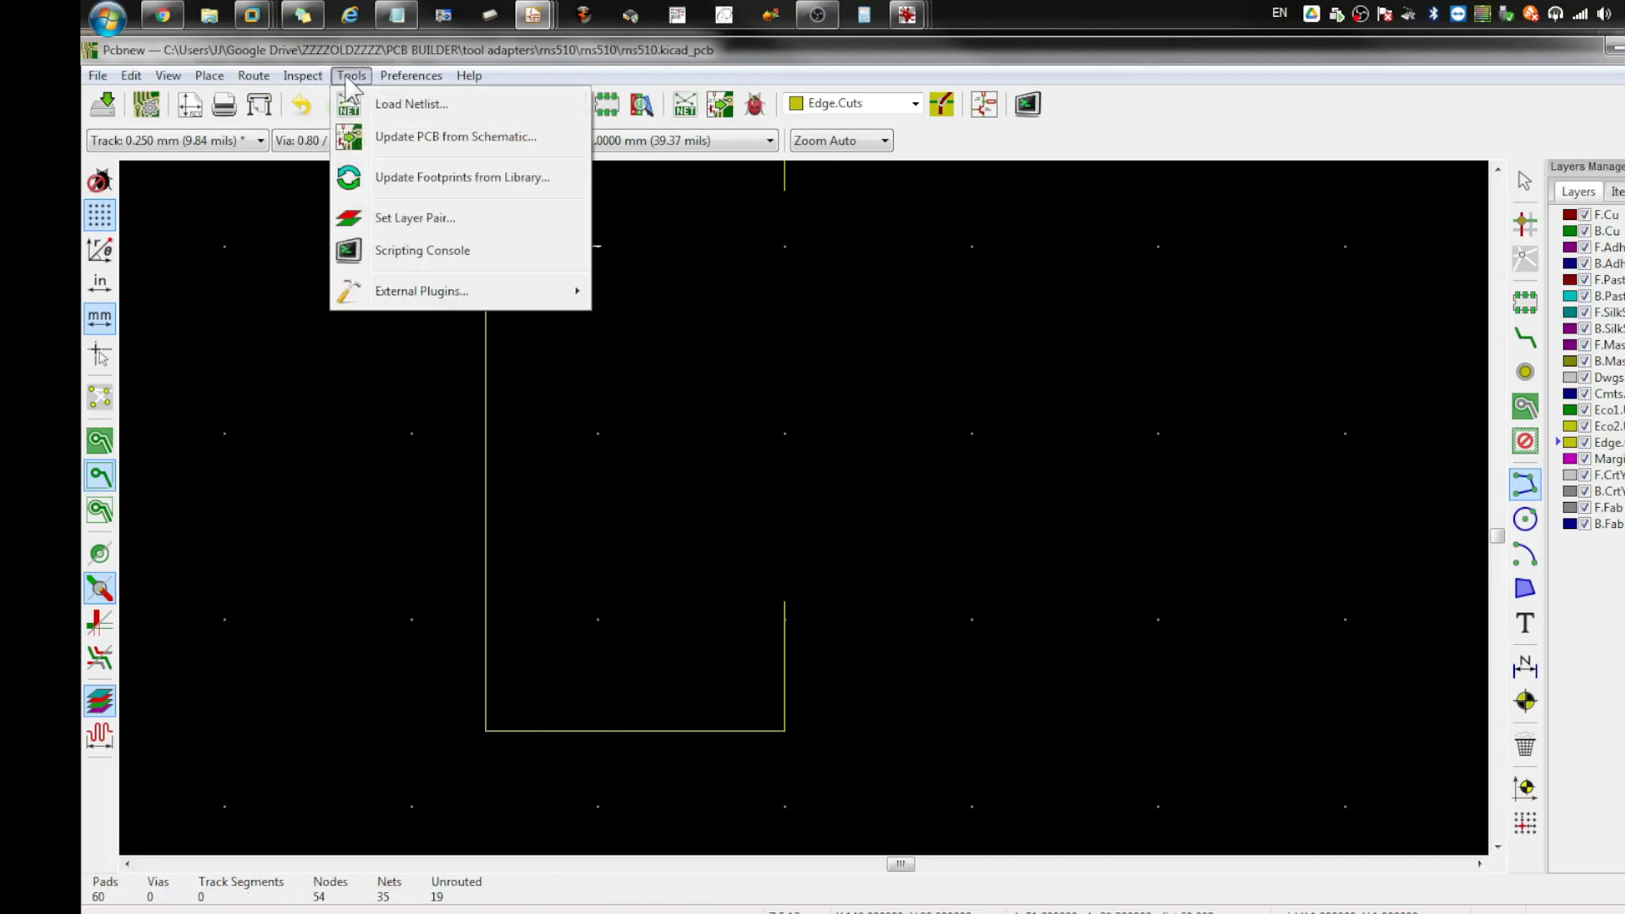
pyautogui.moveTo(318, 78)
pyautogui.click(345, 136)
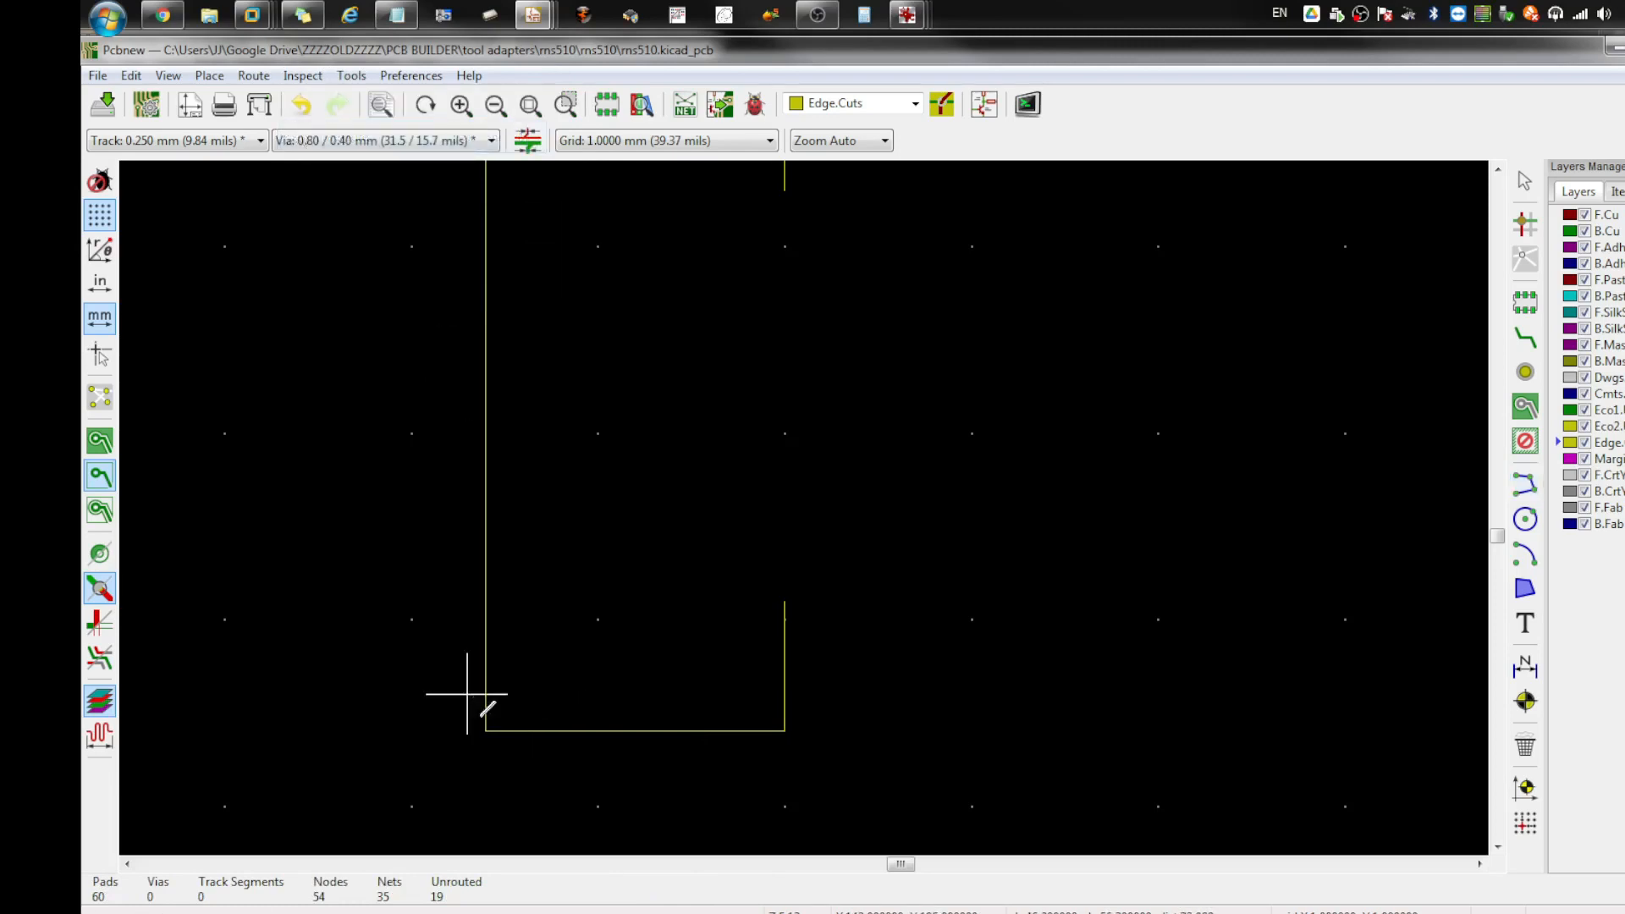
pyautogui.click(485, 730)
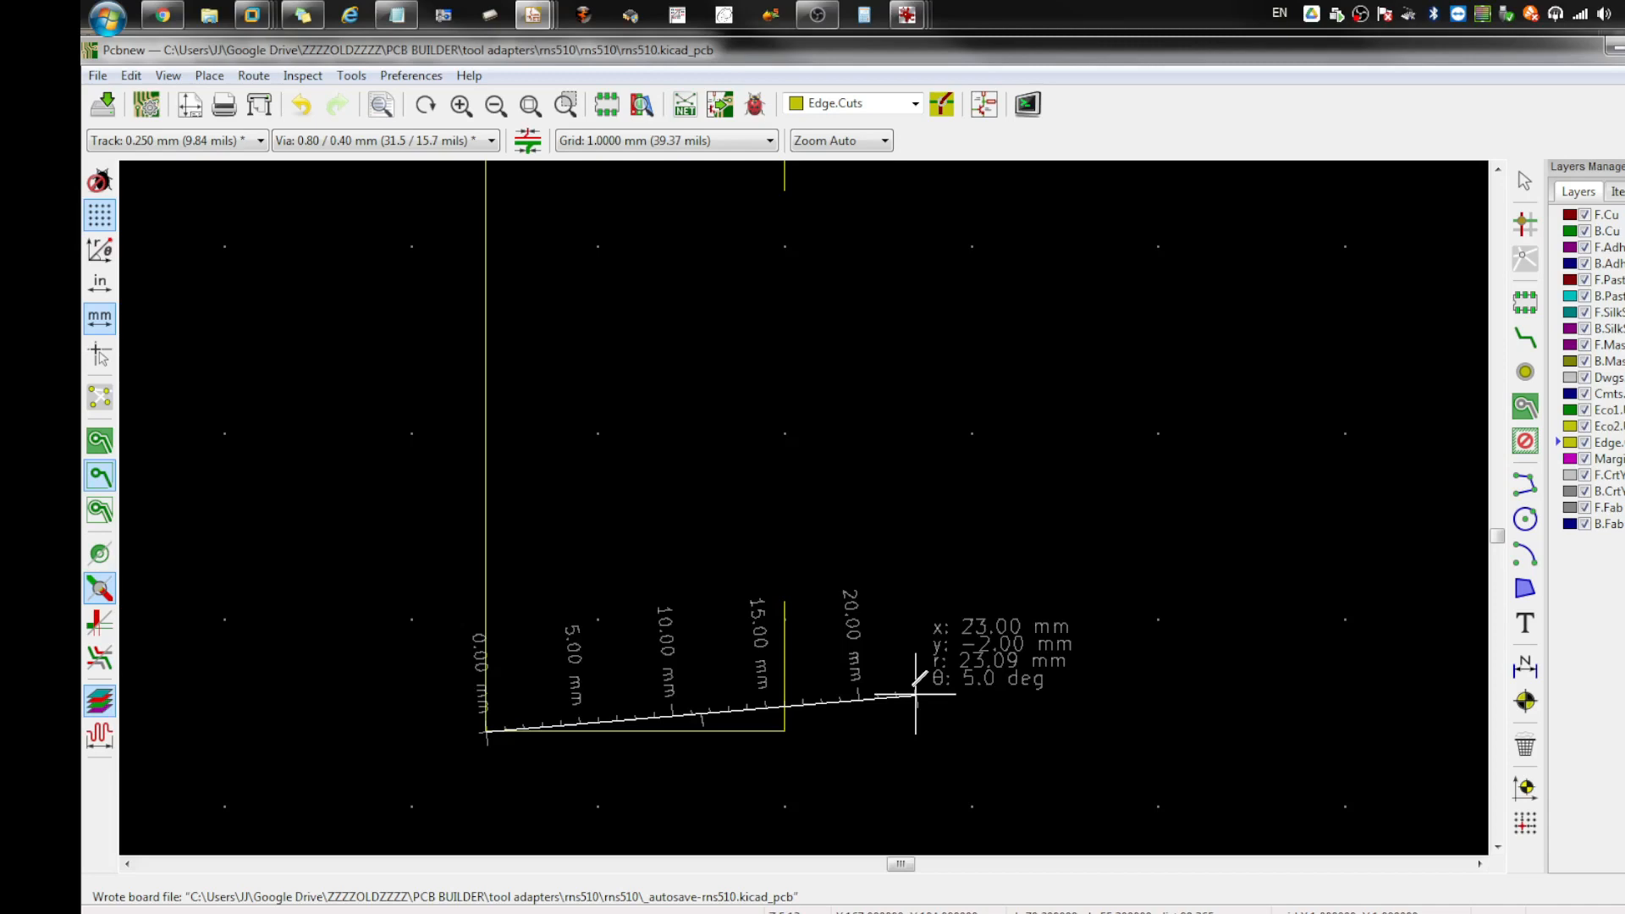
pyautogui.press('Escape')
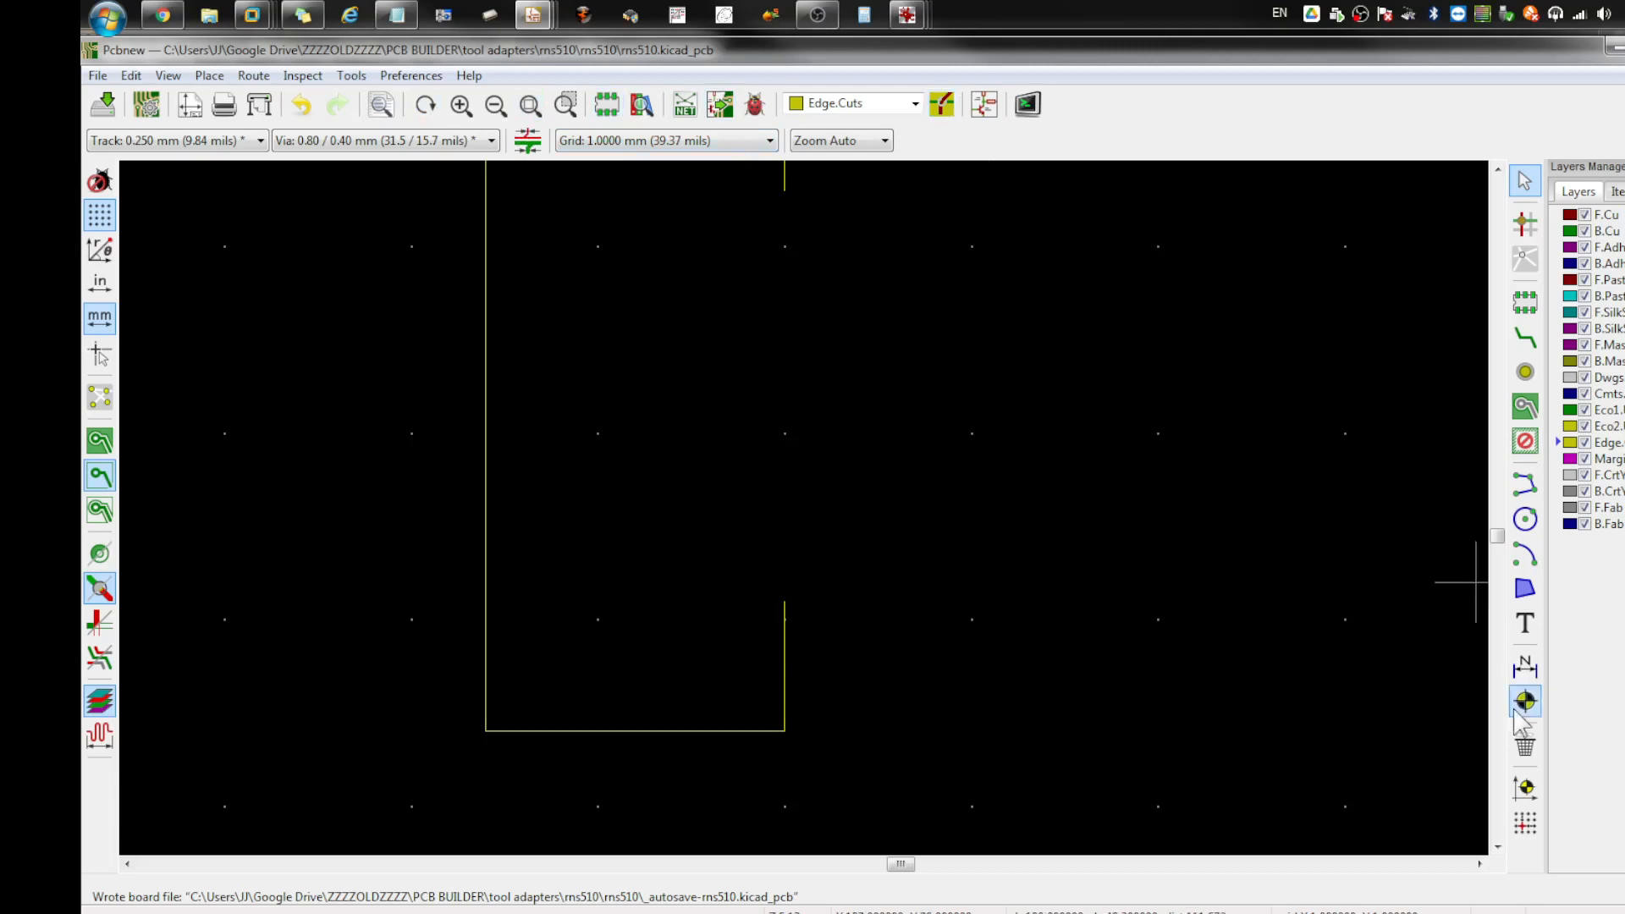
# Step: Close the board outline by drawing the protruding section from (160, 99) mm out to (167, 99) mm, up, and back to the upper free end
pyautogui.click(1525, 484)
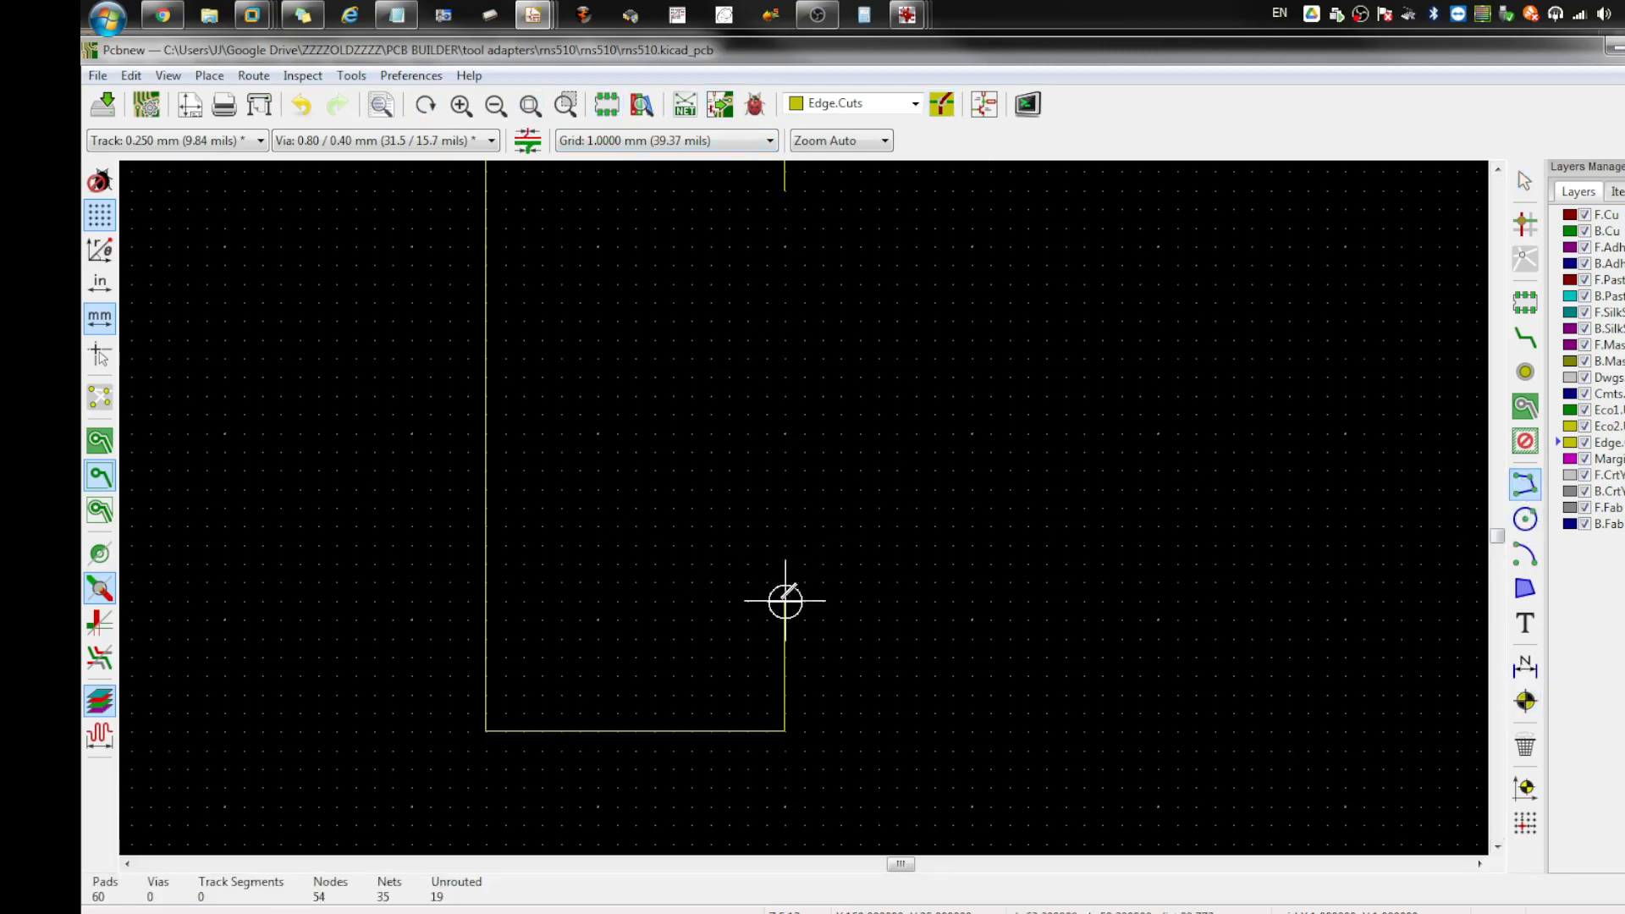
pyautogui.click(785, 601)
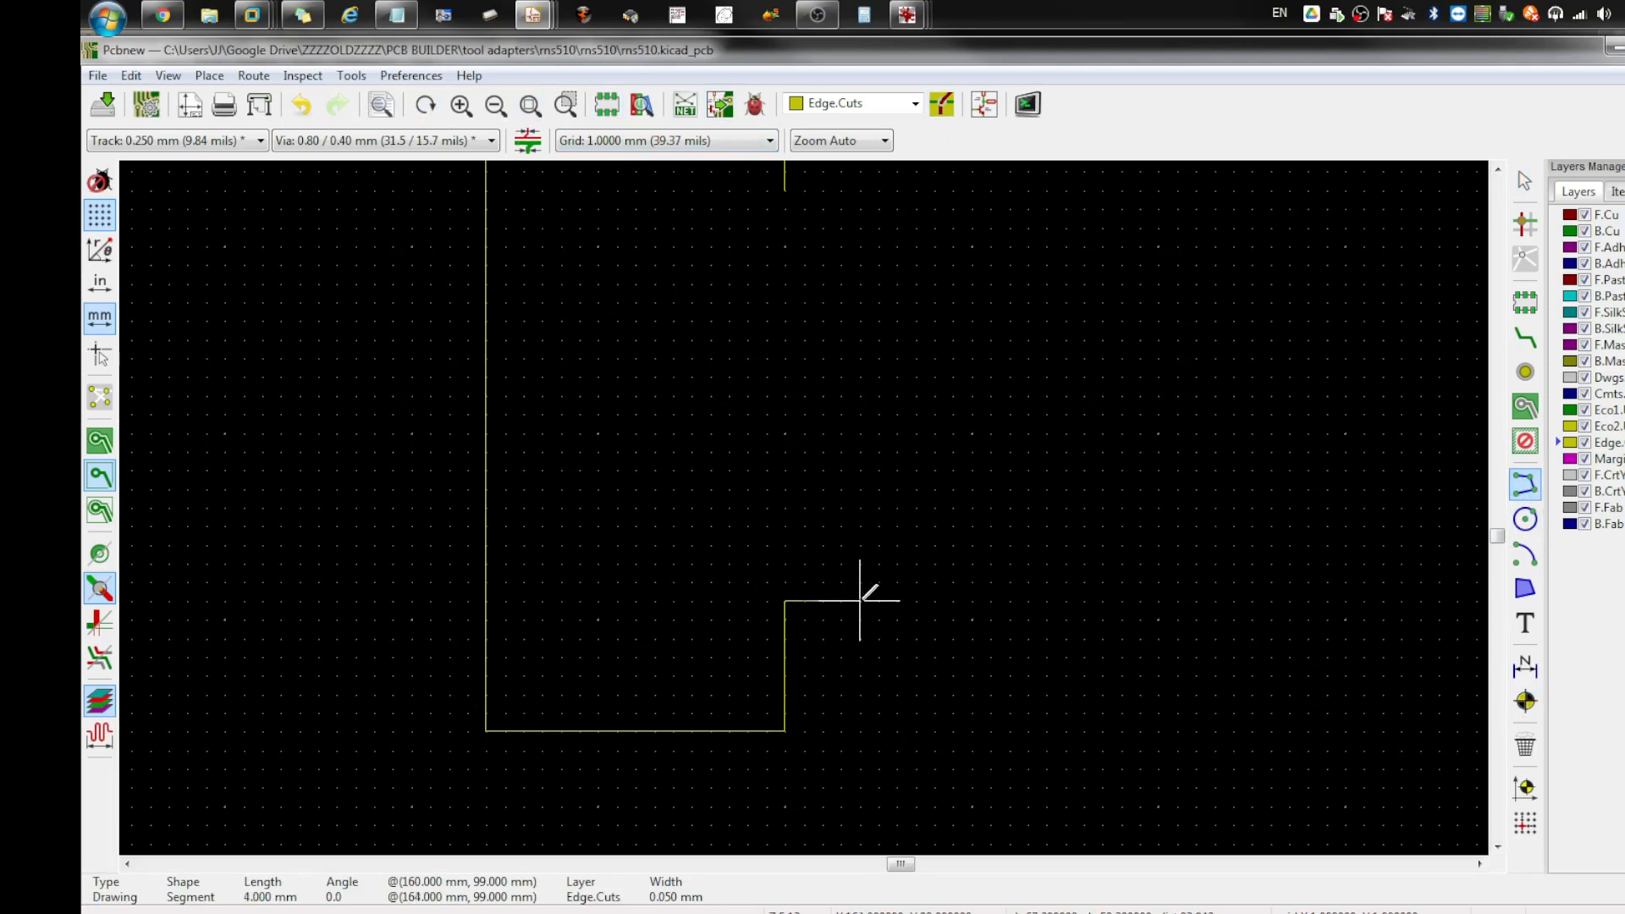
pyautogui.click(916, 601)
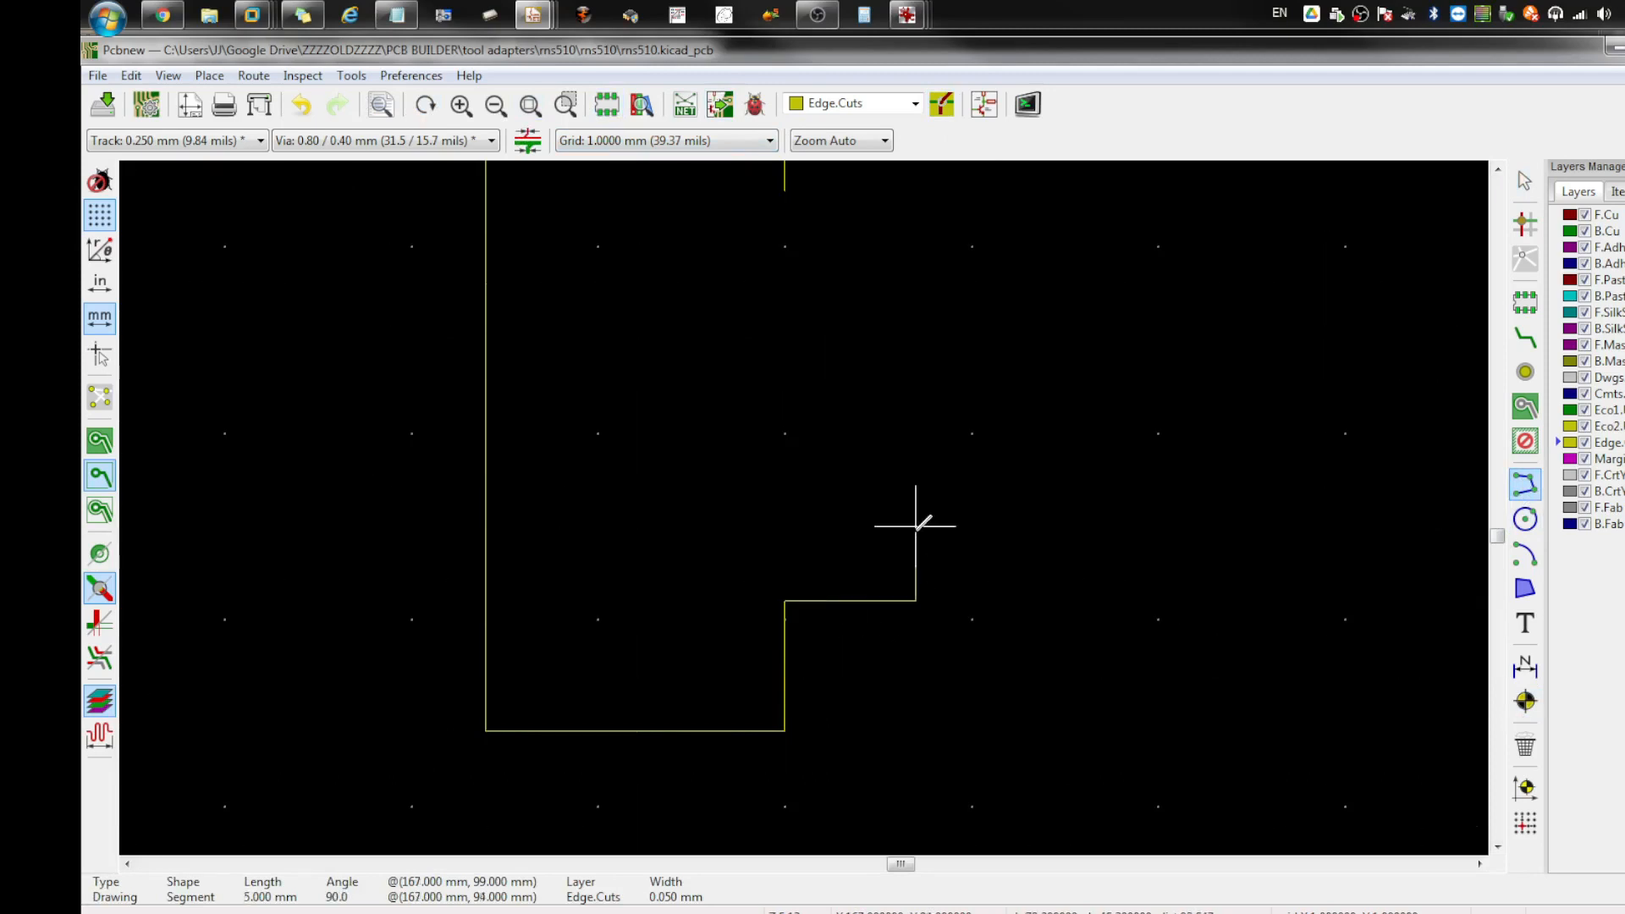
pyautogui.moveTo(917, 210); pyautogui.dragTo(919, 251, button='middle')
pyautogui.click(916, 231)
pyautogui.doubleClick(785, 231)
pyautogui.scroll(-2, 878, 456)
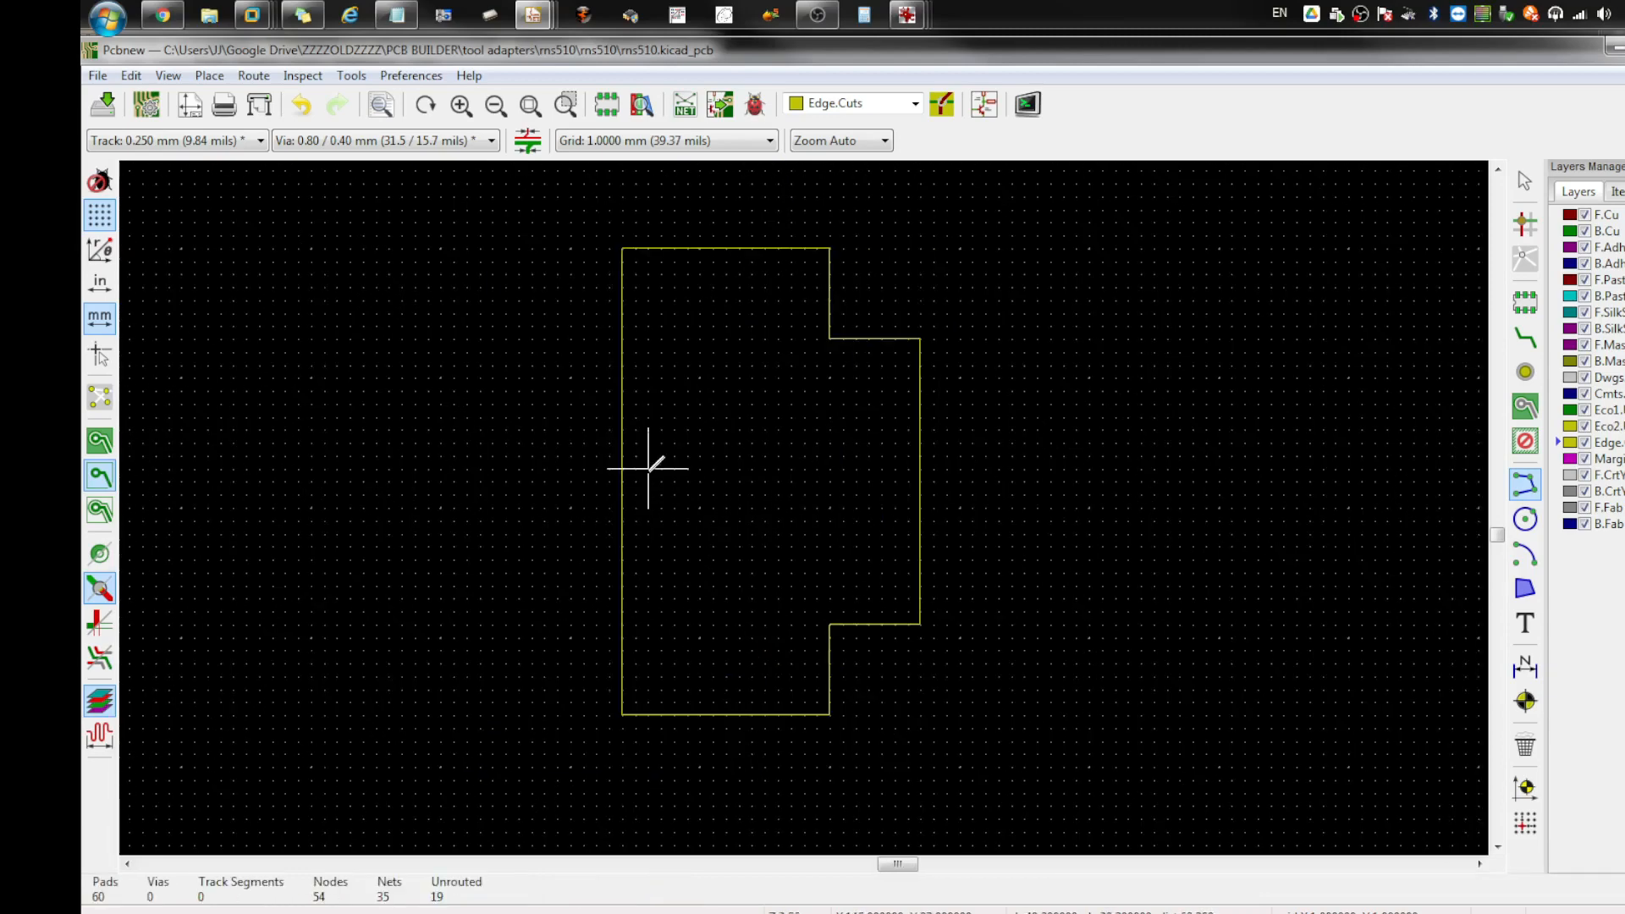
# Step: Select the whole board outline and move it close beside the DB25 connector J1
pyautogui.scroll(-6, 389, 554)
pyautogui.scroll(4, 861, 497)
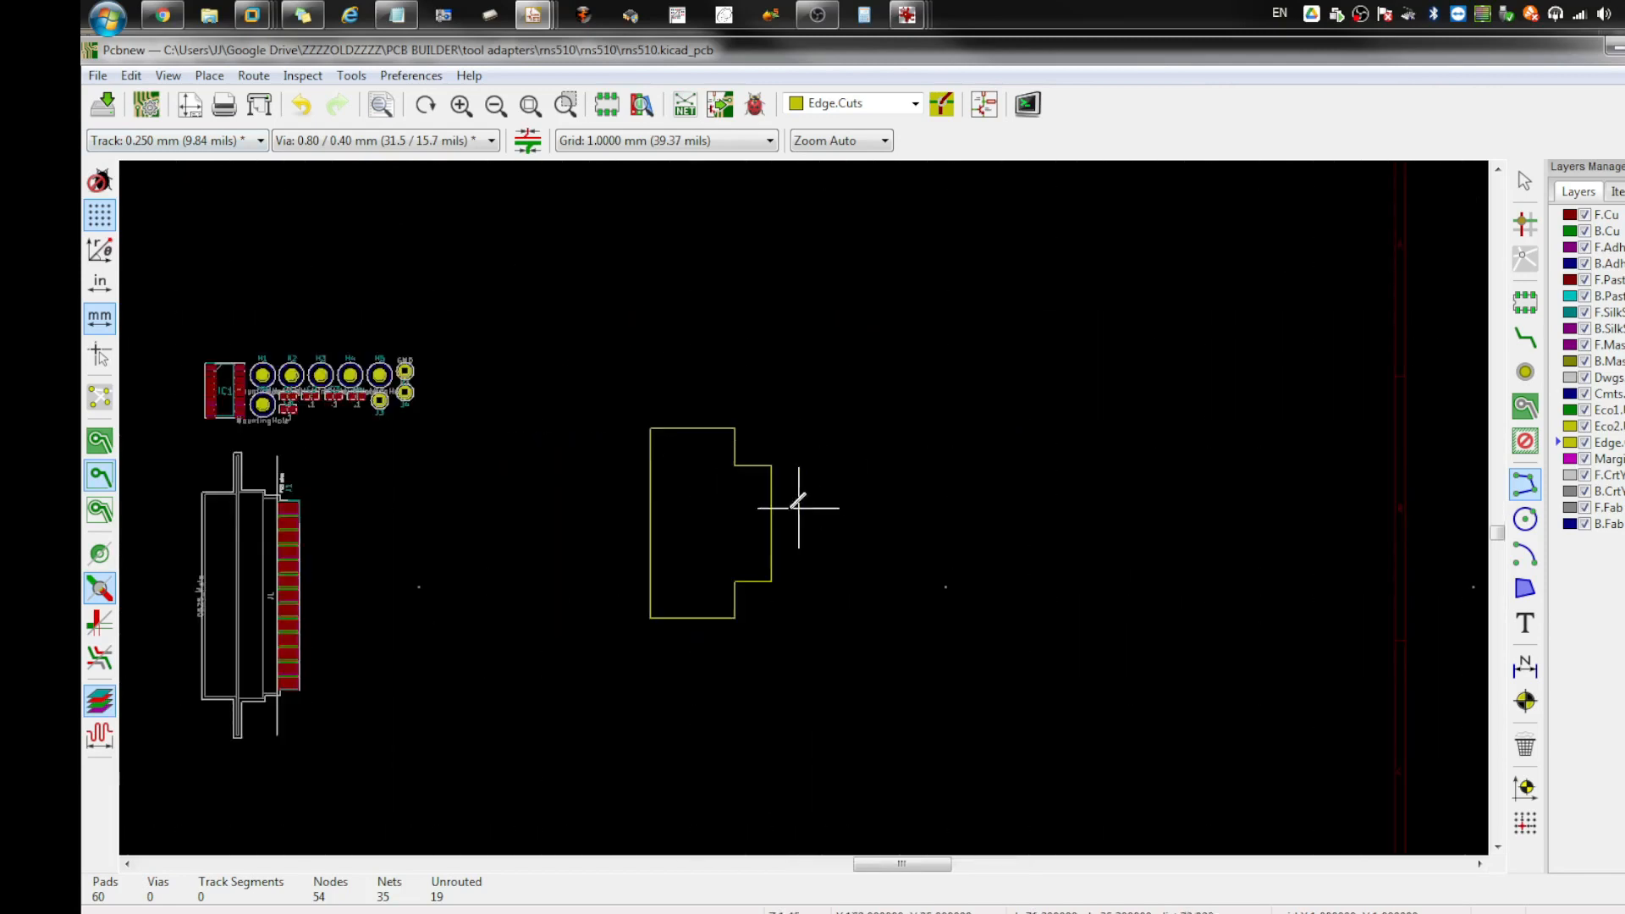
pyautogui.press('Escape')
pyautogui.moveTo(858, 695); pyautogui.dragTo(612, 373)
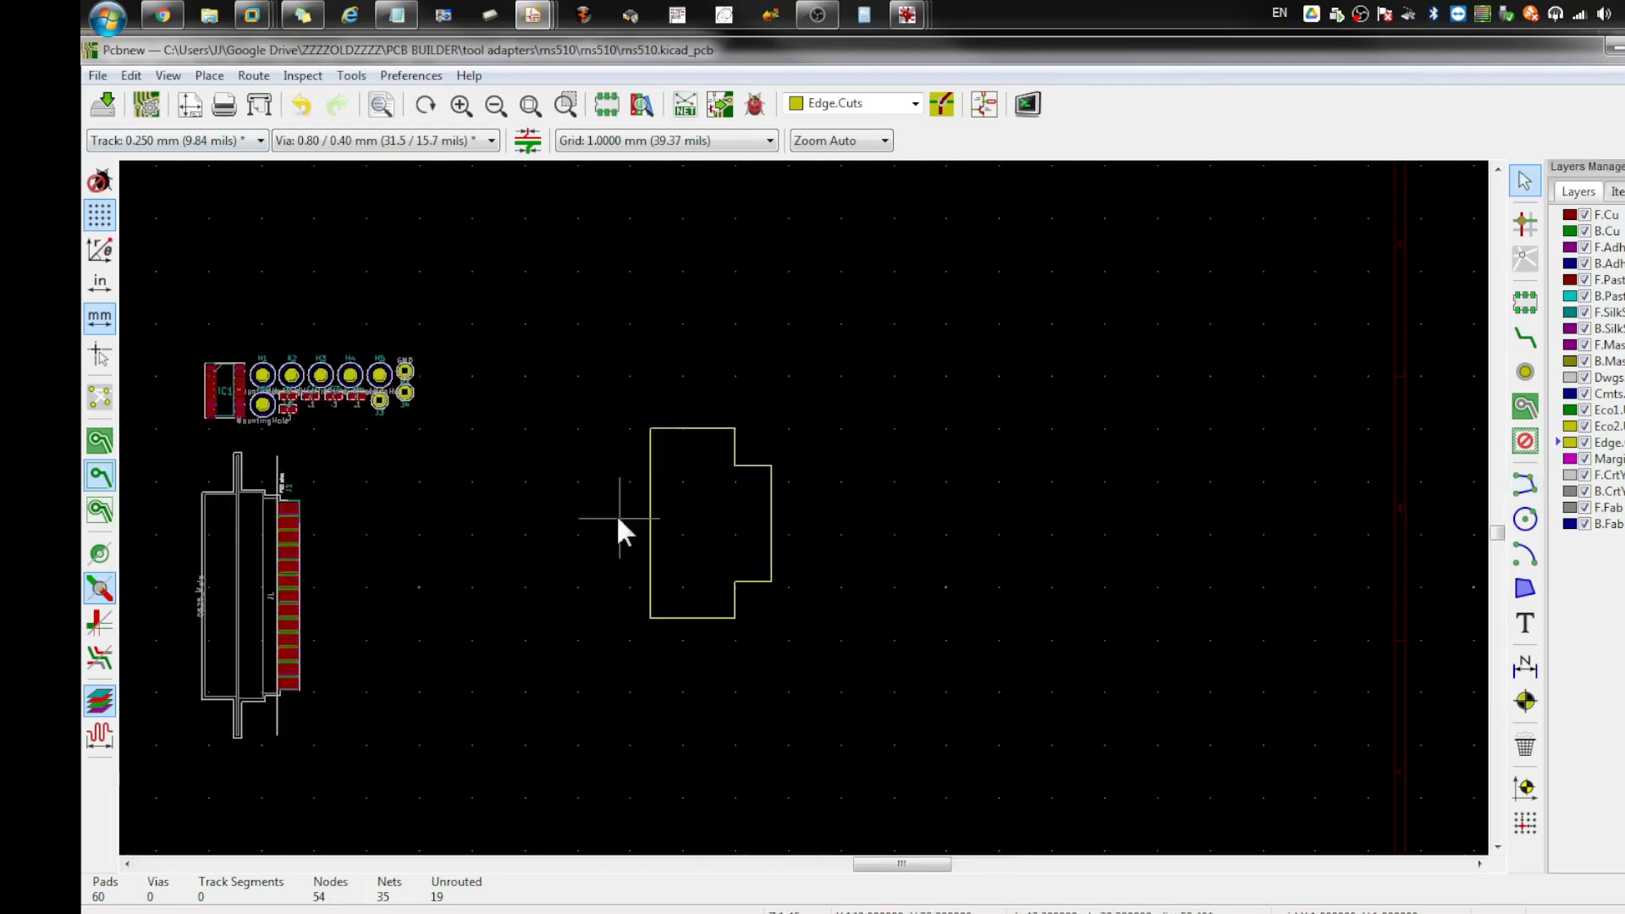
pyautogui.click(519, 694)
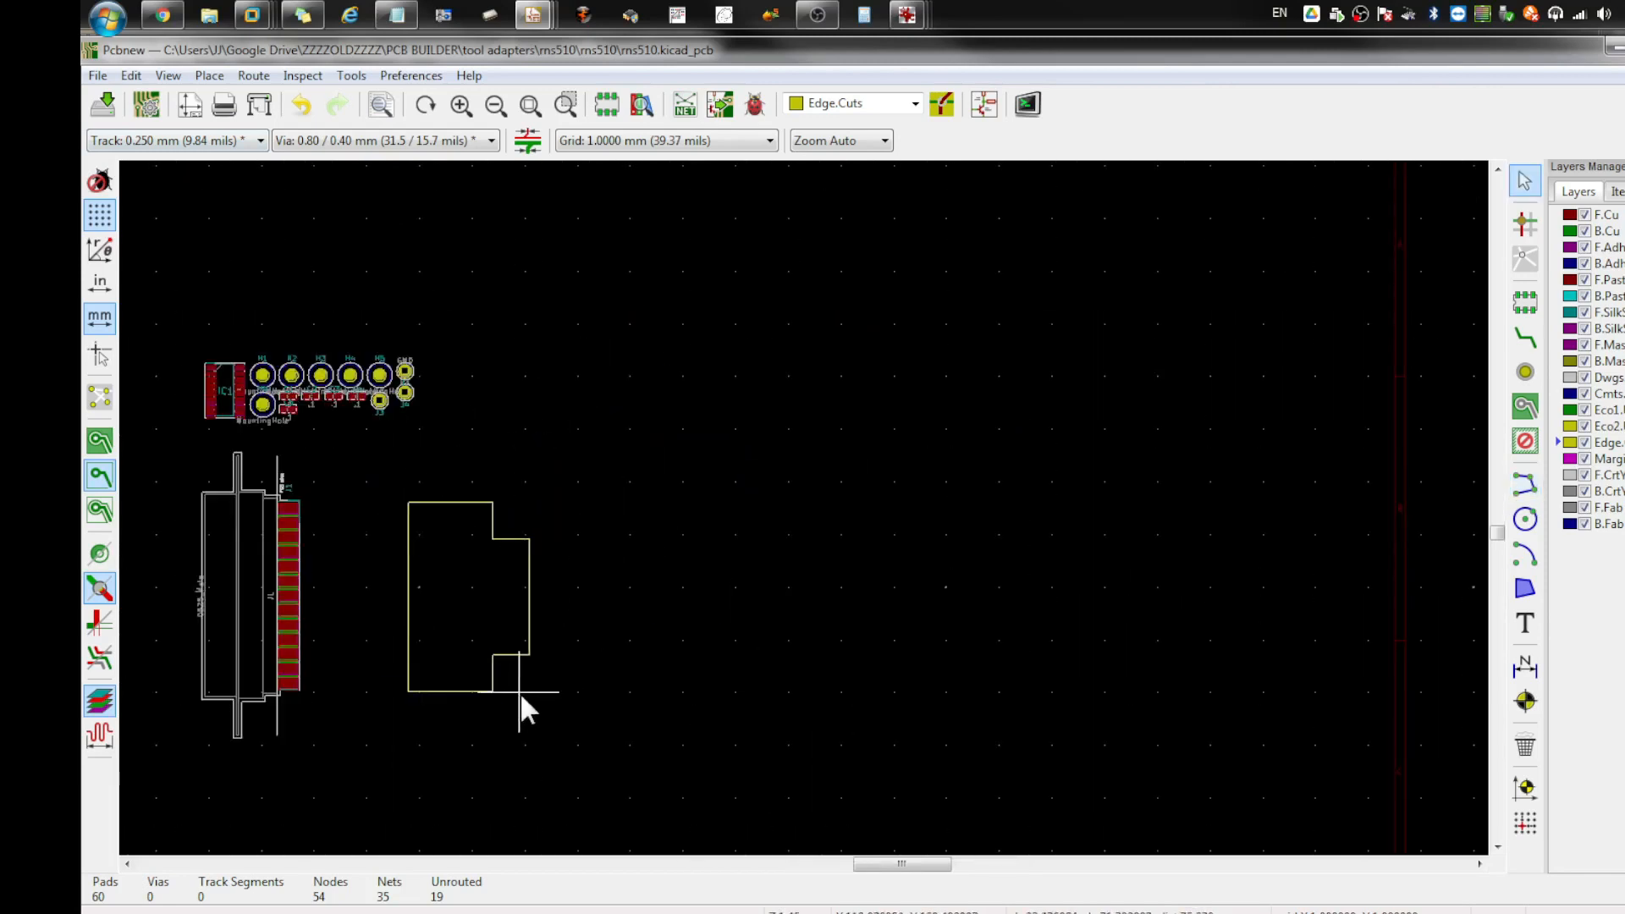
# Step: Start a copper zone on B.Cu at the outline's upper-left corner and assign it to the GND net
pyautogui.scroll(2, 776, 598)
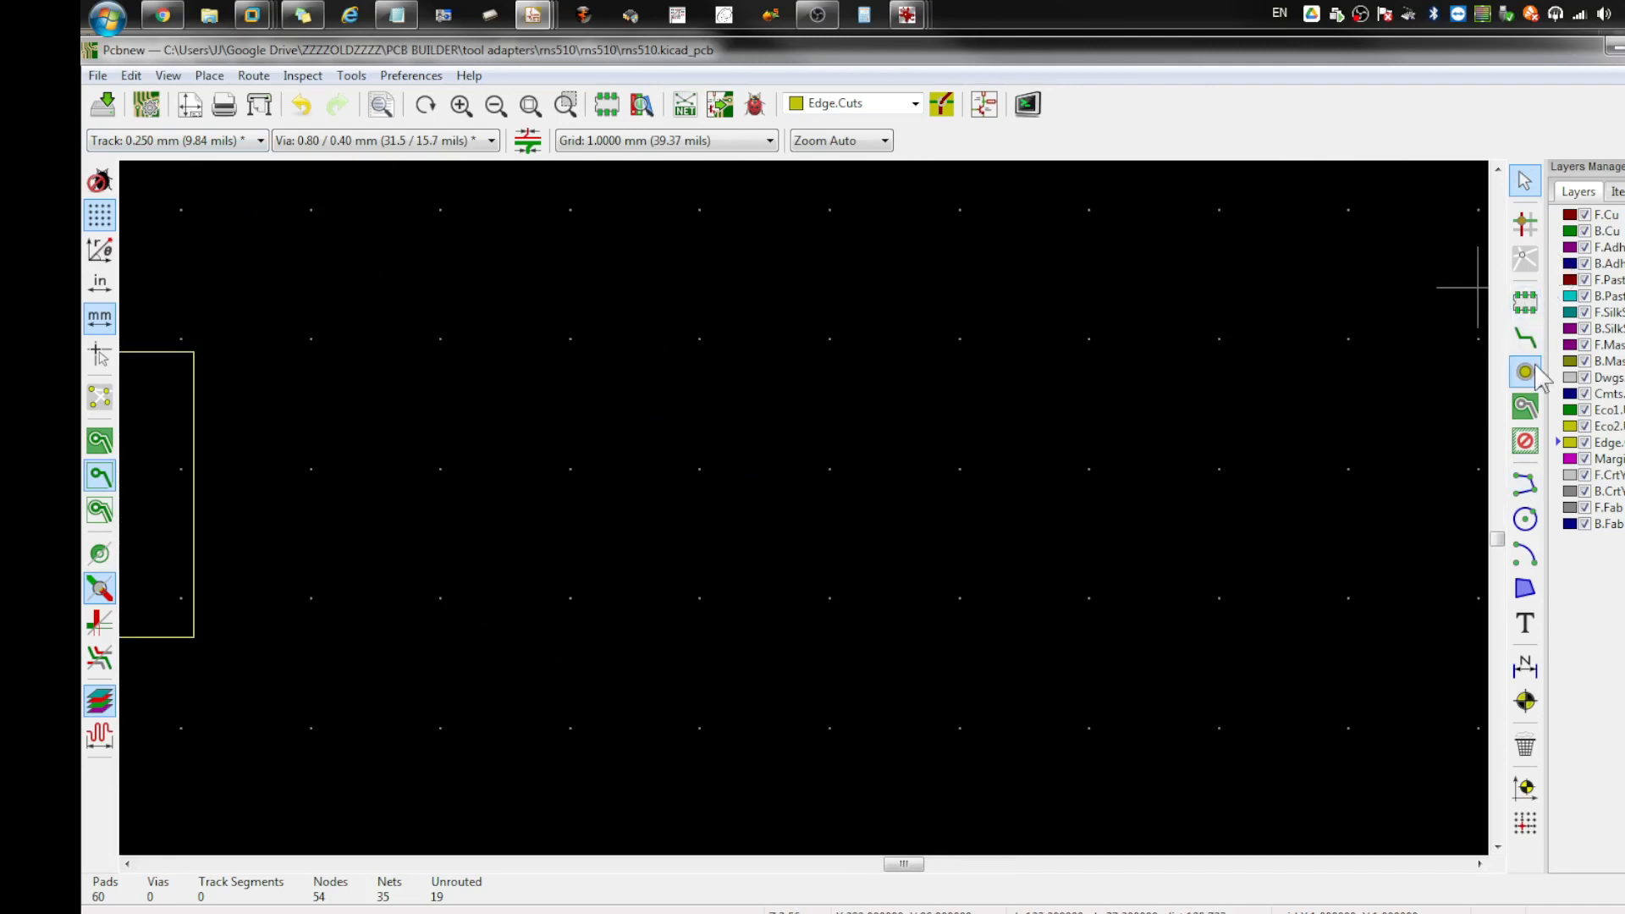
pyautogui.click(1526, 408)
pyautogui.scroll(-1, 428, 410)
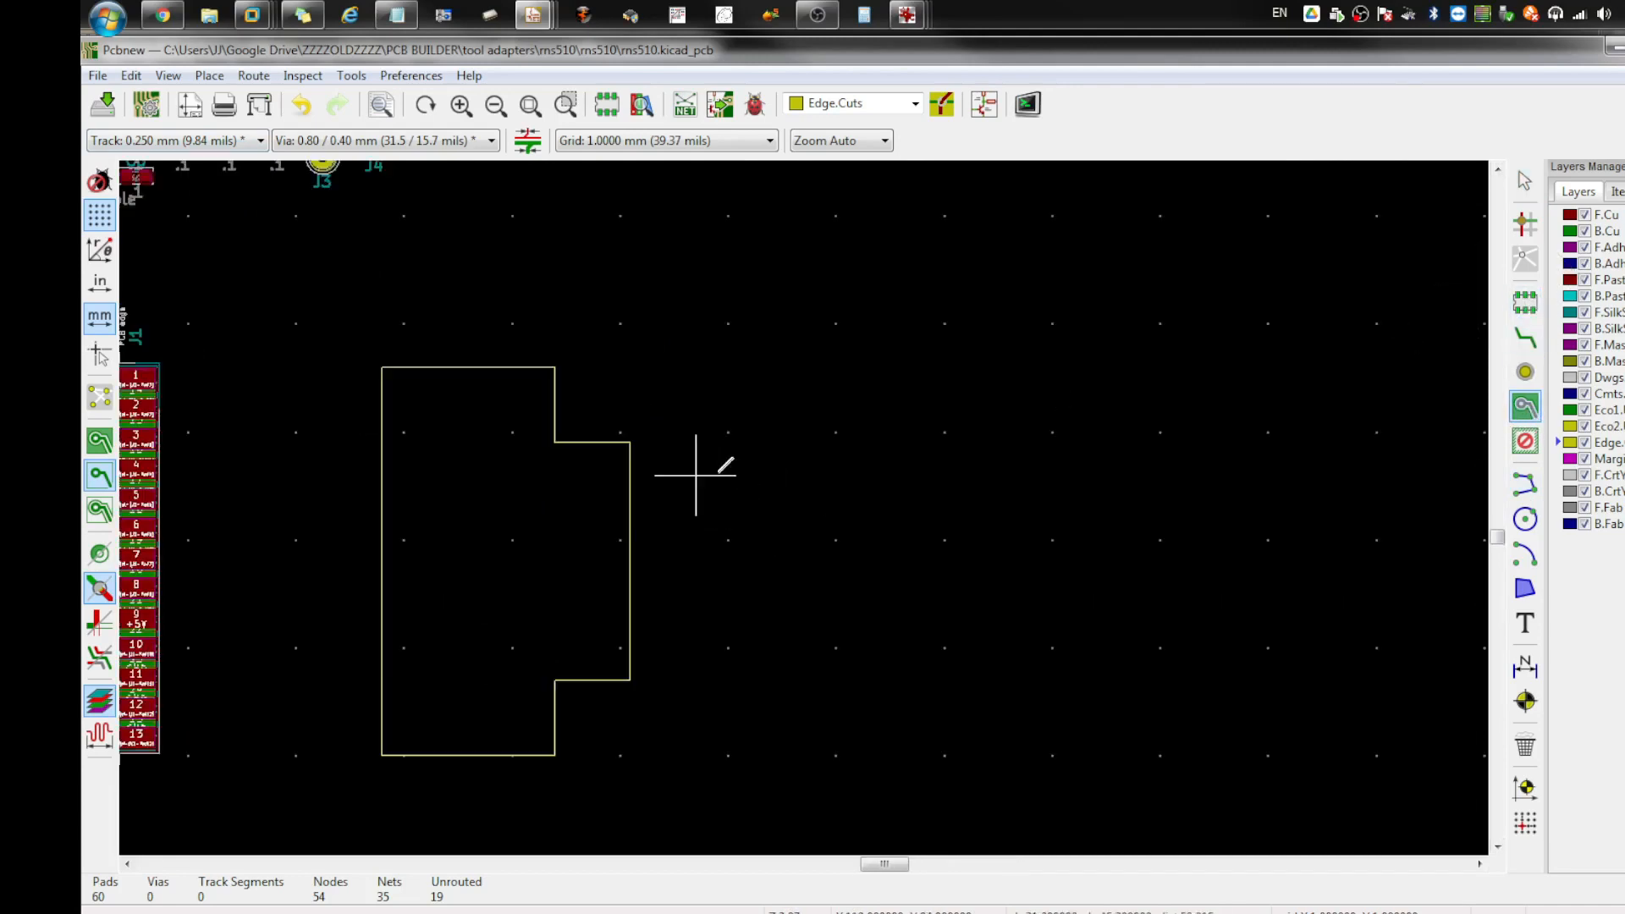
pyautogui.click(913, 103)
pyautogui.click(889, 150)
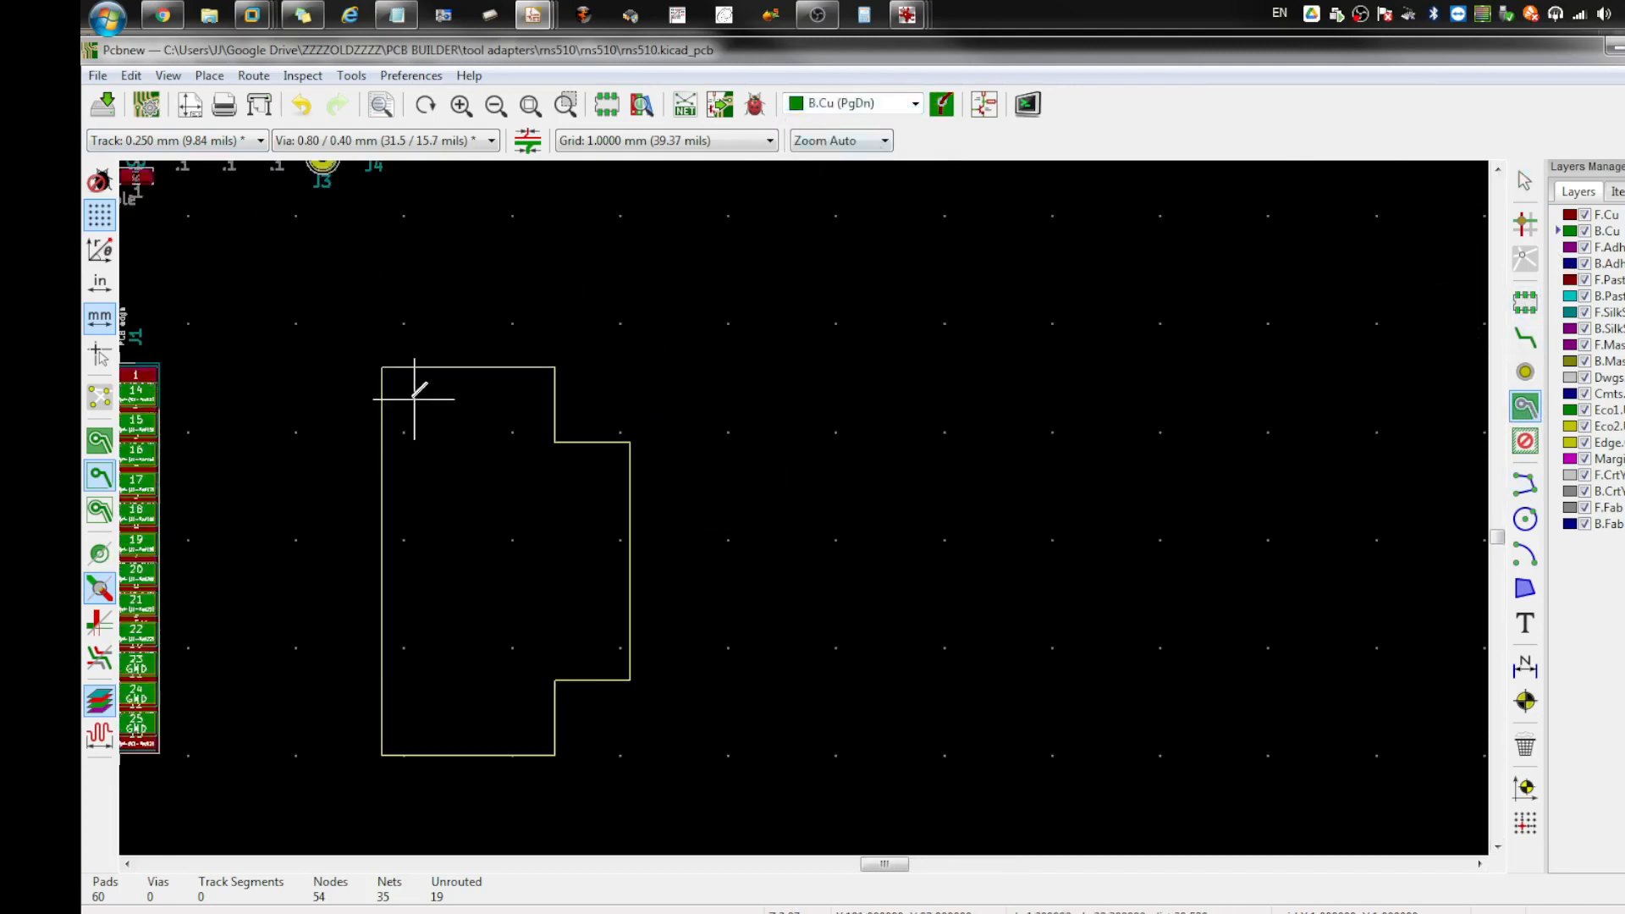
pyautogui.scroll(2, 457, 398)
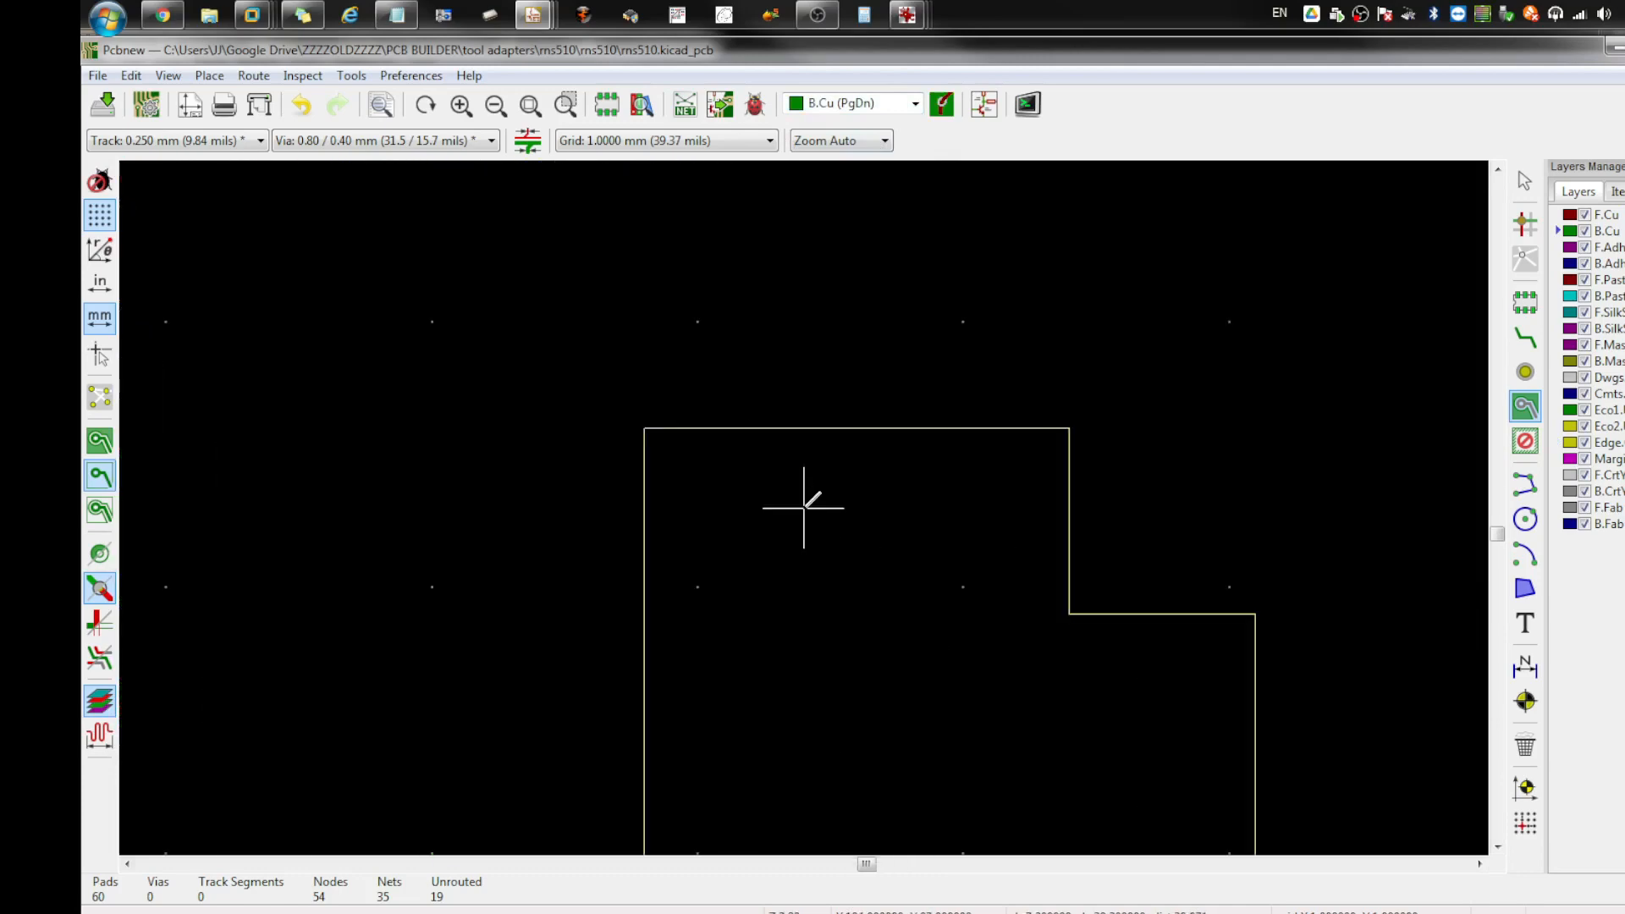
pyautogui.click(645, 429)
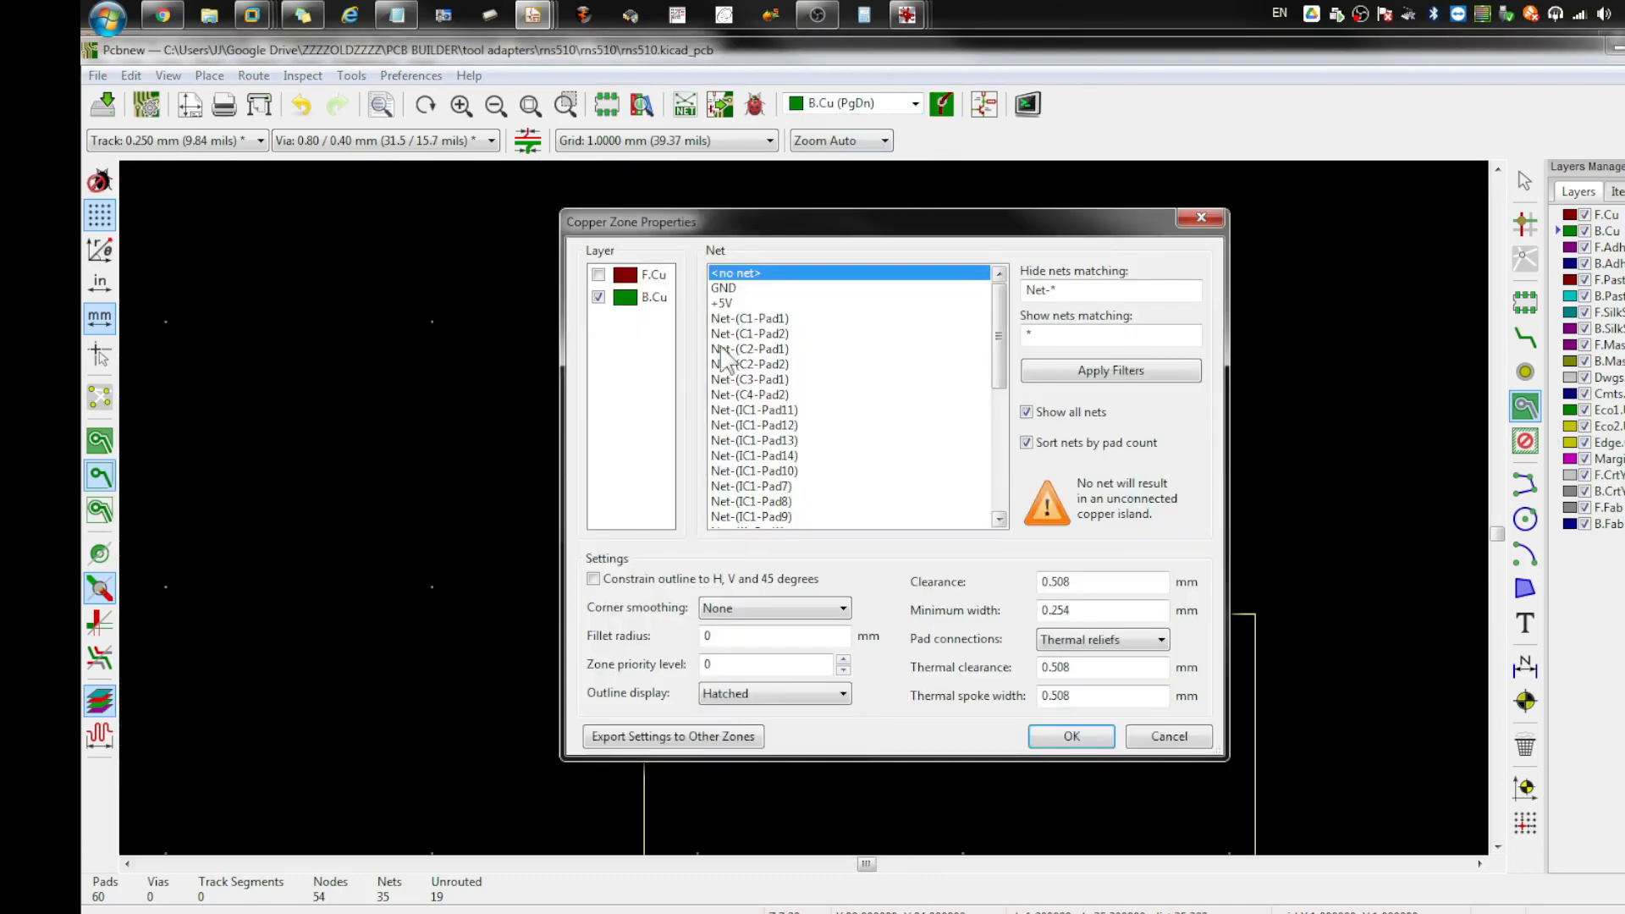
pyautogui.click(731, 287)
pyautogui.click(1058, 737)
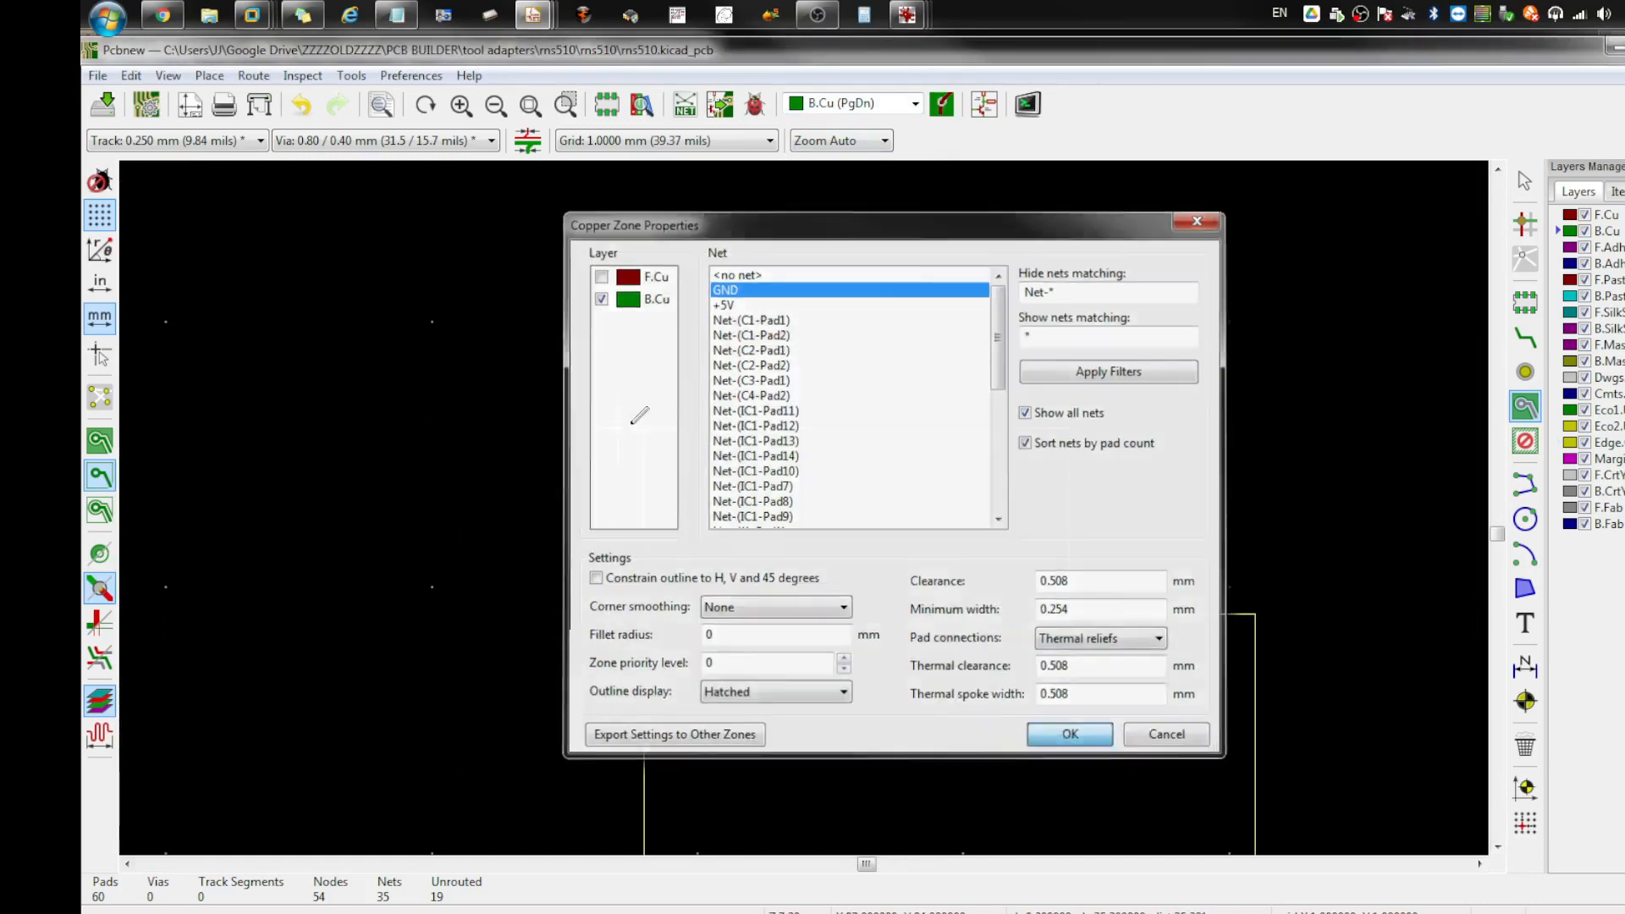
# Step: Trace the GND zone along every remaining corner of the board outline and close it at its starting corner
pyautogui.click(1070, 428)
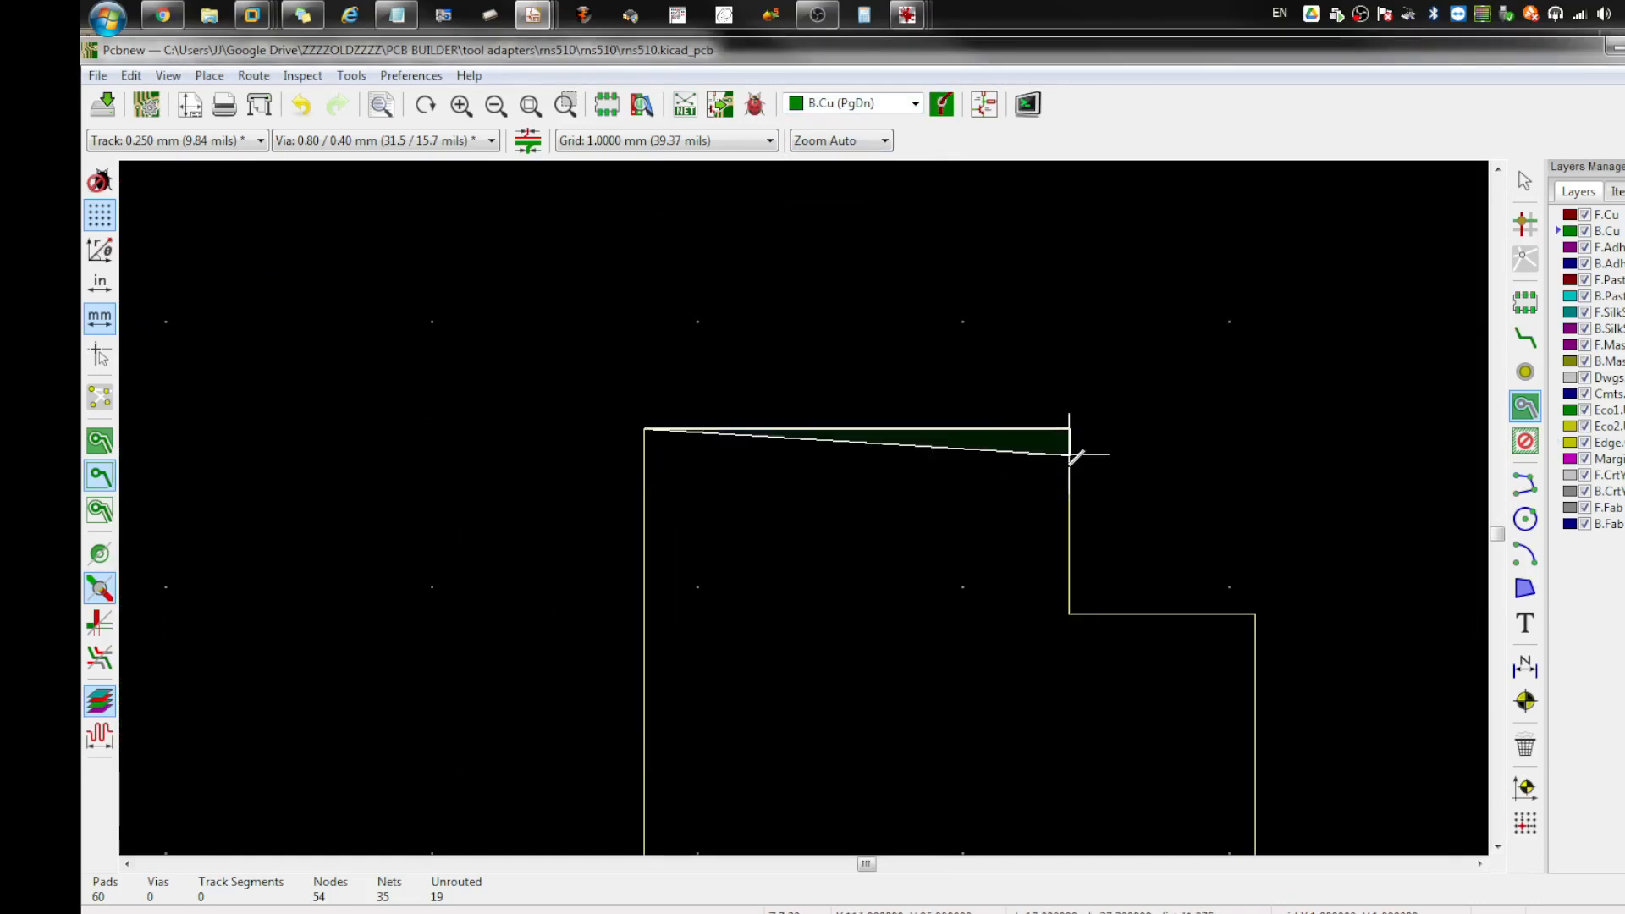
pyautogui.click(1070, 614)
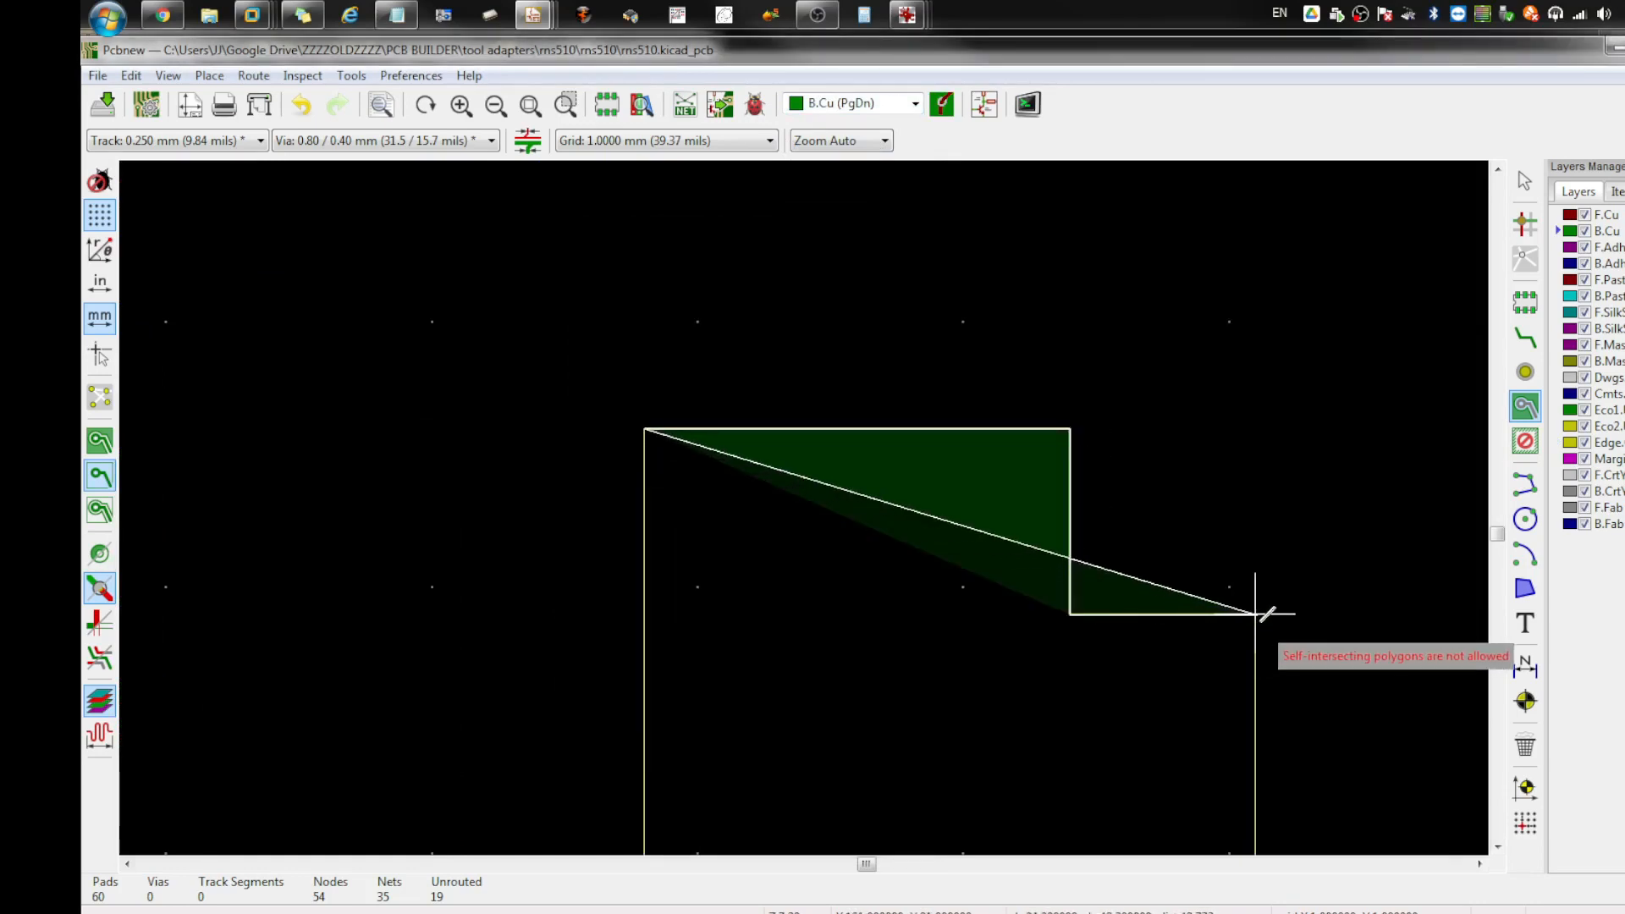
pyautogui.click(1256, 613)
pyautogui.scroll(-2, 1255, 614)
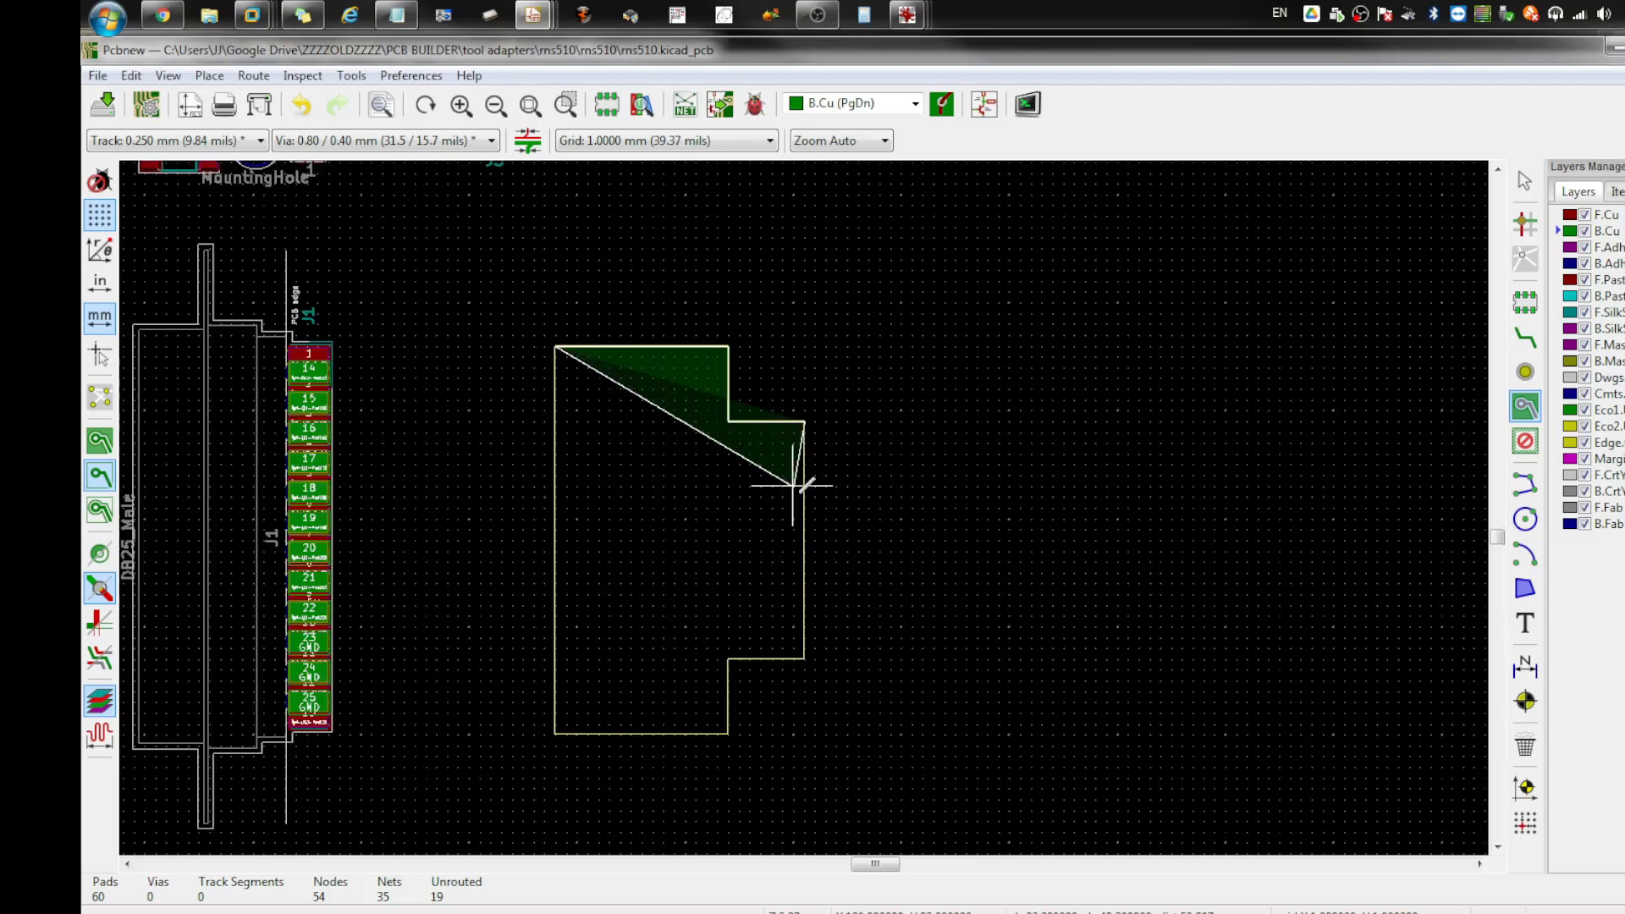
pyautogui.click(804, 658)
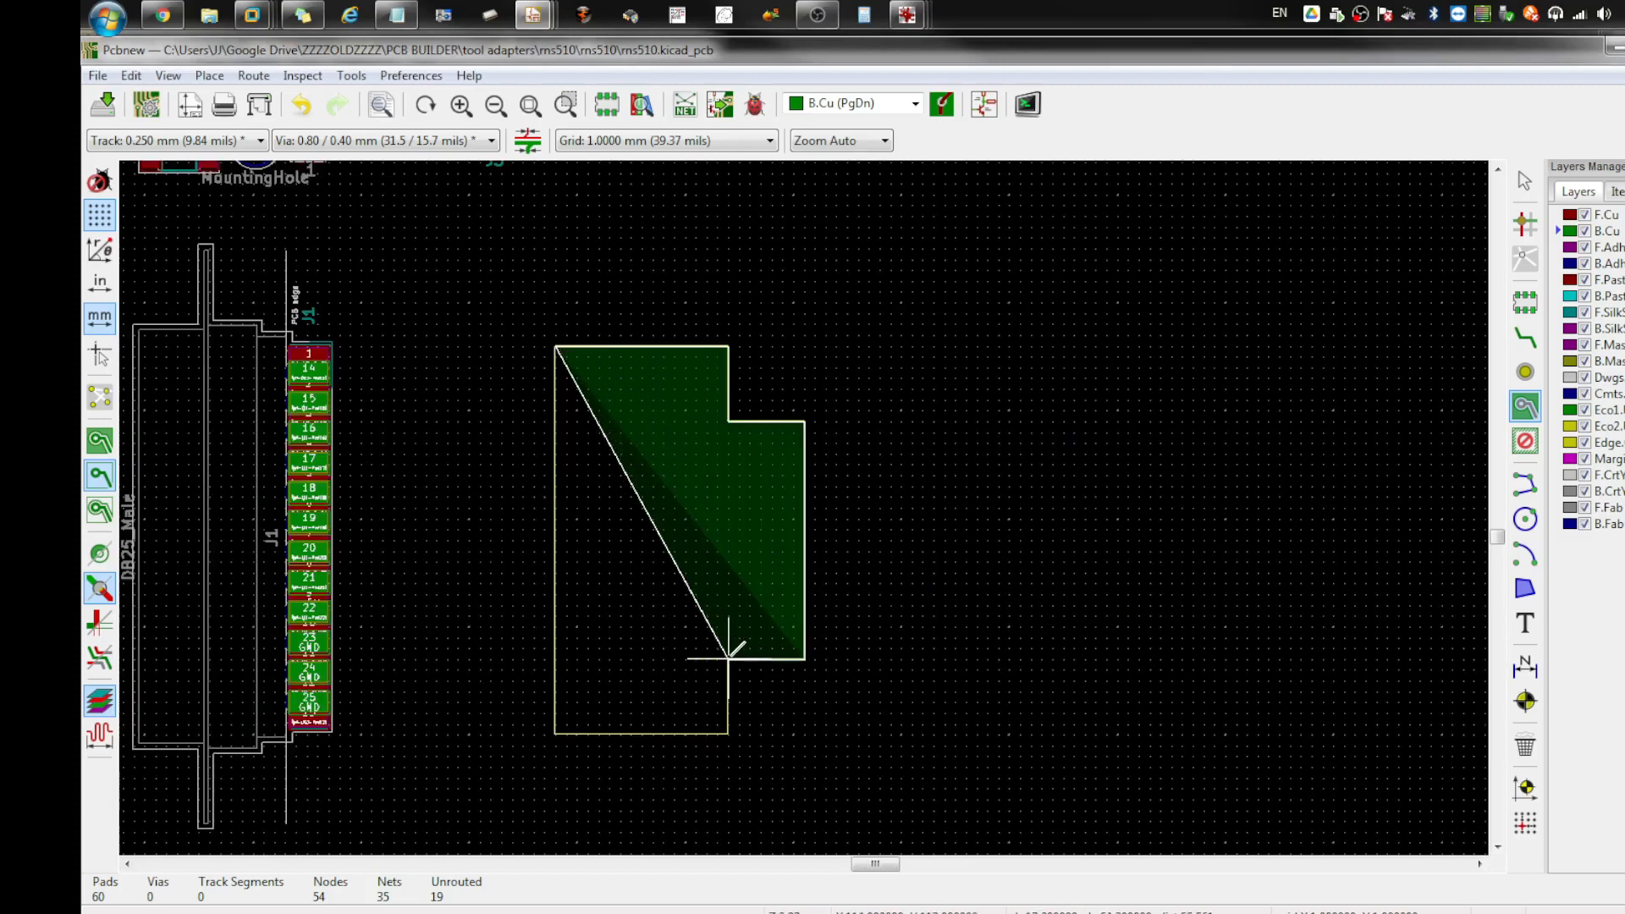
pyautogui.click(728, 659)
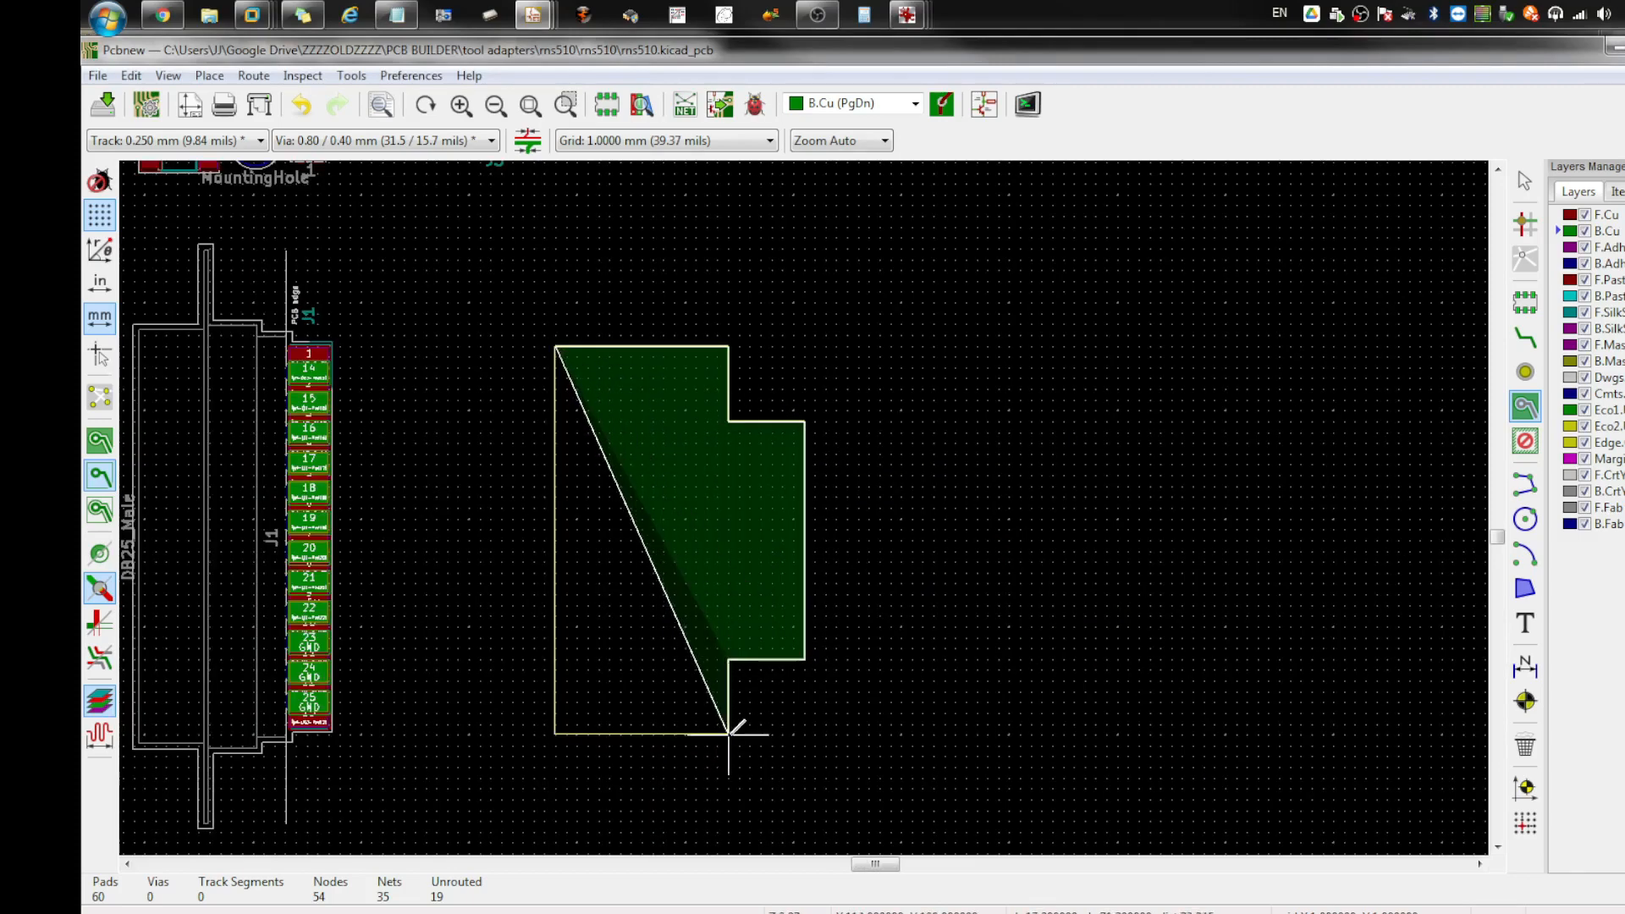
pyautogui.click(728, 733)
pyautogui.click(556, 733)
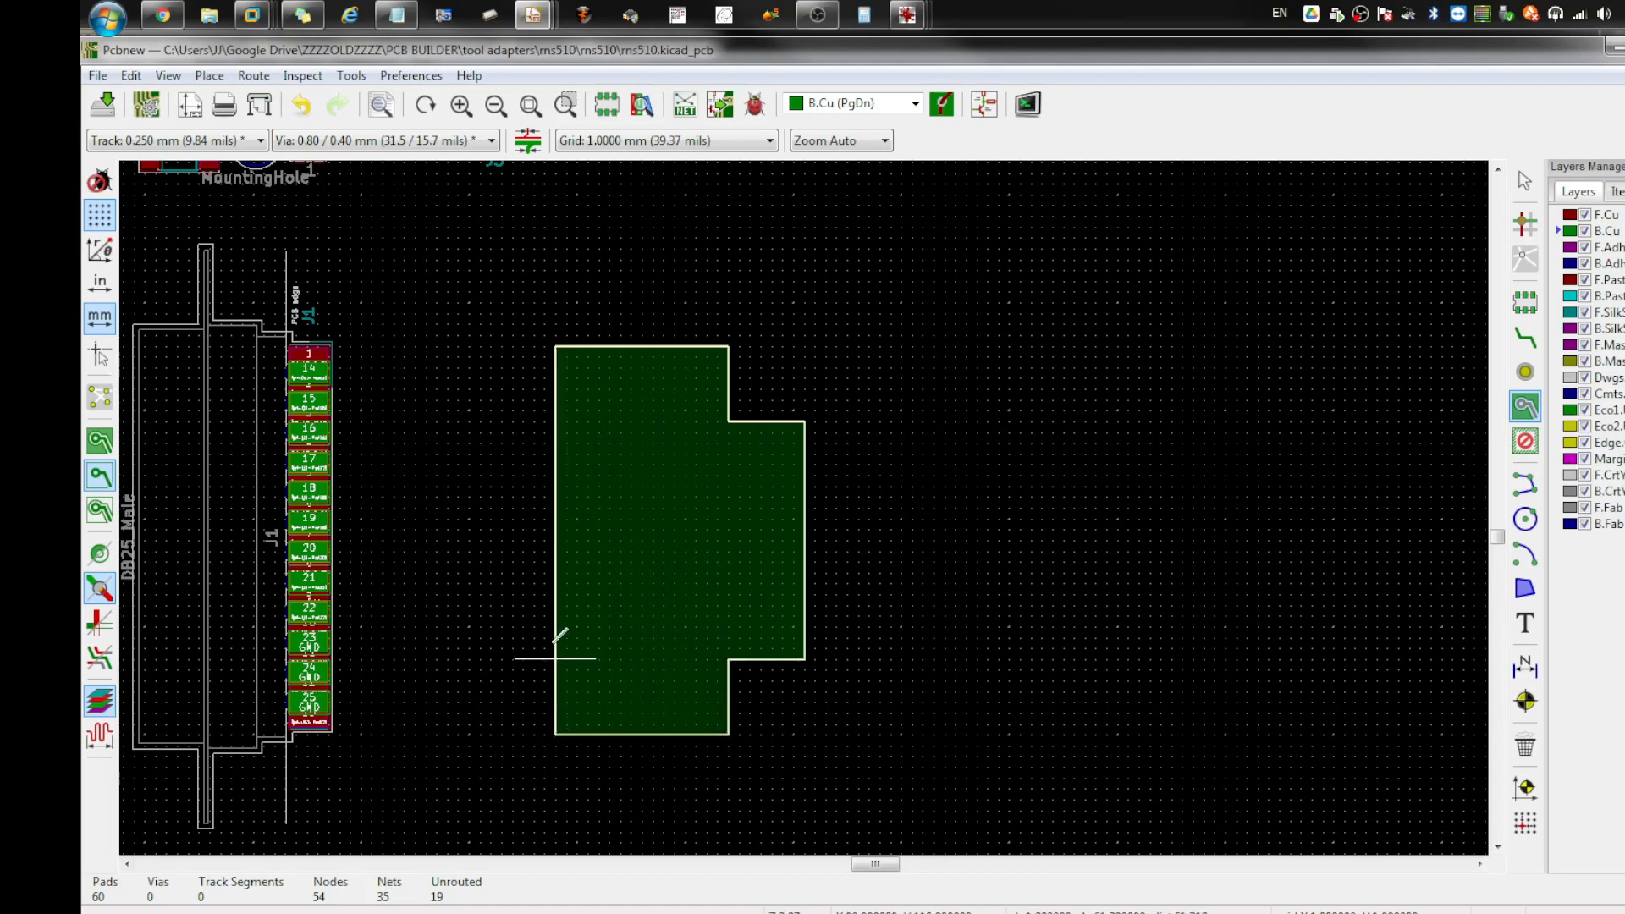
pyautogui.click(557, 345)
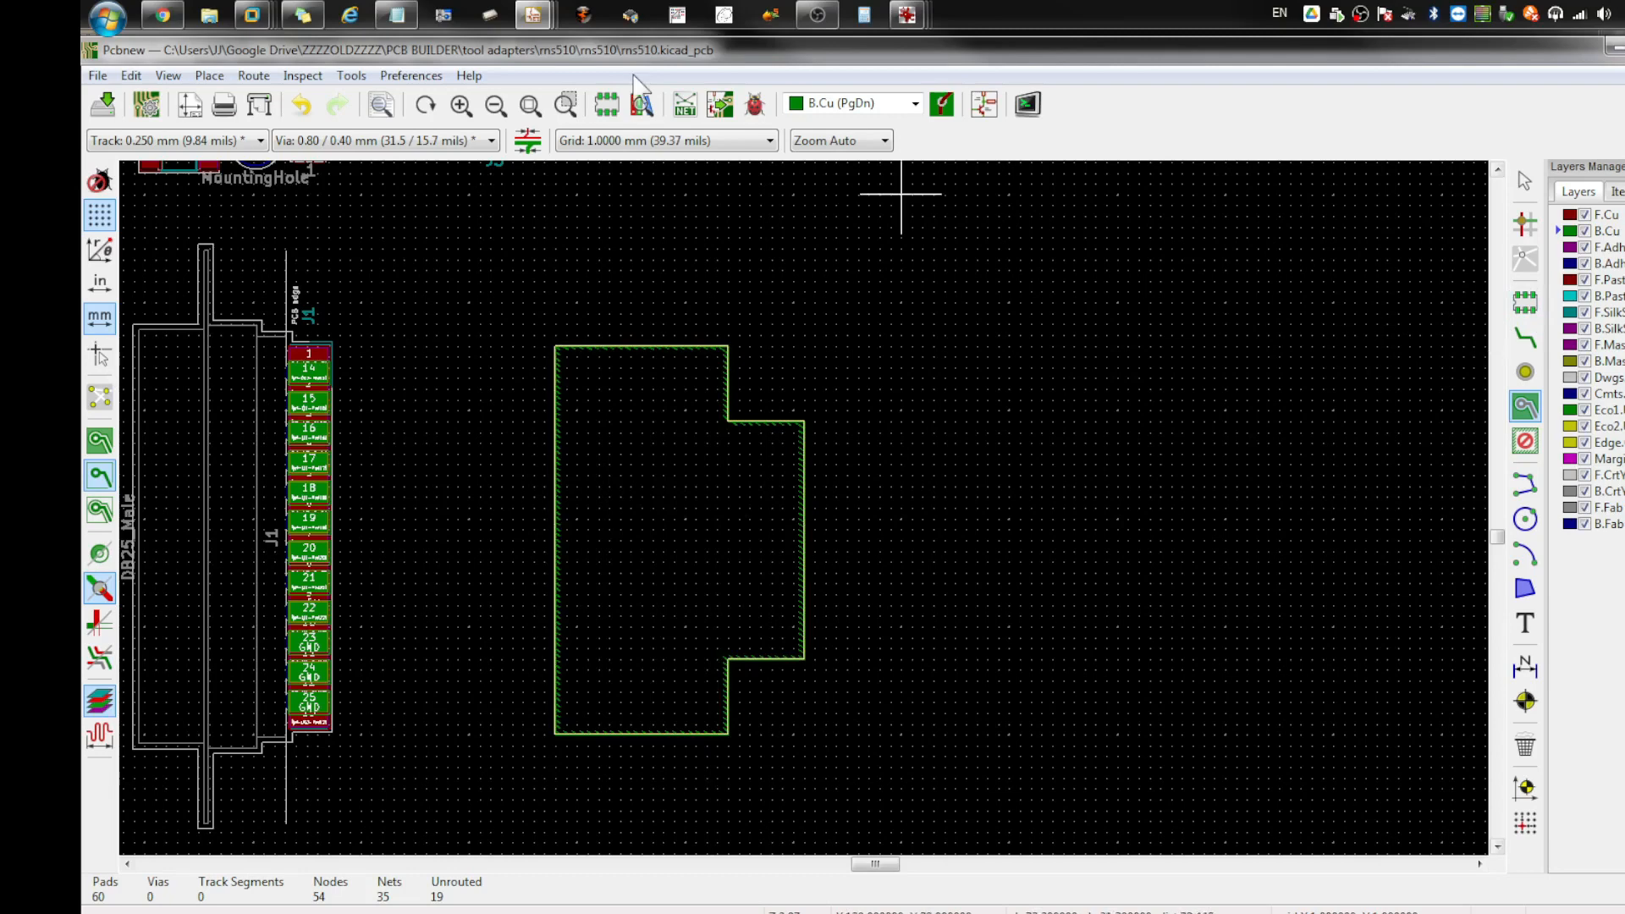
# Step: Start a second copper zone on F.Cu at the outline's upper-left corner and assign it to the +5V net
pyautogui.click(915, 103)
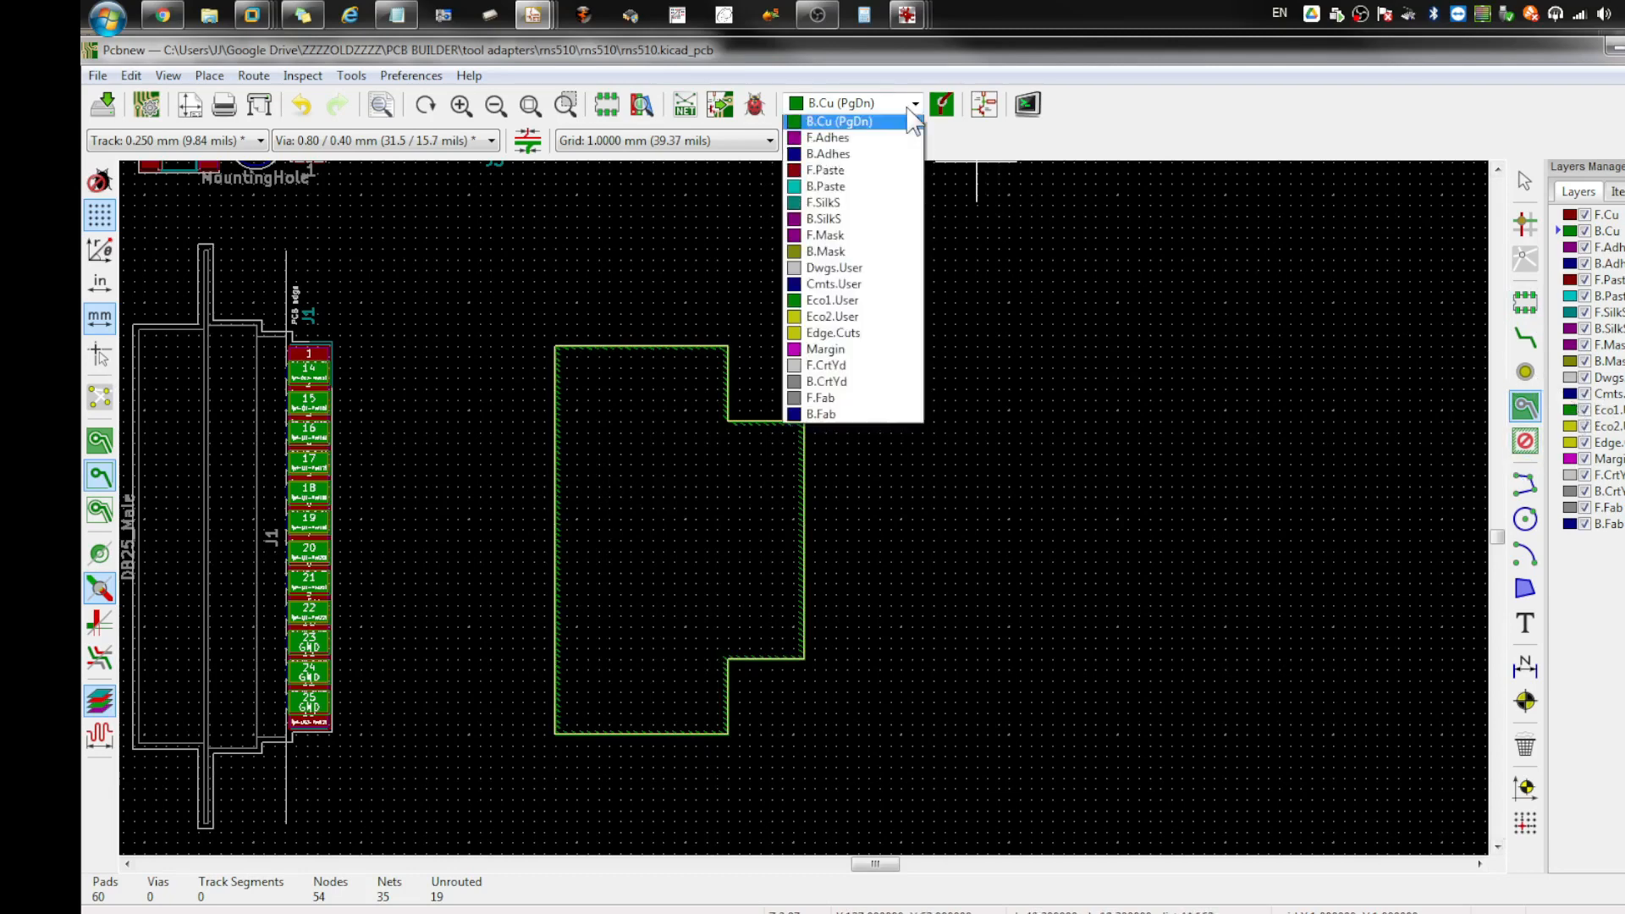
pyautogui.click(872, 123)
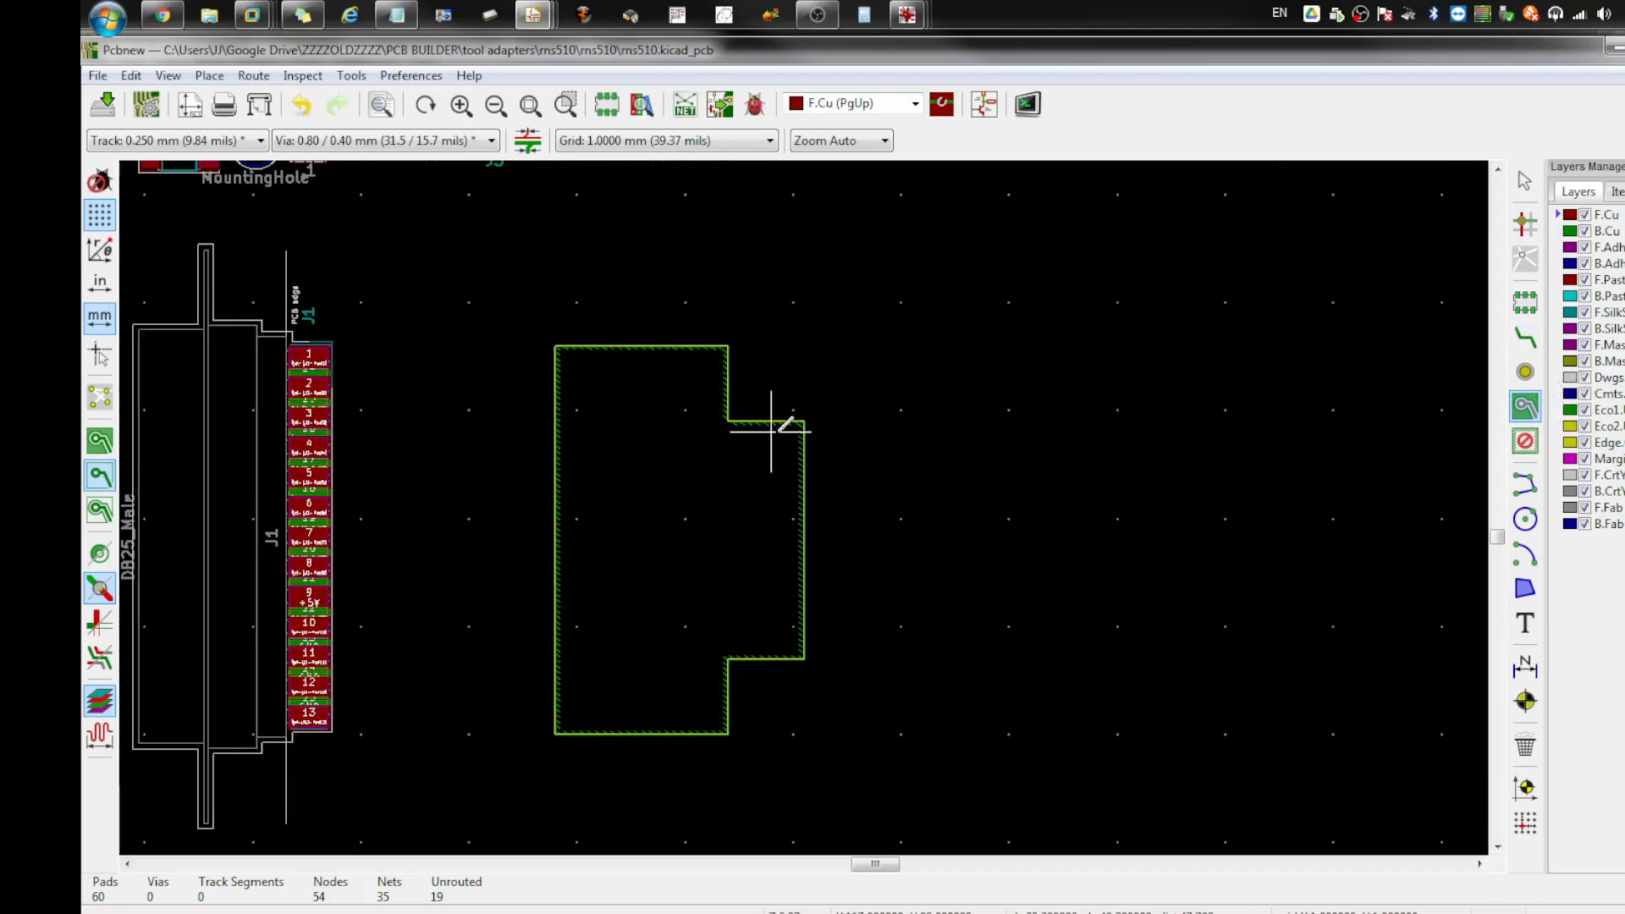
pyautogui.scroll(2, 610, 389)
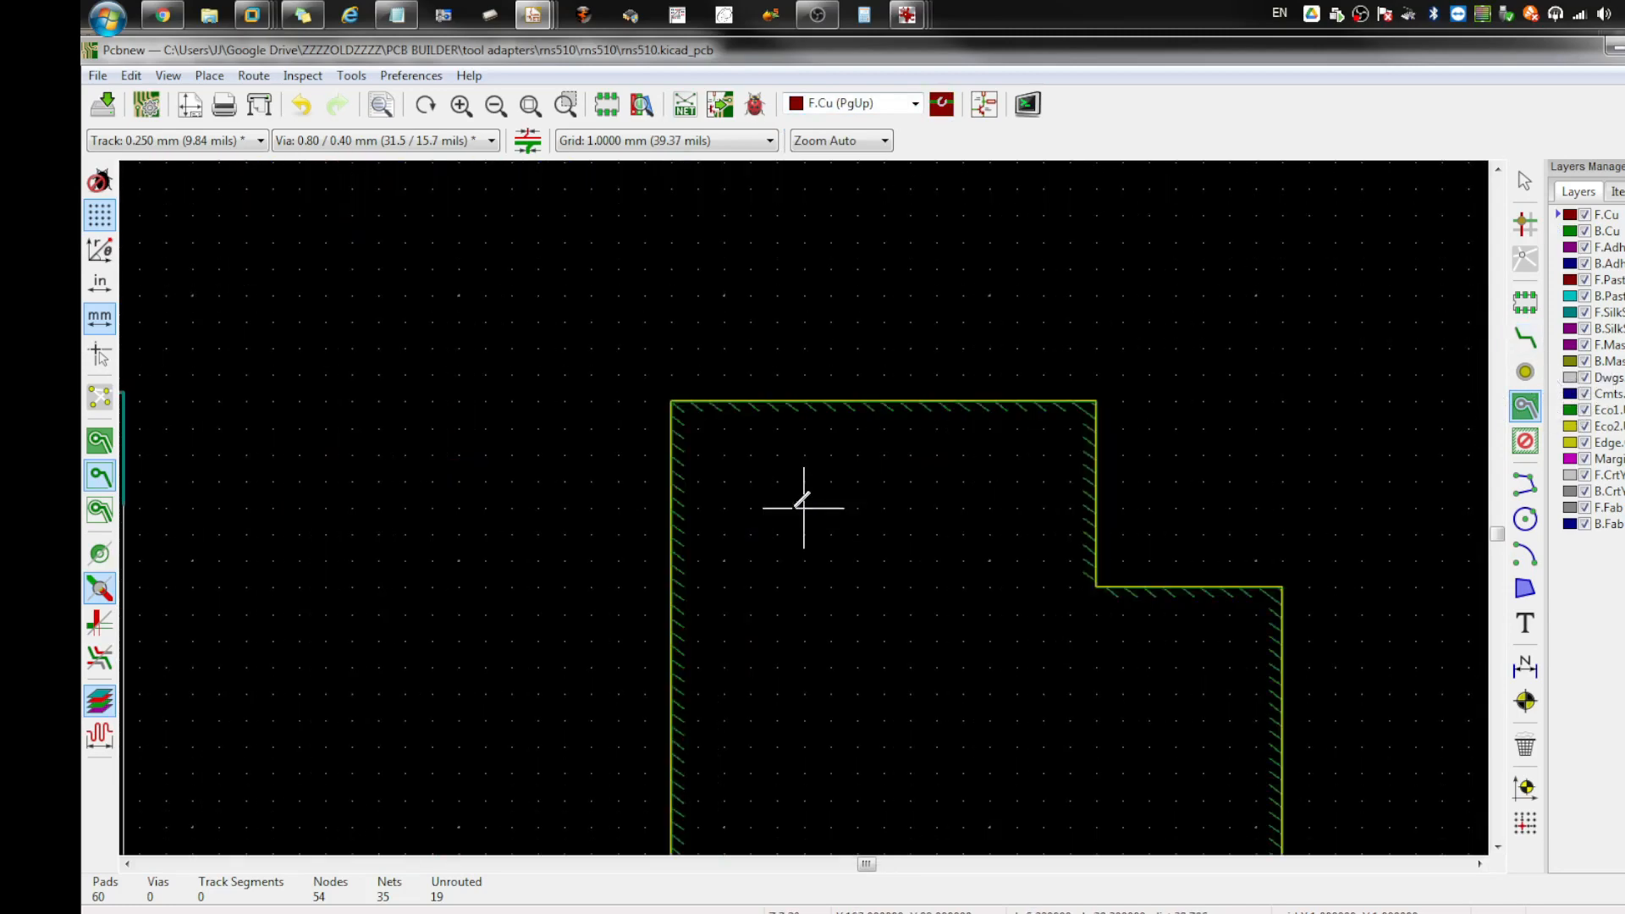
pyautogui.doubleClick(671, 401)
pyautogui.click(728, 304)
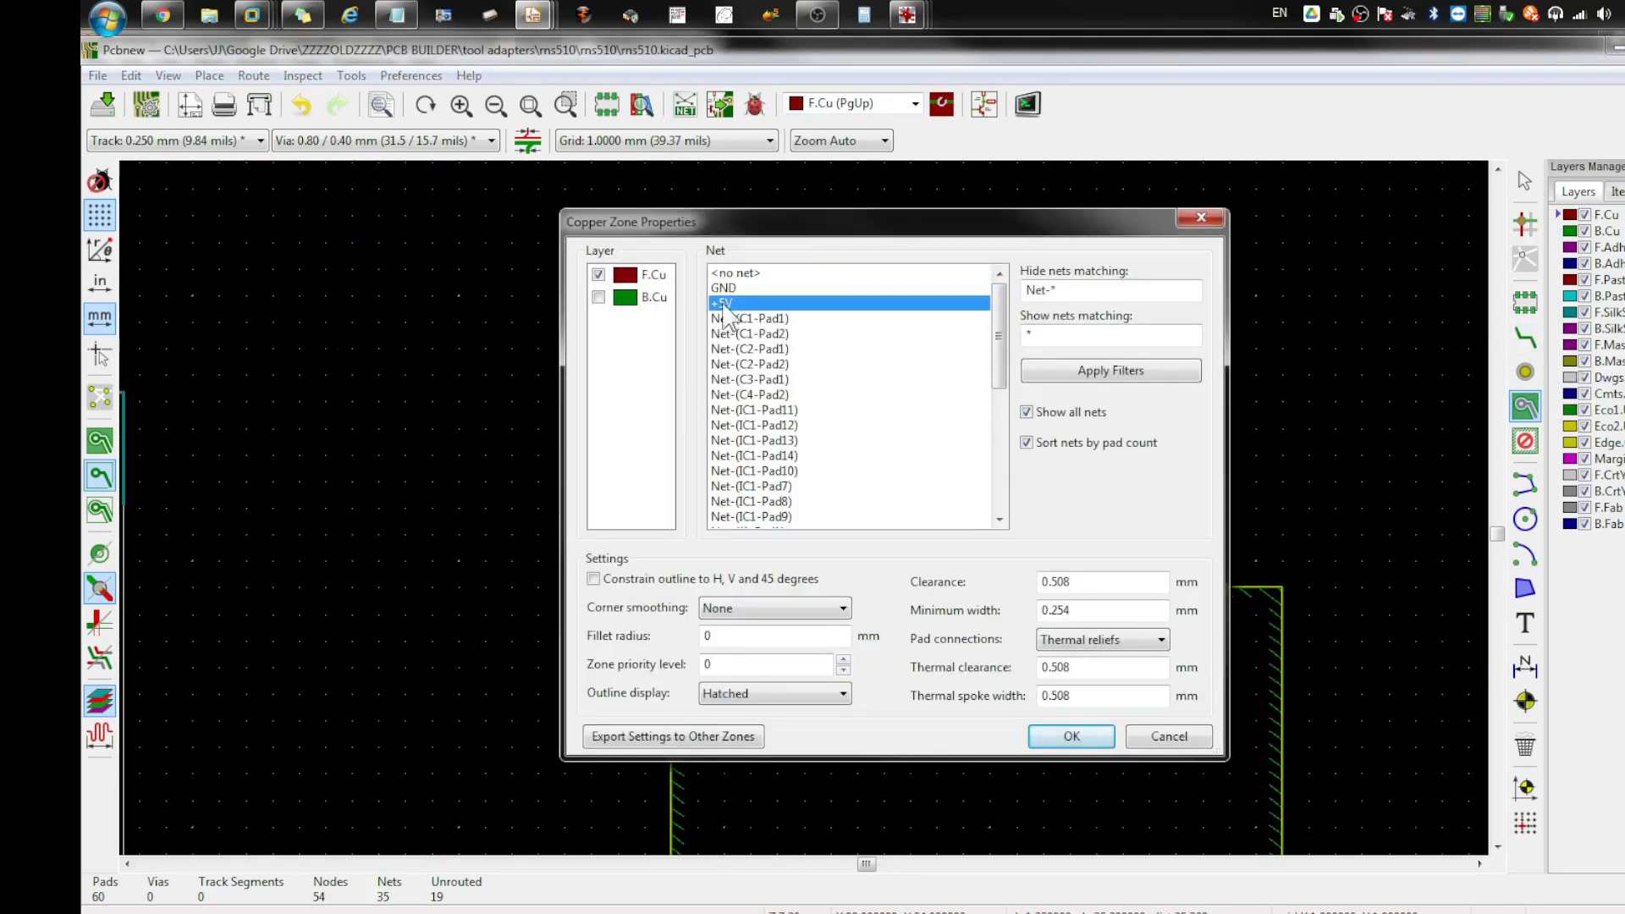
pyautogui.click(1068, 733)
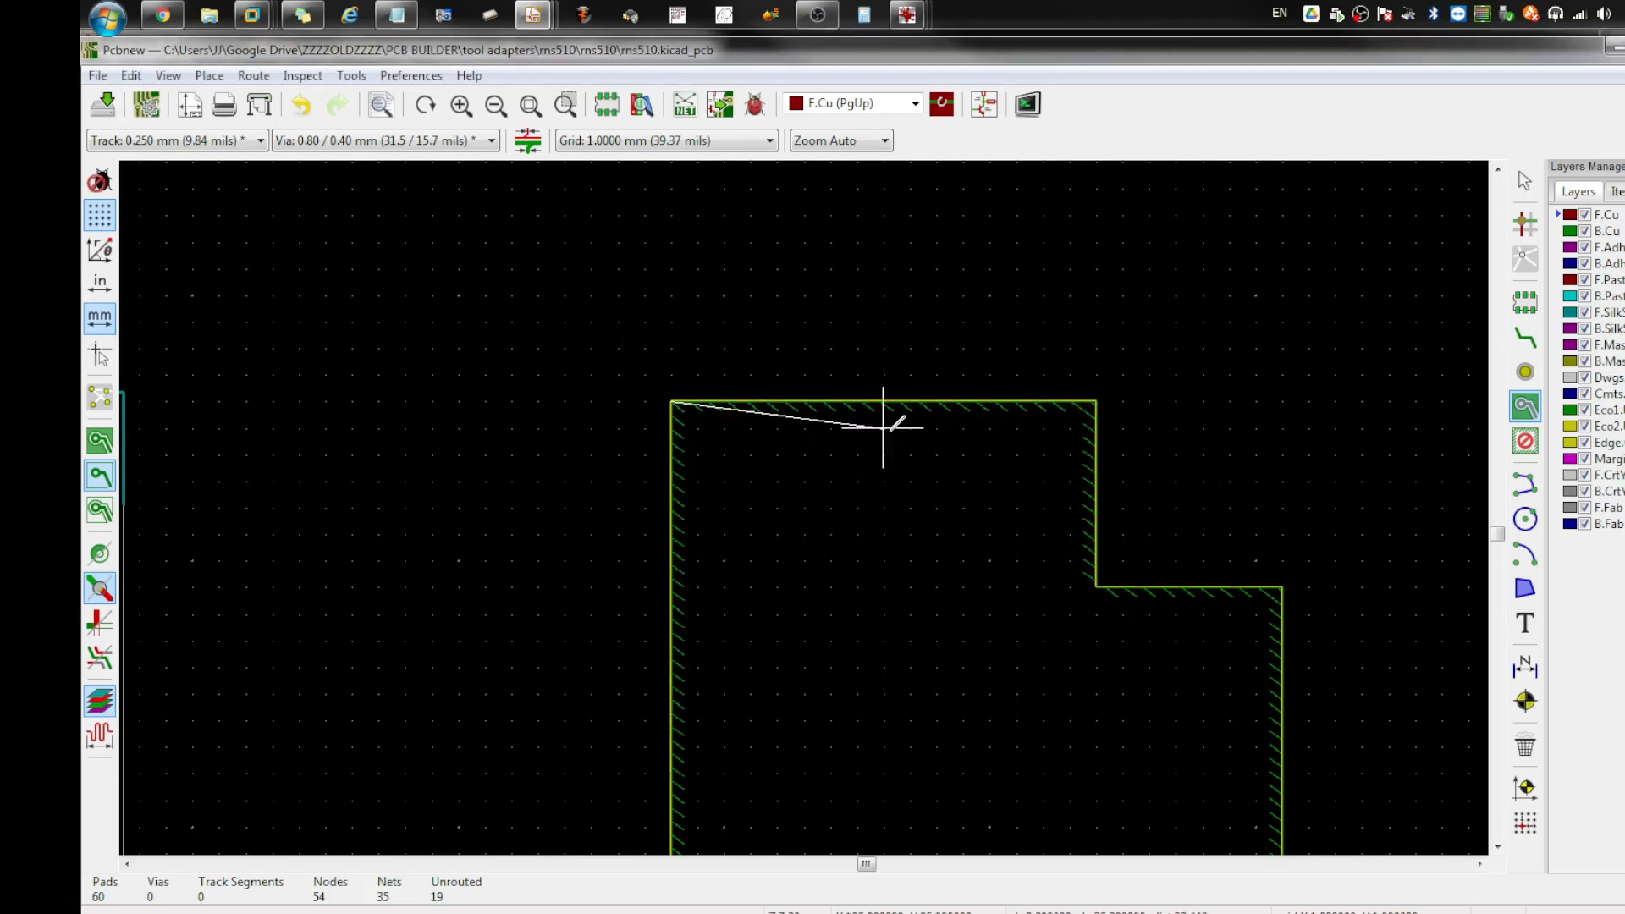
# Step: Trace the +5V zone around the remaining corners of the board outline, close it at its starting corner and end zone drawing
pyautogui.click(1096, 401)
pyautogui.click(1096, 586)
pyautogui.click(1281, 585)
pyautogui.scroll(-3, 1281, 586)
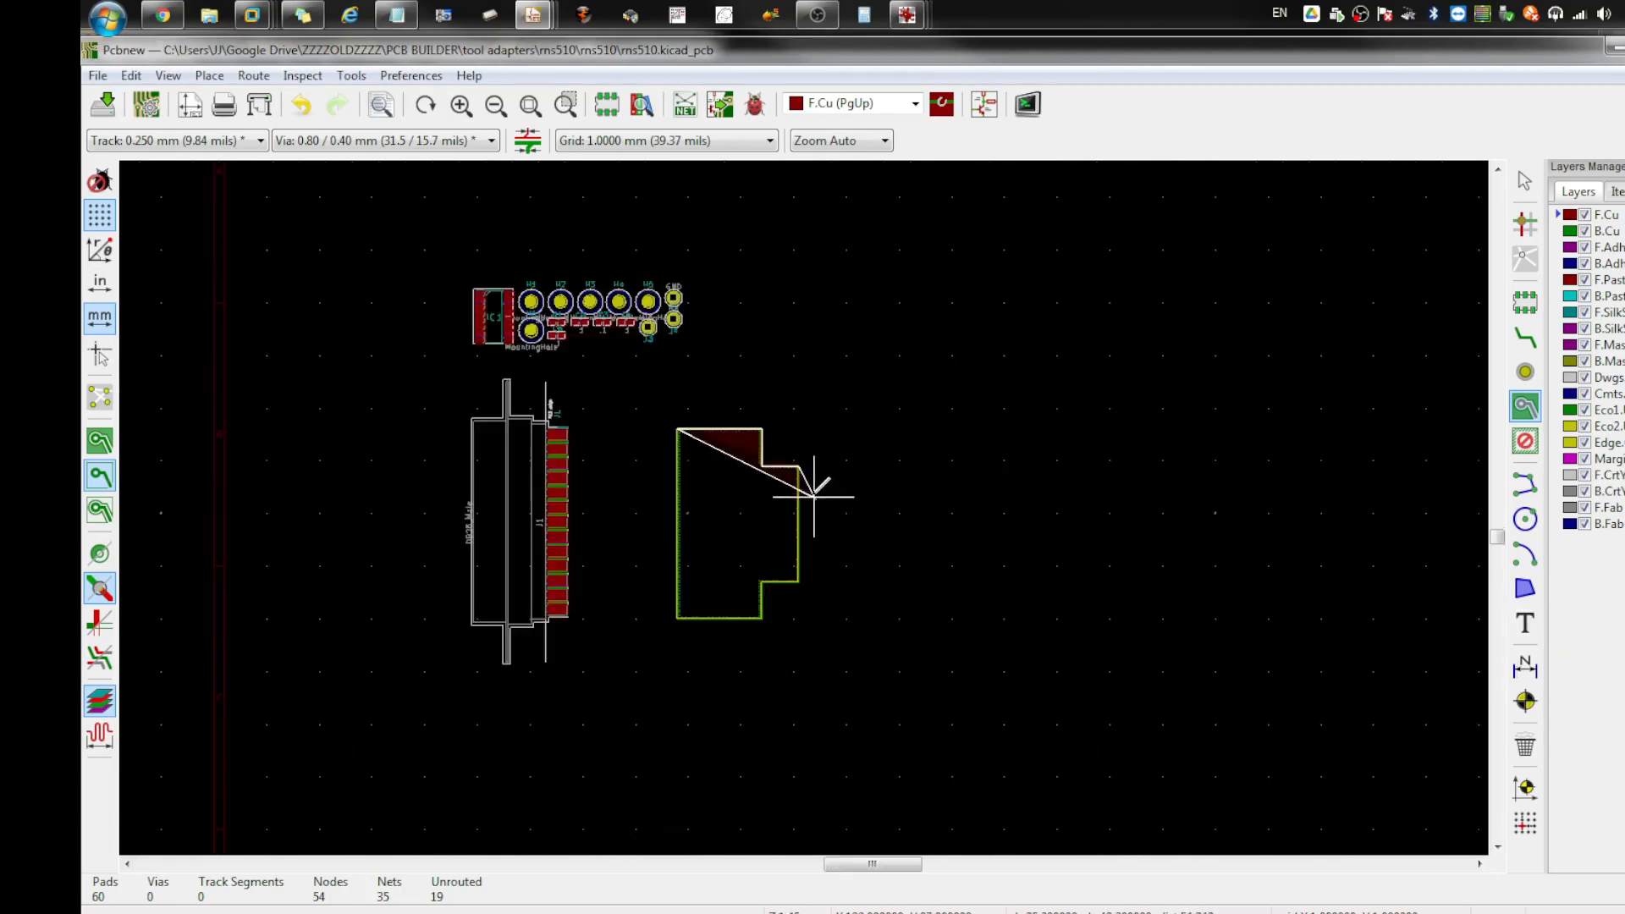
pyautogui.scroll(3, 799, 560)
pyautogui.click(777, 613)
pyautogui.click(591, 613)
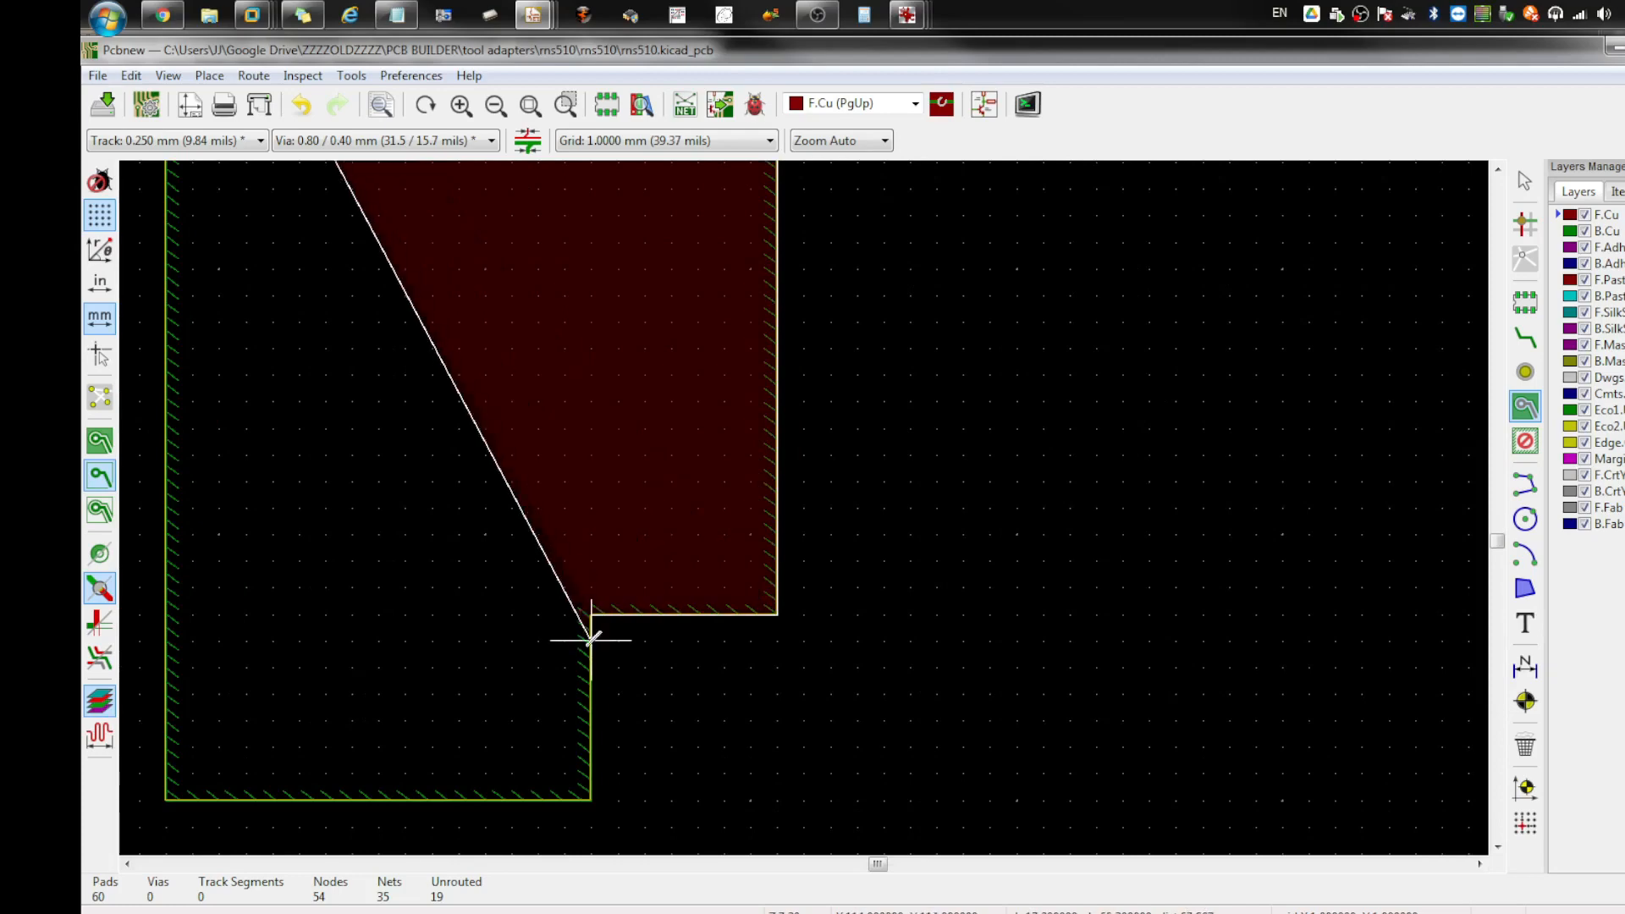
pyautogui.click(590, 799)
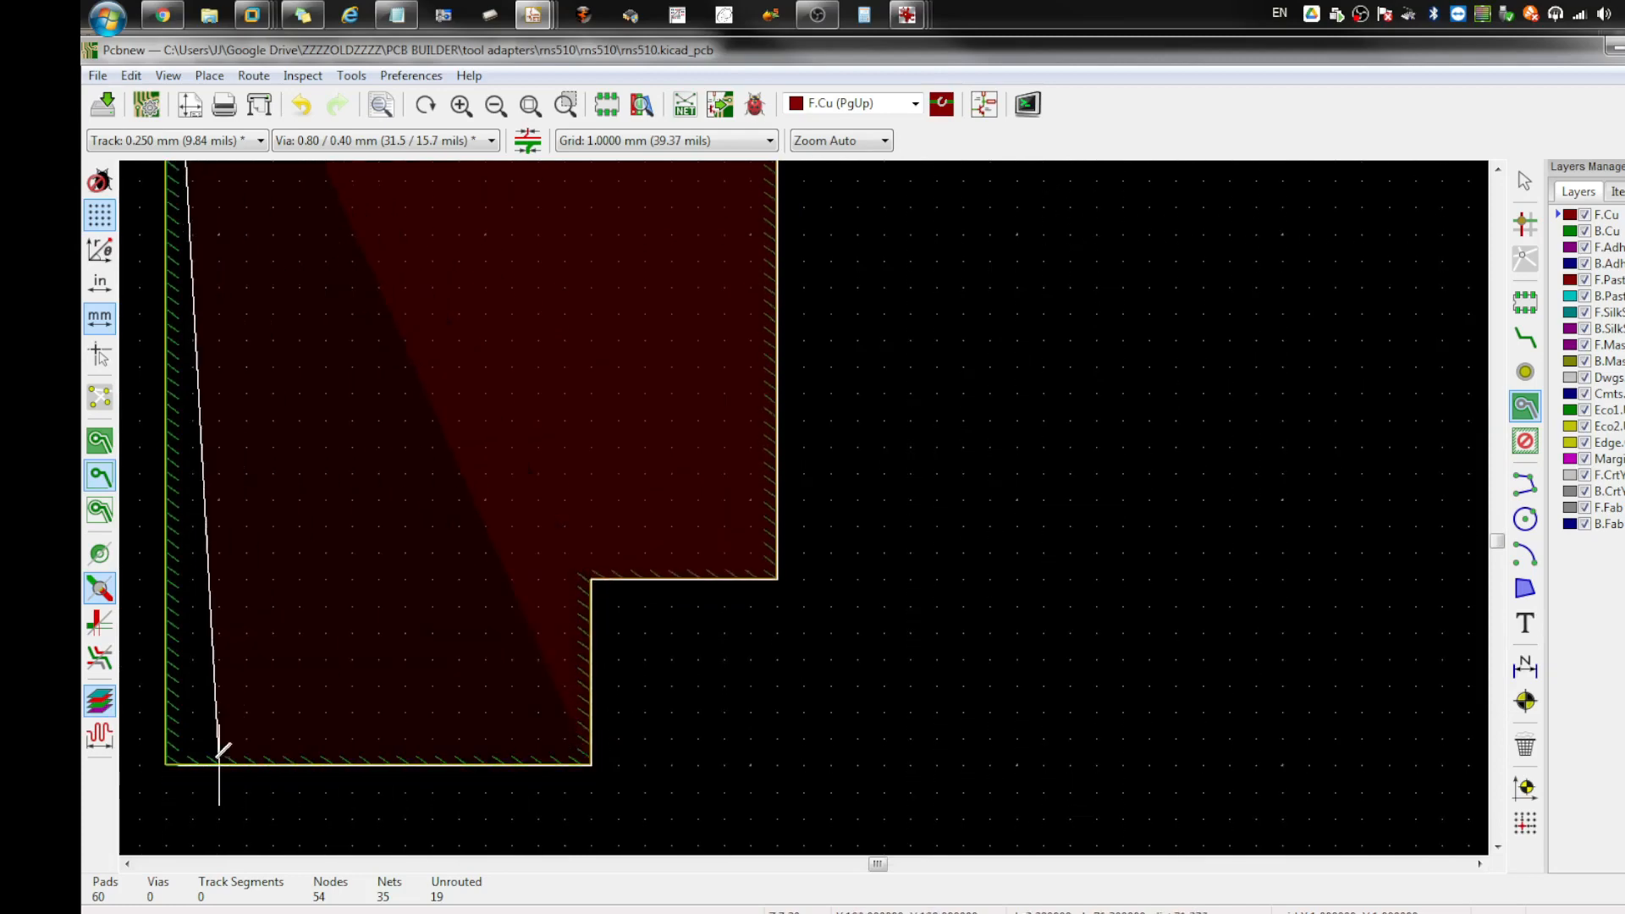
pyautogui.click(169, 764)
pyautogui.scroll(-3, 225, 489)
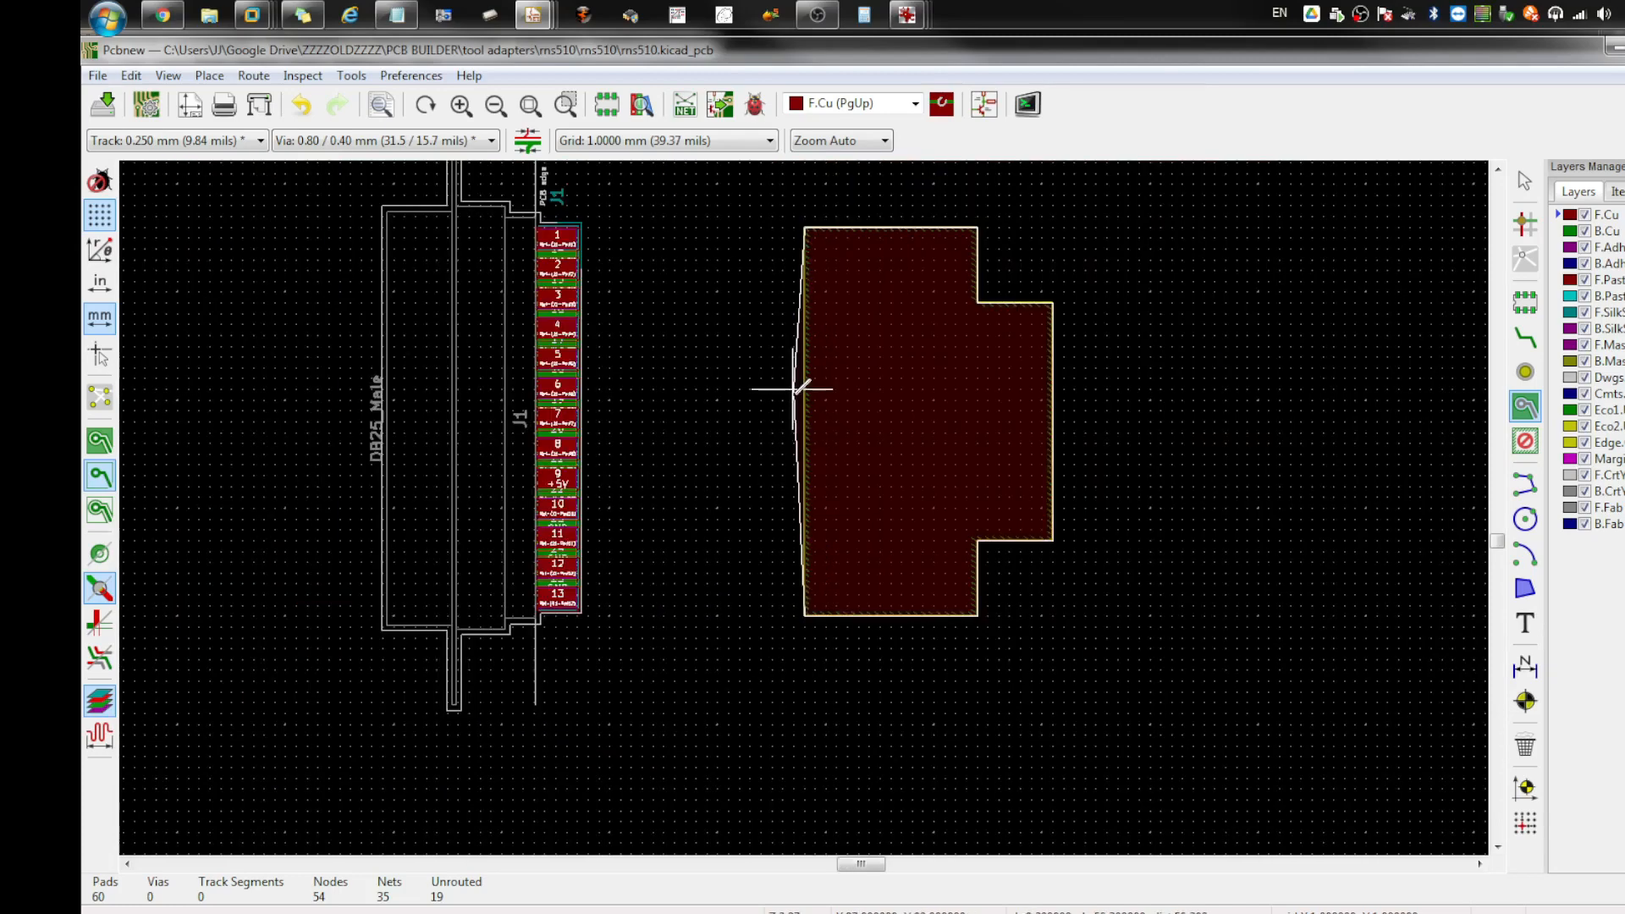
pyautogui.scroll(3, 802, 254)
pyautogui.click(804, 295)
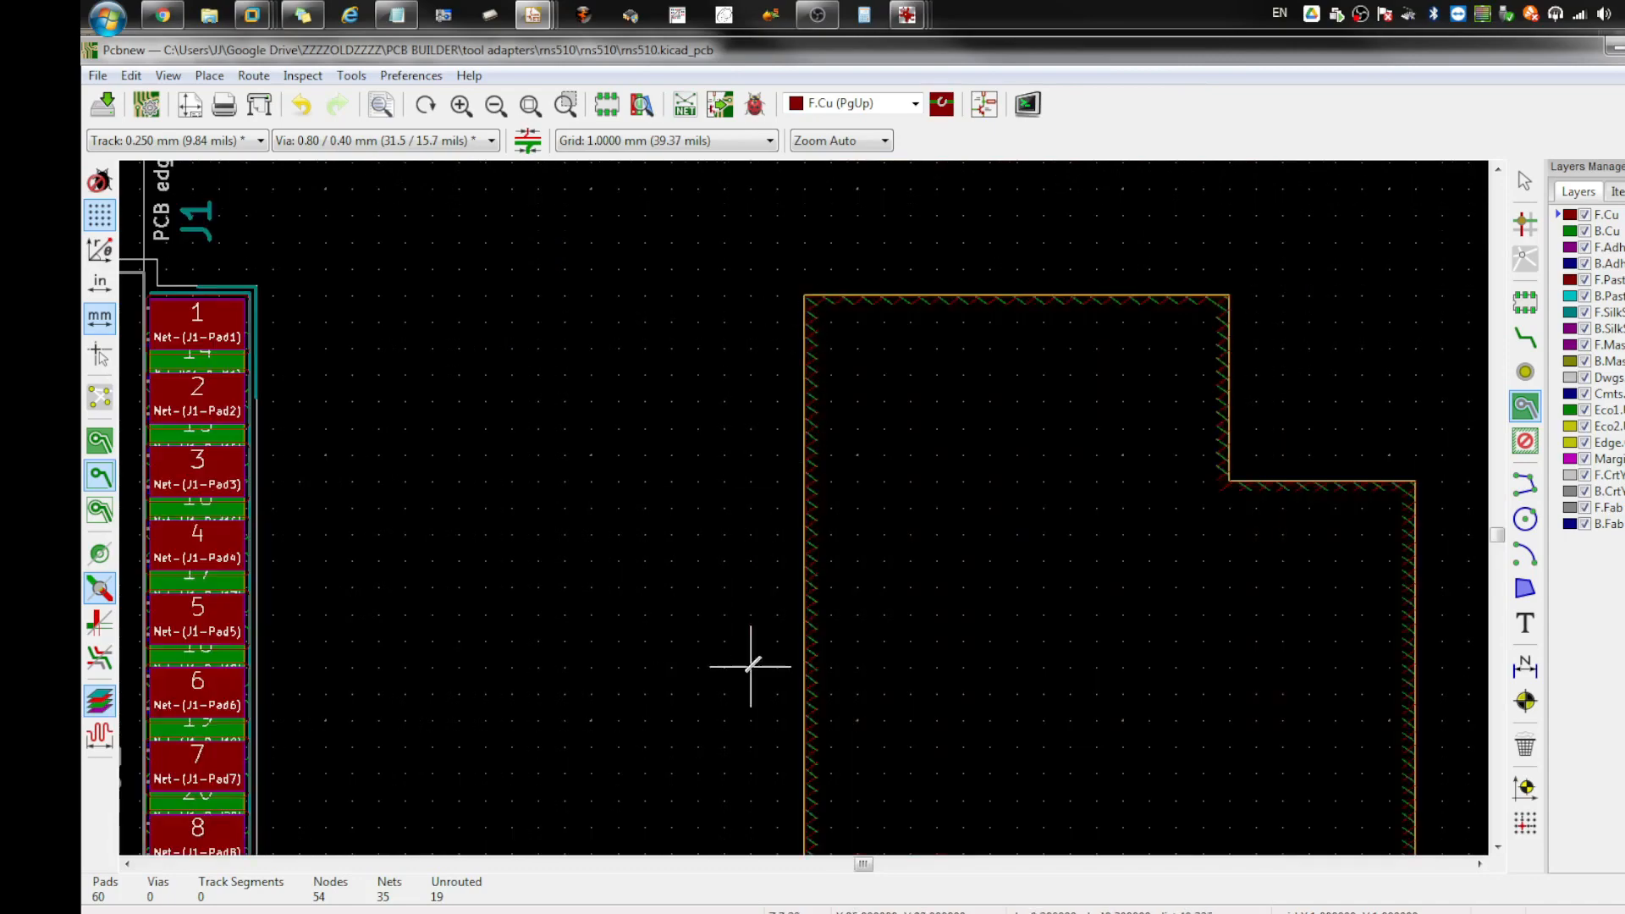
pyautogui.scroll(-3, 805, 465)
pyautogui.press('Escape')
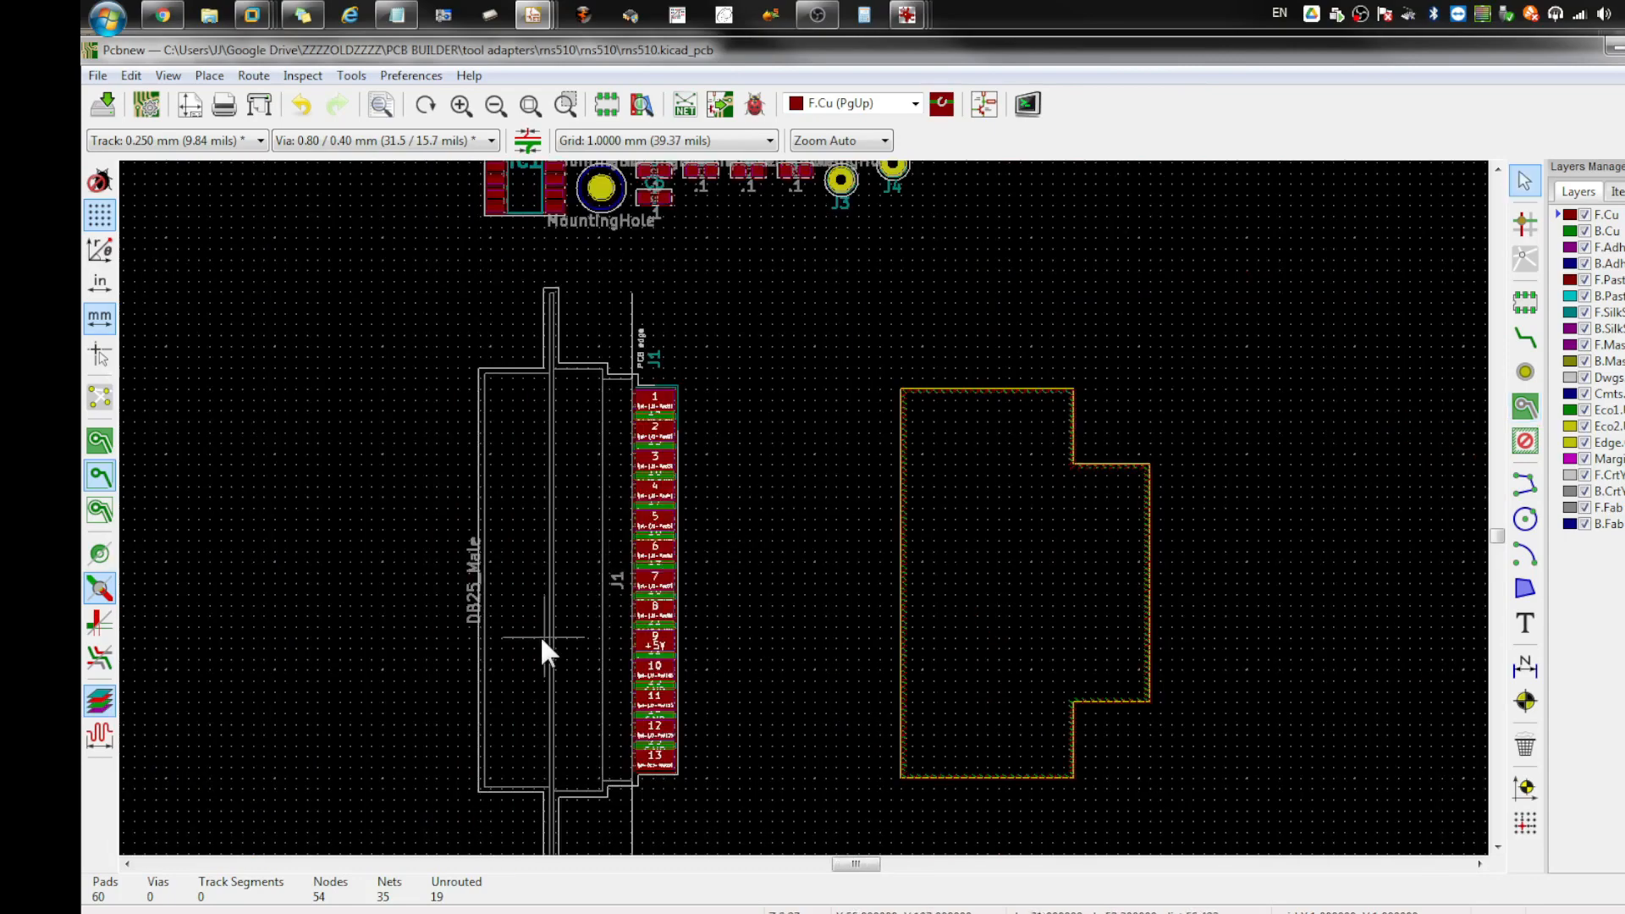
# Step: Move the DB25 connector J1 onto the board so its PCB edge line aligns with the outline's long left edge
pyautogui.press('m')
pyautogui.scroll(3, 925, 606)
pyautogui.scroll(-2, 779, 485)
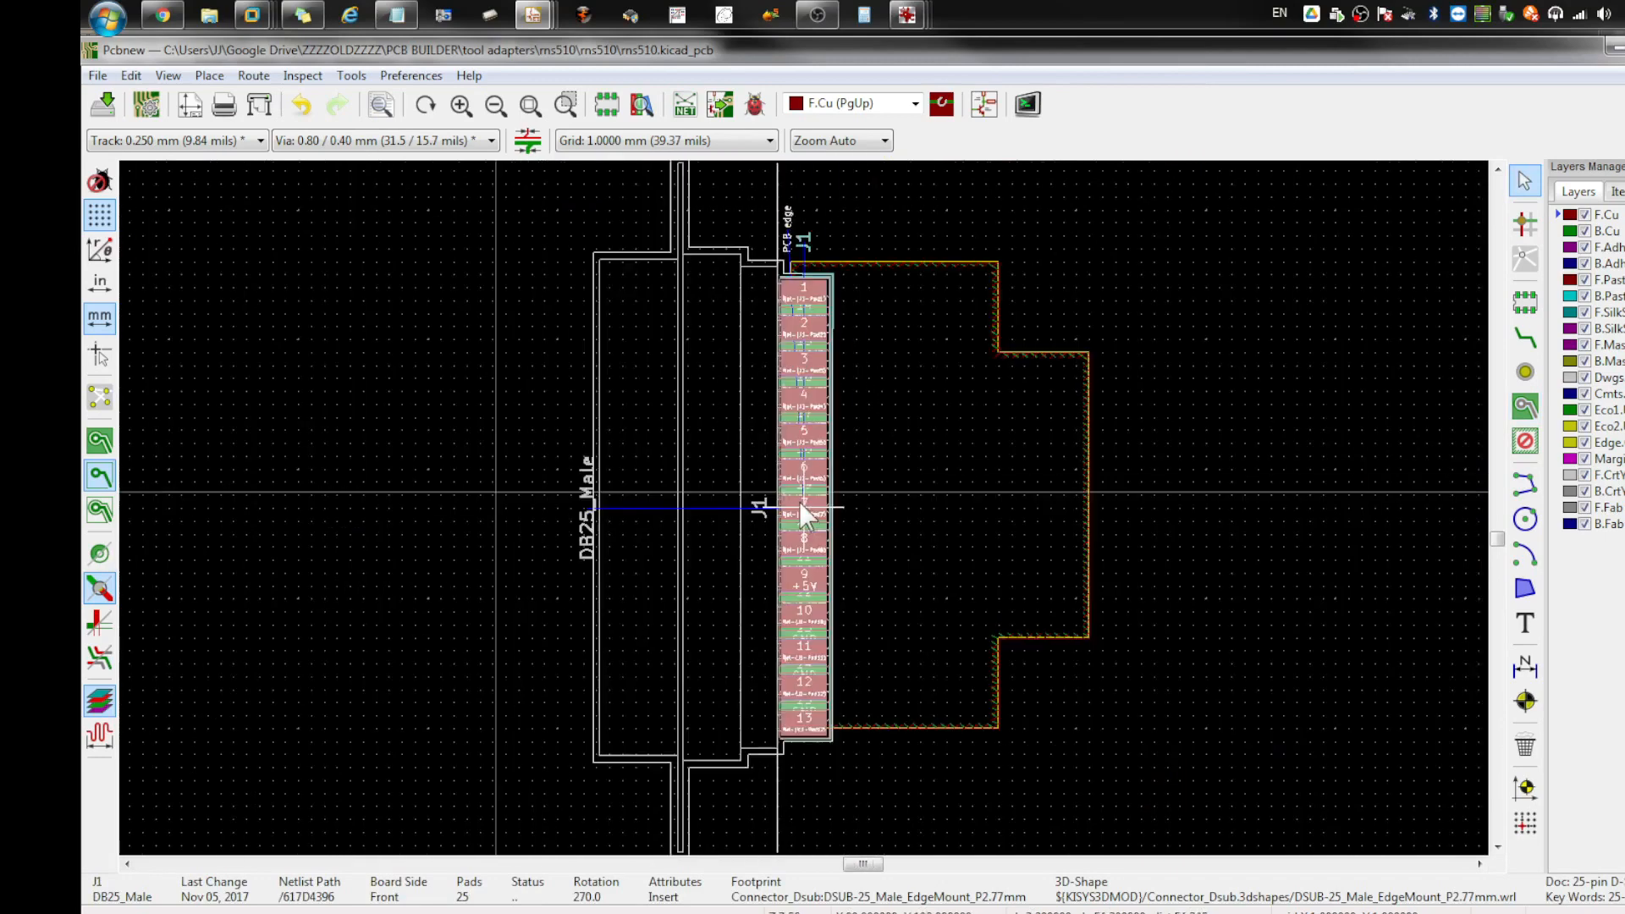
pyautogui.scroll(-2, 799, 504)
pyautogui.scroll(3, 799, 505)
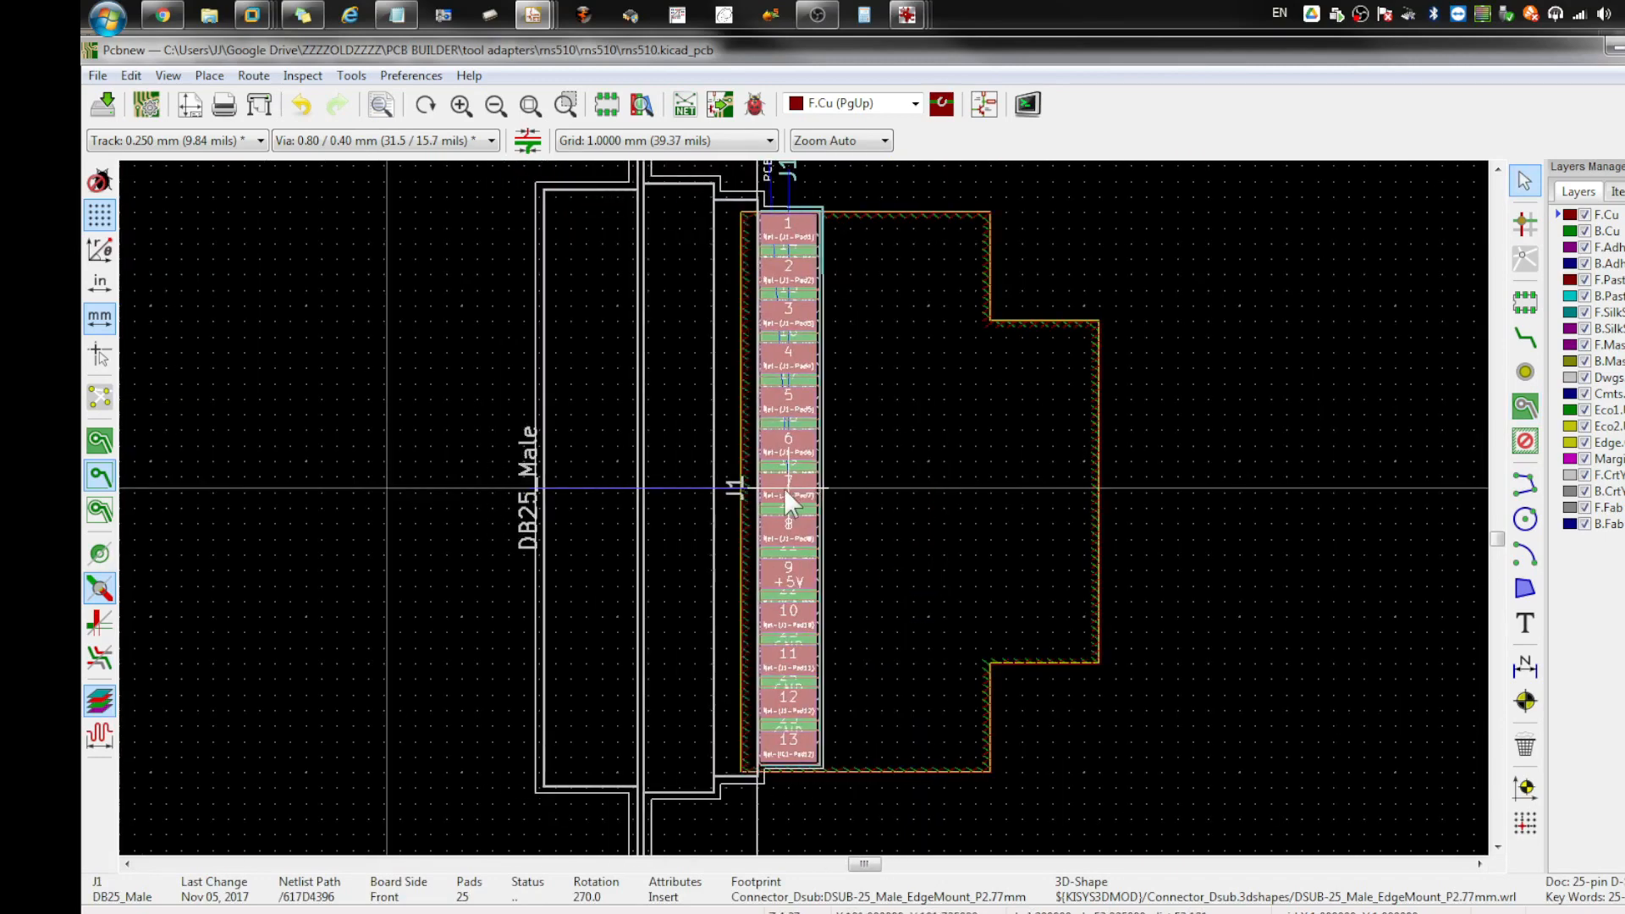
pyautogui.click(768, 488)
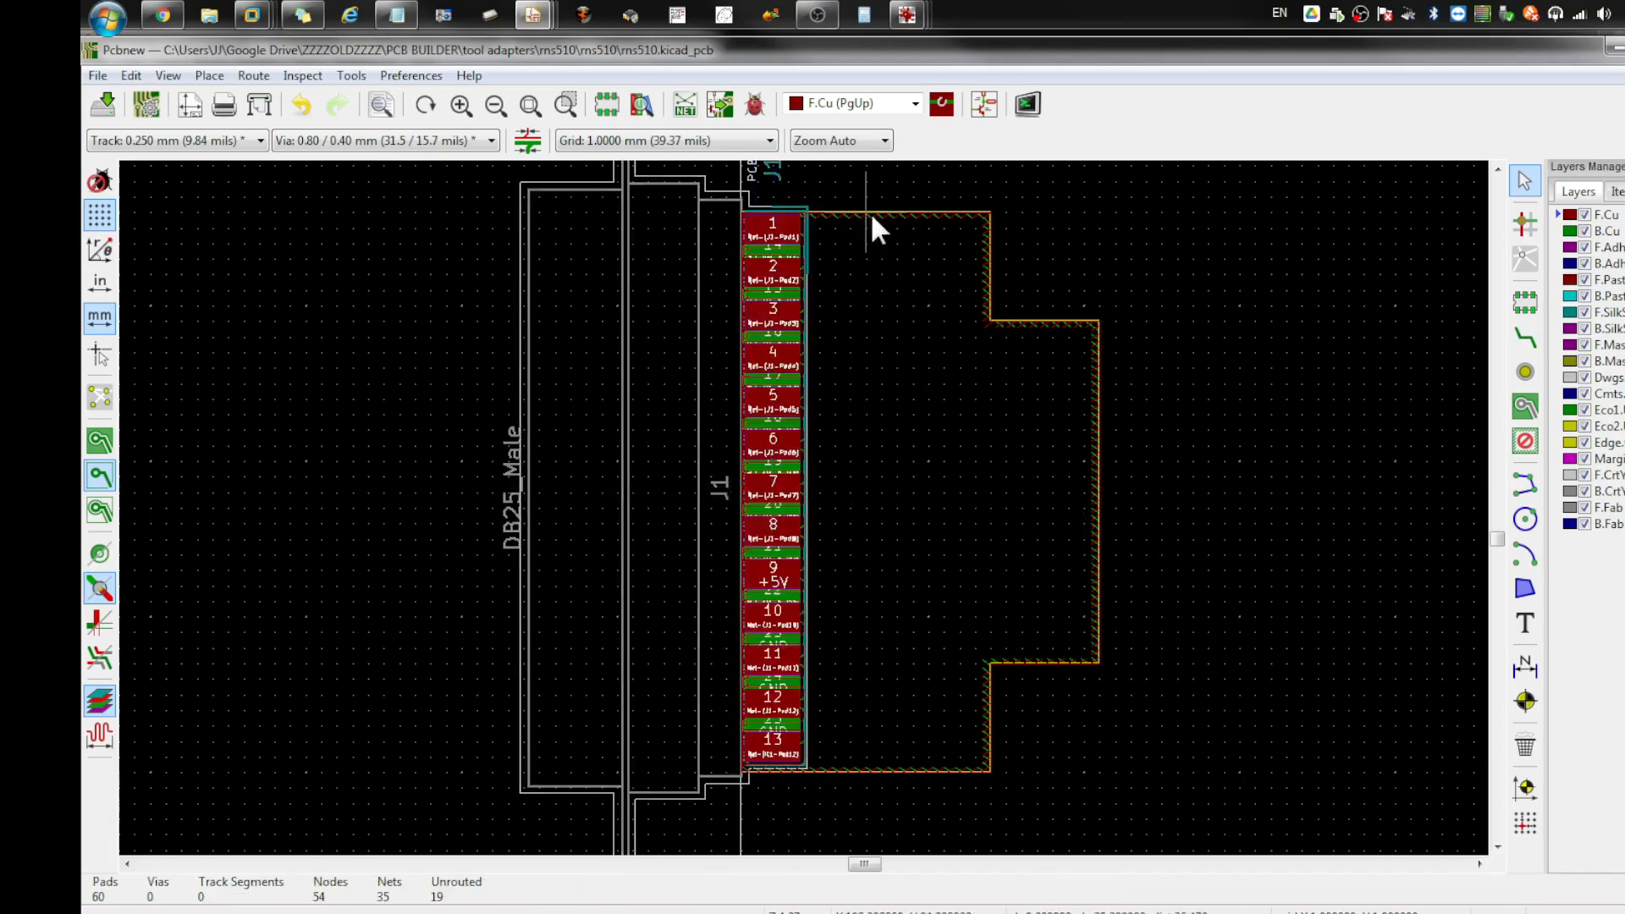
pyautogui.scroll(3, 870, 221)
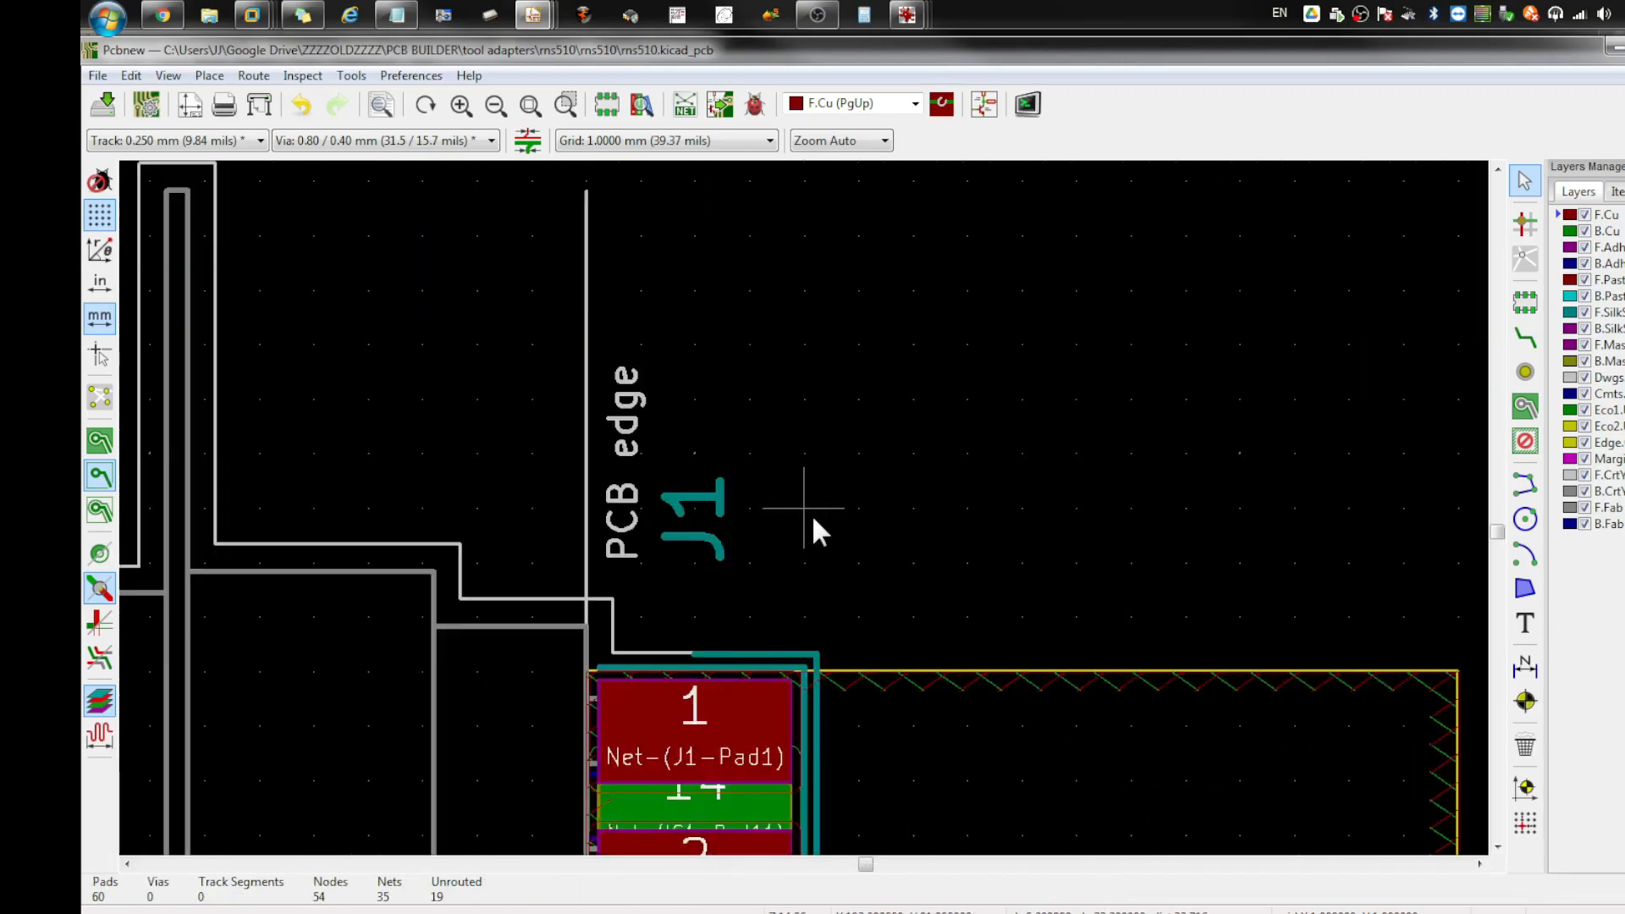
# Step: Check how J1's ends sit against the board outline and set the grid to 0.1000 mm (3.94 mils)
pyautogui.scroll(-1, 811, 518)
pyautogui.scroll(-7, 796, 474)
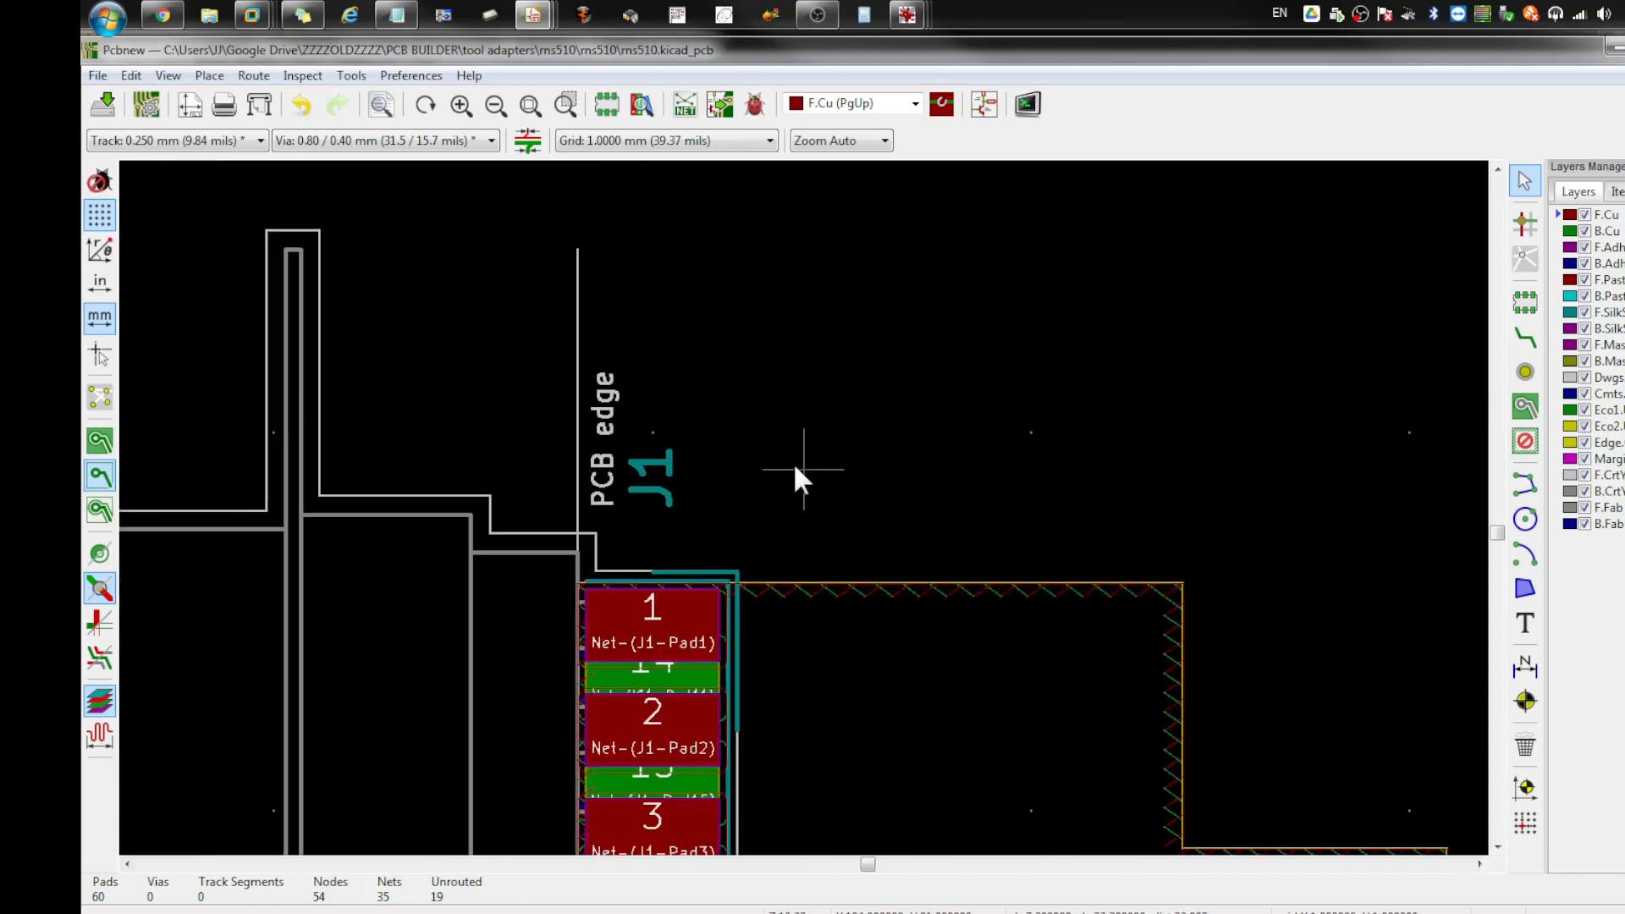
pyautogui.scroll(6, 821, 542)
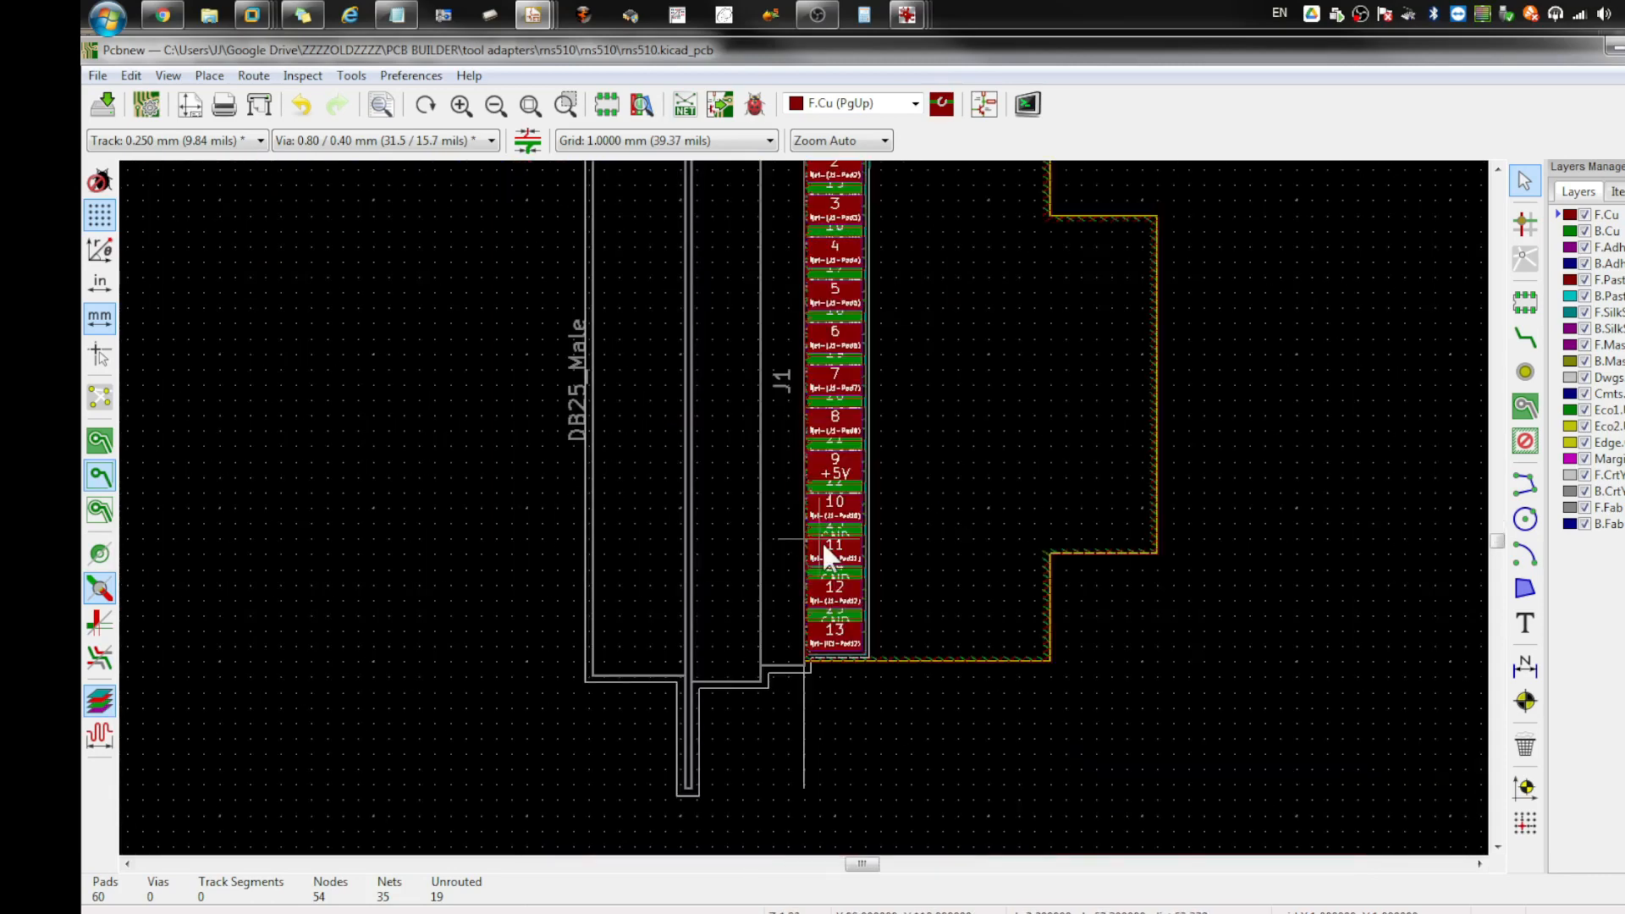
pyautogui.click(998, 765)
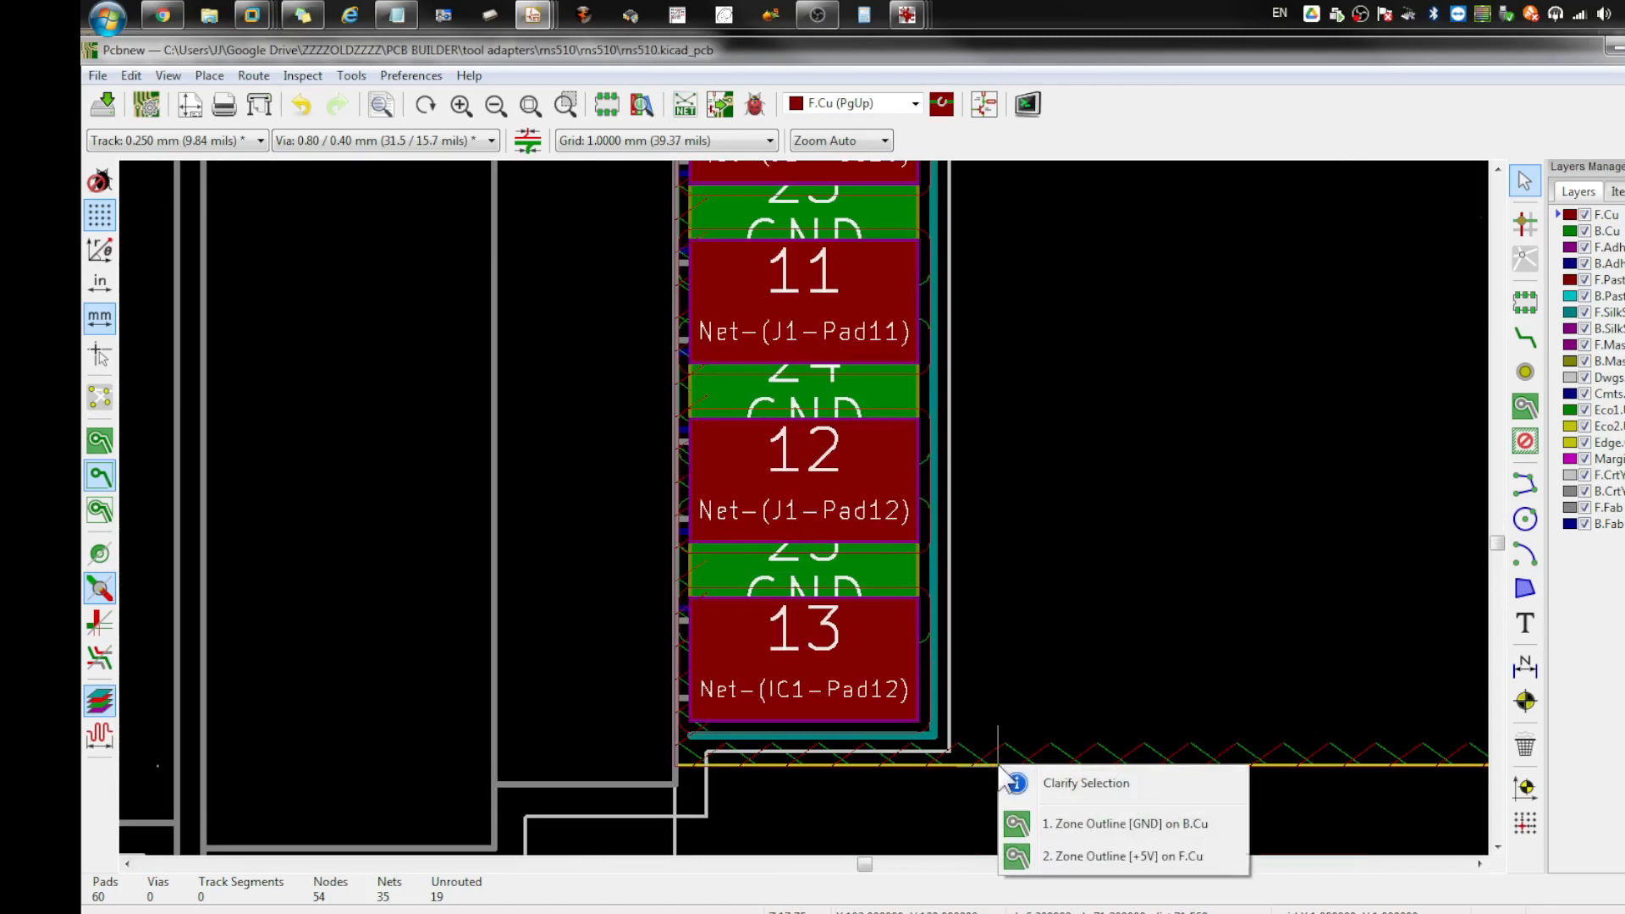
pyautogui.press('Escape')
pyautogui.click(949, 693)
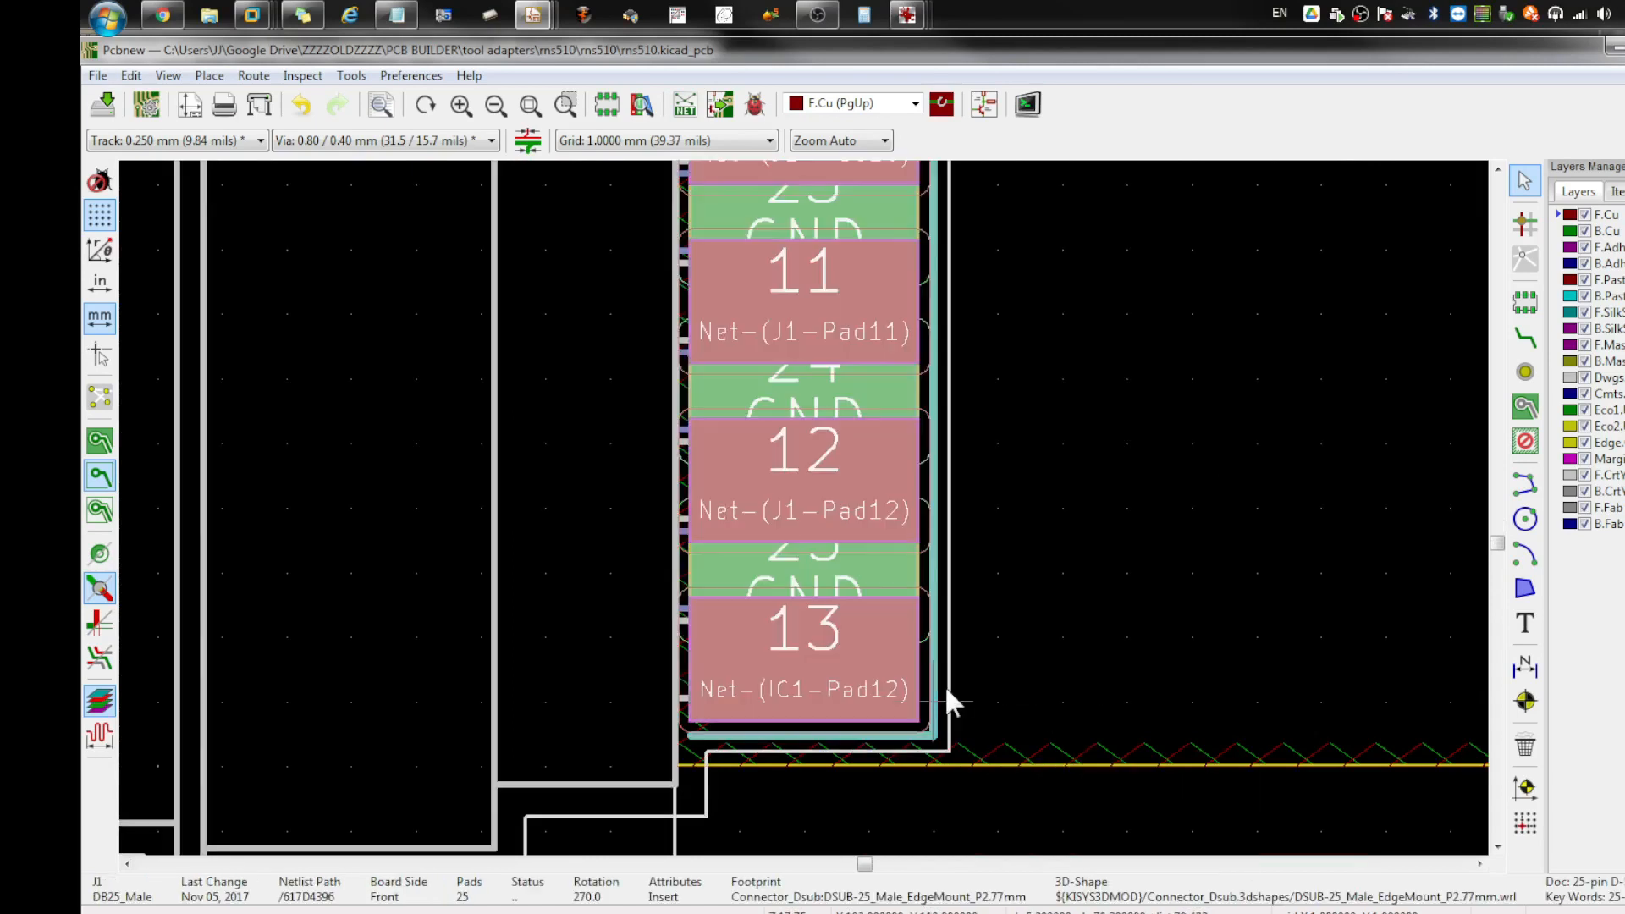
pyautogui.click(682, 142)
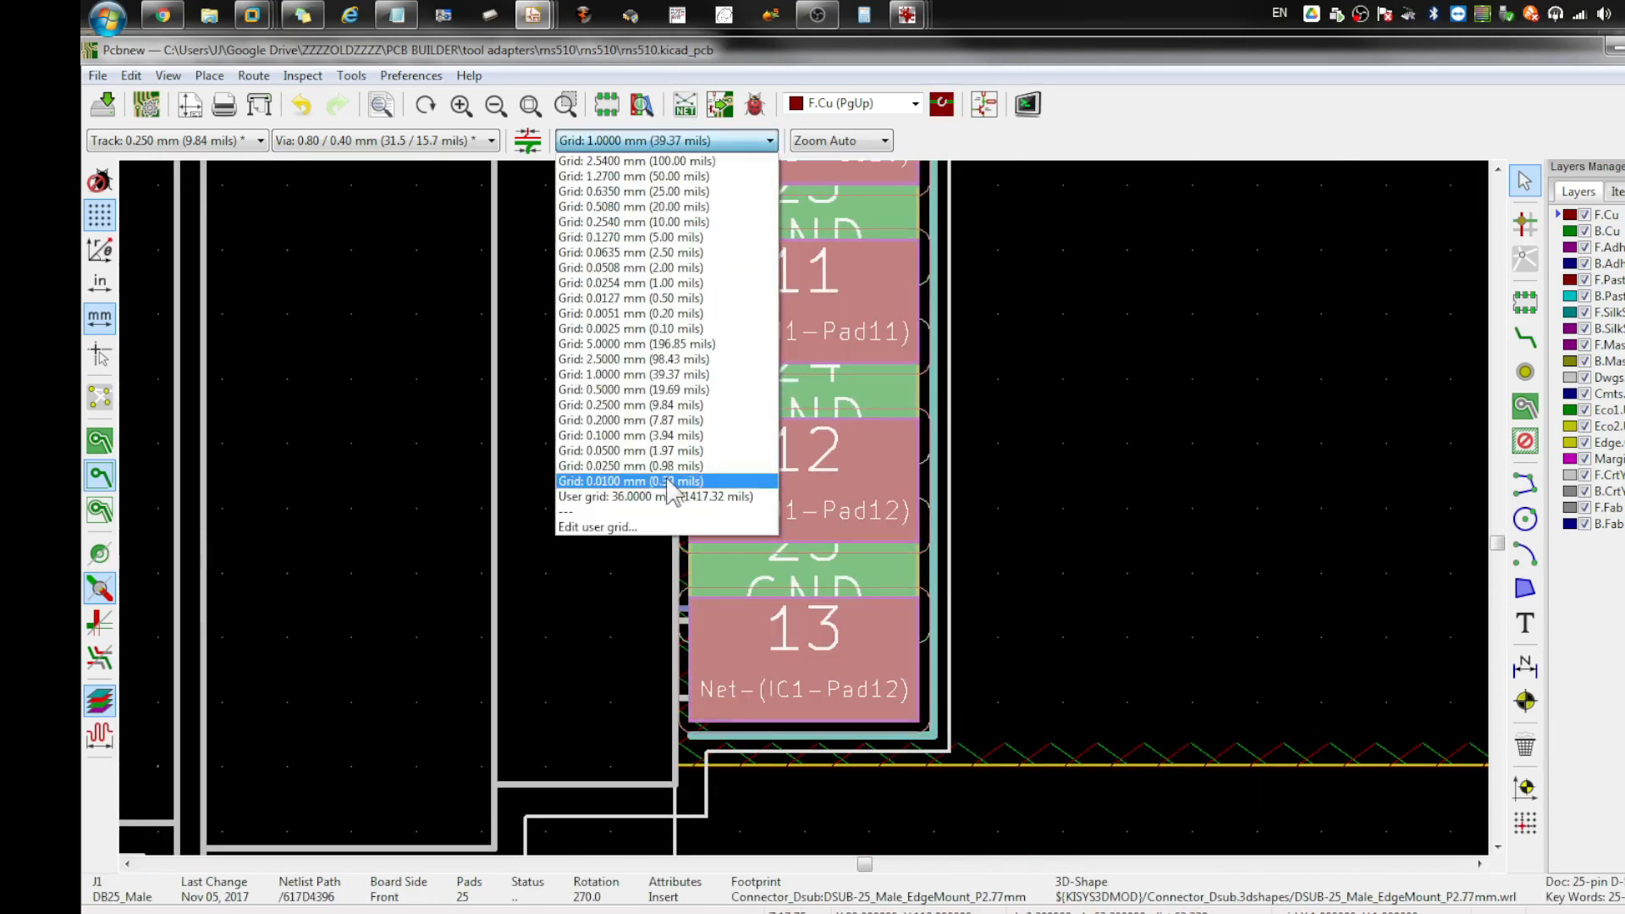
pyautogui.click(665, 438)
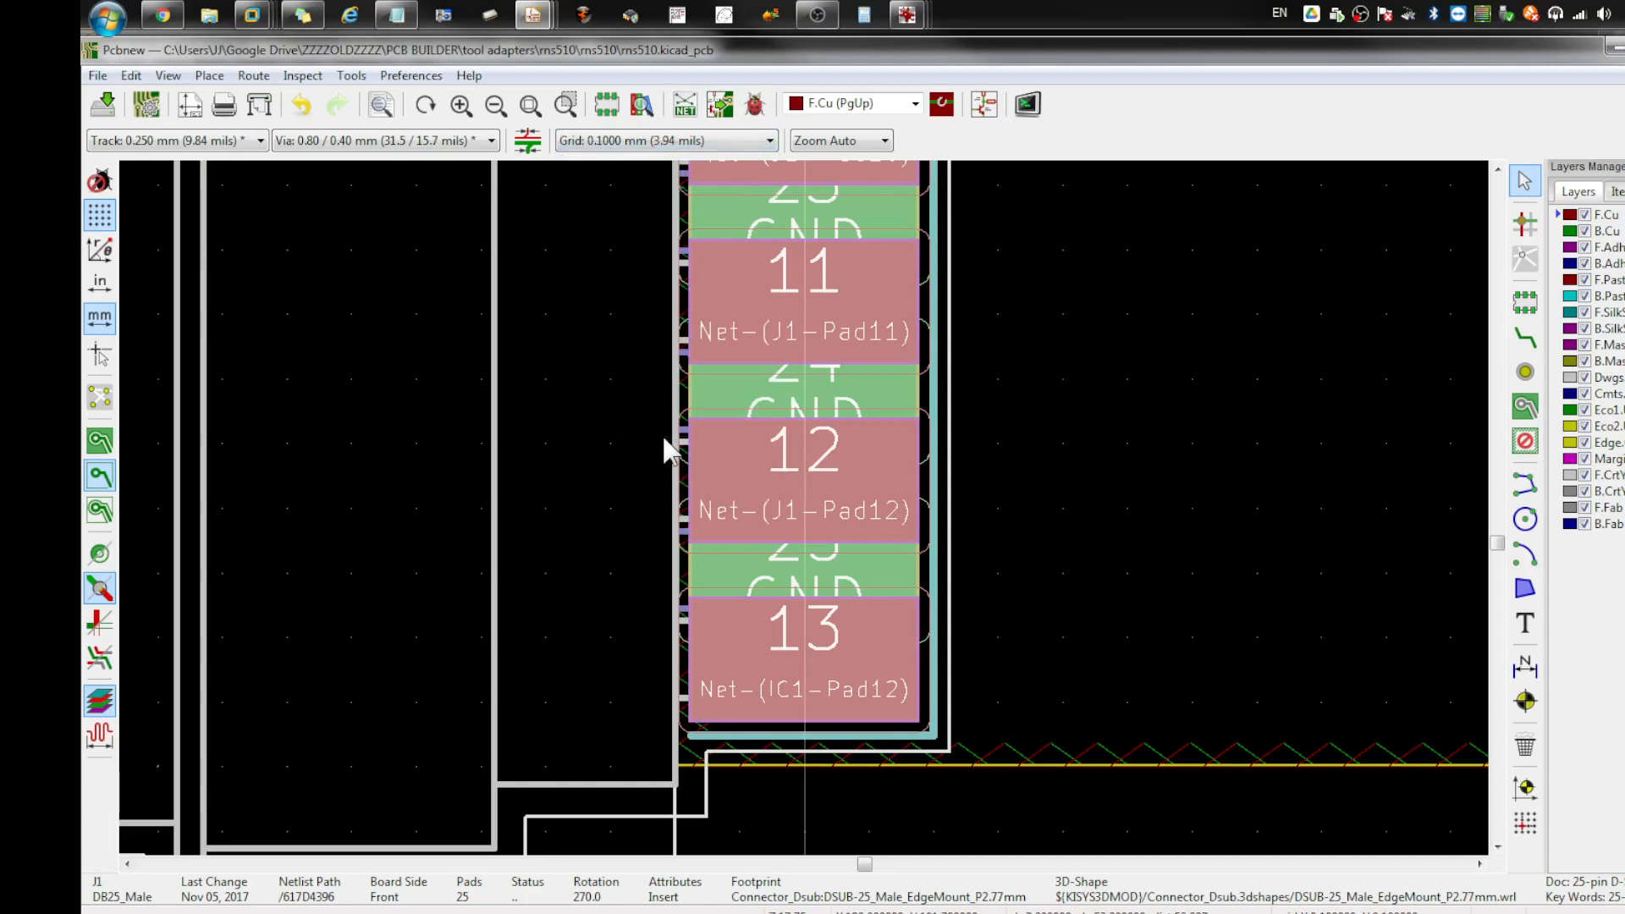
pyautogui.press('m')
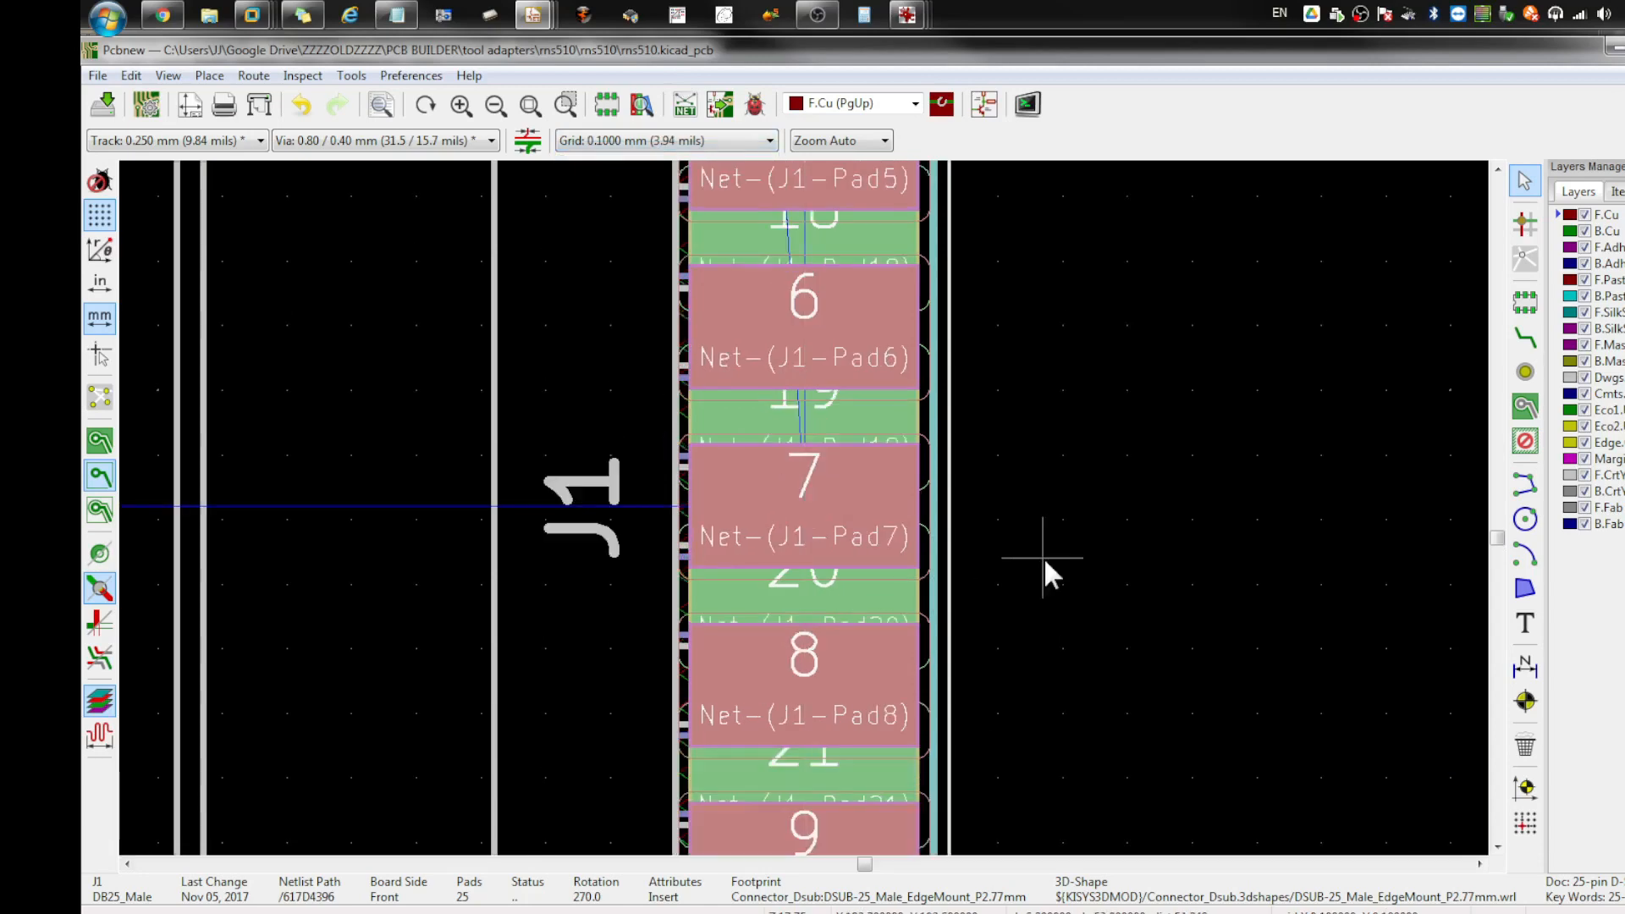
pyautogui.press('Escape')
pyautogui.scroll(-3, 1043, 557)
pyautogui.scroll(-5, 792, 585)
pyautogui.click(803, 561)
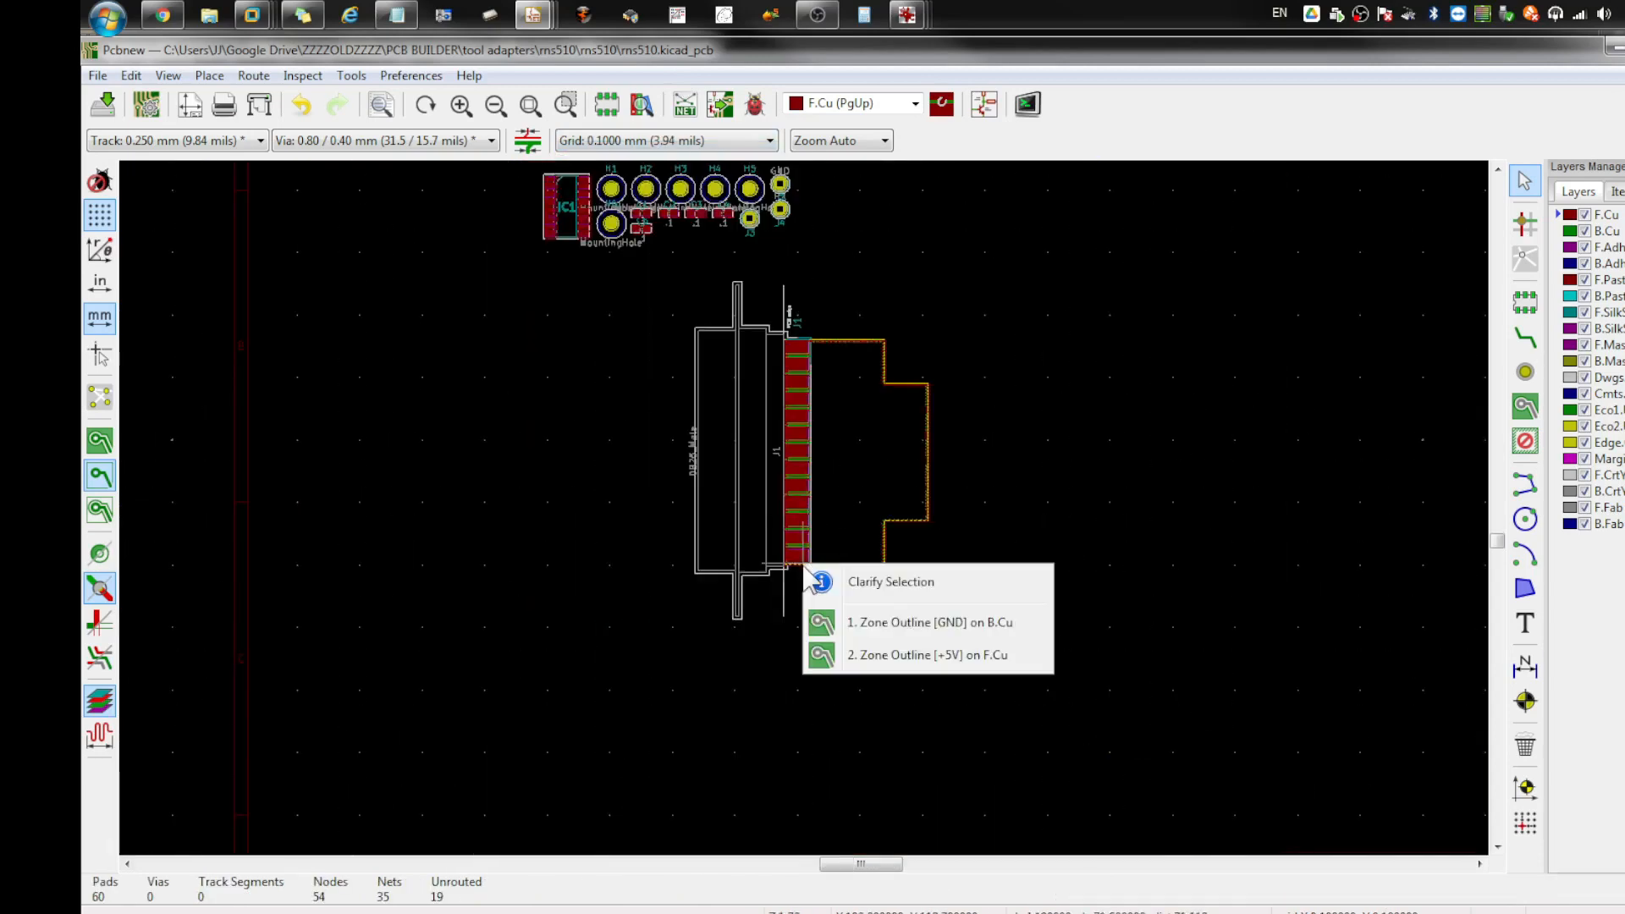
pyautogui.click(1064, 529)
# Step: Move connector J1 slightly down so it is centred along the board's long left edge, keeping its PCB edge line on the outline
pyautogui.scroll(6, 834, 573)
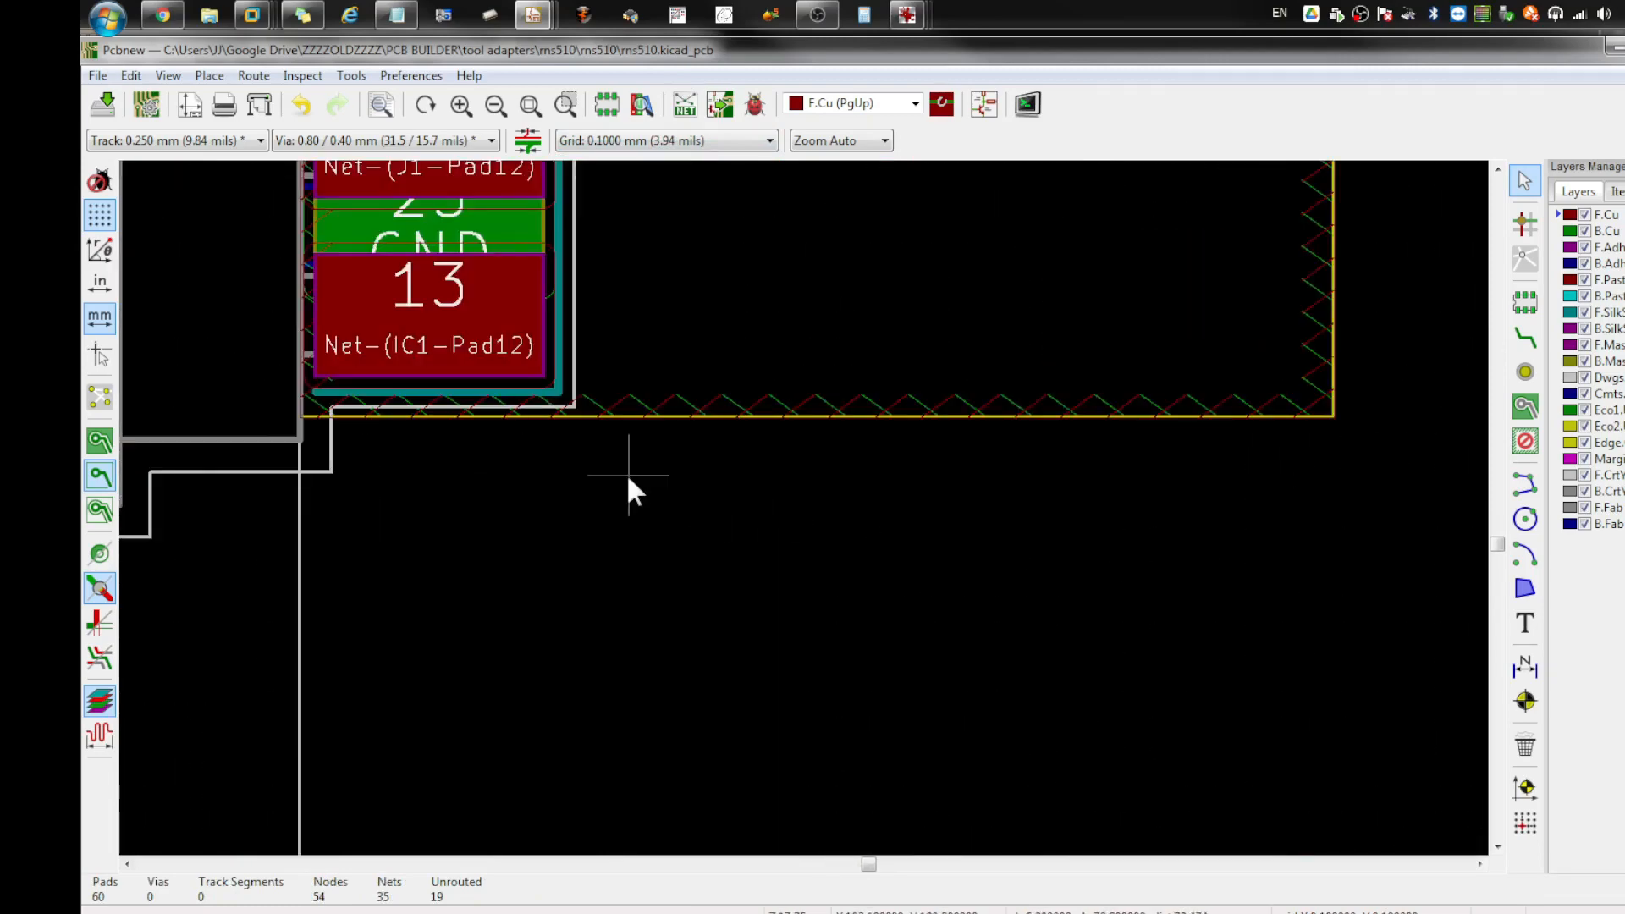
pyautogui.scroll(-2, 627, 478)
pyautogui.scroll(3, 800, 517)
pyautogui.scroll(-2, 819, 670)
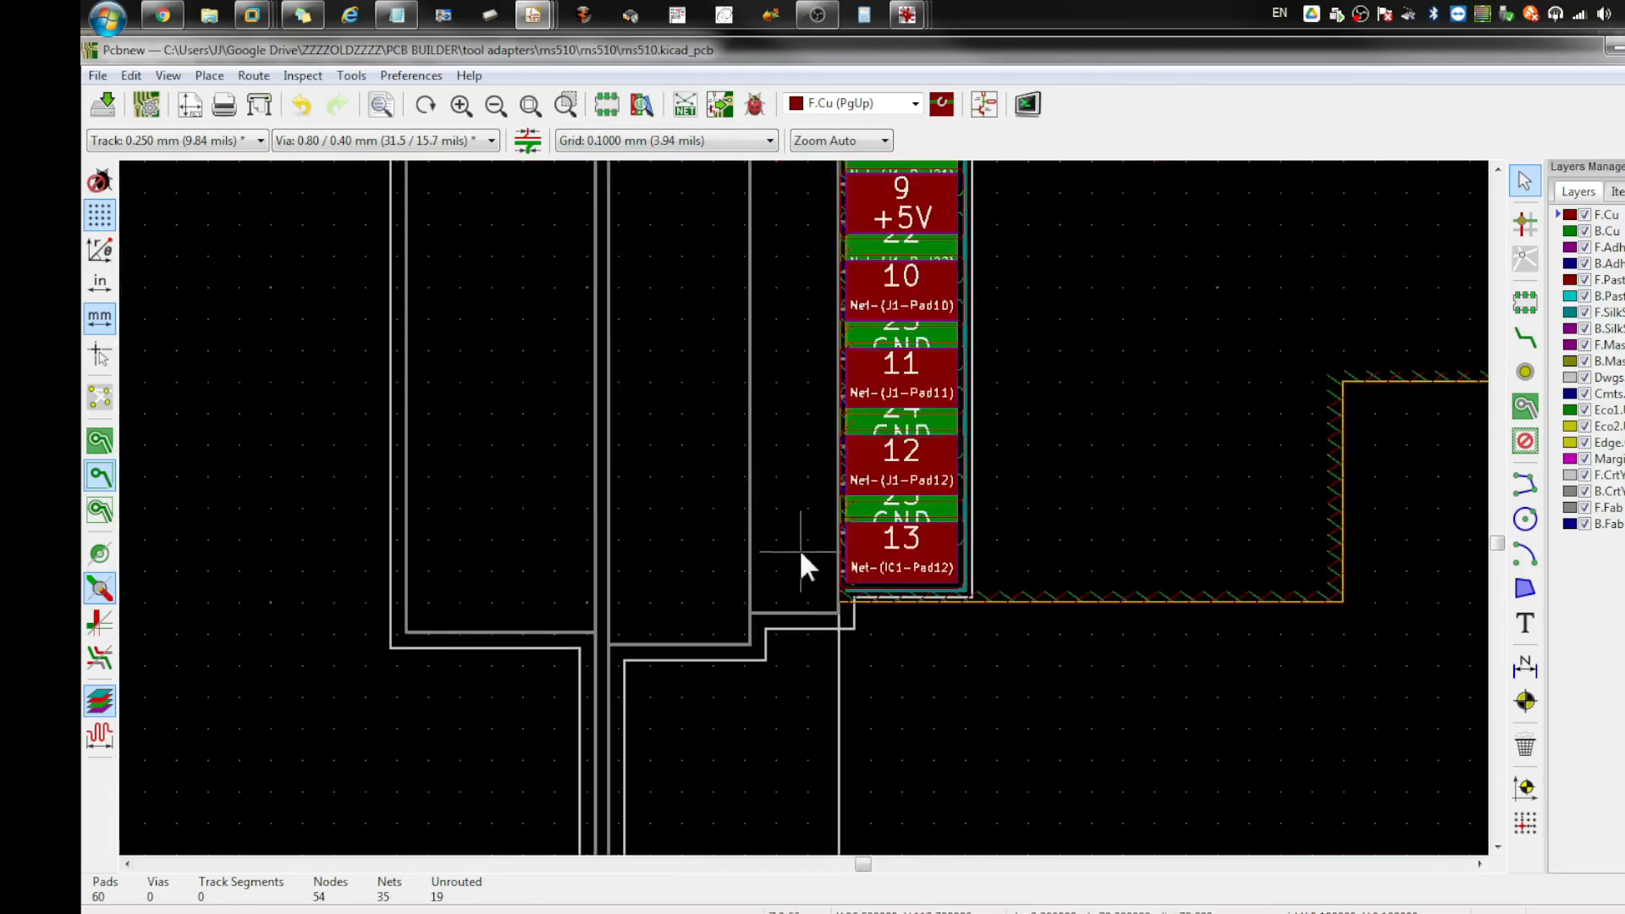
pyautogui.click(842, 603)
pyautogui.scroll(-1, 805, 515)
pyautogui.press('m')
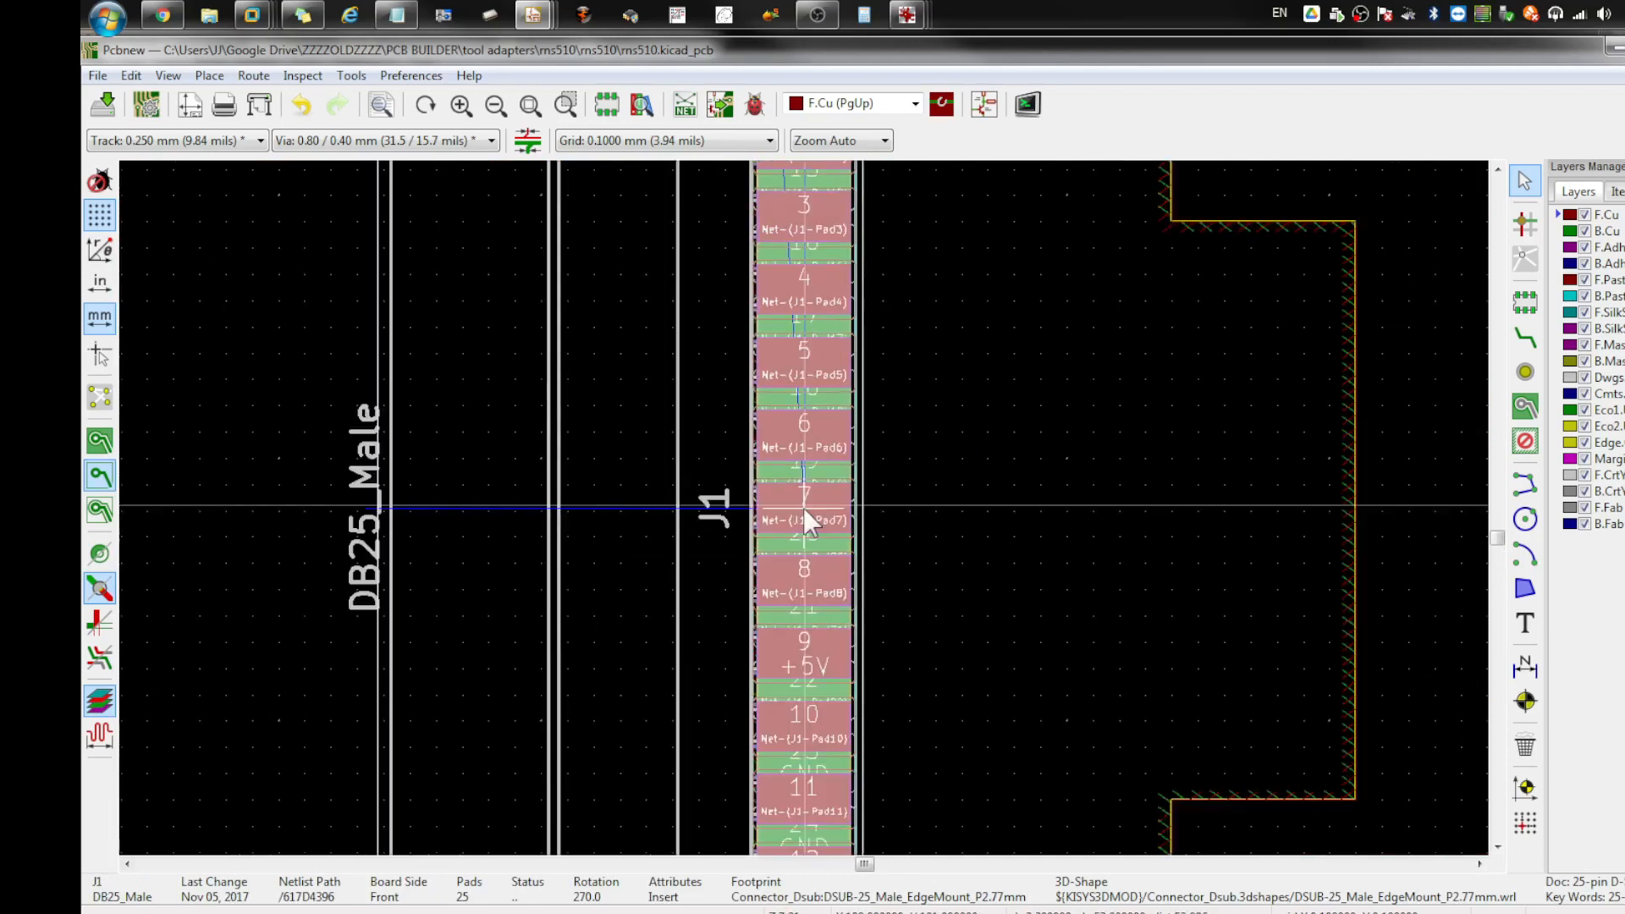
pyautogui.scroll(-2, 804, 509)
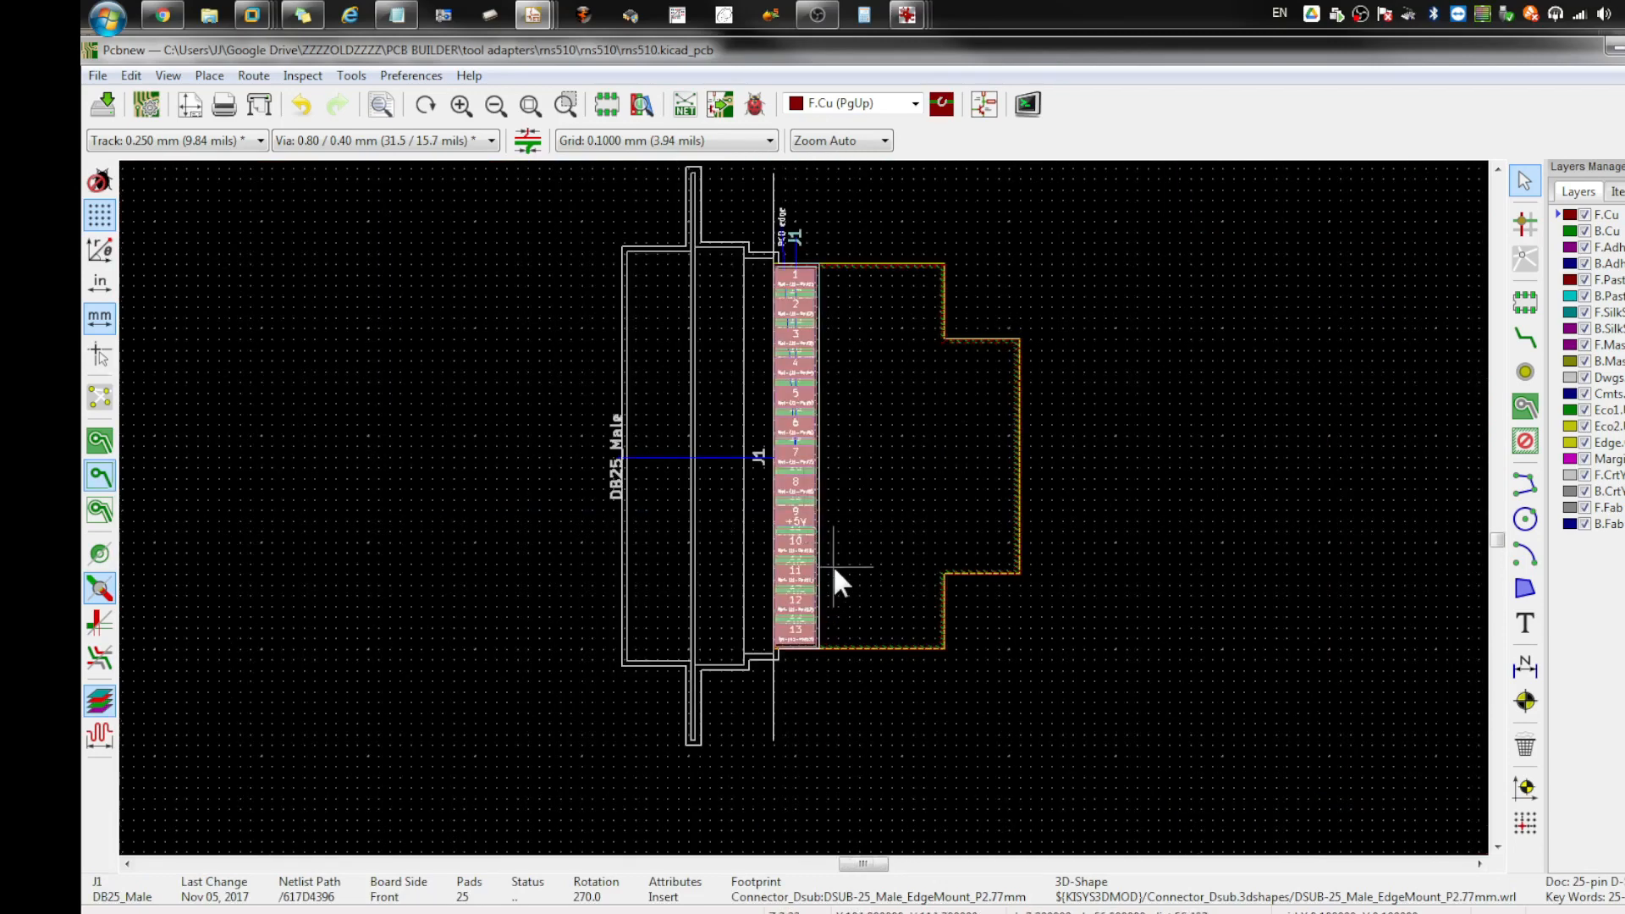
pyautogui.scroll(4, 836, 568)
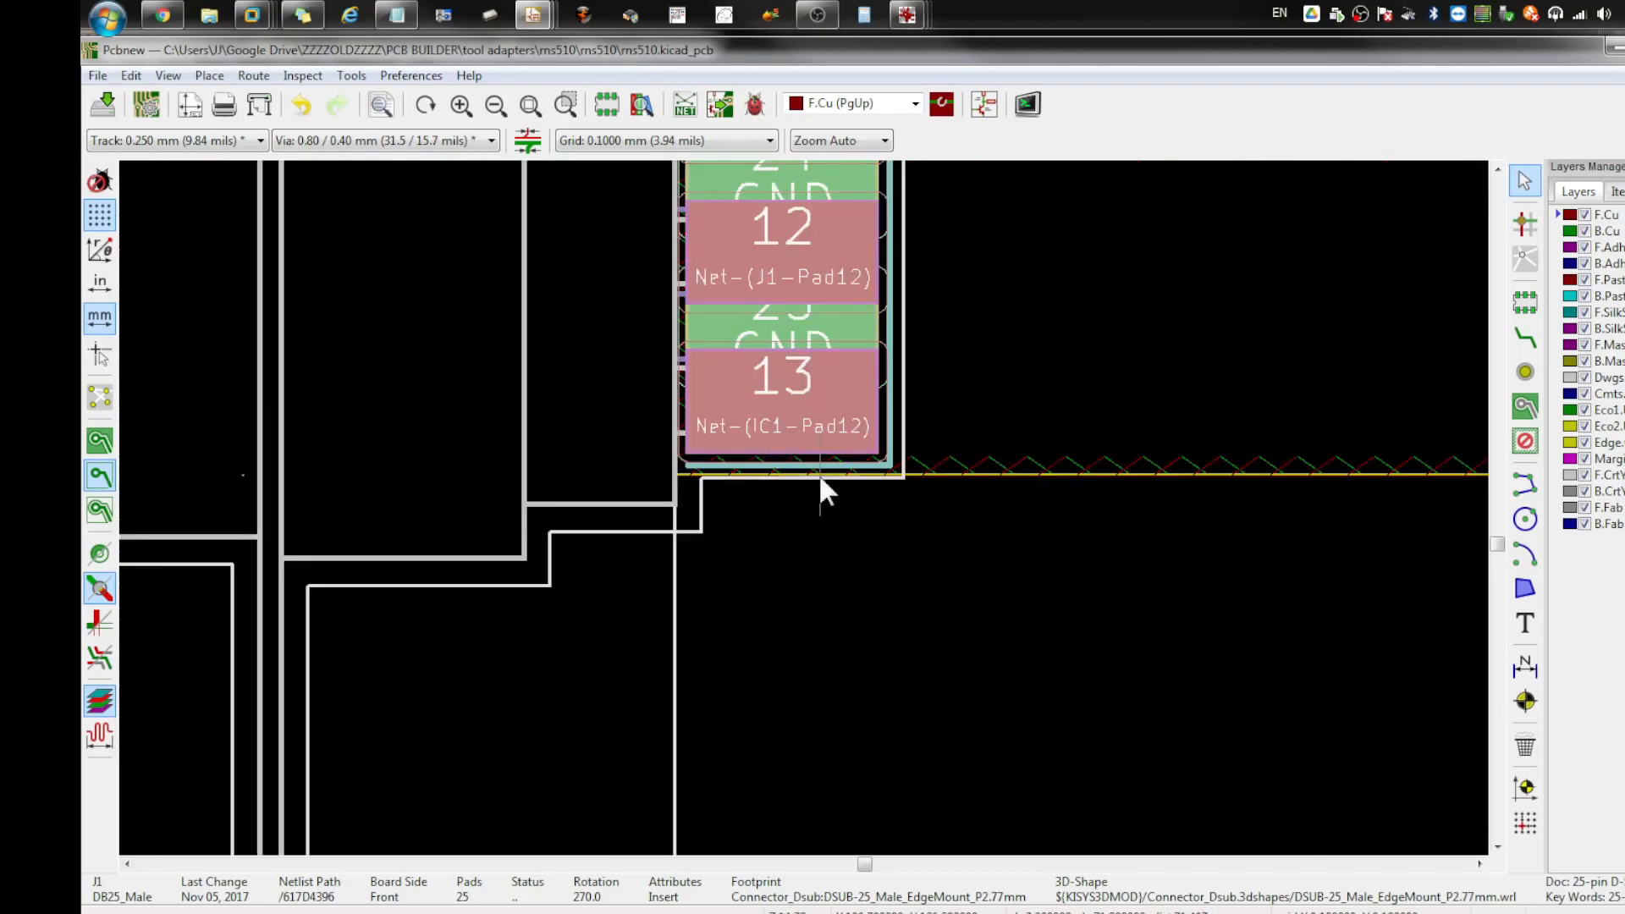
pyautogui.scroll(-4, 905, 574)
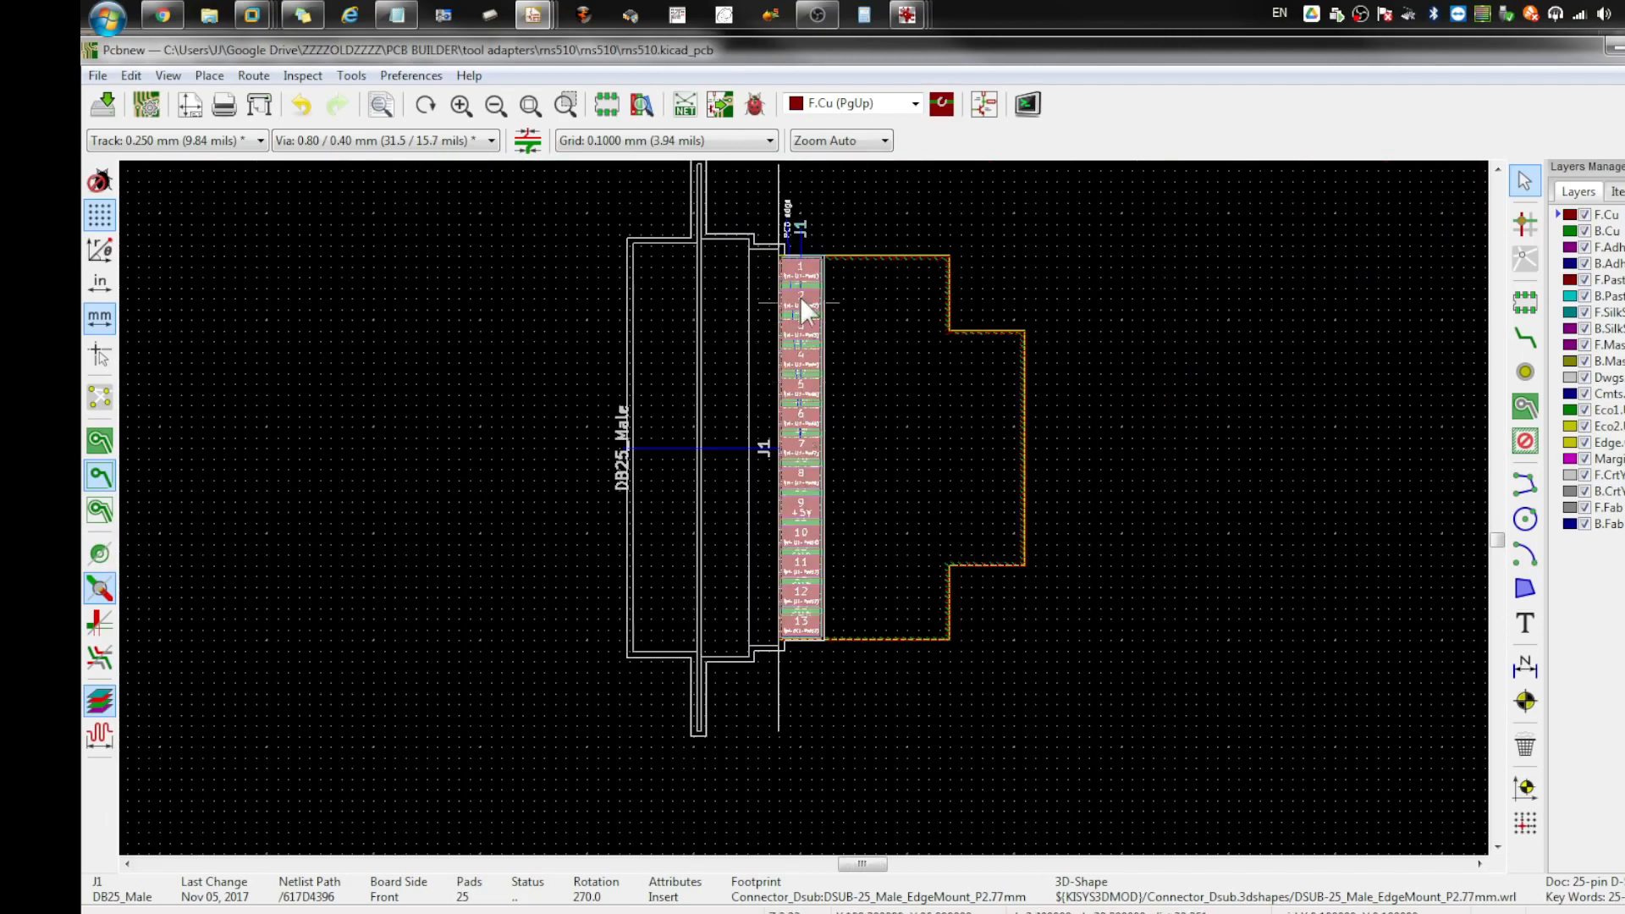
pyautogui.scroll(5, 801, 301)
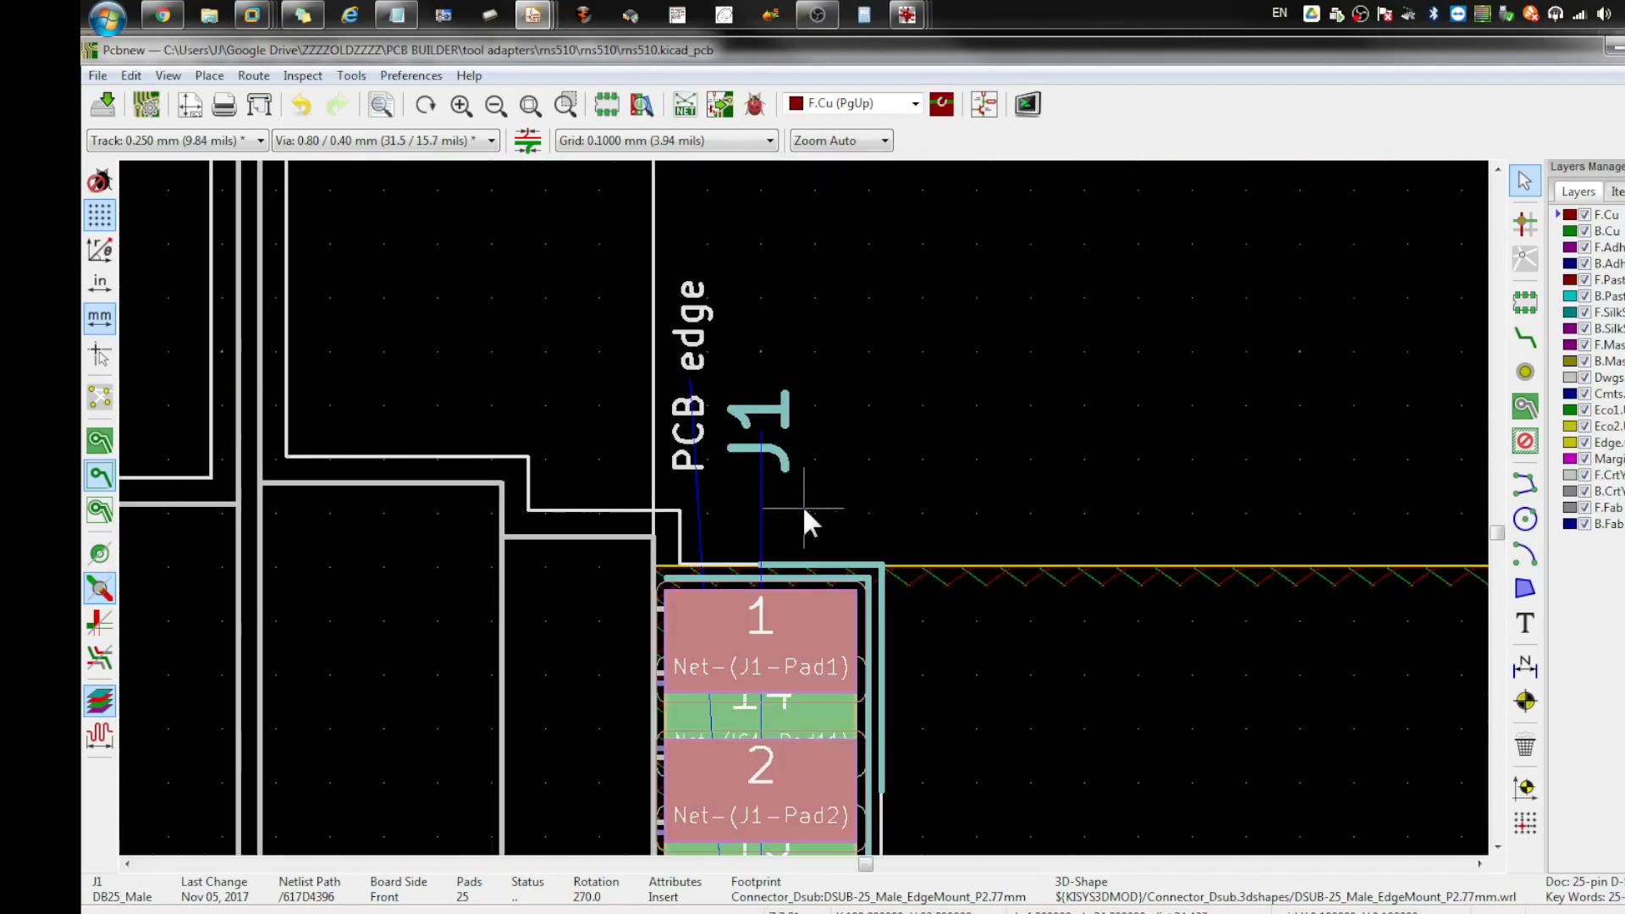
# Step: Make J1's silkscreen reference text invisible and assign it to the F.Fab layer
pyautogui.doubleClick(753, 452)
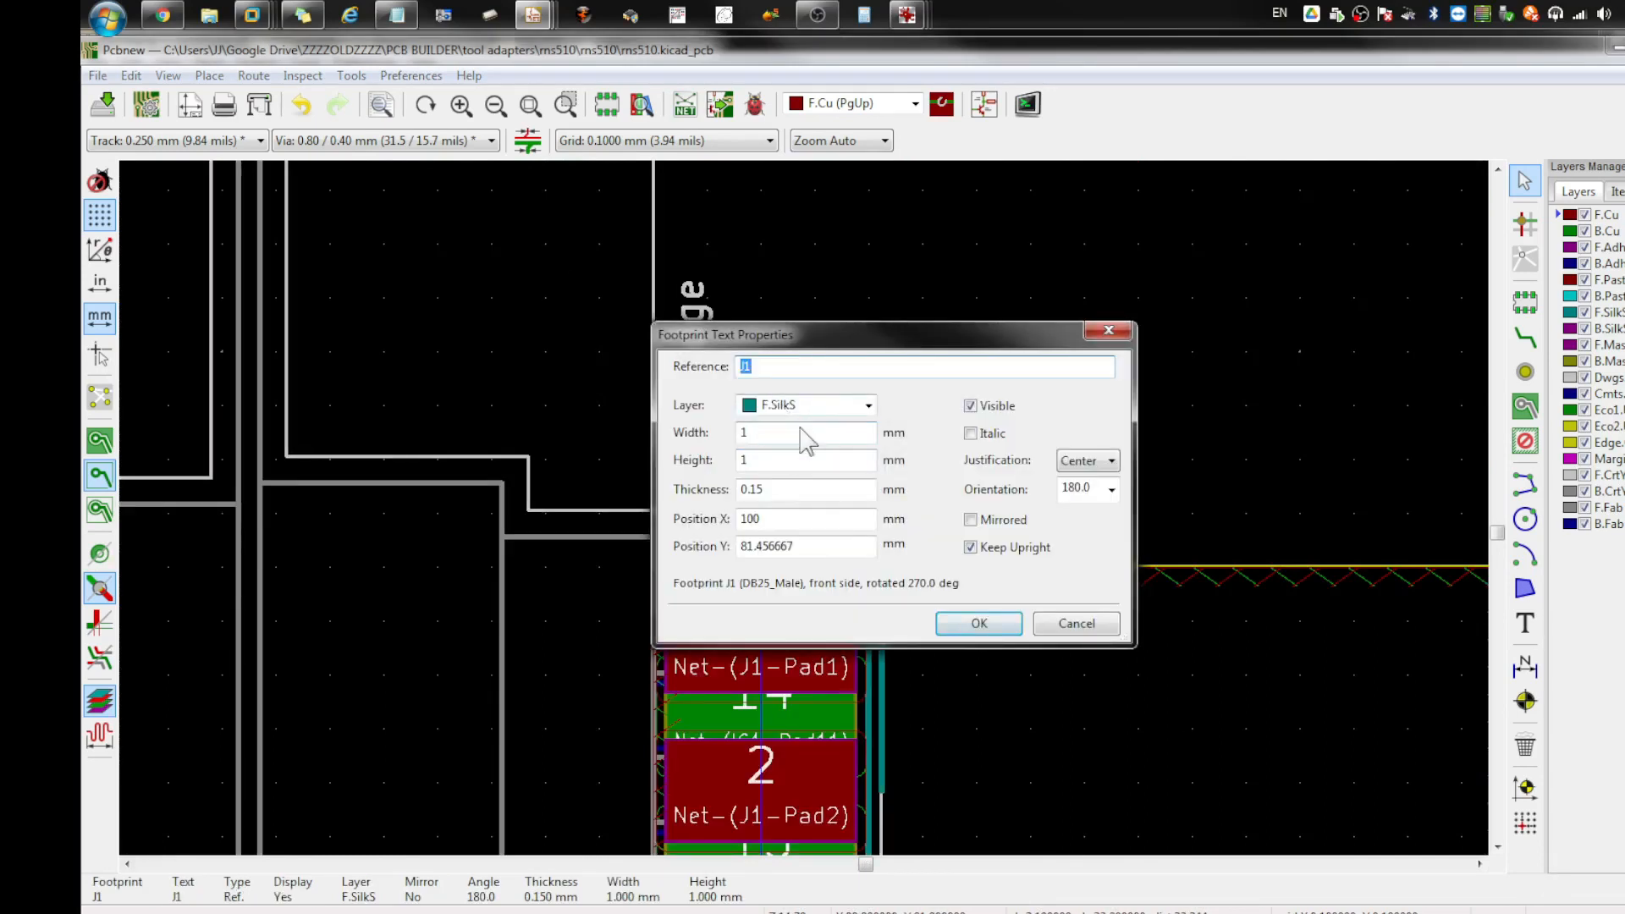
pyautogui.click(971, 406)
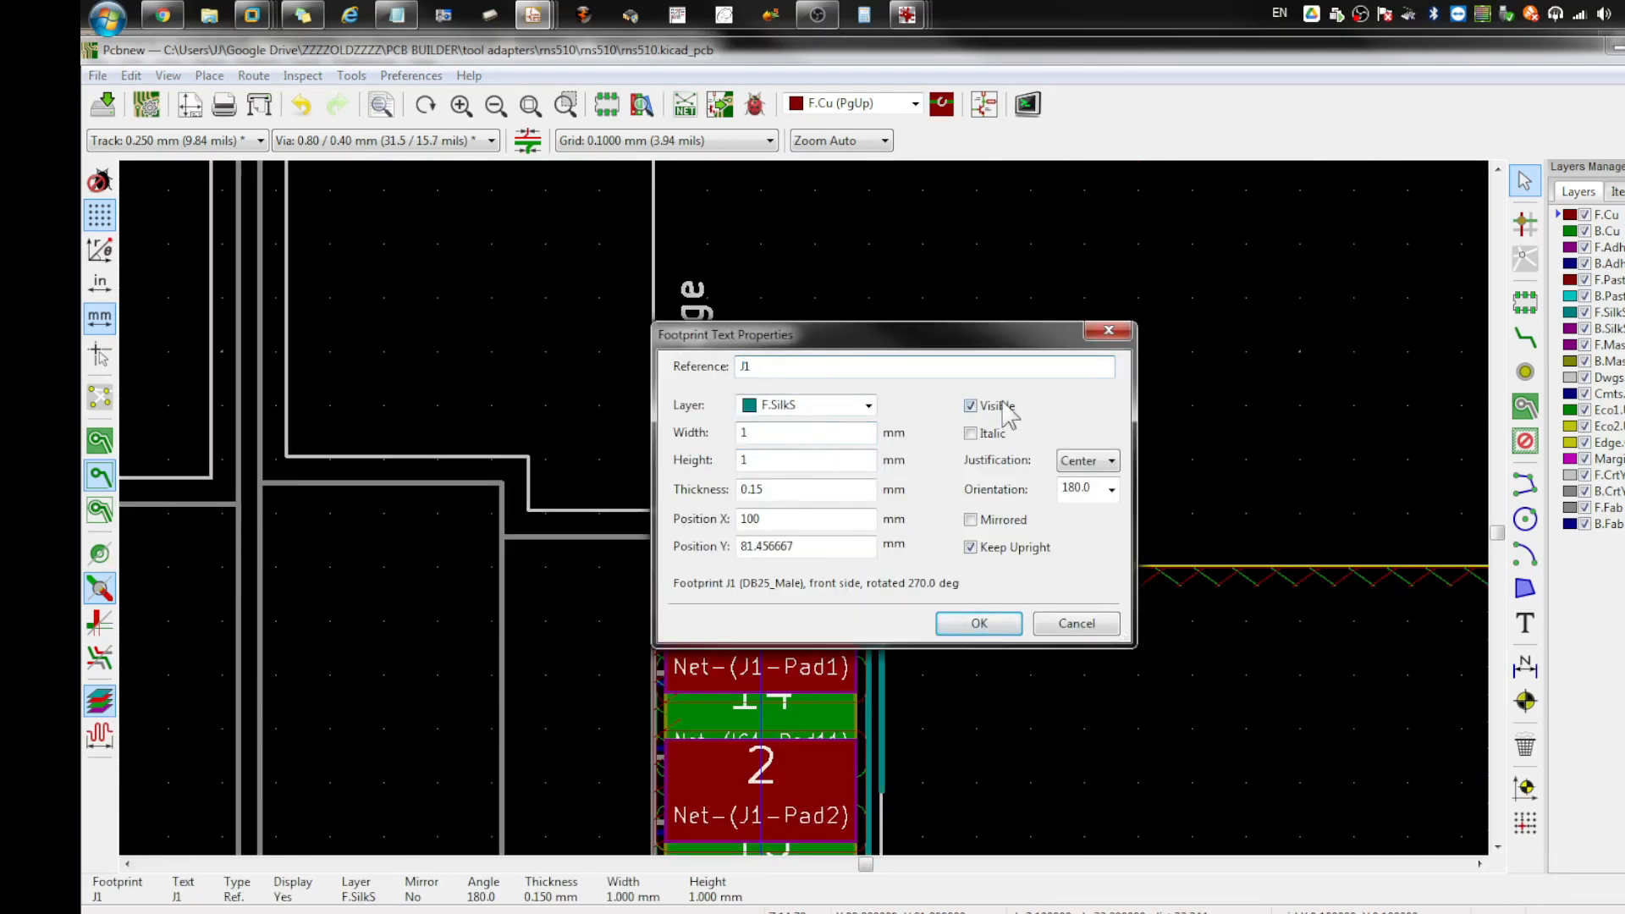
pyautogui.click(867, 407)
pyautogui.click(784, 702)
pyautogui.click(962, 627)
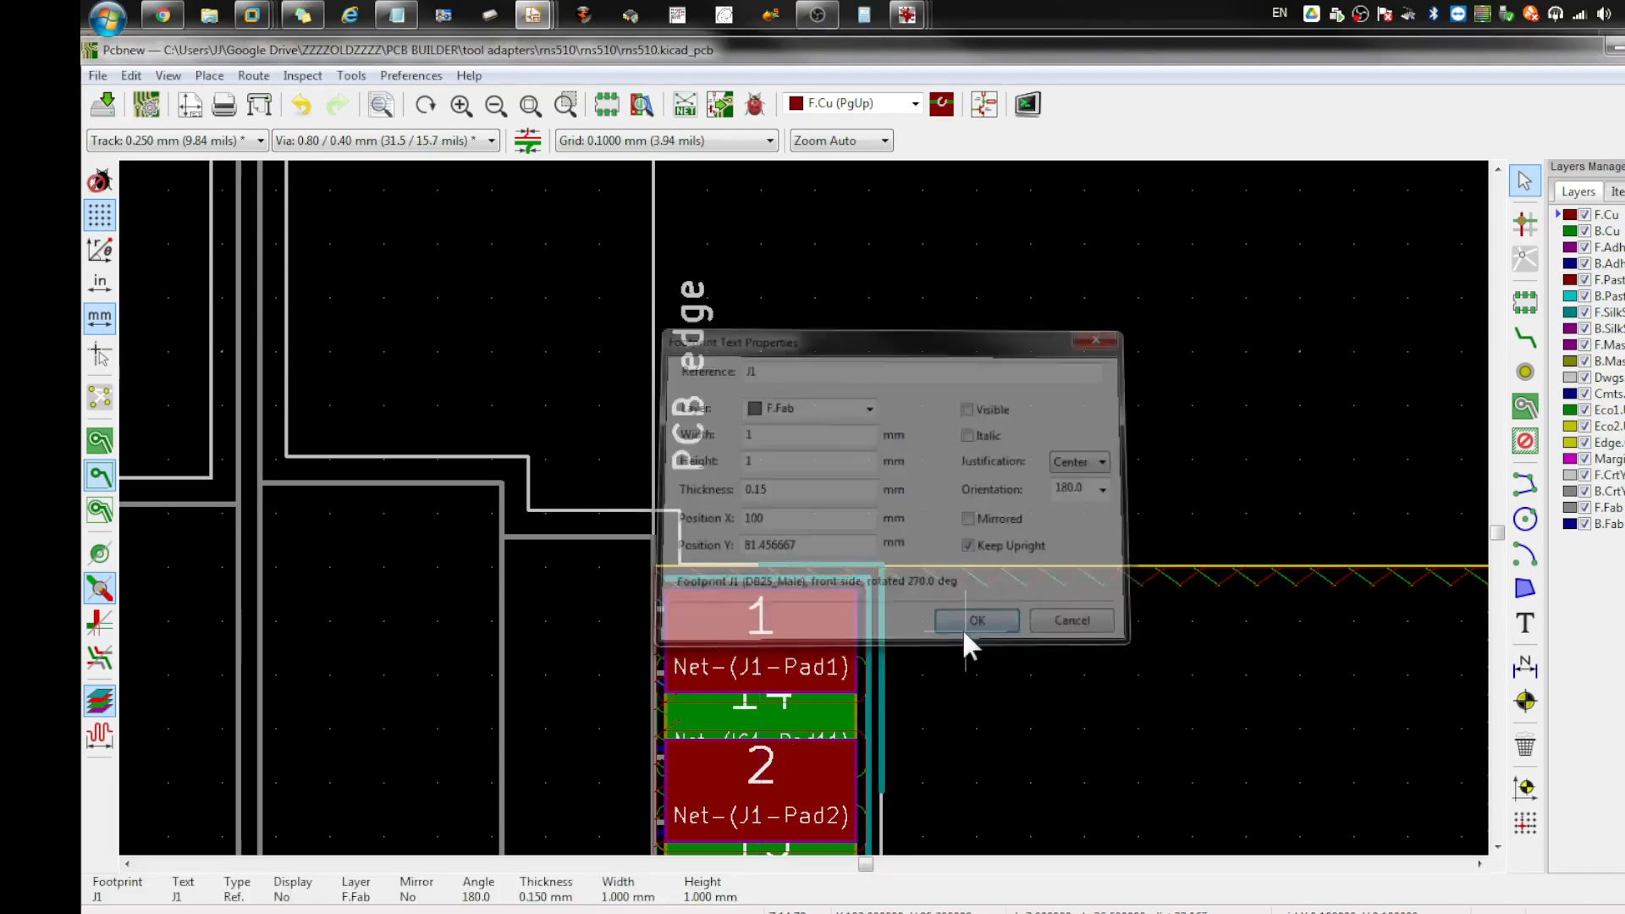
# Step: Move the MAX232 chip IC1 onto the board, to the right of J1 and about halfway up the outline
pyautogui.scroll(-1, 934, 642)
pyautogui.scroll(-2, 847, 508)
pyautogui.scroll(2, 805, 516)
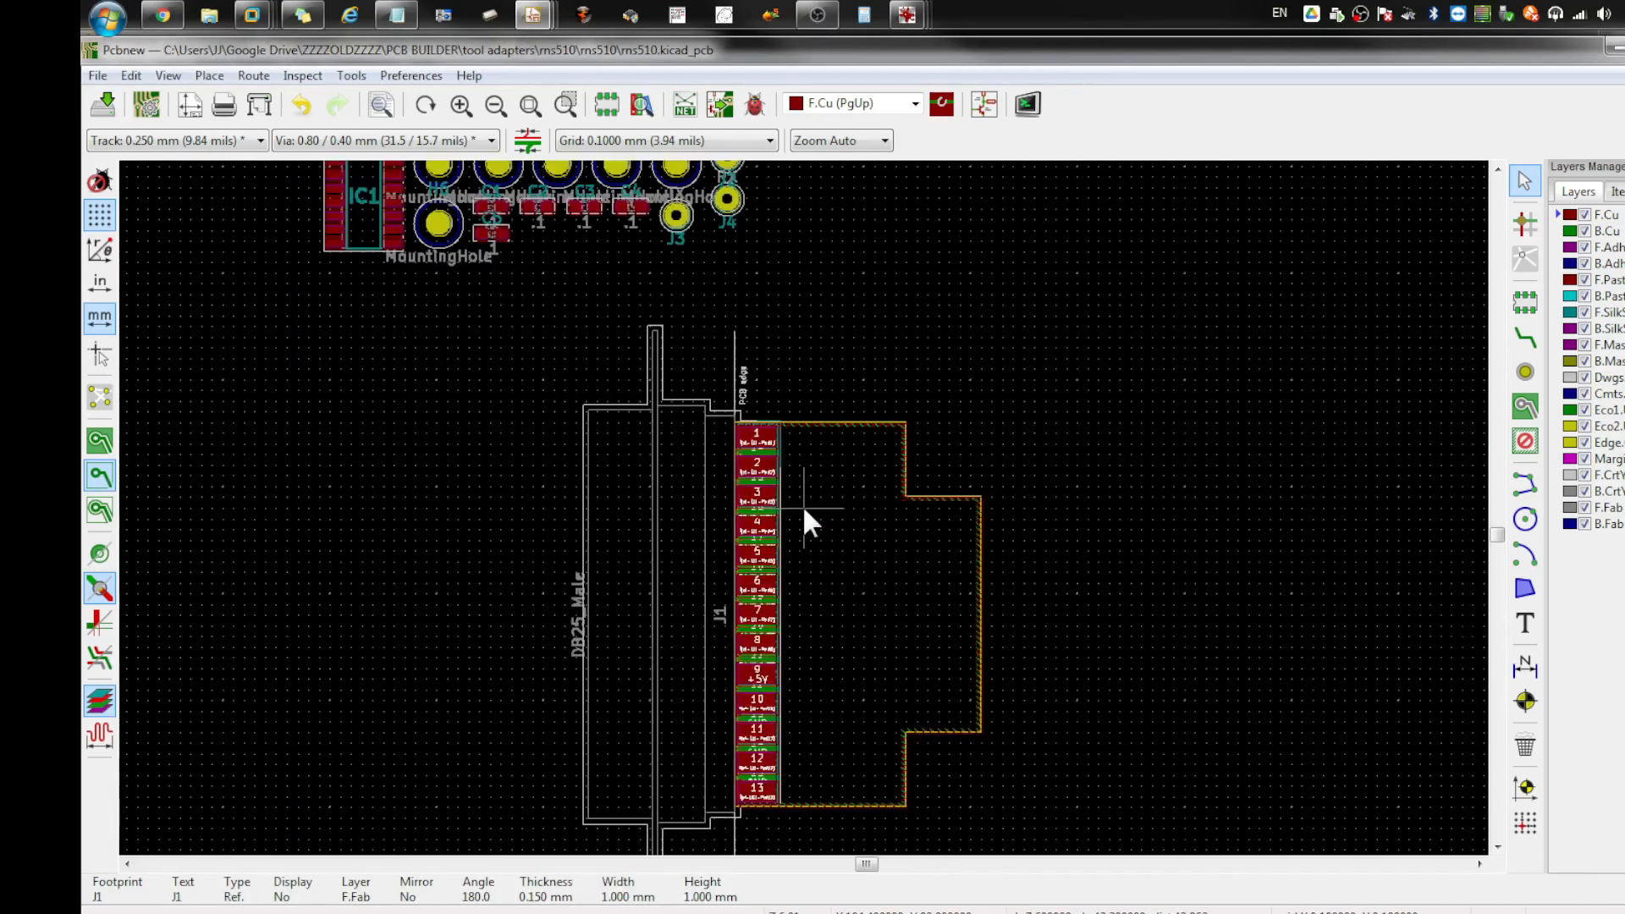
pyautogui.scroll(-3, 753, 503)
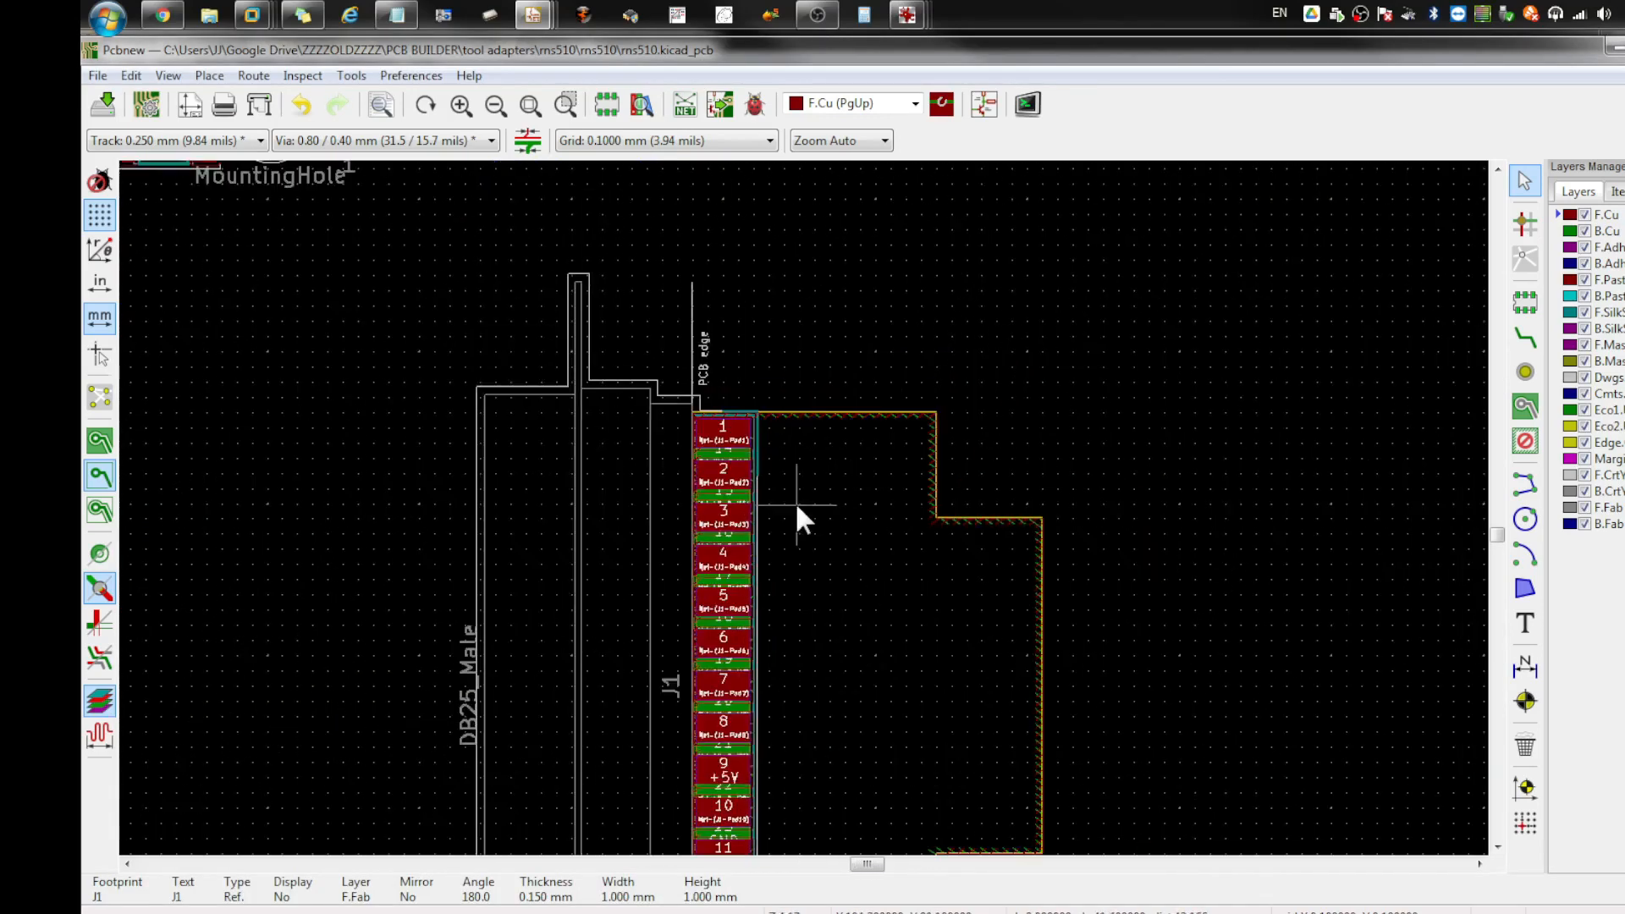
pyautogui.click(490, 321)
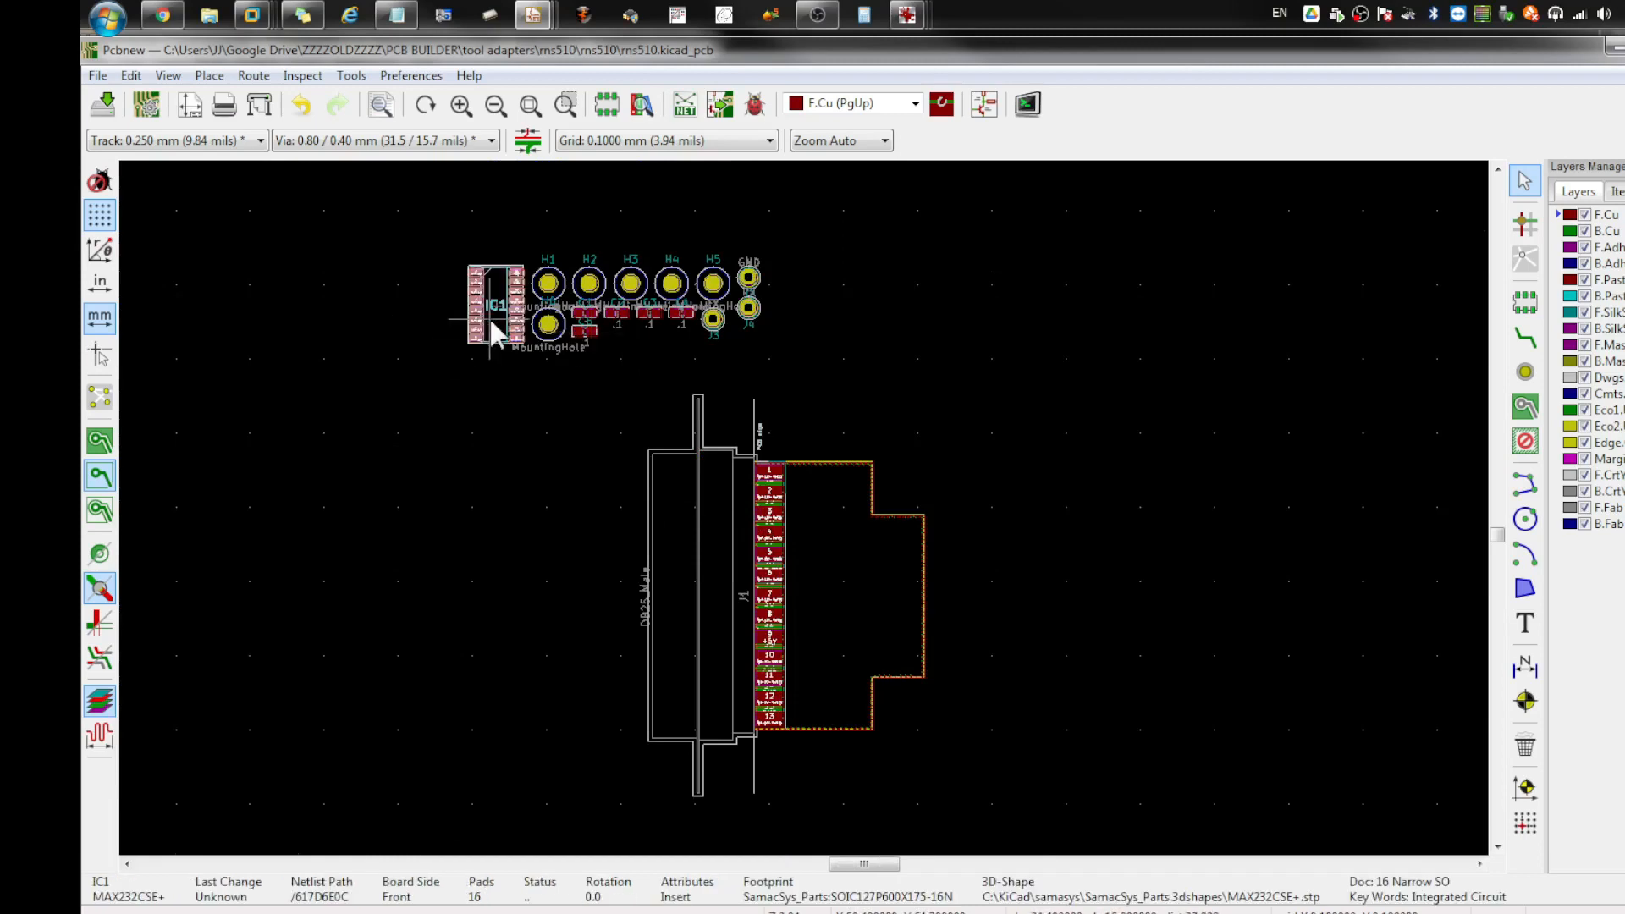
pyautogui.press('m')
pyautogui.scroll(1, 824, 496)
pyautogui.click(824, 496)
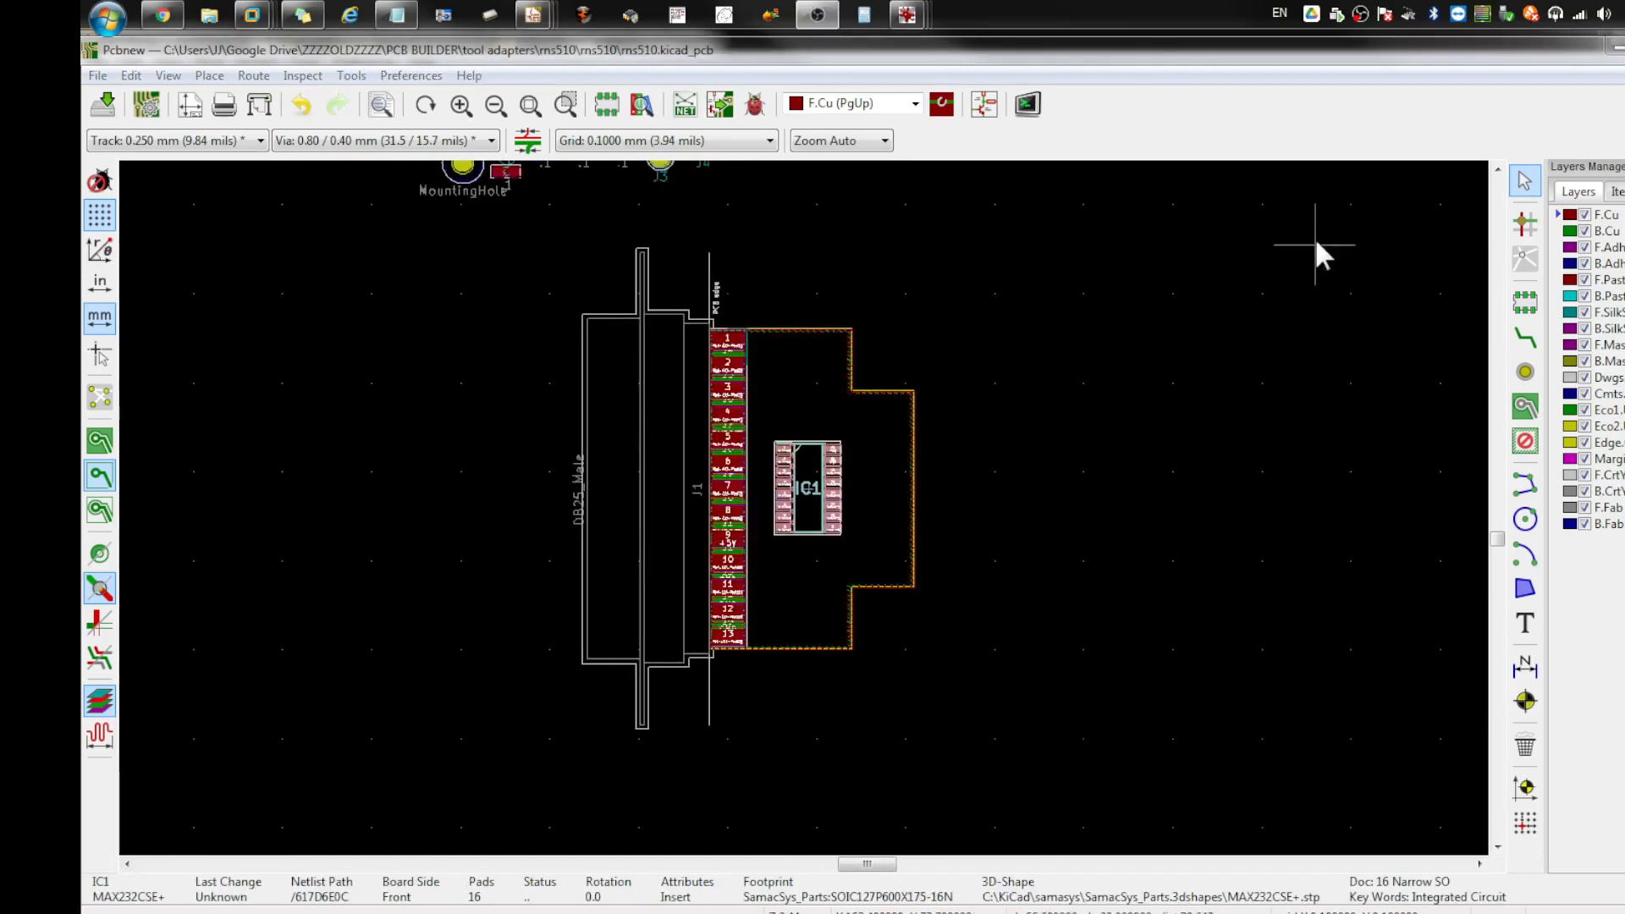
pyautogui.click(548, 222)
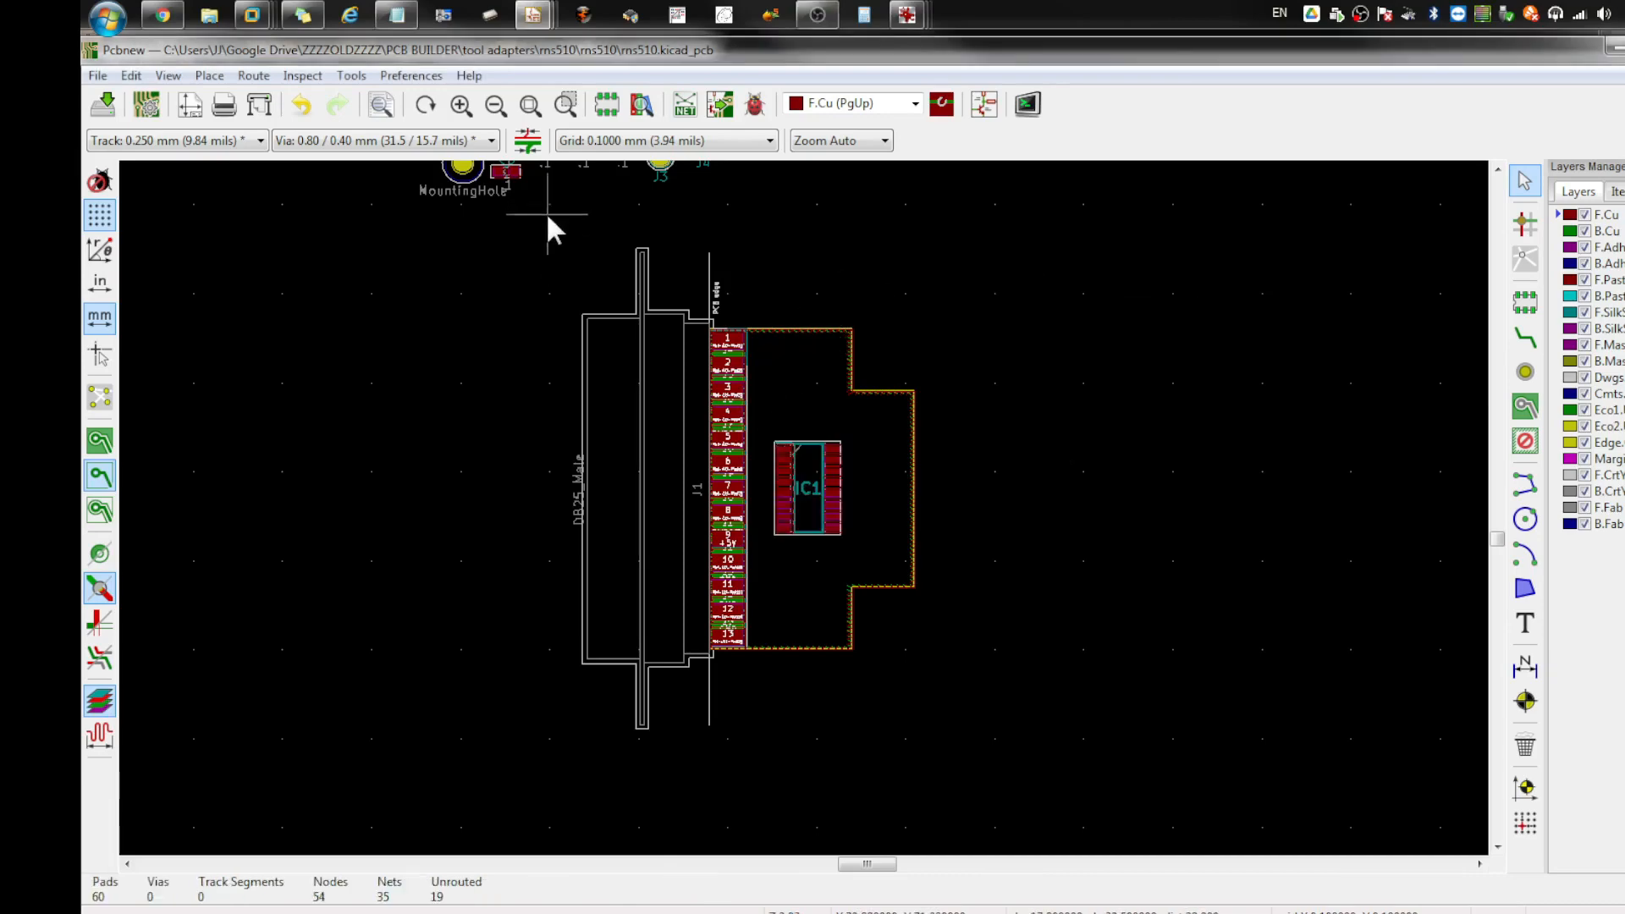
# Step: Move the GND, RX and TX pins J2, J4 and J3 out of the parts cluster to just outside the board's right edge
pyautogui.scroll(1, 548, 221)
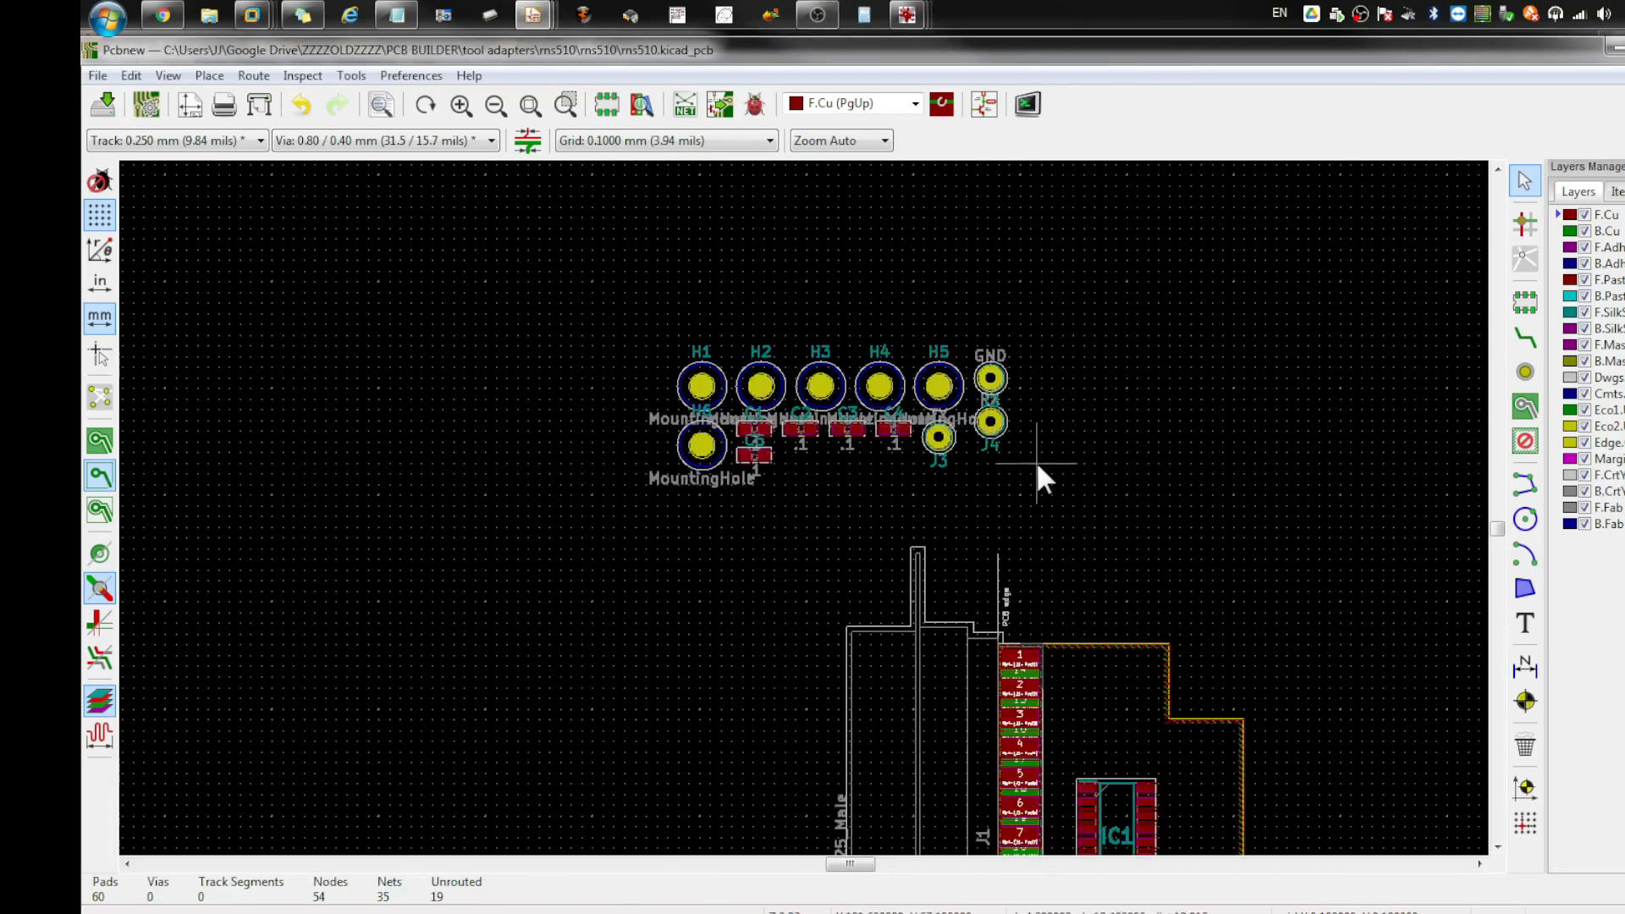
pyautogui.moveTo(989, 367); pyautogui.dragTo(1291, 575)
pyautogui.moveTo(998, 429); pyautogui.dragTo(1288, 657)
pyautogui.moveTo(938, 438); pyautogui.dragTo(1292, 735)
pyautogui.scroll(-3, 1292, 734)
pyautogui.scroll(3, 802, 508)
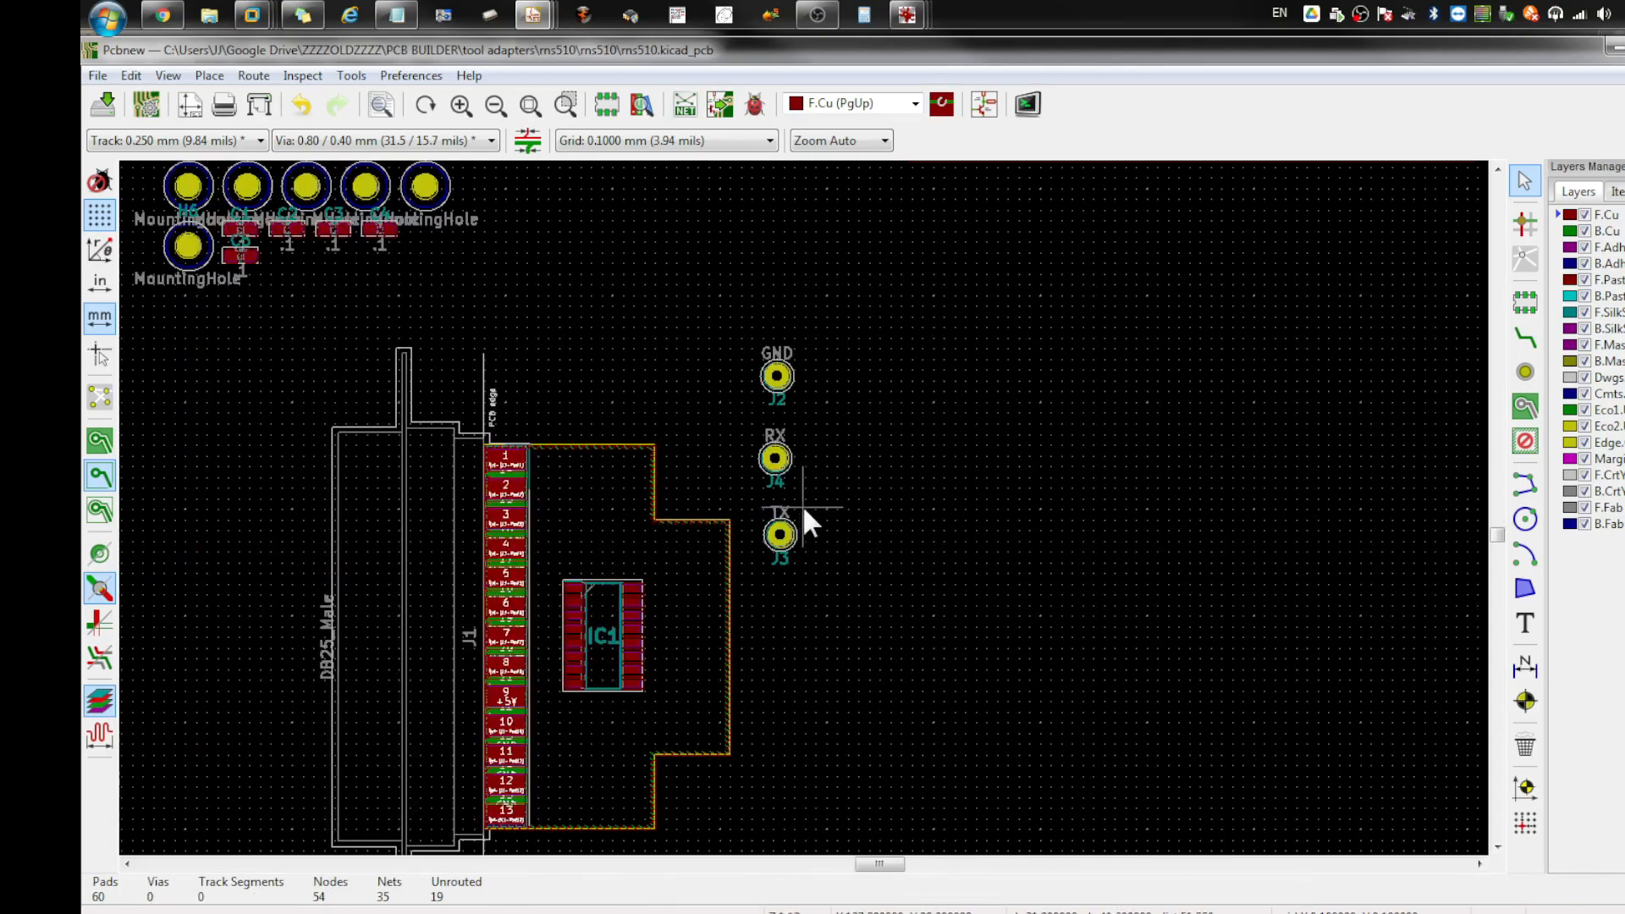
# Step: Line up J2 (GND), J3 (TX) and J4 (RX) in a vertical column between IC1 and the board's right edge, and shift the column slightly up
pyautogui.moveTo(785, 376); pyautogui.dragTo(708, 624)
pyautogui.scroll(5, 708, 624)
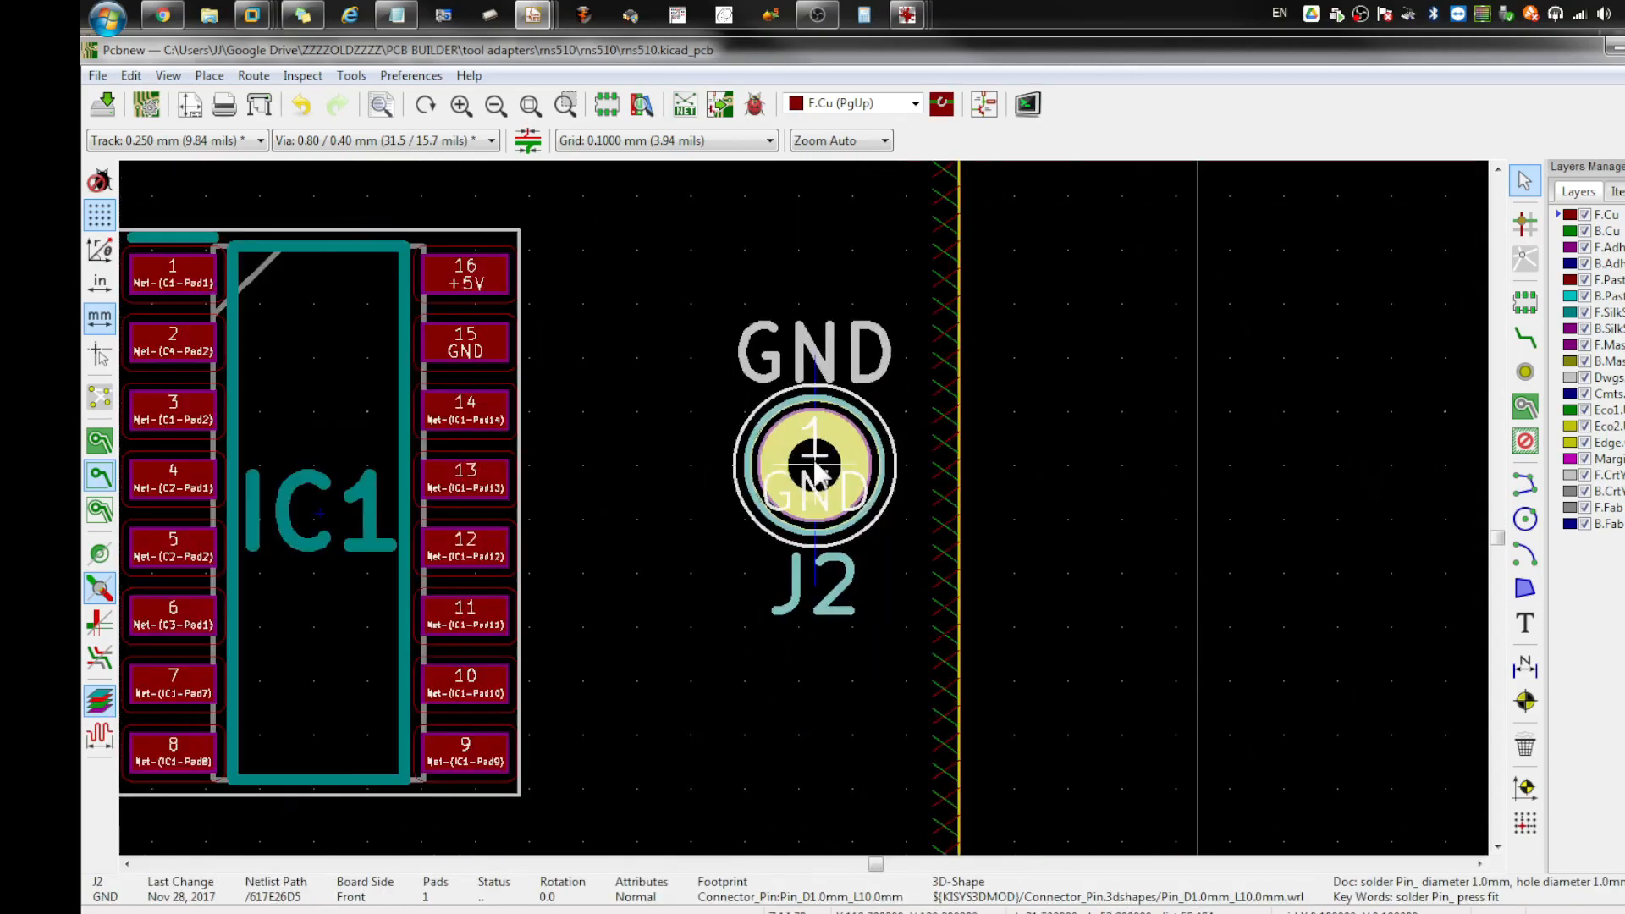
pyautogui.scroll(-3, 804, 510)
pyautogui.moveTo(804, 510); pyautogui.dragTo(807, 450)
pyautogui.moveTo(996, 360); pyautogui.dragTo(804, 573)
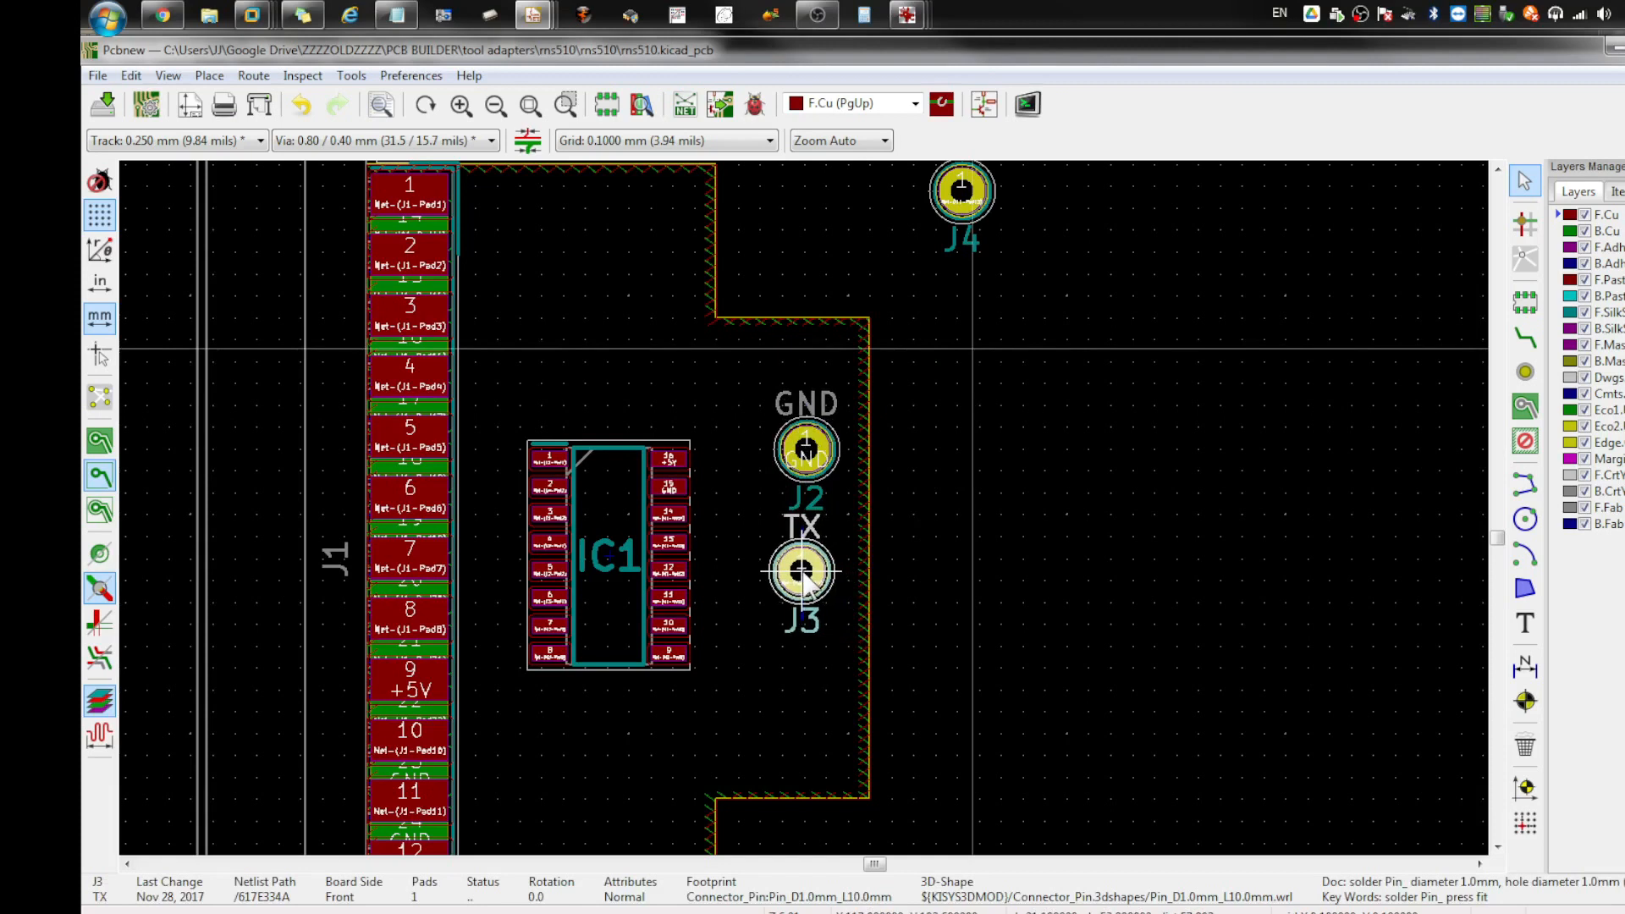
pyautogui.moveTo(804, 573); pyautogui.dragTo(808, 571)
pyautogui.moveTo(968, 209); pyautogui.dragTo(808, 698)
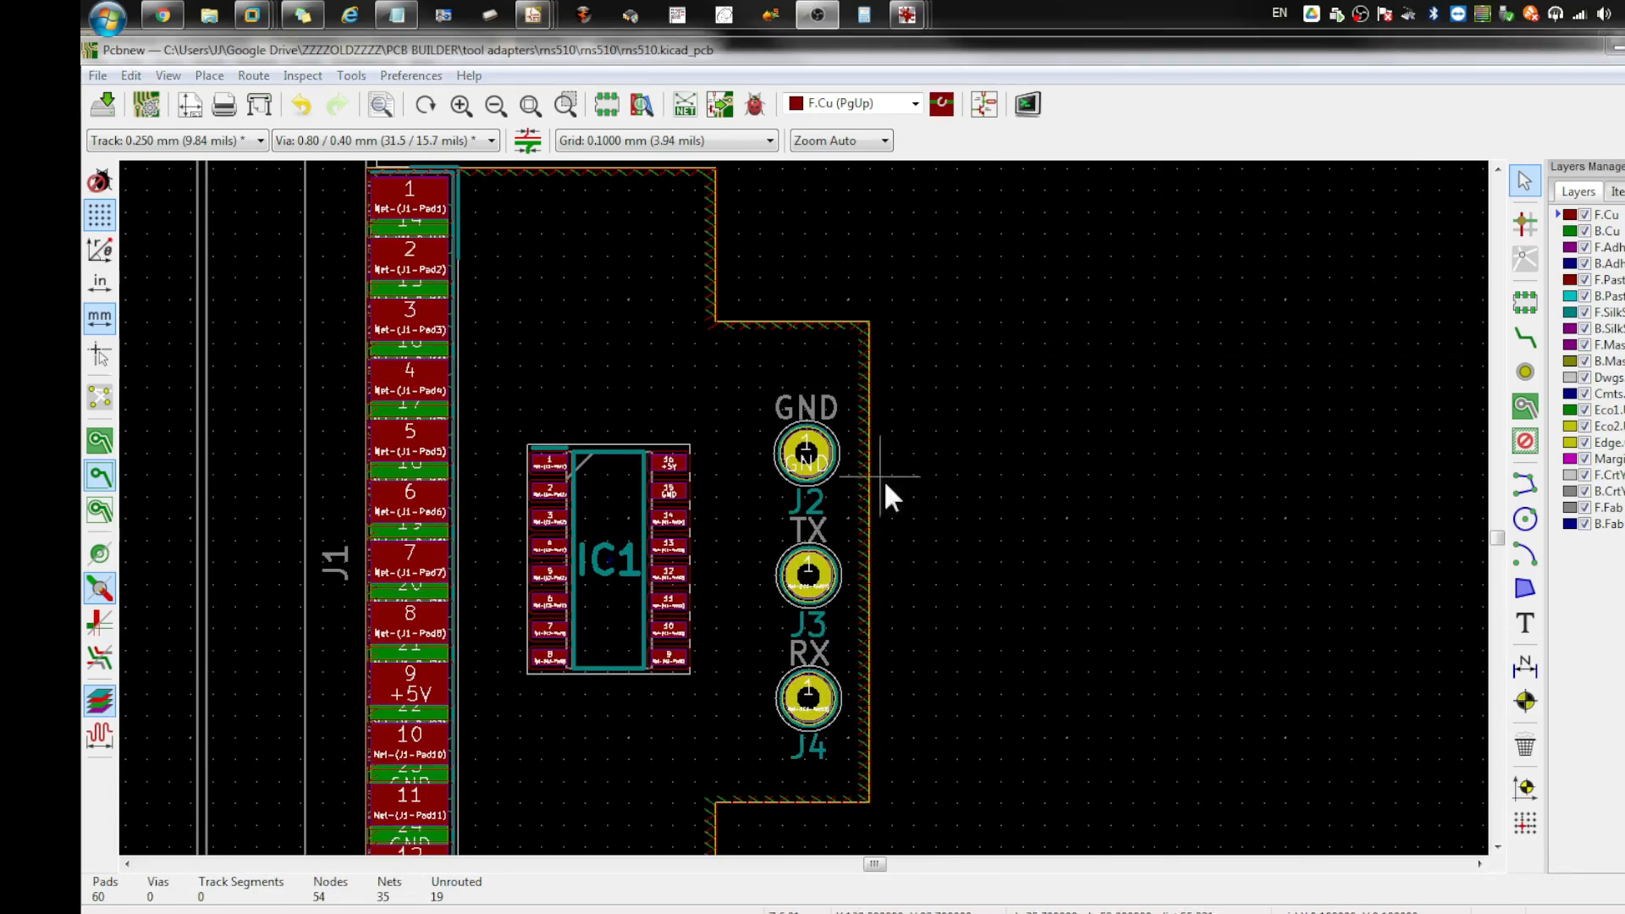
pyautogui.moveTo(836, 763); pyautogui.dragTo(798, 432)
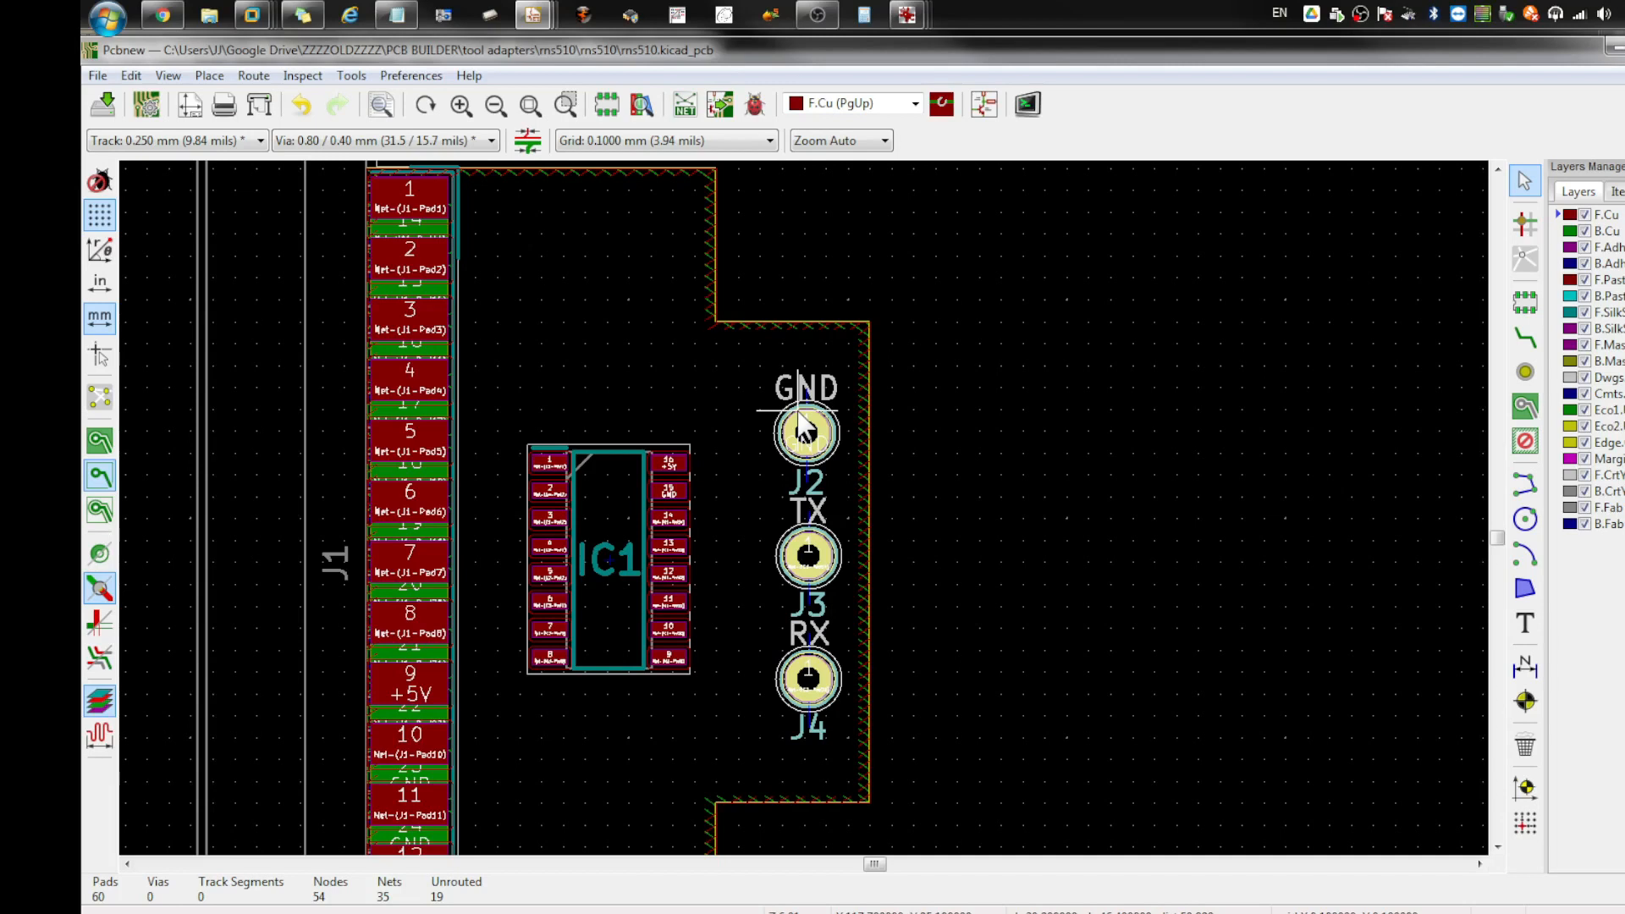
pyautogui.click(1087, 487)
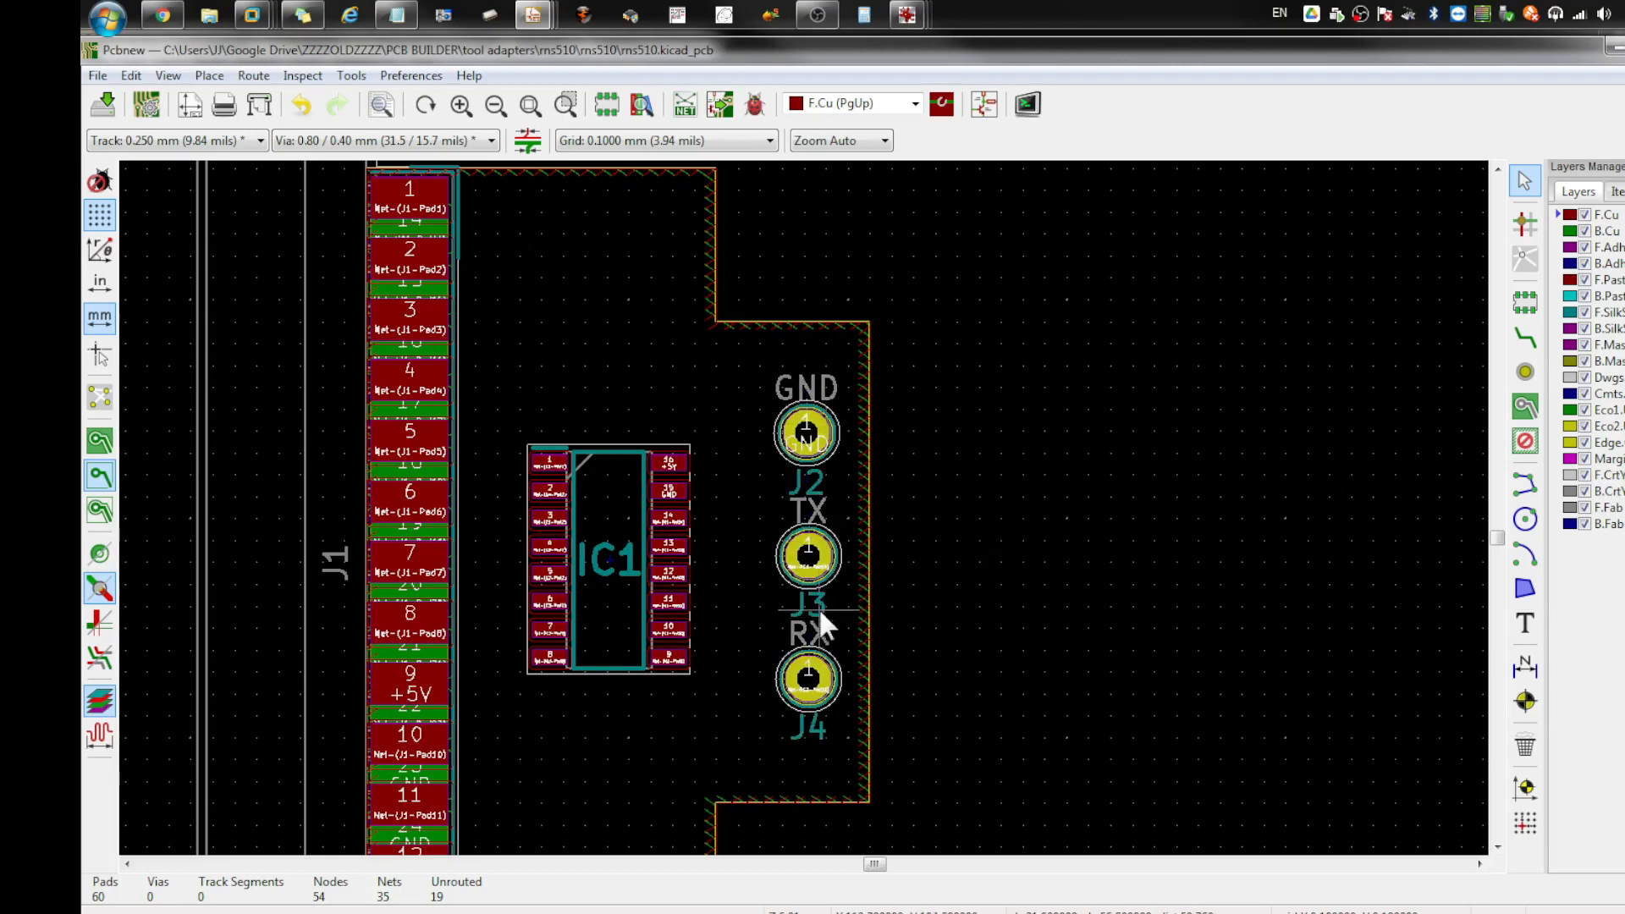
pyautogui.click(820, 726)
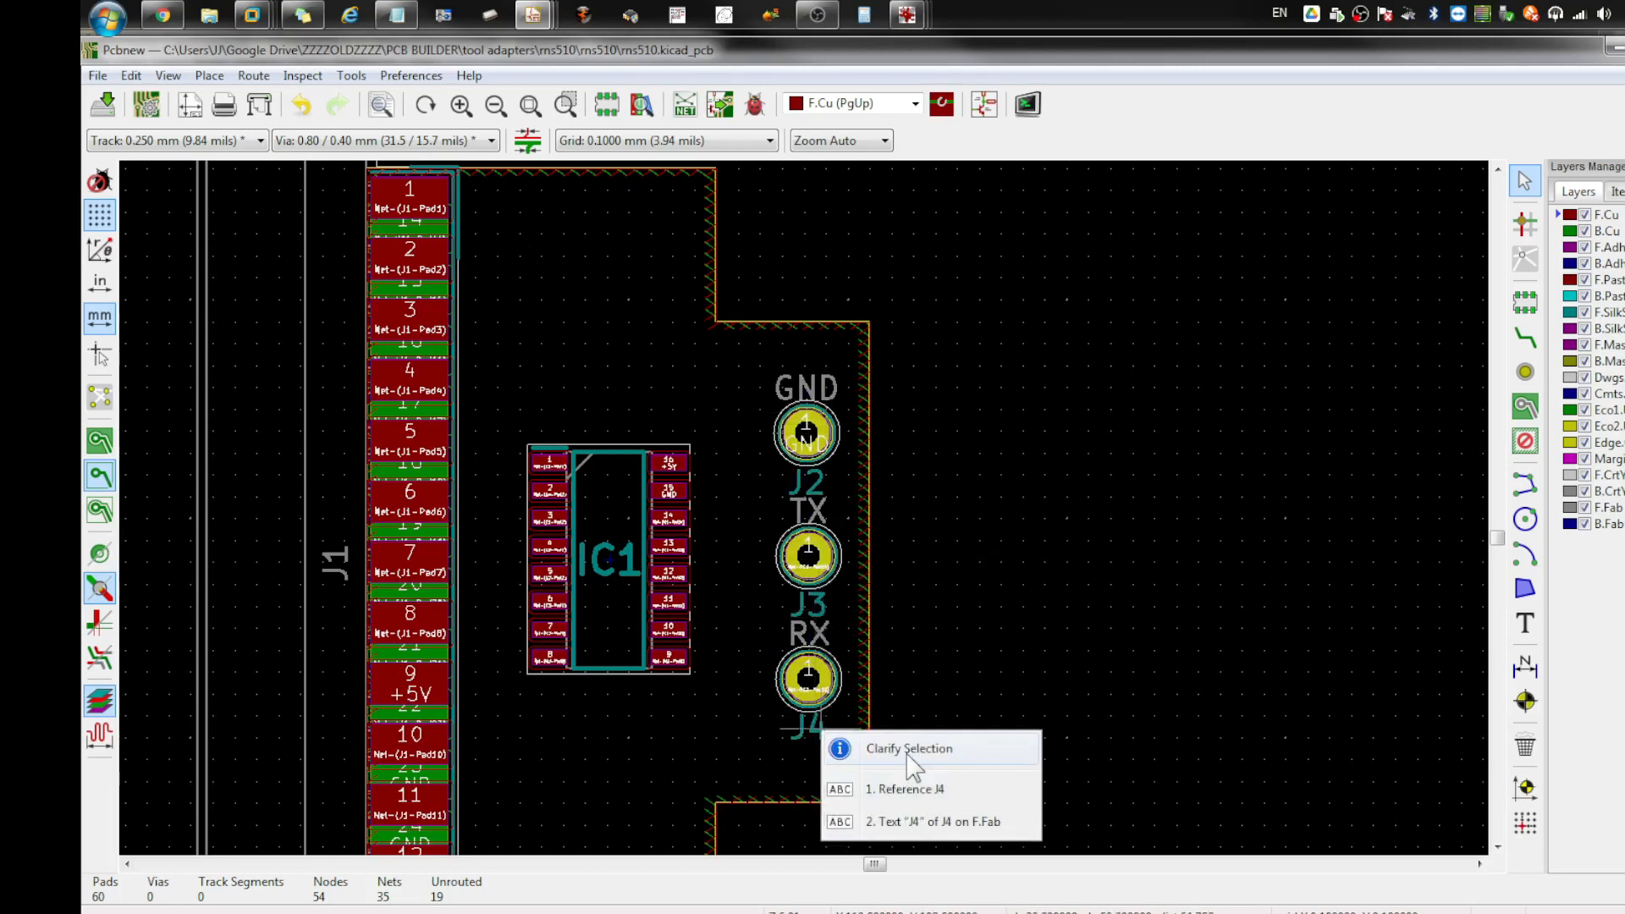
pyautogui.click(929, 790)
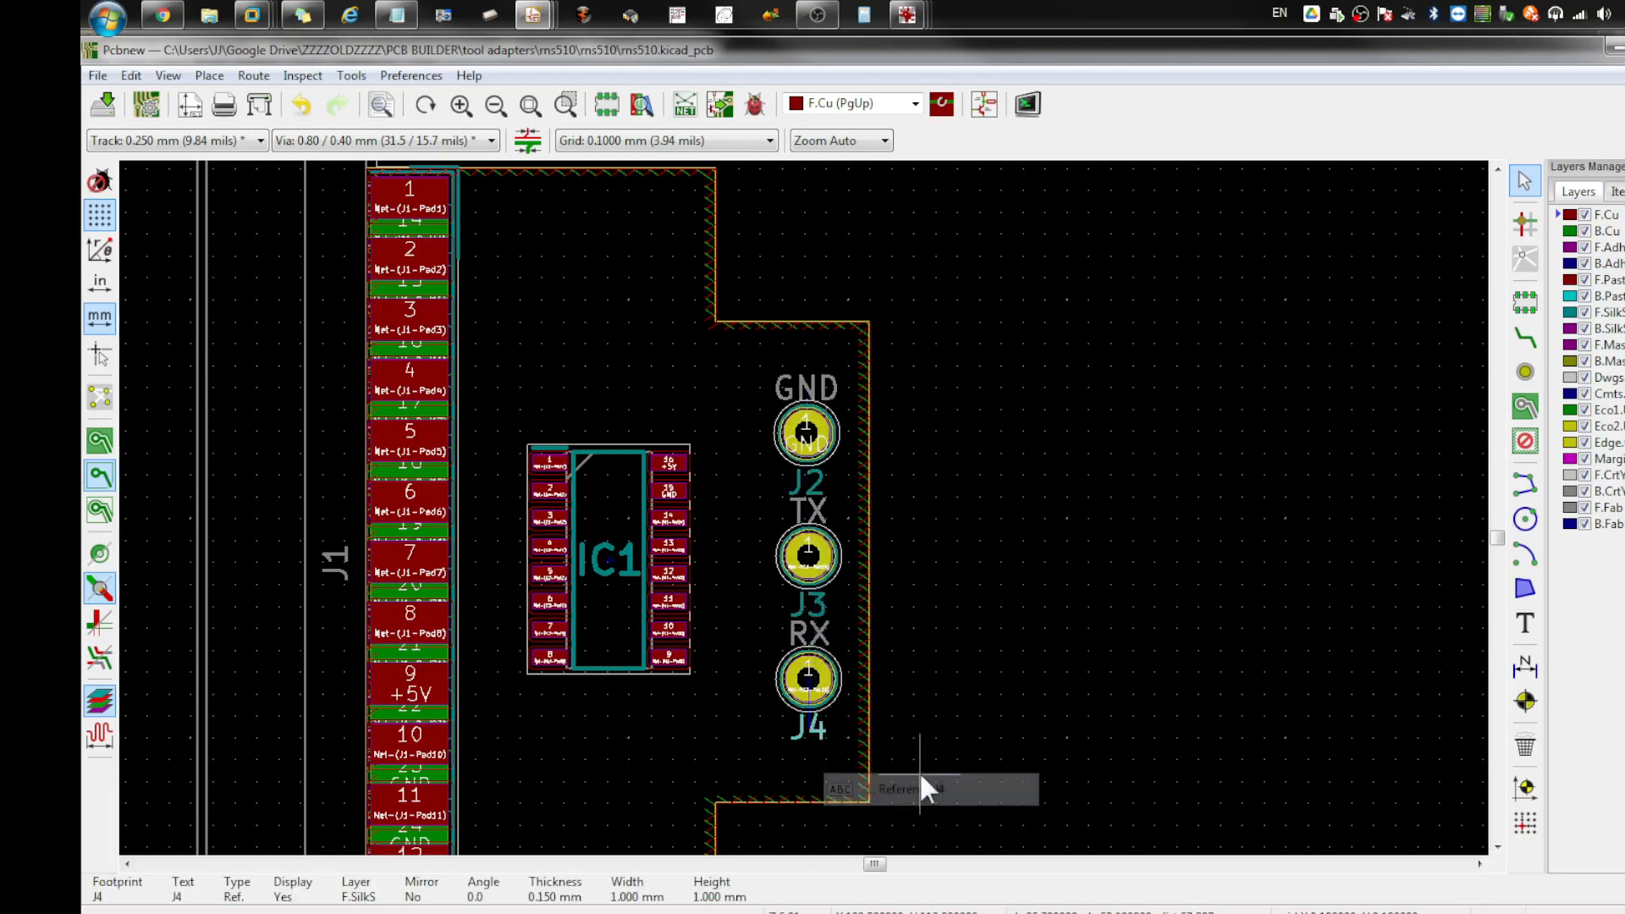
pyautogui.click(816, 722)
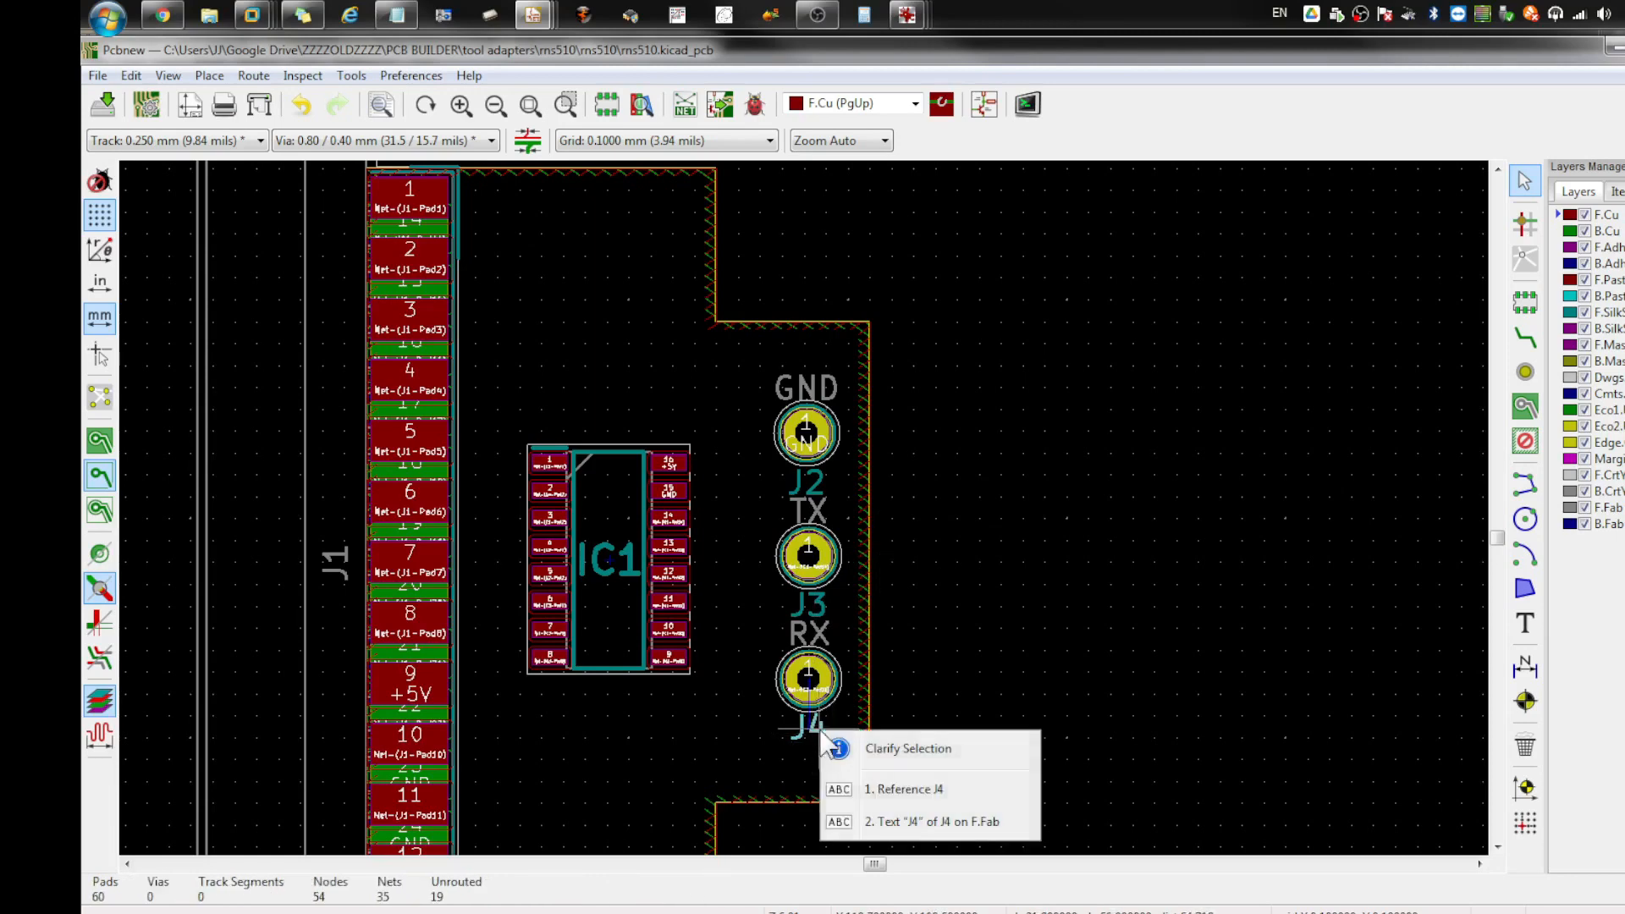
pyautogui.click(872, 777)
pyautogui.doubleClick(810, 693)
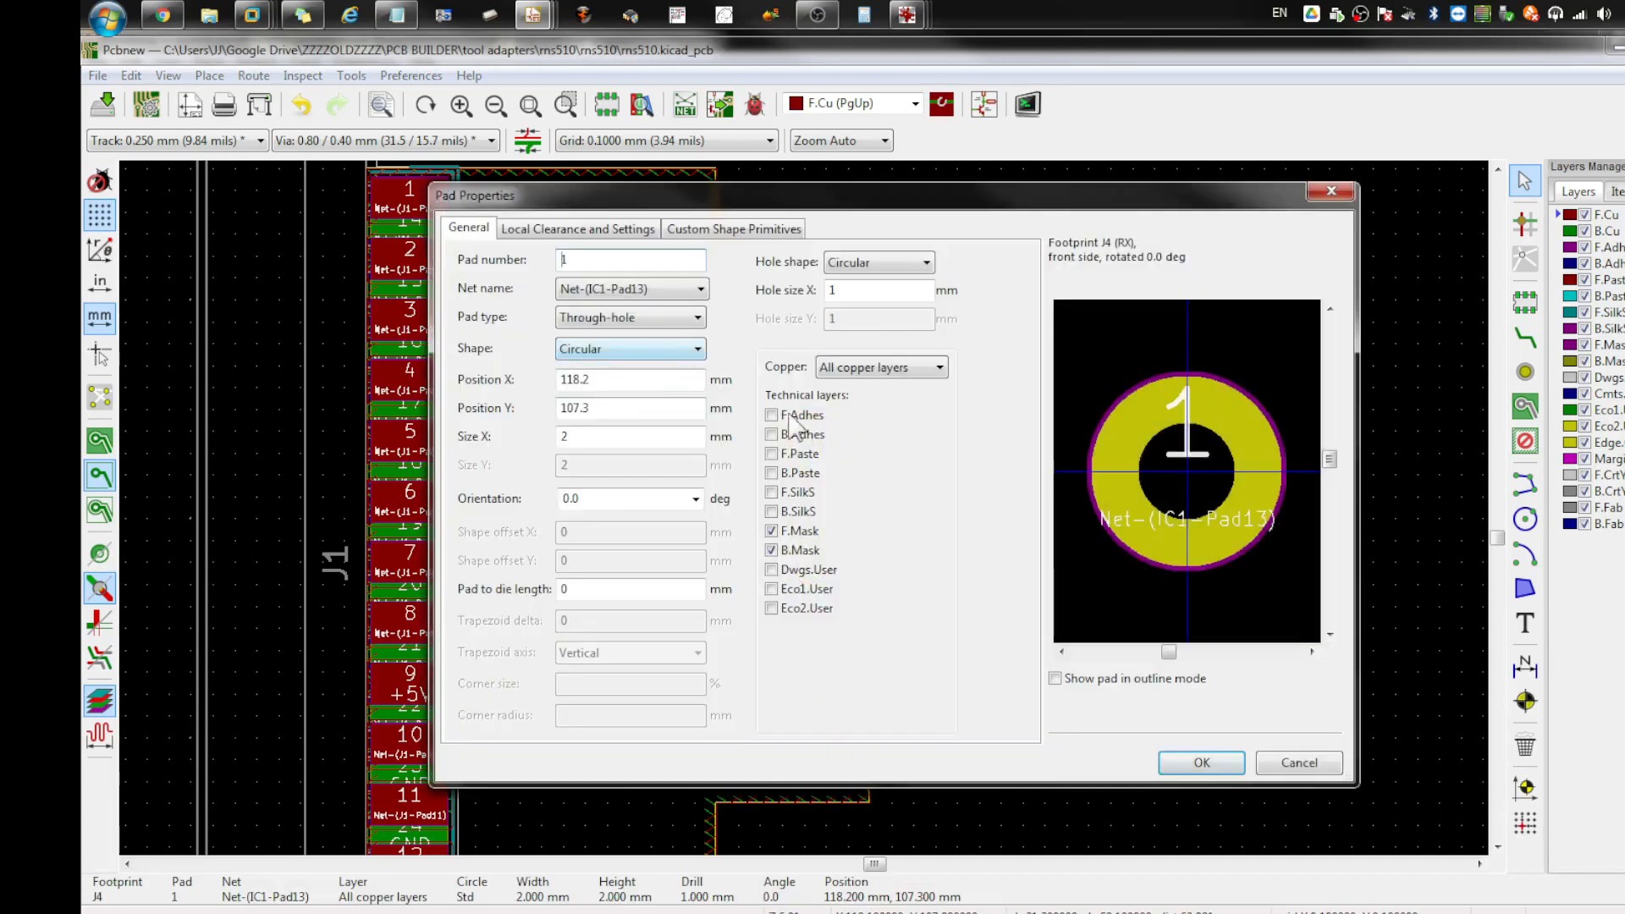
pyautogui.click(1299, 765)
# Step: Make the J4 text on the F.Fab layer below the RX pin invisible
pyautogui.click(820, 729)
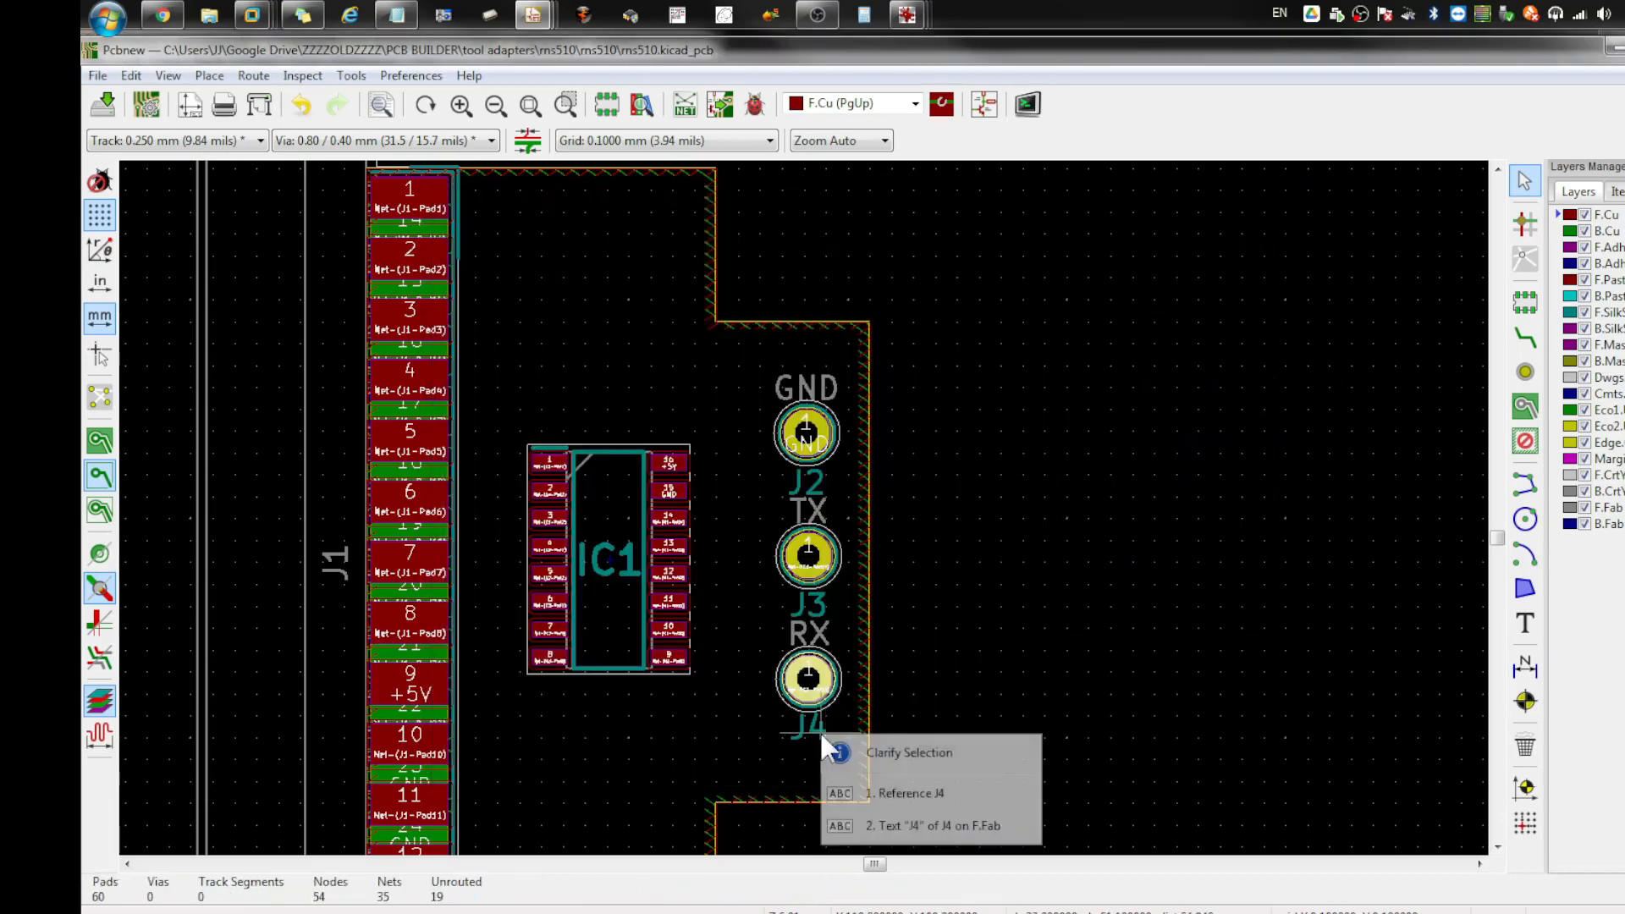
pyautogui.click(901, 826)
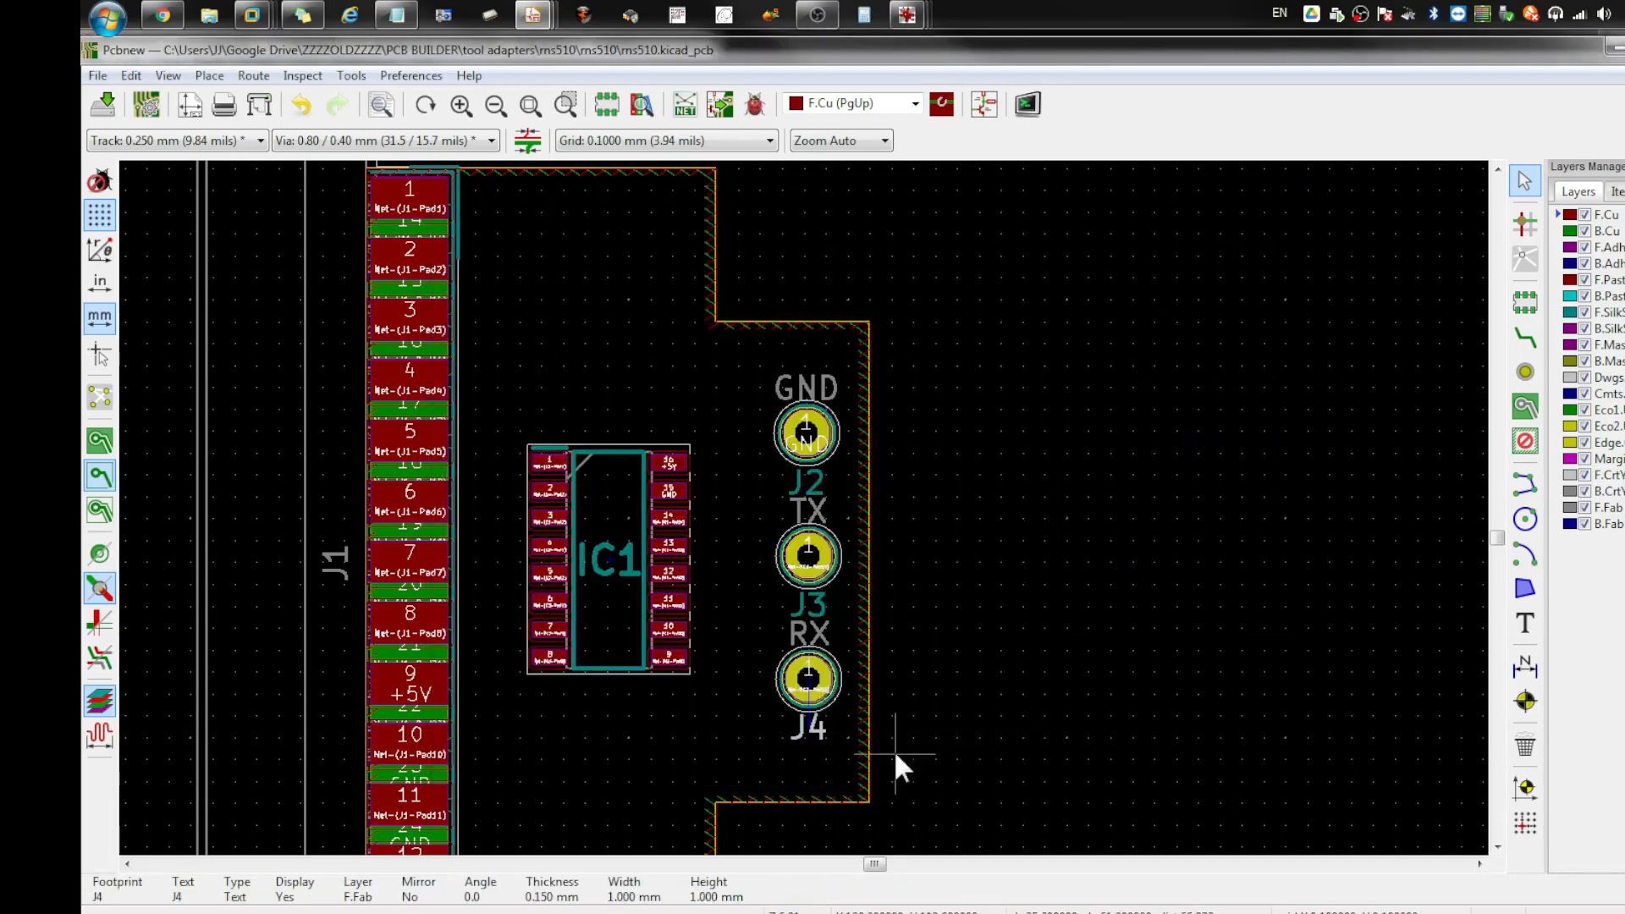
pyautogui.rightClick(815, 728)
pyautogui.click(918, 246)
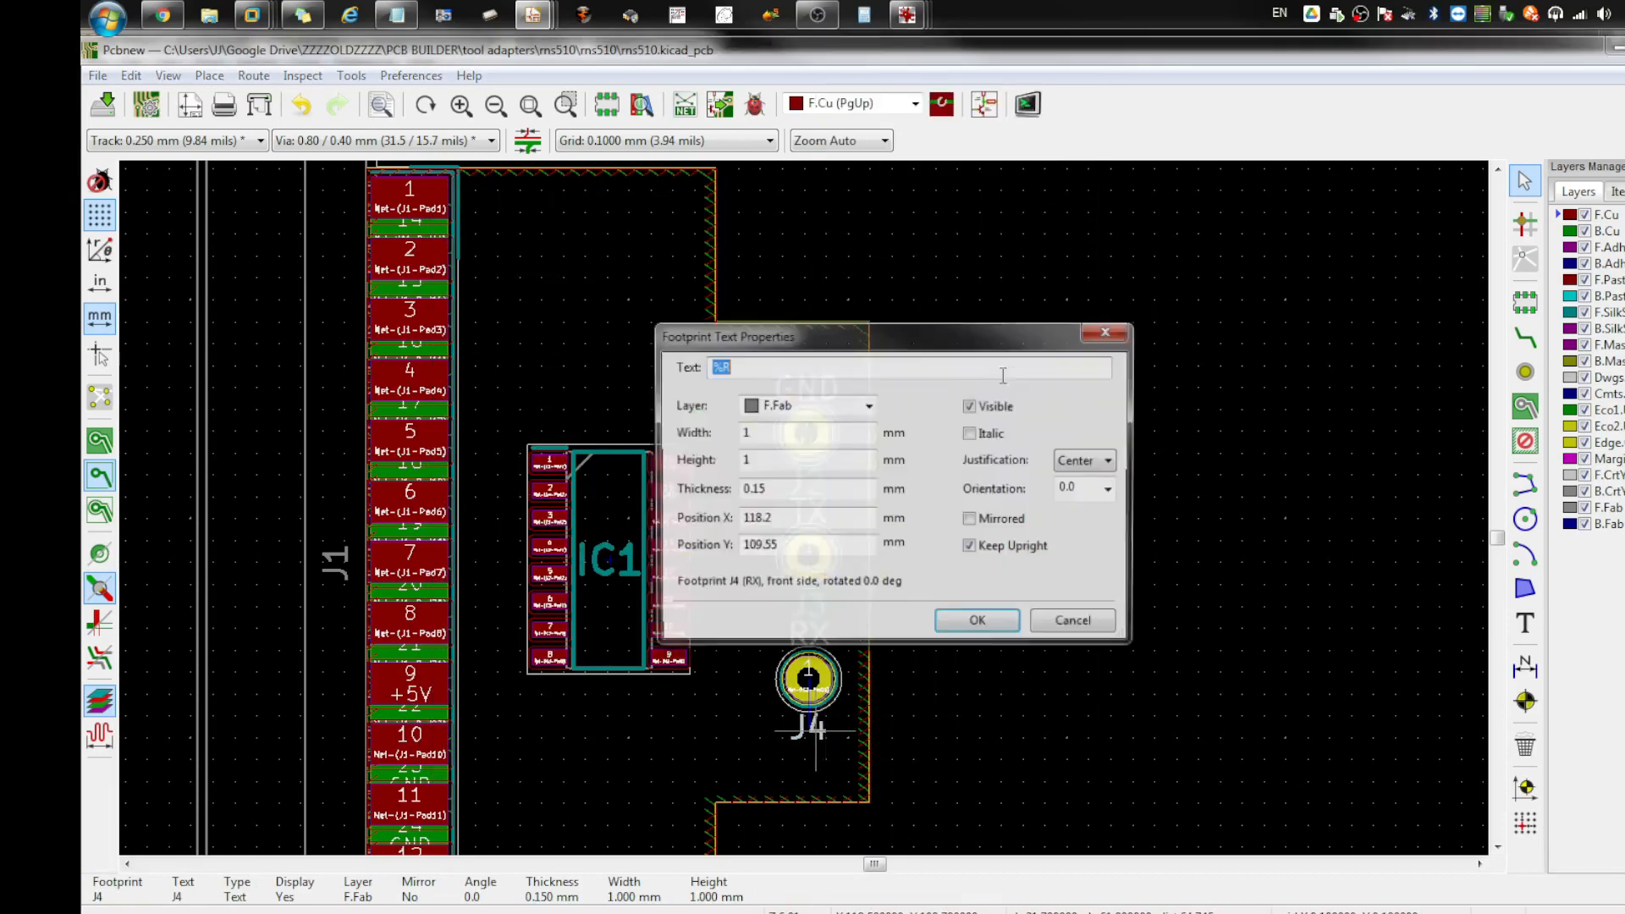
pyautogui.click(990, 406)
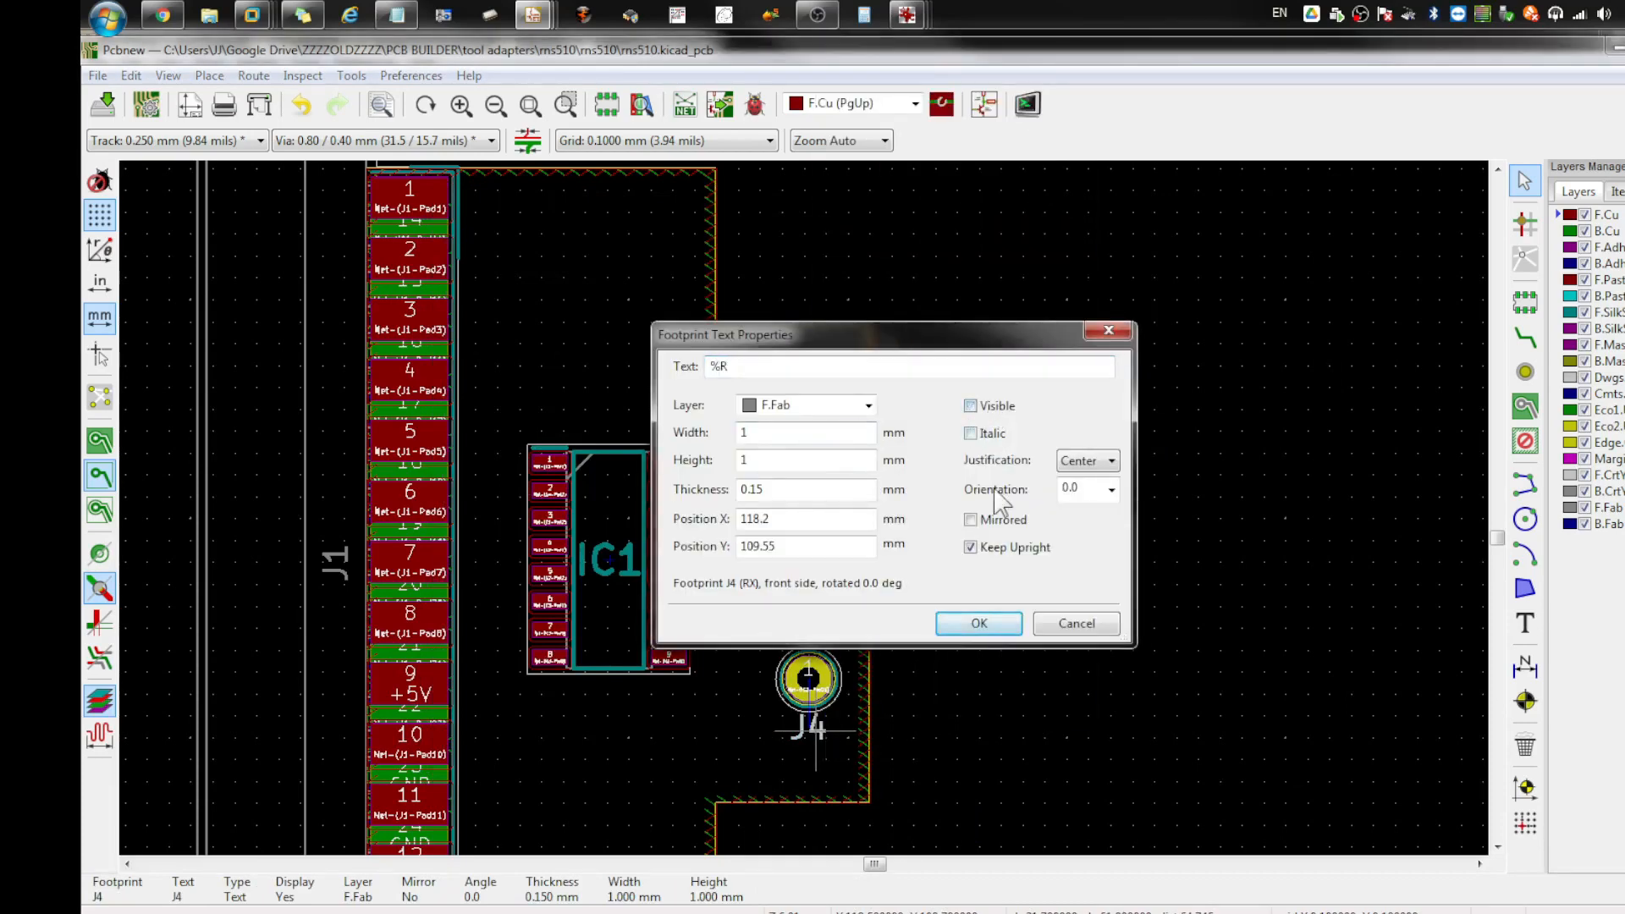
pyautogui.click(979, 625)
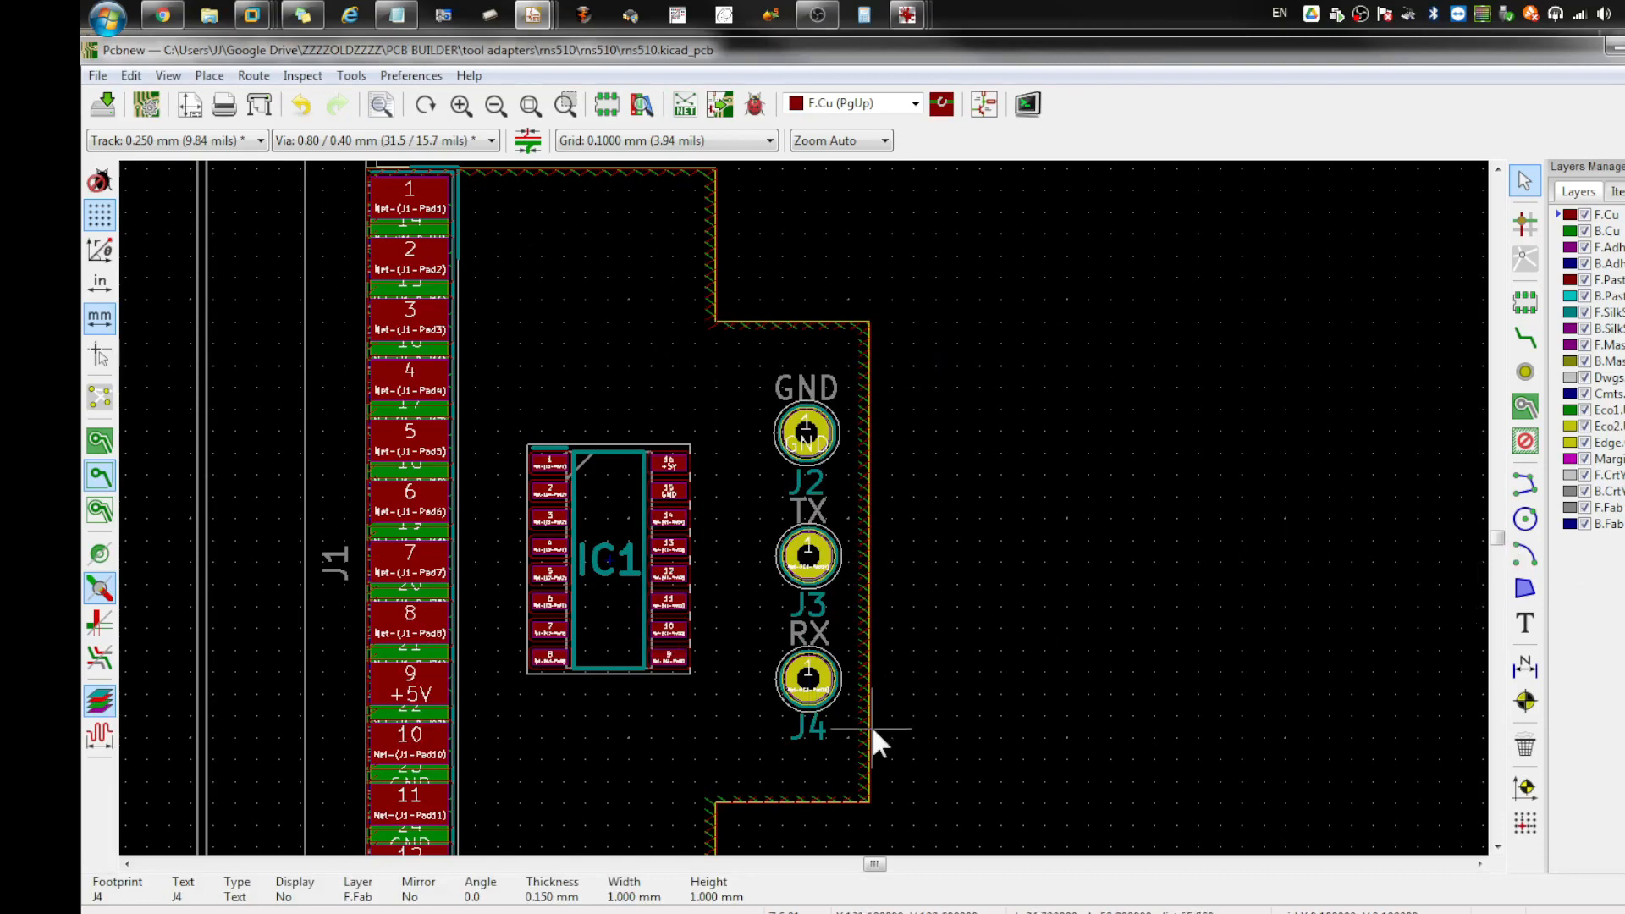
# Step: Hide the F.Fab layer and, in J4's footprint properties, put the RX value on F.SilkS and the reference, made invisible, on F.Fab
pyautogui.click(1584, 508)
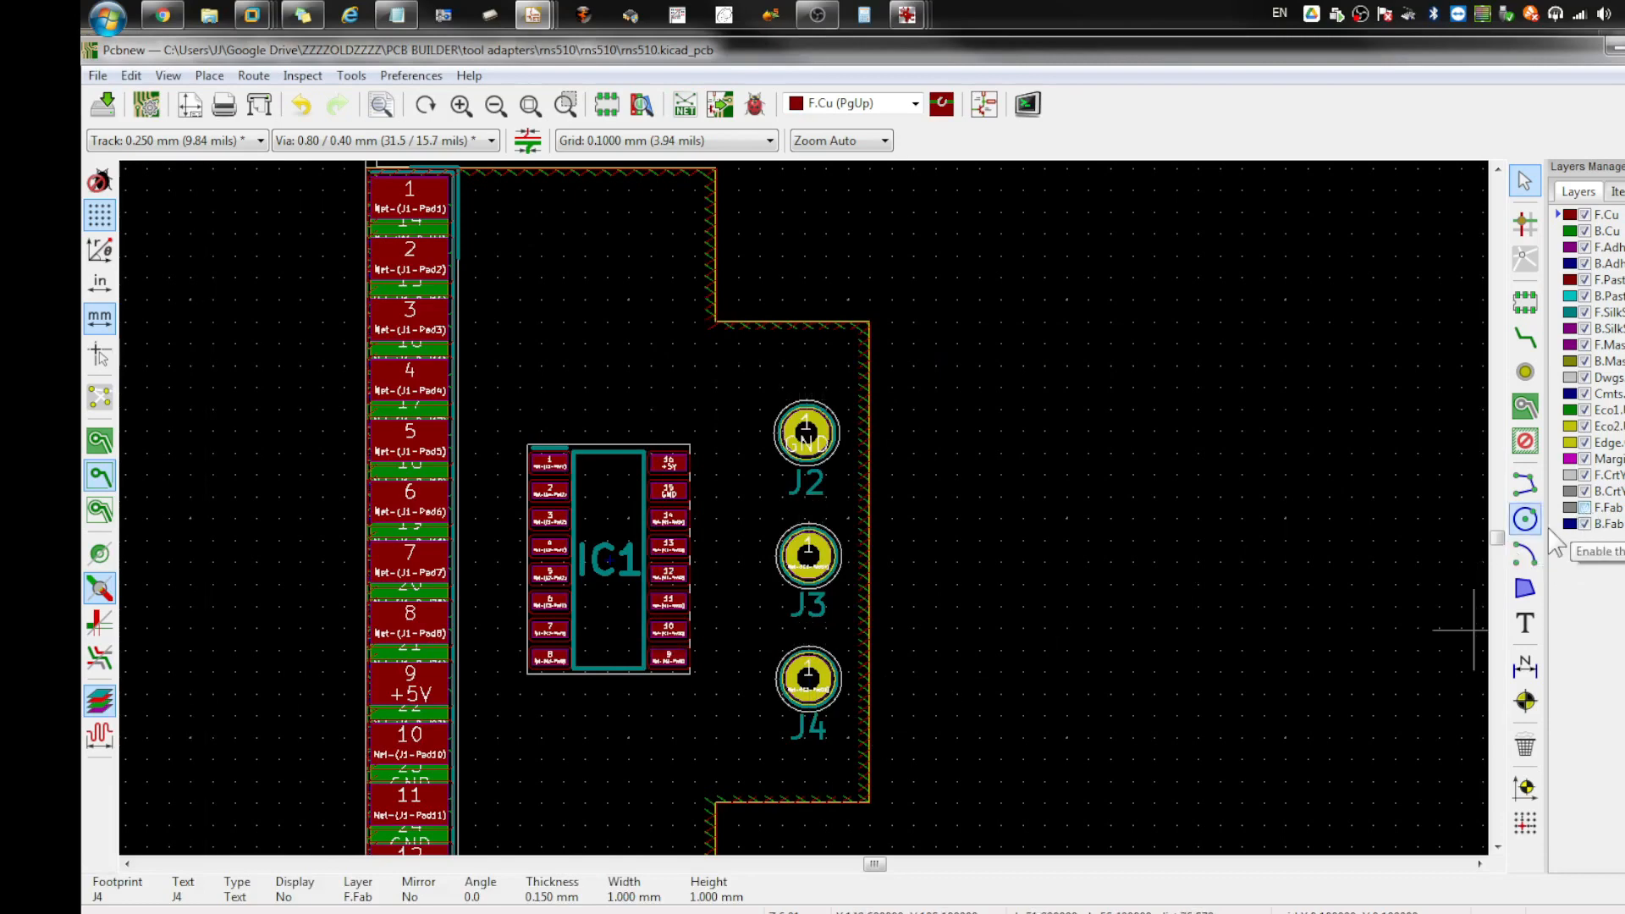
pyautogui.click(974, 616)
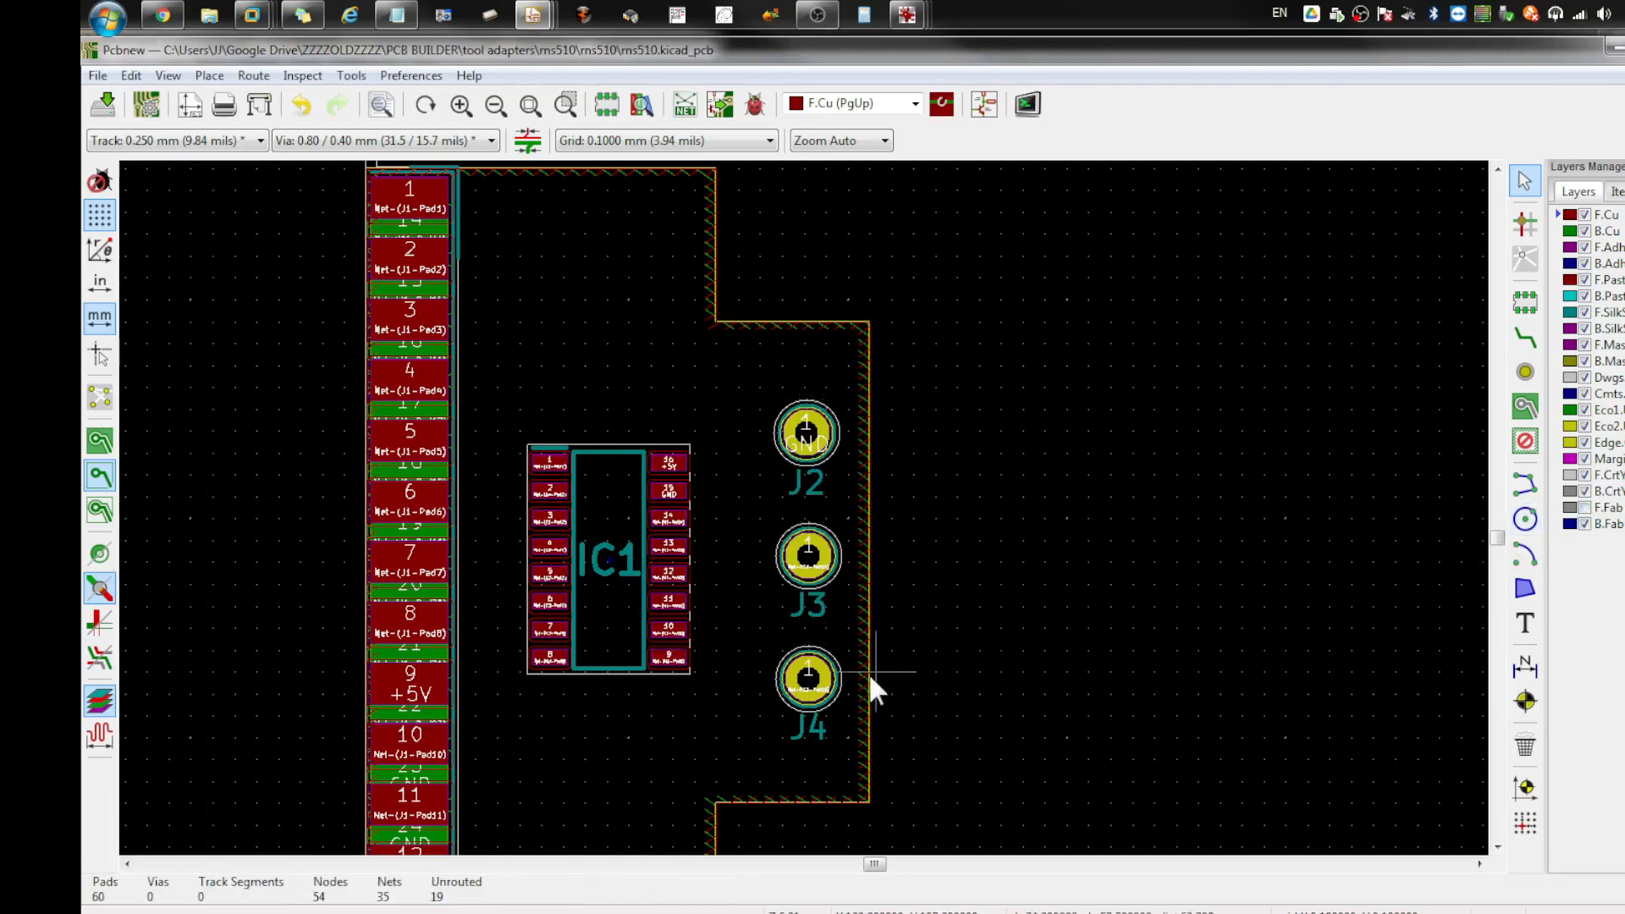
pyautogui.doubleClick(822, 706)
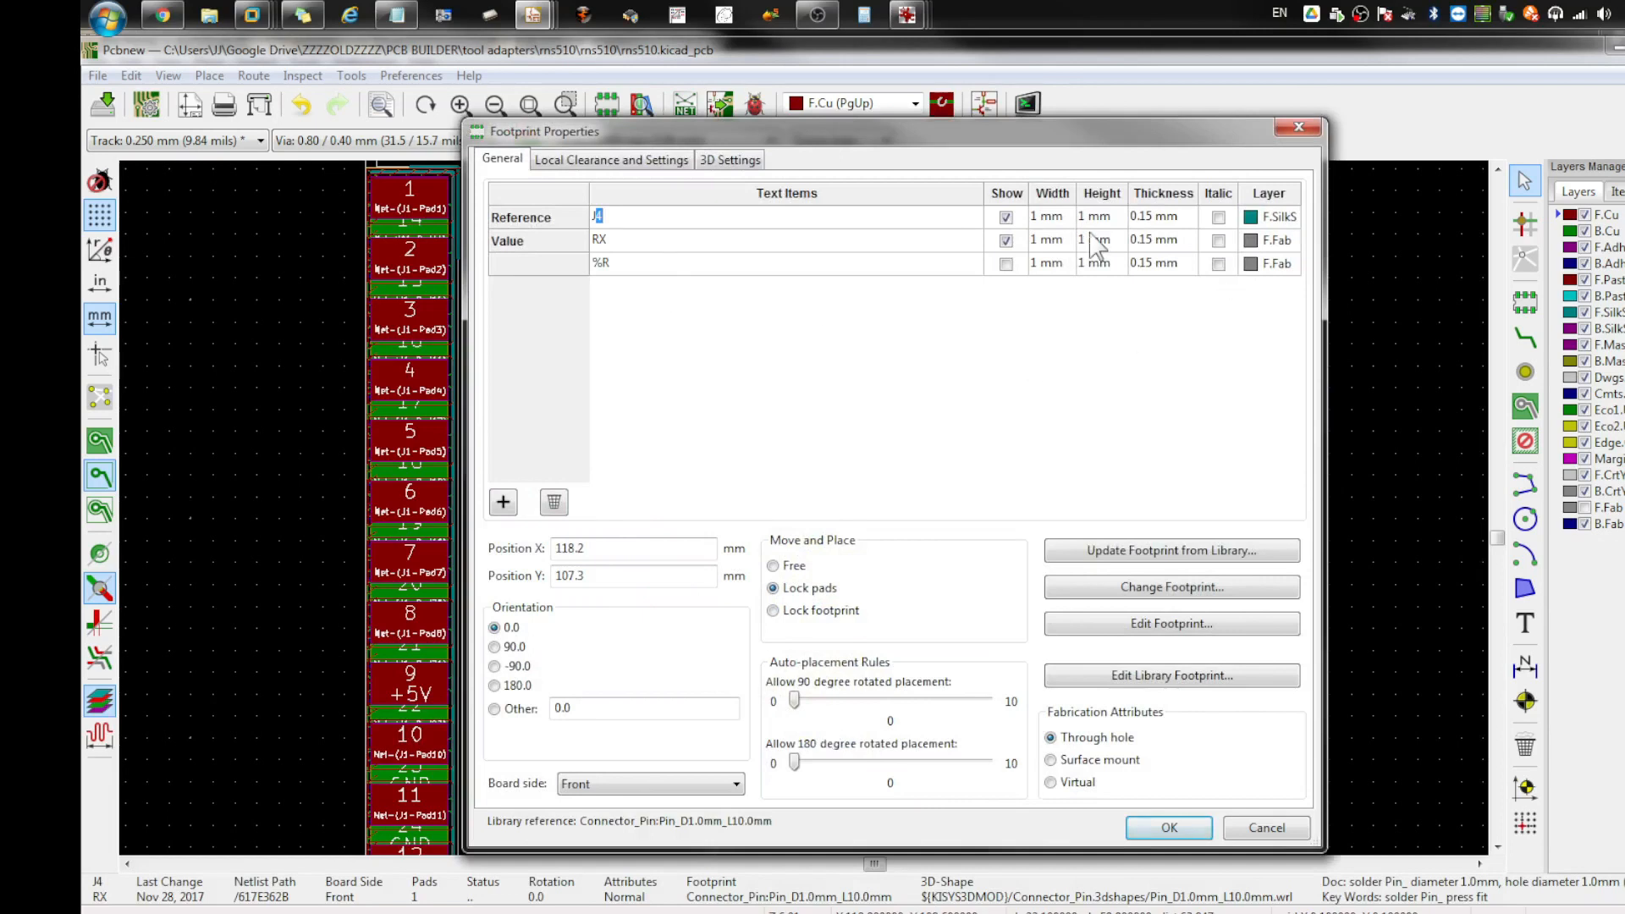
pyautogui.click(1005, 240)
pyautogui.click(1270, 240)
pyautogui.click(1289, 240)
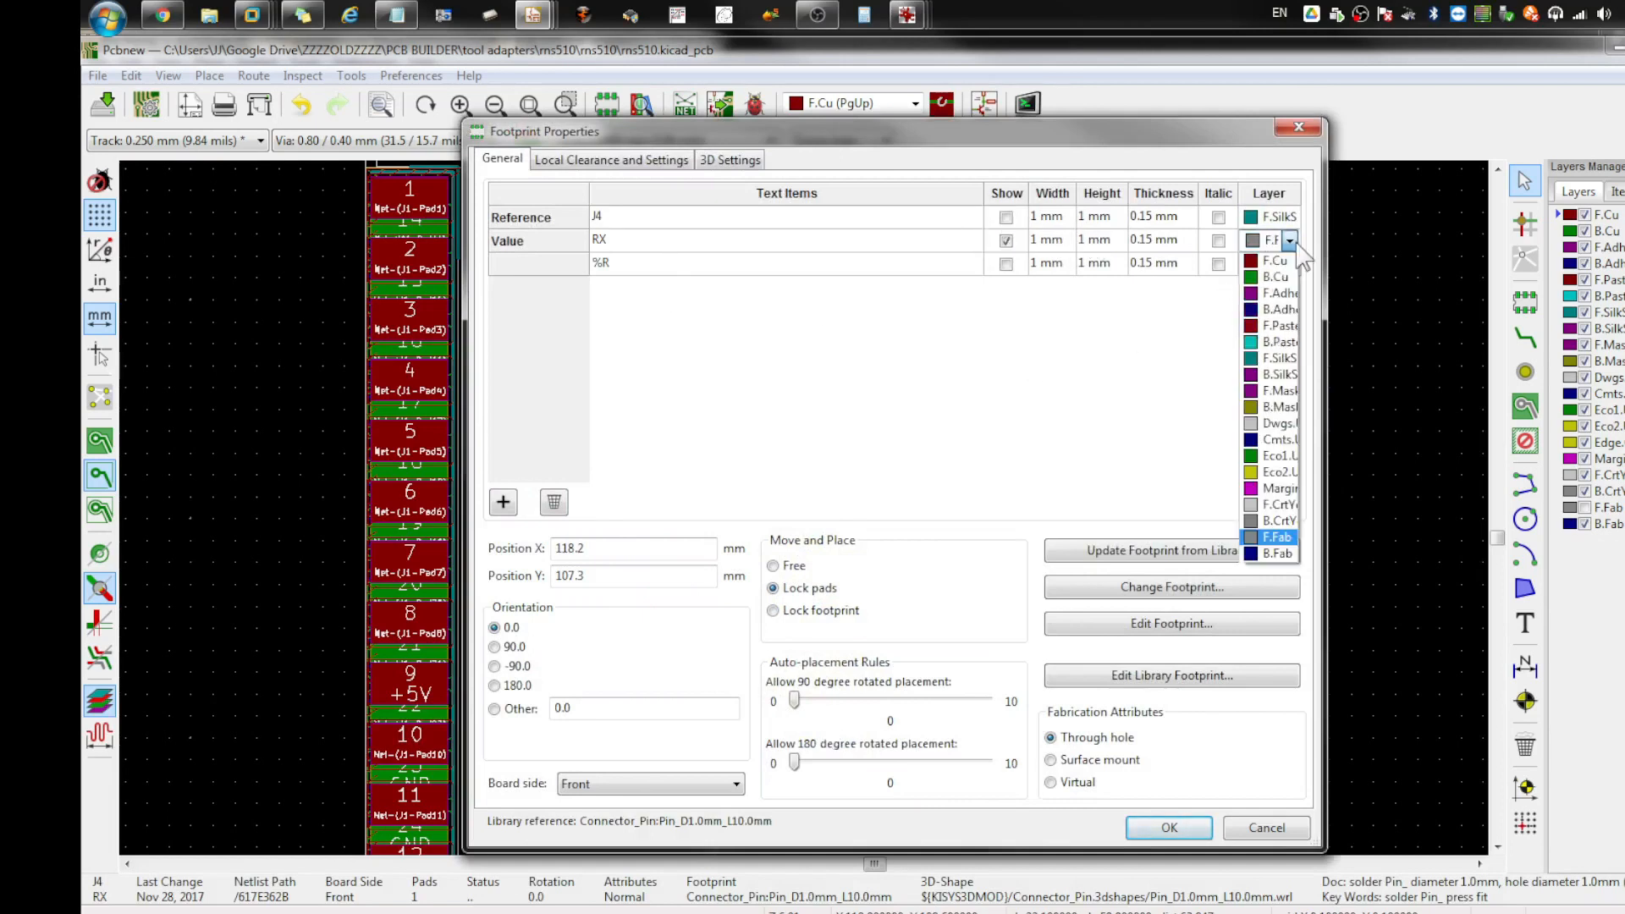
pyautogui.click(1270, 217)
pyautogui.click(1269, 217)
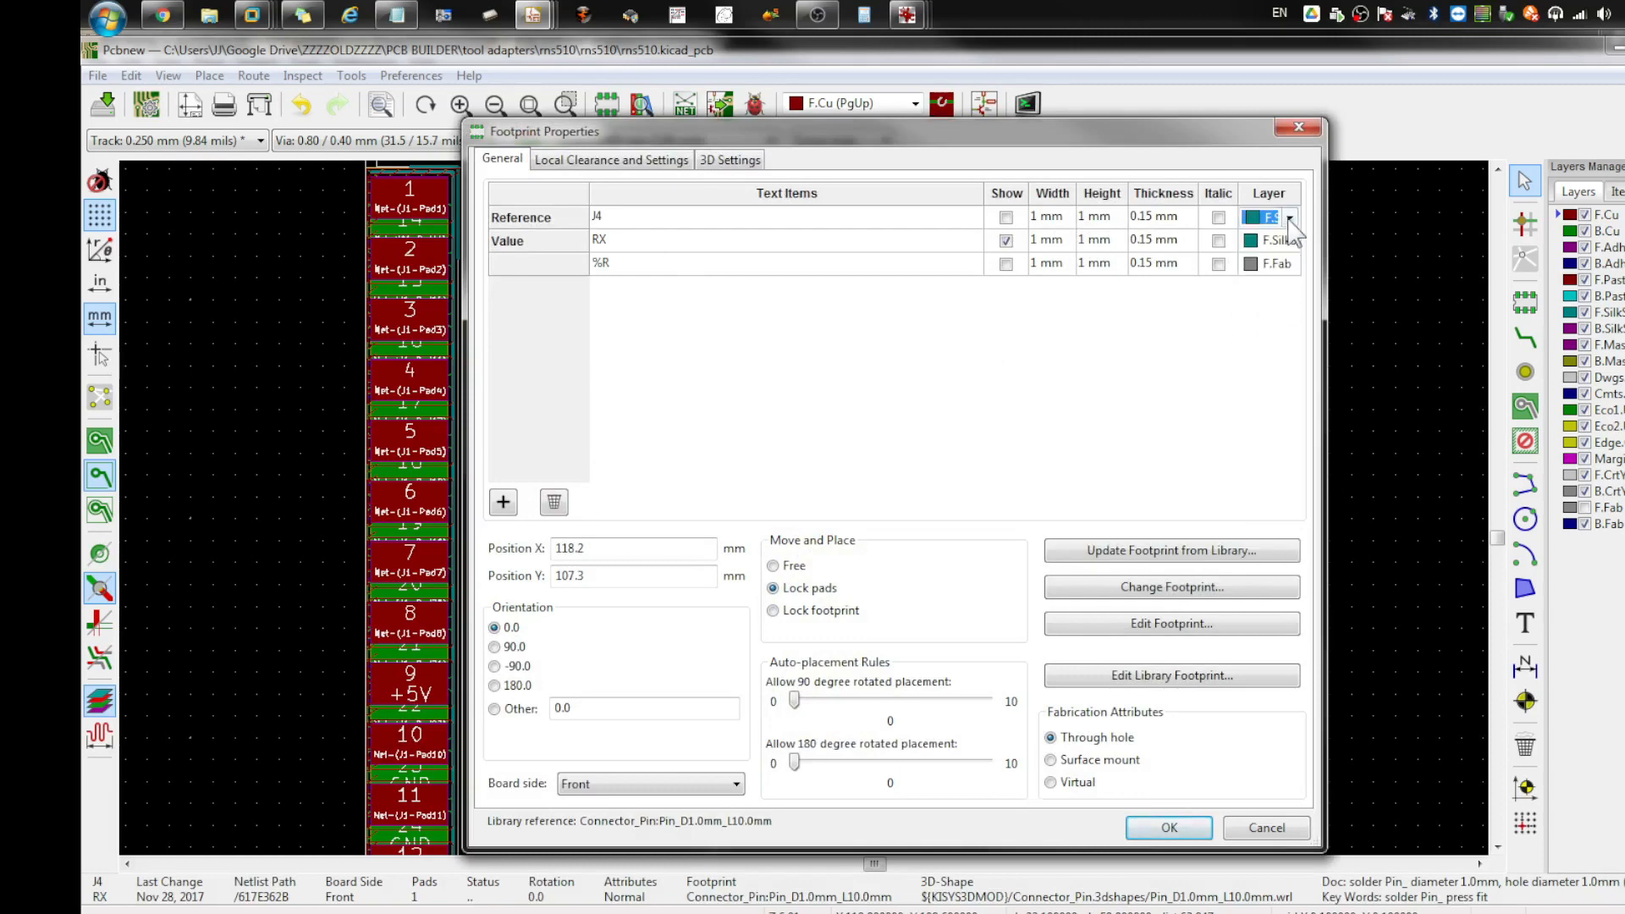
pyautogui.click(1290, 216)
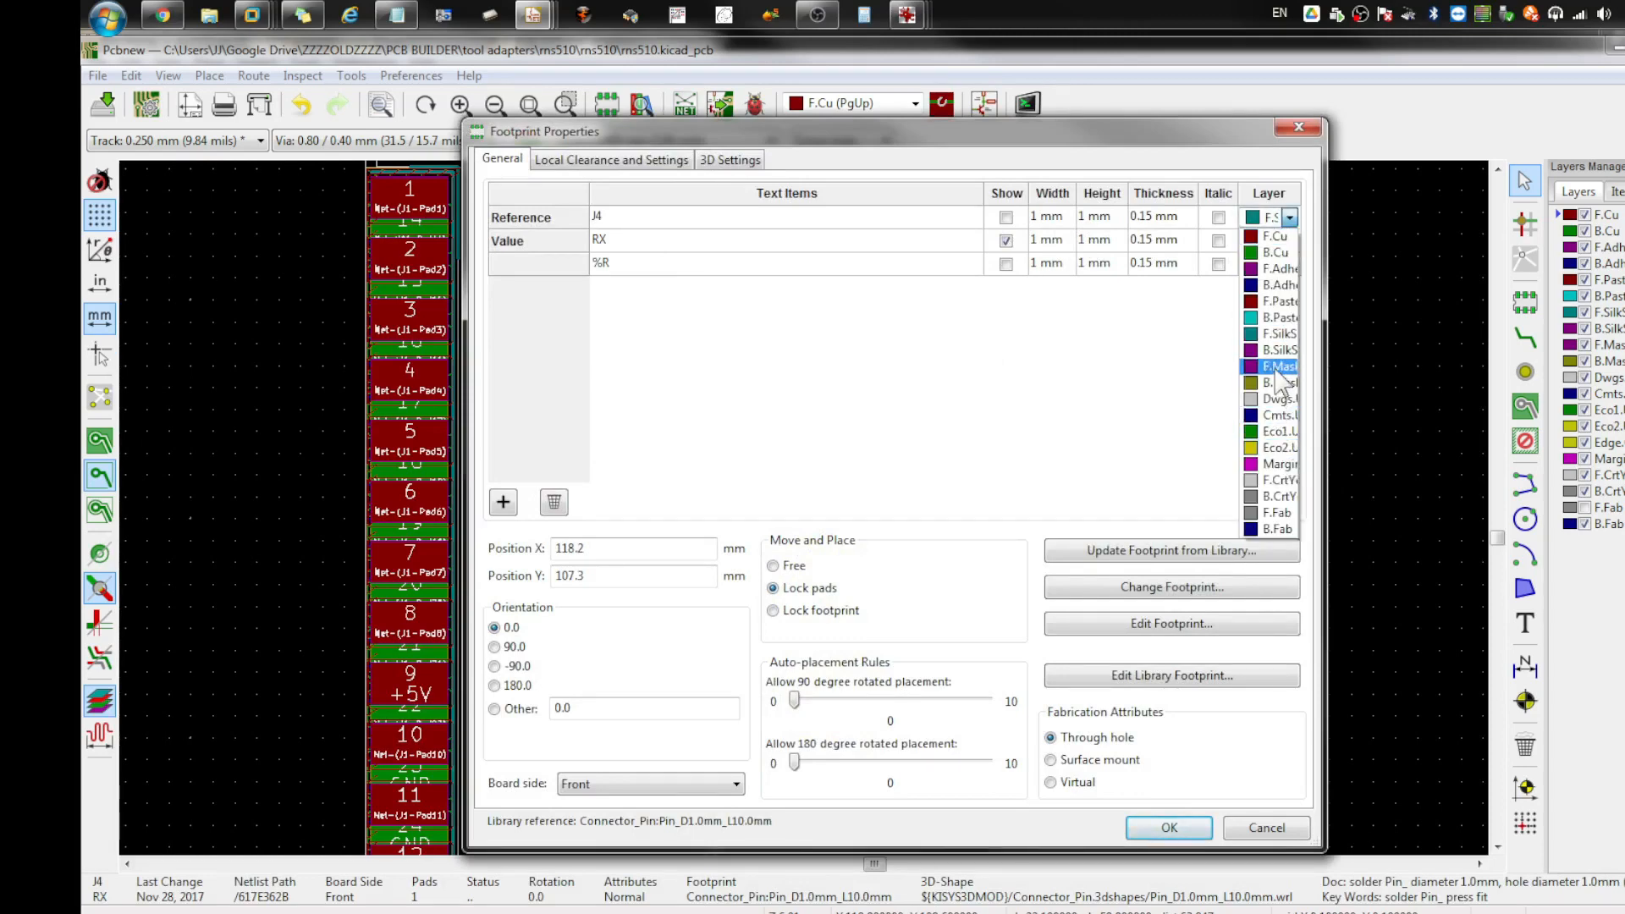
pyautogui.click(1276, 512)
pyautogui.click(1164, 831)
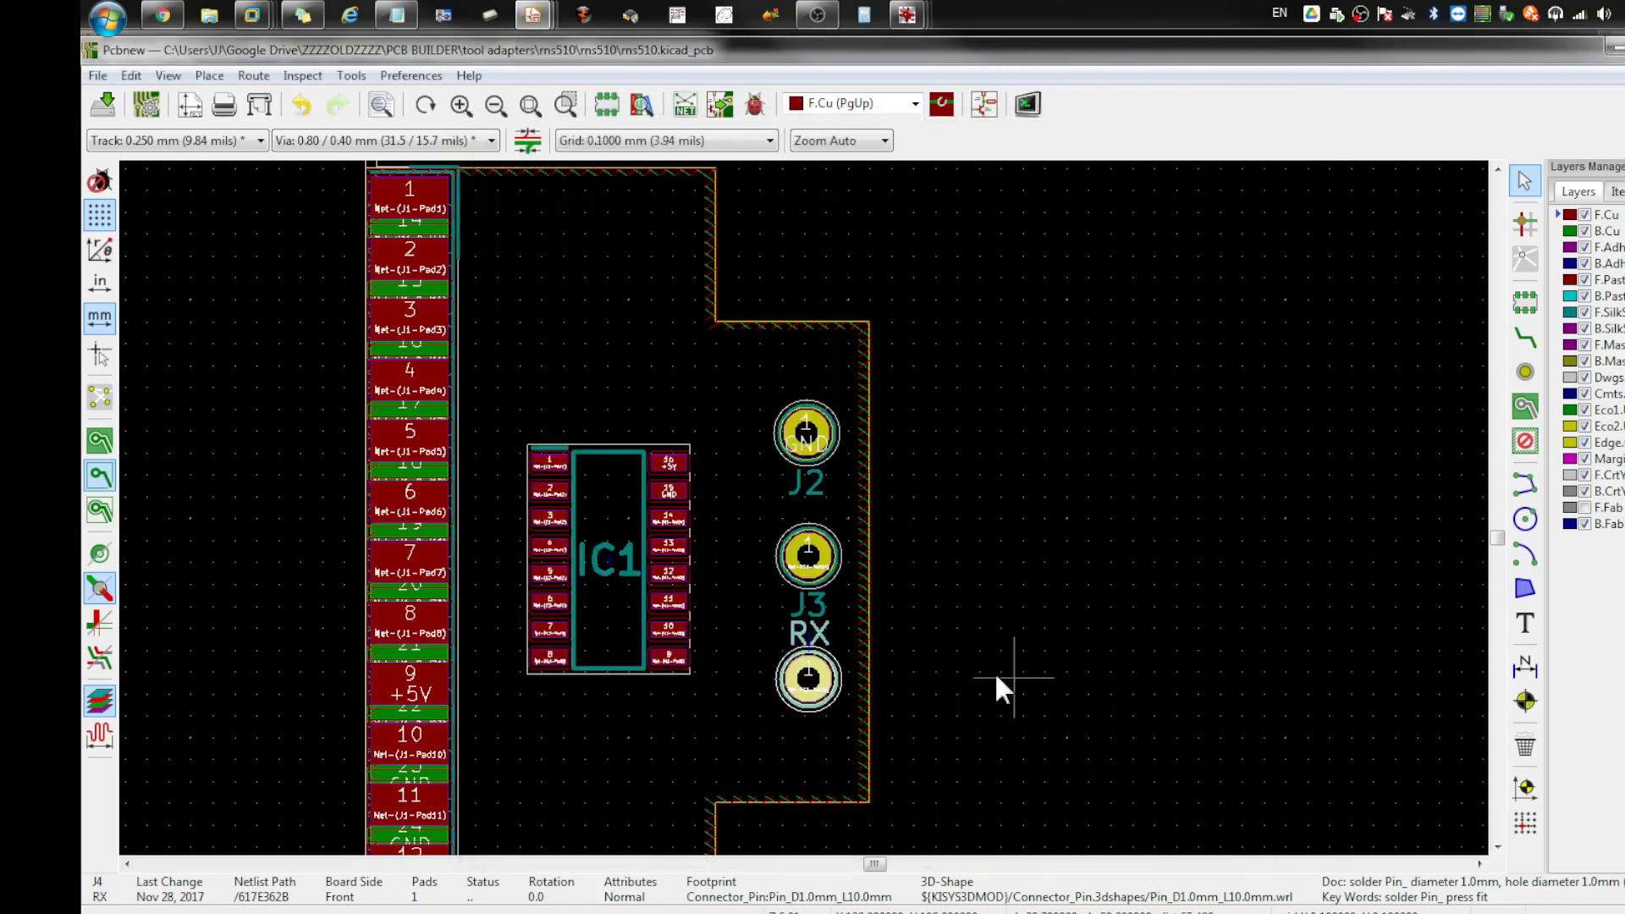
pyautogui.click(996, 677)
# Step: Make J3's silkscreen reference text invisible and assign it to the F.Fab layer
pyautogui.doubleClick(821, 599)
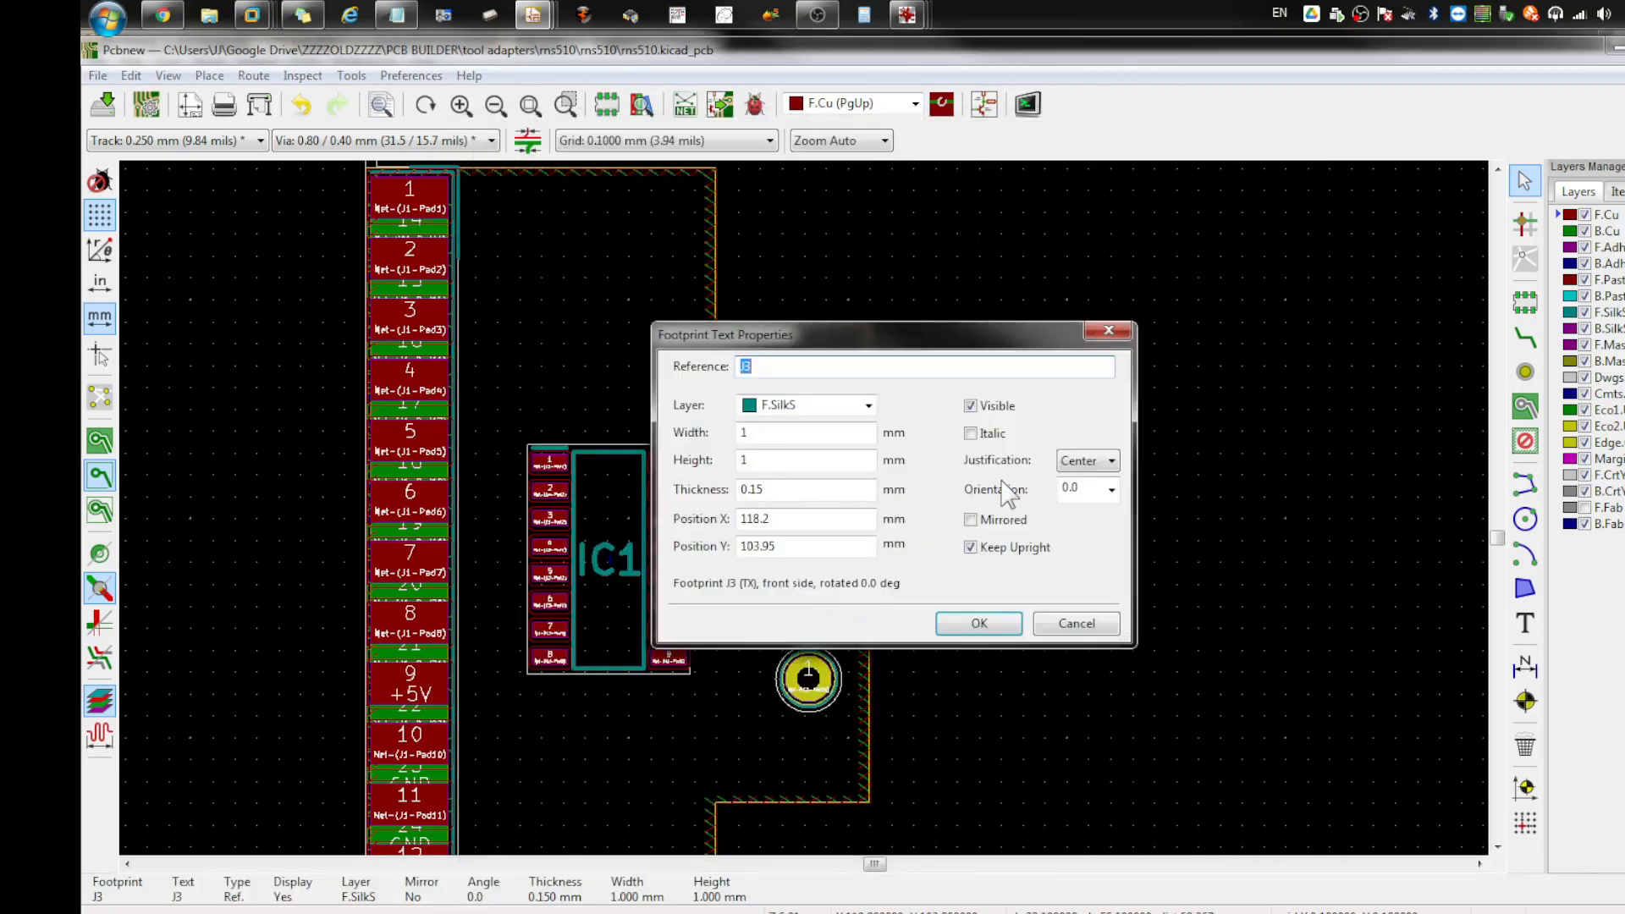
pyautogui.click(971, 406)
pyautogui.click(868, 406)
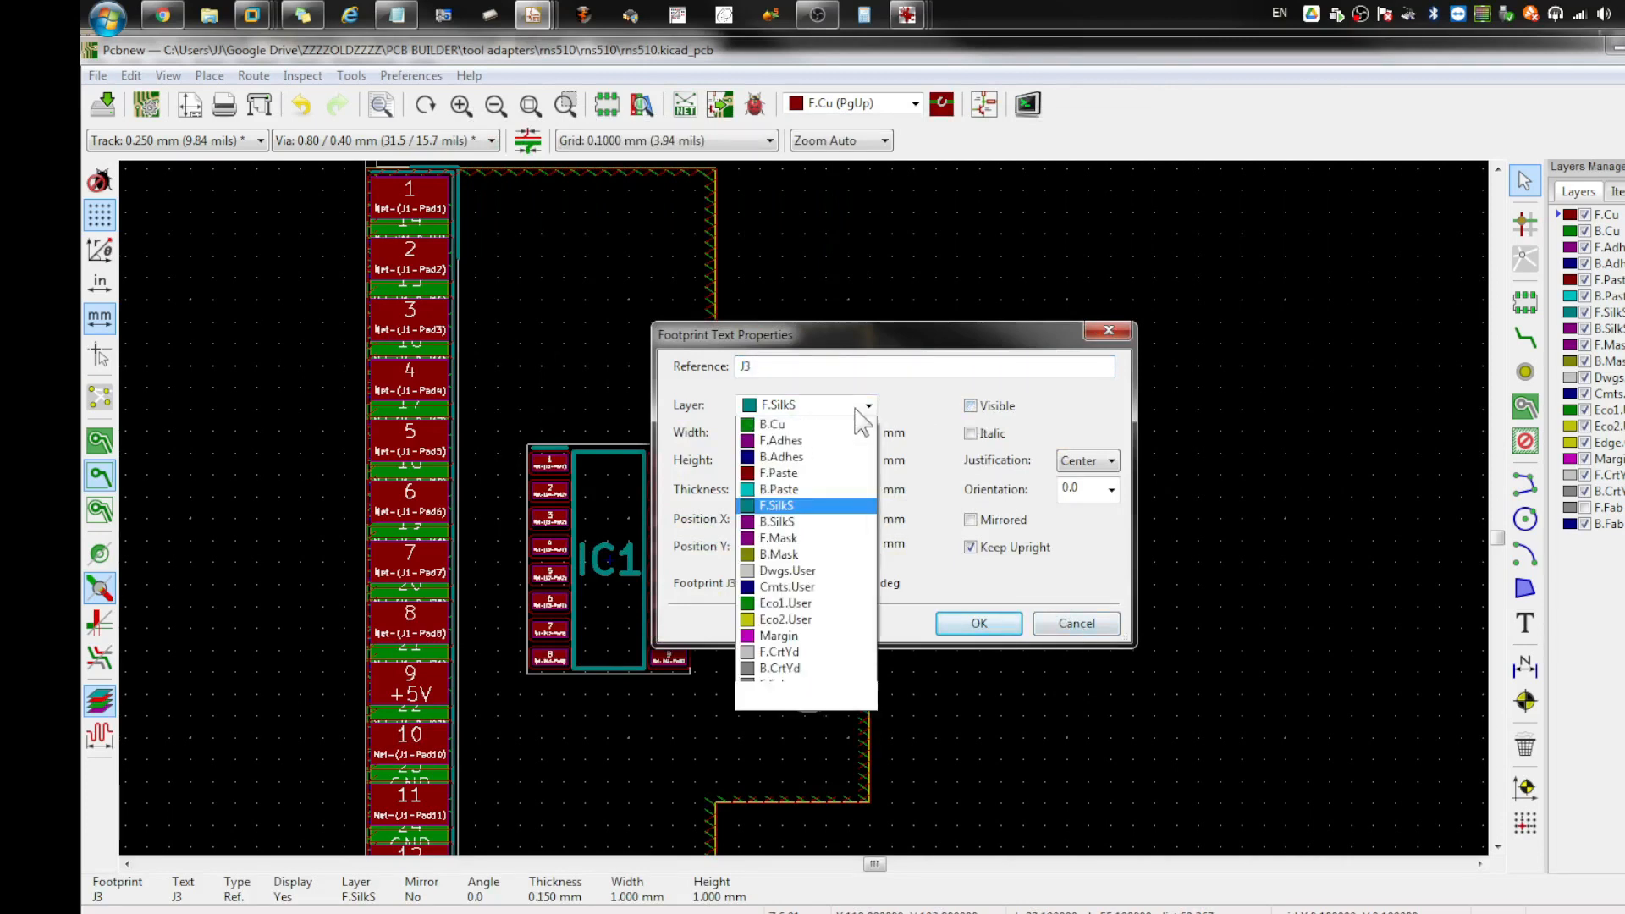
pyautogui.click(828, 702)
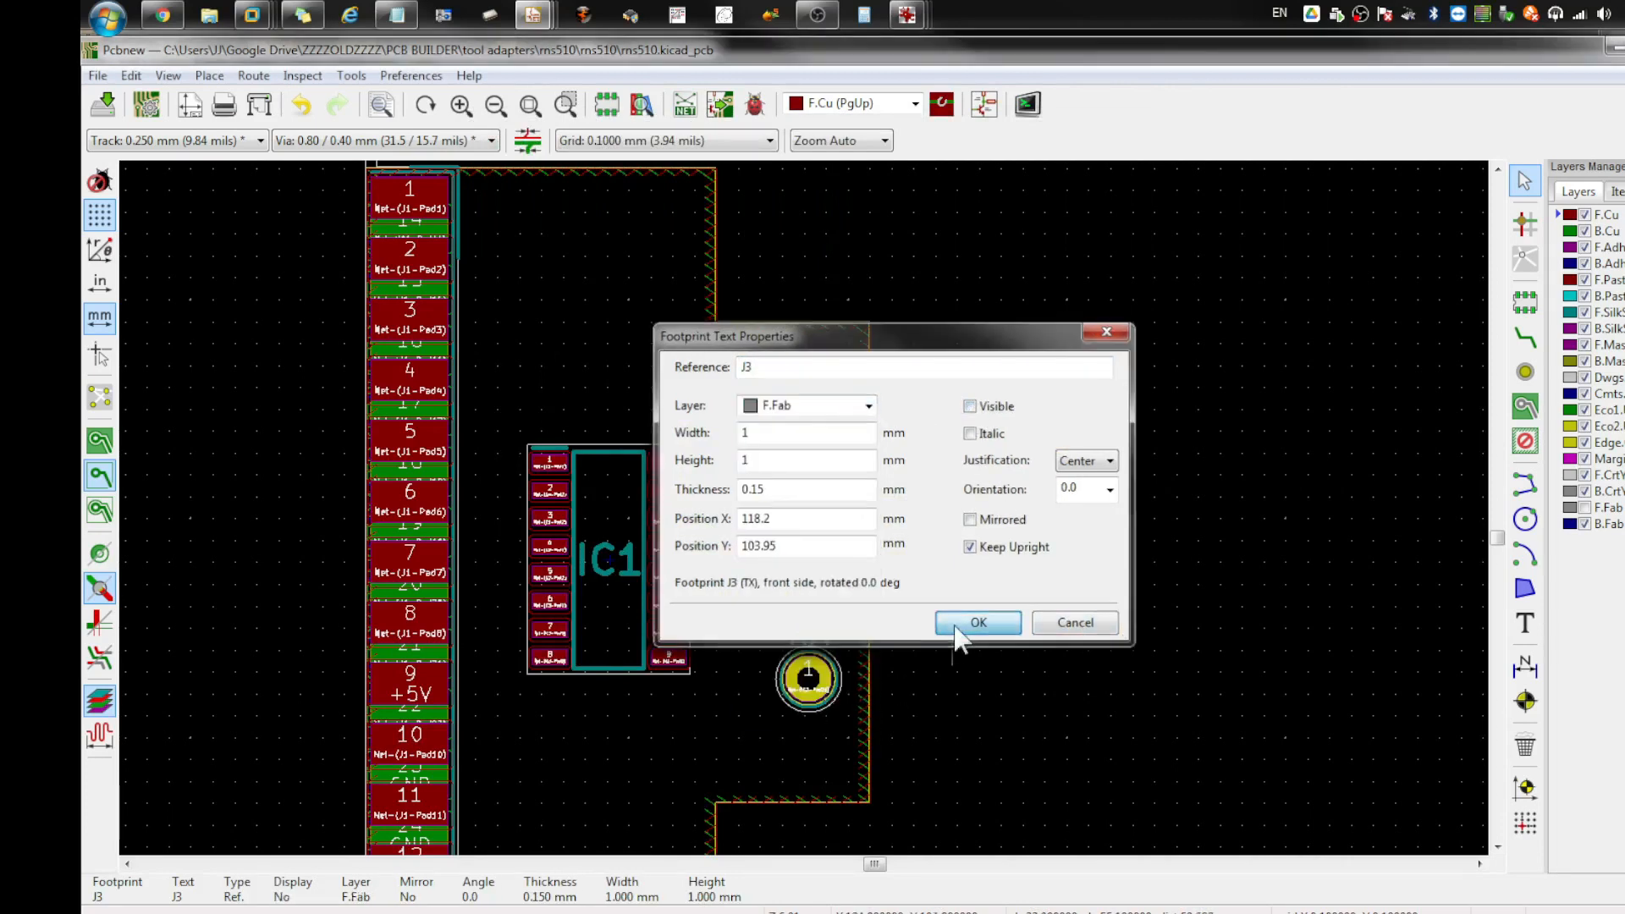
pyautogui.click(979, 623)
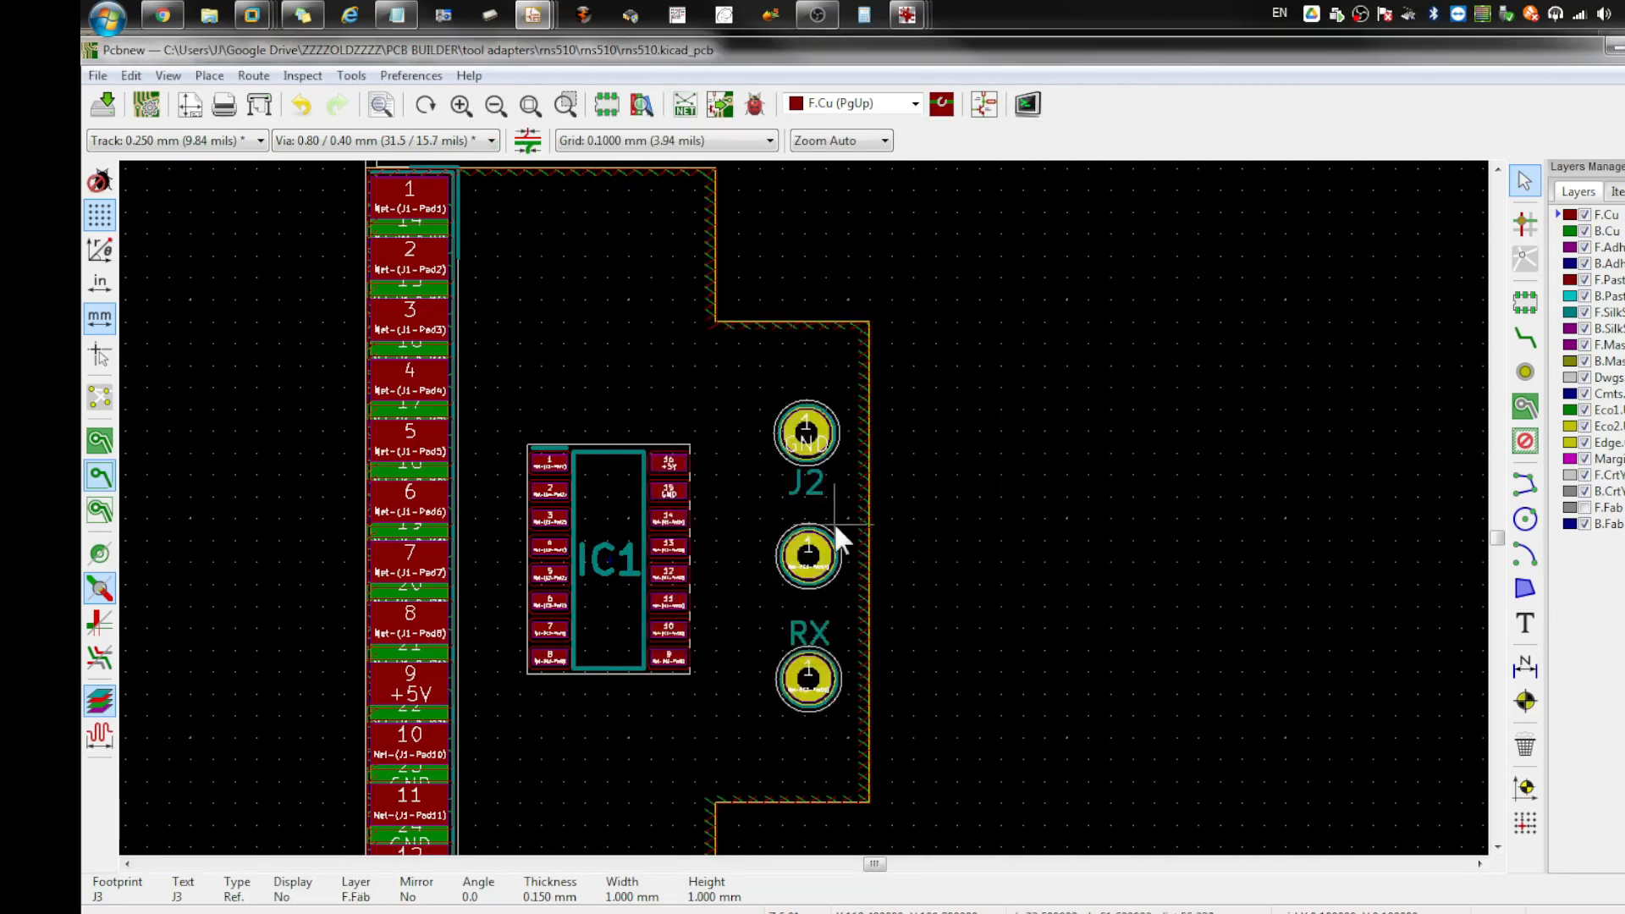
# Step: Show the F.Fab layer again and assign J3's TX value text to the F.SilkS layer
pyautogui.click(1585, 508)
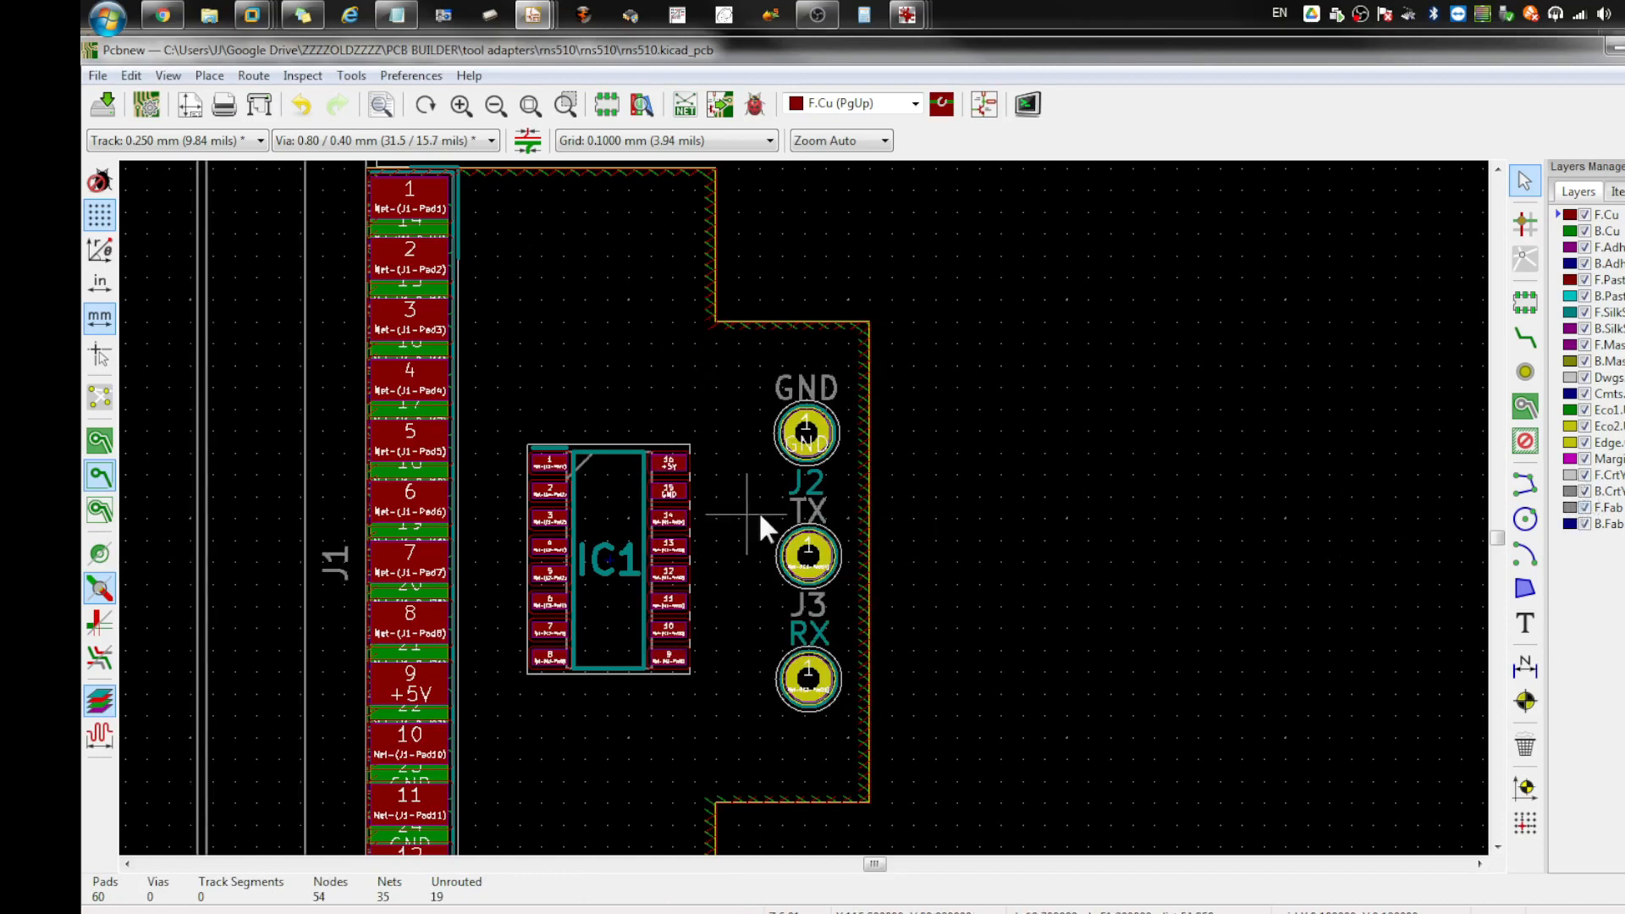
pyautogui.doubleClick(808, 512)
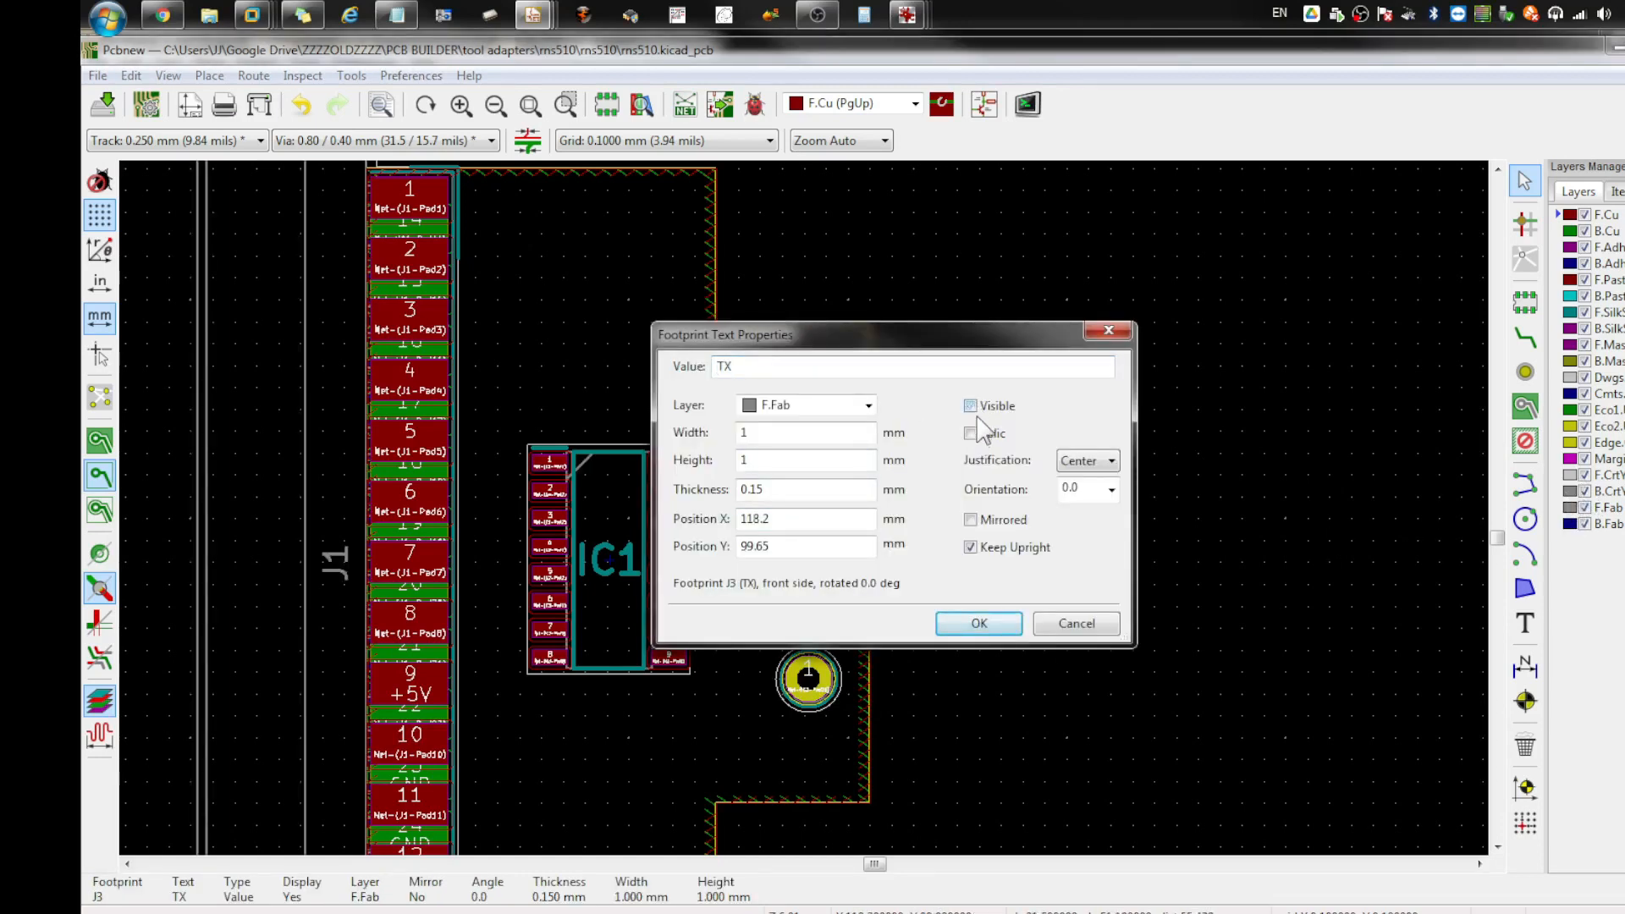
pyautogui.click(868, 406)
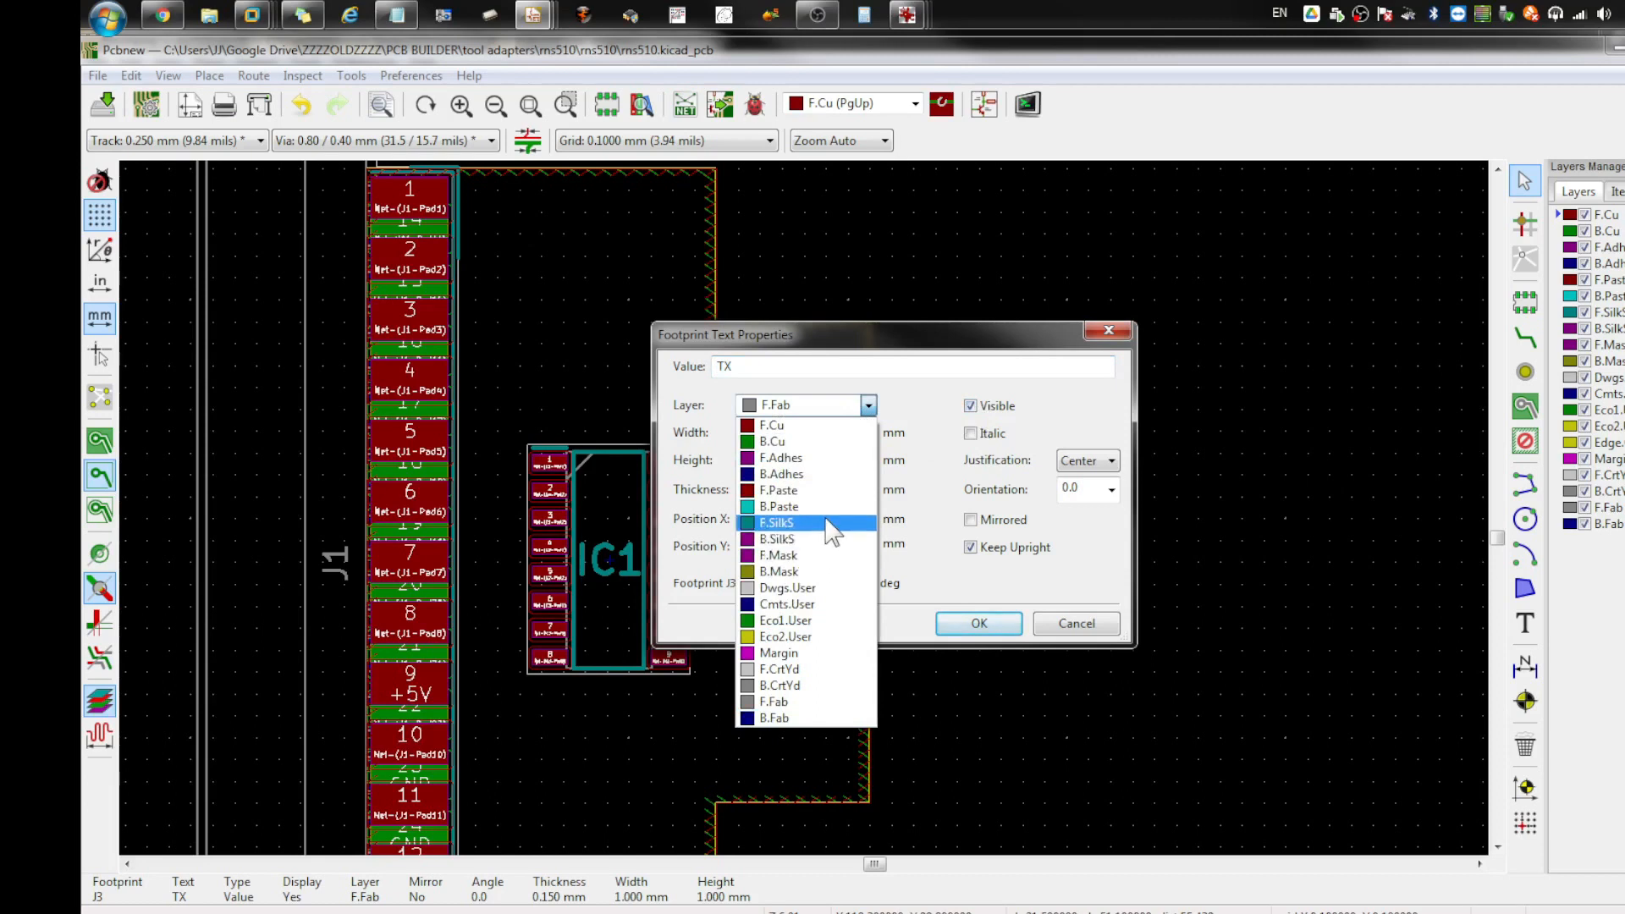
pyautogui.click(835, 523)
pyautogui.click(979, 623)
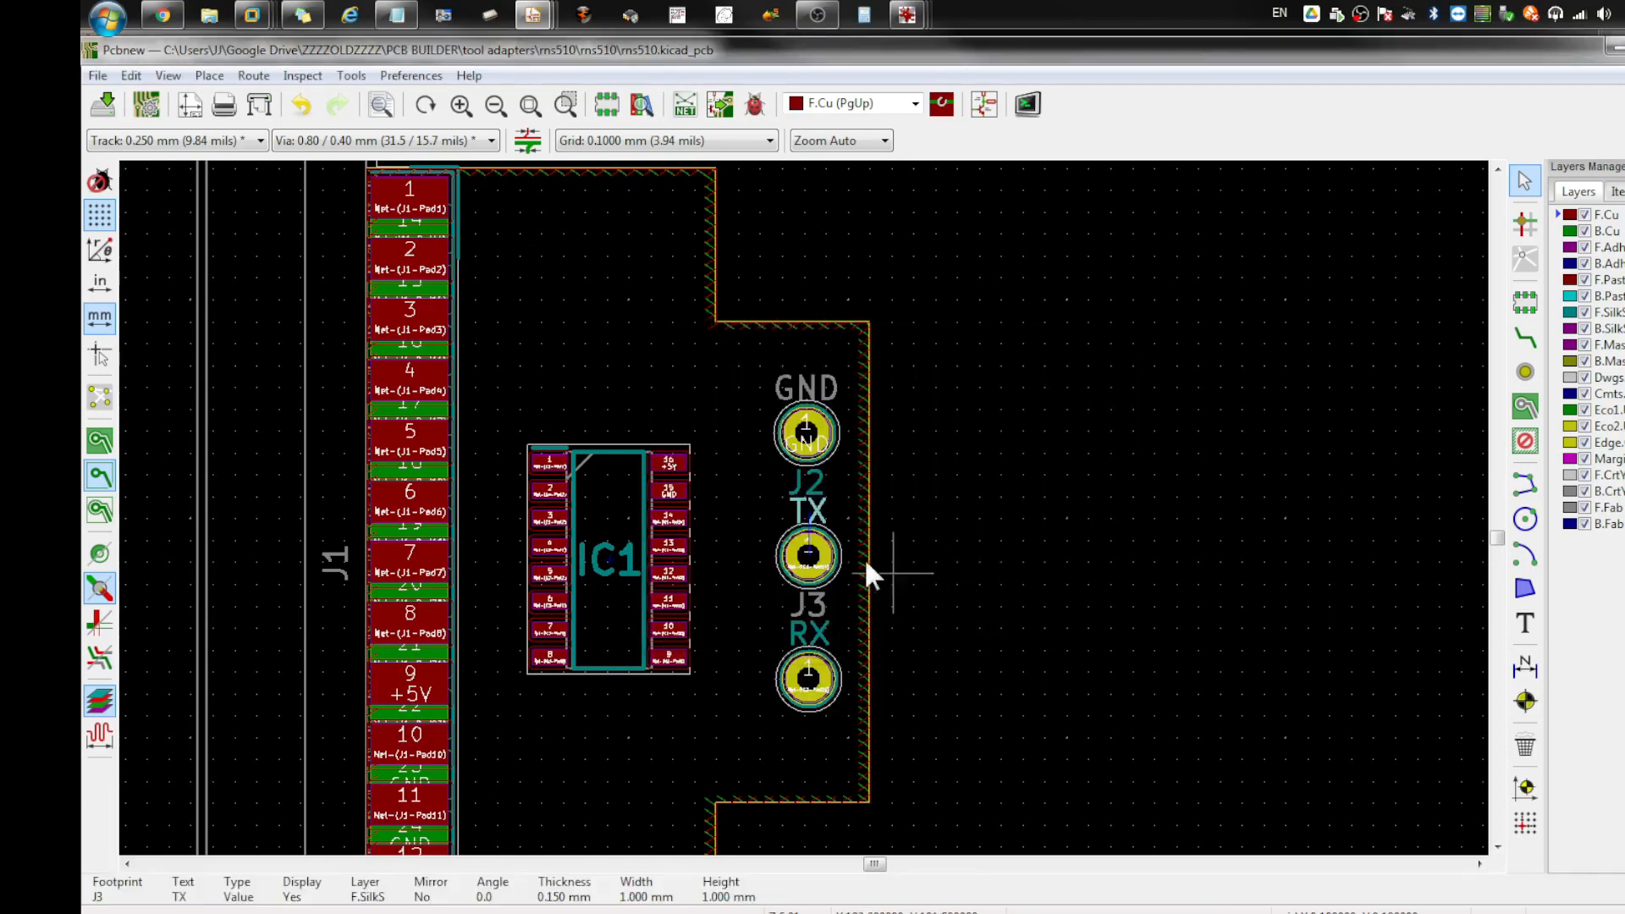
# Step: Assign J2's %R fabrication text to the F.SilkS layer and leave it set to visible
pyautogui.click(815, 473)
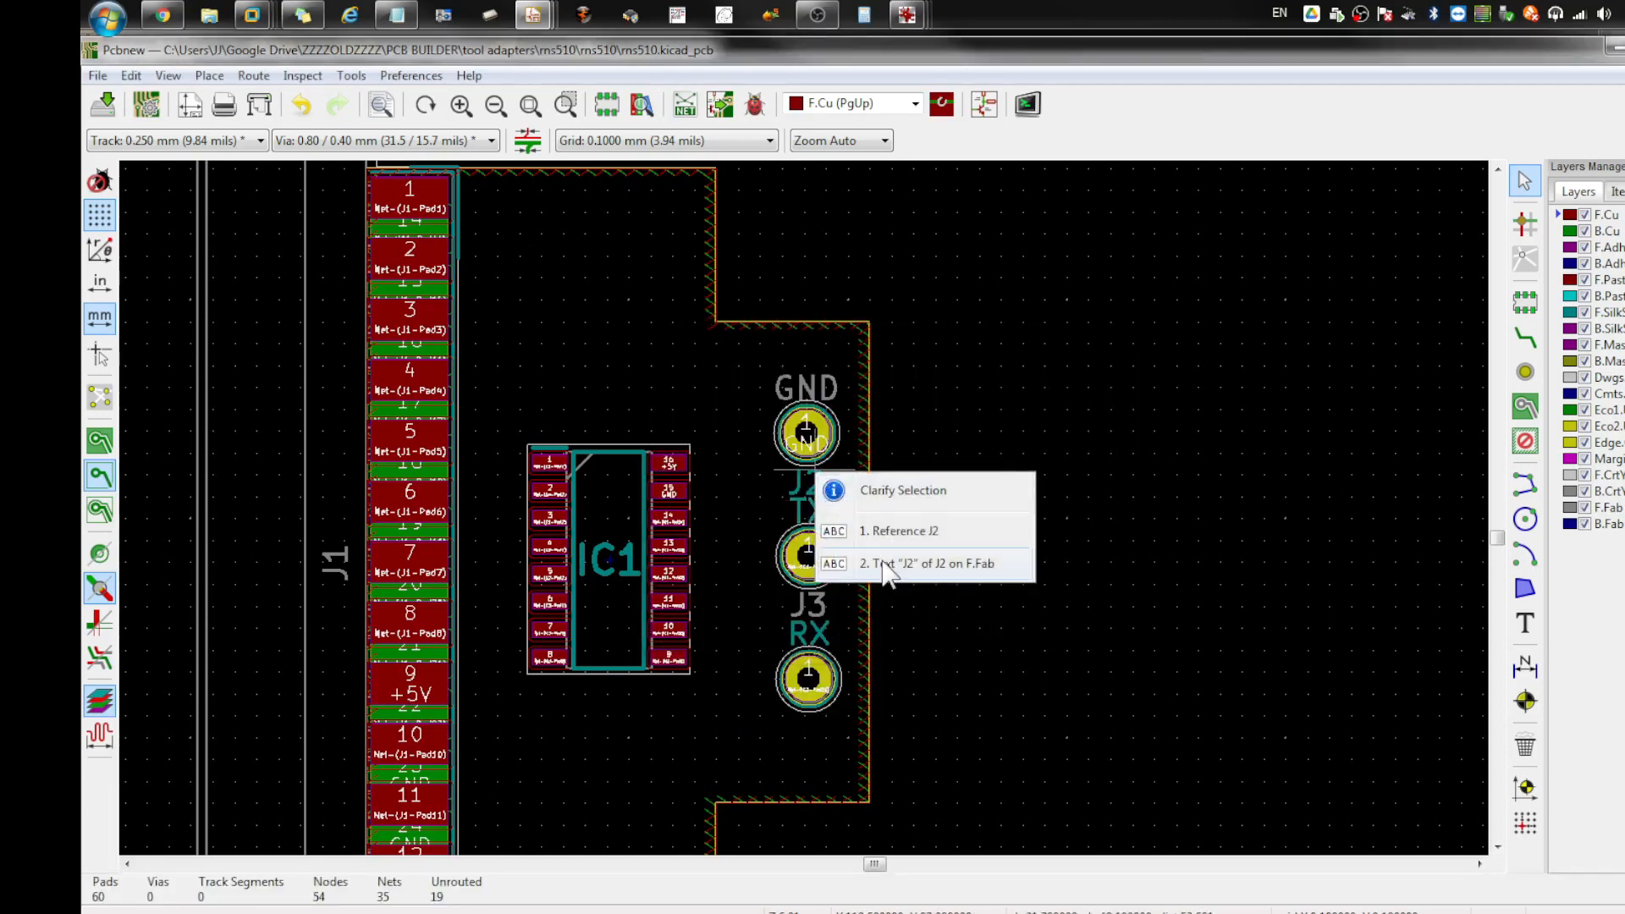
pyautogui.click(883, 564)
pyautogui.rightClick(804, 436)
pyautogui.click(858, 417)
pyautogui.click(971, 407)
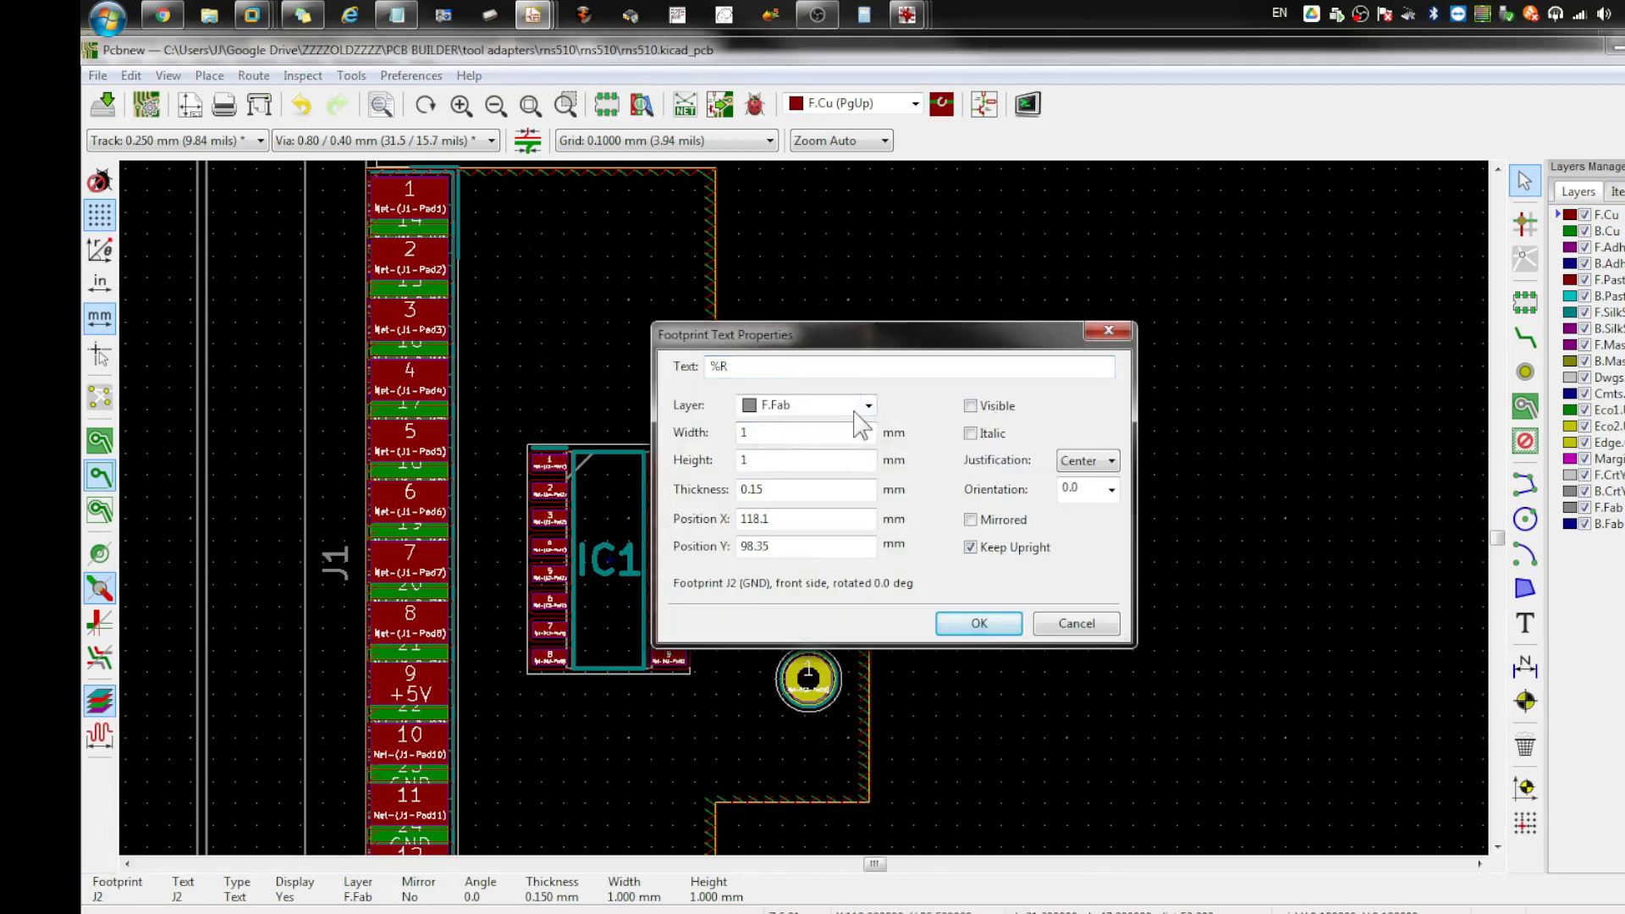
pyautogui.click(869, 405)
pyautogui.click(808, 519)
pyautogui.click(971, 406)
pyautogui.moveTo(861, 336); pyautogui.dragTo(1202, 269)
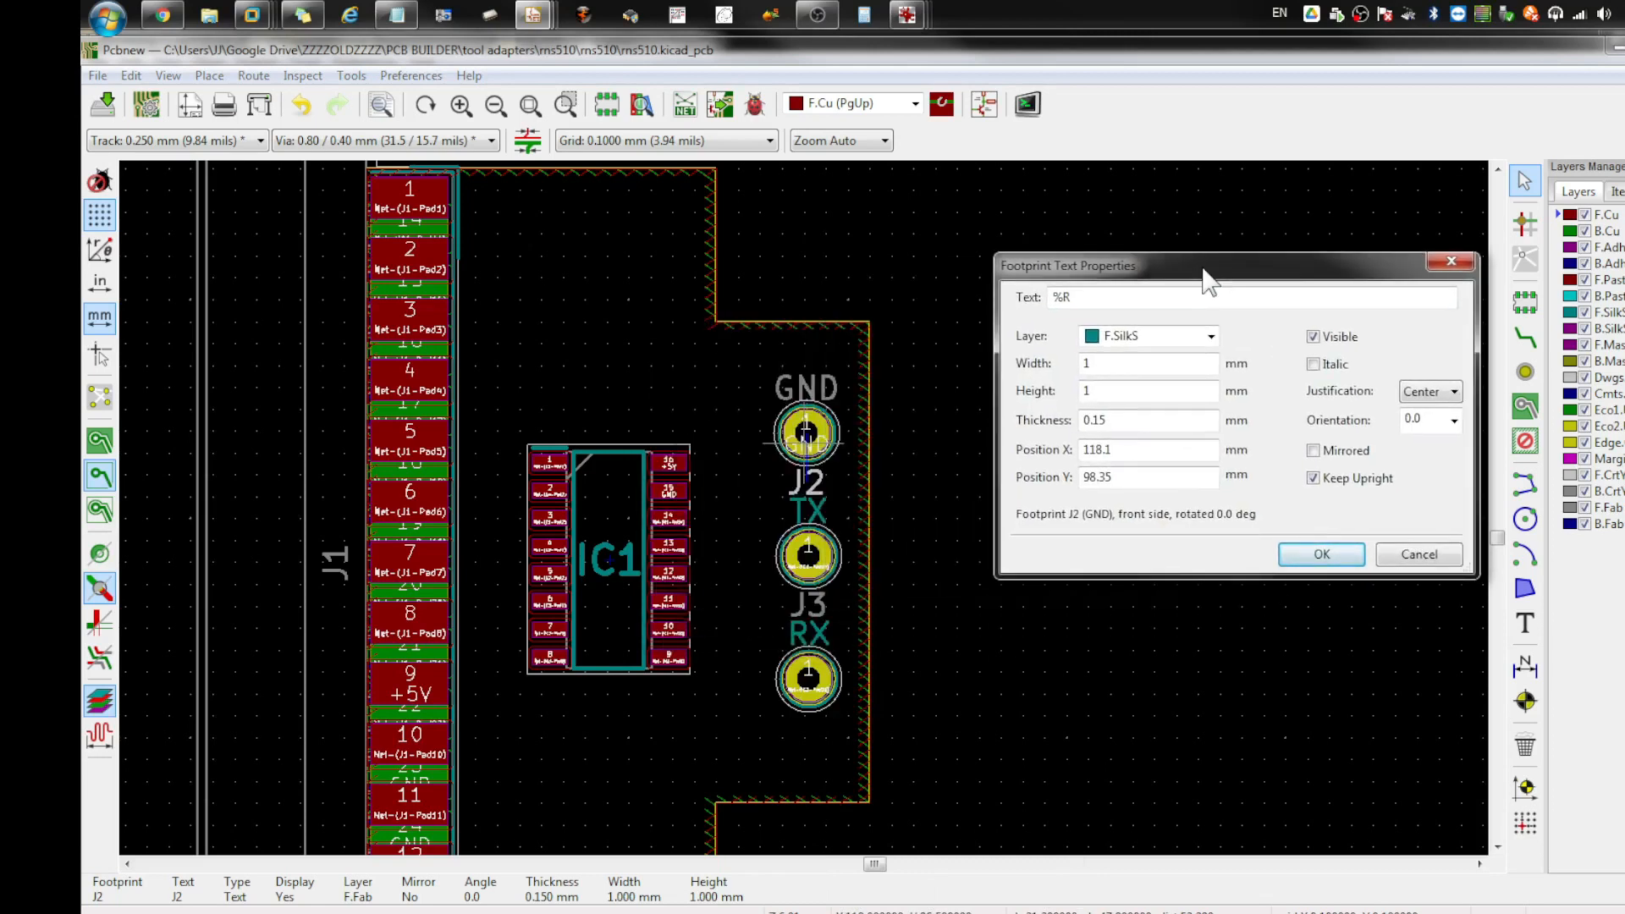
pyautogui.click(1322, 554)
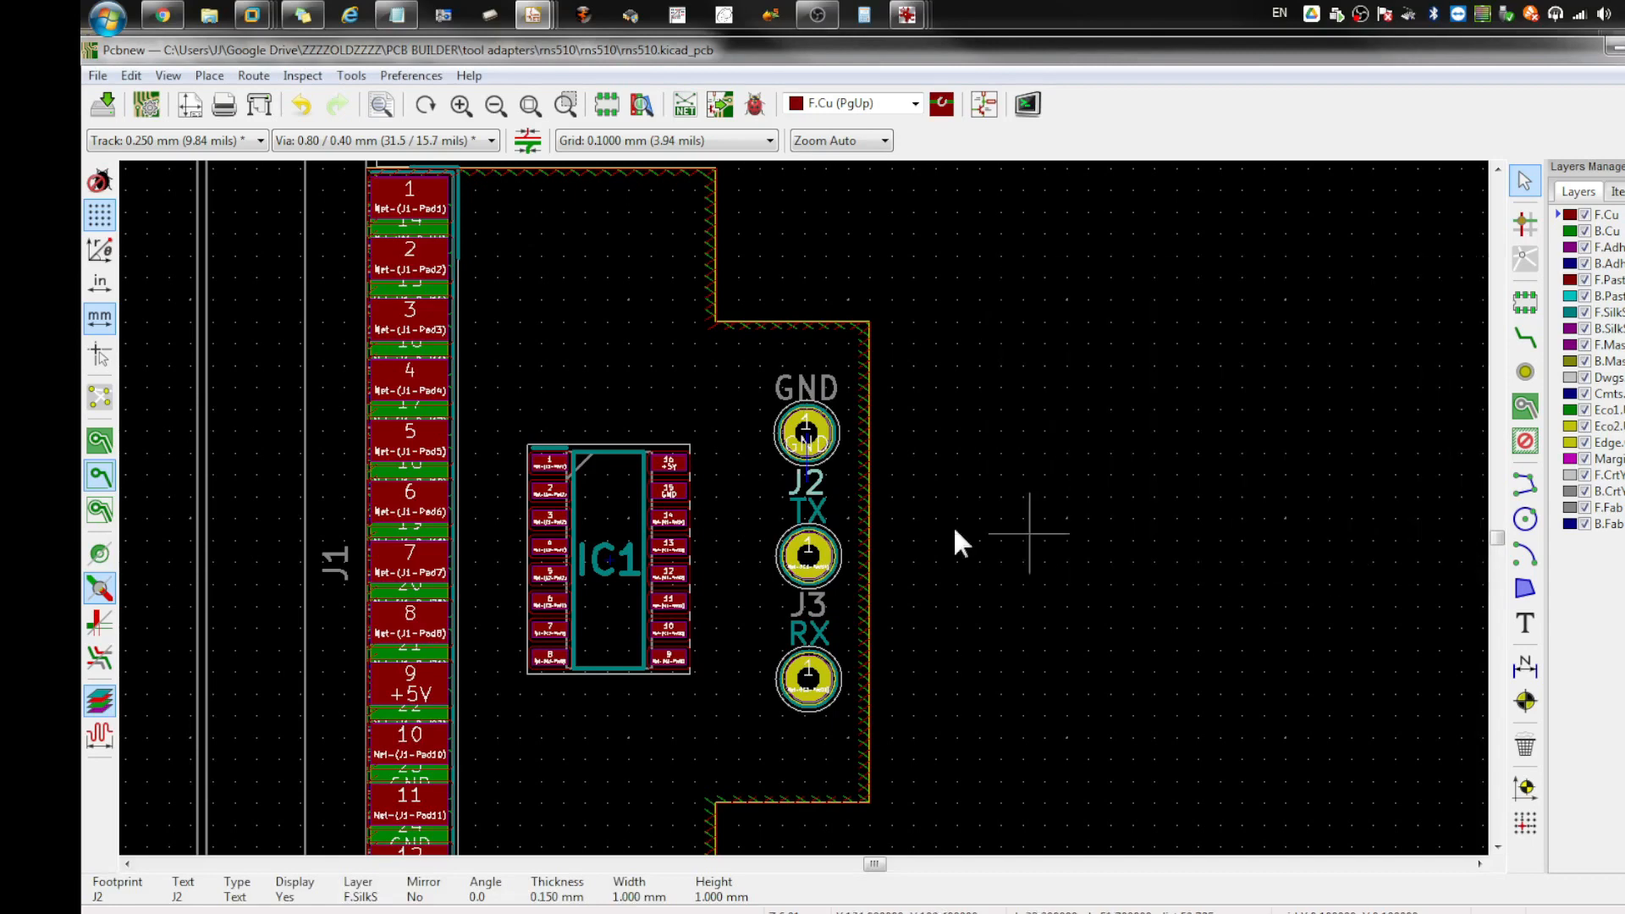
# Step: In J2's footprint properties, make the reference text invisible and assign it to the F.Fab layer
pyautogui.click(811, 485)
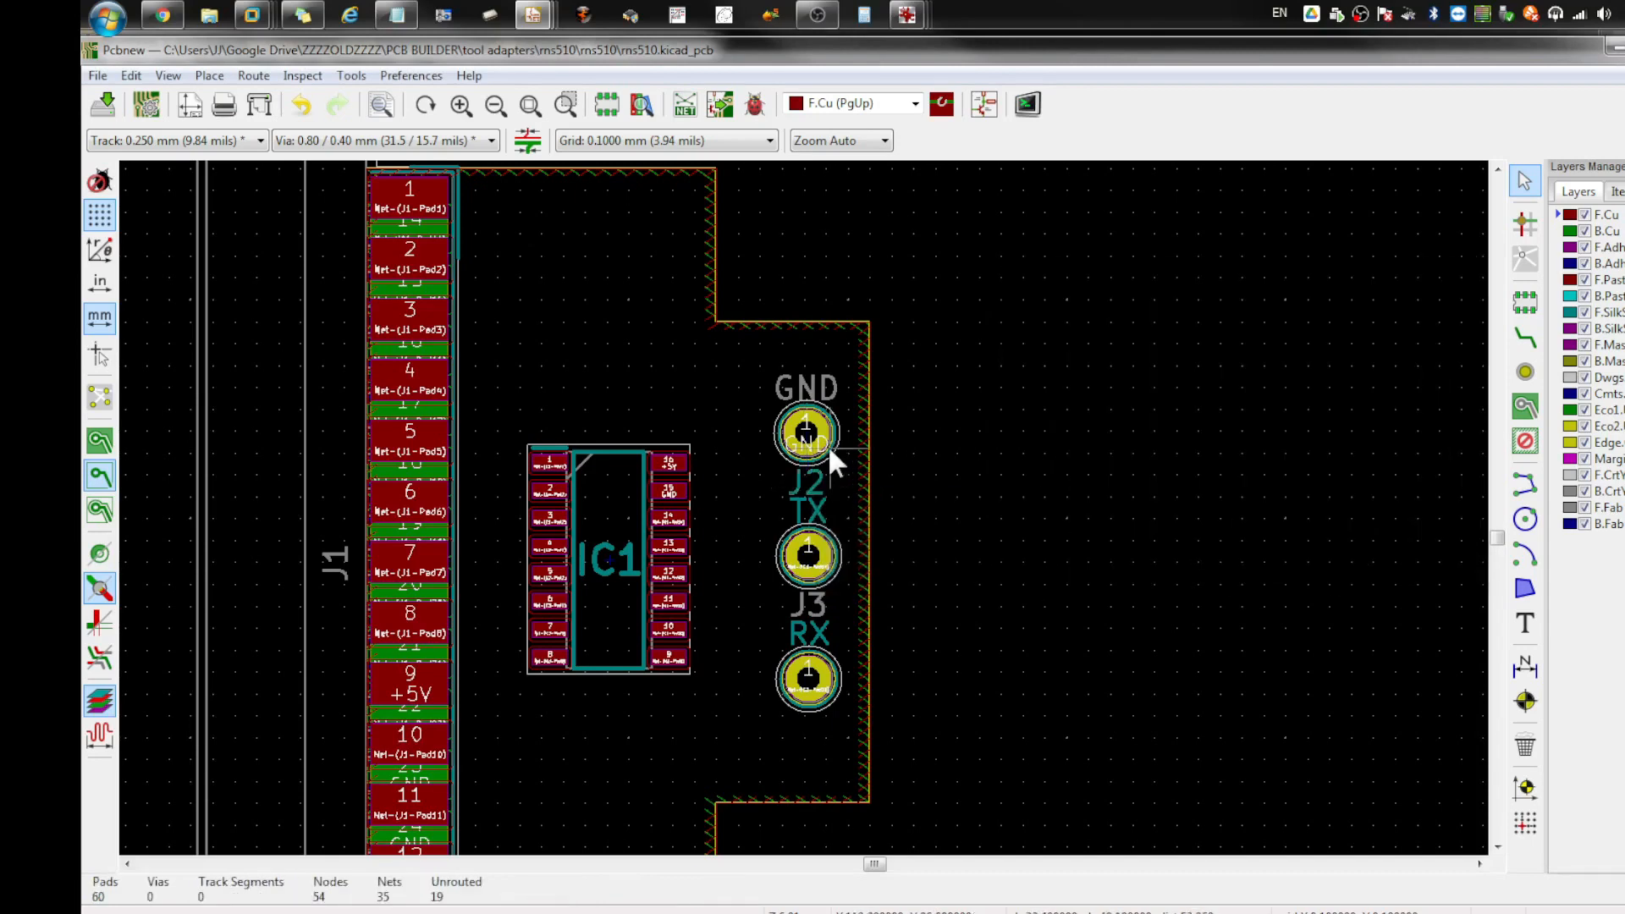
pyautogui.rightClick(828, 445)
pyautogui.rightClick(810, 474)
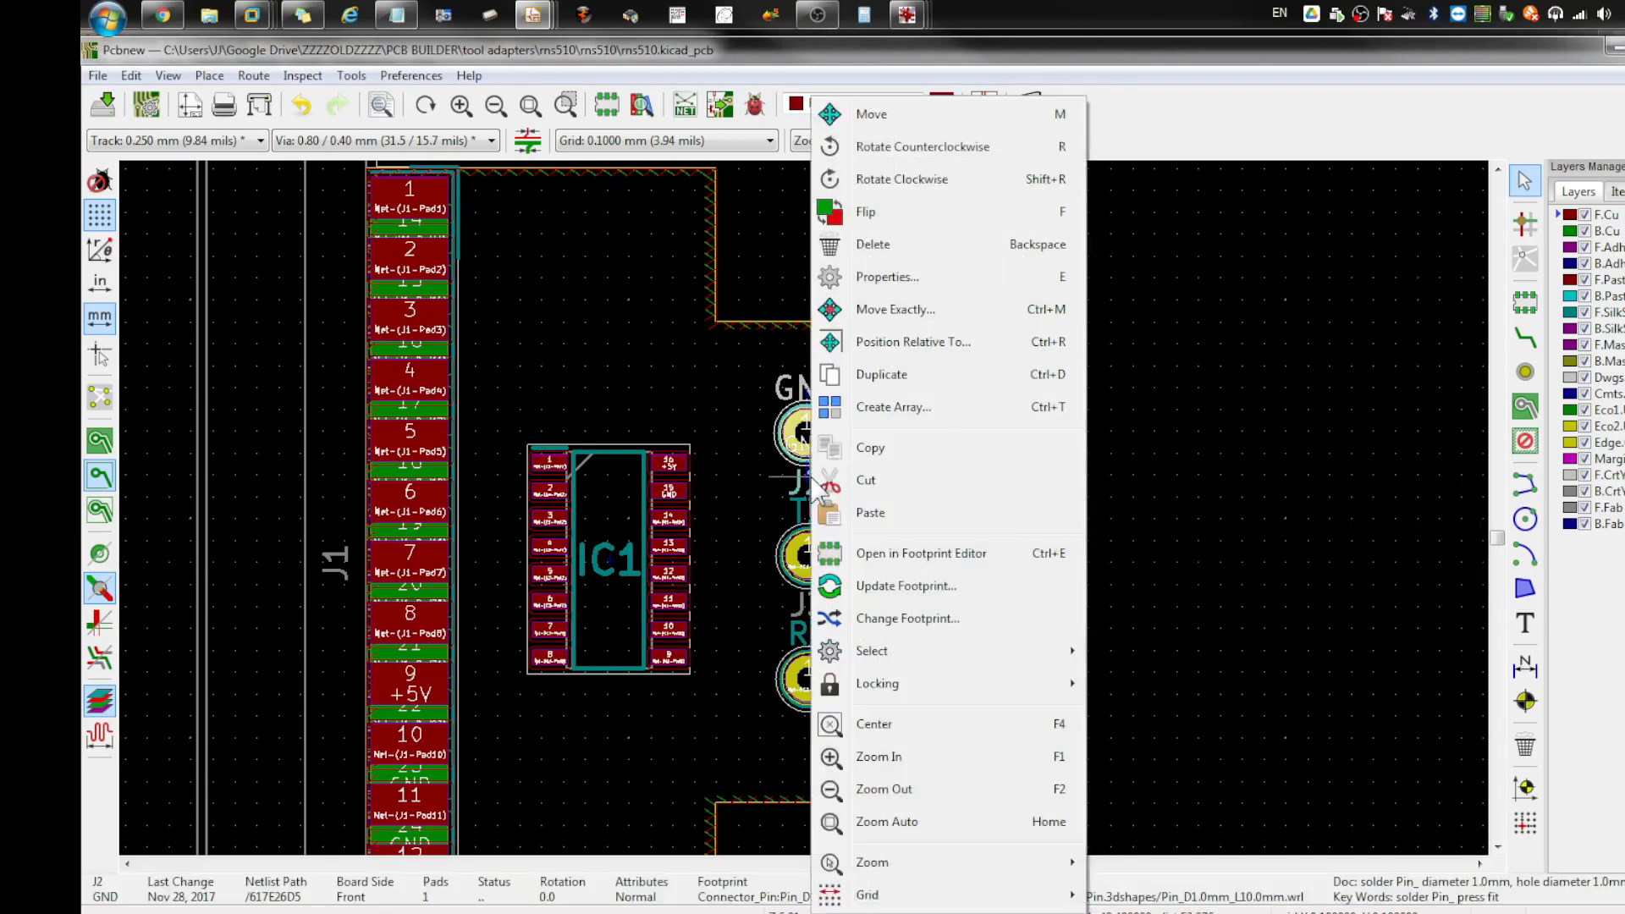
pyautogui.click(897, 282)
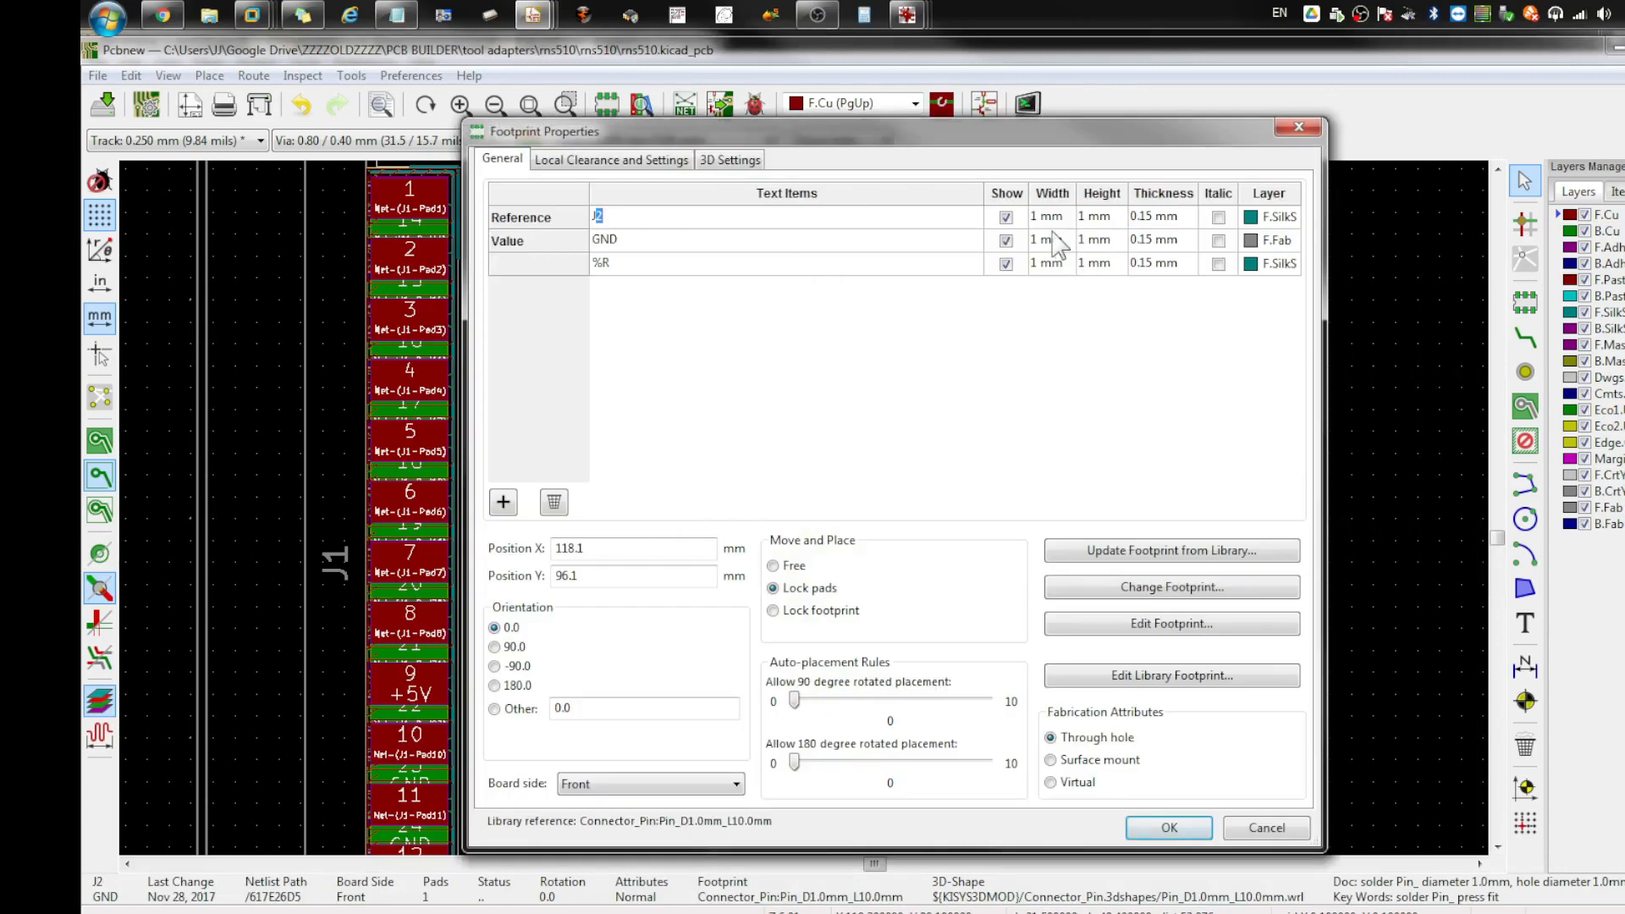
pyautogui.click(1006, 217)
pyautogui.click(1265, 218)
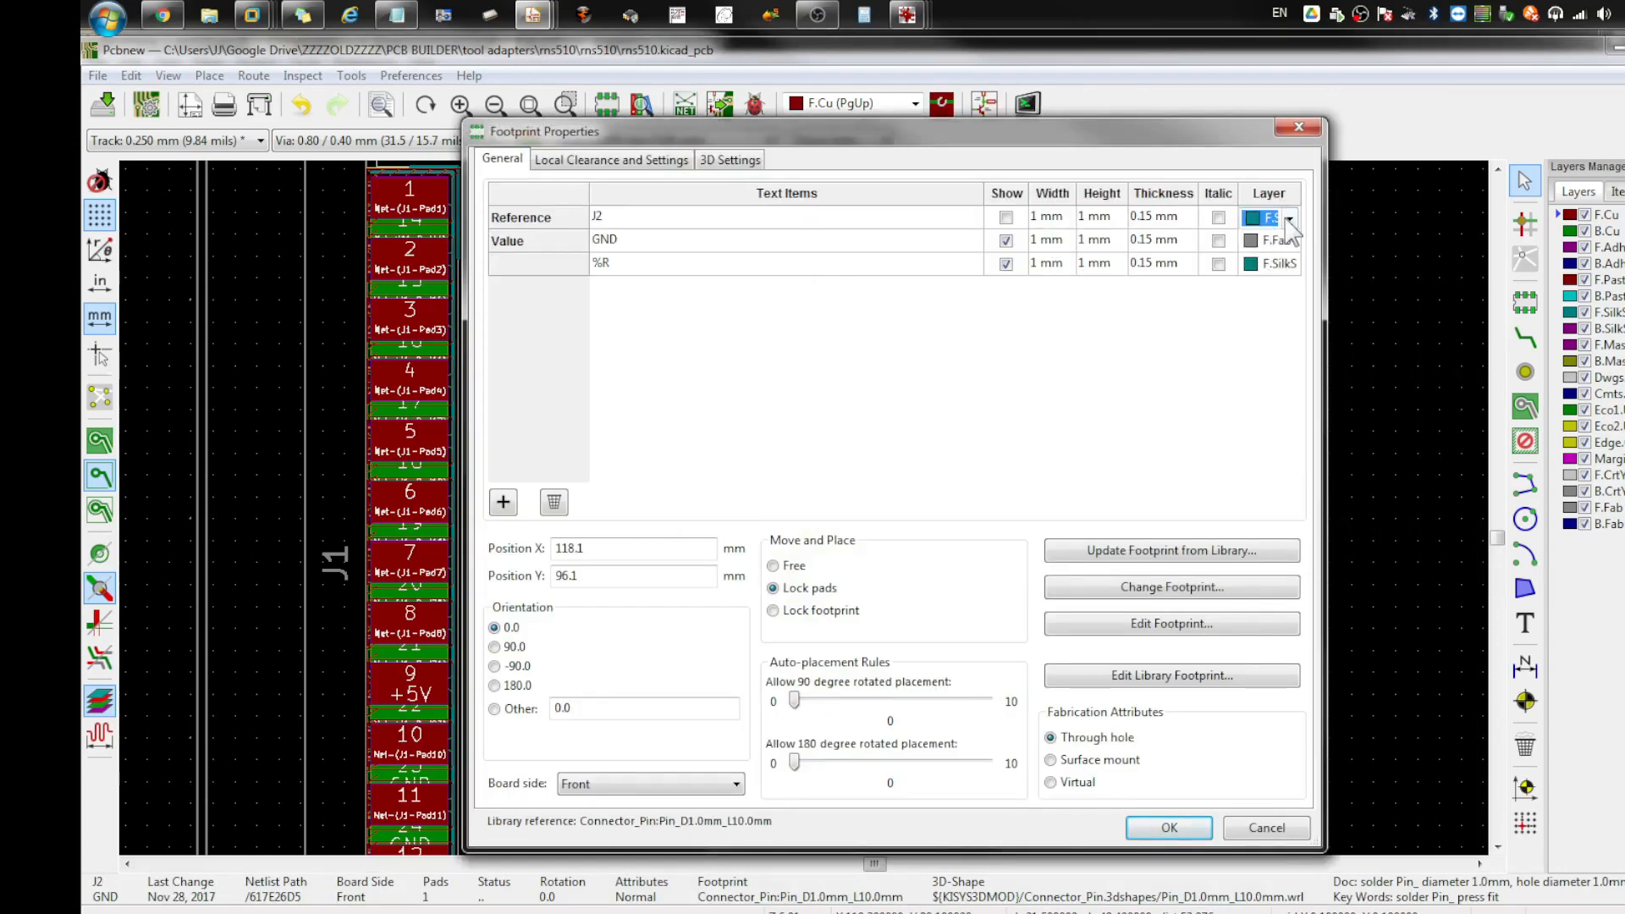
pyautogui.click(1289, 218)
pyautogui.click(1276, 515)
# Step: Assign J2's GND value text to the F.SilkS layer, make its %R text invisible and apply the footprint properties
pyautogui.click(1288, 244)
pyautogui.click(1291, 241)
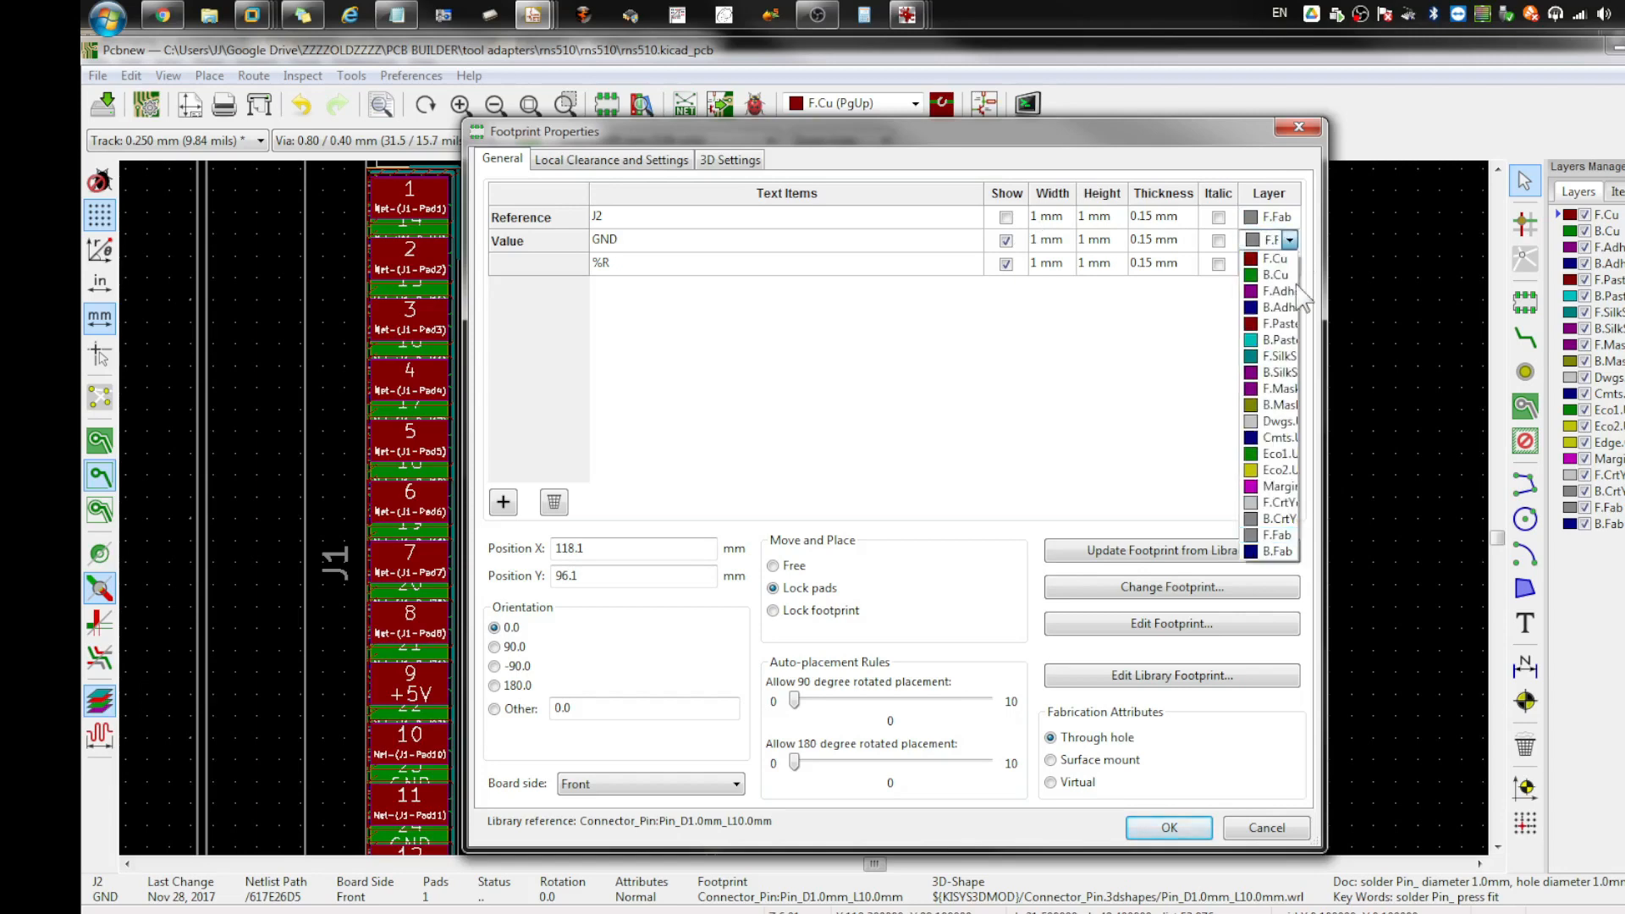
pyautogui.click(1264, 364)
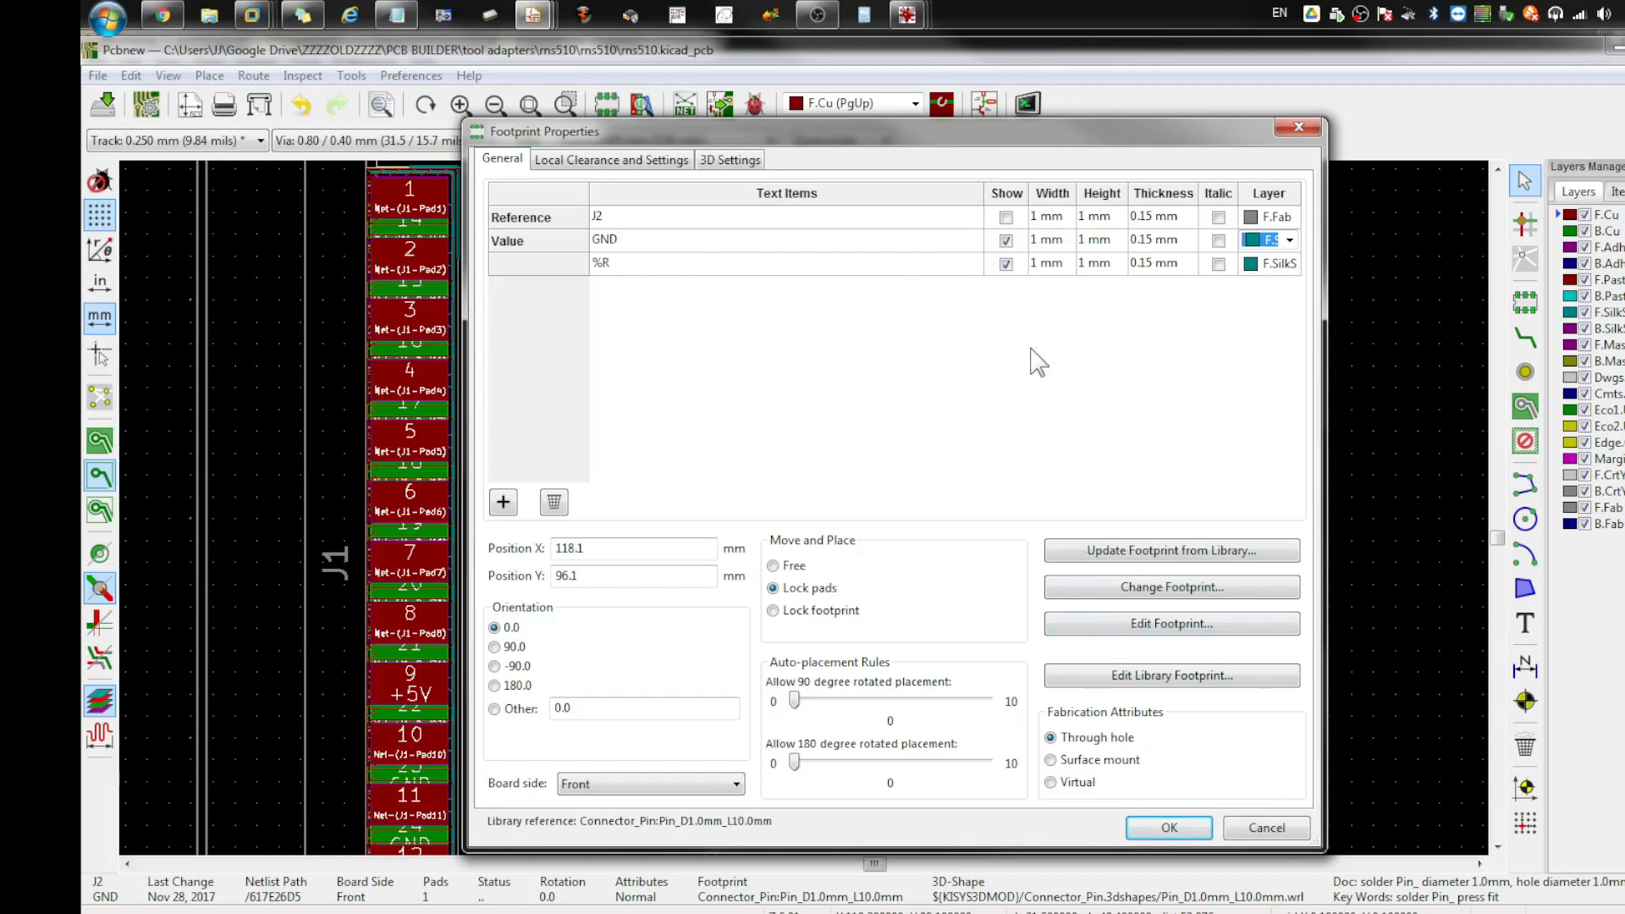
pyautogui.click(1005, 263)
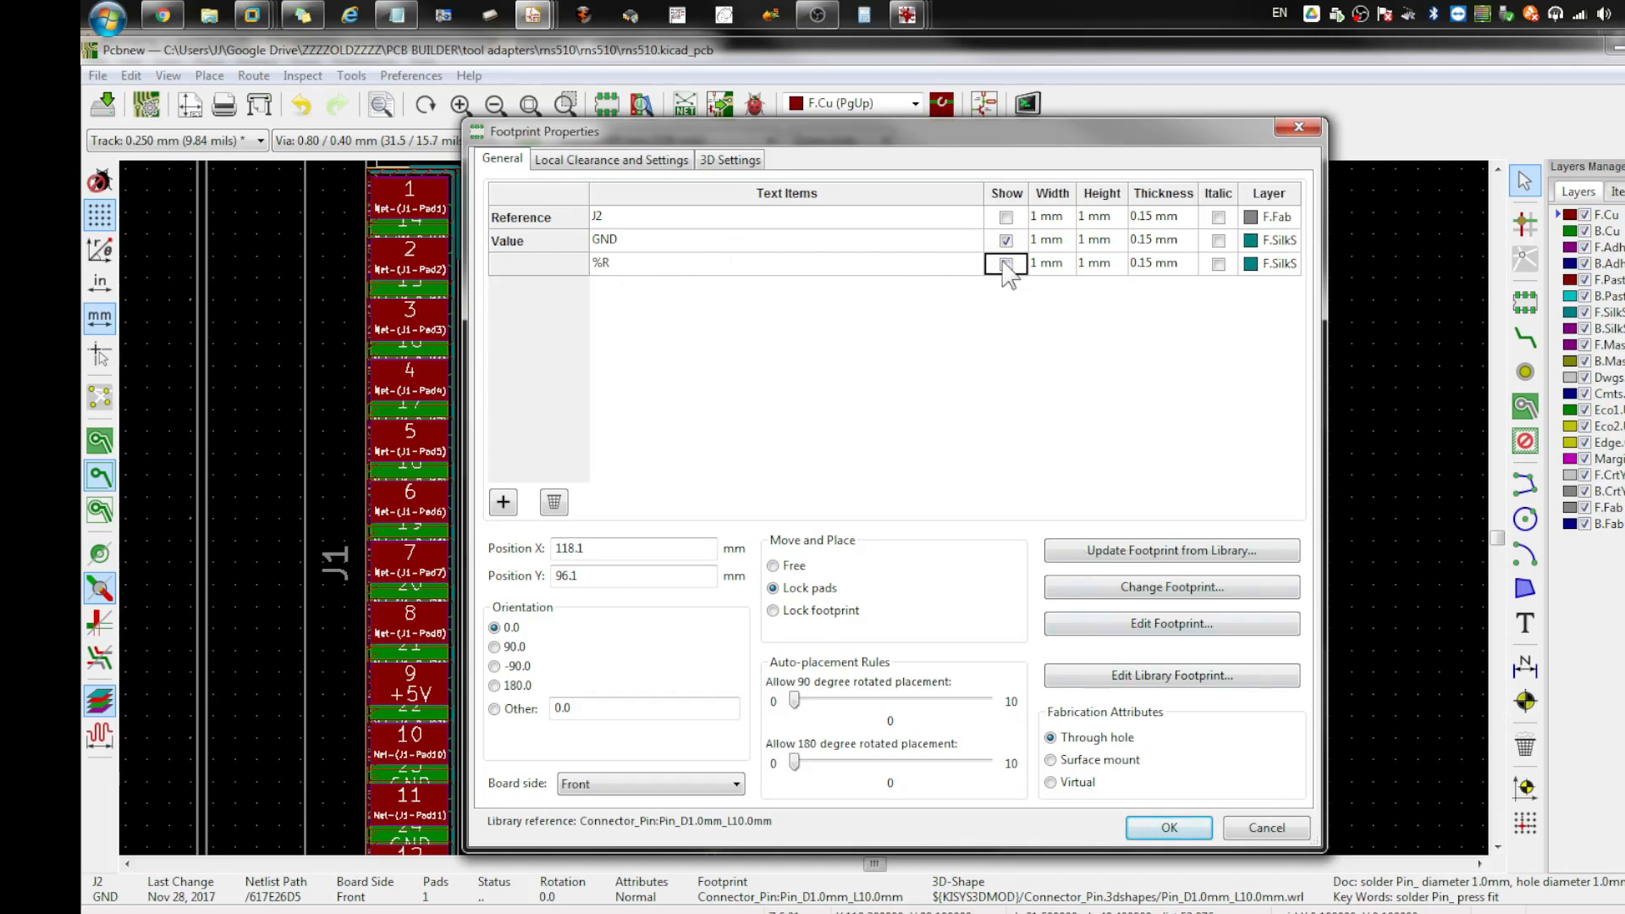
pyautogui.click(1169, 827)
pyautogui.scroll(3, 855, 463)
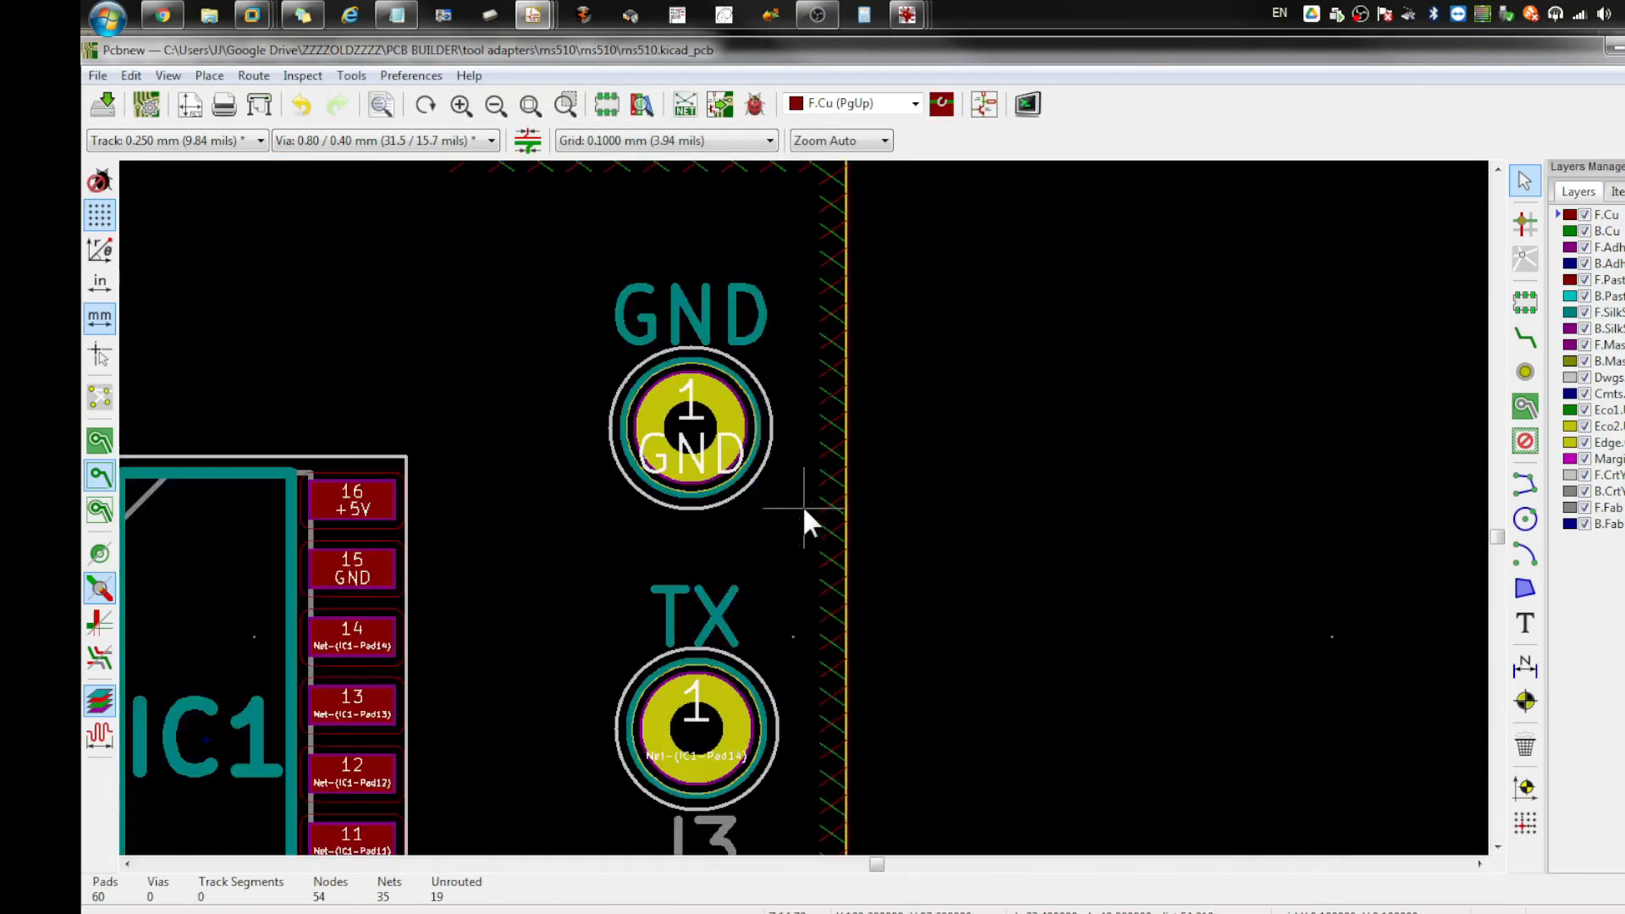
# Step: Make the %R text of the TX pin J3 invisible in its footprint properties
pyautogui.doubleClick(752, 759)
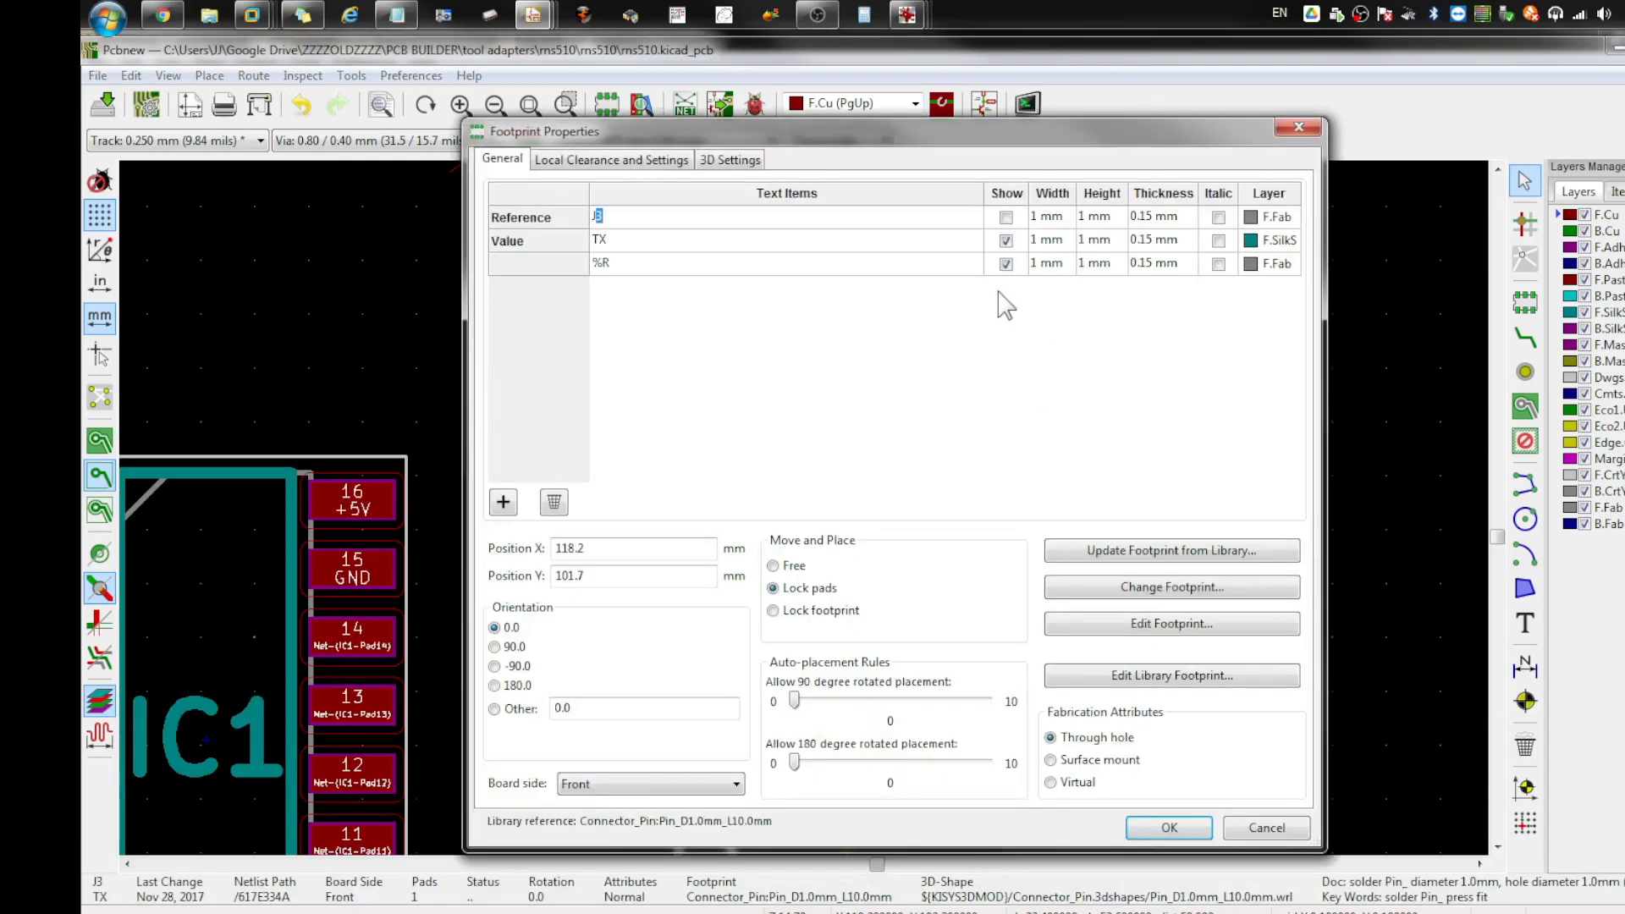
pyautogui.click(1004, 269)
pyautogui.click(1005, 265)
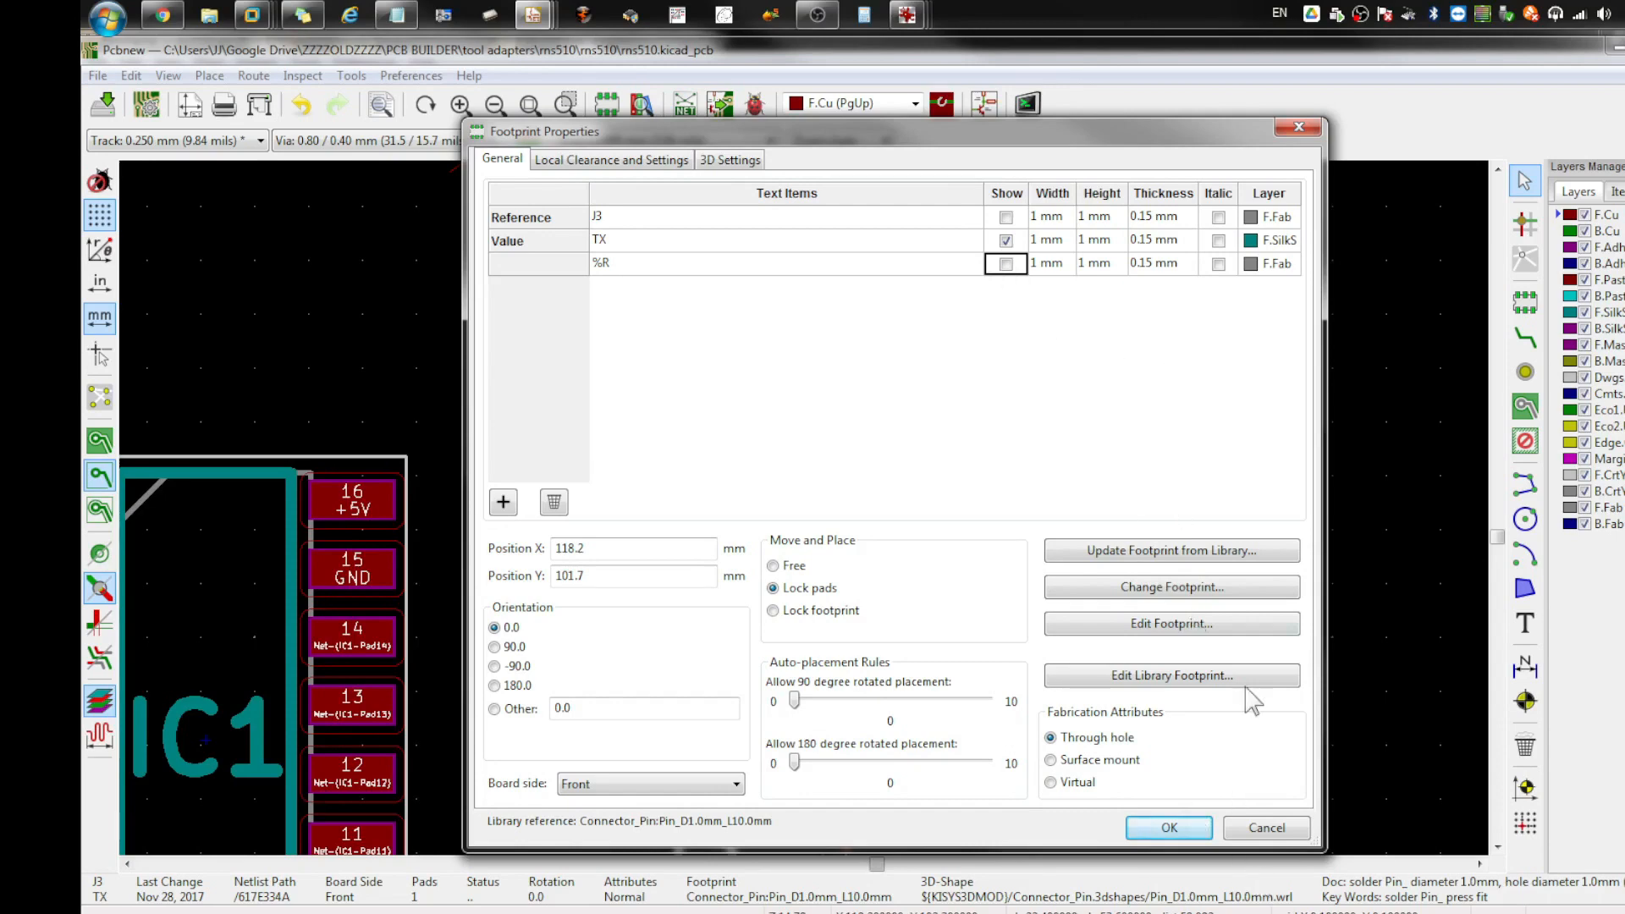
pyautogui.click(1180, 826)
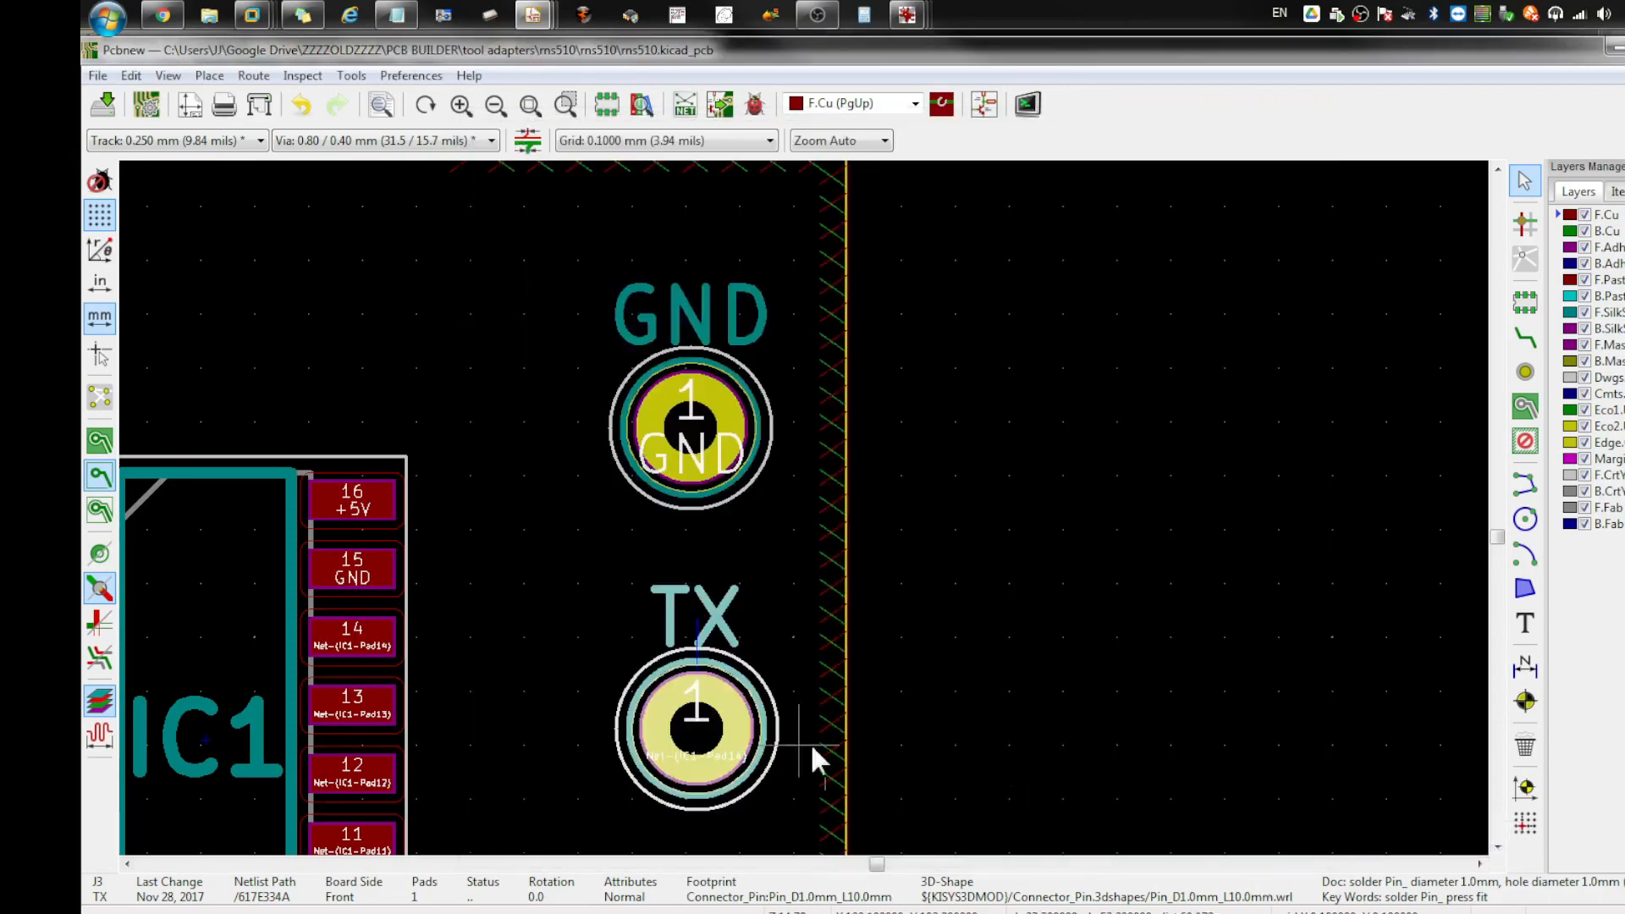
# Step: Check the text visibility and layer settings of the RX pin J4 and inspect the pin labels on the board
pyautogui.scroll(-1, 785, 789)
pyautogui.doubleClick(780, 694)
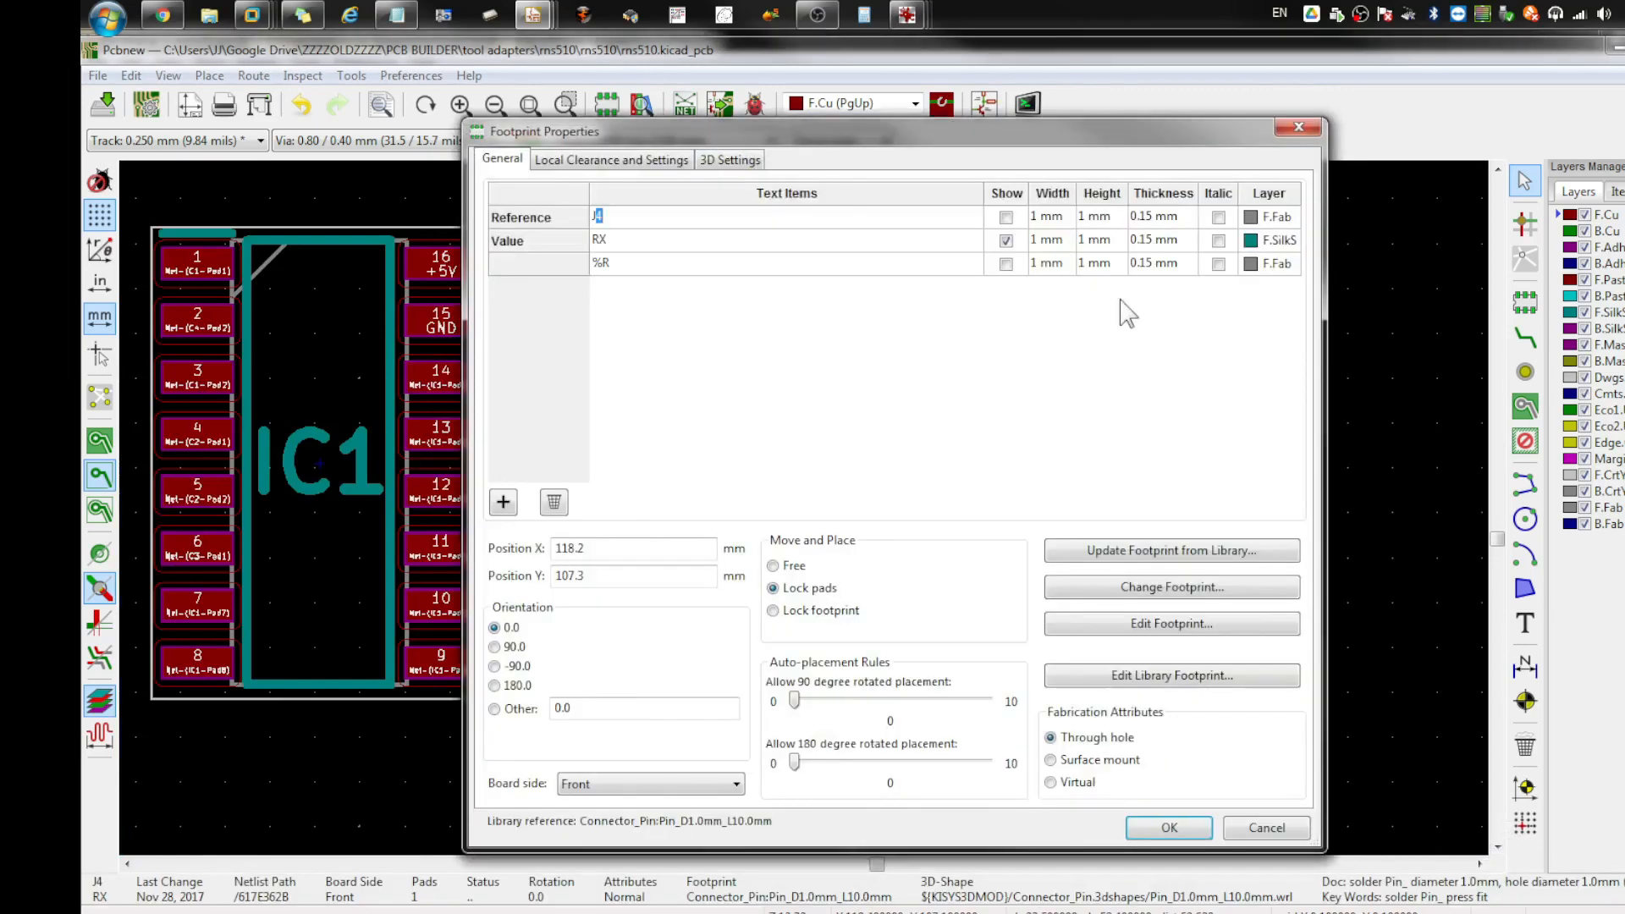
pyautogui.click(1169, 827)
pyautogui.scroll(-2, 804, 508)
pyautogui.click(918, 460)
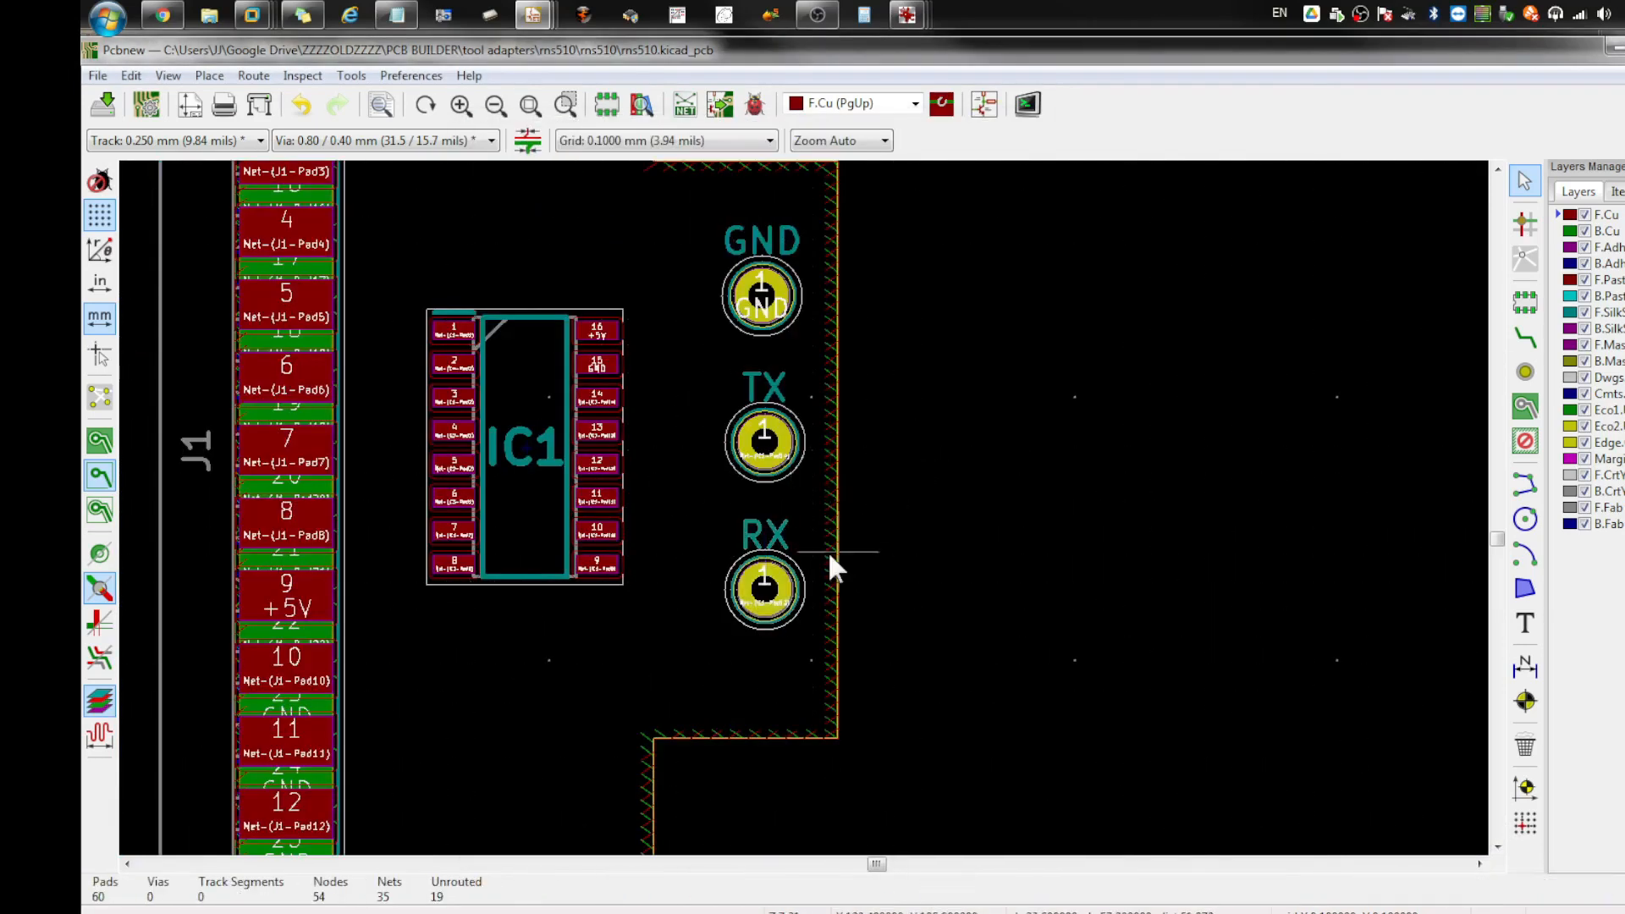
pyautogui.click(766, 531)
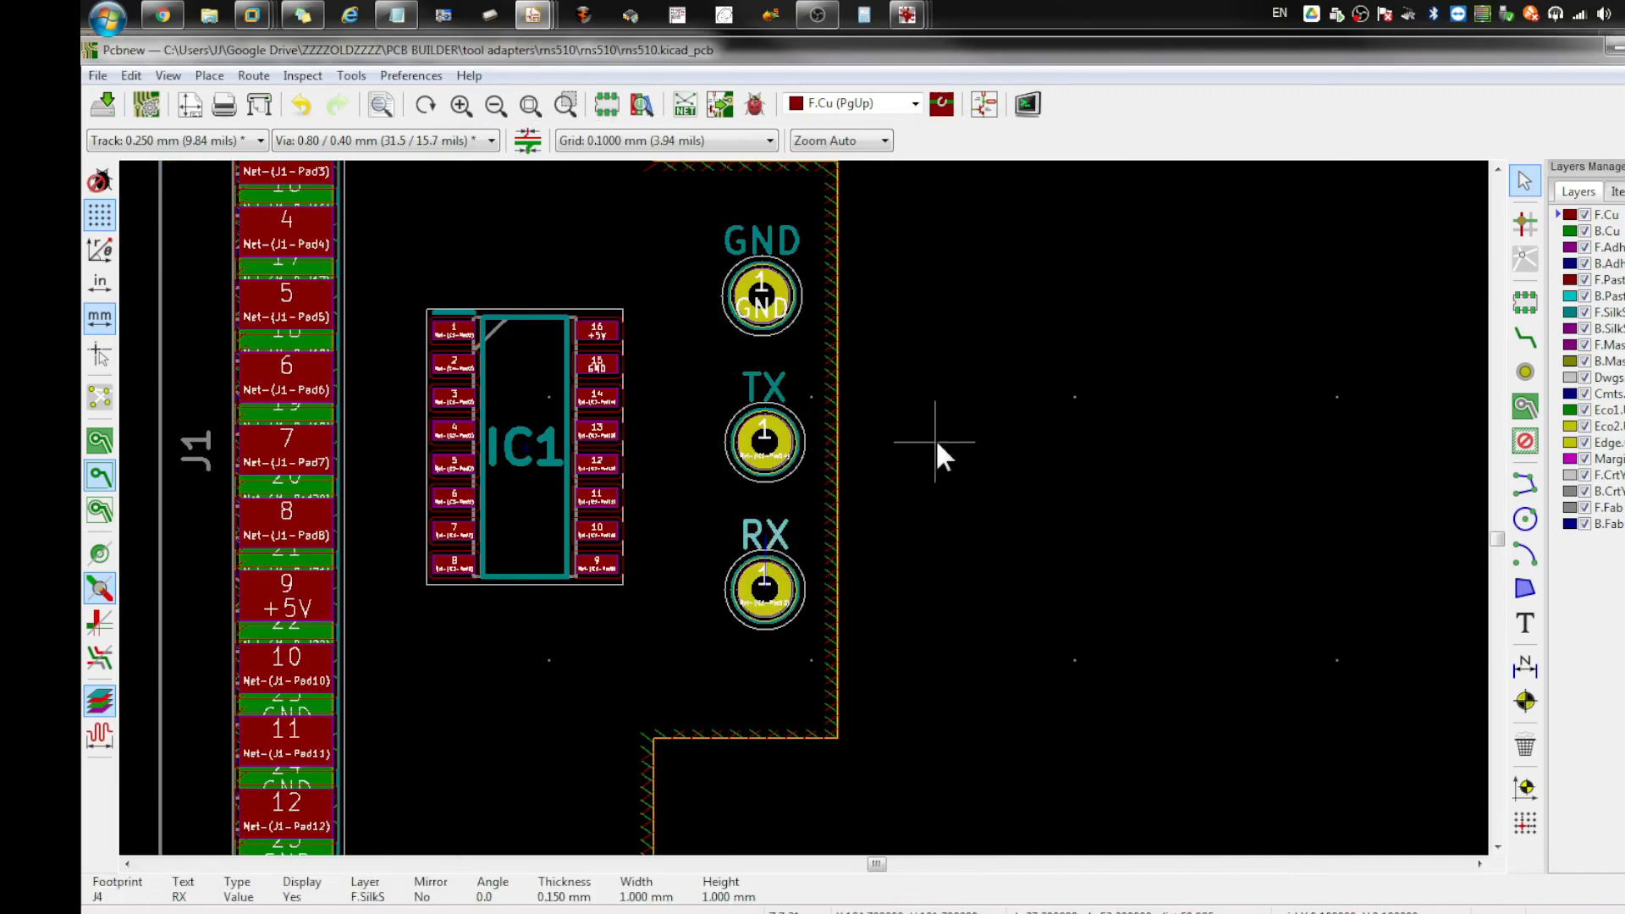
pyautogui.click(847, 454)
pyautogui.scroll(-1, 825, 479)
pyautogui.scroll(1, 593, 447)
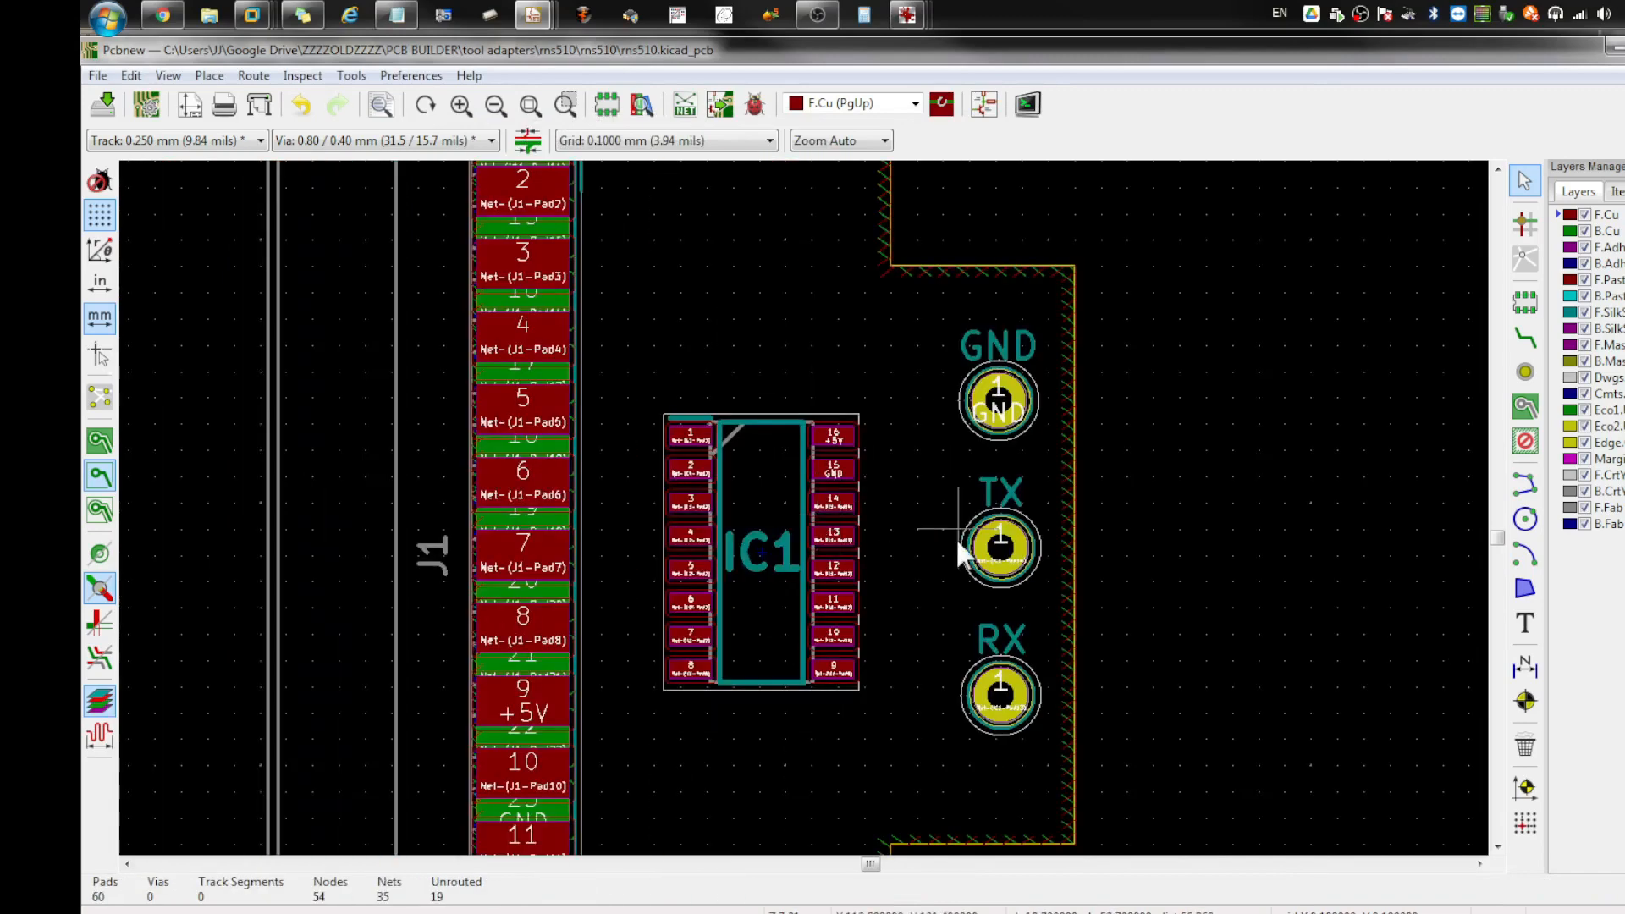
pyautogui.click(1526, 338)
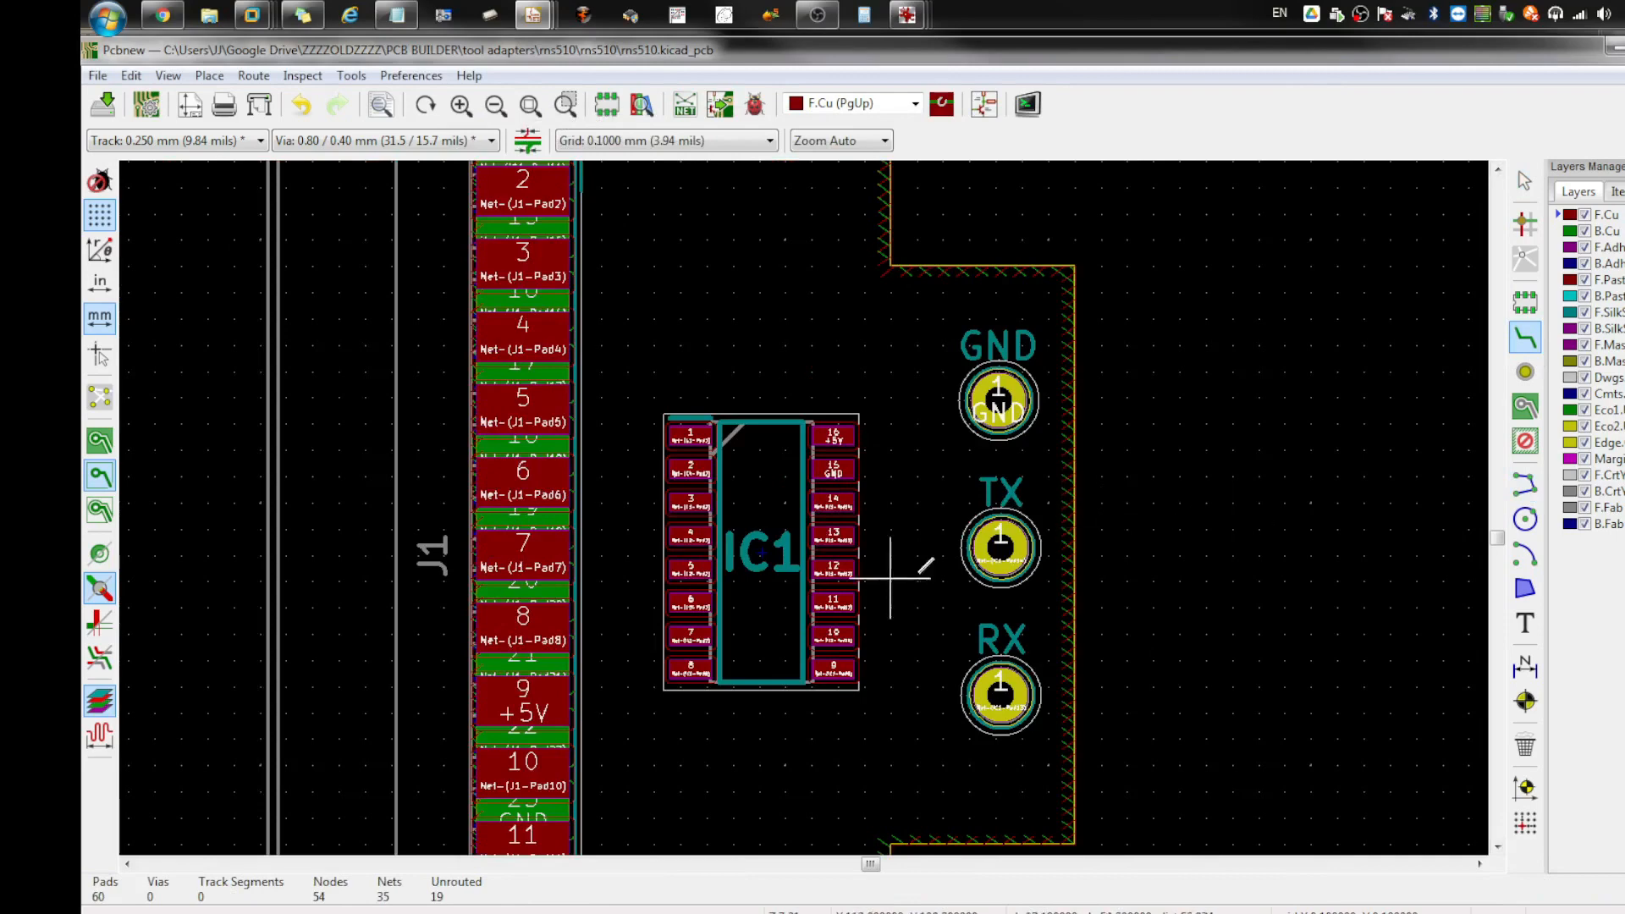
pyautogui.scroll(-2, 889, 576)
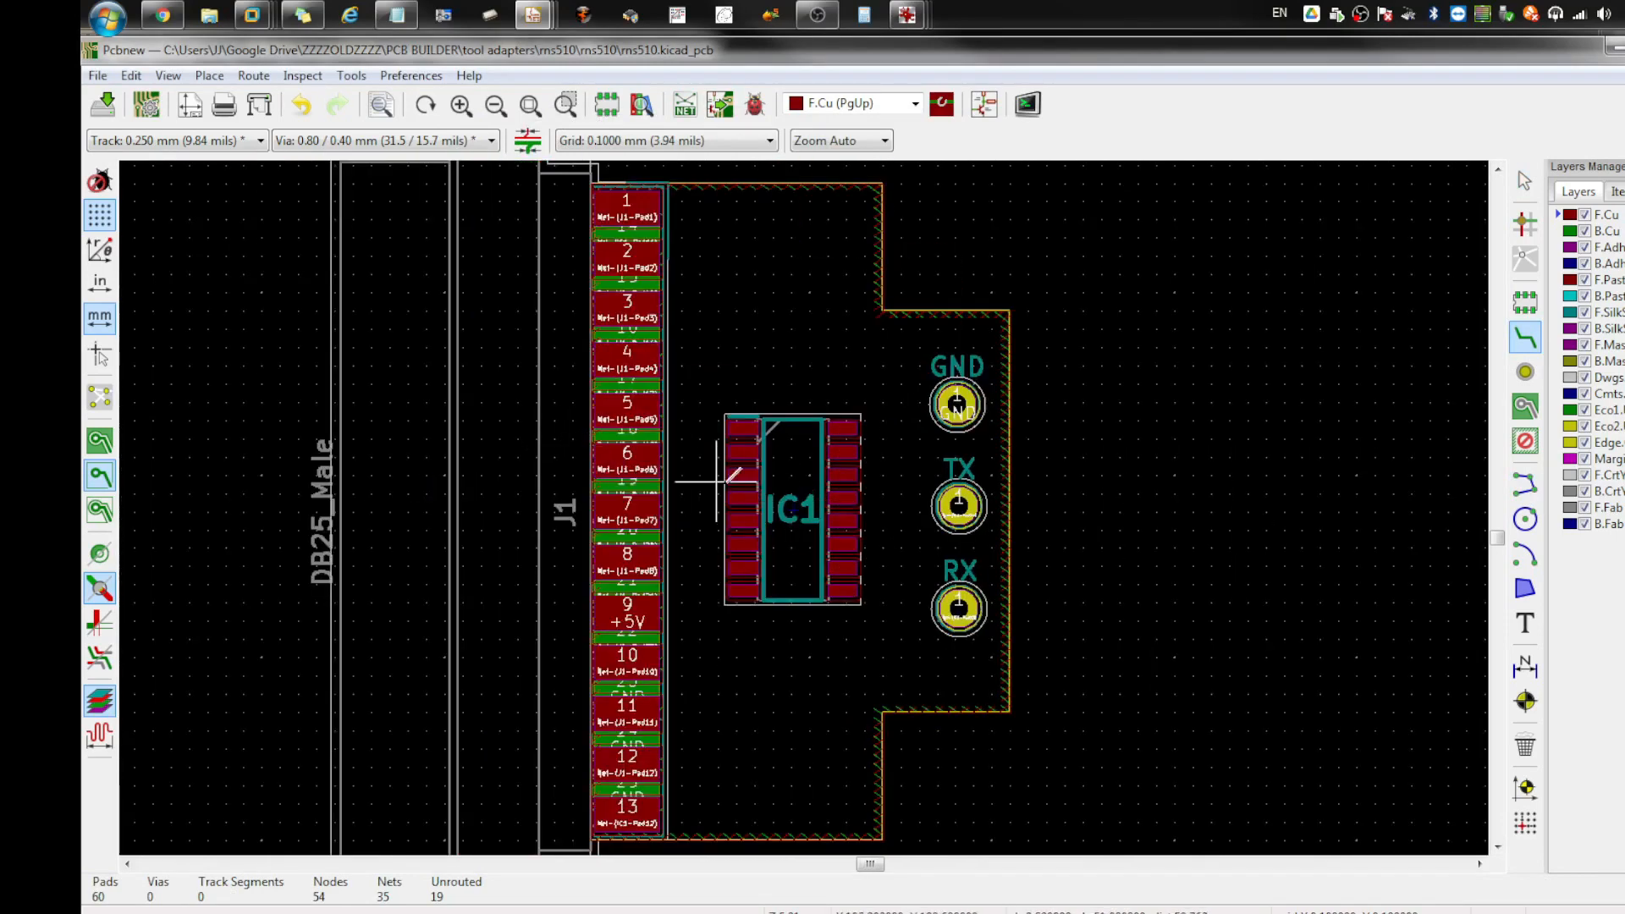
pyautogui.press('Escape')
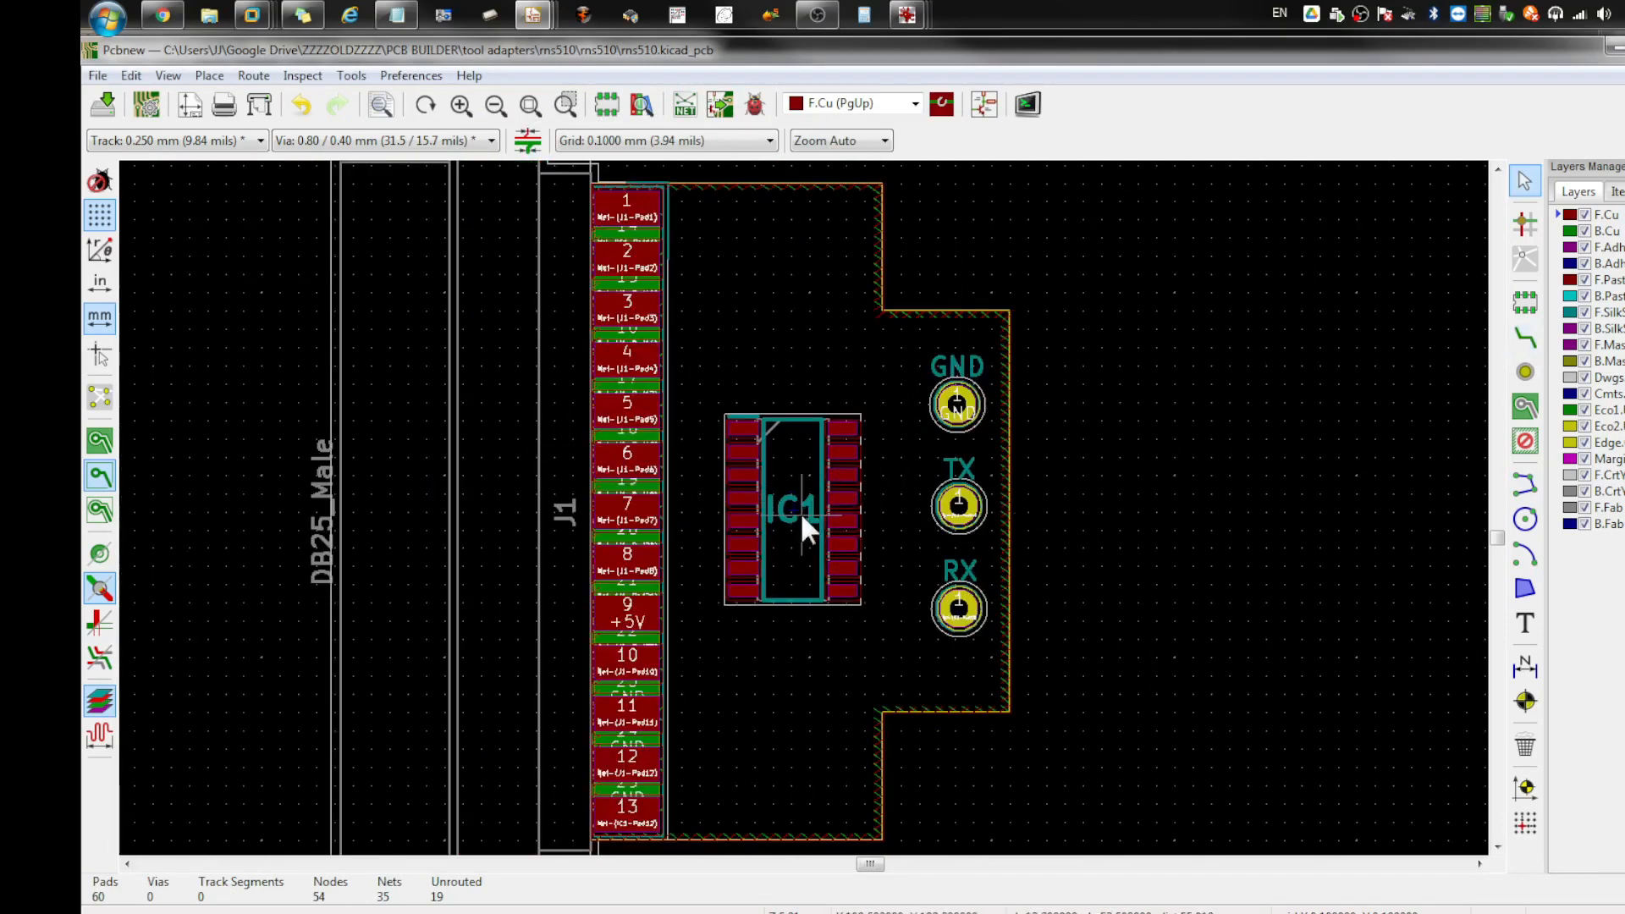
# Step: Move IC1 slightly away from J1, towards the GND, TX and RX pins
pyautogui.press('m')
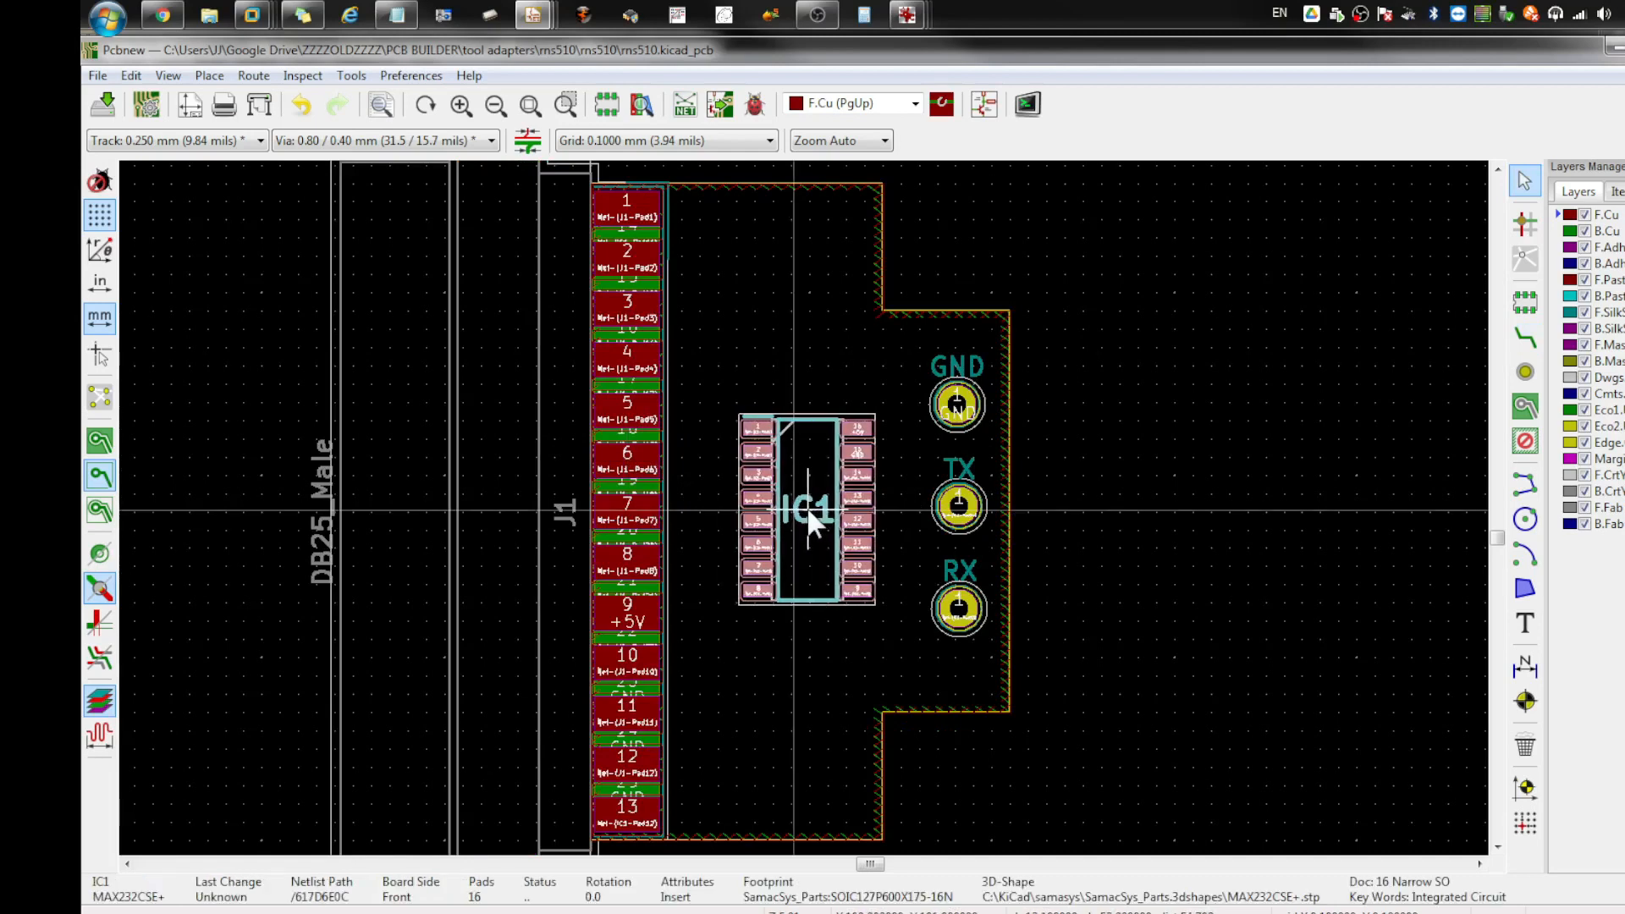
pyautogui.click(809, 512)
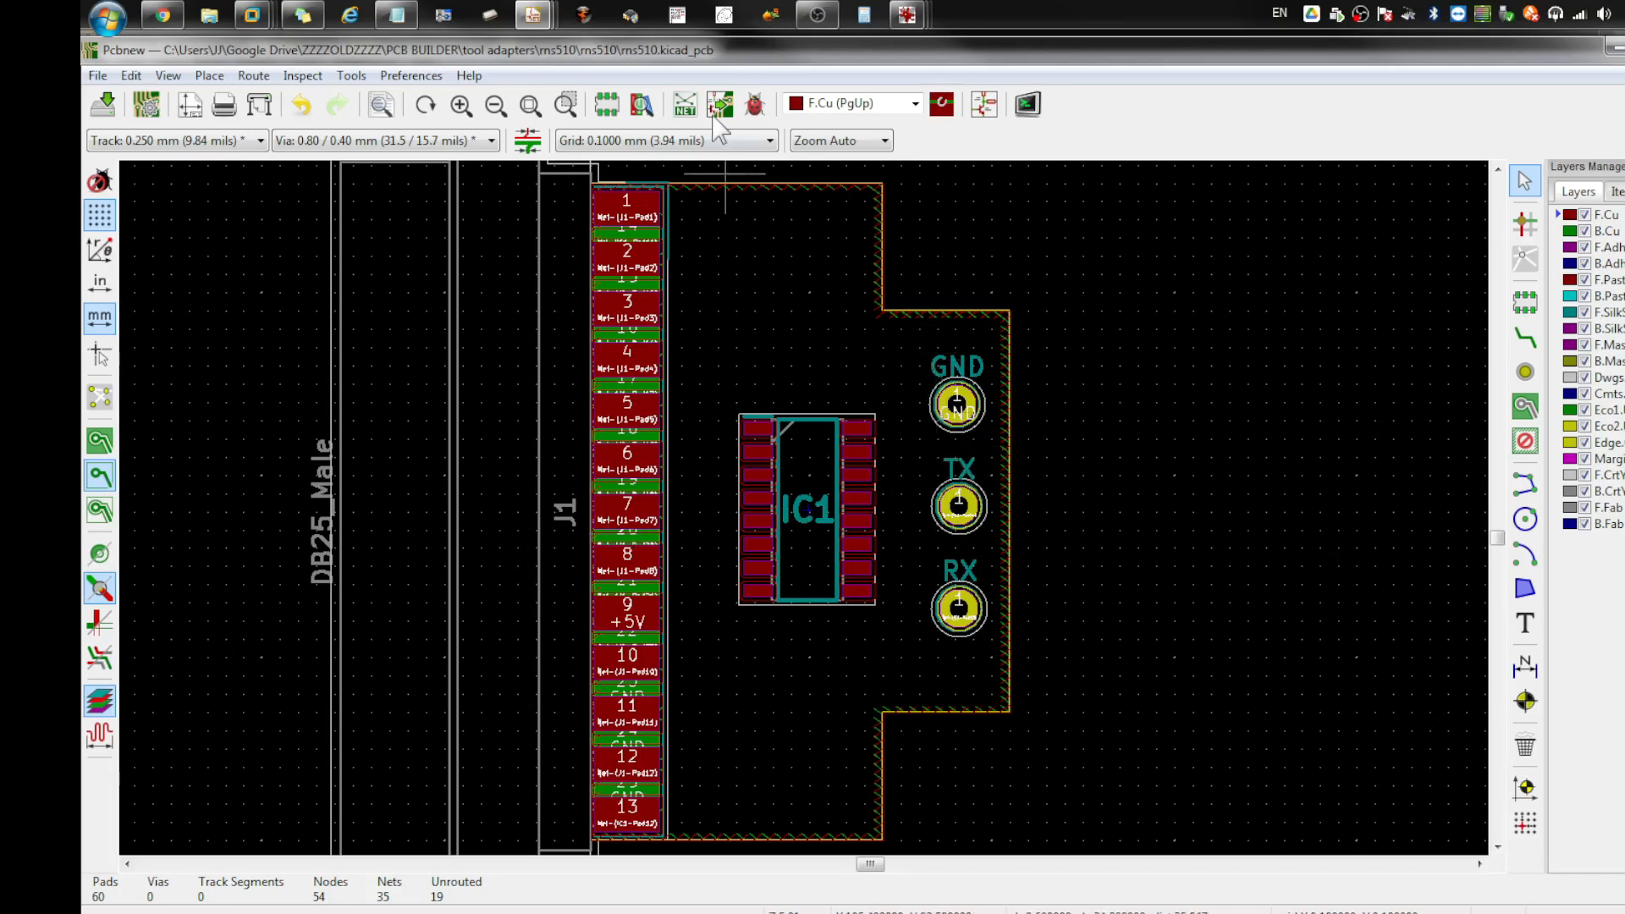
# Step: Delete the mounting holes H1 to H5 and the remaining mounting hole below H1
pyautogui.scroll(-4, 718, 247)
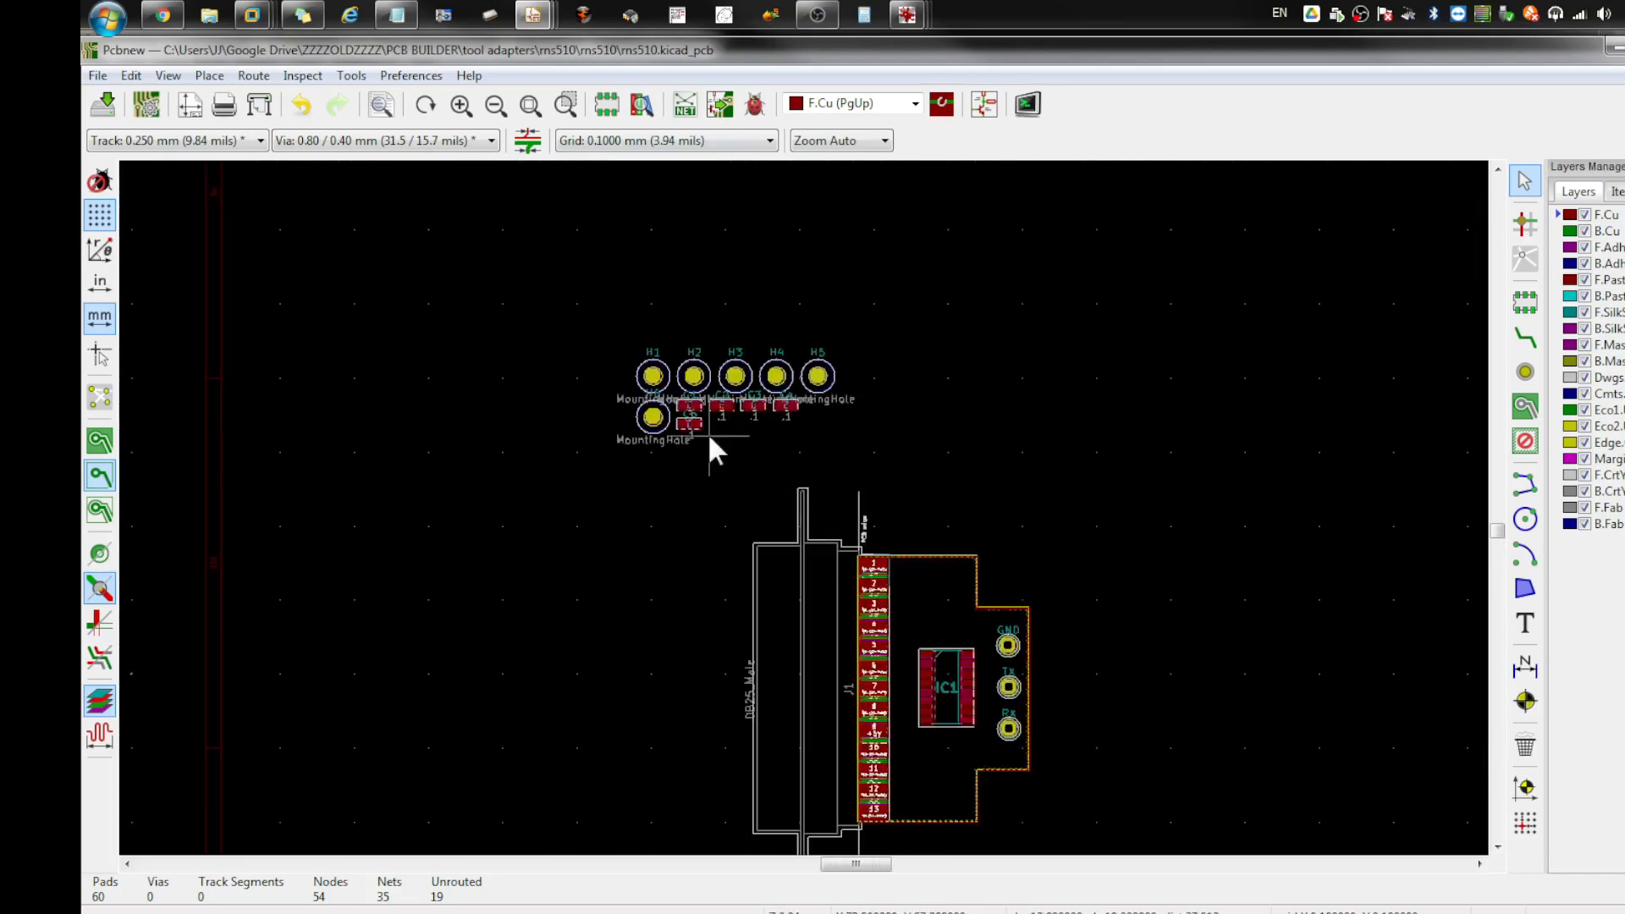
pyautogui.scroll(2, 707, 433)
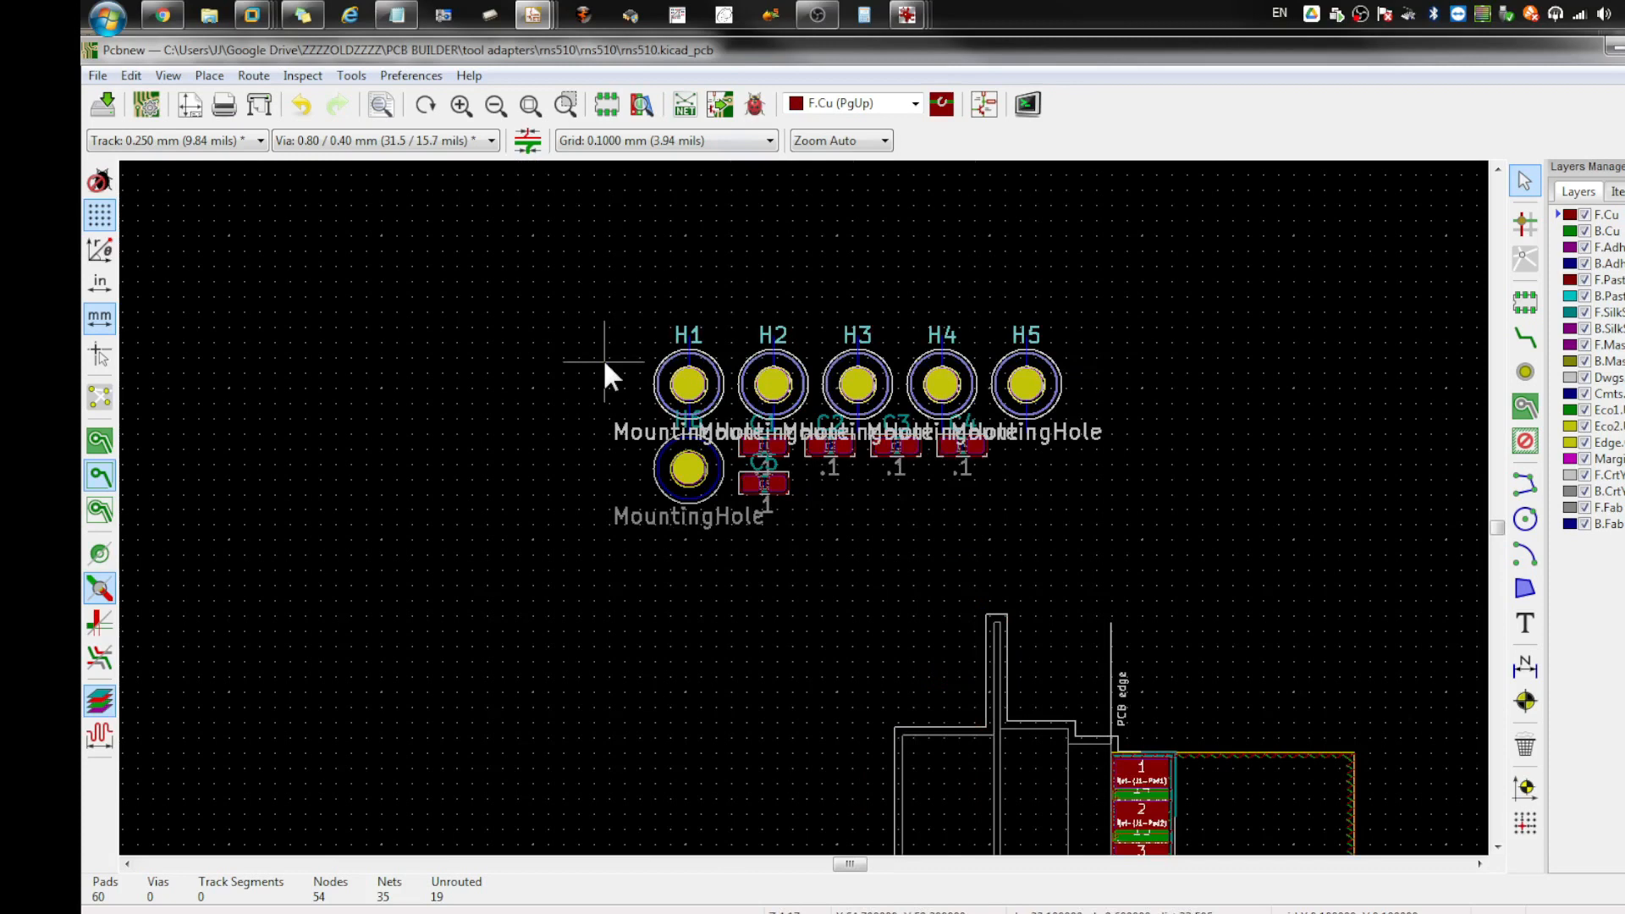
pyautogui.press('Delete')
pyautogui.click(684, 469)
pyautogui.press('Delete')
# Step: Move capacitor C1 from the unplaced components onto the board, just below IC1
pyautogui.moveTo(1011, 522); pyautogui.dragTo(645, 403)
pyautogui.click(749, 443)
pyautogui.press('m')
pyautogui.scroll(3, 988, 766)
pyautogui.scroll(-5, 893, 525)
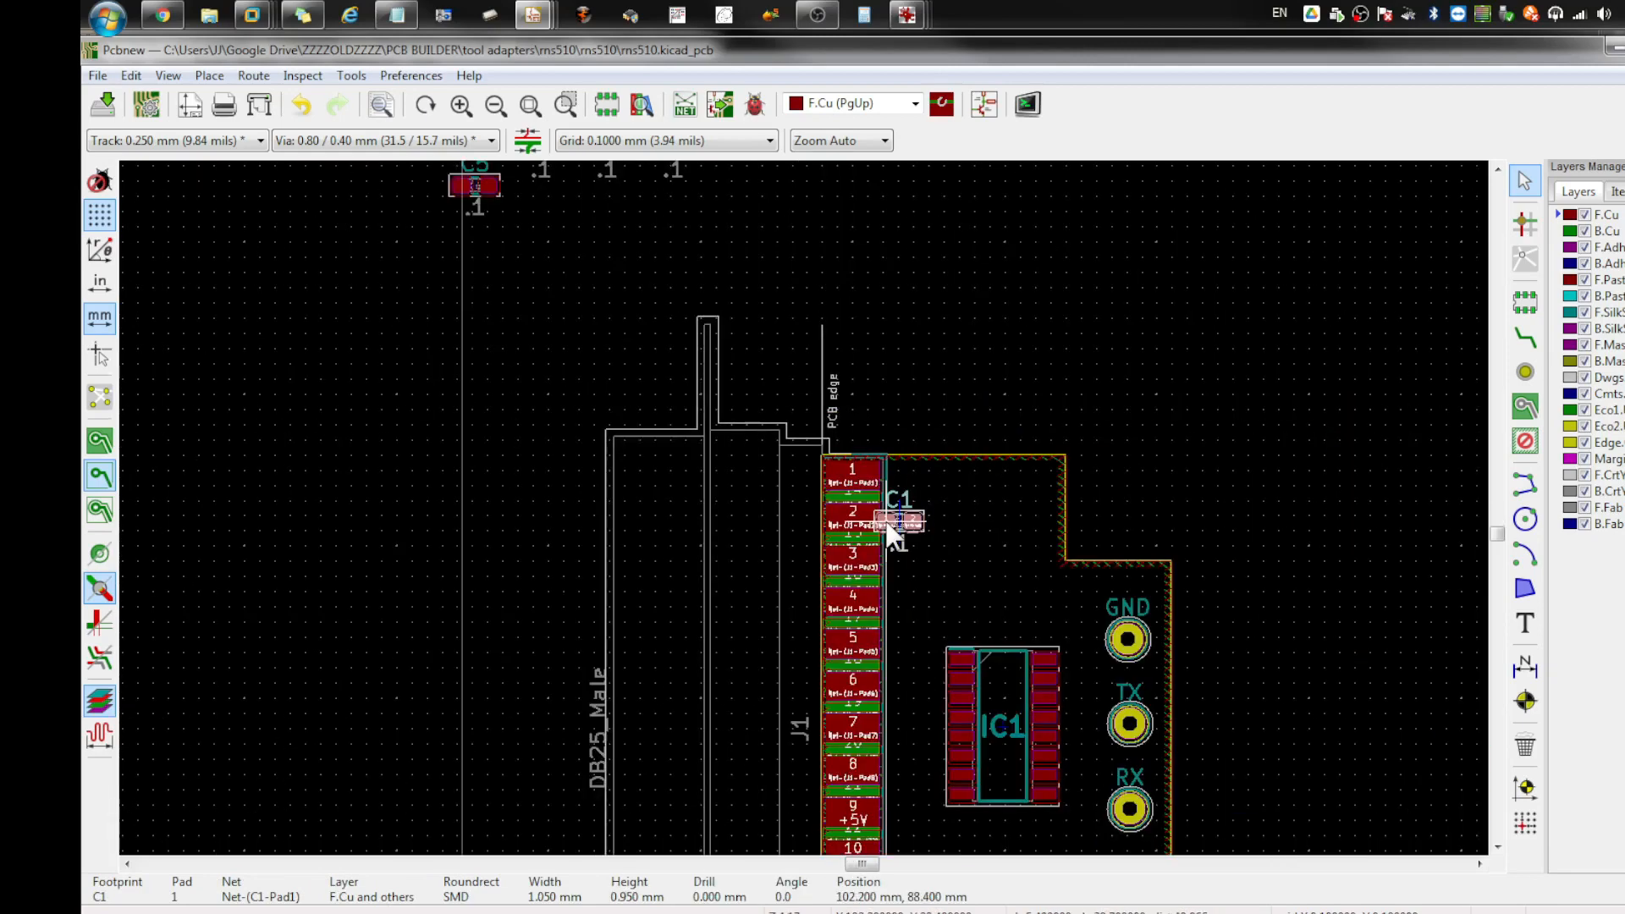
pyautogui.scroll(5, 868, 554)
pyautogui.scroll(-1, 914, 584)
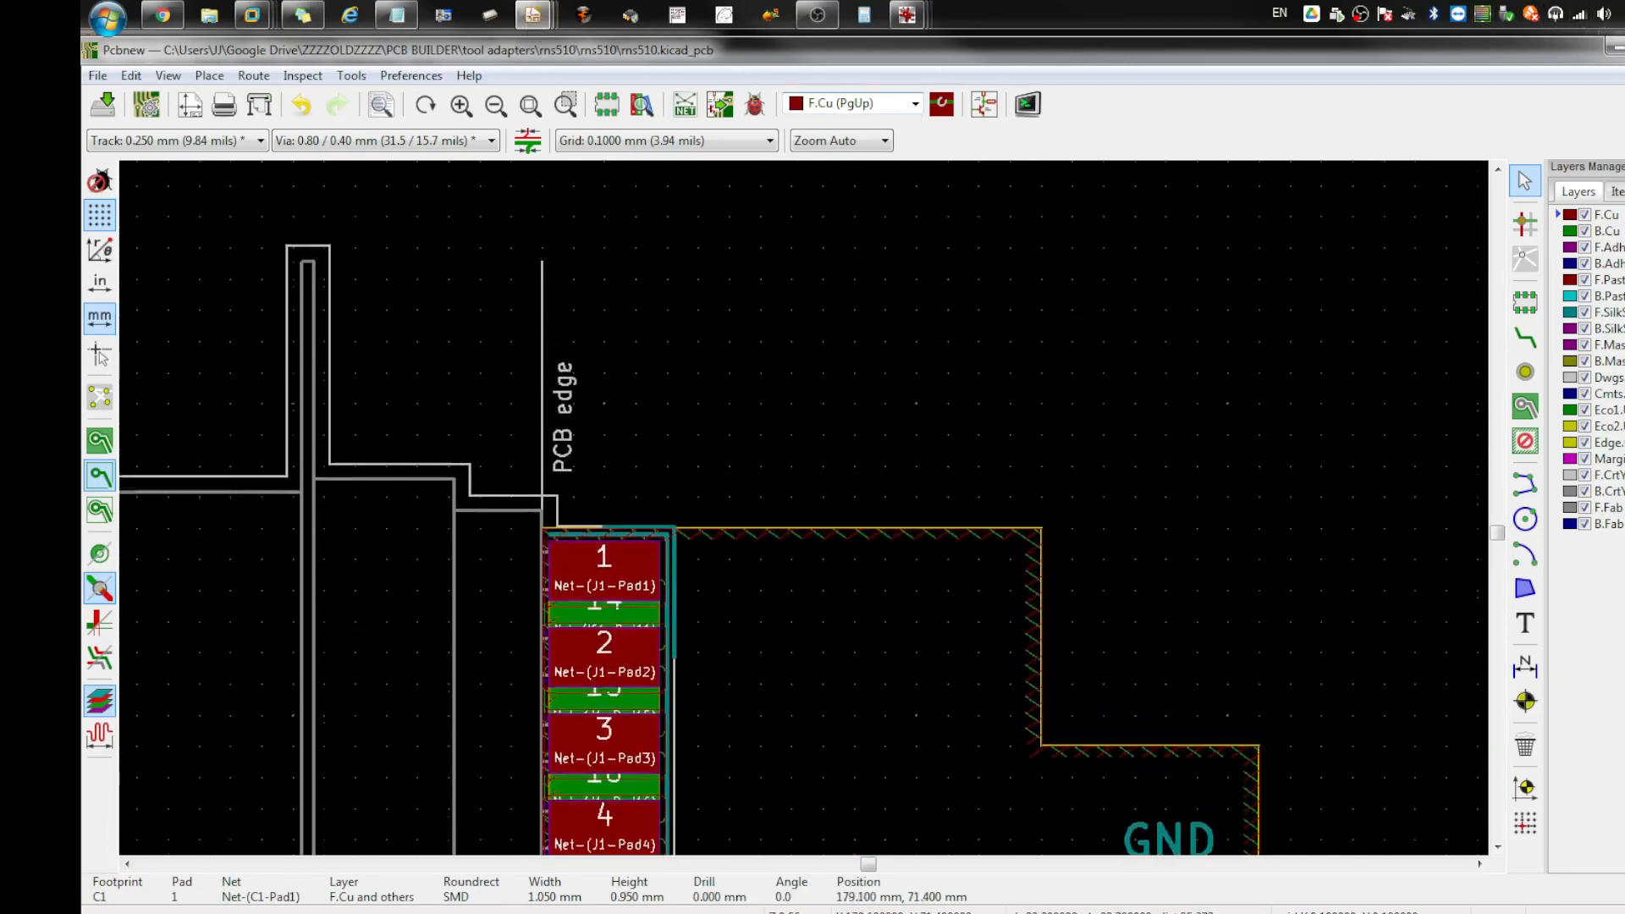
pyautogui.scroll(-3, 1081, 680)
pyautogui.scroll(-3, 811, 518)
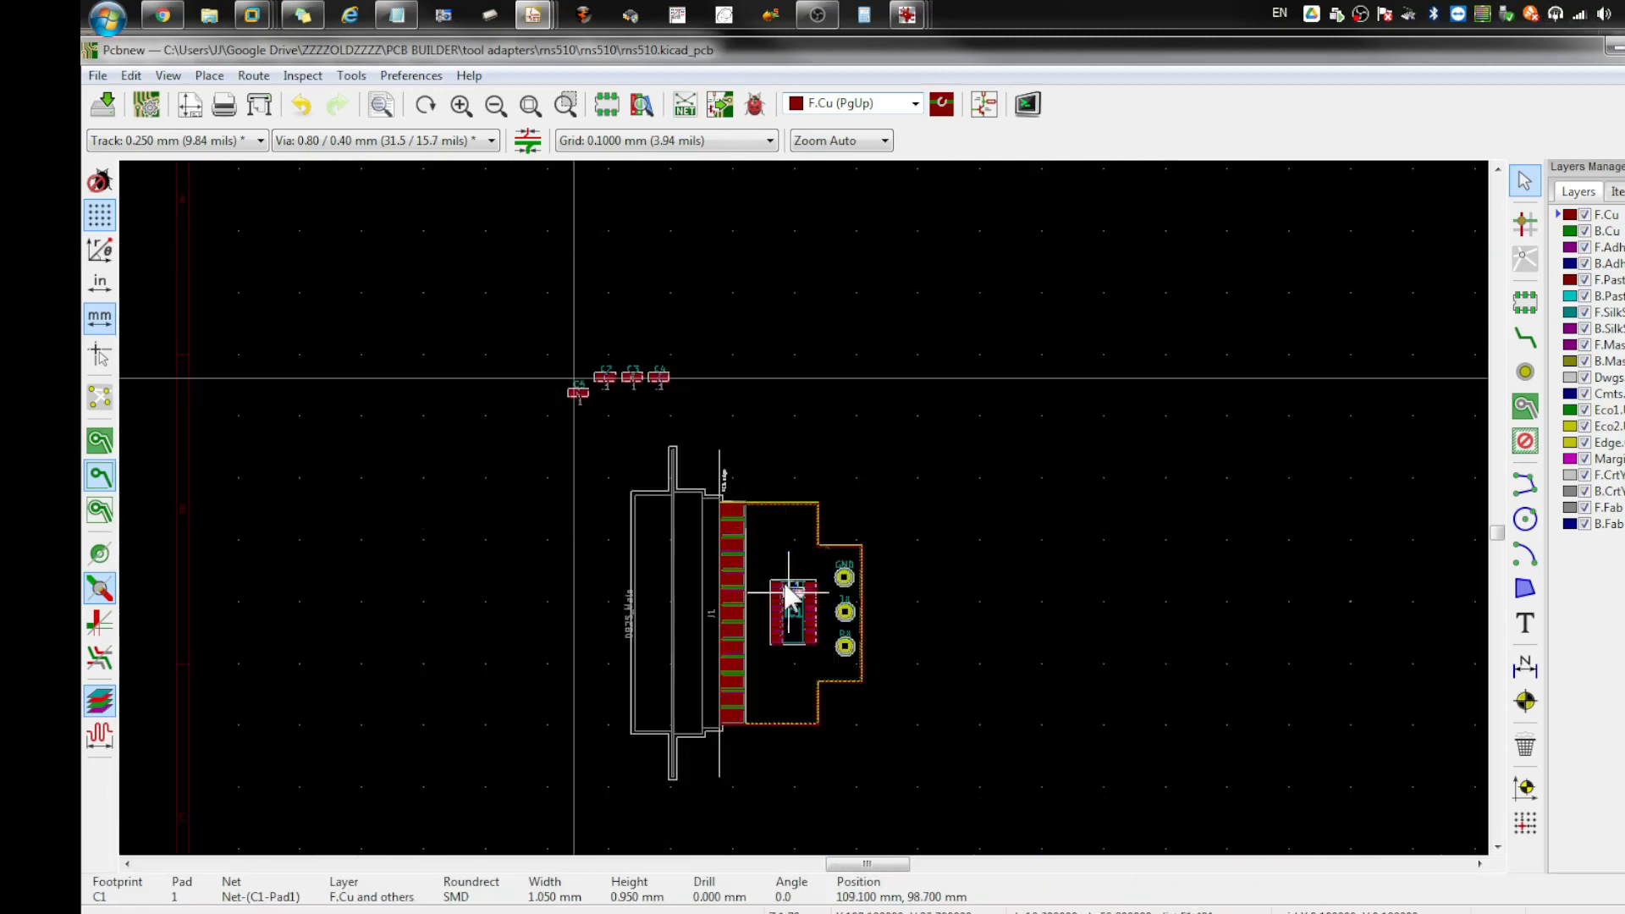
pyautogui.scroll(4, 776, 555)
pyautogui.click(761, 630)
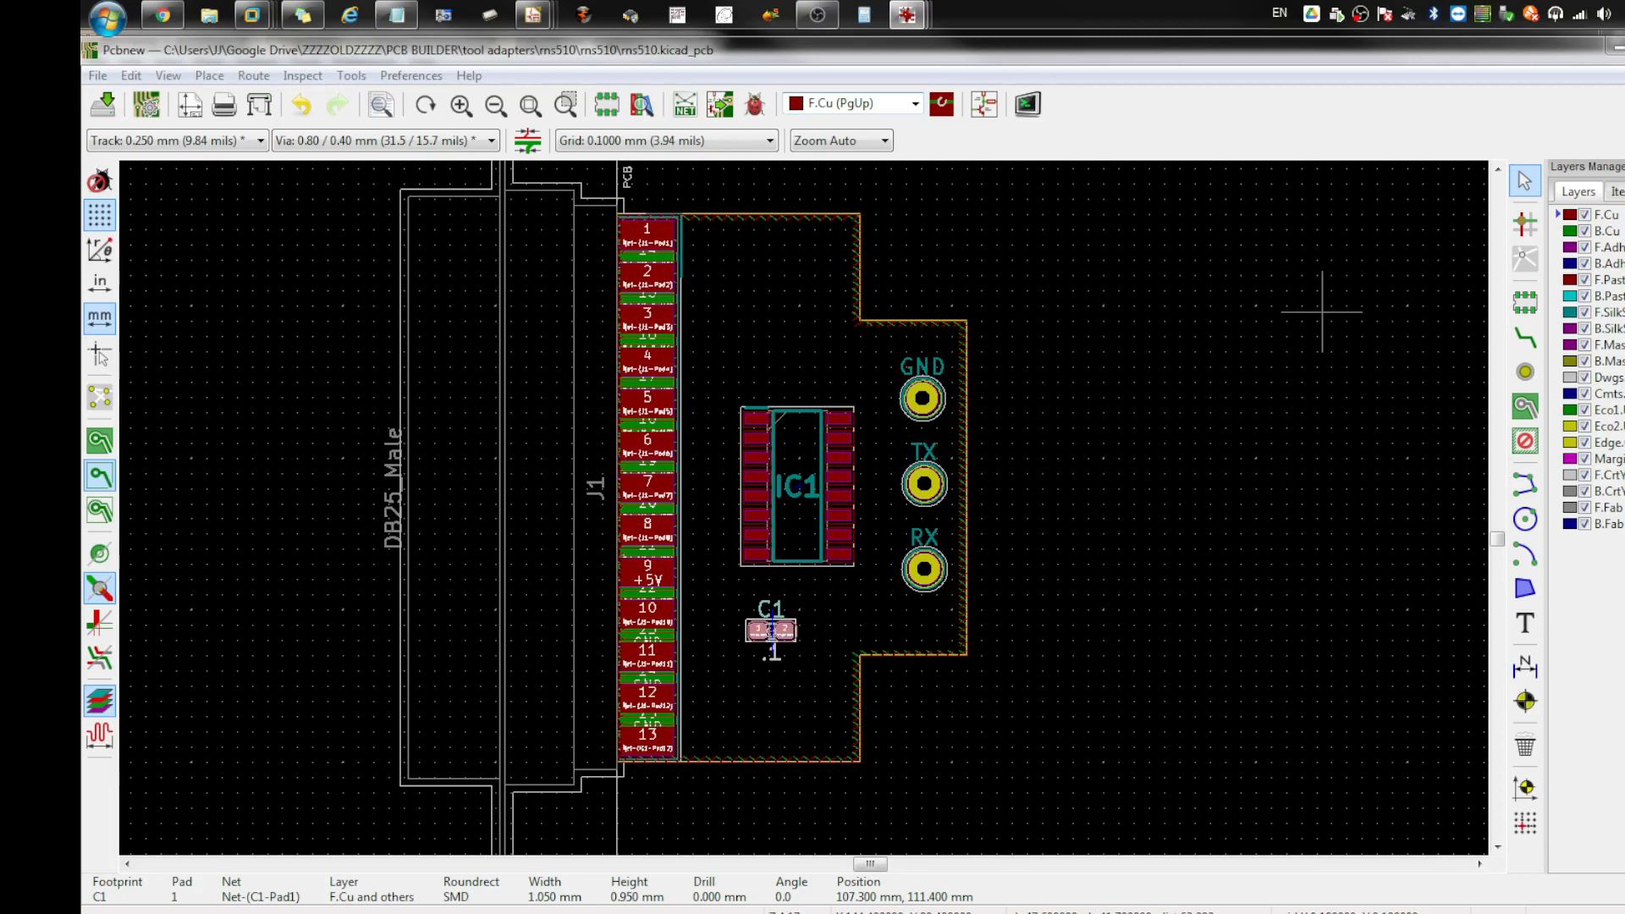
# Step: Move capacitor C1 to just above pad 1 of IC1
pyautogui.click(757, 697)
pyautogui.moveTo(794, 670); pyautogui.dragTo(733, 613)
pyautogui.press('m')
pyautogui.scroll(4, 747, 381)
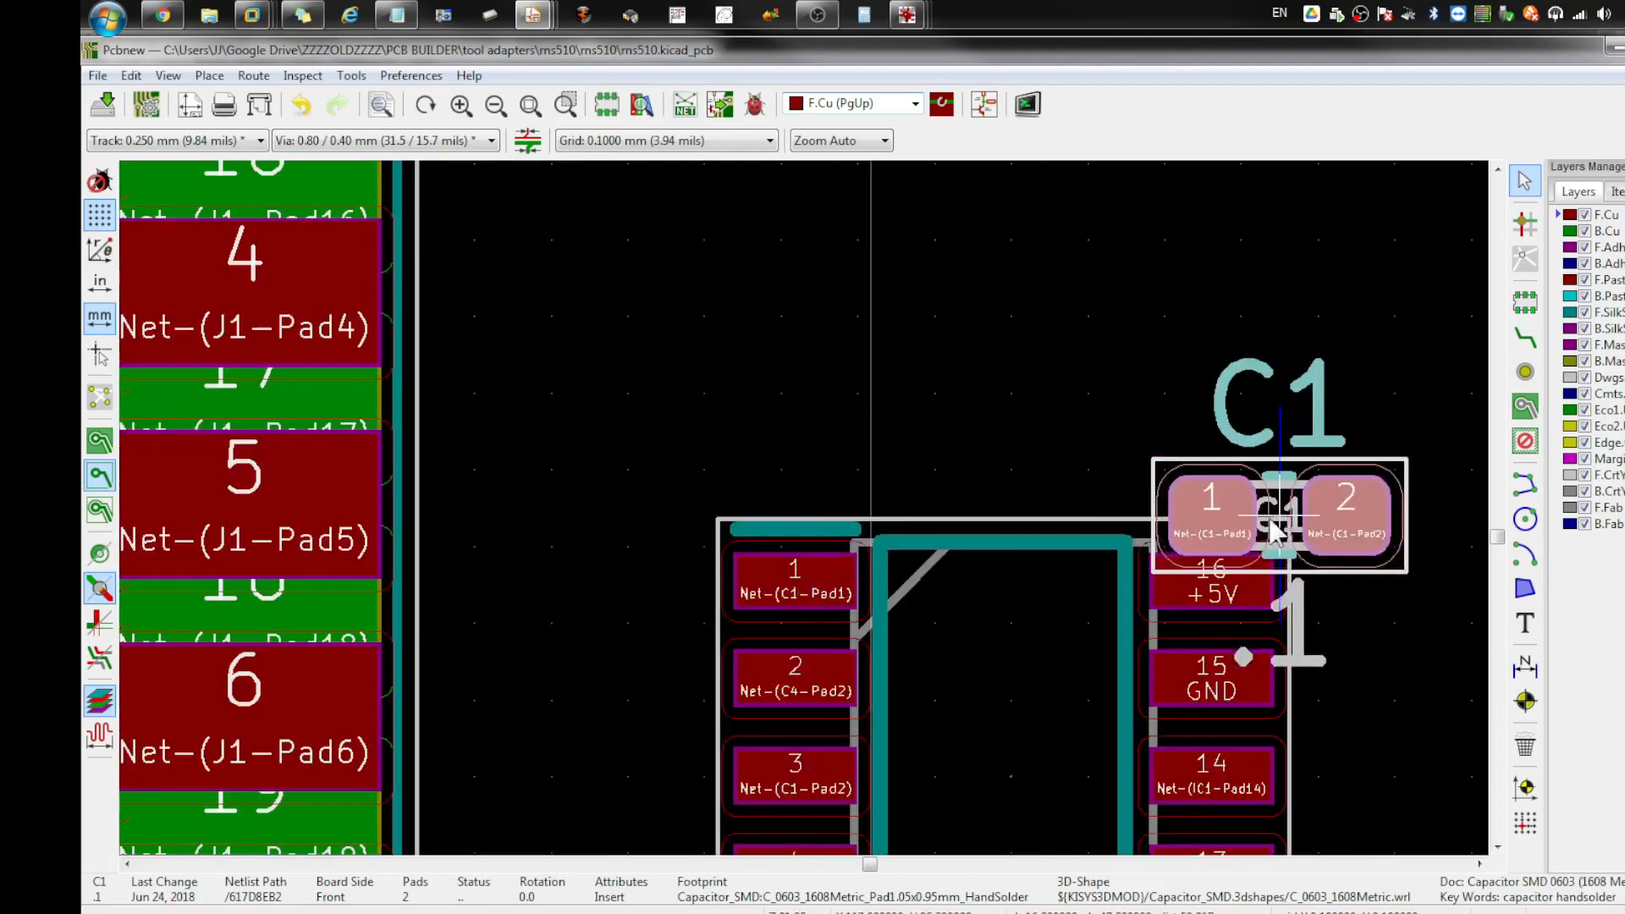
pyautogui.click(827, 355)
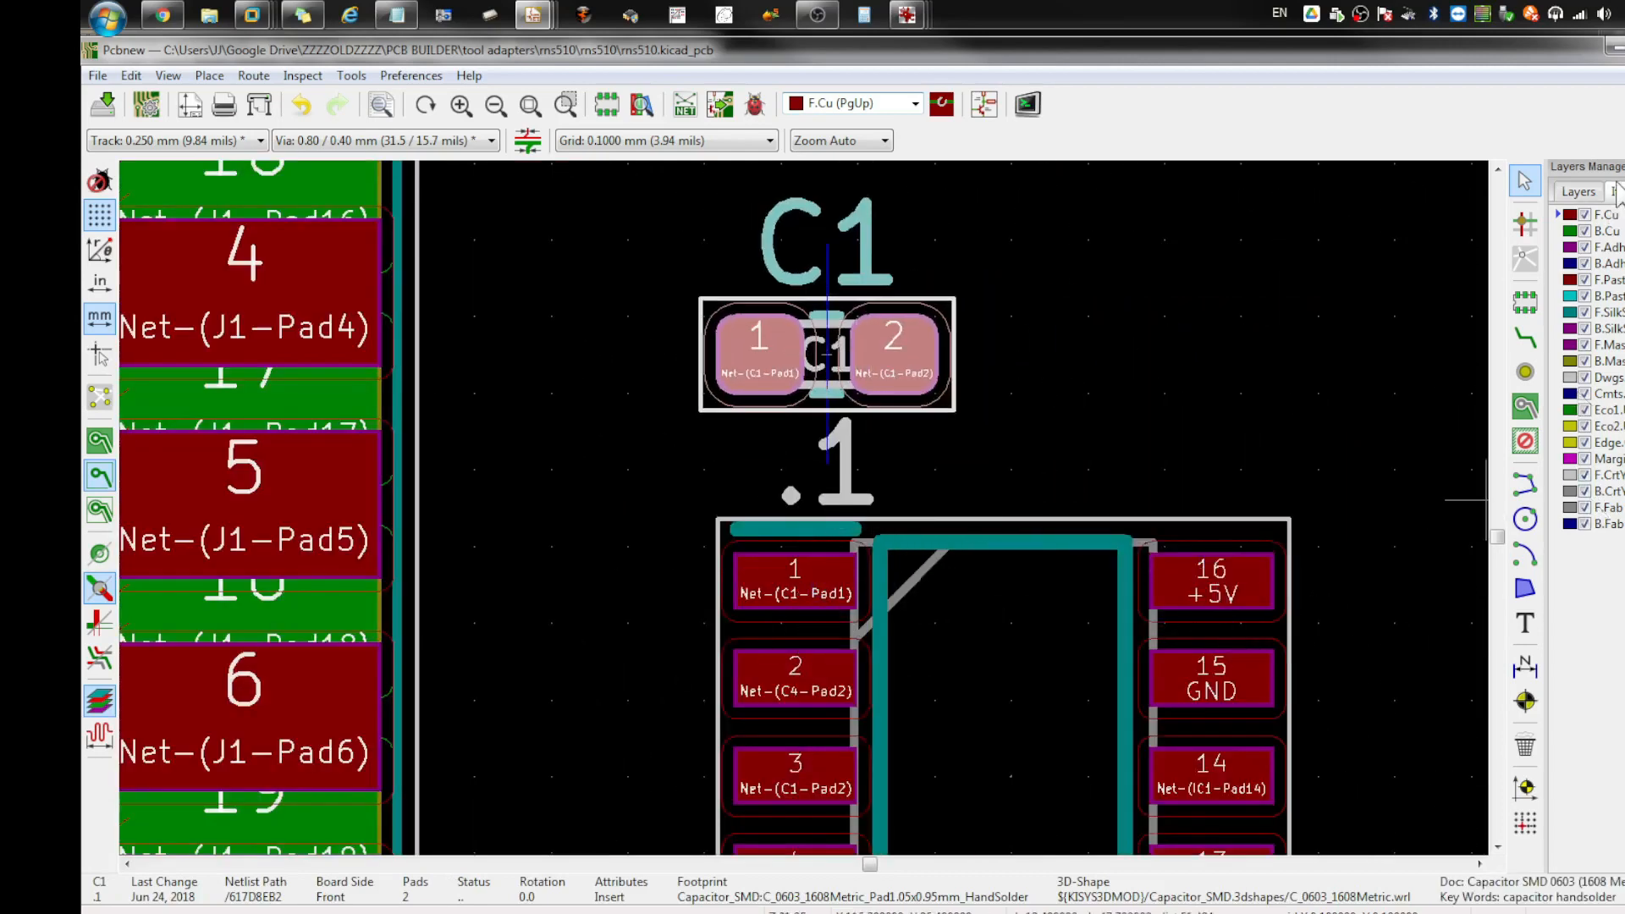
# Step: Show the ratsnest and shift C1 so its pad 1 sits roughly above pad 1 of IC1
pyautogui.click(1617, 191)
pyautogui.click(1576, 446)
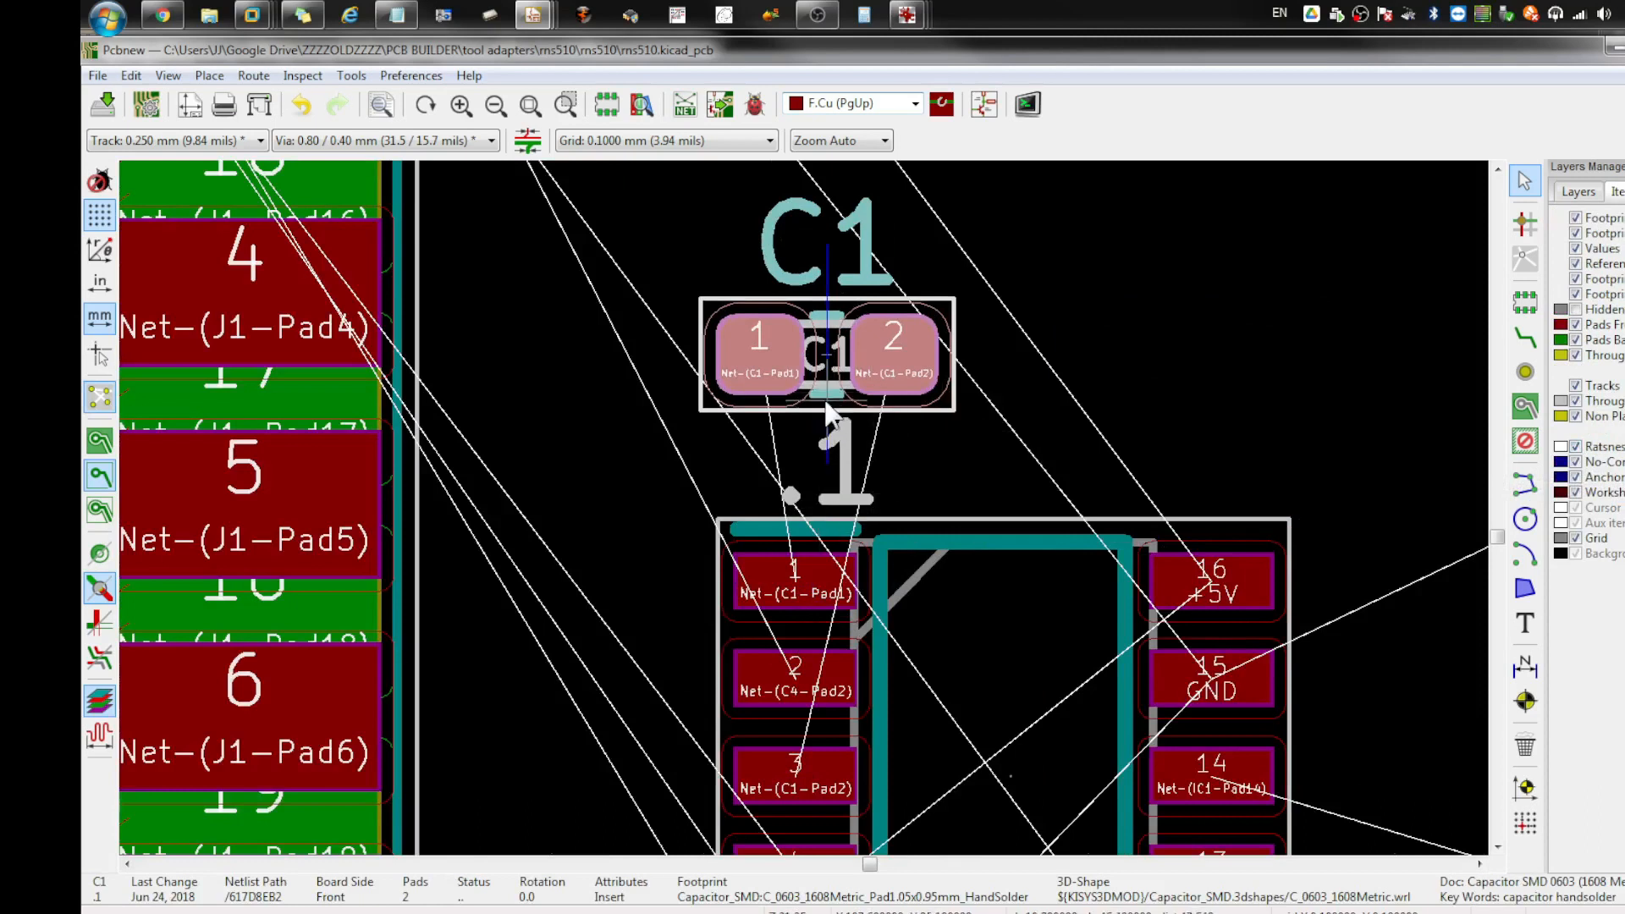
pyautogui.press('m')
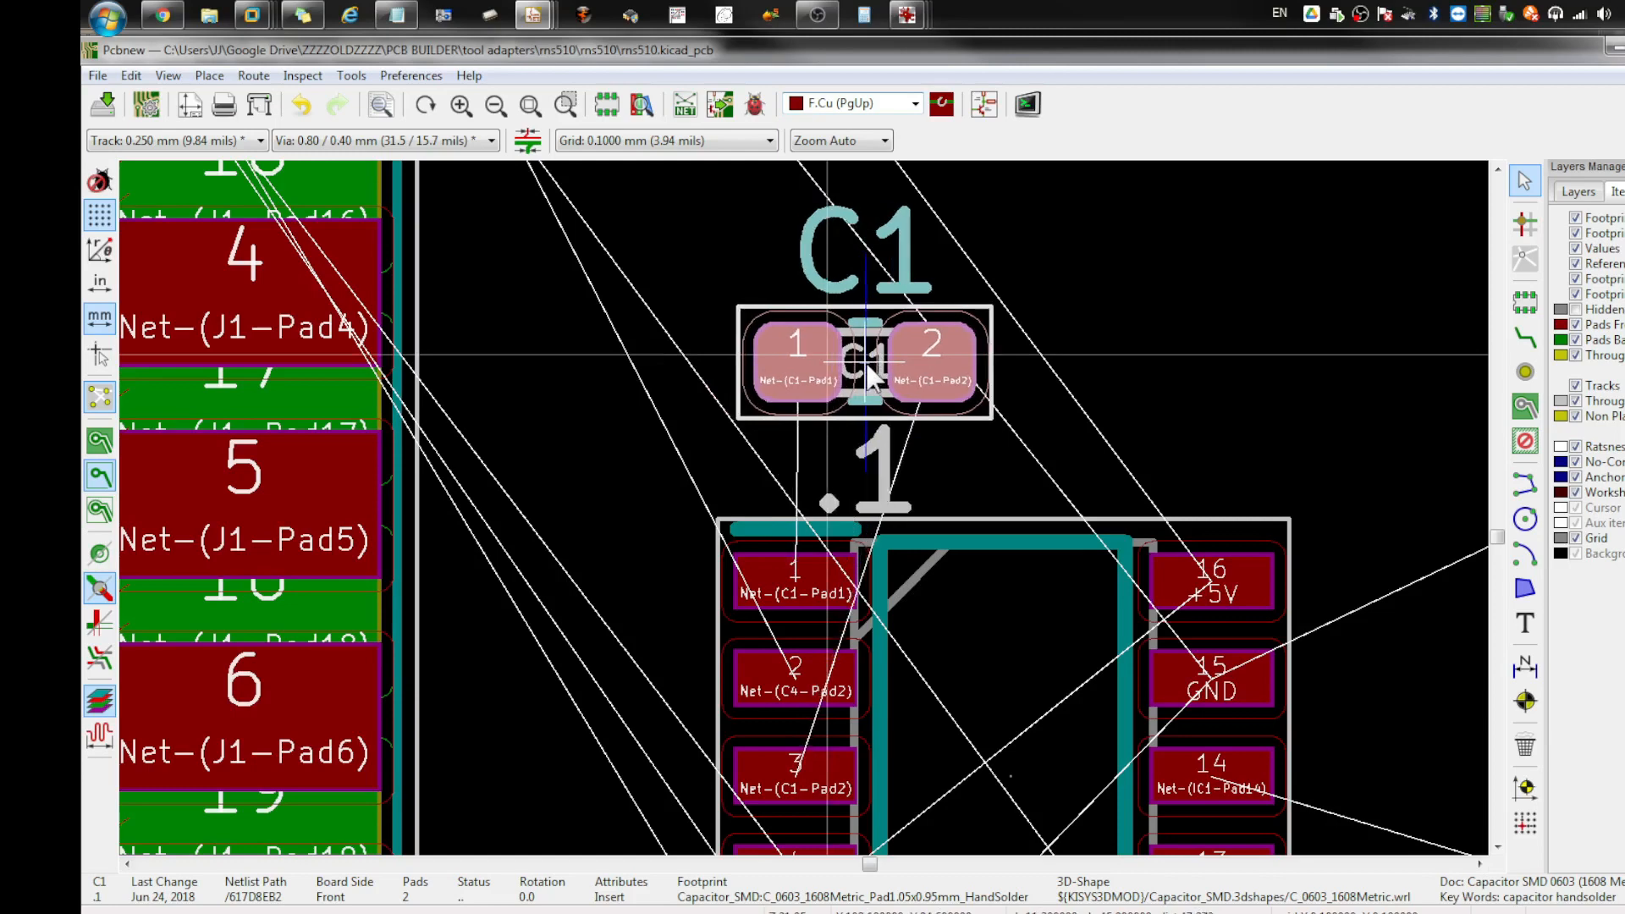
# Step: Set the grid to 0.0500 mm and nudge C1 until its pad 1 lines up vertically with IC1's pad 1
pyautogui.click(728, 141)
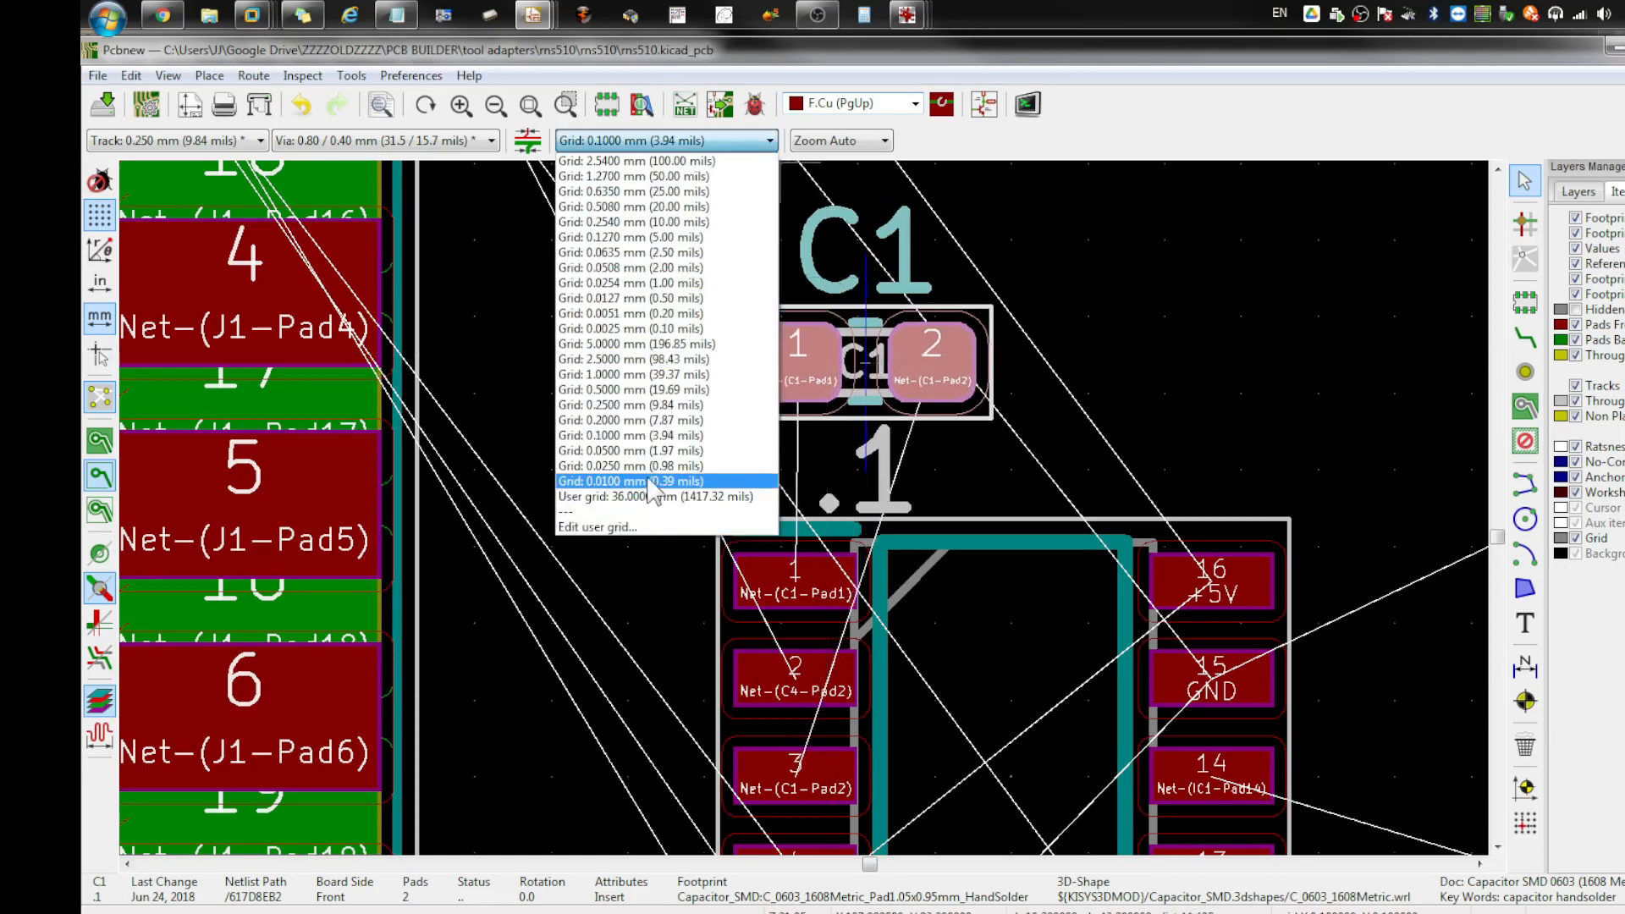
pyautogui.click(652, 450)
pyautogui.click(872, 413)
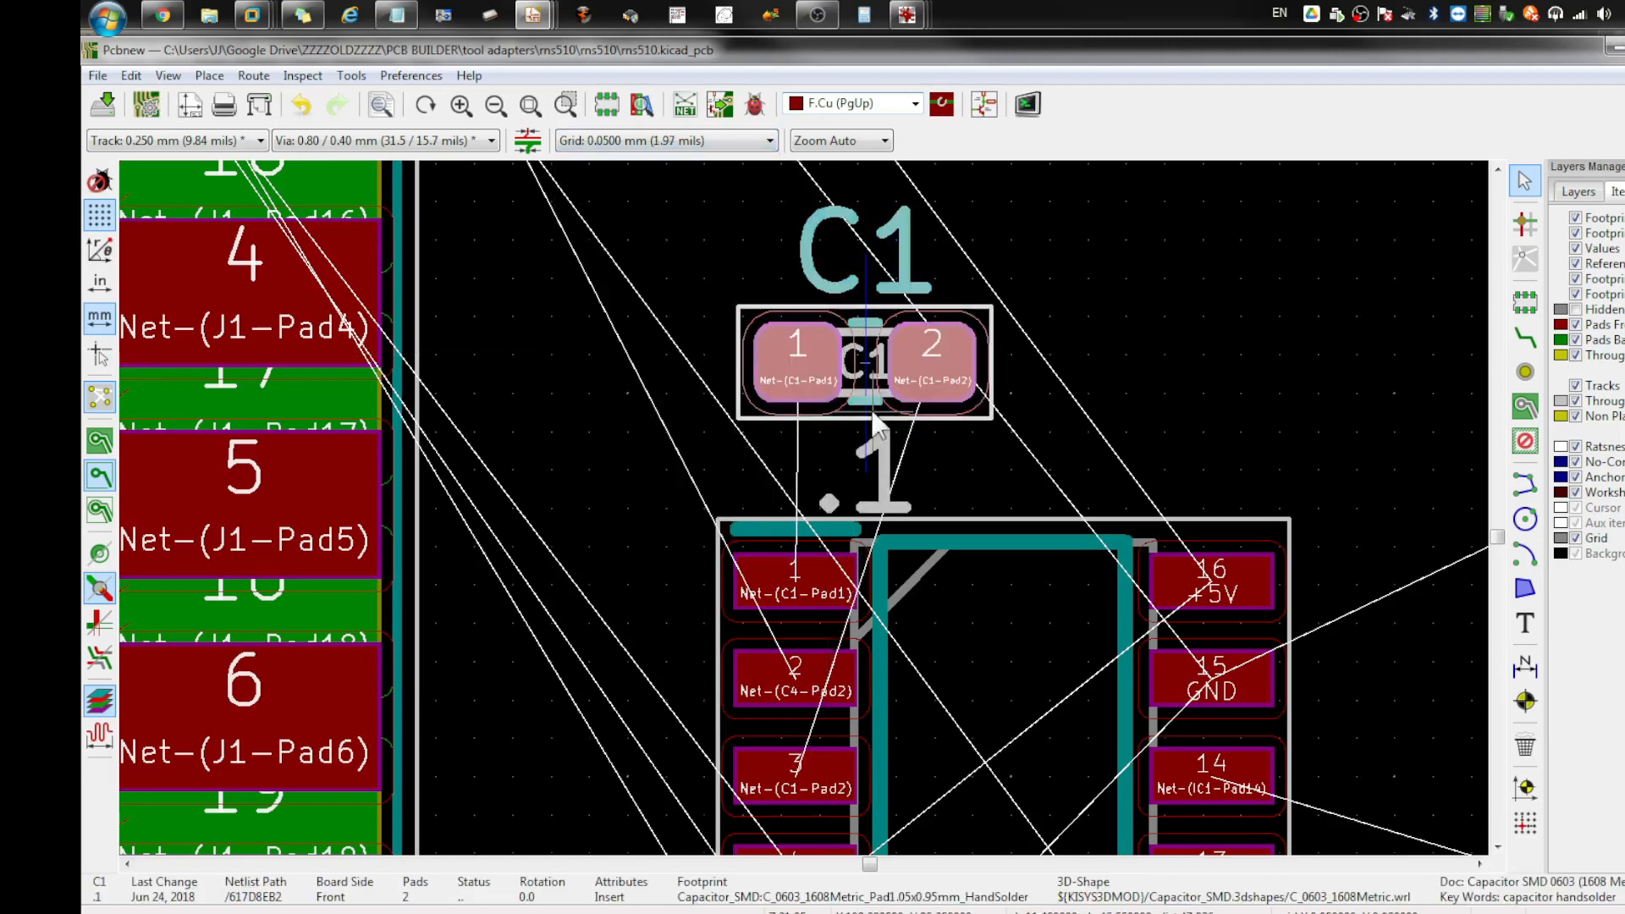
pyautogui.press('m')
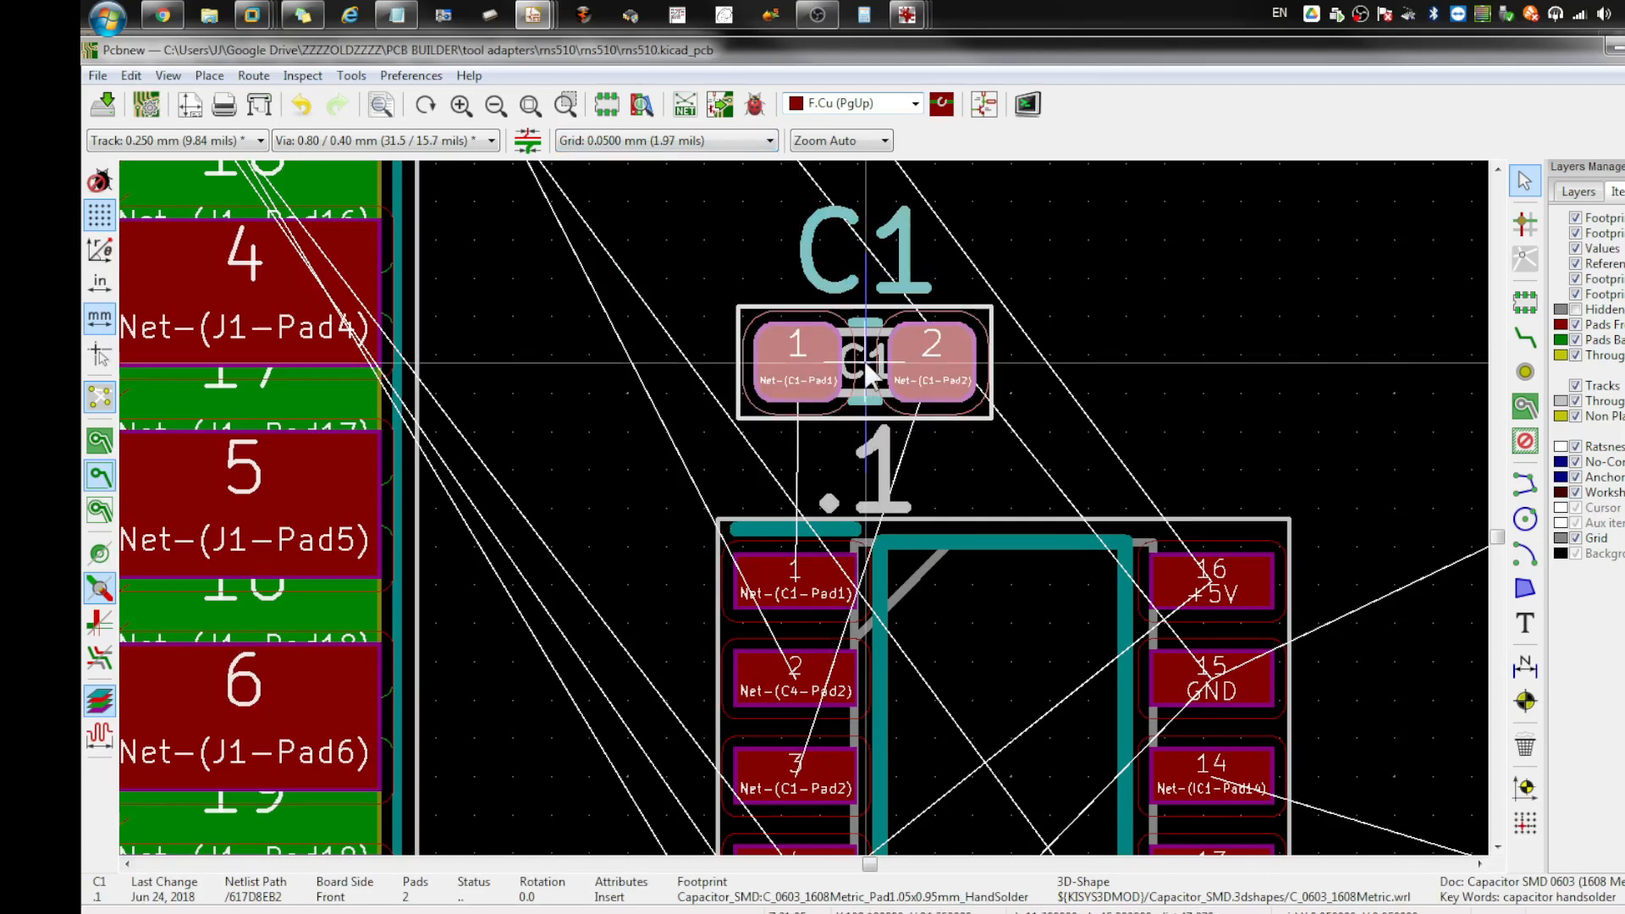
pyautogui.click(868, 372)
# Step: Route F.Cu tracks from IC1 pad 1 to C1 pad 1 and from C1 pad 2 to IC1 pad 3
pyautogui.press('x')
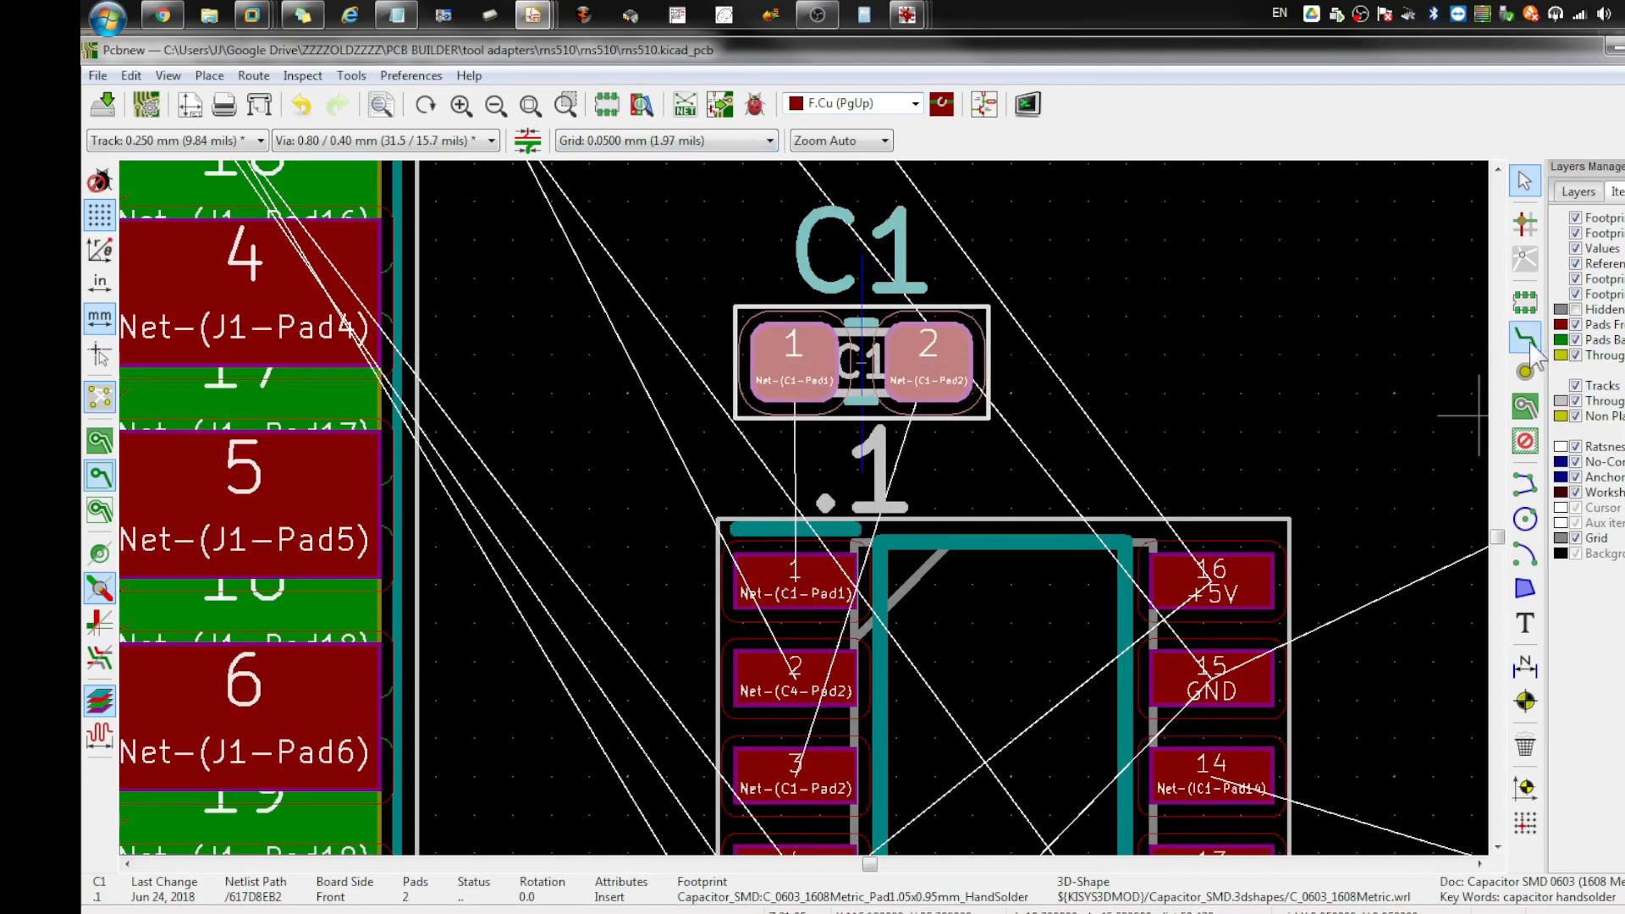
pyautogui.click(813, 573)
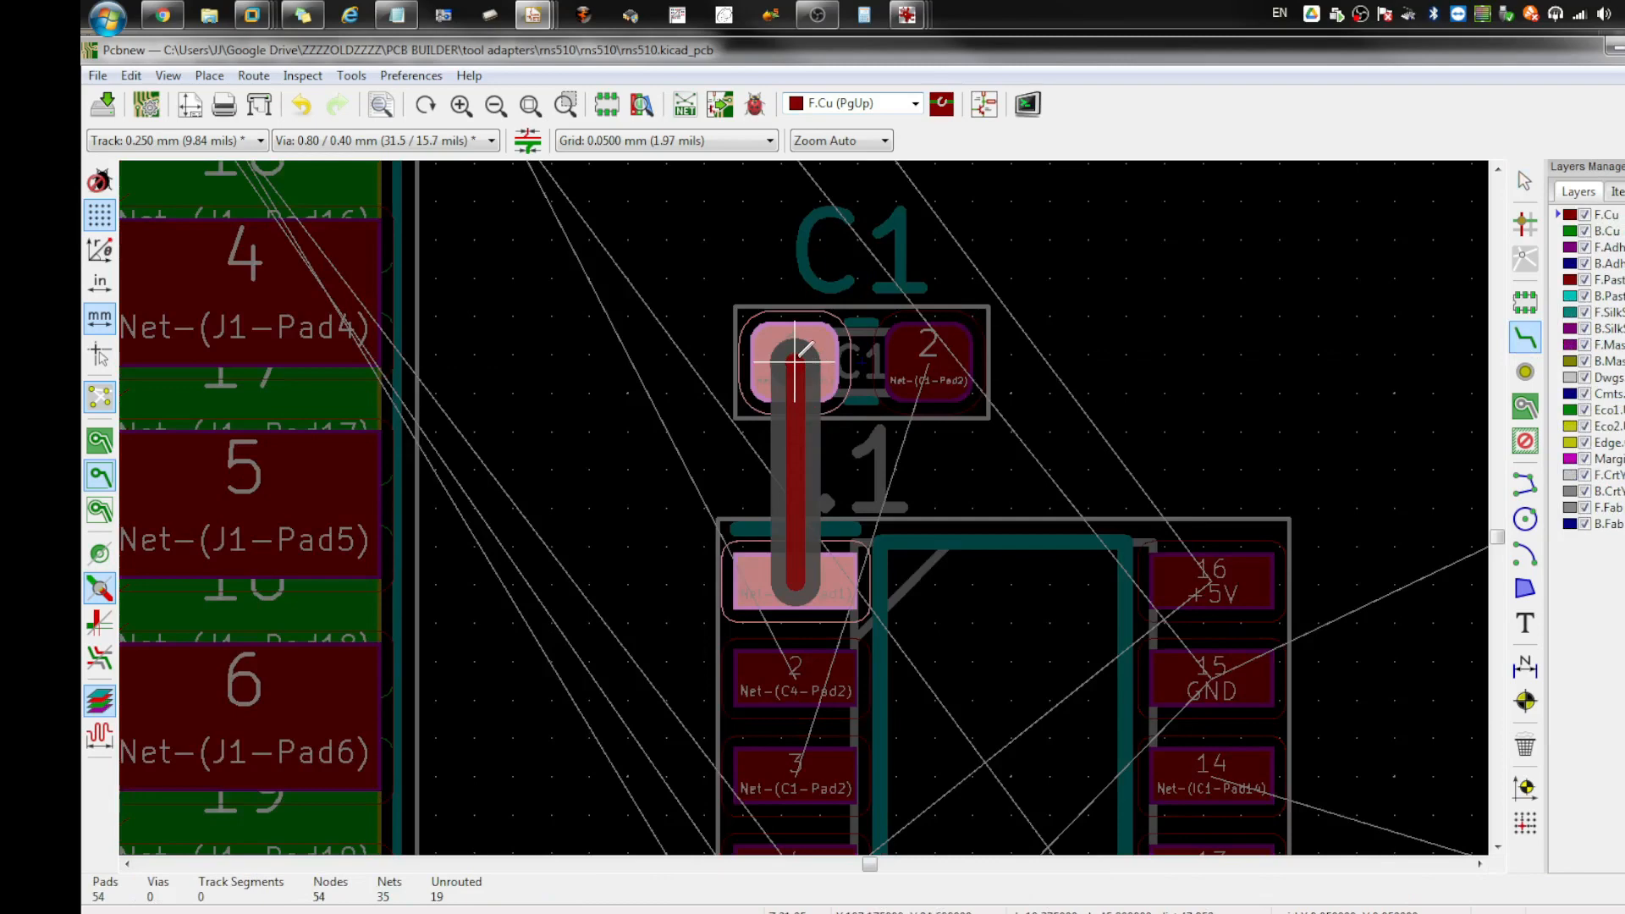
pyautogui.click(796, 361)
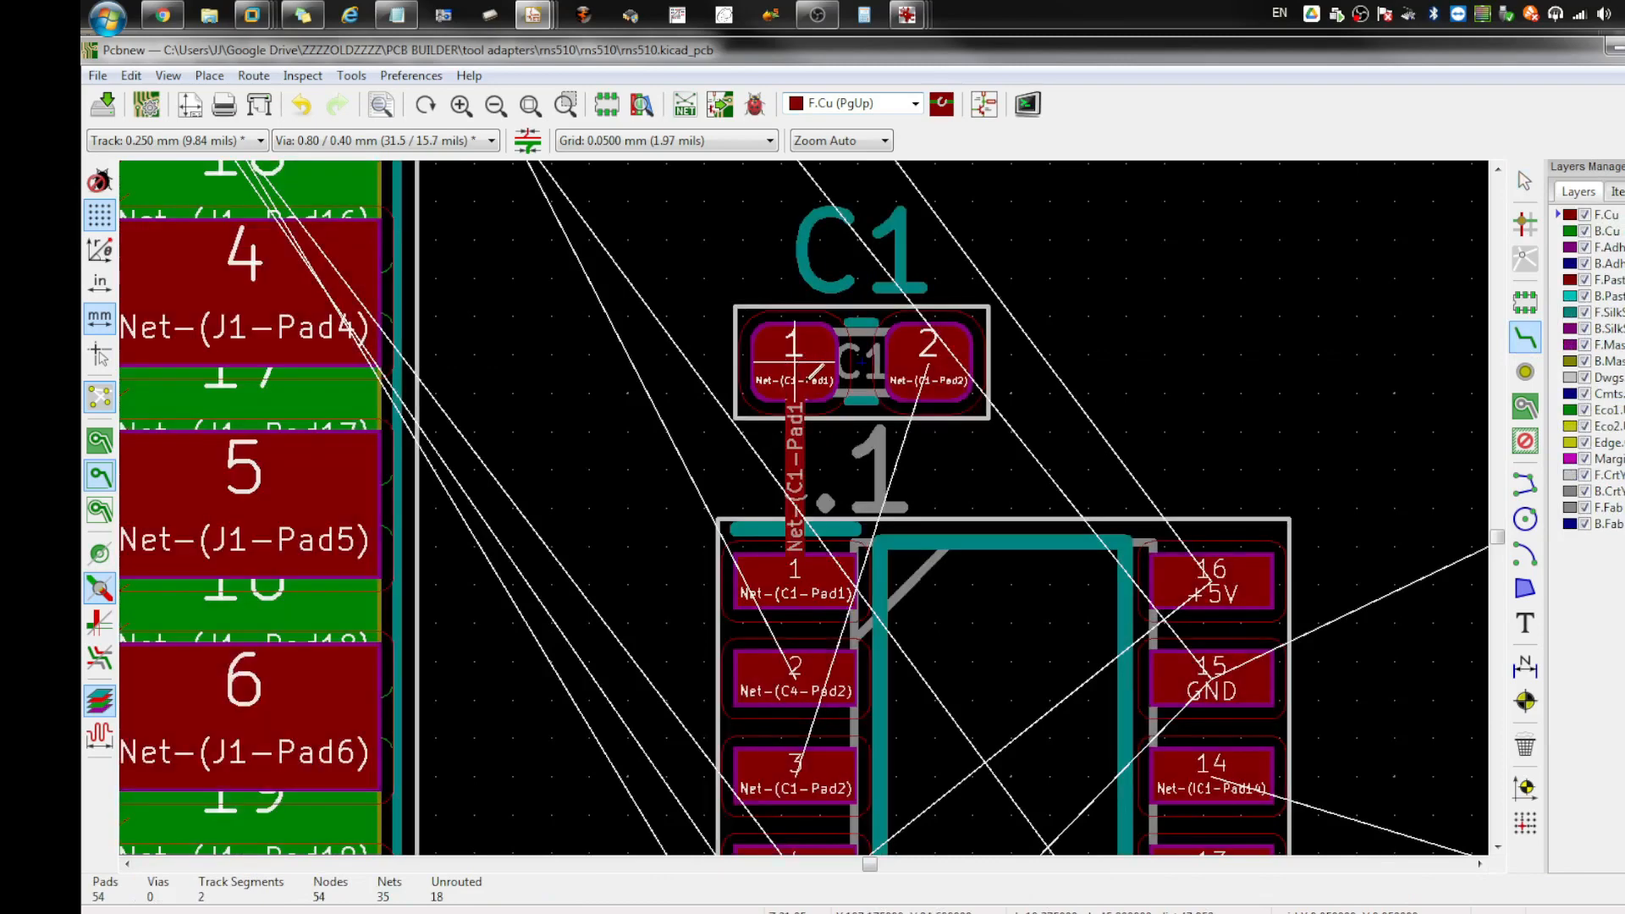
pyautogui.click(929, 362)
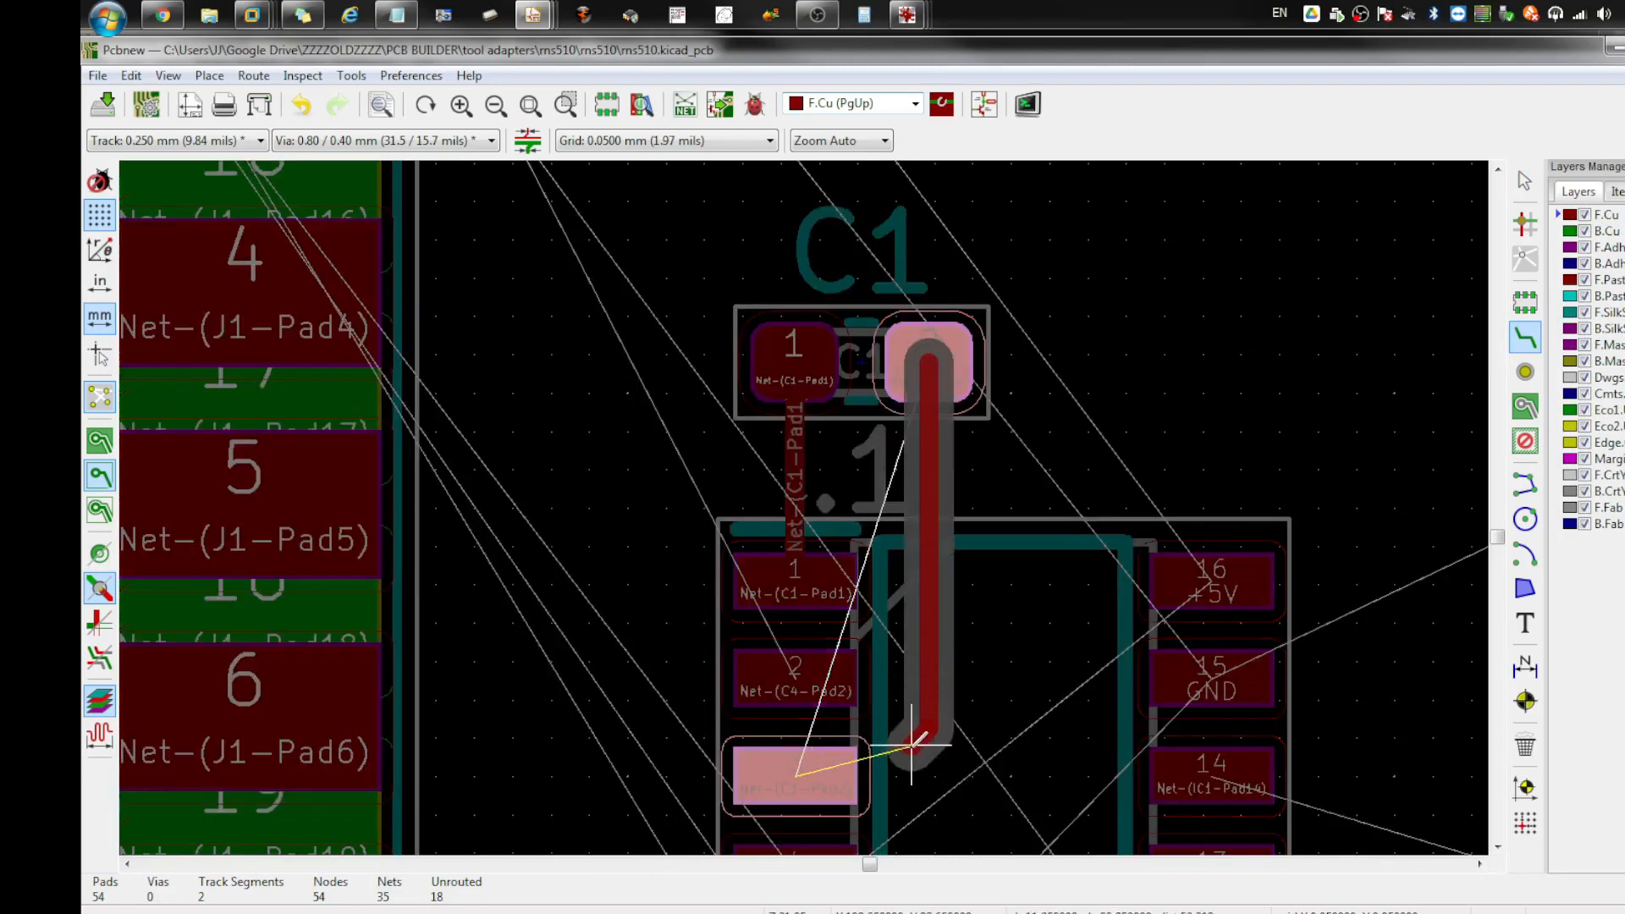
pyautogui.click(795, 774)
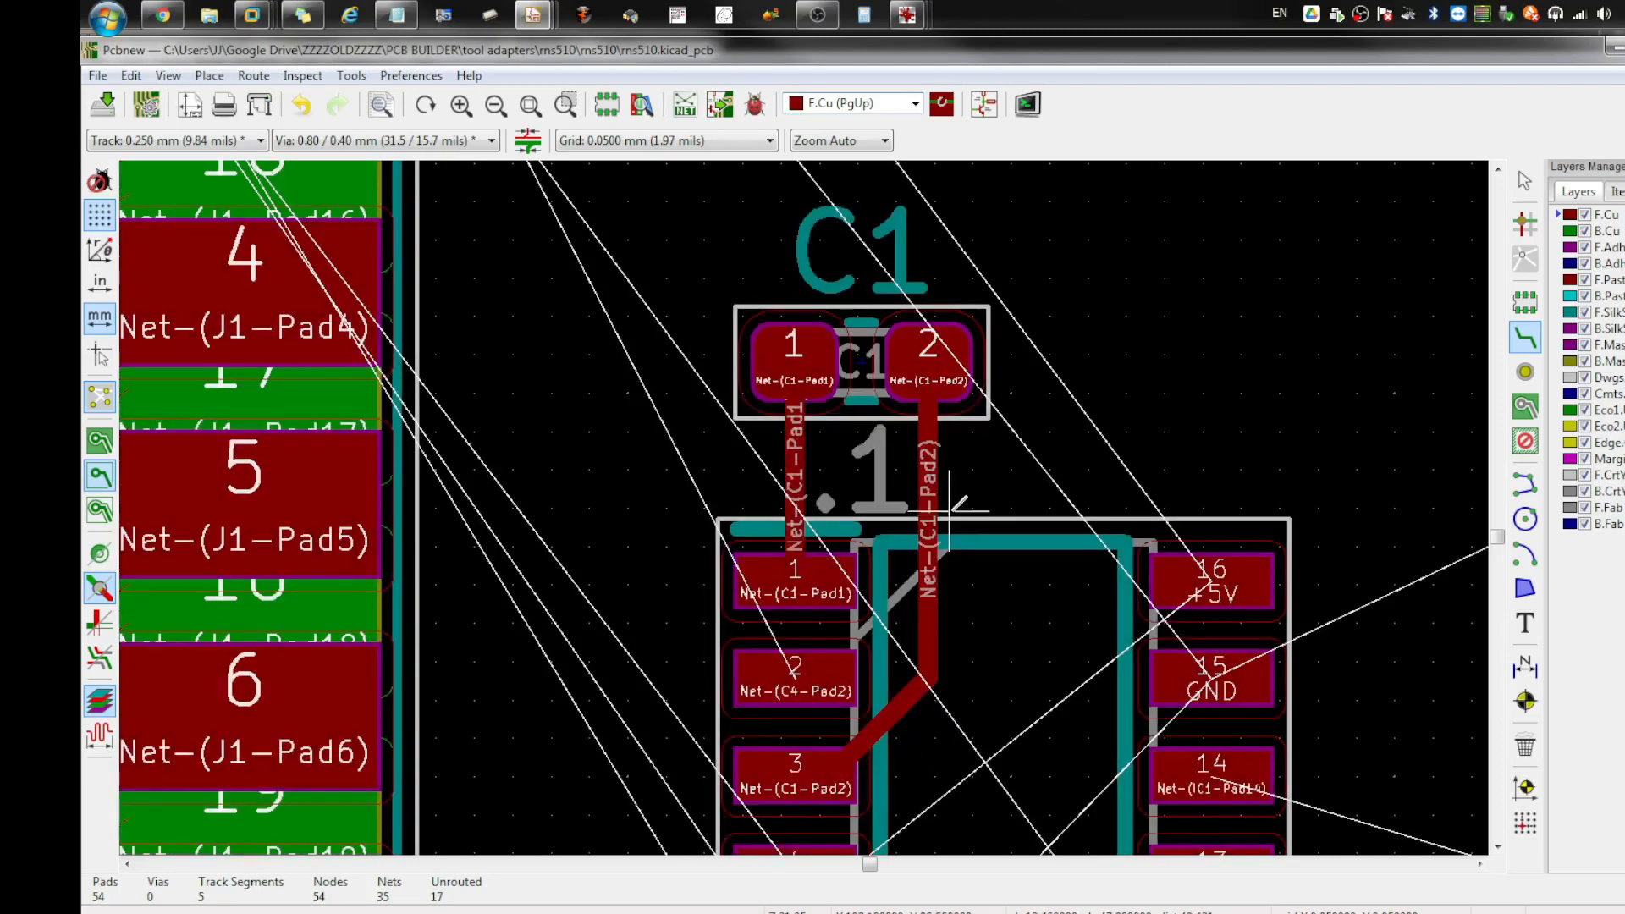
pyautogui.press('Escape')
pyautogui.scroll(-3, 802, 505)
pyautogui.scroll(-1, 806, 496)
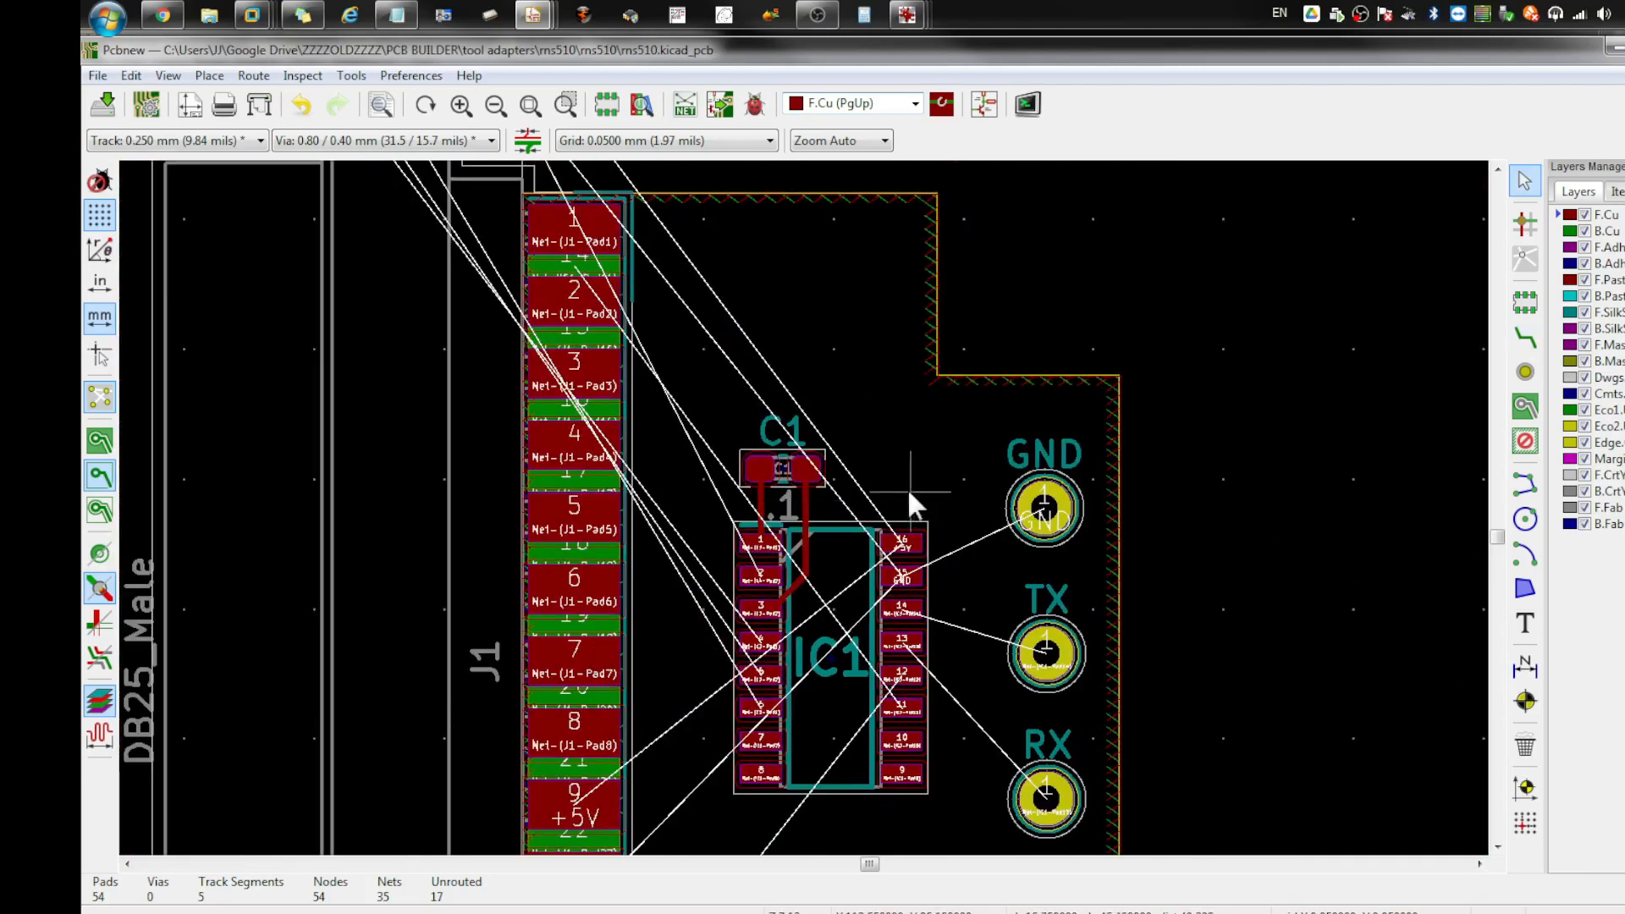
# Step: Move capacitor C4 beside C1 above IC1 and rotate it 180° so its +5V pad 1 sits over pad 16
pyautogui.scroll(-2, 804, 505)
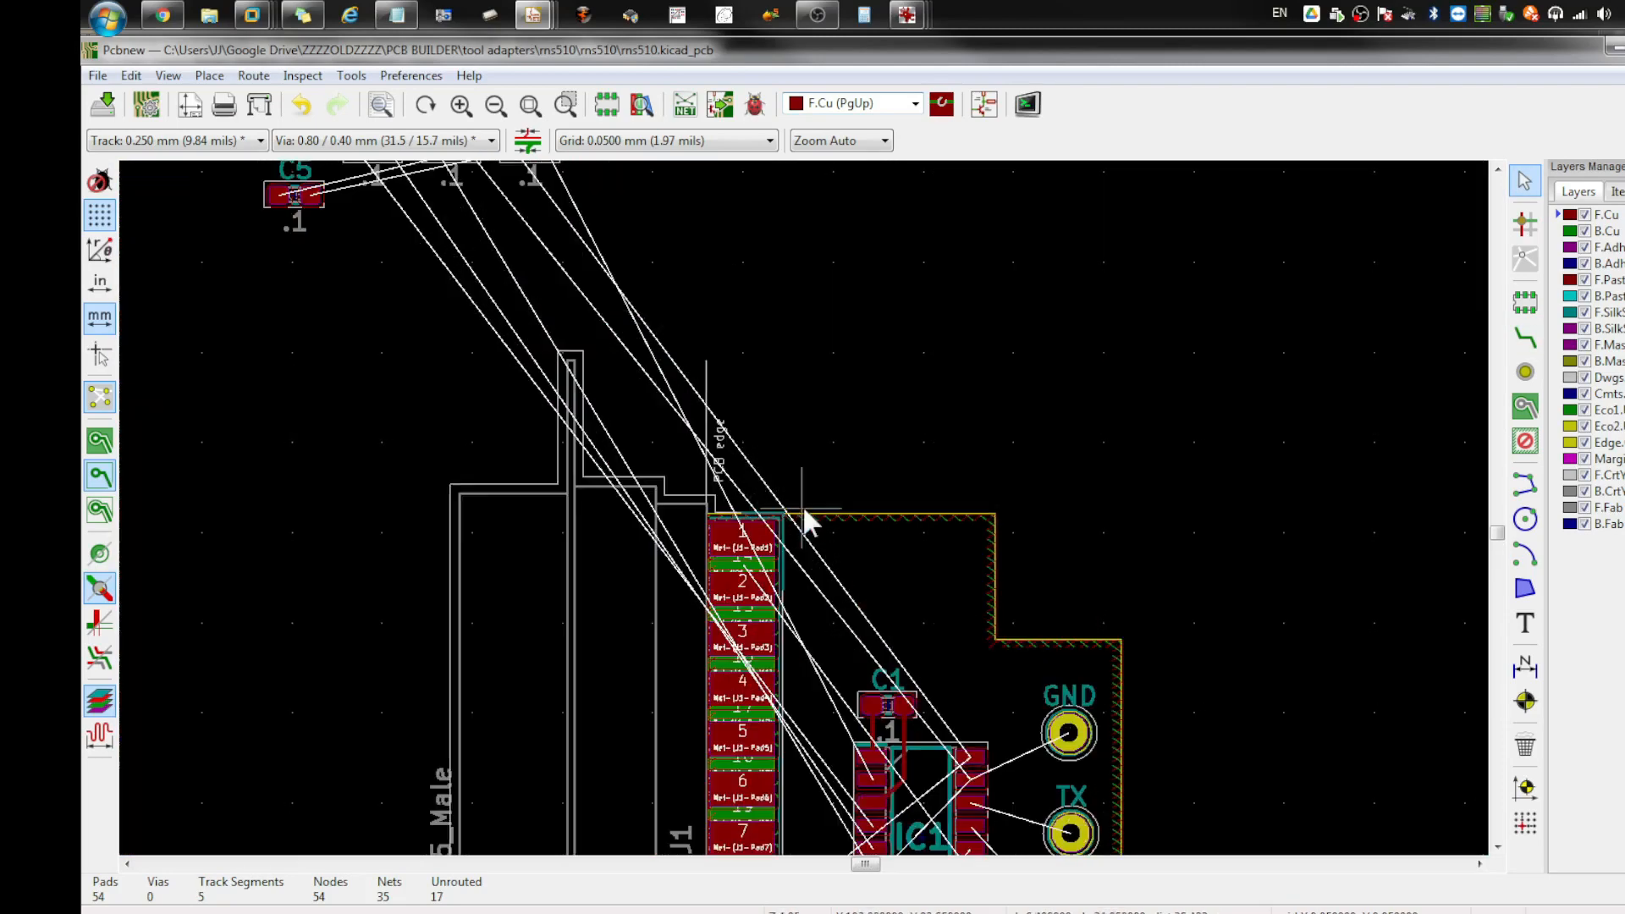
pyautogui.scroll(-1, 653, 435)
pyautogui.scroll(1, 769, 427)
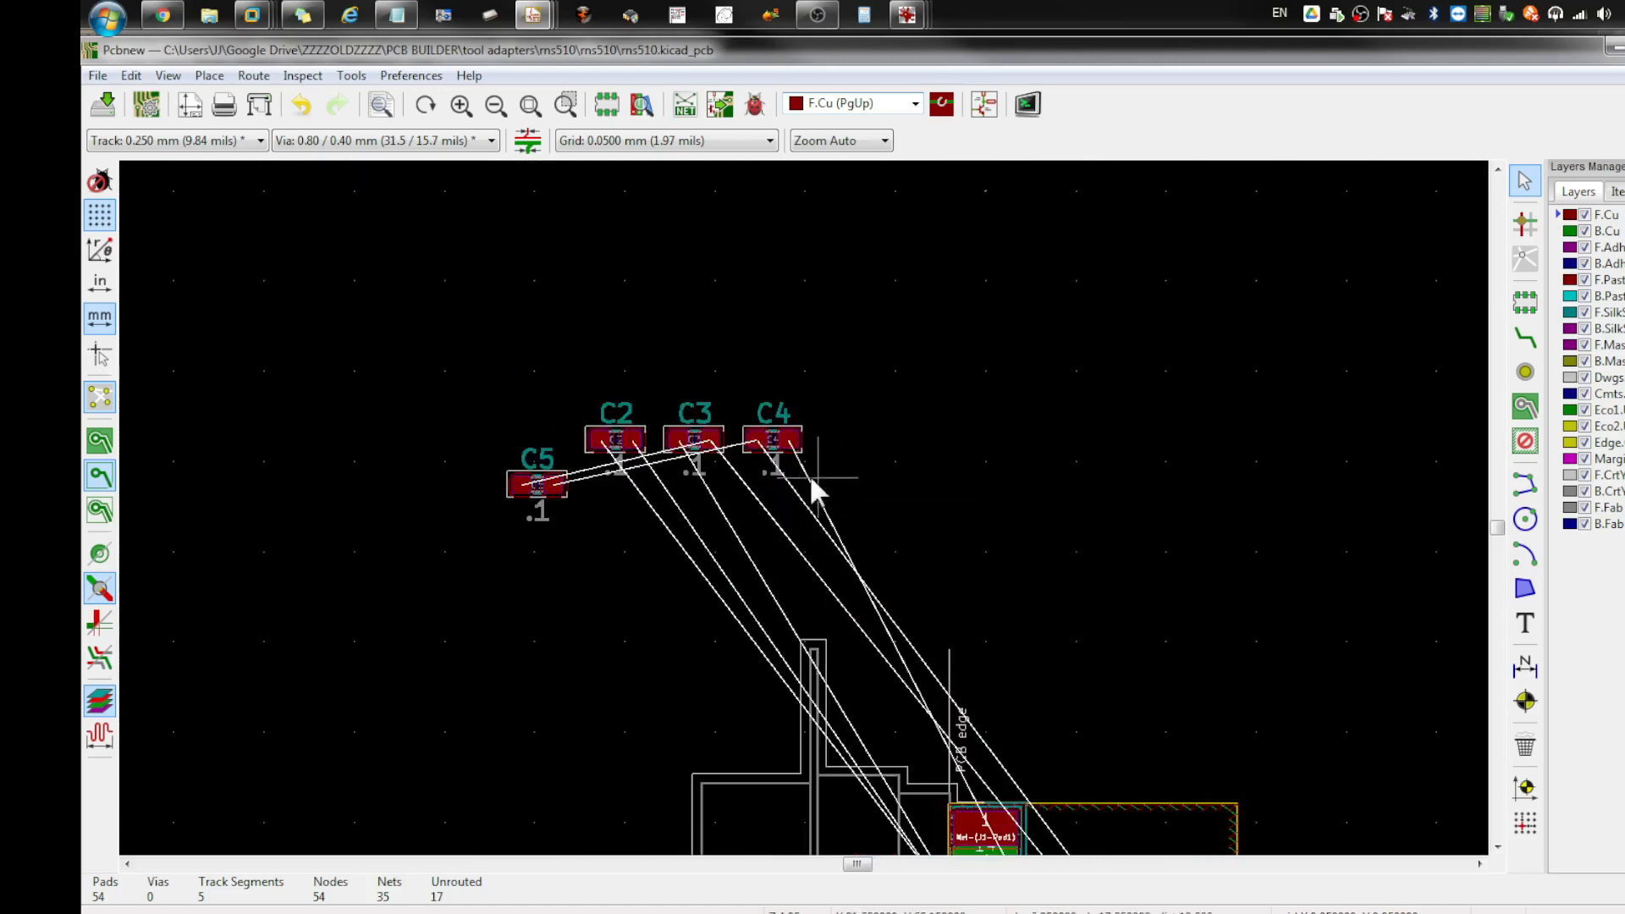
pyautogui.click(777, 412)
pyautogui.press('m')
pyautogui.scroll(-3, 989, 669)
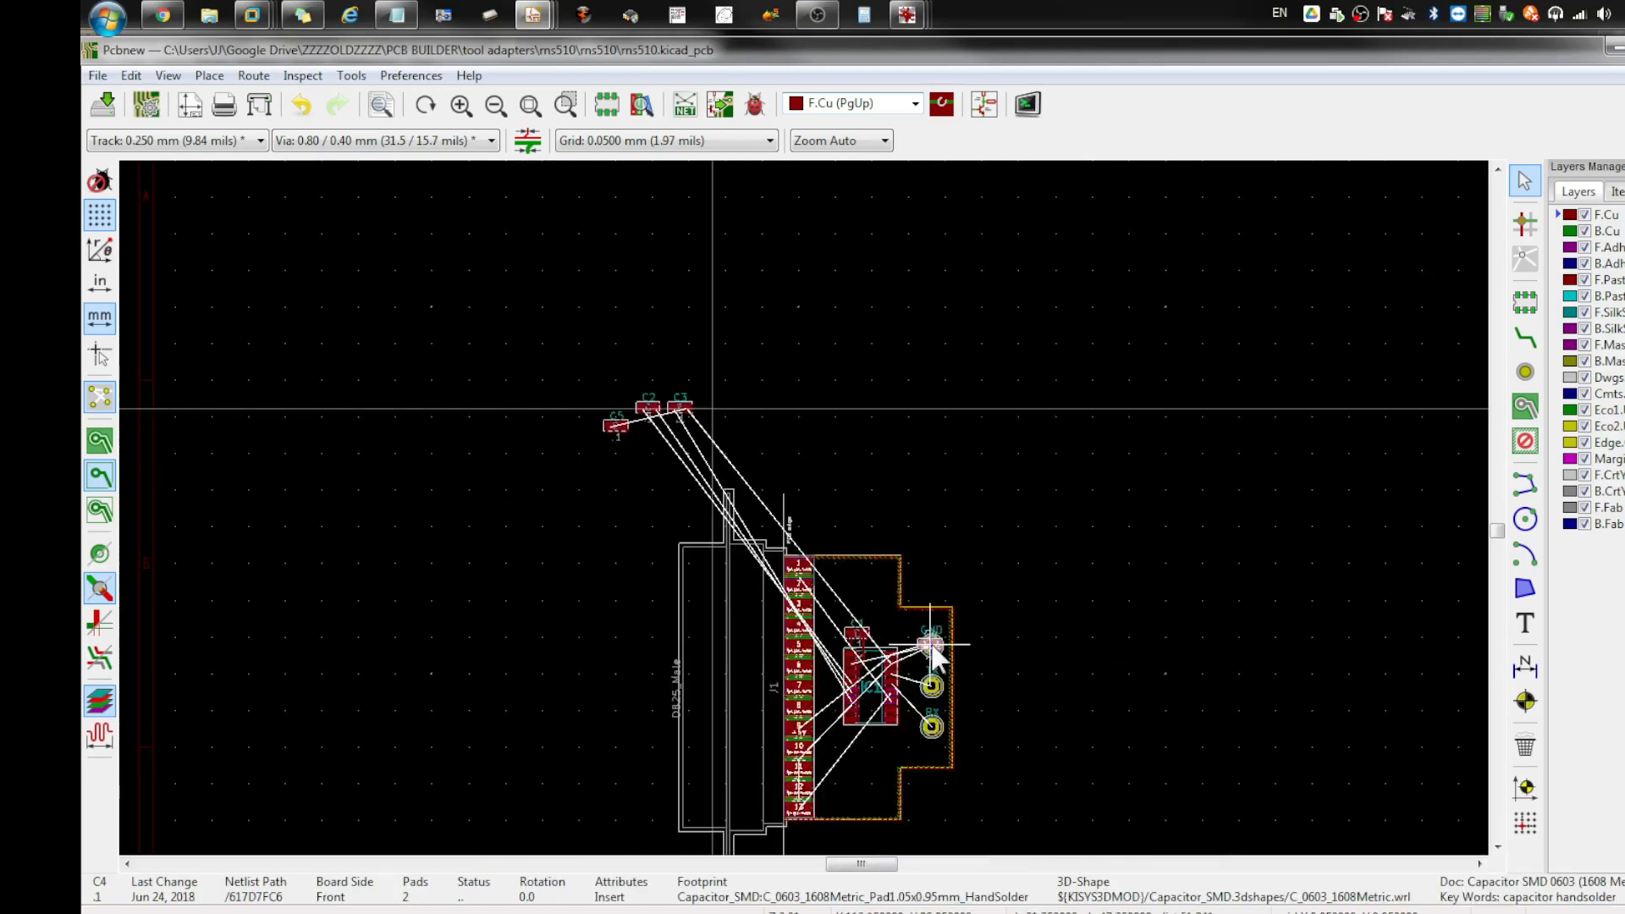
pyautogui.scroll(4, 929, 650)
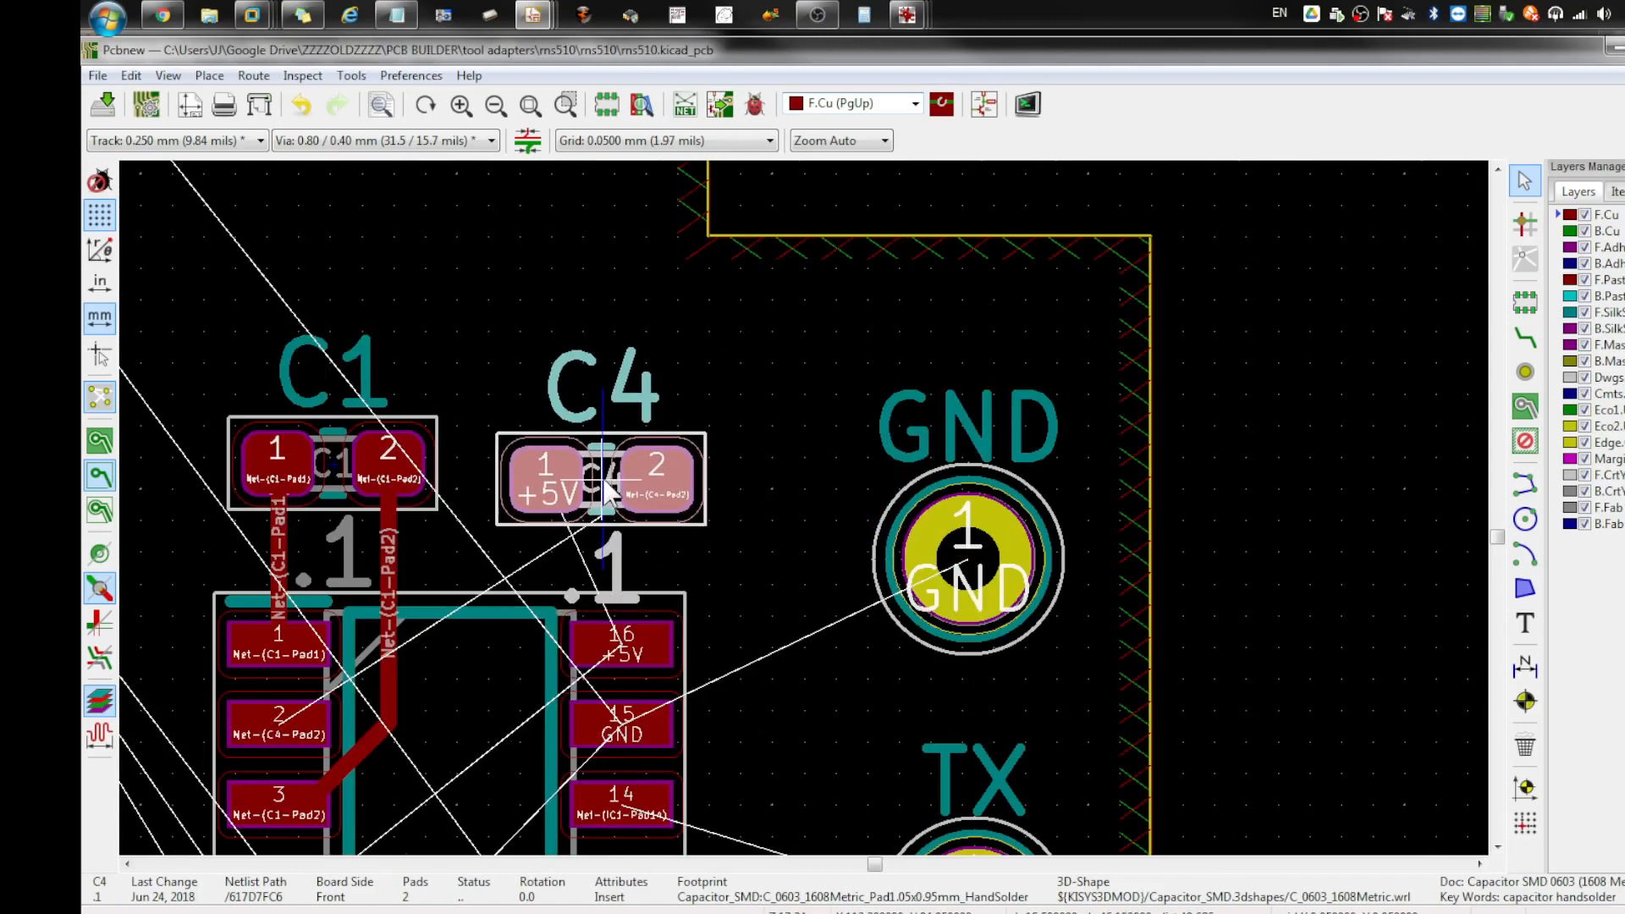
pyautogui.press('r')
pyautogui.press('r')
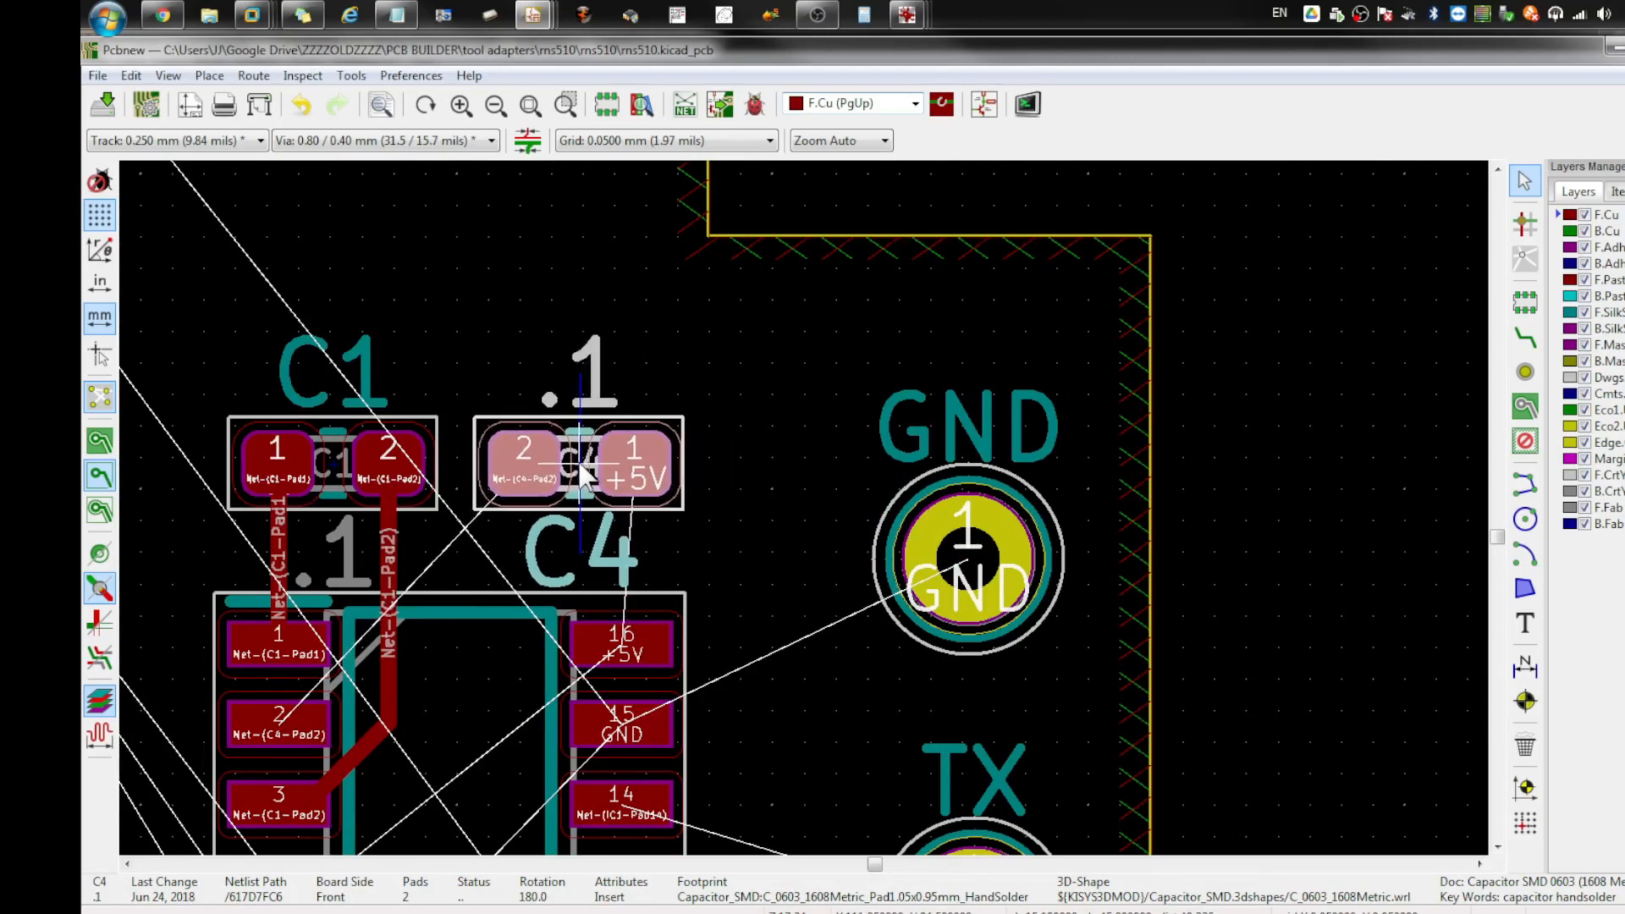
pyautogui.click(582, 474)
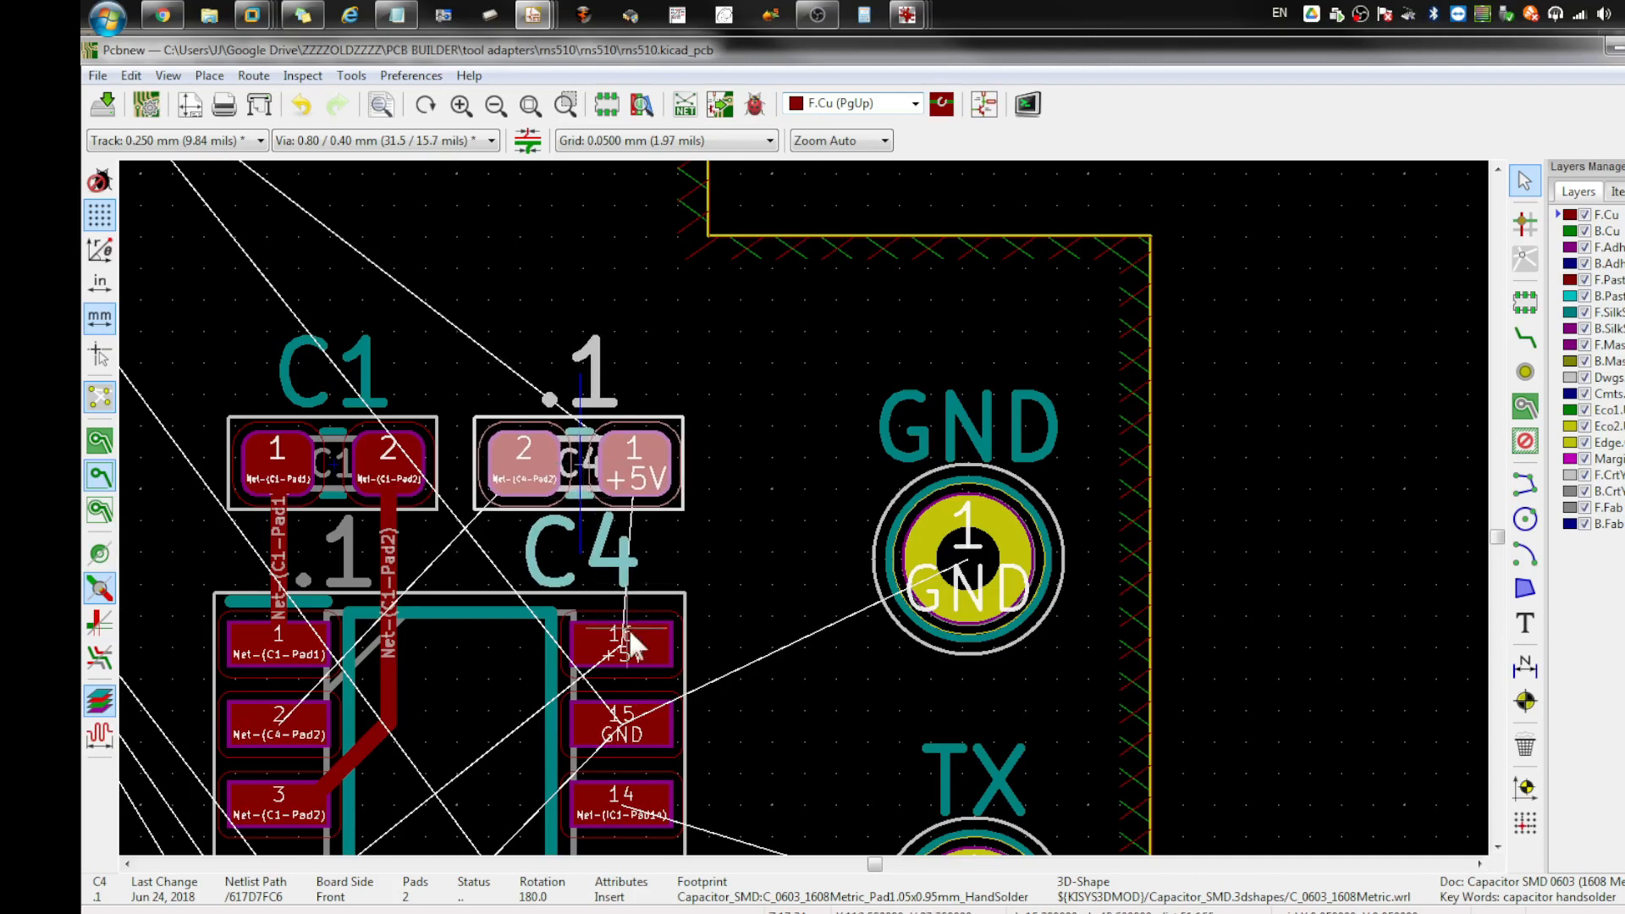
# Step: Route an F.Cu track from IC1 pad 16 to C4 pad 1 and try routing C4 pad 2 towards IC1 pad 2
pyautogui.click(1524, 337)
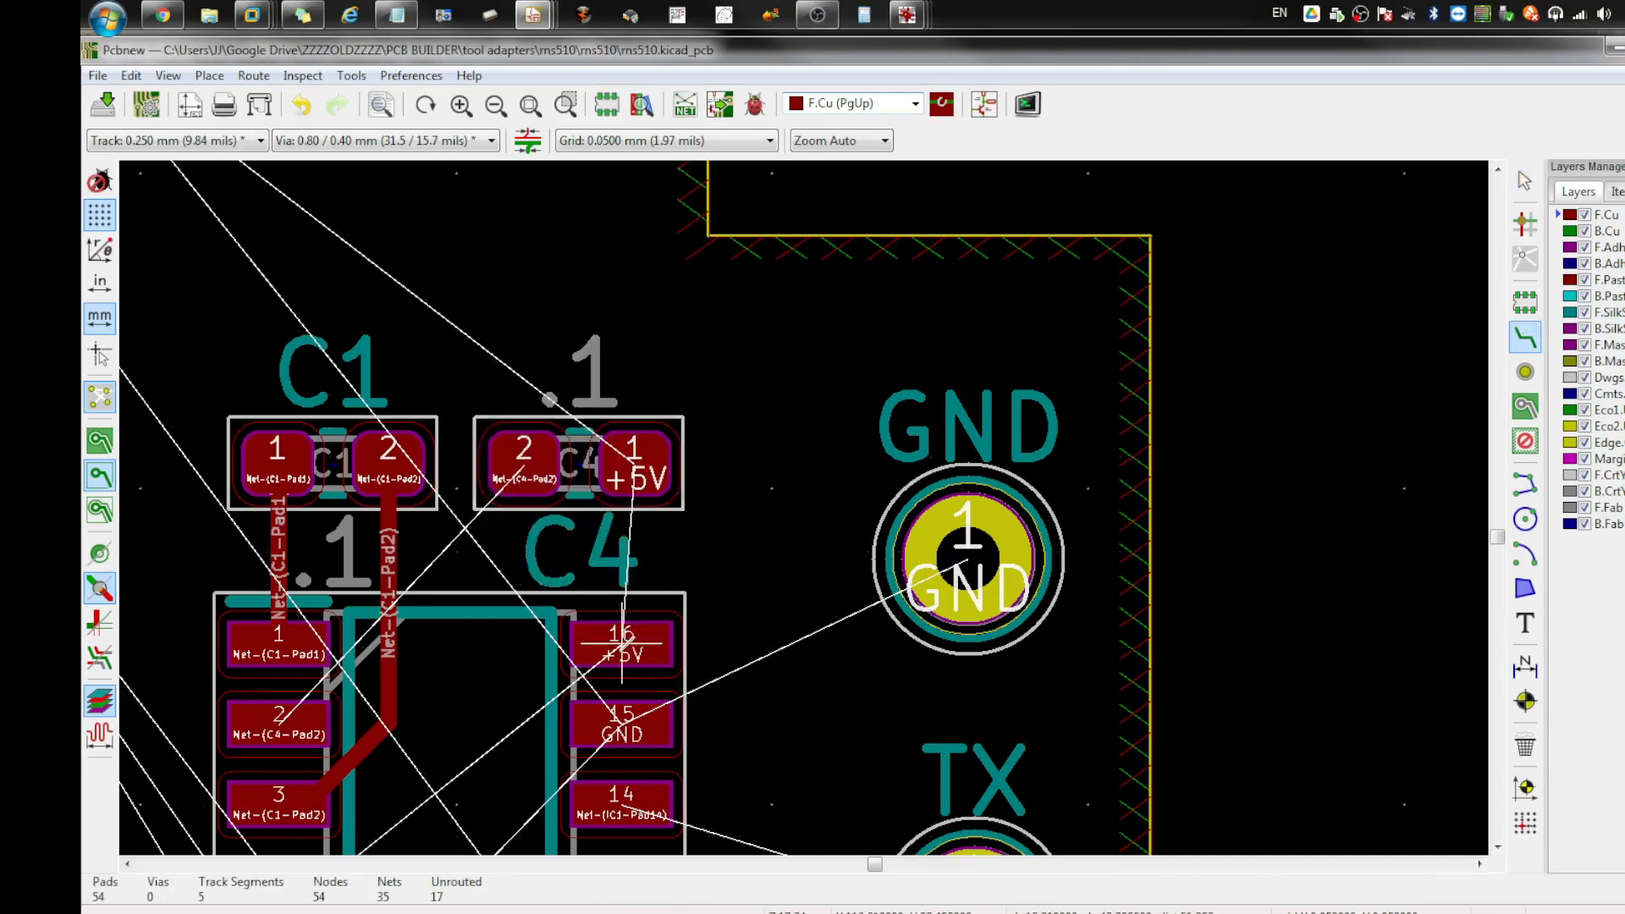
pyautogui.click(622, 639)
pyautogui.click(631, 464)
pyautogui.click(523, 464)
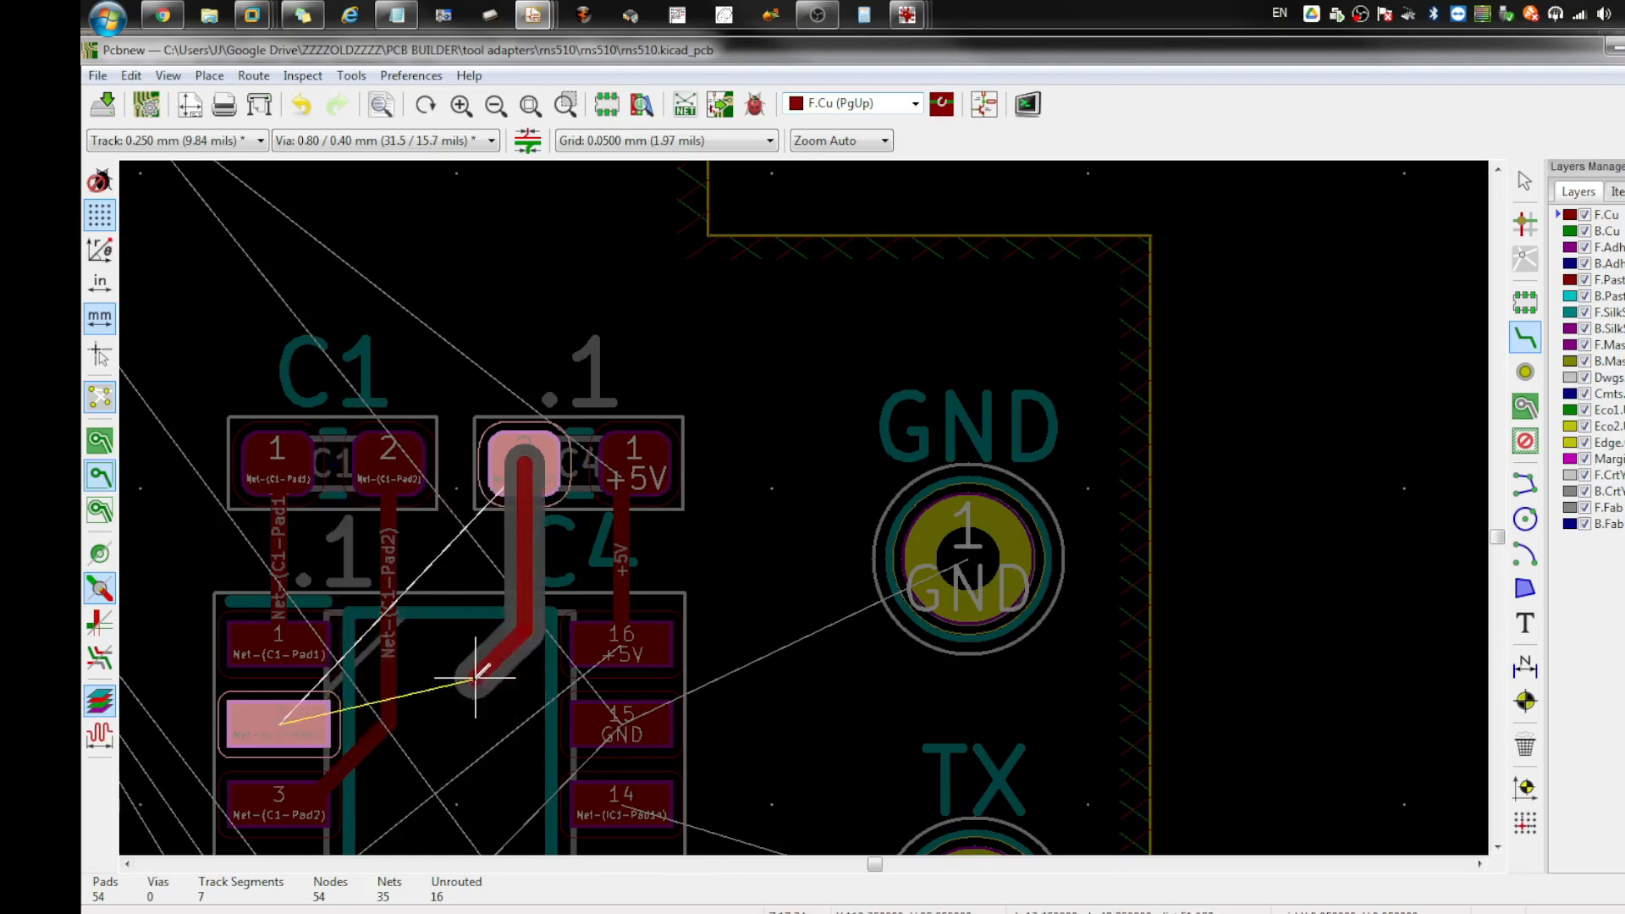
pyautogui.press('Escape')
# Step: Try starting a track around IC1 pad 2, cancel it, and undo the track between IC1 pad 16 and C4 pad 1
pyautogui.scroll(-2, 450, 707)
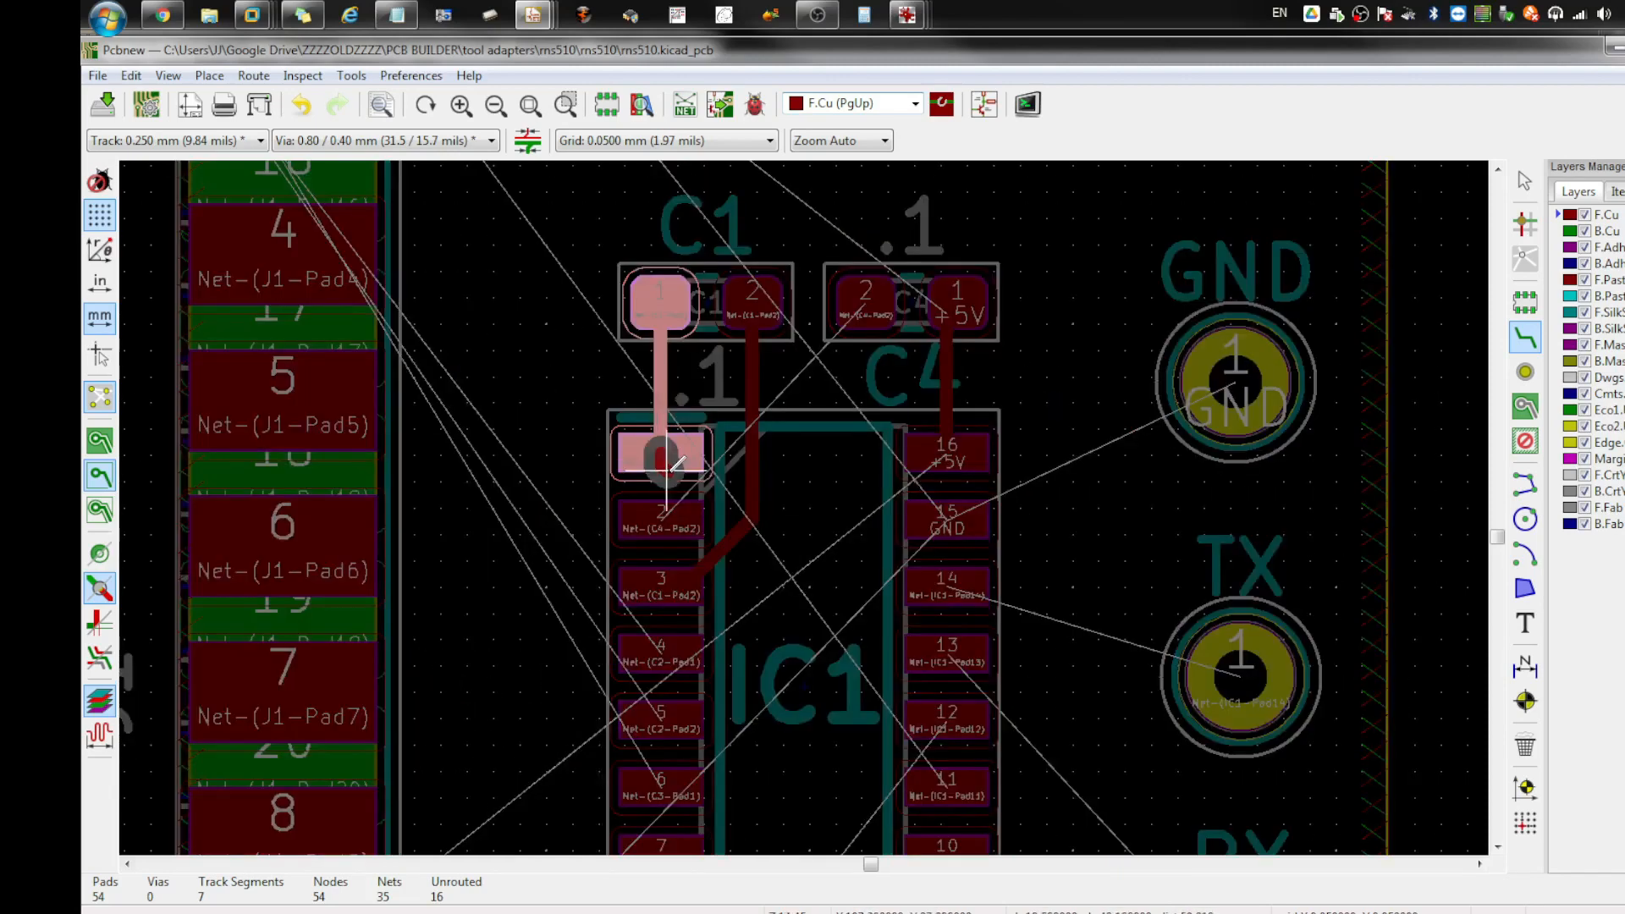
pyautogui.click(661, 516)
pyautogui.press('Escape')
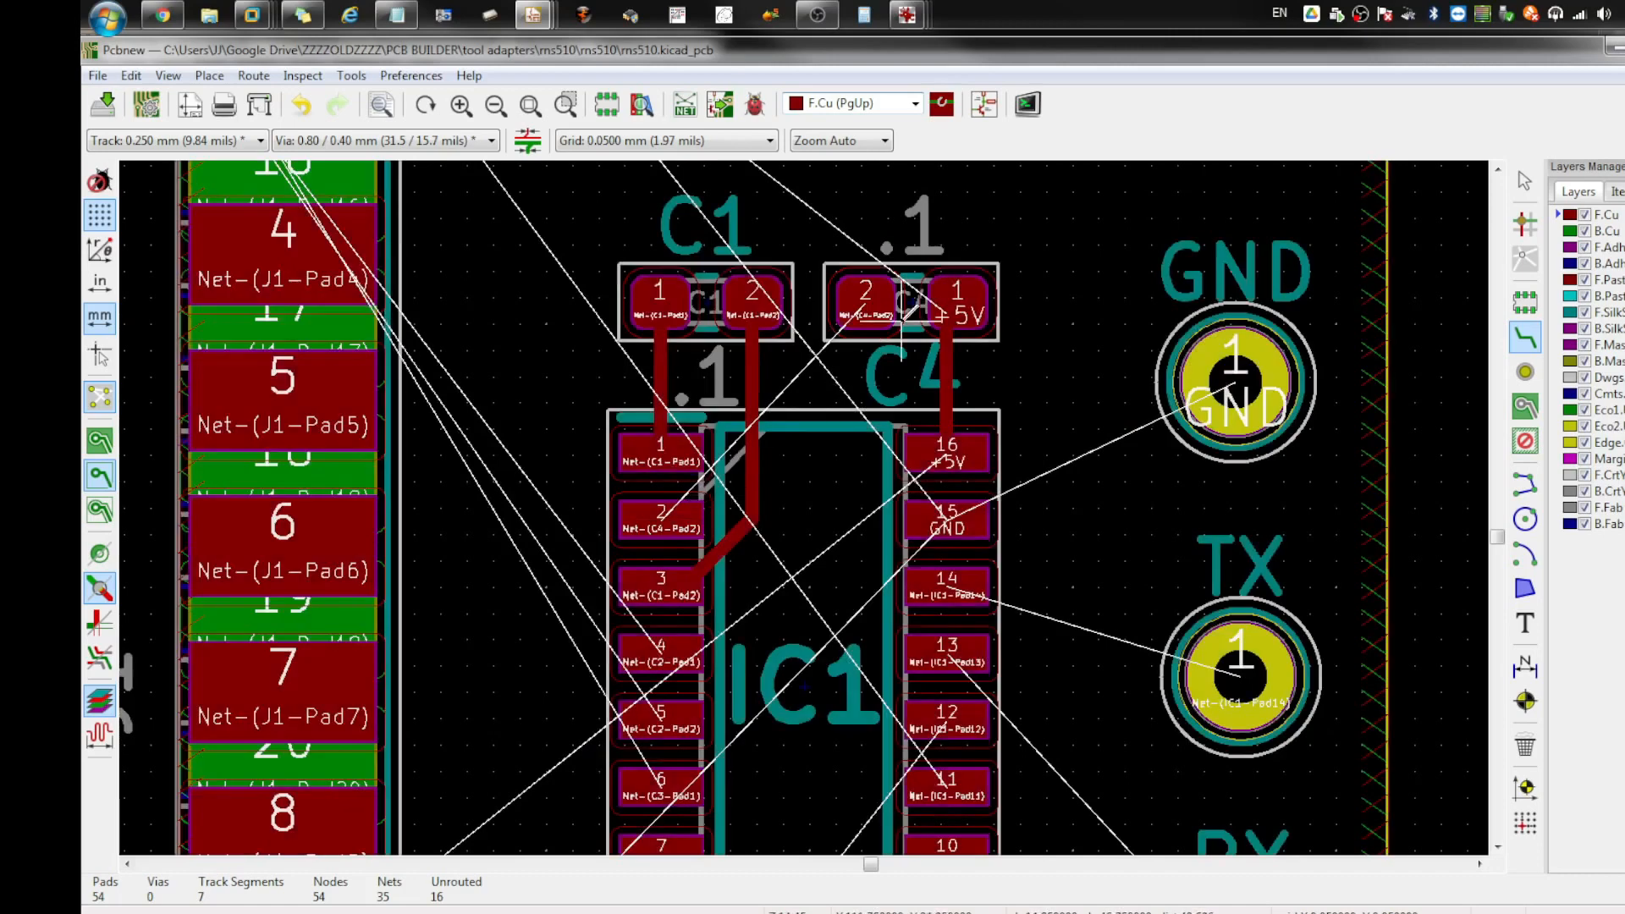
pyautogui.press('Delete')
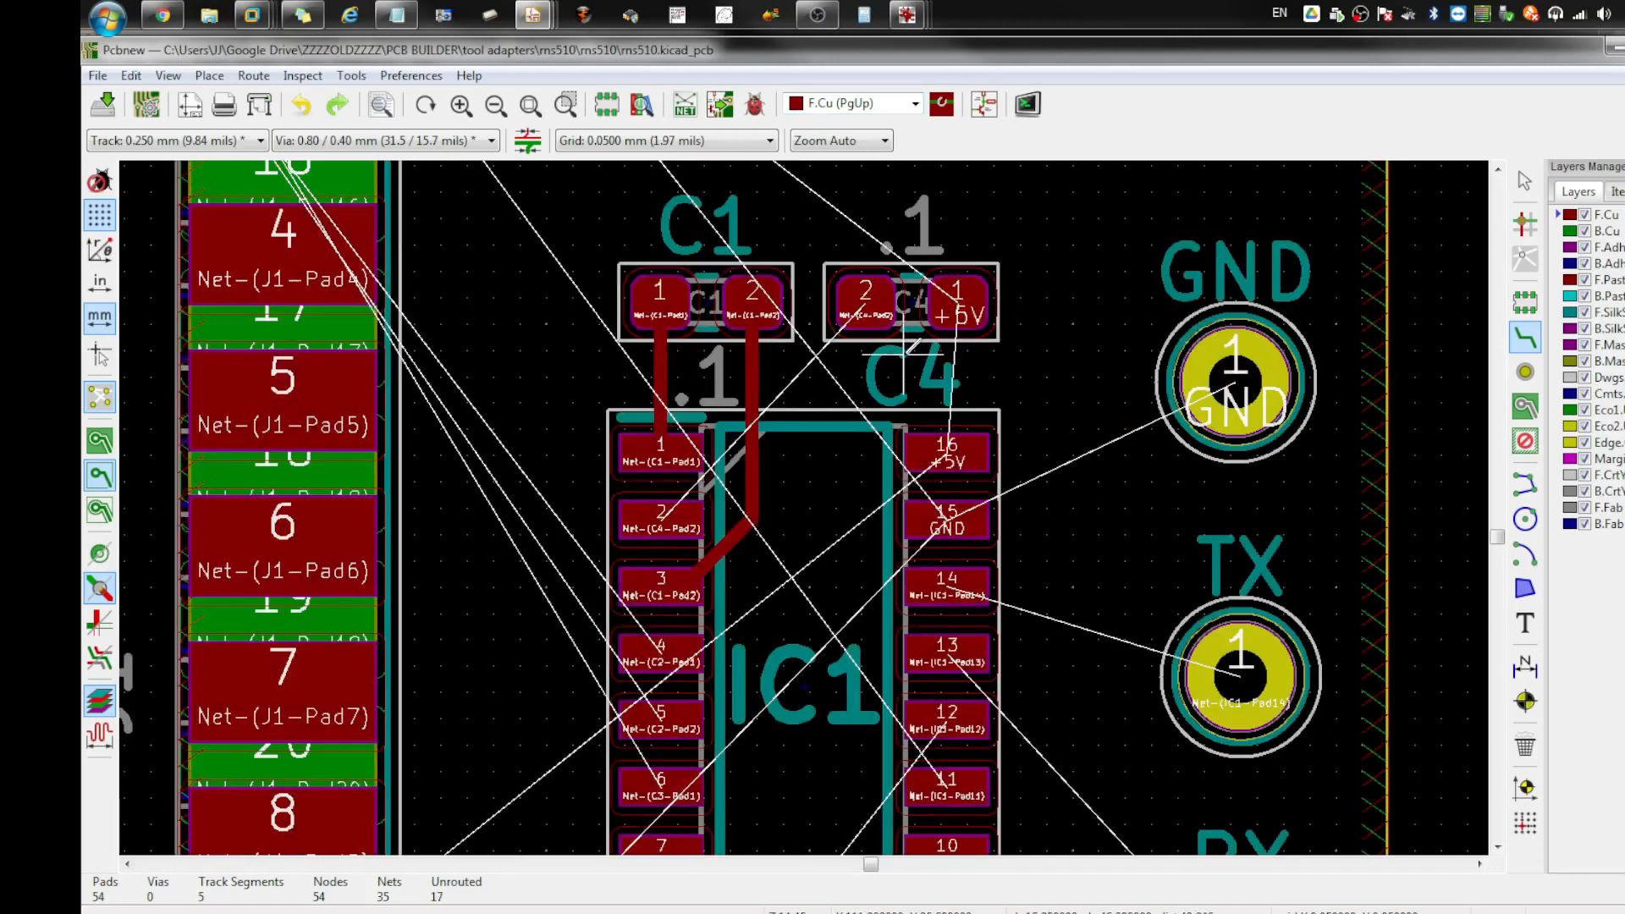
# Step: Move C4 between J1 and IC1 and rotate it to 270° so its pad 2 faces pad 2 of IC1
pyautogui.press('m')
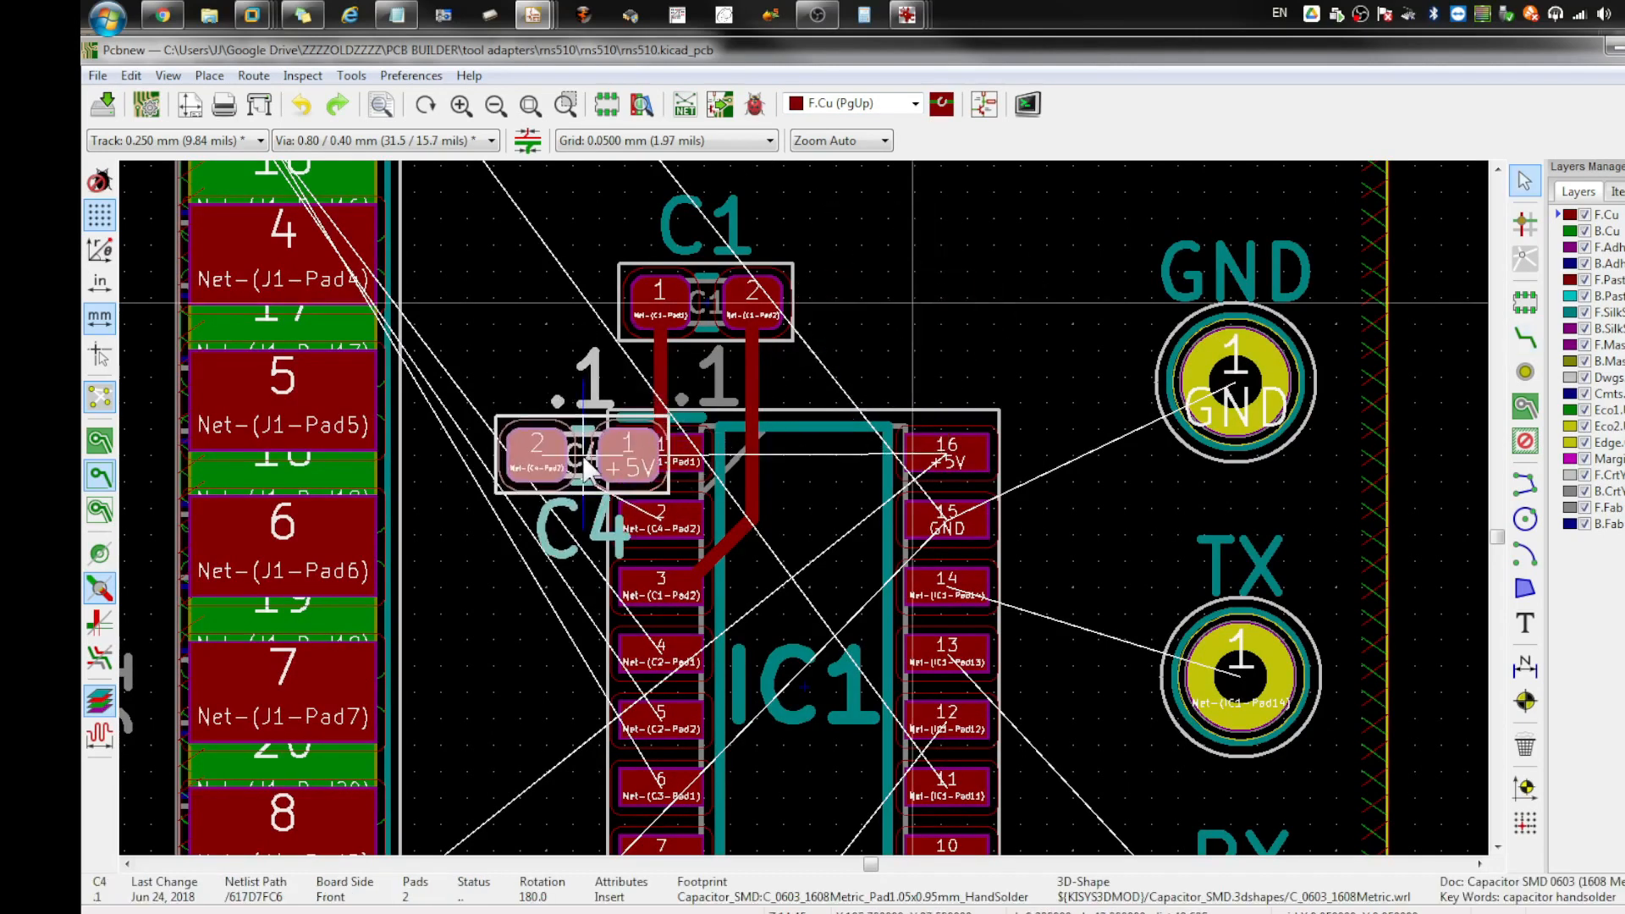
pyautogui.press('r')
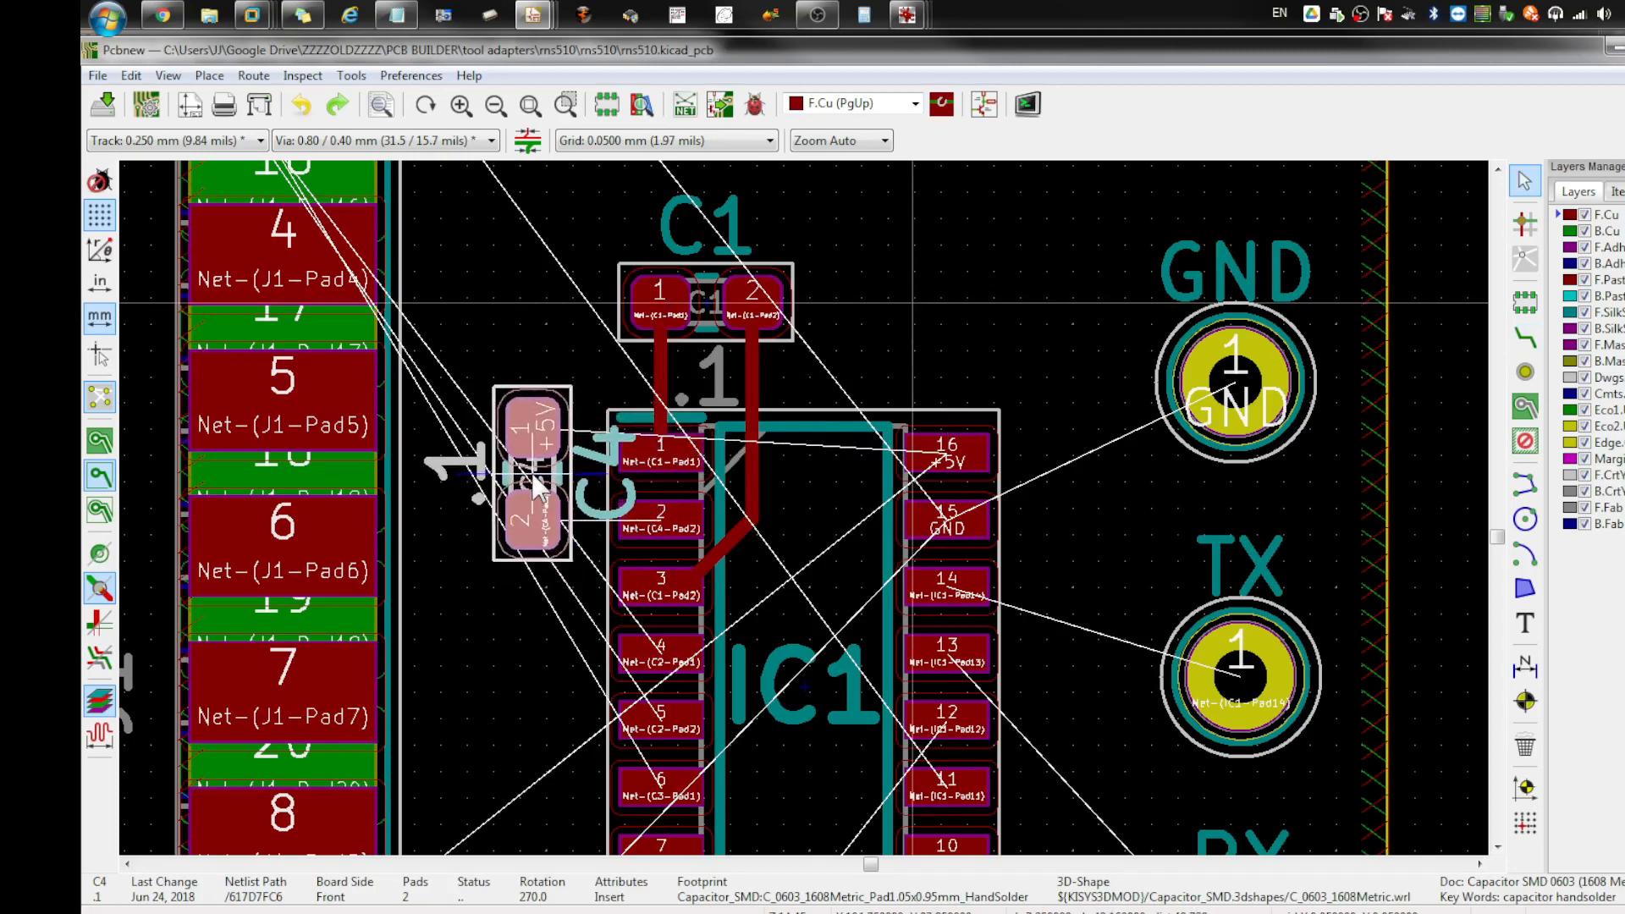
pyautogui.click(534, 487)
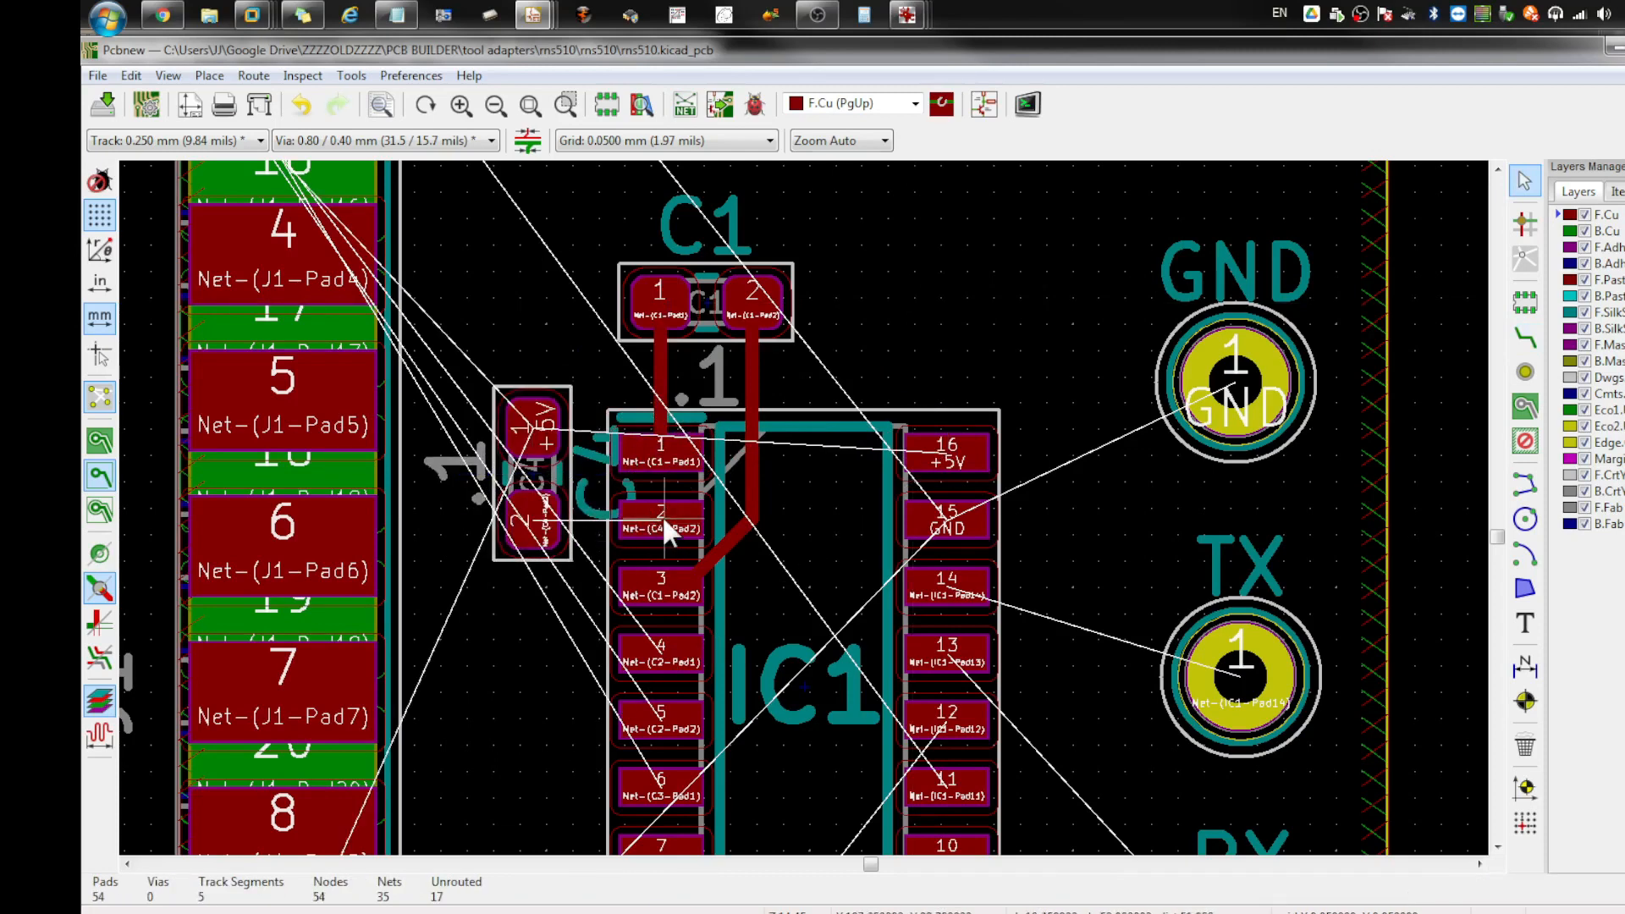
pyautogui.click(1523, 340)
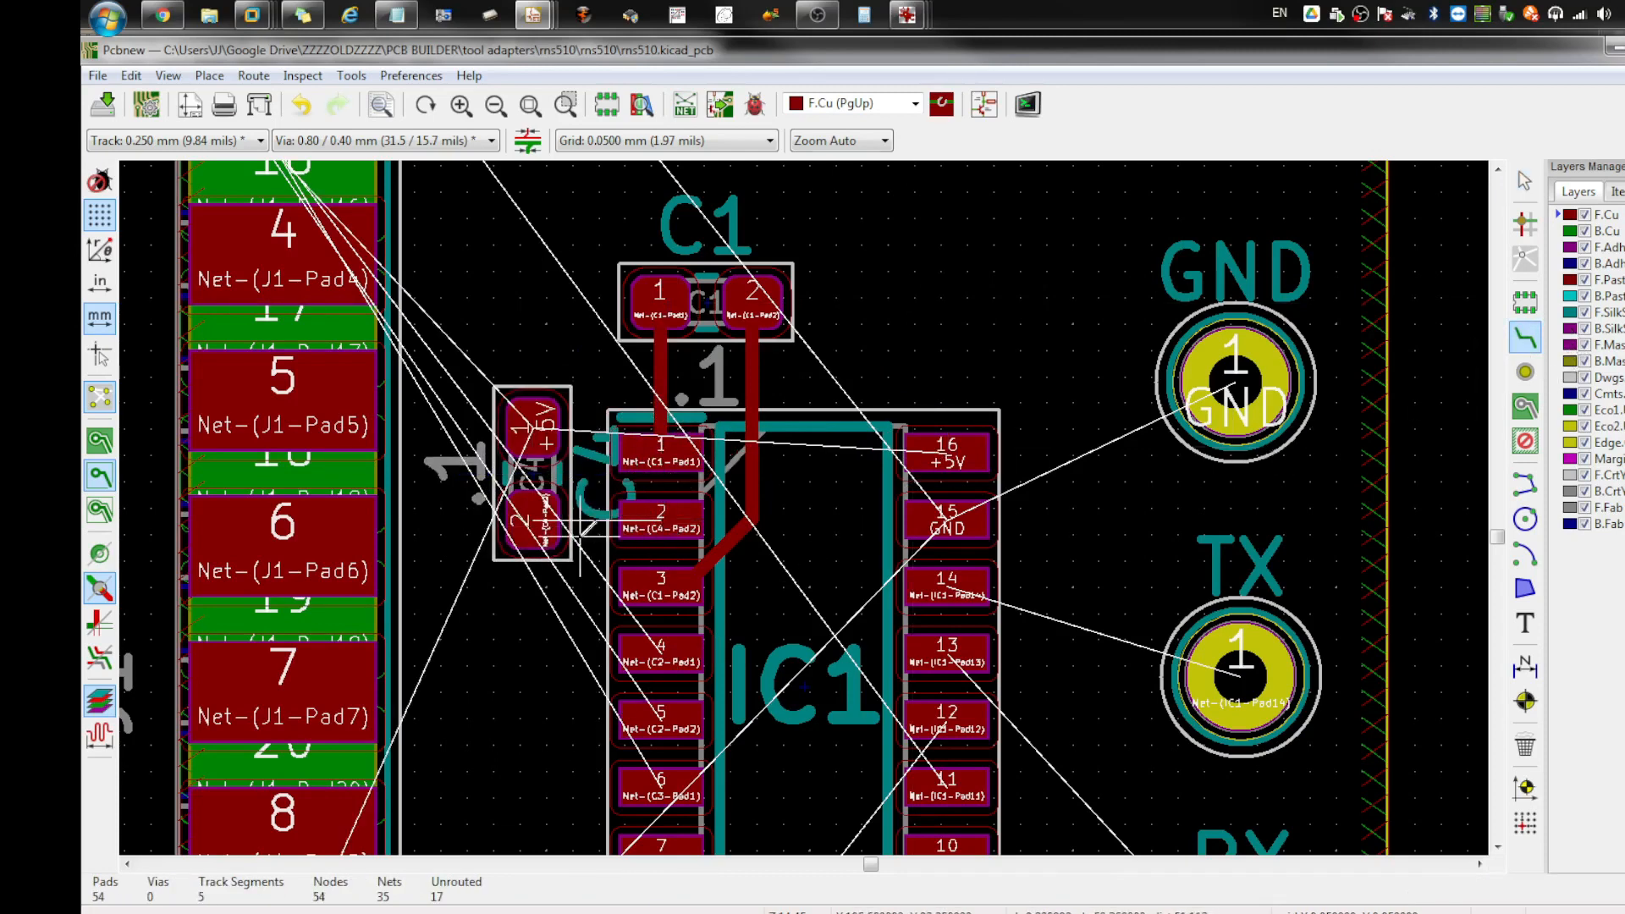
pyautogui.press('Escape')
# Step: Shift IC1, C1 and their connecting tracks together slightly away from J1 towards the GND, TX and RX pins
pyautogui.scroll(-1, 555, 514)
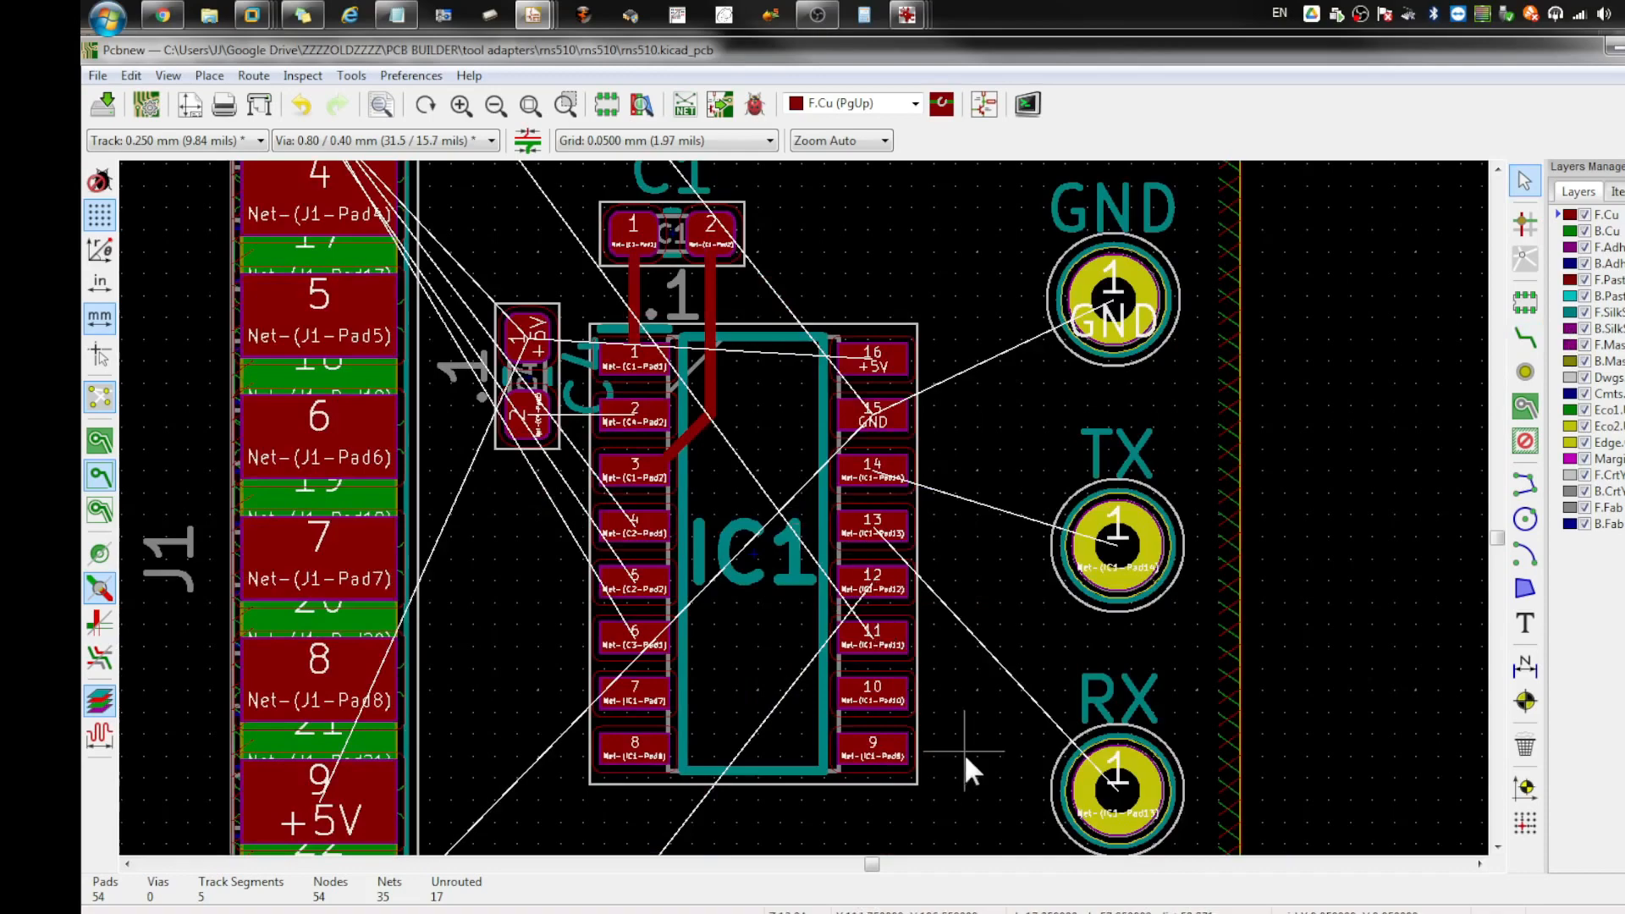
pyautogui.moveTo(929, 777); pyautogui.dragTo(586, 212)
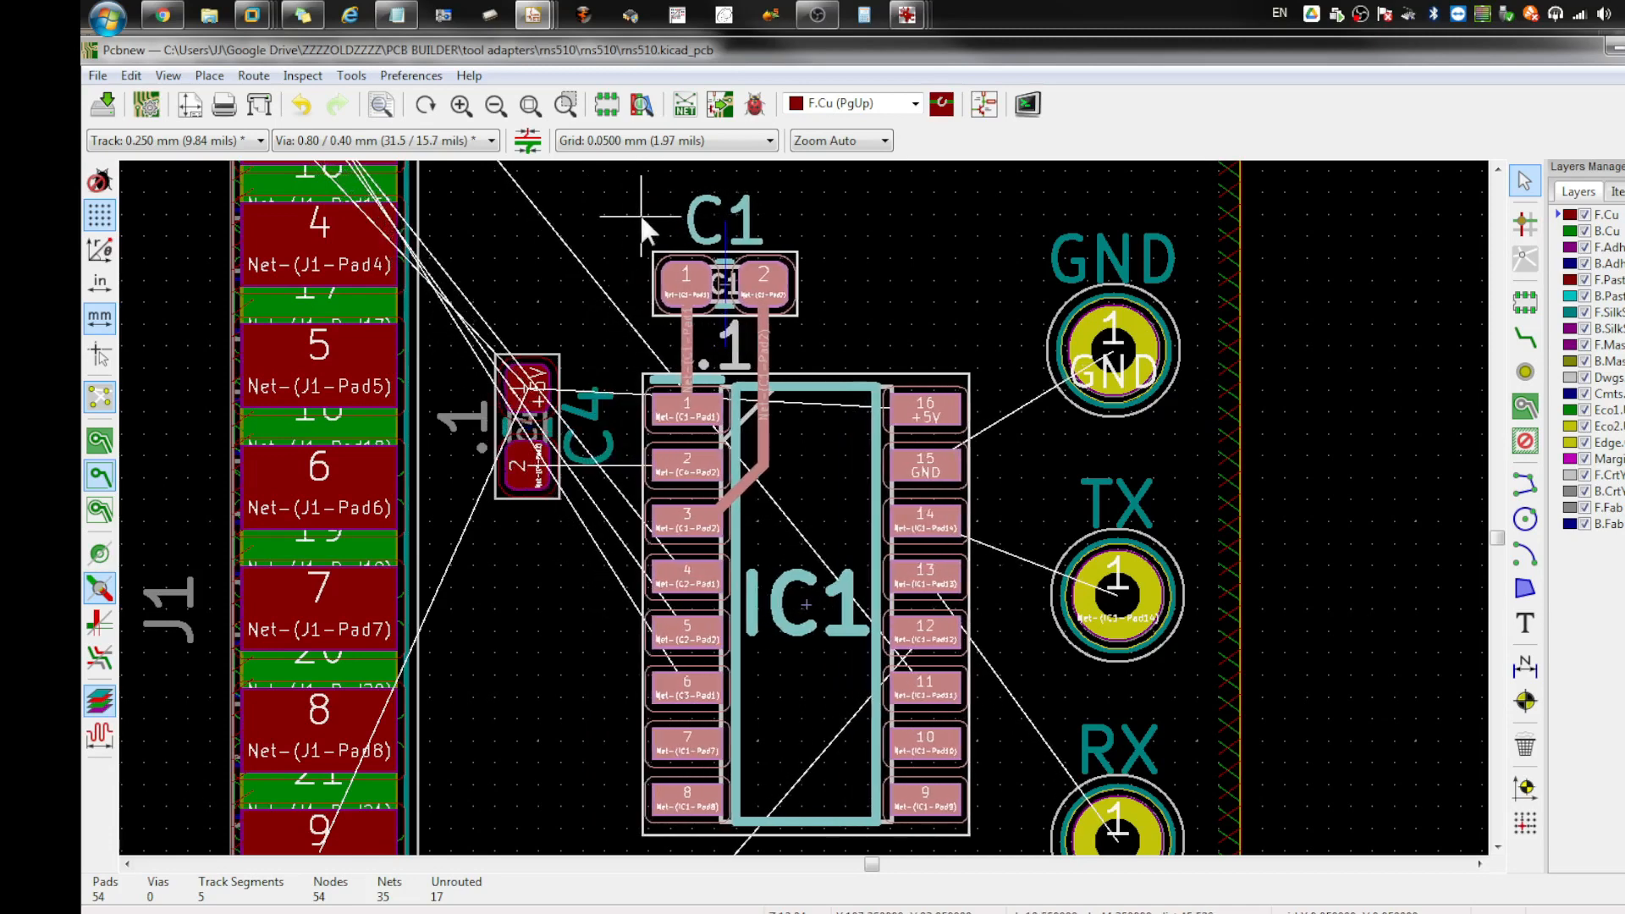
pyautogui.click(641, 216)
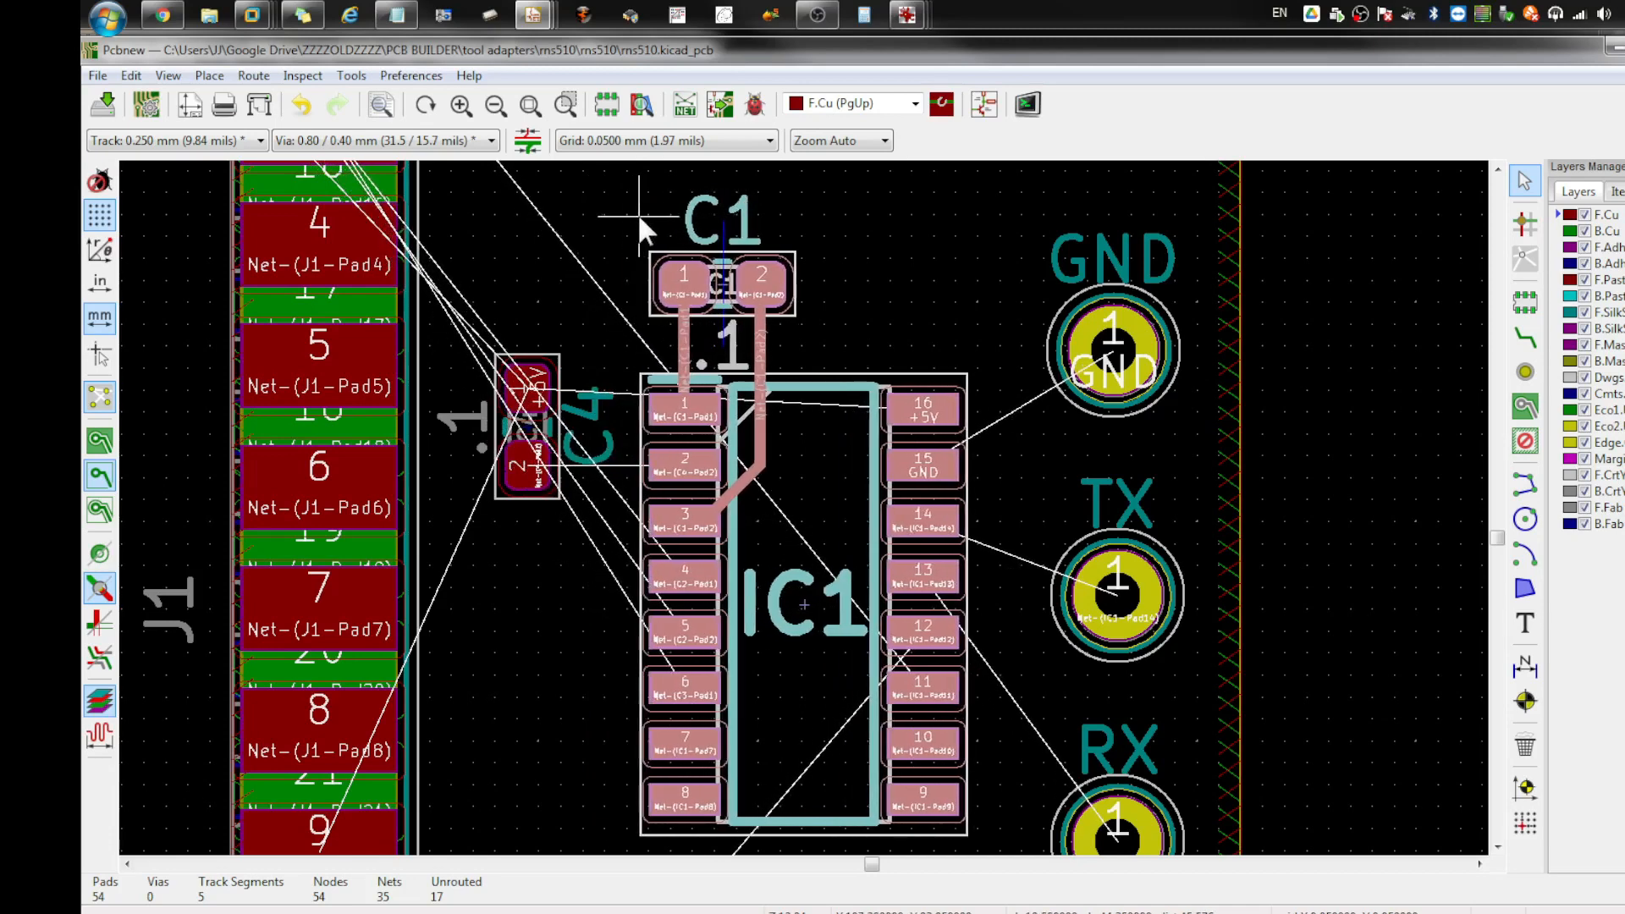
# Step: Move C4 slightly closer to IC1, keeping its pad 2 level with pad 2 of IC1
pyautogui.click(492, 357)
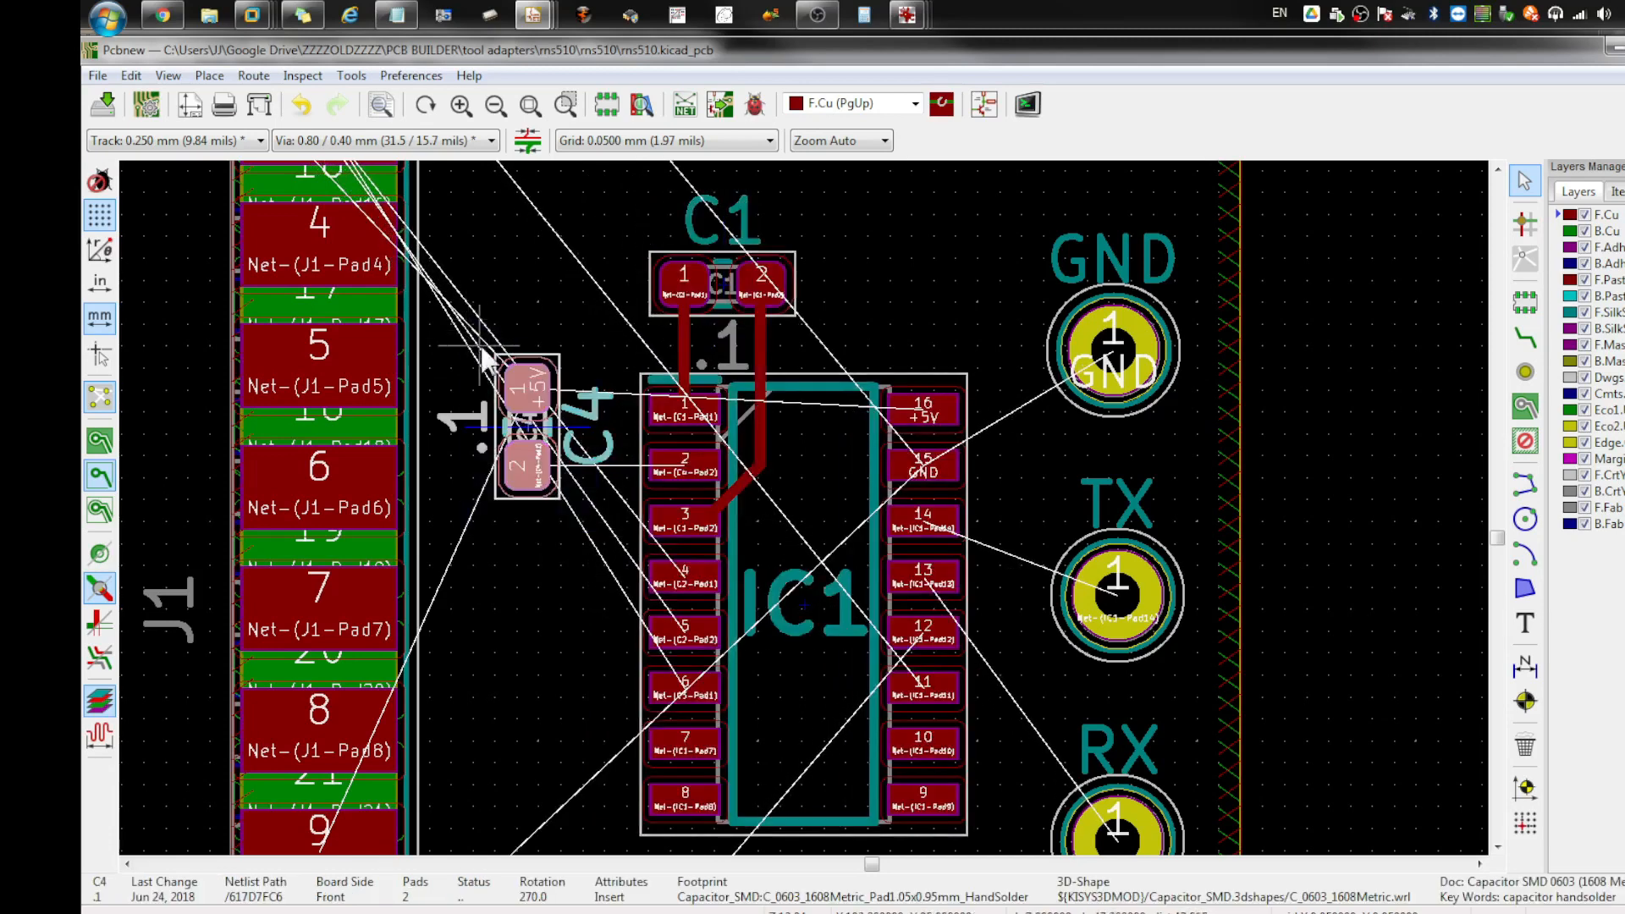
pyautogui.press('m')
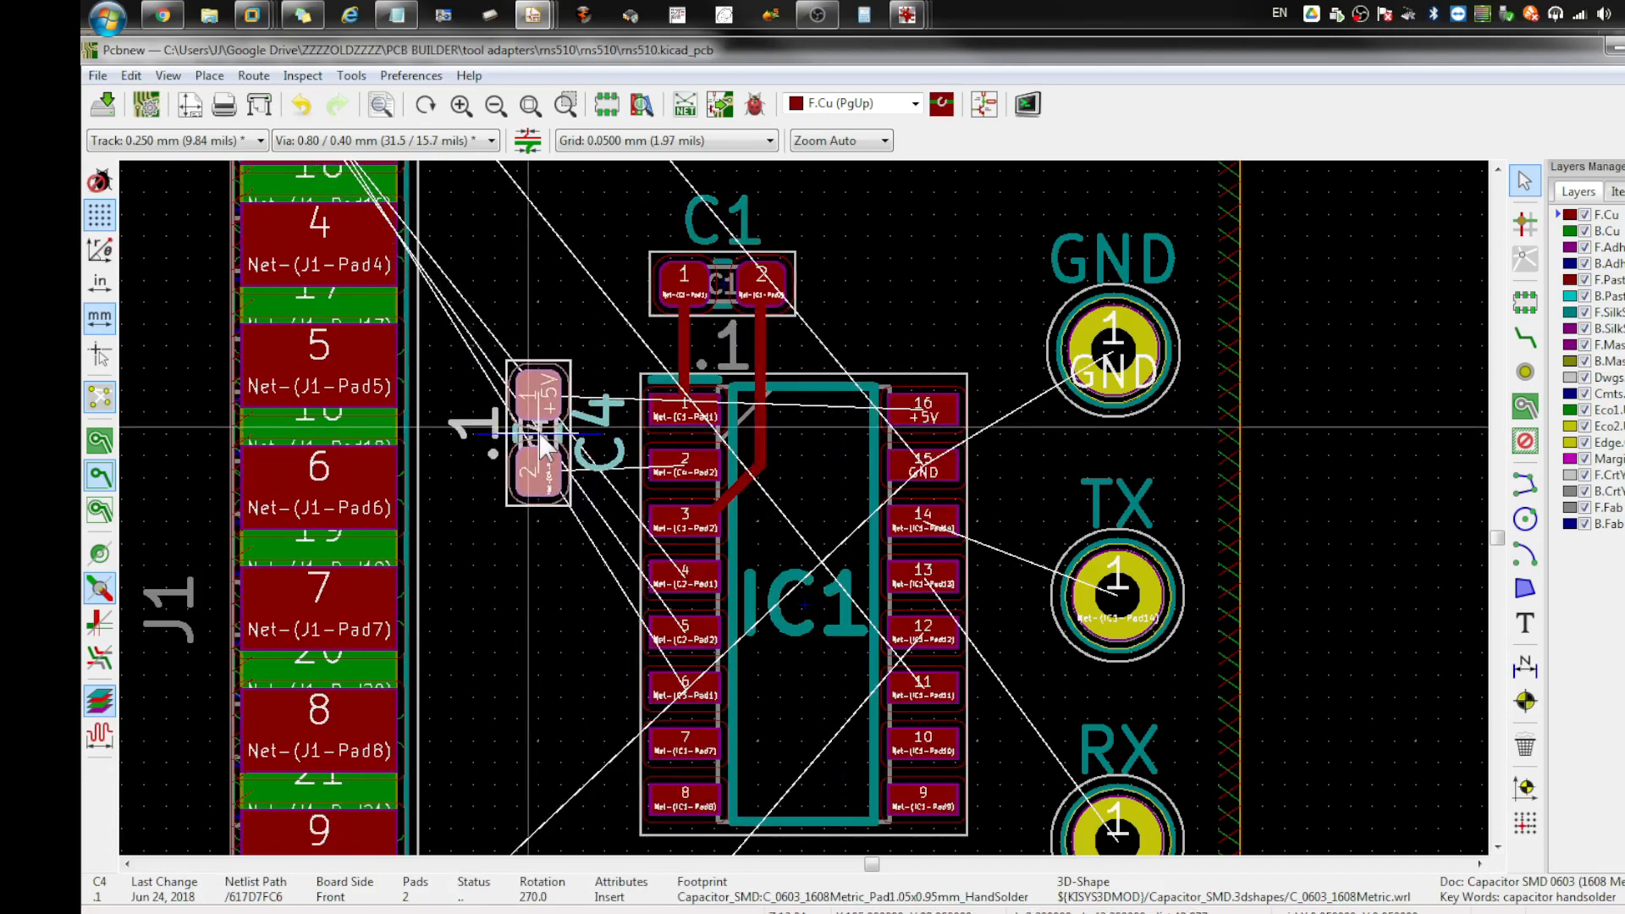
pyautogui.click(550, 436)
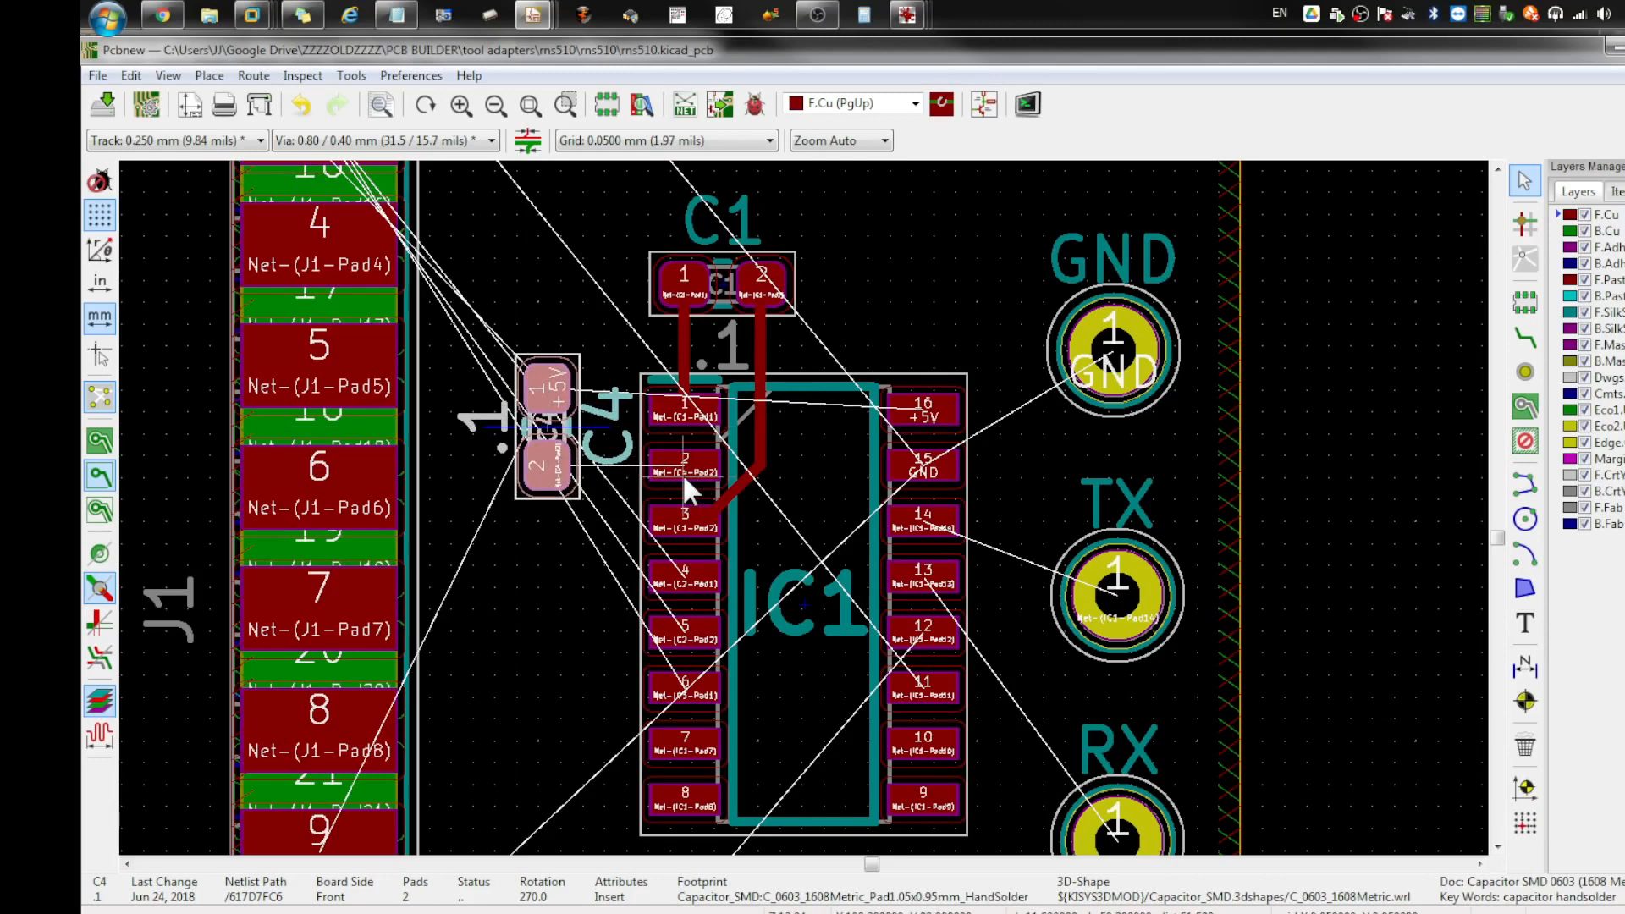
# Step: Route a straight F.Cu track between IC1 pad 2 and C4 pad 2
pyautogui.click(1524, 337)
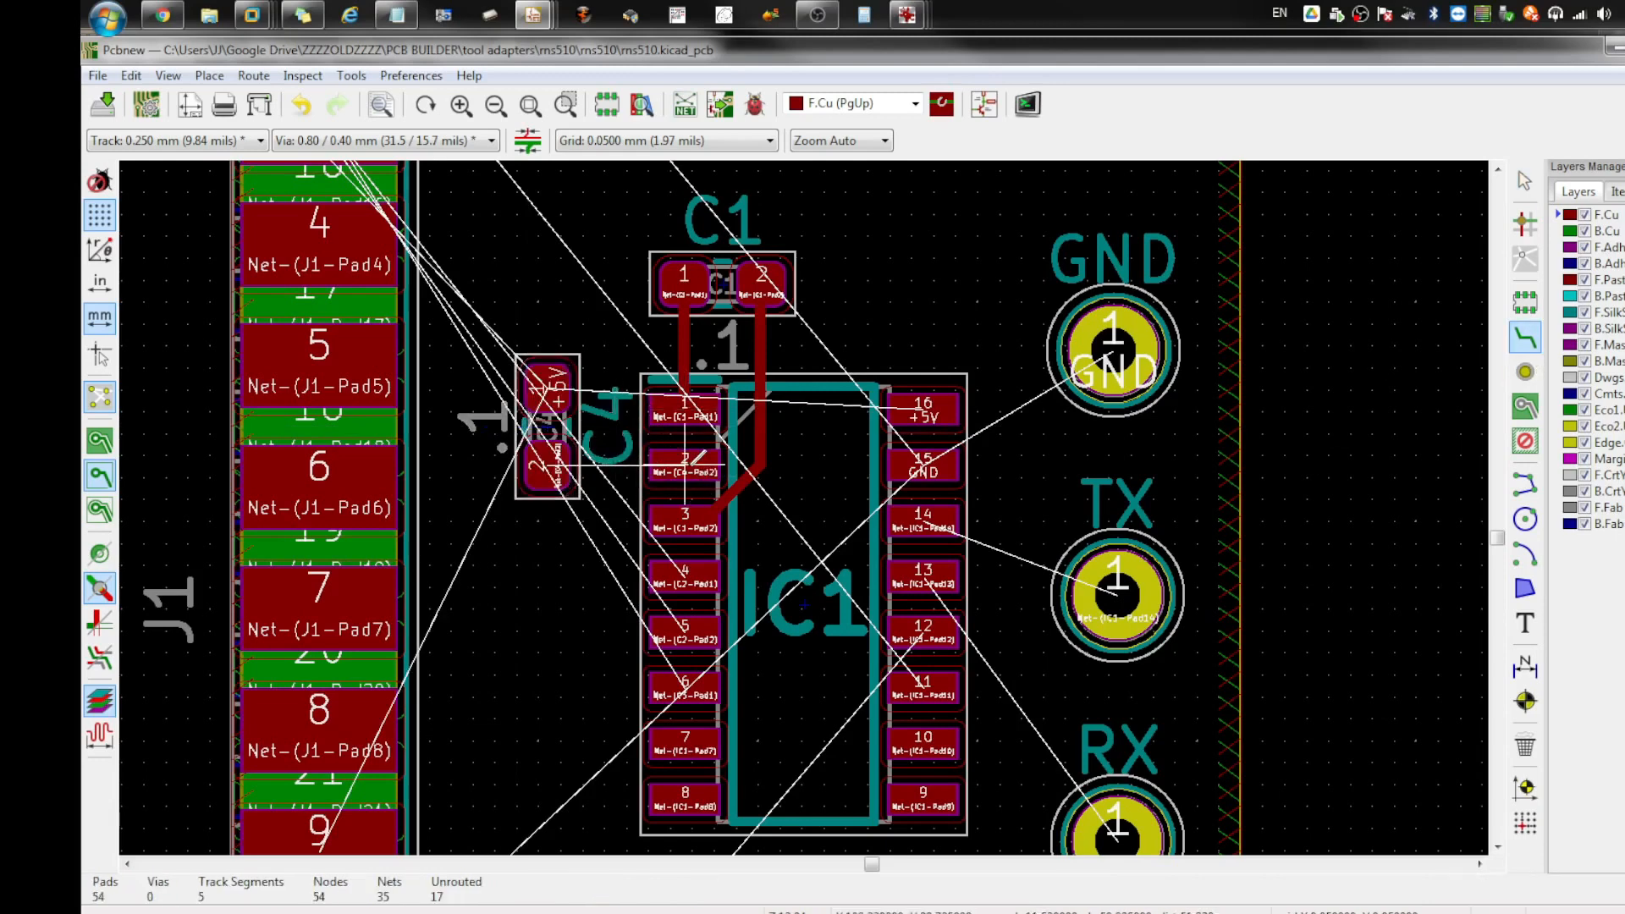
pyautogui.click(548, 465)
pyautogui.click(548, 464)
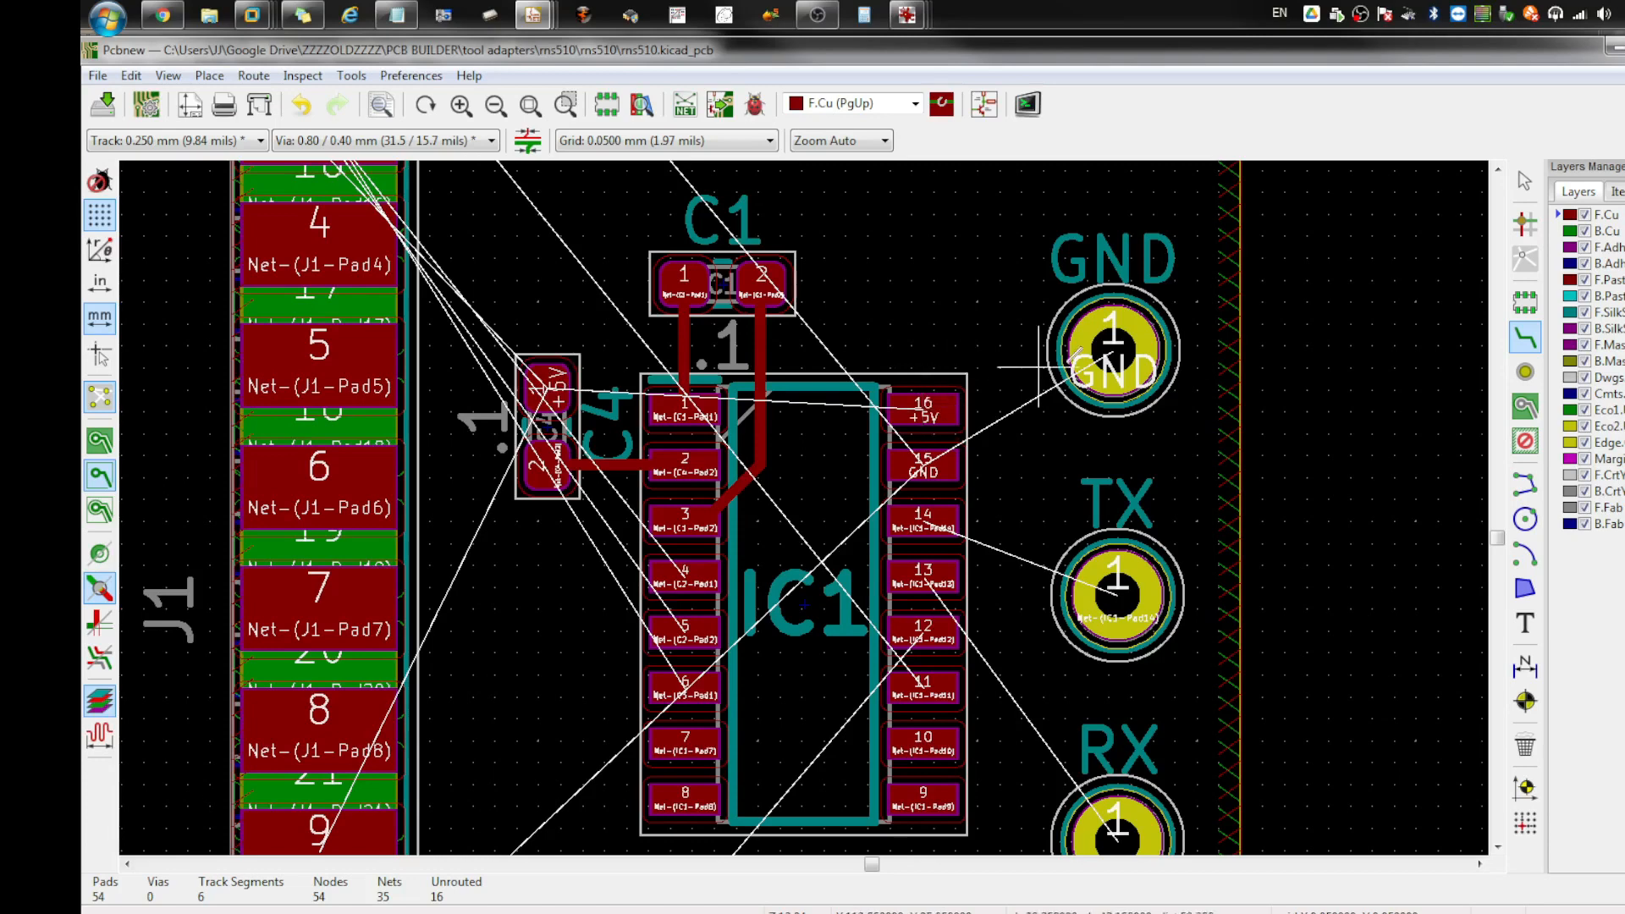
pyautogui.press('Escape')
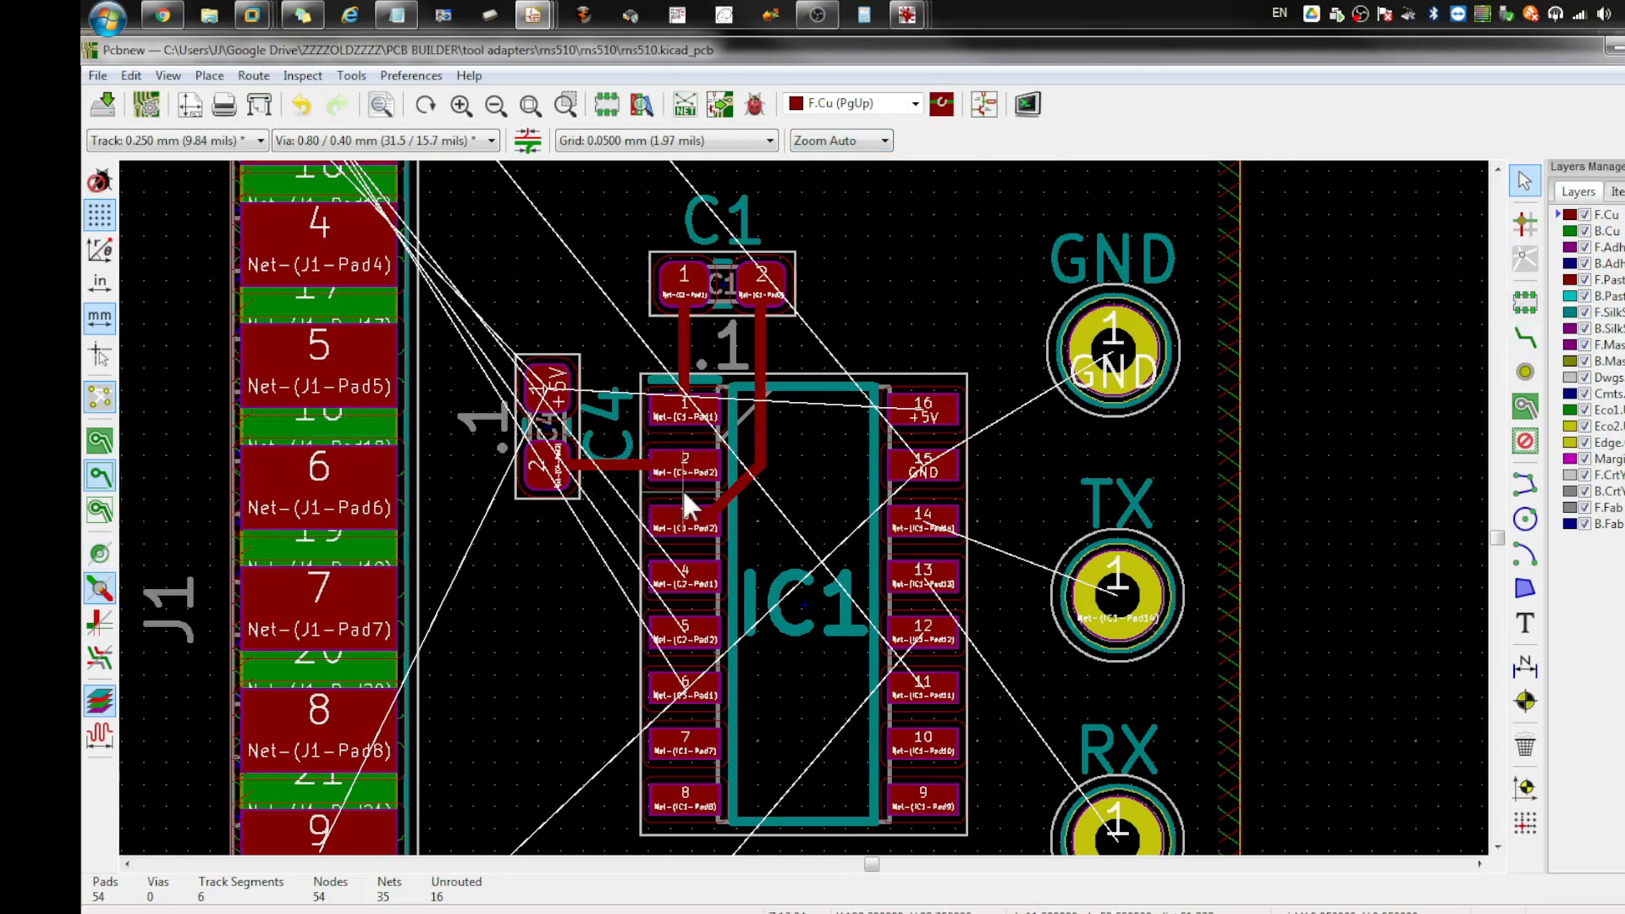
# Step: Toggle the outline display of pads on and off, and set the zone display to show filled areas
pyautogui.scroll(-1, 1027, 406)
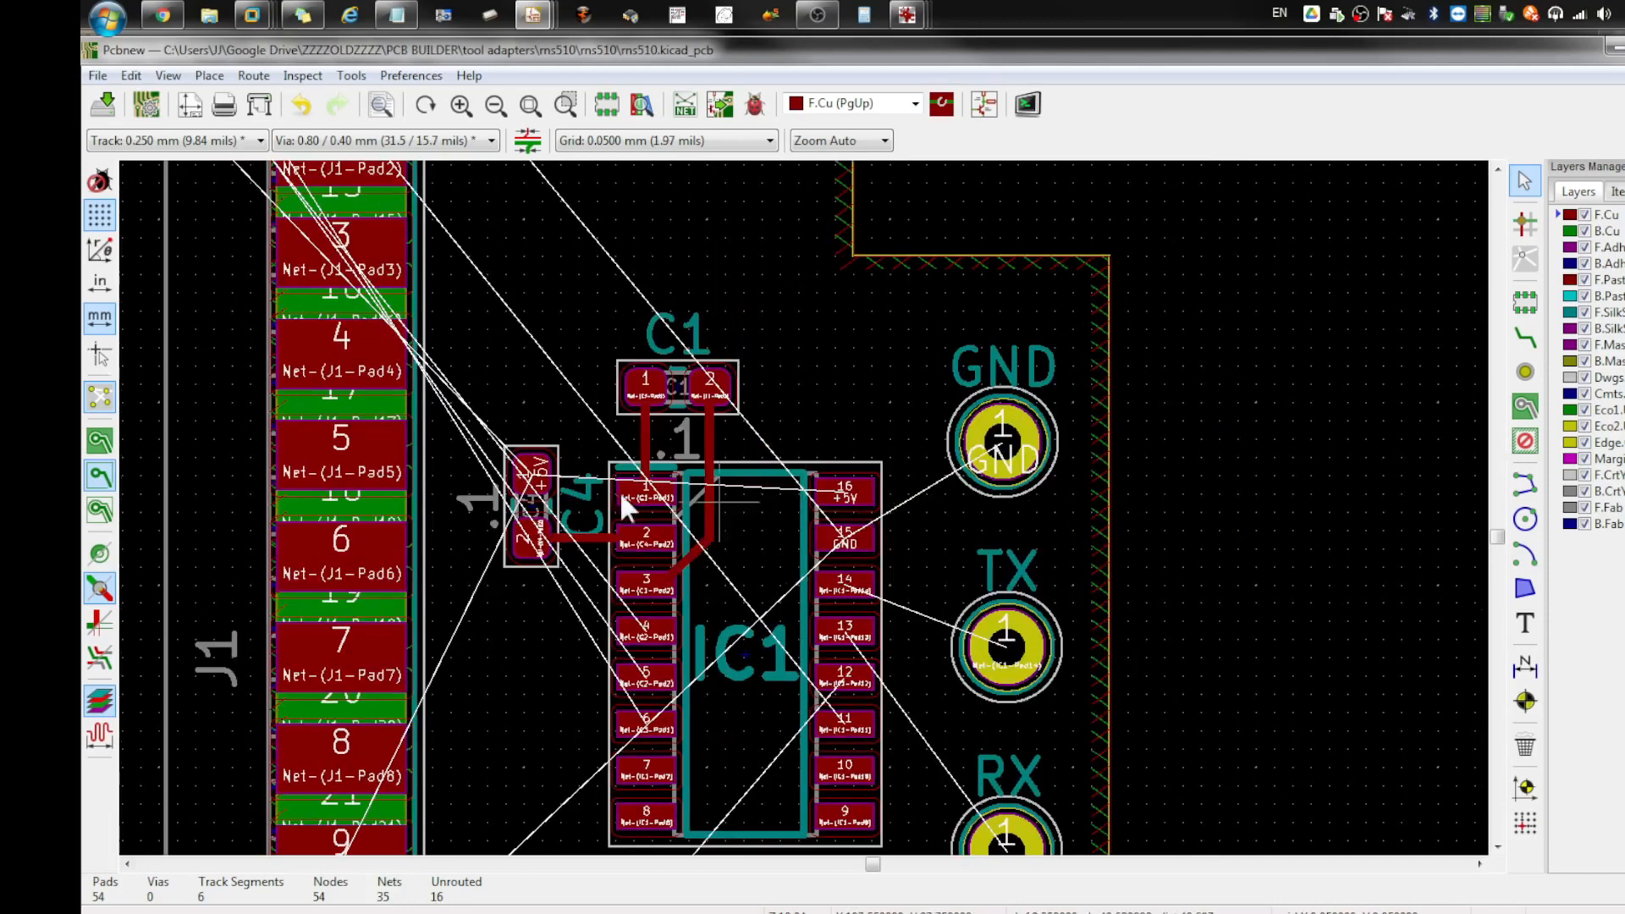
pyautogui.click(99, 591)
pyautogui.click(101, 592)
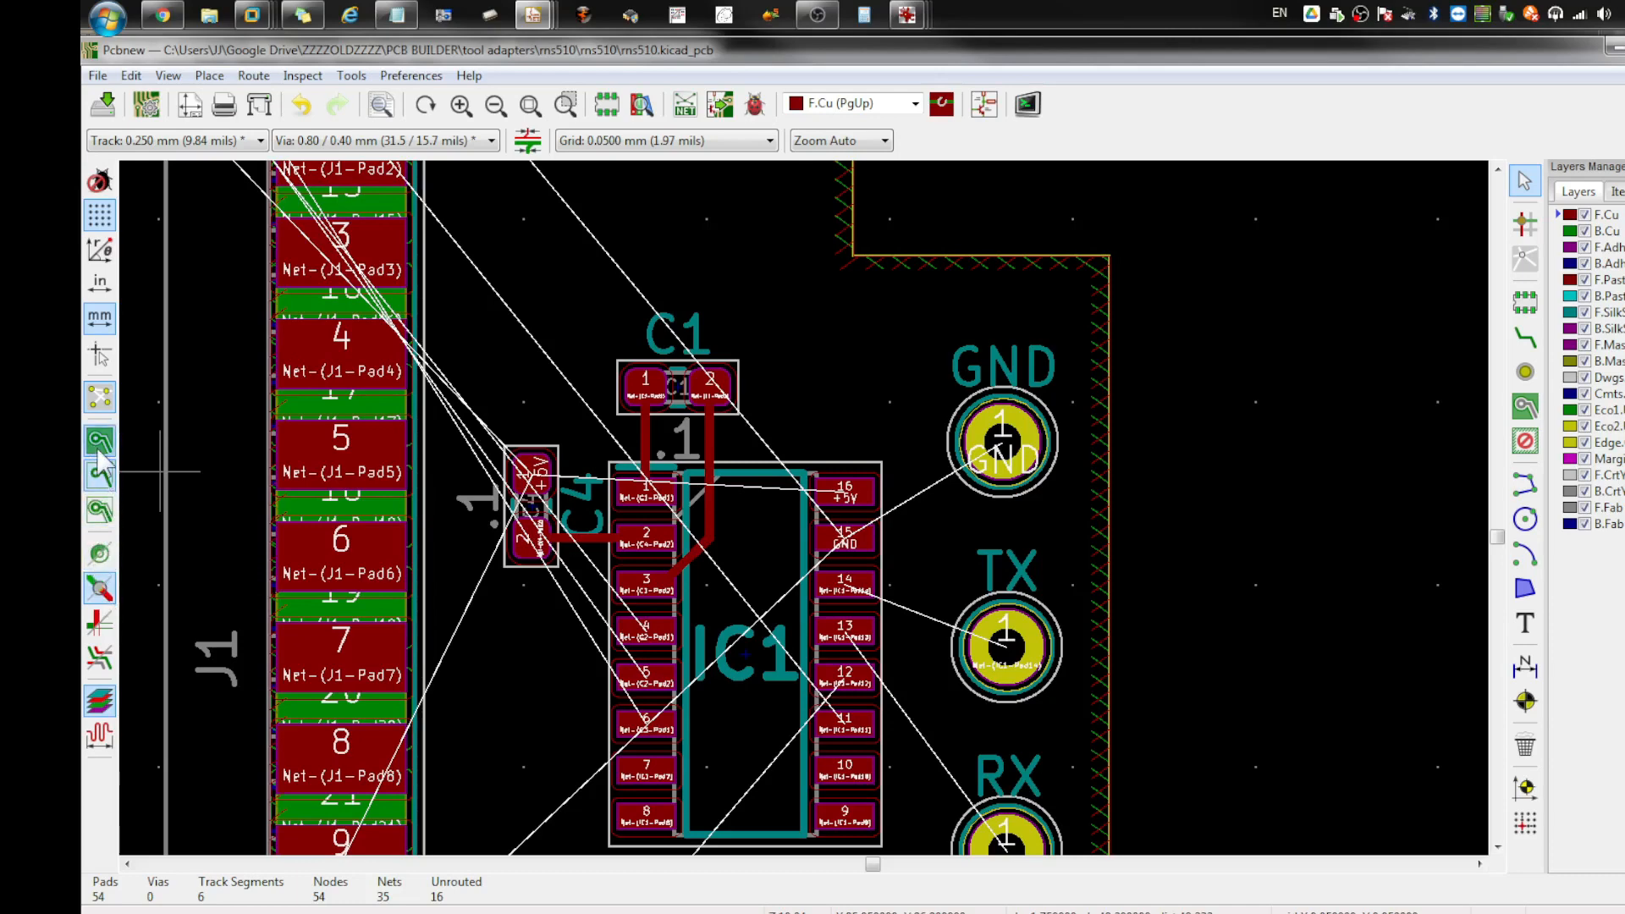
pyautogui.click(100, 554)
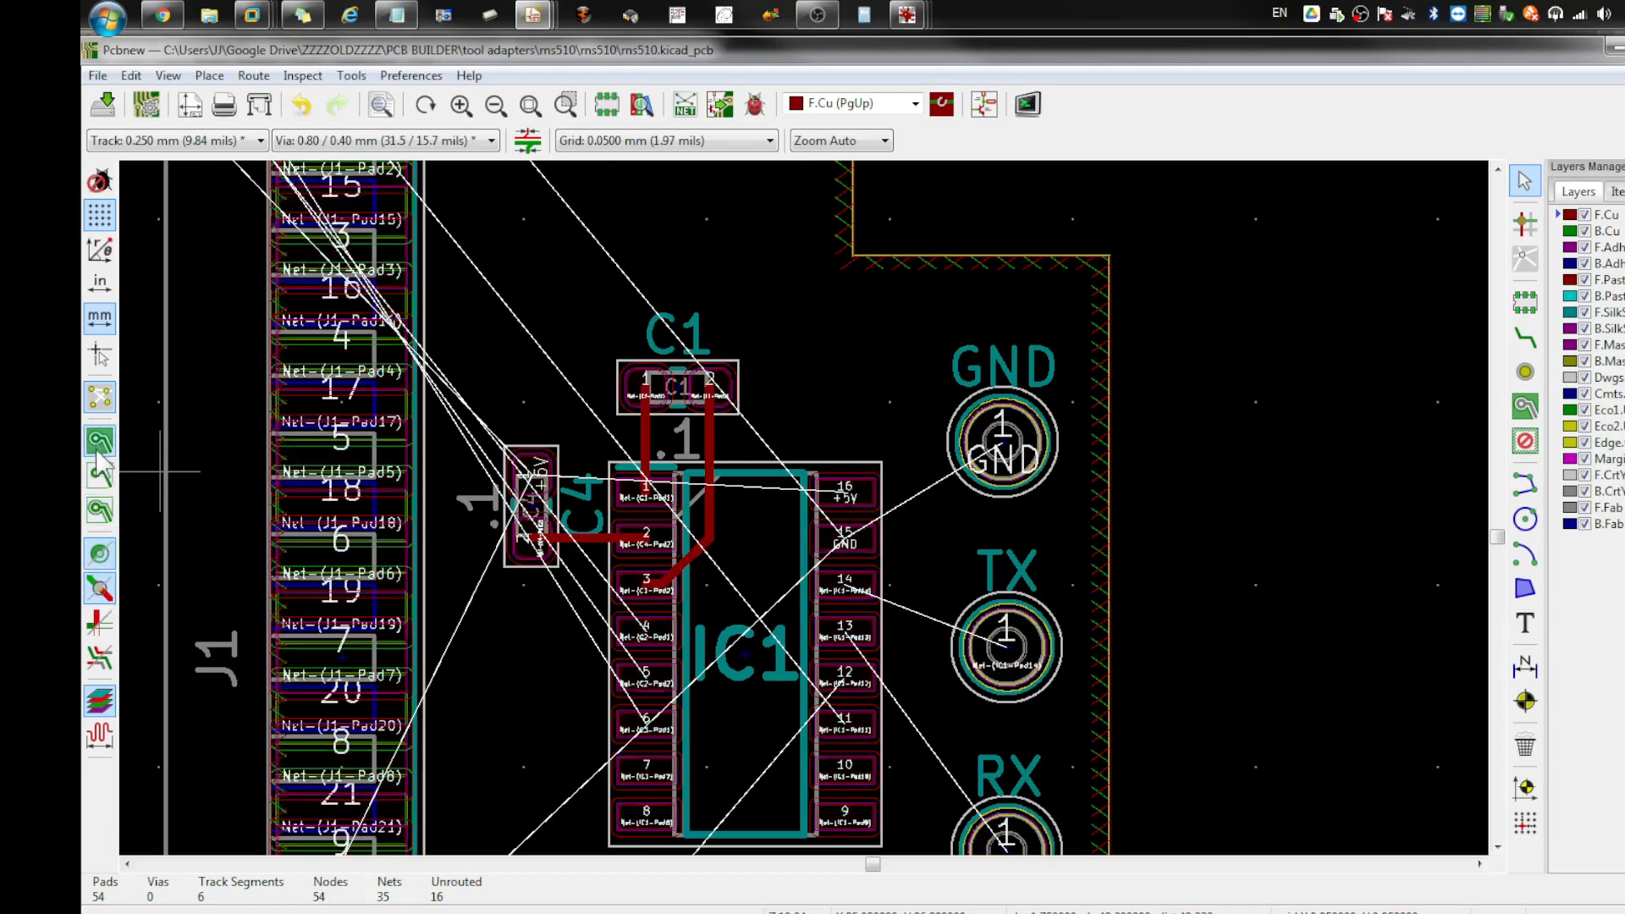
pyautogui.click(93, 563)
pyautogui.scroll(-1, 1378, 508)
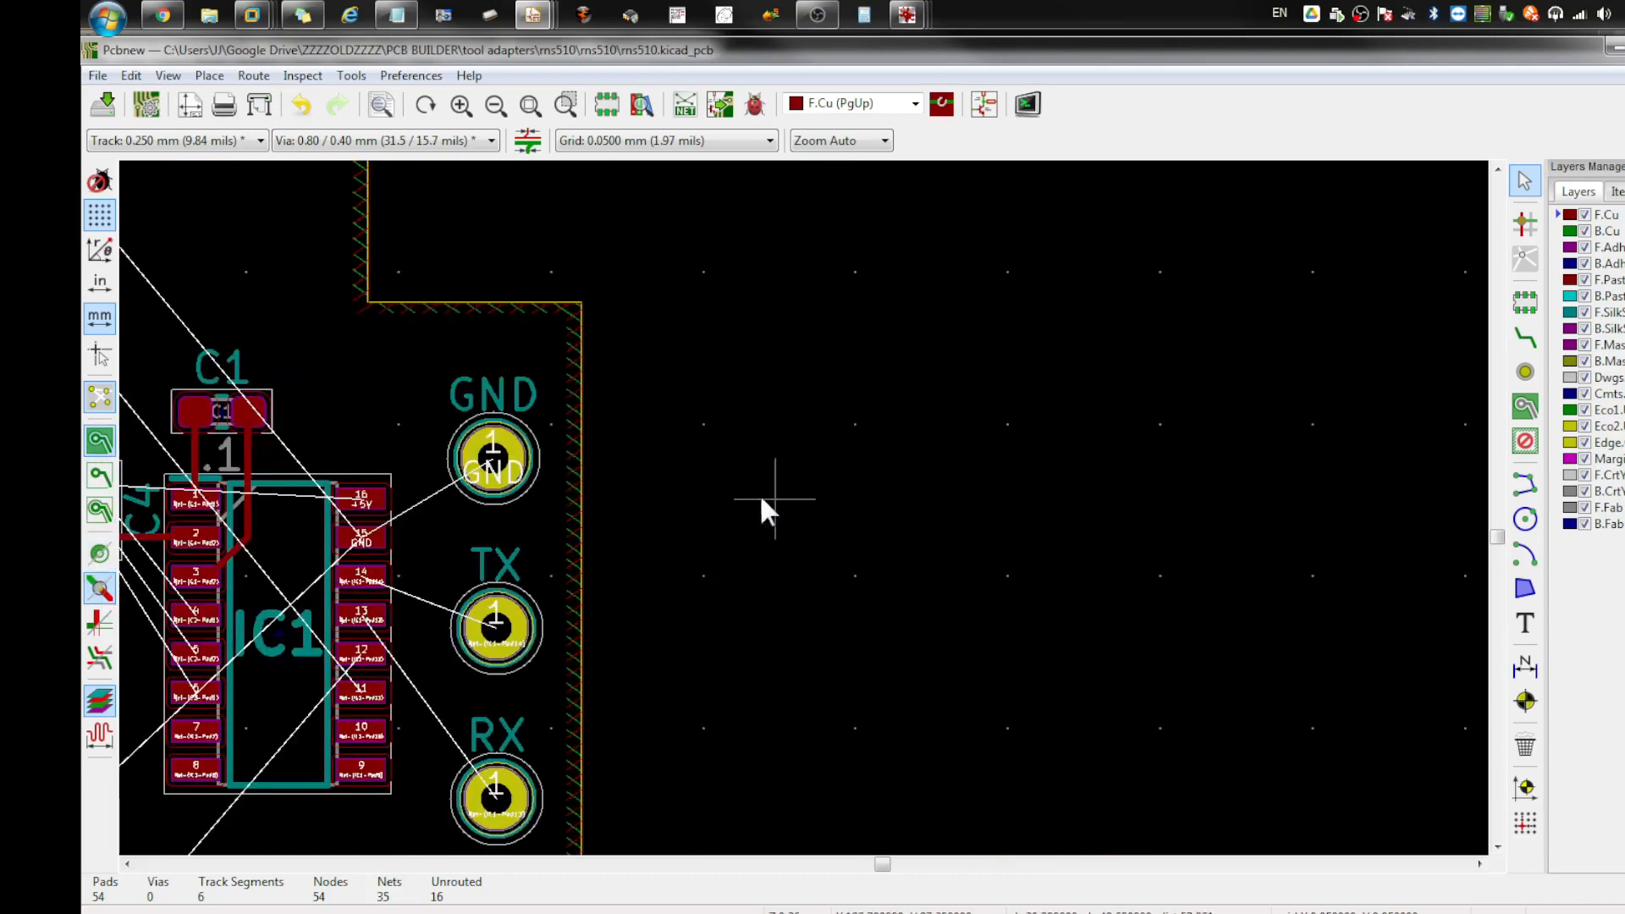
# Step: Toggle the layers manager and the high-contrast display mode, returning both to their original state
pyautogui.scroll(-2, 259, 425)
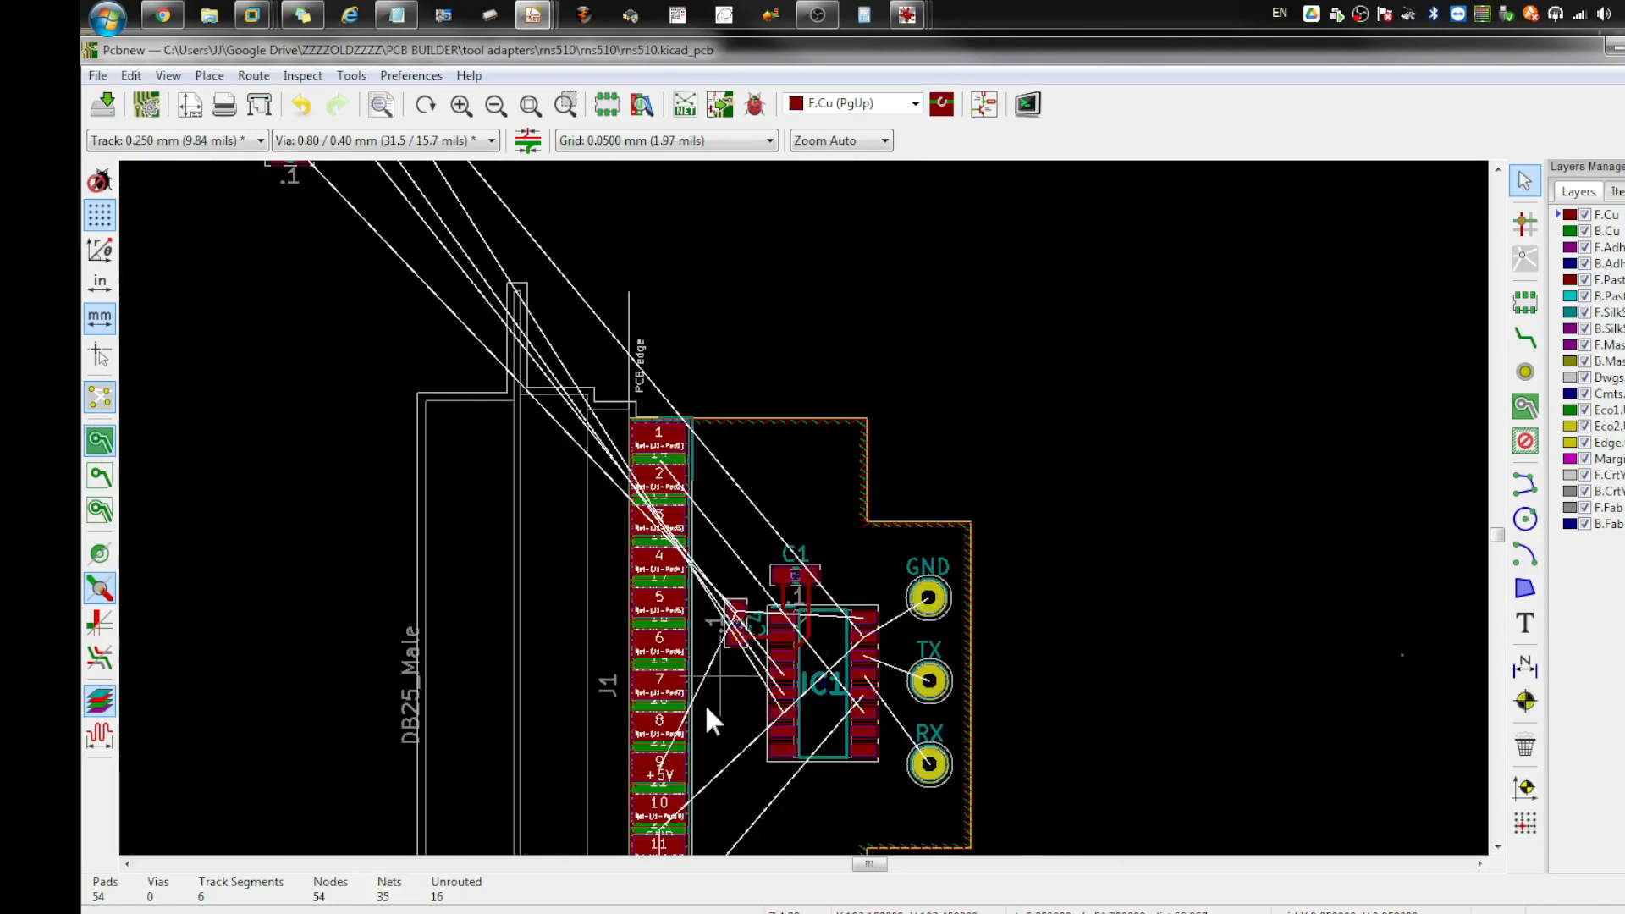
pyautogui.scroll(1, 706, 708)
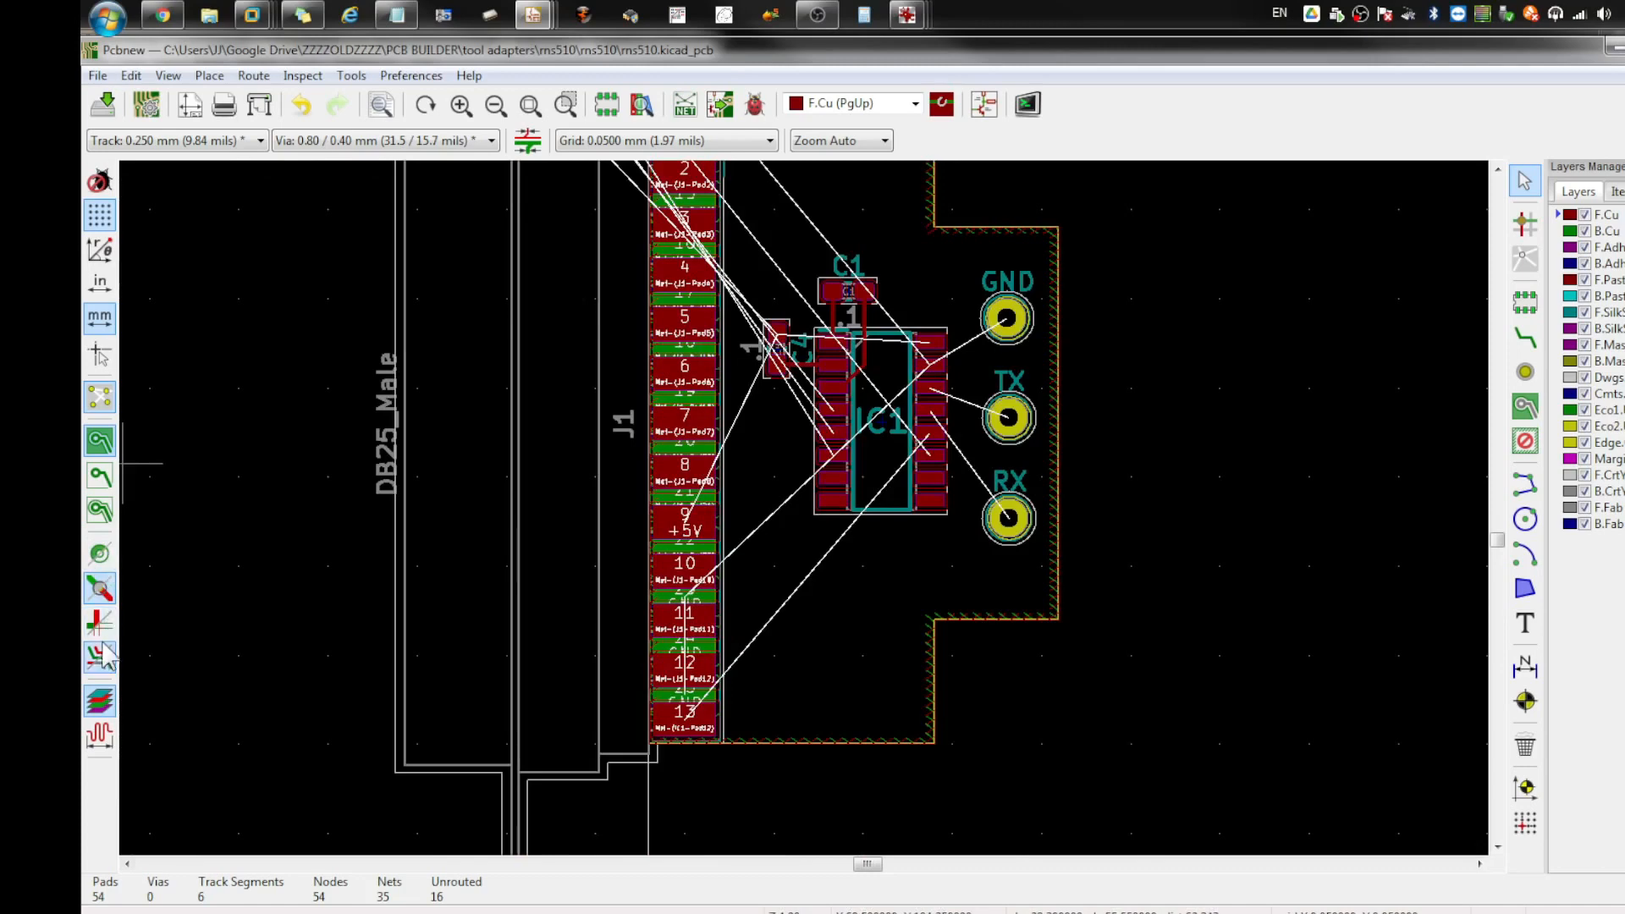
pyautogui.click(100, 701)
pyautogui.click(100, 701)
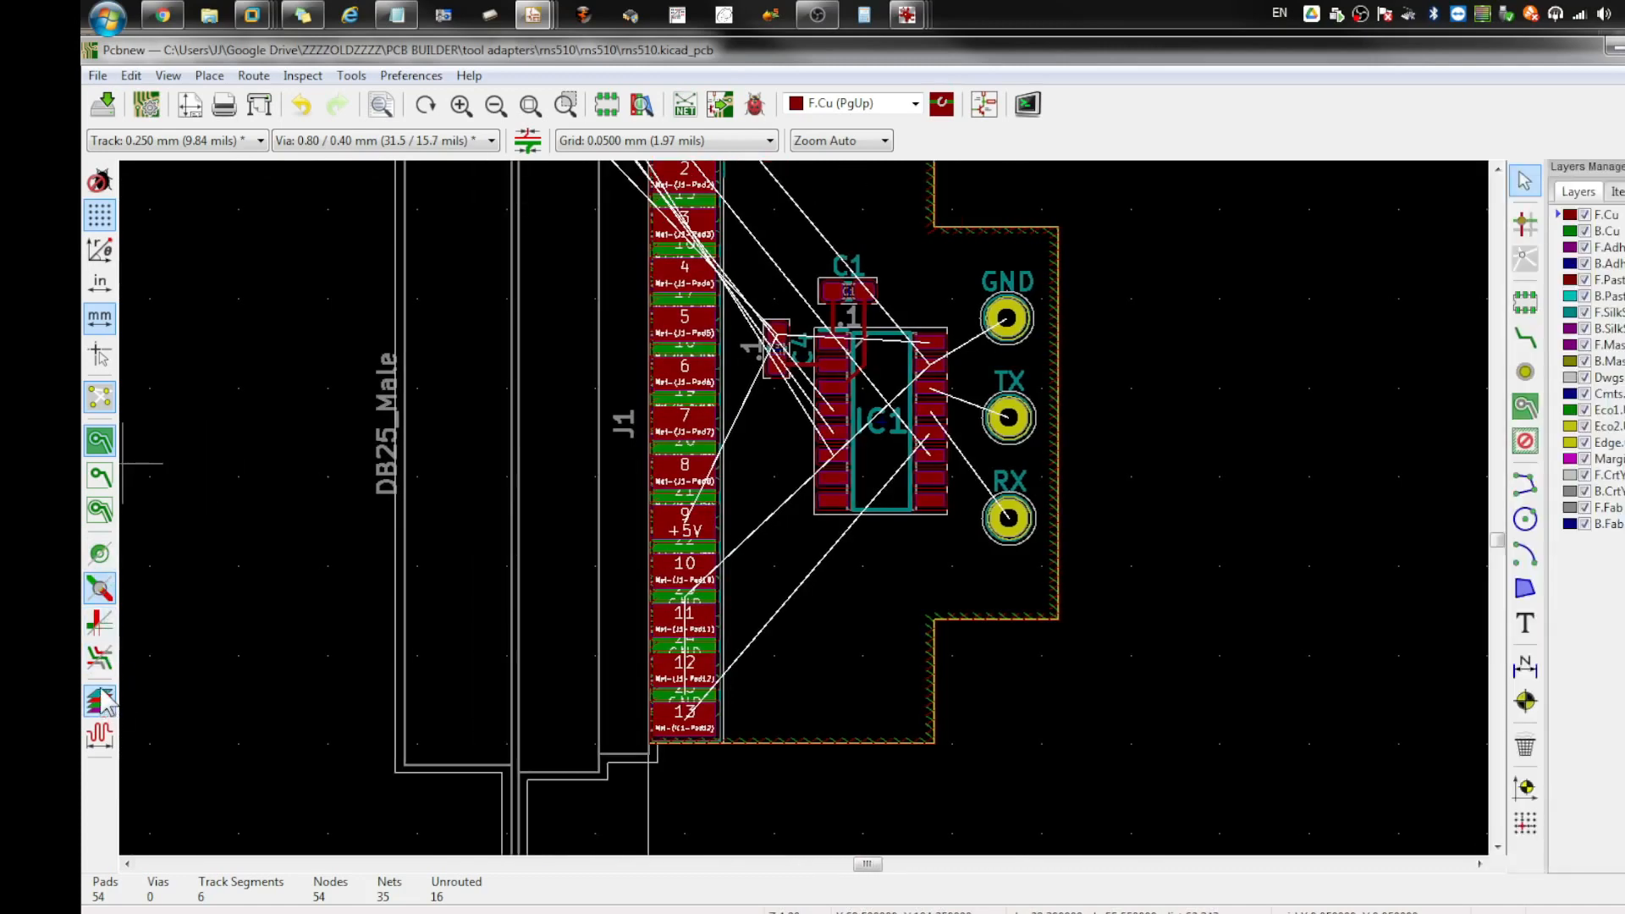
pyautogui.click(101, 653)
pyautogui.click(102, 653)
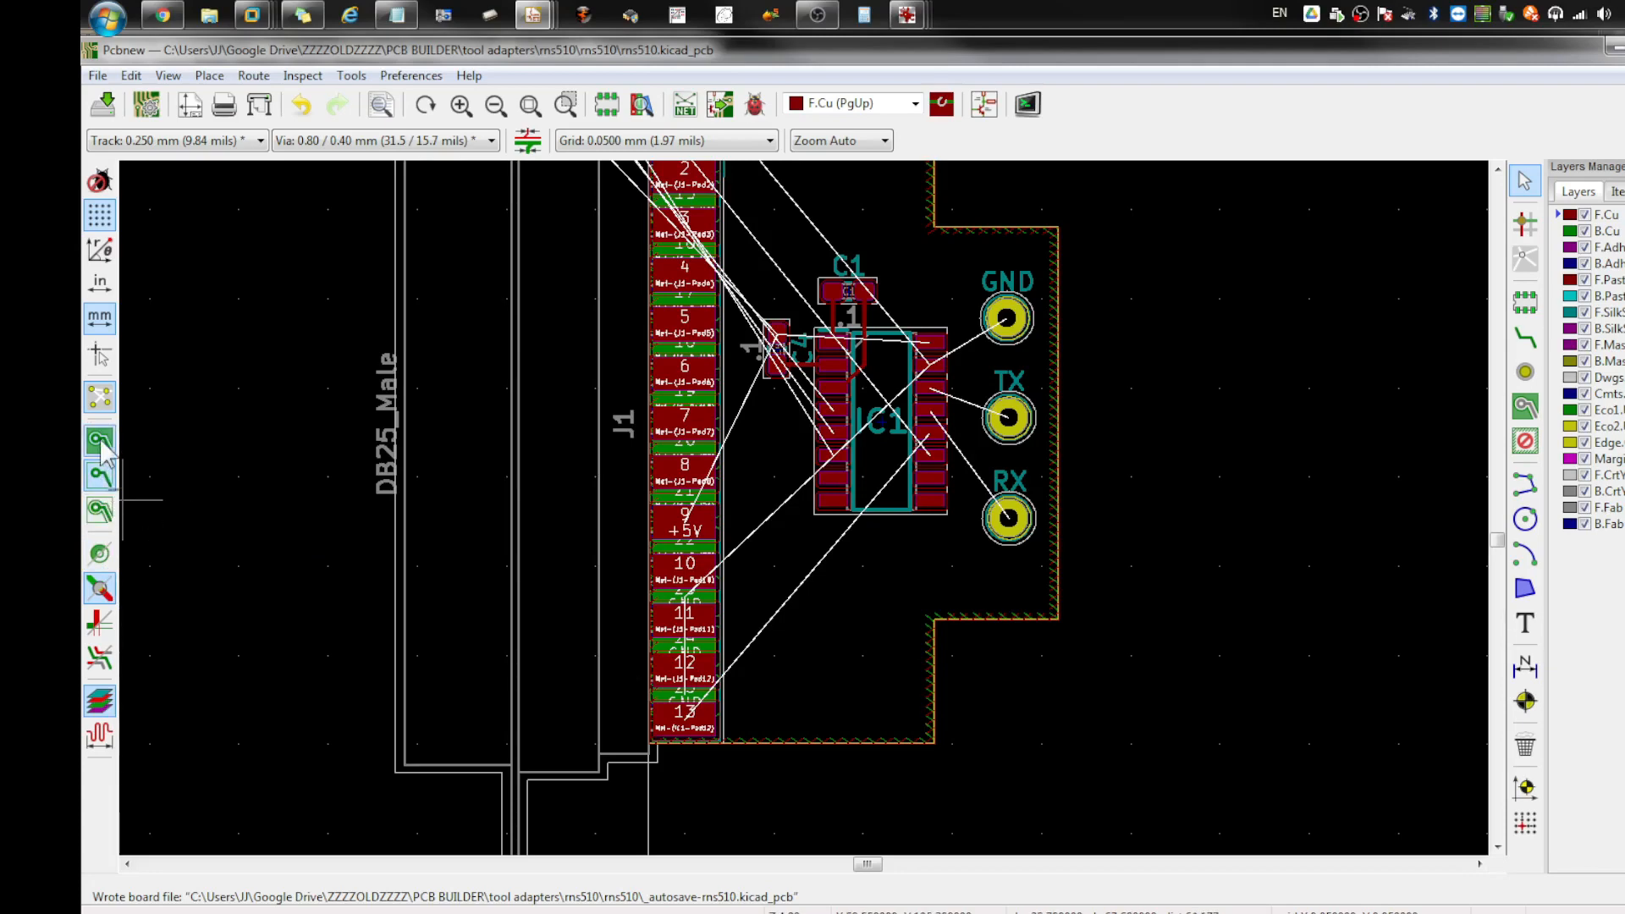
pyautogui.scroll(1, 1241, 598)
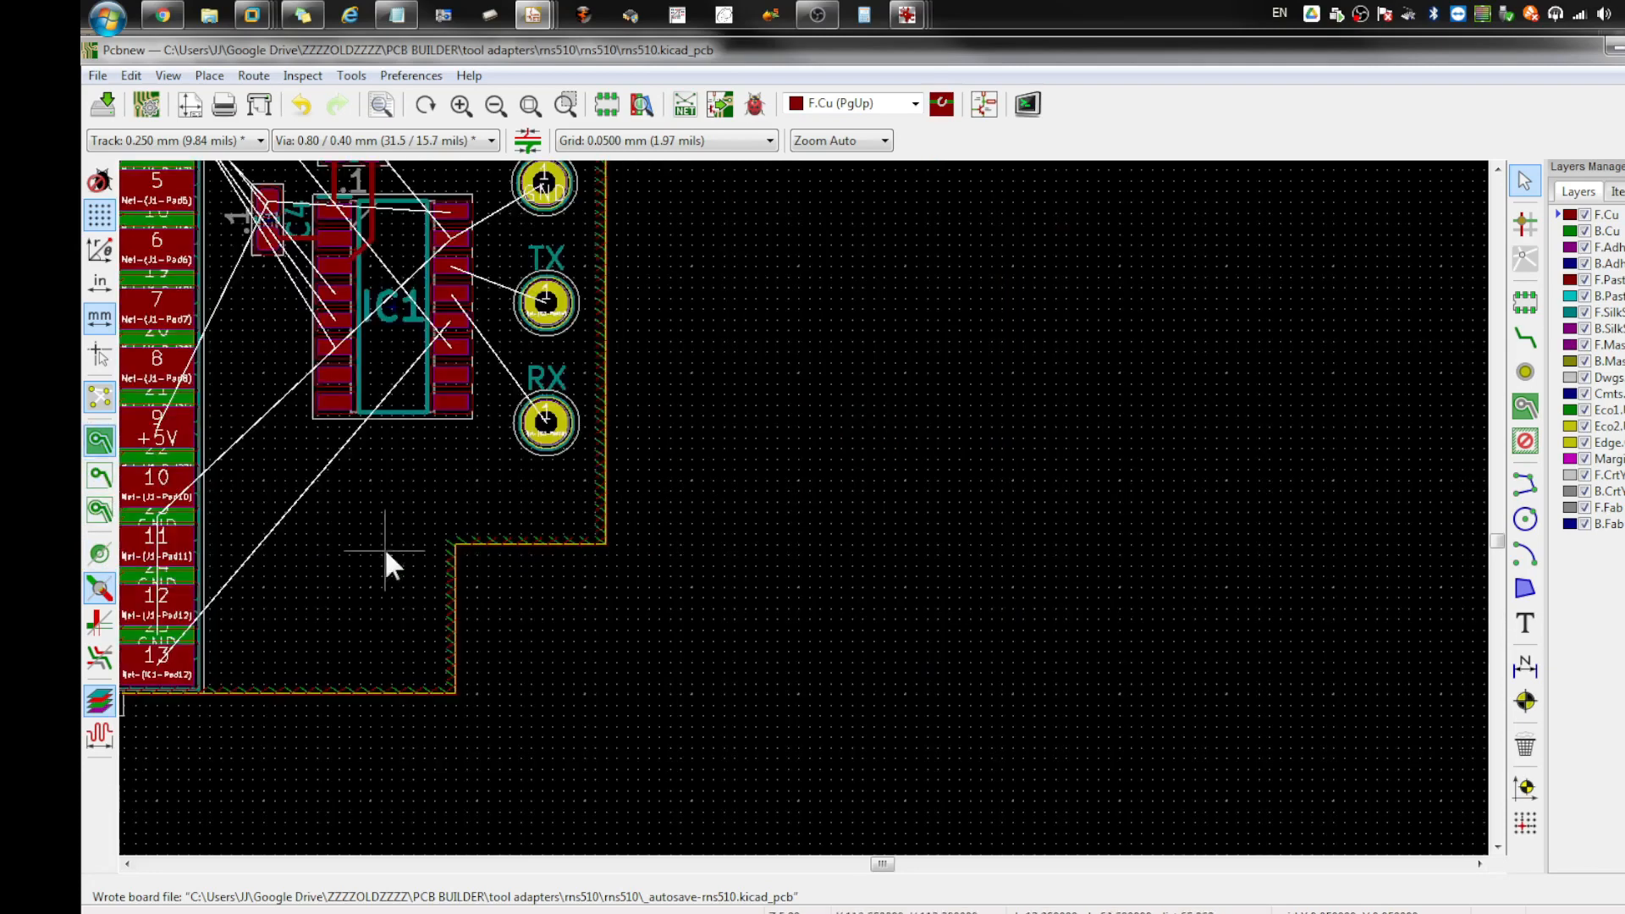
pyautogui.rightClick(386, 495)
pyautogui.click(1532, 197)
pyautogui.rightClick(389, 569)
pyautogui.click(837, 475)
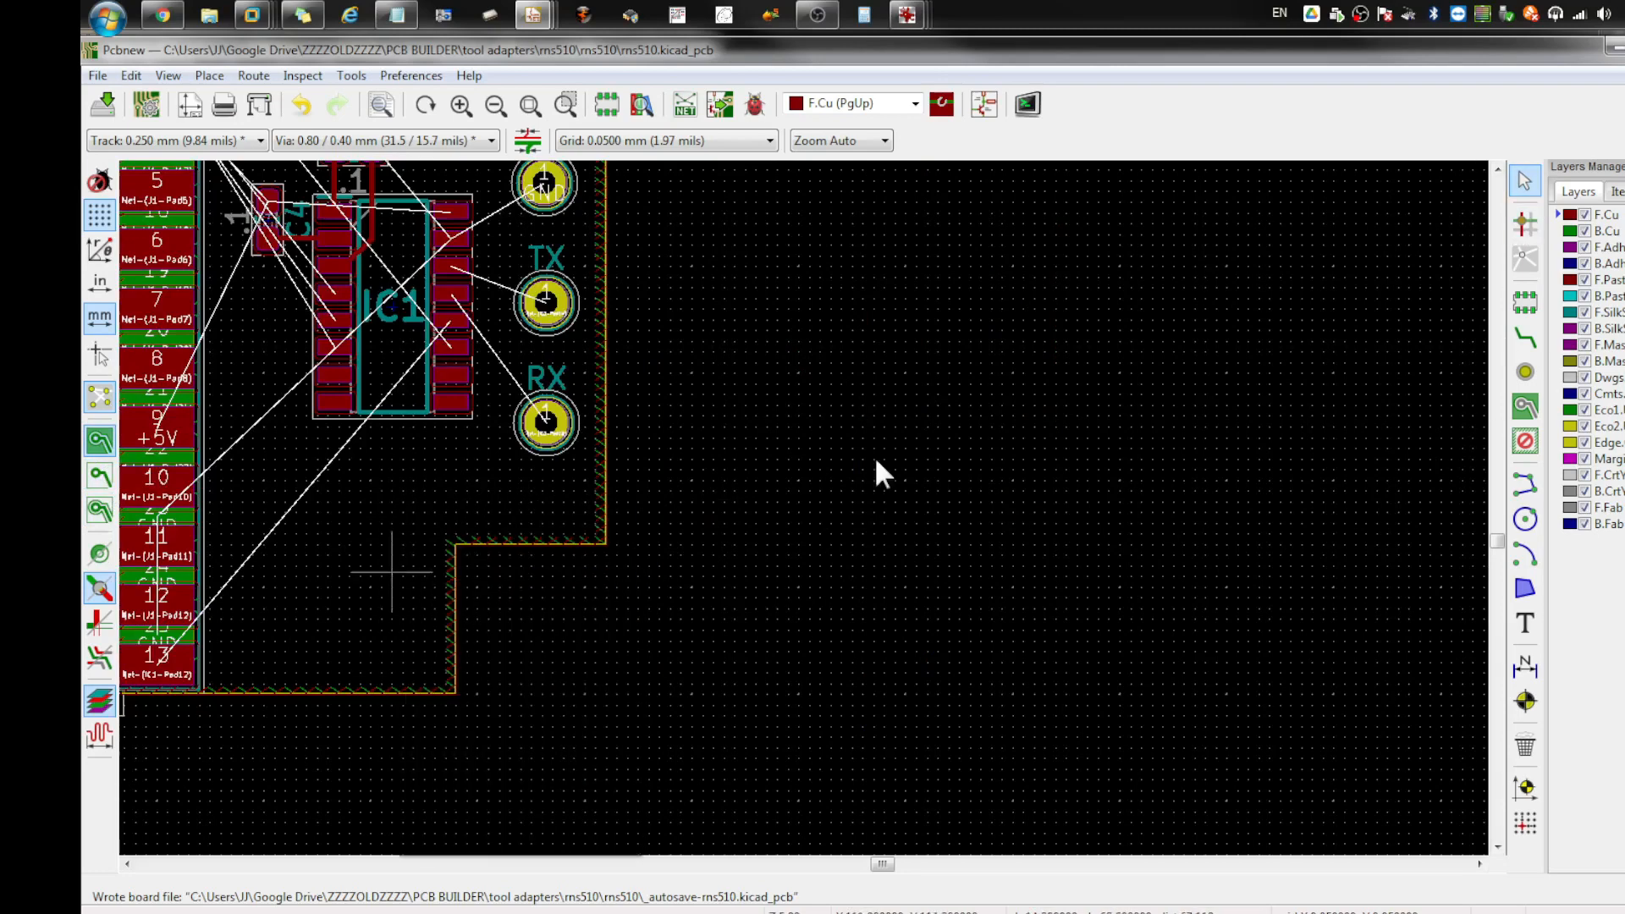
pyautogui.scroll(-3, 703, 581)
pyautogui.click(396, 288)
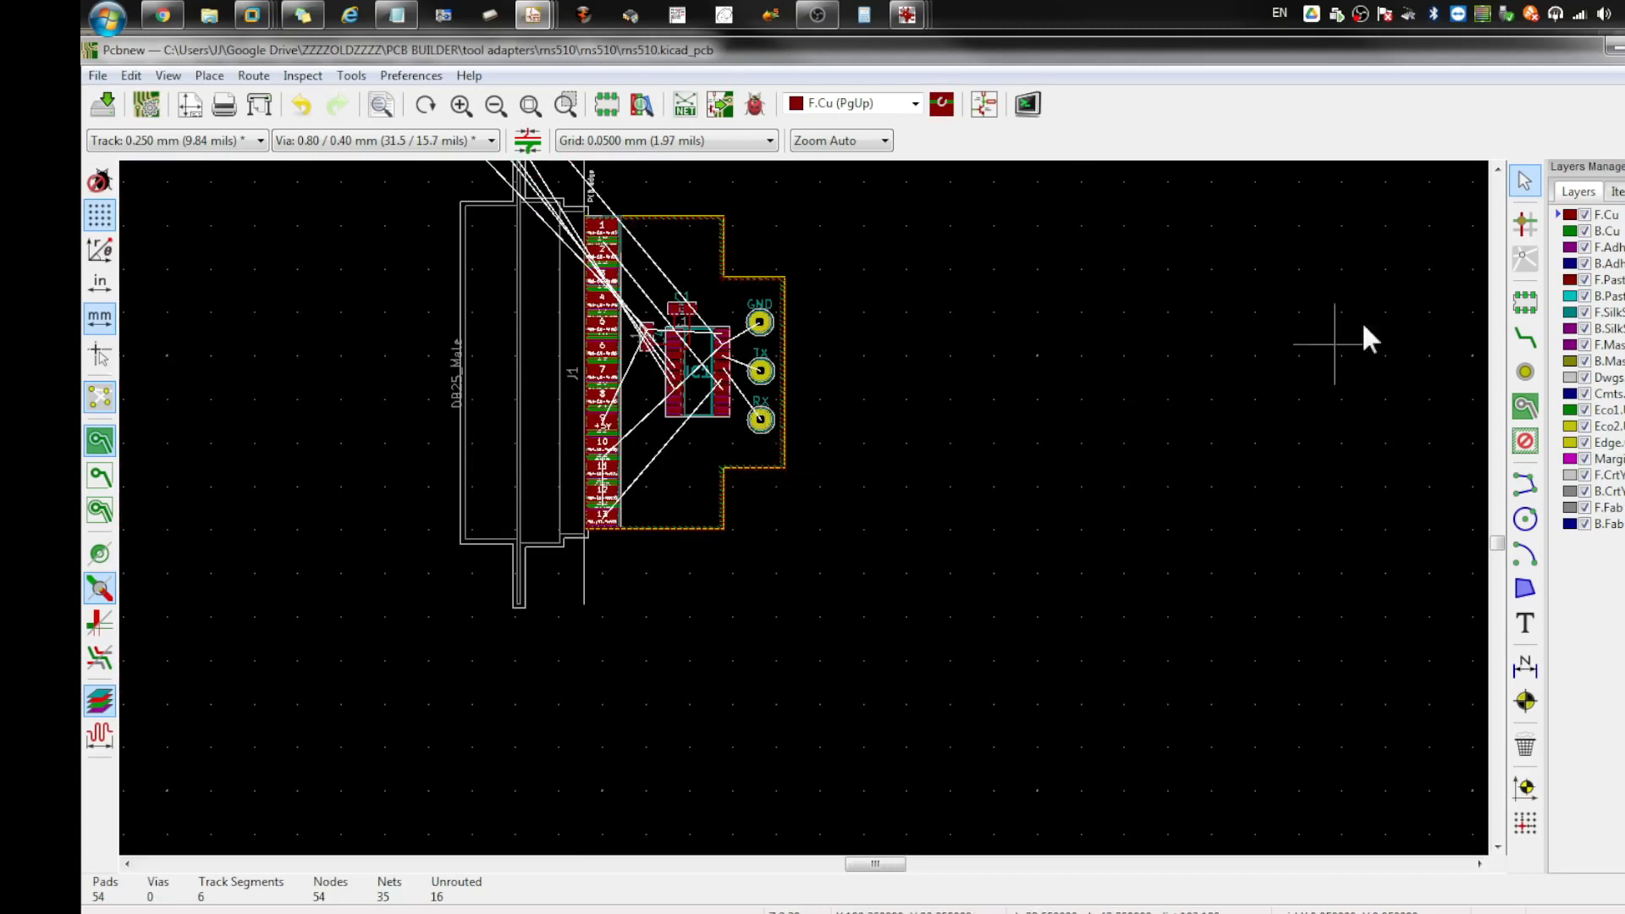
pyautogui.click(1525, 407)
pyautogui.scroll(2, 642, 343)
pyautogui.press('Escape')
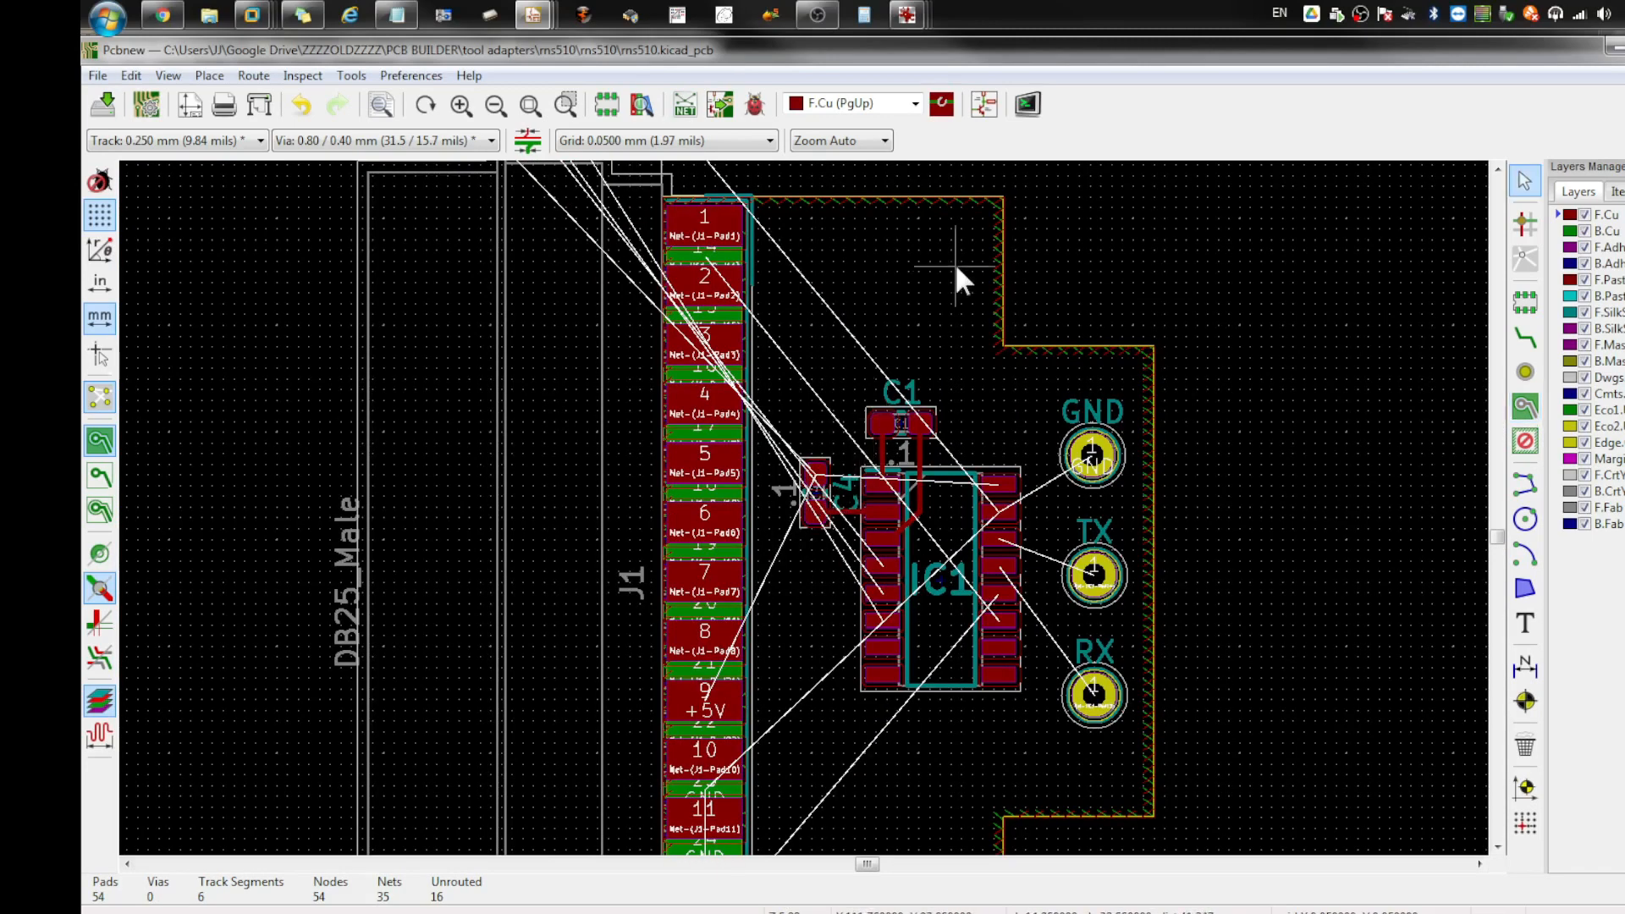
# Step: Make B.Cu the active layer
pyautogui.scroll(2, 964, 289)
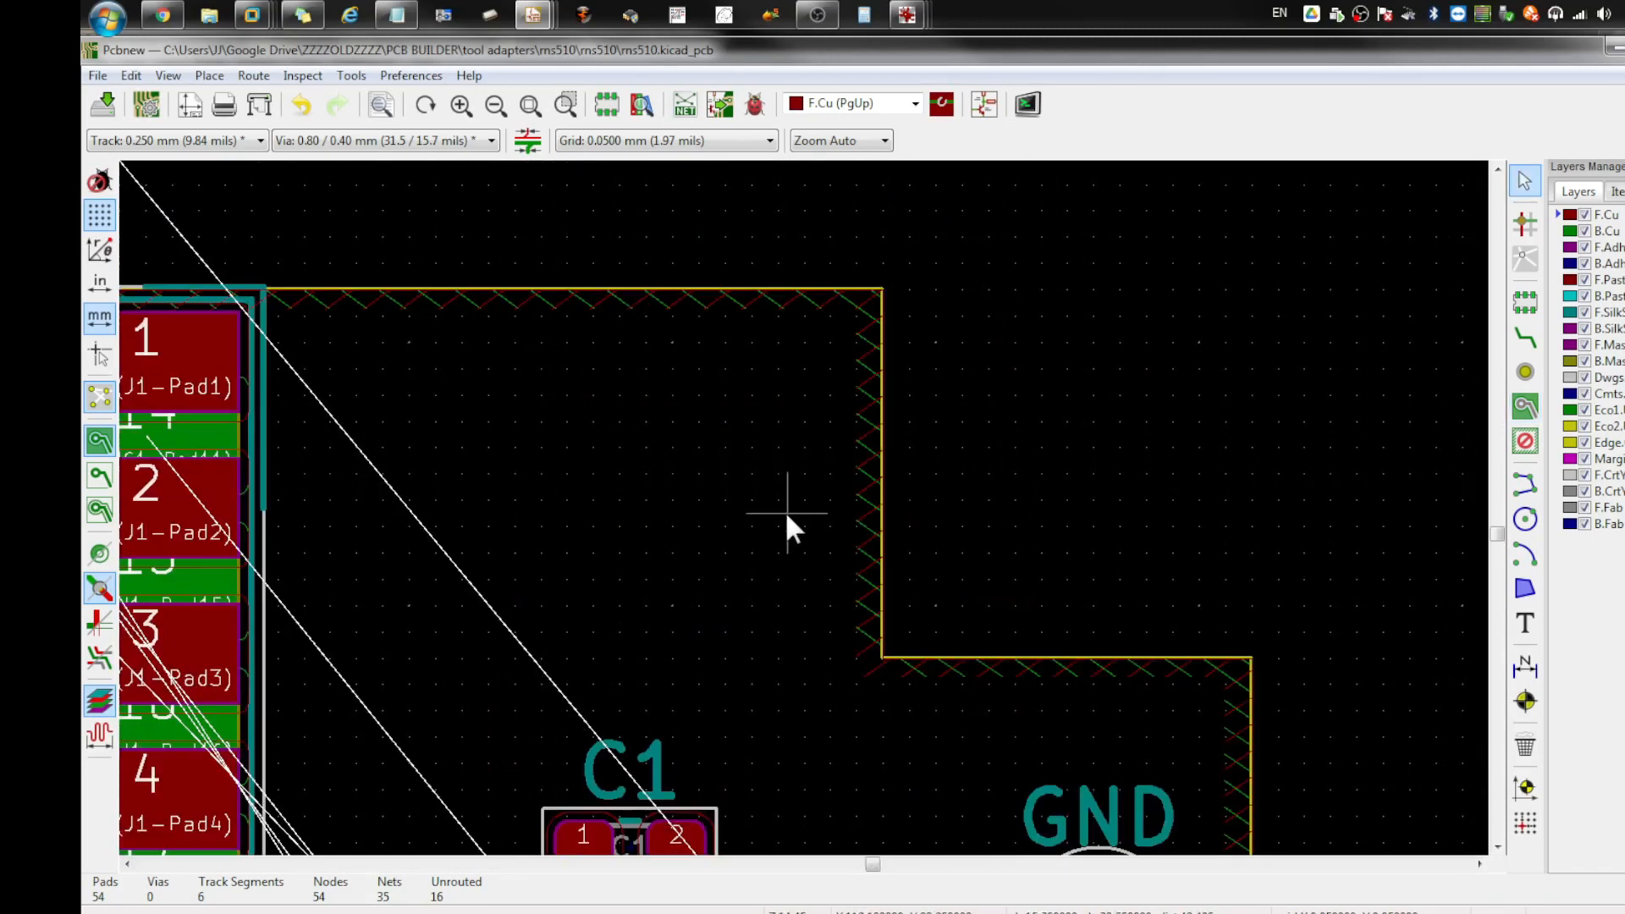
pyautogui.click(915, 103)
pyautogui.click(868, 140)
pyautogui.rightClick(560, 474)
pyautogui.click(638, 494)
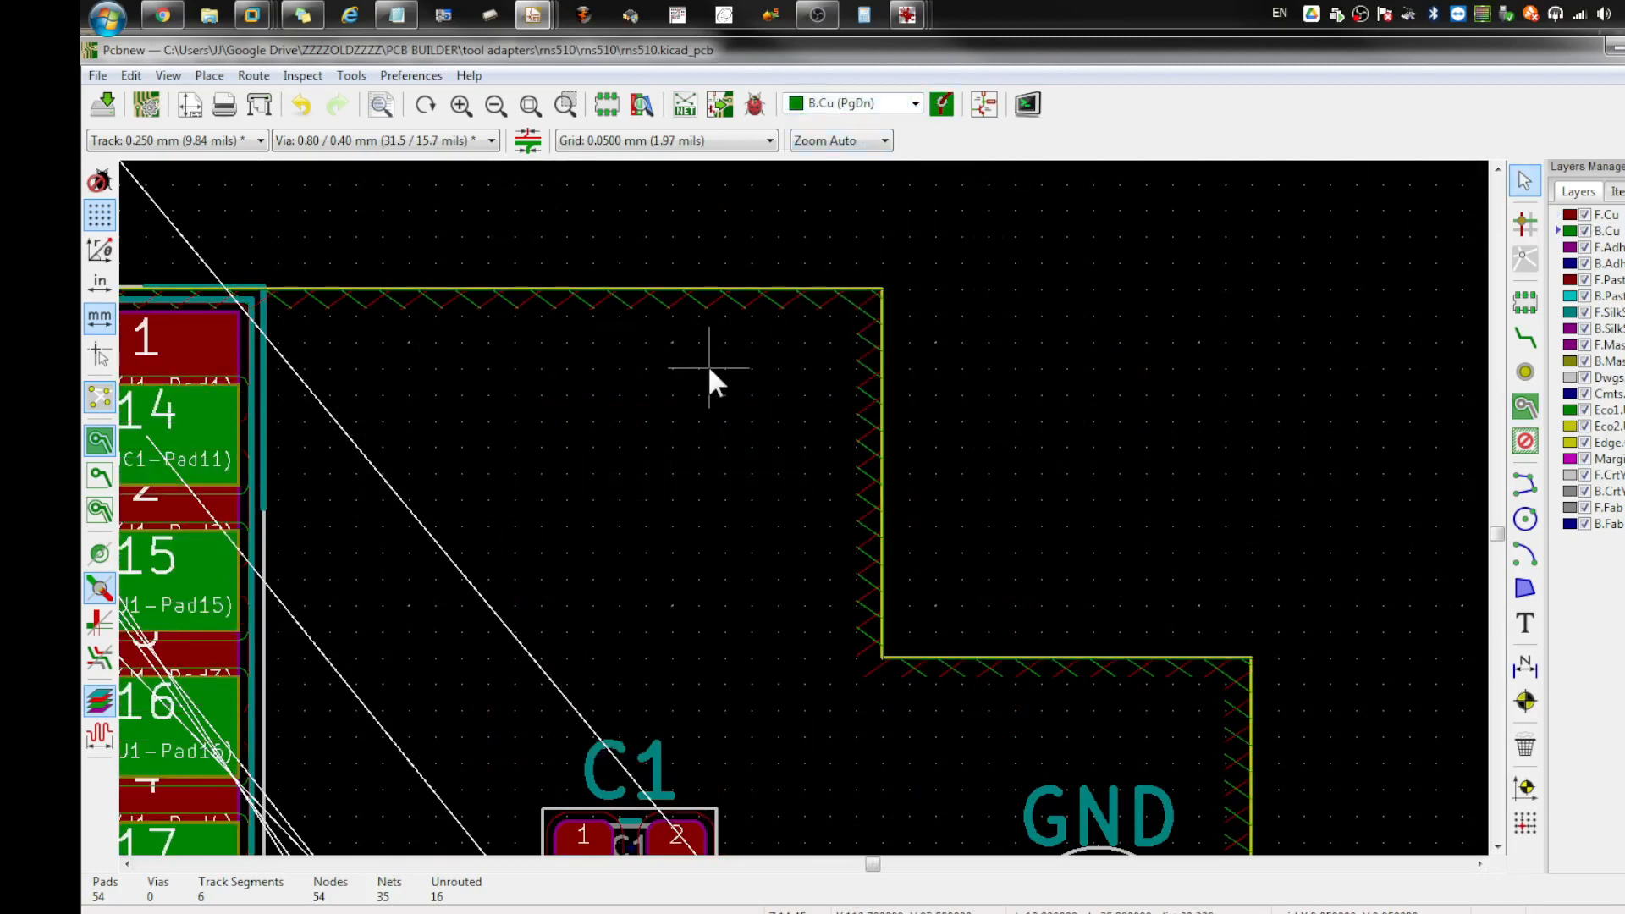
pyautogui.rightClick(767, 509)
pyautogui.click(652, 581)
# Step: Start a copper zone on B.Cu from a corner outside the board outline above the GND pin, assigning it to the GND net
pyautogui.scroll(-1, 858, 782)
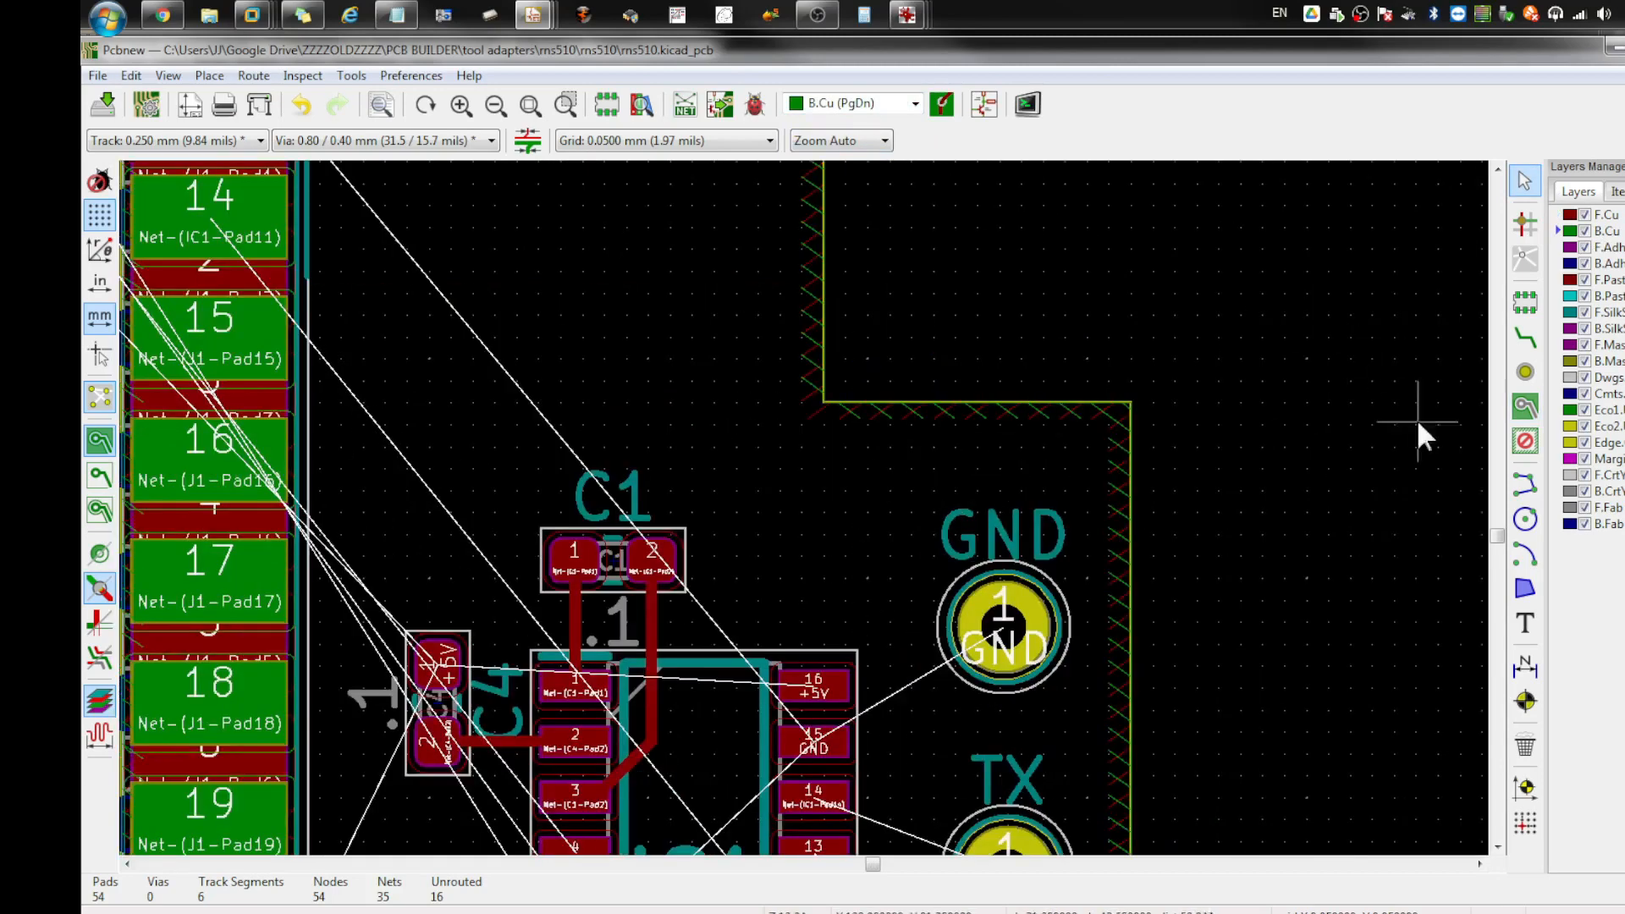
pyautogui.click(1525, 408)
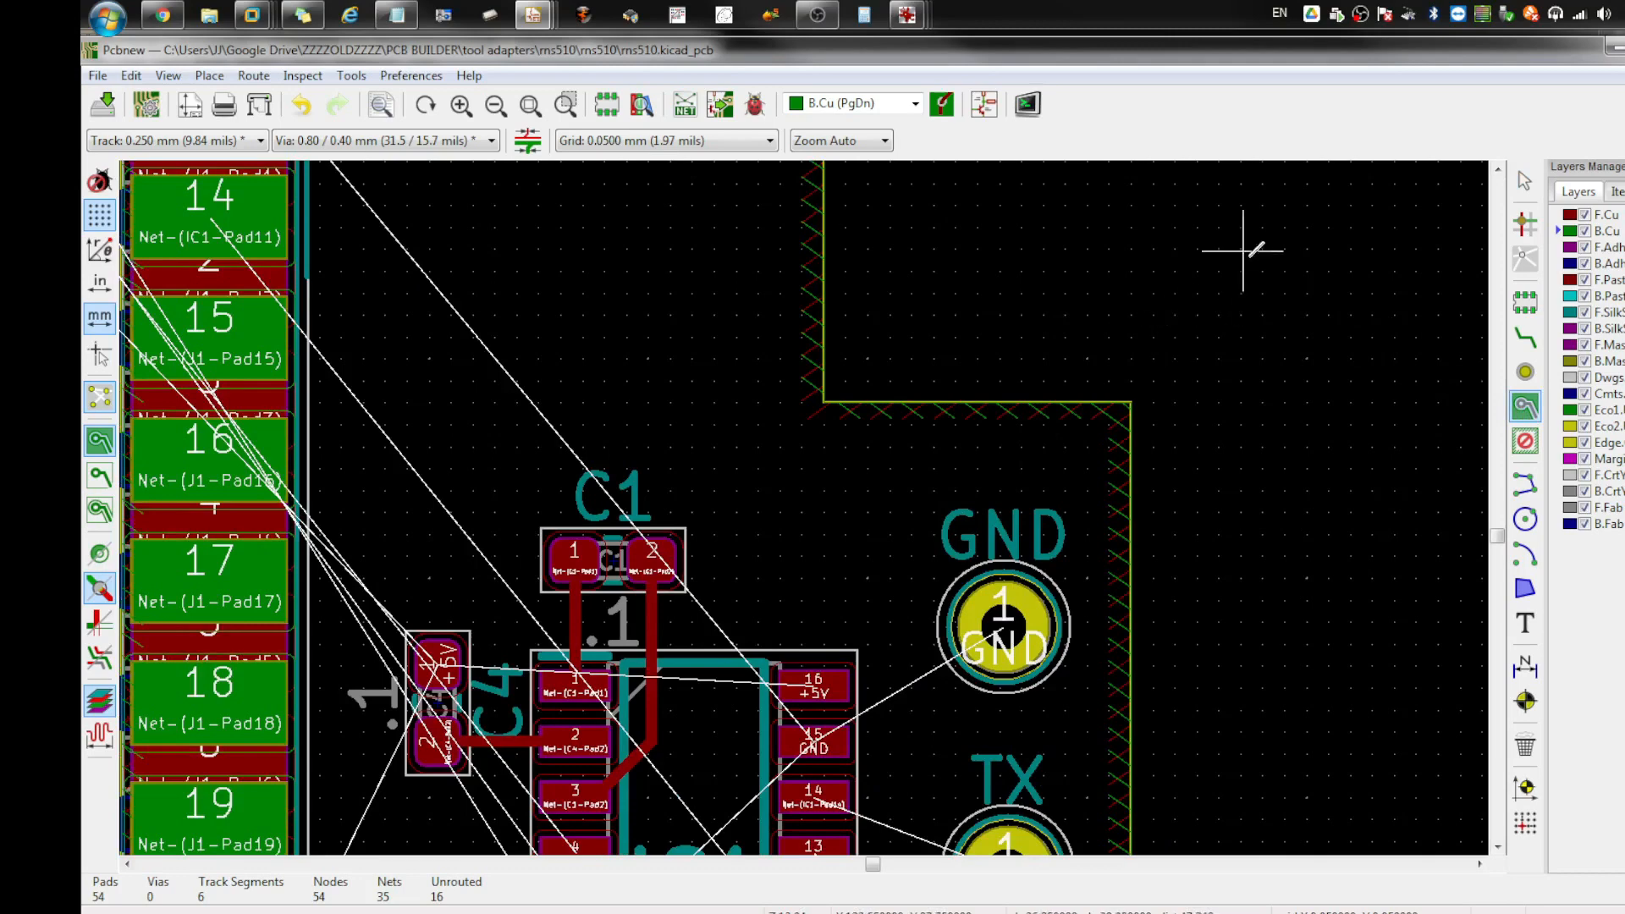
pyautogui.click(1287, 319)
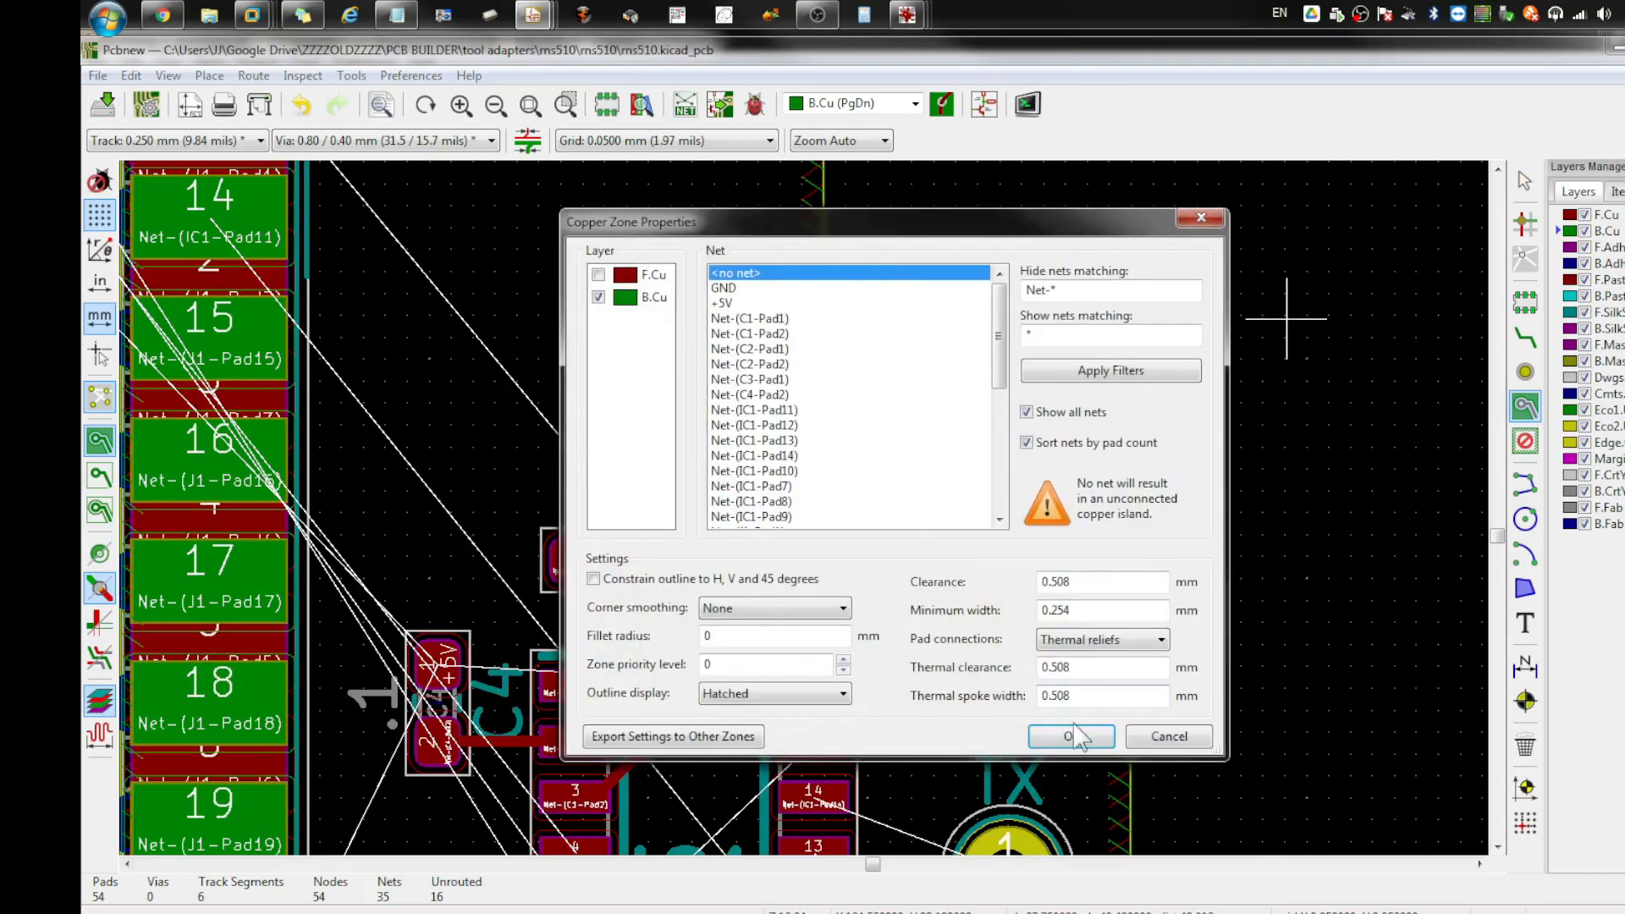
pyautogui.click(723, 288)
pyautogui.click(1070, 736)
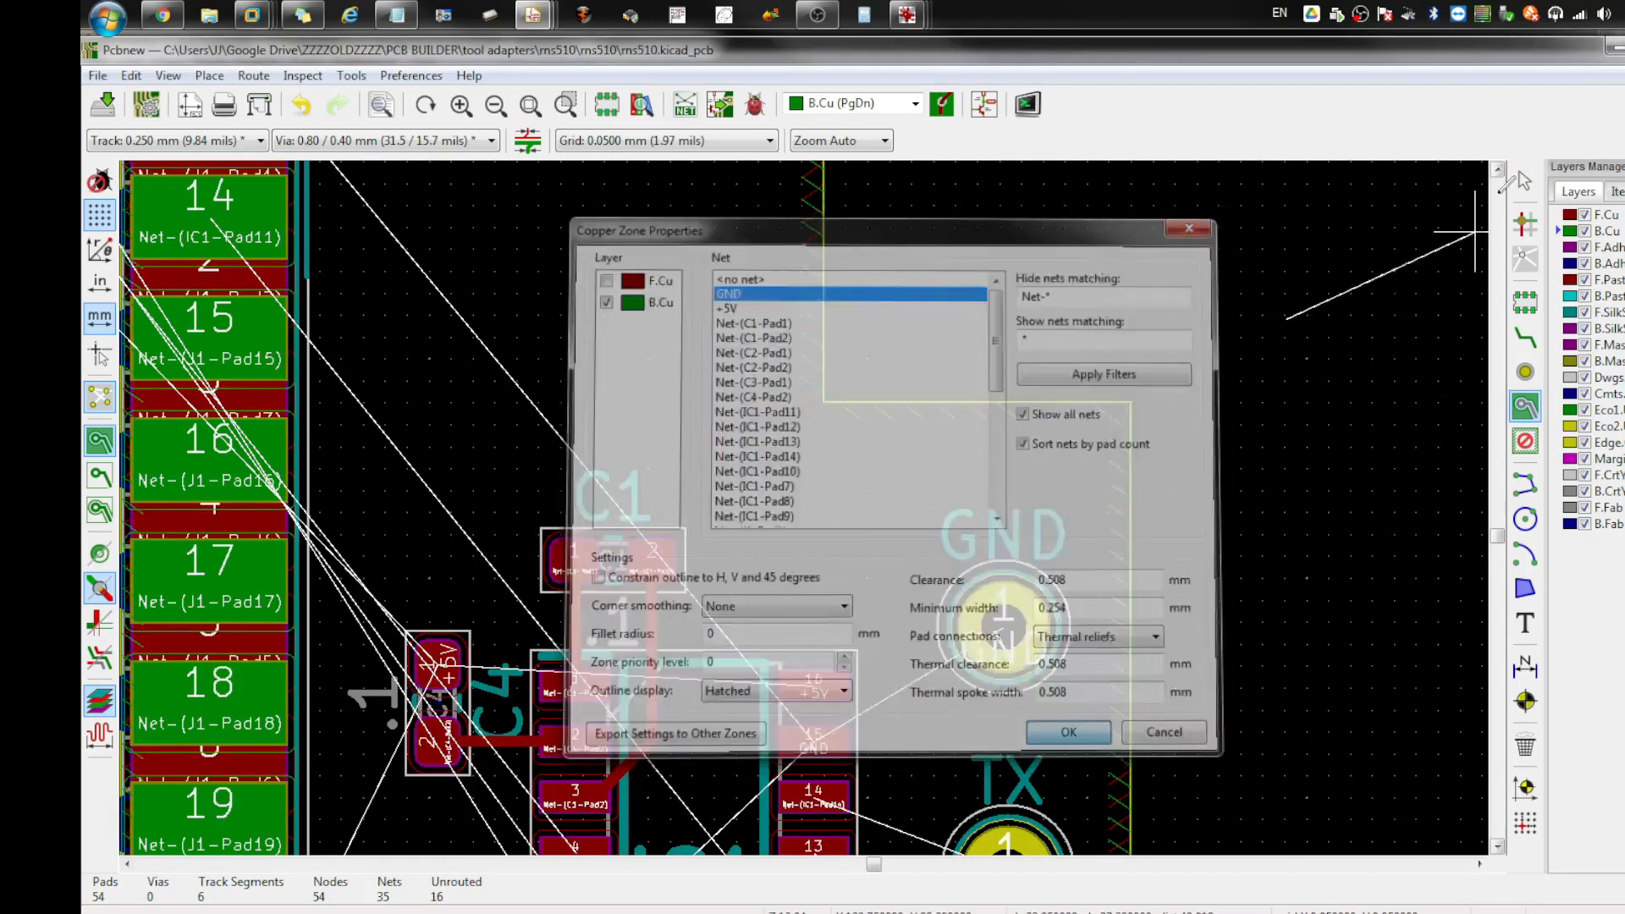
pyautogui.click(1226, 409)
pyautogui.click(1301, 331)
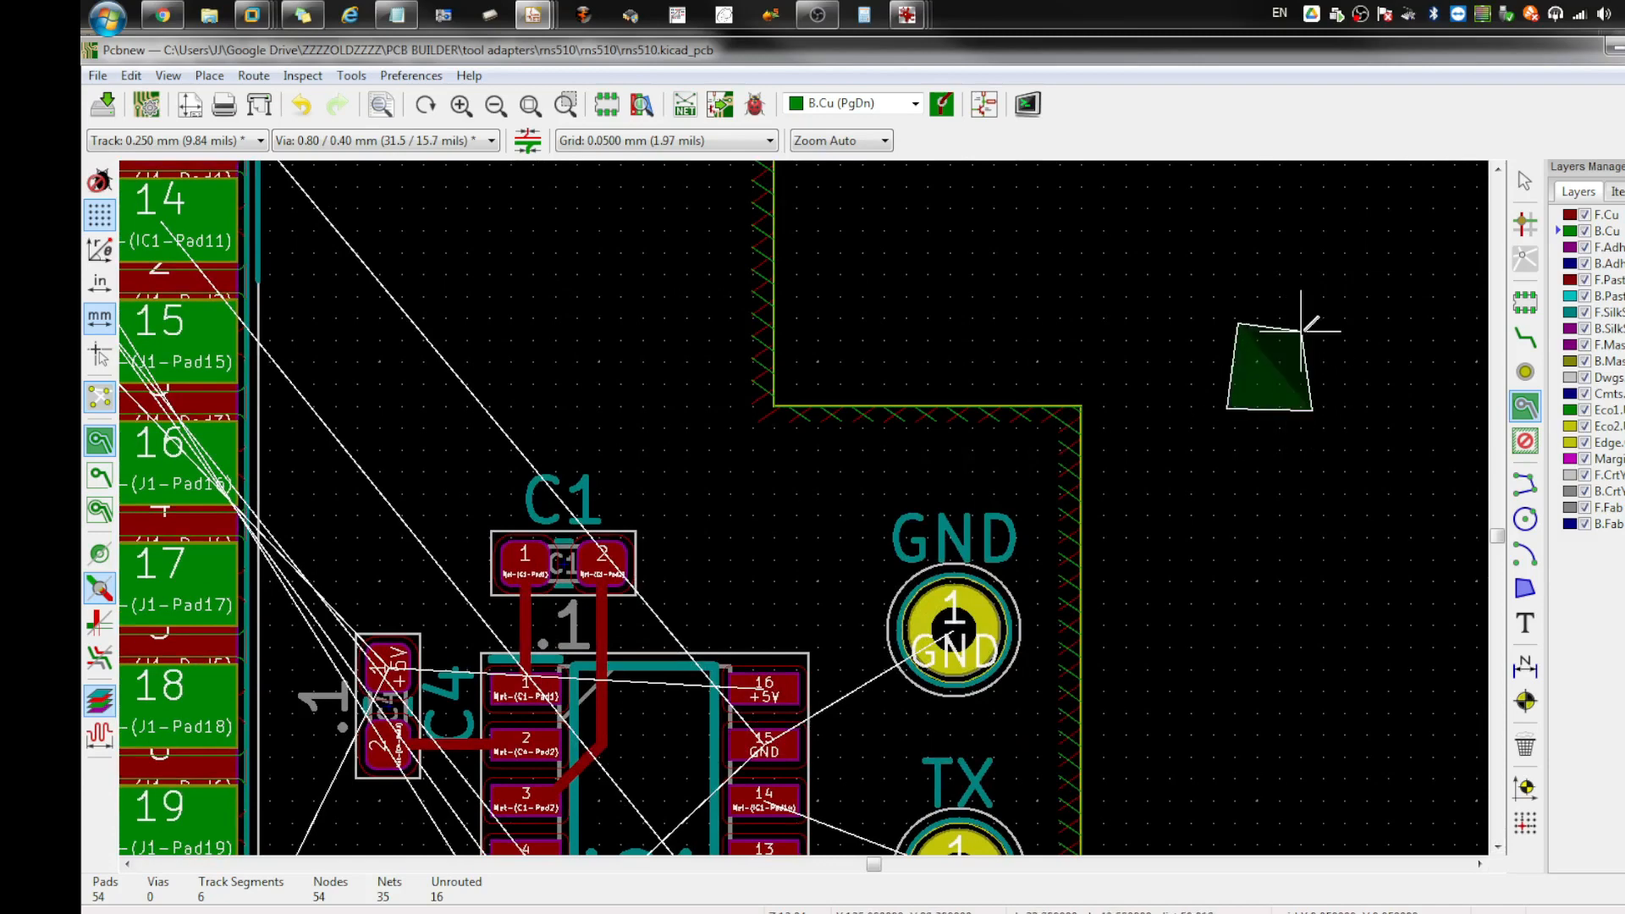
pyautogui.press('Escape')
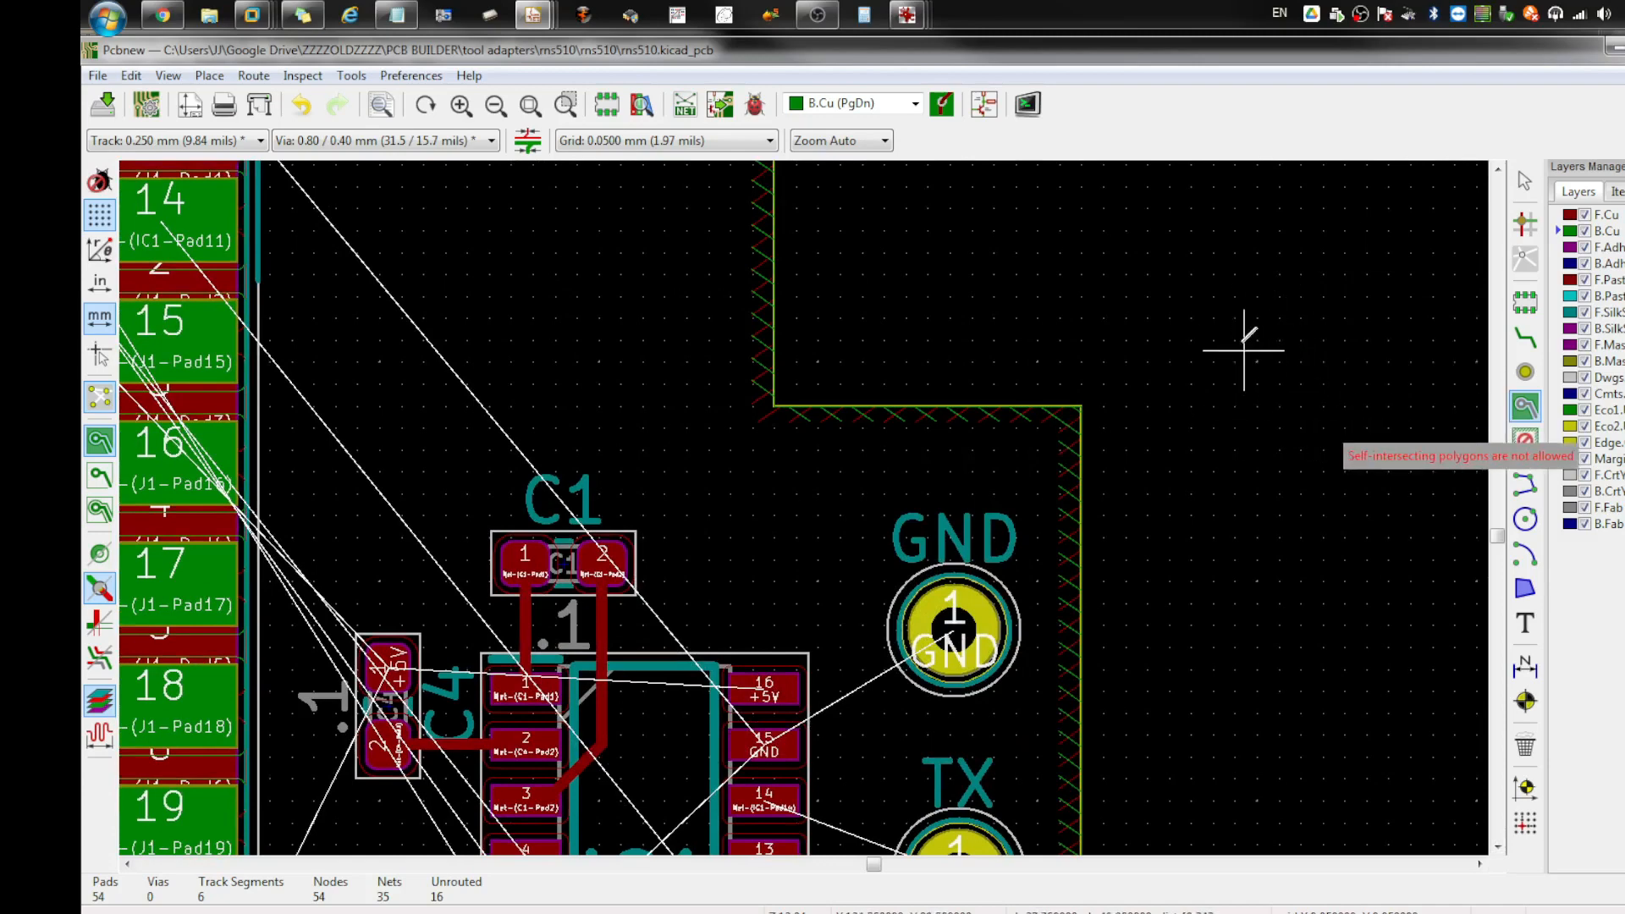
pyautogui.click(1214, 288)
pyautogui.click(1220, 388)
pyautogui.click(1336, 383)
pyautogui.click(1310, 286)
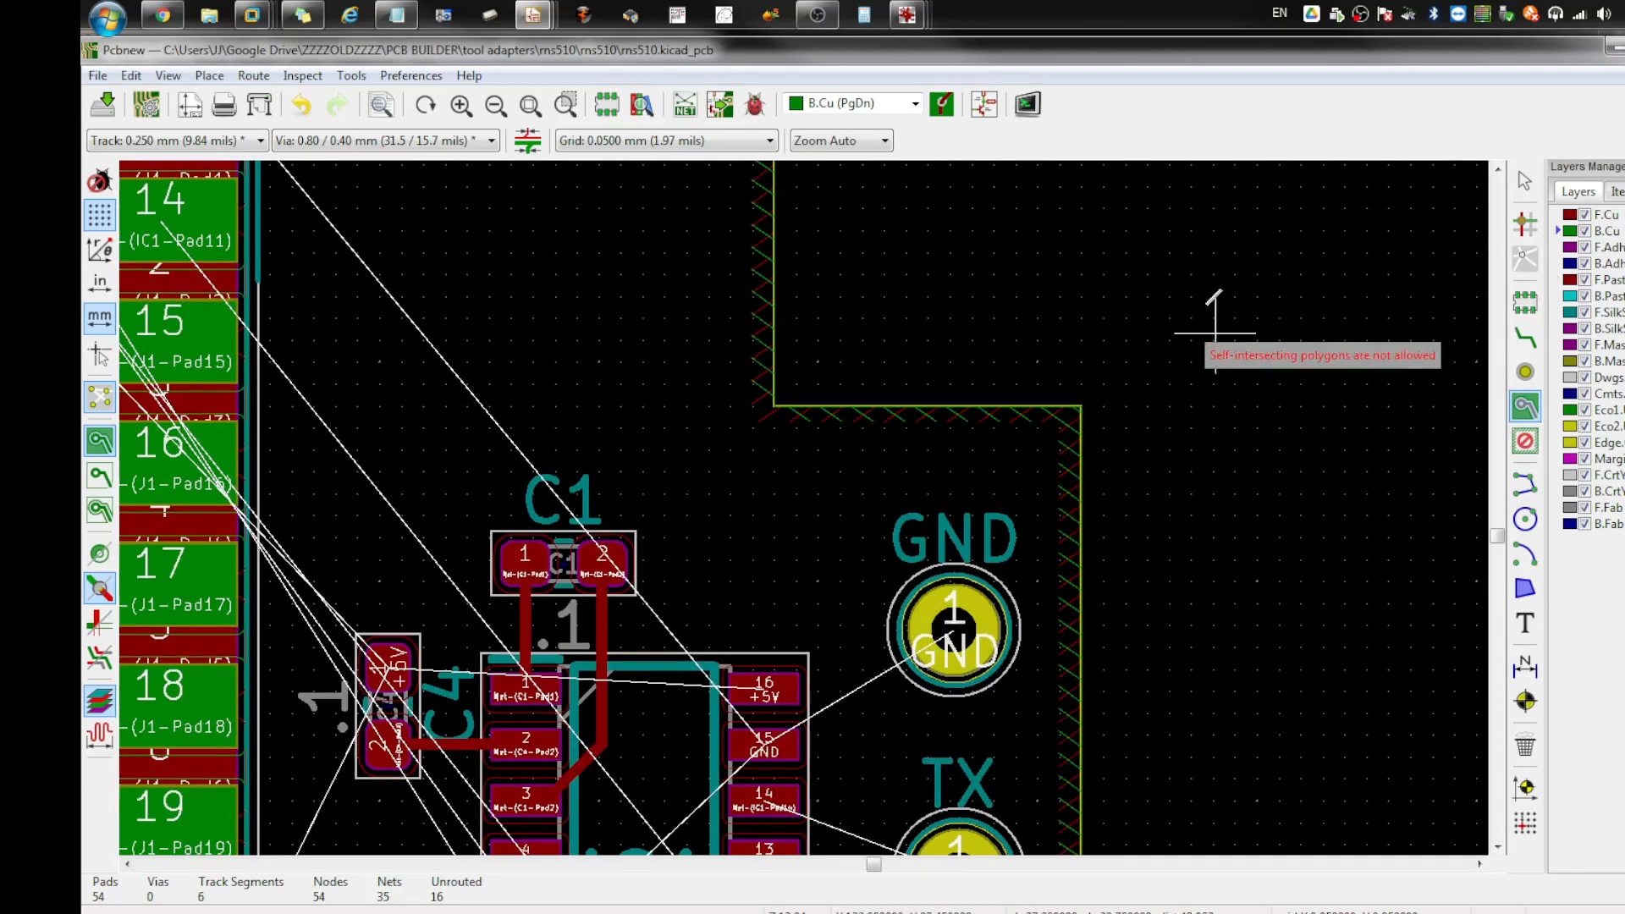
# Step: Draw a small rectangular GND copper zone on B.Cu in the empty area outside the board outline
pyautogui.scroll(3, 1196, 312)
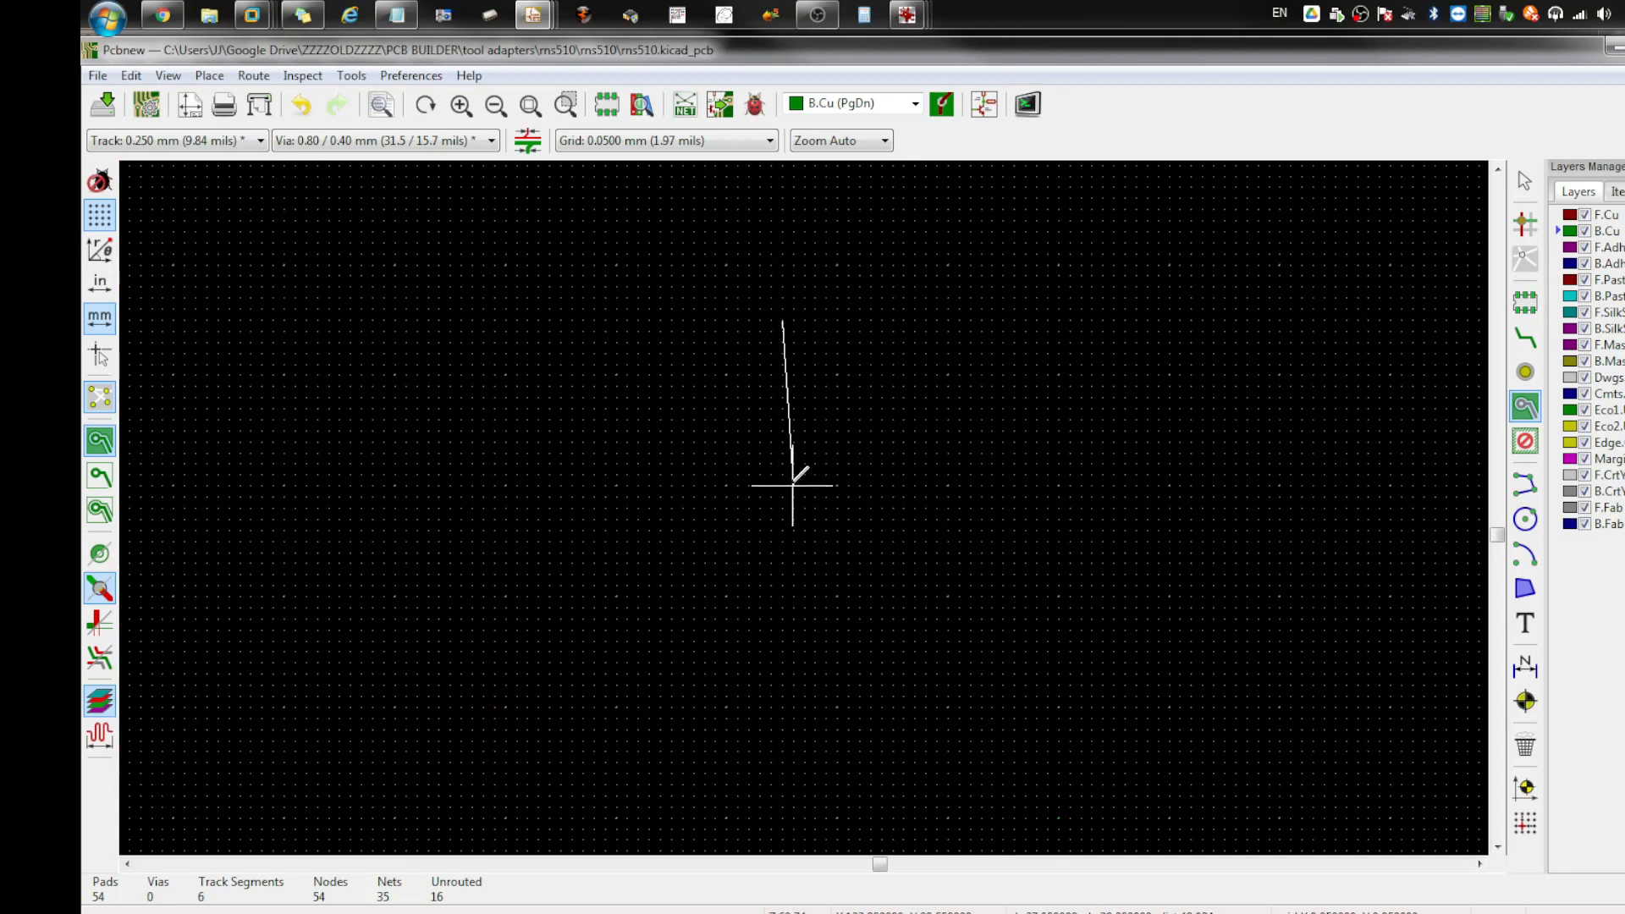
pyautogui.click(782, 429)
pyautogui.click(870, 431)
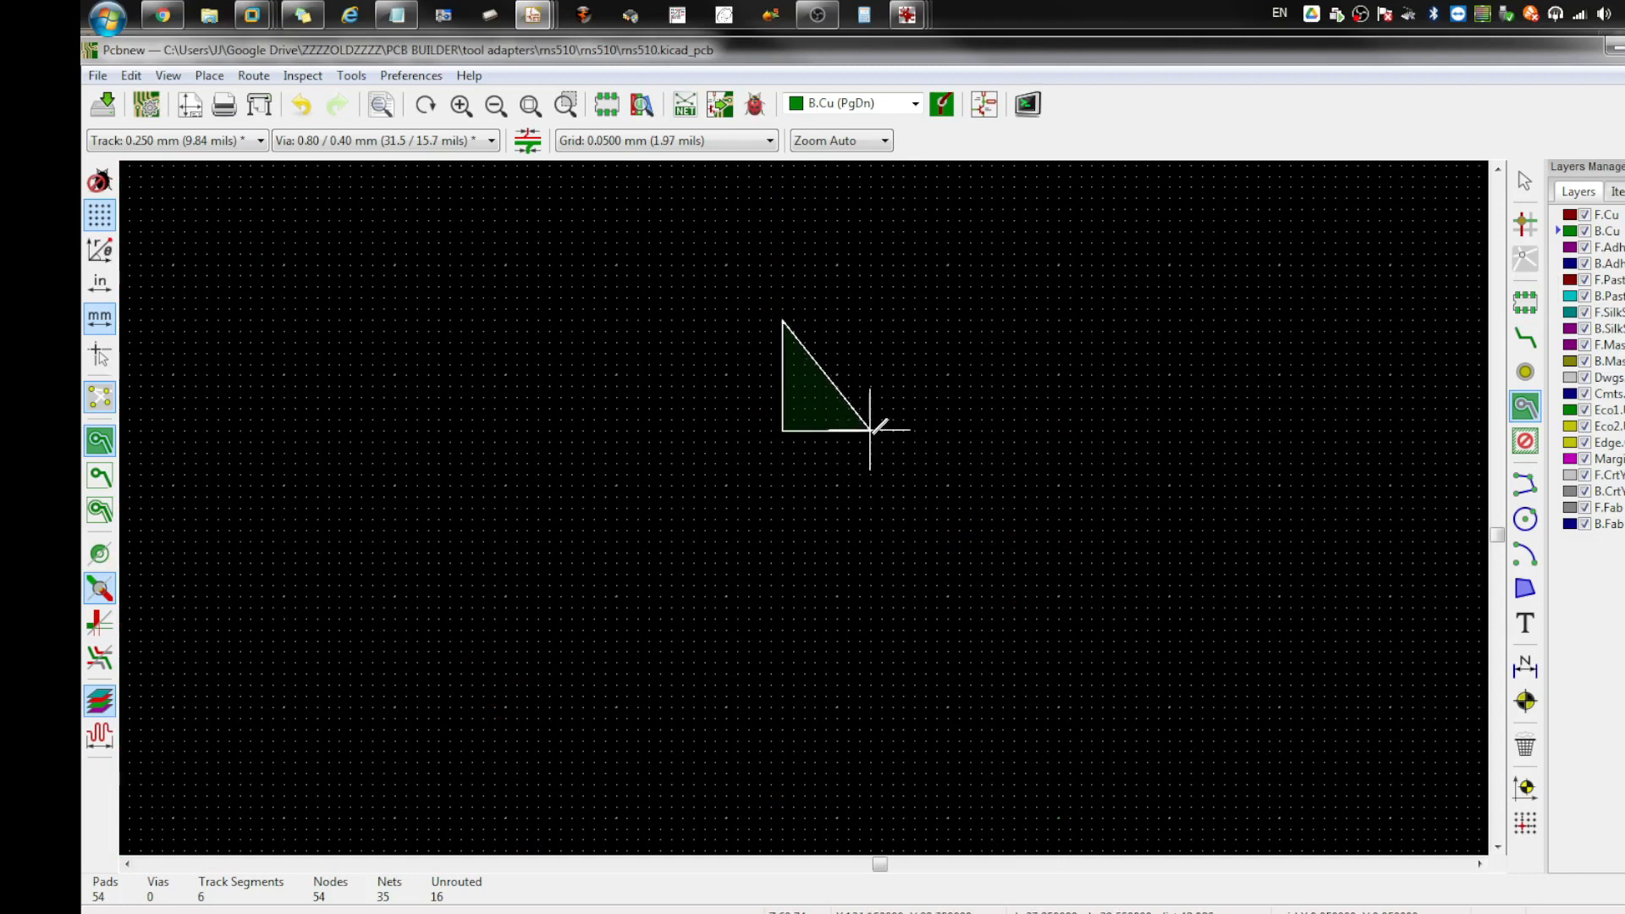
pyautogui.click(870, 319)
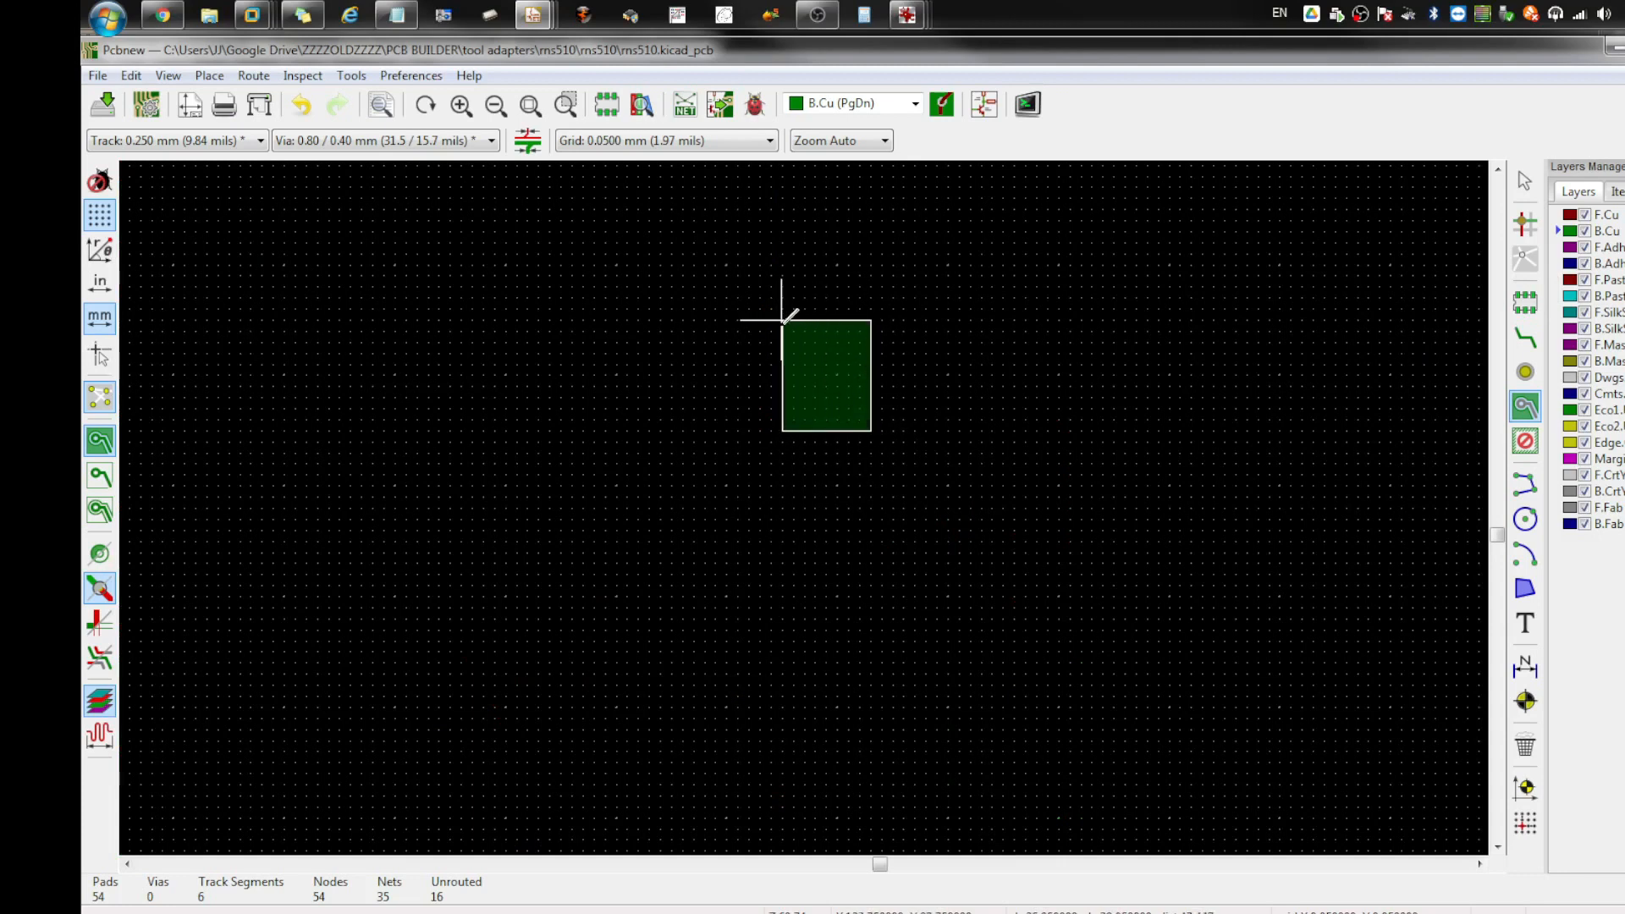
pyautogui.click(783, 320)
pyautogui.press('Escape')
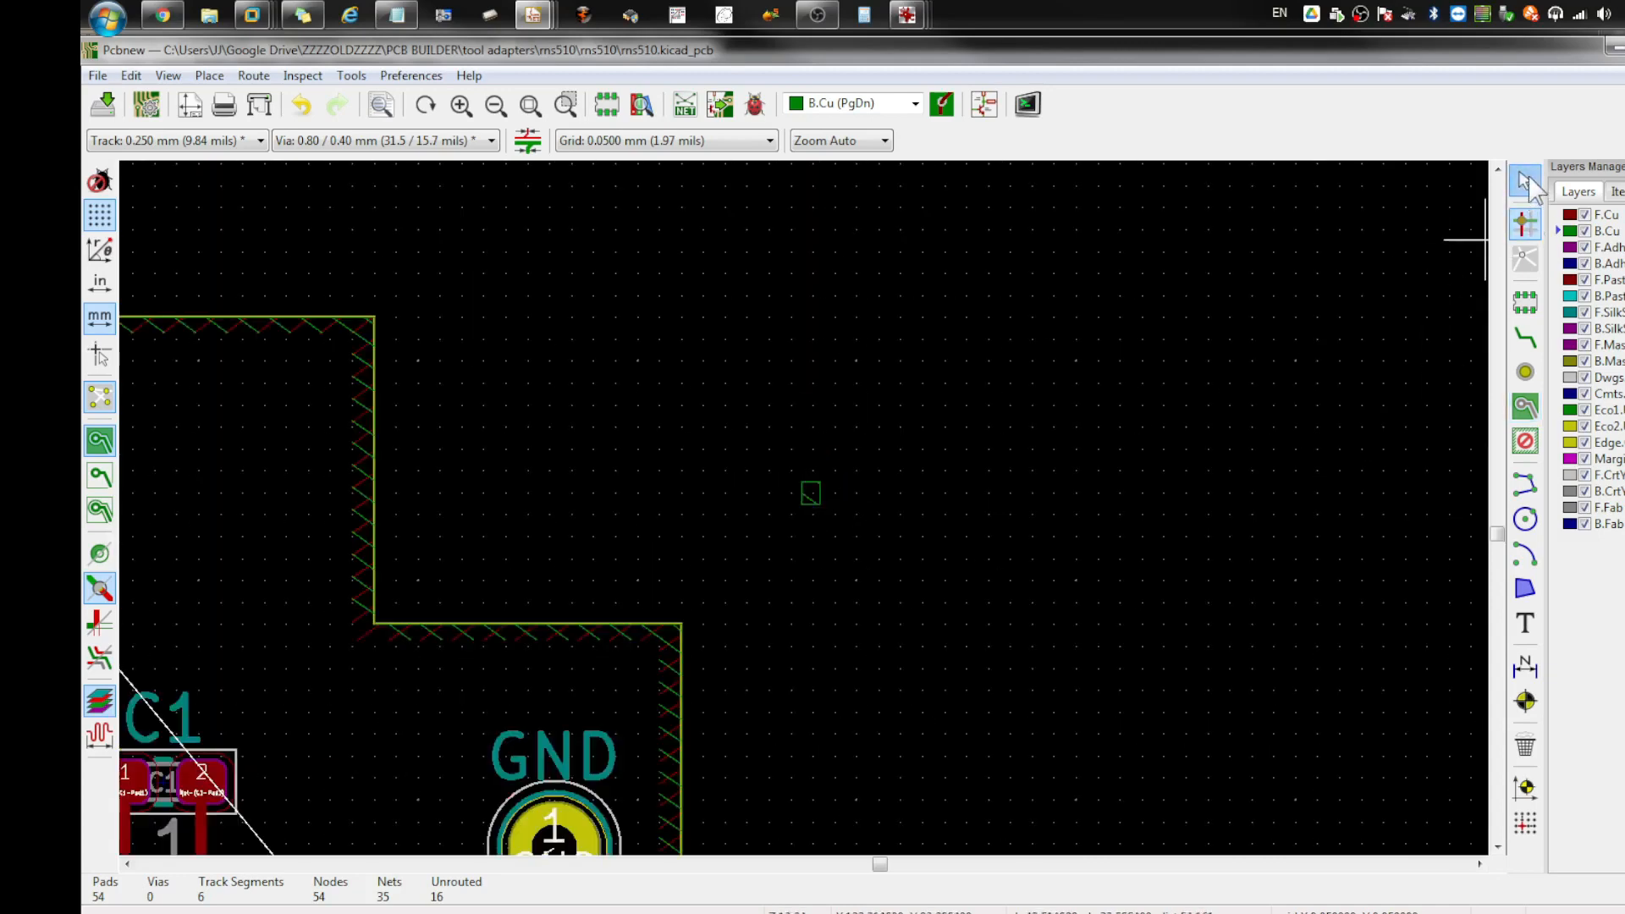
# Step: Fill all copper zones on the board, starting from the small rectangular zone outside the outline
pyautogui.rightClick(821, 491)
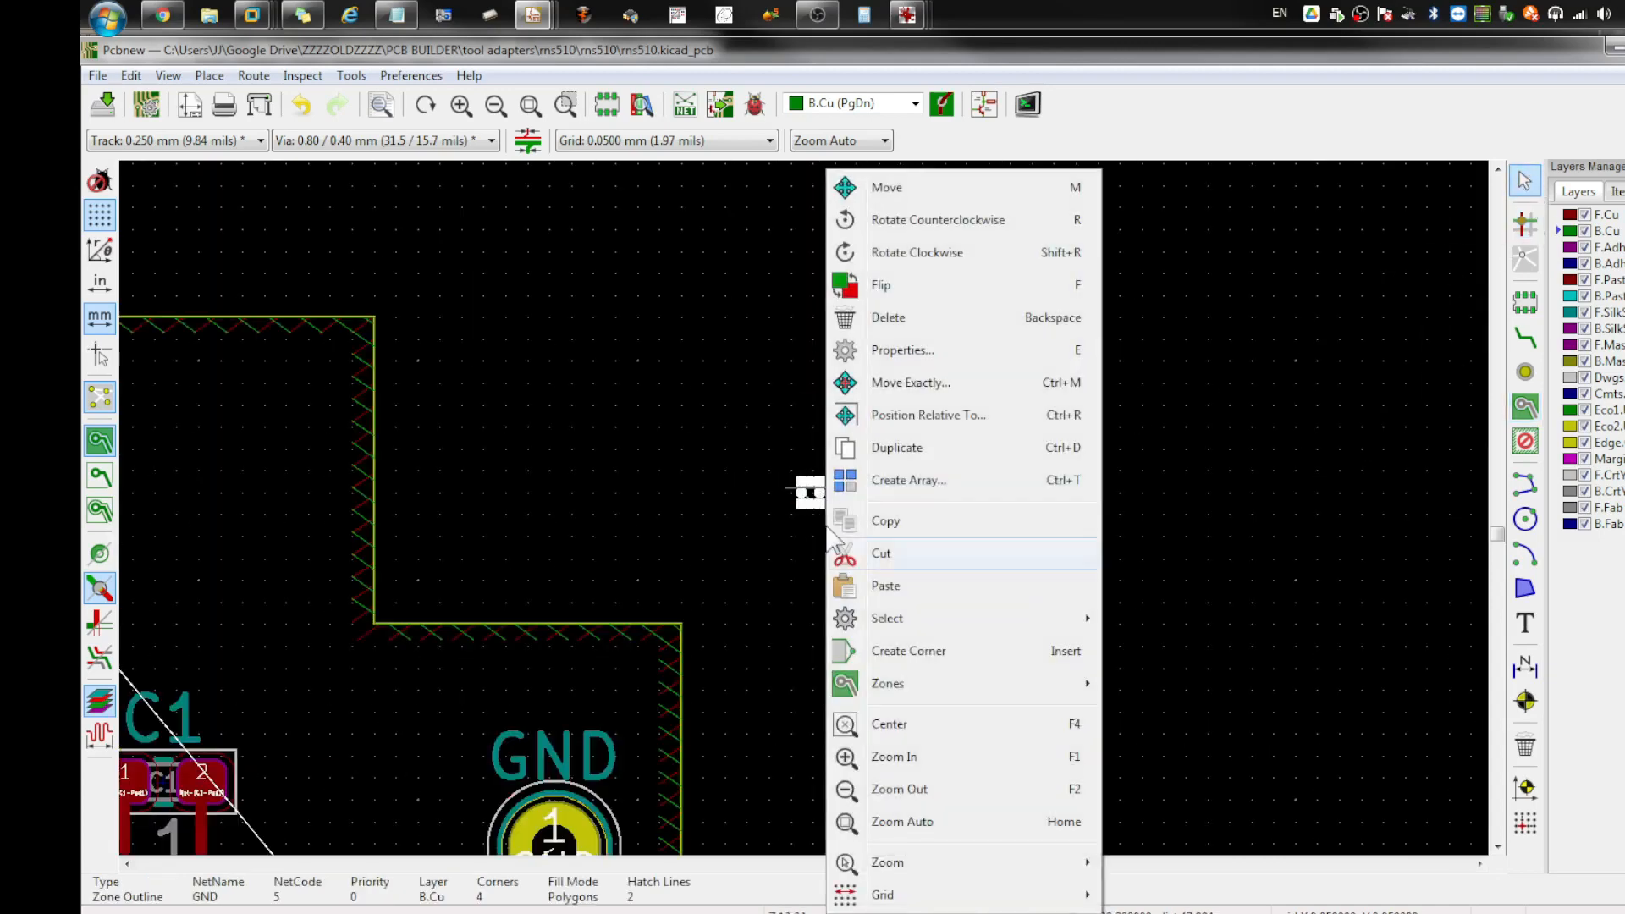
pyautogui.moveTo(923, 684)
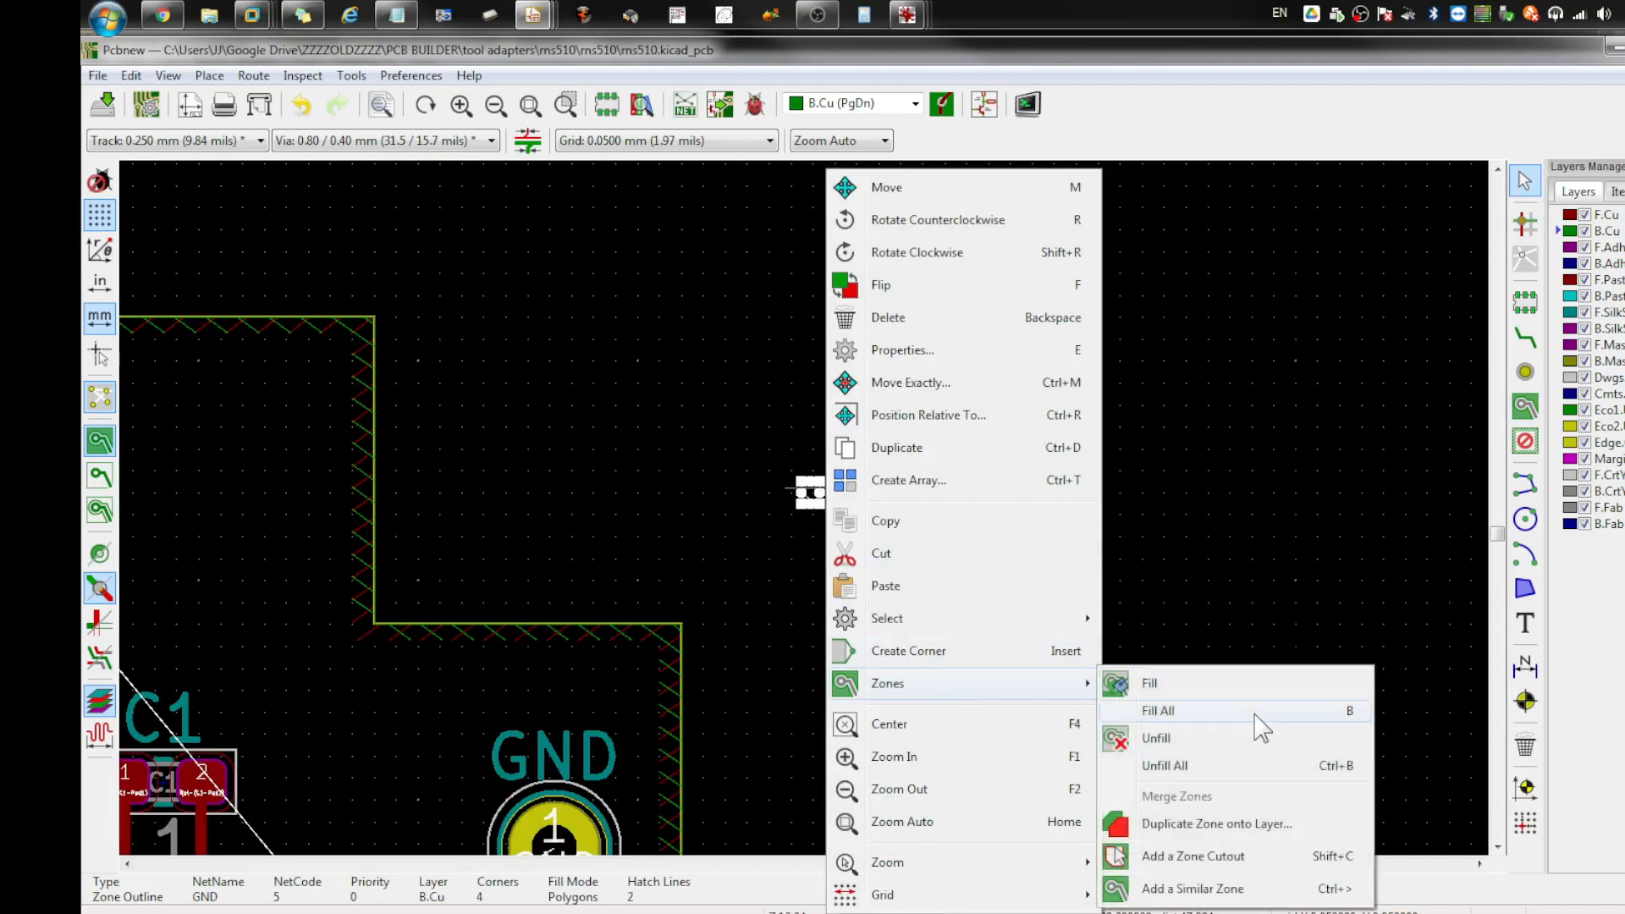
pyautogui.click(1255, 715)
# Step: Delete the small rectangular zone outside the board outline
pyautogui.scroll(-3, 914, 423)
pyautogui.click(917, 476)
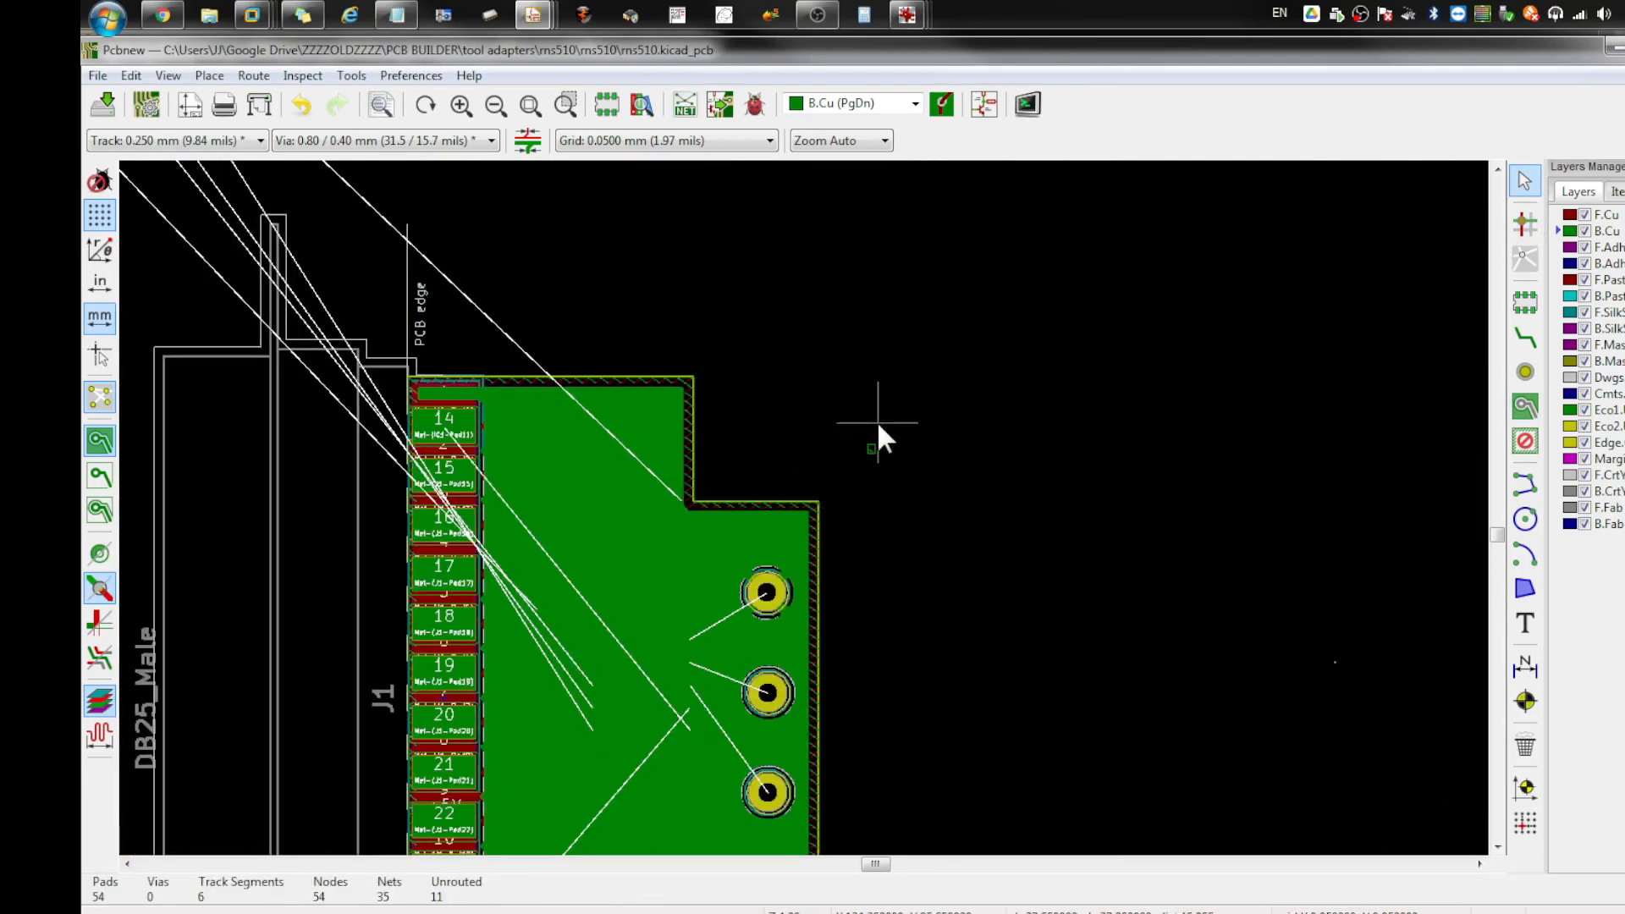
pyautogui.click(836, 421)
pyautogui.press('Delete')
# Step: Make F.Cu the active layer and route a track from IC1 pad 14 to the TX through-hole pad
pyautogui.click(846, 108)
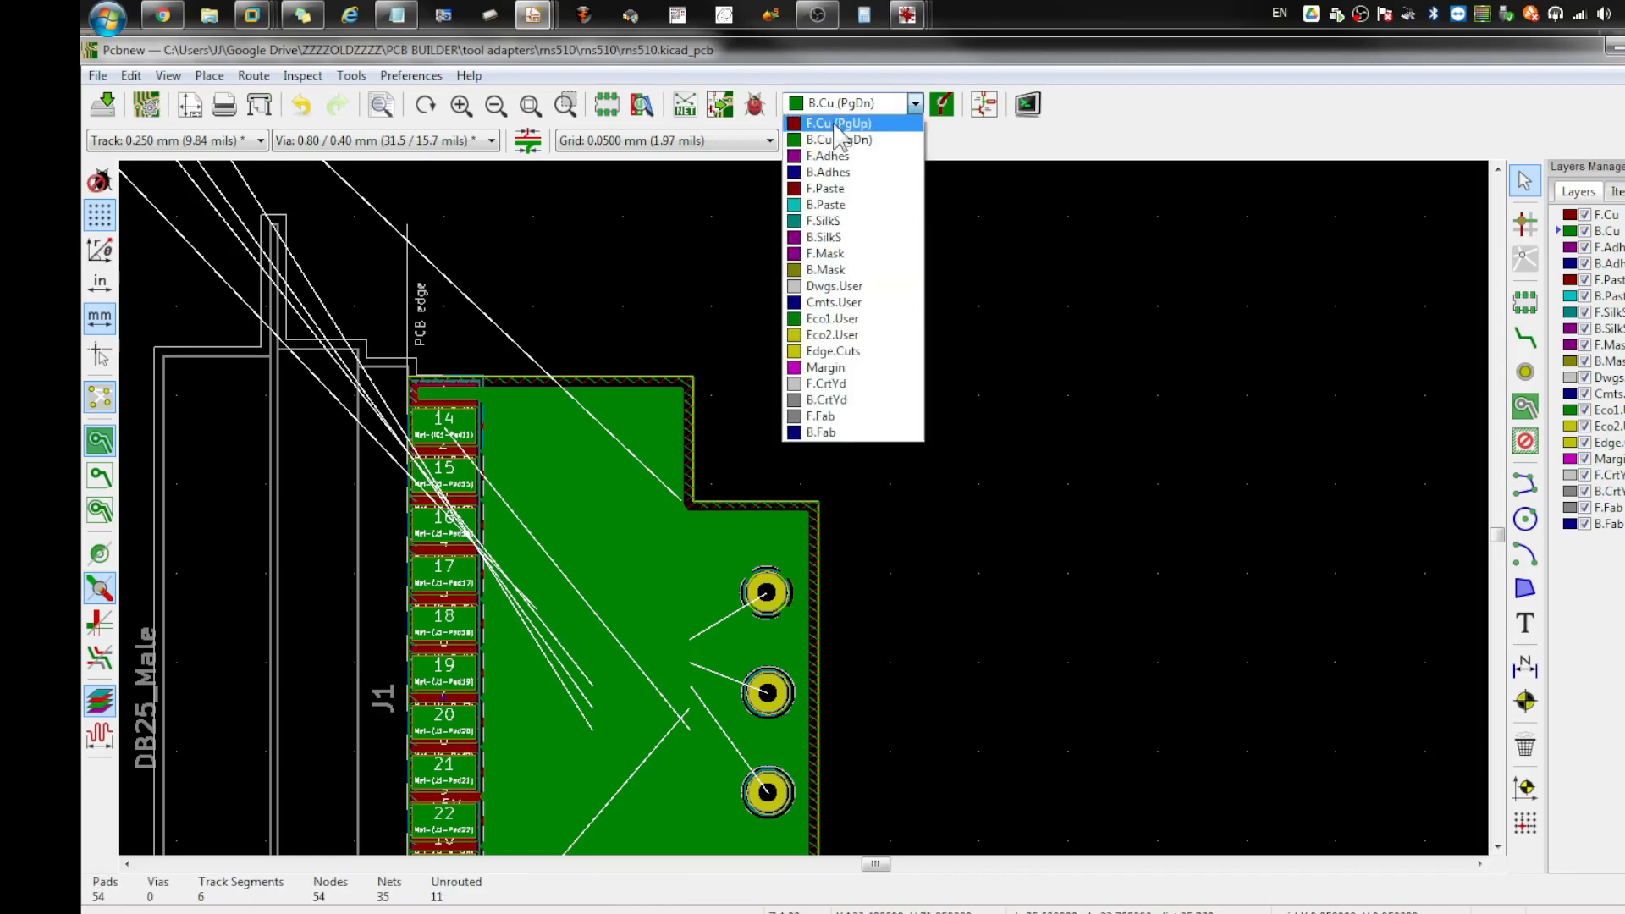
pyautogui.click(838, 123)
pyautogui.scroll(5, 835, 449)
pyautogui.scroll(-2, 802, 505)
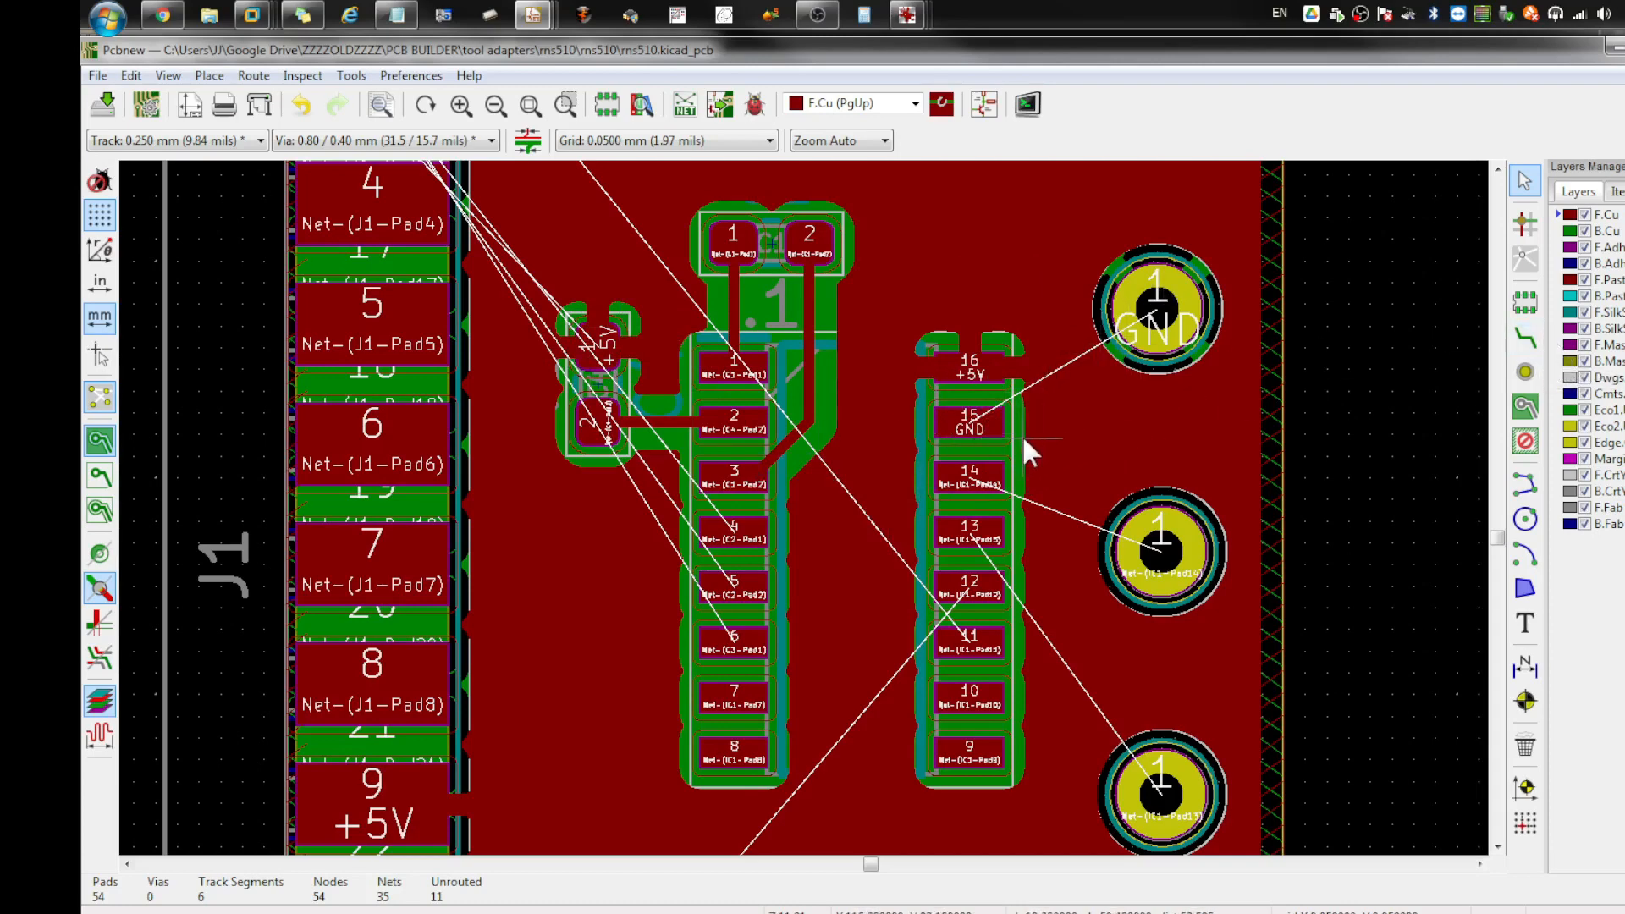
pyautogui.scroll(2, 1094, 516)
pyautogui.press('x')
pyautogui.click(597, 436)
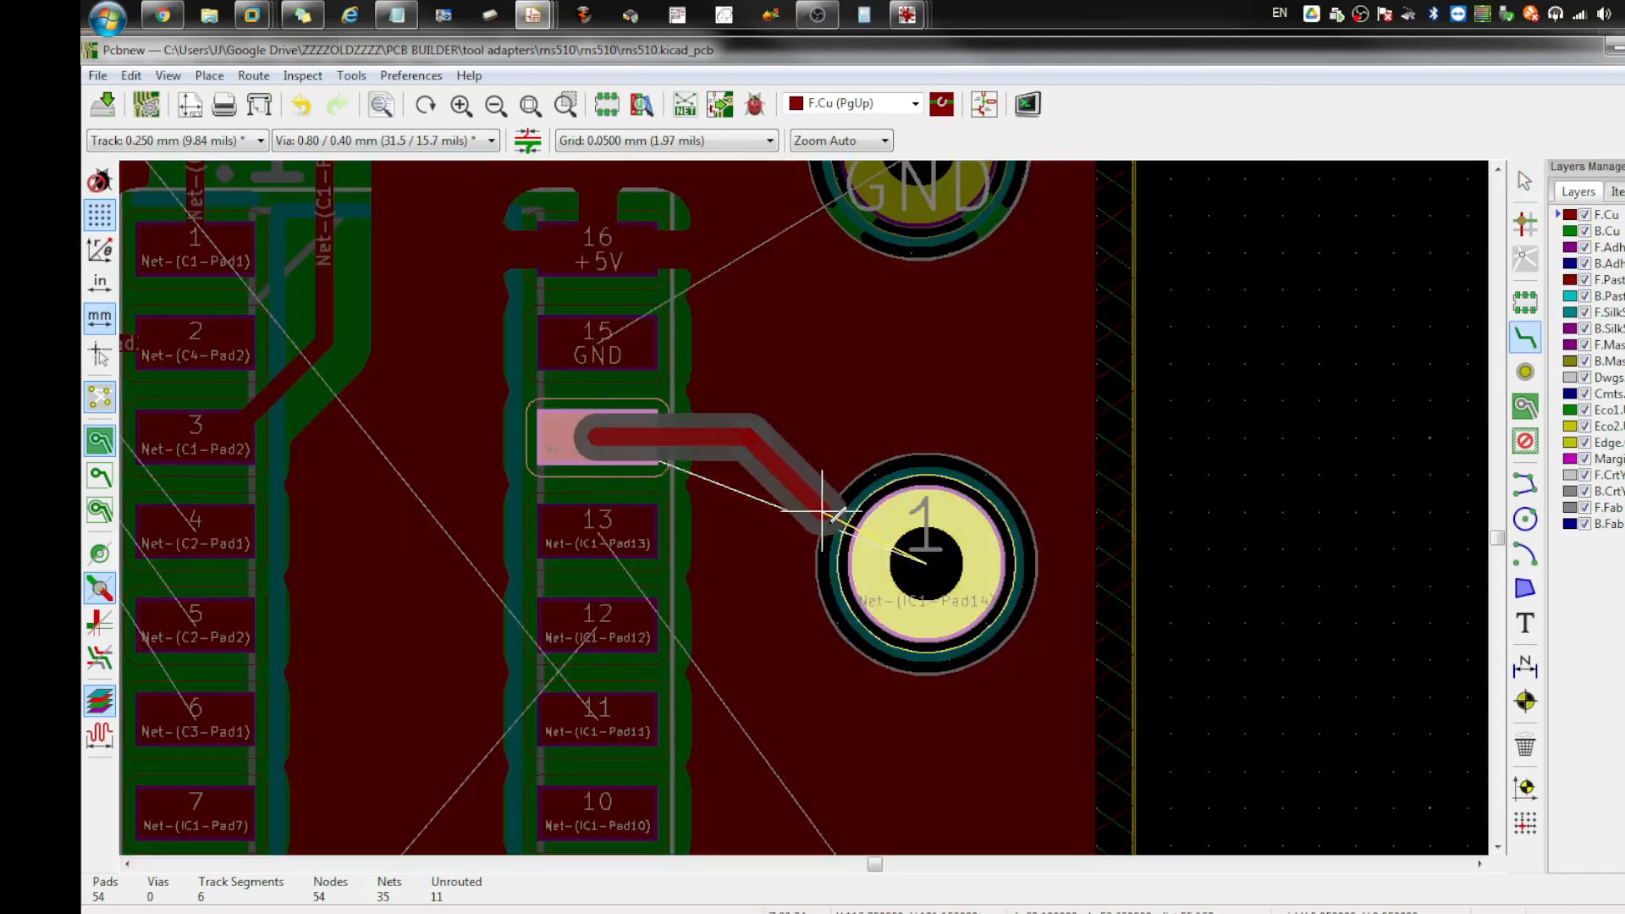
pyautogui.click(927, 563)
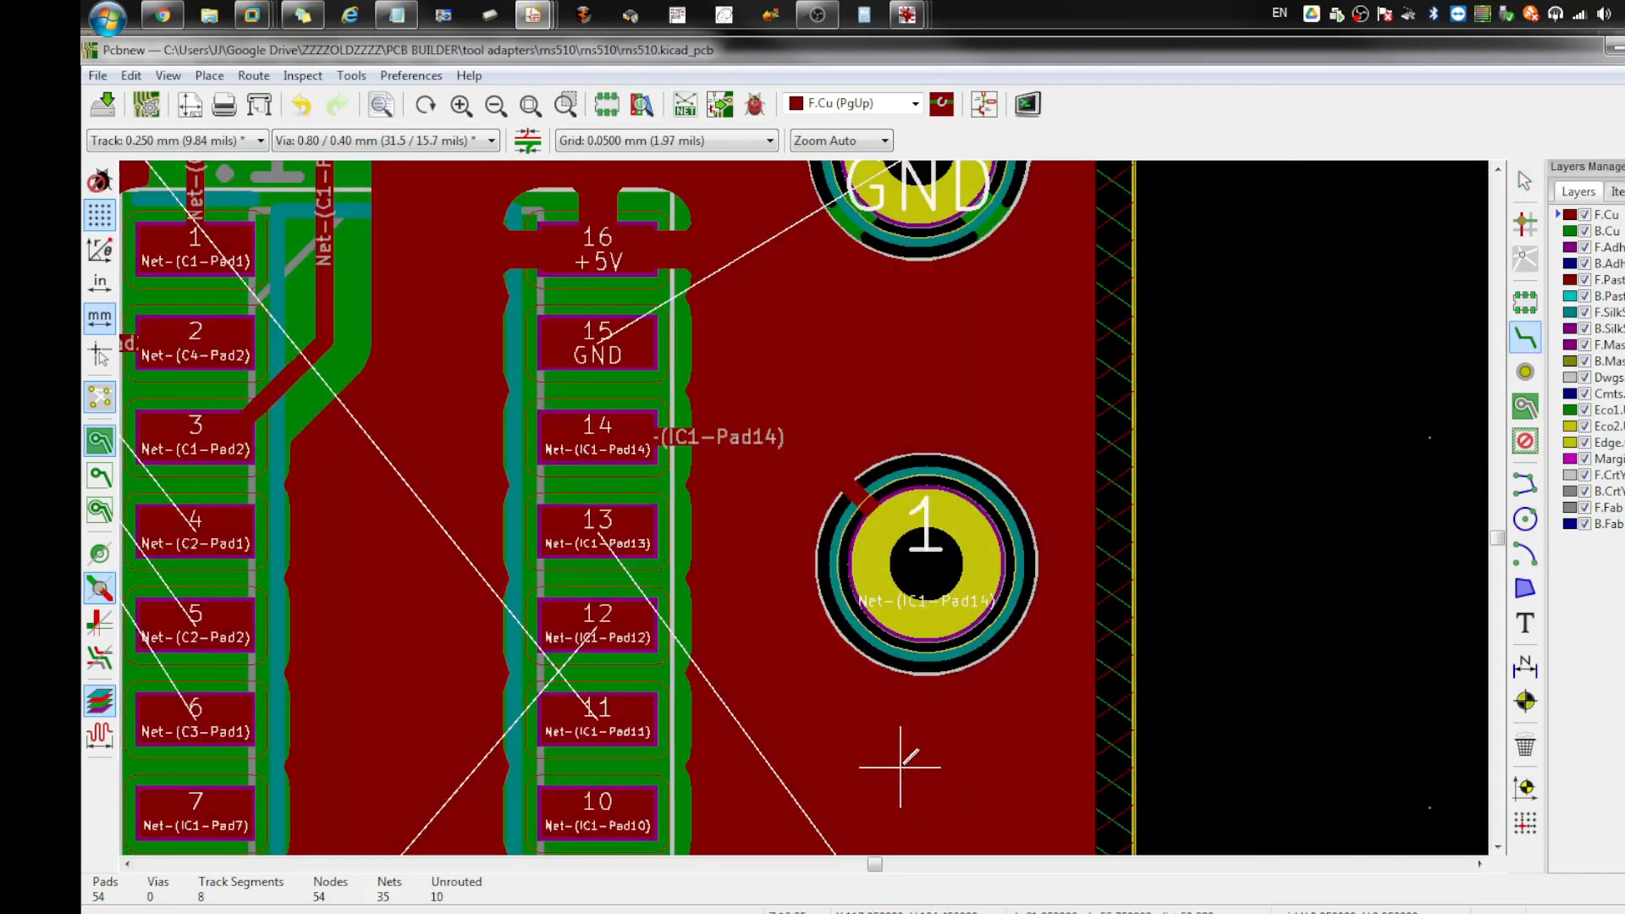
# Step: Route an F.Cu track from IC1 pad 13 to the round through-hole pad on the same net
pyautogui.scroll(-1, 910, 762)
pyautogui.click(548, 313)
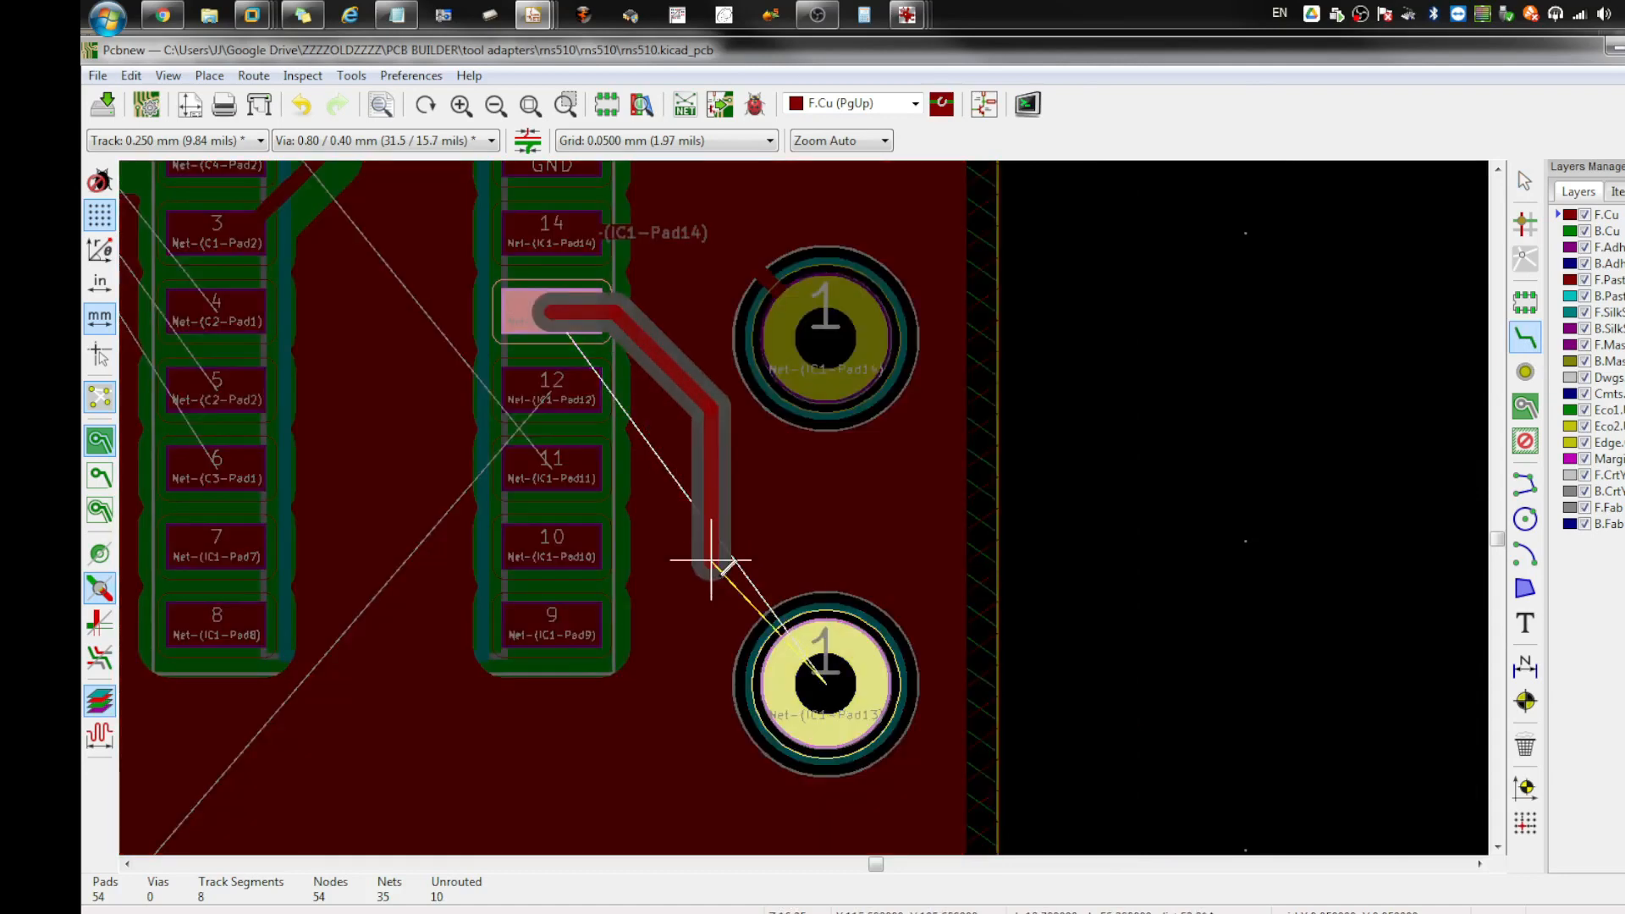
pyautogui.click(825, 681)
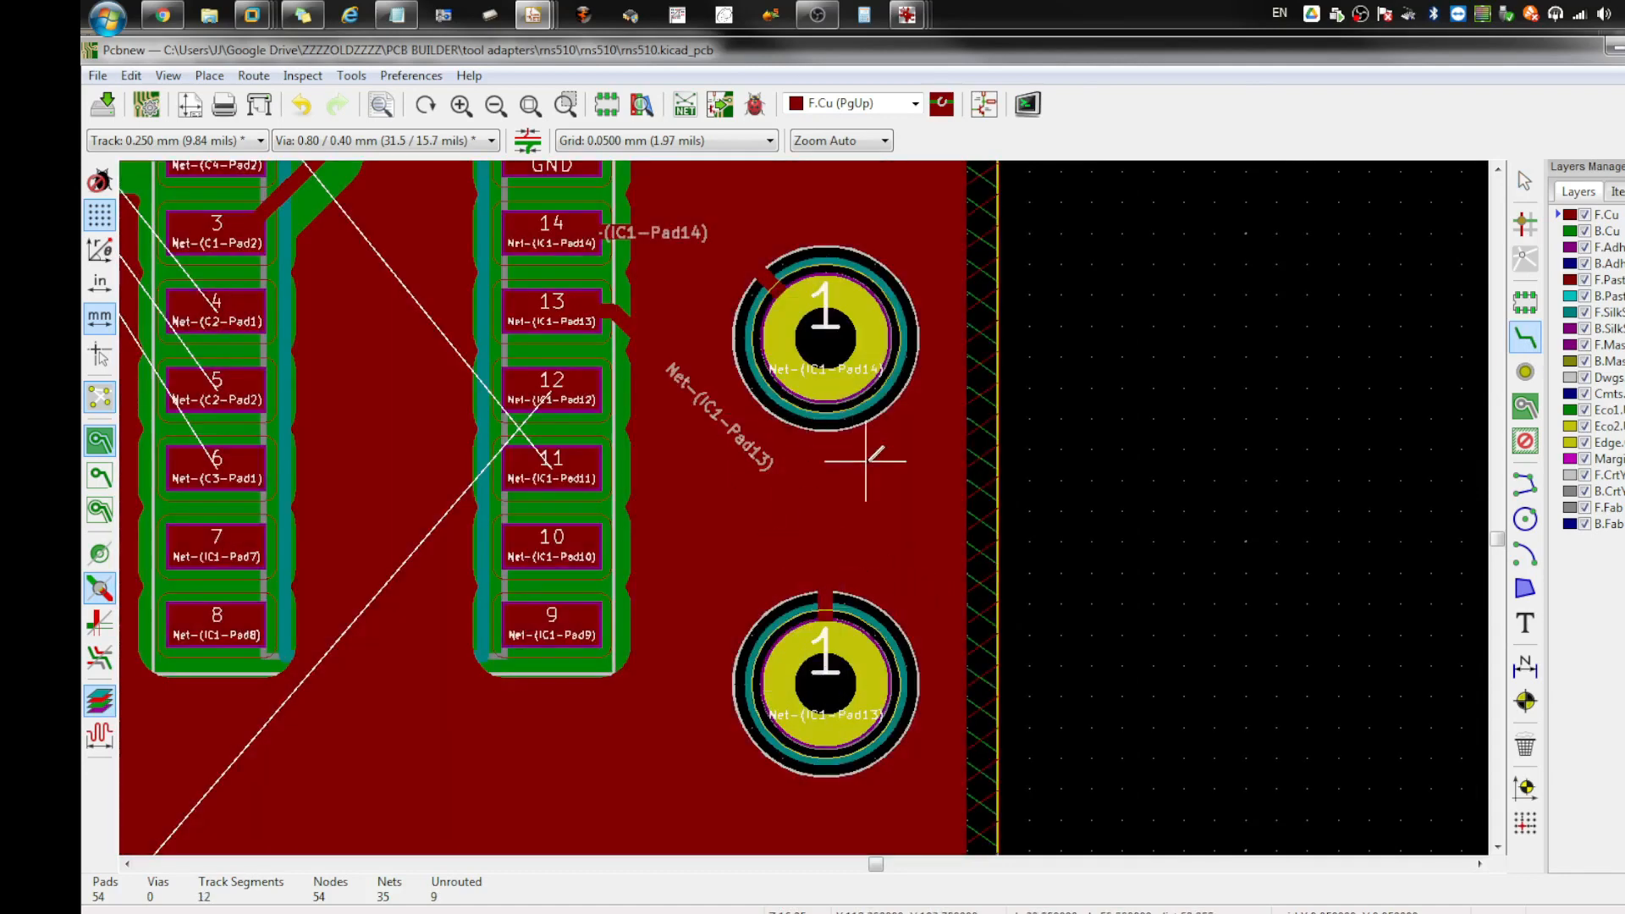
pyautogui.scroll(-2, 841, 453)
pyautogui.rightClick(711, 263)
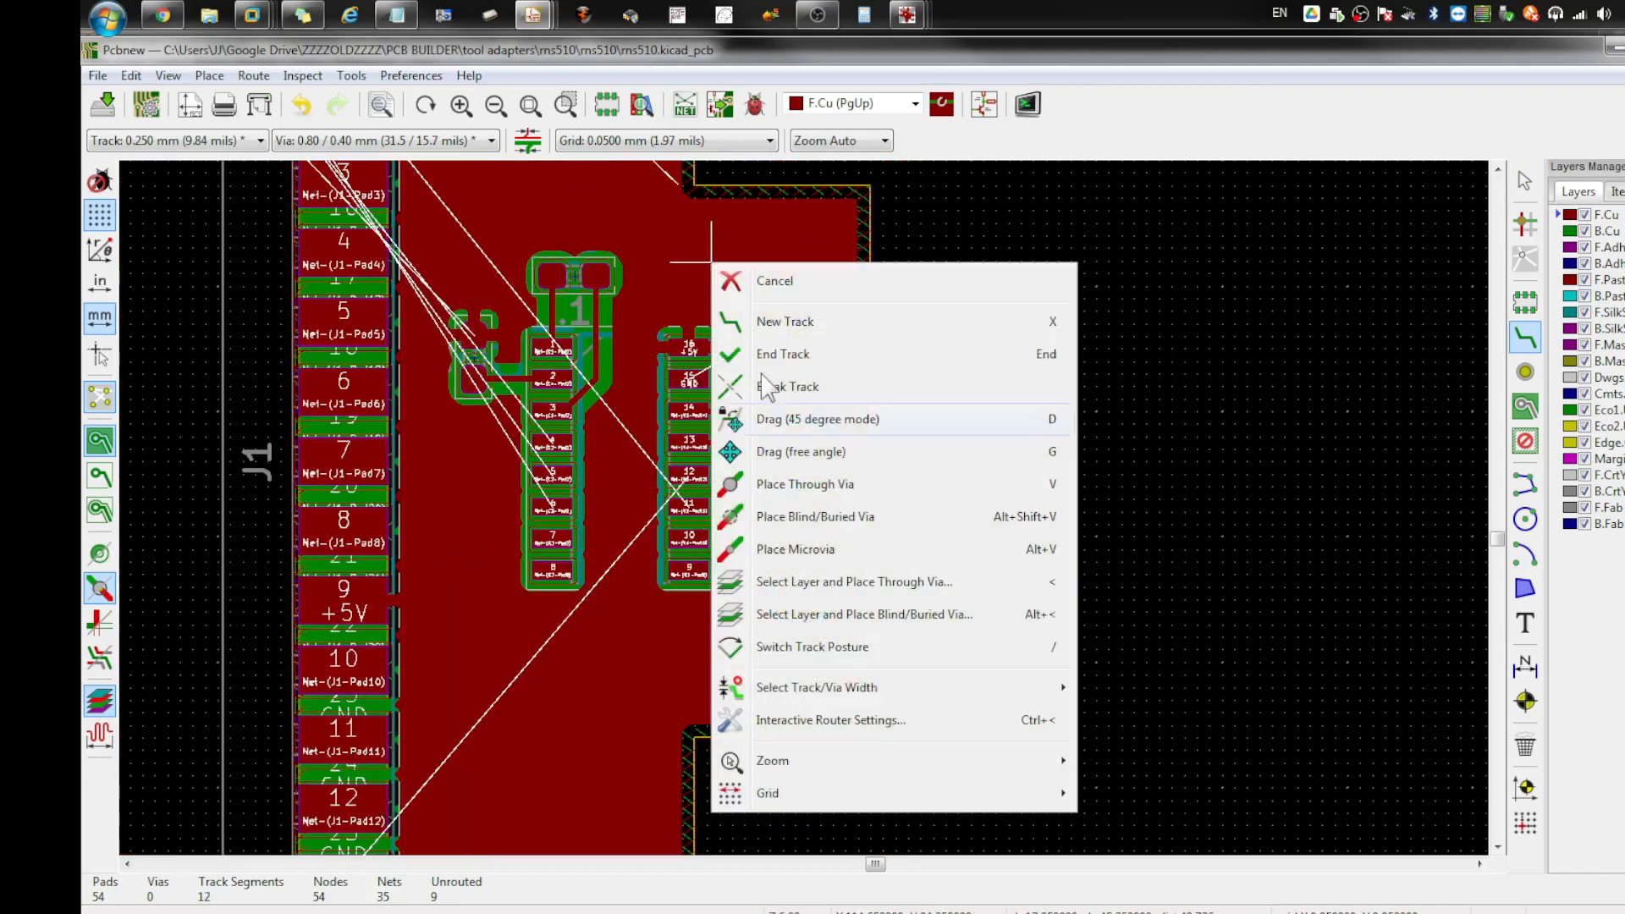
pyautogui.click(650, 260)
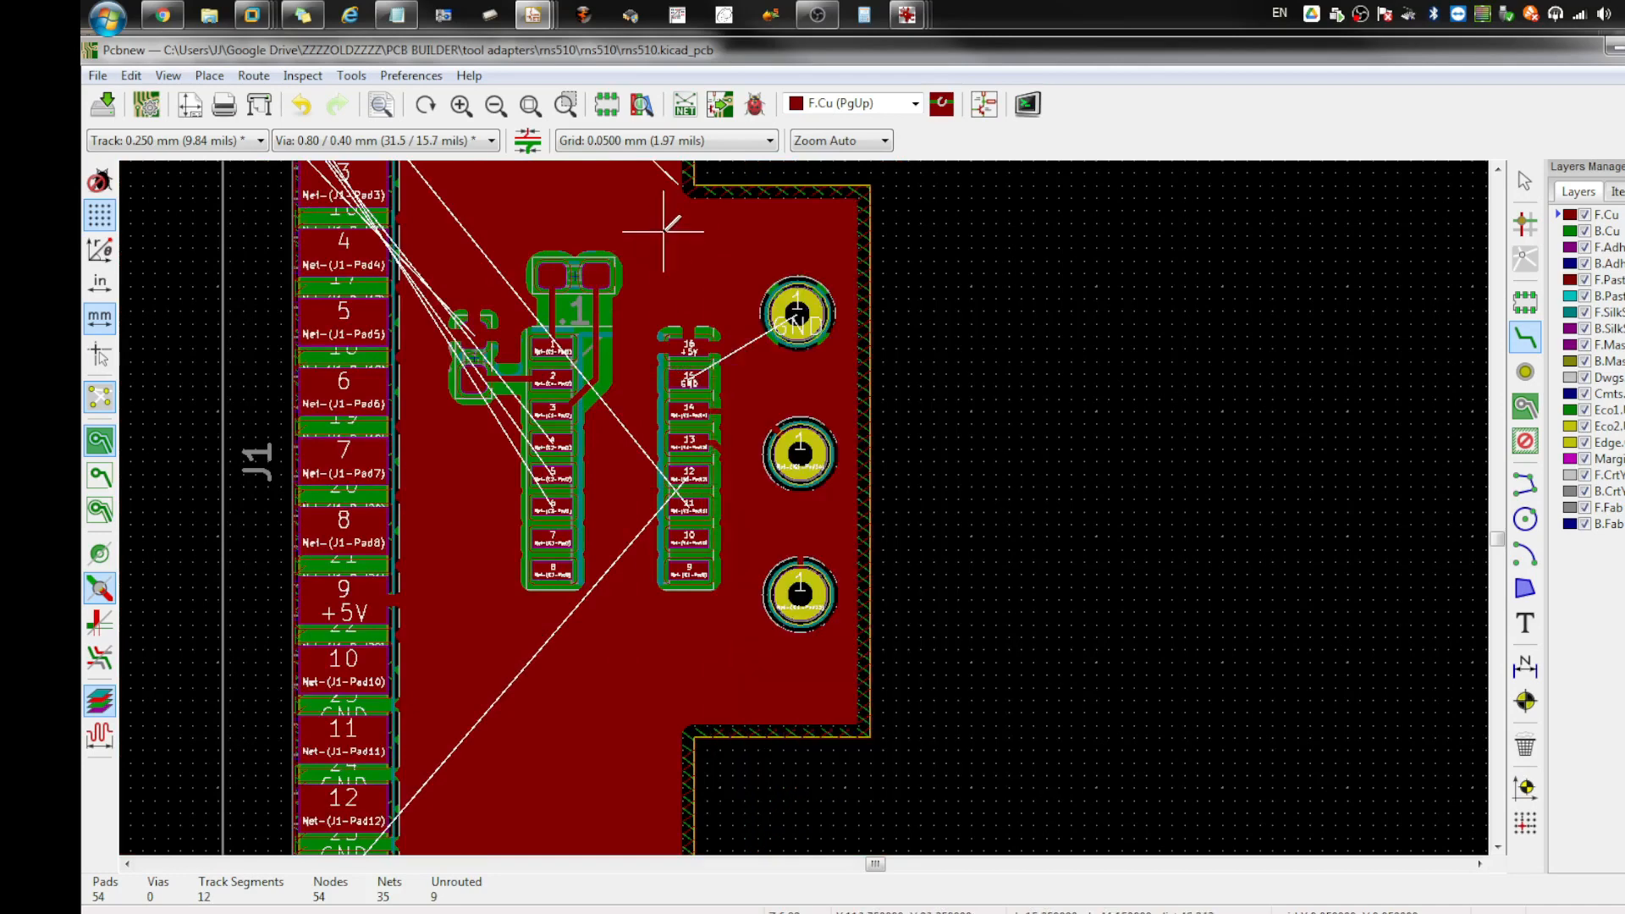
pyautogui.rightClick(689, 234)
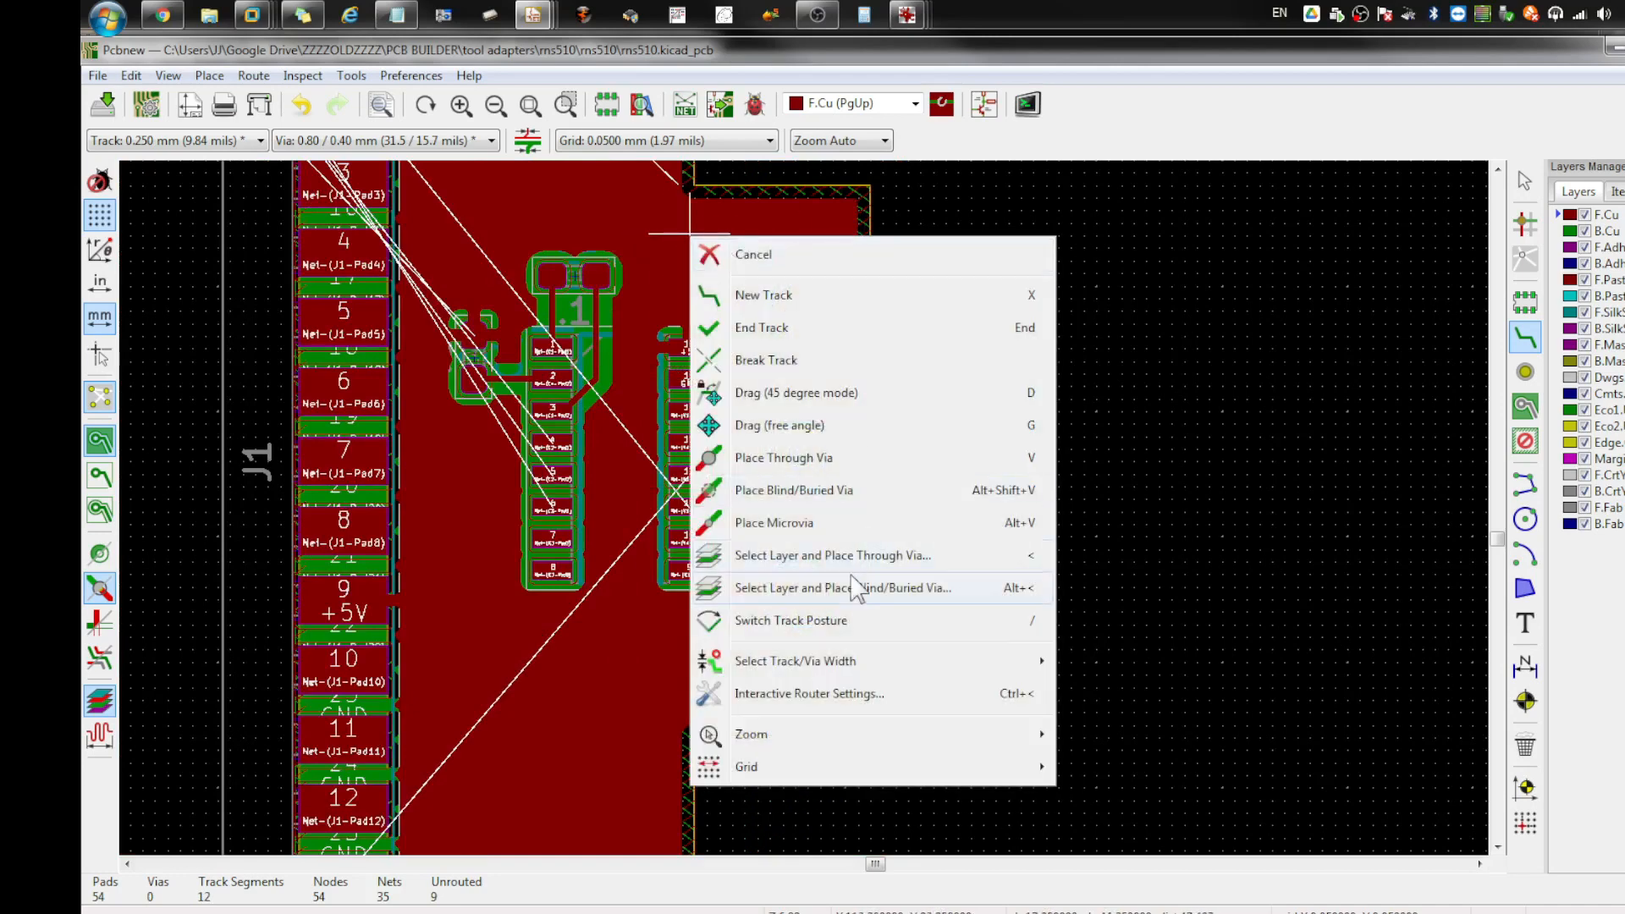
pyautogui.click(536, 663)
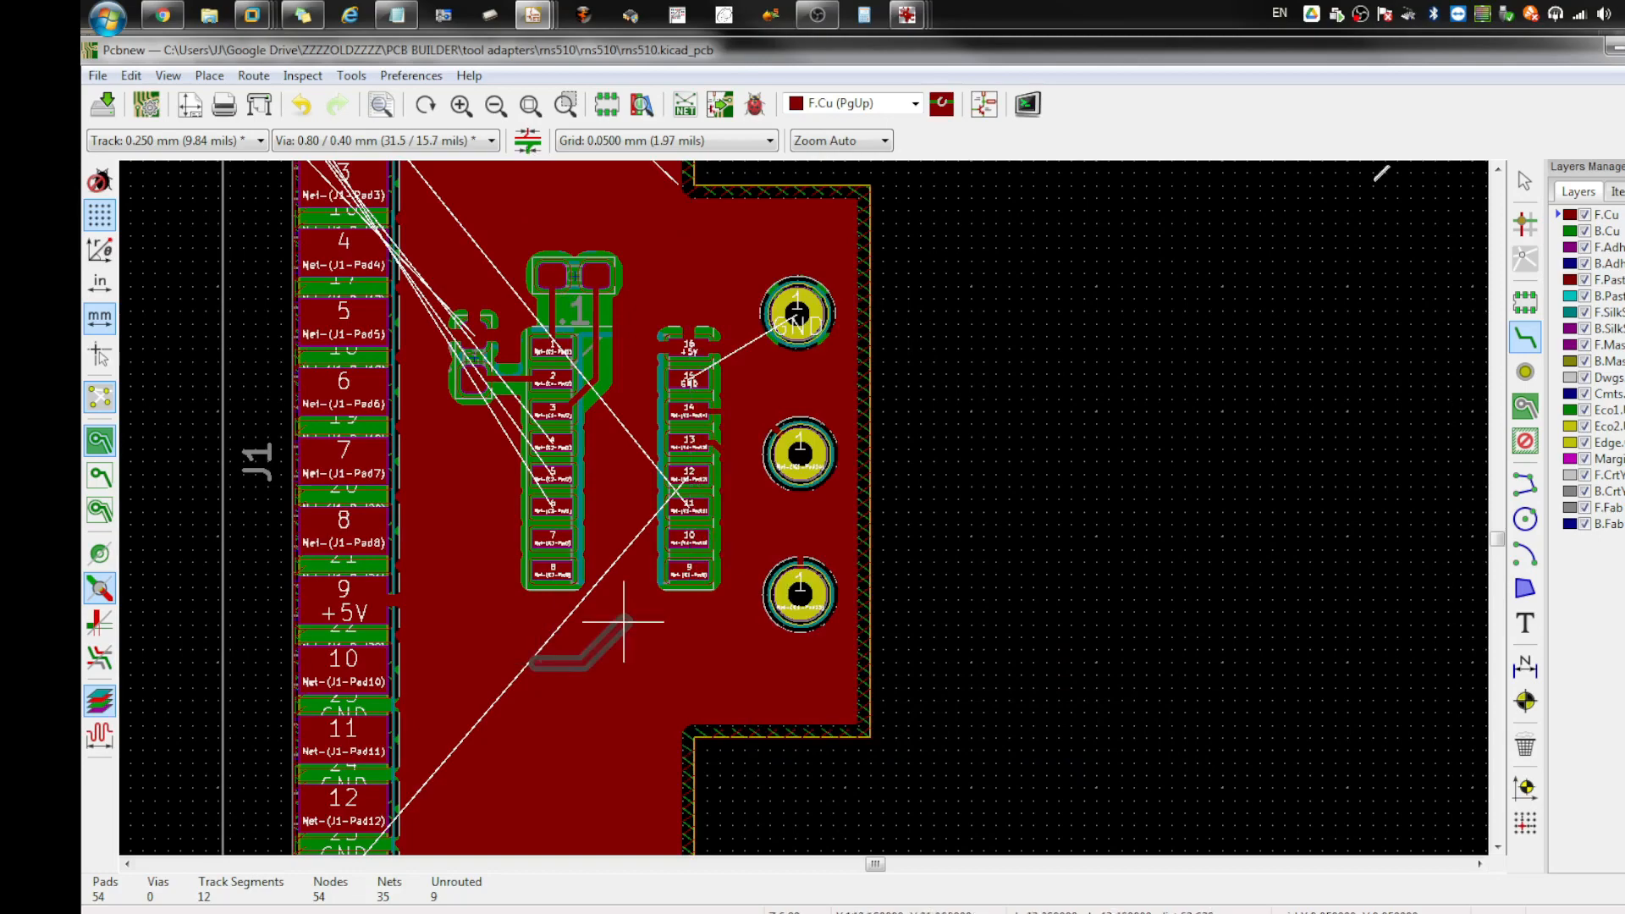
pyautogui.rightClick(544, 246)
pyautogui.press('Escape')
pyautogui.rightClick(502, 233)
pyautogui.press('Escape')
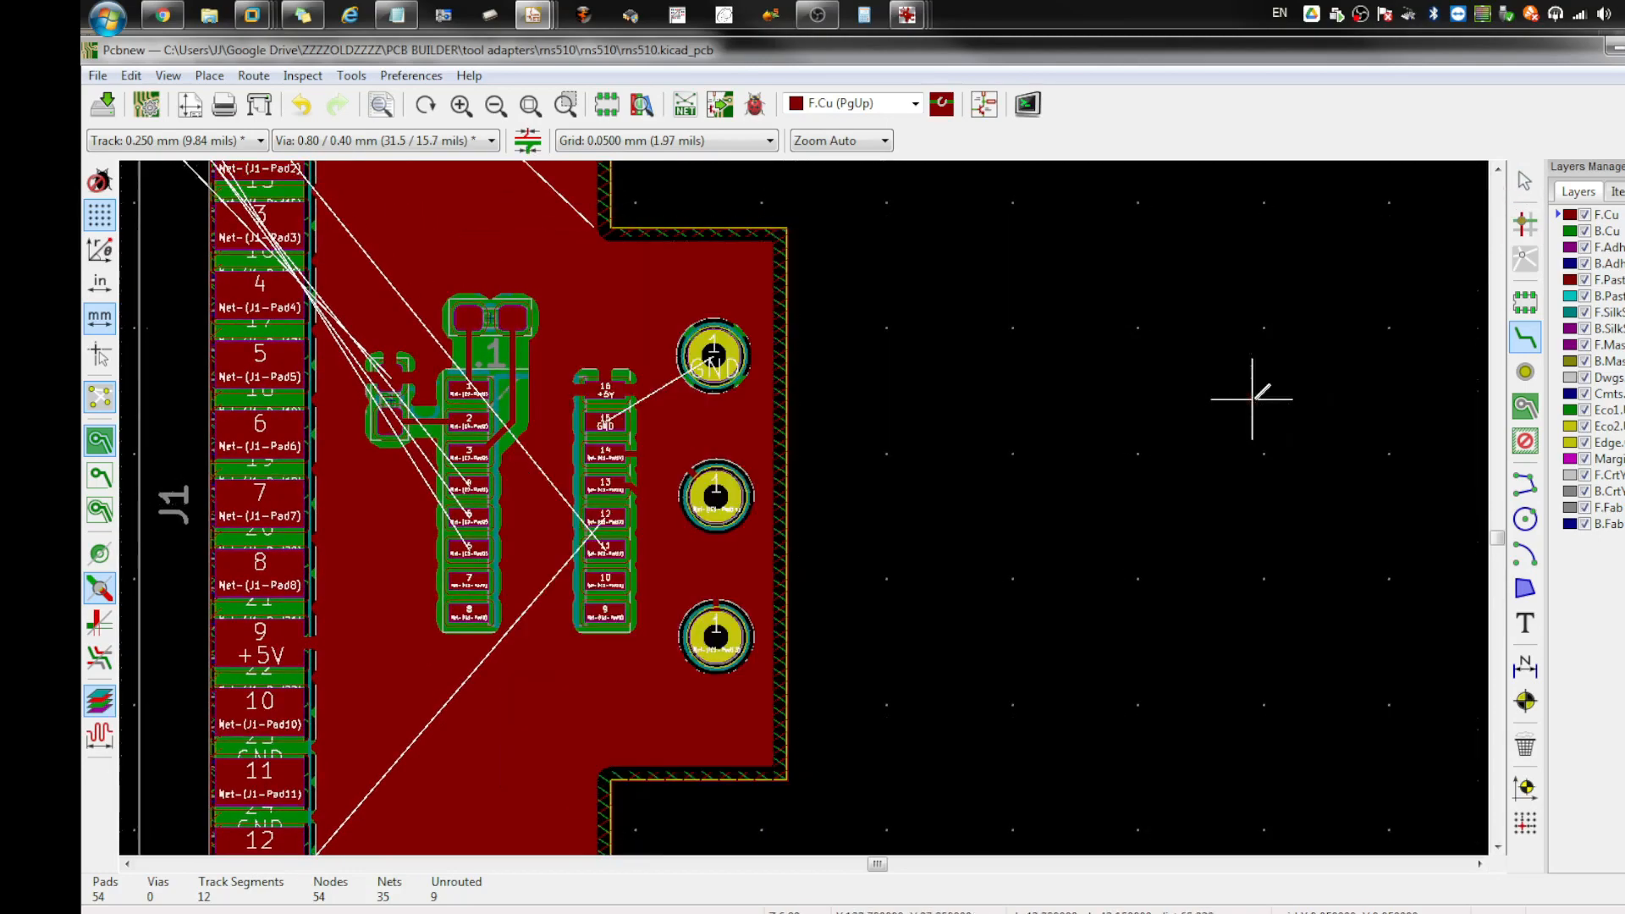
# Step: Select the +5V zone on F.Cu and refill all zones so the copper clears the new tracks
pyautogui.click(1525, 180)
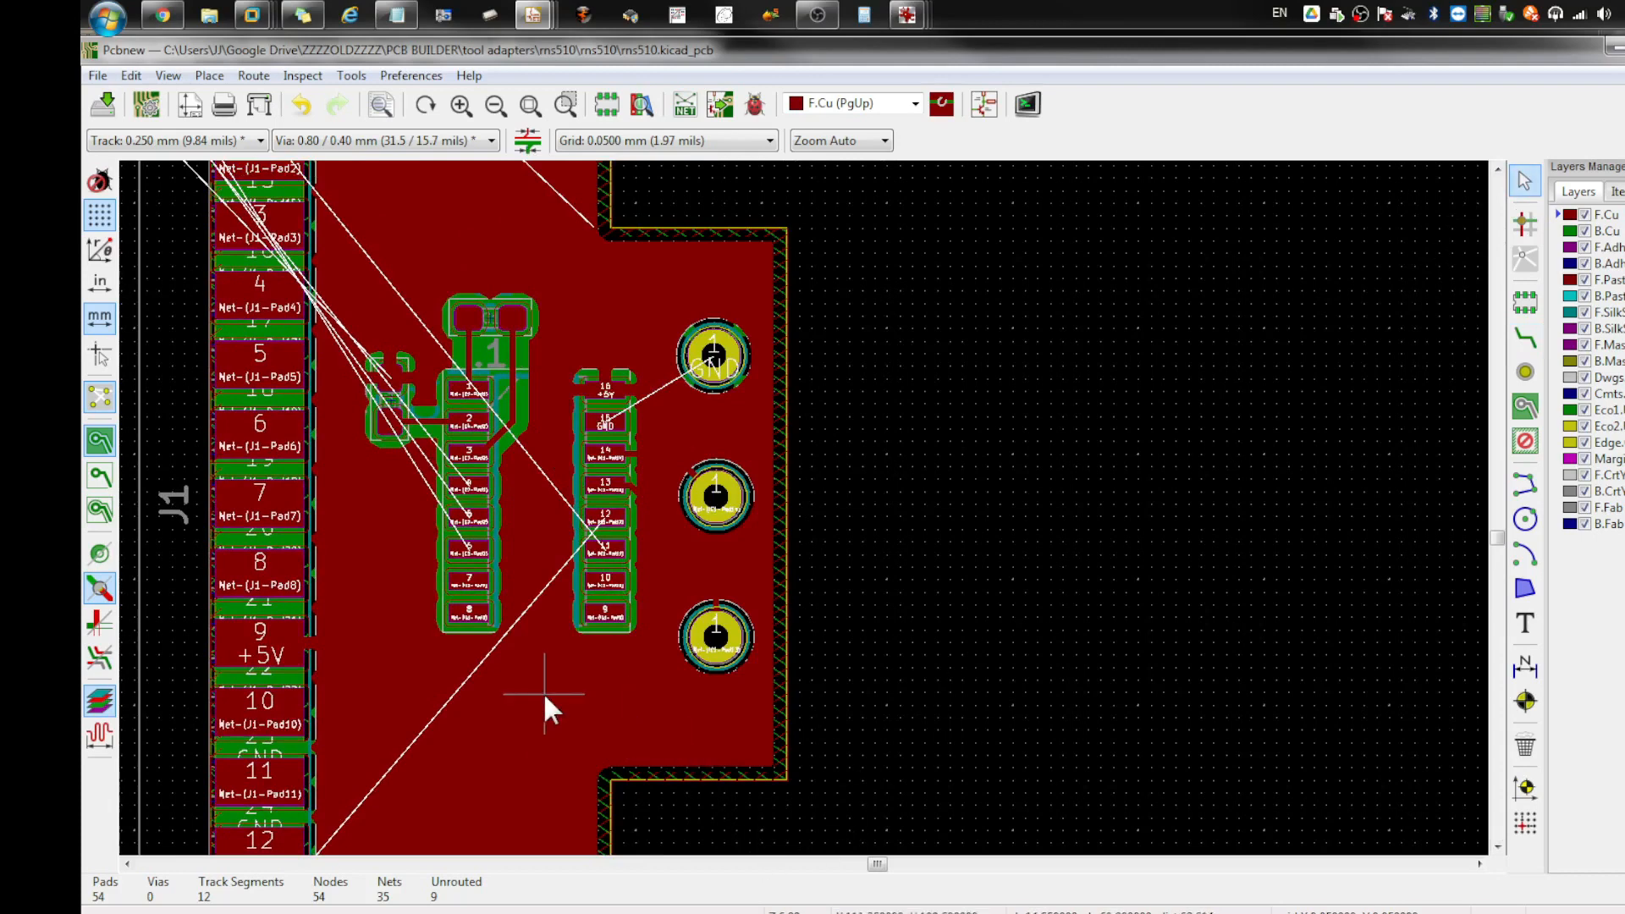
pyautogui.click(680, 704)
pyautogui.rightClick(628, 715)
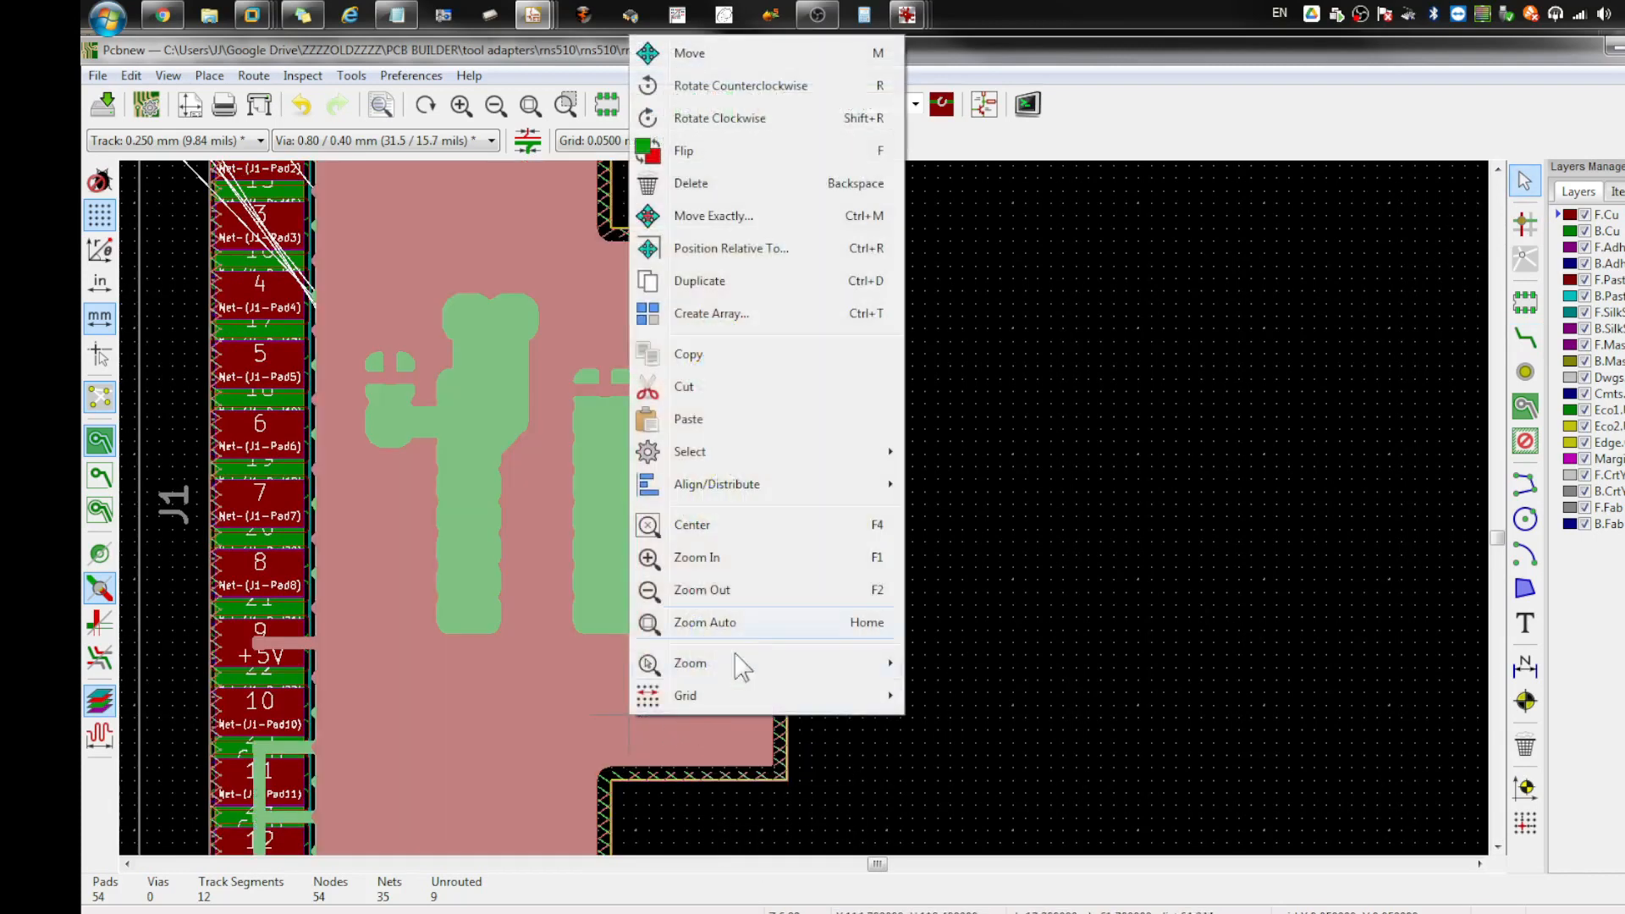
pyautogui.click(445, 725)
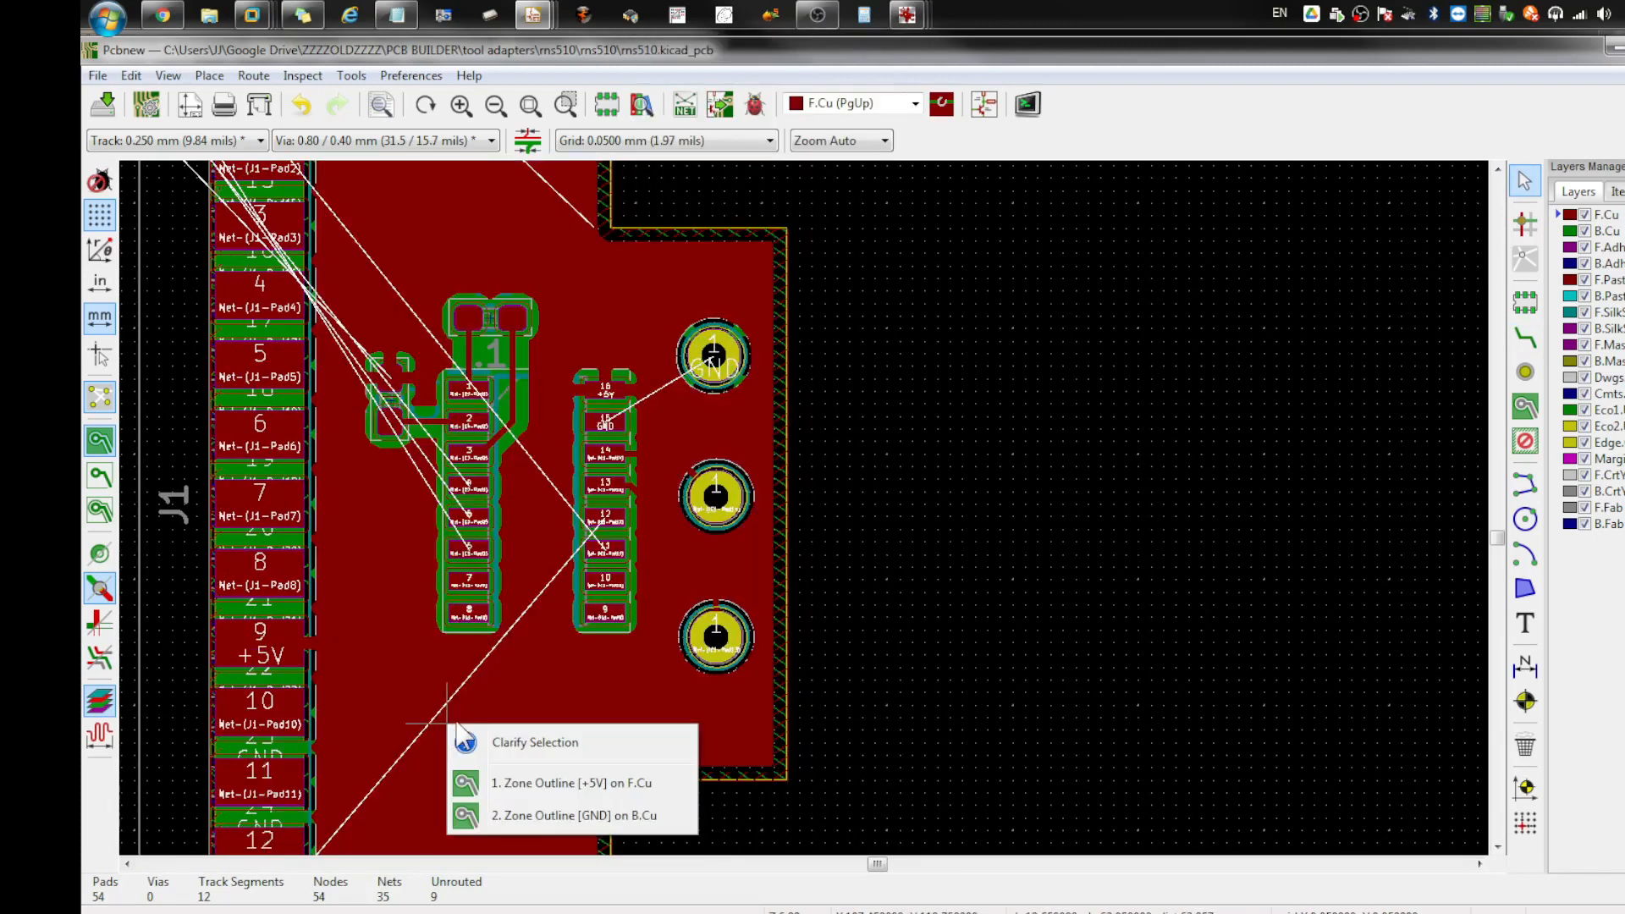
pyautogui.click(590, 787)
pyautogui.rightClick(590, 787)
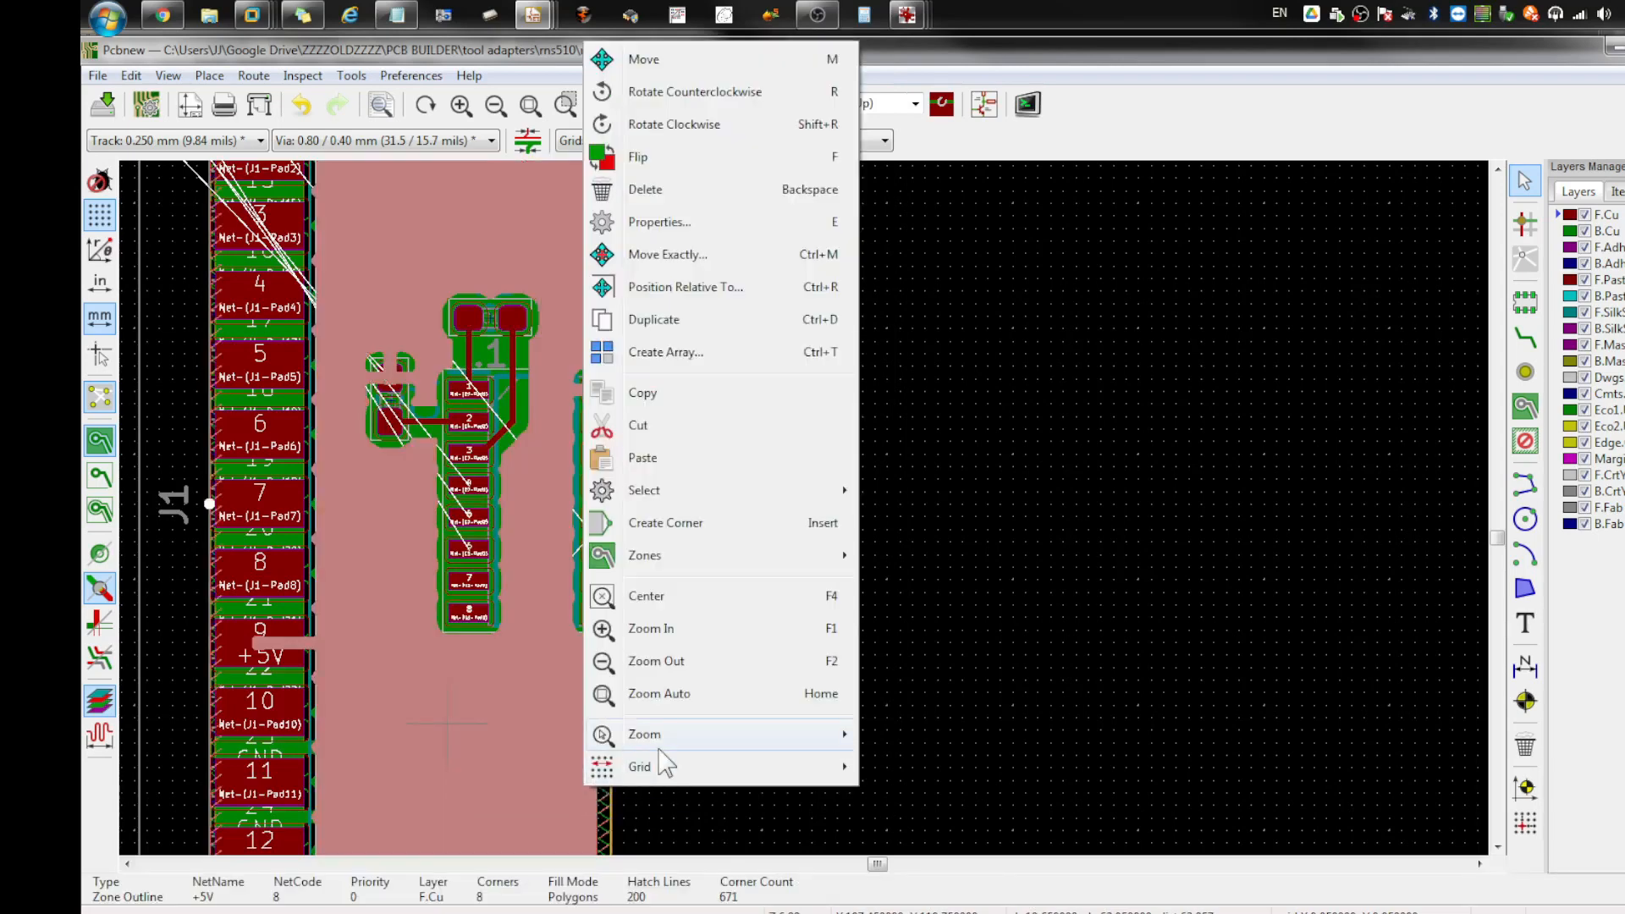
pyautogui.moveTo(681, 559)
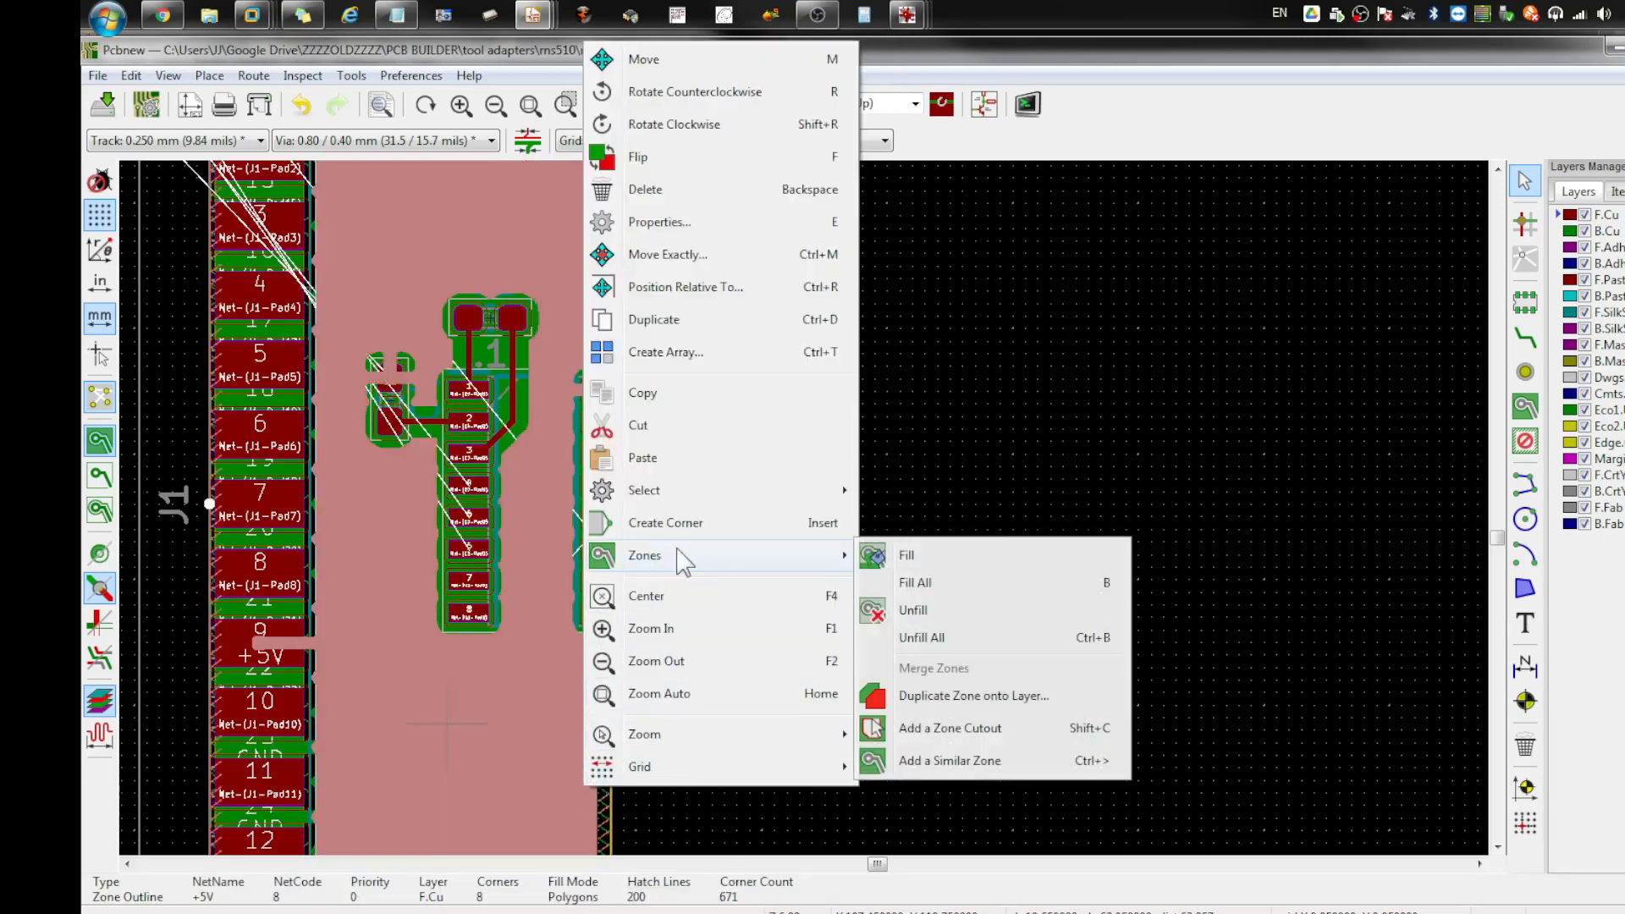
pyautogui.click(958, 584)
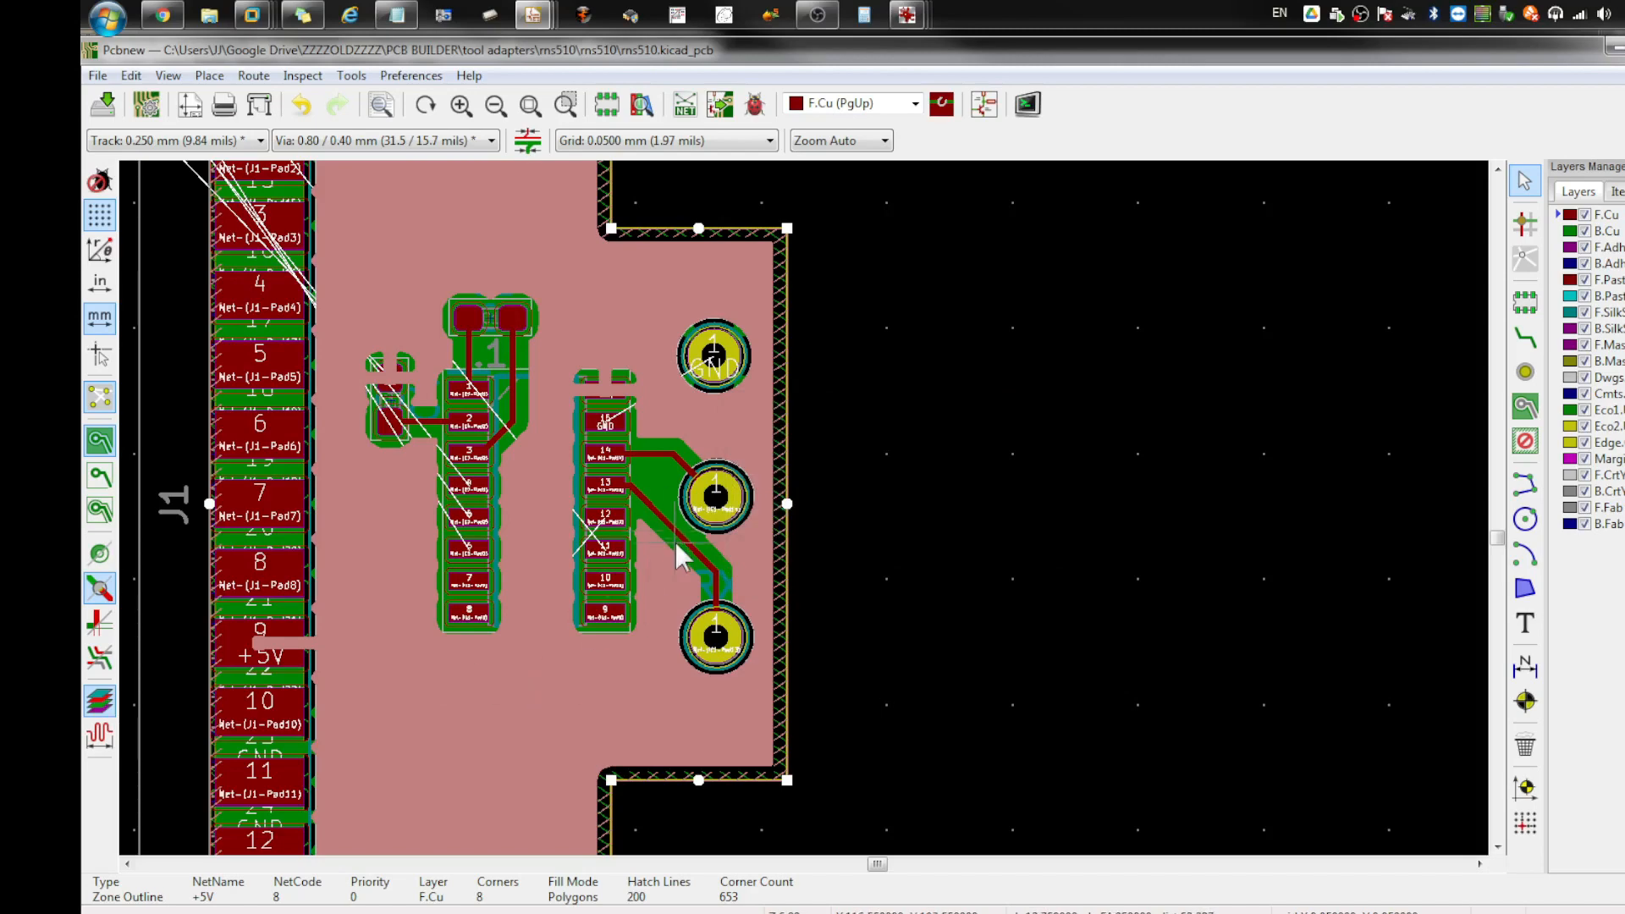
pyautogui.rightClick(515, 725)
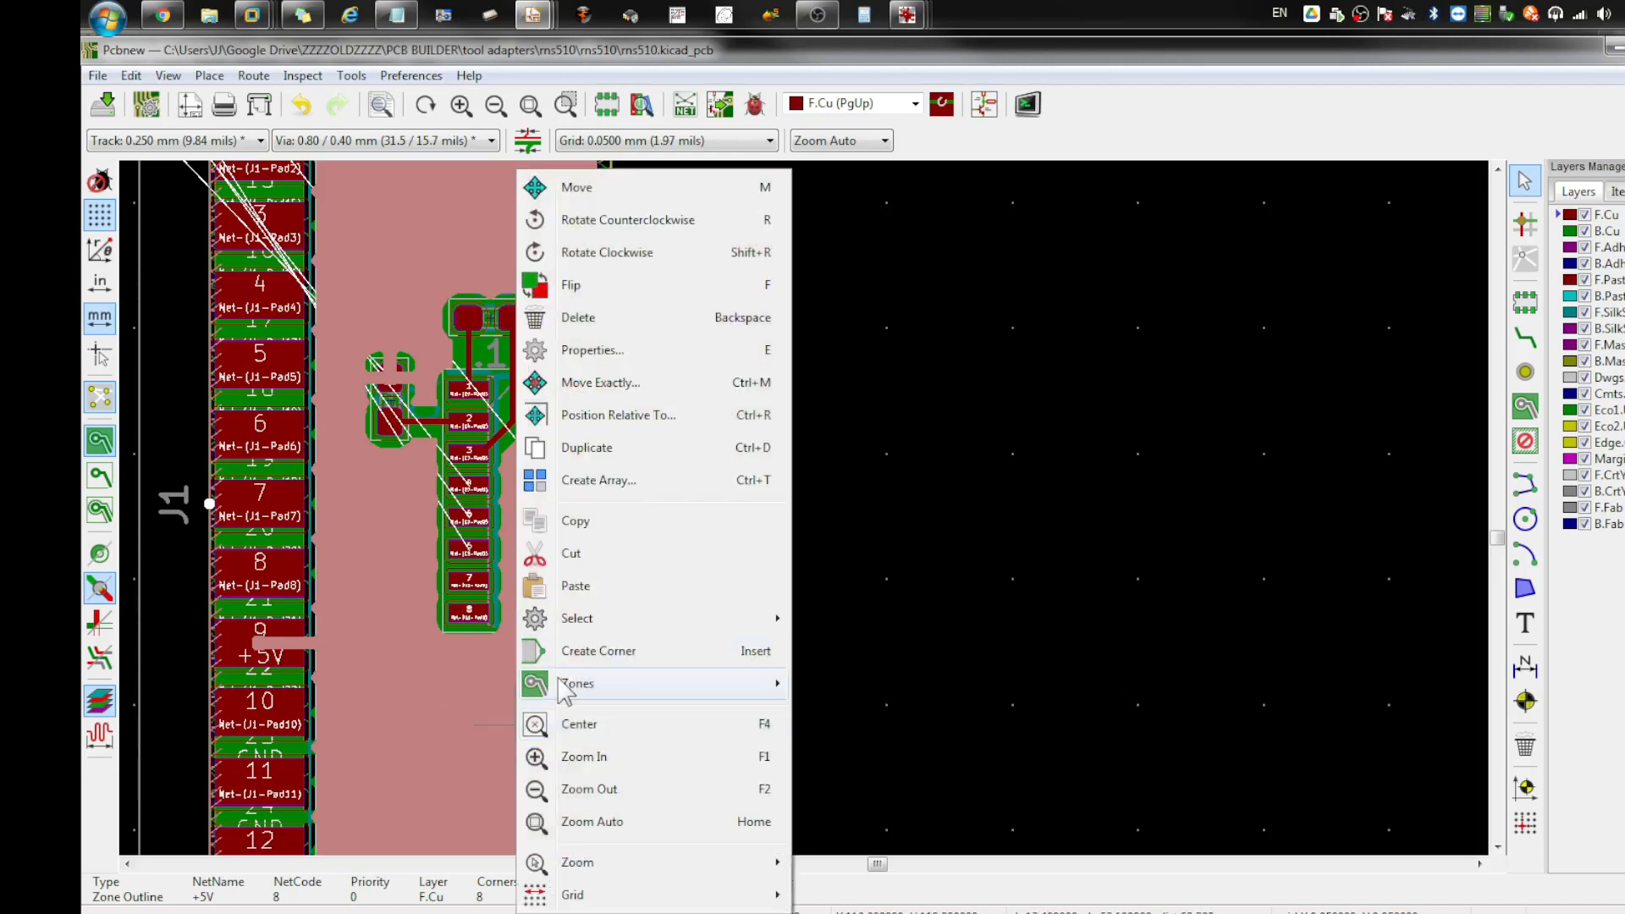
pyautogui.moveTo(566, 689)
pyautogui.click(859, 712)
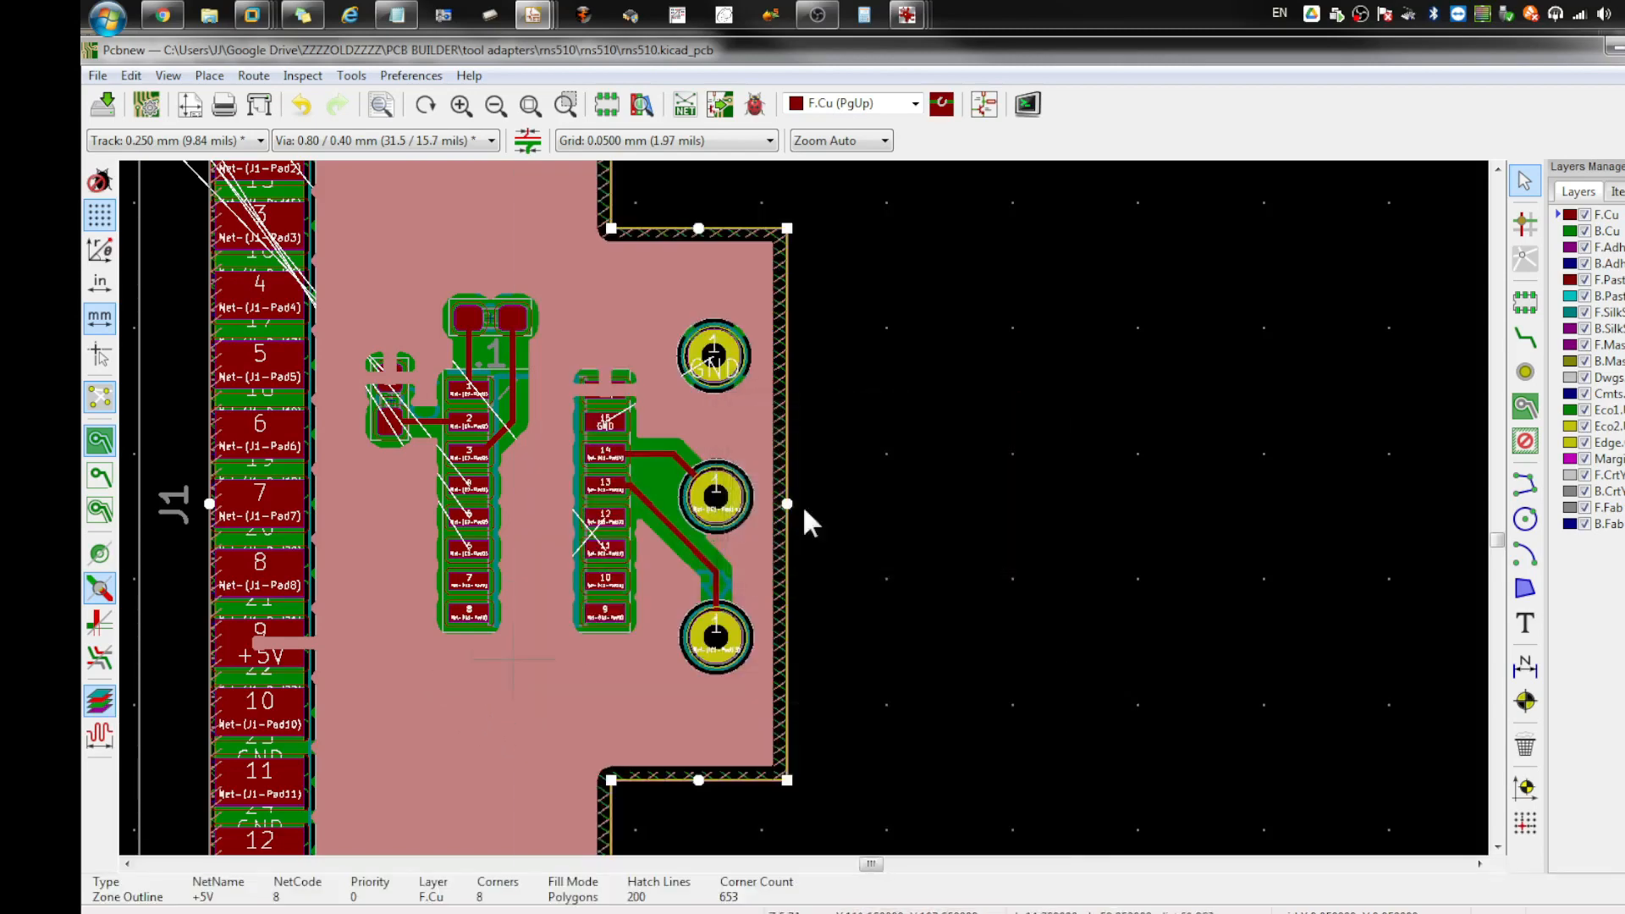
# Step: Examine the remaining unrouted connections around IC1, the GND pad, connector J1 and the unplaced capacitors C2, C3 and C5
pyautogui.scroll(2, 815, 485)
pyautogui.scroll(-3, 994, 385)
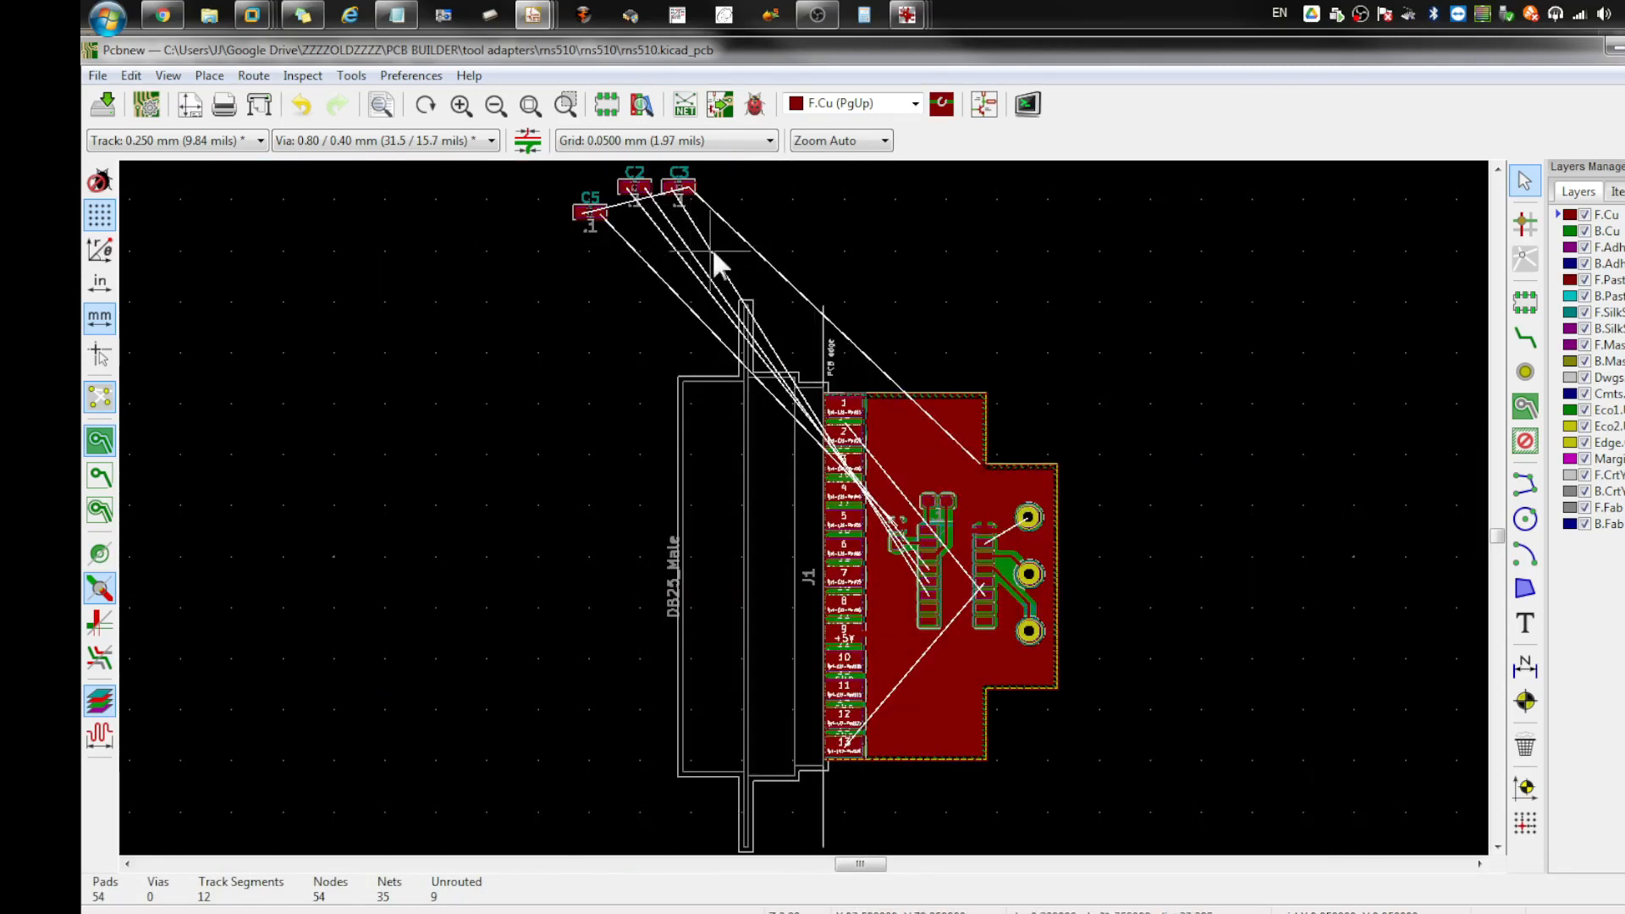
pyautogui.scroll(4, 809, 687)
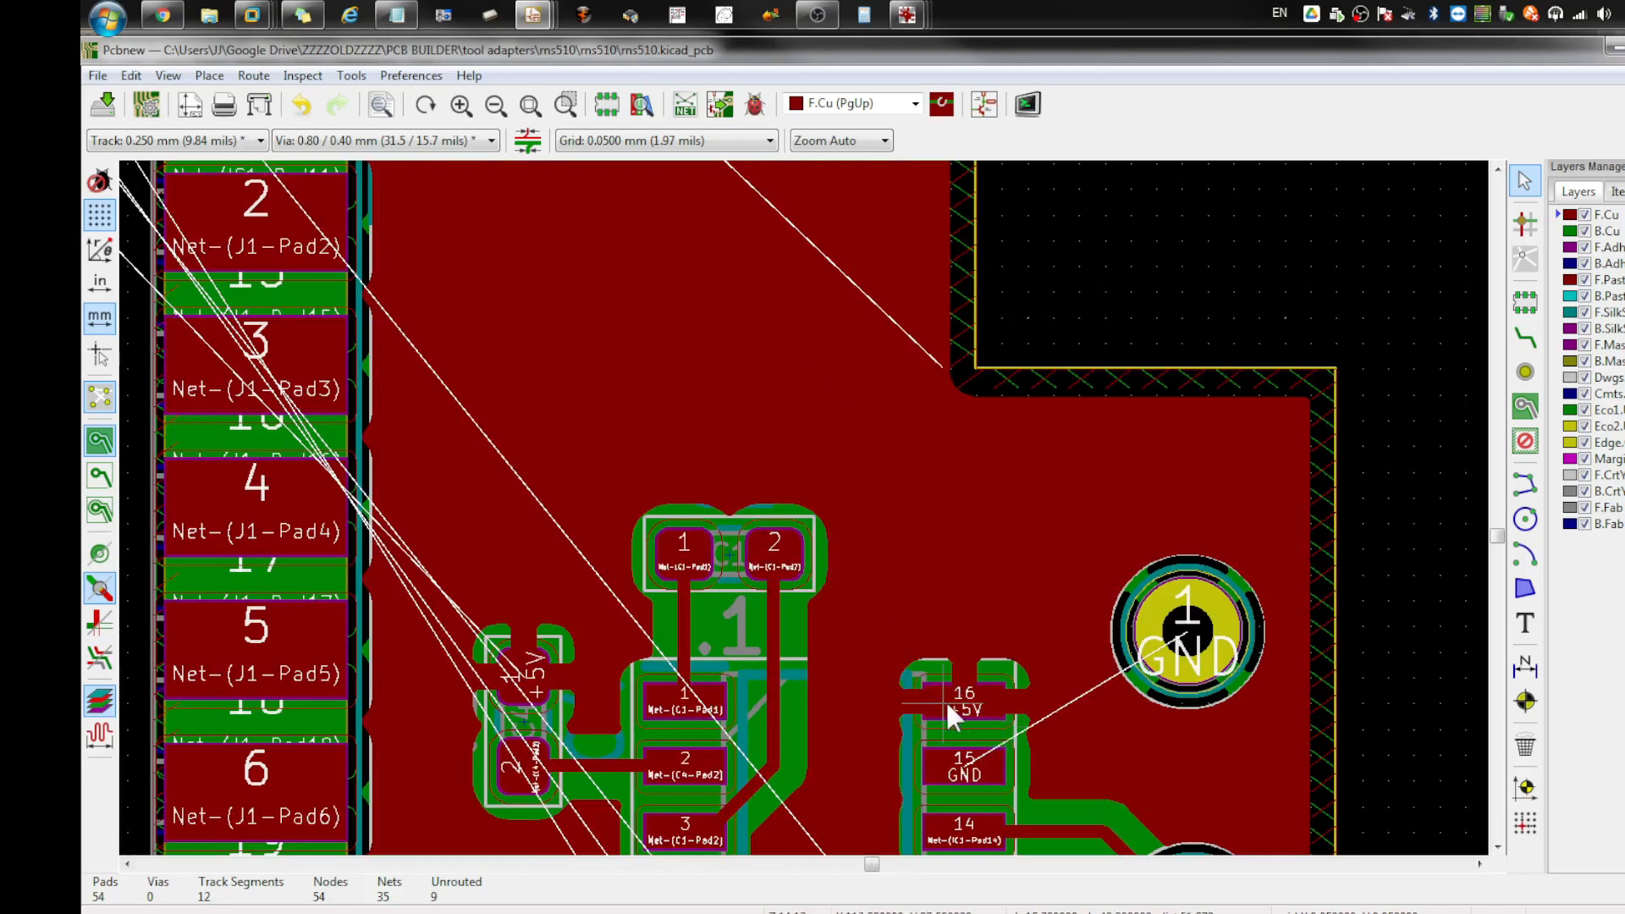
pyautogui.scroll(-1, 947, 699)
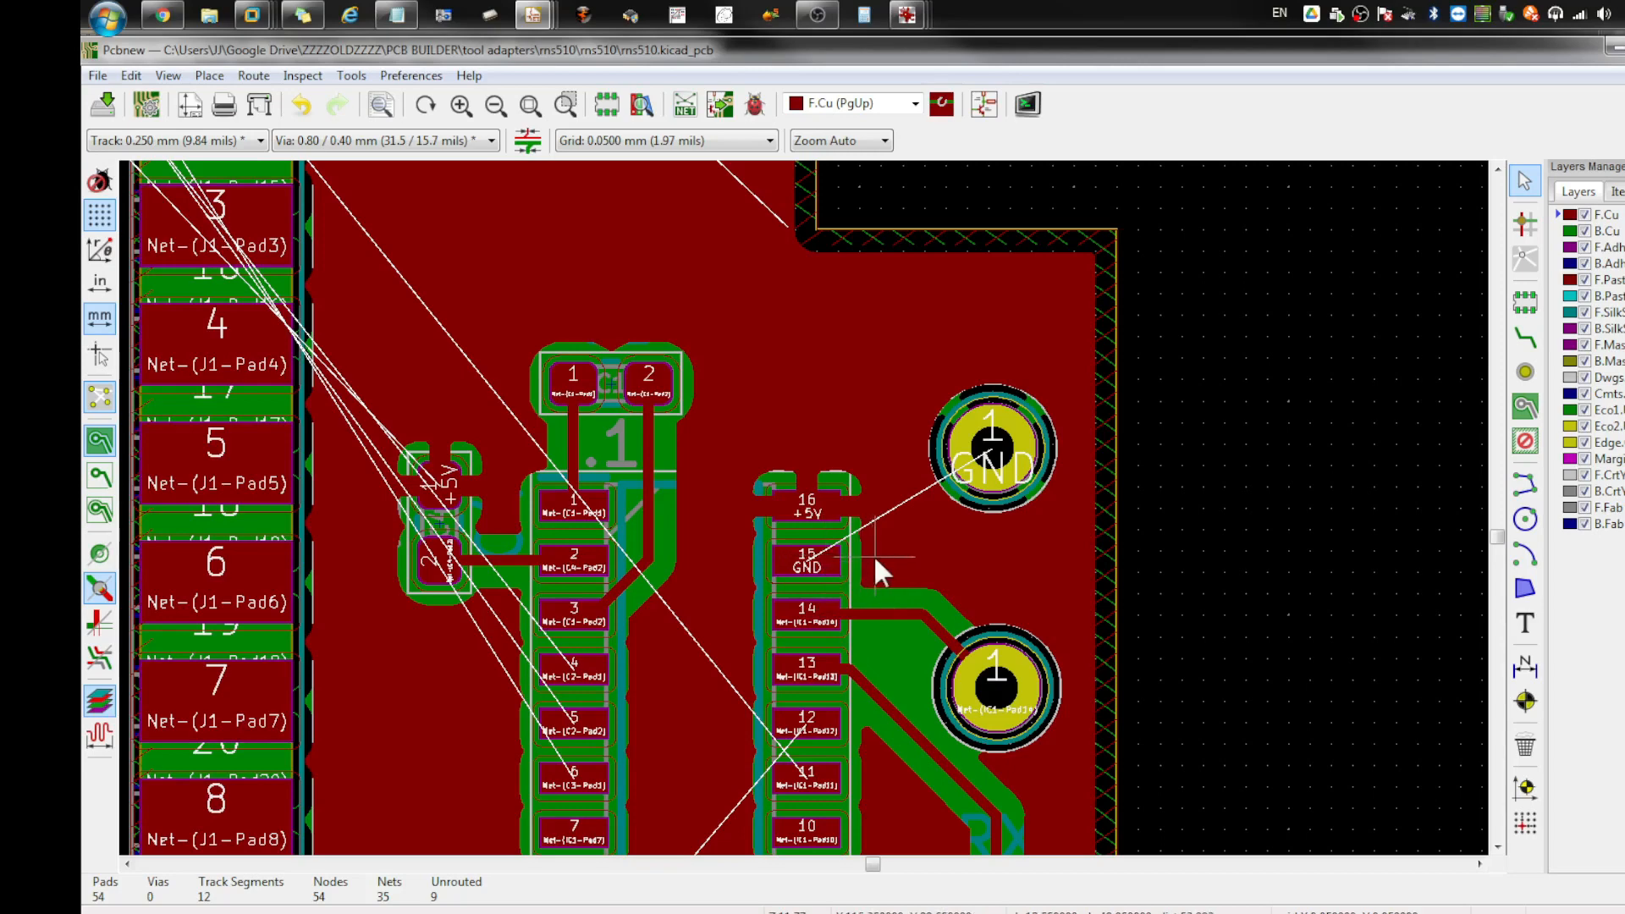
pyautogui.scroll(-1, 863, 461)
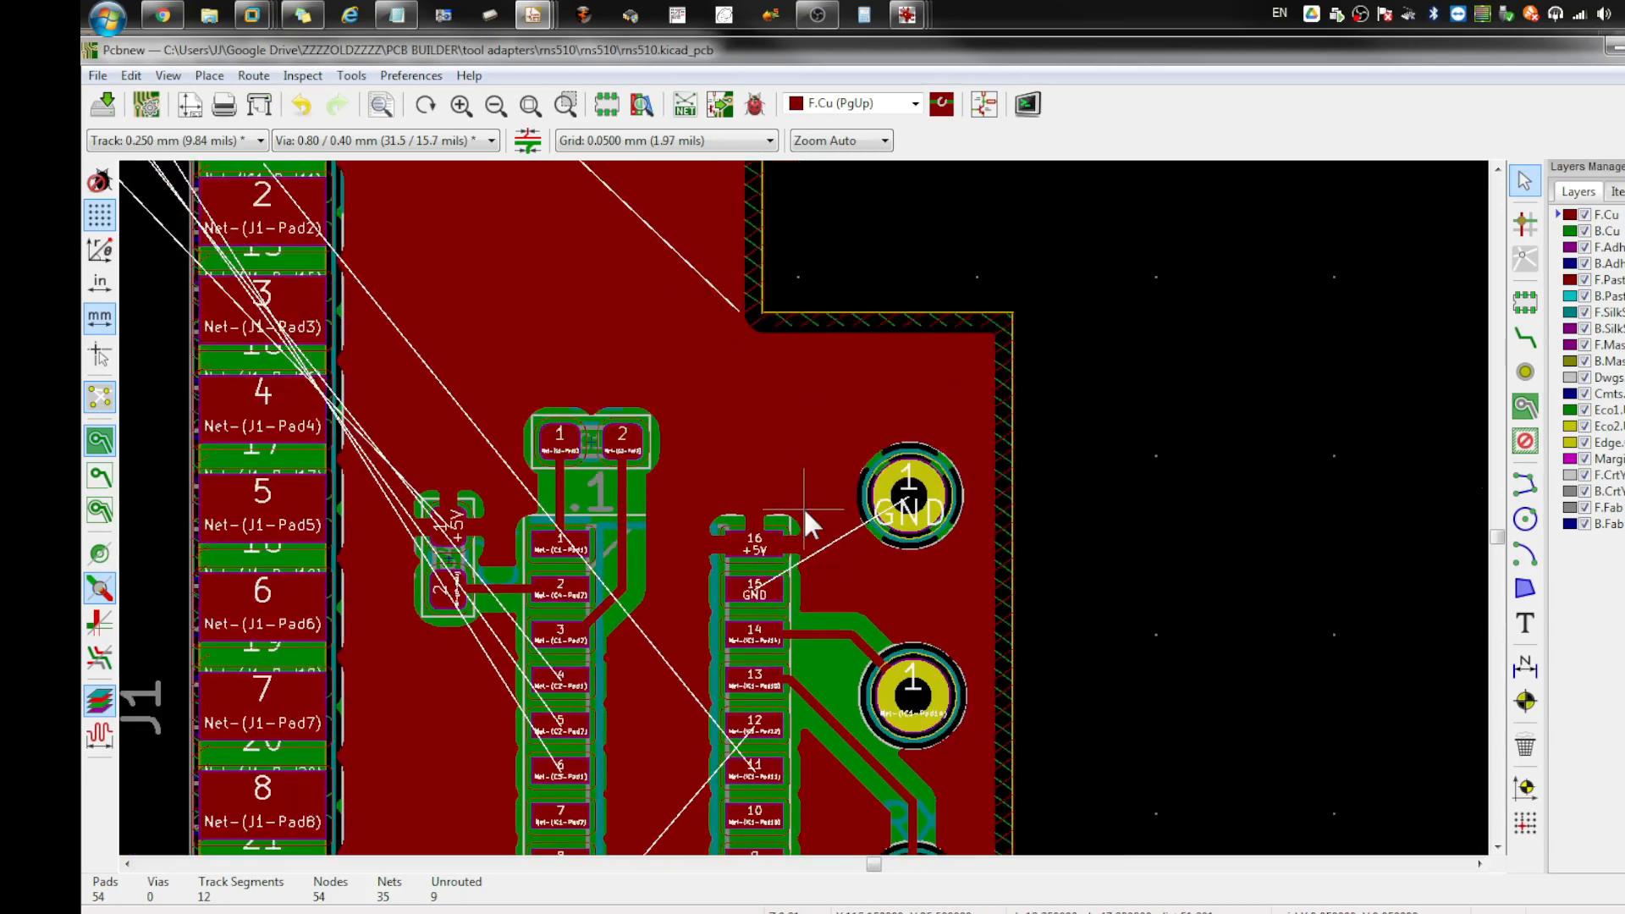
pyautogui.scroll(-1, 661, 524)
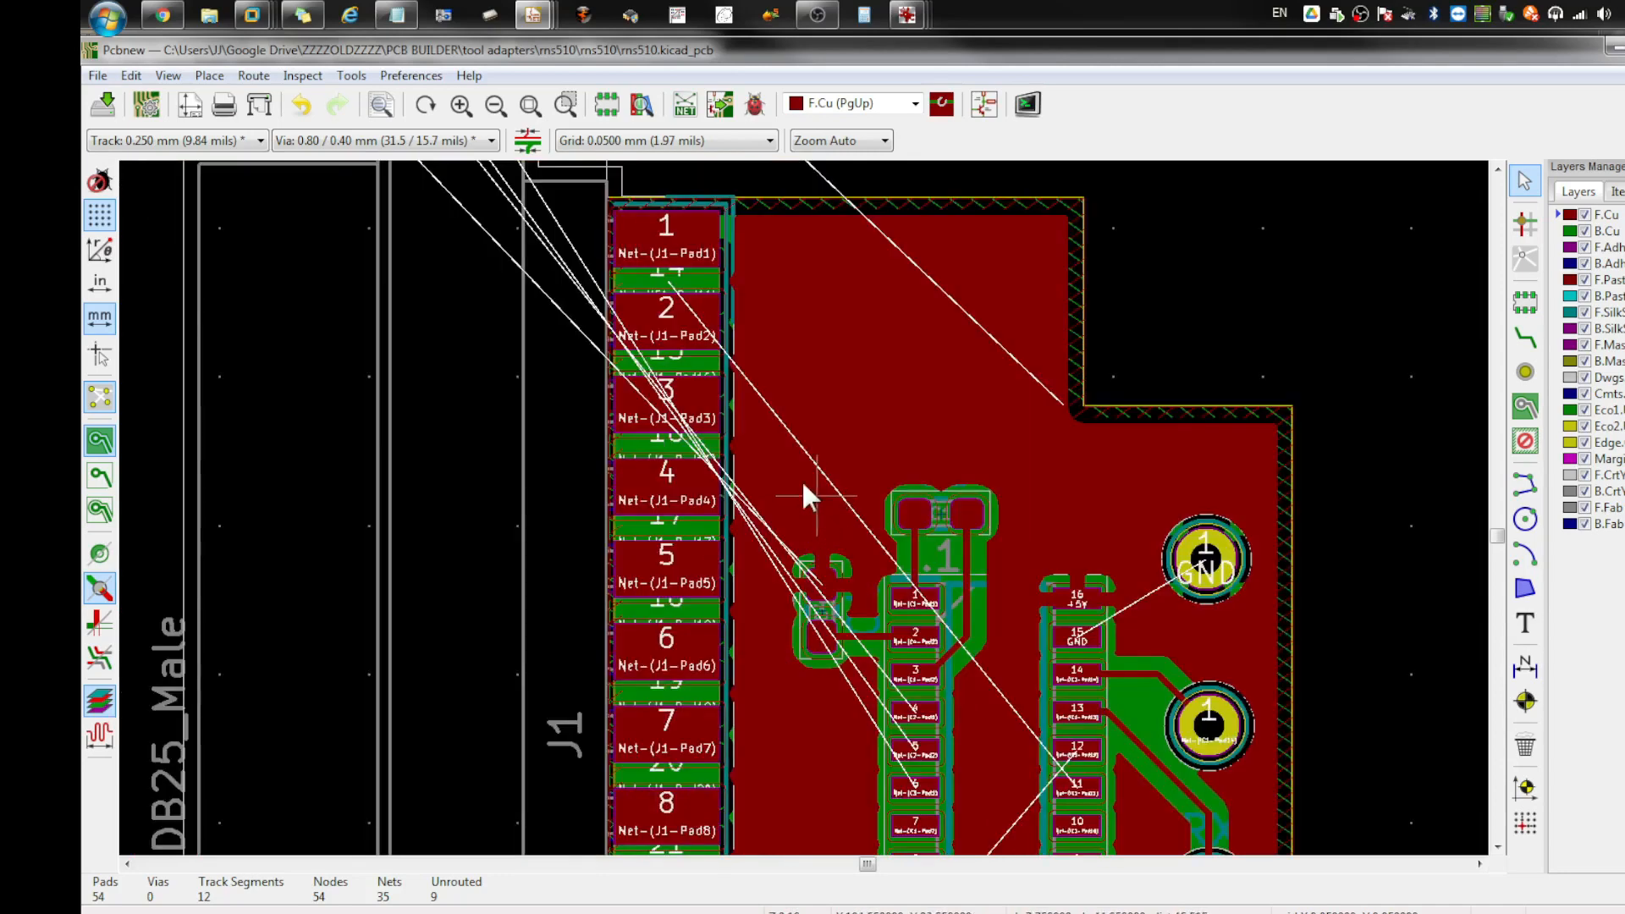
pyautogui.scroll(-1, 801, 479)
pyautogui.scroll(-1, 726, 373)
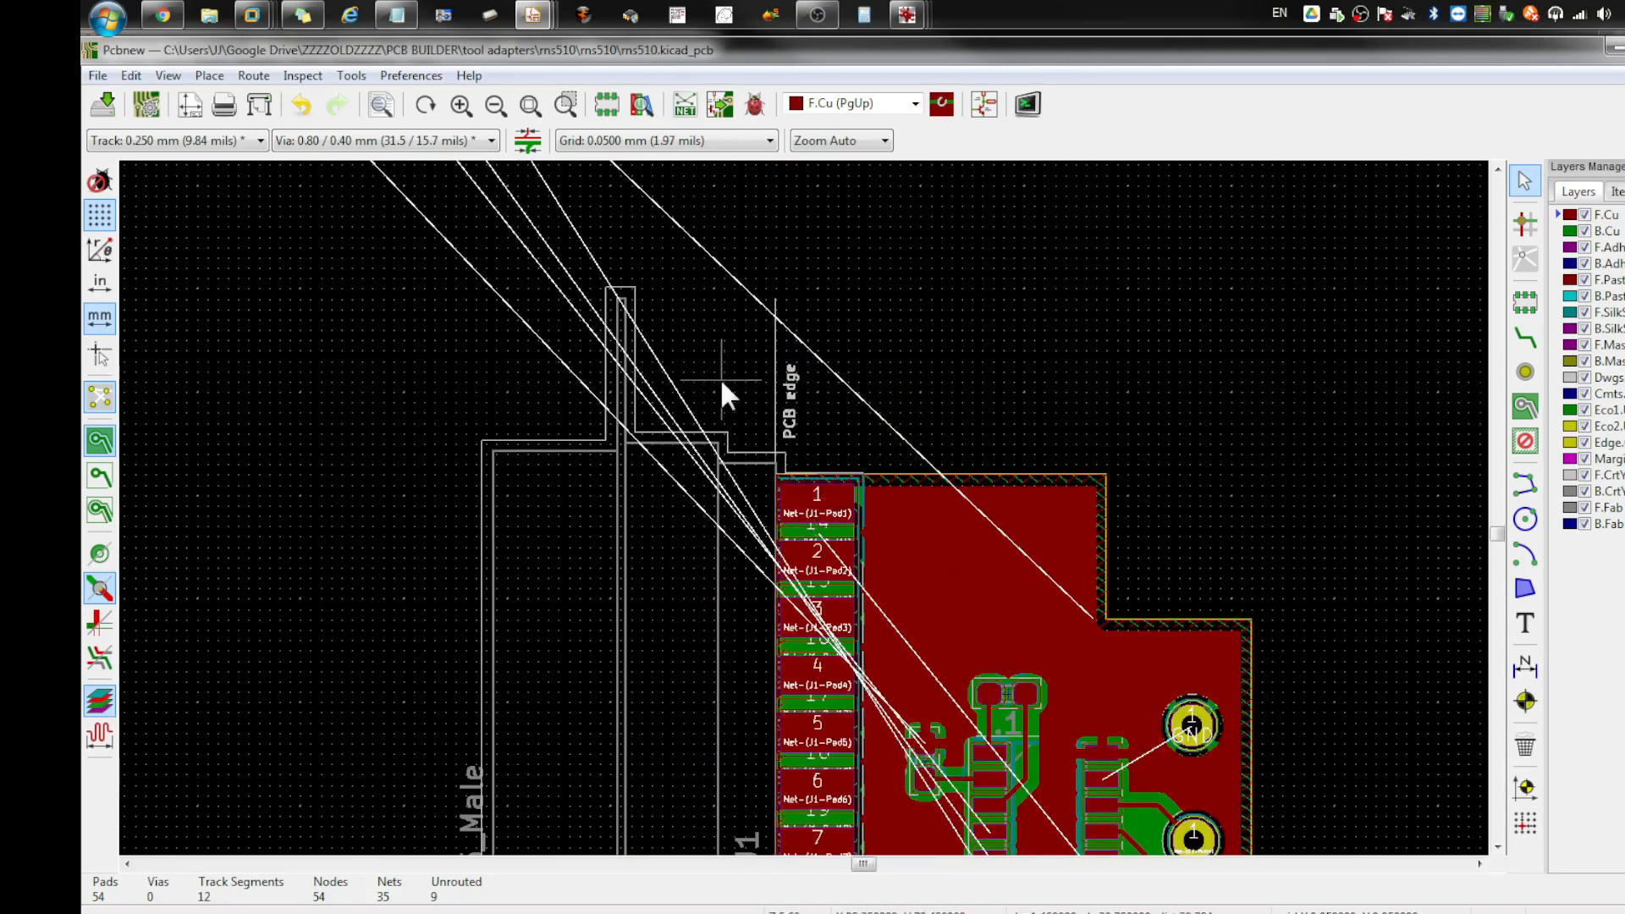
# Step: Move capacitor C3 between connector J1 and IC1 pads 6 to 8, rotated to 270° with pad 1 facing up
pyautogui.scroll(-1, 722, 383)
pyautogui.moveTo(639, 235); pyautogui.dragTo(619, 222)
pyautogui.press('m')
pyautogui.scroll(3, 1101, 811)
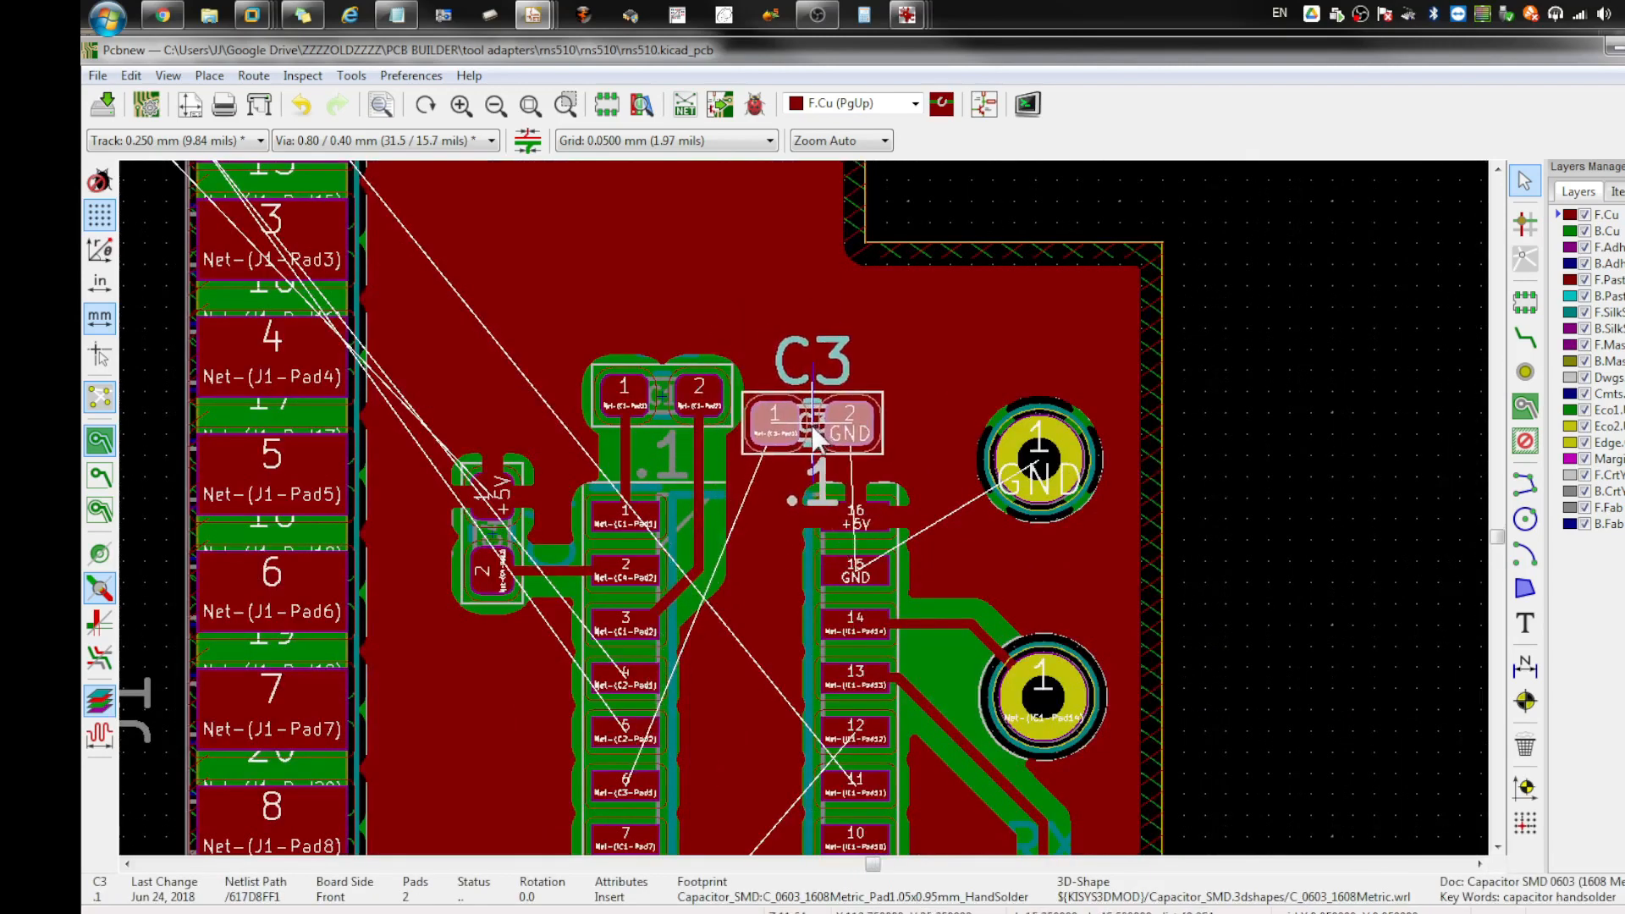
pyautogui.press('r')
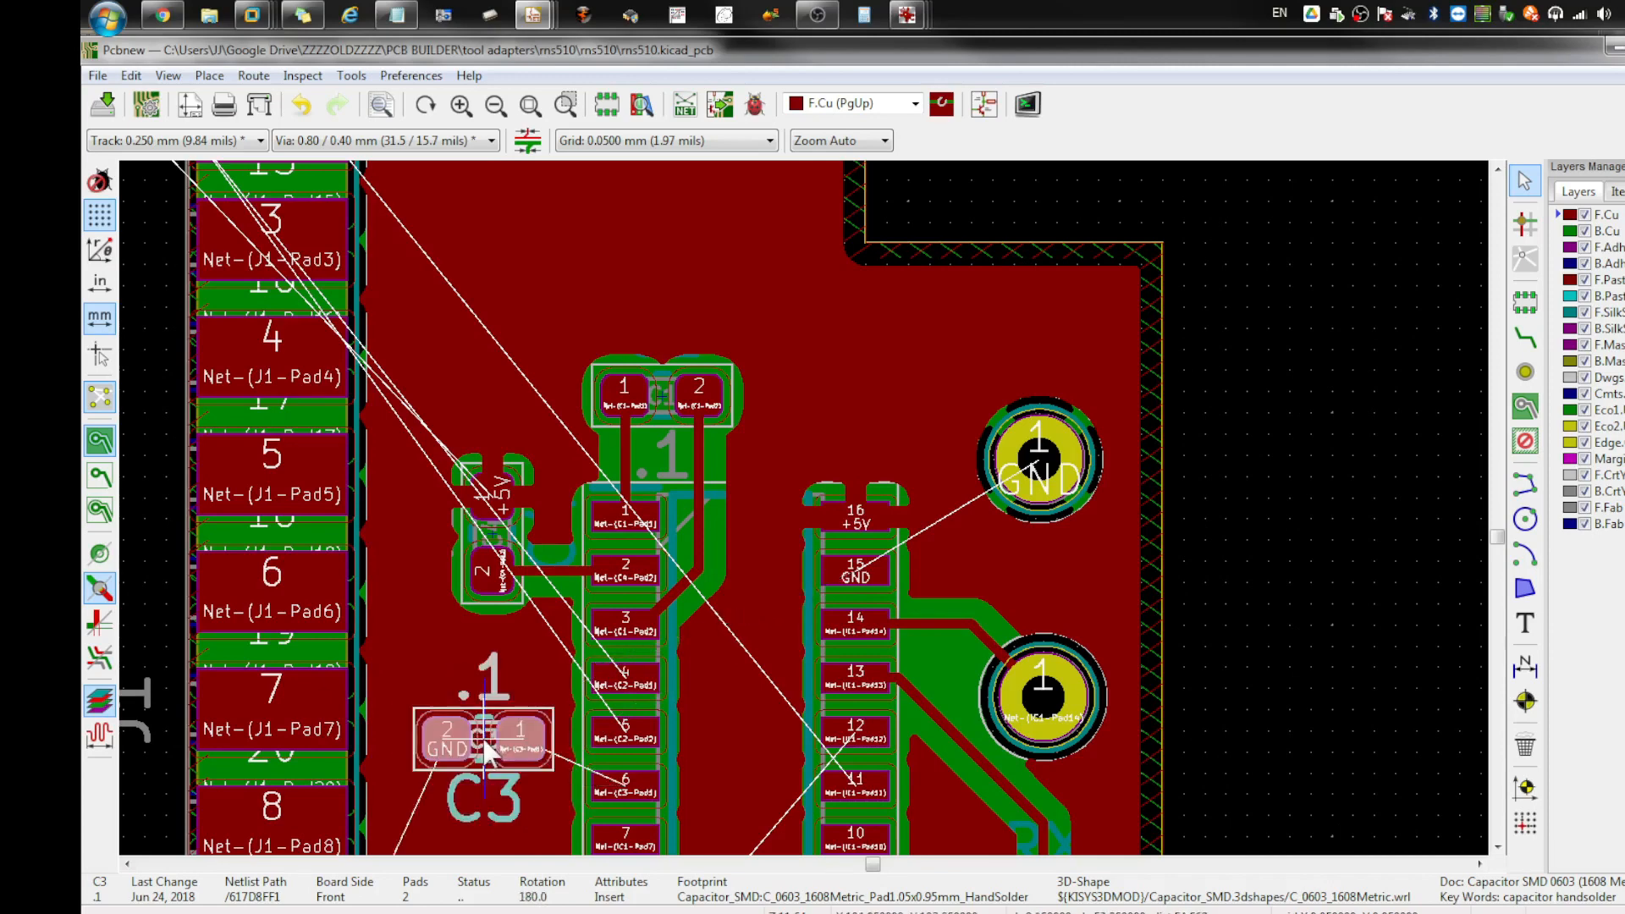
pyautogui.press('r')
pyautogui.press('r')
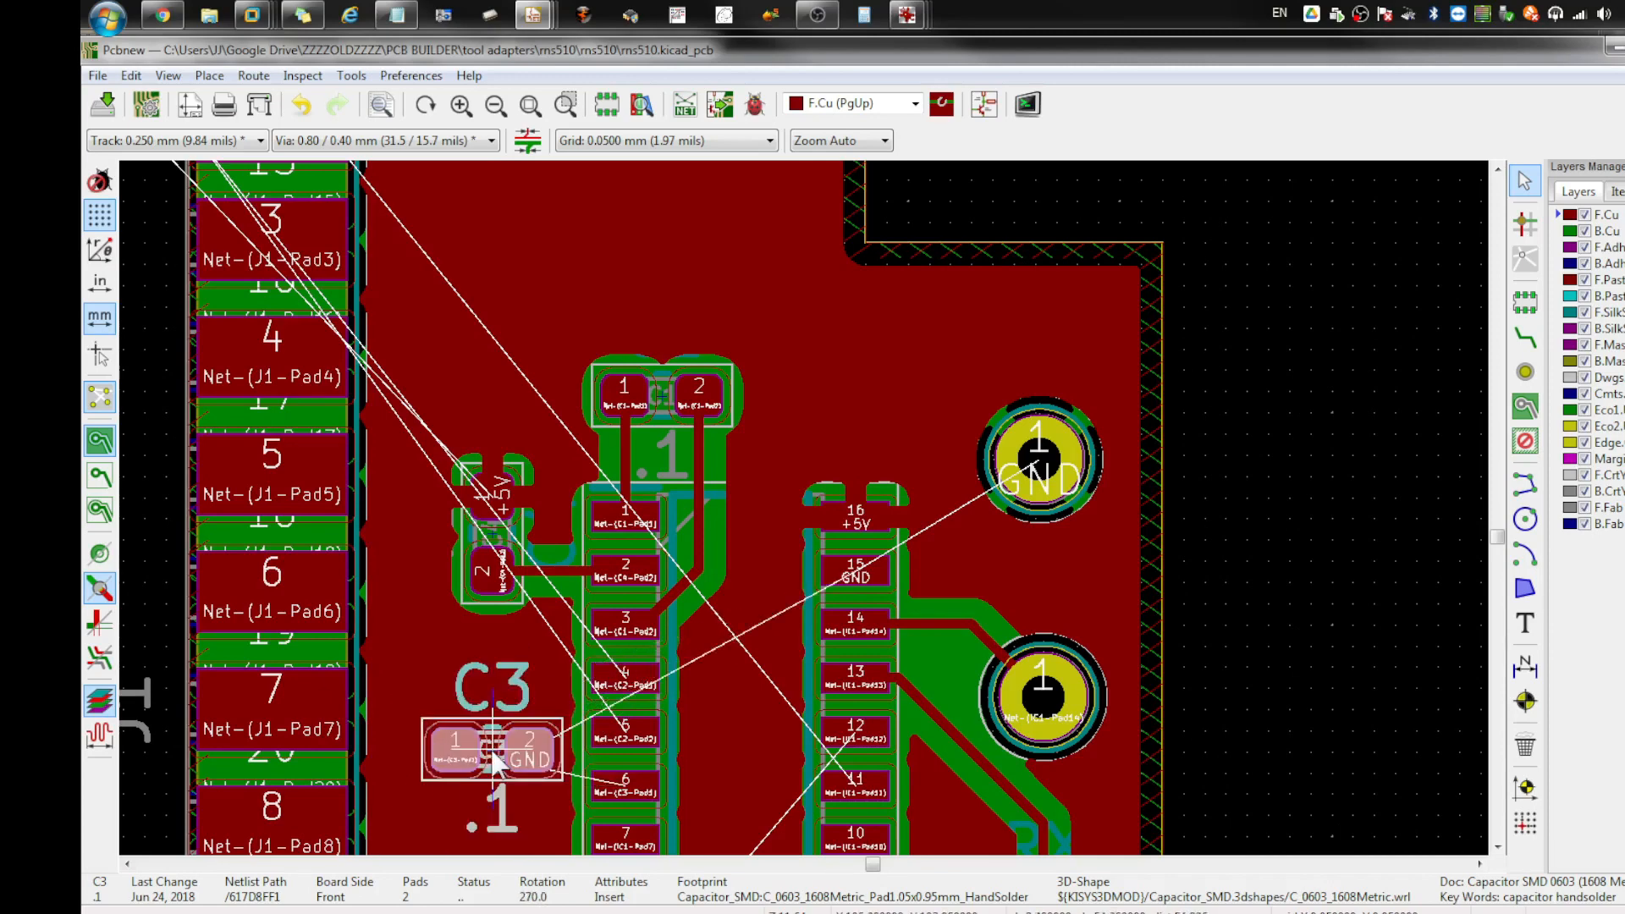
pyautogui.press('r')
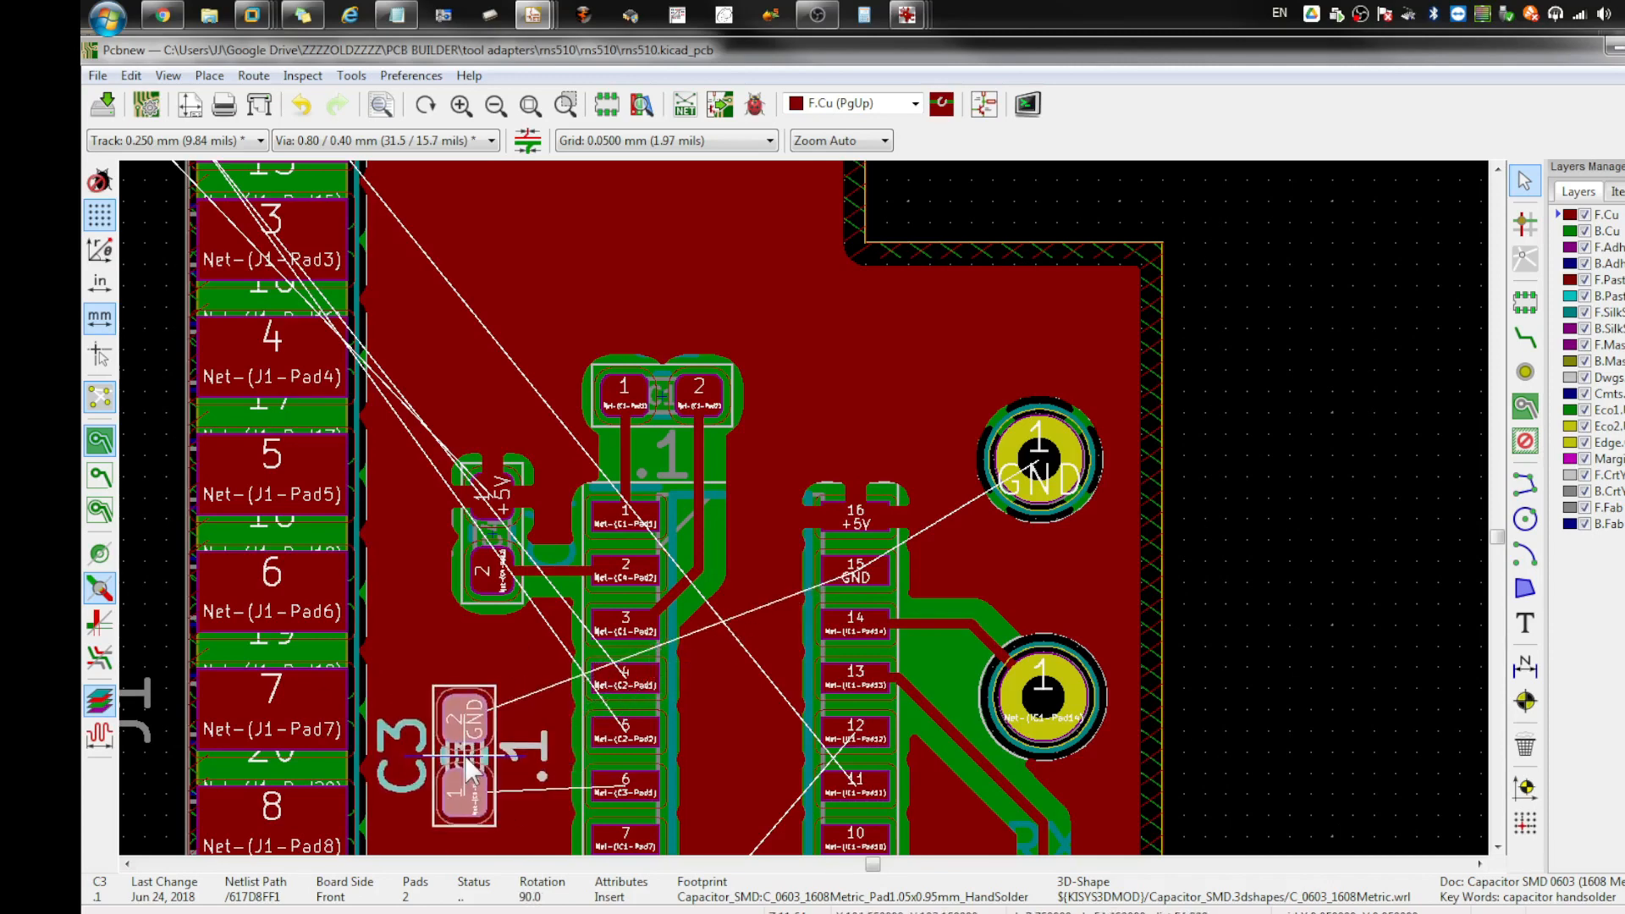
pyautogui.press('r')
pyautogui.press('r')
pyautogui.scroll(-1, 481, 796)
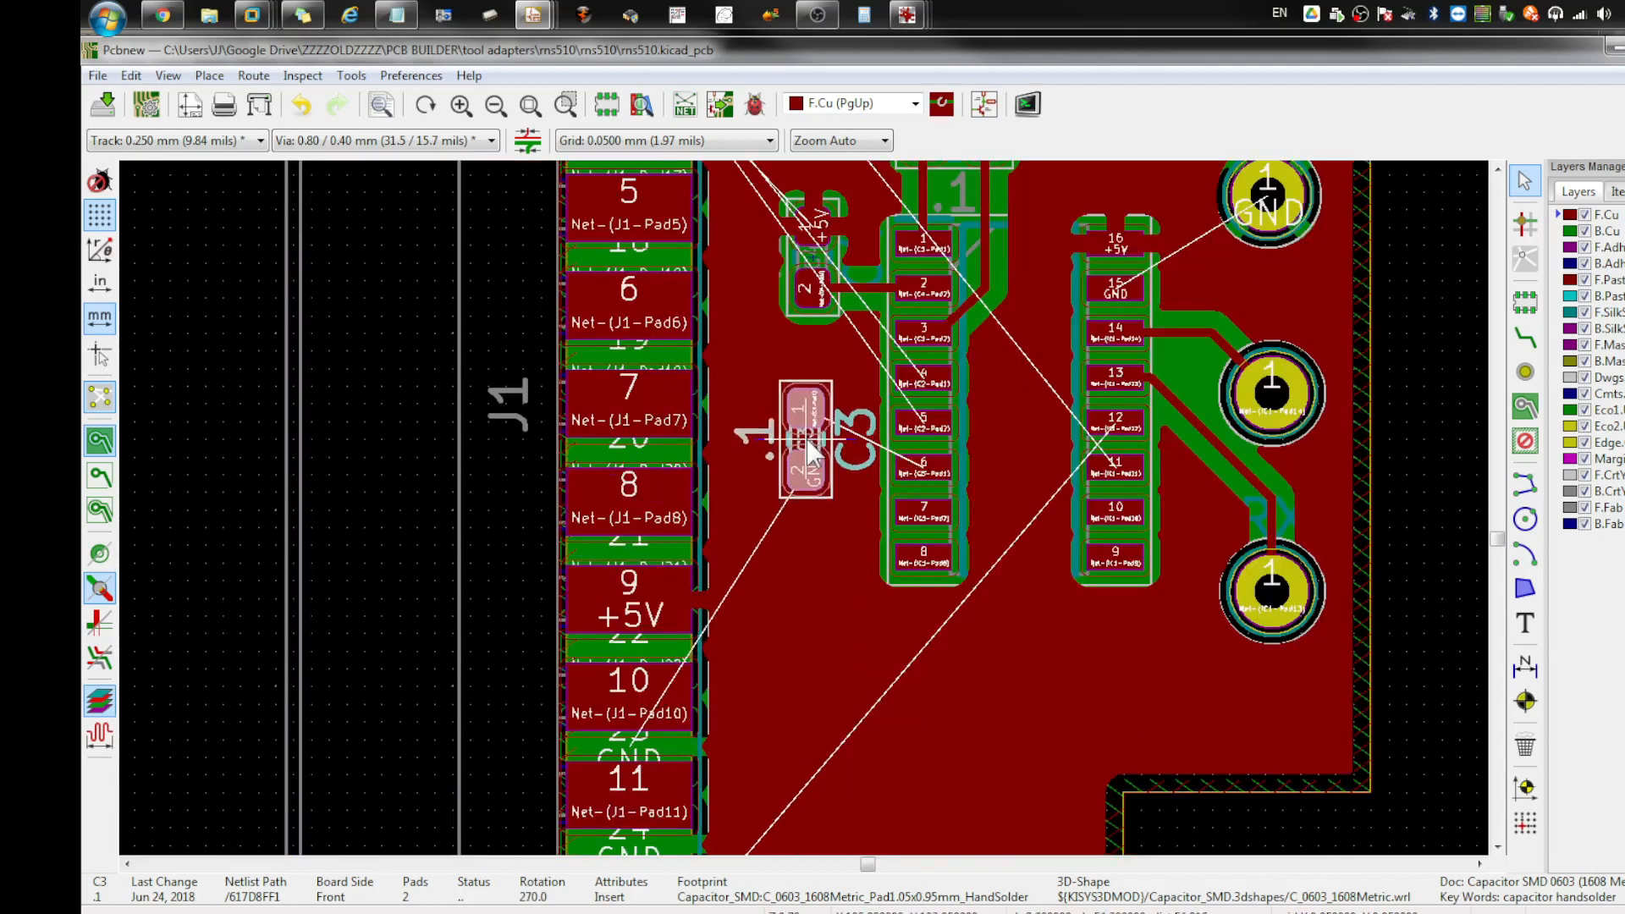
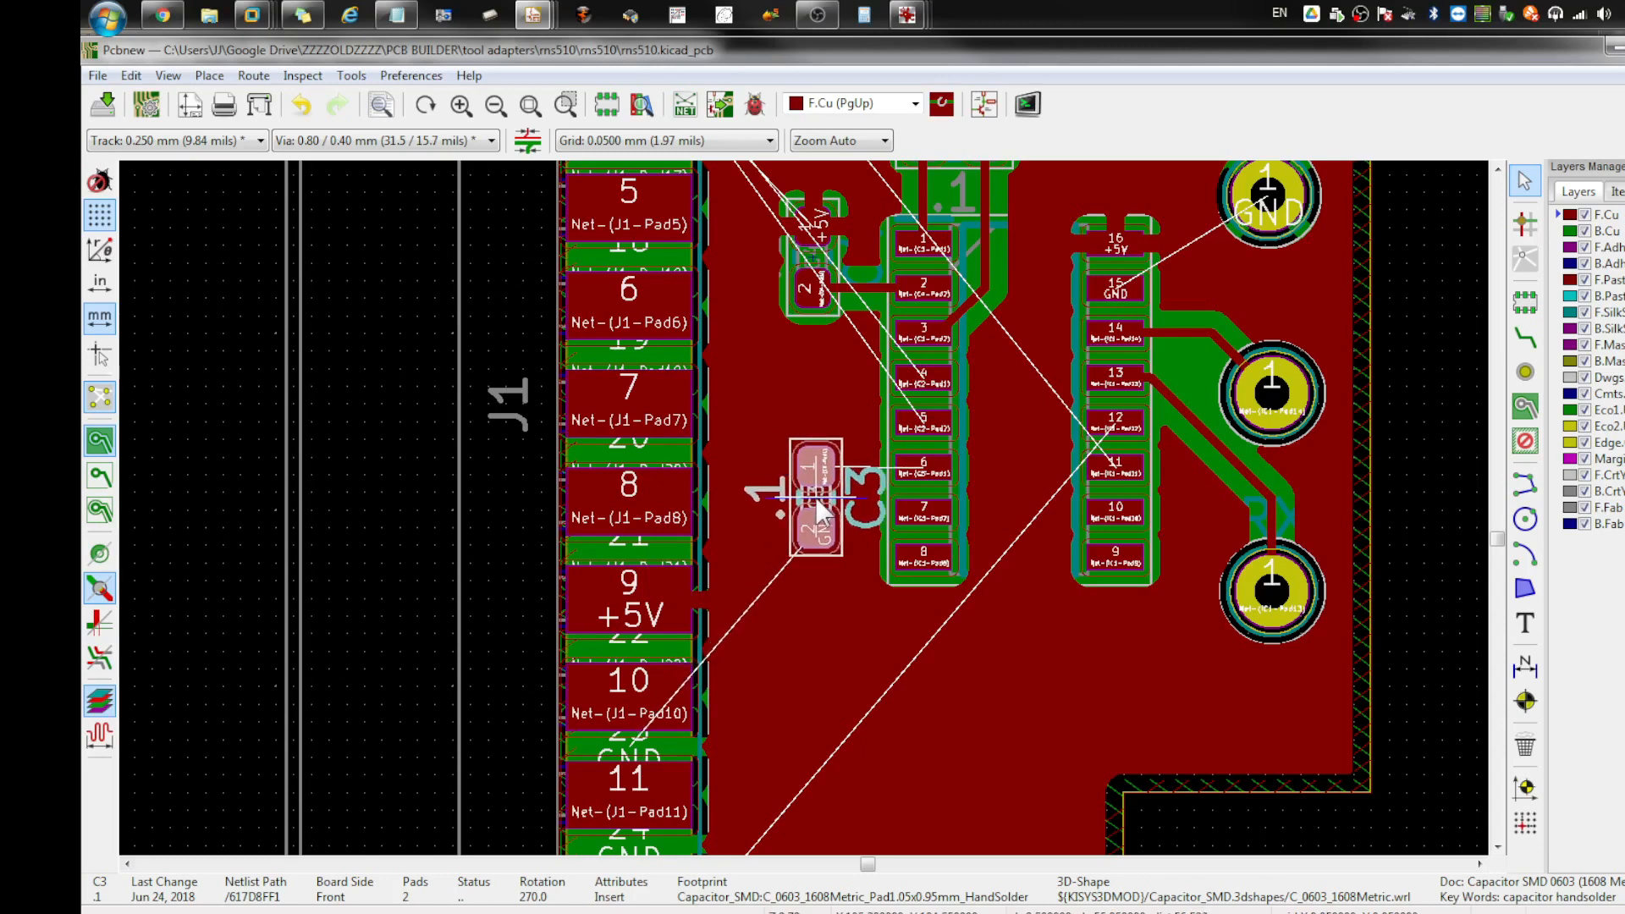
pyautogui.click(815, 496)
pyautogui.click(867, 524)
# Step: In C3's footprint properties, hide the reference and value texts and set the reference layer to F.Fab
pyautogui.click(819, 508)
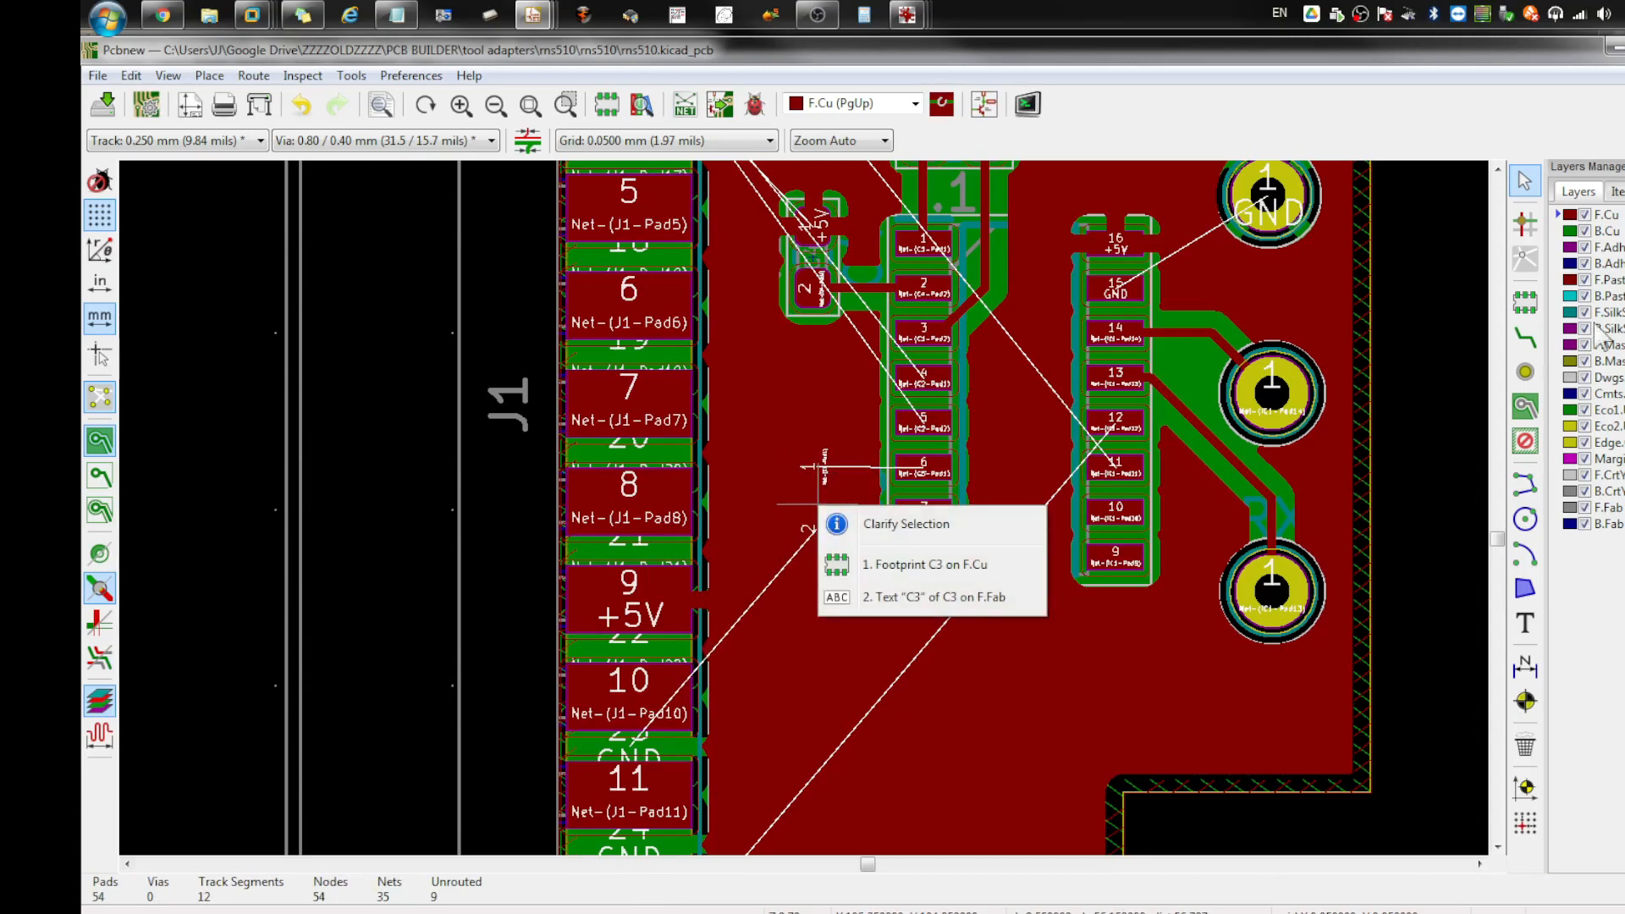
pyautogui.click(1534, 190)
pyautogui.click(825, 498)
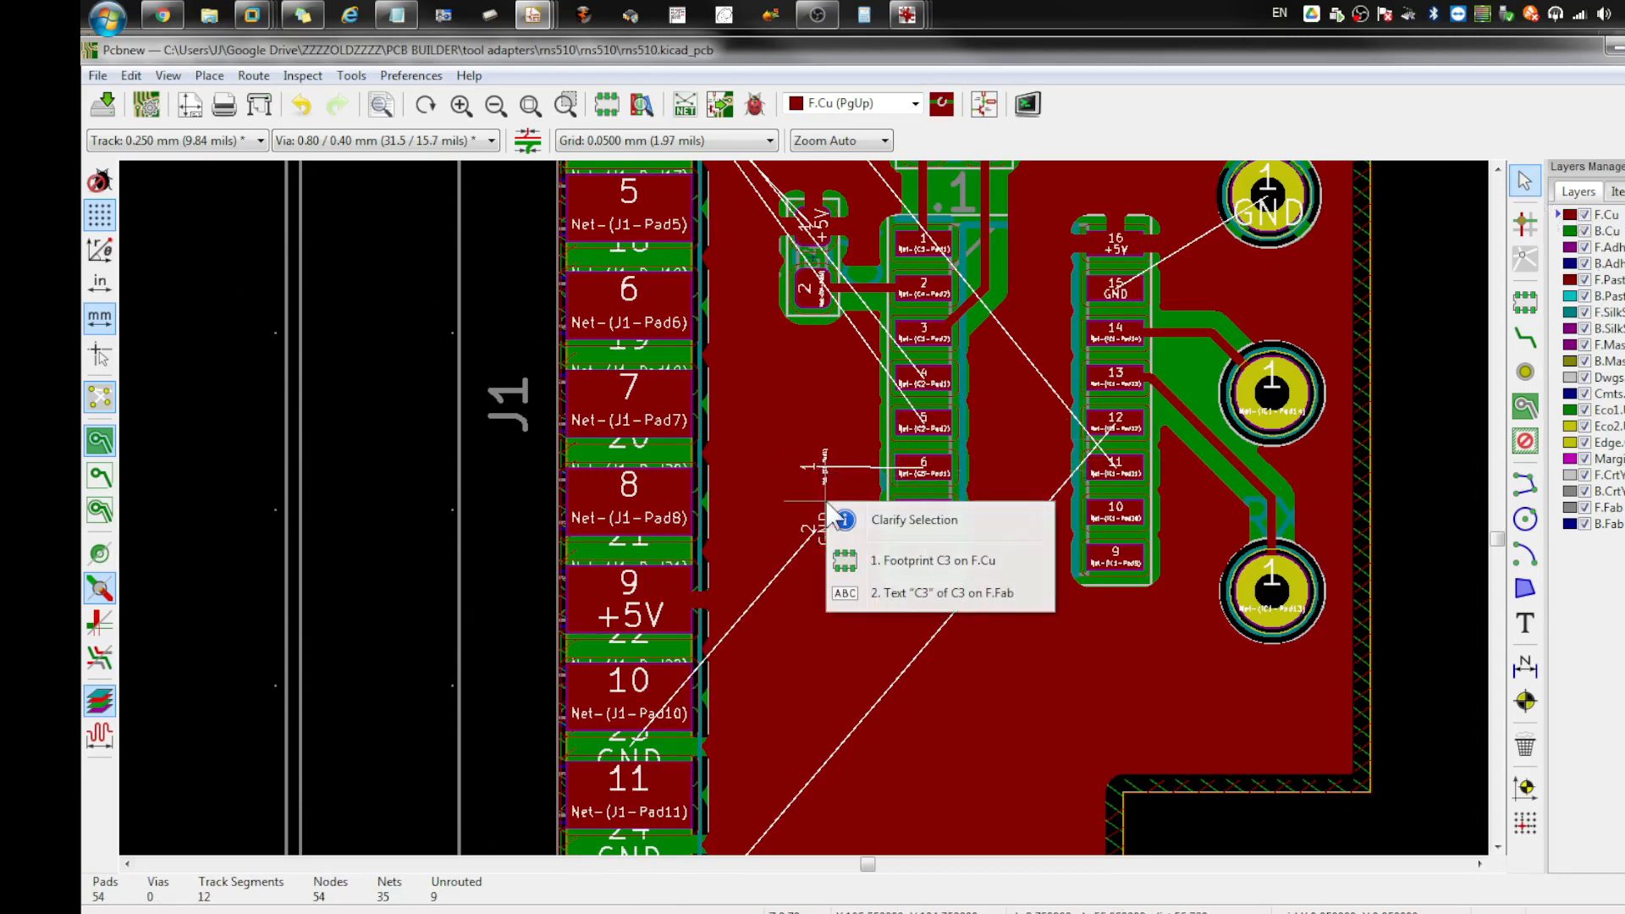
pyautogui.click(893, 562)
pyautogui.rightClick(857, 514)
pyautogui.click(918, 277)
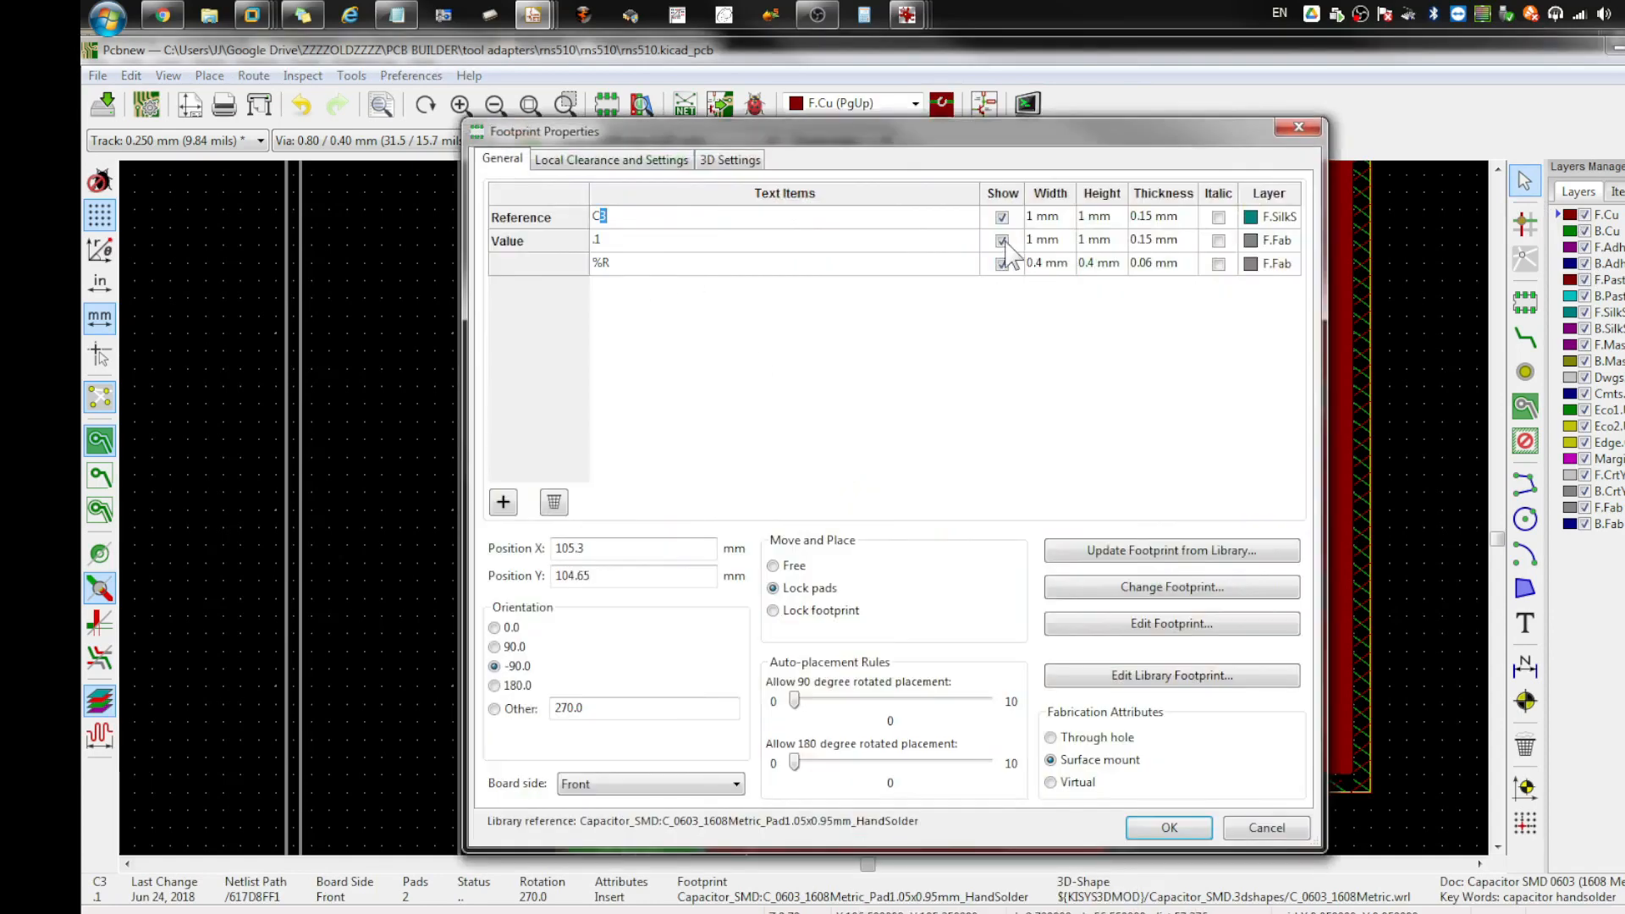
pyautogui.click(1002, 240)
pyautogui.click(1002, 216)
pyautogui.click(1282, 218)
pyautogui.click(1289, 218)
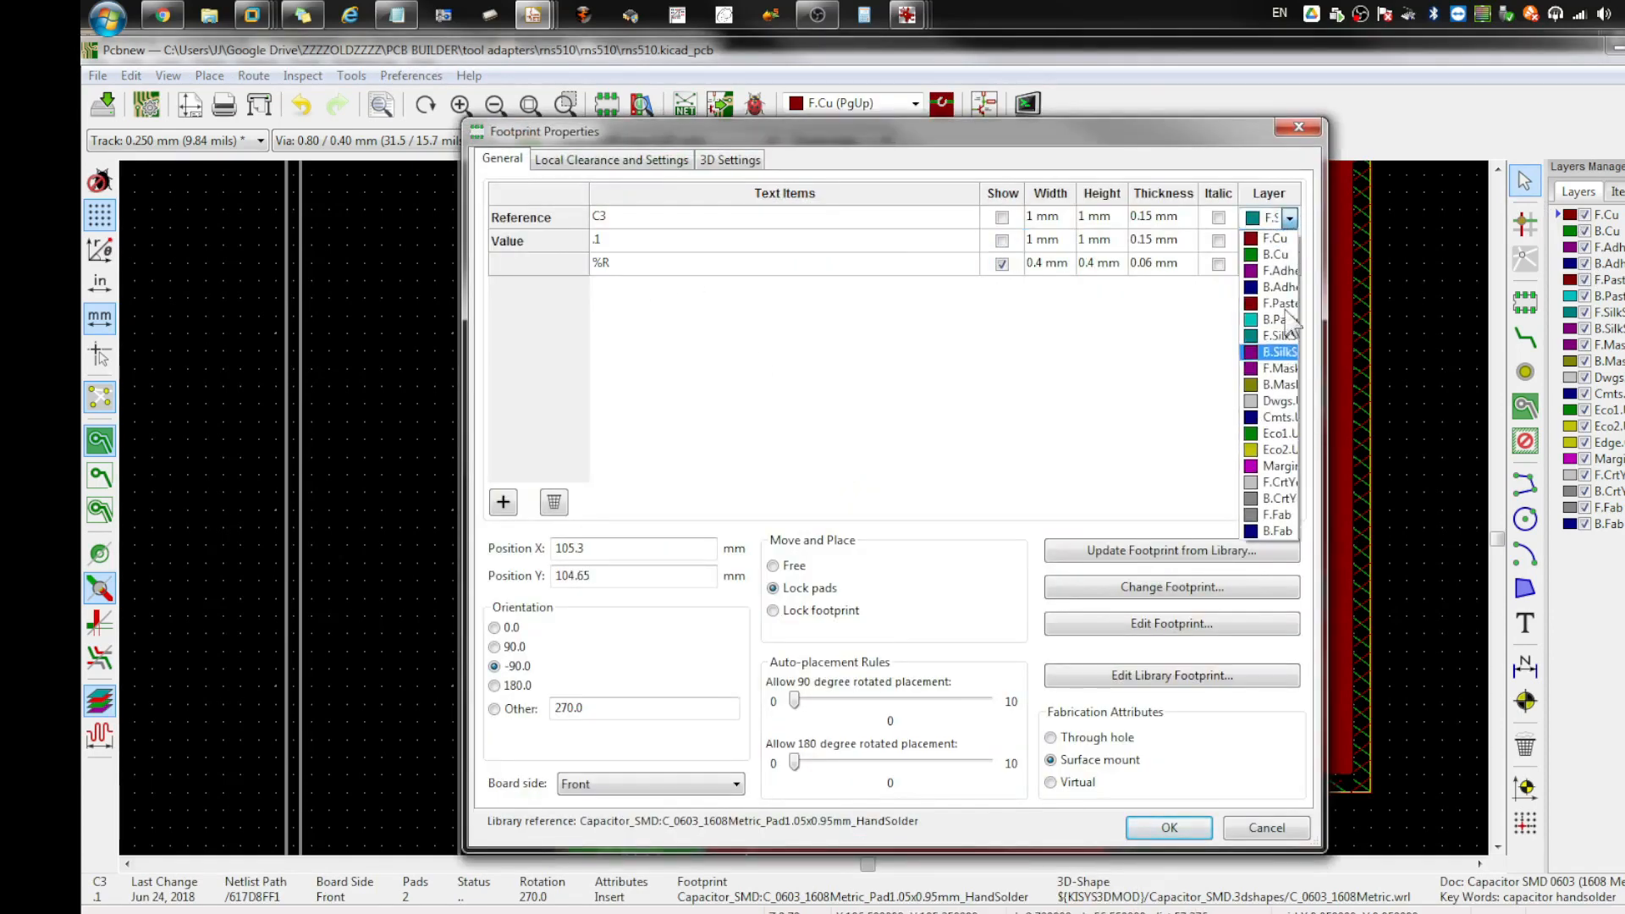
pyautogui.click(1287, 514)
pyautogui.click(1170, 828)
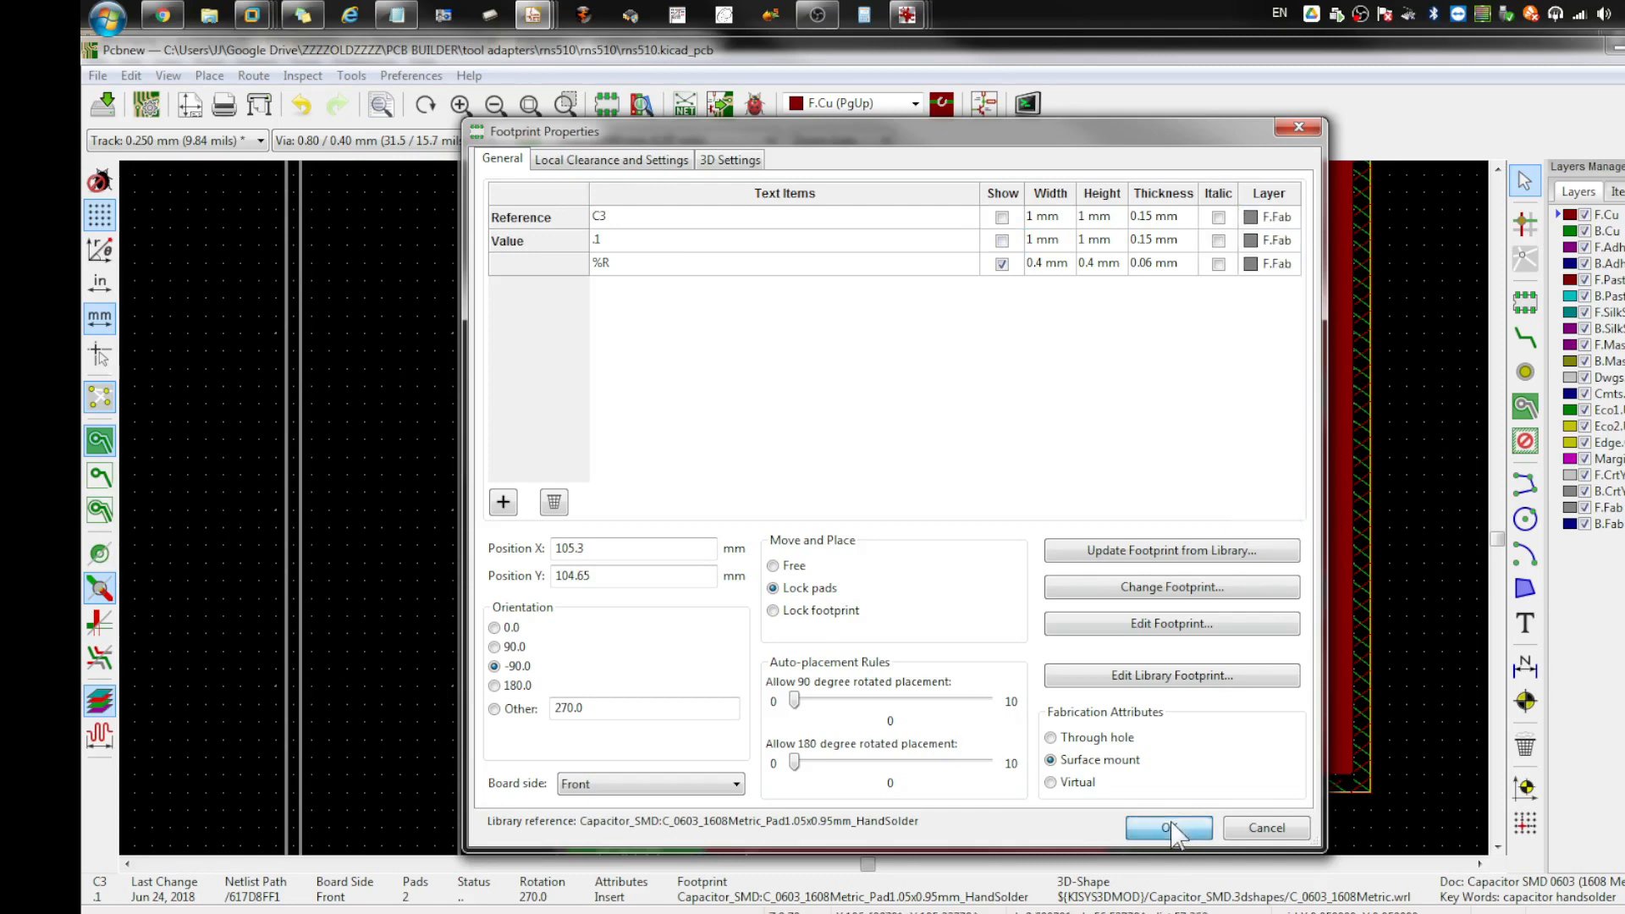
# Step: Hide the filled copper areas of the zones, leaving pads and tracks unobstructed
pyautogui.scroll(4, 830, 539)
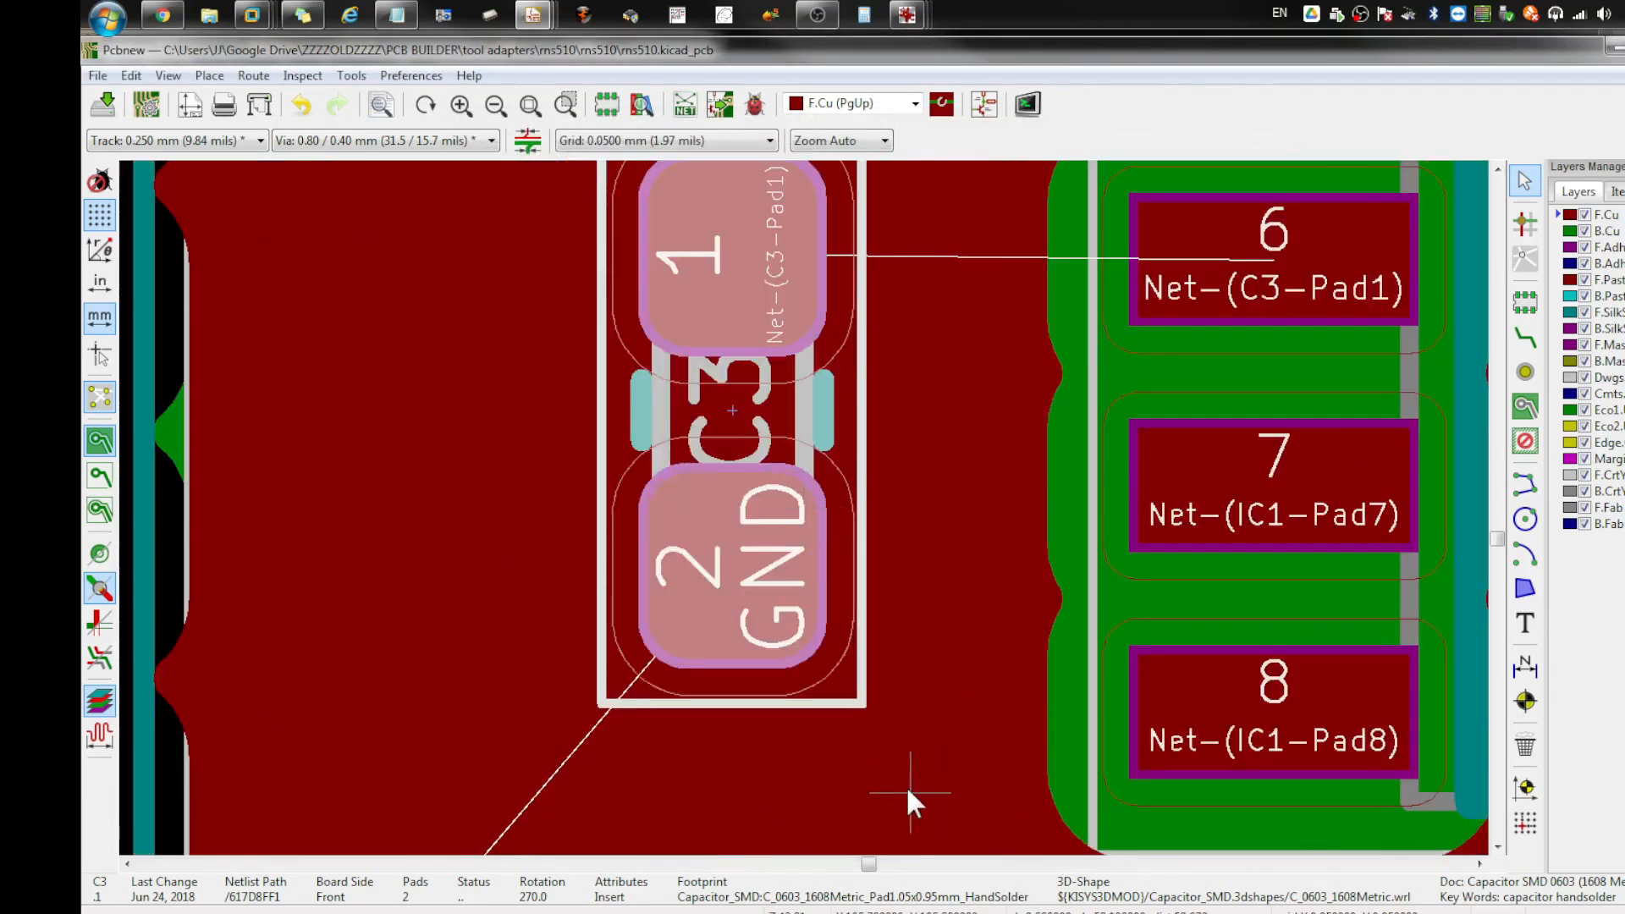
pyautogui.click(909, 791)
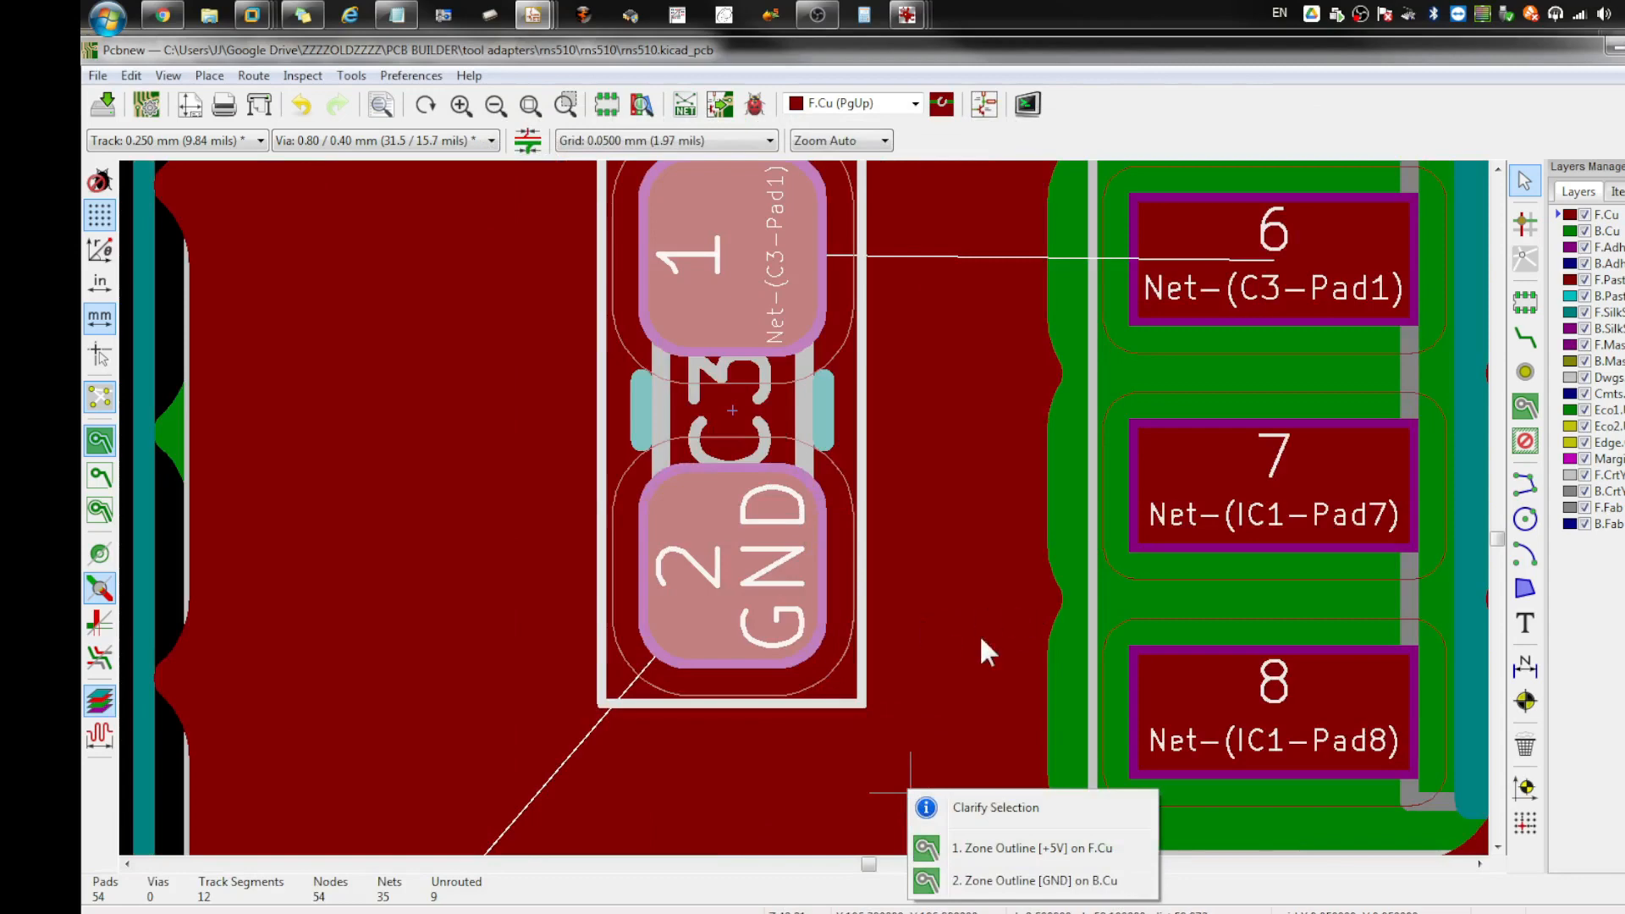
pyautogui.press('Escape')
pyautogui.scroll(-3, 800, 516)
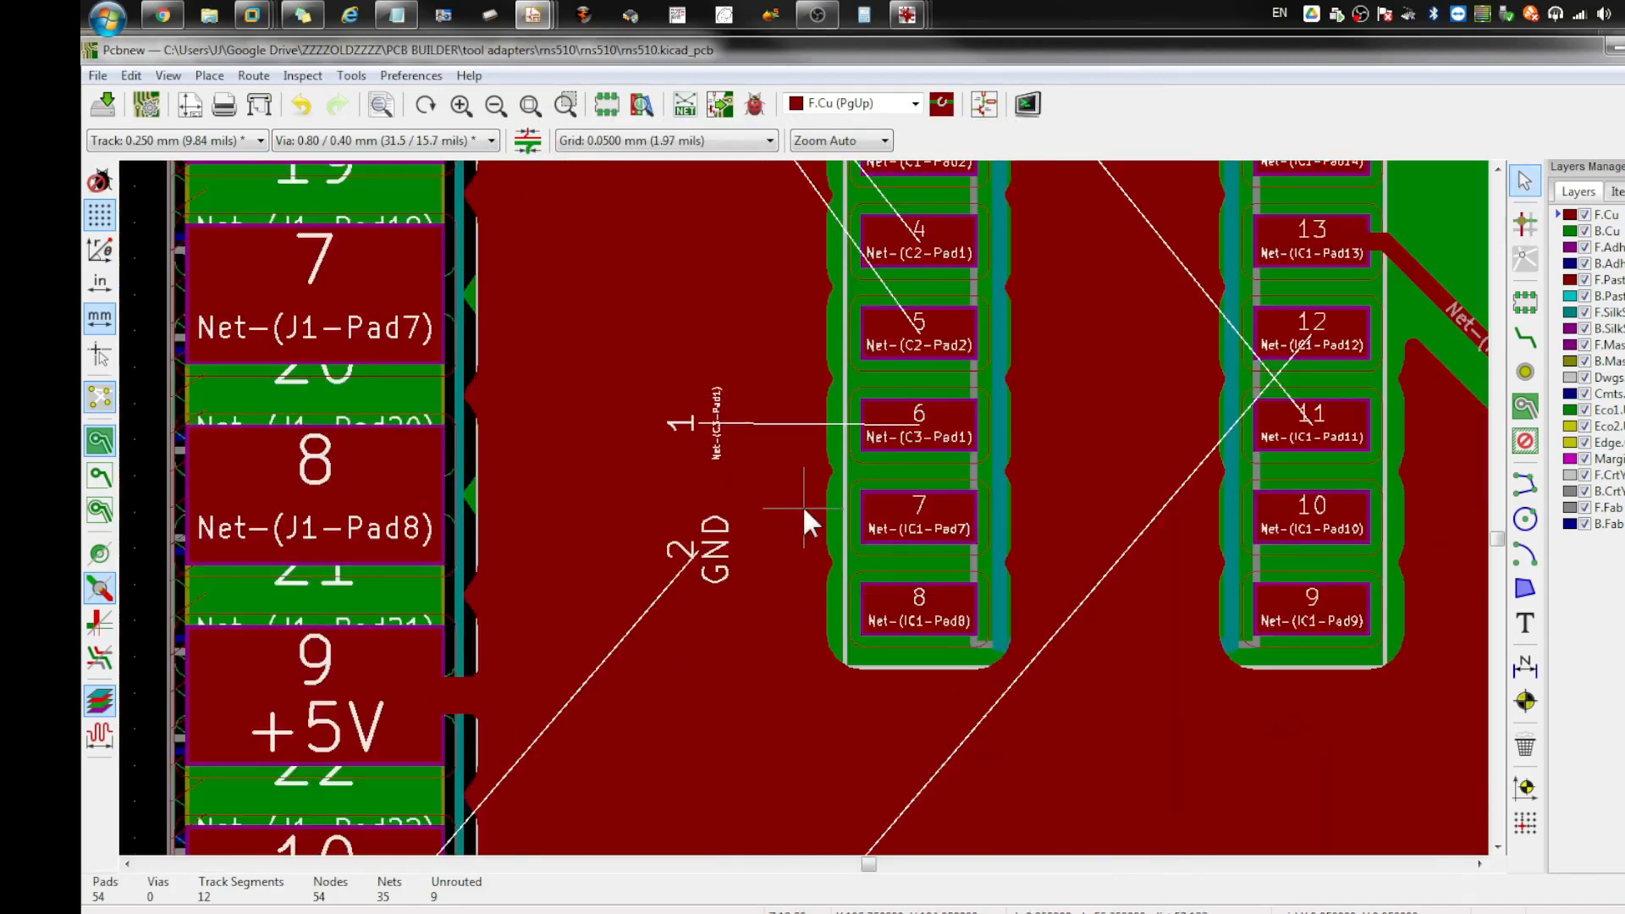
pyautogui.click(100, 475)
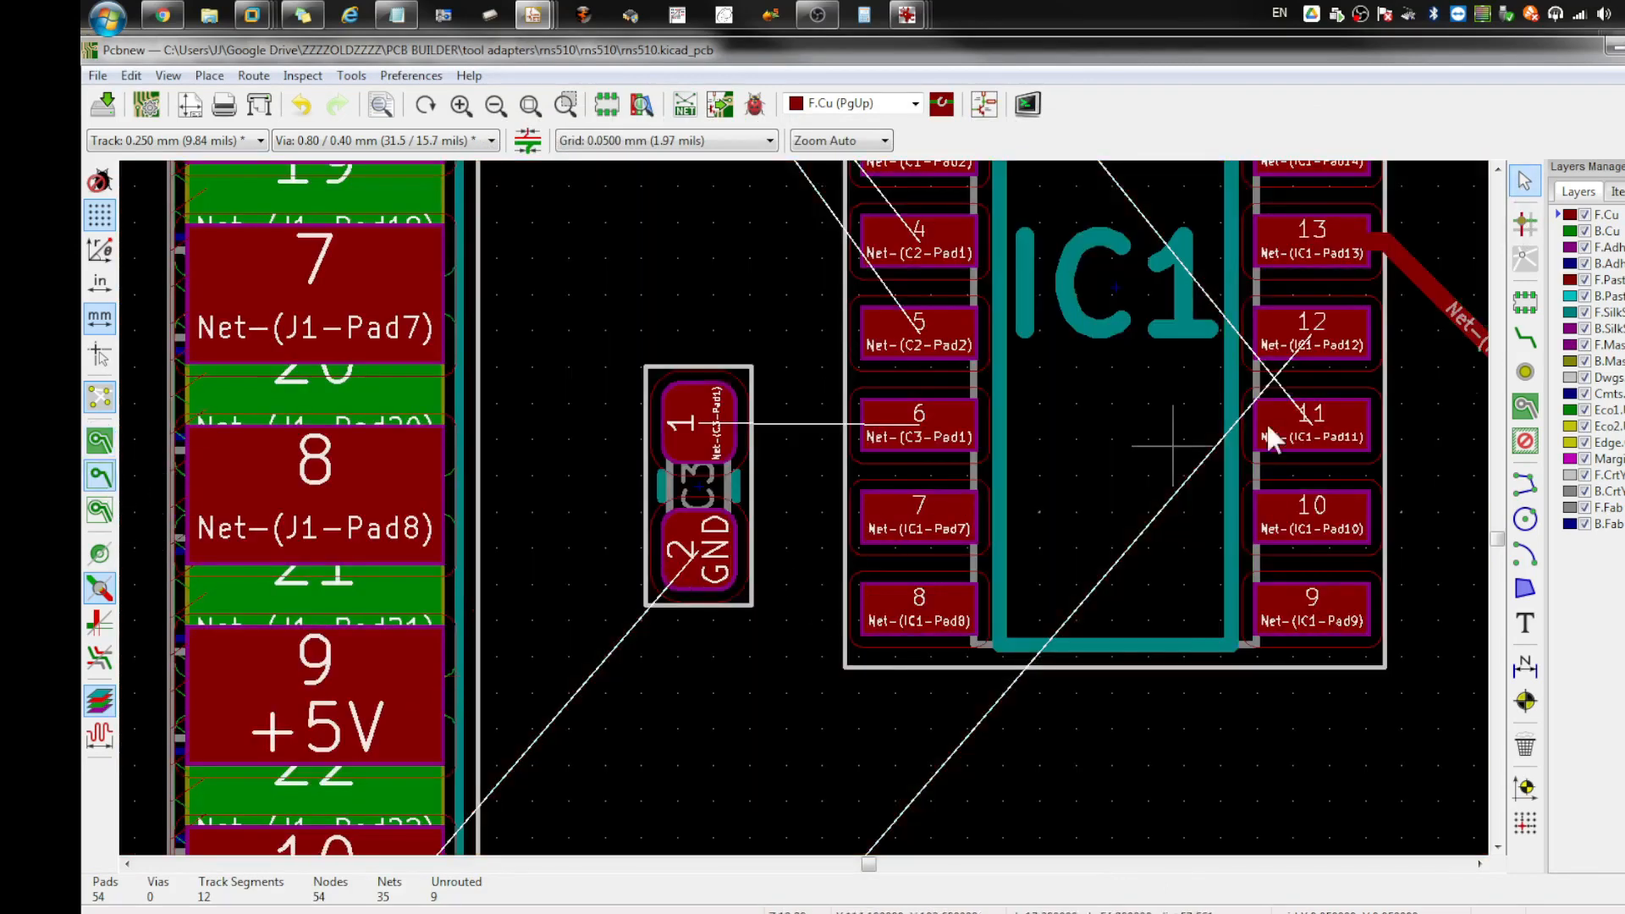
# Step: Route an F.Cu track between C3 pad 1 and IC1 pad 6
pyautogui.click(1525, 338)
pyautogui.click(689, 423)
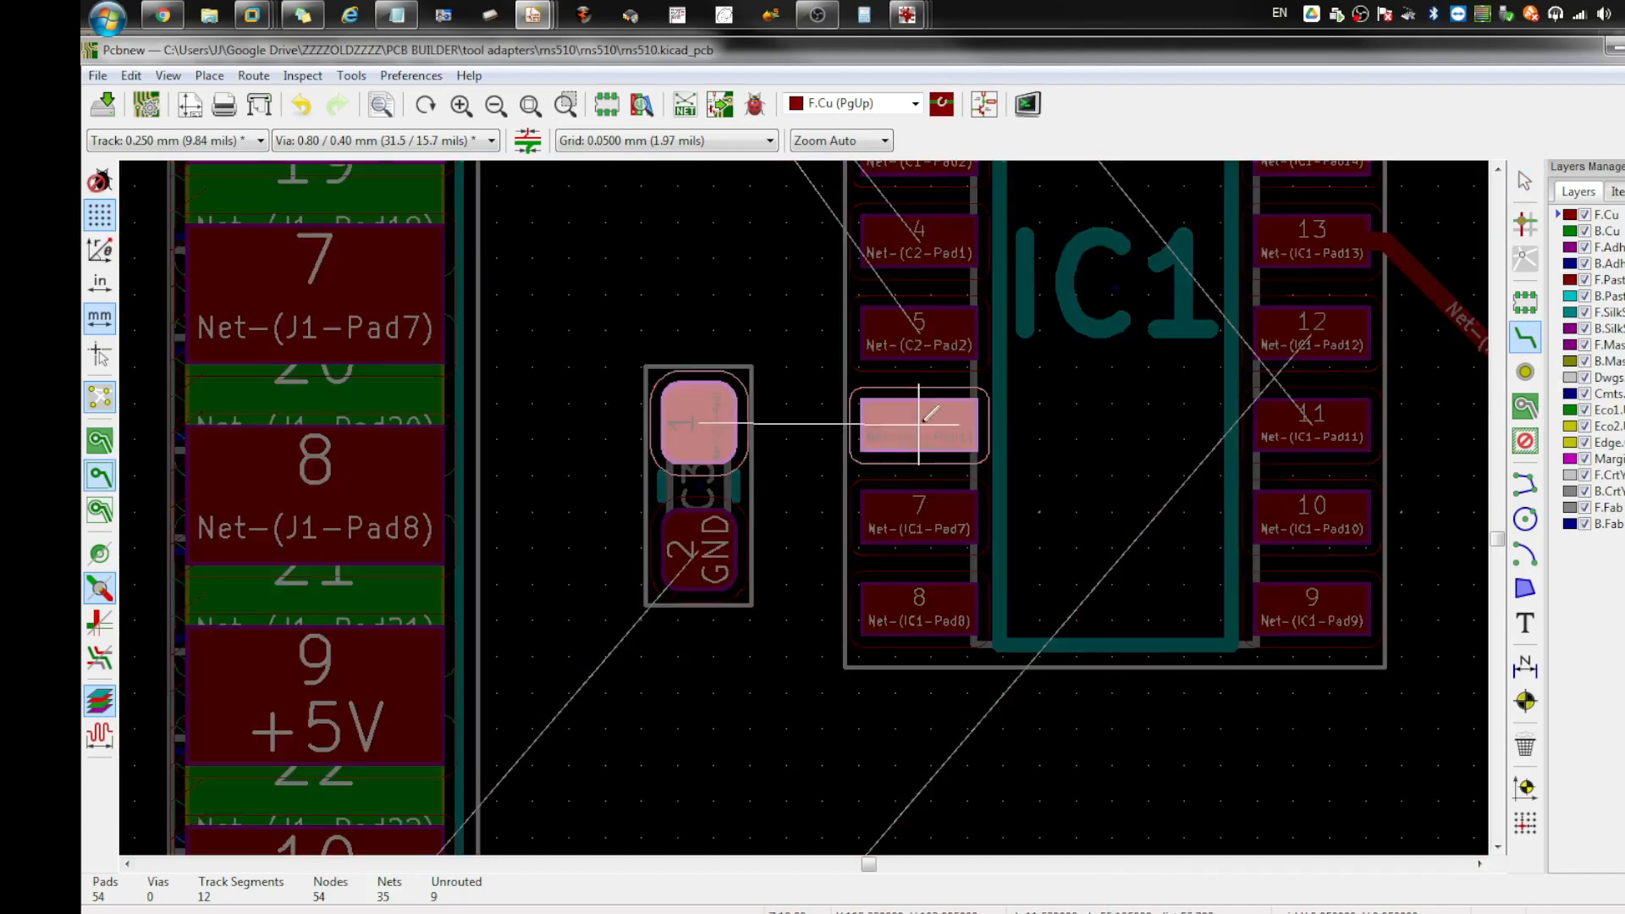
pyautogui.click(684, 425)
pyautogui.scroll(-2, 699, 550)
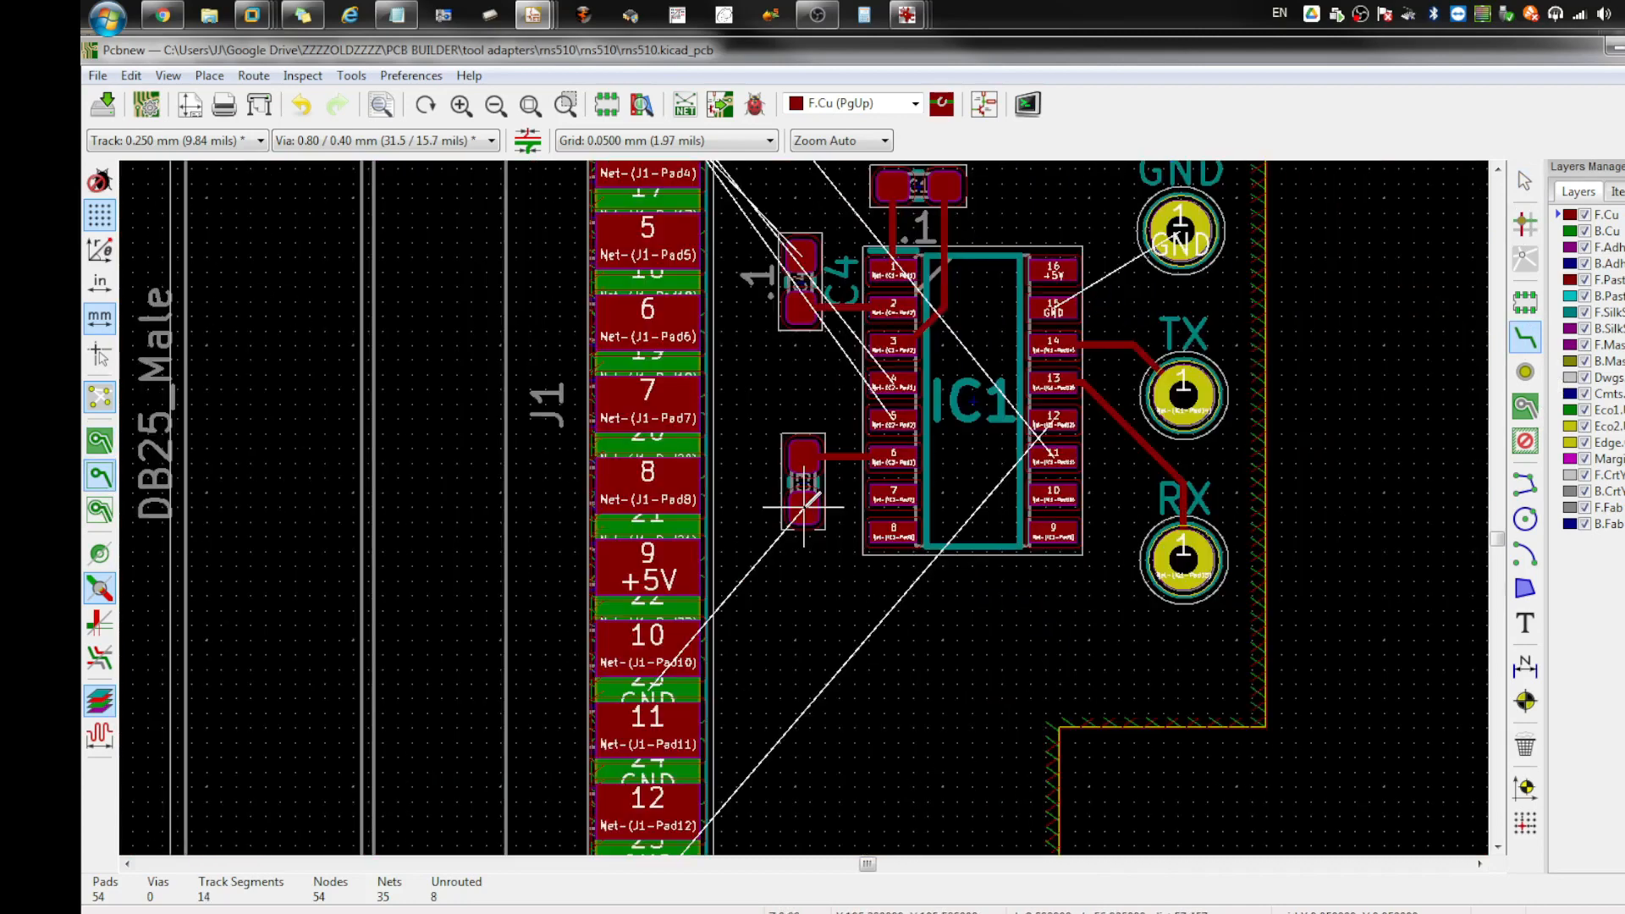
pyautogui.click(804, 506)
pyautogui.scroll(2, 799, 506)
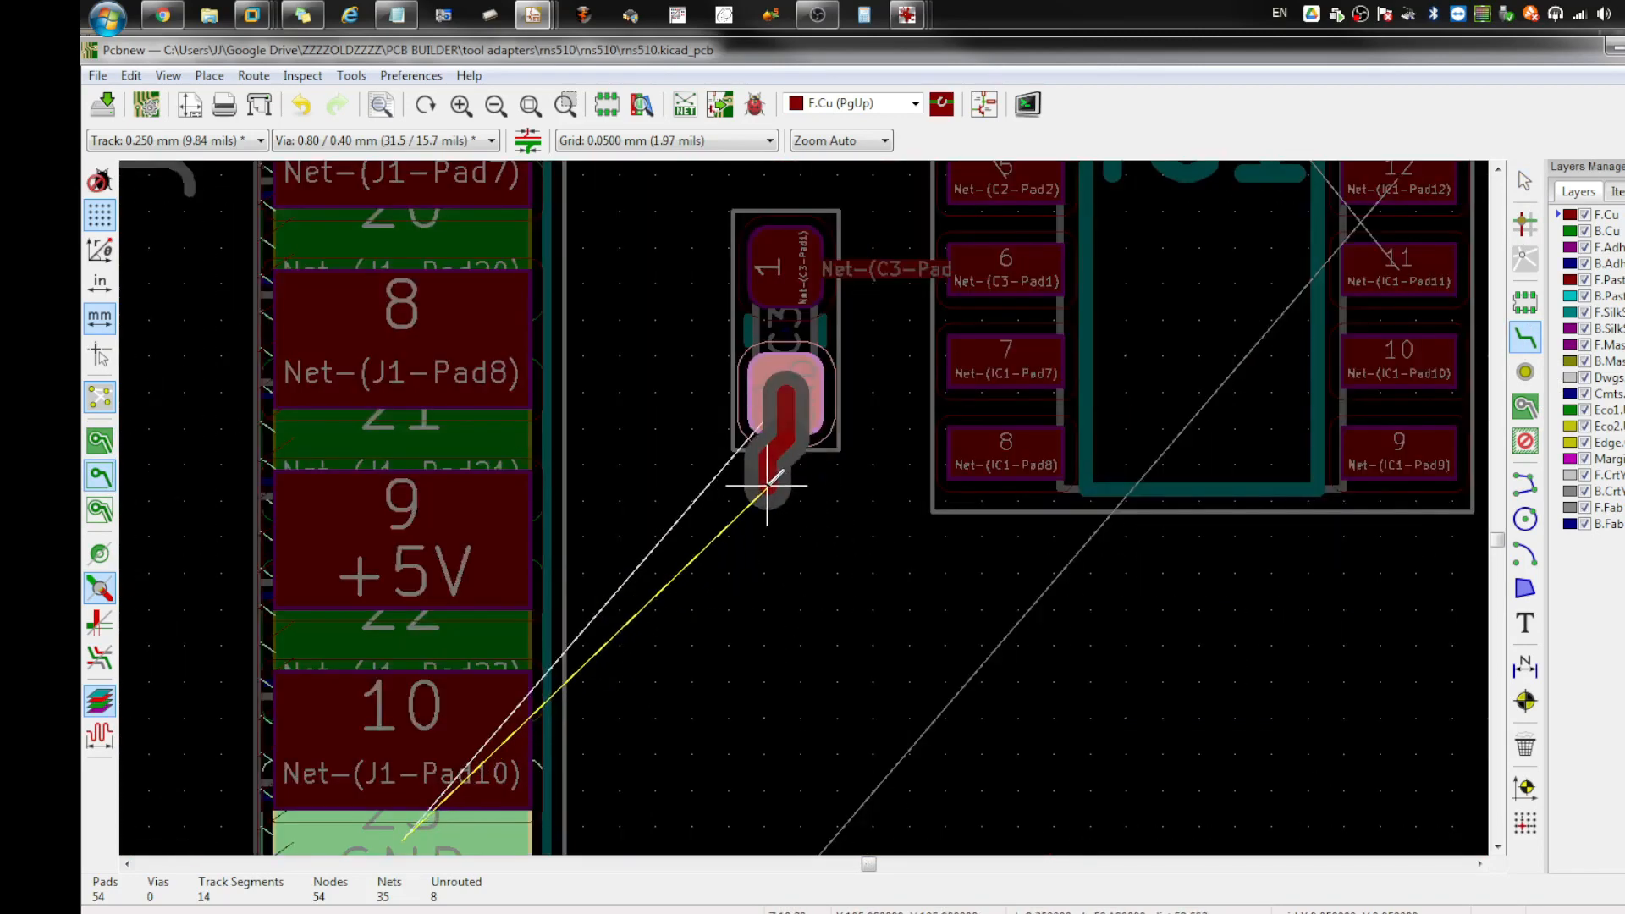
pyautogui.press('Escape')
# Step: Place a via just below C3 pad 2 and assign it to the GND net
pyautogui.click(1526, 371)
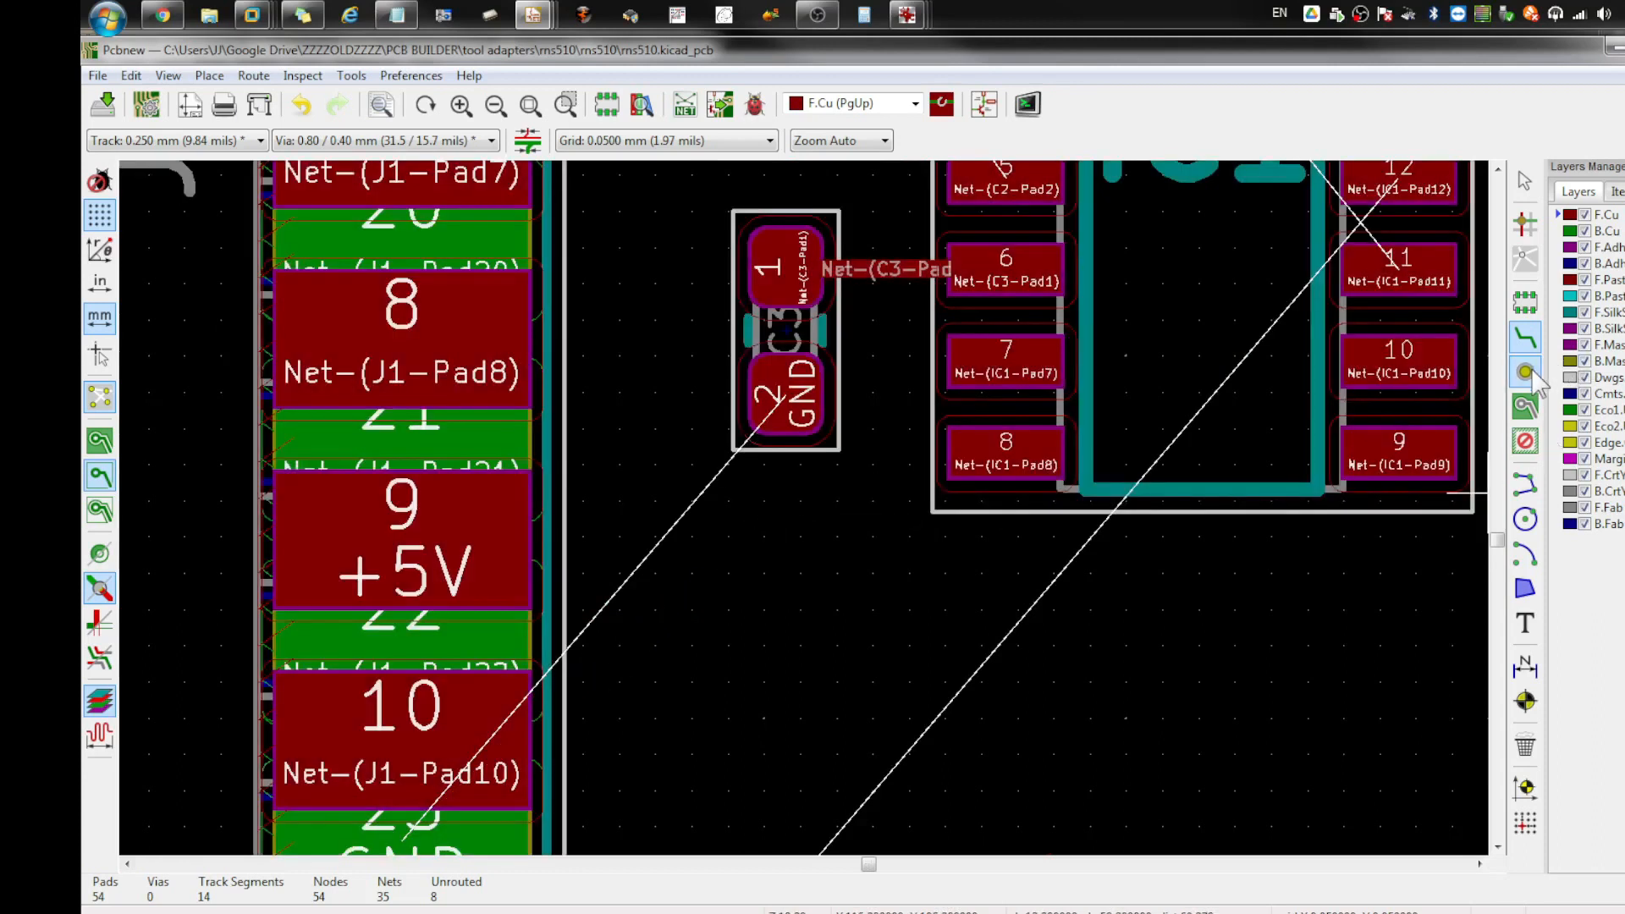
pyautogui.click(785, 522)
pyautogui.press('Escape')
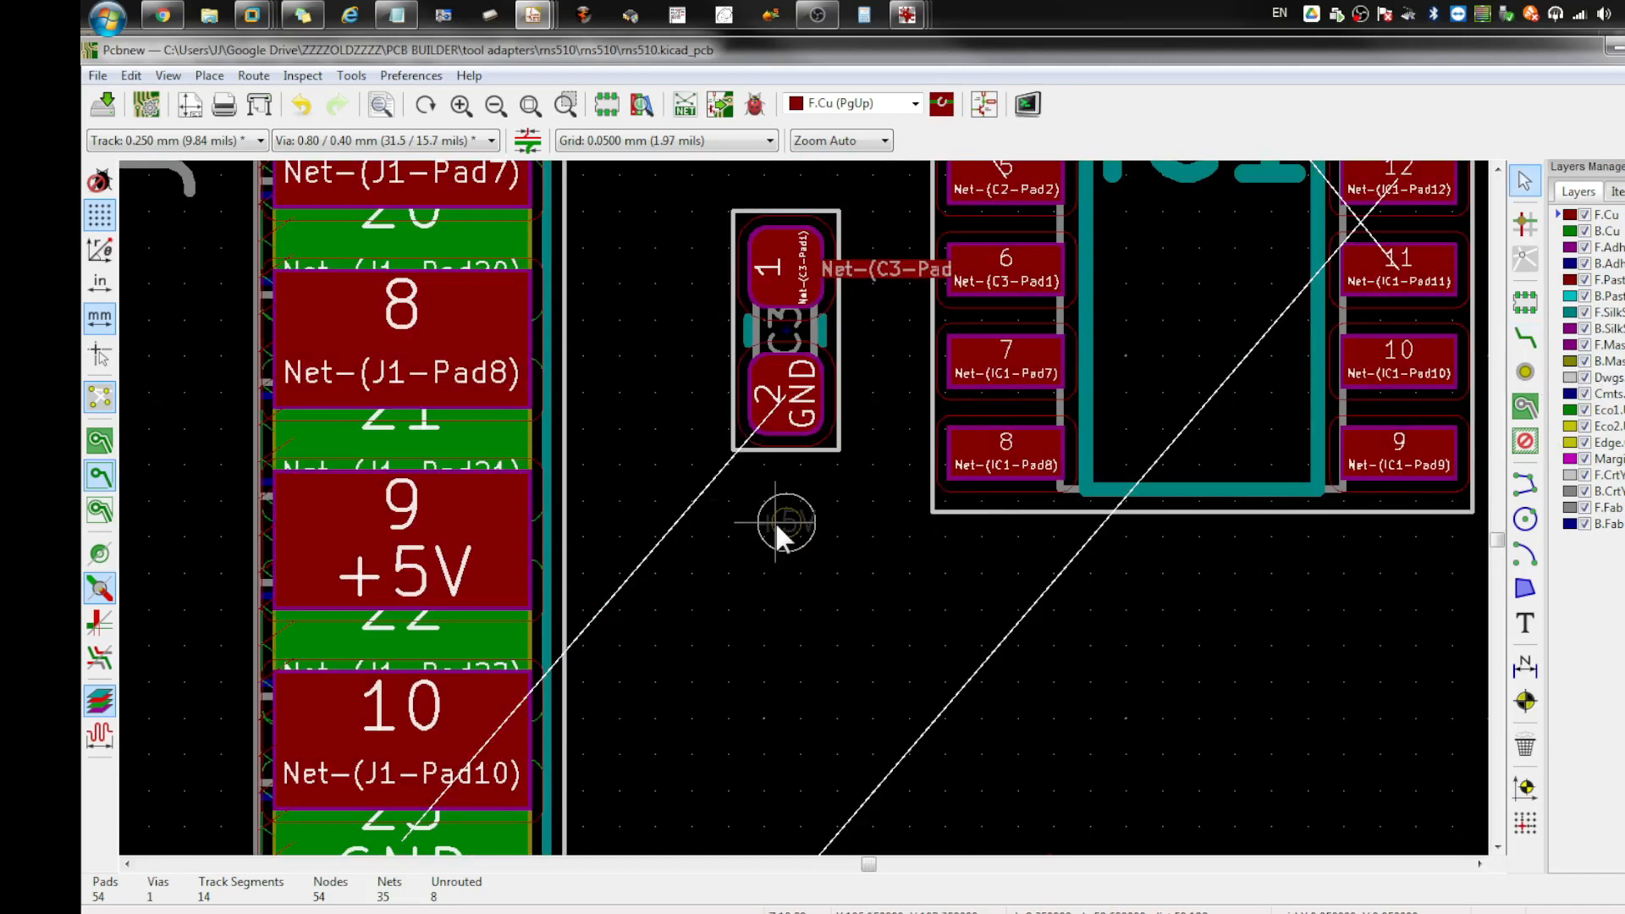
pyautogui.doubleClick(775, 522)
pyautogui.click(739, 373)
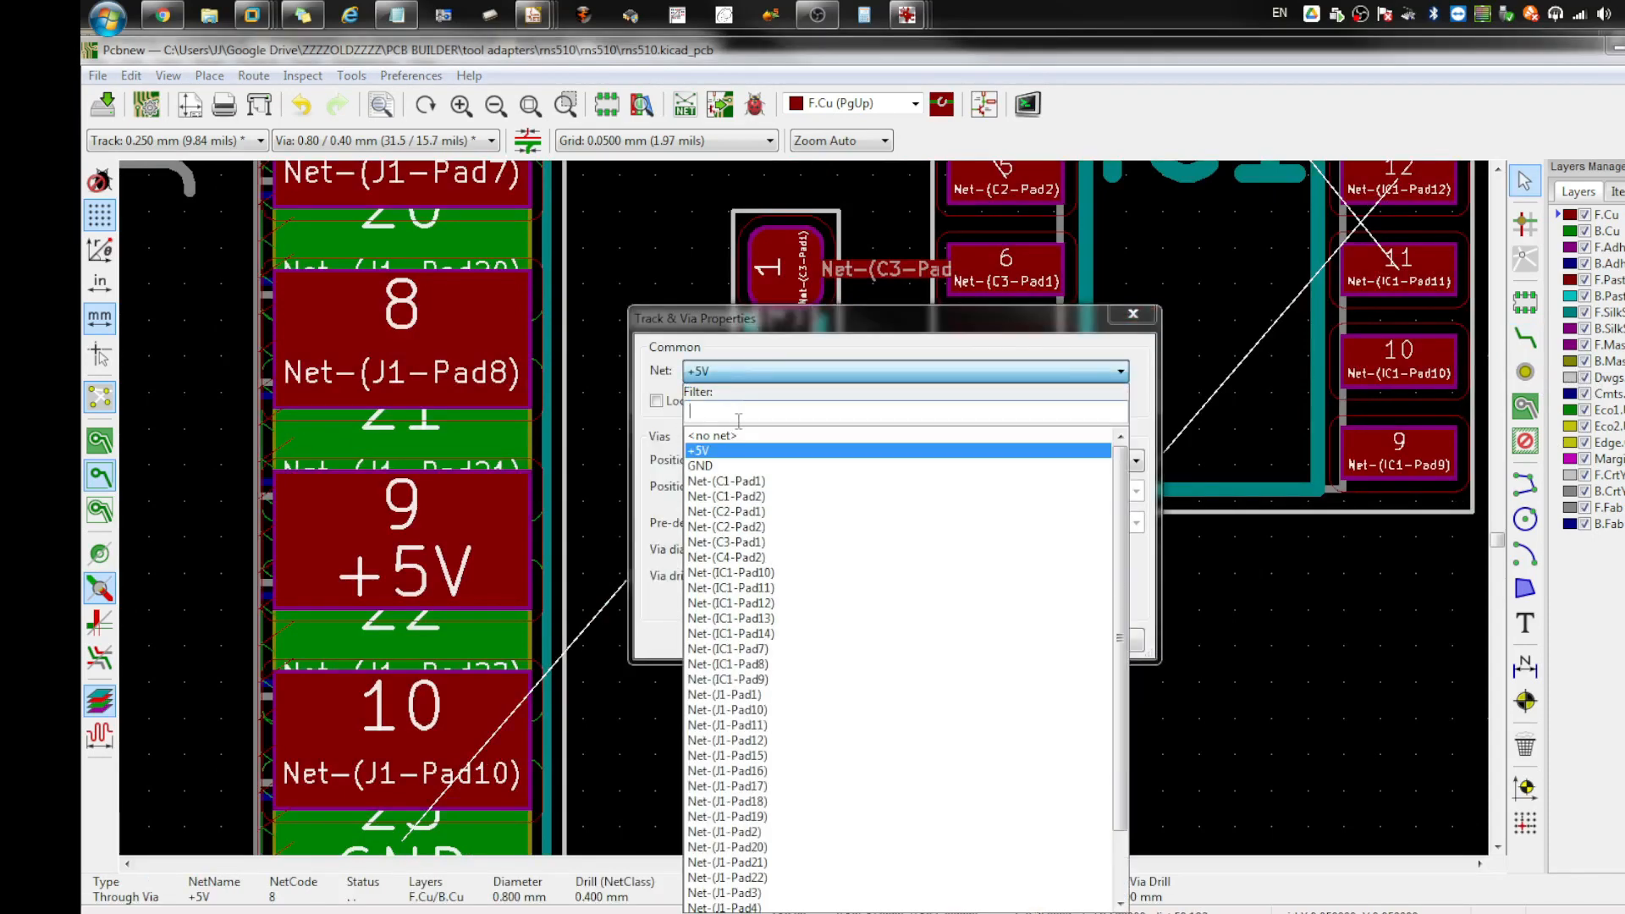
pyautogui.click(744, 465)
pyautogui.click(999, 641)
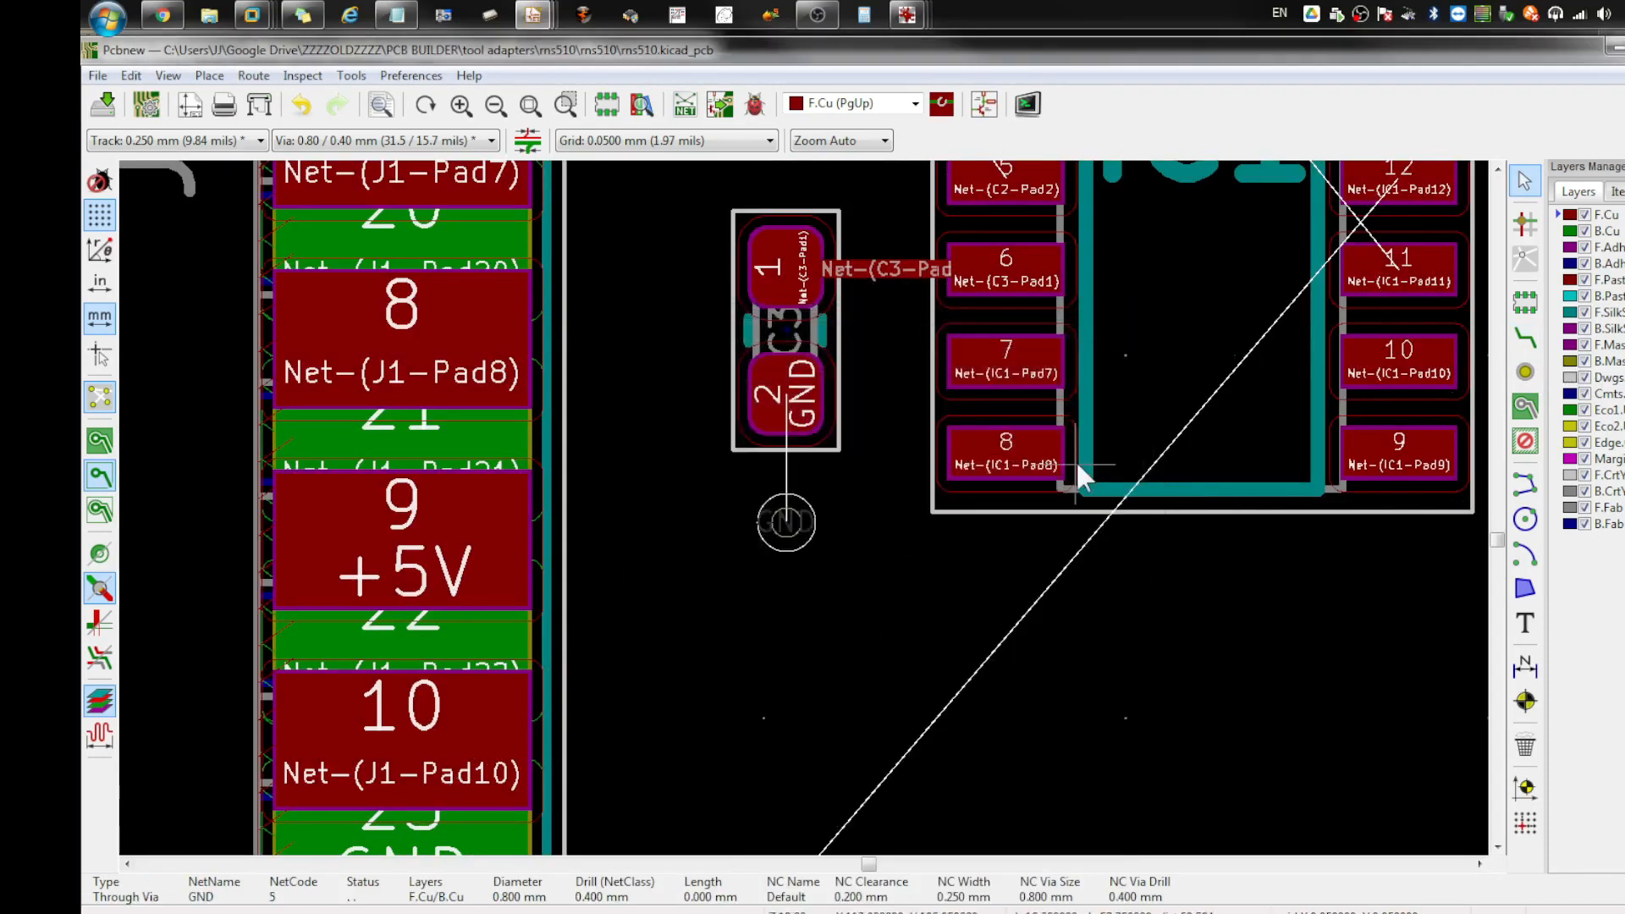
# Step: Route an F.Cu track from C3 pad 2 straight down to the GND via
pyautogui.click(1525, 337)
pyautogui.click(786, 391)
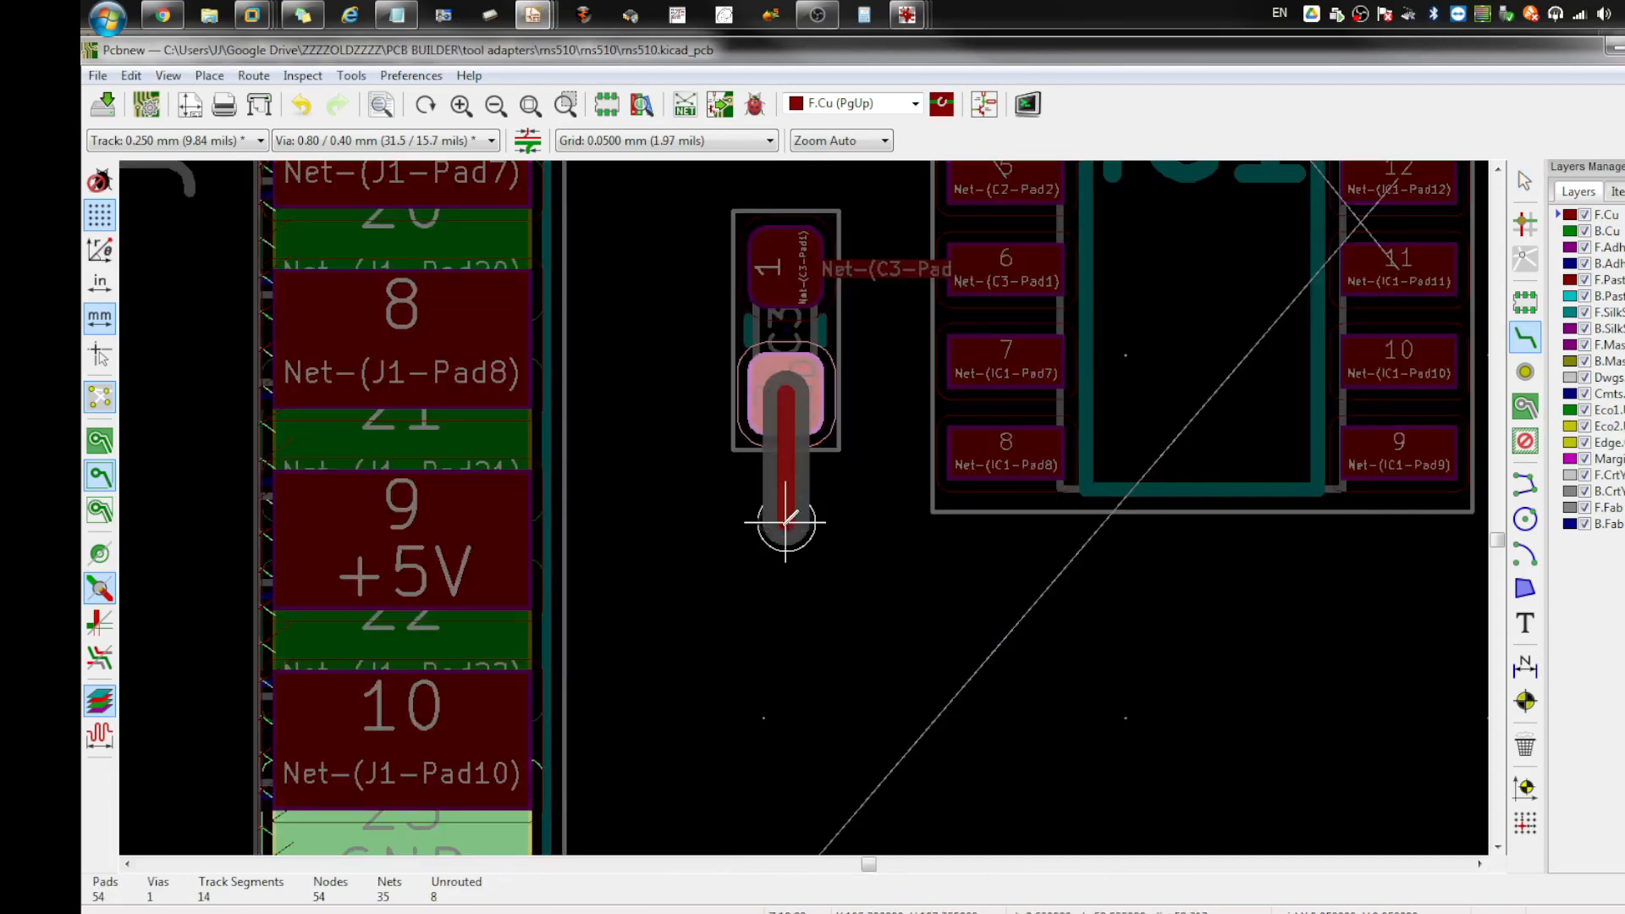
pyautogui.click(786, 522)
# Step: Move the unplaced capacitors C2 and C5 together to the empty area just right of the board outline
pyautogui.scroll(-2, 860, 617)
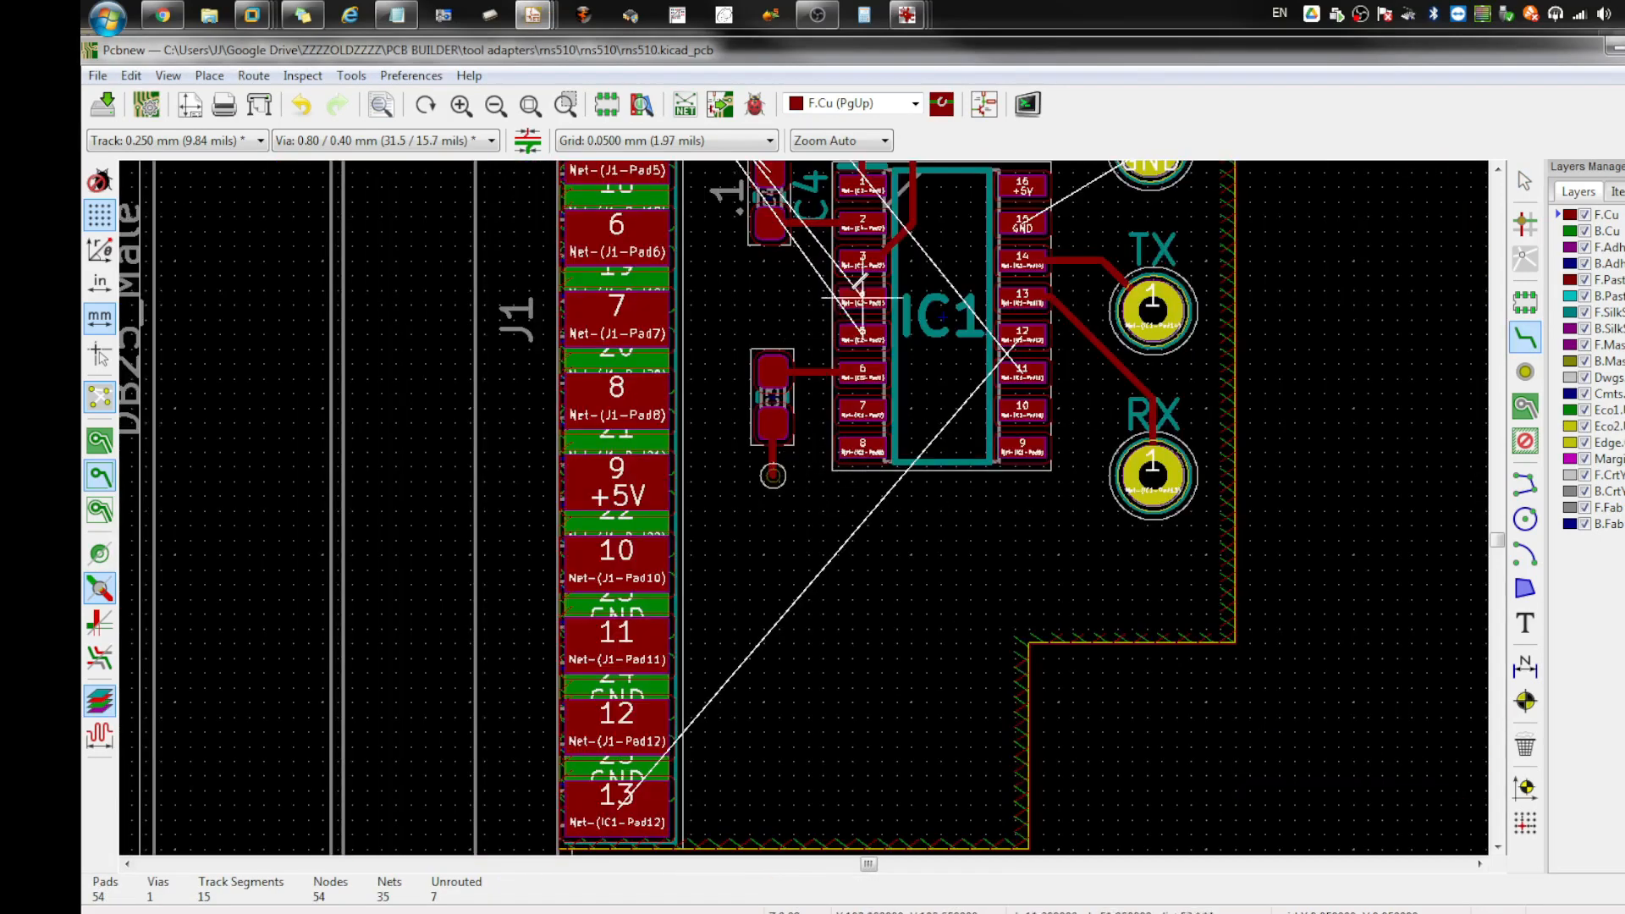
pyautogui.scroll(-2, 844, 318)
pyautogui.scroll(3, 779, 453)
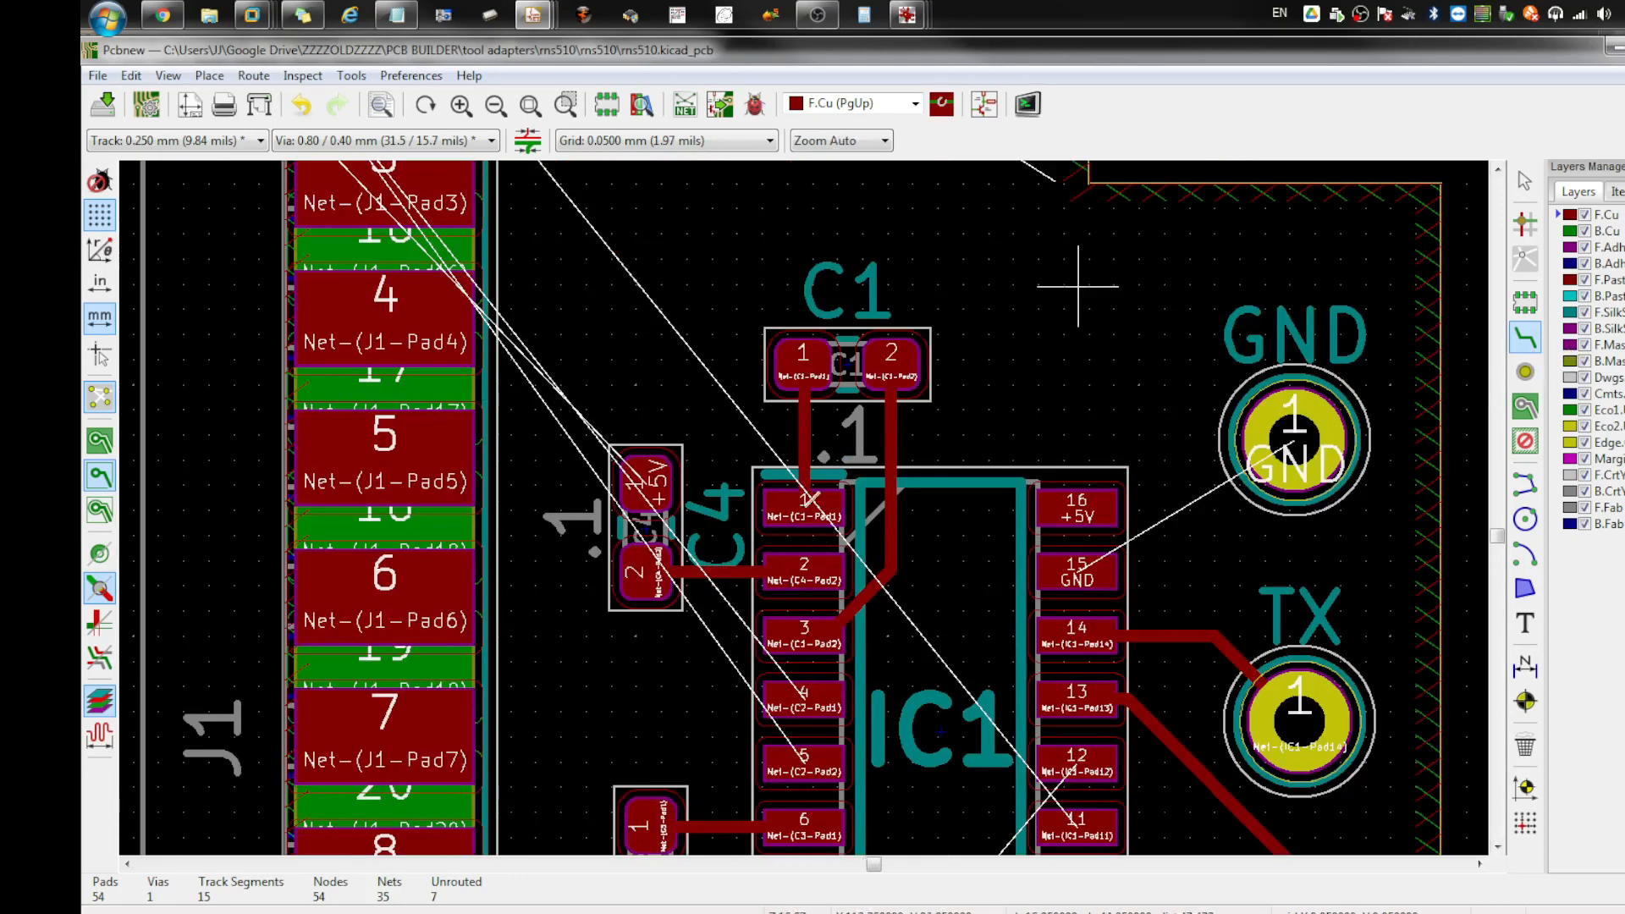
pyautogui.press('Home')
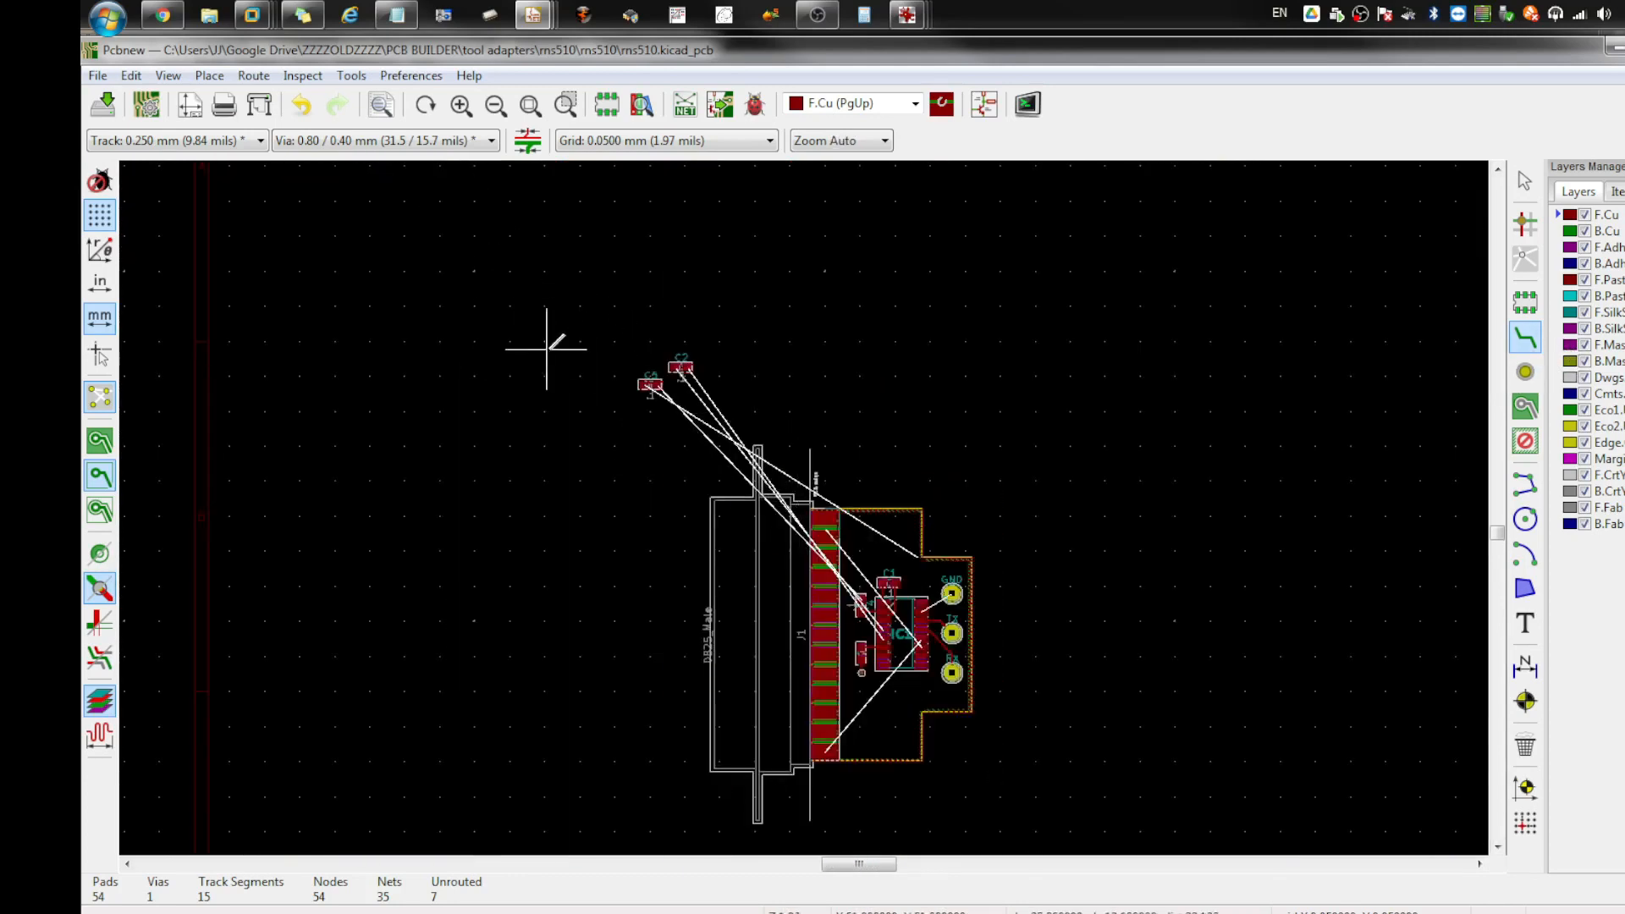
pyautogui.press('Escape')
pyautogui.moveTo(715, 409); pyautogui.dragTo(601, 330)
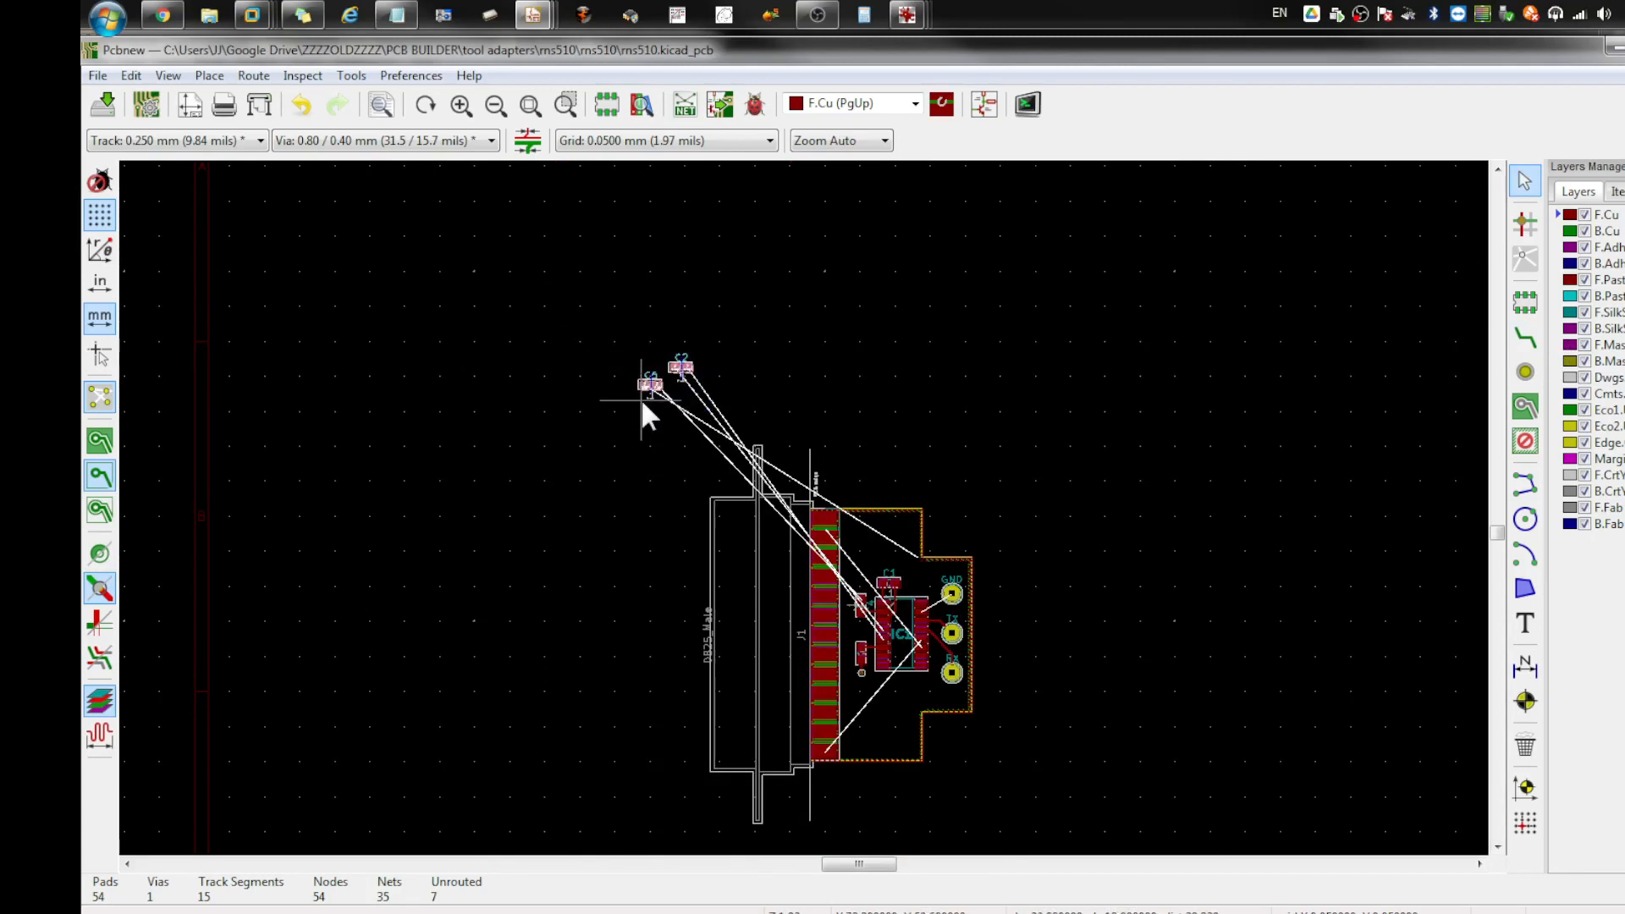
pyautogui.moveTo(639, 394); pyautogui.dragTo(848, 714)
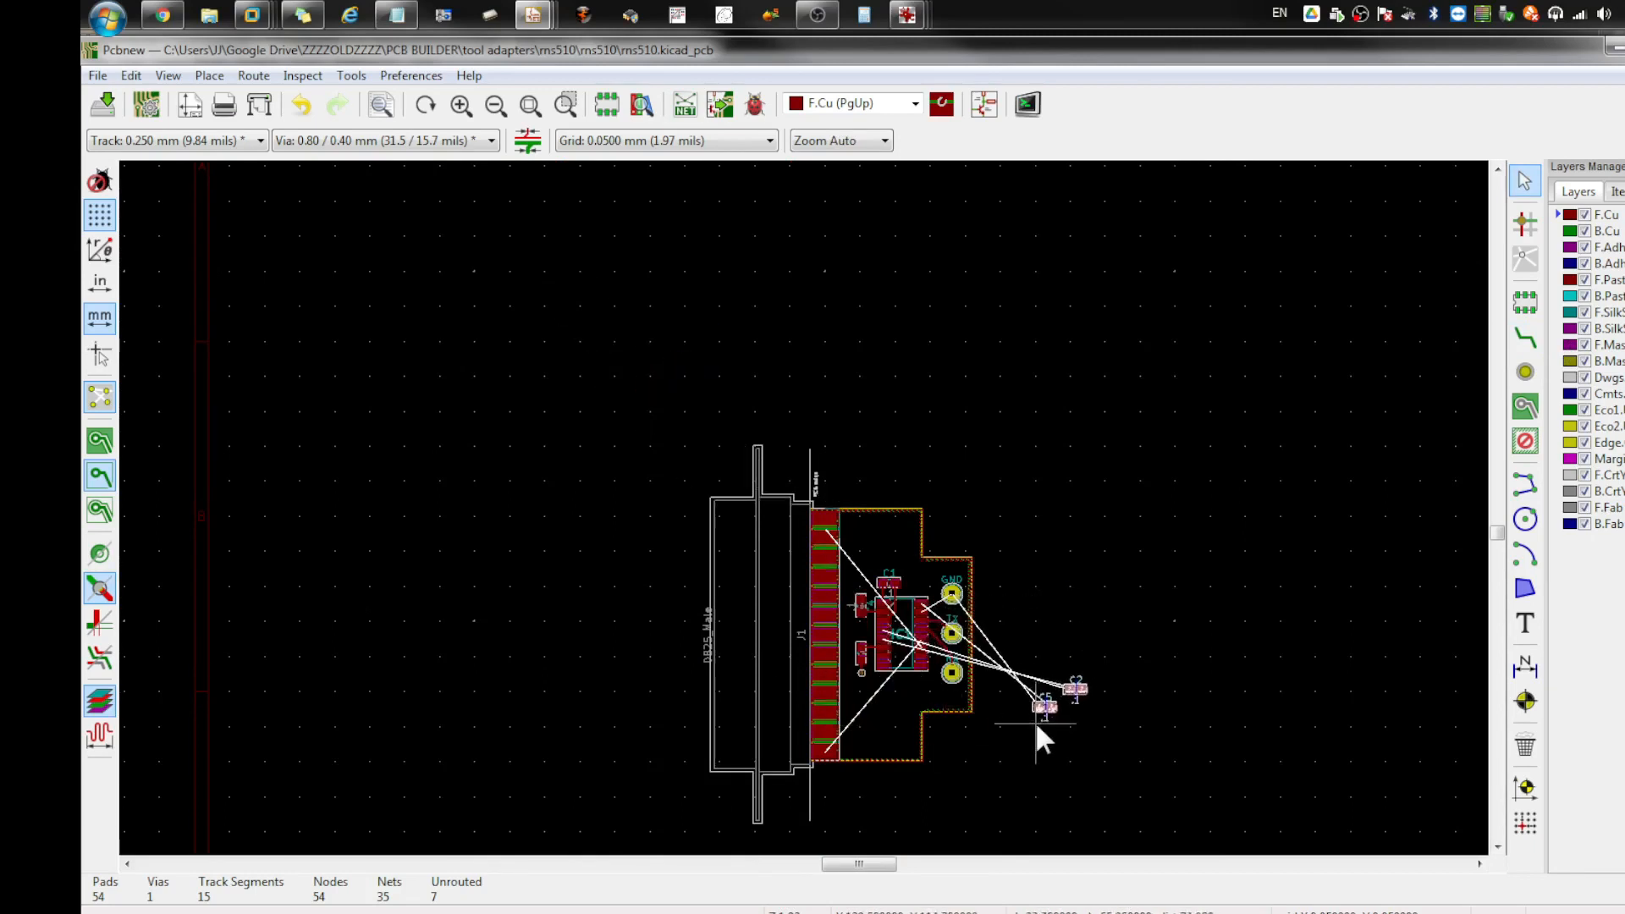
pyautogui.scroll(2, 1032, 717)
pyautogui.click(805, 509)
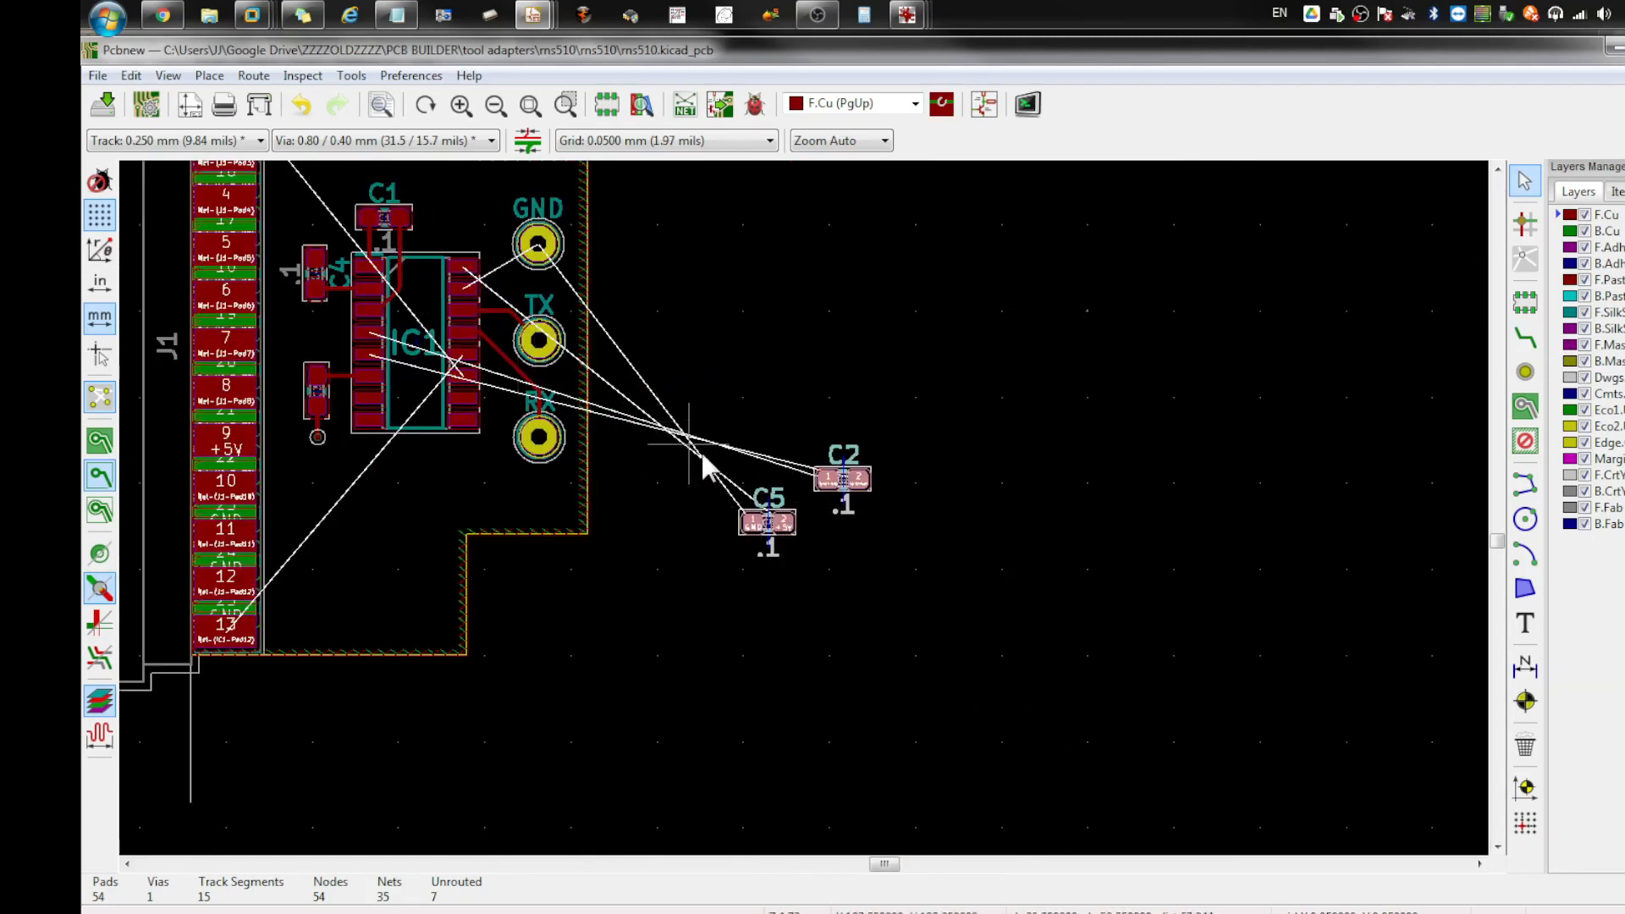
pyautogui.press('m')
pyautogui.click(769, 550)
pyautogui.click(803, 595)
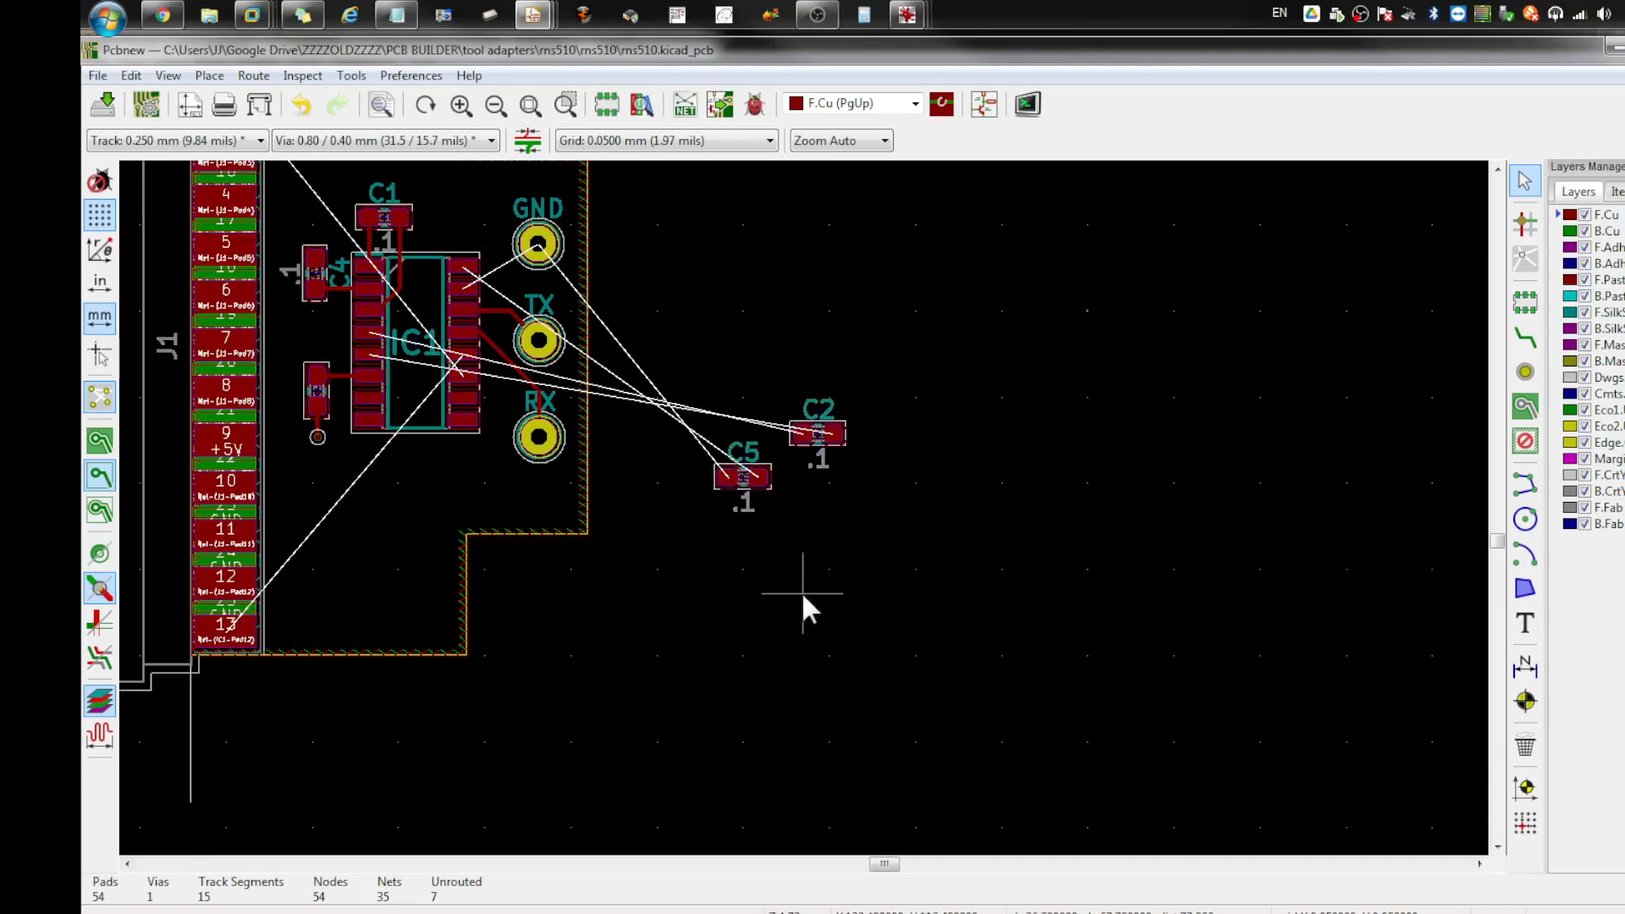
# Step: Move capacitor C5 next to C1, above IC1 pad 16, with its +5V pad towards the GND through-hole pad
pyautogui.click(749, 479)
pyautogui.press('m')
pyautogui.scroll(1, 419, 207)
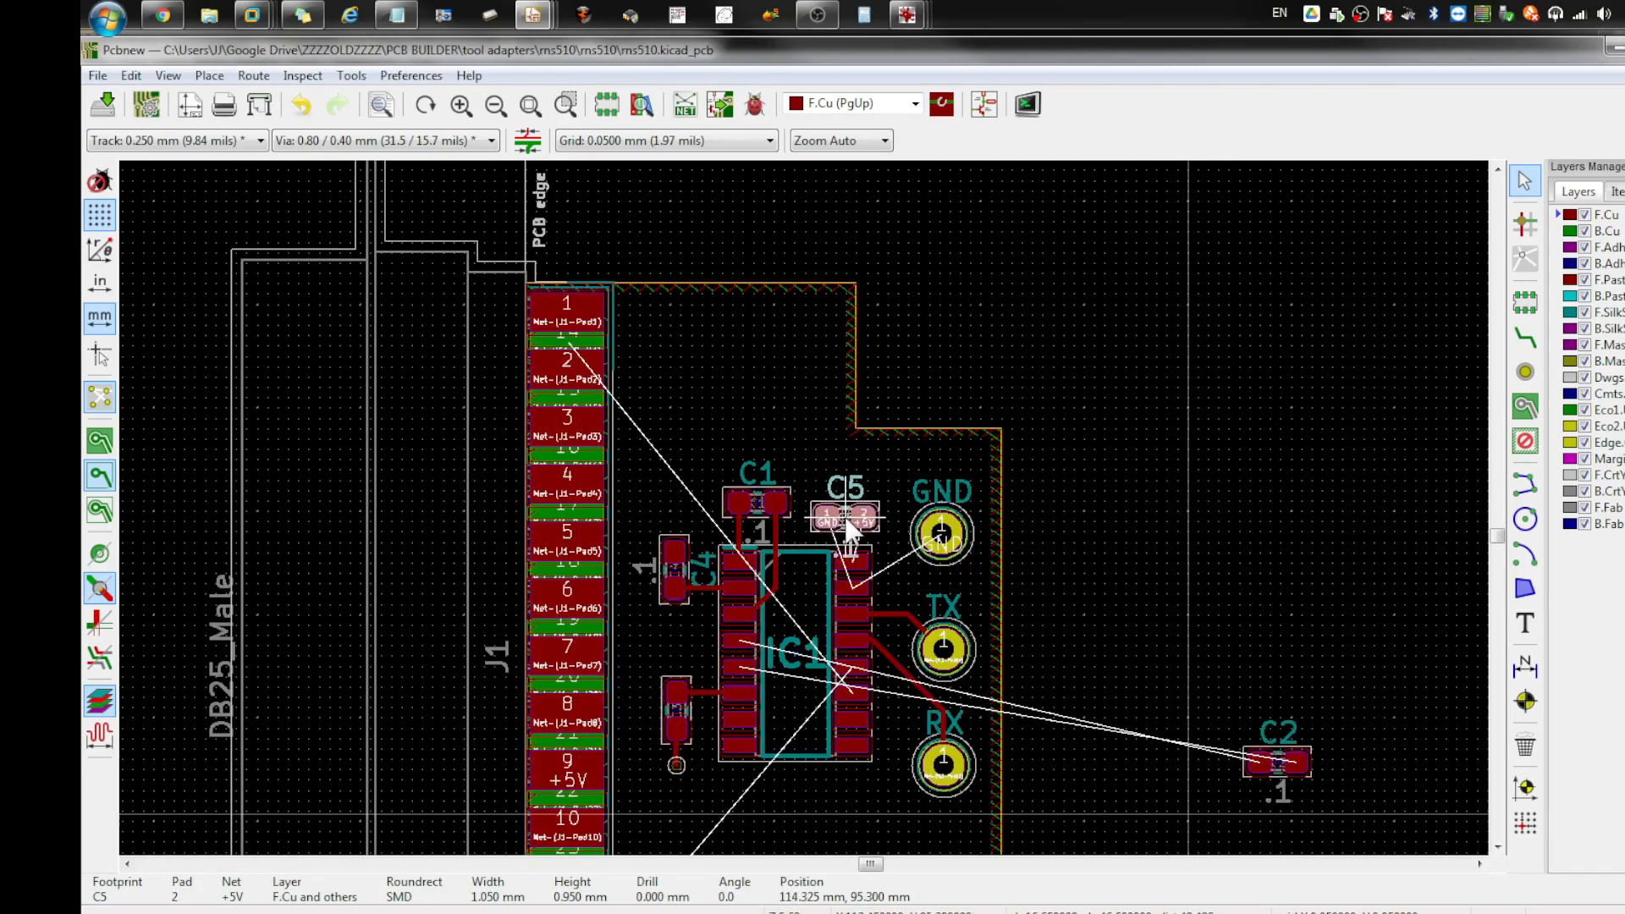
pyautogui.scroll(2, 838, 508)
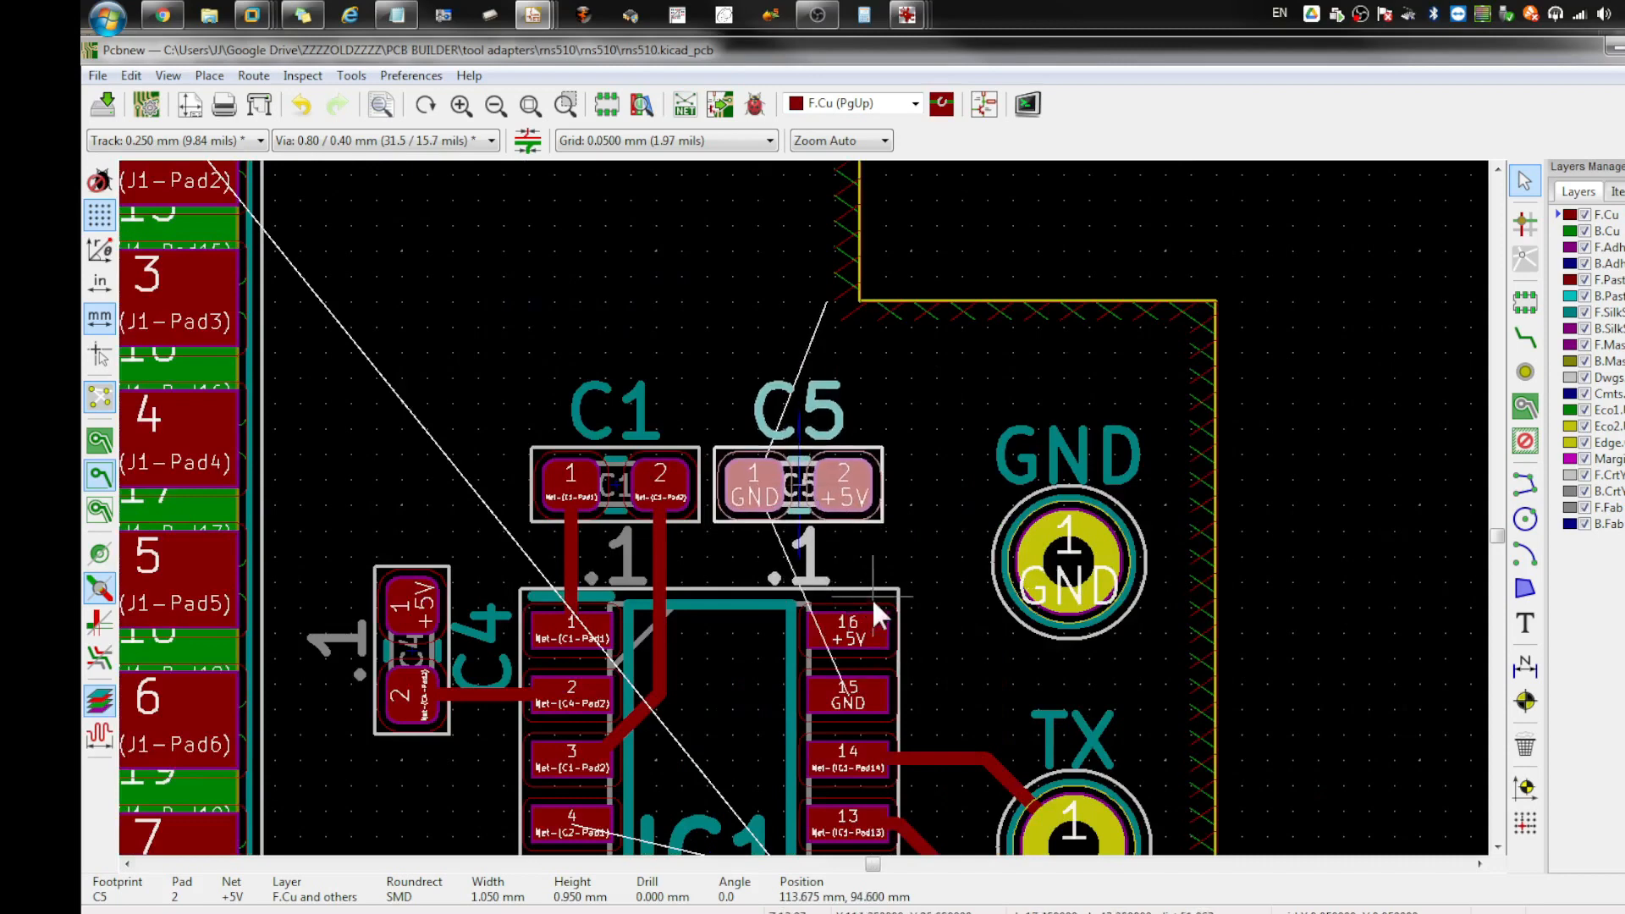
# Step: Route an F.Cu track from C5's GND pad to IC1 pad 15
pyautogui.click(1525, 338)
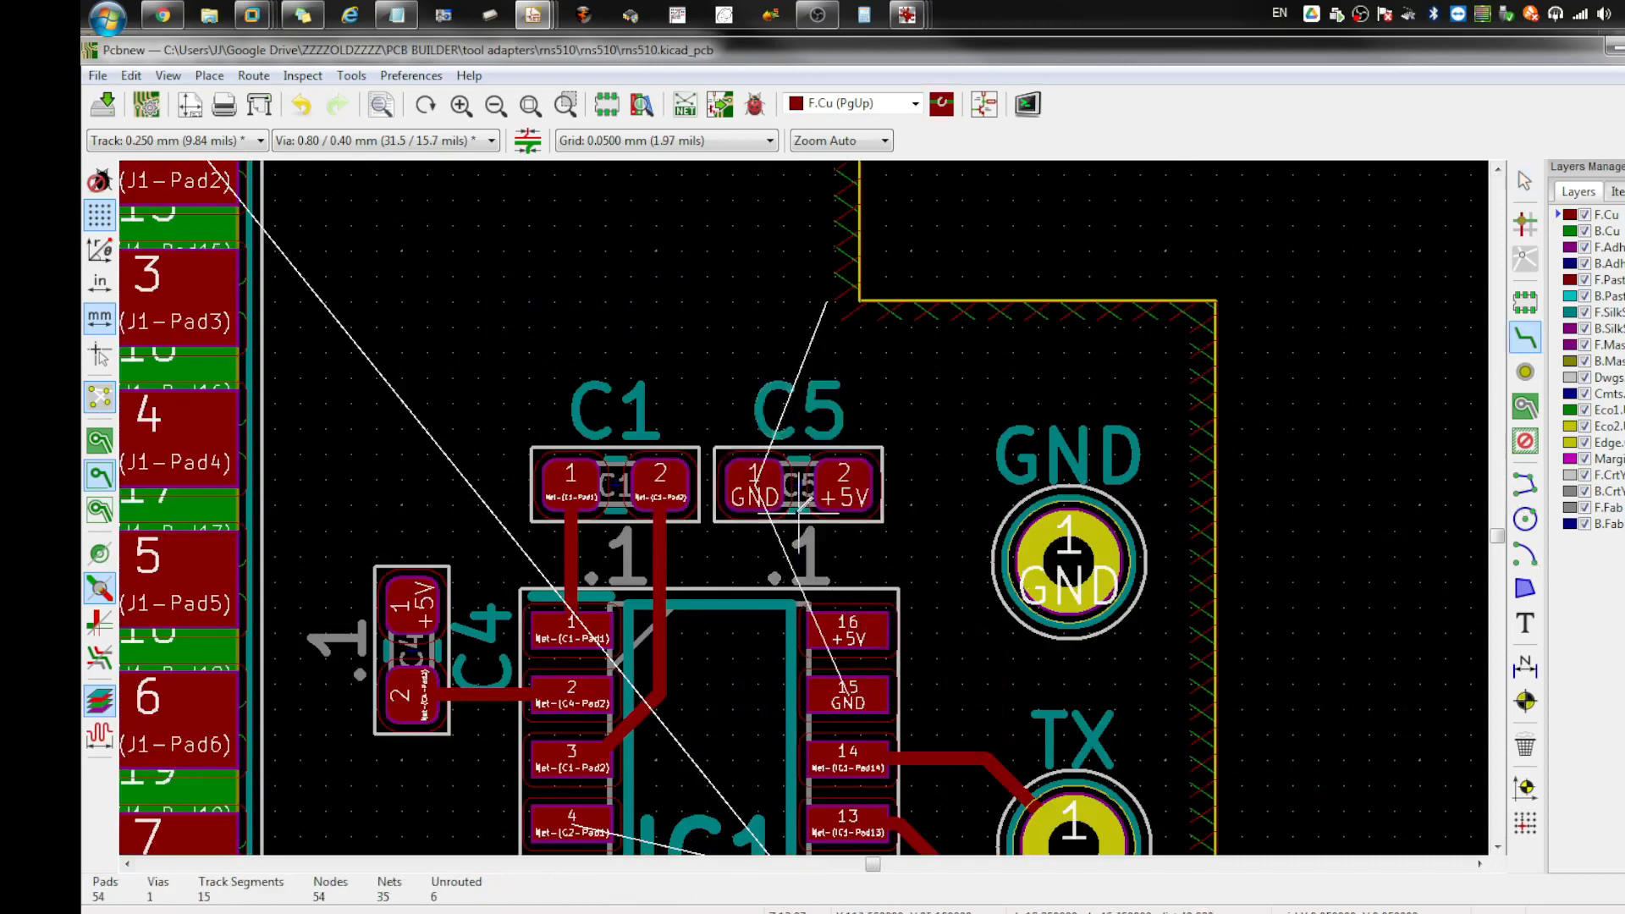
pyautogui.click(753, 486)
pyautogui.click(847, 696)
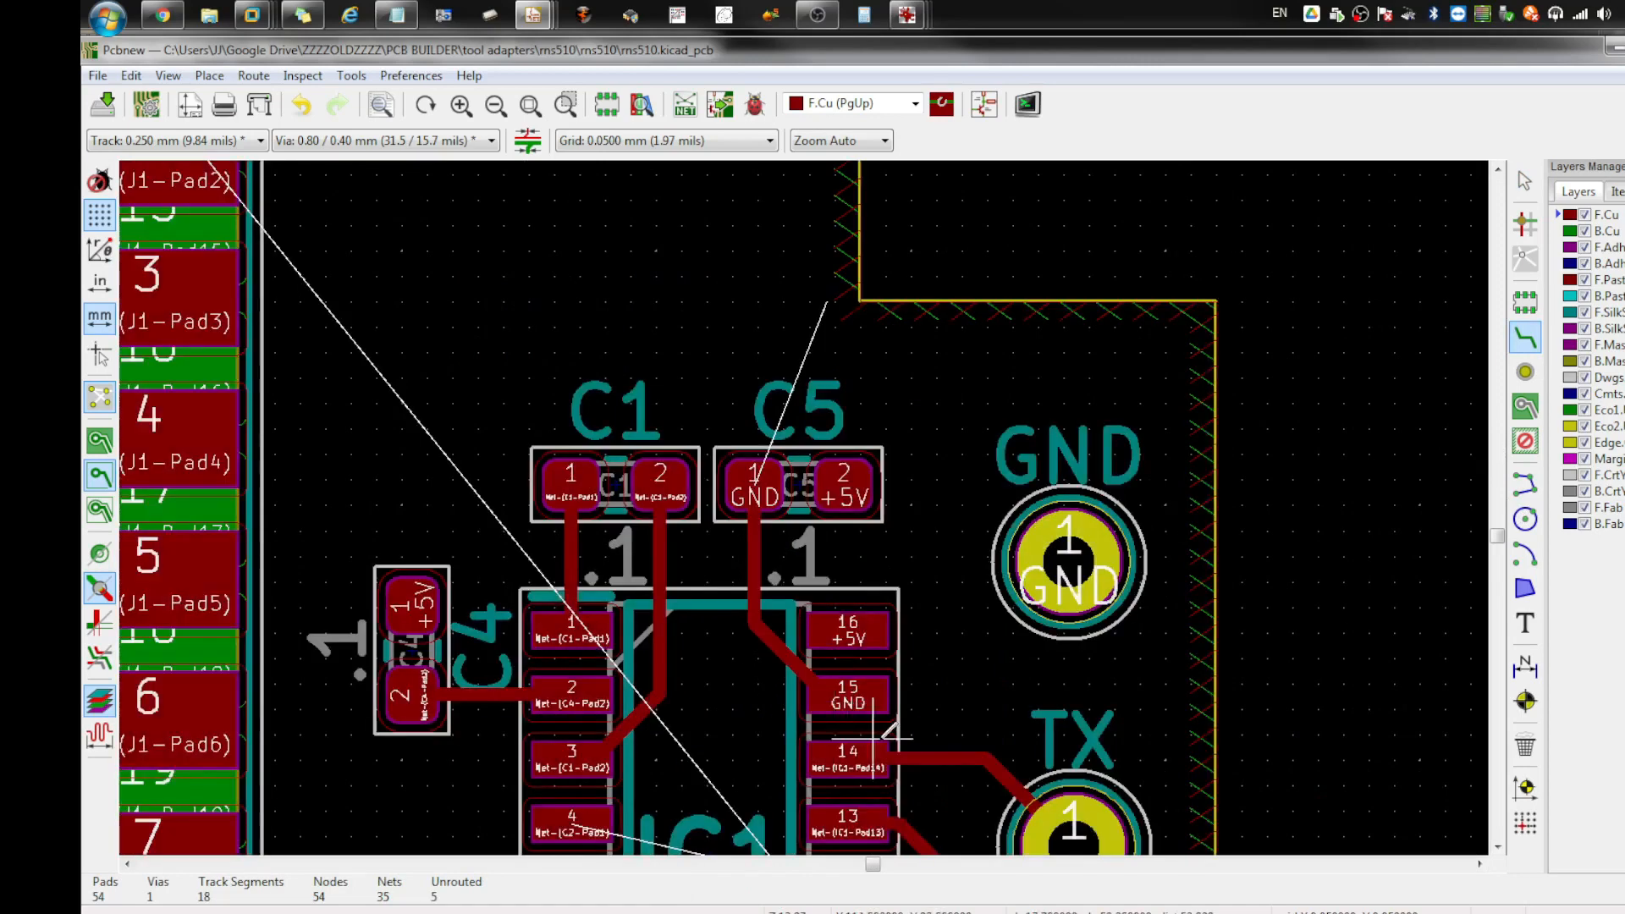
pyautogui.scroll(-1, 987, 641)
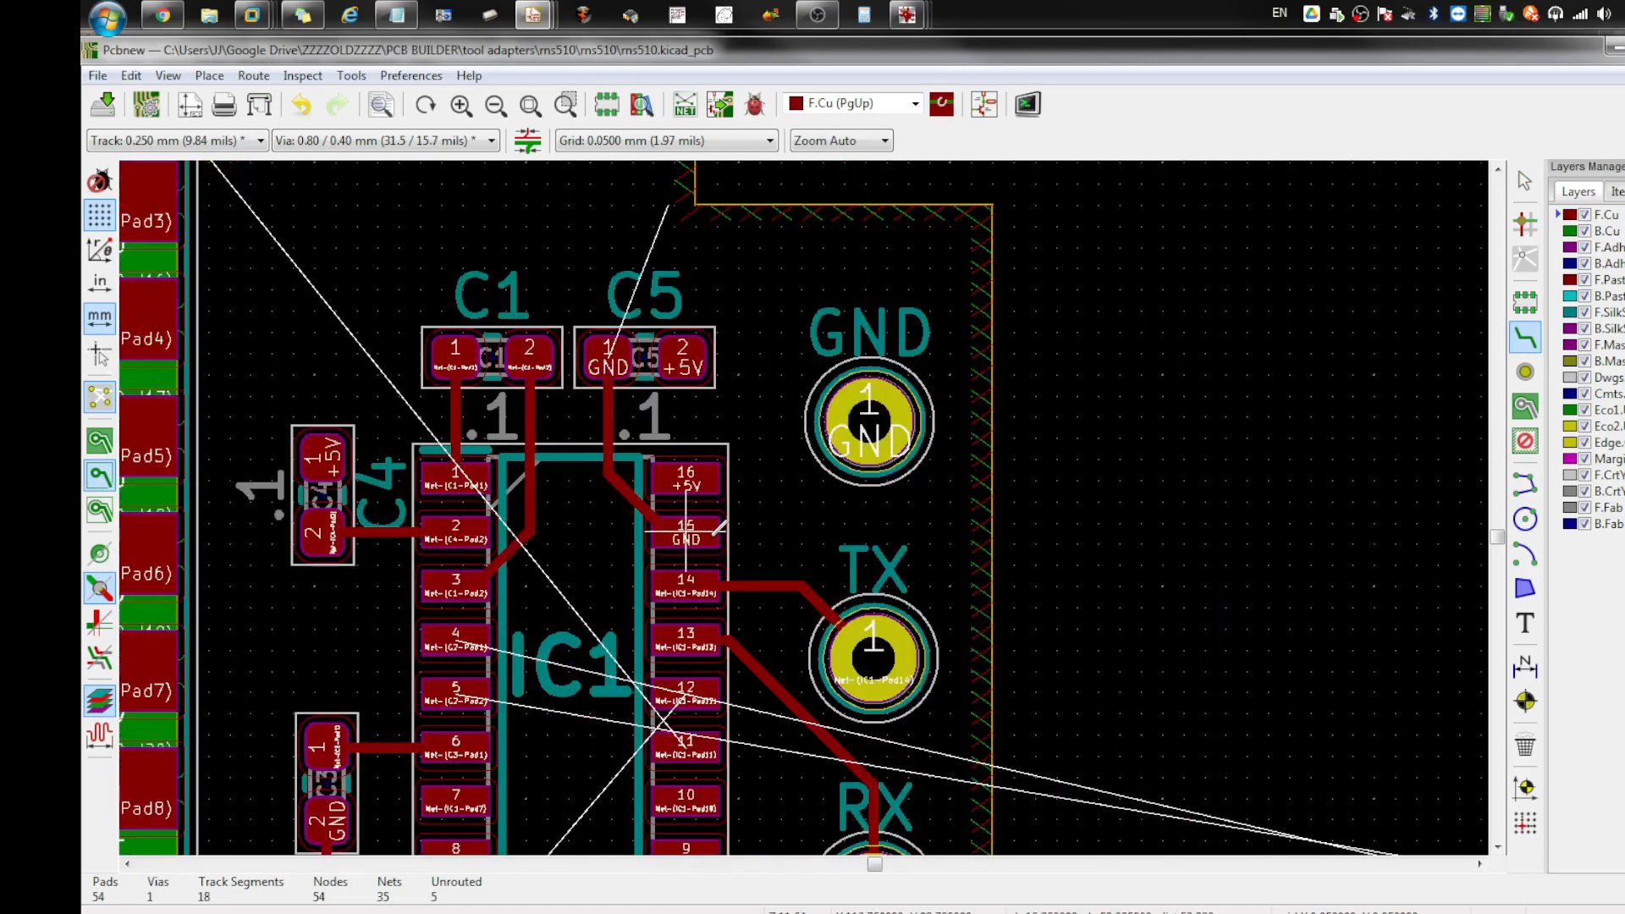
# Step: Route an F.Cu track from IC1 pad 15 to the GND through-hole pad
pyautogui.click(716, 529)
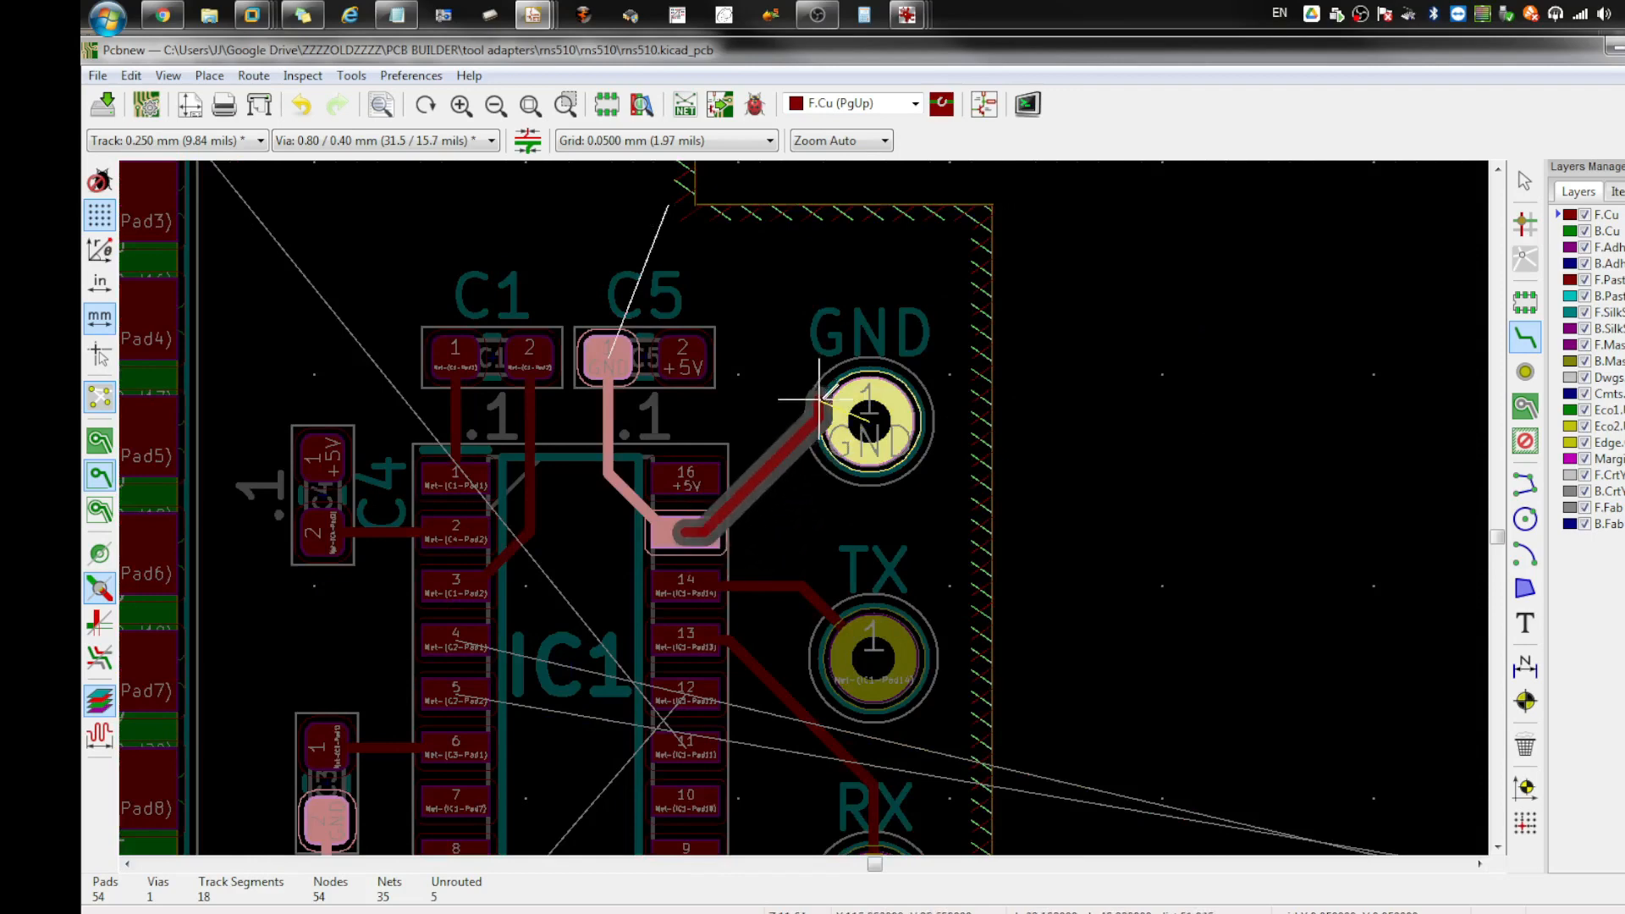
pyautogui.click(872, 420)
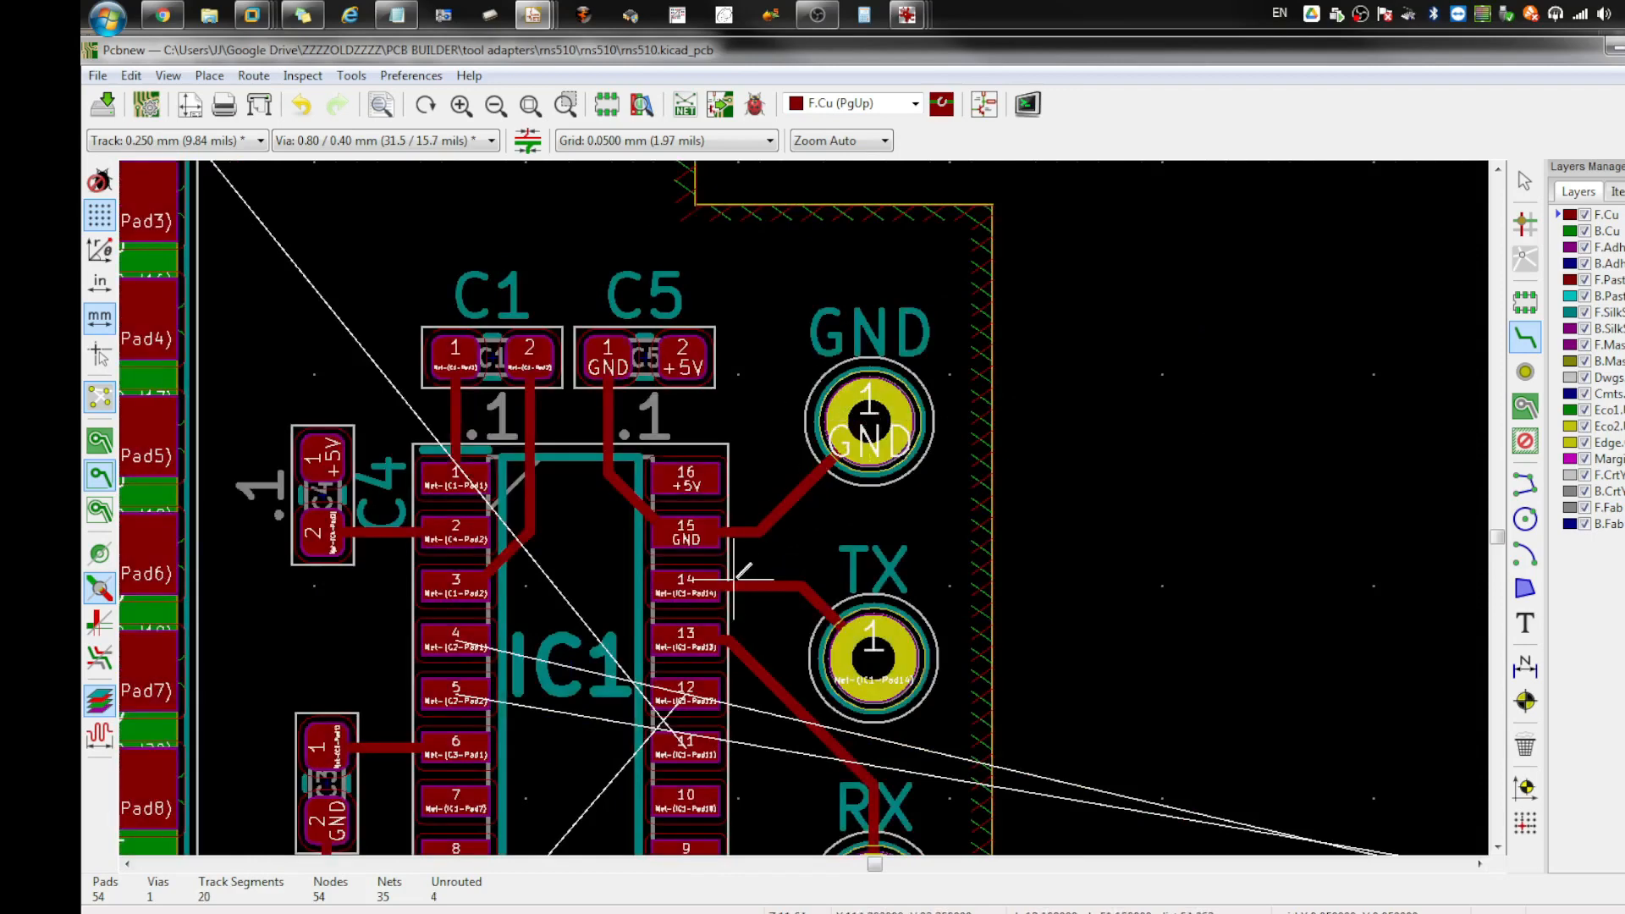
pyautogui.scroll(-1, 738, 580)
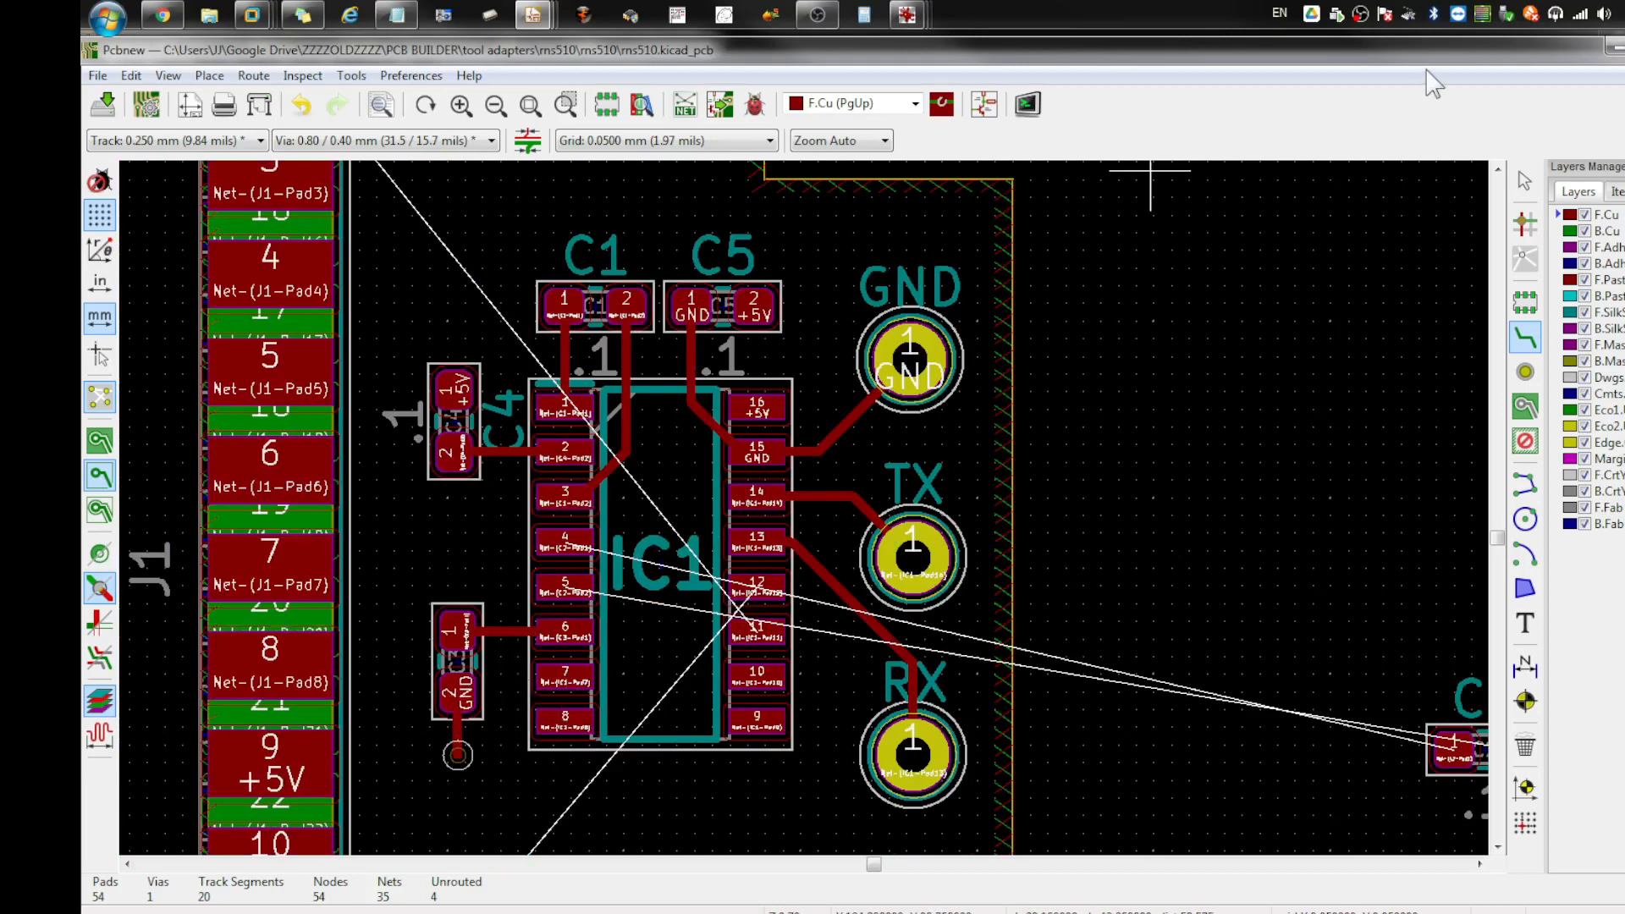
pyautogui.scroll(3, 592, 653)
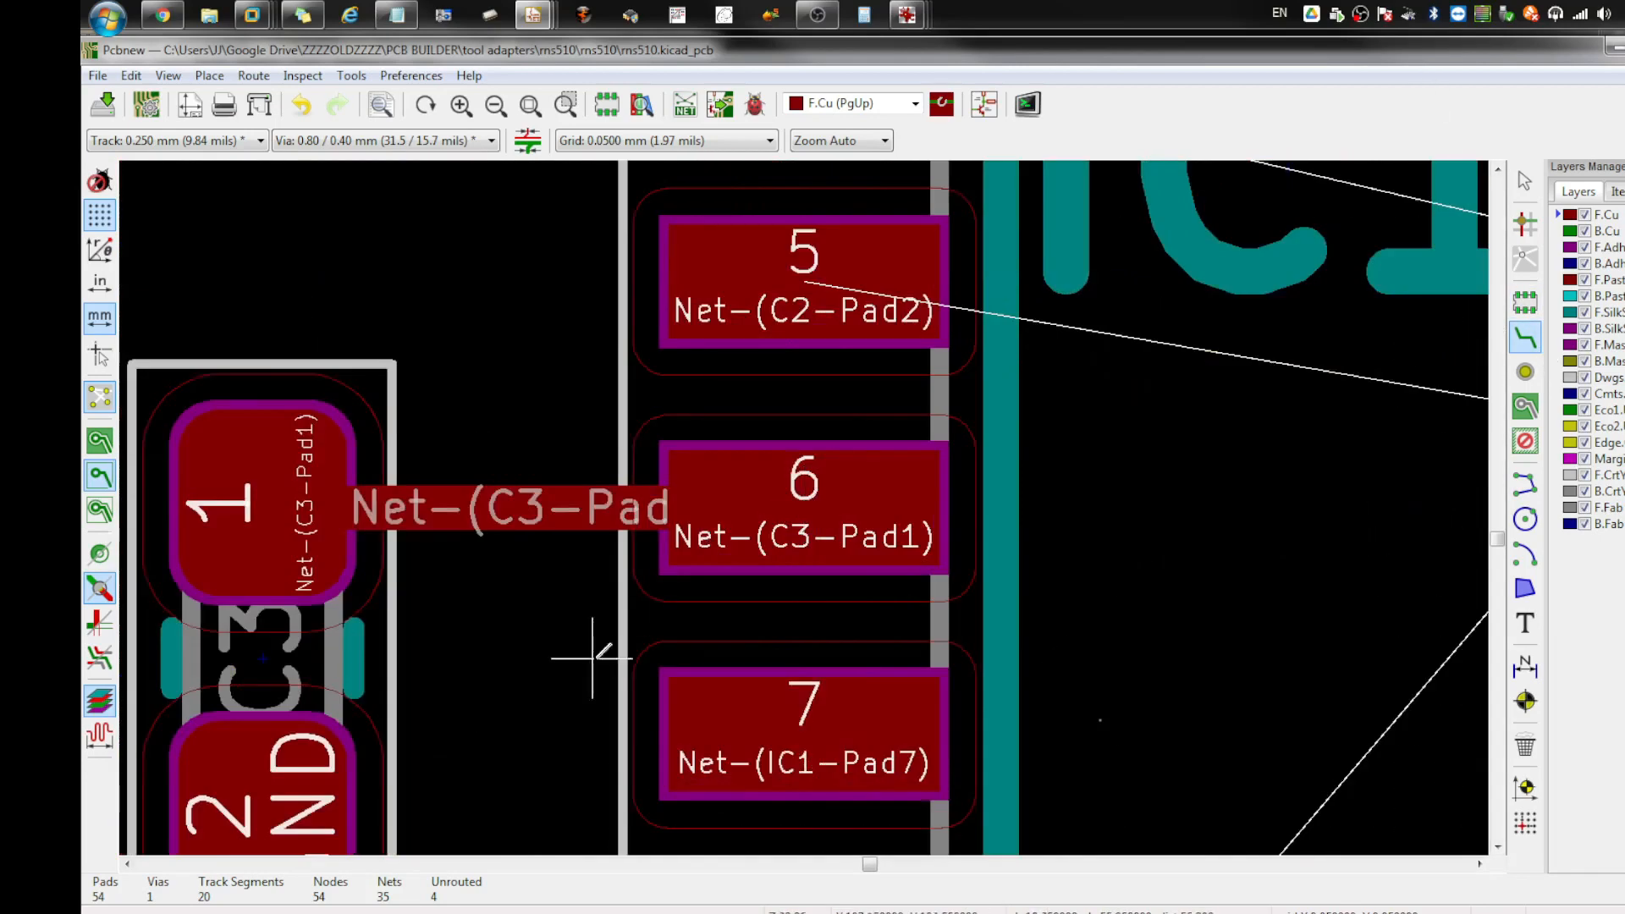
pyautogui.scroll(-2, 726, 525)
pyautogui.click(725, 545)
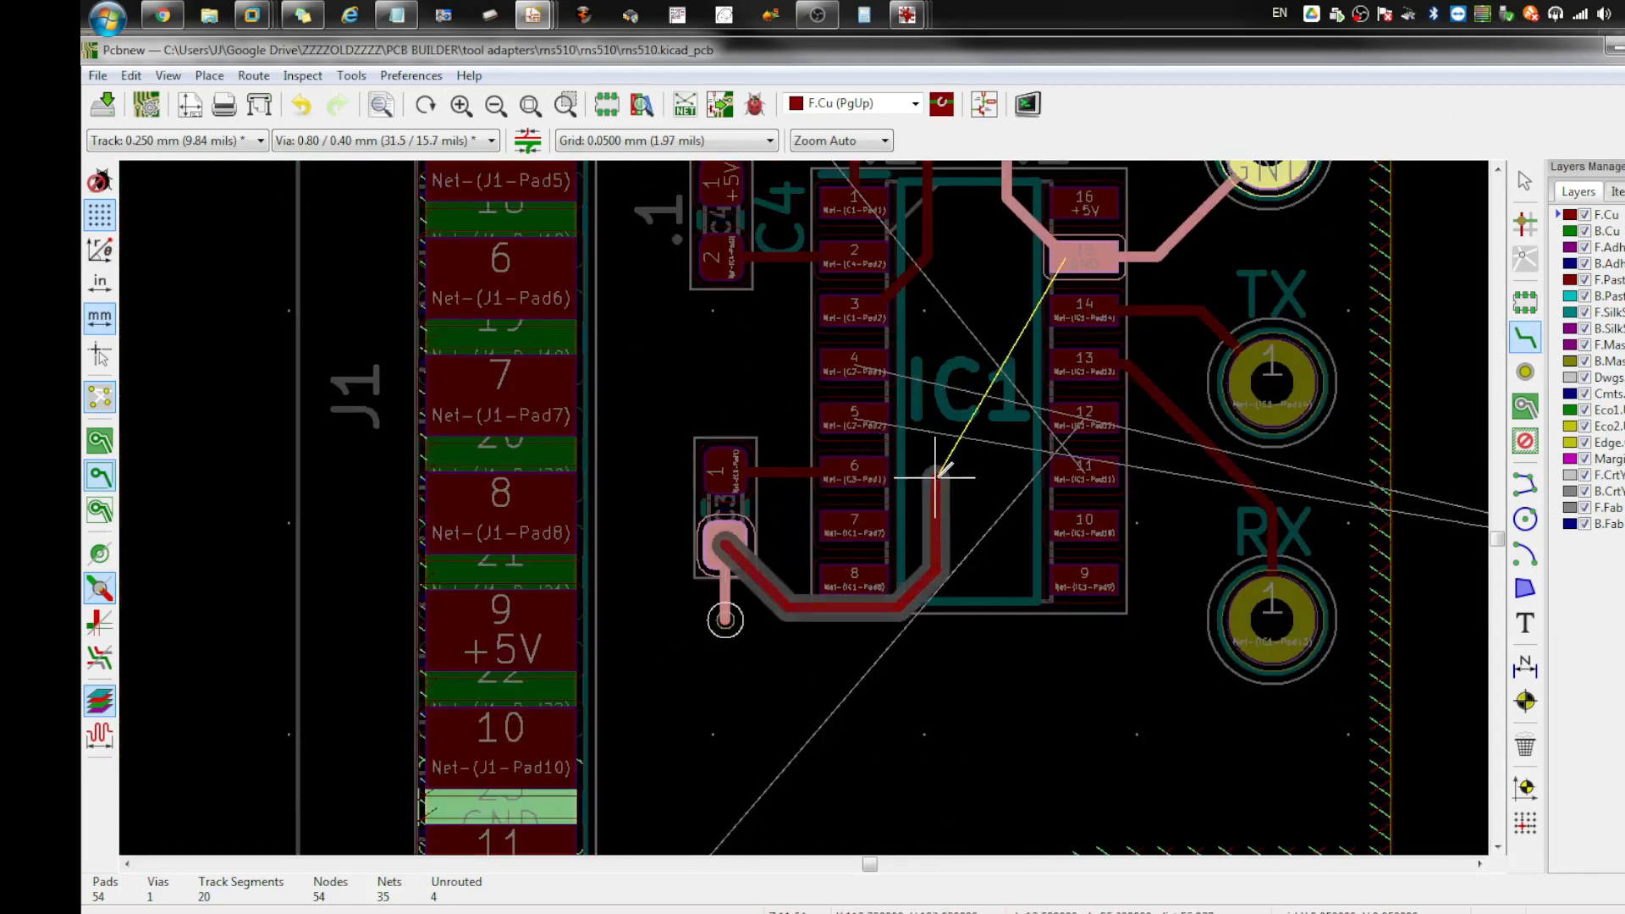
pyautogui.press('Escape')
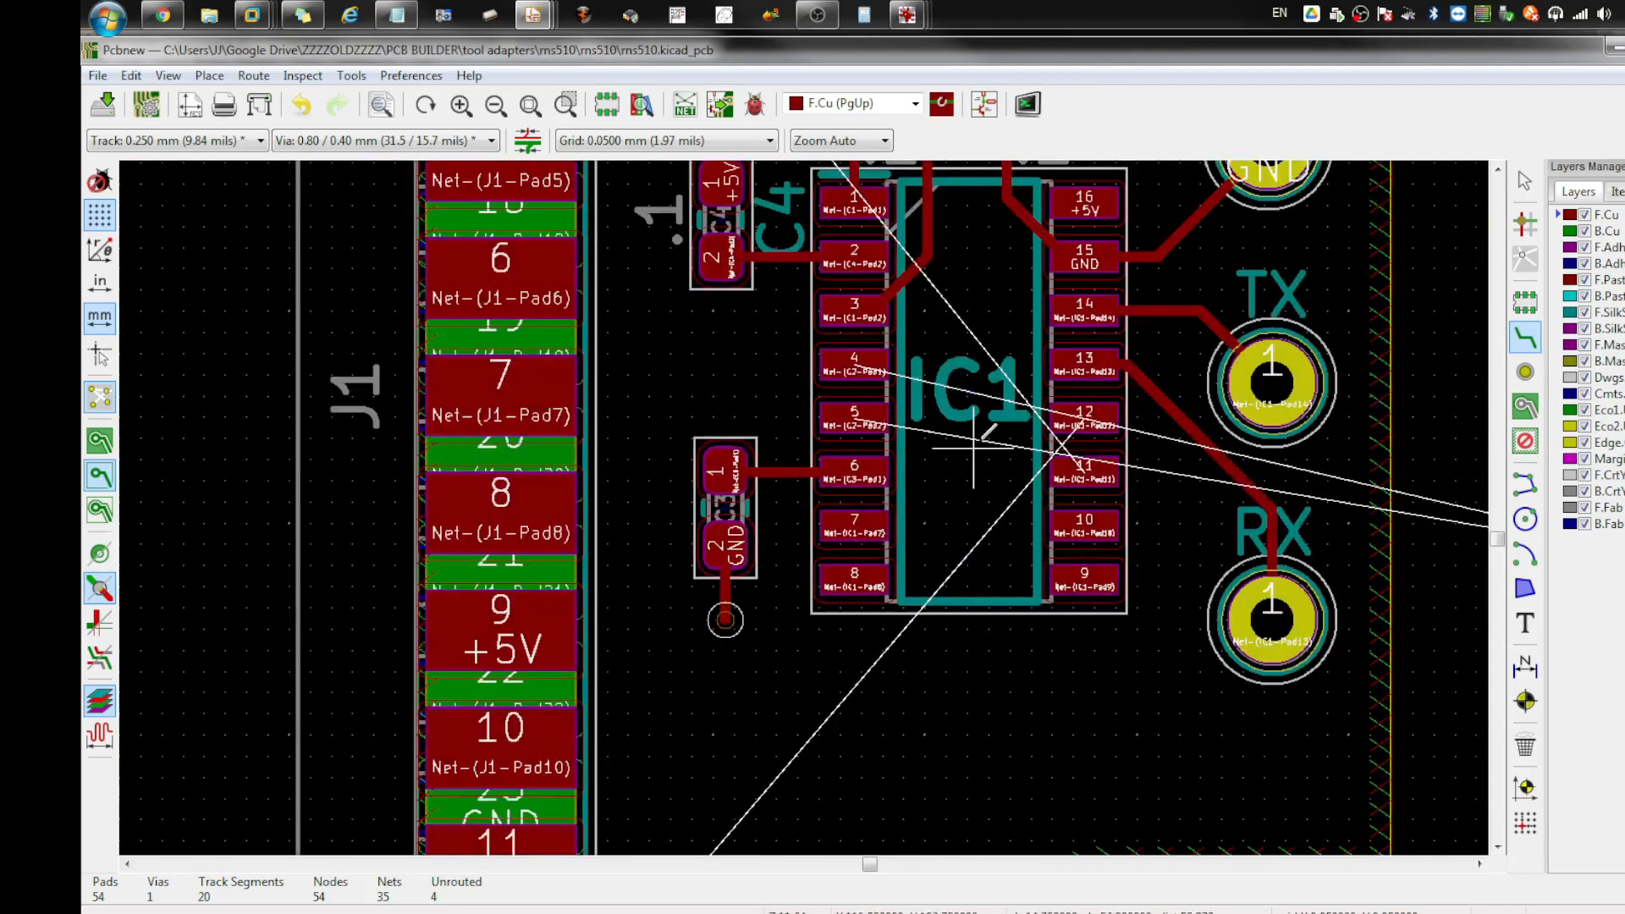
pyautogui.scroll(-1, 990, 424)
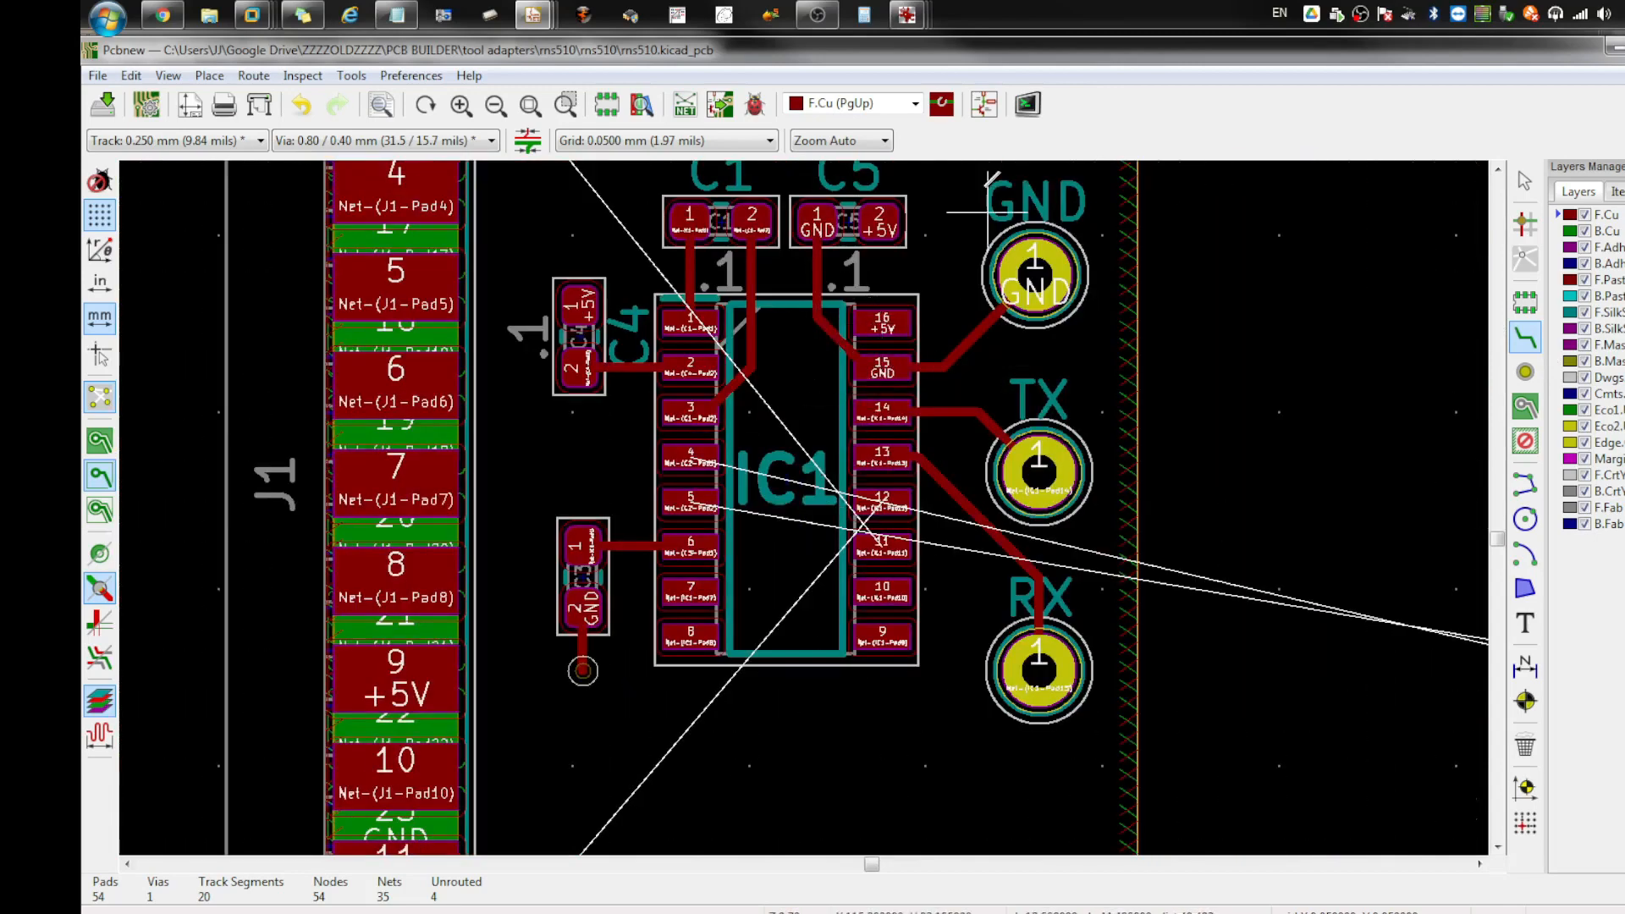
pyautogui.scroll(2, 929, 271)
pyautogui.scroll(-2, 743, 540)
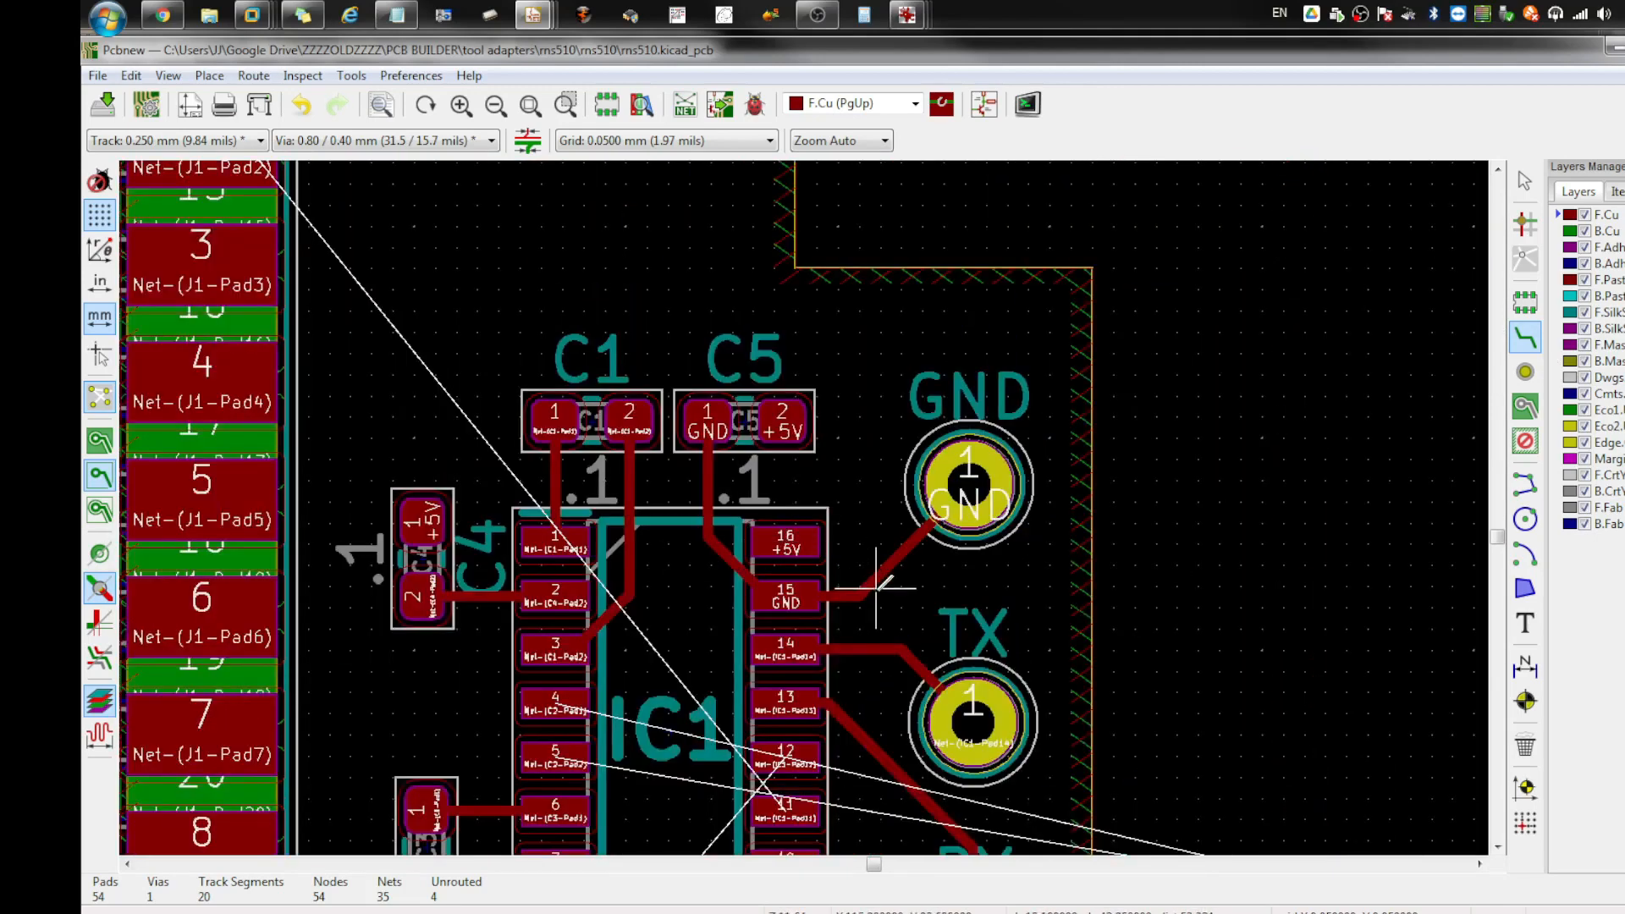
# Step: Undo the tracks from IC1 pad 15 to the GND through-hole pad and from C5's GND pad to IC1 pad 15
pyautogui.press('Escape')
pyautogui.hotkey('ctrl', 'z')
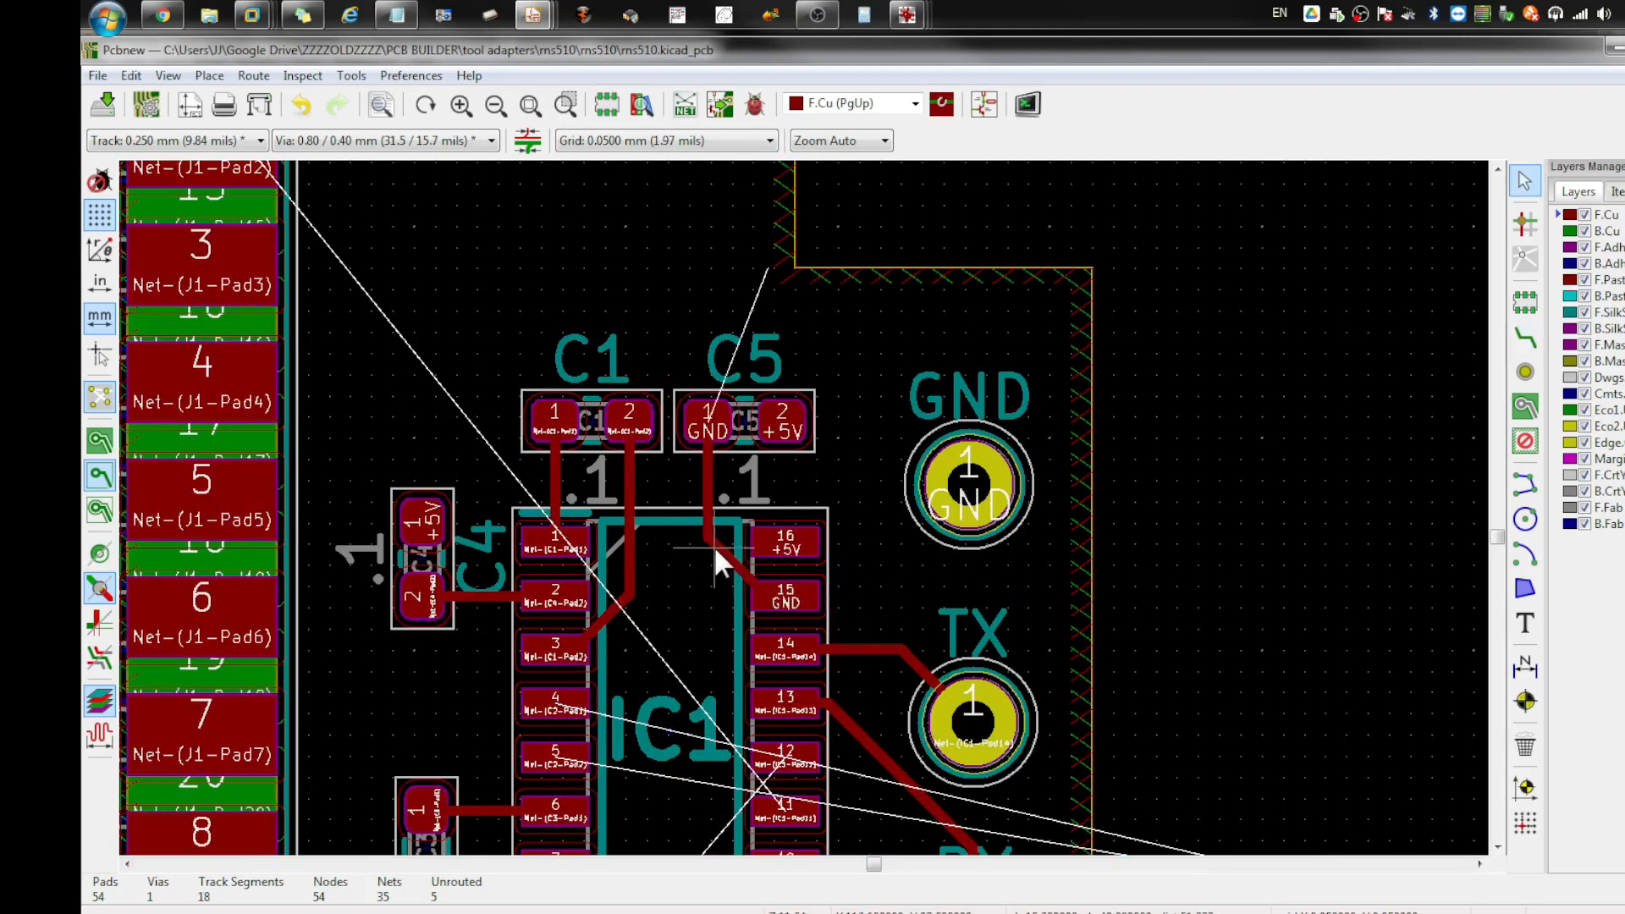
pyautogui.hotkey('ctrl', 'z')
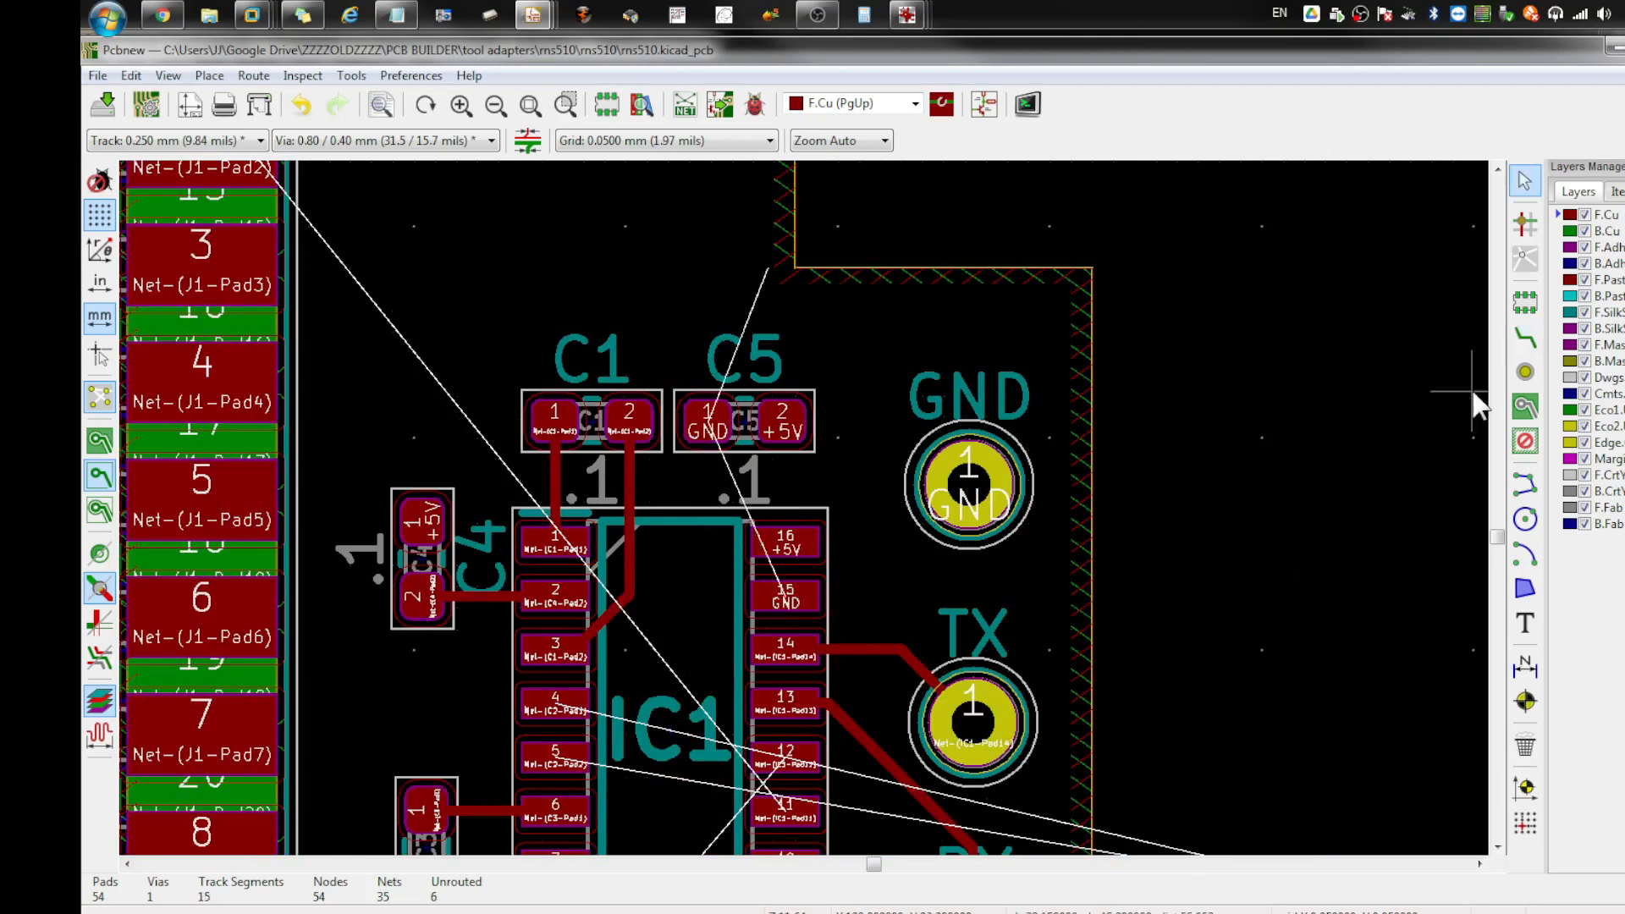
# Step: Place a through via inside the IC1 outline, beside pad 16 and below C5's GND pad
pyautogui.click(1525, 372)
pyautogui.scroll(2, 738, 533)
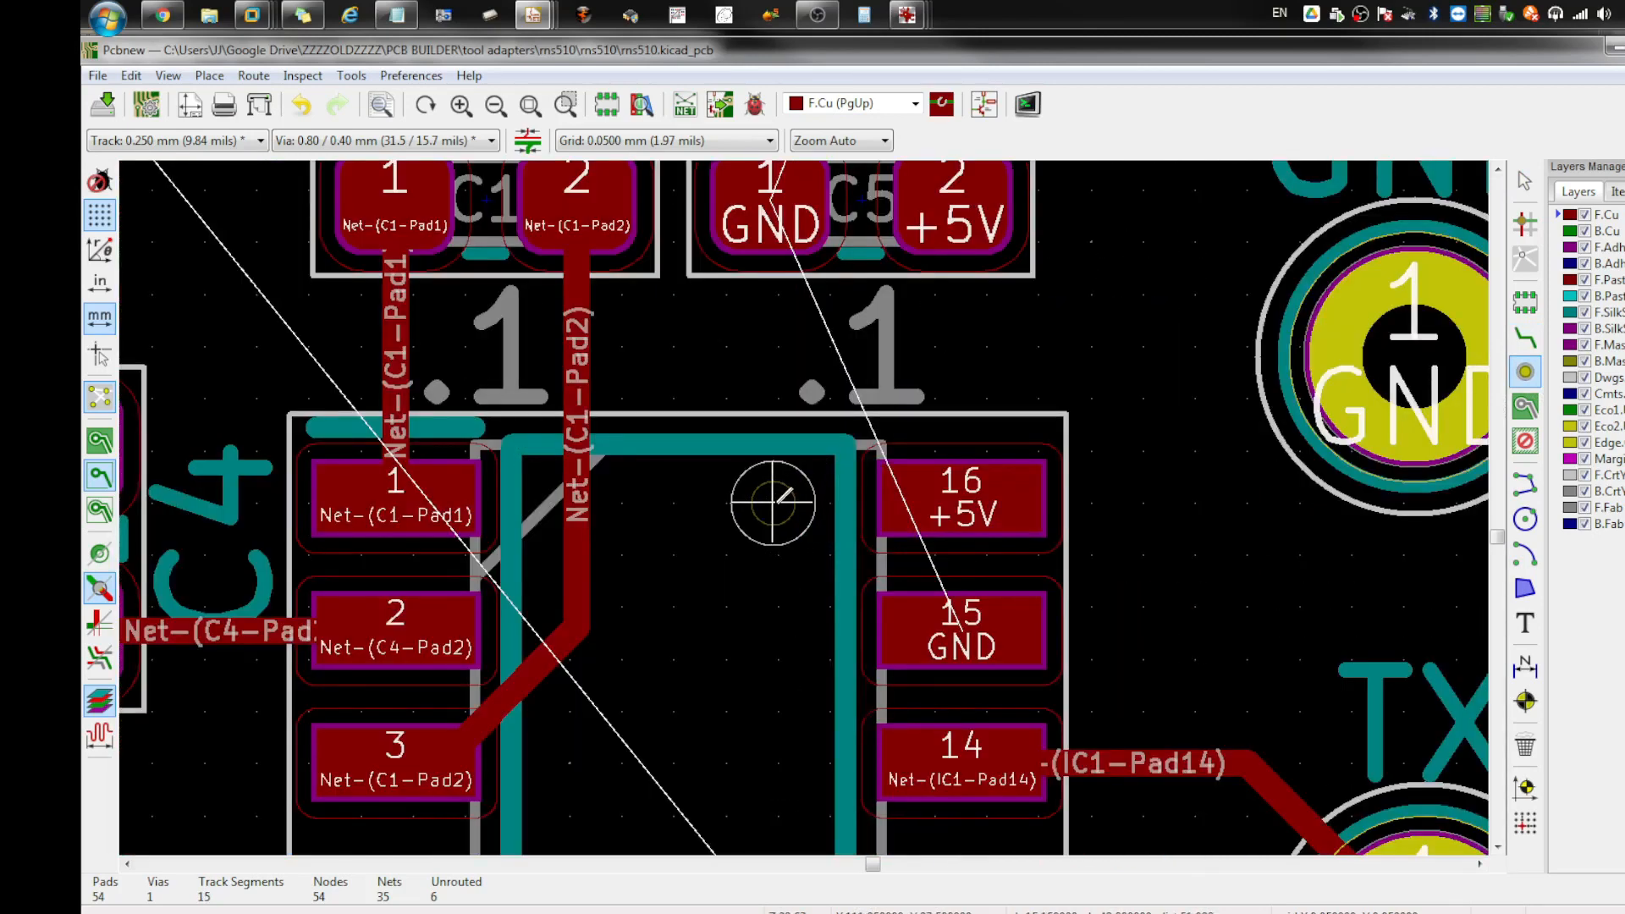
pyautogui.click(773, 502)
# Step: Route an F.Cu track from IC1 pad 16 to the new via
pyautogui.click(1526, 339)
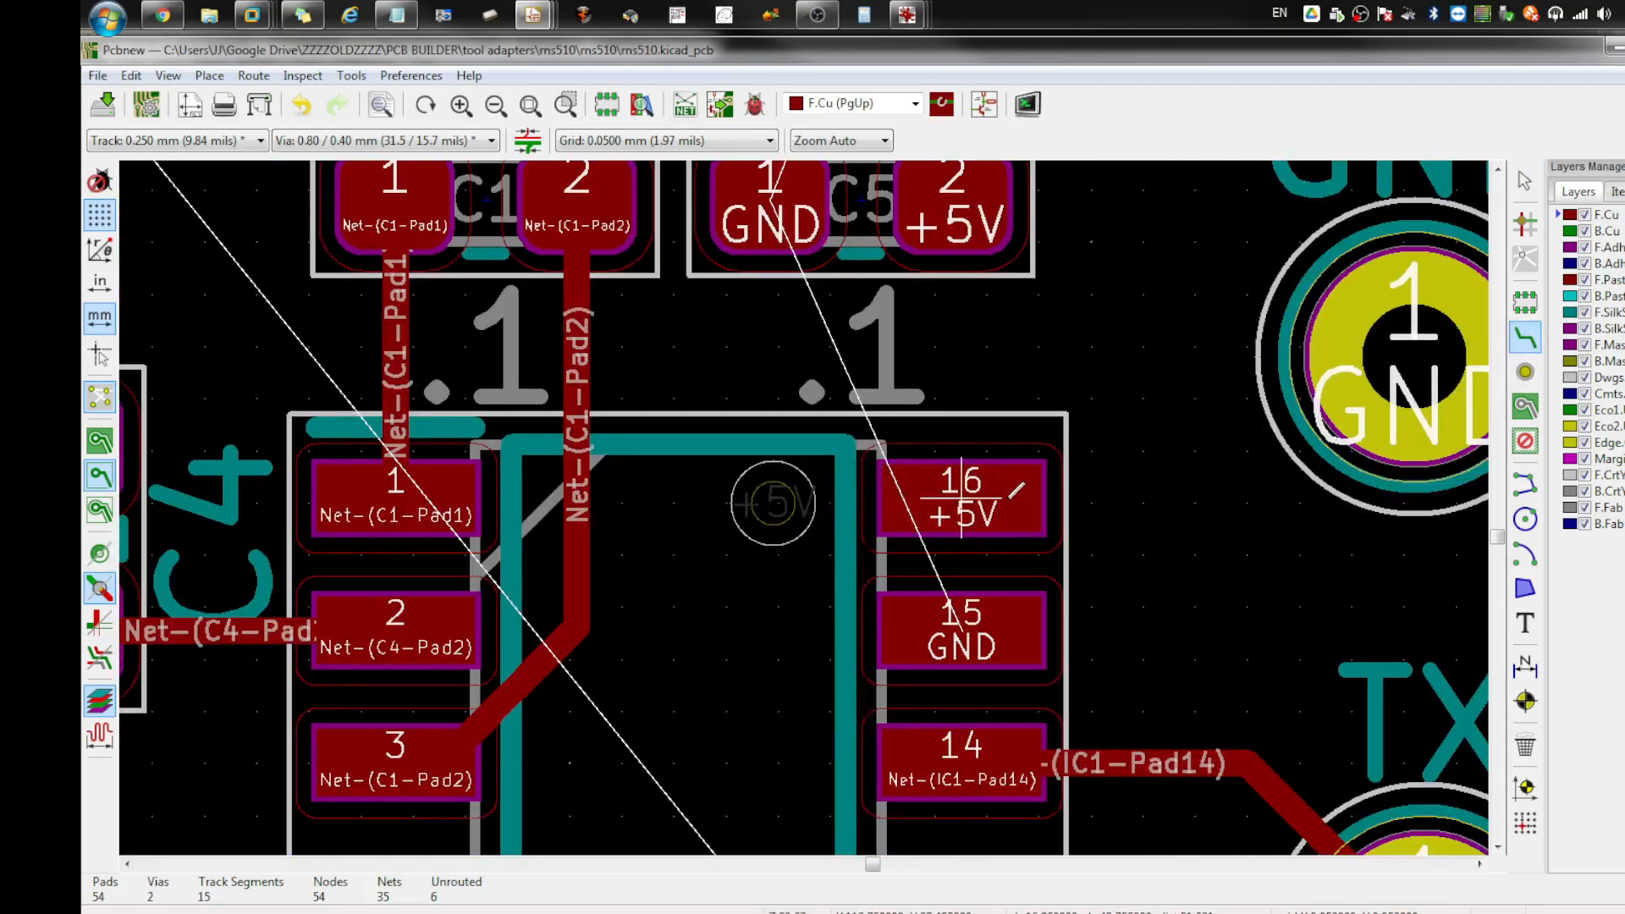
pyautogui.click(965, 500)
pyautogui.click(773, 502)
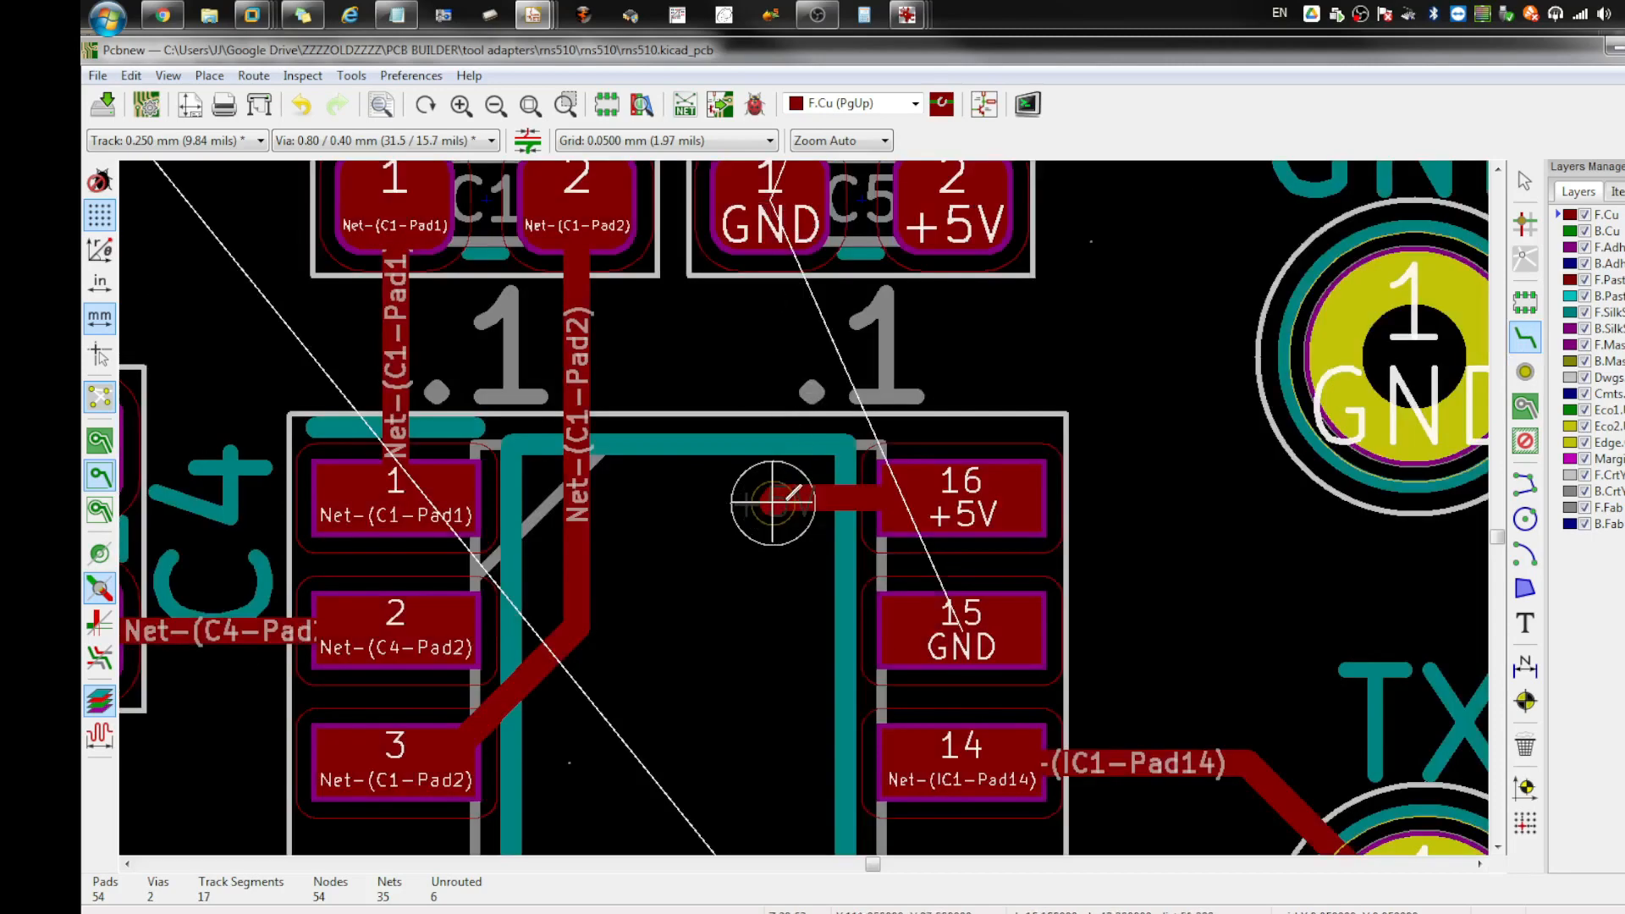
# Step: Abandon the track started at C5's GND pad and undo the track between IC1 pad 16 and the via
pyautogui.click(782, 250)
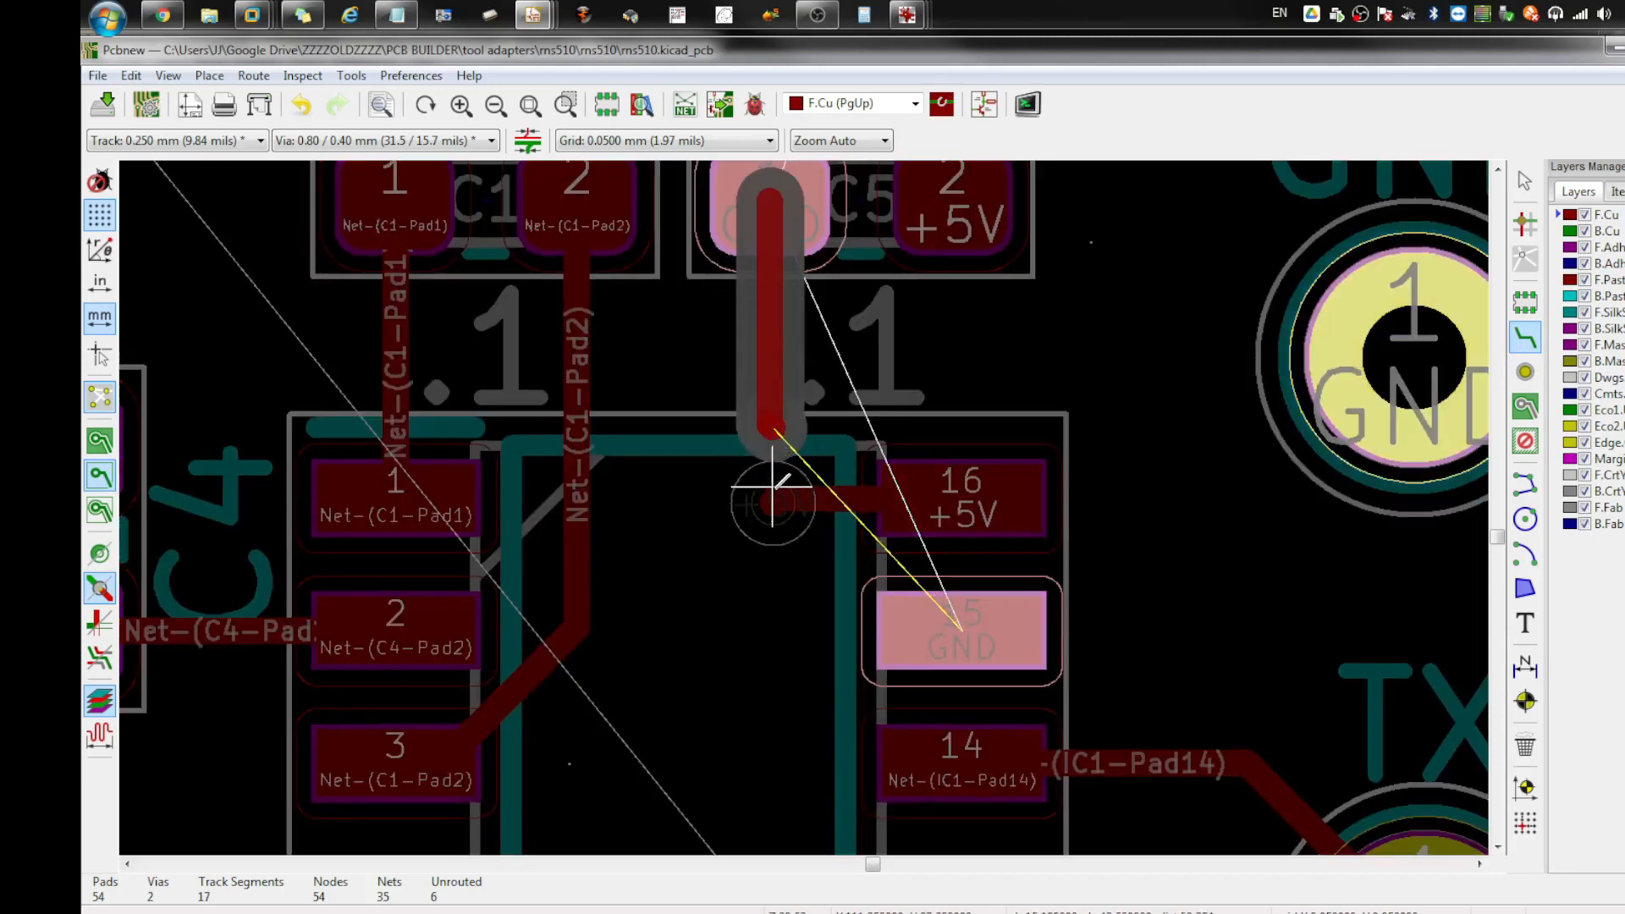
pyautogui.press('Escape')
pyautogui.hotkey('ctrl', 'z')
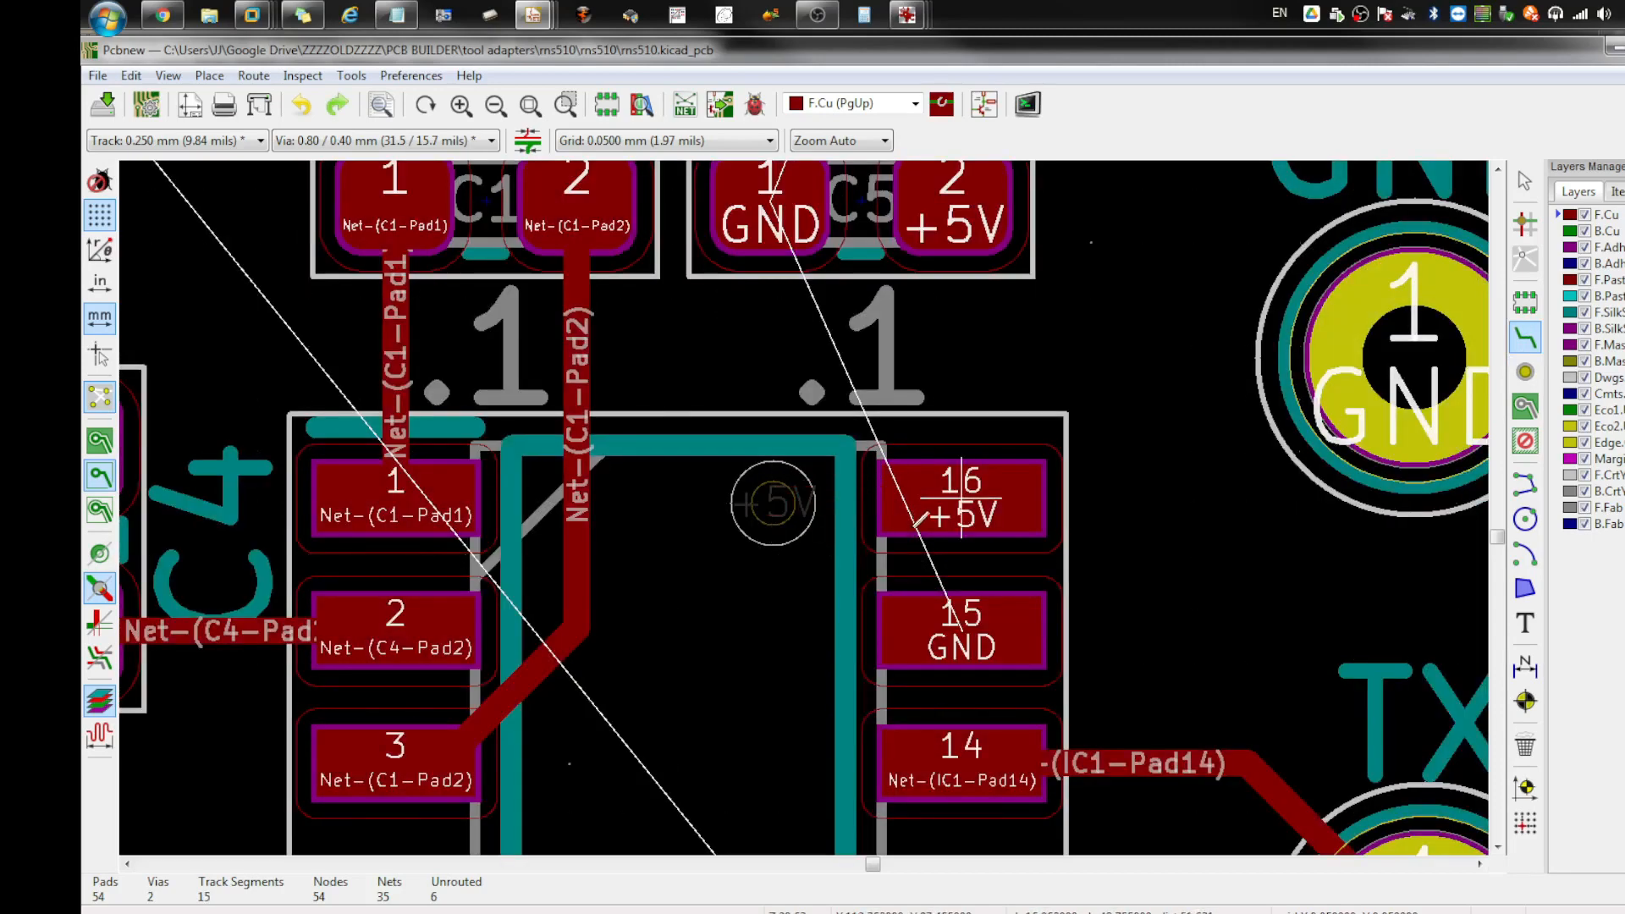
pyautogui.press('Escape')
# Step: Move the via inside IC1 down so it sits level with pad 15
pyautogui.click(796, 511)
pyautogui.moveTo(796, 511); pyautogui.dragTo(768, 620)
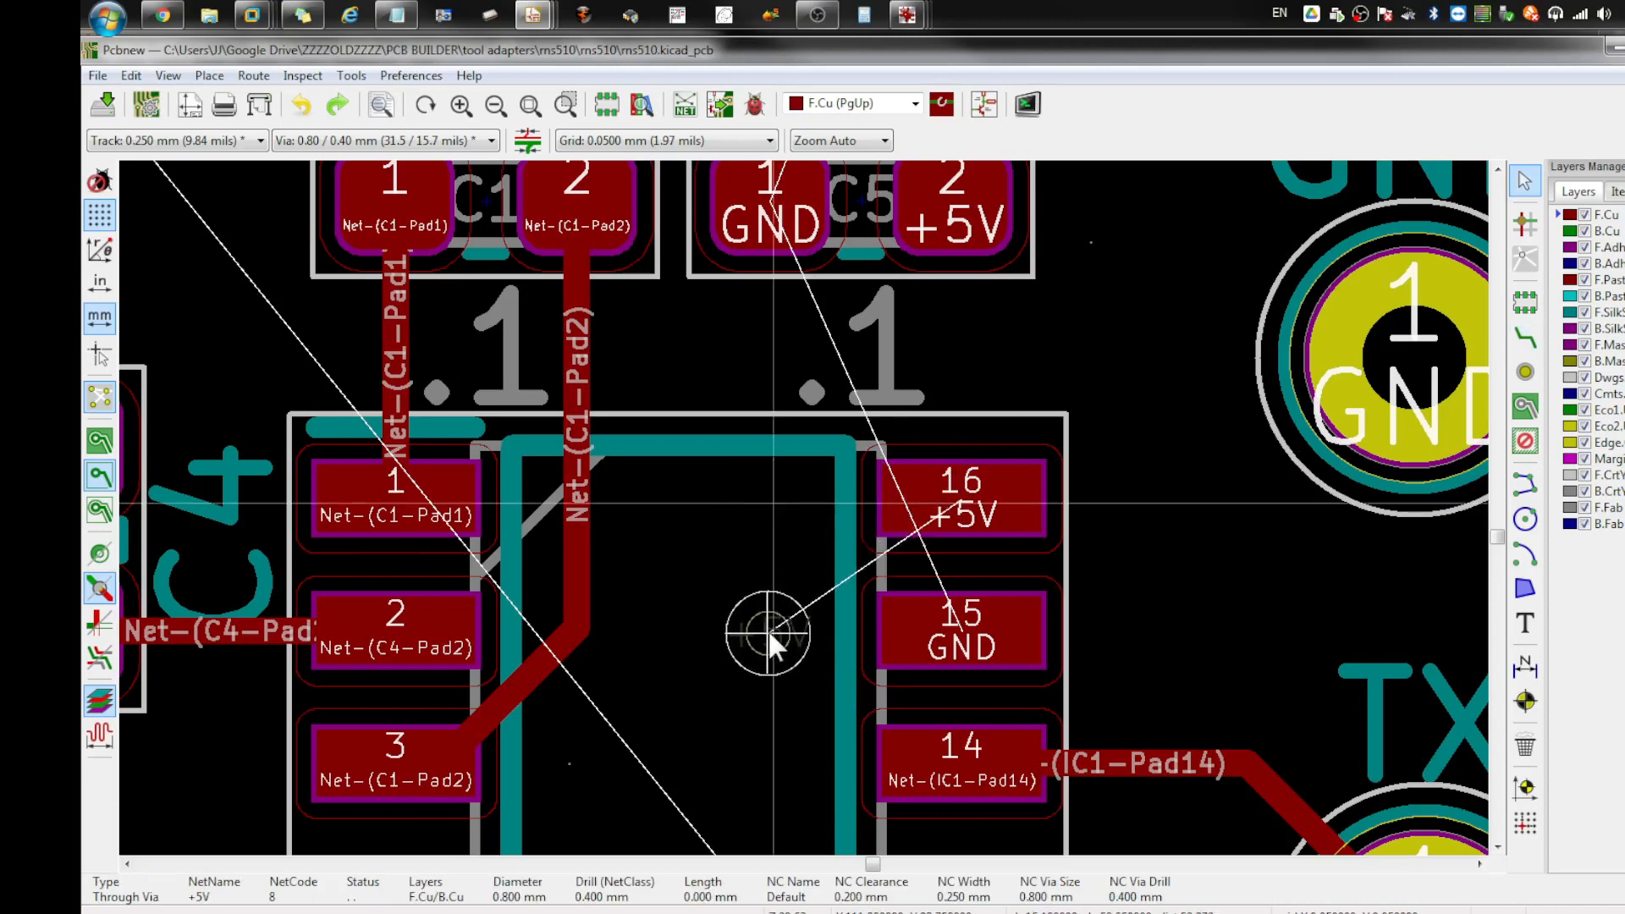
pyautogui.click(764, 618)
# Step: Assign the via beside IC1 pad 15 to the GND net in its properties
pyautogui.doubleClick(780, 631)
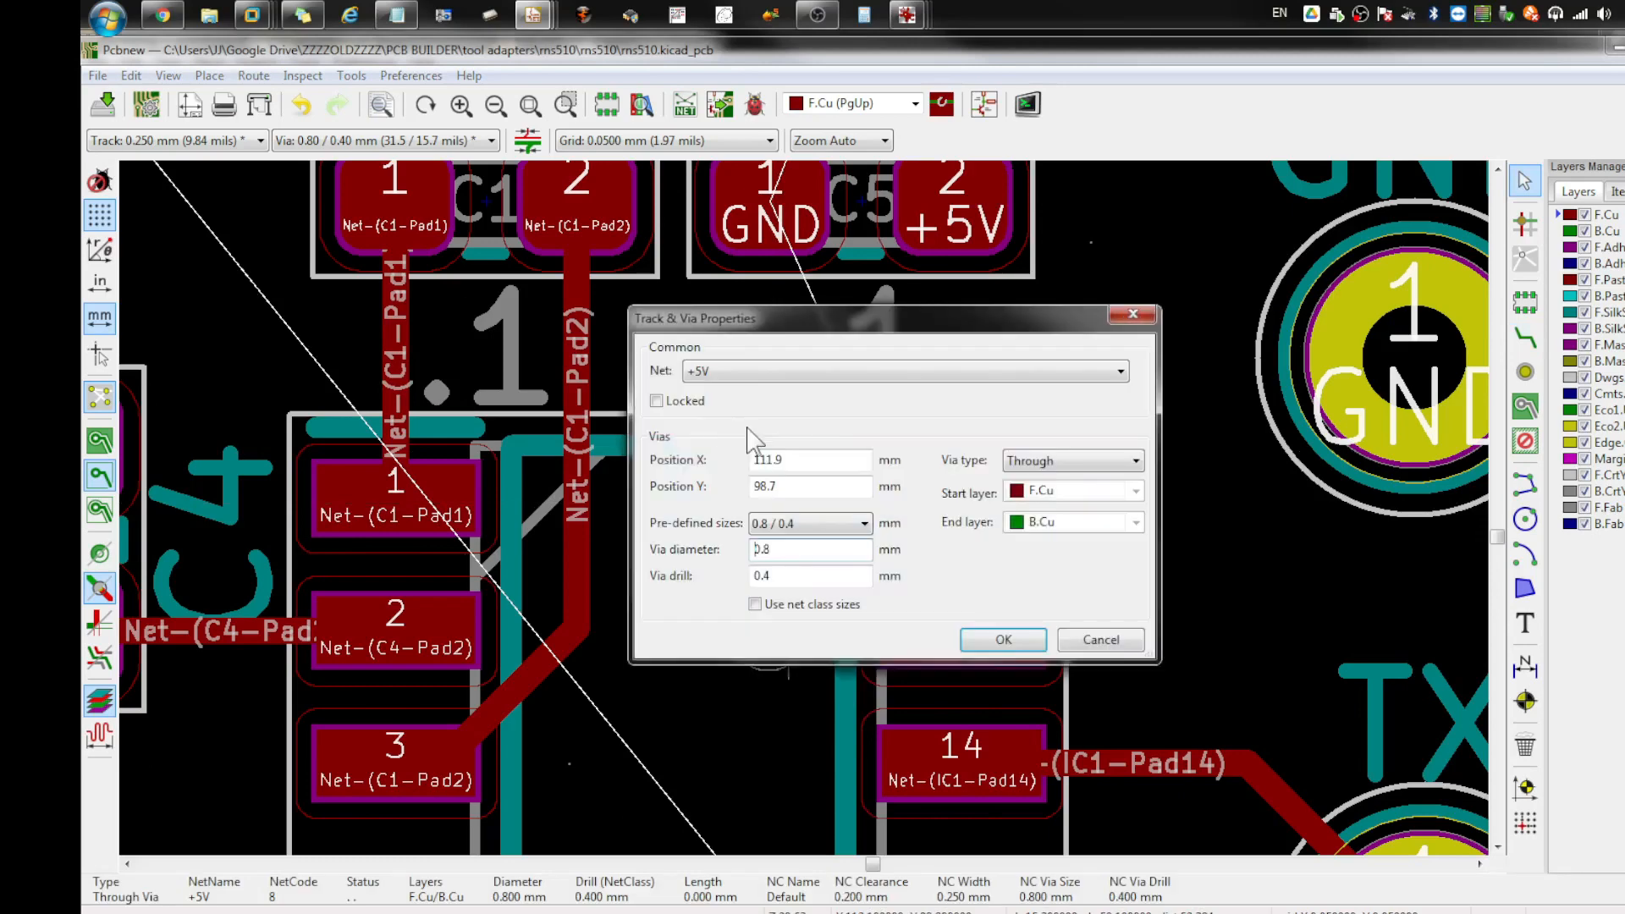
pyautogui.click(753, 373)
pyautogui.scroll(5, 753, 389)
pyautogui.click(743, 487)
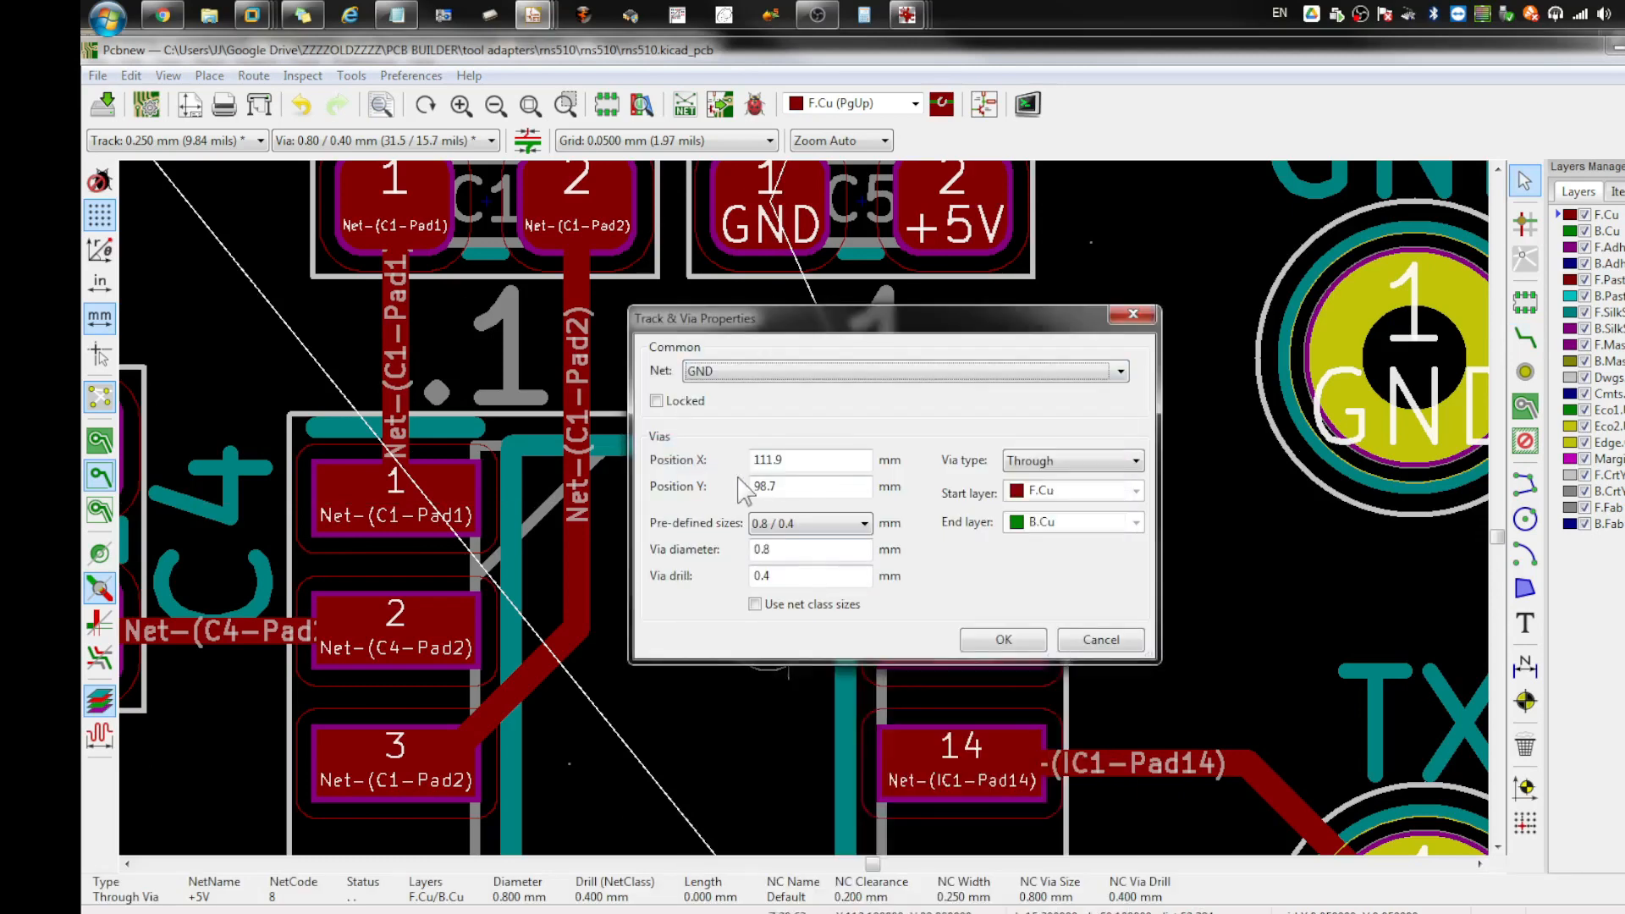
pyautogui.click(1011, 633)
# Step: Route F.Cu tracks from IC1 pad 15 to the GND via and from that via up to C5's GND pad
pyautogui.click(1525, 338)
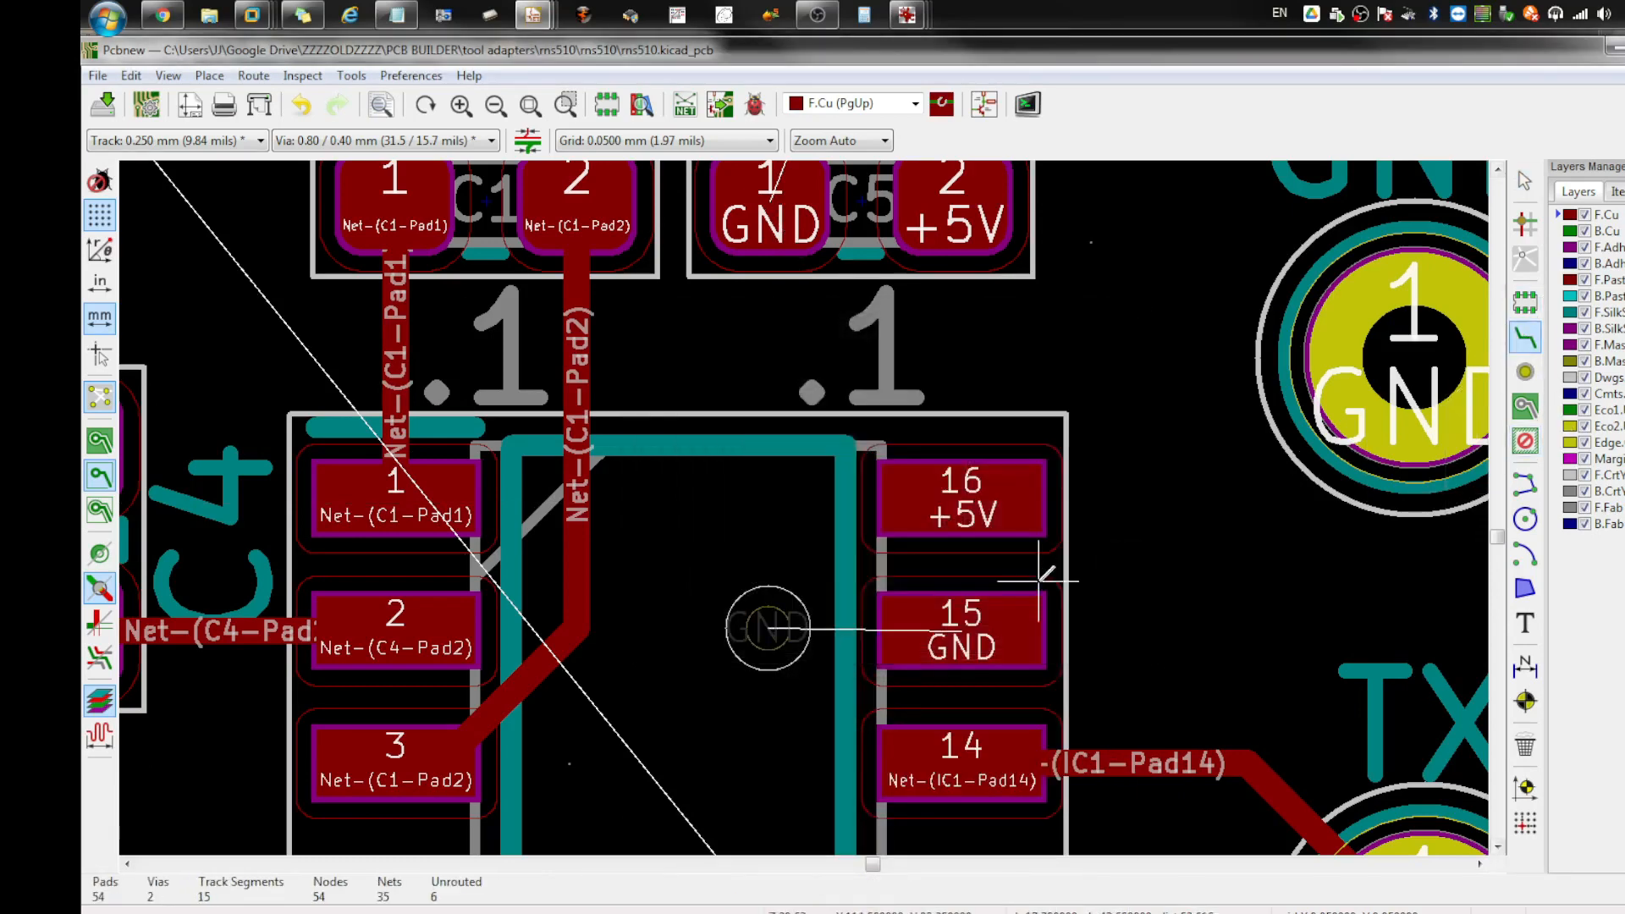
pyautogui.click(965, 630)
pyautogui.click(767, 628)
pyautogui.click(768, 628)
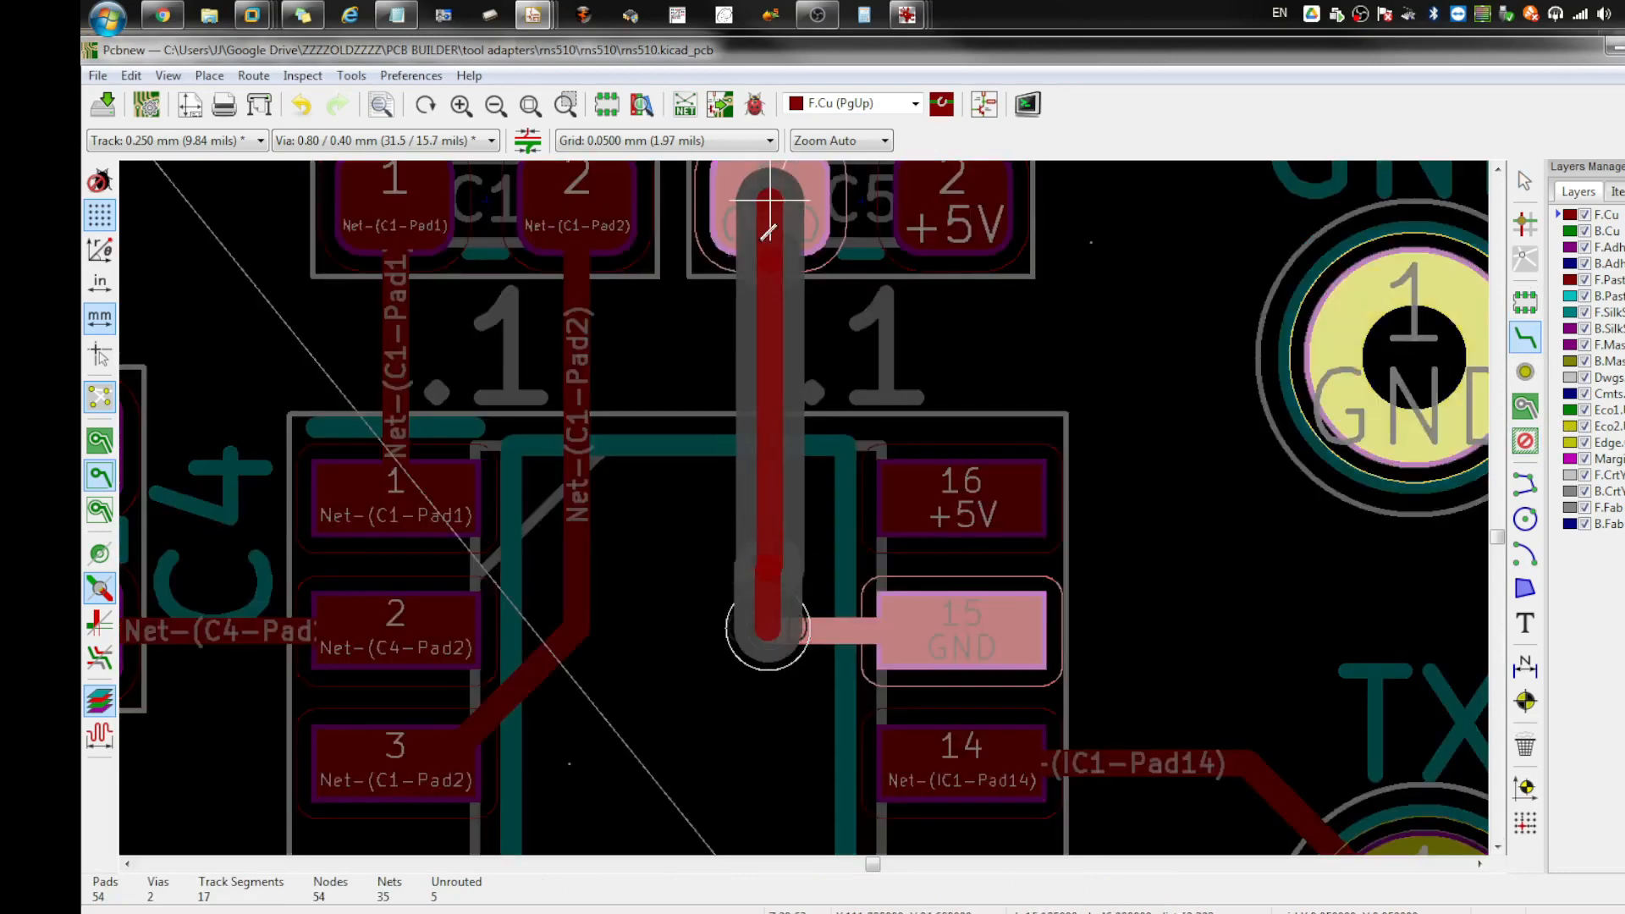
pyautogui.click(771, 258)
pyautogui.scroll(-1, 768, 555)
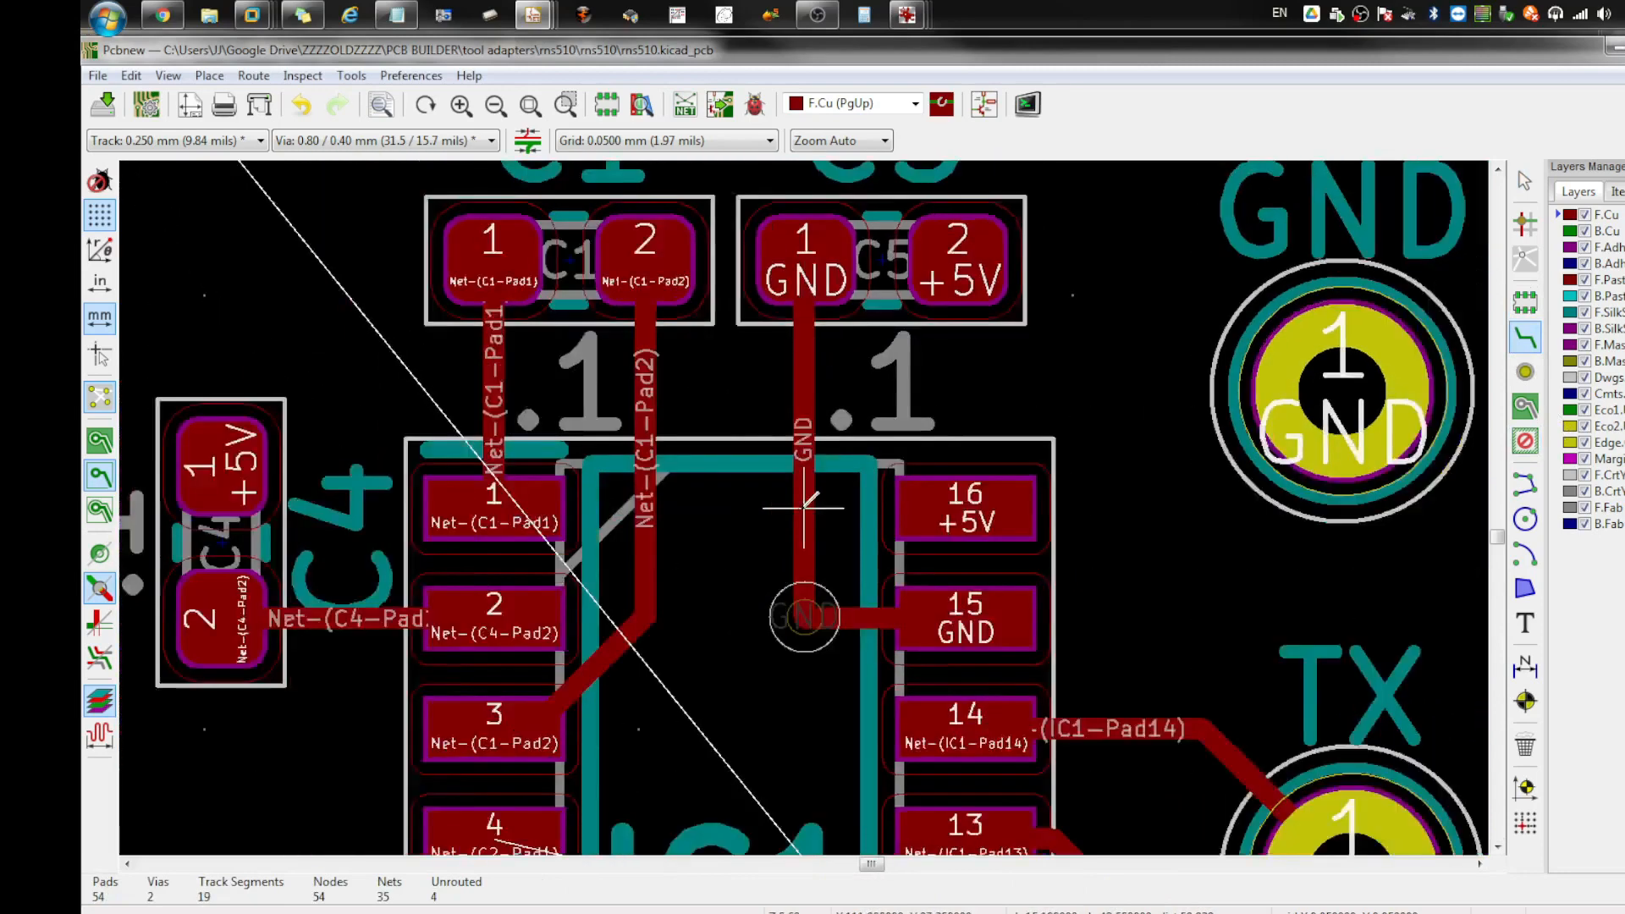
# Step: Move capacitor C2 to the left of IC1 between C4 and C3, rotated to 270 degrees
pyautogui.scroll(-3, 807, 506)
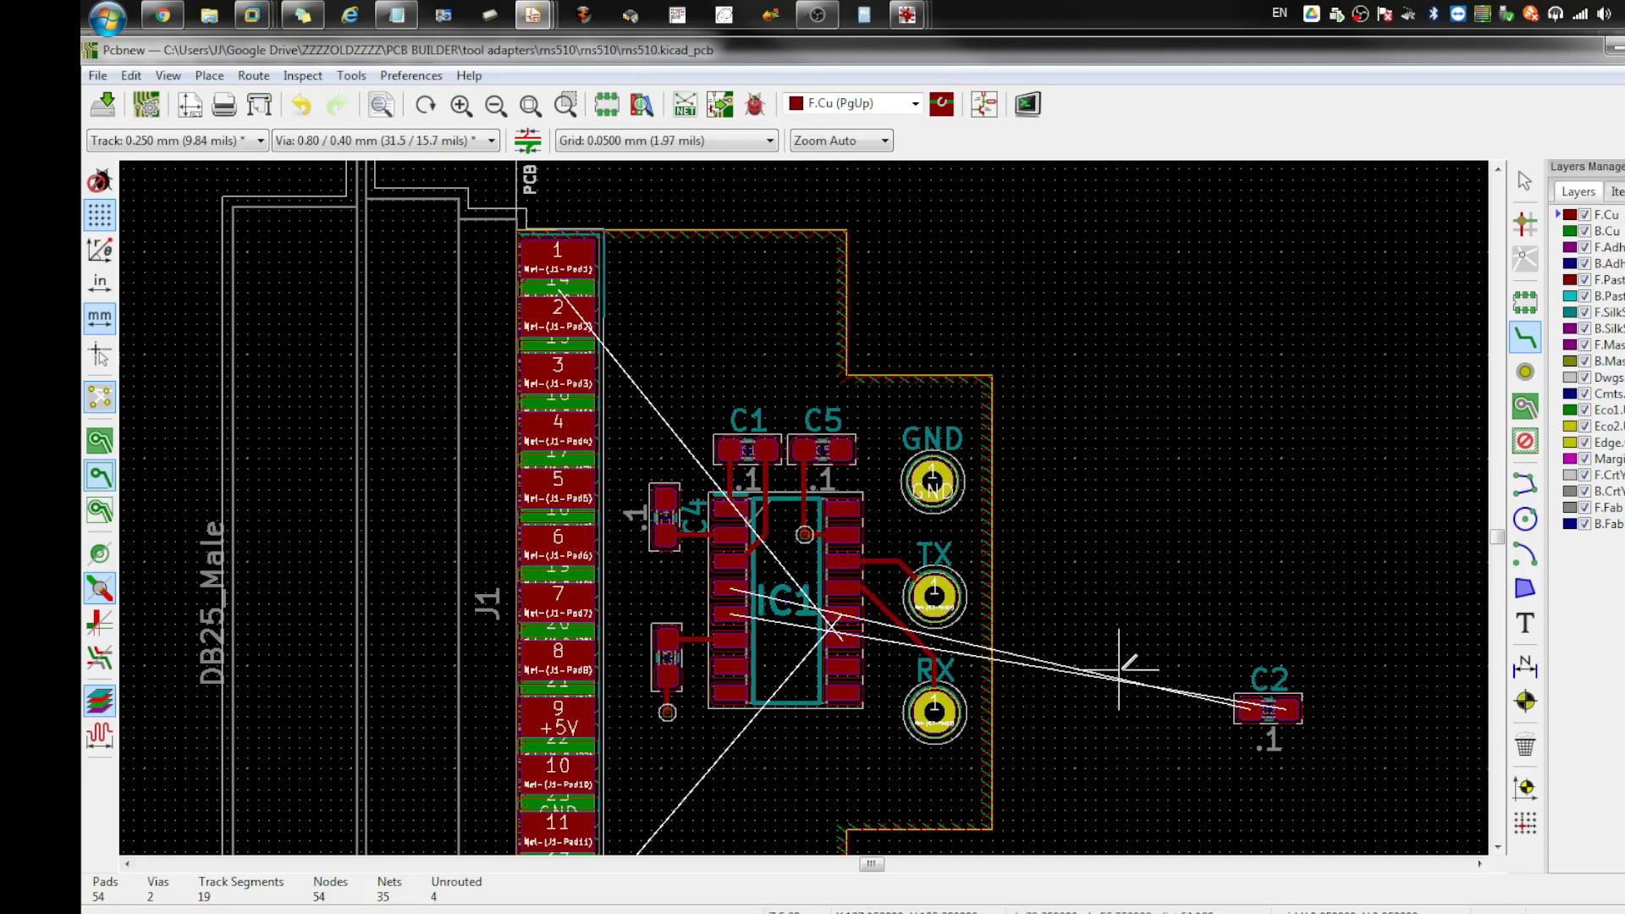
pyautogui.scroll(-1, 1119, 668)
pyautogui.press('Escape')
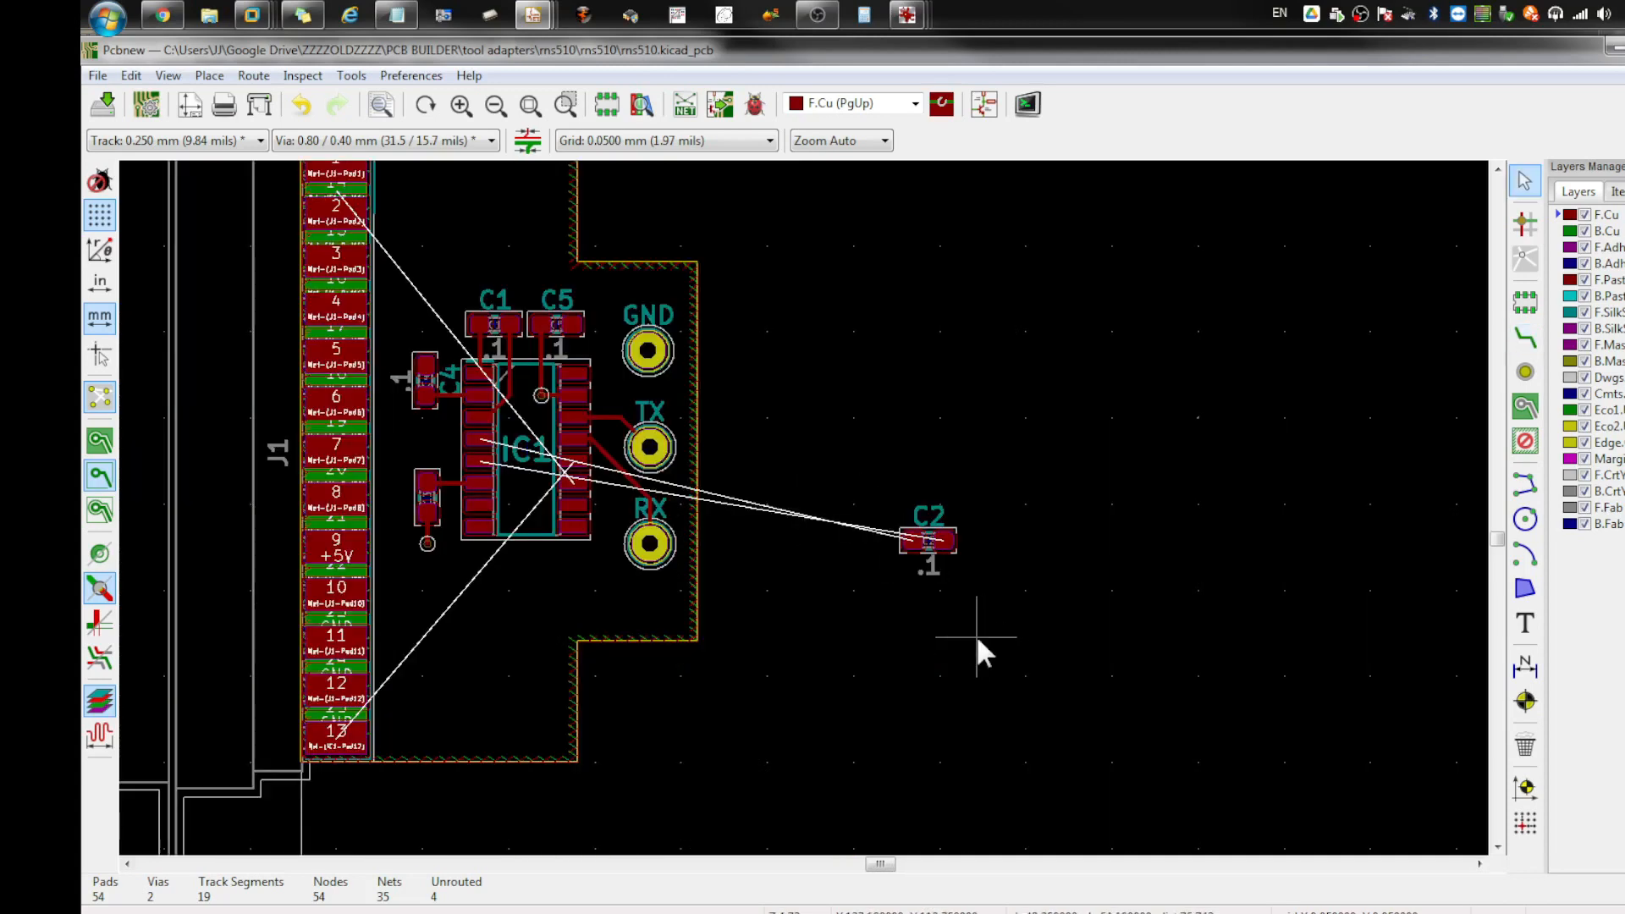
pyautogui.click(935, 542)
pyautogui.press('m')
pyautogui.scroll(3, 541, 607)
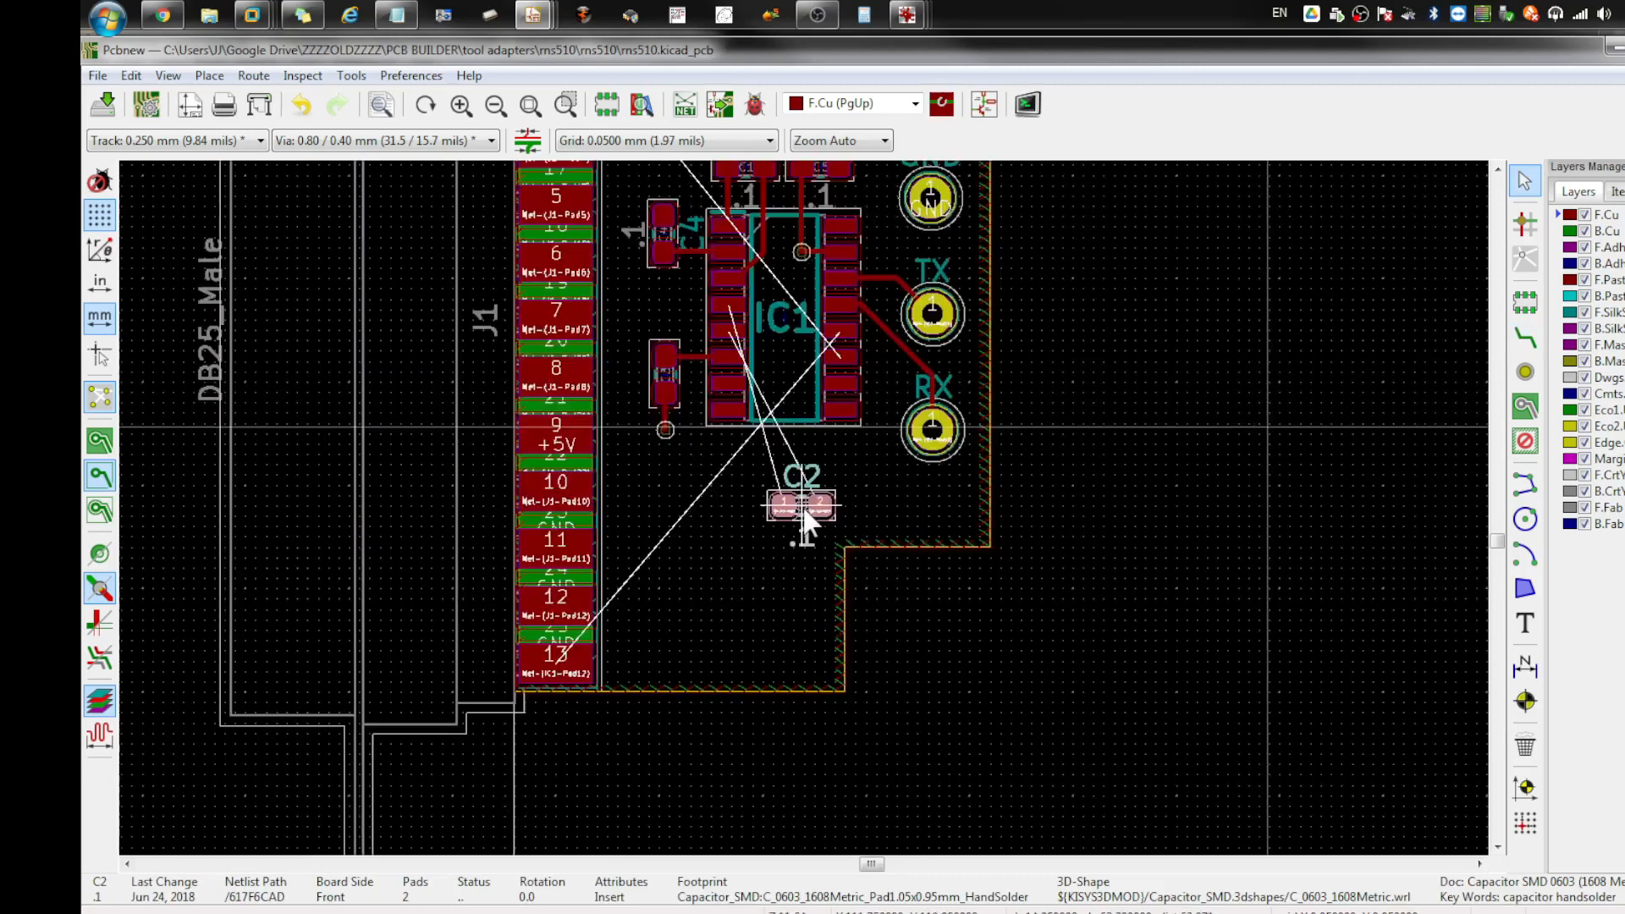
pyautogui.scroll(-1, 660, 314)
pyautogui.press('r')
pyautogui.press('r')
pyautogui.press('r')
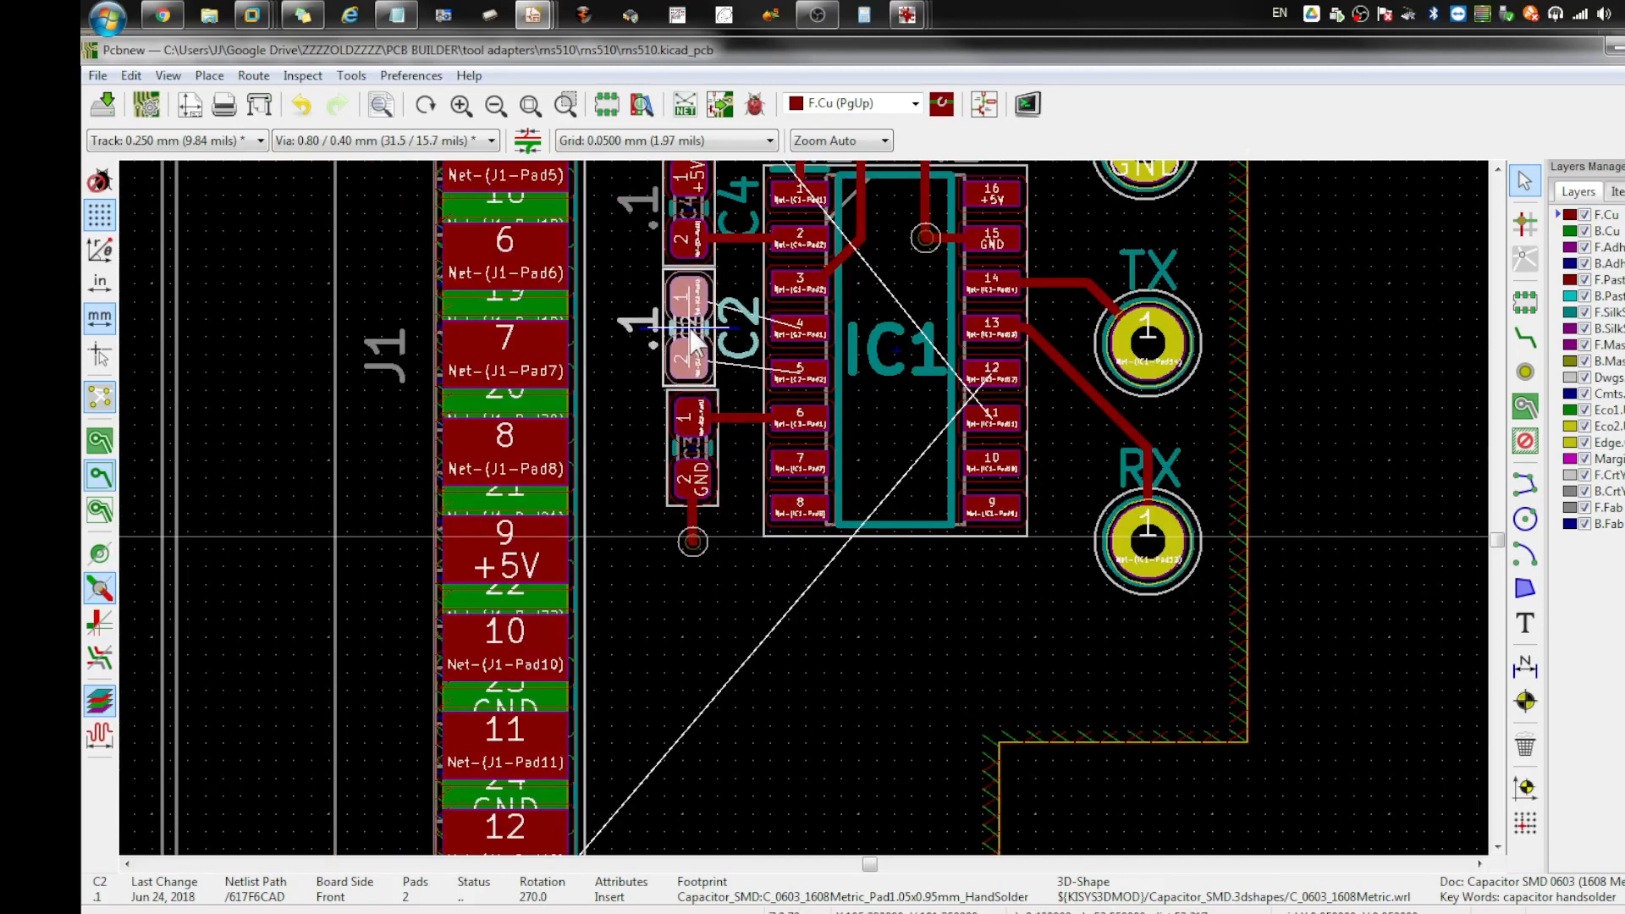
pyautogui.click(696, 342)
pyautogui.scroll(1, 802, 504)
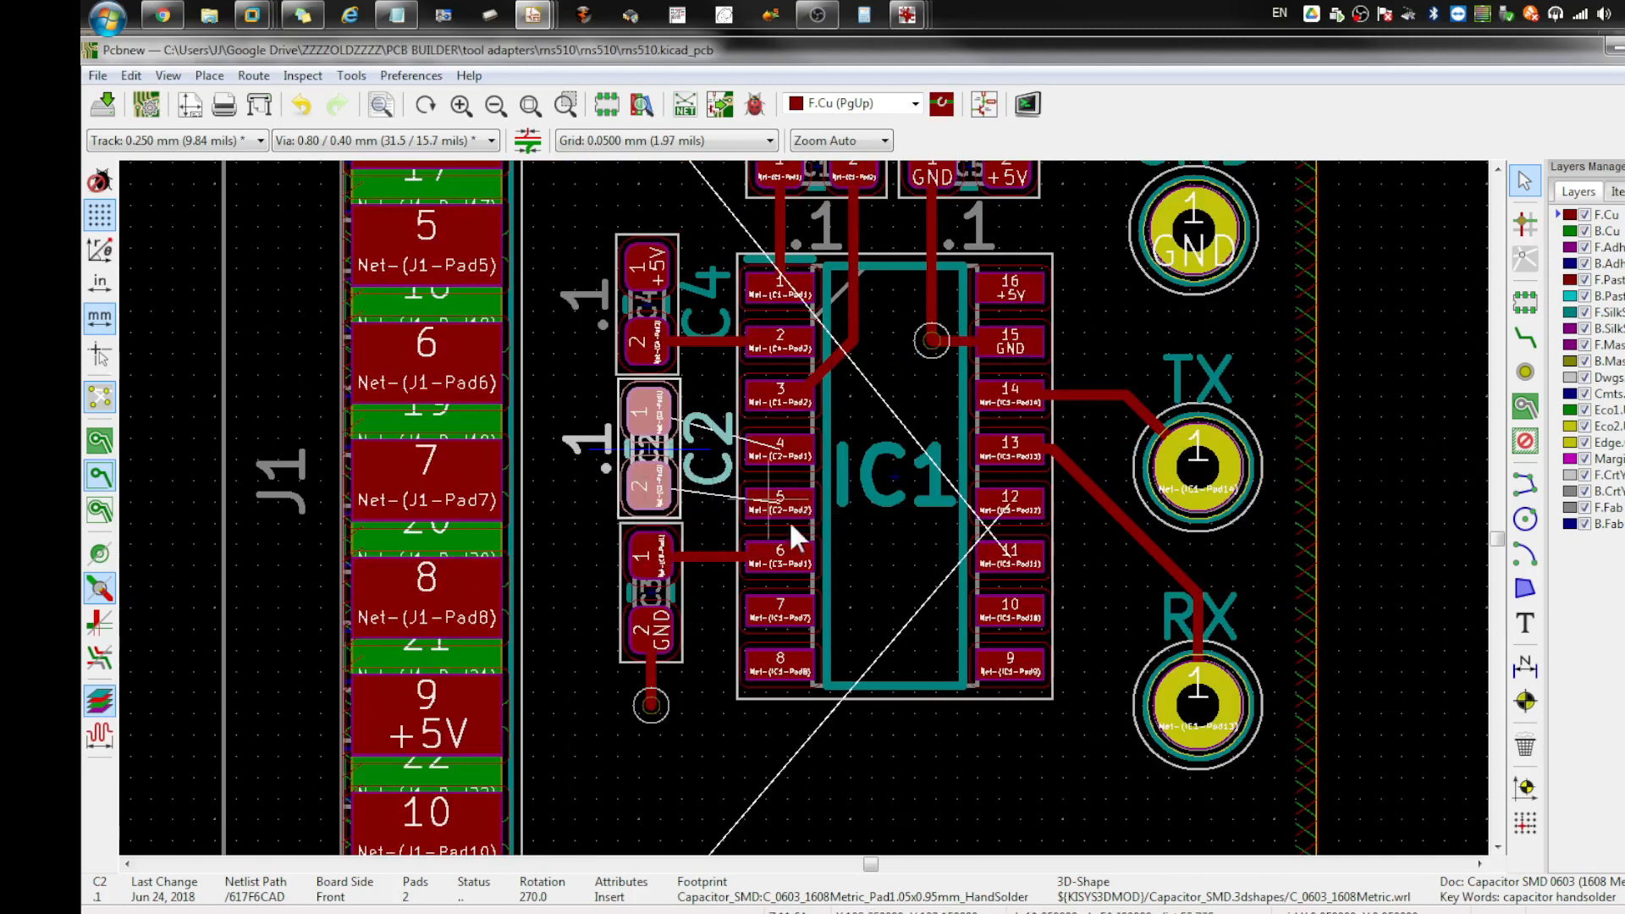
# Step: Route an F.Cu track from IC1 pad 5 to C2 pad 2
pyautogui.click(1526, 337)
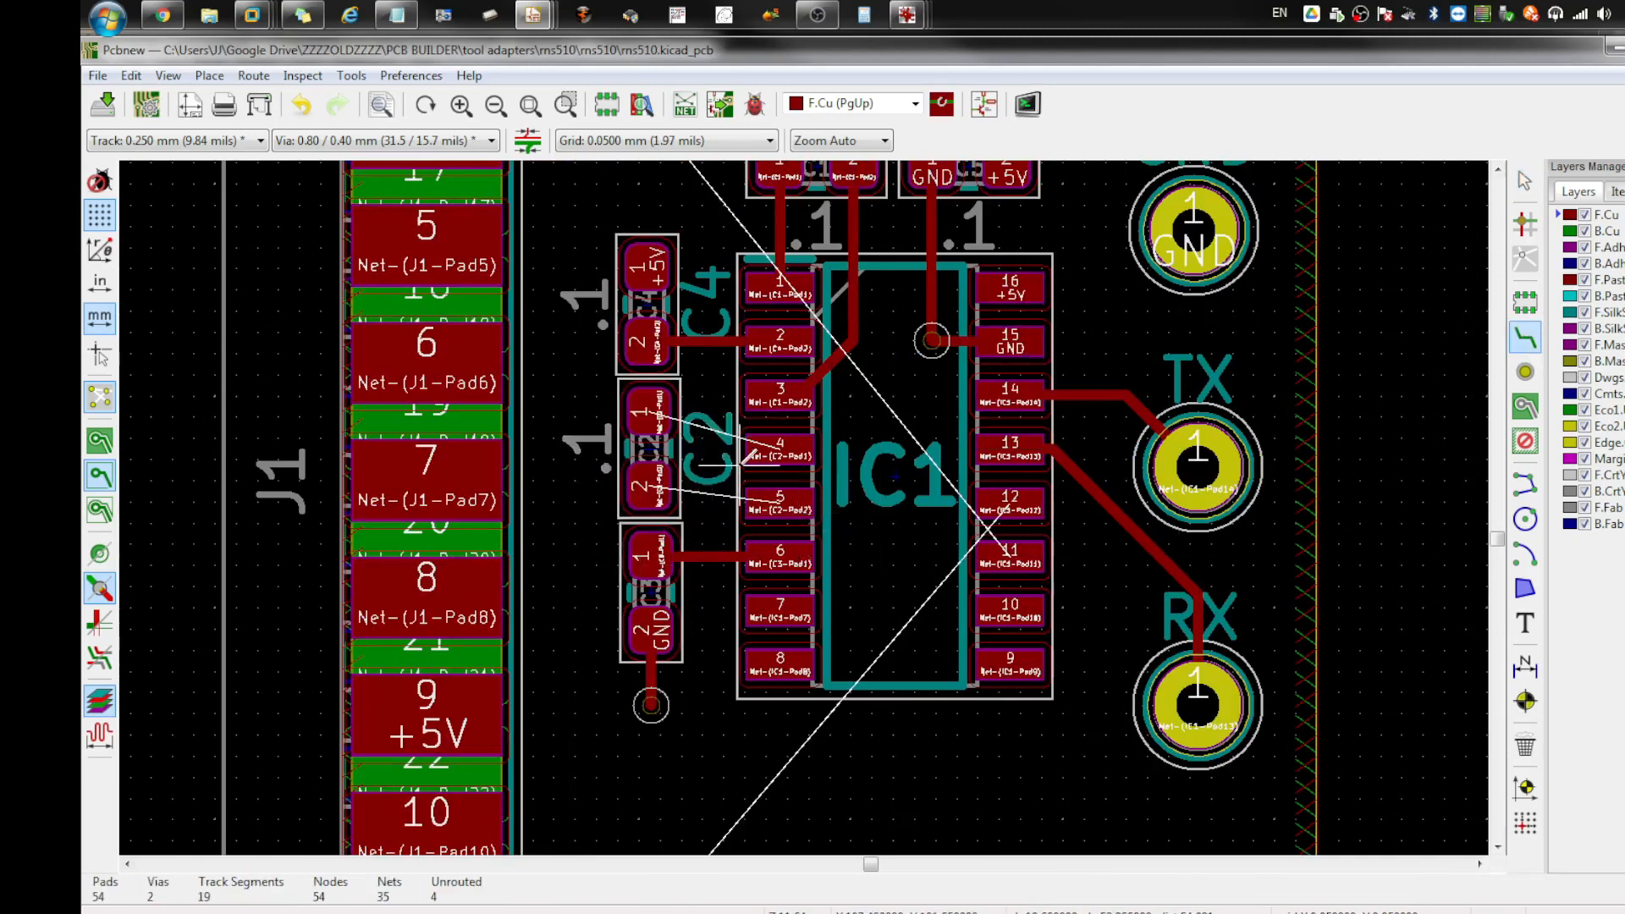
pyautogui.click(778, 500)
pyautogui.click(649, 487)
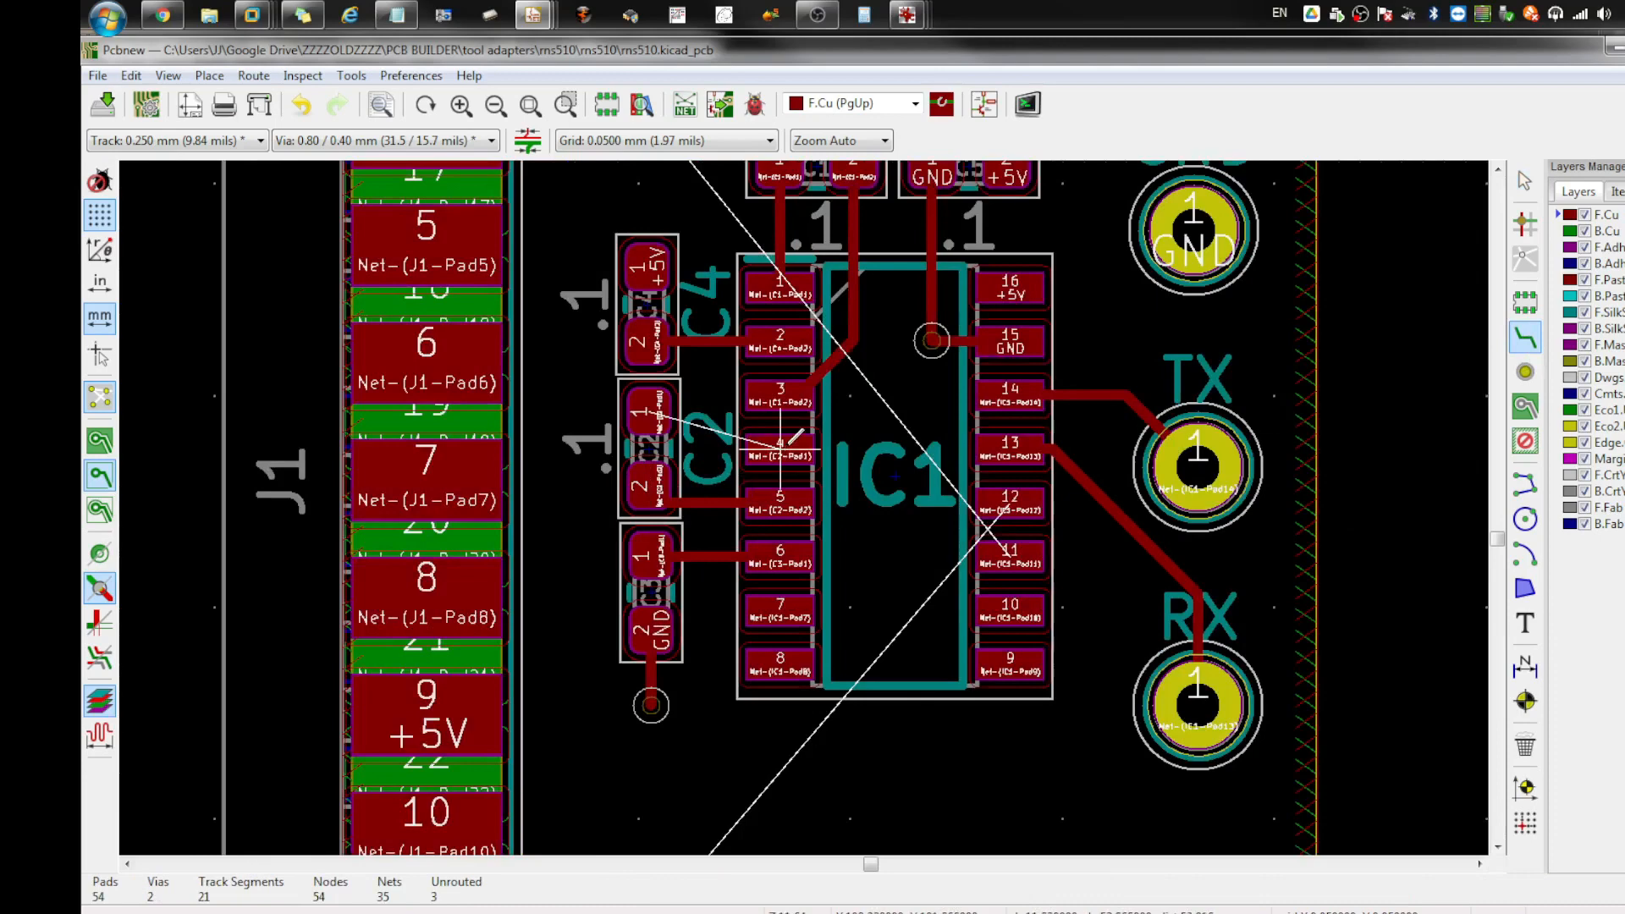
pyautogui.click(782, 448)
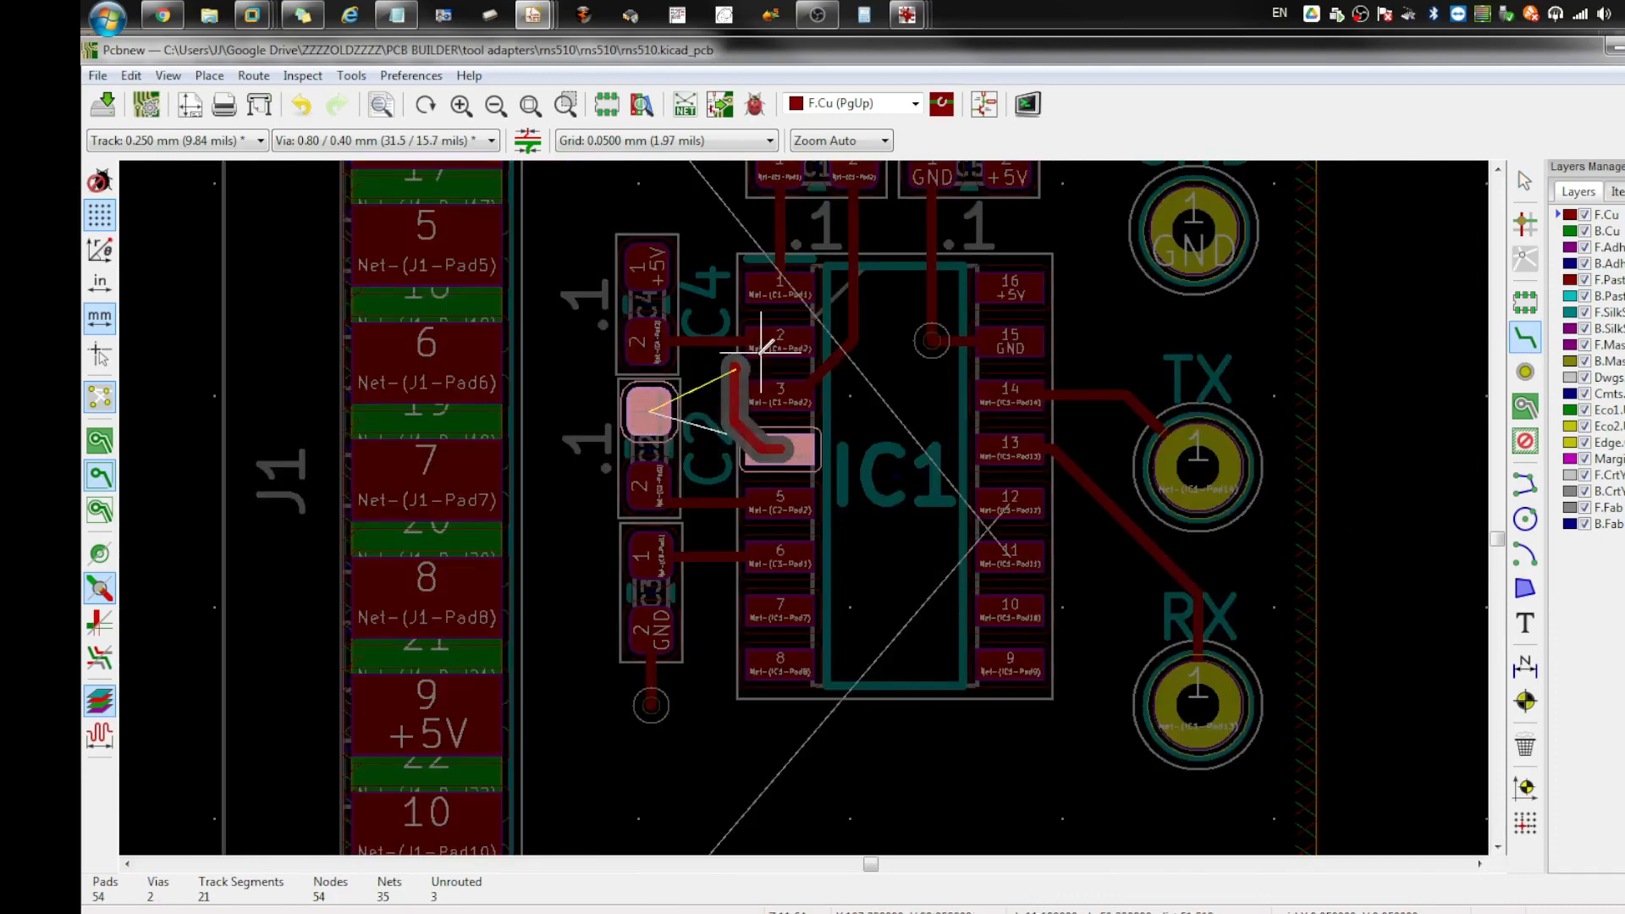
pyautogui.press('Escape')
pyautogui.press('Escape')
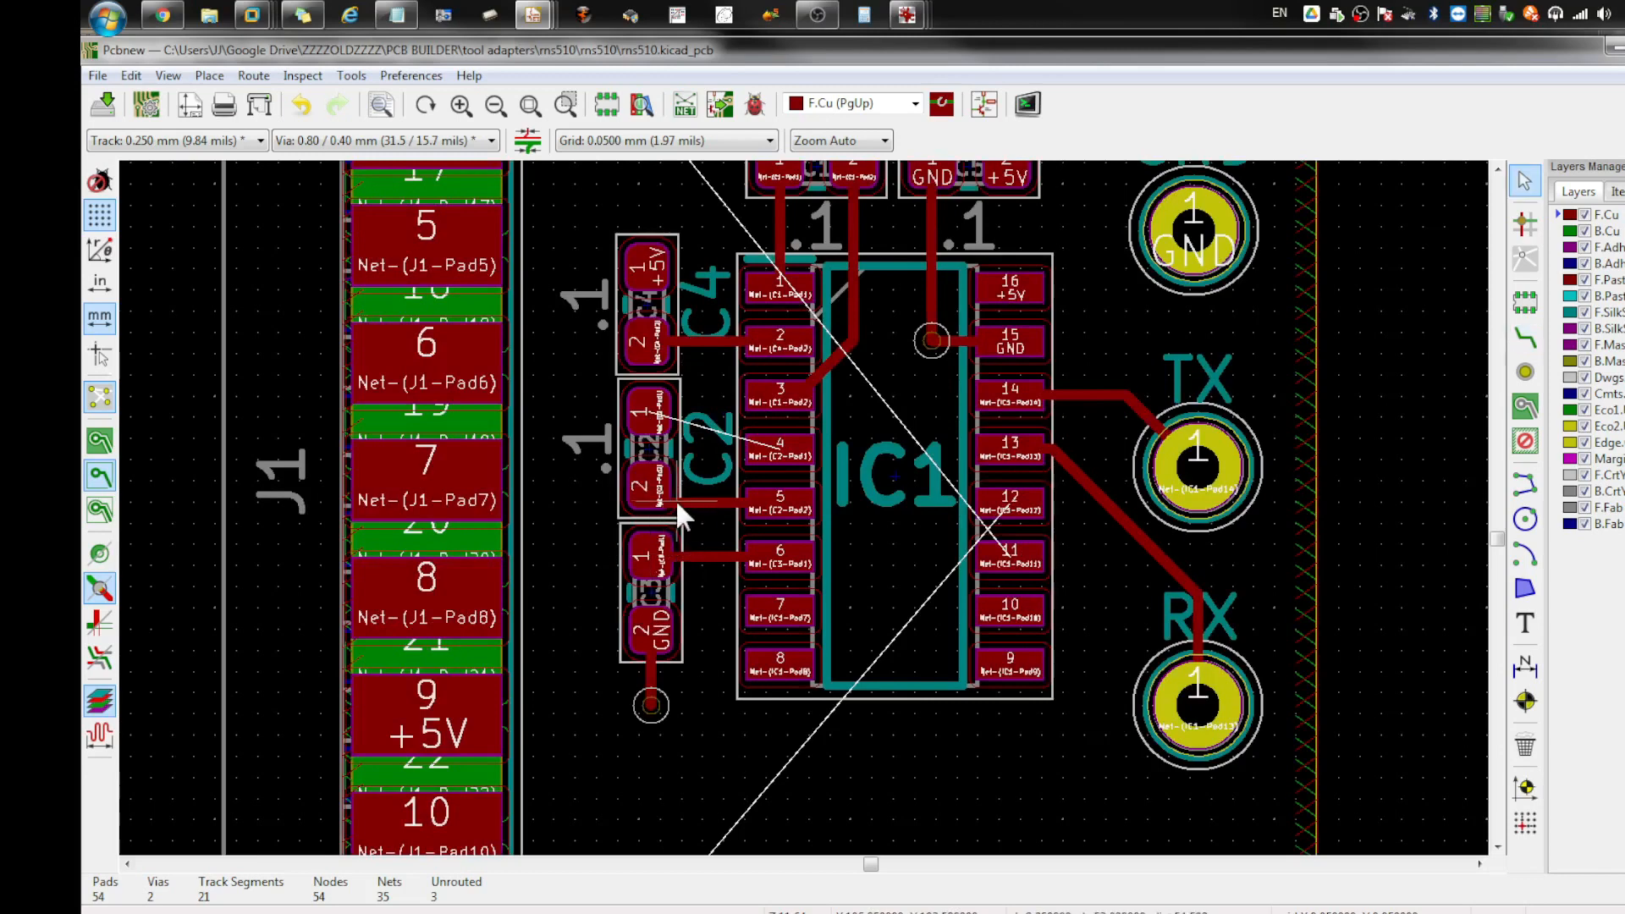
# Step: Shift capacitor C3 slightly down, away from C2, together with its tracks and GND via
pyautogui.moveTo(694, 734); pyautogui.dragTo(606, 547)
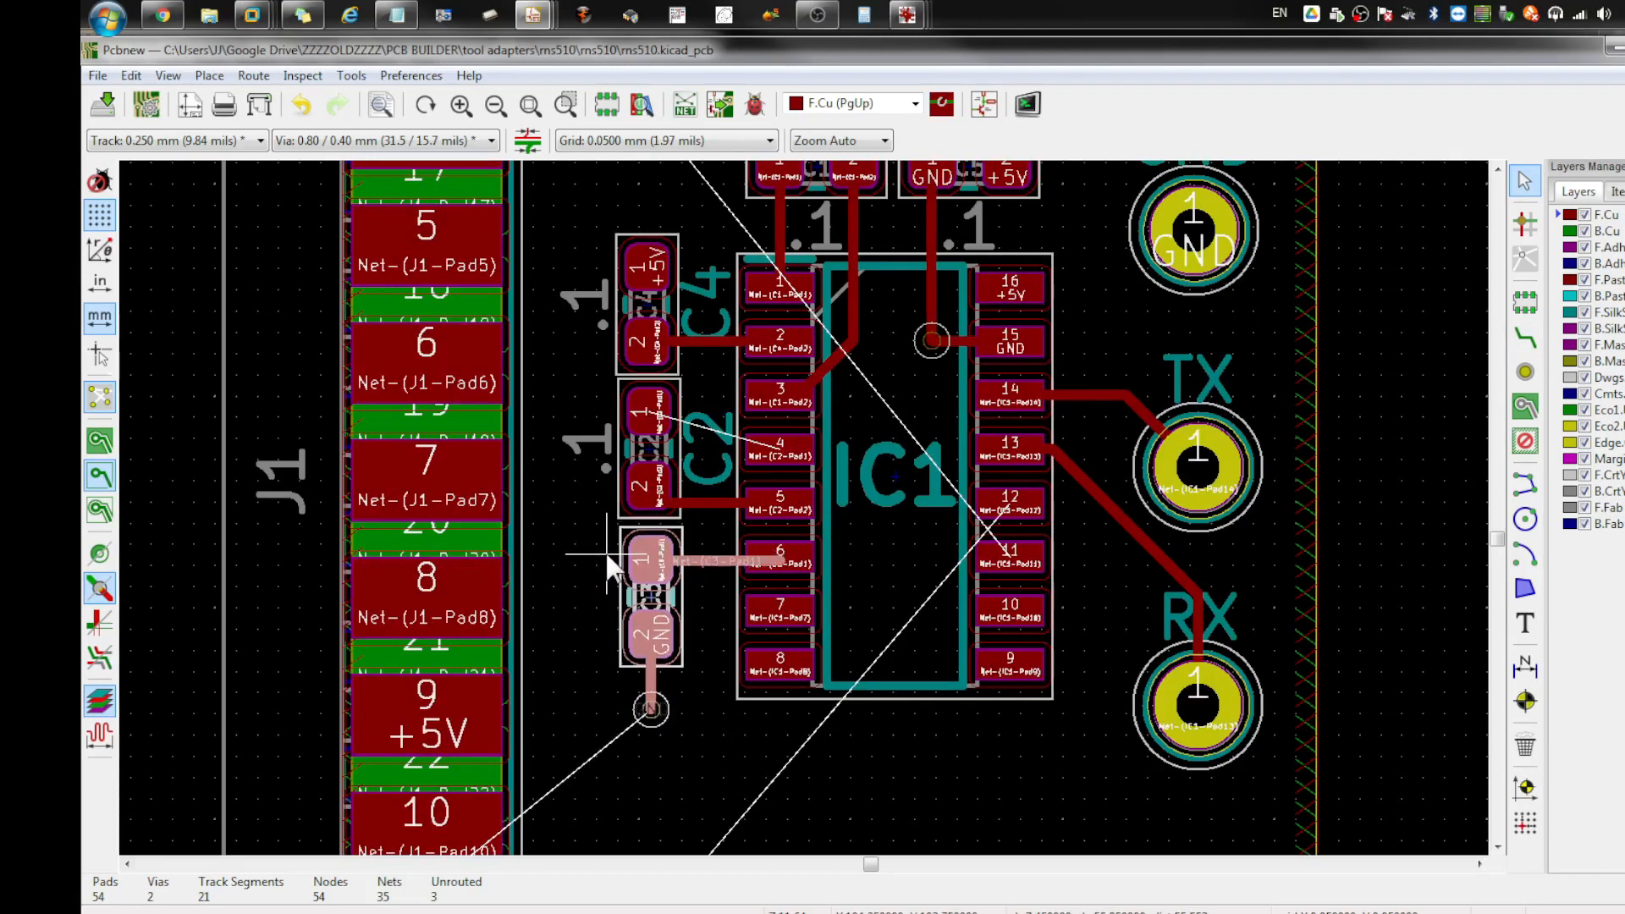
pyautogui.click(606, 556)
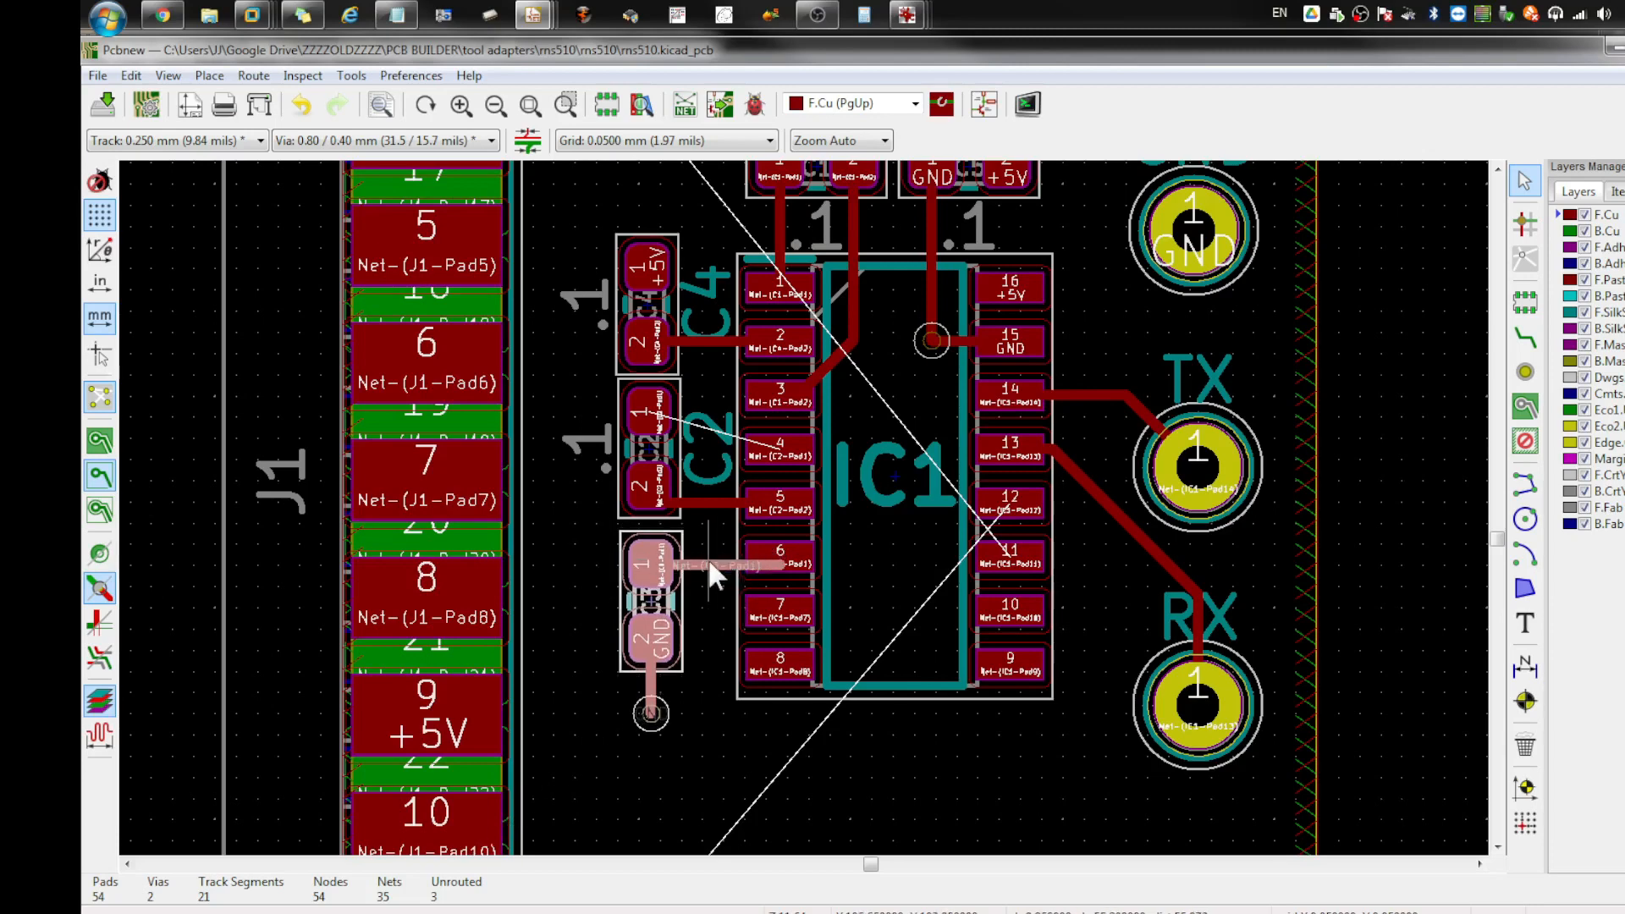
# Step: Delete the tracks joining C3 pad 1 to IC1 pad 6 and C2 pad 2 to IC1 pad 5, and shift C2 slightly down
pyautogui.press('Delete')
pyautogui.press('Delete')
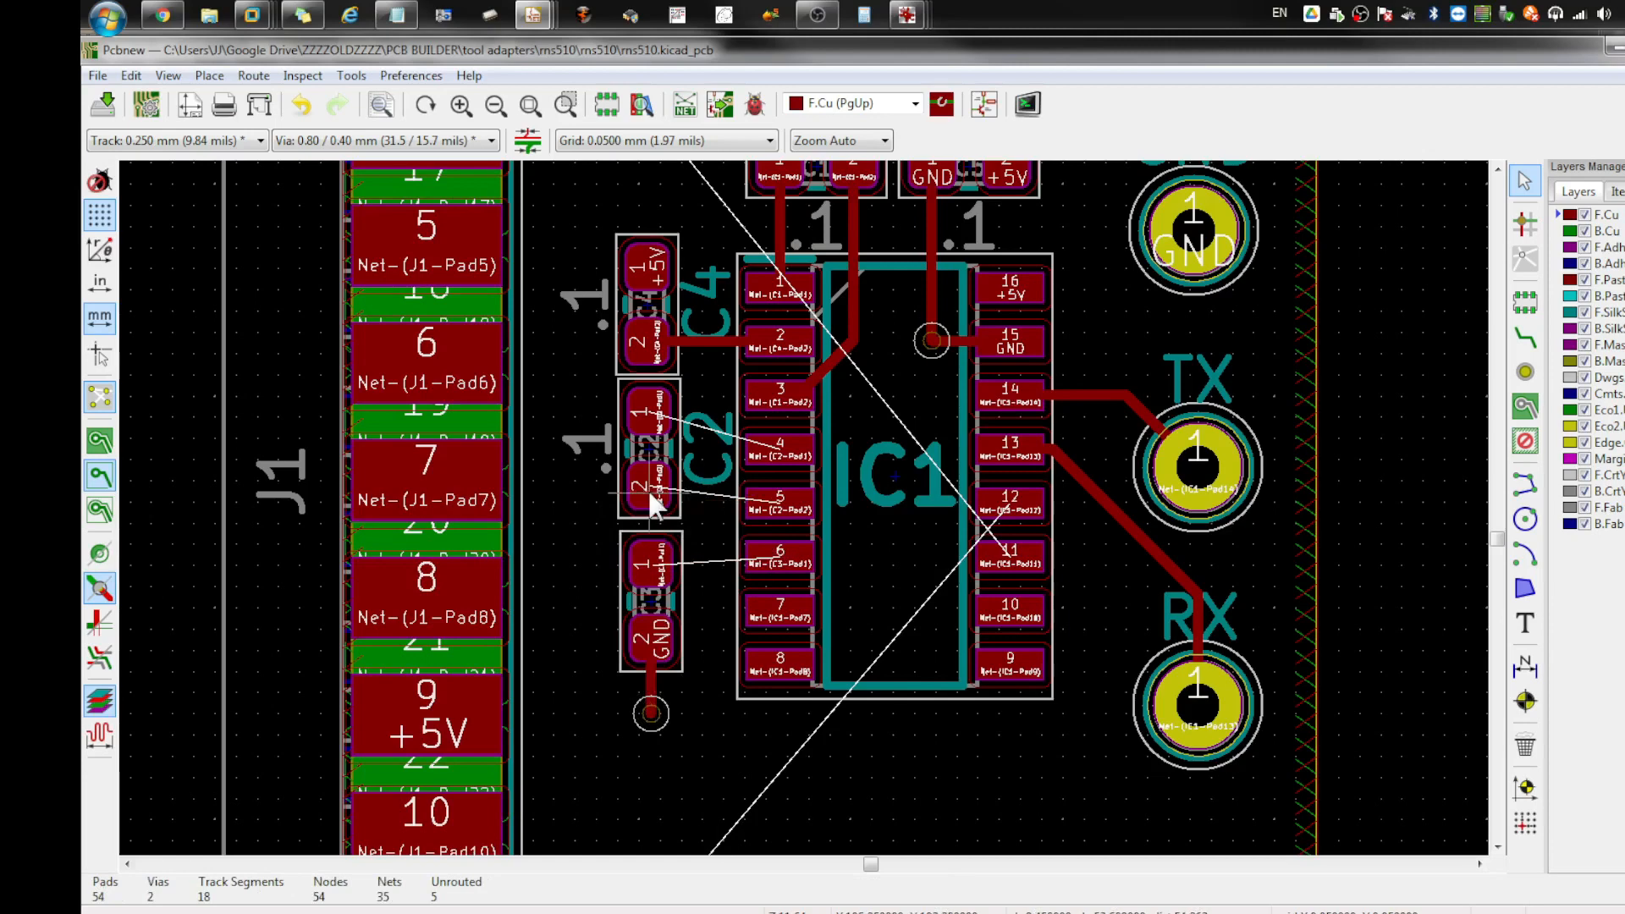
pyautogui.click(649, 492)
pyautogui.moveTo(651, 486); pyautogui.dragTo(650, 490)
pyautogui.click(1524, 337)
pyautogui.click(649, 415)
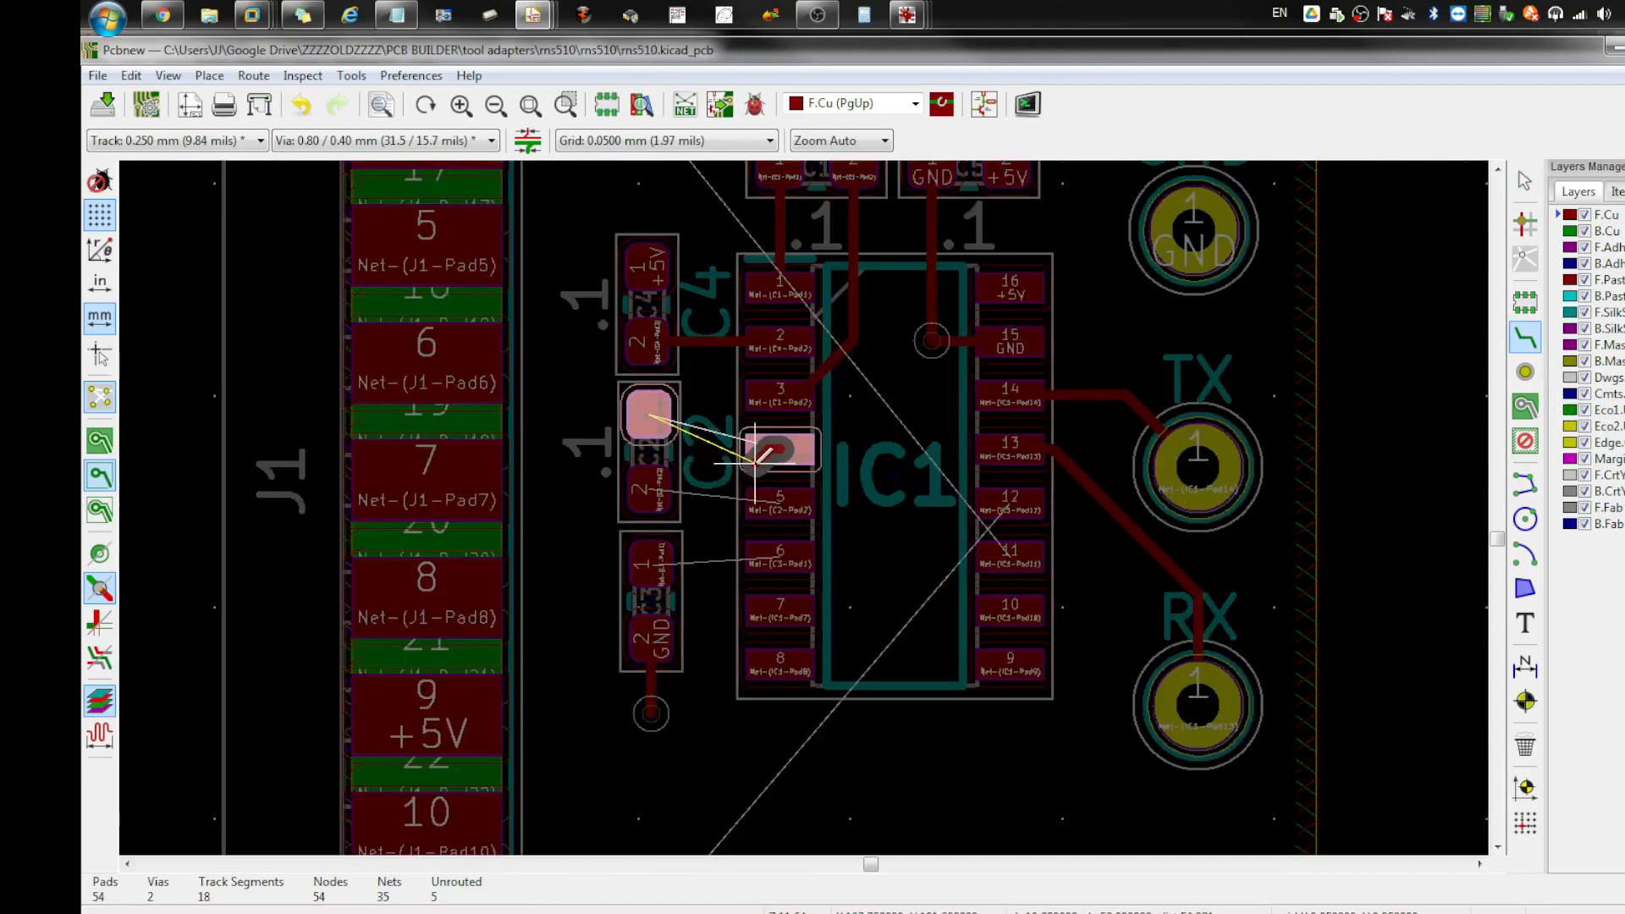
pyautogui.press('Escape')
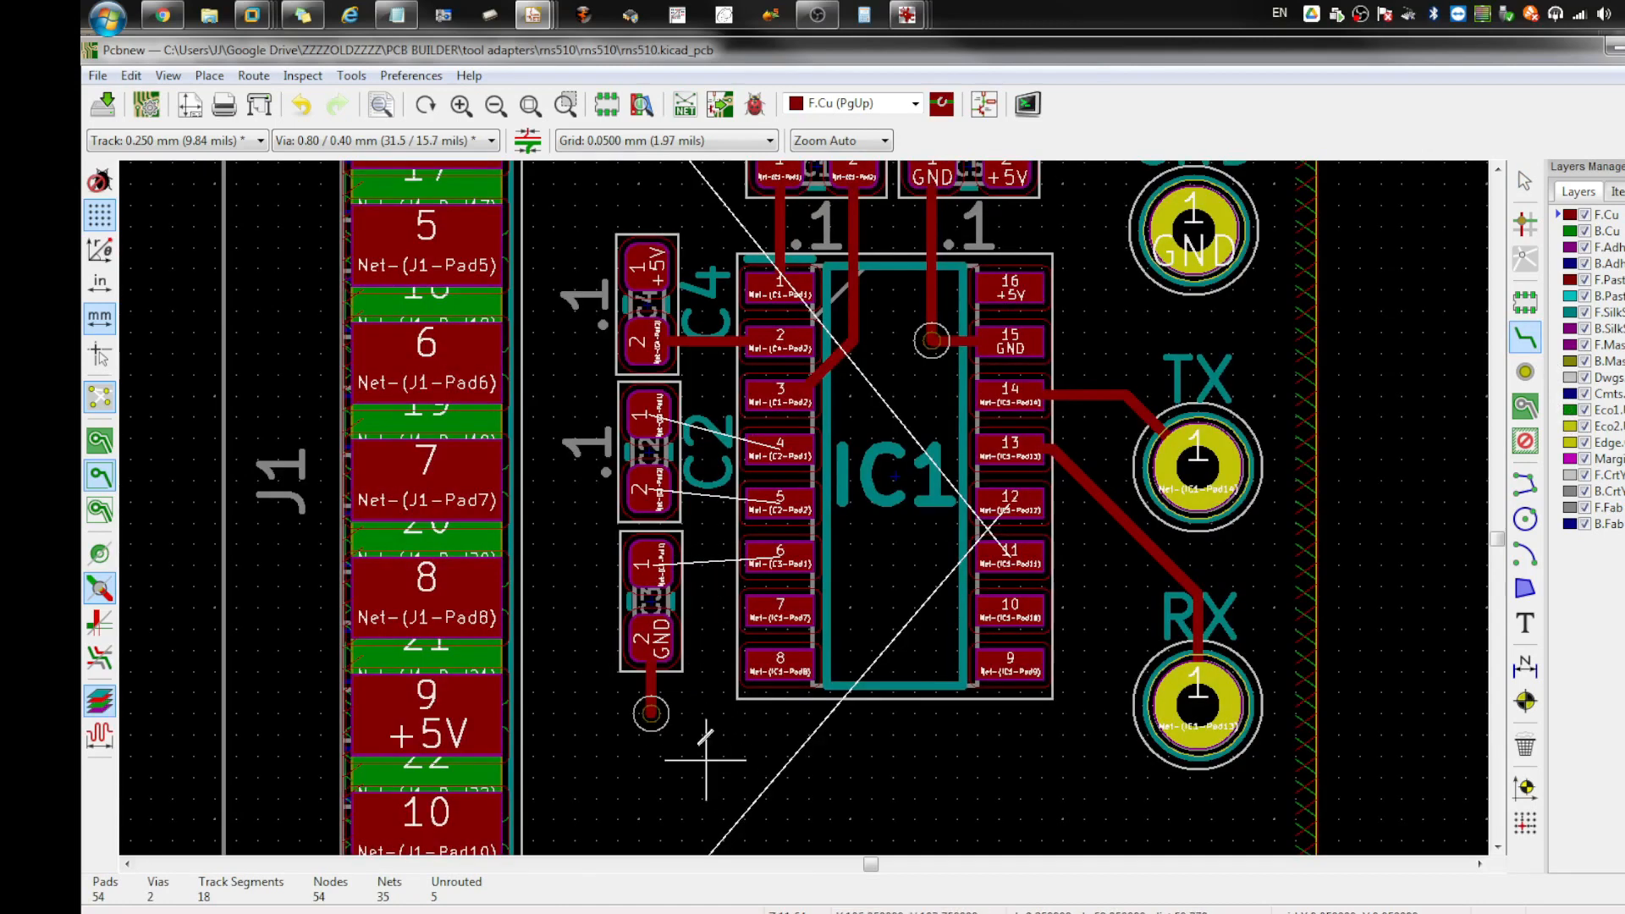
# Step: Shift capacitors C4, C2 and C3 together slightly down, along with their tracks and the GND via
pyautogui.press('Escape')
pyautogui.moveTo(701, 752); pyautogui.dragTo(589, 330)
pyautogui.press('m')
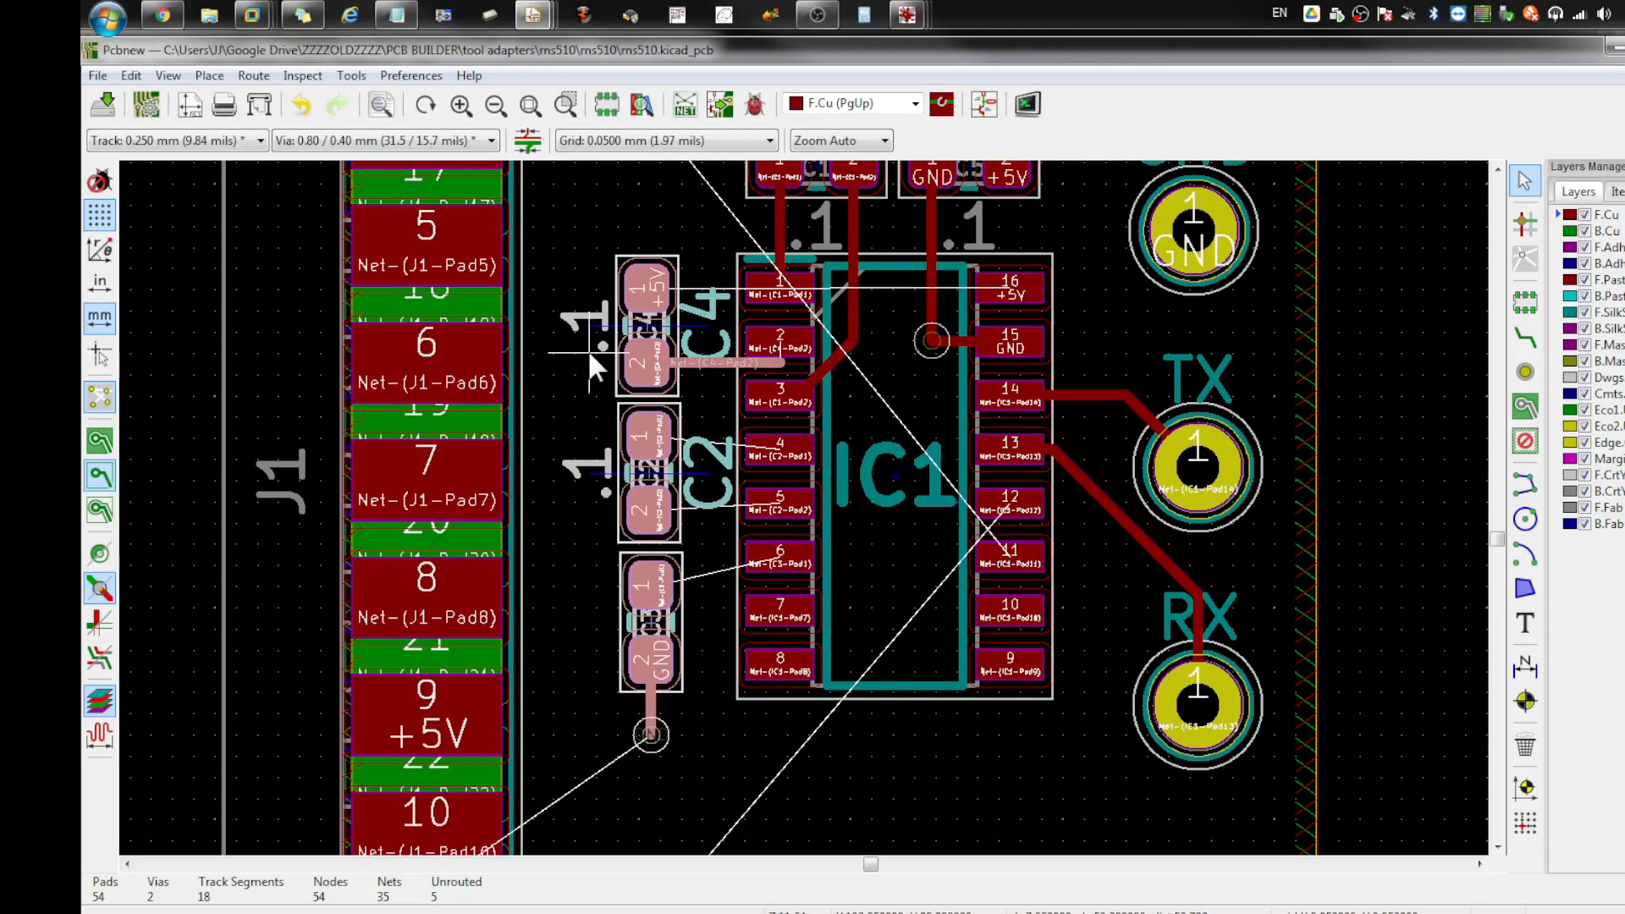
pyautogui.click(587, 343)
# Step: Nudge C3 with its GND track and via slightly down, and nudge C2 down to even out the capacitor spacing
pyautogui.click(664, 631)
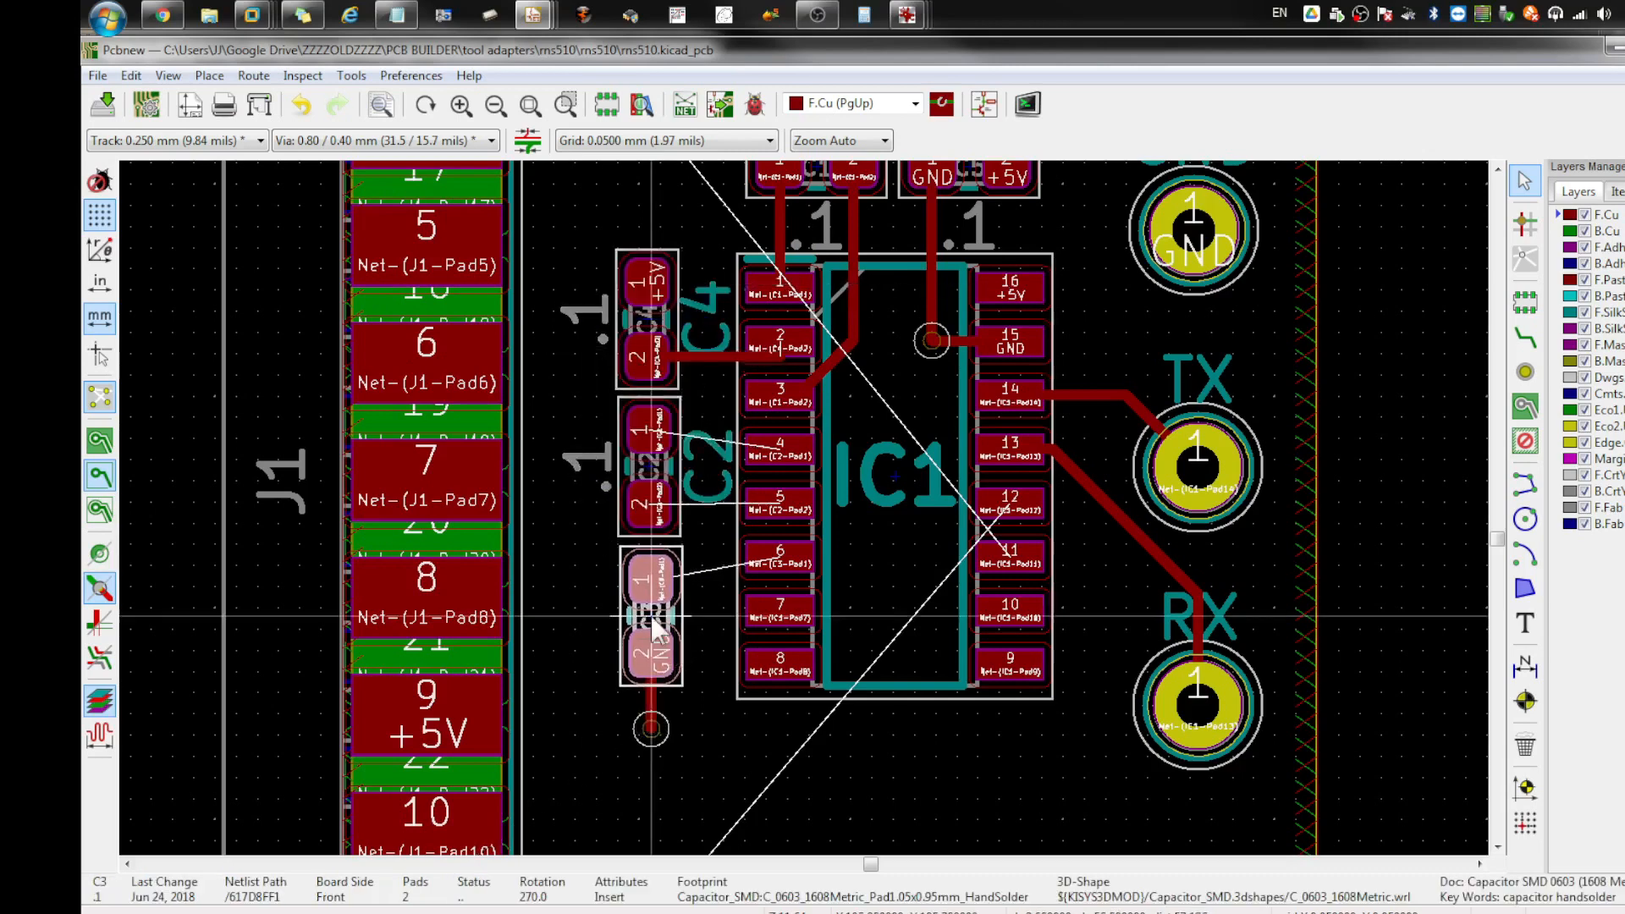
pyautogui.moveTo(724, 762); pyautogui.dragTo(617, 572)
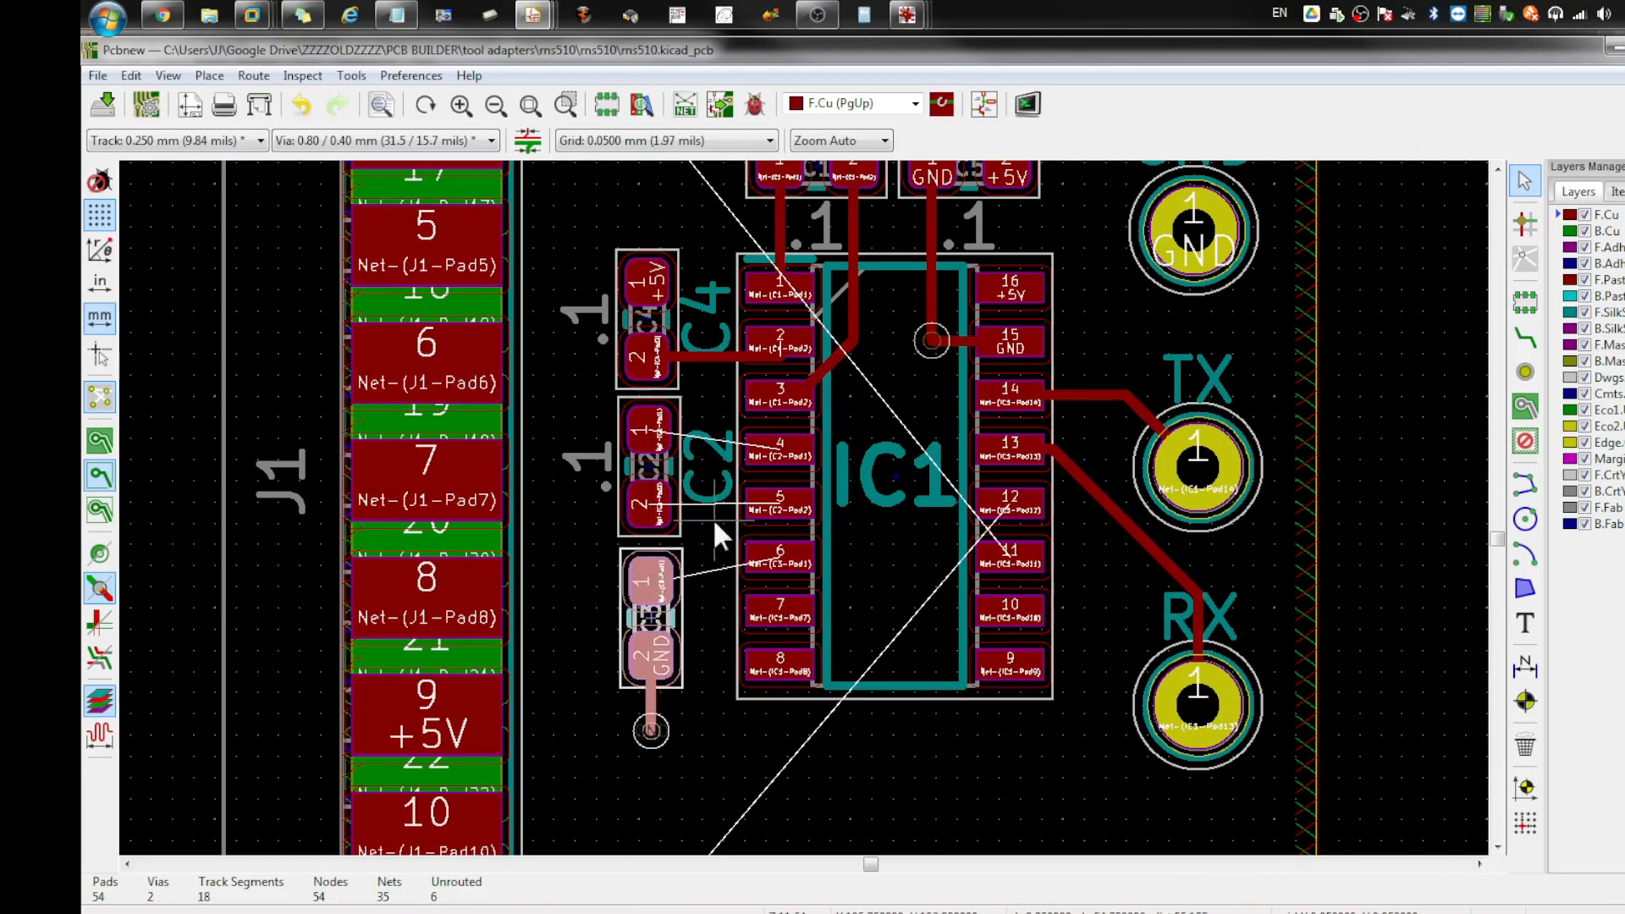
pyautogui.click(653, 489)
pyautogui.moveTo(650, 475); pyautogui.dragTo(649, 470)
# Step: Route F.Cu tracks from IC1 pad 6 to C3 pad 1, pad 5 to C2 pad 2, and pad 4 to C2 pad 1
pyautogui.click(1525, 337)
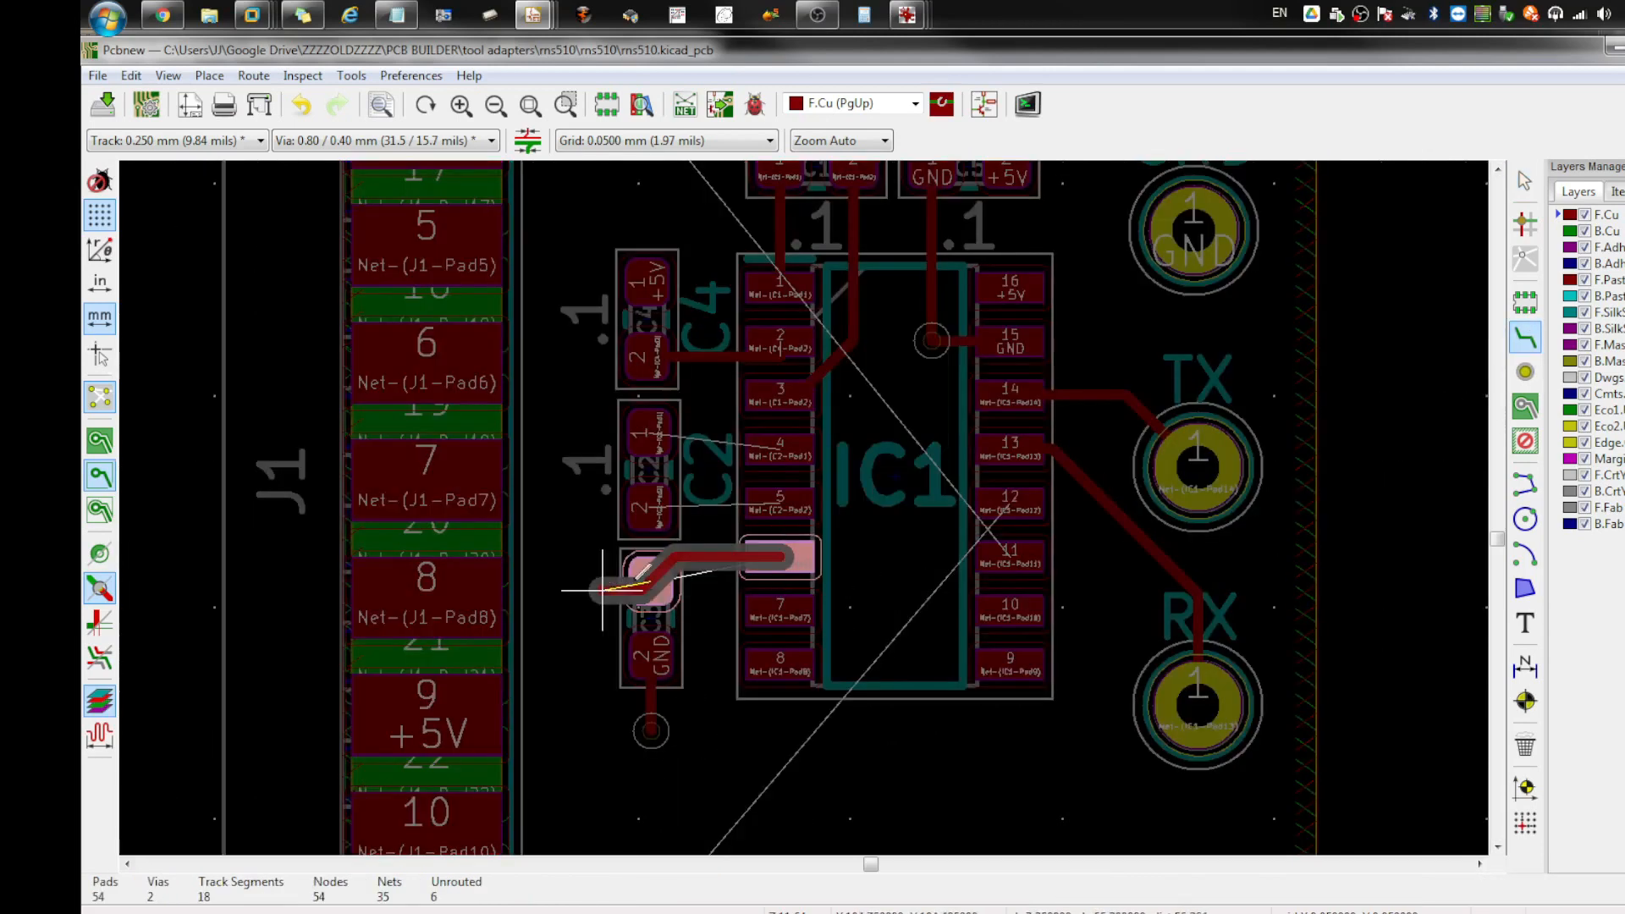
pyautogui.click(650, 577)
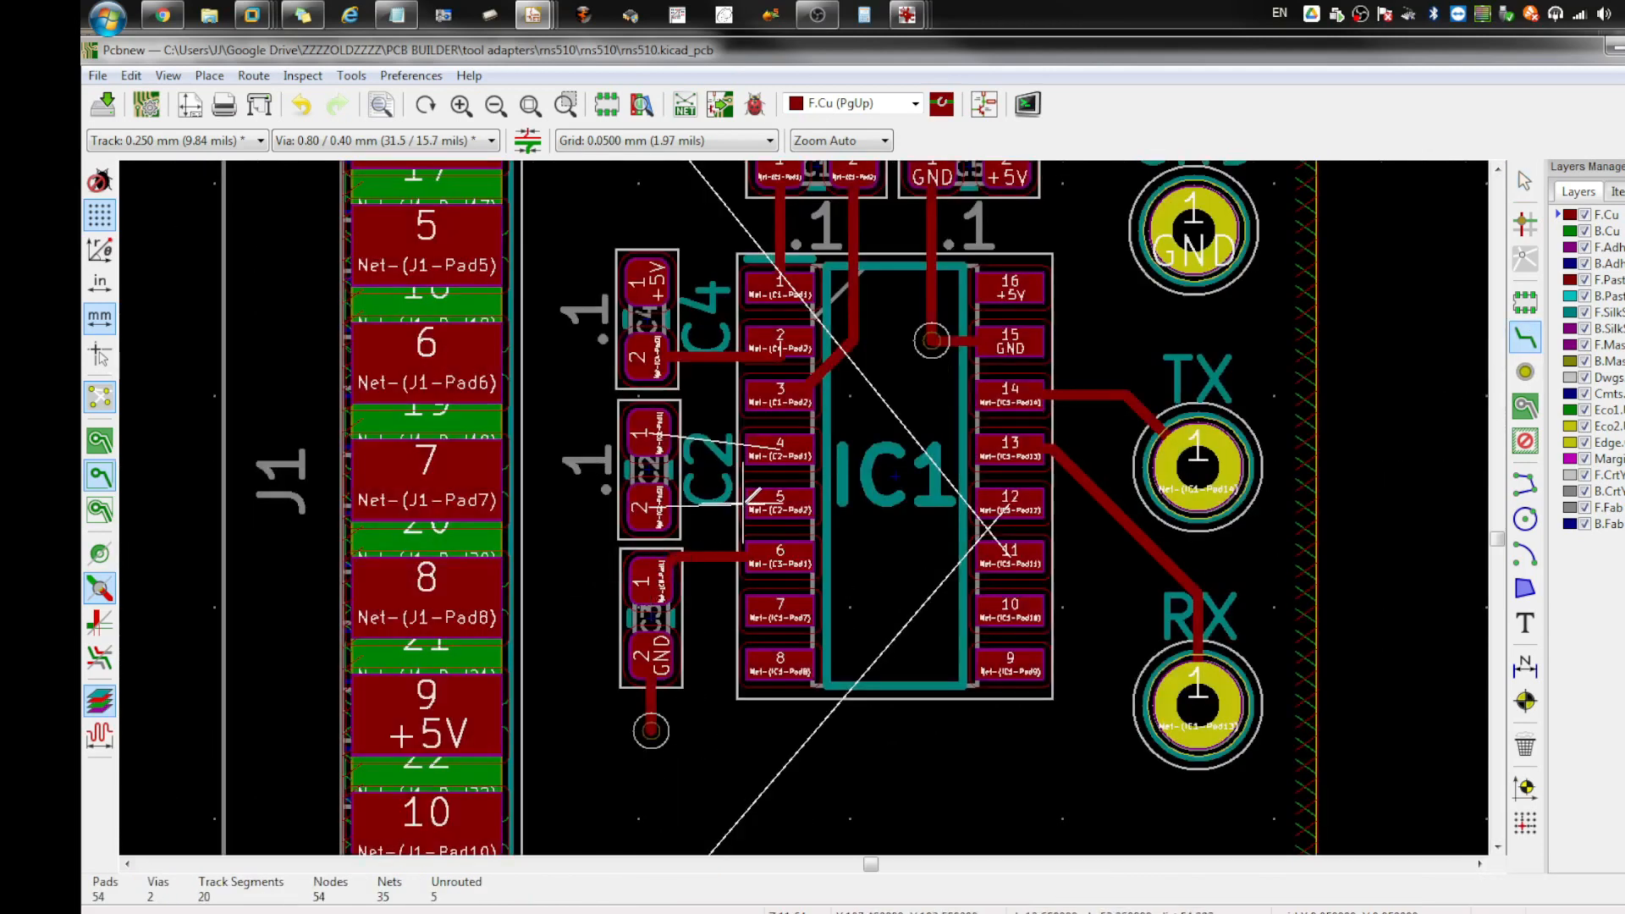
pyautogui.click(777, 499)
pyautogui.click(651, 506)
pyautogui.click(779, 449)
pyautogui.click(649, 432)
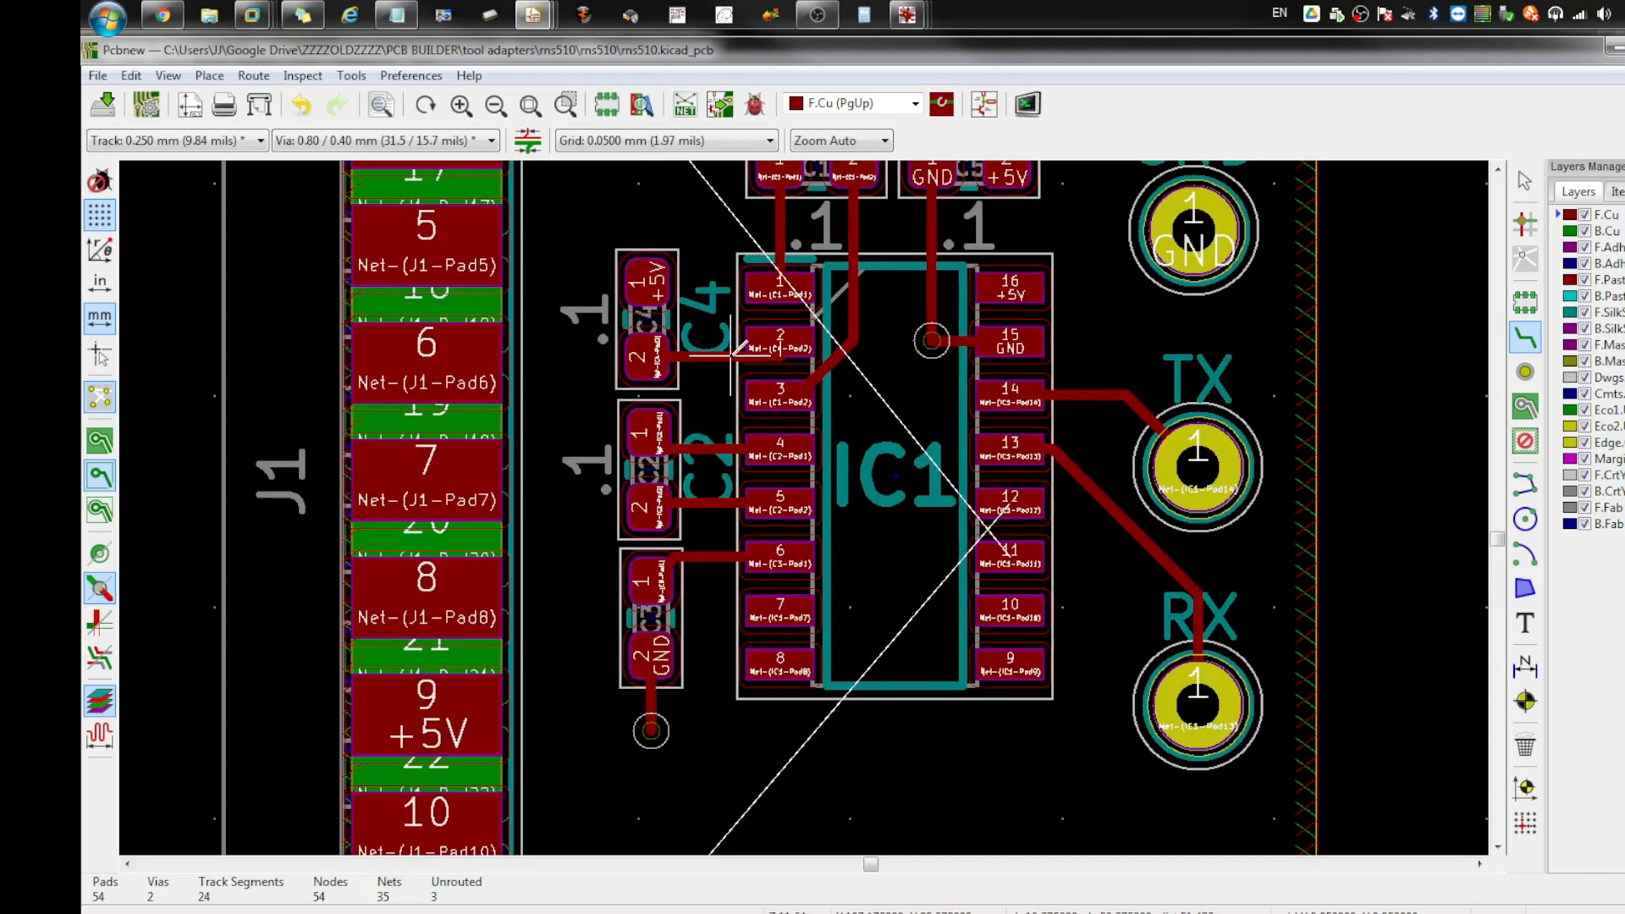
# Step: Delete the track between C4 pad 2 and IC1 pad 2 and reroute it straight across from the IC1 pad
pyautogui.press('Escape')
pyautogui.click(1524, 339)
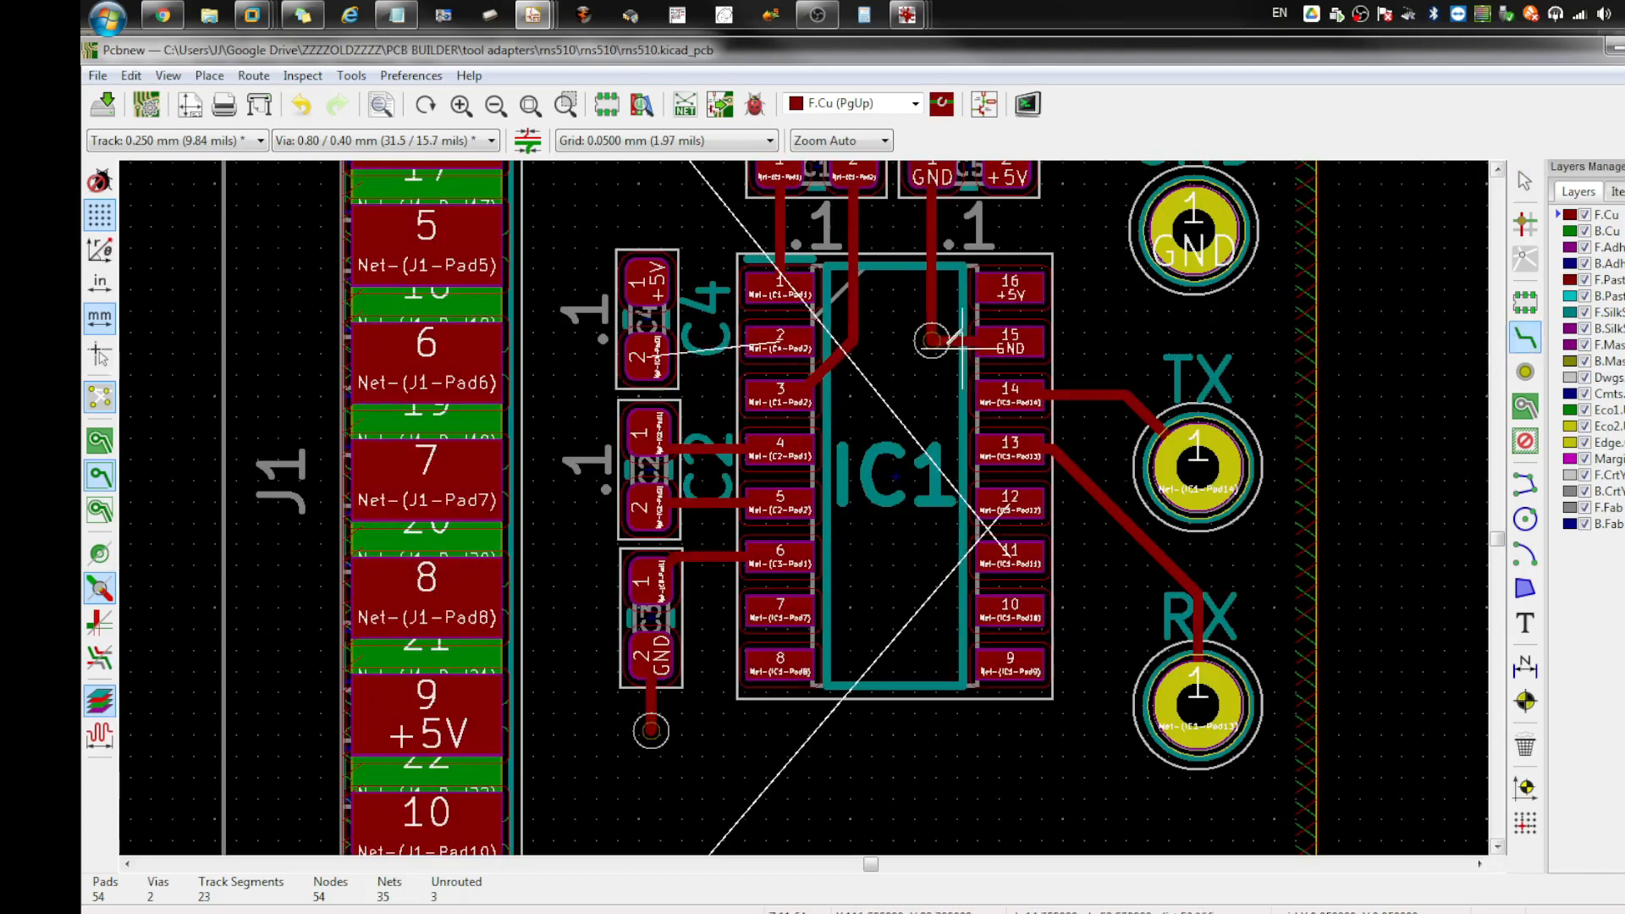
pyautogui.click(781, 341)
pyautogui.doubleClick(648, 347)
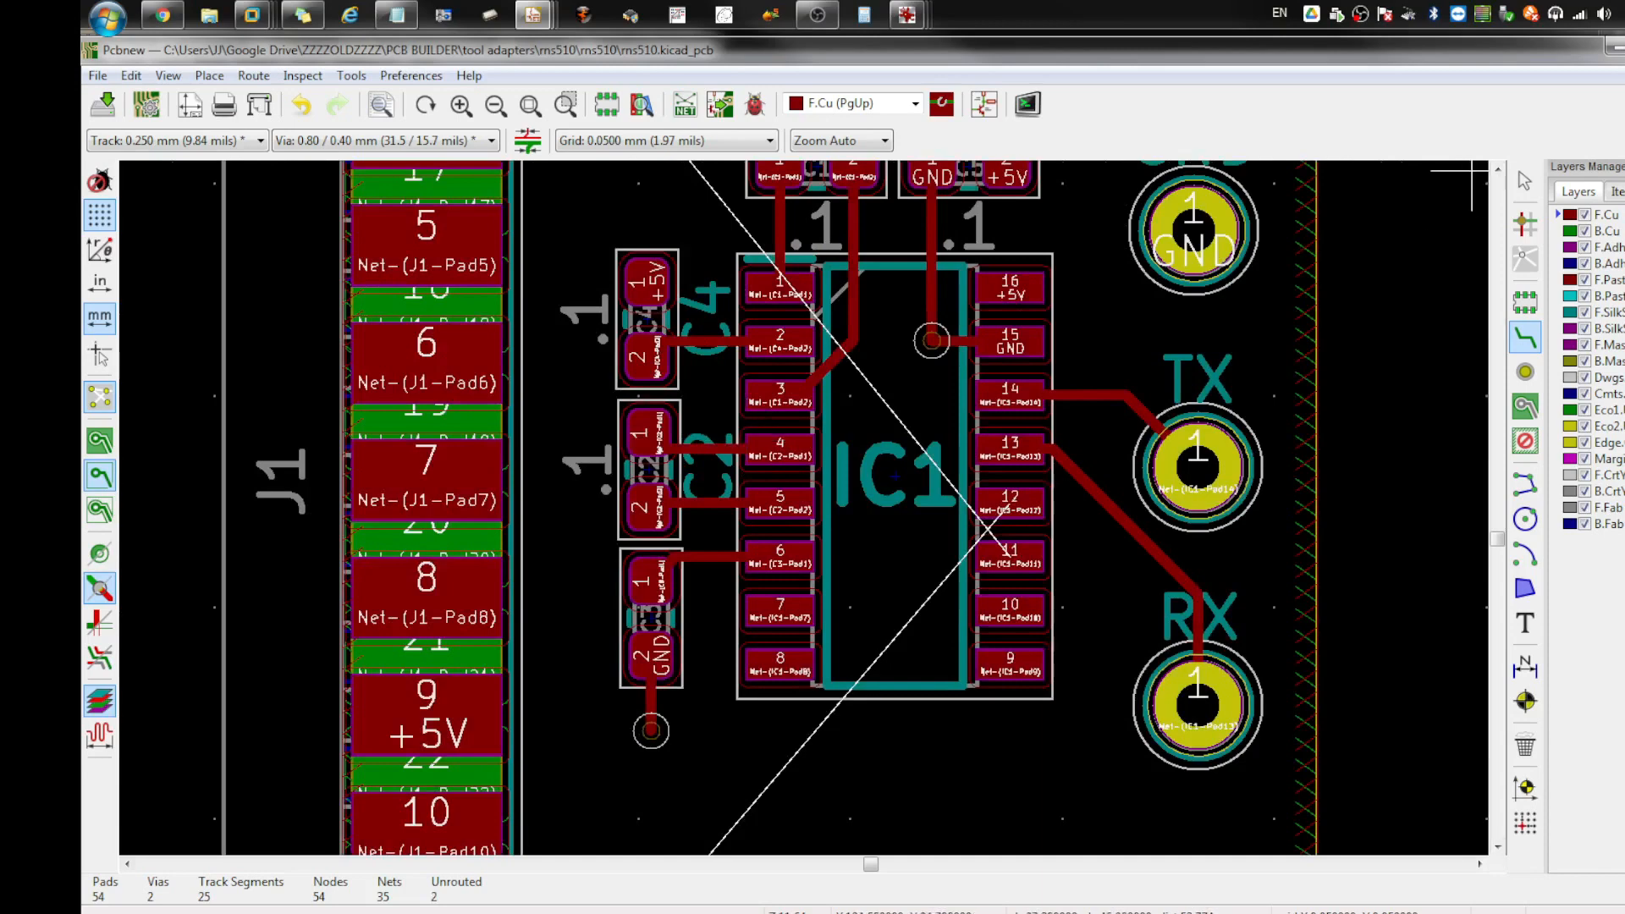
# Step: Delete the four tracks joining C4, C2 and C3 to the left-side pads of IC1
pyautogui.click(818, 10)
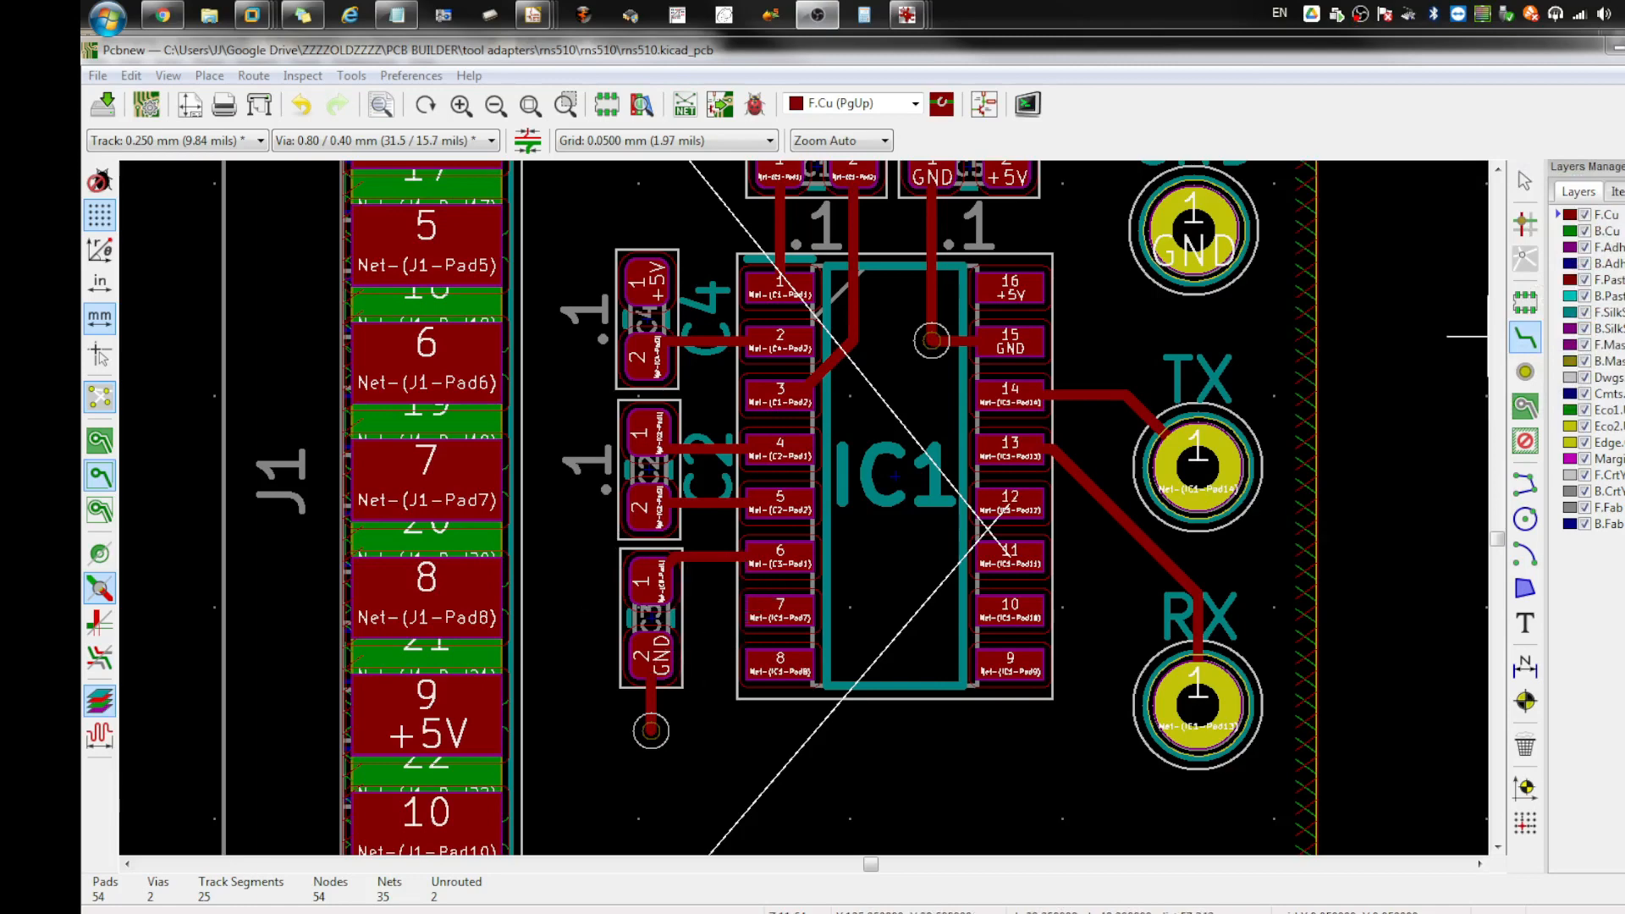
pyautogui.click(1526, 182)
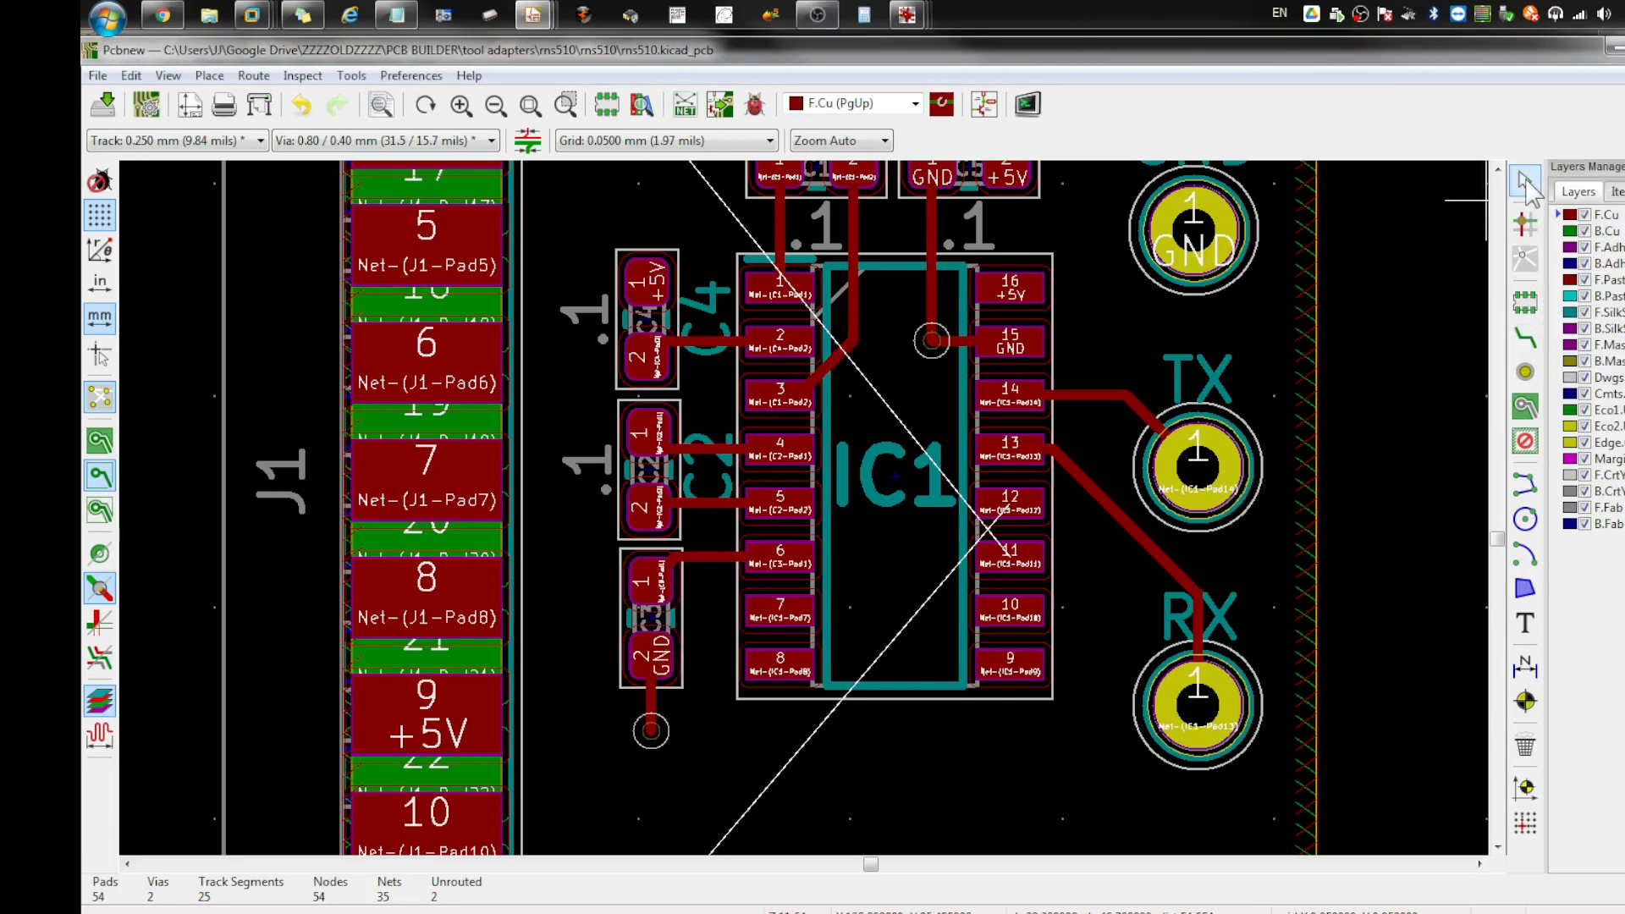
pyautogui.moveTo(709, 587); pyautogui.dragTo(701, 316)
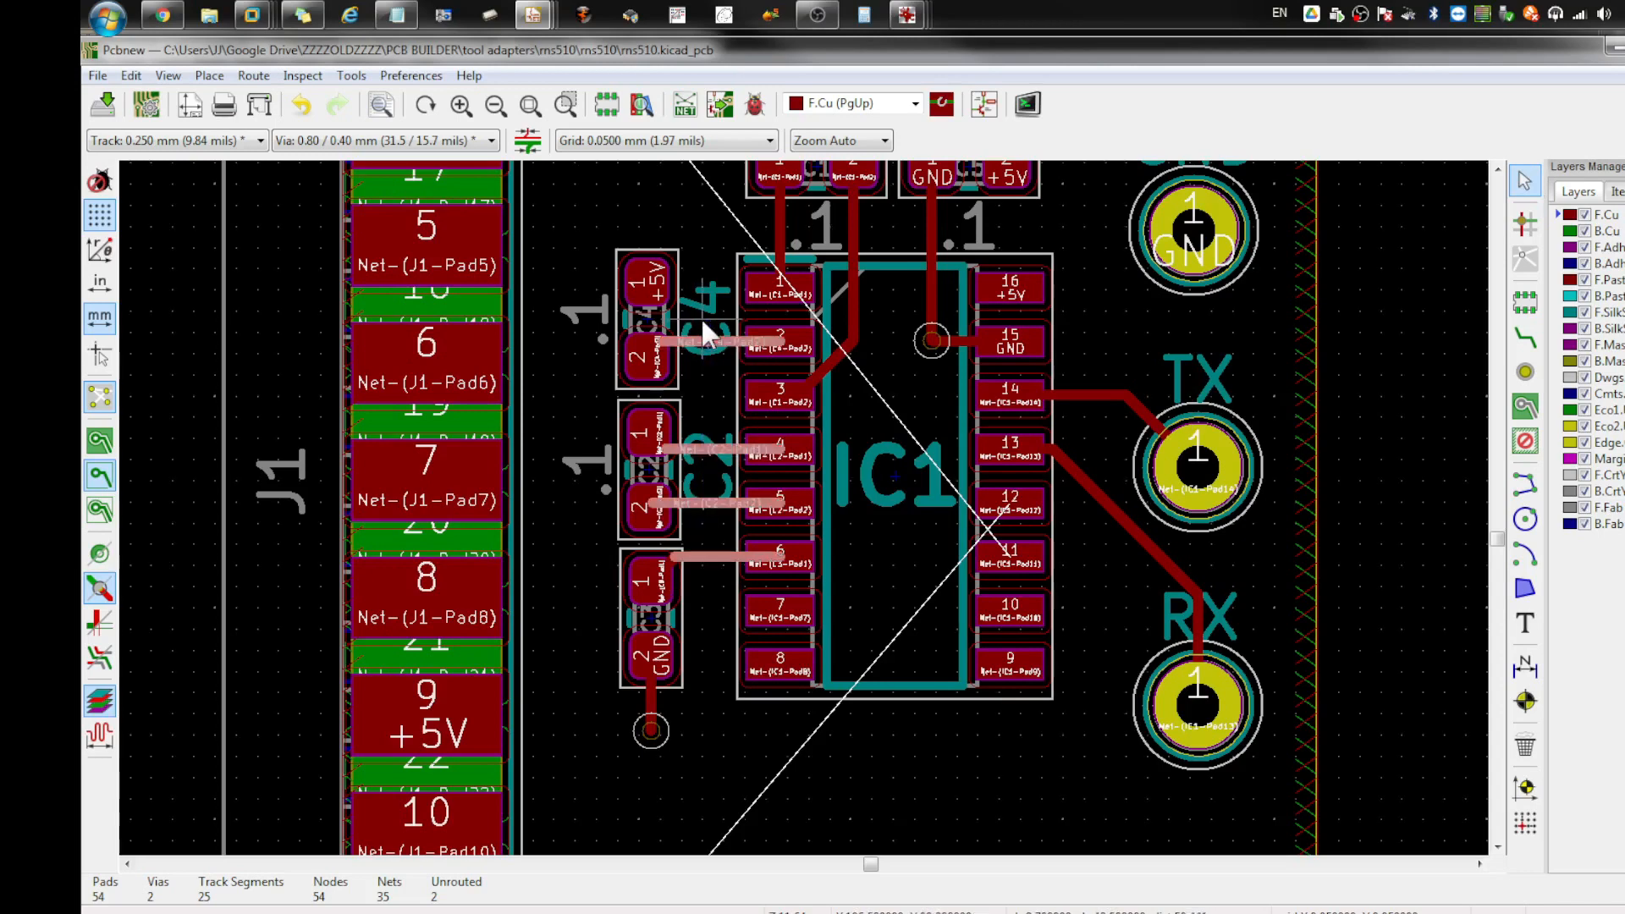
pyautogui.press('Delete')
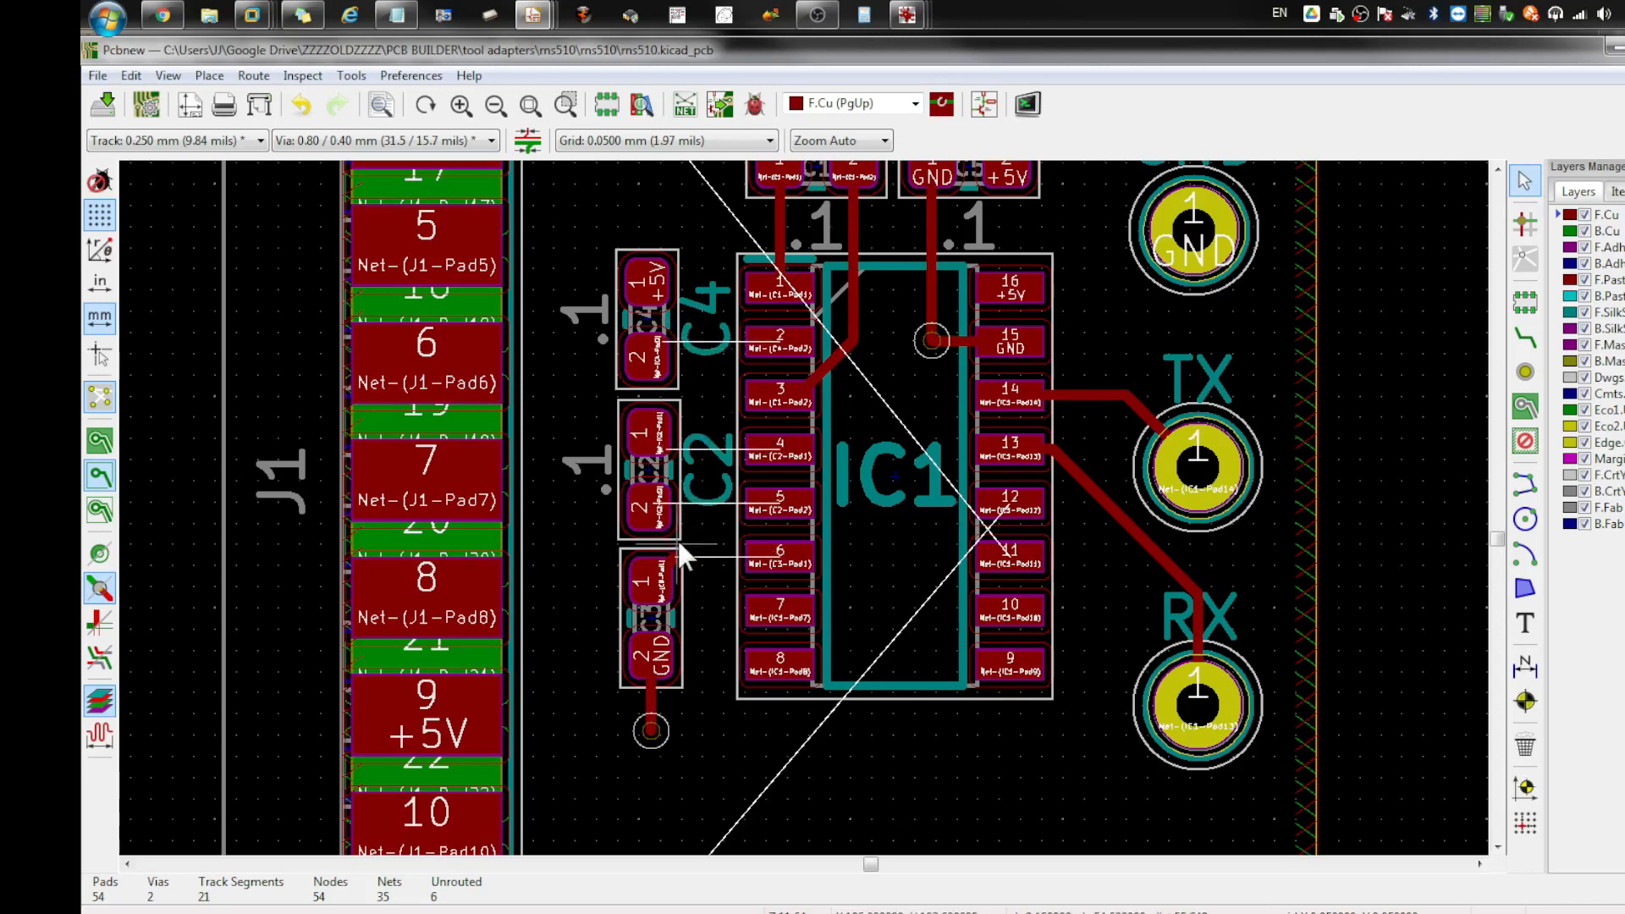
# Step: Move capacitors C2, C3 and C4 together to the left side of J1, clear of the leftover track stubs
pyautogui.click(662, 471)
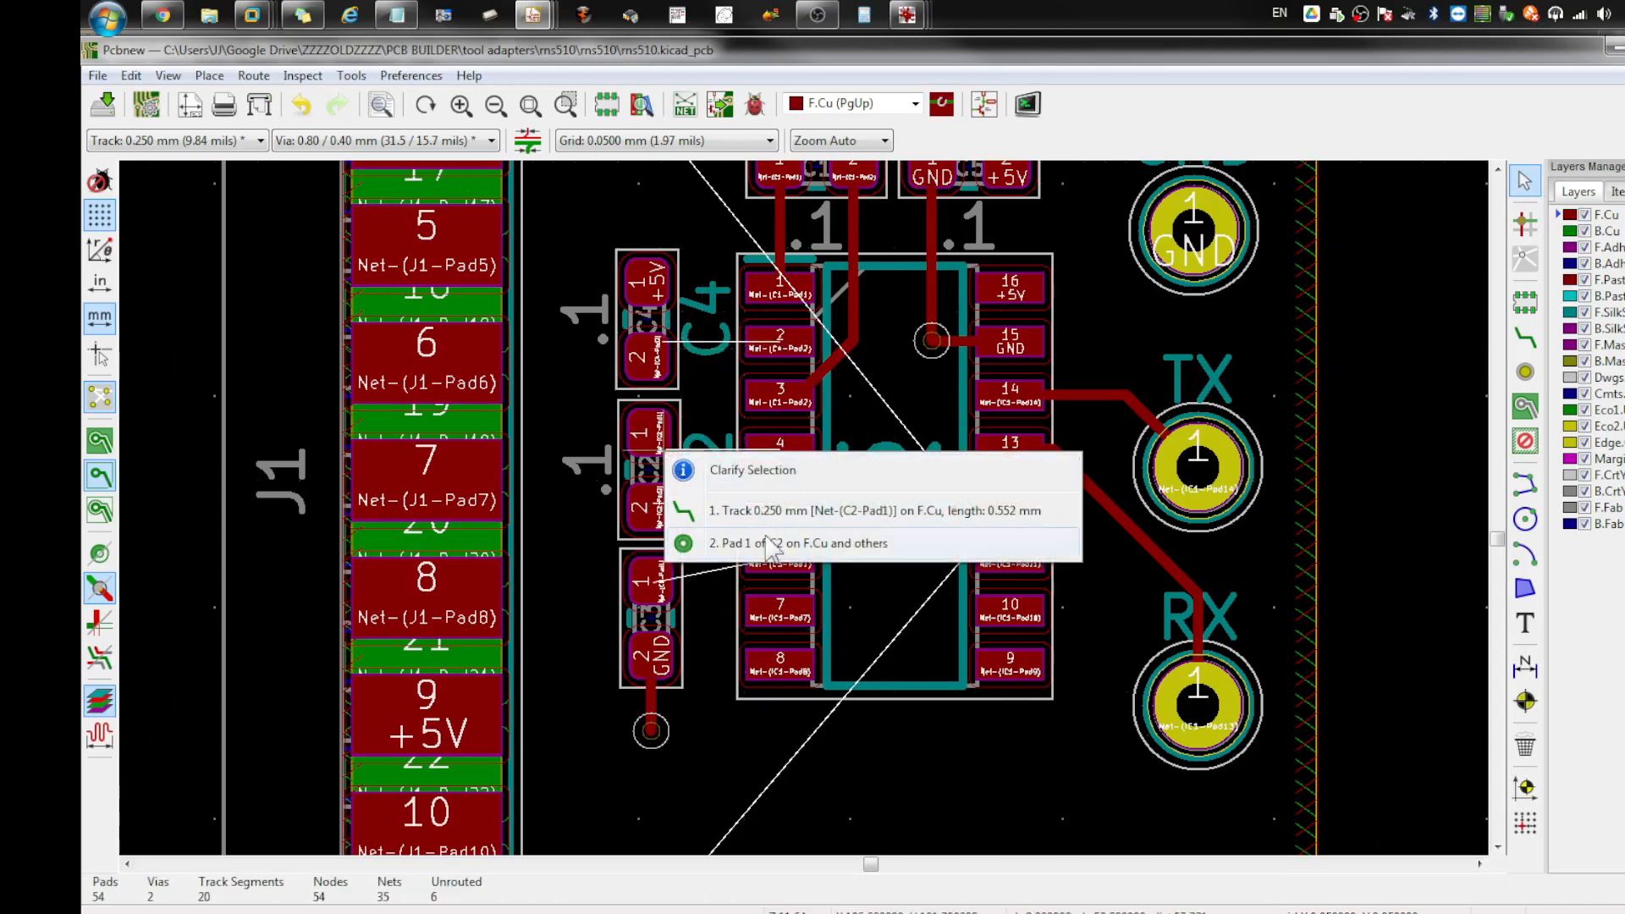
pyautogui.click(782, 532)
pyautogui.click(672, 459)
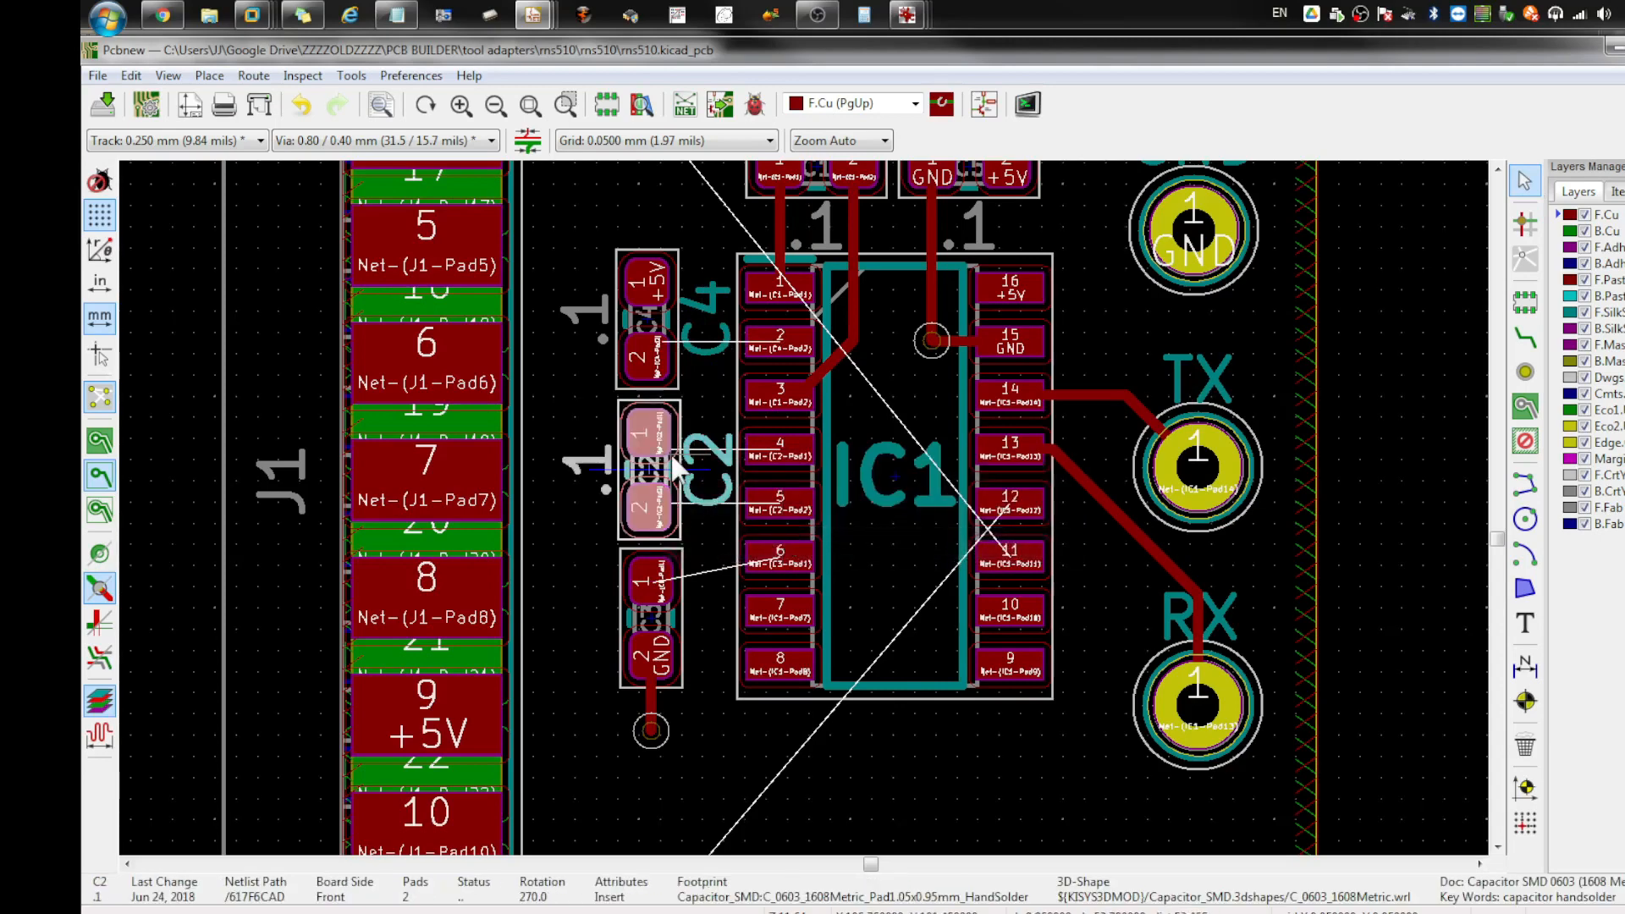
pyautogui.click(679, 660)
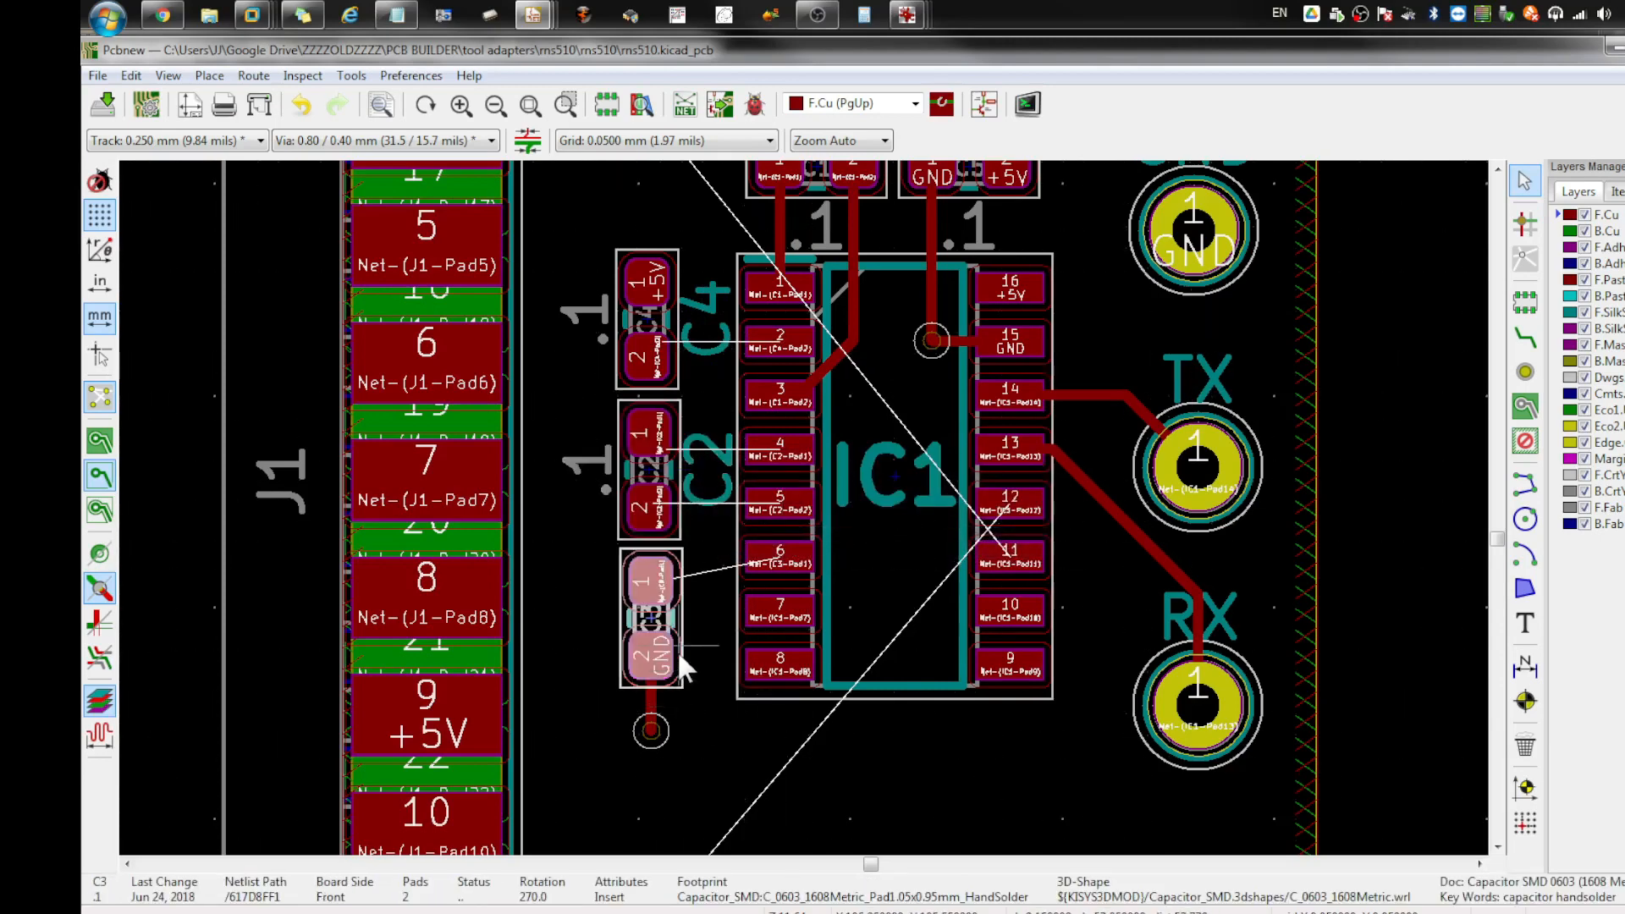
pyautogui.keyDown('shift'); pyautogui.click(673, 527); pyautogui.keyUp('shift')
pyautogui.keyDown('shift'); pyautogui.click(667, 384); pyautogui.keyUp('shift')
pyautogui.moveTo(667, 384); pyautogui.dragTo(226, 383)
# Step: Delete the leftover track stubs between J1 and IC1, keeping the GND via
pyautogui.moveTo(702, 794); pyautogui.dragTo(665, 771)
pyautogui.moveTo(647, 608); pyautogui.dragTo(596, 255)
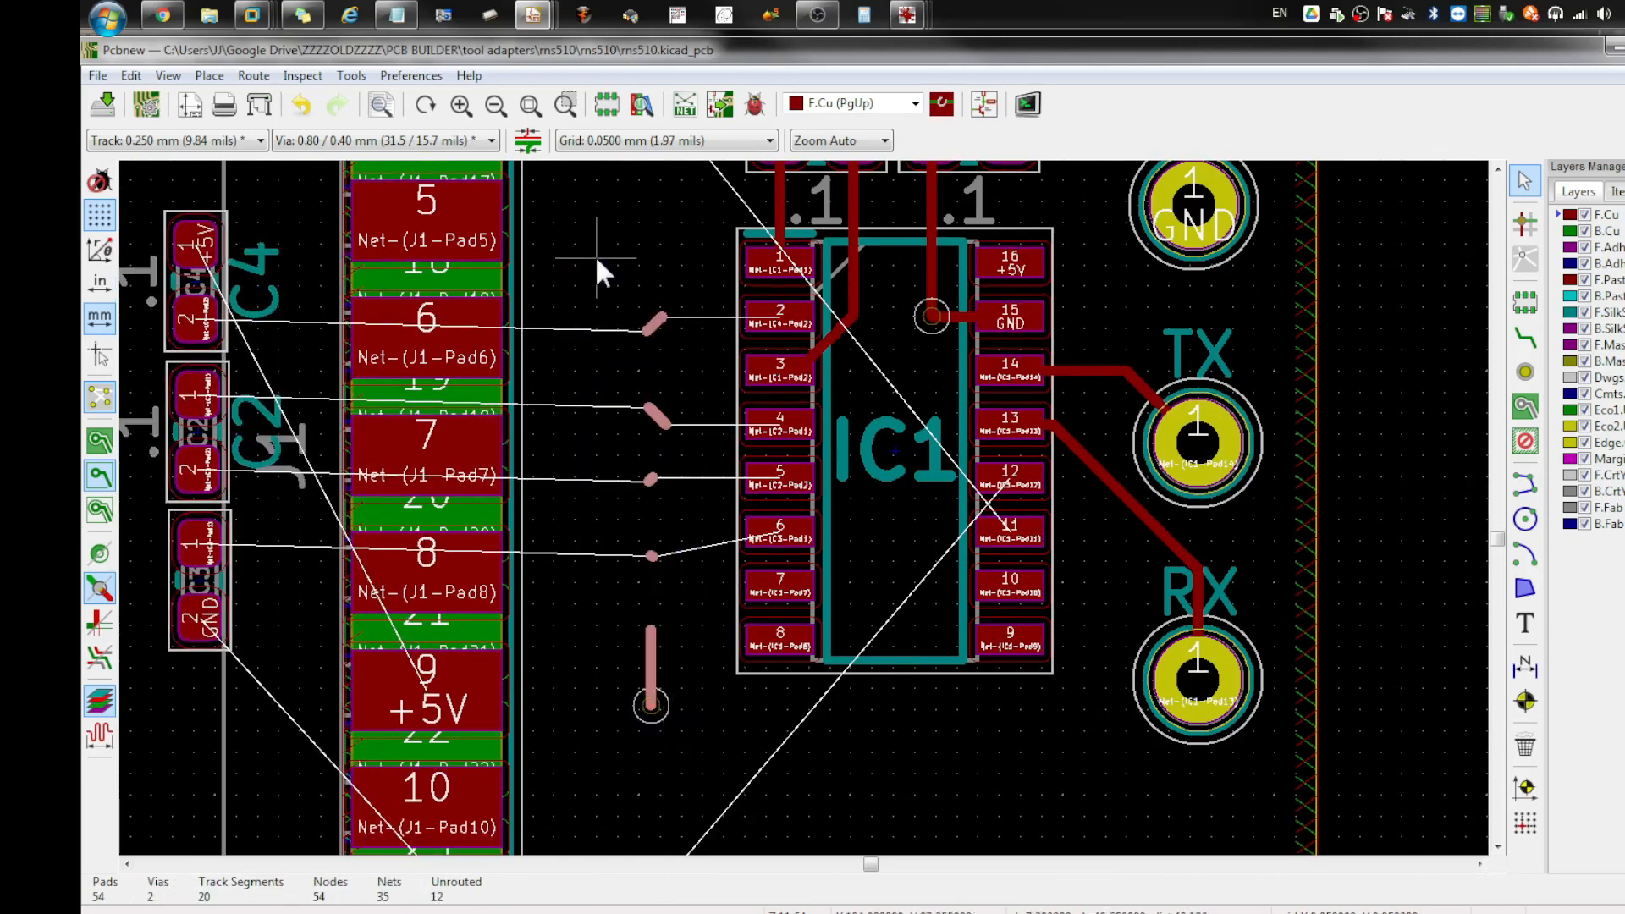
pyautogui.press('Delete')
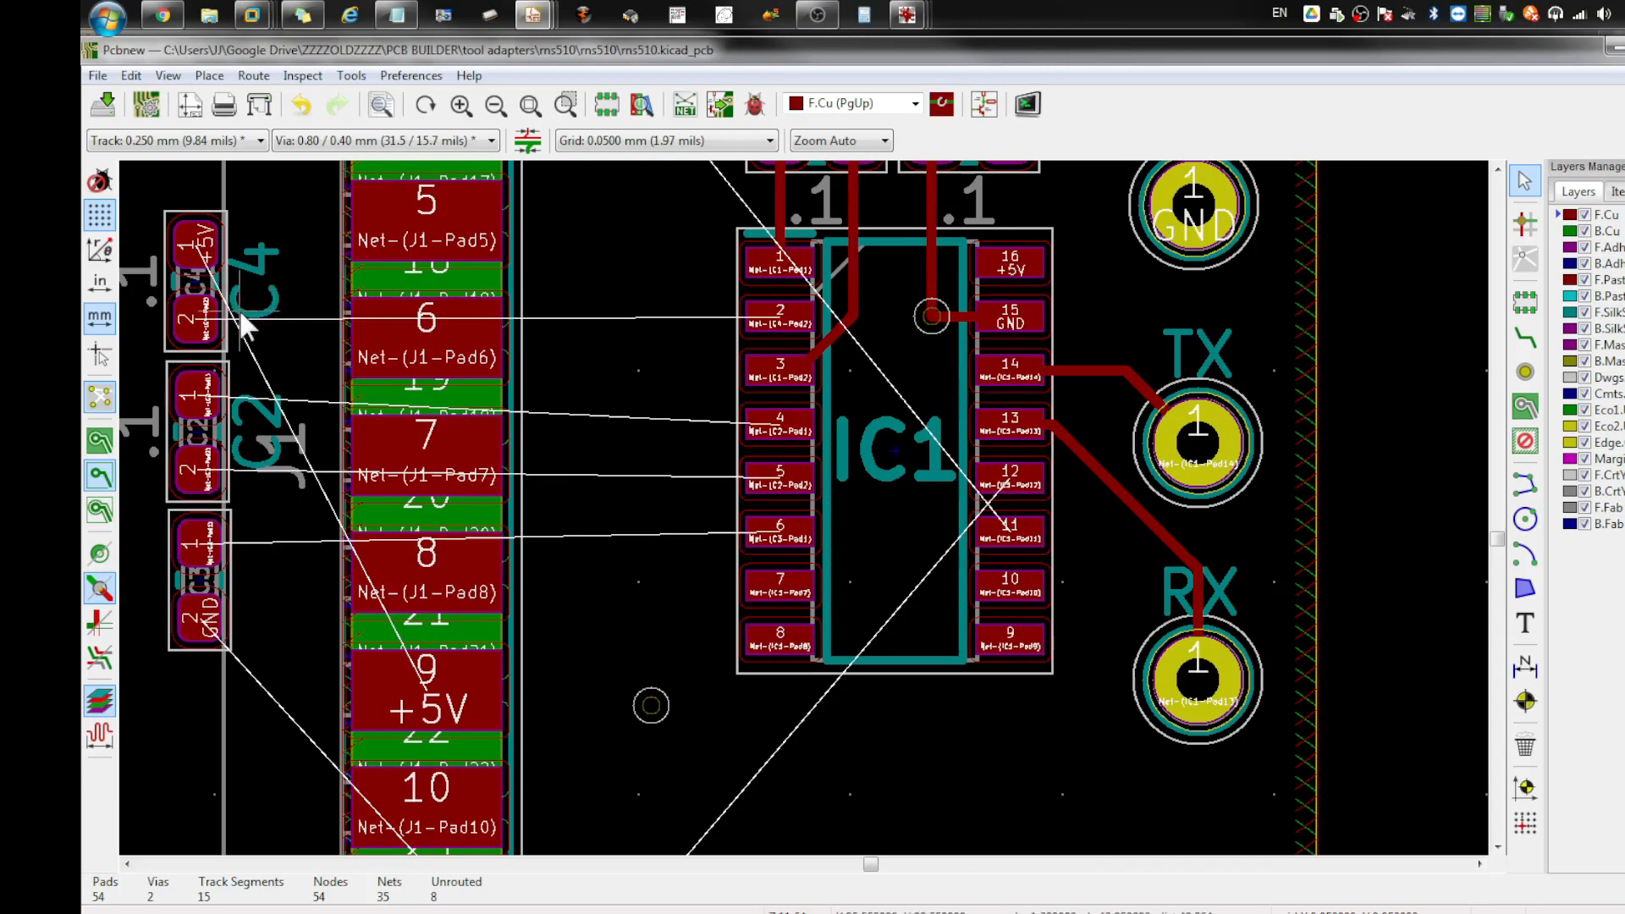
# Step: Move capacitors C4, C2 and C3 together back between J1 and IC1, with C3 above the GND via
pyautogui.moveTo(185, 655); pyautogui.dragTo(641, 275)
pyautogui.click(1525, 336)
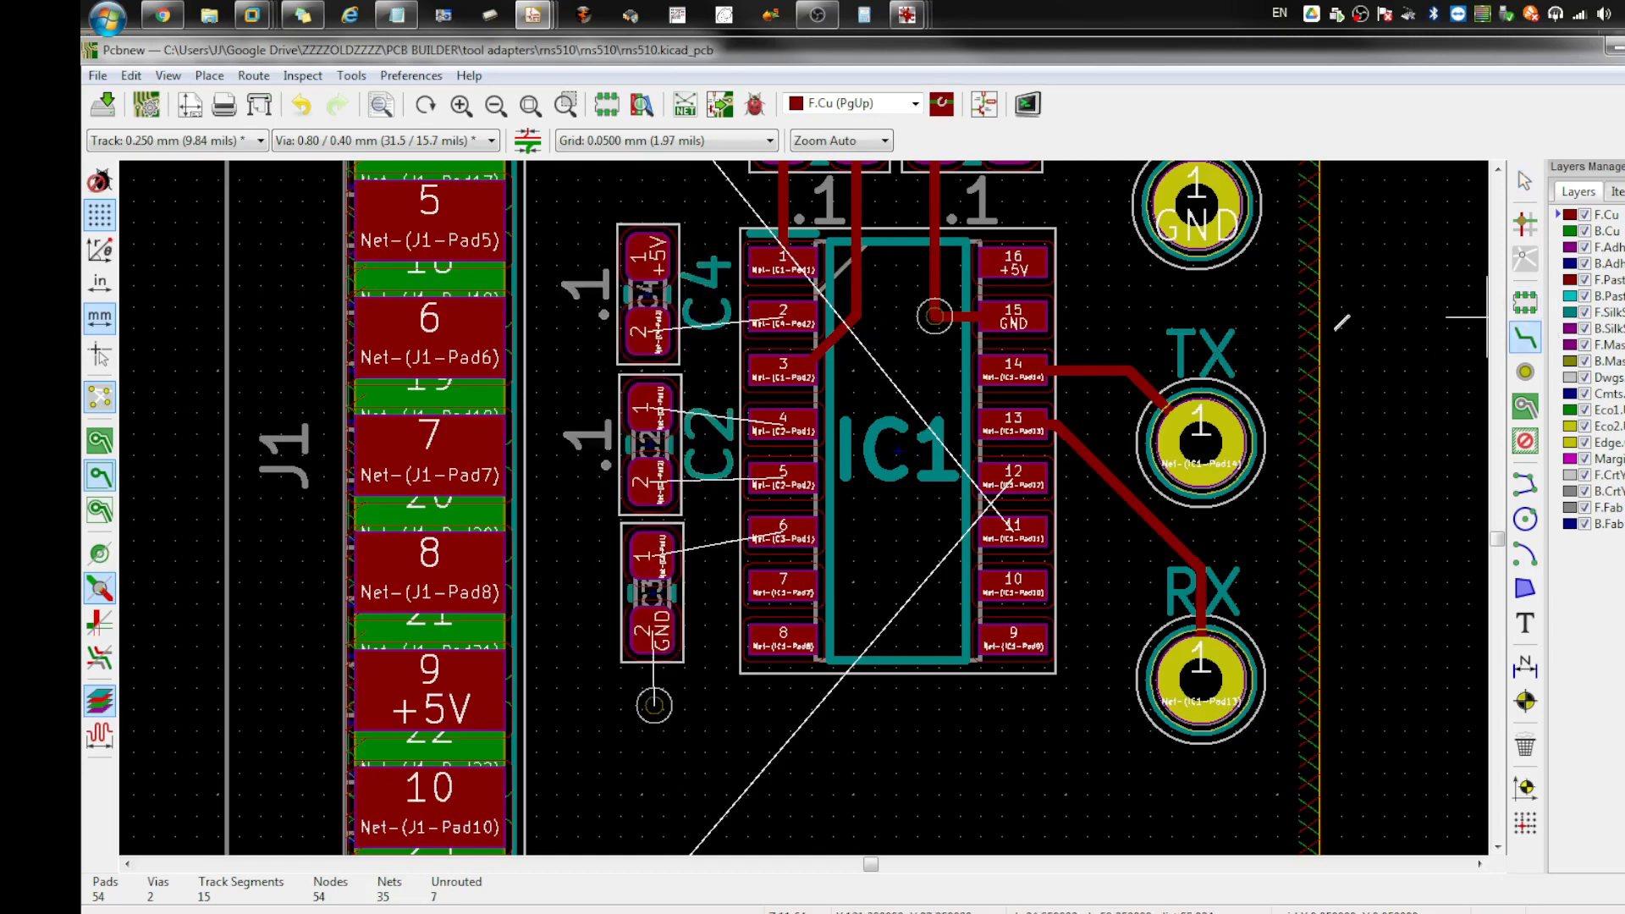
pyautogui.press('Escape')
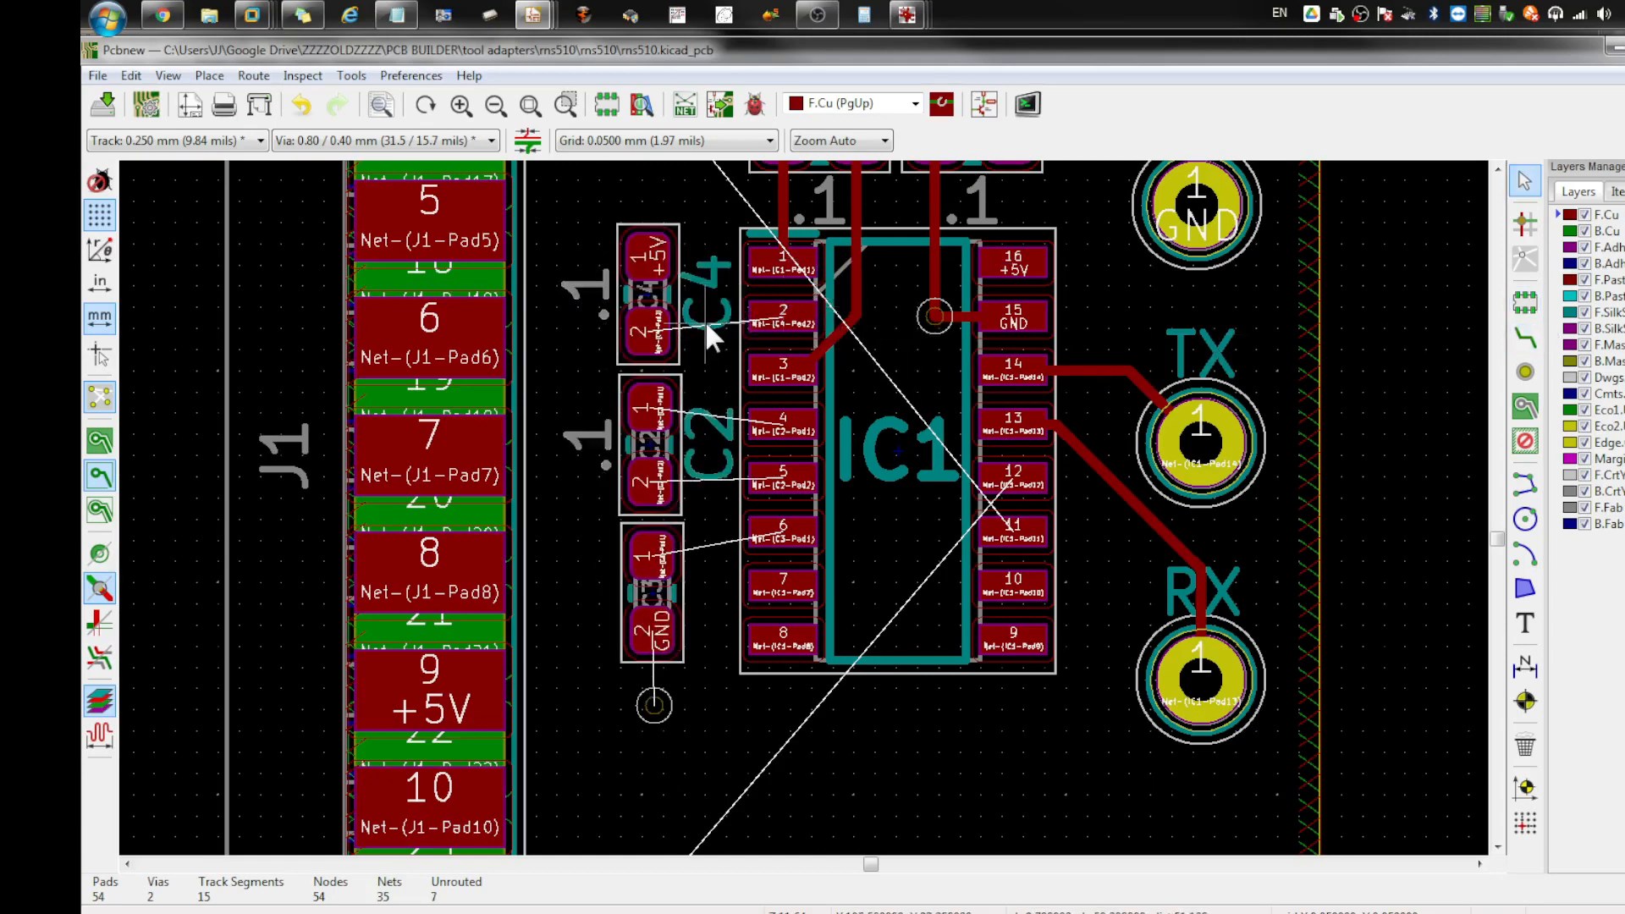
# Step: Hide C4's reference text and set its layer to F.Fab
pyautogui.doubleClick(702, 316)
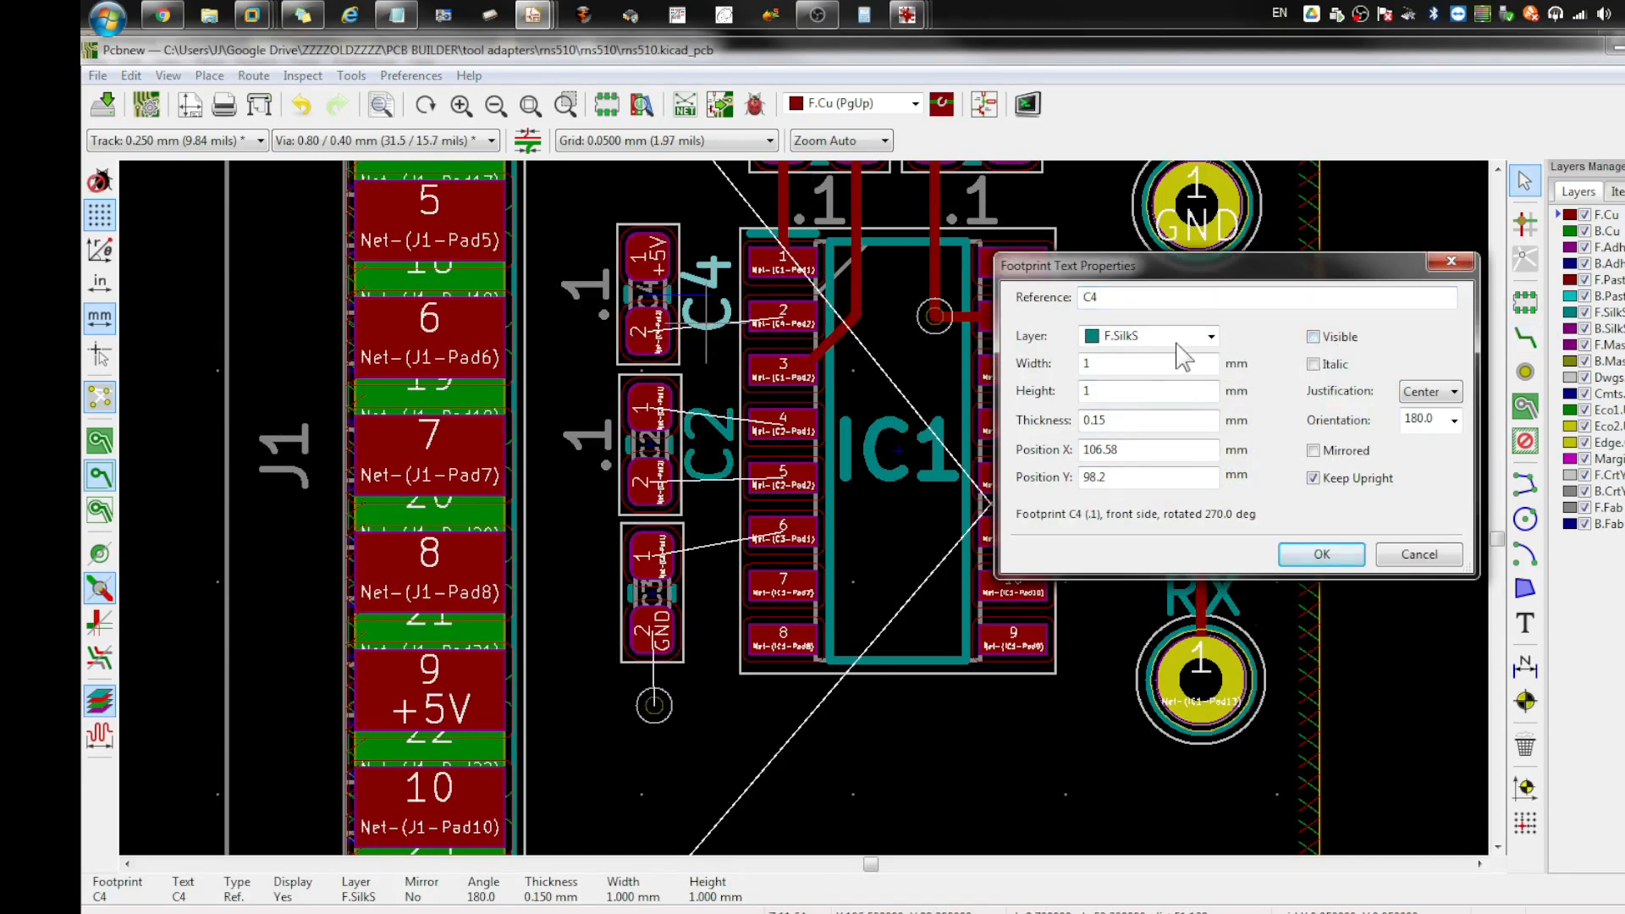
pyautogui.click(1211, 336)
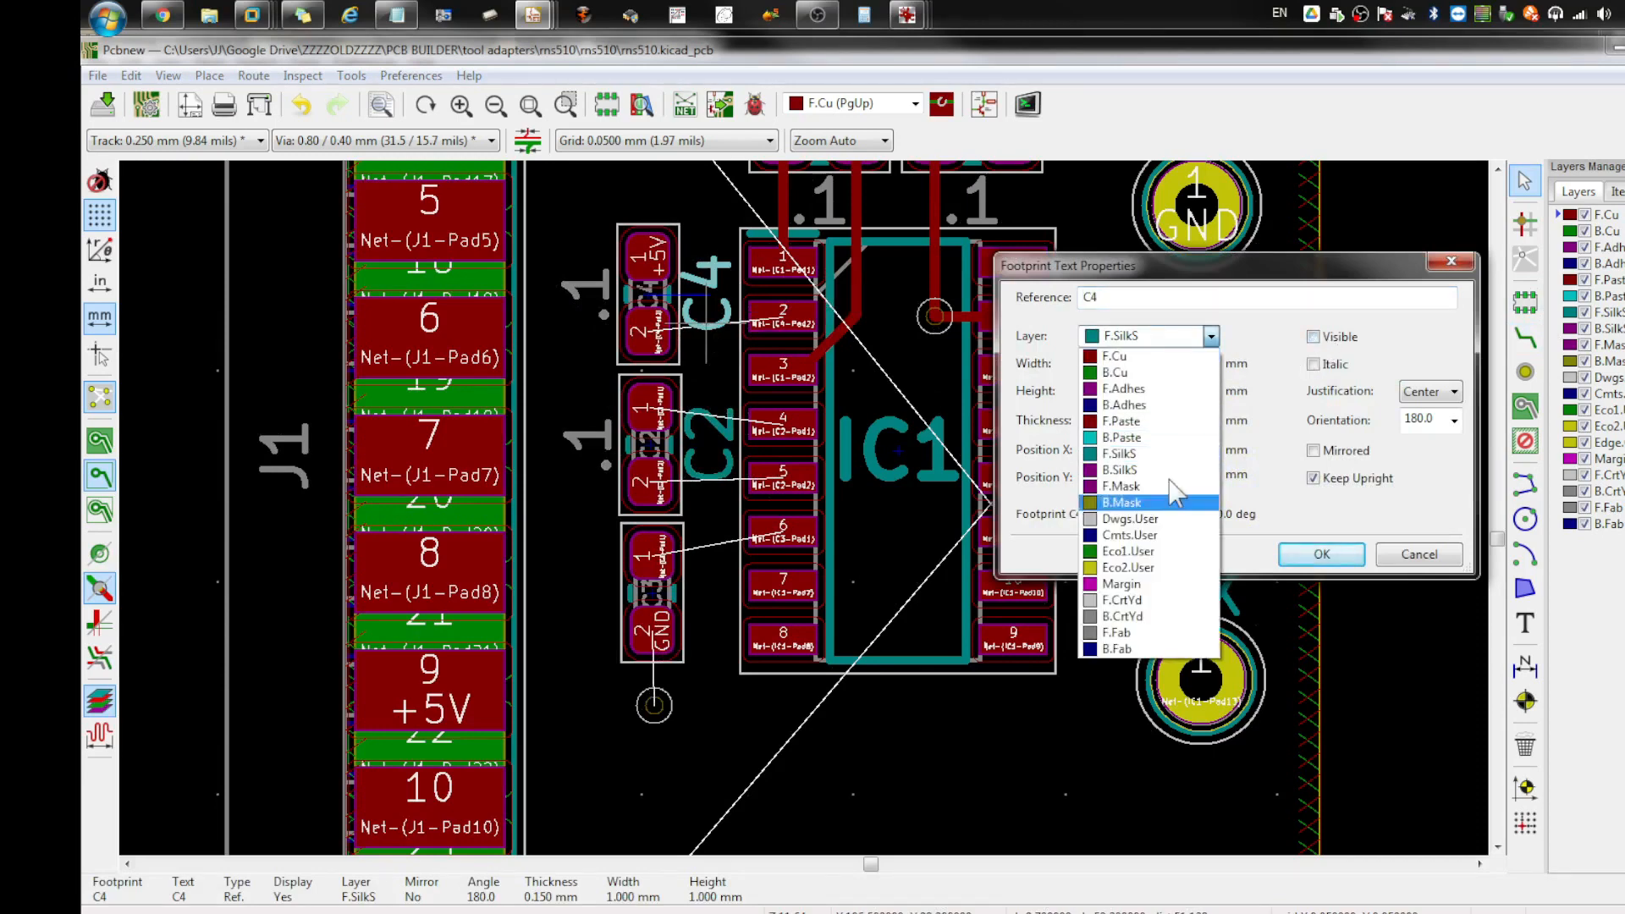
pyautogui.click(1117, 633)
pyautogui.click(1322, 553)
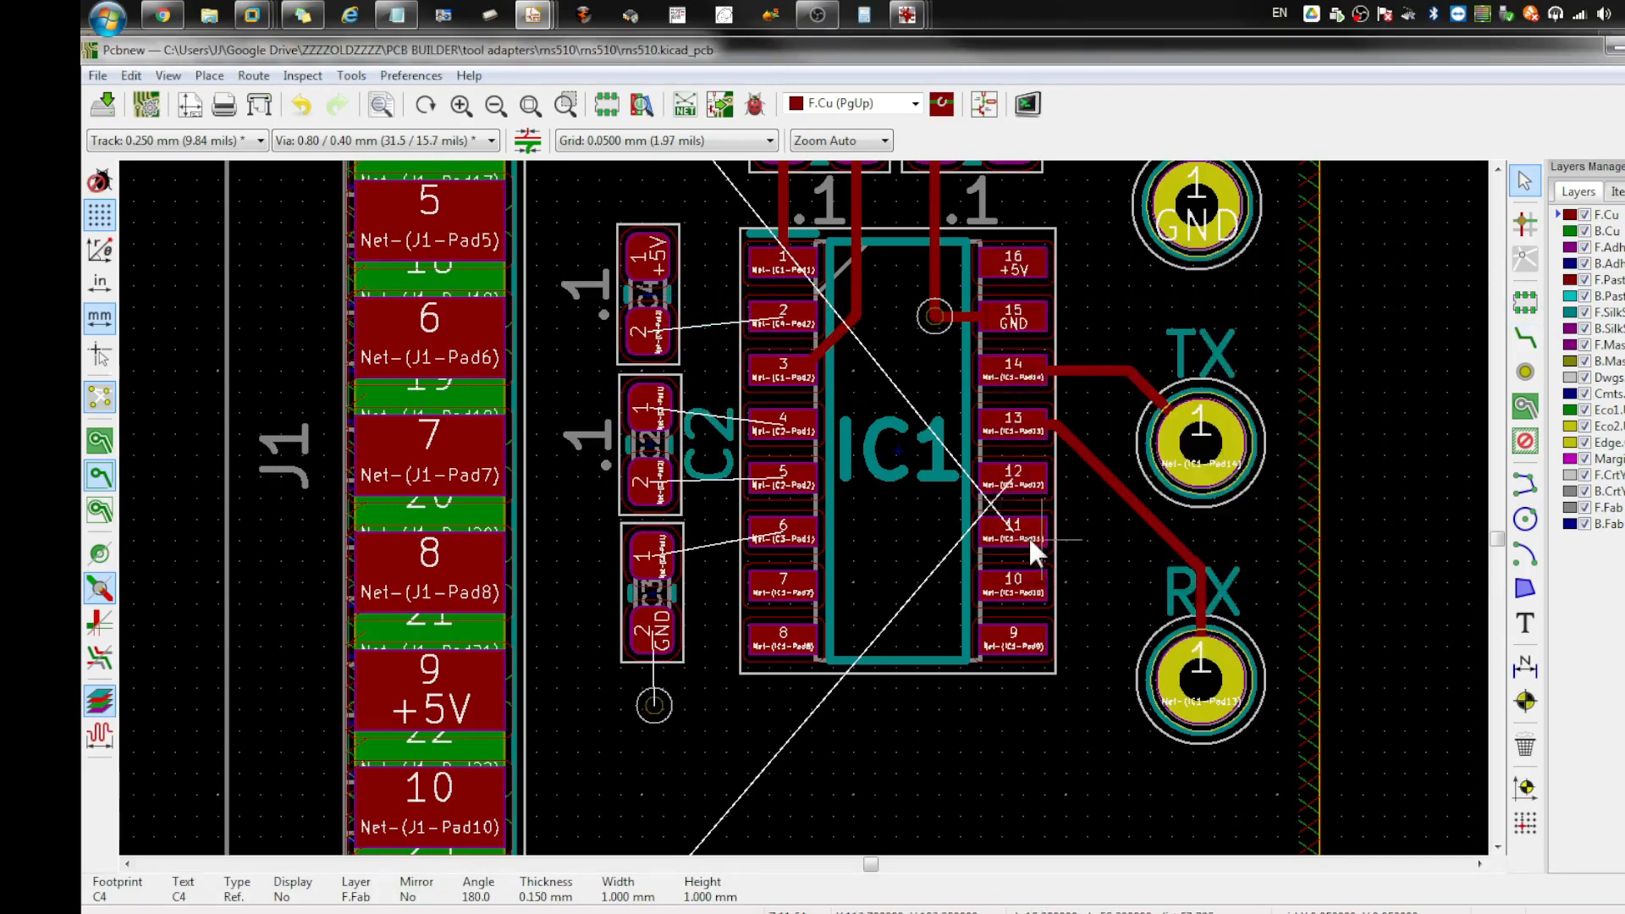
# Step: Hide C2's reference text and set its layer to F.Fab
pyautogui.doubleClick(715, 475)
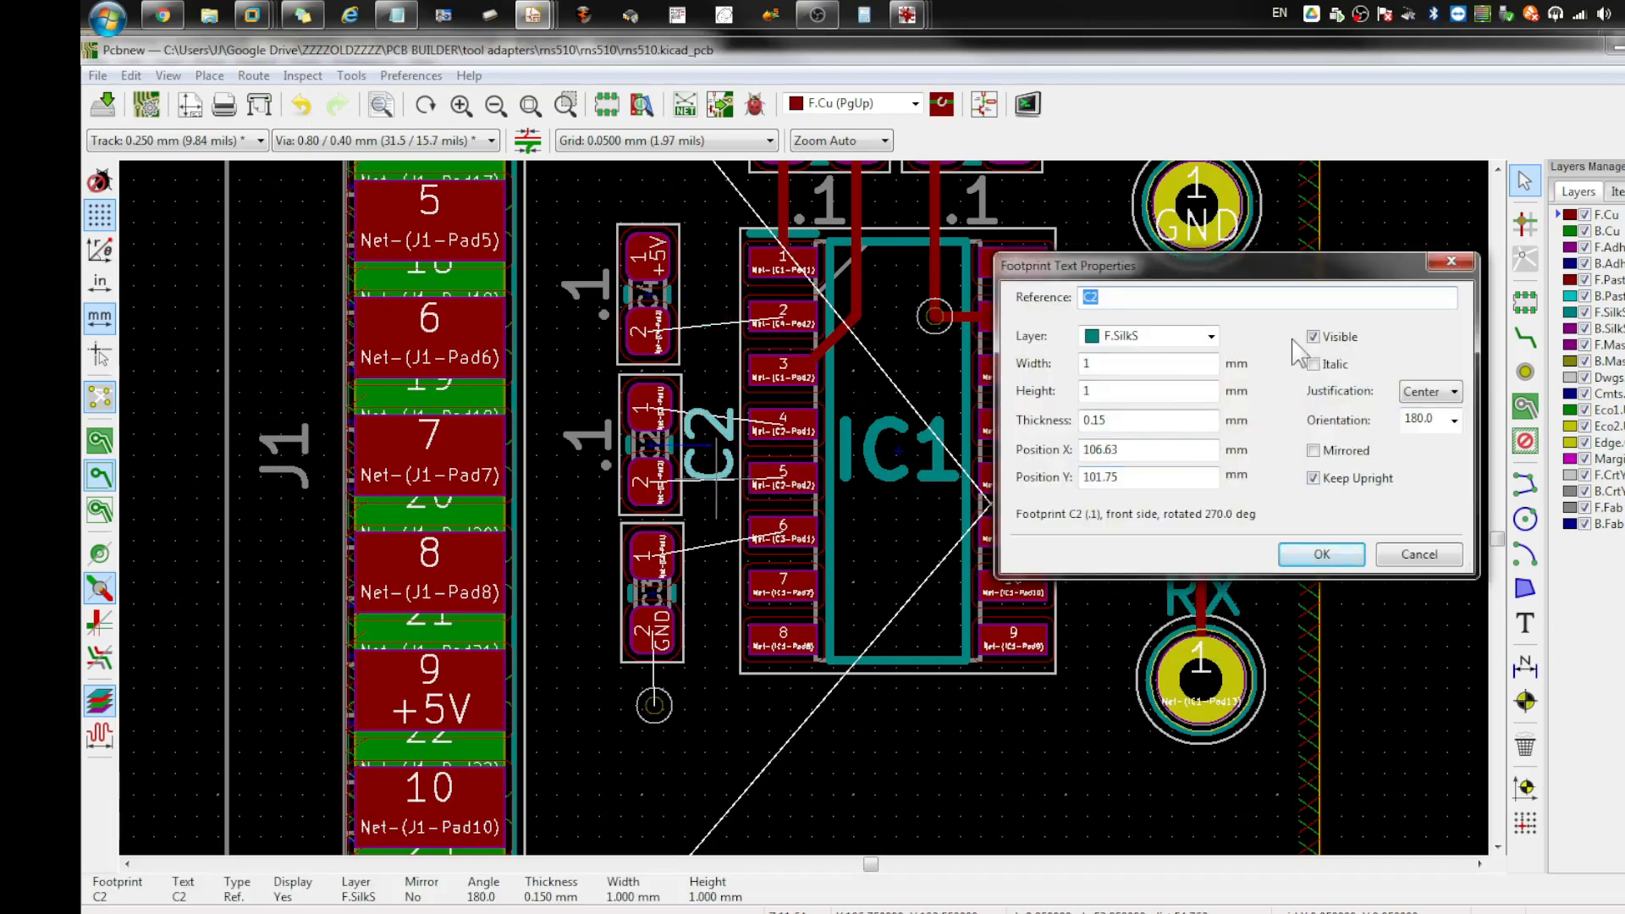
pyautogui.click(1155, 336)
pyautogui.click(1119, 627)
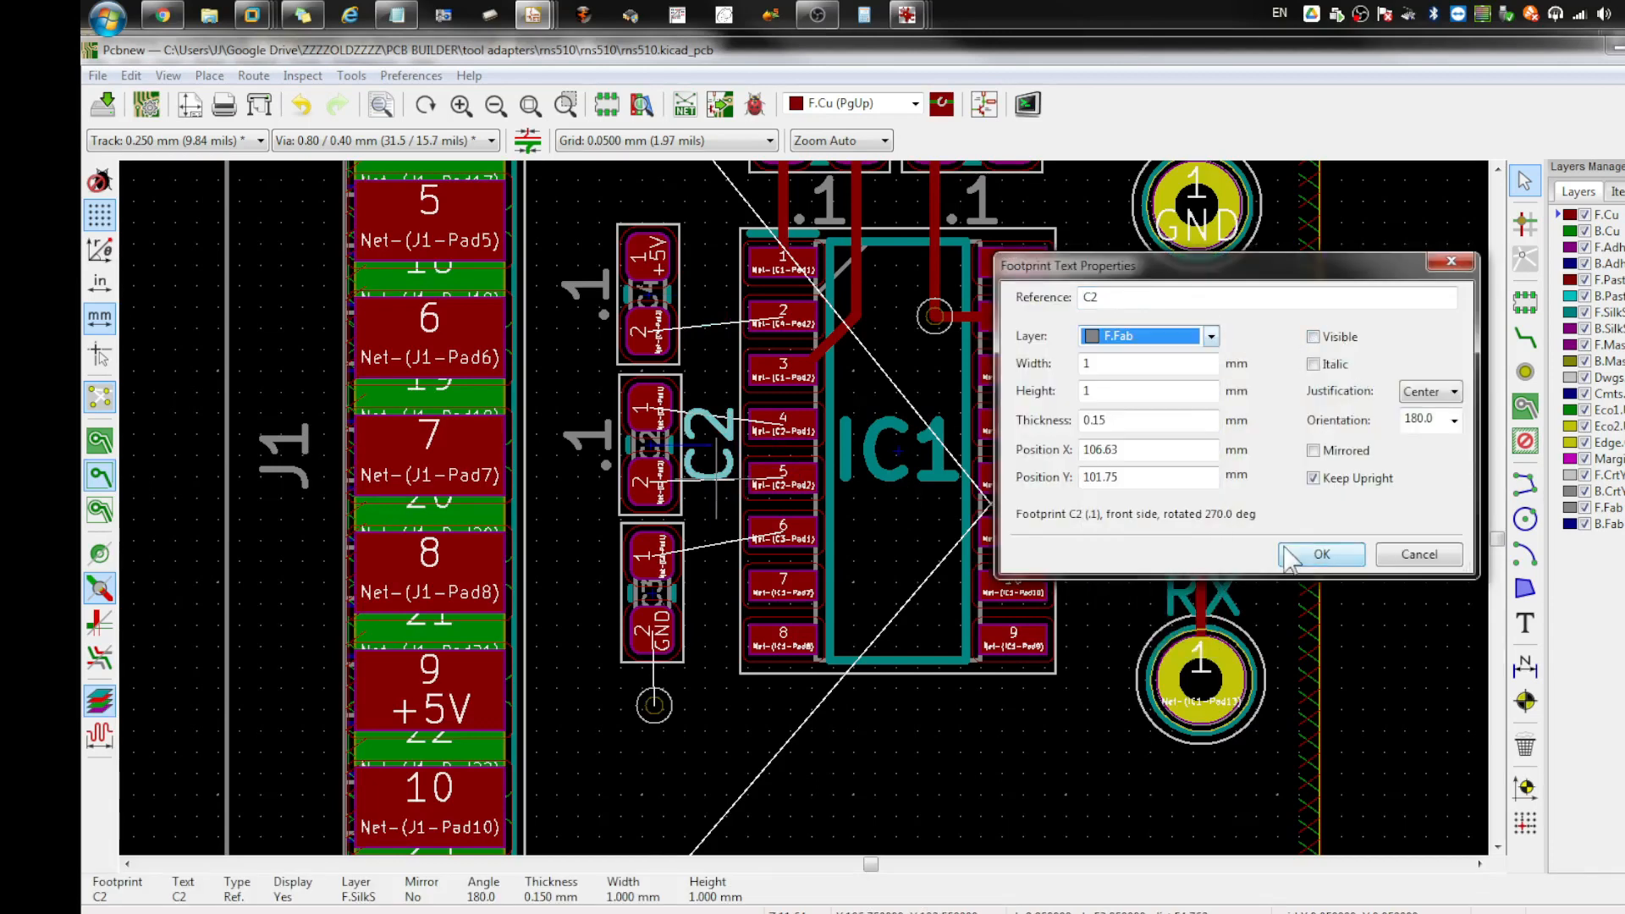
pyautogui.click(1318, 556)
# Step: Hide IC1's silkscreen reference text through its text properties
pyautogui.click(902, 479)
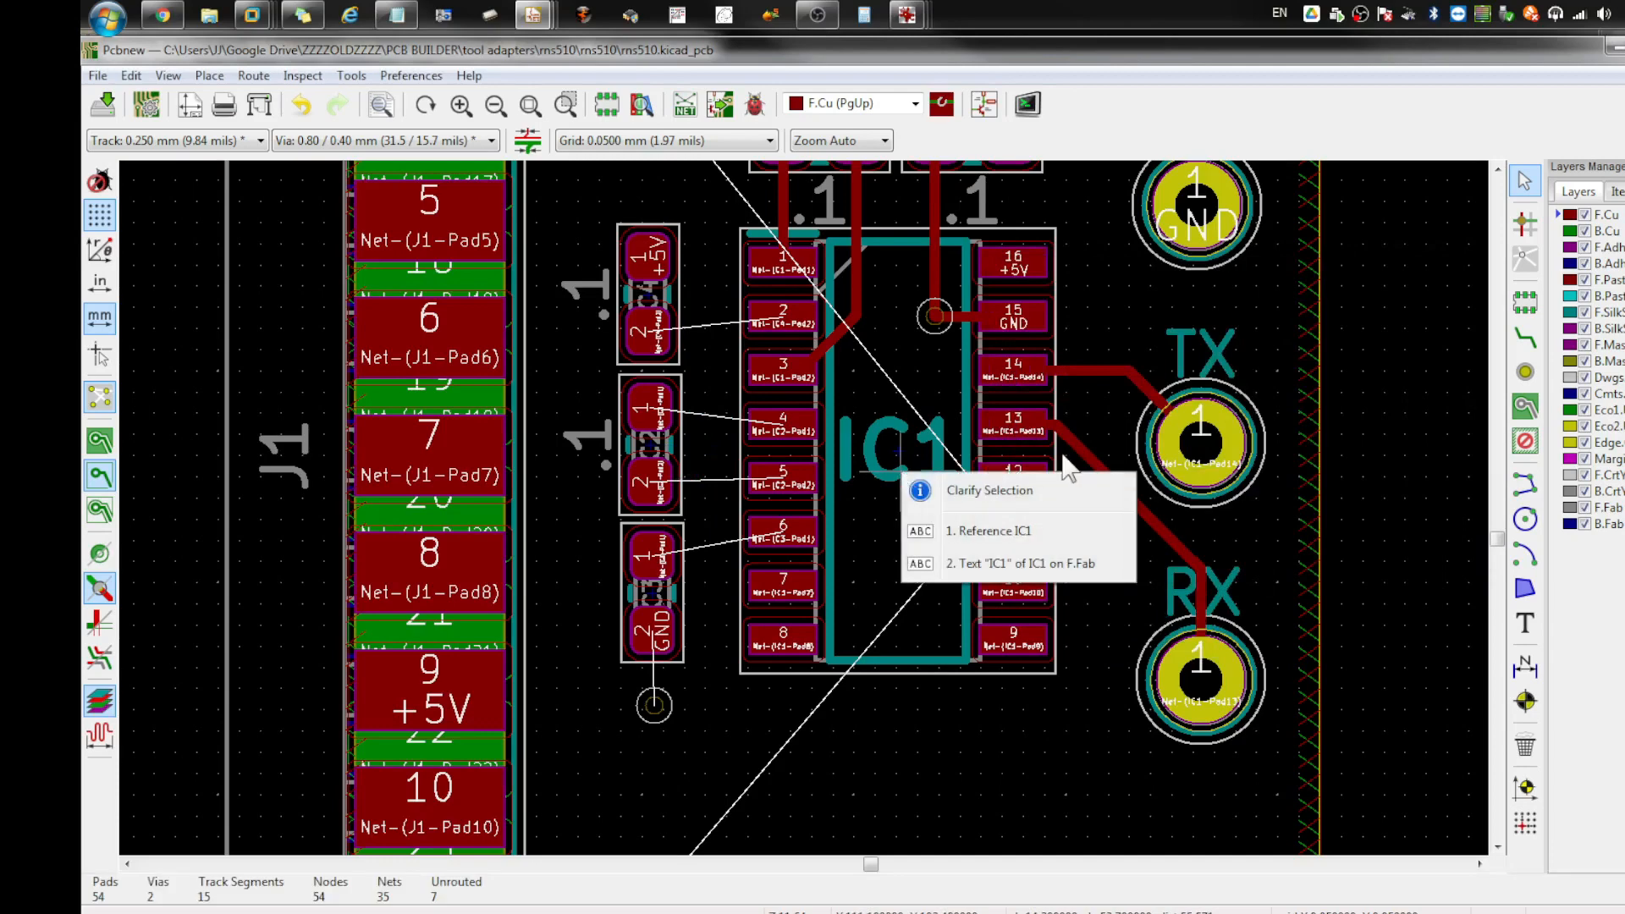
pyautogui.click(990, 531)
pyautogui.rightClick(924, 482)
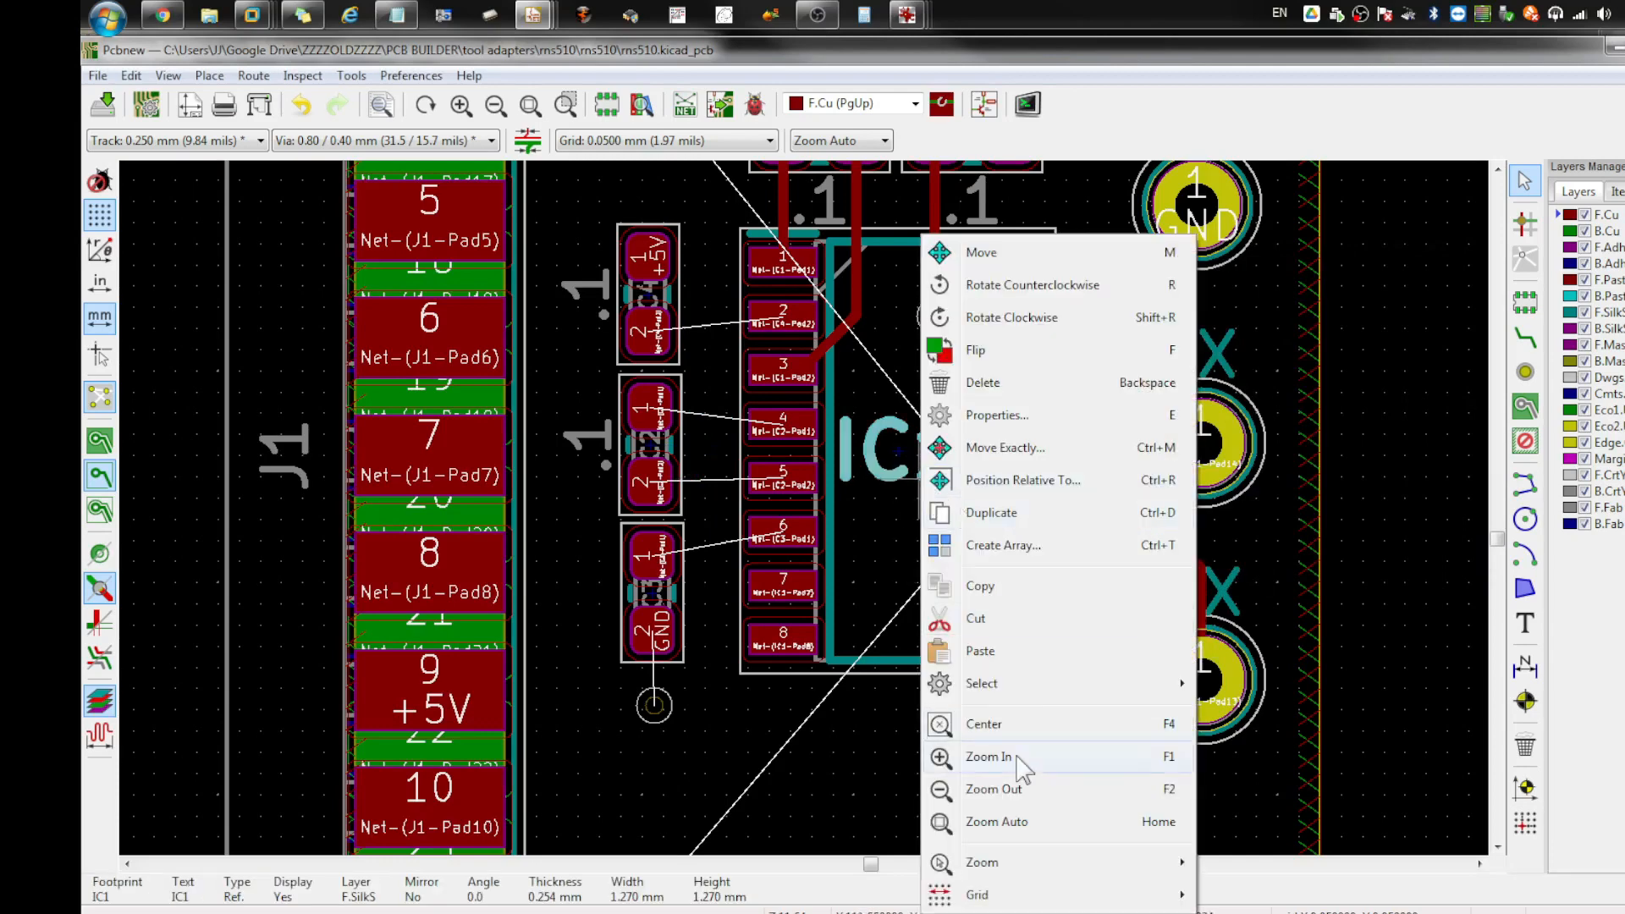
pyautogui.click(997, 415)
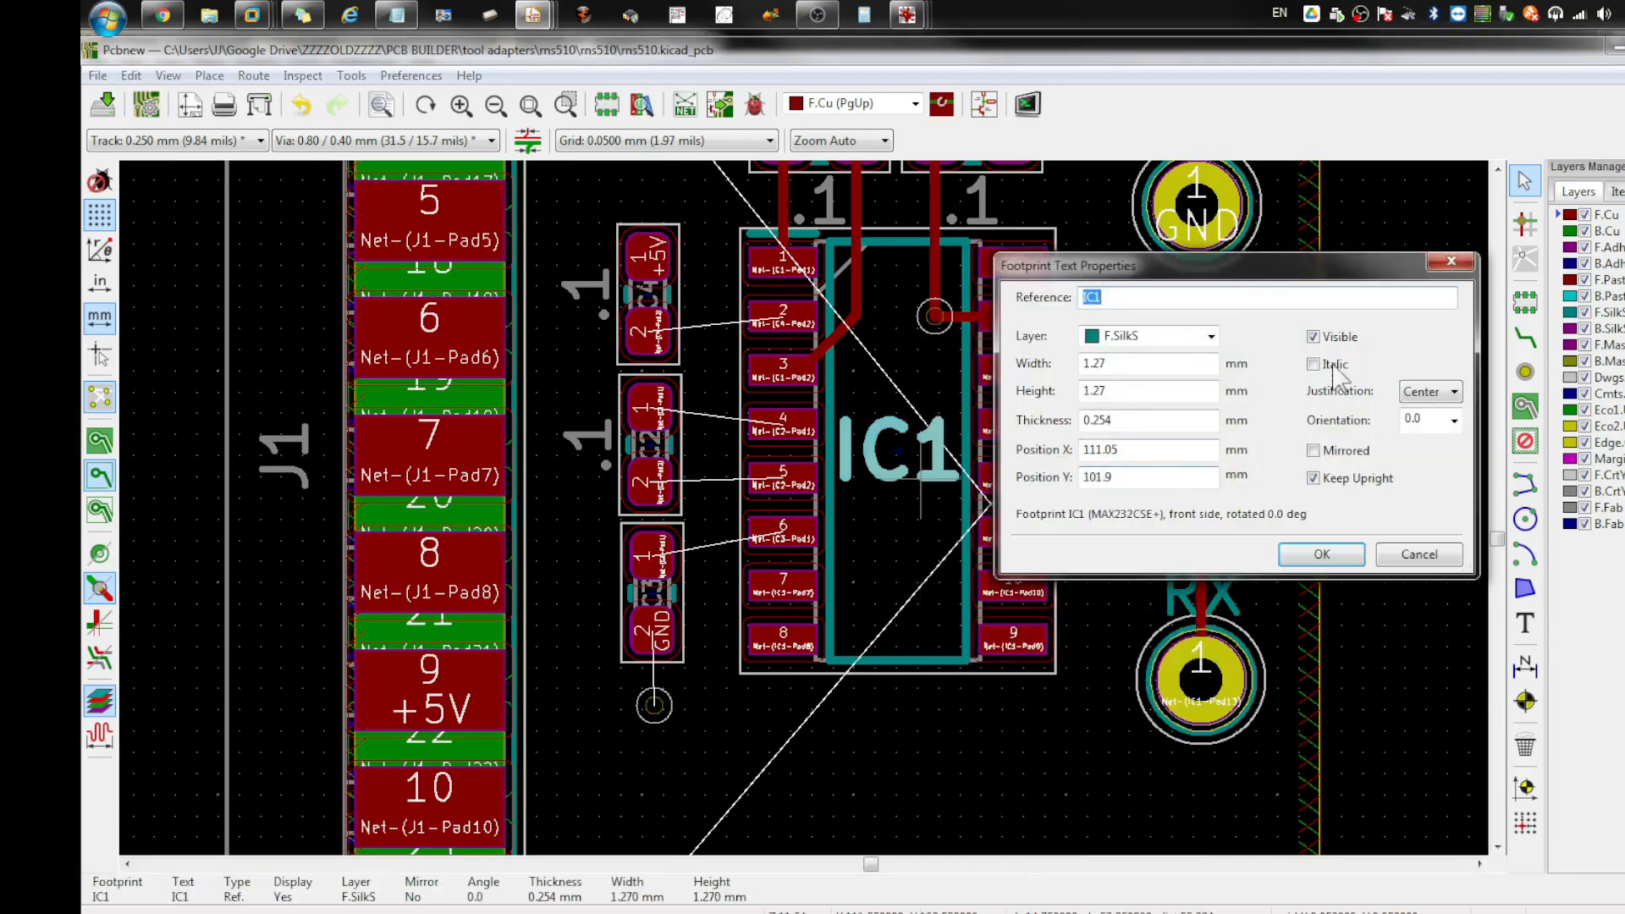
pyautogui.click(1313, 336)
pyautogui.click(1322, 555)
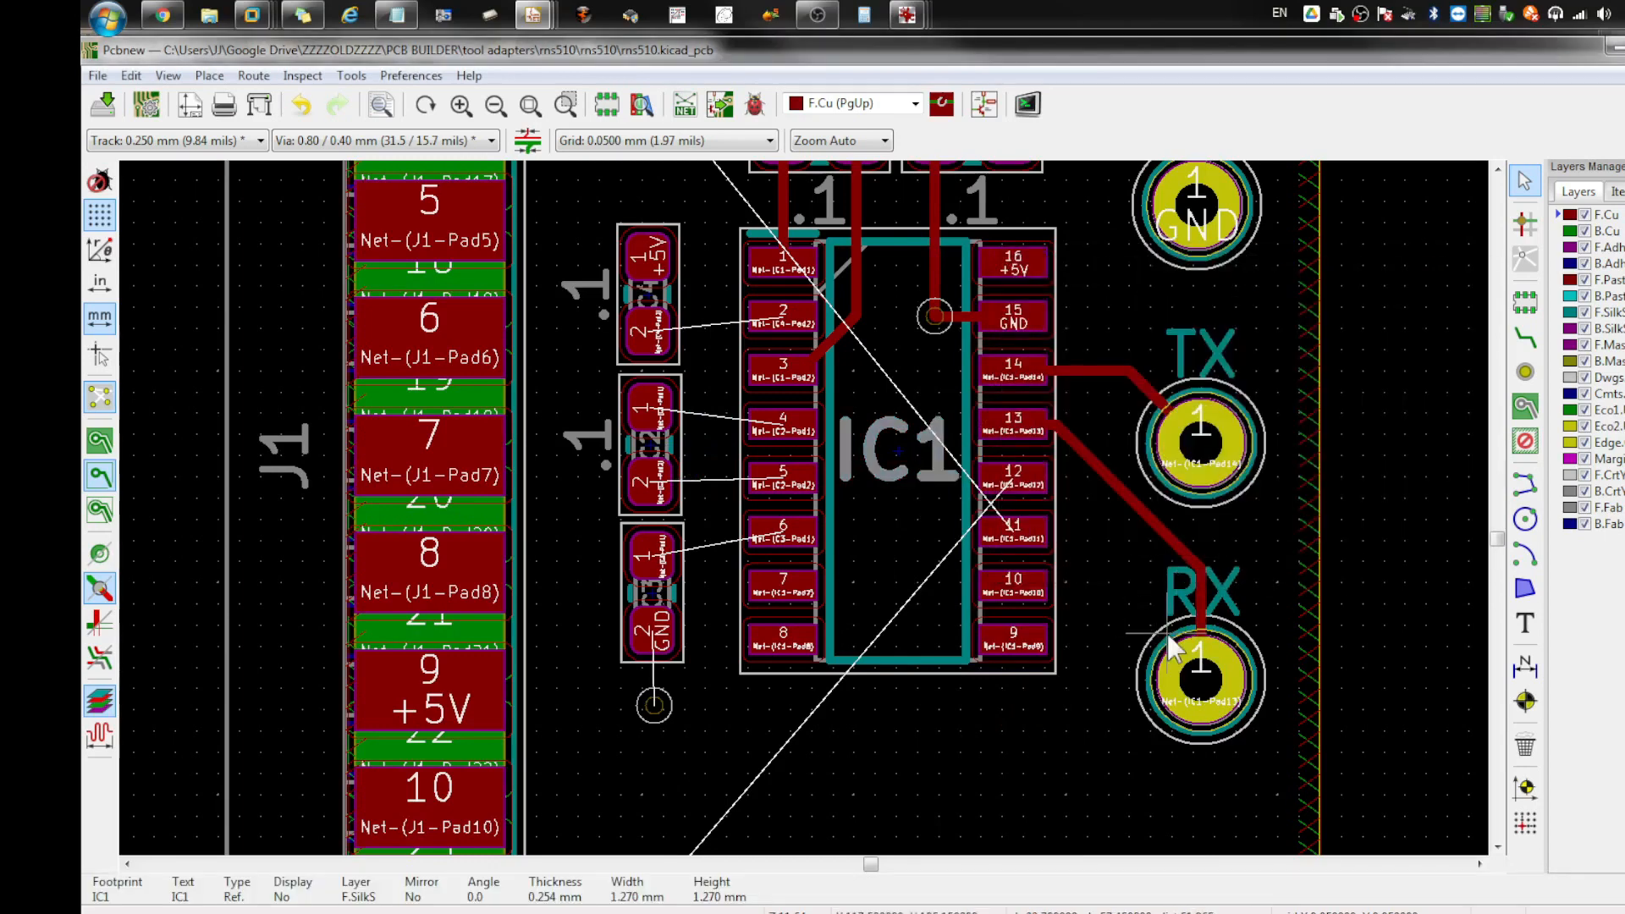
# Step: Hide the silkscreen reference texts of capacitors C1 and C5 above IC1
pyautogui.scroll(-2, 876, 622)
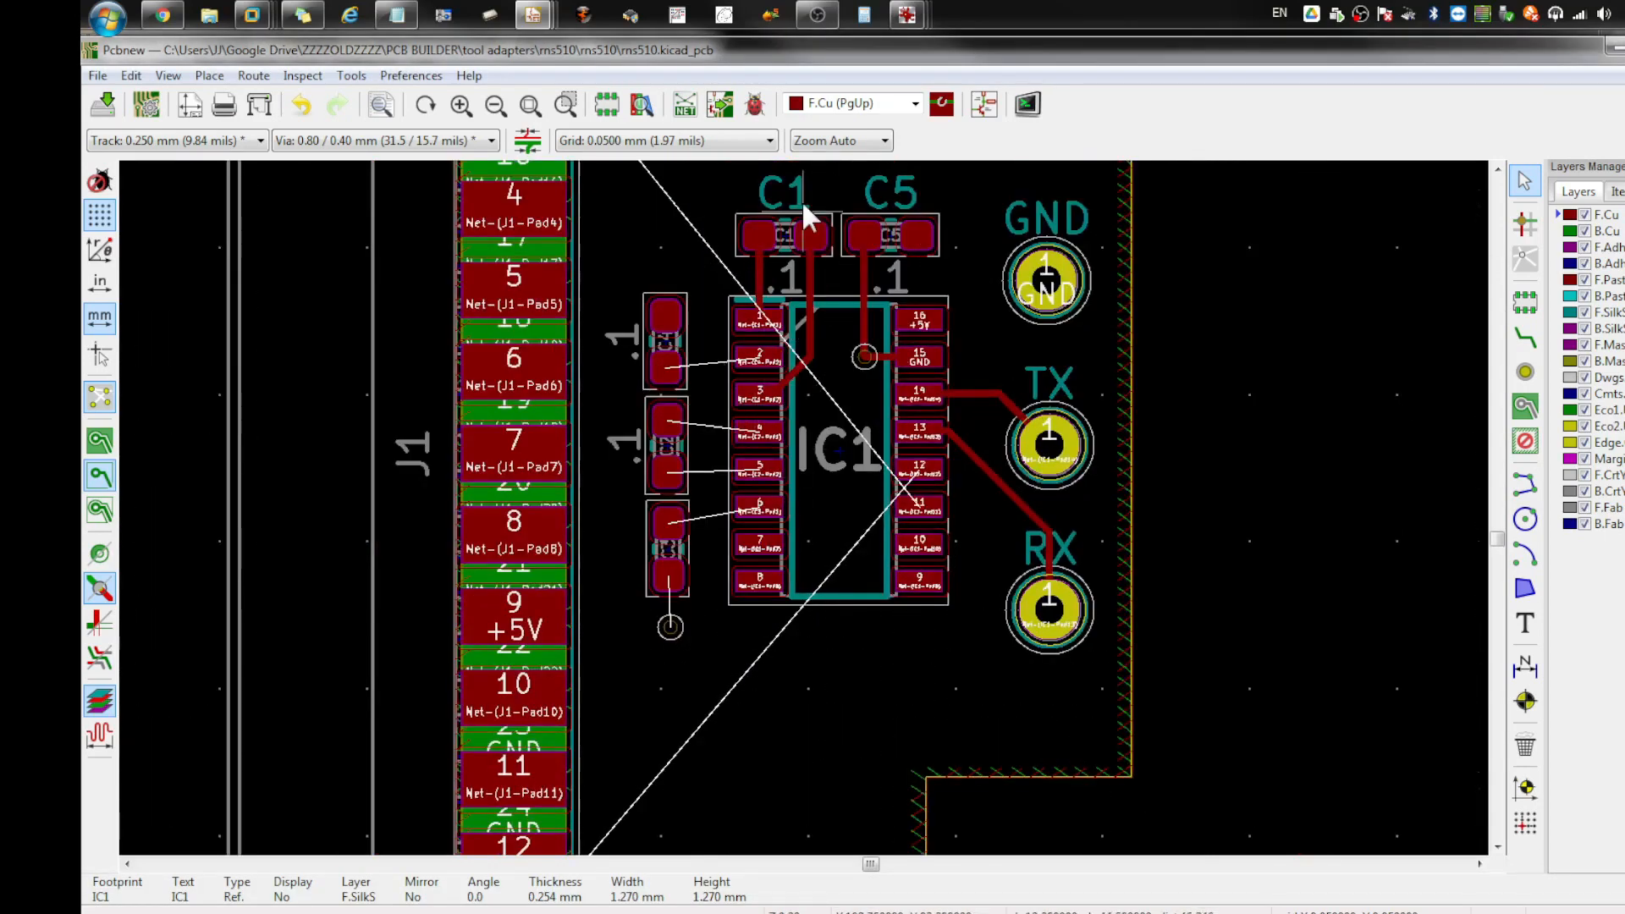
pyautogui.doubleClick(796, 186)
pyautogui.click(1313, 337)
pyautogui.click(1322, 555)
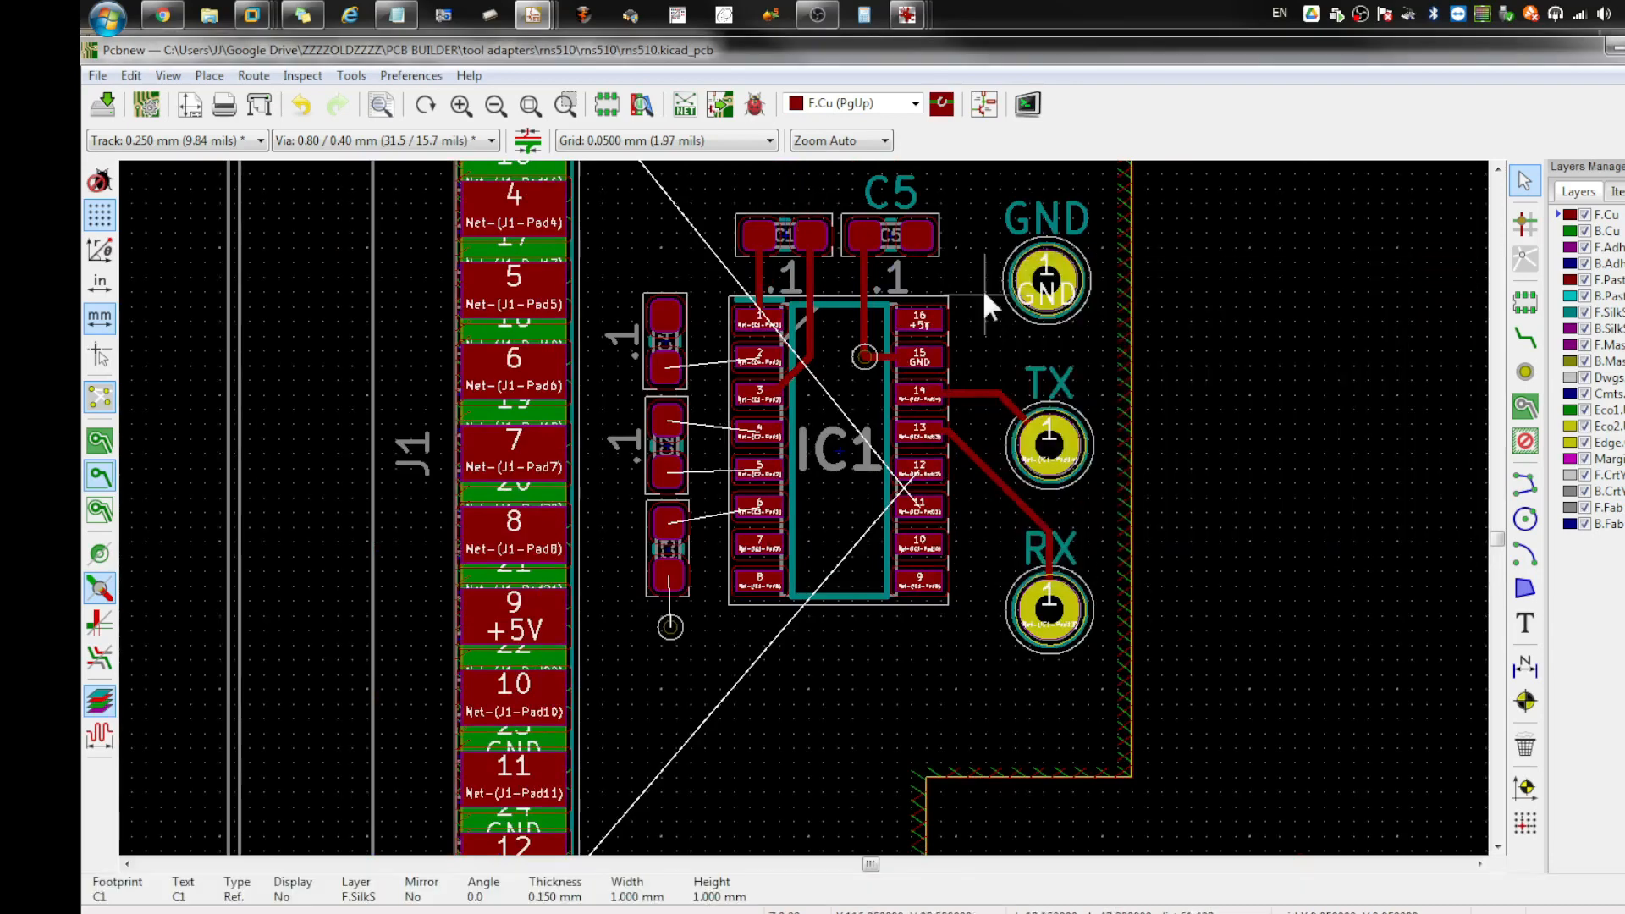
pyautogui.doubleClick(906, 188)
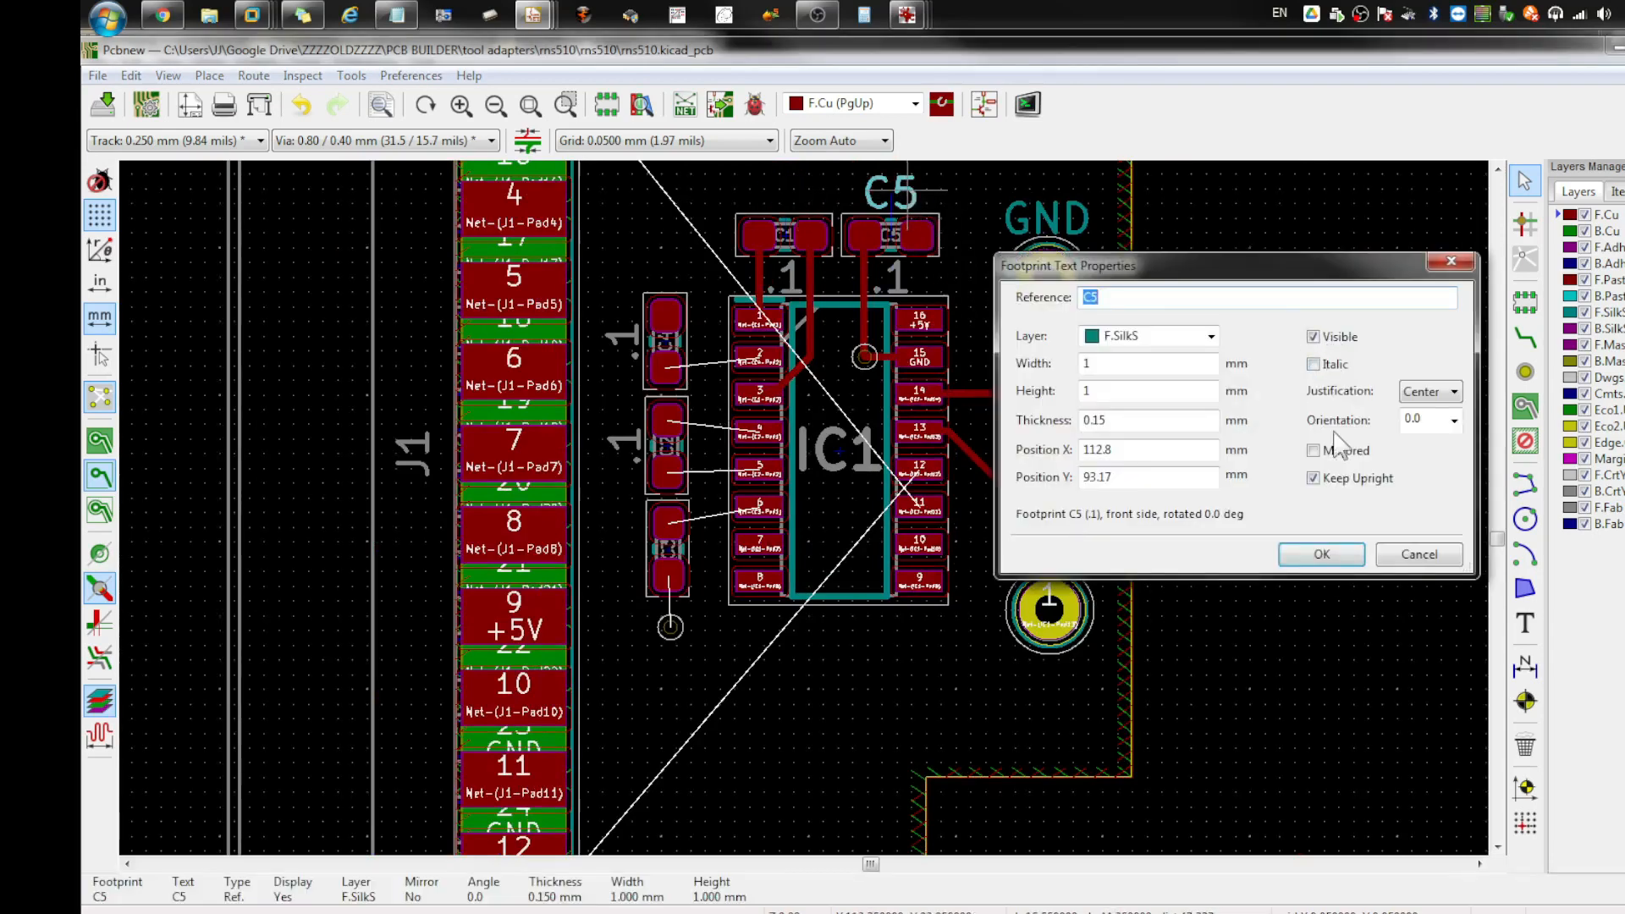
pyautogui.click(1340, 560)
pyautogui.click(922, 701)
# Step: Route an F.Cu track from IC1 pad 2 to C4 pad 2
pyautogui.scroll(-3, 726, 488)
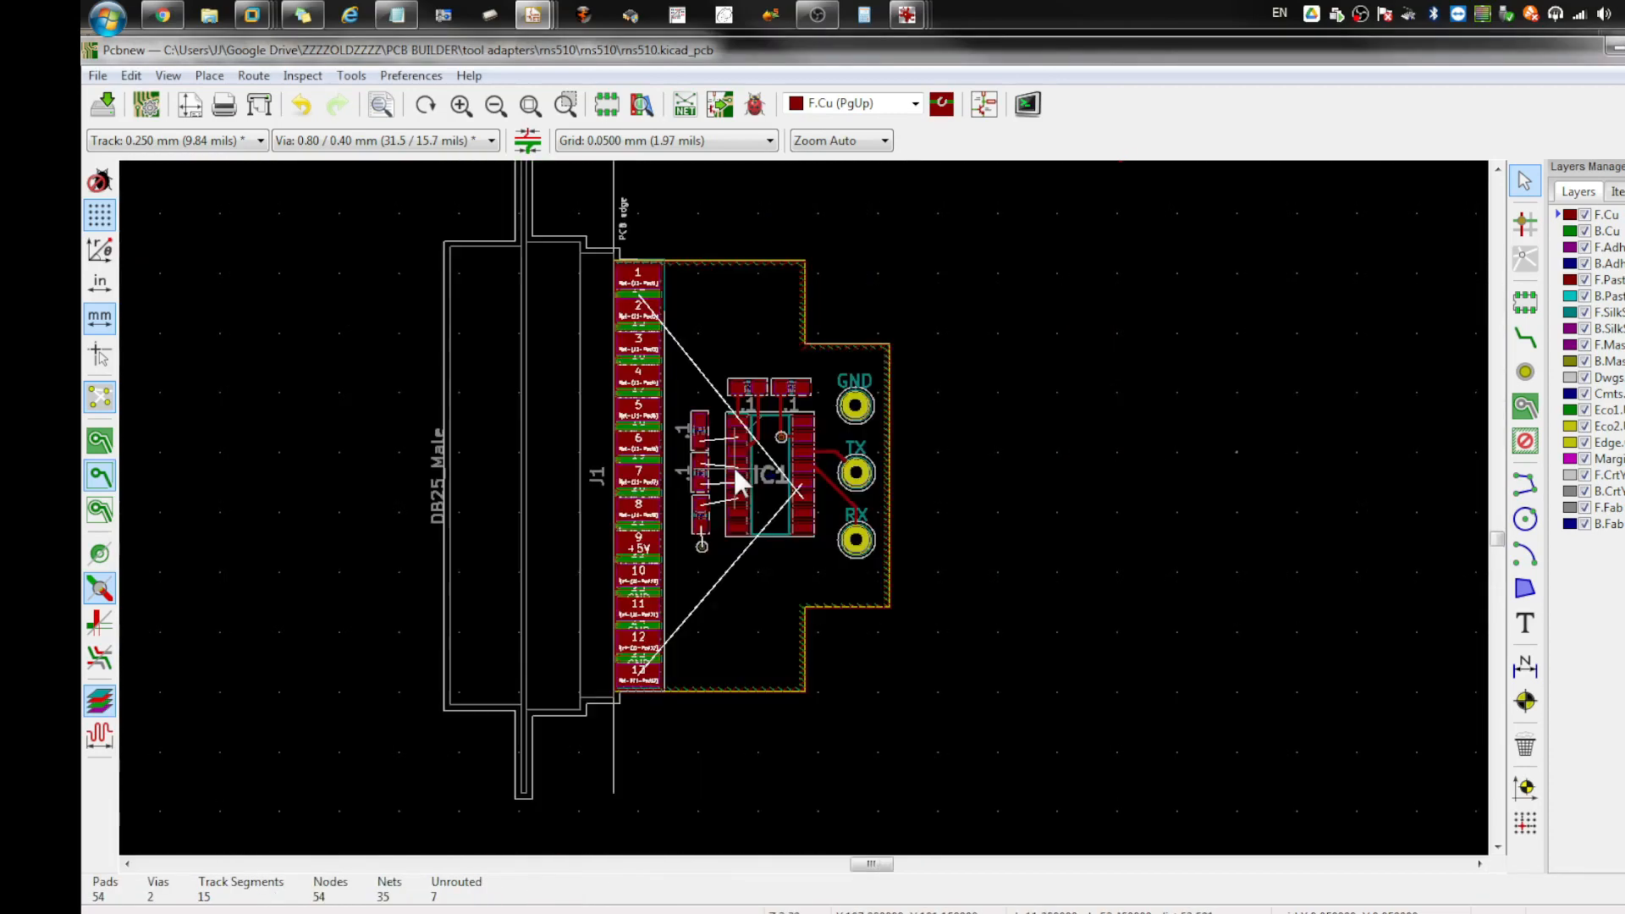
pyautogui.scroll(3, 733, 462)
pyautogui.scroll(1, 804, 509)
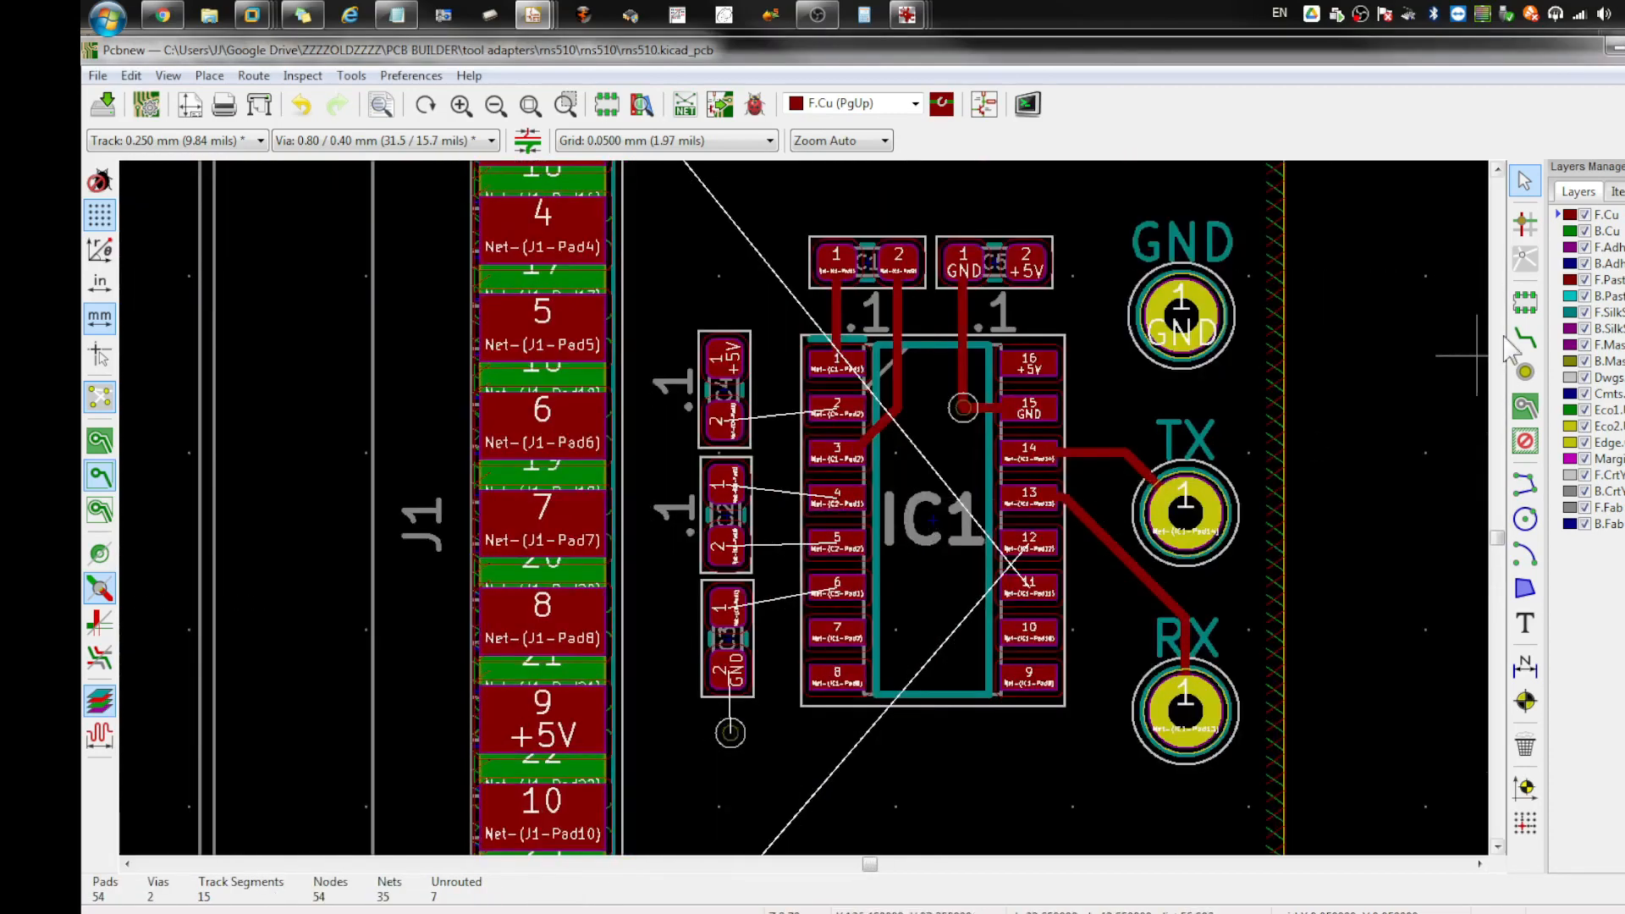
pyautogui.click(1525, 337)
pyautogui.click(836, 403)
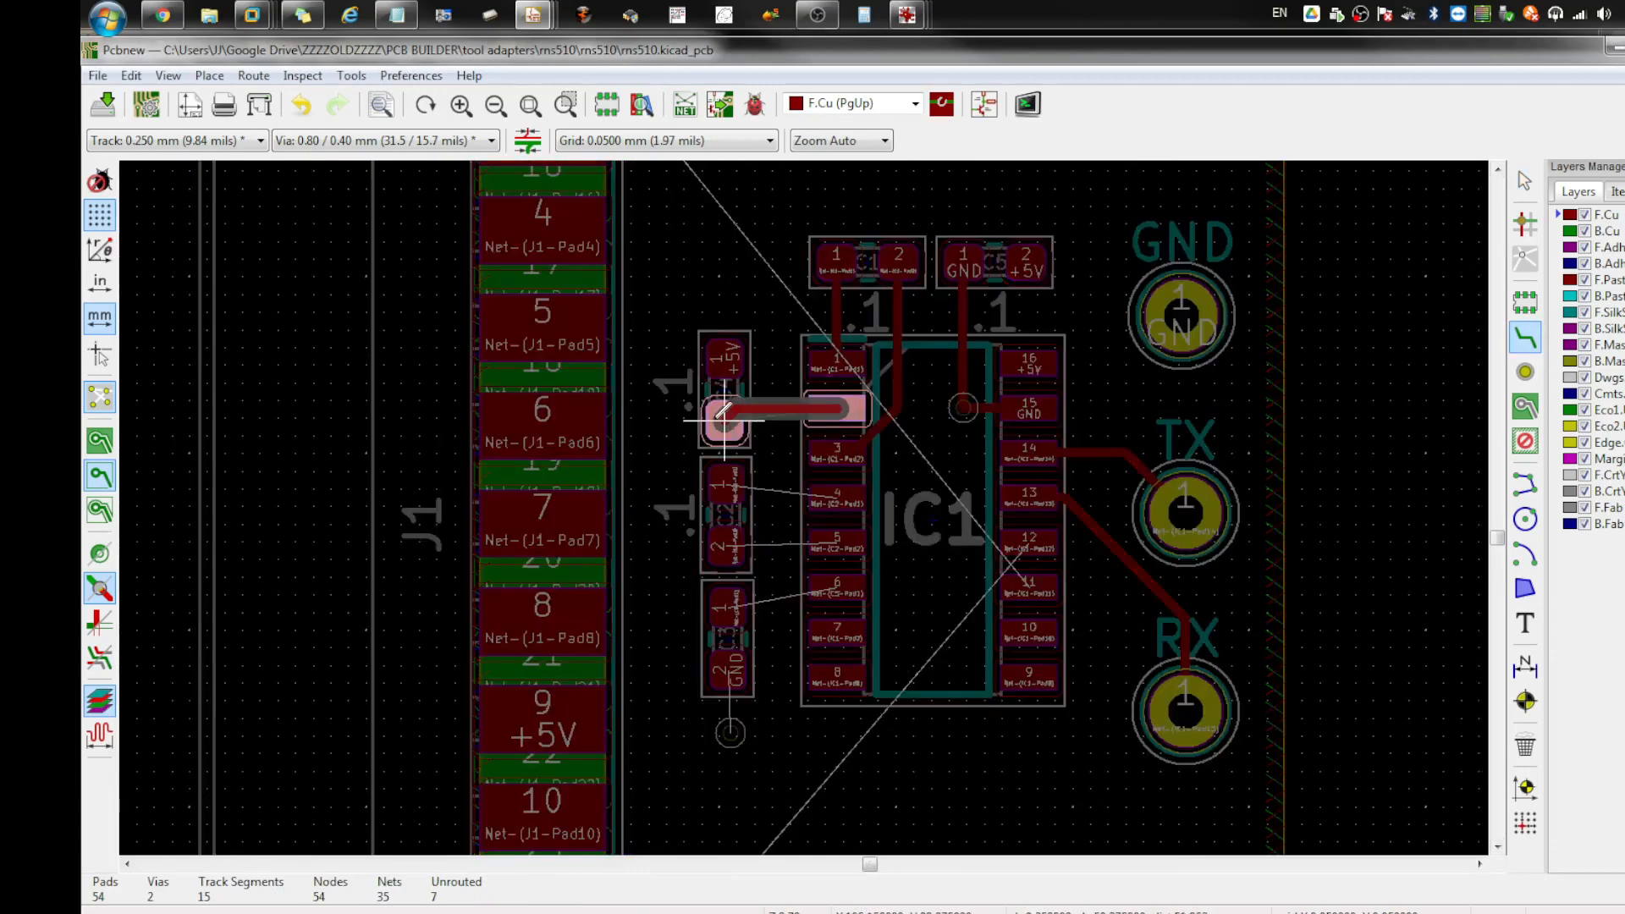
pyautogui.click(725, 417)
pyautogui.scroll(5, 737, 411)
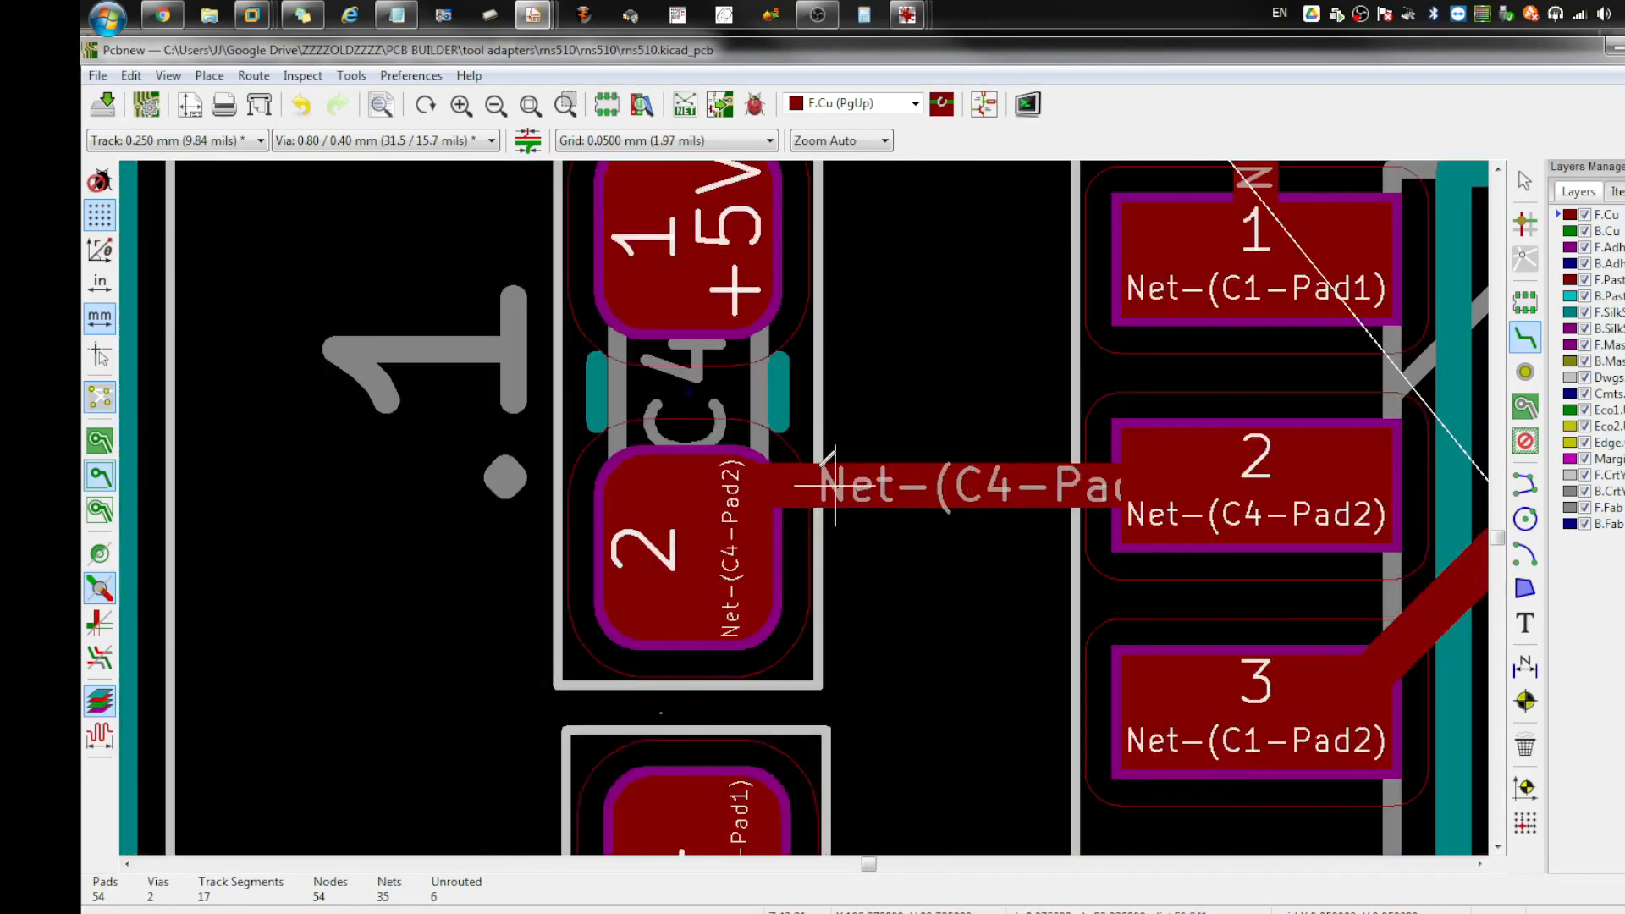
# Step: Route an F.Cu track between IC1 pad 4 and C2 pad 1
pyautogui.scroll(-1, 834, 593)
pyautogui.scroll(-1, 834, 576)
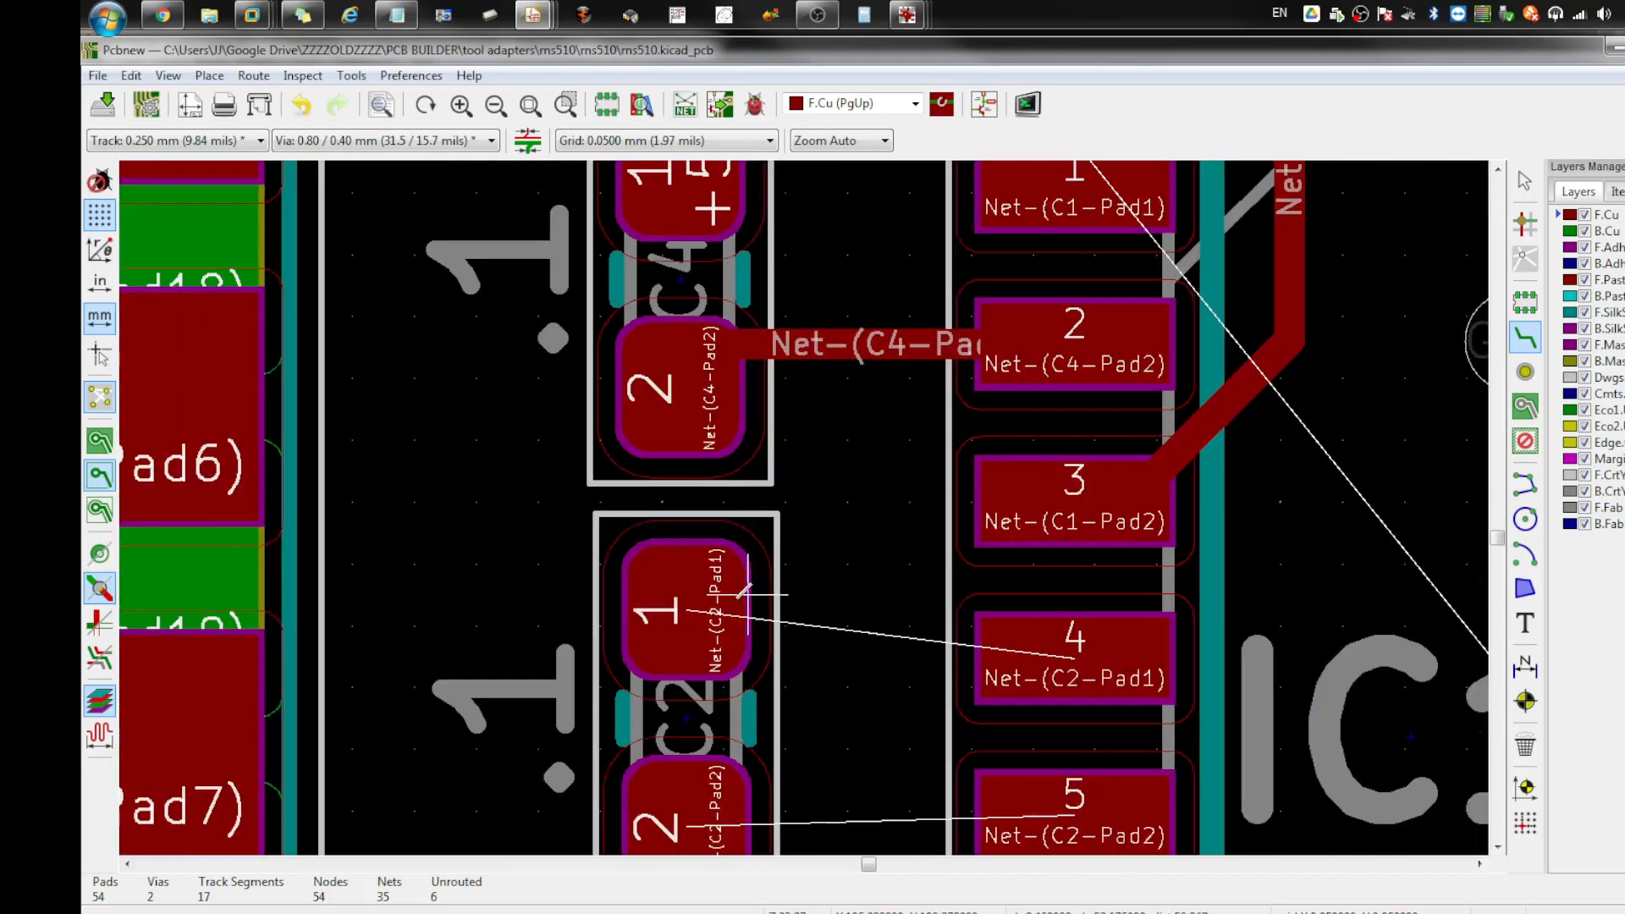
pyautogui.click(690, 608)
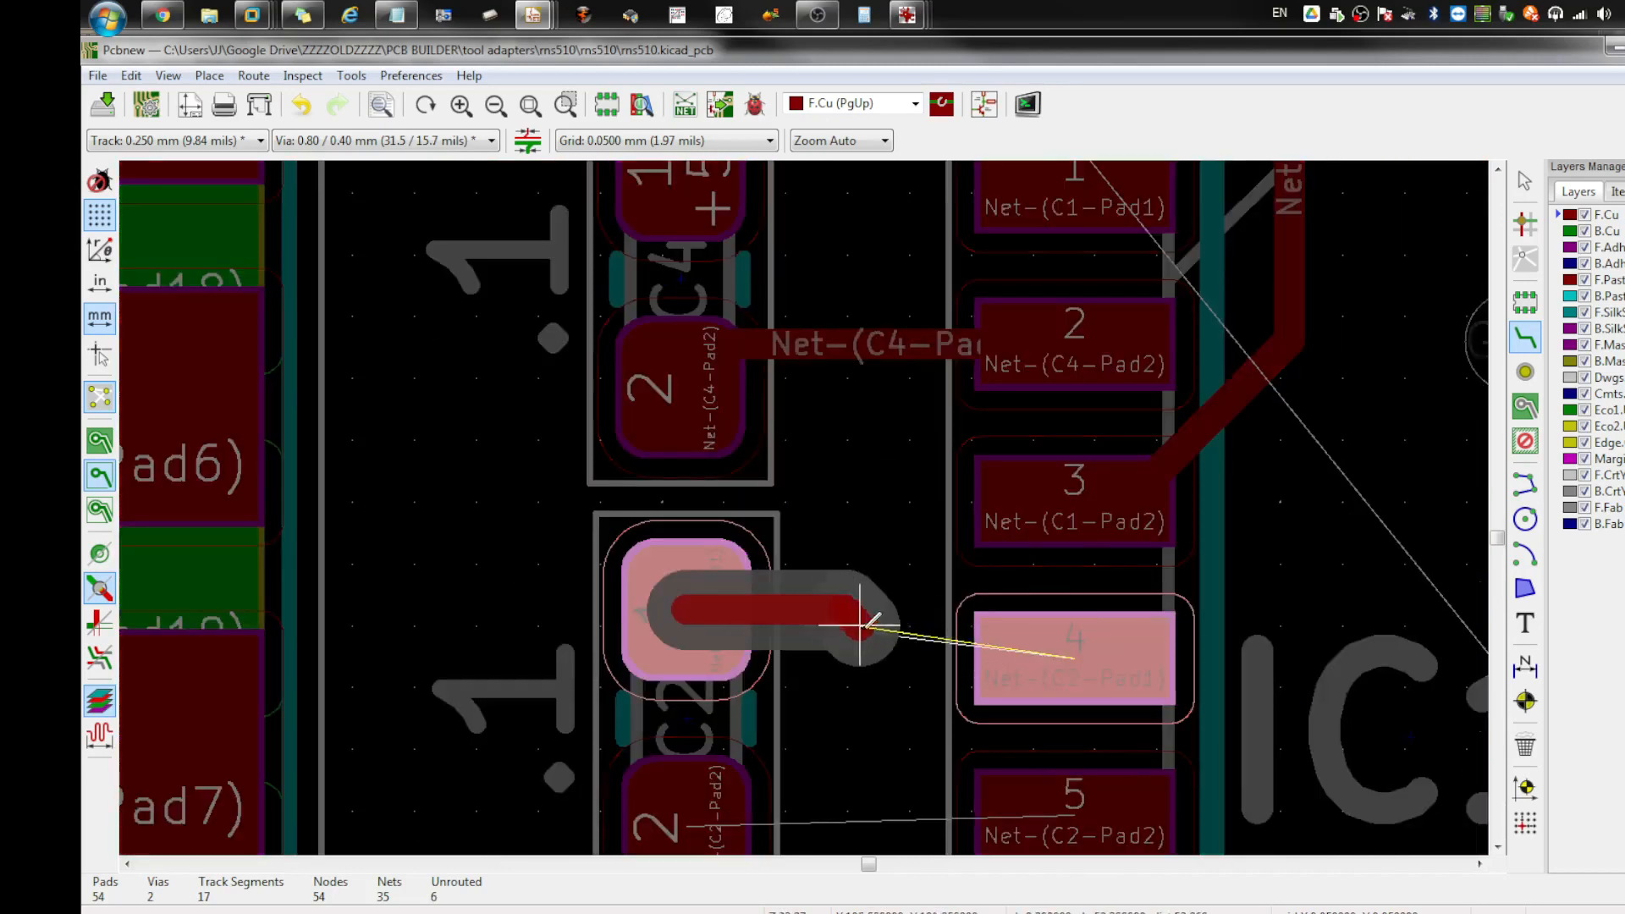
pyautogui.press('Escape')
pyautogui.click(1085, 657)
pyautogui.click(700, 612)
pyautogui.scroll(-1, 841, 677)
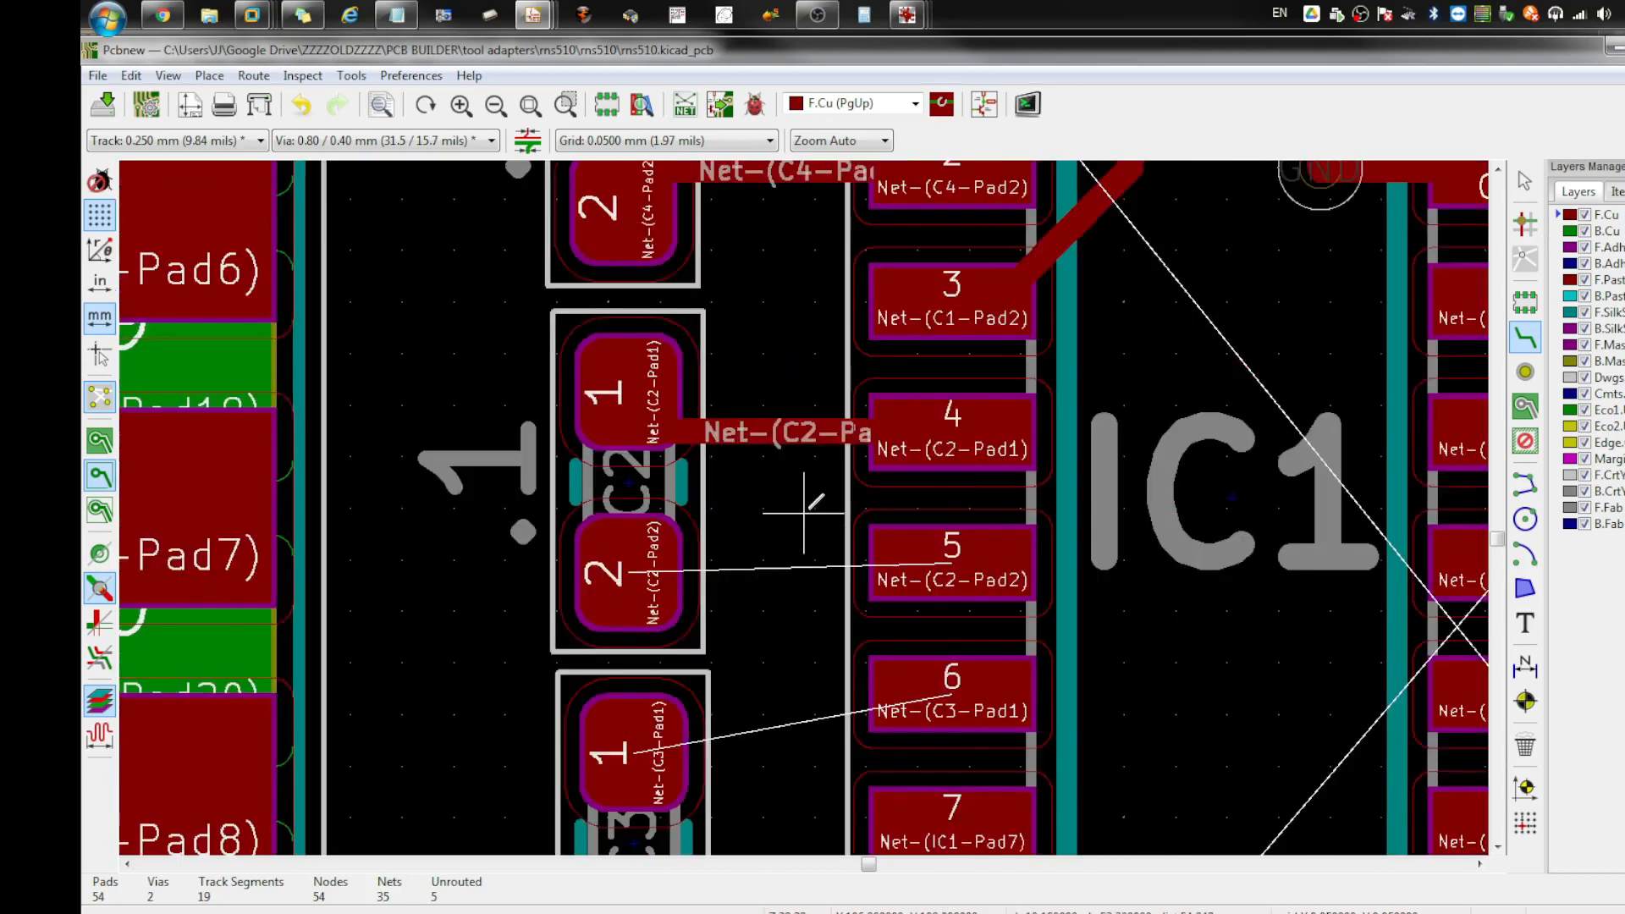
# Step: Route F.Cu tracks from IC1 pad 5 to C2 pad 2 and from IC1 pad 6 to C3 pad 1
pyautogui.click(970, 563)
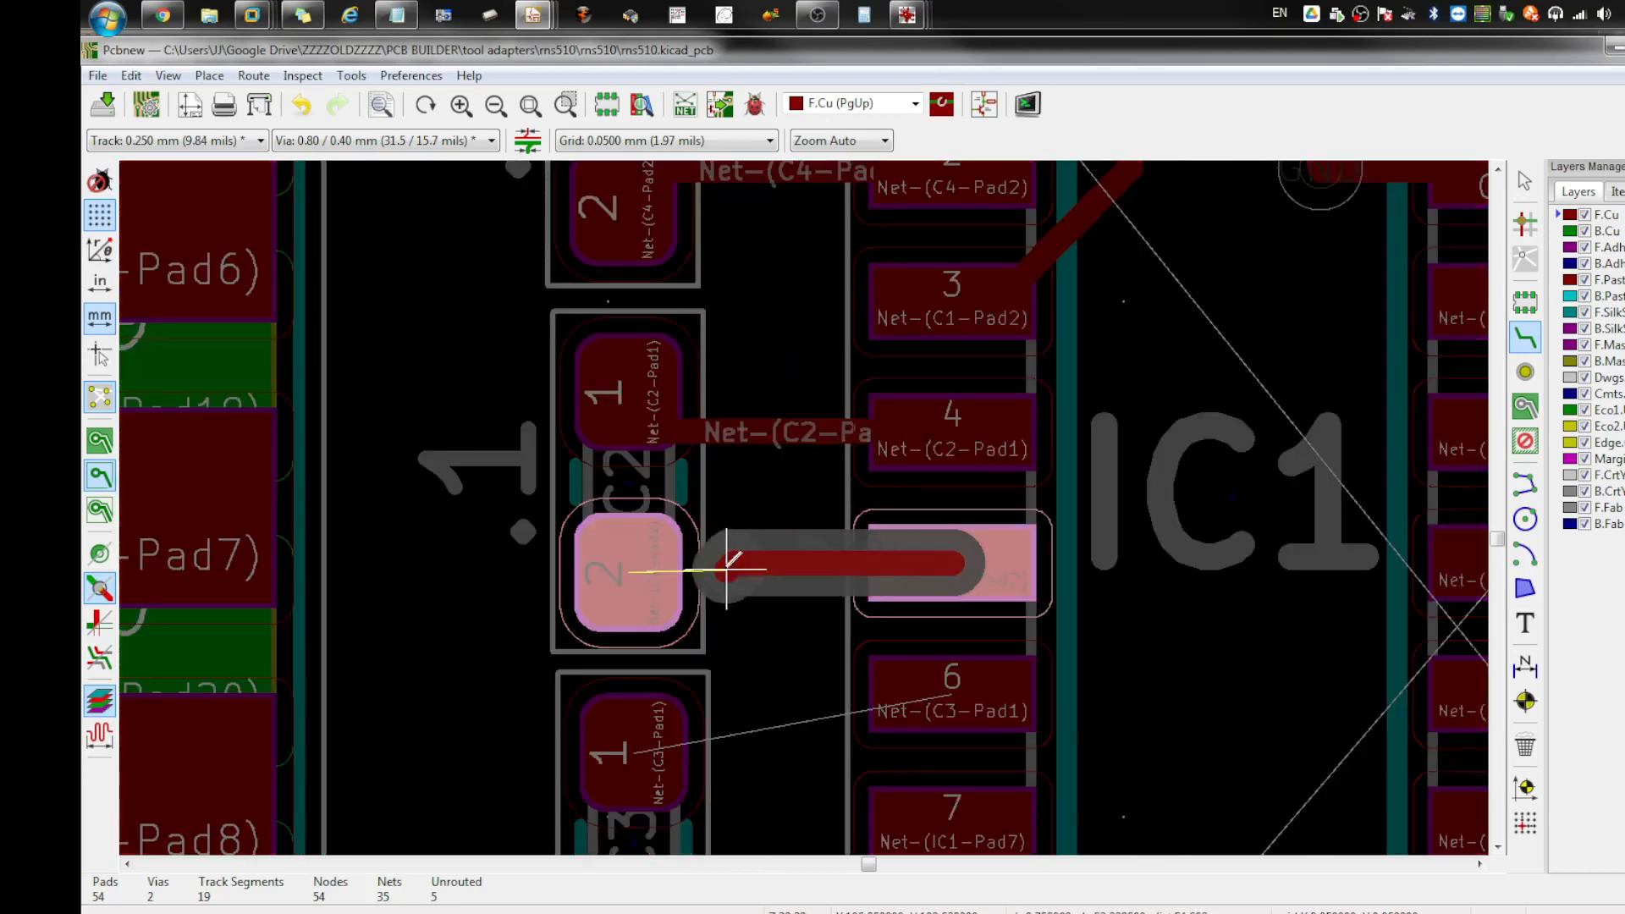
pyautogui.click(628, 571)
pyautogui.scroll(-1, 952, 677)
pyautogui.click(803, 508)
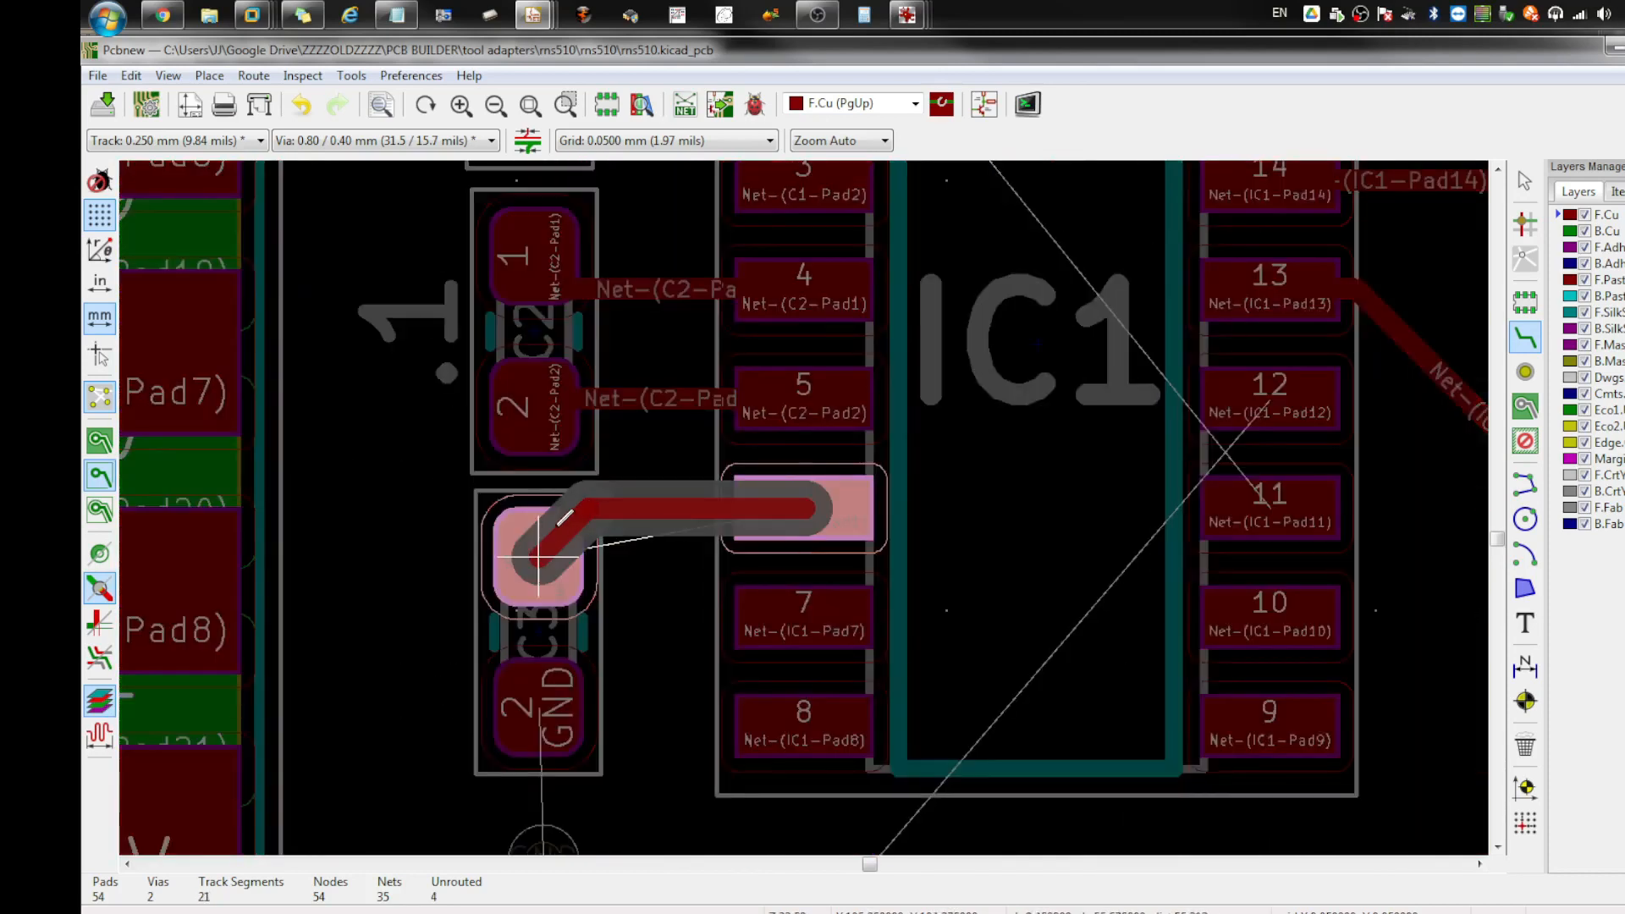
pyautogui.click(538, 556)
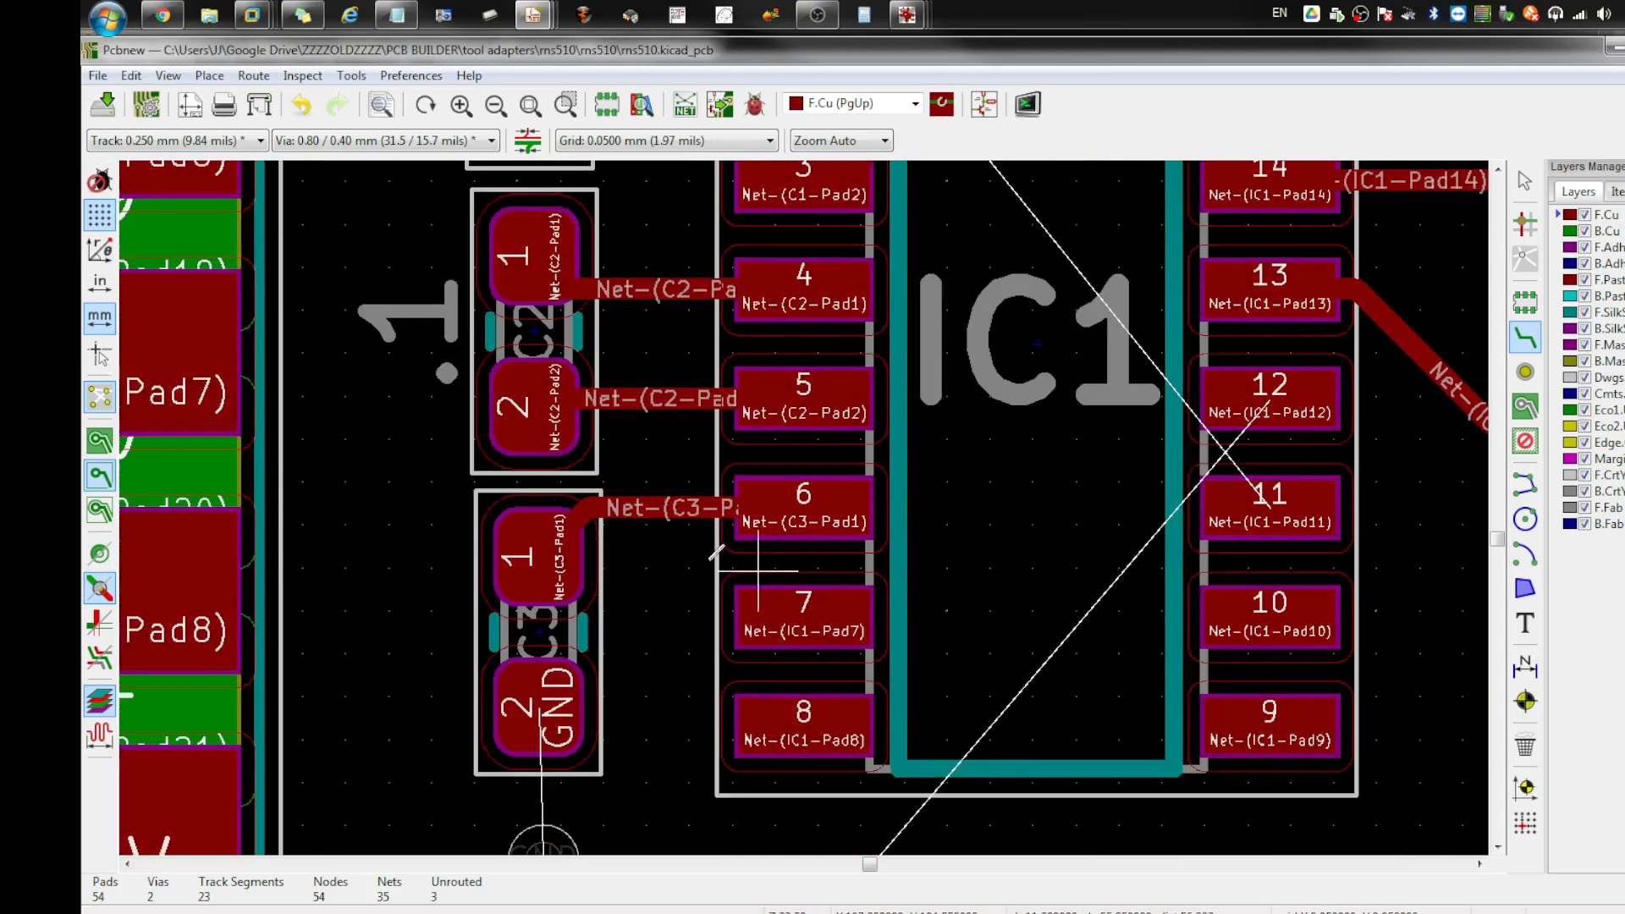
pyautogui.click(803, 715)
pyautogui.press('Escape')
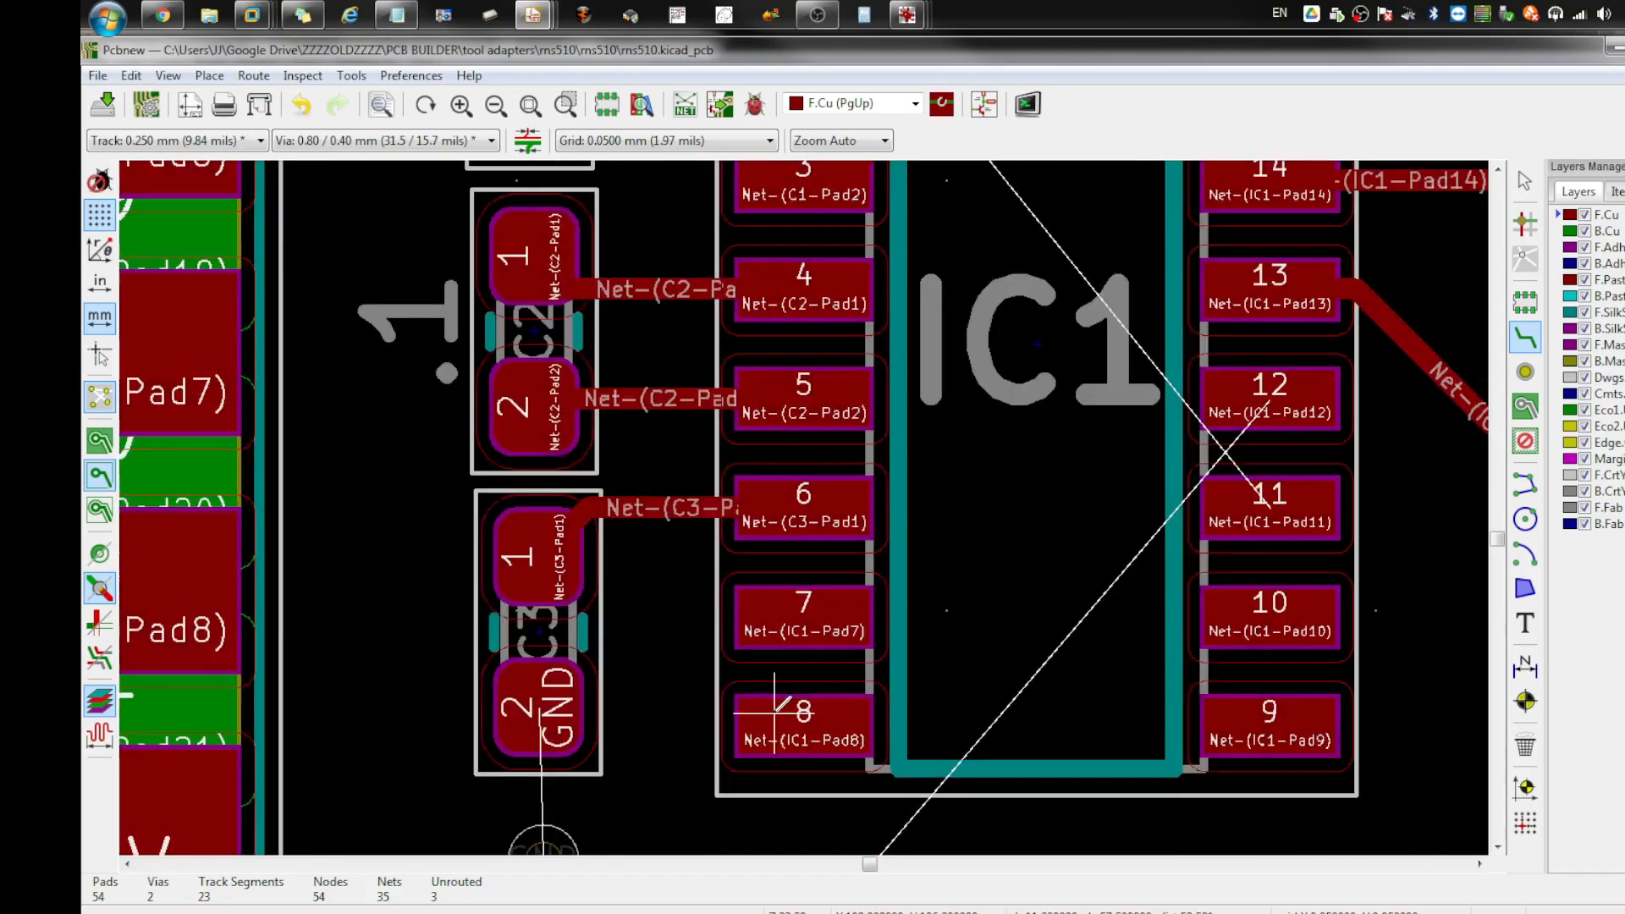
# Step: Route an F.Cu track from C3's GND pad 2 down to the via below it
pyautogui.click(558, 701)
pyautogui.scroll(-1, 559, 772)
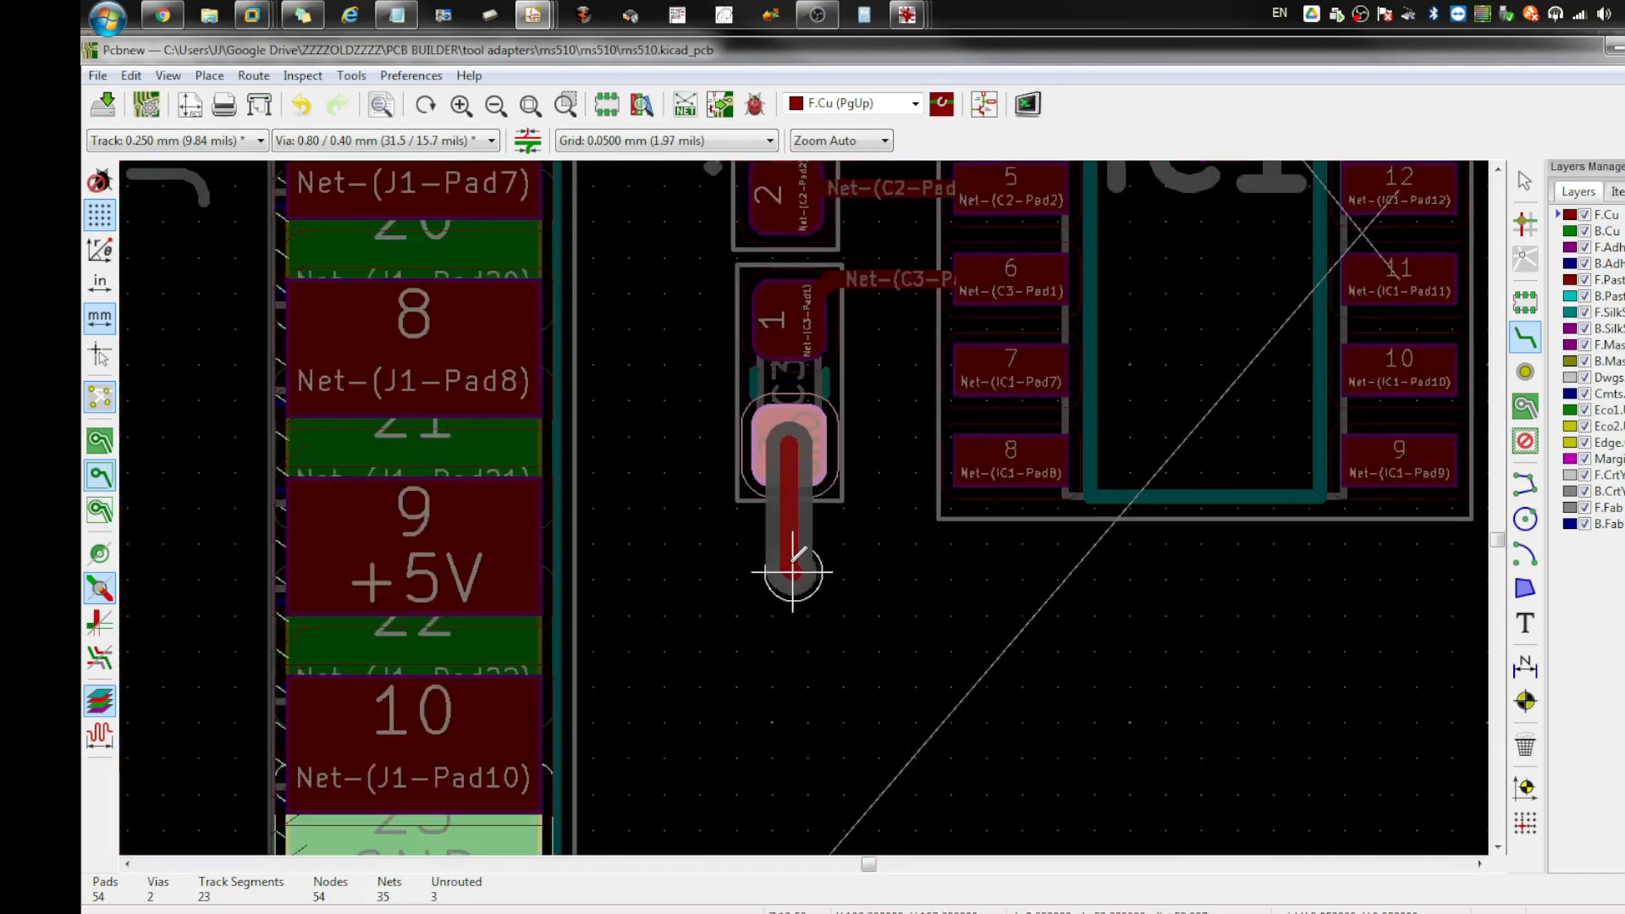
pyautogui.click(792, 569)
pyautogui.scroll(-5, 962, 399)
pyautogui.press('Escape')
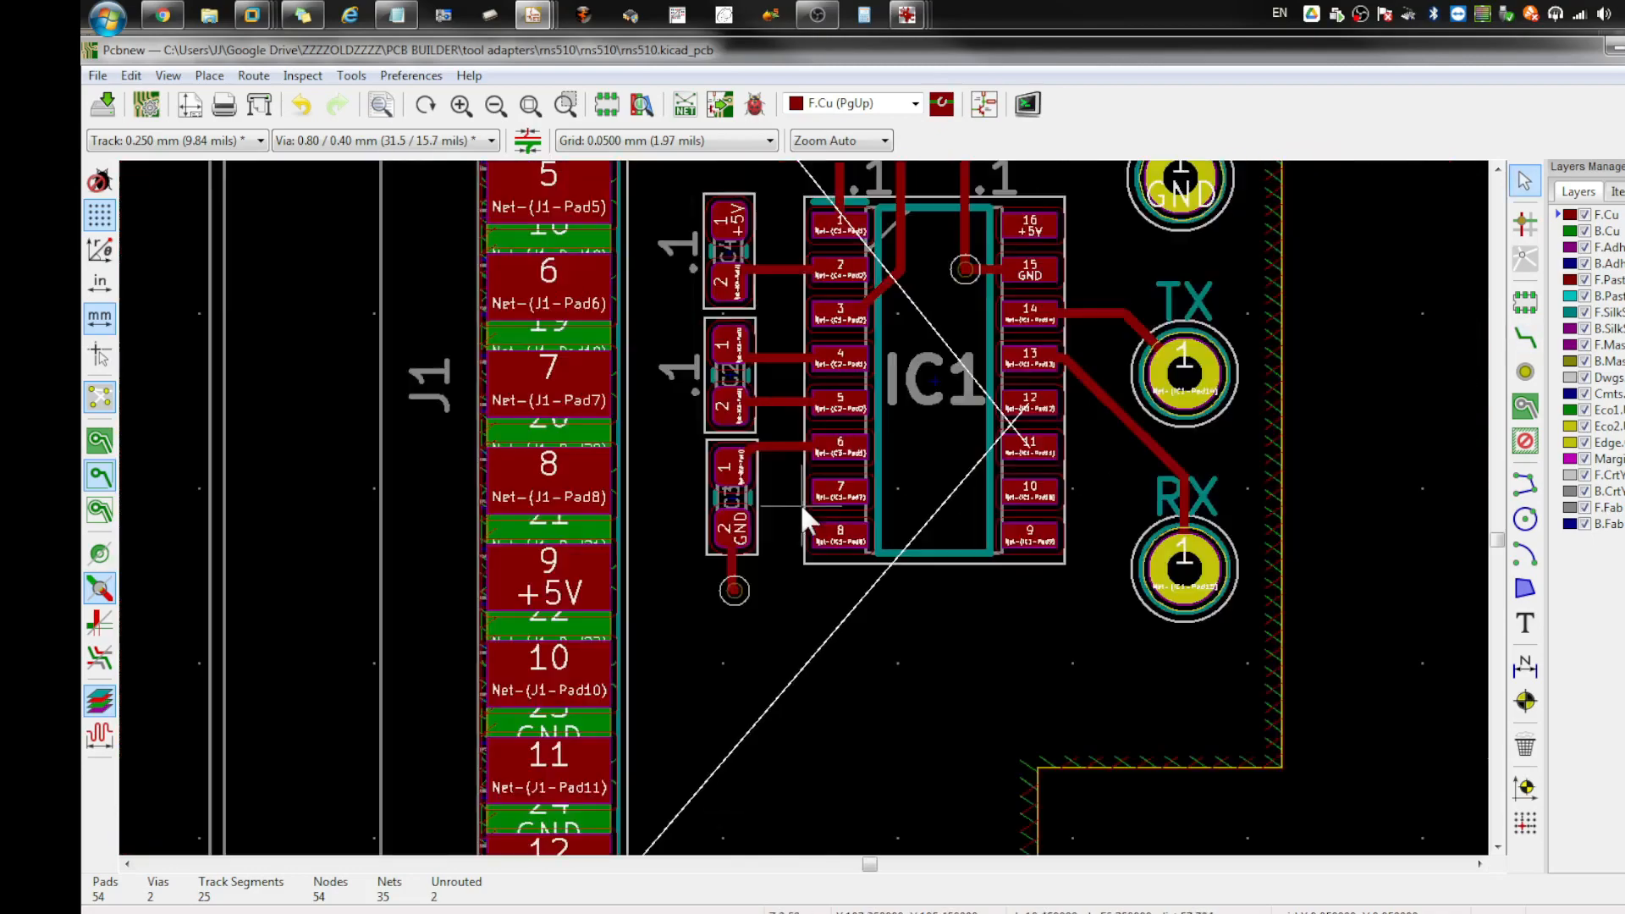
pyautogui.scroll(-3, 809, 472)
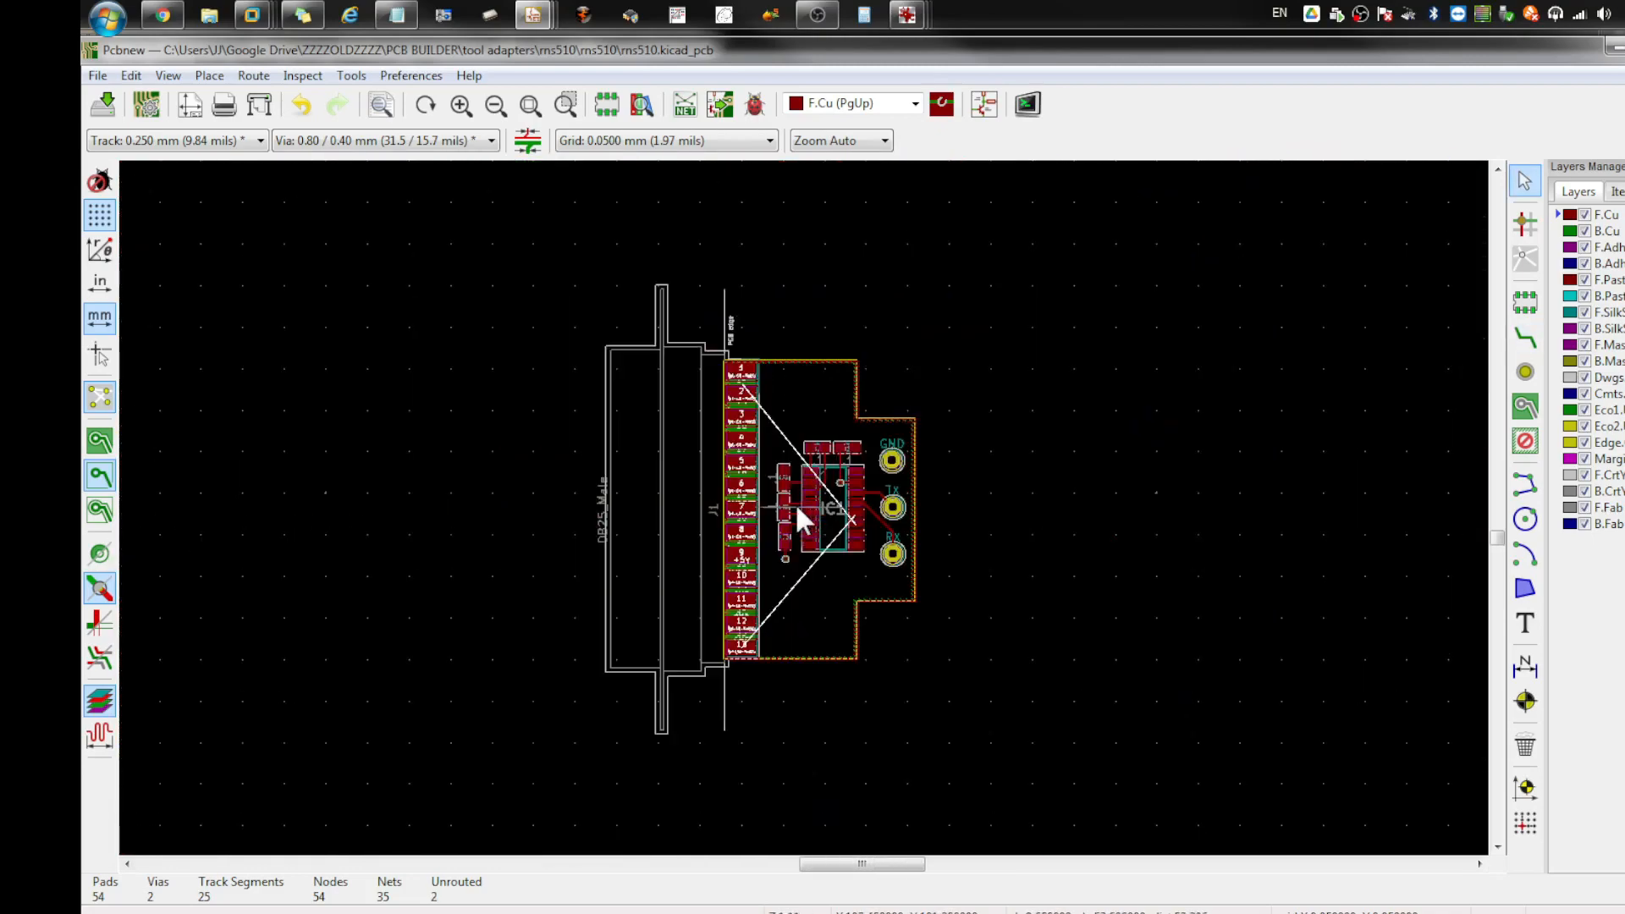
pyautogui.scroll(6, 802, 505)
pyautogui.scroll(-4, 803, 505)
pyautogui.scroll(6, 803, 505)
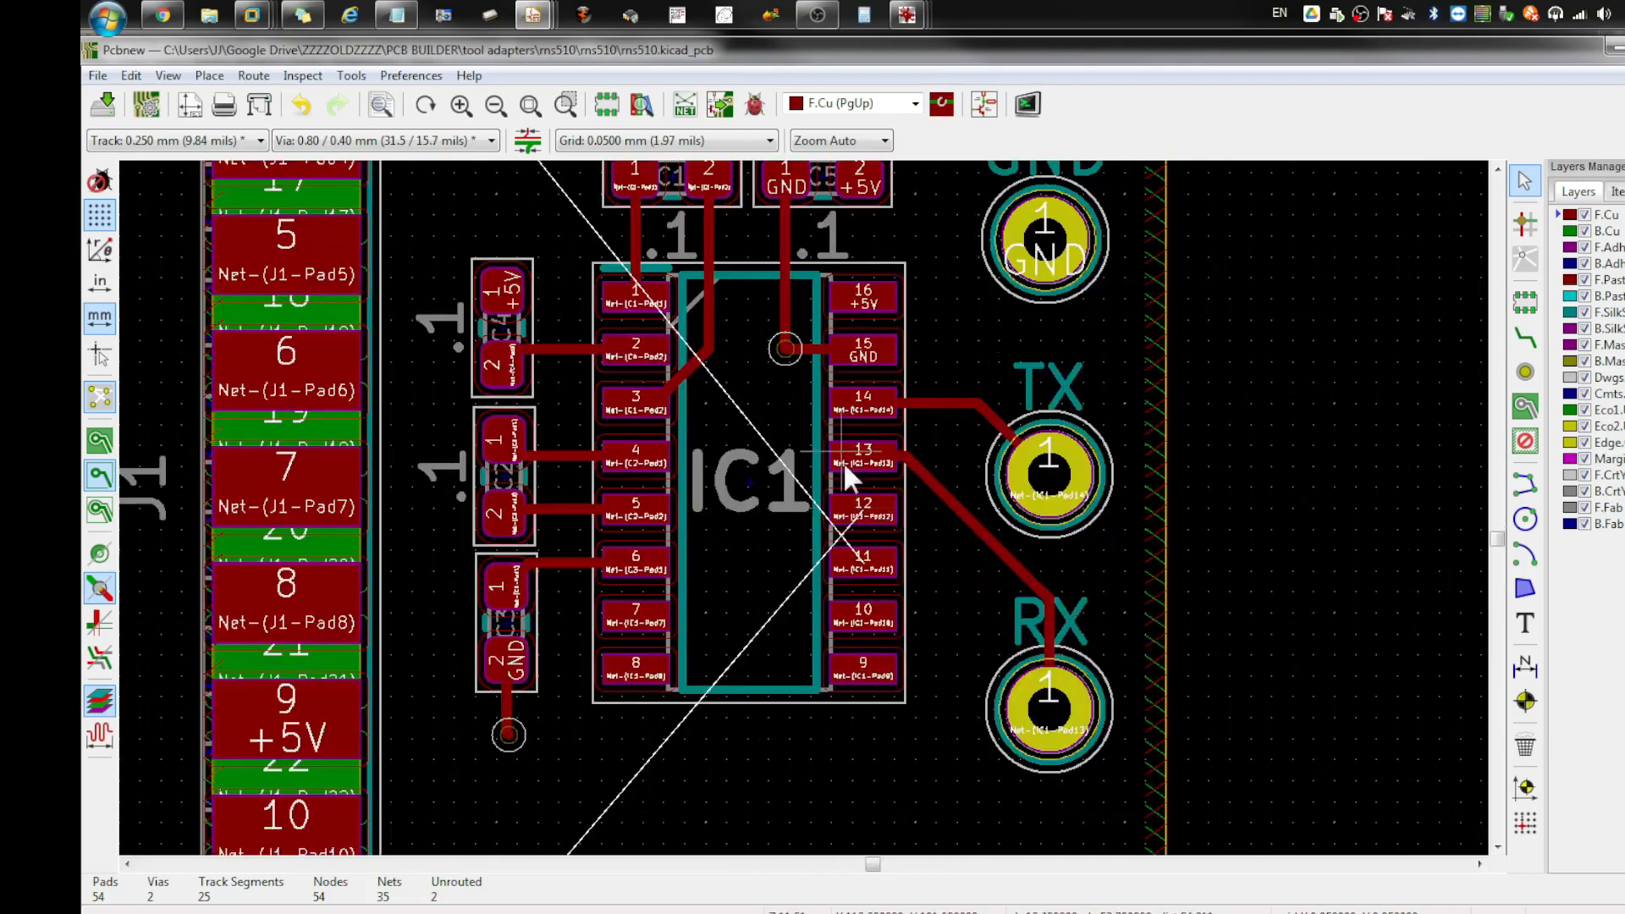
# Step: Try to route an F.Cu track between J1 pad 13 and IC1 pad 12, passing below IC1
pyautogui.scroll(-2, 279, 686)
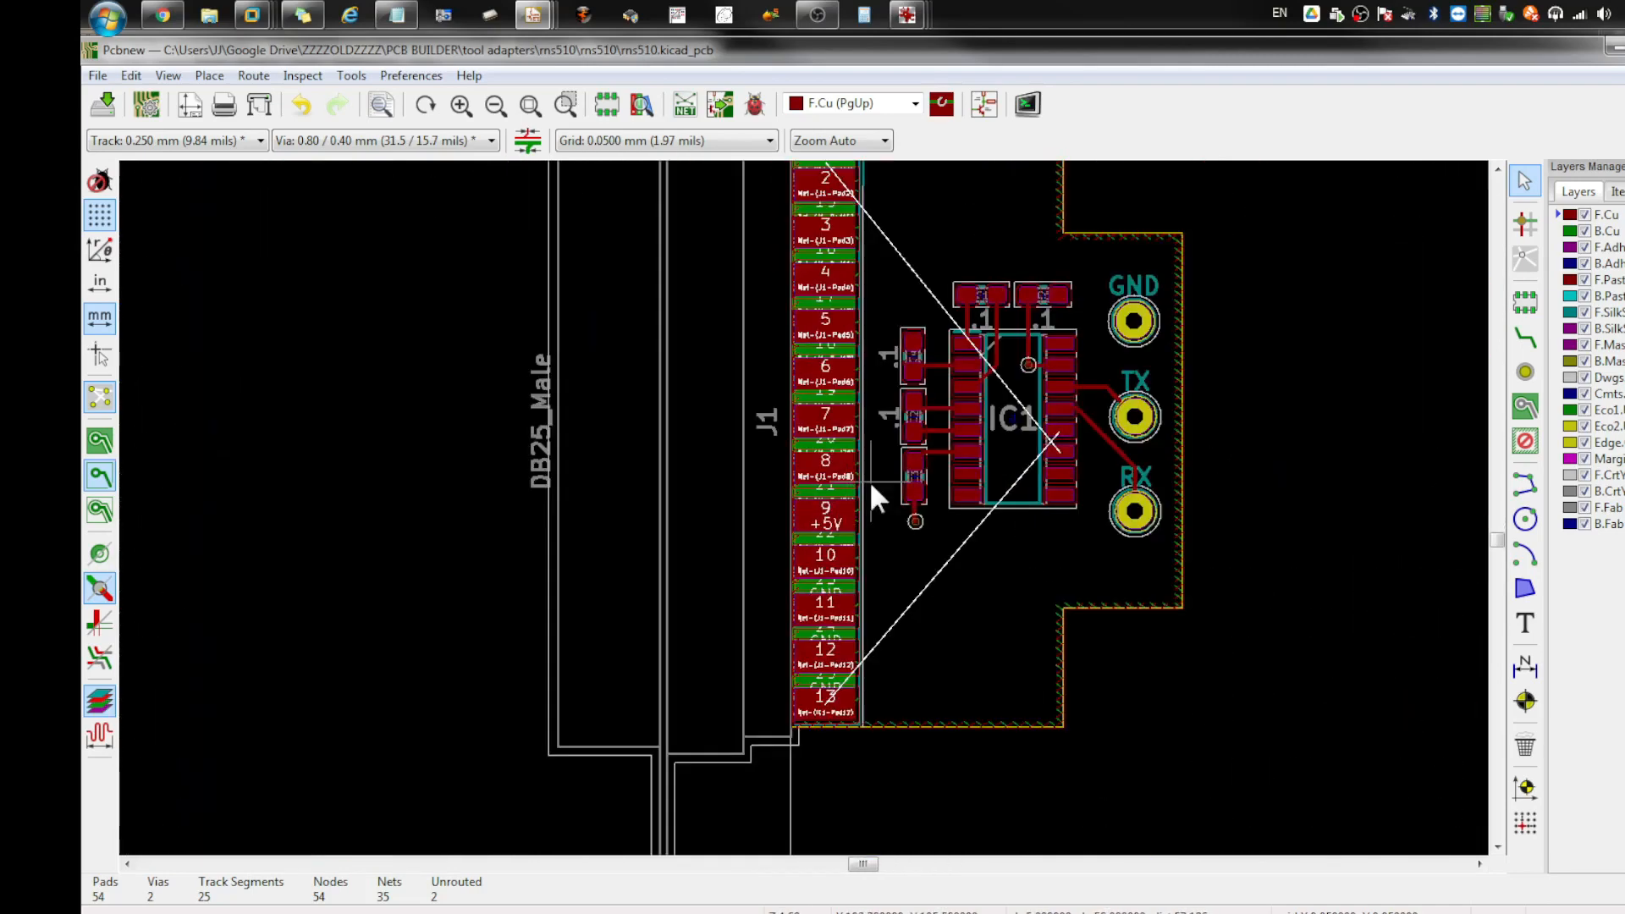
pyautogui.scroll(1, 929, 470)
pyautogui.click(1534, 331)
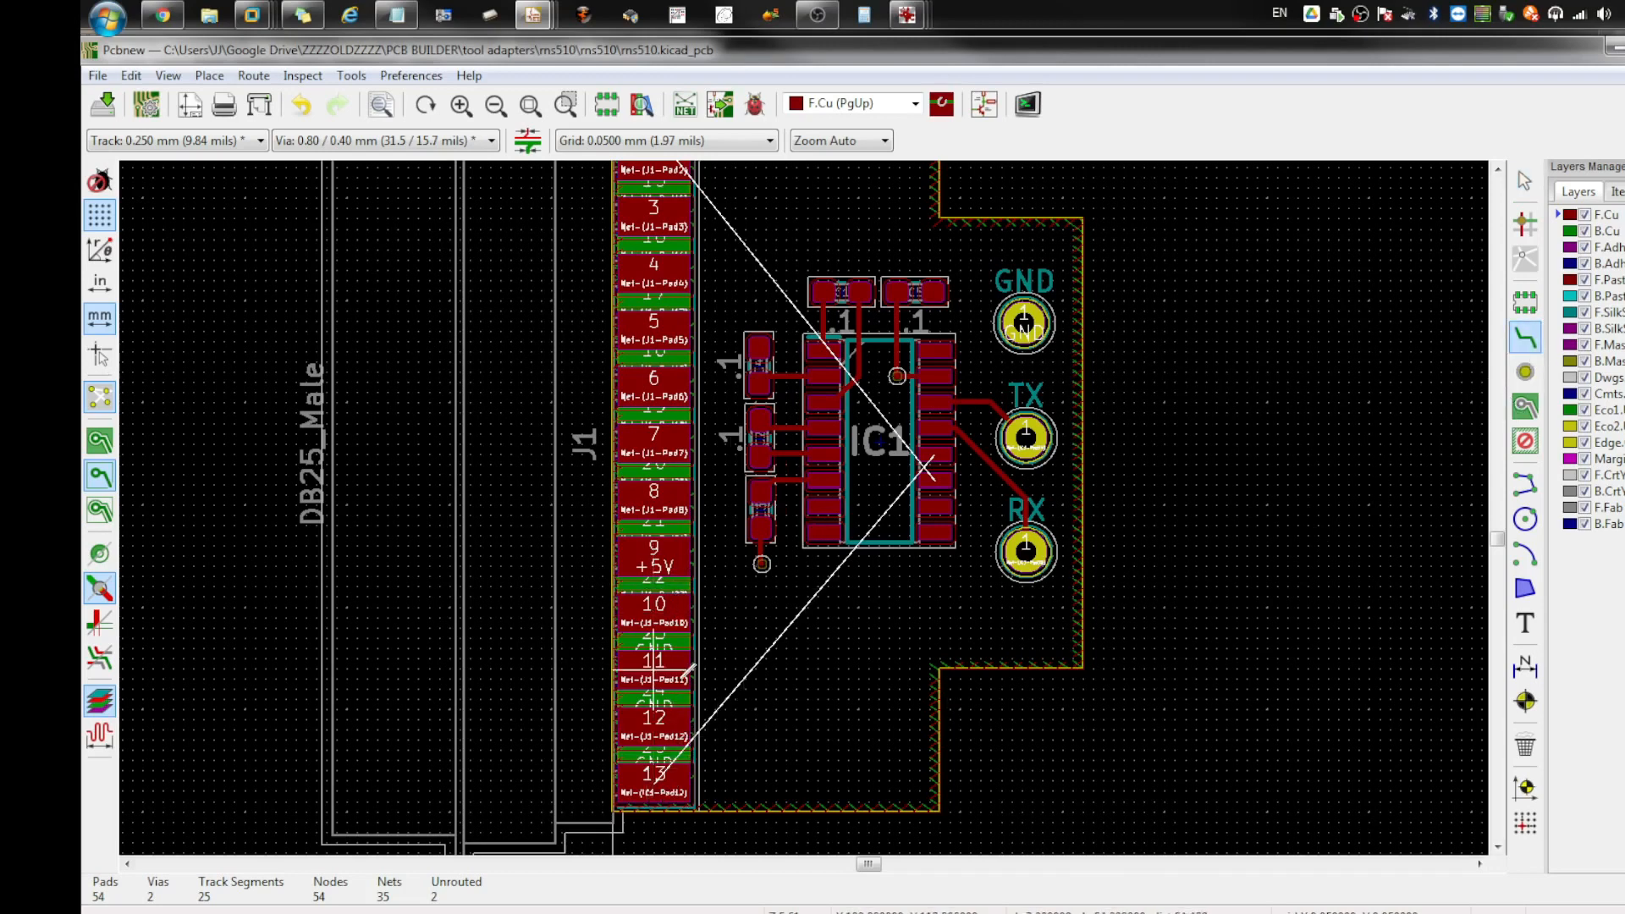
pyautogui.click(665, 772)
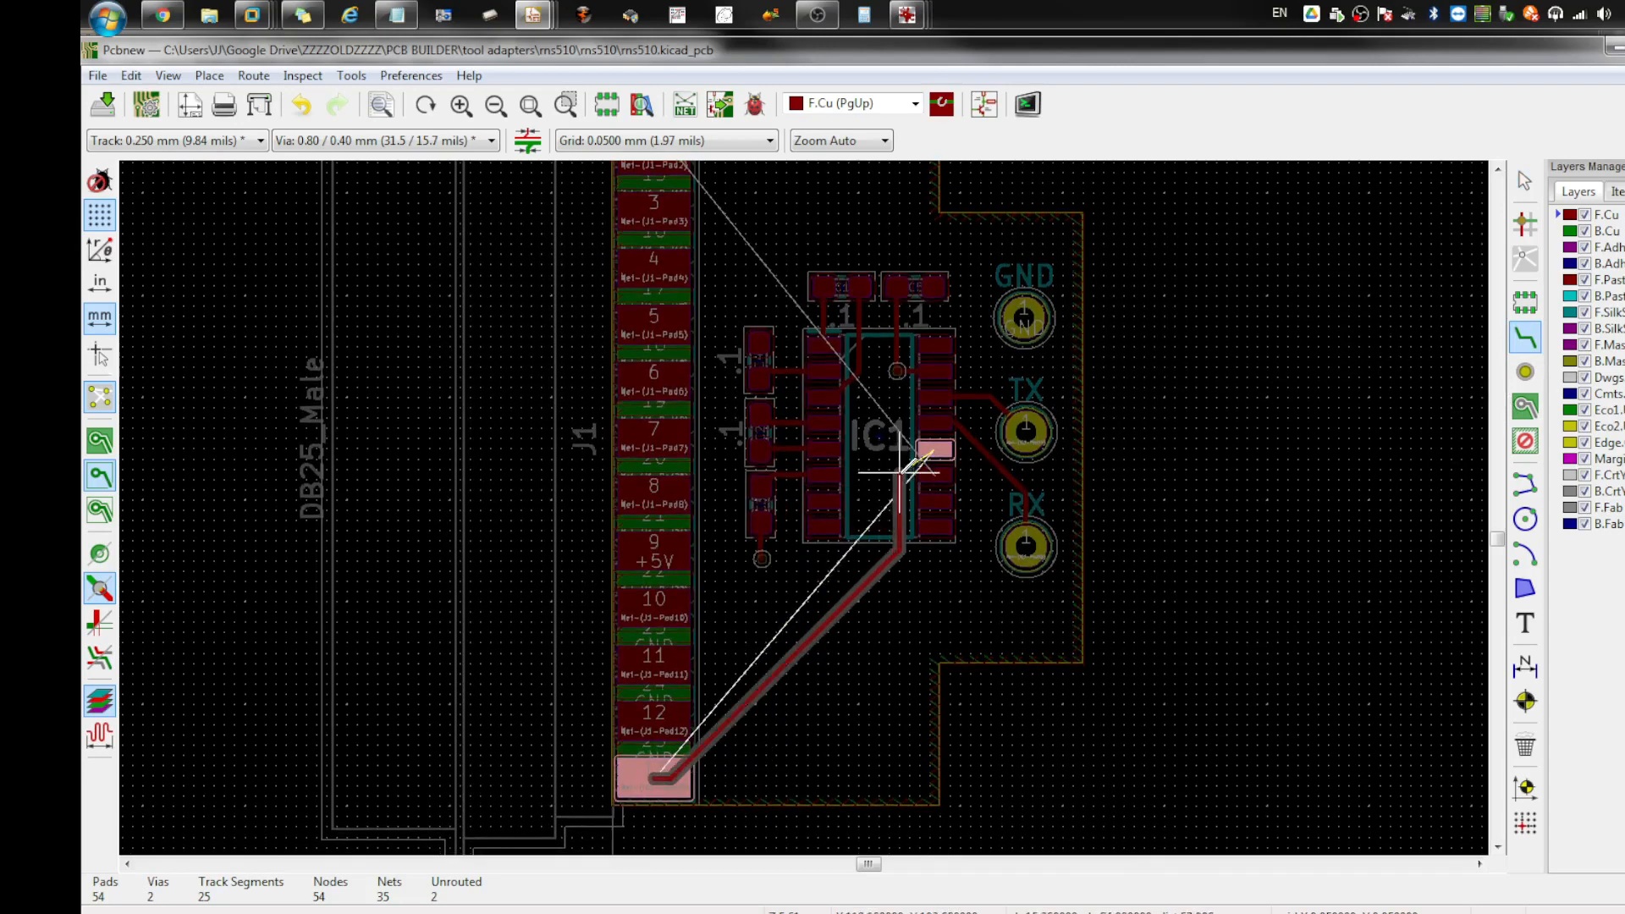
pyautogui.scroll(2, 889, 440)
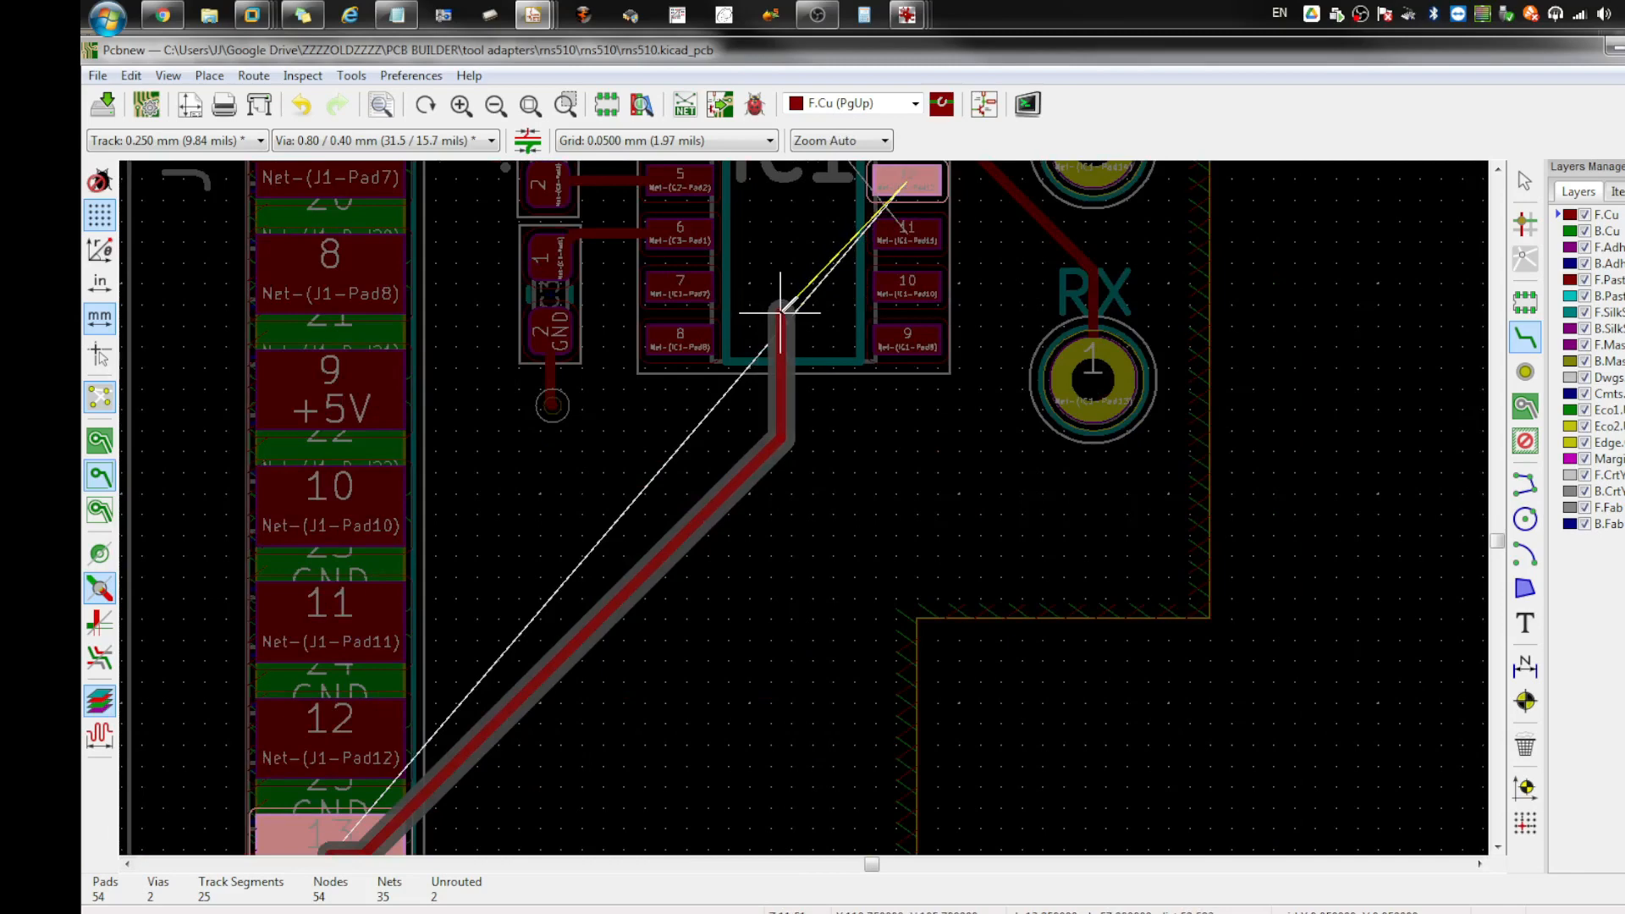
pyautogui.click(779, 312)
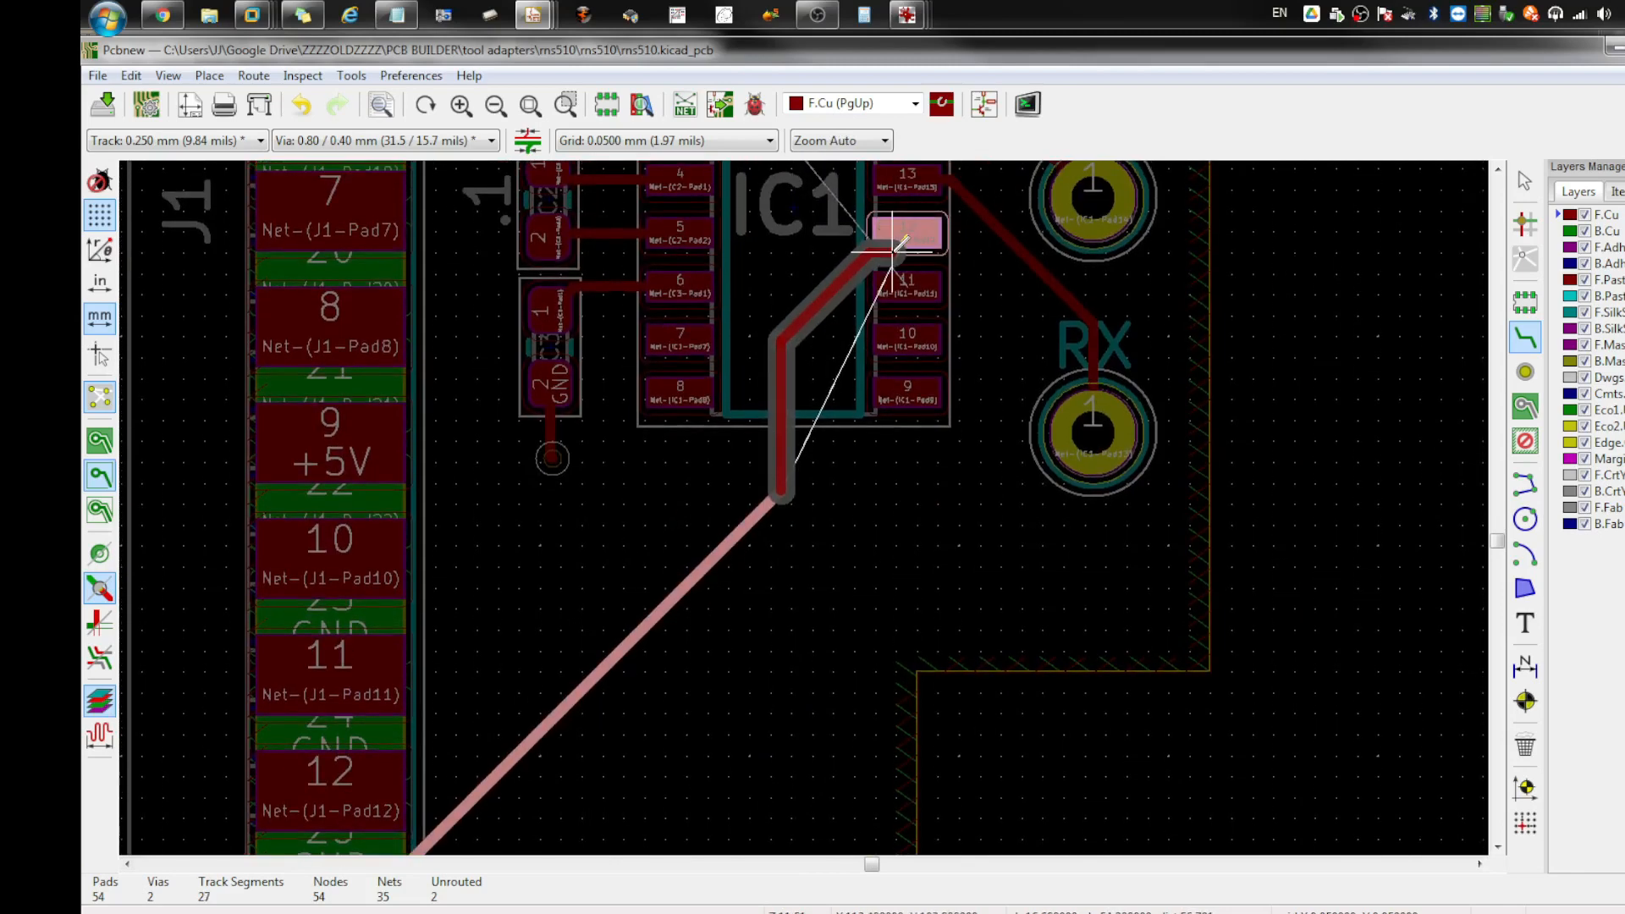
pyautogui.press('Escape')
pyautogui.click(893, 245)
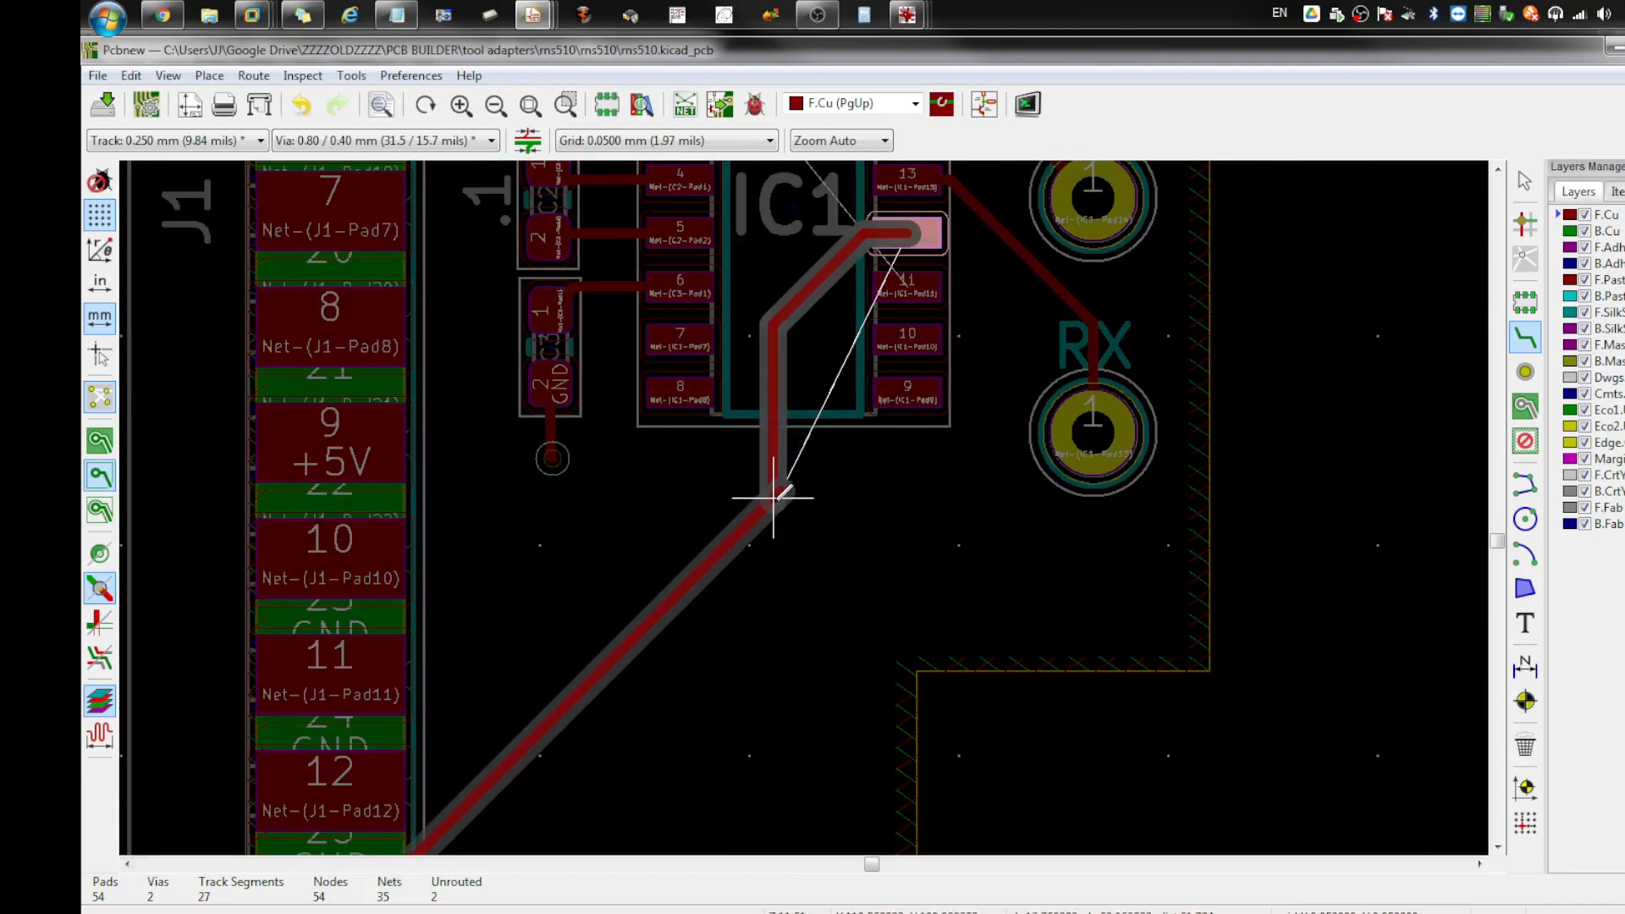
pyautogui.scroll(-3, 772, 497)
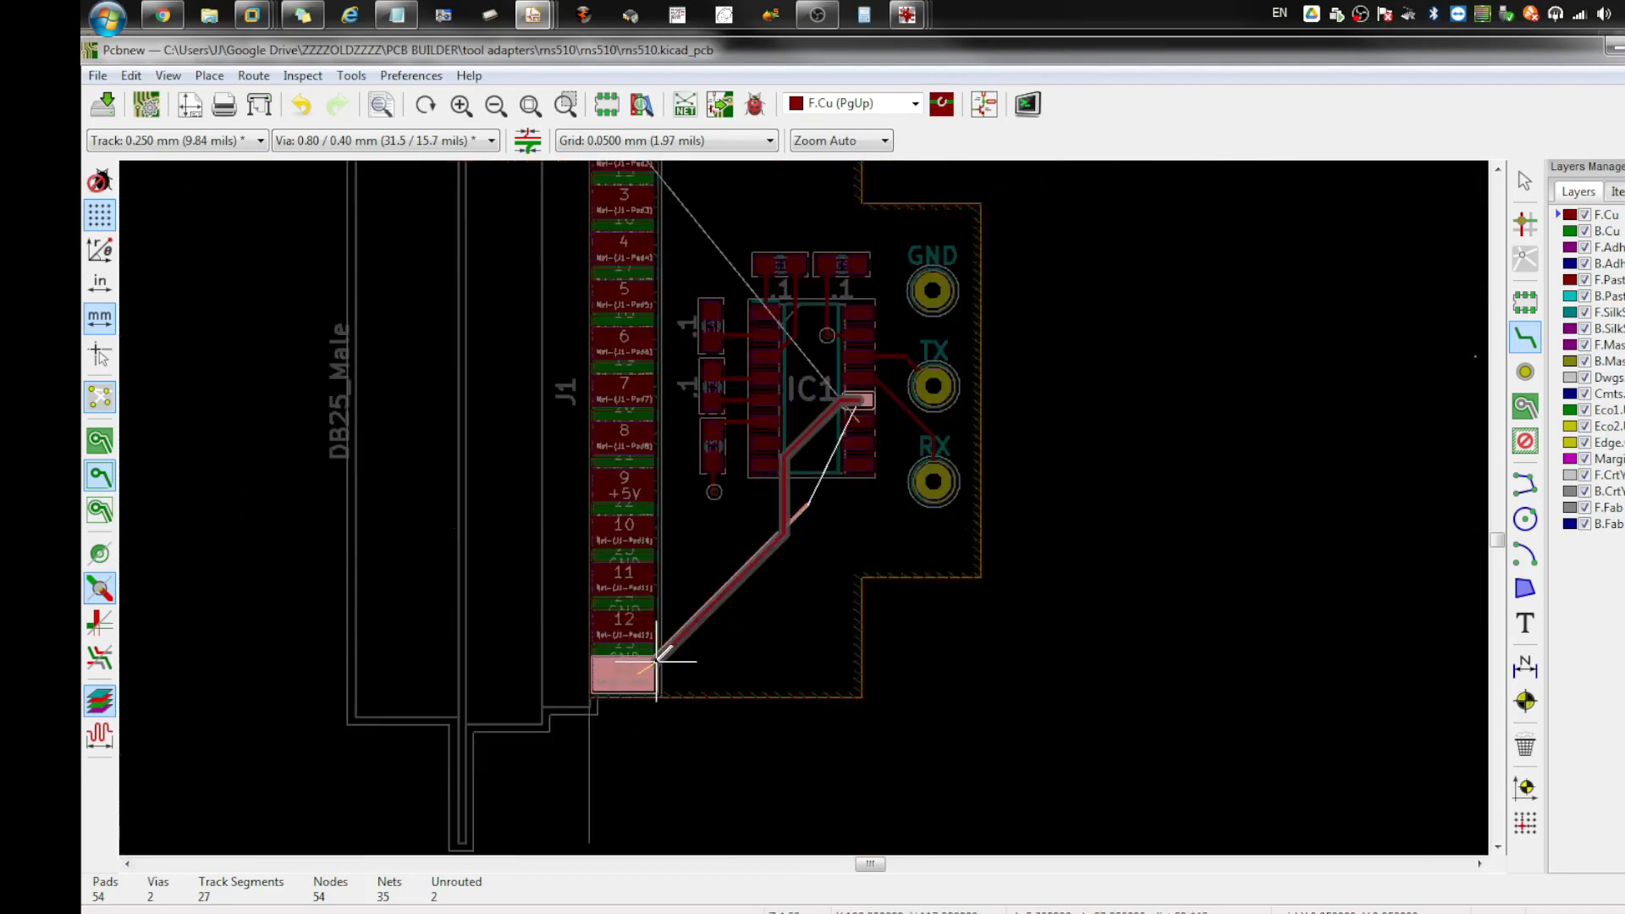
pyautogui.press('Escape')
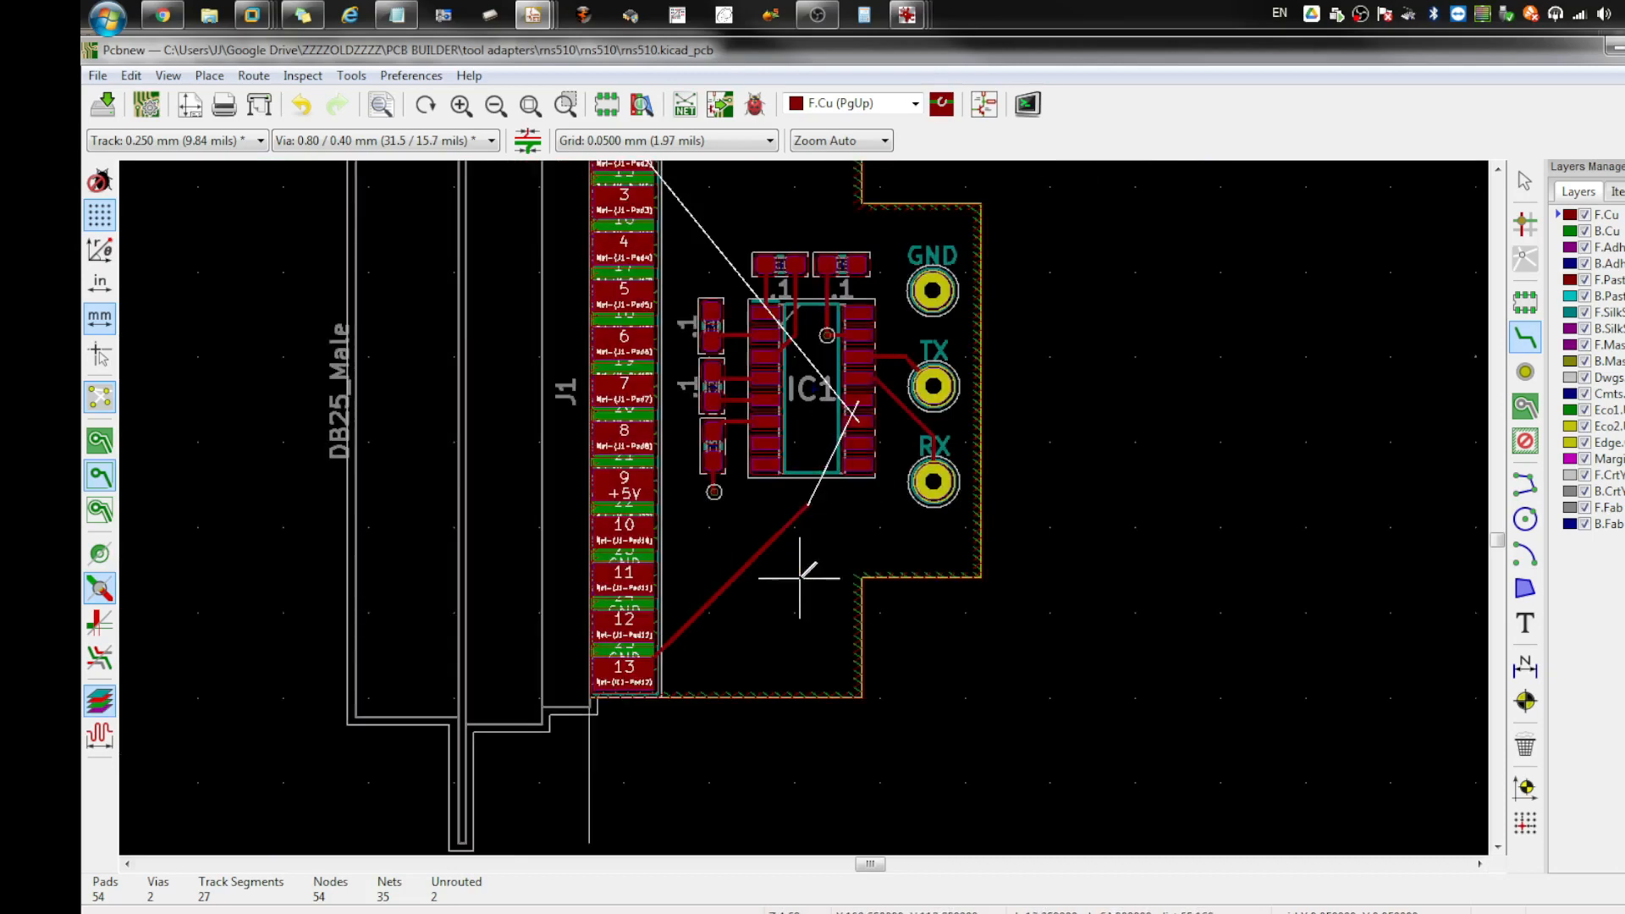
# Step: Try to extend the partial track from J1 pad 13 toward IC1 pad 12, and delete that track
pyautogui.click(799, 518)
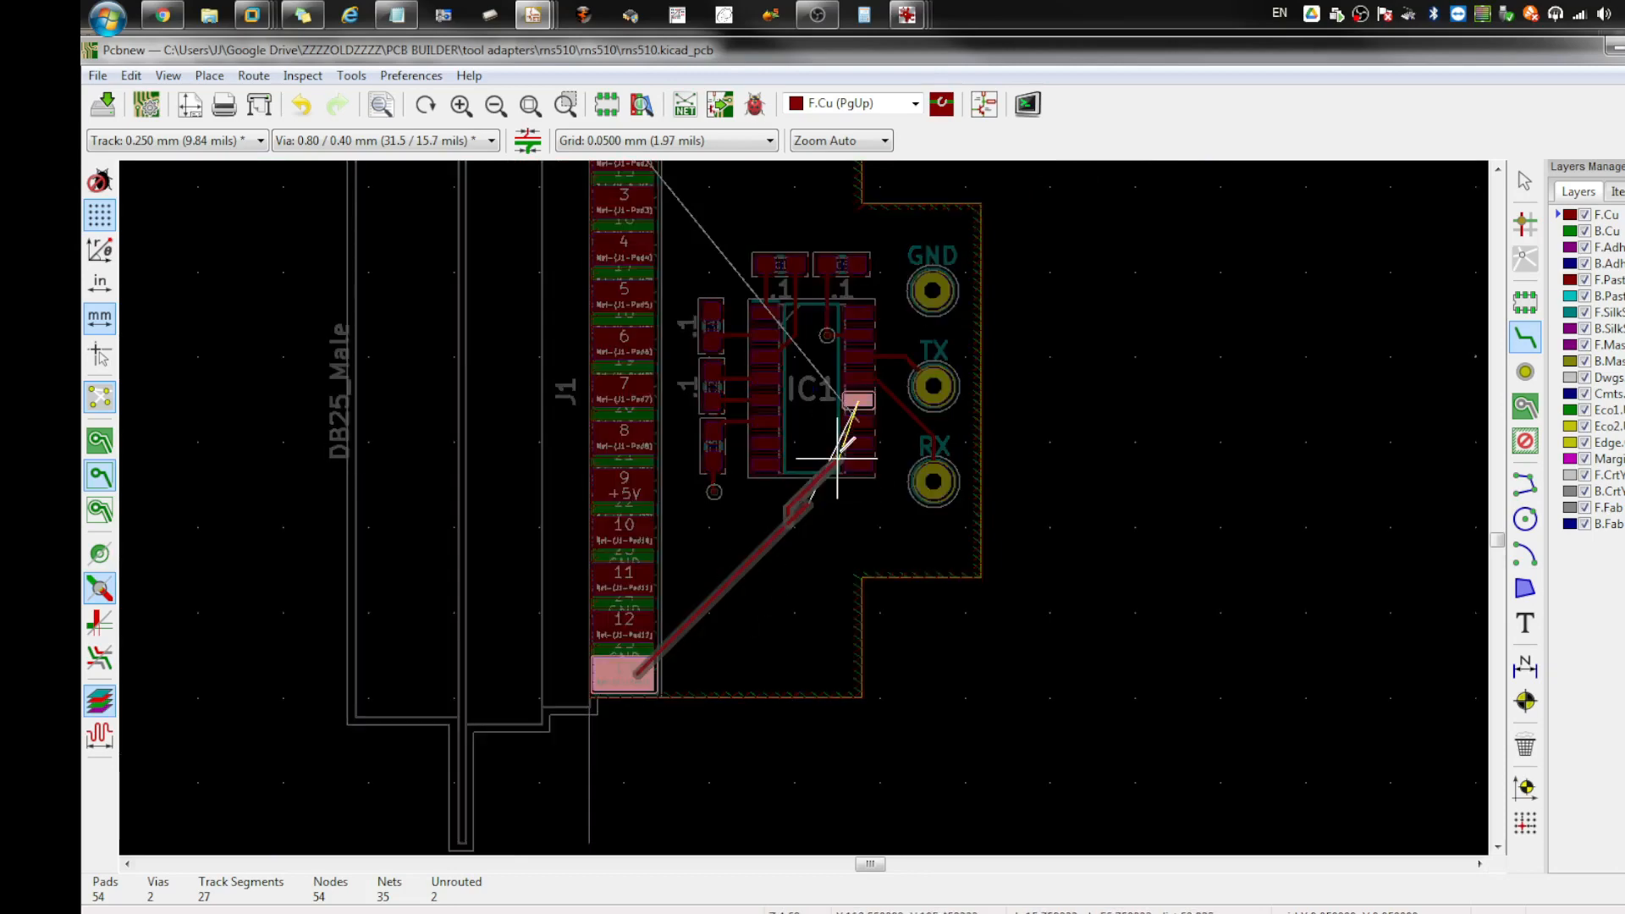
pyautogui.press('Escape')
pyautogui.press('Escape')
pyautogui.click(728, 585)
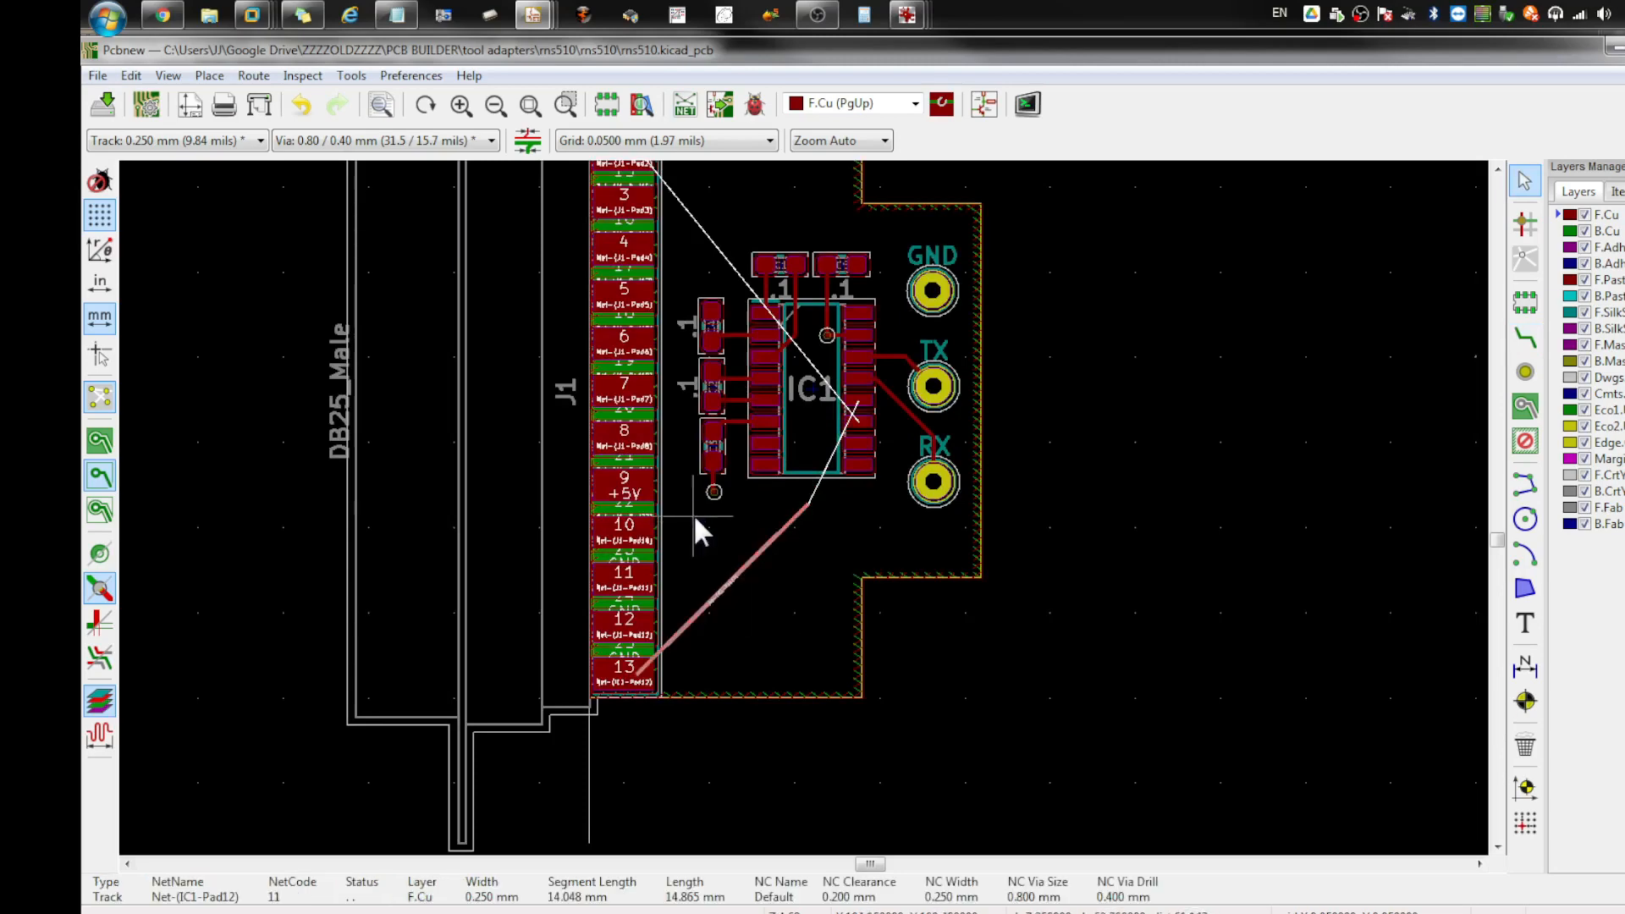
pyautogui.press('Delete')
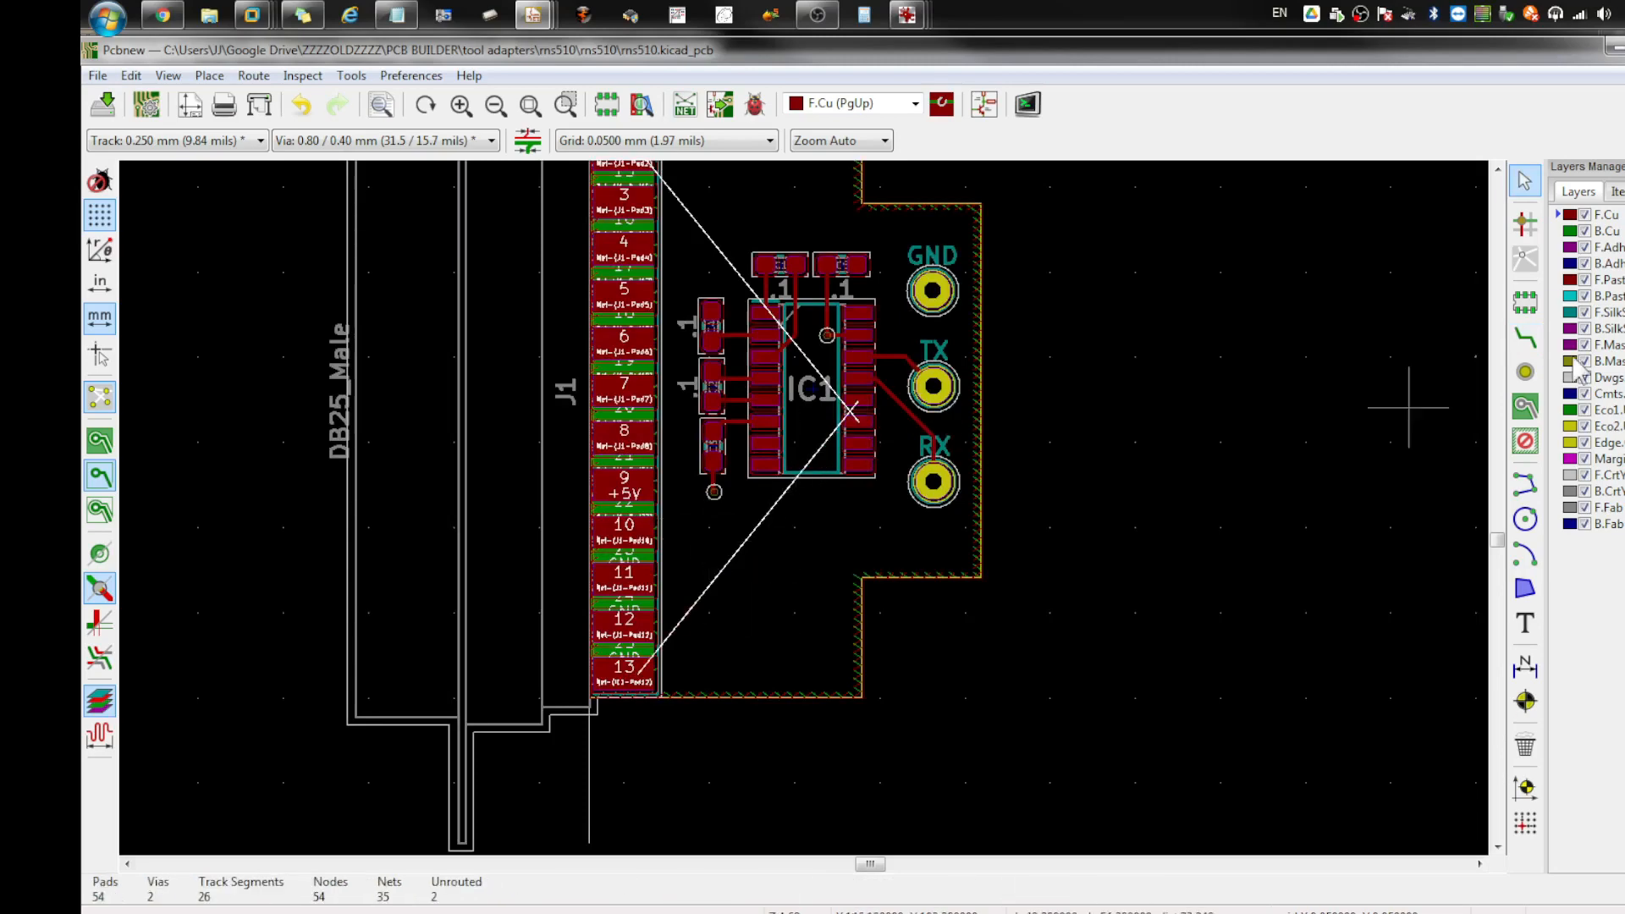
# Step: Route an F.Cu track from IC1 pad 11 up between C1 and C5, ending level with J1 pad 14
pyautogui.click(1526, 336)
pyautogui.scroll(2, 858, 401)
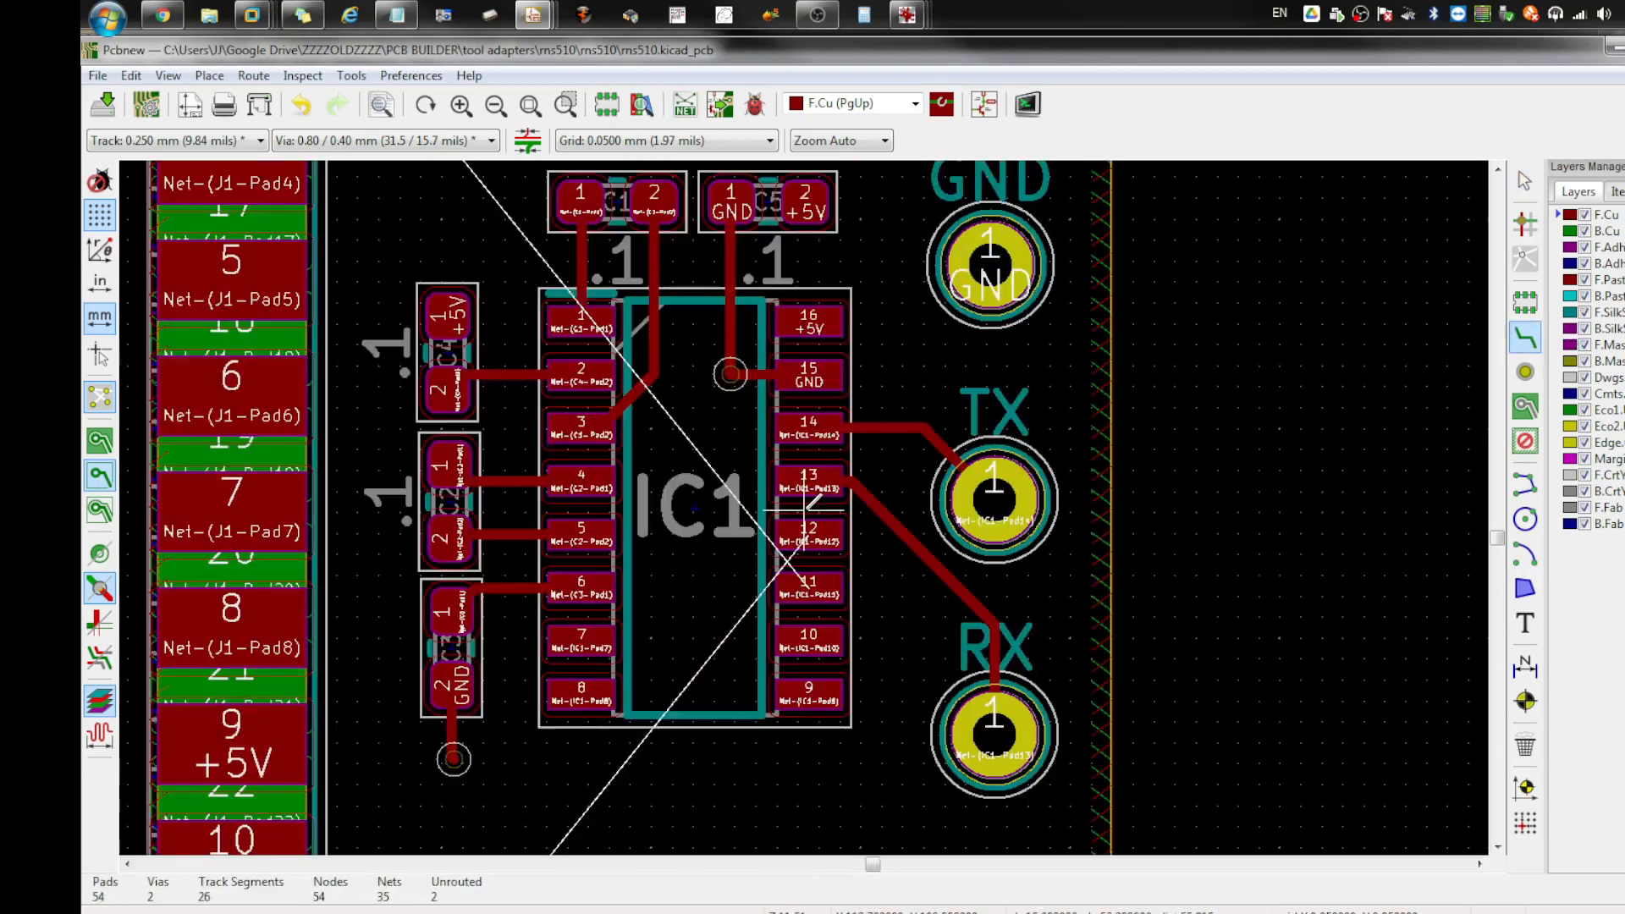
pyautogui.click(809, 584)
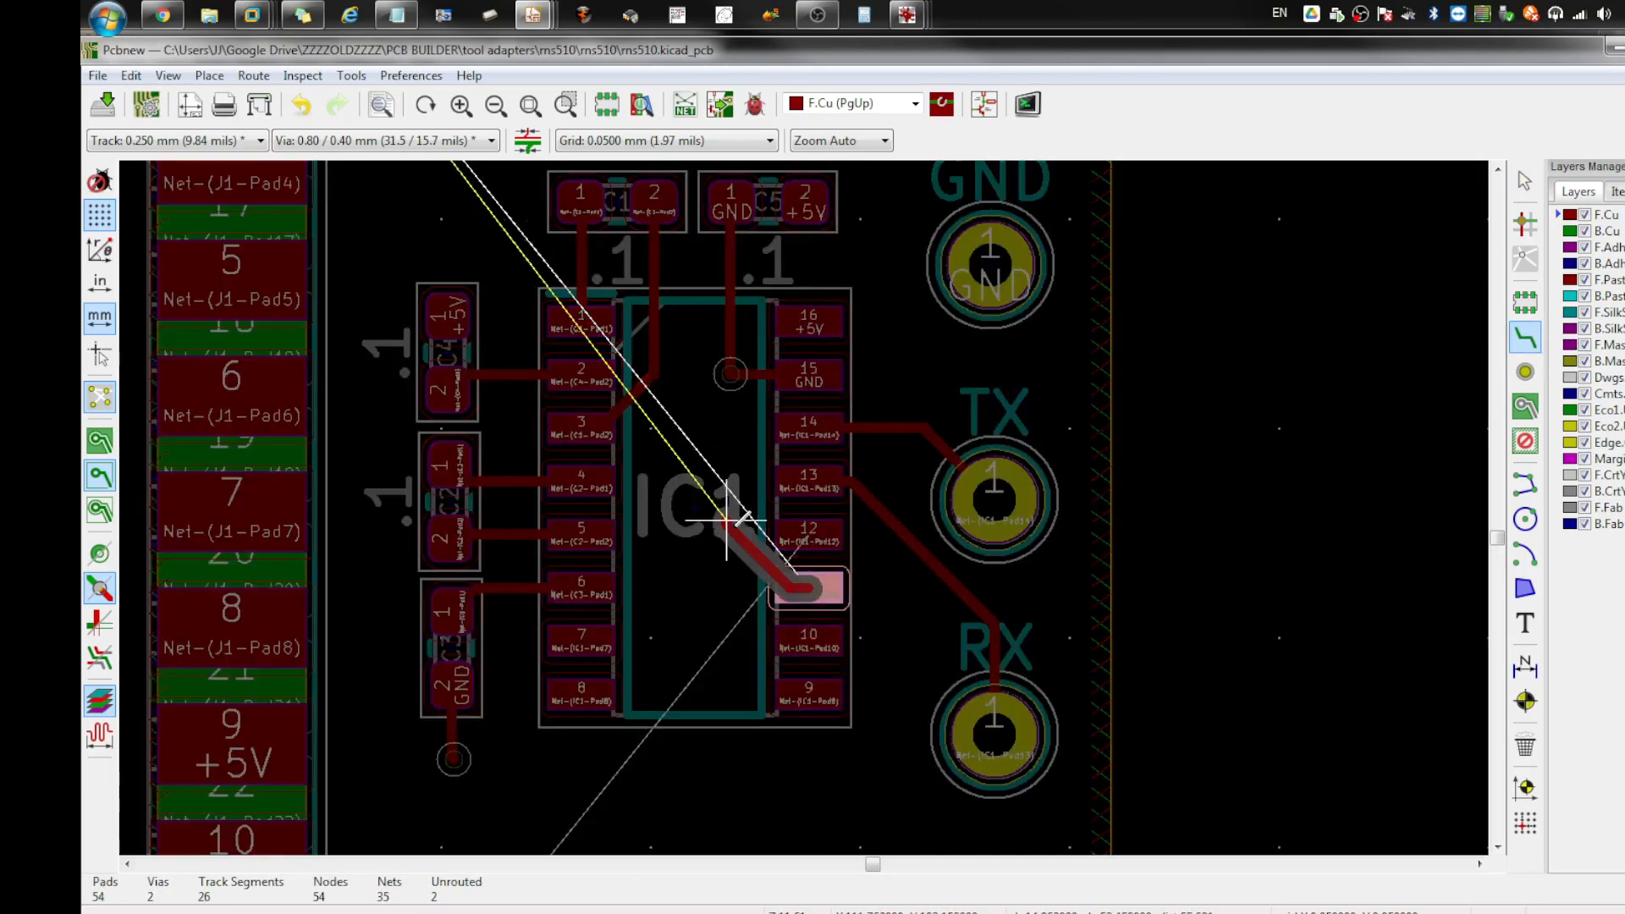
pyautogui.scroll(-1, 737, 517)
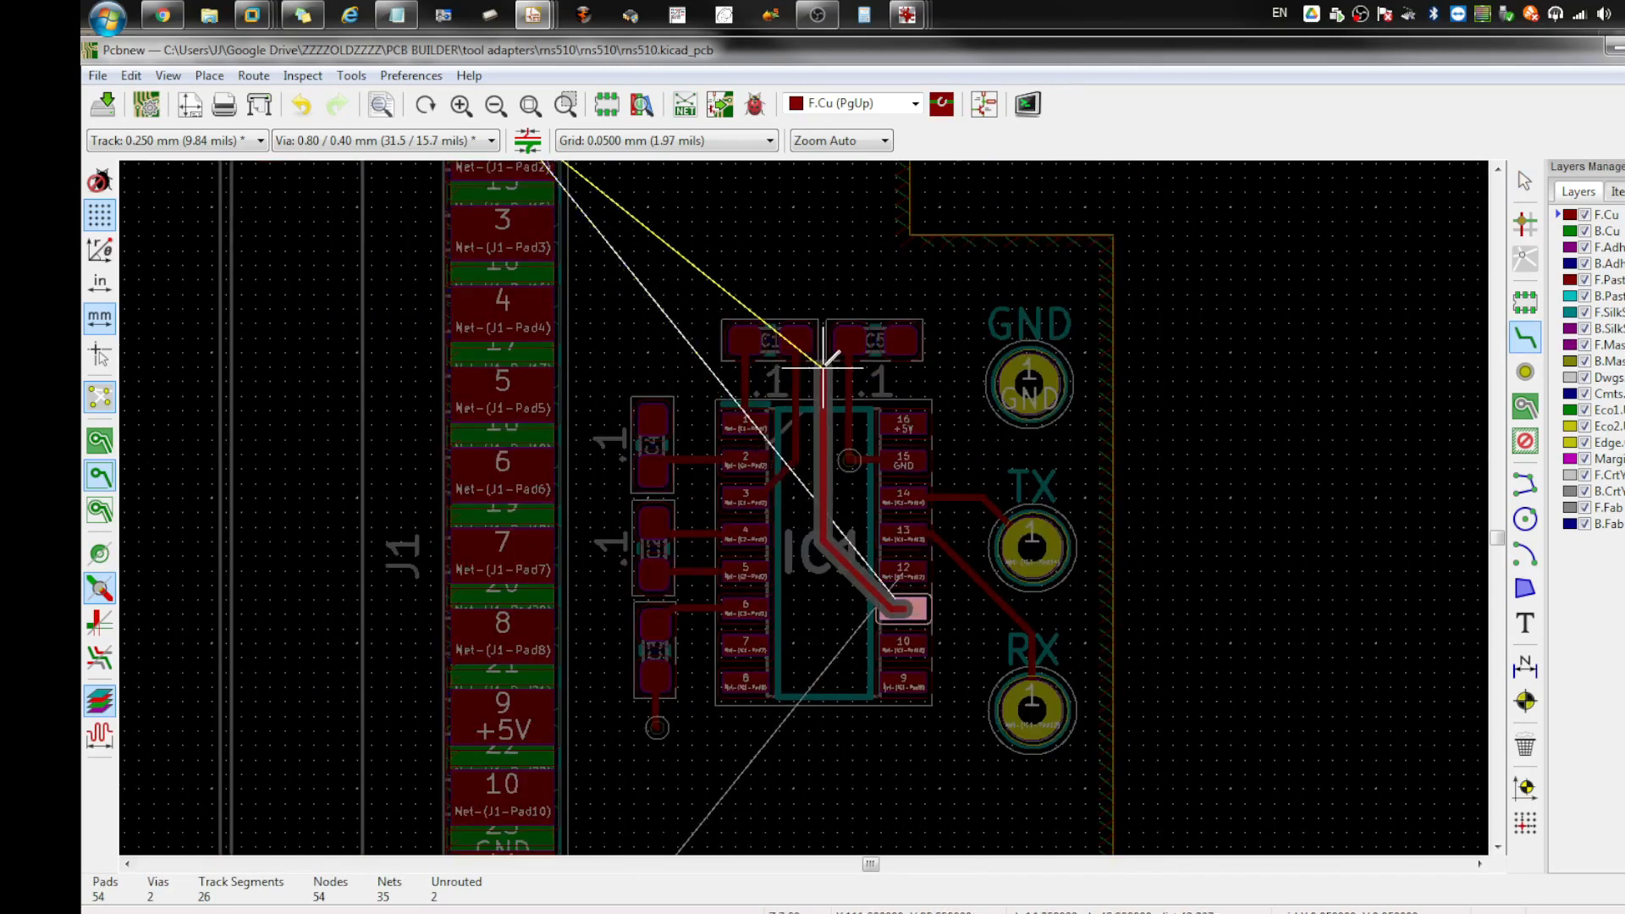
pyautogui.scroll(-3, 809, 498)
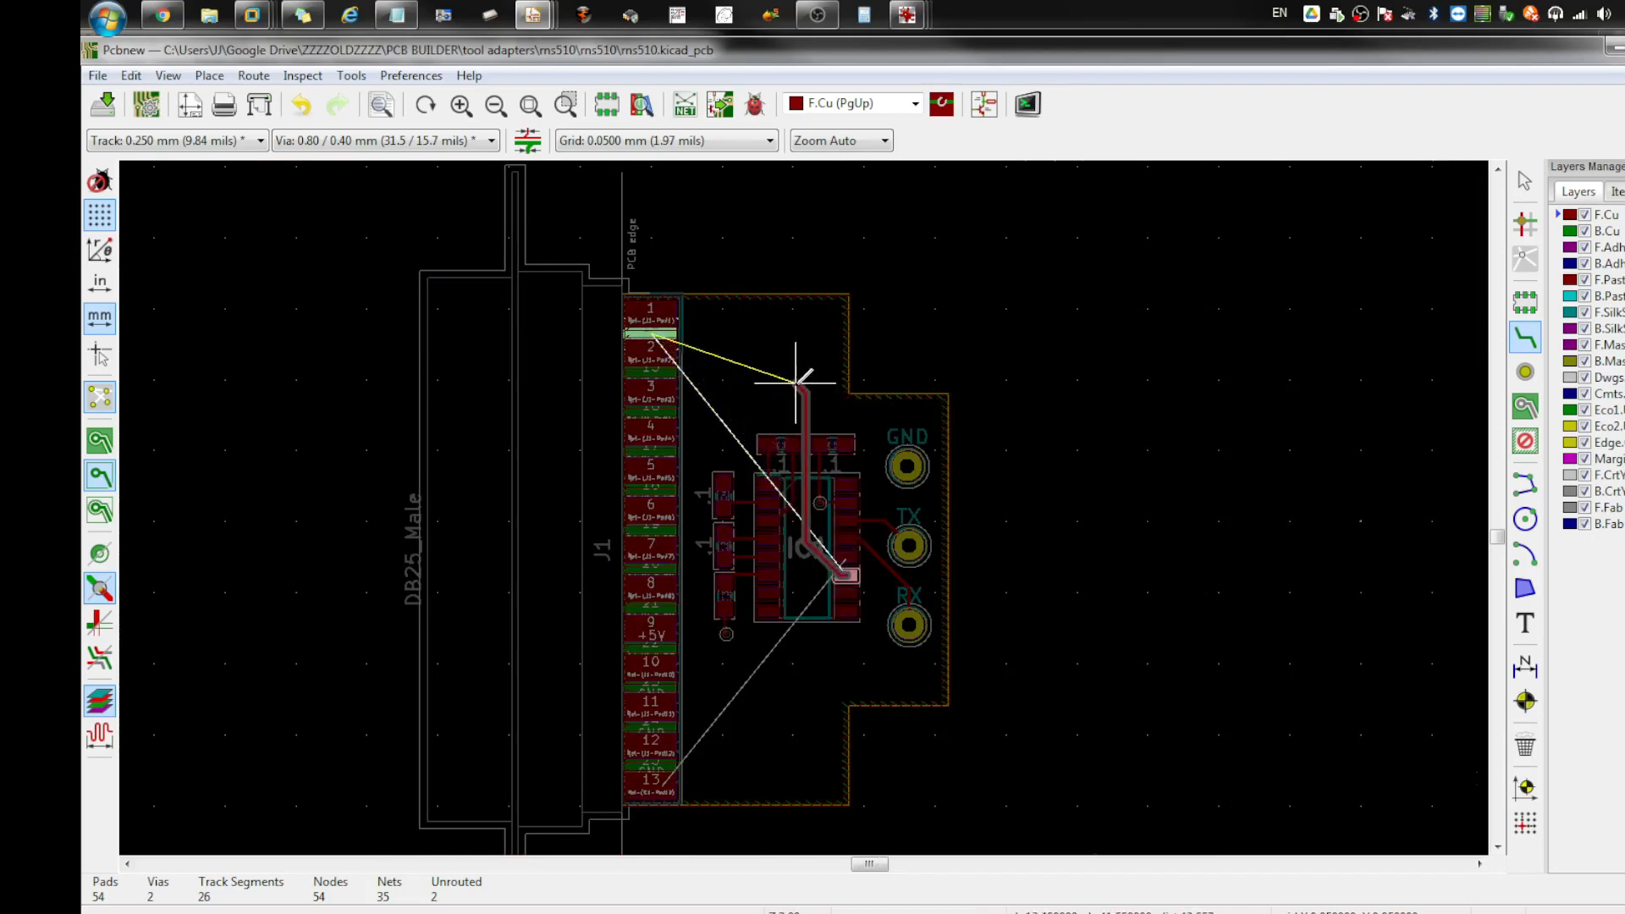
pyautogui.scroll(1, 729, 357)
pyautogui.scroll(3, 803, 506)
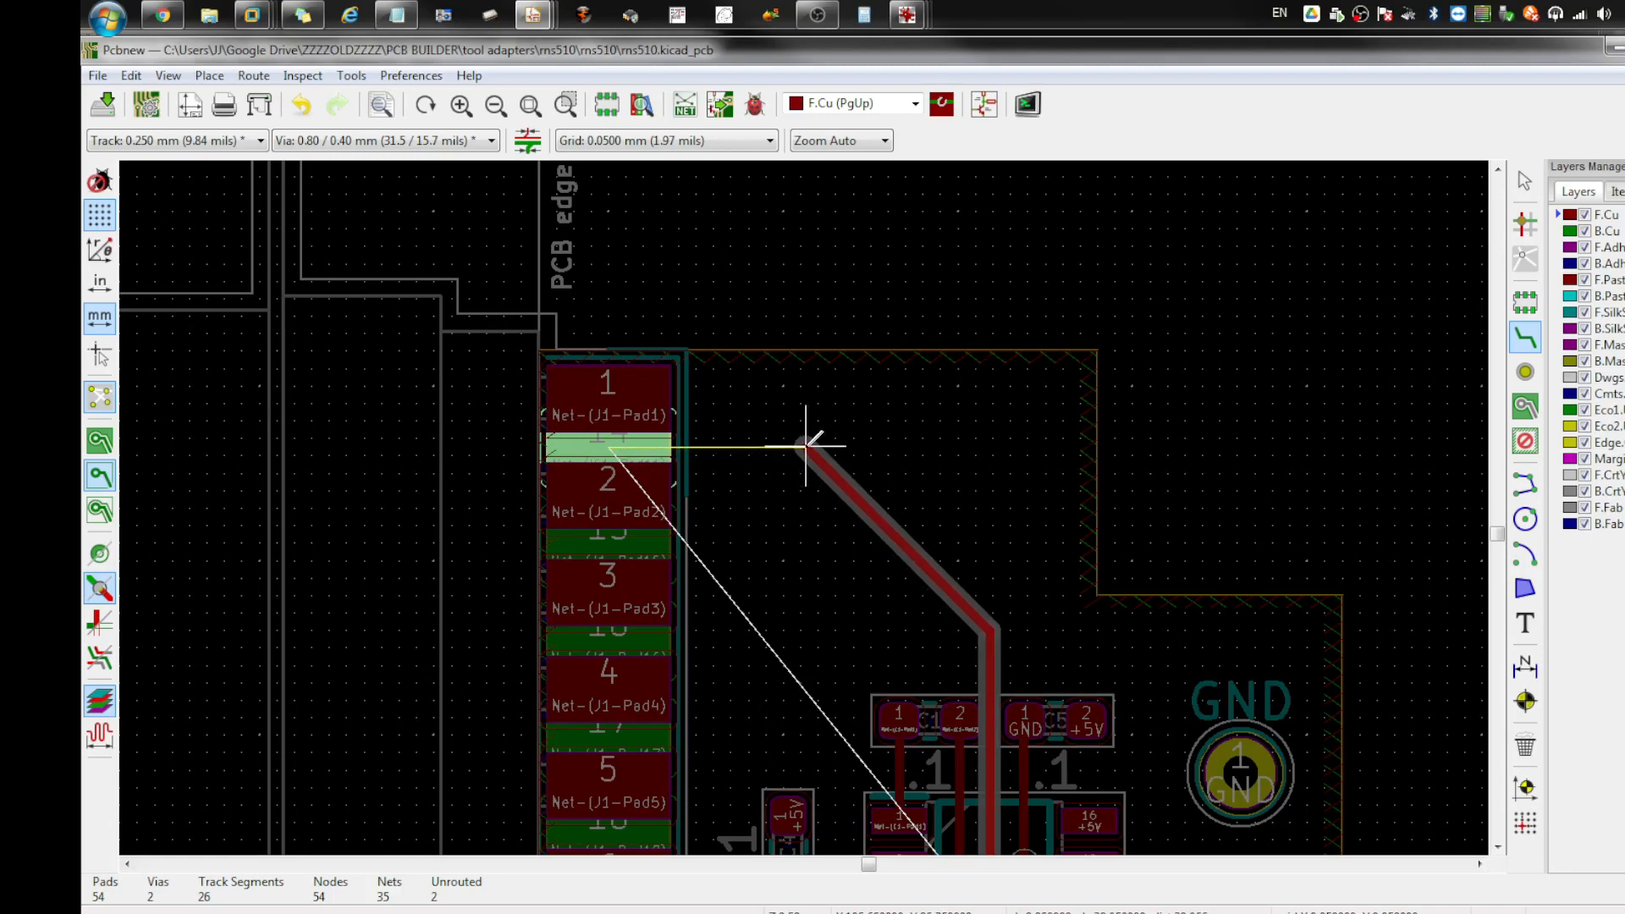
pyautogui.click(806, 446)
pyautogui.click(805, 446)
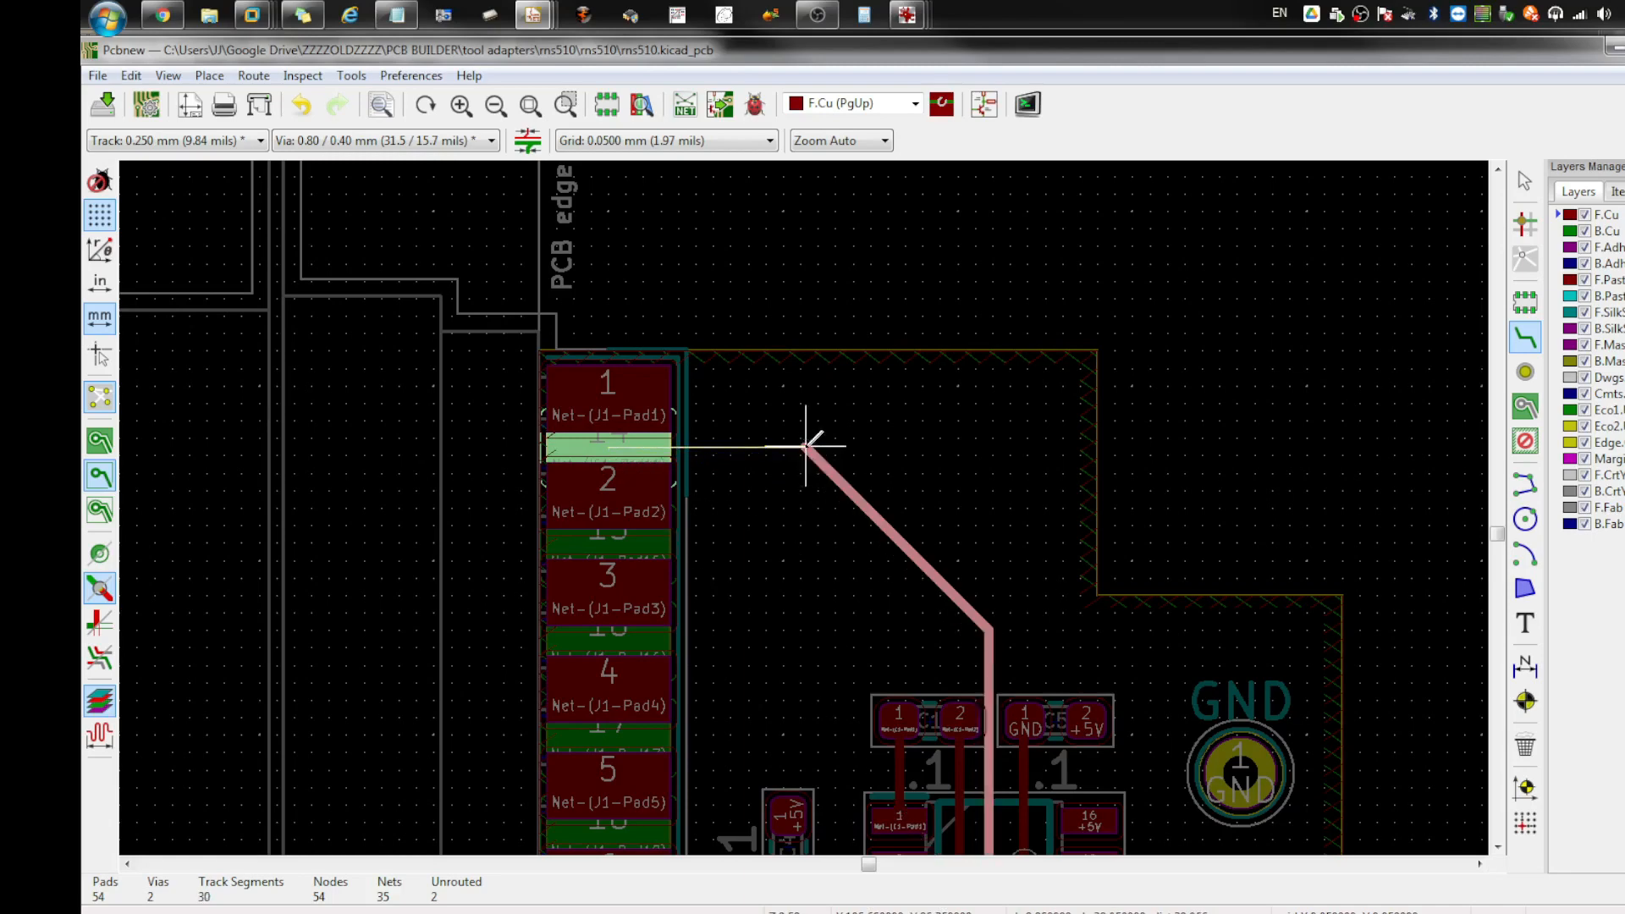
# Step: Display the tracks as outlines and place a 0.8/0.4 mm via between J1 pad 14 and the IC1 pad 11 track's end
pyautogui.press('k')
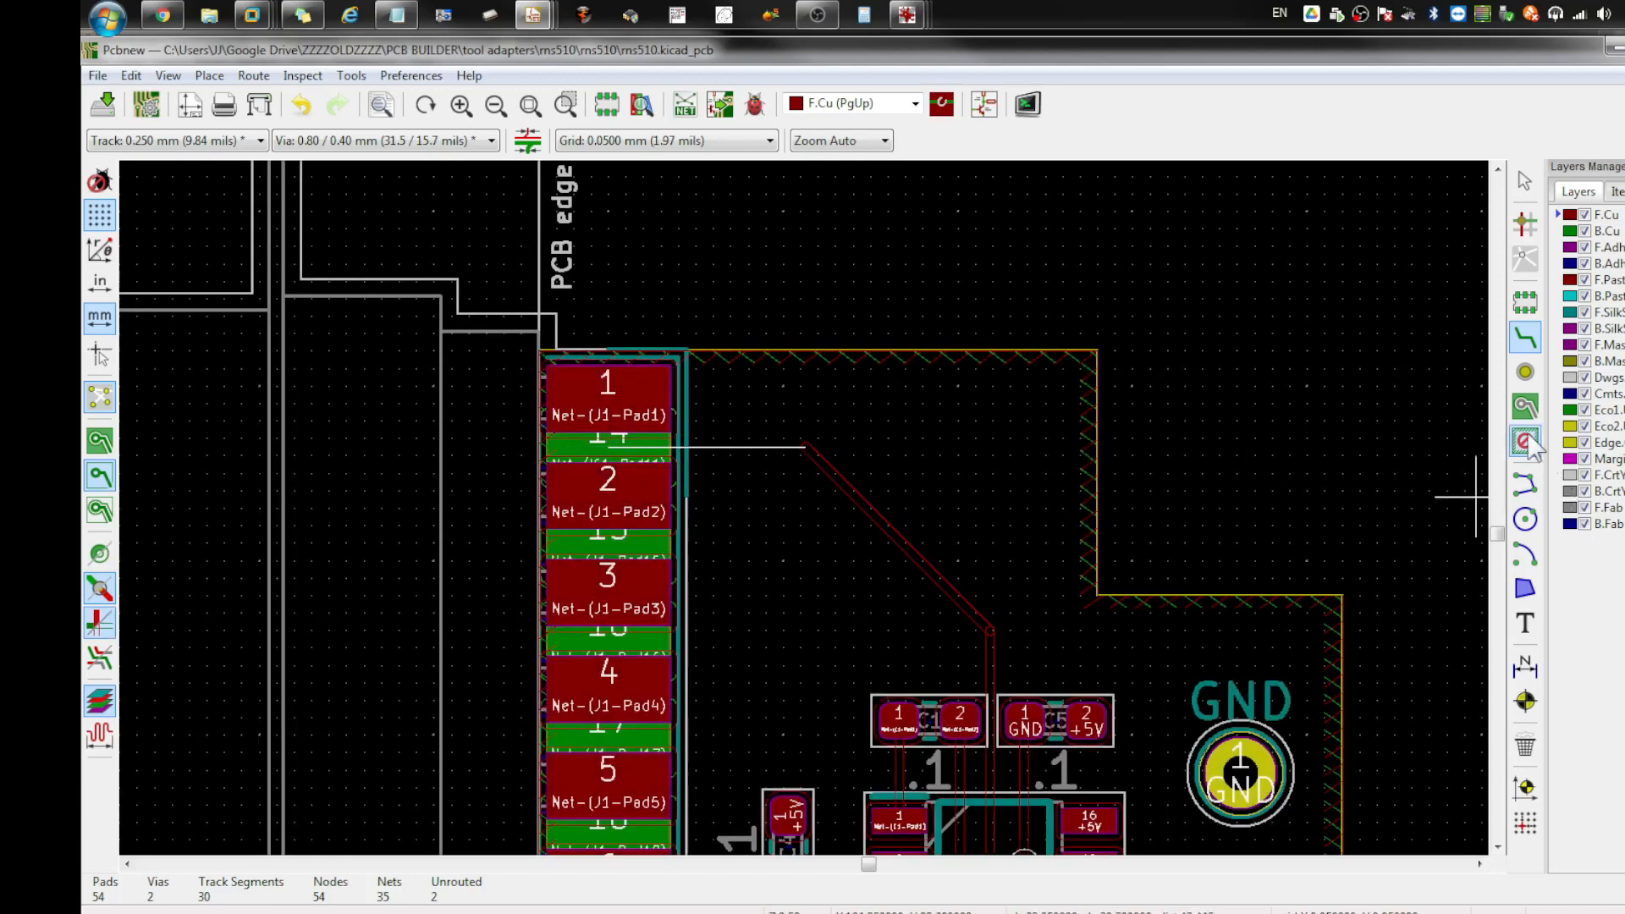
pyautogui.click(1525, 371)
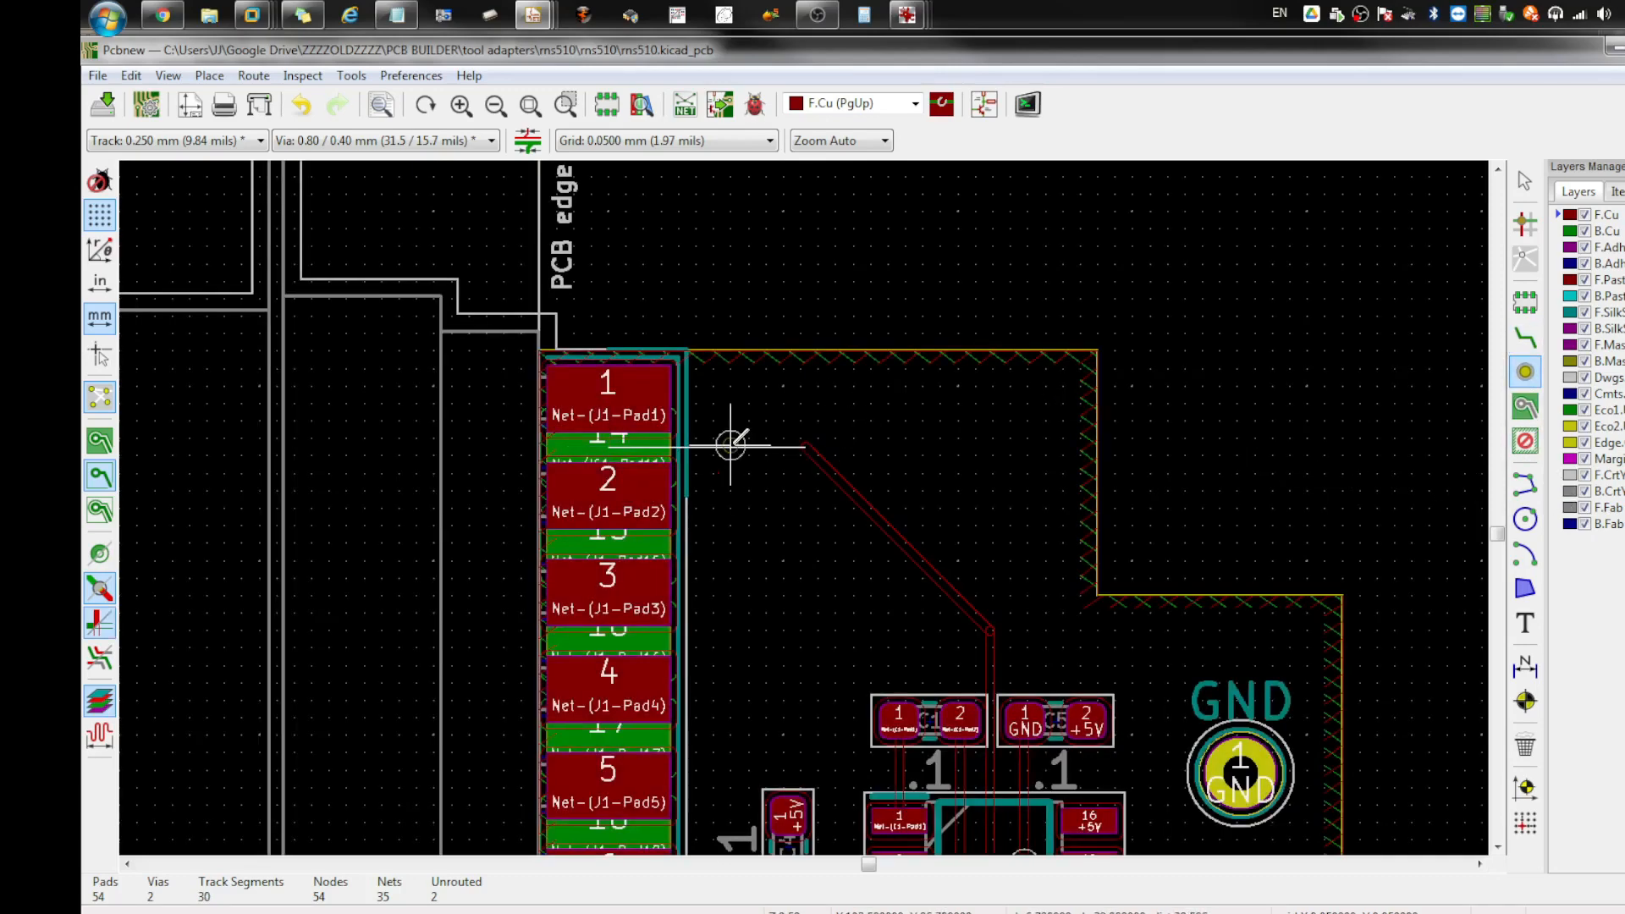
pyautogui.click(731, 445)
pyautogui.press('Escape')
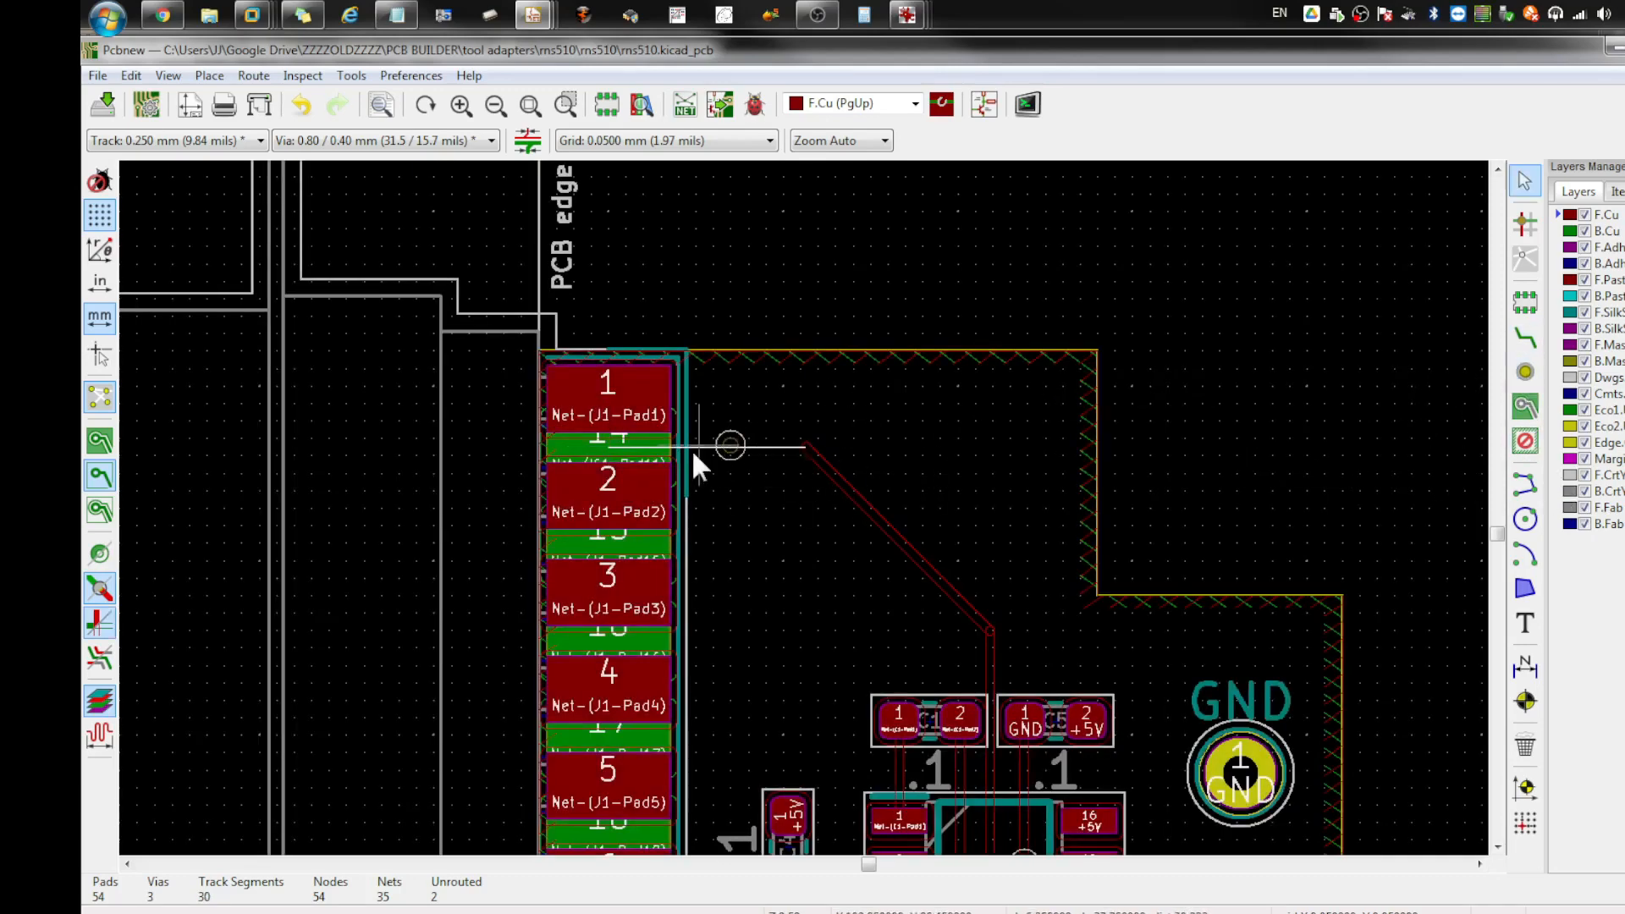
pyautogui.doubleClick(730, 445)
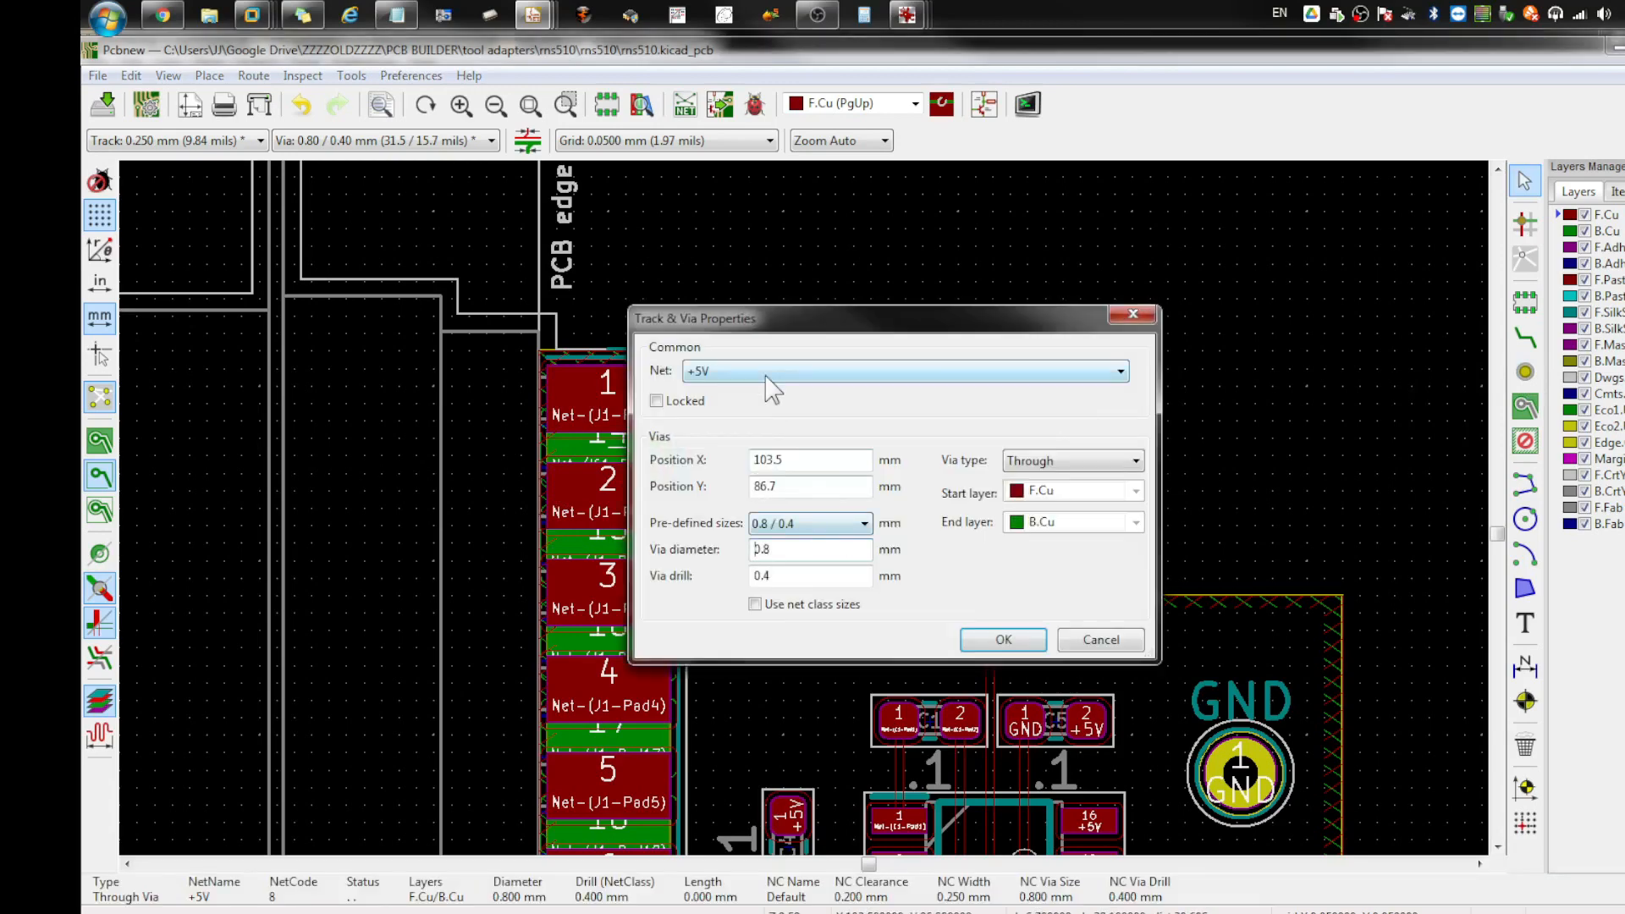
pyautogui.click(766, 375)
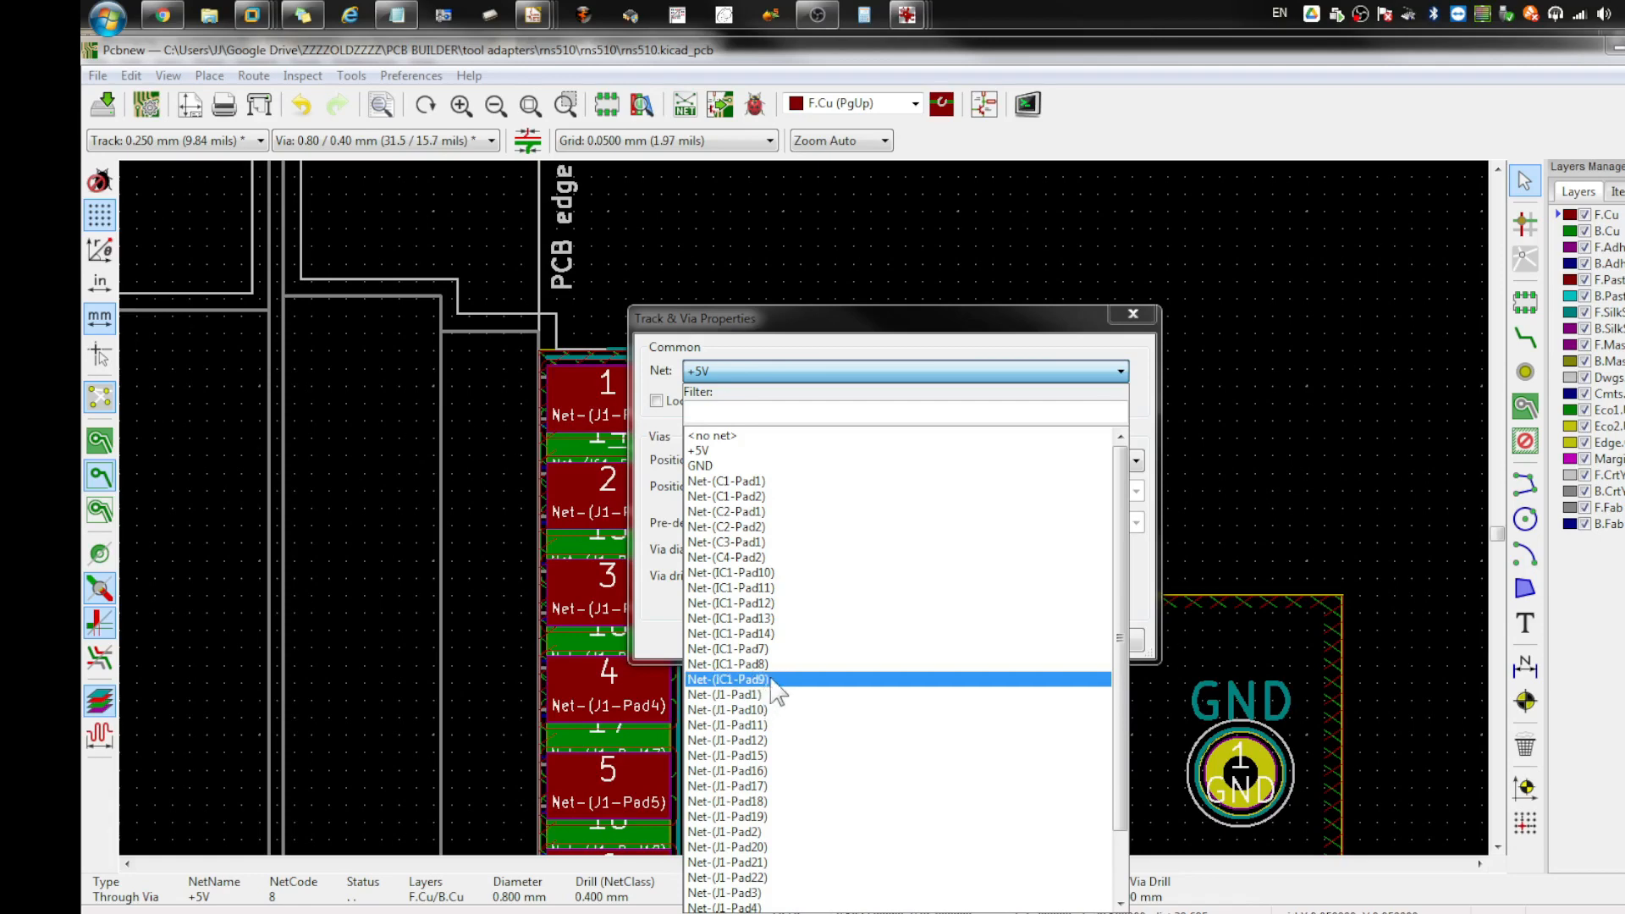
pyautogui.scroll(-2, 792, 711)
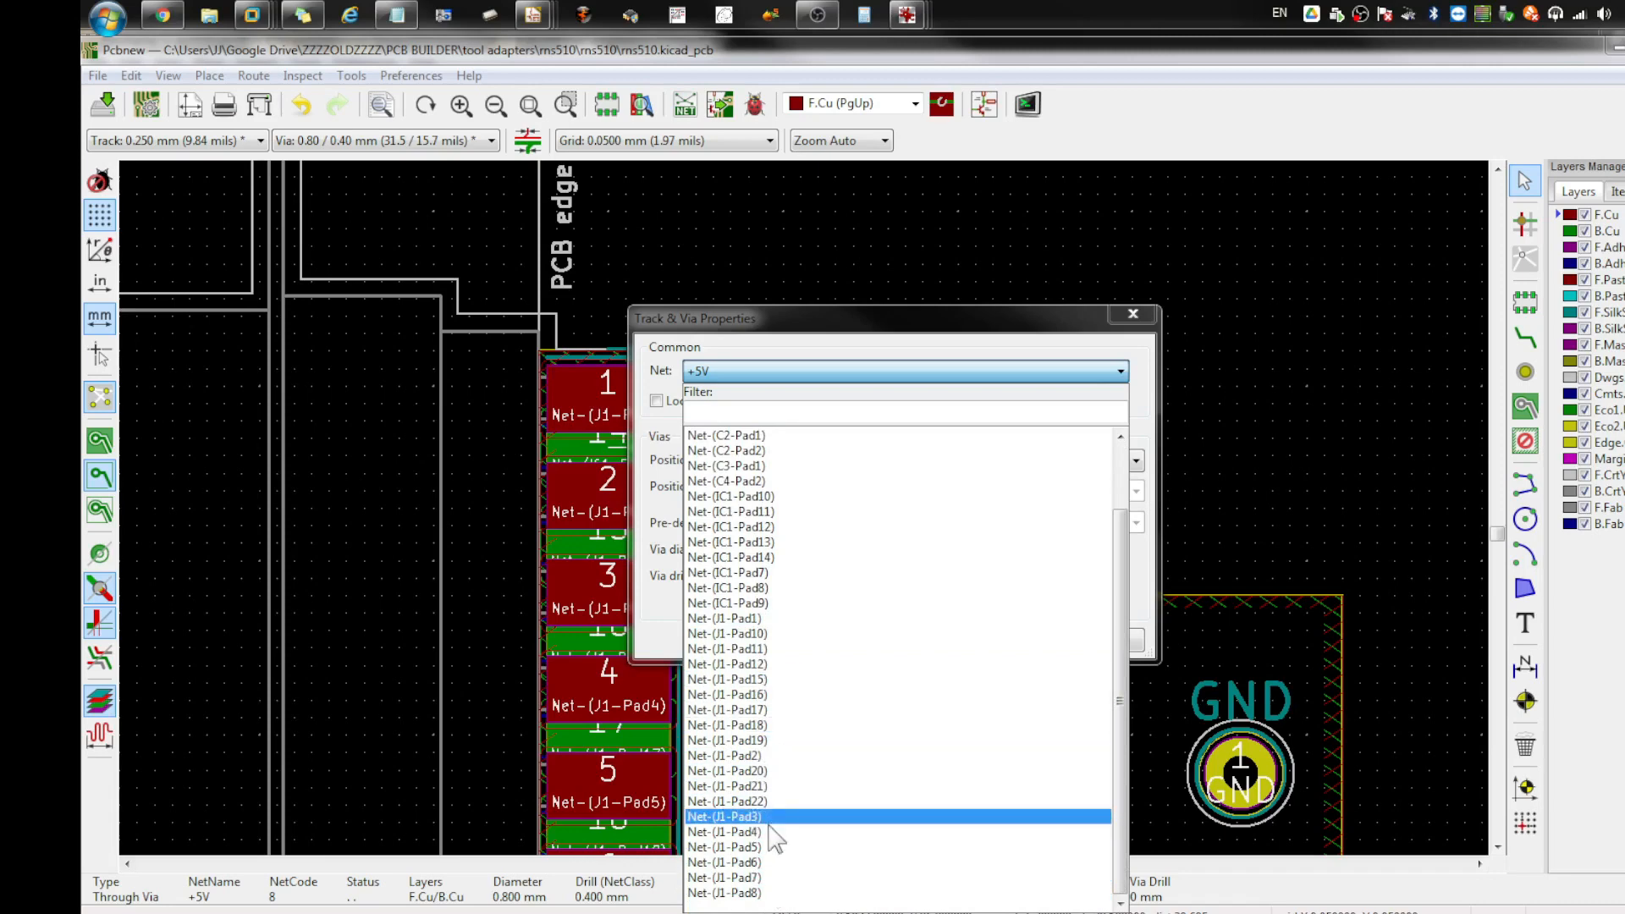
pyautogui.click(1139, 313)
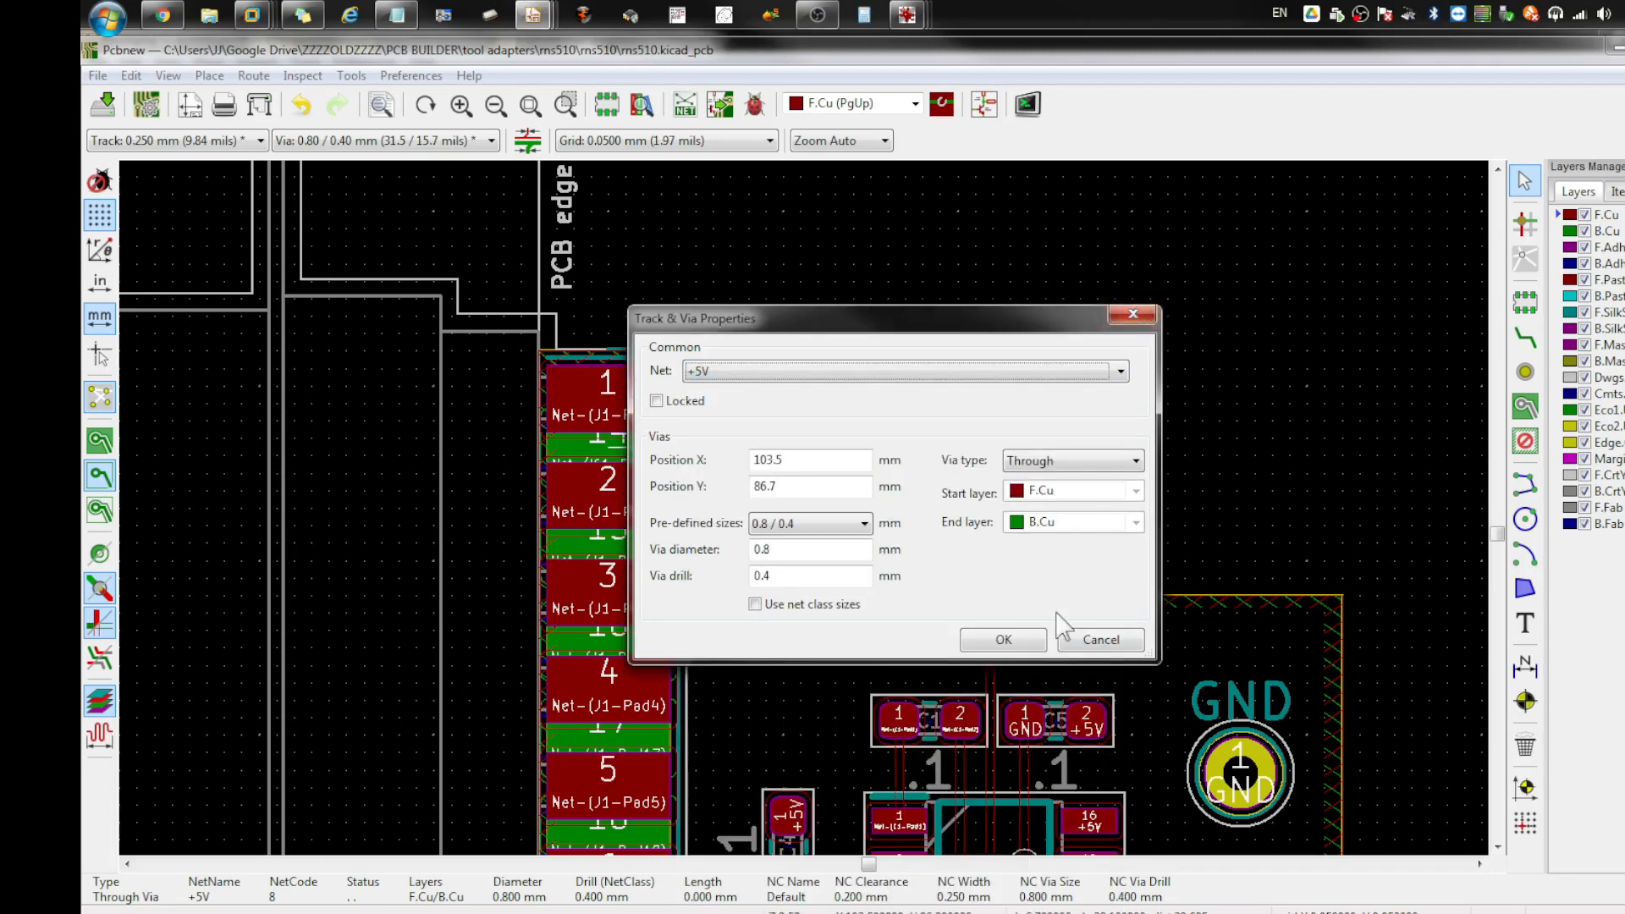
pyautogui.click(1134, 316)
# Step: Assign the via beside J1 pad 14 to the net Net-(IC1-Pad11)
pyautogui.scroll(5, 1029, 565)
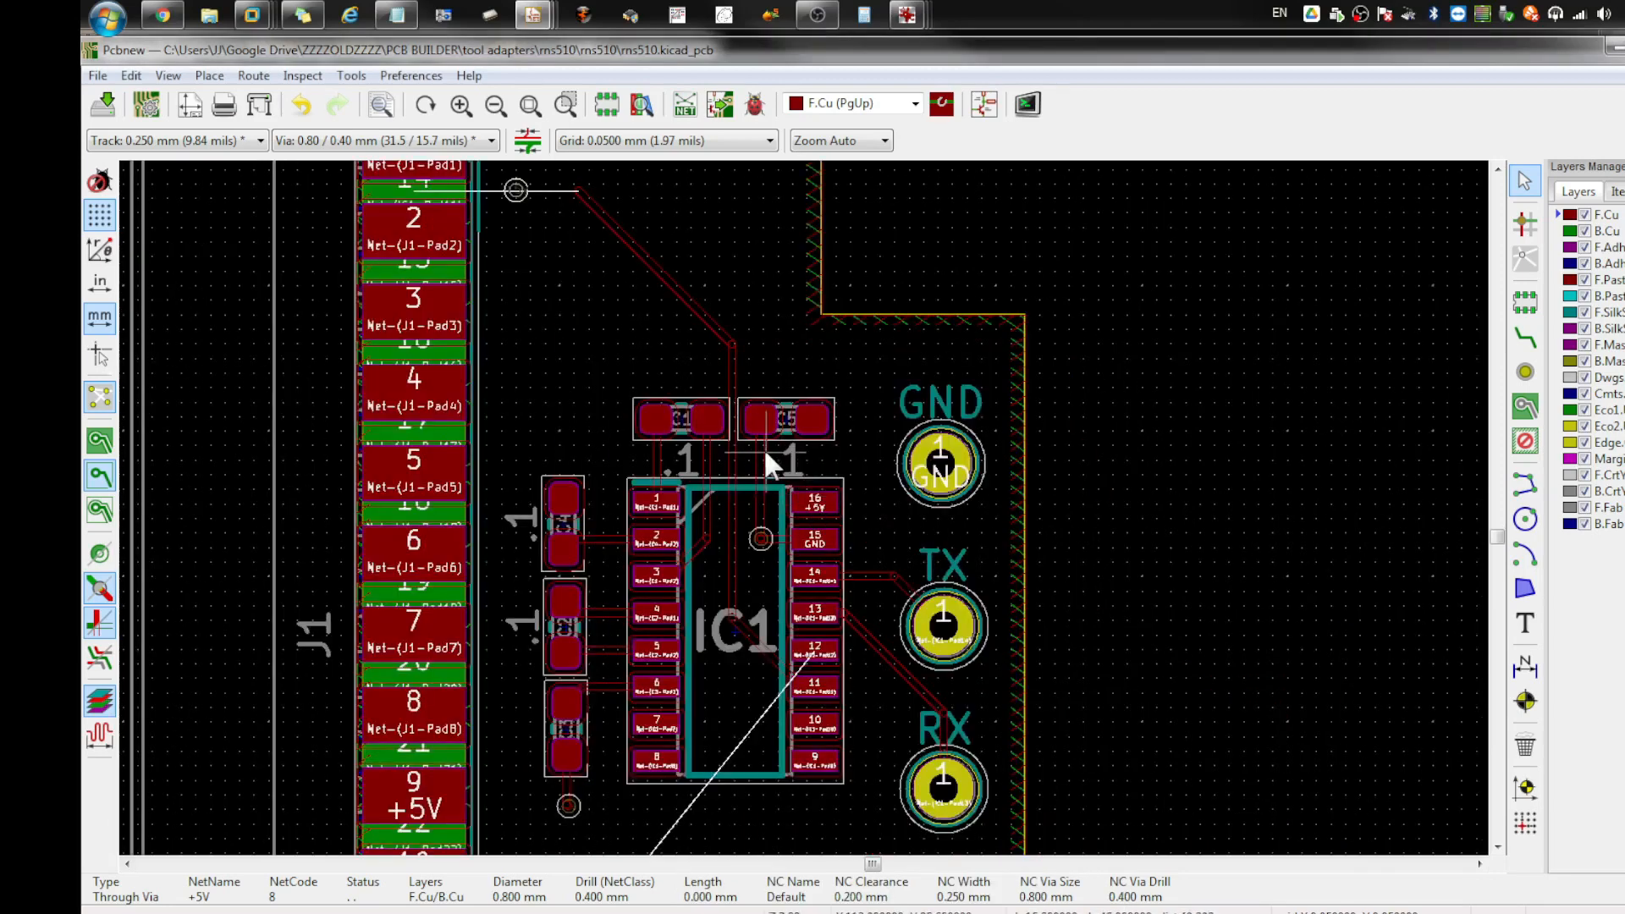
pyautogui.scroll(-1, 803, 504)
pyautogui.scroll(3, 802, 504)
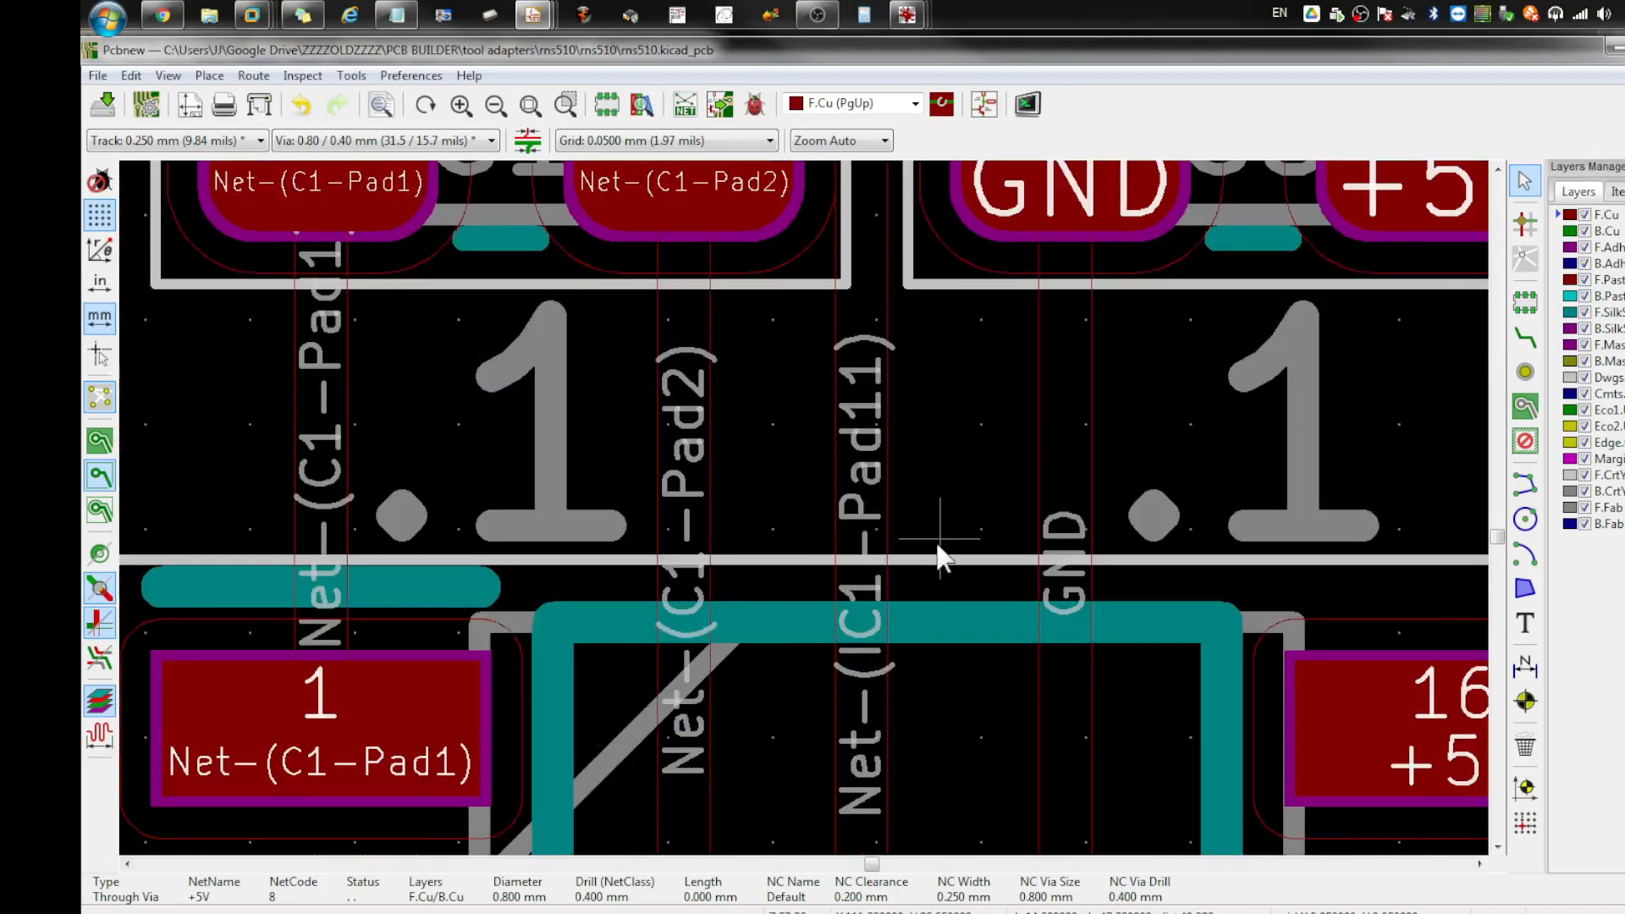
pyautogui.scroll(-1, 940, 555)
pyautogui.scroll(-1, 787, 475)
pyautogui.scroll(-3, 662, 347)
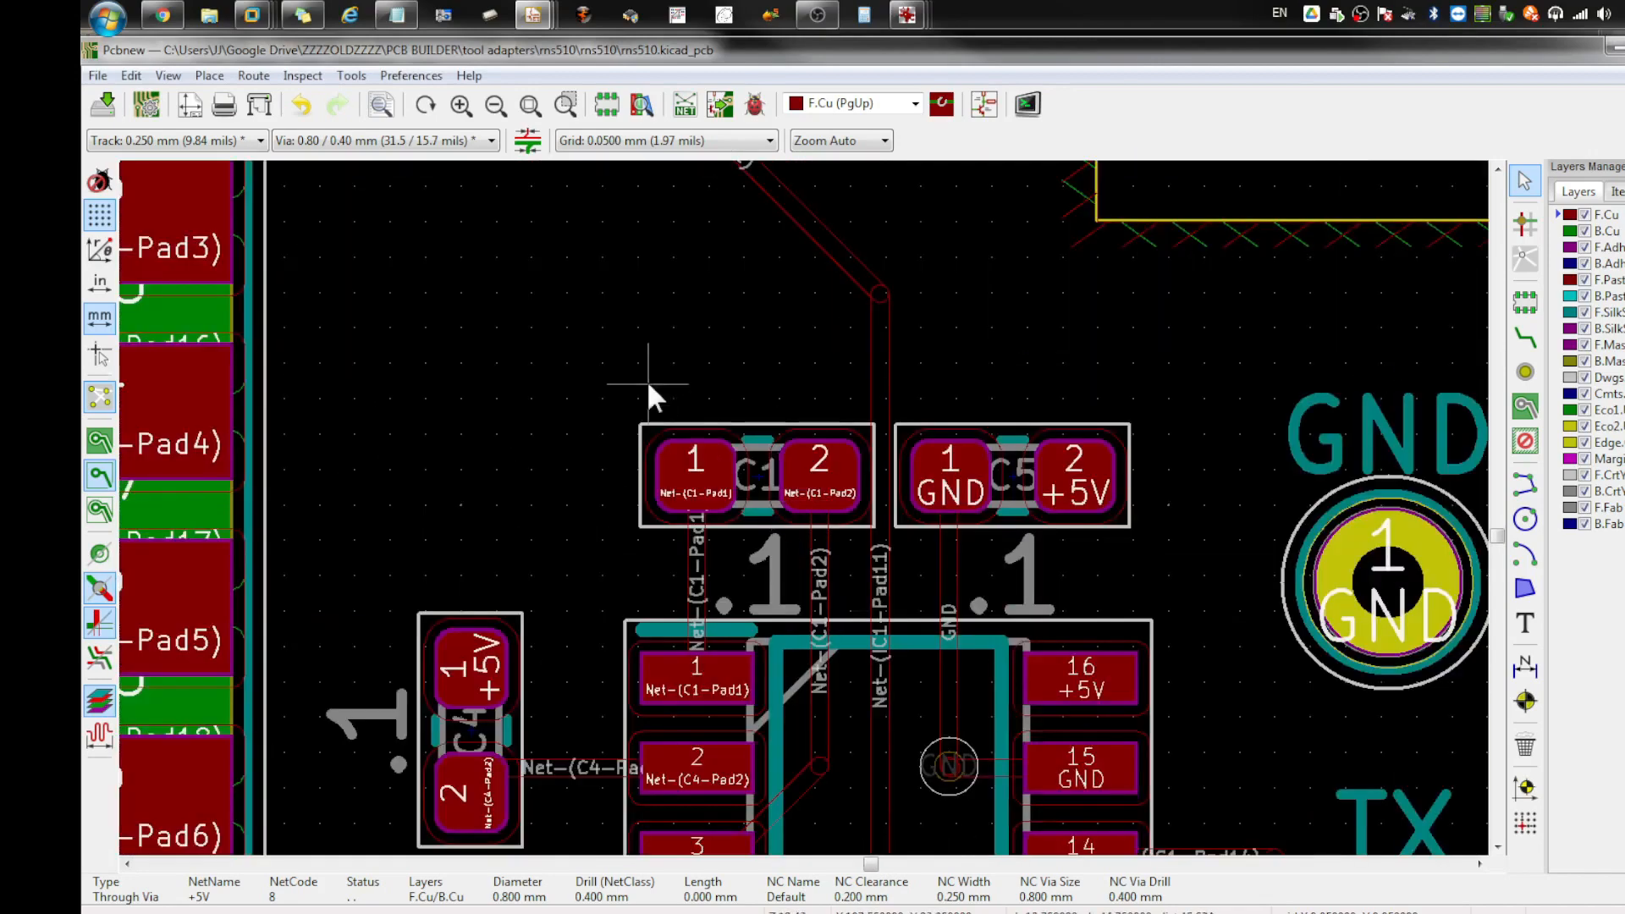
pyautogui.scroll(2, 654, 390)
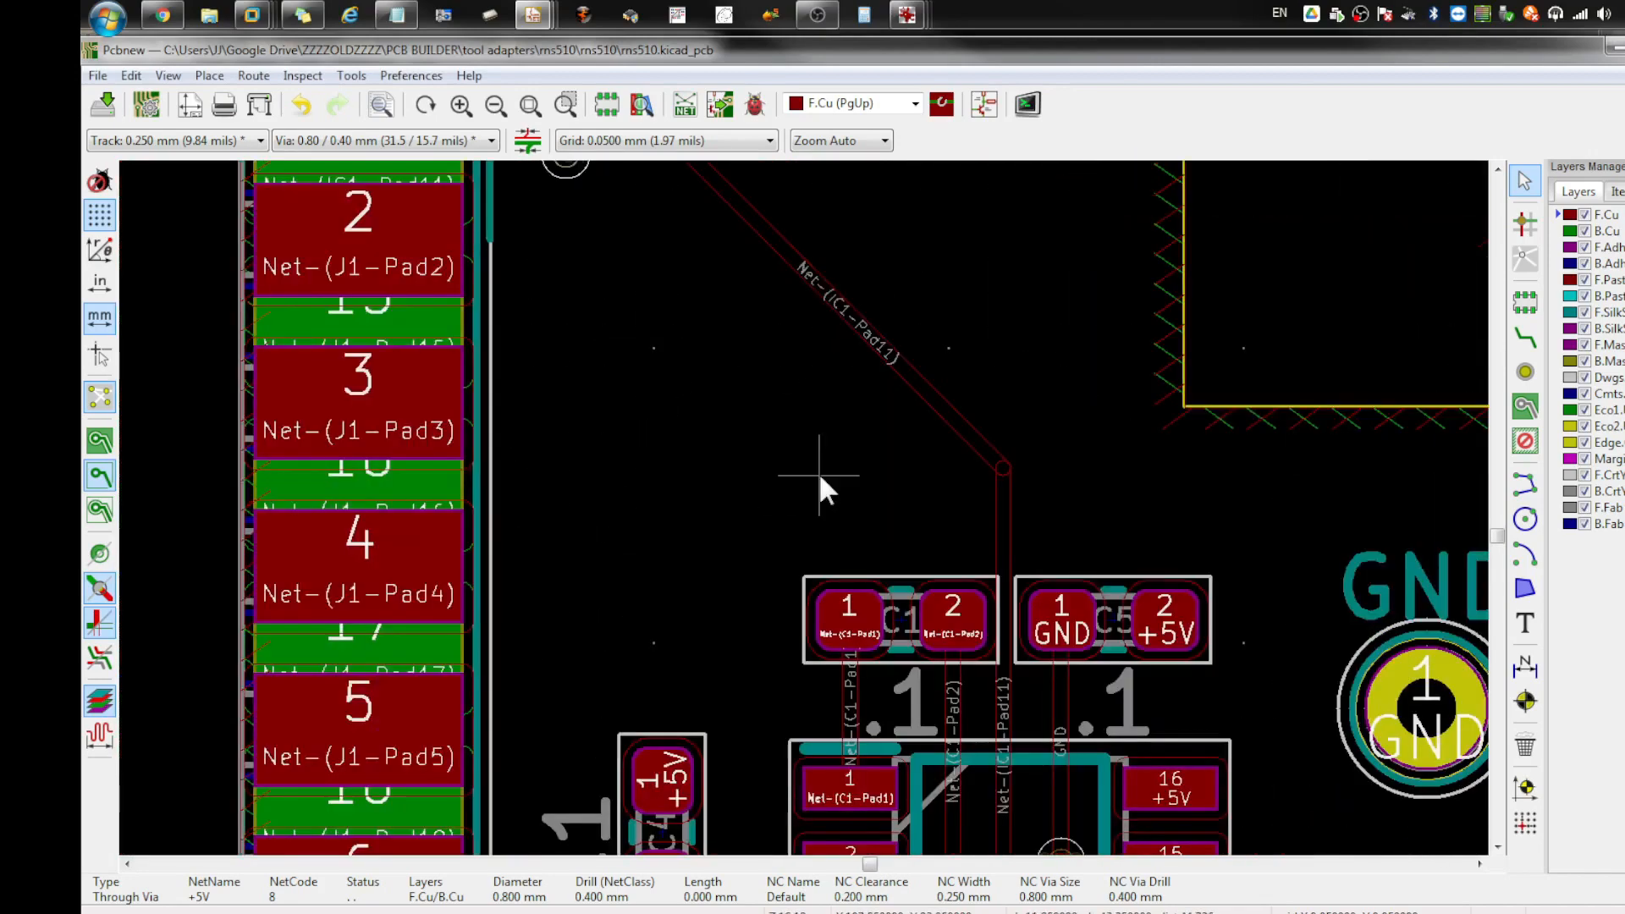
pyautogui.doubleClick(560, 164)
pyautogui.click(787, 372)
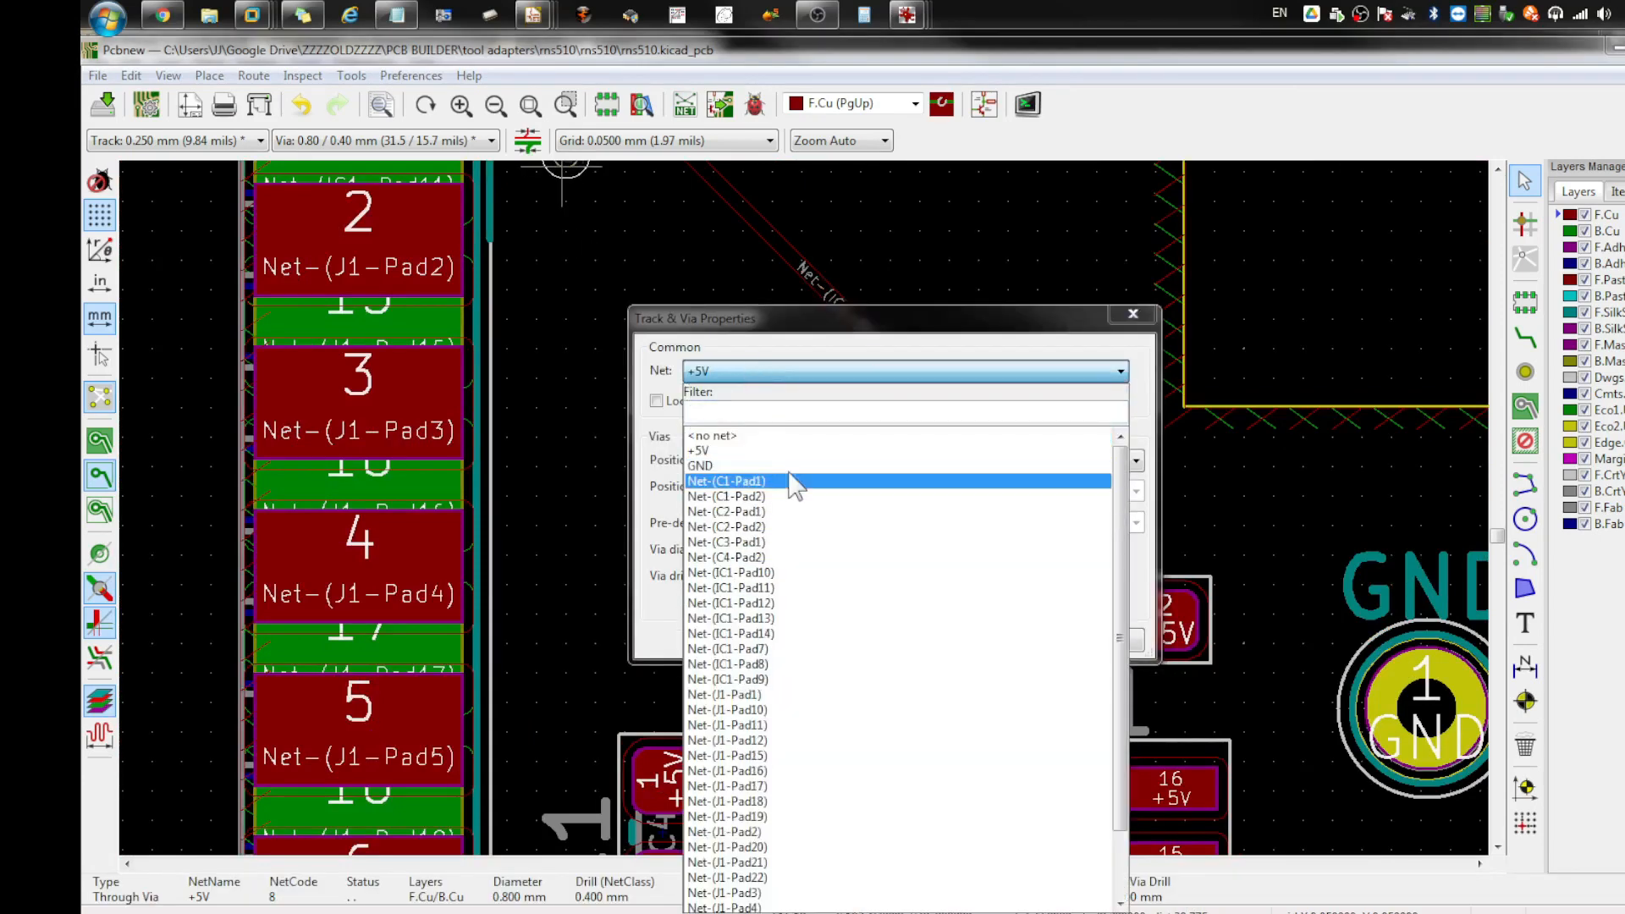
pyautogui.click(772, 588)
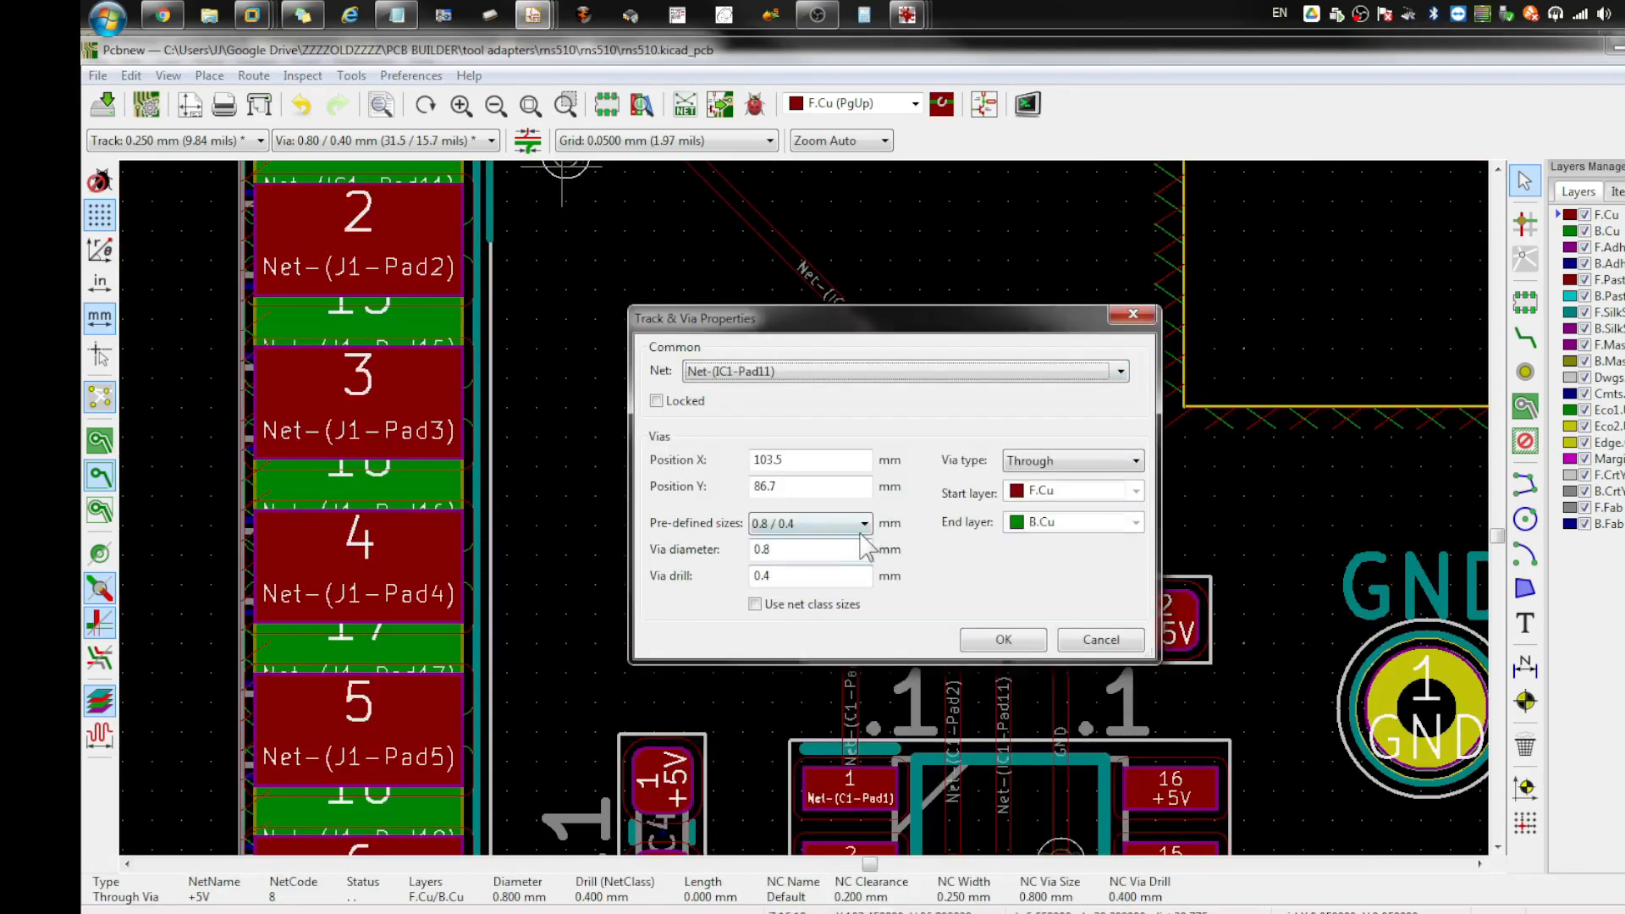
pyautogui.click(905, 371)
pyautogui.scroll(-5, 932, 584)
pyautogui.click(1185, 657)
pyautogui.click(1026, 646)
# Step: Route an F.Cu track from the end of the IC1 pad 11 track to the via beside J1 pad 14
pyautogui.scroll(-3, 775, 382)
pyautogui.scroll(5, 695, 398)
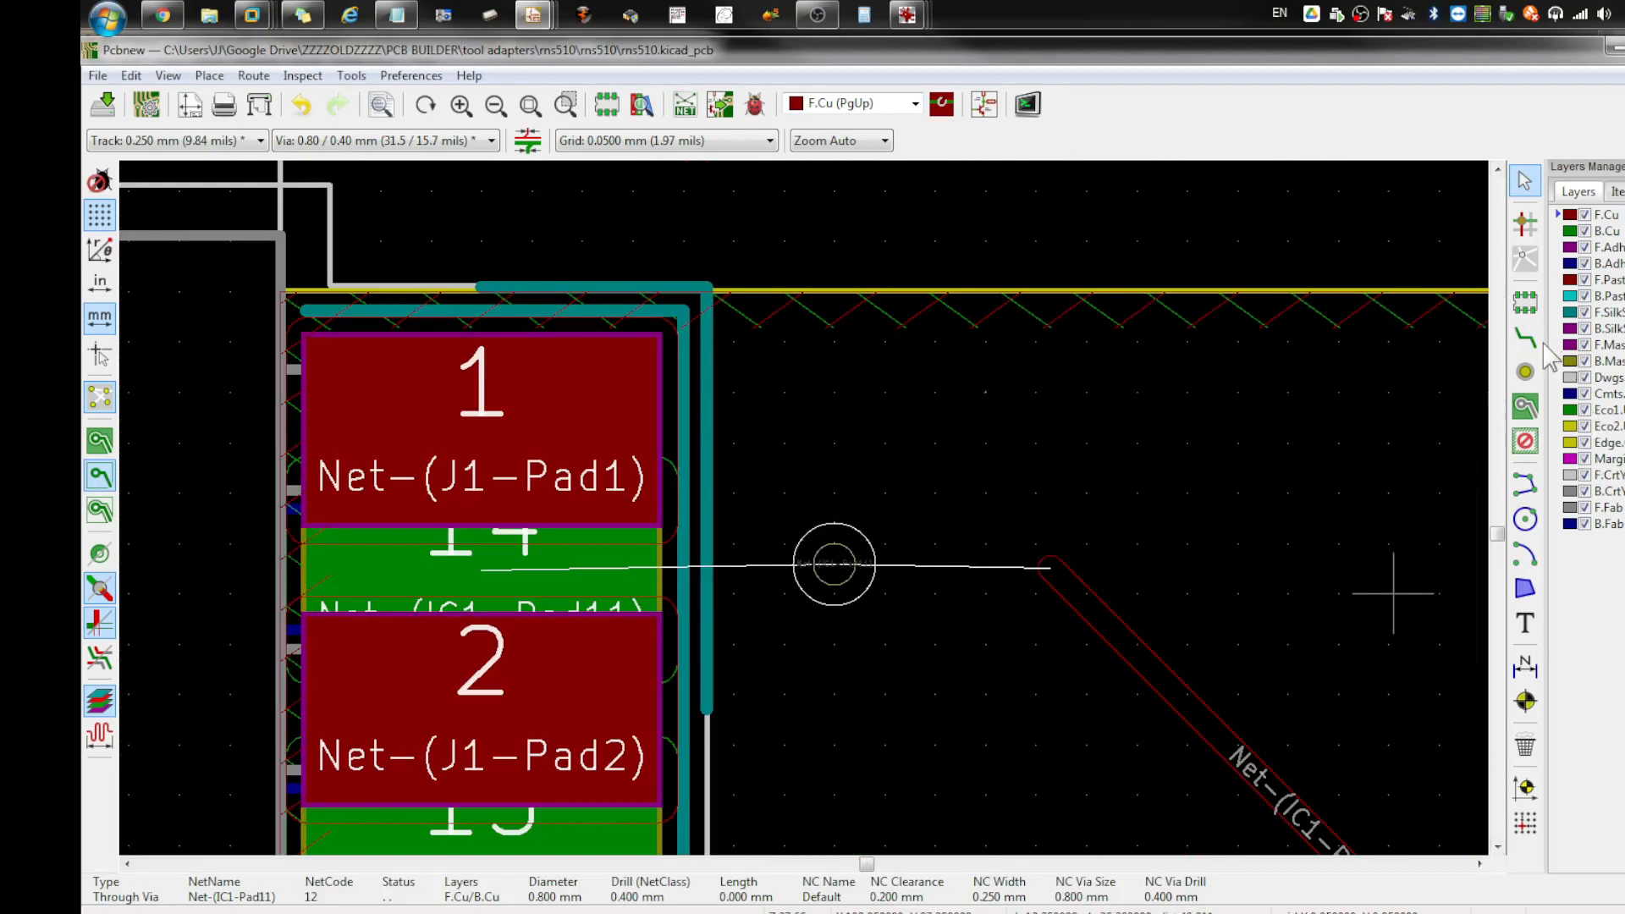
pyautogui.press('x')
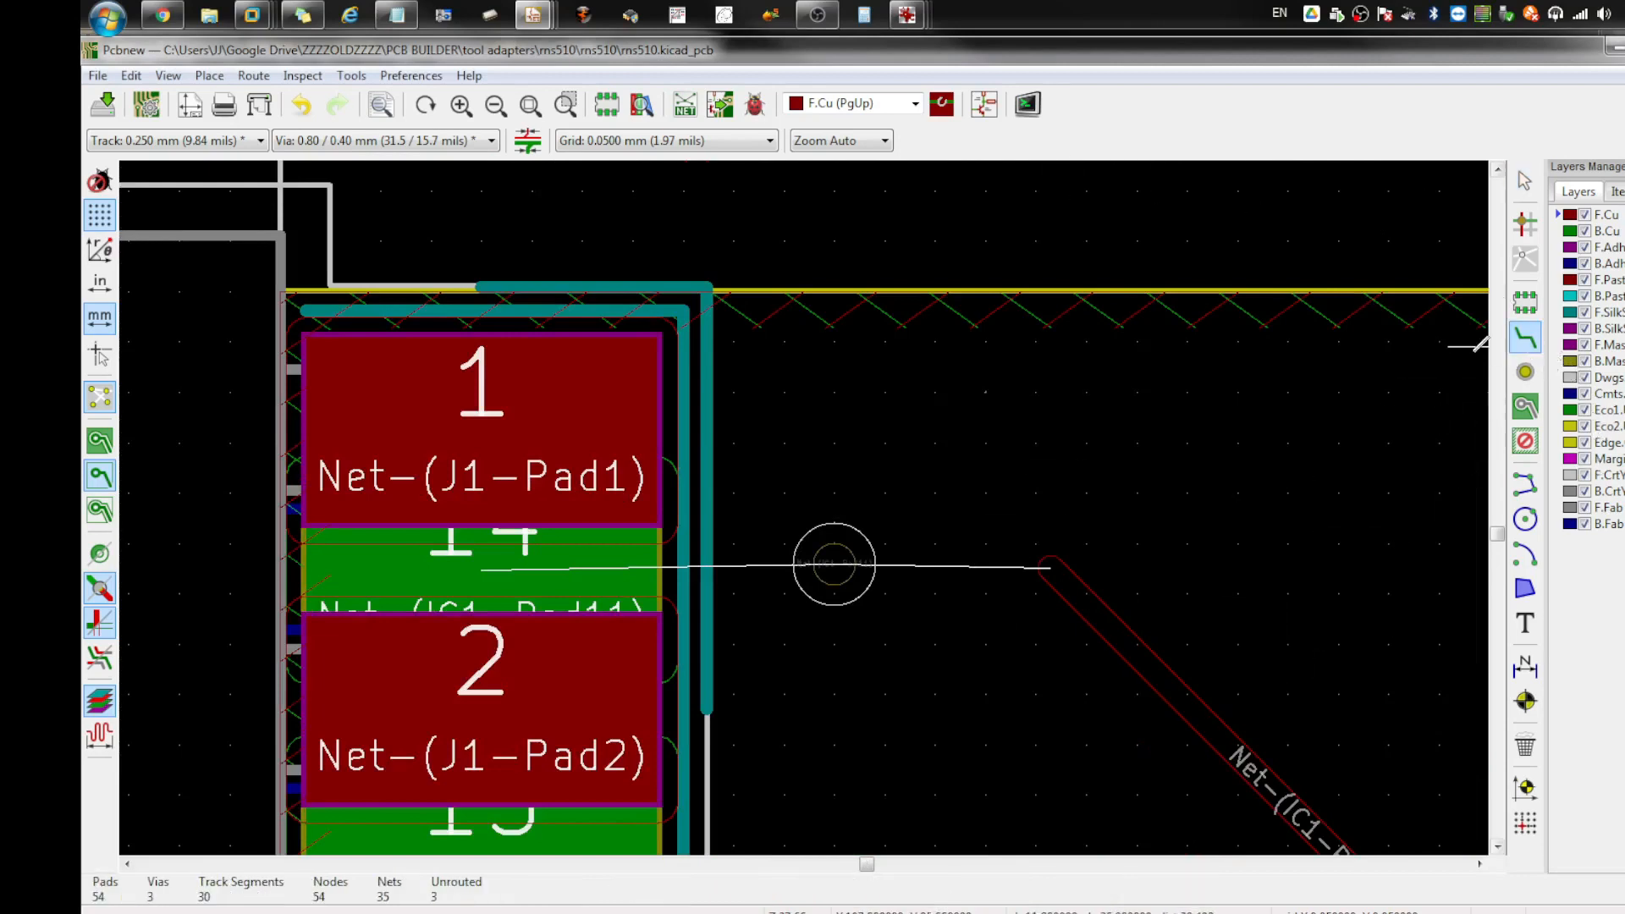
pyautogui.click(1051, 565)
pyautogui.click(832, 564)
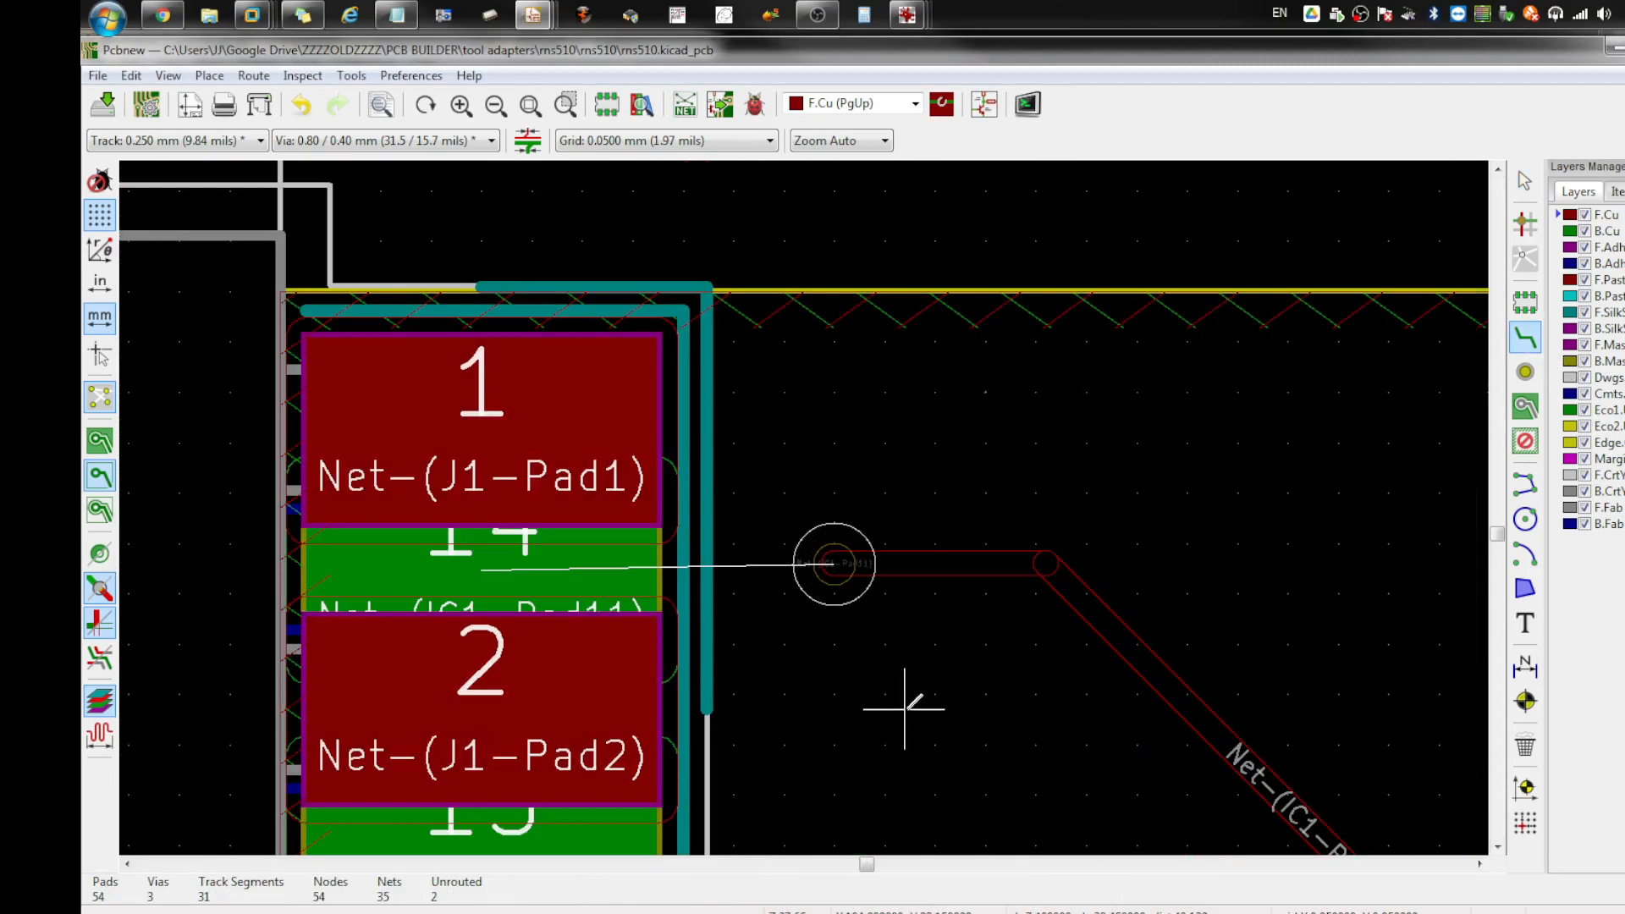
# Step: Display the tracks and vias filled instead of as outlines
pyautogui.click(100, 590)
pyautogui.click(100, 590)
pyautogui.click(100, 624)
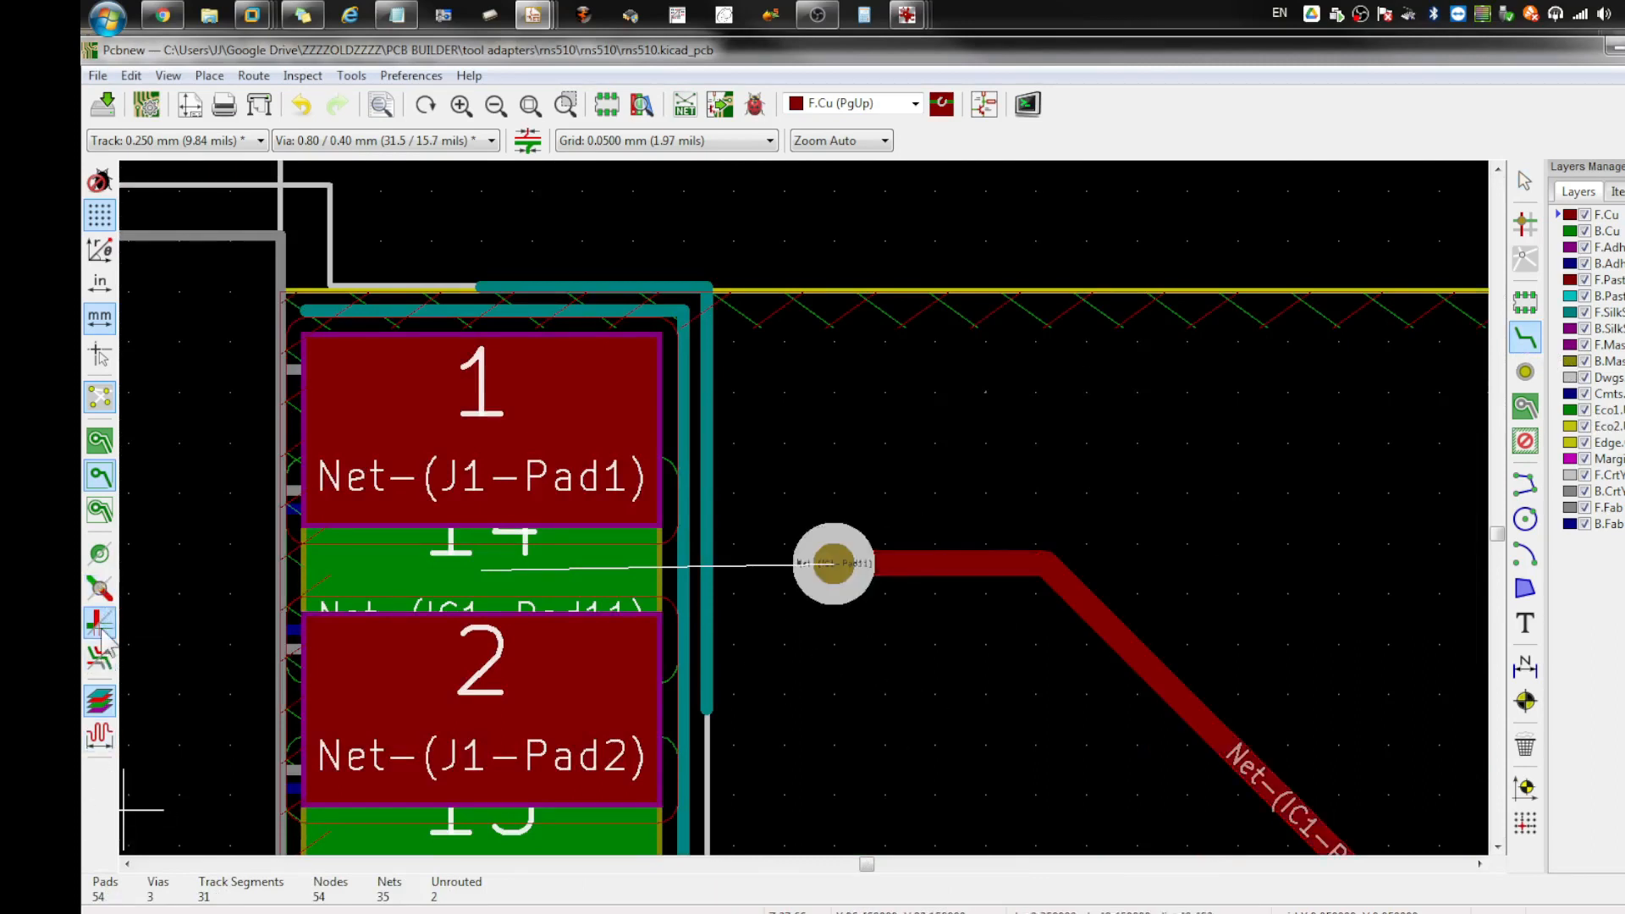
# Step: Switch to the B.Cu layer and route a short track between J1 pad 14 and the neighbouring via
pyautogui.scroll(-1, 1404, 575)
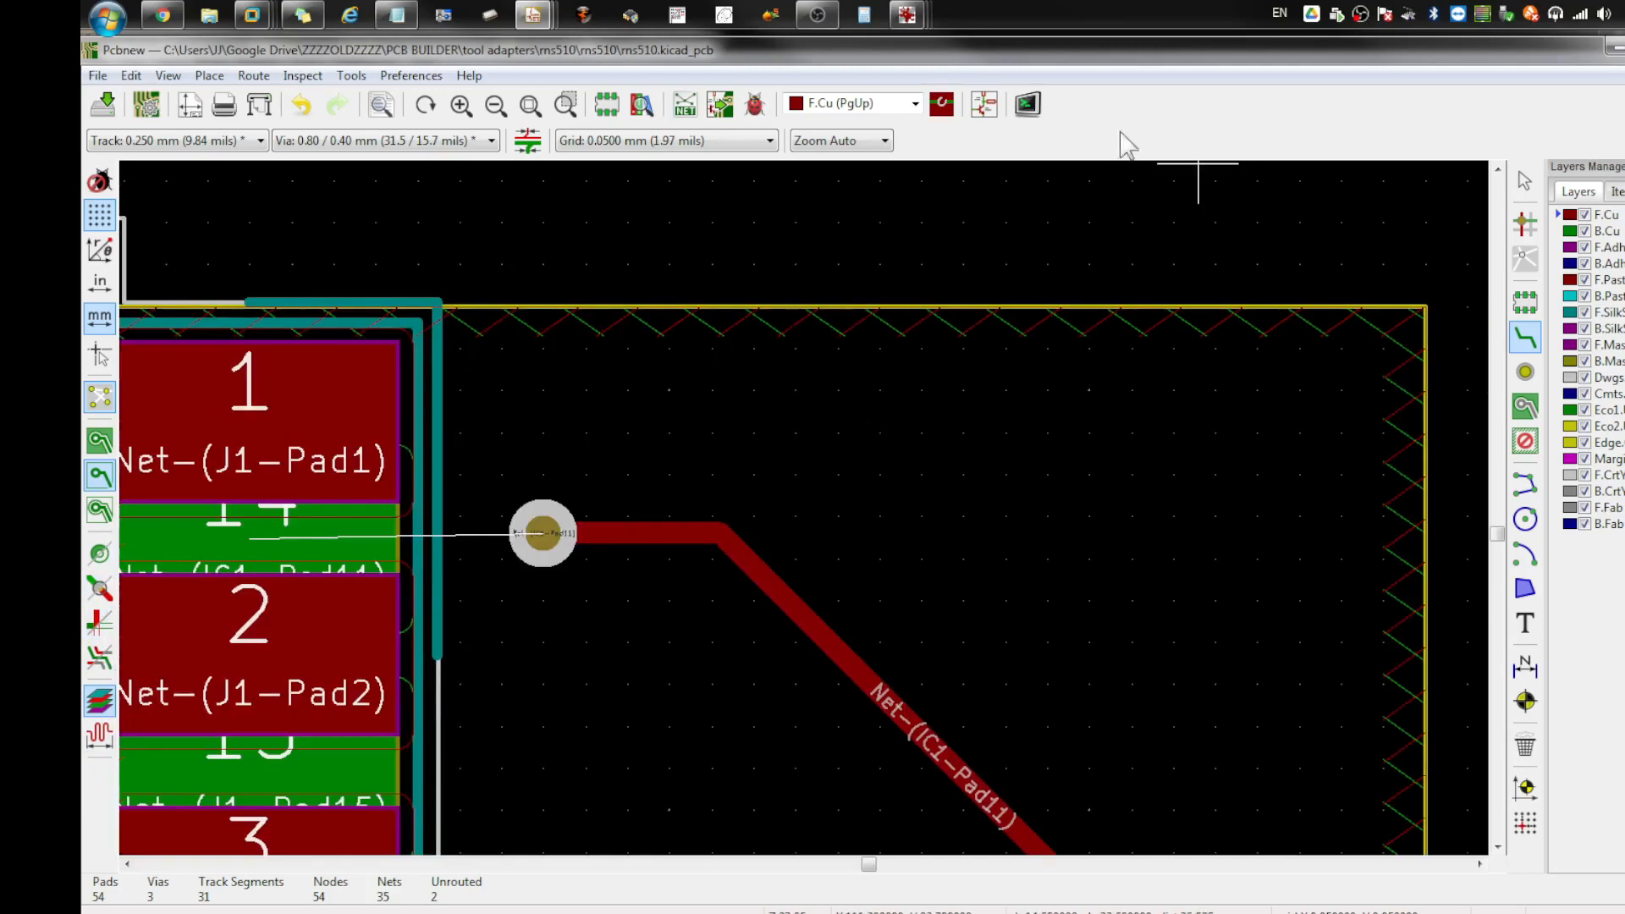
pyautogui.click(897, 104)
pyautogui.click(838, 120)
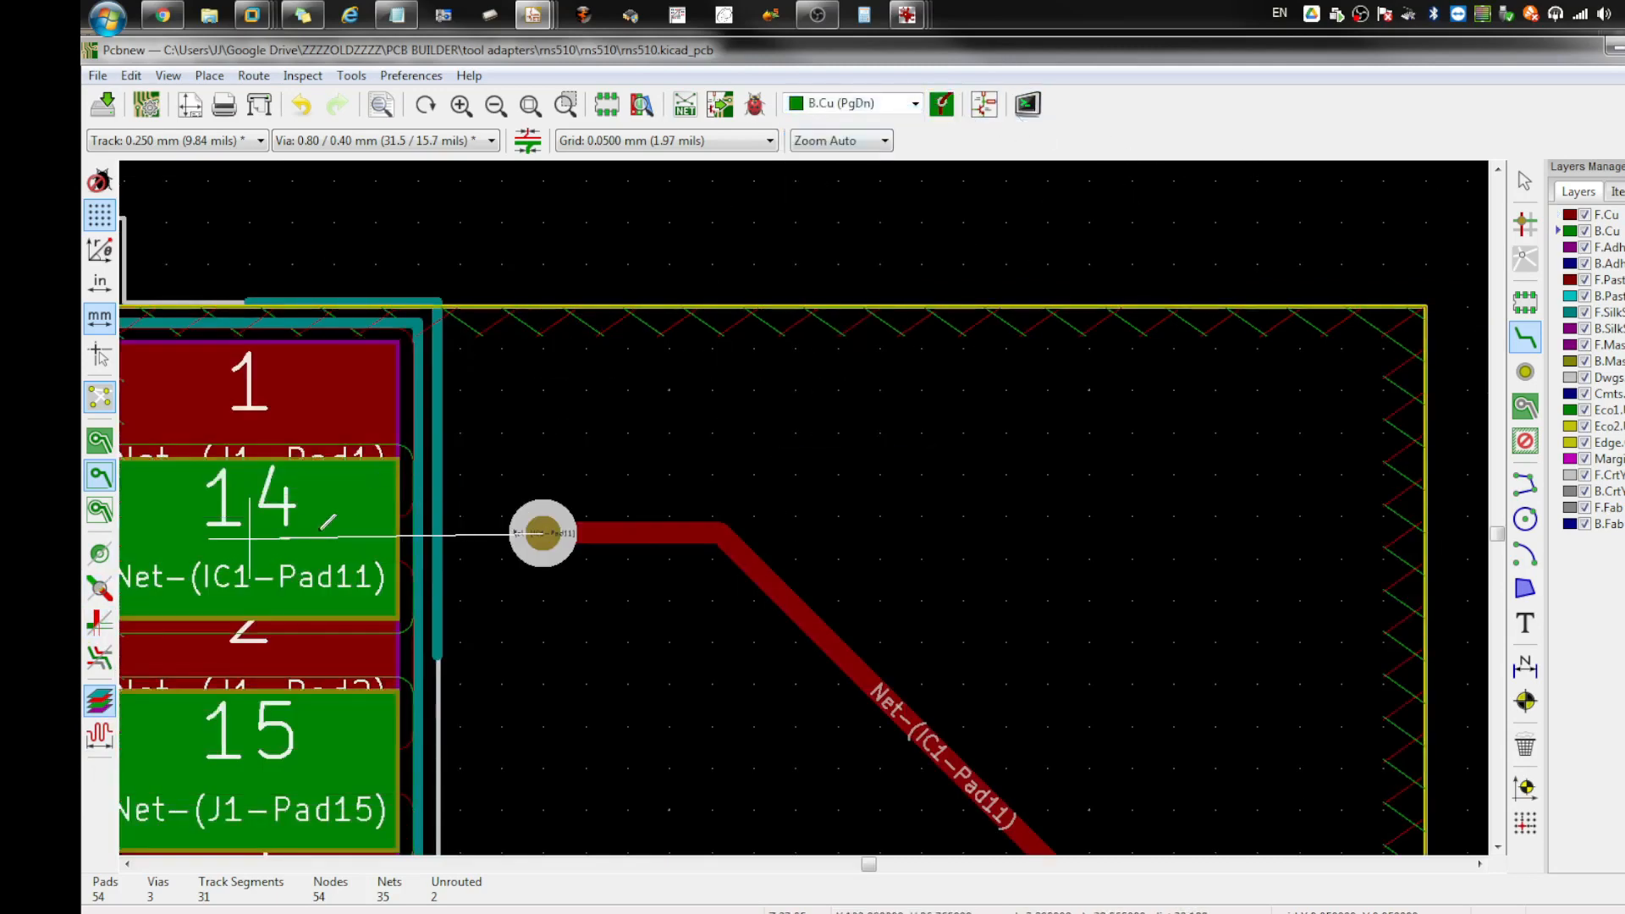
pyautogui.click(543, 533)
pyautogui.click(543, 533)
pyautogui.scroll(-5, 674, 611)
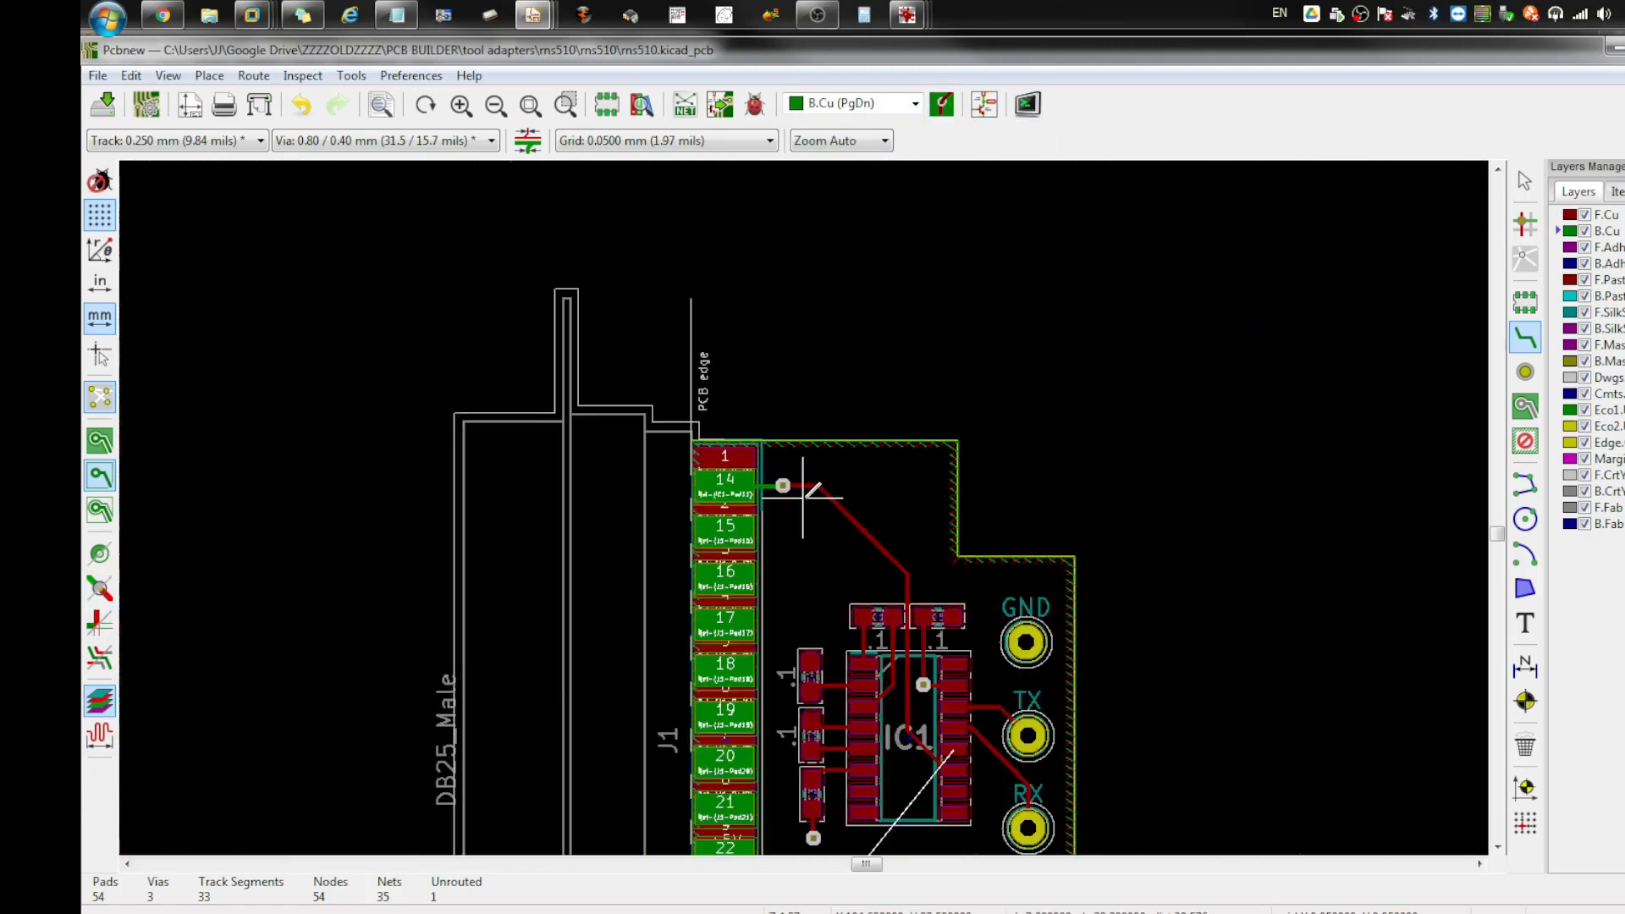
pyautogui.scroll(5, 895, 598)
pyautogui.scroll(-1, 534, 394)
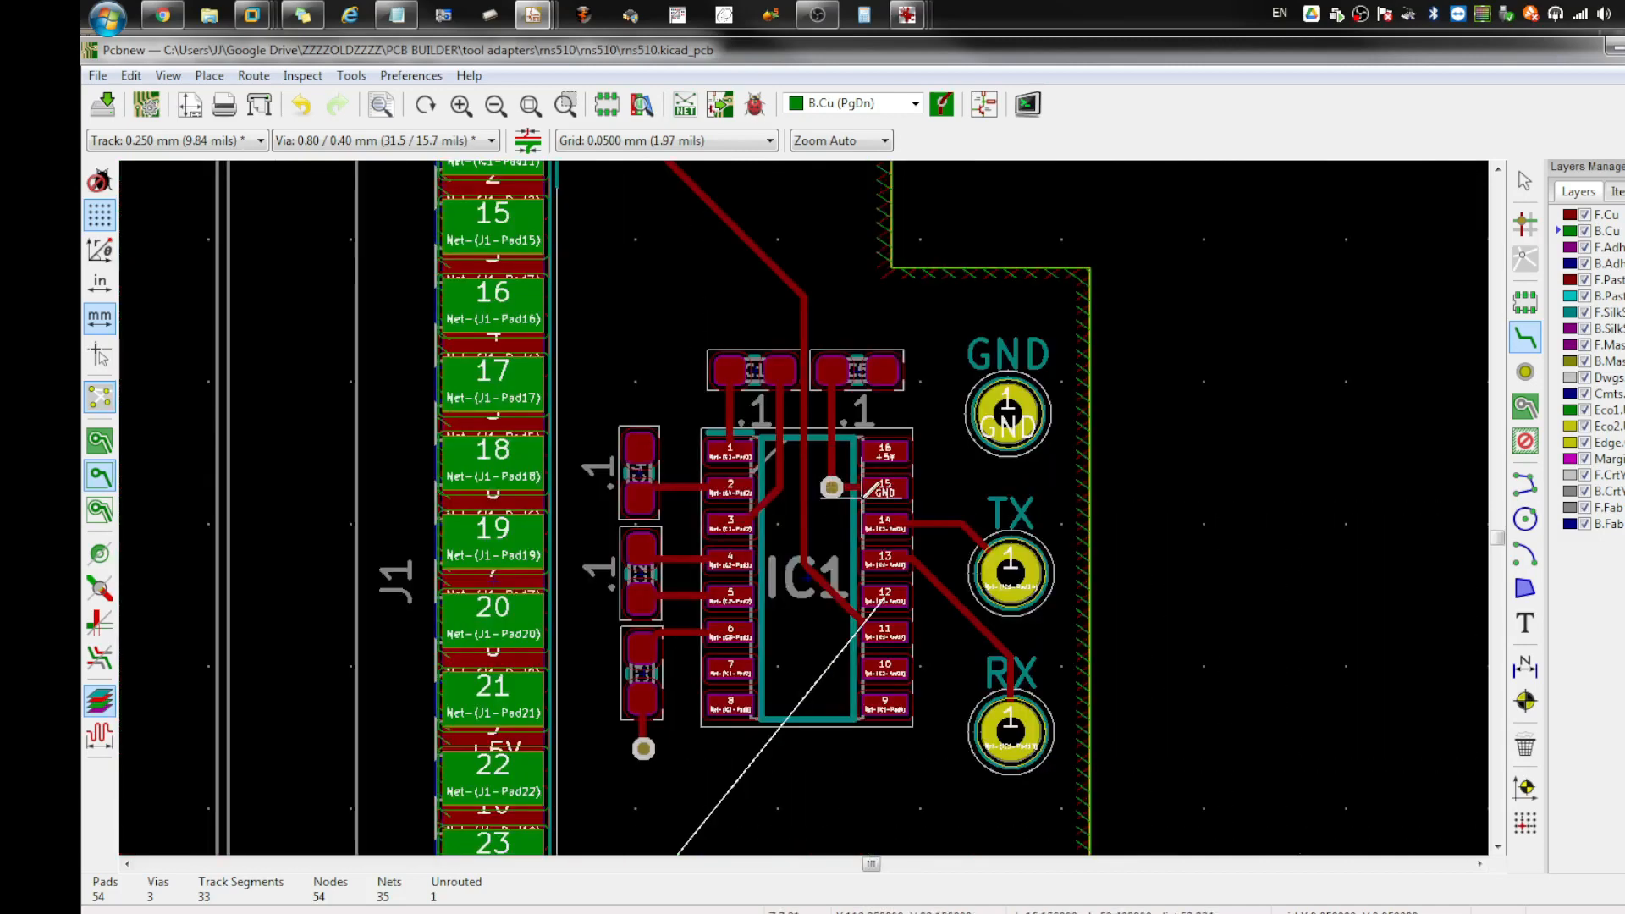
pyautogui.scroll(-1, 862, 498)
pyautogui.scroll(4, 779, 499)
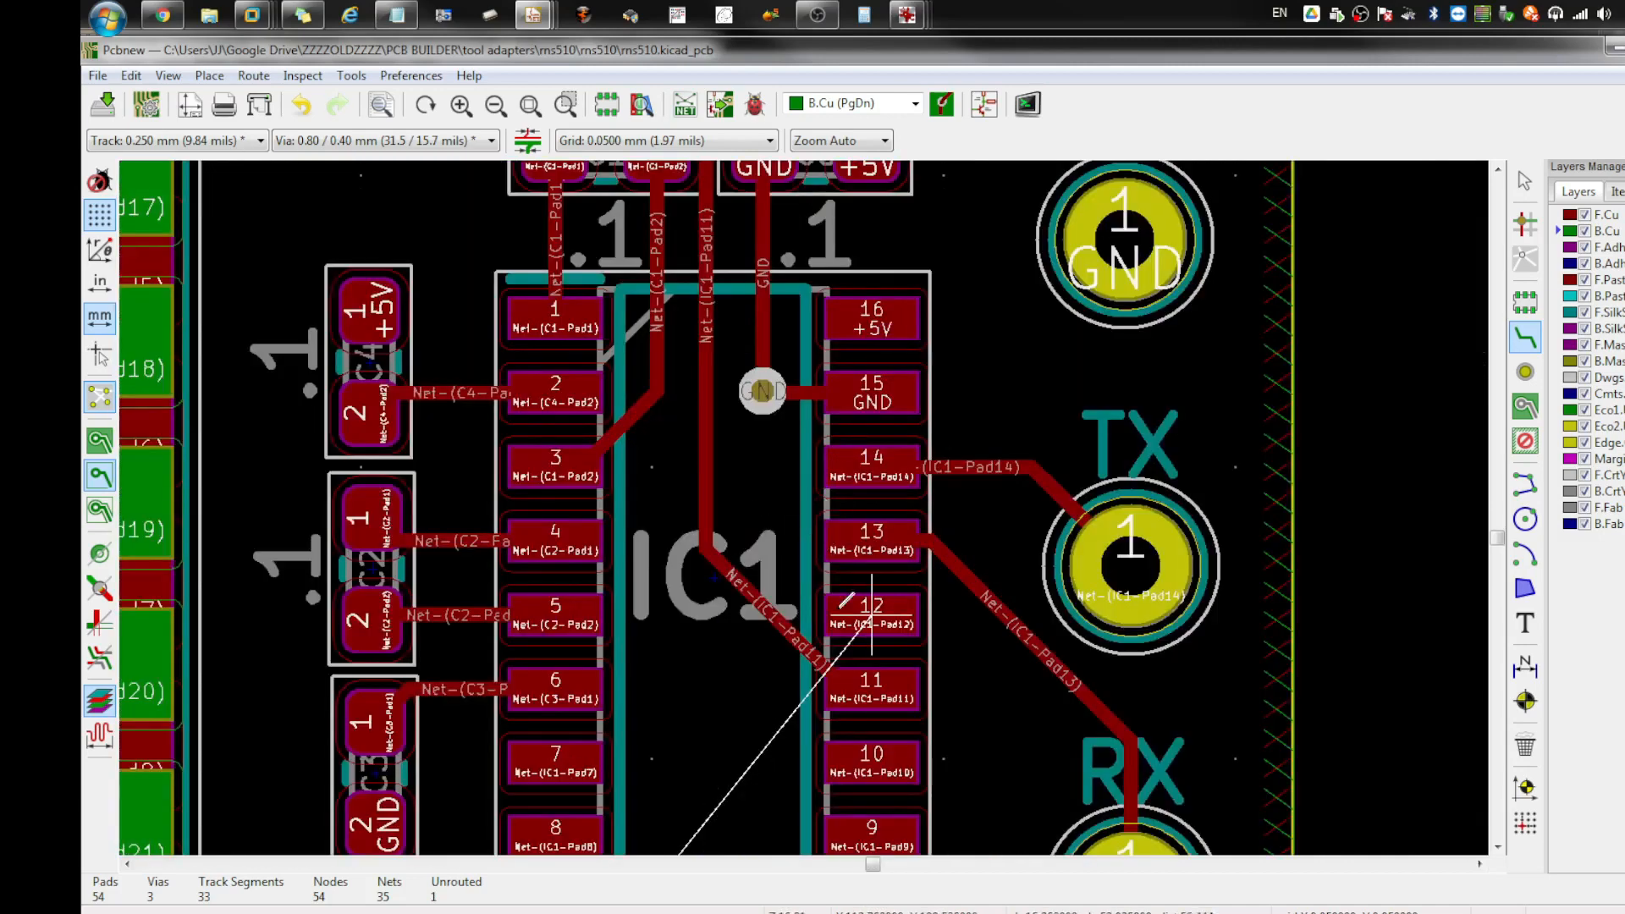
pyautogui.scroll(-1, 827, 468)
pyautogui.click(859, 105)
pyautogui.click(842, 124)
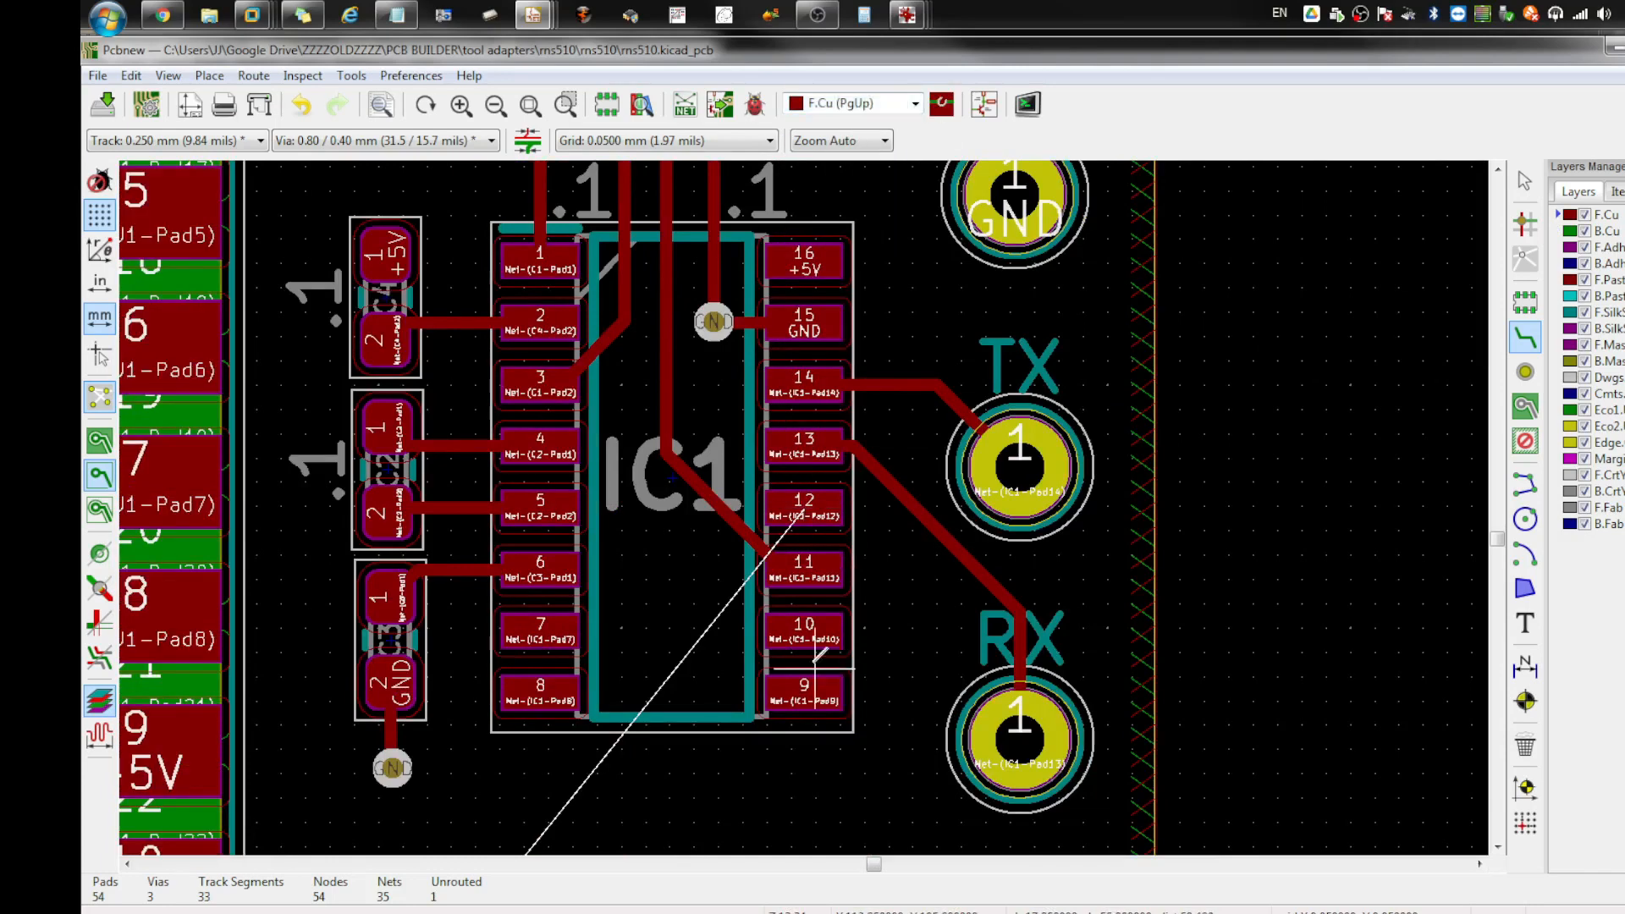
pyautogui.click(806, 504)
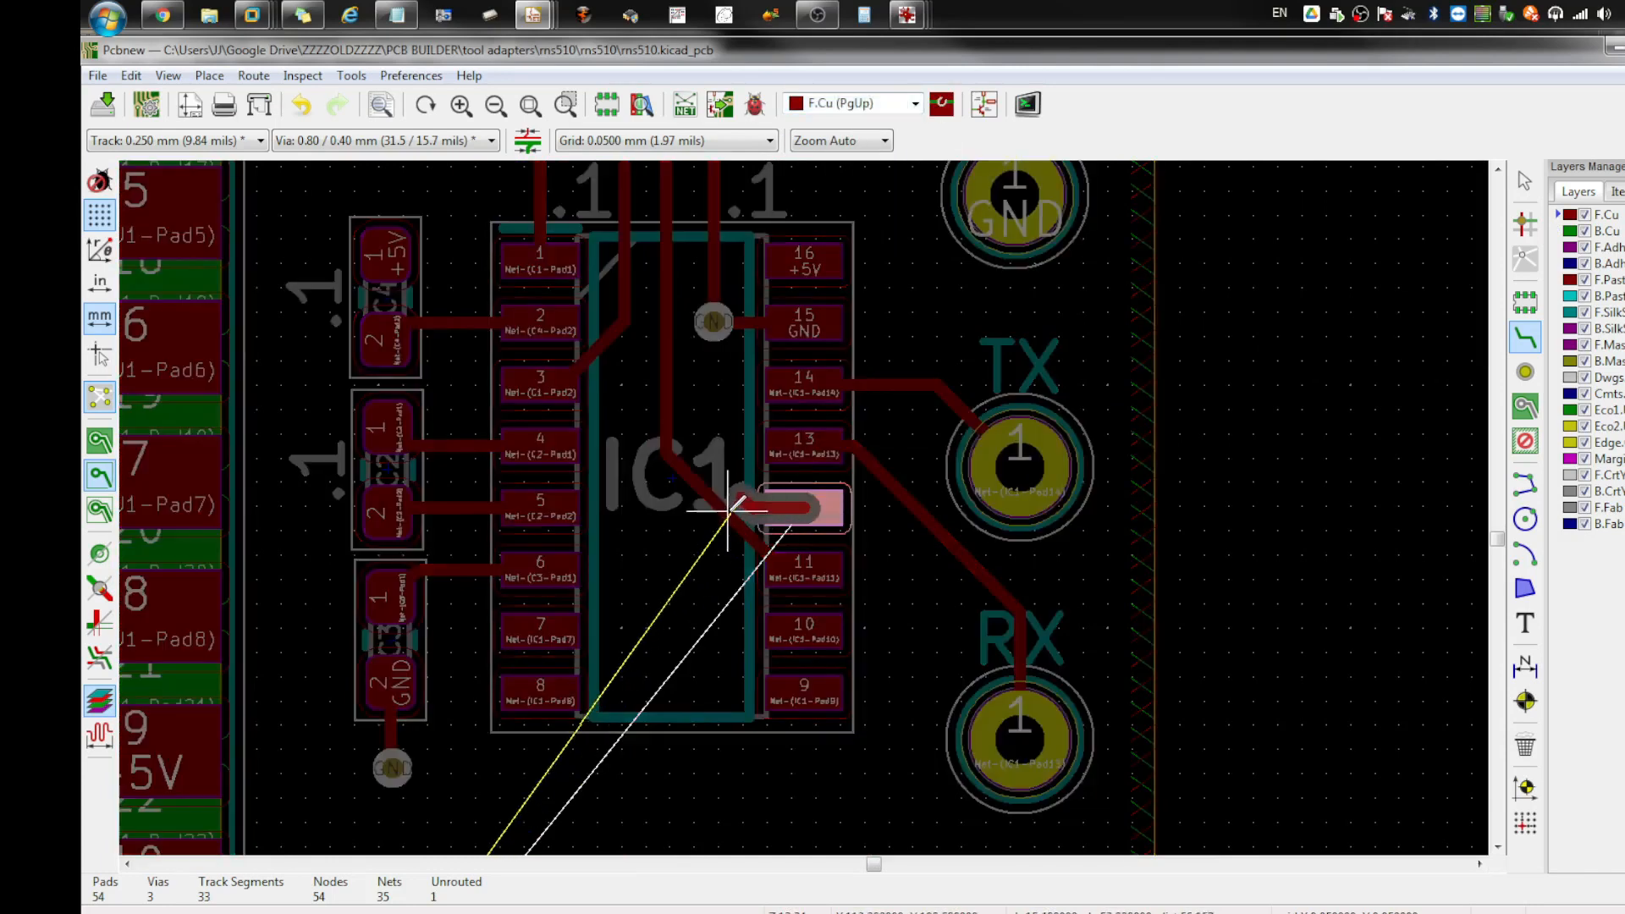
pyautogui.press('Escape')
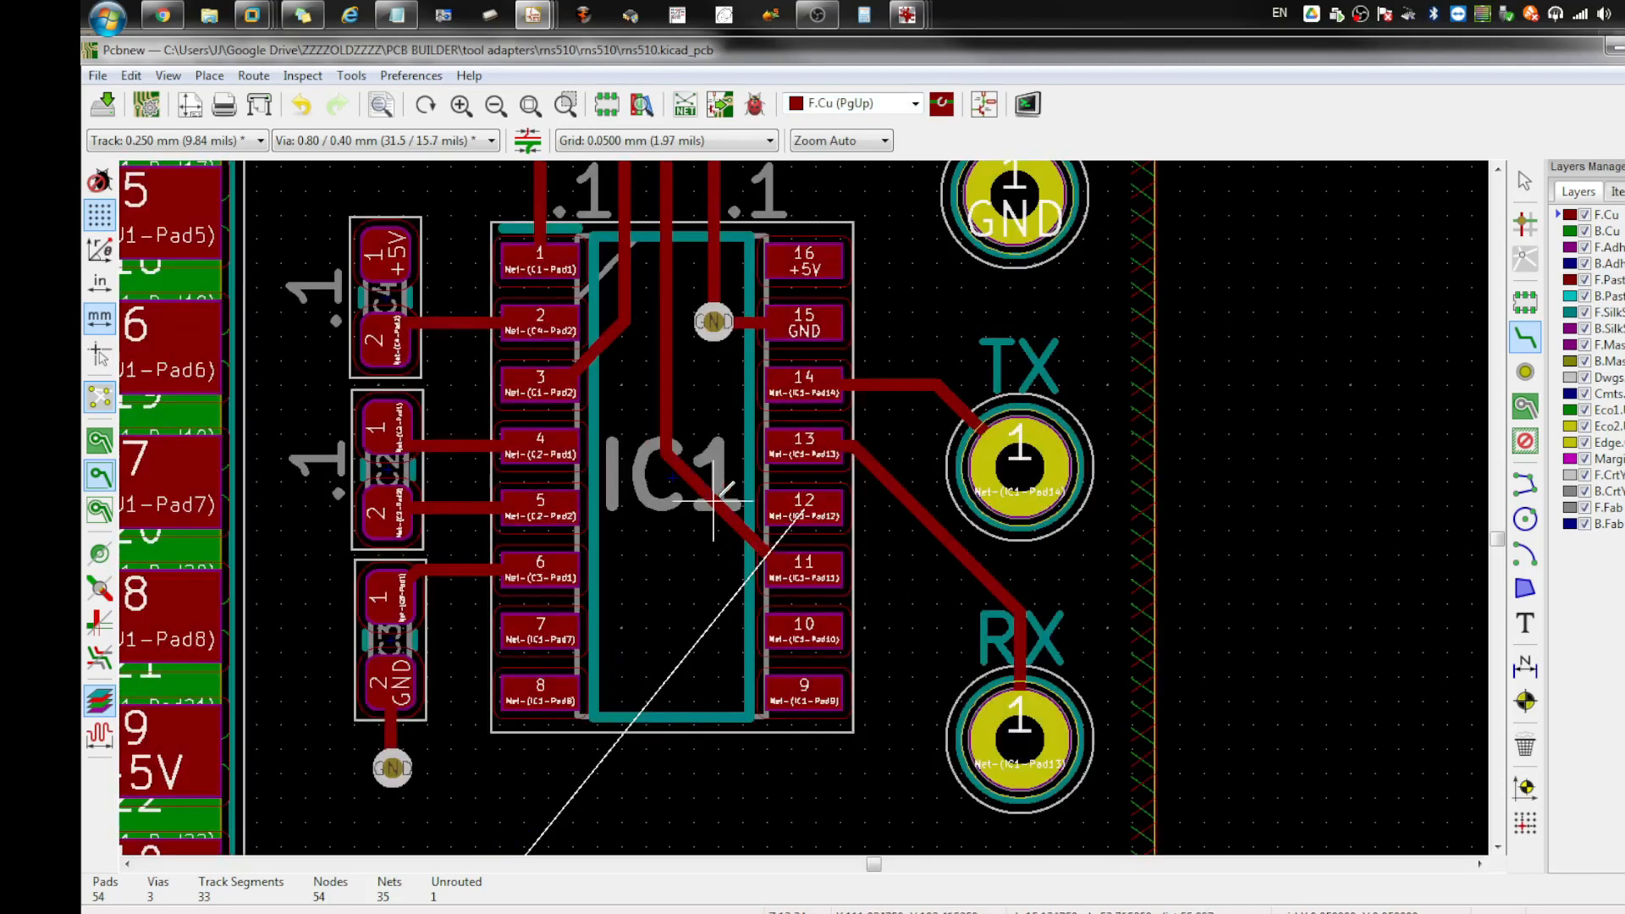
pyautogui.press('Escape')
# Step: Delete the whole routing between IC1 pad 11 and J1 pad 14, including its via and the short B.Cu track
pyautogui.click(727, 518)
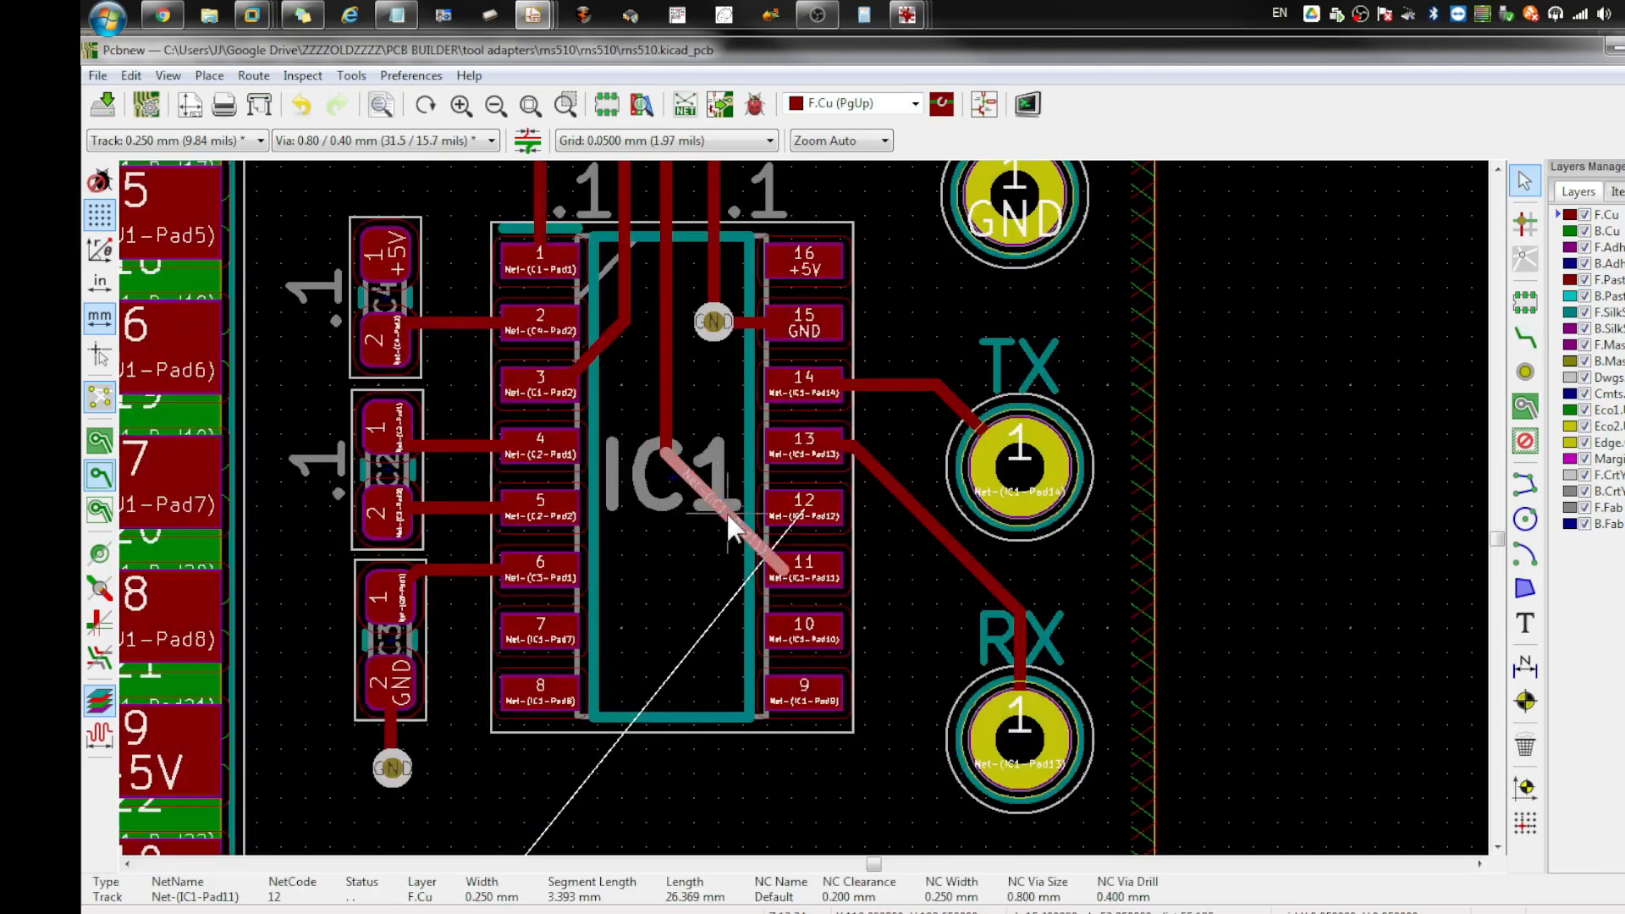
pyautogui.press('Delete')
pyautogui.press('Delete')
pyautogui.scroll(-3, 693, 439)
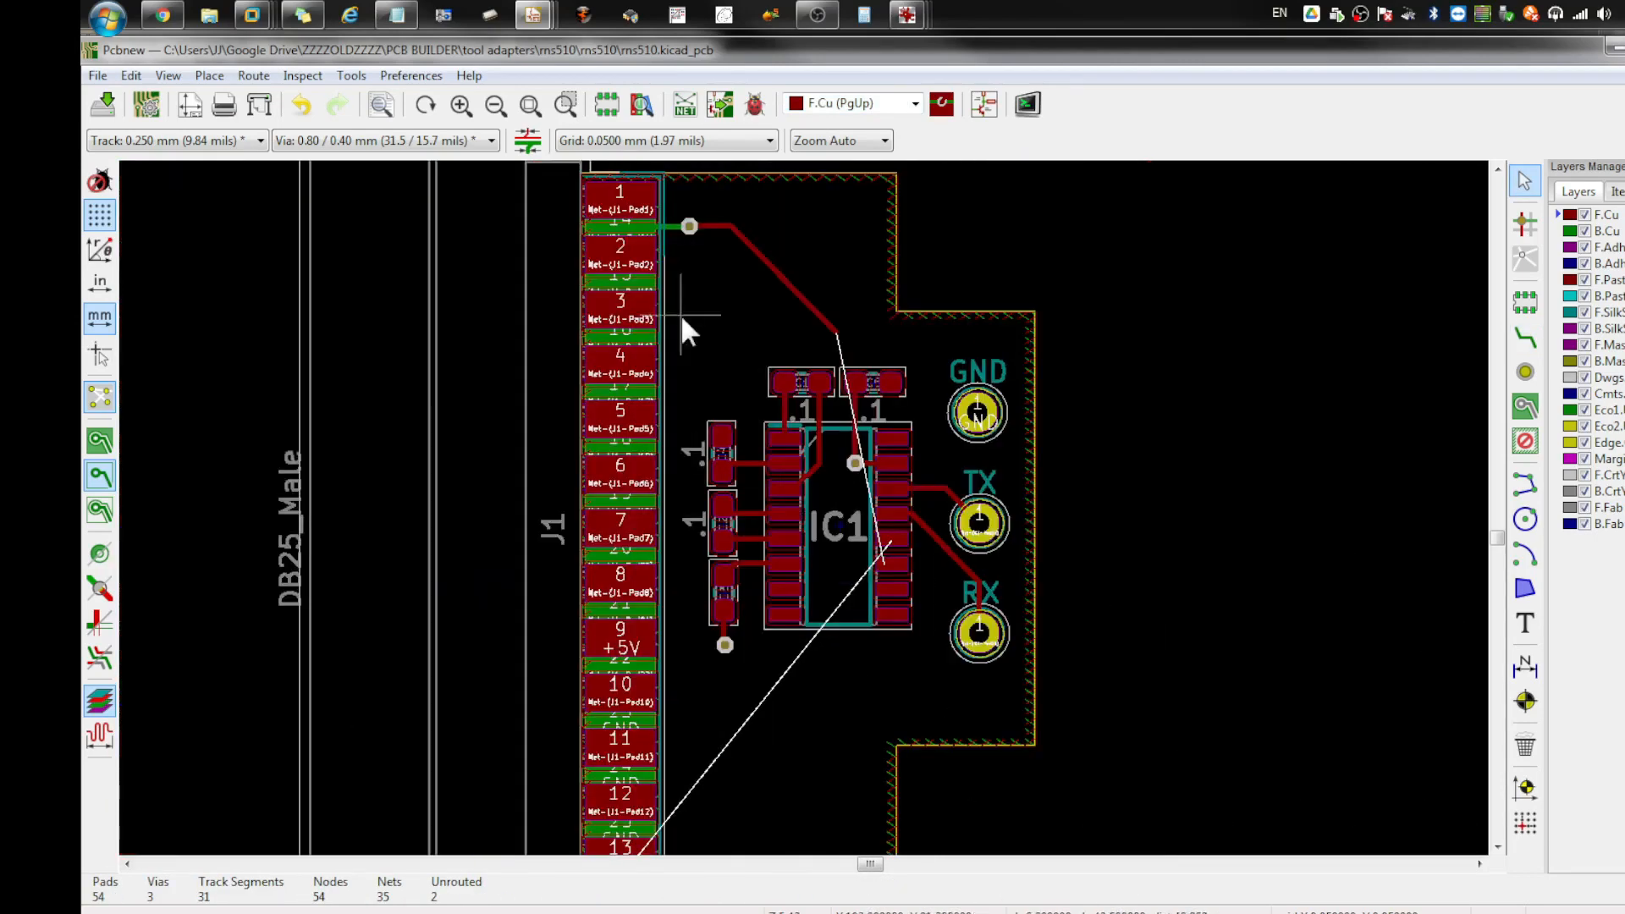
pyautogui.moveTo(859, 333); pyautogui.dragTo(687, 296)
pyautogui.press('Delete')
# Step: Switch to the B.Cu layer and route a track from J1 pad 14 diagonally to the upper end of IC1
pyautogui.click(915, 103)
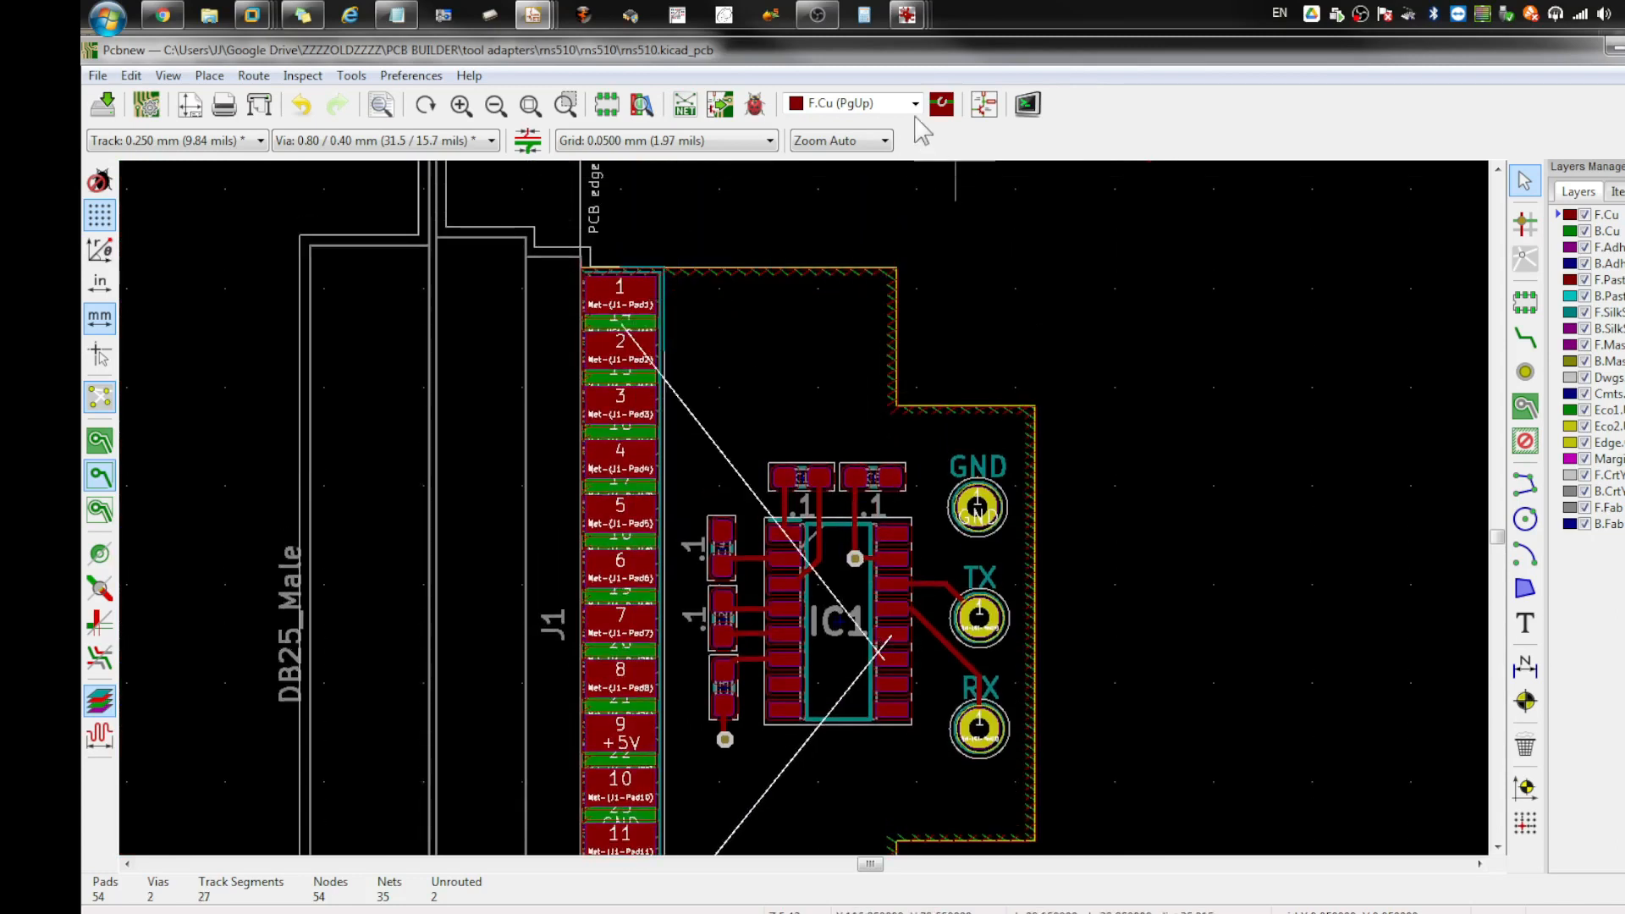
pyautogui.click(880, 140)
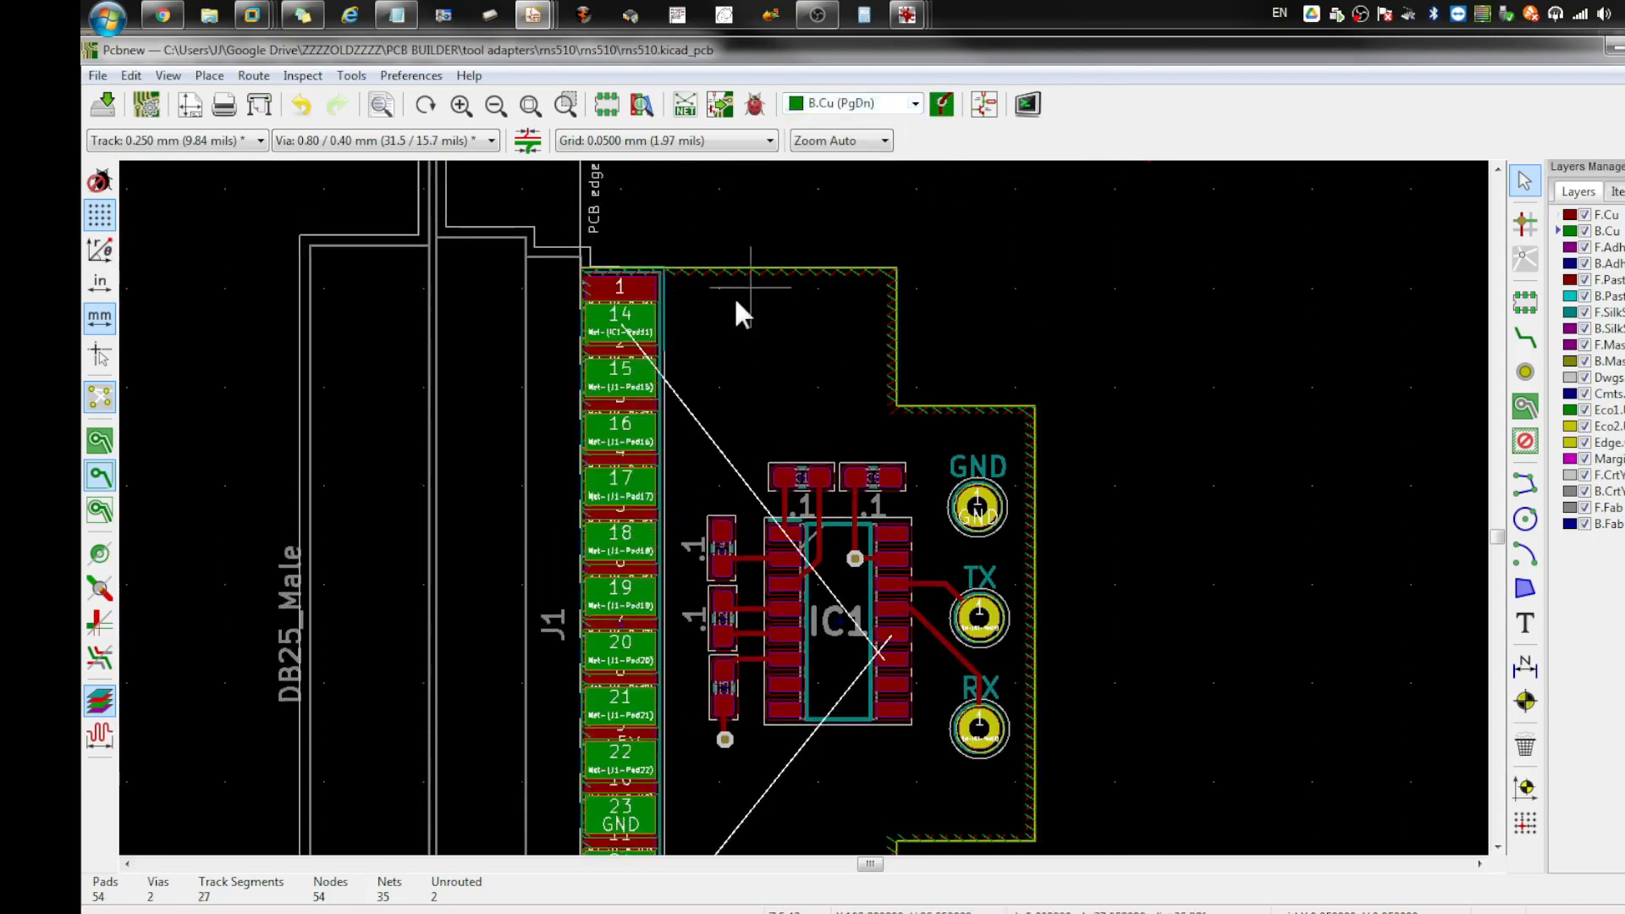
pyautogui.click(1525, 337)
pyautogui.click(622, 322)
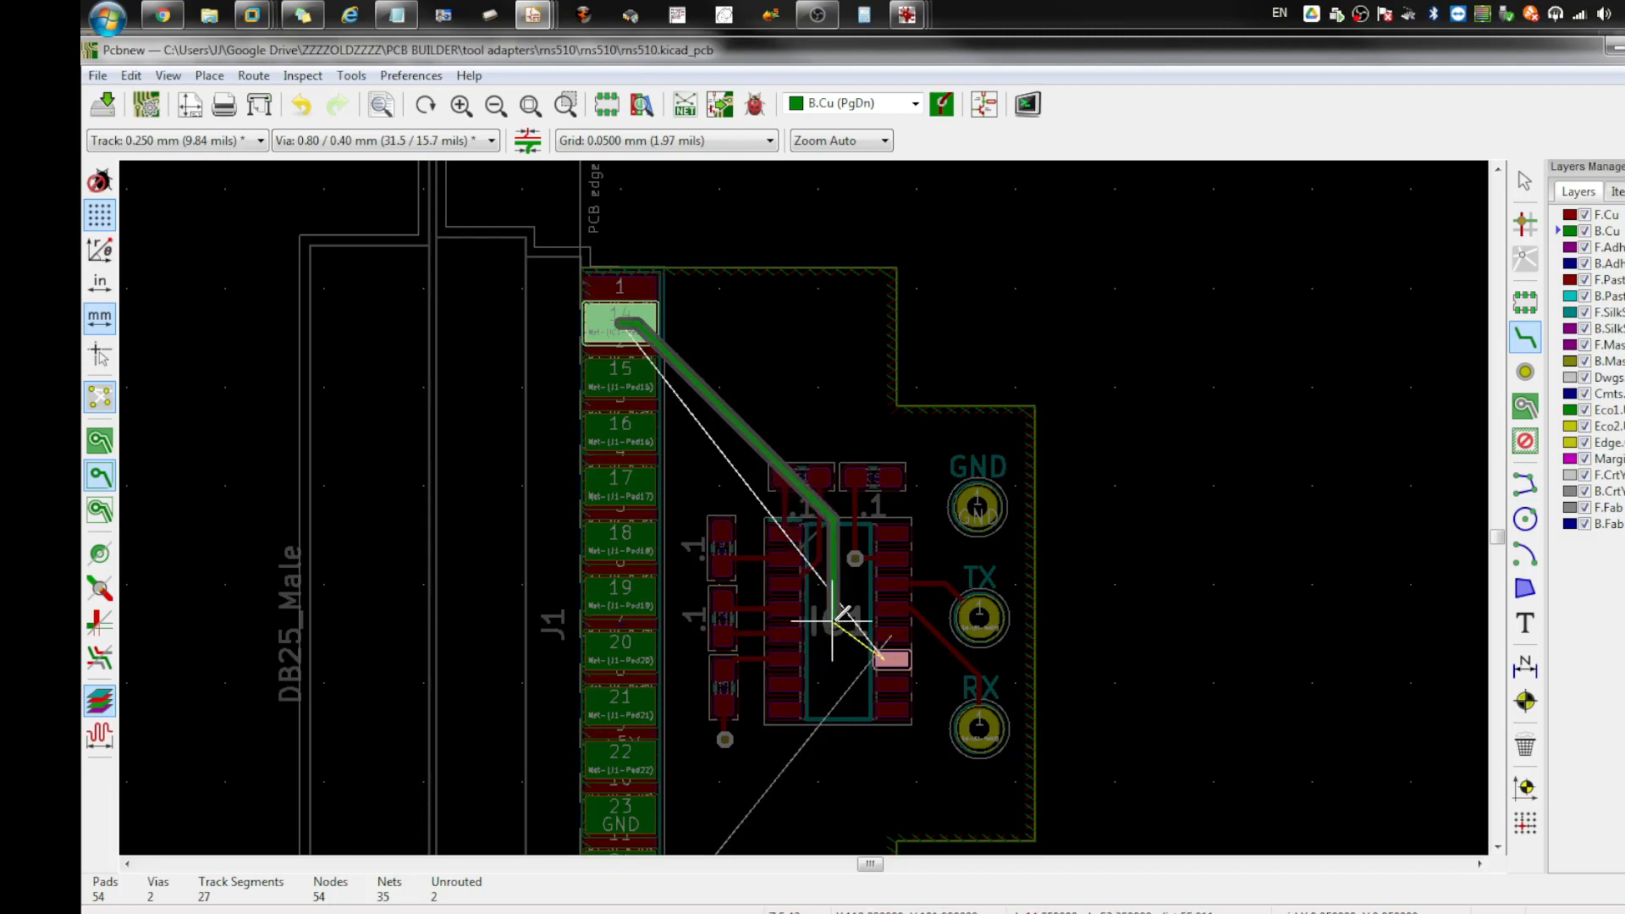
pyautogui.click(851, 667)
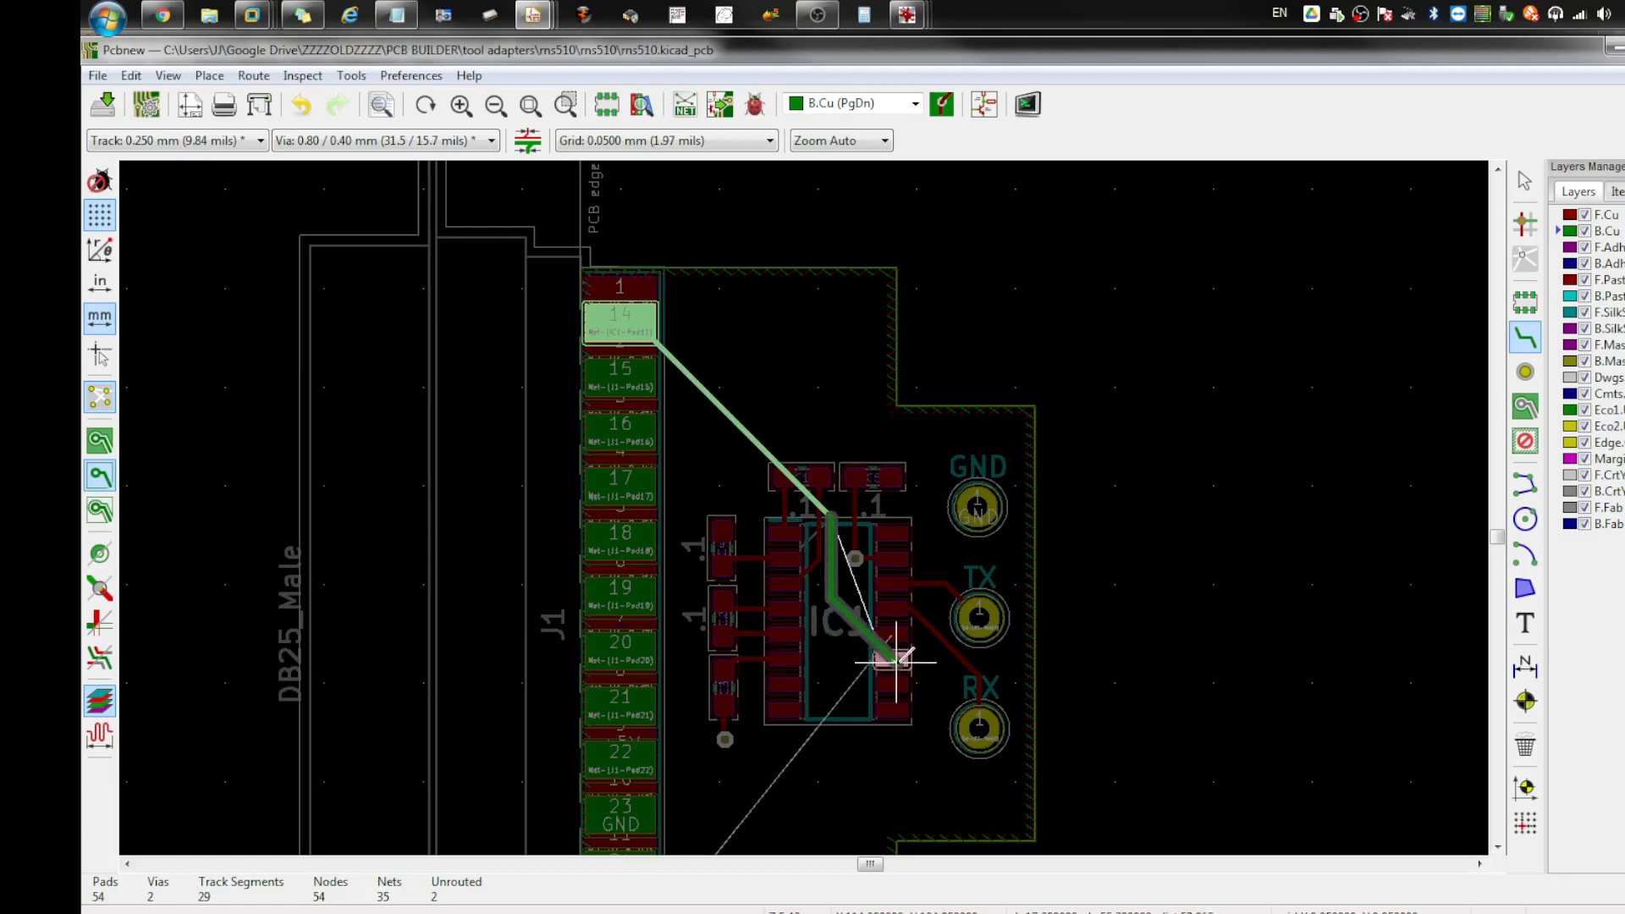
# Step: Continue the B.Cu track straight down beneath IC1 and diagonally toward pad 11, ending it inside the outline level with the pad
pyautogui.scroll(-3, 885, 659)
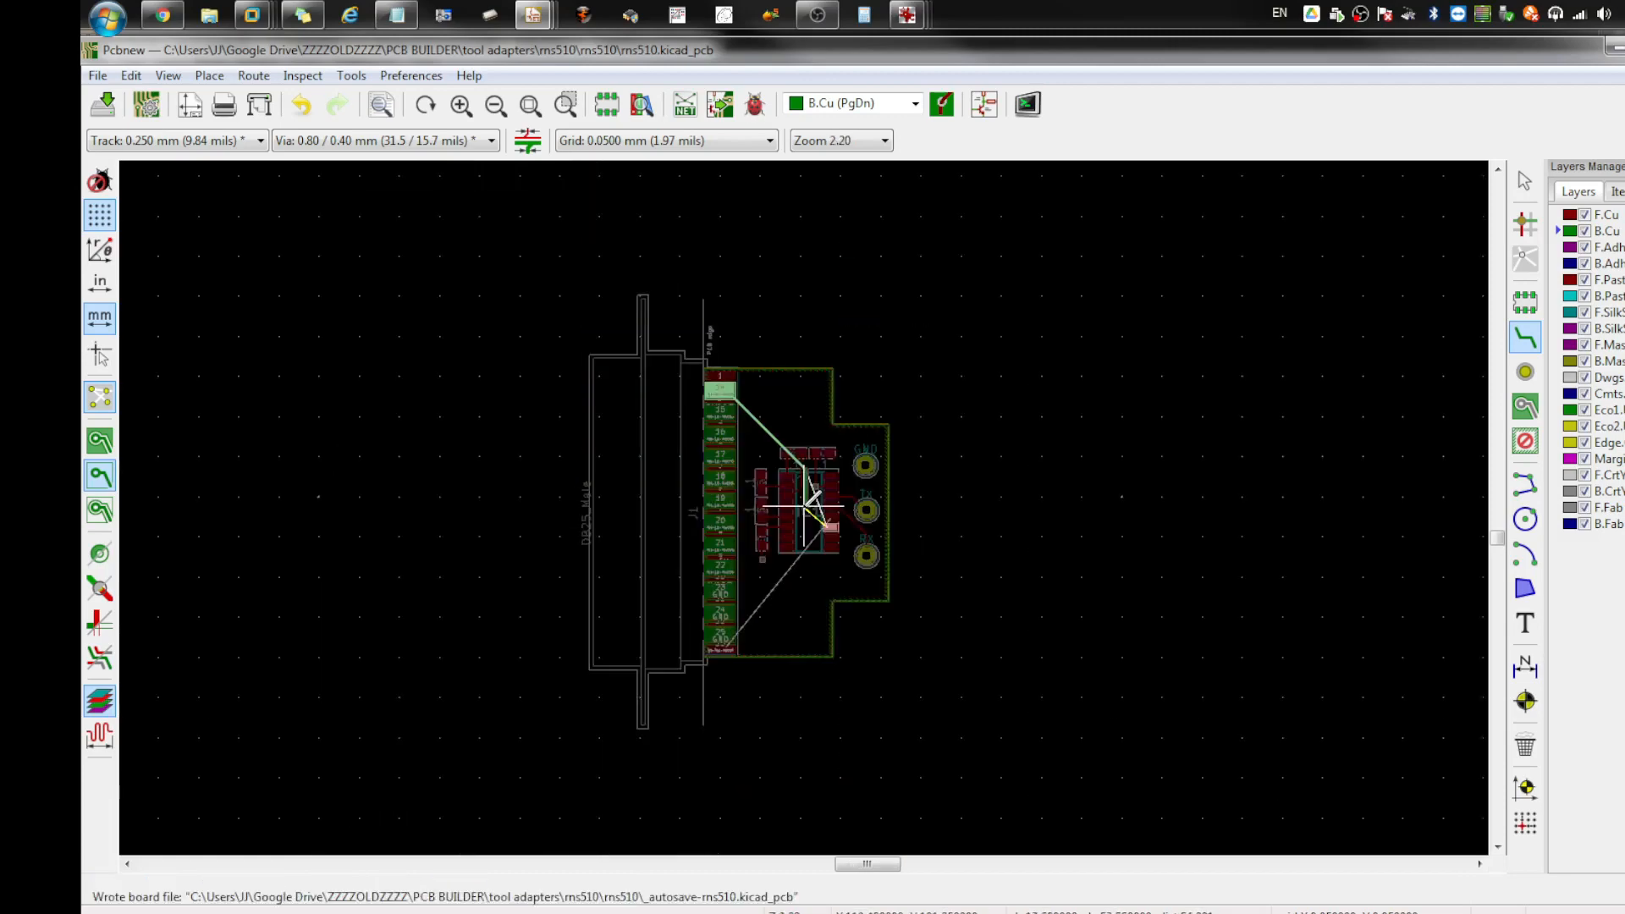
pyautogui.scroll(6, 813, 499)
pyautogui.scroll(-2, 841, 471)
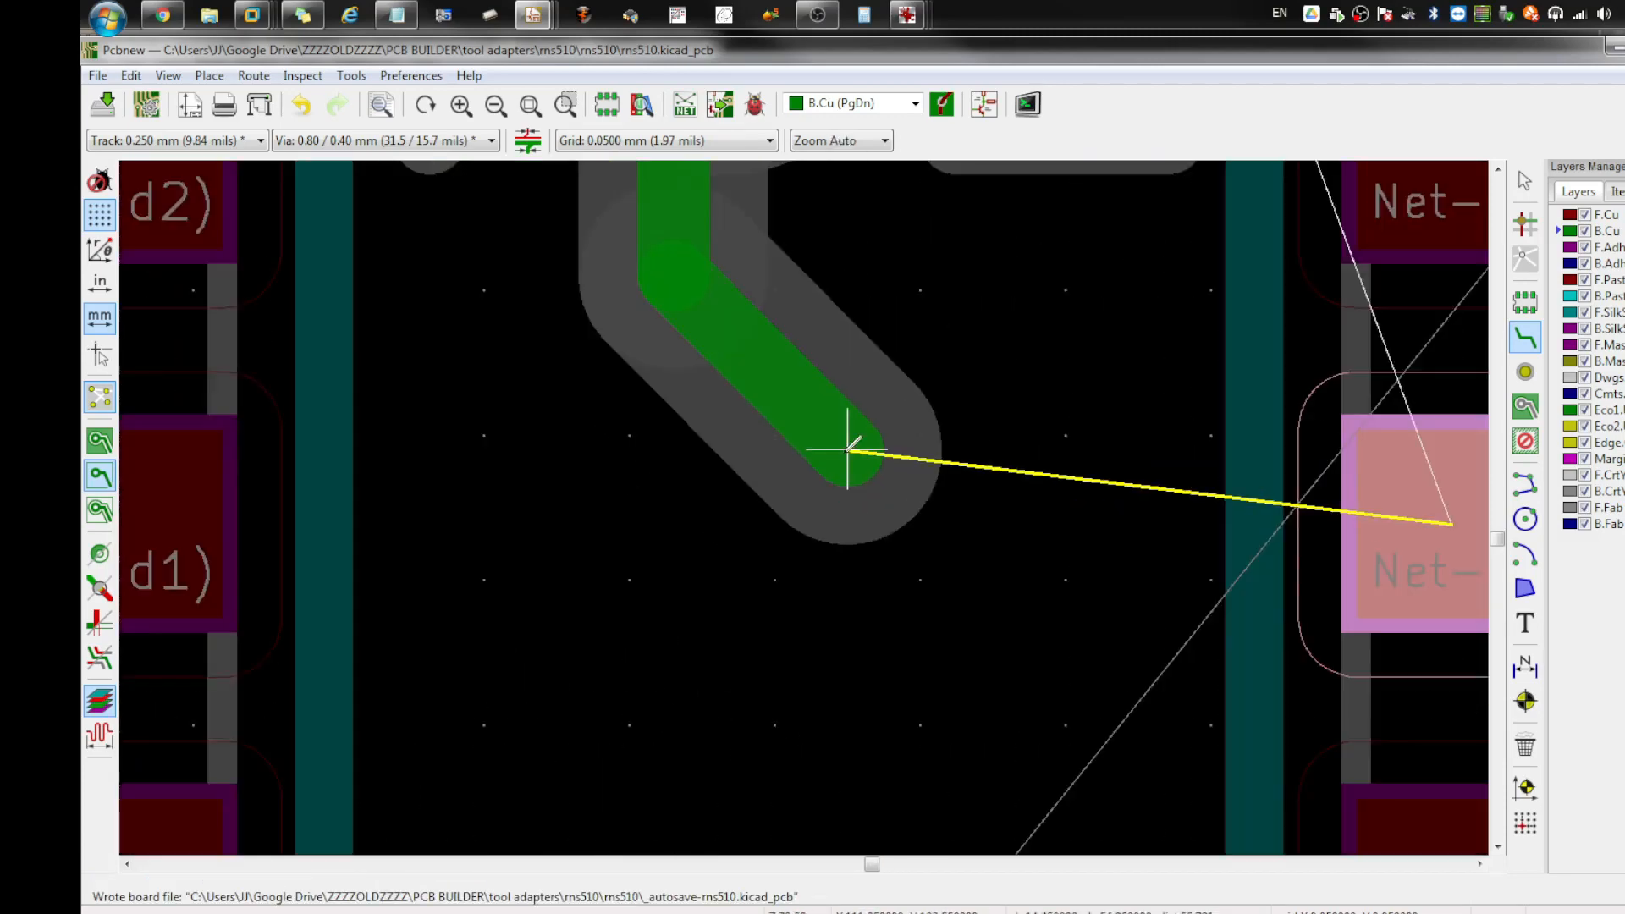
pyautogui.scroll(-1, 848, 449)
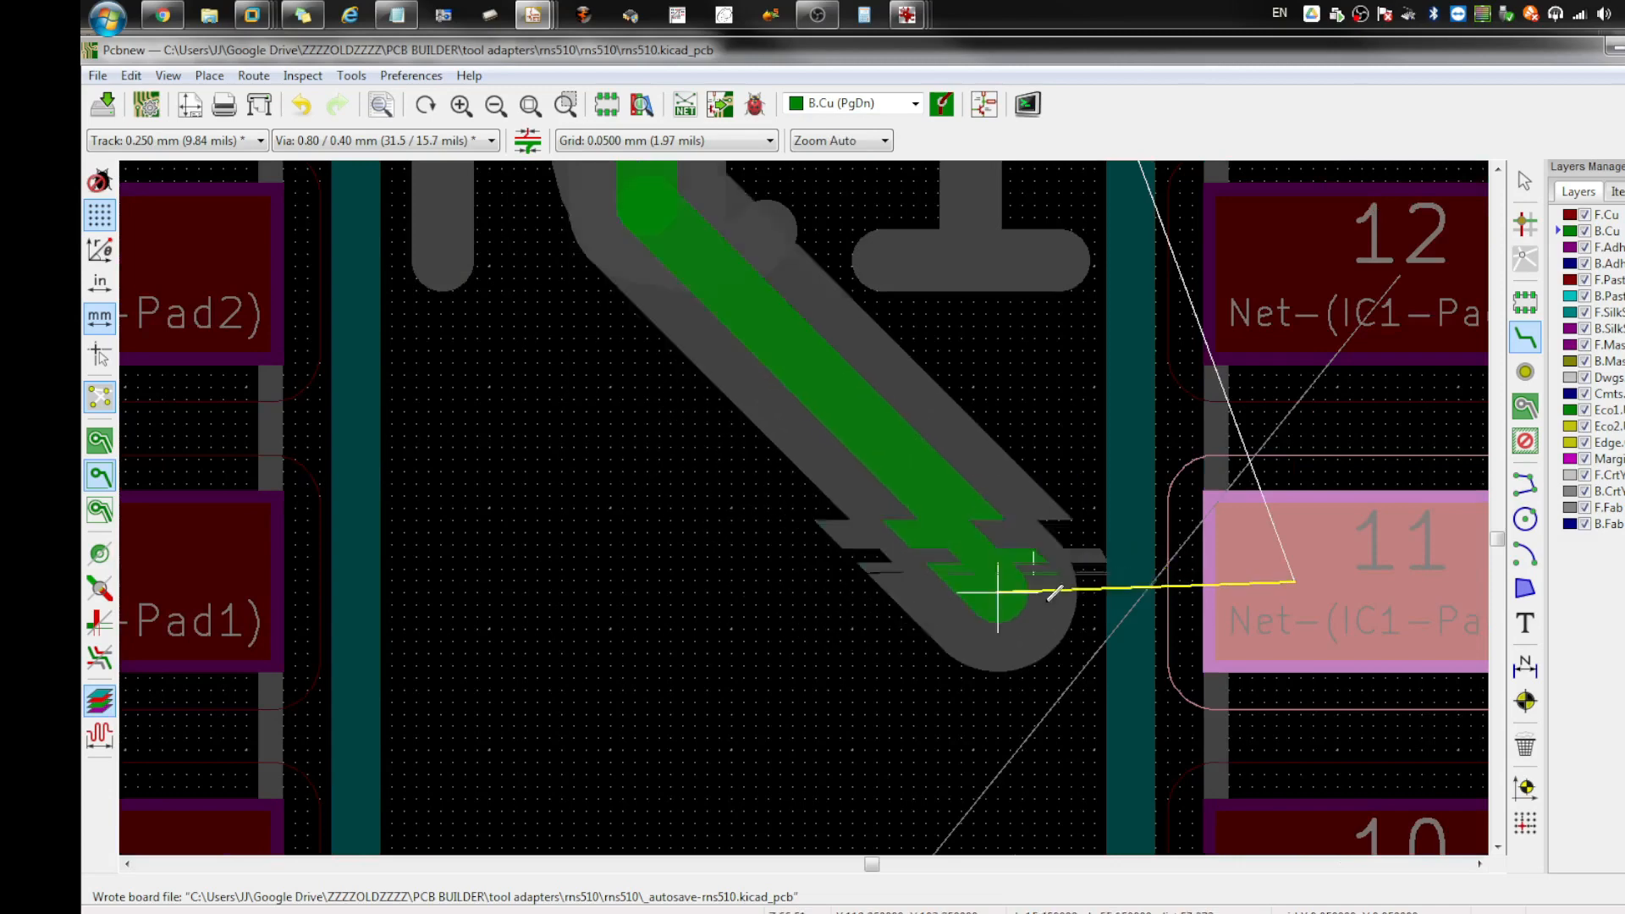
pyautogui.scroll(-2, 1324, 600)
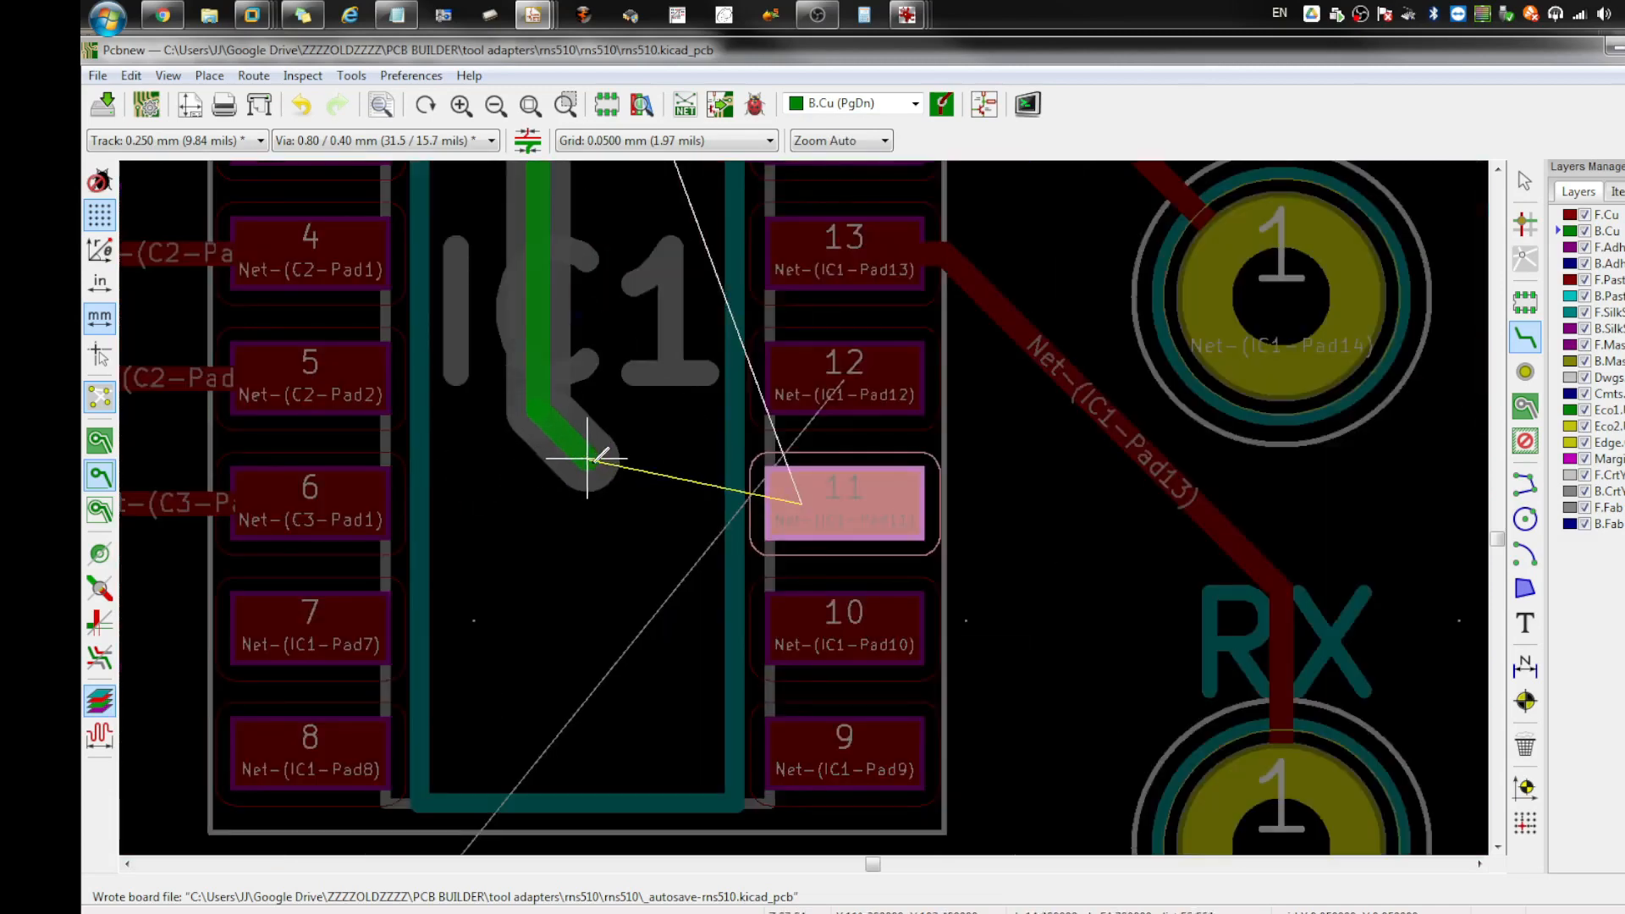
pyautogui.click(621, 501)
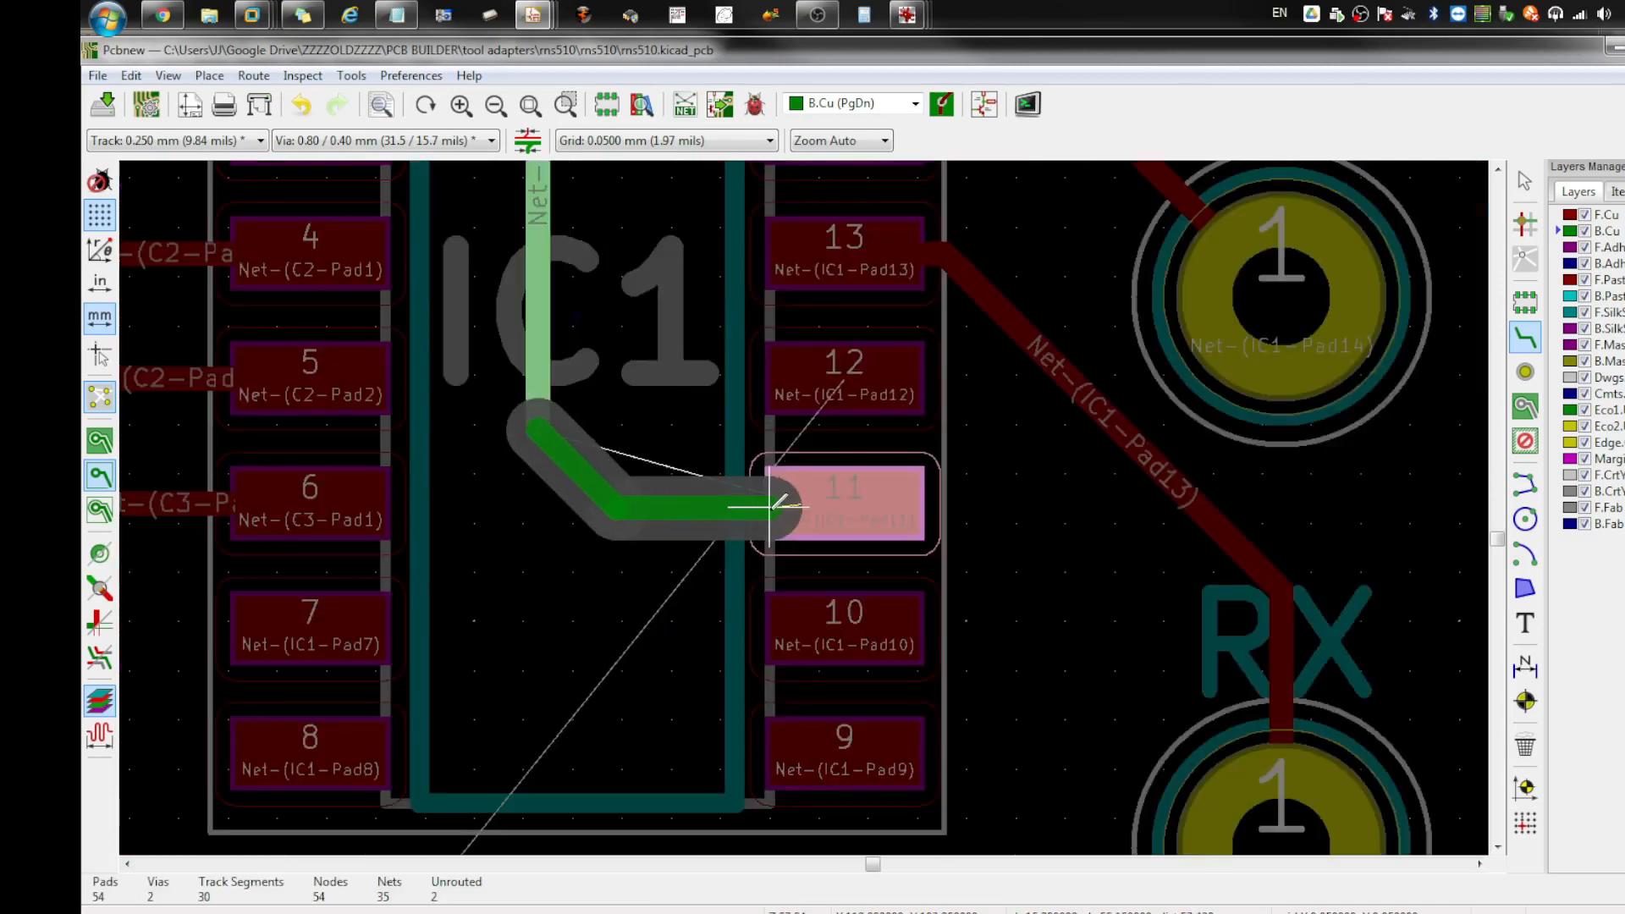
pyautogui.click(862, 504)
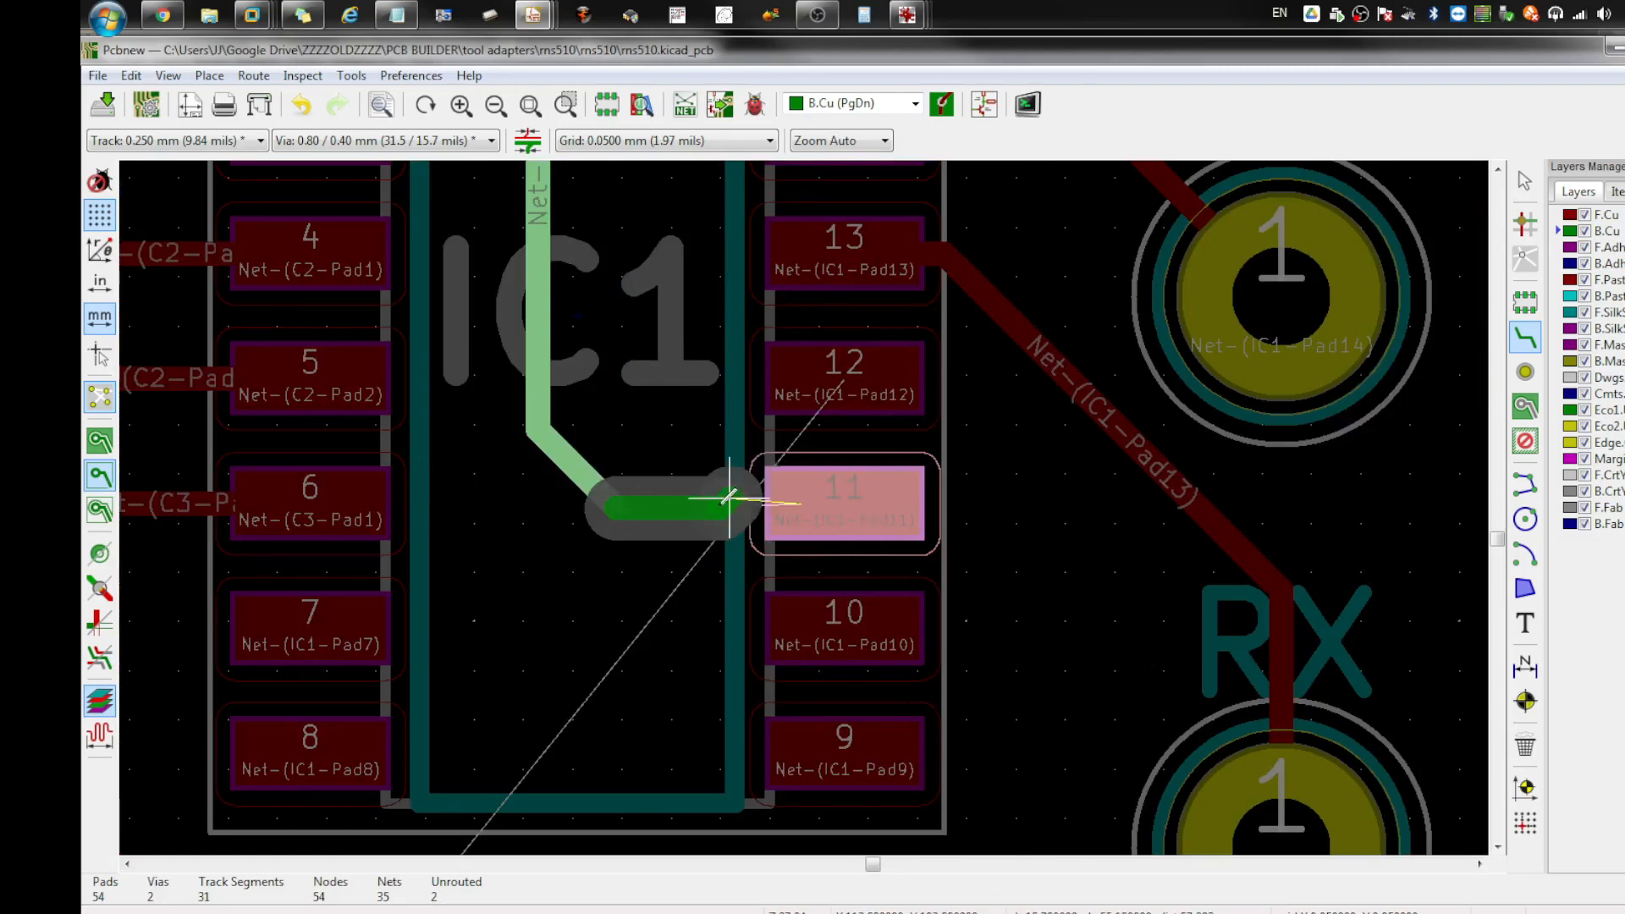
pyautogui.press('Escape')
# Step: Place a via at the end of the B.Cu track inside IC1 and connect it to IC1 pad 11 on F.Cu
pyautogui.click(1525, 371)
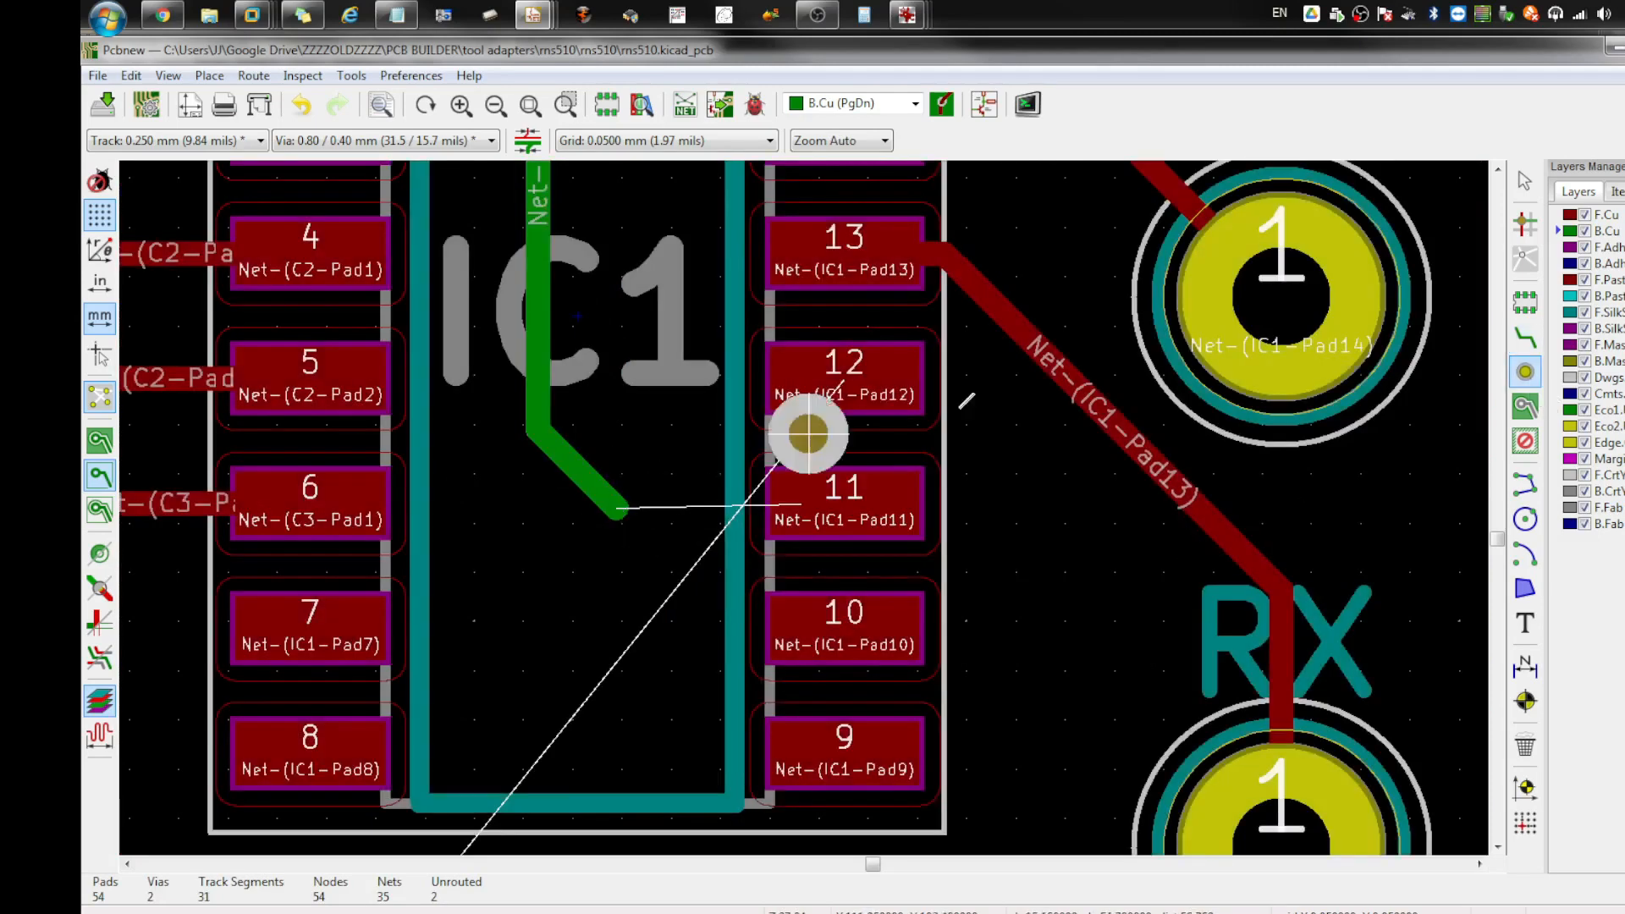
pyautogui.click(616, 507)
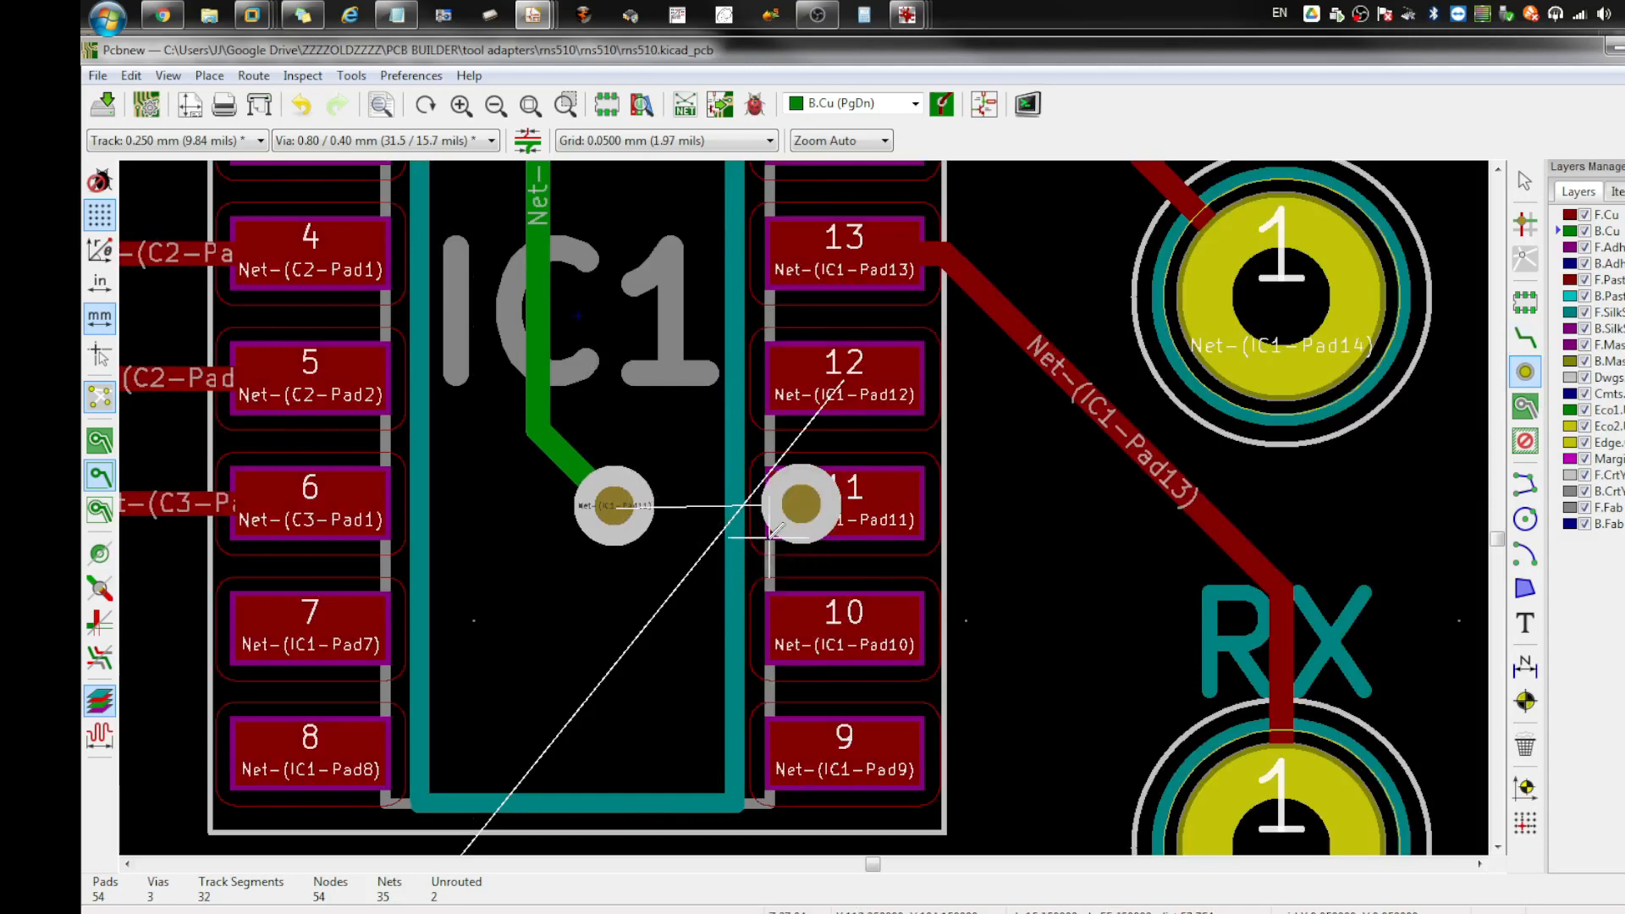
pyautogui.scroll(1, 809, 500)
pyautogui.click(885, 103)
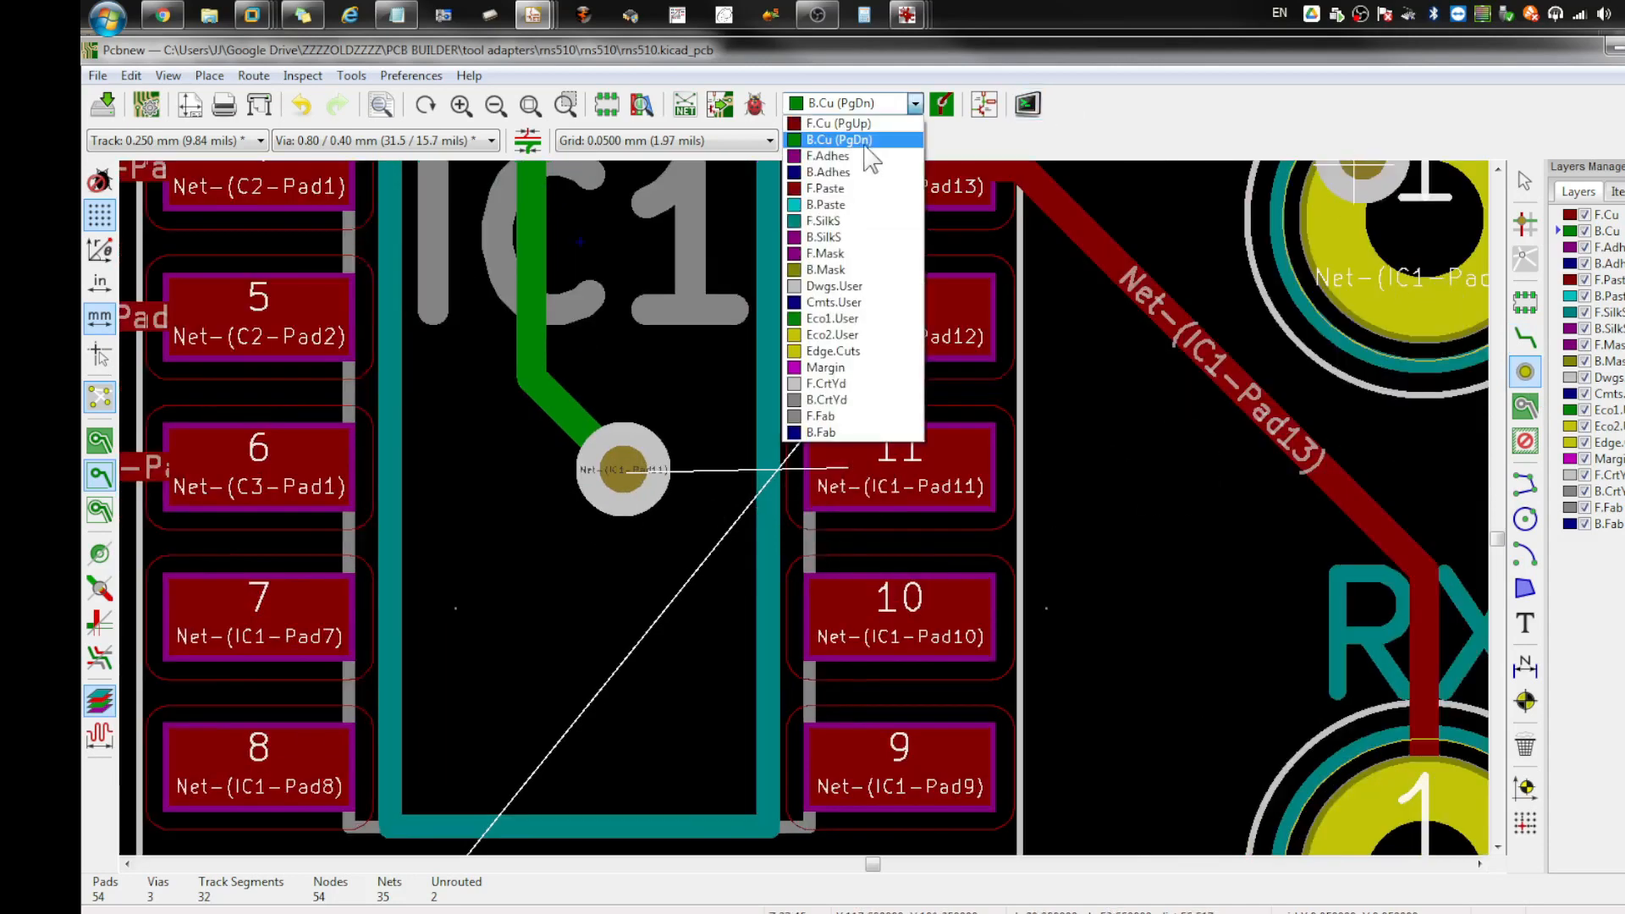
pyautogui.click(849, 125)
pyautogui.press('x')
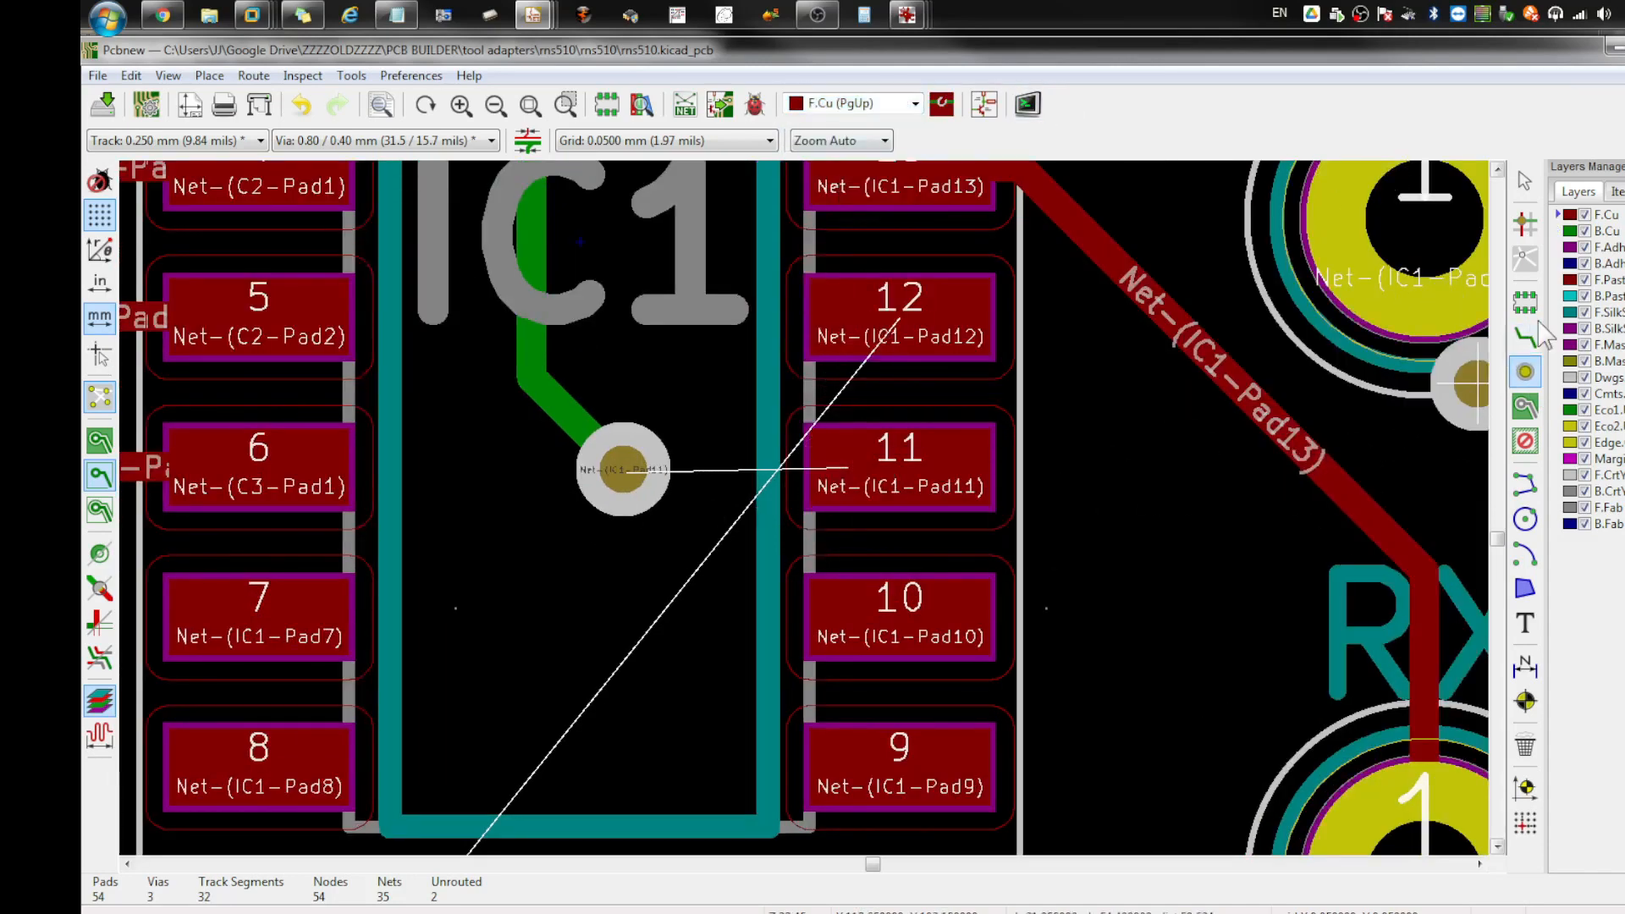
pyautogui.click(899, 464)
# Step: Route an F.Cu track from IC1 pad 12 down through the IC1 outline and diagonally to J1 pad 13
pyautogui.scroll(-3, 898, 464)
pyautogui.scroll(2, 804, 505)
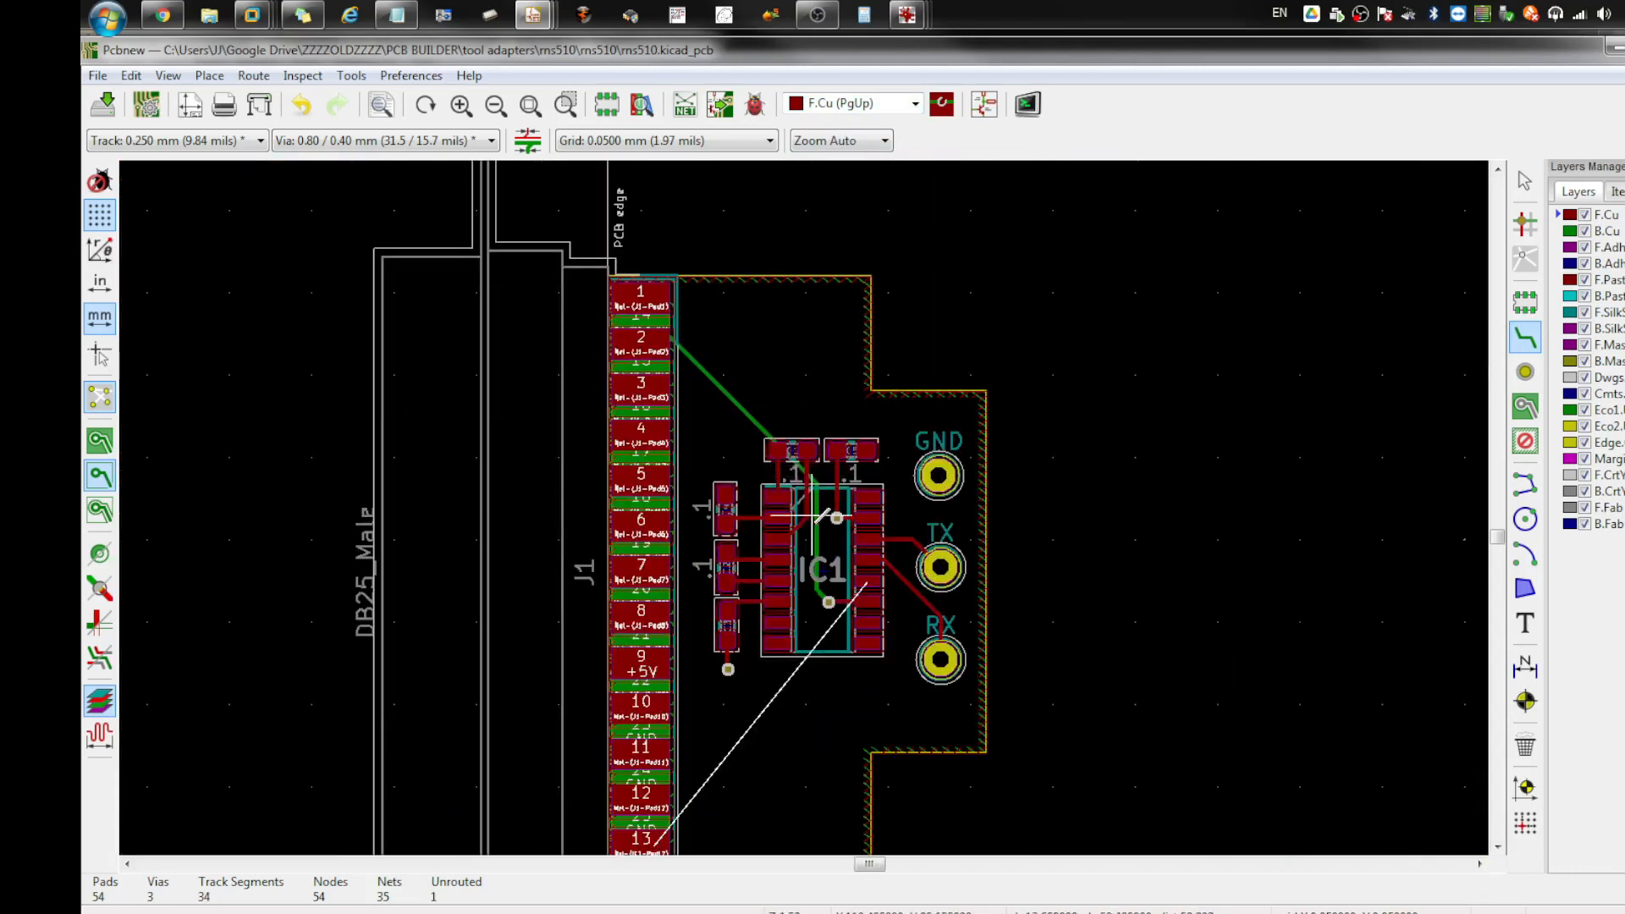
pyautogui.scroll(-2, 812, 457)
pyautogui.scroll(3, 838, 508)
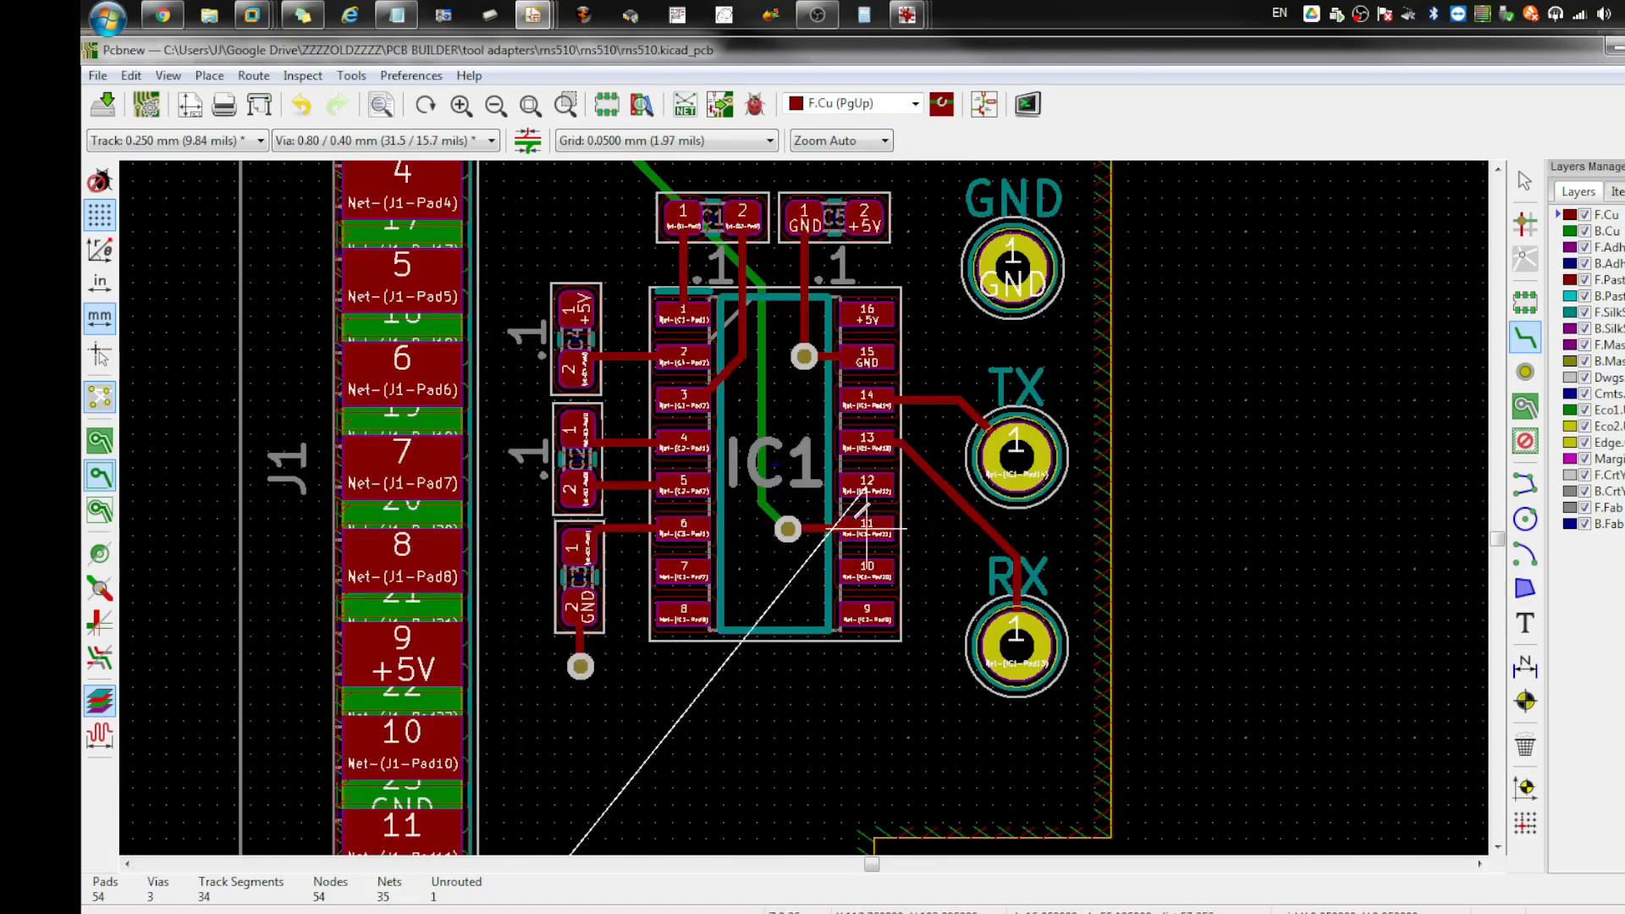
pyautogui.click(866, 484)
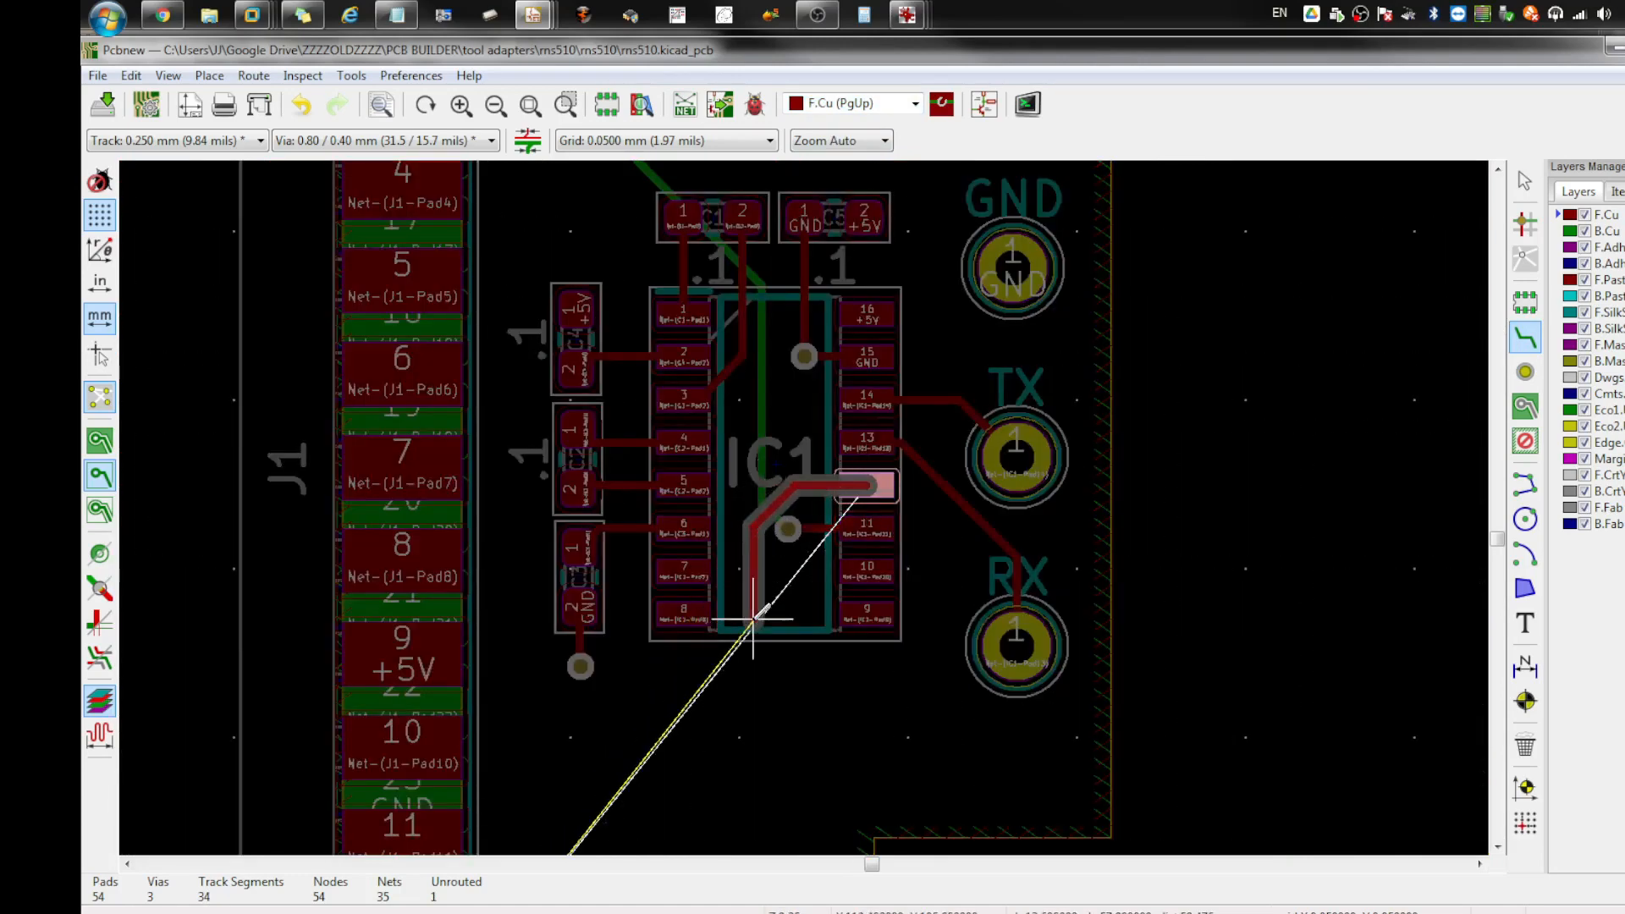
pyautogui.scroll(-1, 745, 623)
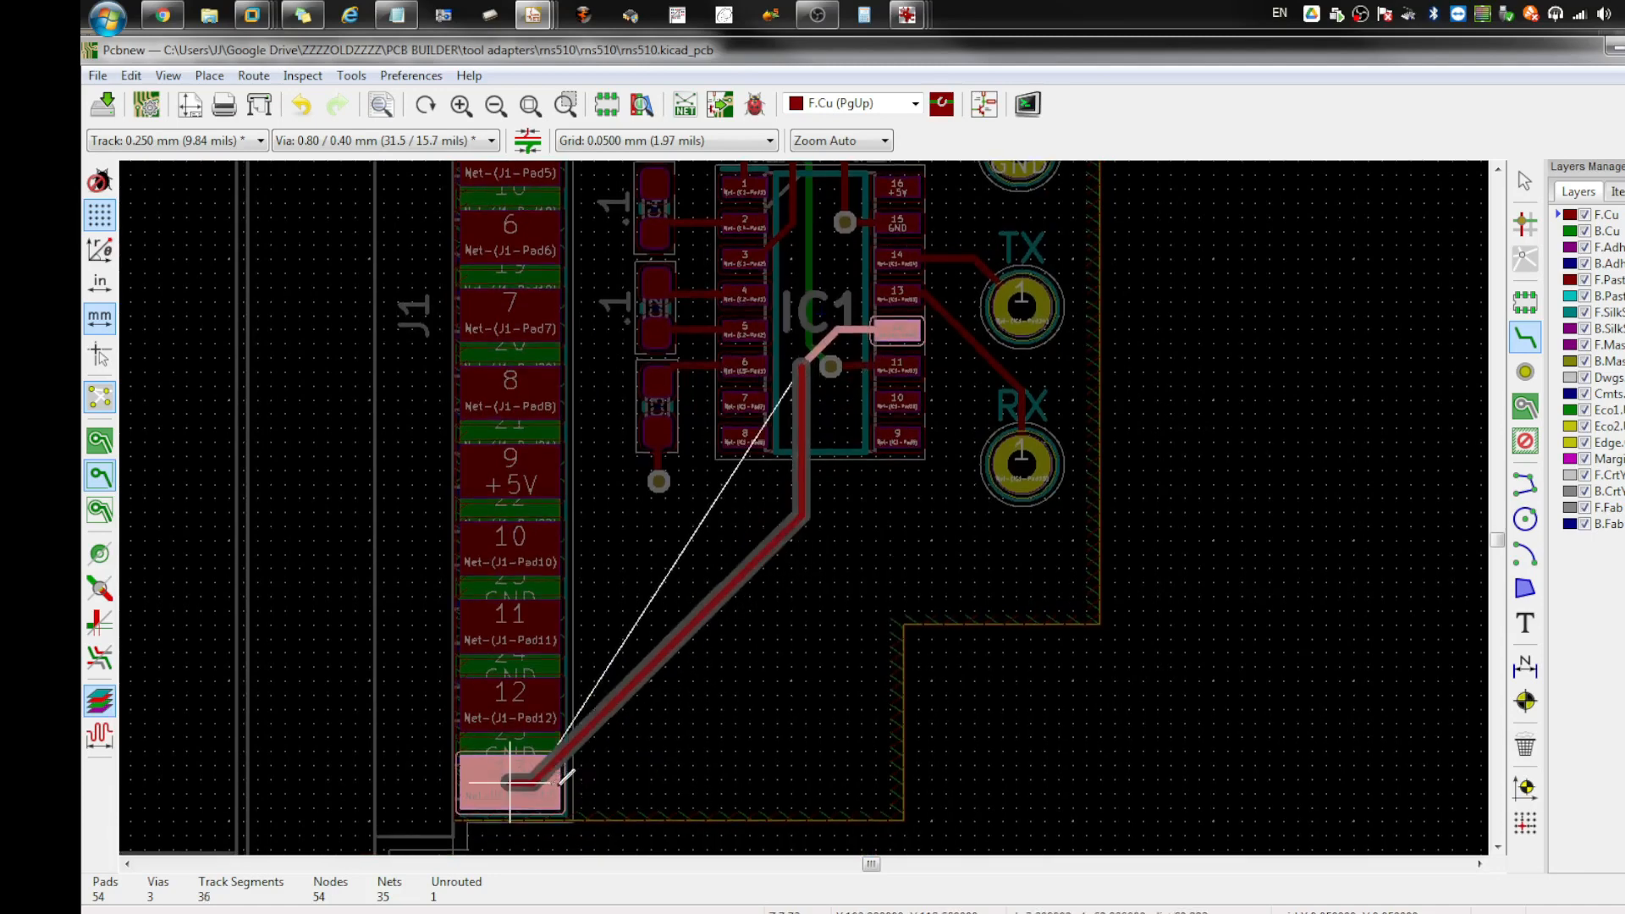
pyautogui.click(511, 780)
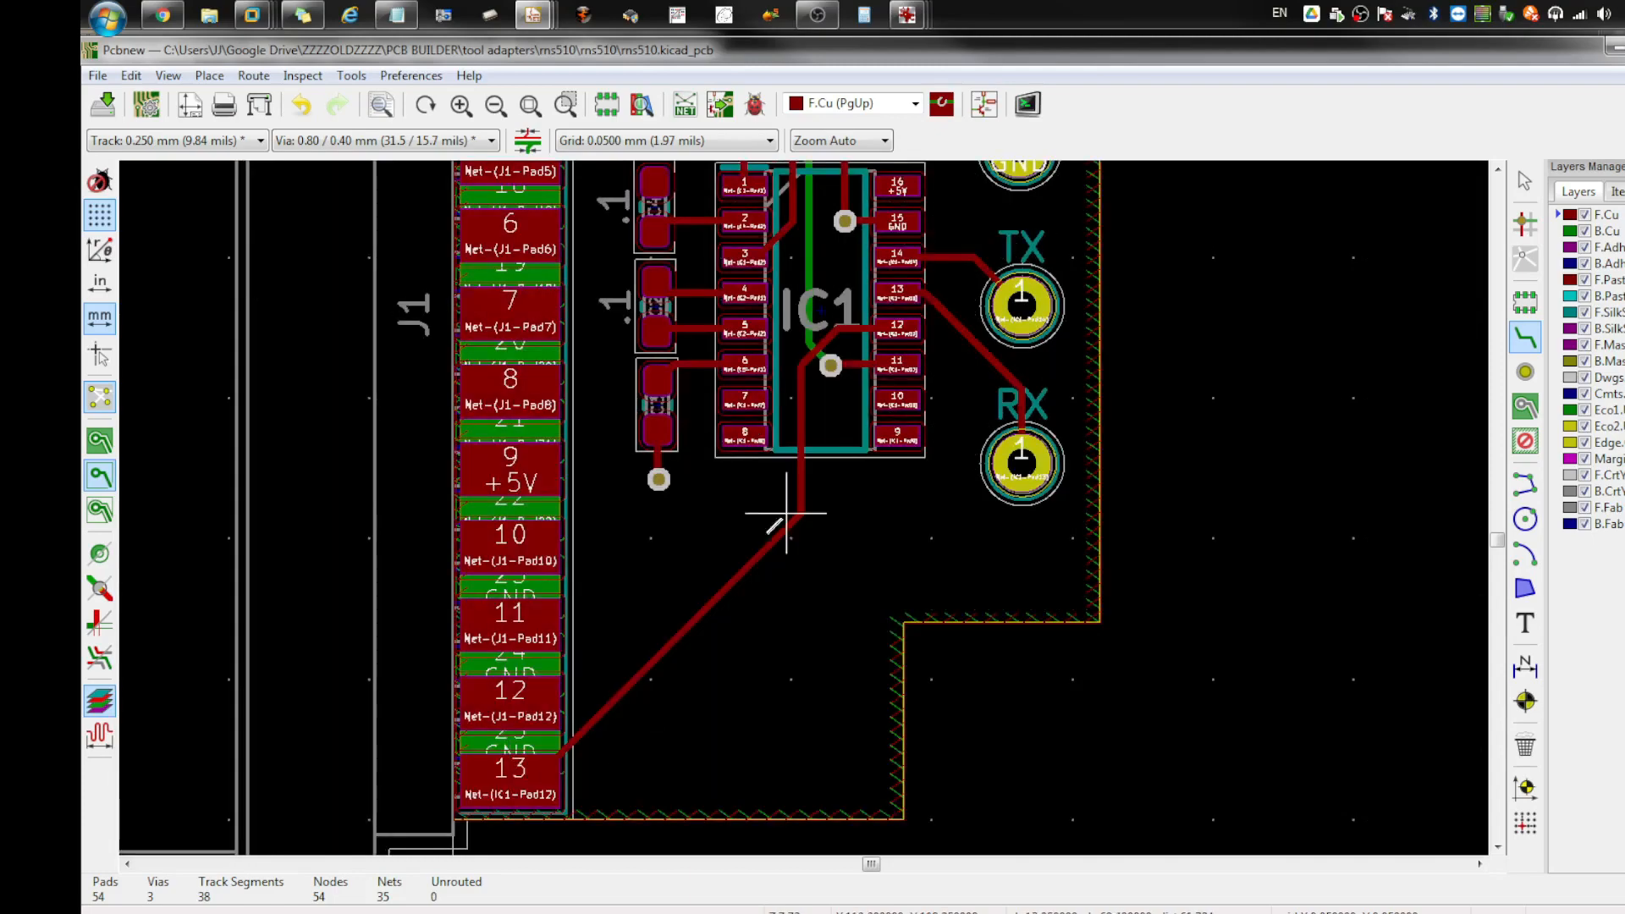
# Step: Examine the routed board, checking the tracks between J1, IC1, the capacitors and the test pads
pyautogui.scroll(-2, 780, 525)
pyautogui.scroll(2, 804, 505)
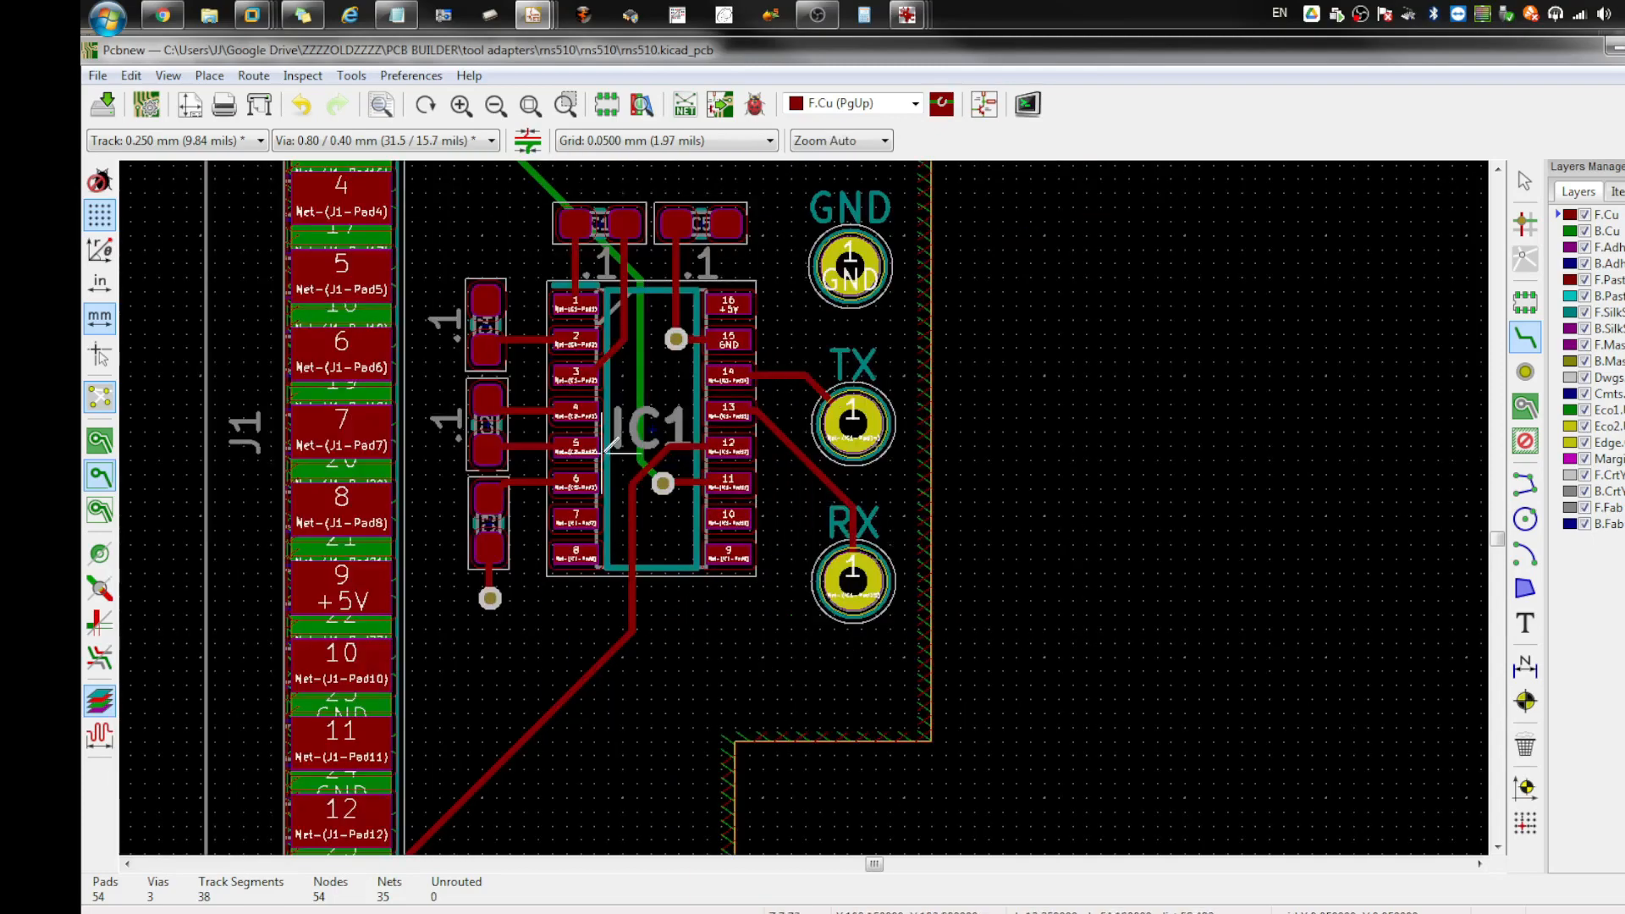
pyautogui.scroll(-1, 846, 508)
pyautogui.scroll(-2, 909, 505)
pyautogui.scroll(2, 910, 505)
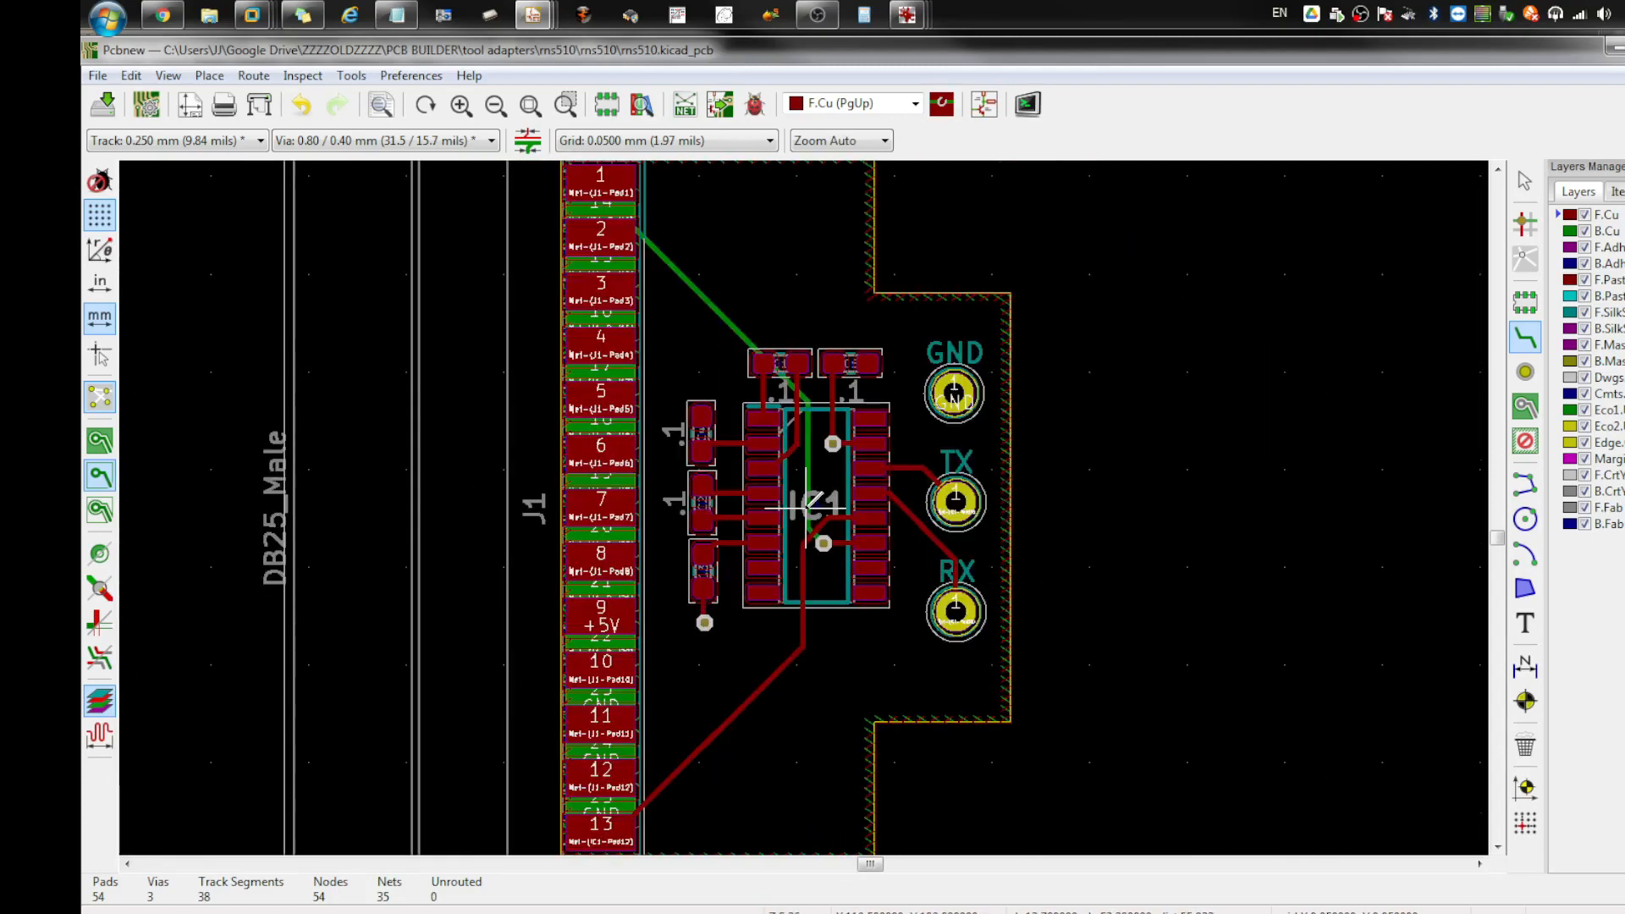
pyautogui.scroll(-1, 808, 509)
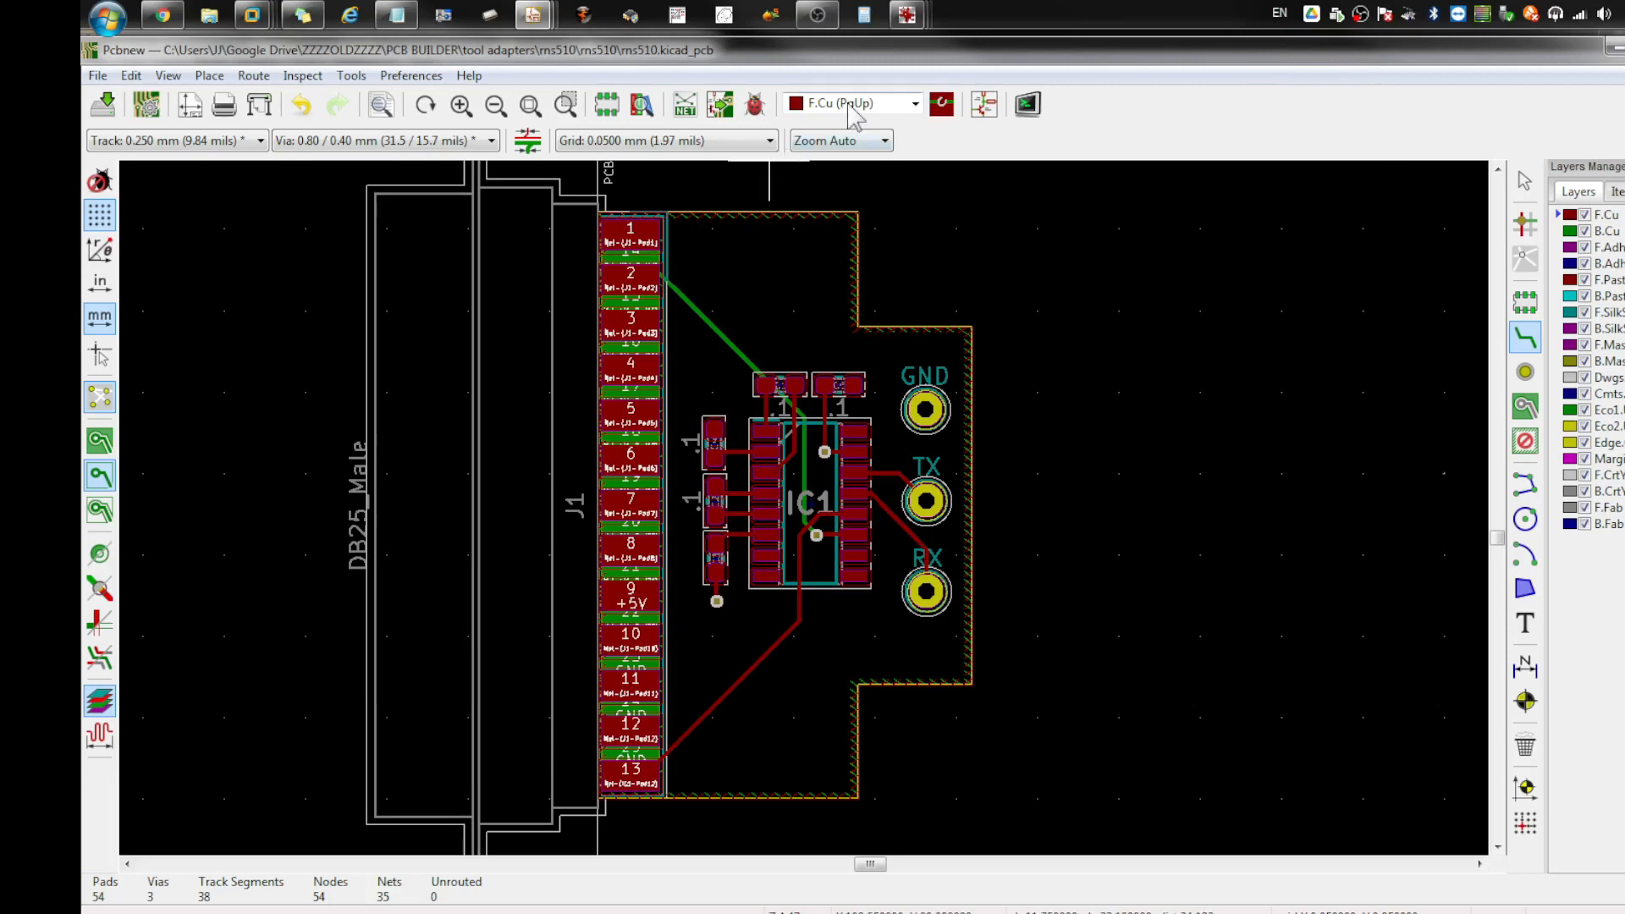
pyautogui.scroll(3, 766, 433)
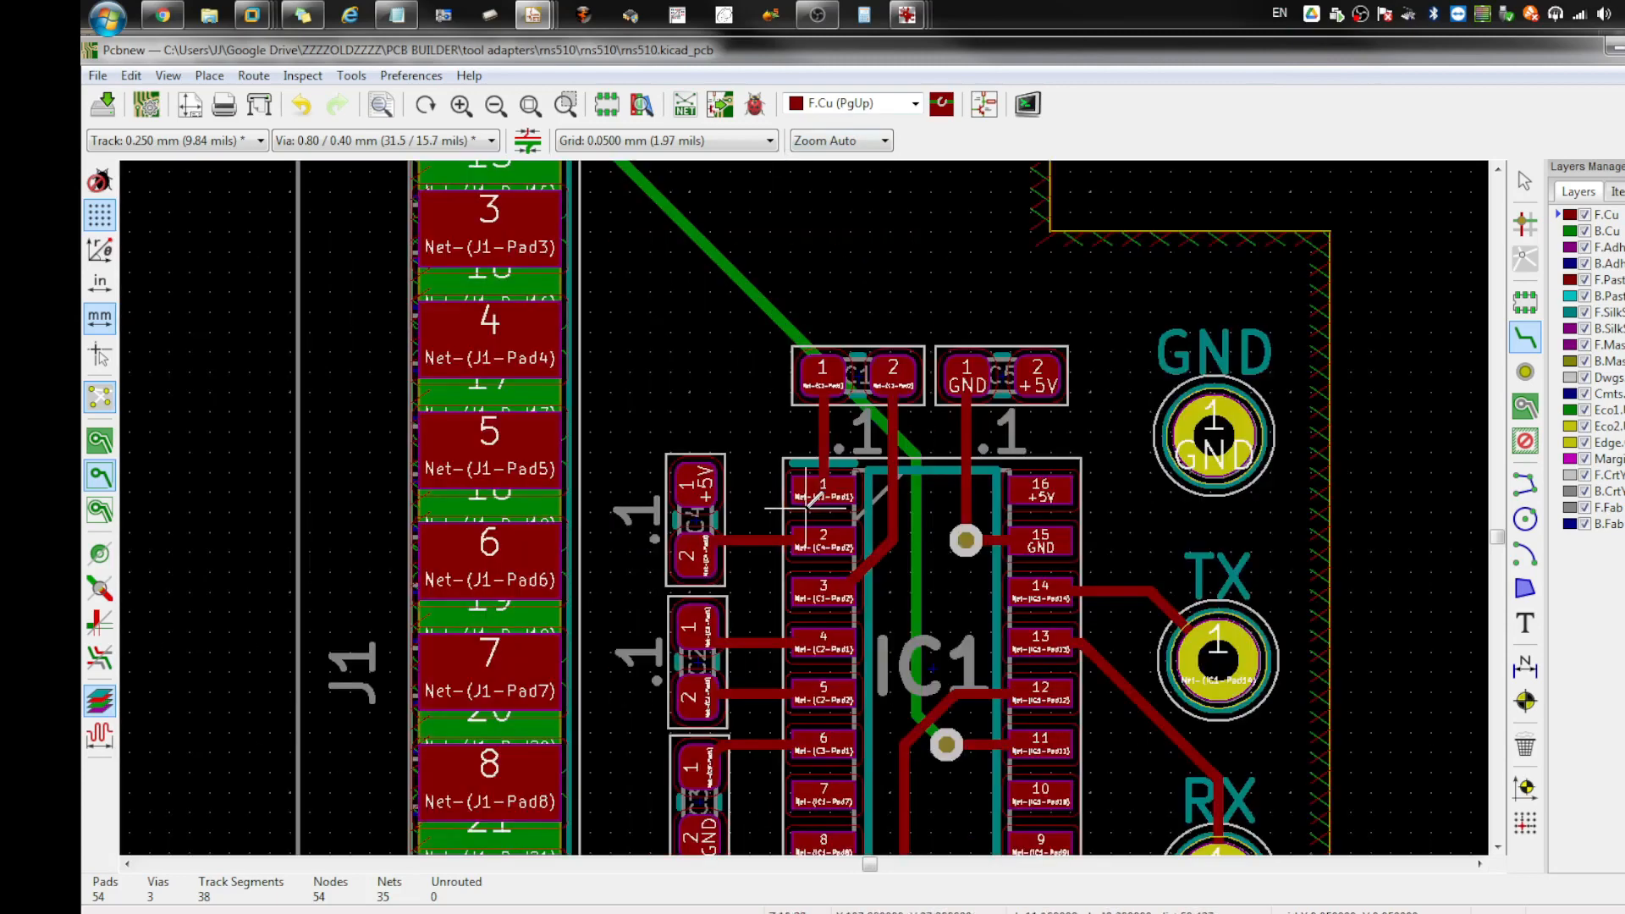
pyautogui.scroll(-1, 808, 506)
pyautogui.scroll(3, 808, 507)
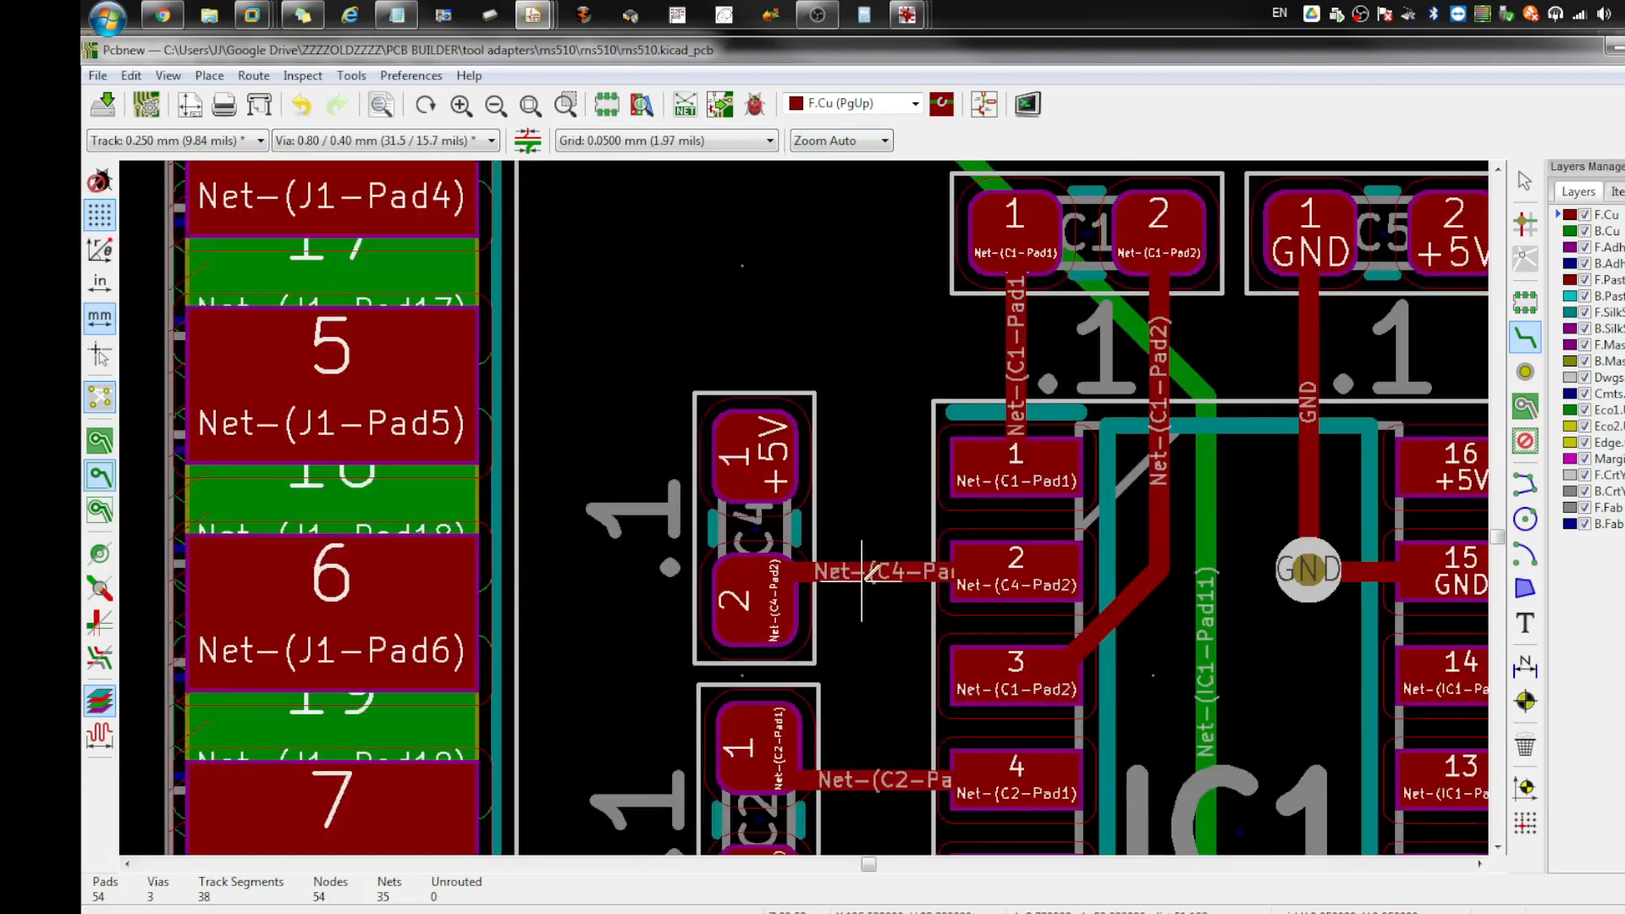
pyautogui.scroll(-1, 804, 506)
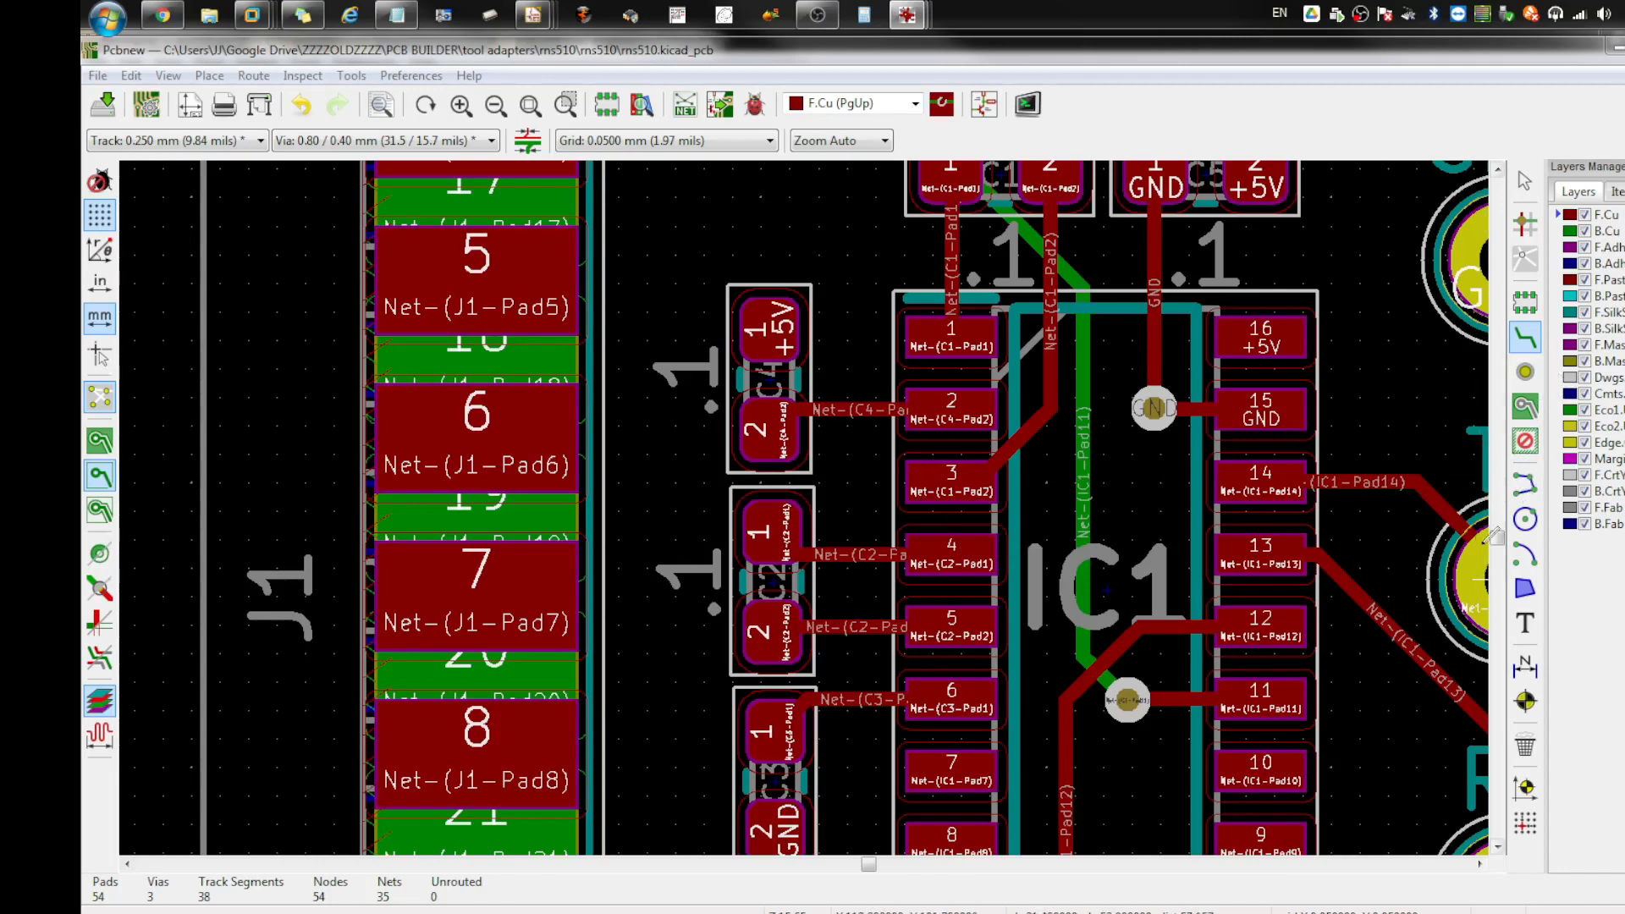
pyautogui.moveTo(1501, 542); pyautogui.dragTo(1501, 544)
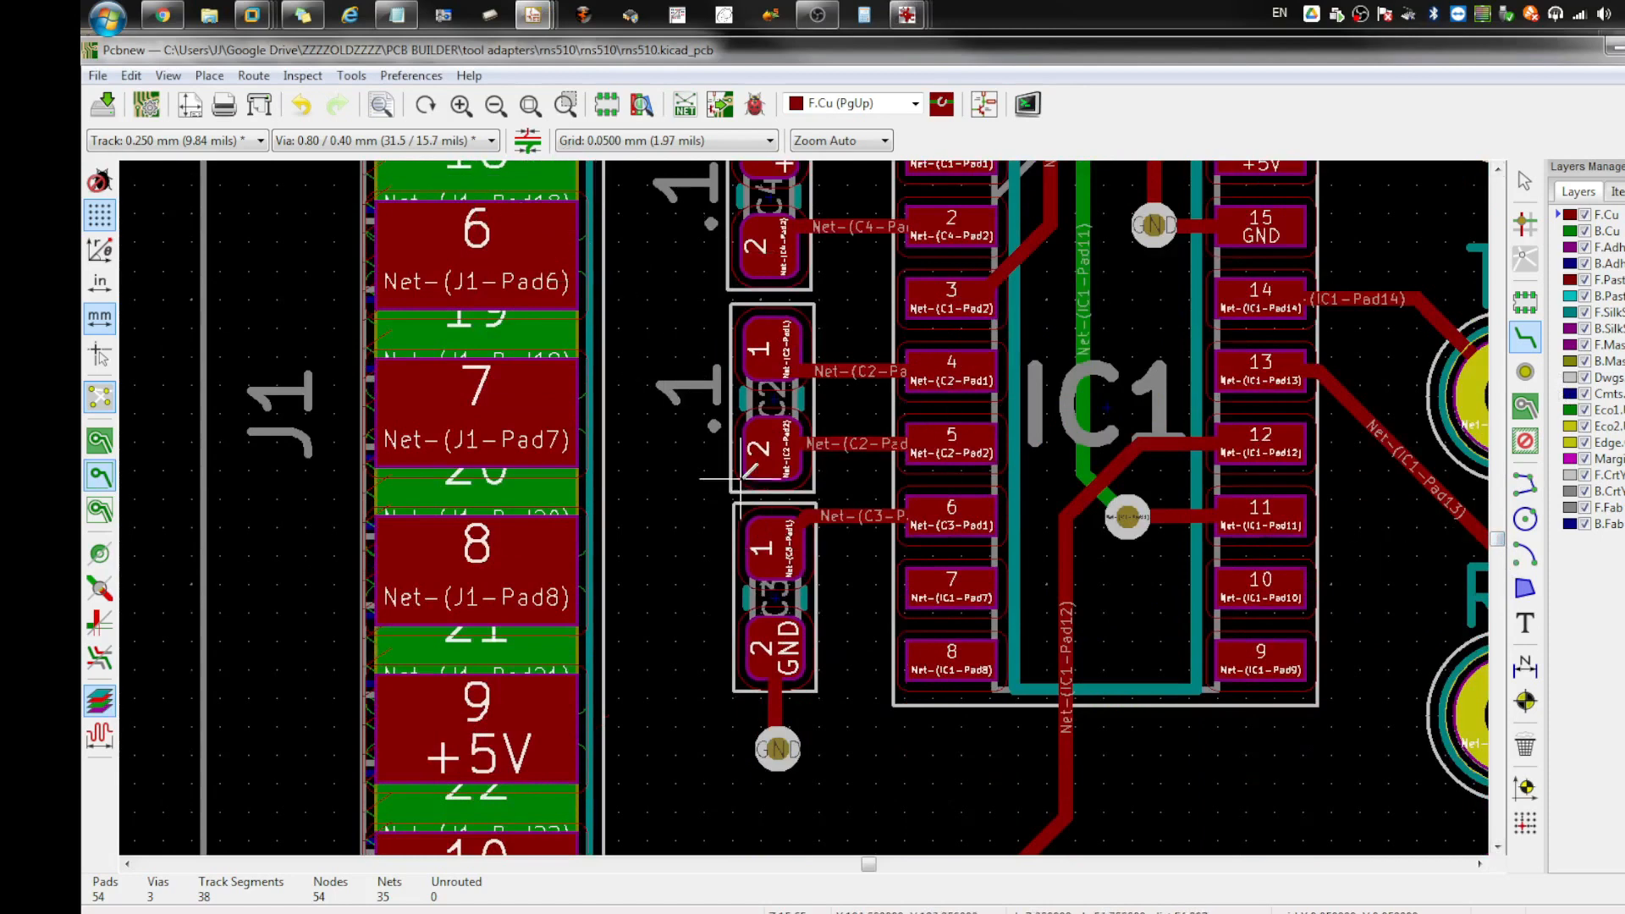
# Step: Save the board and open it in the 3D Viewer
pyautogui.hotkey('ctrl', 's')
pyautogui.click(239, 78)
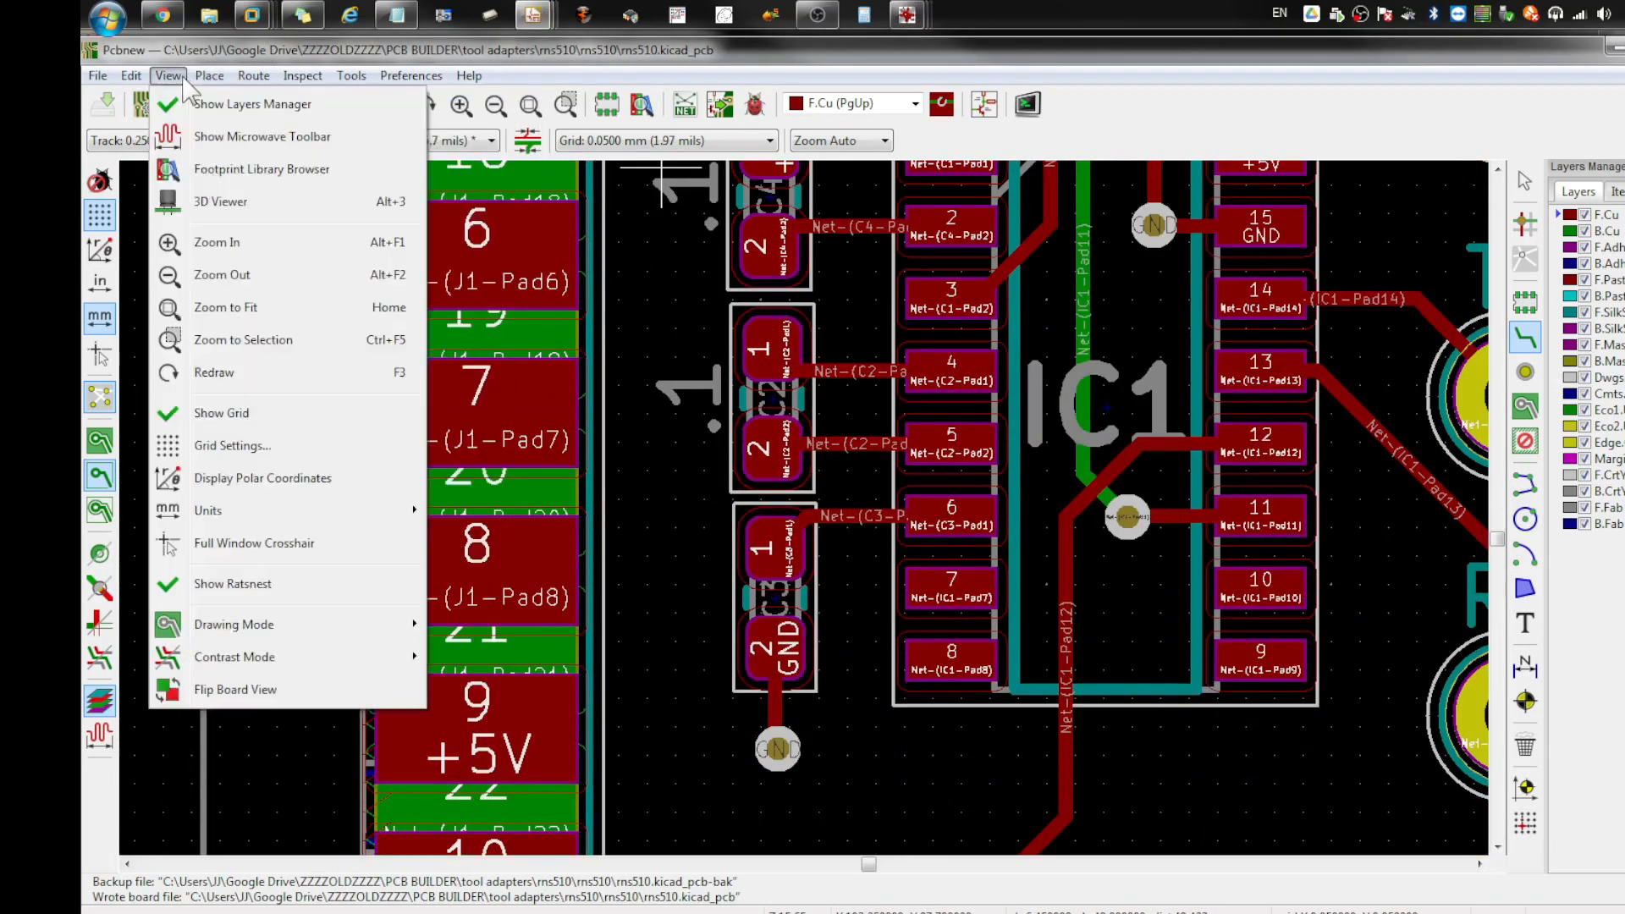
pyautogui.moveTo(210, 76)
pyautogui.moveTo(161, 75)
pyautogui.click(213, 203)
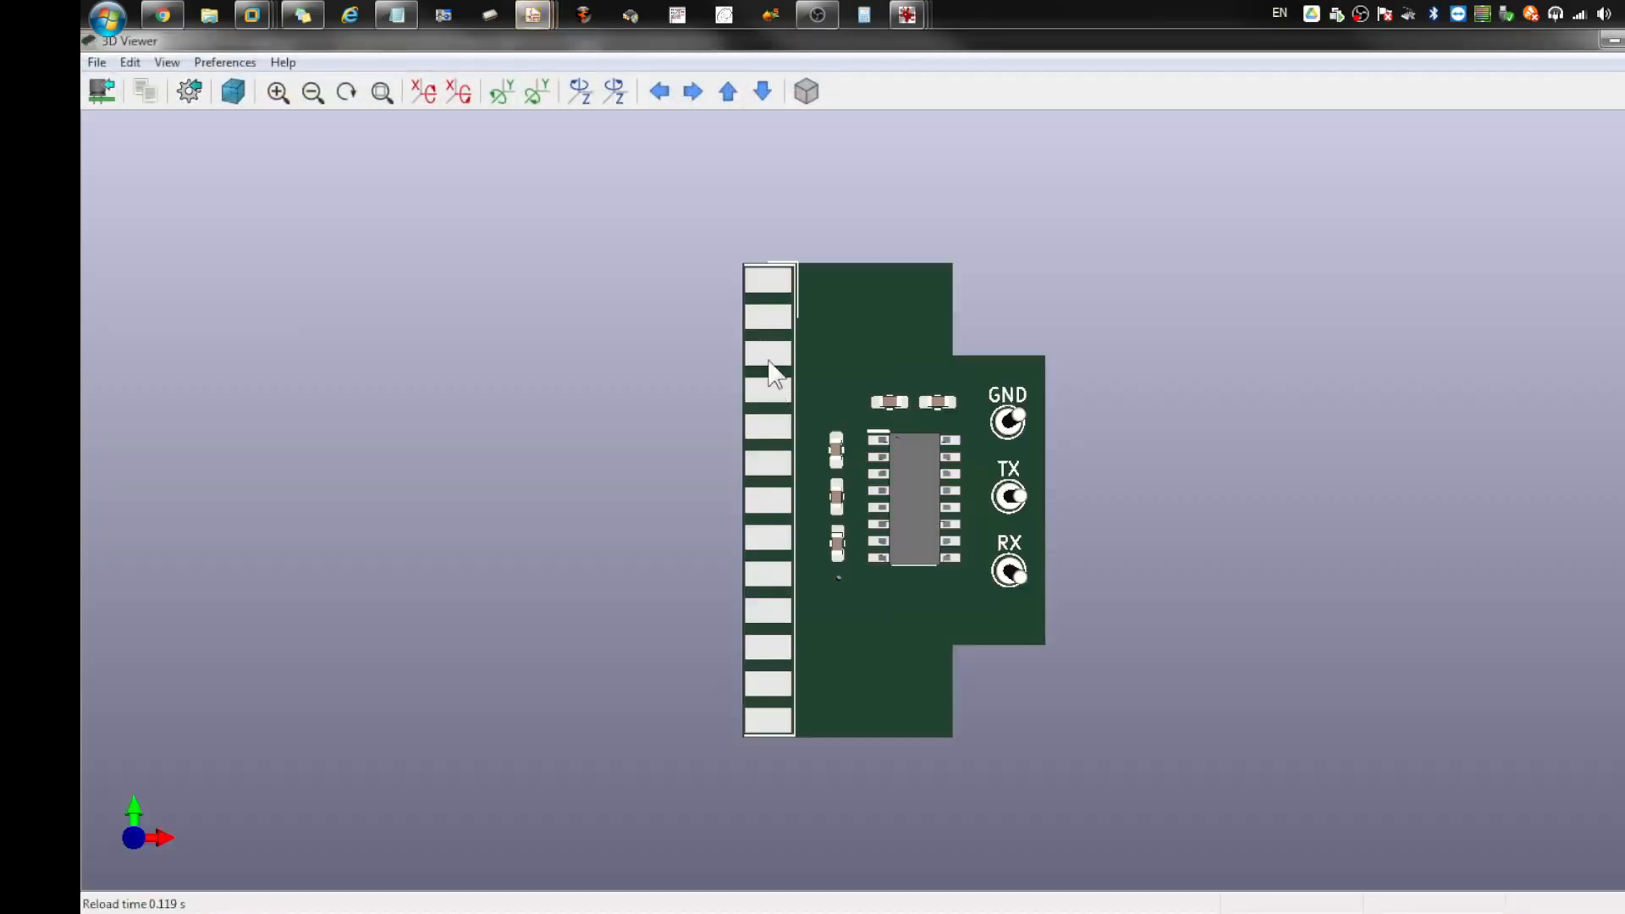
# Step: Examine the 3D board from several angles and close up around IC1, the capacitors and the test pins, and return to the layout
pyautogui.moveTo(931, 429); pyautogui.dragTo(991, 699)
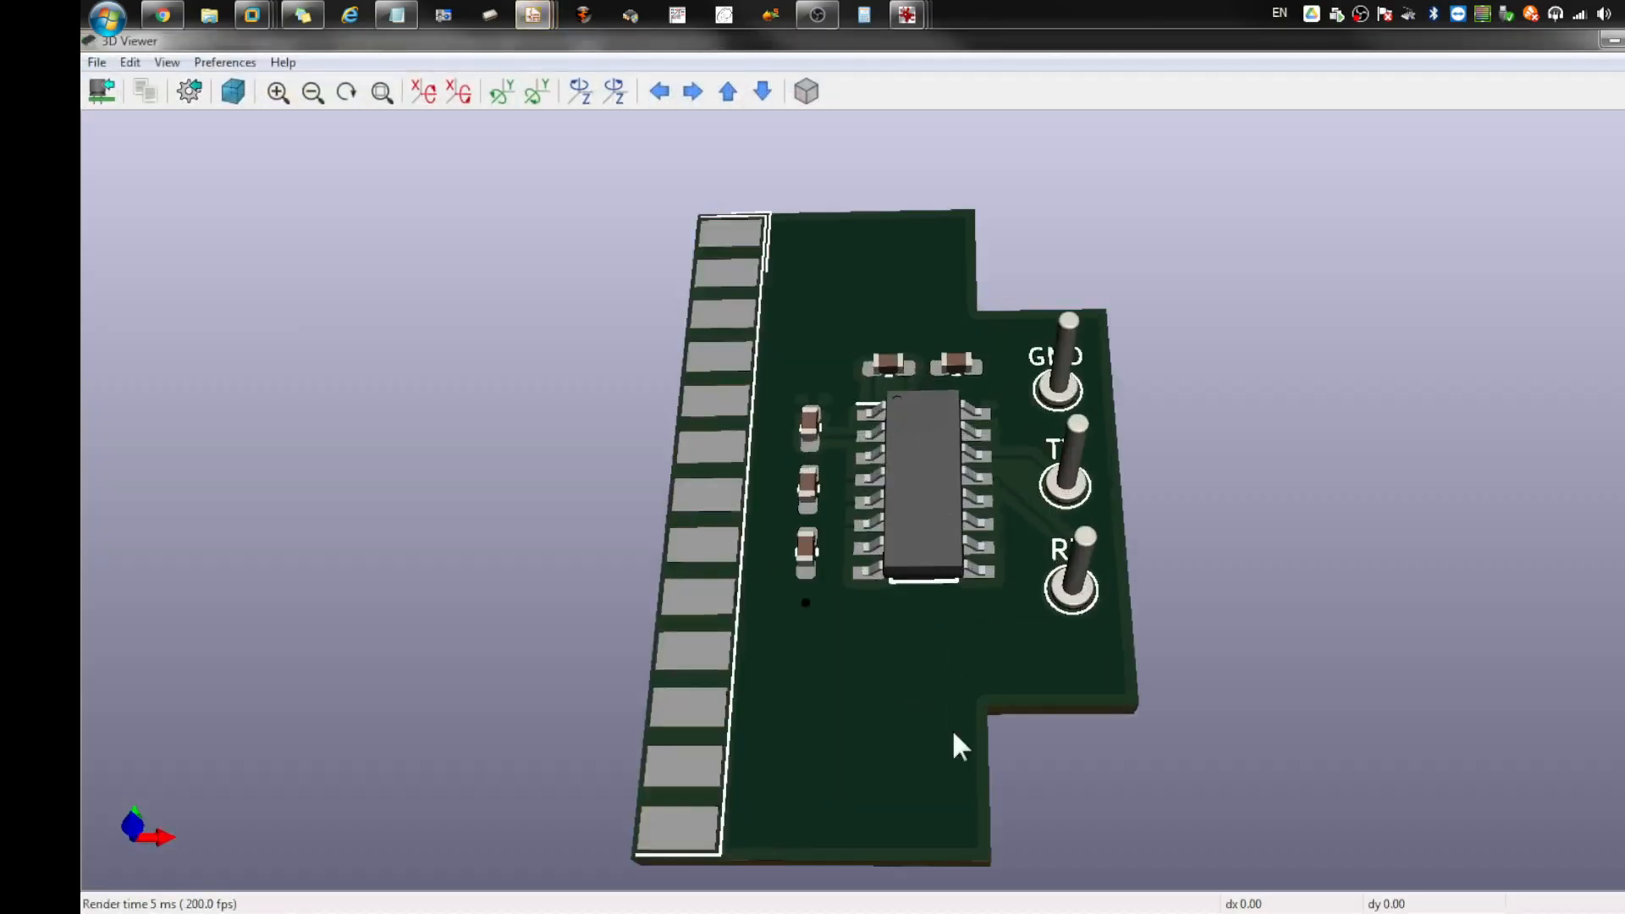
pyautogui.moveTo(879, 430); pyautogui.dragTo(868, 449)
pyautogui.moveTo(860, 632); pyautogui.dragTo(857, 613)
pyautogui.moveTo(982, 631); pyautogui.dragTo(921, 542)
pyautogui.moveTo(870, 685); pyautogui.dragTo(1084, 551)
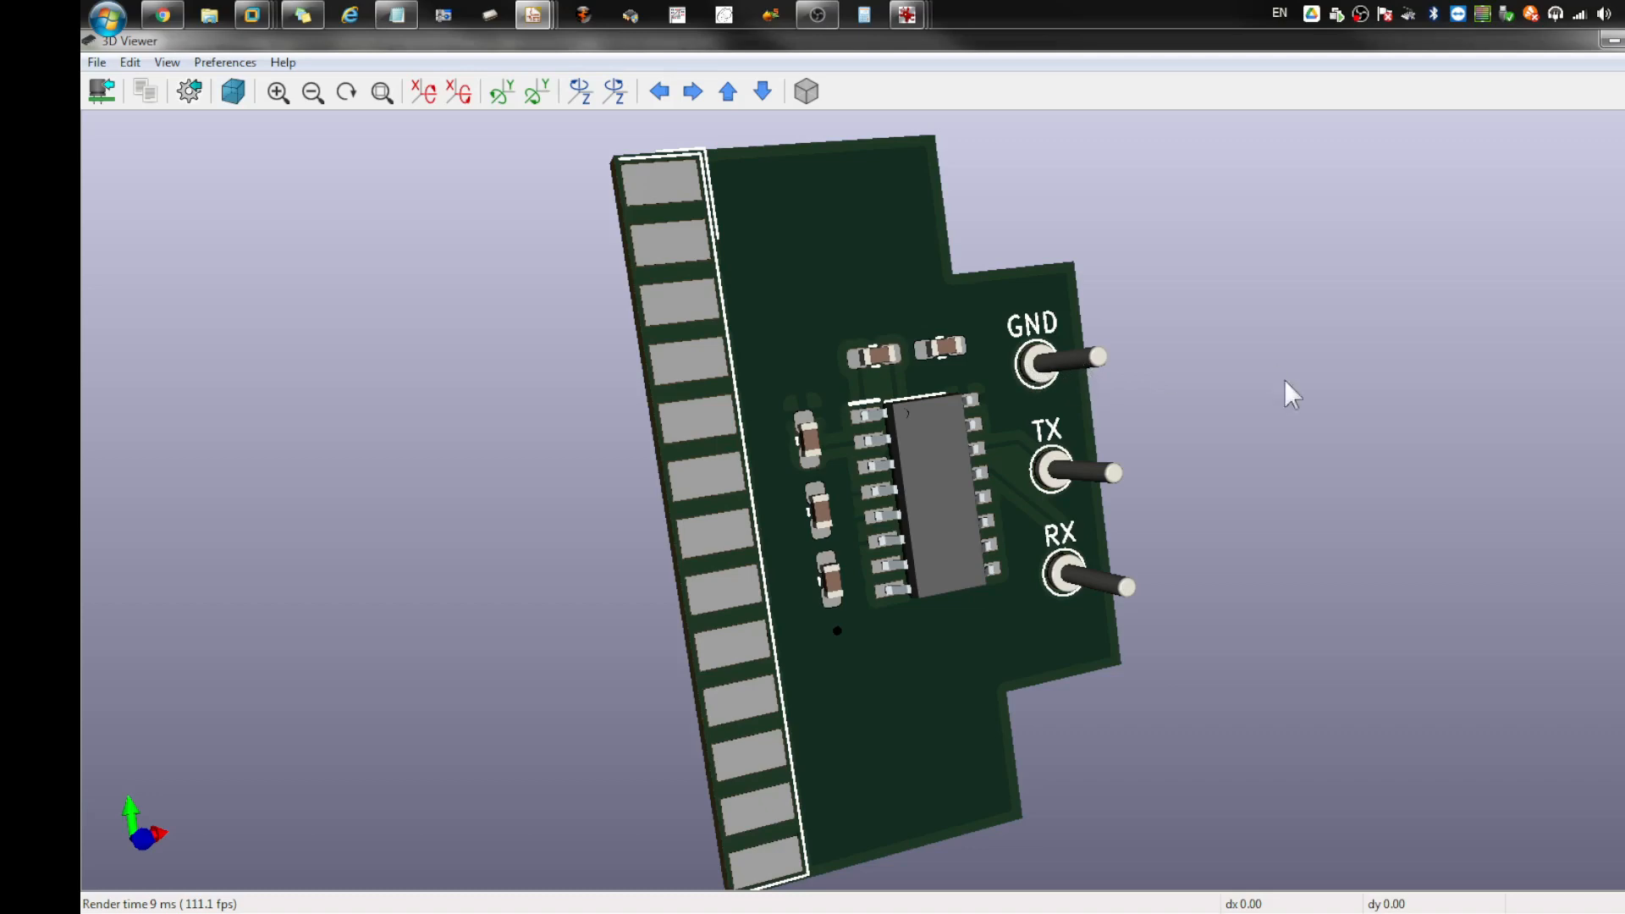
pyautogui.moveTo(993, 597); pyautogui.dragTo(1015, 667)
pyautogui.moveTo(819, 521); pyautogui.dragTo(965, 566)
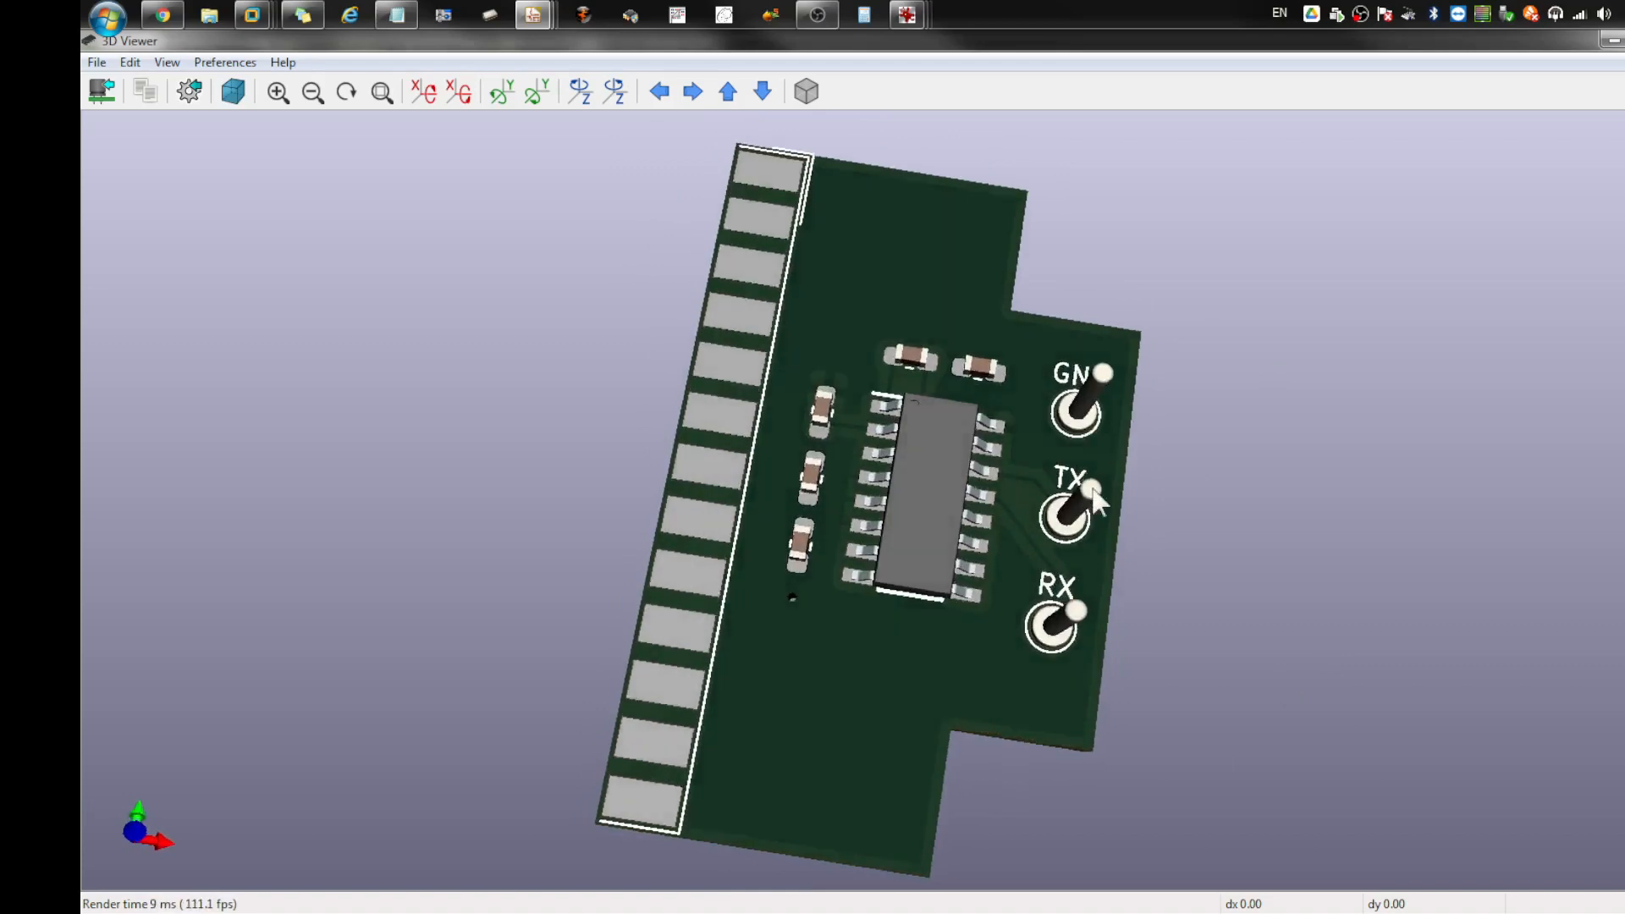
pyautogui.scroll(4, 1179, 544)
pyautogui.moveTo(1327, 428); pyautogui.dragTo(1235, 503)
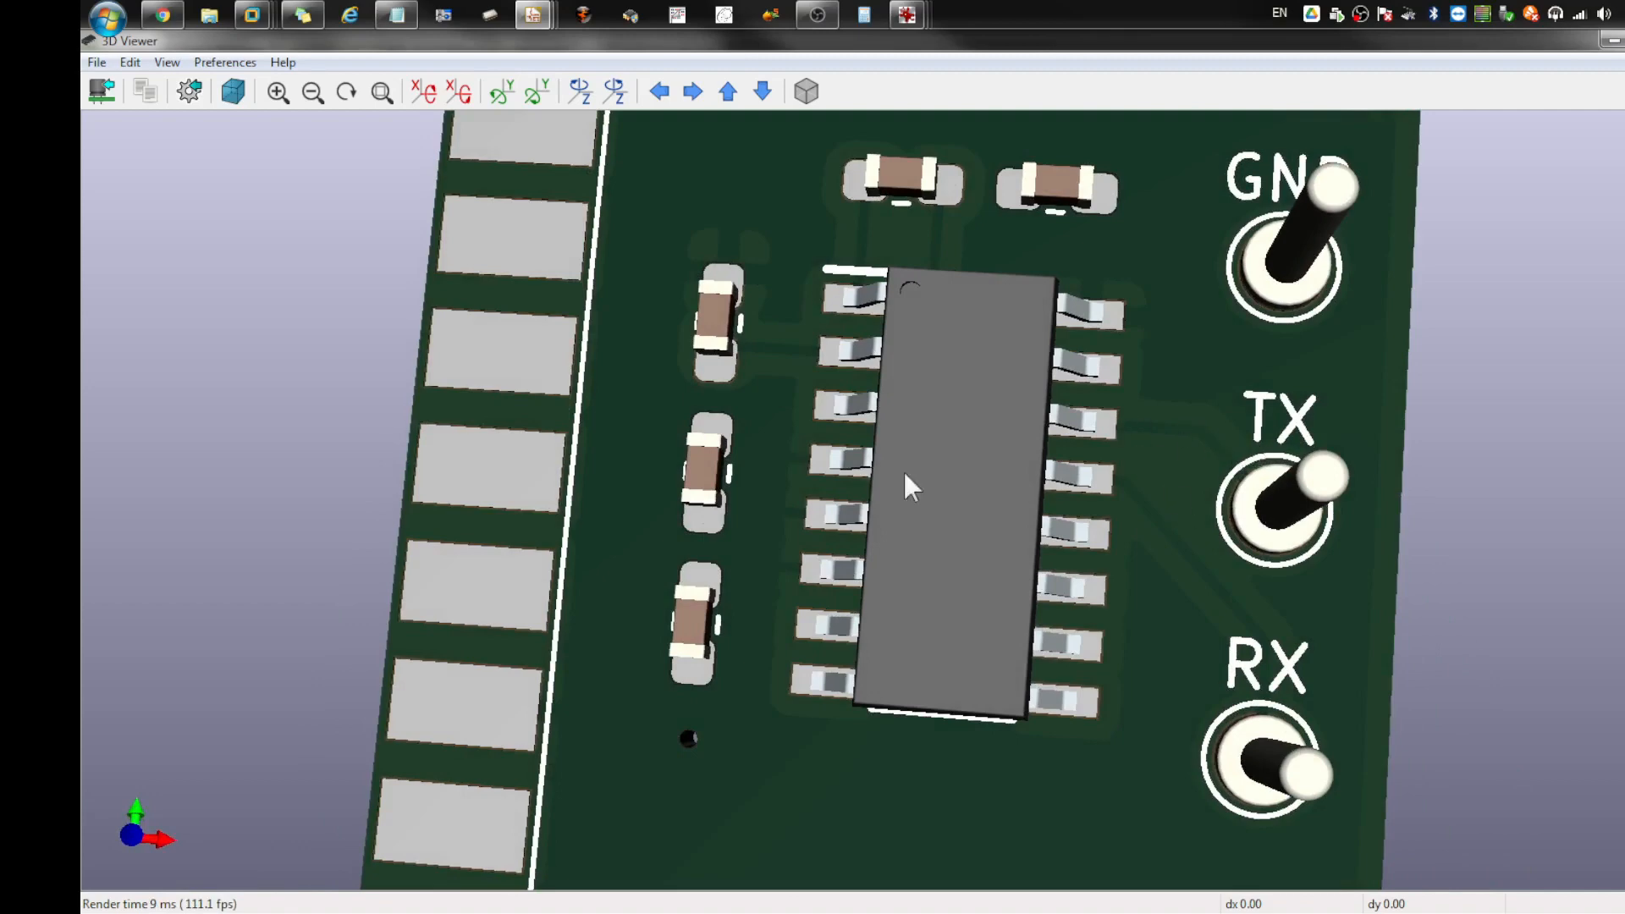
pyautogui.moveTo(758, 373); pyautogui.dragTo(1024, 276)
pyautogui.scroll(-1, 1139, 225)
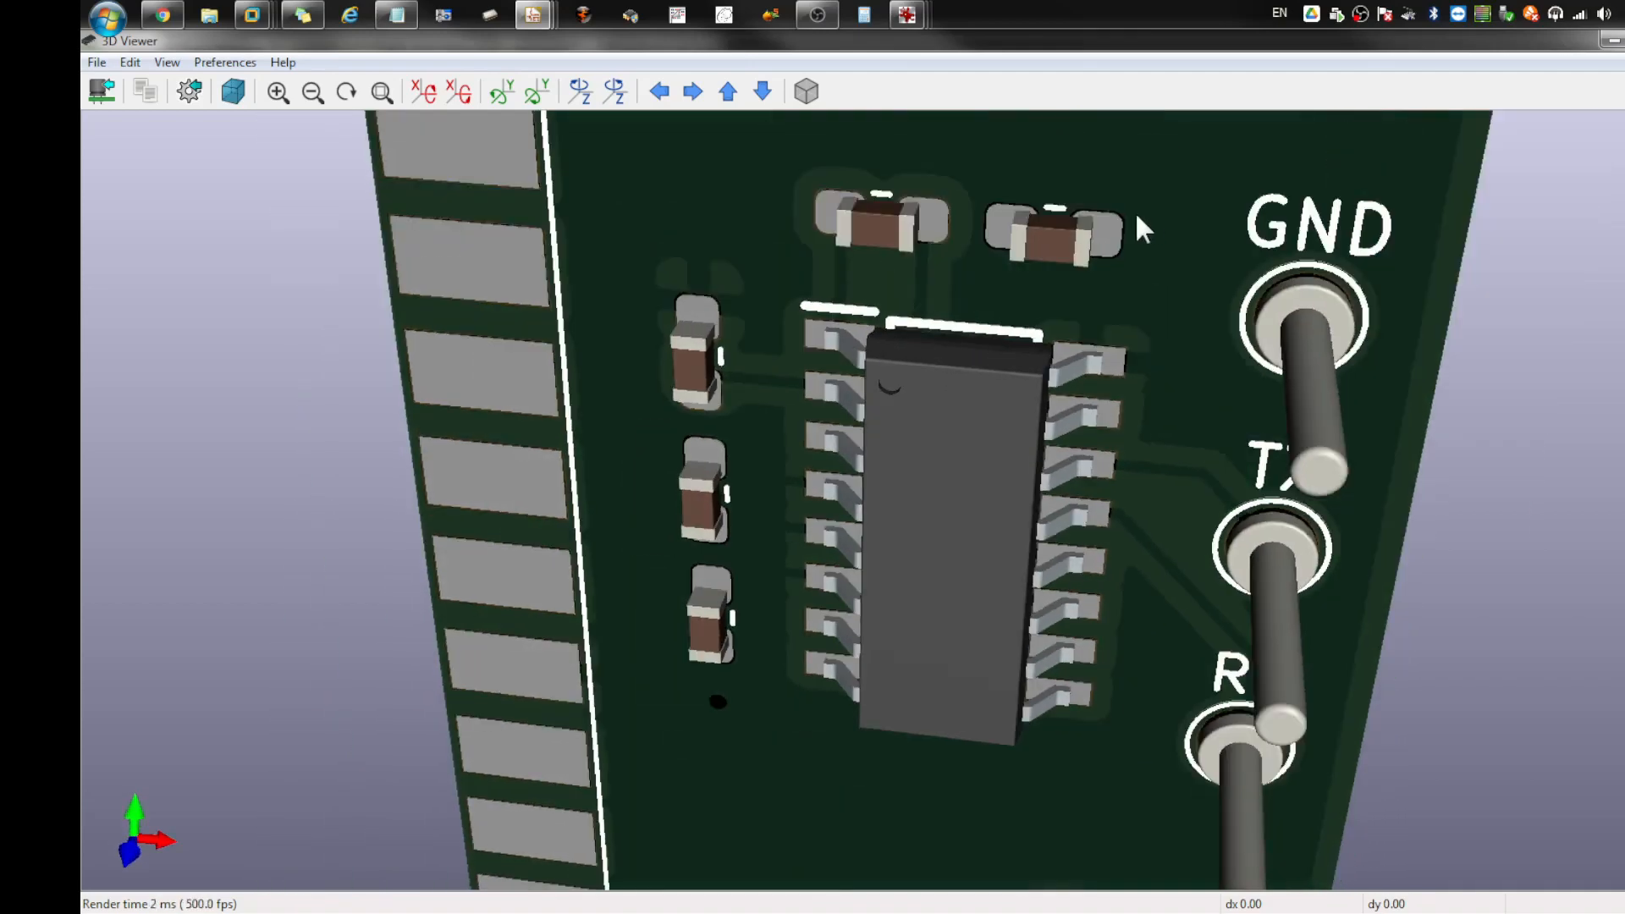
pyautogui.scroll(1, 1101, 288)
pyautogui.scroll(1, 1106, 348)
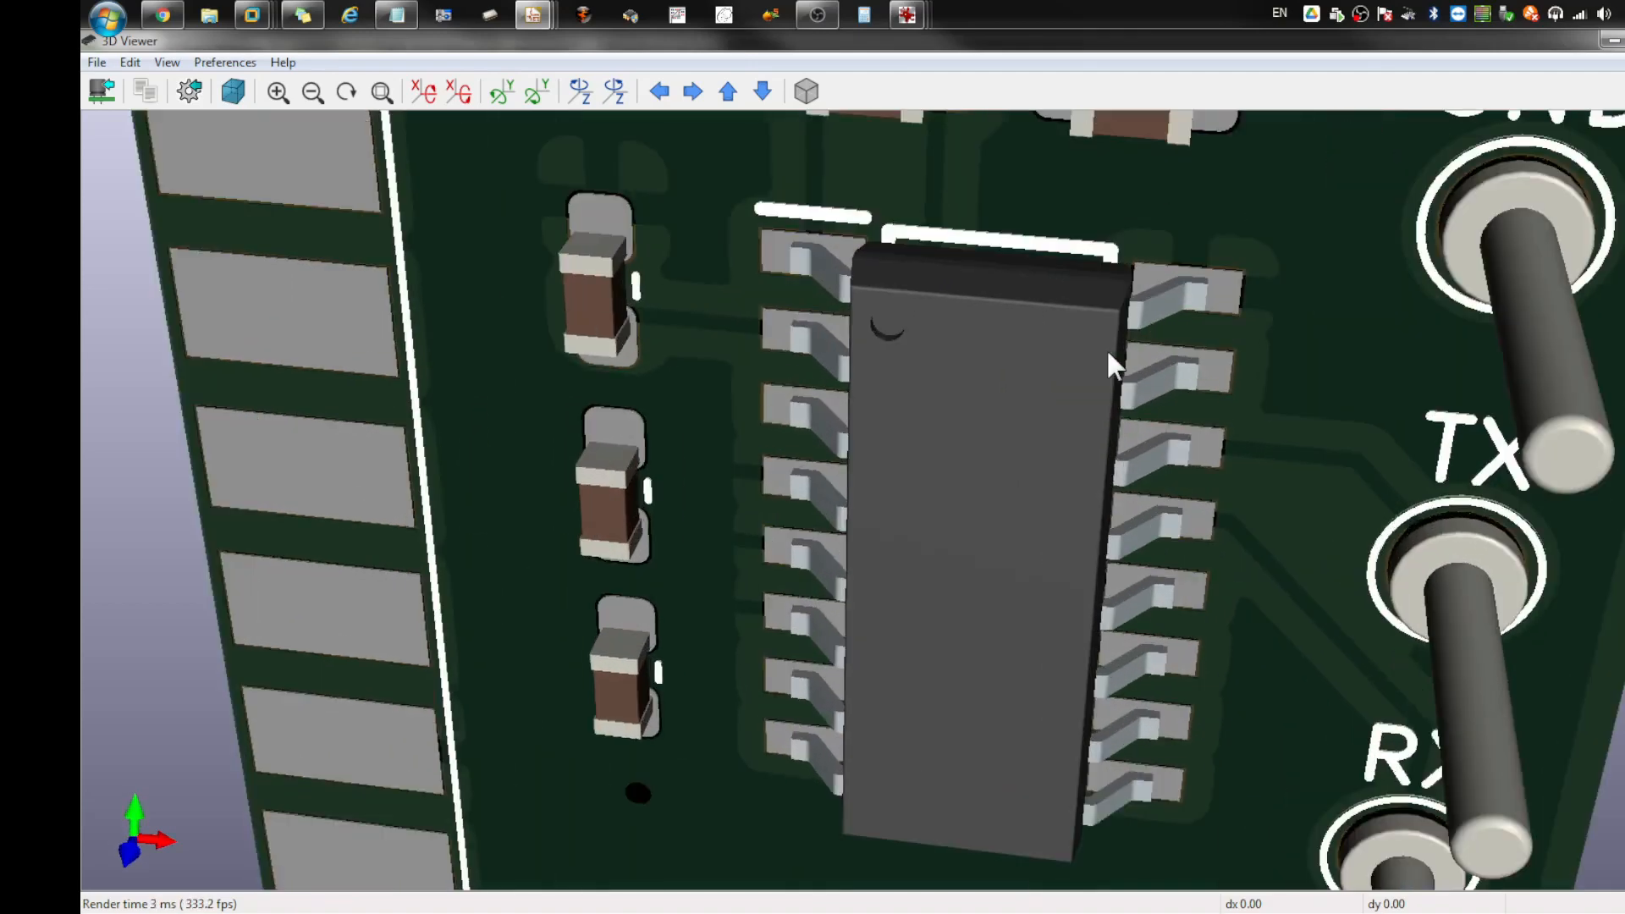
pyautogui.scroll(-2, 1105, 215)
pyautogui.scroll(-2, 1108, 220)
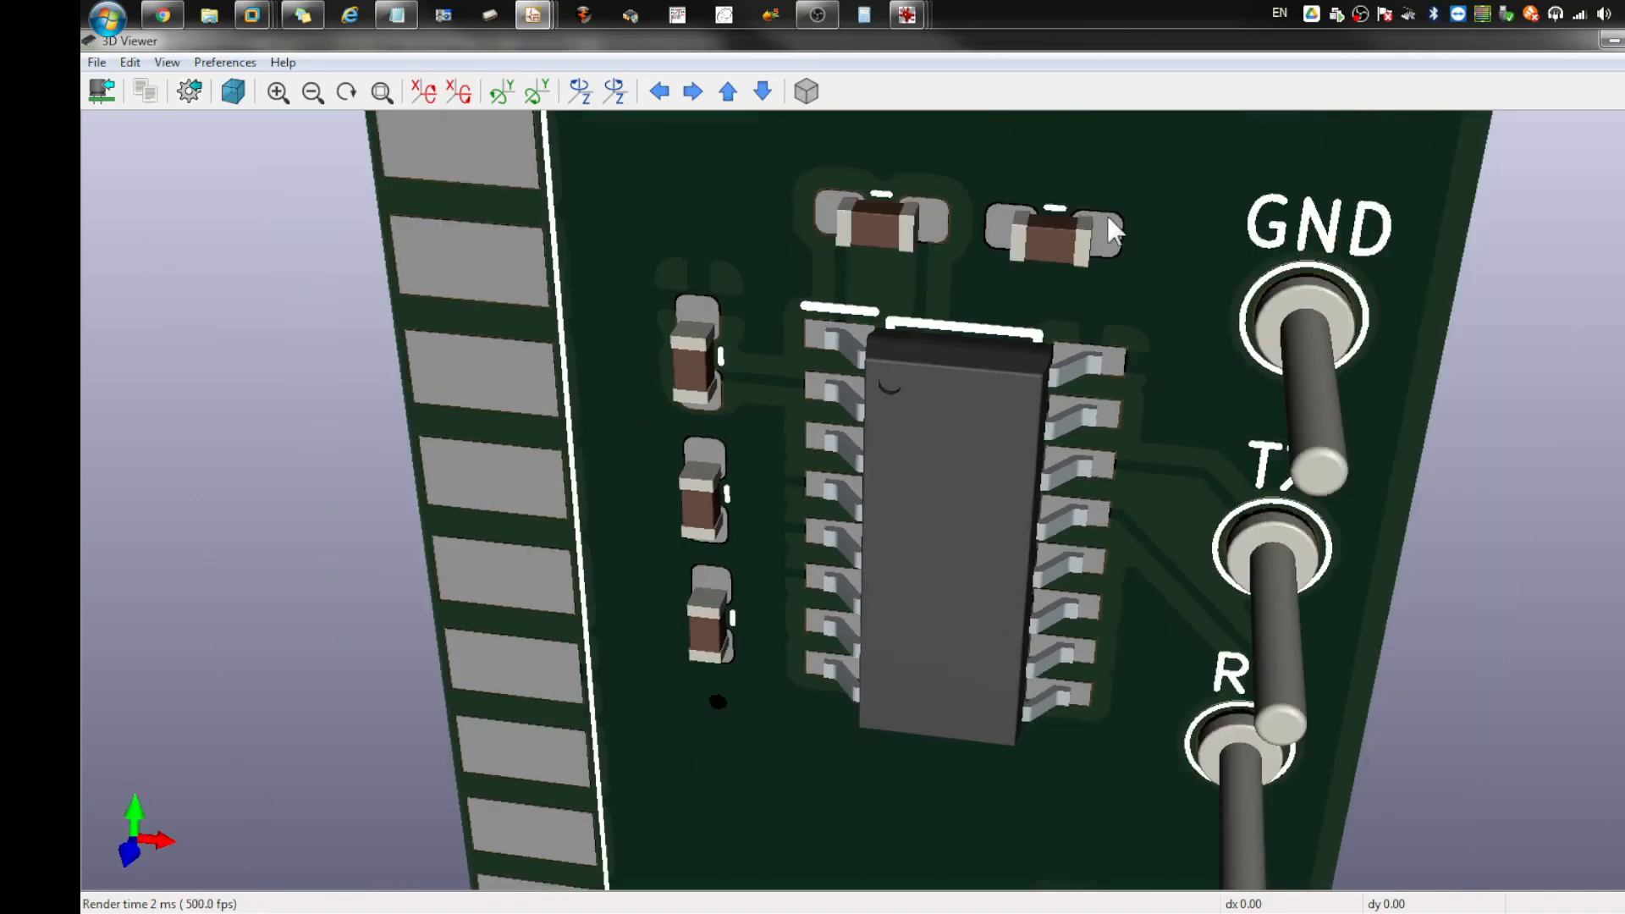
pyautogui.scroll(1, 1068, 592)
pyautogui.moveTo(1076, 641); pyautogui.dragTo(408, 219)
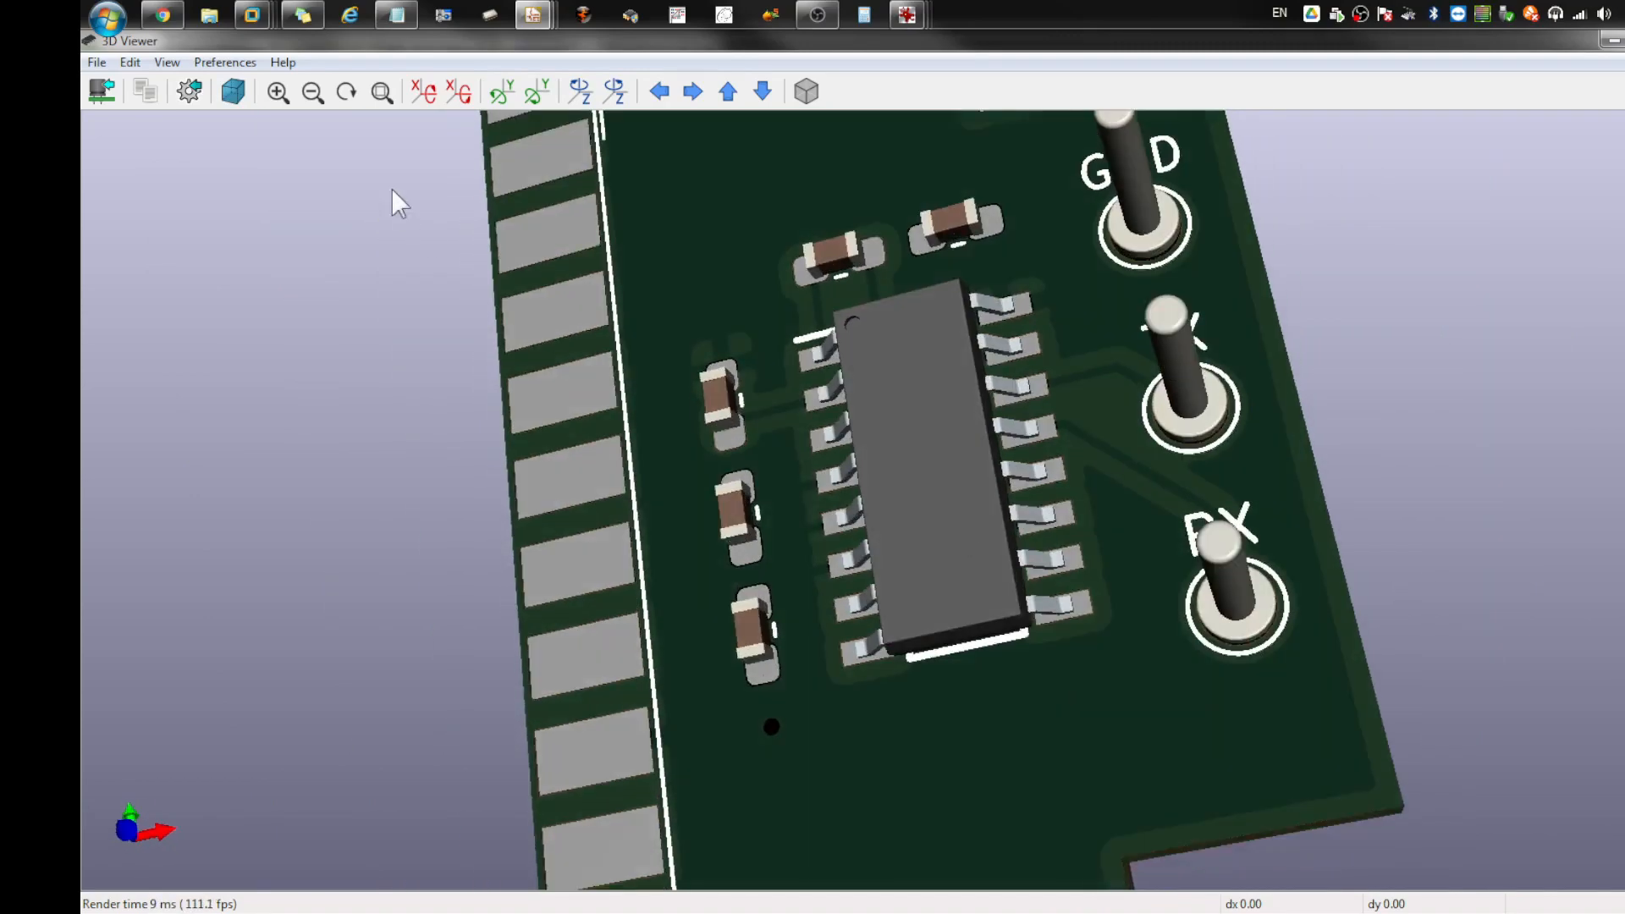
pyautogui.press('Escape')
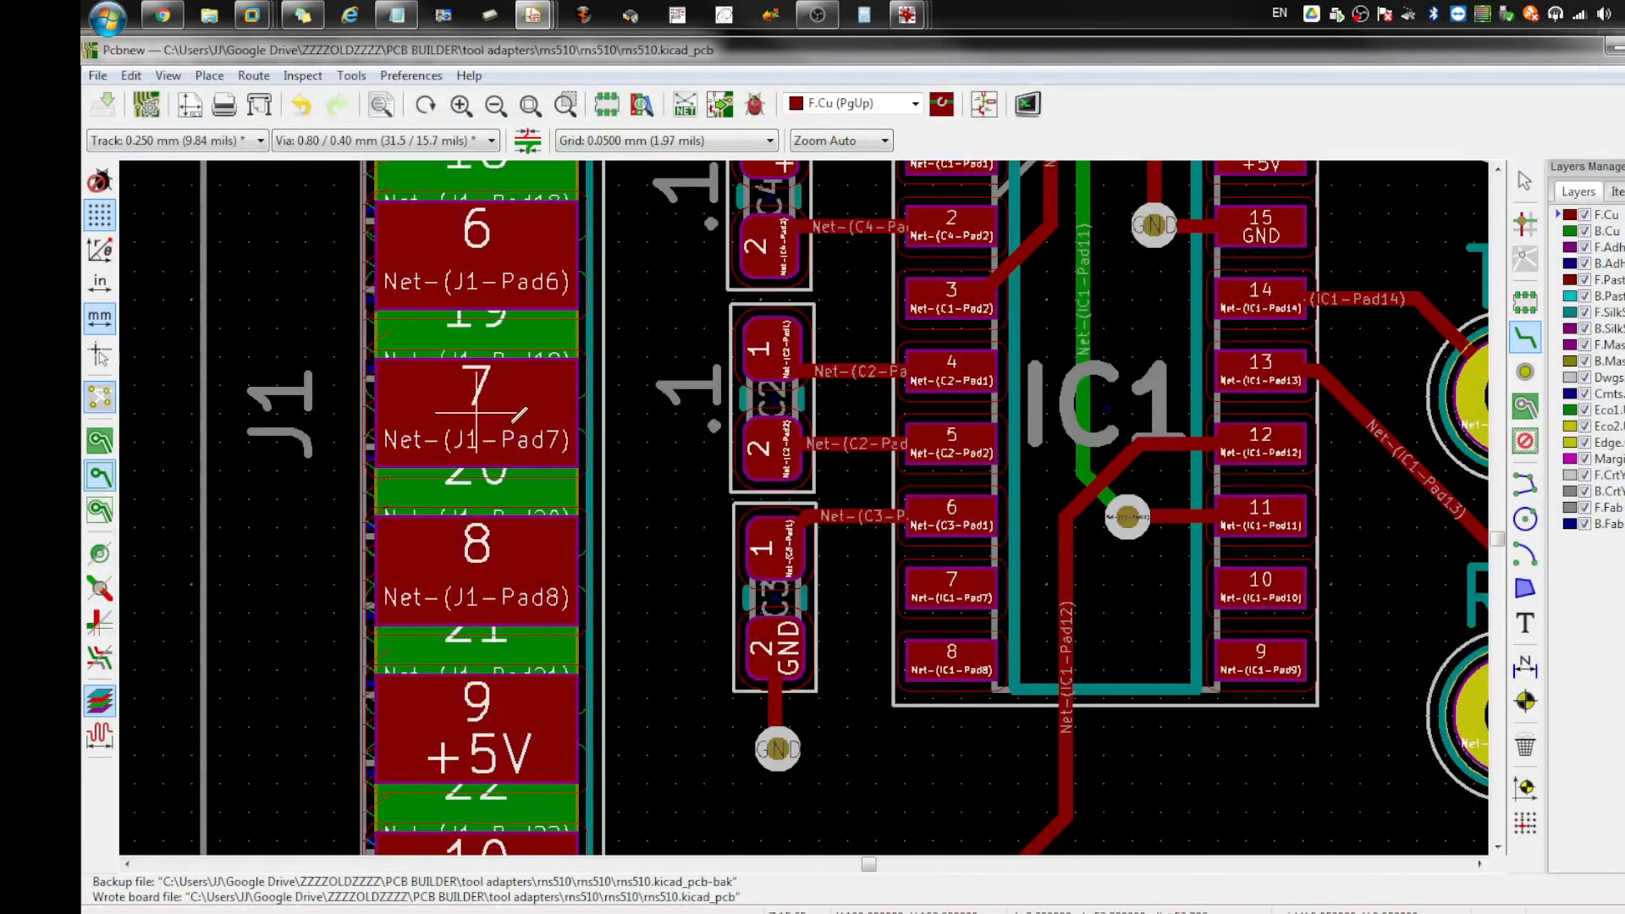
# Step: Delete both track segments between IC1 pad 14 and the TX test pad
pyautogui.scroll(-1, 1382, 462)
pyautogui.scroll(1, 809, 457)
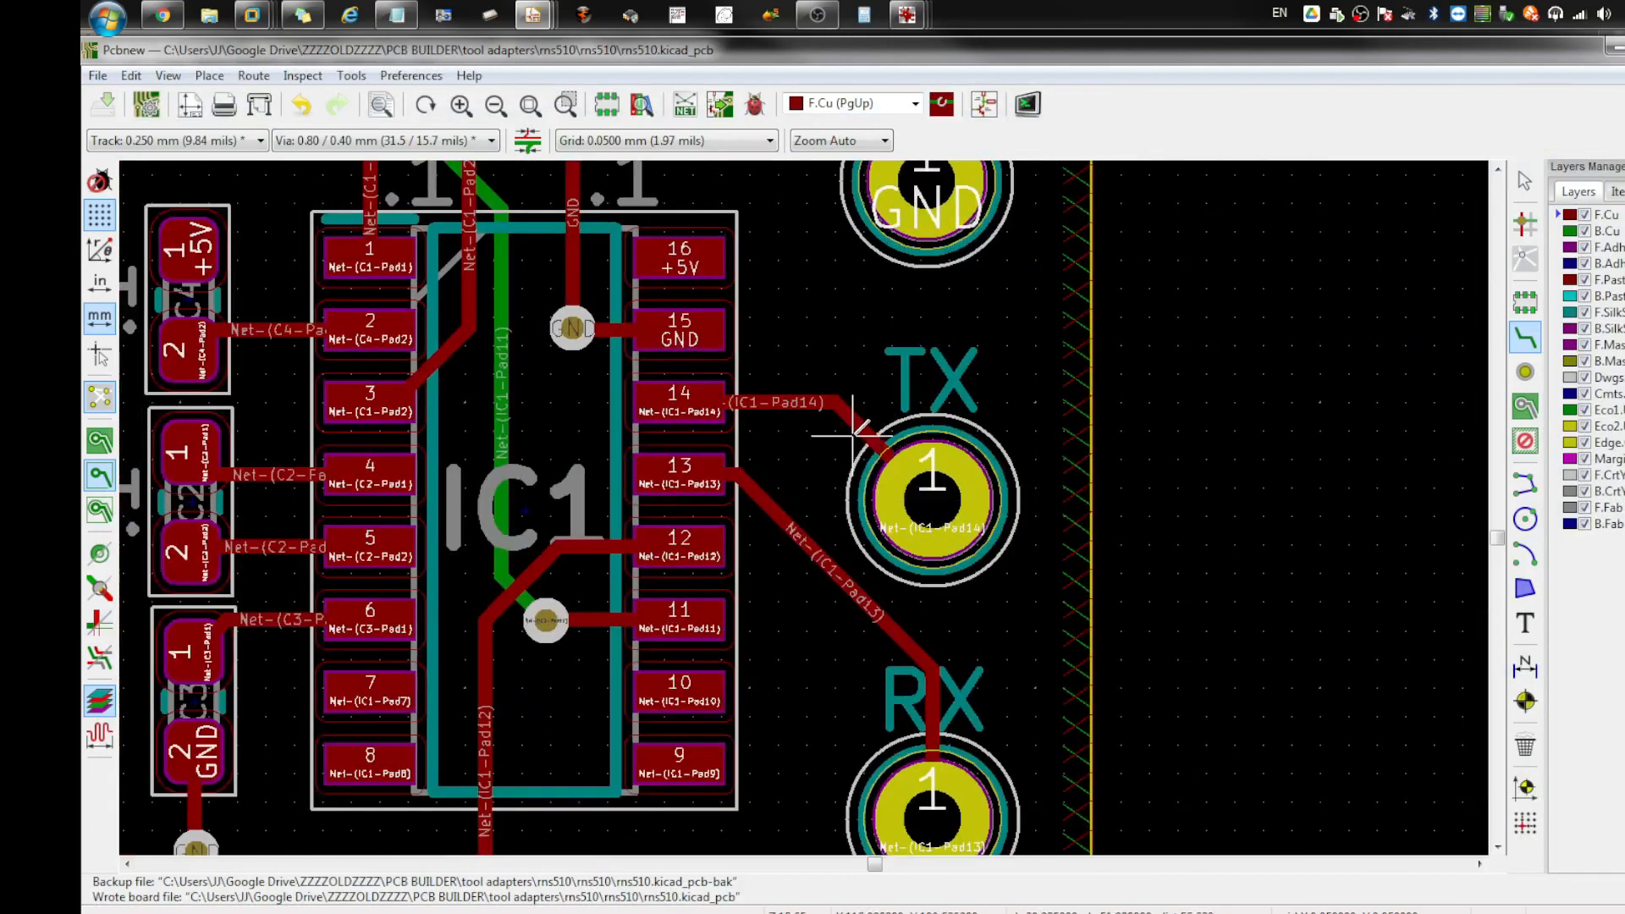
pyautogui.press('Escape')
pyautogui.click(858, 438)
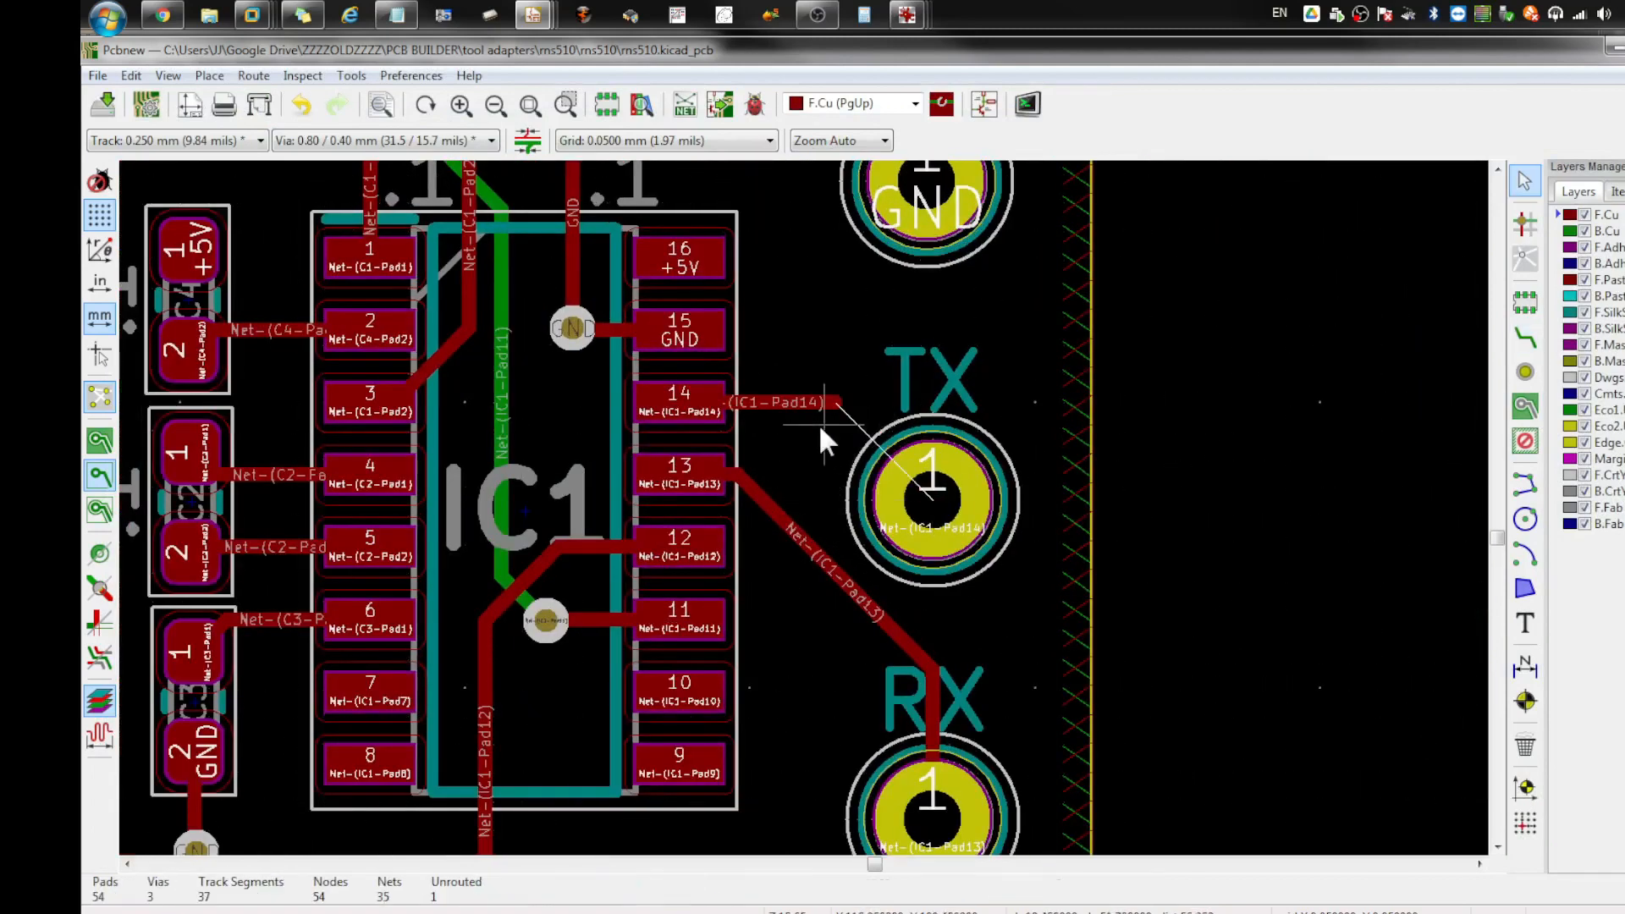
pyautogui.press('Delete')
# Step: Route a new F.Cu track from the TX test pad to IC1 pad 14, entering the test pad horizontally
pyautogui.click(1524, 338)
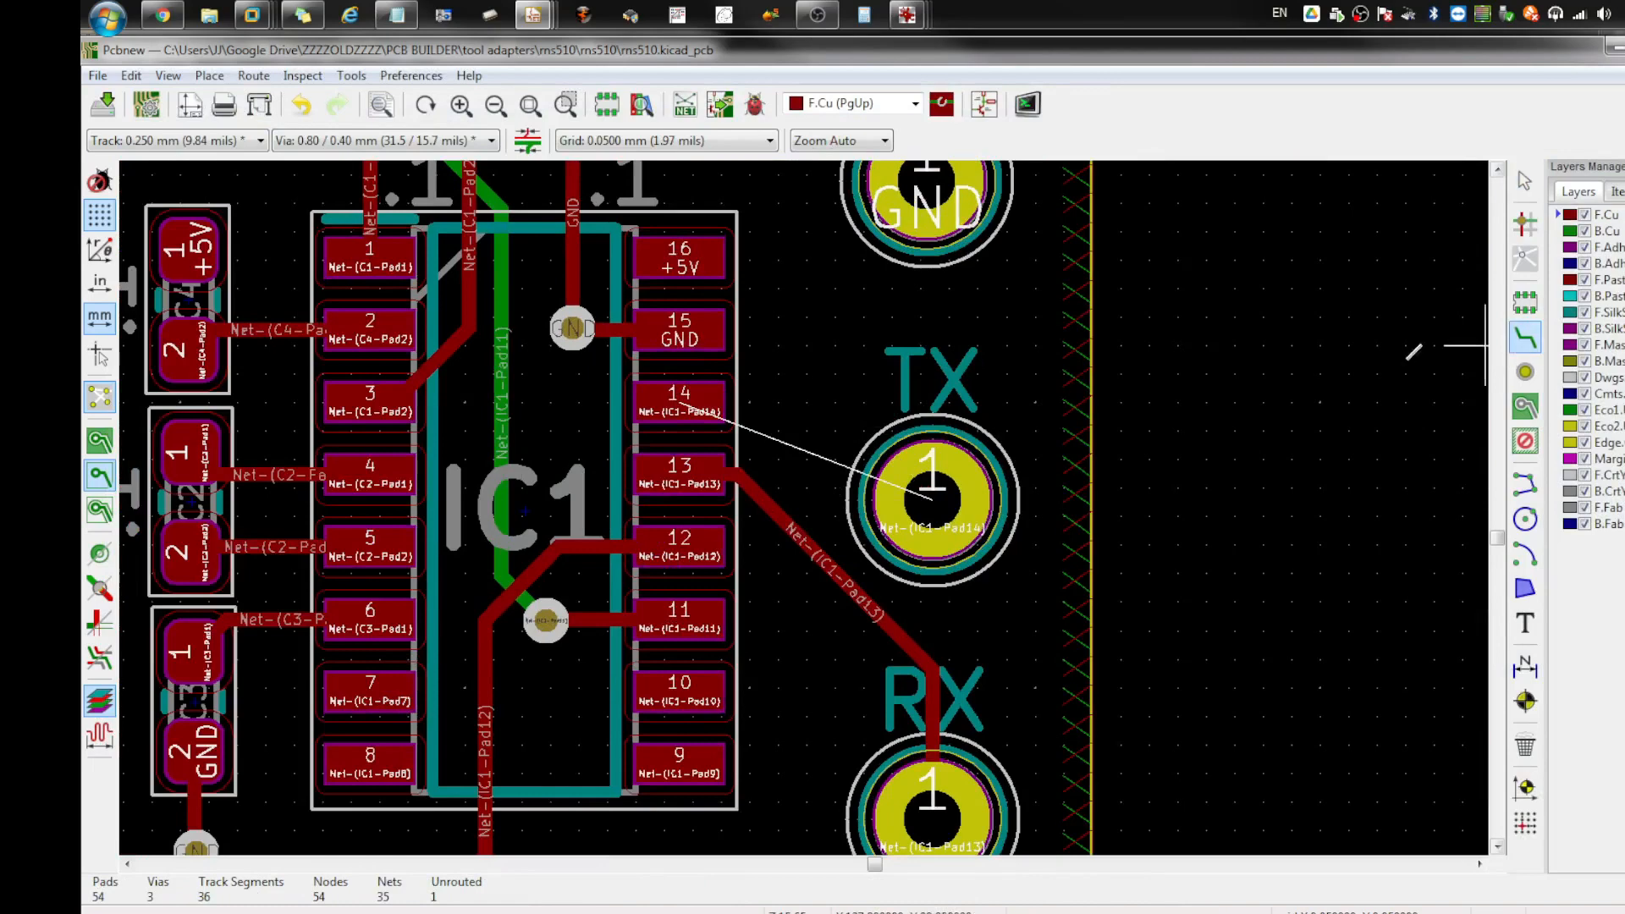
pyautogui.click(893, 515)
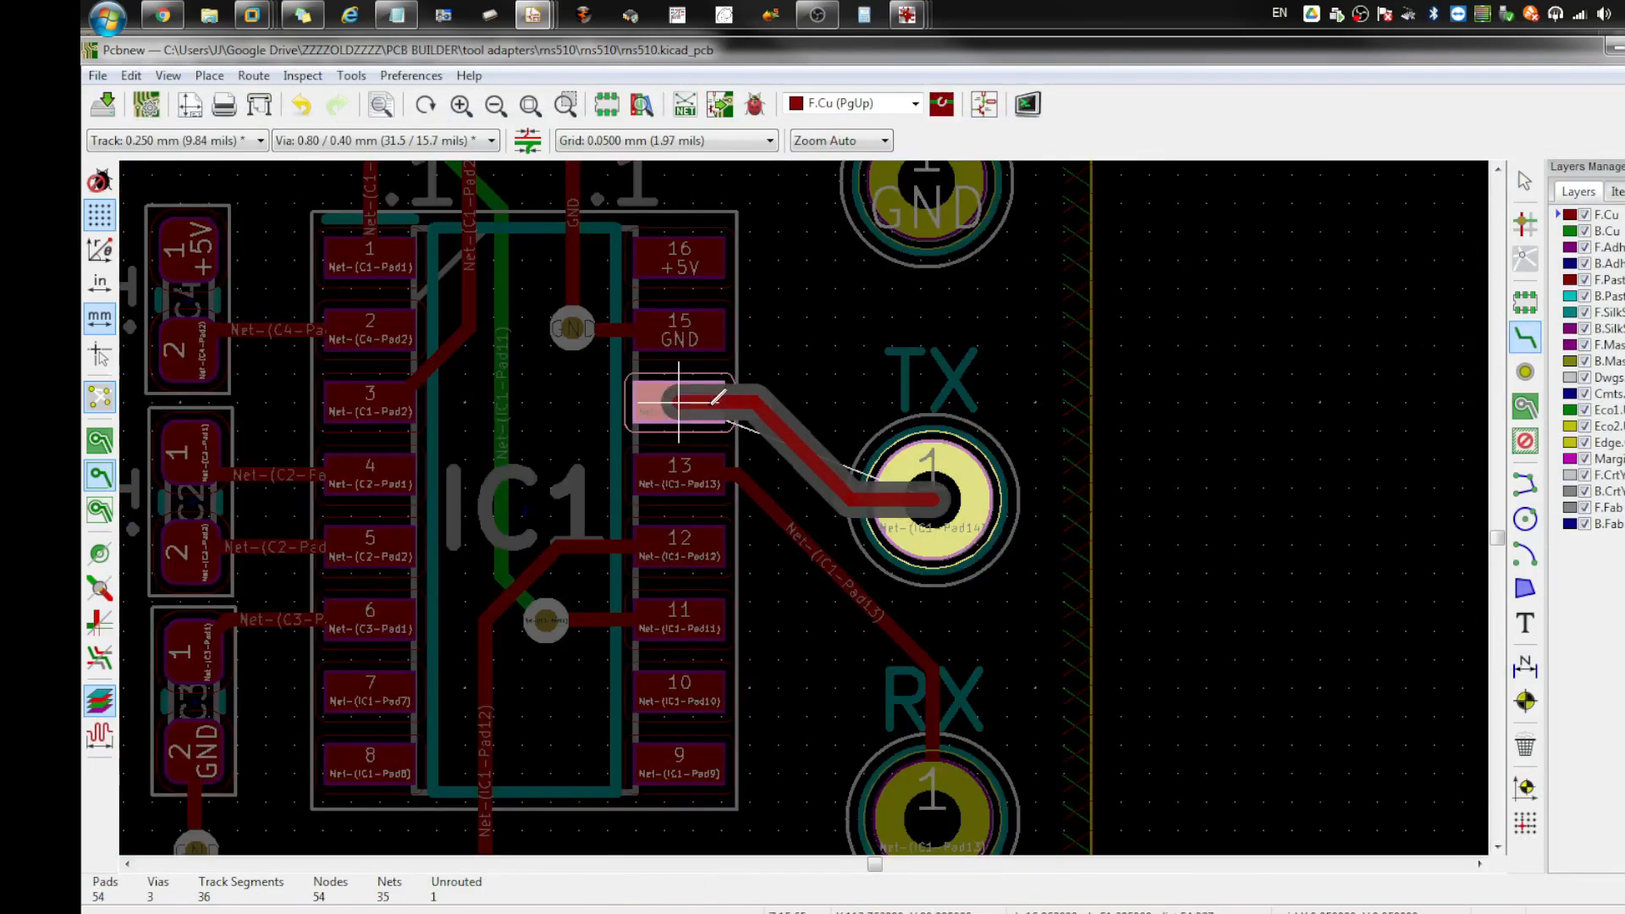
pyautogui.click(714, 401)
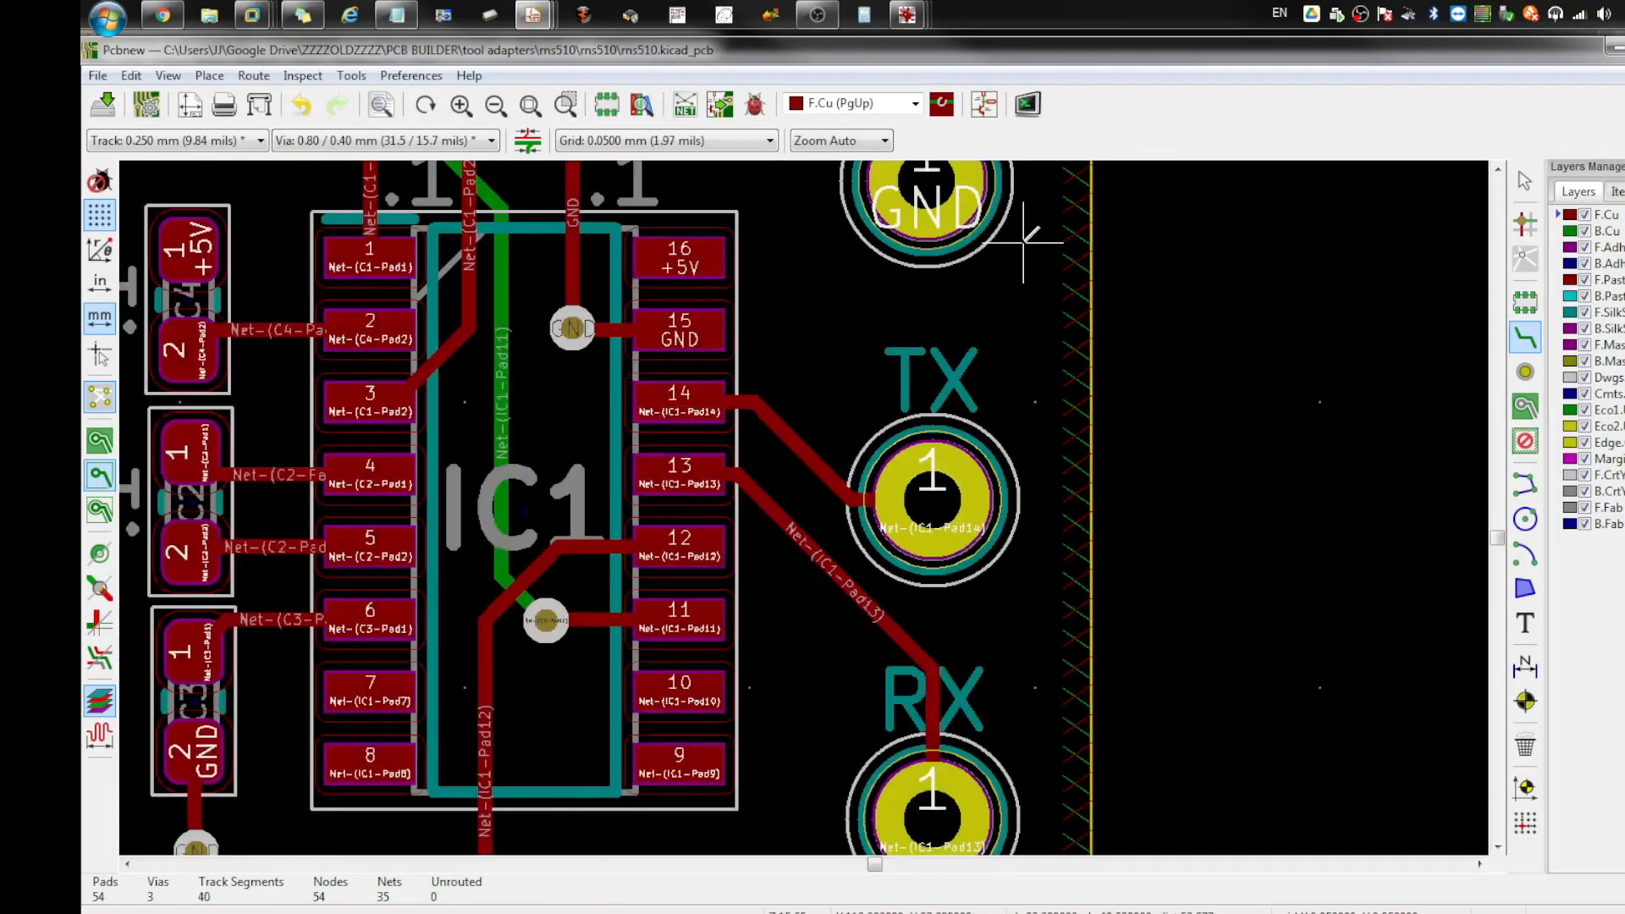
# Step: Save the rerouted board and reopen the 3D Viewer
pyautogui.hotkey('ctrl', 's')
pyautogui.click(168, 75)
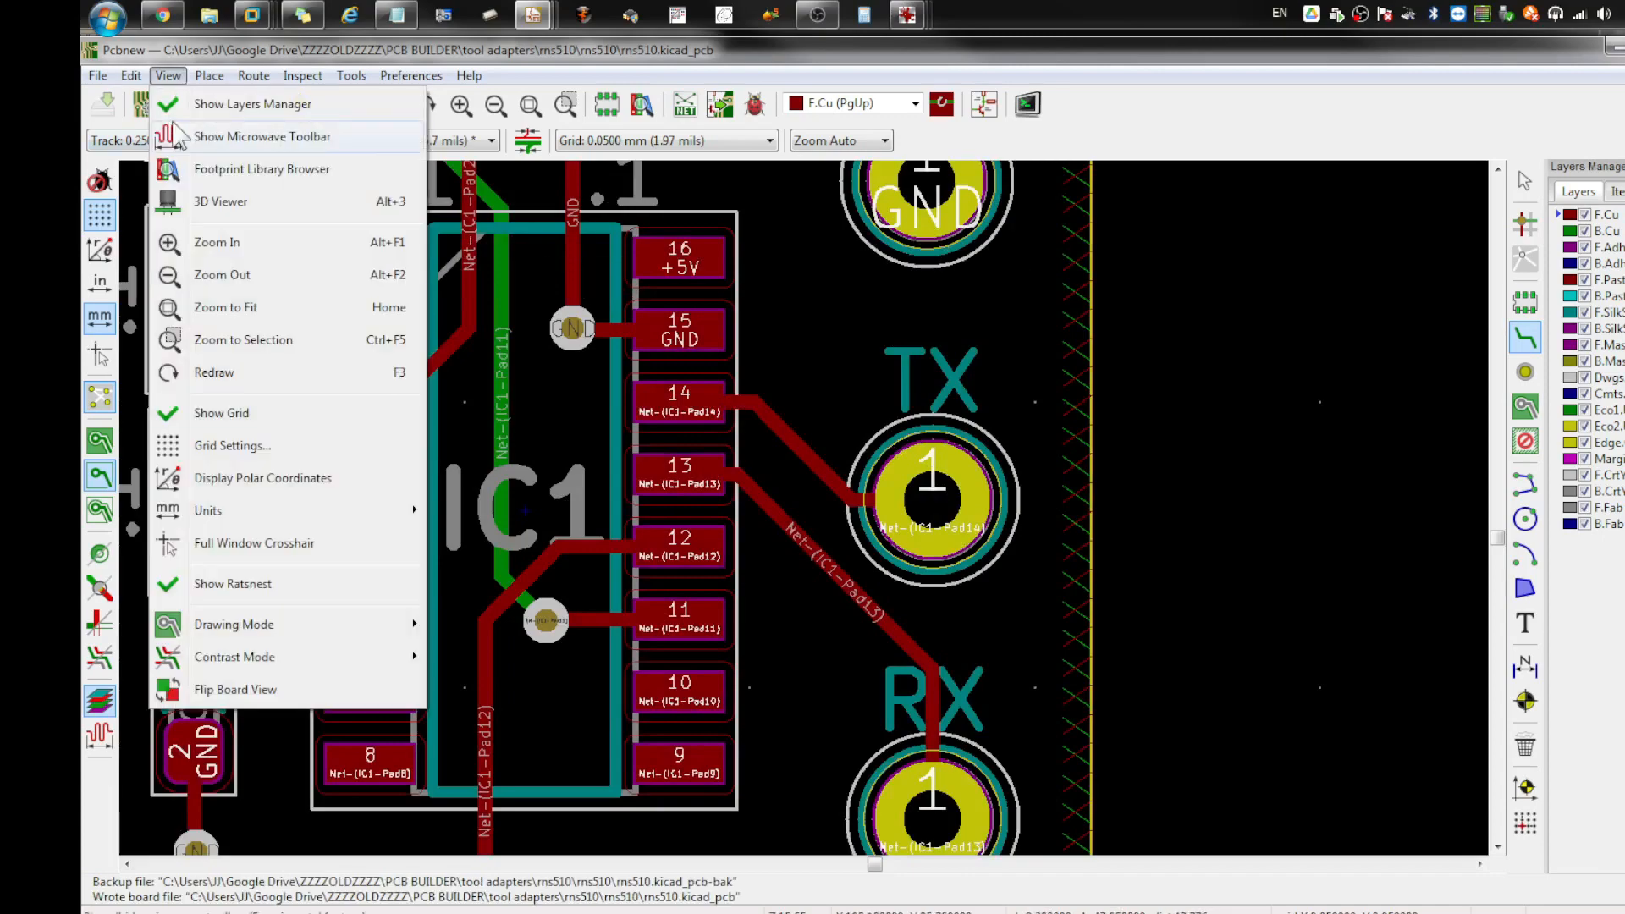
pyautogui.click(254, 200)
# Step: Inspect the 3D model up close and from different angles to check the rerouted TX track and the whole board
pyautogui.scroll(5, 1153, 646)
pyautogui.moveTo(1335, 689); pyautogui.dragTo(1115, 704)
pyautogui.moveTo(1229, 704); pyautogui.dragTo(1240, 658)
pyautogui.moveTo(1139, 622); pyautogui.dragTo(1311, 658)
pyautogui.moveTo(1053, 417); pyautogui.dragTo(1338, 593)
pyautogui.moveTo(816, 453); pyautogui.dragTo(797, 513)
pyautogui.moveTo(1592, 634); pyautogui.dragTo(1480, 575)
pyautogui.scroll(-5, 1150, 607)
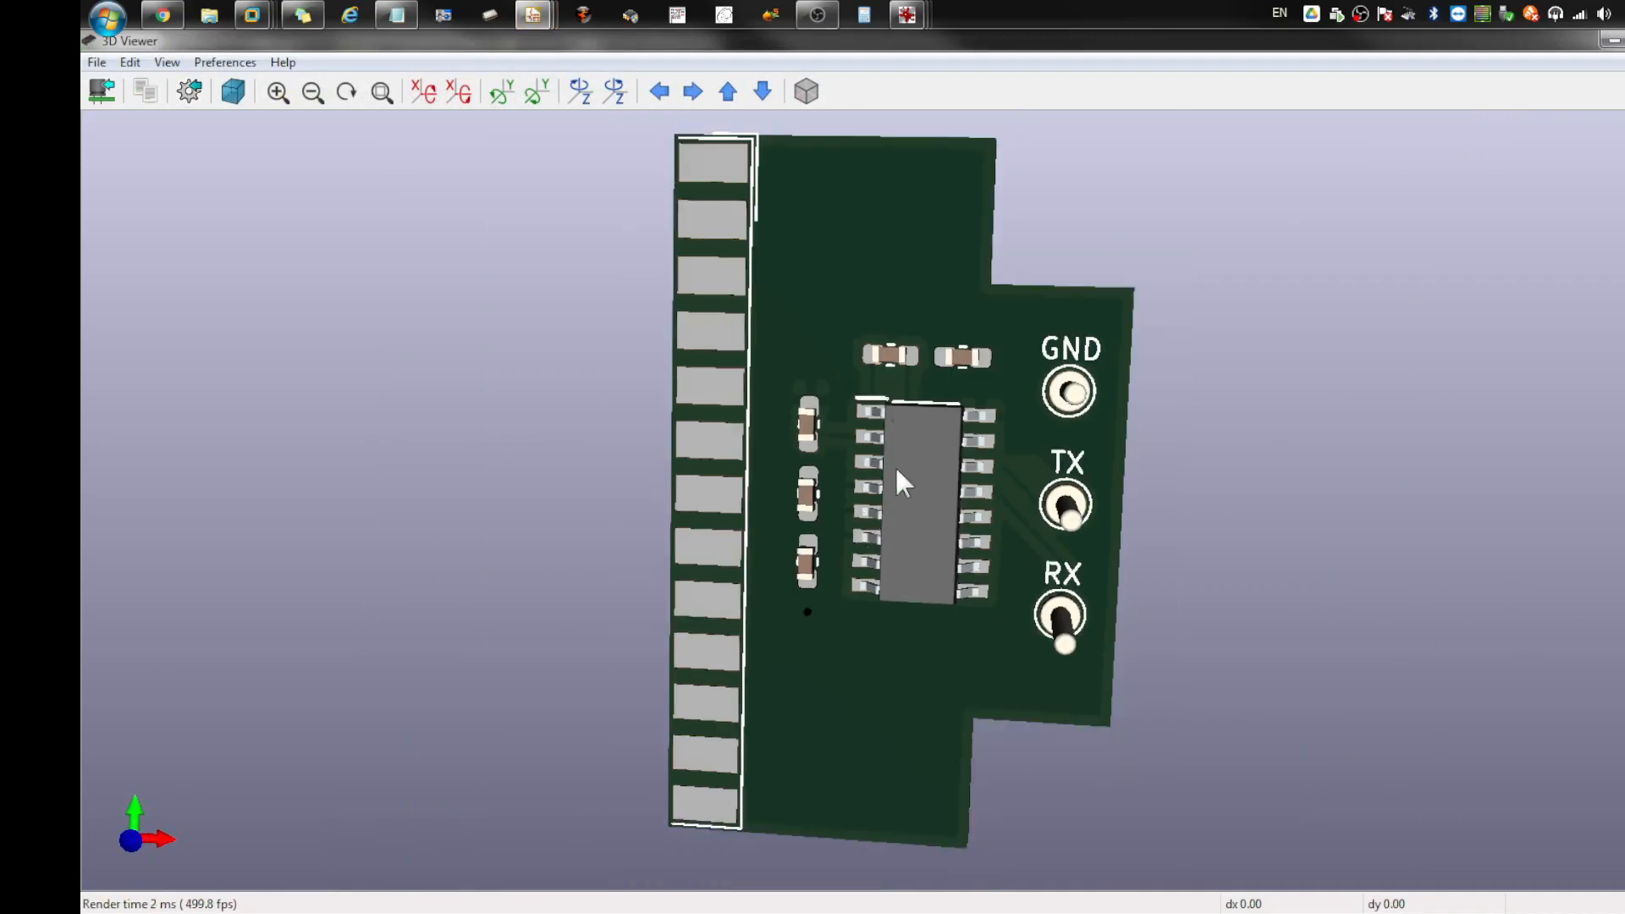
pyautogui.moveTo(928, 744); pyautogui.dragTo(1187, 601)
pyautogui.scroll(-5, 1186, 601)
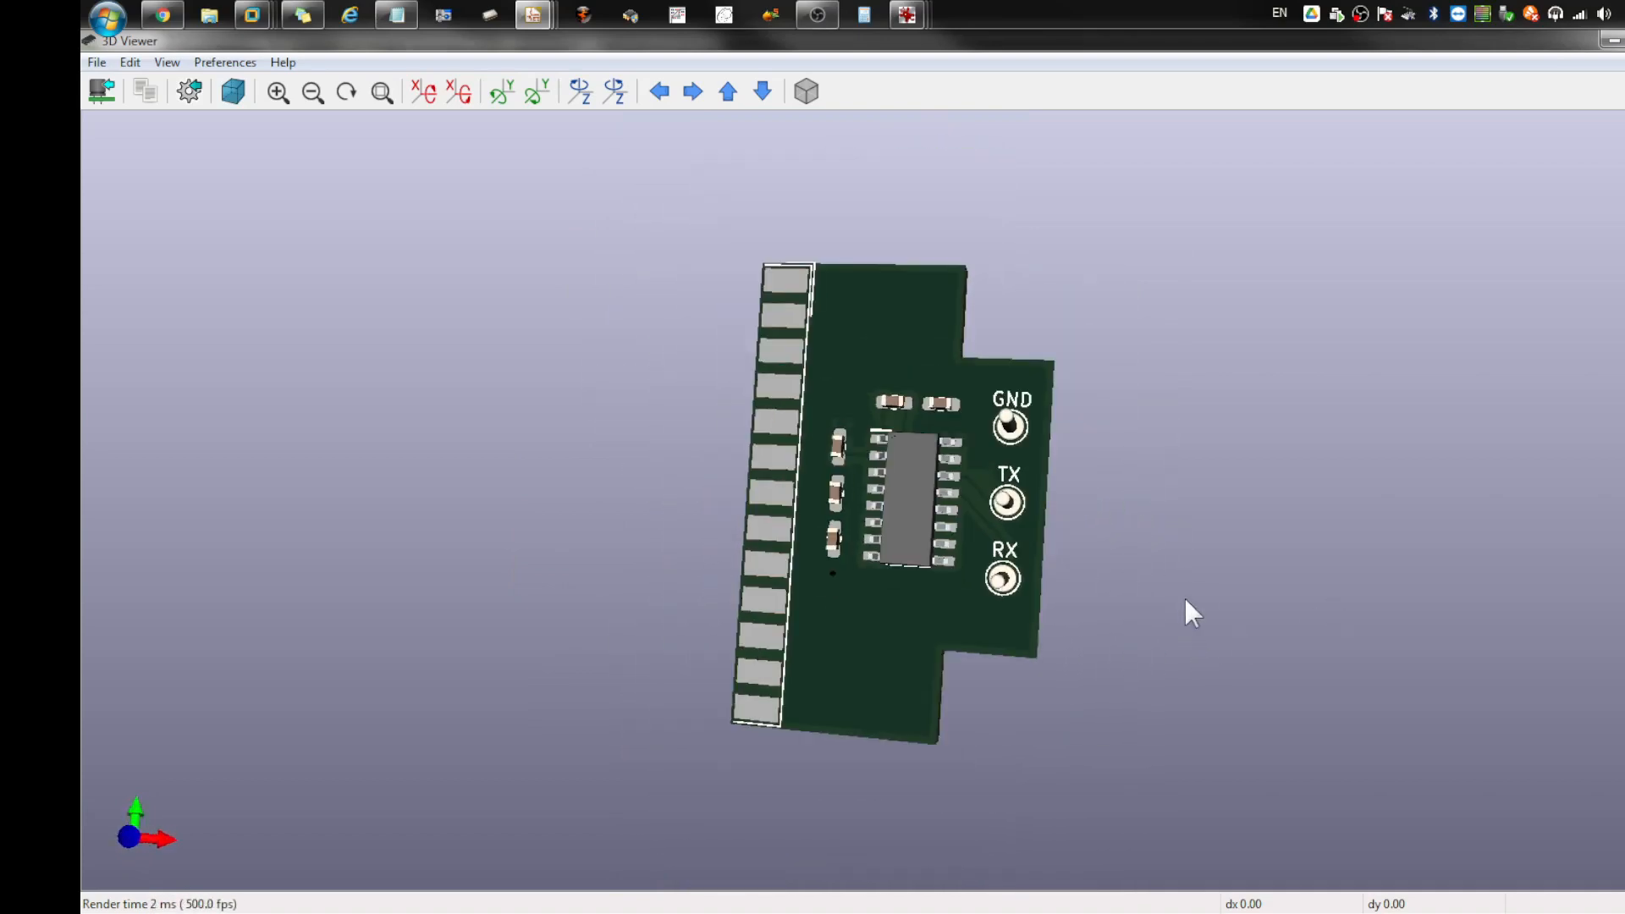
# Step: Close the 3D Viewer and examine the F.Cu routing between IC1, the capacitors, the test pads and J1
pyautogui.scroll(-2, 1165, 577)
pyautogui.click(1622, 40)
pyautogui.scroll(-1, 753, 490)
pyautogui.scroll(-2, 808, 504)
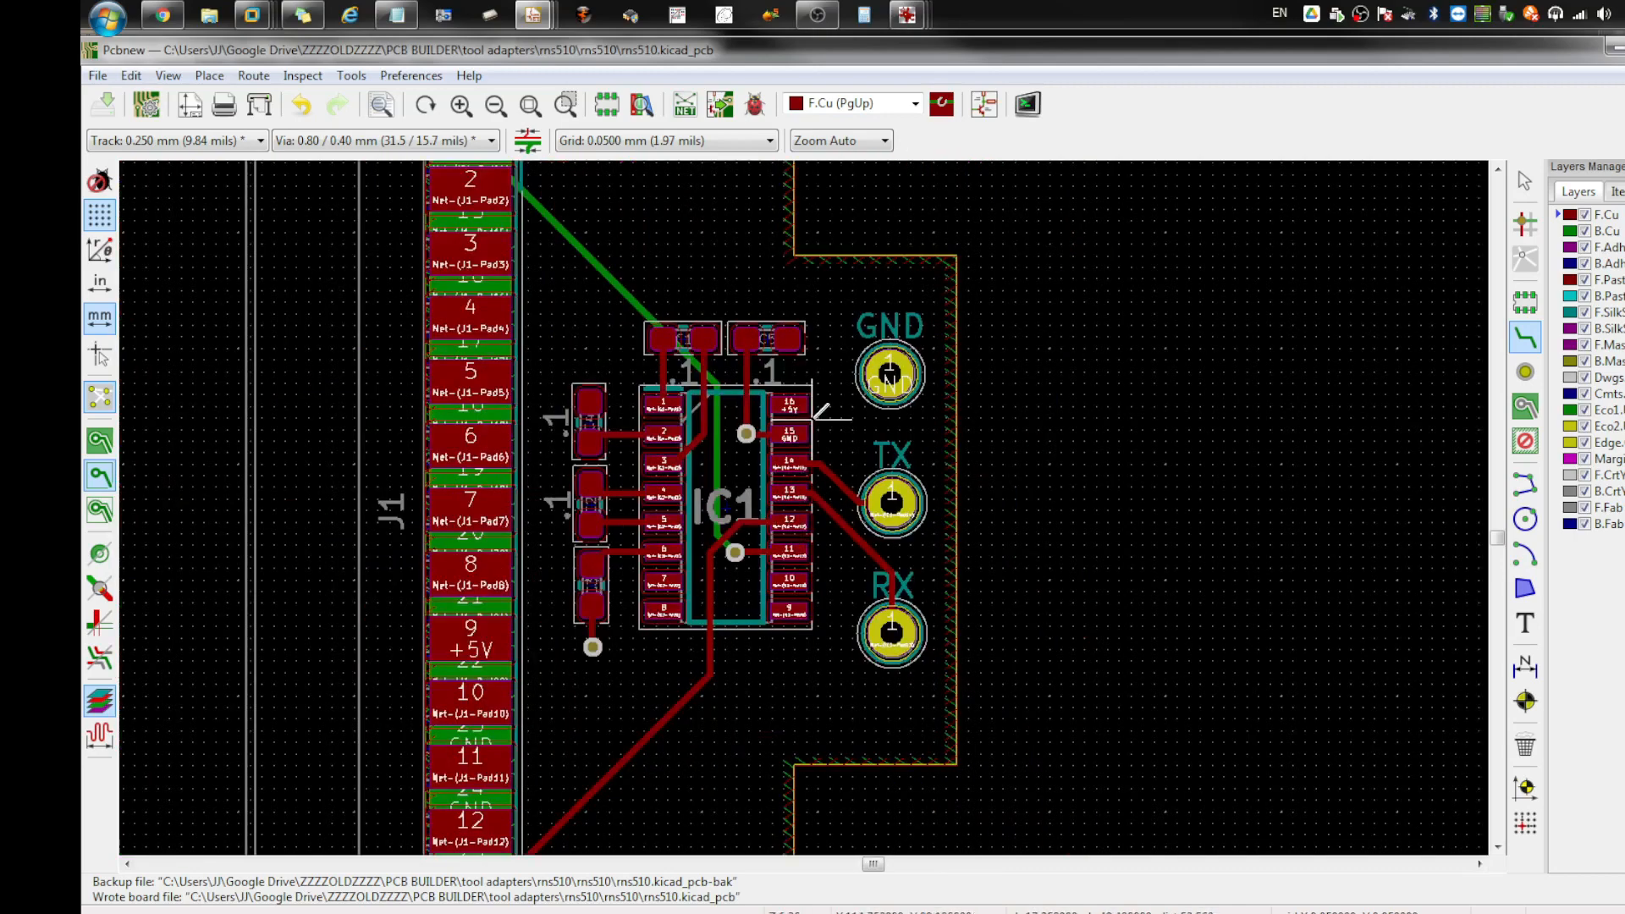
pyautogui.scroll(1, 884, 453)
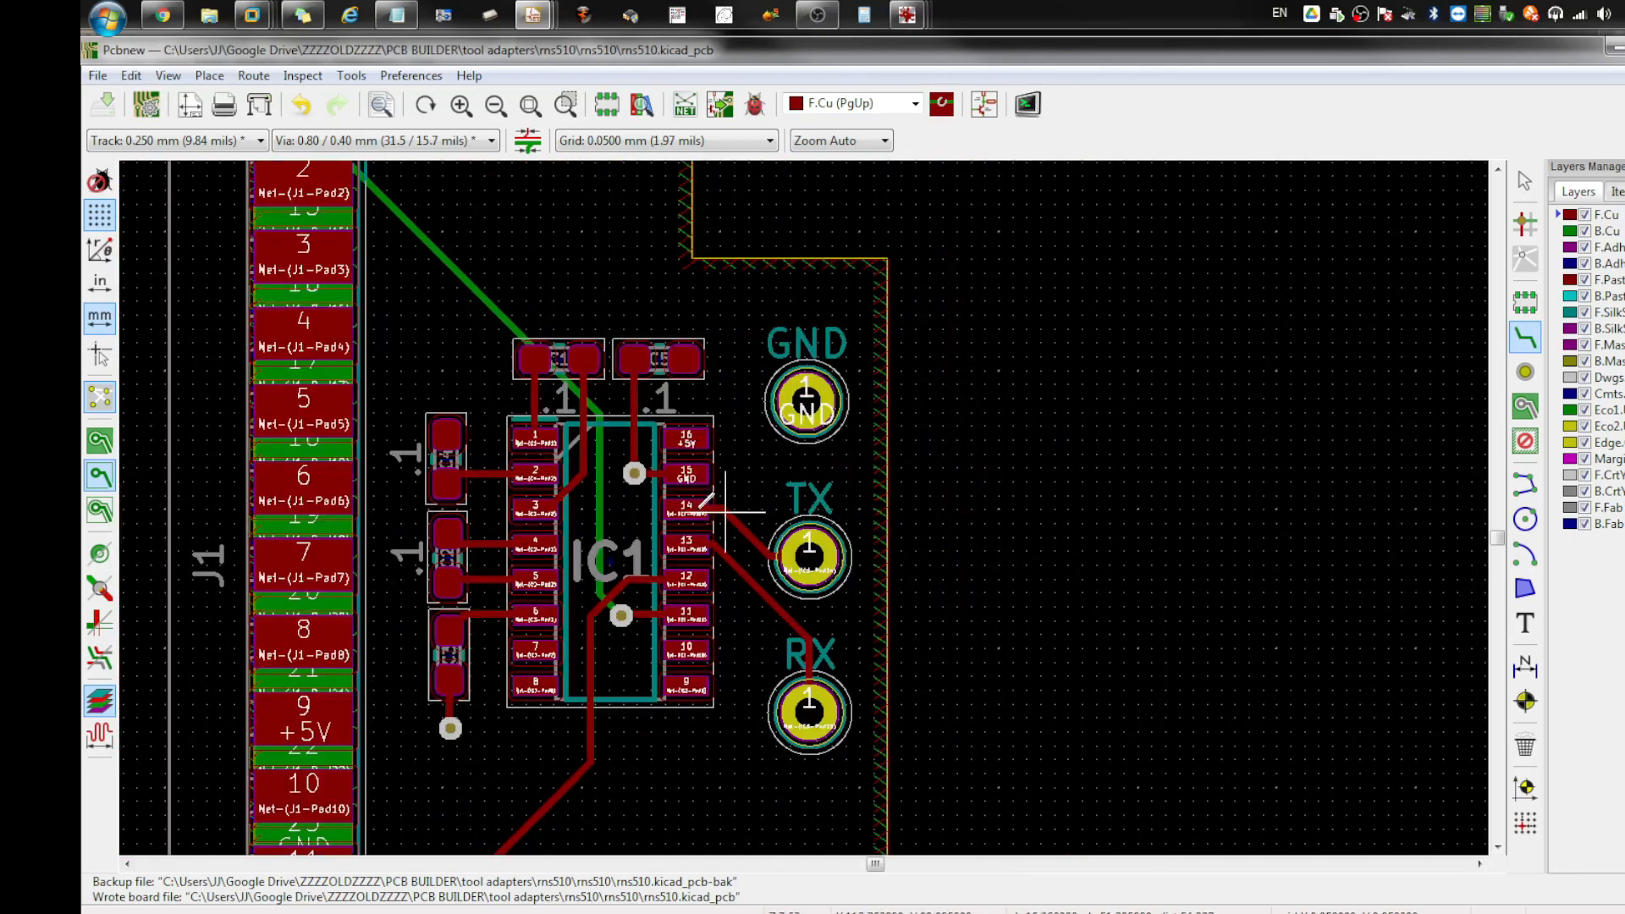
pyautogui.scroll(-2, 527, 458)
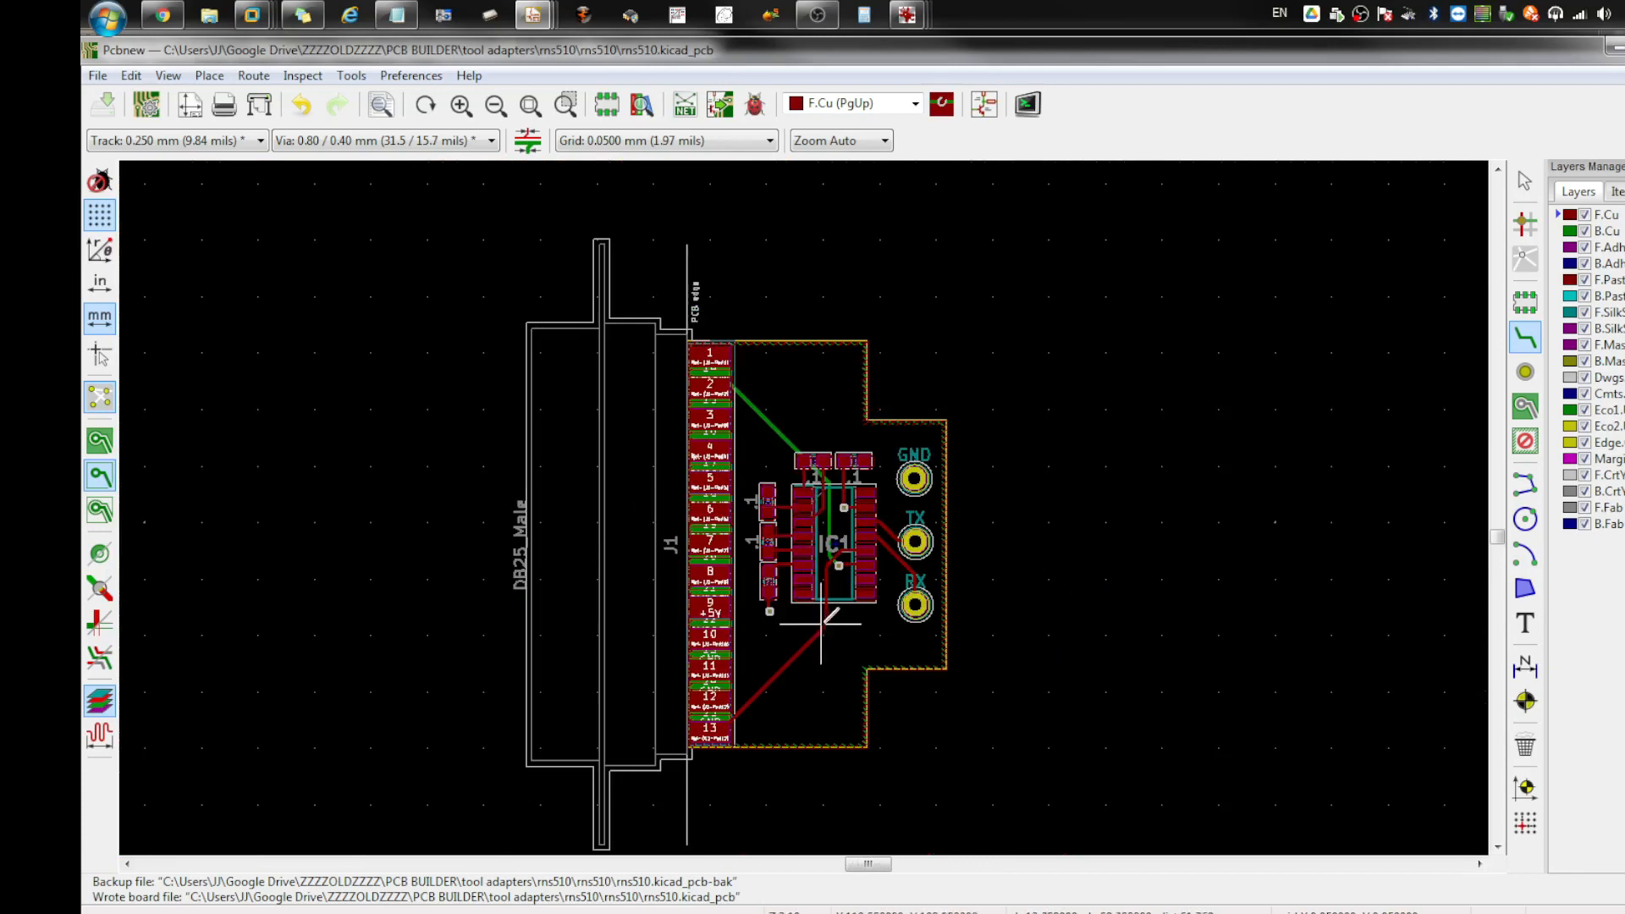
pyautogui.scroll(1, 828, 619)
pyautogui.scroll(2, 799, 507)
pyautogui.scroll(-2, 908, 424)
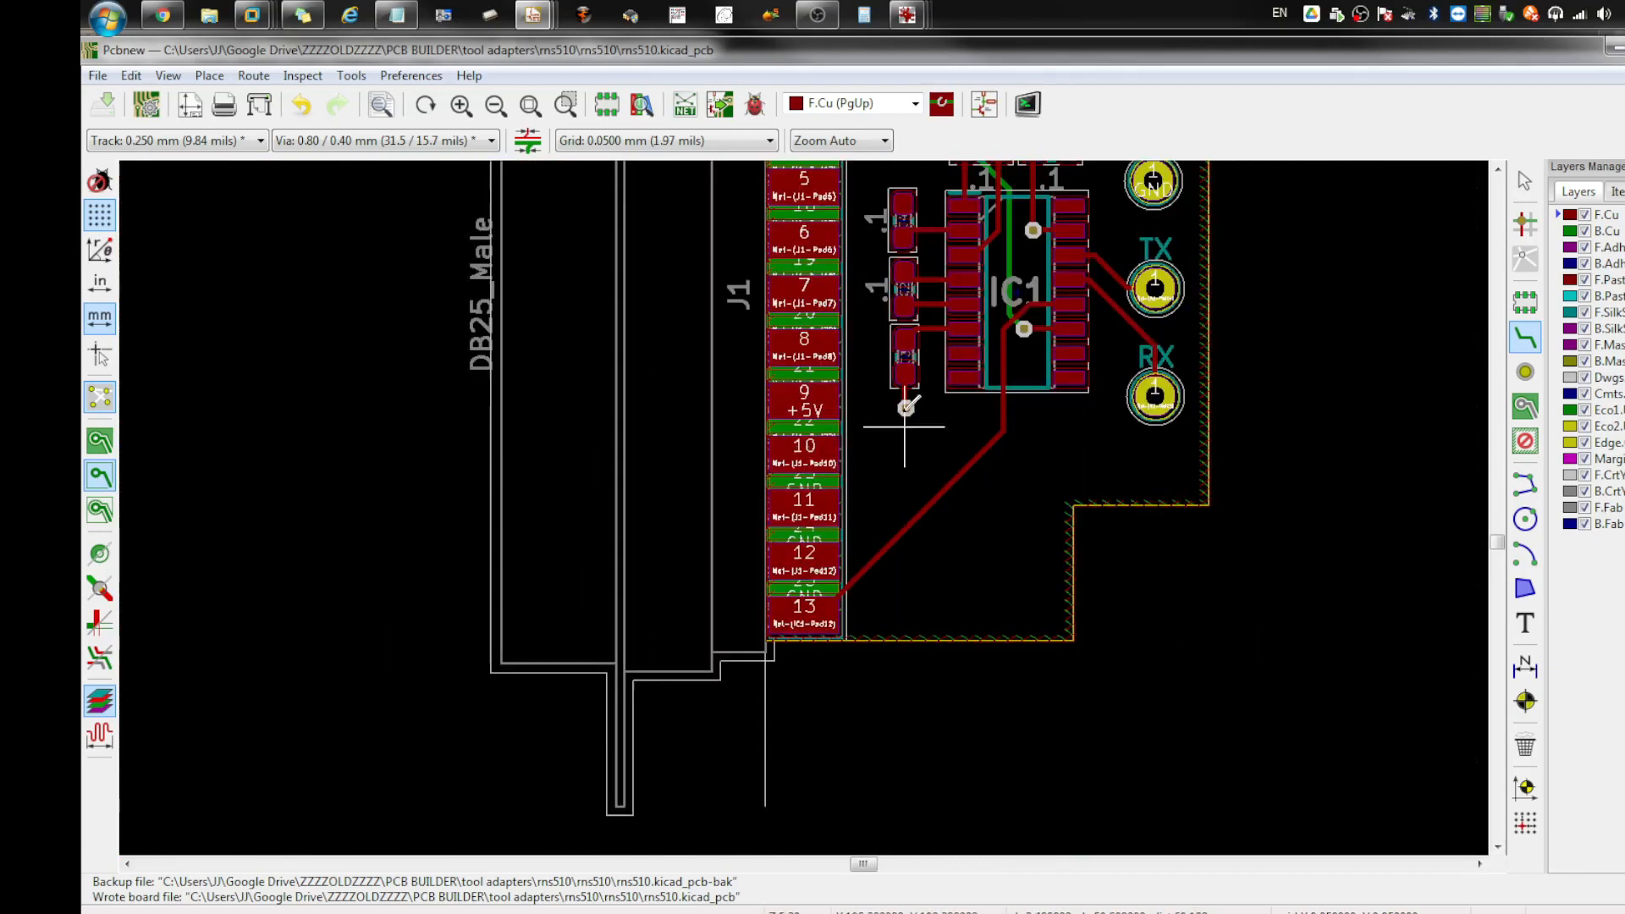
pyautogui.scroll(-1, 907, 423)
pyautogui.scroll(1, 769, 250)
pyautogui.scroll(-2, 804, 508)
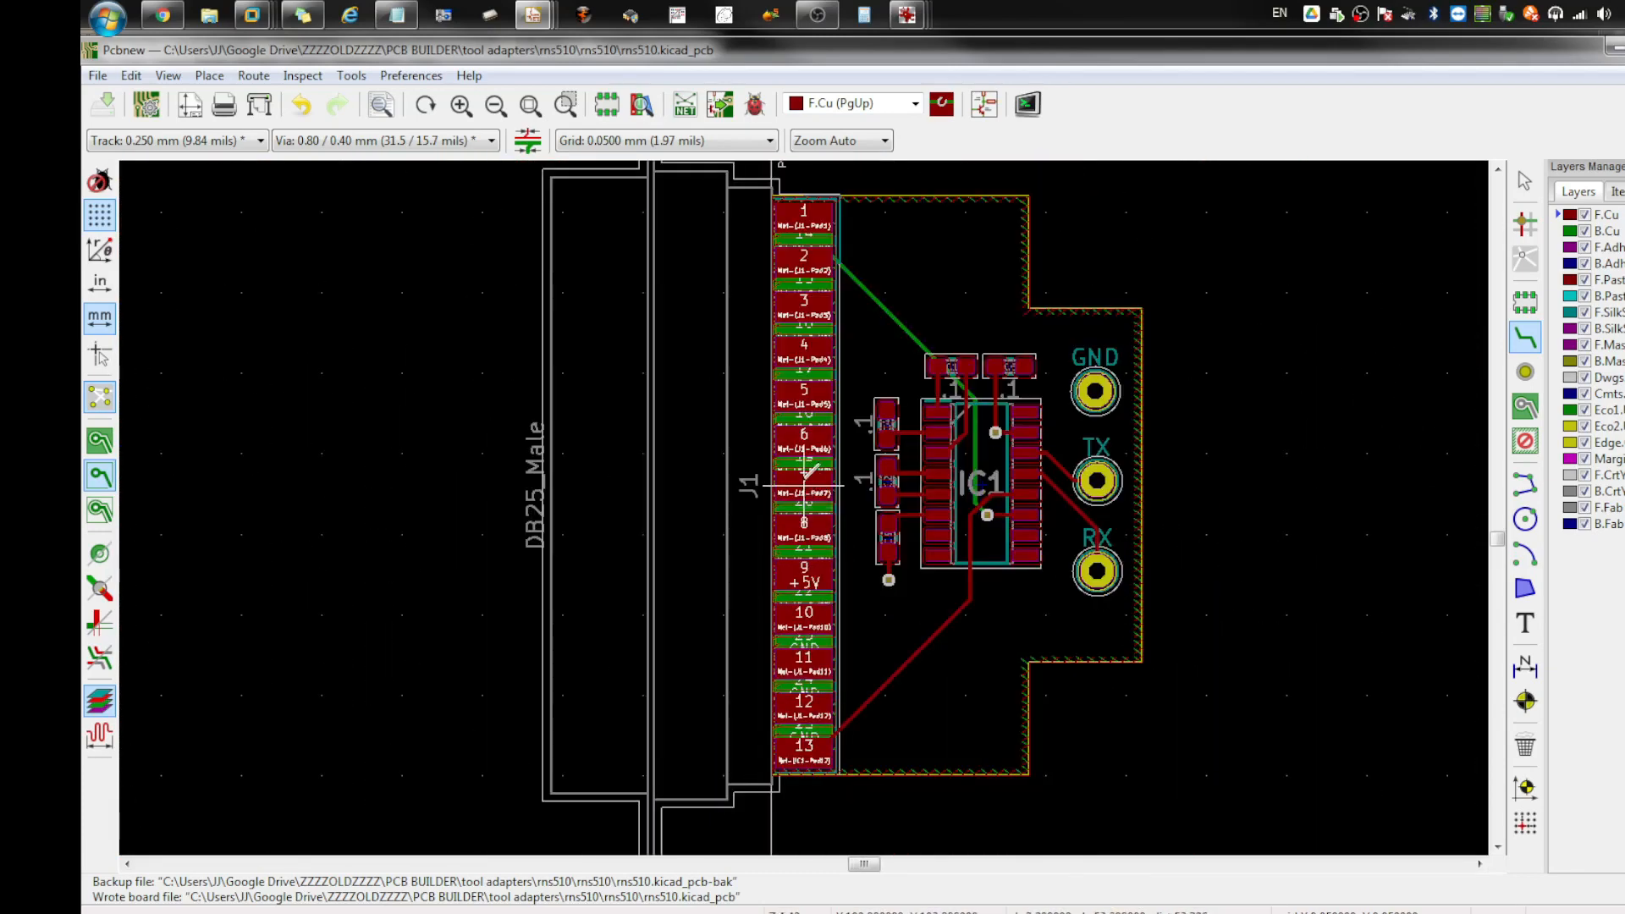
pyautogui.scroll(3, 804, 507)
pyautogui.scroll(-1, 808, 499)
pyautogui.scroll(-3, 804, 499)
# Step: Make B.Cu the active layer to examine J1's back-side pads and the routing, and return to F.Cu
pyautogui.click(850, 103)
pyautogui.click(871, 140)
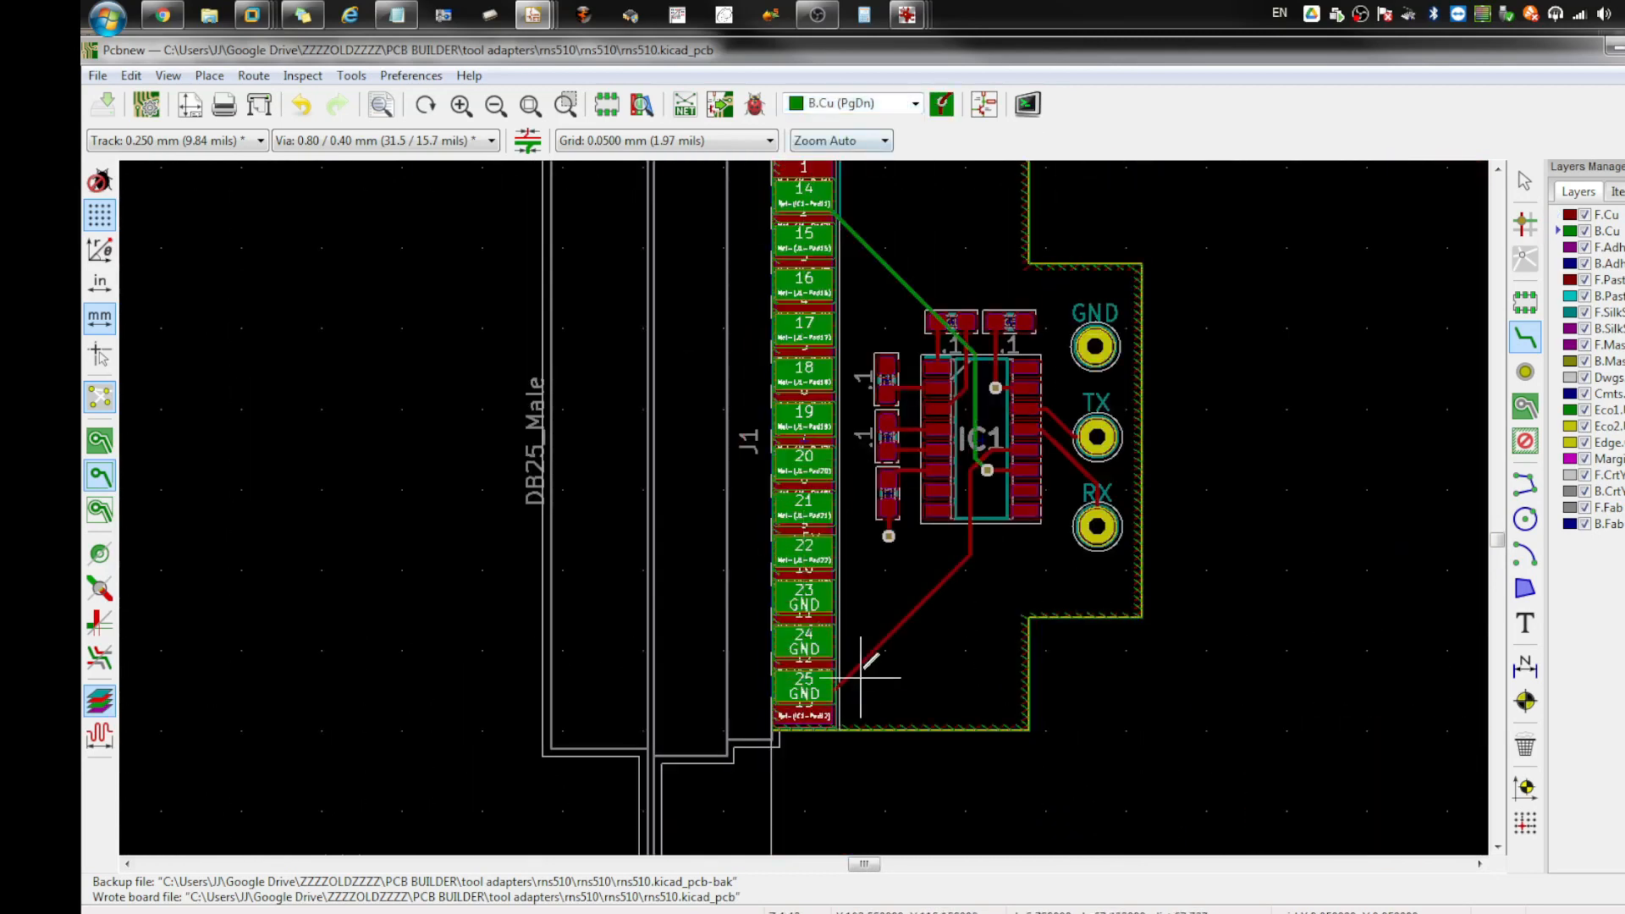
pyautogui.scroll(1, 860, 682)
pyautogui.scroll(-2, 783, 520)
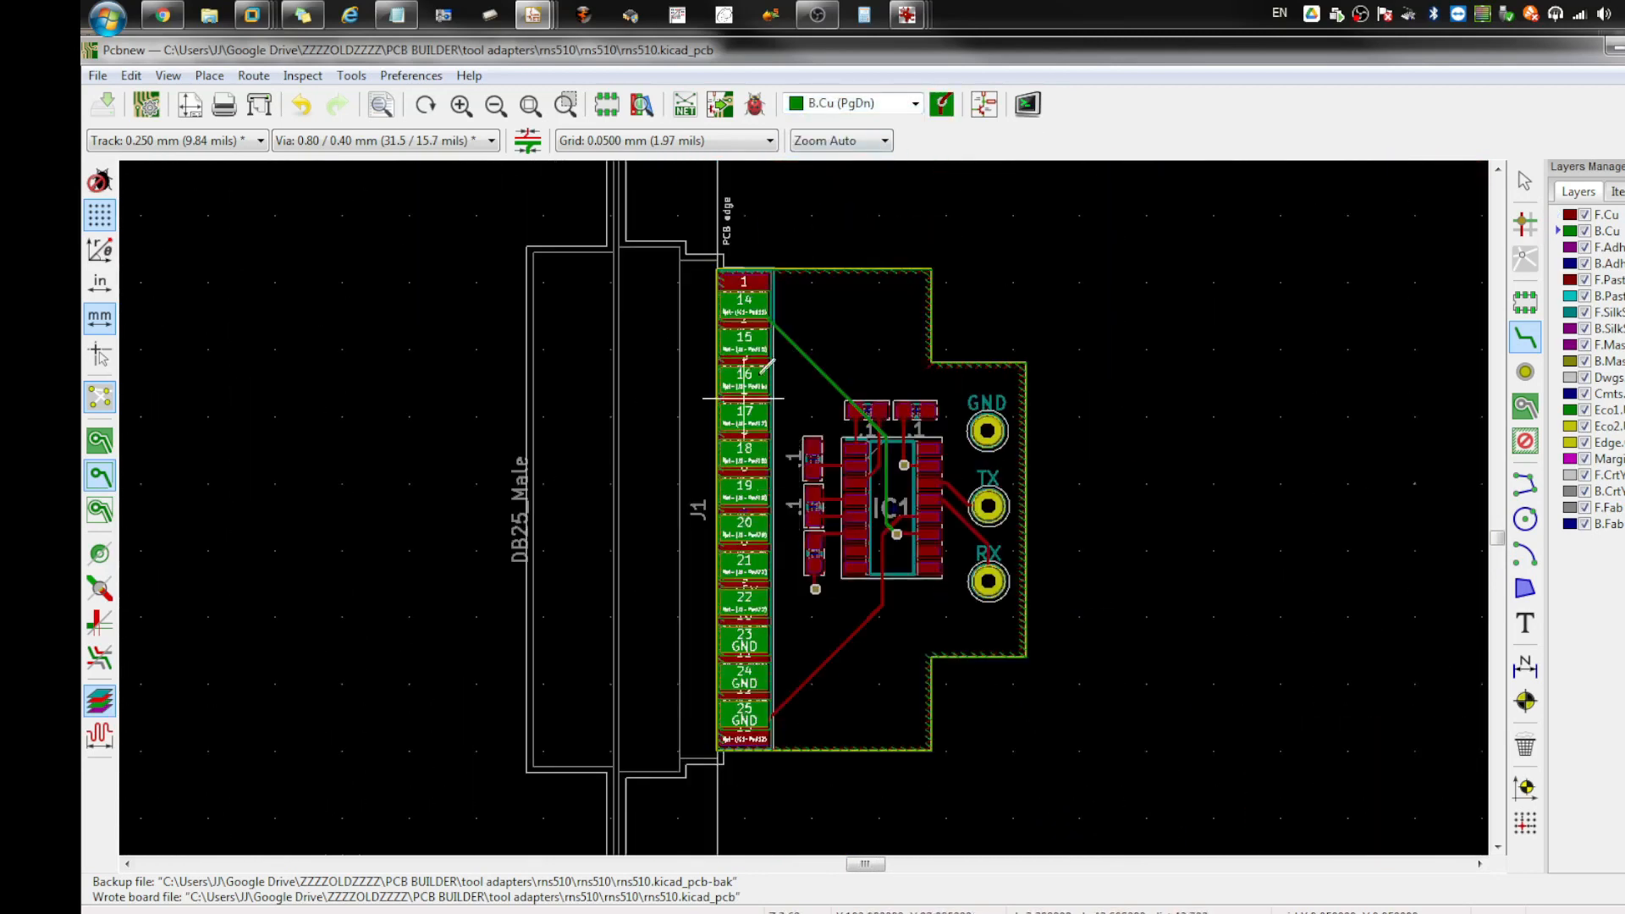
pyautogui.scroll(3, 843, 478)
pyautogui.scroll(-1, 844, 475)
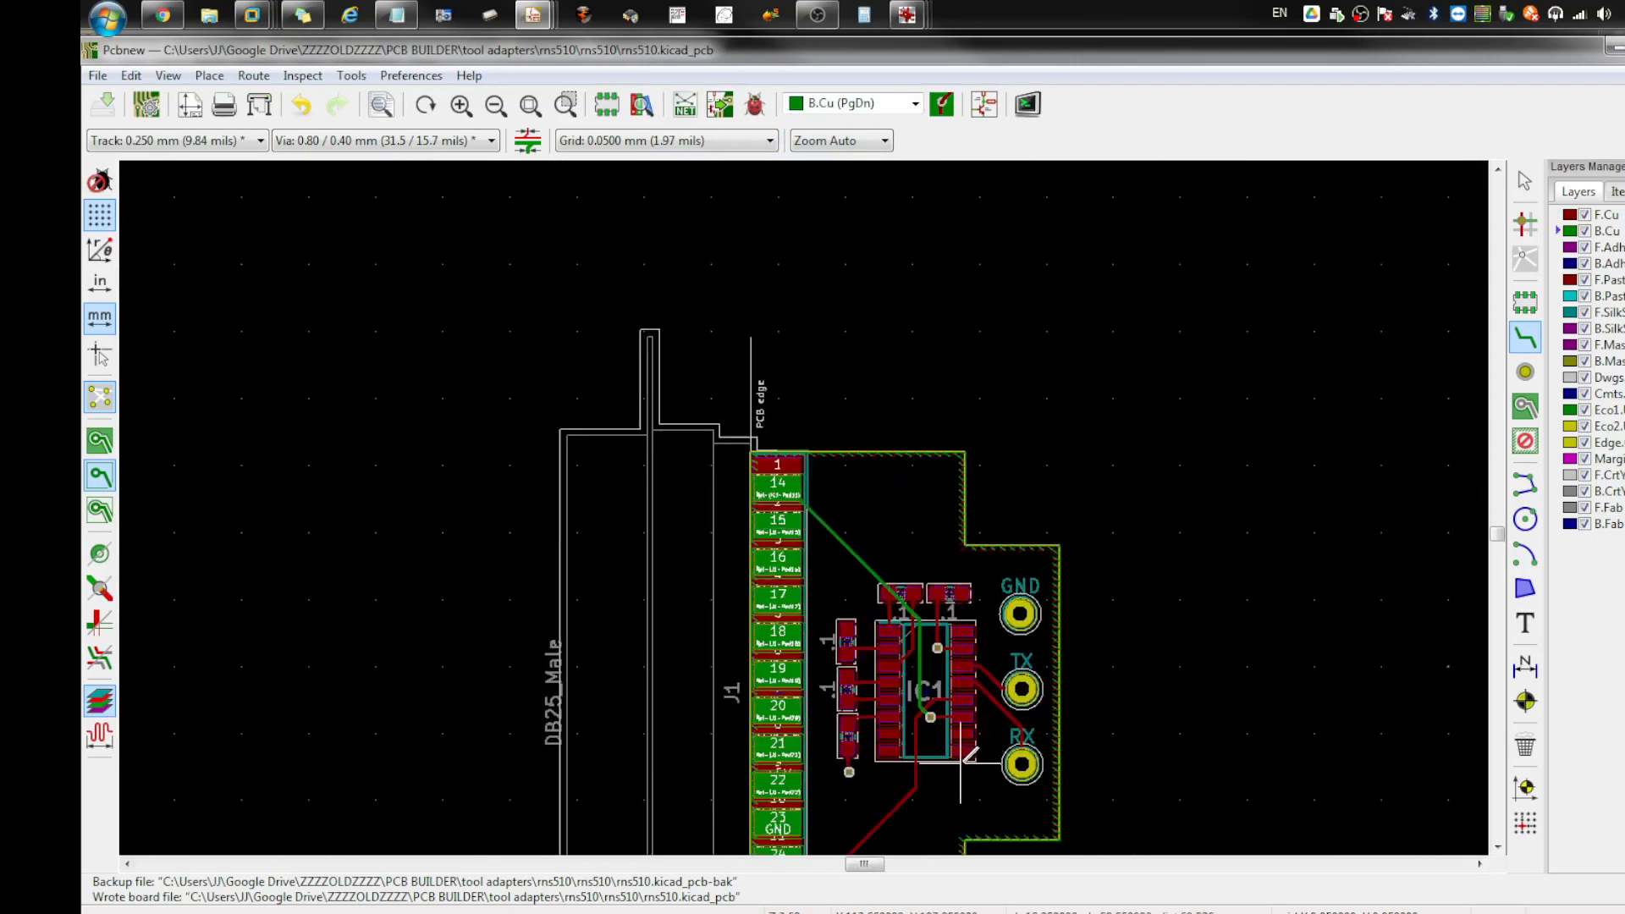
pyautogui.scroll(3, 965, 753)
pyautogui.scroll(-2, 766, 338)
pyautogui.scroll(3, 714, 514)
pyautogui.scroll(-2, 929, 508)
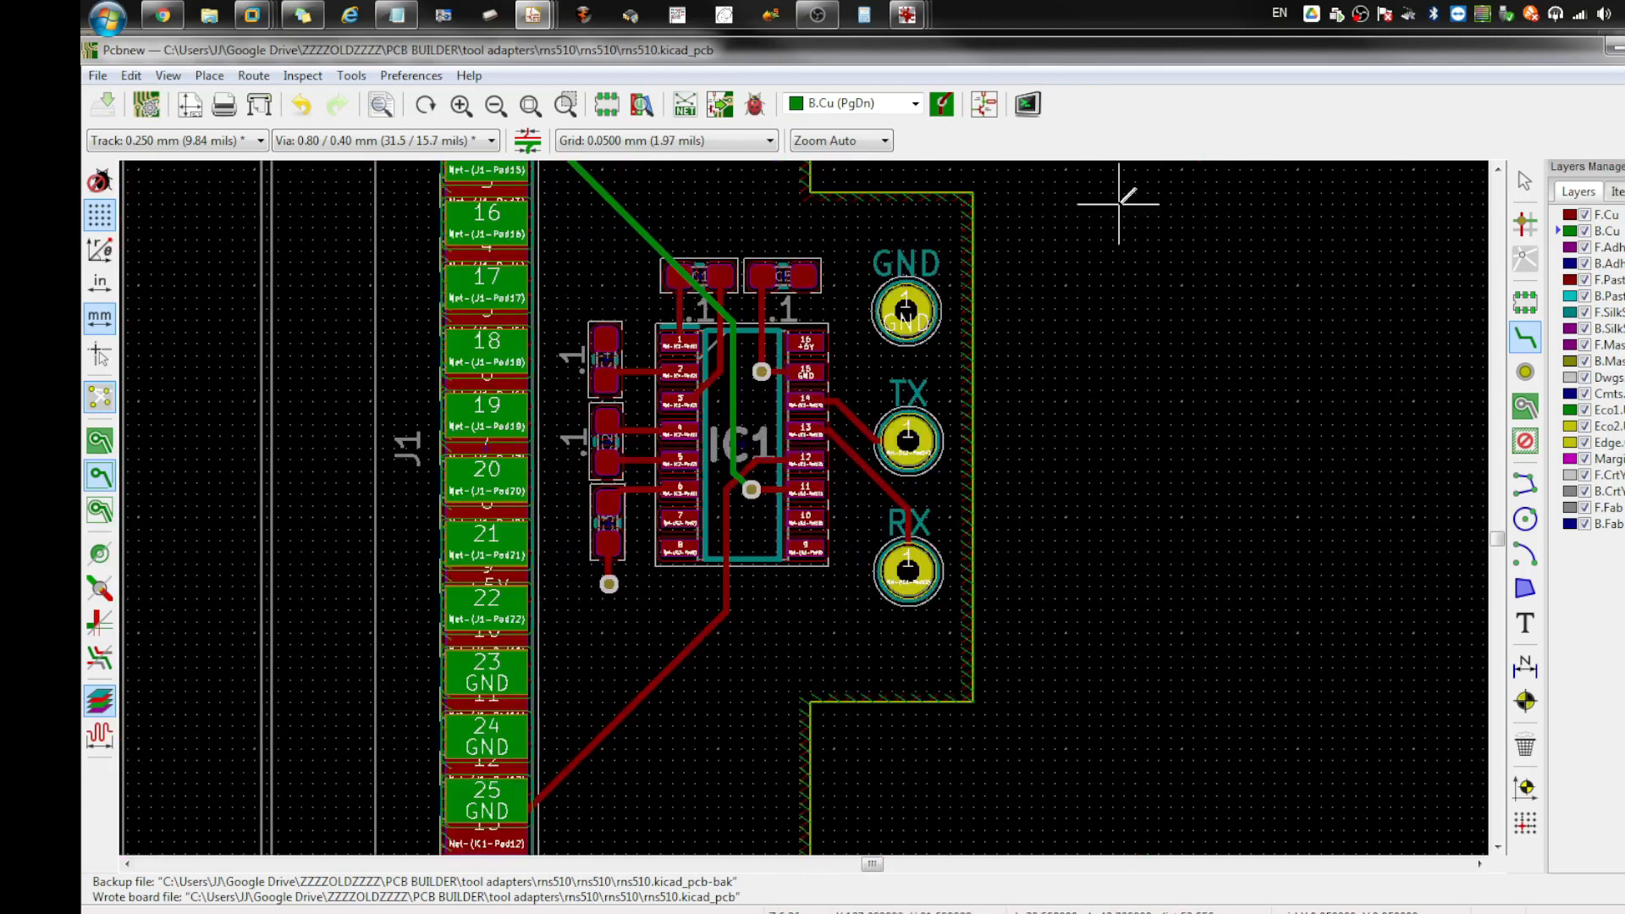
pyautogui.click(842, 103)
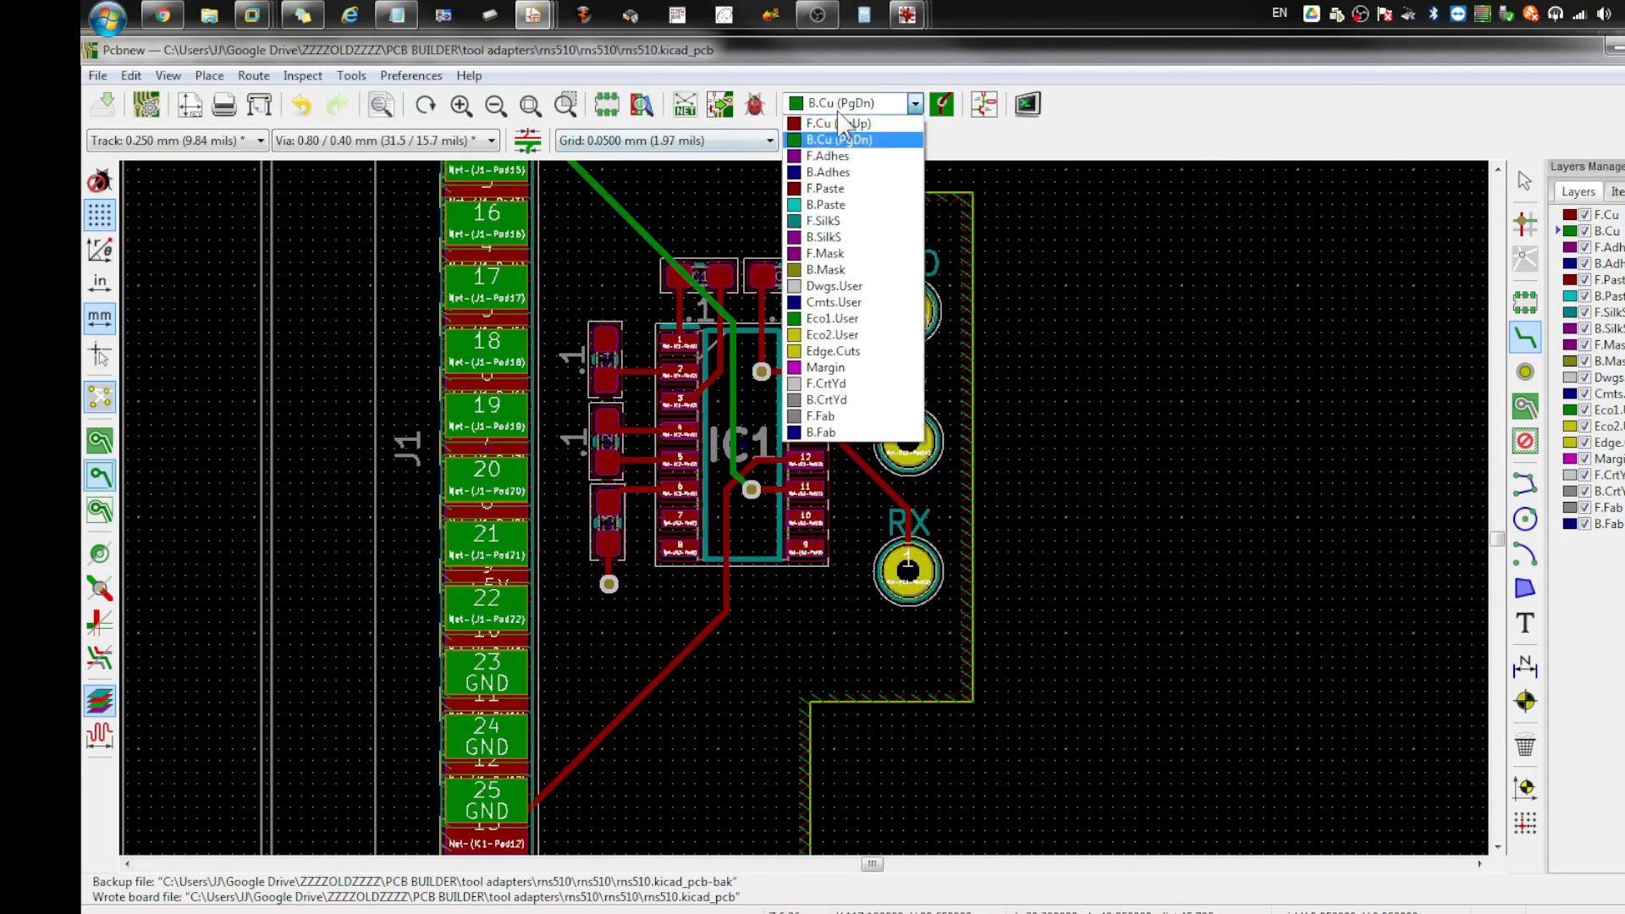
pyautogui.click(842, 135)
pyautogui.scroll(-2, 1102, 356)
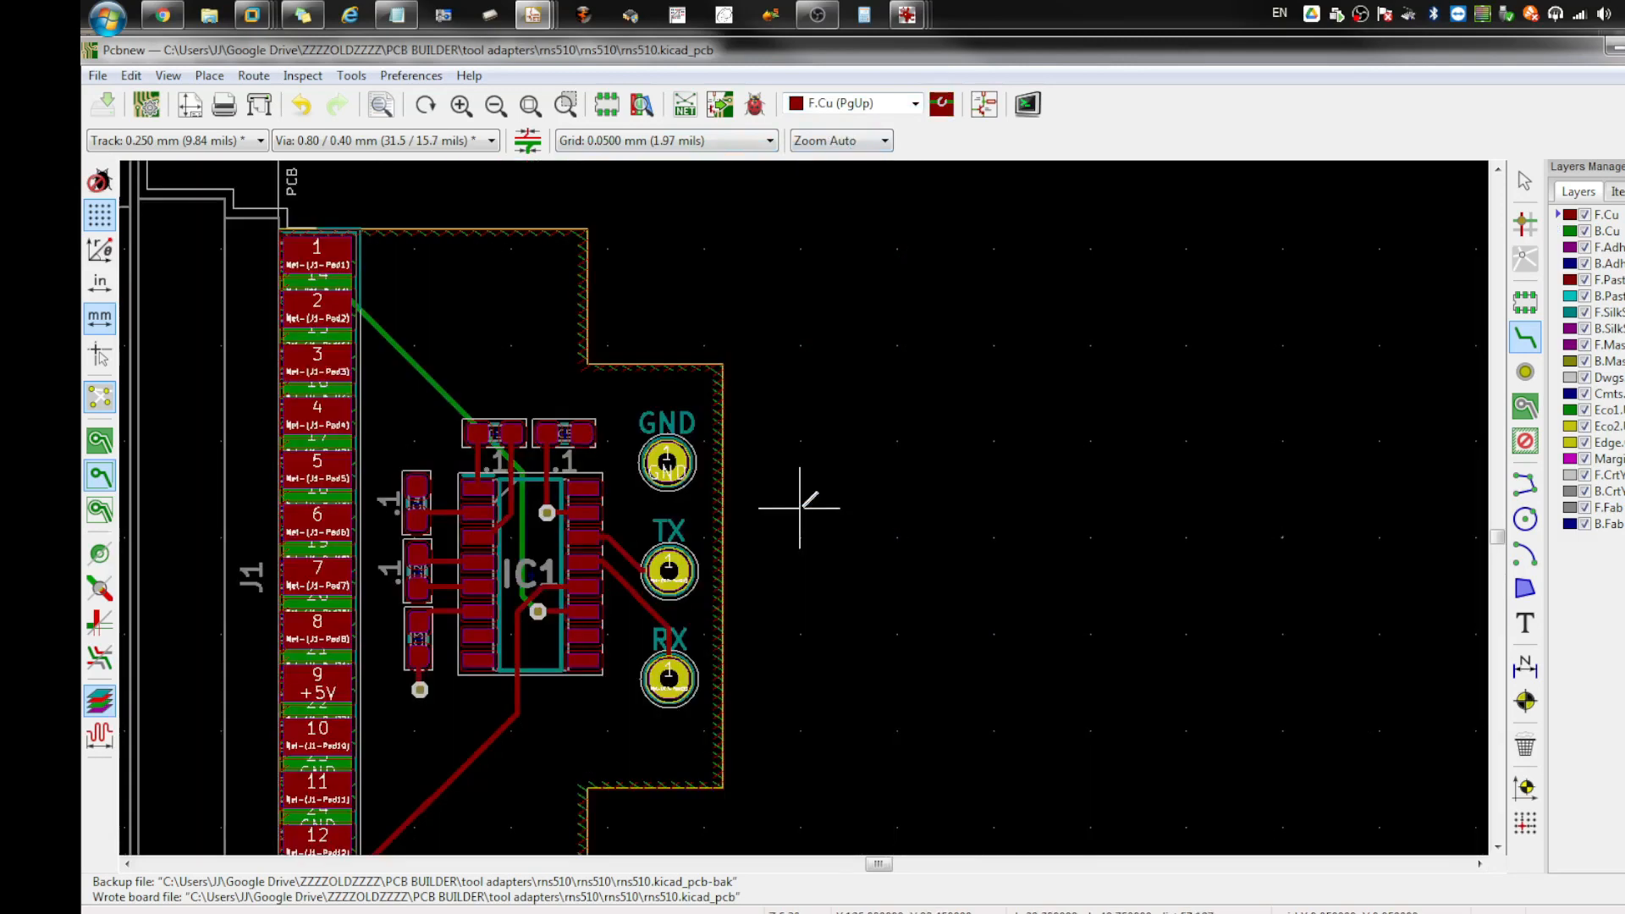
pyautogui.scroll(-1, 588, 529)
# Step: Generate the Excellon drill files and plot the selected board layers as Gerber files into the grb directory
pyautogui.click(209, 76)
pyautogui.moveTo(174, 80)
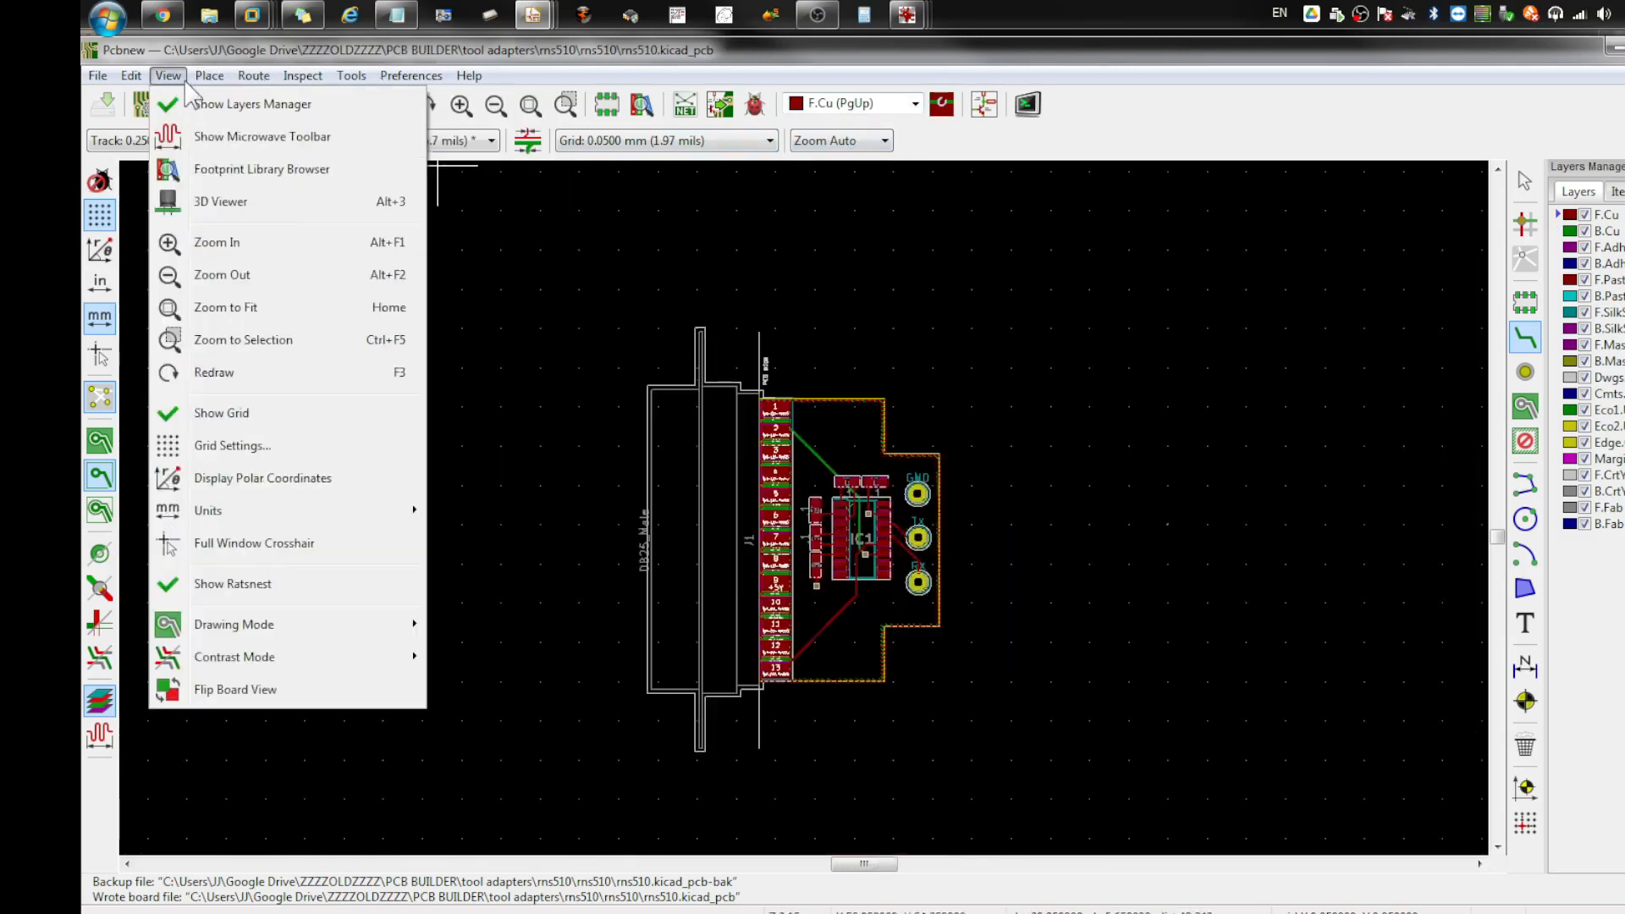
pyautogui.moveTo(107, 78)
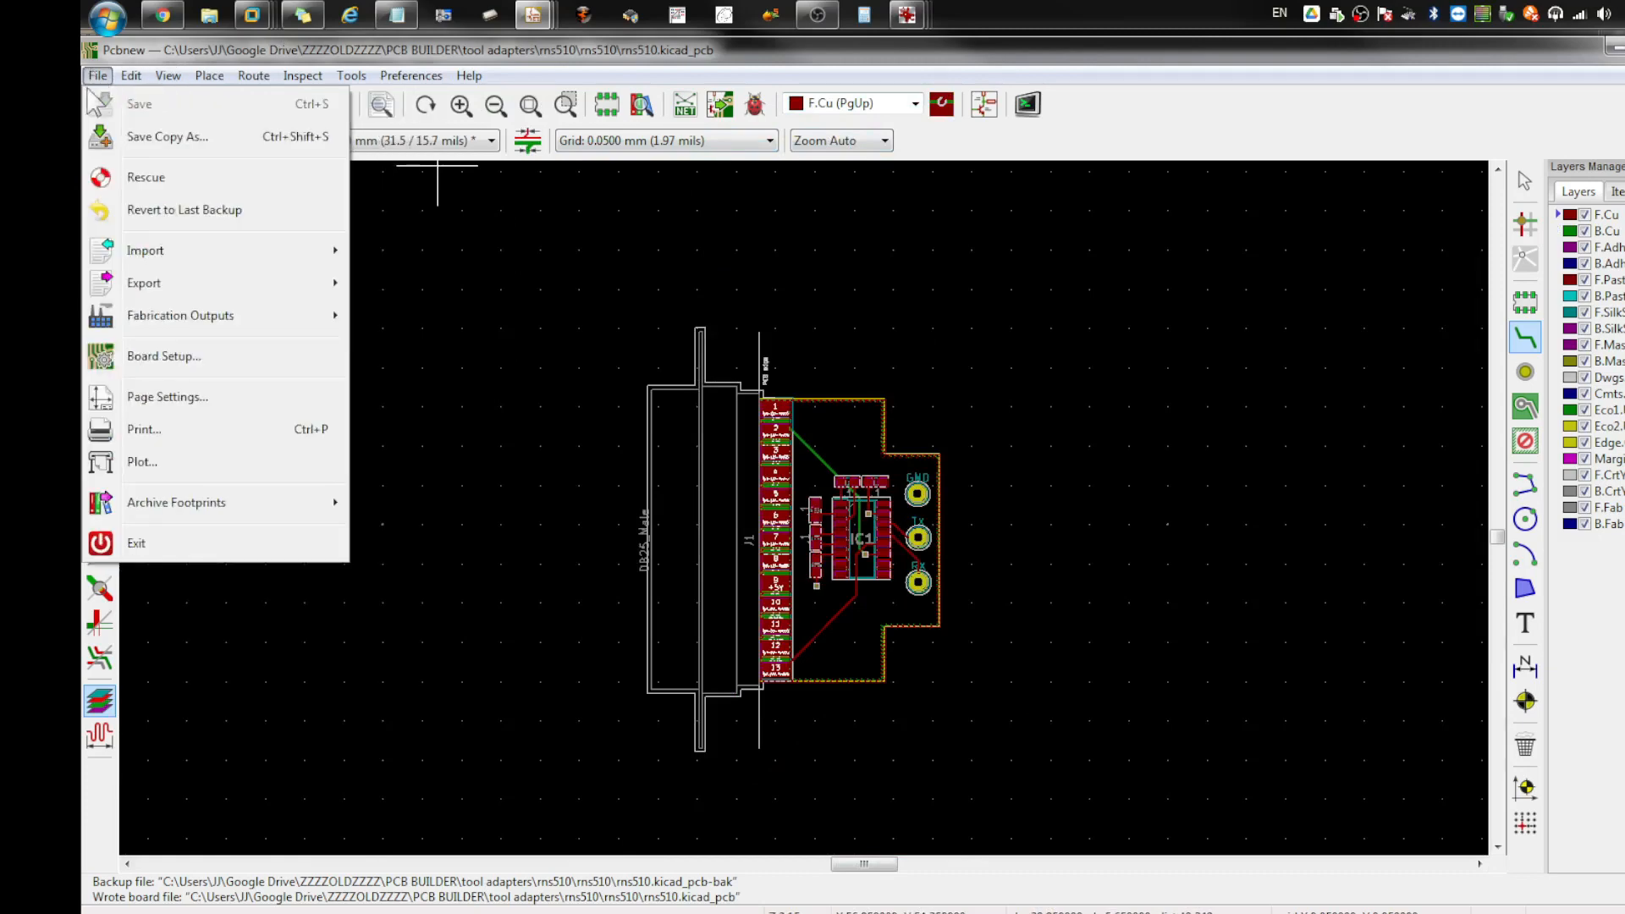
pyautogui.click(142, 463)
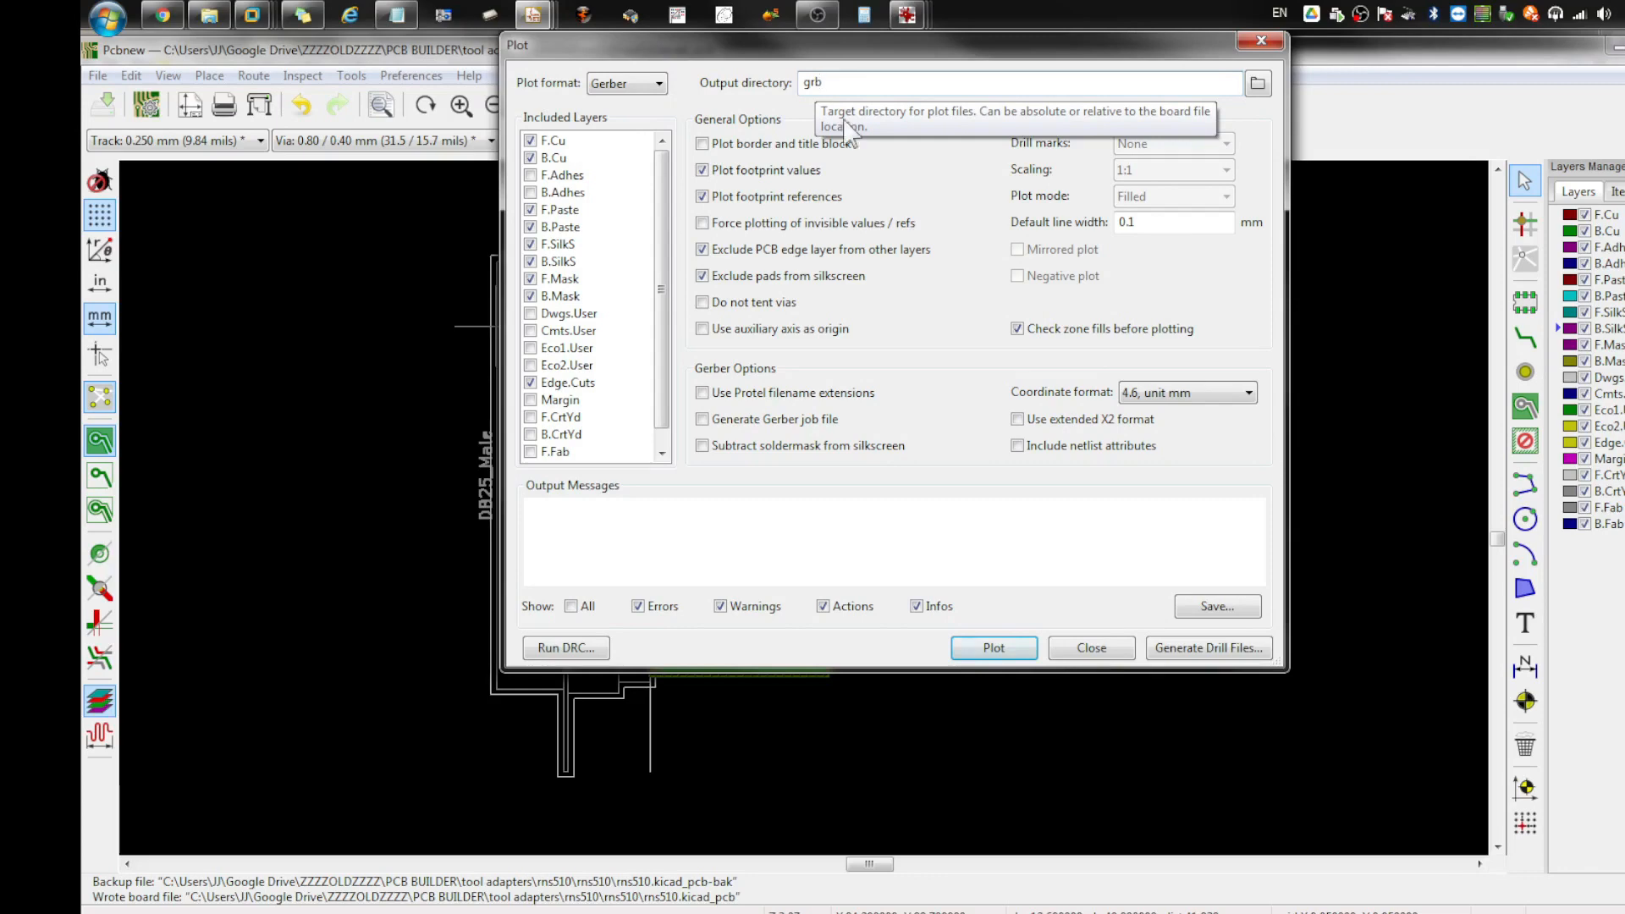
pyautogui.doubleClick(844, 83)
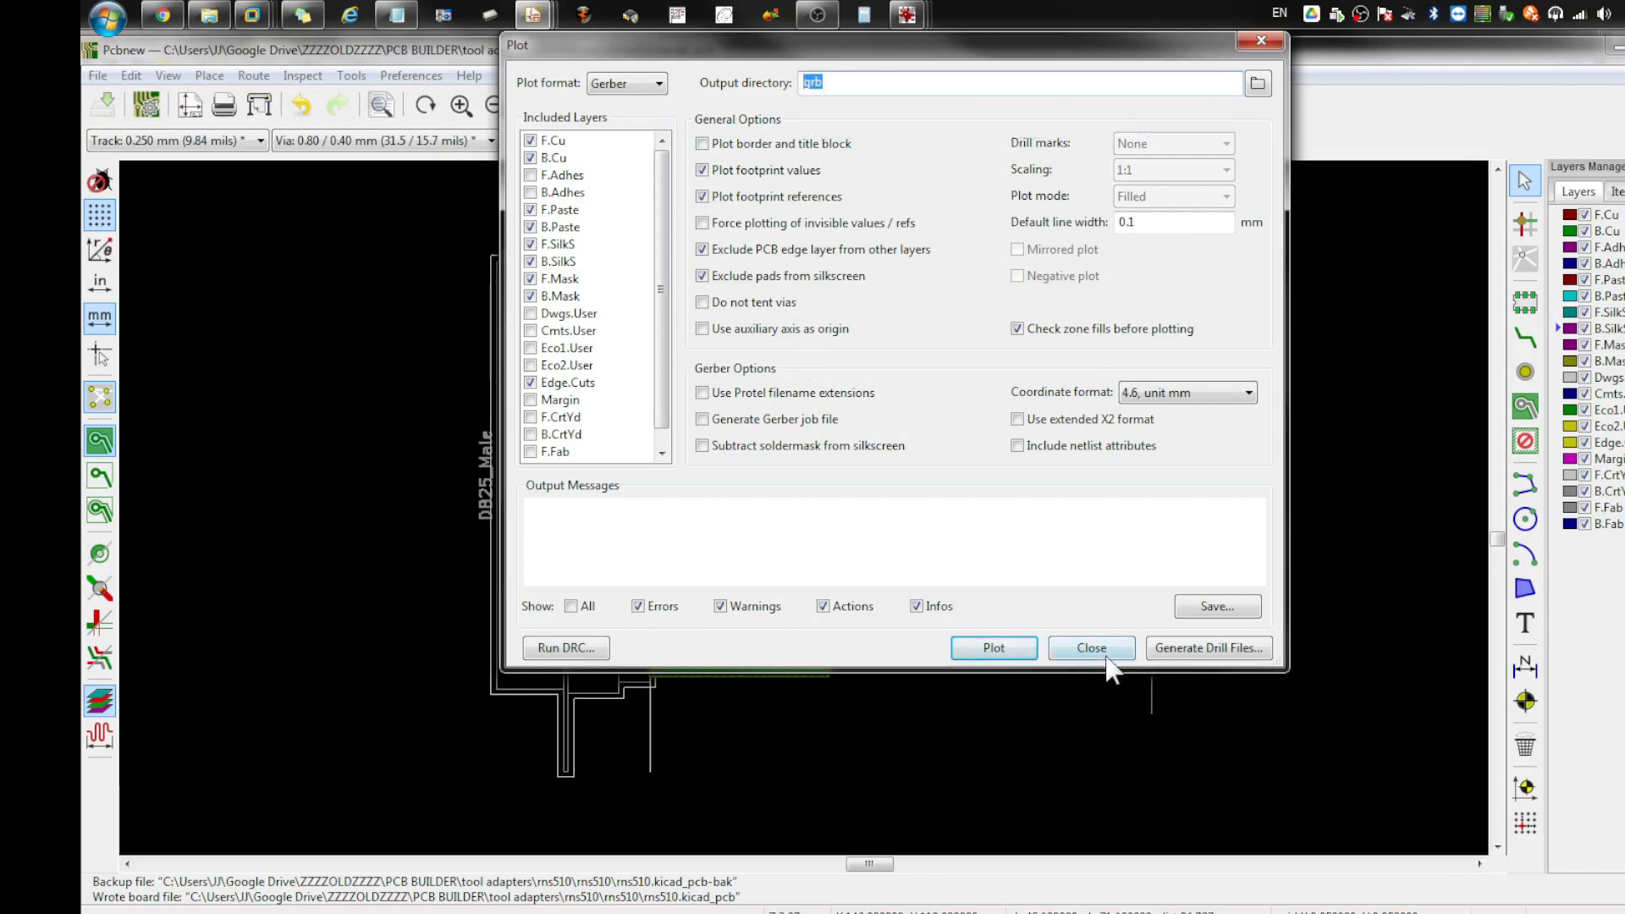
pyautogui.click(1209, 654)
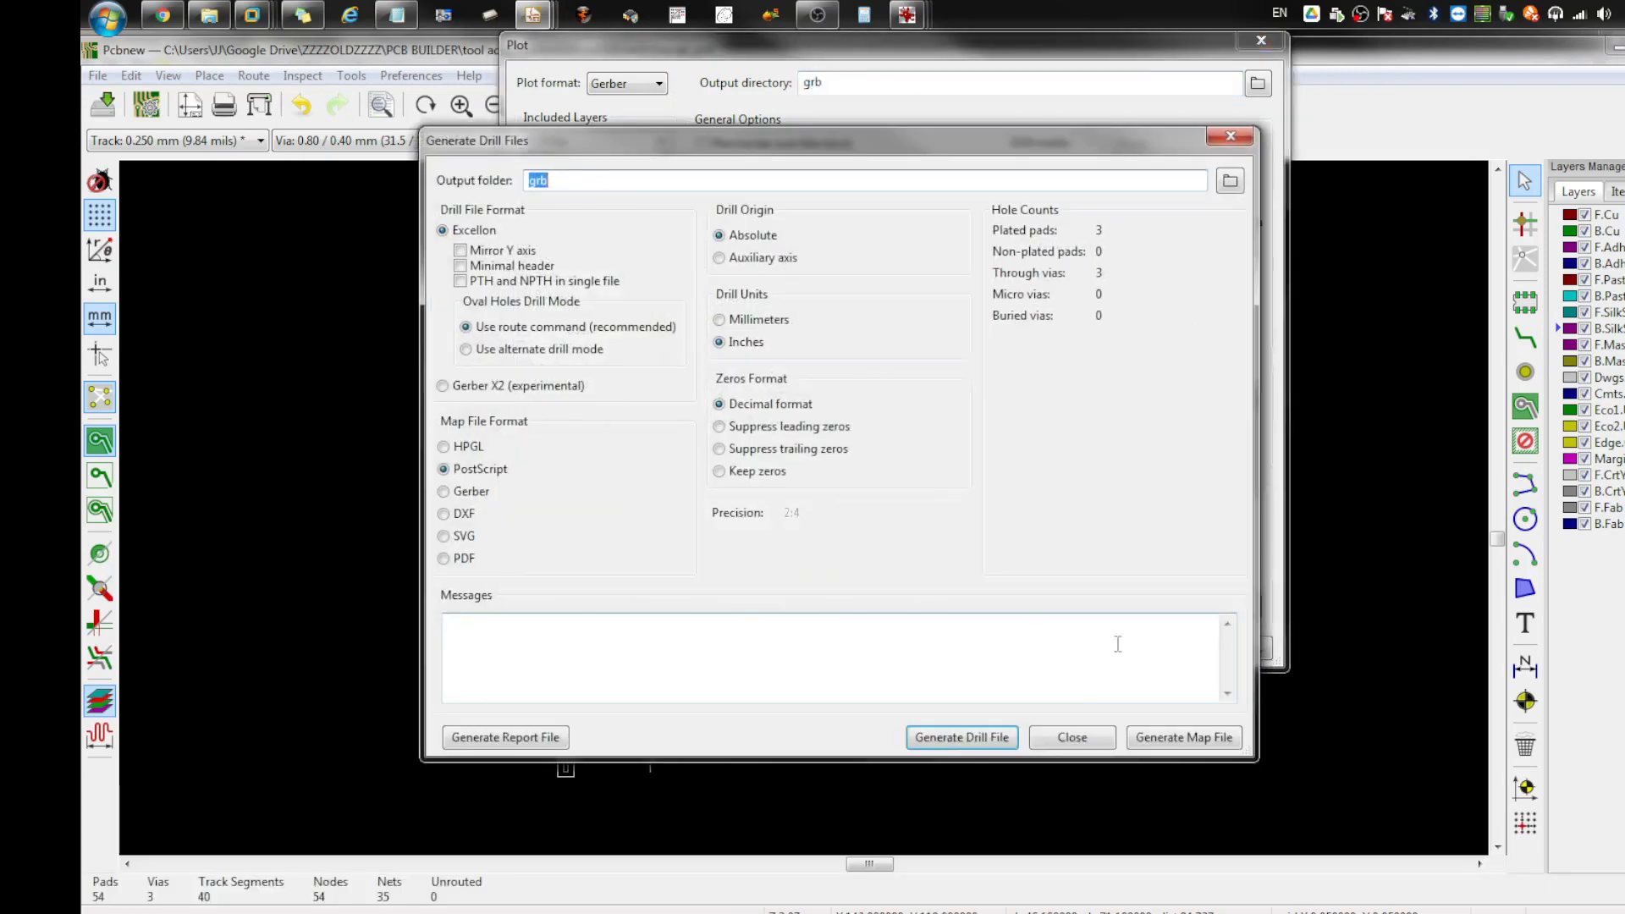
pyautogui.click(1015, 741)
pyautogui.click(1069, 739)
pyautogui.click(995, 648)
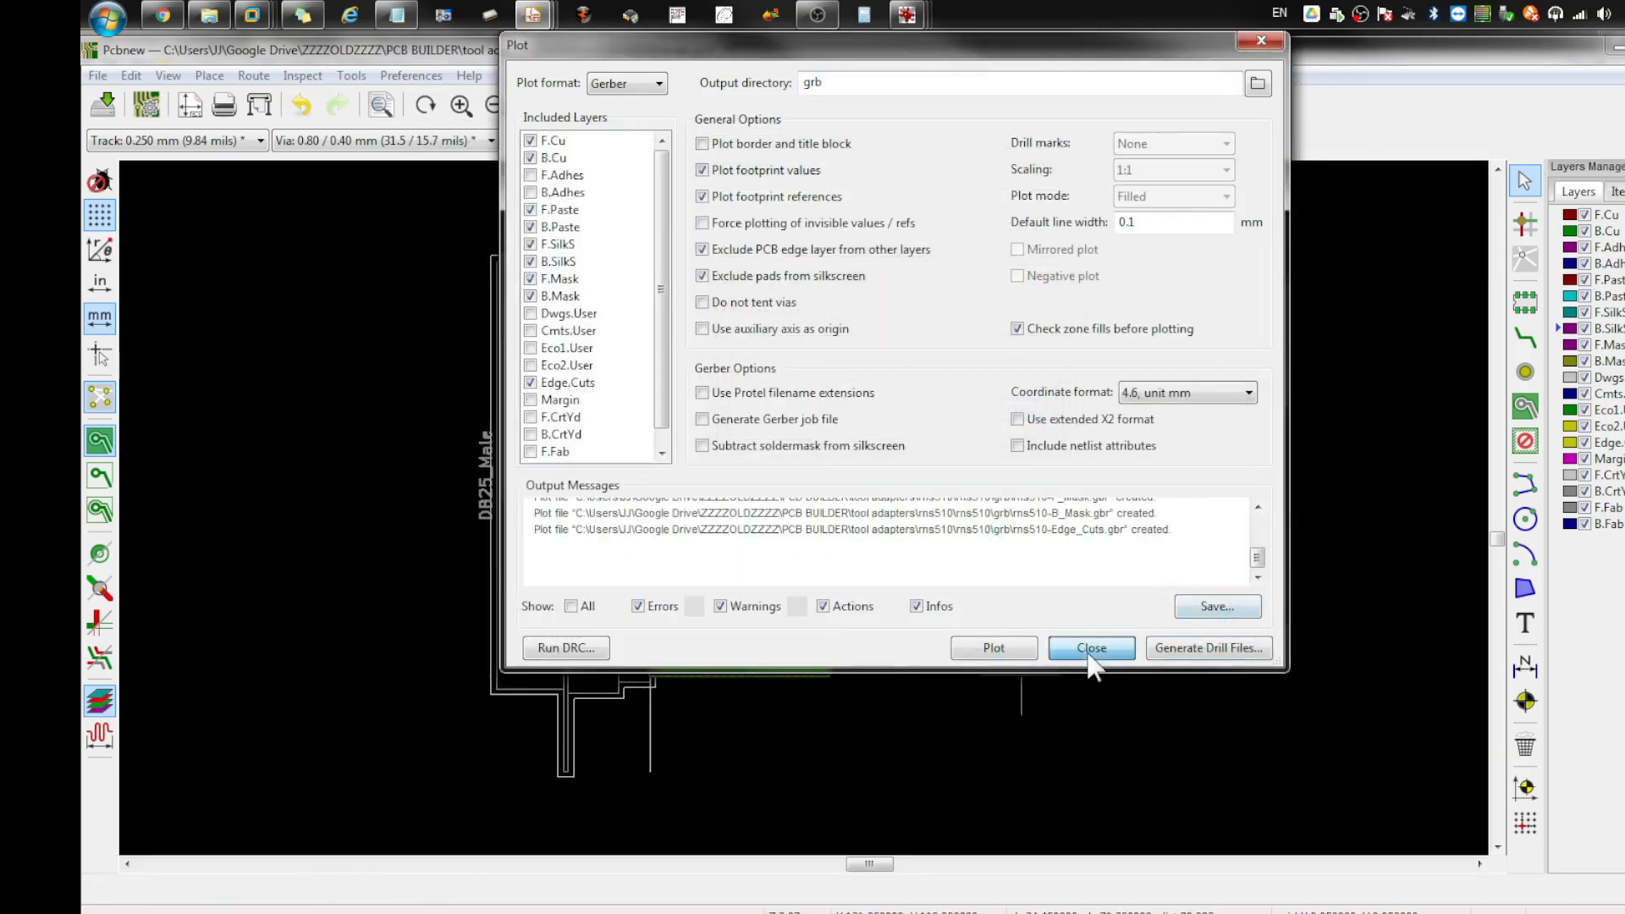
pyautogui.click(1091, 648)
# Step: Switch to Windows Explorer and check the plotted Gerber and drill files in the grb folder
pyautogui.click(209, 15)
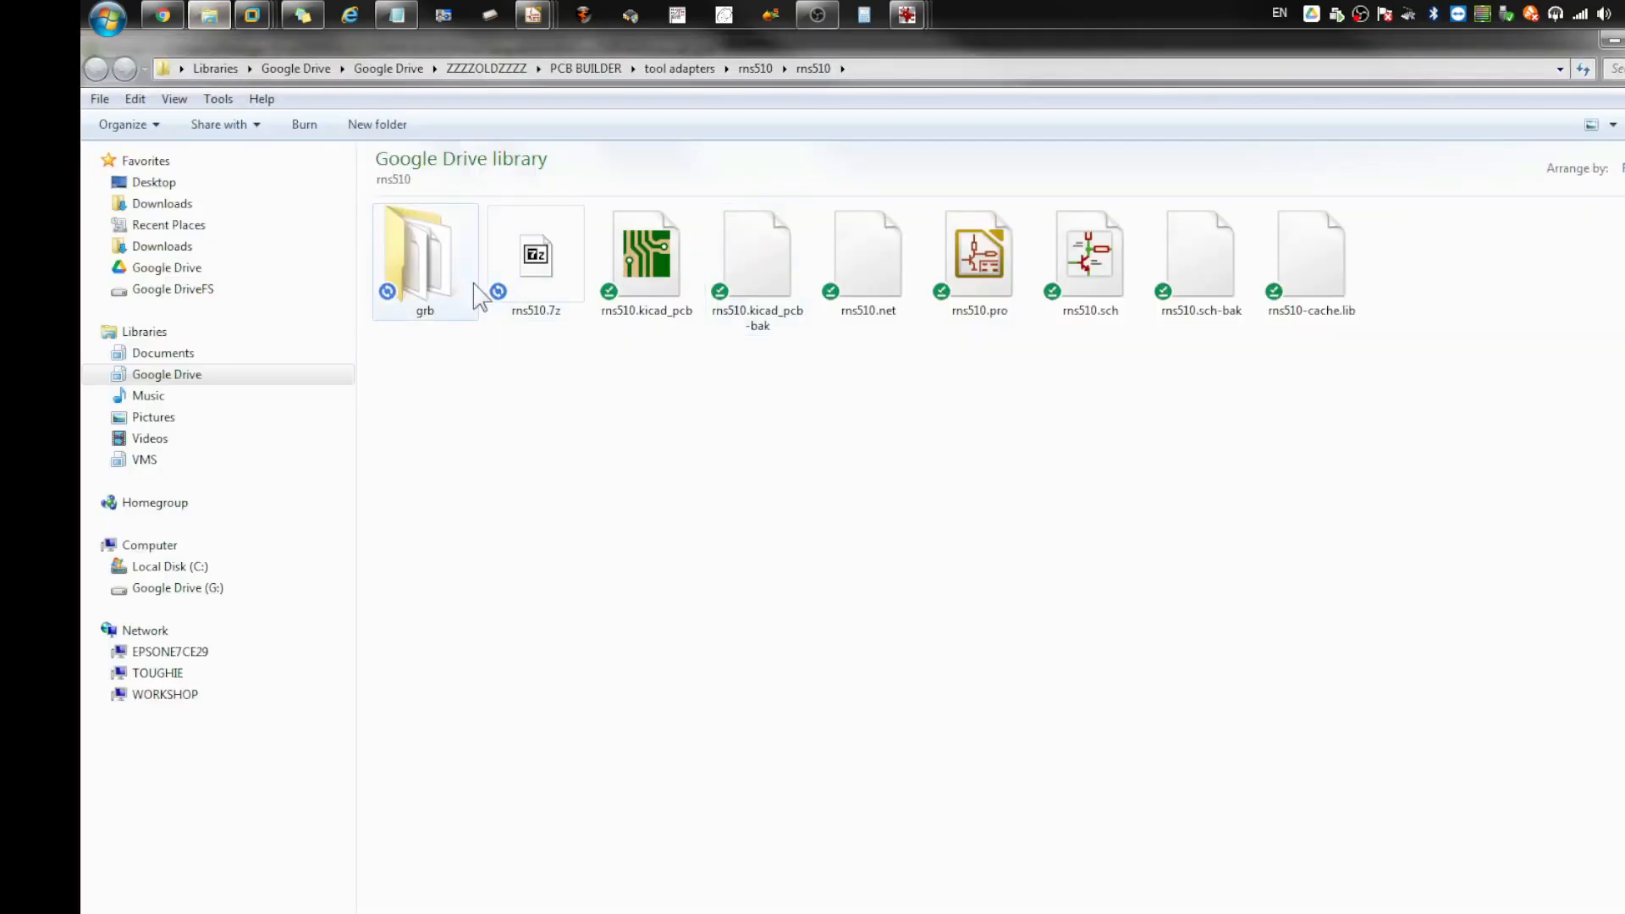
pyautogui.doubleClick(419, 267)
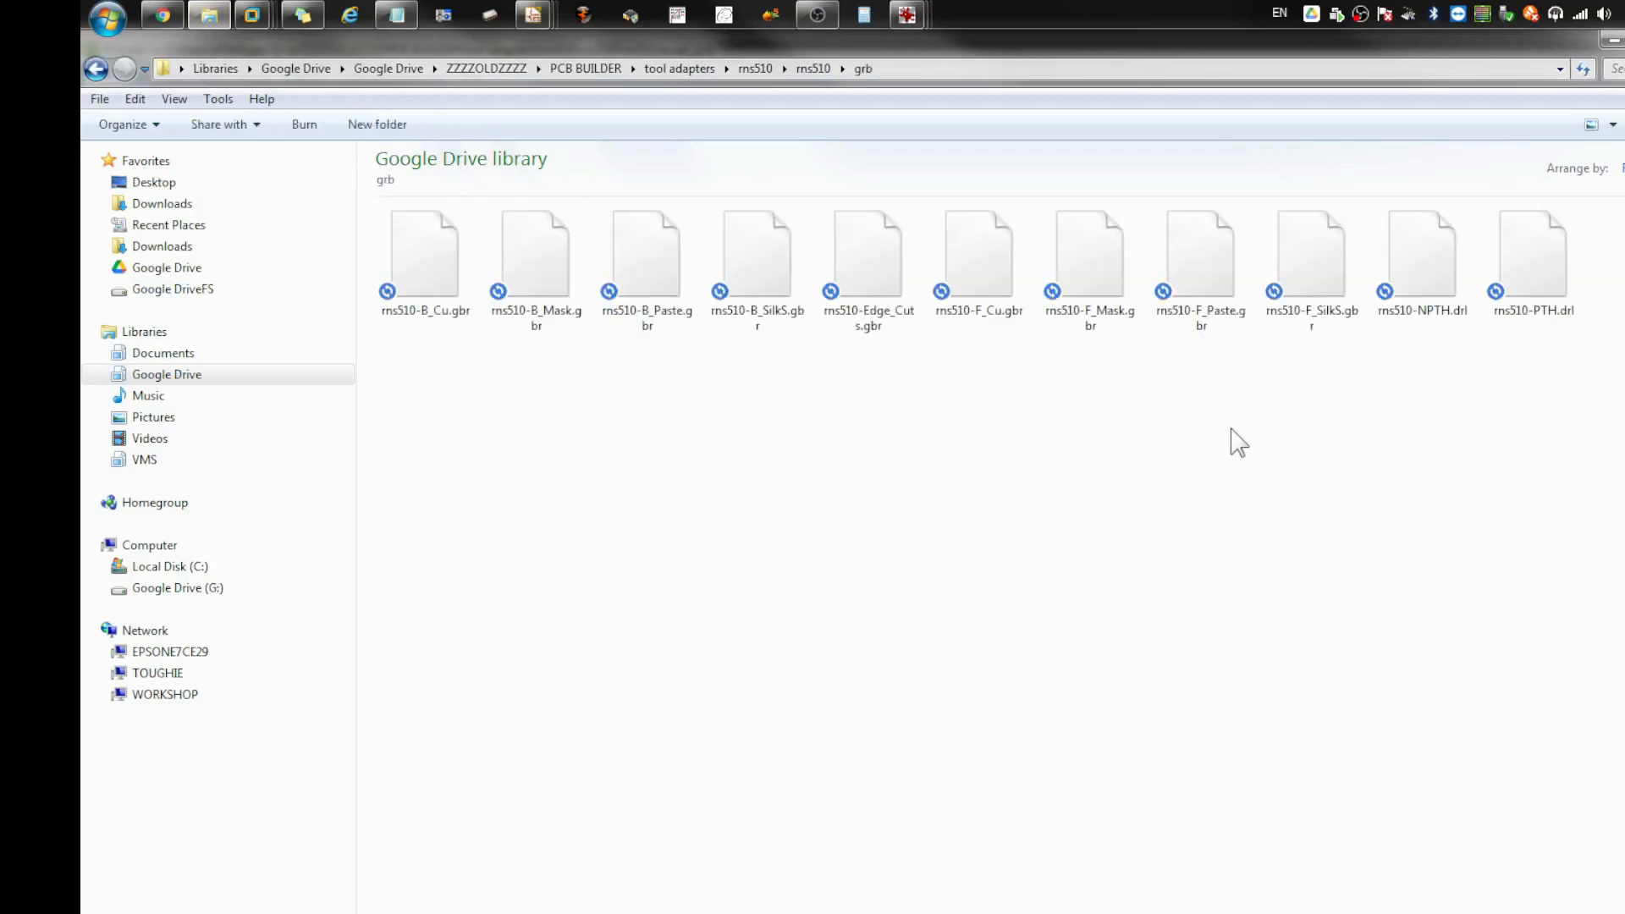
pyautogui.moveTo(1546, 338); pyautogui.dragTo(592, 470)
# Step: Return to the rns510 project folder and delete the old rns510.7z archive
pyautogui.click(814, 67)
pyautogui.click(550, 269)
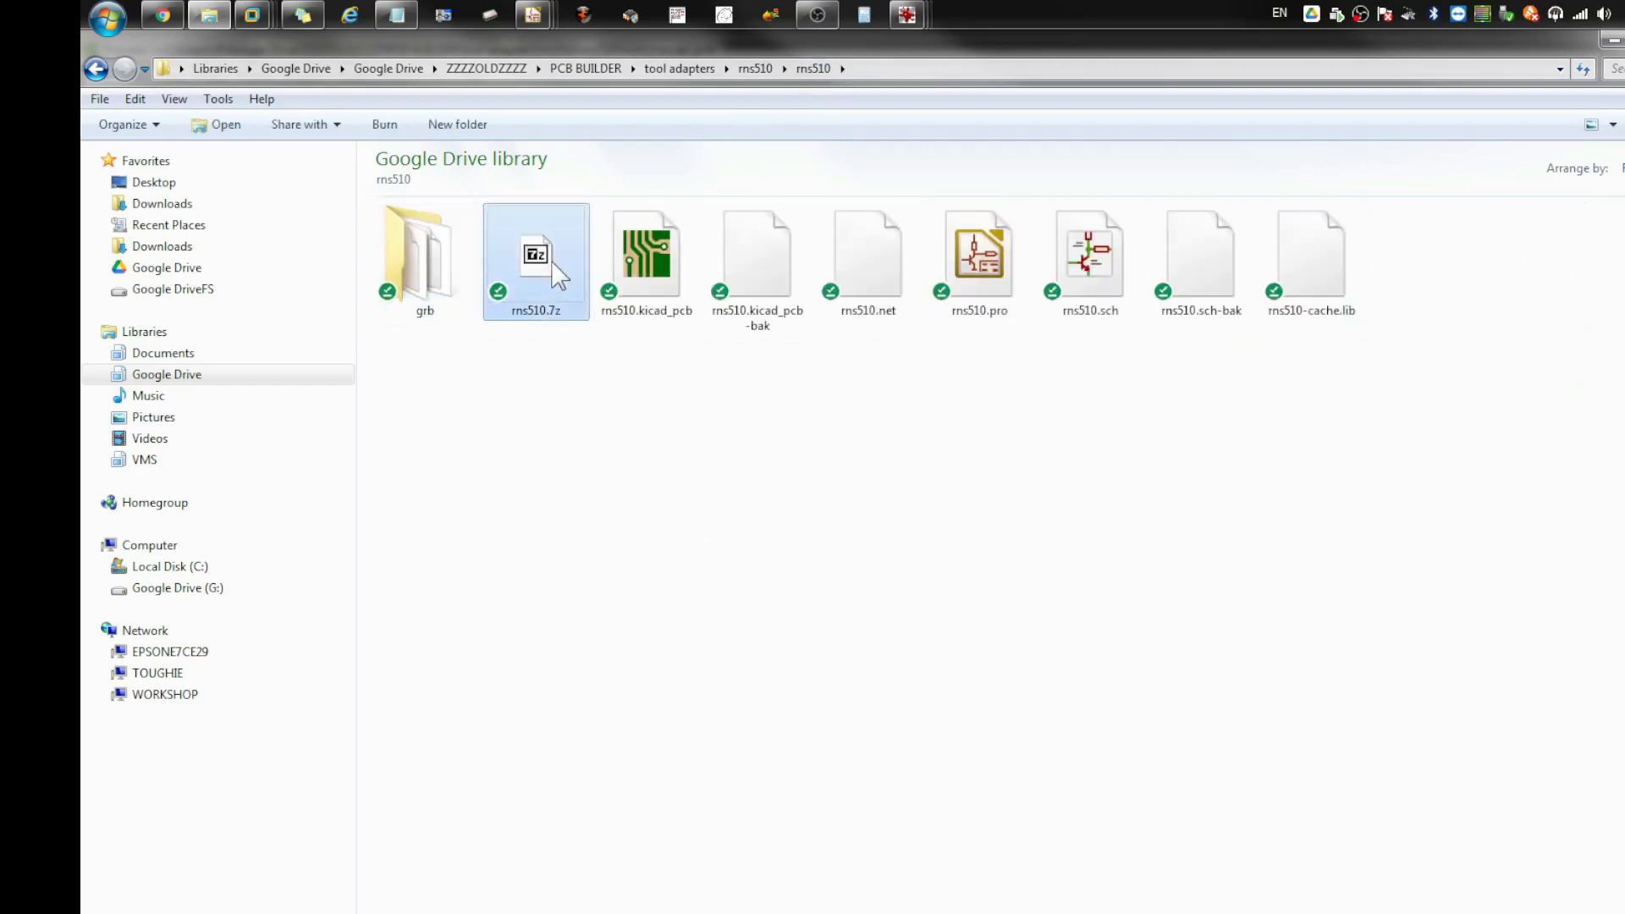
pyautogui.press('Delete')
pyautogui.click(974, 562)
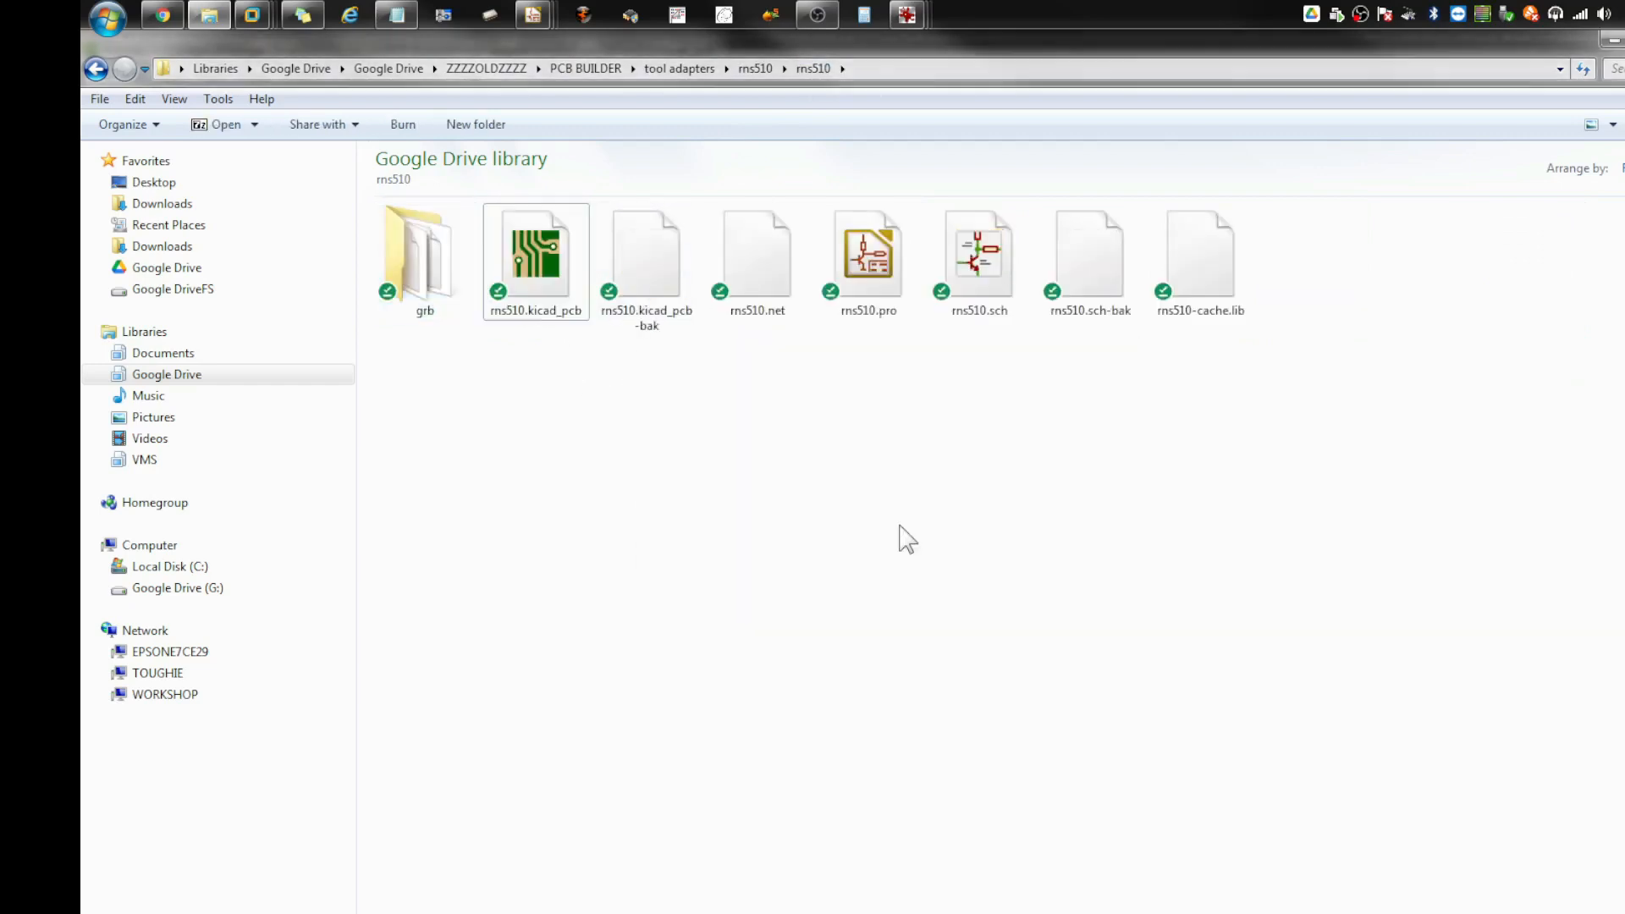
# Step: Compress the grb folder into a zip archive named grb.zip with 7-Zip
pyautogui.rightClick(407, 256)
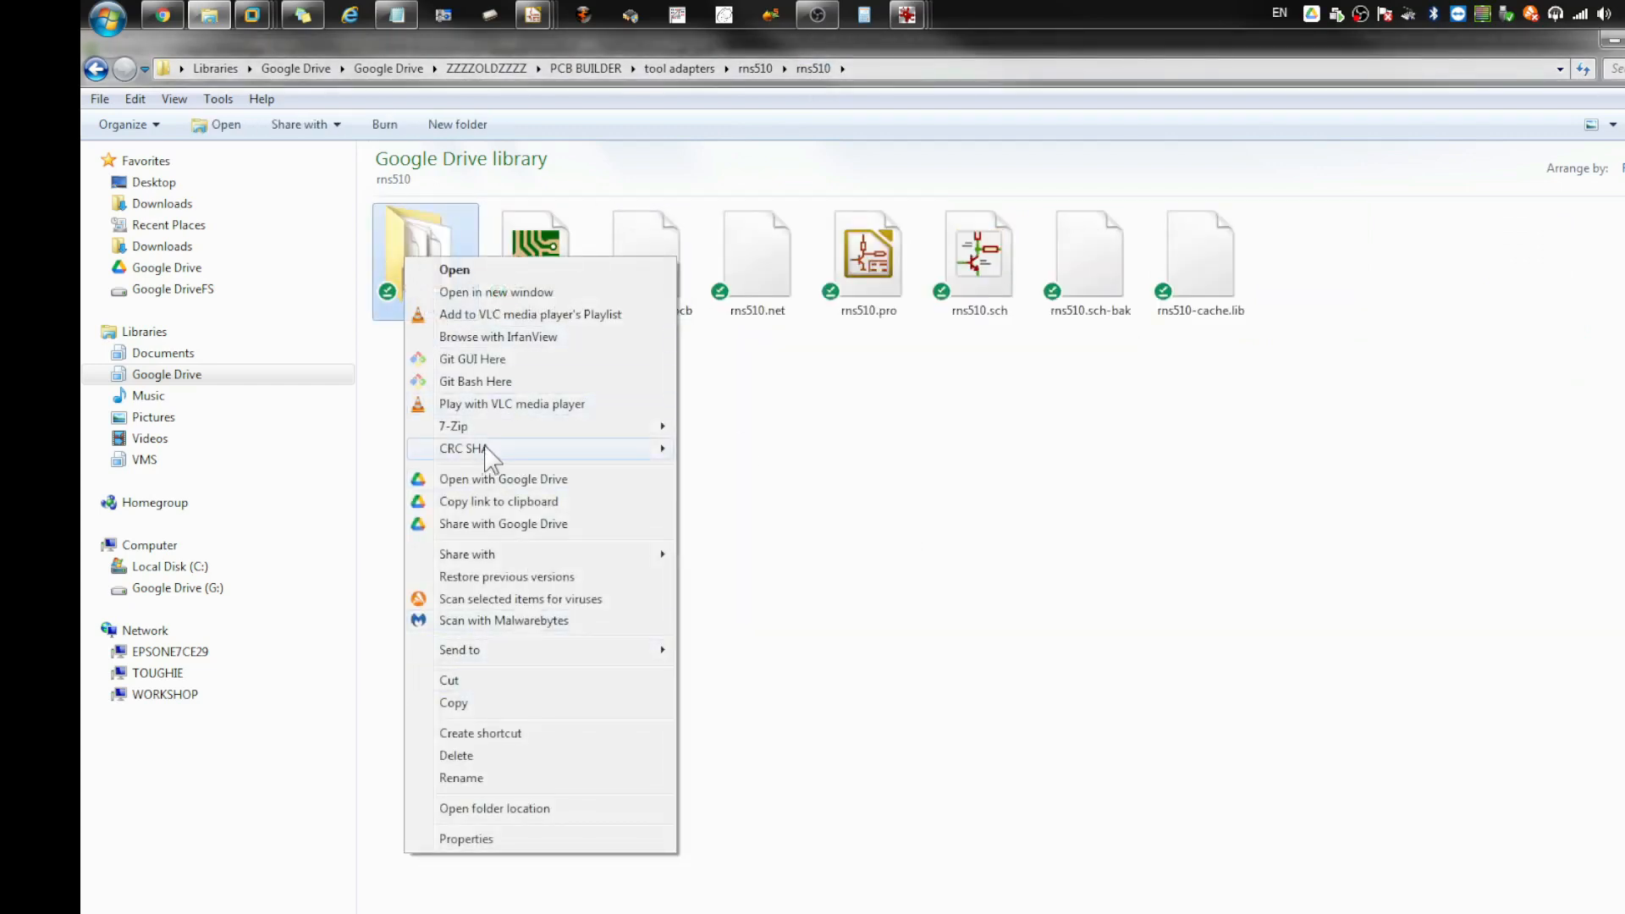
pyautogui.moveTo(487, 430)
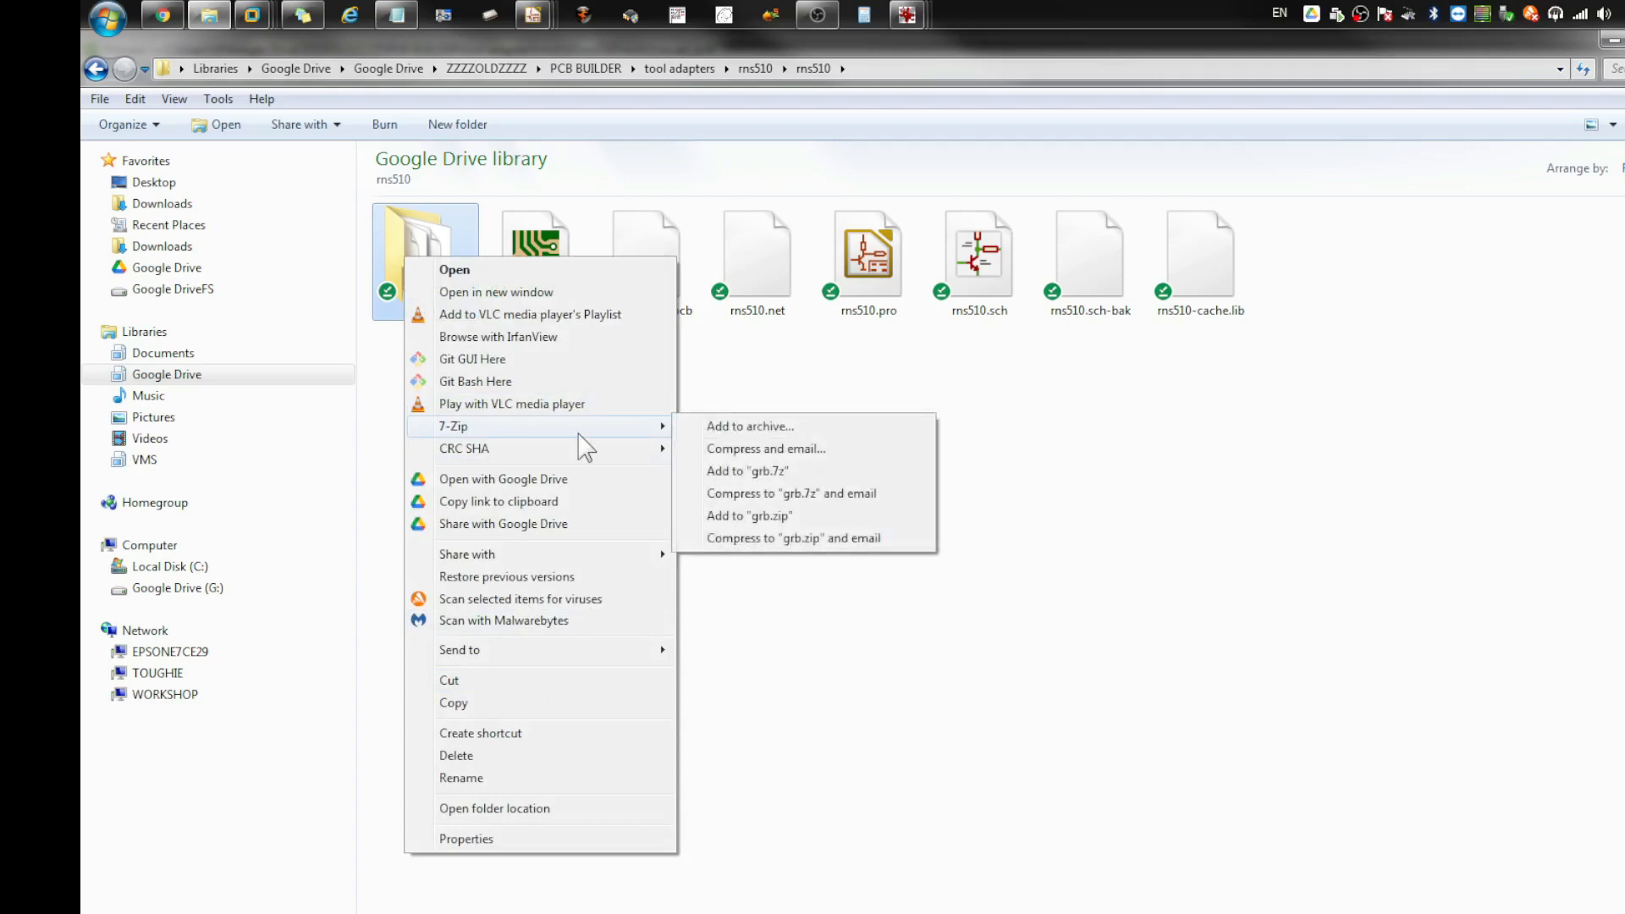
pyautogui.click(781, 428)
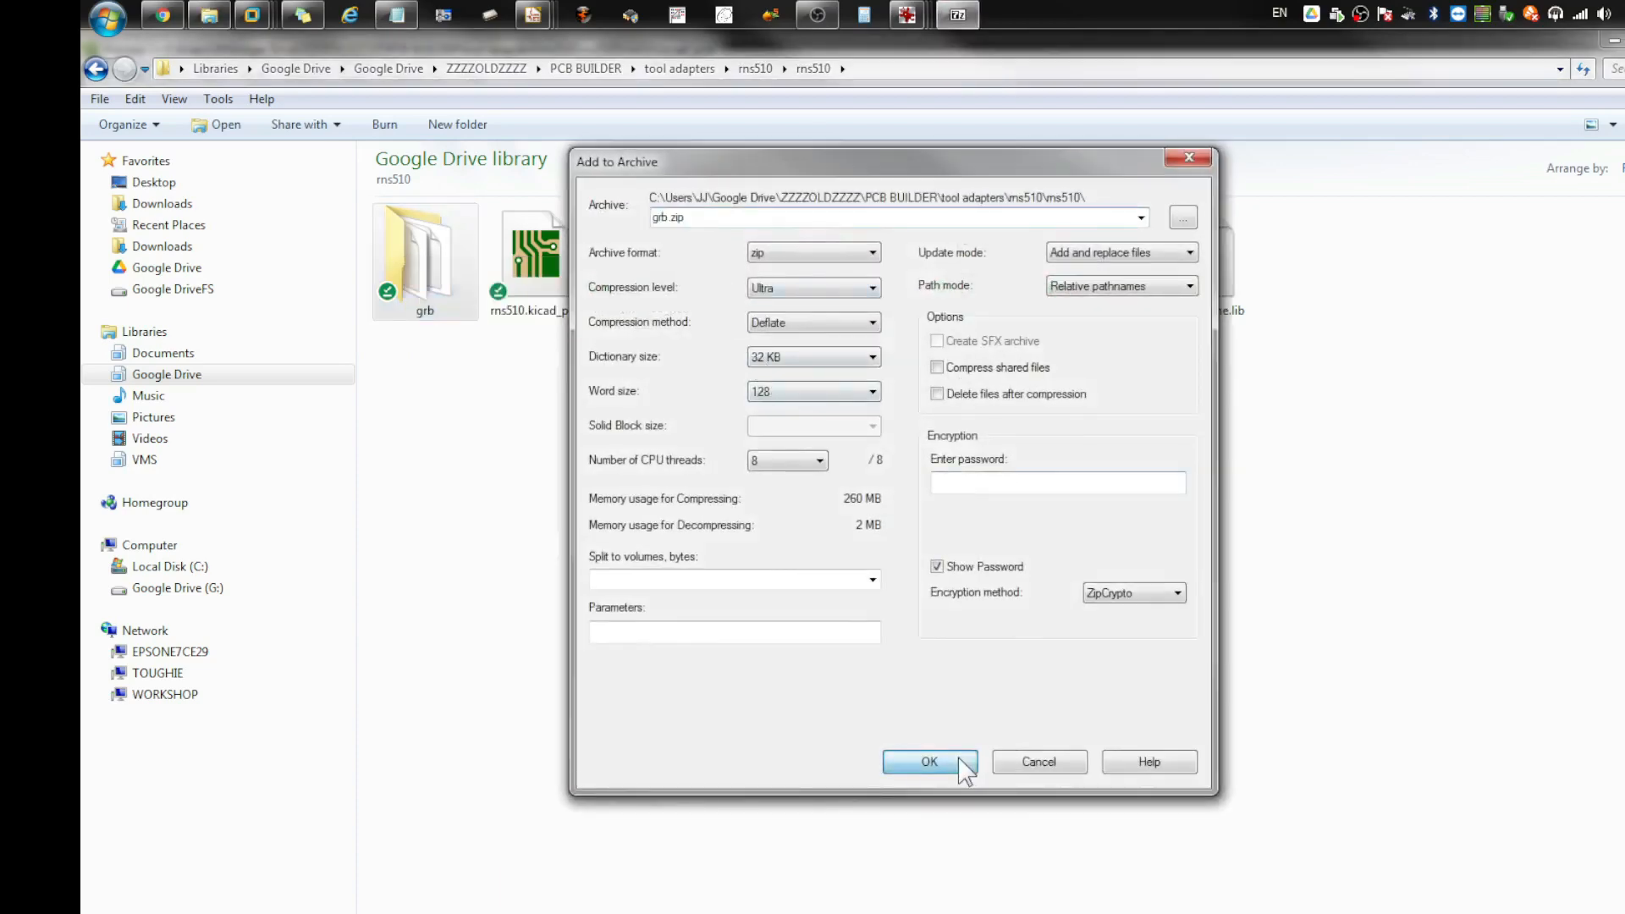
pyautogui.click(930, 761)
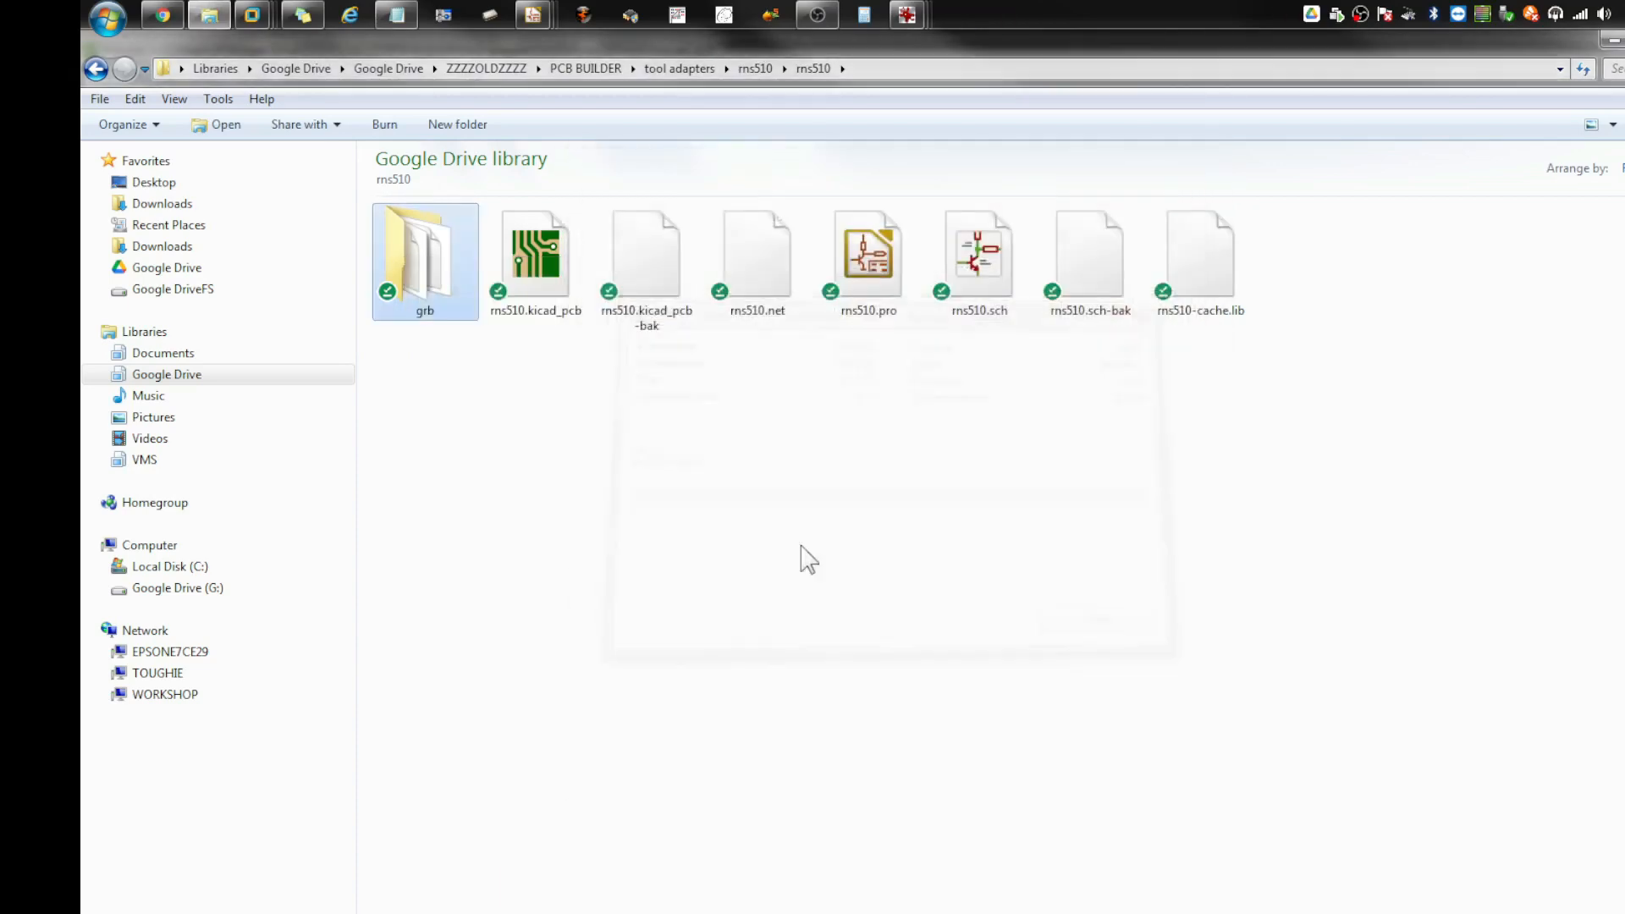
pyautogui.click(724, 458)
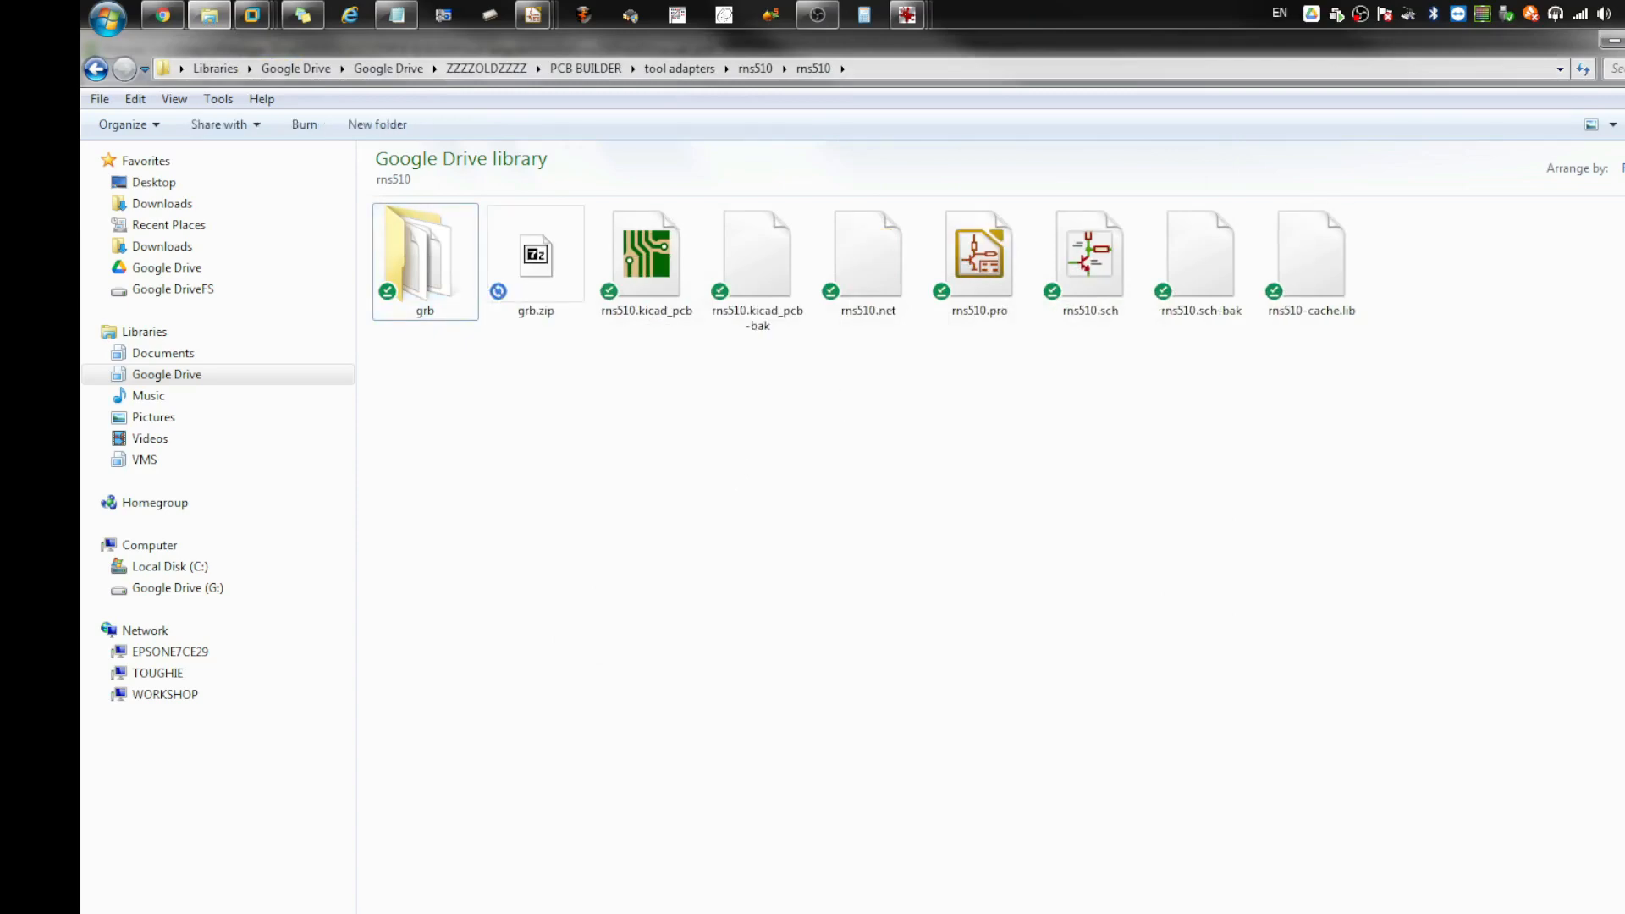
# Step: Switch back to the board in Pcbnew and make F.Cu the active layer
pyautogui.doubleClick(680, 254)
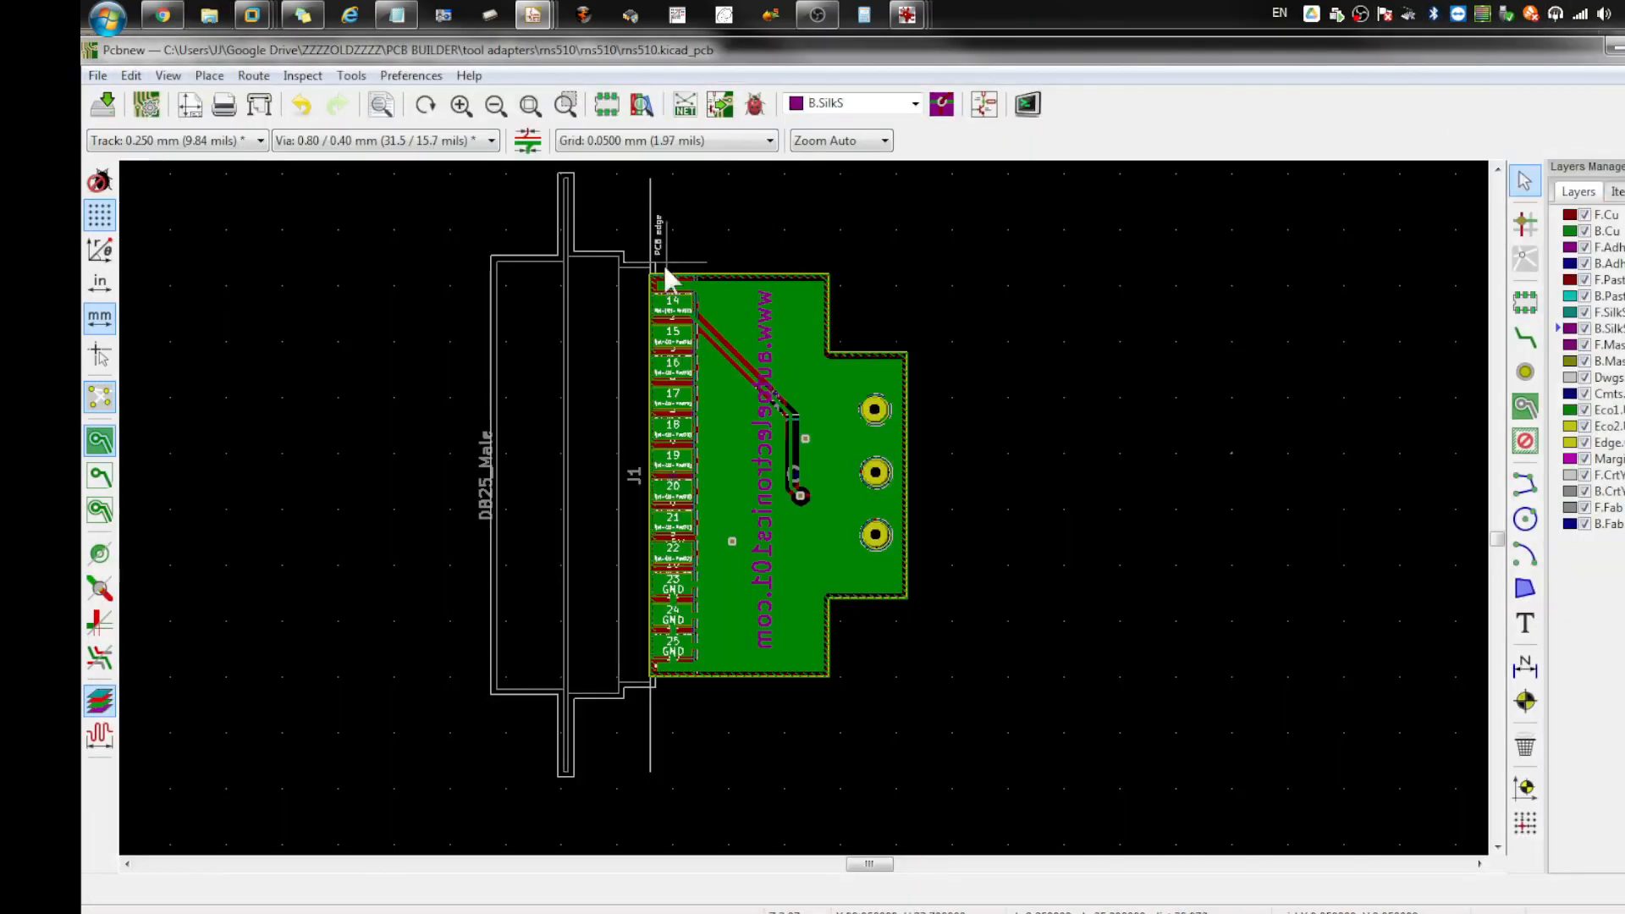
pyautogui.click(915, 103)
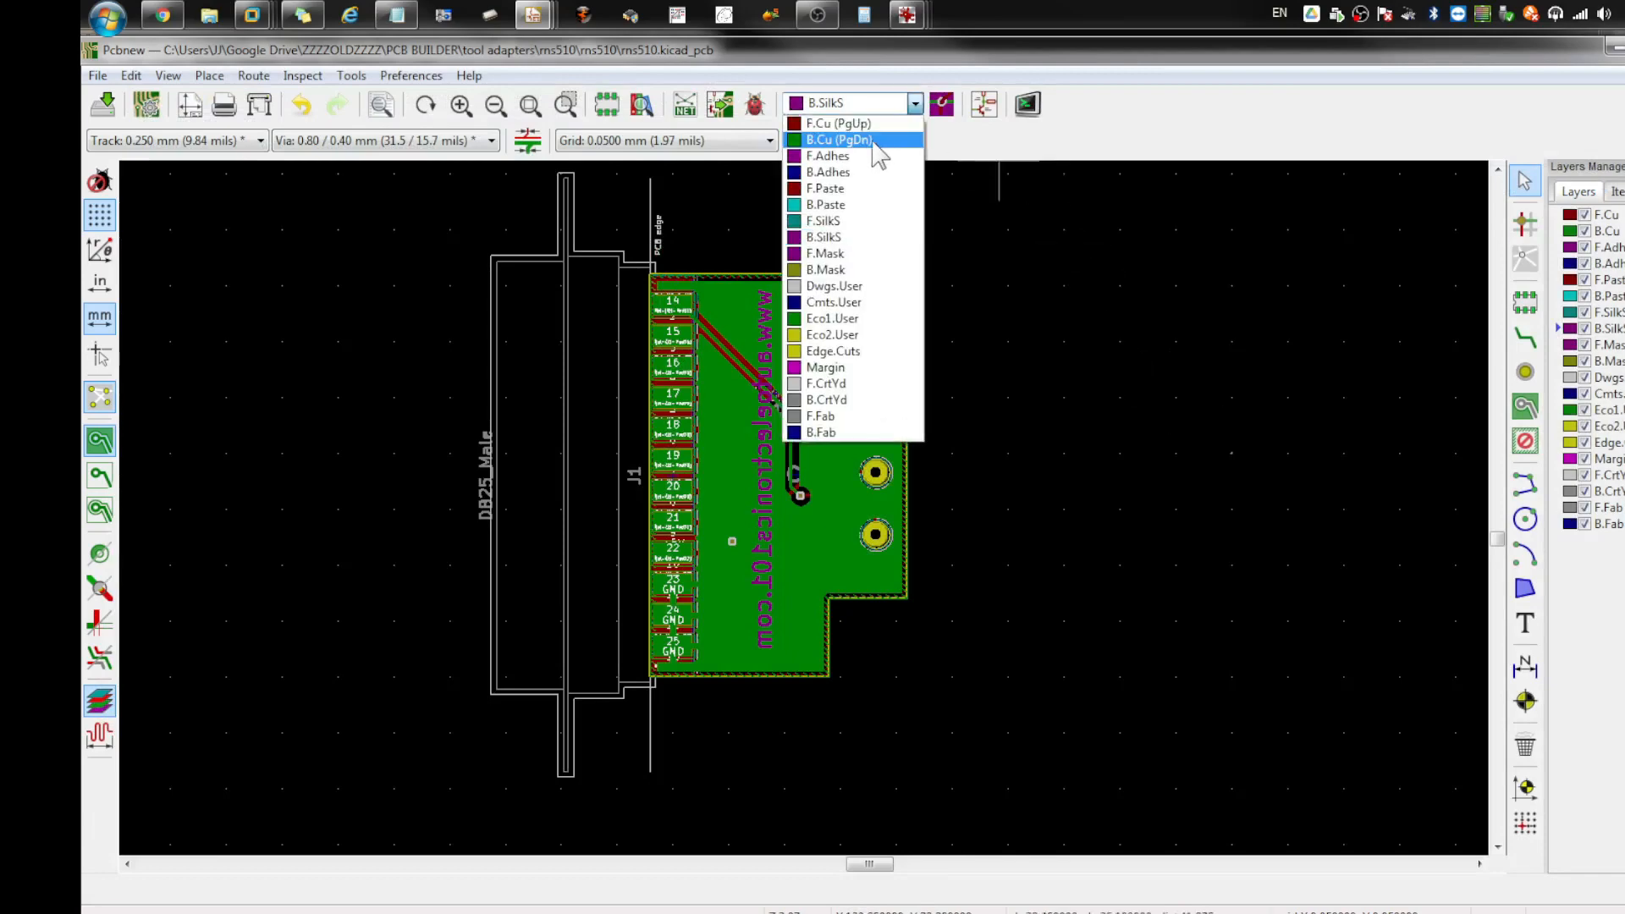
pyautogui.click(861, 122)
# Step: Open the 3D Viewer and inspect the finished board from a tilted angle
pyautogui.click(178, 75)
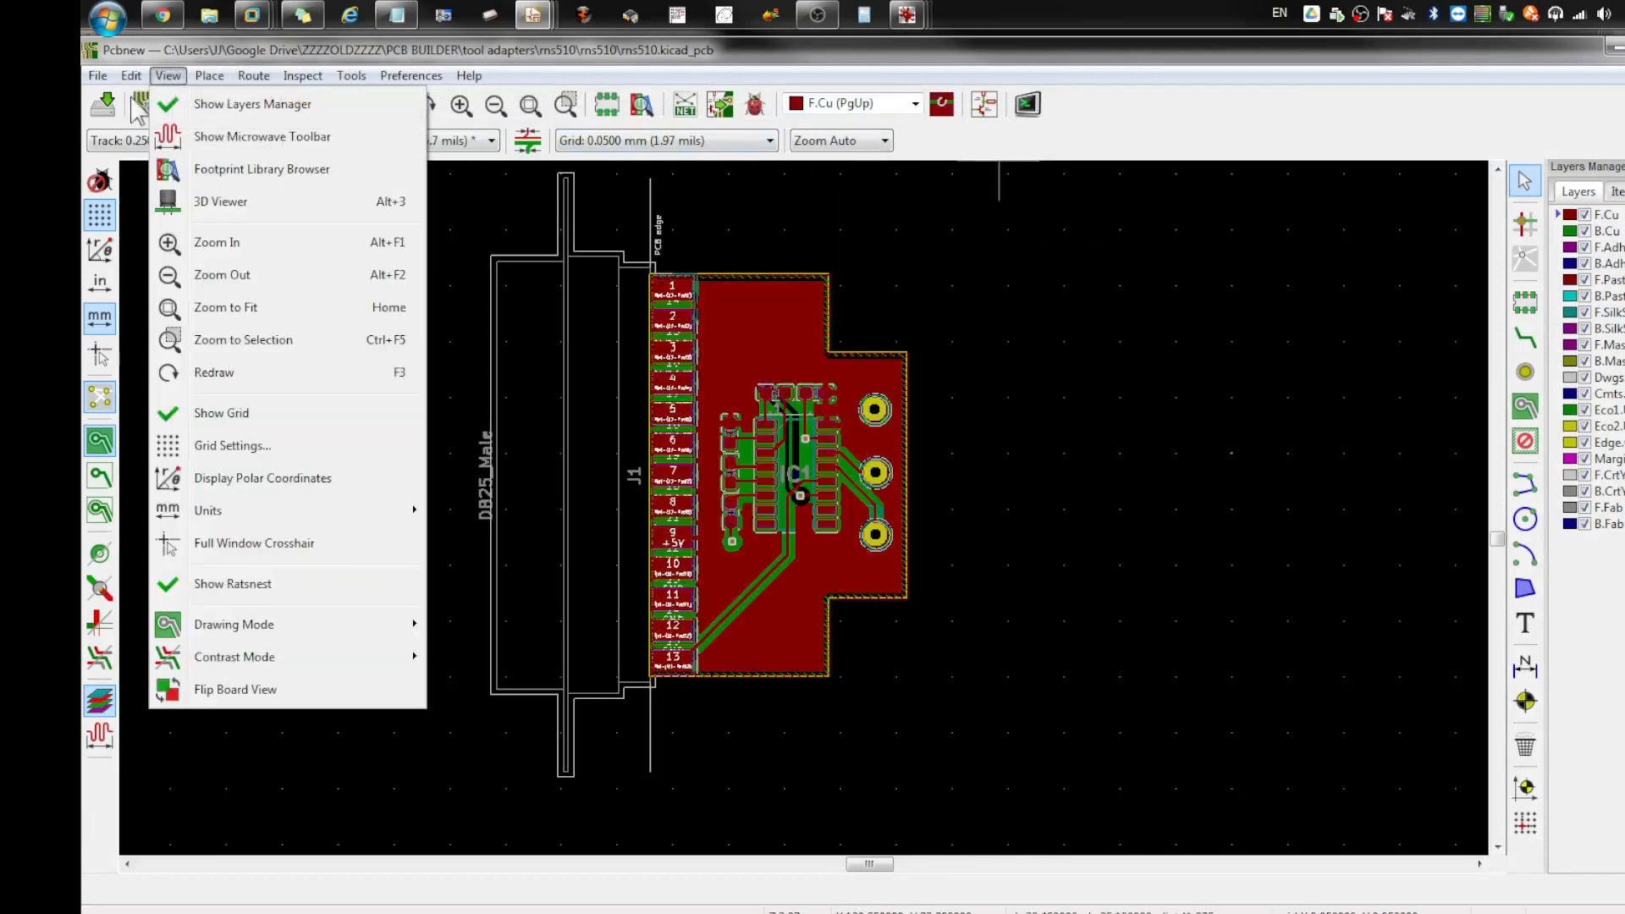
pyautogui.click(222, 205)
pyautogui.moveTo(1055, 754); pyautogui.dragTo(1475, 239)
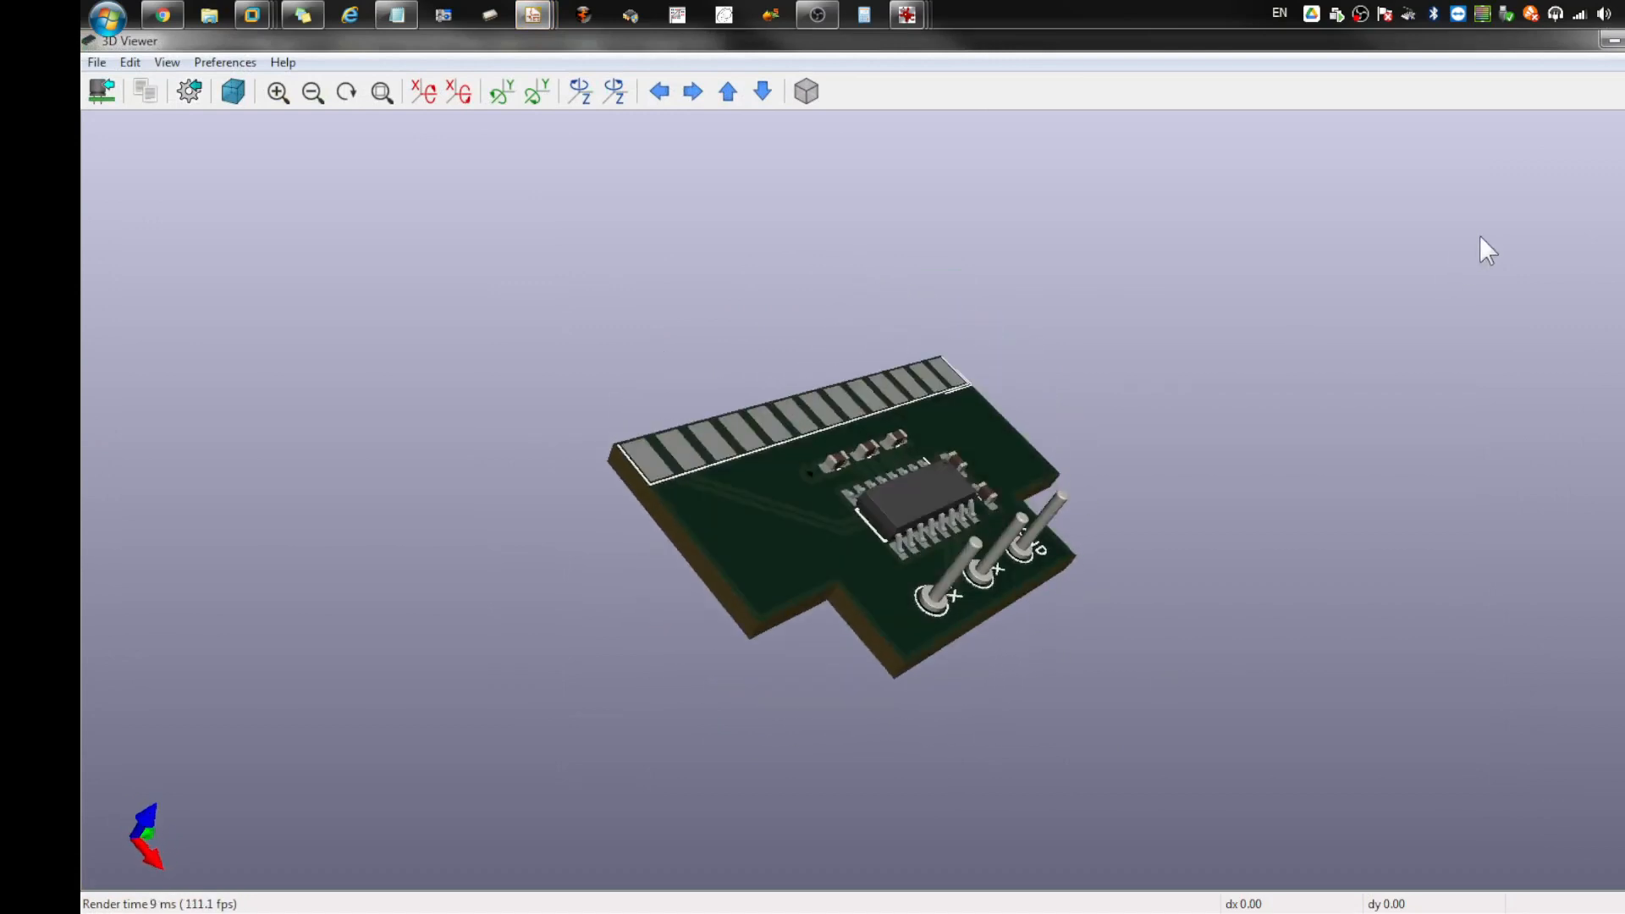